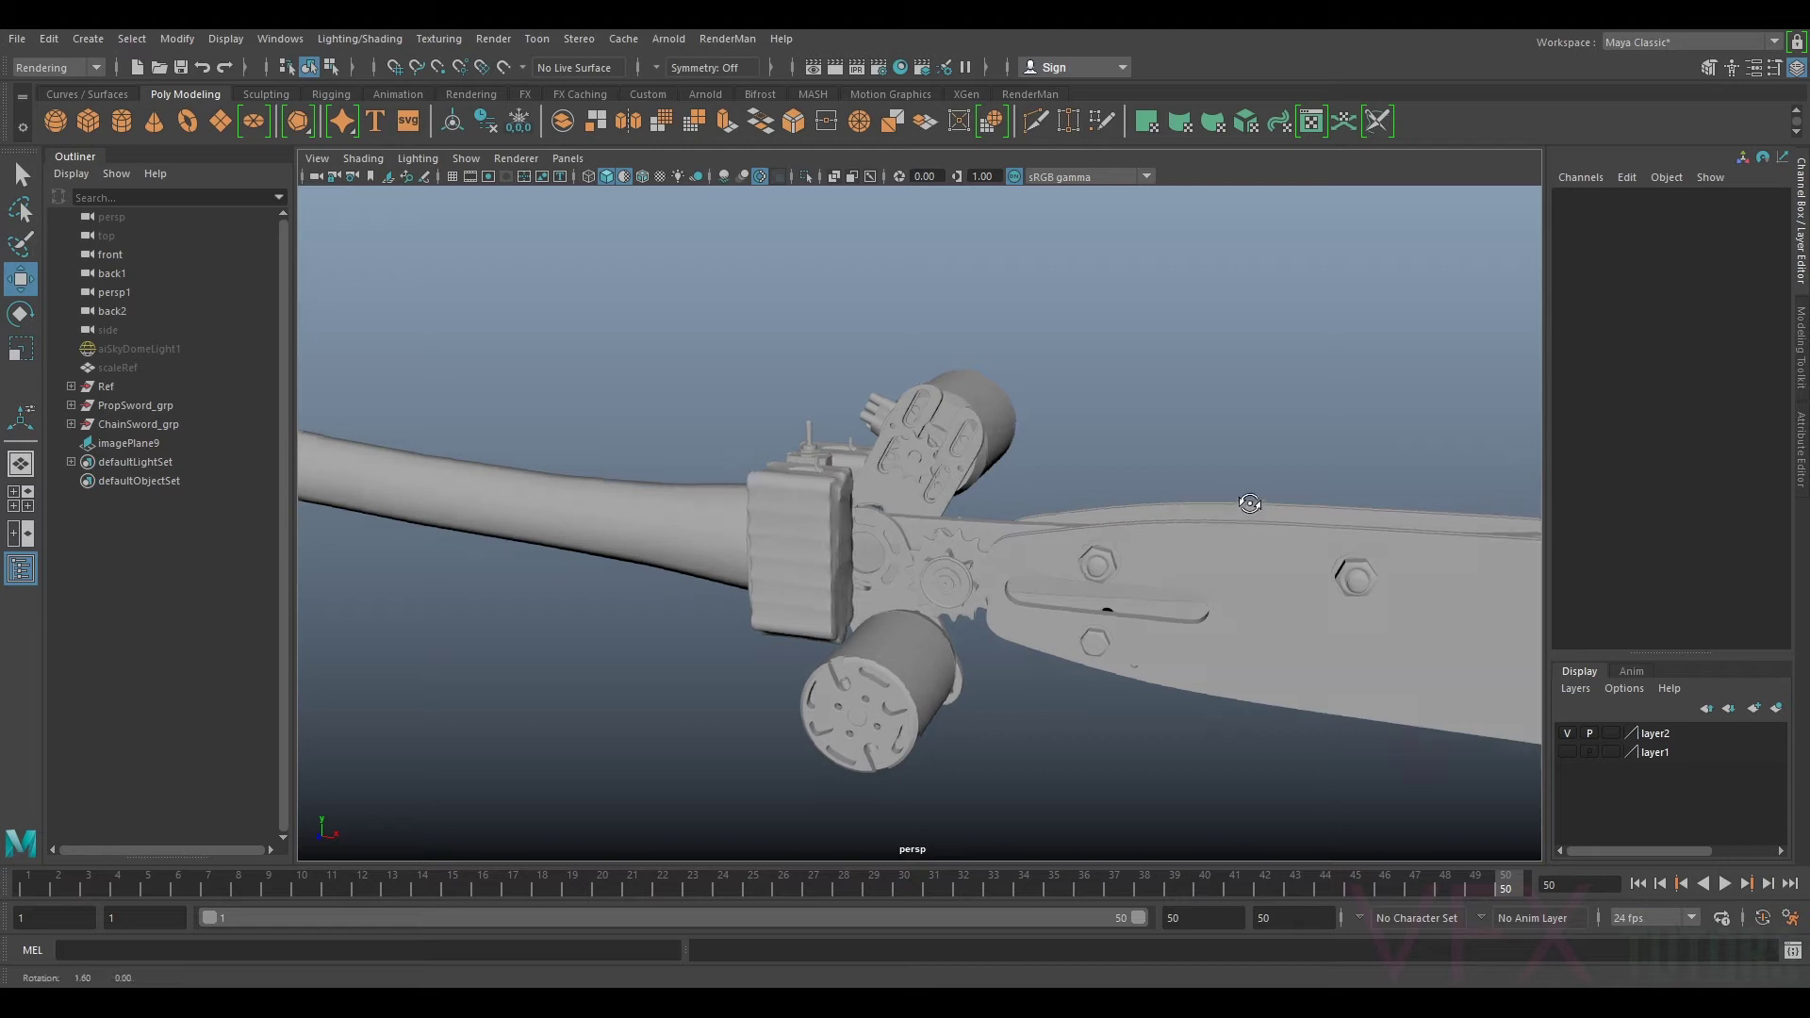
Step: Examine the chain sword's handle, battery packs, motors and gear assembly from several angles
scroll(803, 486, "up", 4)
left_click_drag(698, 471, 952, 480, "alt")
scroll(685, 404, "up", 4)
scroll(1049, 520, "up", 4)
left_click_drag(1073, 596, 1129, 567, "alt")
scroll(878, 589, "down", 5)
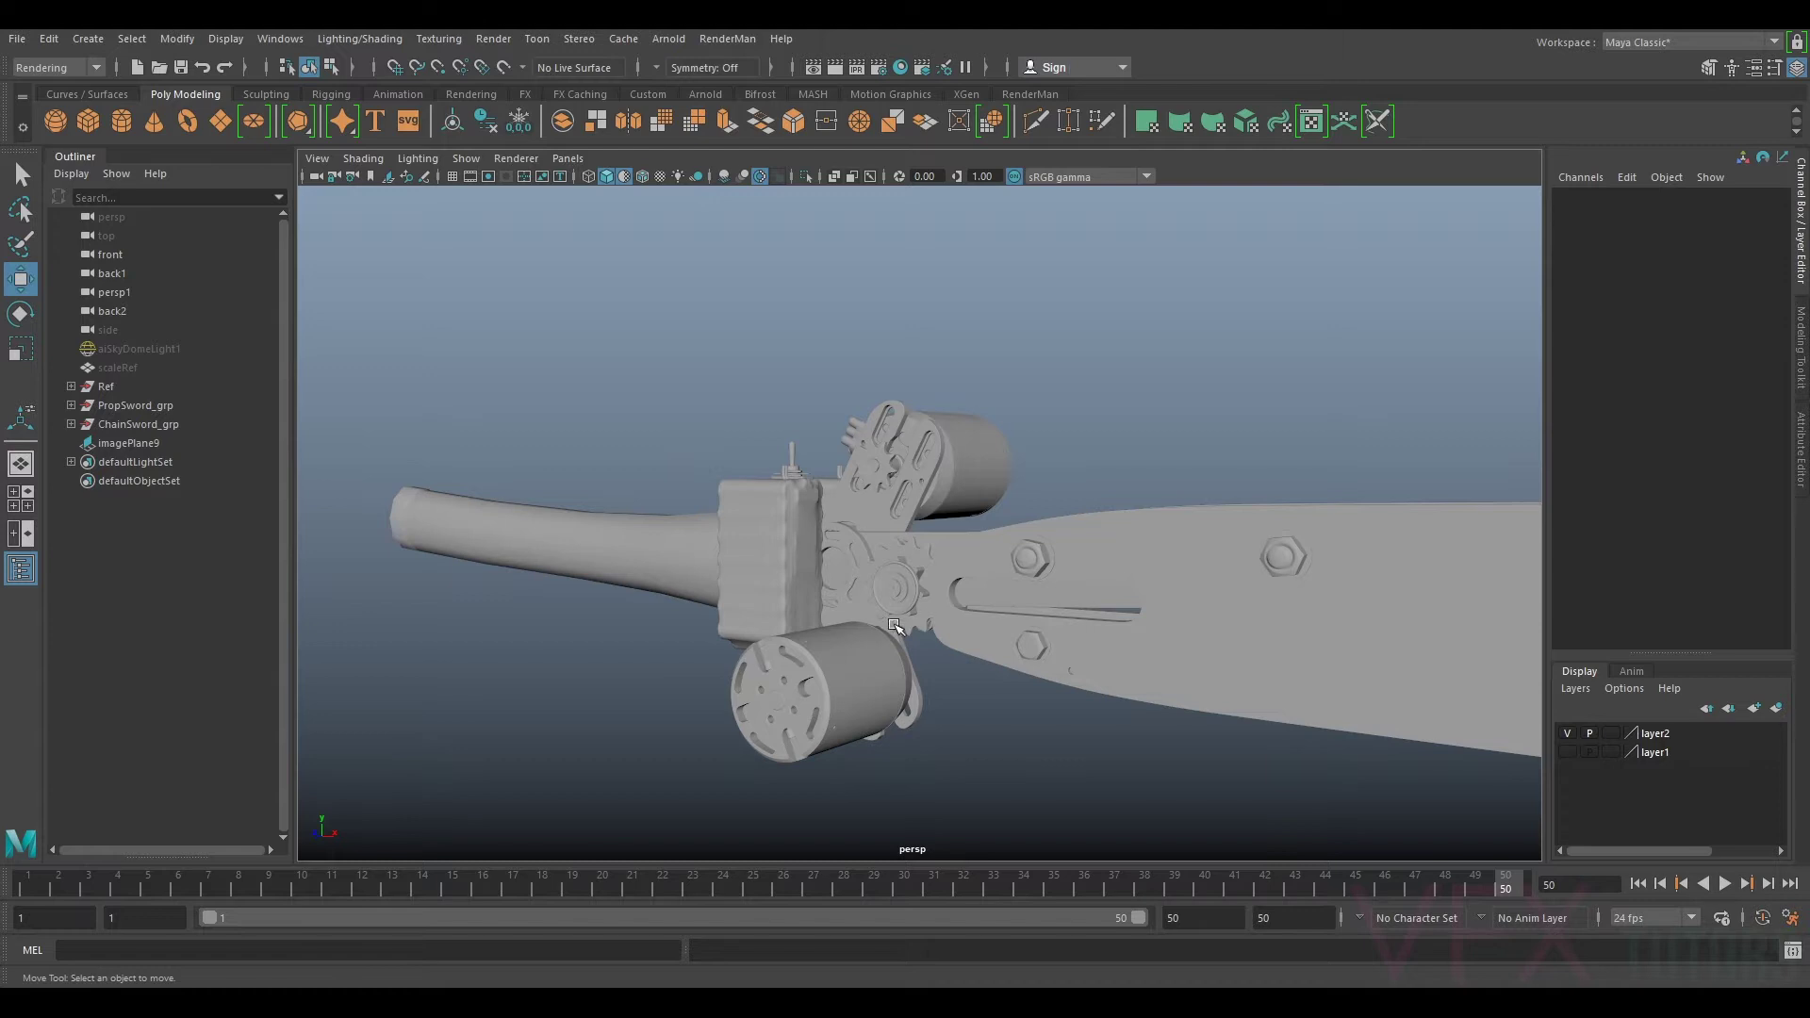
left_click_drag(795, 575, 955, 620, "alt")
middle_click_drag(1075, 588, 1101, 569, "alt")
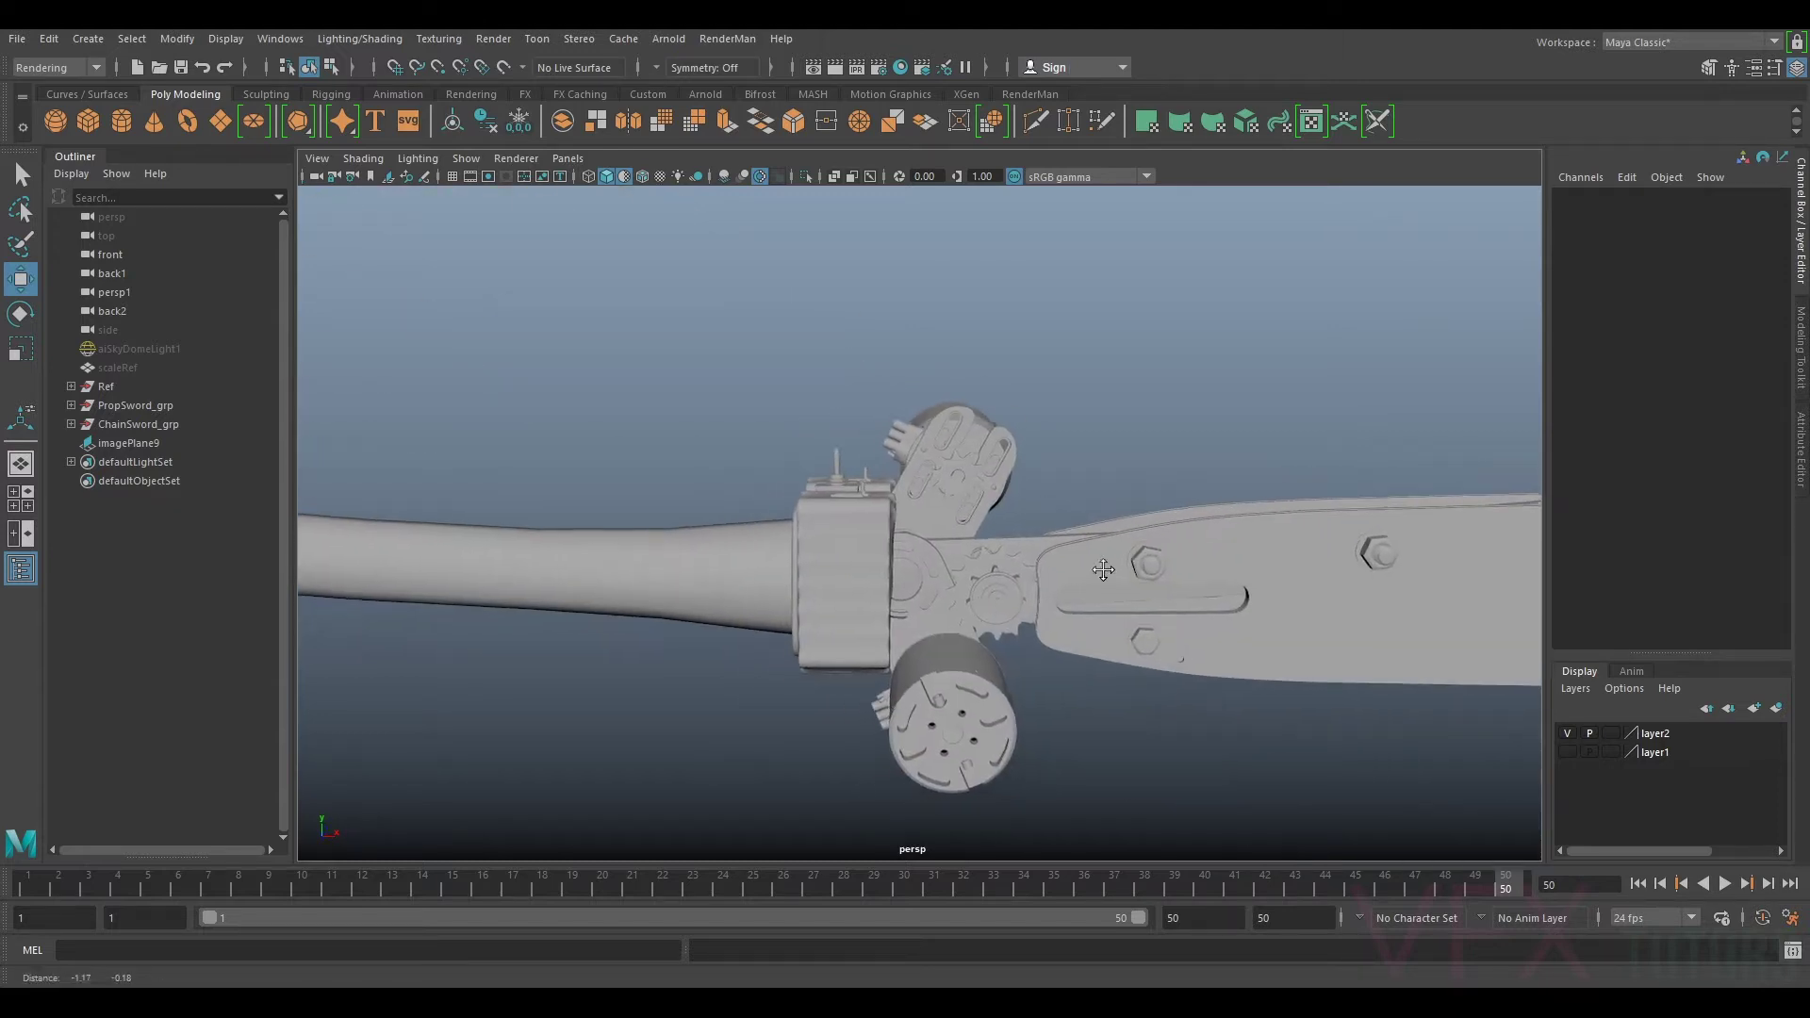
scroll(1096, 561, "up", 4)
left_click_drag(809, 763, 977, 542, "alt")
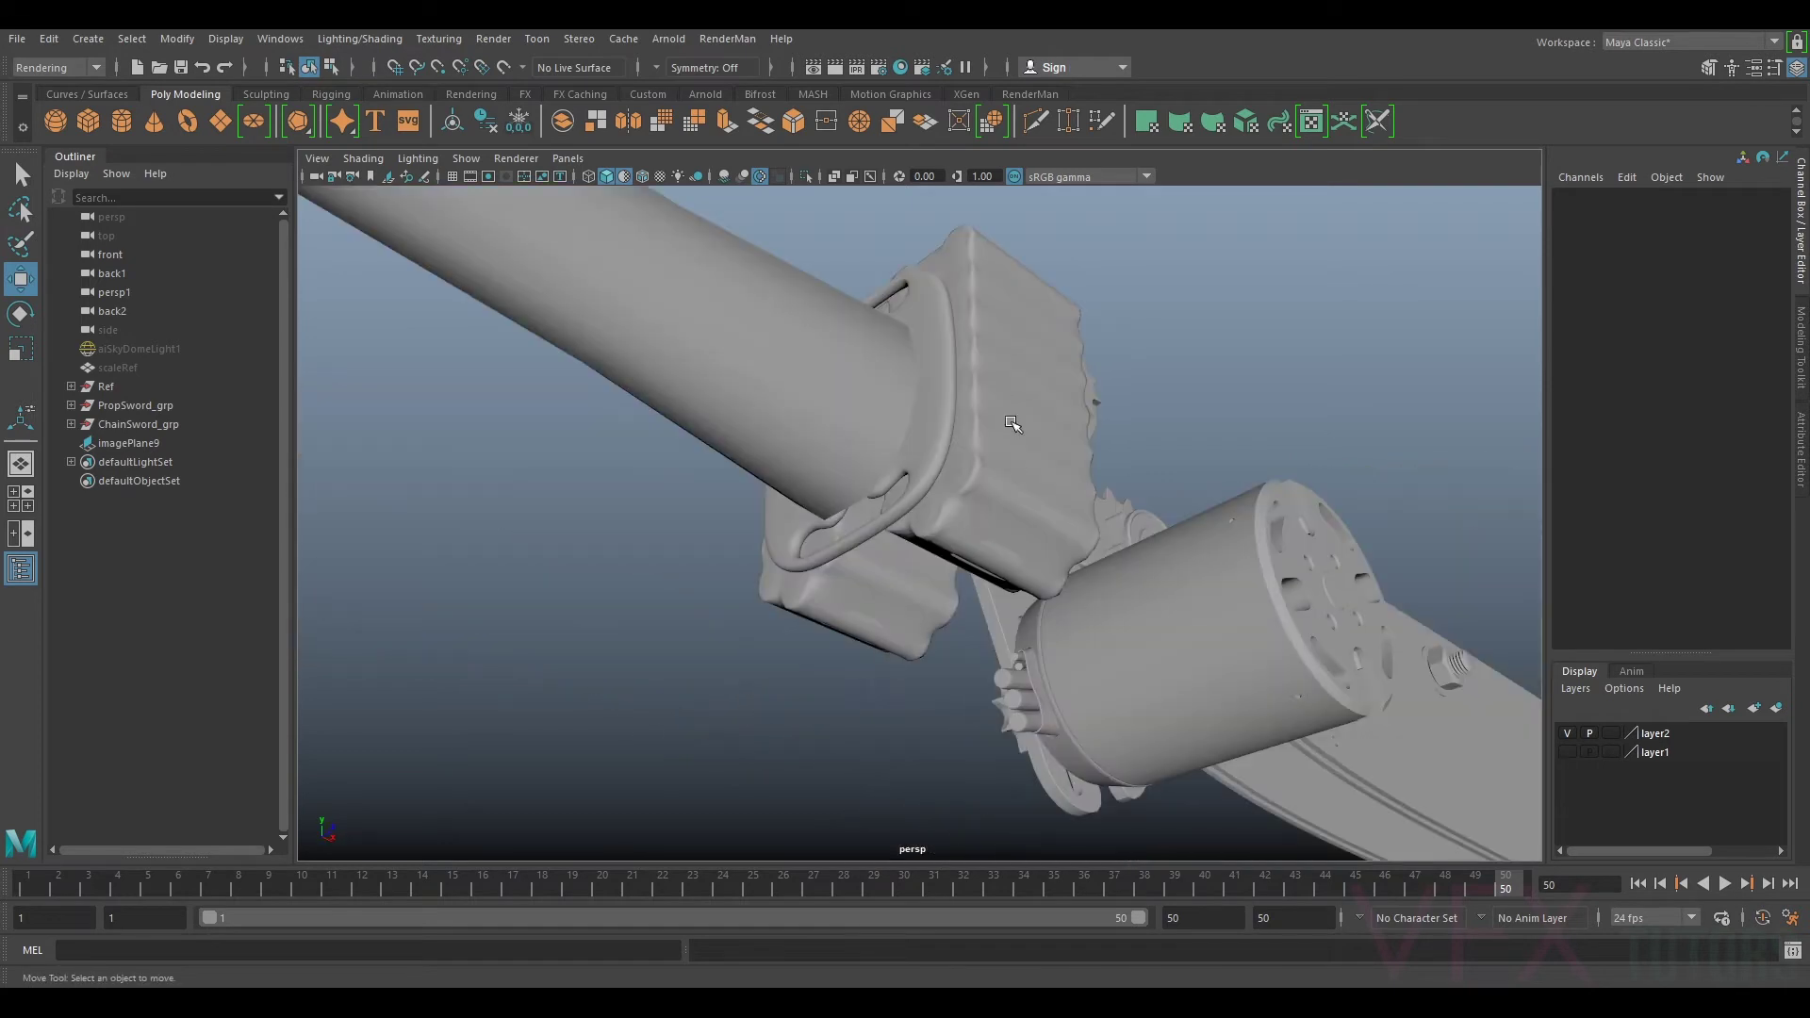
left_click_drag(804, 657, 892, 619, "alt")
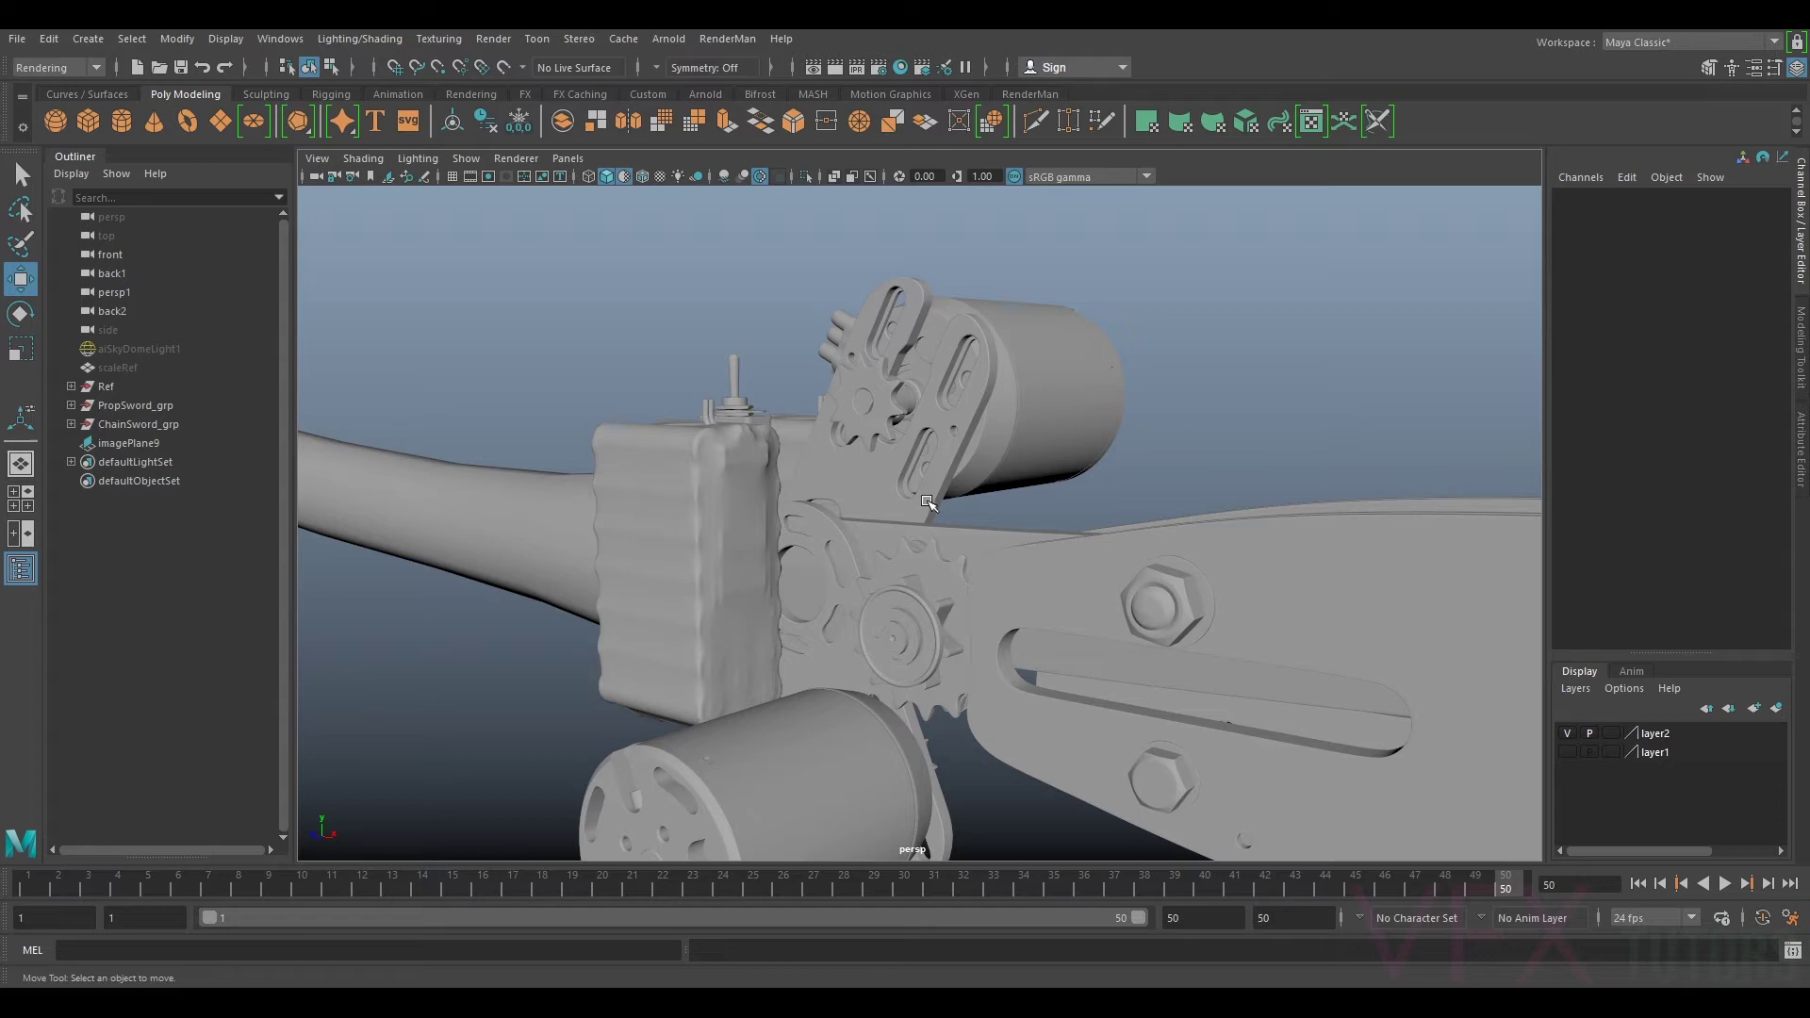
scroll(993, 439, "down", 3)
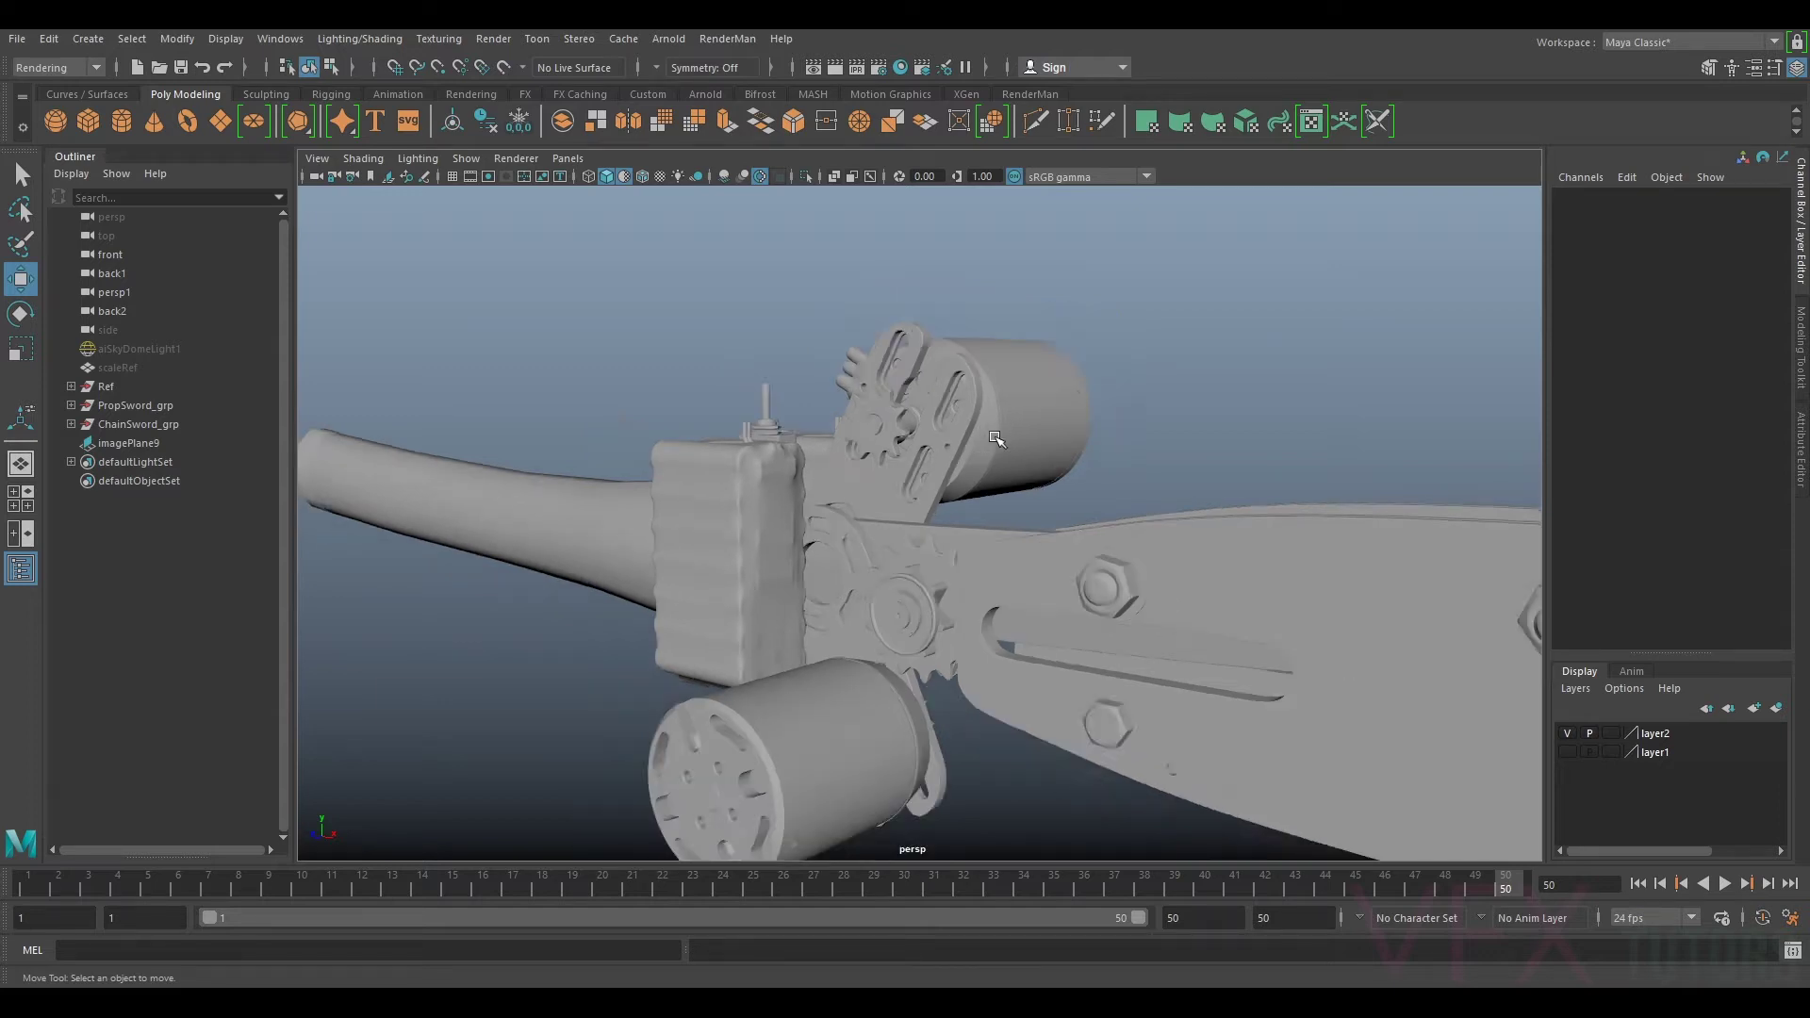
middle_click_drag(1265, 441, 1239, 406, "alt")
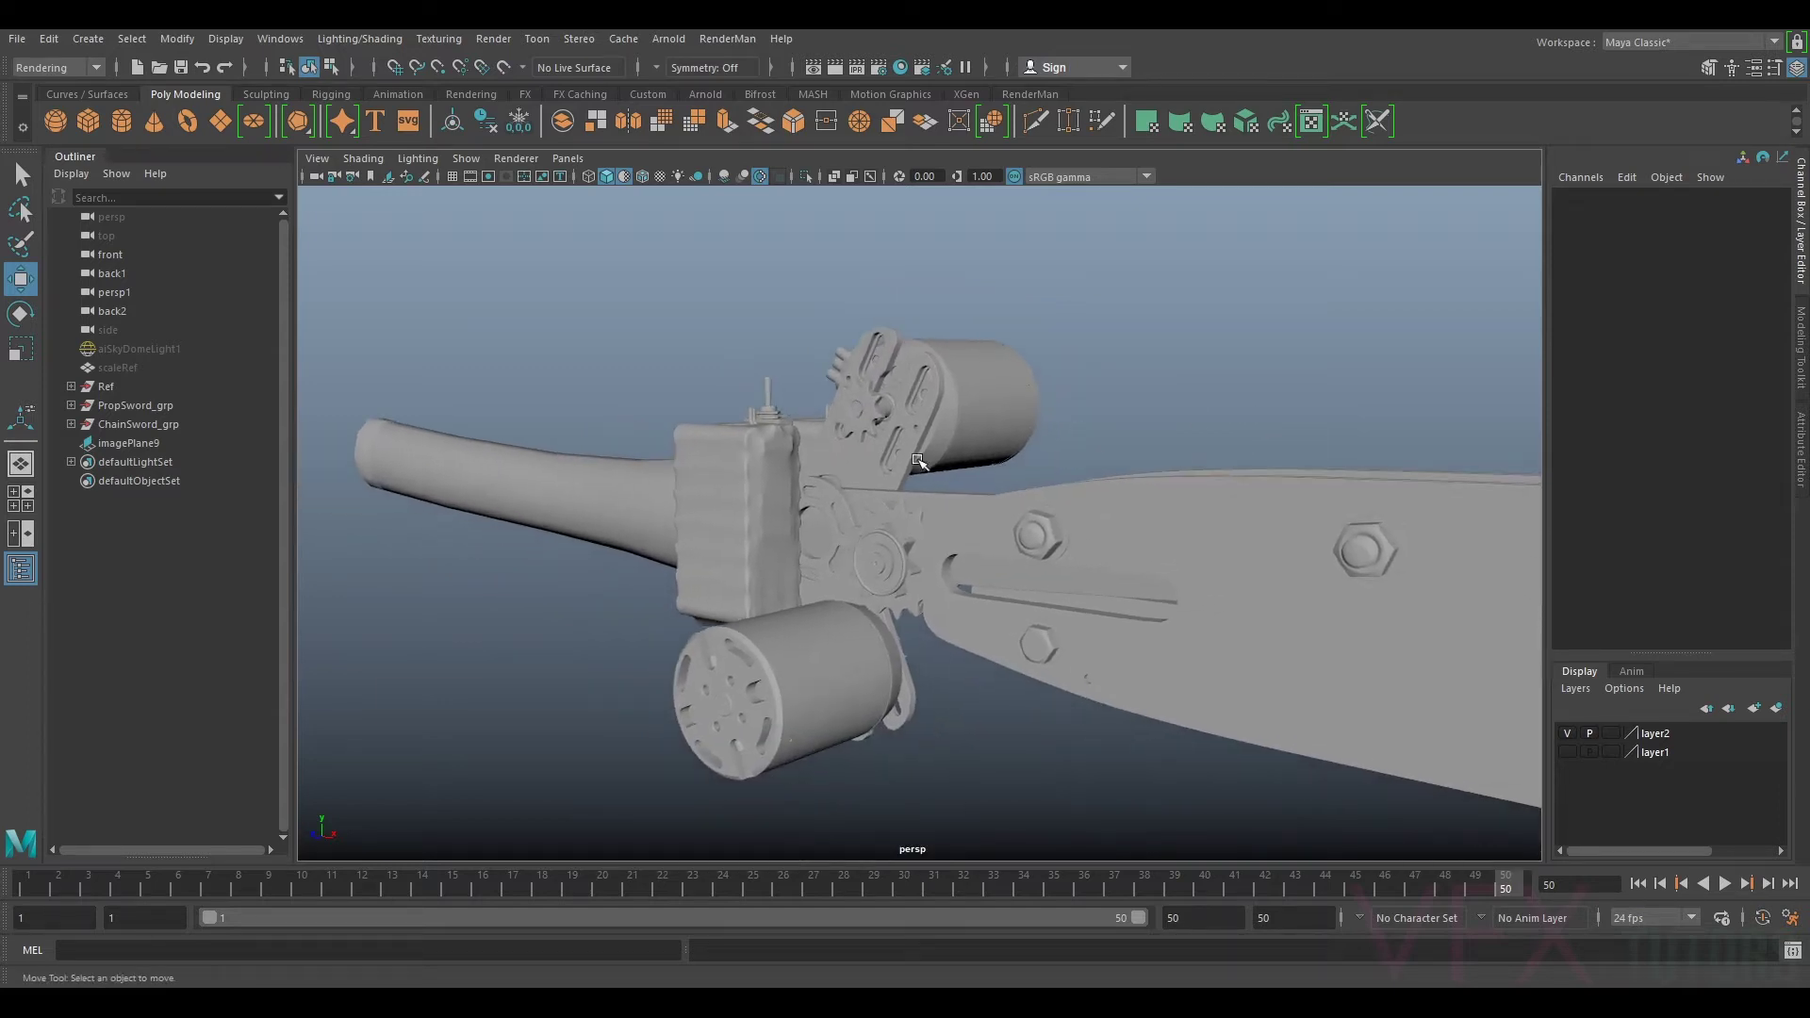
Step: Switch to the front orthographic view and delete the toggle-switch reference image plane
left_click(567, 158)
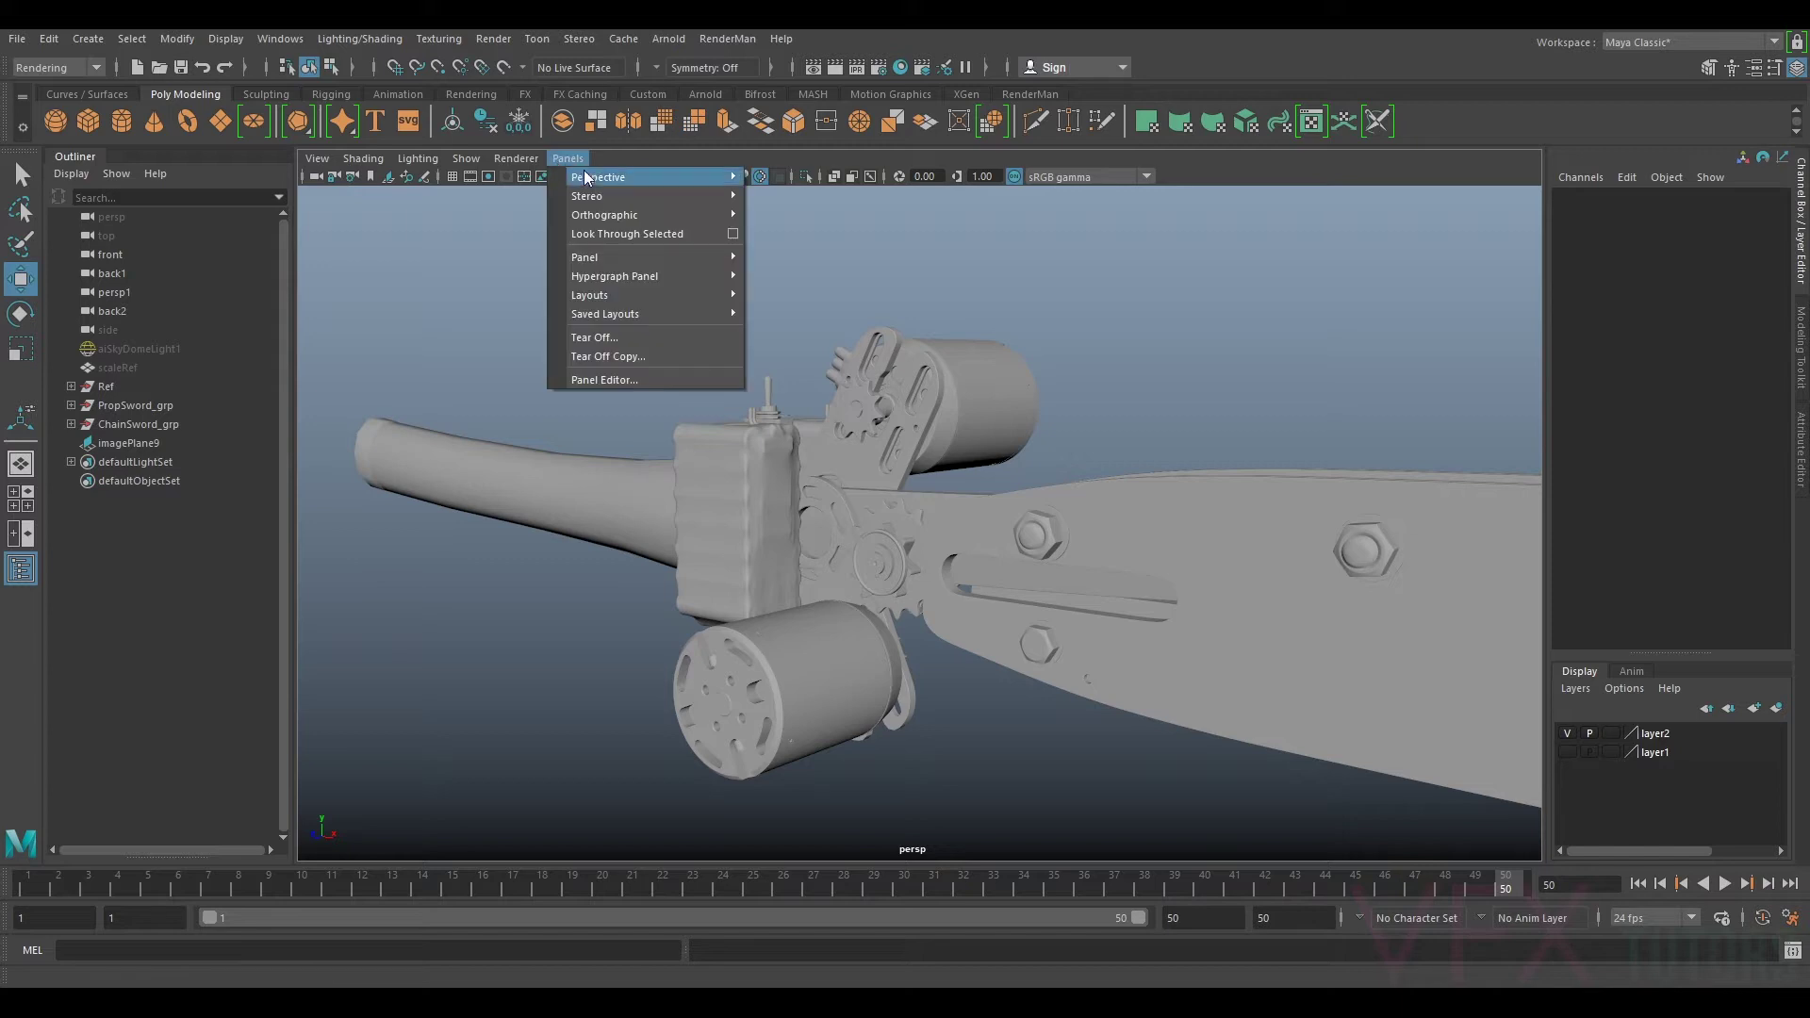
mouse_move(600, 179)
mouse_move(601, 217)
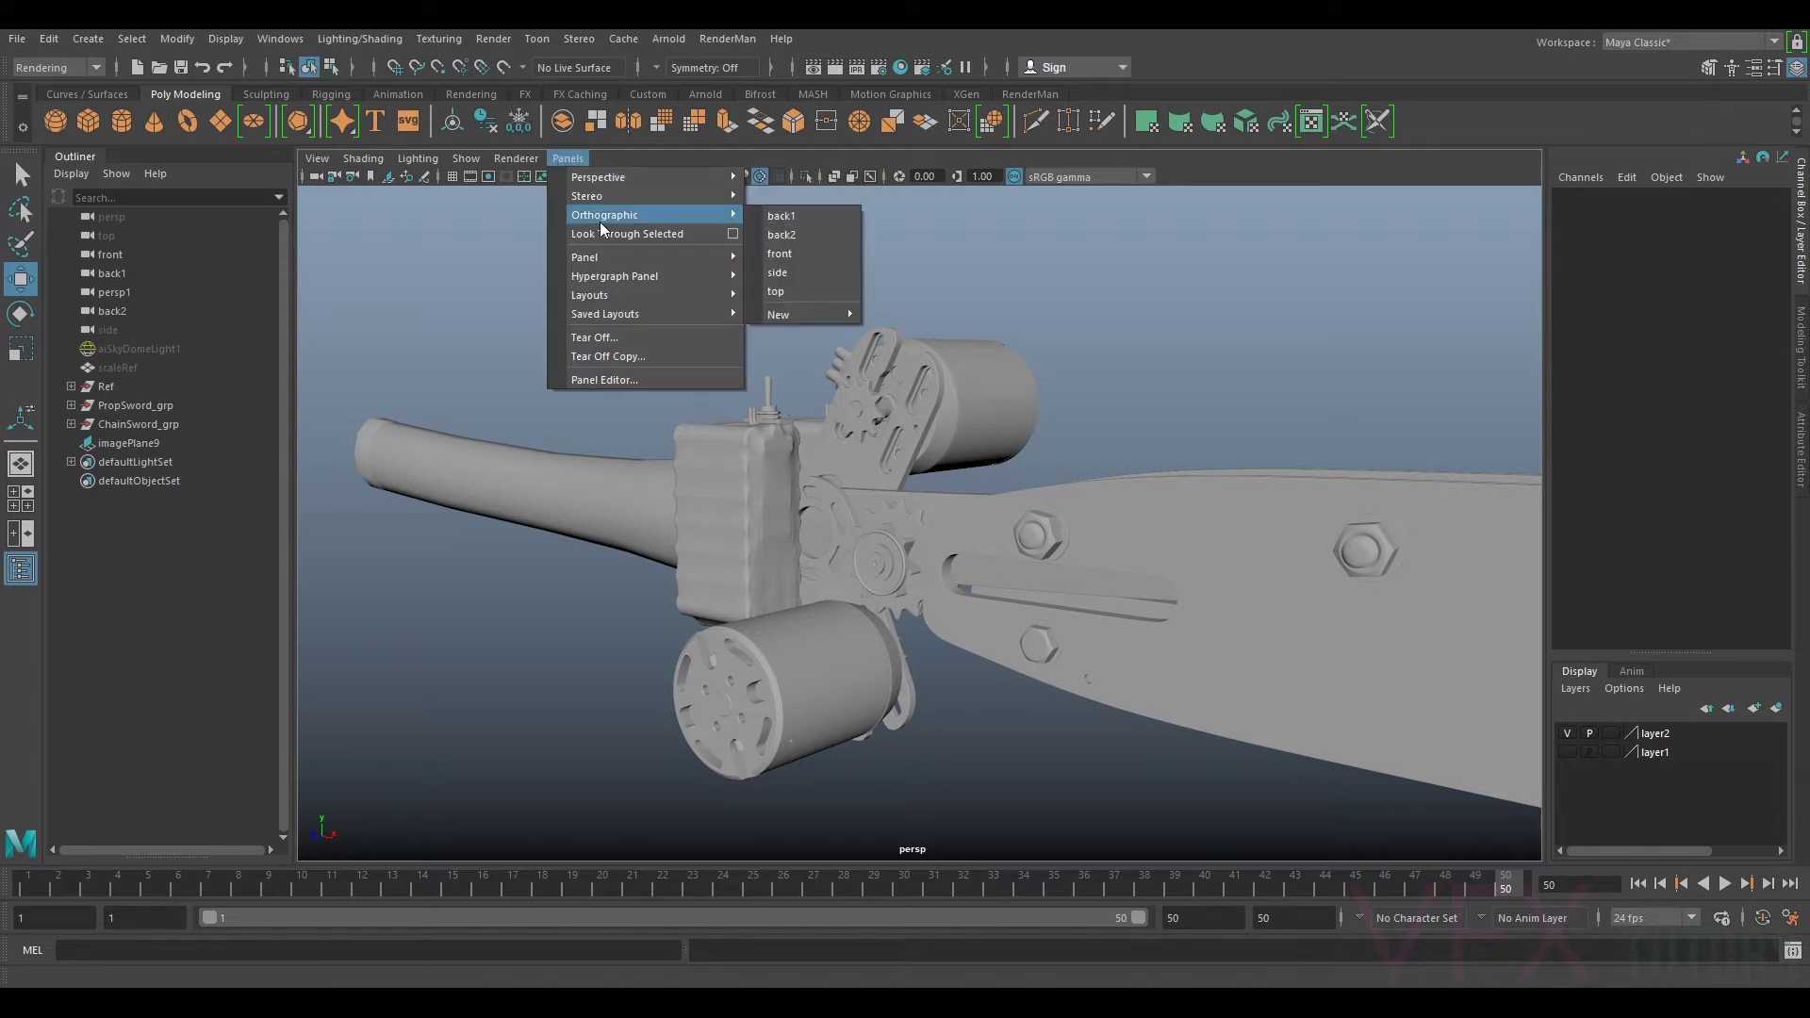
left_click(816, 263)
scroll(844, 317, "down", 5)
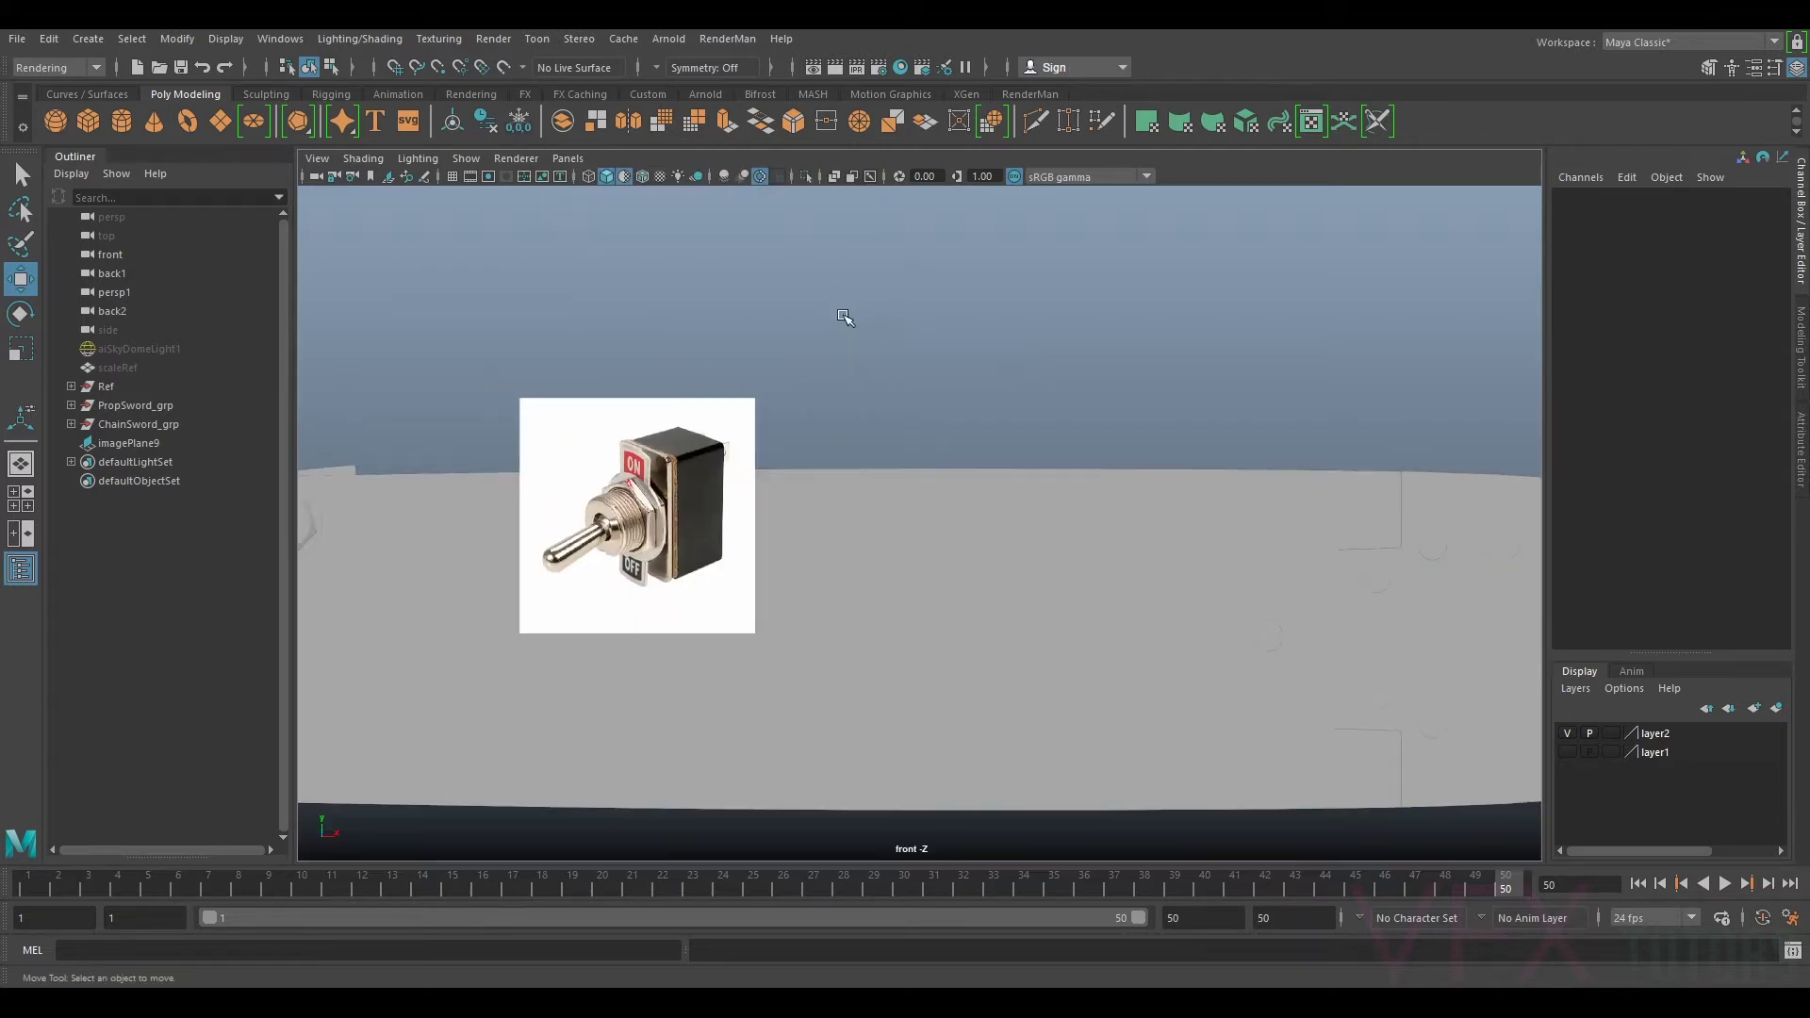
left_click(162, 445)
key("Delete")
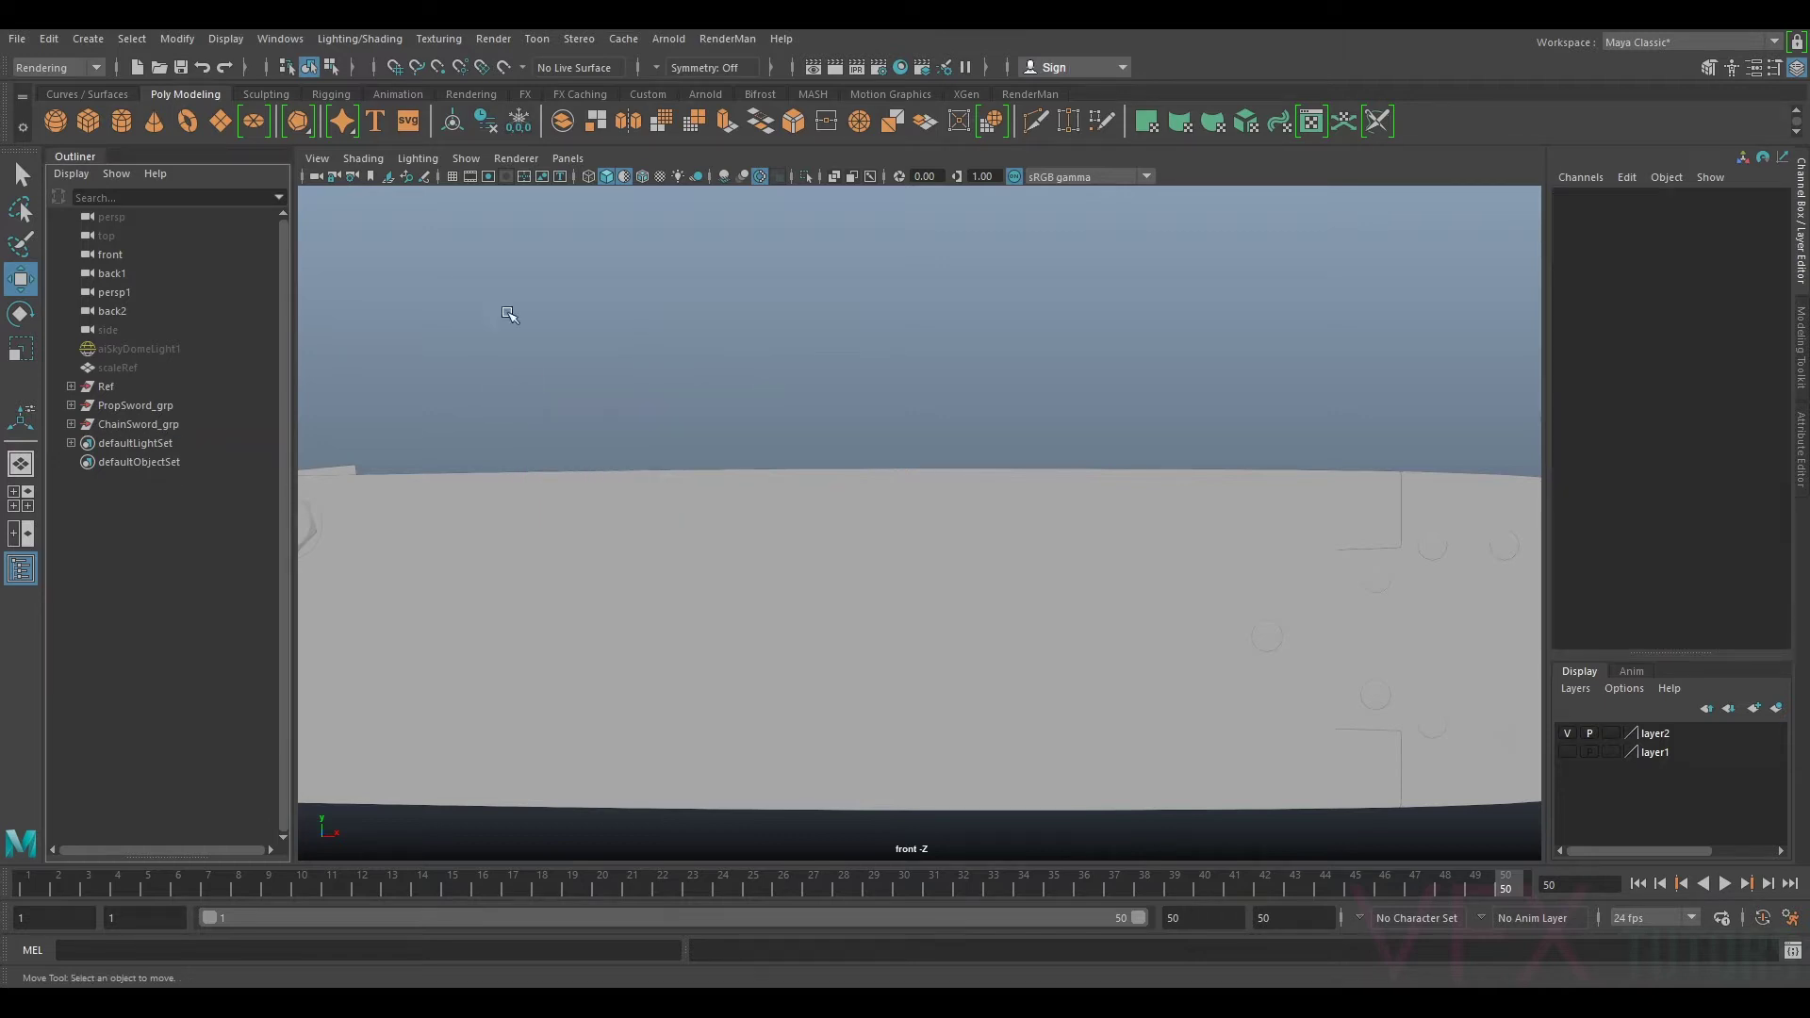
Step: Start importing an image plane for the front camera and open the folder G:\VFXtutors\Modelling\Sword\SwordRef
scroll(493, 362, "down", 5)
middle_click_drag(846, 351, 1426, 340, "alt")
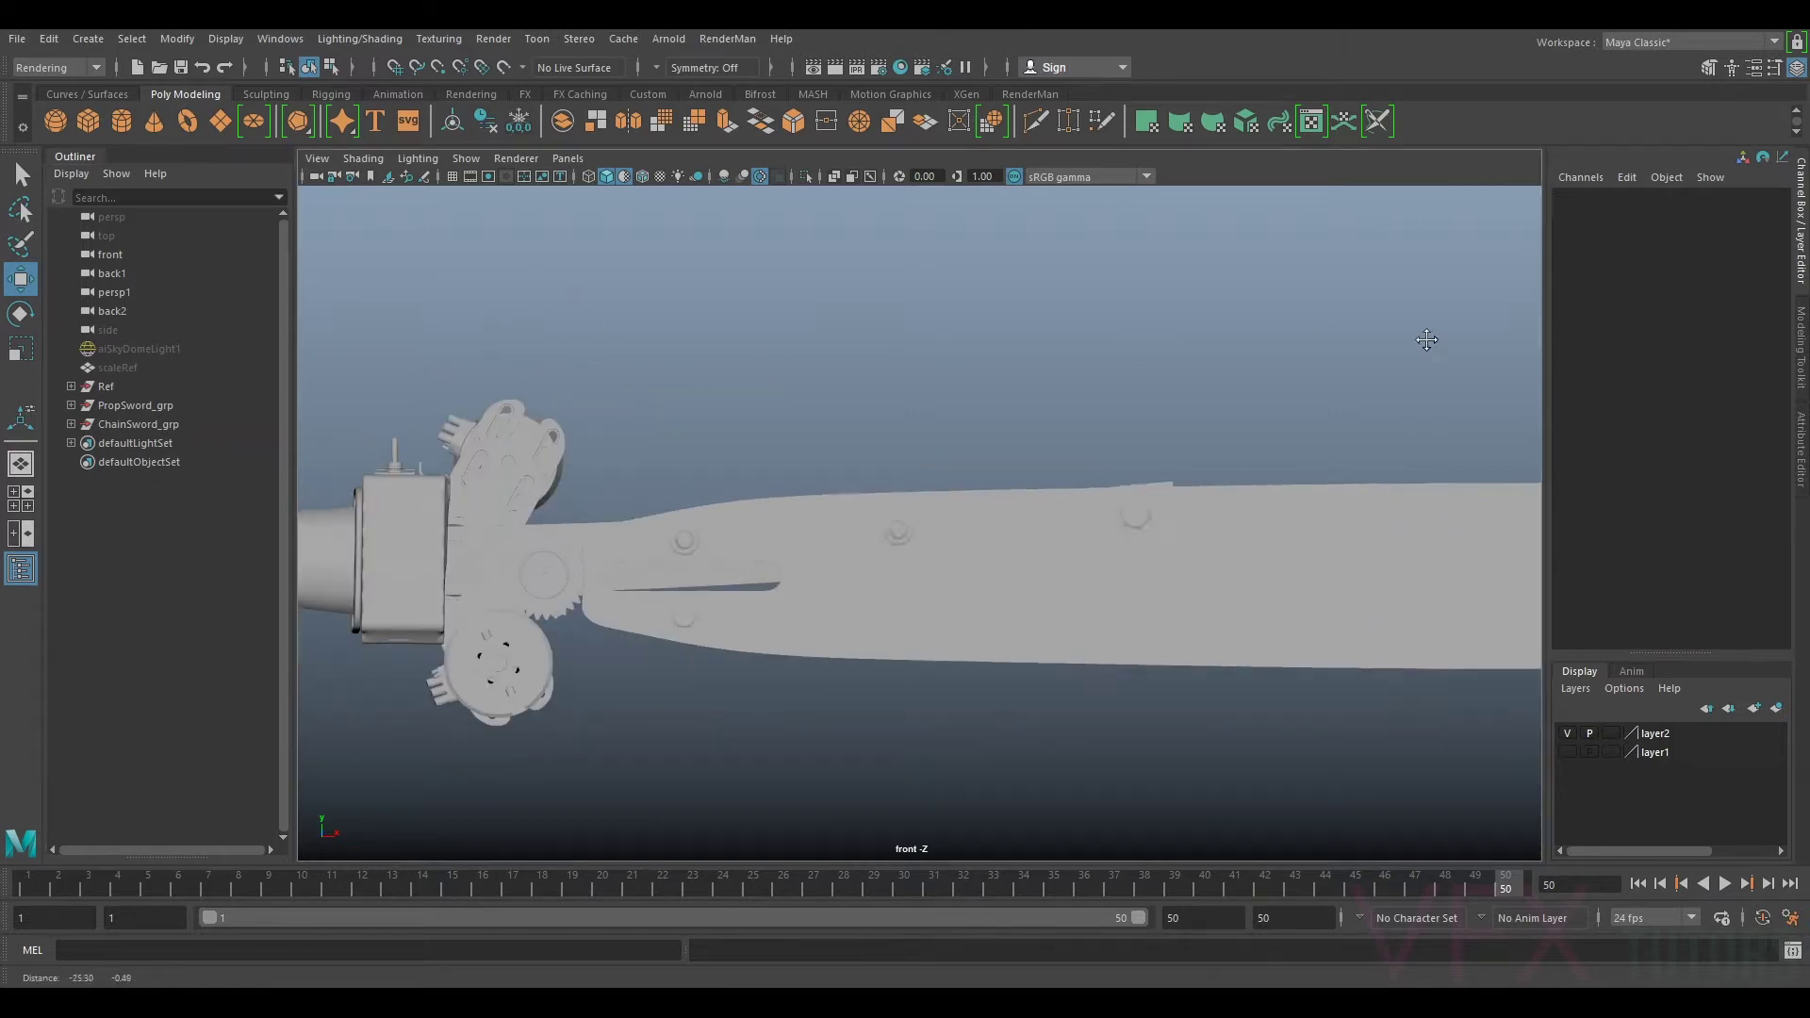
left_click(319, 175)
left_click(317, 159)
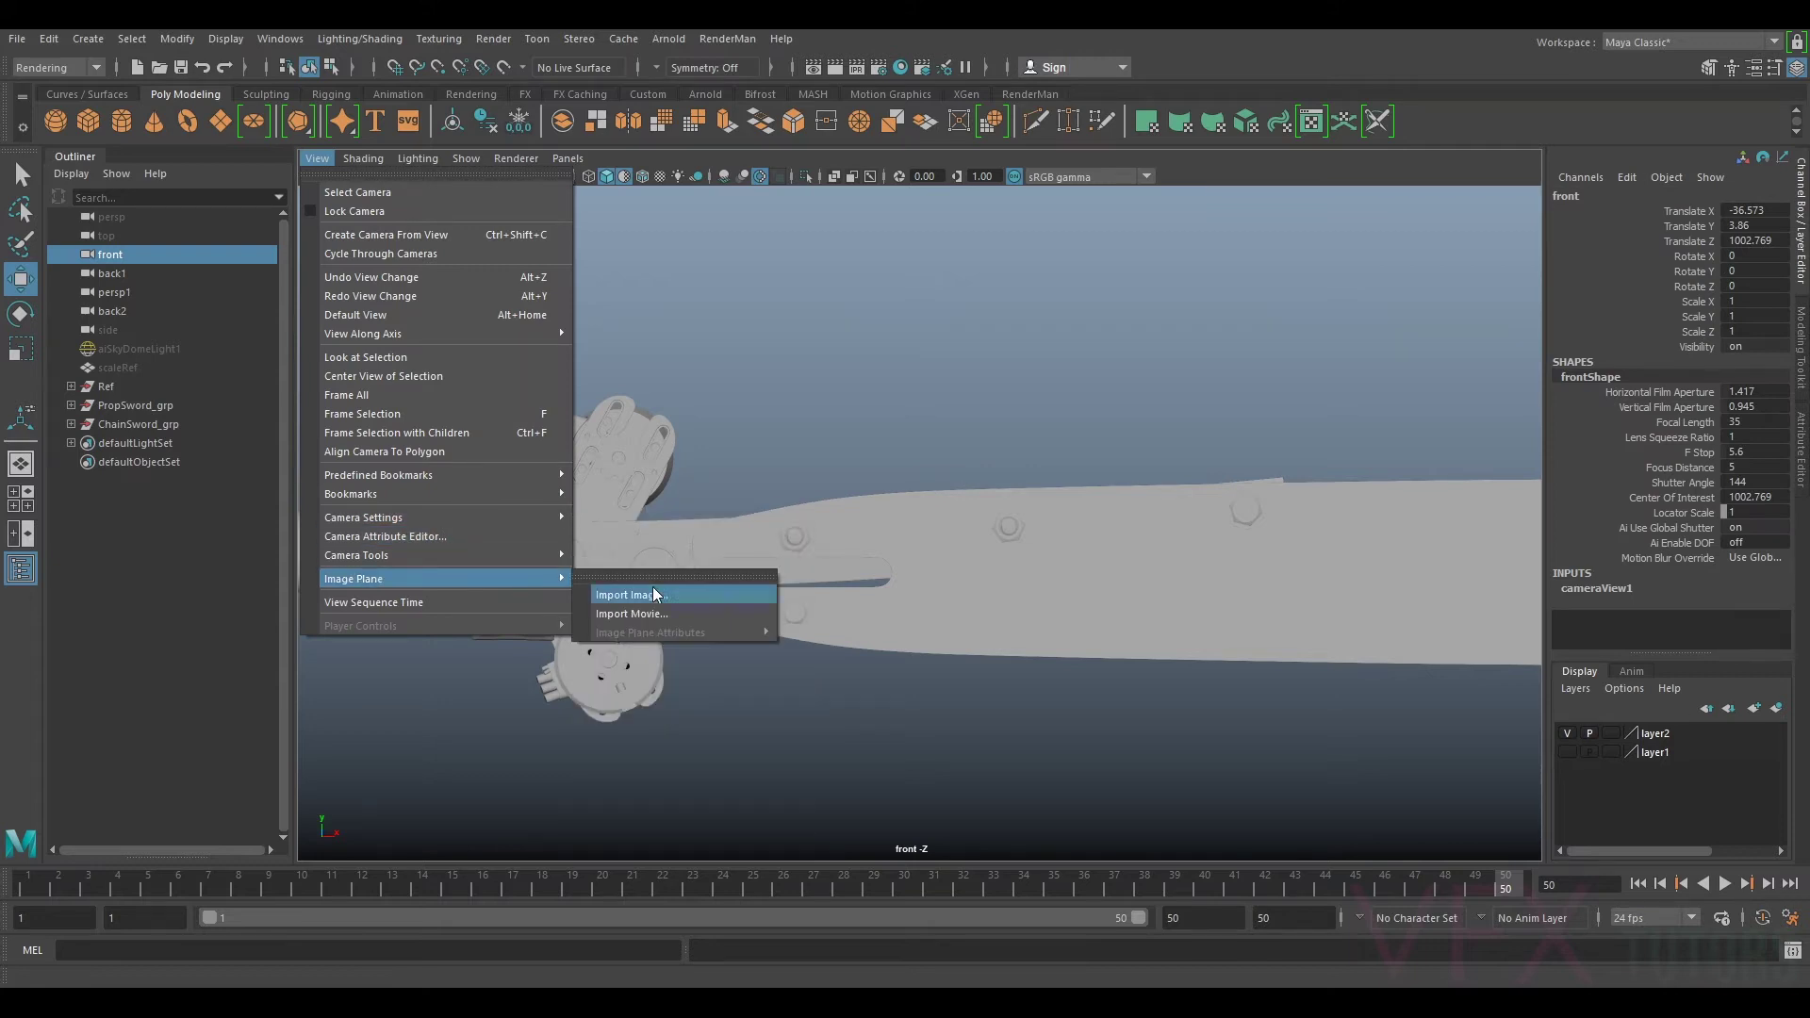
left_click(650, 596)
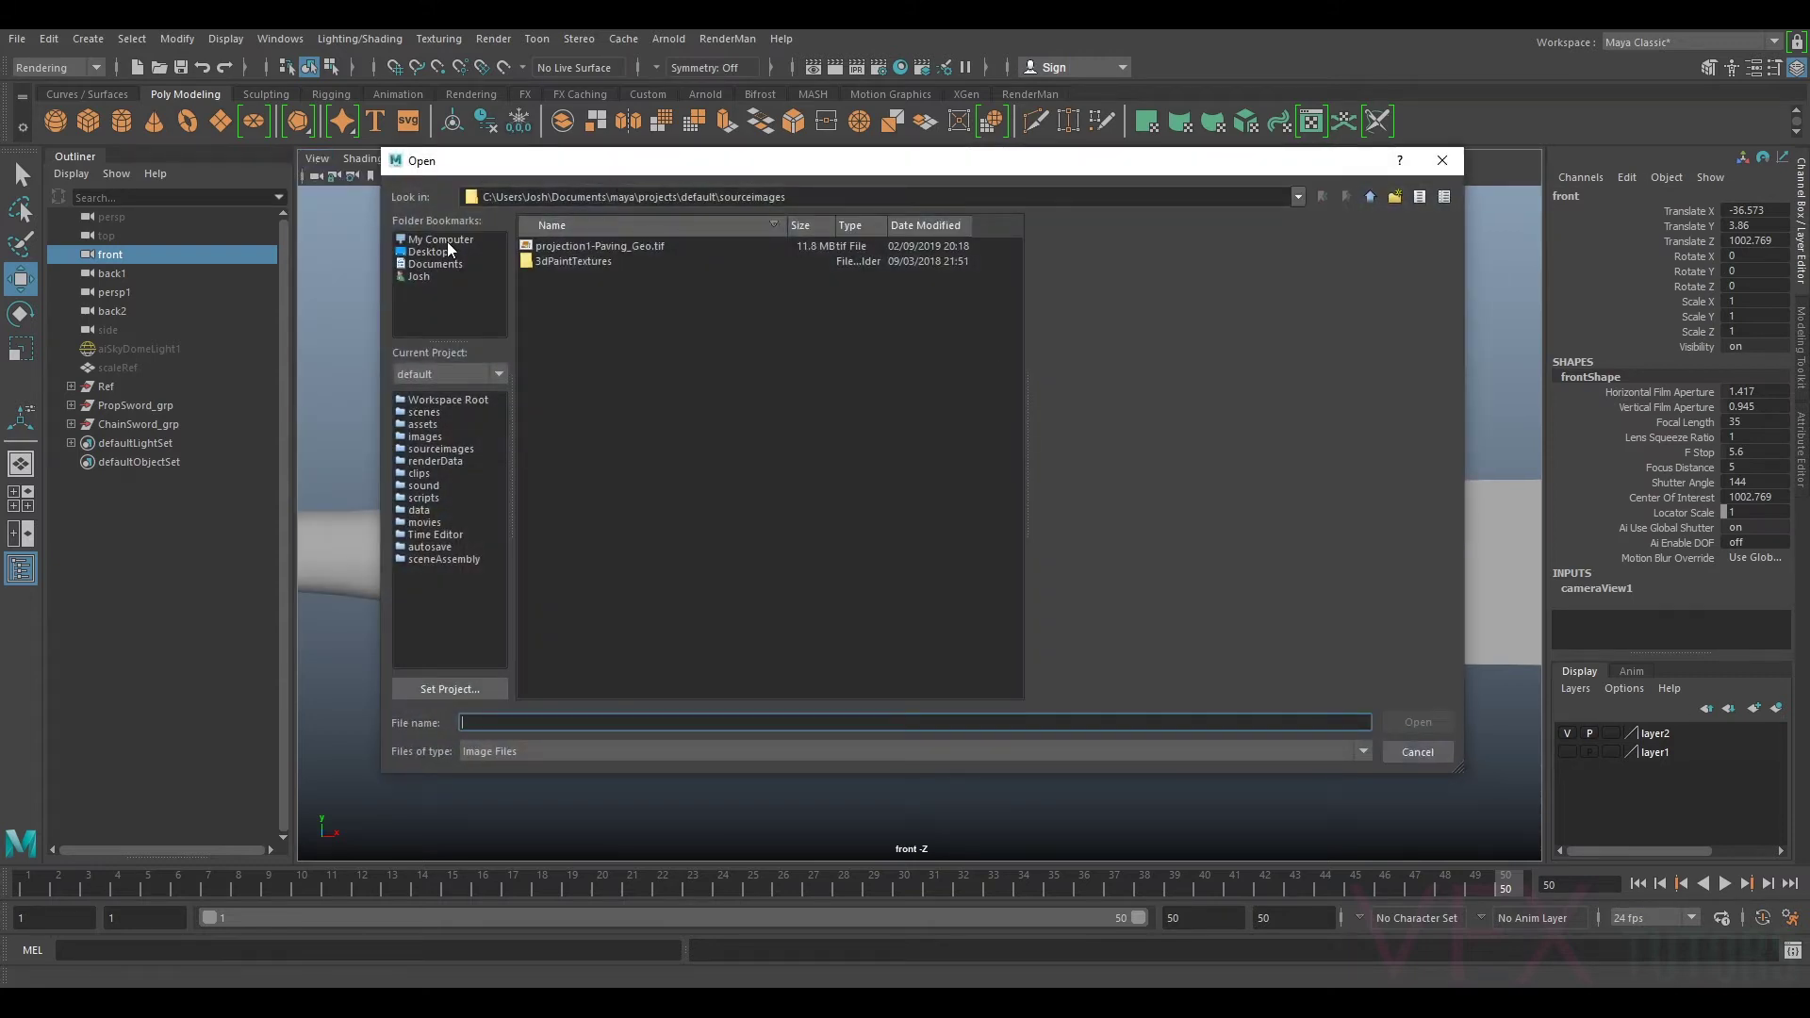
left_click(444, 240)
double_click(599, 276)
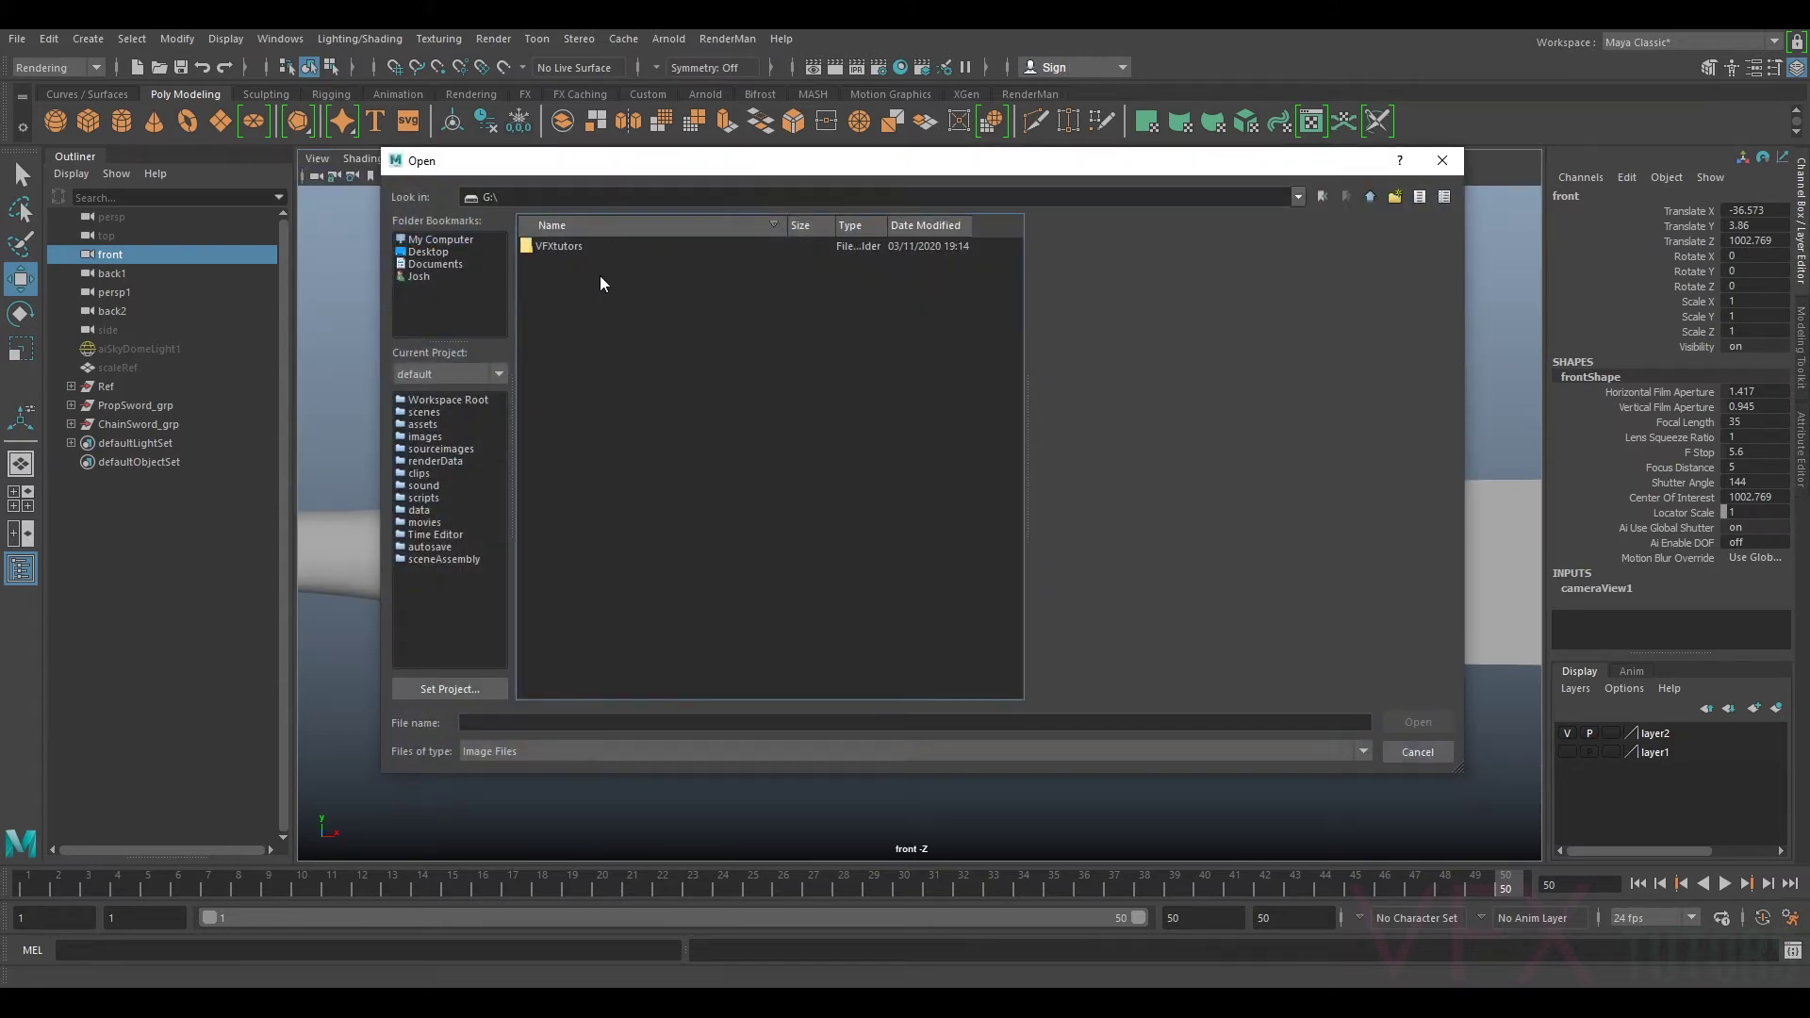
double_click(560, 246)
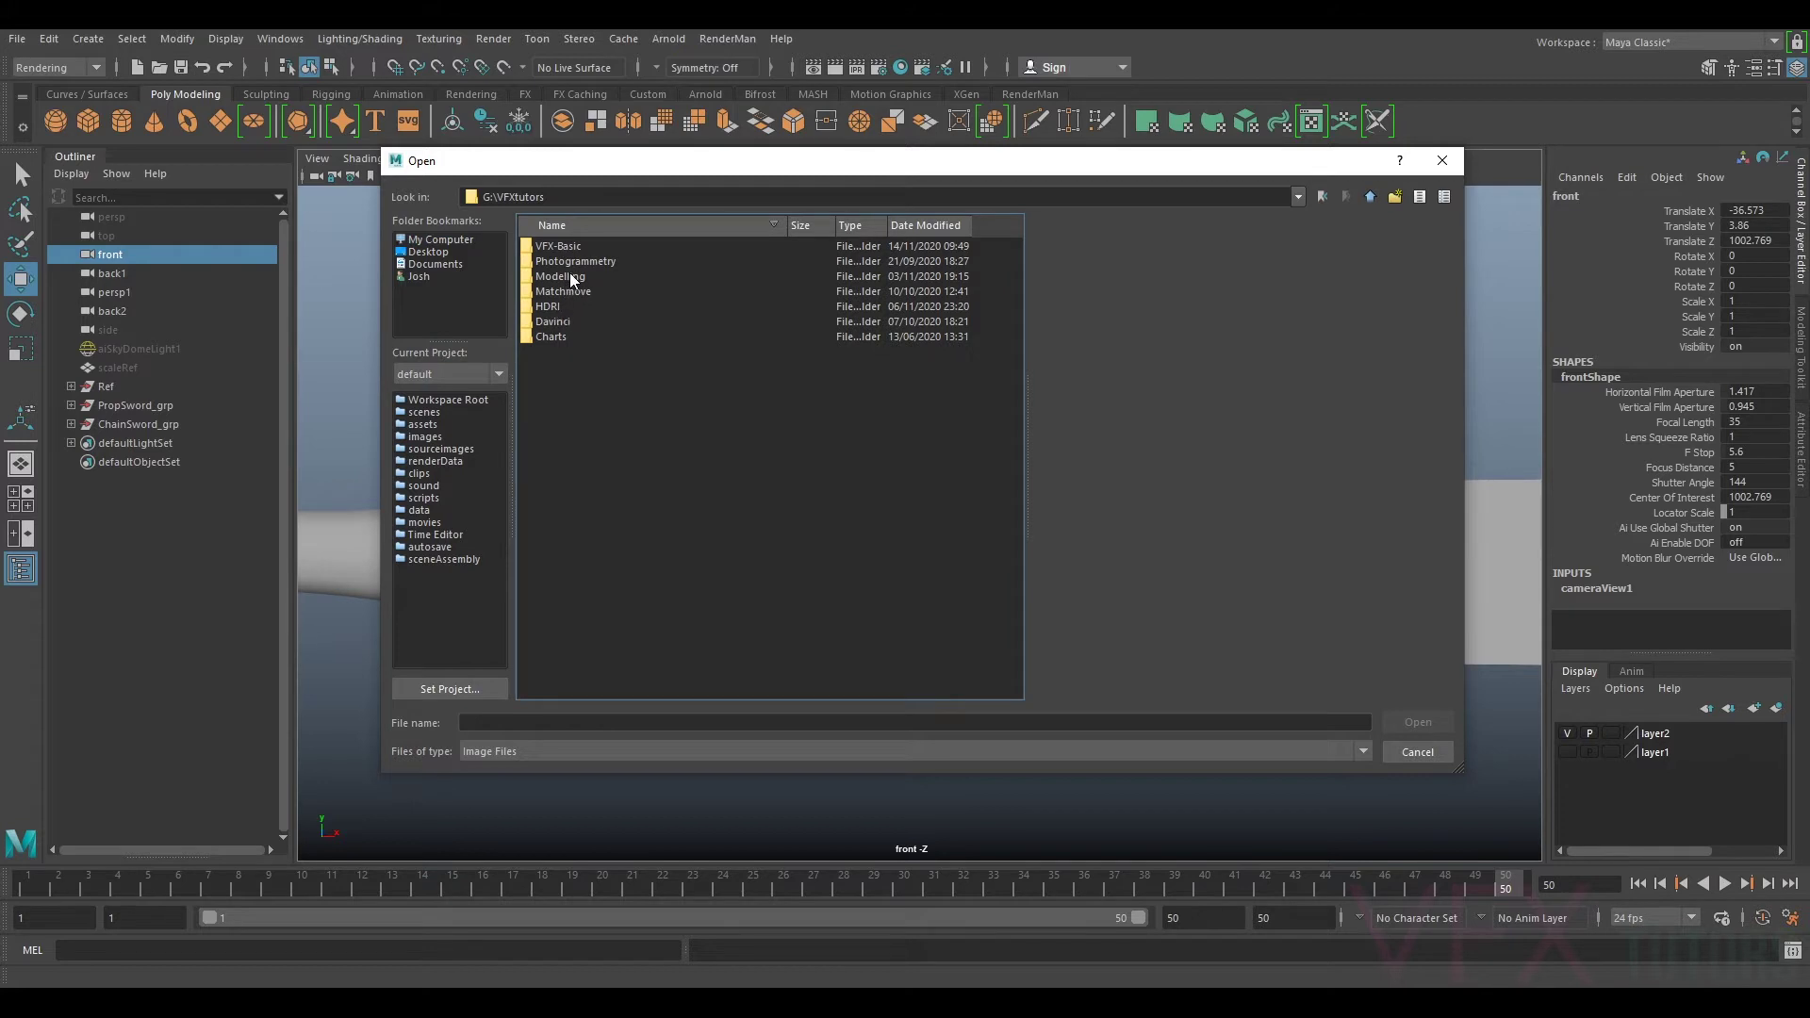
double_click(569, 276)
double_click(562, 247)
double_click(562, 248)
Step: Look through the reference image previews and import the slotted L-bracket image 87232.jpg
left_click(592, 263)
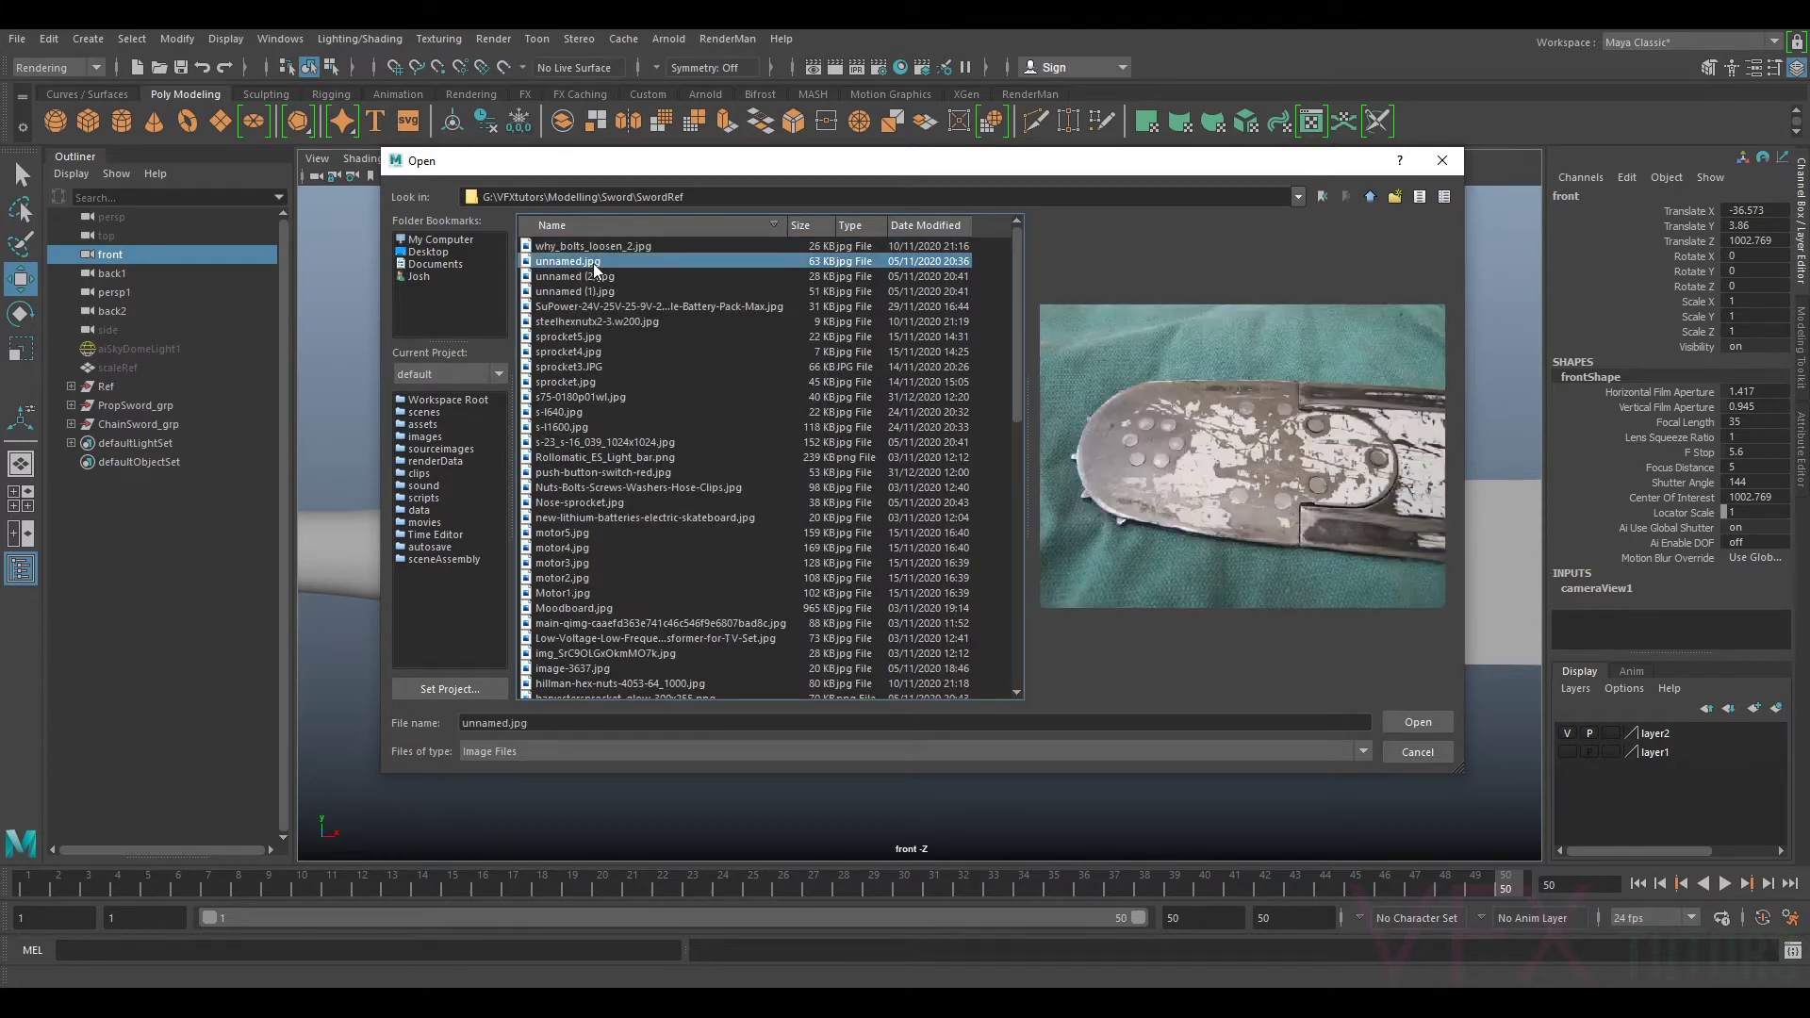
left_click(650, 275)
key("Down")
key("Down")
key("Down")
key("Down")
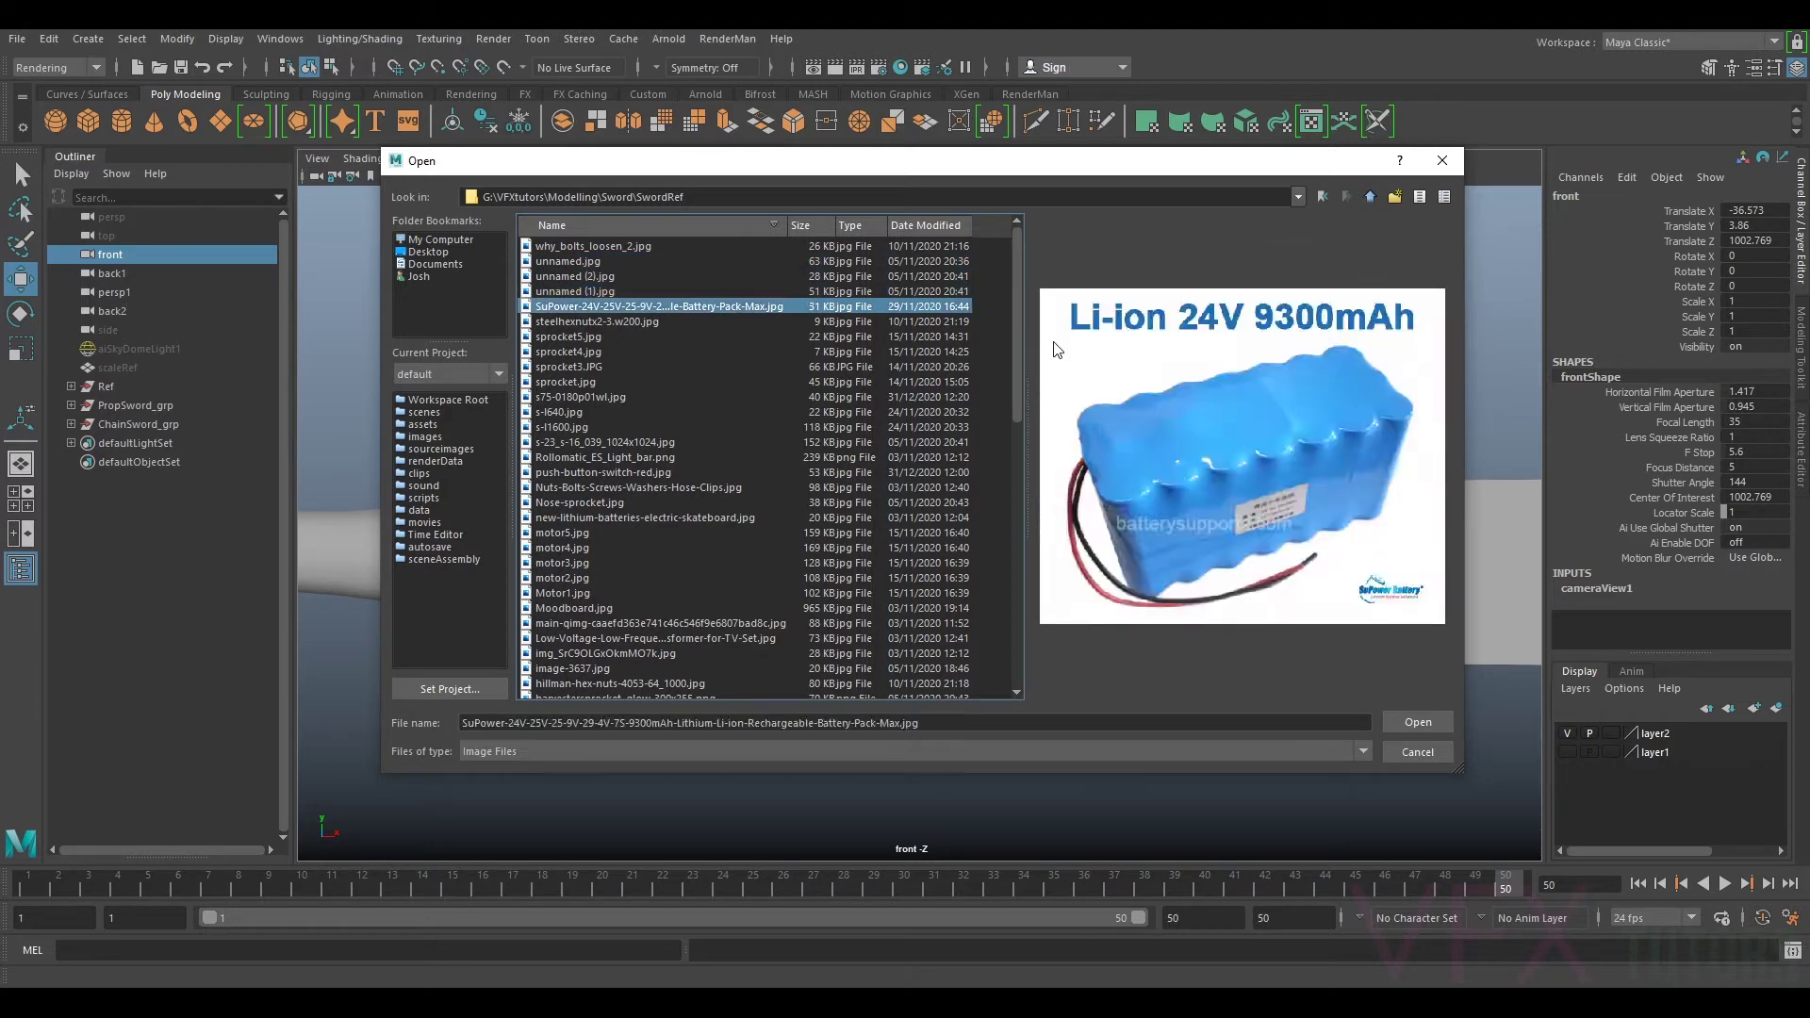
key("Down")
key("Down")
key("Down")
key("Down")
key("Down")
key("Down")
key("Down")
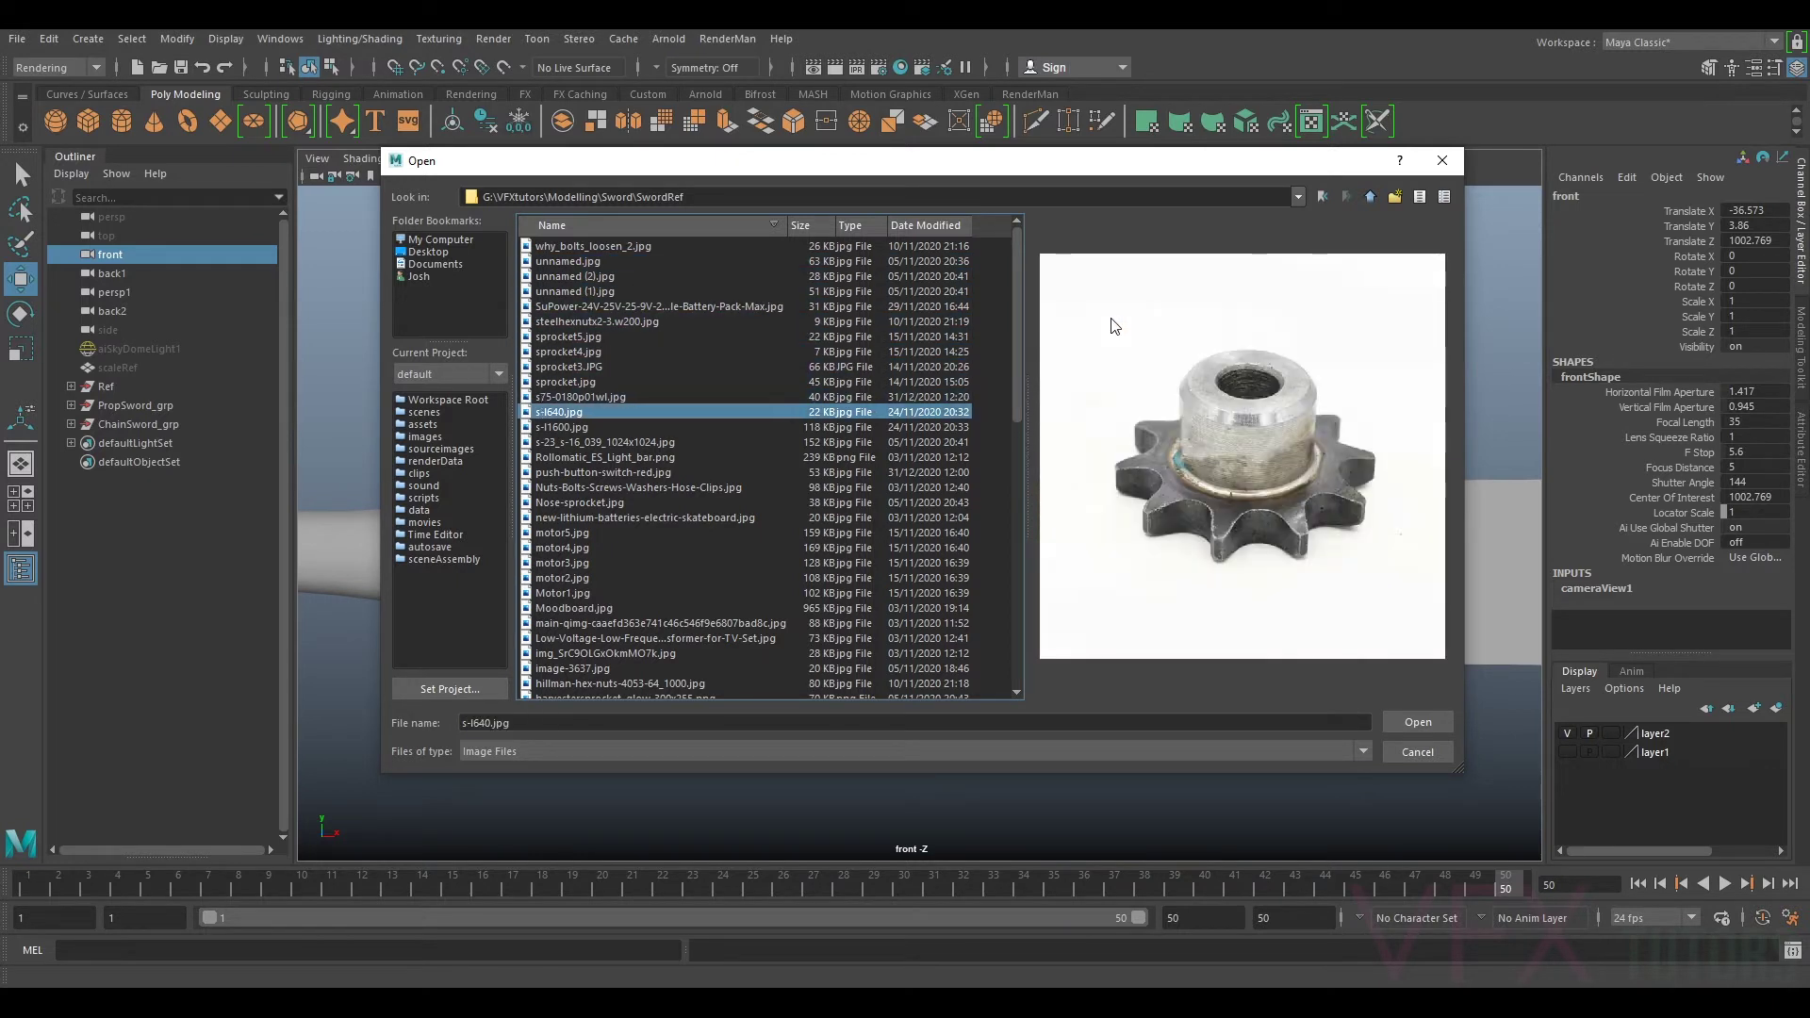
key("Down")
key("Down")
key("Down")
key("Down")
key("Down")
key("Down")
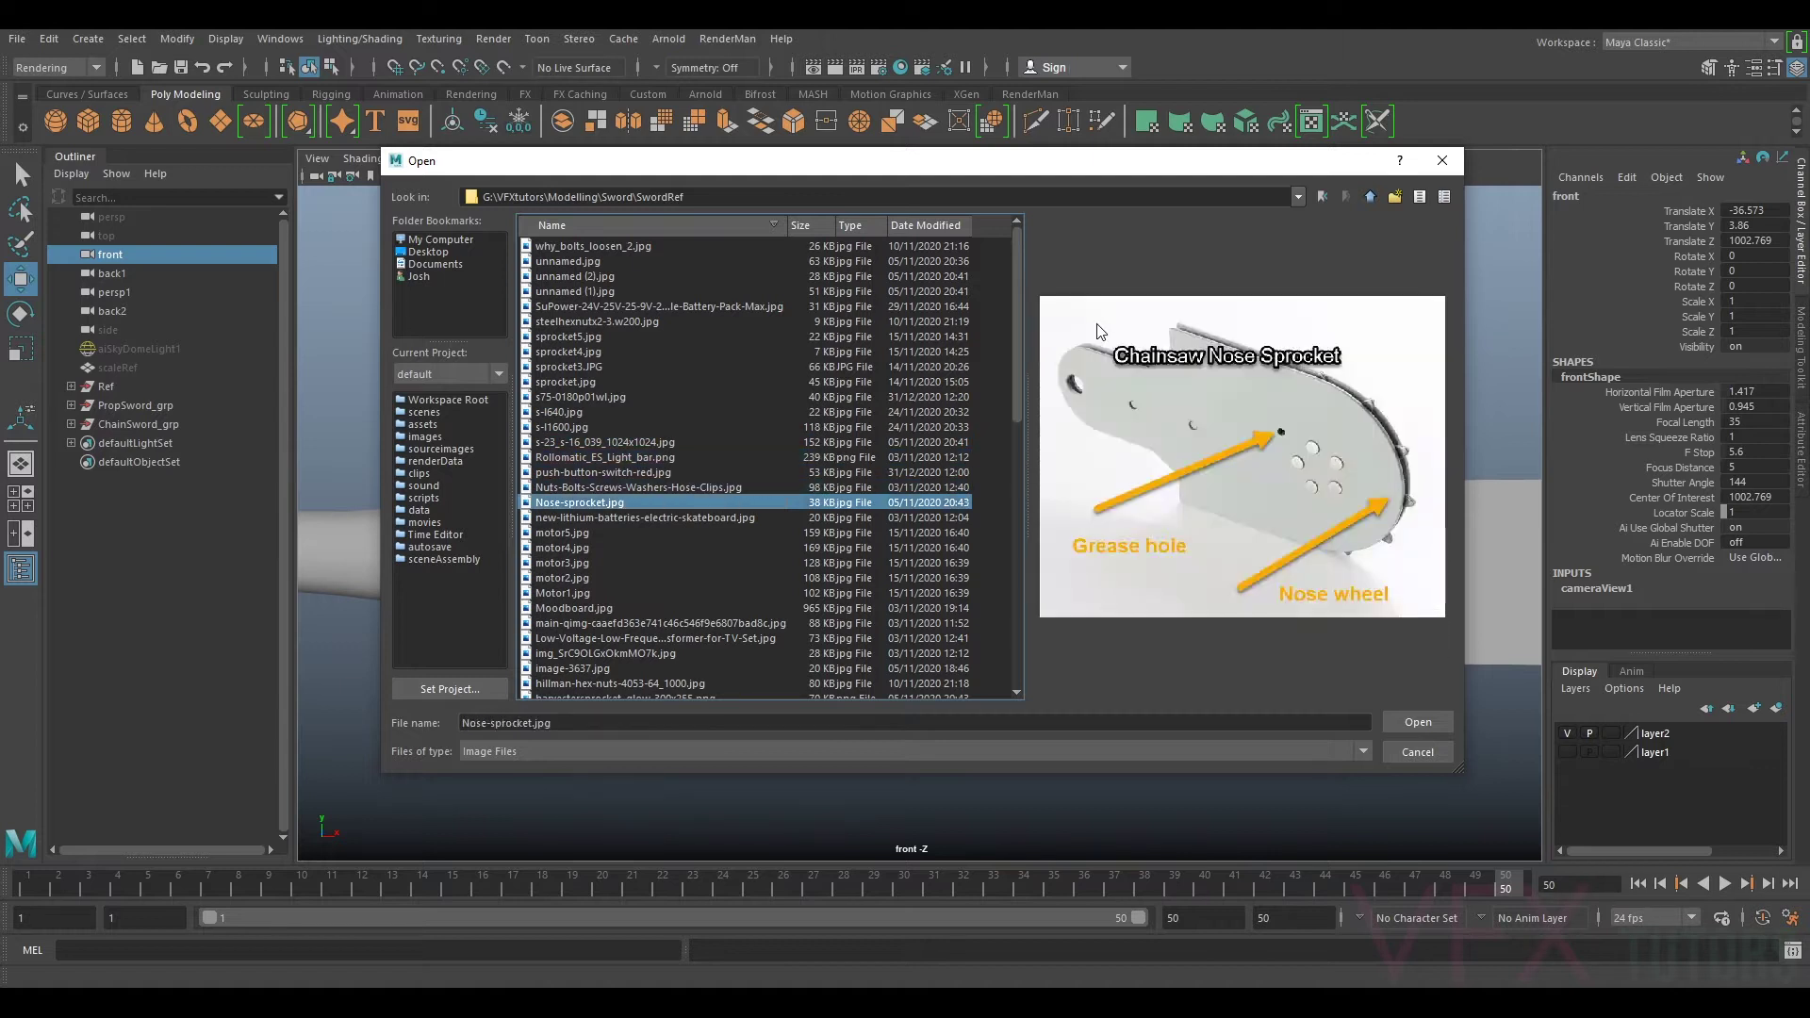
key("Down")
key("Down")
key("Down")
key("Down")
key("Down")
key("Down")
key("Down")
key("Down")
key("Down")
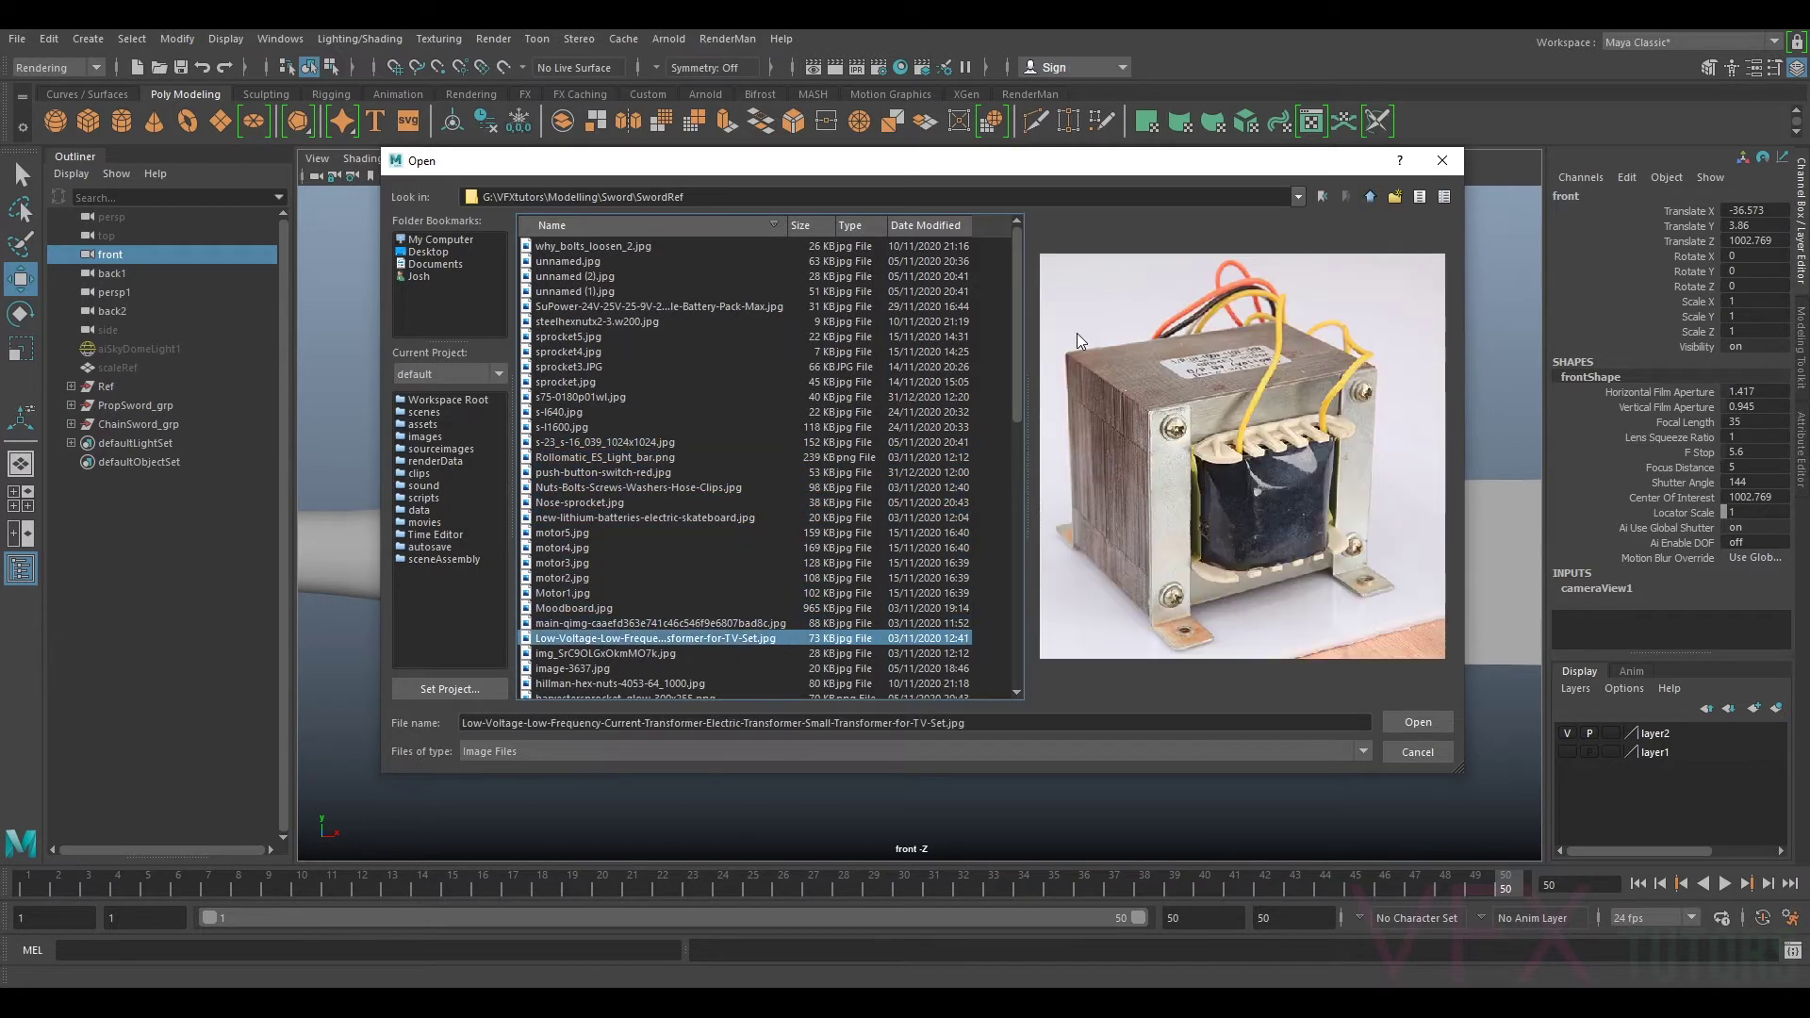
key("Down")
key("Down")
key("Down")
key("Down")
key("Down")
key("Down")
key("Down")
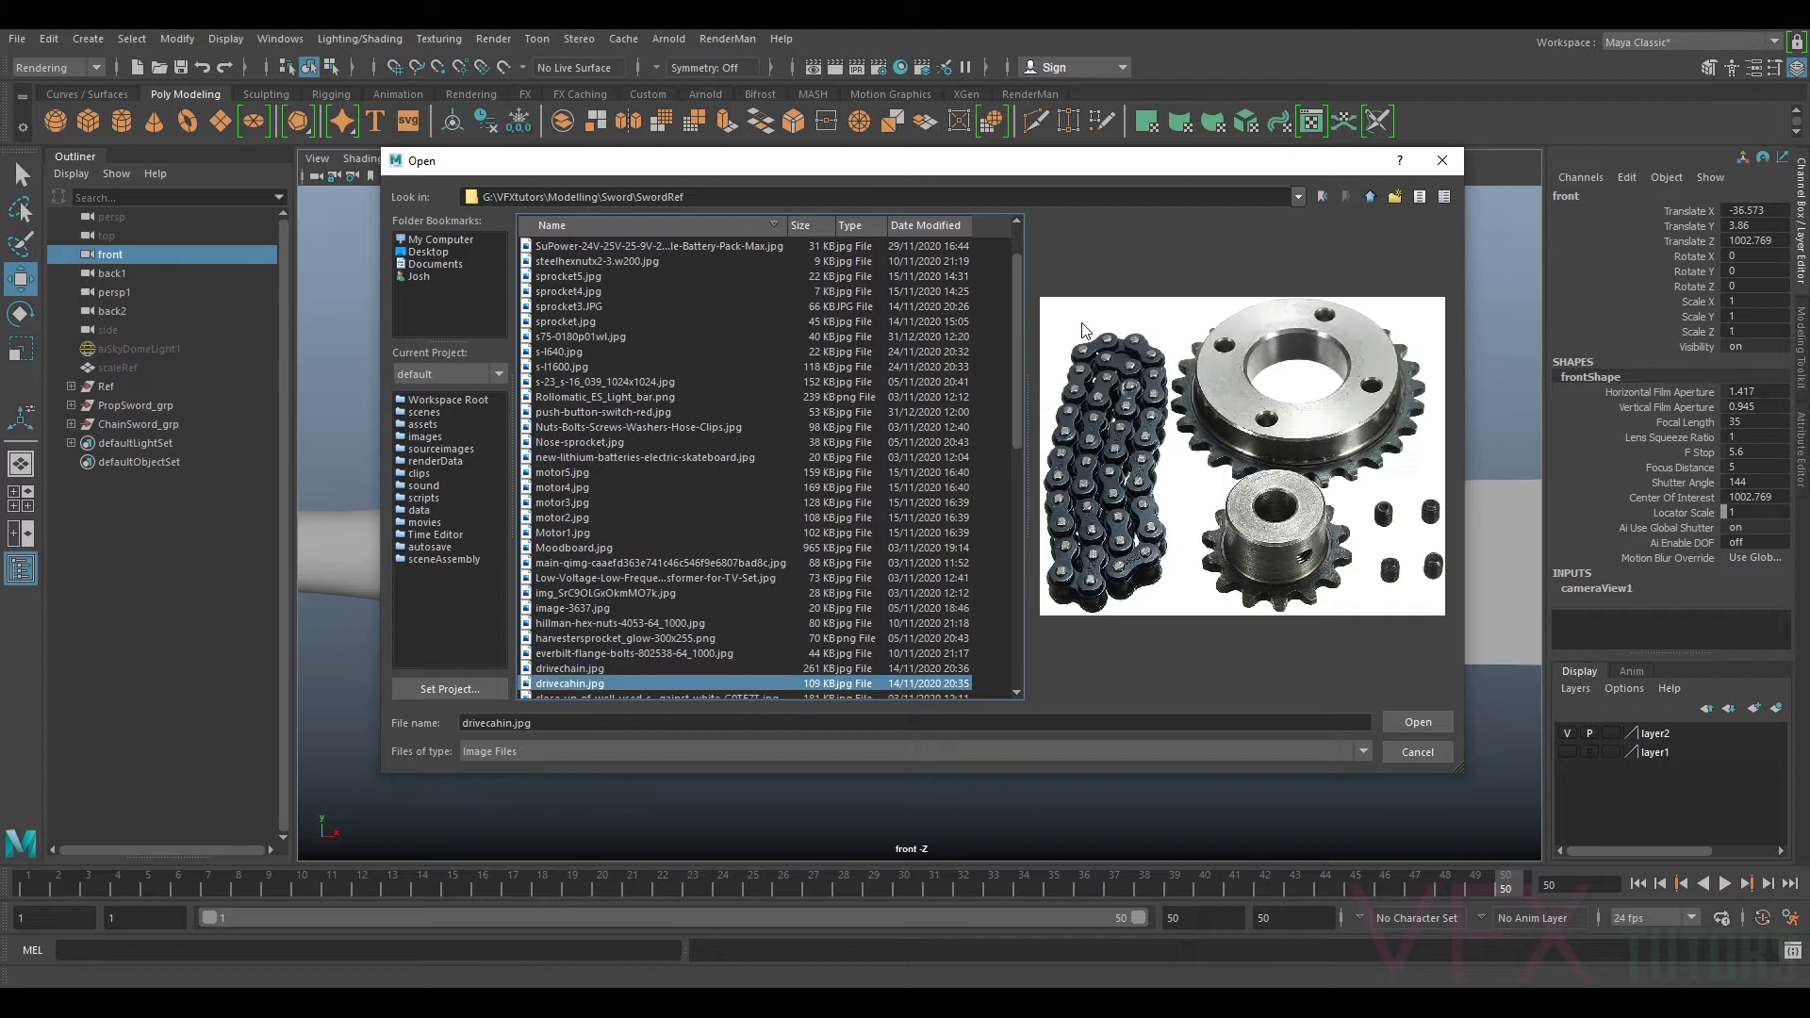
key("Down")
key("Down")
key("Down")
key("Down")
key("Down")
key("Down")
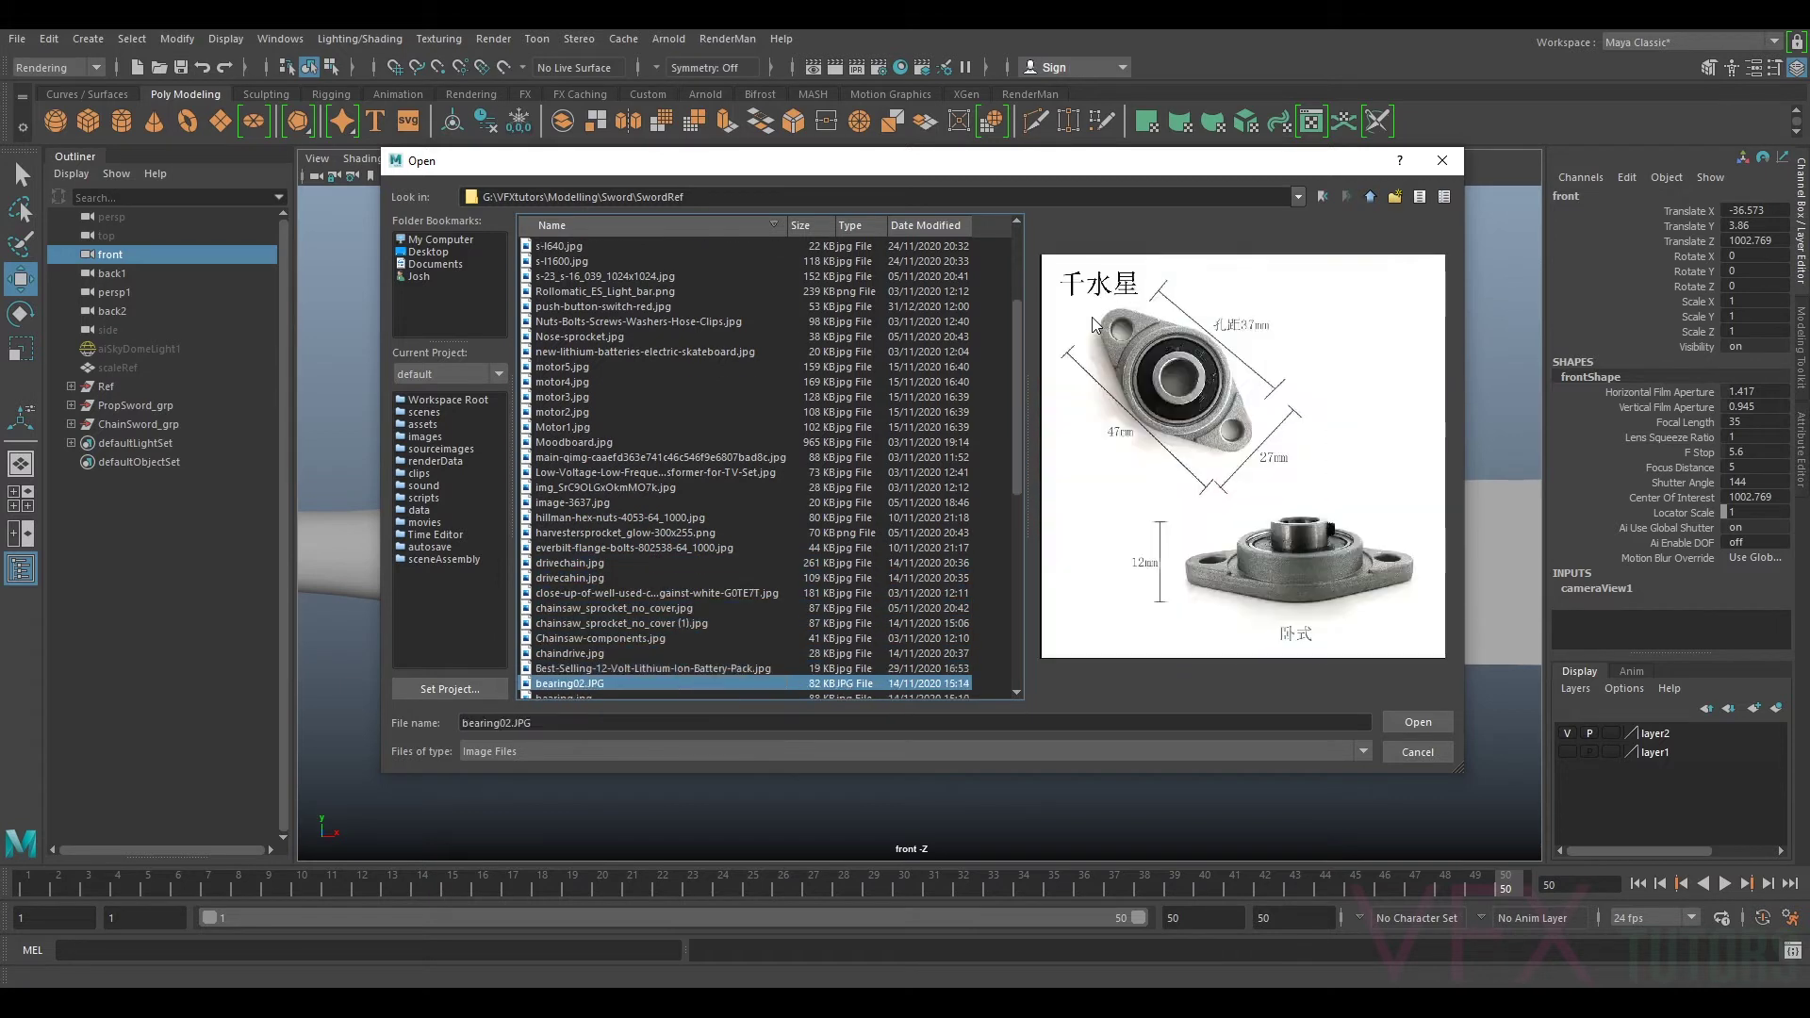
key("Down")
key("Down")
key("Down")
key("Down")
key("Down")
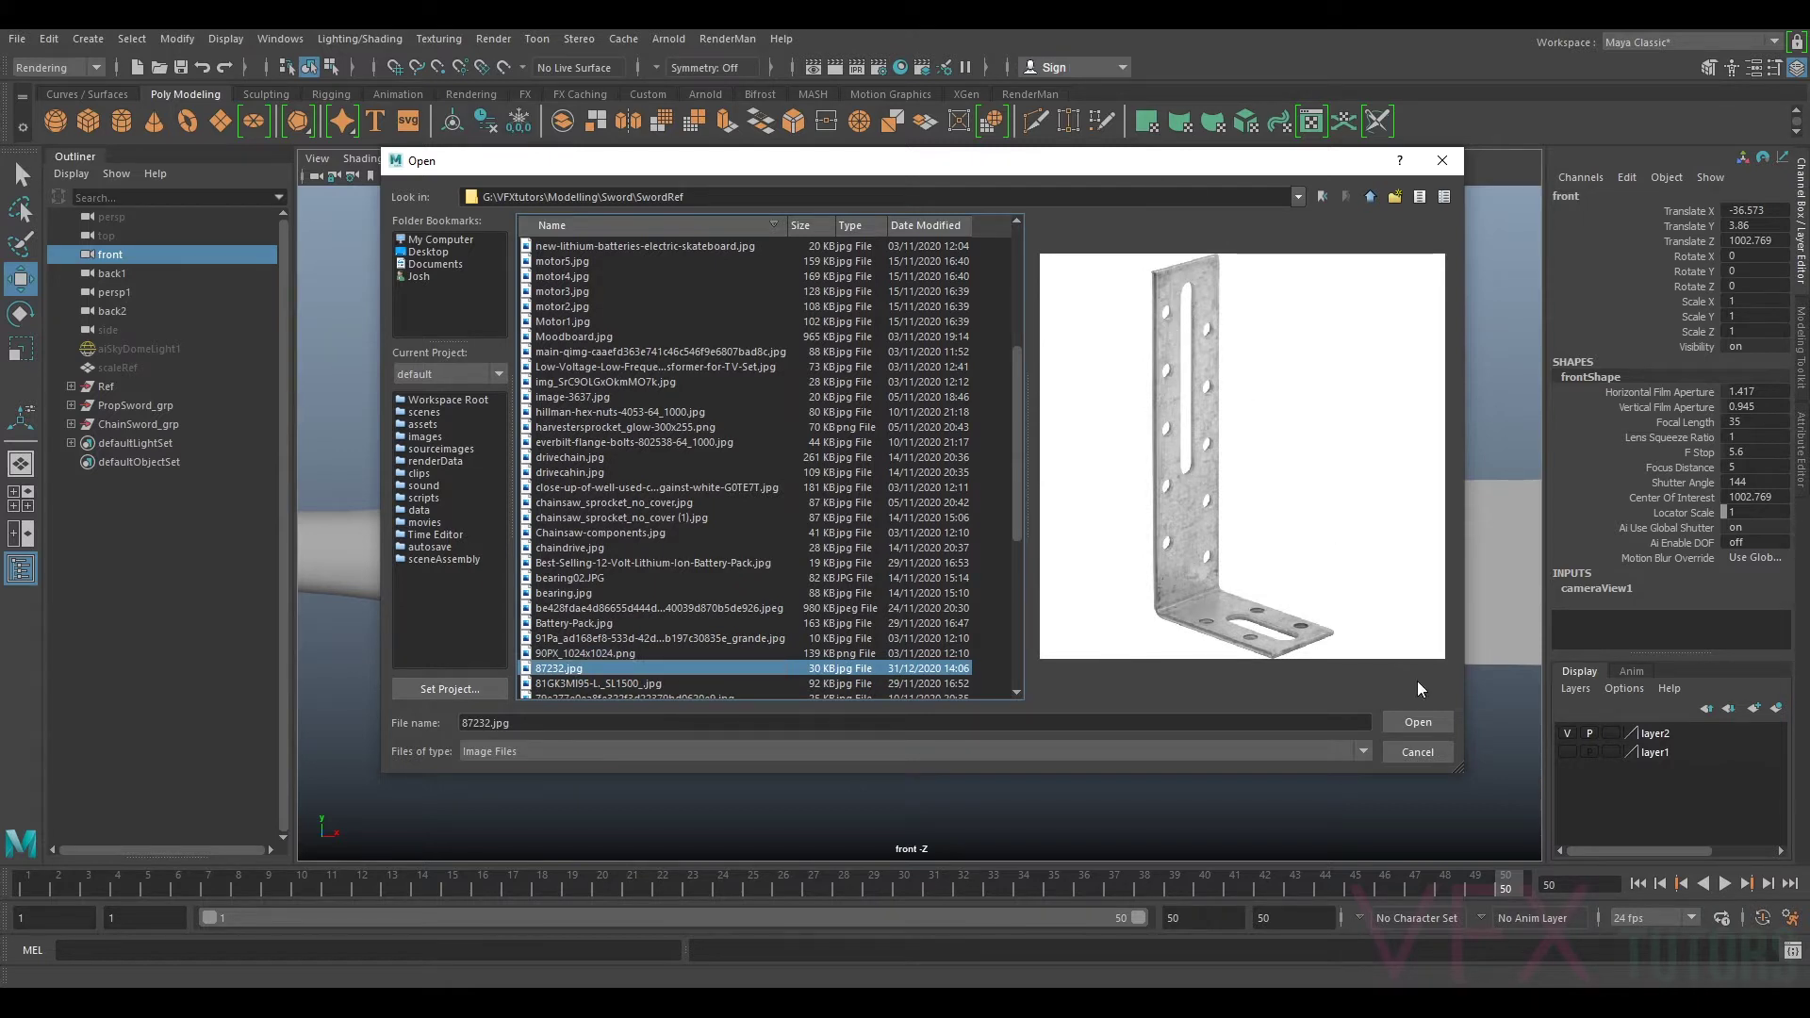
left_click(1418, 722)
Step: Enlarge the bracket image plane to about the blade's height and above, and place it over the middle of the blade
scroll(1308, 449, "down", 1)
left_click_drag(1252, 558, 956, 442)
scroll(944, 472, "up", 4)
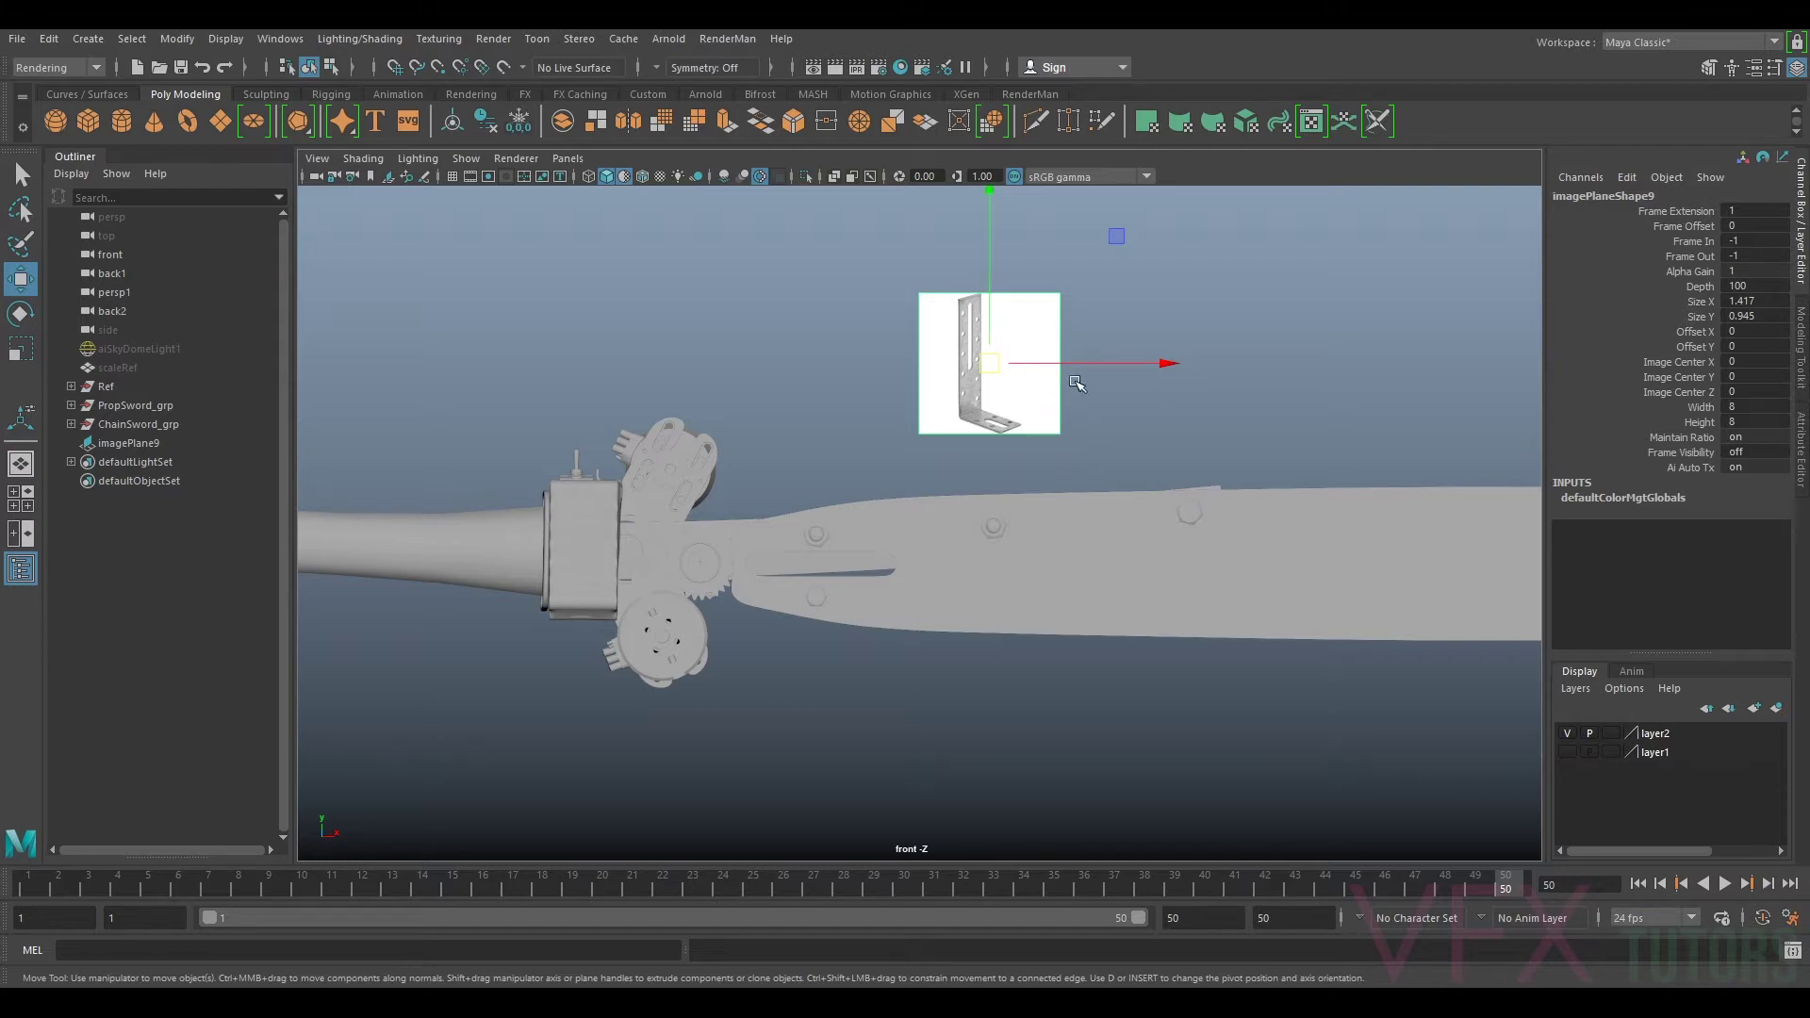
scroll(1060, 380, "up", 2)
scroll(1058, 380, "down", 3)
middle_click_drag(1059, 381, 1001, 440, "alt")
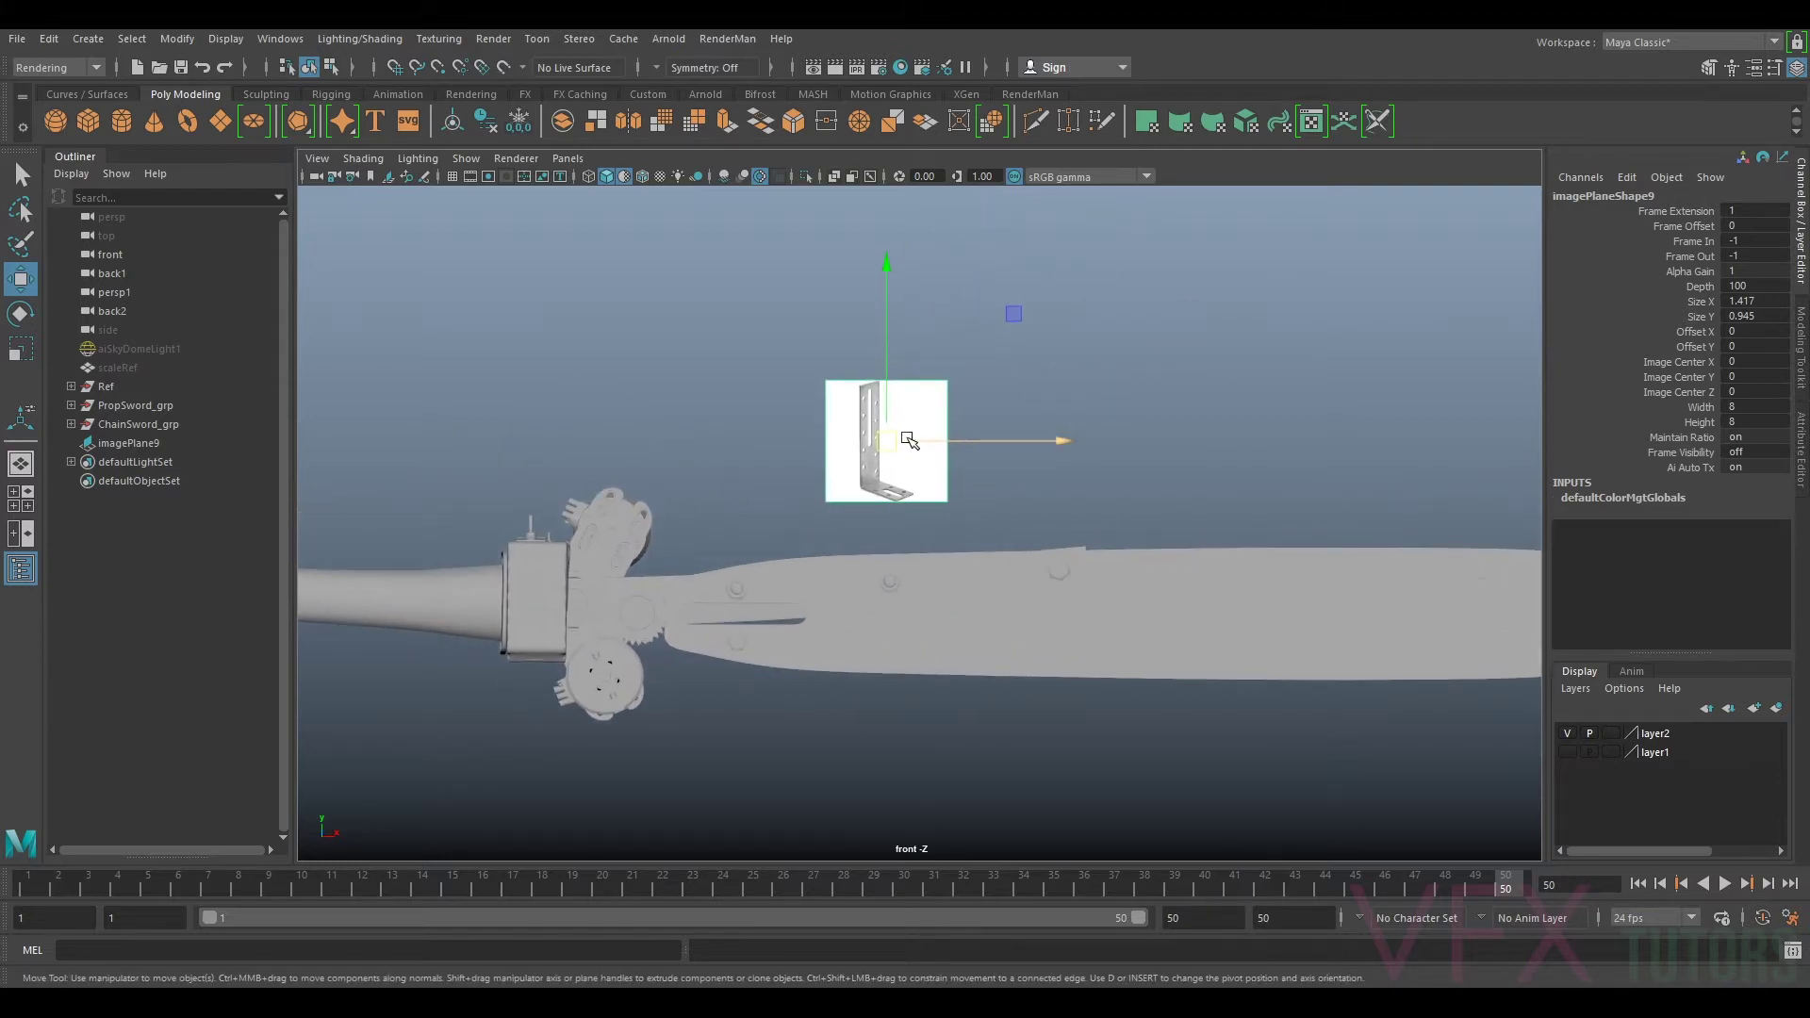
key("r")
left_click_drag(886, 441, 1010, 440)
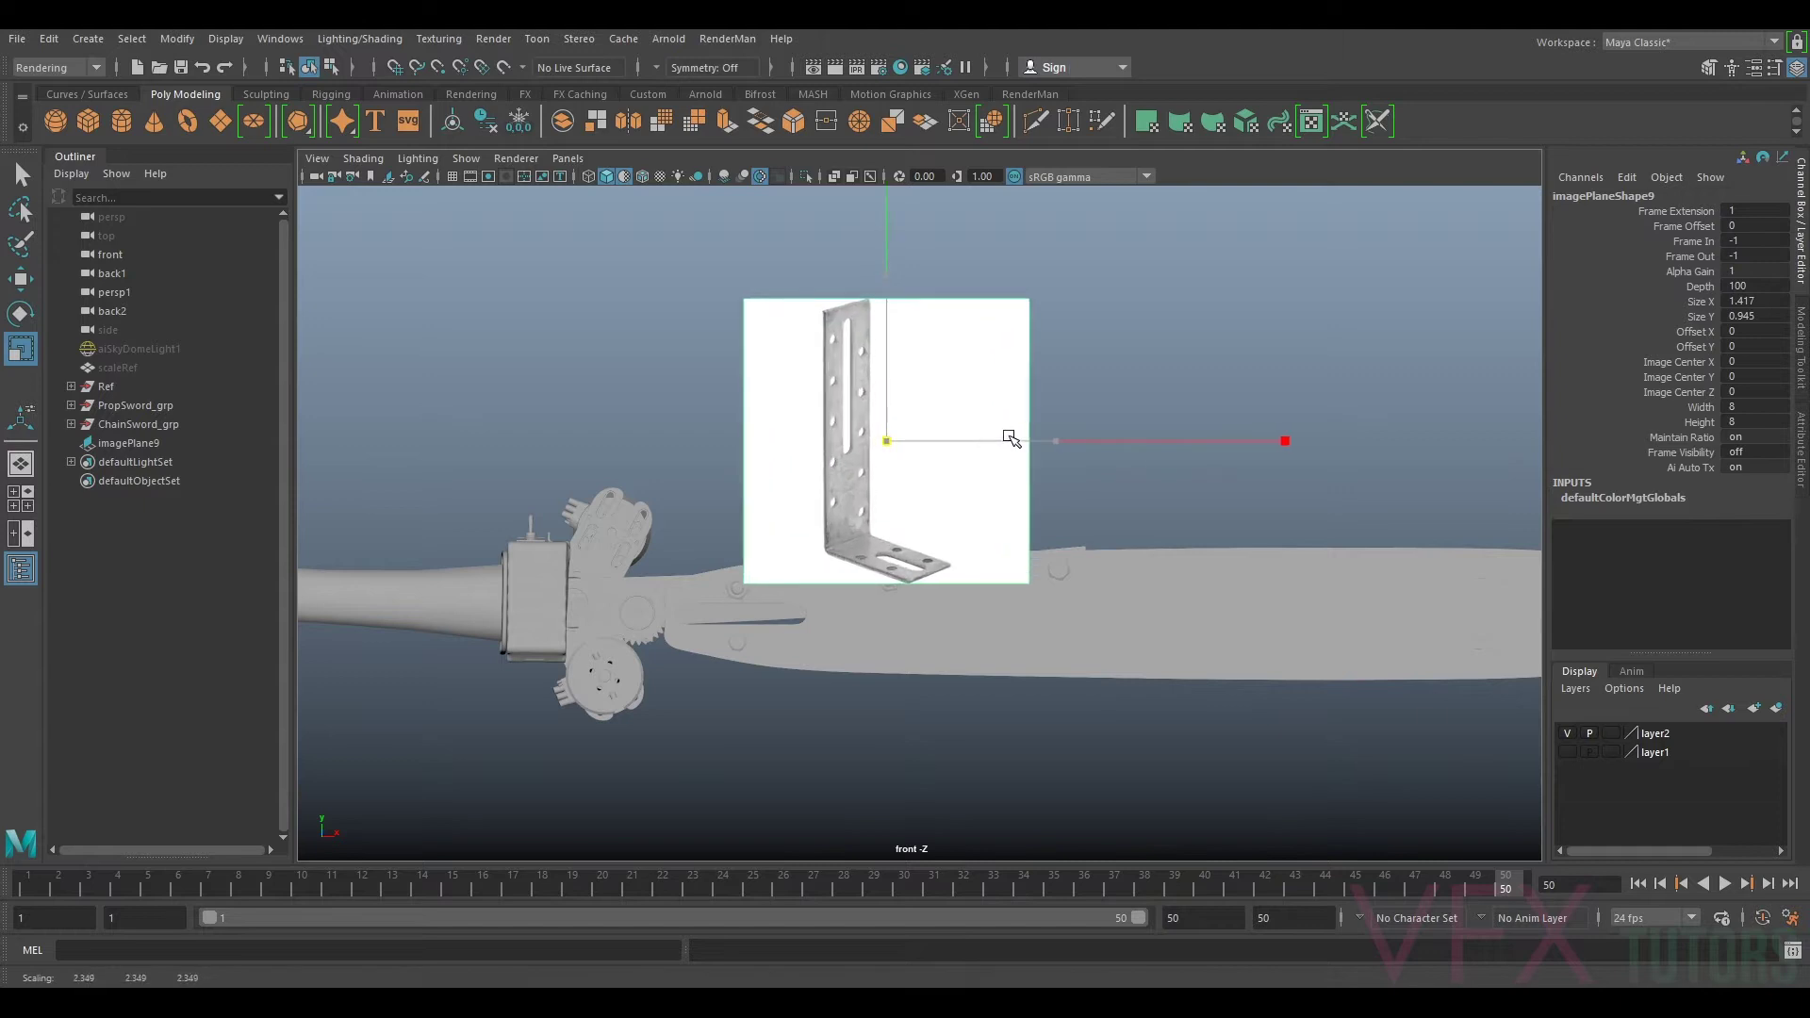
key("w")
left_click_drag(886, 440, 1110, 567)
key("r")
key("w")
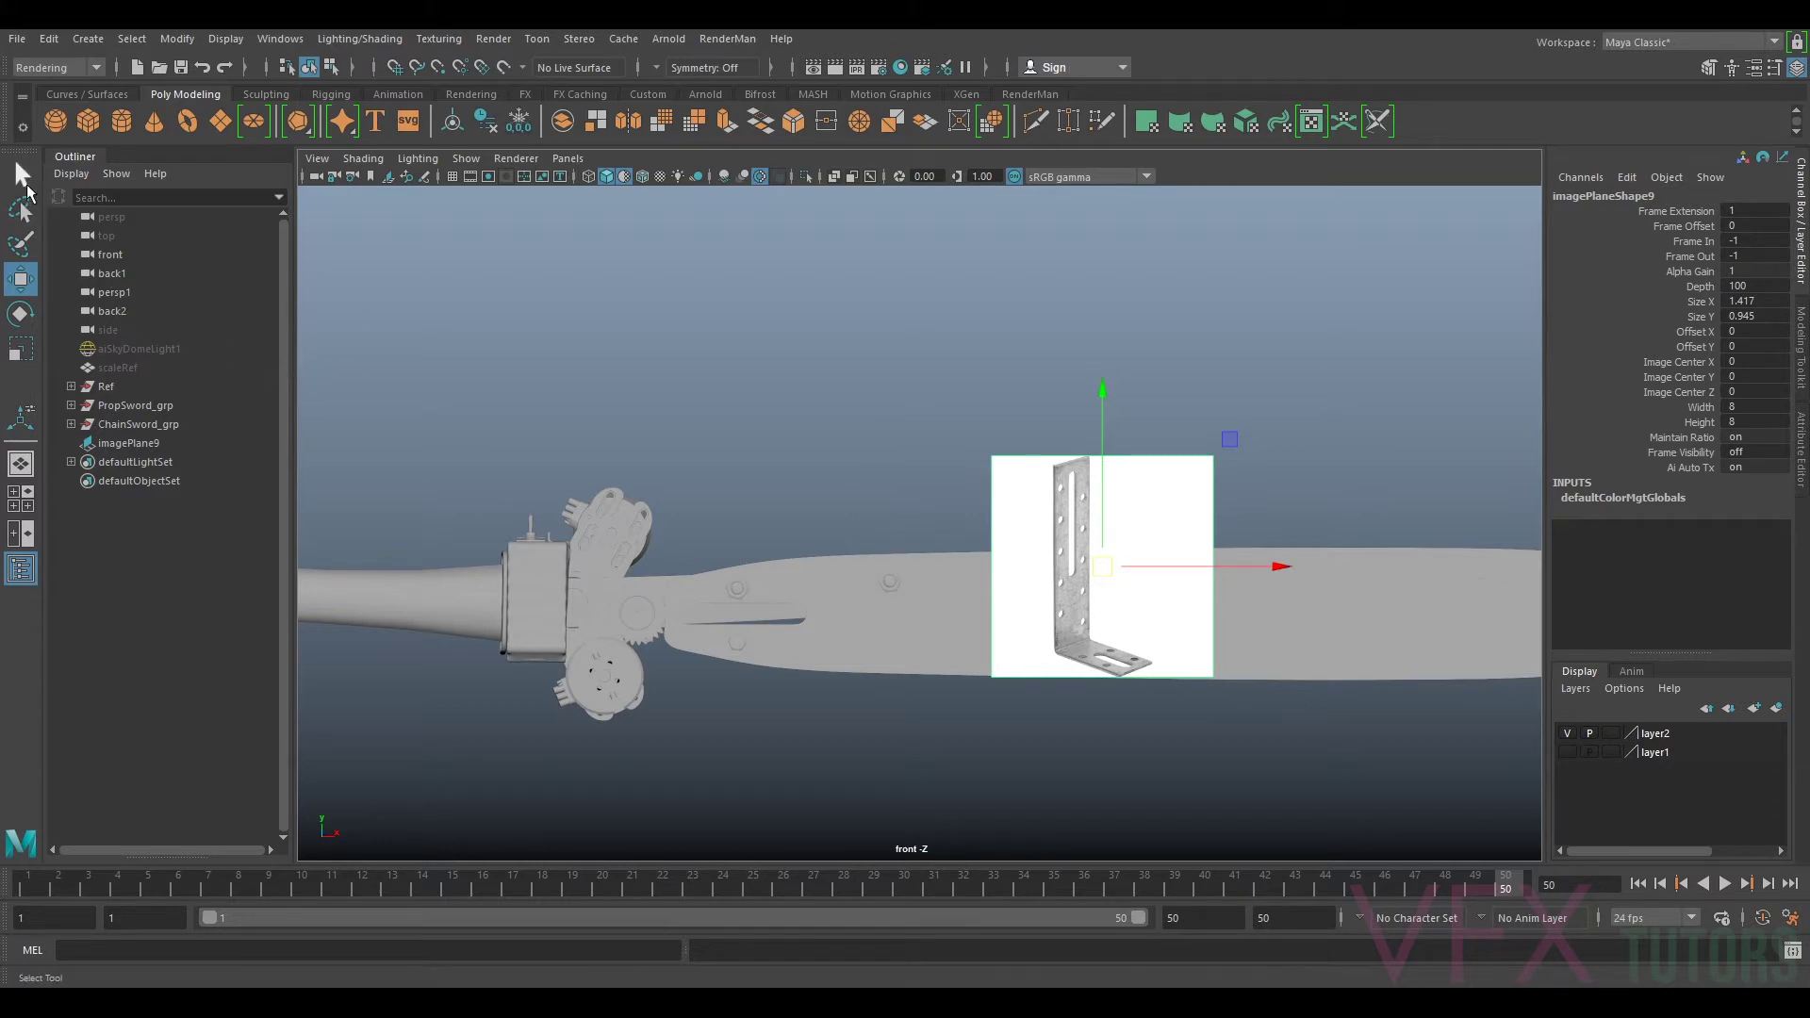
Step: Hide ChainSword_grp and PropSword_grp and inspect the slots and holes of the bracket reference image
left_click(117, 424)
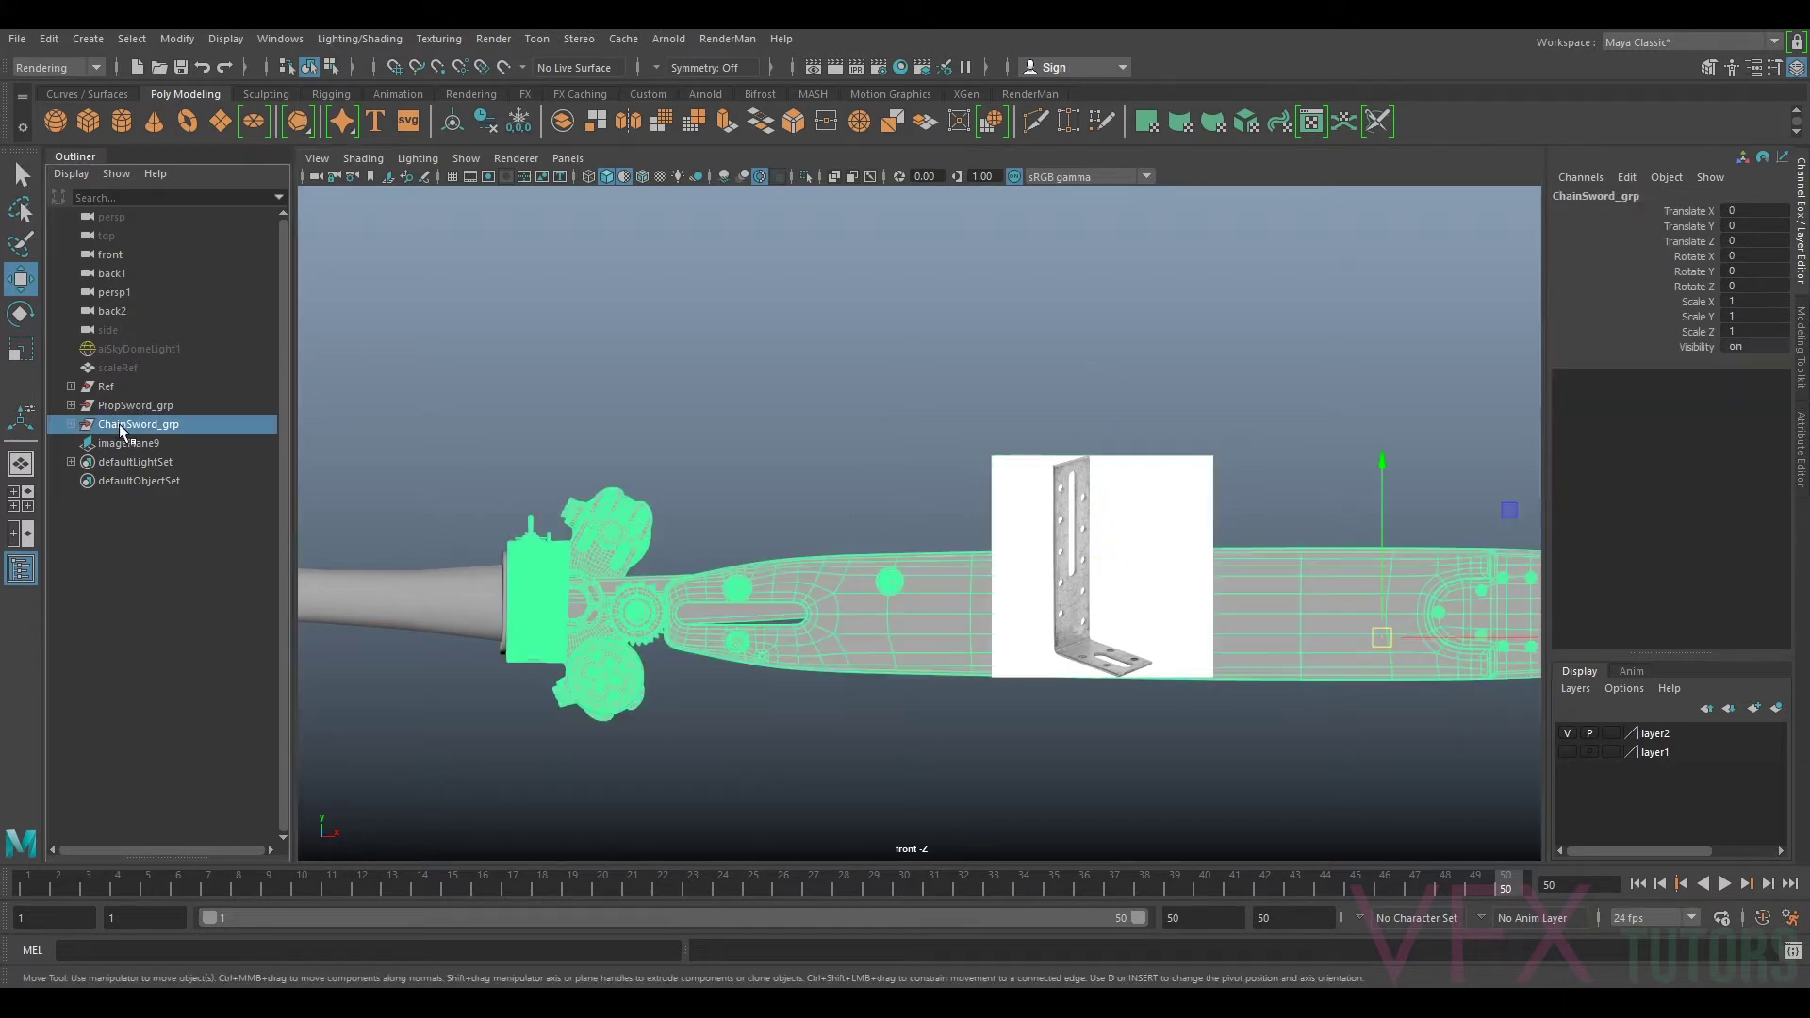
key("h")
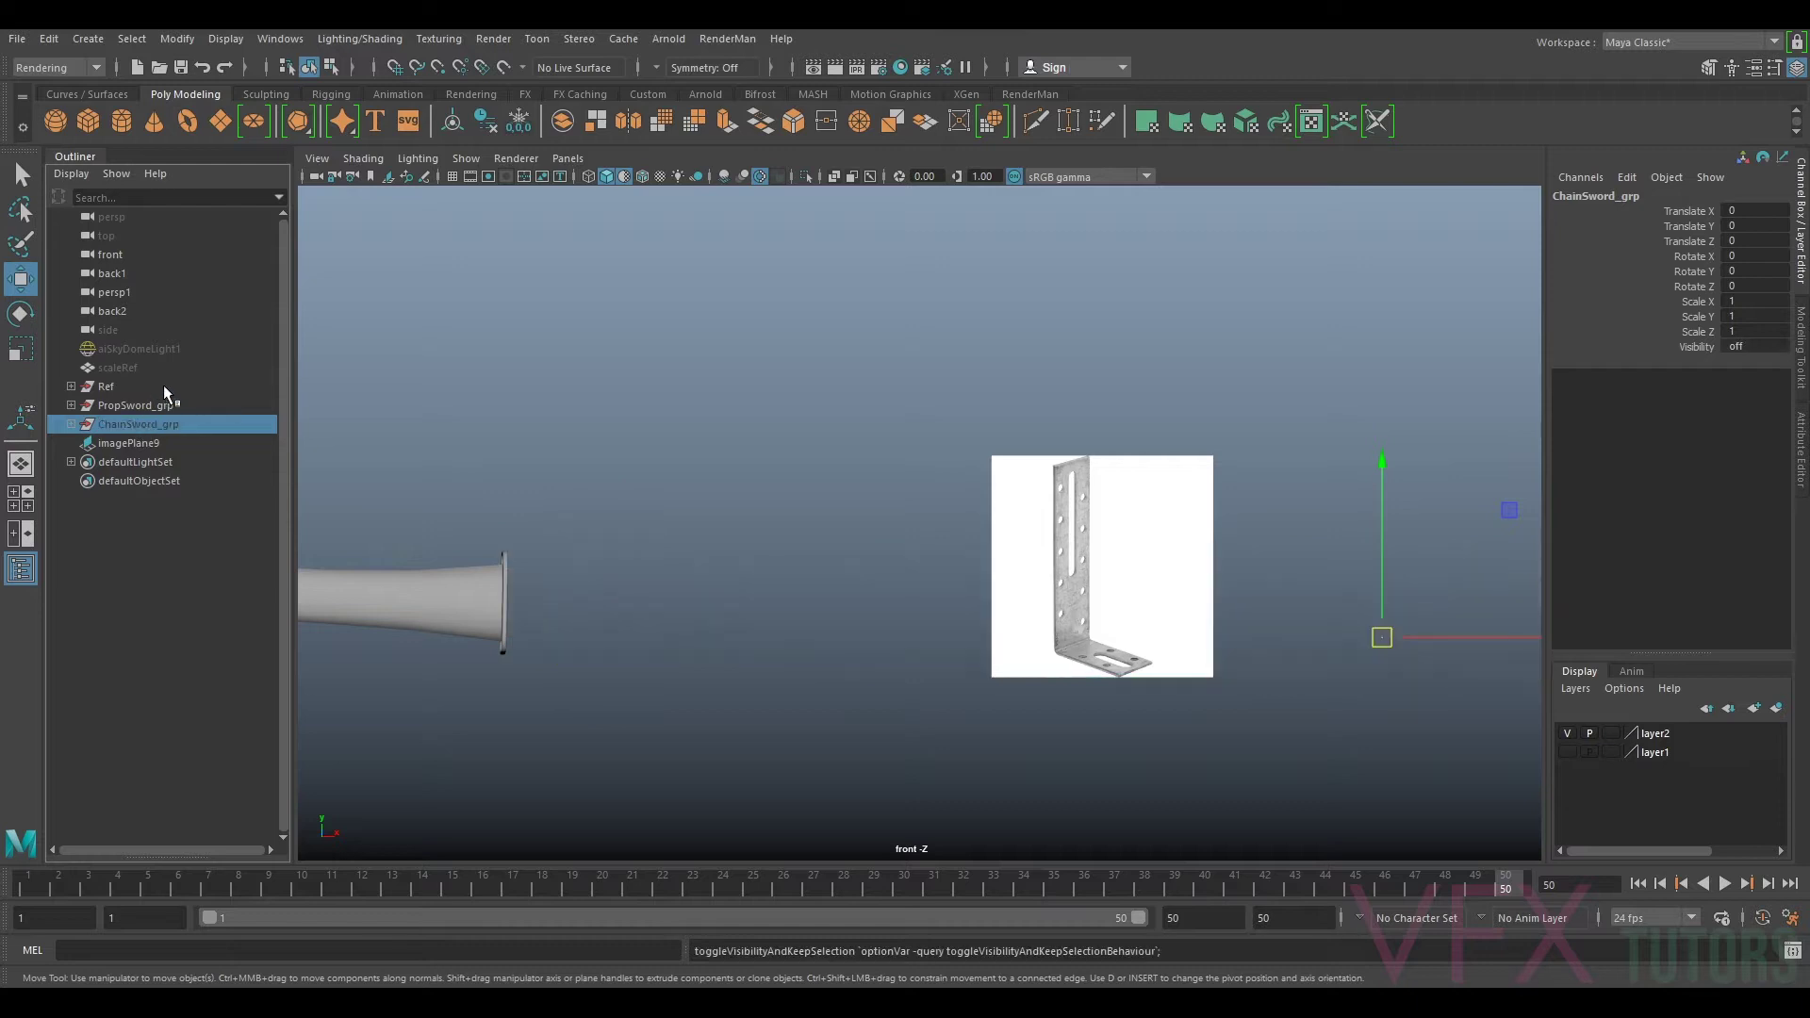
left_click(148, 406)
key("h")
middle_click_drag(1133, 486, 1044, 424, "alt")
scroll(1042, 446, "up", 3)
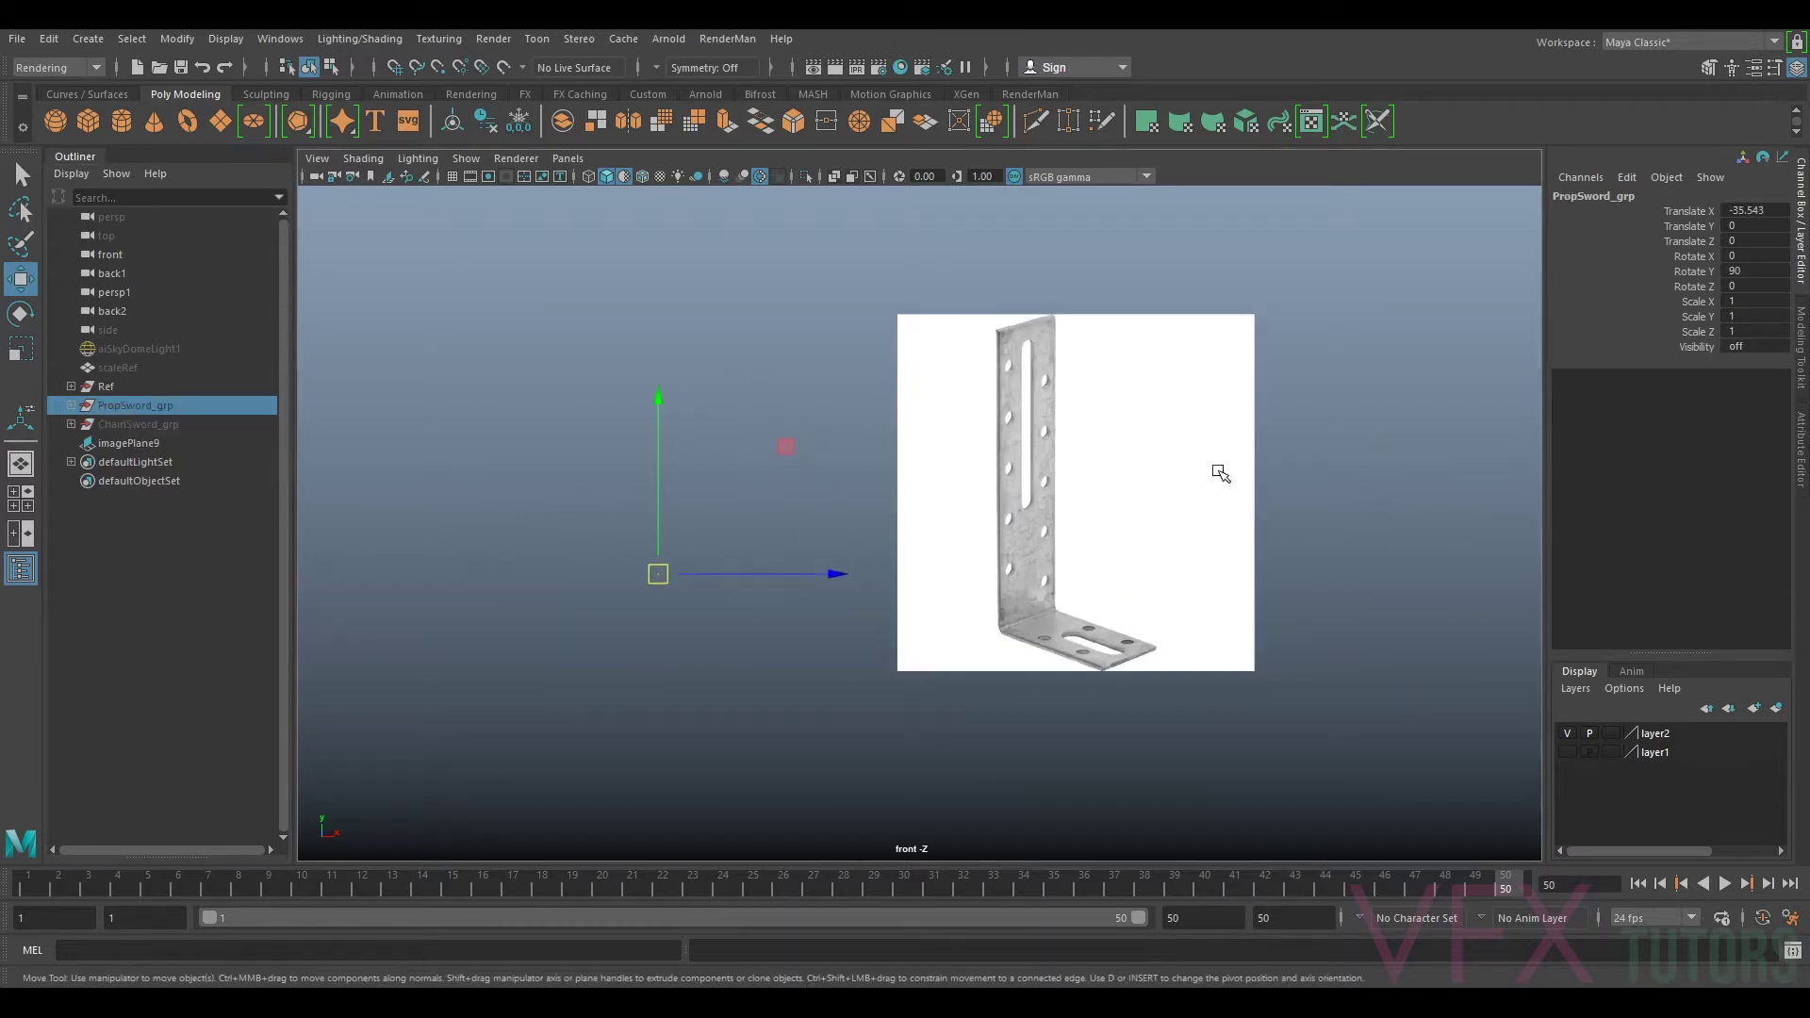
scroll(1221, 474, "up", 5)
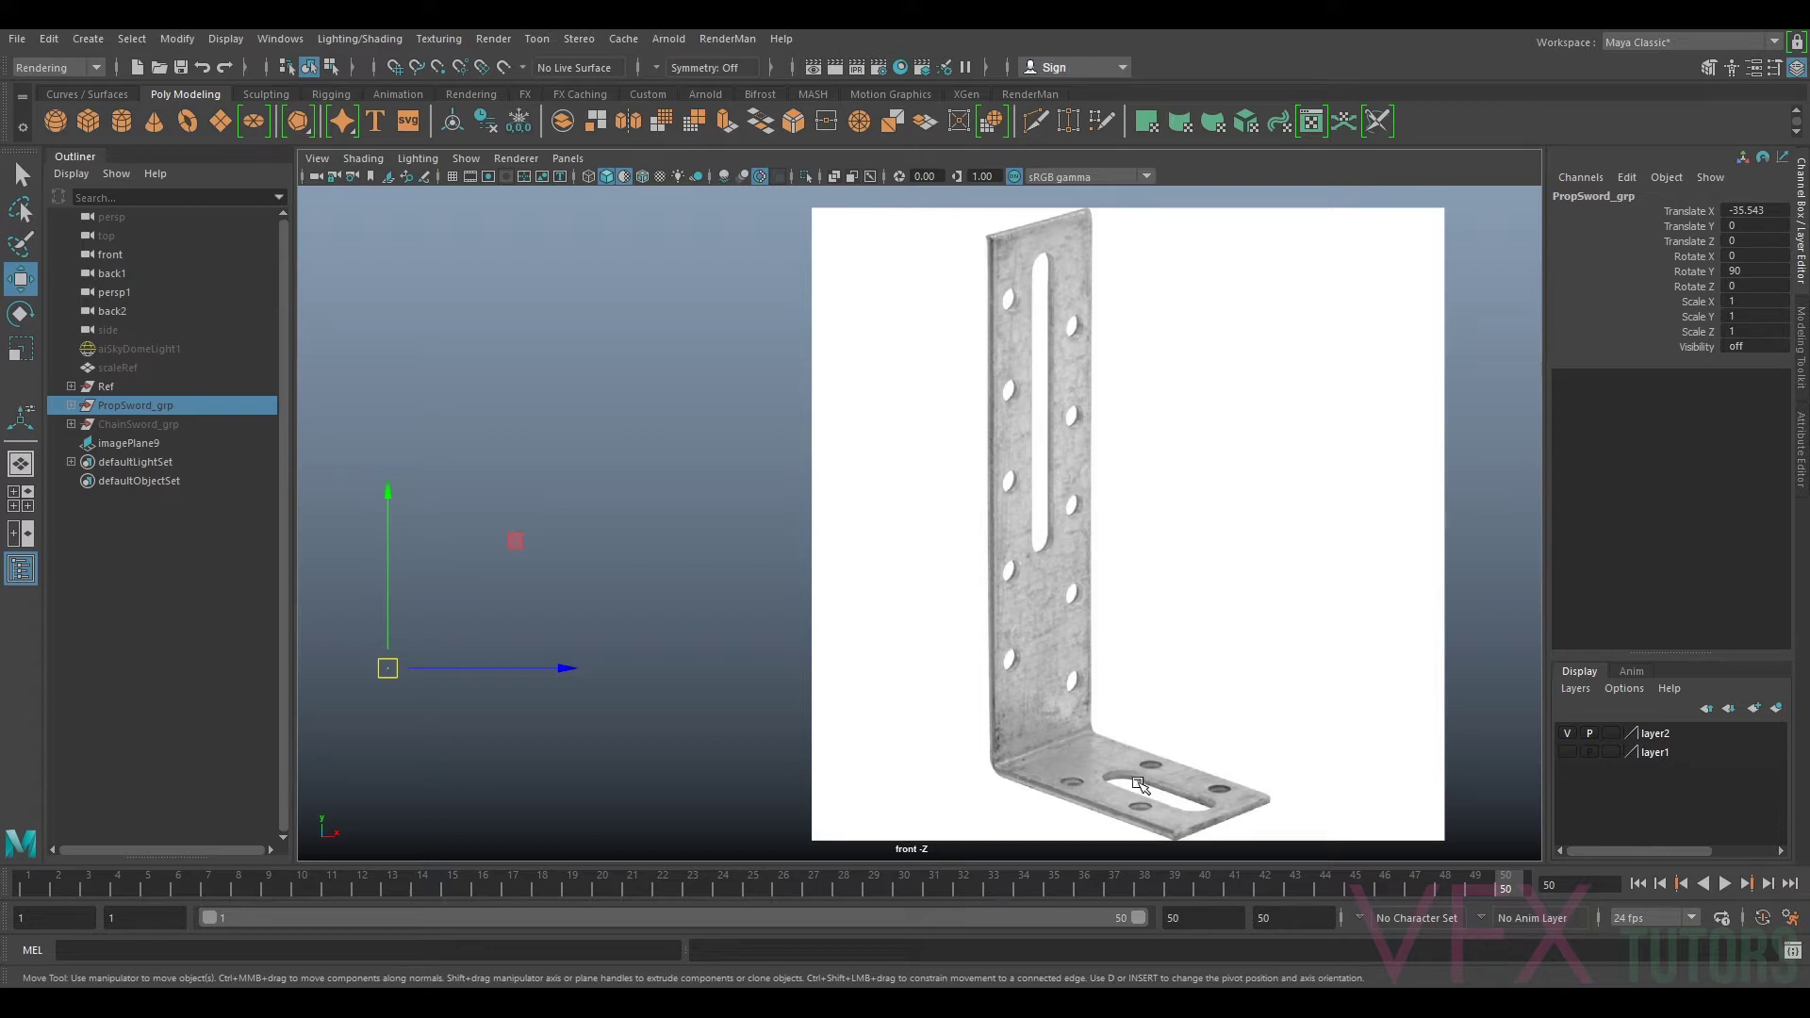
scroll(1079, 675, "down", 2)
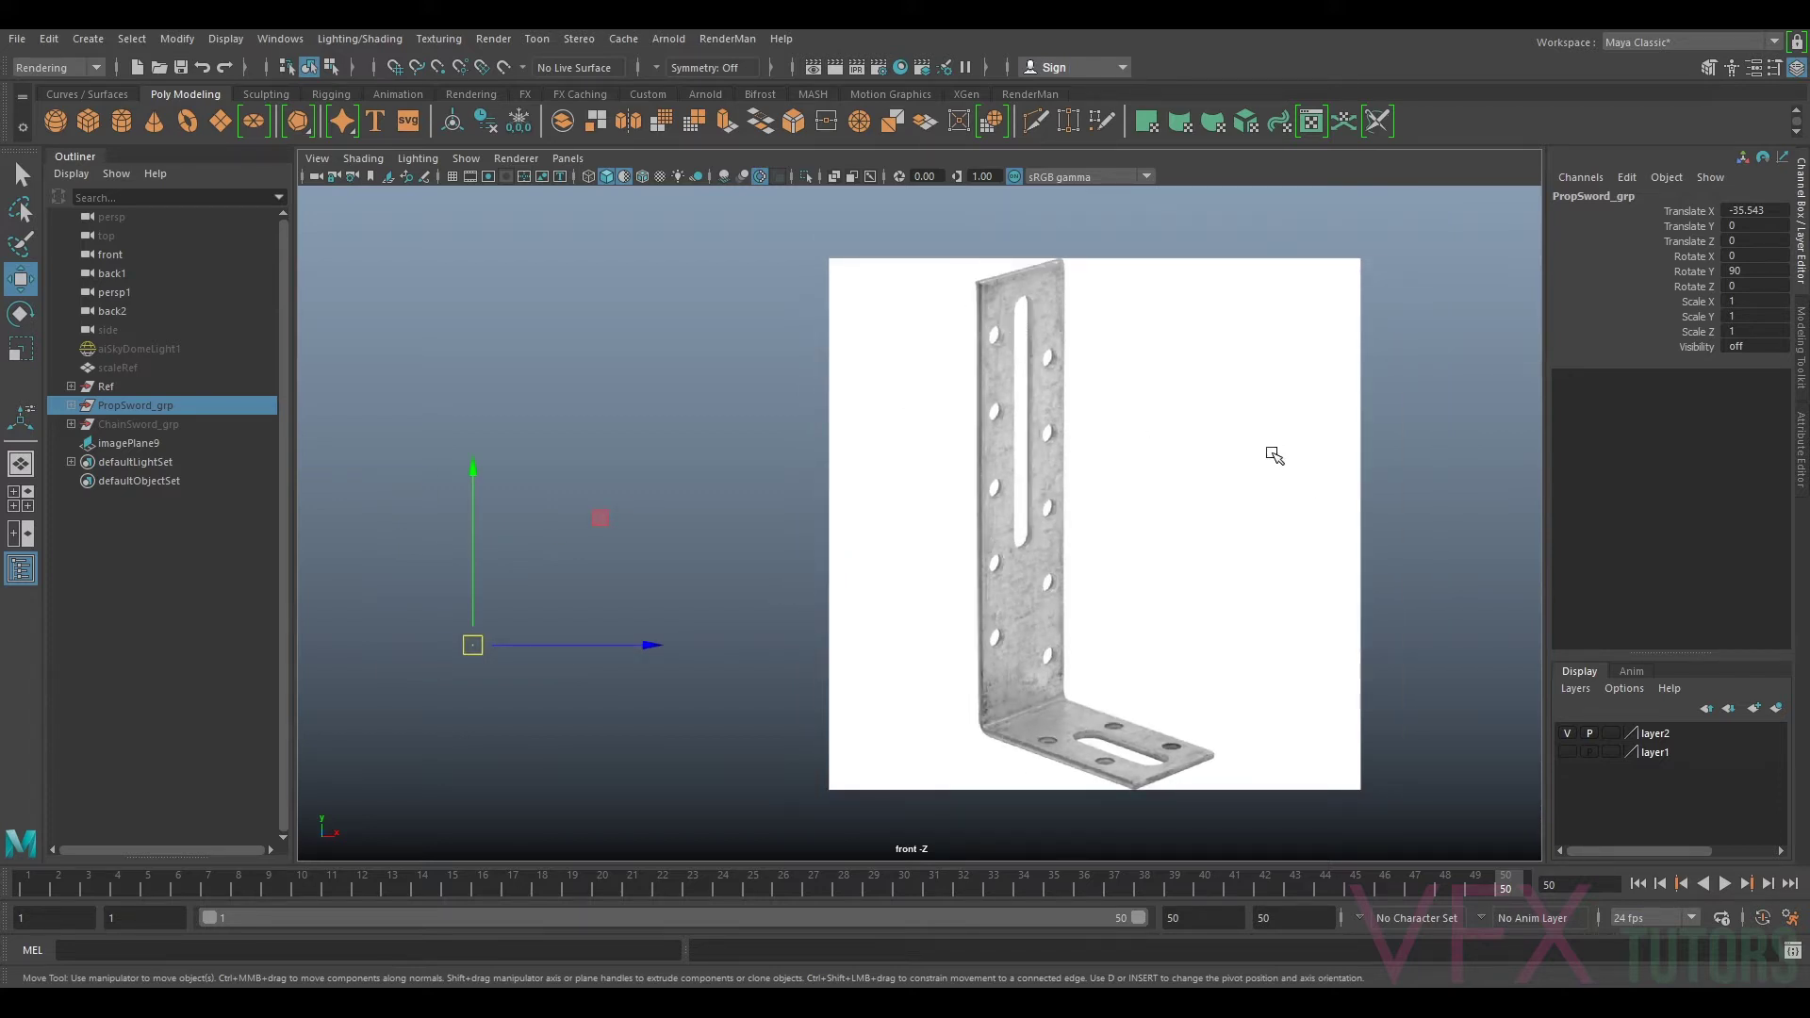
scroll(1264, 462, "down", 2)
scroll(647, 472, "down", 2)
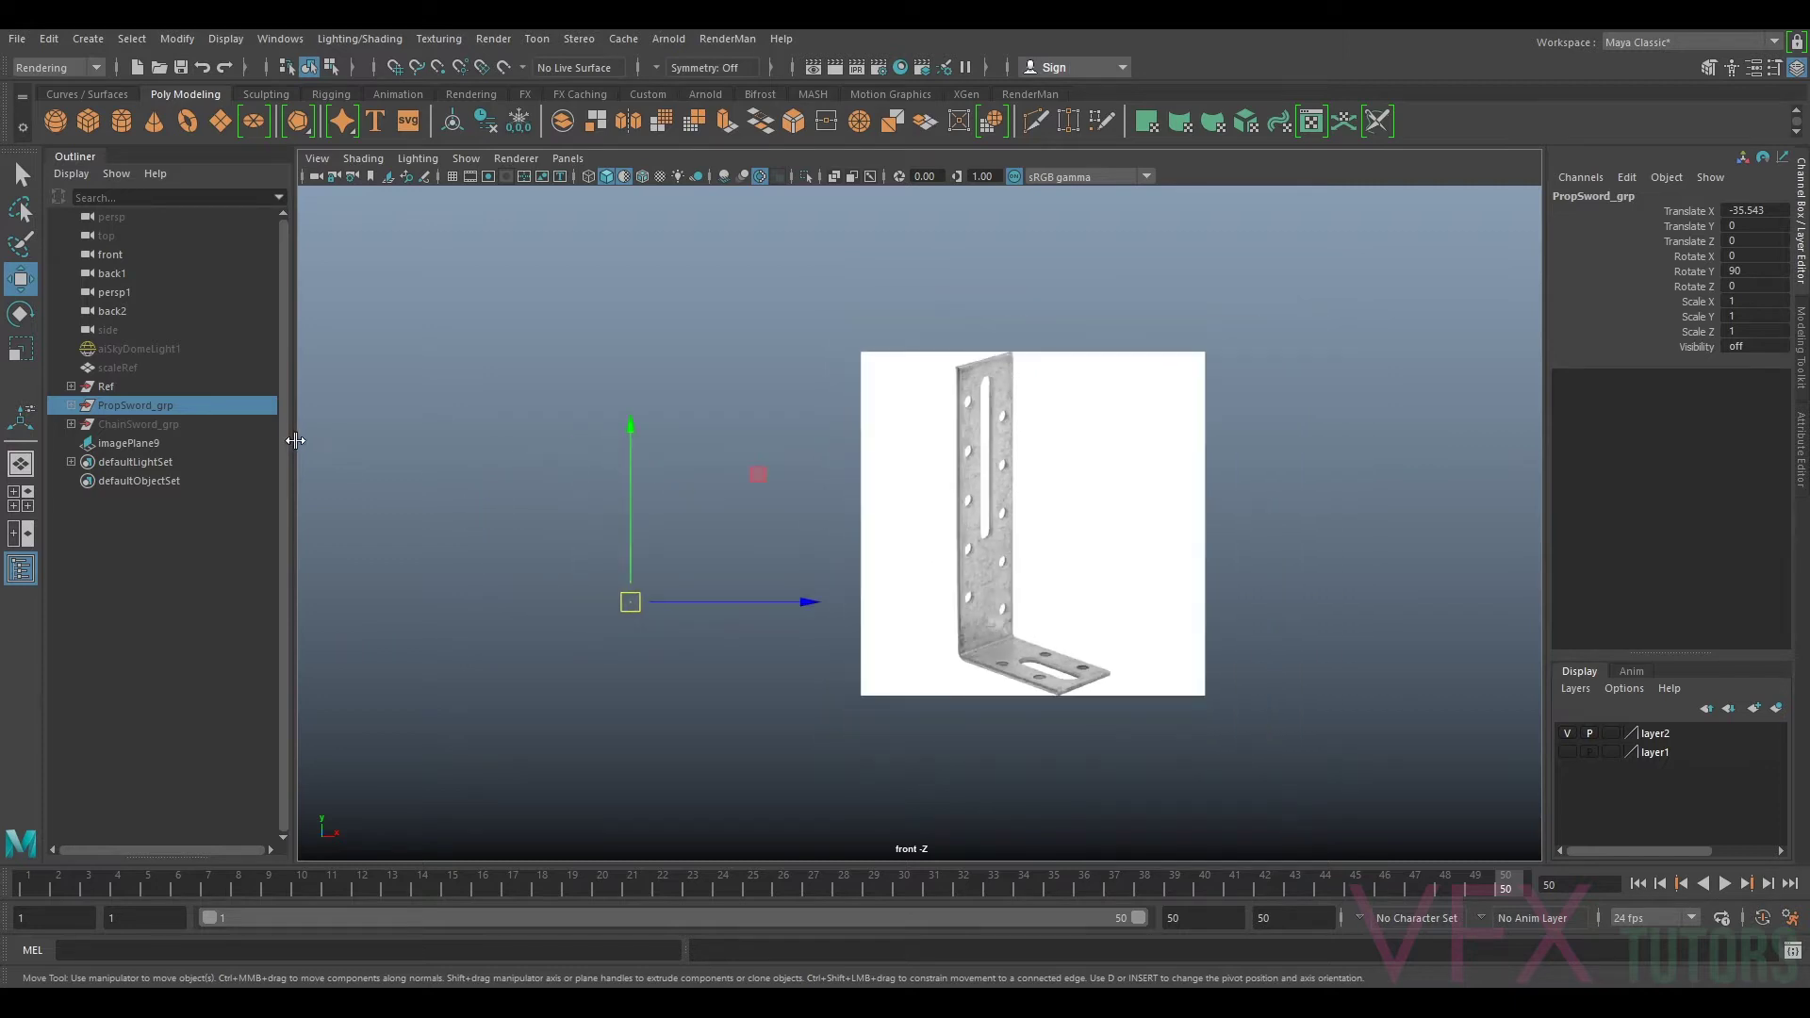
Step: Show ChainSword_grp again, leave PropSword_grp hidden, and clear the selection
key("ctrl+h")
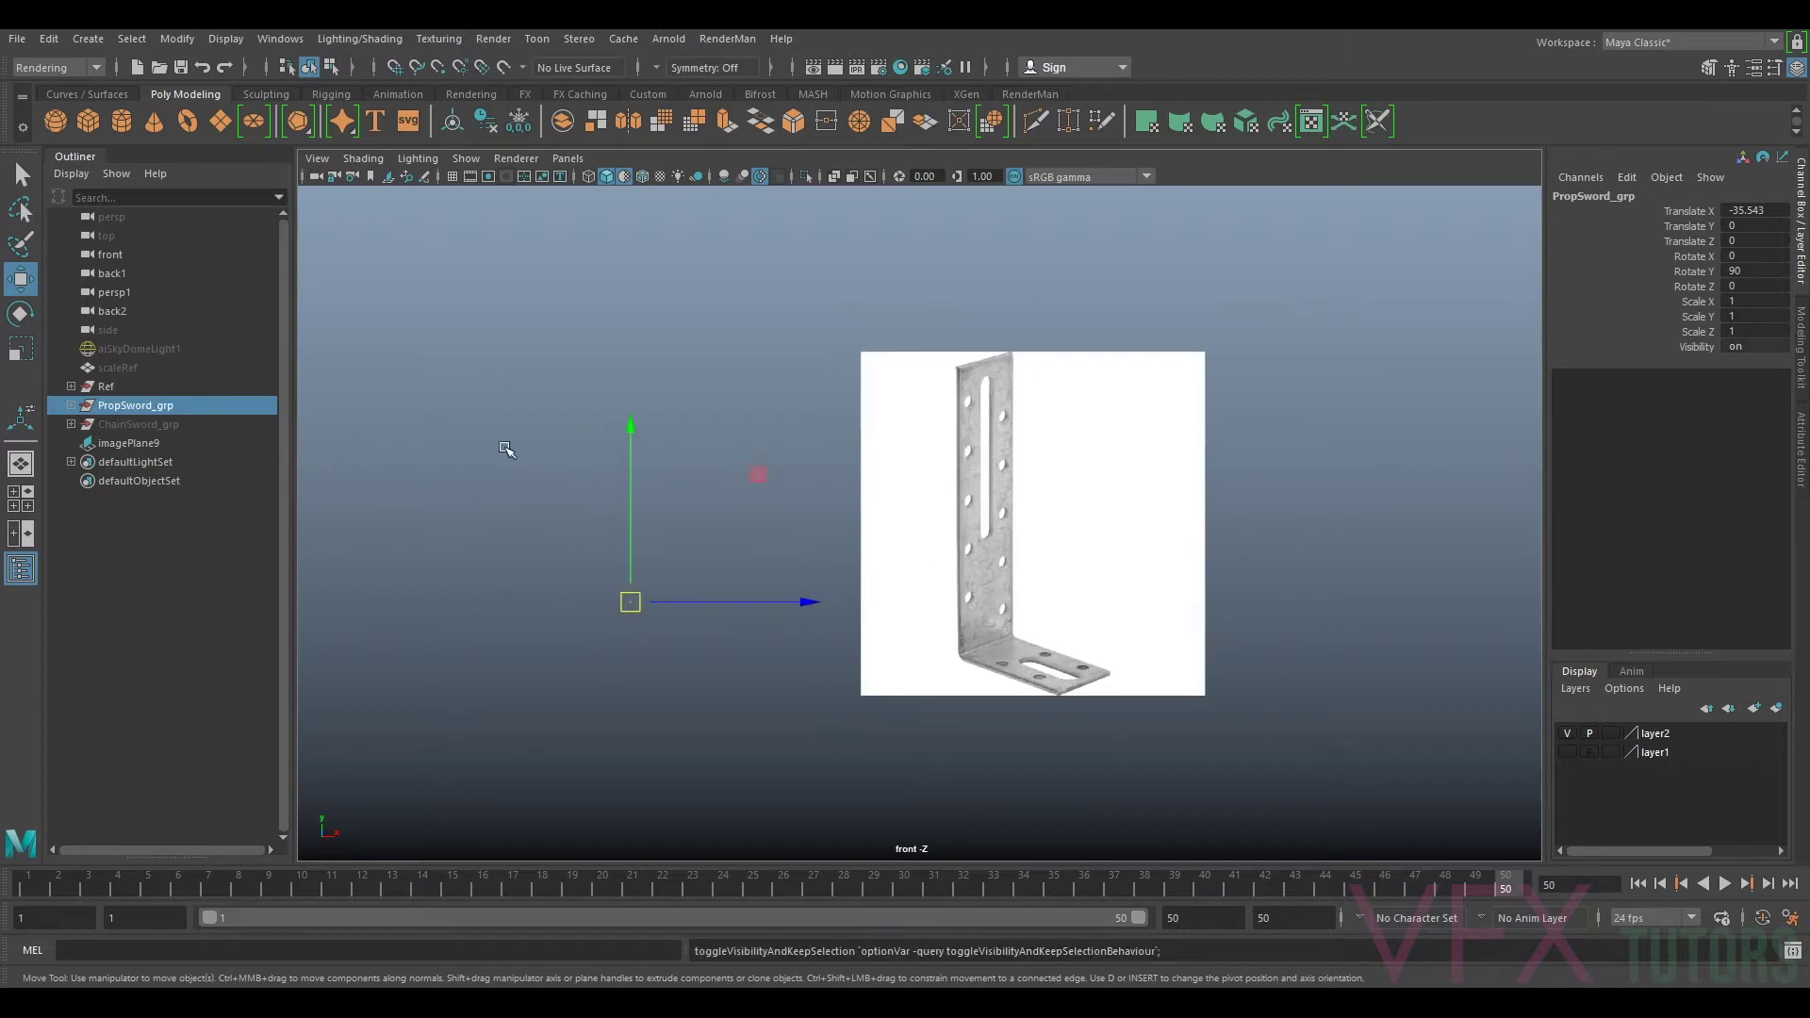
left_click(189, 424)
key("h")
right_click_drag(1018, 424, 713, 535, "alt")
middle_click_drag(715, 534, 1045, 518, "alt")
left_click(899, 443)
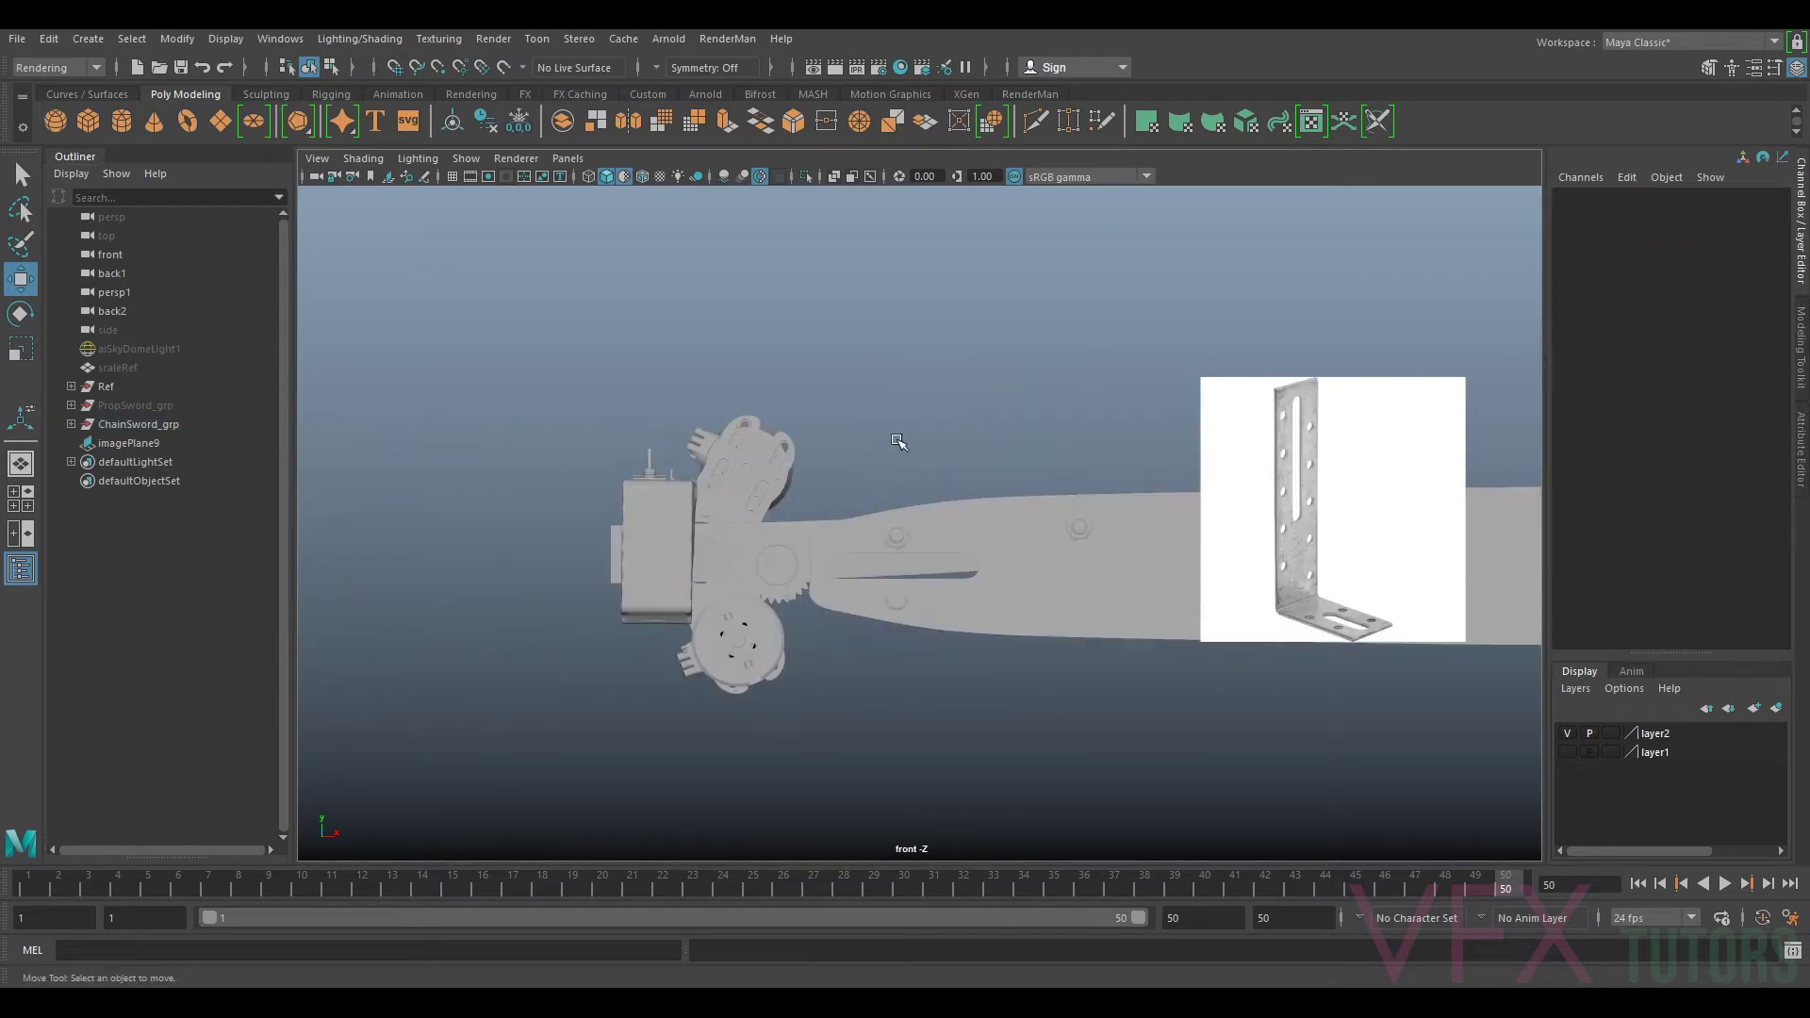
Step: Show PropSword_grp again and move the bracket image plane along the sword toward the hilt, to about X -34.5
left_click(131, 403)
key("h")
left_click_drag(933, 440, 879, 463, "alt")
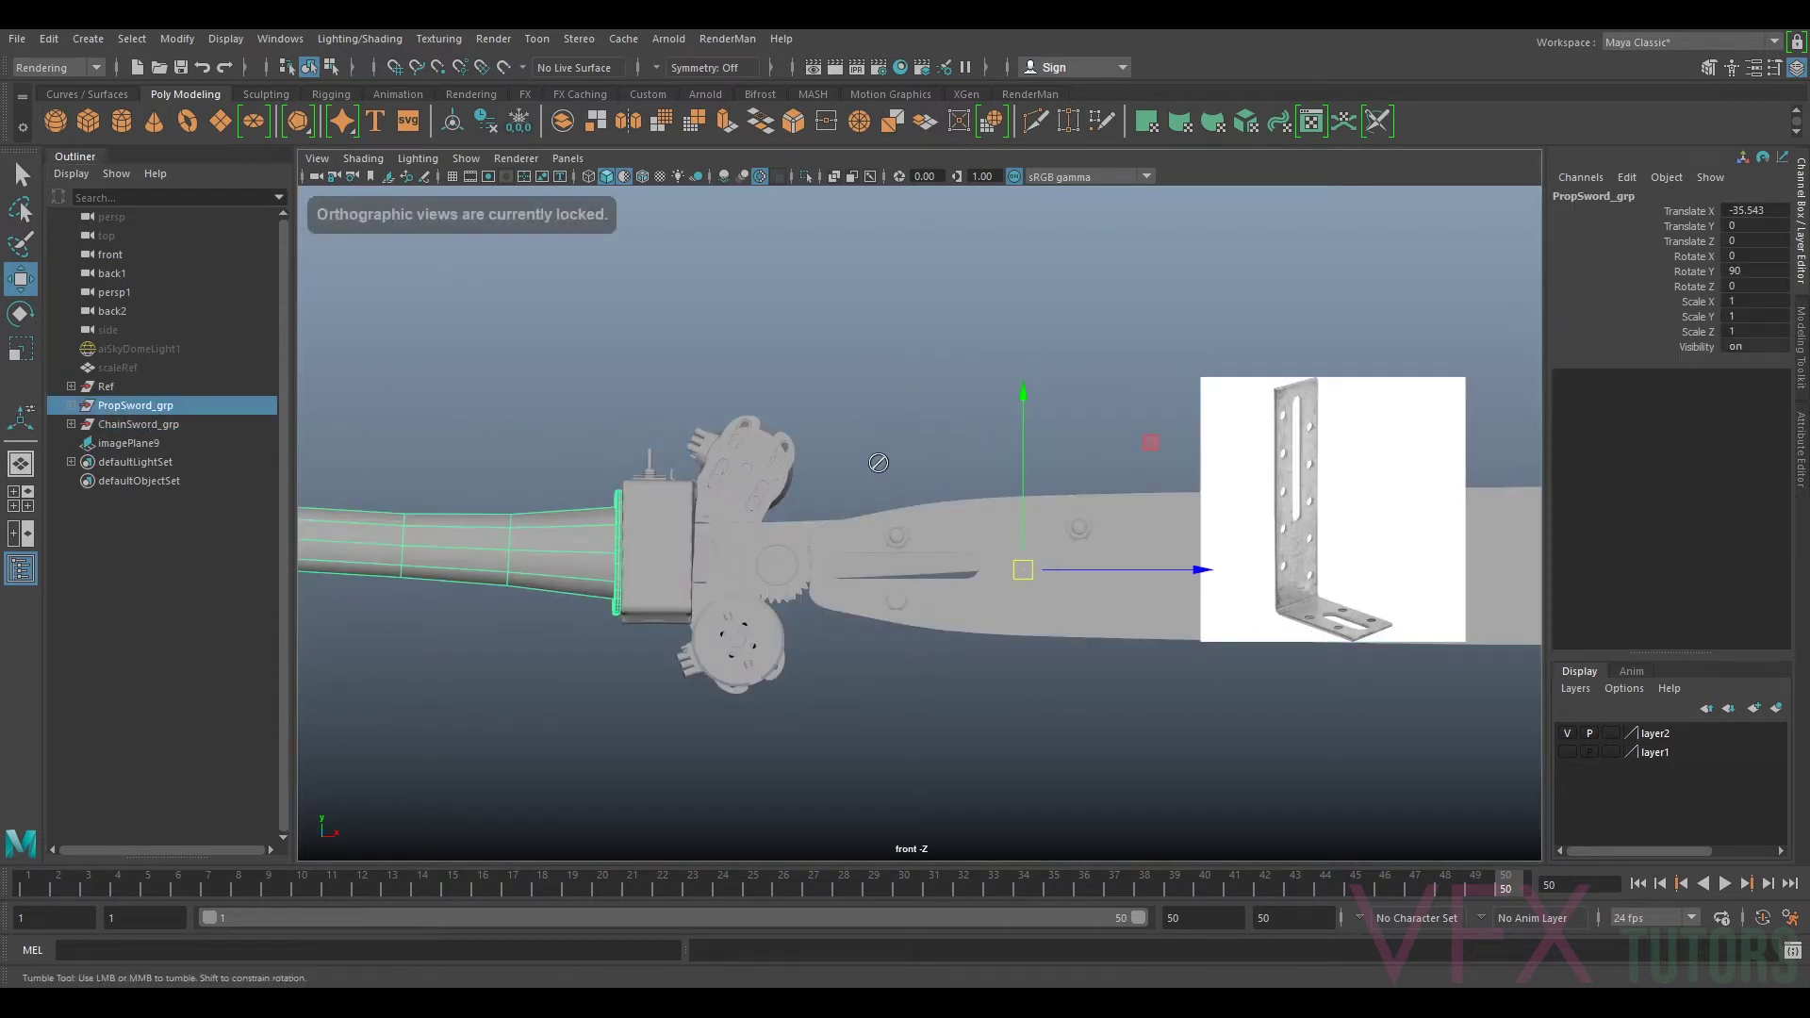
middle_click_drag(1100, 469, 1118, 468, "alt")
right_click_drag(1117, 468, 1163, 467, "alt")
left_click(1406, 467)
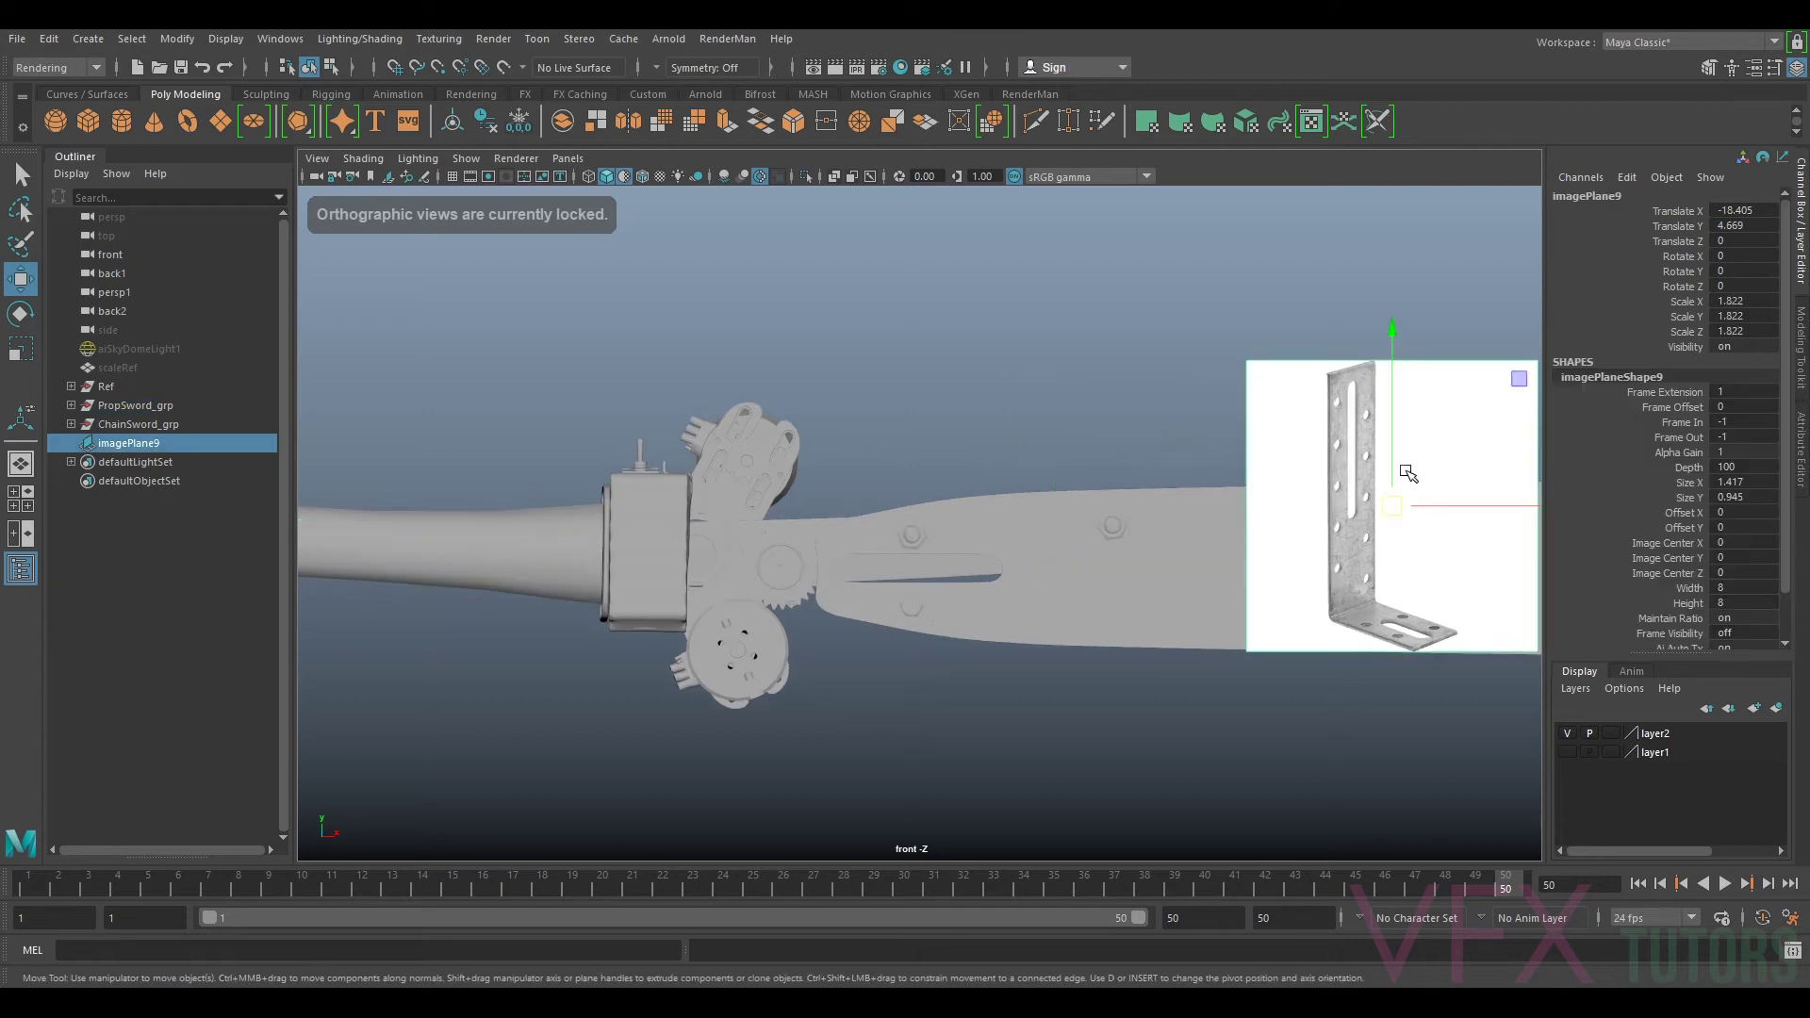
left_click_drag(1434, 502, 1059, 480)
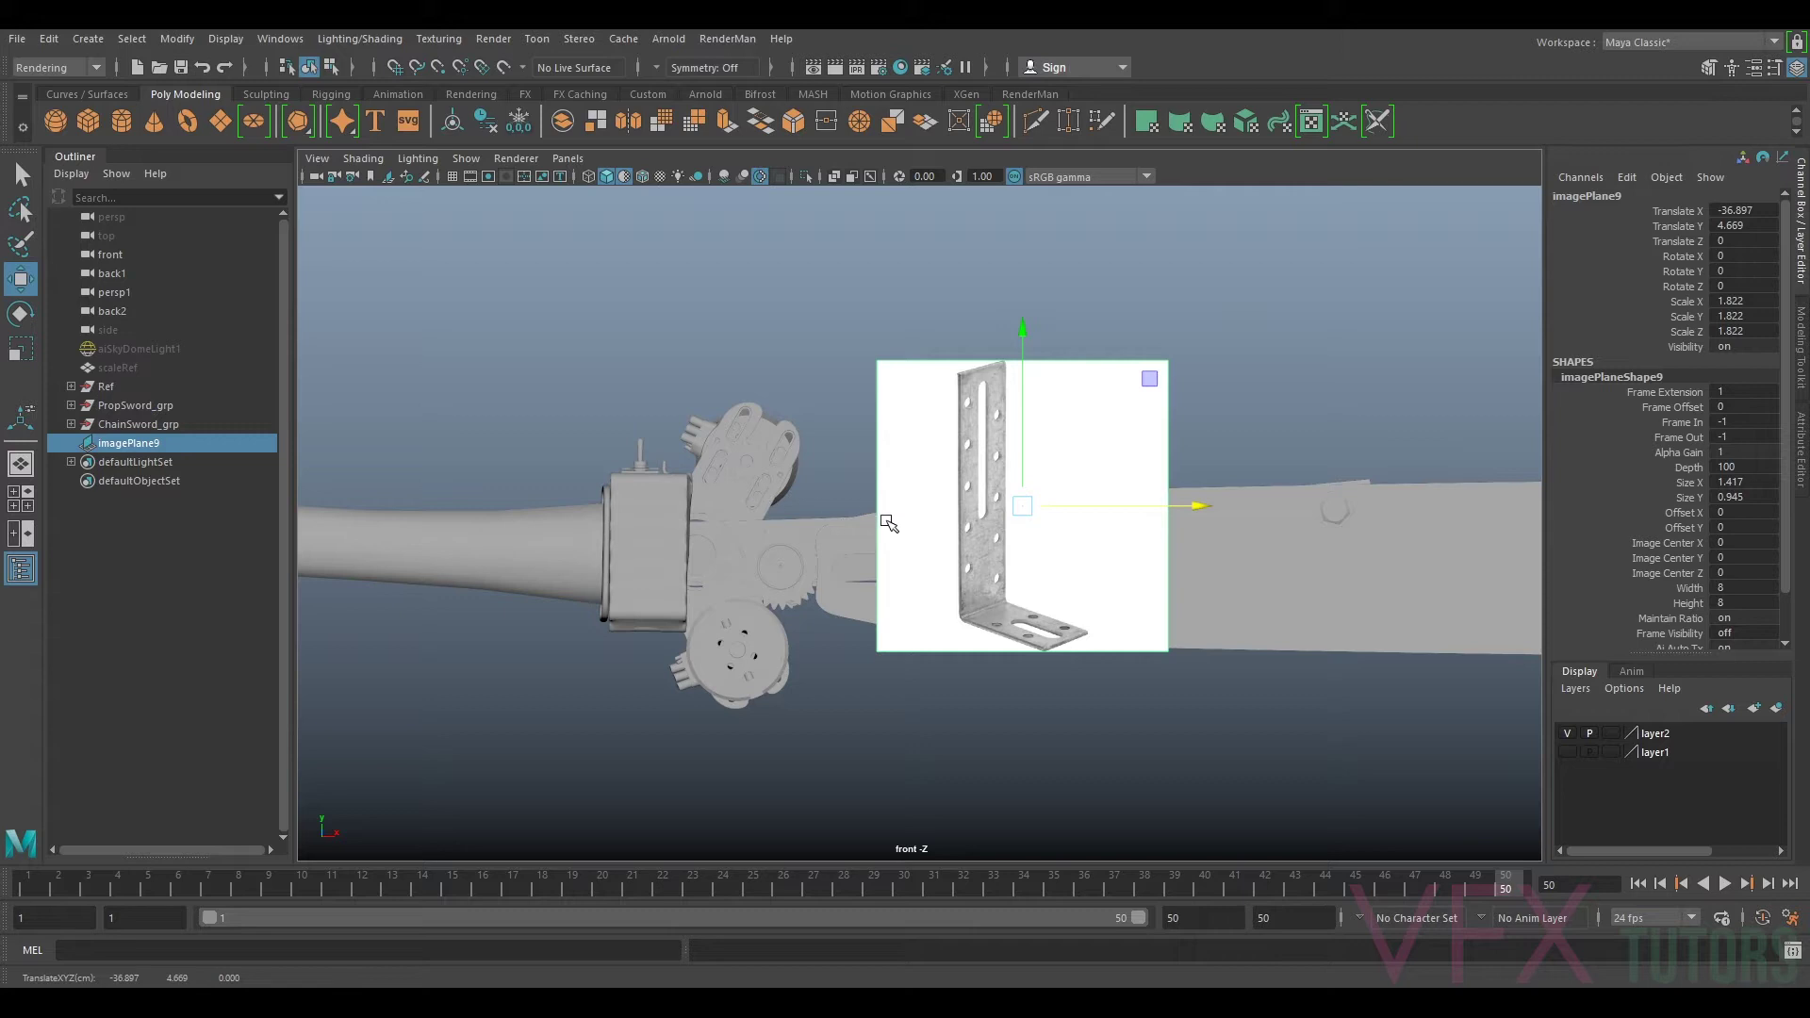
left_click_drag(1009, 517, 1123, 534)
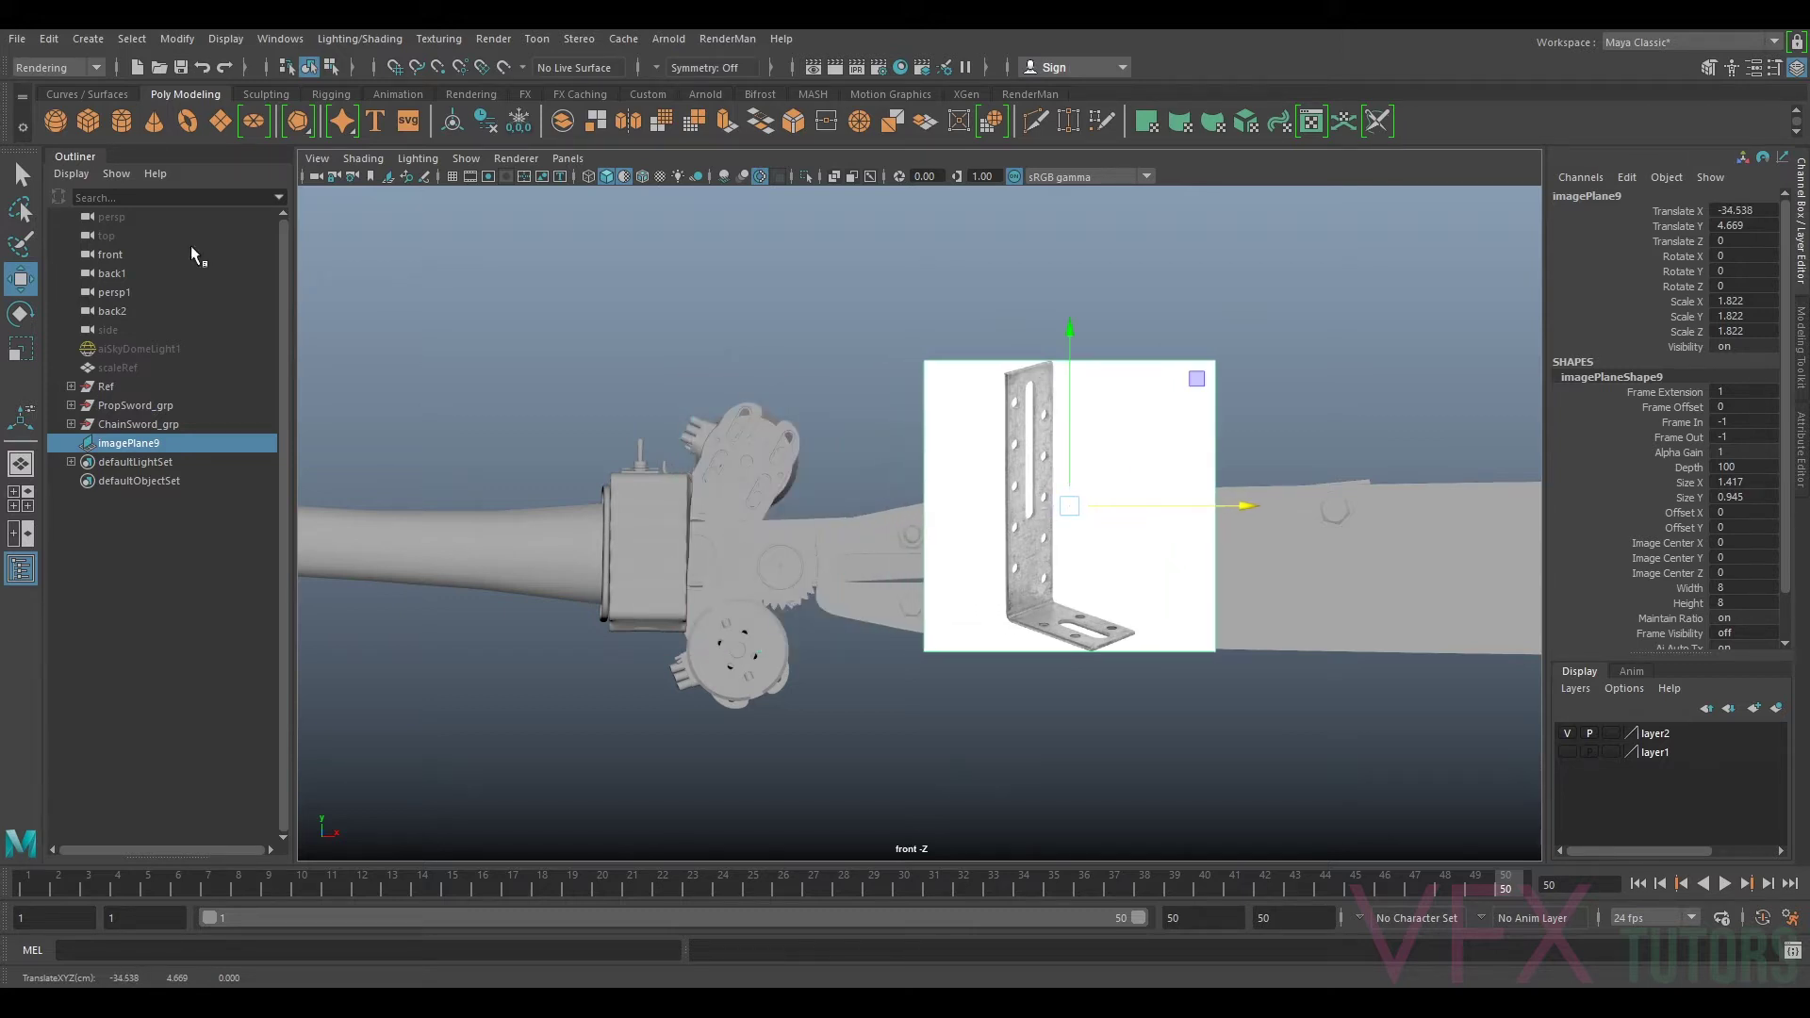
Step: Create a polygon cube, move it over the housing at about X -55.7, and scale it uniformly to about 2.93
left_click(88, 120)
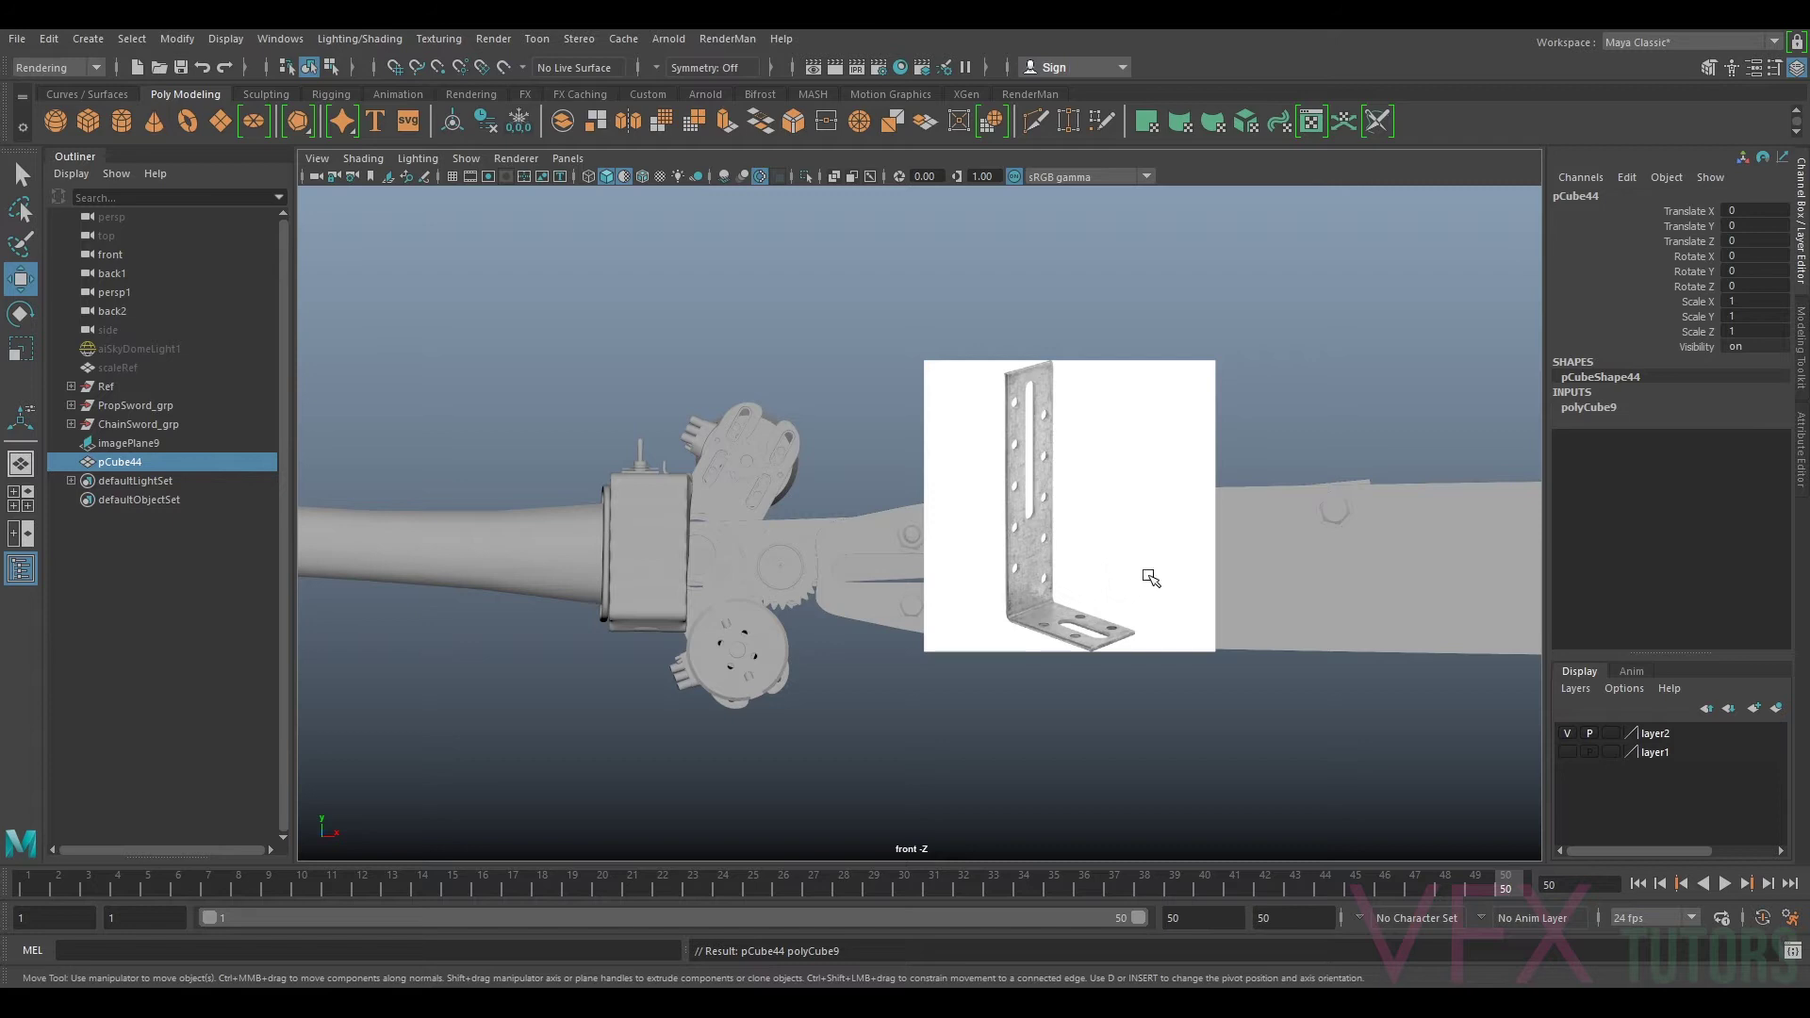
scroll(1235, 585, "down", 3)
left_click_drag(1471, 570, 817, 546)
scroll(771, 572, "up", 4)
key("r")
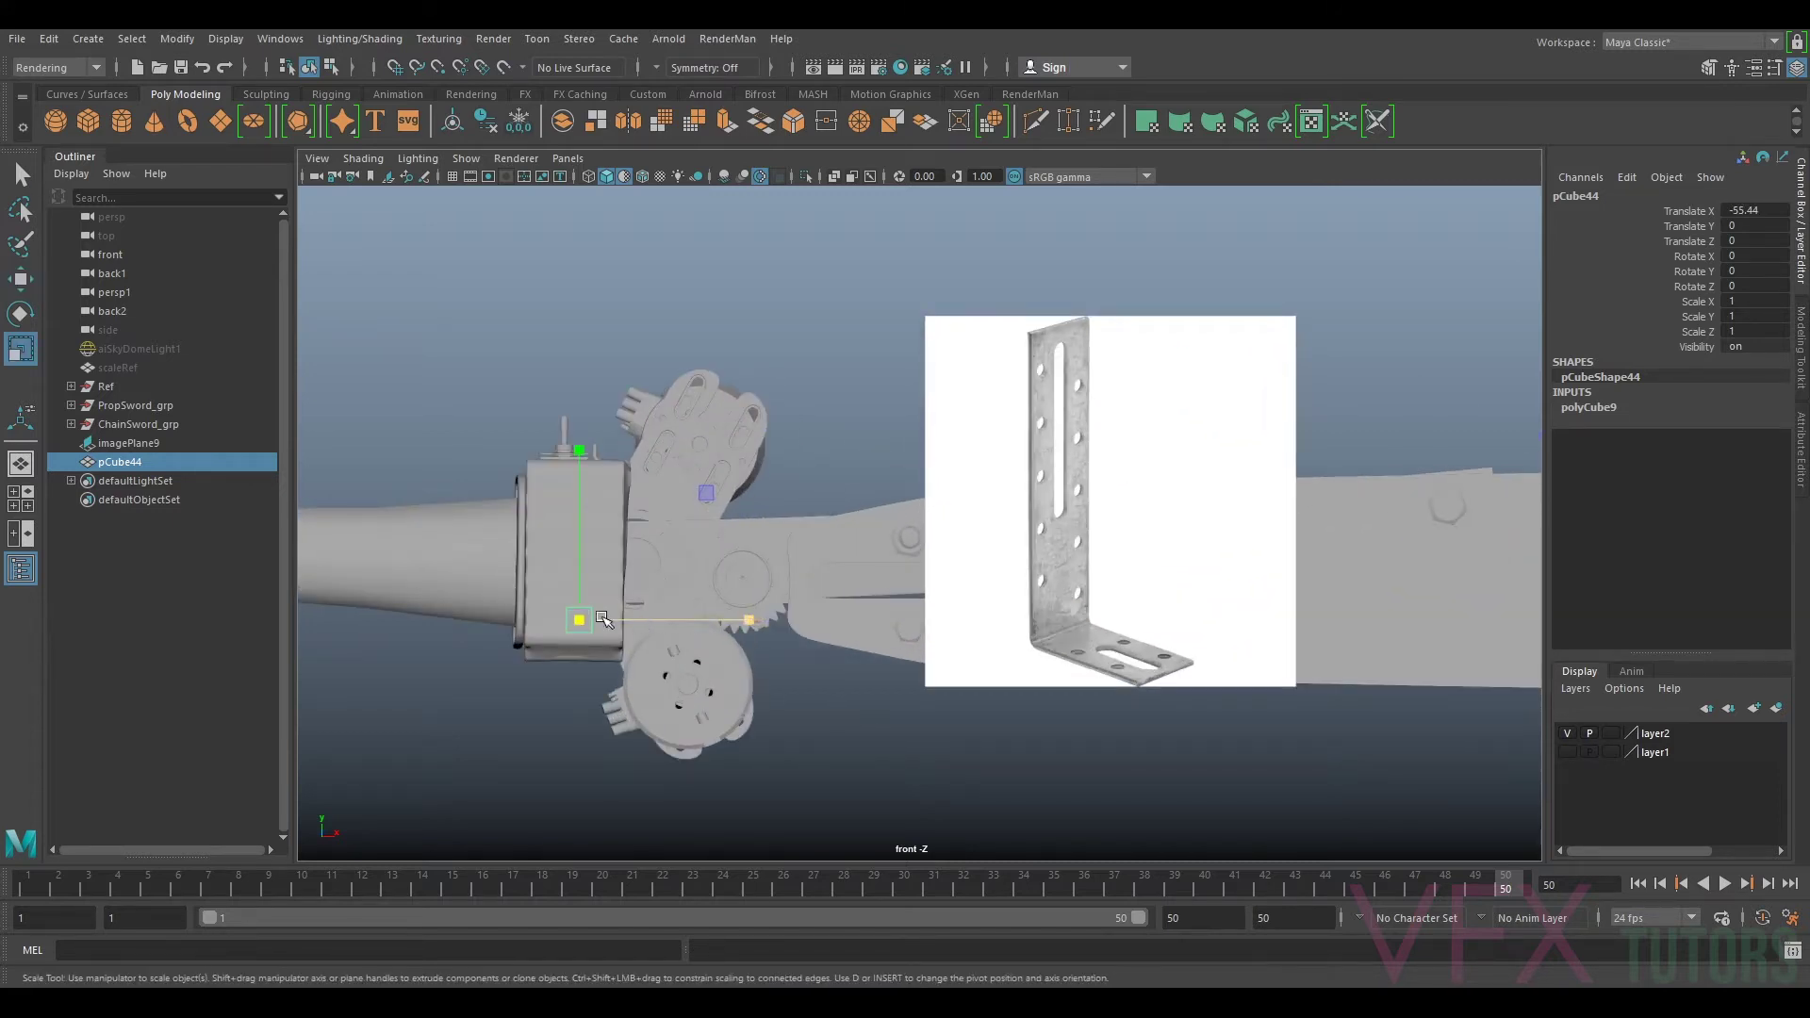
middle_click_drag(604, 620, 794, 581, "alt")
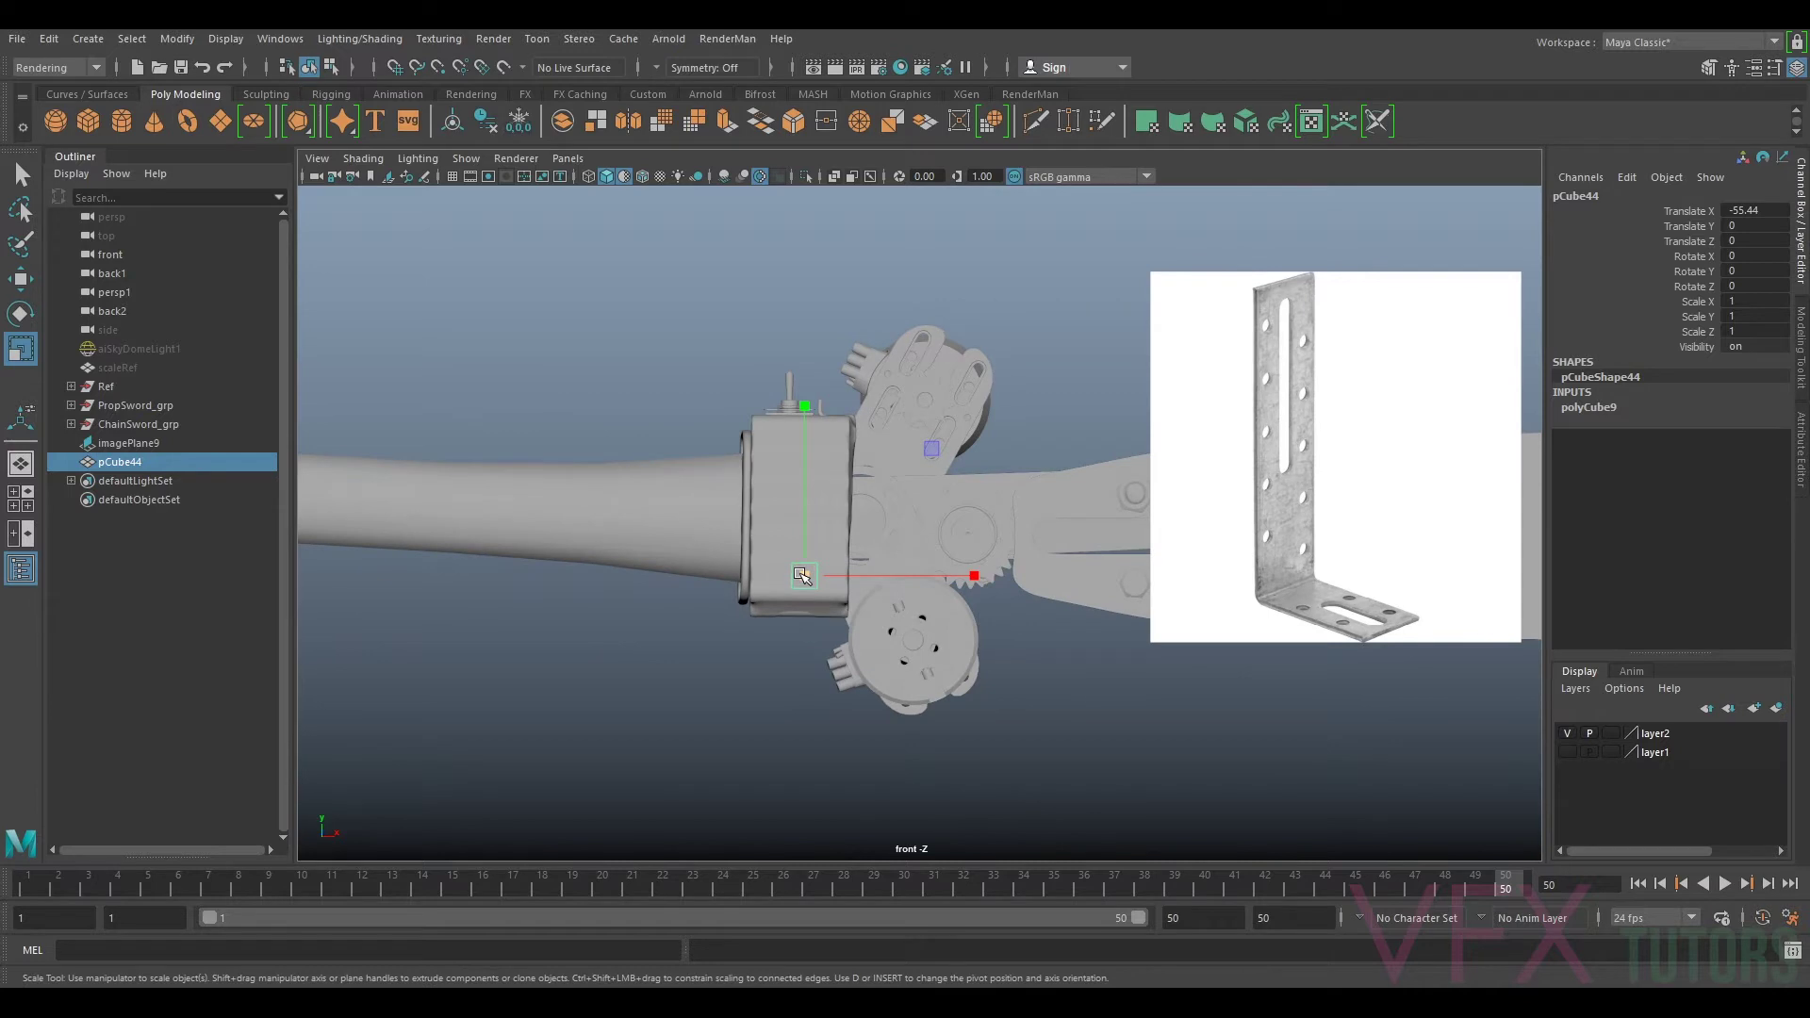
left_click_drag(802, 576, 853, 575)
key("w")
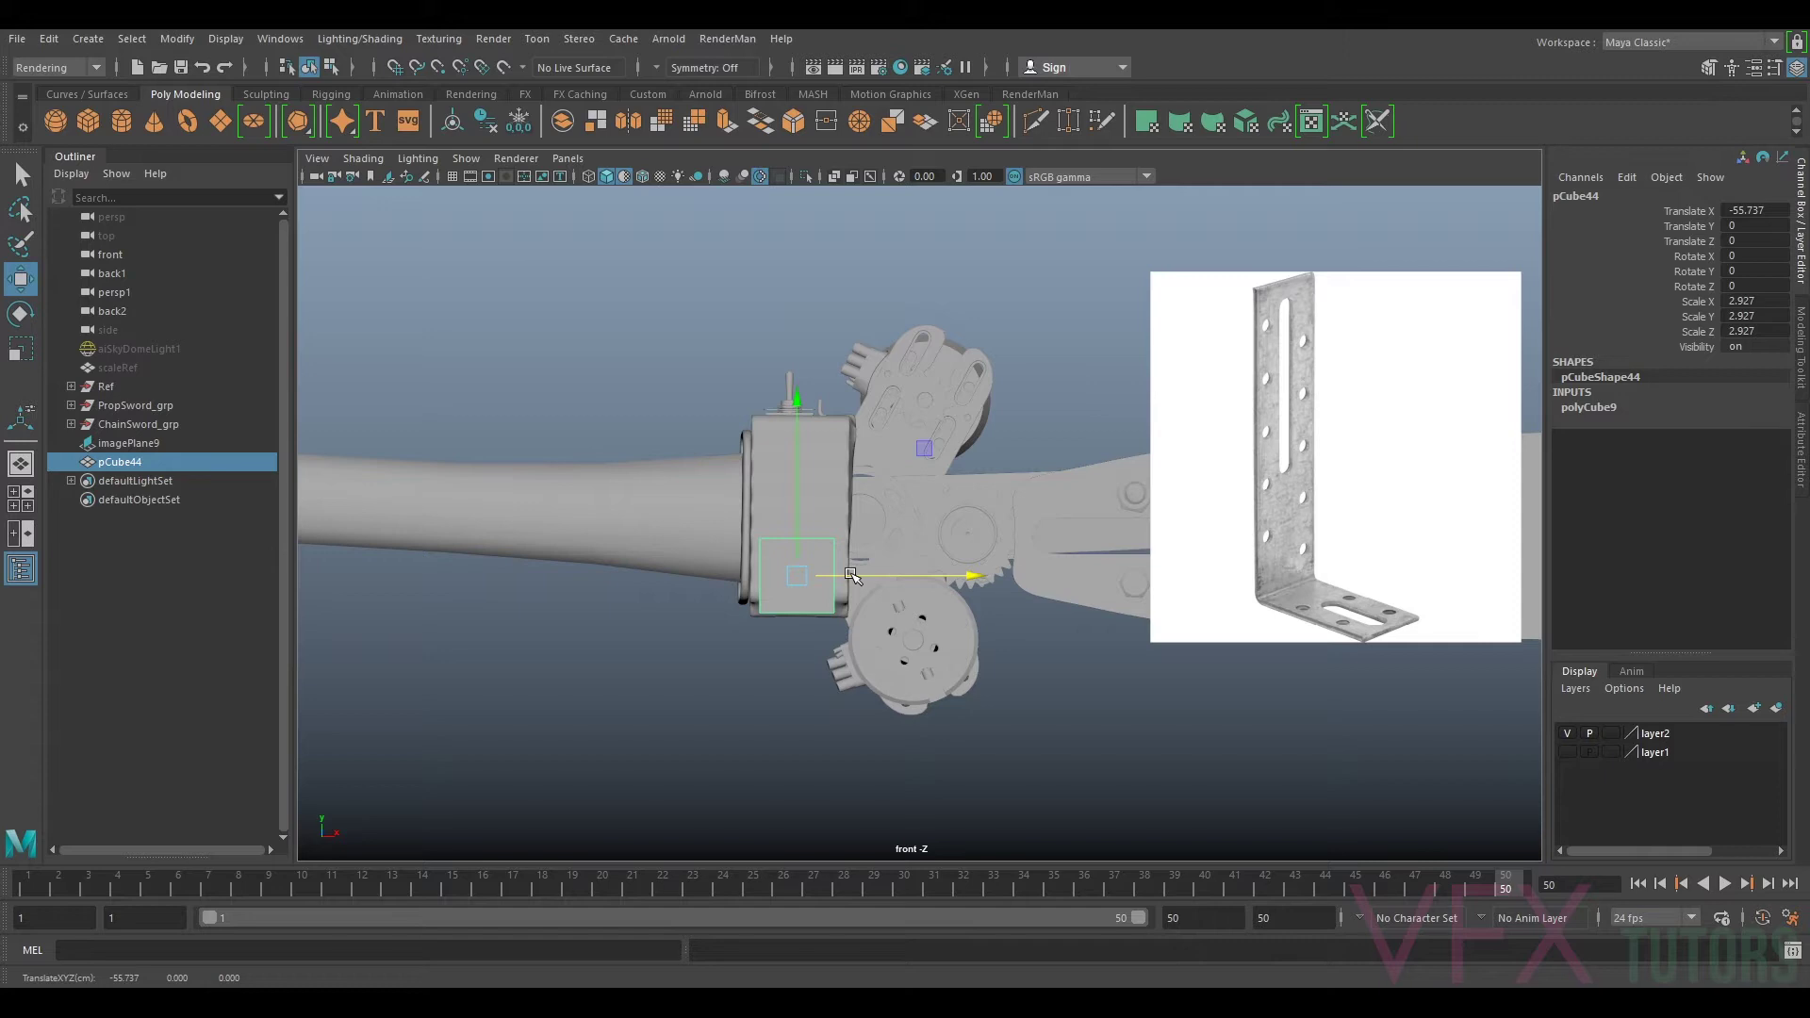
Step: Reshape the cube to about 2.67 wide and 9.46 tall, and raise it over the housing to about Y 2.7
key("r")
left_click_drag(797, 578, 854, 222)
key("w")
left_click_drag(797, 538, 798, 476)
key("r")
key("w")
key("r")
key("w")
Step: Switch to the persp1 view and flatten the cube into a plate with a Z scale of about 0.2
left_click(568, 159)
mouse_move(660, 177)
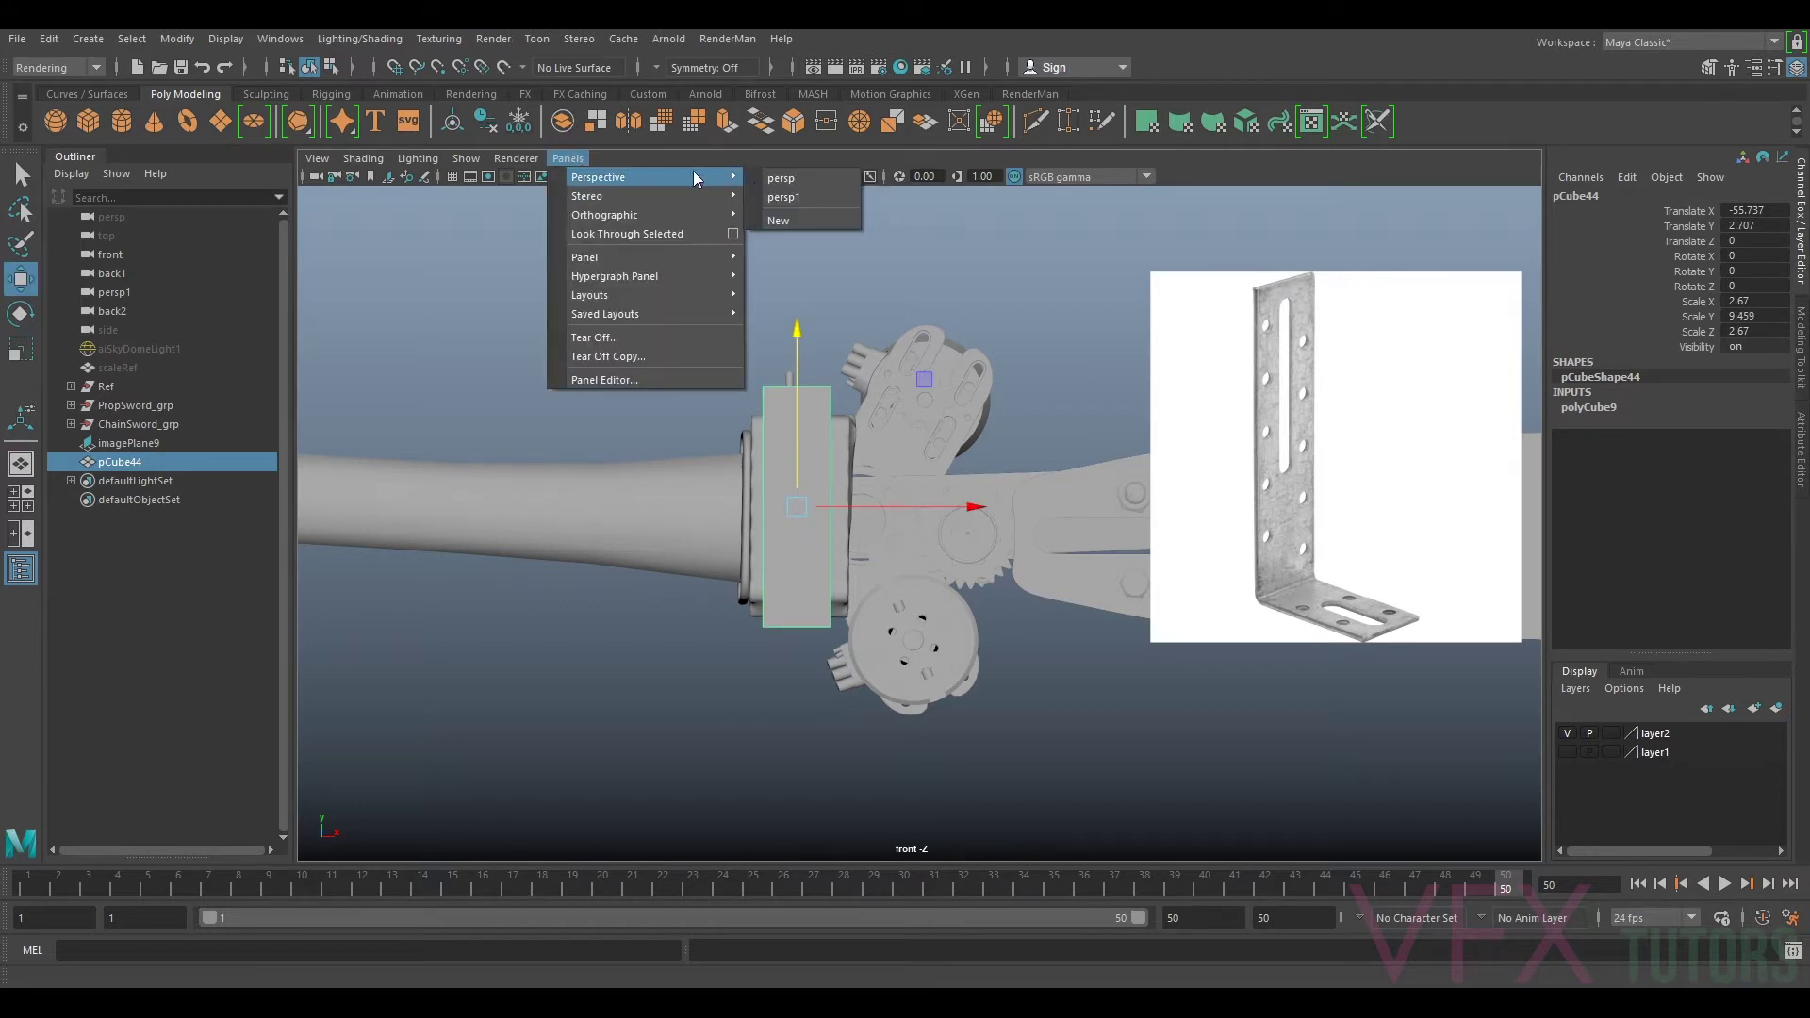
left_click(791, 197)
scroll(797, 306, "down", 5)
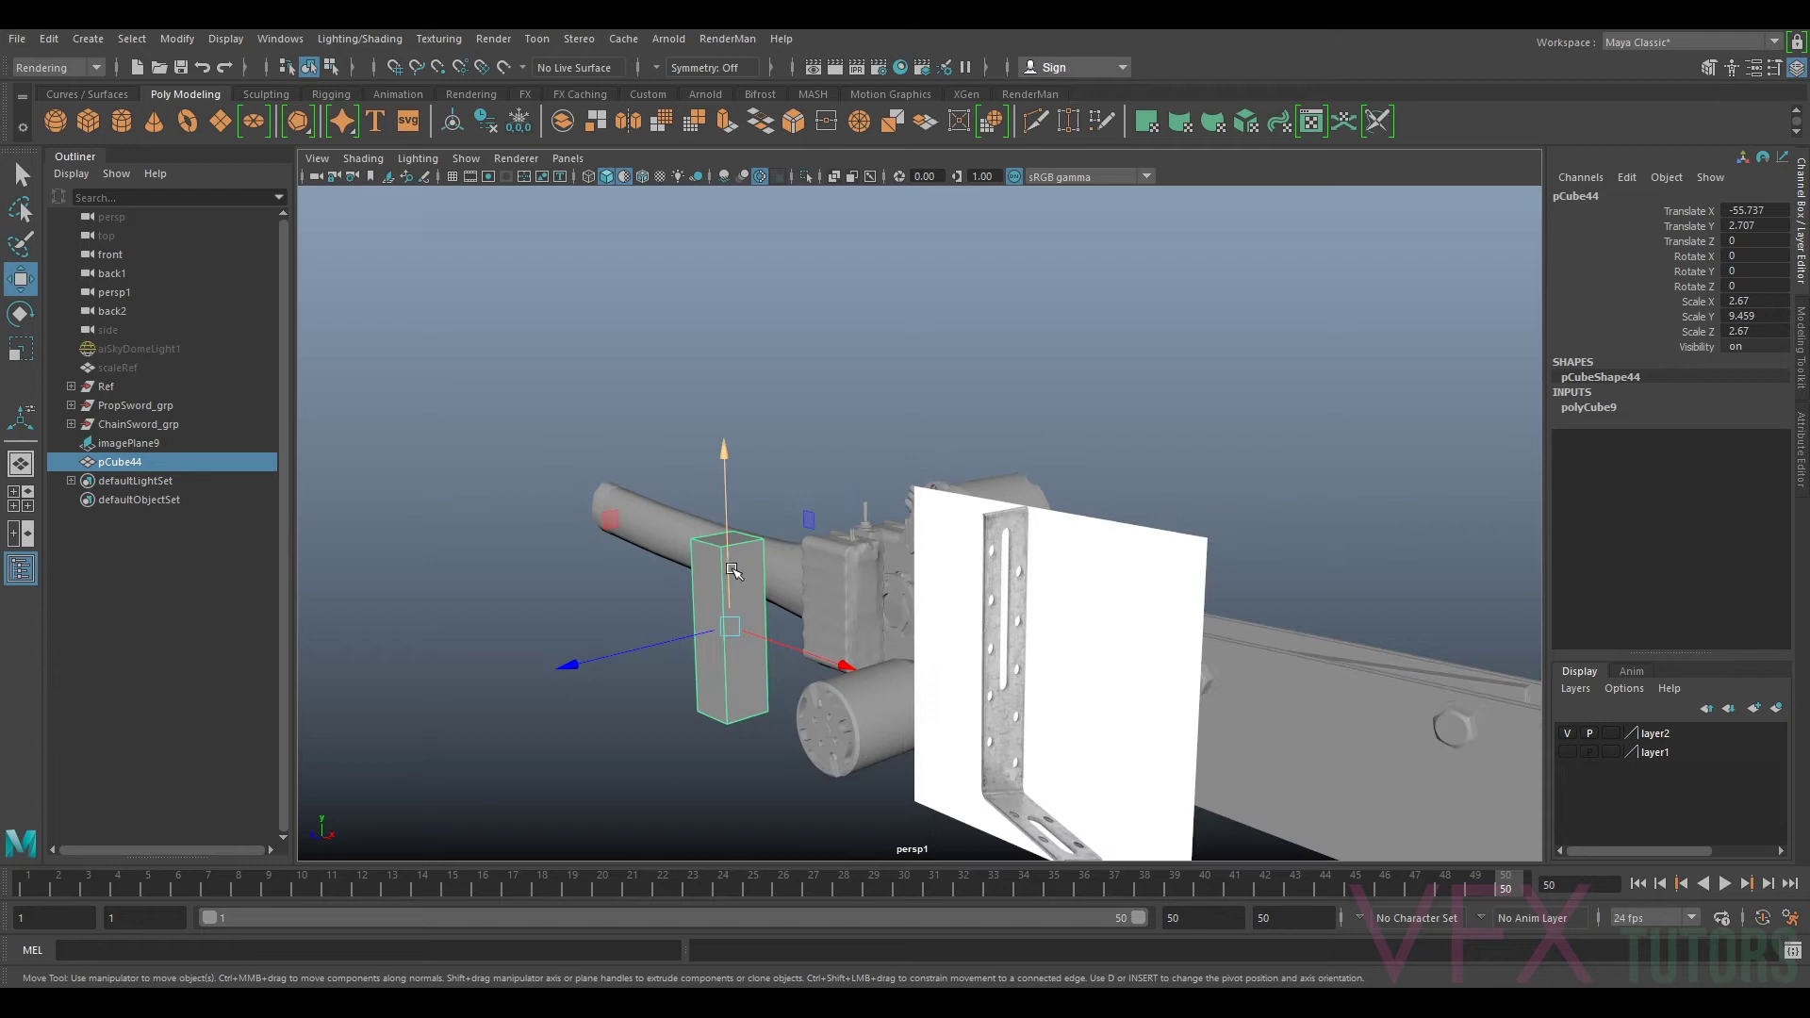
key("r")
left_click_drag(578, 663, 760, 662)
scroll(735, 660, "up", 4)
Step: Move the thin plate against the side of the housing, at about Z -6.1 and Y 2.77
key("w")
scroll(659, 627, "down", 2)
middle_click_drag(658, 627, 755, 553, "alt")
left_click_drag(755, 554, 721, 579, "alt")
left_click_drag(596, 691, 1015, 626)
middle_click_drag(1152, 544, 876, 671, "alt")
scroll(876, 670, "up", 4)
left_click_drag(877, 670, 806, 641, "alt")
middle_click_drag(601, 733, 797, 543, "alt")
left_click_drag(769, 750, 870, 681, "alt")
left_click_drag(833, 482, 833, 479)
left_click_drag(834, 651, 901, 691, "alt")
middle_click_drag(900, 691, 941, 517, "alt")
scroll(928, 552, "up", 2)
left_click_drag(928, 551, 887, 545, "alt")
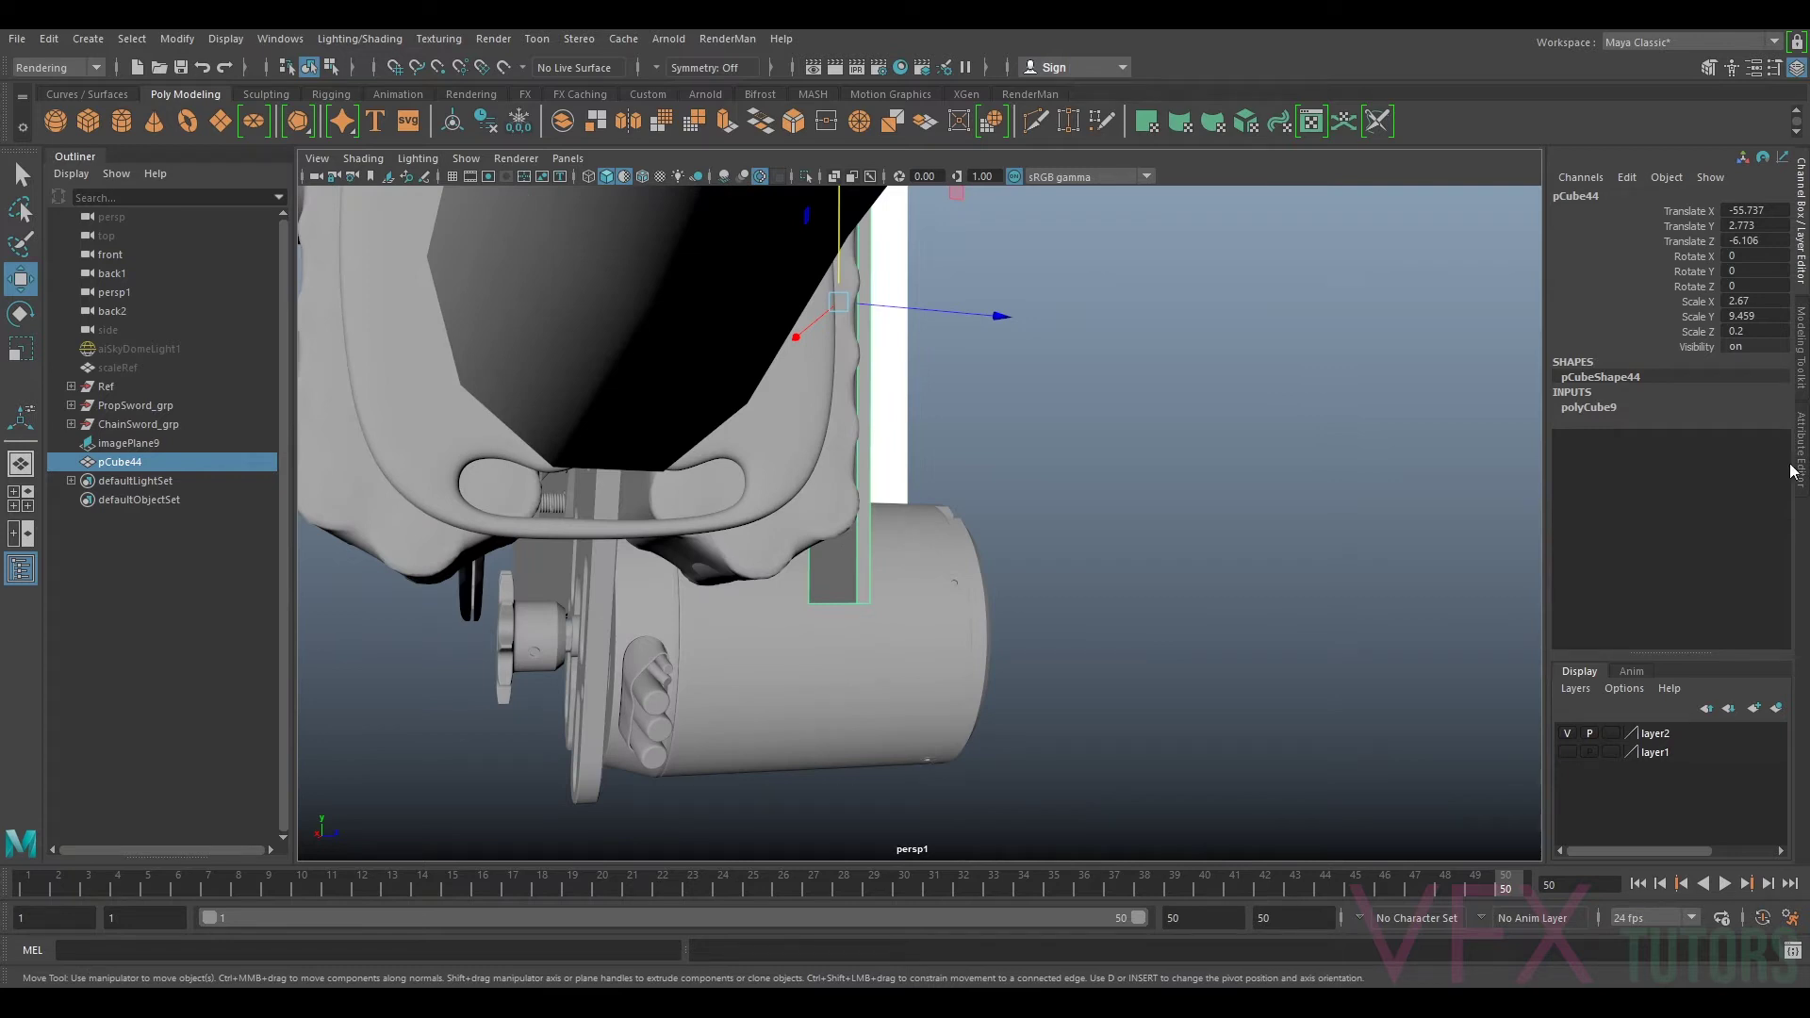
Step: Insert an edge loop close to the plate's lower end with the Multi-Cut tool
left_click(1798, 378)
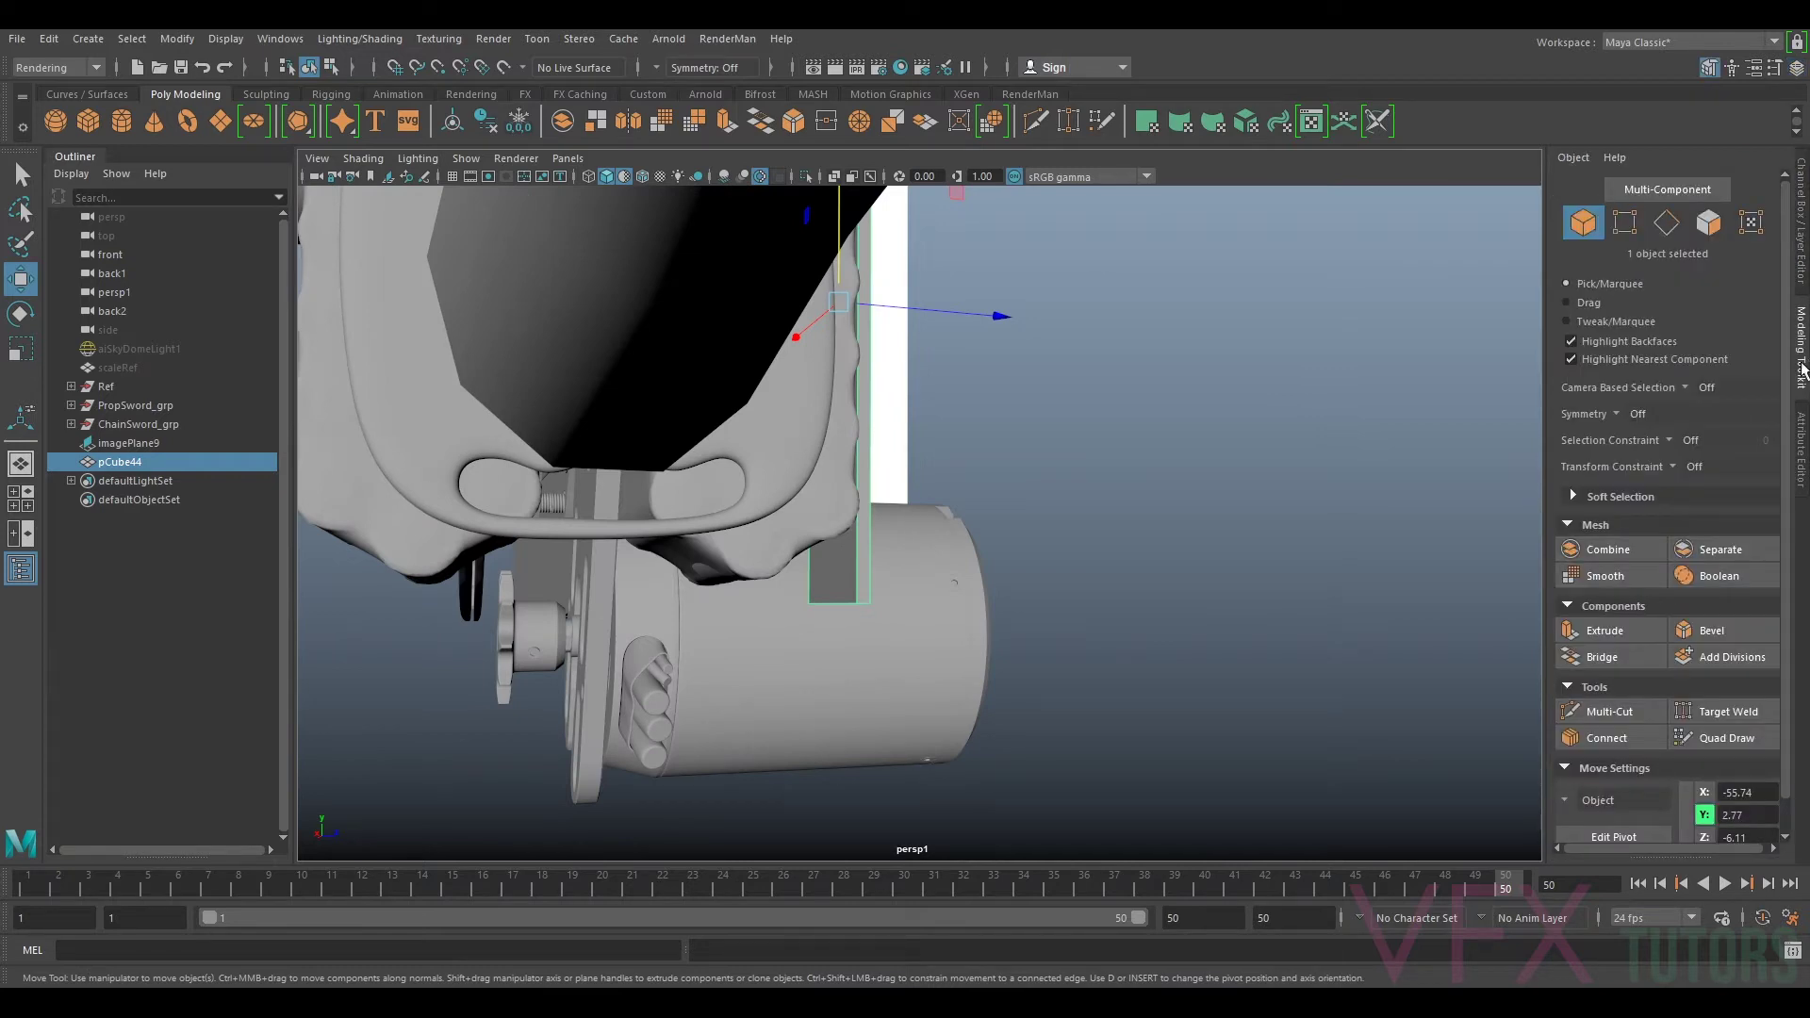
left_click(1608, 712)
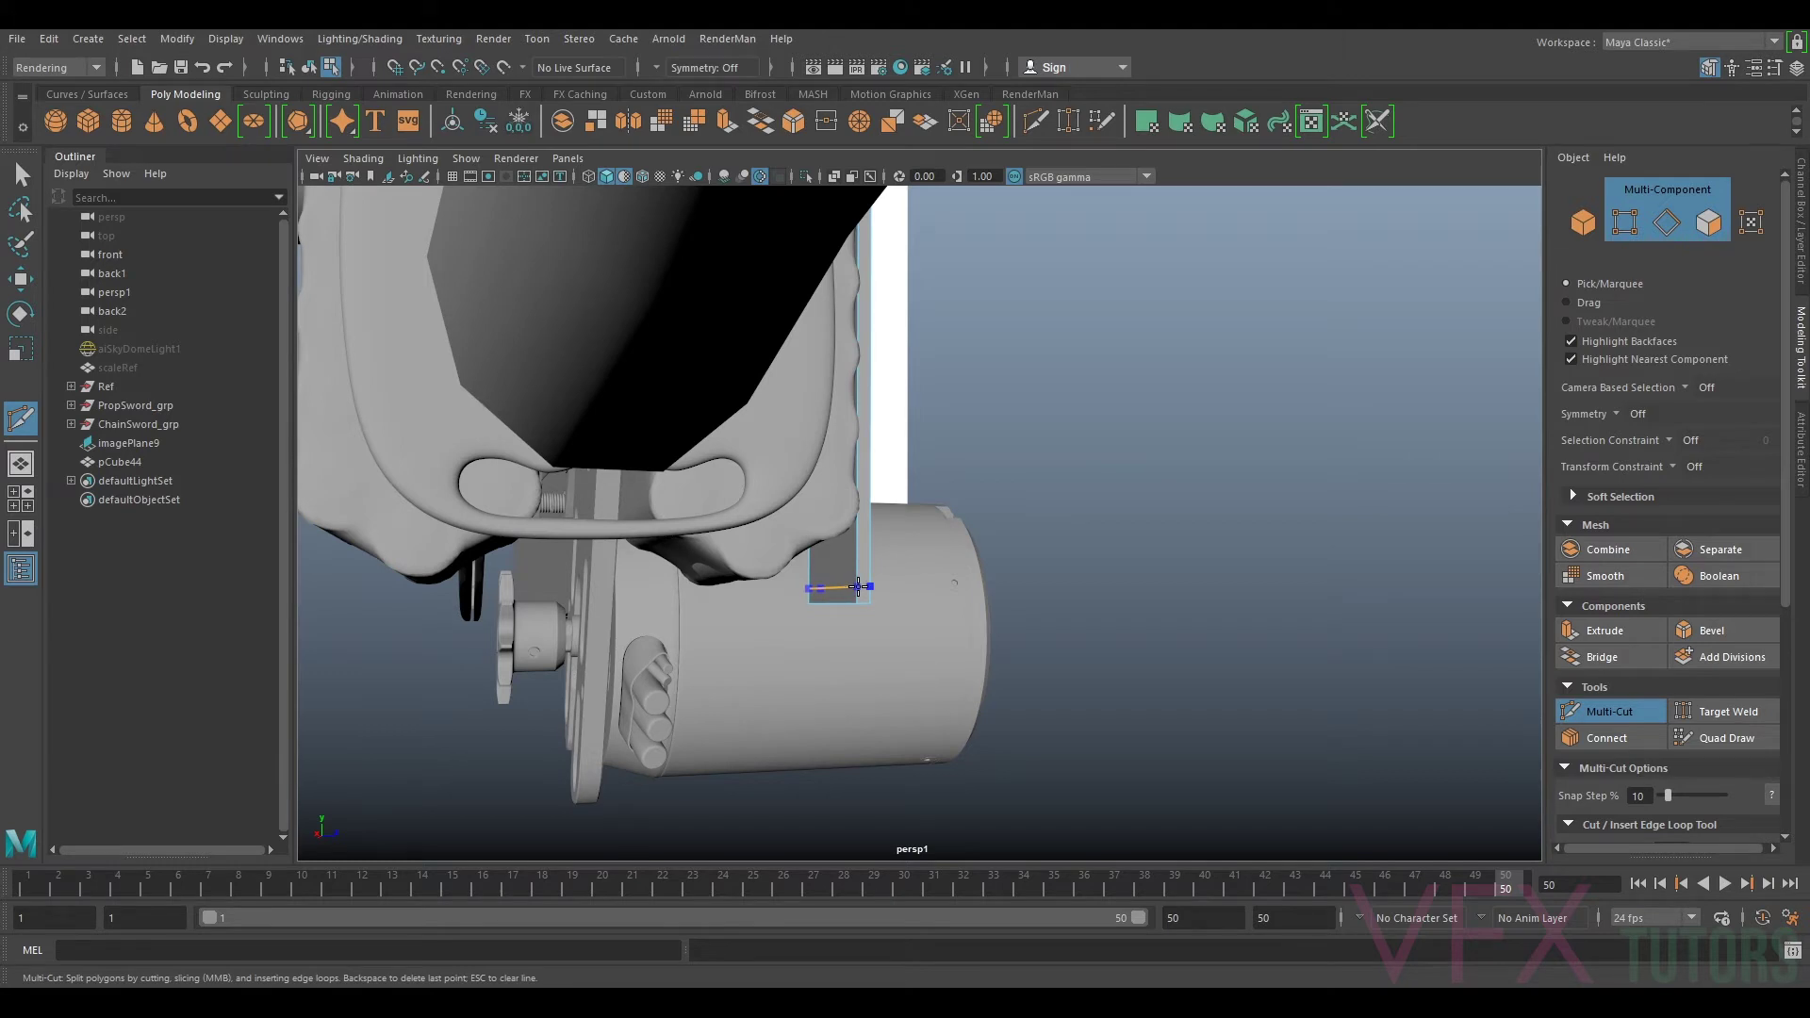
left_click(858, 589, "ctrl")
left_click(1628, 714)
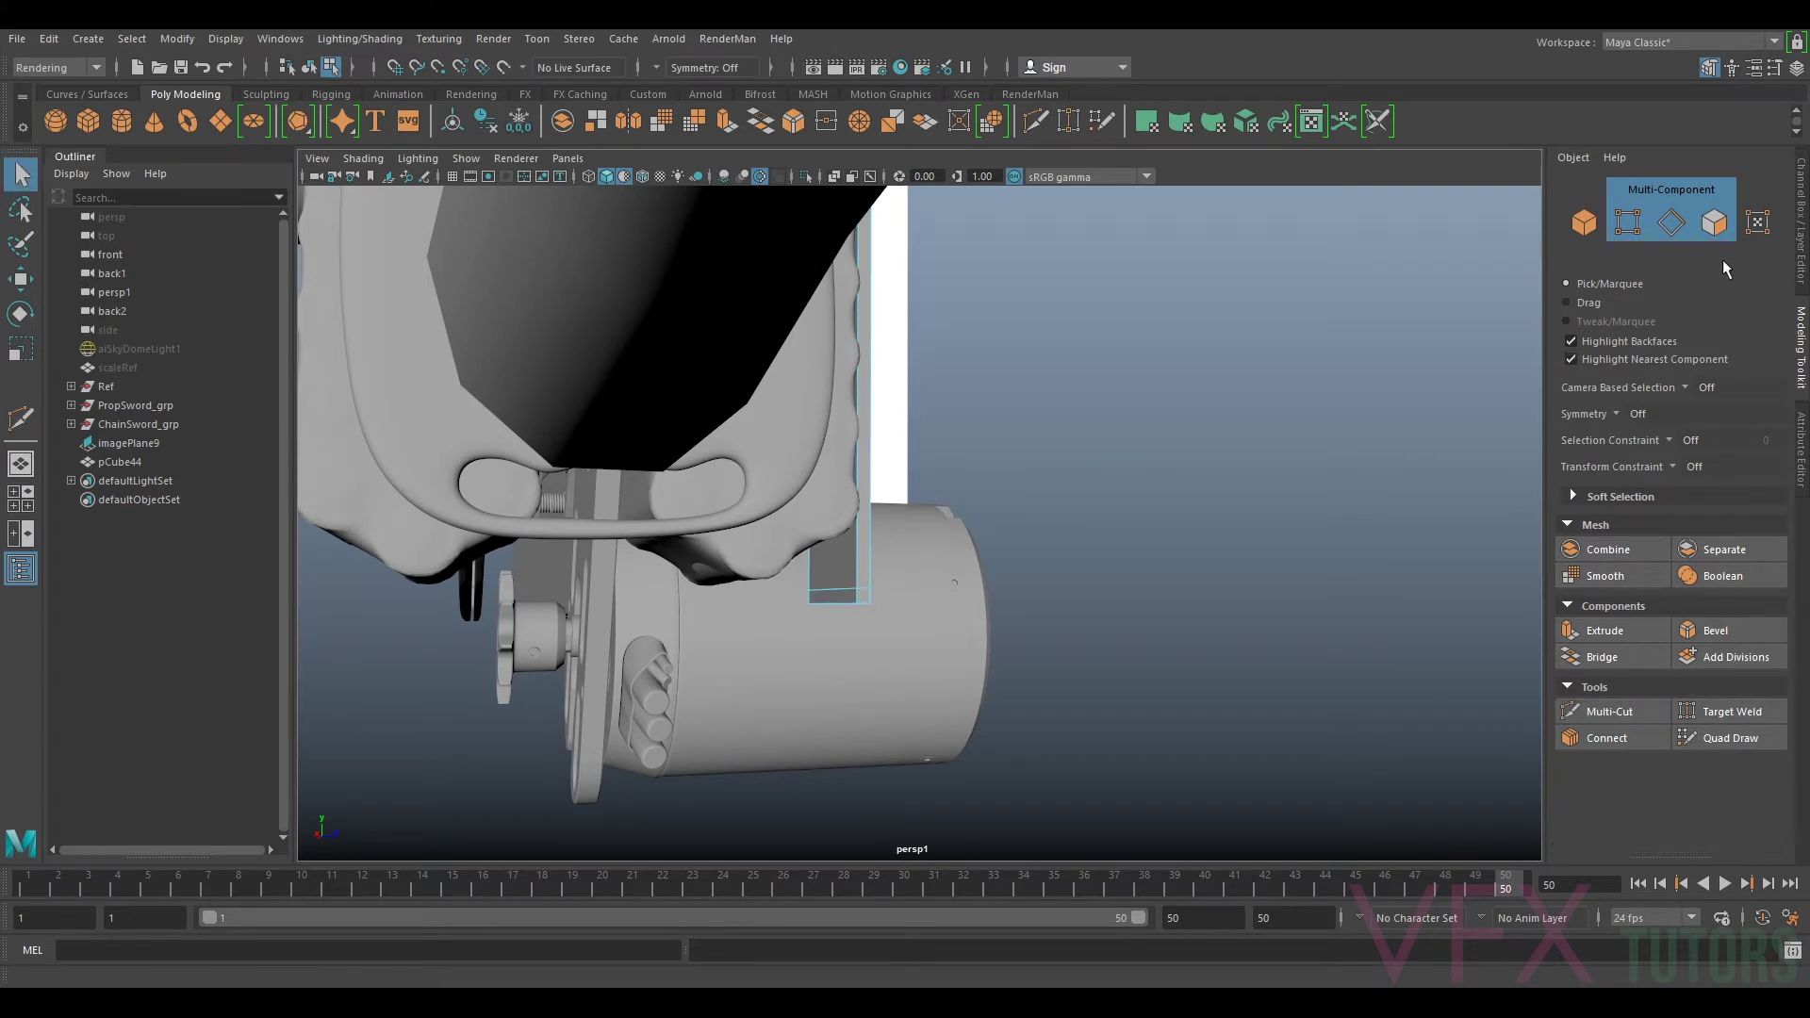
Step: Extrude the narrow inner face at the plate's lower end beneath the housing as the bracket's foot, and return to object mode
left_click(1716, 230)
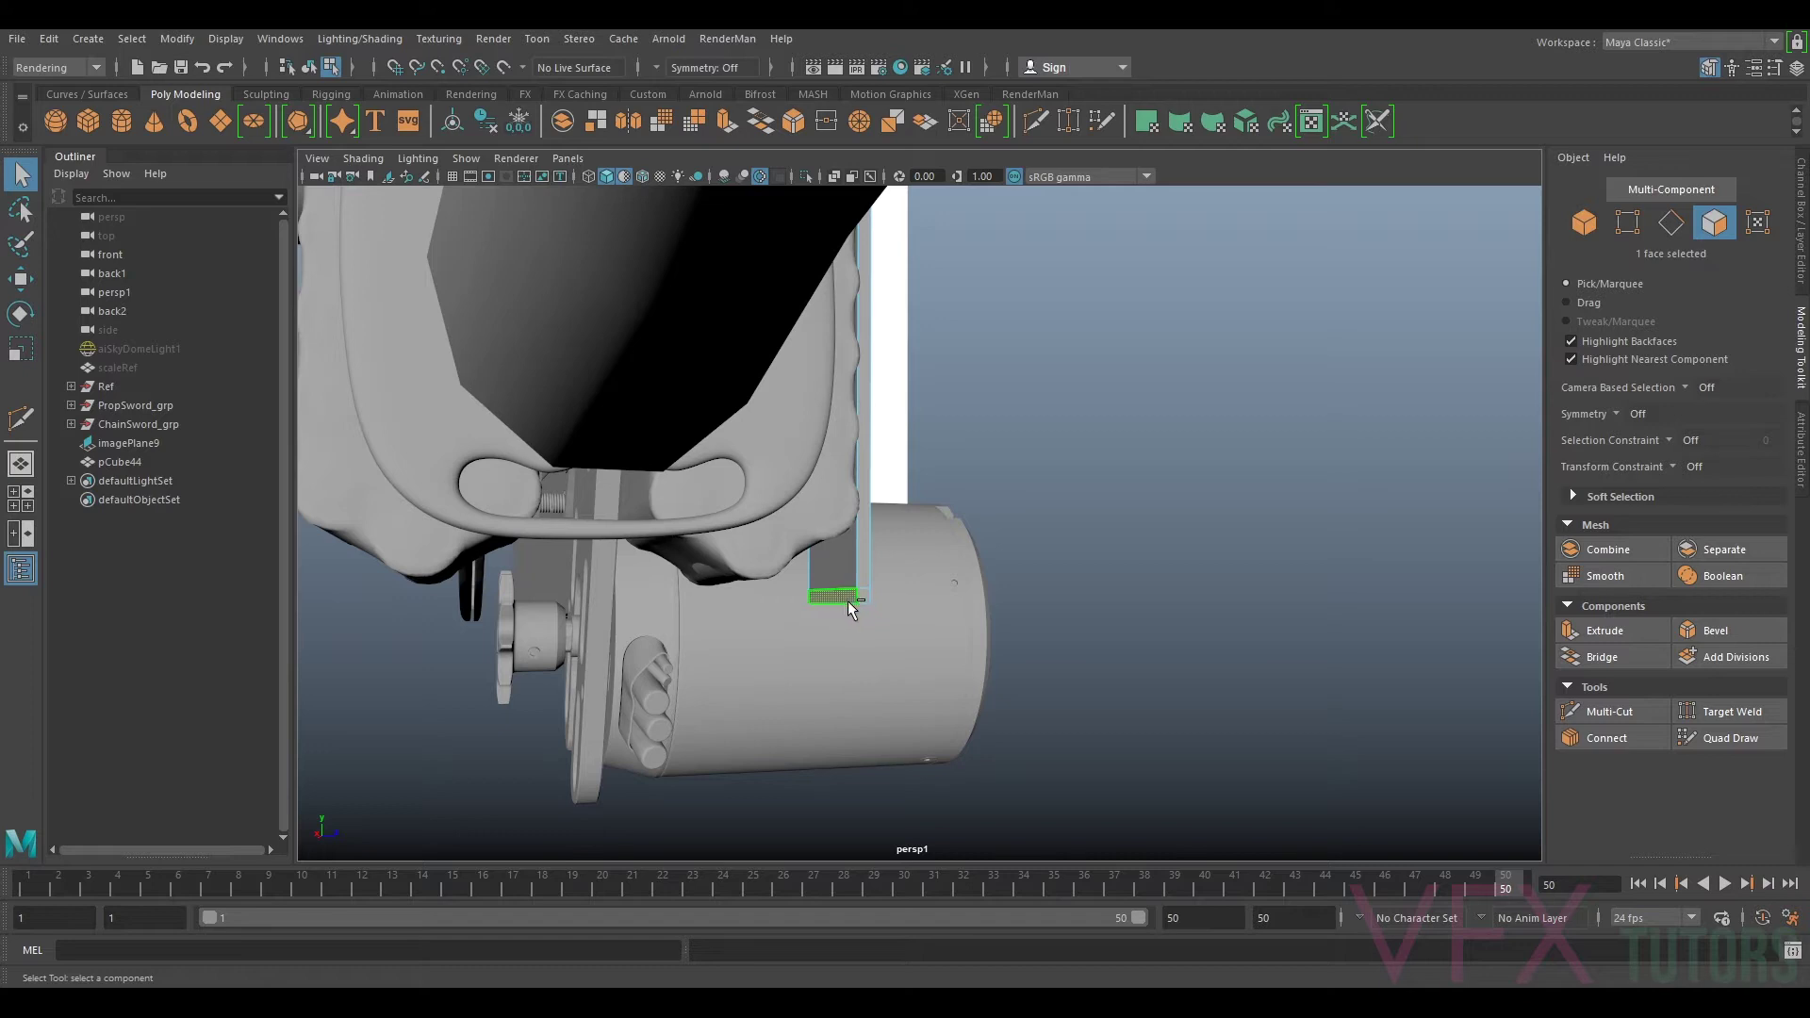
key("ctrl+e")
left_click_drag(739, 601, 469, 621)
left_click_drag(754, 736, 722, 657, "alt")
right_click_drag(897, 463, 1005, 424)
left_click(1072, 379)
Step: Raise the L-bracket slightly toward the underside of the housing, to about Y 2.91
left_click_drag(1019, 415, 908, 490, "alt")
left_click(908, 490)
scroll(901, 508, "up", 5)
scroll(901, 507, "up", 2)
key("w")
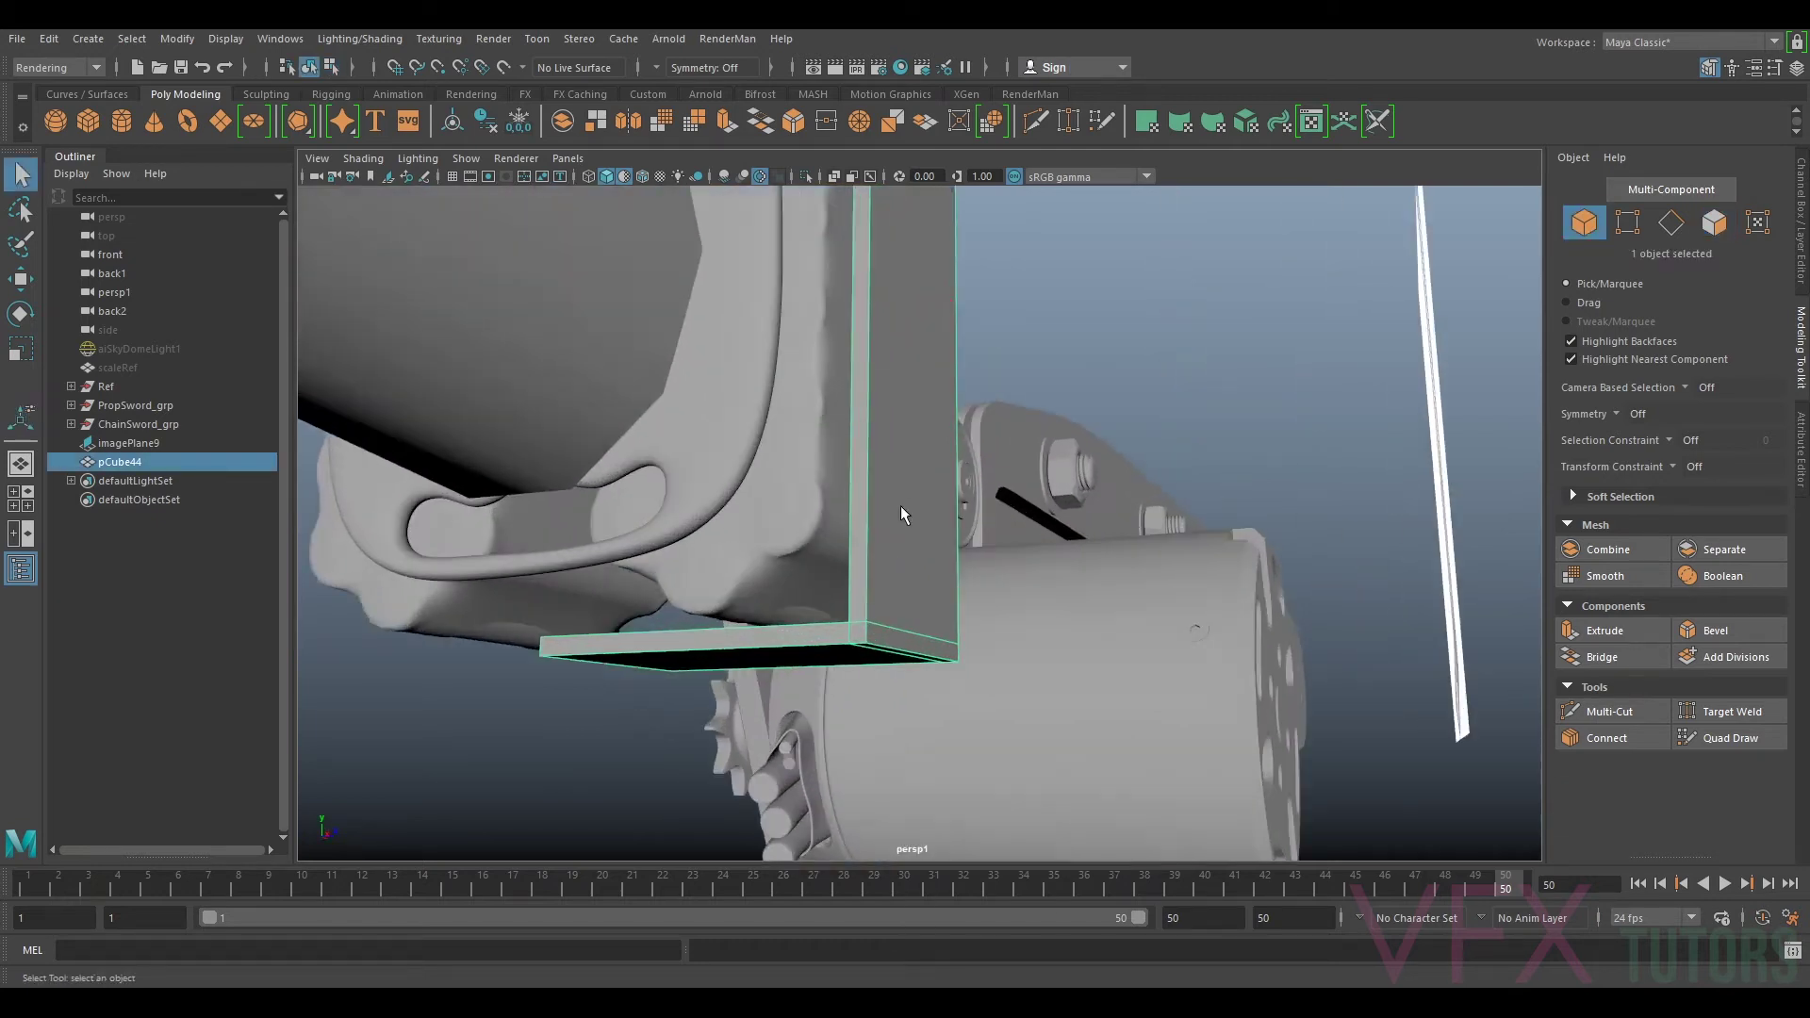
left_click_drag(909, 212, 916, 201)
Step: Check the bracket's fit around the housing from several sides, and move it along the sword to about X -41.1
scroll(924, 212, "down", 5)
left_click_drag(1065, 273, 1023, 363, "alt")
middle_click_drag(1022, 363, 1004, 439, "alt")
left_click_drag(1004, 439, 1037, 316, "alt")
left_click_drag(1037, 462, 683, 556, "alt")
middle_click_drag(1226, 462, 1146, 620, "alt")
left_click_drag(1146, 620, 875, 665, "alt")
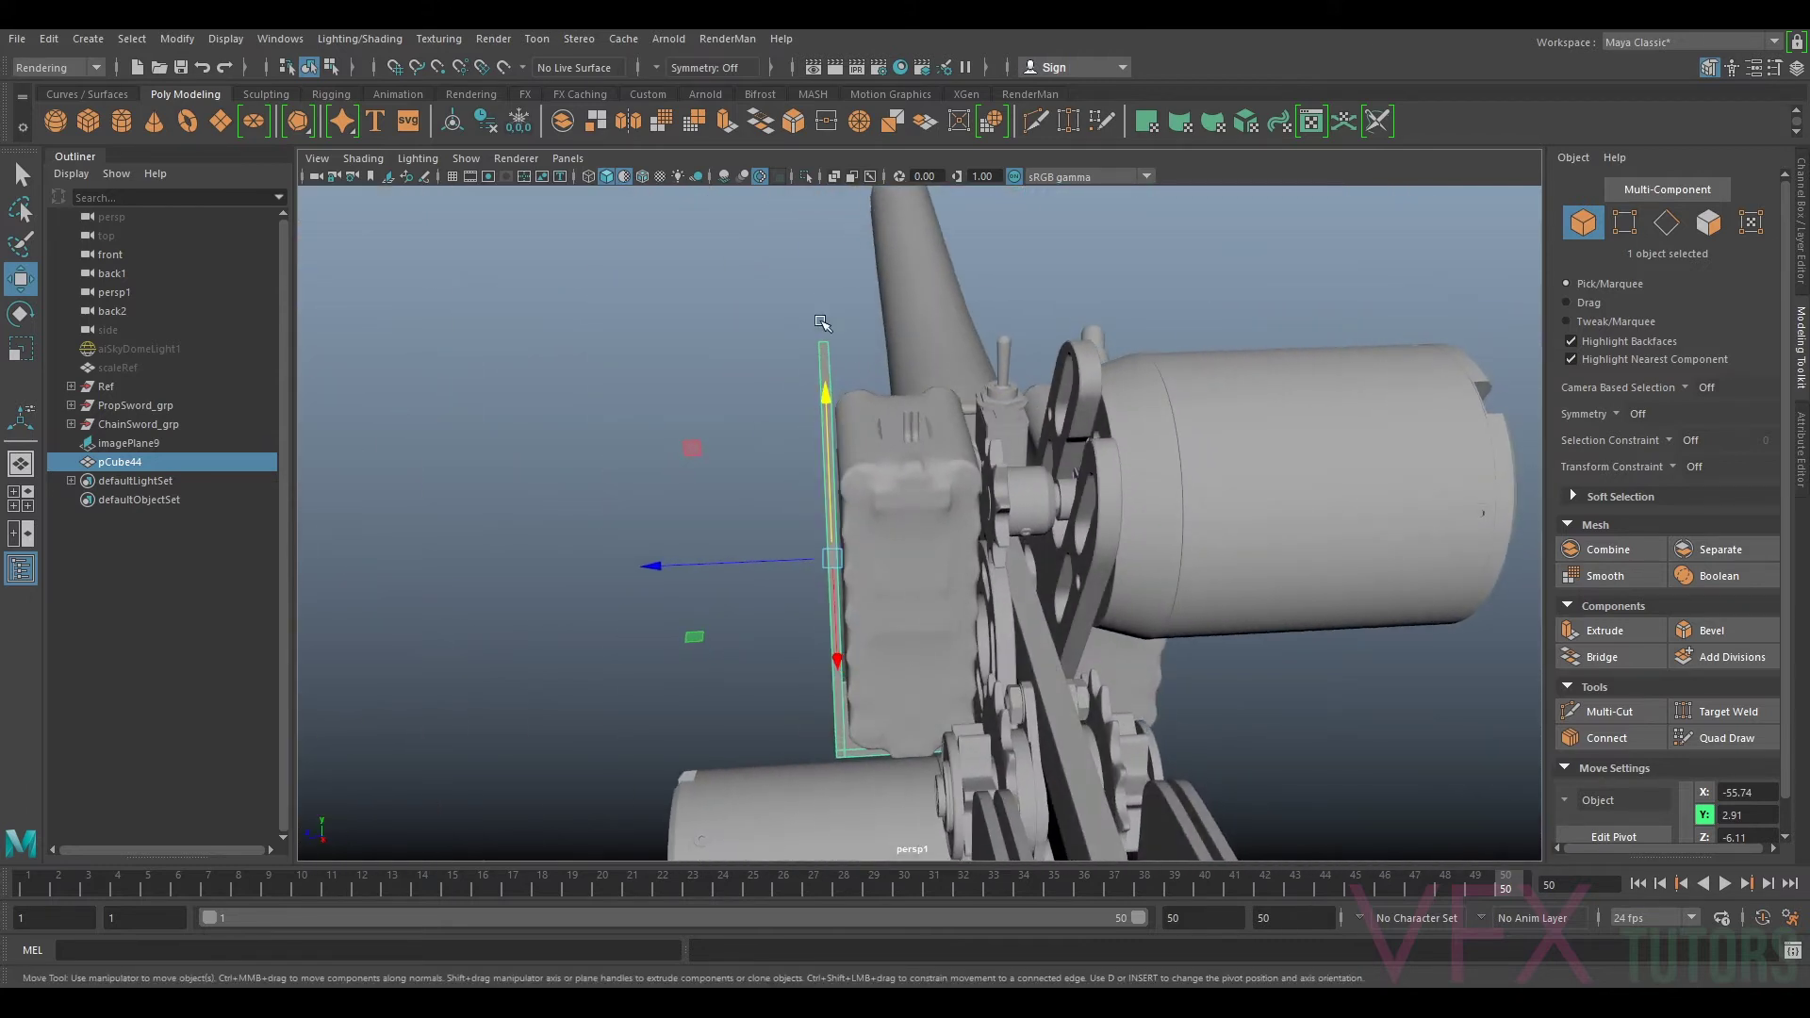
left_click_drag(896, 420, 1190, 396, "alt")
left_click_drag(832, 493, 722, 368, "alt")
left_click_drag(932, 697, 826, 625, "alt")
left_click_drag(910, 443, 892, 525, "alt")
scroll(905, 584, "up", 4)
left_click_drag(912, 661, 1318, 714, "alt")
middle_click_drag(1321, 679, 1192, 671, "alt")
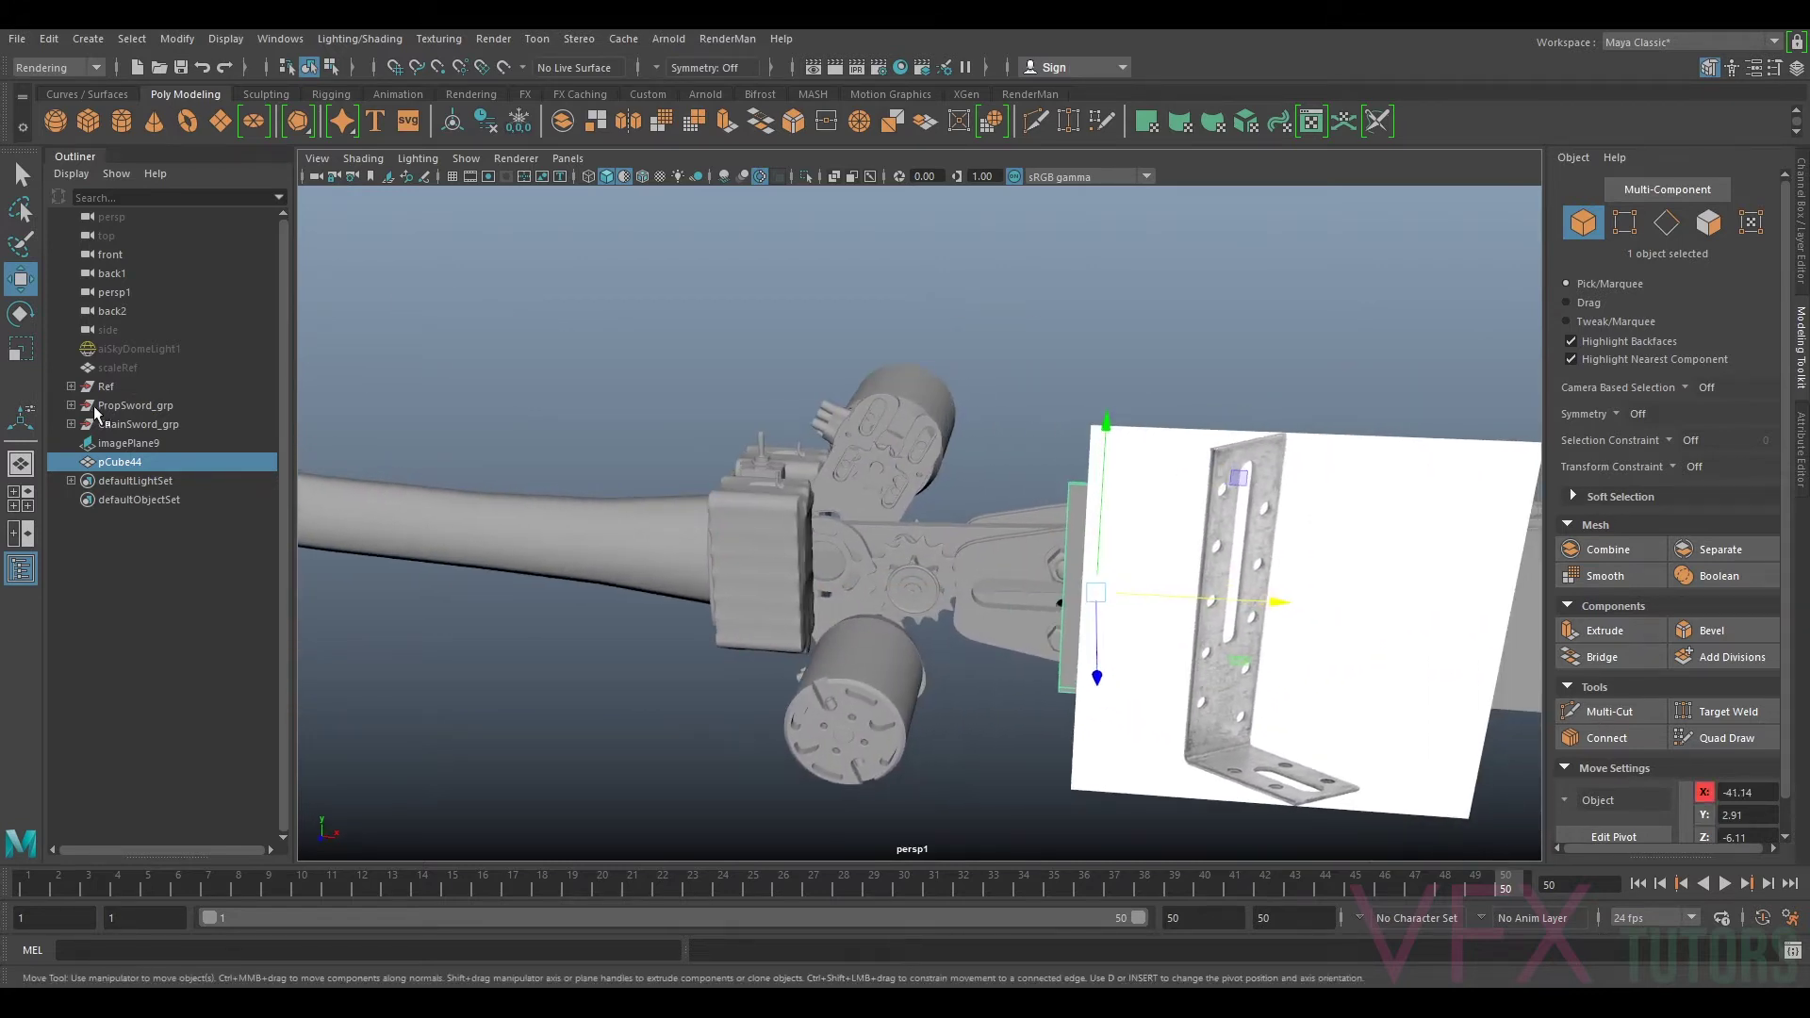
Step: Hide ChainSword_grp and PropSword_grp, and move the modelled bracket out from behind the reference image into the clear space beside it
left_click(142, 424)
key("h")
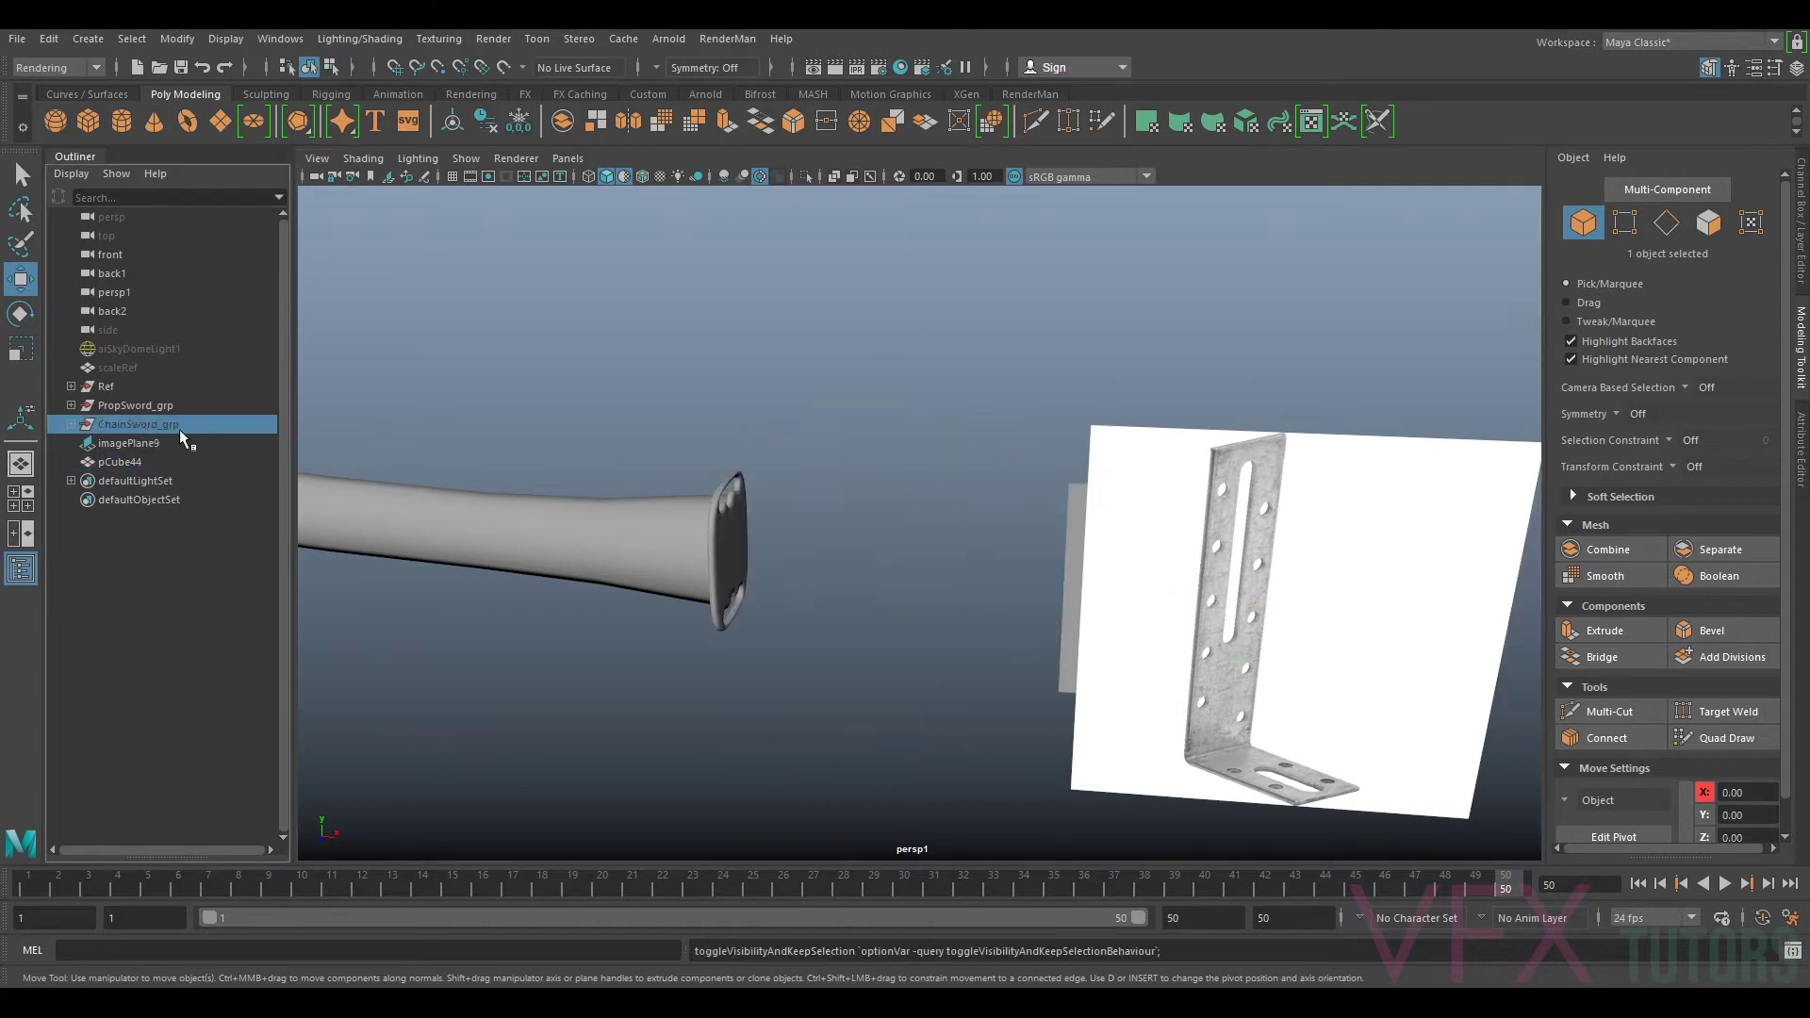
left_click(132, 406)
key("h")
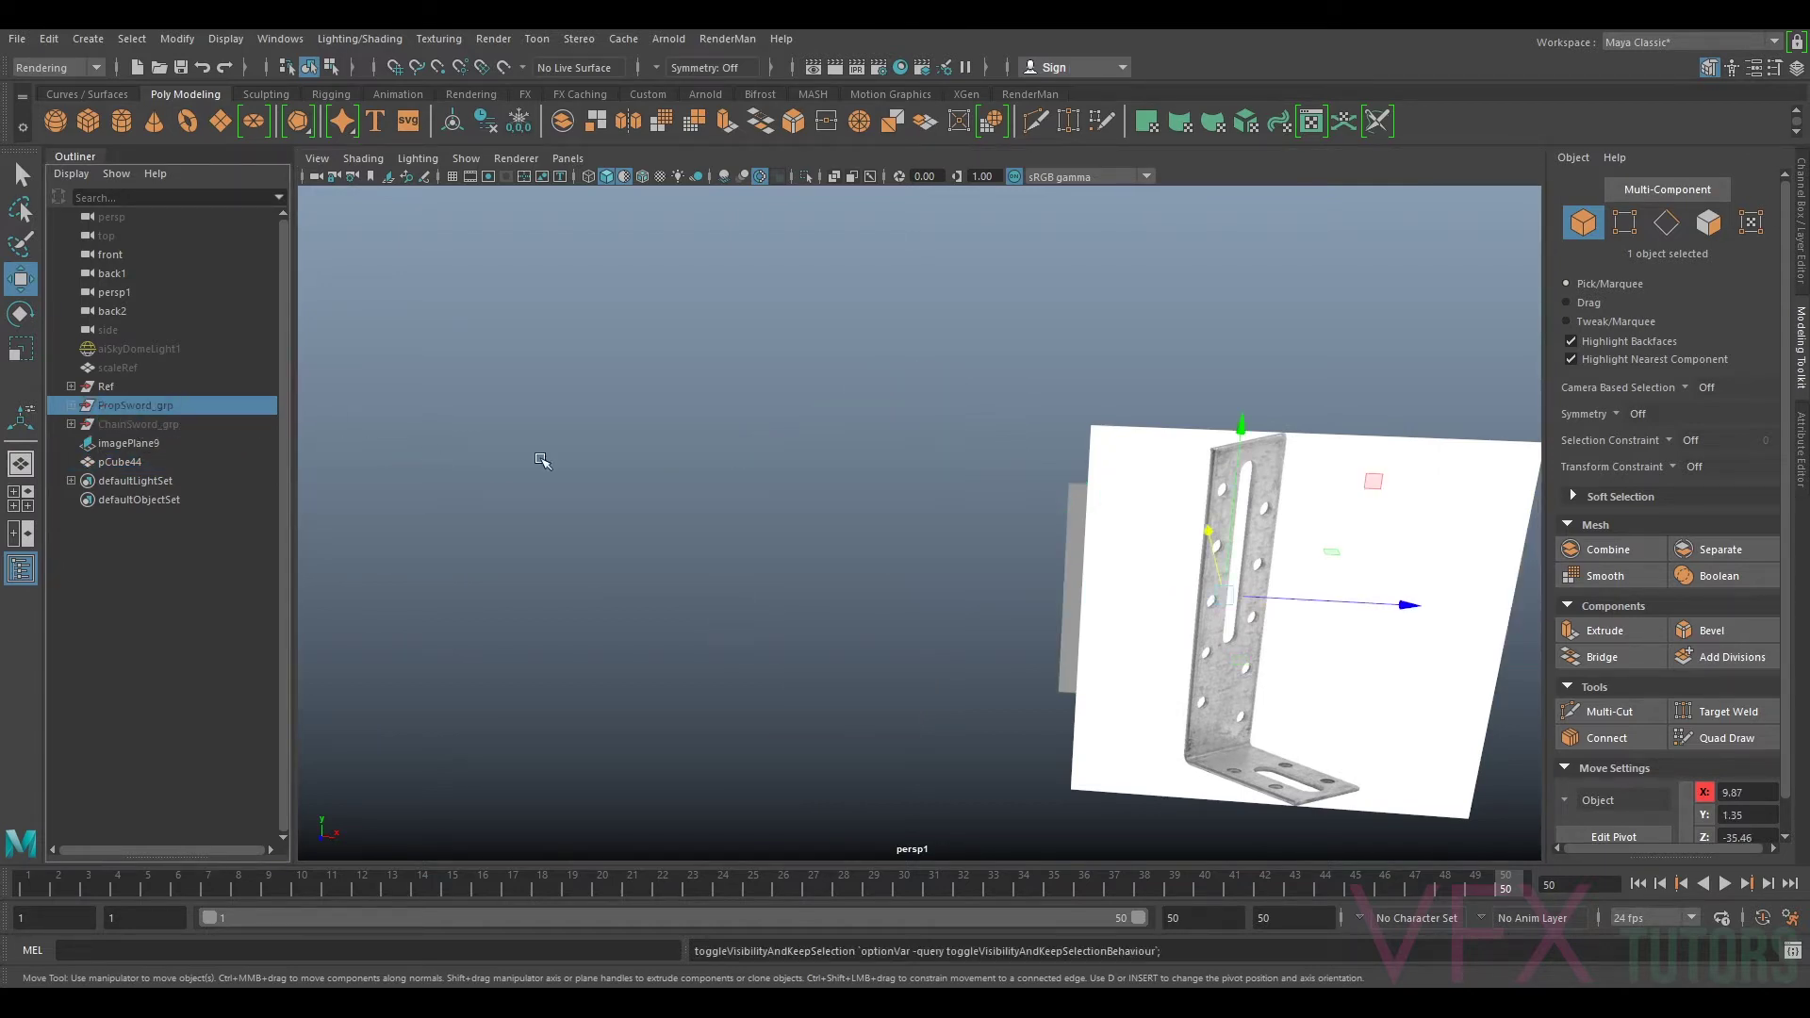
left_click(1078, 536)
left_click_drag(1158, 596, 943, 703)
left_click_drag(834, 449, 989, 538, "alt")
Step: Scale the bracket image plane down to suit the modelled bracket's height, and place it at about X -36.7, Y 2.77
left_click(1361, 533)
key("r")
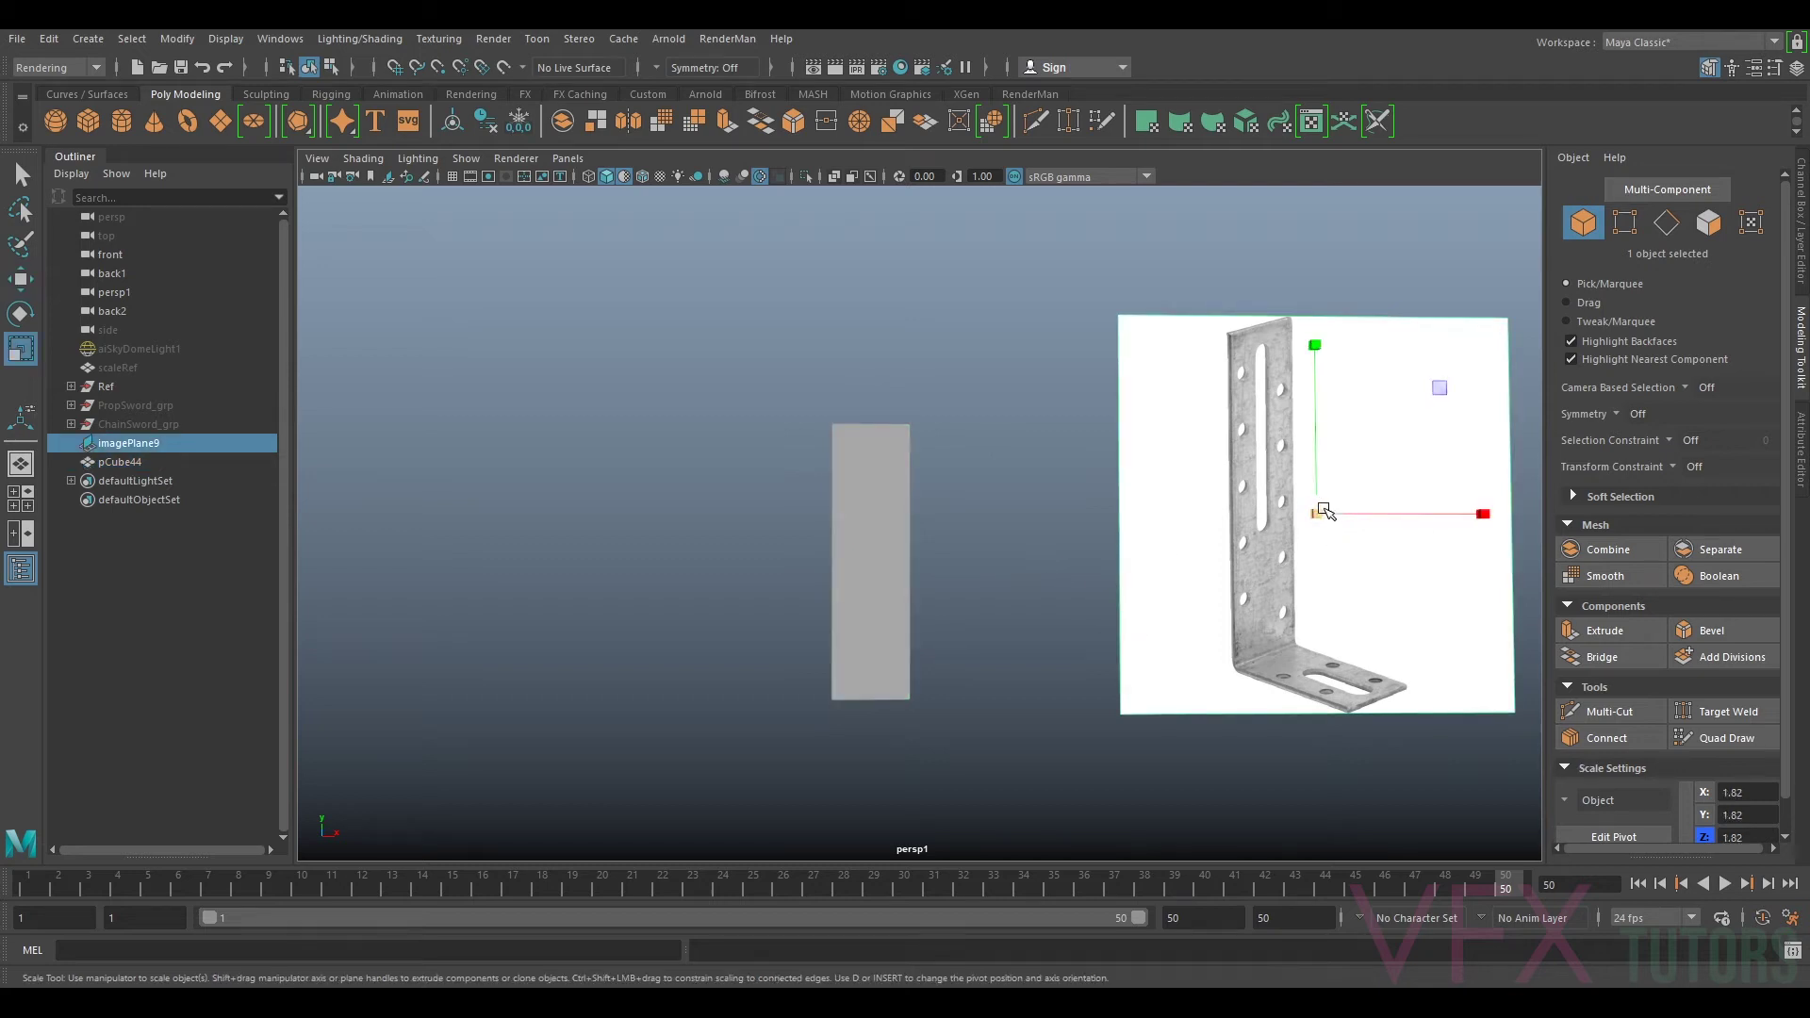
left_click_drag(1318, 514, 1261, 567)
key("w")
key("r")
key("w")
key("r")
key("w")
left_click_drag(1018, 540, 1071, 546, "alt")
middle_click_drag(1071, 545, 999, 473, "alt")
scroll(999, 473, "up", 2)
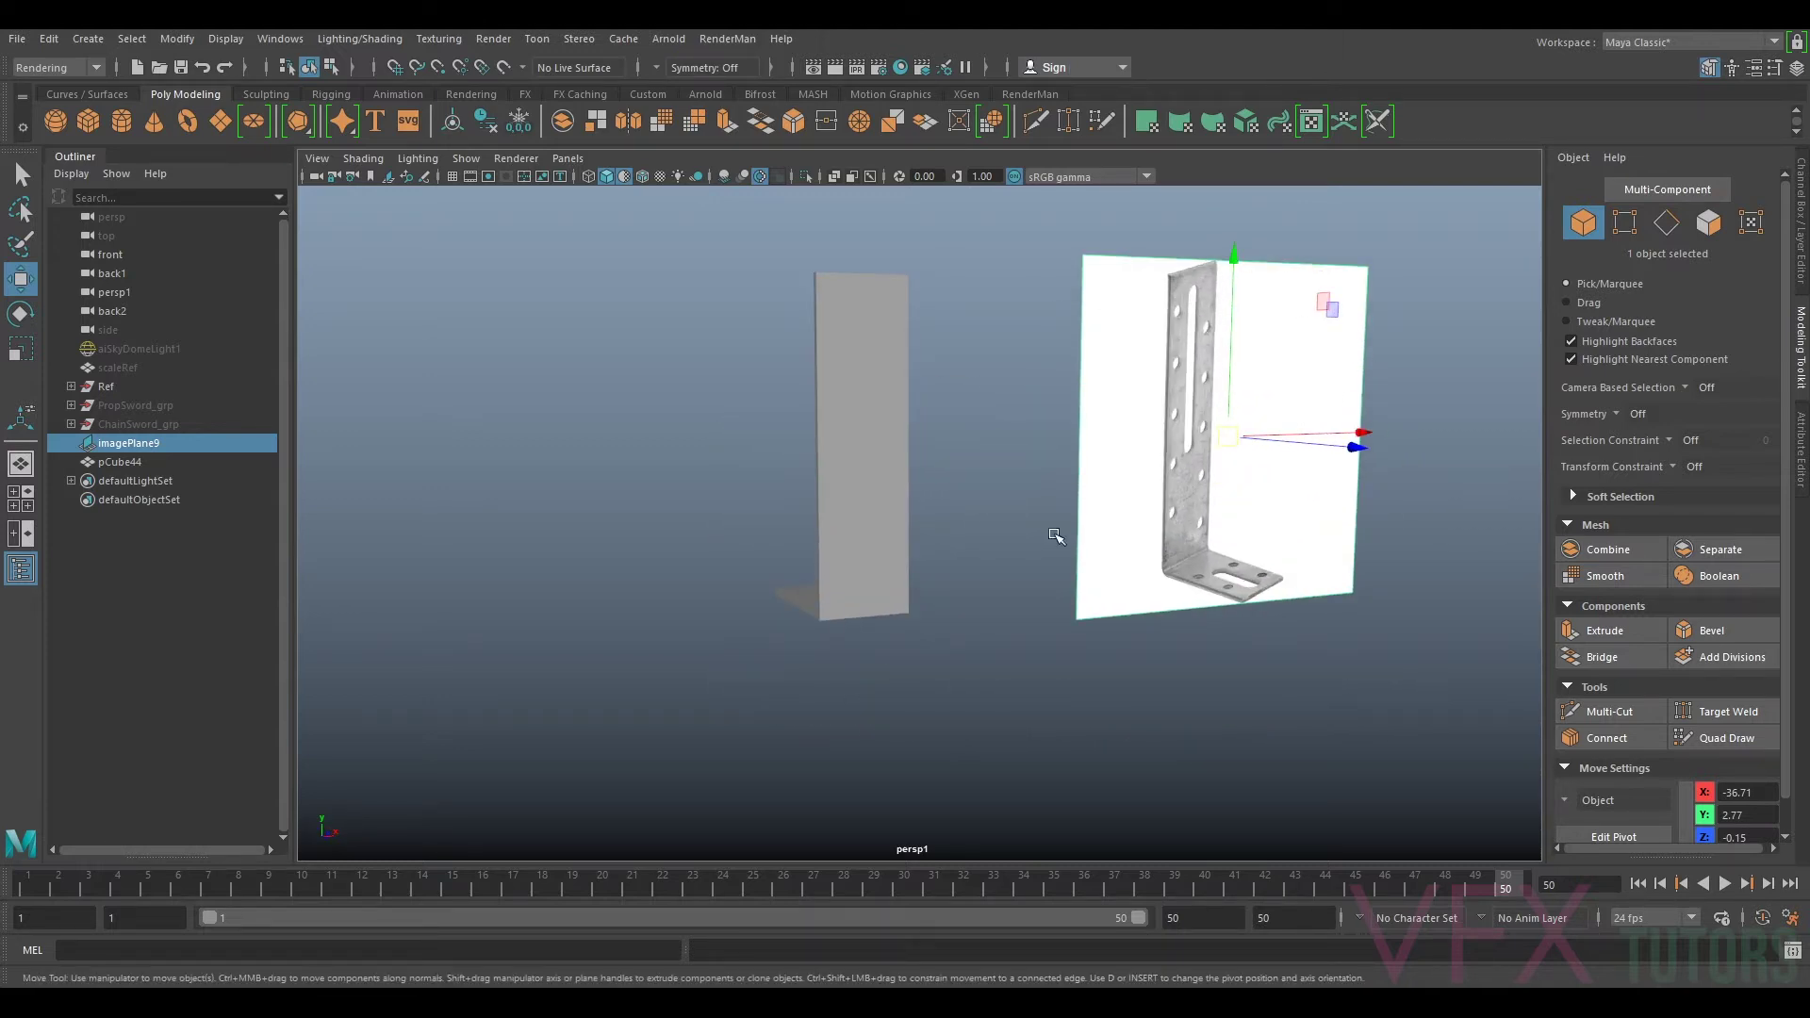
left_click_drag(971, 485, 901, 439, "alt")
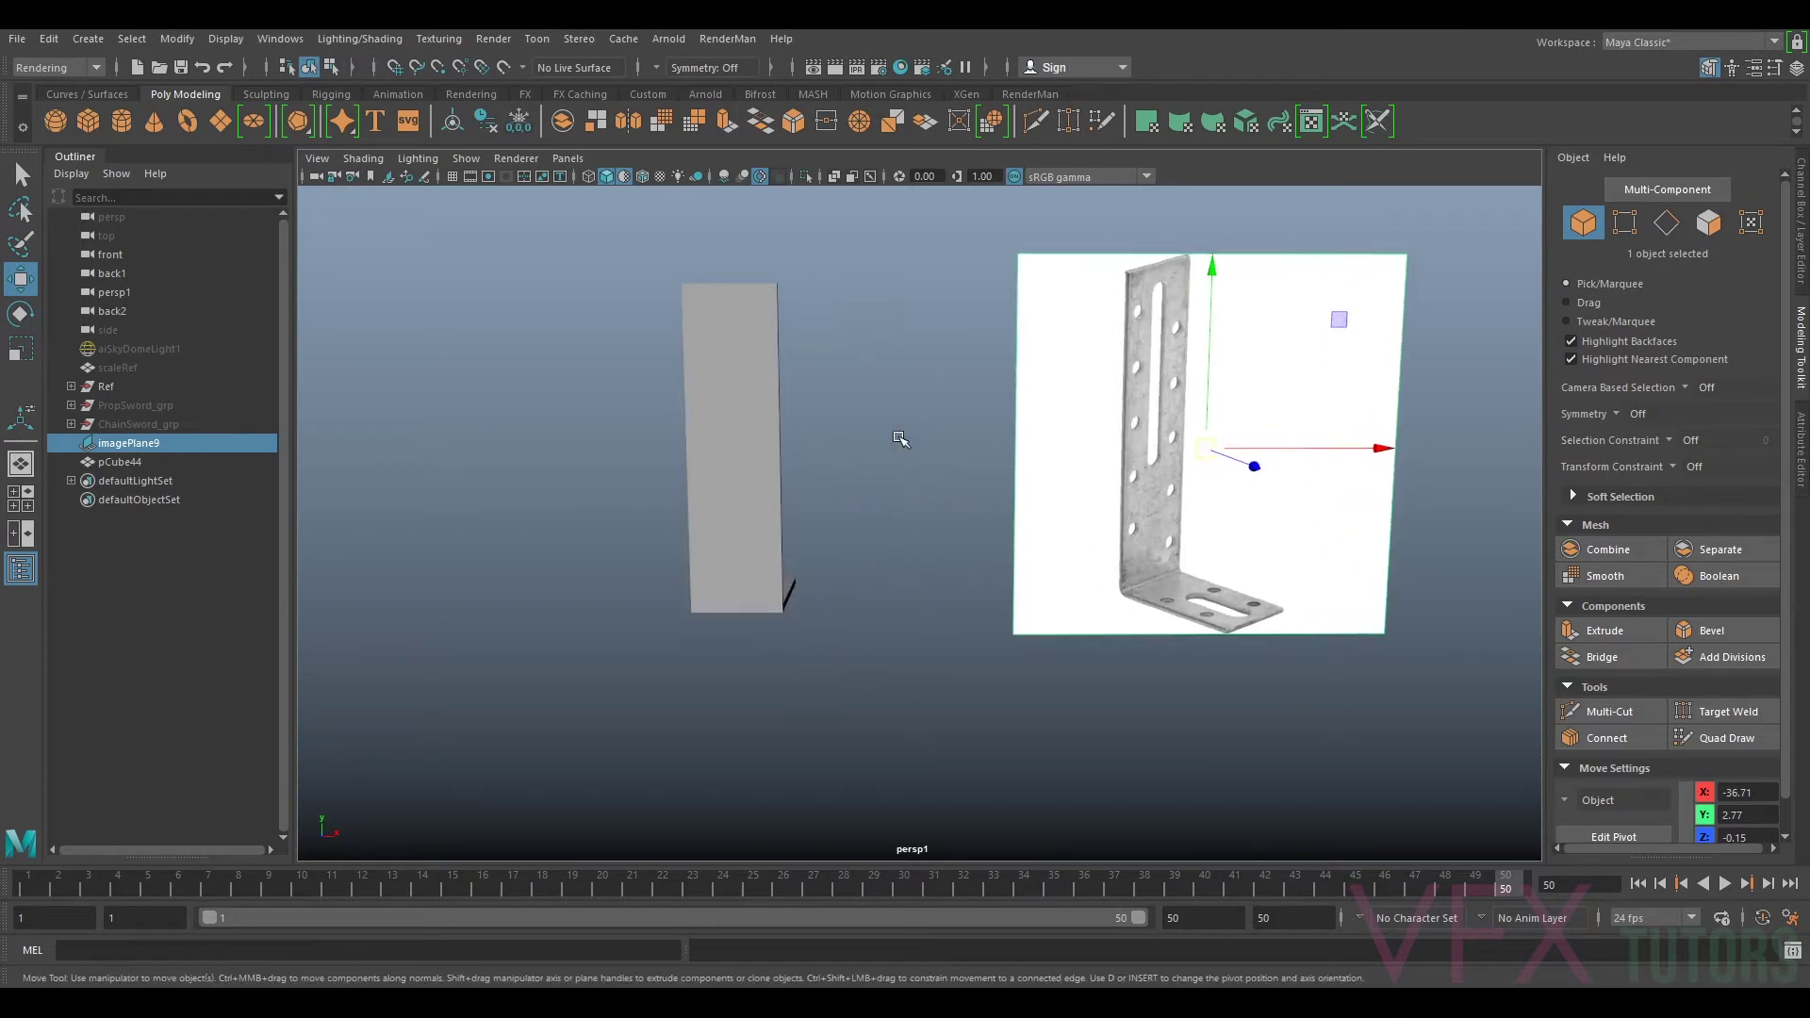
Step: Switch to the front view and move the modelled bracket farther from the reference image, to about X -53.1
left_click(570, 159)
mouse_move(638, 217)
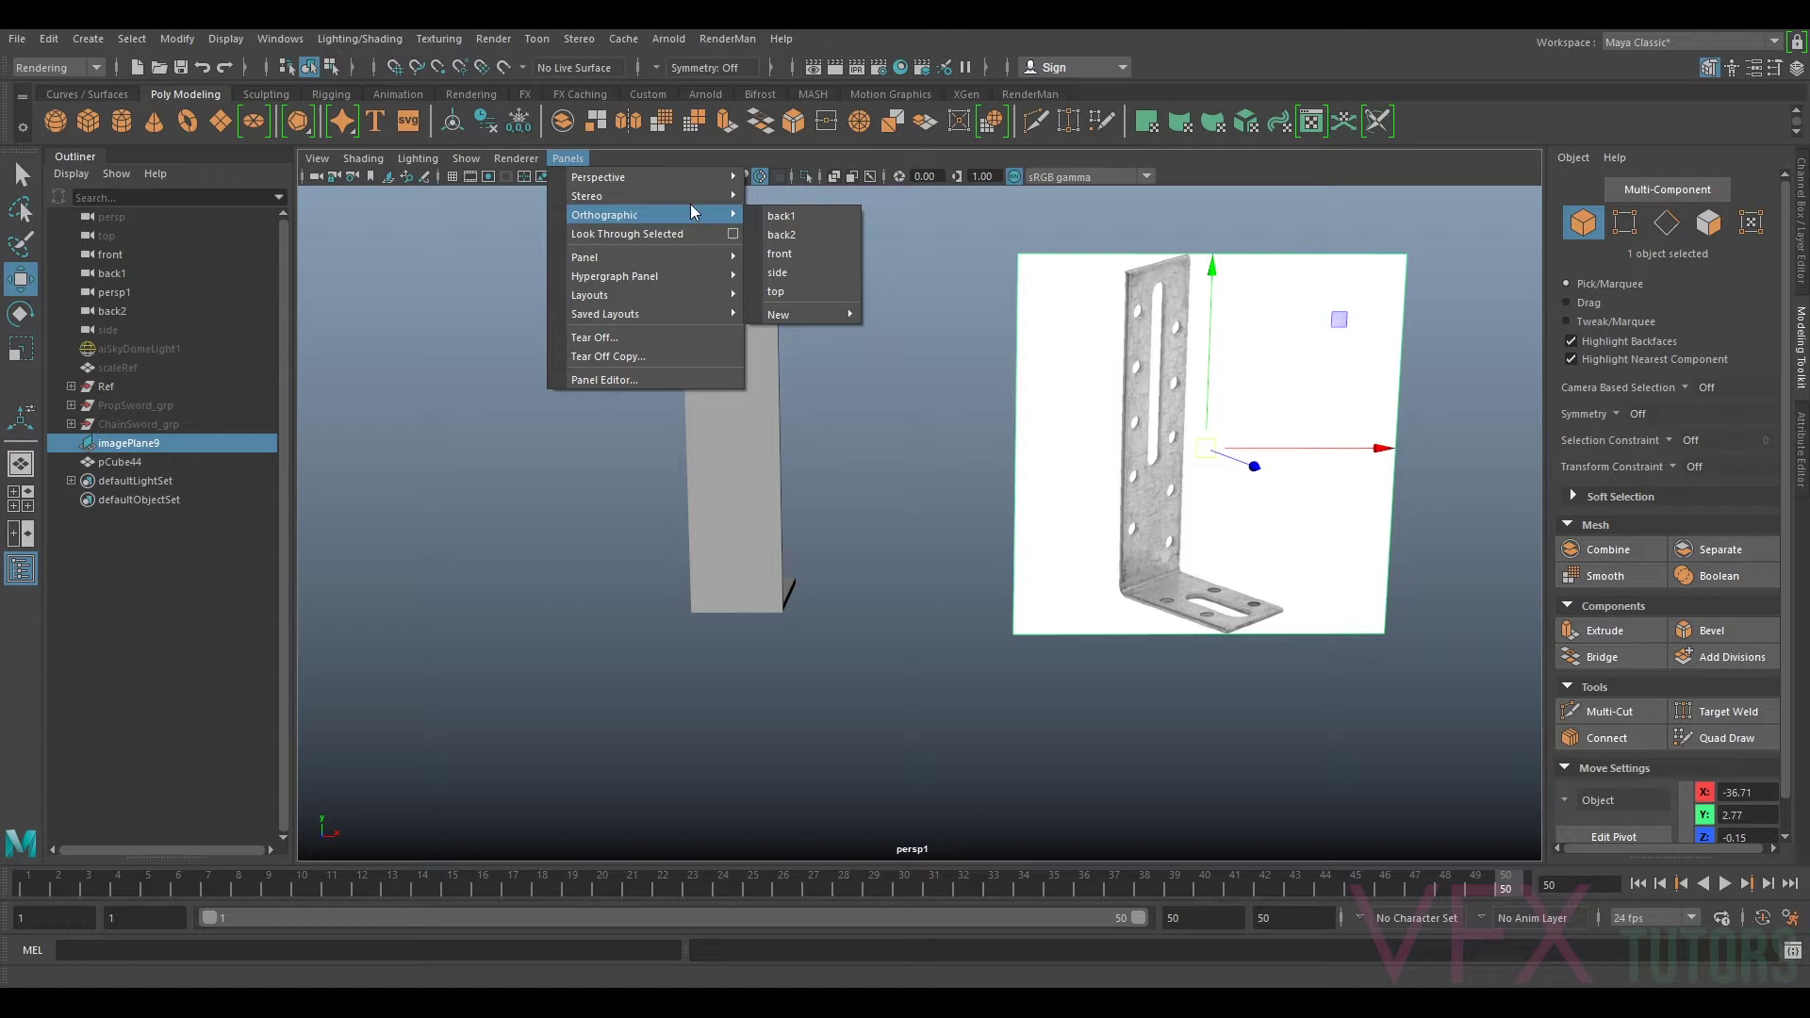
left_click(785, 254)
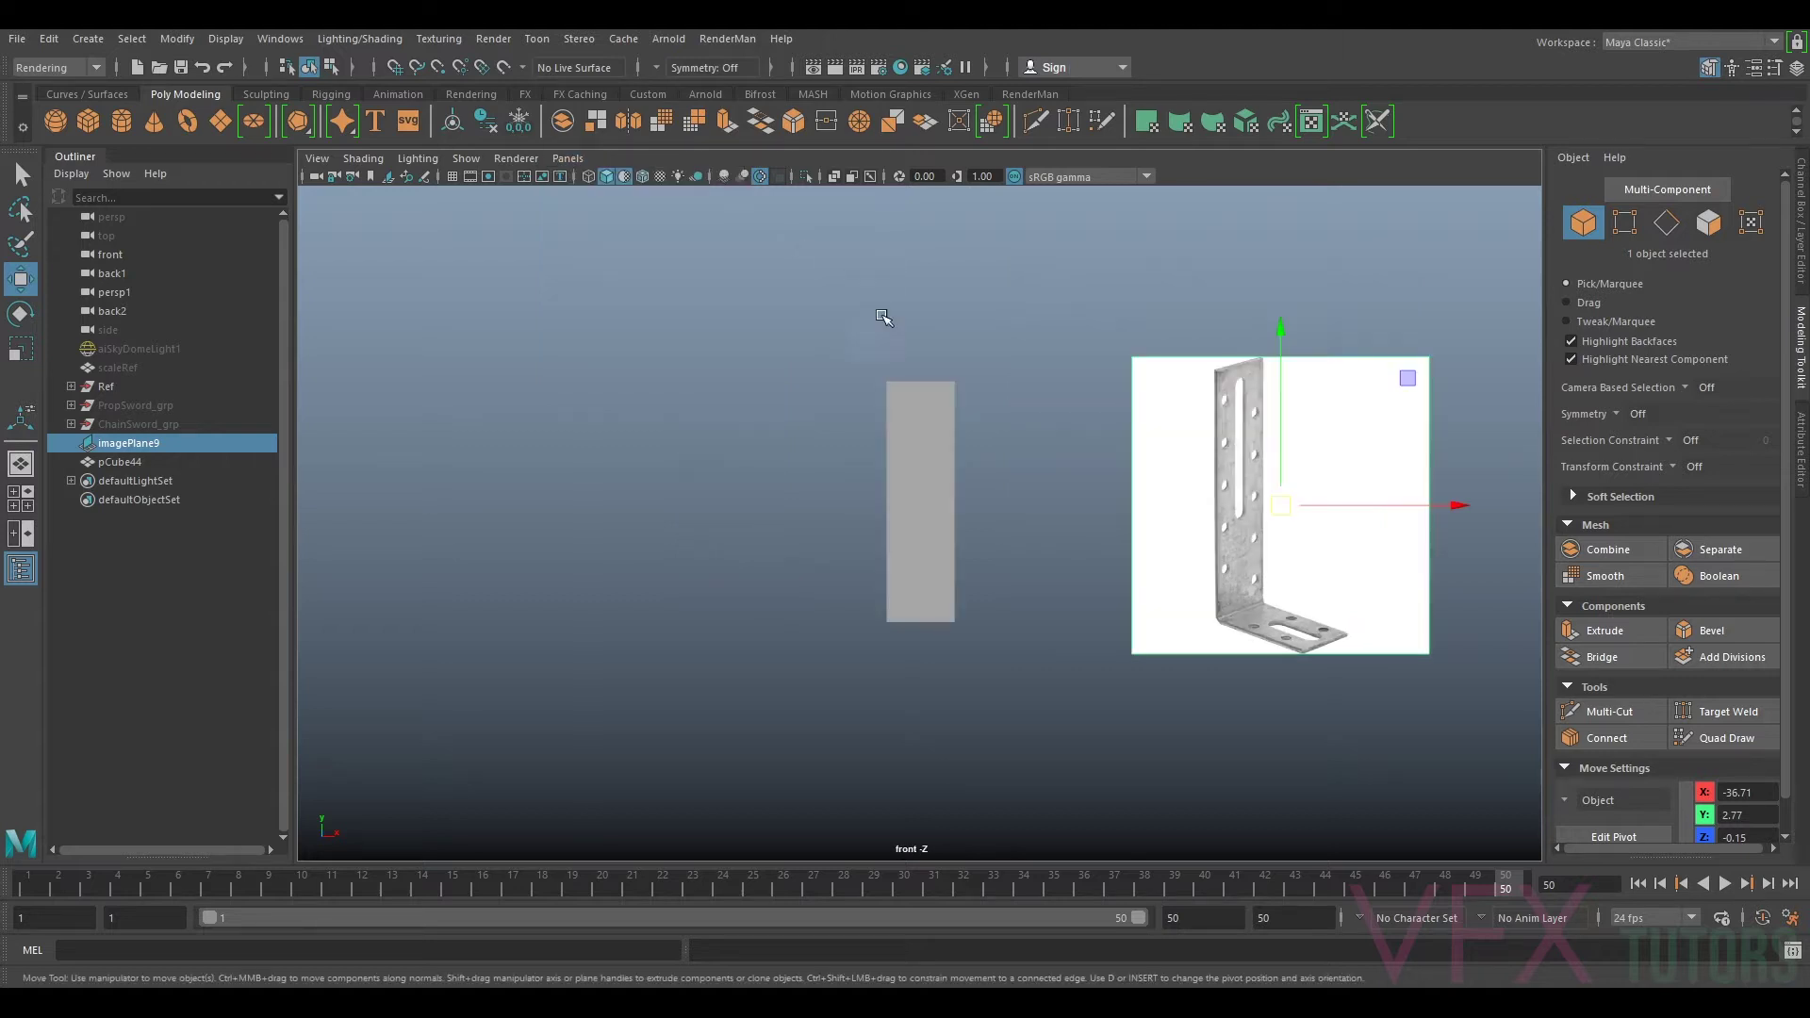
middle_click_drag(1367, 381, 1293, 381, "alt")
scroll(1290, 381, "up", 3)
left_click(1009, 425)
middle_click_drag(1094, 369, 1048, 365, "alt")
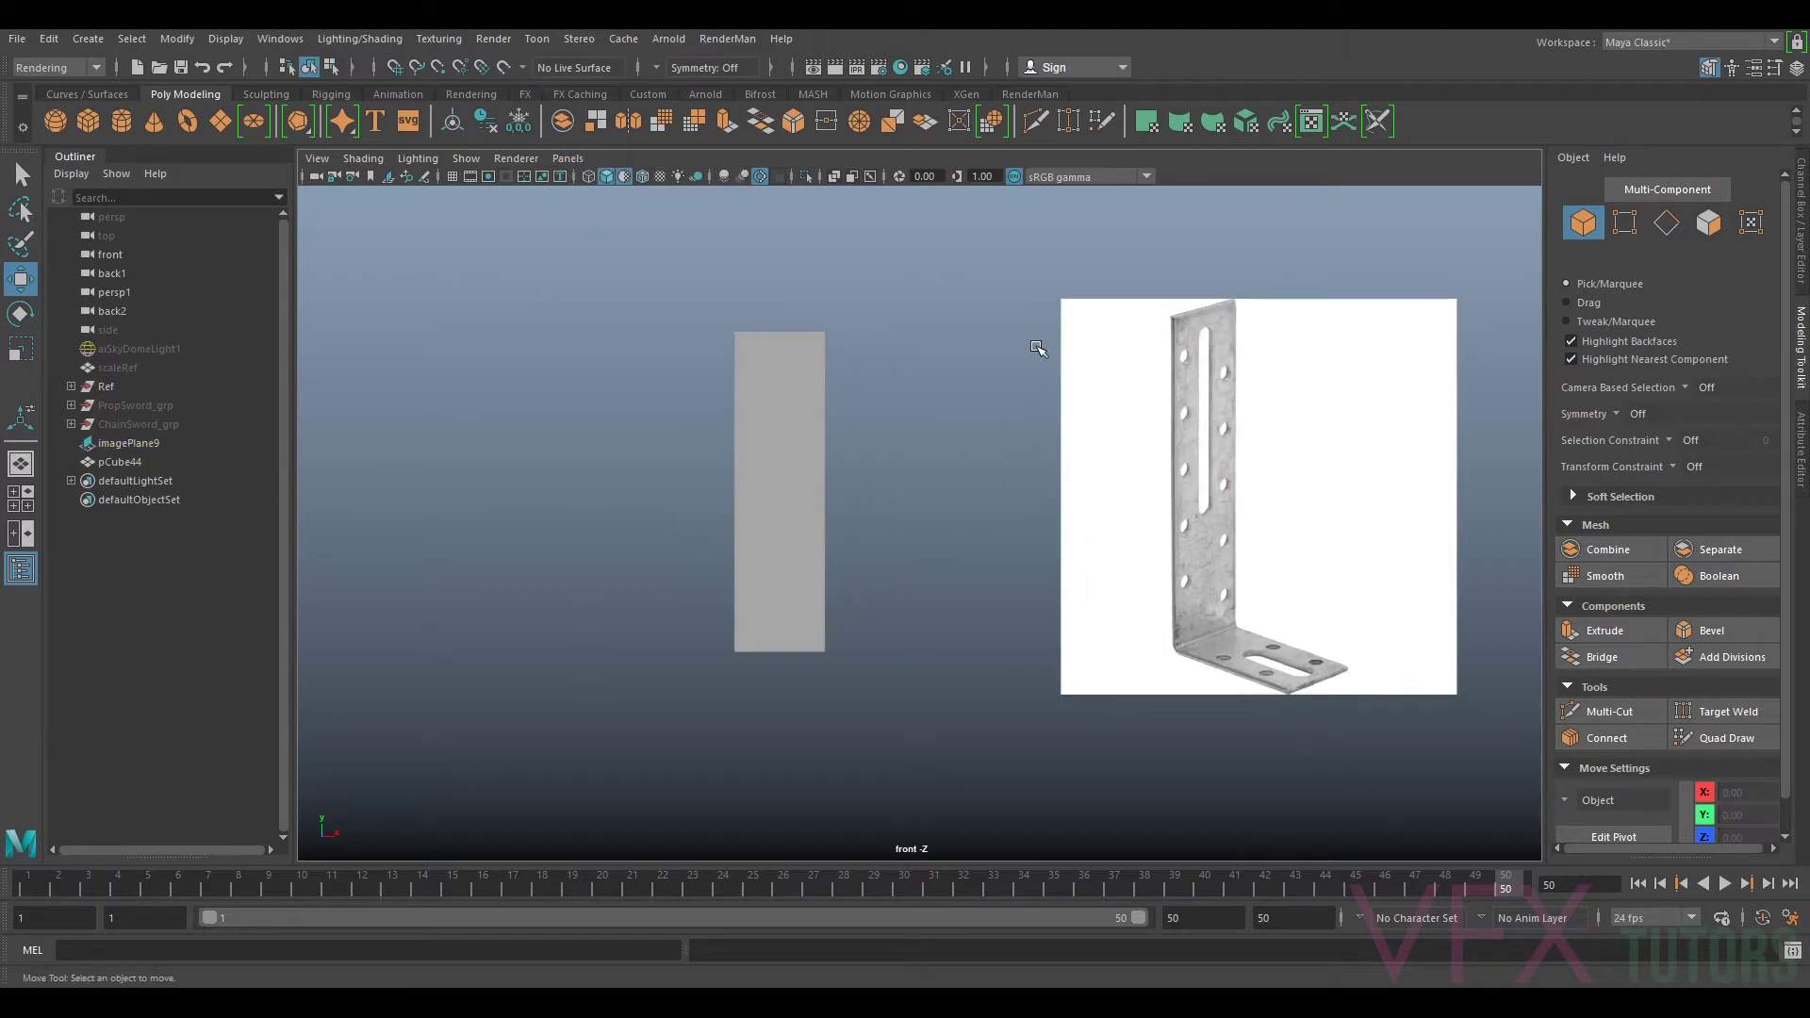
left_click(776, 477)
left_click_drag(849, 489, 777, 490)
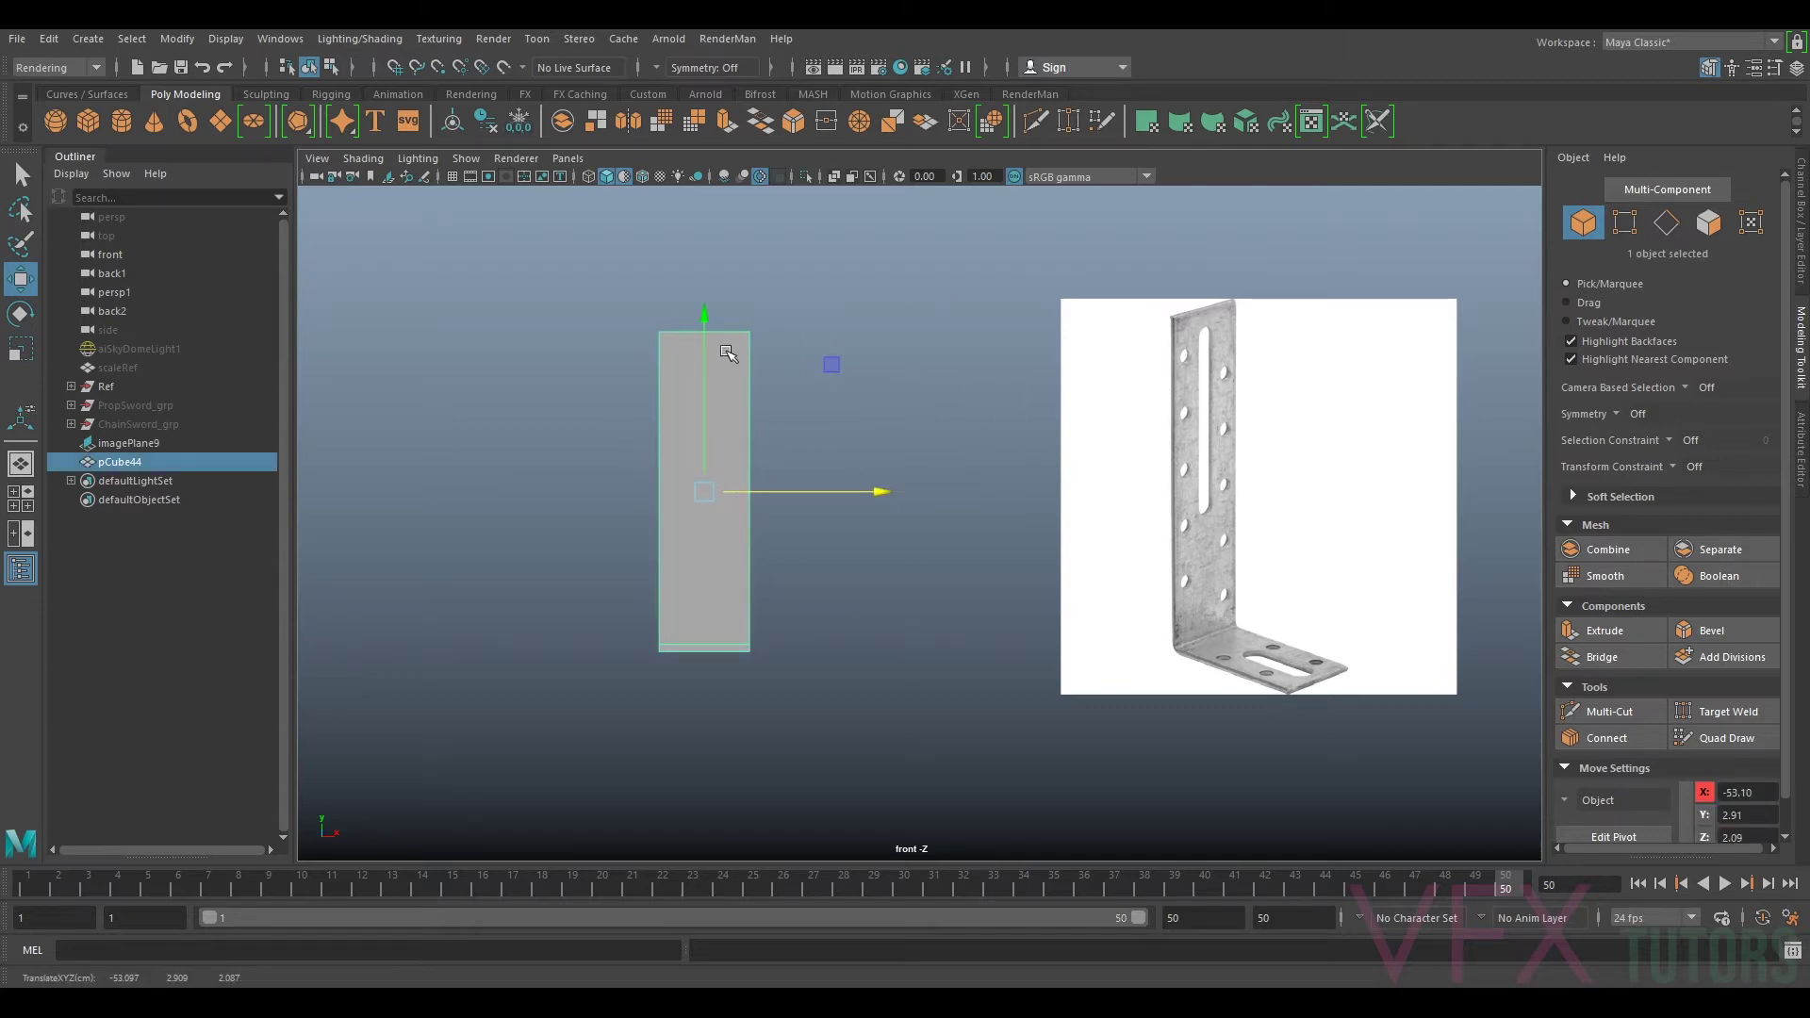
Step: Create a polygon cylinder and place it between the modelled bracket and the reference image, at about X -46.8, Y 4.2
left_click(123, 122)
scroll(1411, 524, "down", 8)
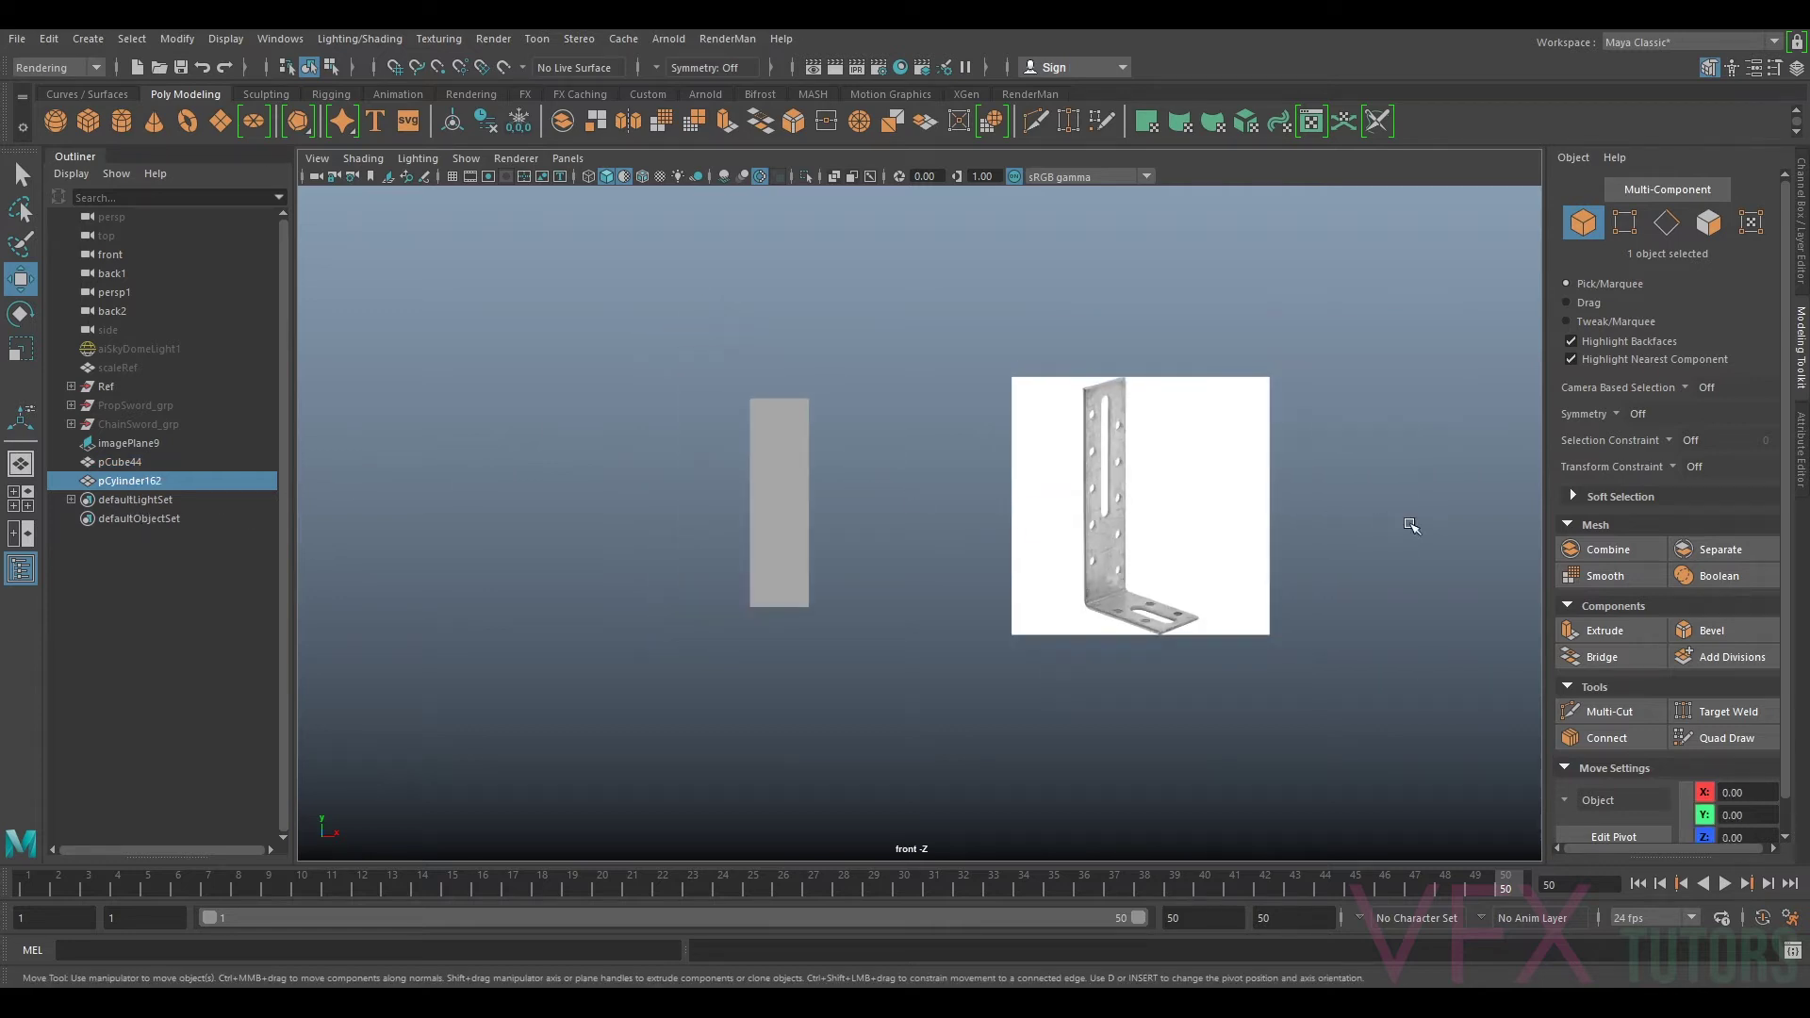
left_click_drag(1445, 544, 929, 500)
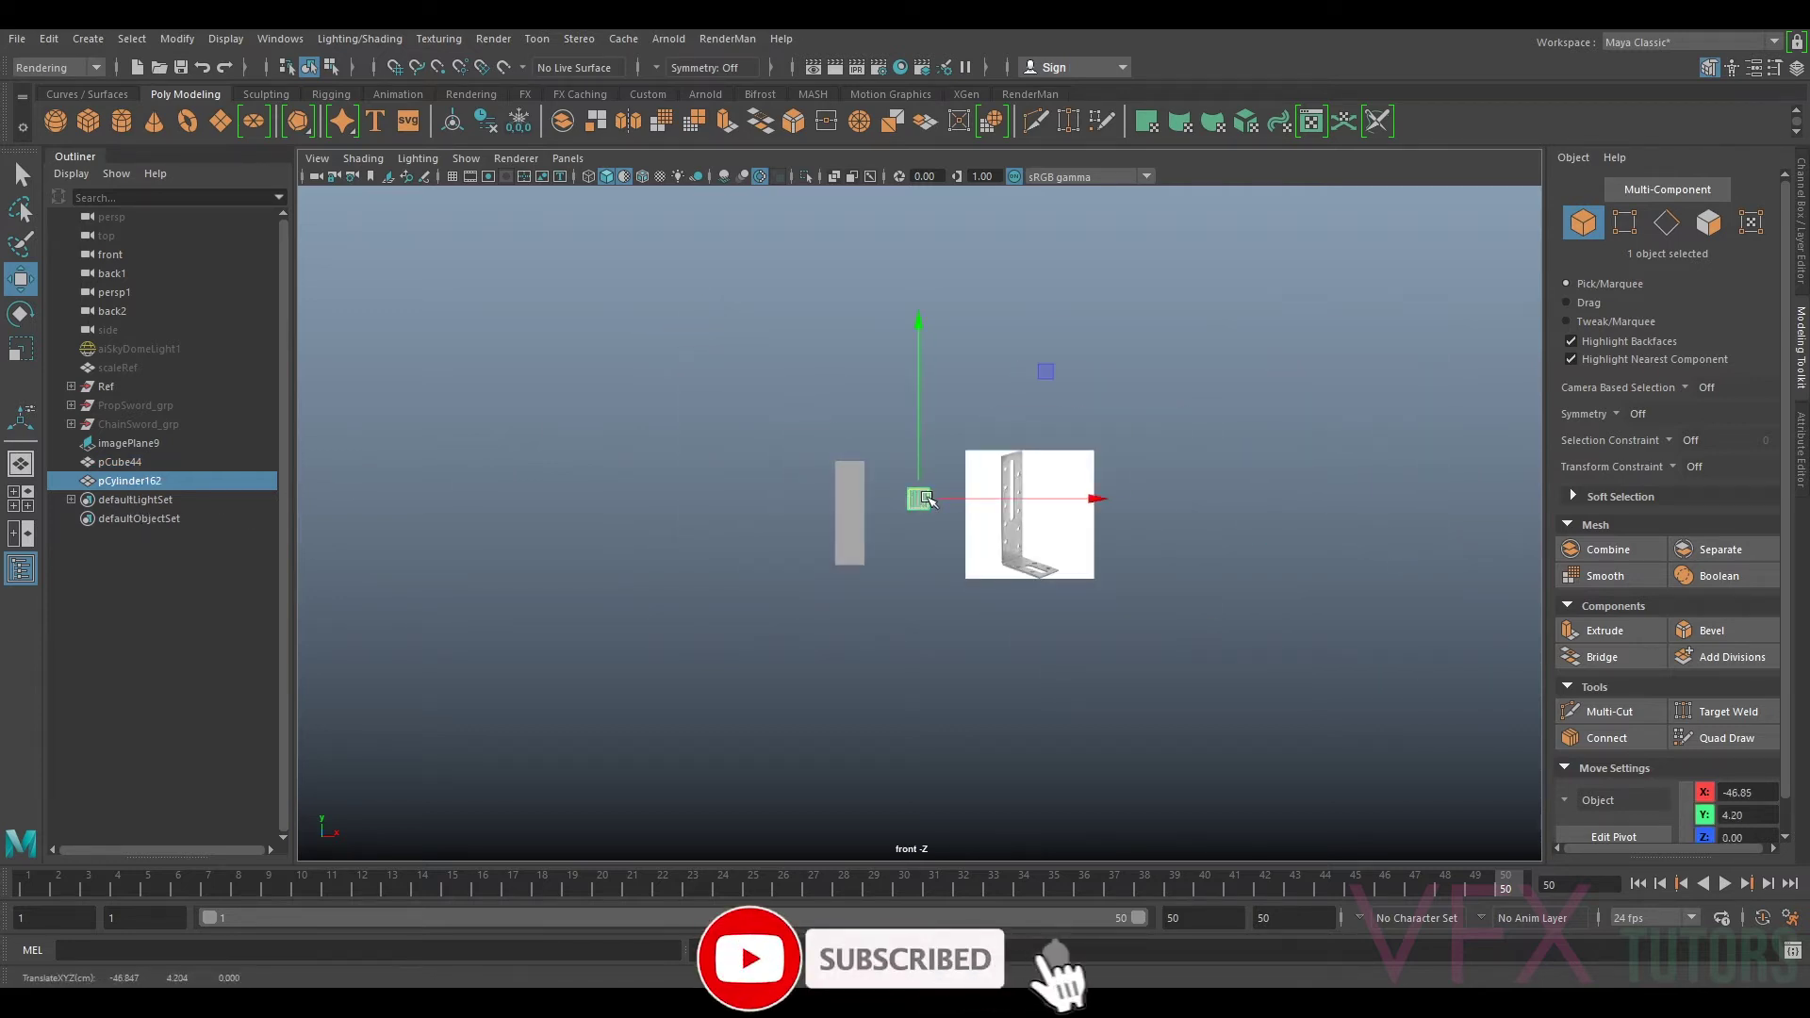
scroll(933, 500, "up", 6)
Step: Rotate the cylinder so its round end faces the front view, with Rotate X set to 90
key("e")
left_click_drag(915, 374, 1304, 455)
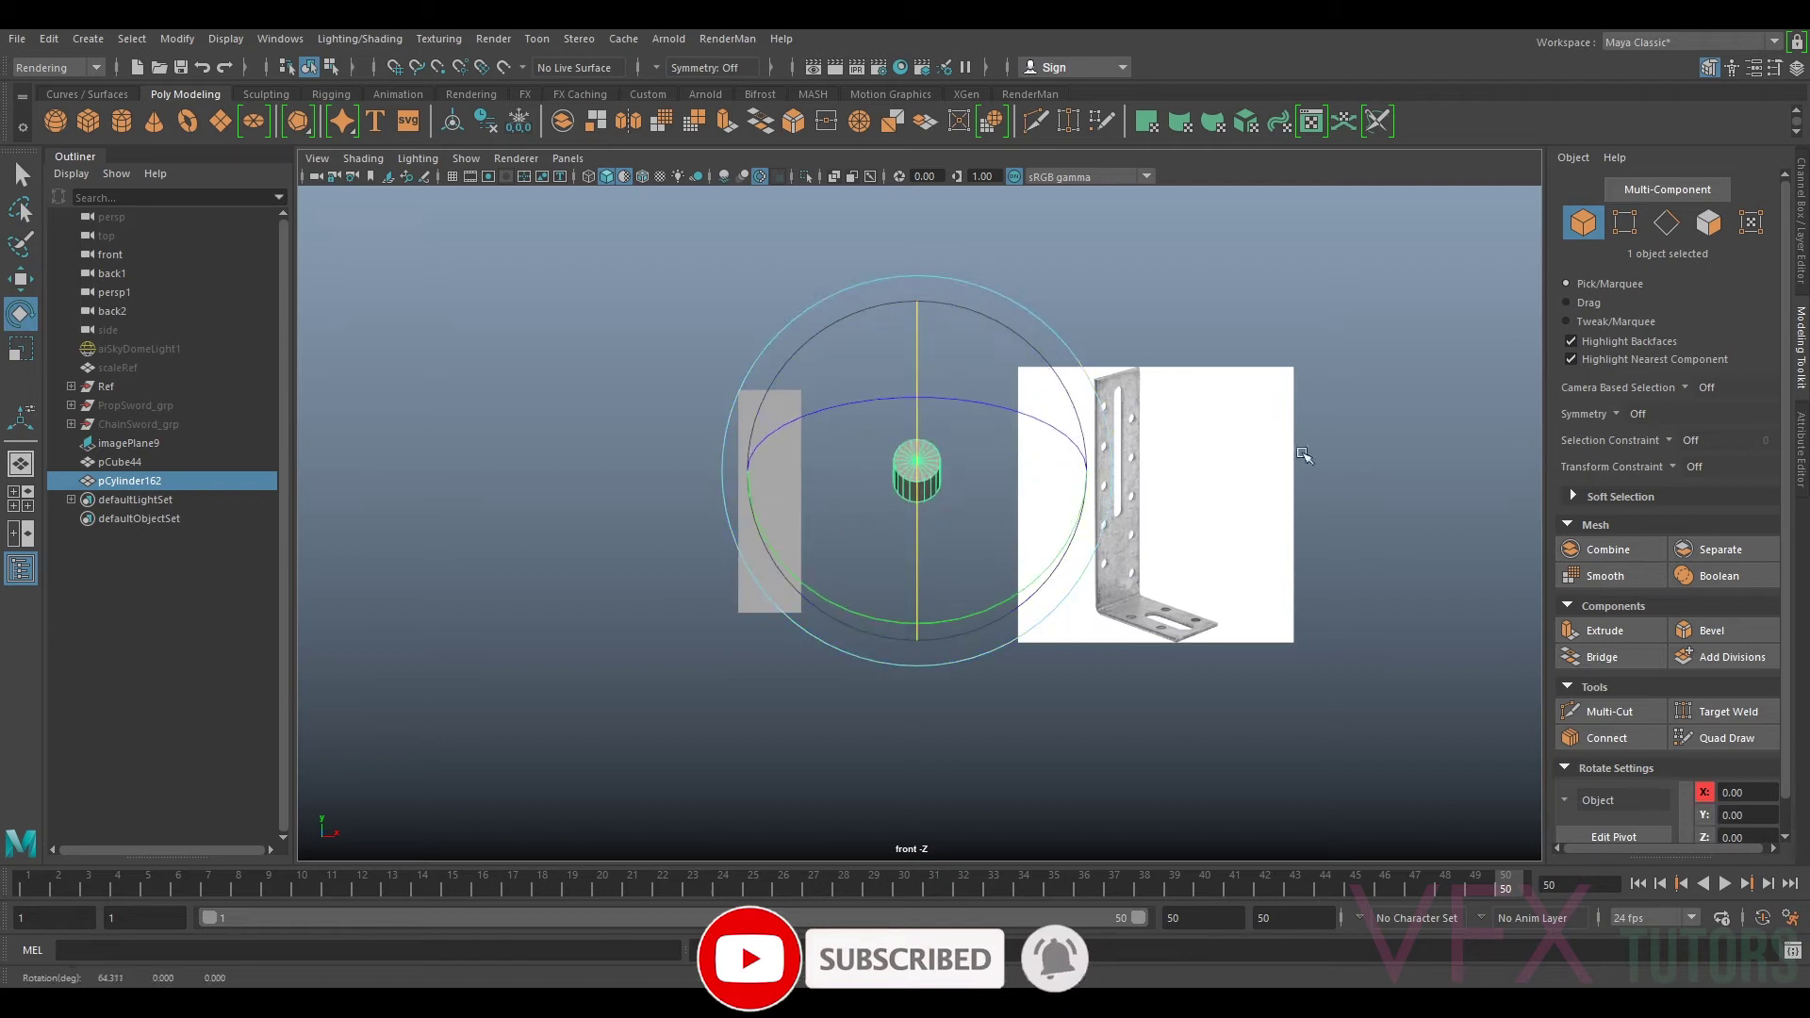
left_click(1802, 265)
left_click(1740, 256)
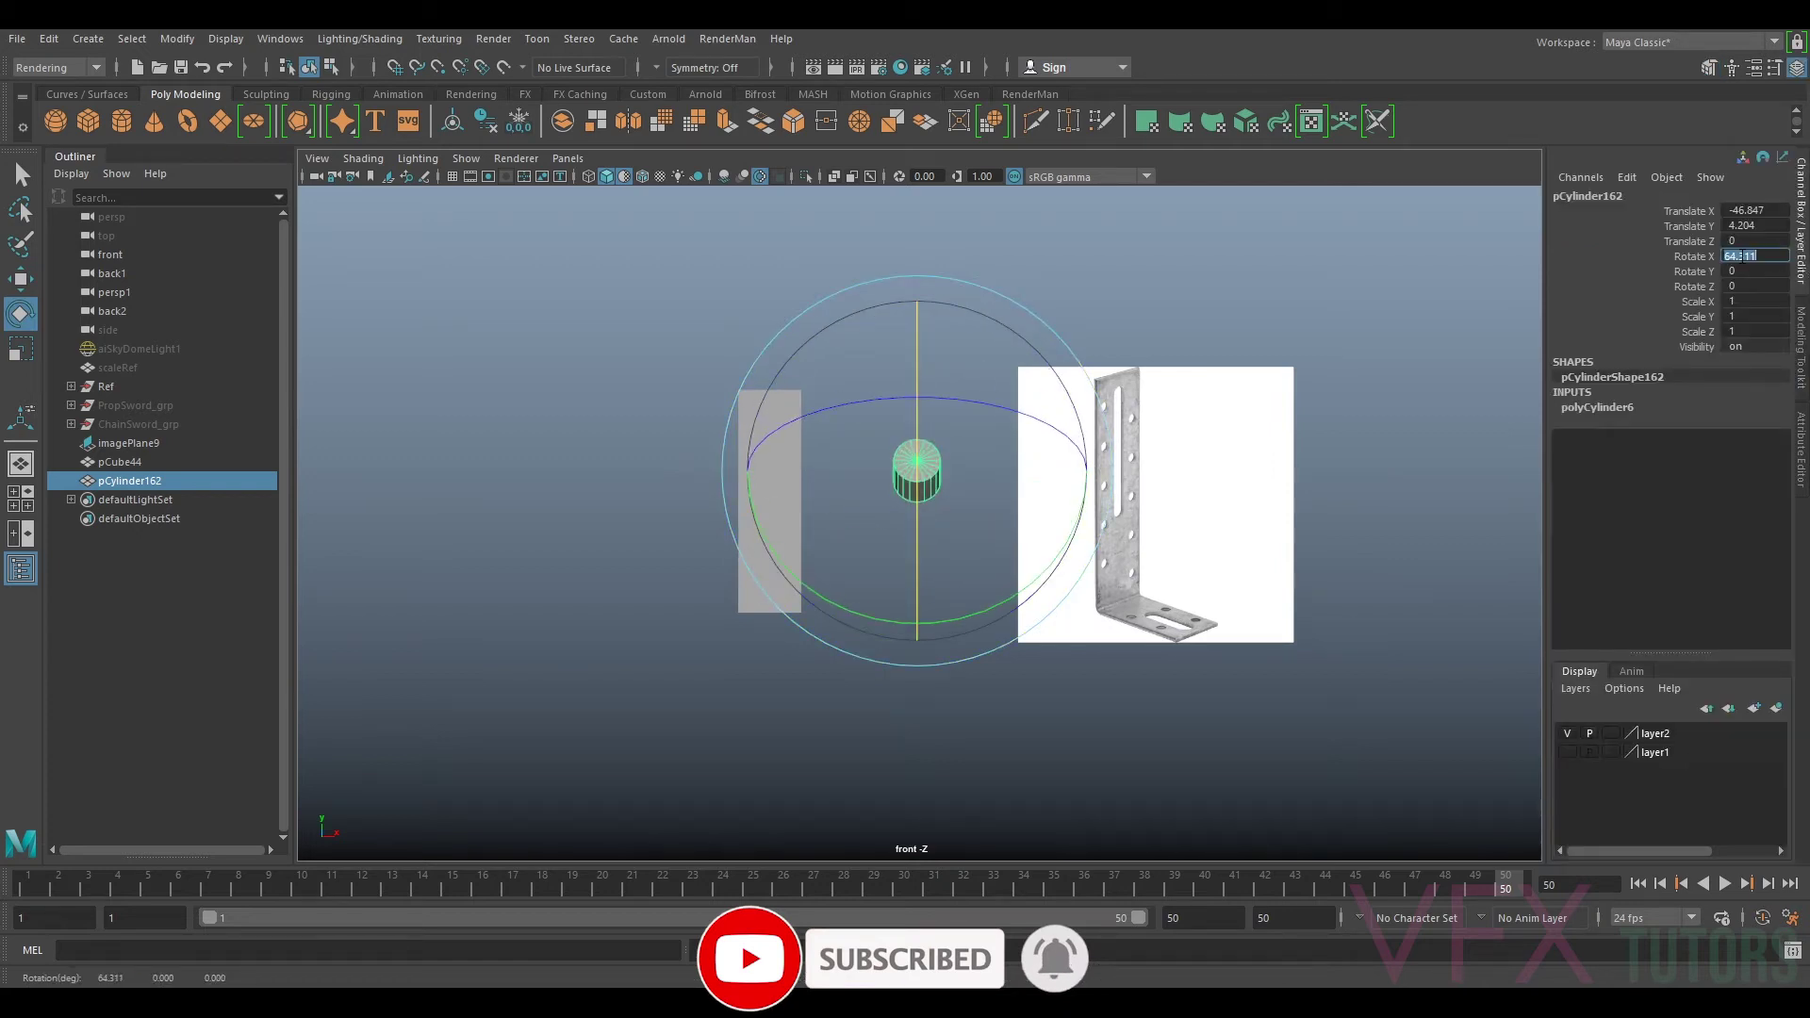
type("90")
key("Return")
Step: Set the cylinder's axis subdivisions to 8 and move it beside the bracket's upper part, at about X -50.1, Y 6
key("w")
scroll(941, 412, "up", 3)
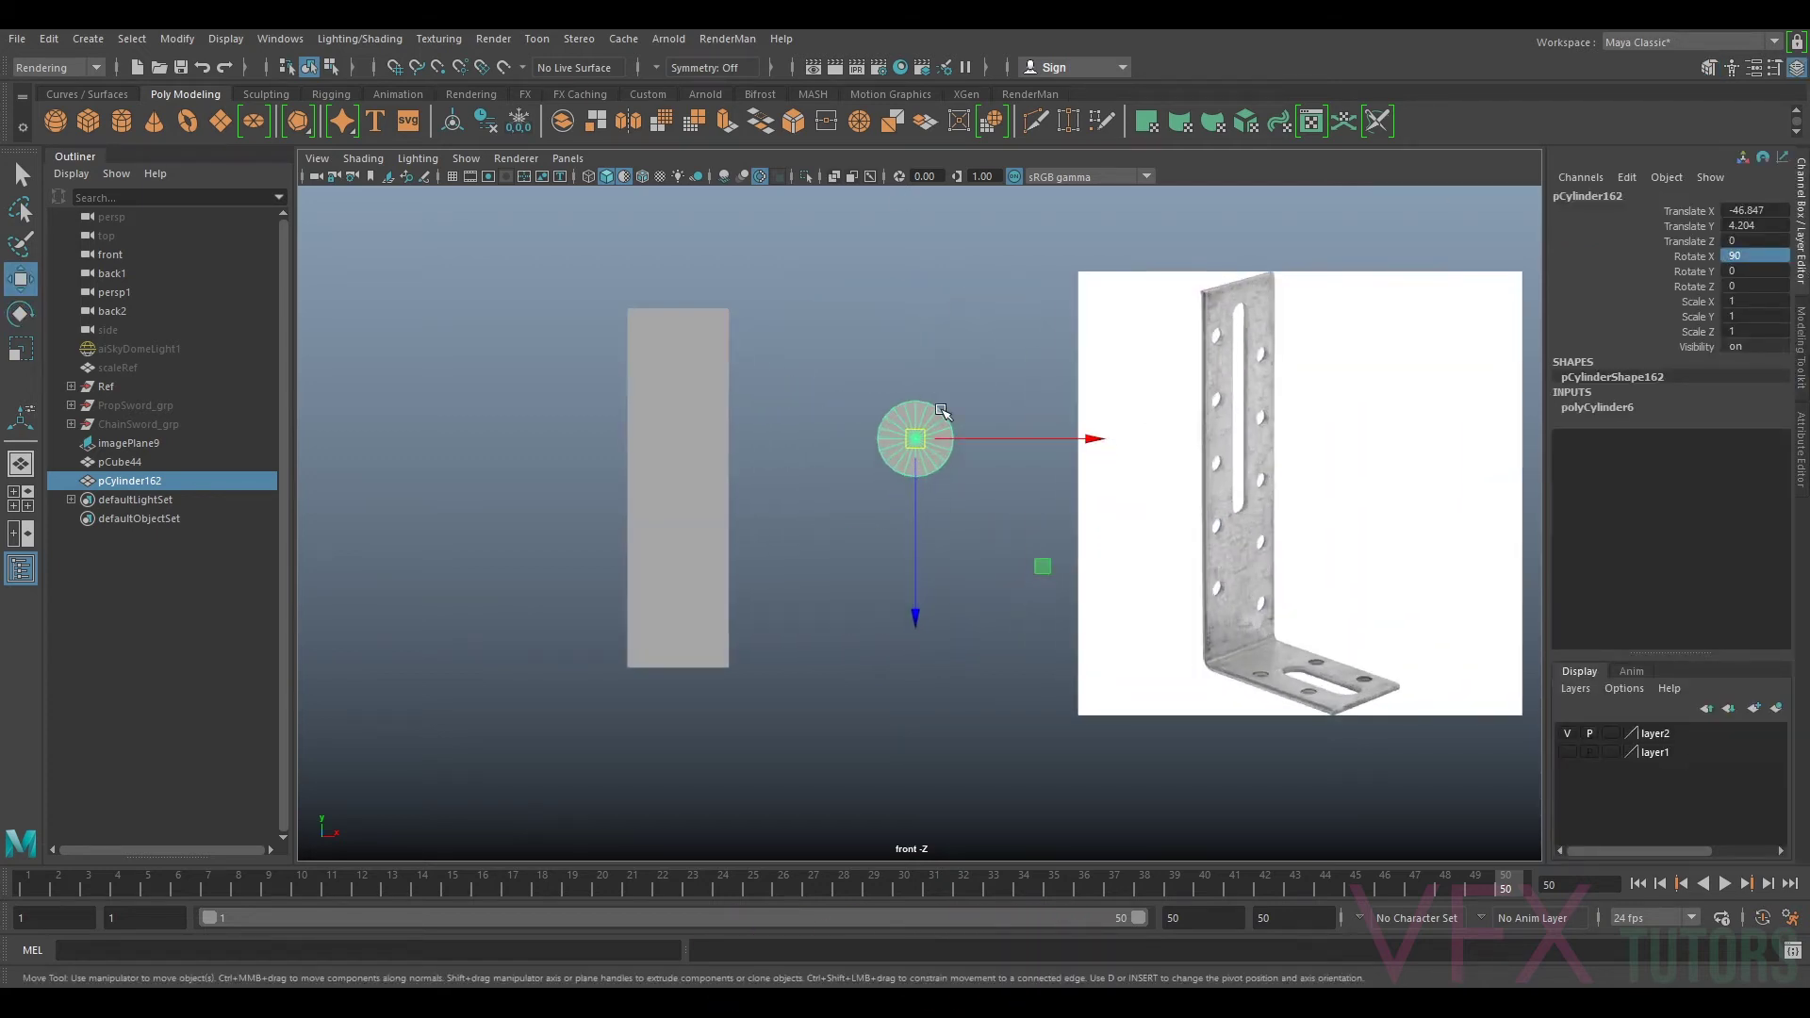
left_click(1803, 433)
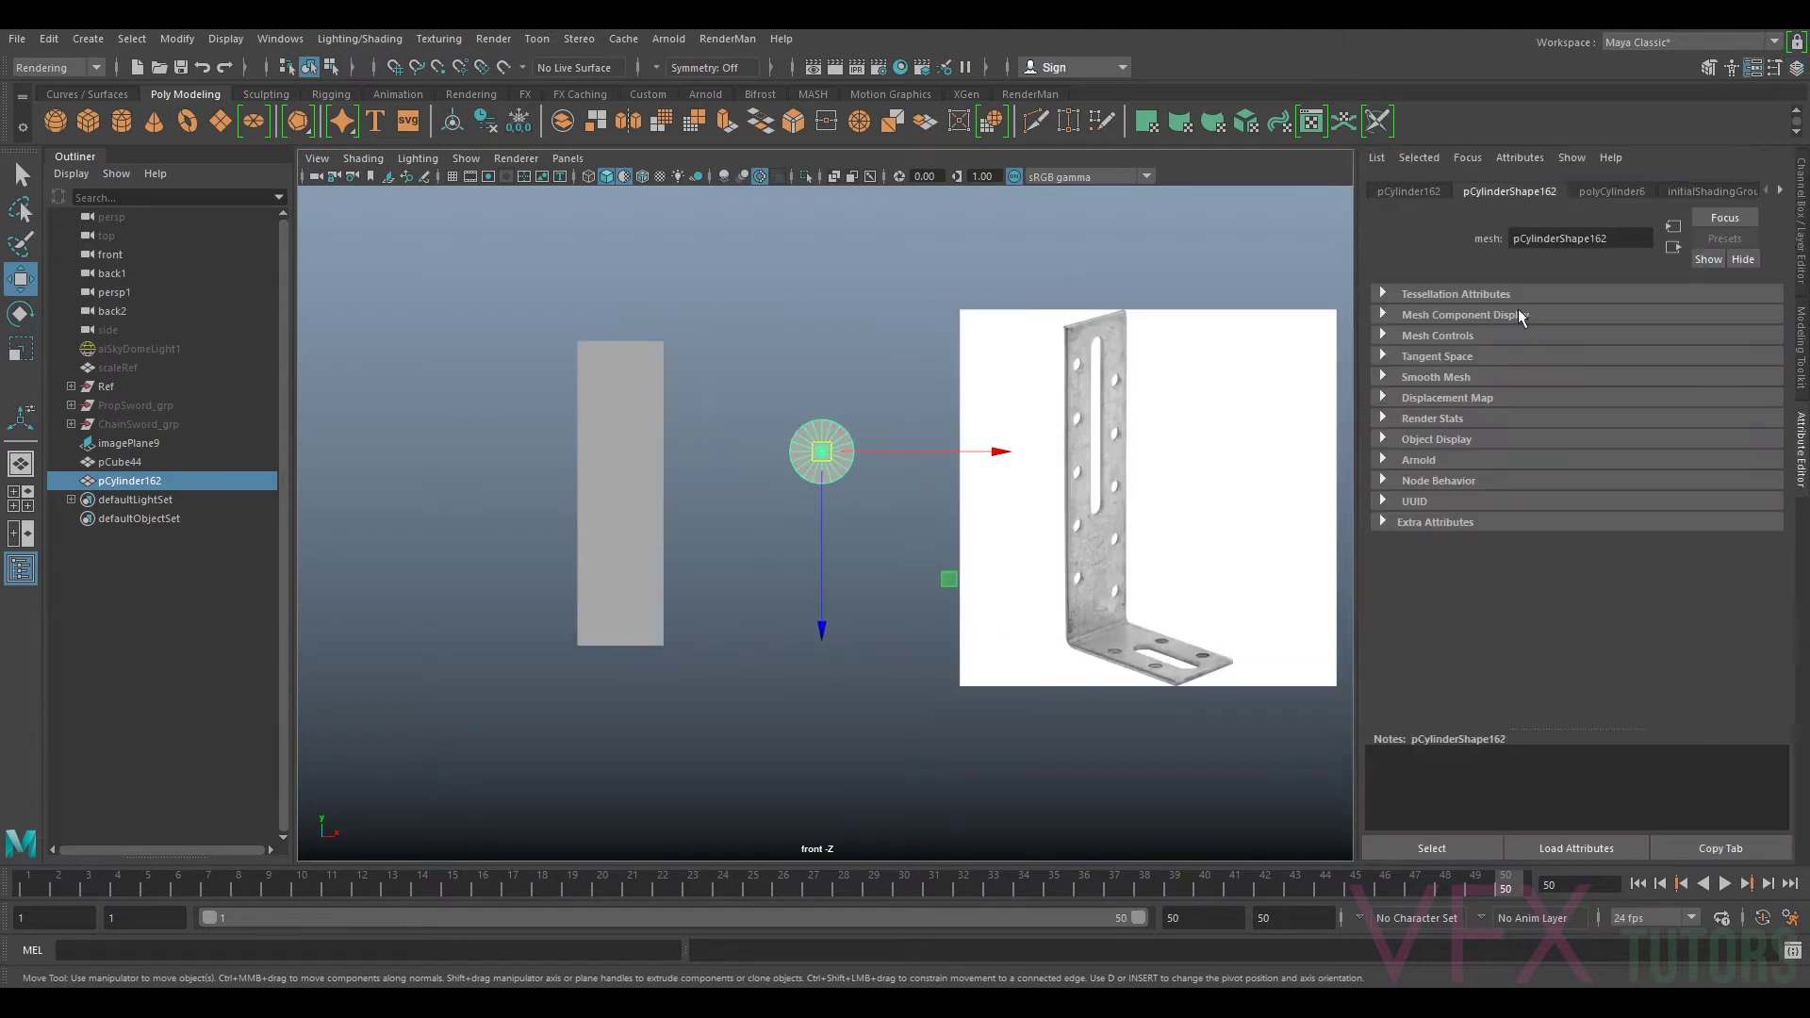
left_click(1612, 192)
left_click_drag(1649, 358, 1611, 357)
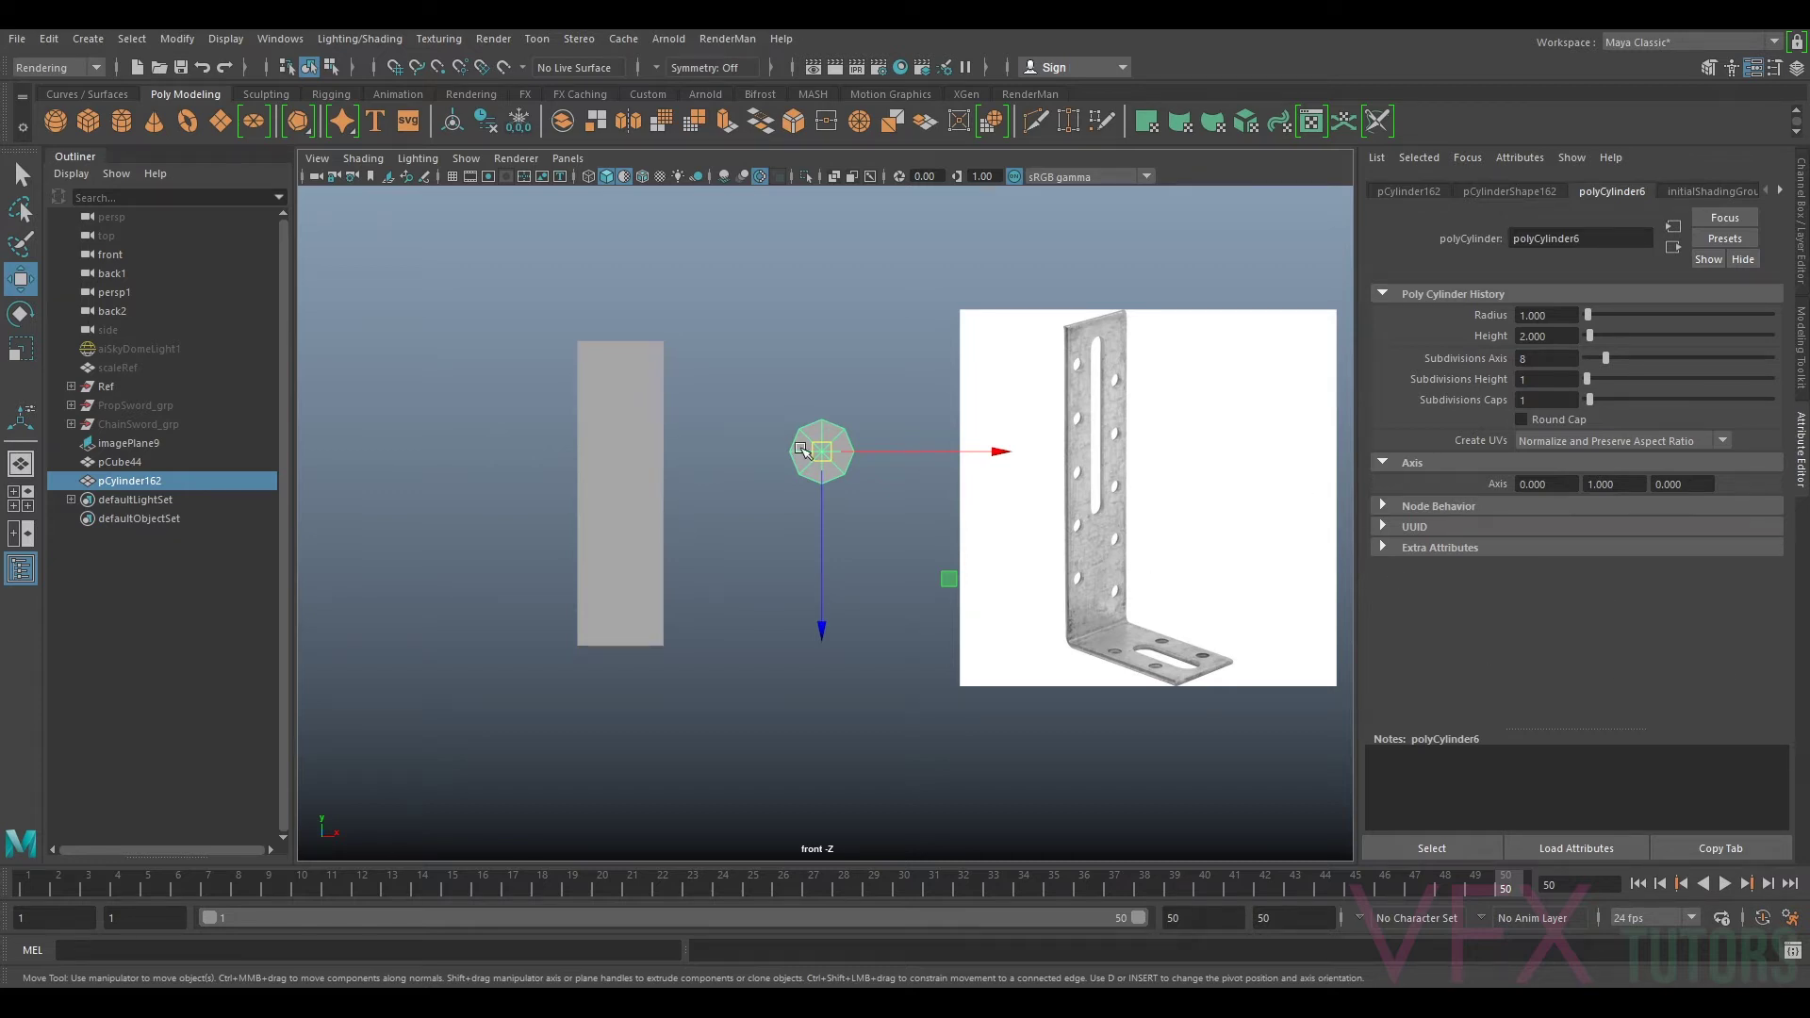
left_click_drag(829, 459, 726, 398)
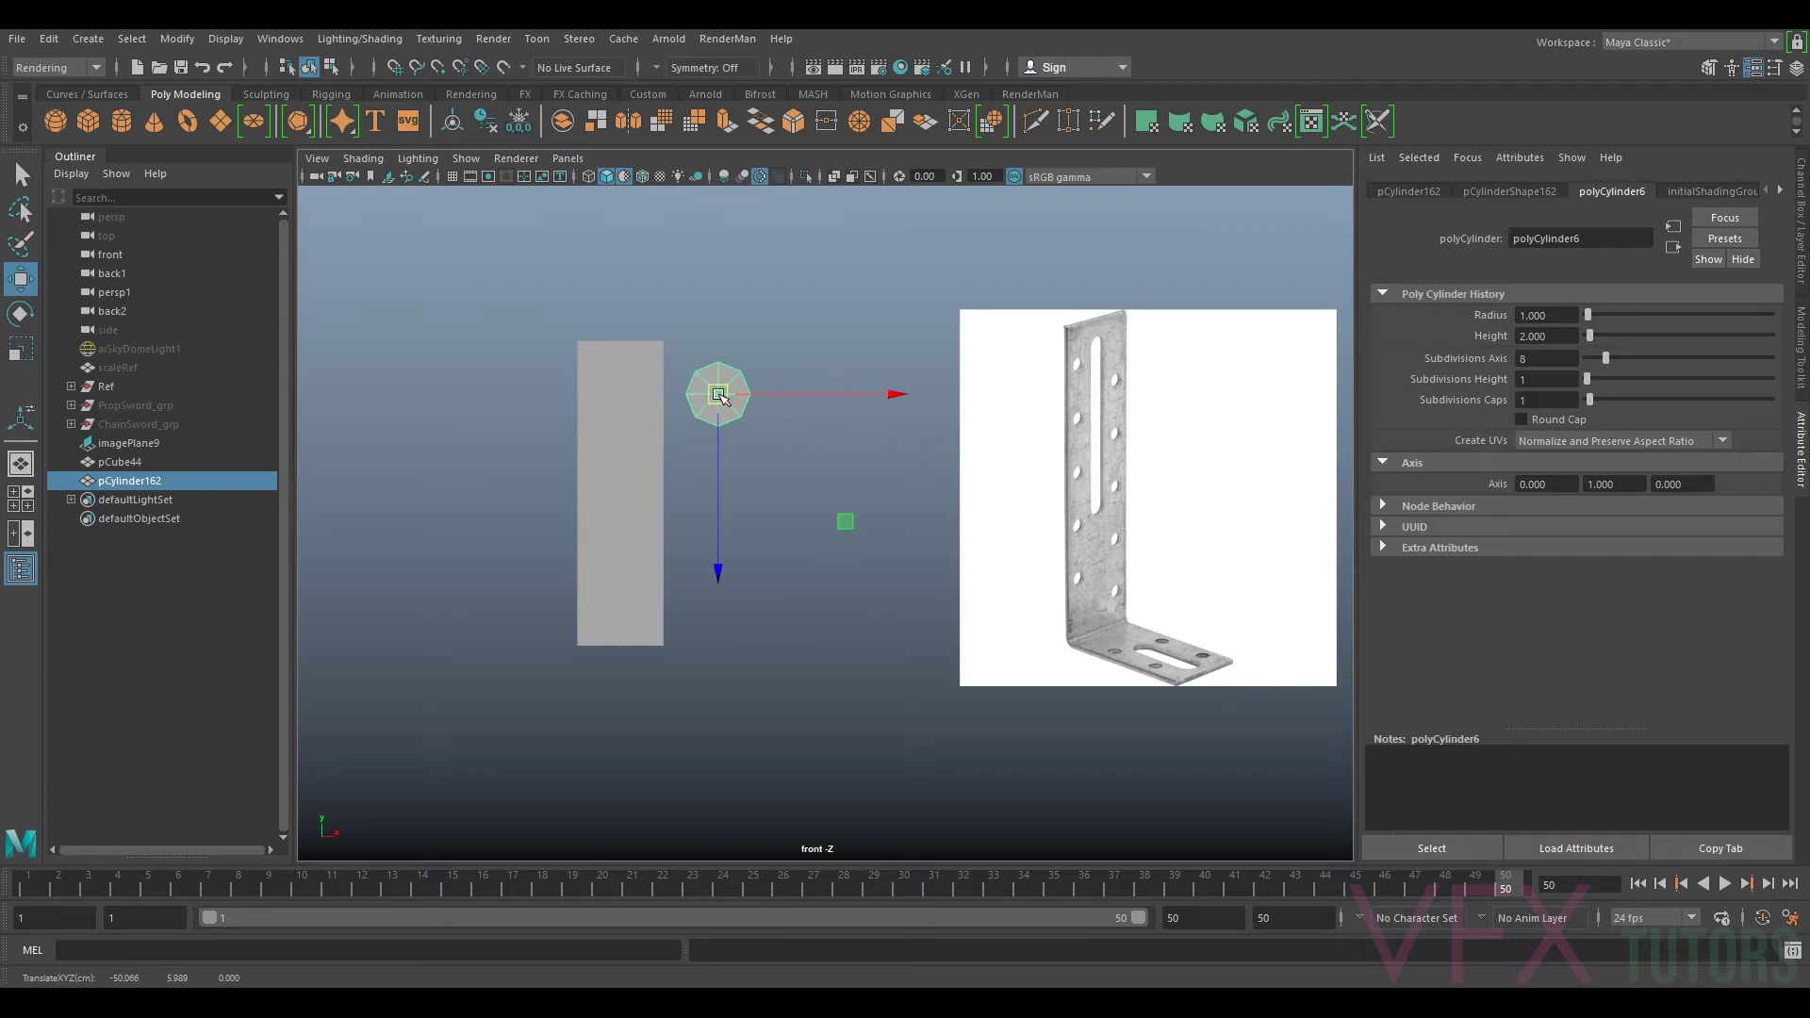
Step: Move the cylinder onto the upper part of the bracket, at about X -52.9, Y 6.5
middle_click_drag(736, 388, 918, 477, "alt")
scroll(918, 477, "up", 3)
left_click_drag(926, 469, 796, 445)
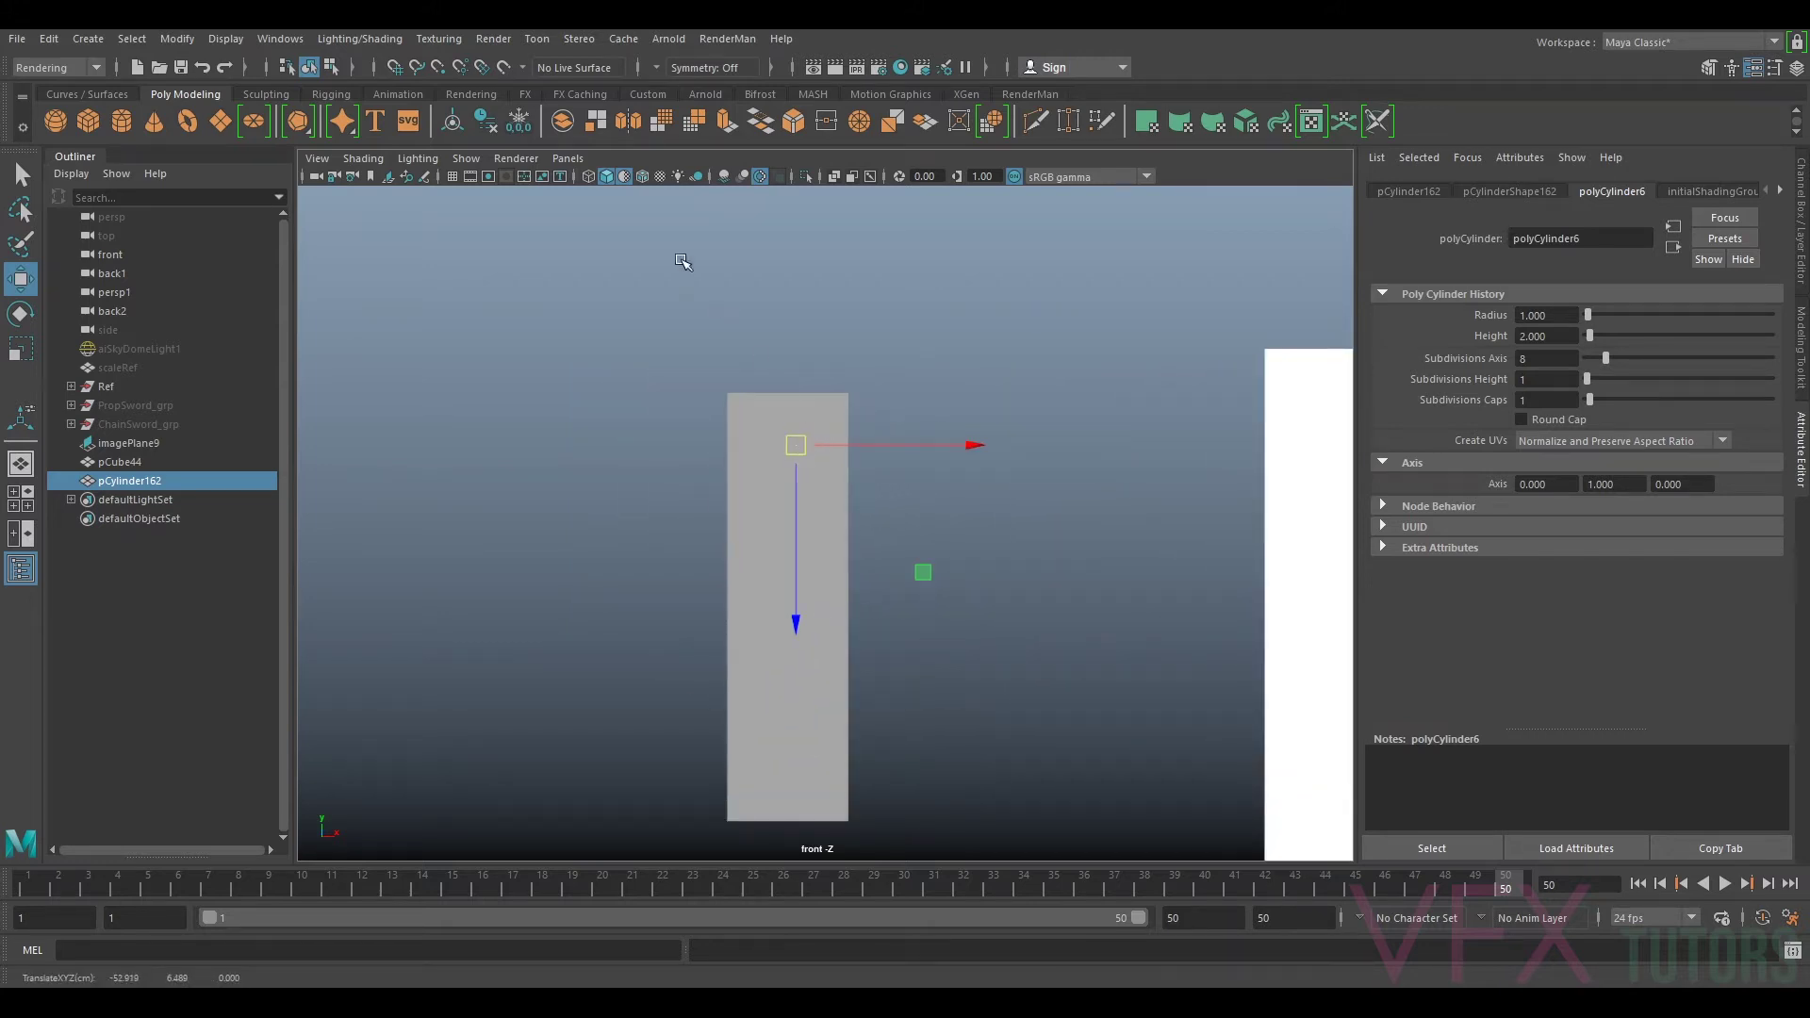
Step: Turn on Wireframe on Shaded and X-Ray shading so the cylinder can be seen through the bracket
left_click(363, 158)
left_click(451, 330)
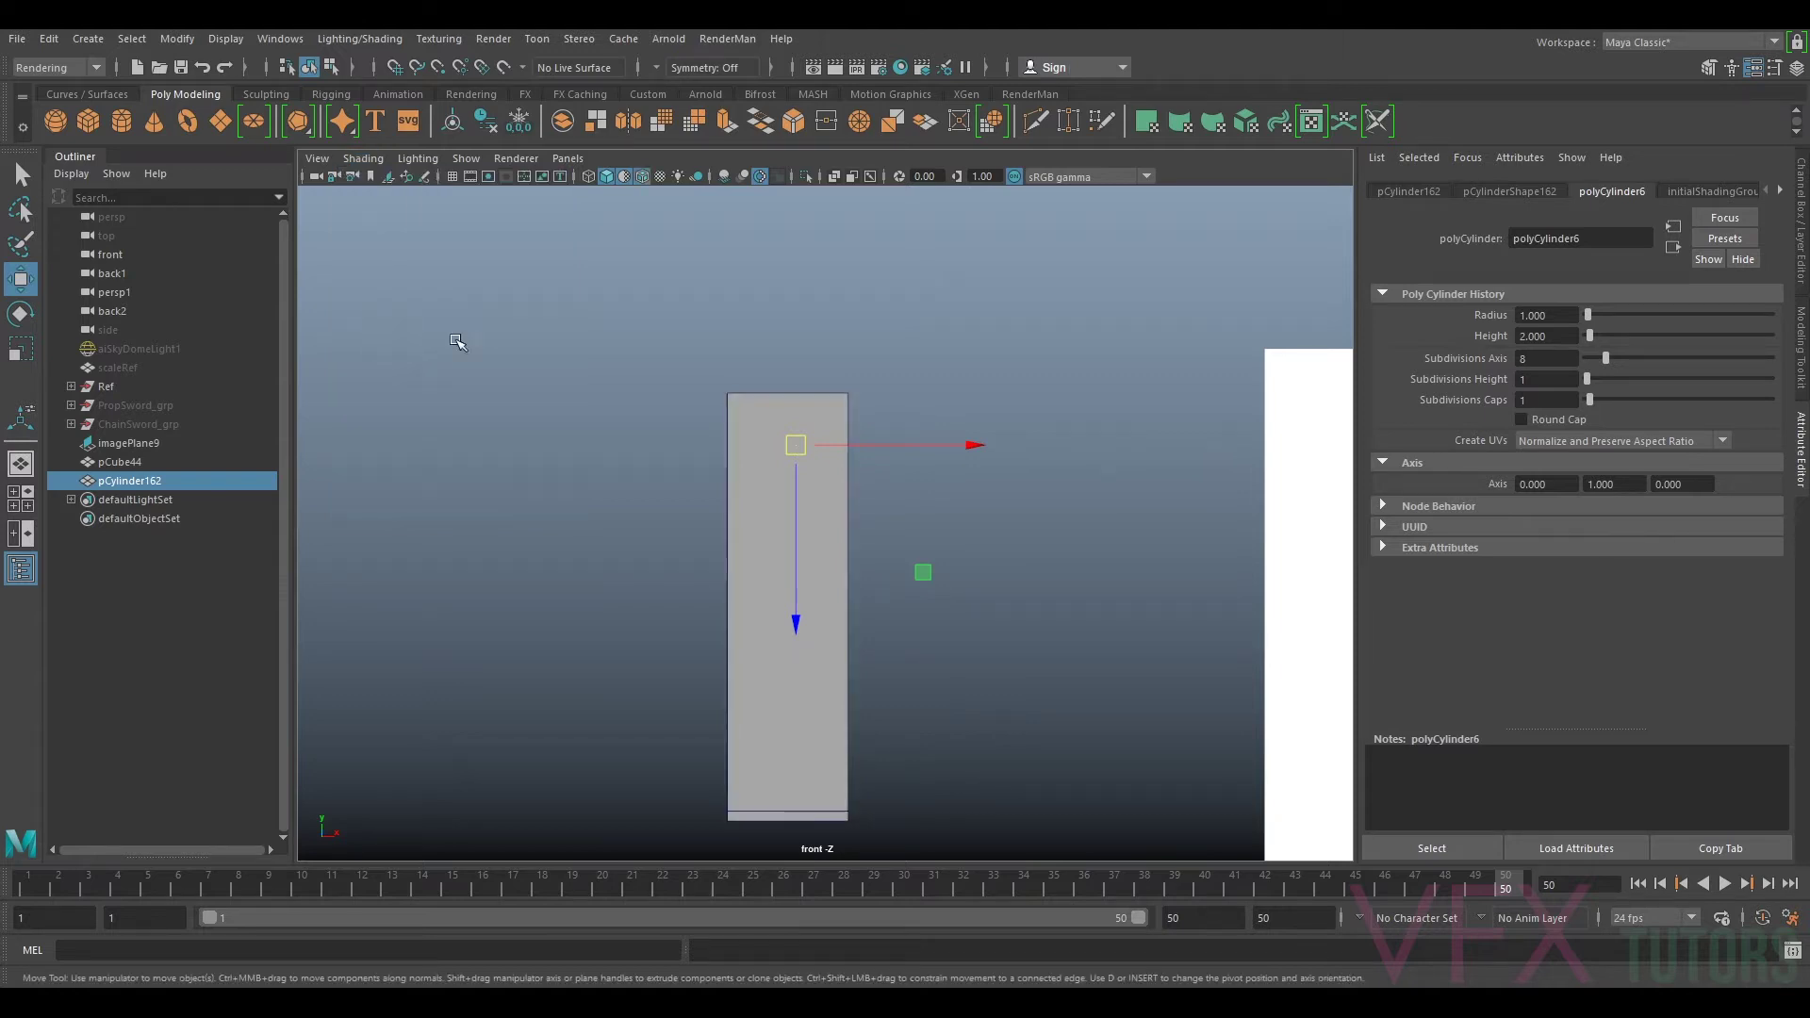
left_click(363, 158)
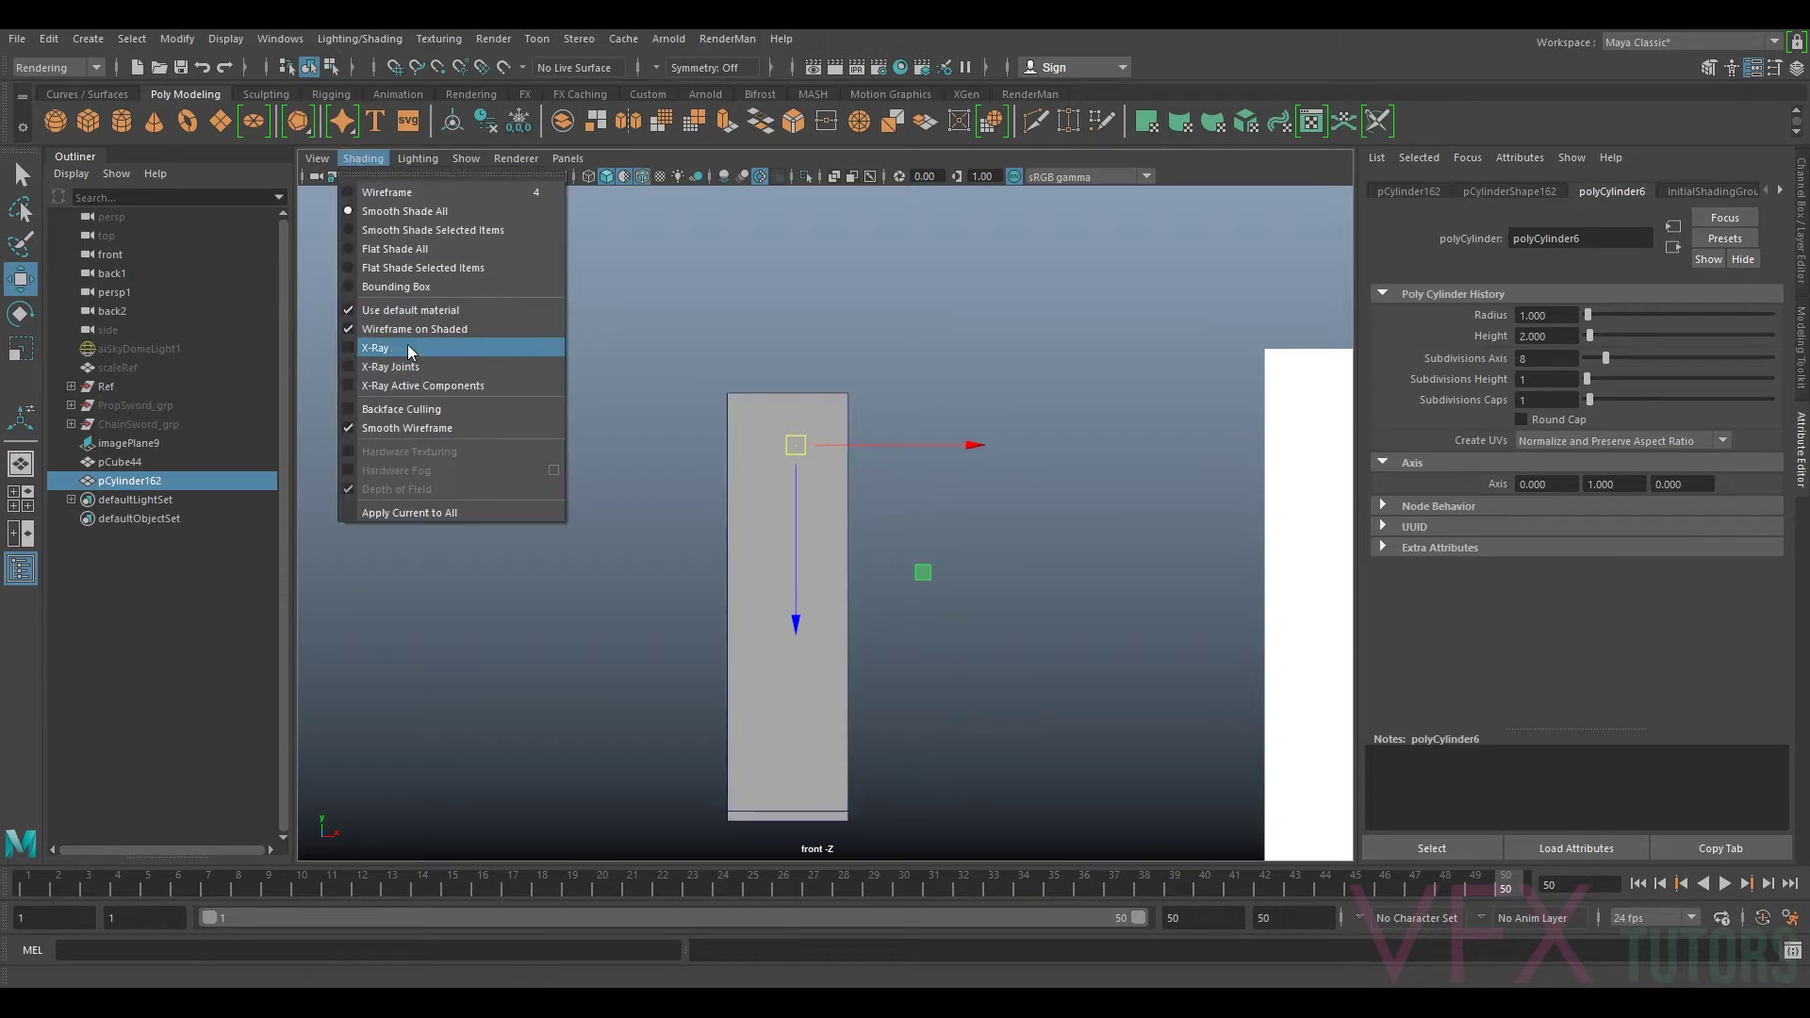
left_click(408, 349)
middle_click_drag(1161, 522, 896, 507, "alt")
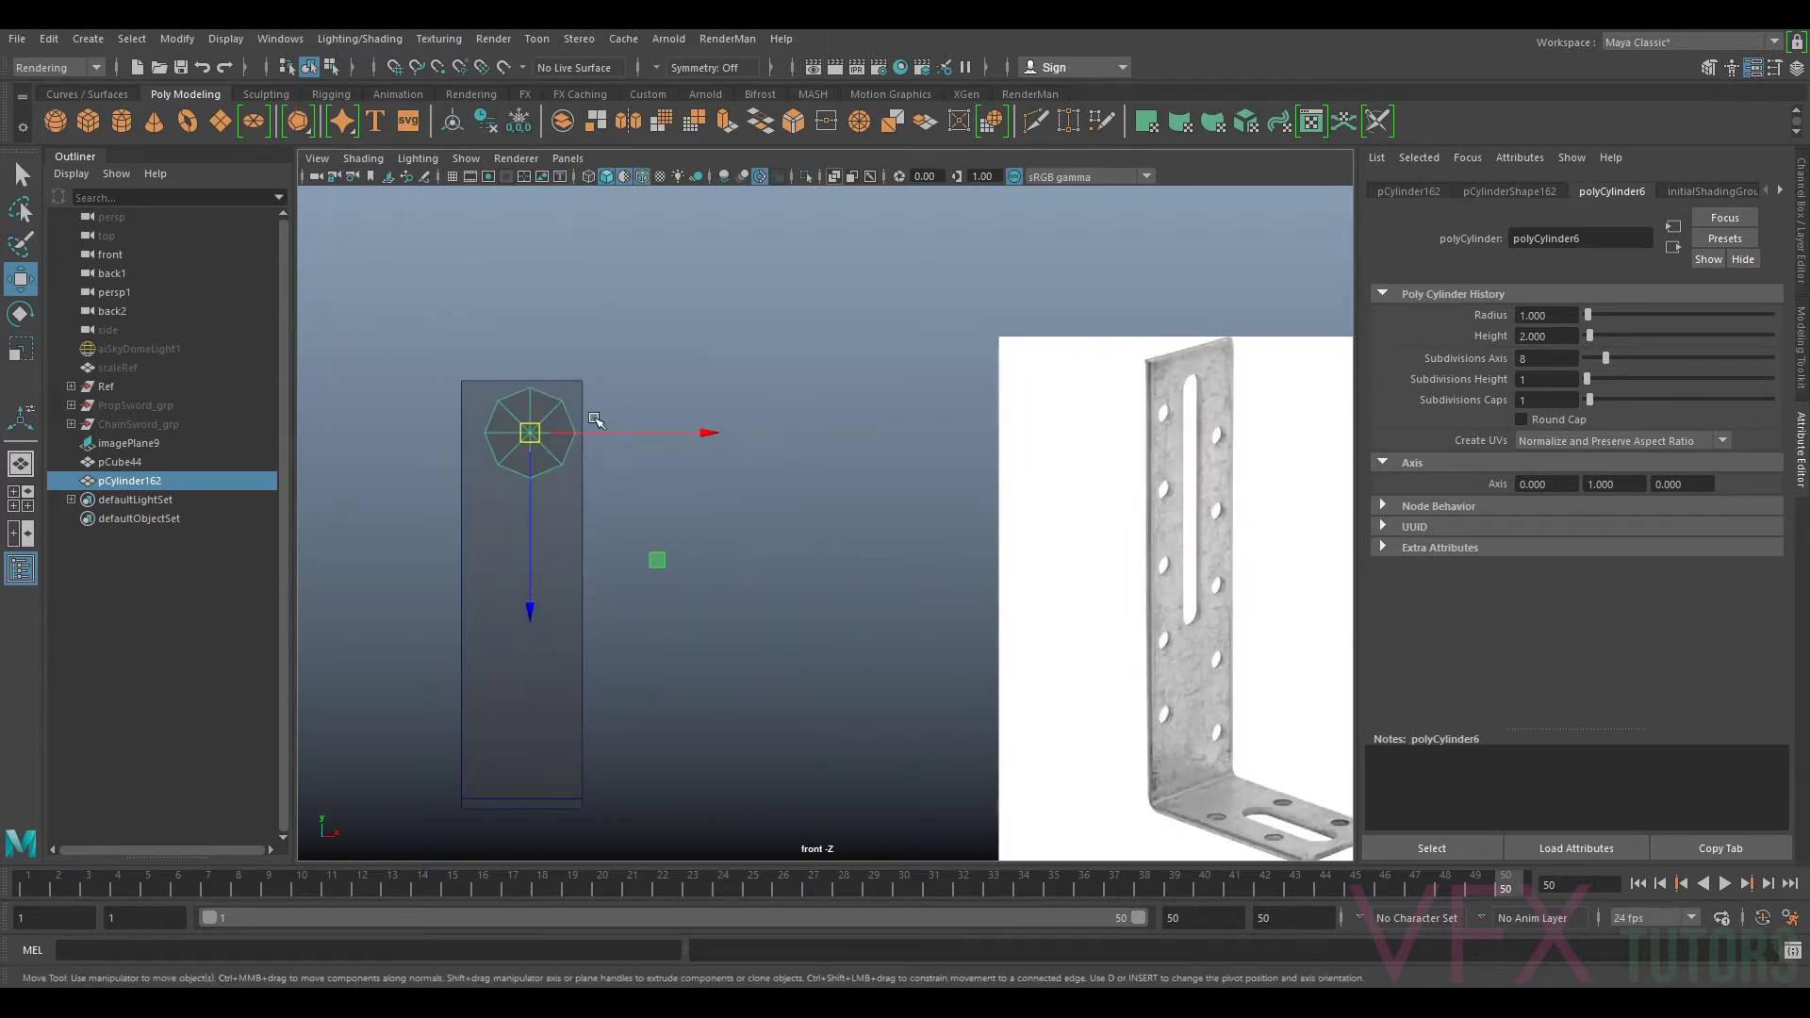
Step: Centre the cylinder across the bracket's width at about X -53.1 and scale it down to about 0.35
middle_click_drag(681, 450, 745, 452, "alt")
left_click_drag(672, 434, 535, 444)
key("r")
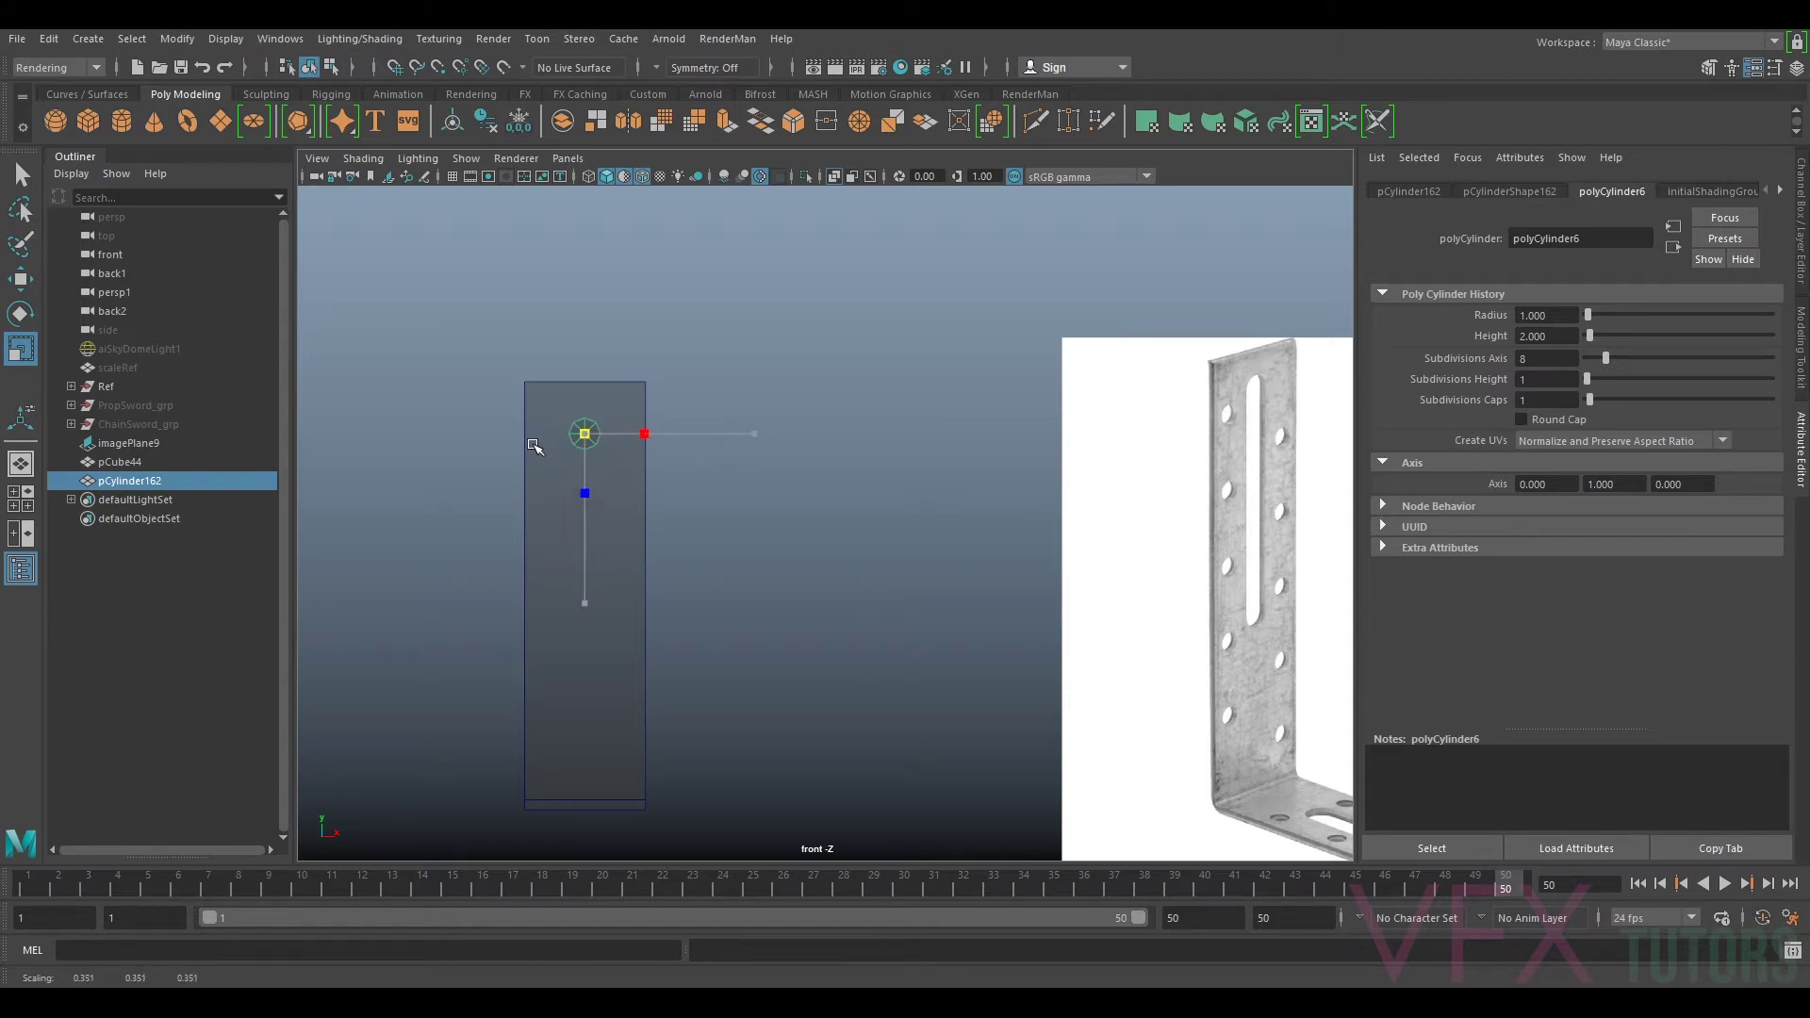
left_click(585, 465)
left_click(584, 436)
key("w")
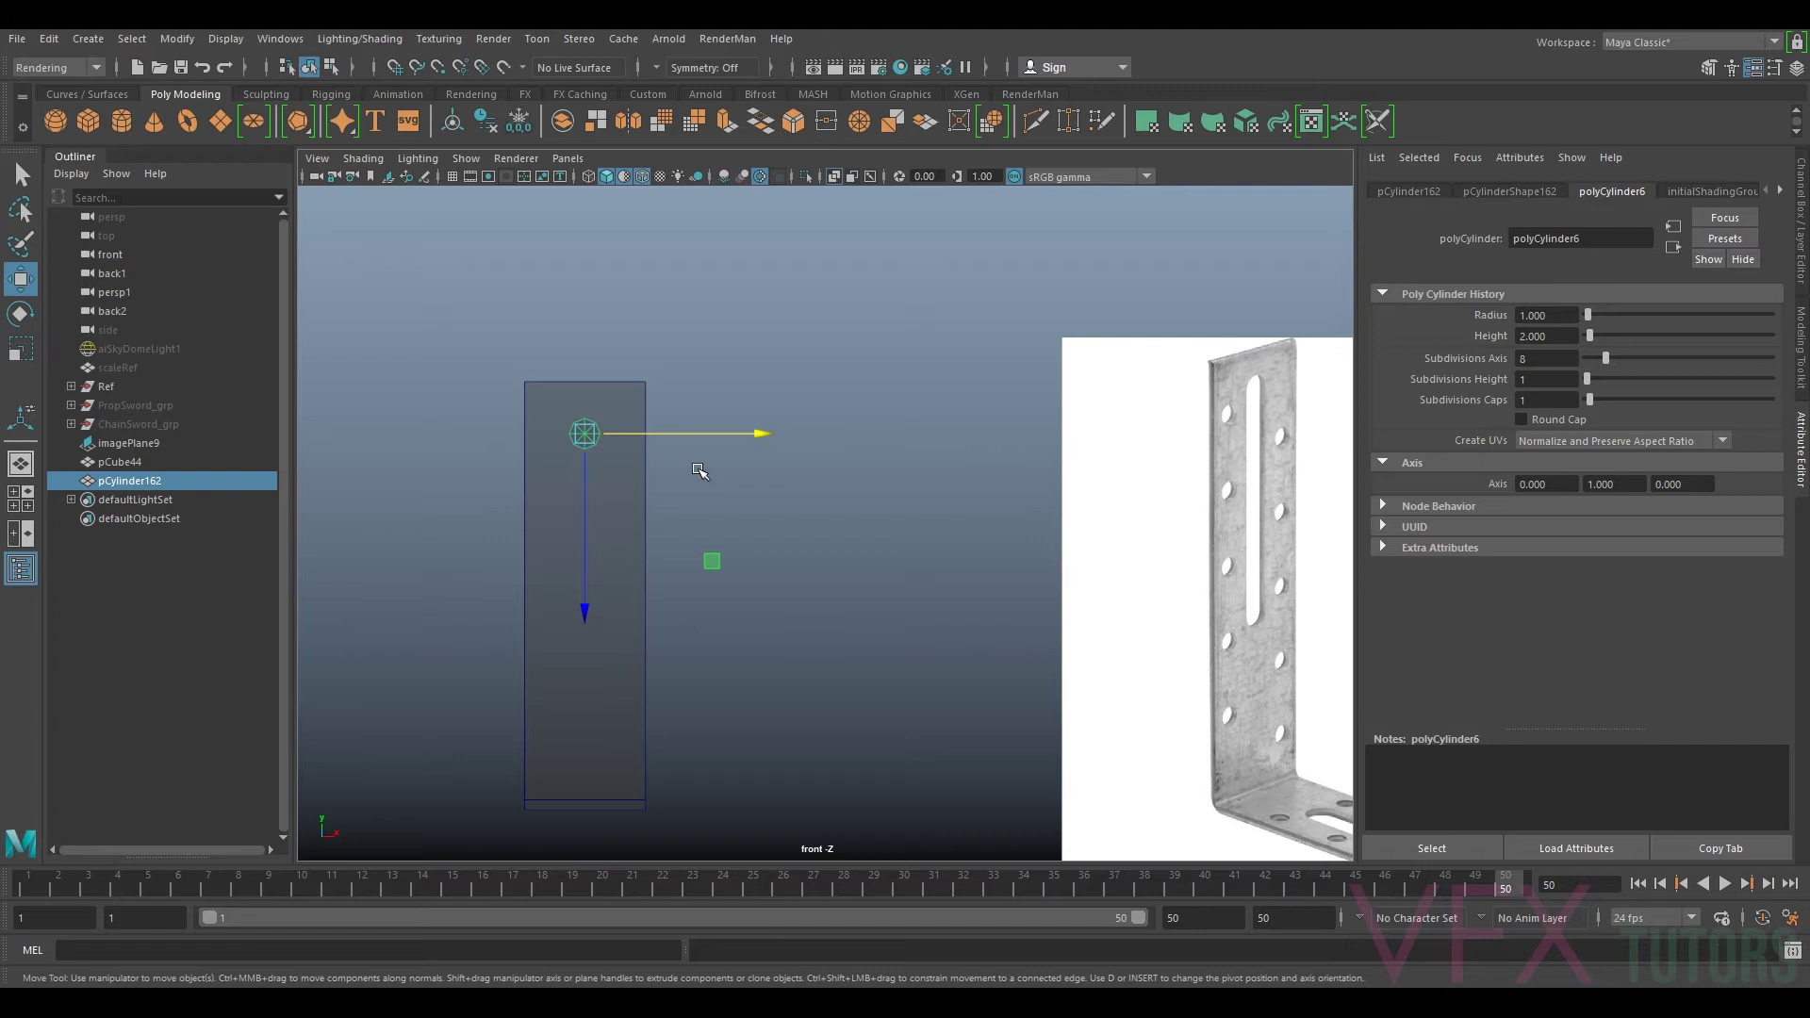
key("ctrl+d")
left_click_drag(584, 512, 598, 729)
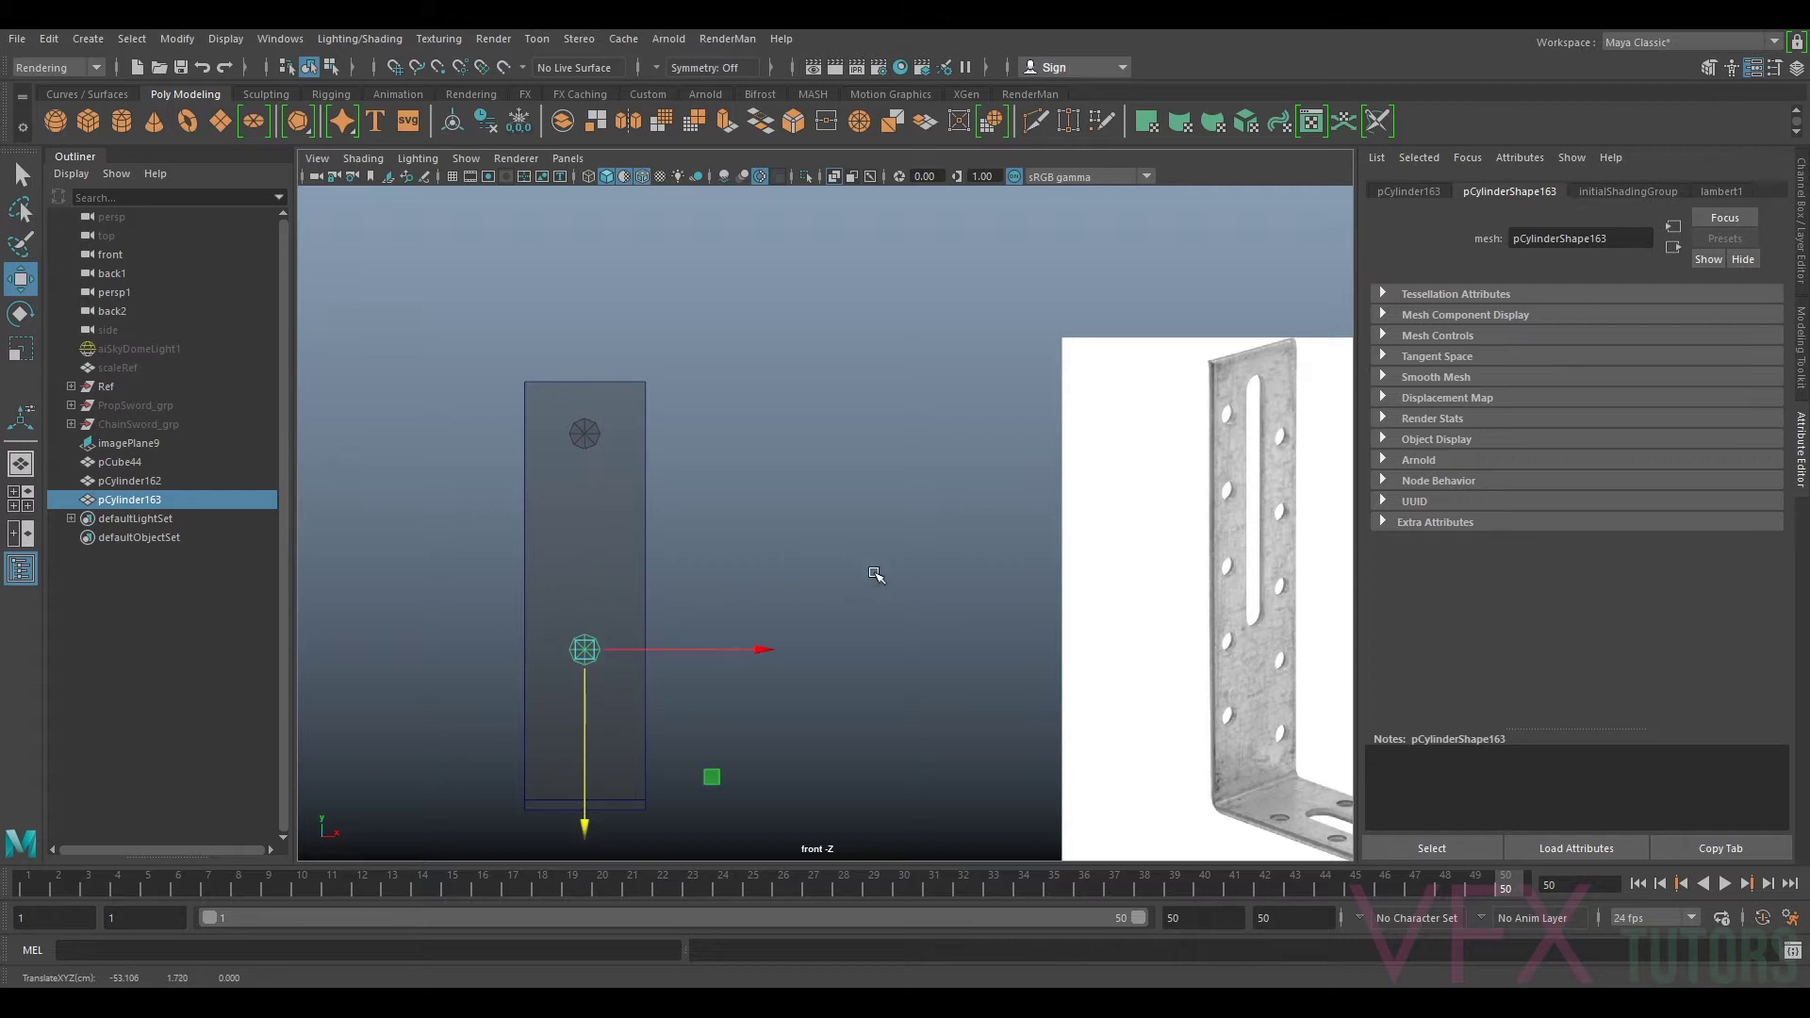
middle_click_drag(877, 575, 832, 488, "alt")
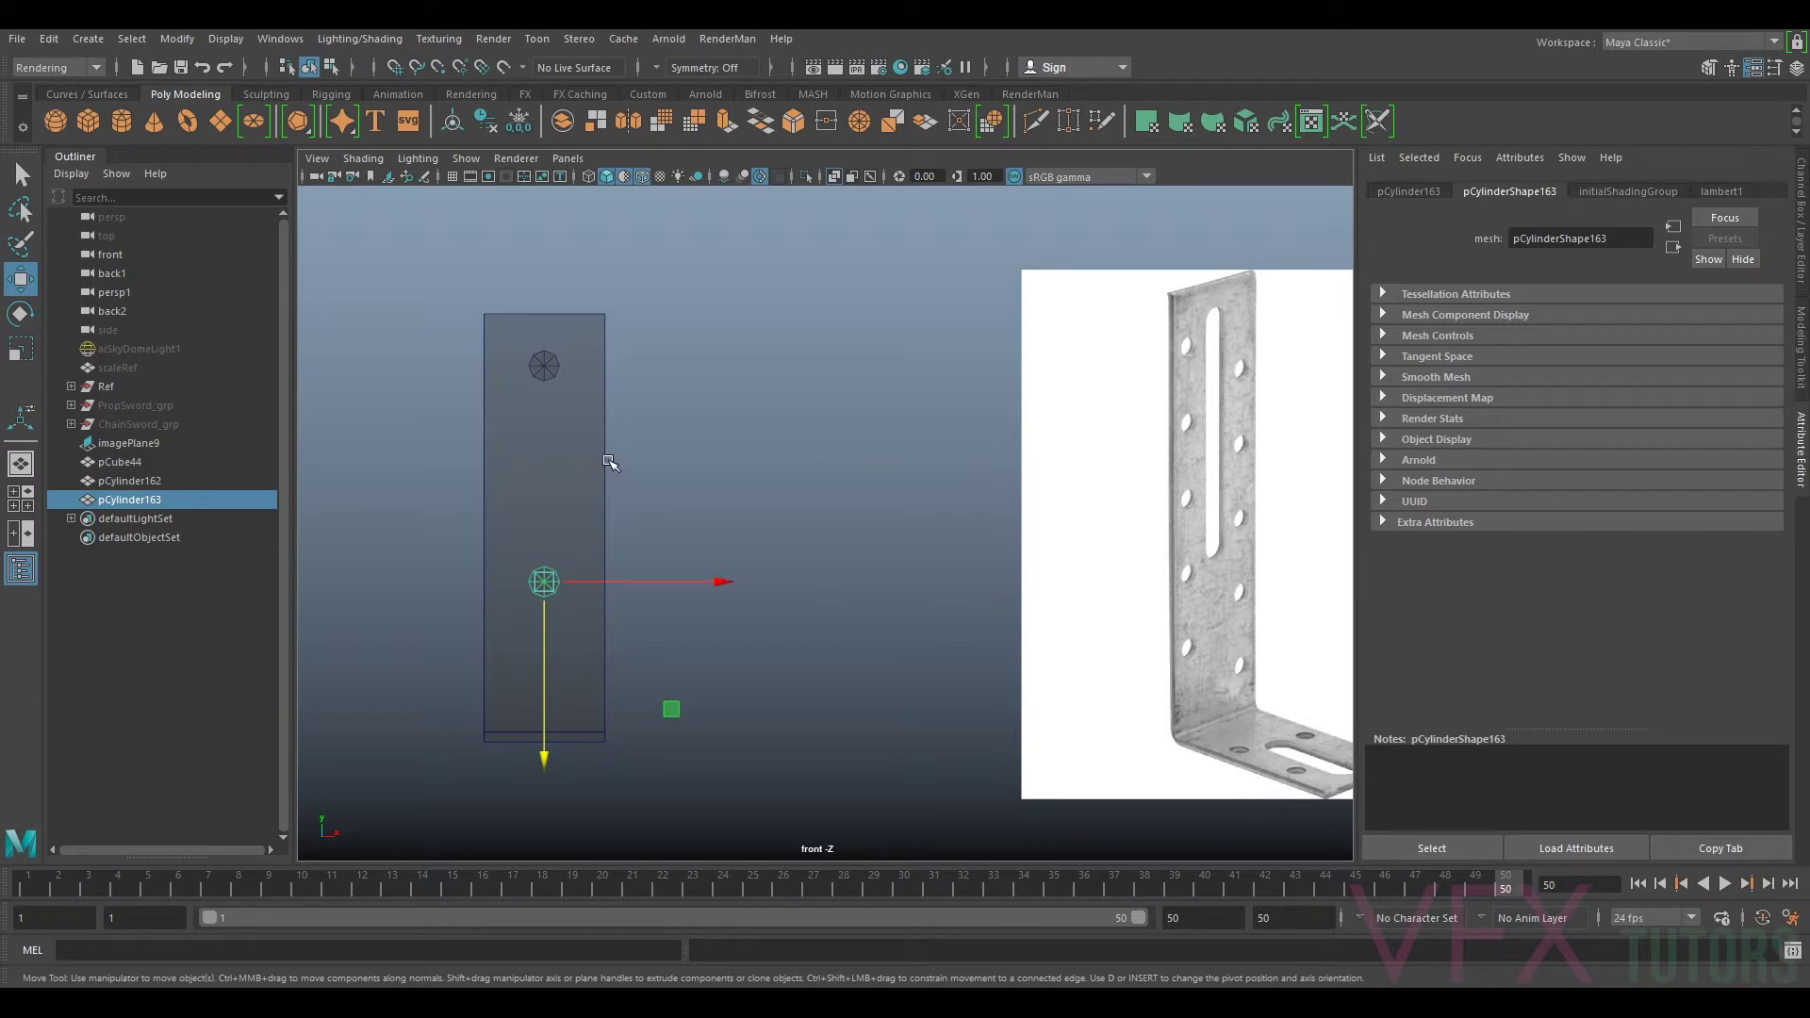
key("r")
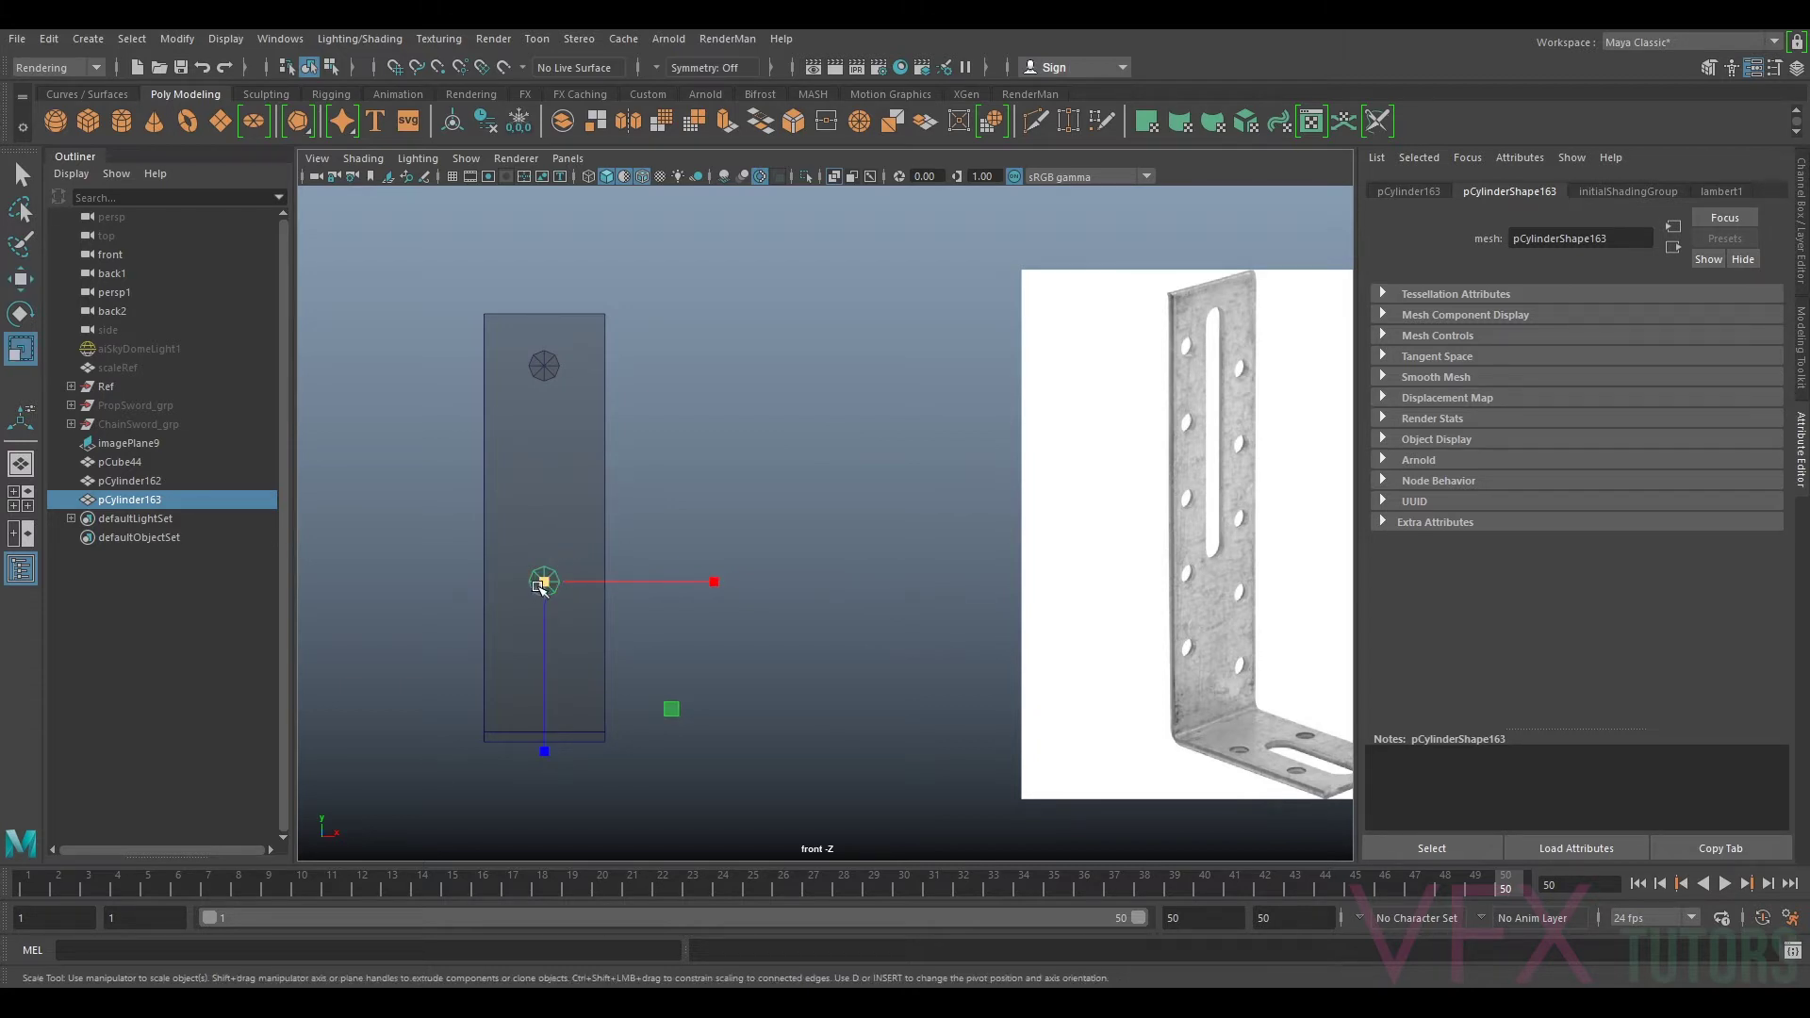
key("ctrl+z")
key("ctrl+z")
key("ctrl+z")
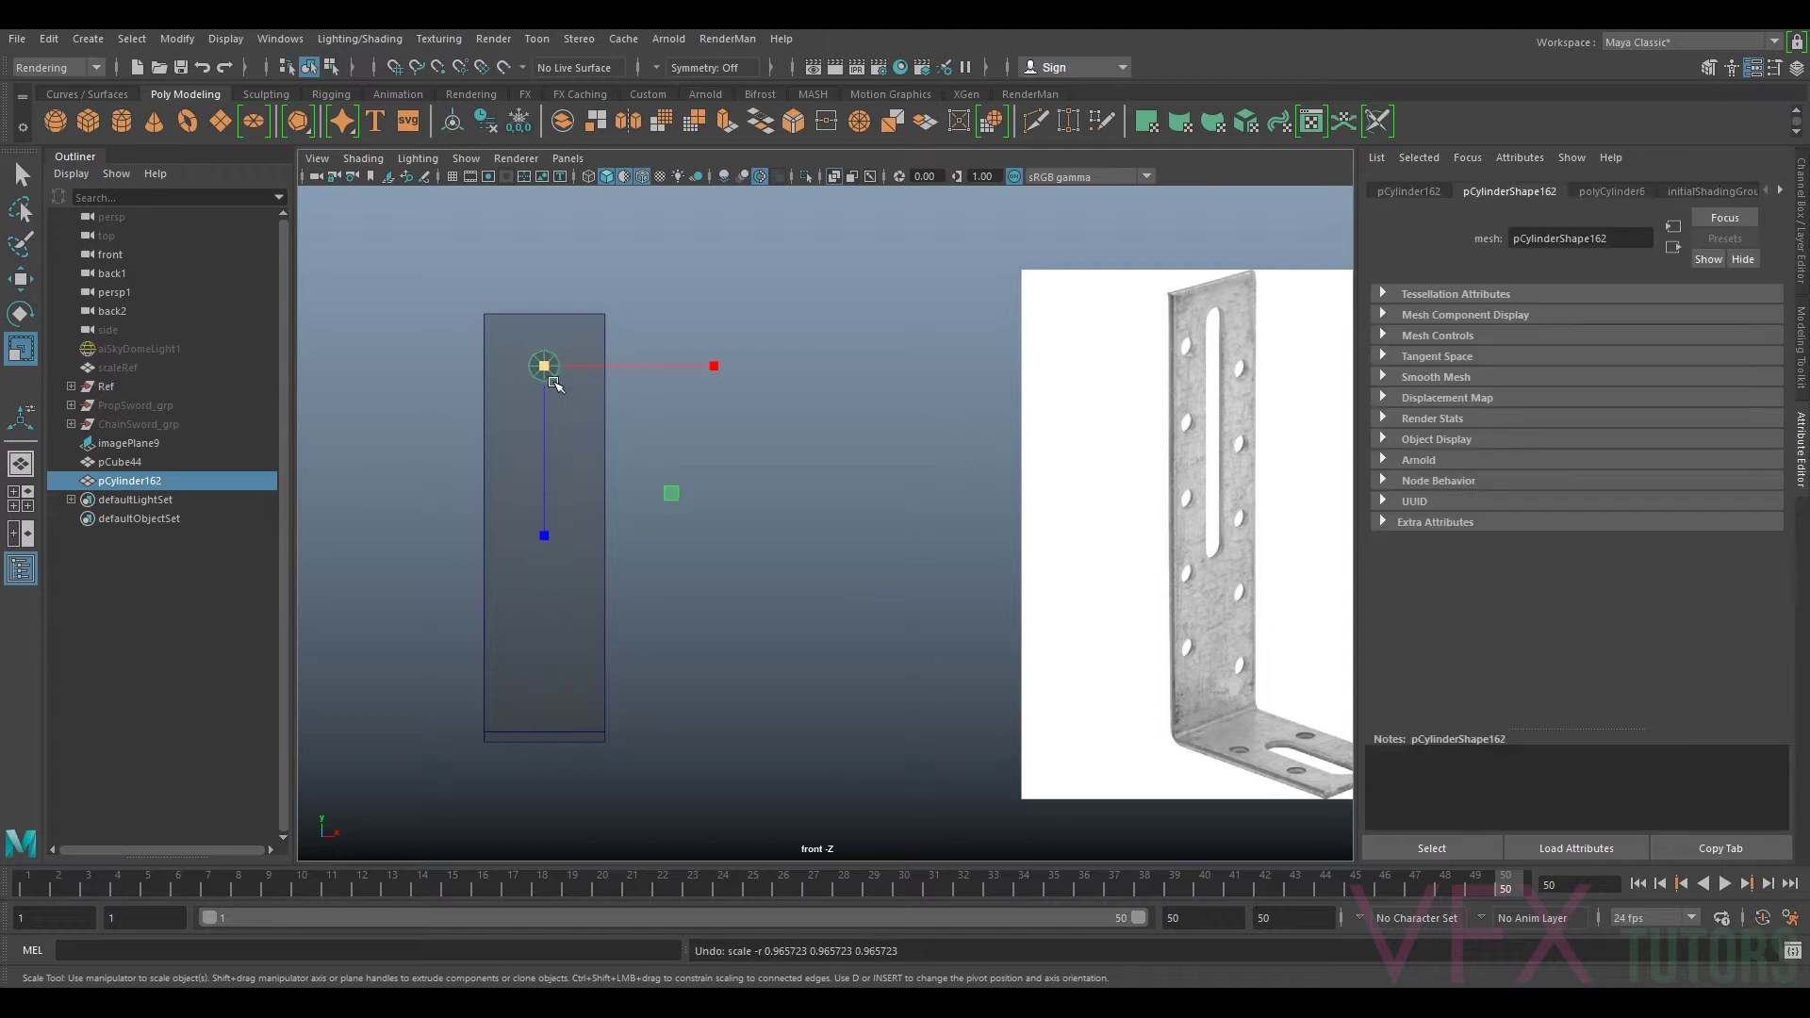
Step: Fine-tune the upper cylinder's size and place a duplicate straight below it, at about Y 1.64
left_click_drag(547, 368, 571, 640)
key("w")
key("ctrl+d")
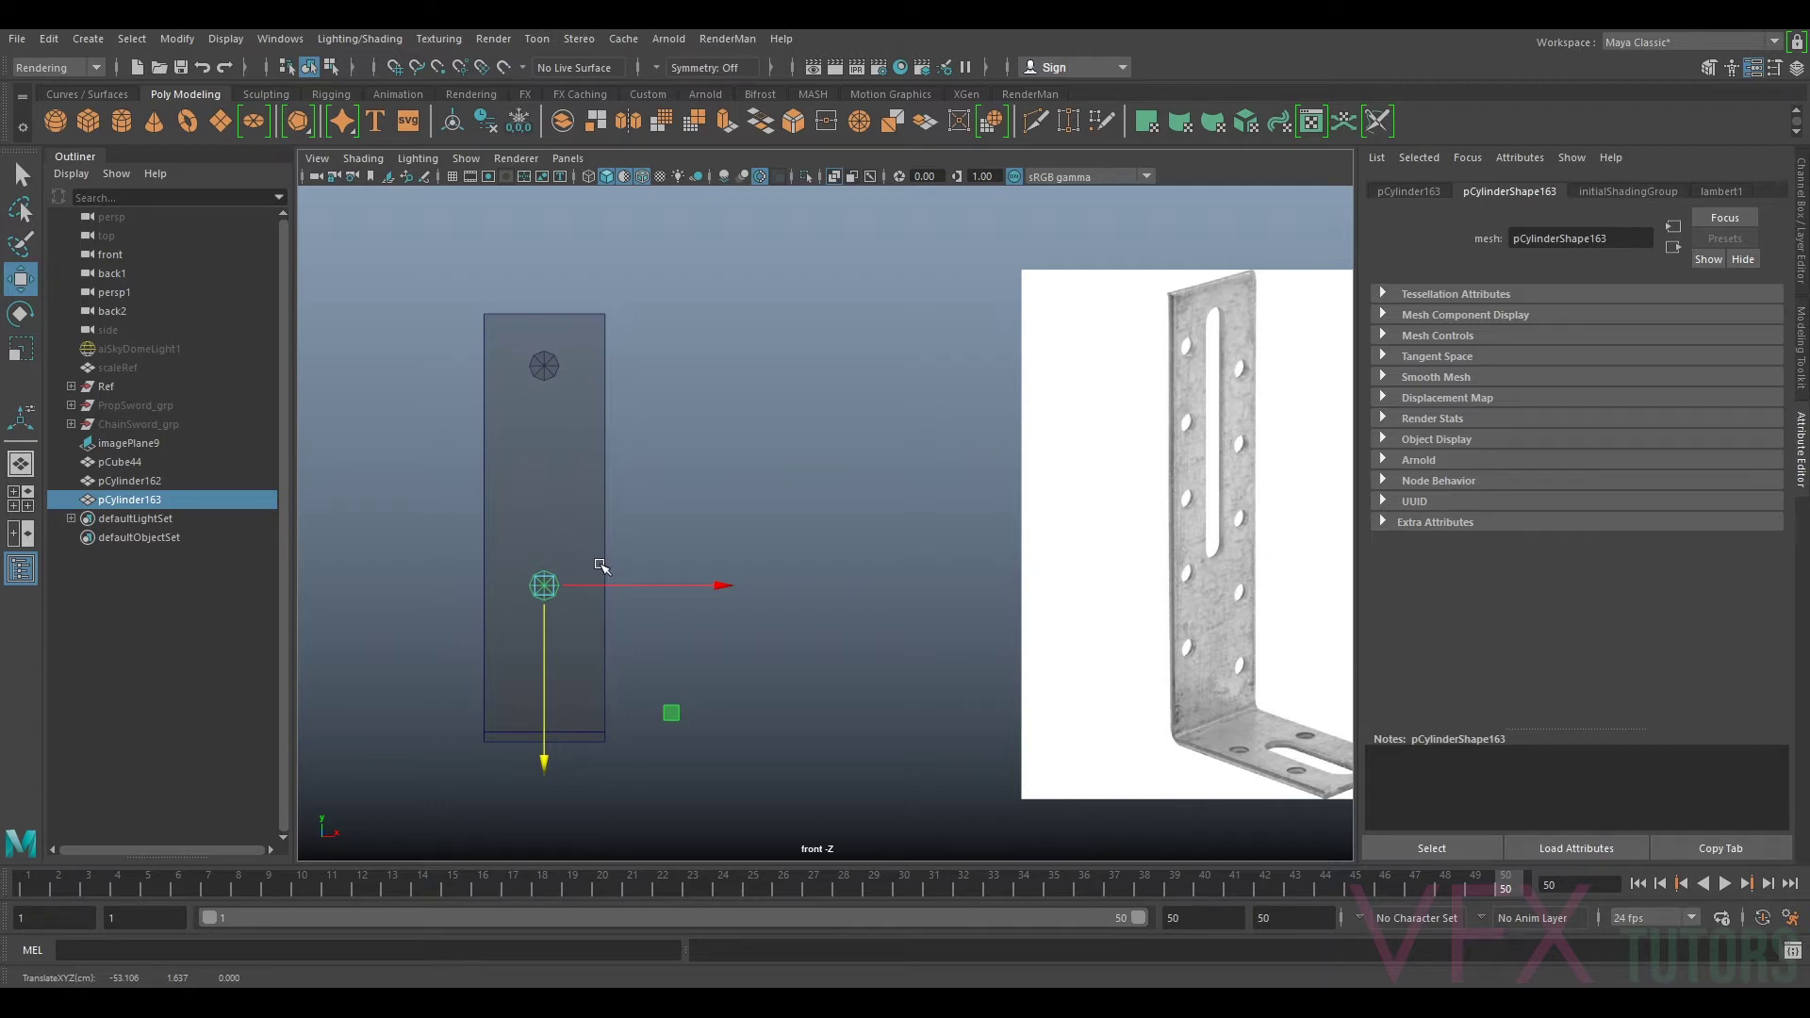
Step: Duplicate the lower cylinder, scale the copy down to about 0.255 and move it slightly lower, near the bracket's left edge
key("ctrl+d")
mouse_move(586, 586)
left_mouse_down()
mouse_move(619, 589)
mouse_move(581, 586)
left_mouse_up()
key("r")
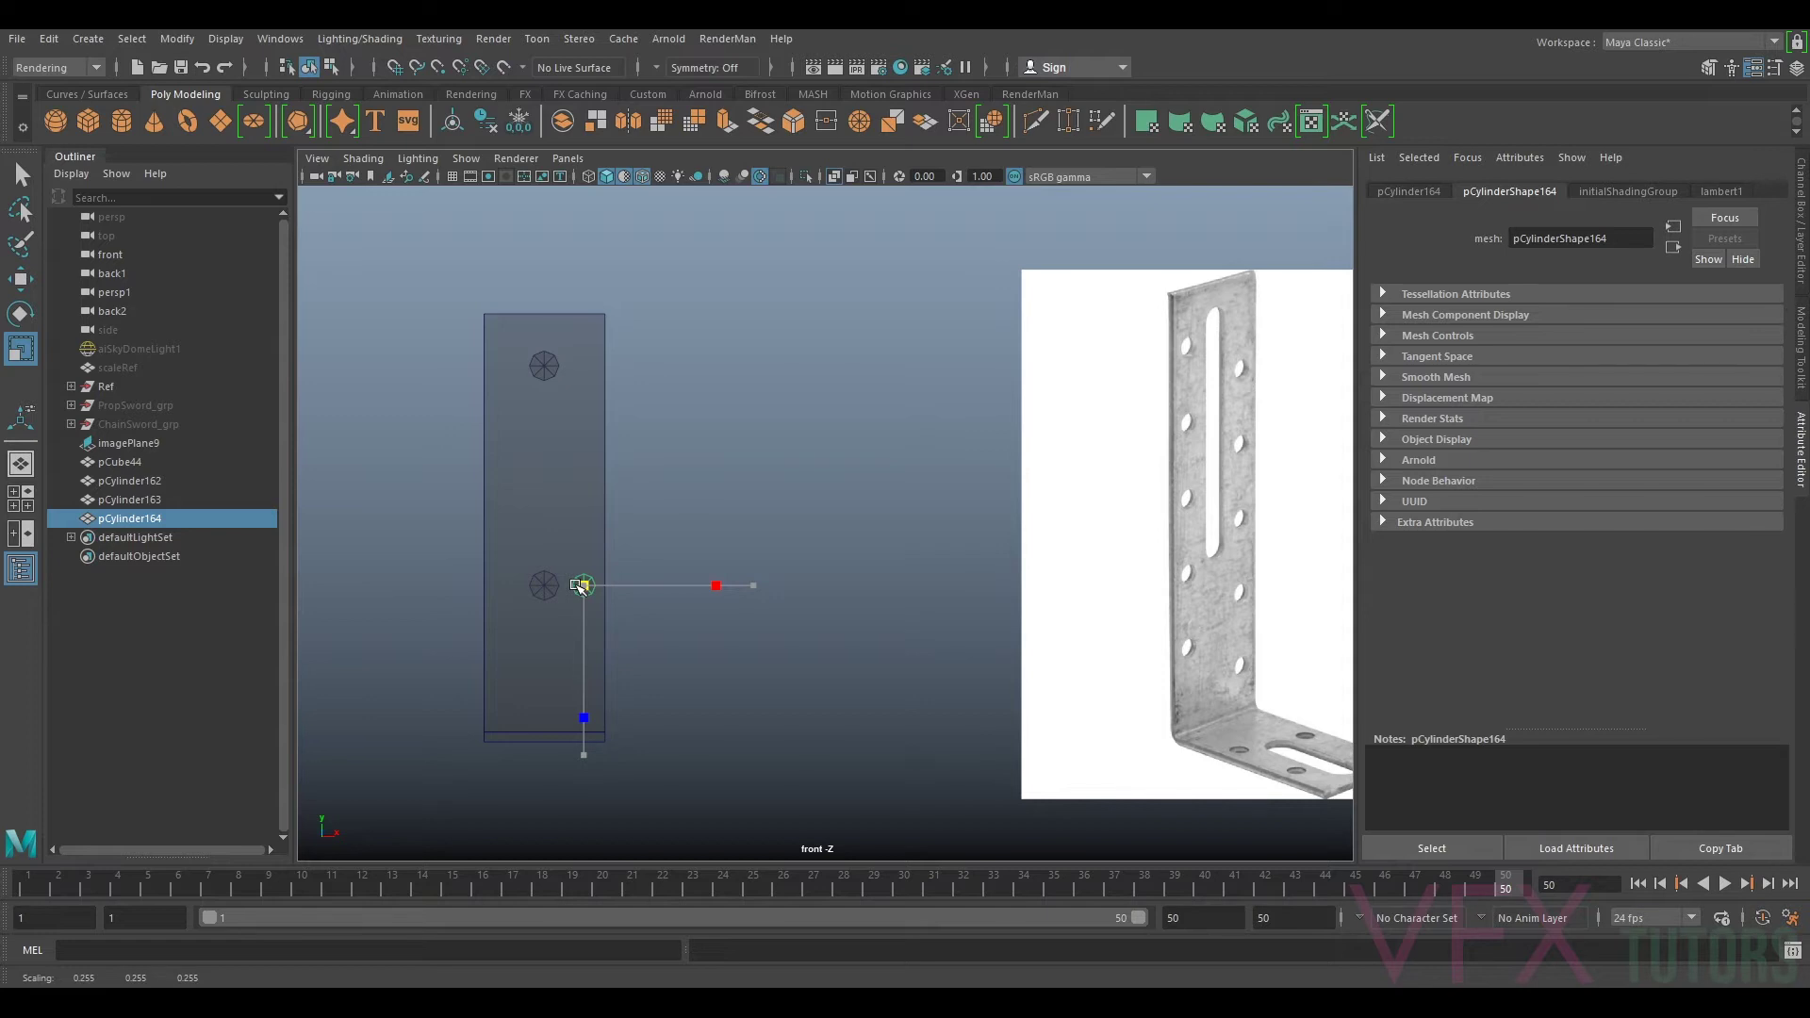
left_click_drag(576, 586, 505, 657)
key("w")
scroll(504, 668, "up", 5)
scroll(504, 668, "down", 5)
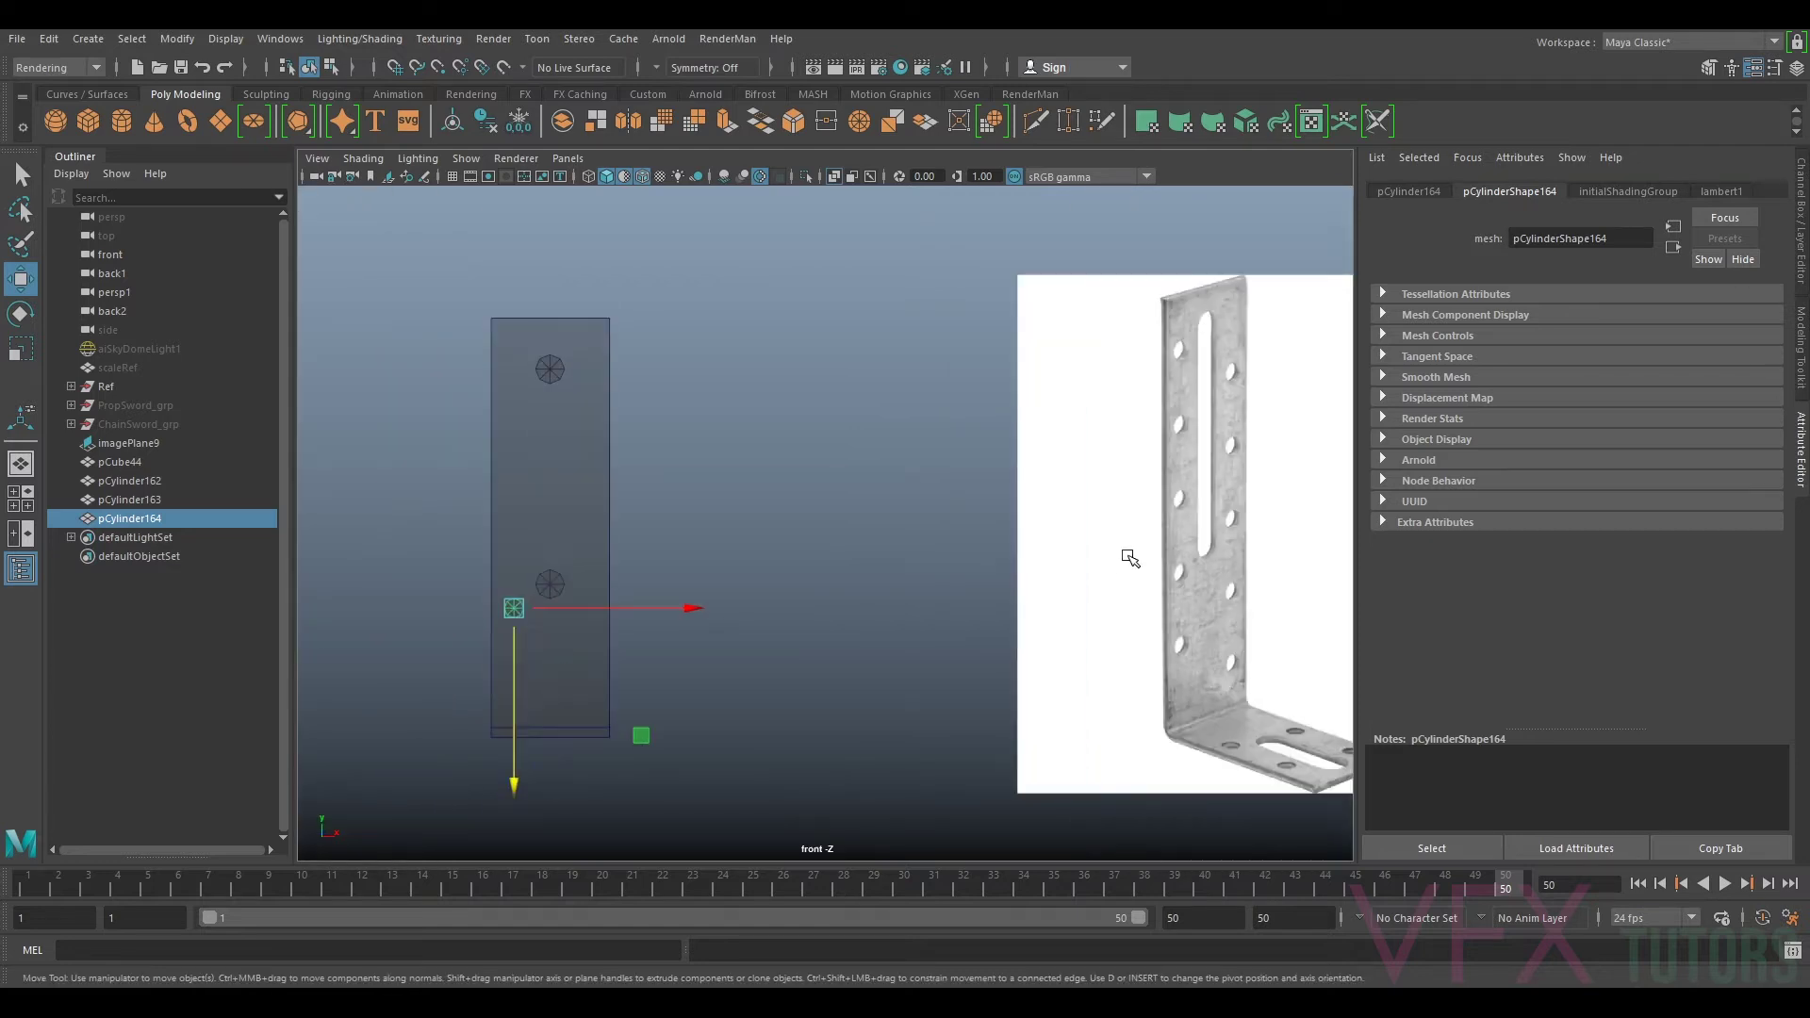
Step: Fine-tune the small cylinder's scale and its position near the bracket's left edge, at about X -53.9, Y 1.07
scroll(1129, 558, "down", 1)
middle_click_drag(881, 598, 966, 581, "alt")
scroll(966, 581, "up", 5)
left_click_drag(534, 629, 534, 630)
key("r")
left_click(475, 629)
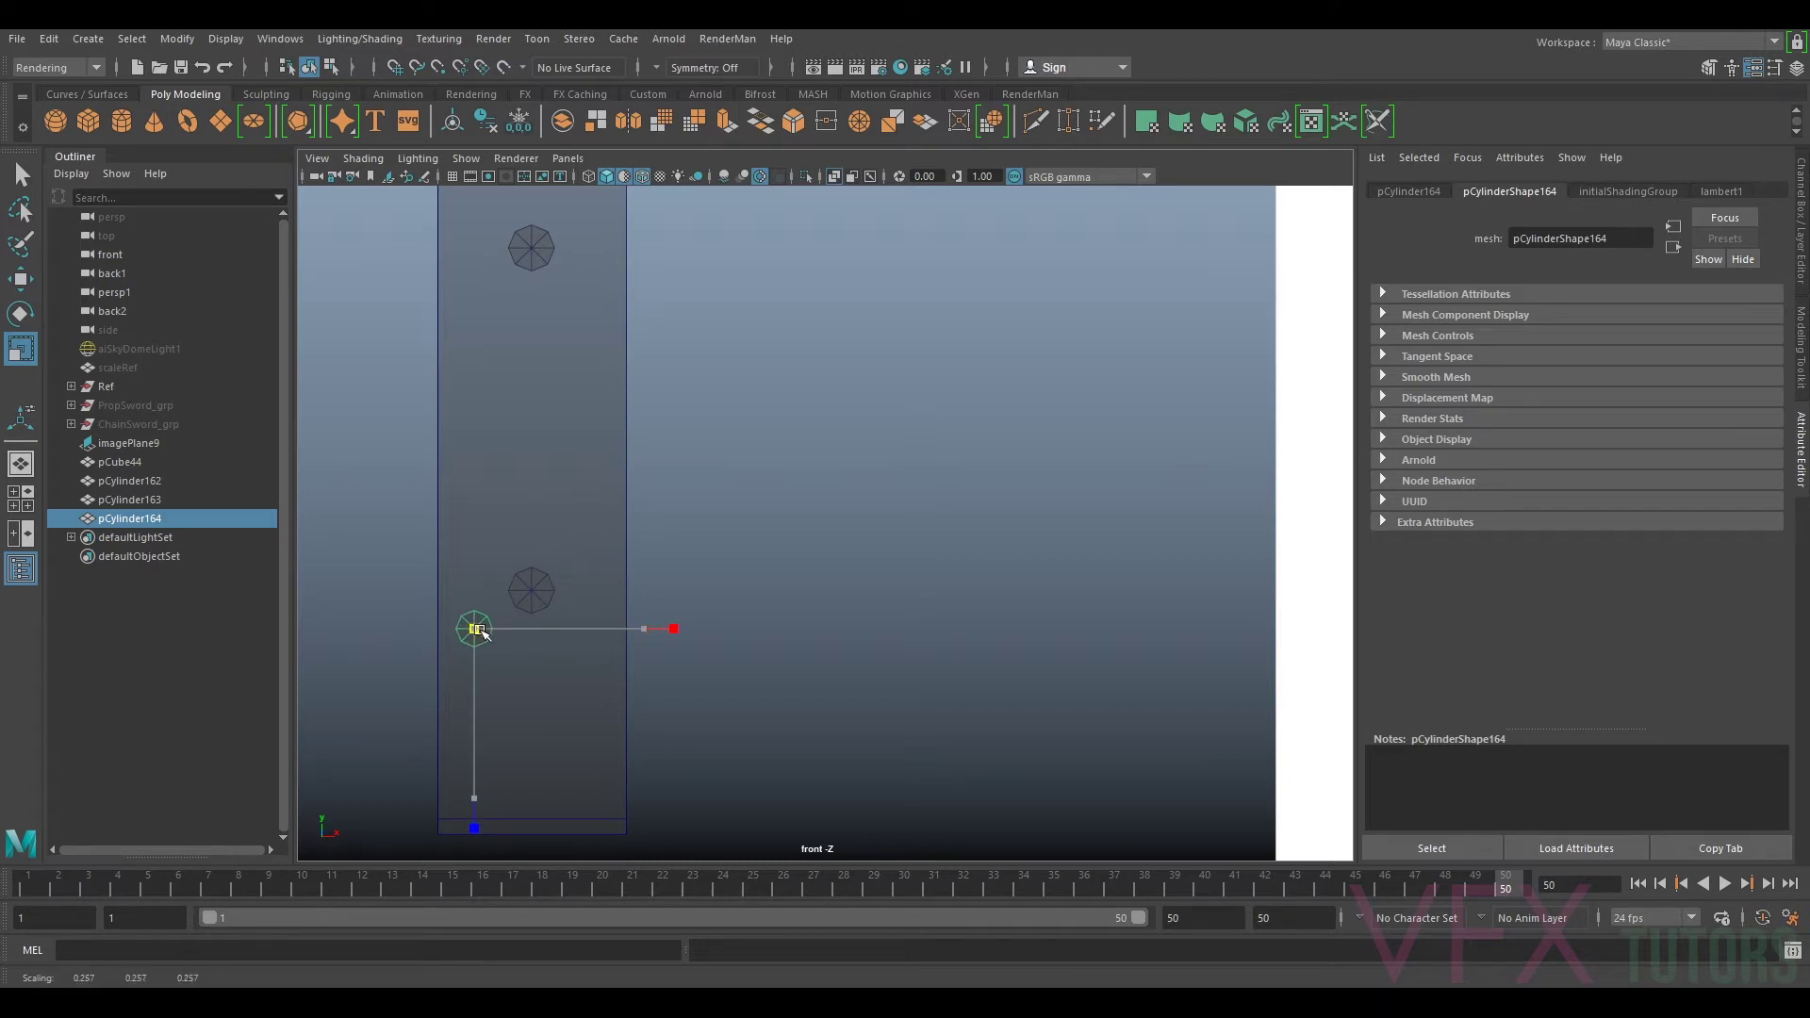
left_click_drag(480, 630, 484, 631)
scroll(949, 527, "down", 5)
middle_click_drag(975, 519, 933, 527, "alt")
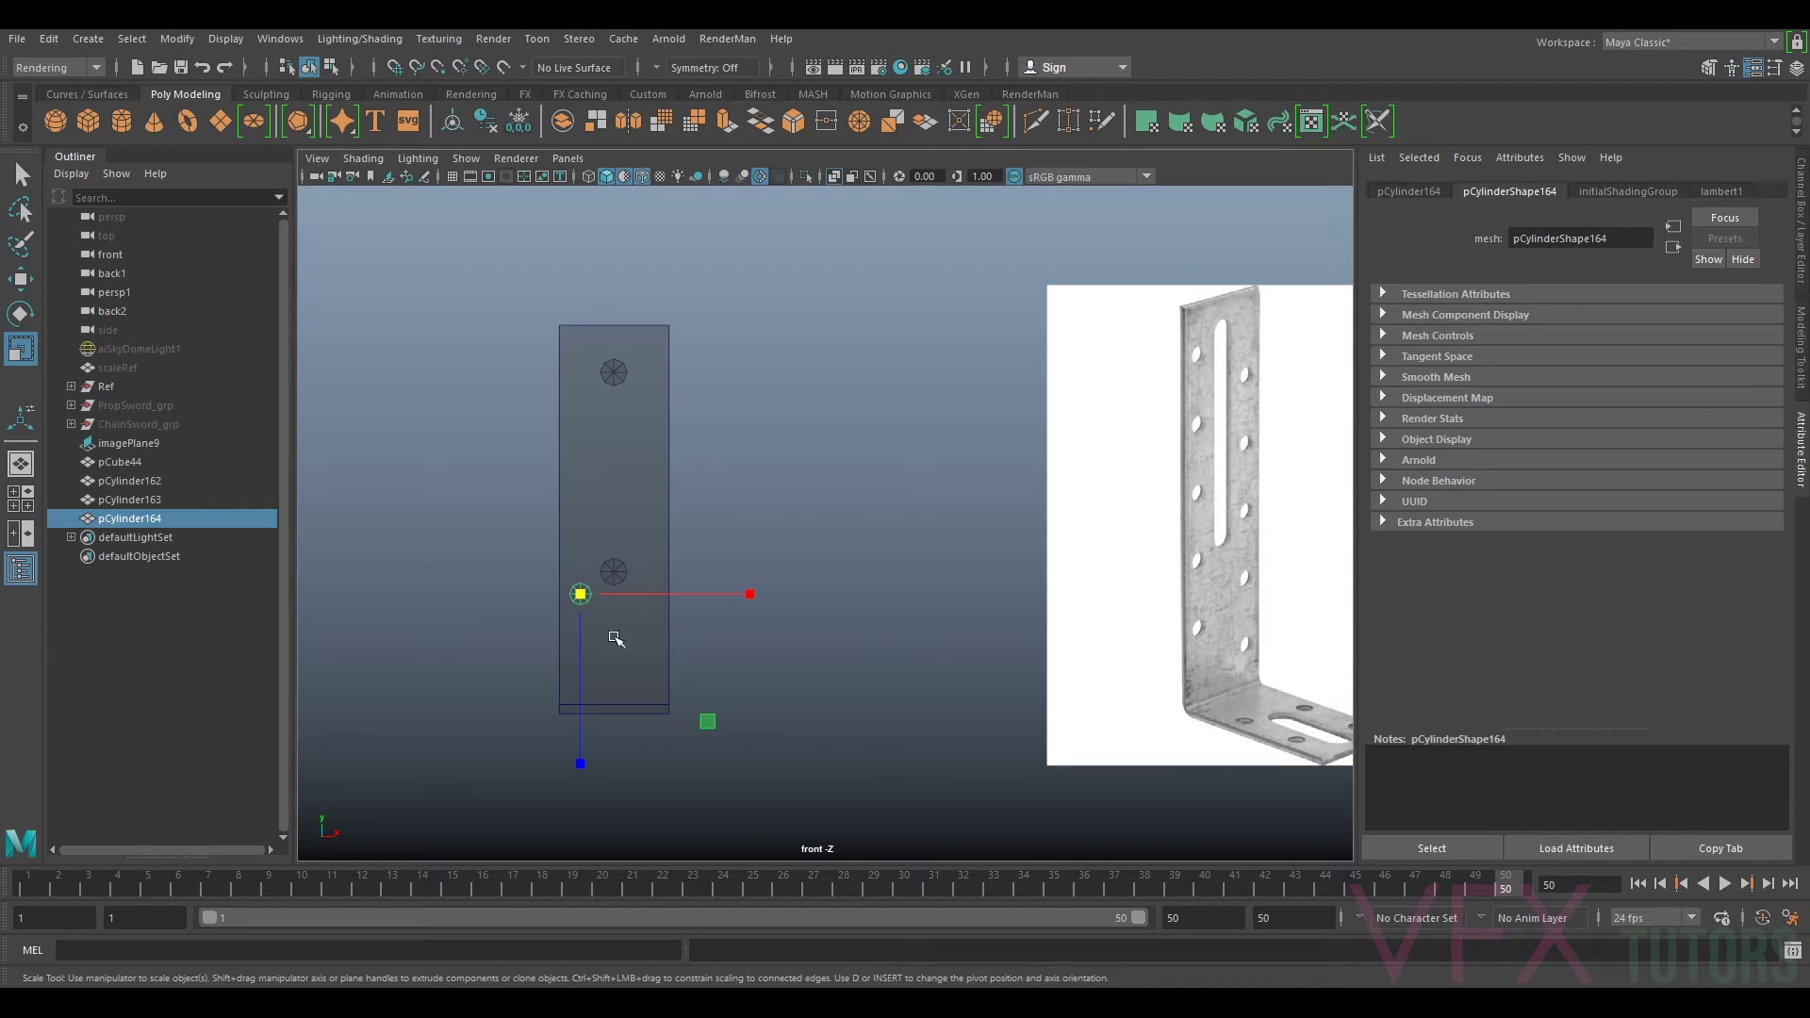
key("w")
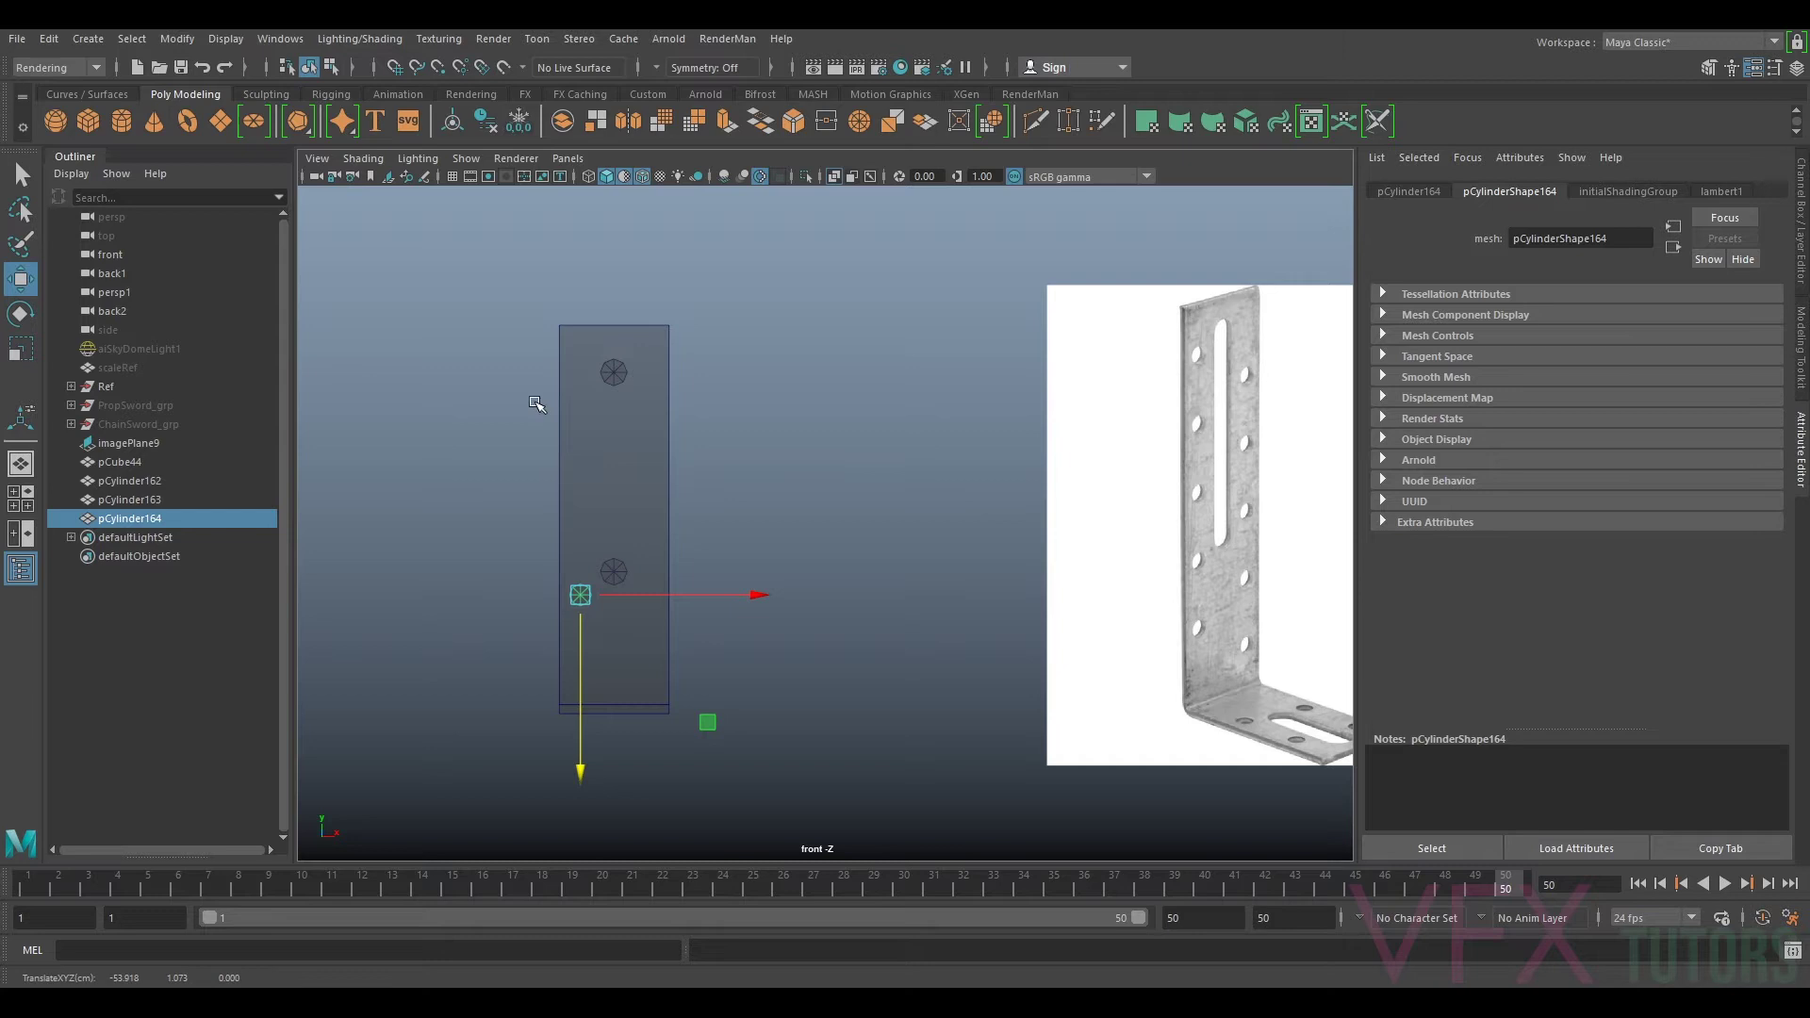
Step: Freeze the small cylinder's transformations and place a duplicate above it with Translate Y set to 2
left_click(519, 121)
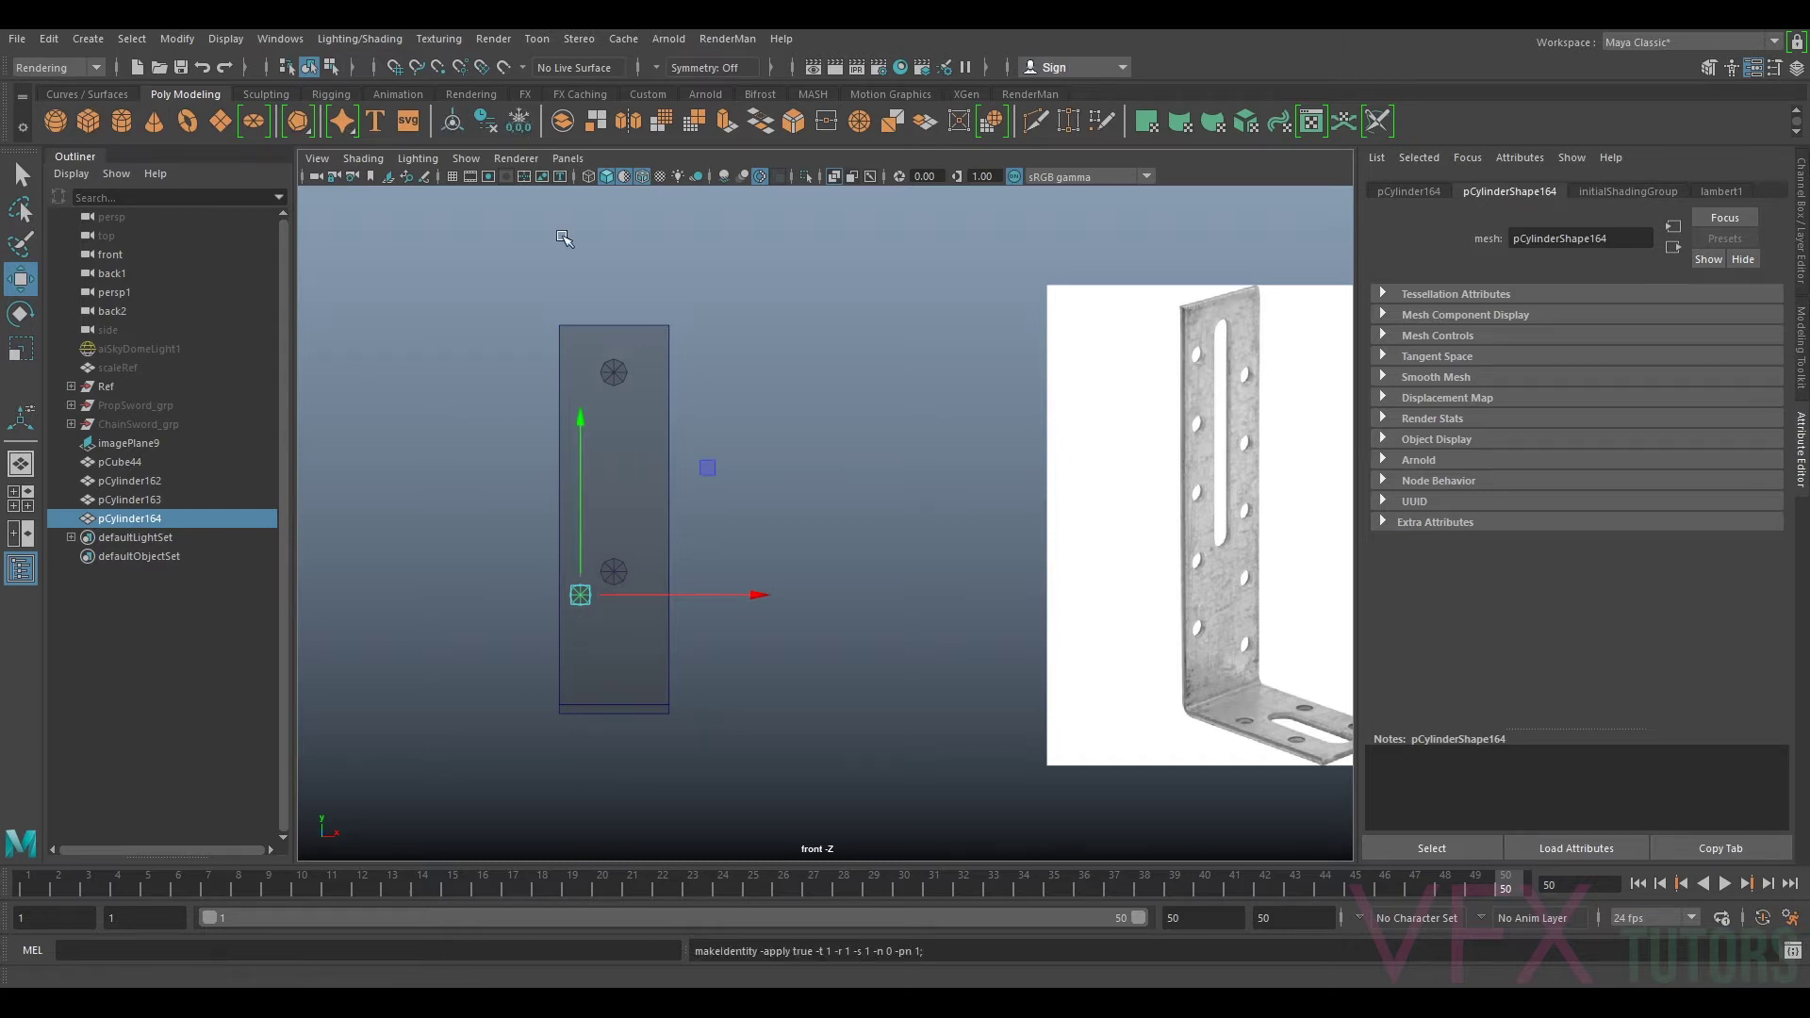
key("ctrl+d")
left_click_drag(582, 538, 598, 460)
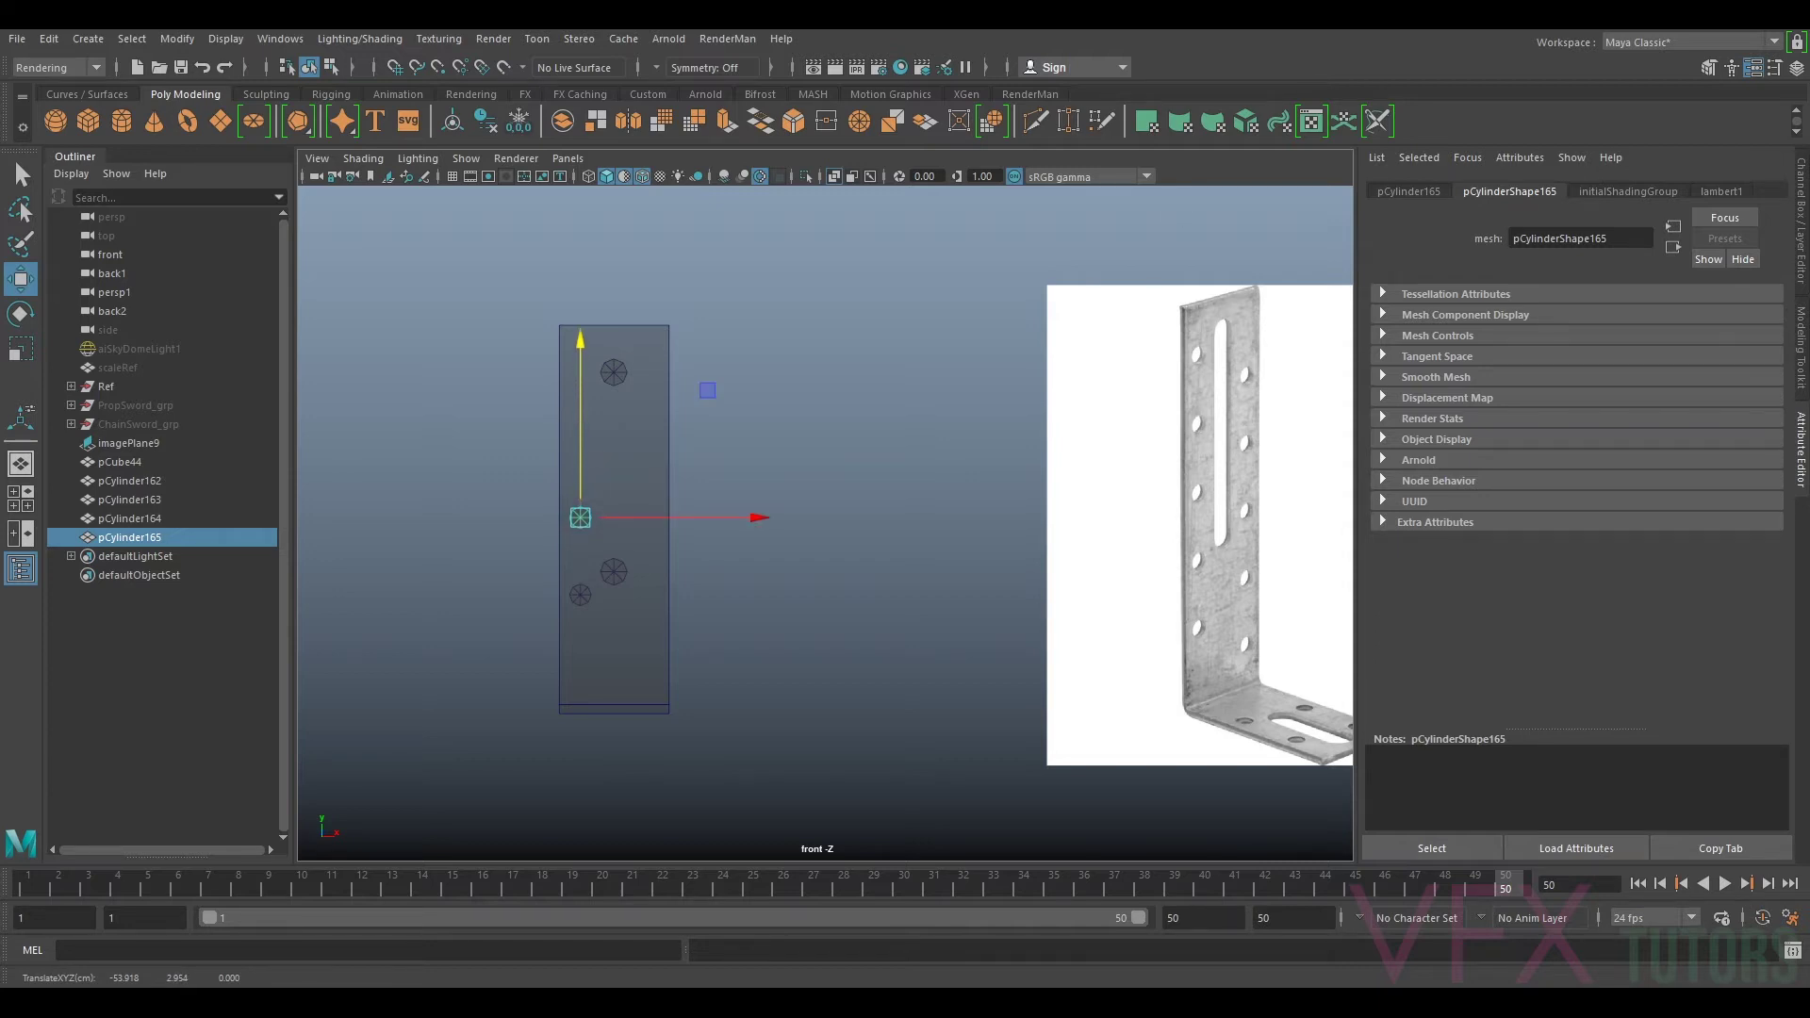
left_click(1797, 217)
double_click(1762, 225)
type("2")
key("Return")
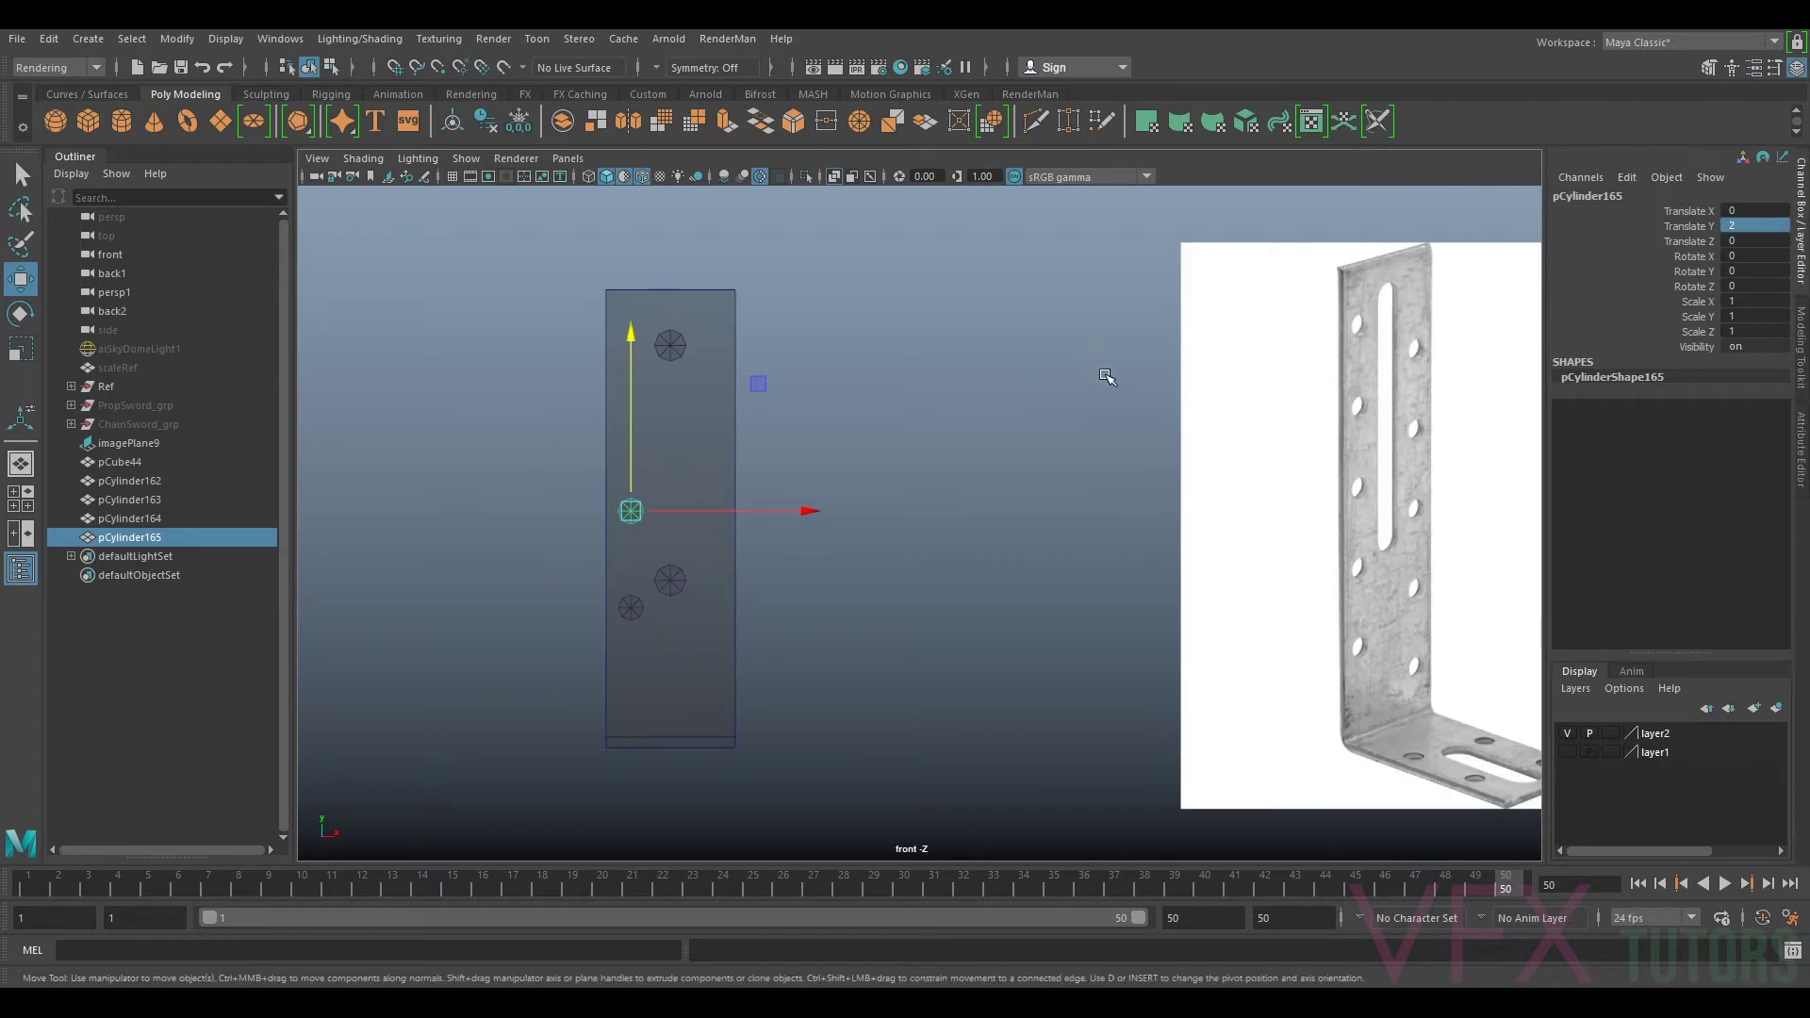
Step: Duplicate the small cylinder twice more up the bracket's left edge, with Translate Y set to 4 and 6
key("ctrl+d")
left_click(1751, 224)
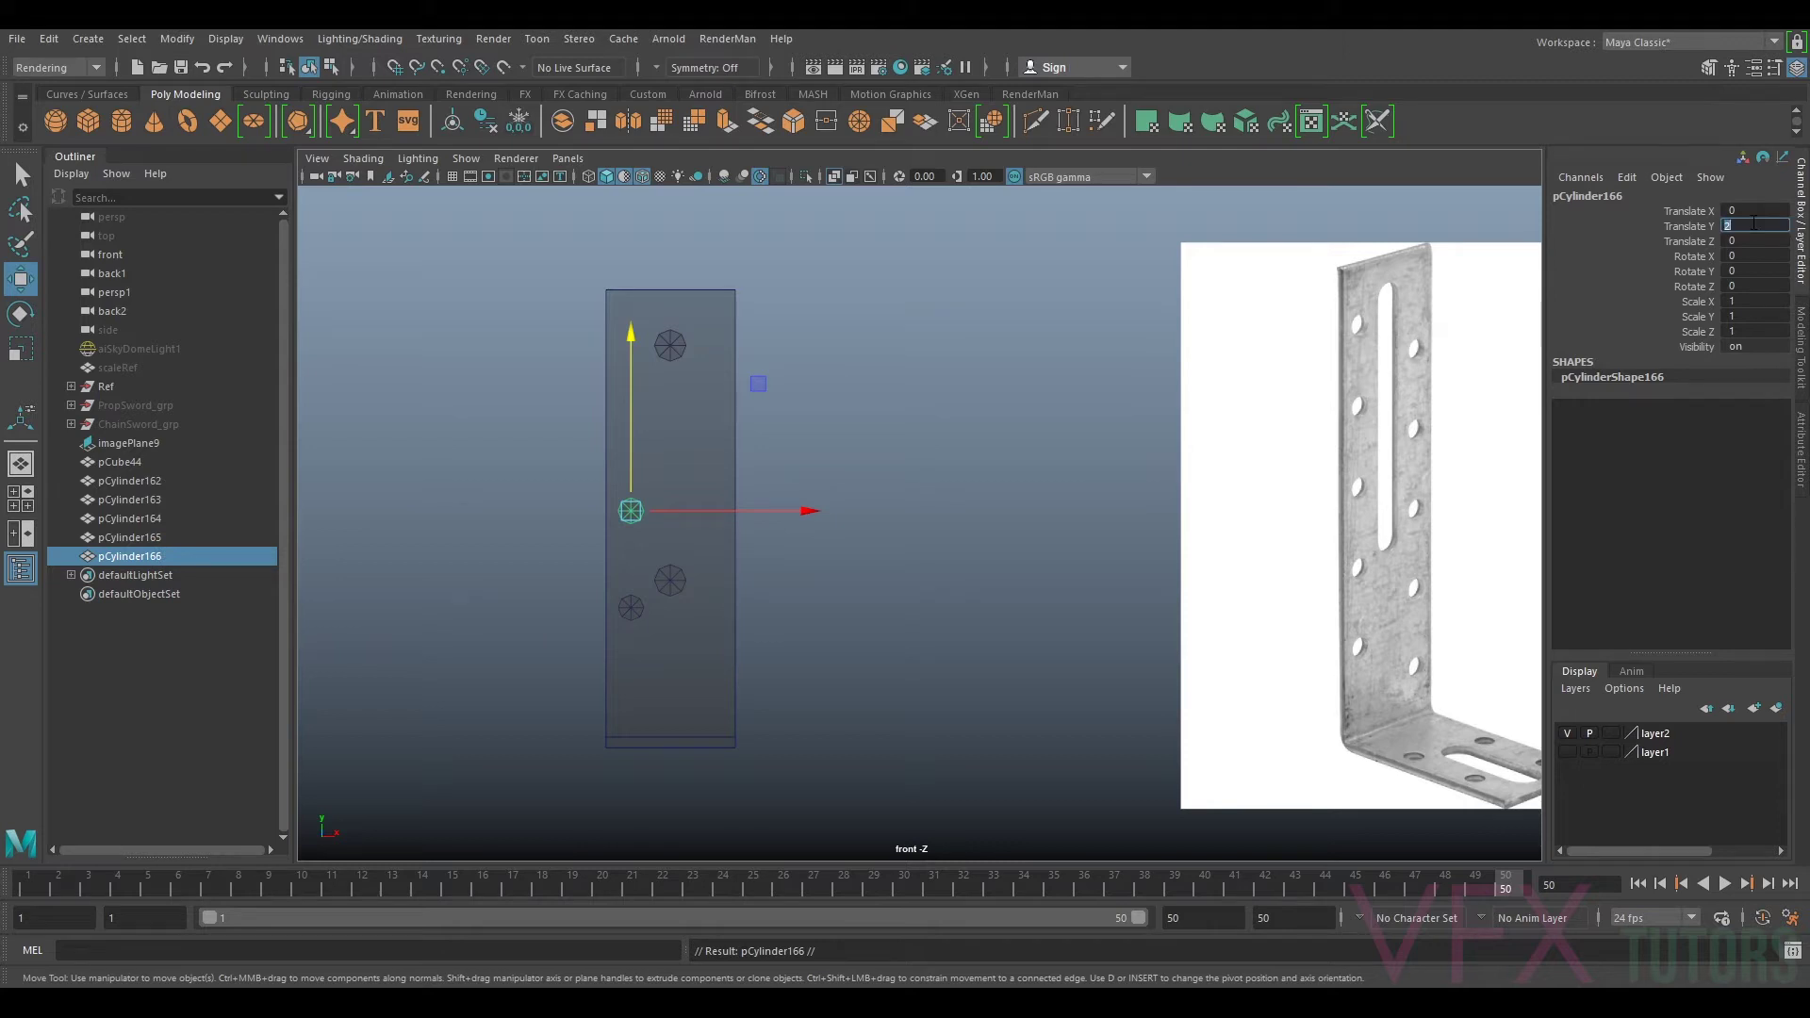
key("Return")
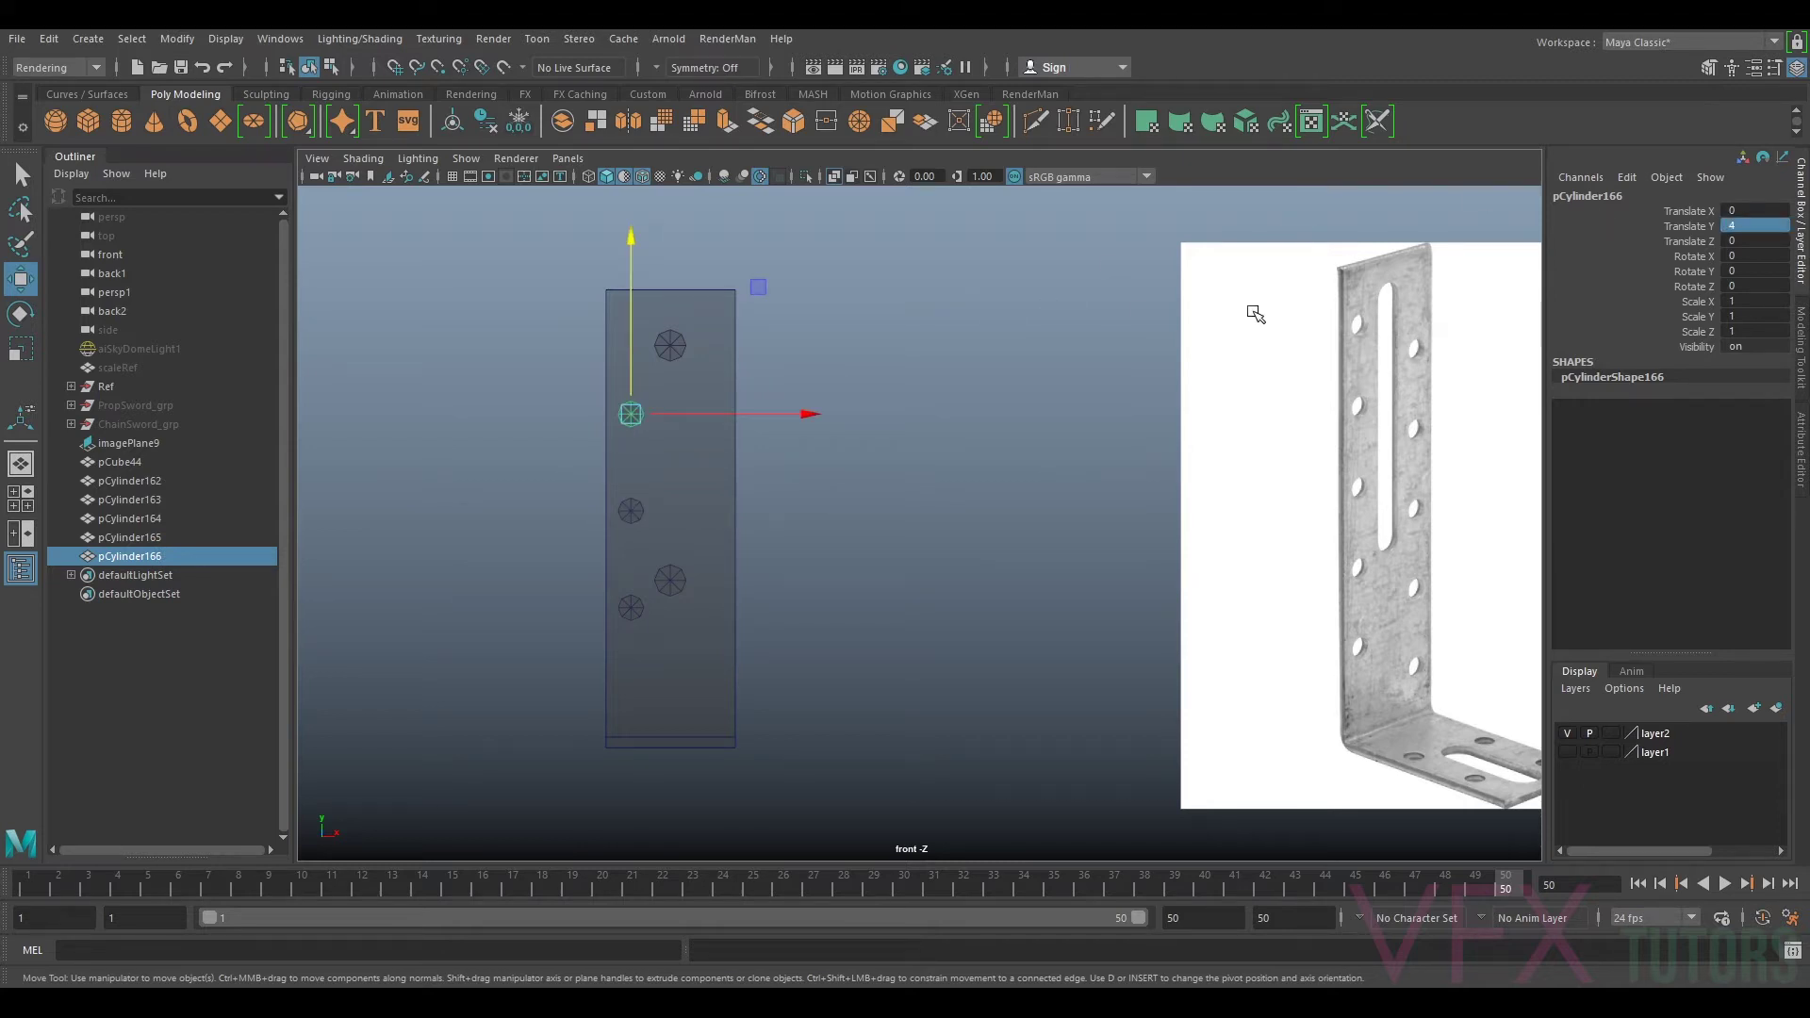
key("ctrl+d")
left_click(1763, 226)
type("6")
key("Return")
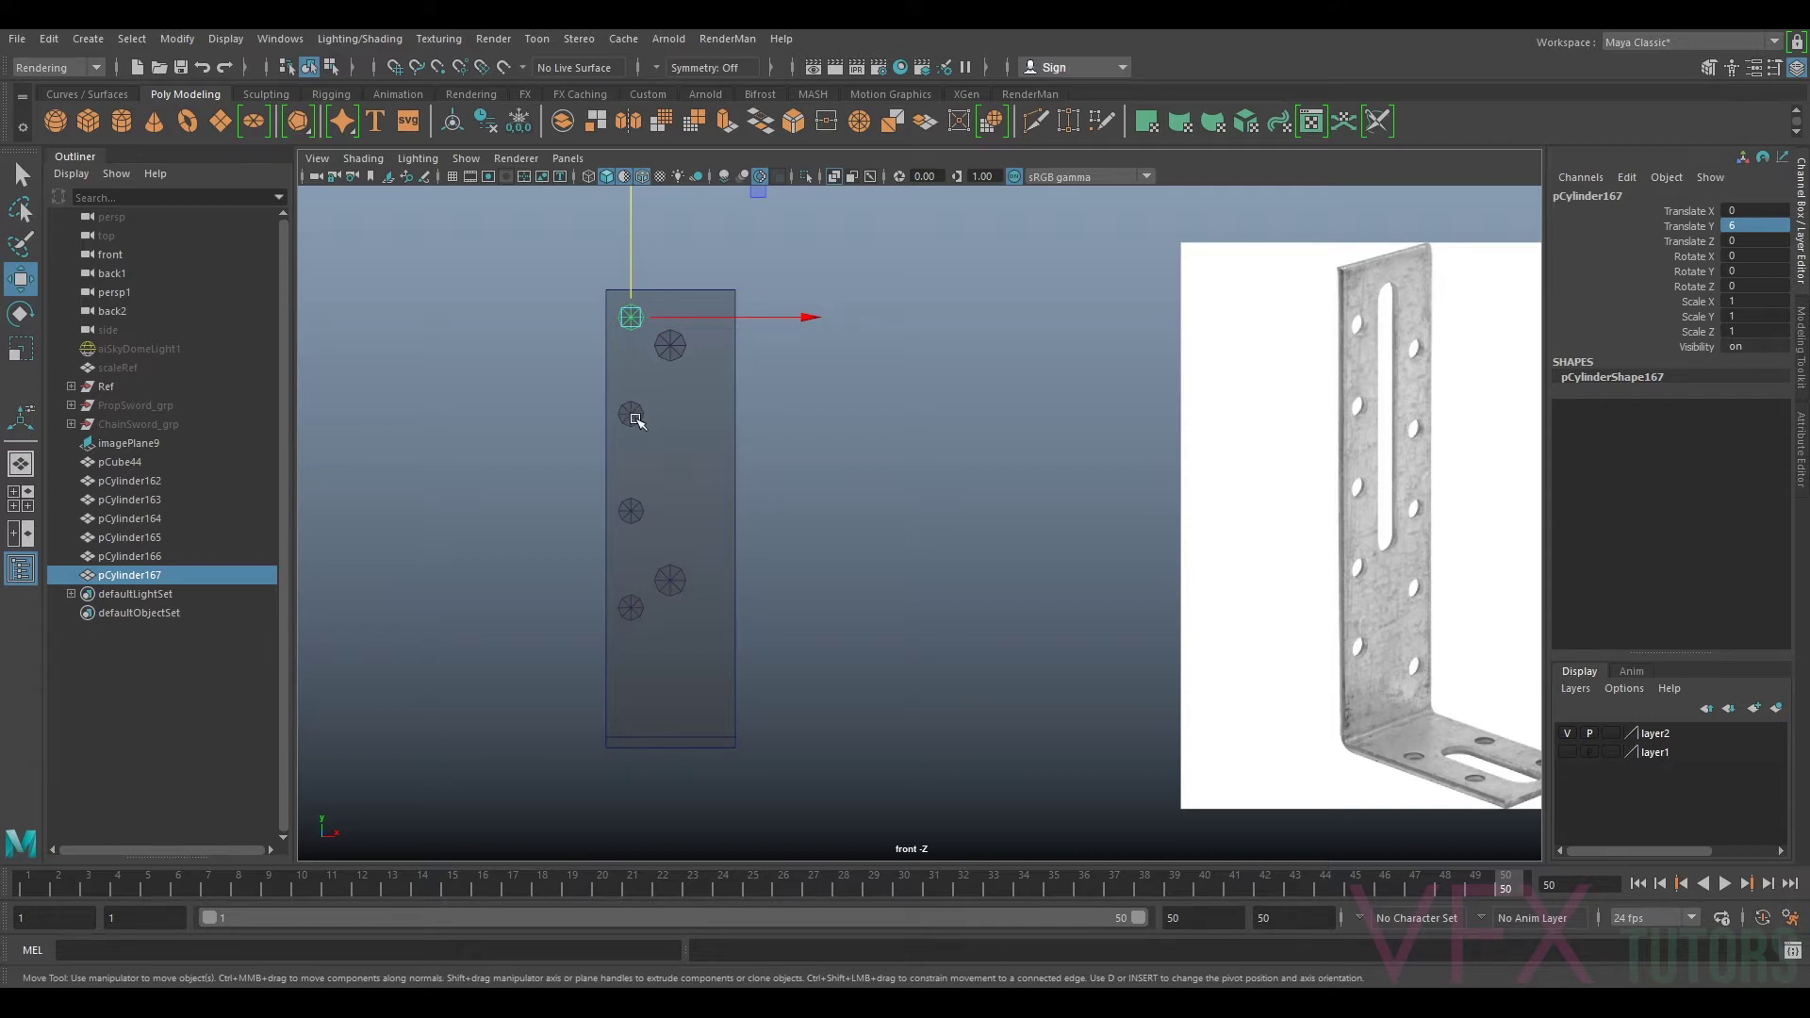
left_click(674, 547)
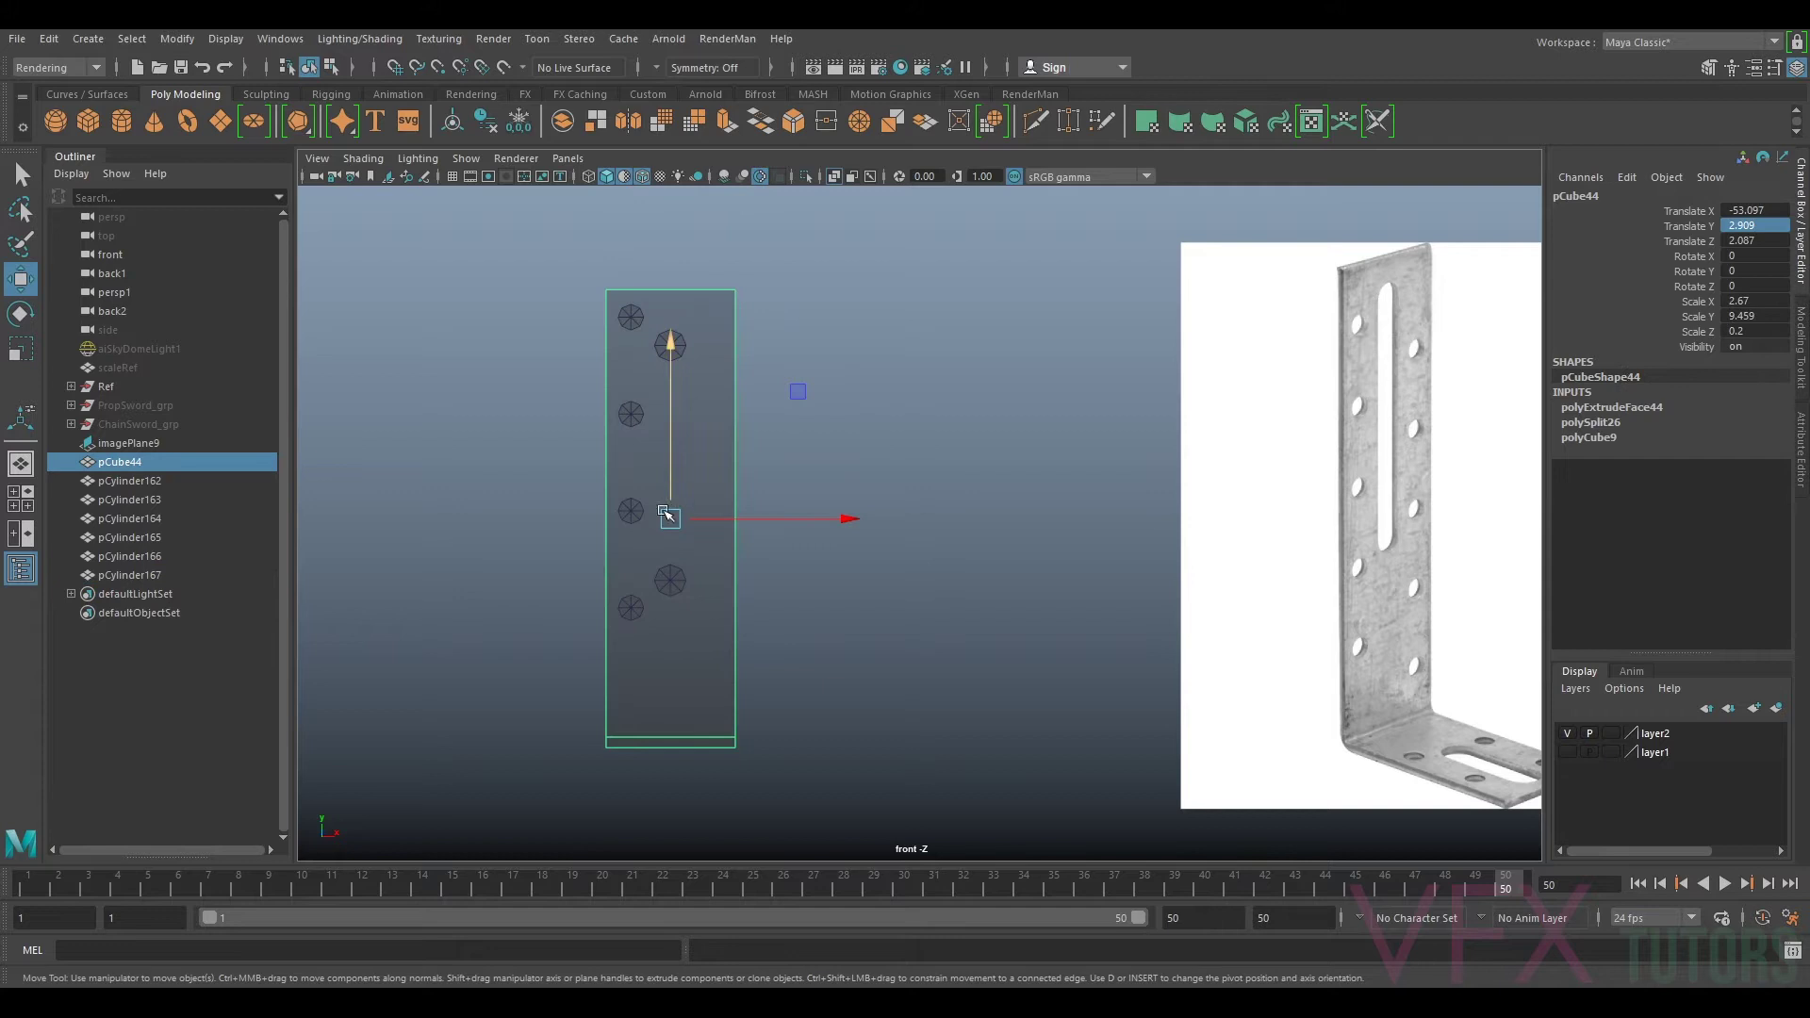
left_click(905, 521)
left_click(669, 577)
left_click_drag(674, 254, 587, 328)
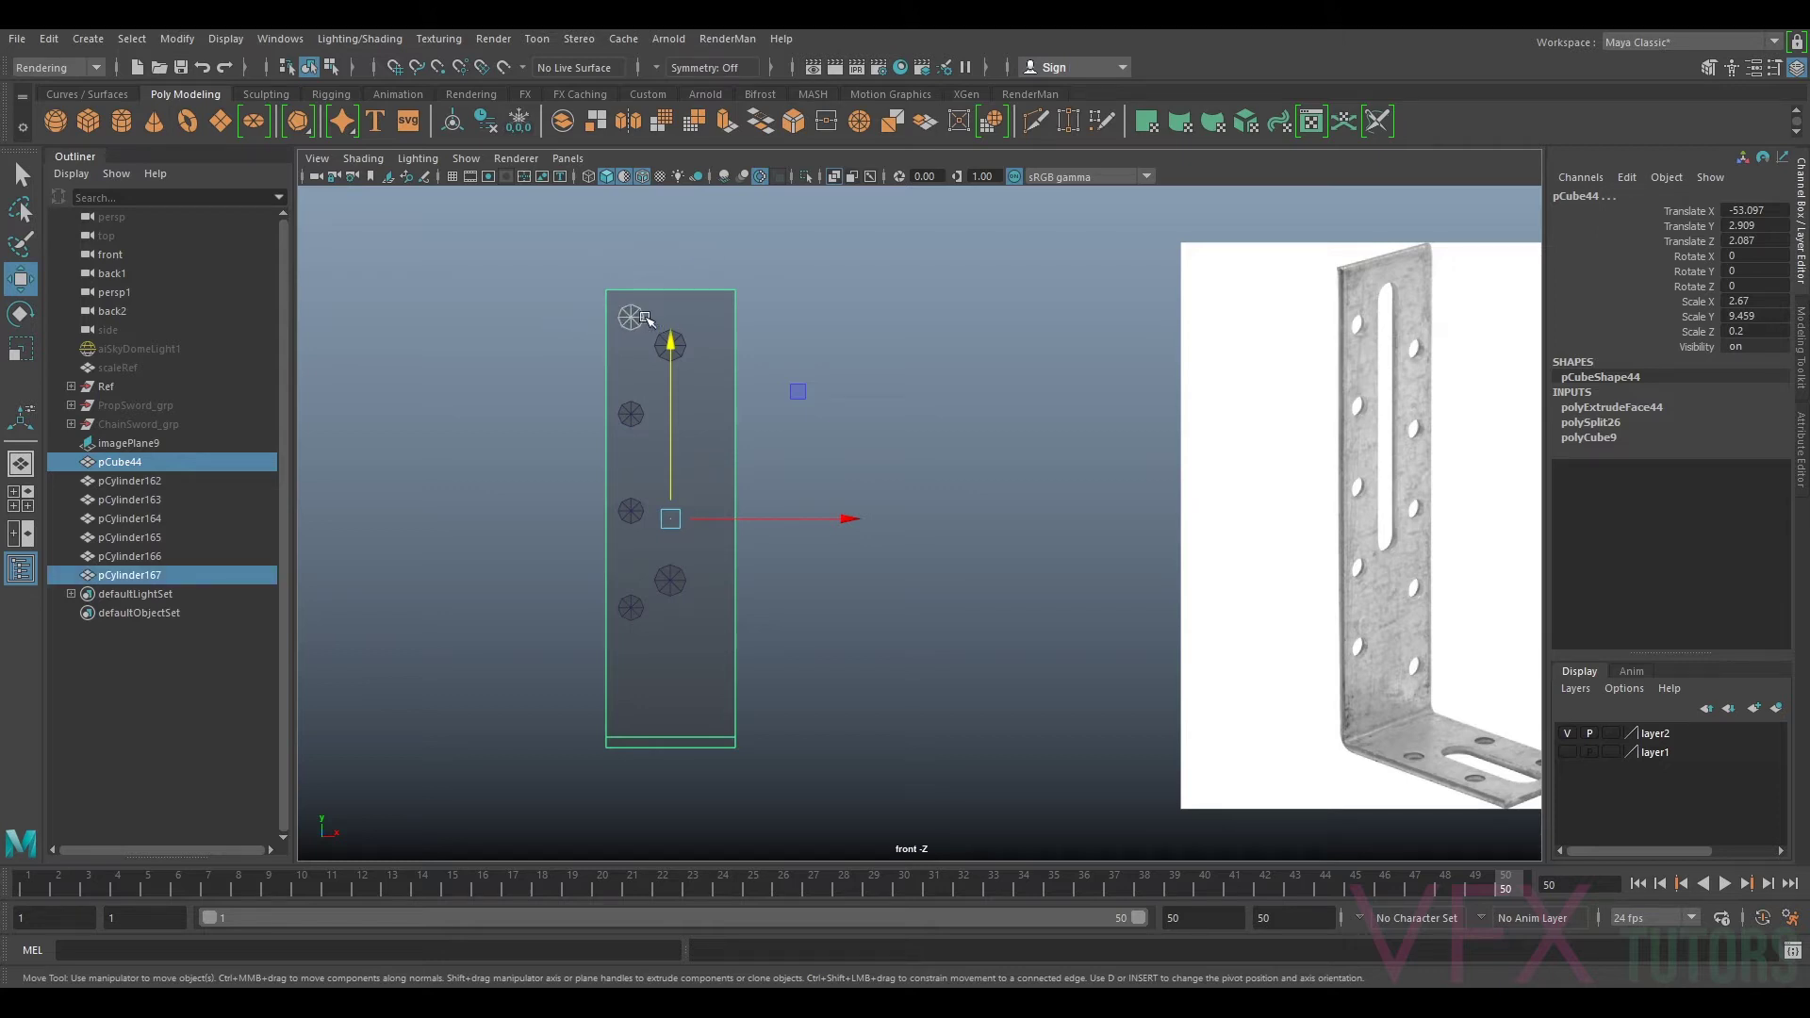
left_click_drag(724, 326, 760, 336, "ctrl")
left_click_drag(630, 279, 630, 279)
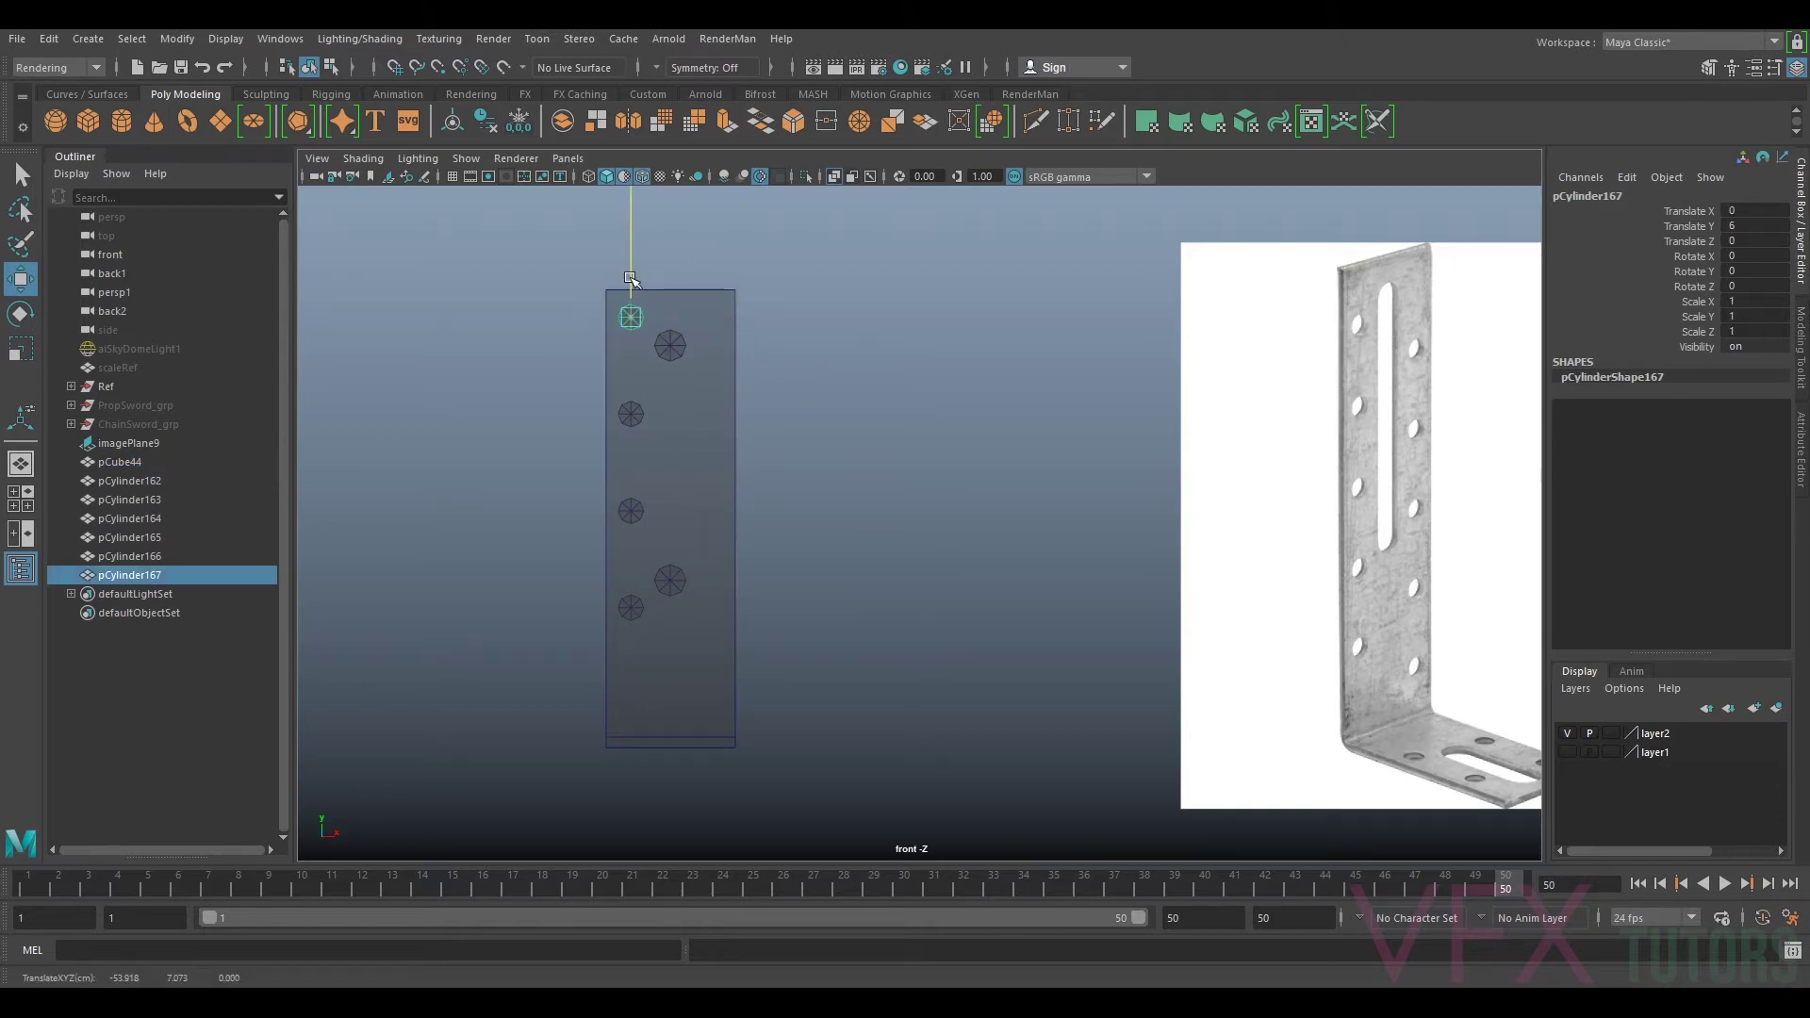
Step: Move the upper large cylinder slightly closer to the bracket's top edge
left_click(670, 355)
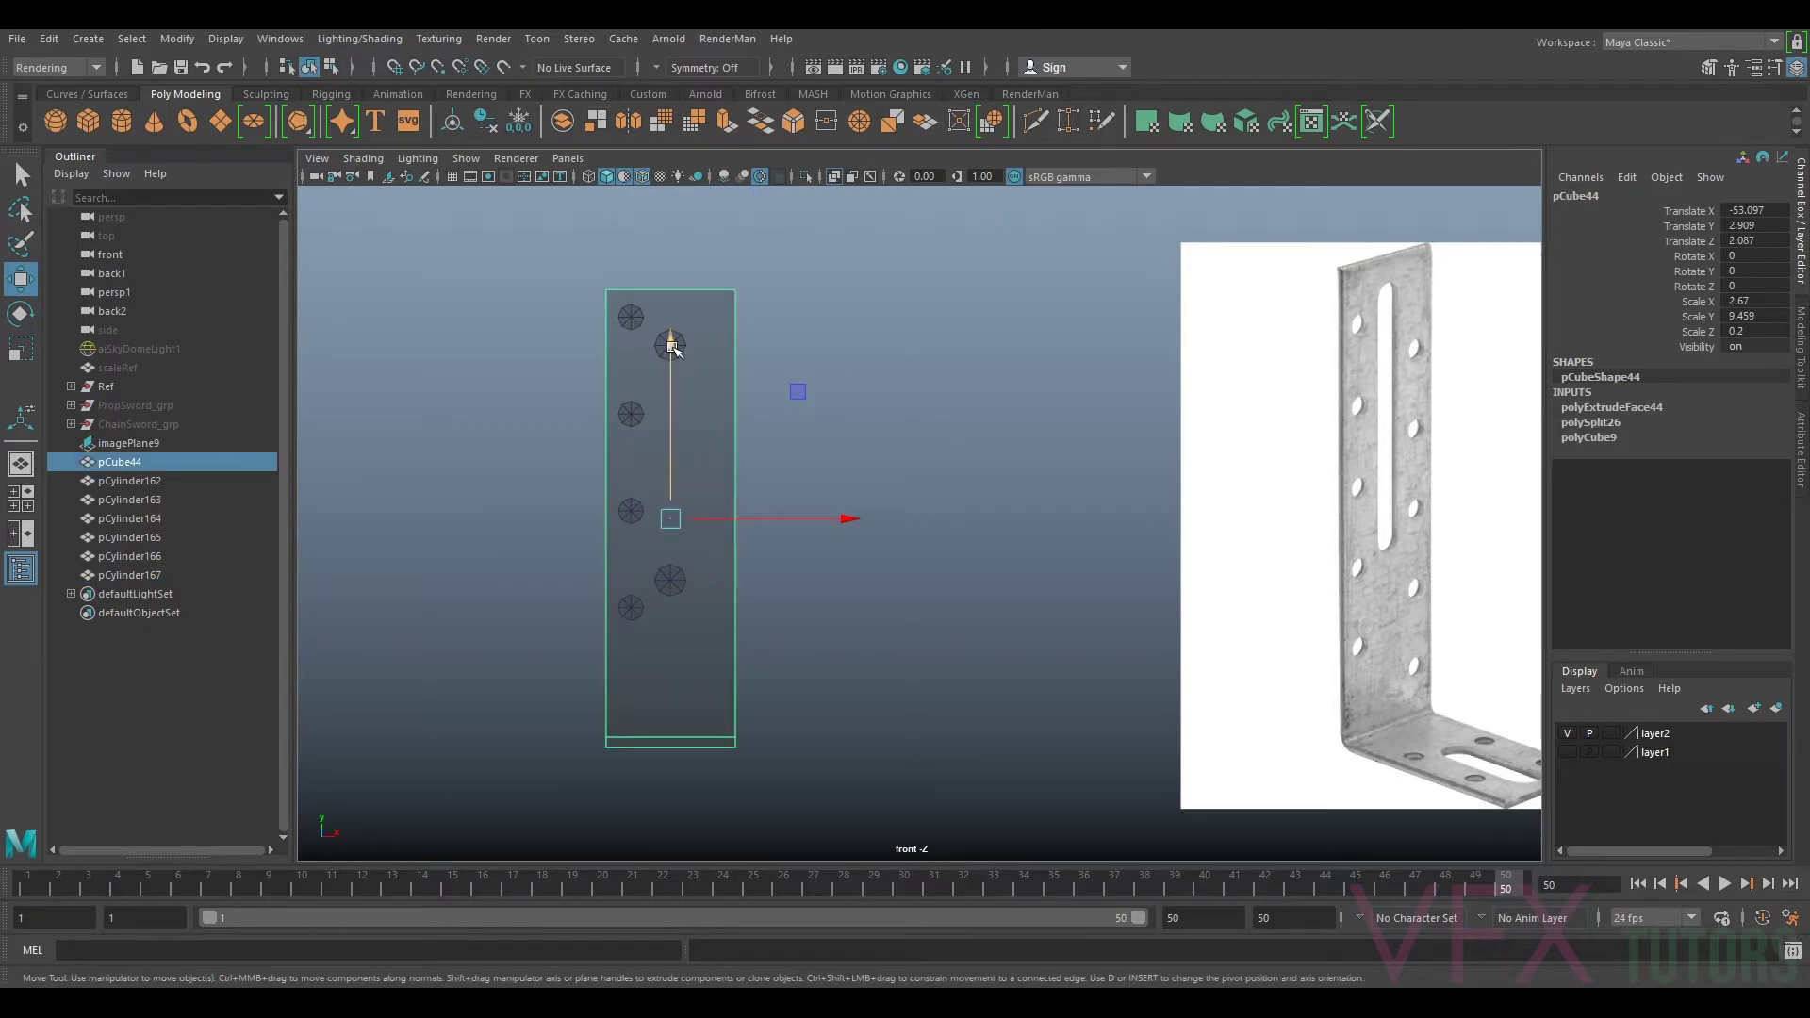
left_click_drag(684, 317, 671, 339, "shift")
left_click_drag(786, 265, 709, 304, "ctrl")
left_click_drag(670, 381, 672, 373)
Step: Move the four small cylinders down together, bringing the topmost one to about Translate Y 4.97
left_click(626, 327)
left_click_drag(553, 269, 627, 334)
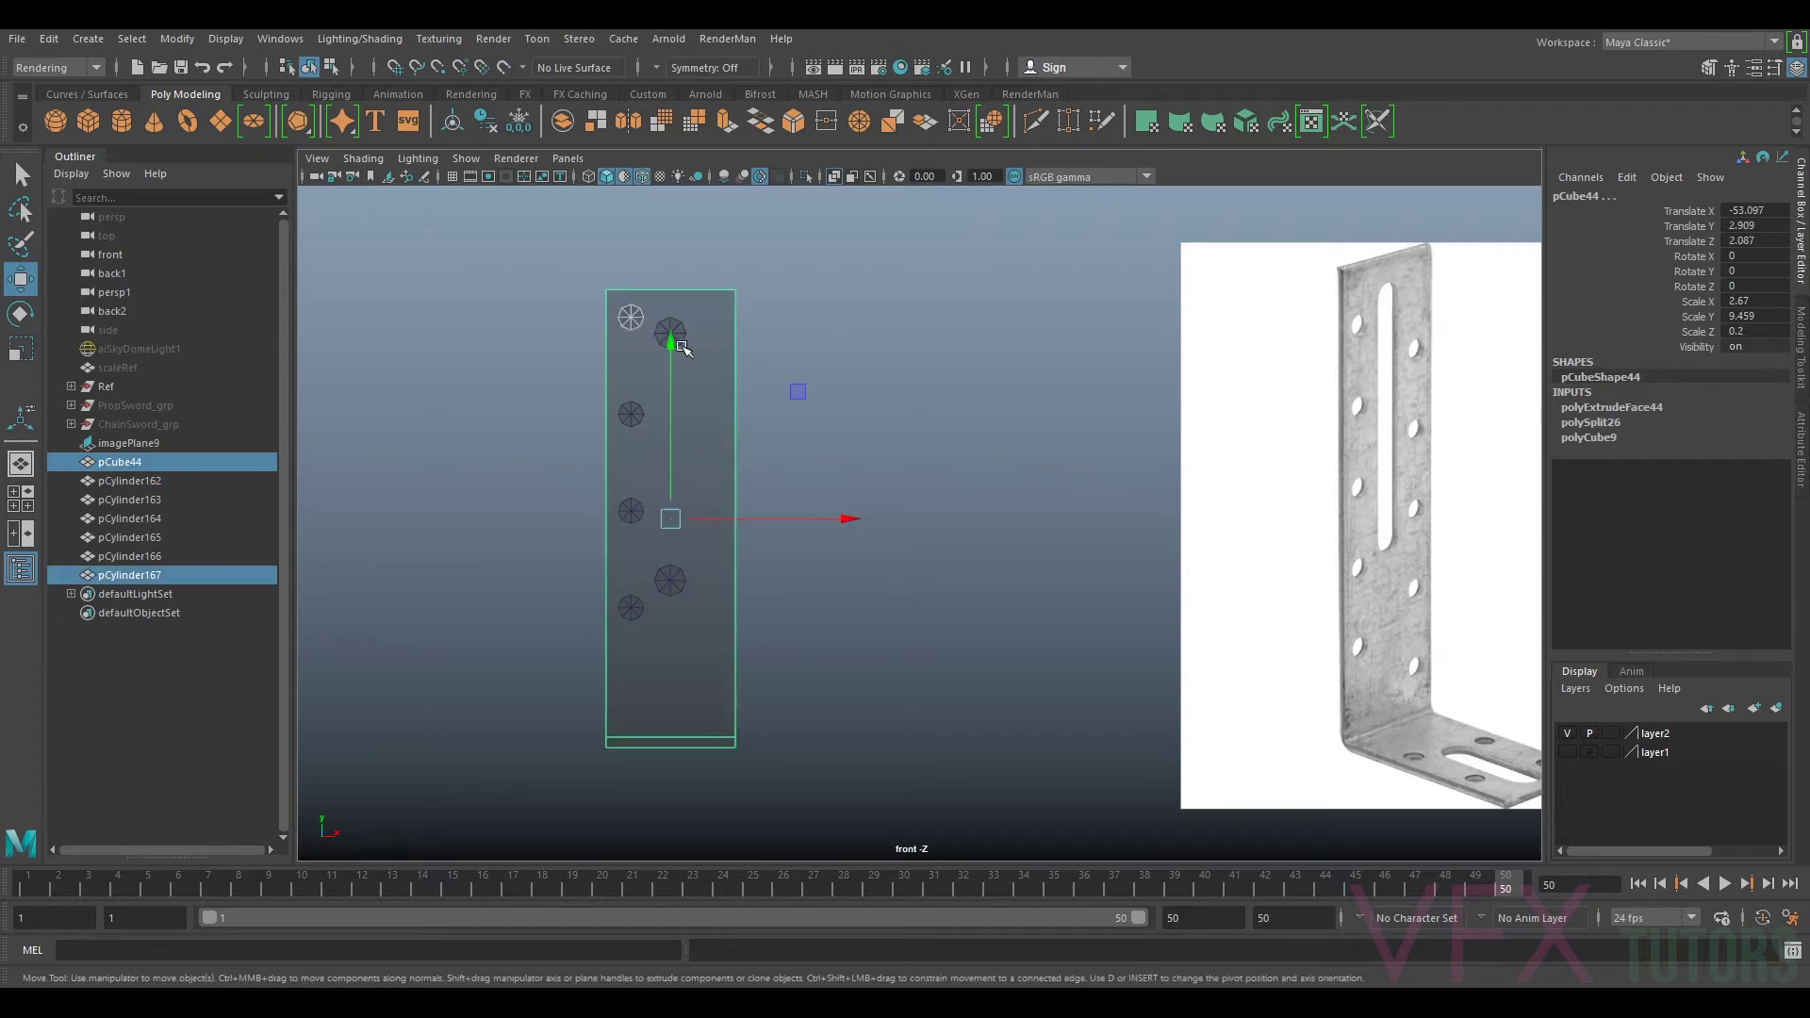
left_click(707, 367, "ctrl")
left_click_drag(483, 303, 645, 707)
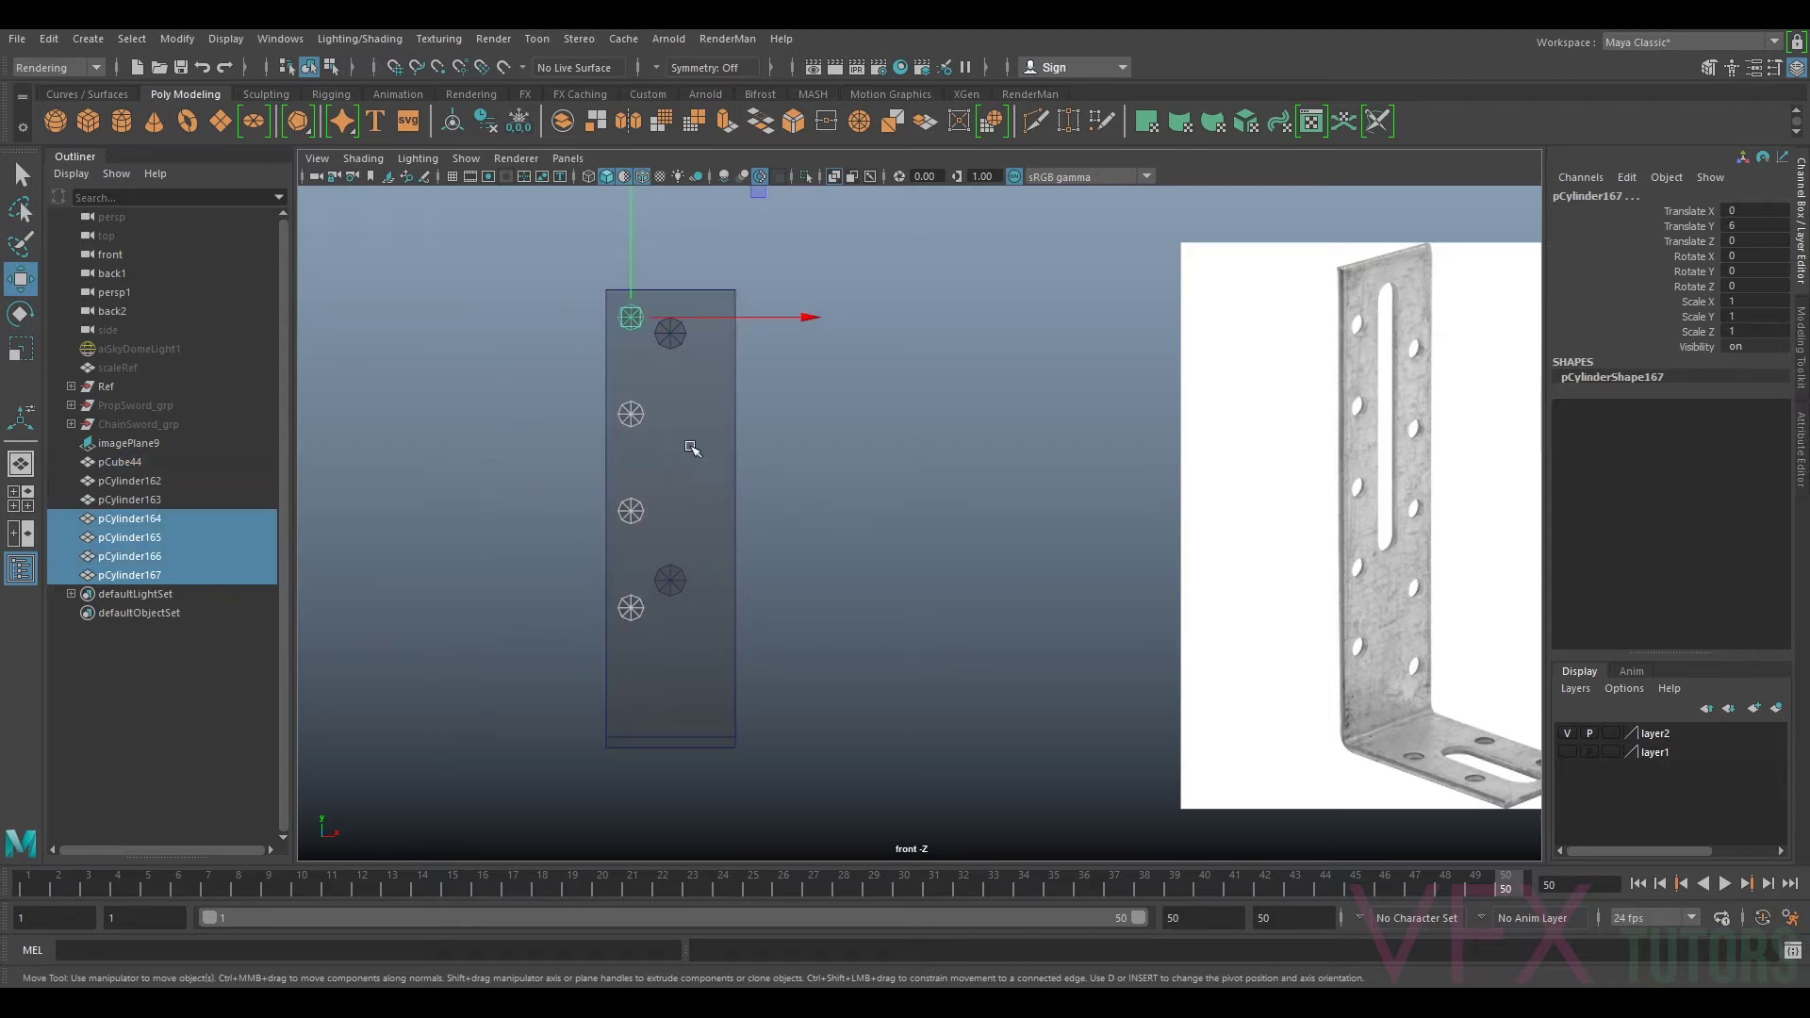
left_click_drag(638, 243, 645, 296)
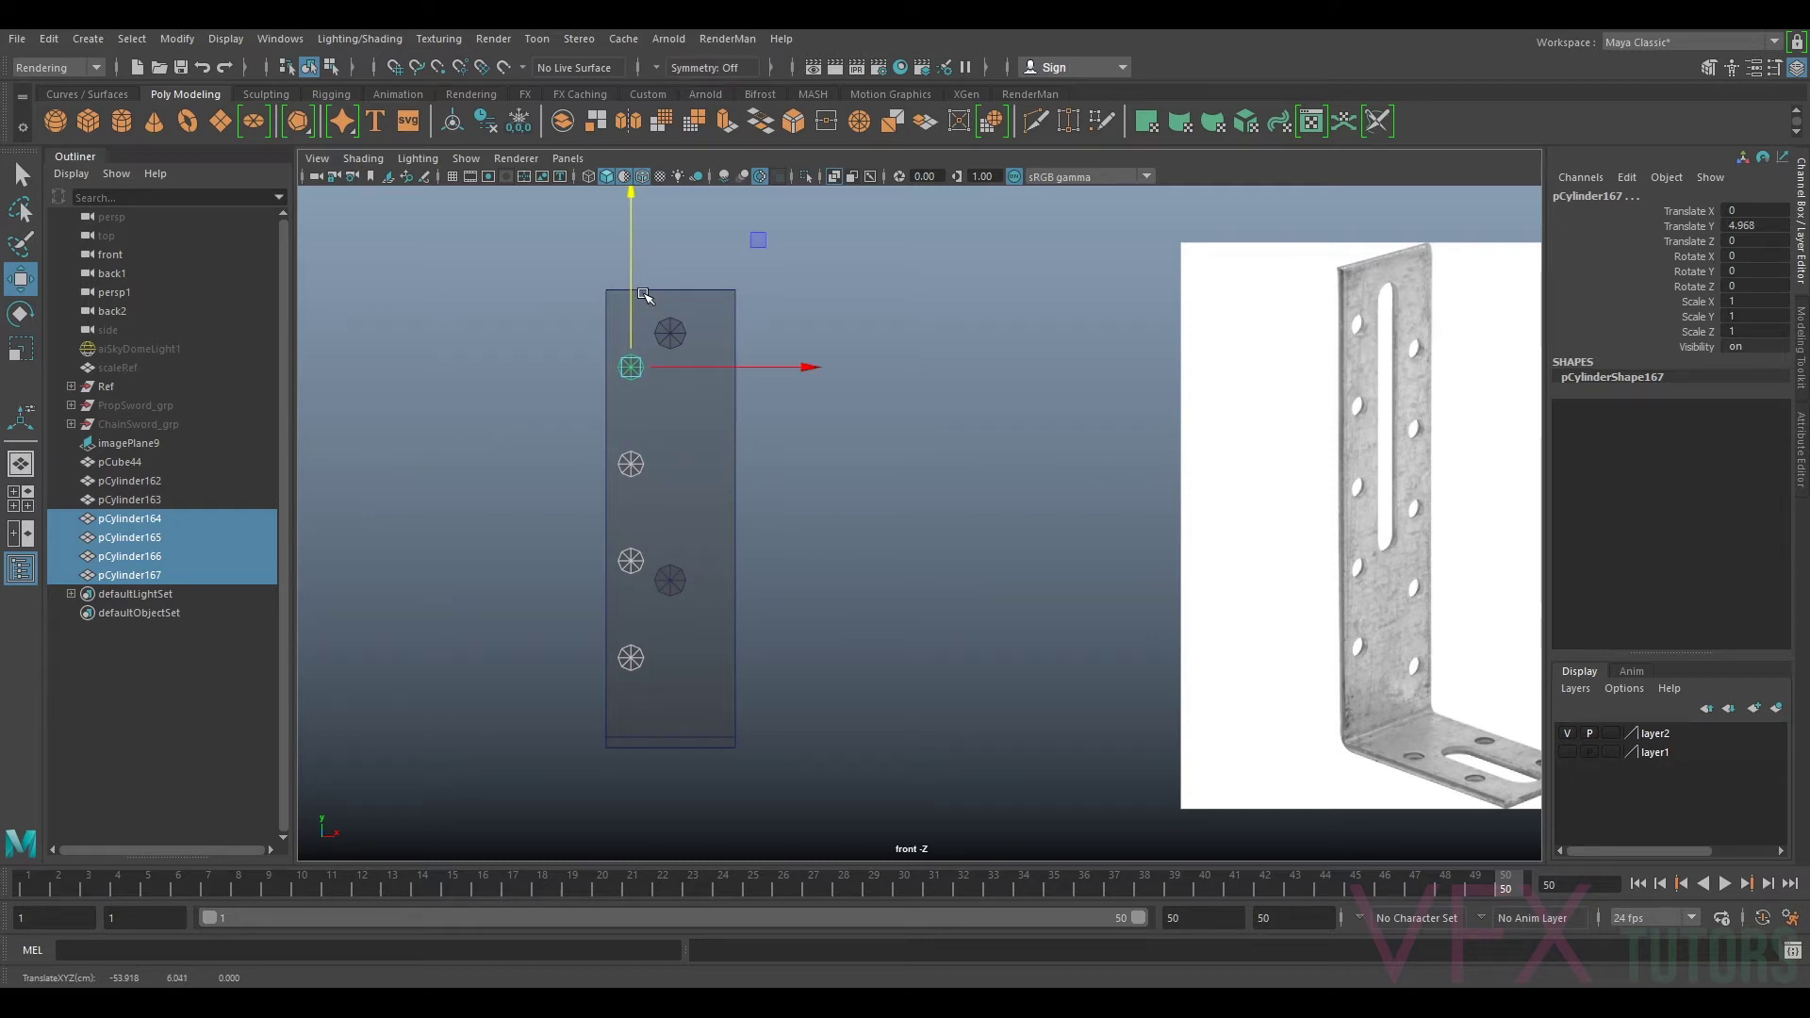
Step: Delete the three lower small cylinders, keeping the topmost one and the bracket
left_click(630, 463)
left_click_drag(464, 416, 645, 713, "shift")
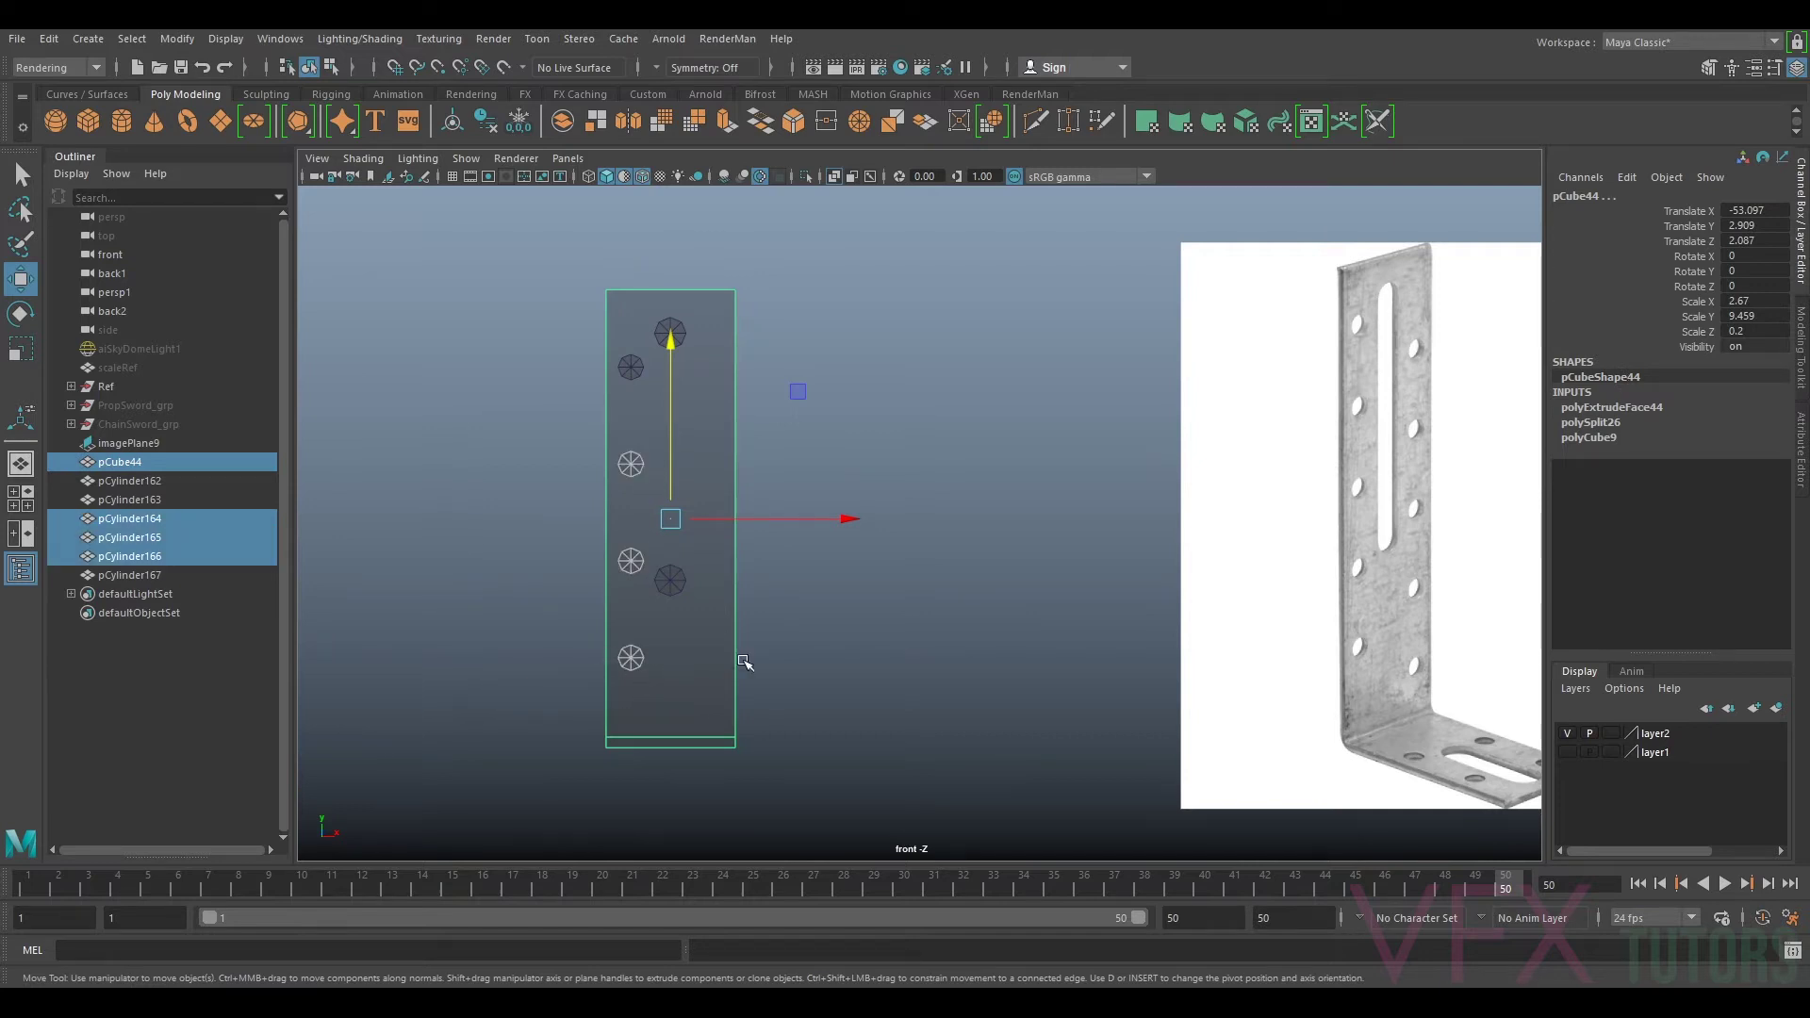
left_click(721, 662)
key("Delete")
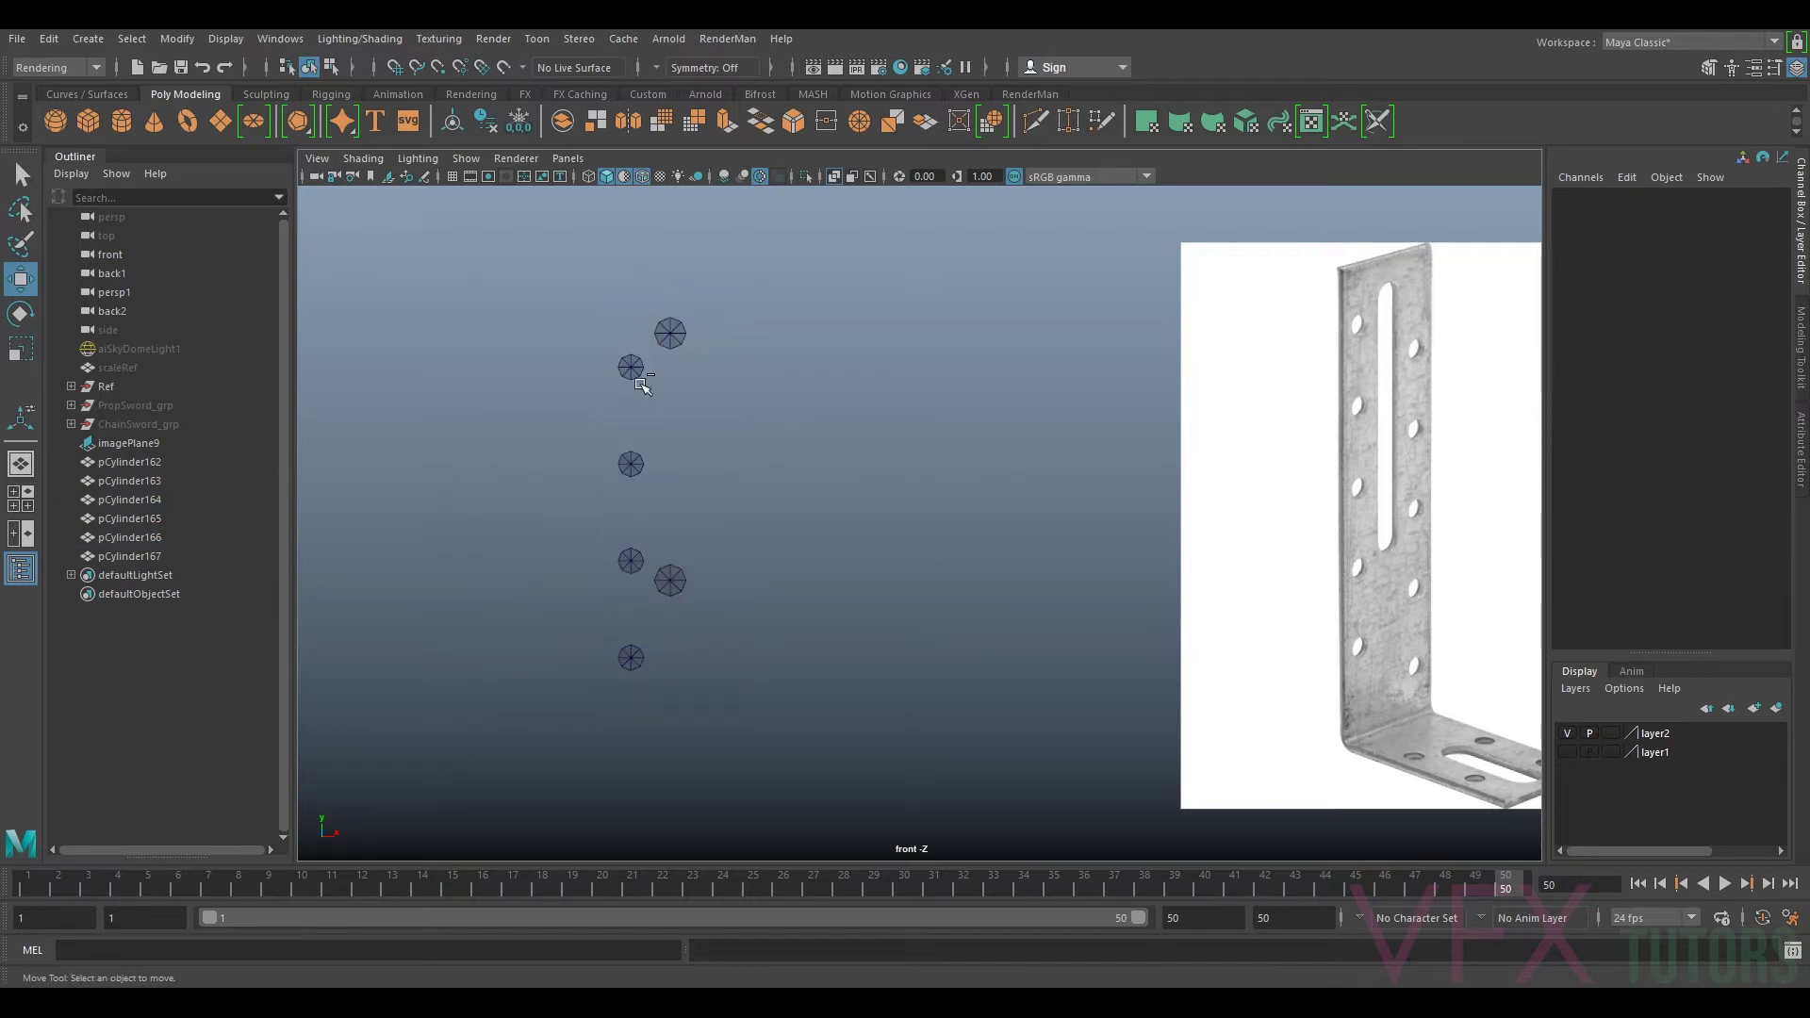
key("ctrl+z")
left_click_drag(536, 350, 636, 724, "ctrl+shift")
left_click_drag(545, 309, 742, 381, "ctrl")
key("Delete")
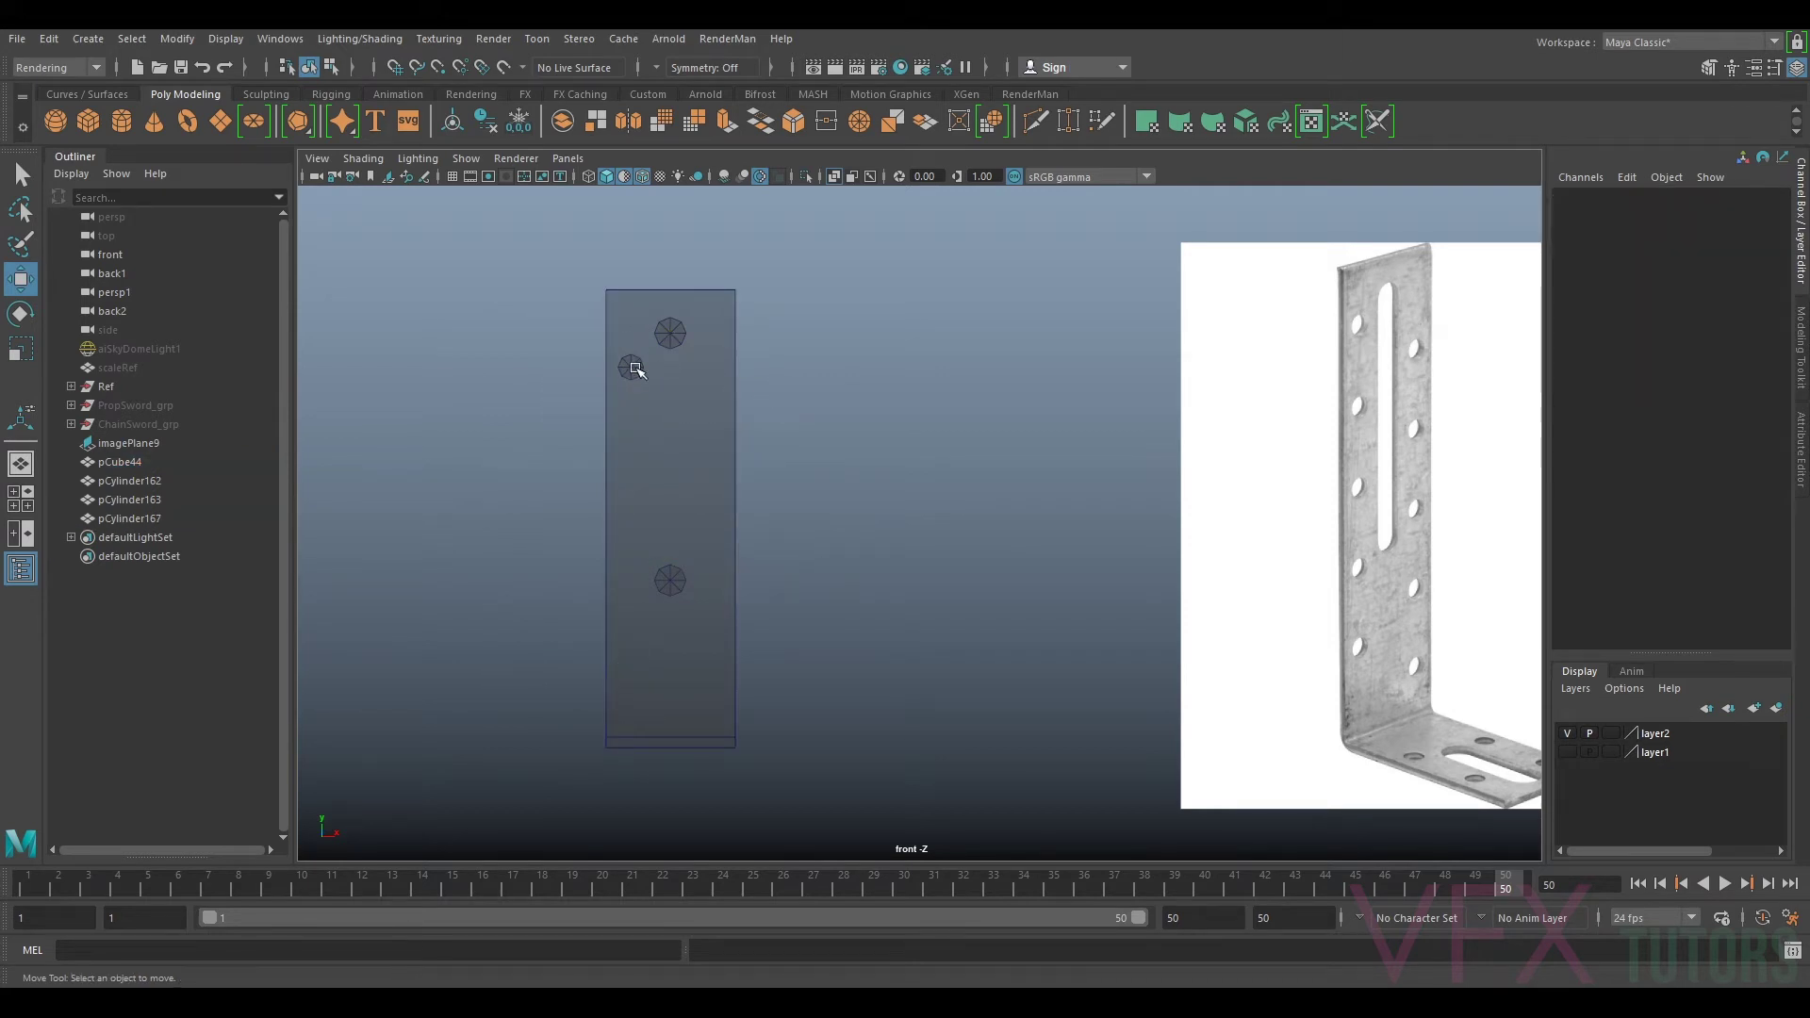
Step: In the persp1 perspective view, move the bracket along Z to meet the cylinders, at about Translate Z -0.458
left_click(633, 369)
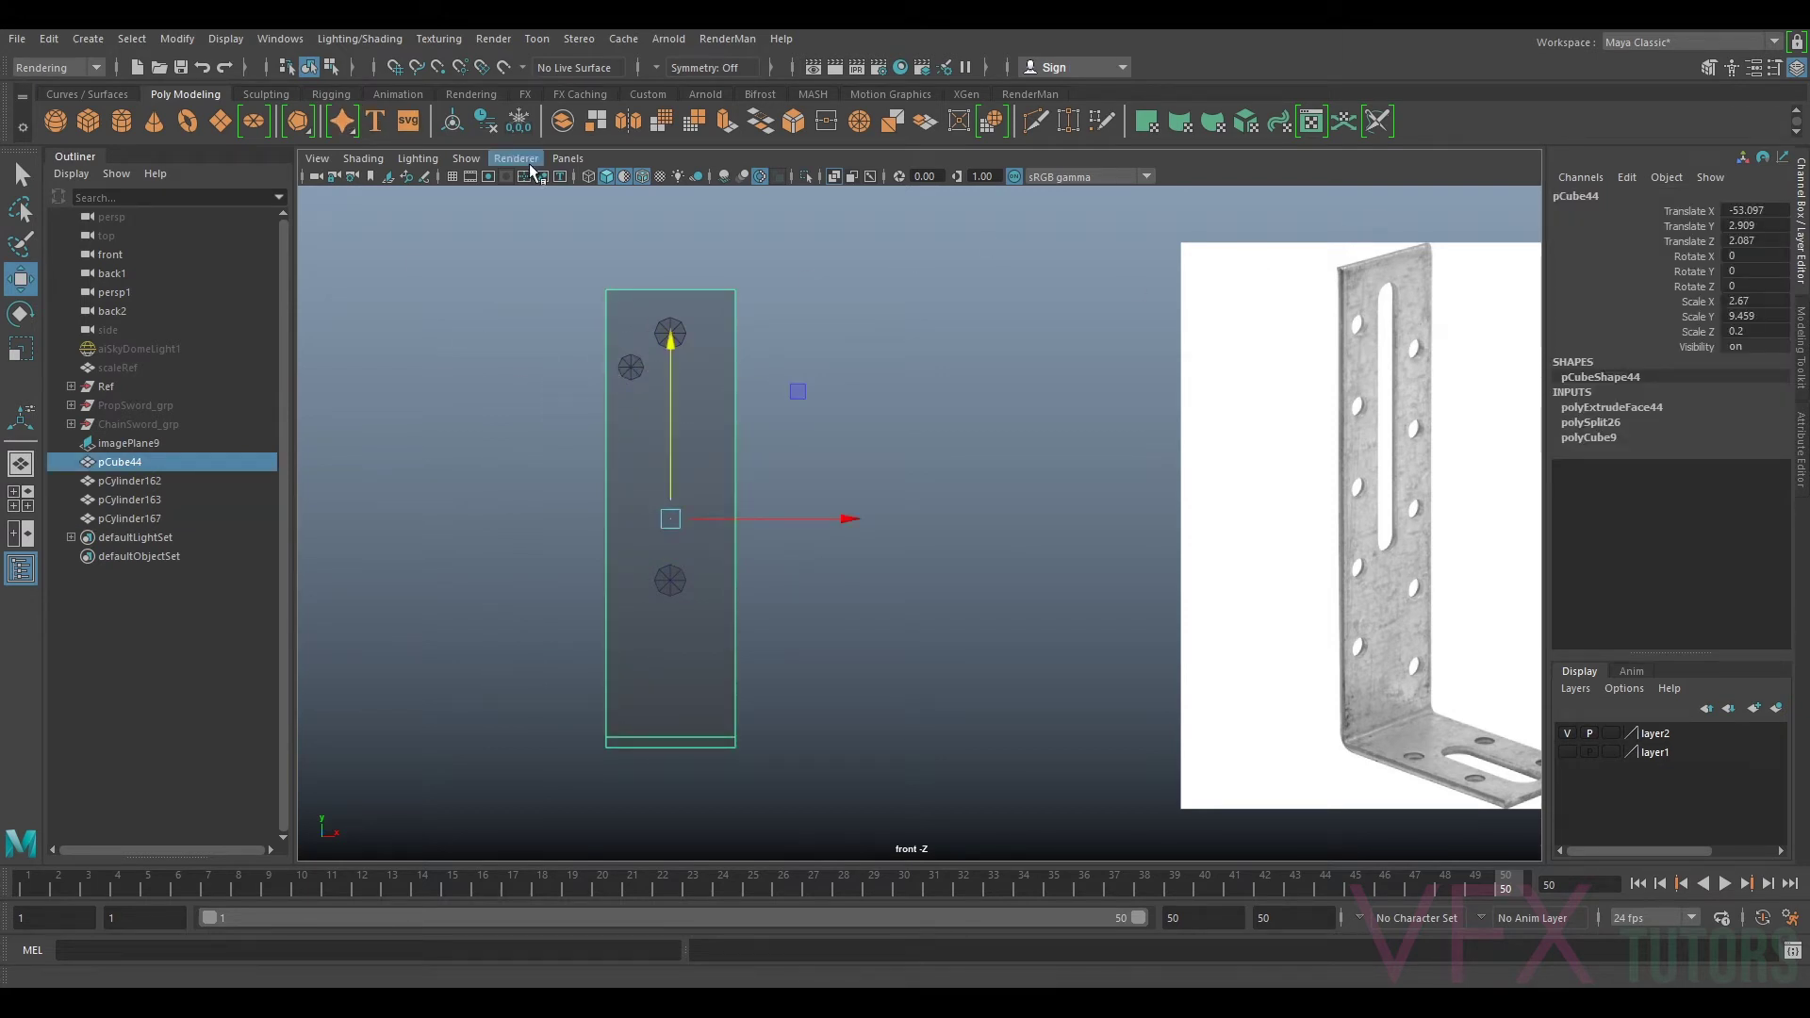
left_click(568, 158)
mouse_move(586, 177)
left_click(783, 196)
scroll(687, 493, "down", 5)
left_click_drag(688, 493, 1303, 500, "alt")
middle_click_drag(1302, 499, 1055, 513, "alt")
scroll(1055, 513, "up", 4)
left_click_drag(803, 531, 730, 534)
Step: Switch back to the orthographic front view
left_click(567, 158)
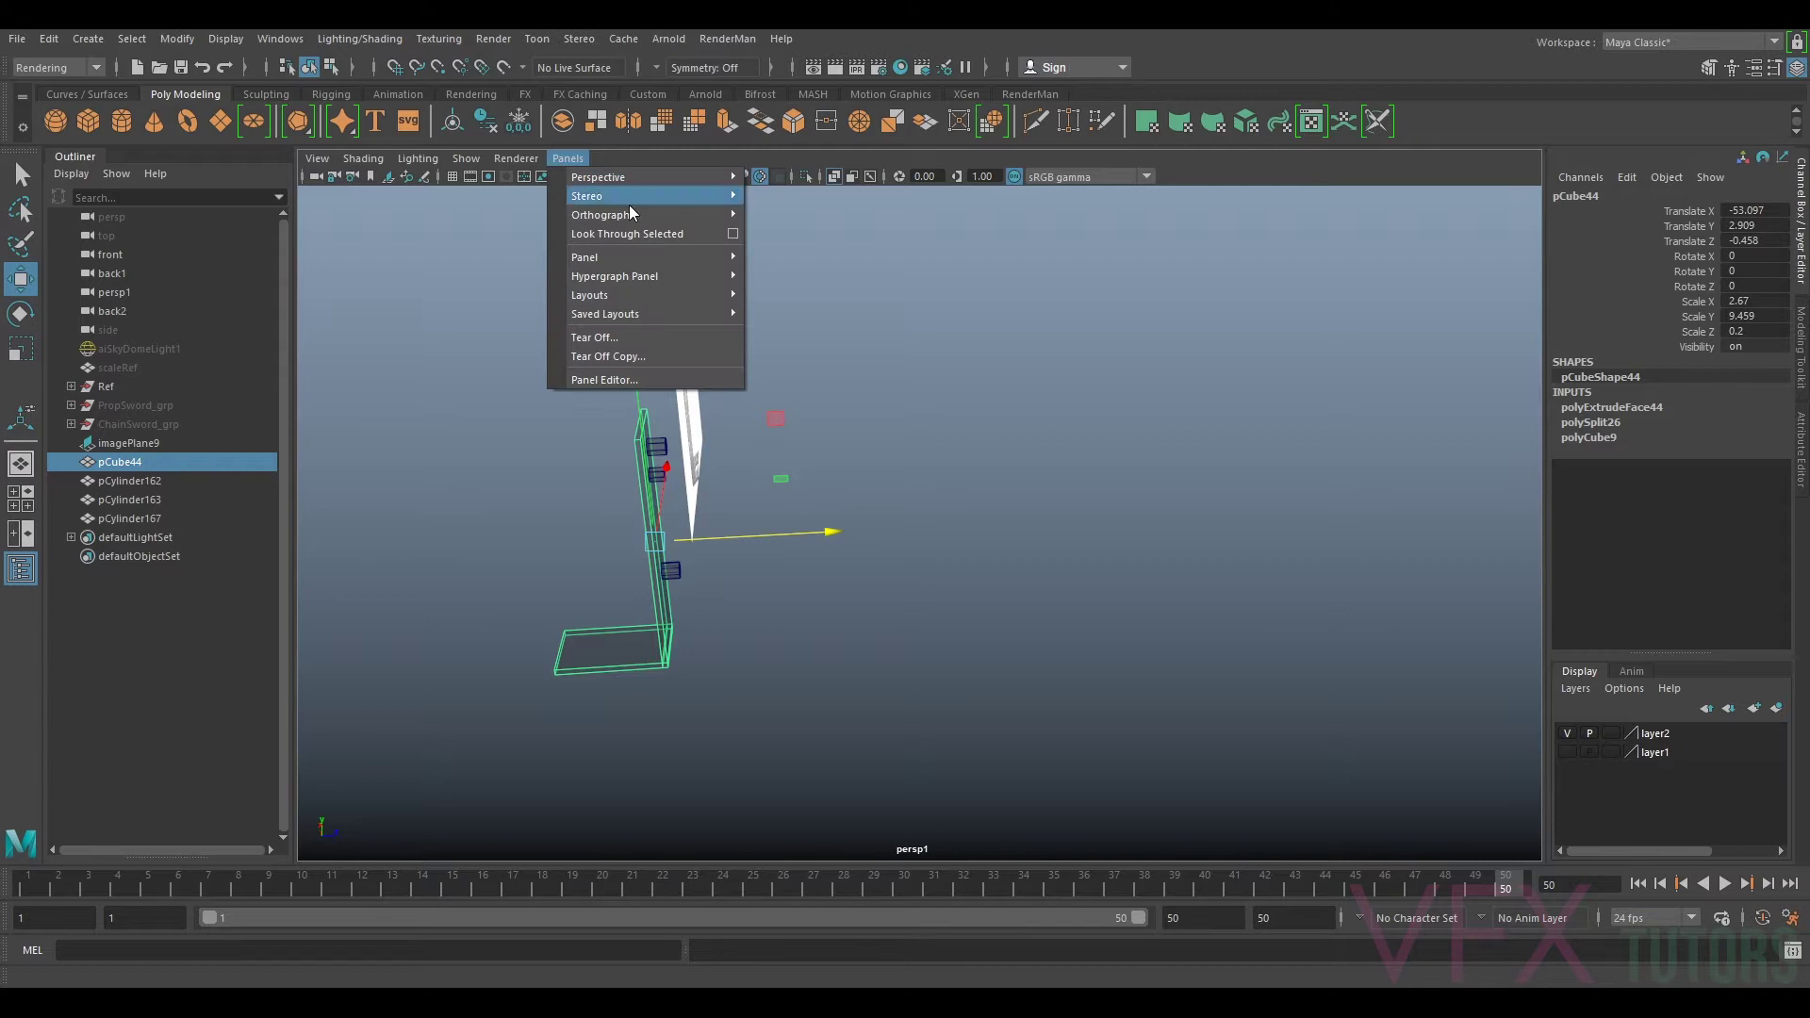
mouse_move(660, 215)
left_click(794, 255)
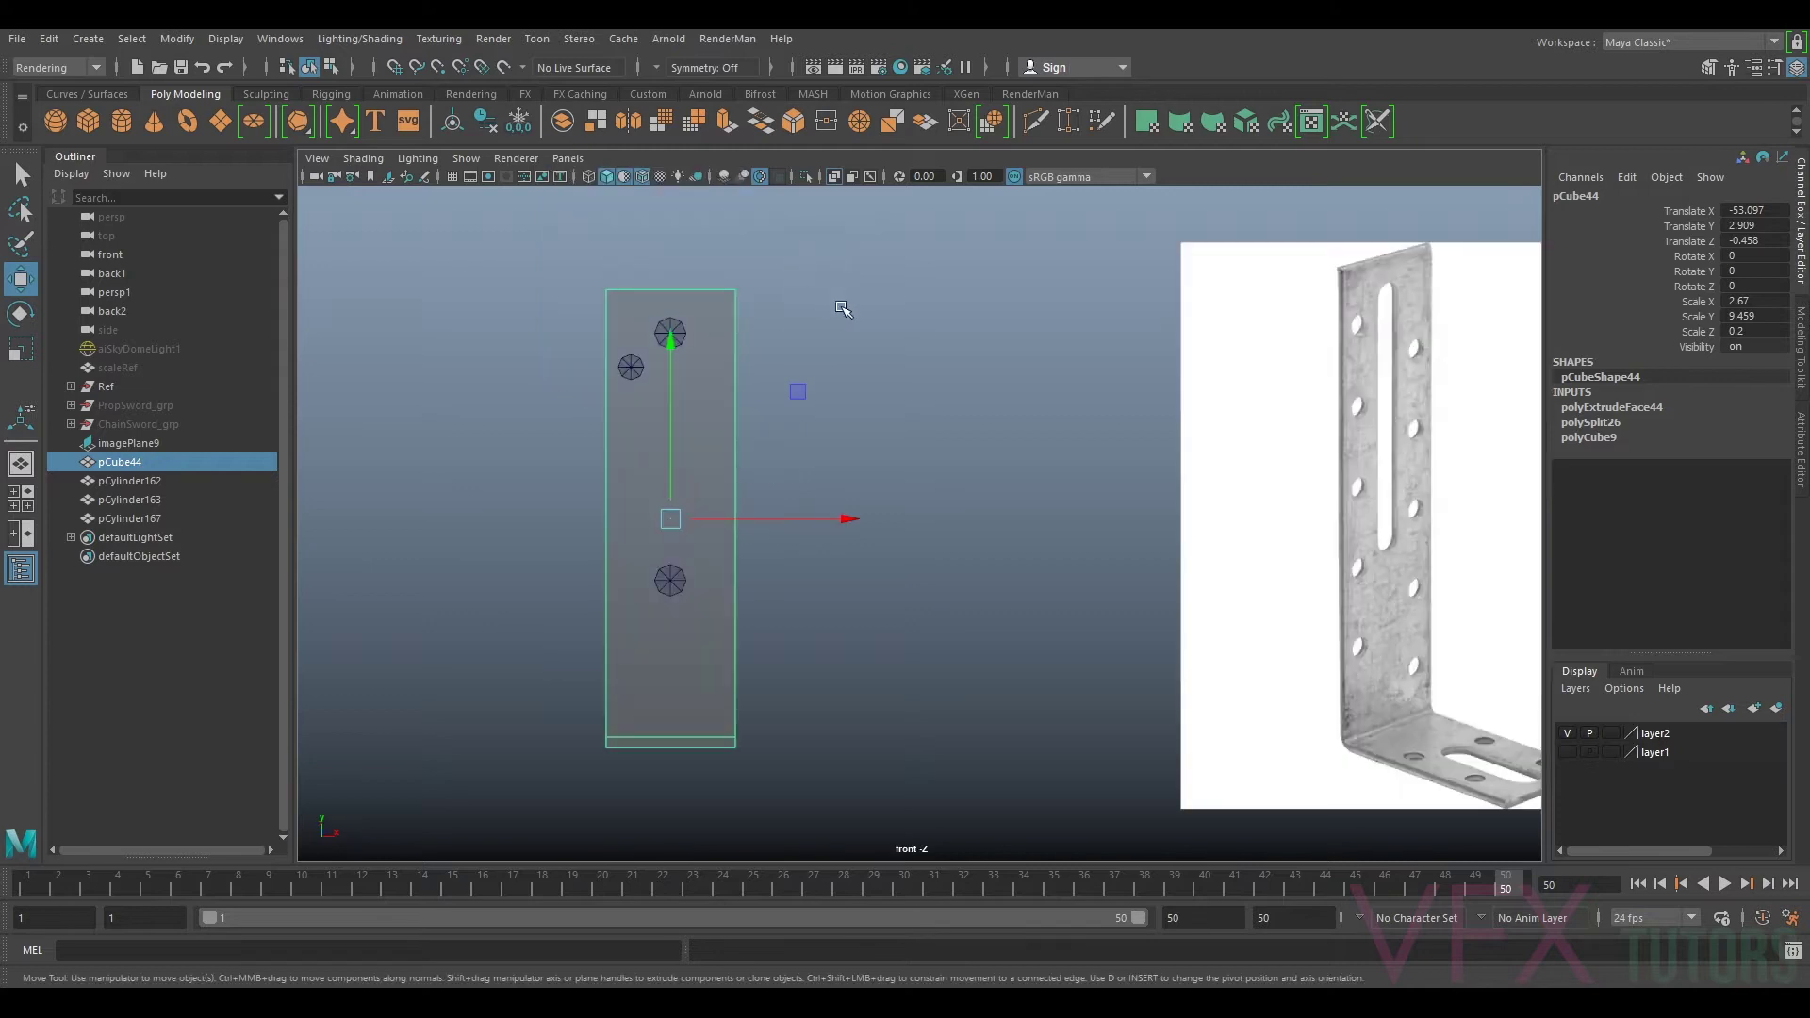
Step: Freeze the small cylinder's transformations, duplicate it, and place the copy below at Translate Y -1.8
left_click(632, 368)
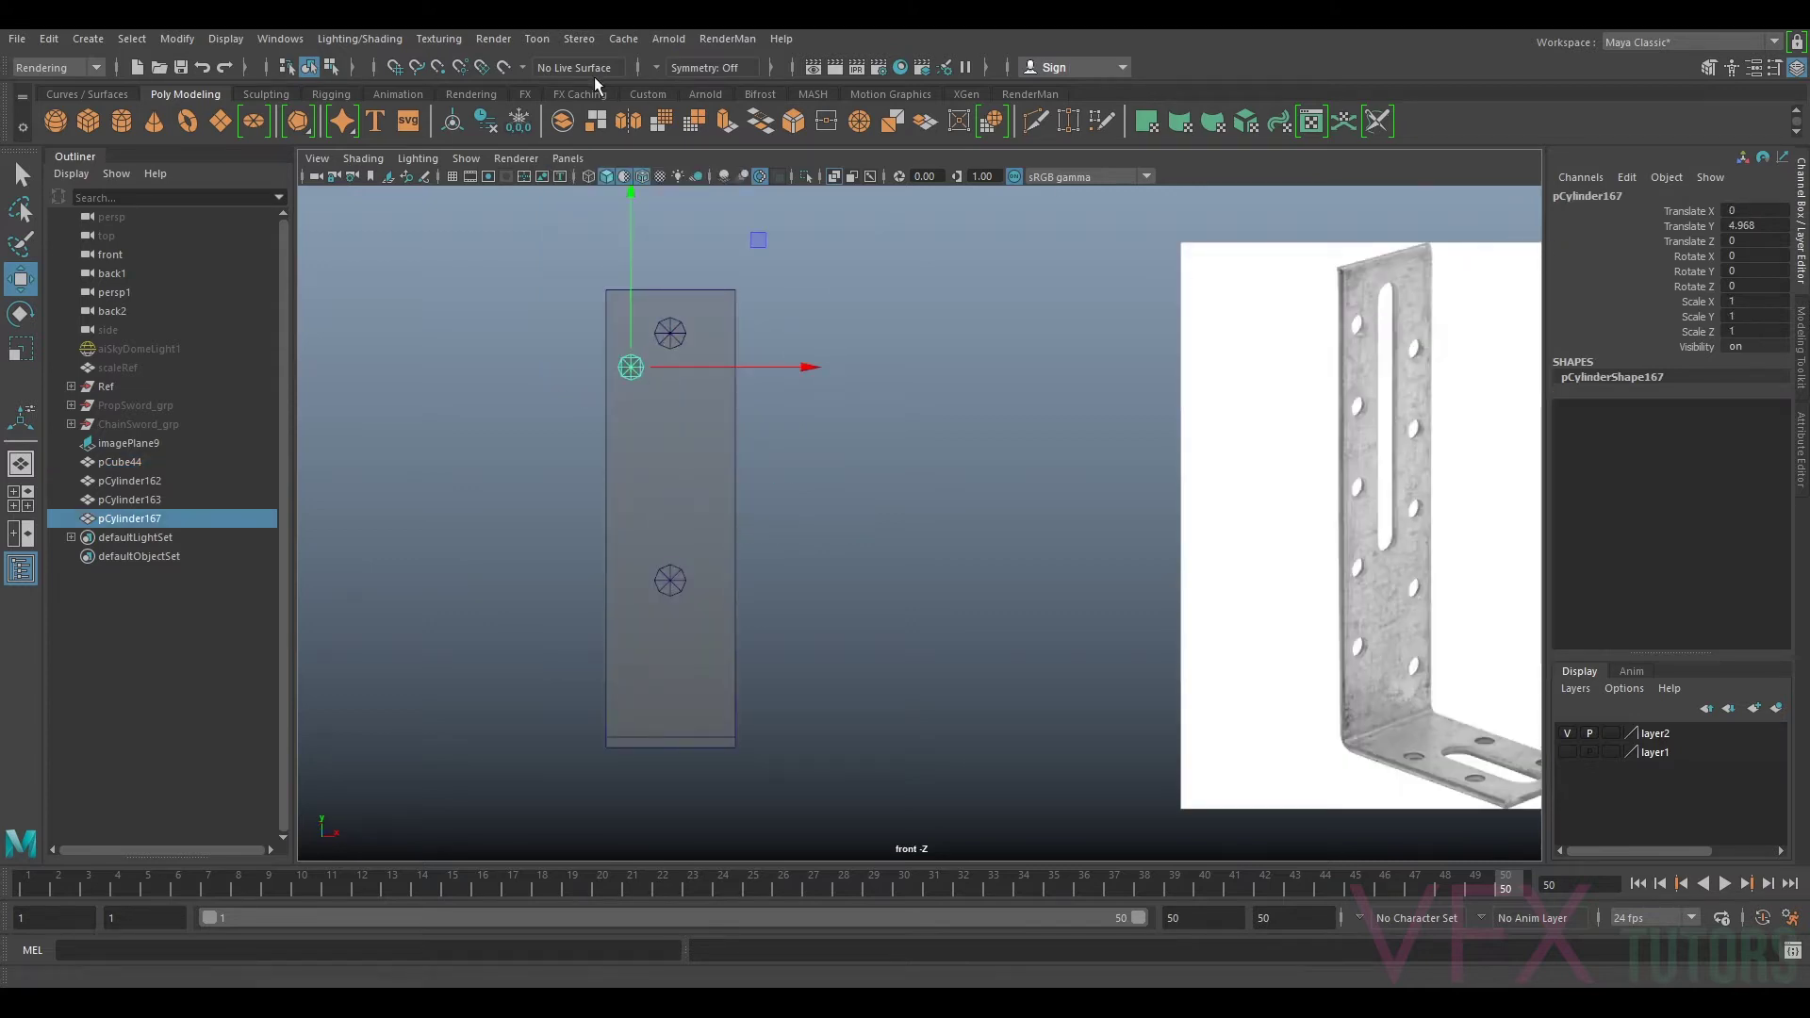
left_click(519, 121)
key("ctrl+d")
left_click_drag(632, 283, 650, 360)
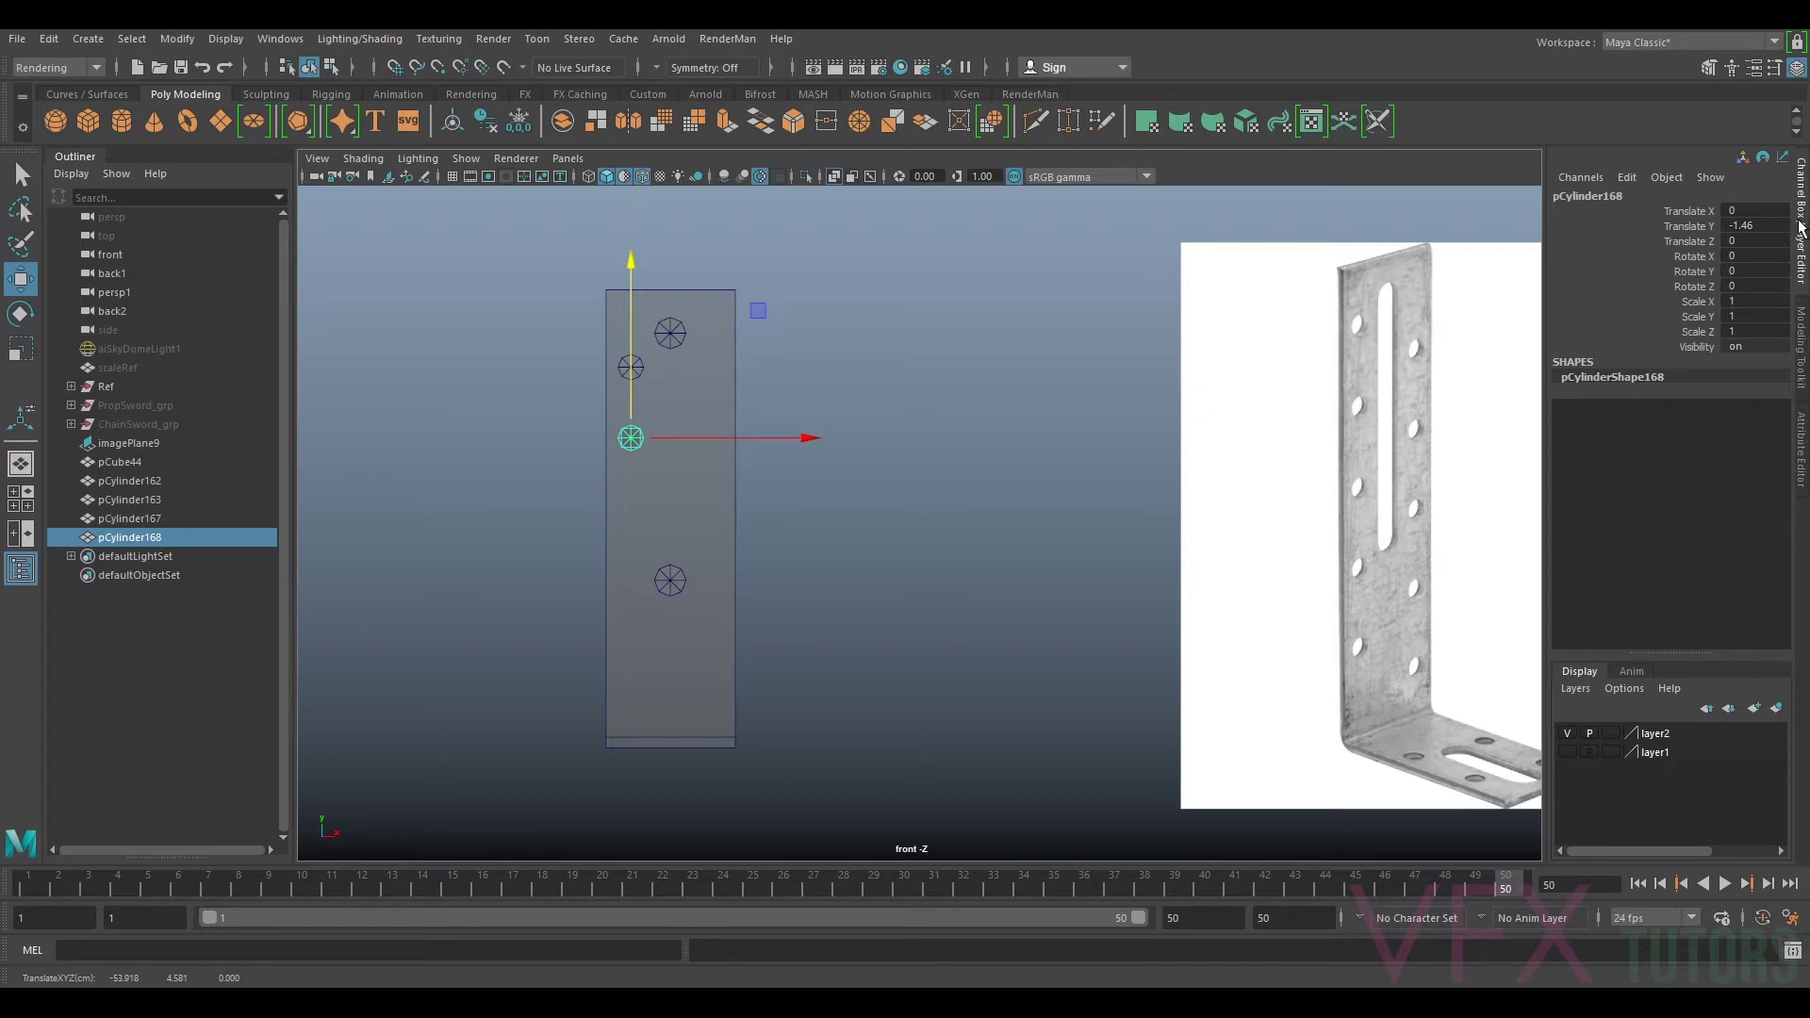
left_click_drag(629, 366, 632, 381)
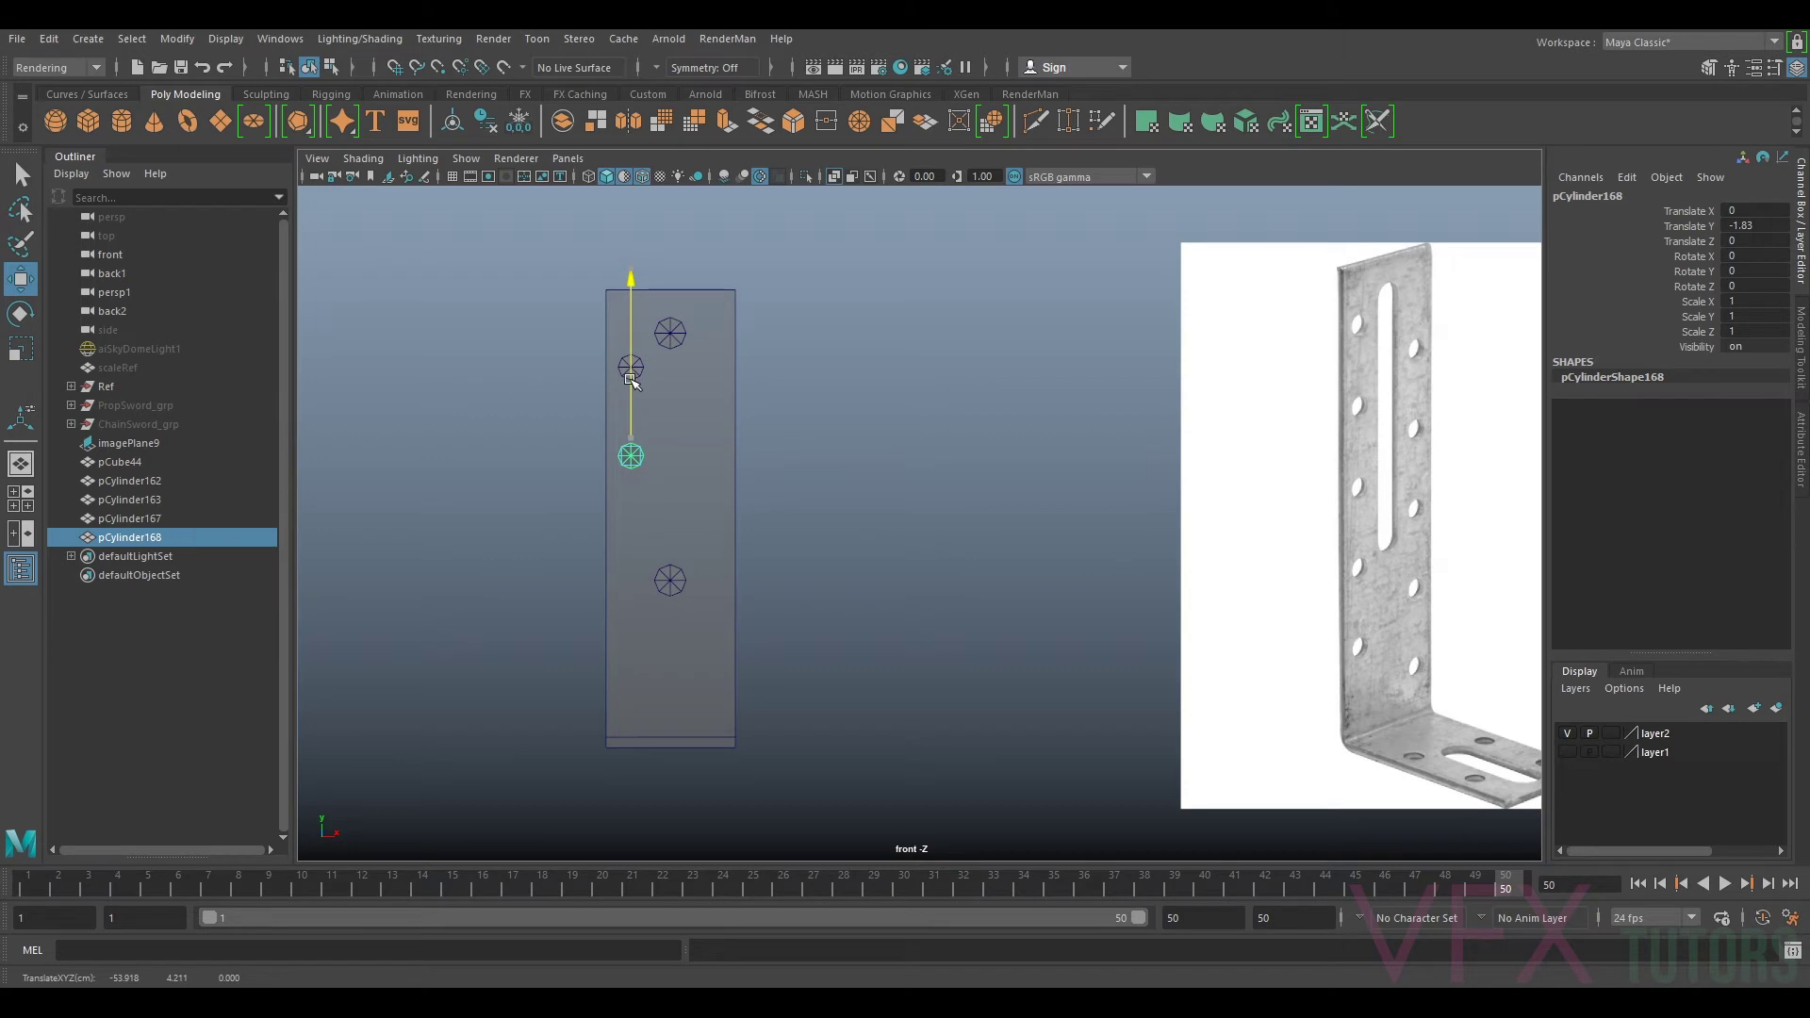
double_click(1744, 227)
type("-1.8")
key("Return")
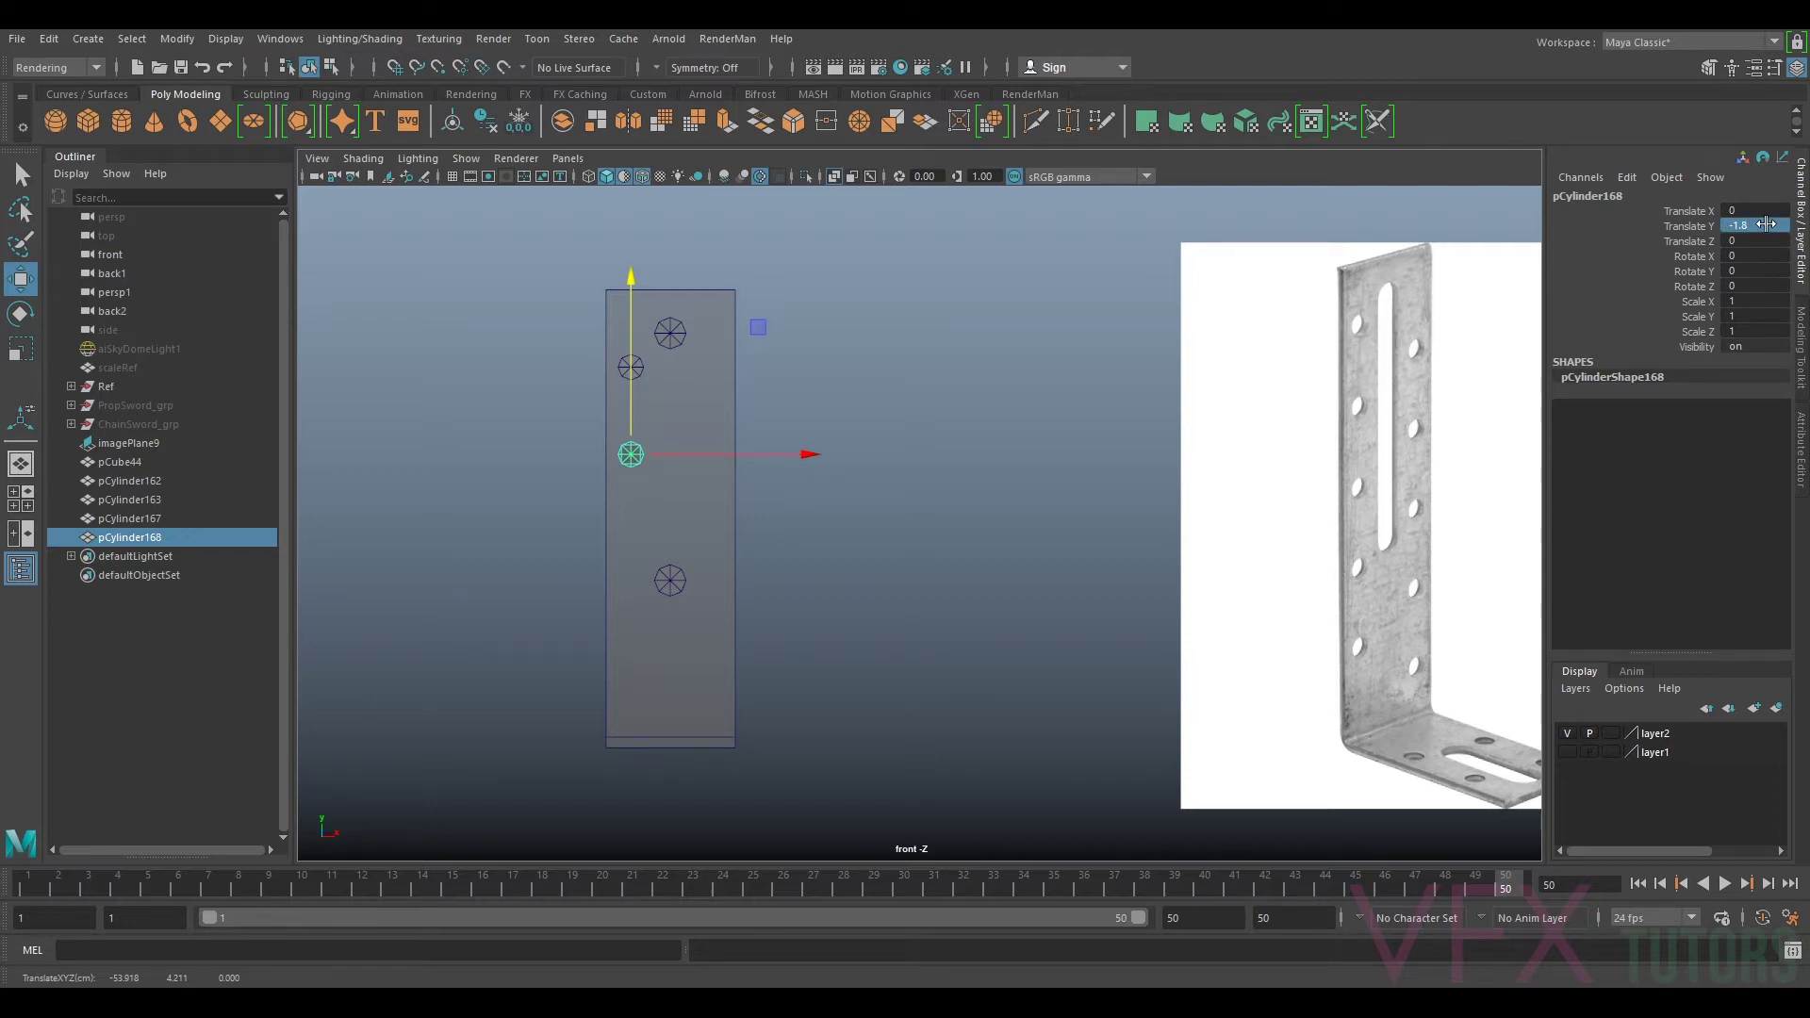
Step: Duplicate the two small cylinders and move the copies down, bringing the lowest one to about Translate Y -5.285
left_click_drag(558, 344, 635, 457)
left_click(707, 422, "shift")
key("ctrl+d")
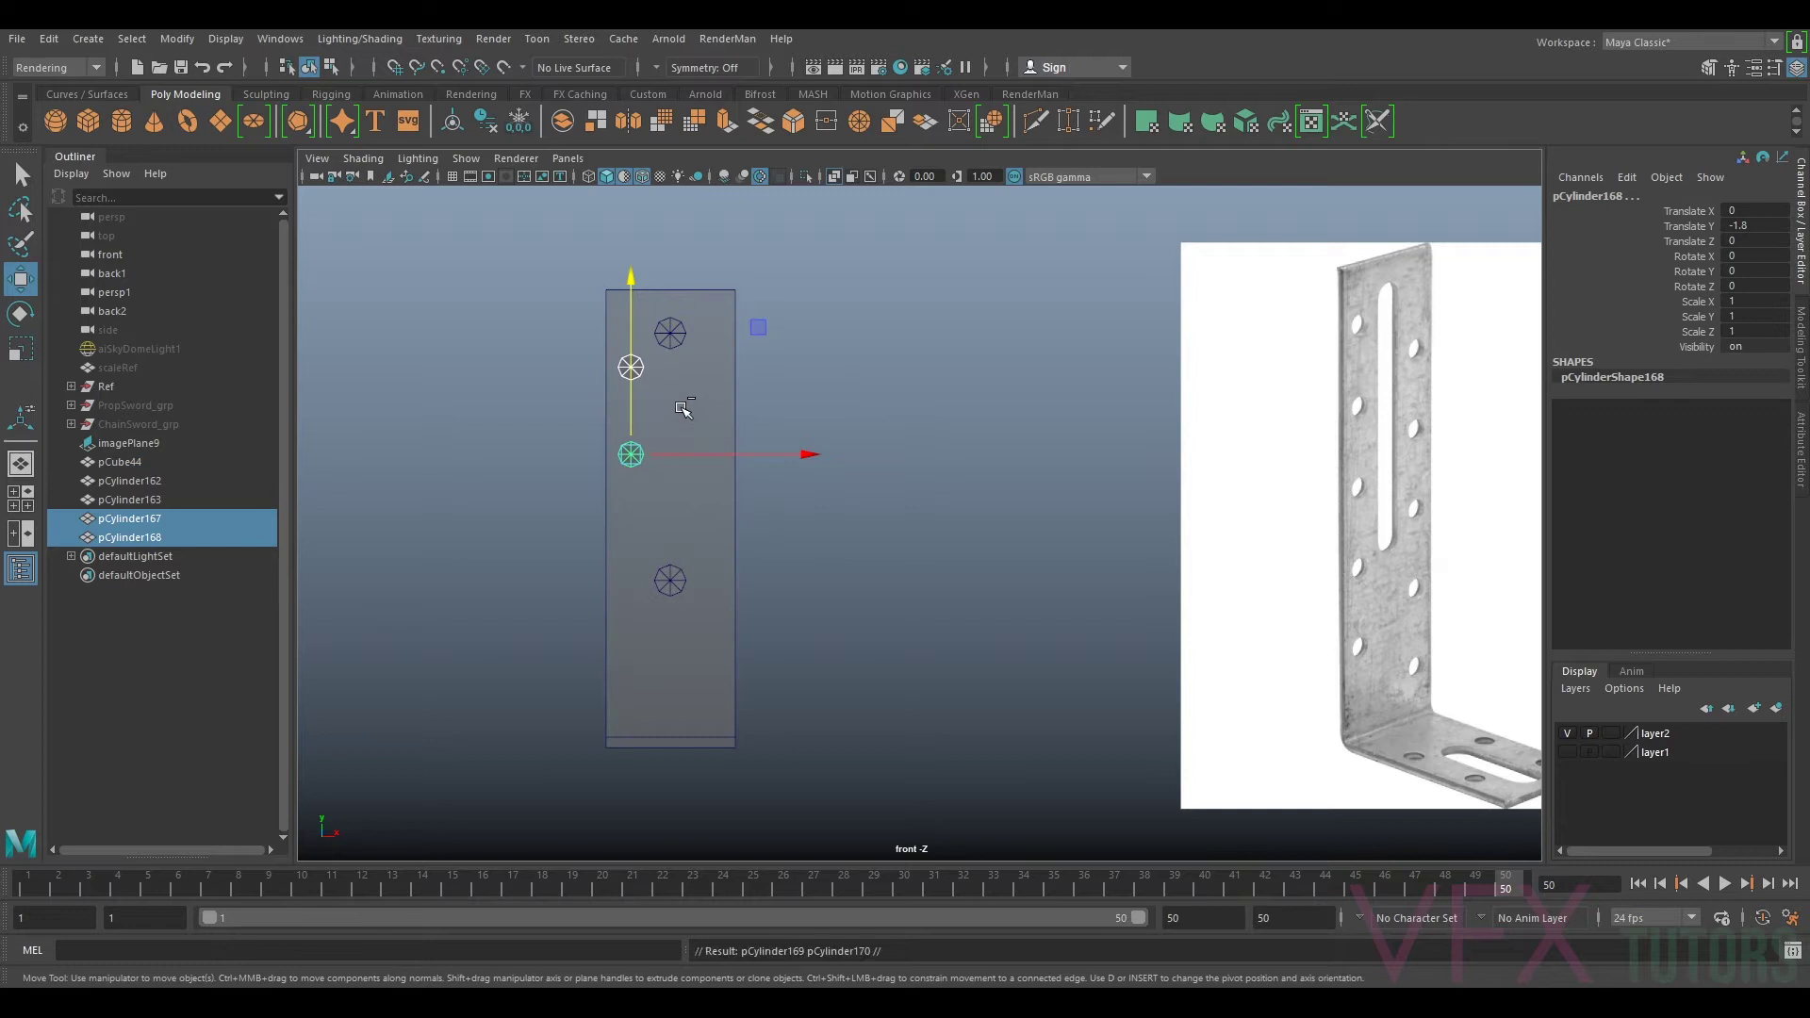
left_click_drag(634, 377, 653, 550)
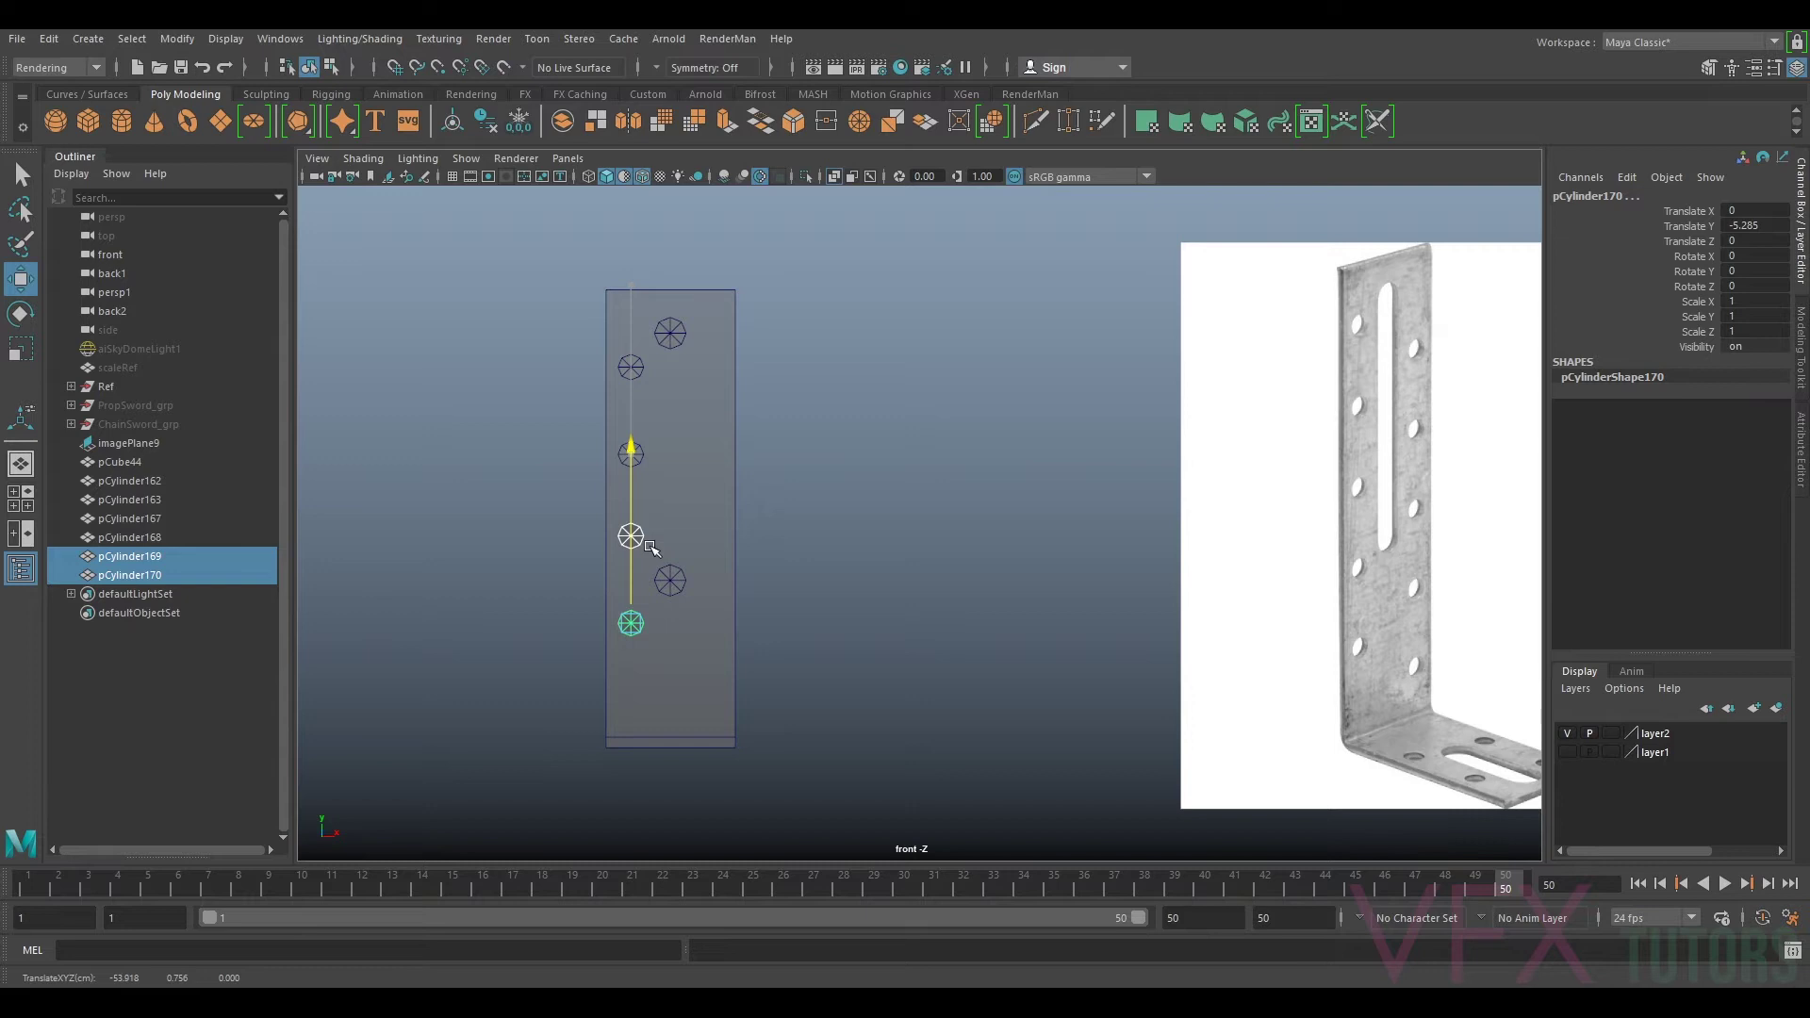
Step: Move the lower large slot-end cylinder to about Translate Y 1.851 and the upper one to about 6.78
left_click(670, 575)
left_click_drag(667, 619, 671, 605)
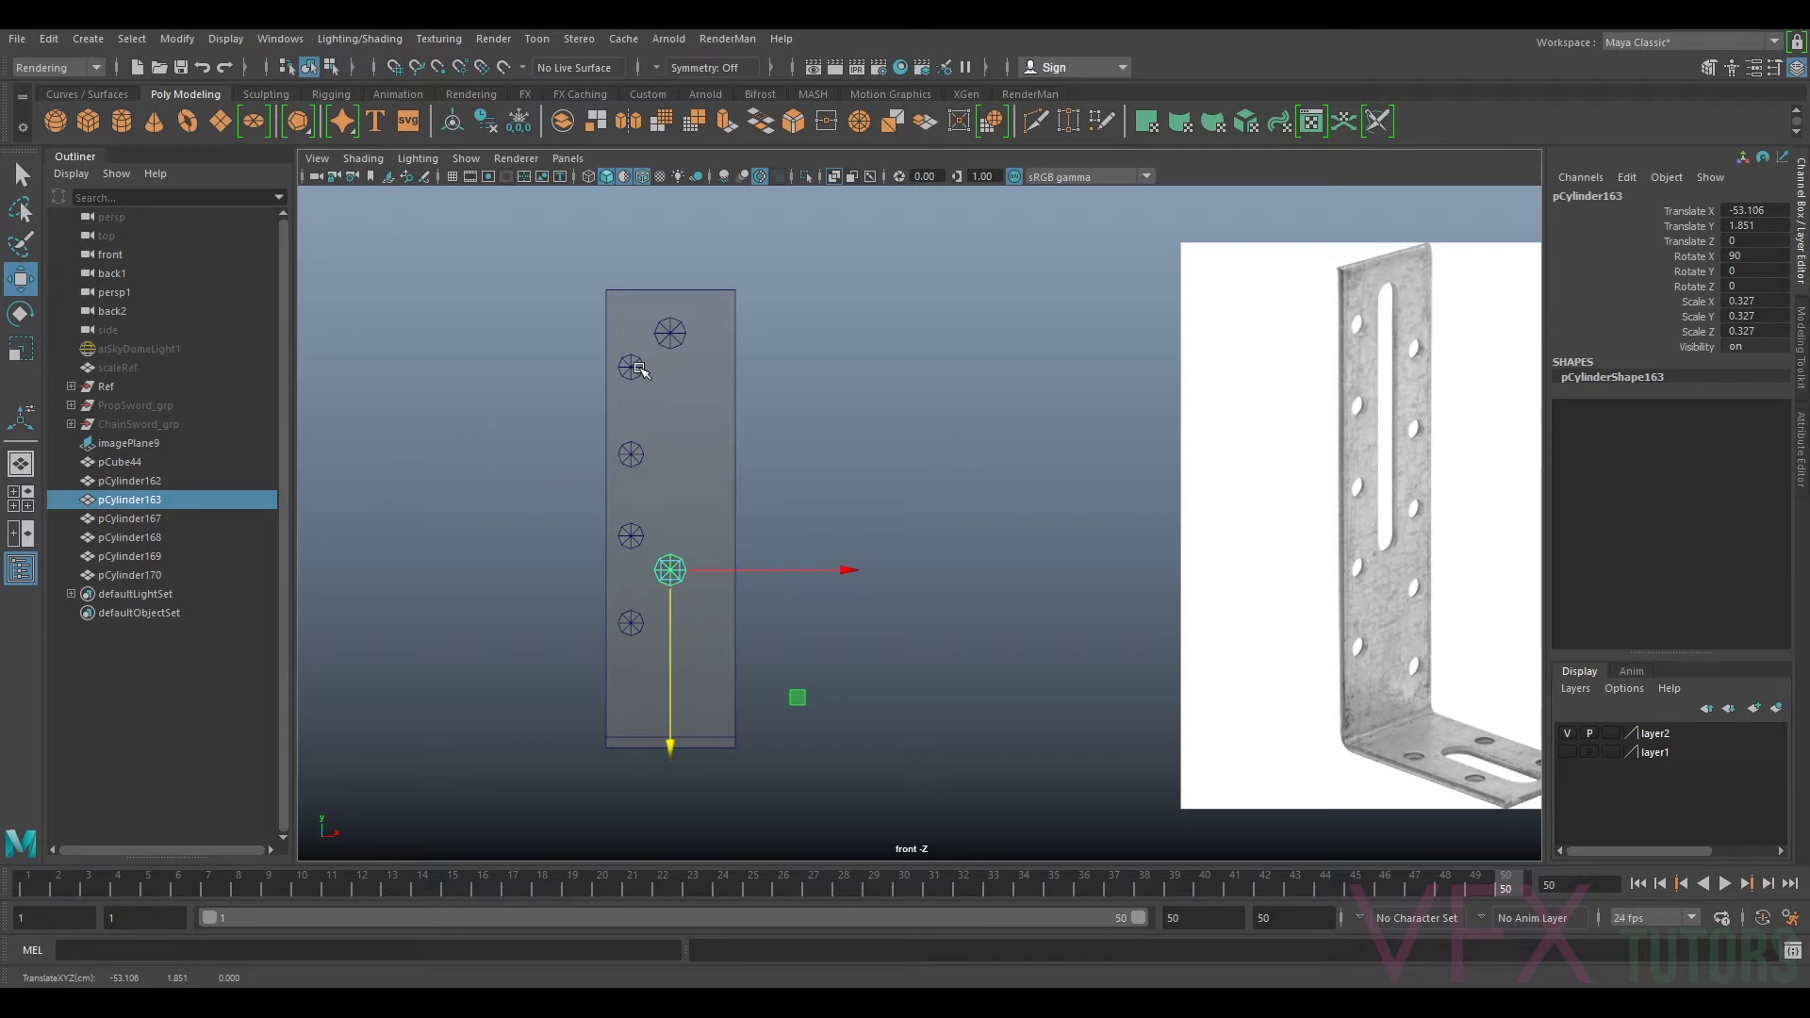
left_click(670, 333)
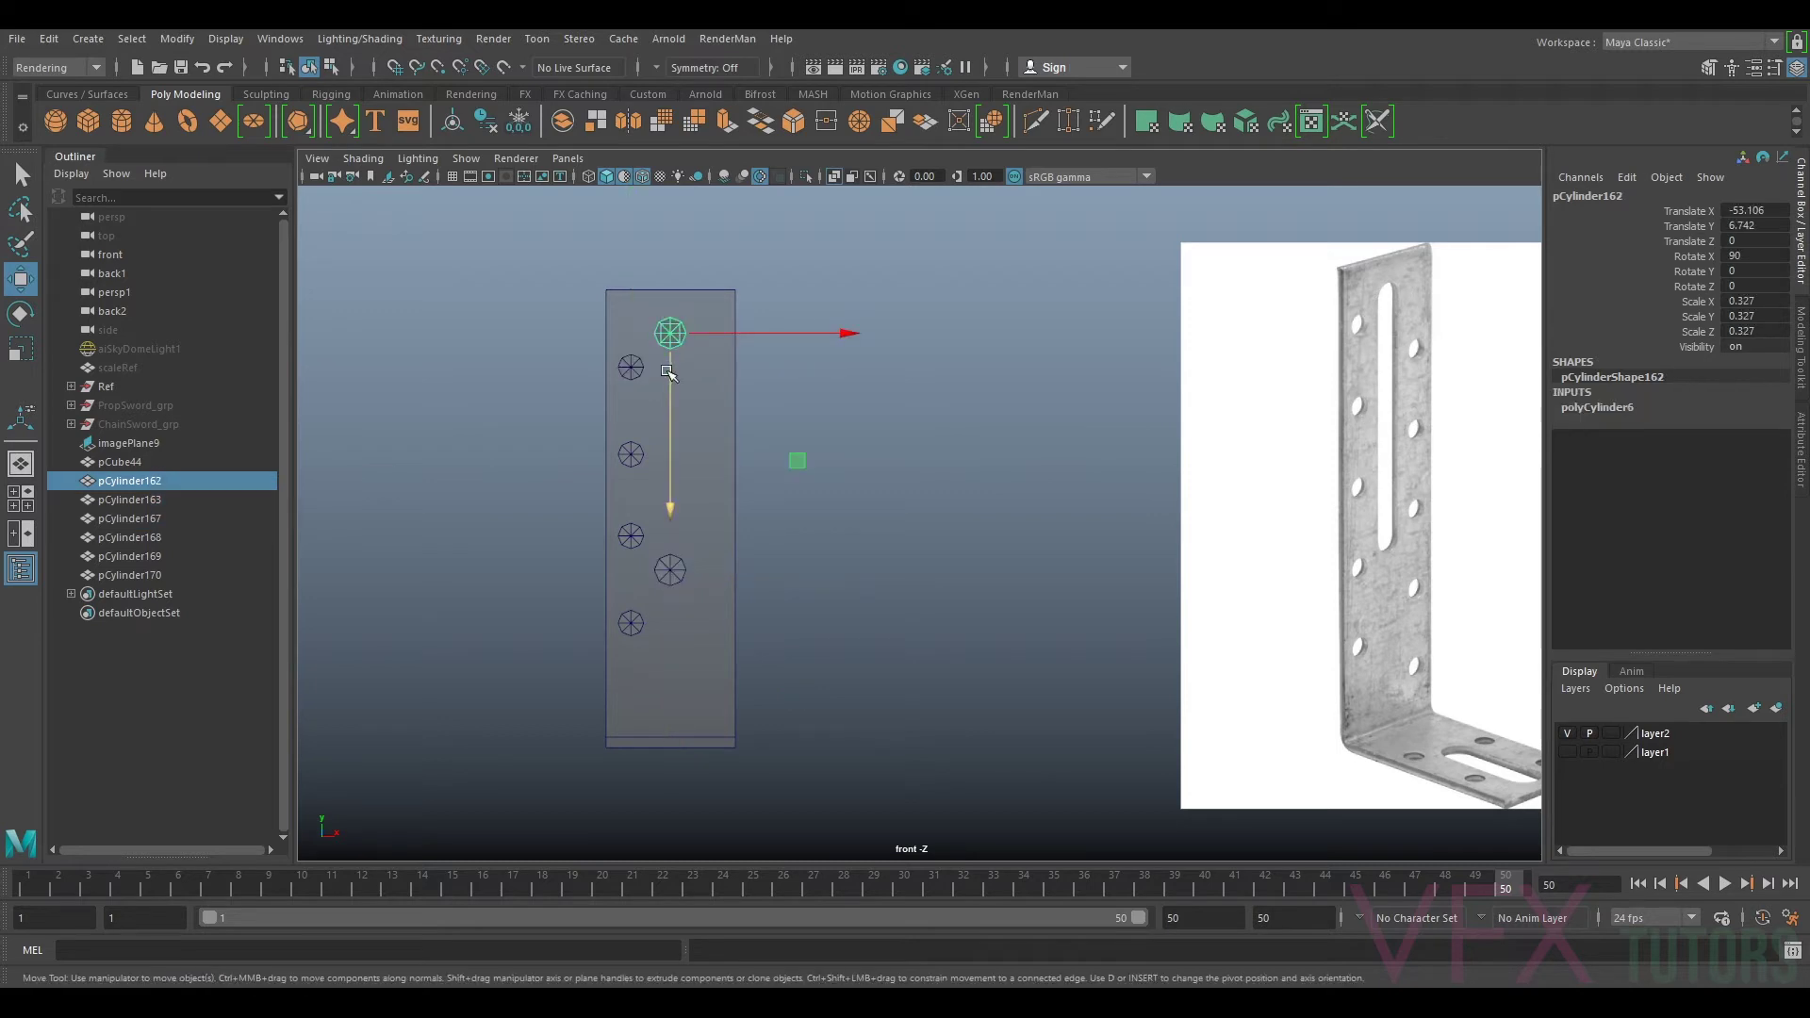
Step: Scale the column of four small cylinders to about 0.788 and shift them slightly up the bracket
left_click(631, 367)
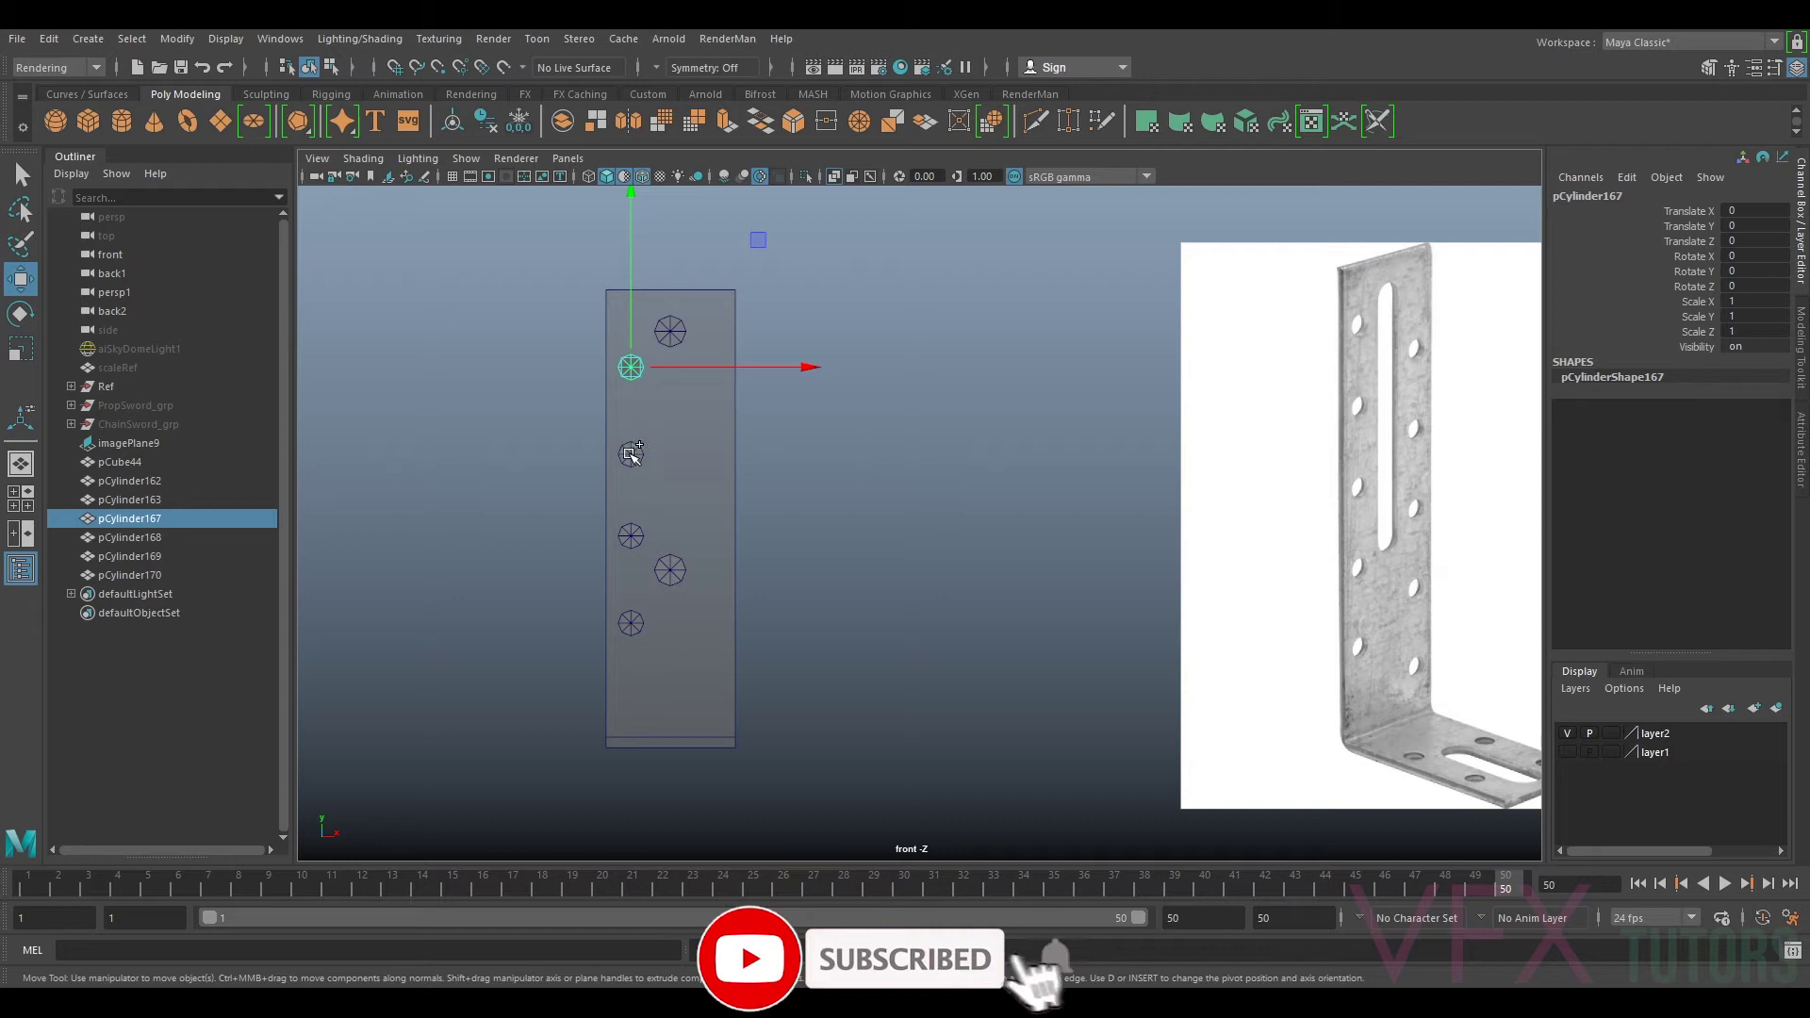
left_click(631, 453, "shift")
left_click(631, 536, "shift")
left_click(631, 622, "shift")
left_click_drag(630, 561, 630, 553)
key("r")
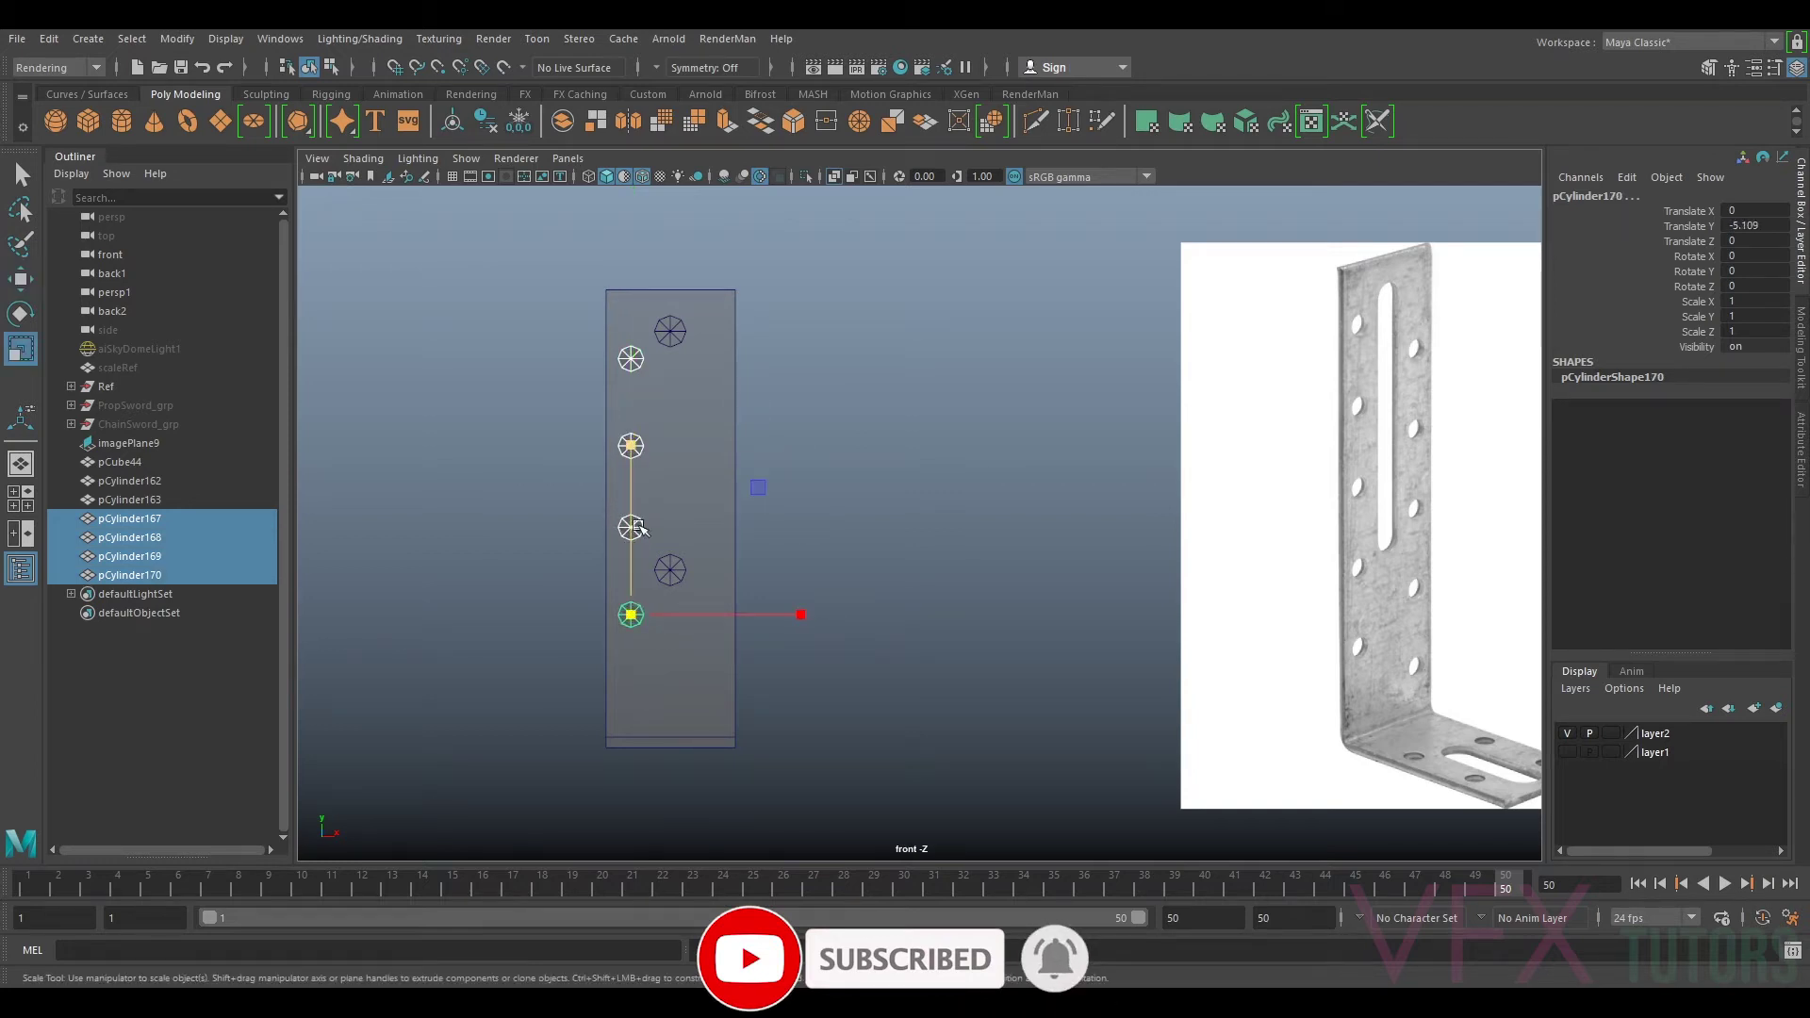
left_click_drag(632, 616, 628, 617)
key("w")
left_click_drag(633, 536, 631, 529)
Step: Scale the two large slot-end cylinders down together to about 0.293
left_click(670, 567)
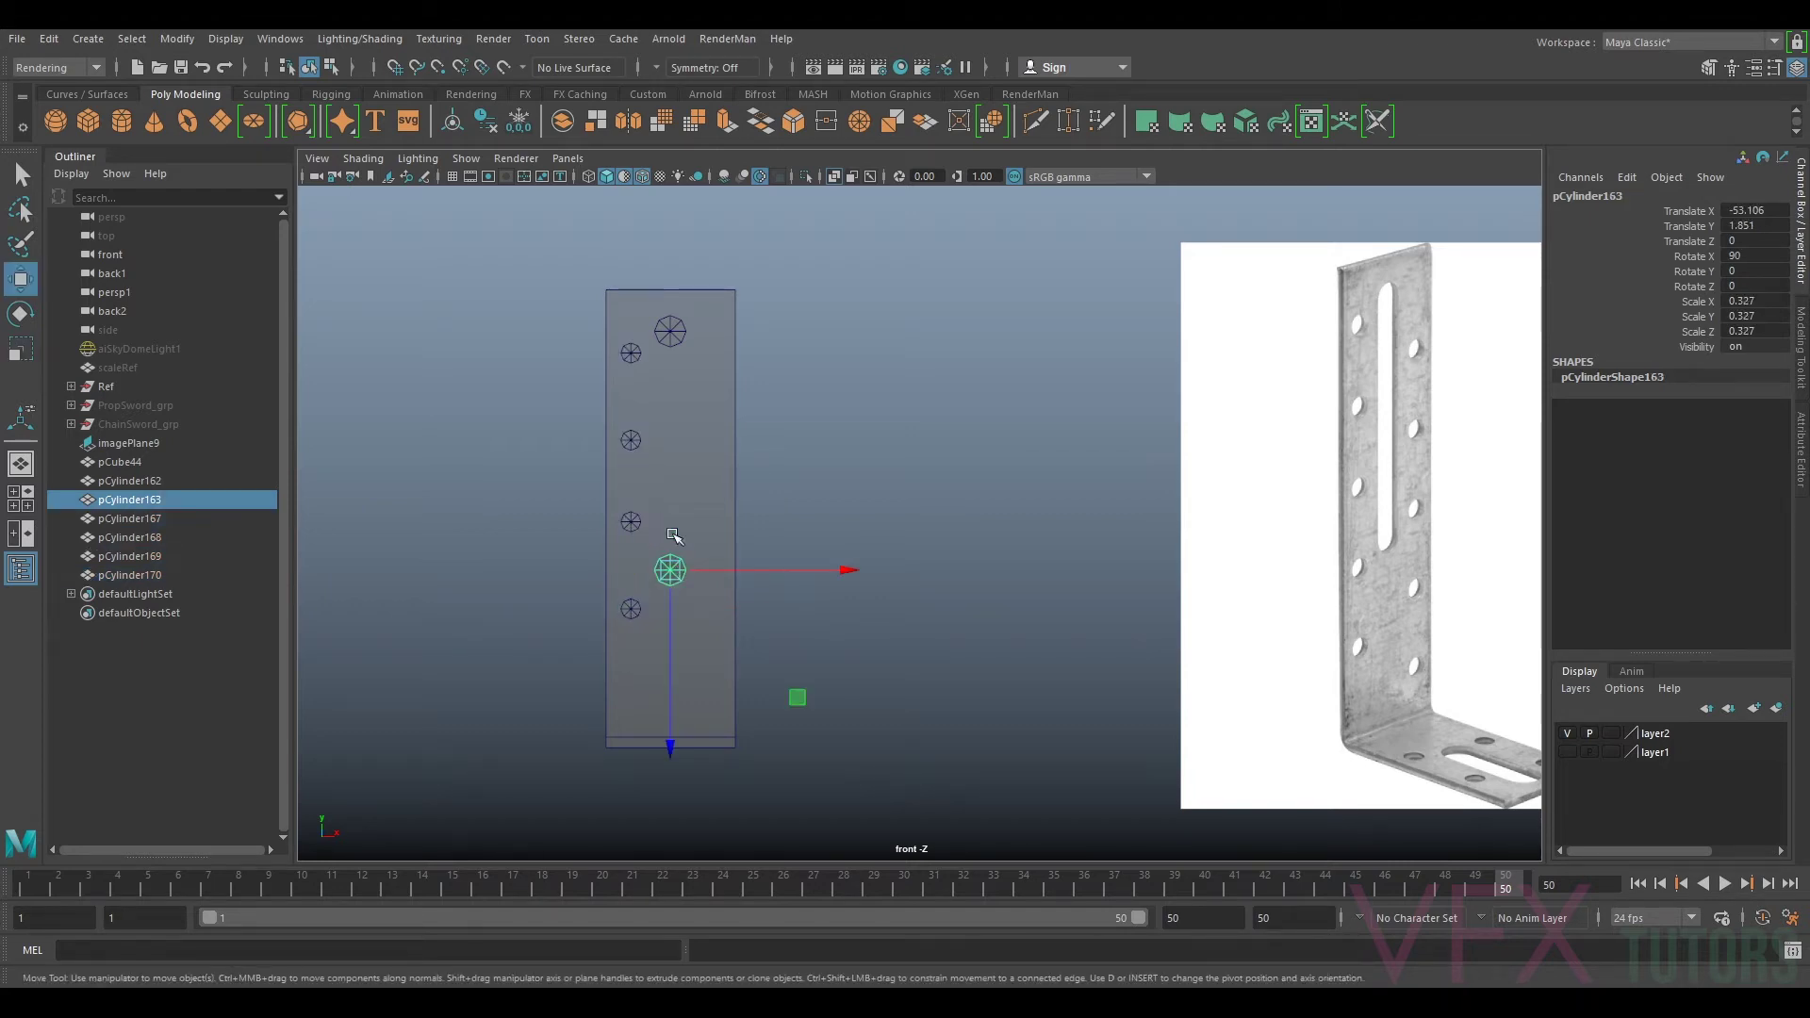
left_click(676, 320, "shift")
key("r")
left_click_drag(670, 332, 662, 333)
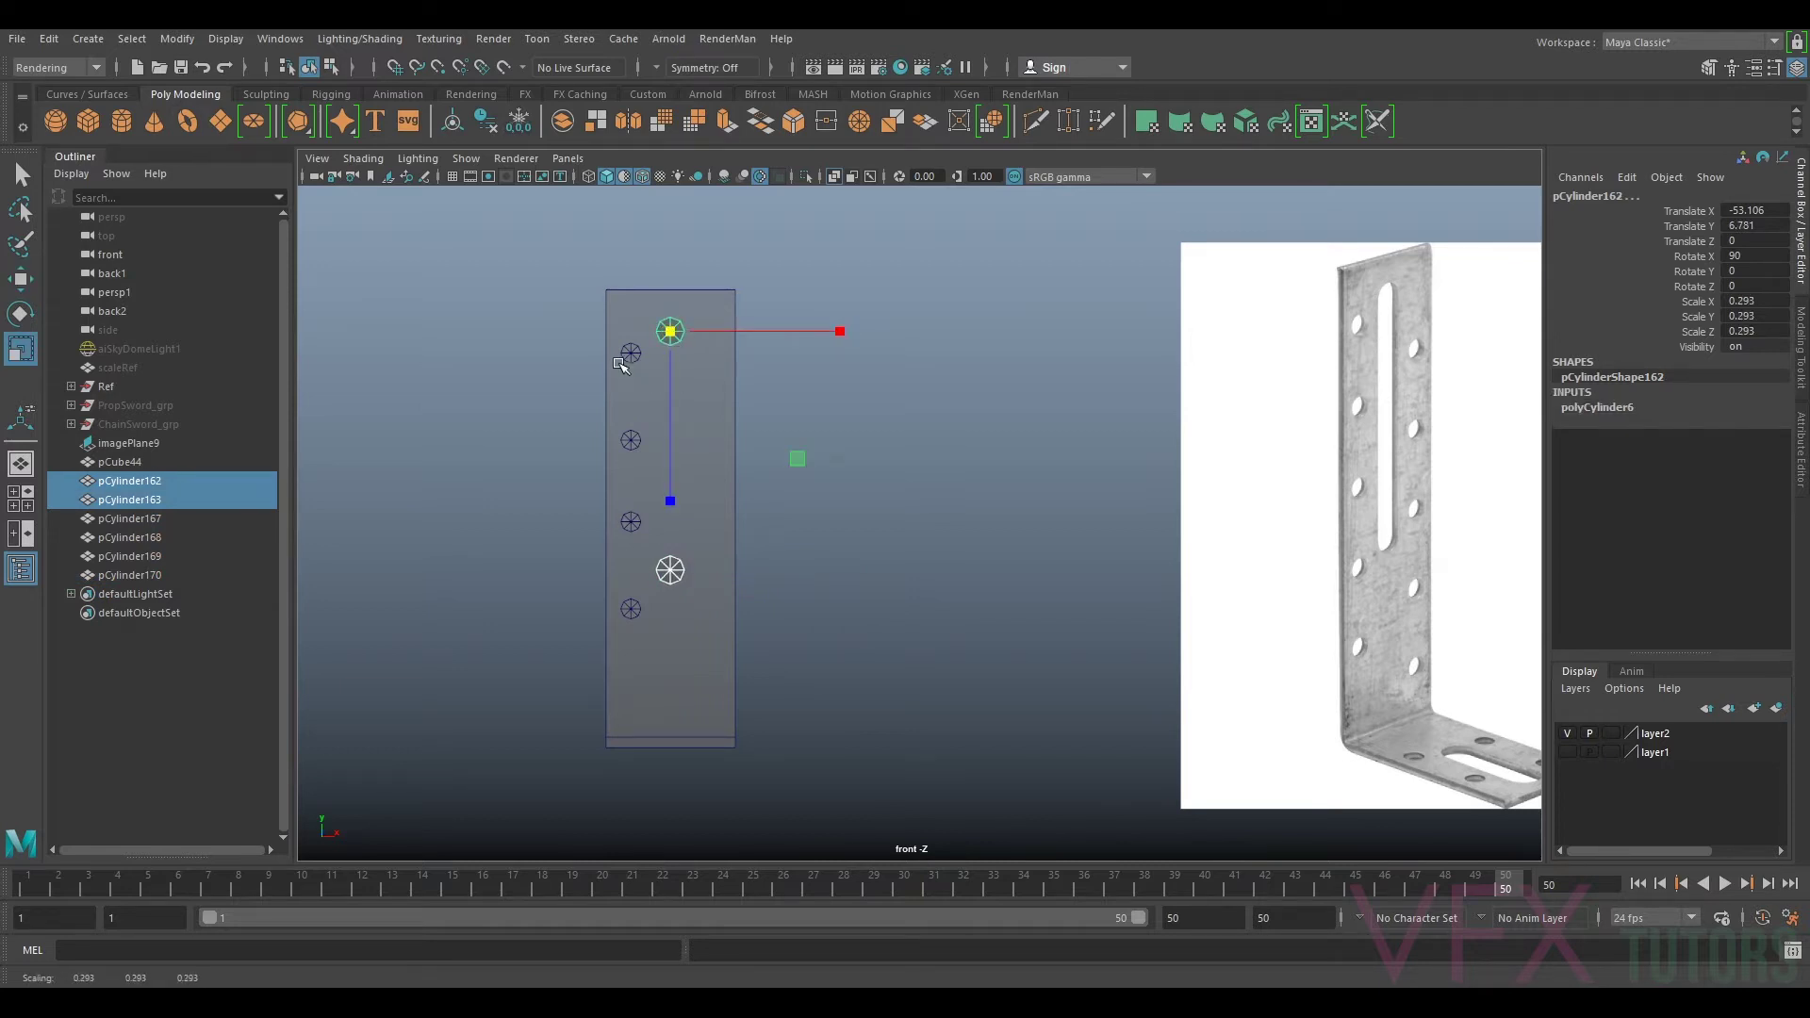
Step: Enlarge the four small cylinders slightly to a scale of about 0.83
left_click(631, 353)
left_click(631, 441, "shift")
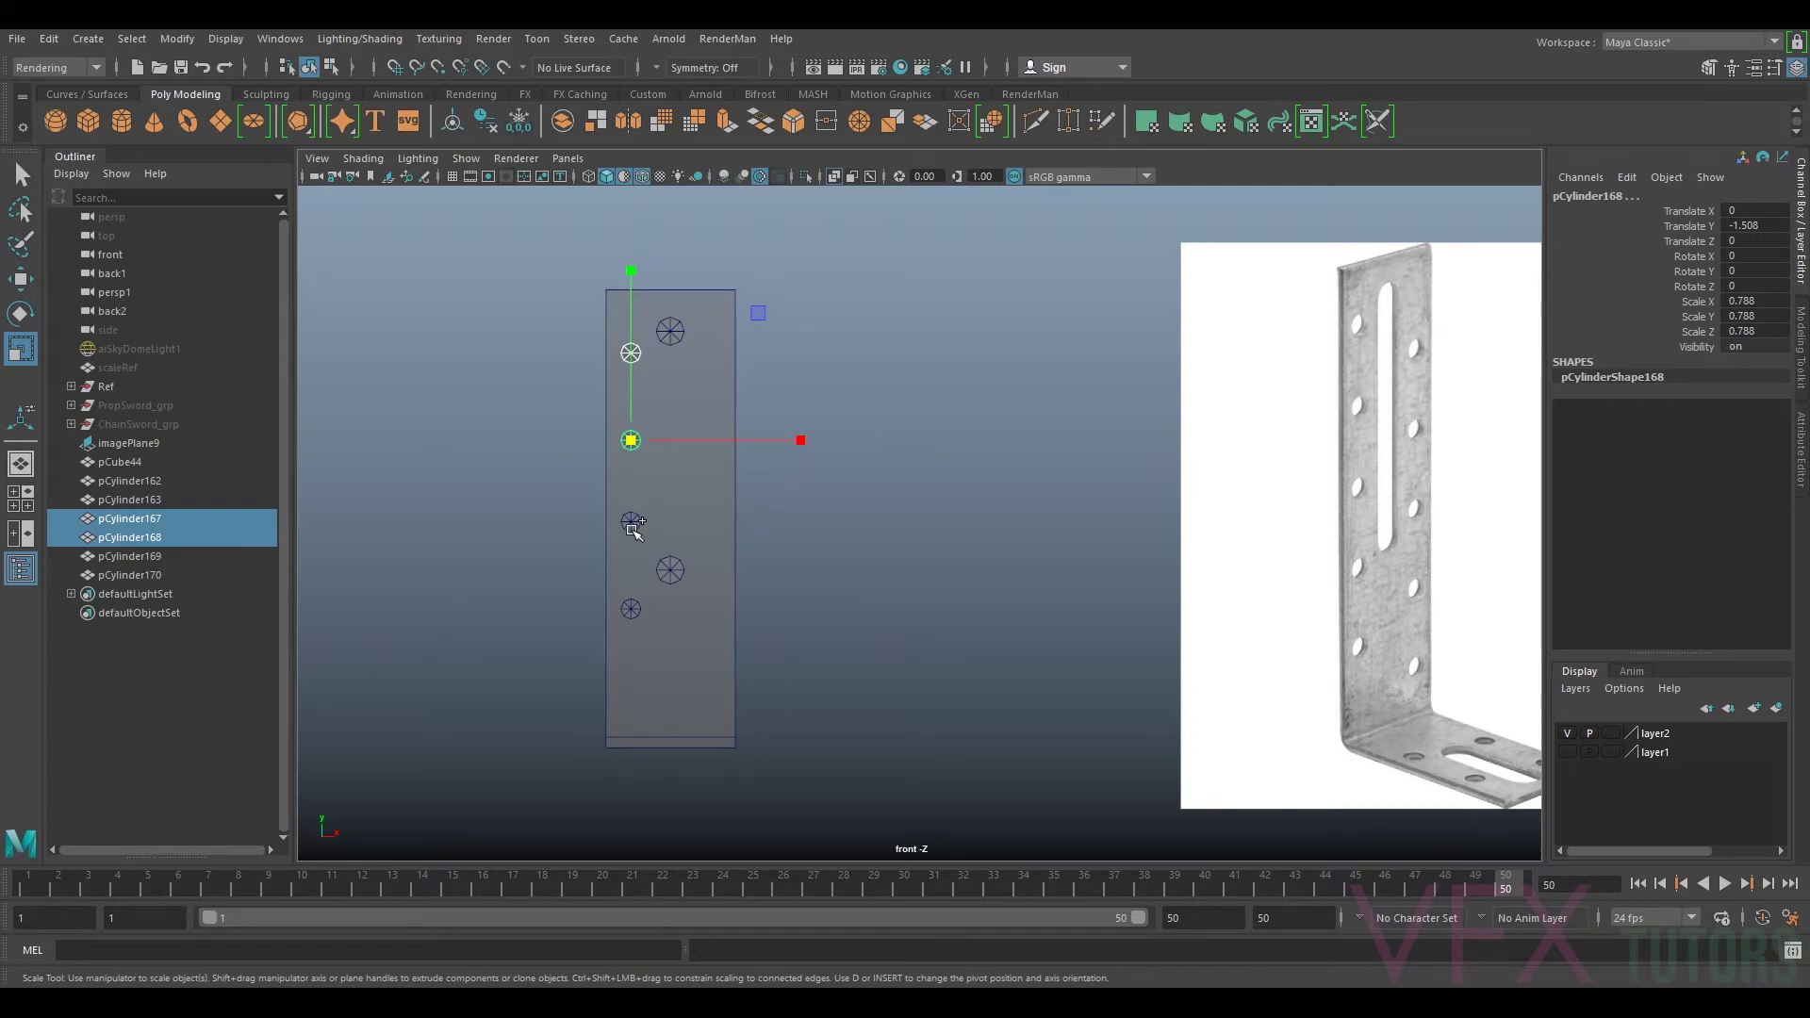
left_click(632, 525, "shift")
left_click(631, 609, "shift")
left_click_drag(631, 608, 637, 609)
left_click(860, 432)
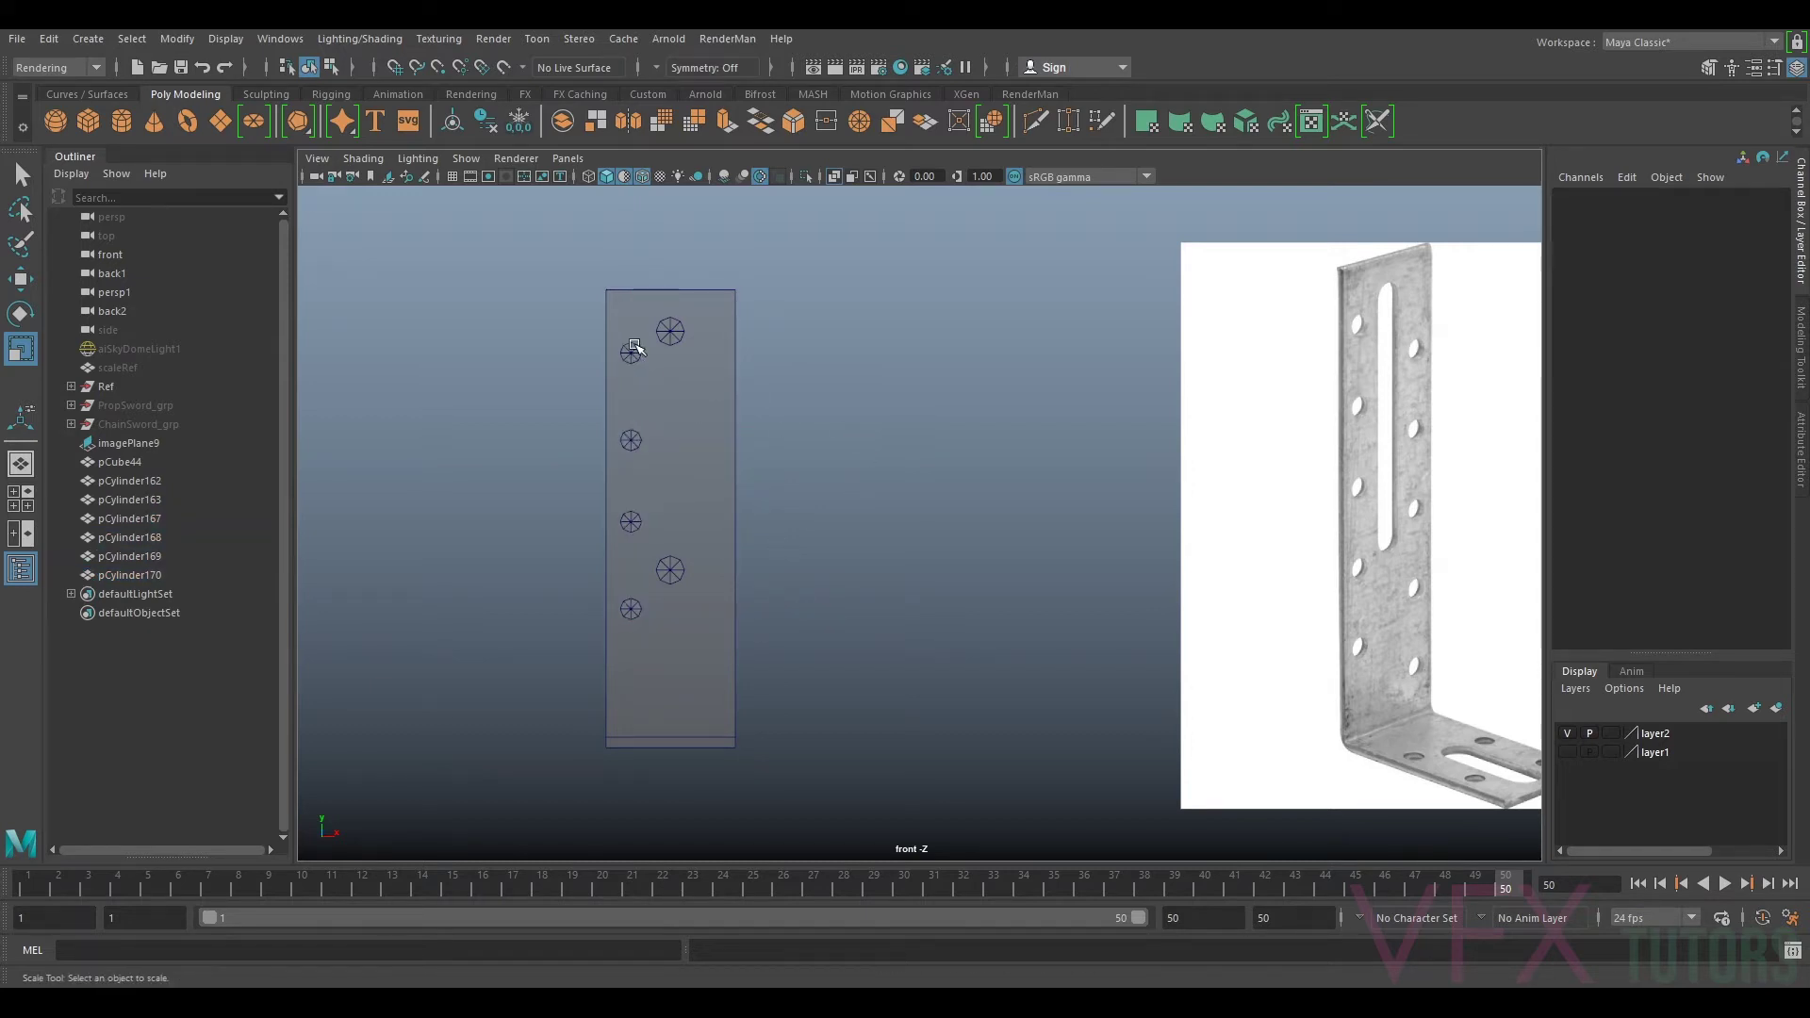
Step: Duplicate the column of four small cylinders along the bracket's left edge
left_click(630, 353)
left_click(630, 440, "shift")
left_click(631, 522, "shift")
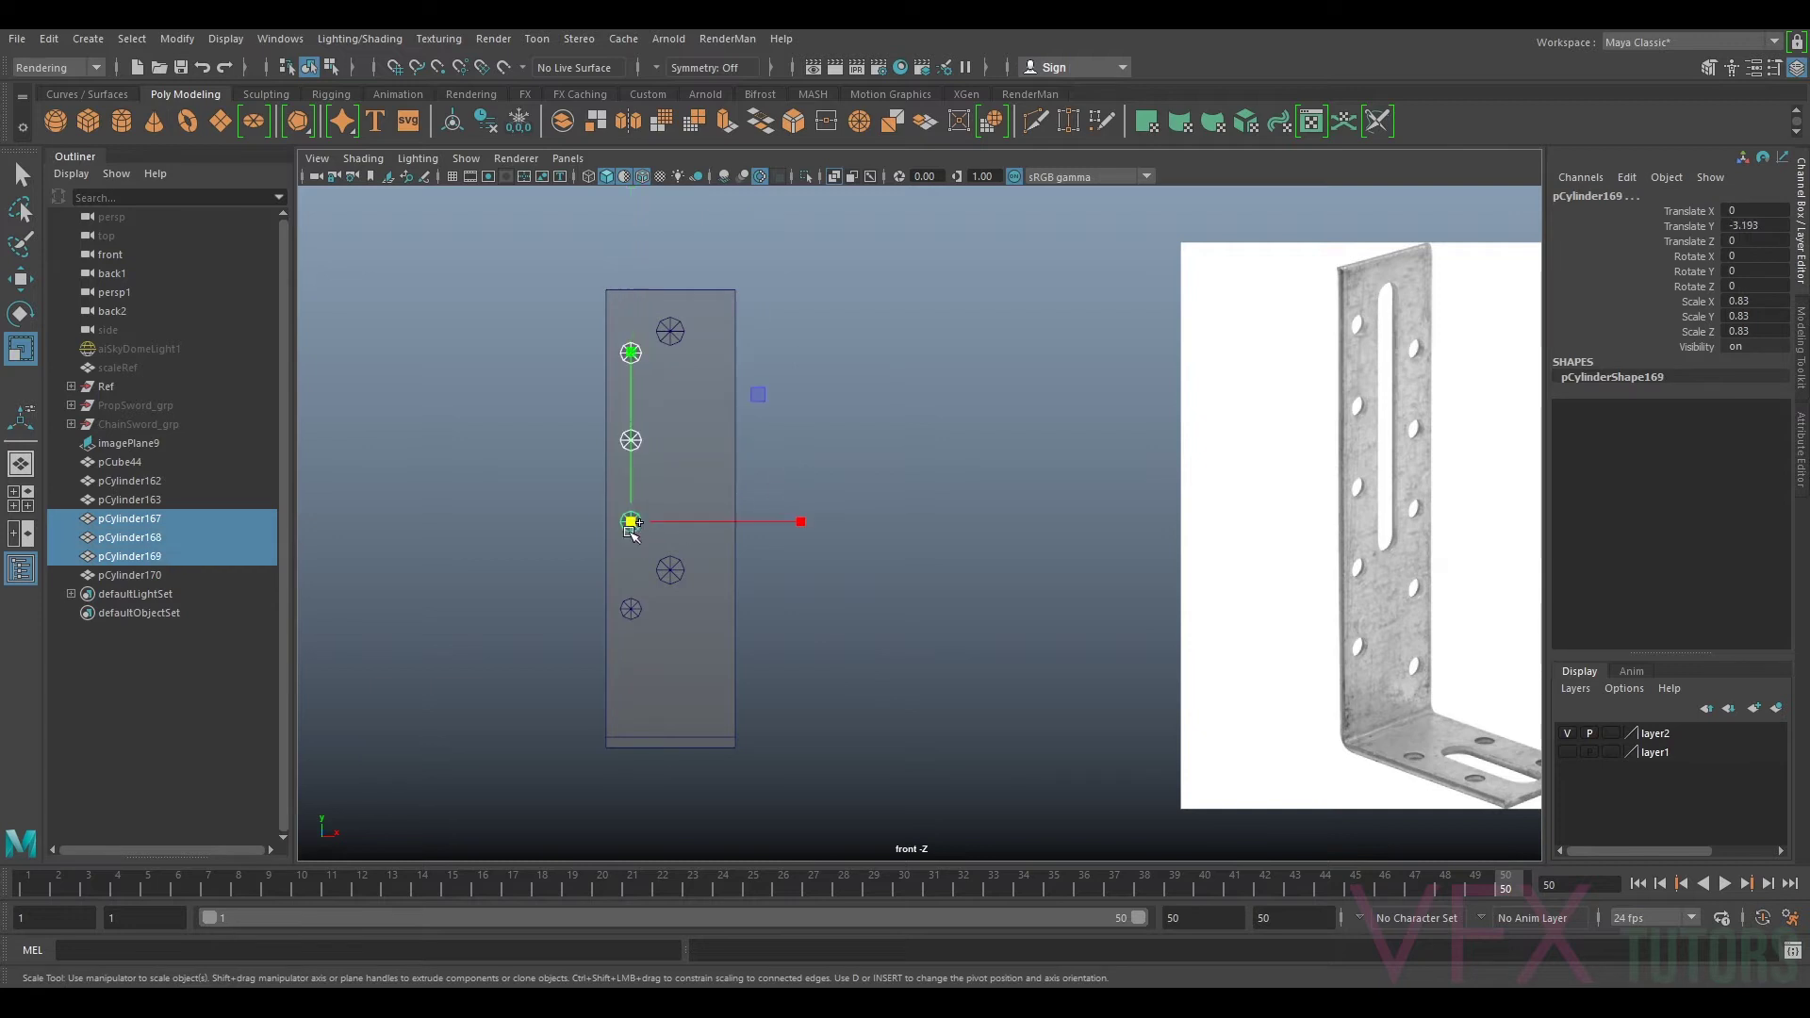
left_click(639, 592, "shift")
left_click(630, 609, "shift")
left_click_drag(734, 487, 794, 517, "ctrl")
key("ctrl+d")
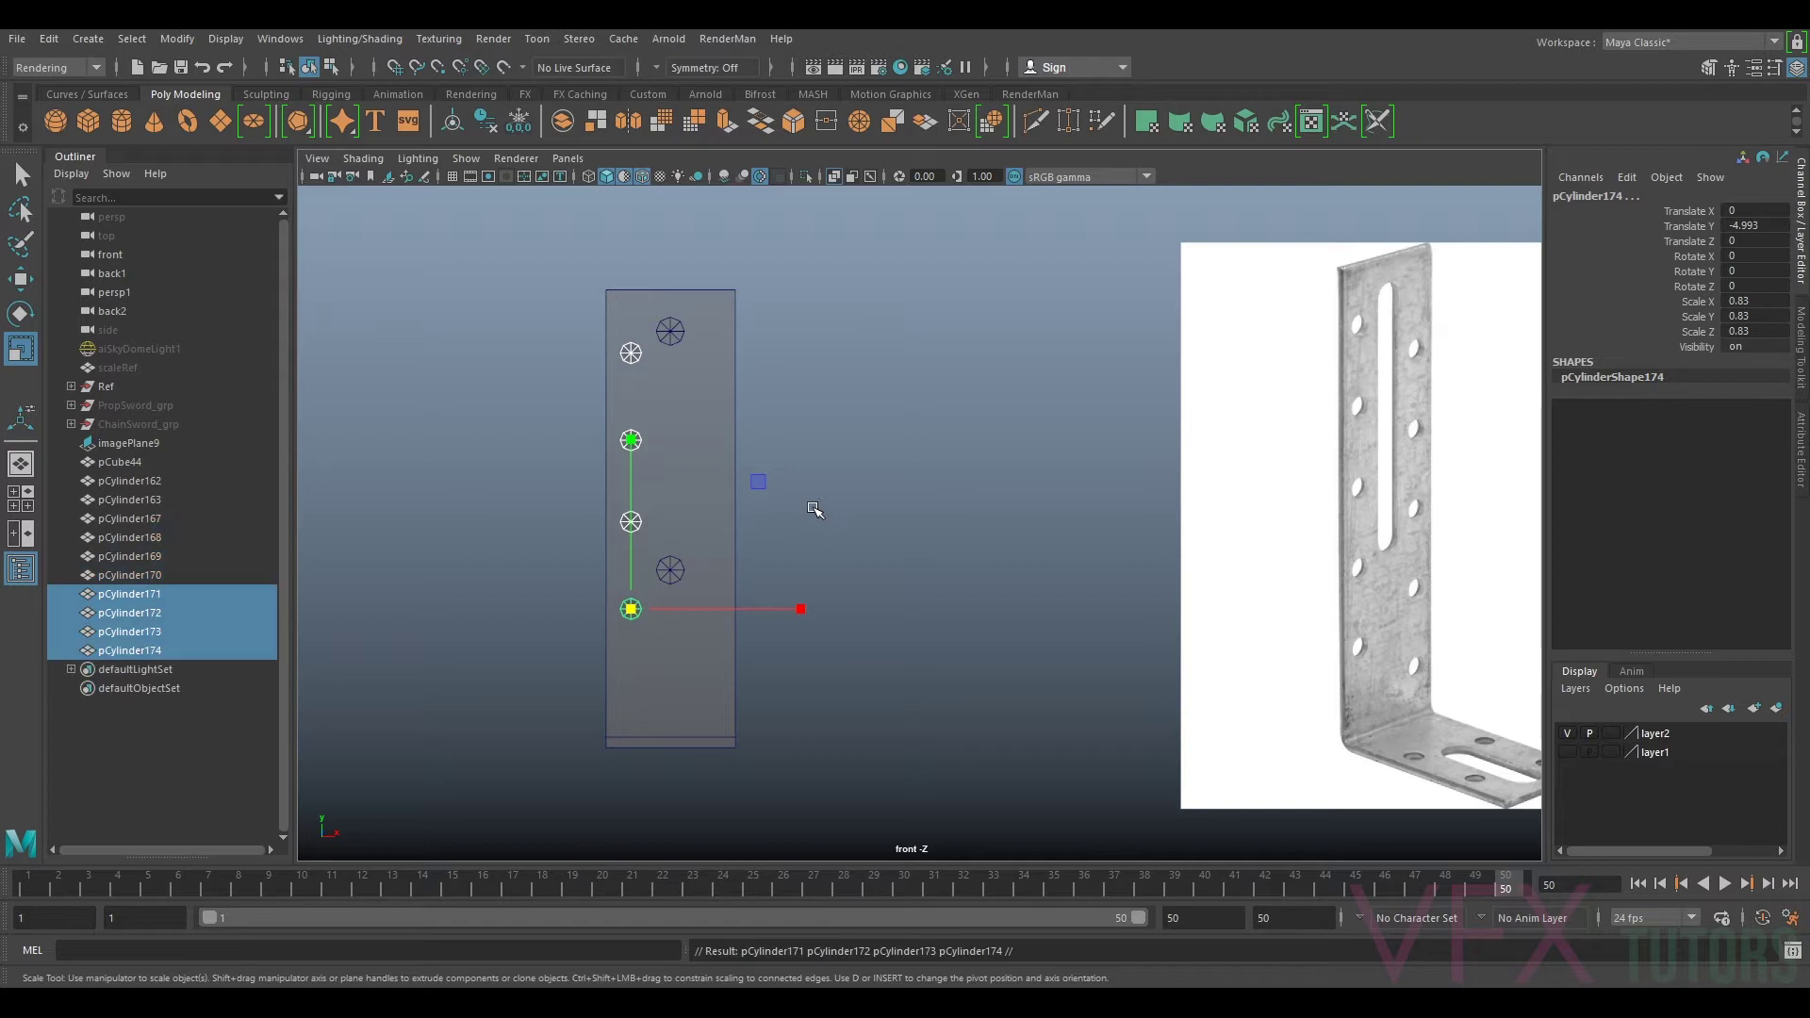
Step: Move the four copies to the bracket's opposite edge at about Translate X 1.557, staggered lower with the lowest near Translate Y -5.9
key("w")
left_click_drag(726, 614, 809, 642)
left_click_drag(706, 521, 706, 569)
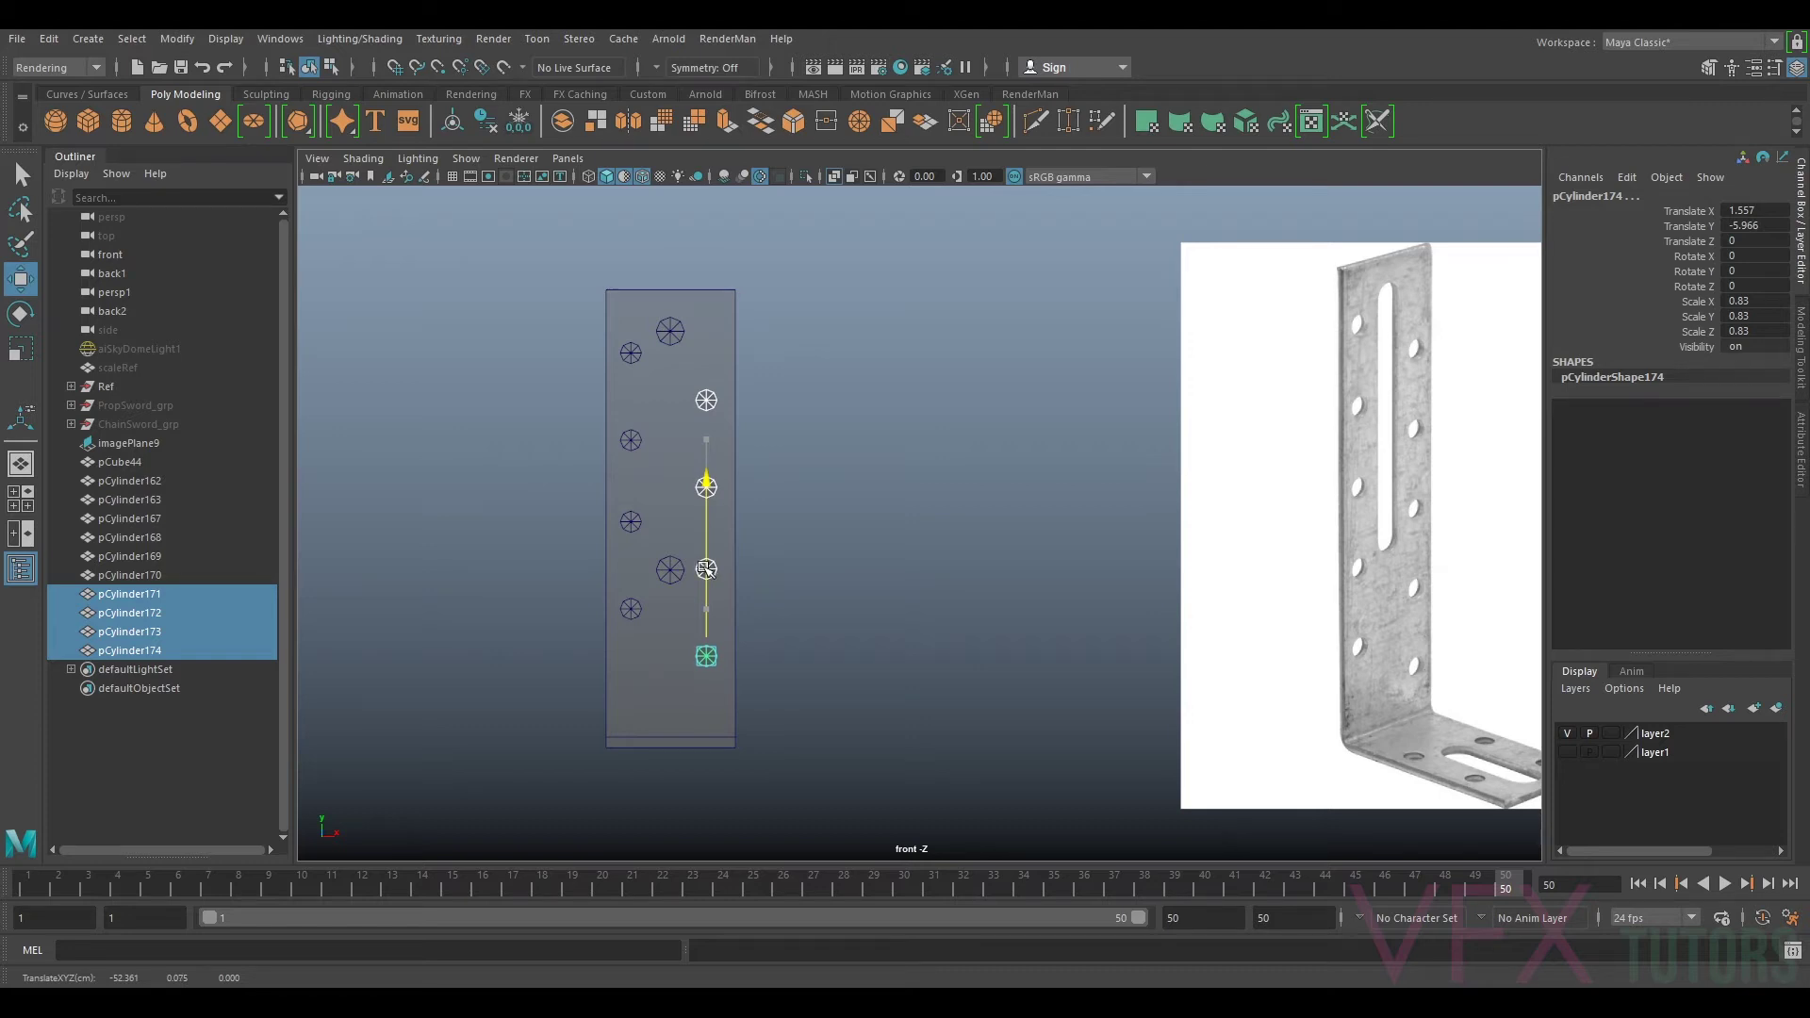
left_click_drag(706, 569, 709, 565)
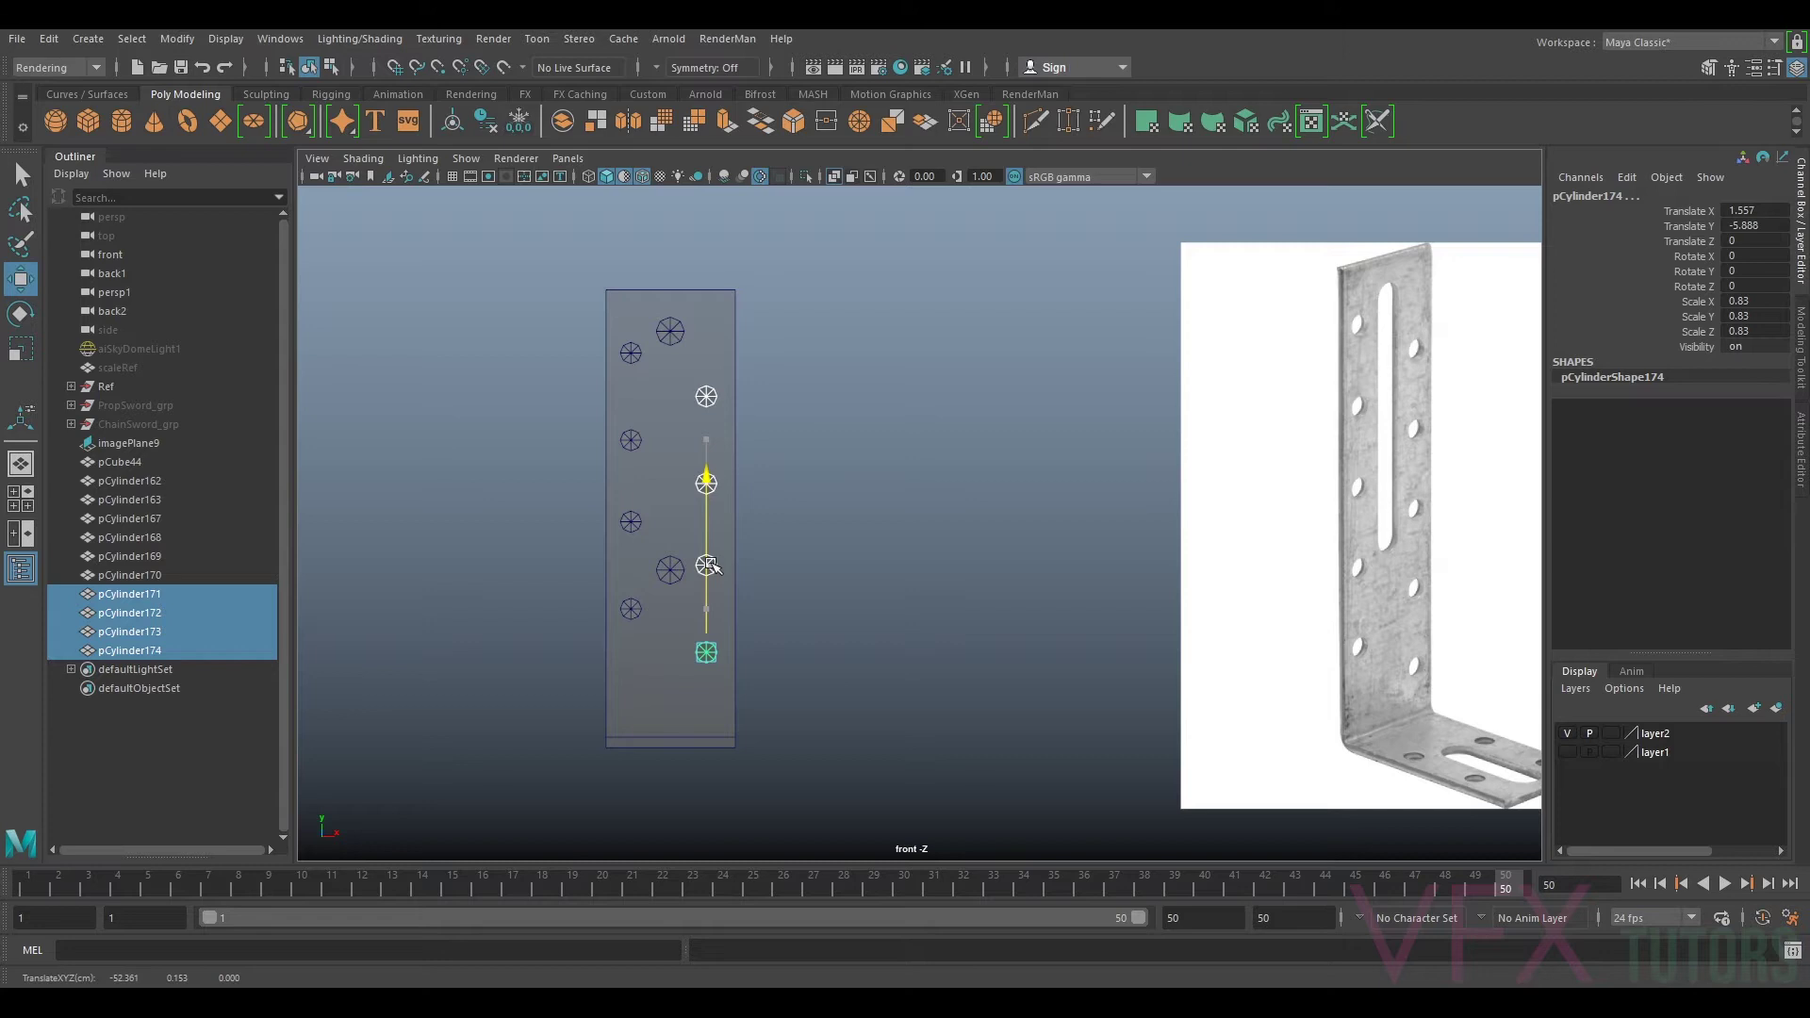
left_click_drag(709, 564, 715, 565)
Step: Move all eight small cylinders up together, bringing the lowest one of the left column to about Translate Y -4.817
left_click(631, 353, "shift")
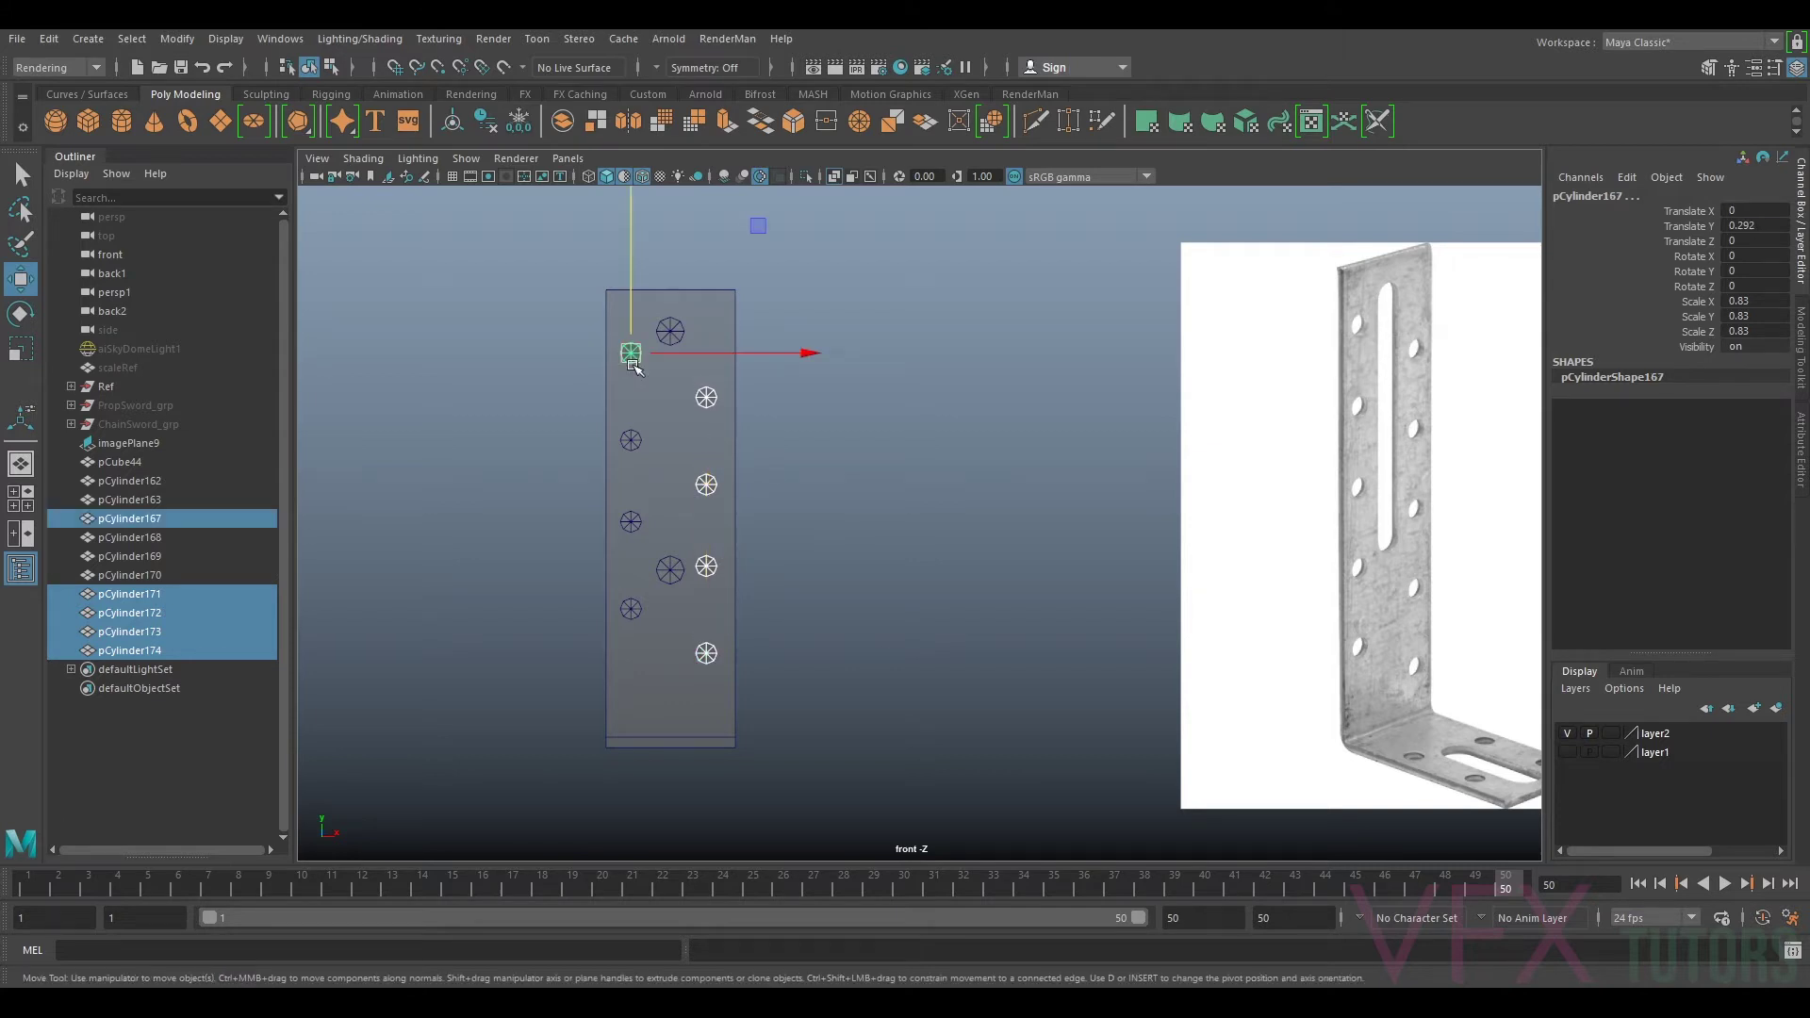
left_click(630, 440, "shift")
left_click(630, 521, "shift")
left_click(630, 610, "shift")
left_click_drag(630, 536, 630, 528)
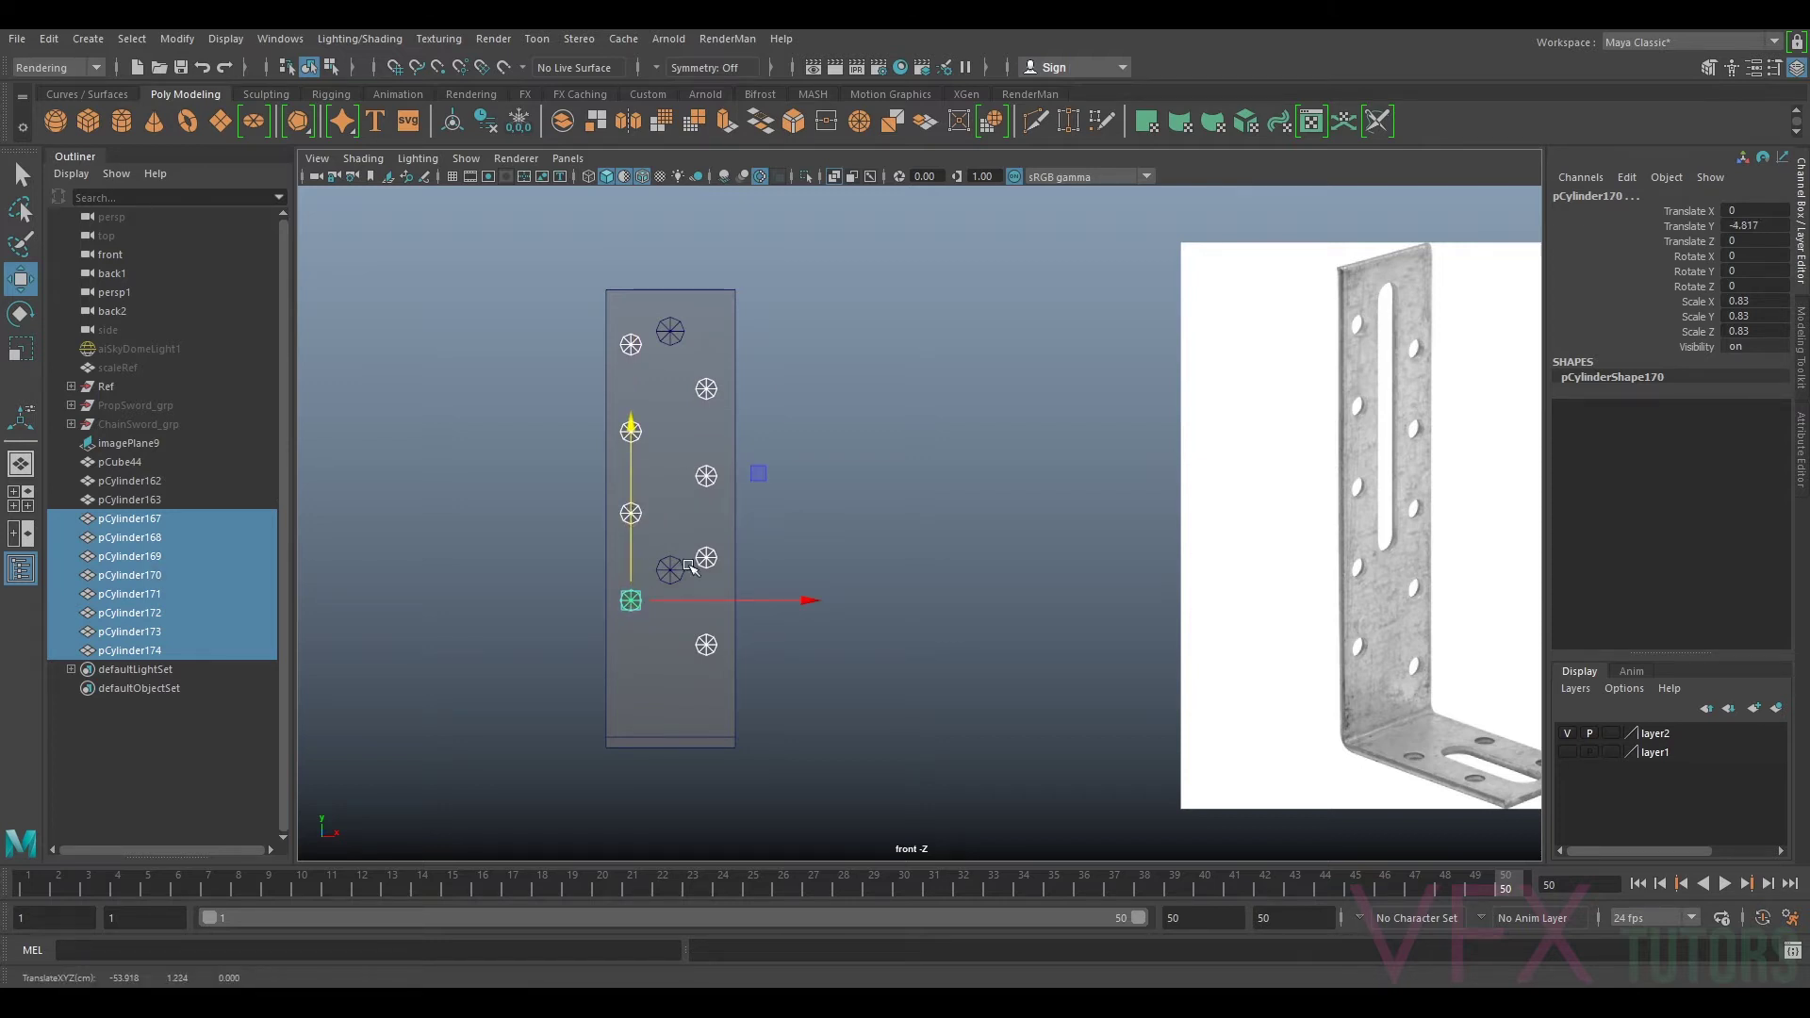
Step: Lengthen the slot by moving the lower large cylinder to about Translate Y 1.696 and the upper one to about 6.88
left_click(671, 569)
left_click_drag(667, 613, 666, 620)
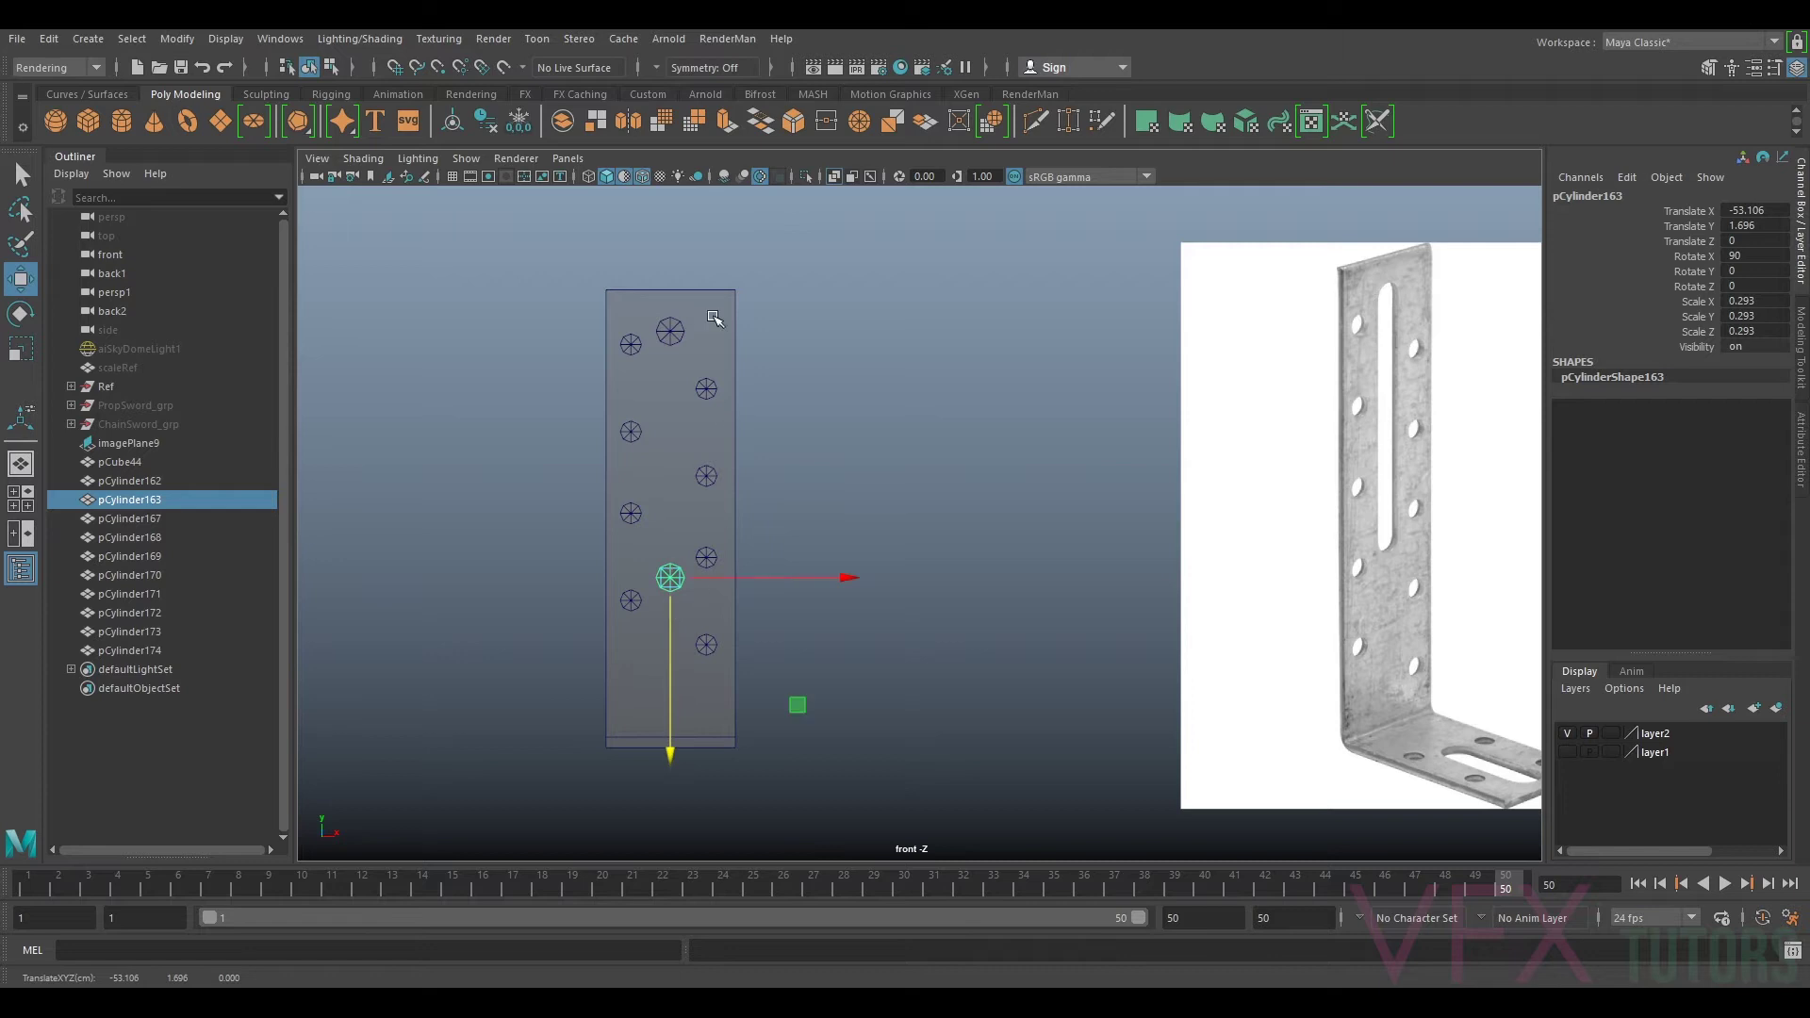
left_click(672, 327)
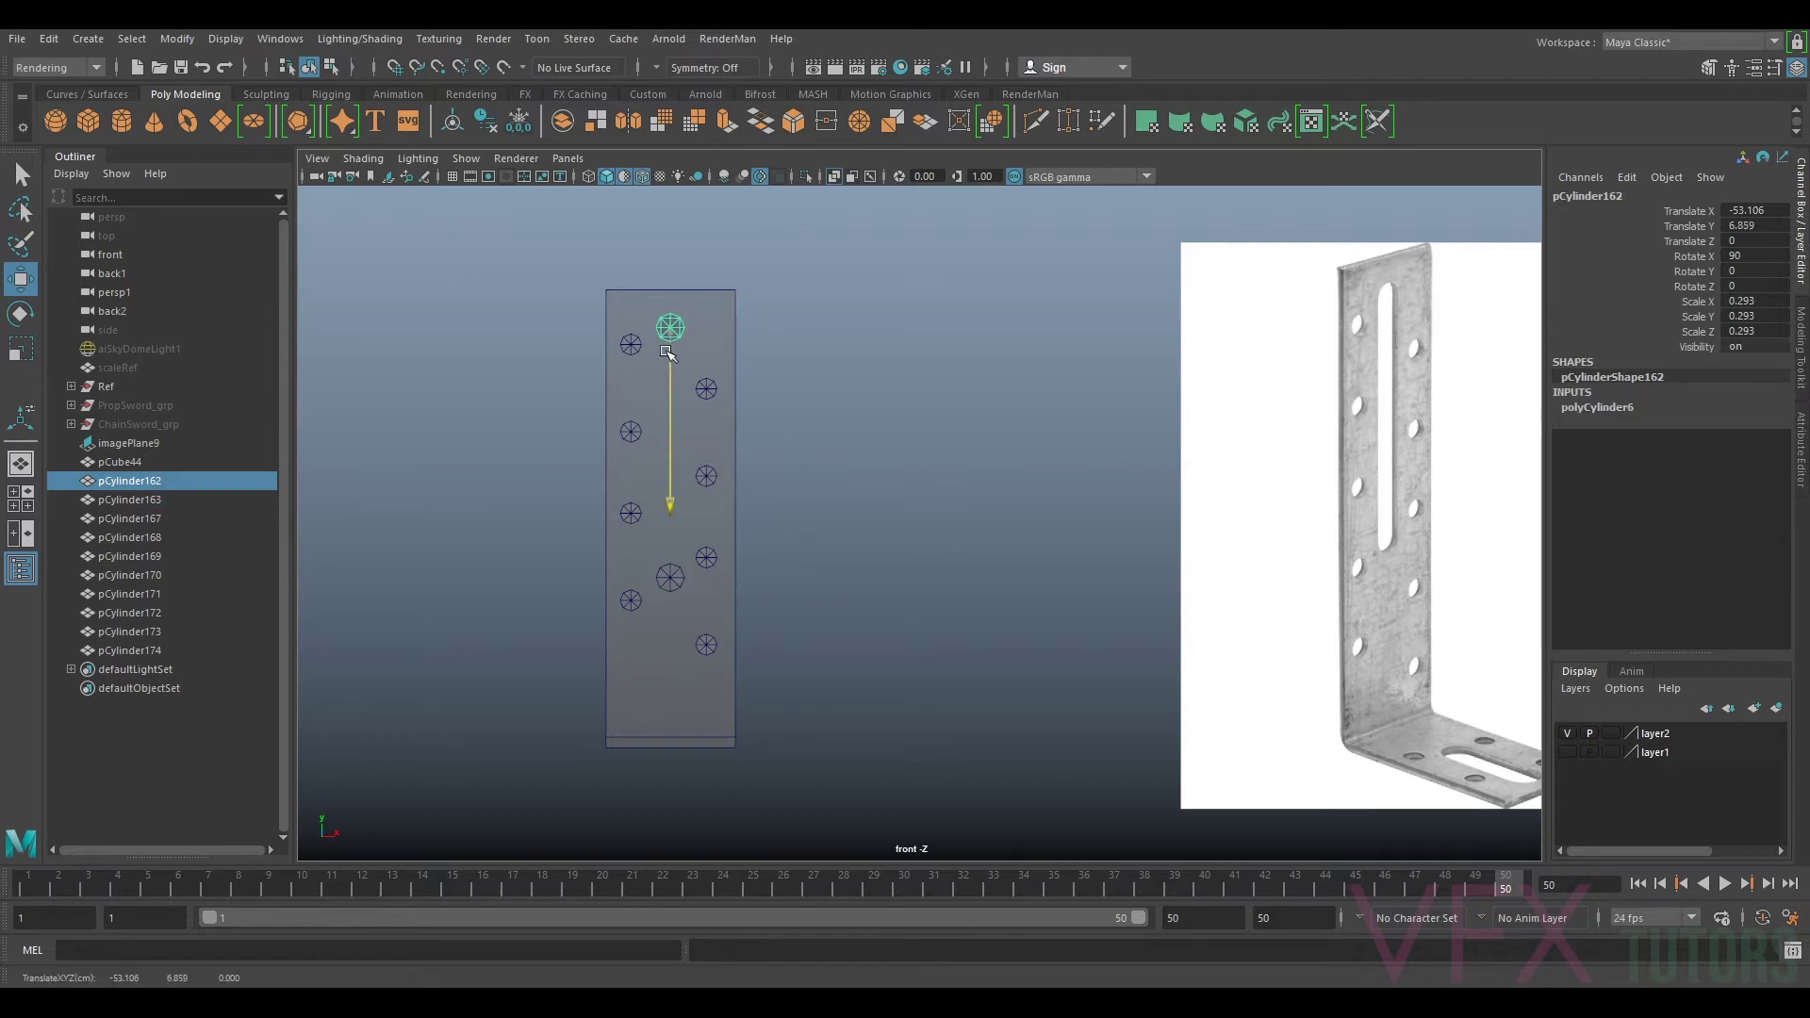
left_click(706, 645)
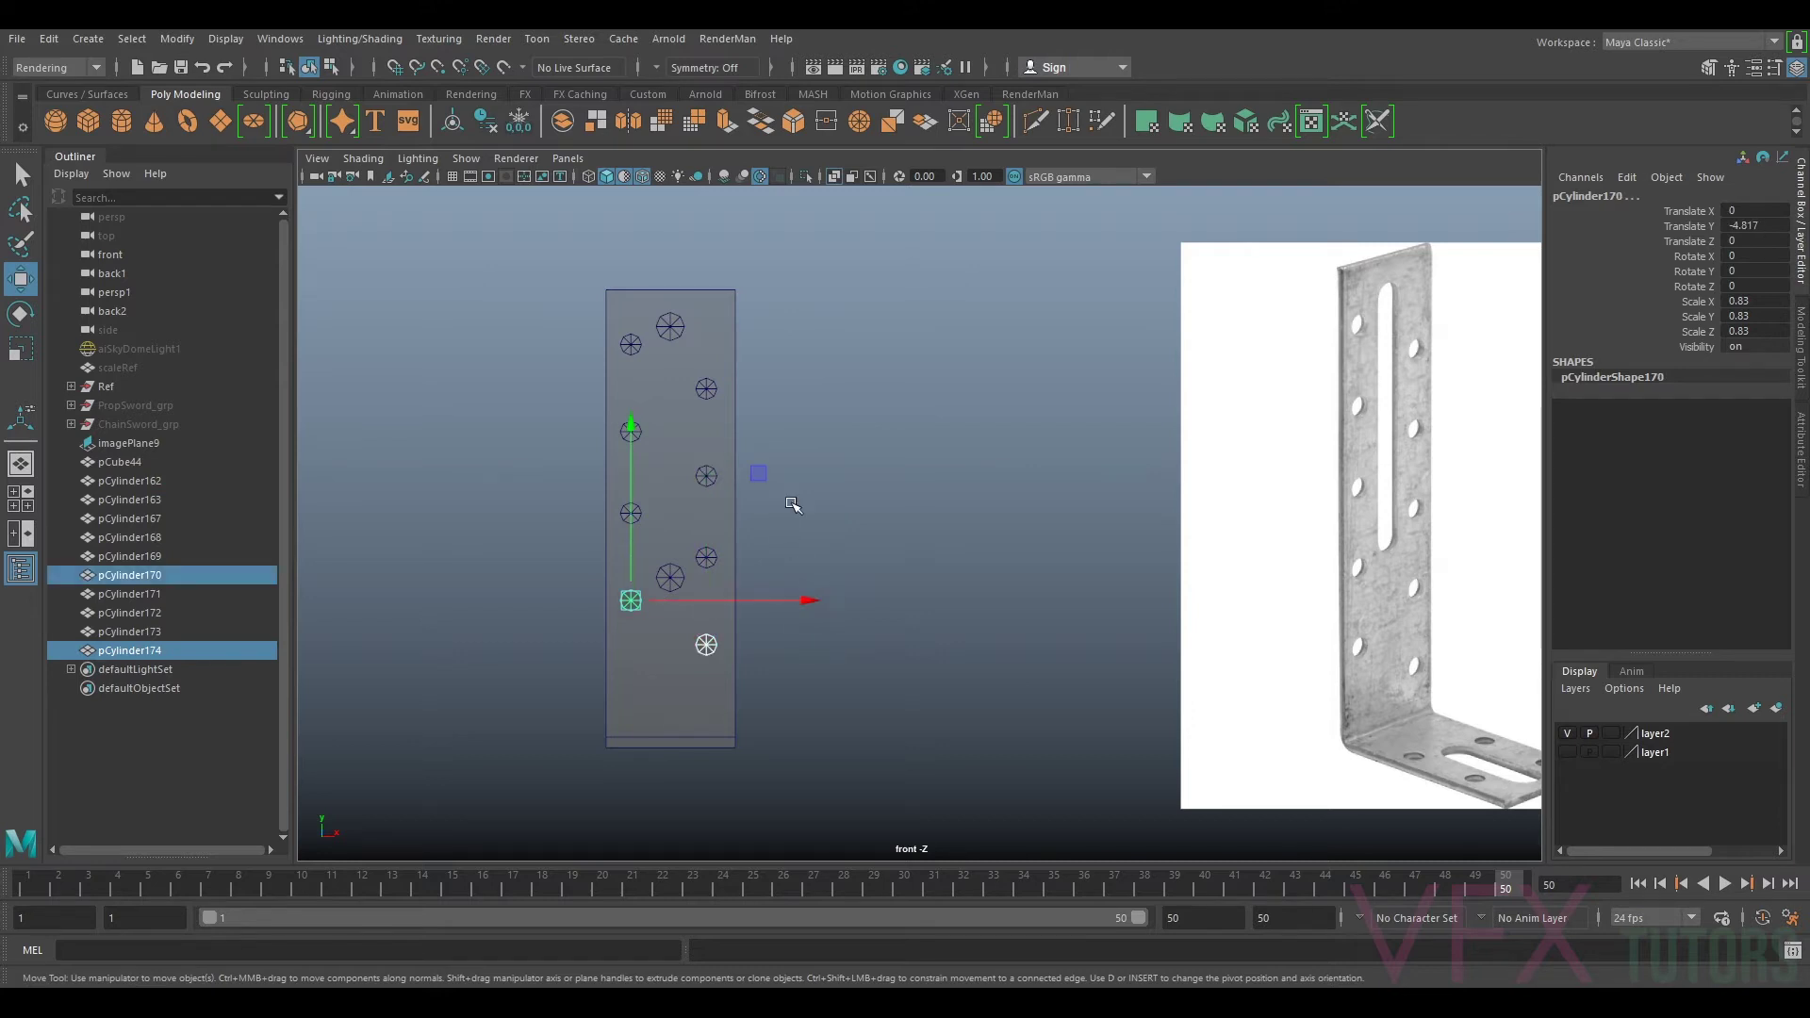
key("ctrl+d")
left_click_drag(637, 549, 639, 628)
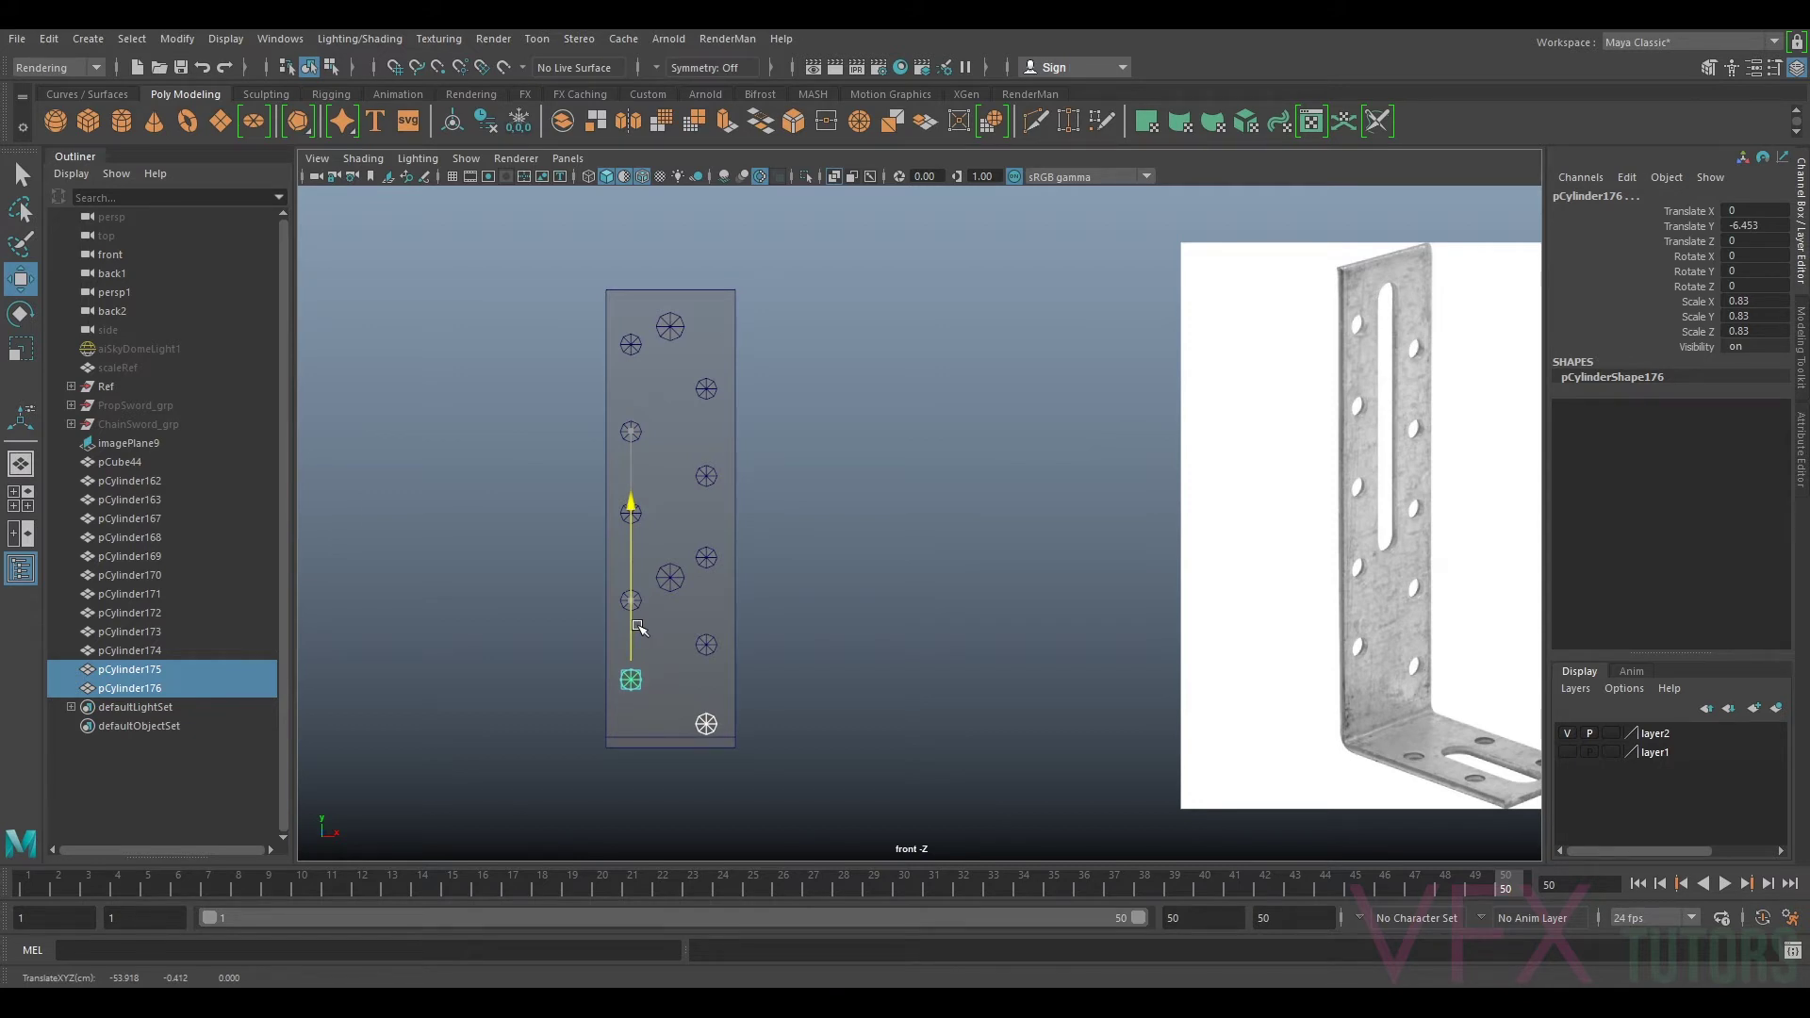
left_click_drag(638, 627, 640, 614)
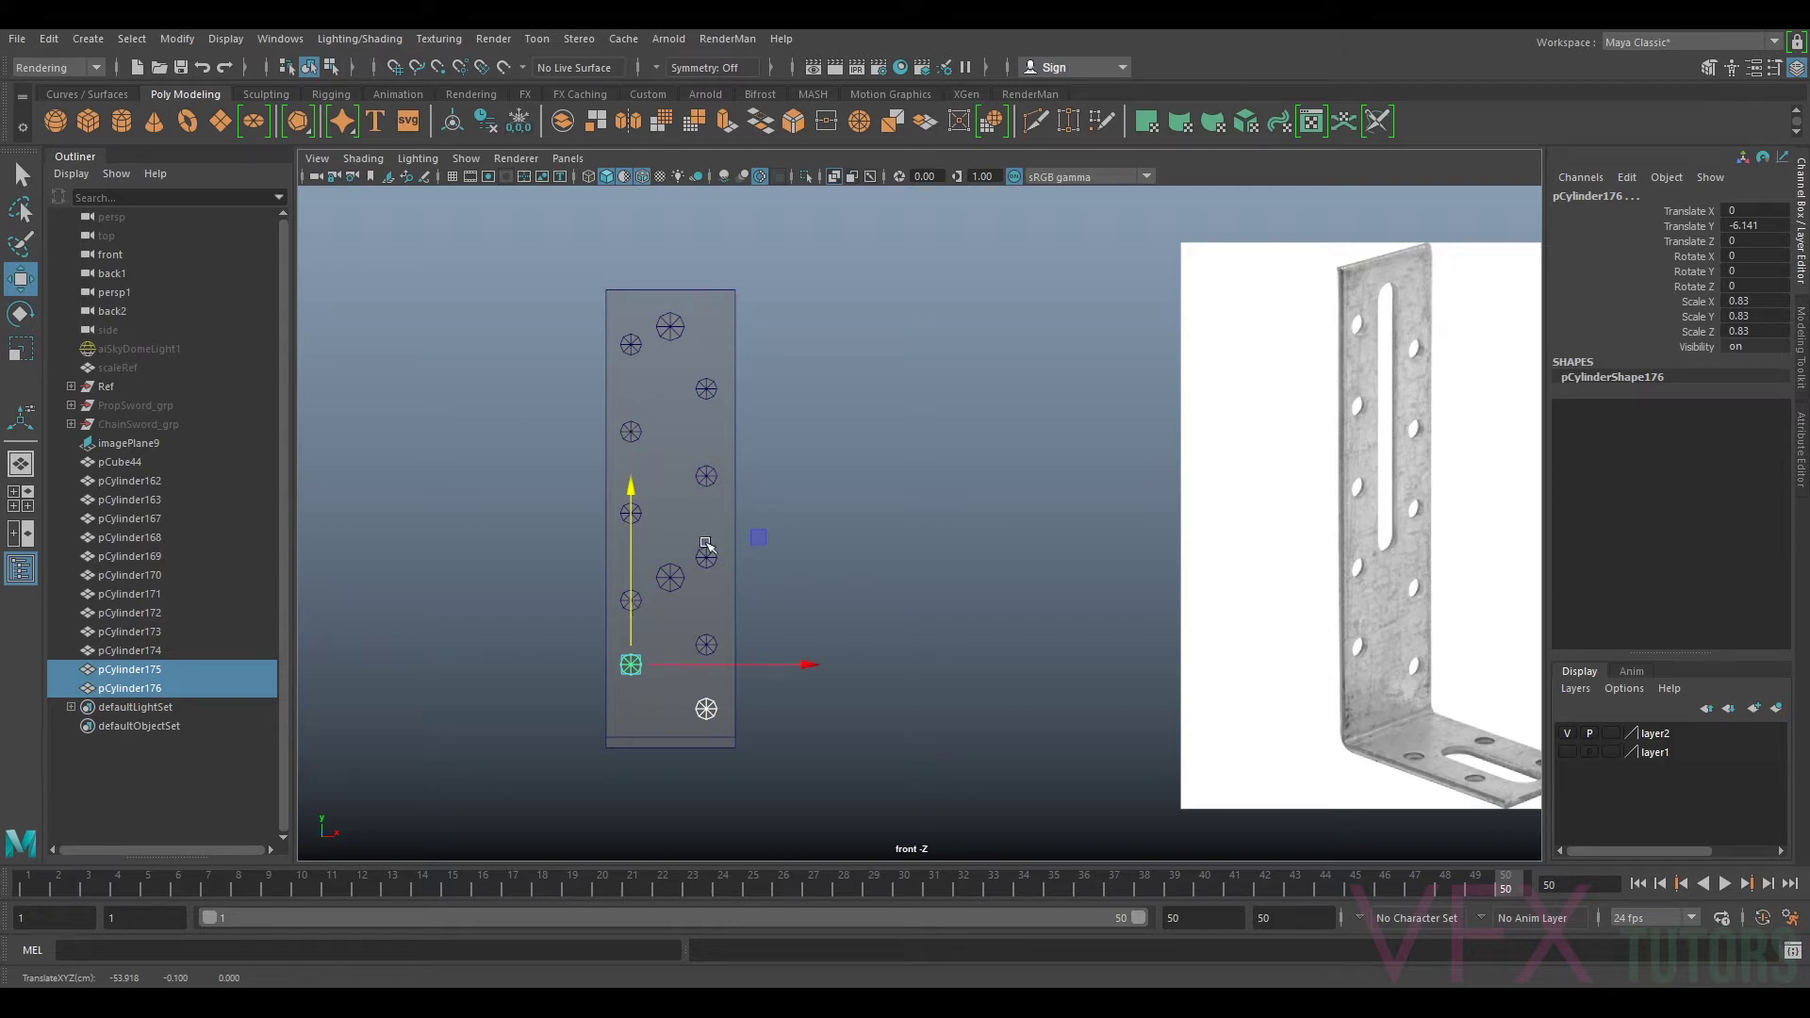
key("Delete")
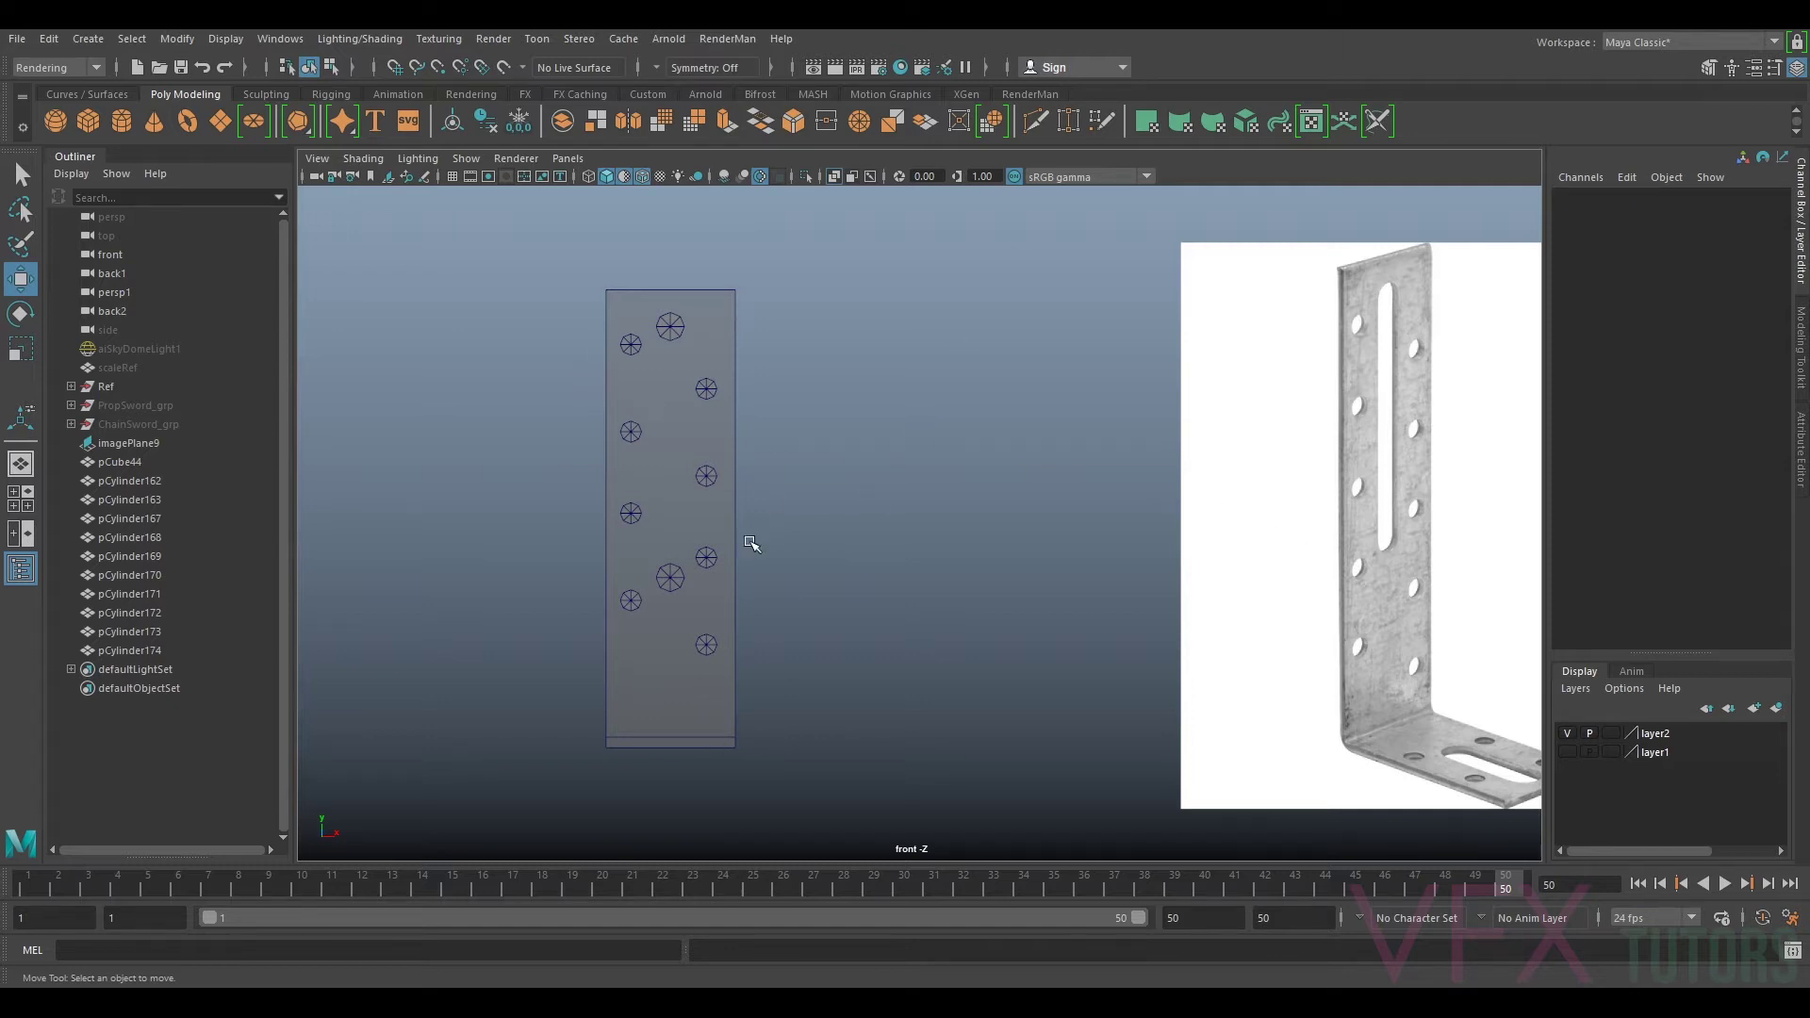
Step: Spread the lower three pairs of small cylinders progressively farther down the bracket, with the left column's third one at about Translate Y -3.738
left_click(642, 600)
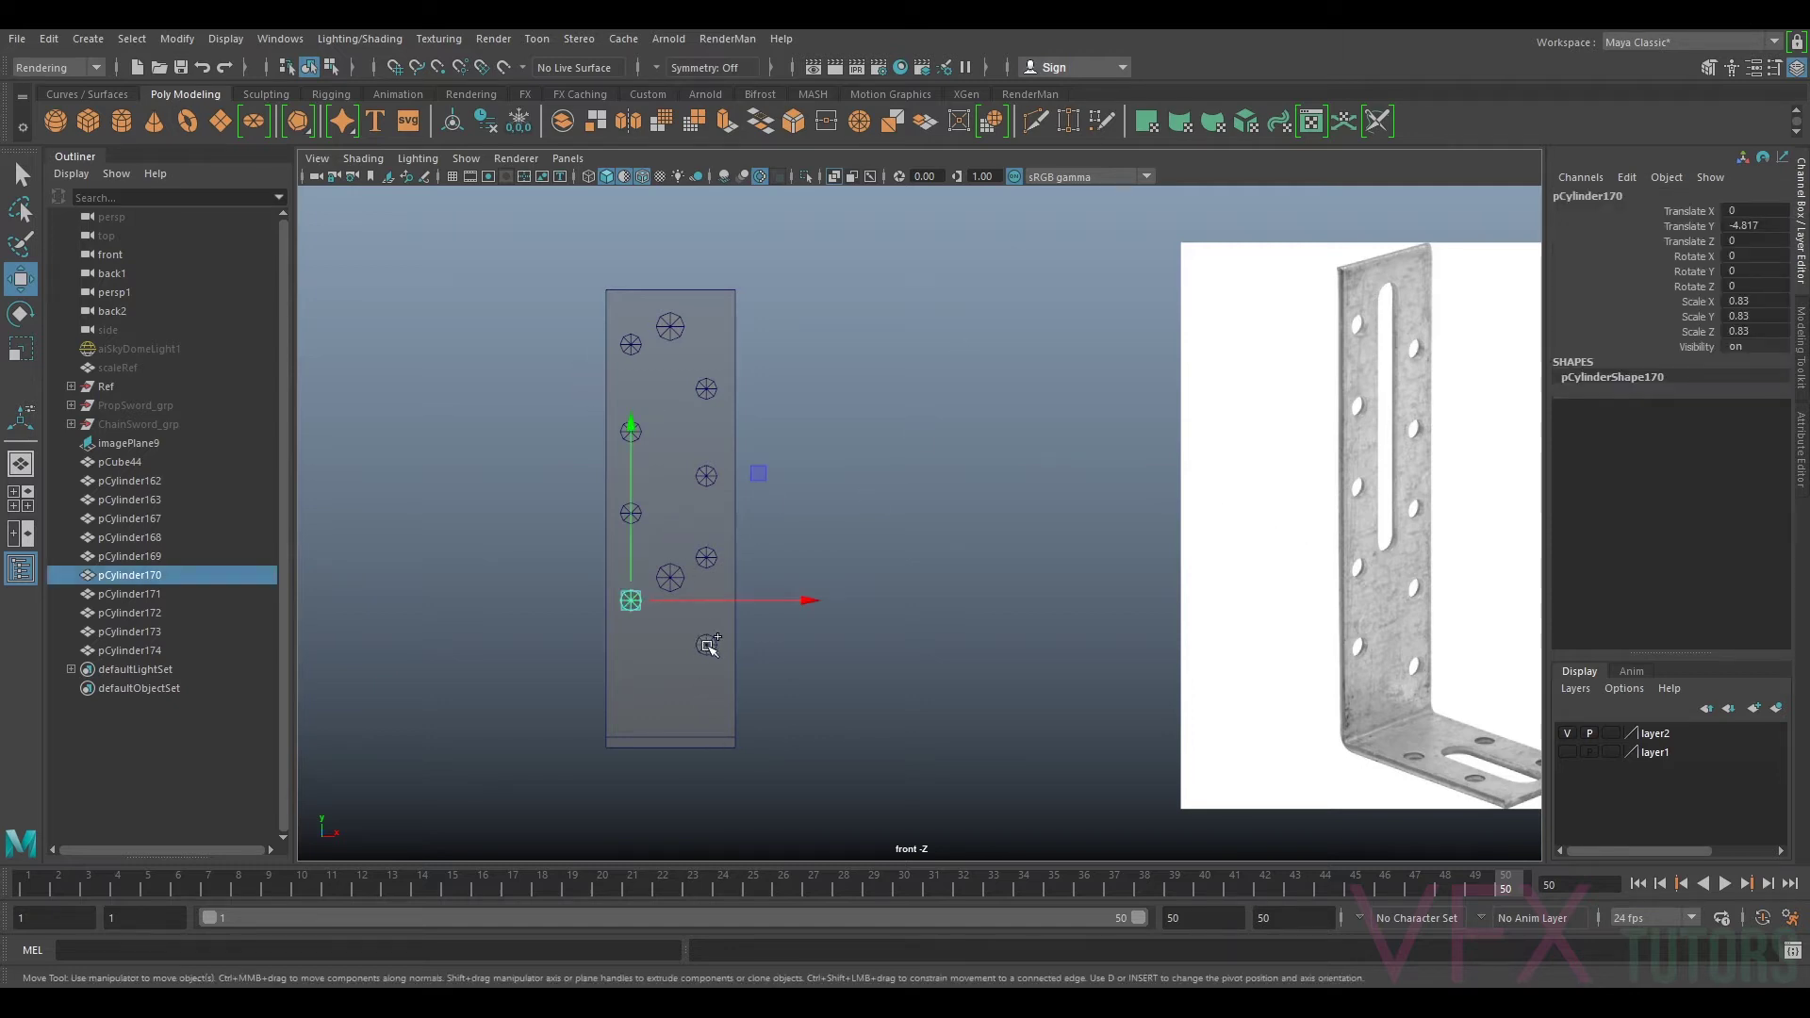
left_click(707, 646, "shift")
left_click(630, 512, "shift")
left_click(706, 557, "shift")
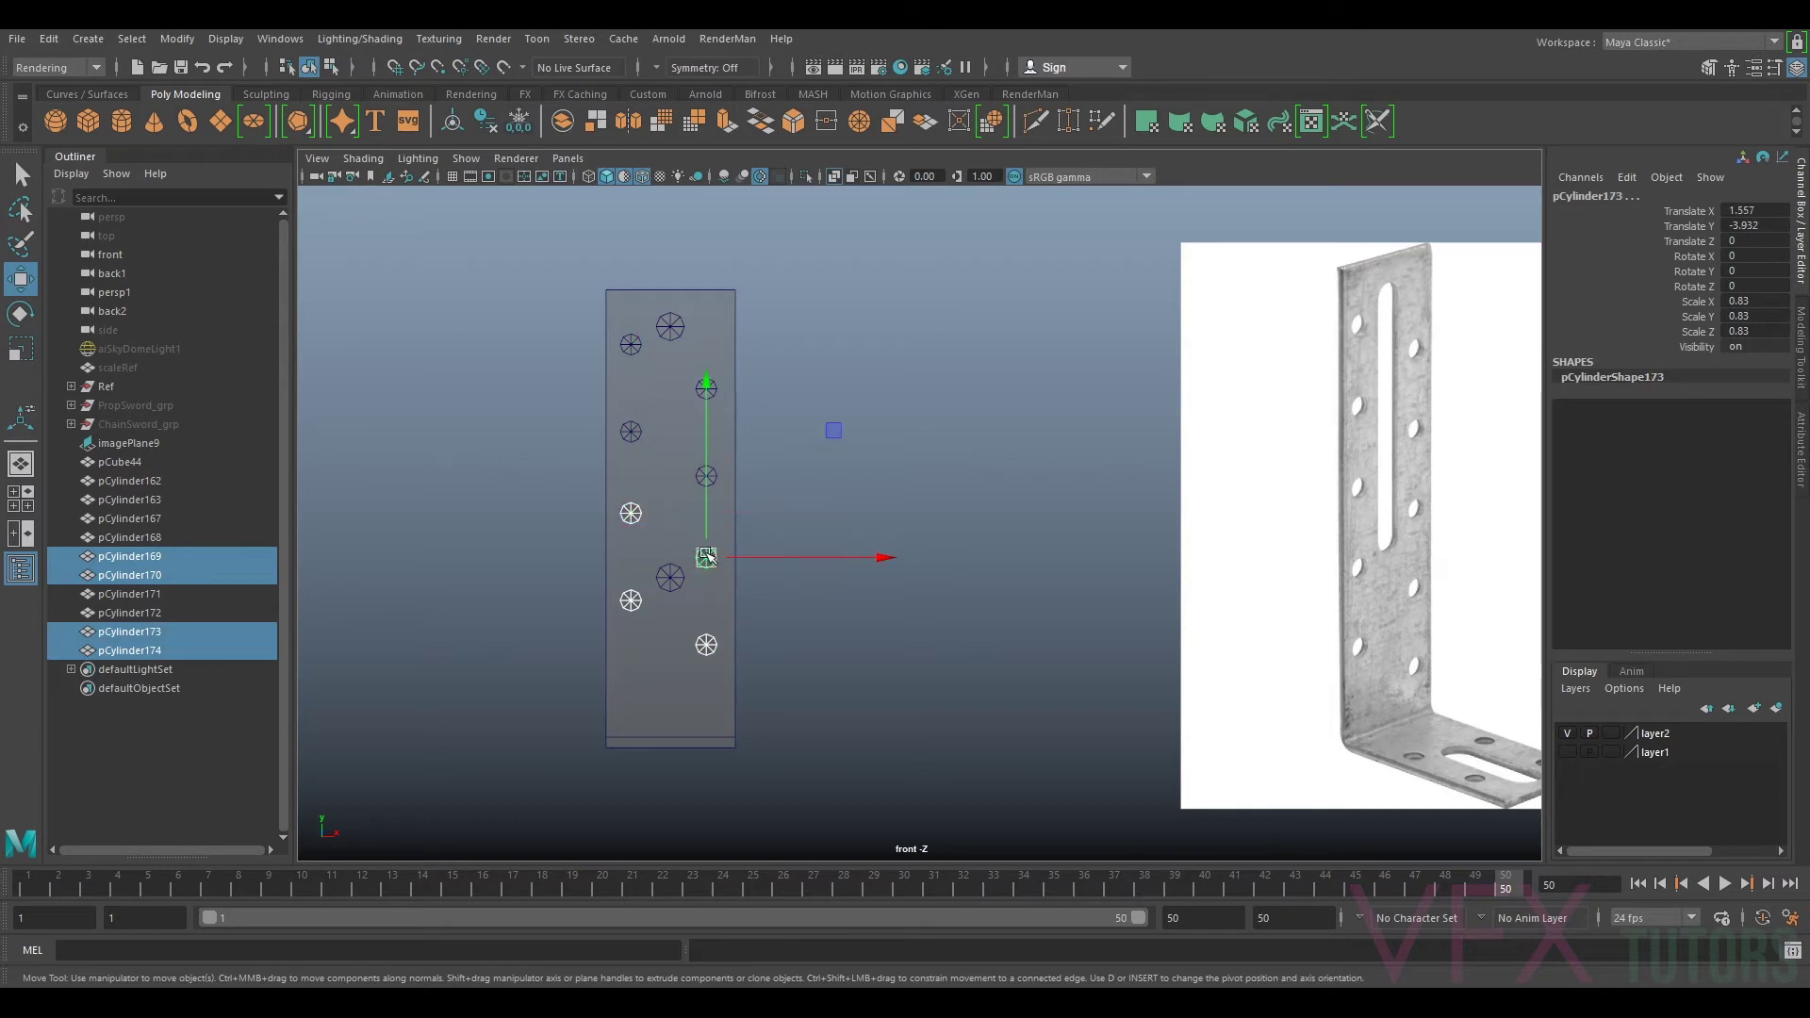
left_click(631, 431, "shift")
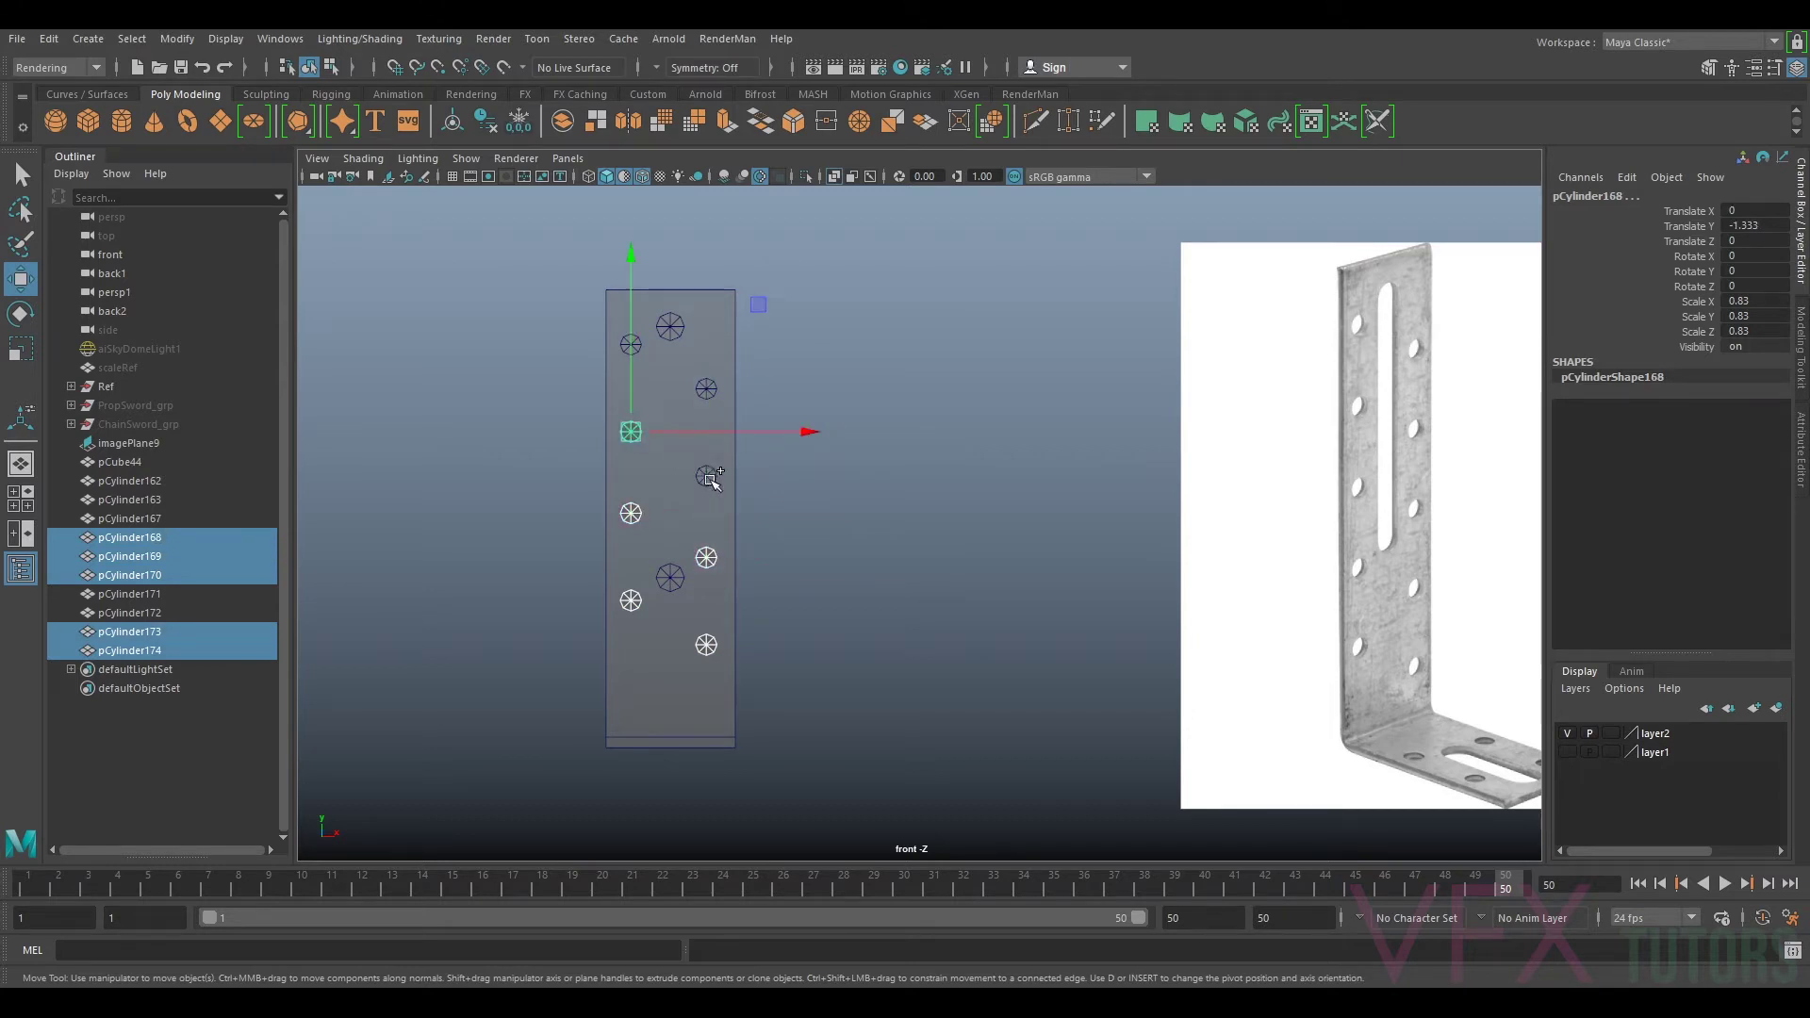
left_click(707, 476, "shift")
left_click_drag(707, 421, 713, 434)
left_click(633, 451, "ctrl")
left_click_drag(686, 511, 706, 578, "ctrl")
key("ctrl+z")
Step: Nudge the two large slot-end cylinders down together, bringing the lower one to about Translate Y 1.676
left_click(673, 329)
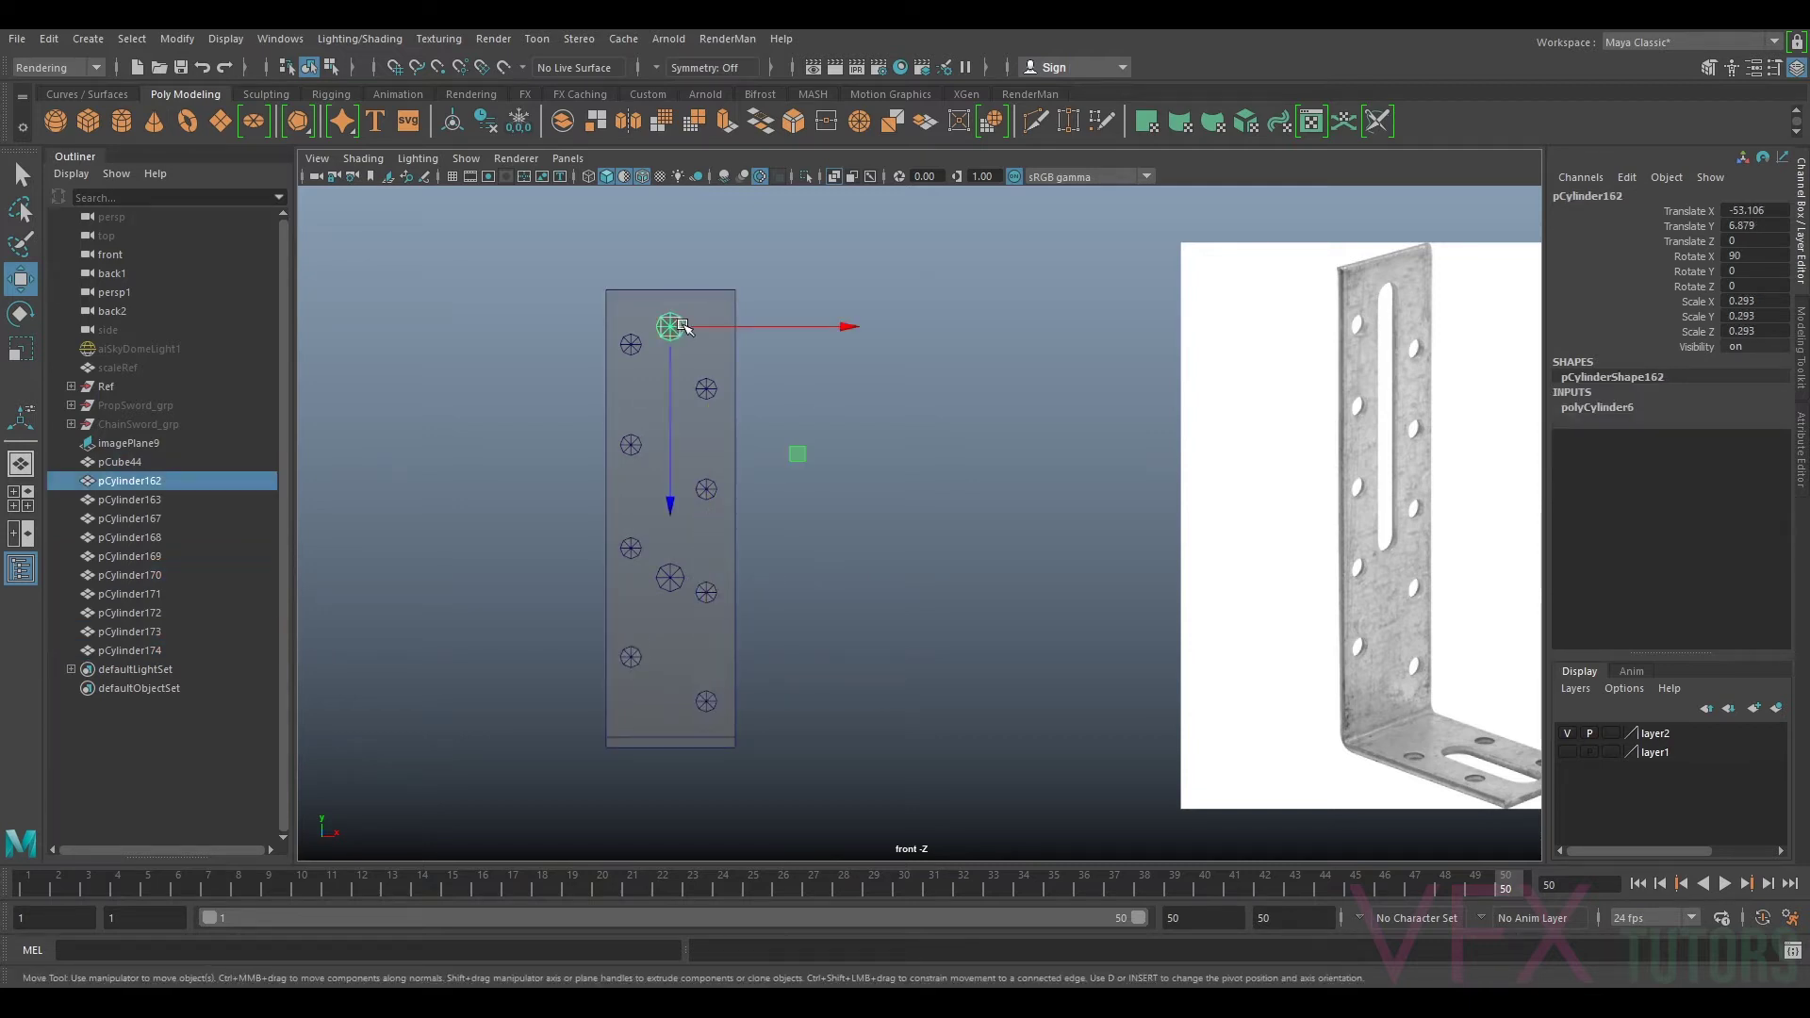
left_click(670, 575, "shift")
left_click_drag(675, 605, 724, 578)
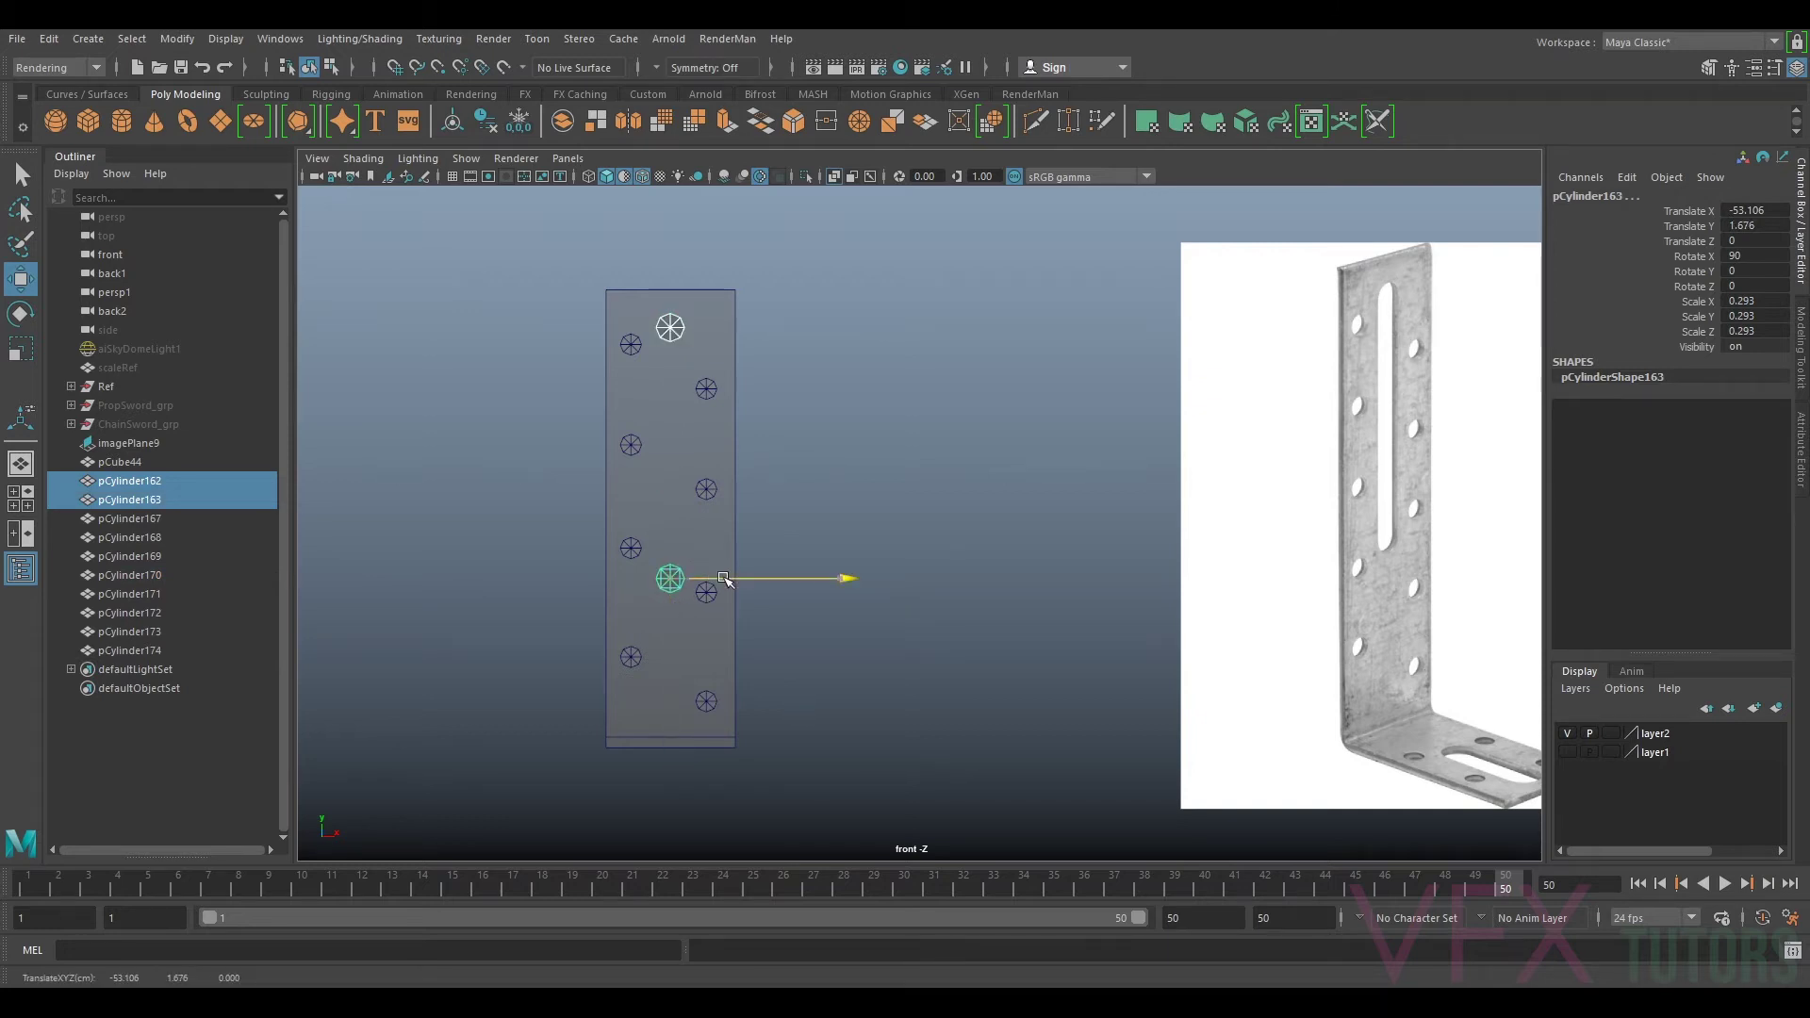
left_click(881, 424)
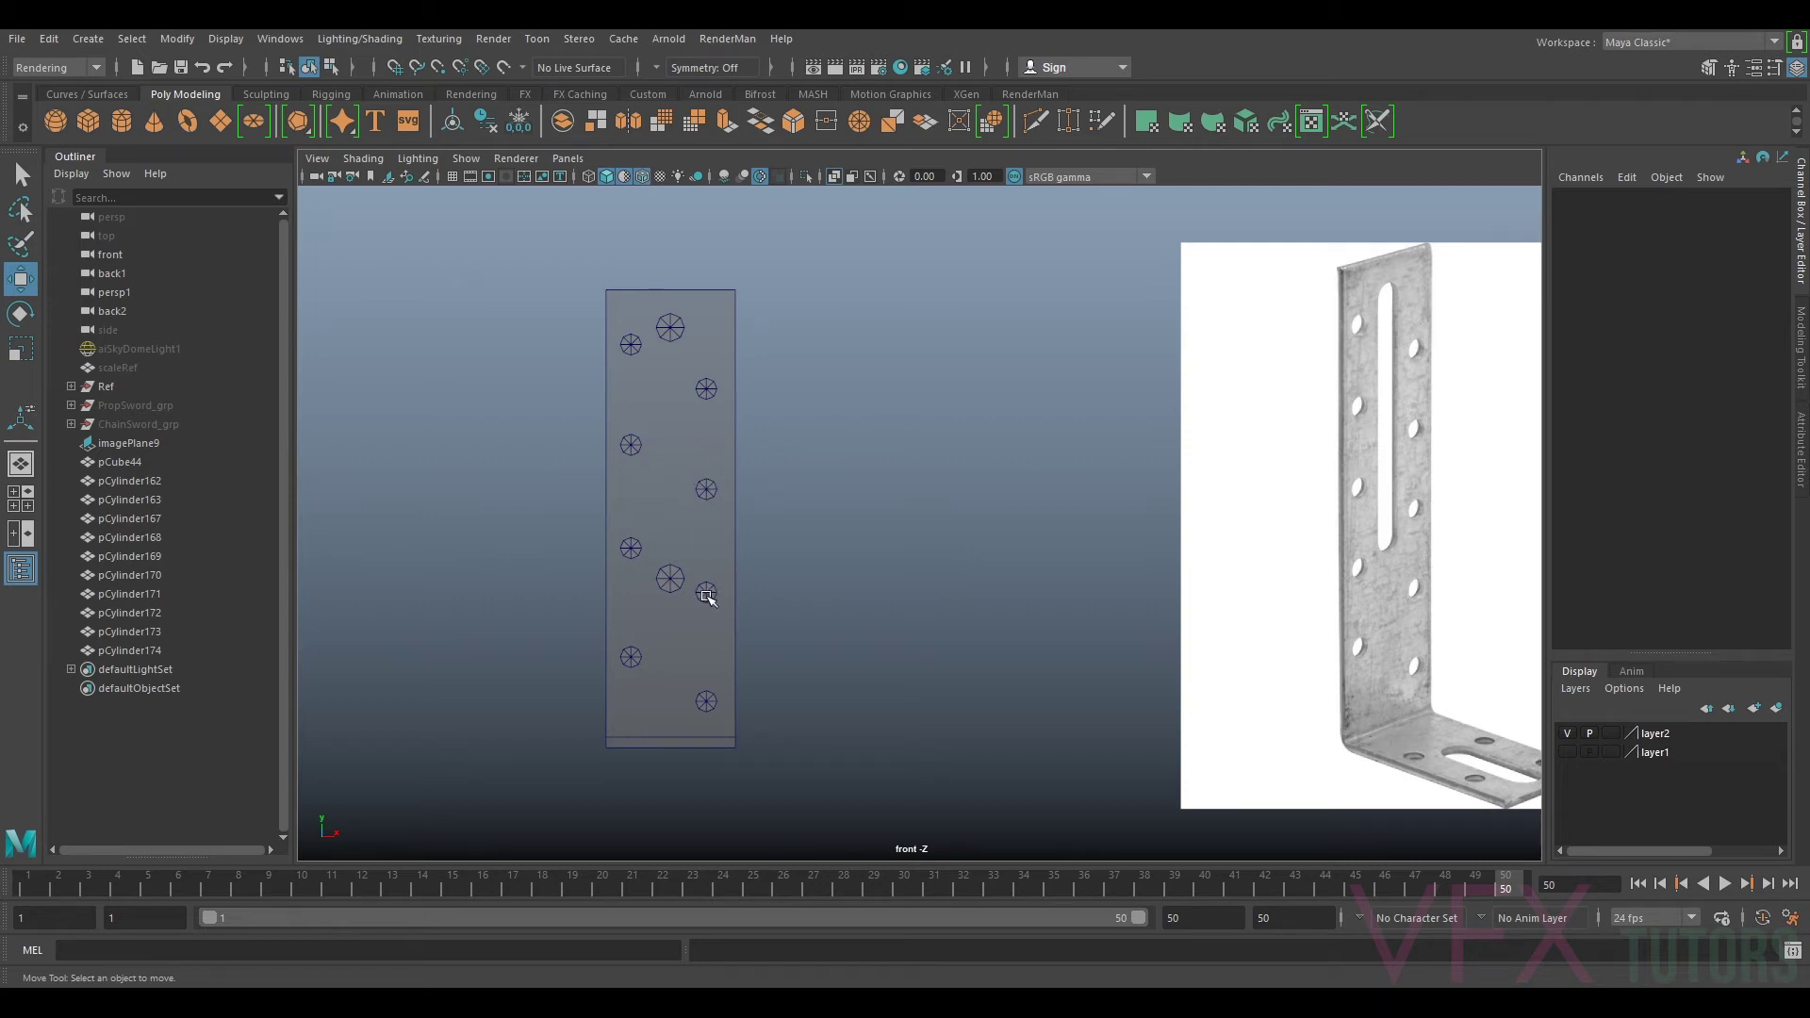
Step: Move the left column of four small cylinders up together, bringing its lowest one to about Translate Y -5.849
left_click(630, 344)
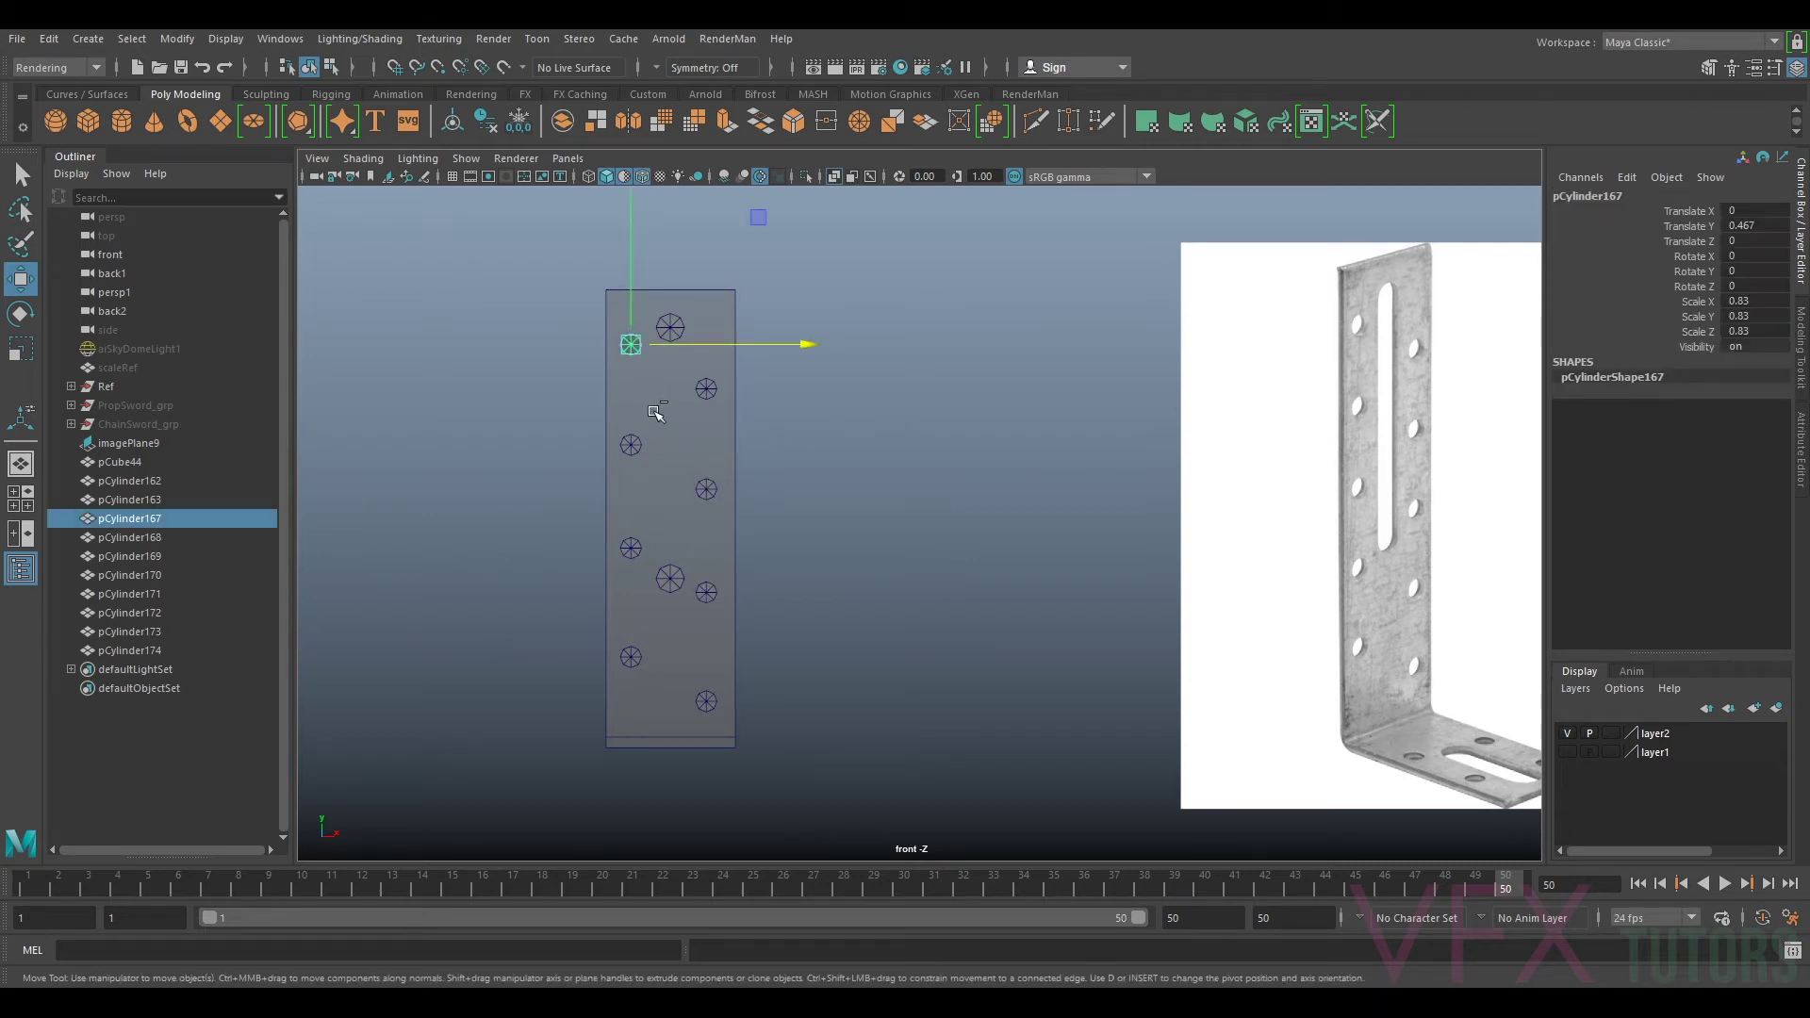
left_click(631, 444, "shift")
left_click(631, 547, "shift")
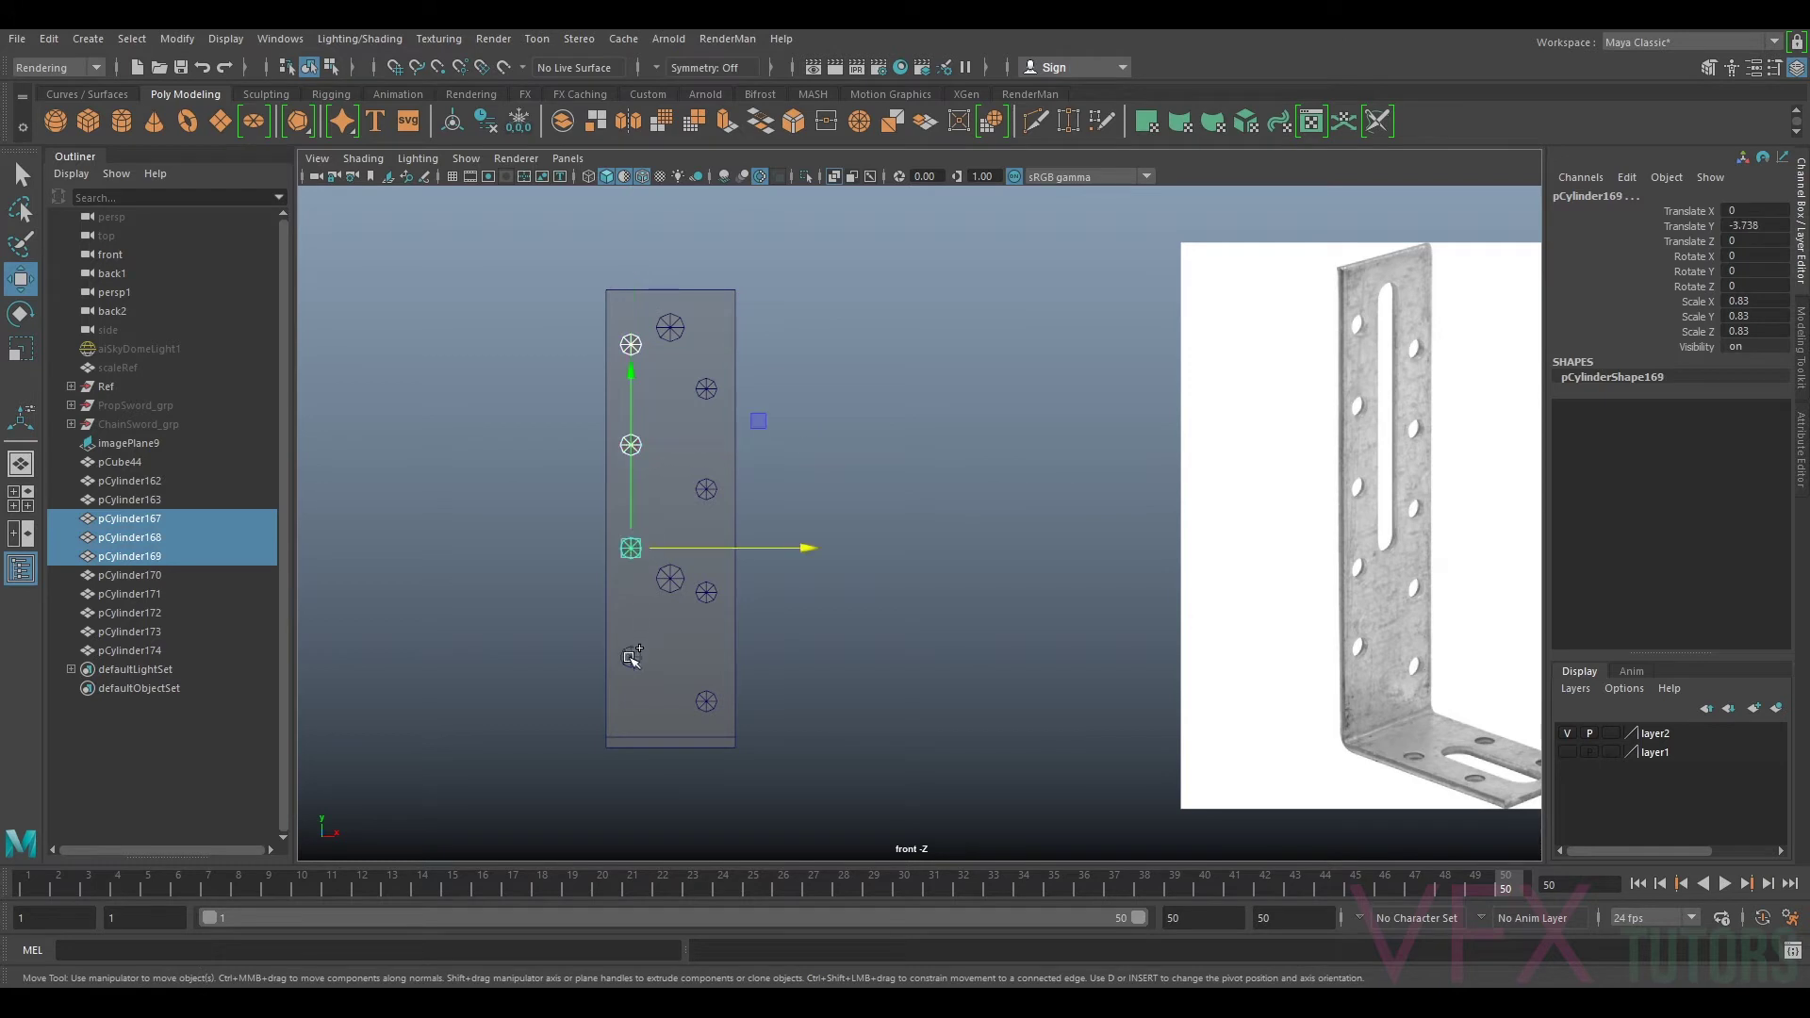
left_click(630, 656, "shift")
left_click_drag(642, 533, 632, 536)
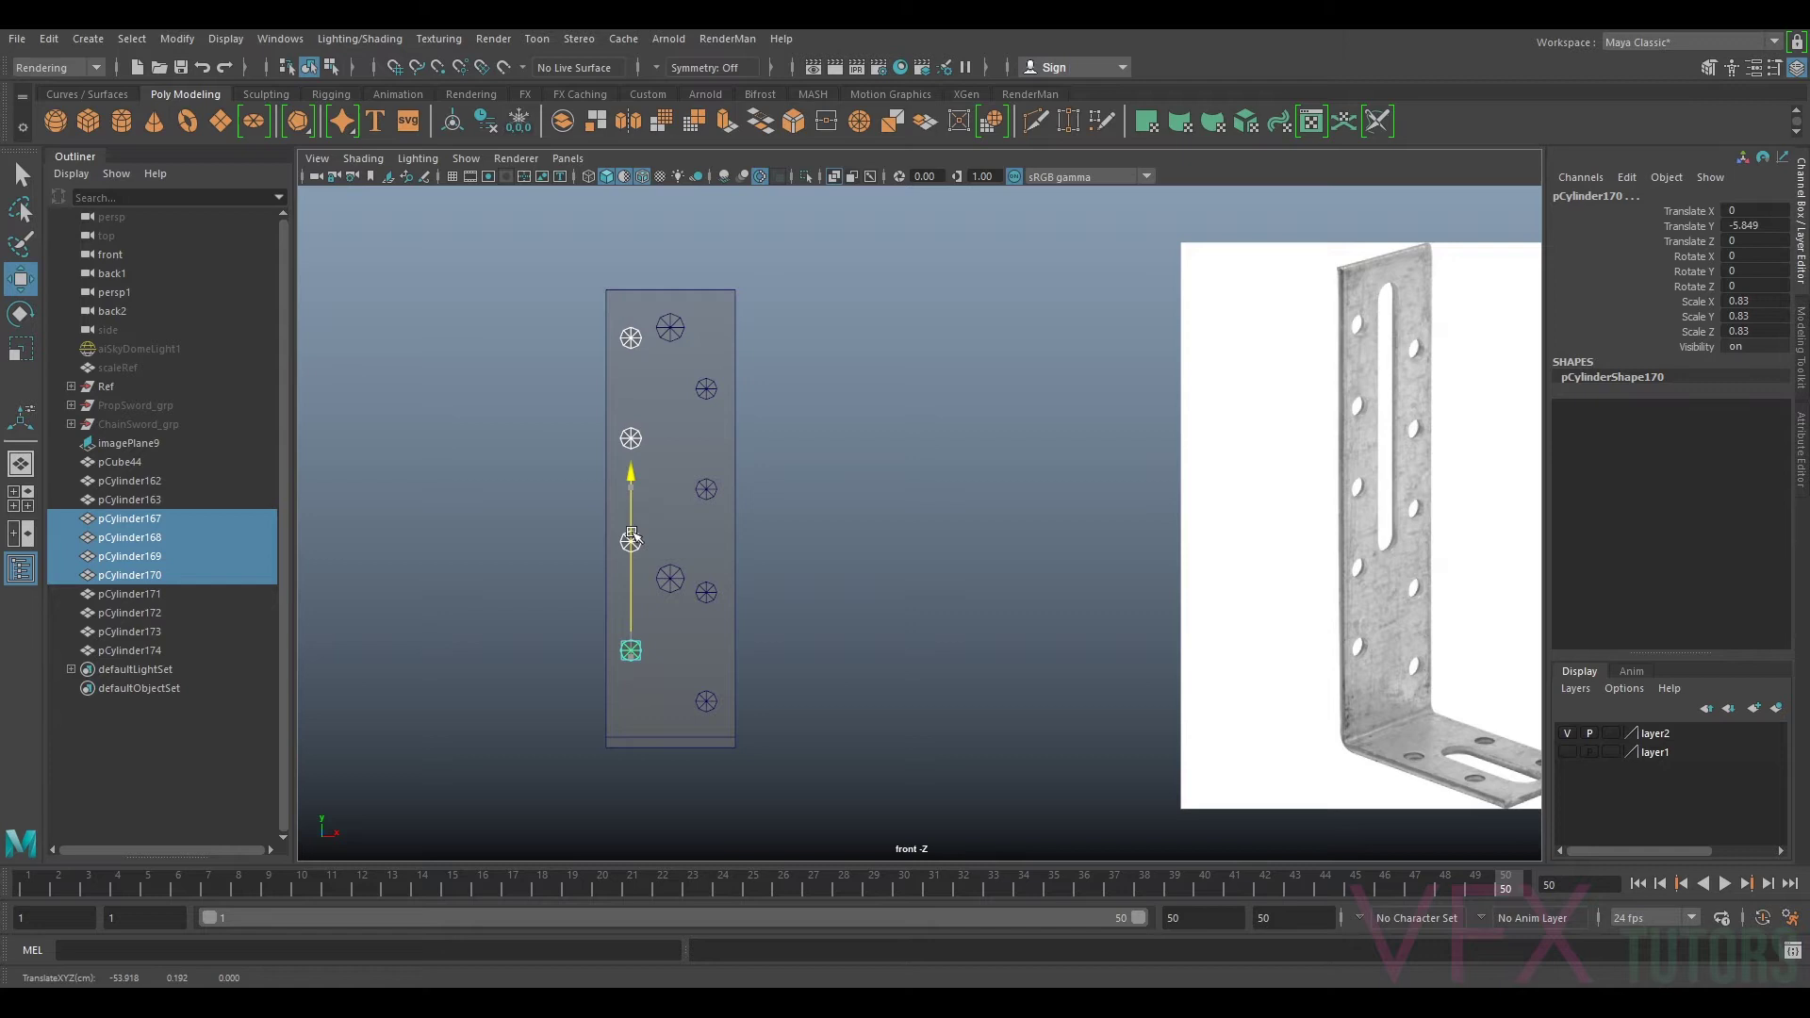
Step: Move the right column of four small cylinders down together, bringing its lowest one to about Translate Y -7.114
left_click(706, 389)
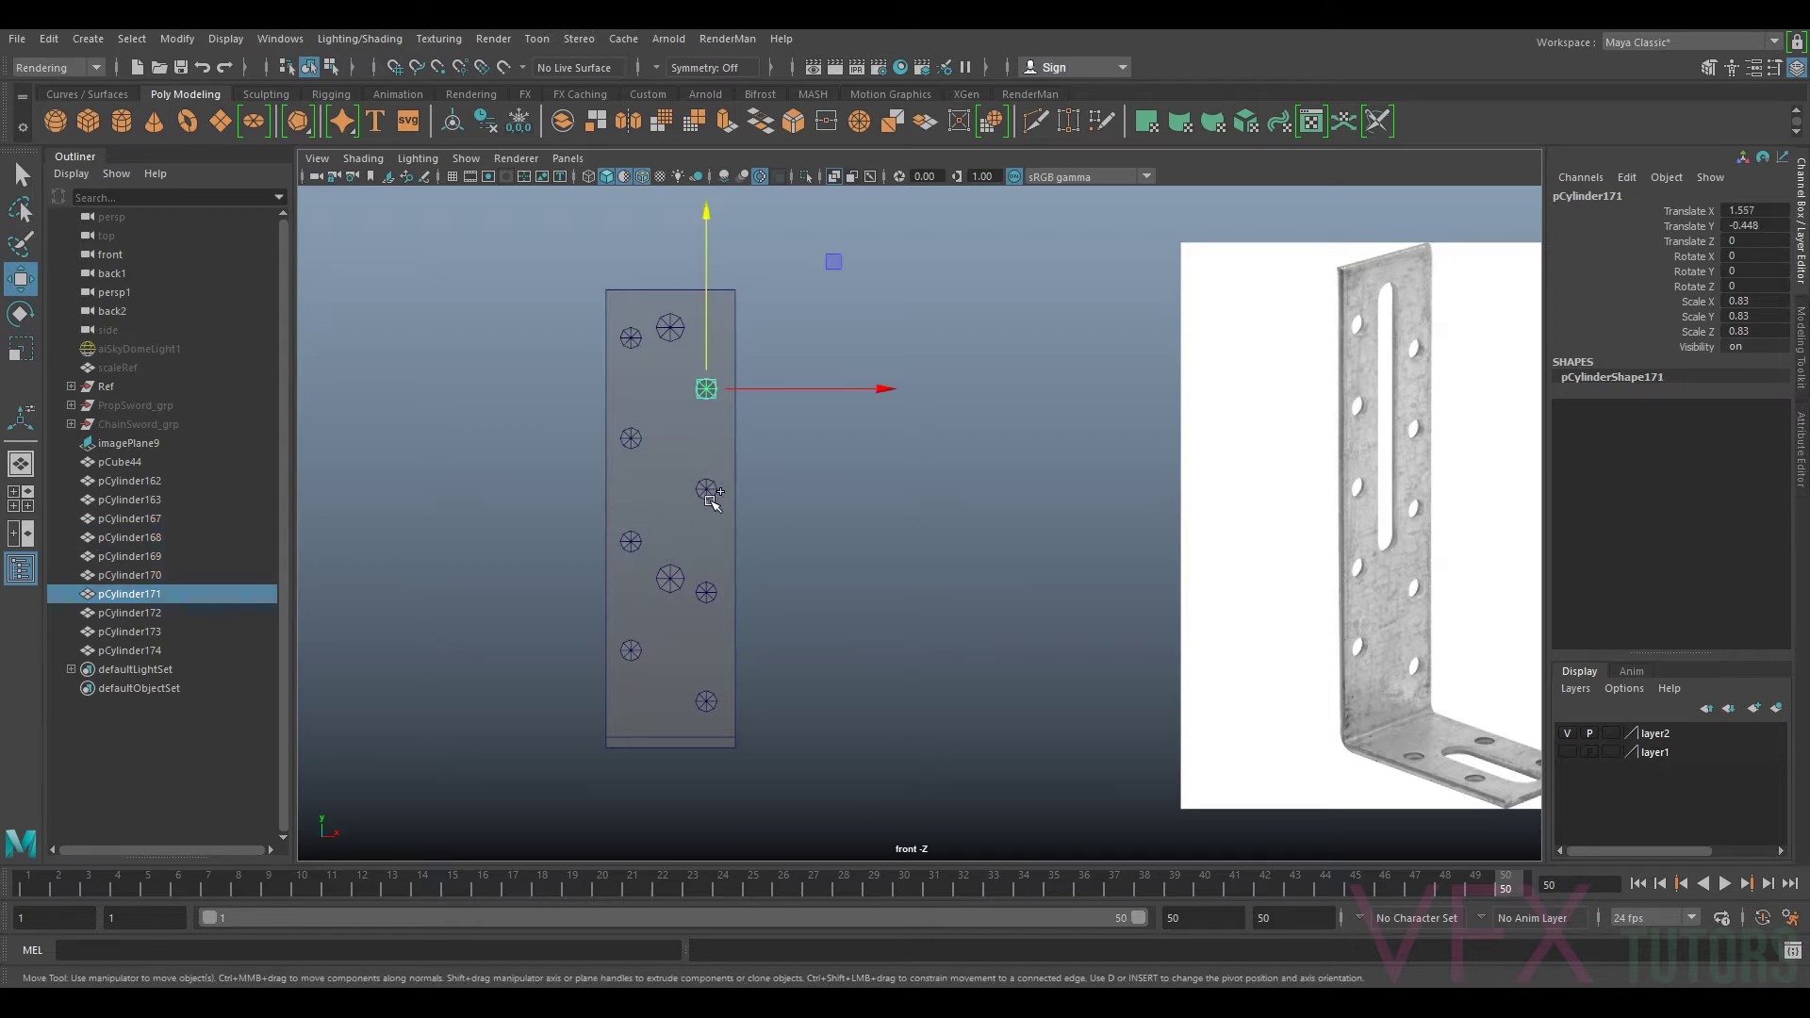
left_click(706, 489, "shift")
left_click(706, 592, "shift")
left_click(707, 699, "shift")
left_click_drag(705, 620, 666, 608)
Step: Raise the two large slot-end cylinders, the lower one to about Translate Y 1.929 and the upper one to about 6.976
left_click(670, 579)
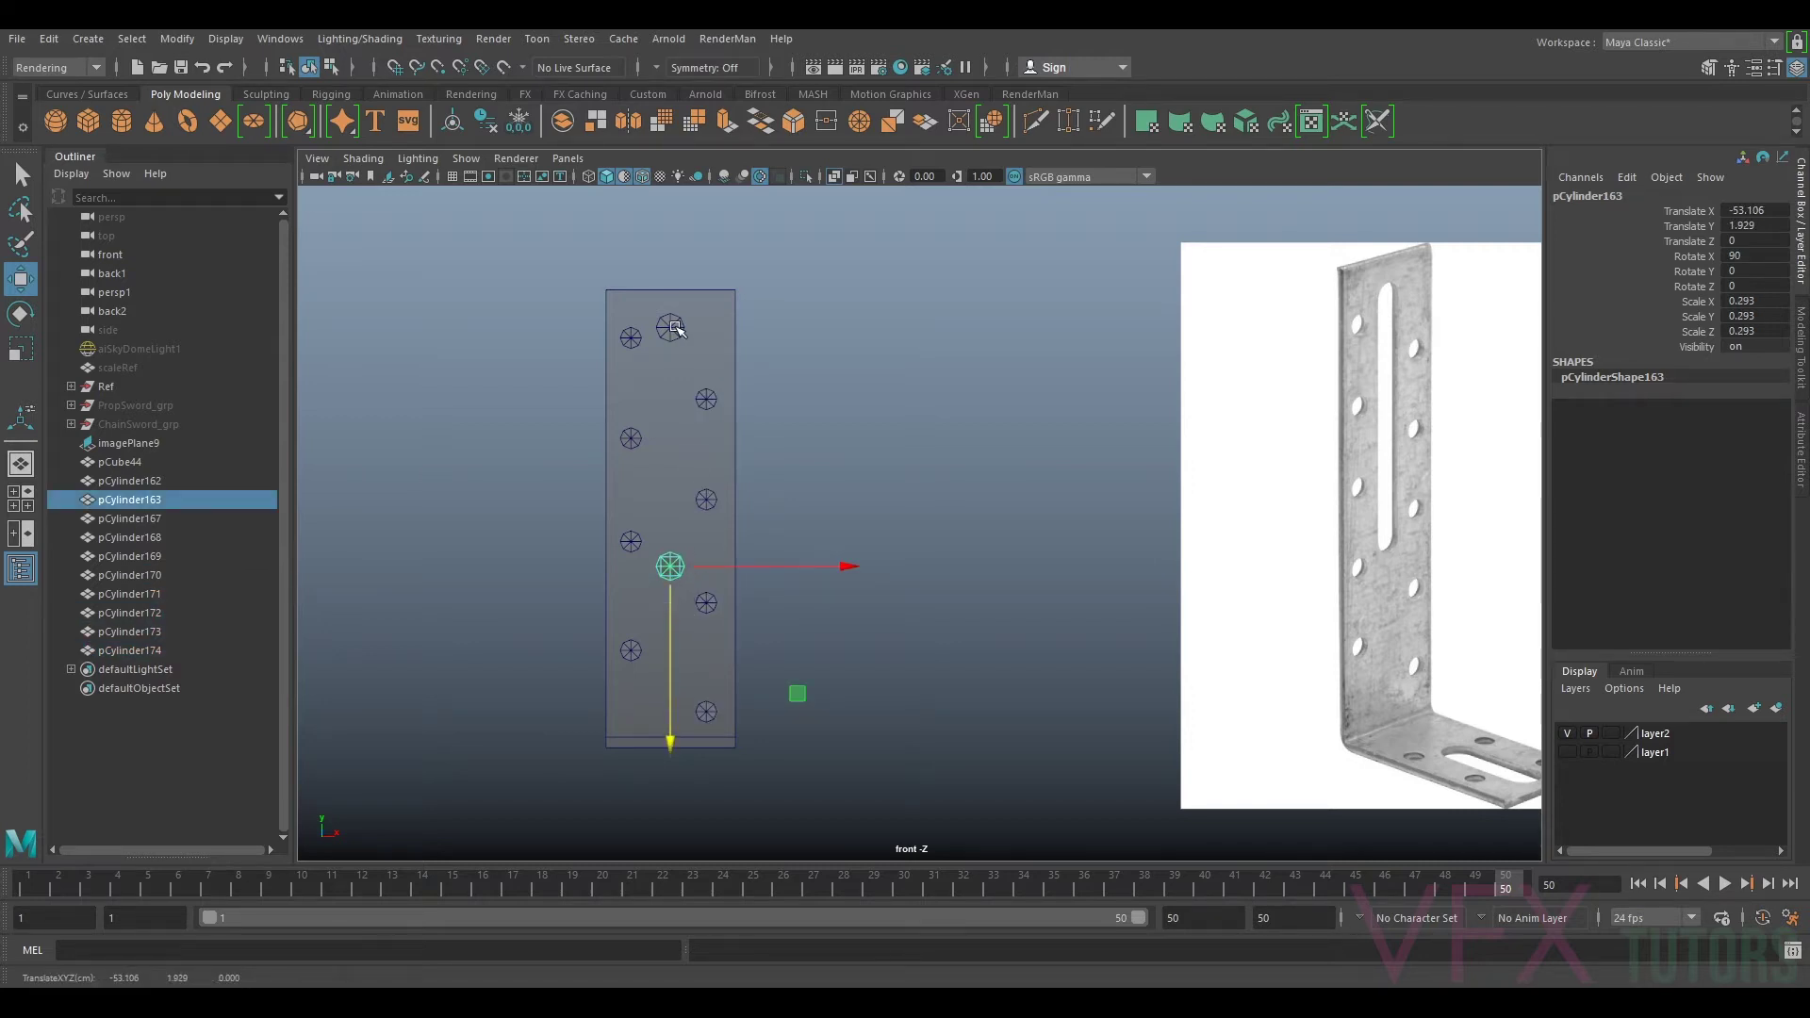
left_click(670, 328)
left_click_drag(670, 373, 670, 364)
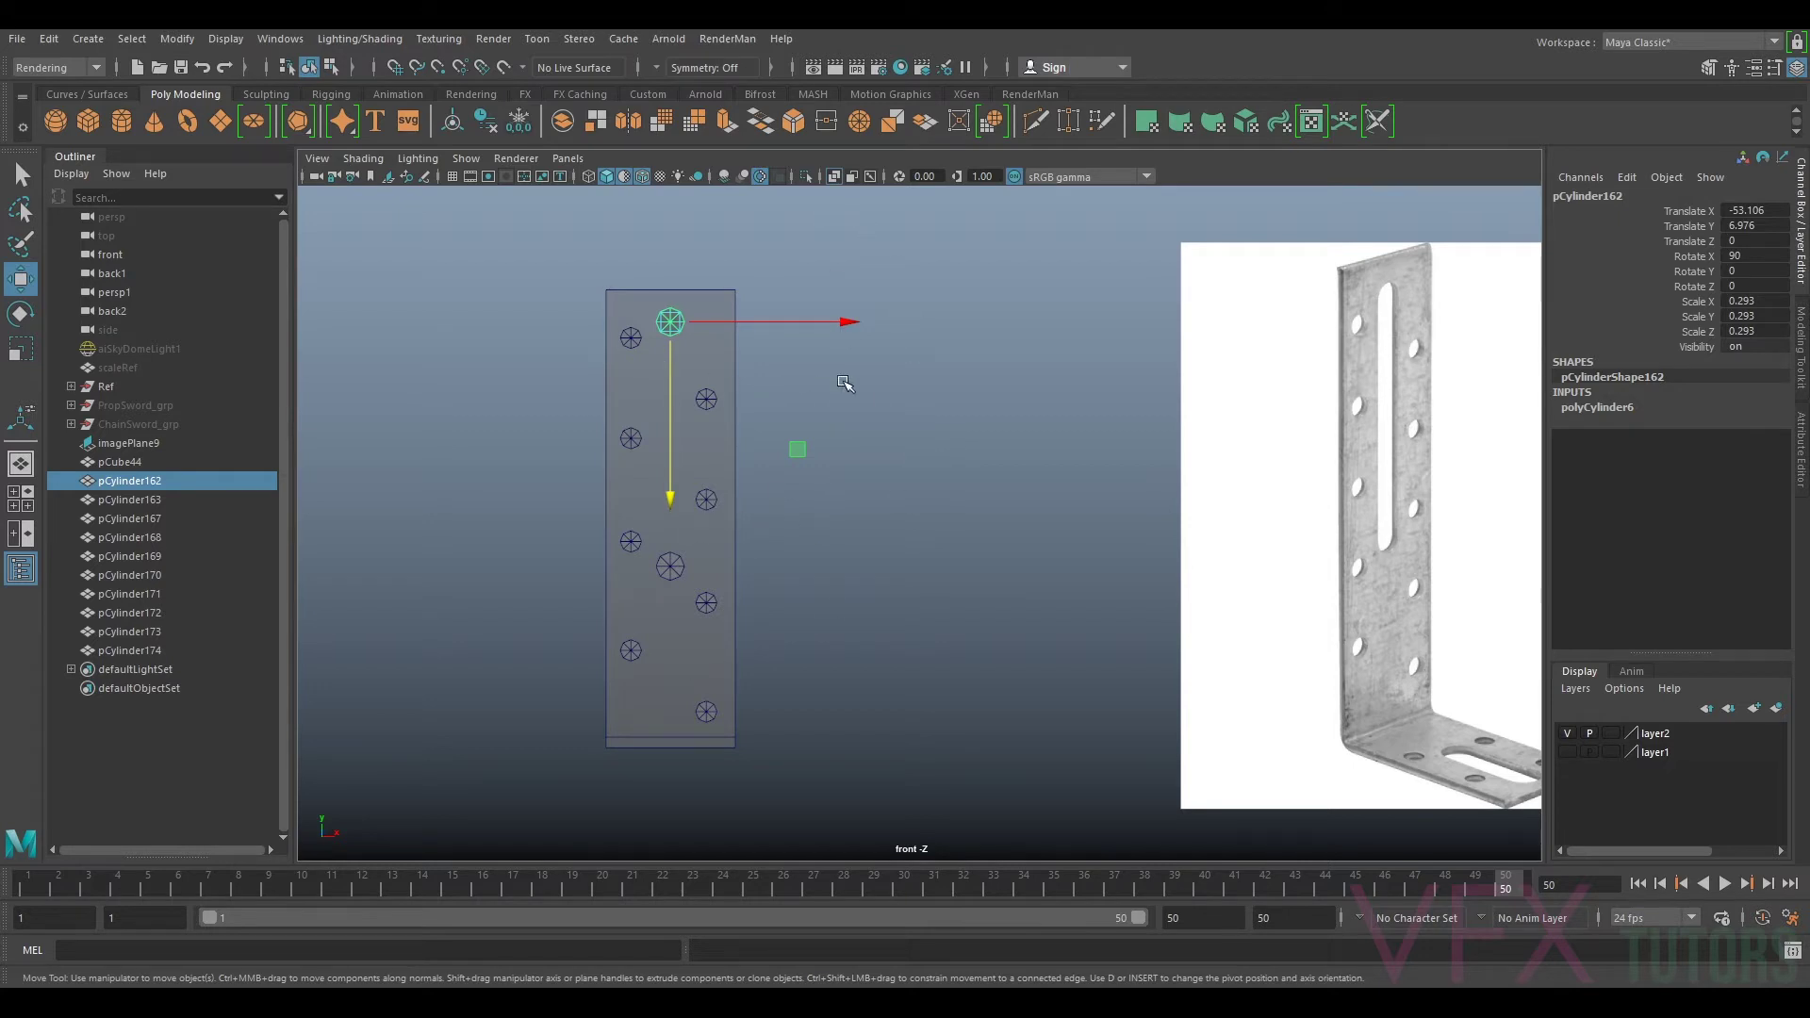
Step: Examine the cylinder layout on the bracket against the reference image
left_click(787, 516)
left_click(633, 501)
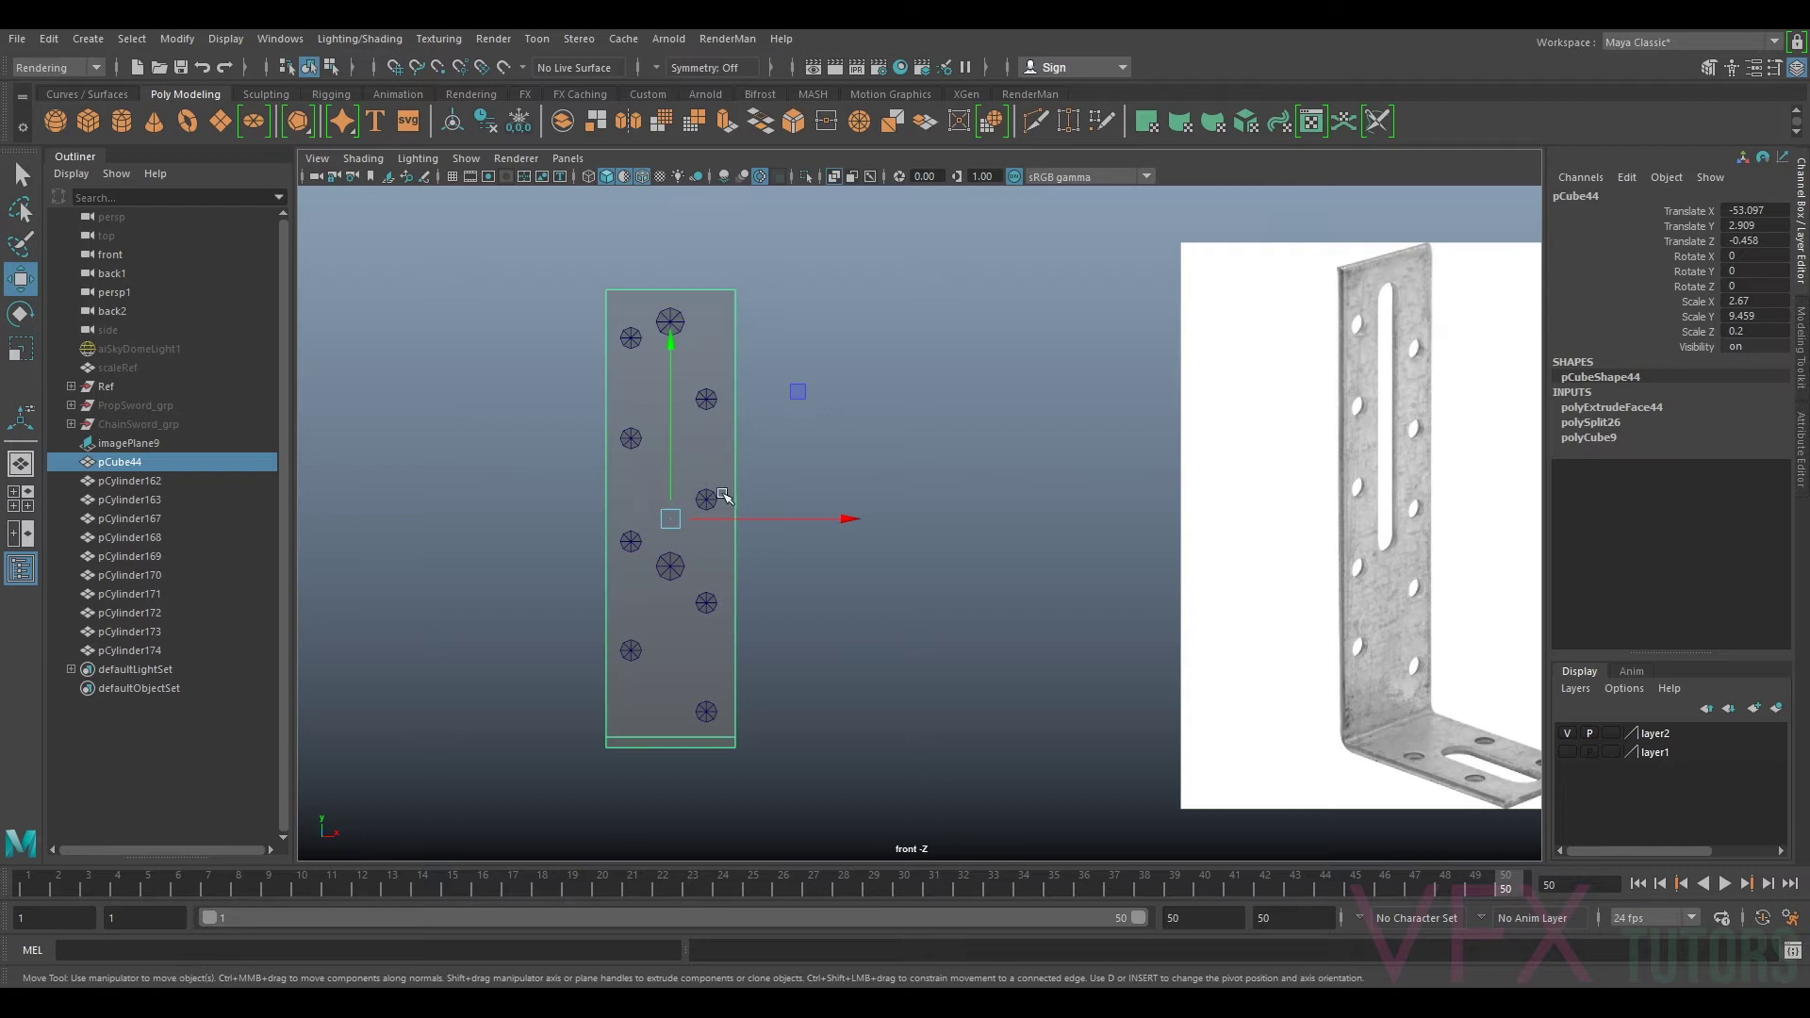
scroll(688, 345, "up", 3)
middle_click_drag(704, 341, 980, 414, "alt")
scroll(905, 417, "down", 5)
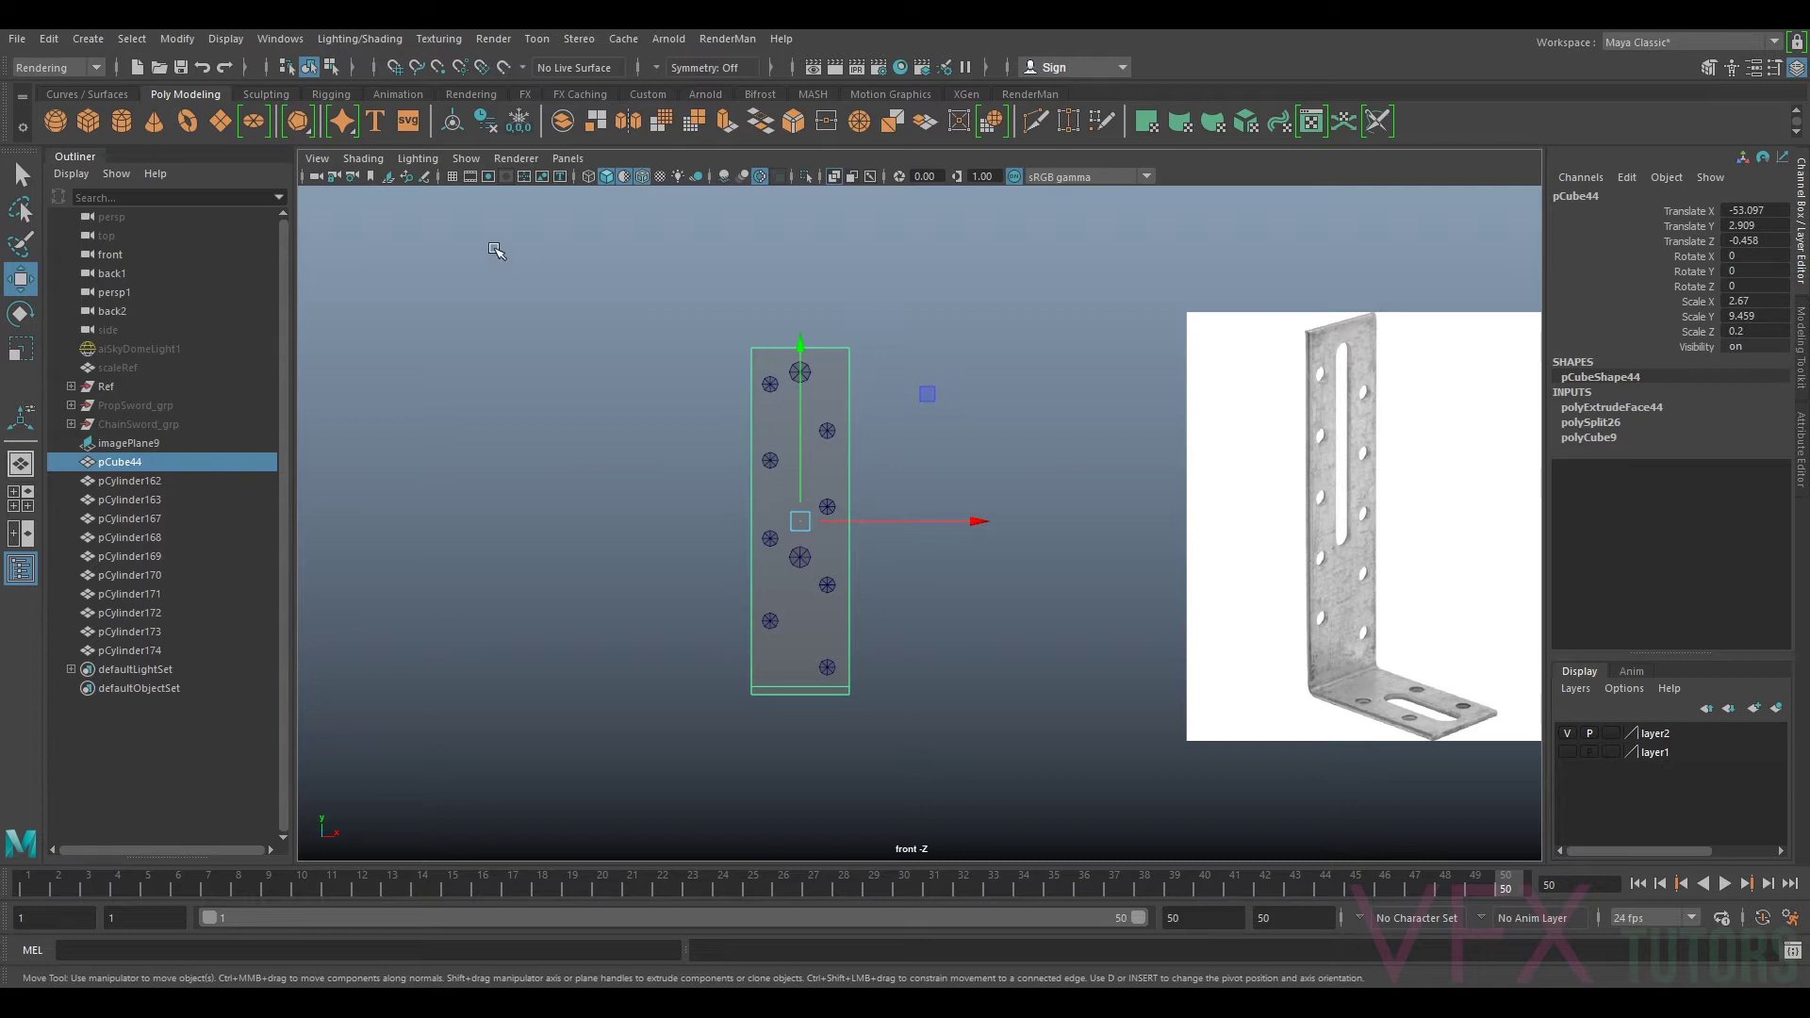
scroll(851, 651, "up", 4)
middle_click_drag(865, 553, 1105, 776, "alt")
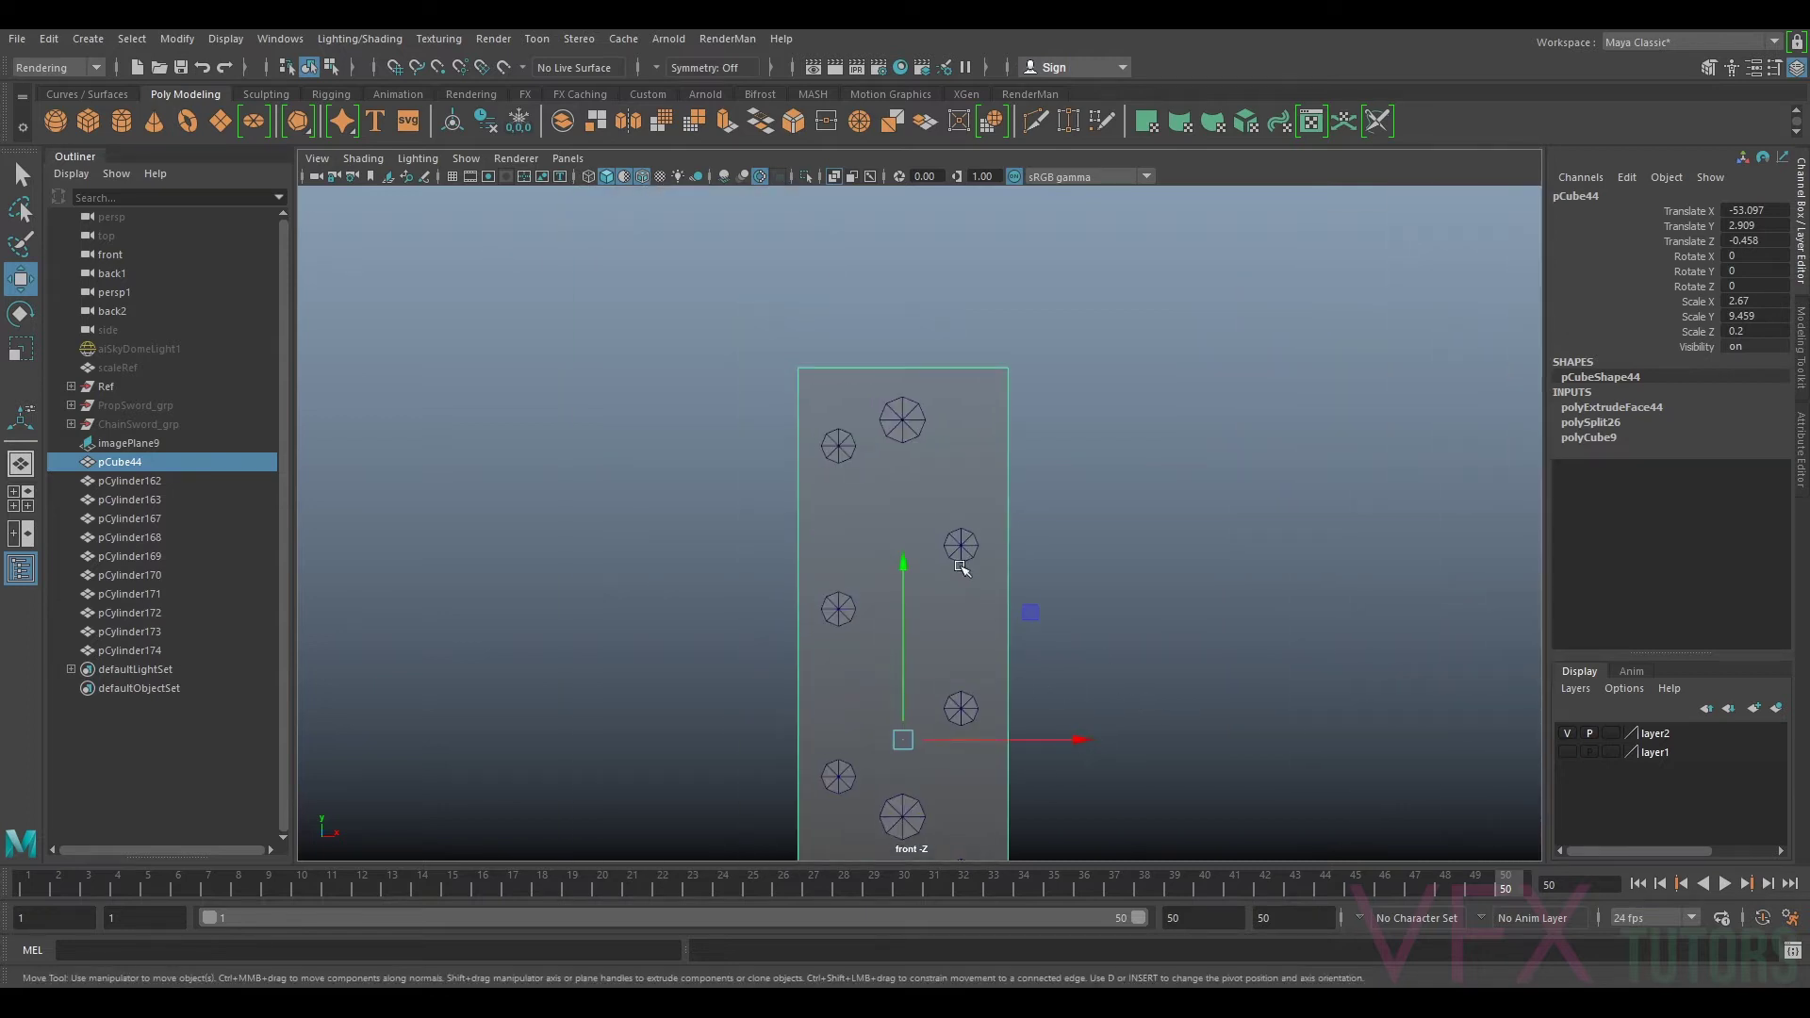
scroll(1010, 579, "down", 4)
middle_click_drag(1255, 695, 1155, 552, "alt")
scroll(839, 386, "up", 3)
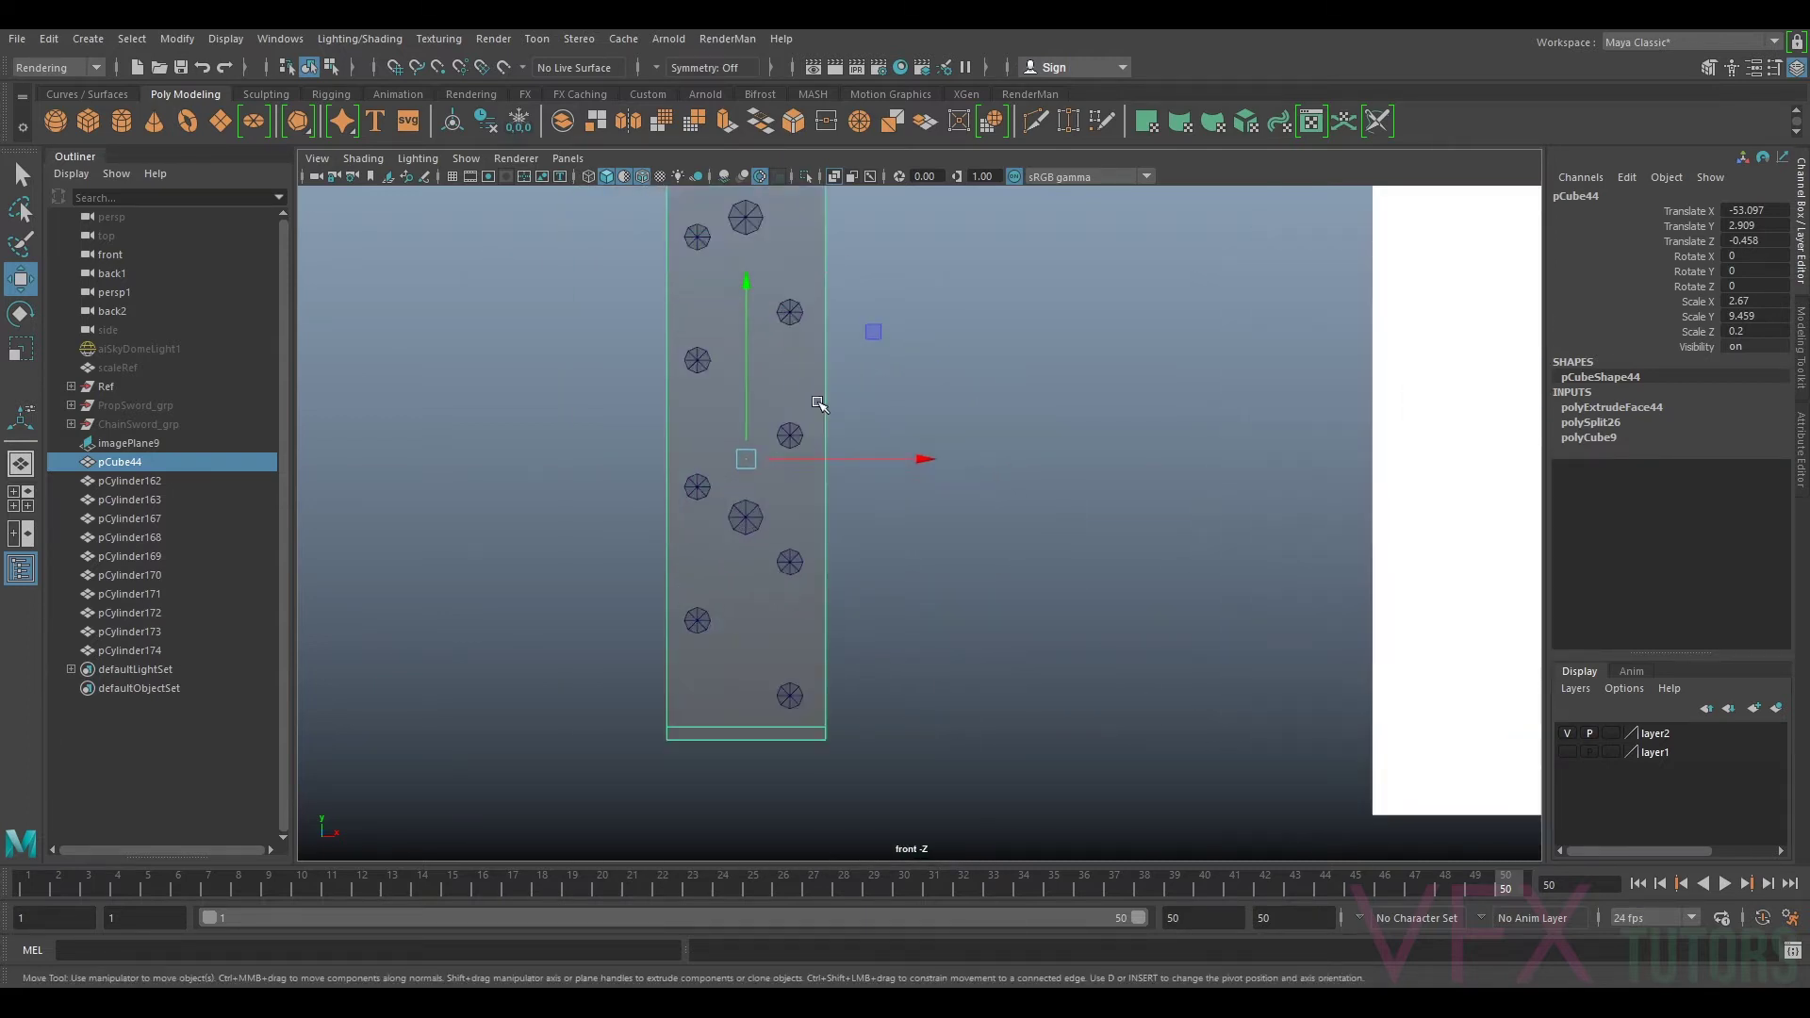
middle_click_drag(804, 310, 919, 424, "alt")
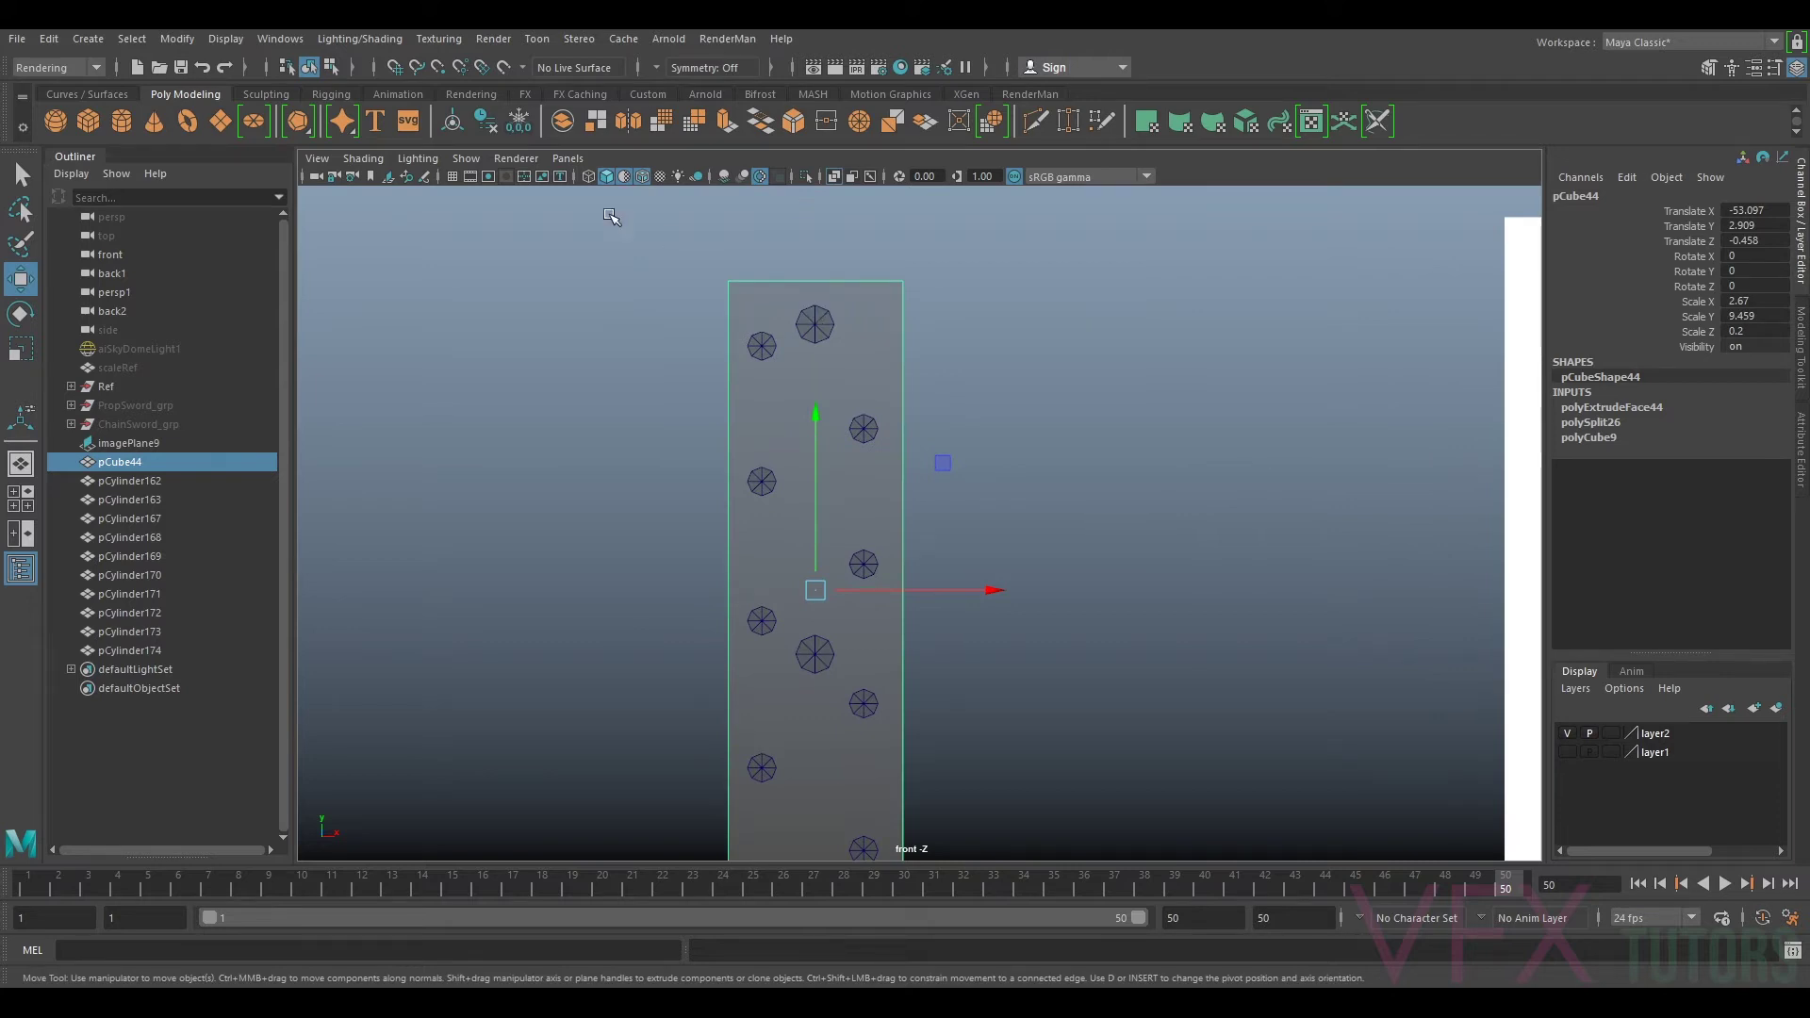
Step: Switch the viewport to the persp1 camera and turn off X-Ray shading
left_click(567, 159)
mouse_move(660, 177)
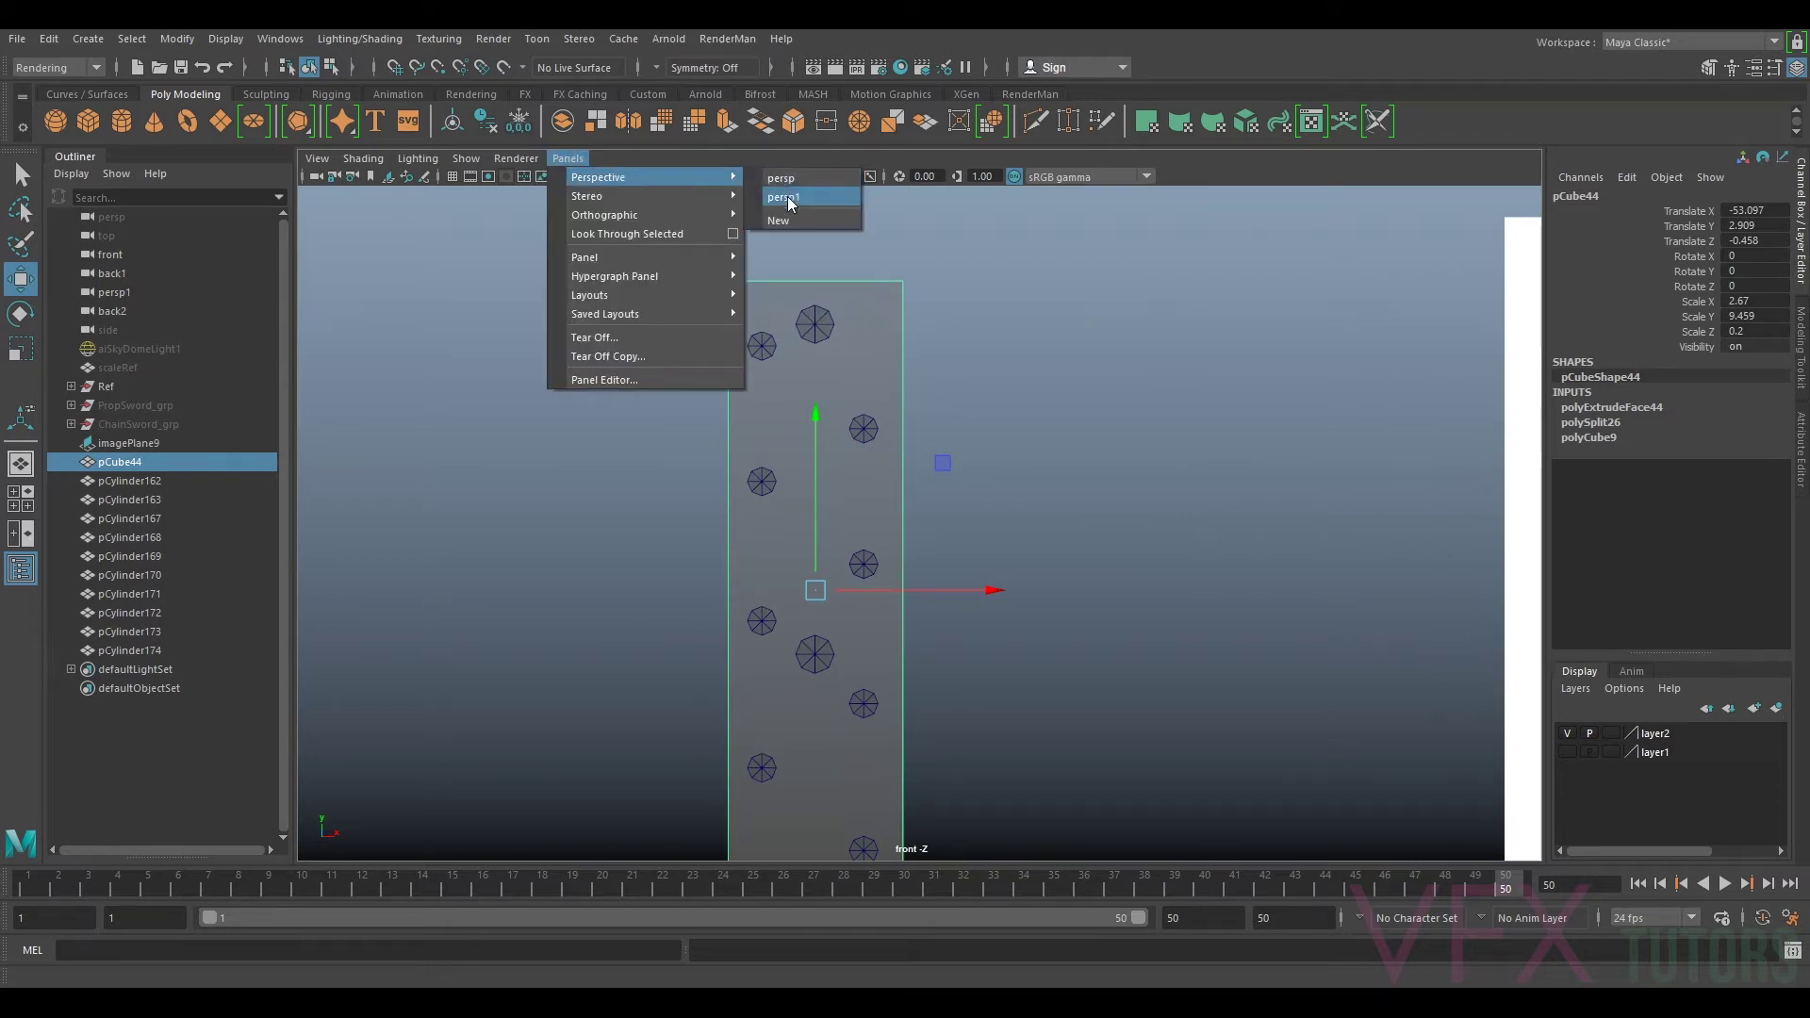
left_click(788, 201)
scroll(735, 518, "down", 3)
left_click_drag(721, 523, 780, 525, "alt")
middle_click_drag(780, 525, 877, 481, "alt")
scroll(877, 481, "up", 3)
mouse_move(981, 565)
left_mouse_down("alt")
mouse_move(923, 569)
mouse_move(869, 534)
left_mouse_up("alt")
scroll(868, 534, "up", 5)
left_click(350, 160)
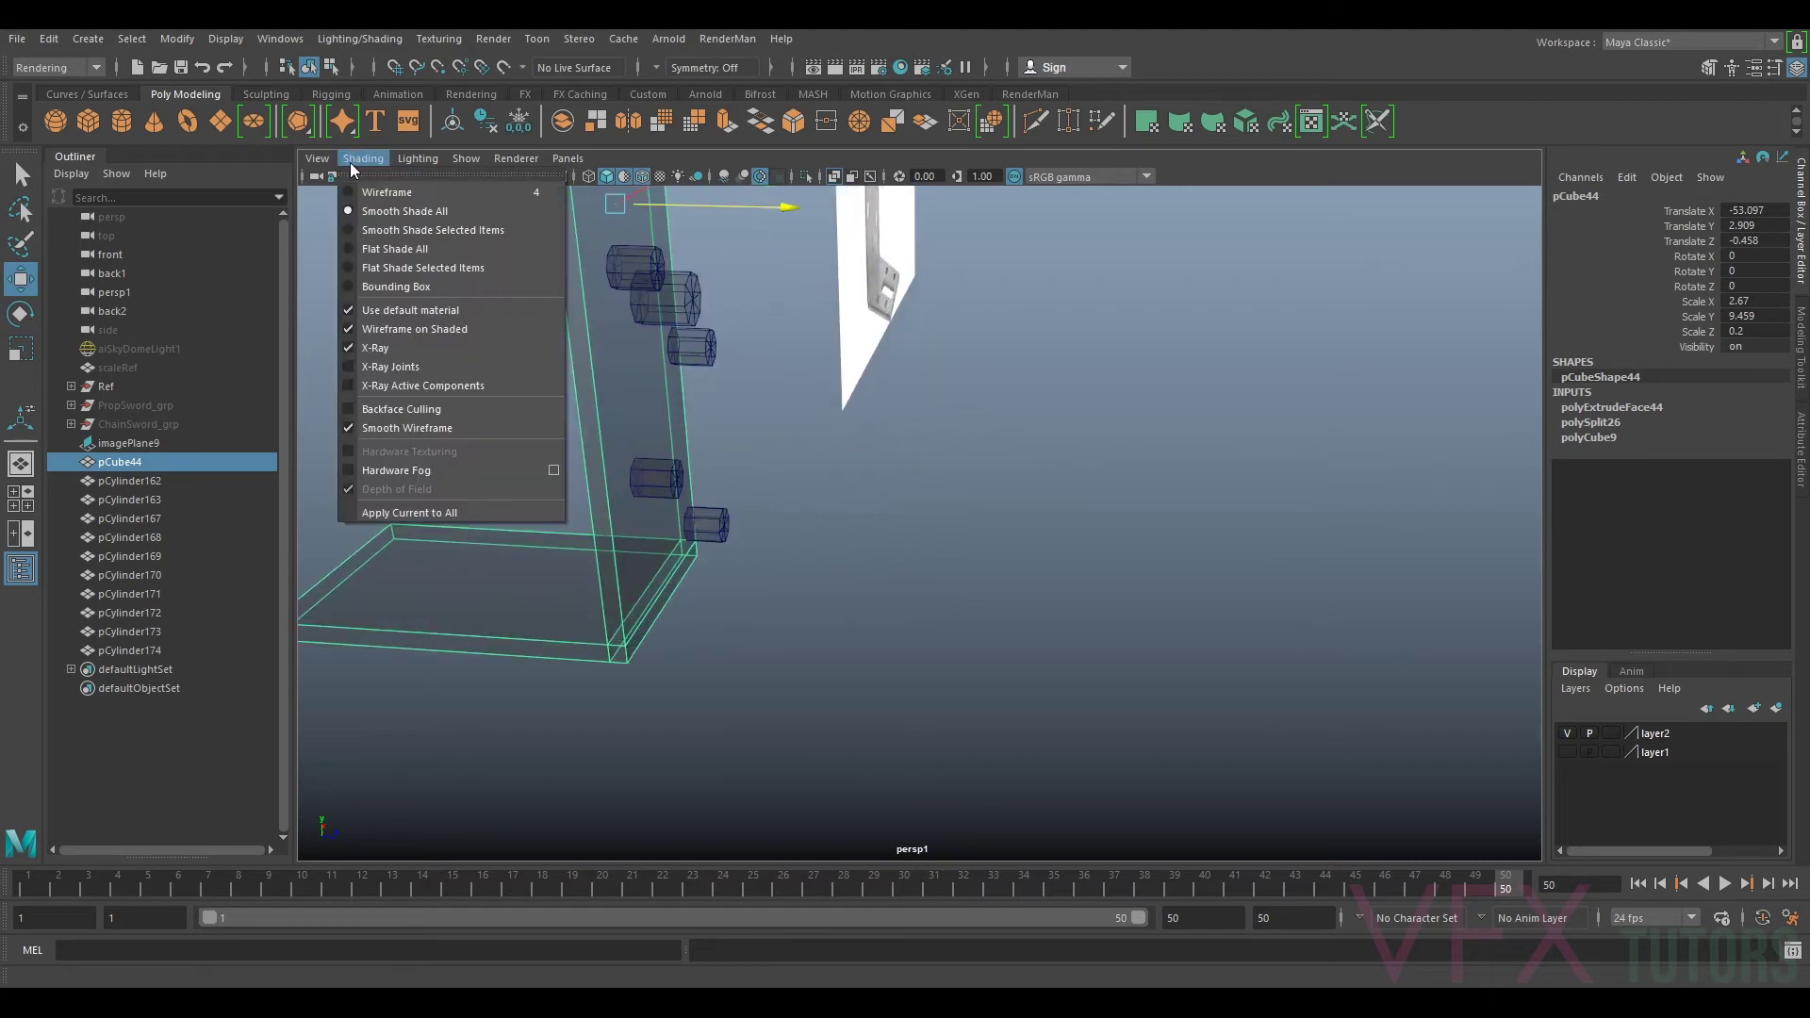
left_click(445, 347)
left_click(697, 536)
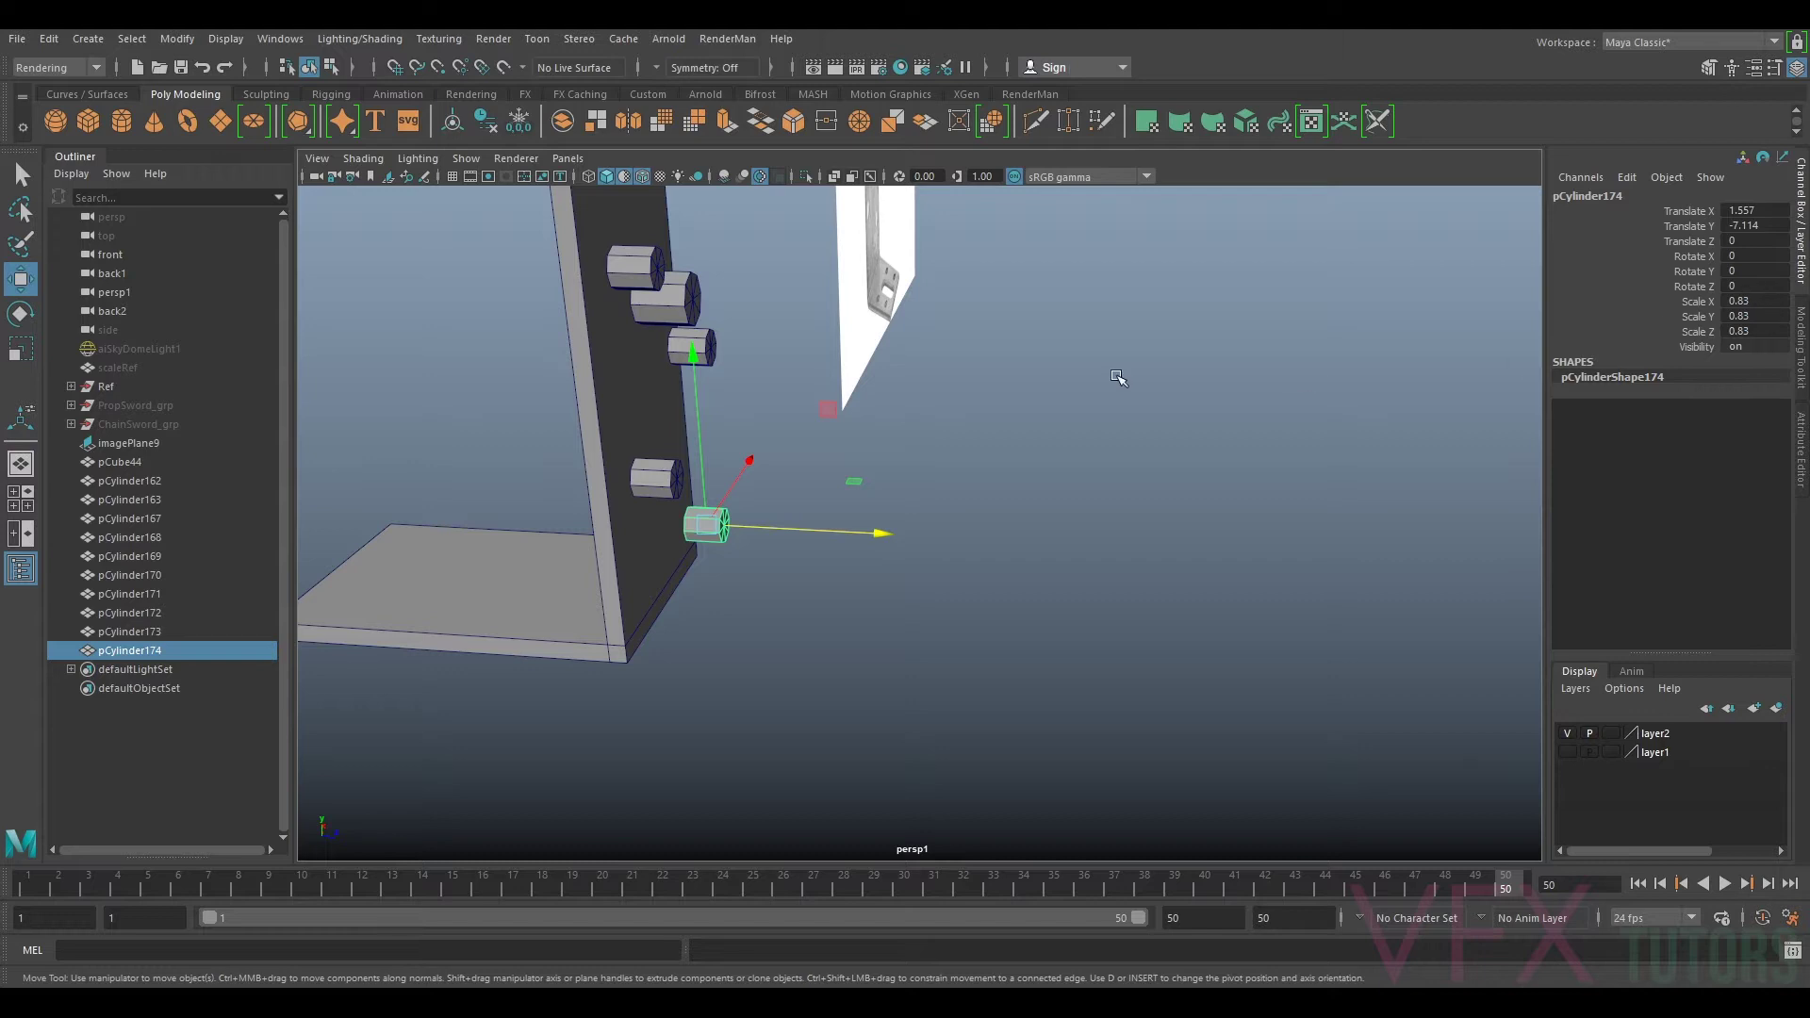
Step: Duplicate the upper large slot-end cylinder
scroll(1085, 383, "down", 6)
left_click_drag(1057, 455, 962, 457, "alt")
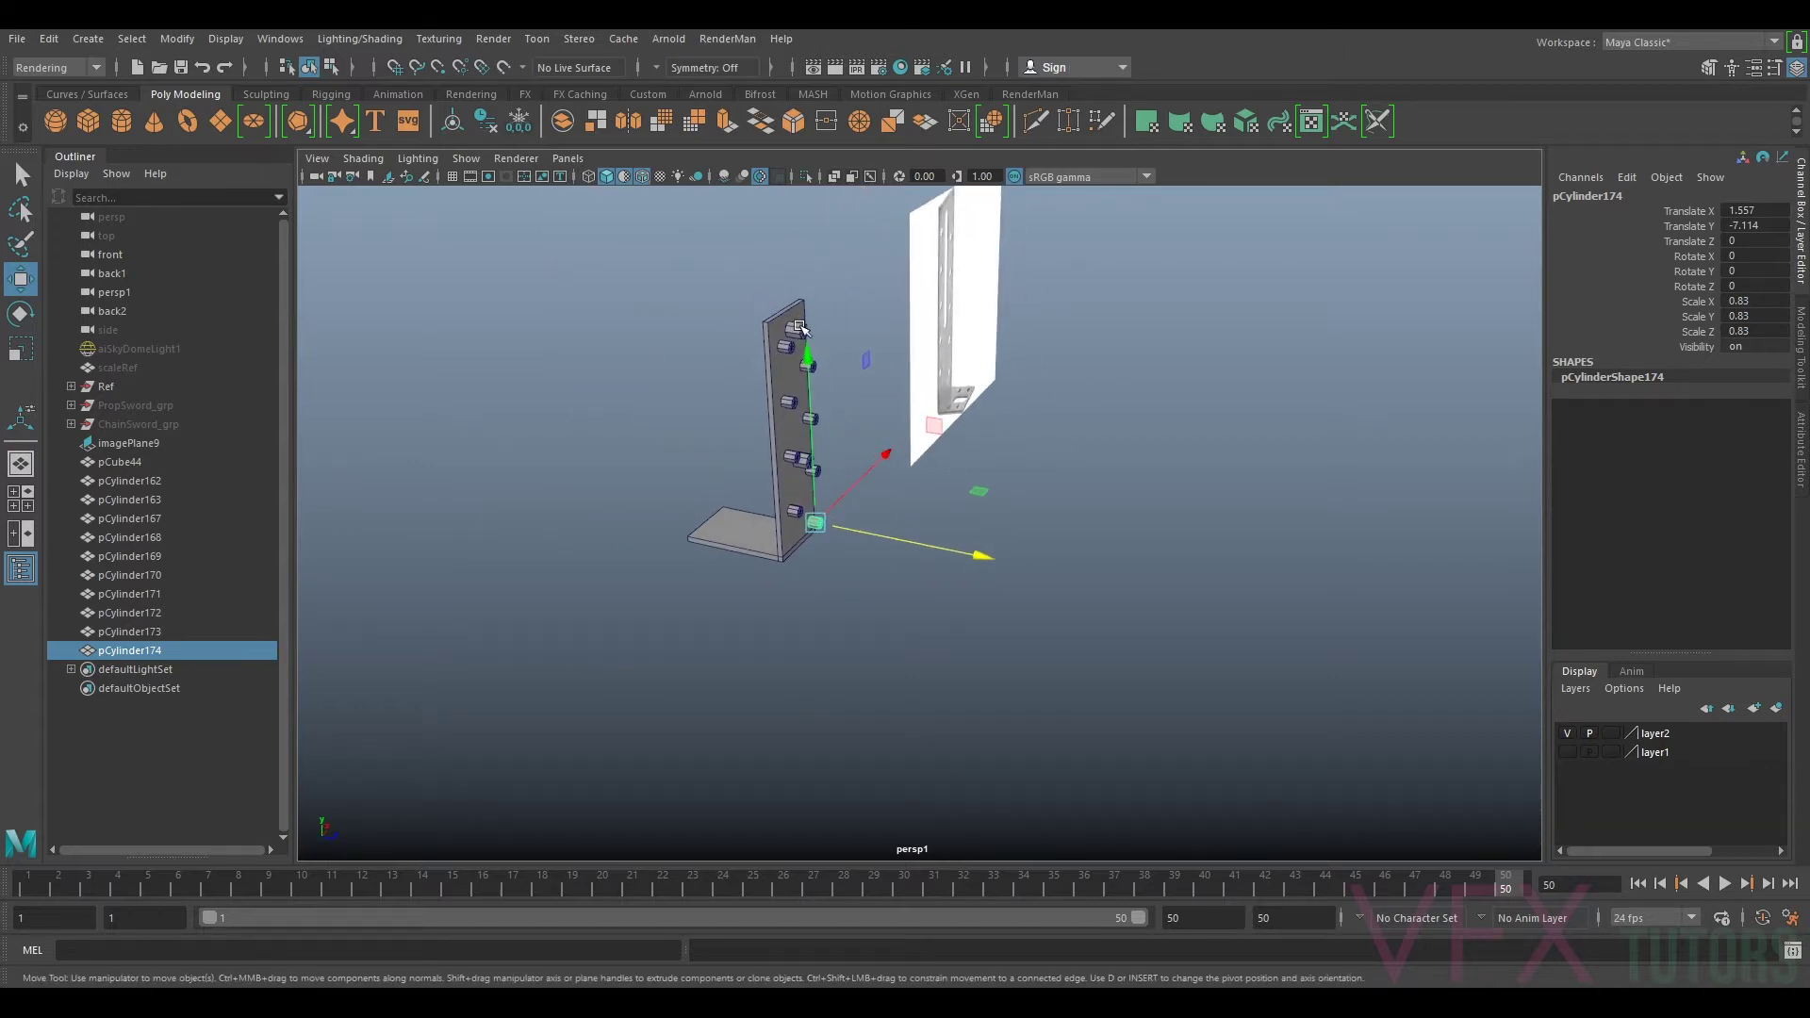
left_click(800, 327)
key("ctrl+d")
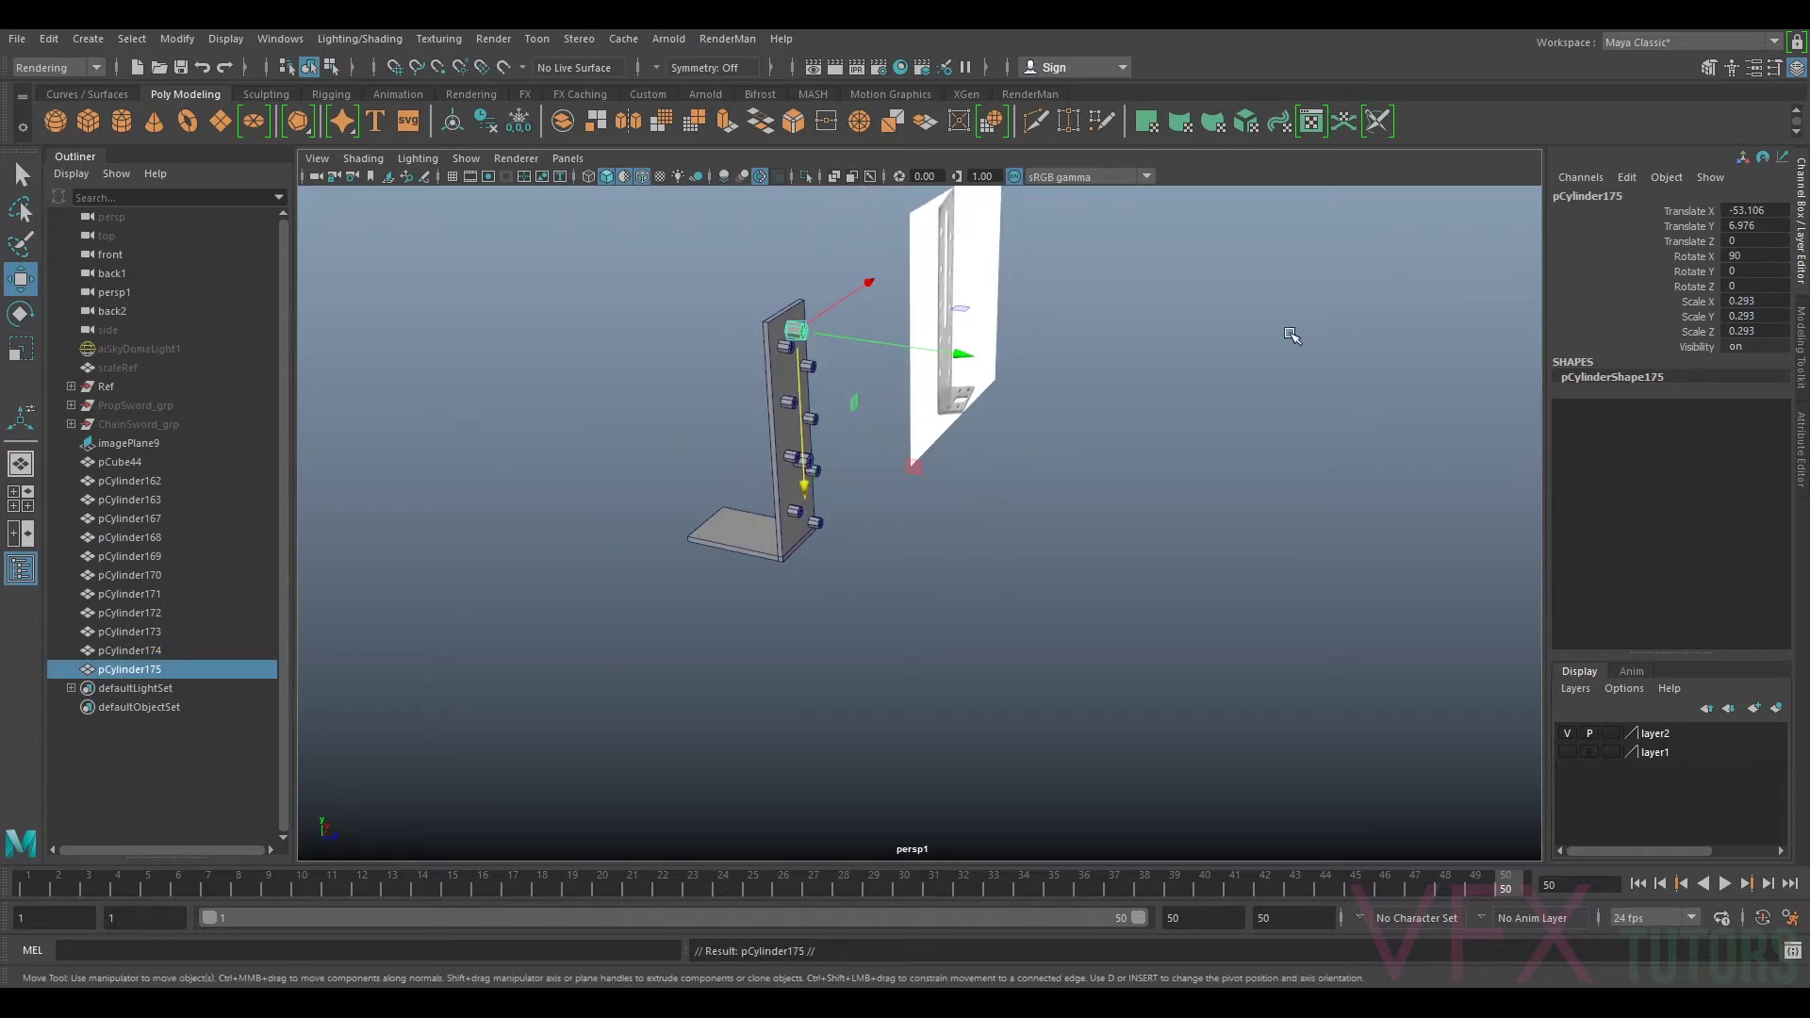
key("e")
left_click_drag(946, 320, 936, 226)
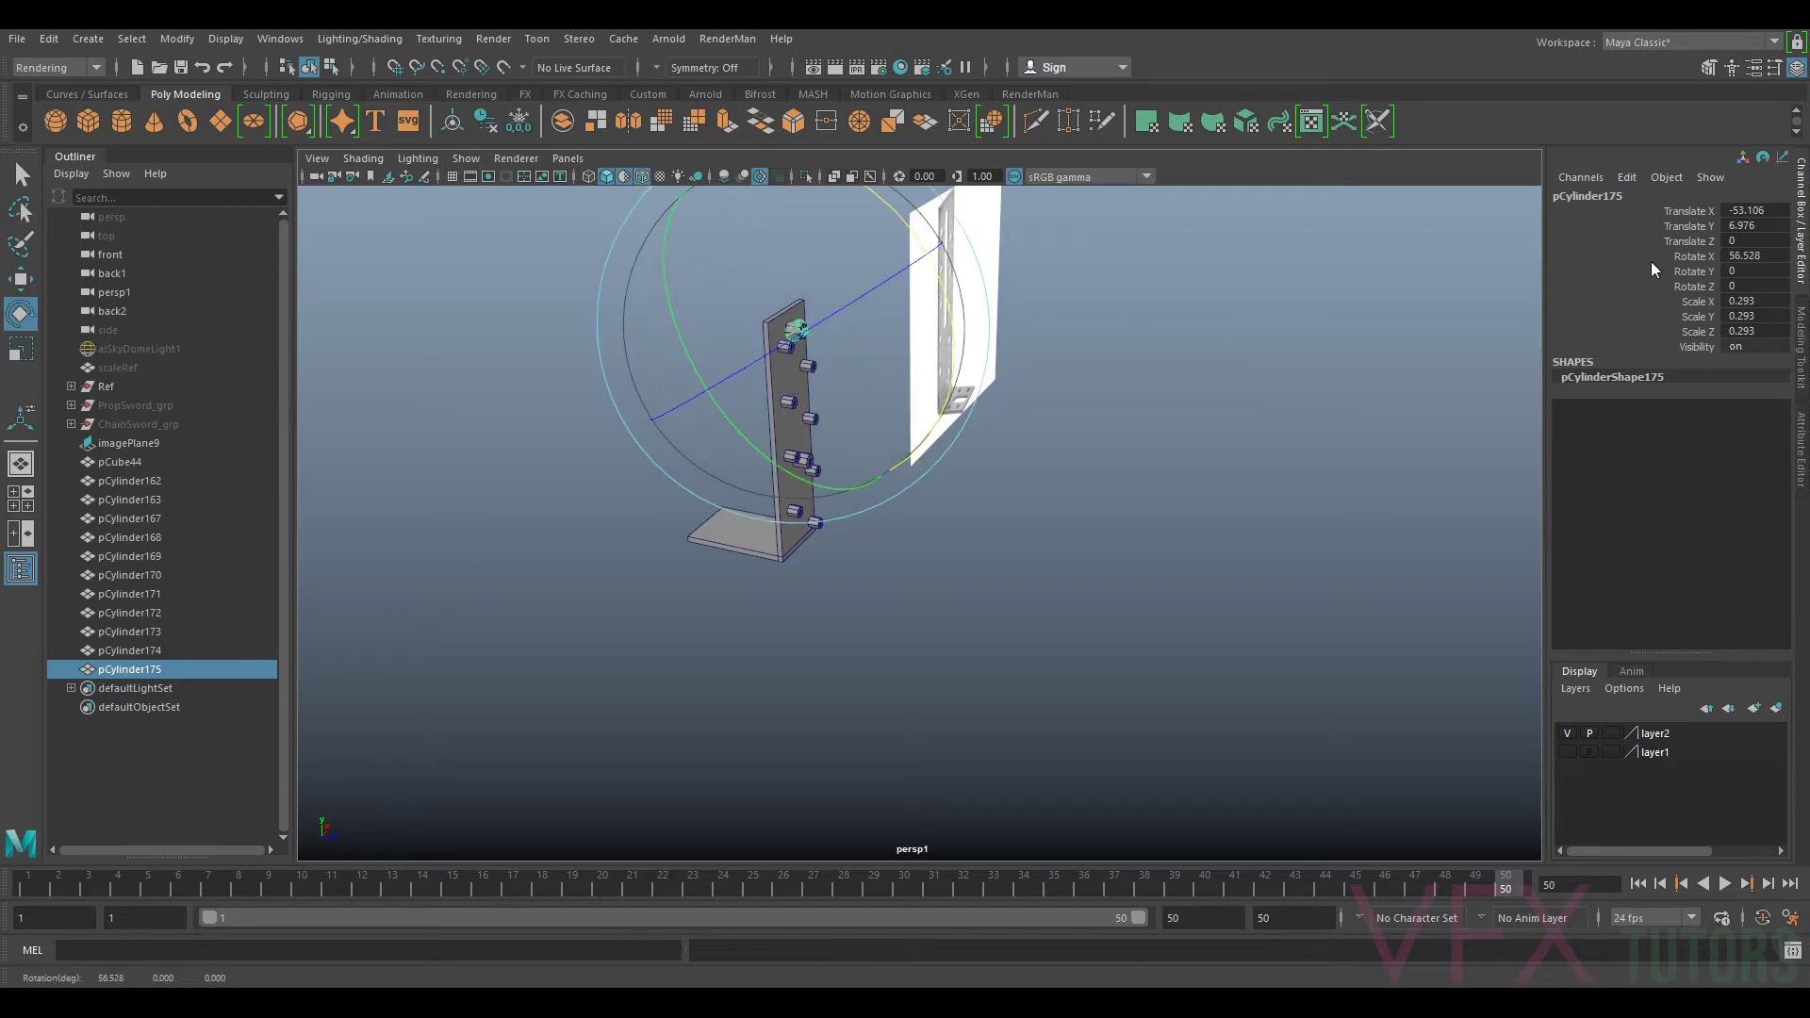
double_click(1742, 257)
type("90")
key("Return")
key("w")
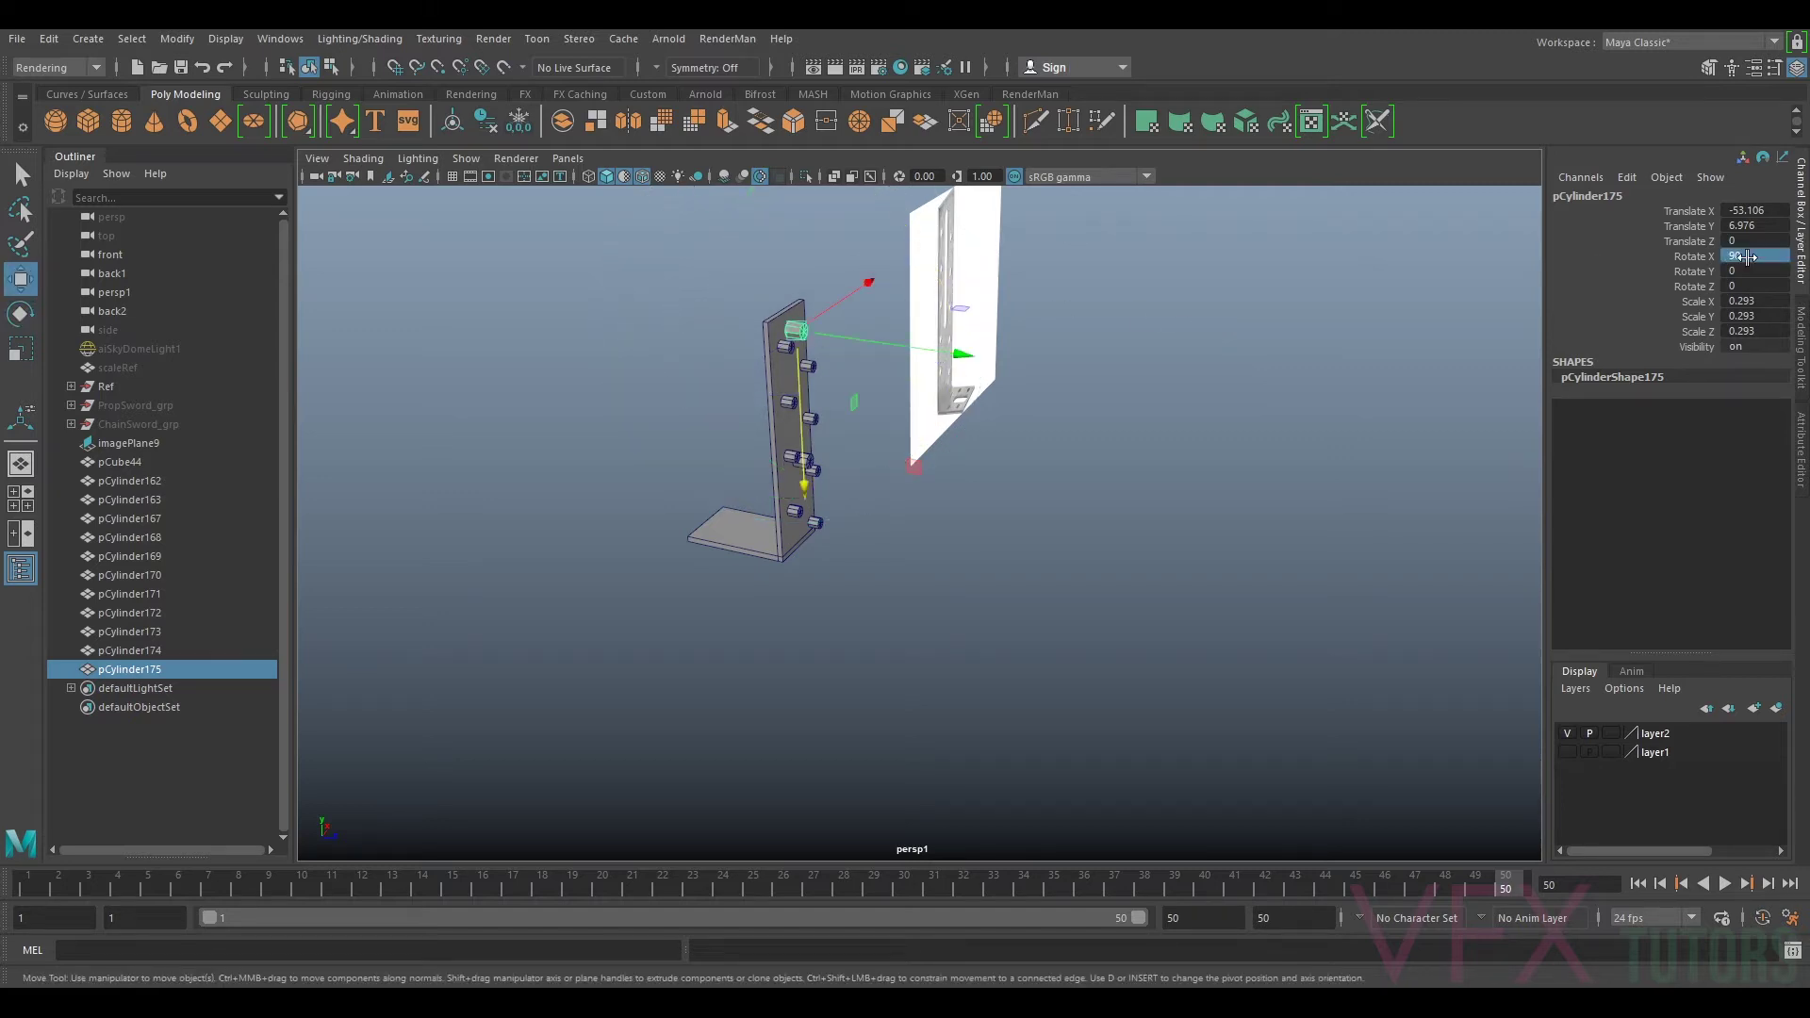
left_click_drag(835, 336, 766, 329)
key("ctrl+z")
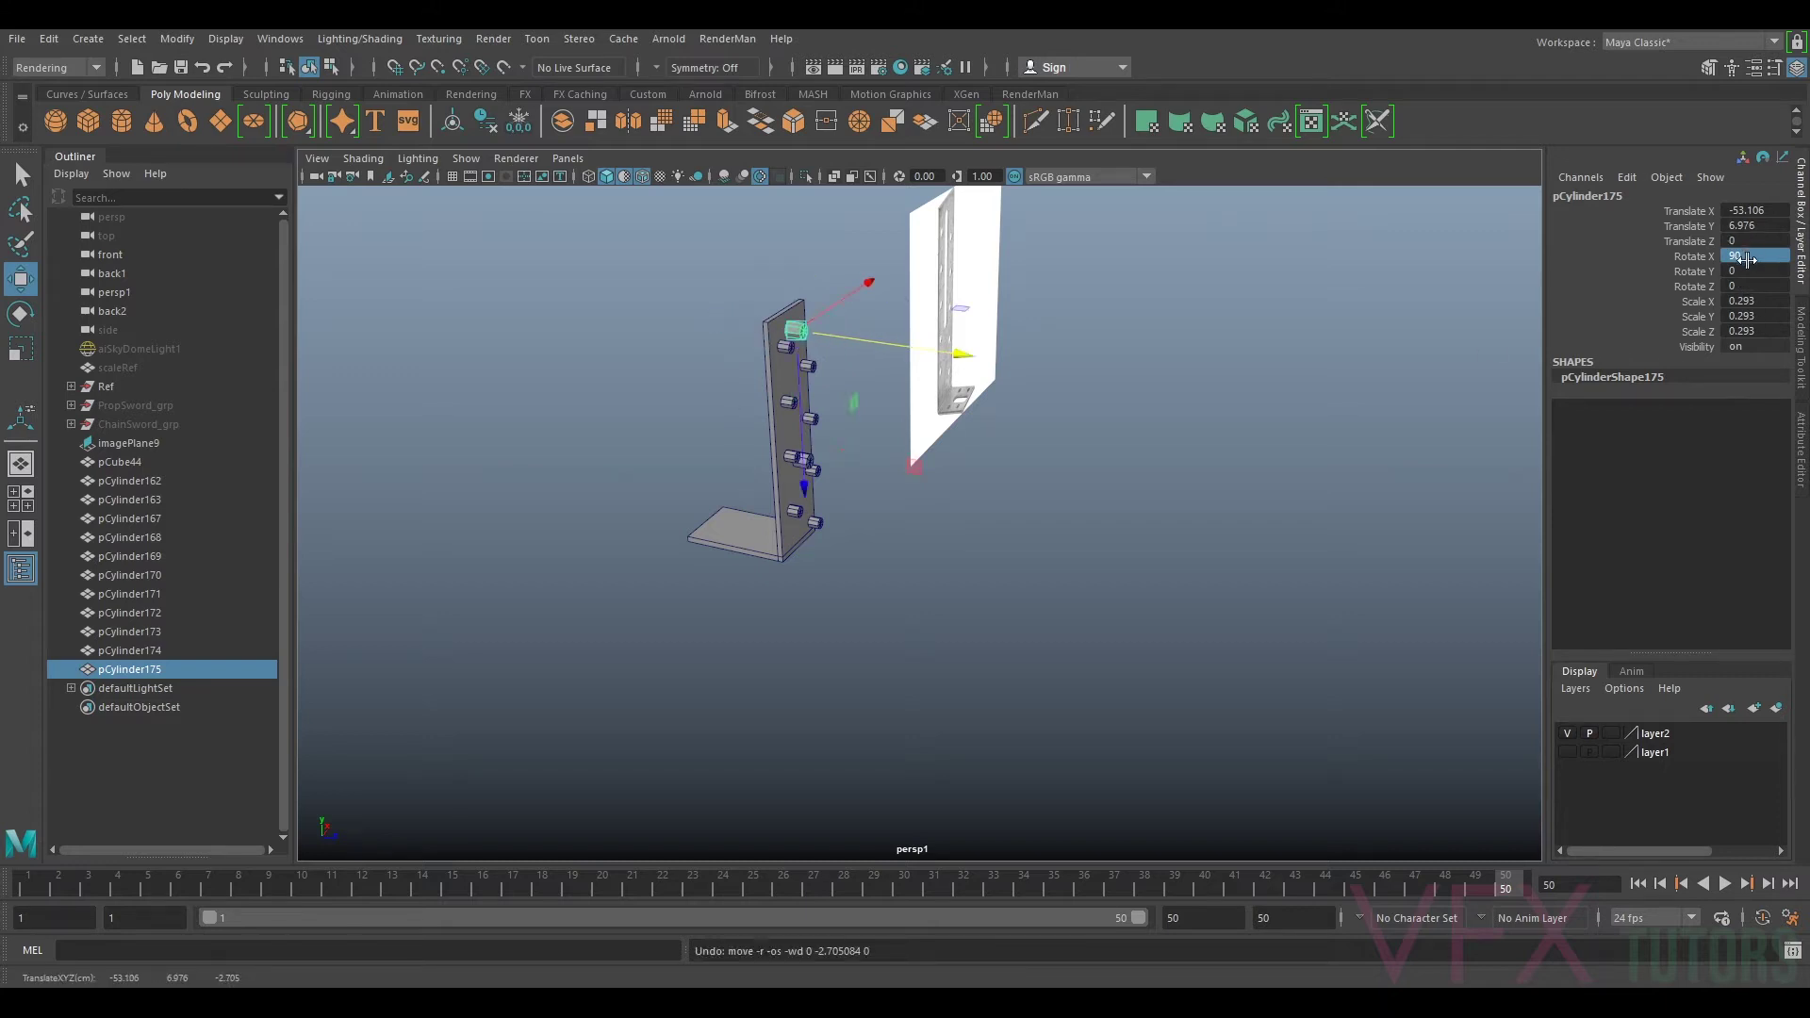
Step: Stand the duplicated large cylinder upright with Rotate X 0 and Rotate Y 90
key("Return")
left_click(1759, 272)
type("90")
key("Return")
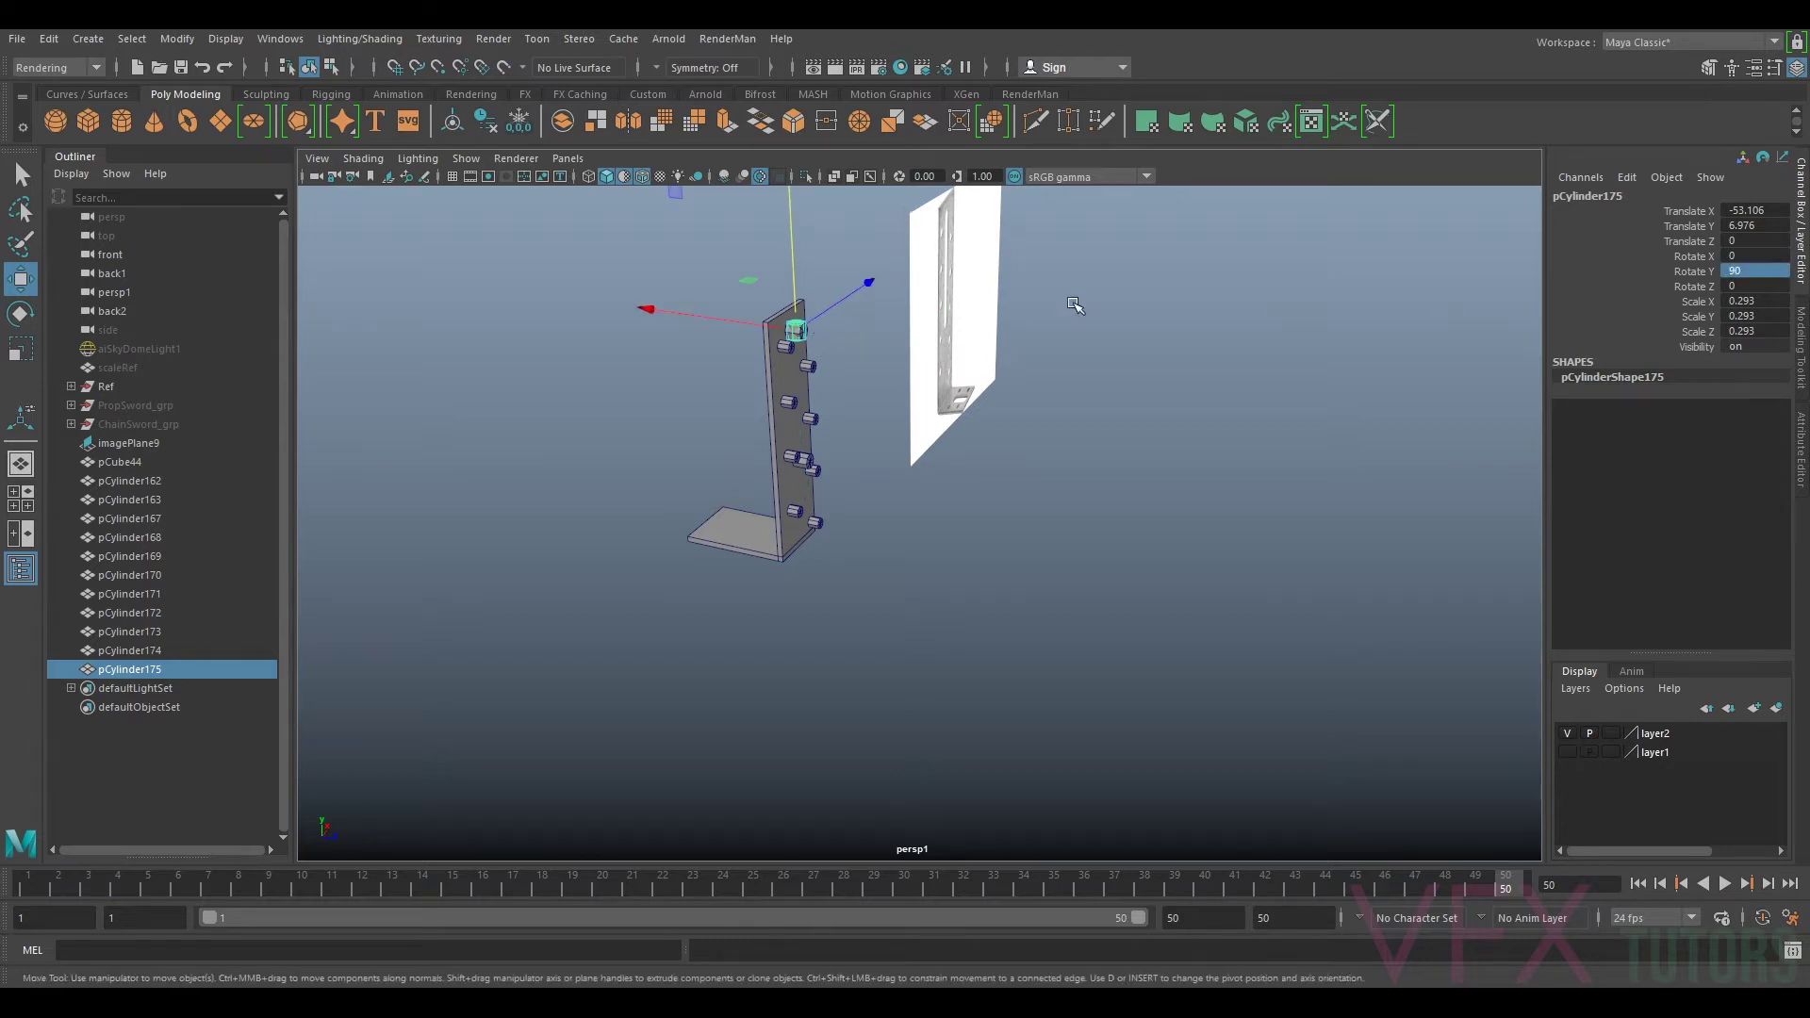
Step: Move the upright large cylinder down and out onto the bracket's bottom flange, at about Translate Y -1.799
left_click_drag(740, 323, 822, 586)
scroll(834, 613, "up", 5)
left_click_drag(930, 411, 1003, 490, "alt")
left_click_drag(1005, 605, 900, 693)
scroll(1037, 579, "down", 5)
left_click_drag(1149, 566, 1066, 589, "alt")
scroll(887, 571, "up", 4)
Step: Duplicate the large flange cylinder toward the bend as the slot's other end, at about Translate Z -2.066
mouse_move(830, 532)
left_mouse_down("shift")
mouse_move(909, 536)
mouse_move(1208, 416)
mouse_move(1266, 462)
mouse_move(1241, 420)
left_mouse_up("shift")
scroll(987, 525, "down", 2)
right_click_drag(1241, 420, 1331, 481, "alt")
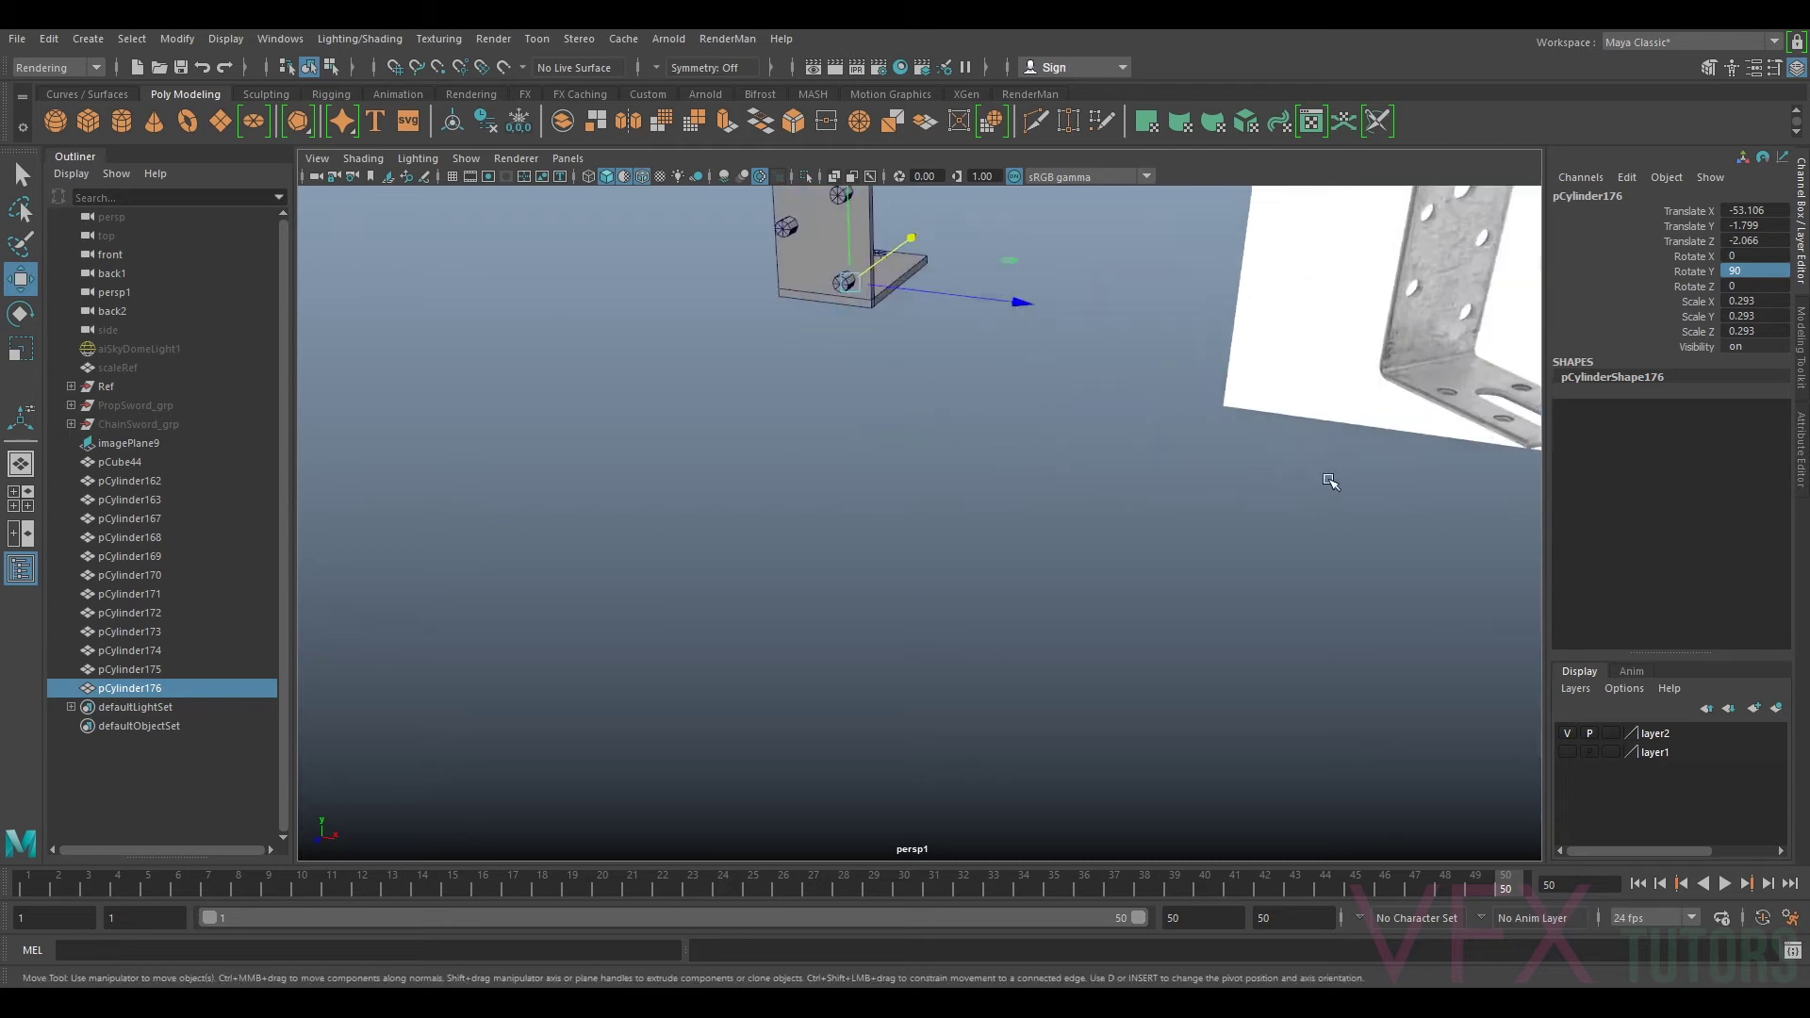
middle_click_drag(1331, 481, 1017, 528, "alt")
mouse_move(1017, 528)
left_mouse_down("alt")
mouse_move(868, 497)
mouse_move(1010, 509)
left_mouse_up("alt")
right_click_drag(1009, 509, 907, 504, "alt")
mouse_move(907, 504)
left_mouse_down("alt")
mouse_move(952, 521)
mouse_move(937, 487)
left_mouse_up("alt")
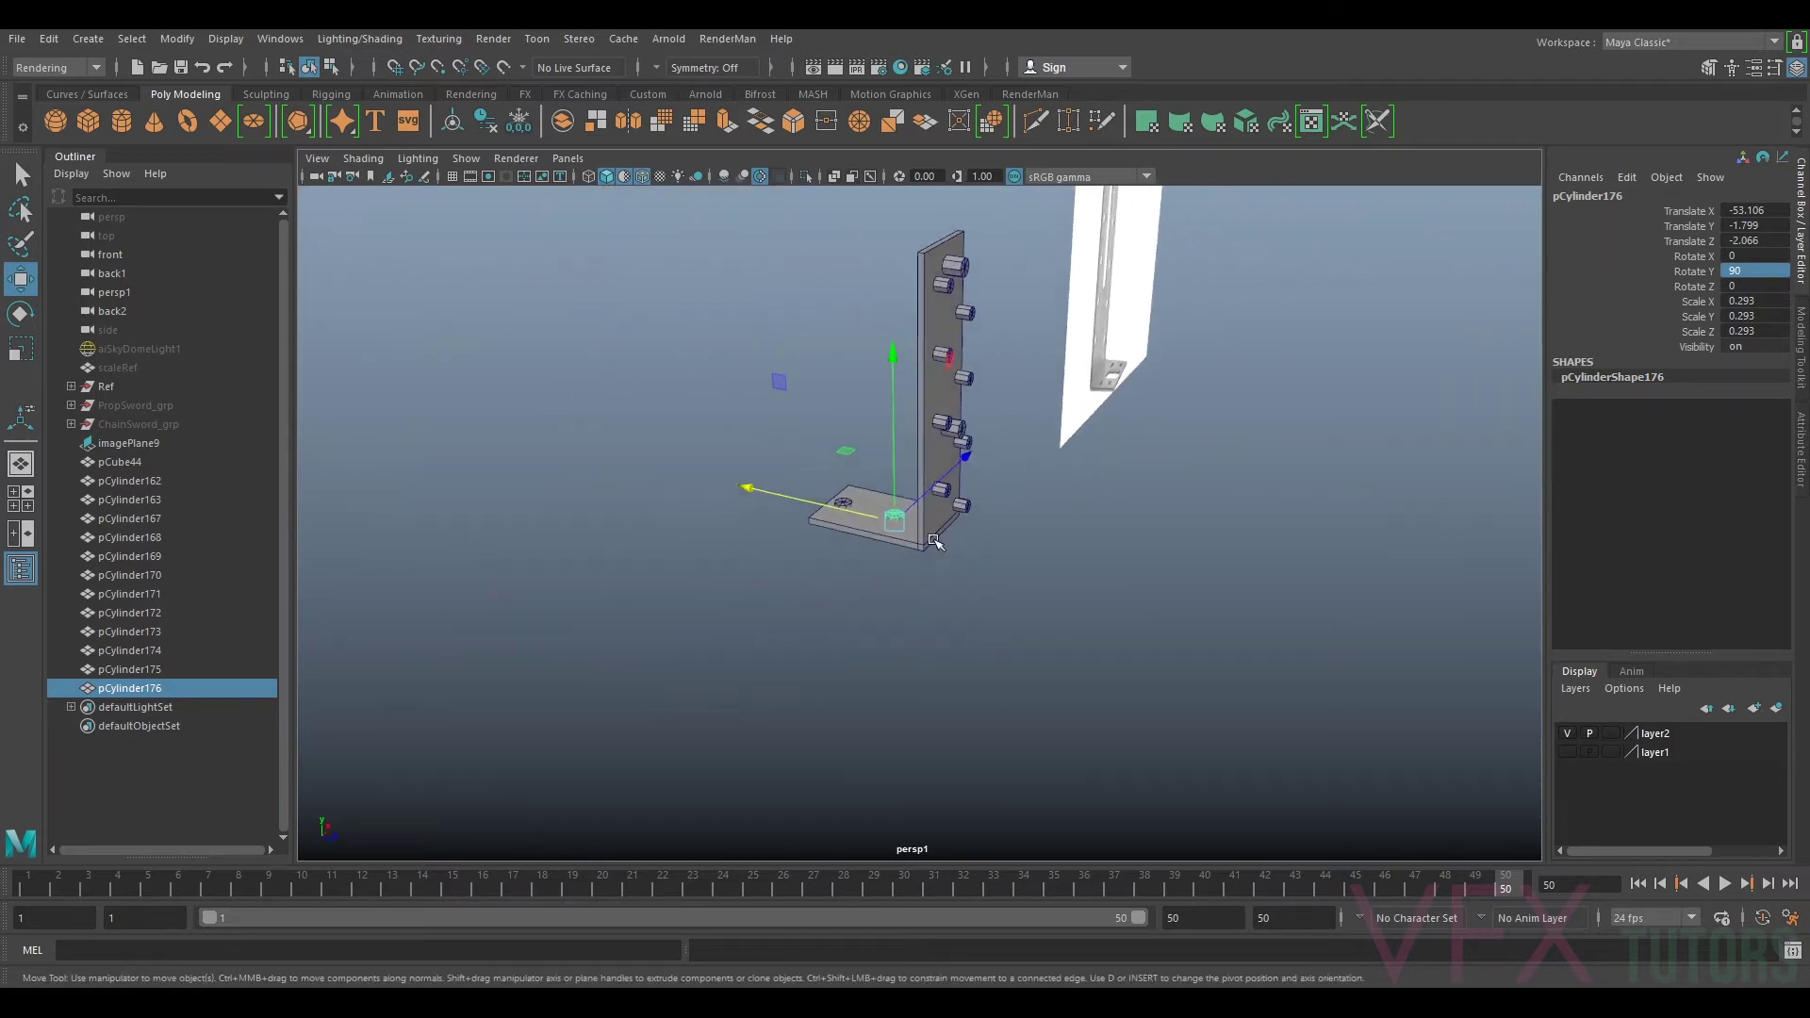
Step: Duplicate the lowest small cylinder of the right column and set the copy's Rotate X to 90
right_click_drag(936, 487, 981, 502, "alt")
left_click_drag(981, 501, 1040, 488)
left_click(1082, 492)
left_click(992, 493)
key("ctrl+d")
key("e")
left_click_drag(1141, 441, 1120, 335)
double_click(1763, 255)
type("90")
key("Return")
key("w")
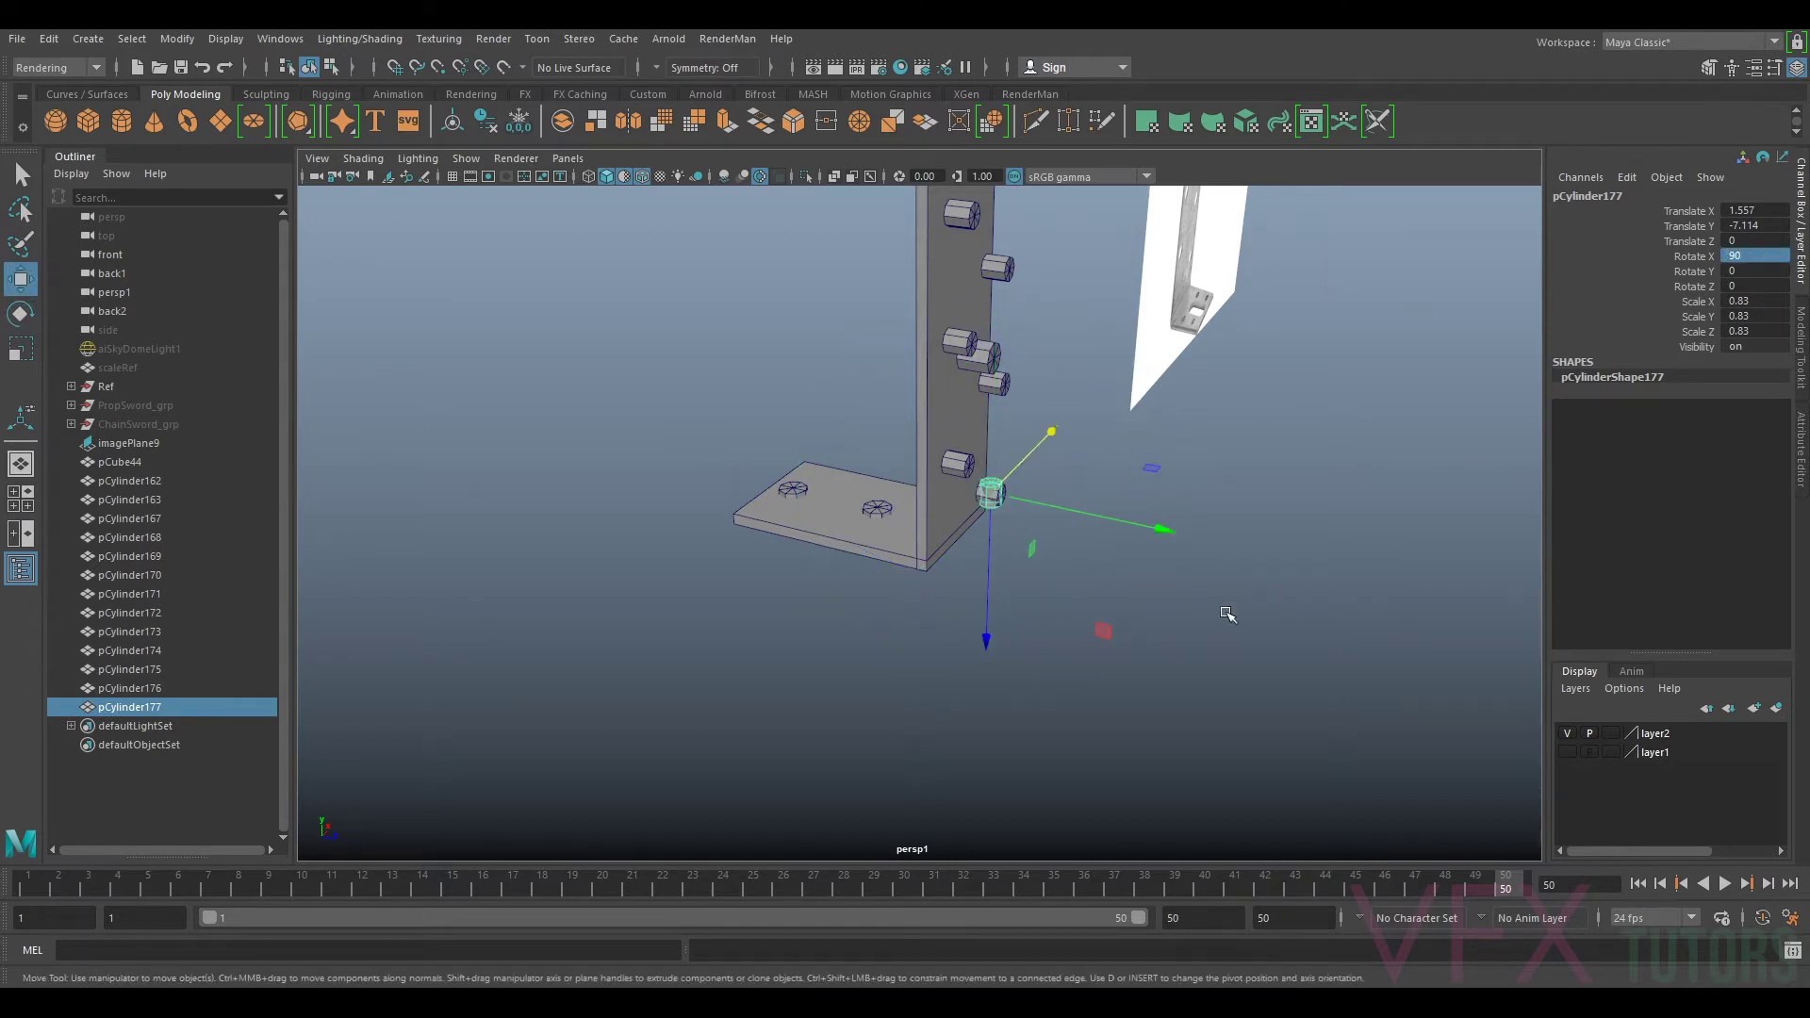
Step: Move the rotated small cylinder onto the flange beside the slot ends, at about Translate Y -7.719 and Z -3.432
left_click_drag(1156, 528, 1022, 518)
middle_click_drag(1292, 486, 1093, 497, "alt")
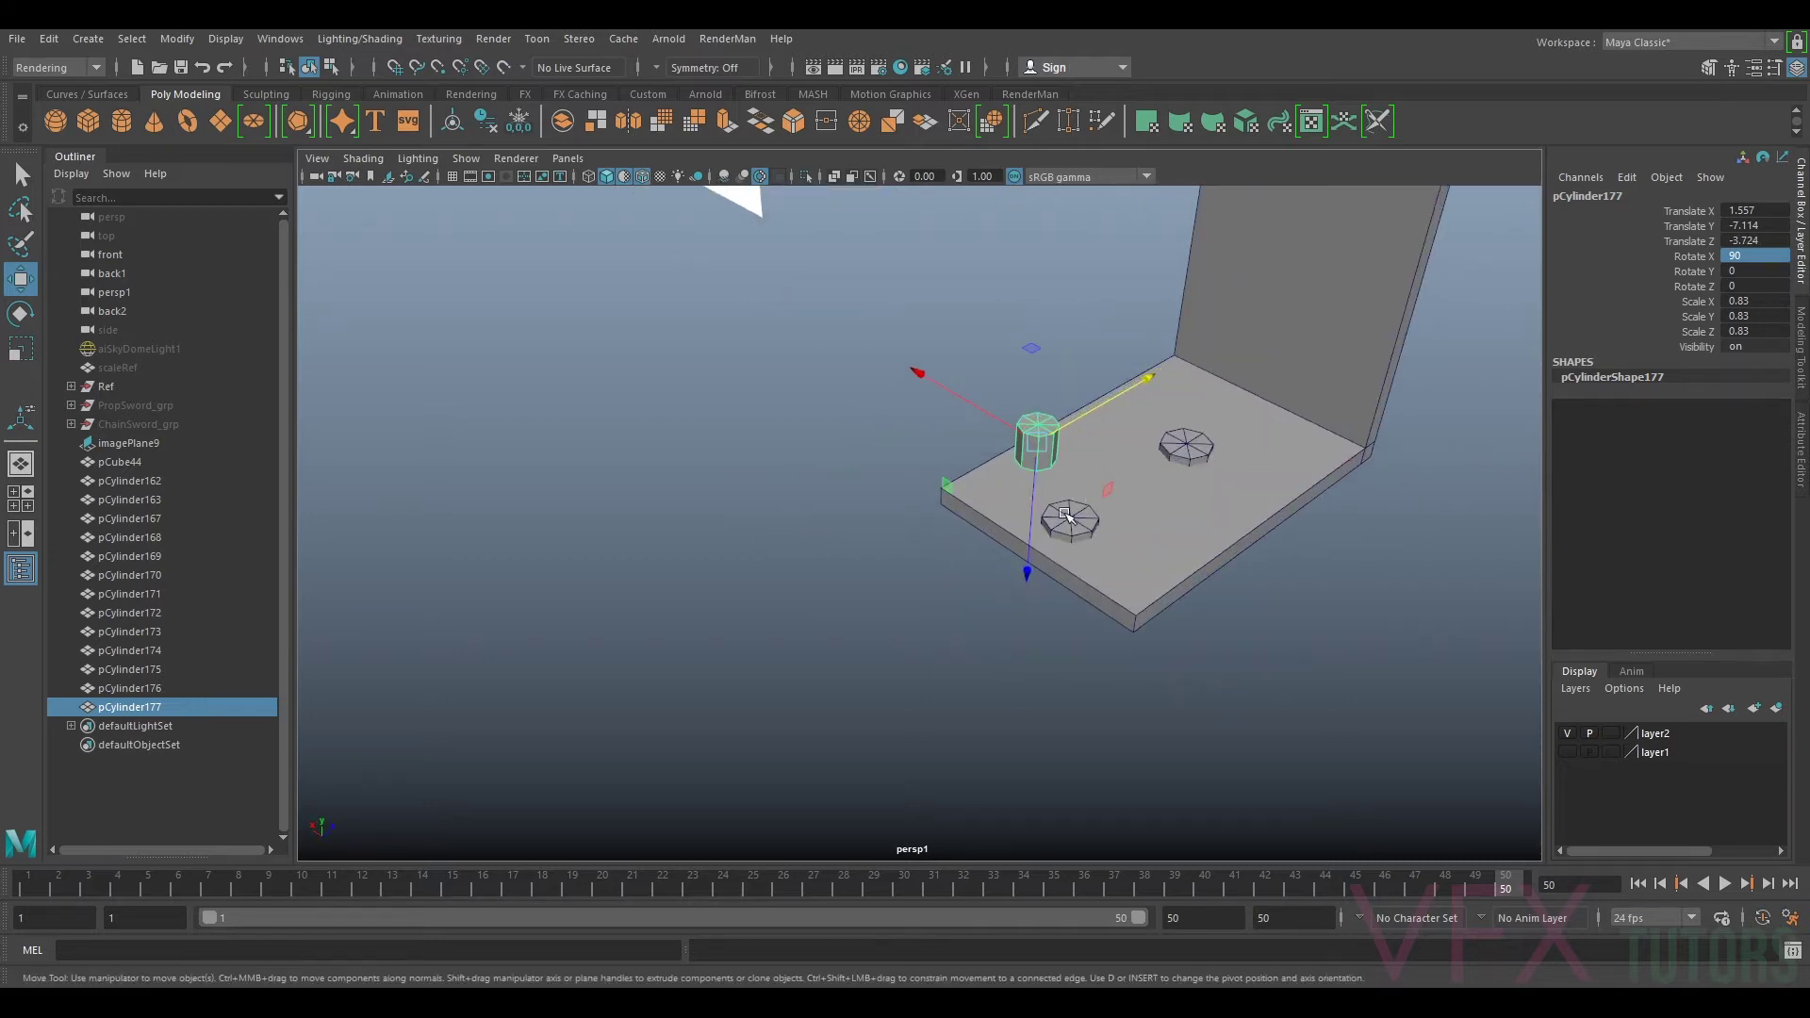
key("f")
right_click_drag(1057, 531, 886, 645, "alt")
left_click_drag(886, 646, 940, 756, "alt")
left_click_drag(917, 468, 915, 447)
scroll(915, 450, "down", 4)
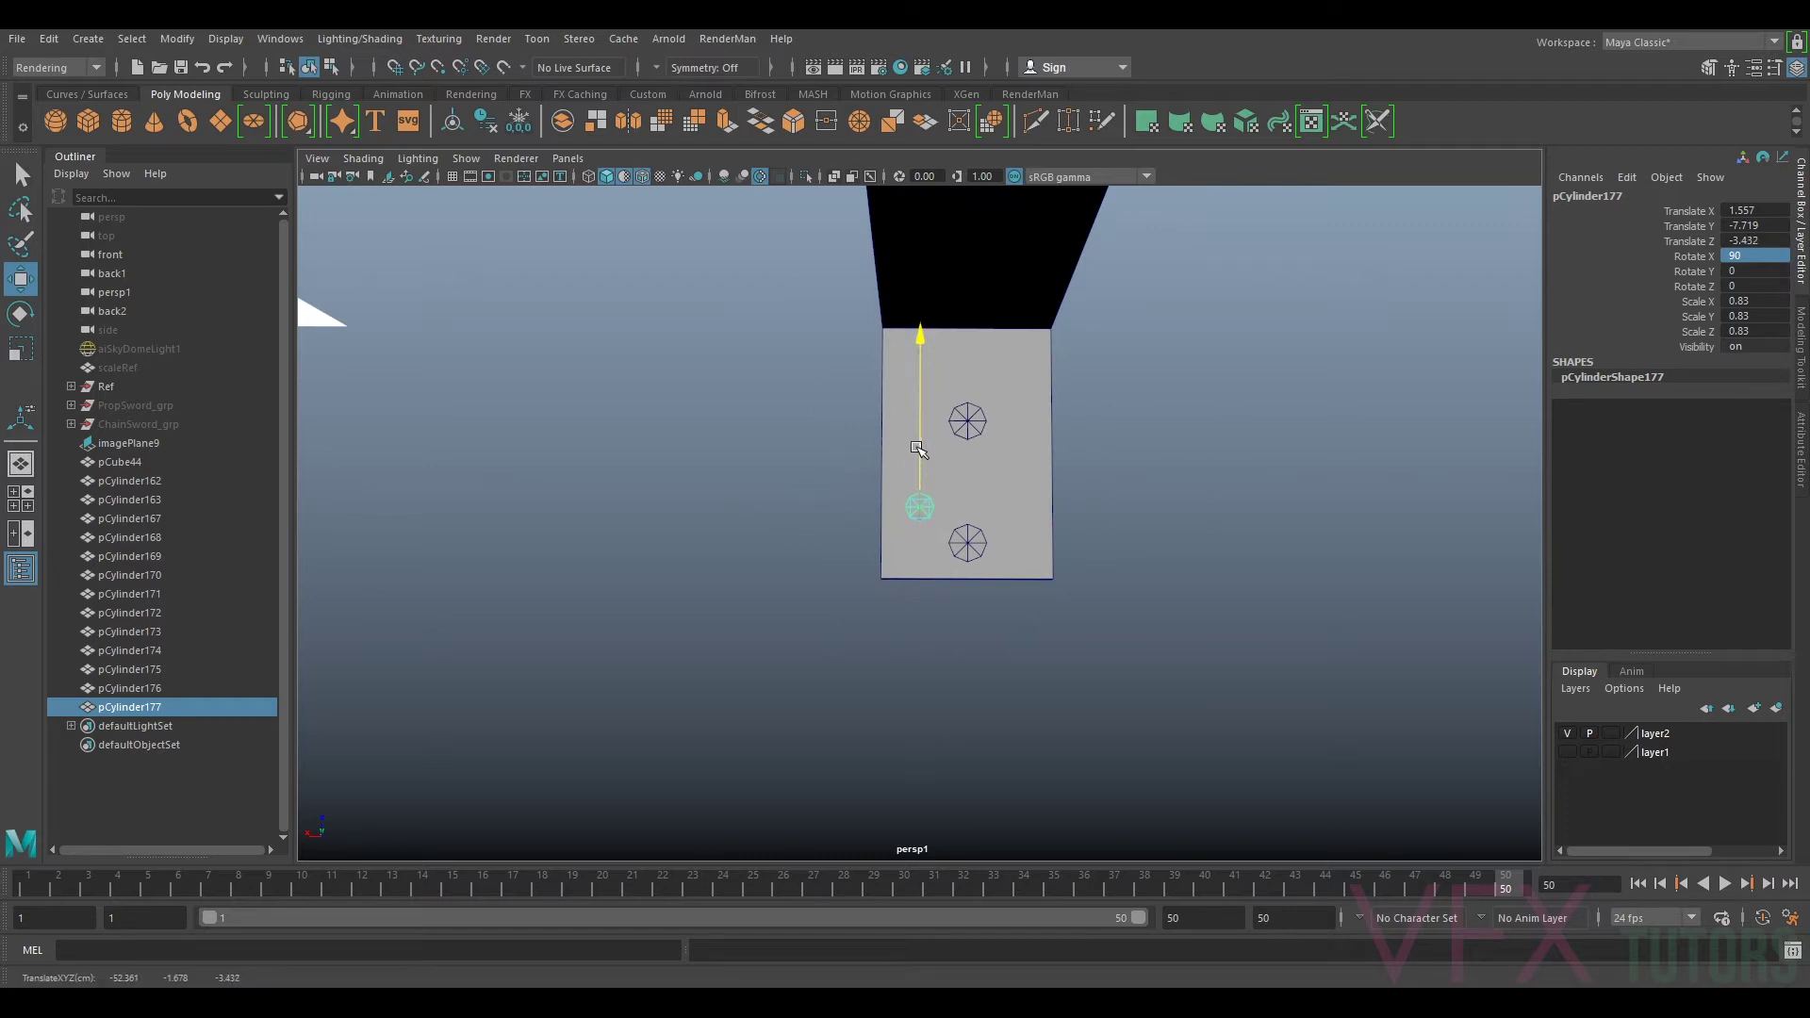
Step: Shift the small flange cylinder to about Translate Z -3.681 and place a duplicate nearer the bend at about Z -2.236
scroll(917, 452, "down", 5)
left_click_drag(916, 451, 883, 422, "alt")
scroll(882, 422, "up", 2)
scroll(967, 538, "up", 4)
left_click_drag(968, 538, 958, 579, "alt")
left_click_drag(920, 460, 922, 417)
key("ctrl+d")
scroll(897, 407, "down", 3)
scroll(908, 450, "up", 4)
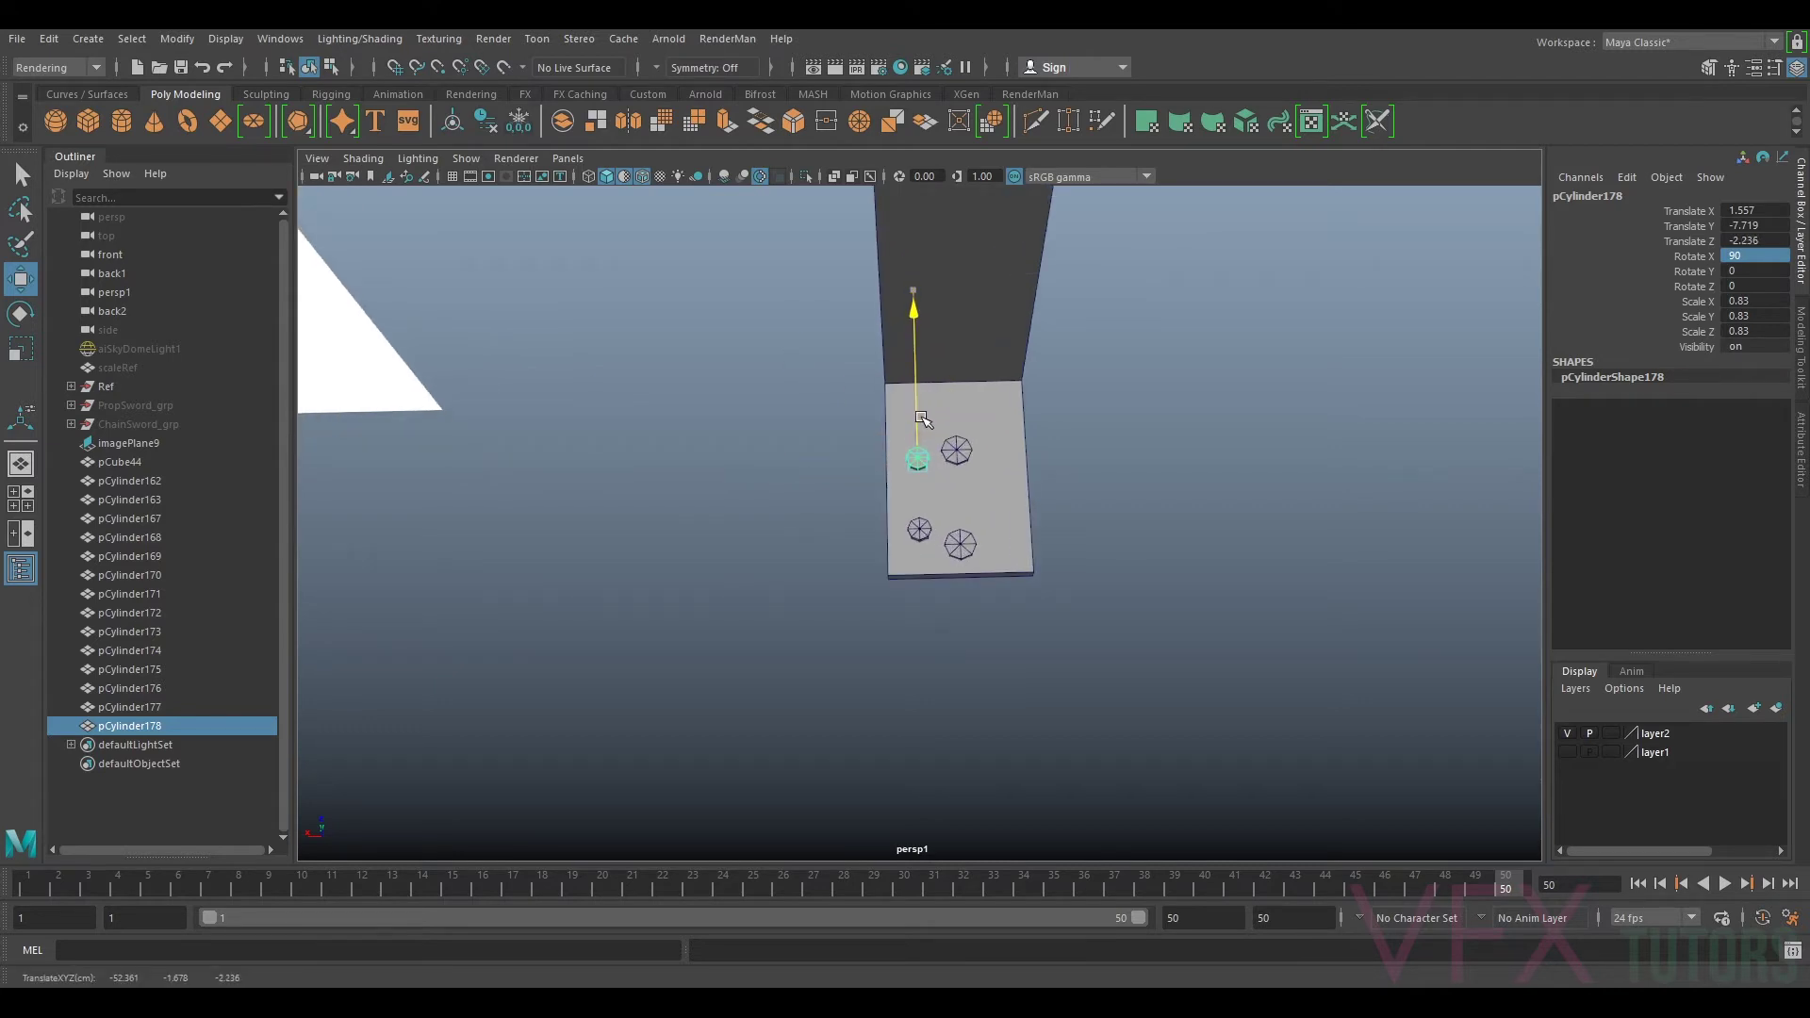
Step: Duplicate both small flange cylinders to the slot's other side, staggered so the one nearer the bend sits at about Translate X -0.055, Z -1.393
left_click(925, 528)
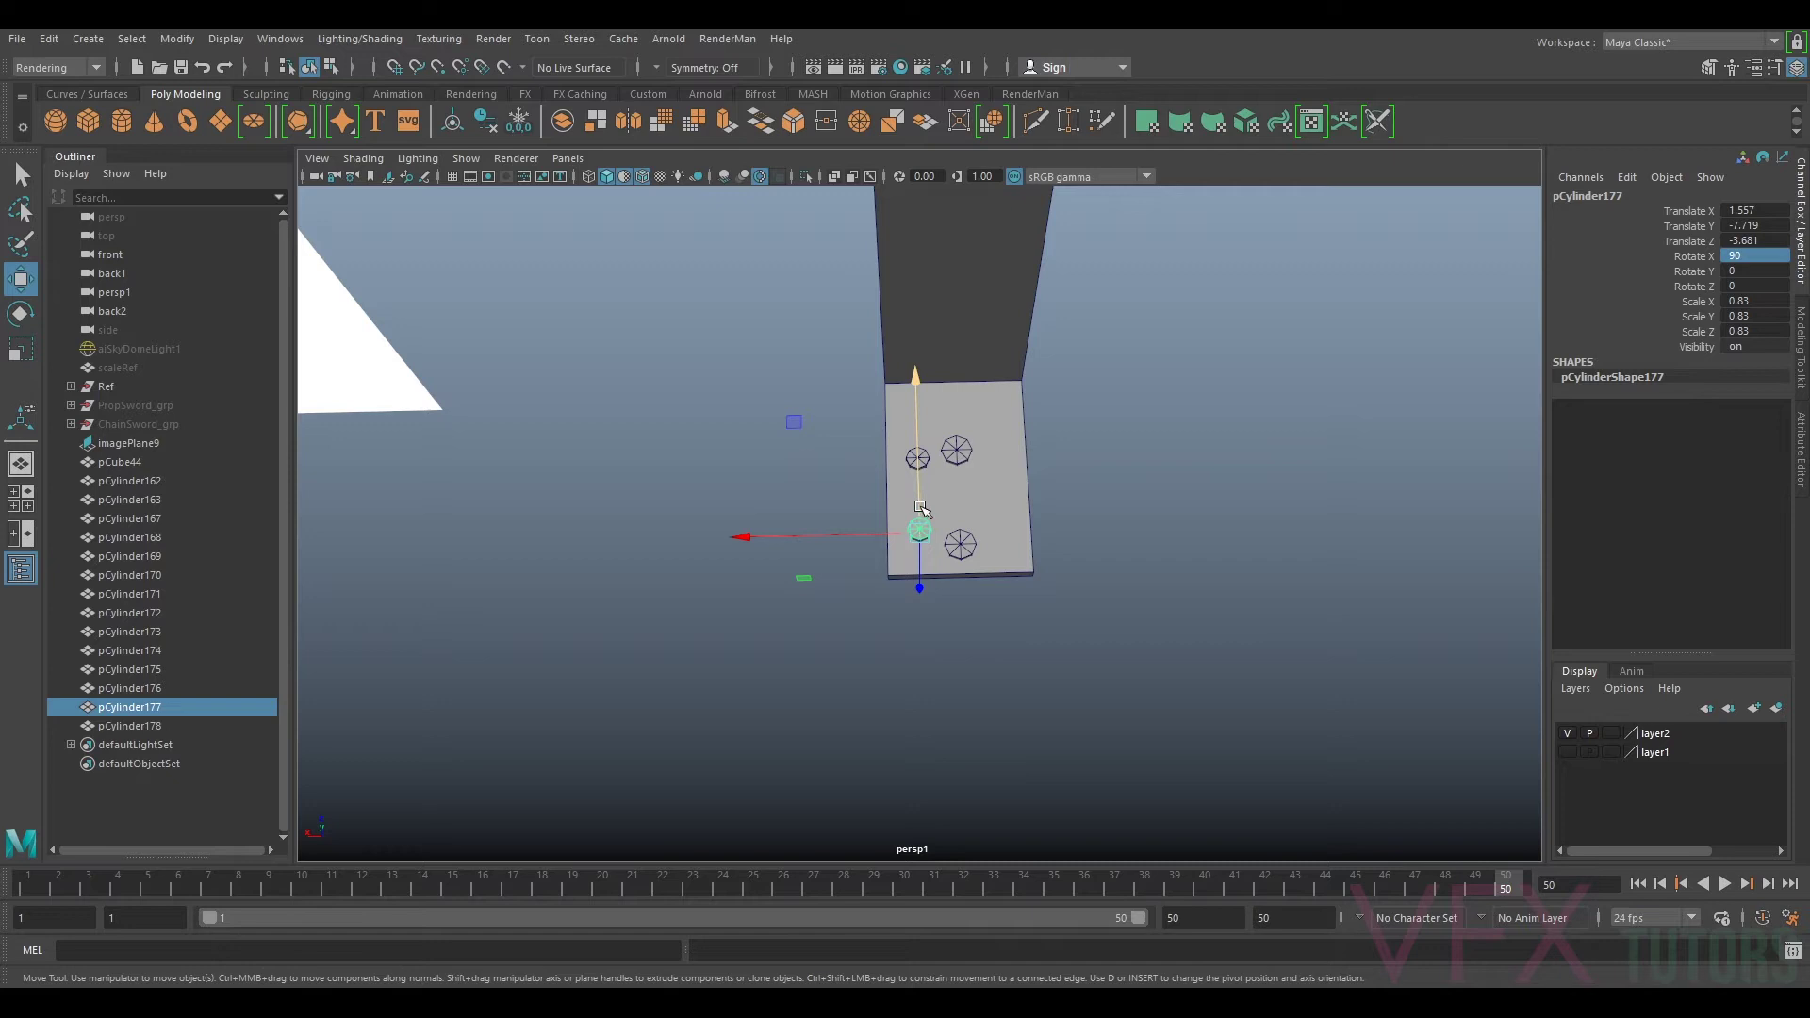
left_click(913, 456, "shift")
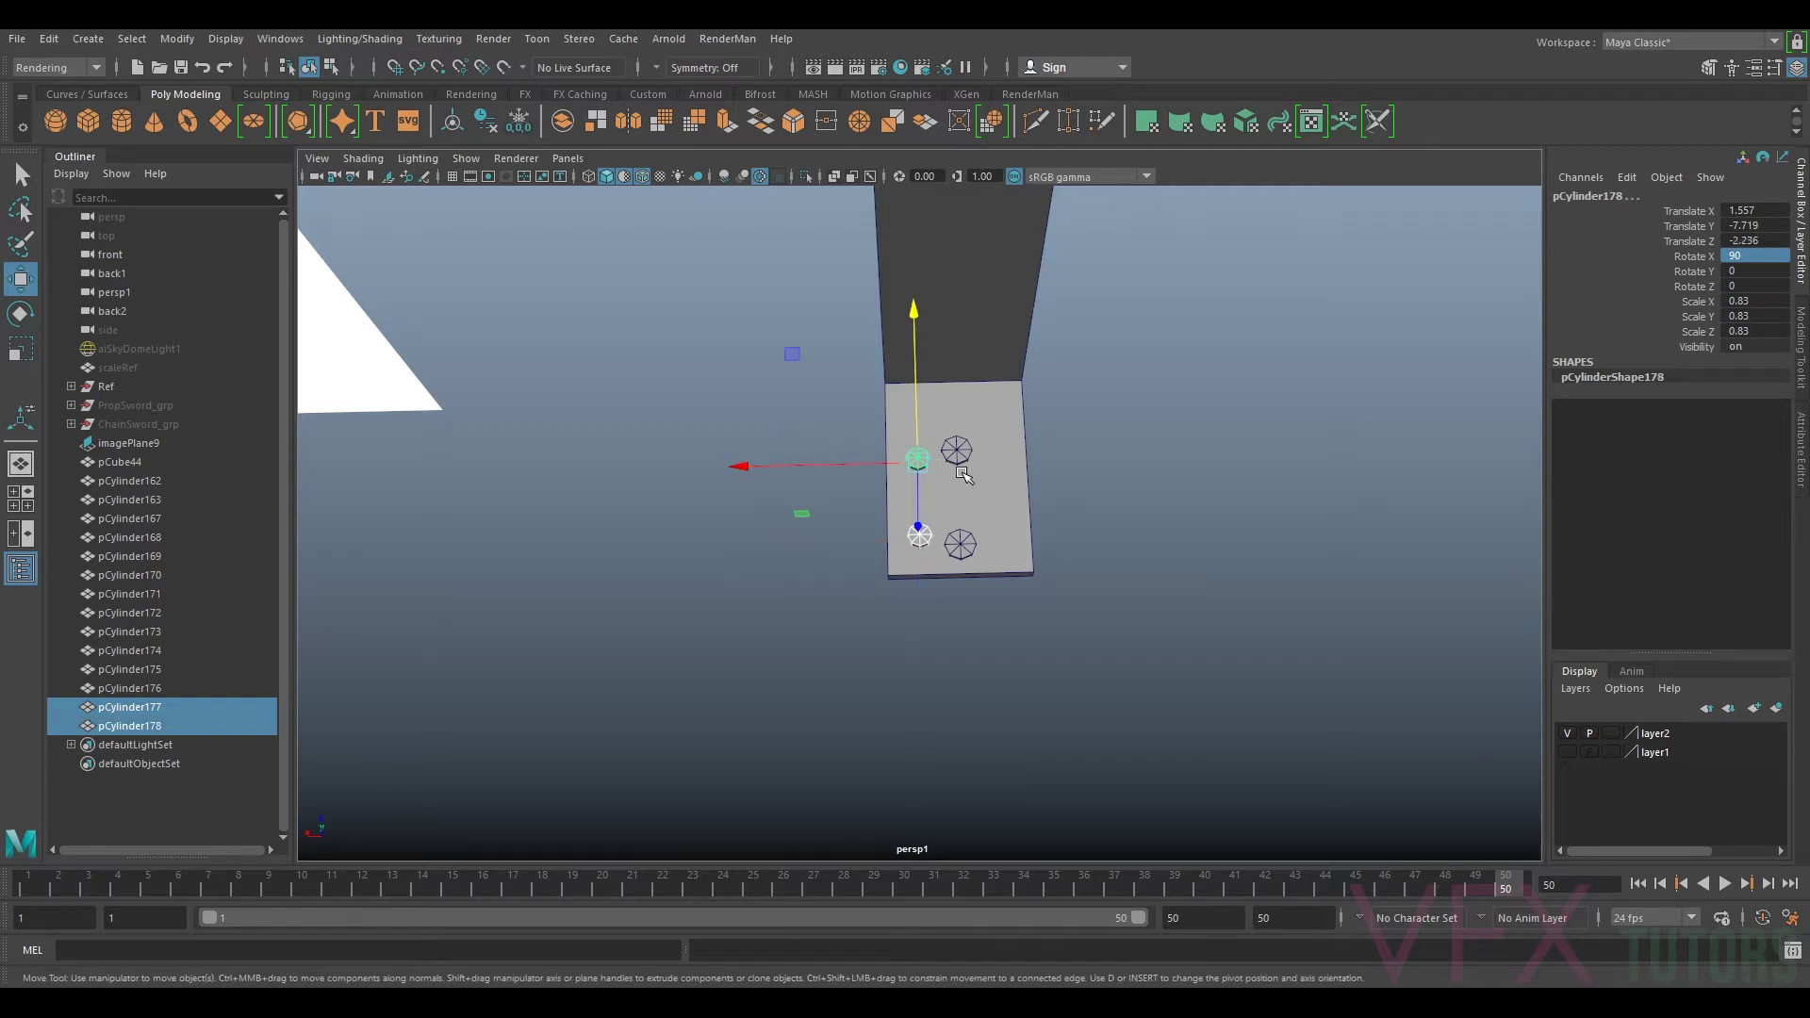
key("ctrl+d")
left_click_drag(869, 462, 1003, 542)
scroll(874, 477, "up", 5)
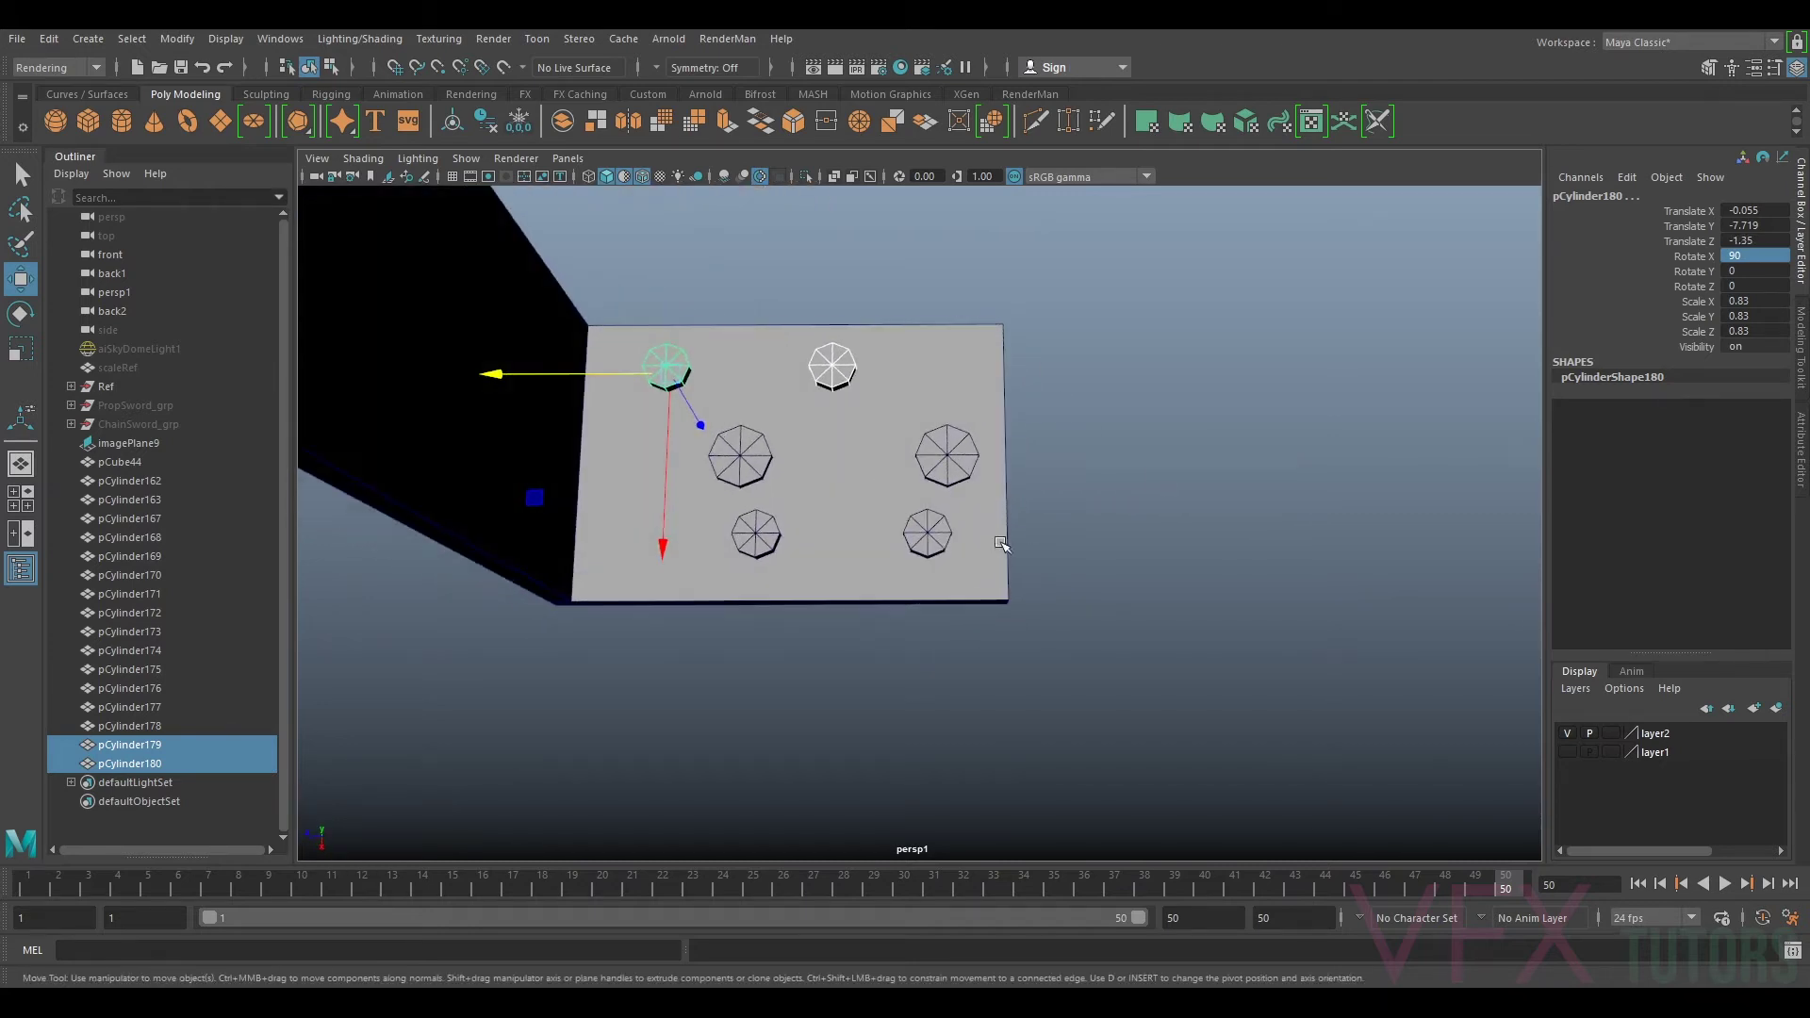
middle_click_drag(890, 490, 1022, 530, "alt")
left_click_drag(945, 514, 938, 501, "alt")
left_click_drag(724, 409, 726, 410)
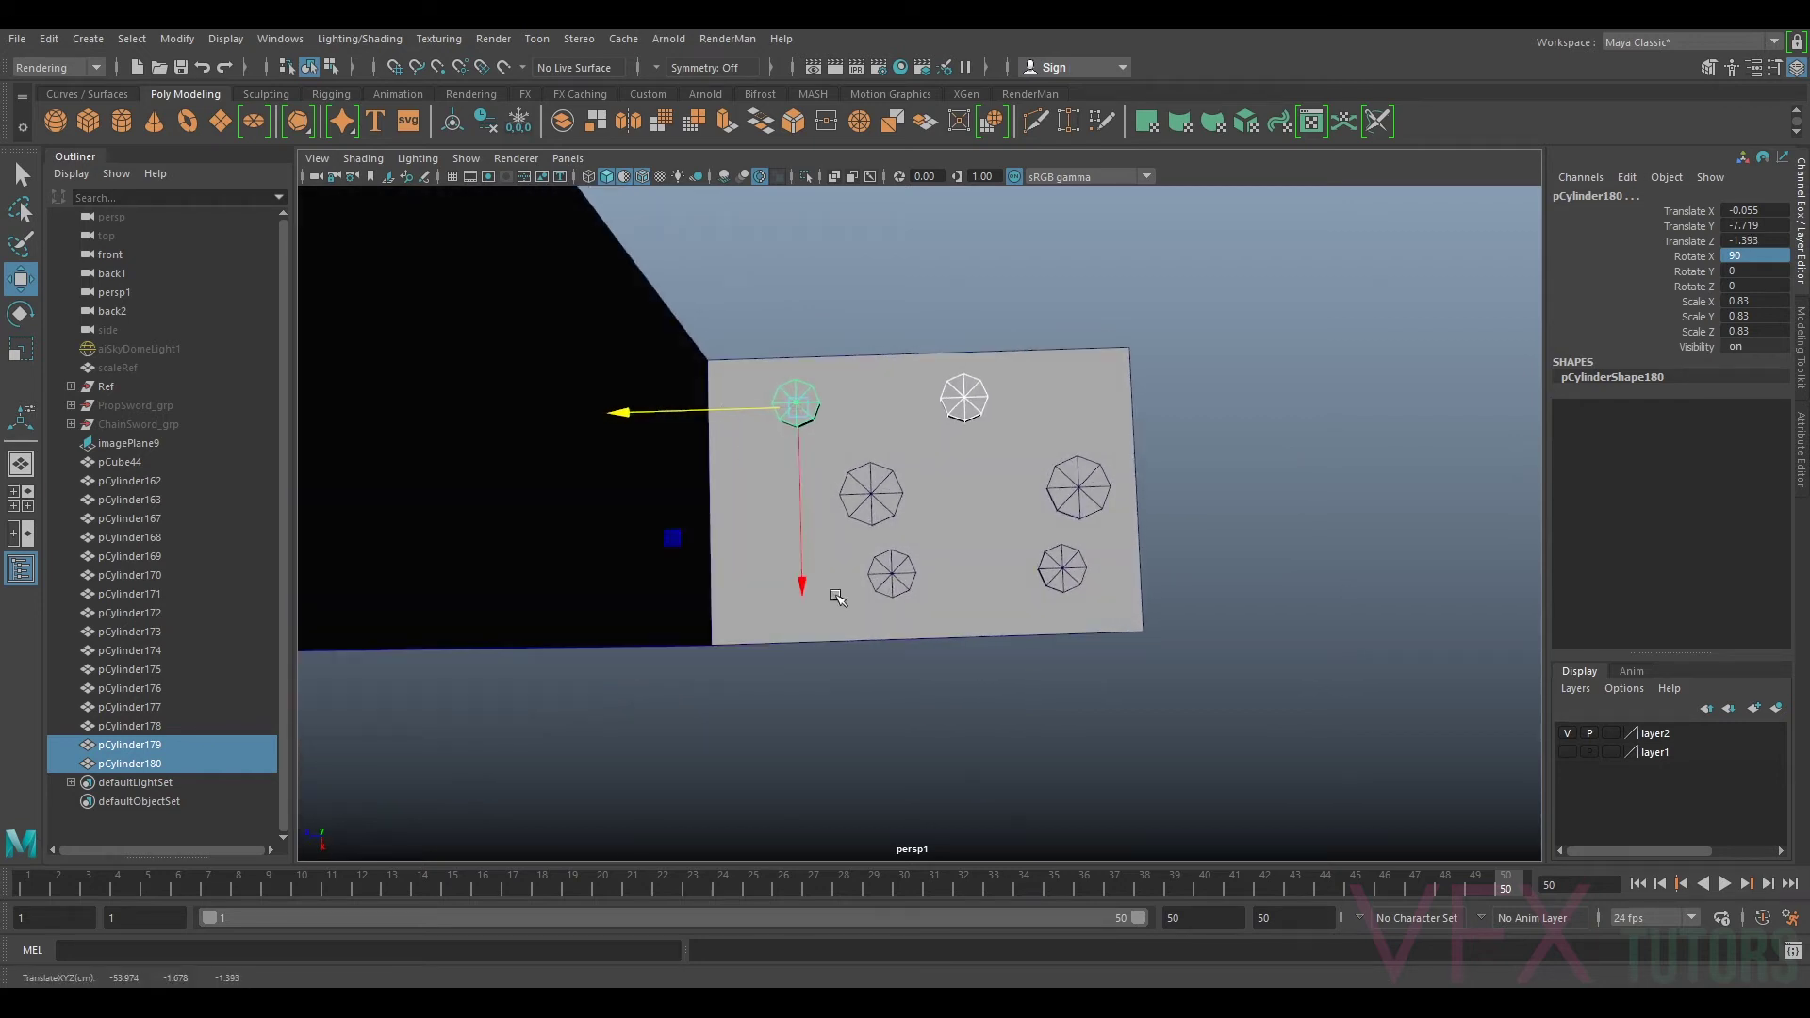
Step: Nudge the original small pair along the flange and move the outer large cylinder to about Translate Z -3.948
left_click(903, 583)
left_click(1057, 574, "shift")
left_click_drag(1003, 572, 999, 571)
left_click(1070, 500)
left_click_drag(1136, 491, 1129, 488)
Step: Group all the large and small cylinders on the upright plate, leaving the flange cylinders out of the group
left_click_drag(1167, 586, 824, 462, "alt")
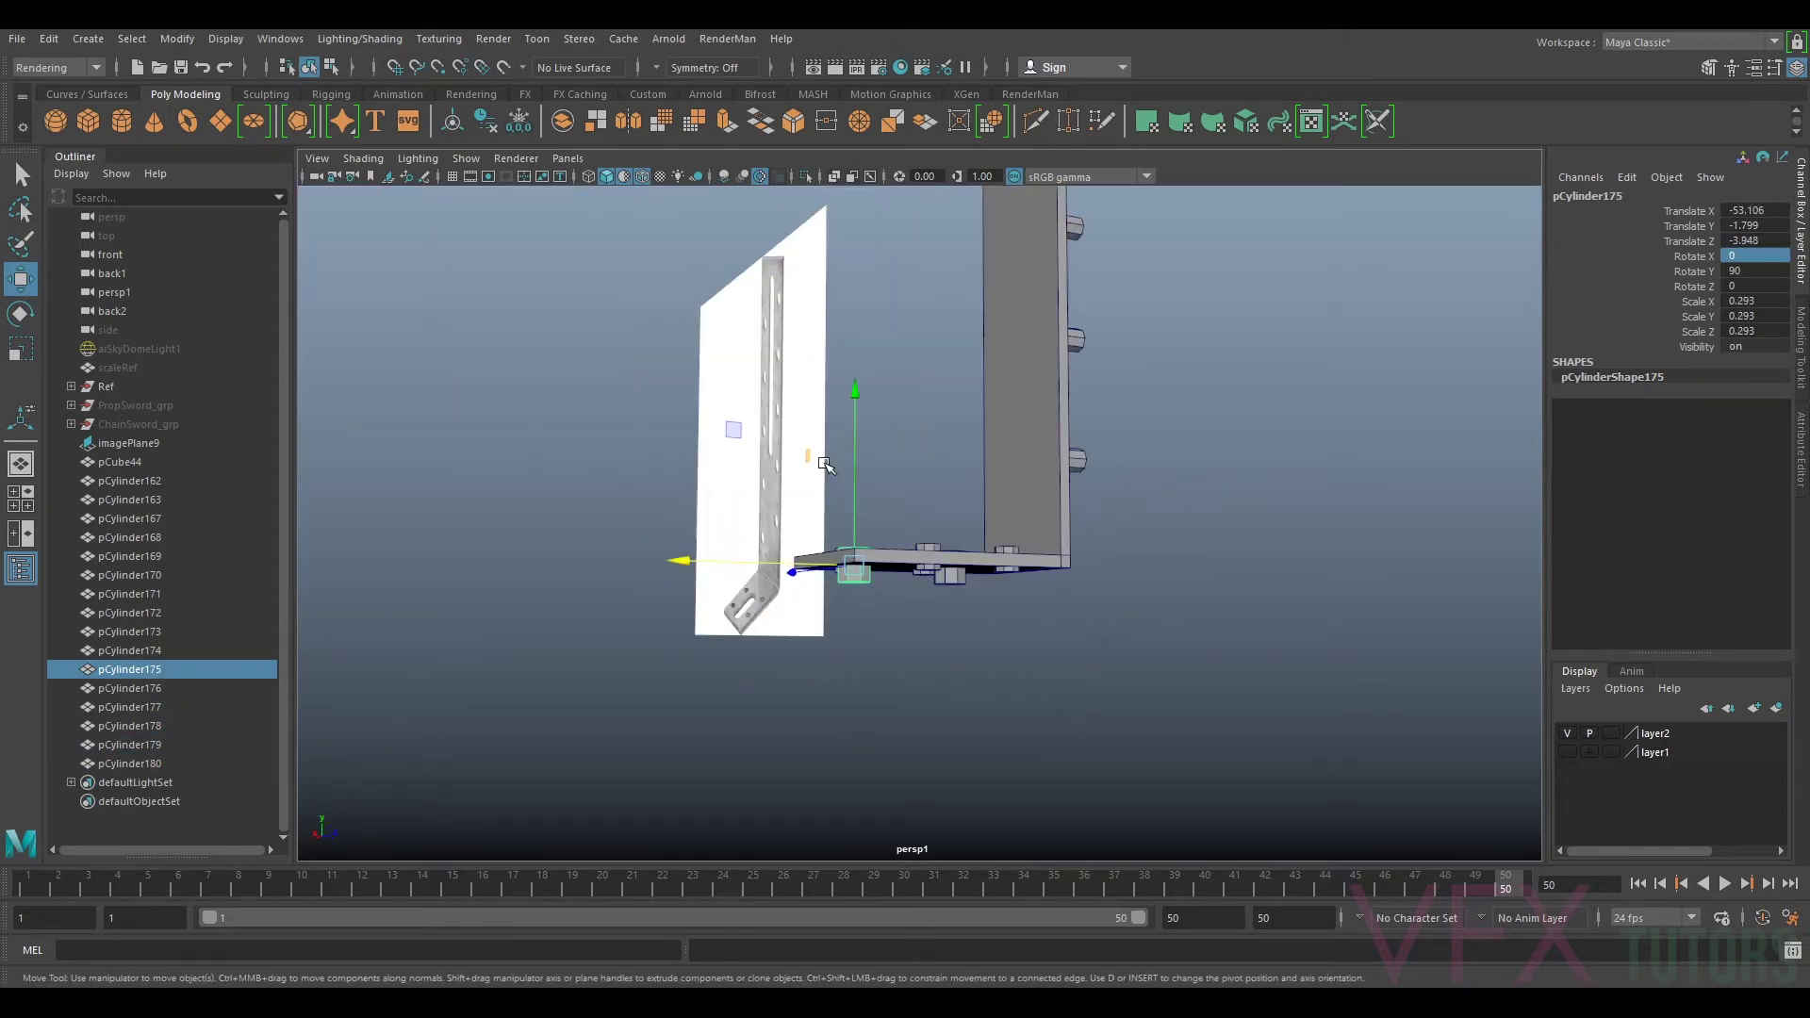
left_click_drag(1152, 416, 989, 407, "alt")
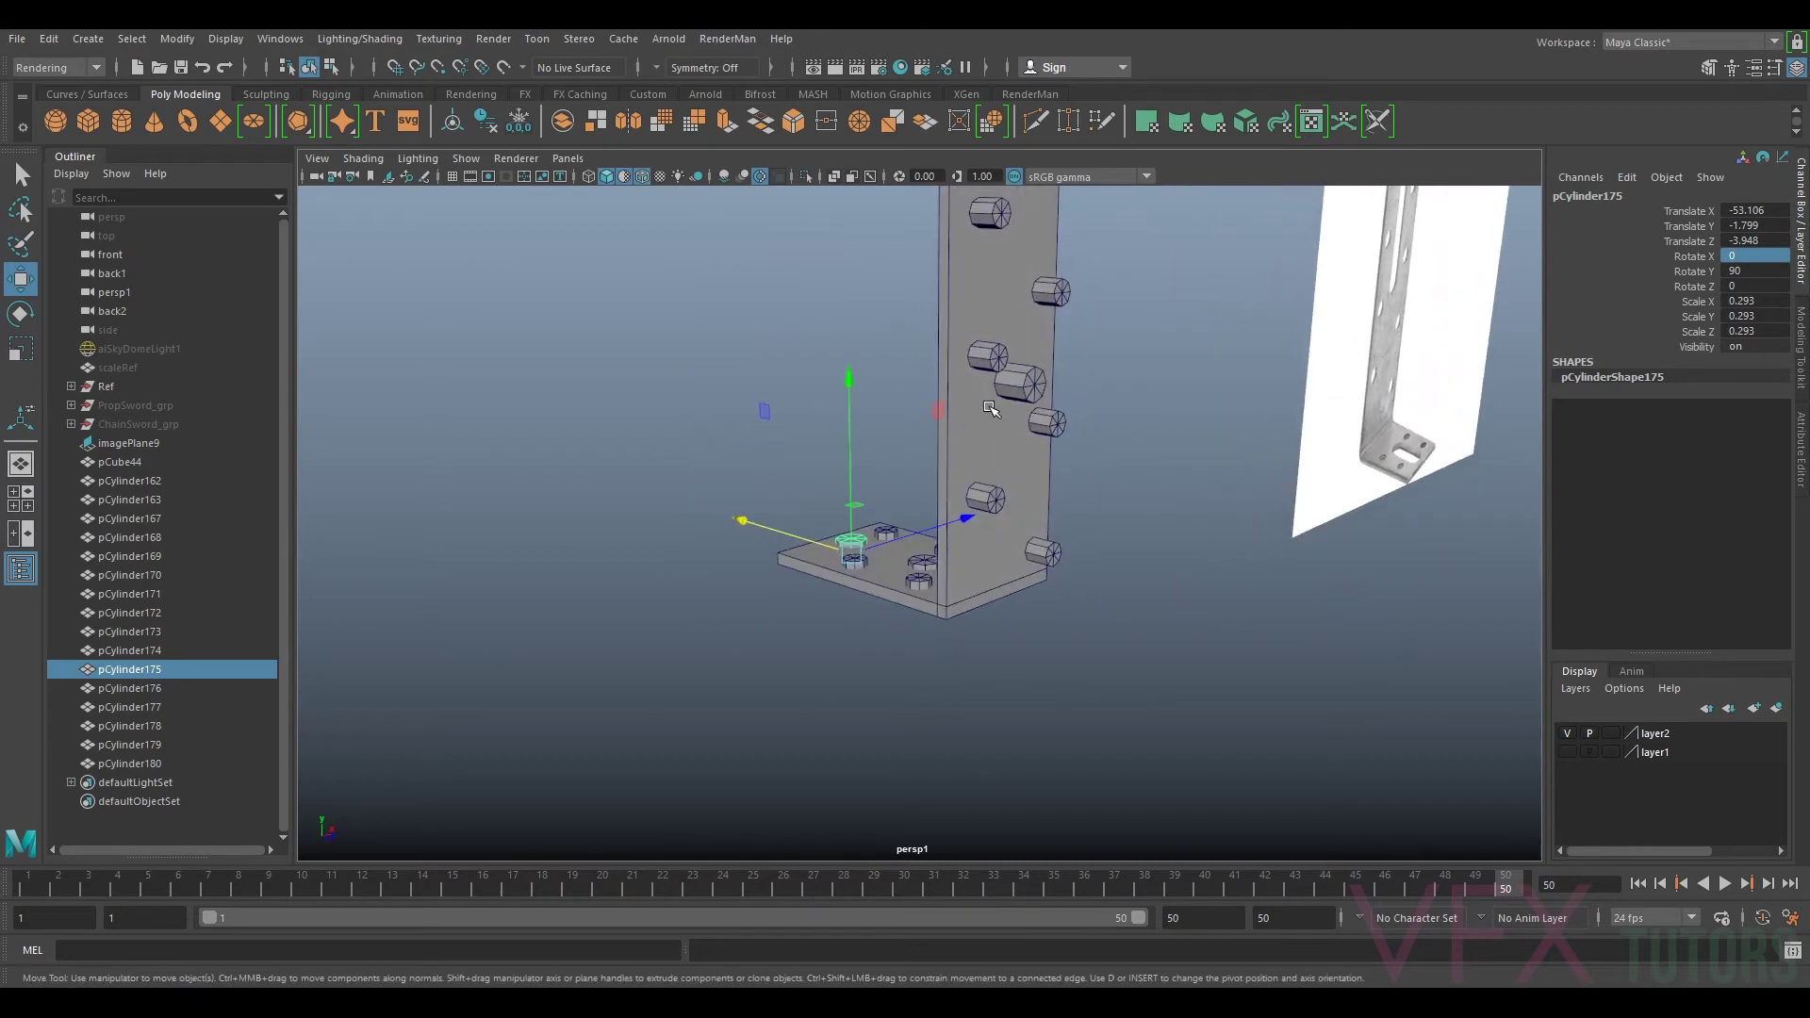
left_click_drag(1202, 347, 1051, 487, "alt")
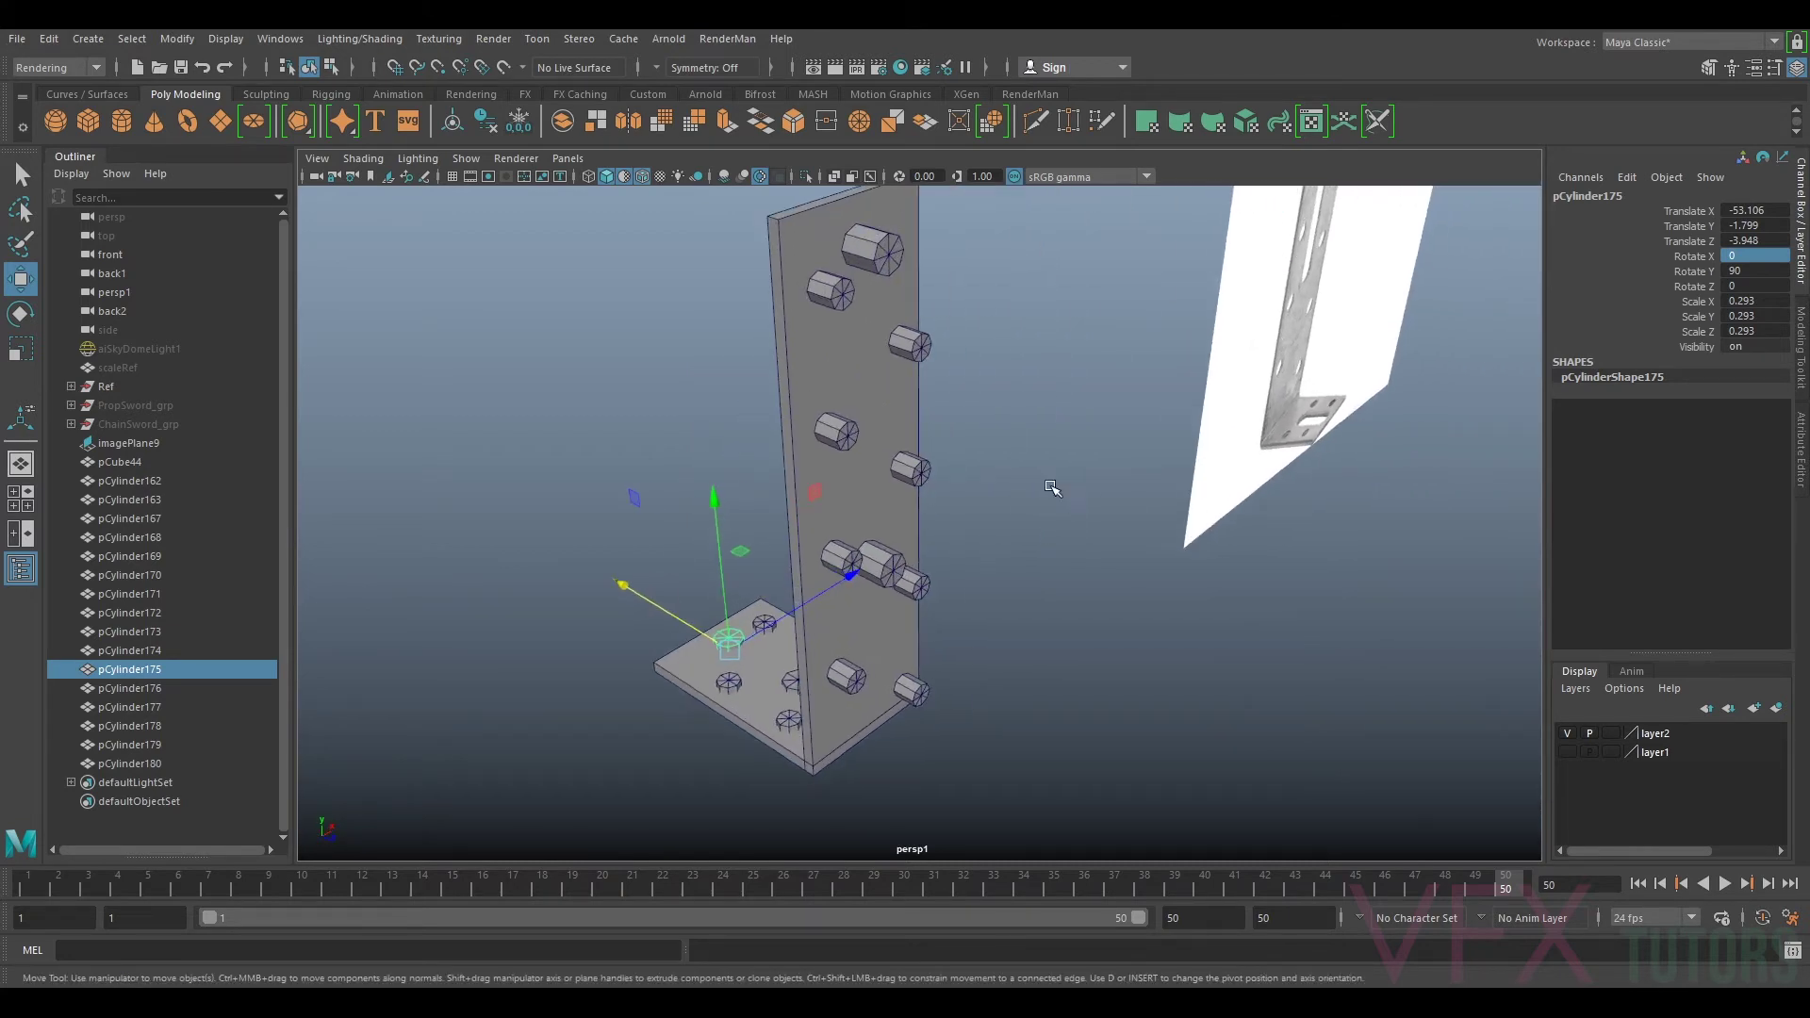
left_click(853, 306)
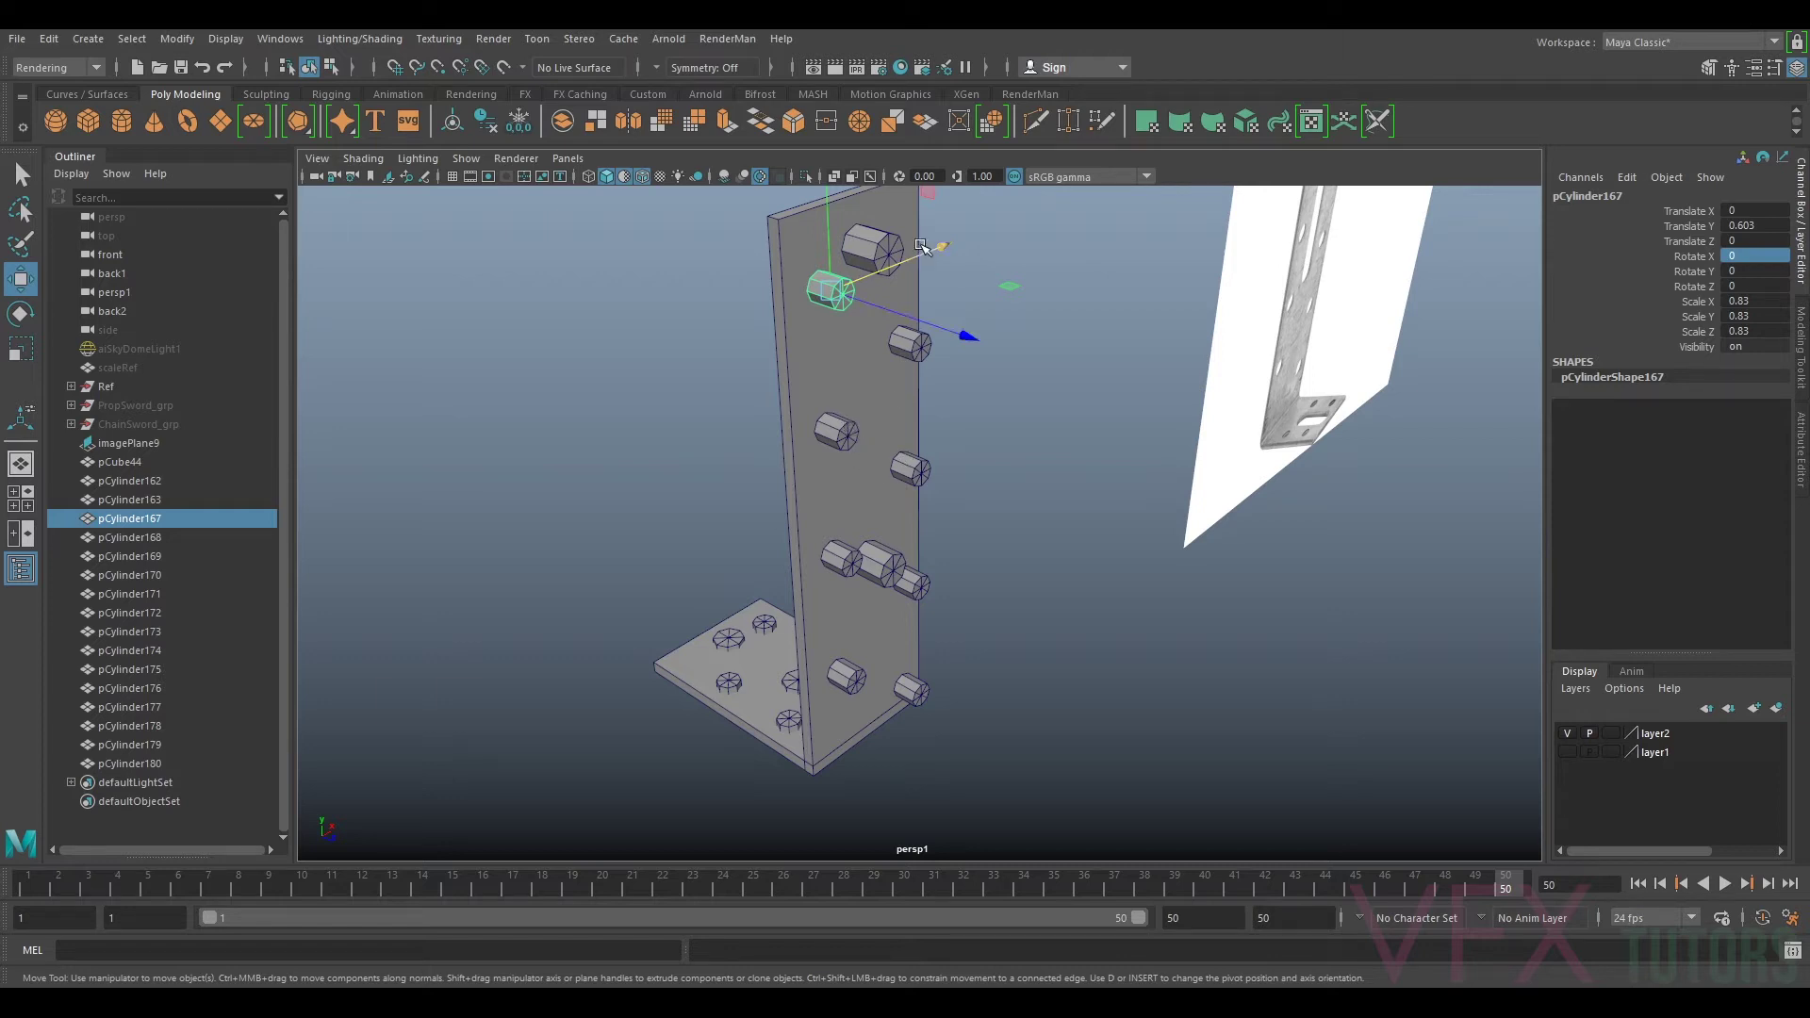
left_click(886, 247, "shift")
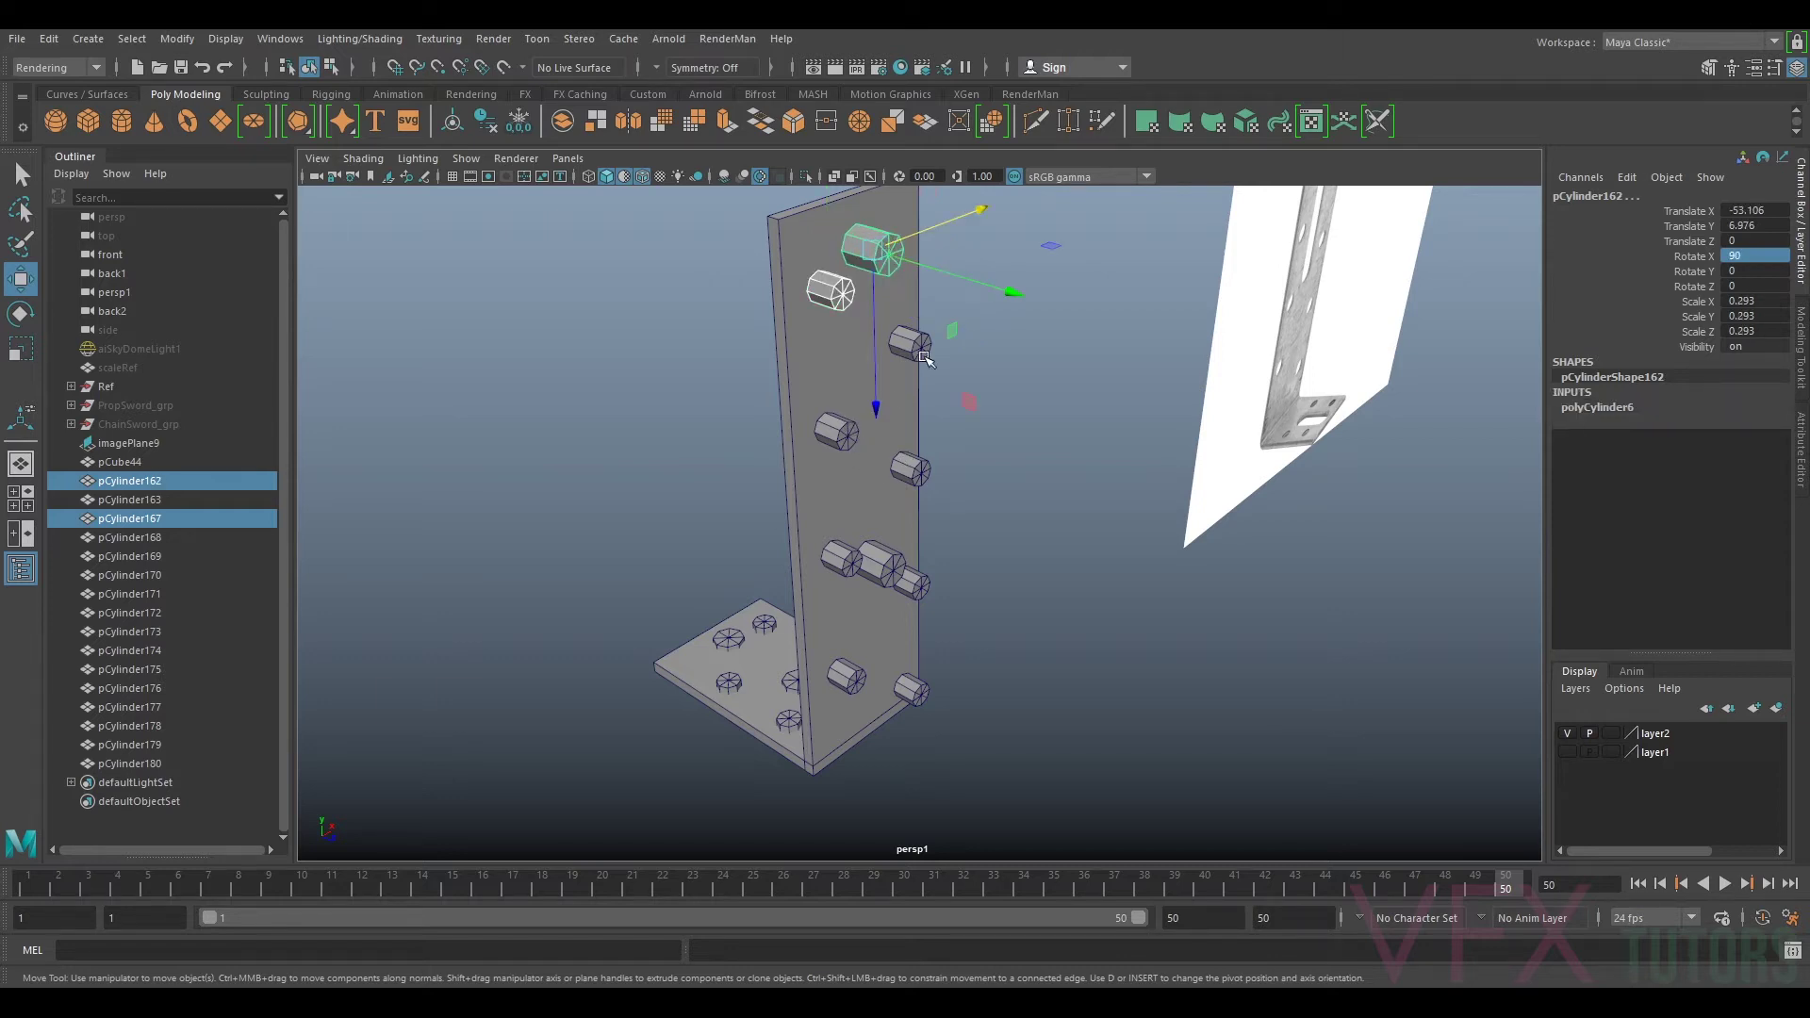
left_click(913, 349, "shift")
left_click(848, 432, "shift")
left_click(905, 483, "shift")
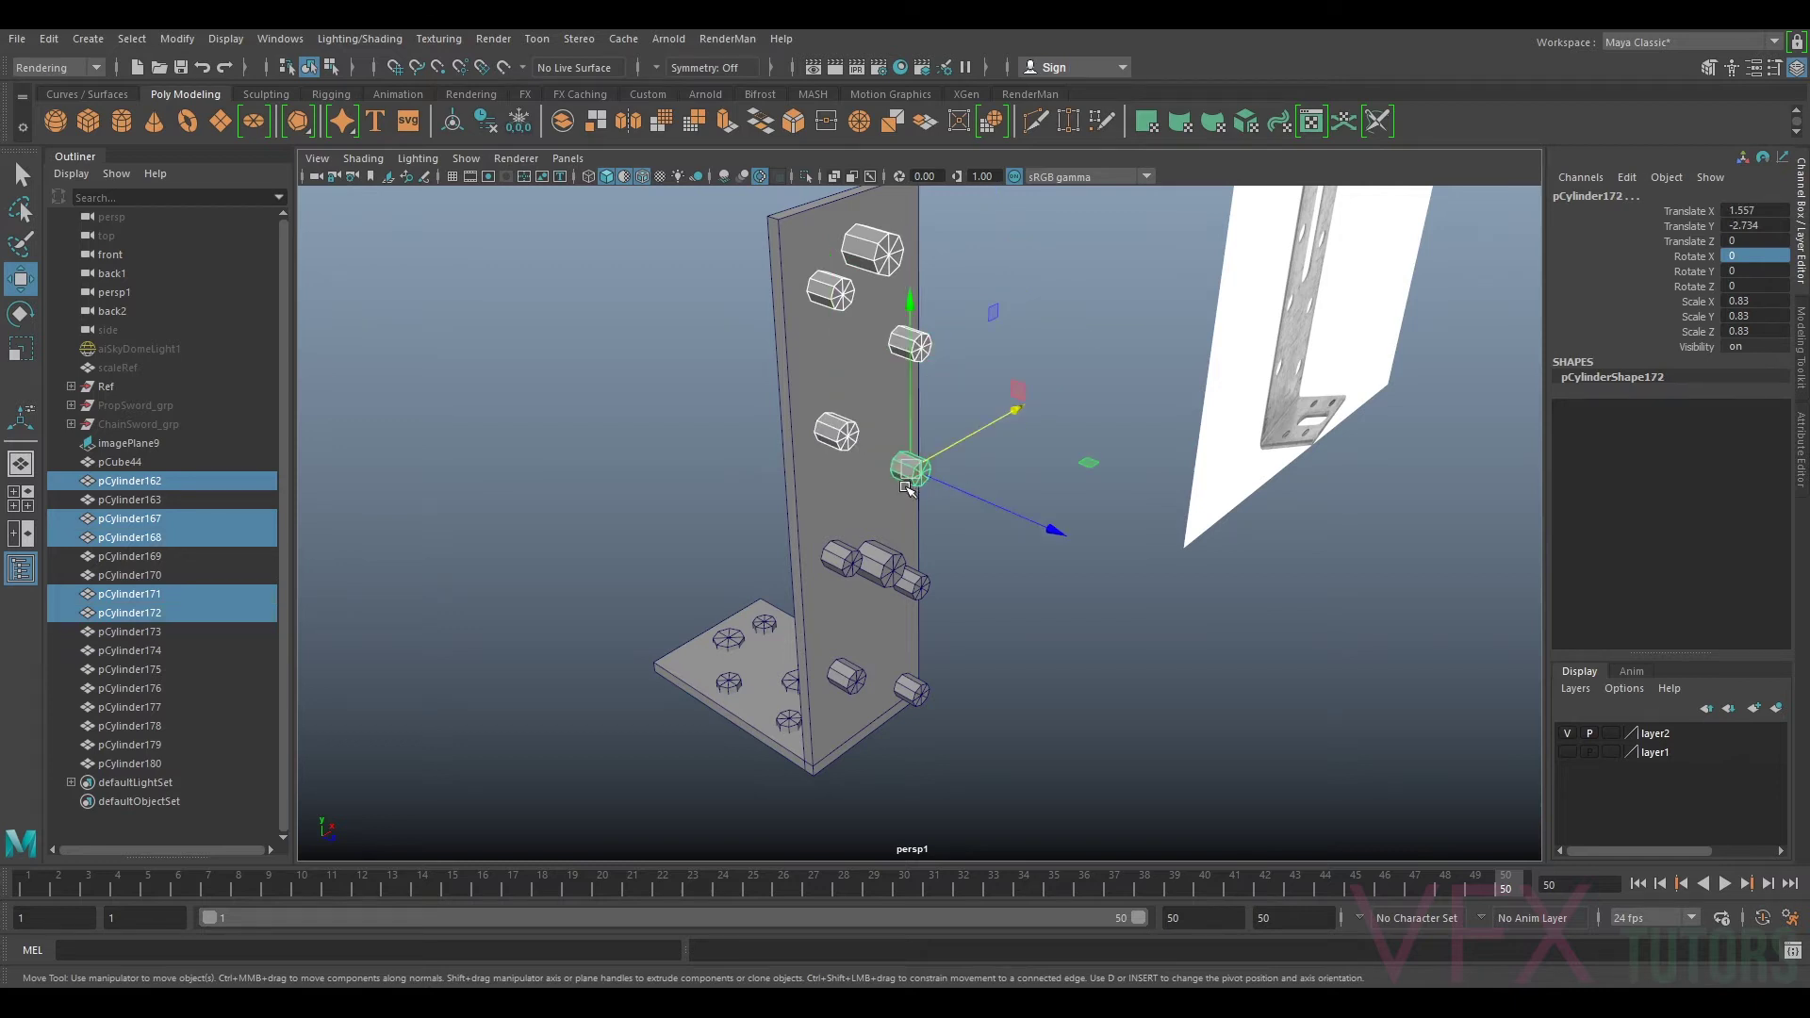
left_click(842, 556, "shift")
left_click(901, 566, "shift")
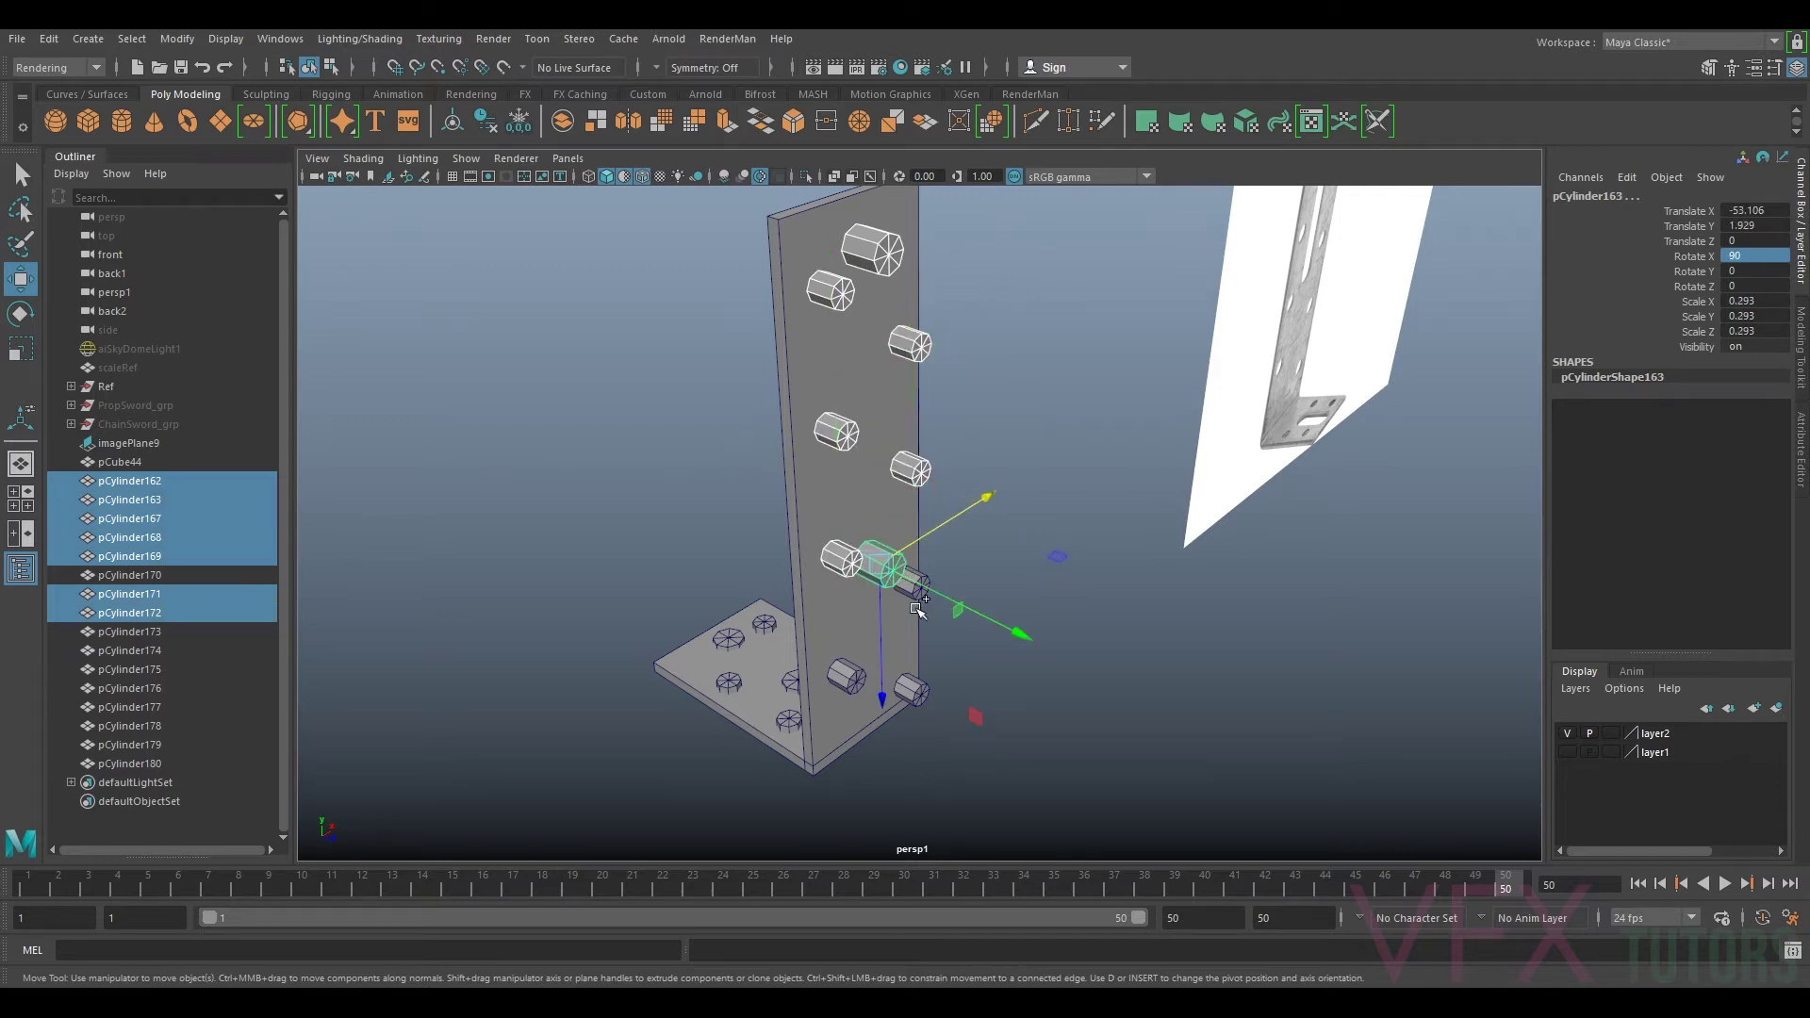
left_click(913, 586, "shift")
left_click(845, 677, "shift")
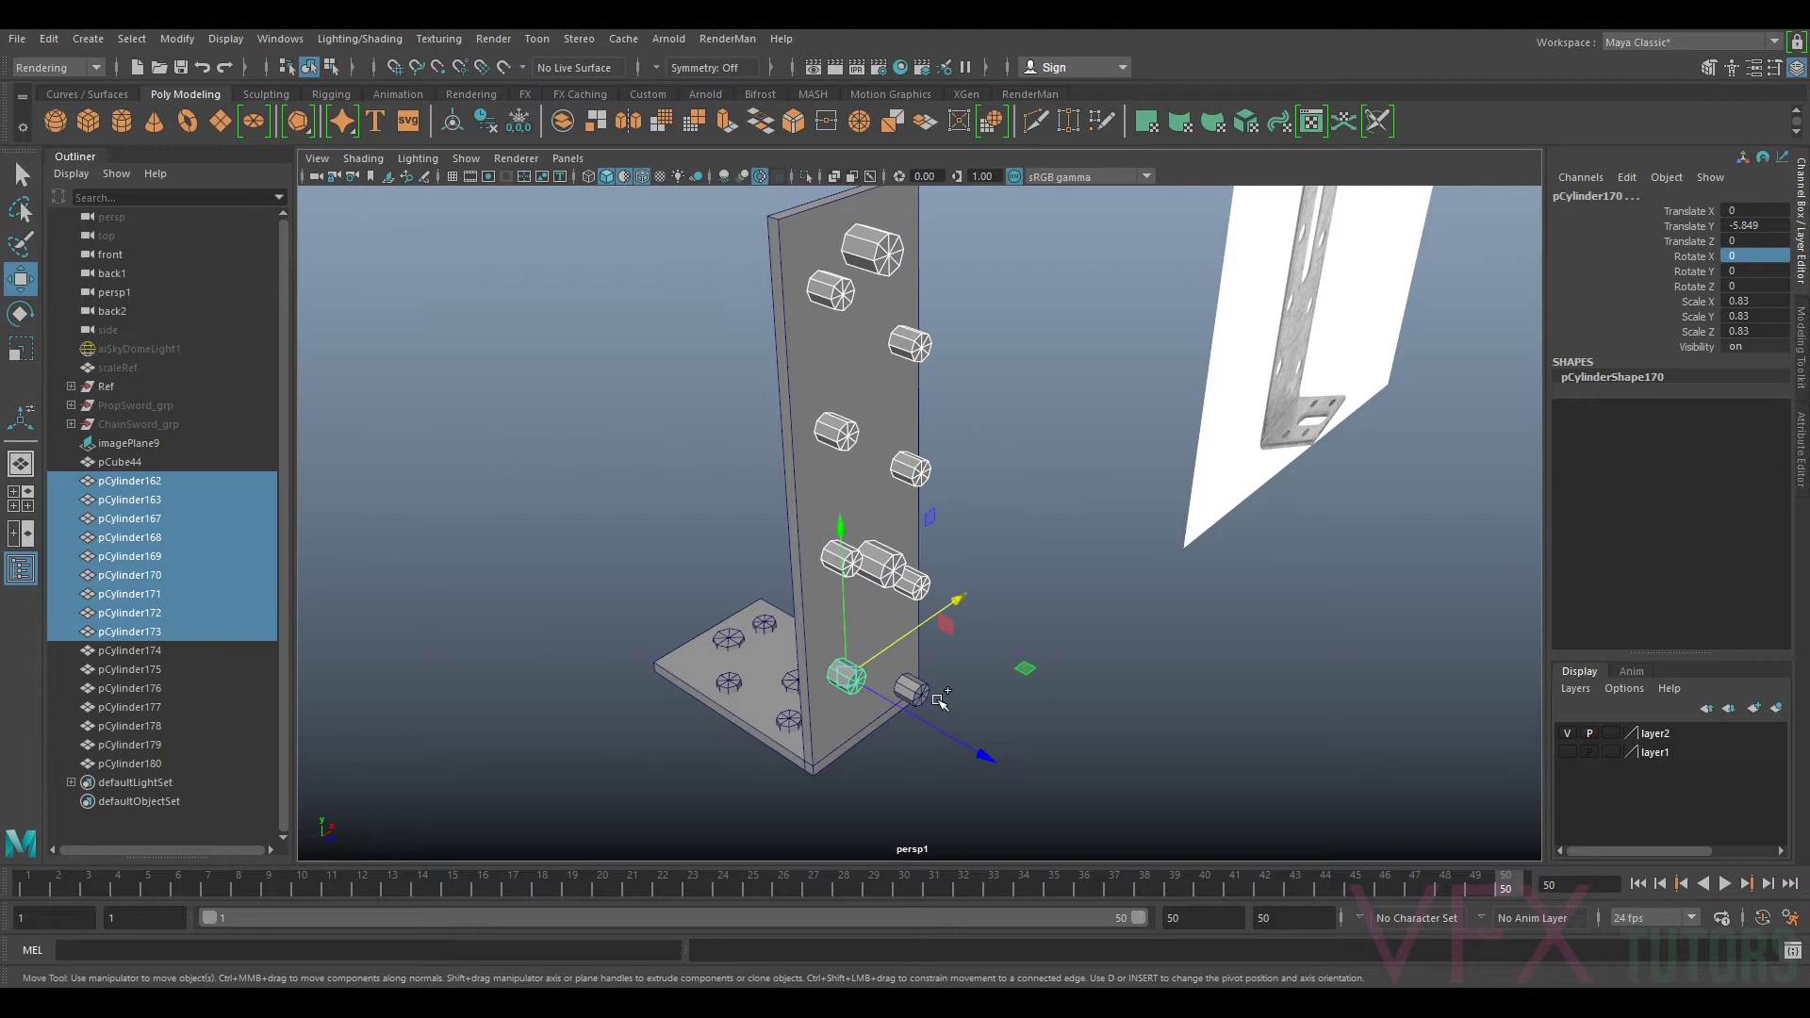
left_click(924, 688, "shift")
left_click_drag(988, 733, 975, 727)
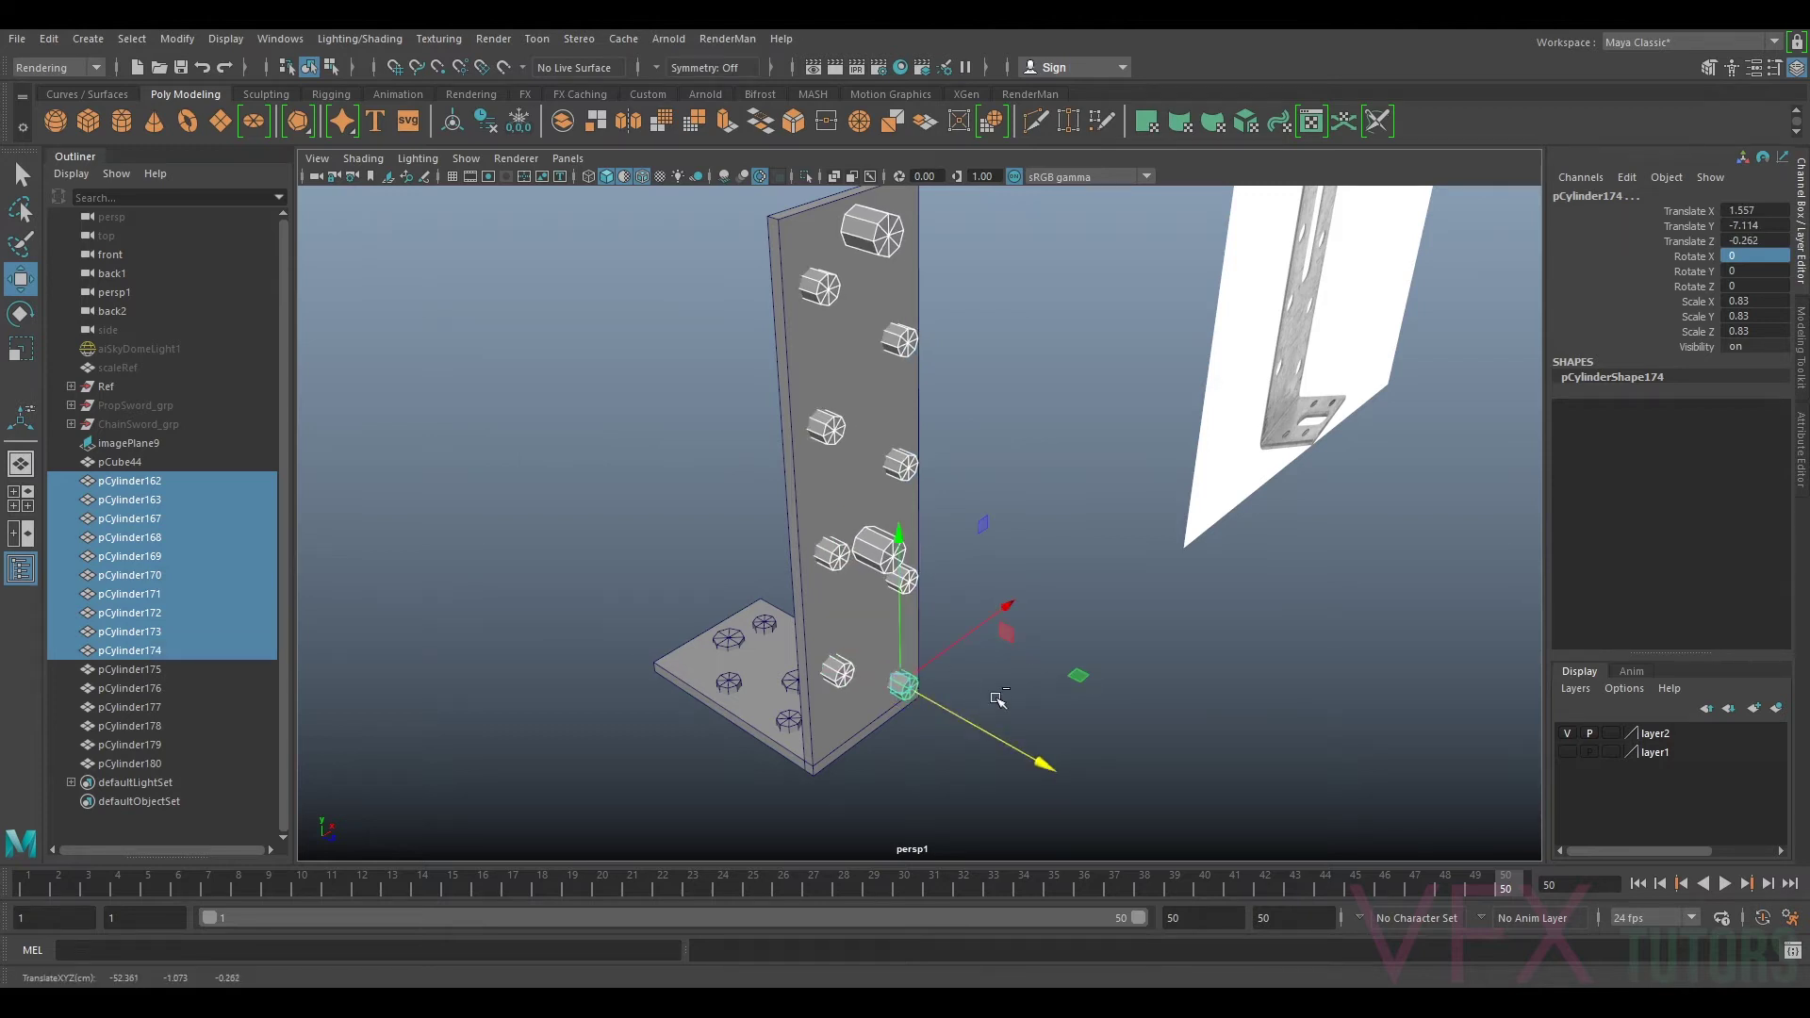
key("ctrl+z")
key("ctrl+g")
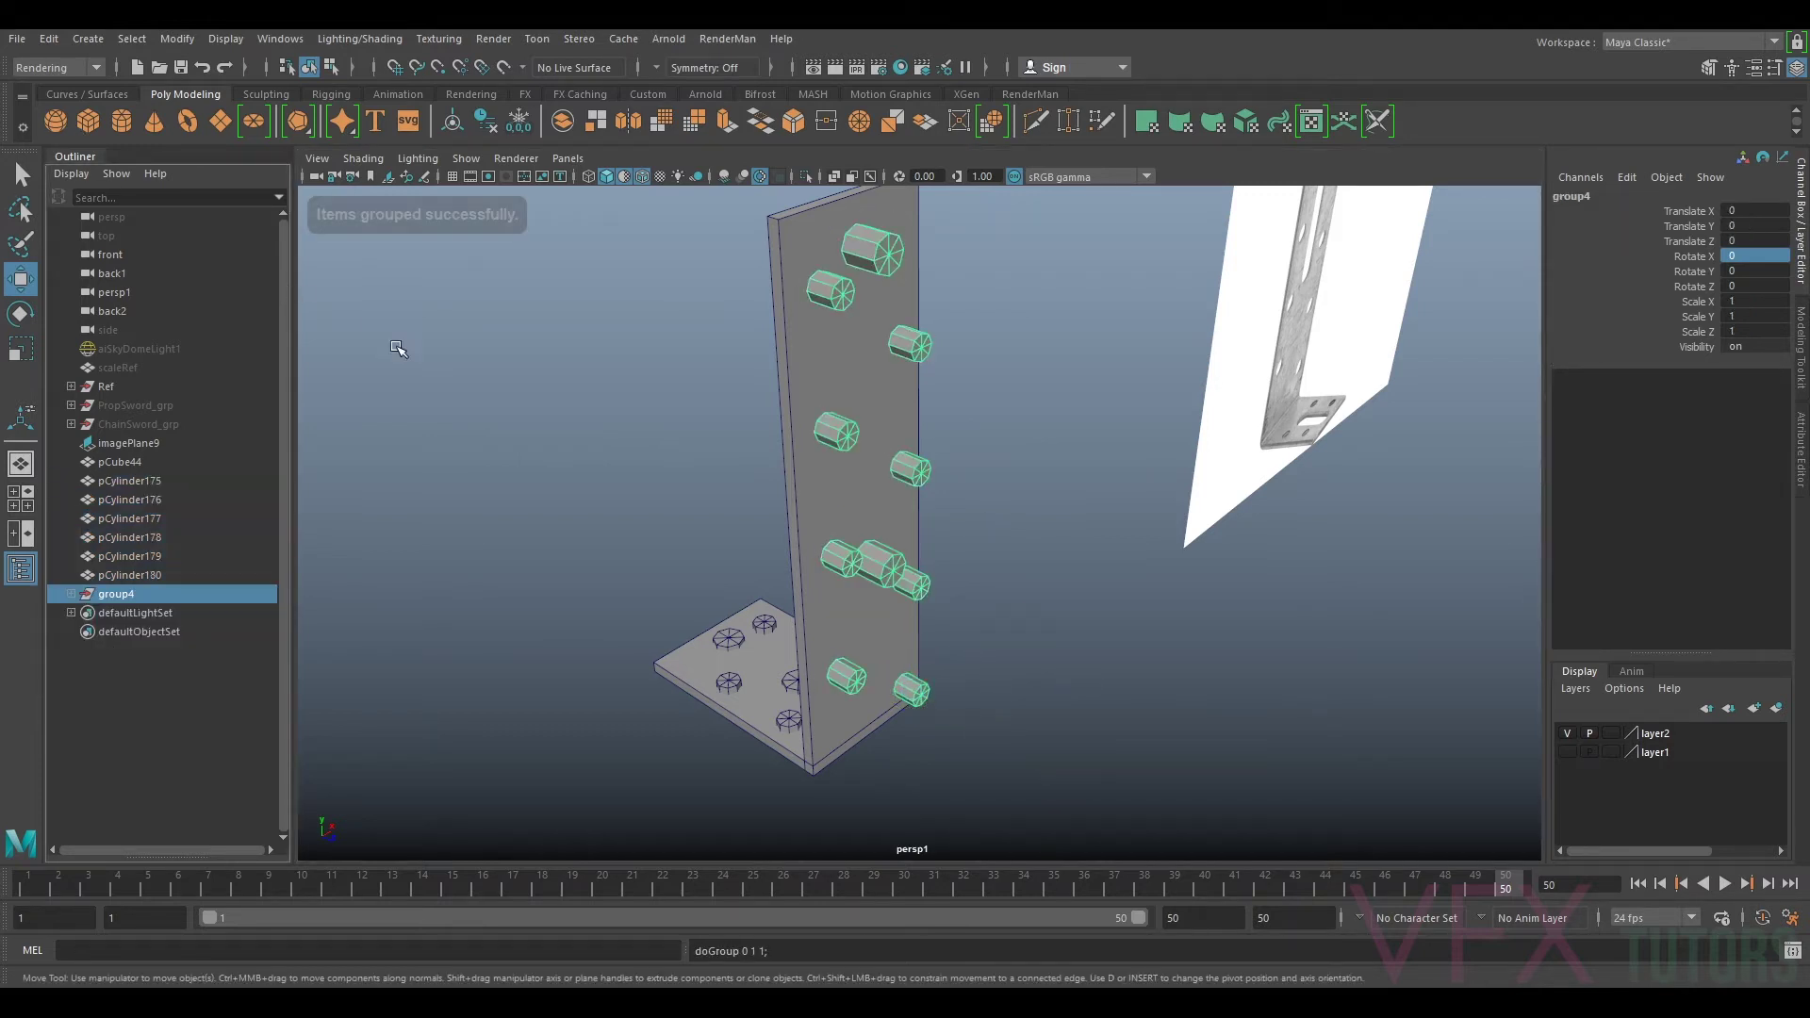
Step: Center the cylinder group's pivot and move the group through the upright plate to about Translate Z -0.528
left_click(452, 120)
left_click_drag(950, 542, 915, 536)
left_click_drag(987, 584, 938, 483, "alt")
middle_click_drag(989, 334, 1011, 348, "alt")
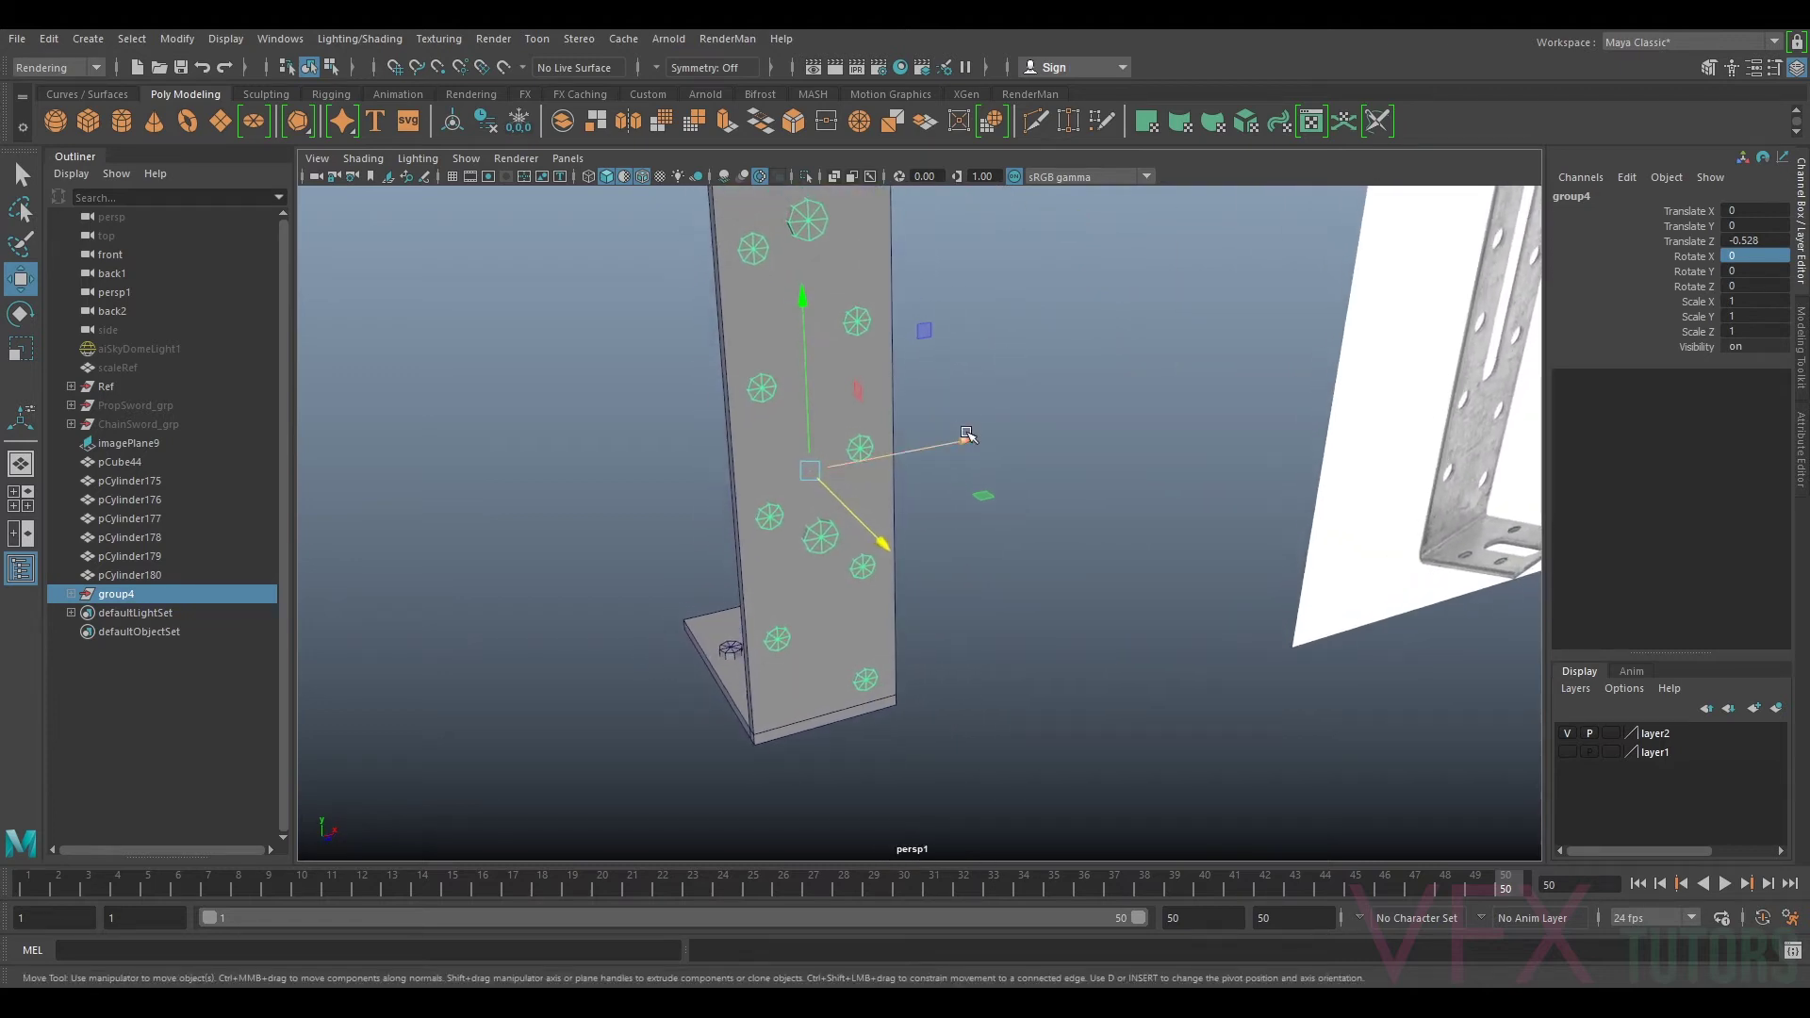
scroll(968, 433, "up", 5)
left_click_drag(978, 434, 1025, 476, "alt")
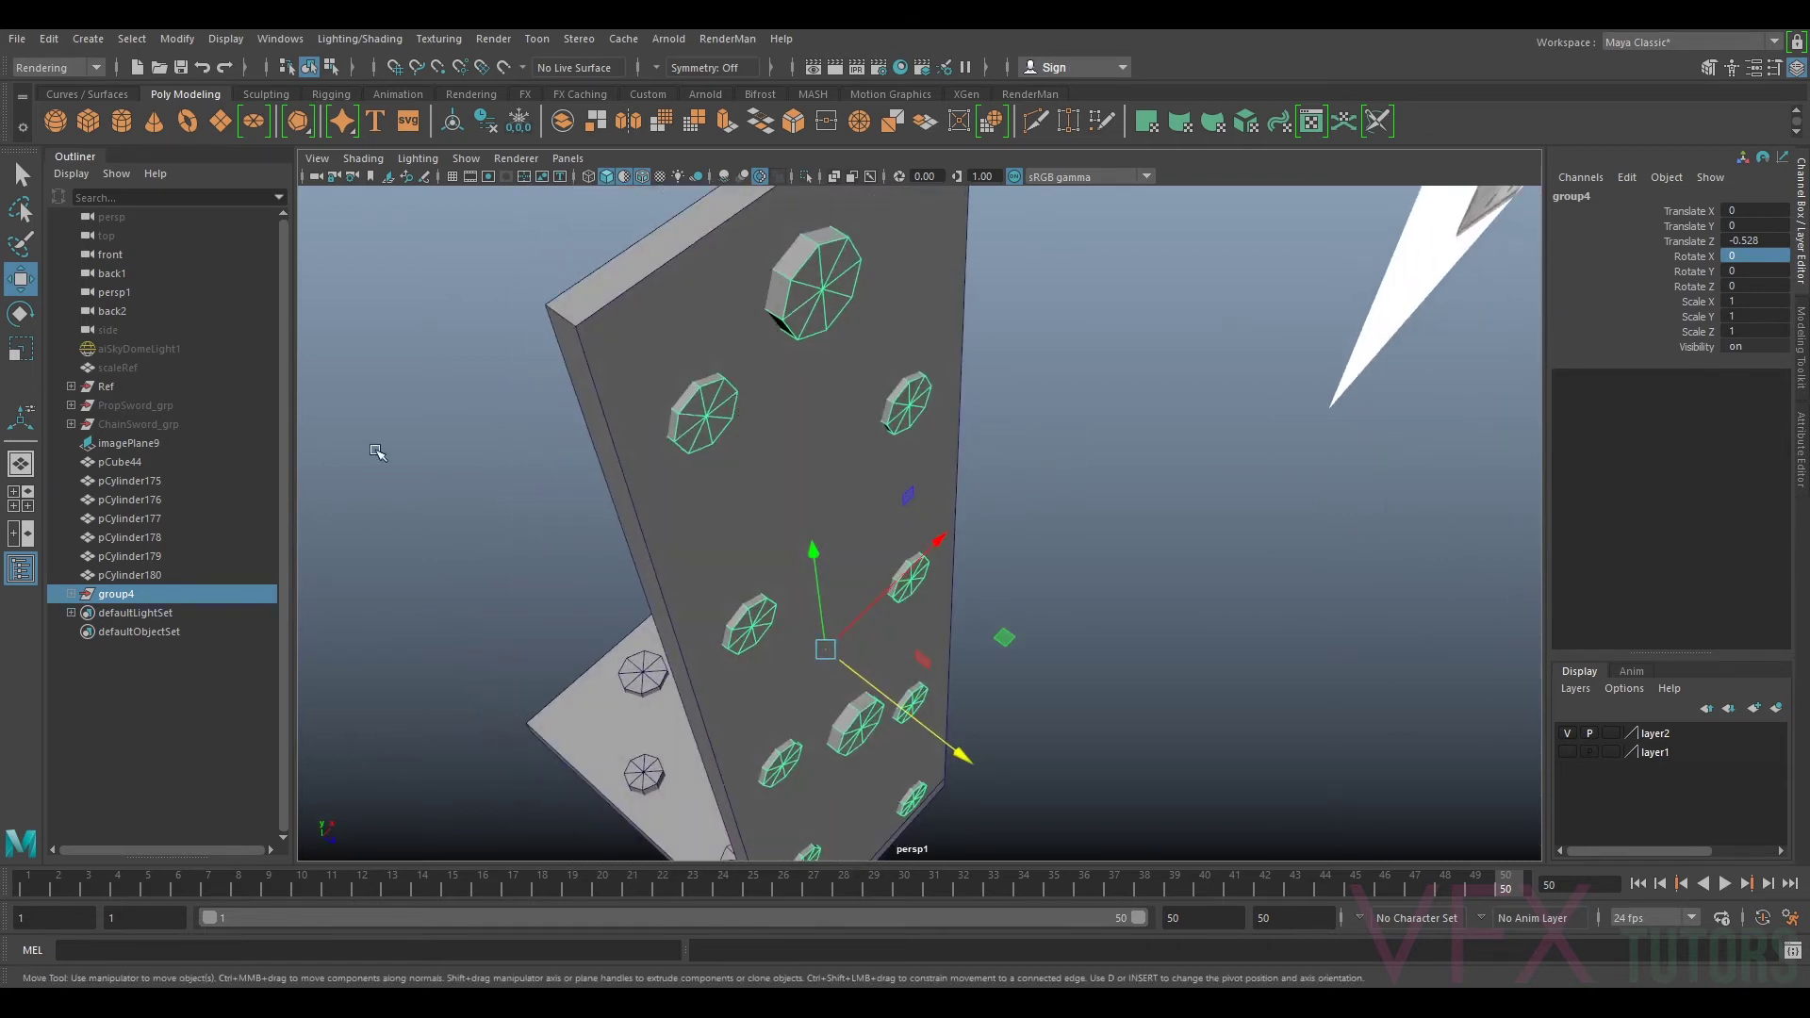
Step: Combine all the cylinders on both plates into one mesh and delete its construction history
left_click_drag(366, 645, 1024, 370, "alt")
left_click(930, 443, "shift")
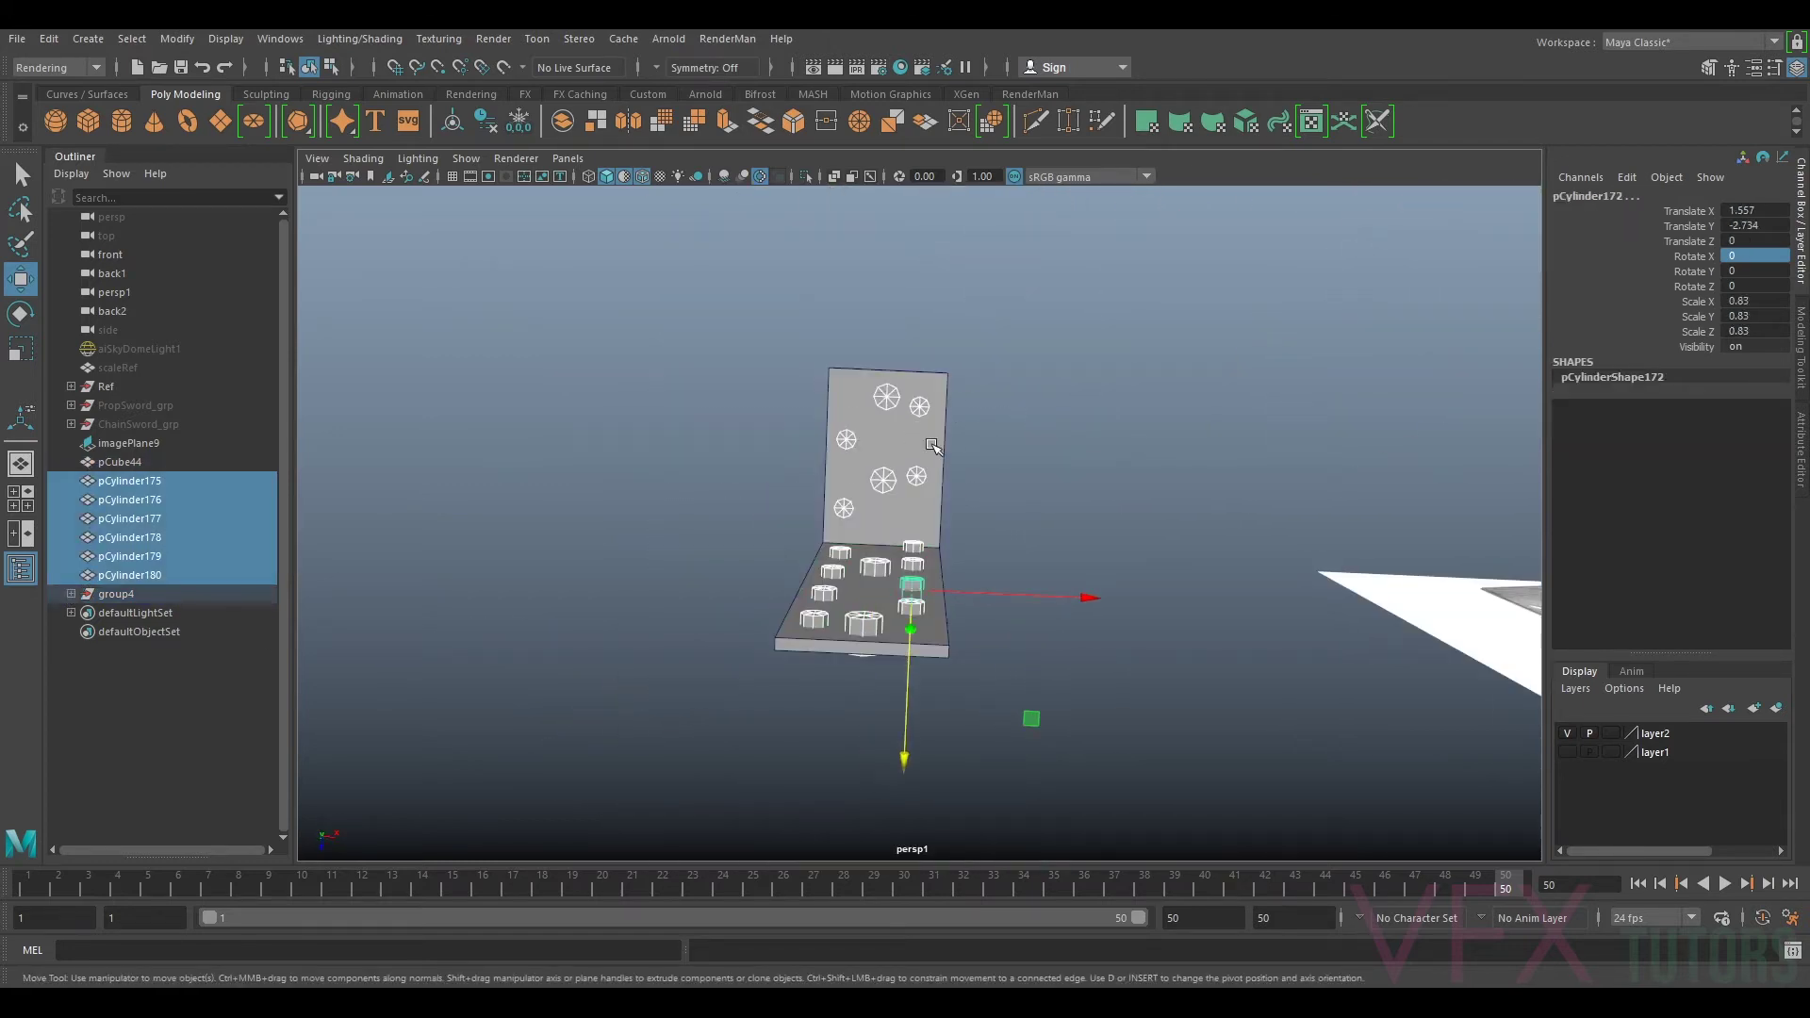
left_click_drag(756, 425, 665, 330, "alt")
left_click(40, 71)
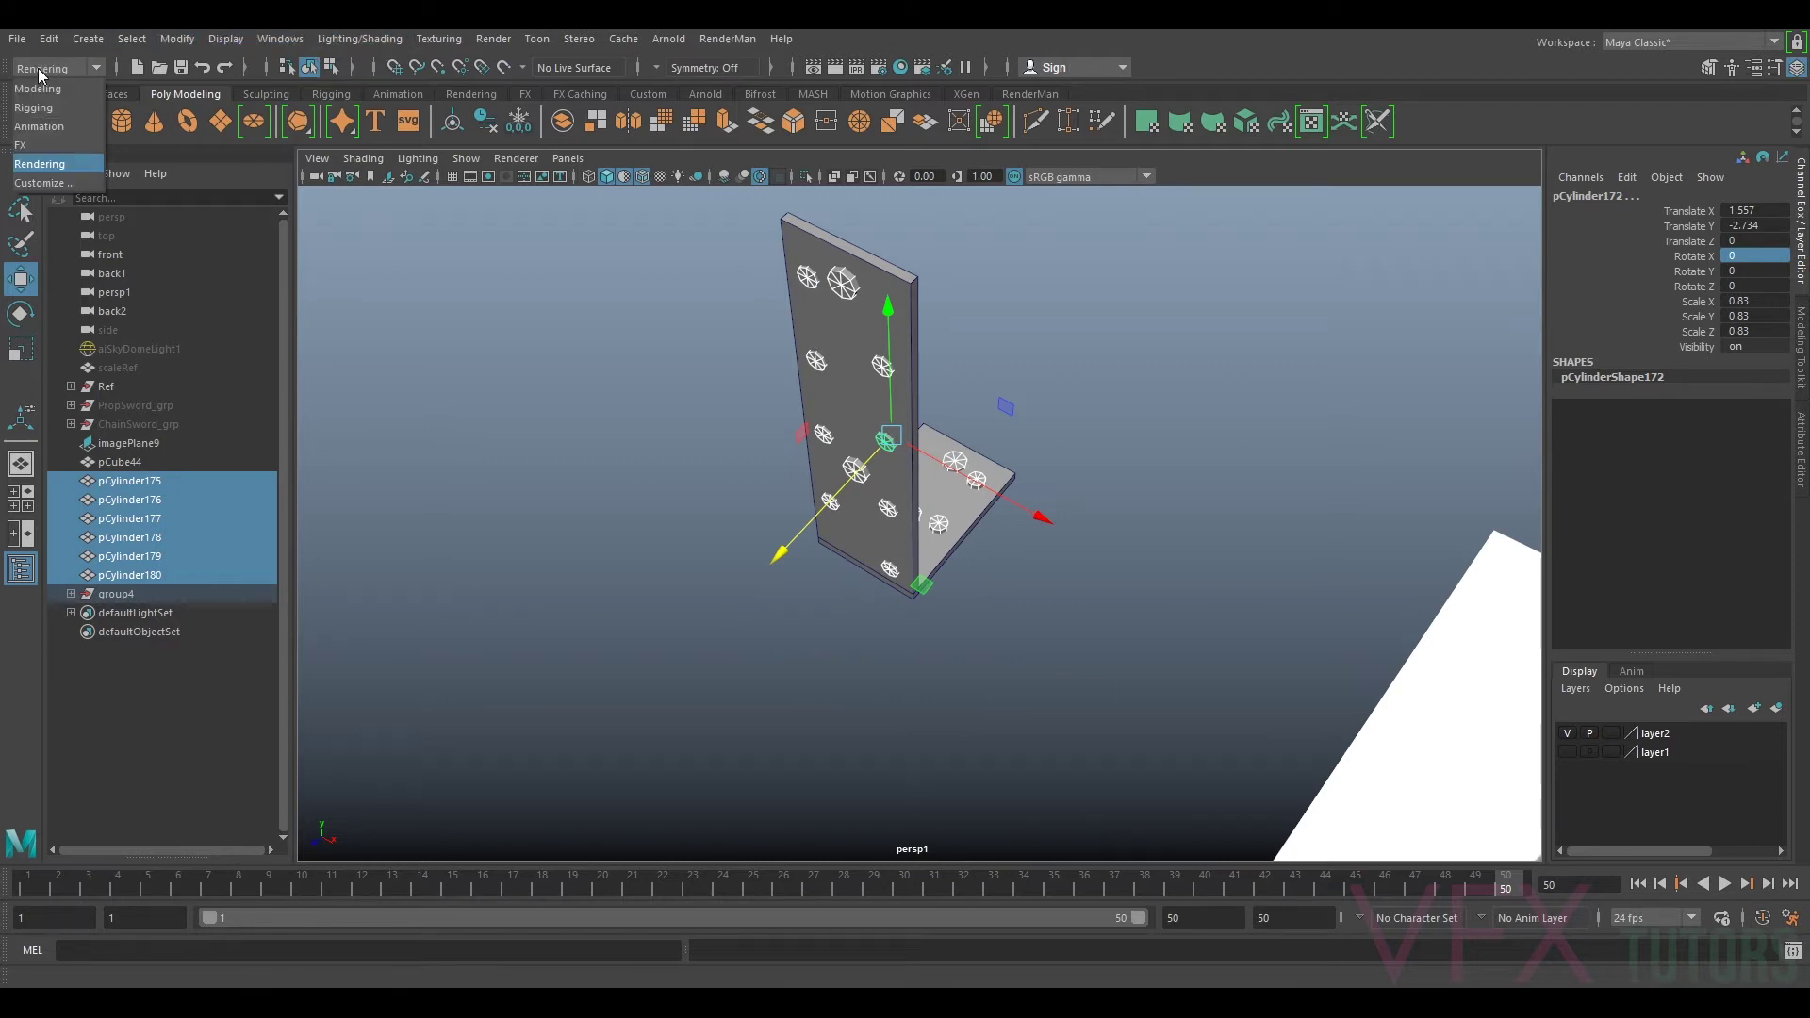
left_click(38, 89)
left_click(331, 39)
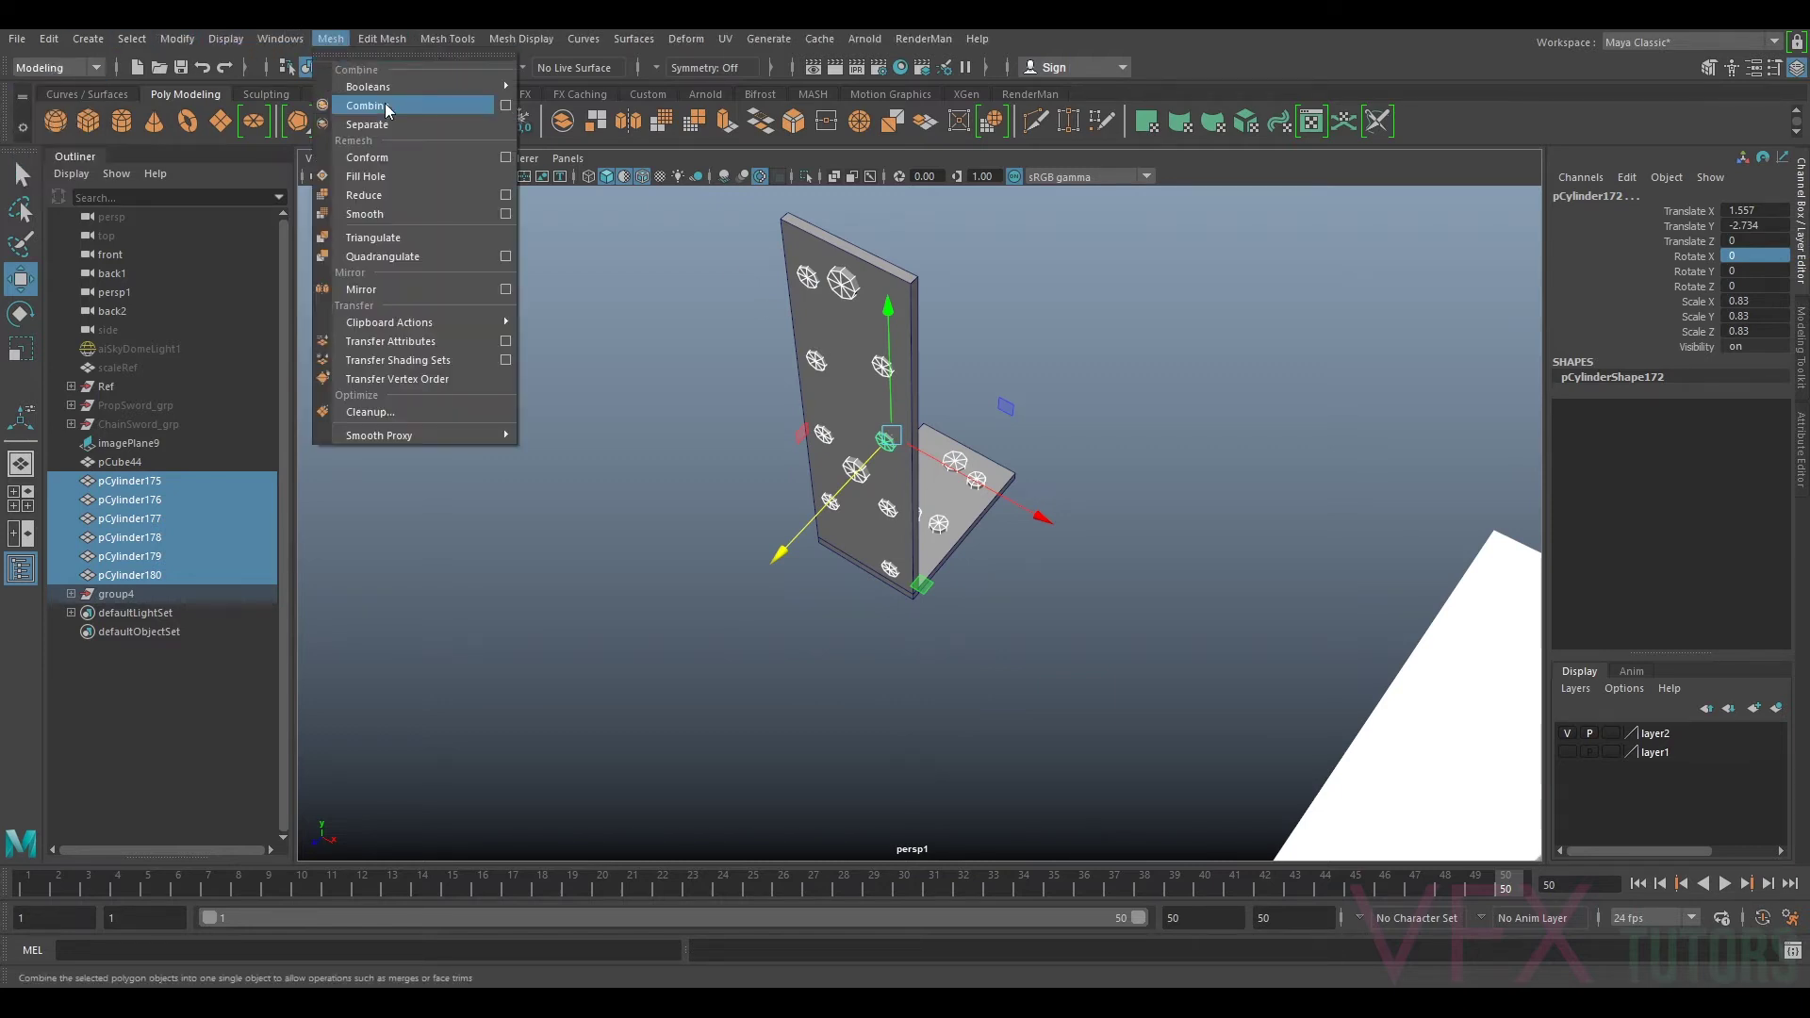
left_click(391, 107)
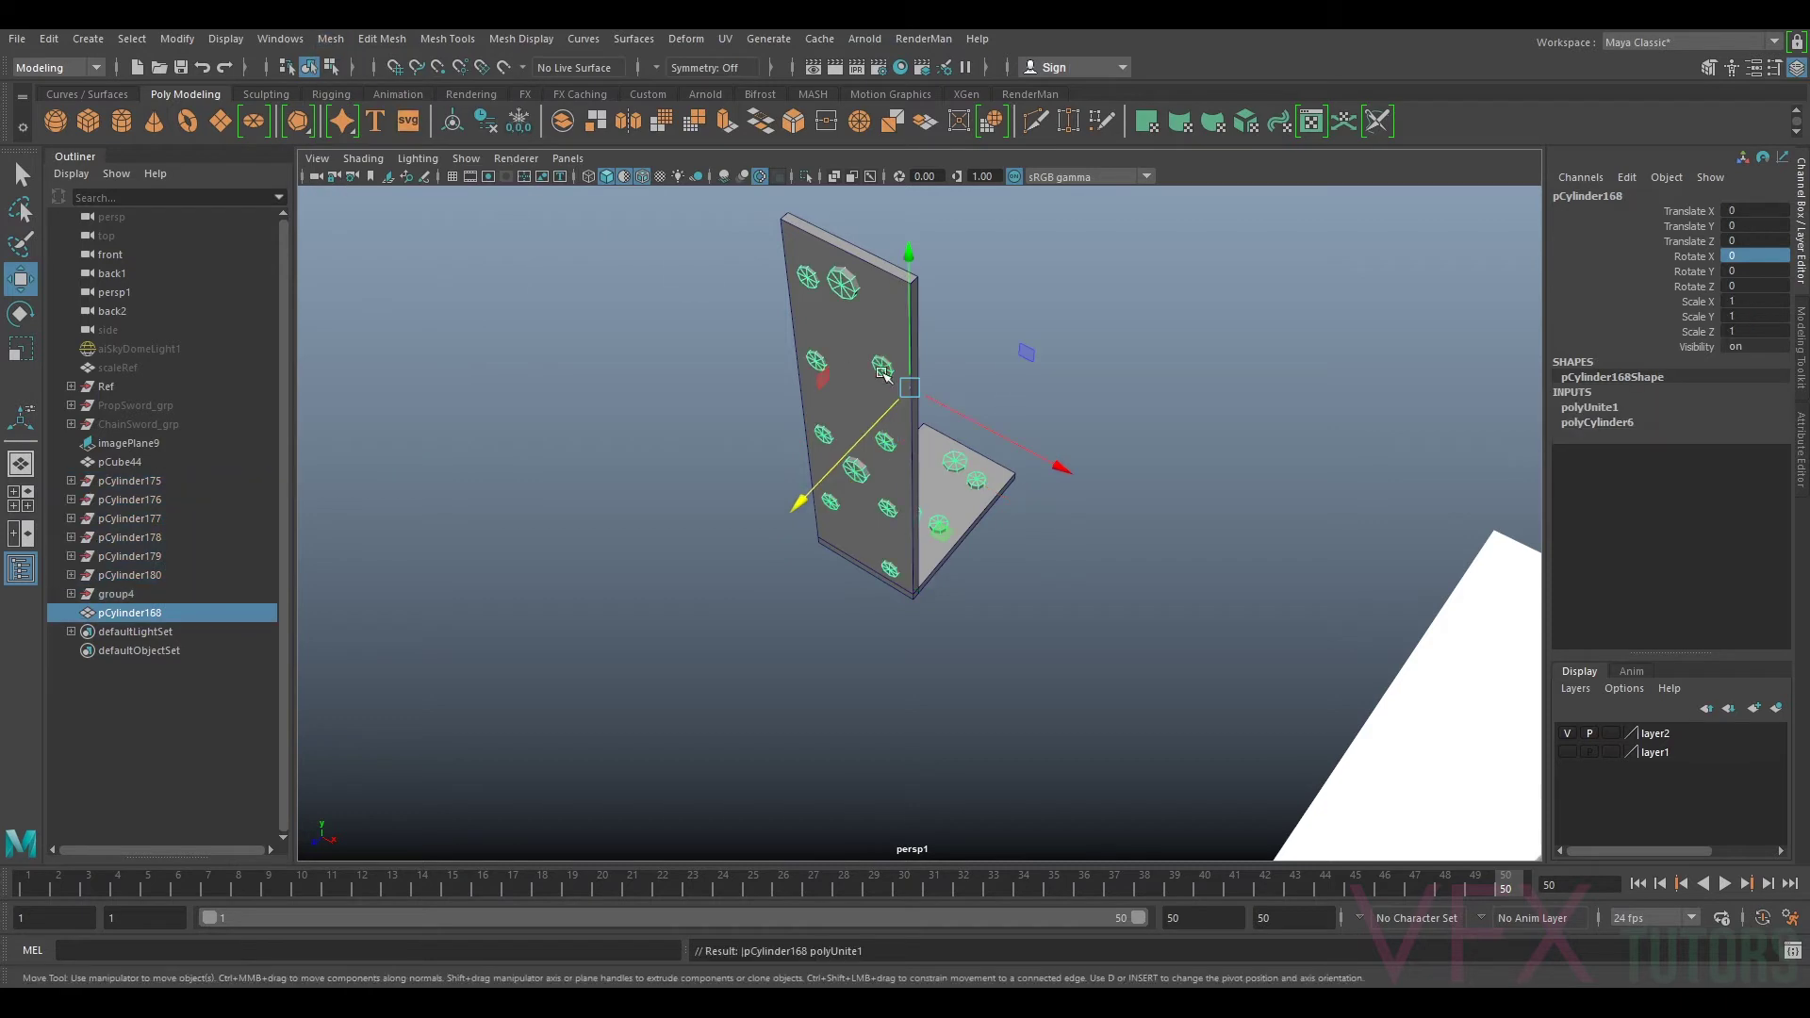
left_click(518, 121)
left_click(498, 128)
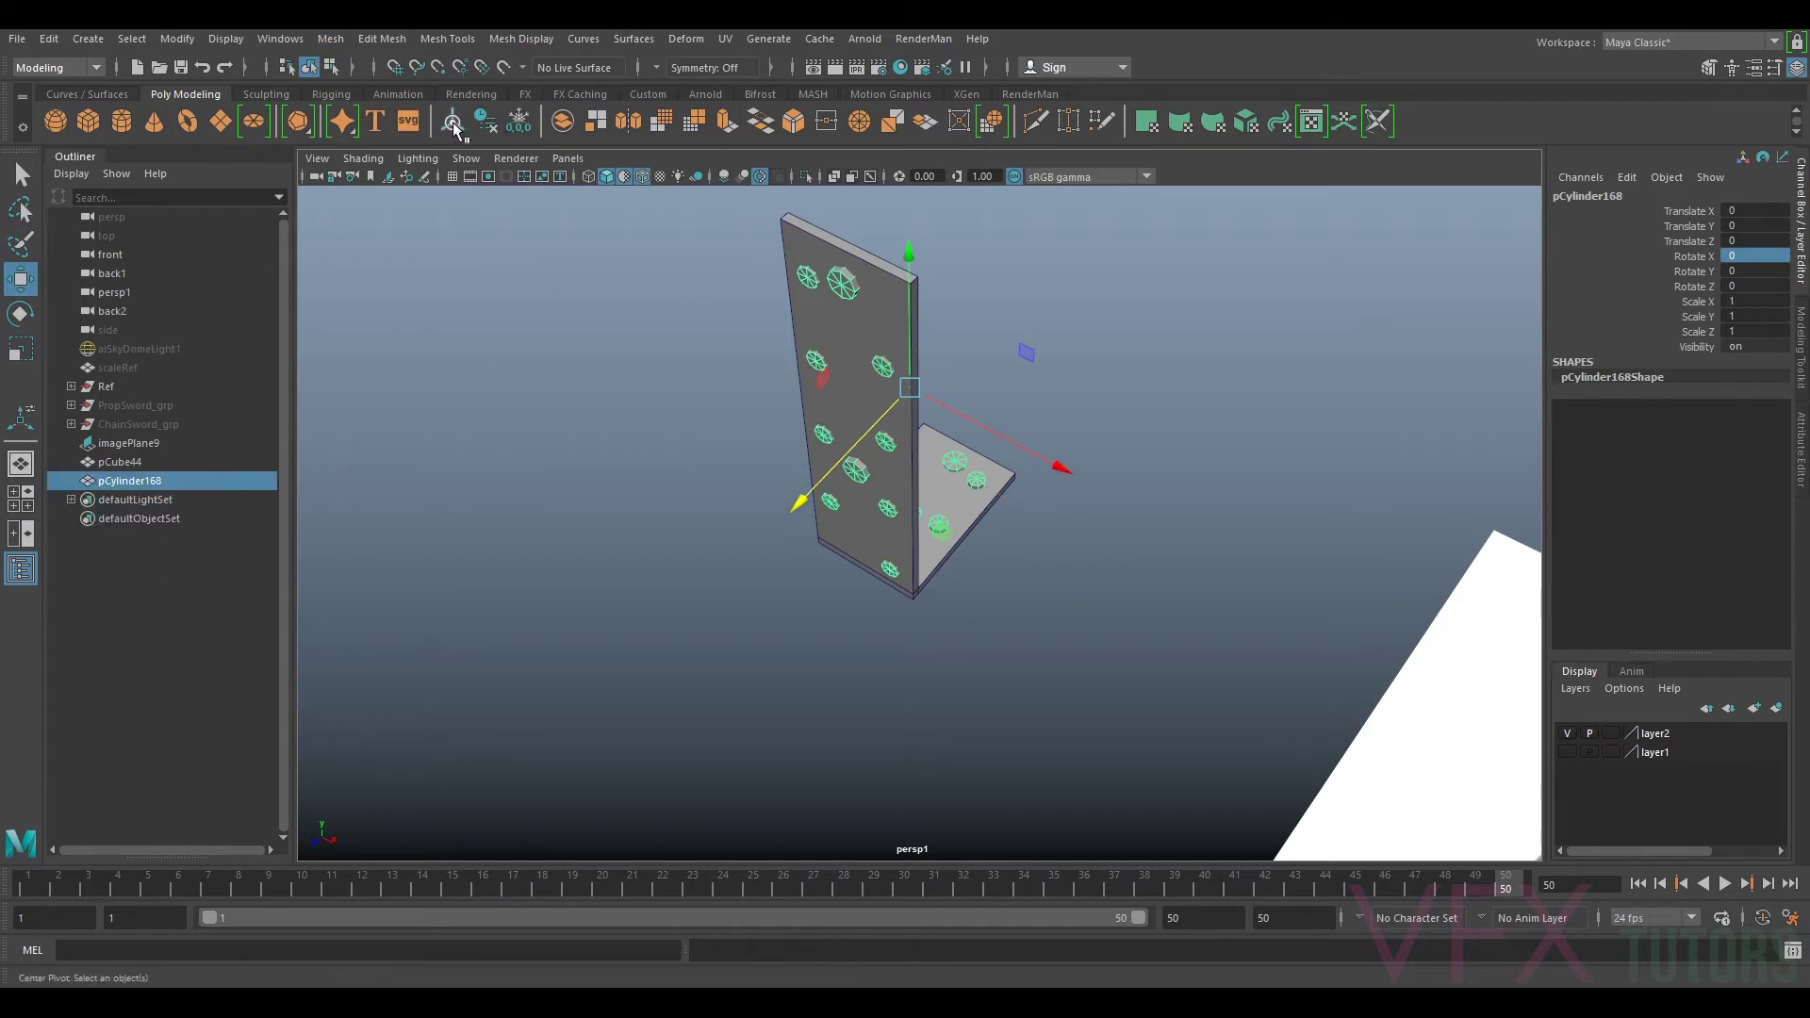
Step: Try to cut the holes by subtracting the combined cylinders from the L-bracket with a Boolean difference
left_click_drag(743, 478, 1006, 618, "alt")
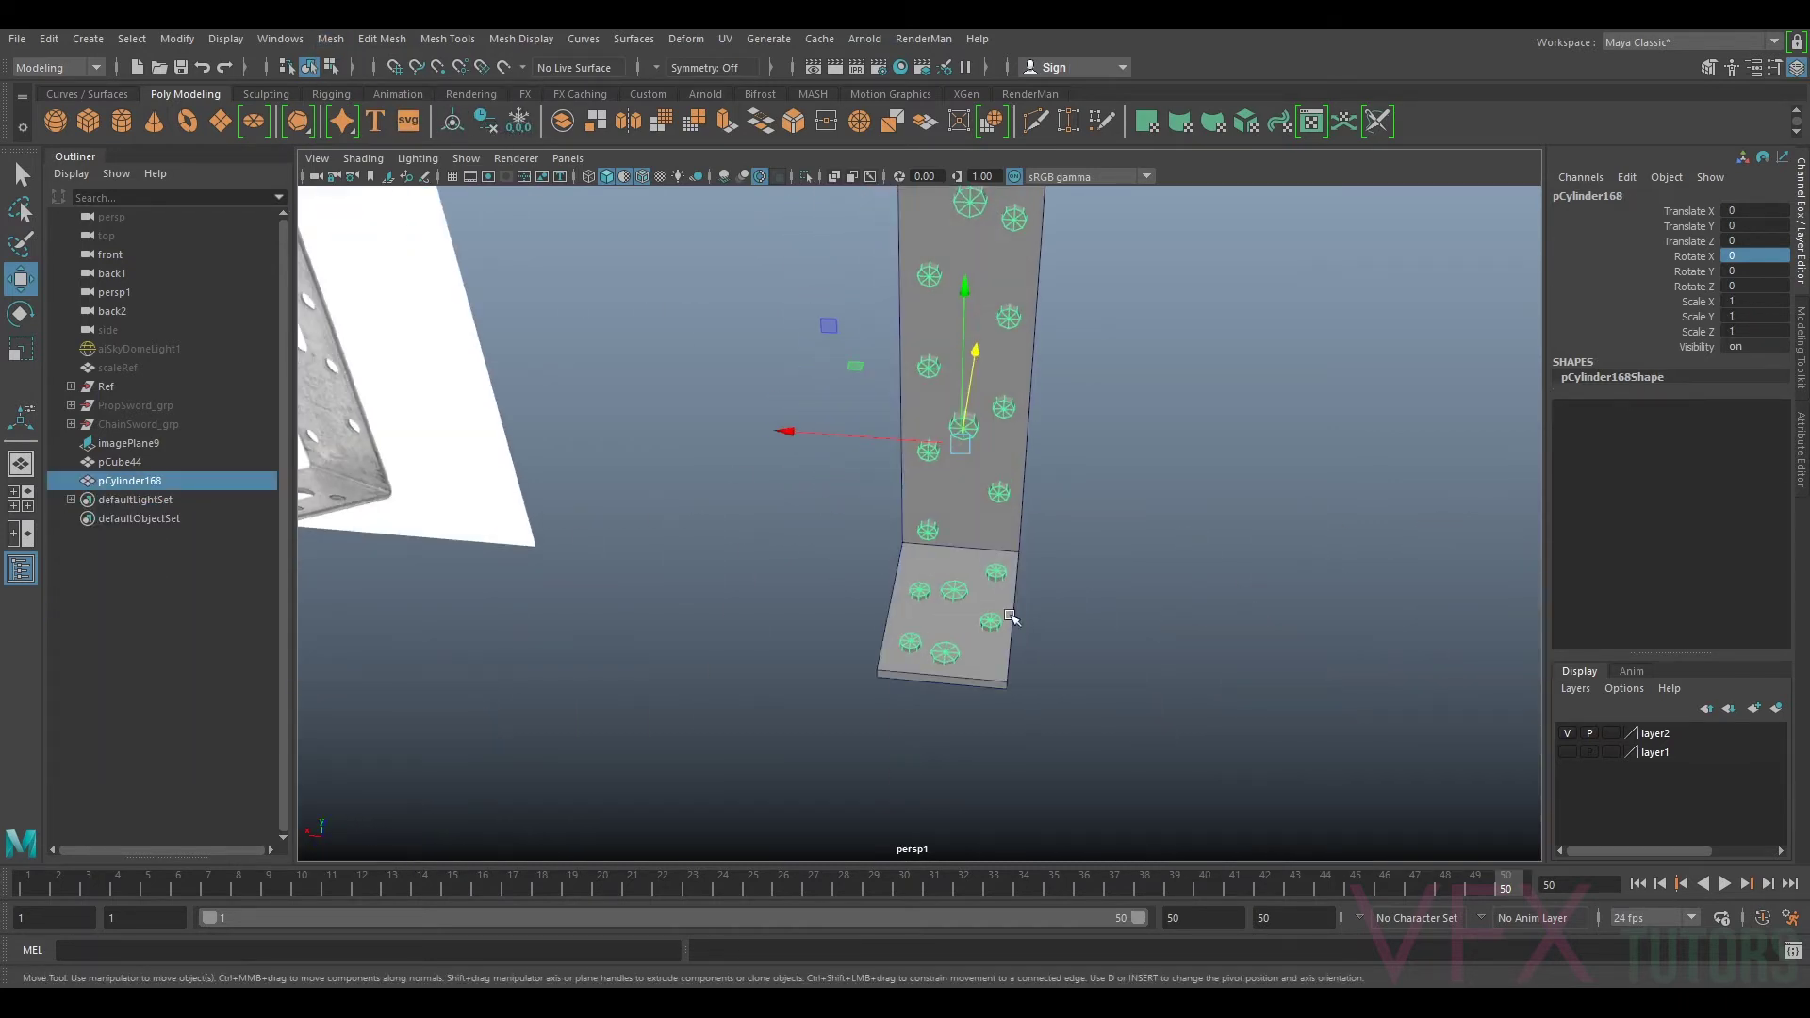
left_click(977, 525)
left_click(1000, 484, "shift")
left_click_drag(1022, 496, 872, 377, "alt")
left_click(859, 525)
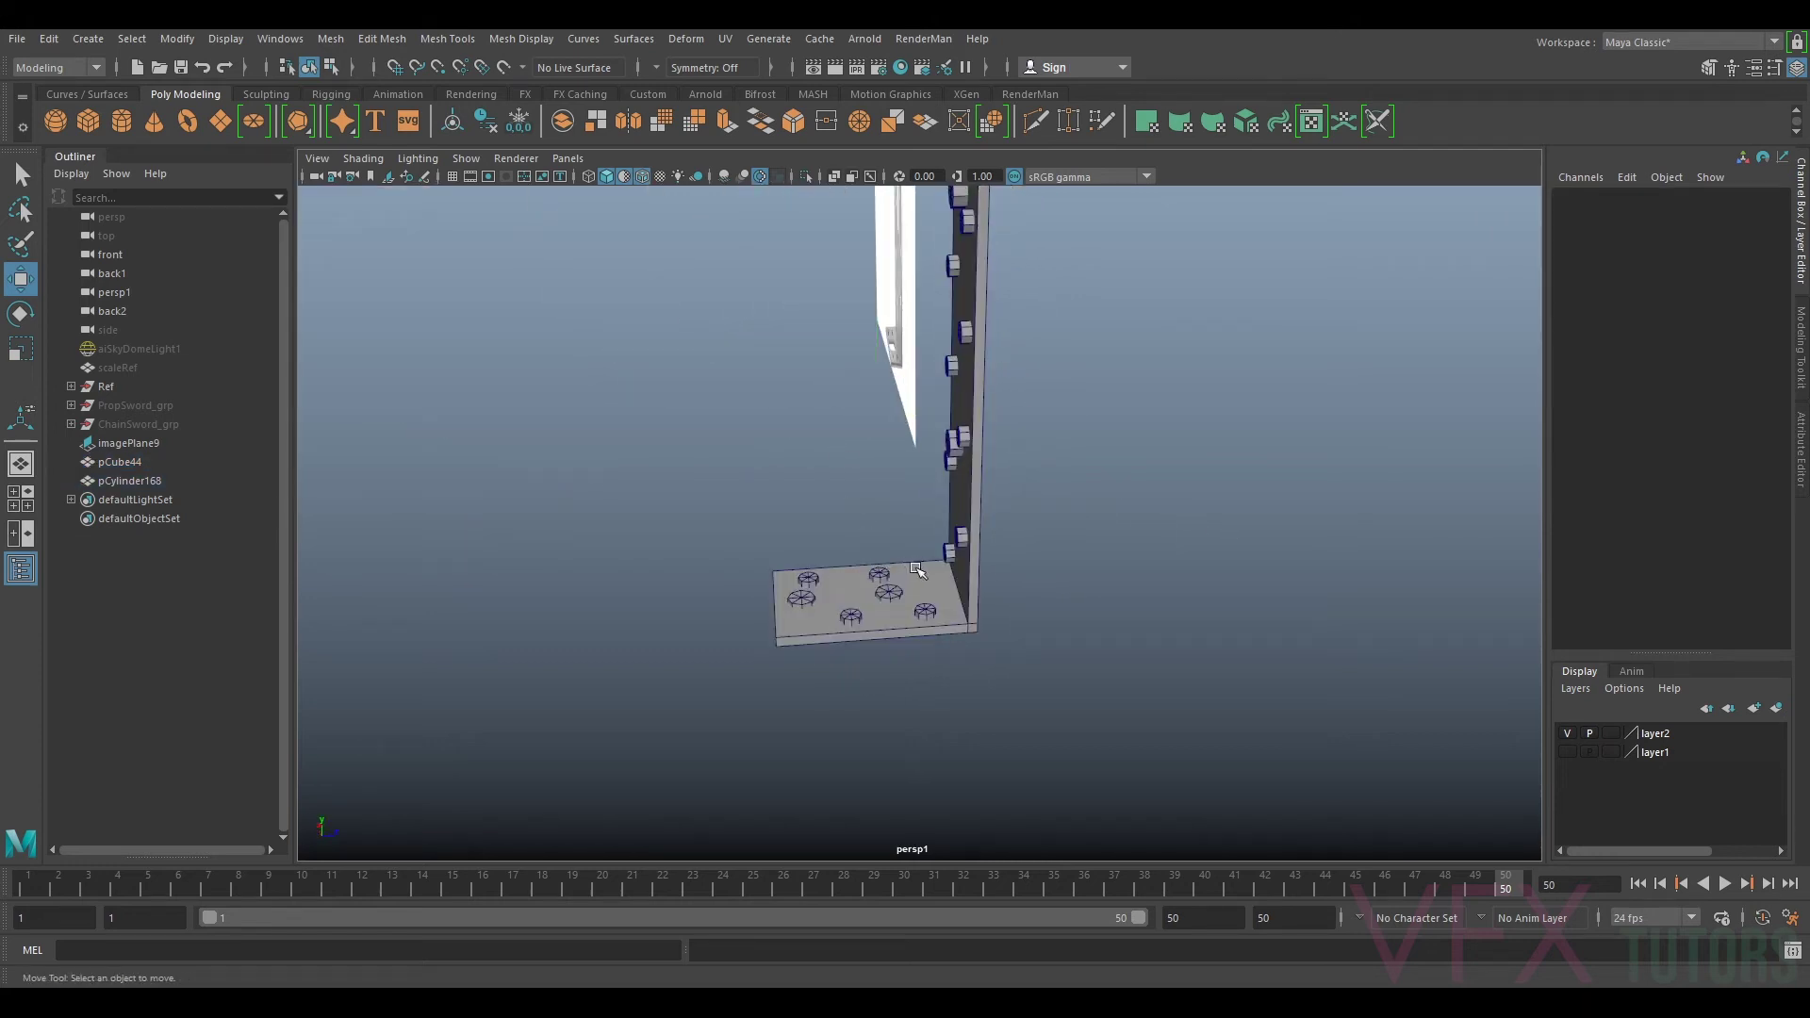
left_click(952, 552)
left_click(879, 579, "shift")
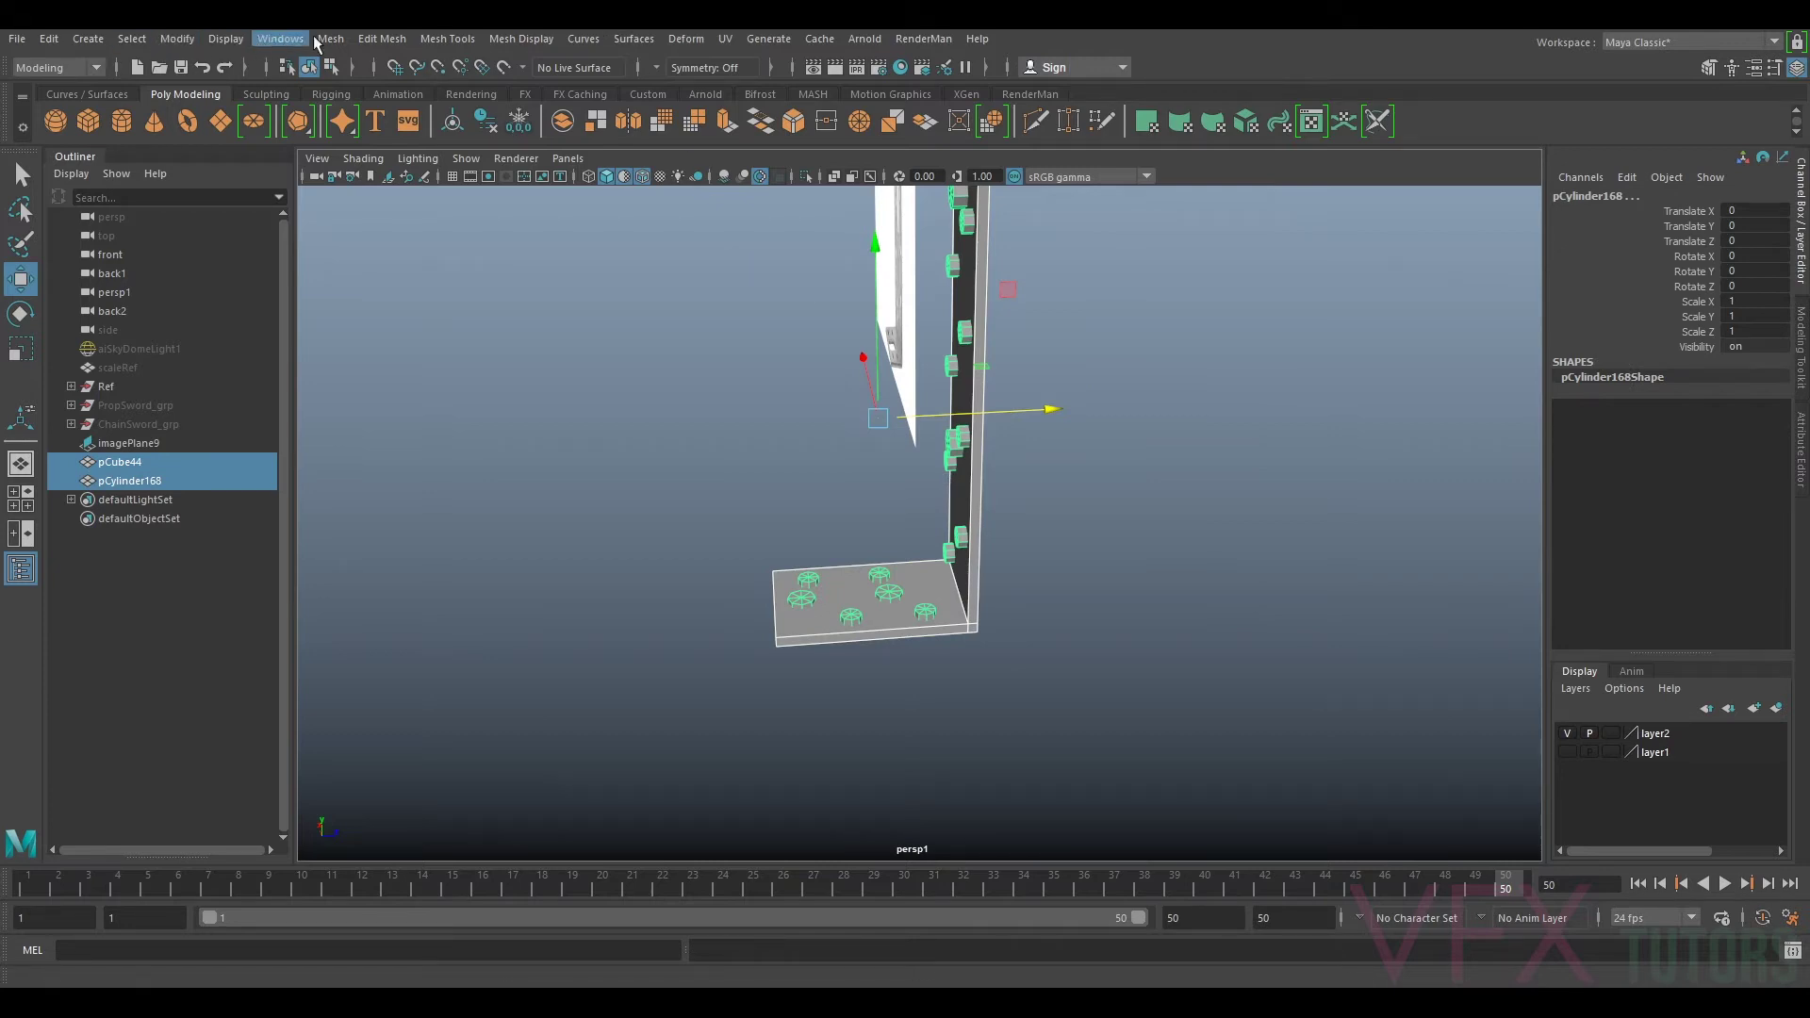
left_click(320, 39)
mouse_move(398, 85)
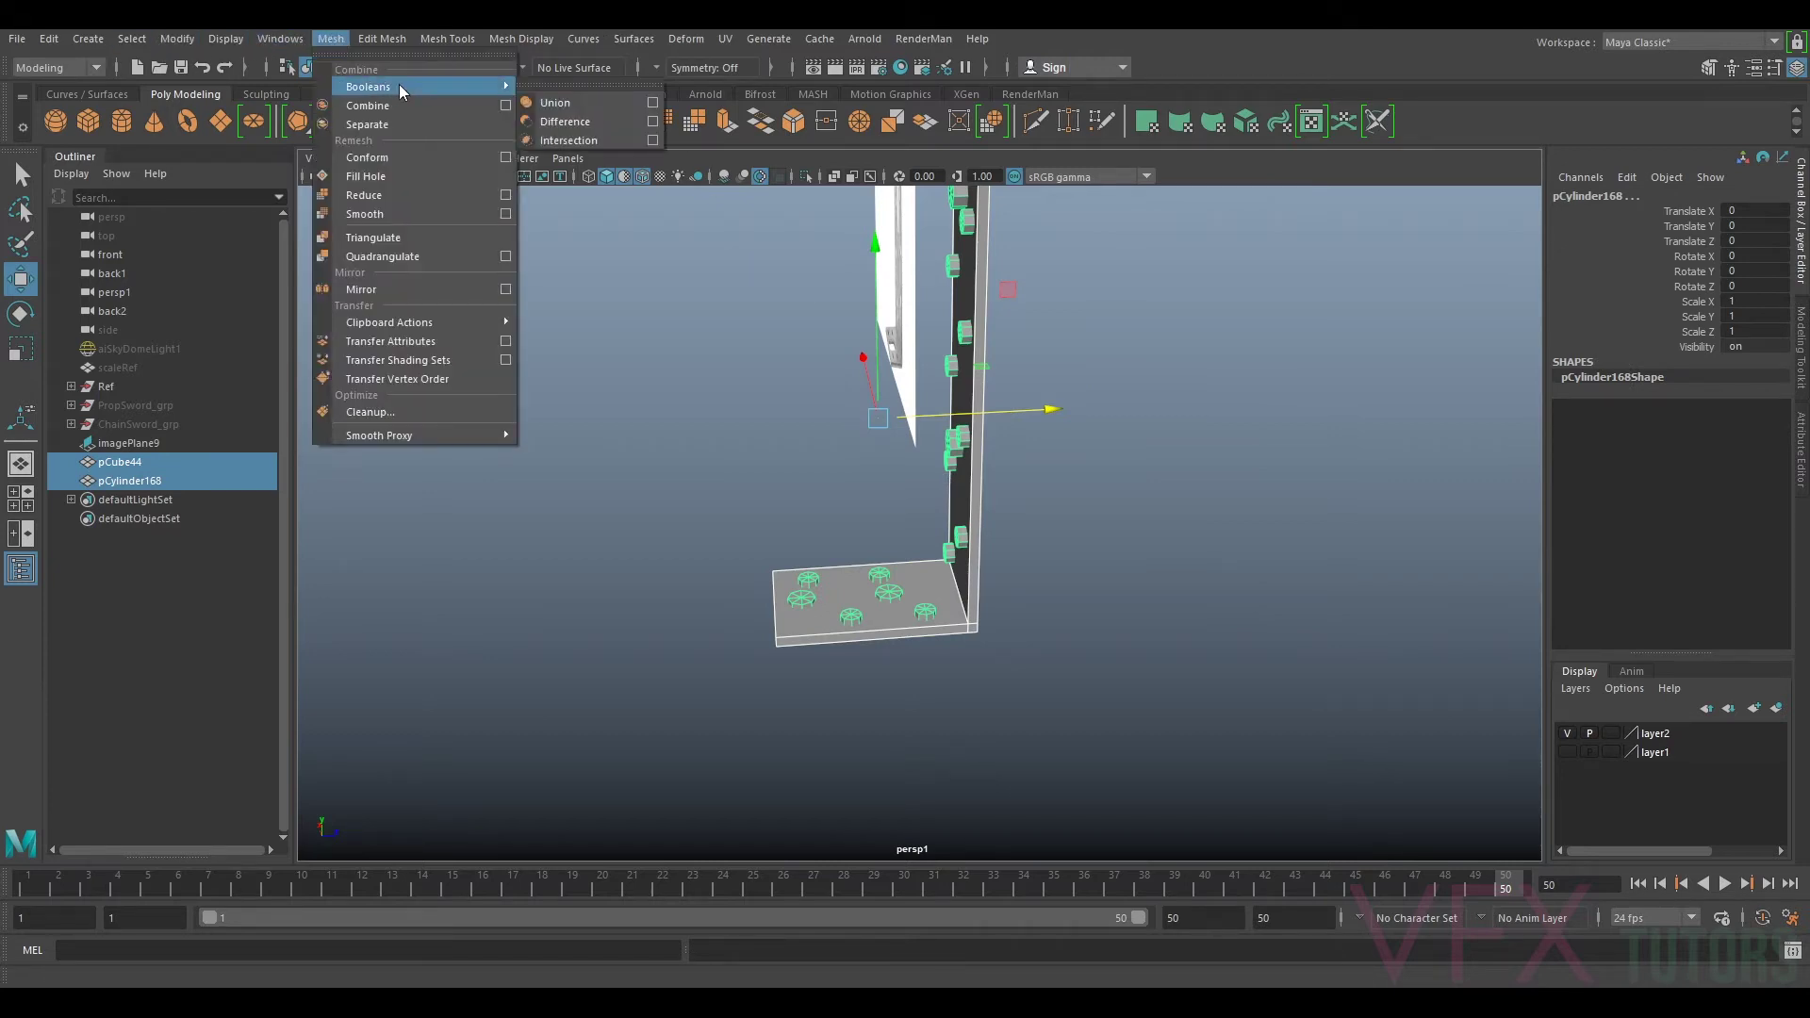
left_click(570, 124)
Step: Examine the cut holes and the edges connecting them on the upright plate and the flange
left_click_drag(1163, 395, 1110, 393, "alt")
left_click(999, 366)
middle_click_drag(905, 279, 929, 360, "alt")
left_click(966, 405)
mouse_move(946, 390)
left_mouse_down("alt")
mouse_move(1007, 452)
mouse_move(901, 481)
mouse_move(946, 368)
left_mouse_up("alt")
middle_click_drag(946, 367, 943, 572, "alt")
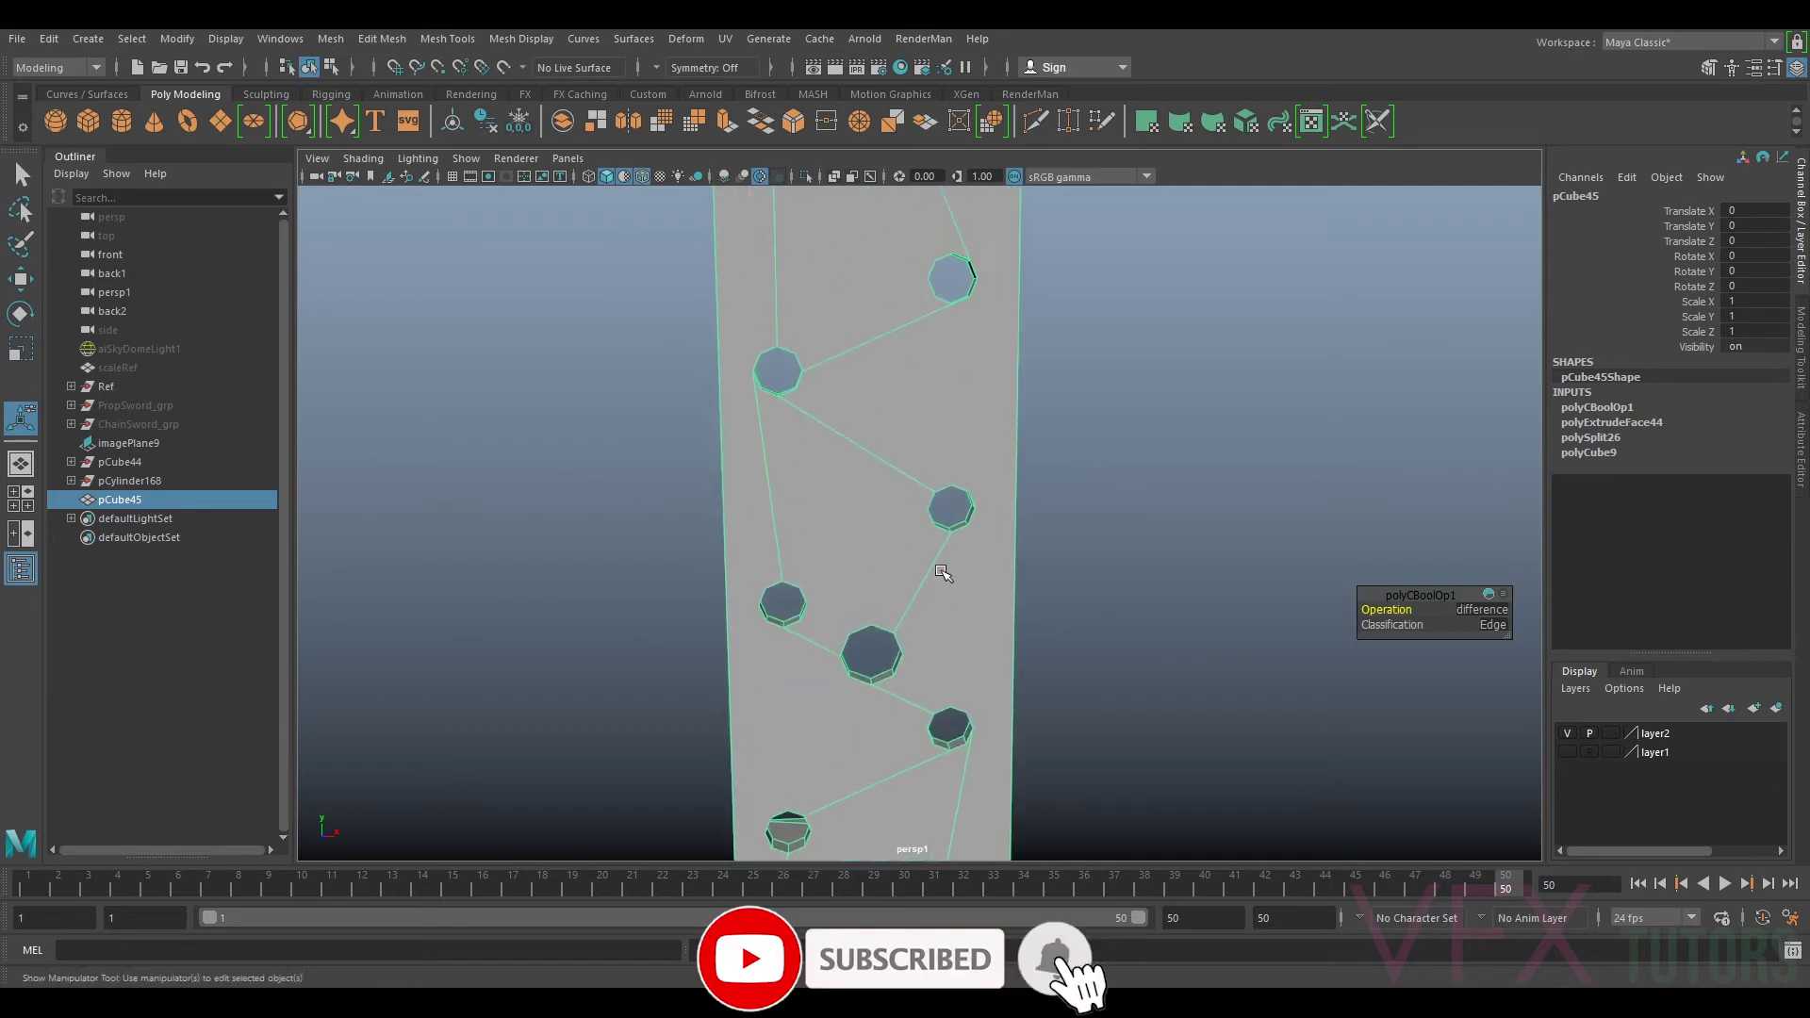
left_click_drag(1051, 386, 1031, 280, "alt")
left_click(1123, 345)
scroll(1124, 360, "down", 5)
left_click_drag(1125, 360, 1126, 455, "alt")
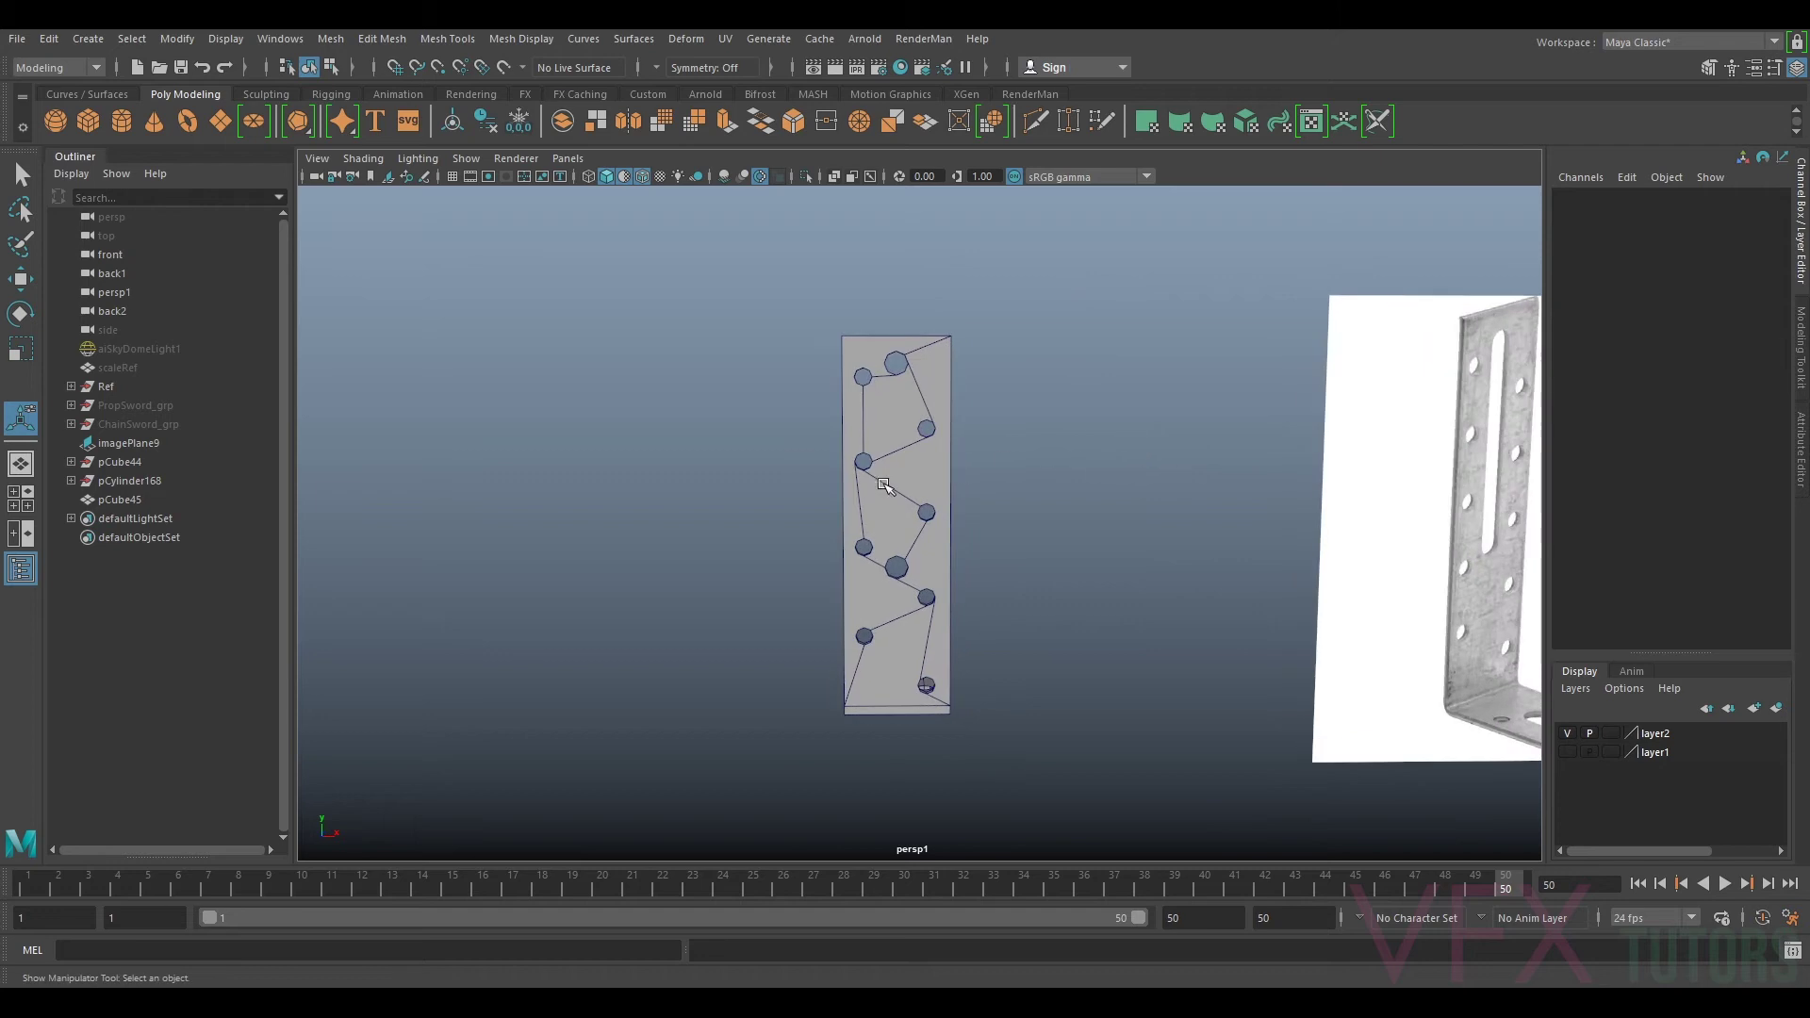
left_click(891, 486)
right_click_drag(1053, 477, 1188, 488, "alt")
left_click_drag(1189, 488, 1162, 415, "alt")
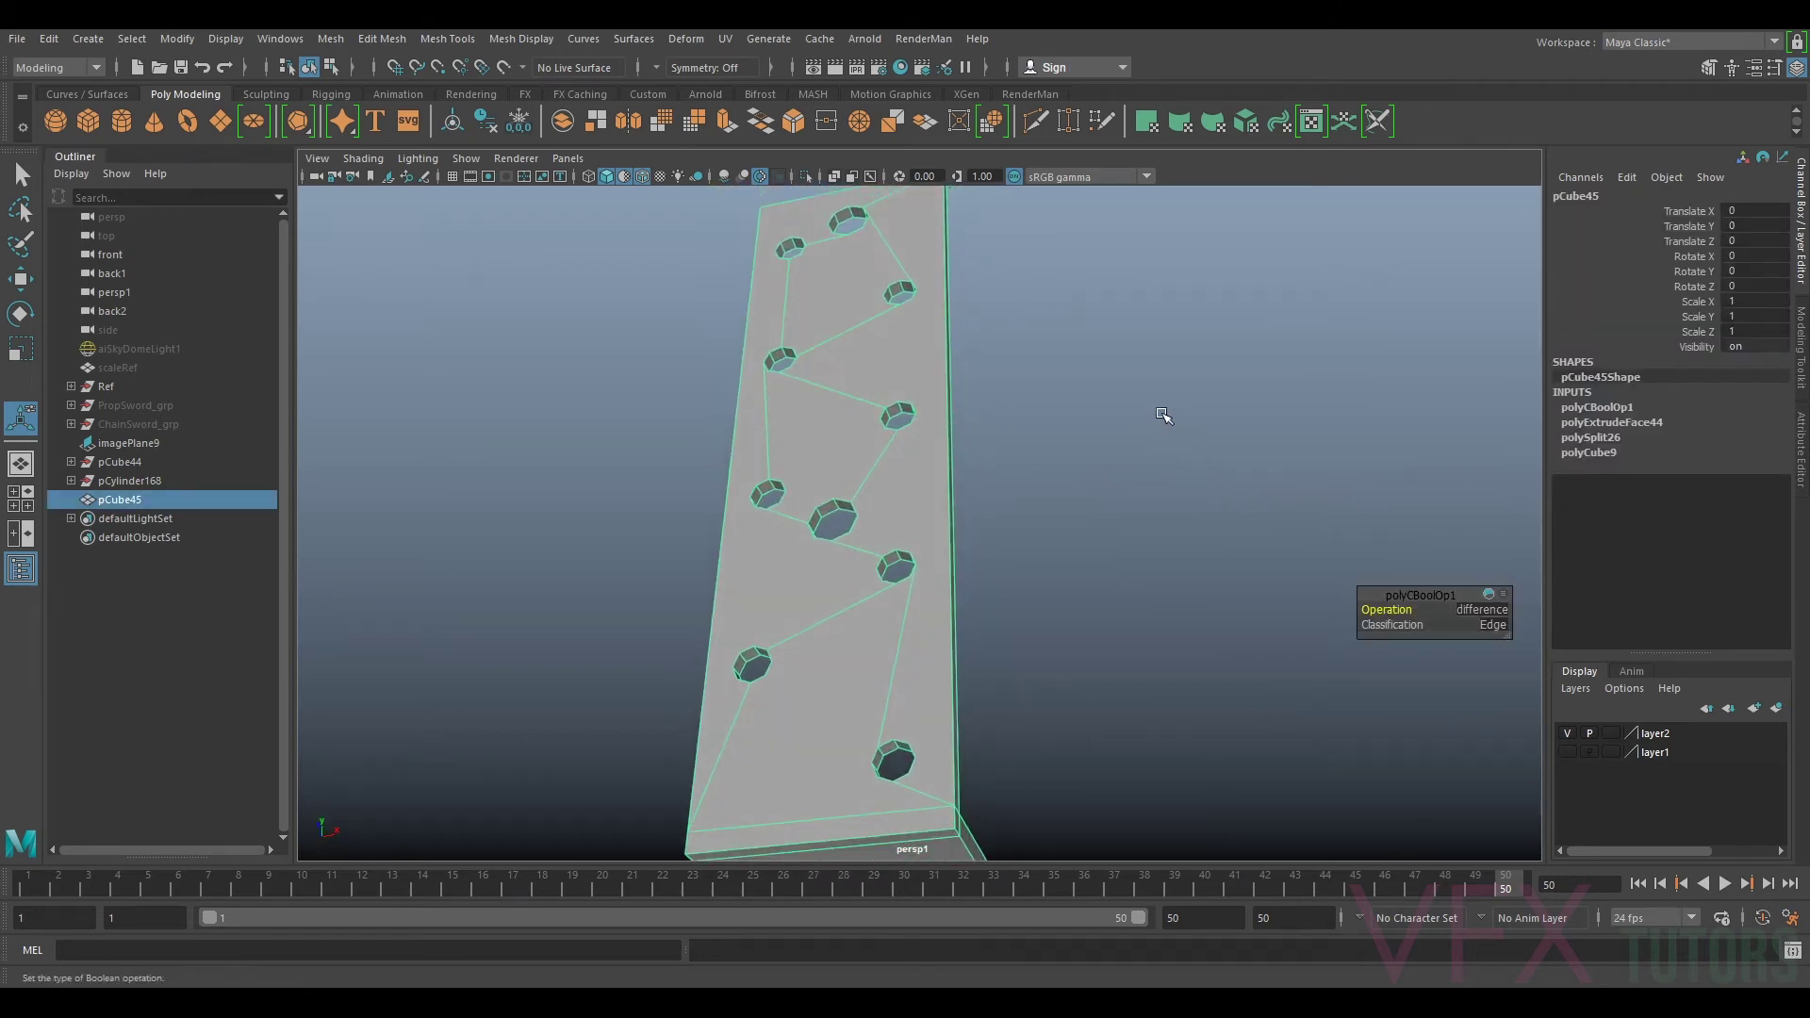
left_click(1174, 452)
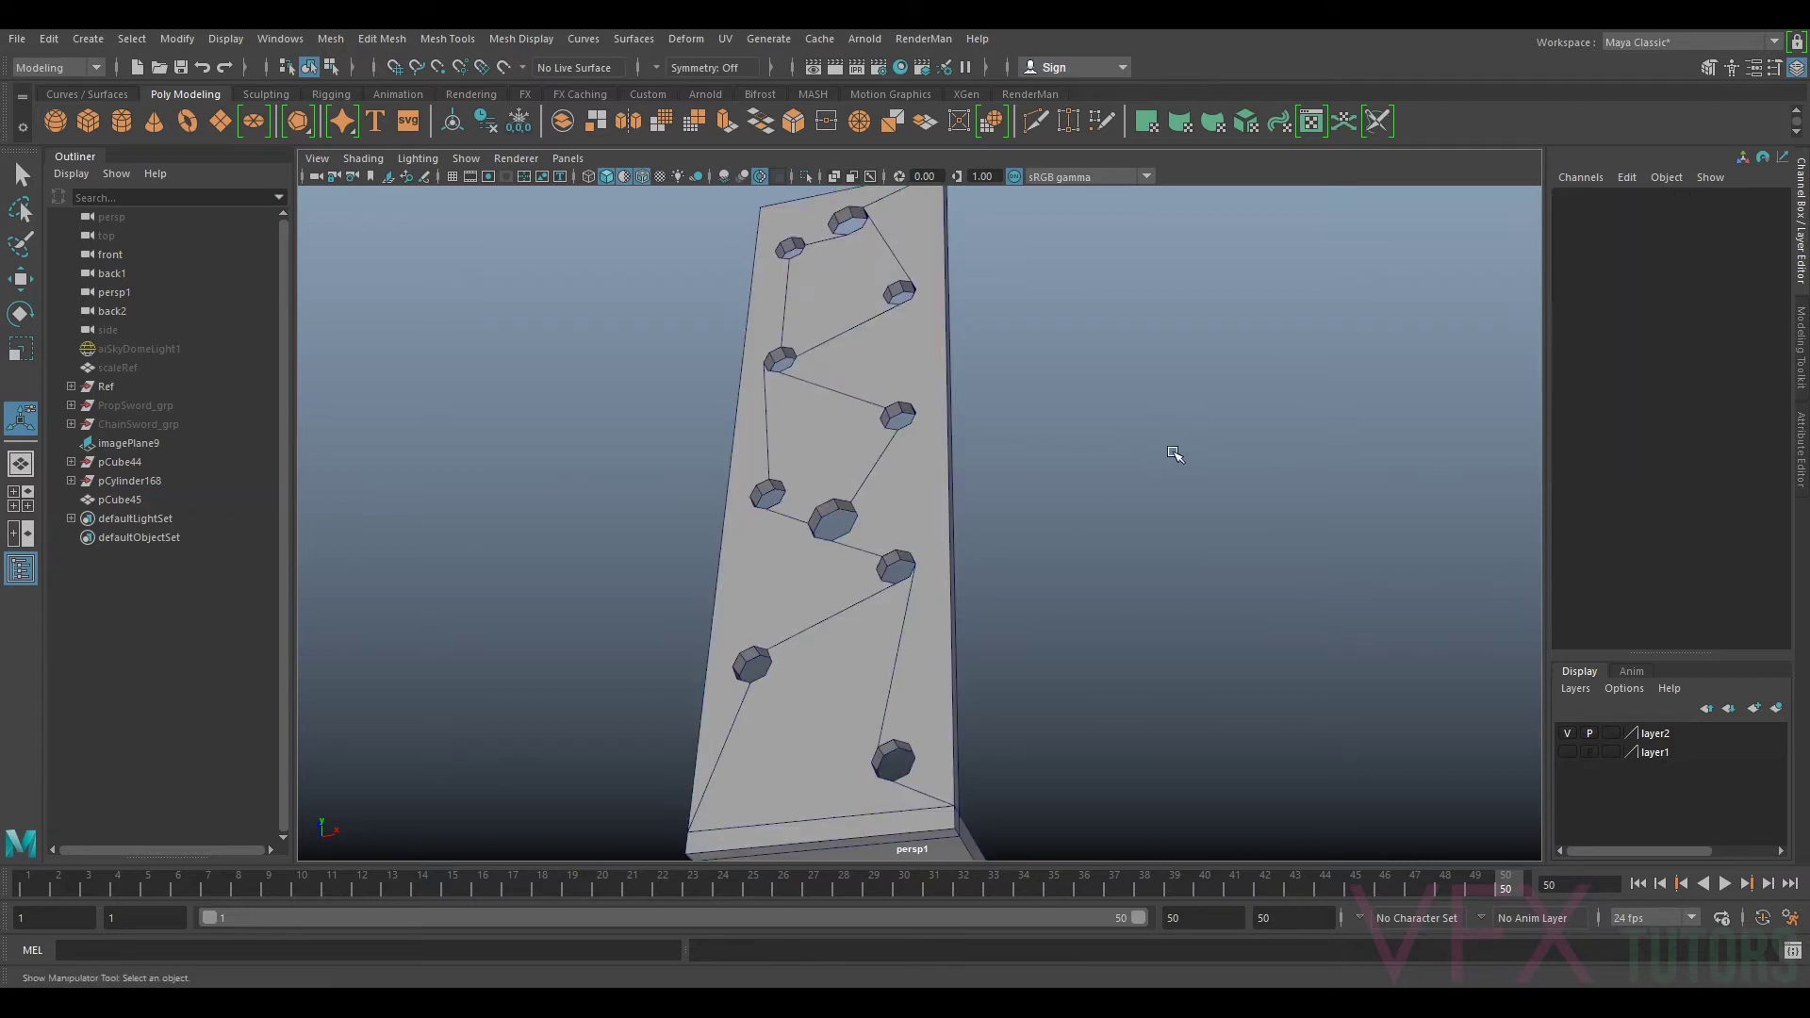
right_click_drag(1176, 457, 1198, 478, "alt")
left_click_drag(1198, 478, 1122, 535, "alt")
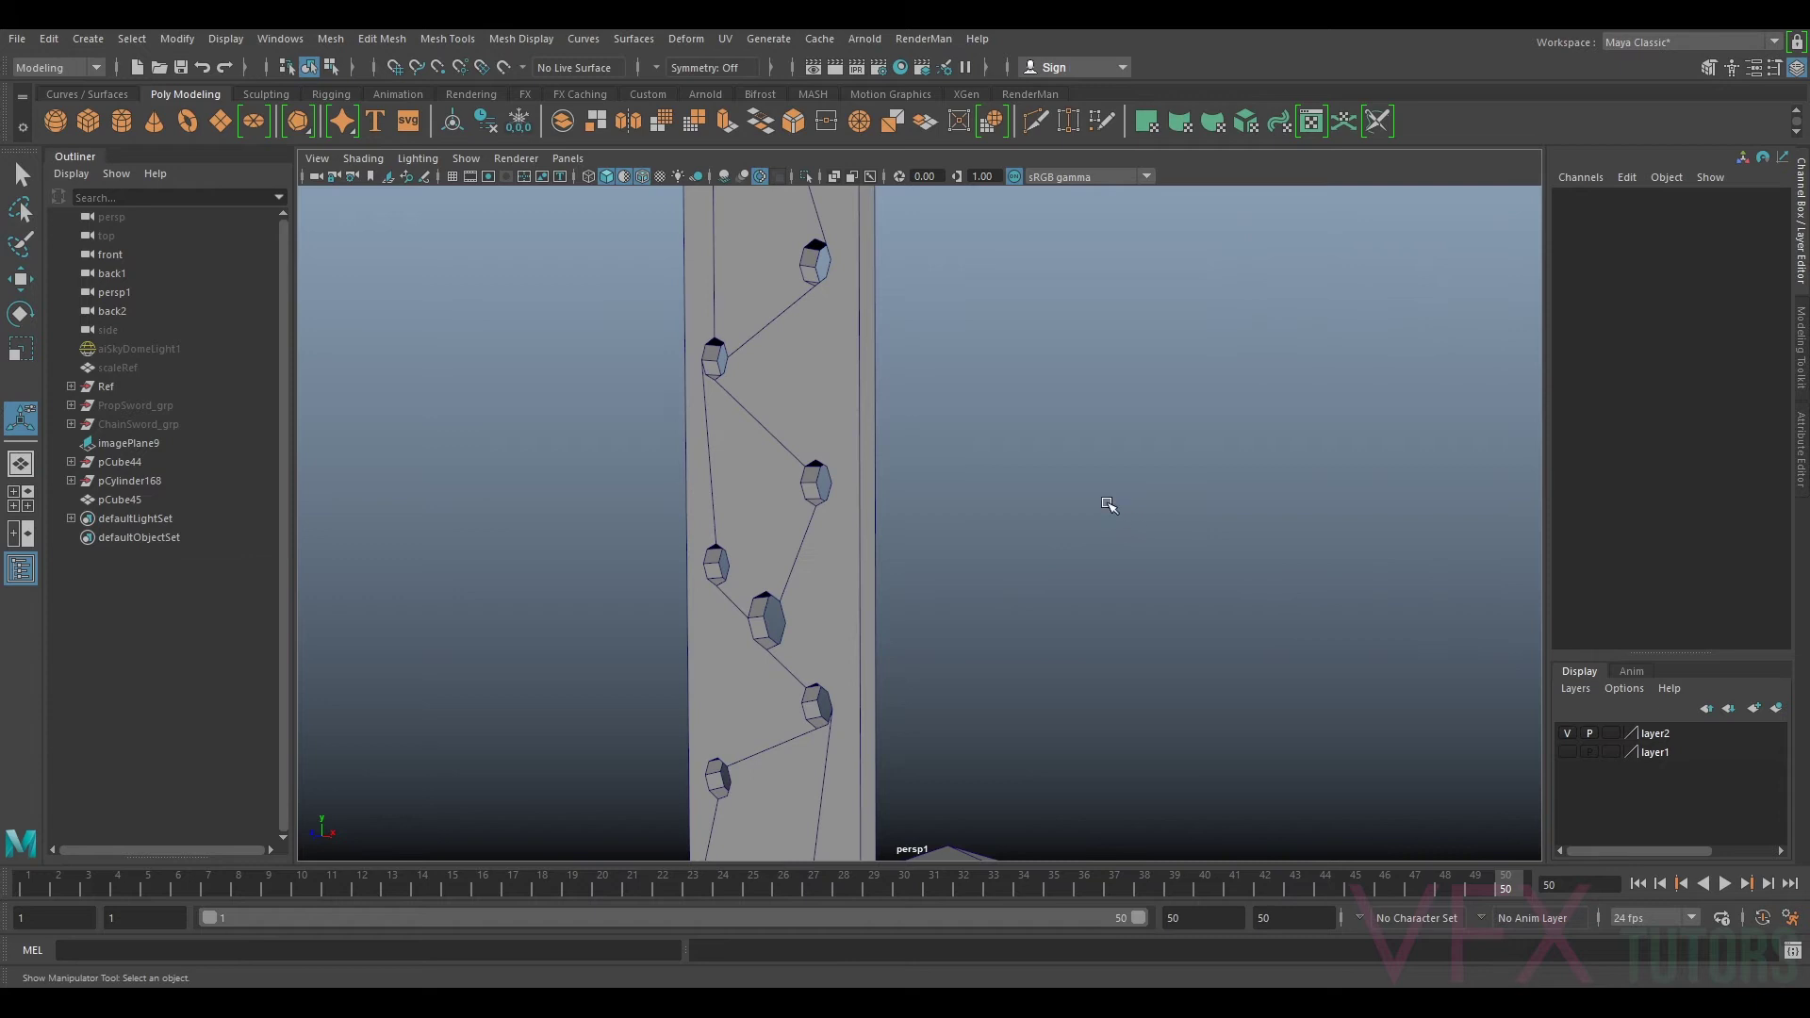
left_click_drag(1108, 505, 1081, 466, "alt")
scroll(1076, 429, "down", 5)
scroll(1082, 466, "up", 5)
scroll(1187, 510, "down", 4)
left_click_drag(1181, 510, 944, 466, "alt")
left_click_drag(1179, 451, 1175, 493, "alt")
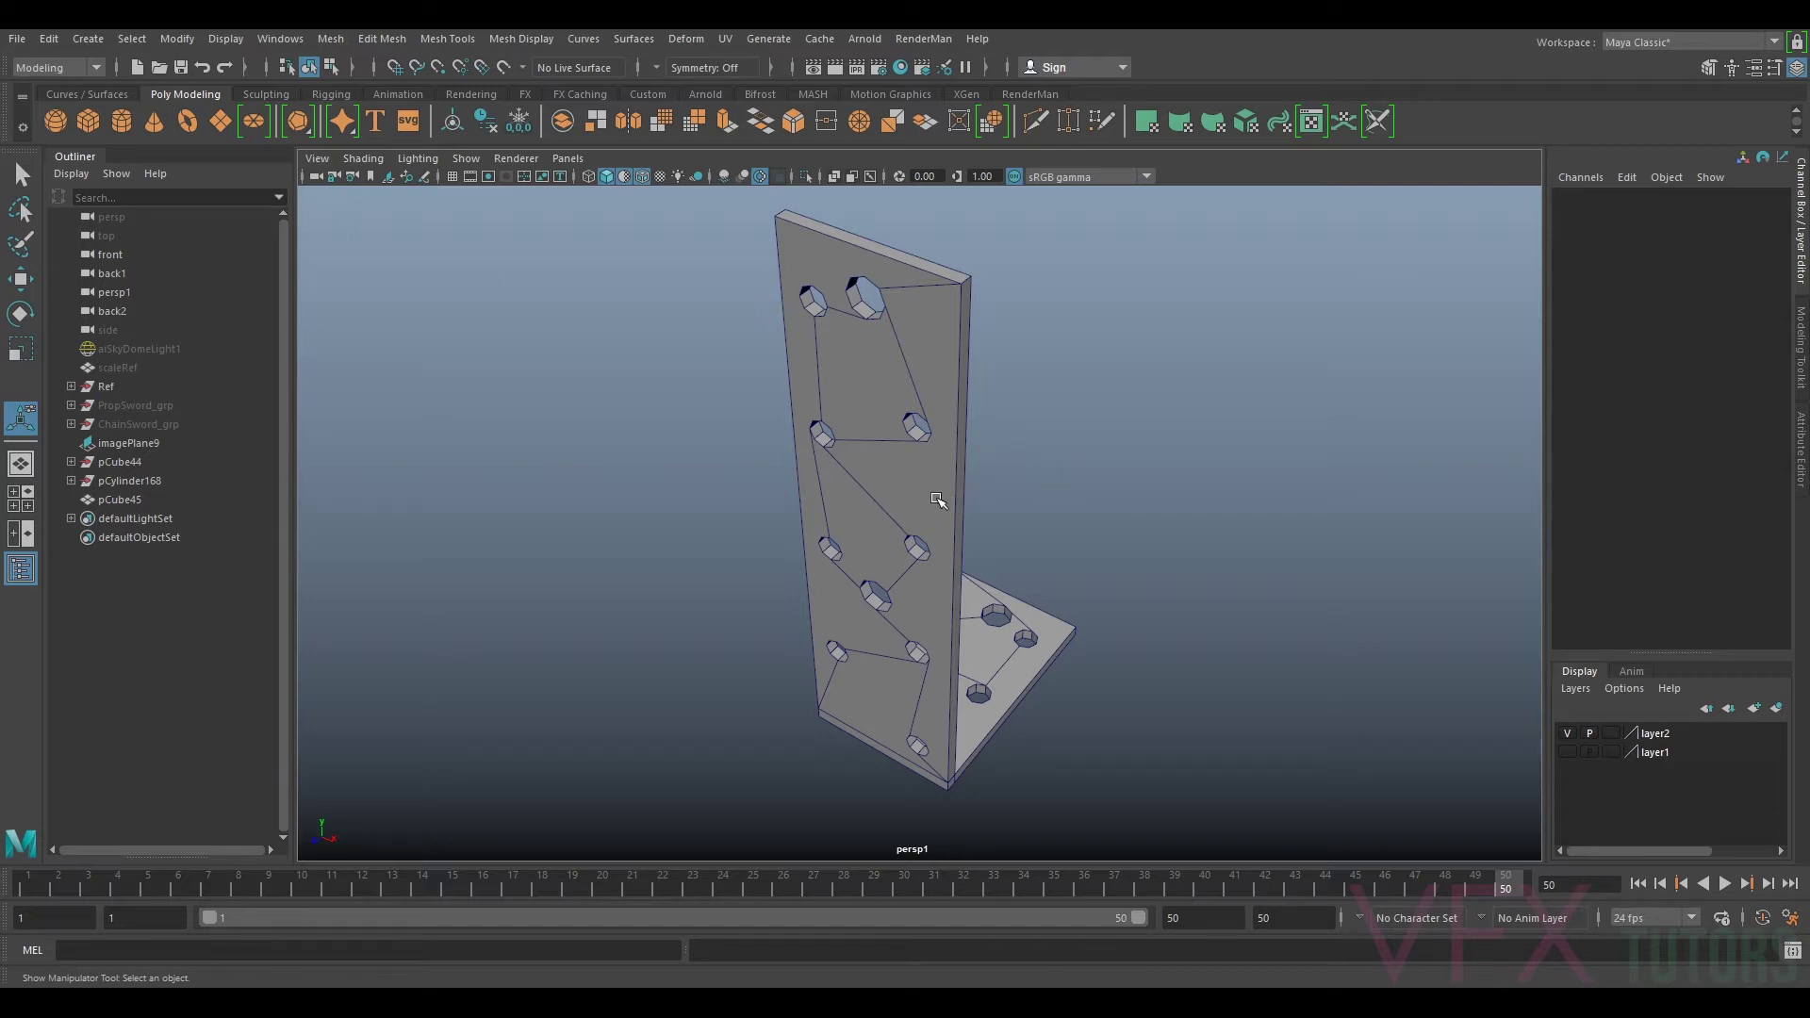
left_click(941, 516)
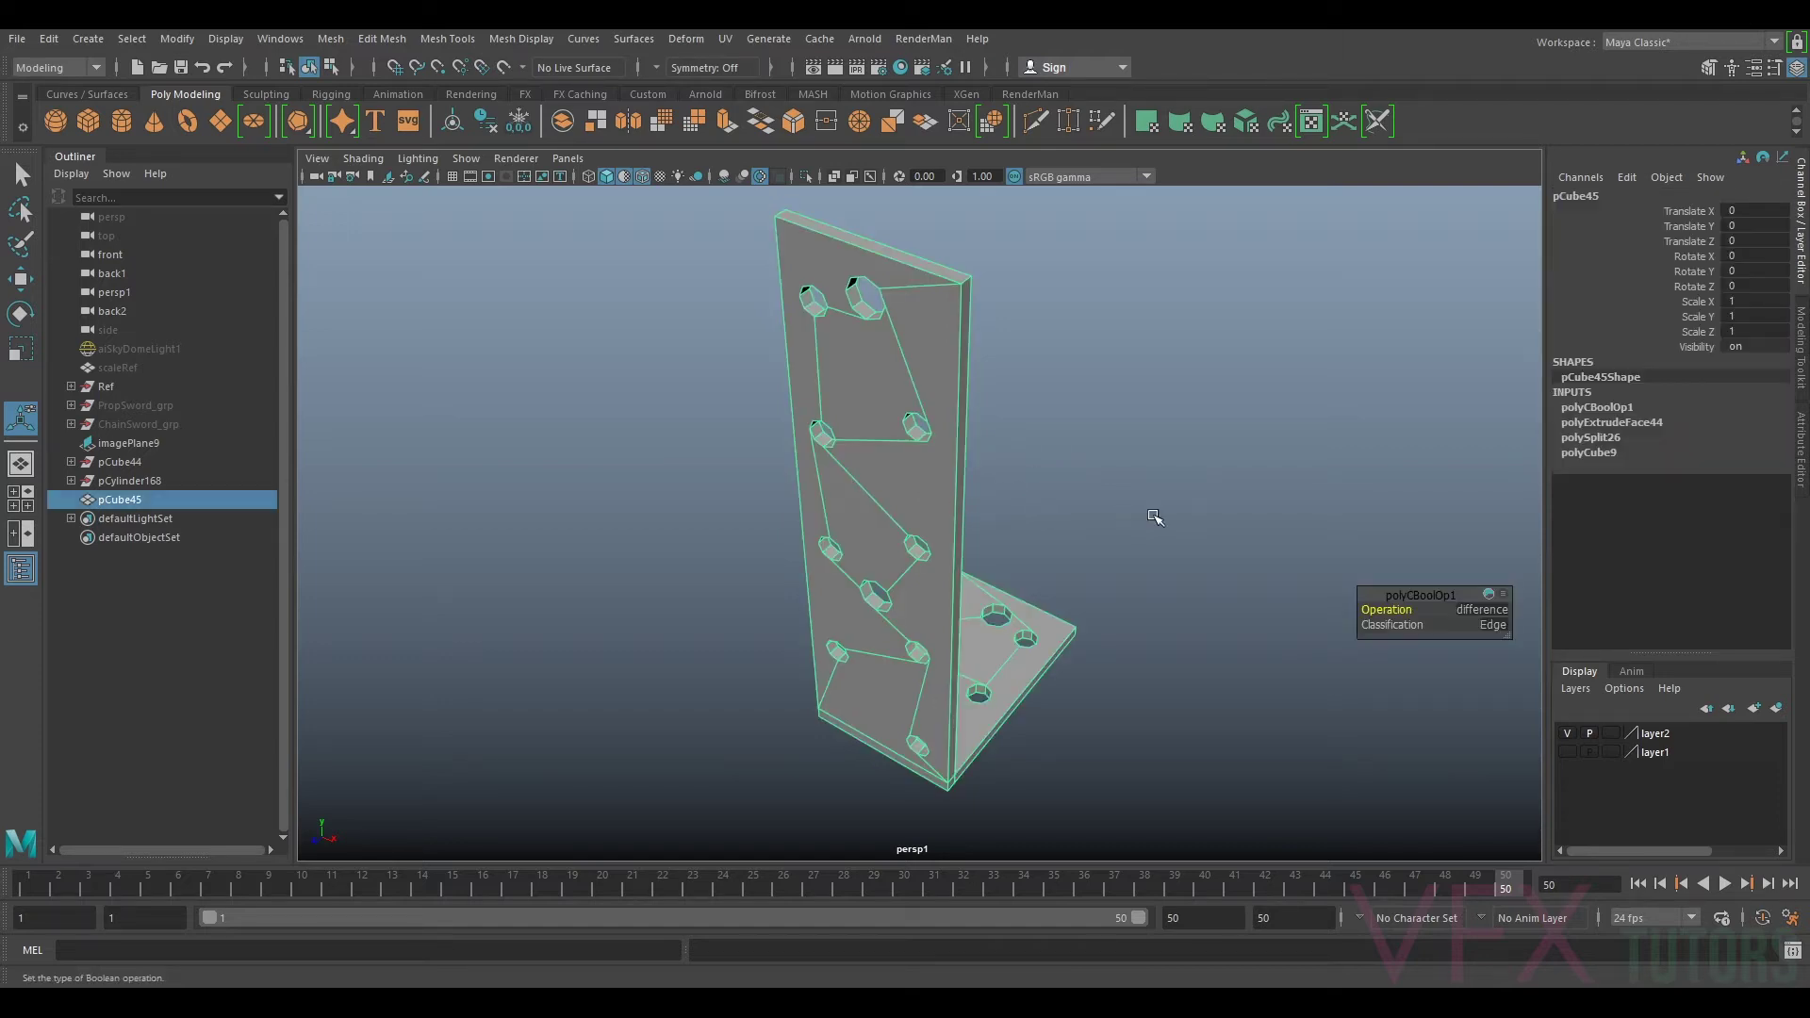
left_click_drag(1094, 532, 1144, 458, "alt")
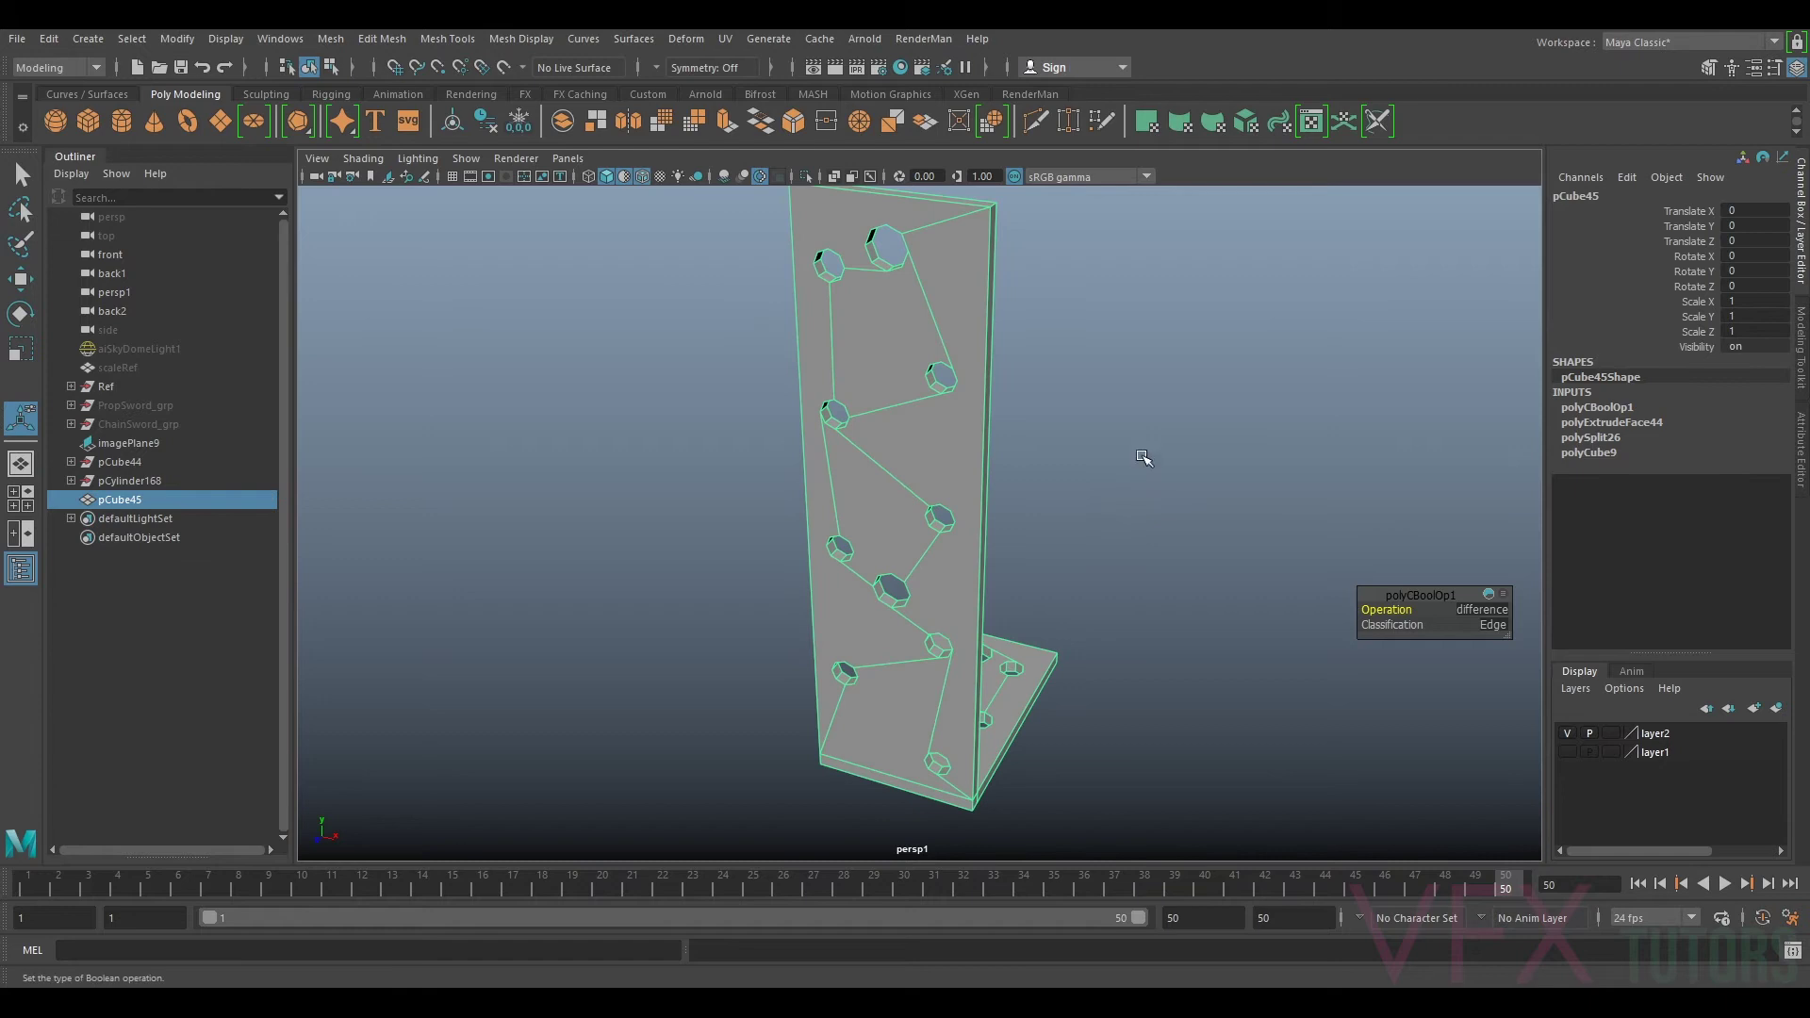
left_click_drag(1159, 489, 1244, 501, "alt")
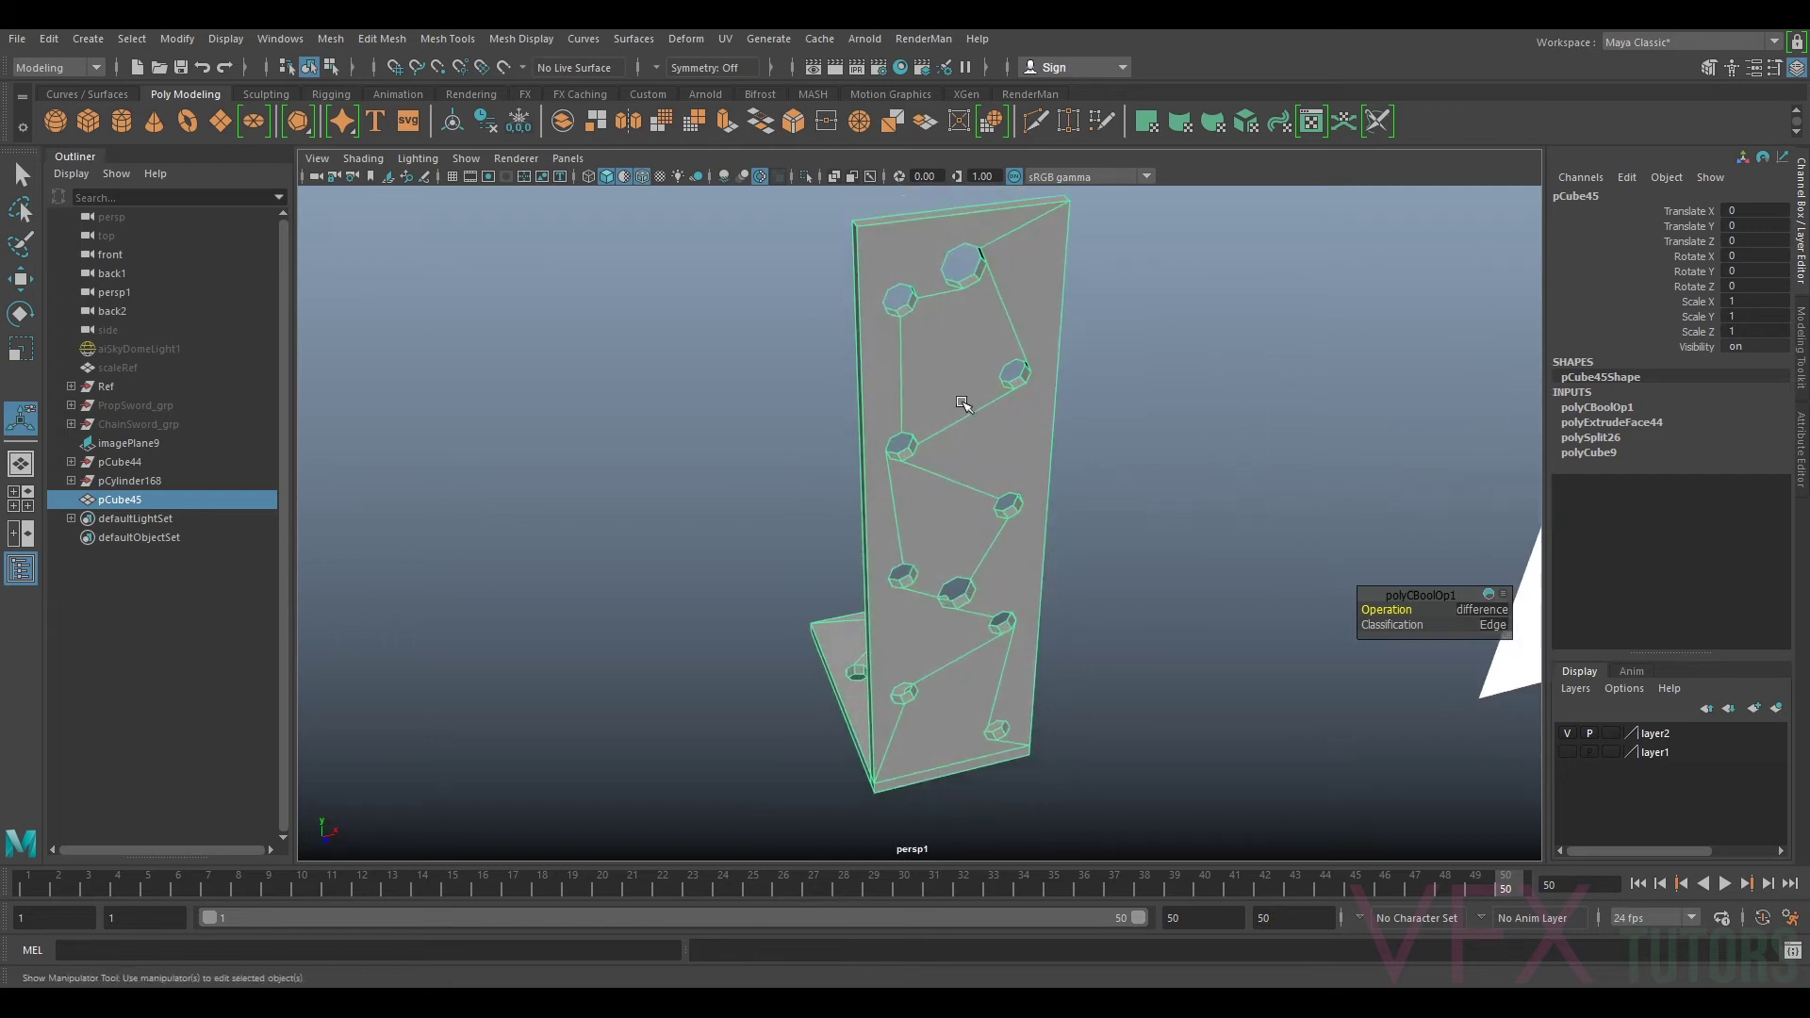
mouse_move(971, 407)
left_mouse_down("alt")
mouse_move(1071, 340)
mouse_move(981, 339)
mouse_move(953, 398)
mouse_move(957, 416)
mouse_move(984, 410)
left_mouse_up("alt")
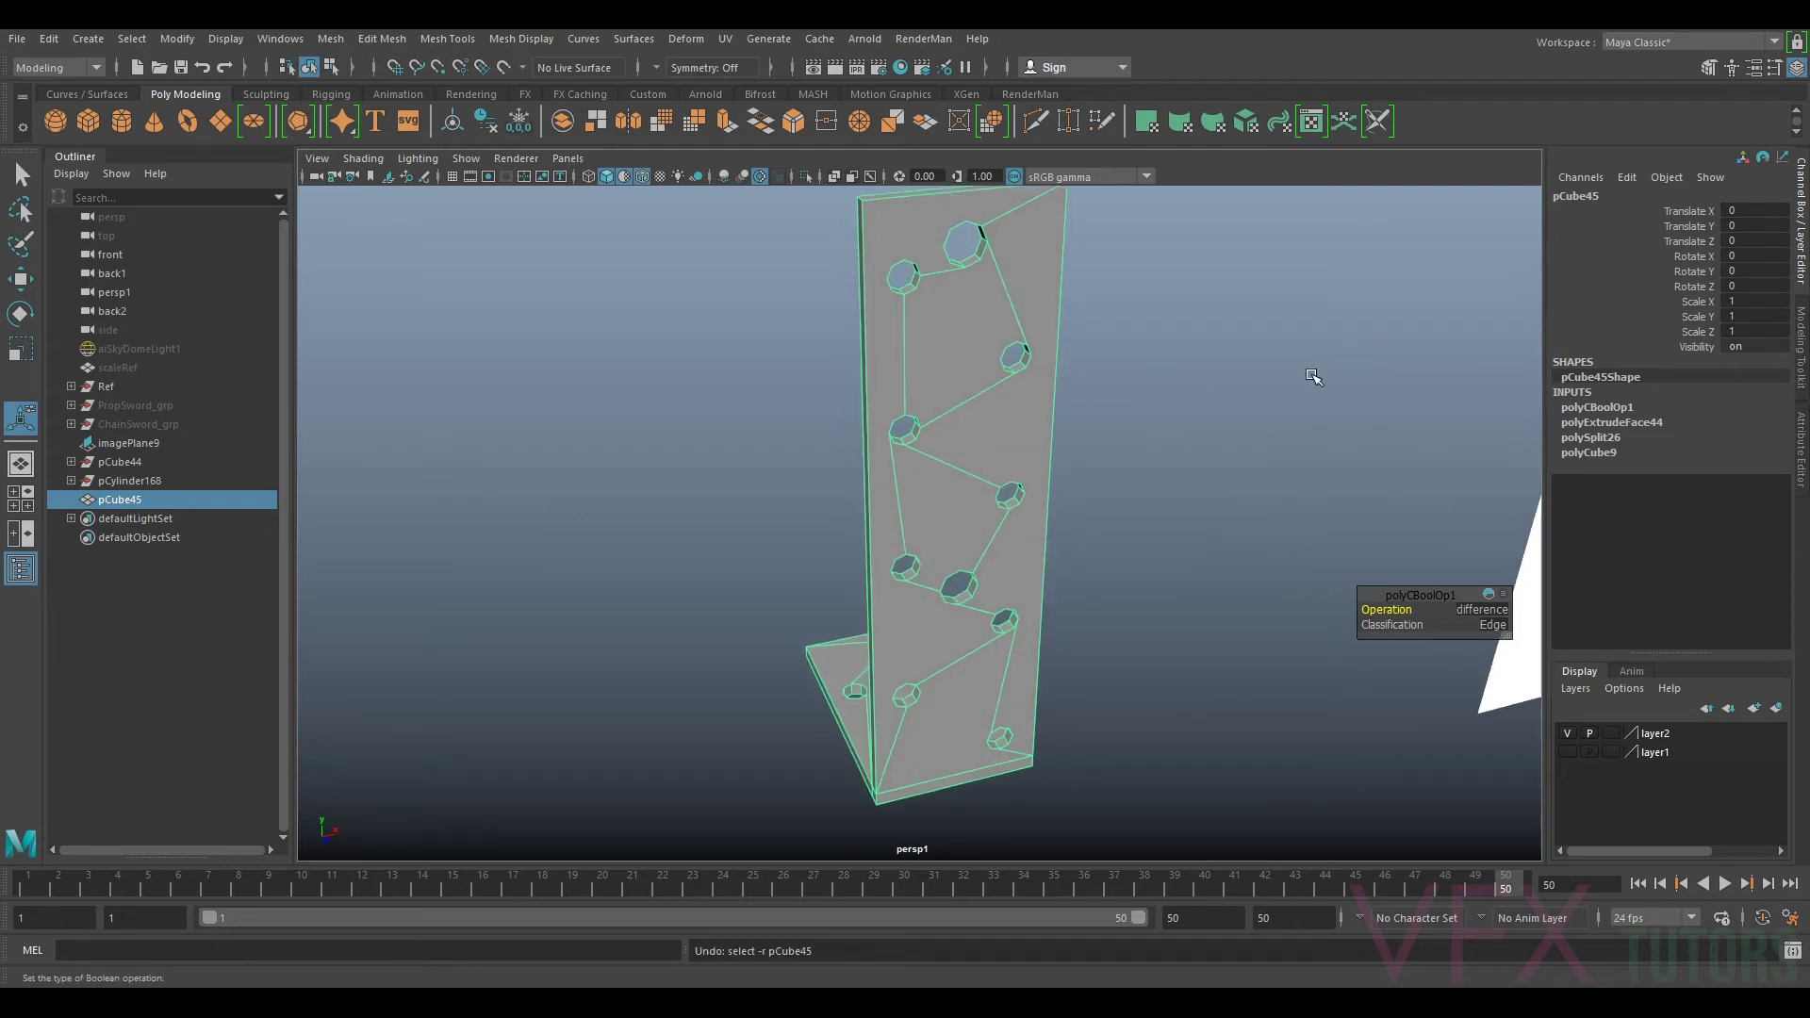
Step: Undo the Boolean difference on the L-bracket
key("ctrl+z")
key("ctrl+z")
key("ctrl+z")
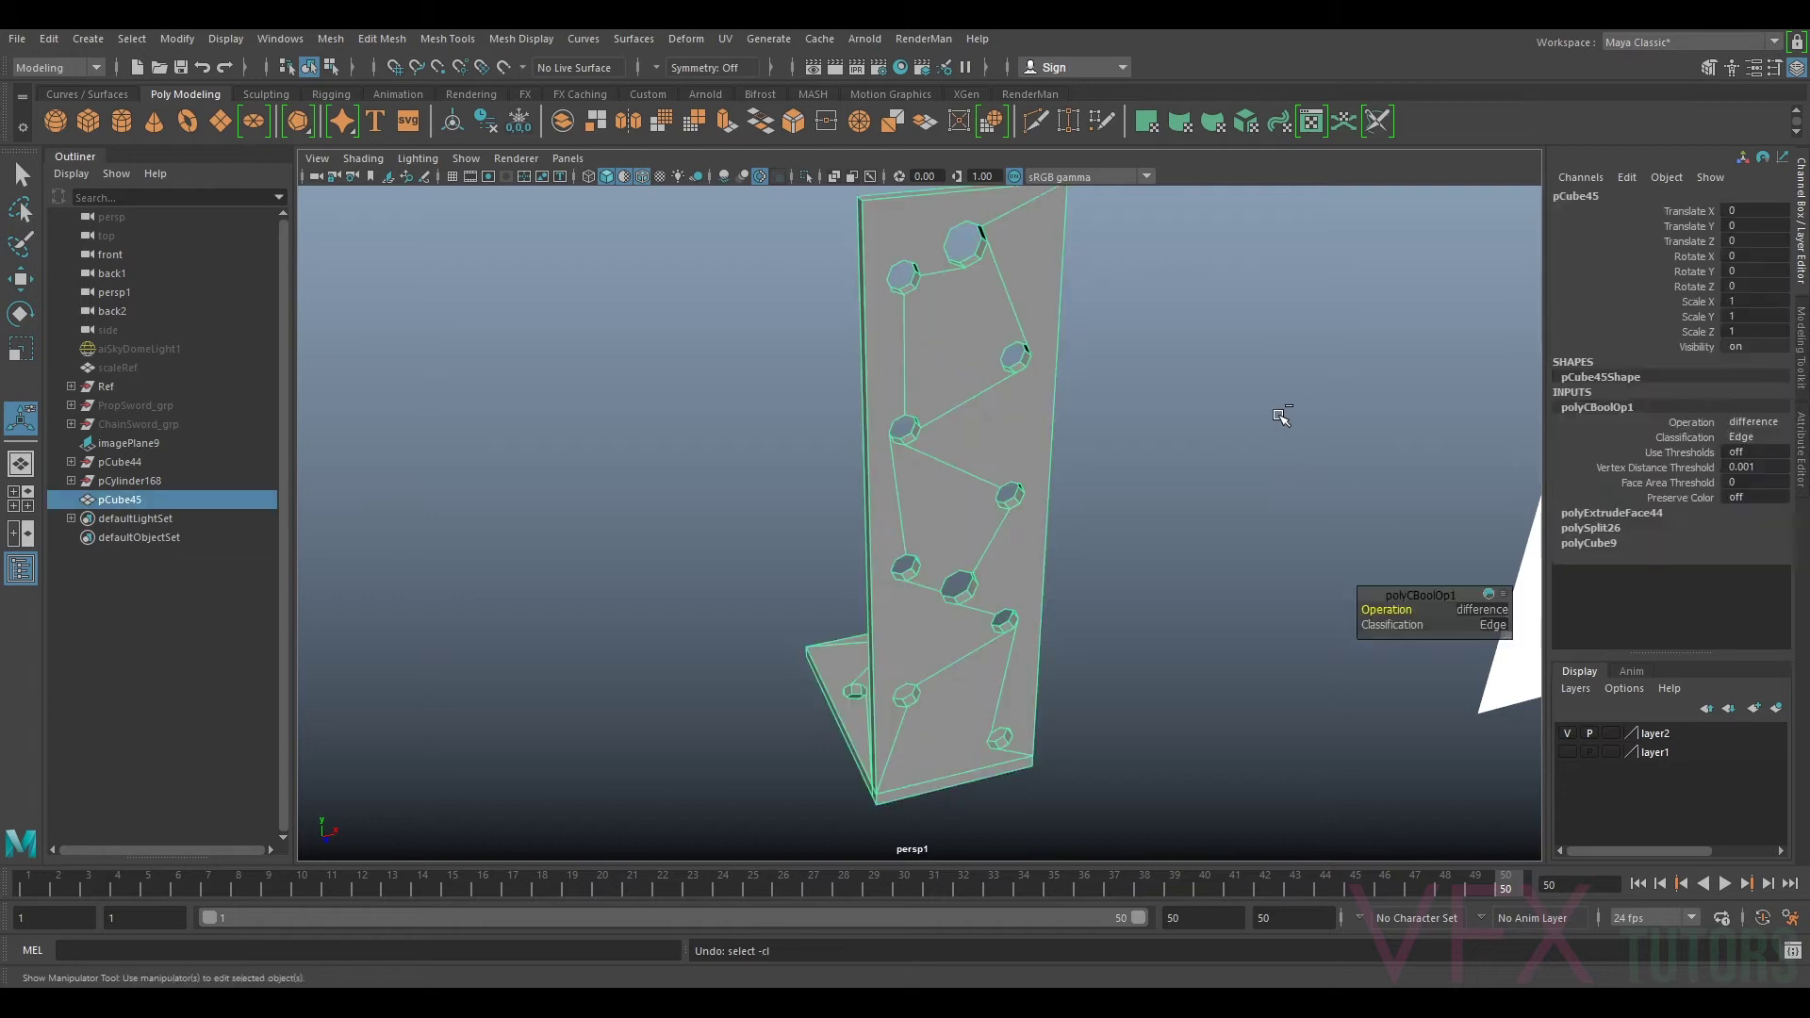
Step: Examine the combined cylinders on the L-bracket's upright plate and flange from several angles
left_click_drag(1113, 361, 1100, 485, "alt")
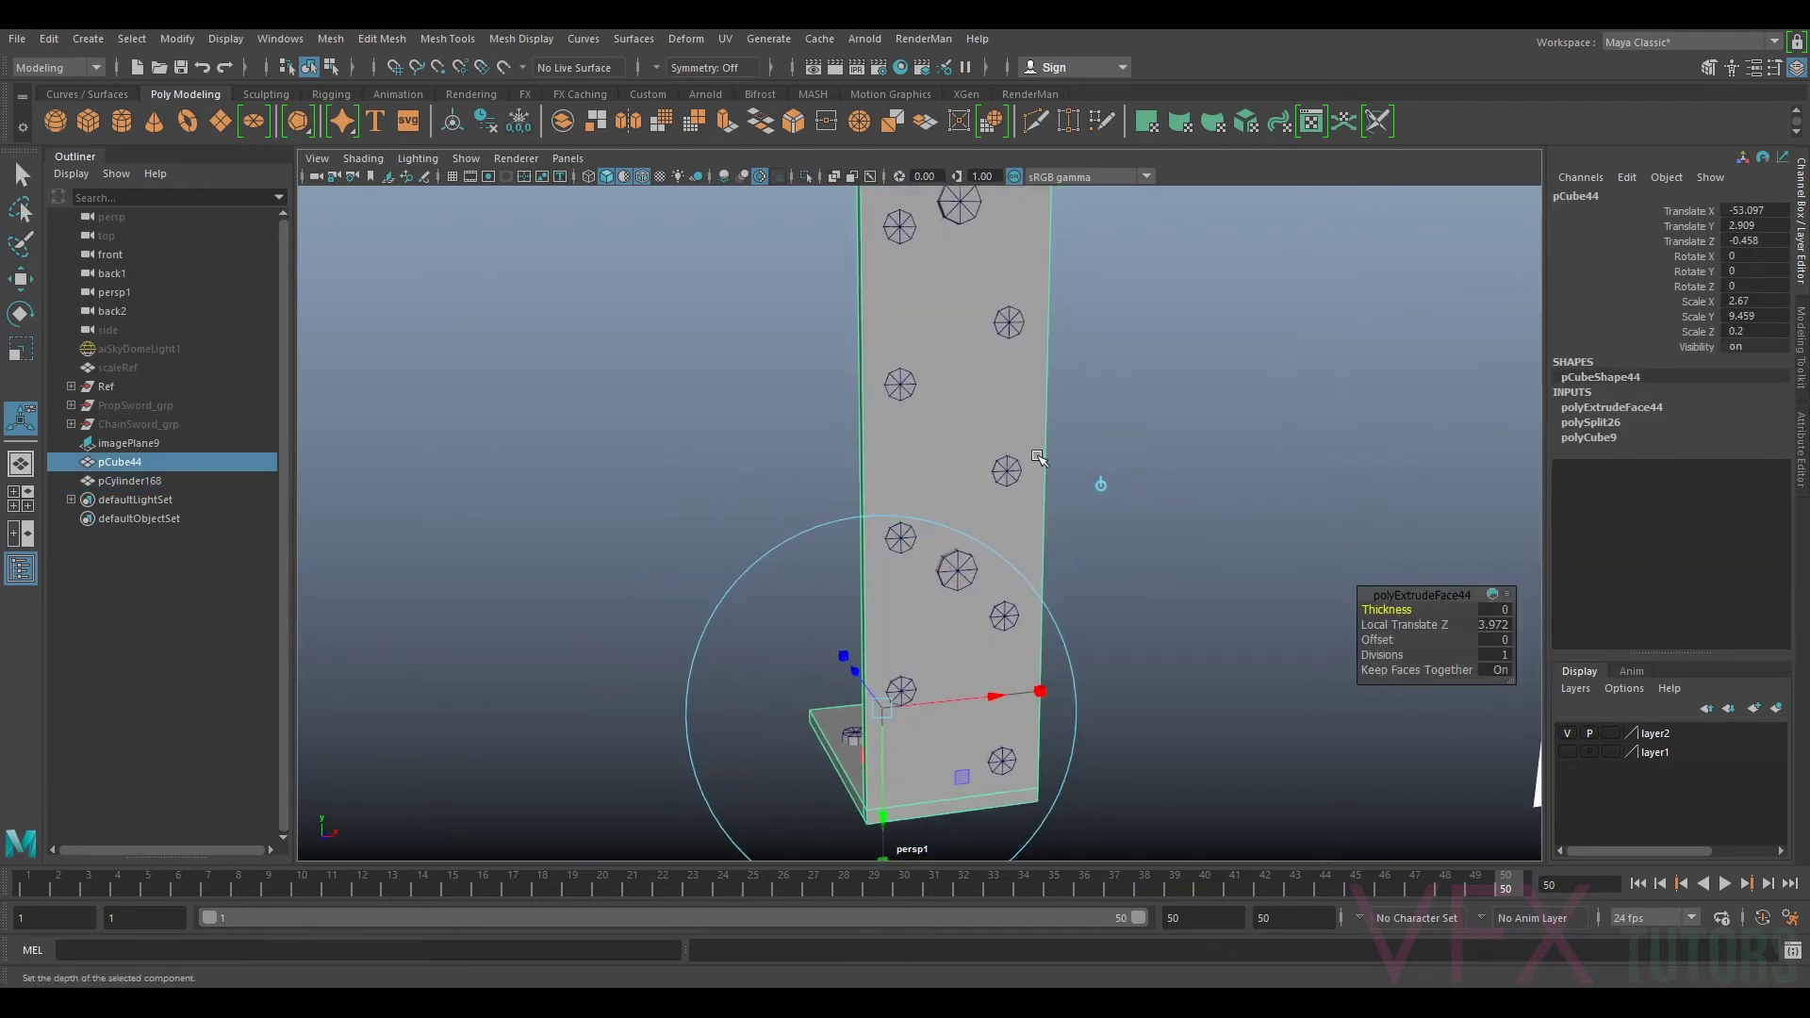
left_click(1013, 470)
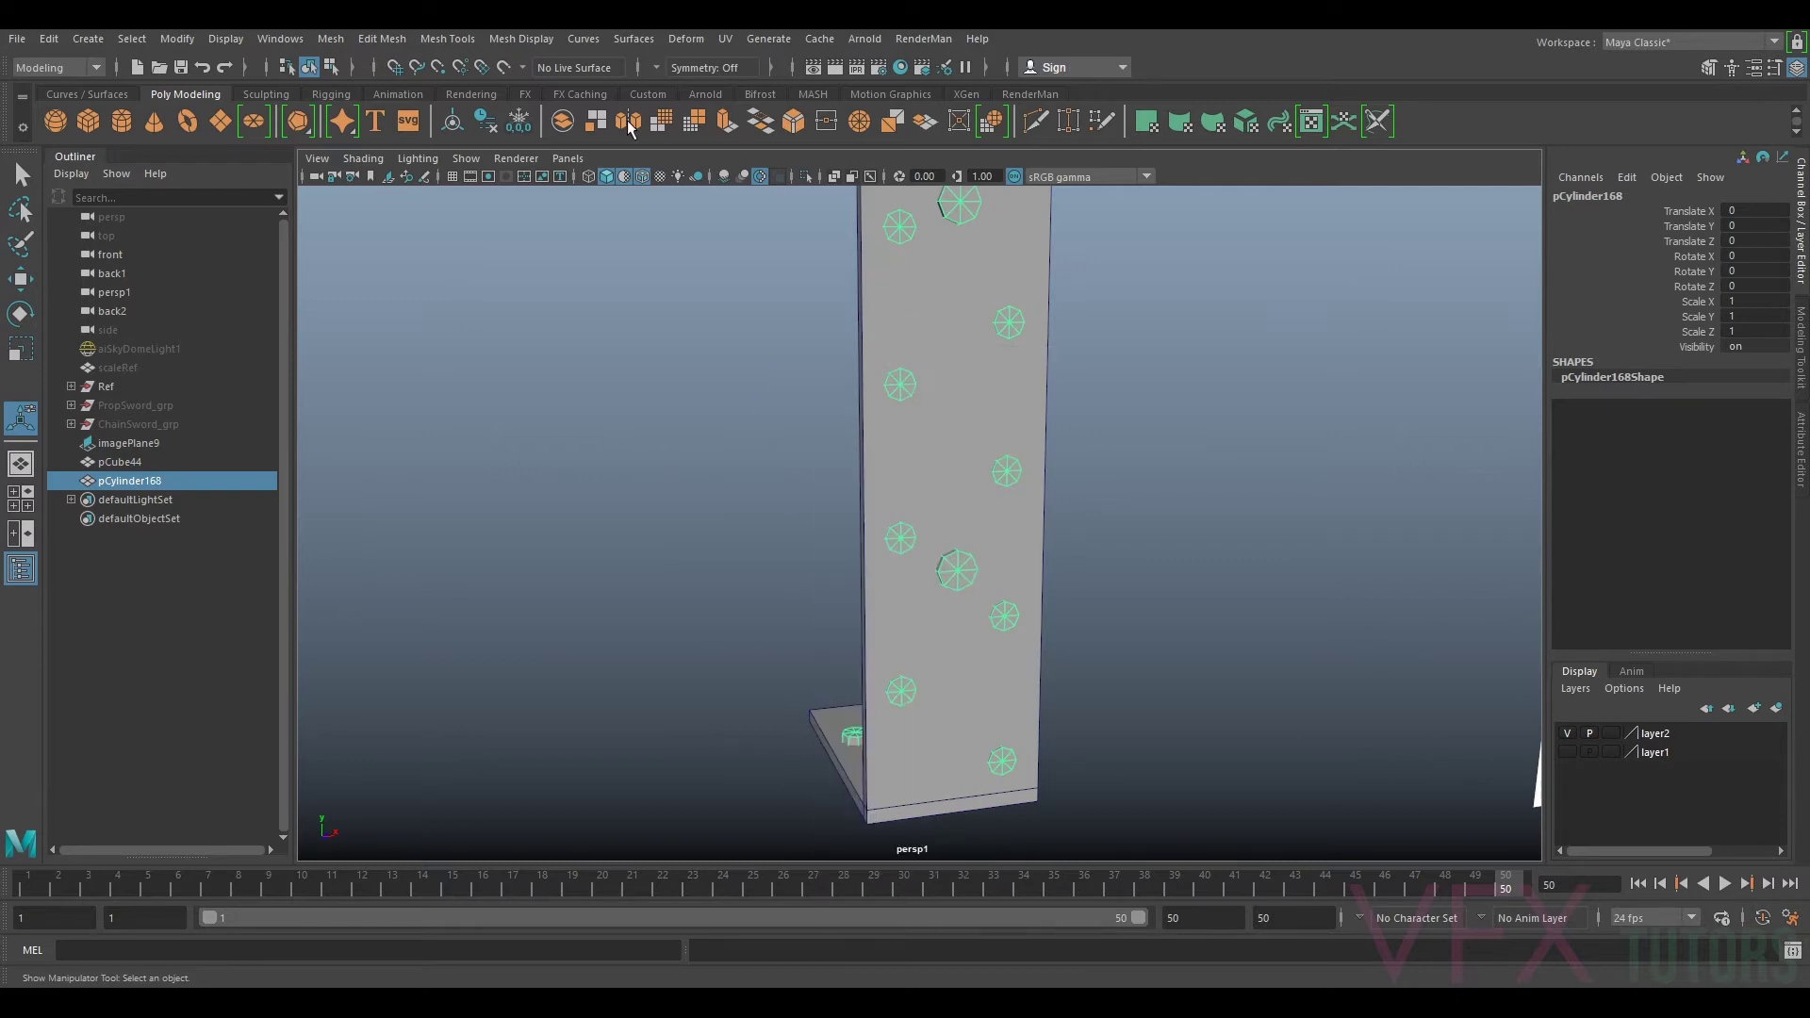
left_click_drag(781, 366, 907, 413, "alt")
left_click_drag(1017, 528, 928, 399, "alt")
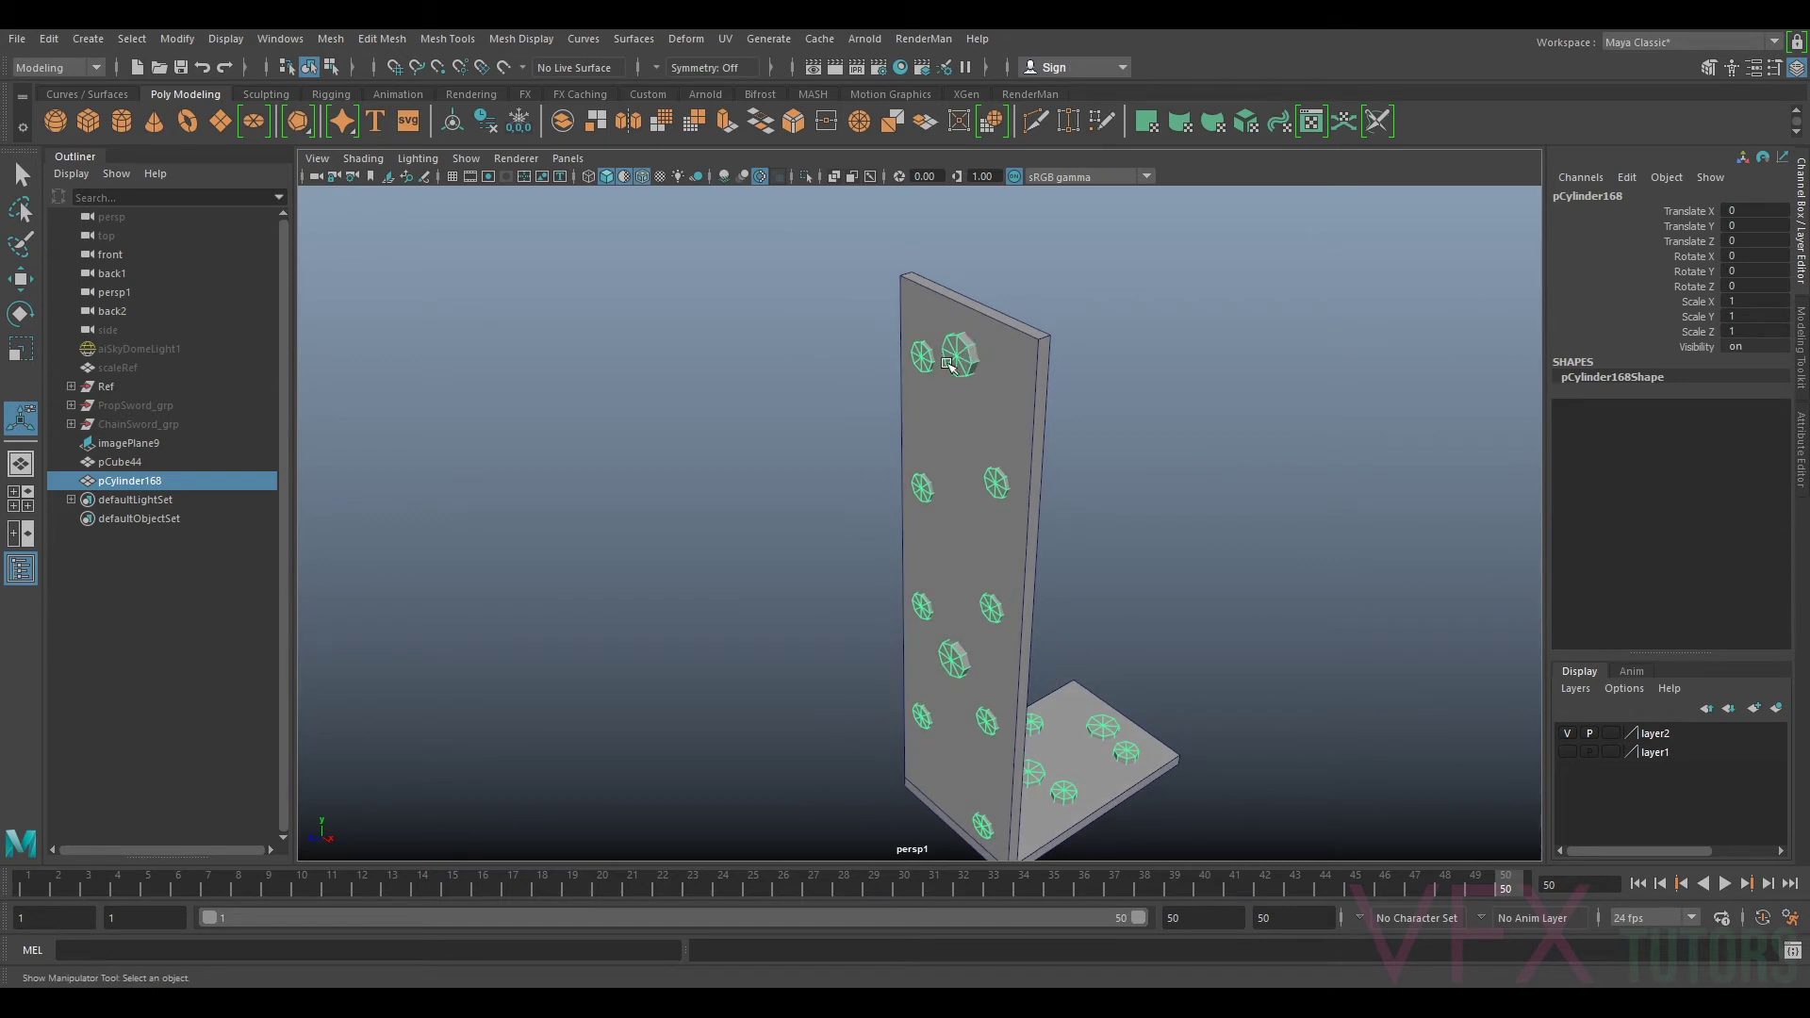
left_click_drag(913, 529, 976, 282, "alt")
left_click_drag(917, 384, 1029, 427, "alt")
left_click(985, 419)
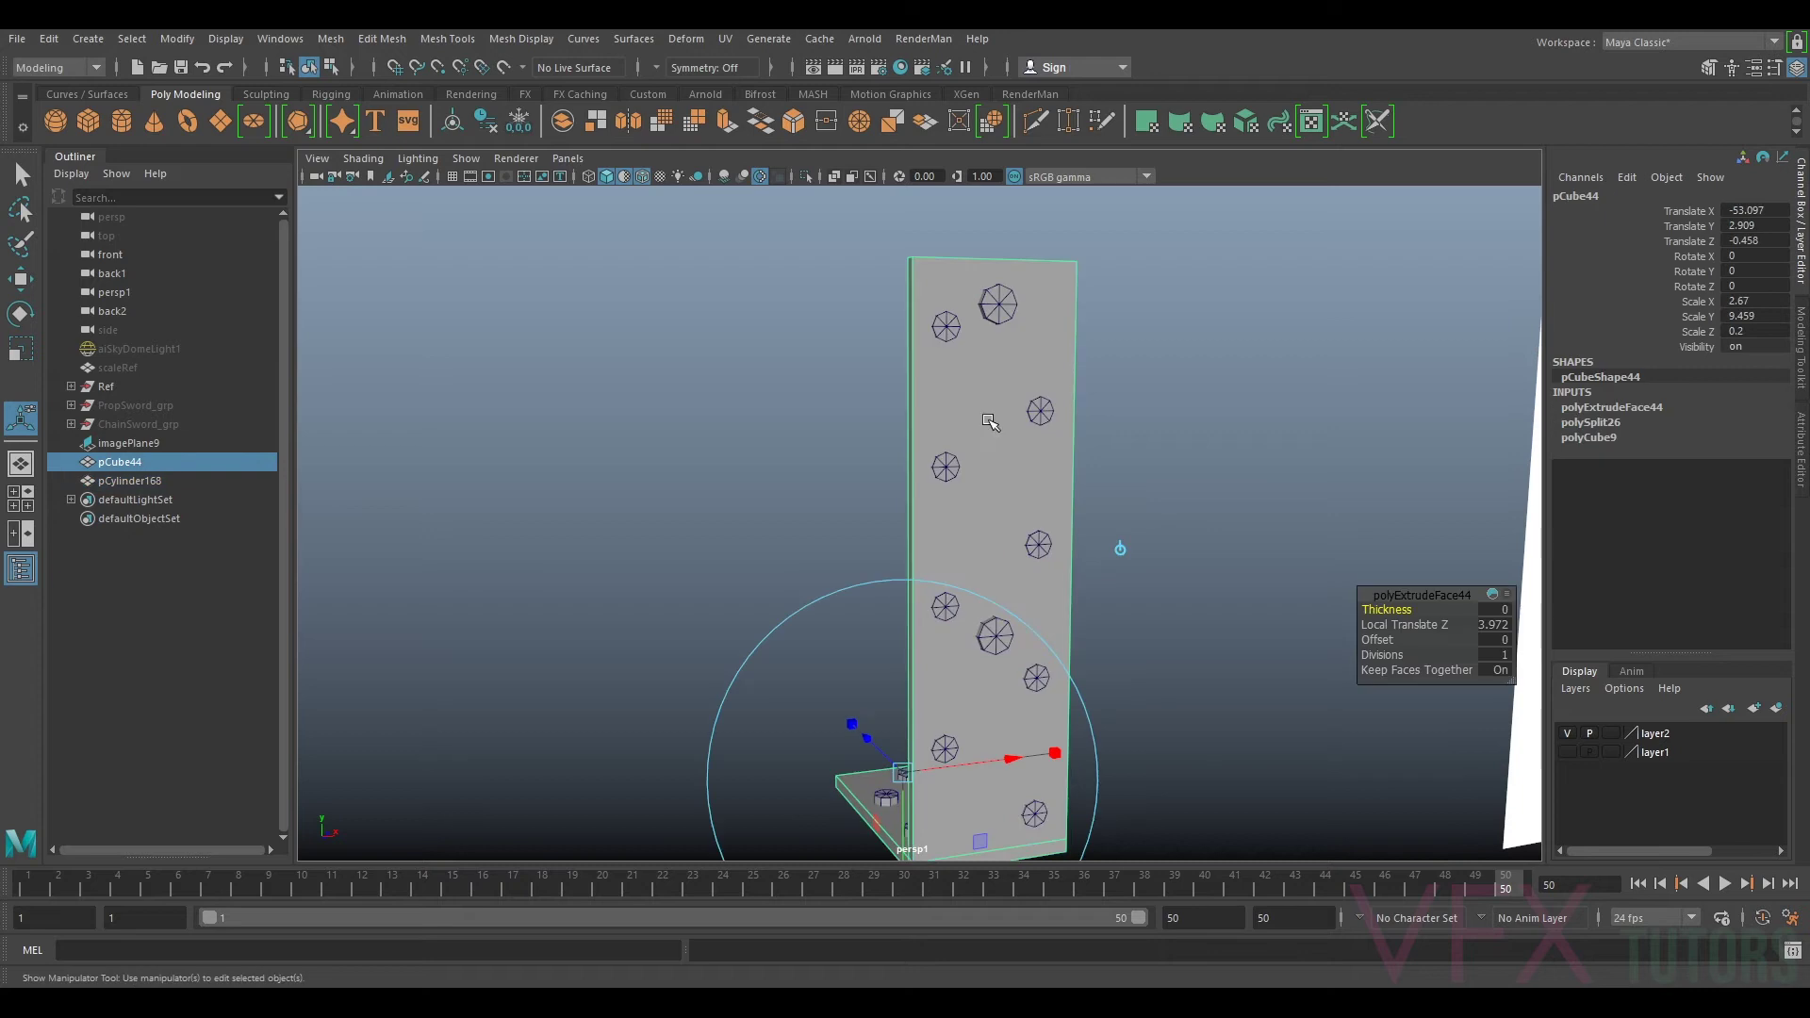
key("h")
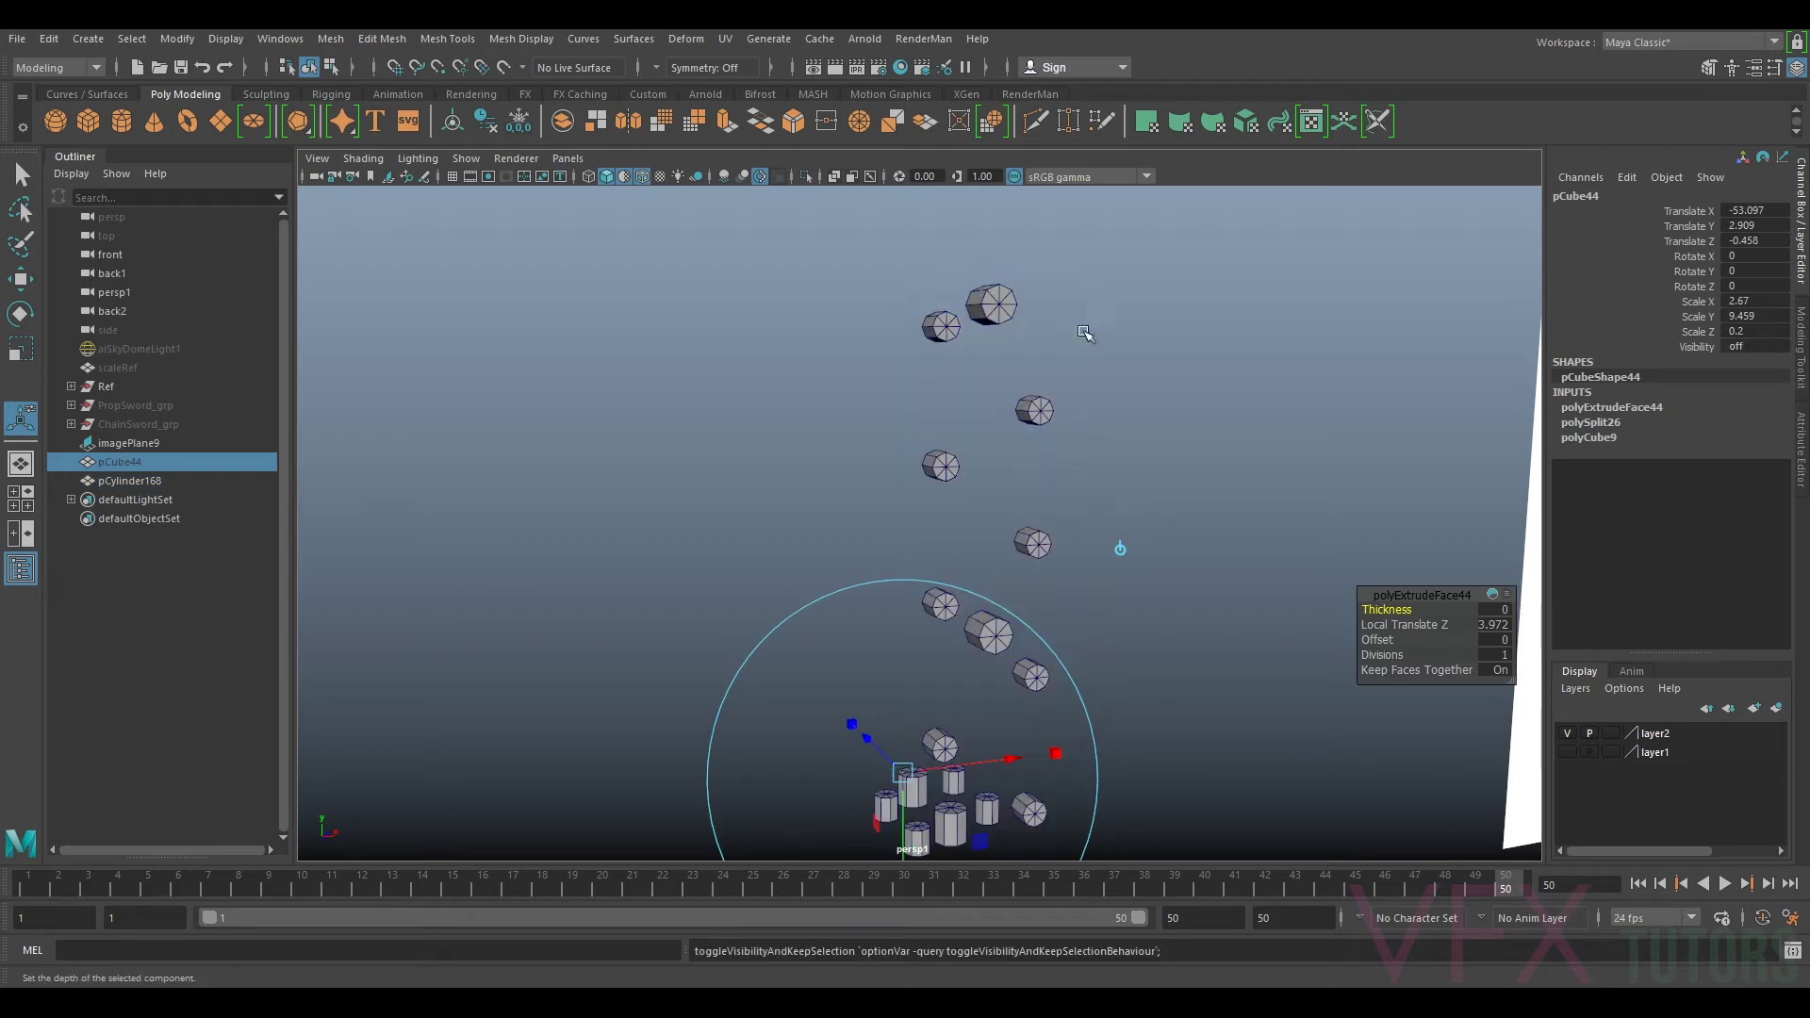
scroll(1007, 435, "up", 1)
scroll(1043, 558, "down", 2)
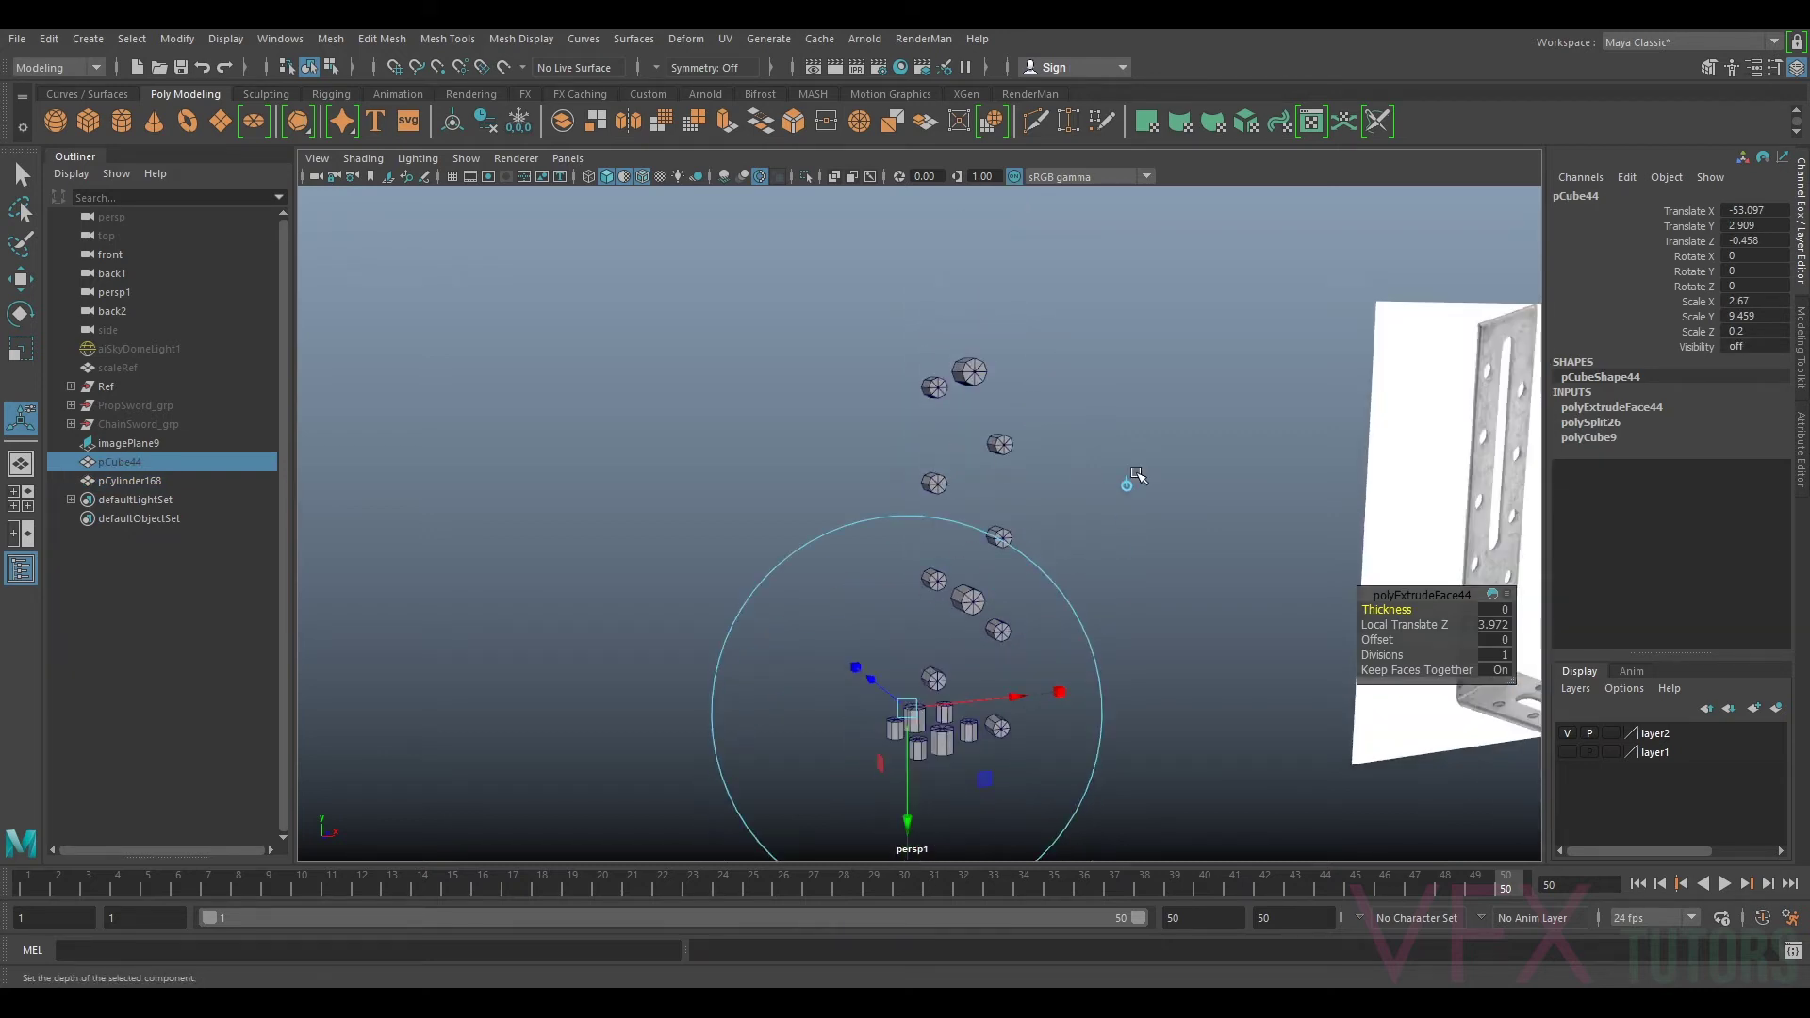
key("ctrl+z")
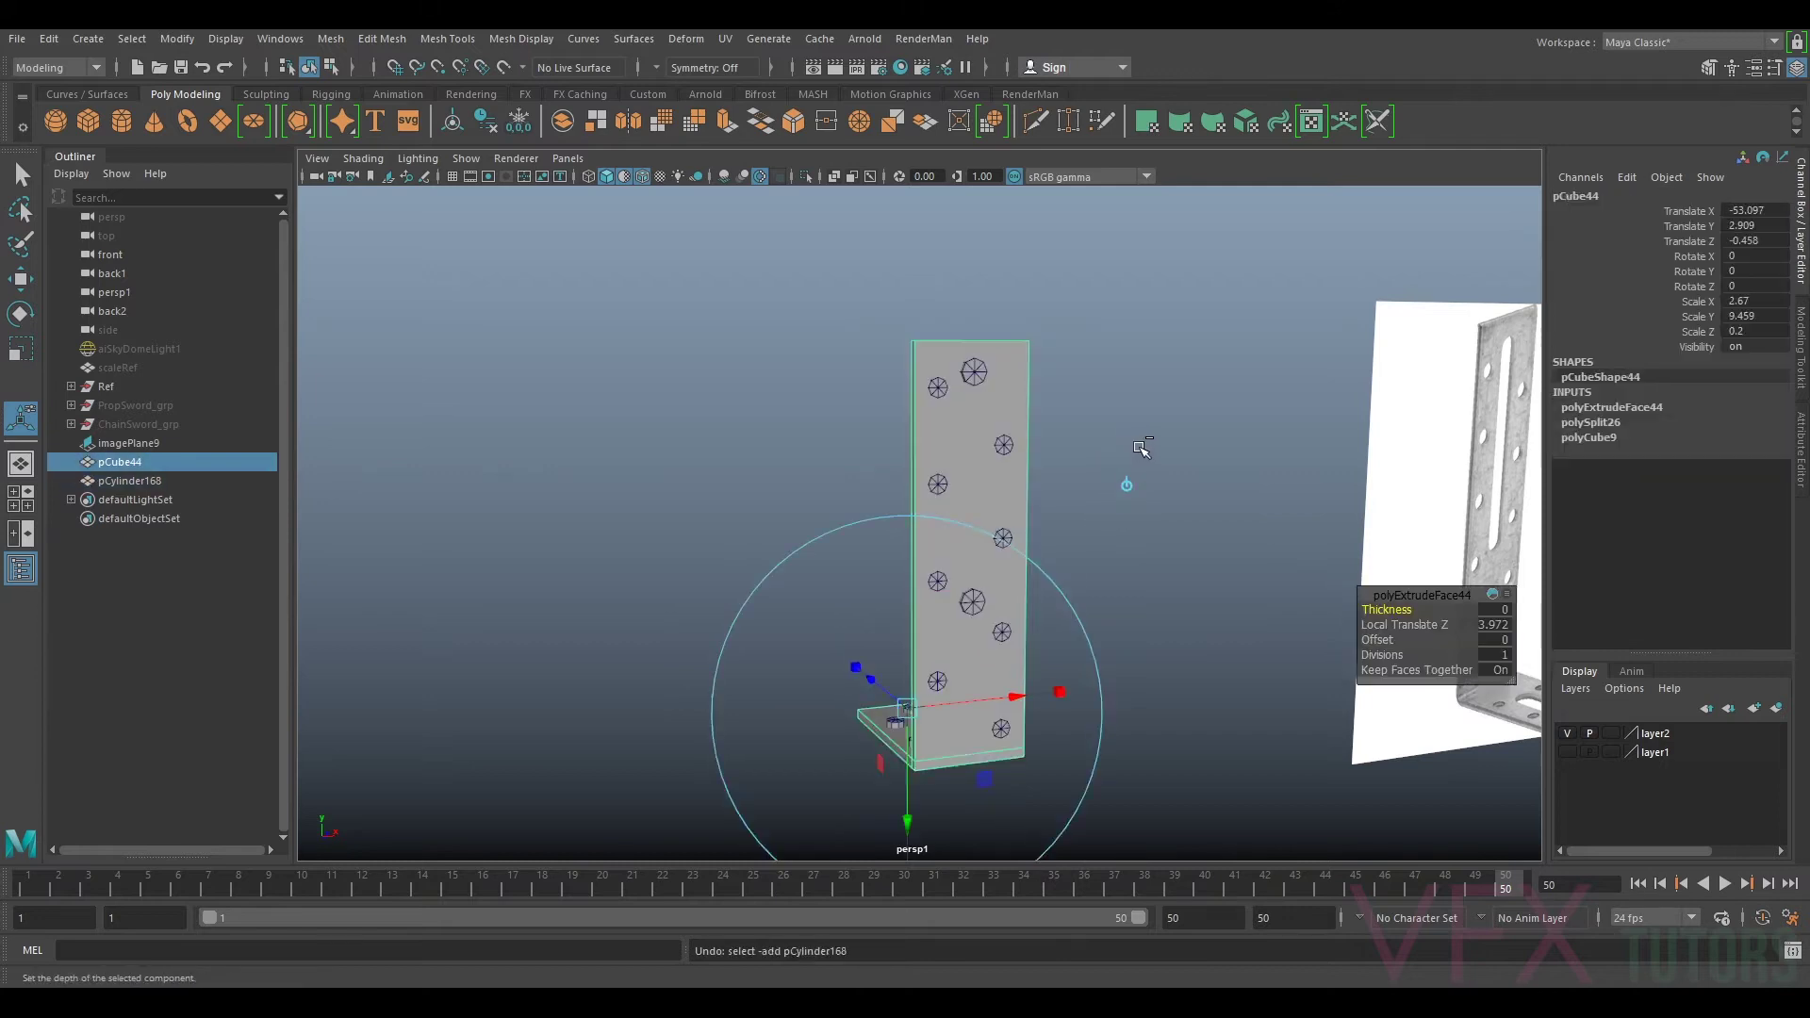
Step: Undo the history deletion and the Combine operation on the cylinders
key("ctrl+z")
key("ctrl+z")
key("ctrl+z")
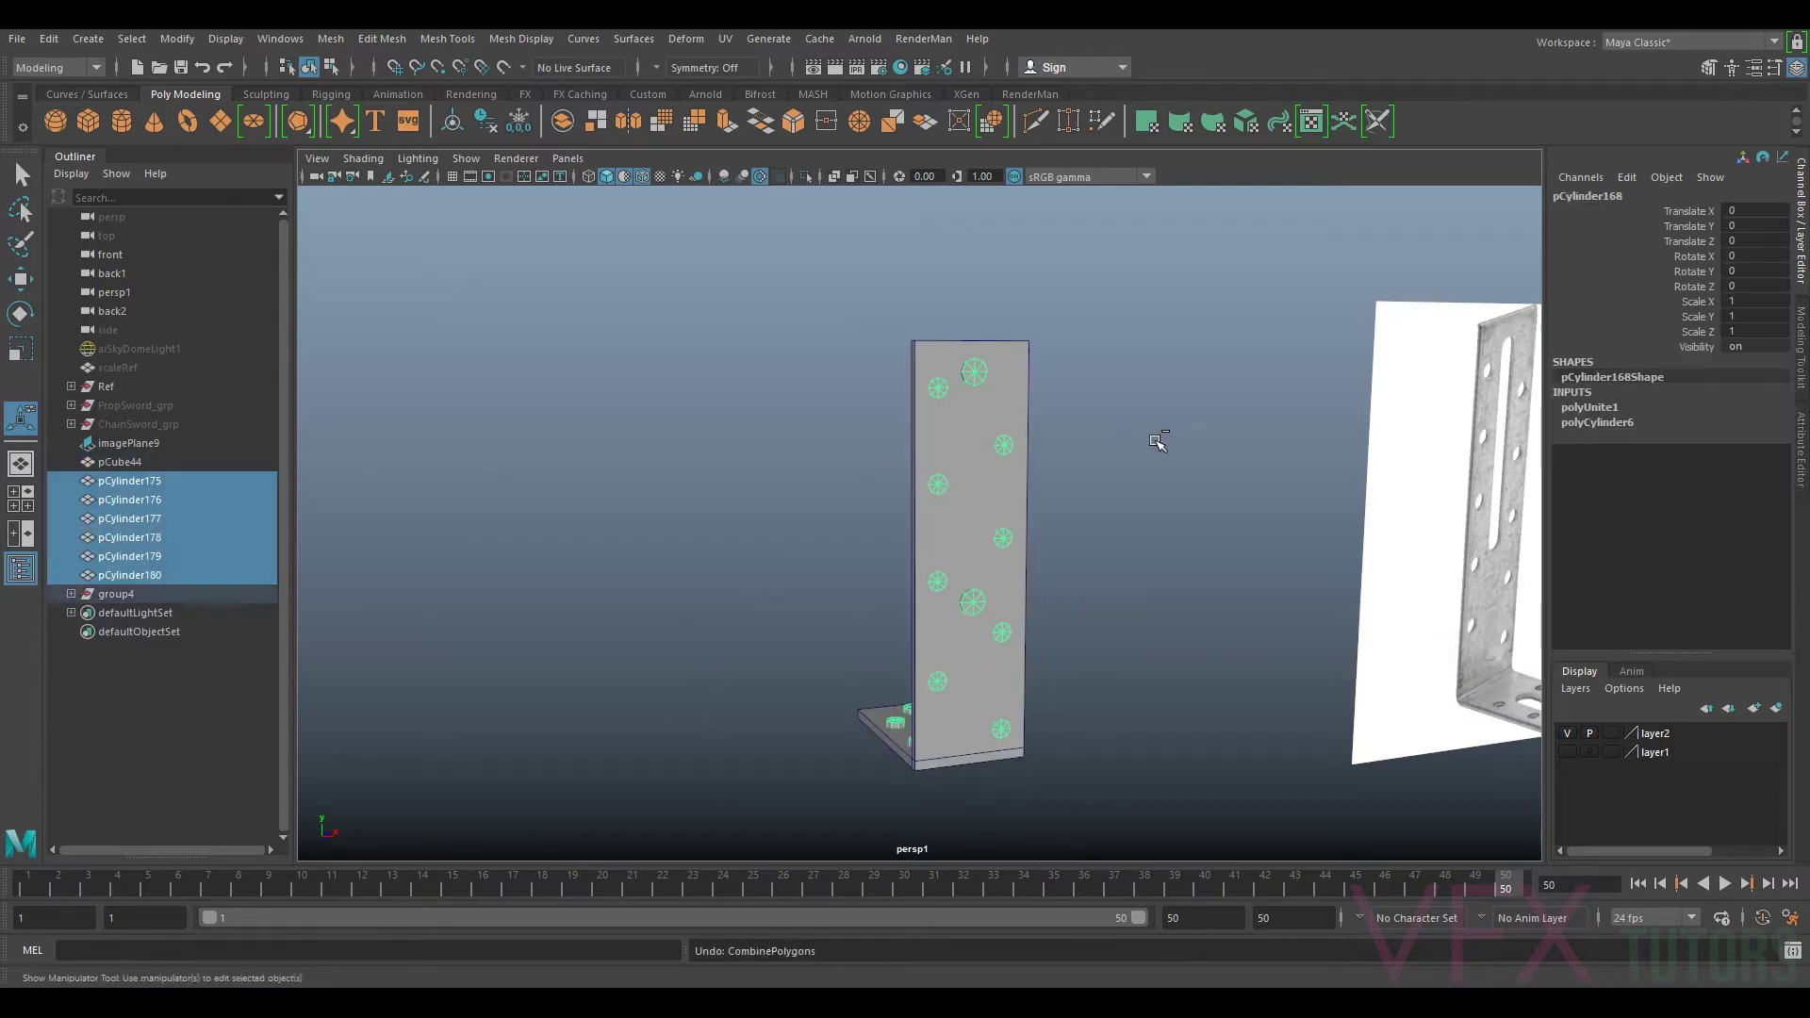
Step: Hide the L-bracket and the six cylinders on its flange
left_click(1154, 442)
left_click(989, 553)
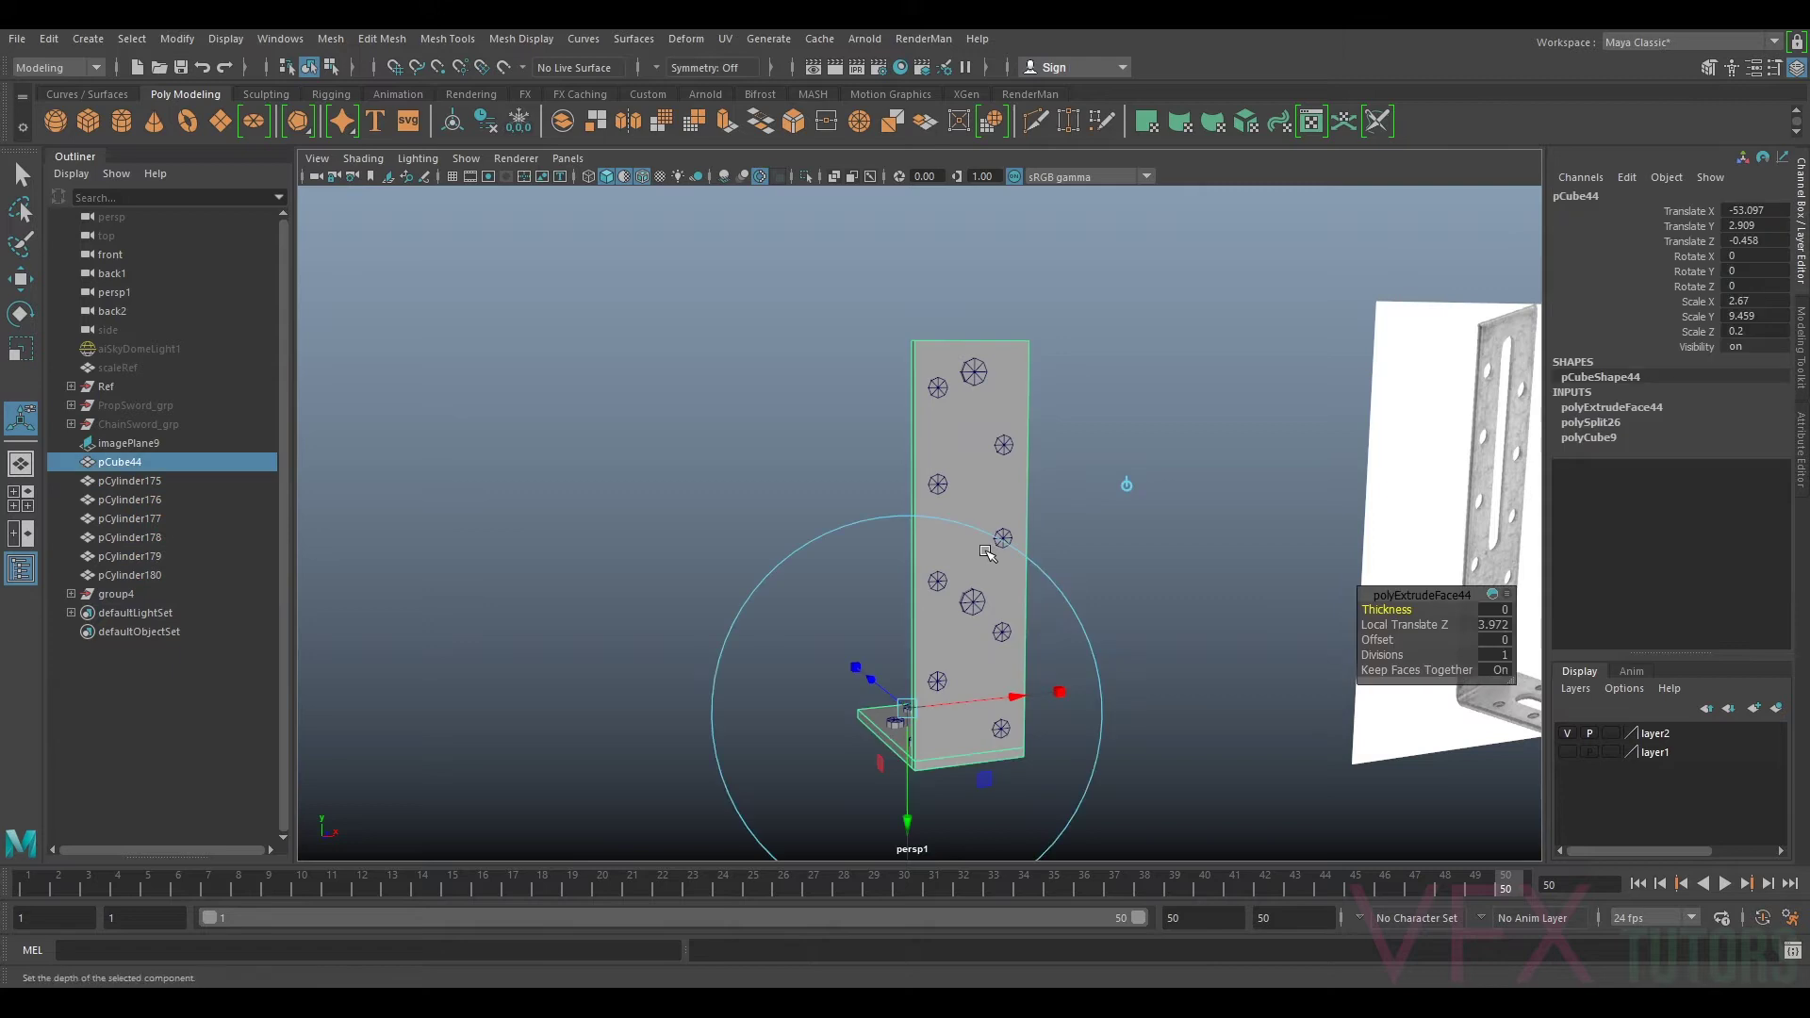
key("h")
left_click_drag(926, 615, 1197, 695, "alt")
middle_click_drag(1136, 693, 1205, 579, "alt")
left_click(1097, 612)
left_click_drag(783, 554, 921, 375)
key("h")
Step: Combine the remaining cylinders for the upright plate into one mesh
right_click_drag(921, 375, 1021, 472, "alt")
left_click_drag(1021, 471, 1163, 464, "alt")
right_click_drag(1163, 465, 1135, 364, "alt")
left_click_drag(1161, 292, 922, 787)
left_click(1201, 456)
left_click_drag(1175, 295, 943, 726)
left_click(330, 44)
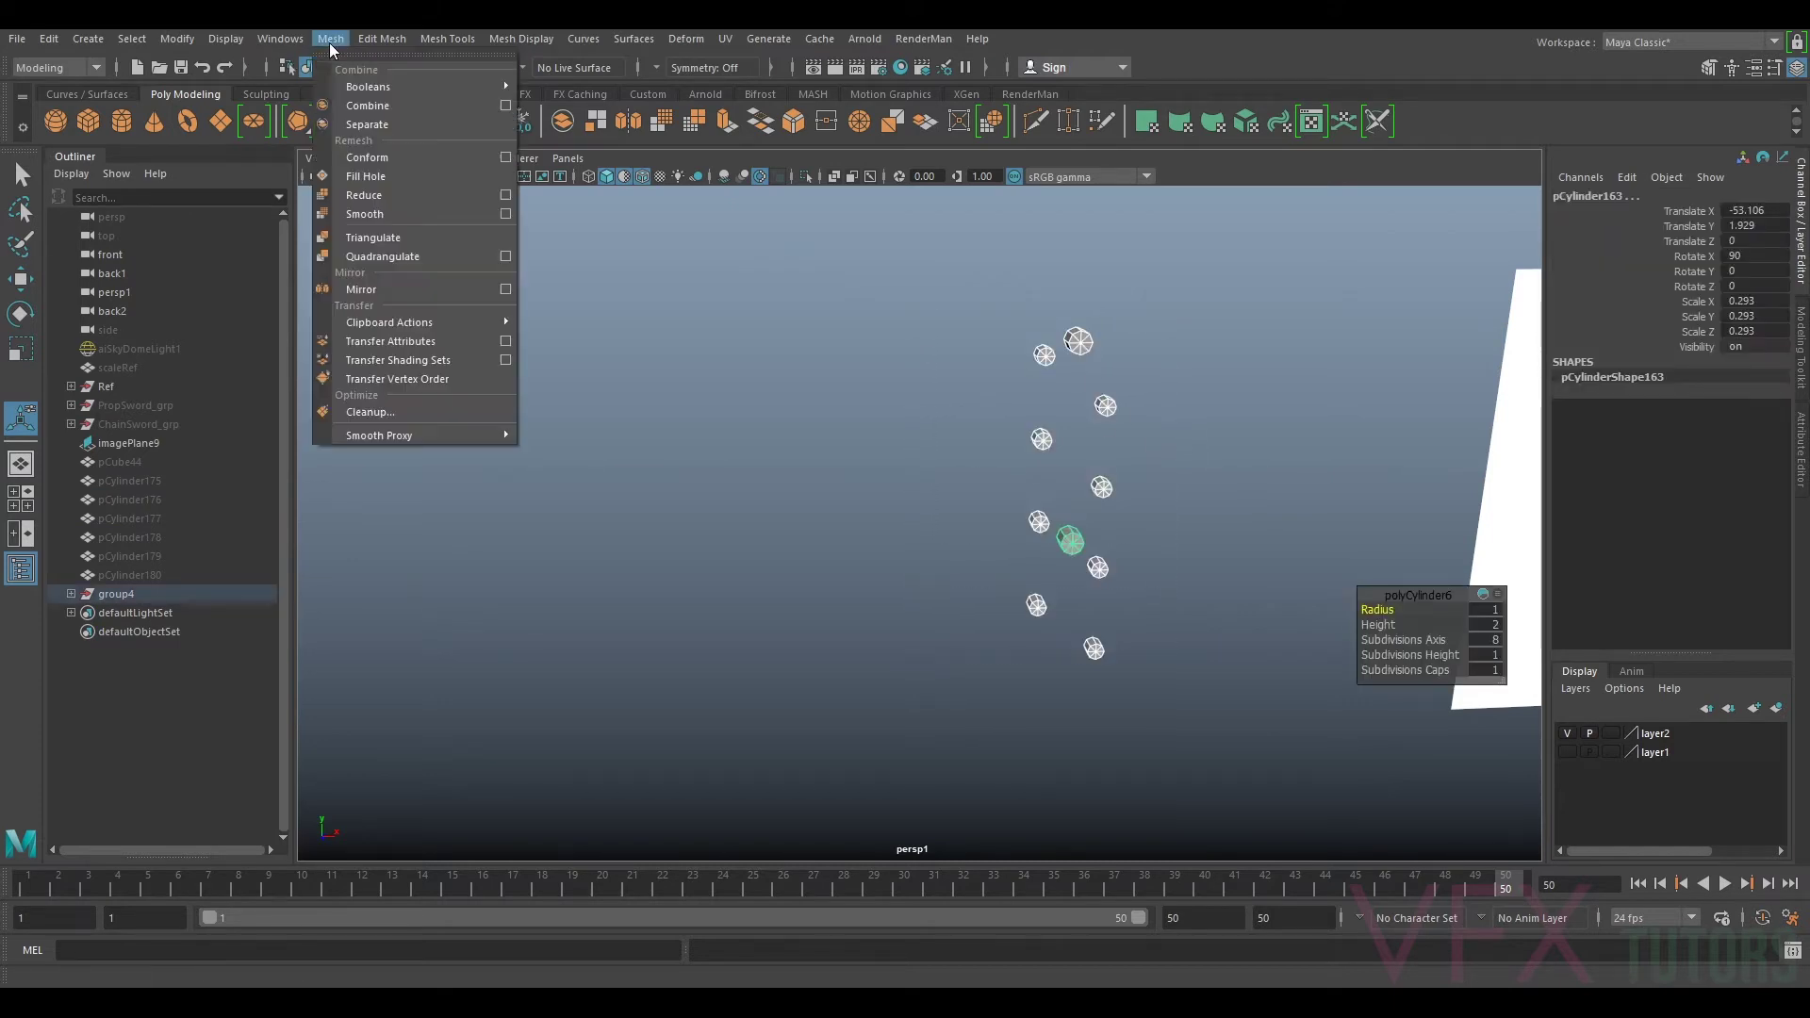
left_click(381, 106)
Step: Delete the side and rear faces of the combined cylinders, keeping one flat eight-sided cap of each
left_click_drag(1070, 314, 1239, 343, "alt")
right_click_drag(1009, 320, 1026, 368)
left_click_drag(990, 317, 922, 328, "alt")
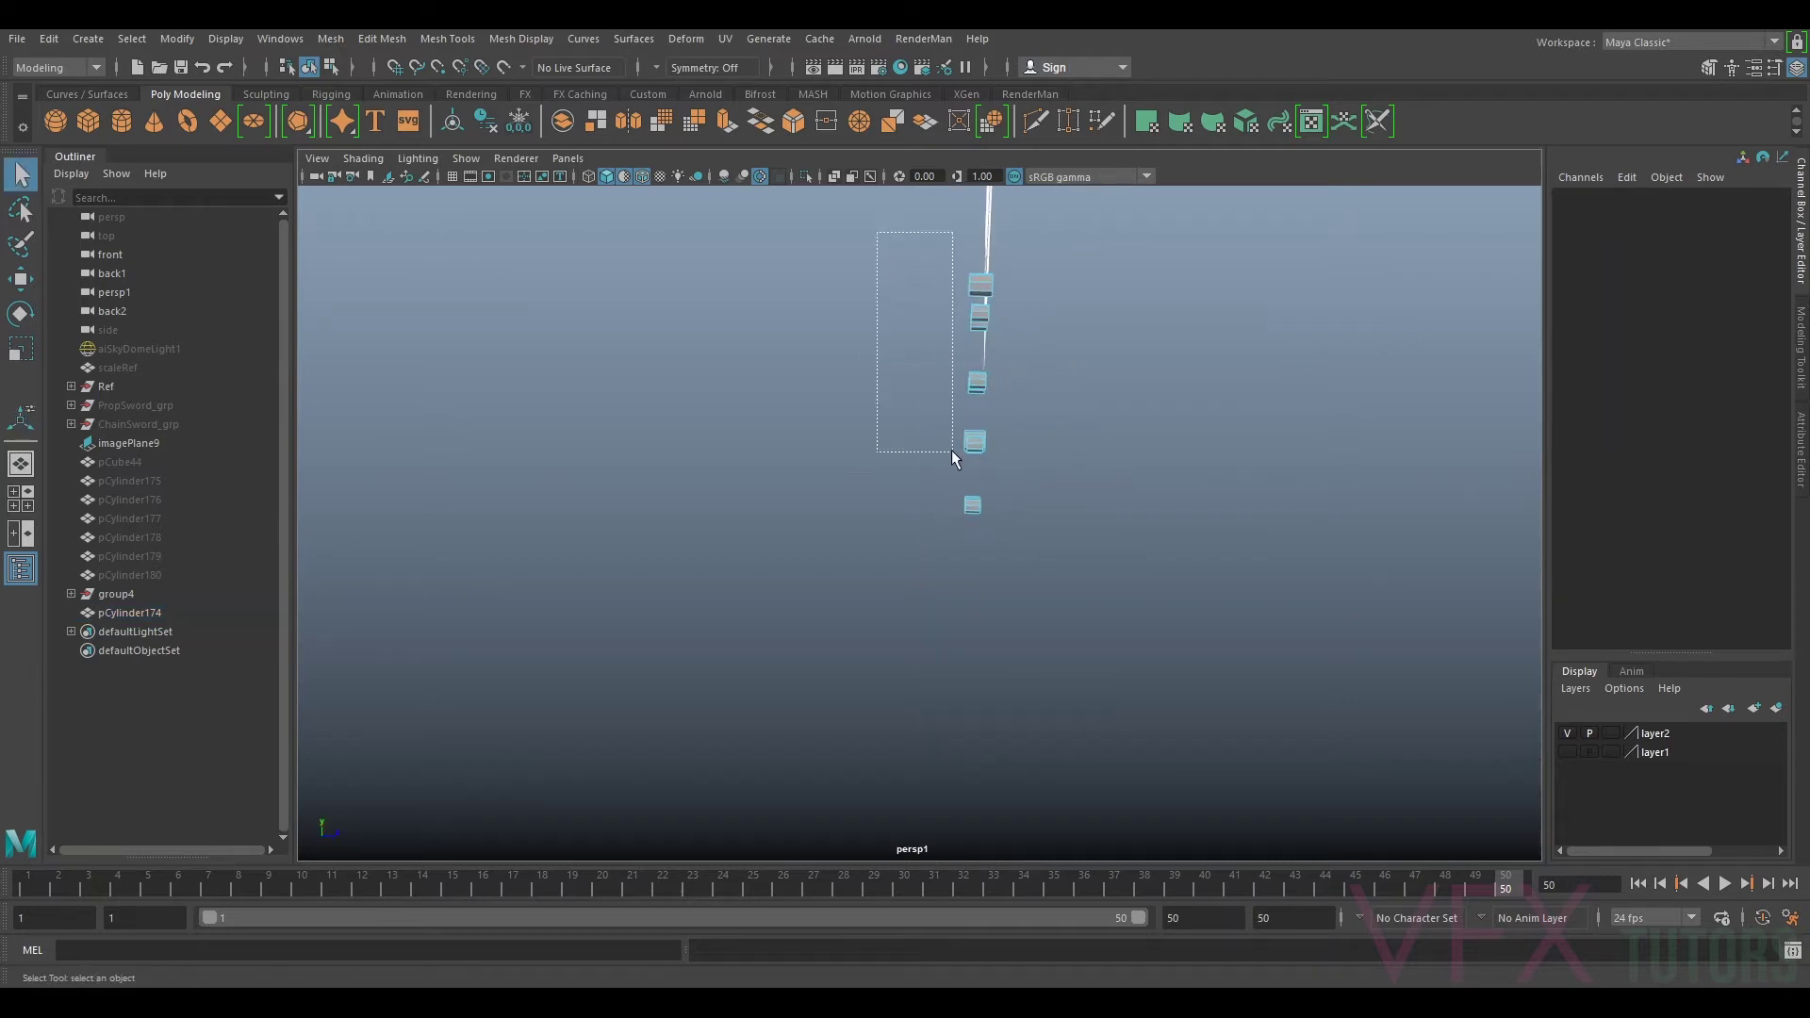
left_click_drag(971, 534, 972, 535)
key("Delete")
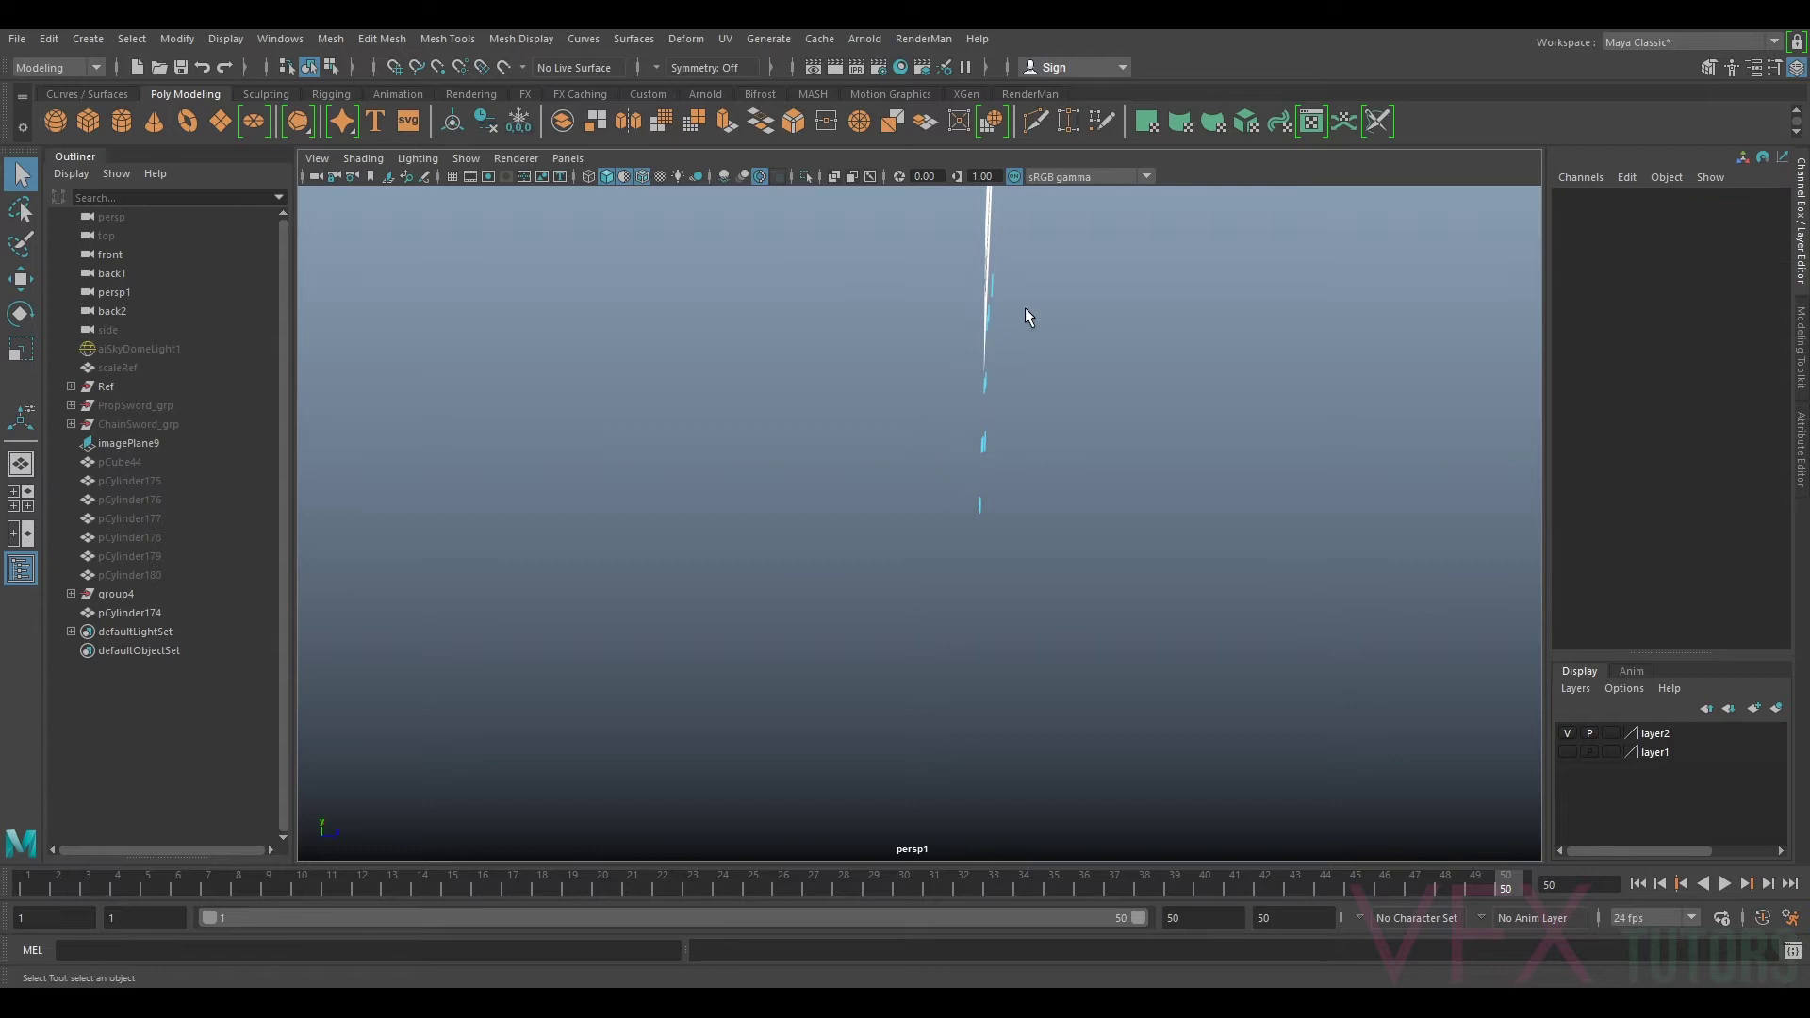
Step: Select all the remaining cap faces and scale them flat along their depth so they share one plane
left_click_drag(931, 382, 904, 546)
left_click_drag(1076, 506, 1199, 590, "alt")
key("r")
left_click_drag(1179, 426, 2, 482)
left_click_drag(1043, 501, 845, 406, "alt")
right_click_drag(942, 438, 1220, 525, "alt")
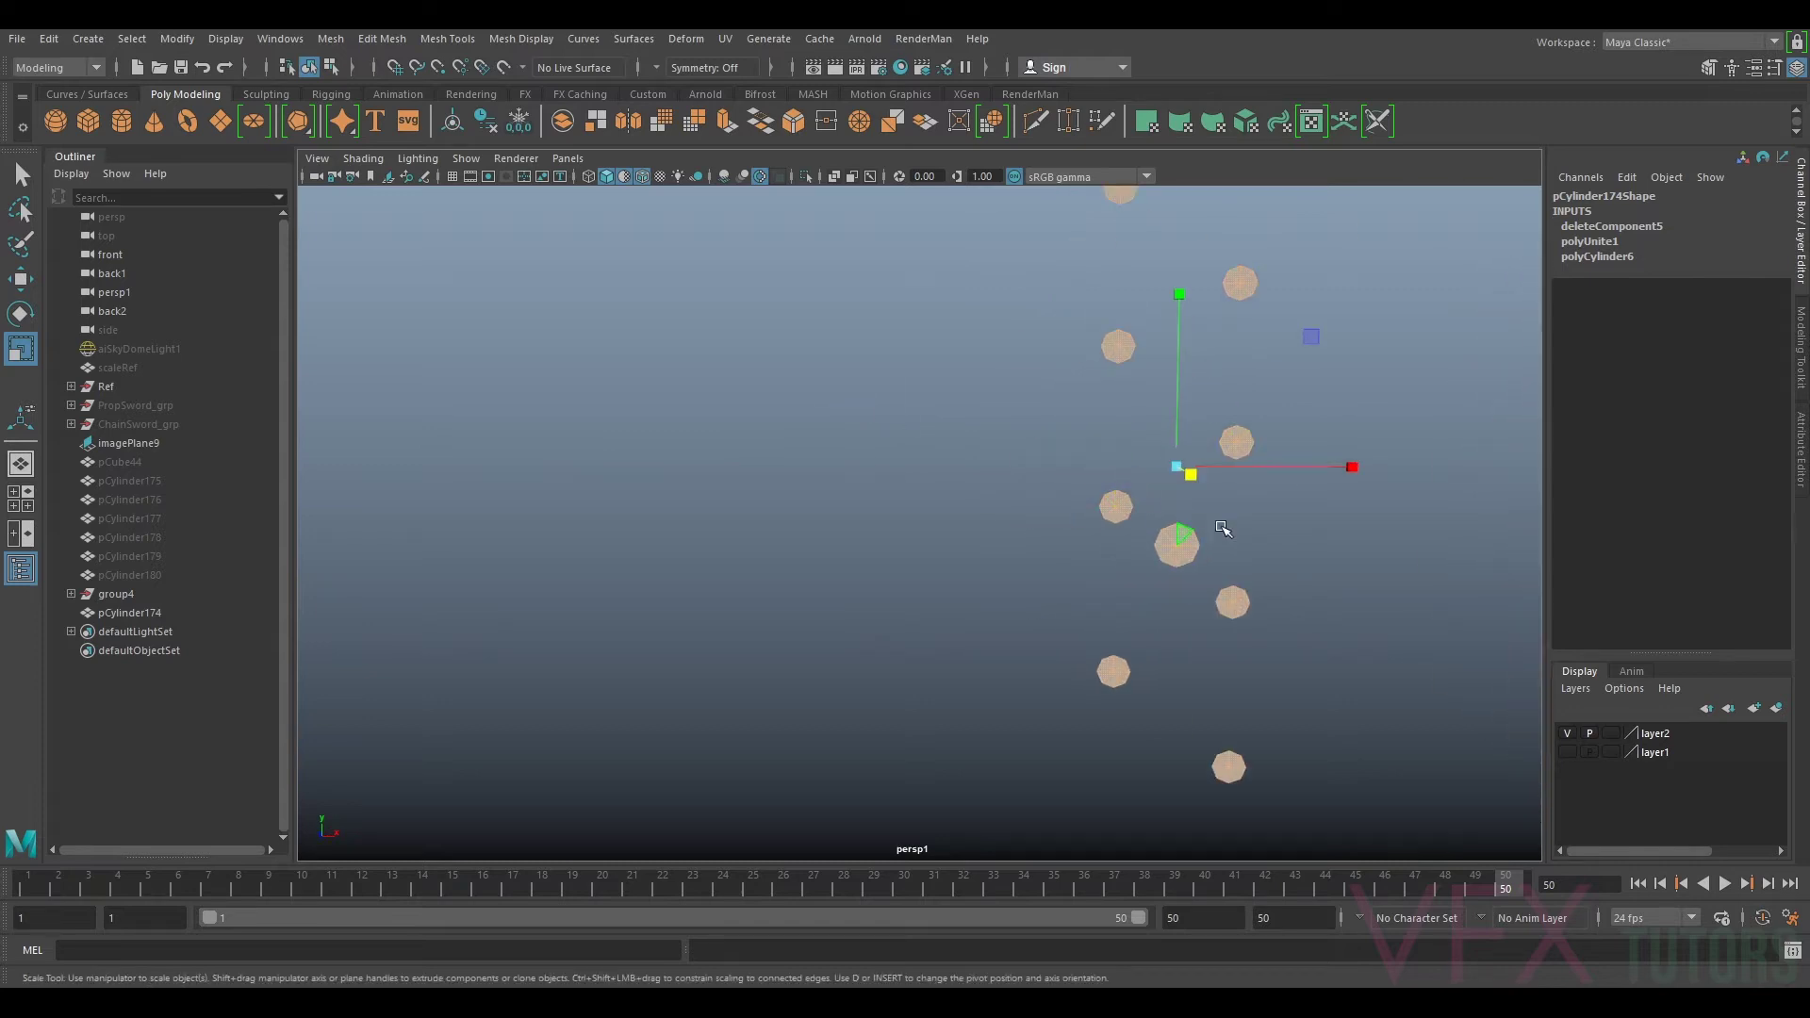
middle_click_drag(1369, 516, 1155, 580, "alt")
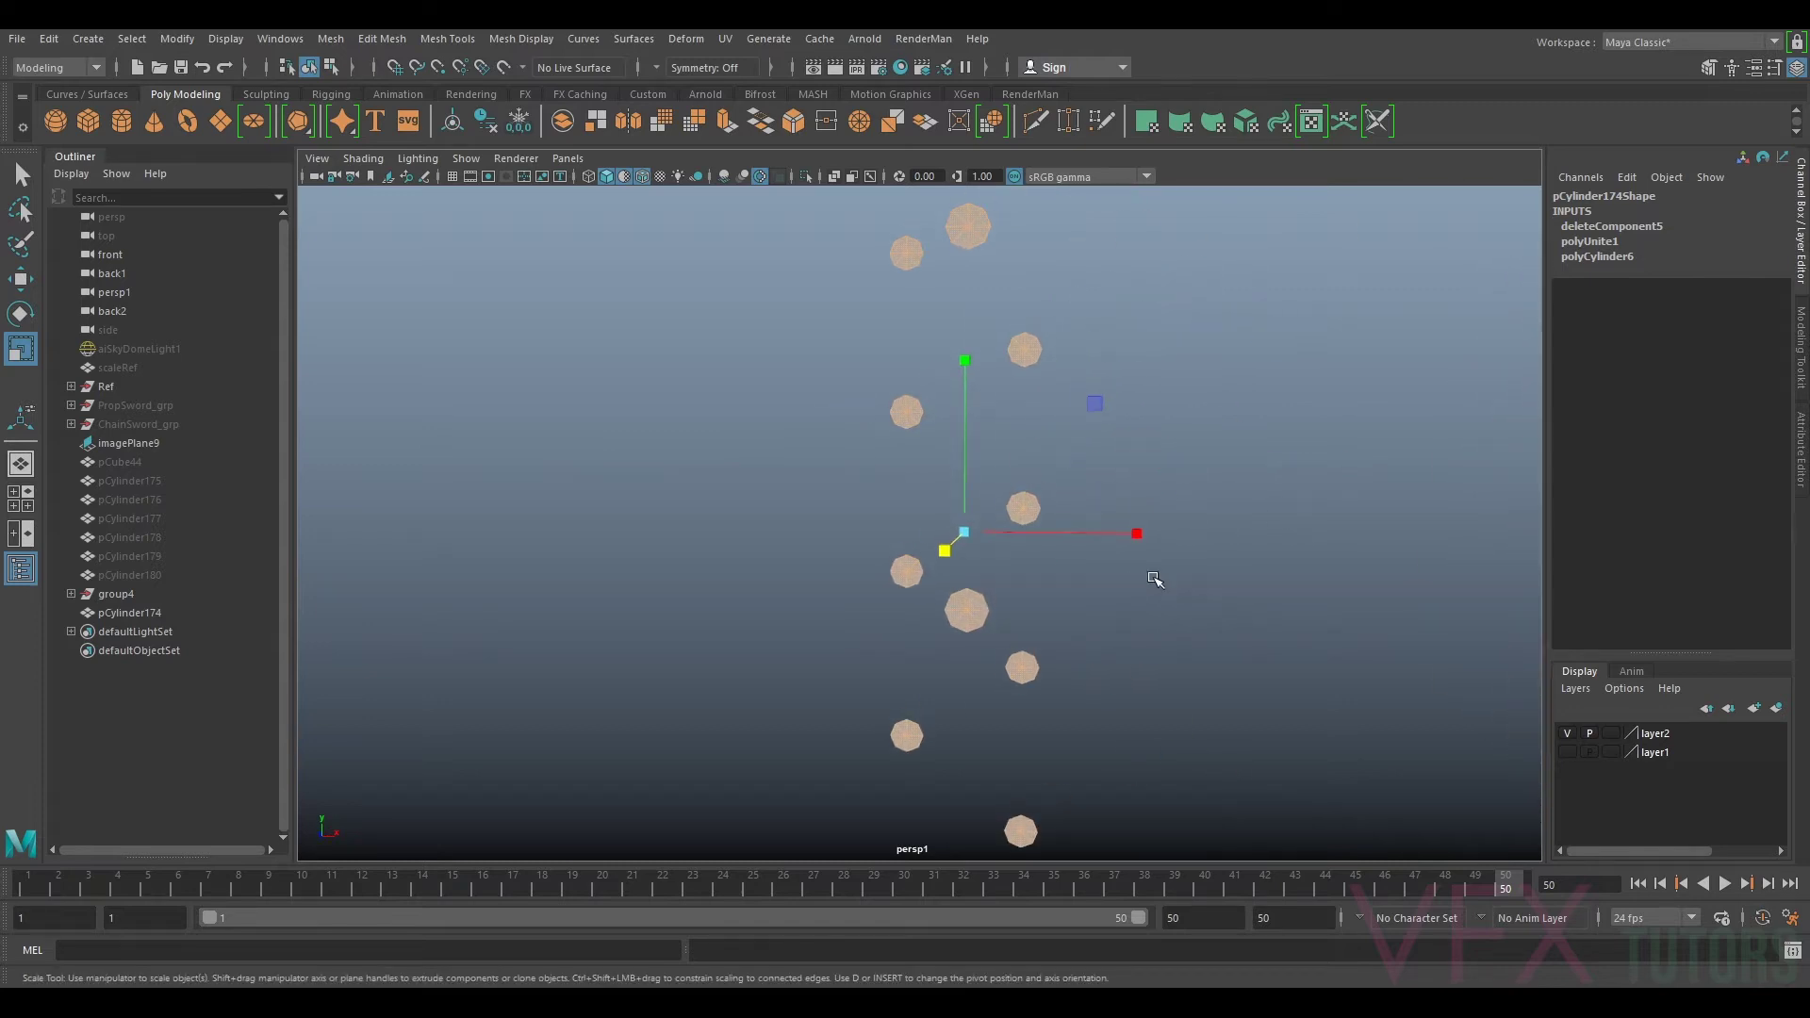
Step: Switch to the orthographic front view and unhide the L-bracket behind the discs
left_click(568, 157)
mouse_move(695, 217)
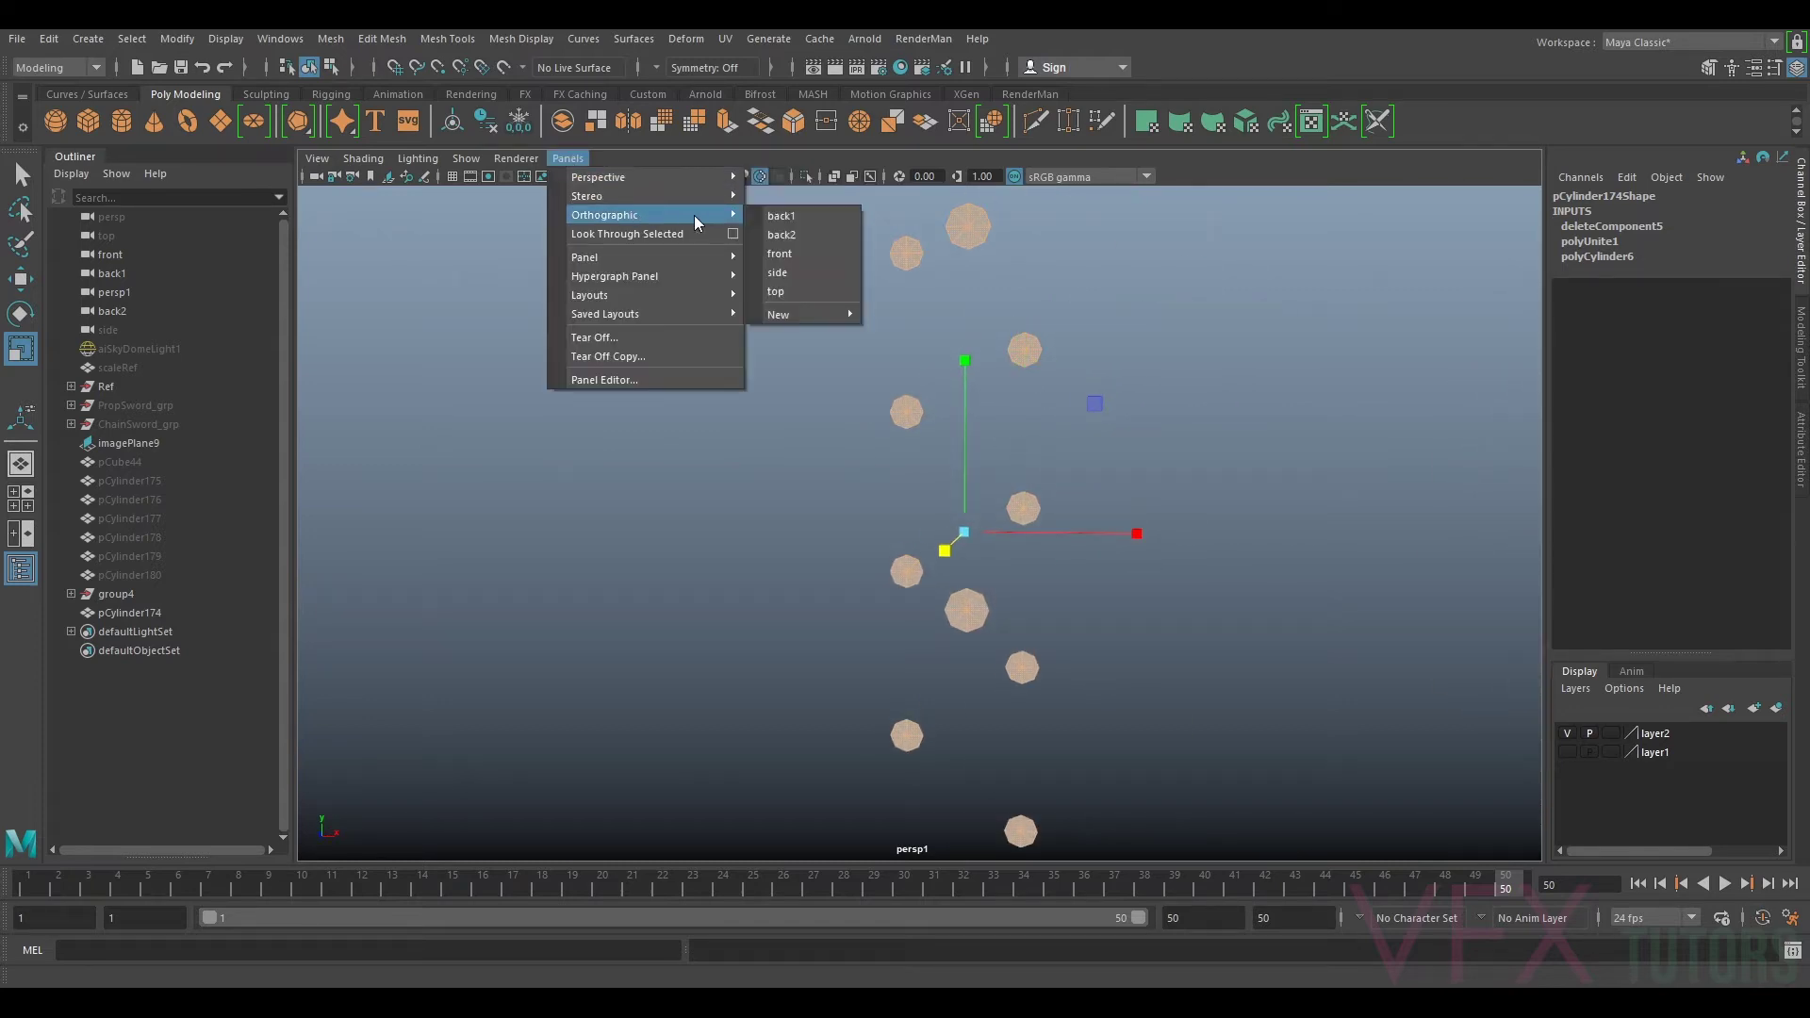
left_click(816, 253)
right_click_drag(1097, 438, 1097, 469, "alt")
left_click(1096, 469)
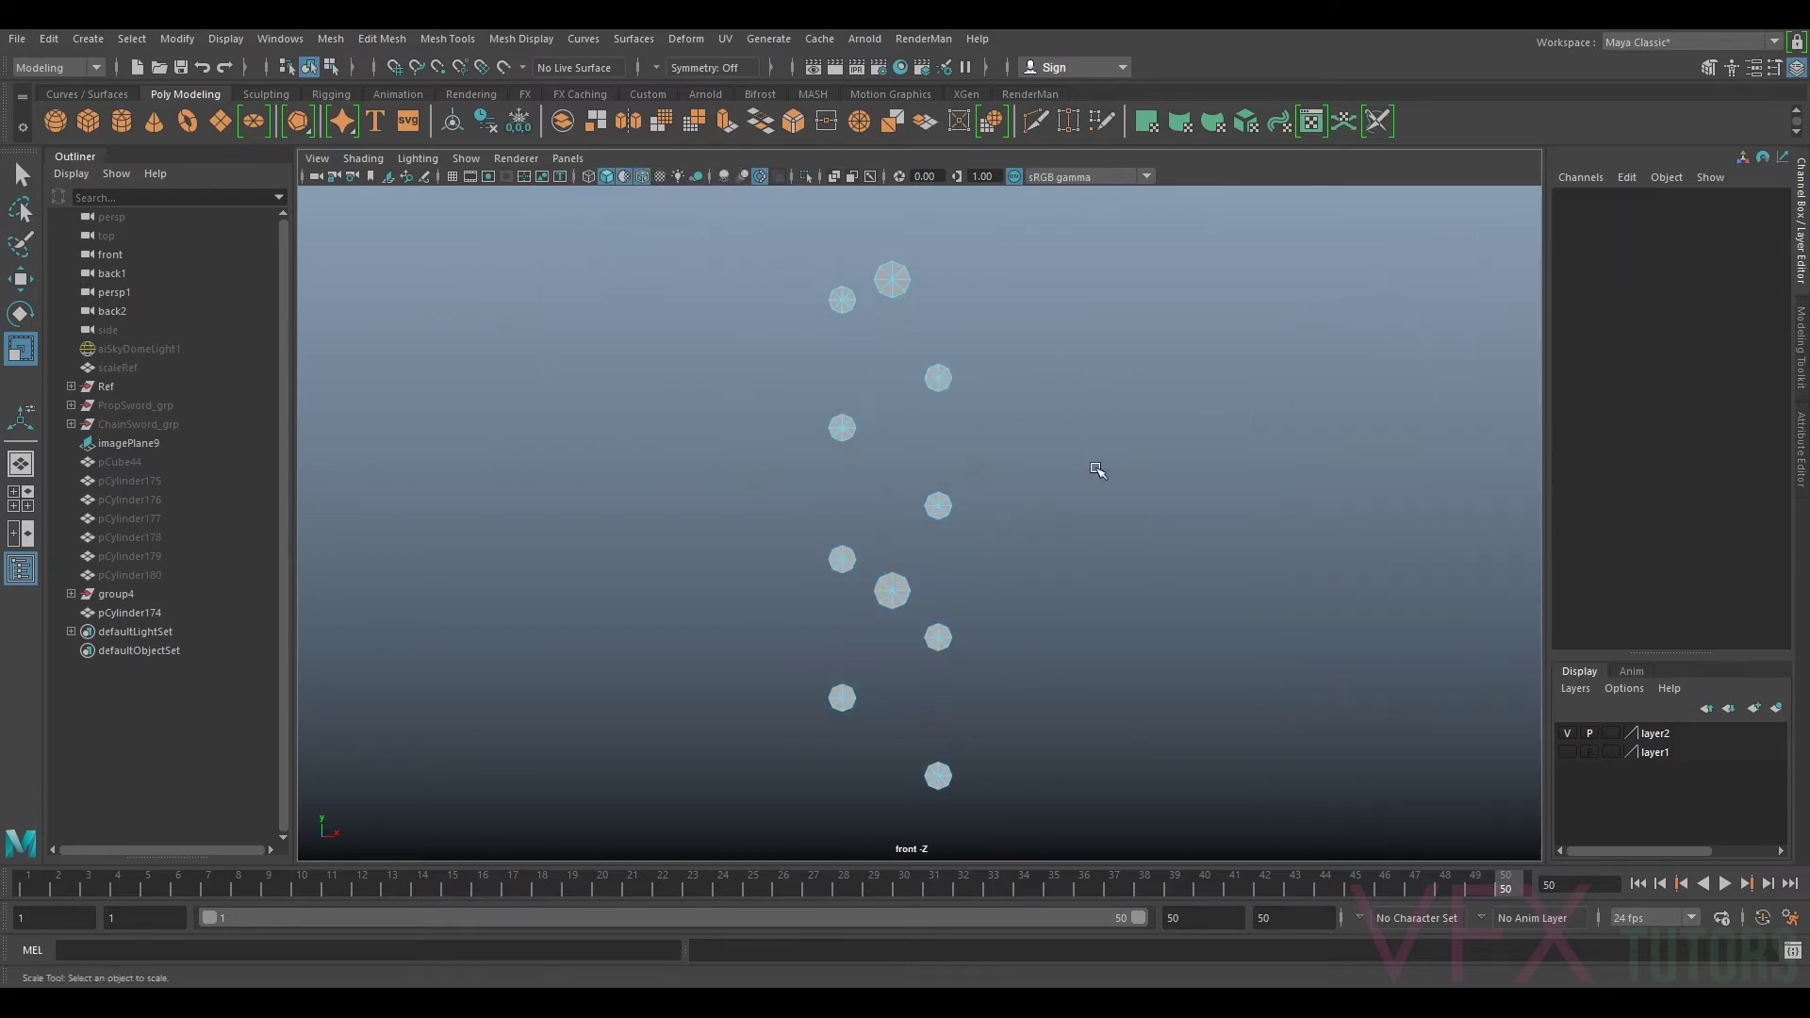
left_click(137, 461)
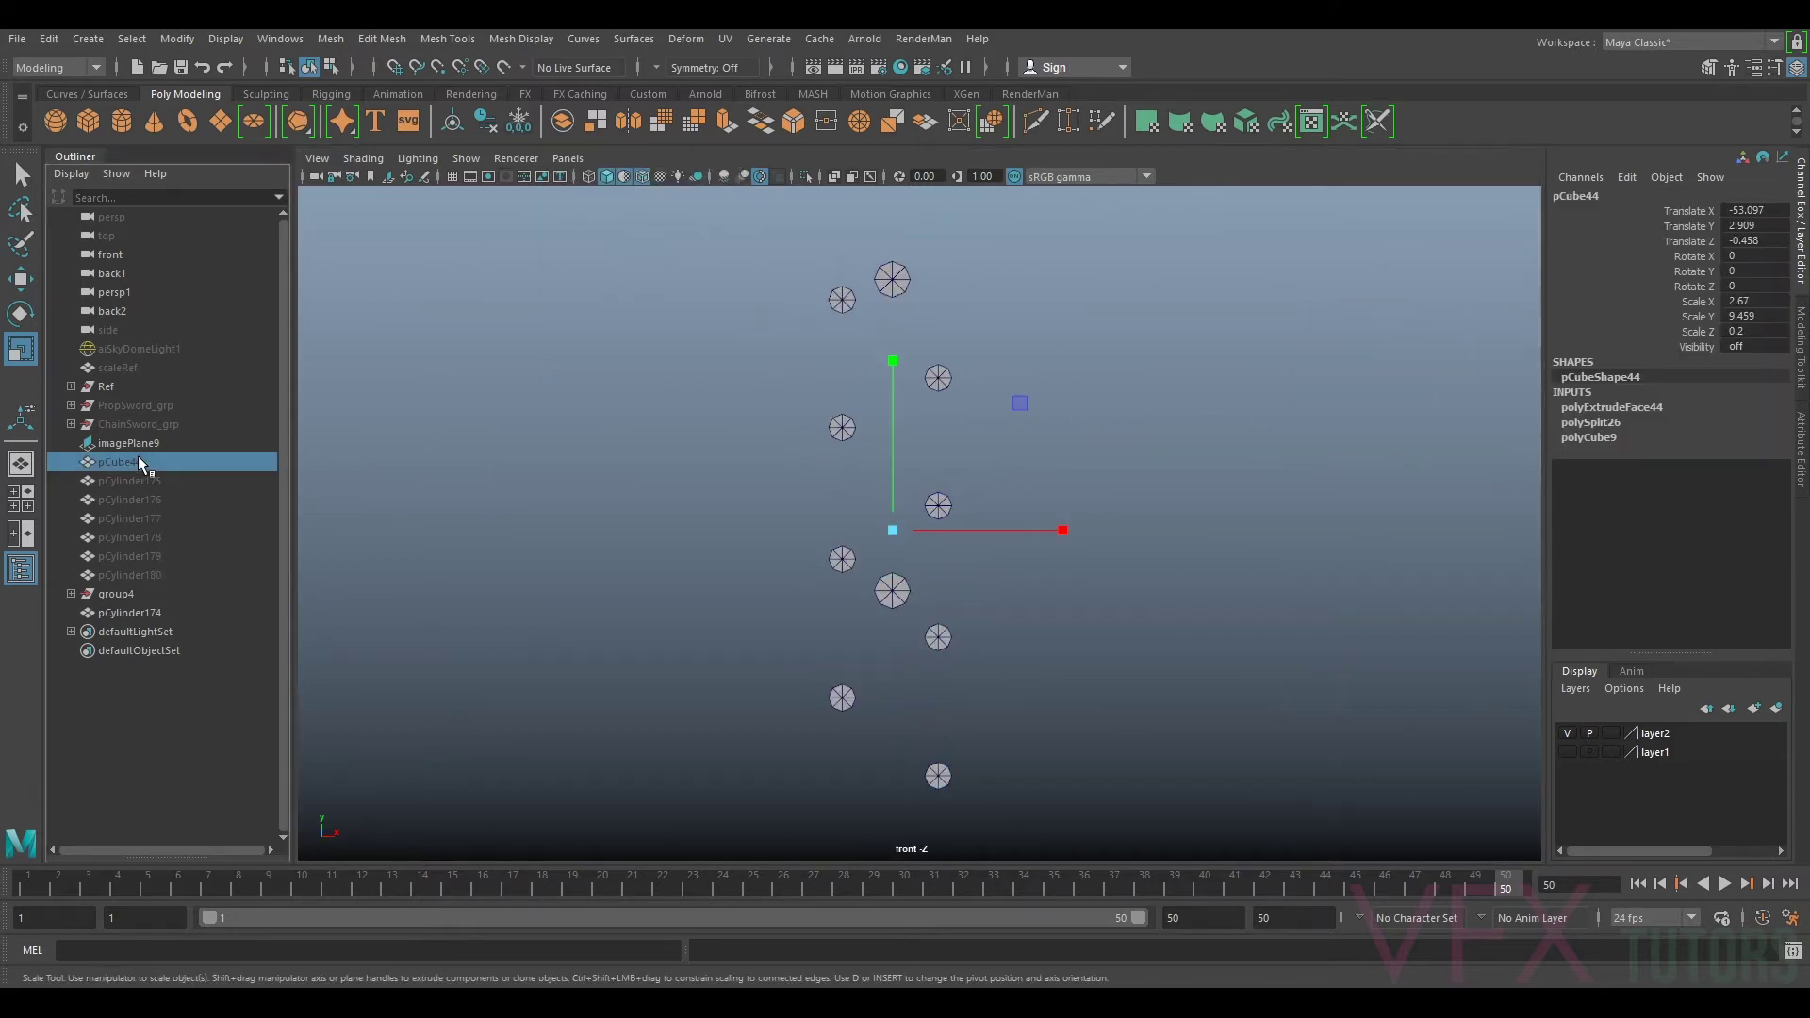
key("h")
scroll(970, 334, "up", 3)
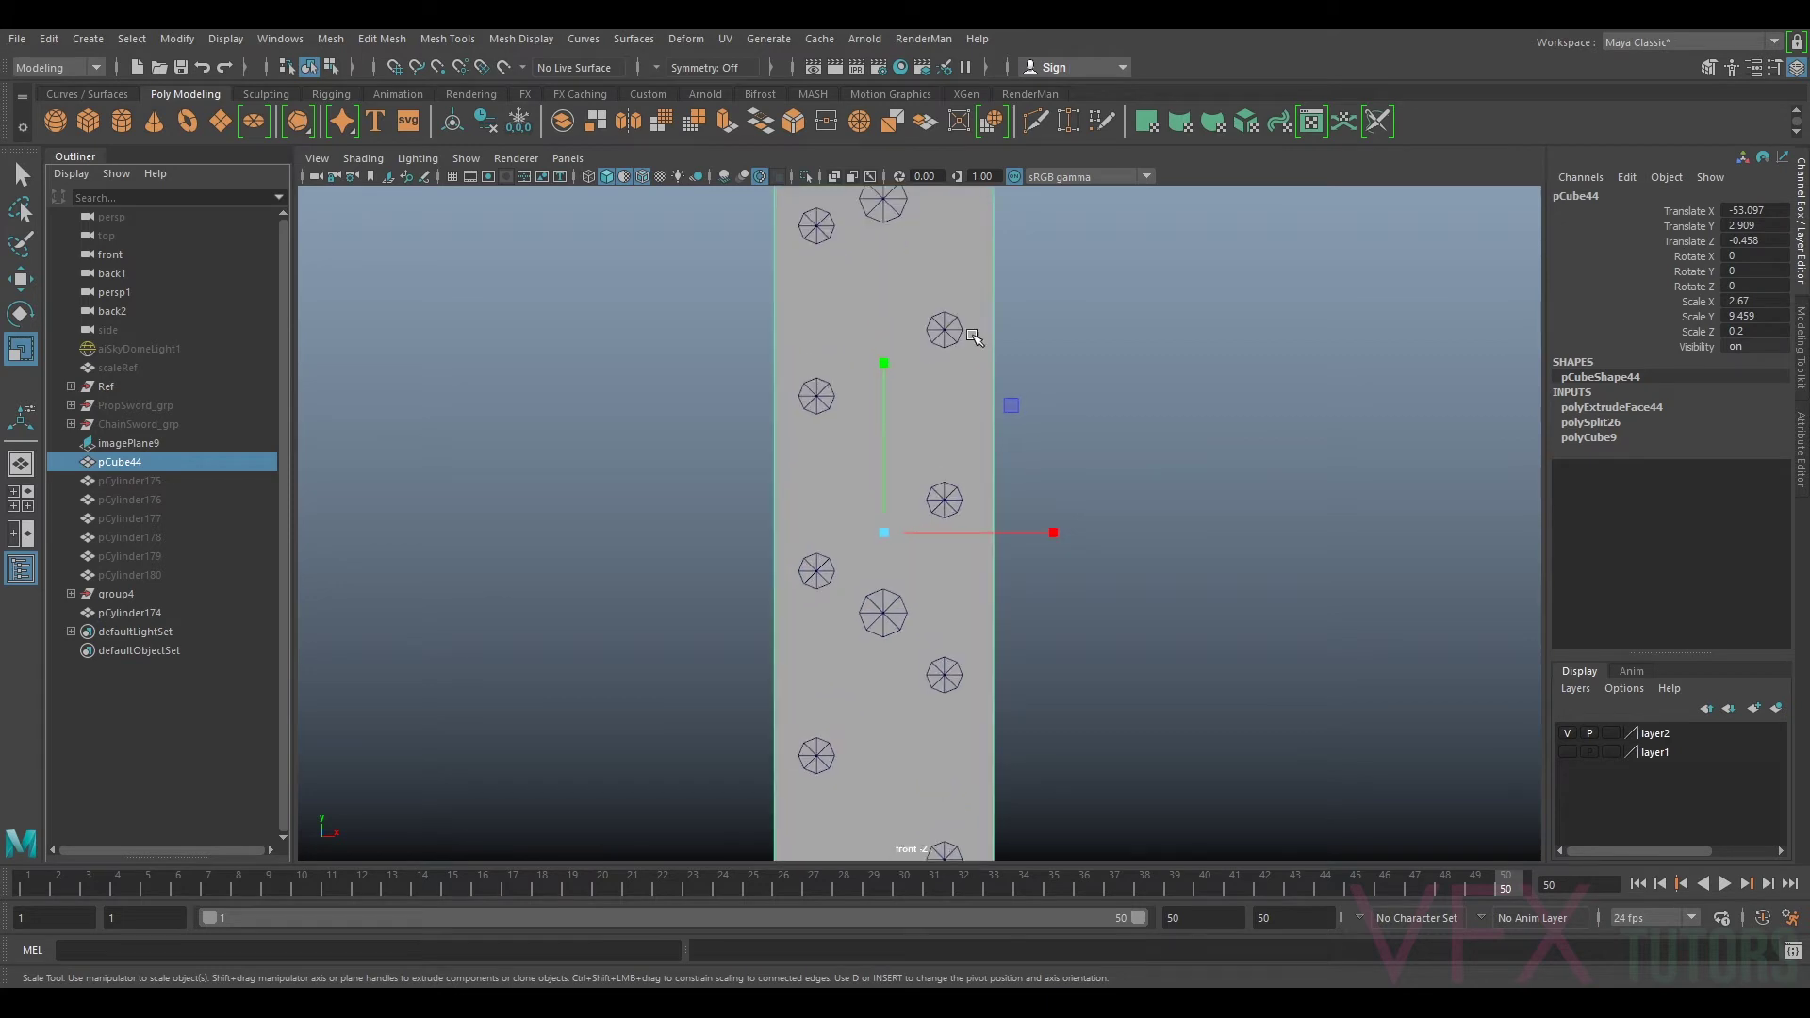
middle_click_drag(920, 298, 940, 457, "alt")
scroll(1016, 443, "up", 1)
Step: Delete the lower half of the top large disc and the upper half of the lower large disc
right_click_drag(960, 373, 1025, 344)
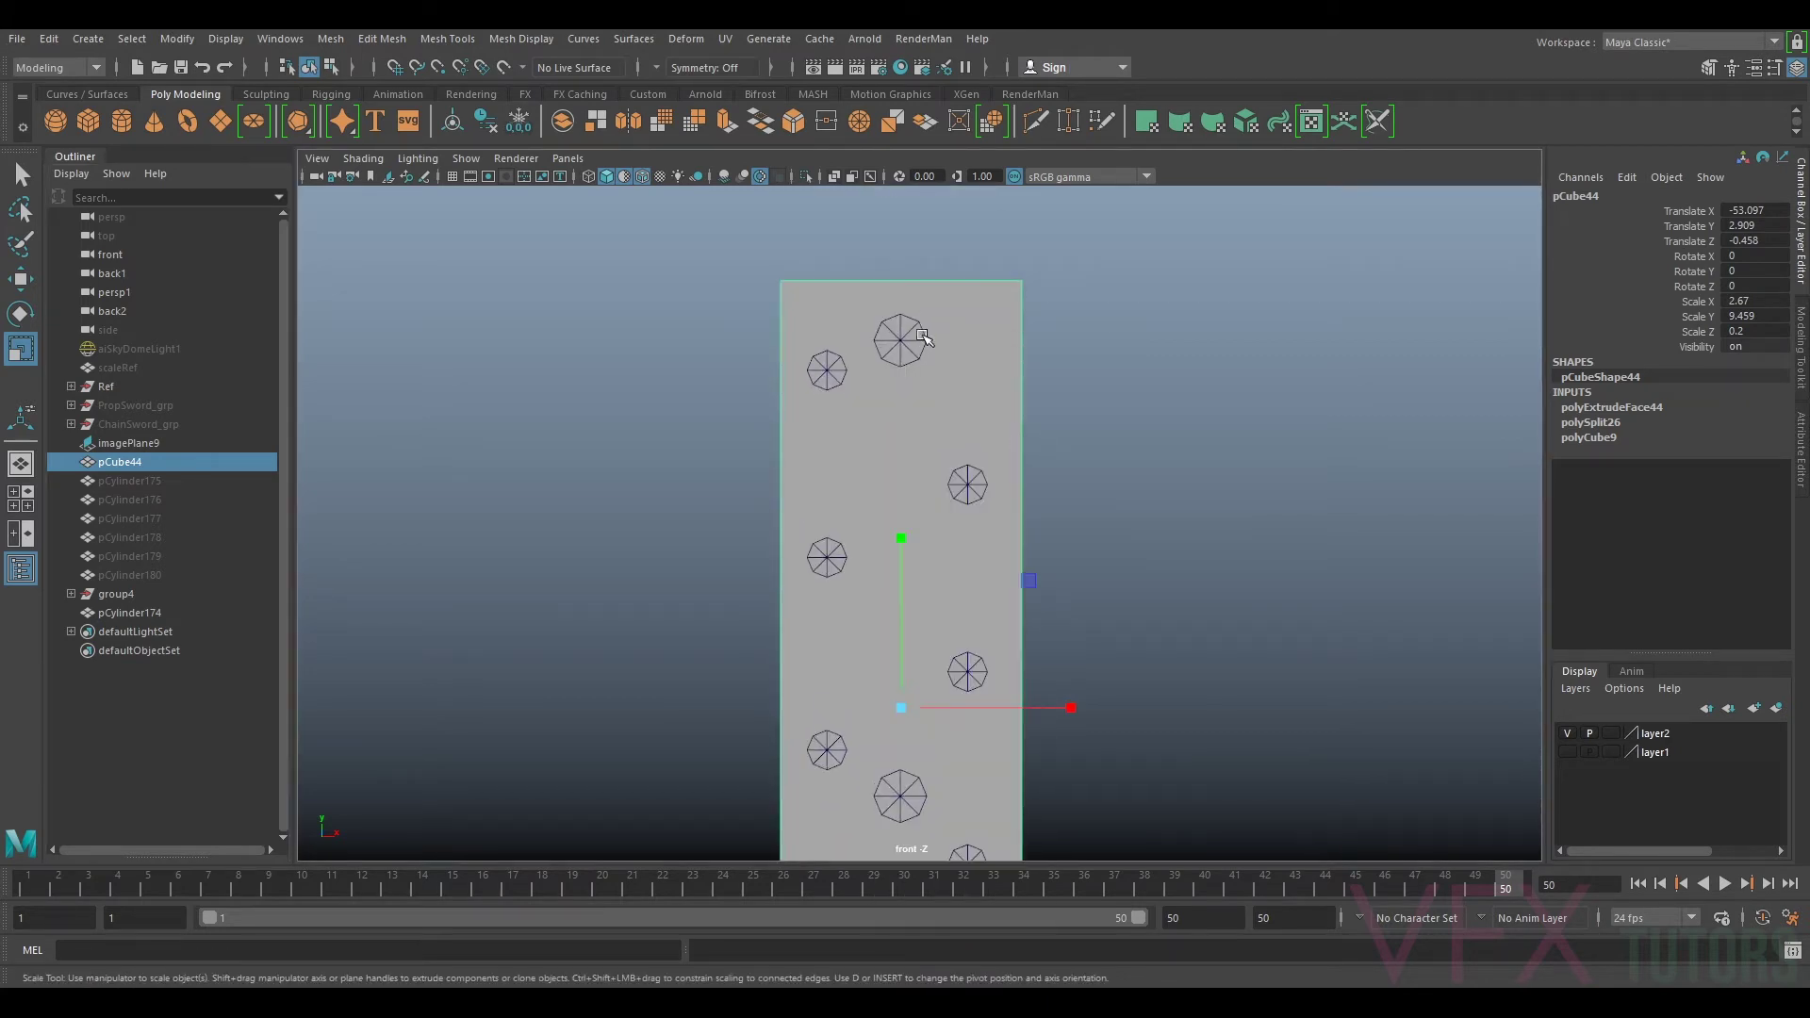
left_click(915, 333)
middle_click_drag(909, 351, 943, 304, "alt")
right_click_drag(941, 302, 940, 353)
left_click_drag(880, 355, 963, 309)
key("Delete")
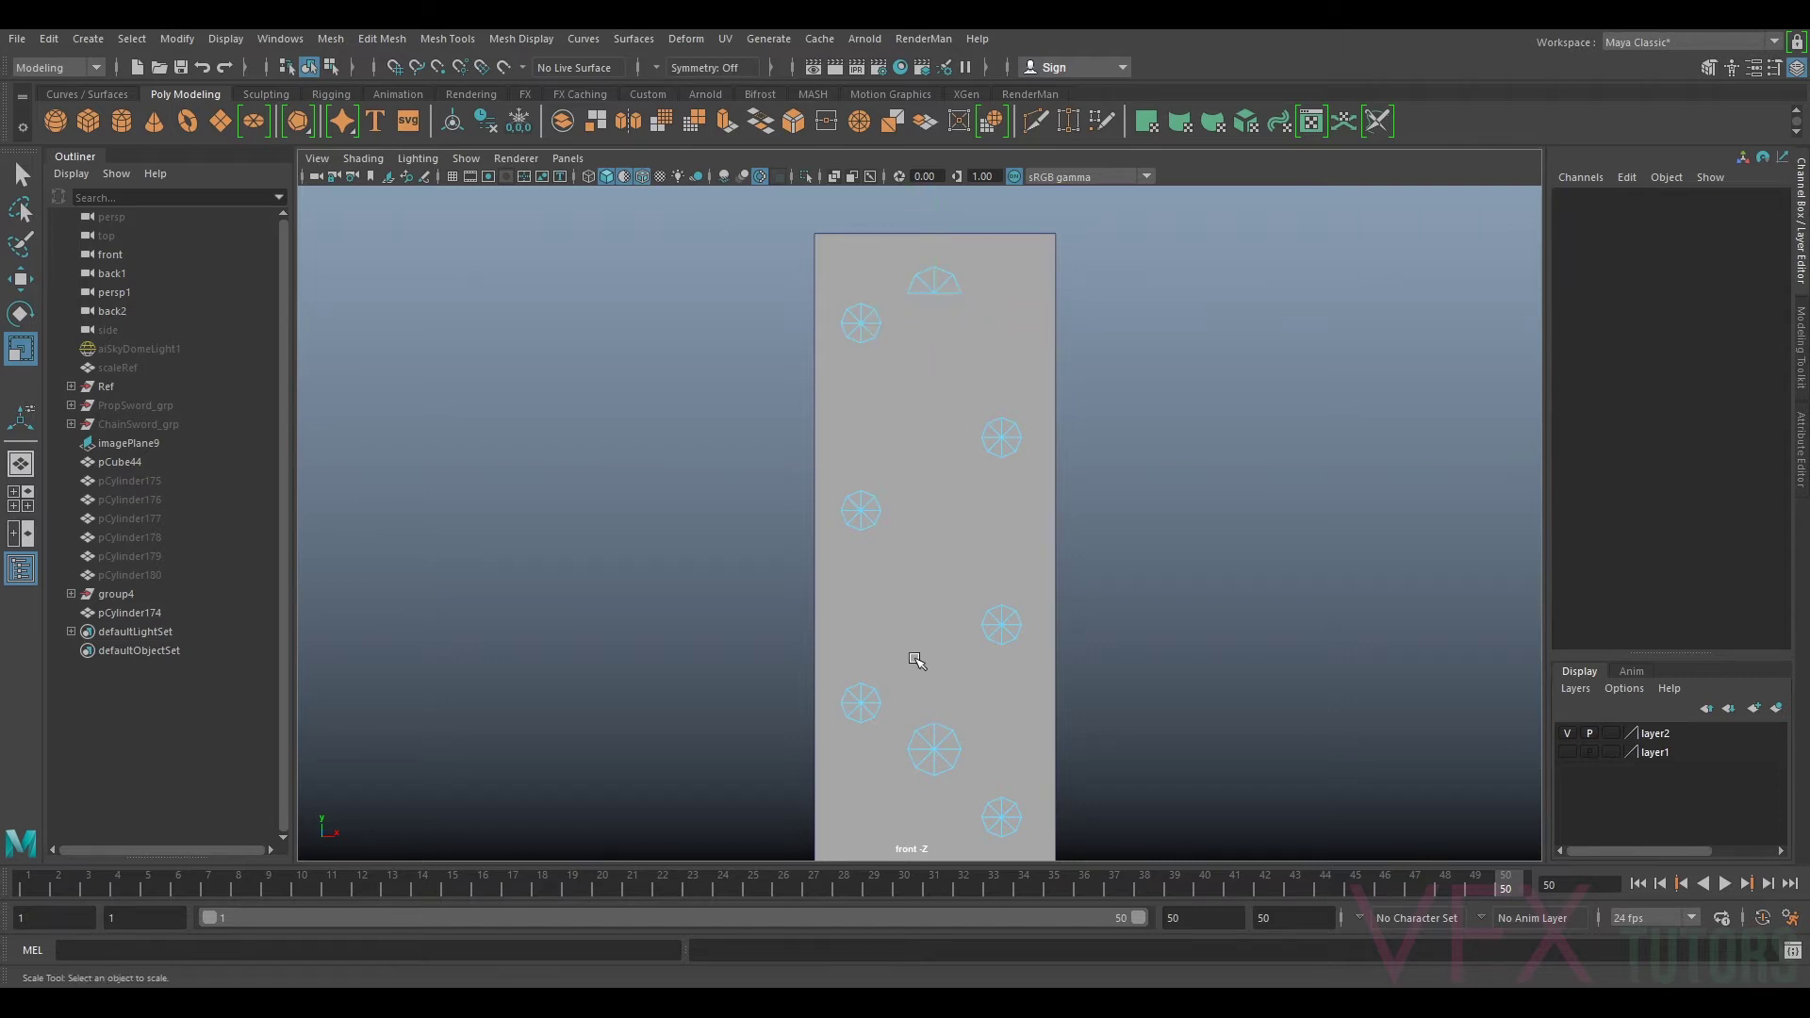
left_click(957, 731)
Step: Bridge the facing straight edges of the two large half discs to form a long rounded slot
right_click_drag(936, 286, 934, 251)
left_click(924, 291)
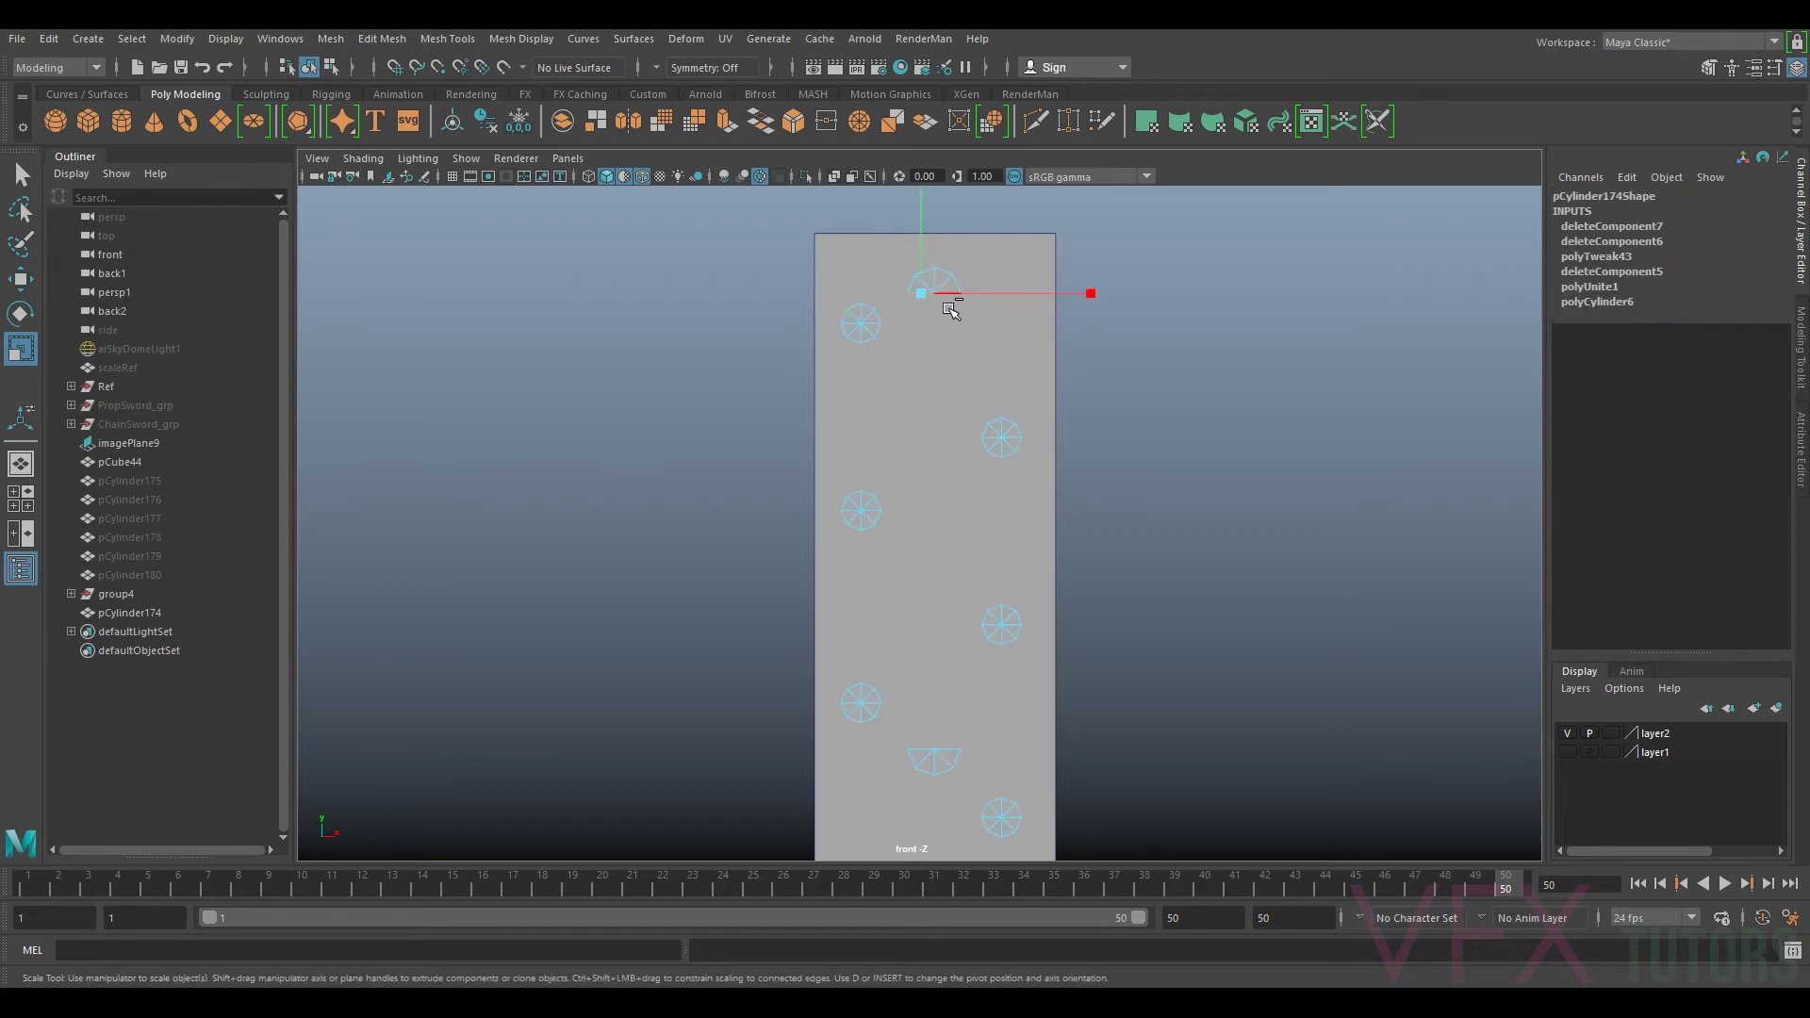
left_click(924, 747, "shift")
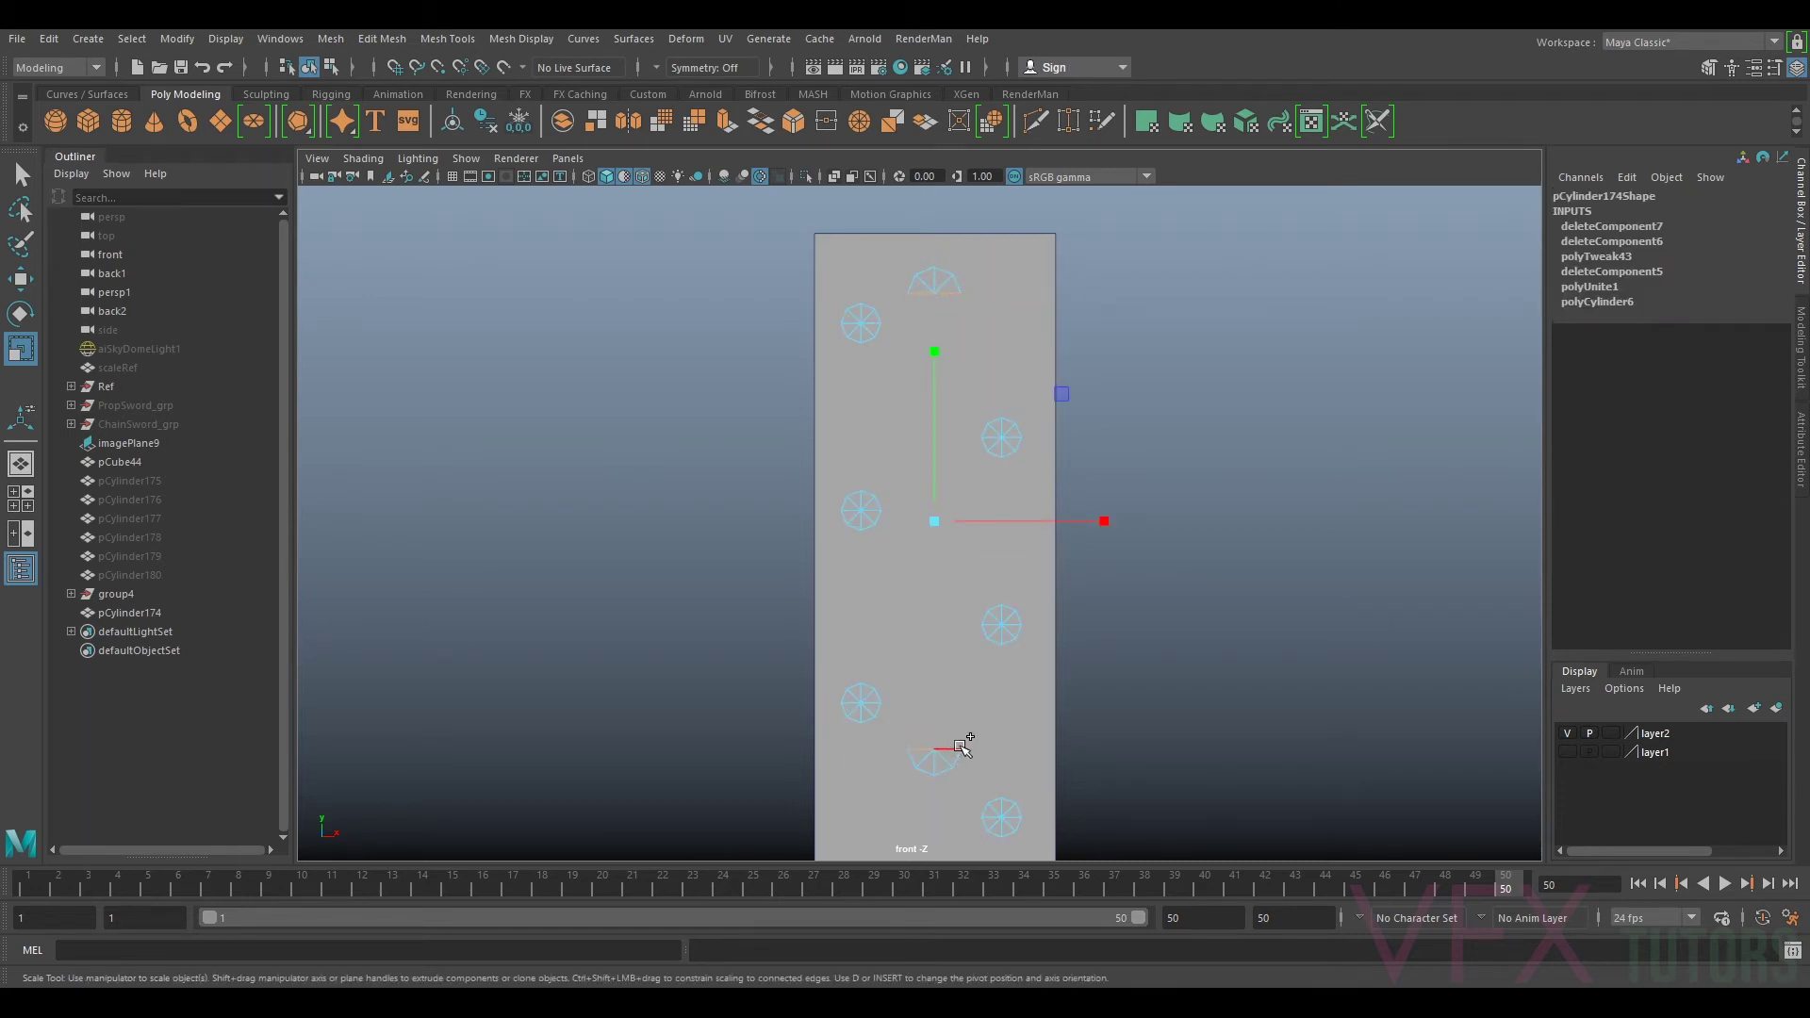
left_click(1802, 310)
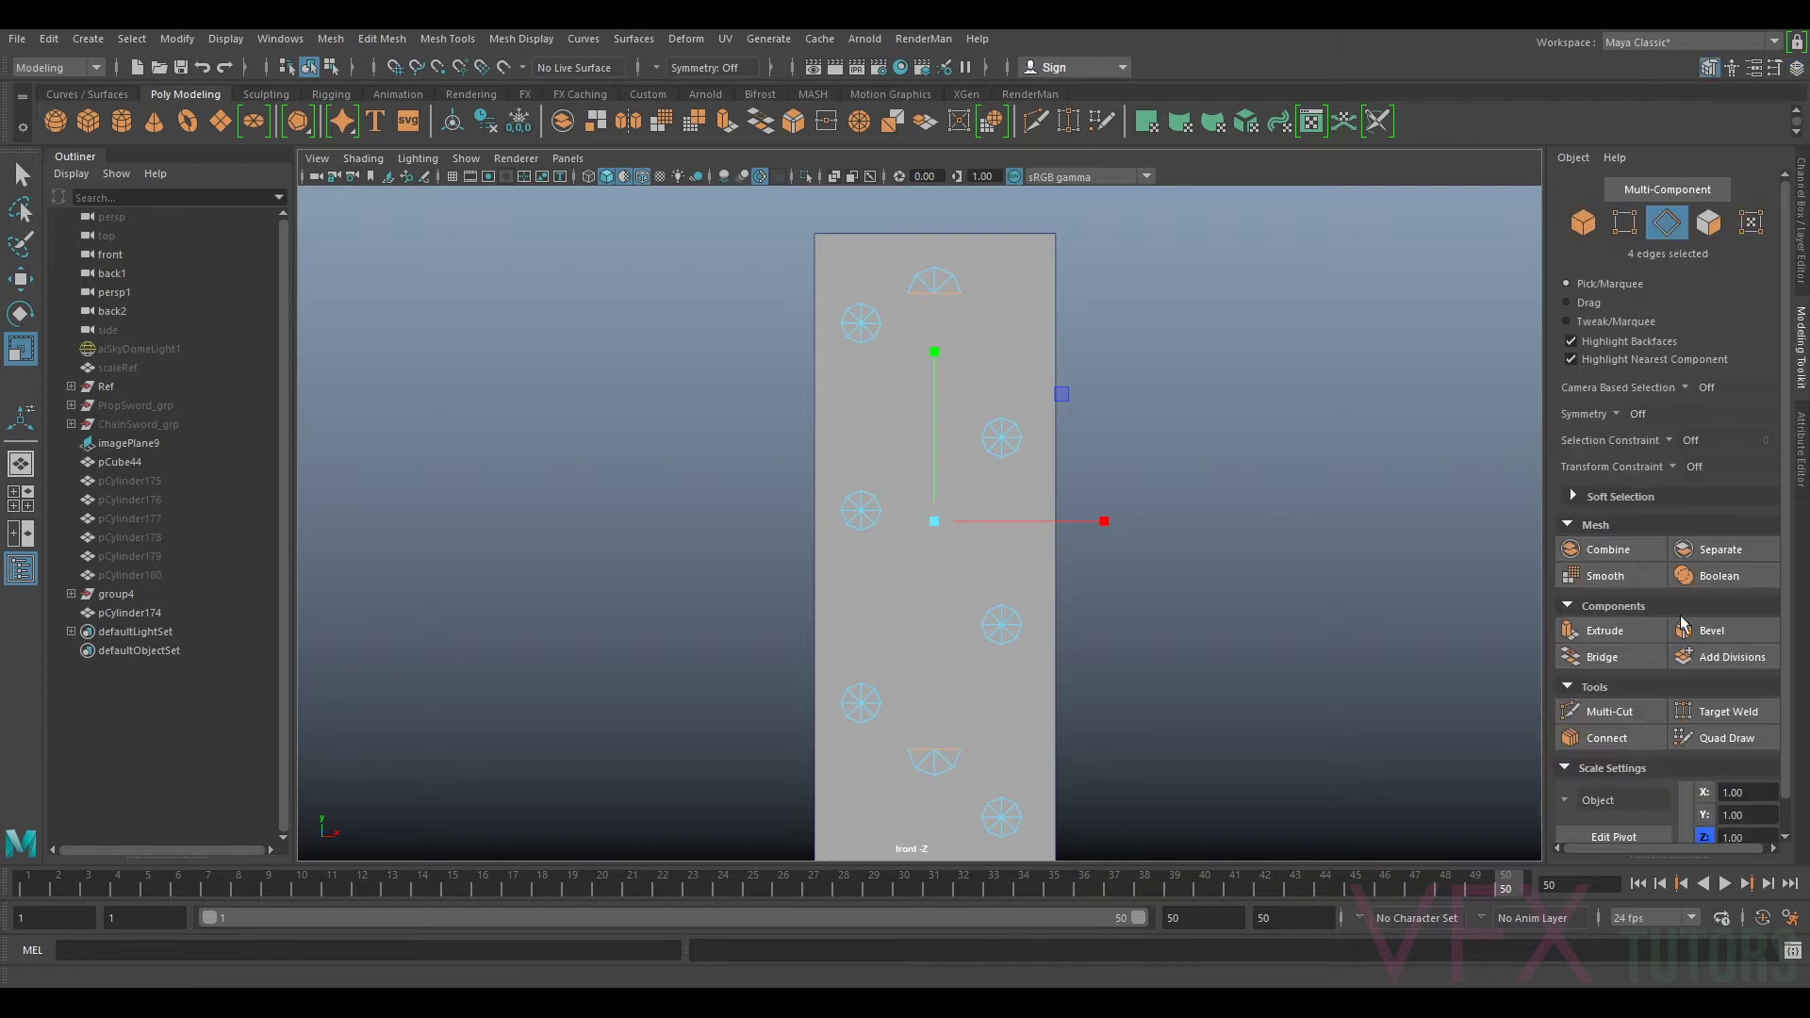
left_click(1616, 662)
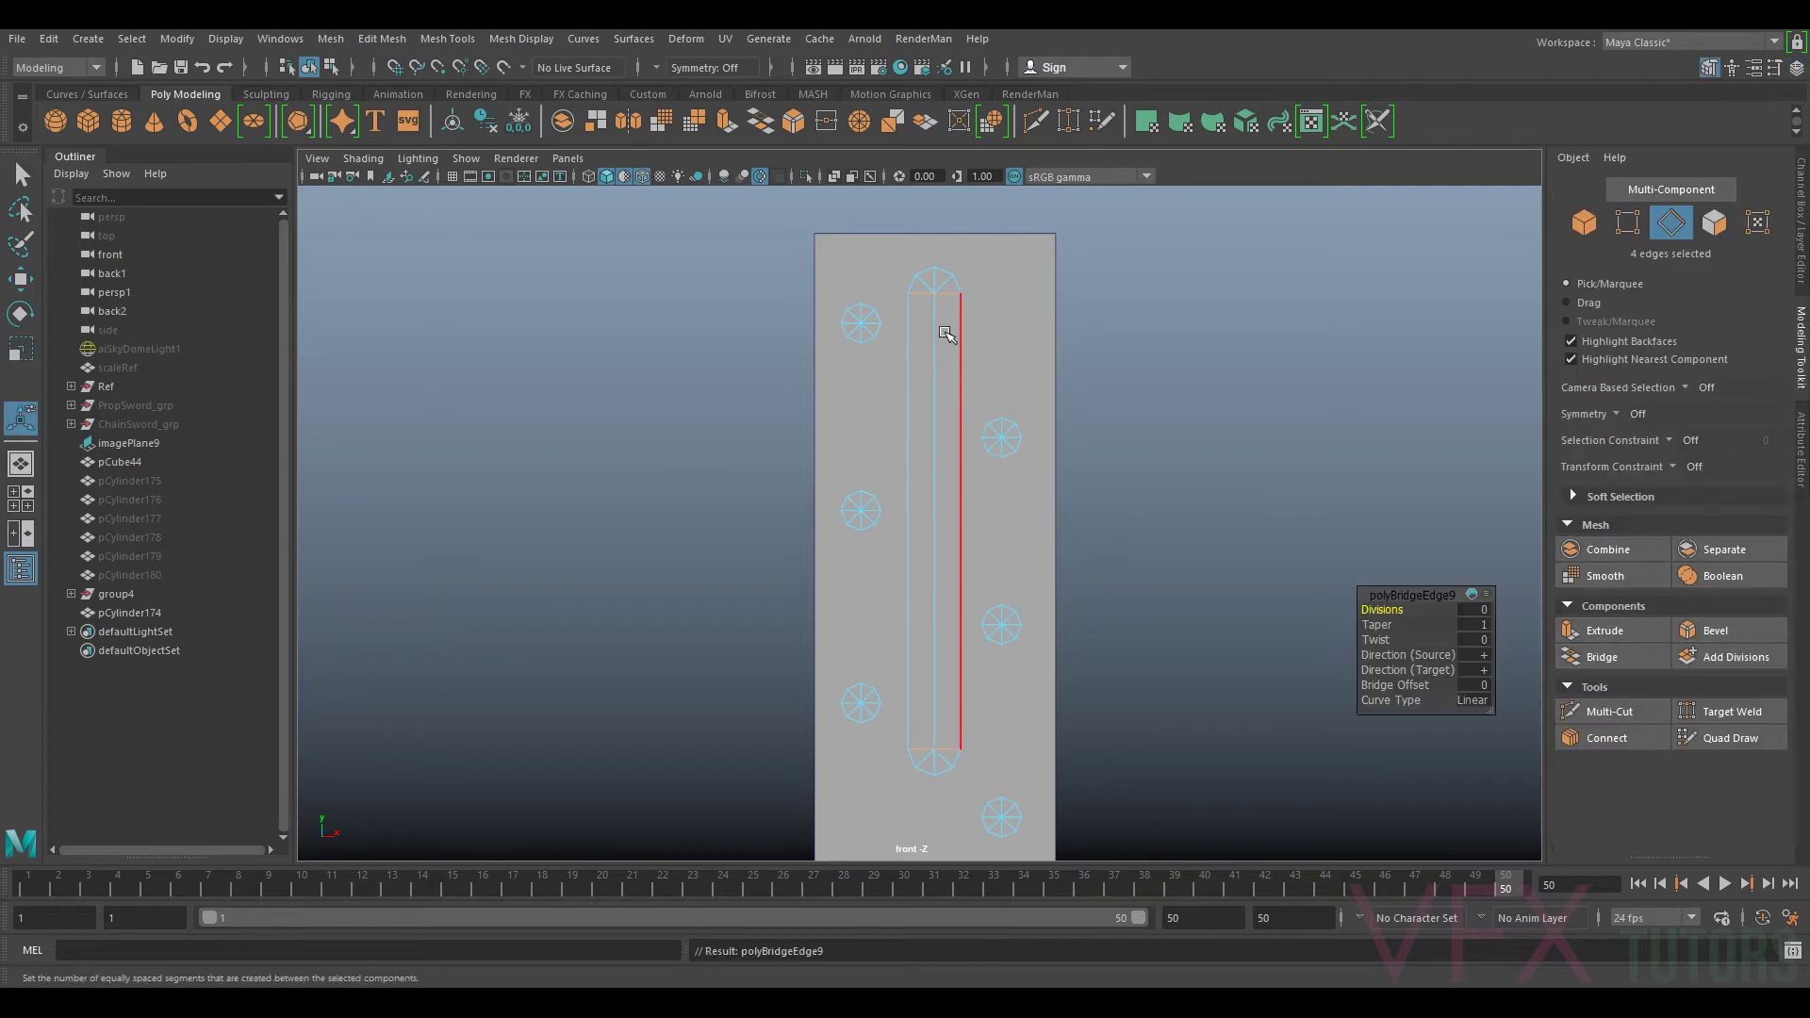
middle_click_drag(1026, 425, 1039, 307, "alt")
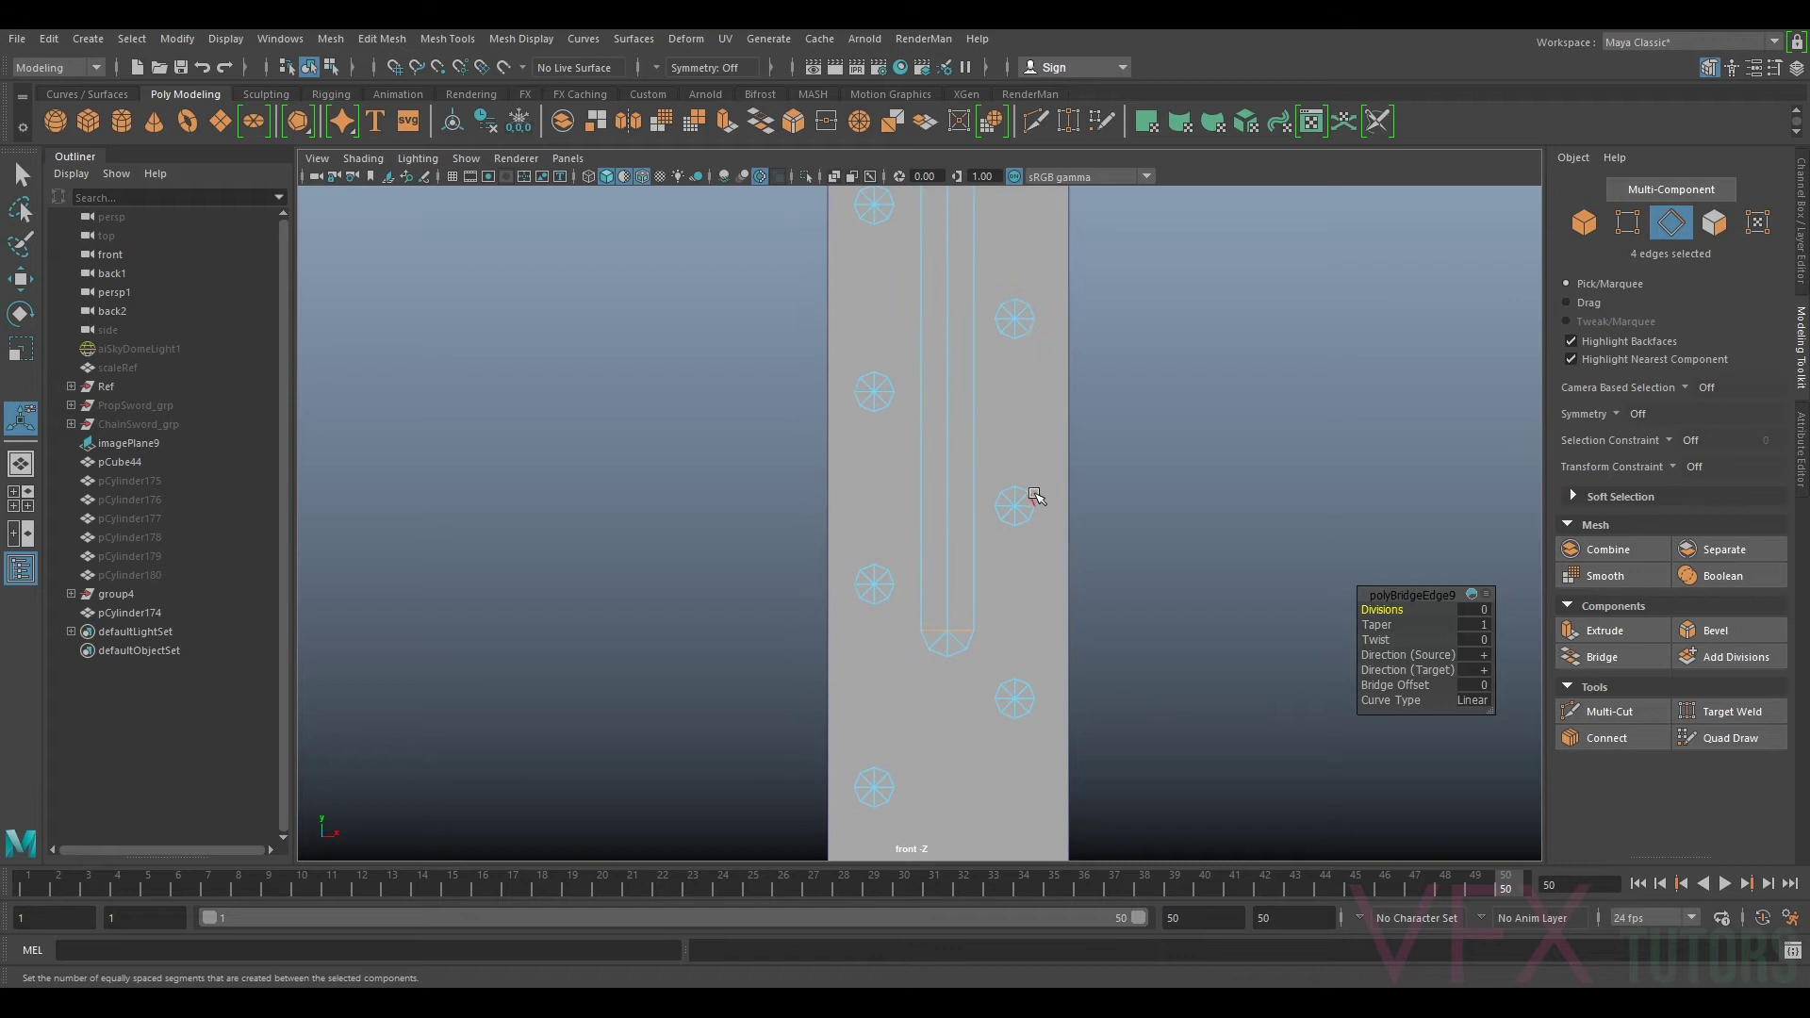
middle_click_drag(1011, 492, 1024, 575, "alt")
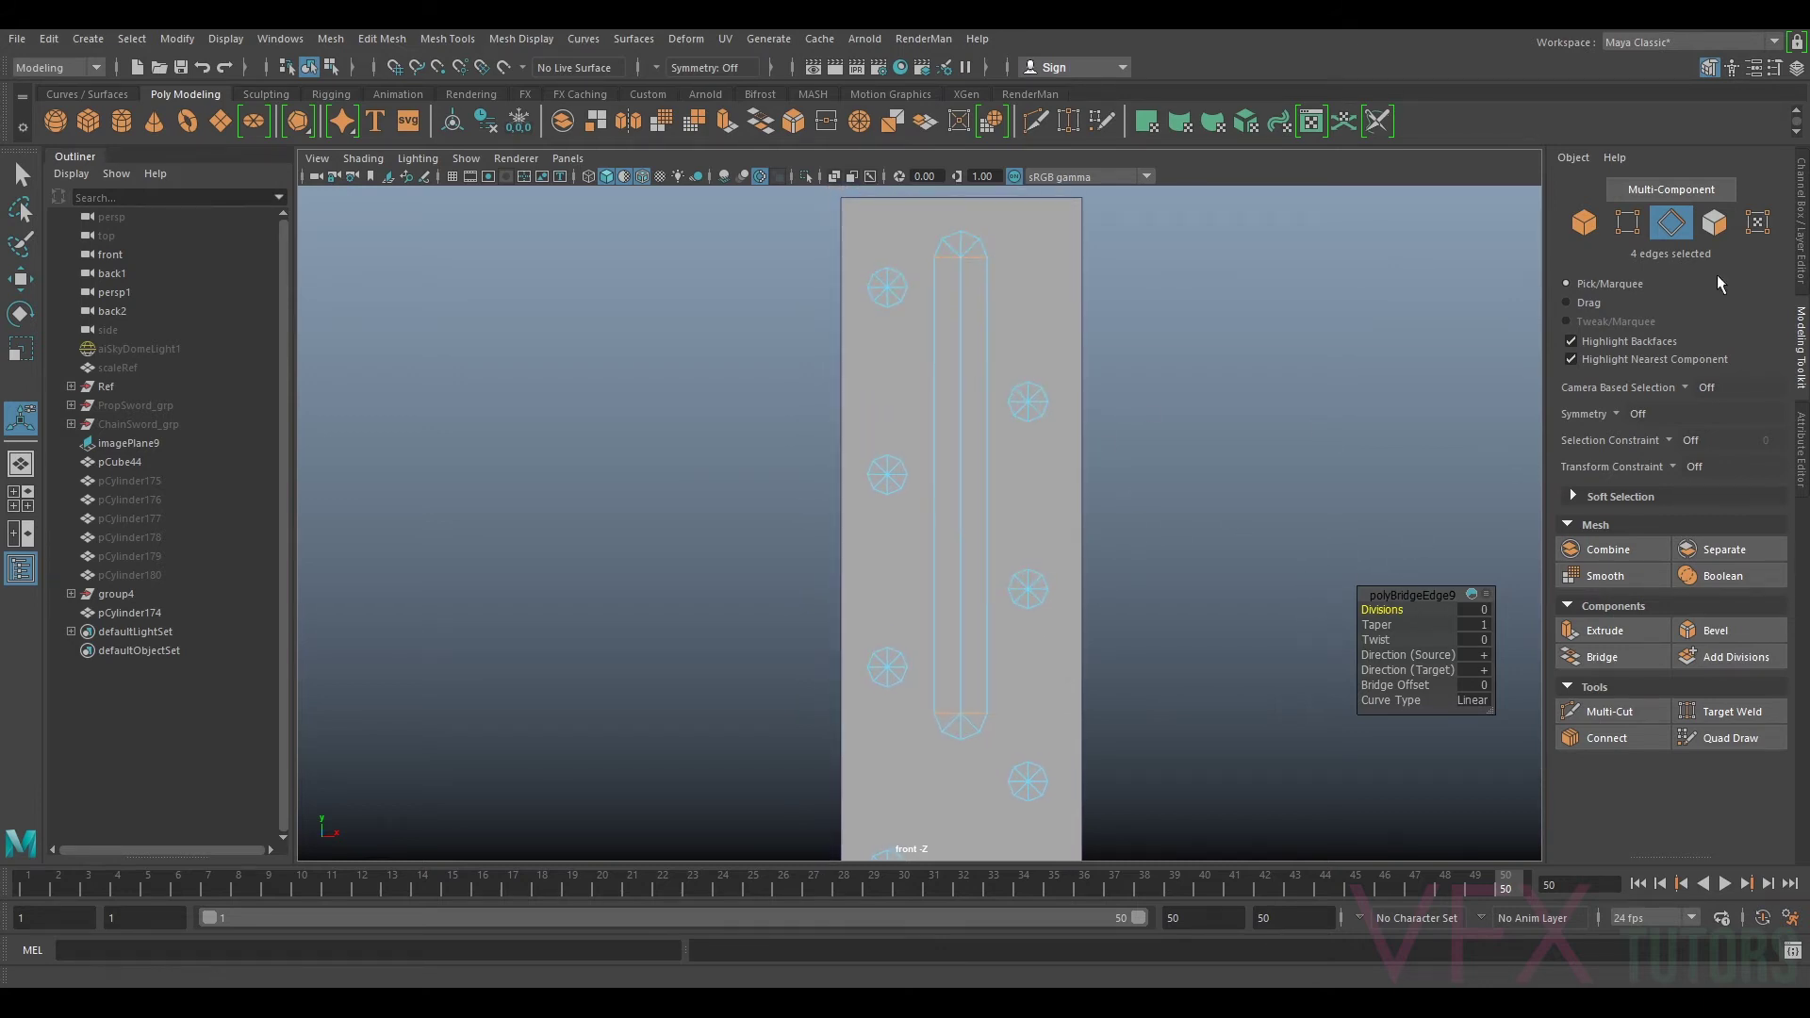
middle_click_drag(1337, 448, 1411, 529, "alt")
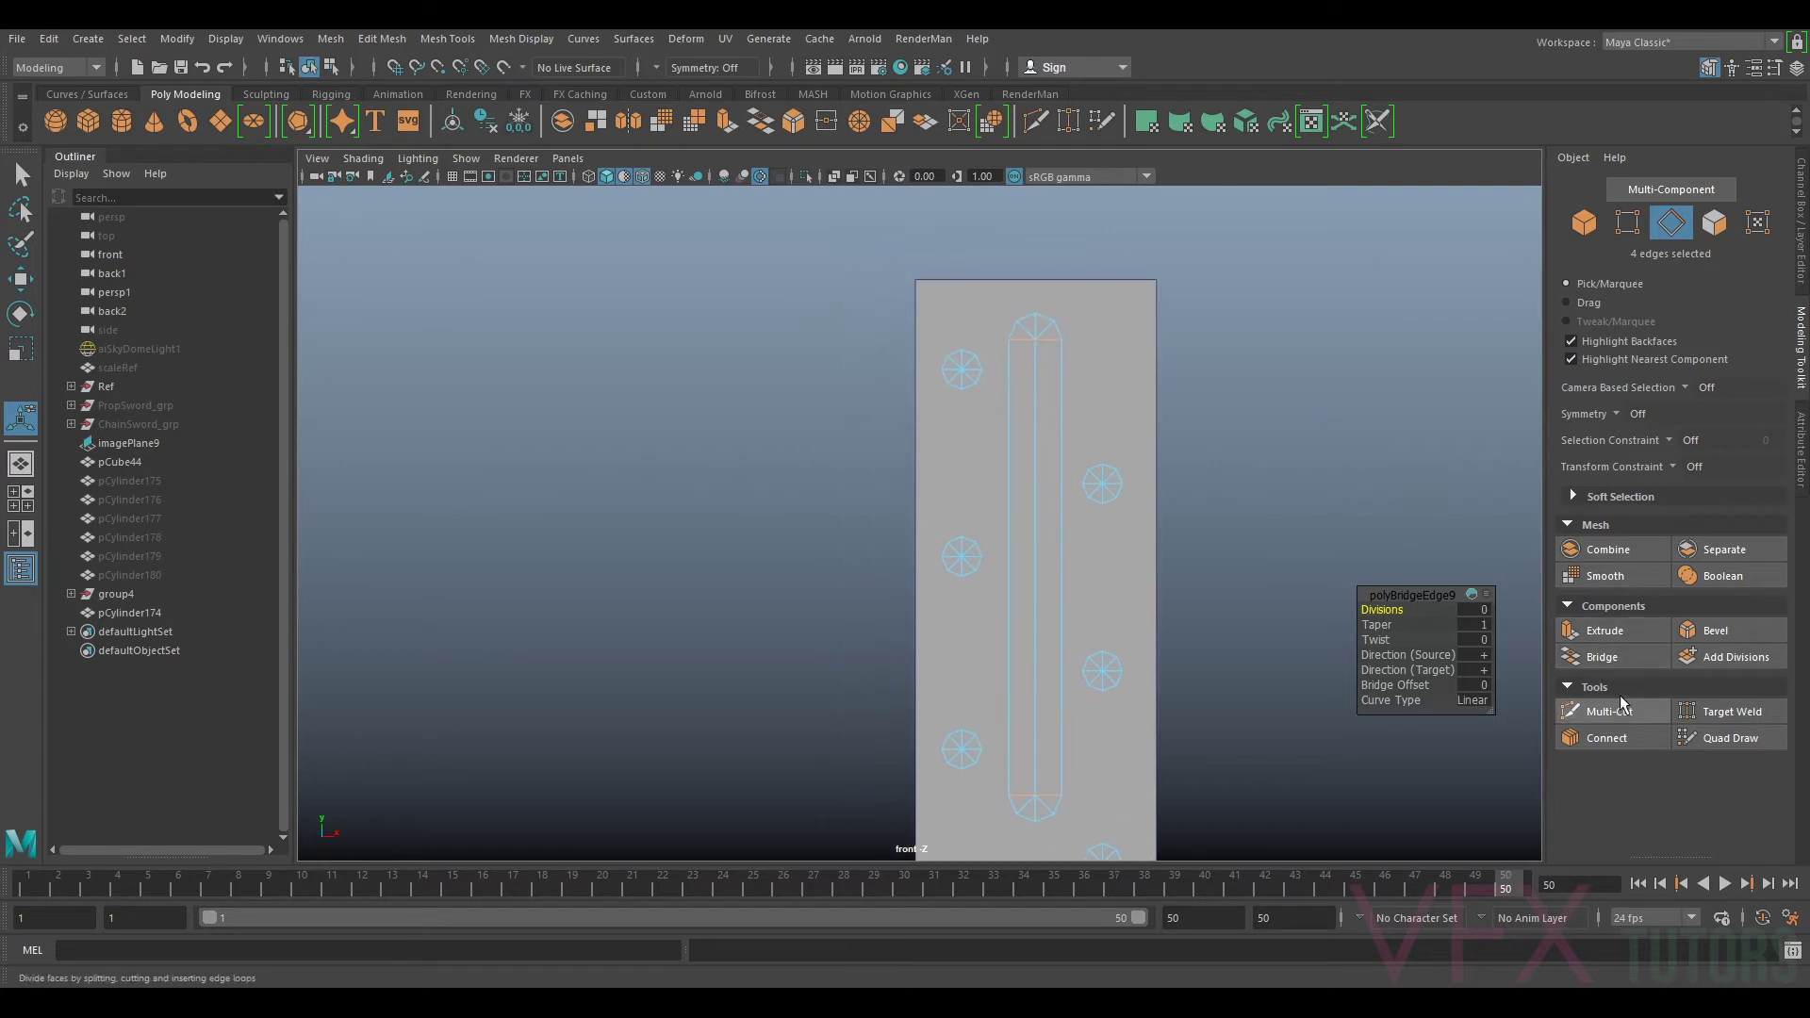
left_click(1280, 396)
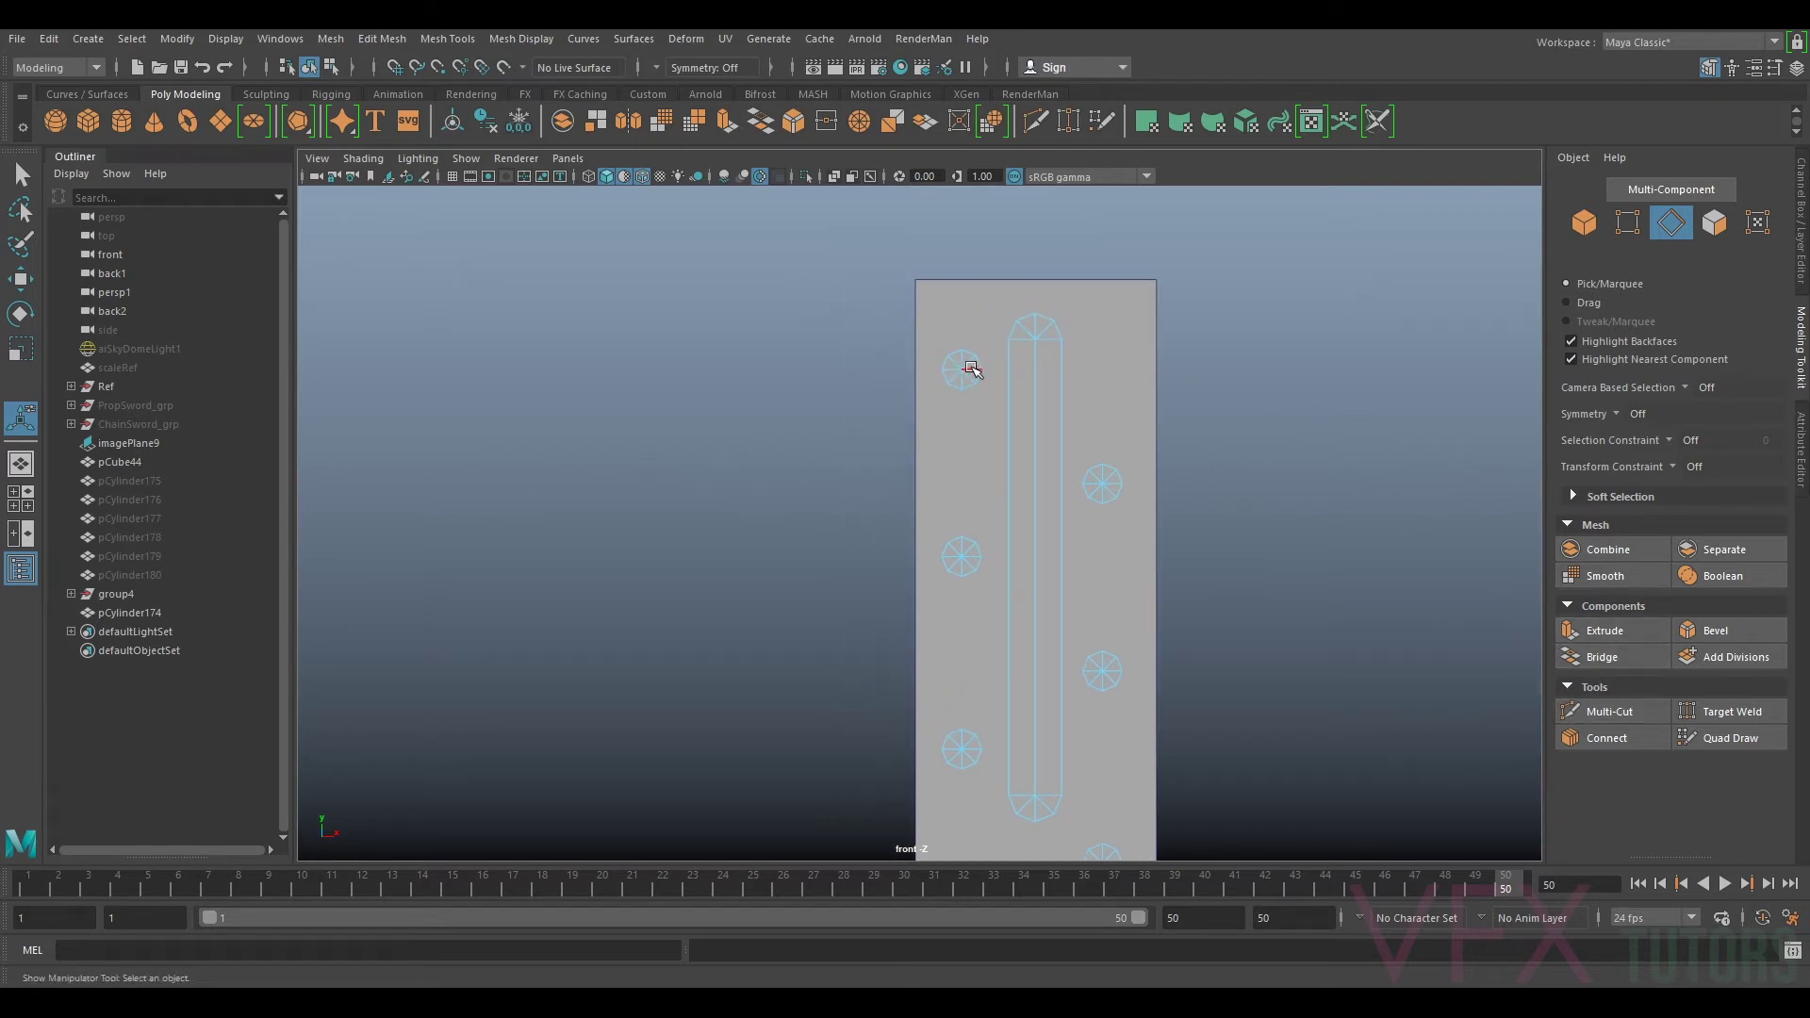
Step: Insert nine crosswise edge loops along the slot with Multi-Cut, spaced around the levels of the neighbouring holes
left_click(1605, 712)
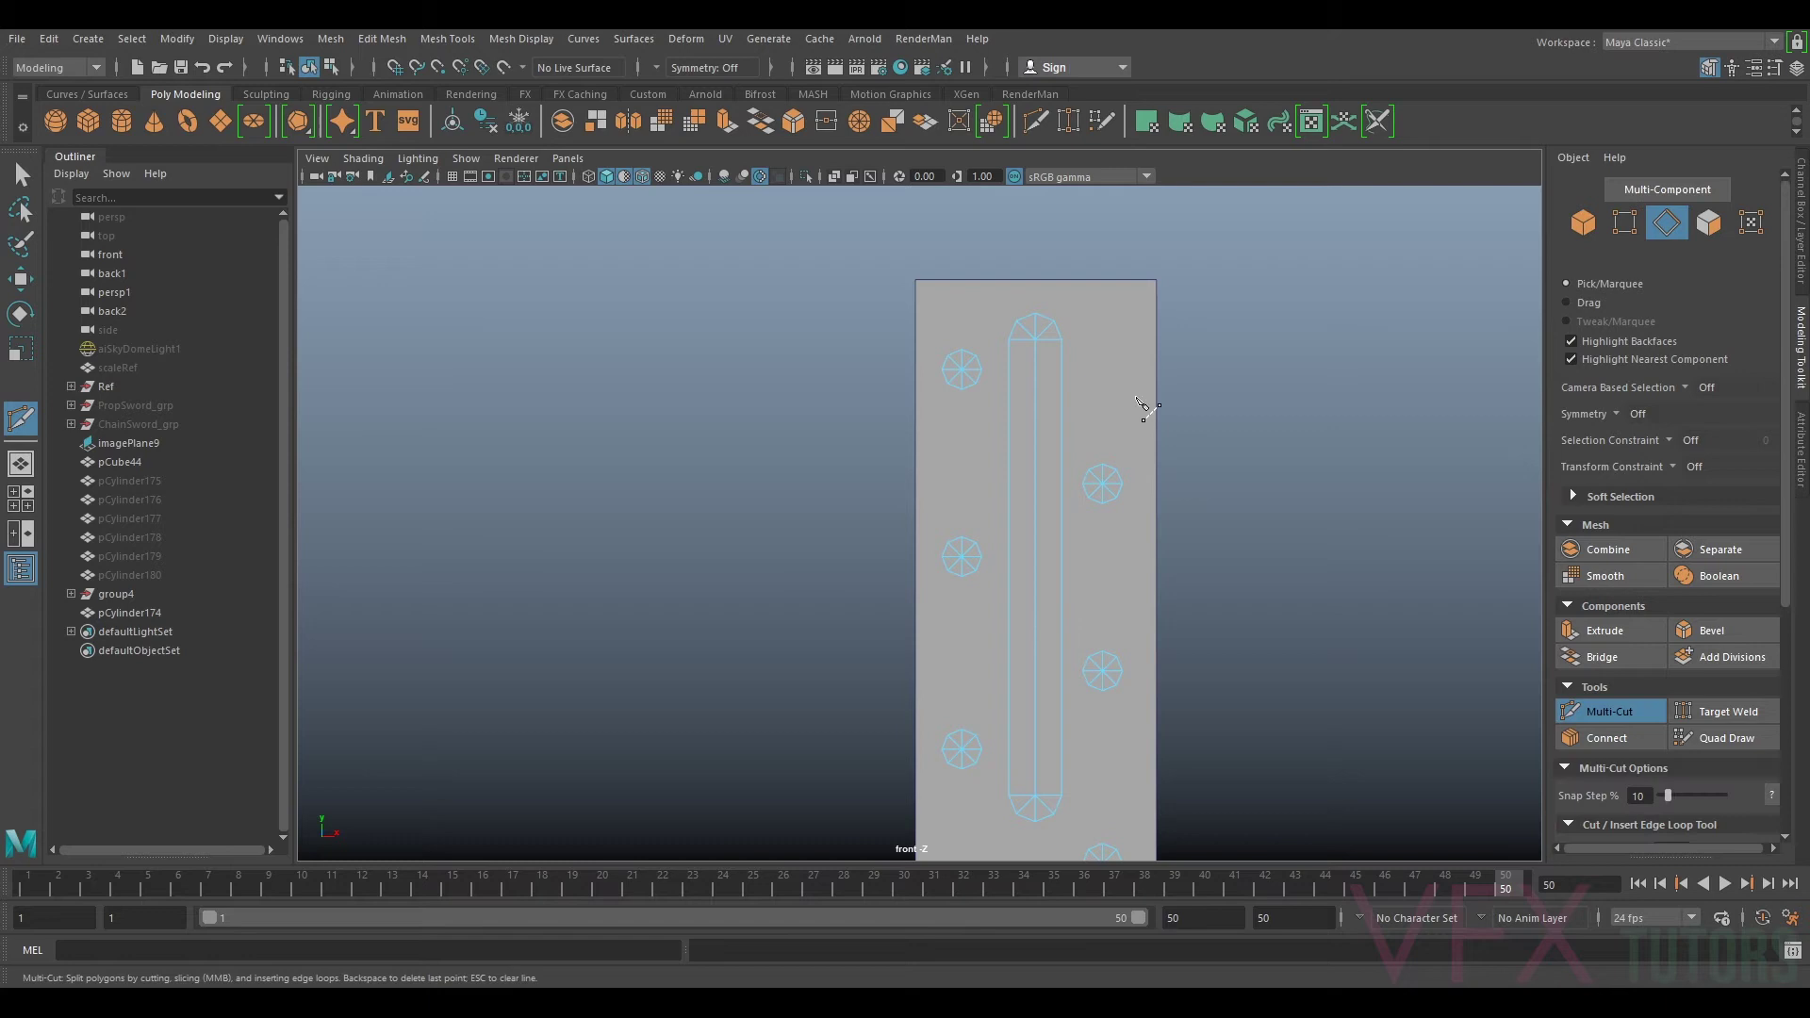
scroll(999, 370, "up", 1)
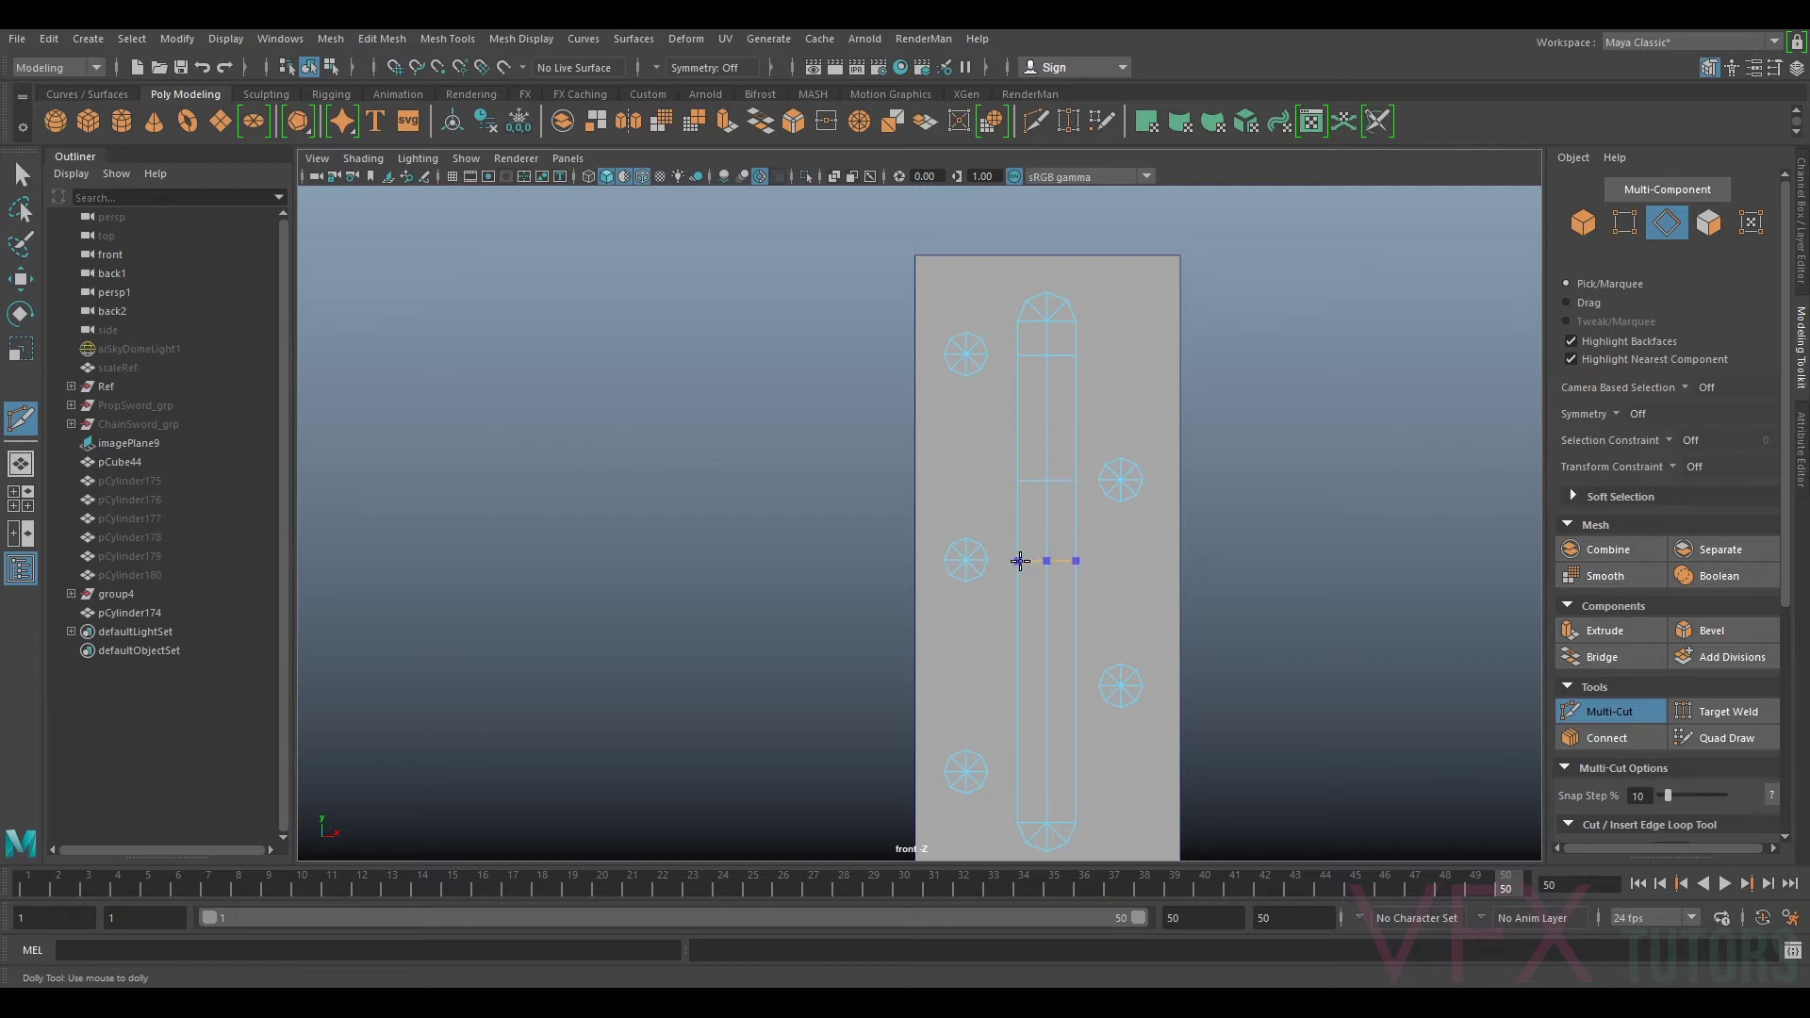
left_click(1020, 561, "ctrl")
left_click(1078, 683, "ctrl")
middle_click_drag(1144, 733, 1180, 569, "alt")
scroll(1180, 569, "up", 2)
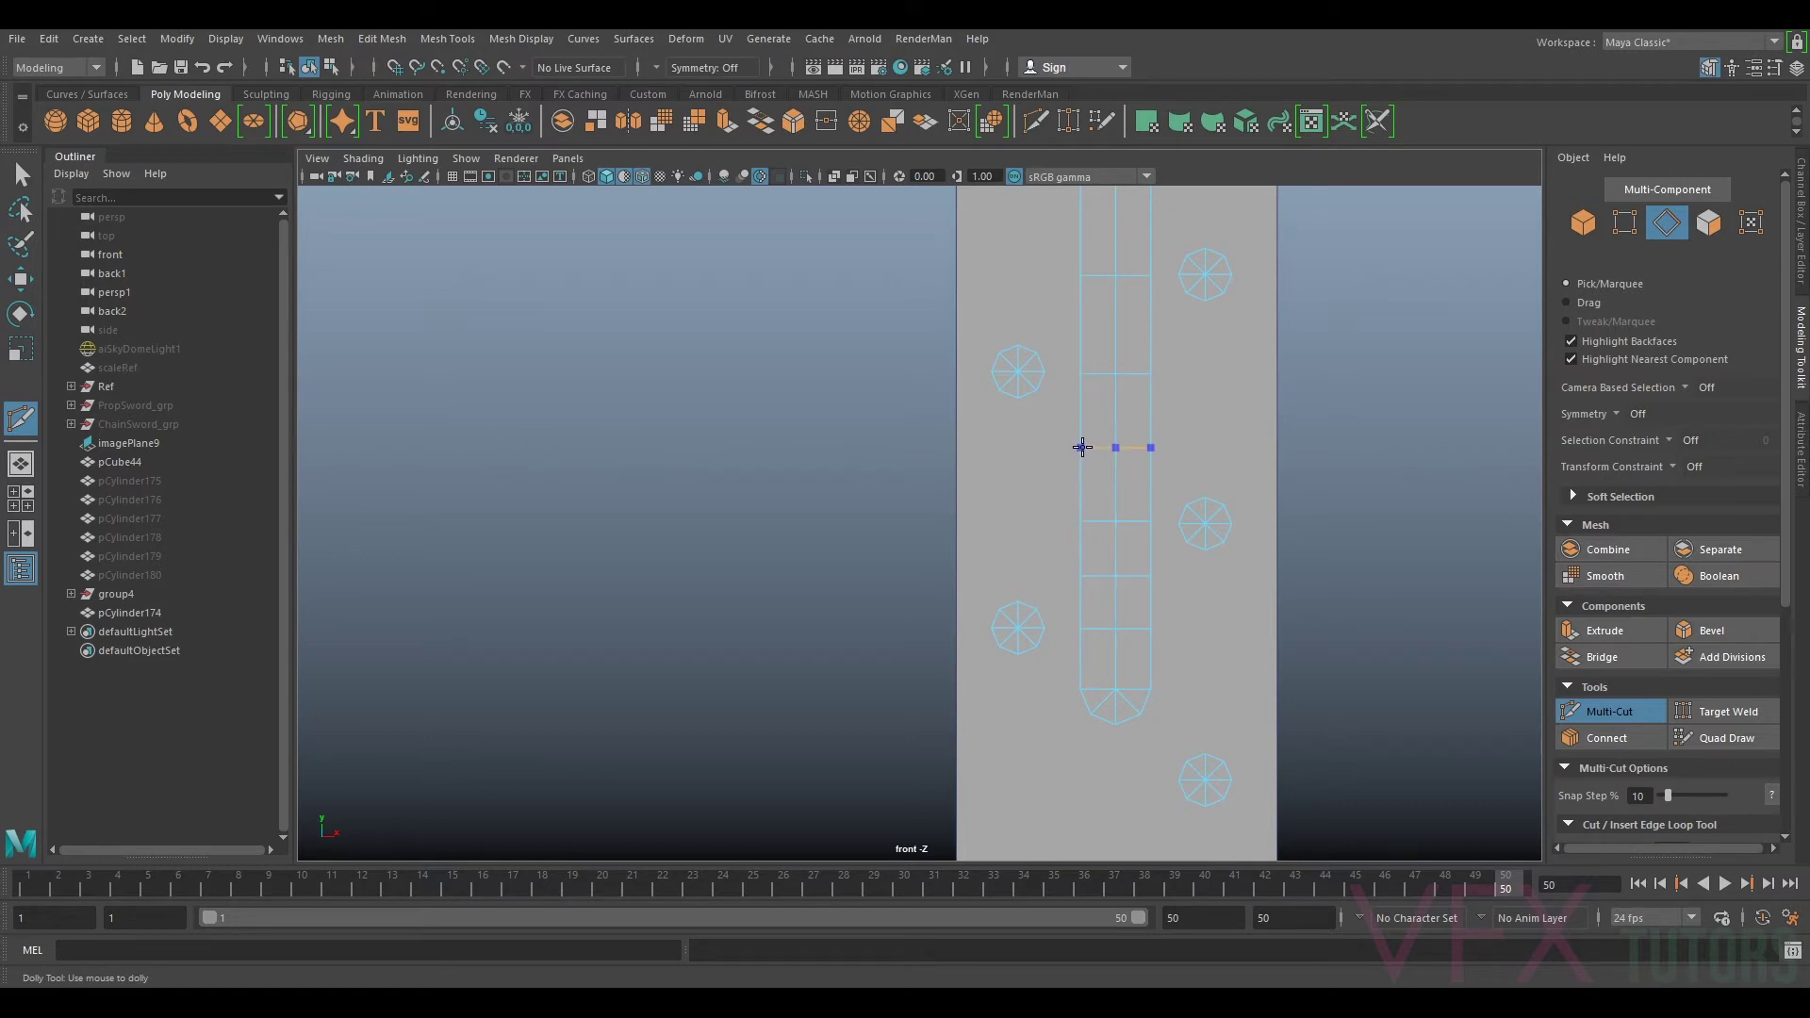
middle_click_drag(1210, 373, 1183, 511, "alt")
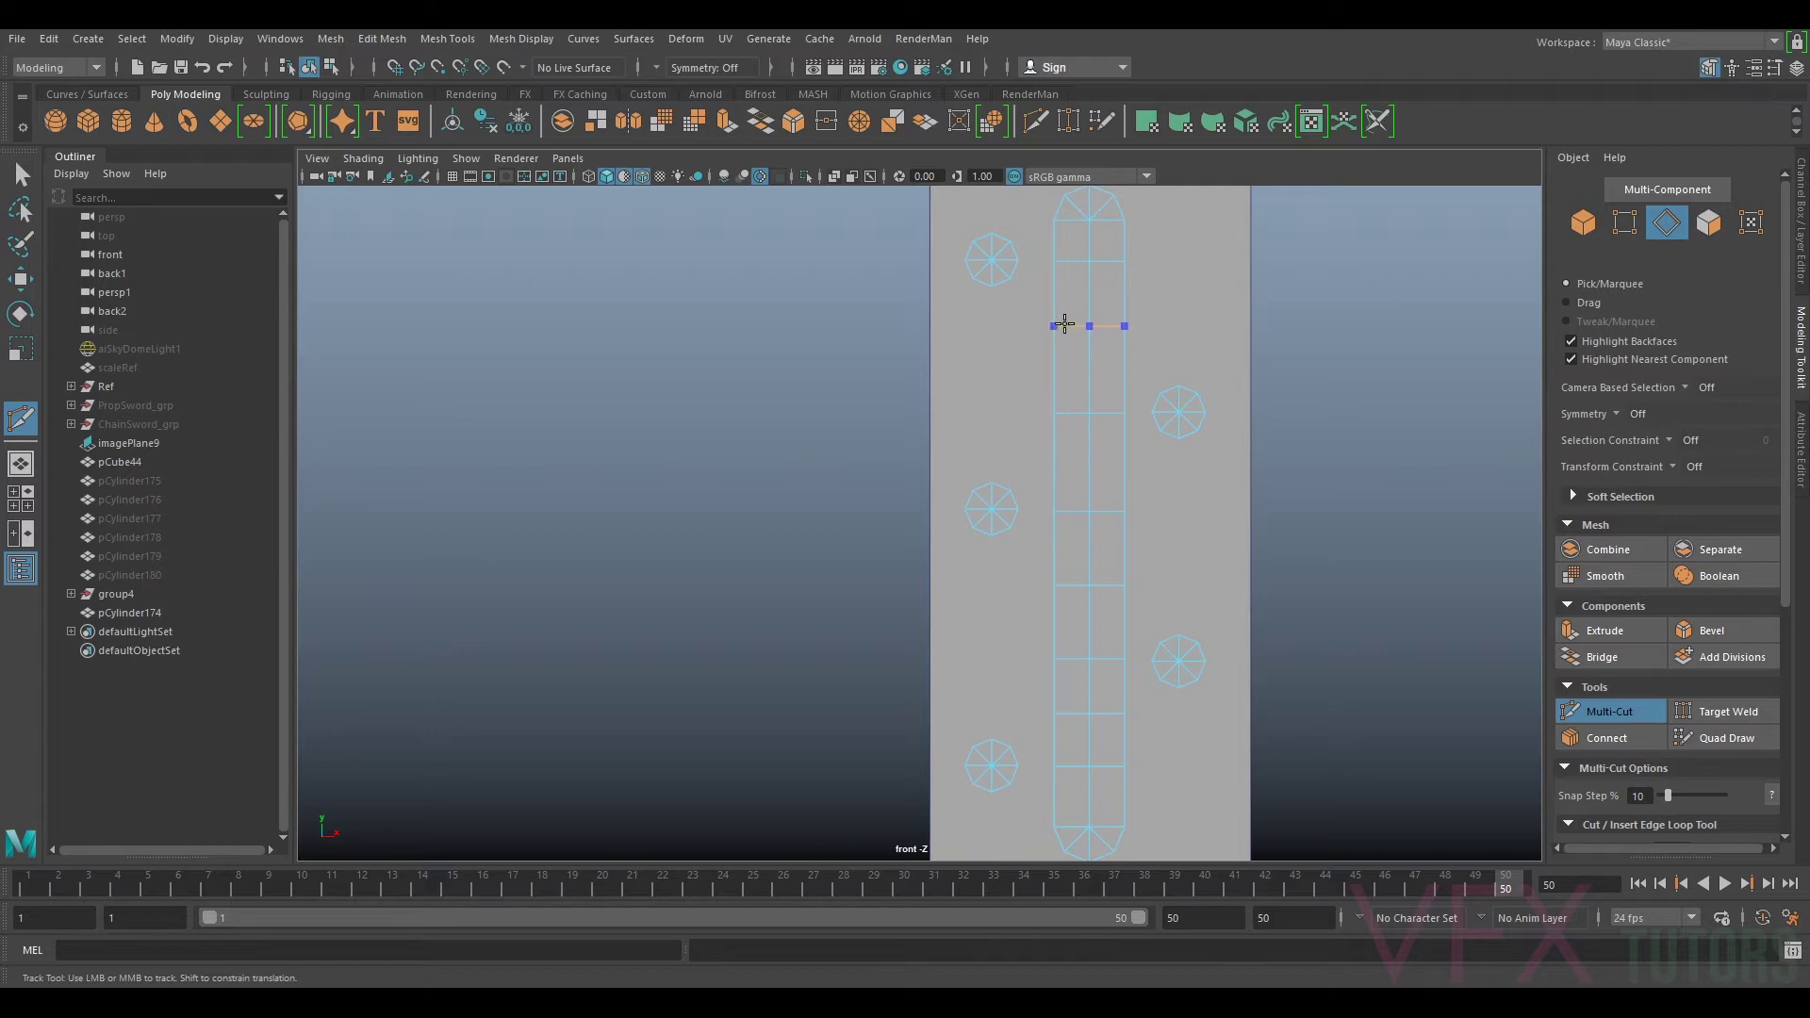
left_click(1059, 333, "ctrl")
left_click(1059, 461, "ctrl")
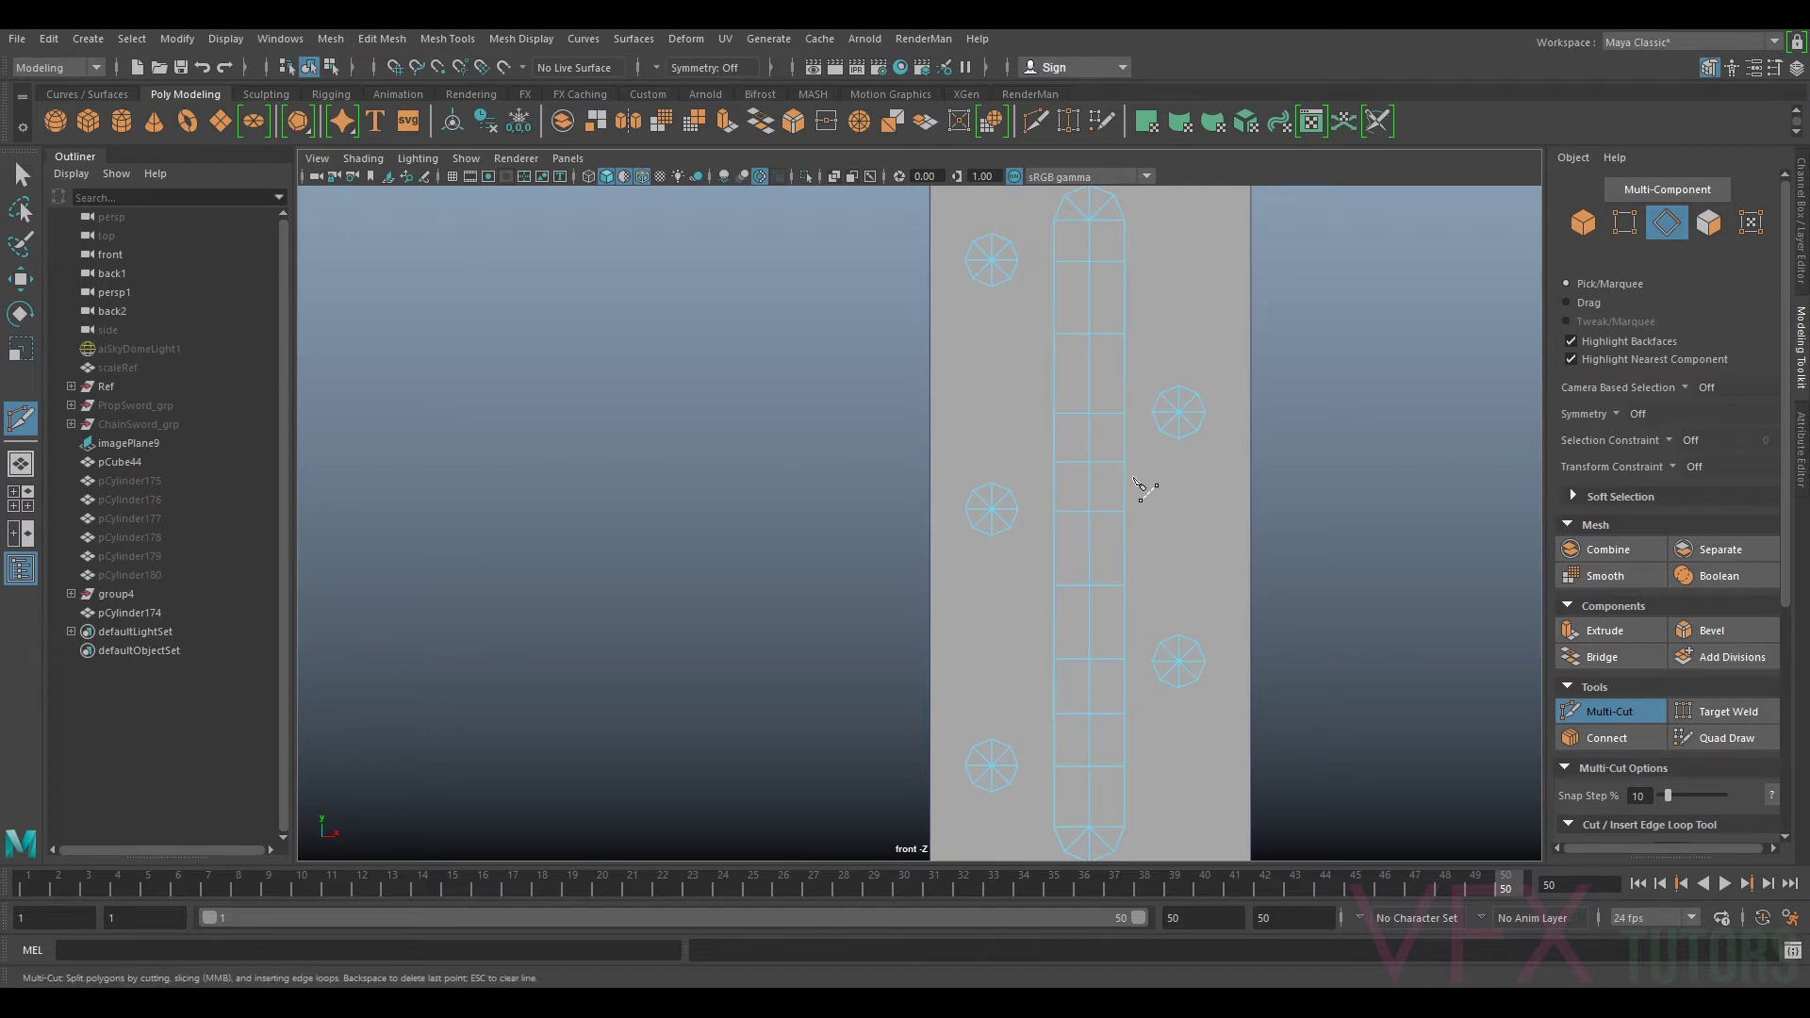
left_click(1620, 716)
Step: Extrude the slot's outer border edges slightly outward to form a thin rim around the slot
scroll(1250, 506, "down", 5)
scroll(1089, 481, "up", 2)
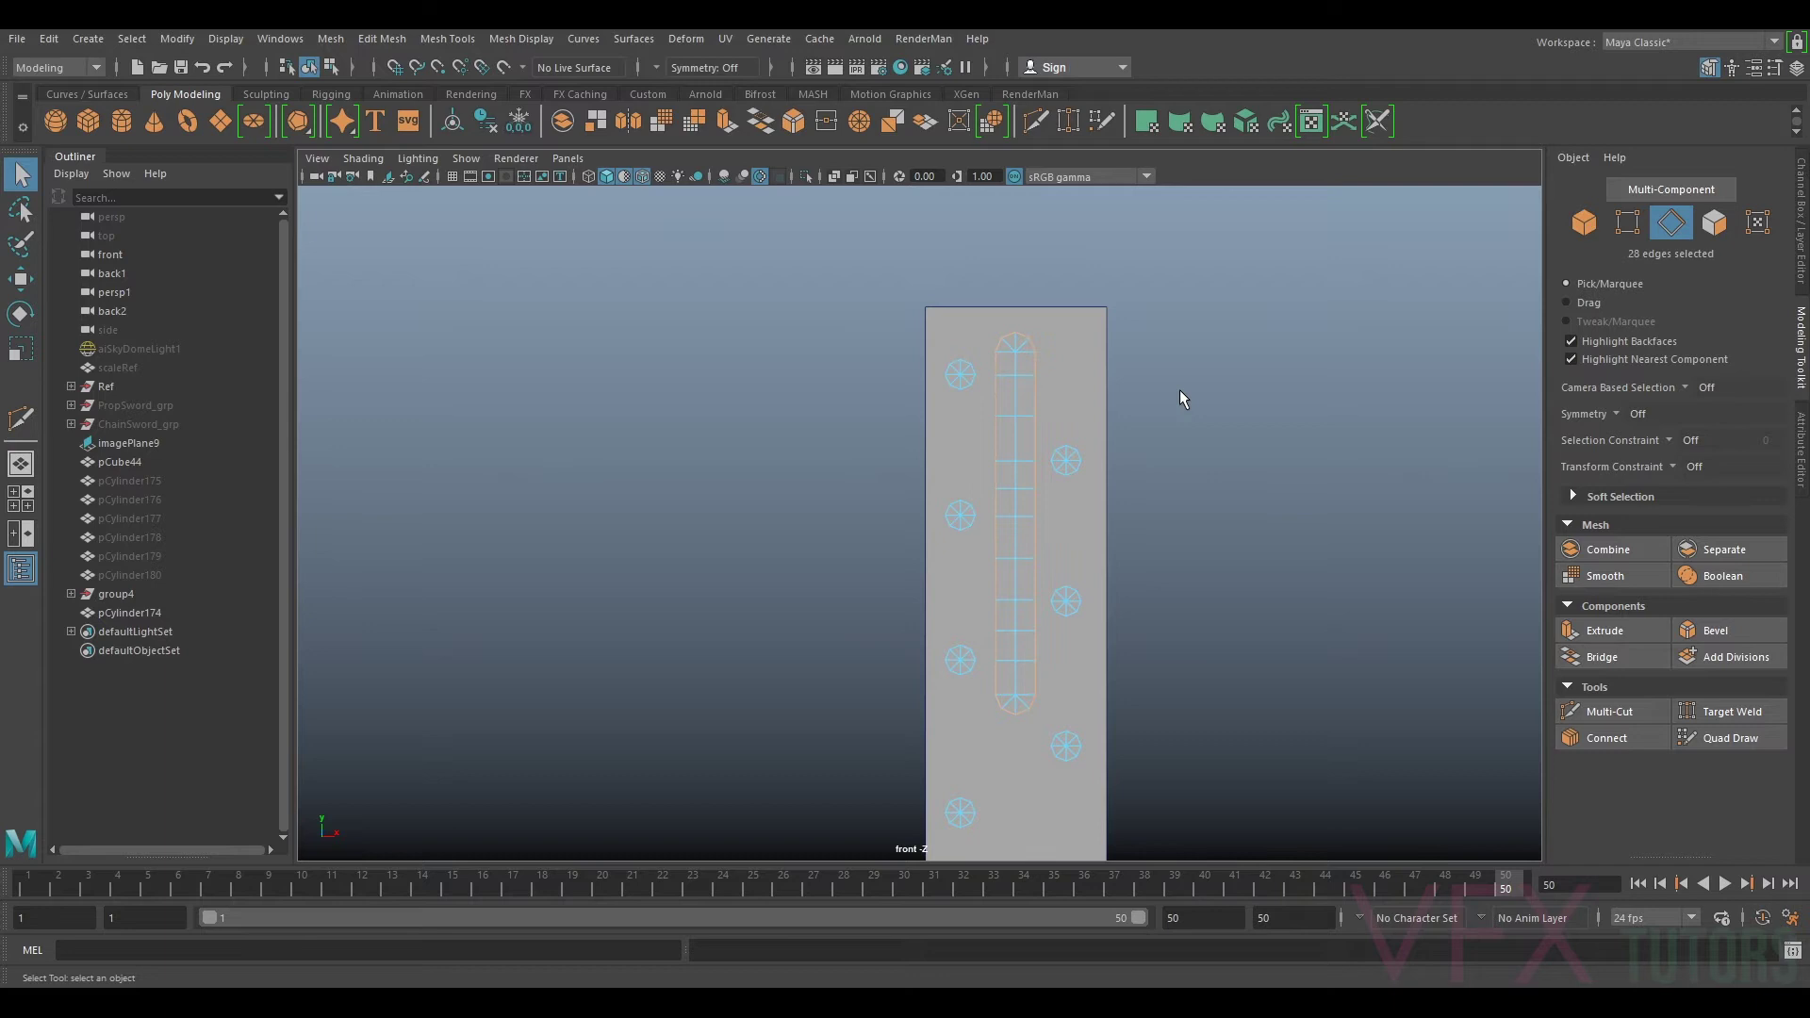
key("ctrl+e")
scroll(1276, 530, "up", 3)
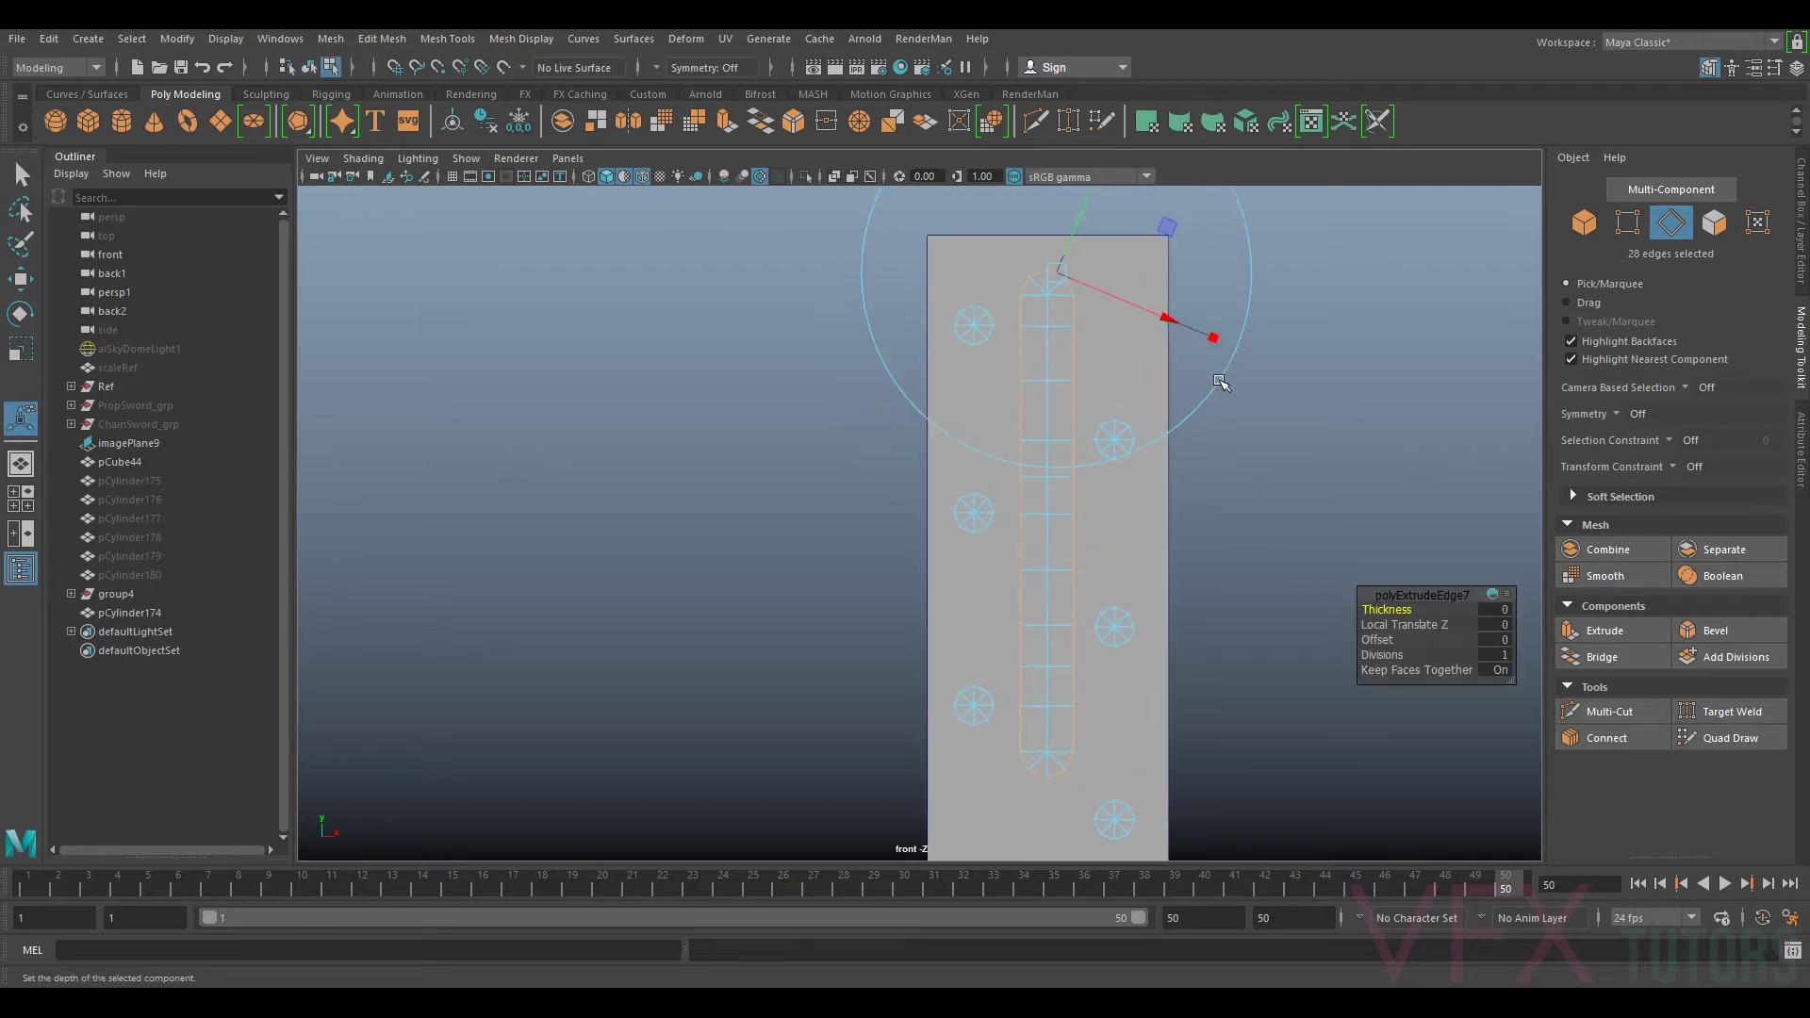
scroll(1221, 382, "up", 1)
middle_click_drag(1221, 381, 1167, 470, "alt")
left_click_drag(1035, 298, 1039, 294)
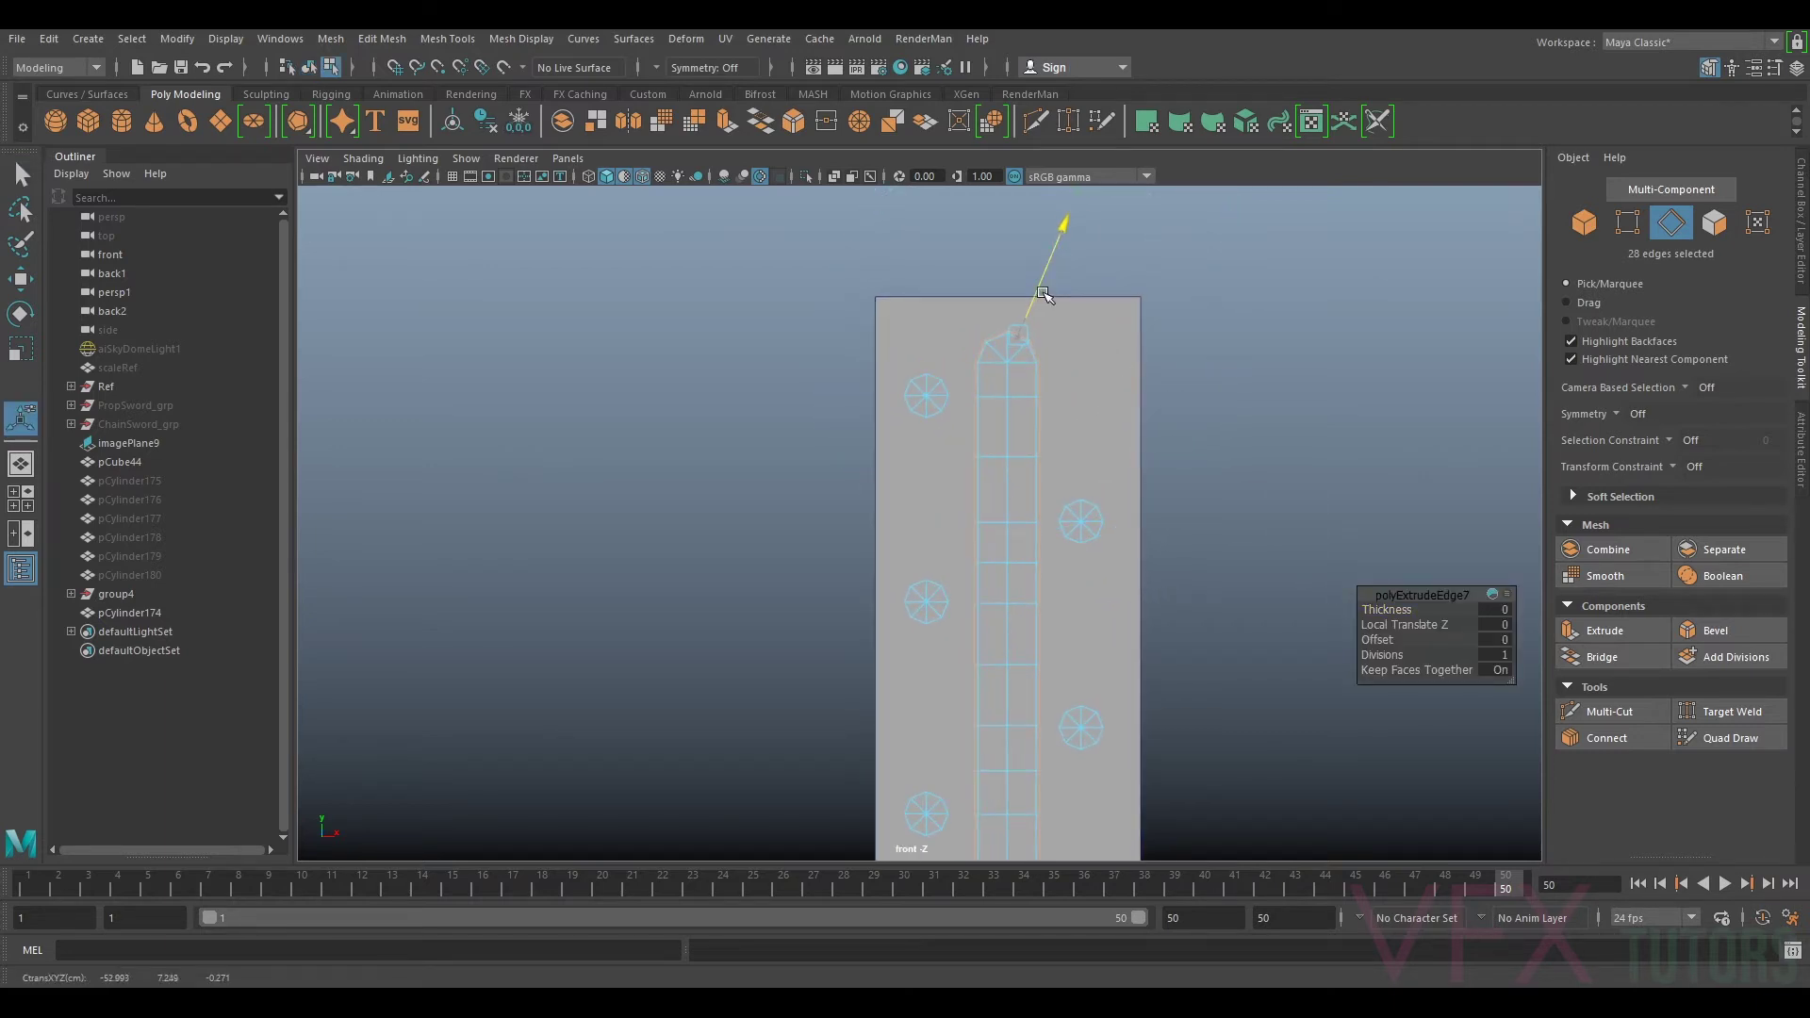
middle_click_drag(1130, 525, 1134, 291, "alt")
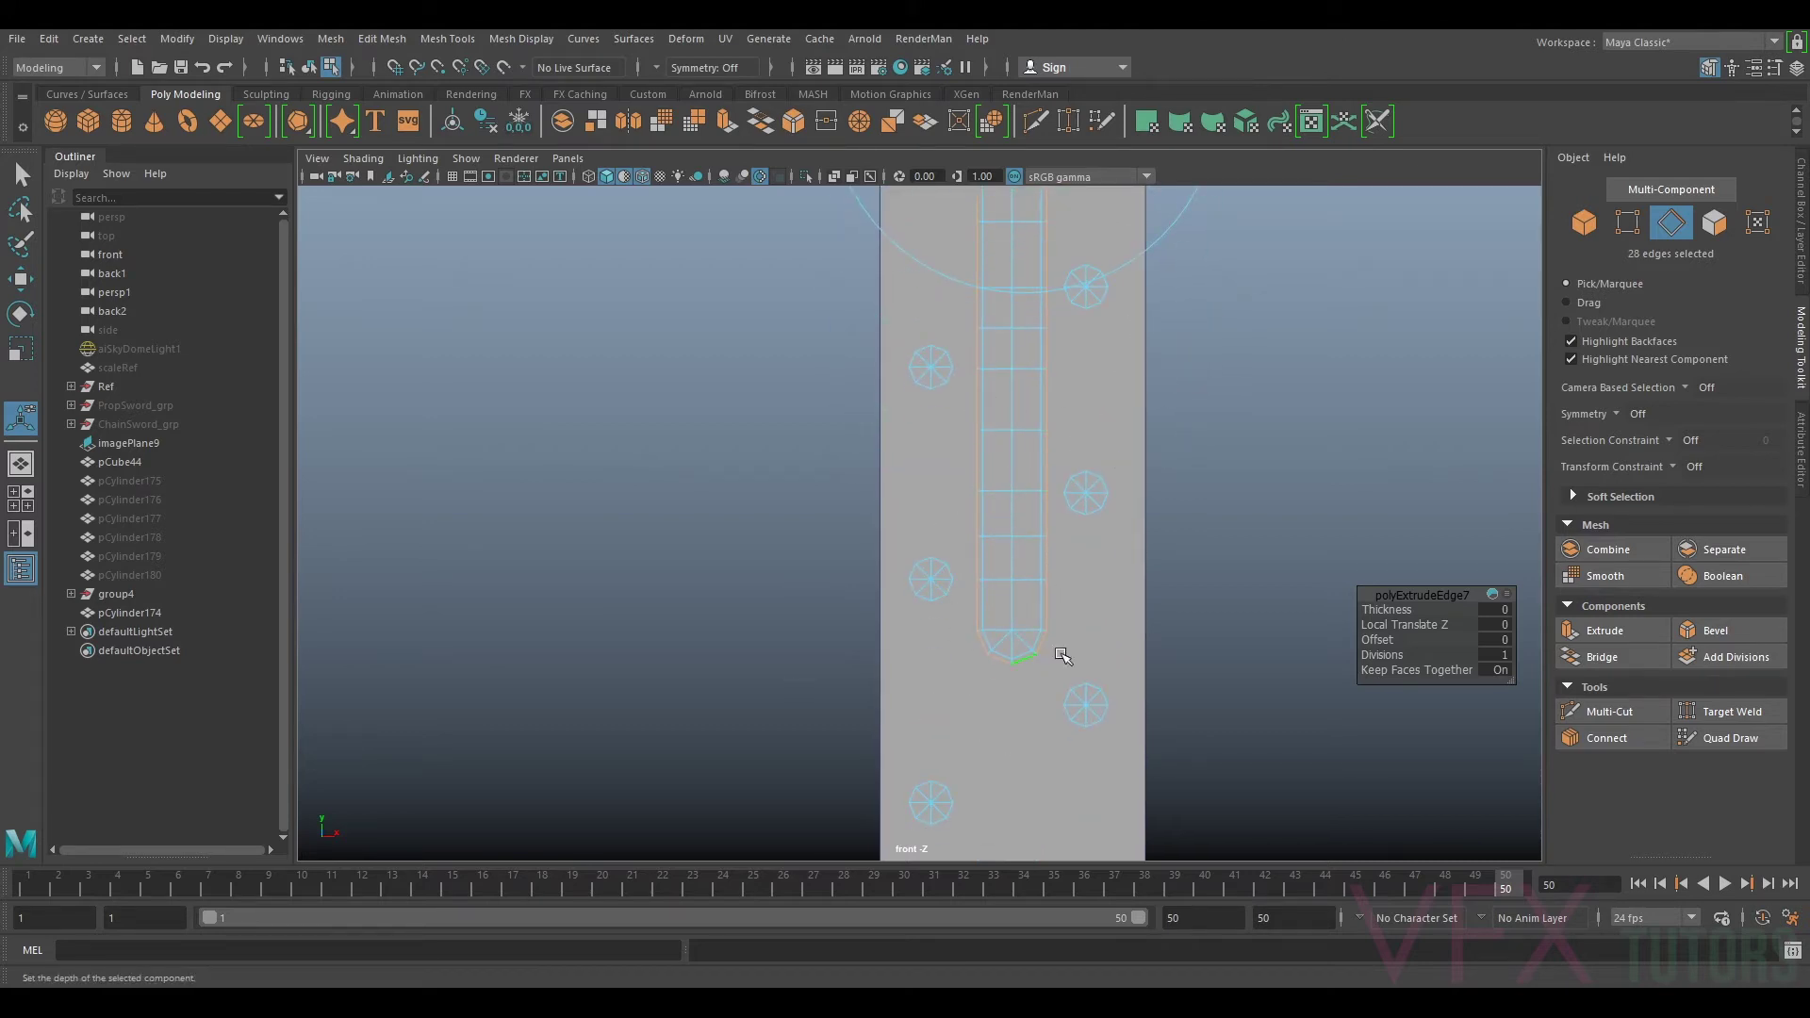
middle_click_drag(1116, 444, 1079, 637, "alt")
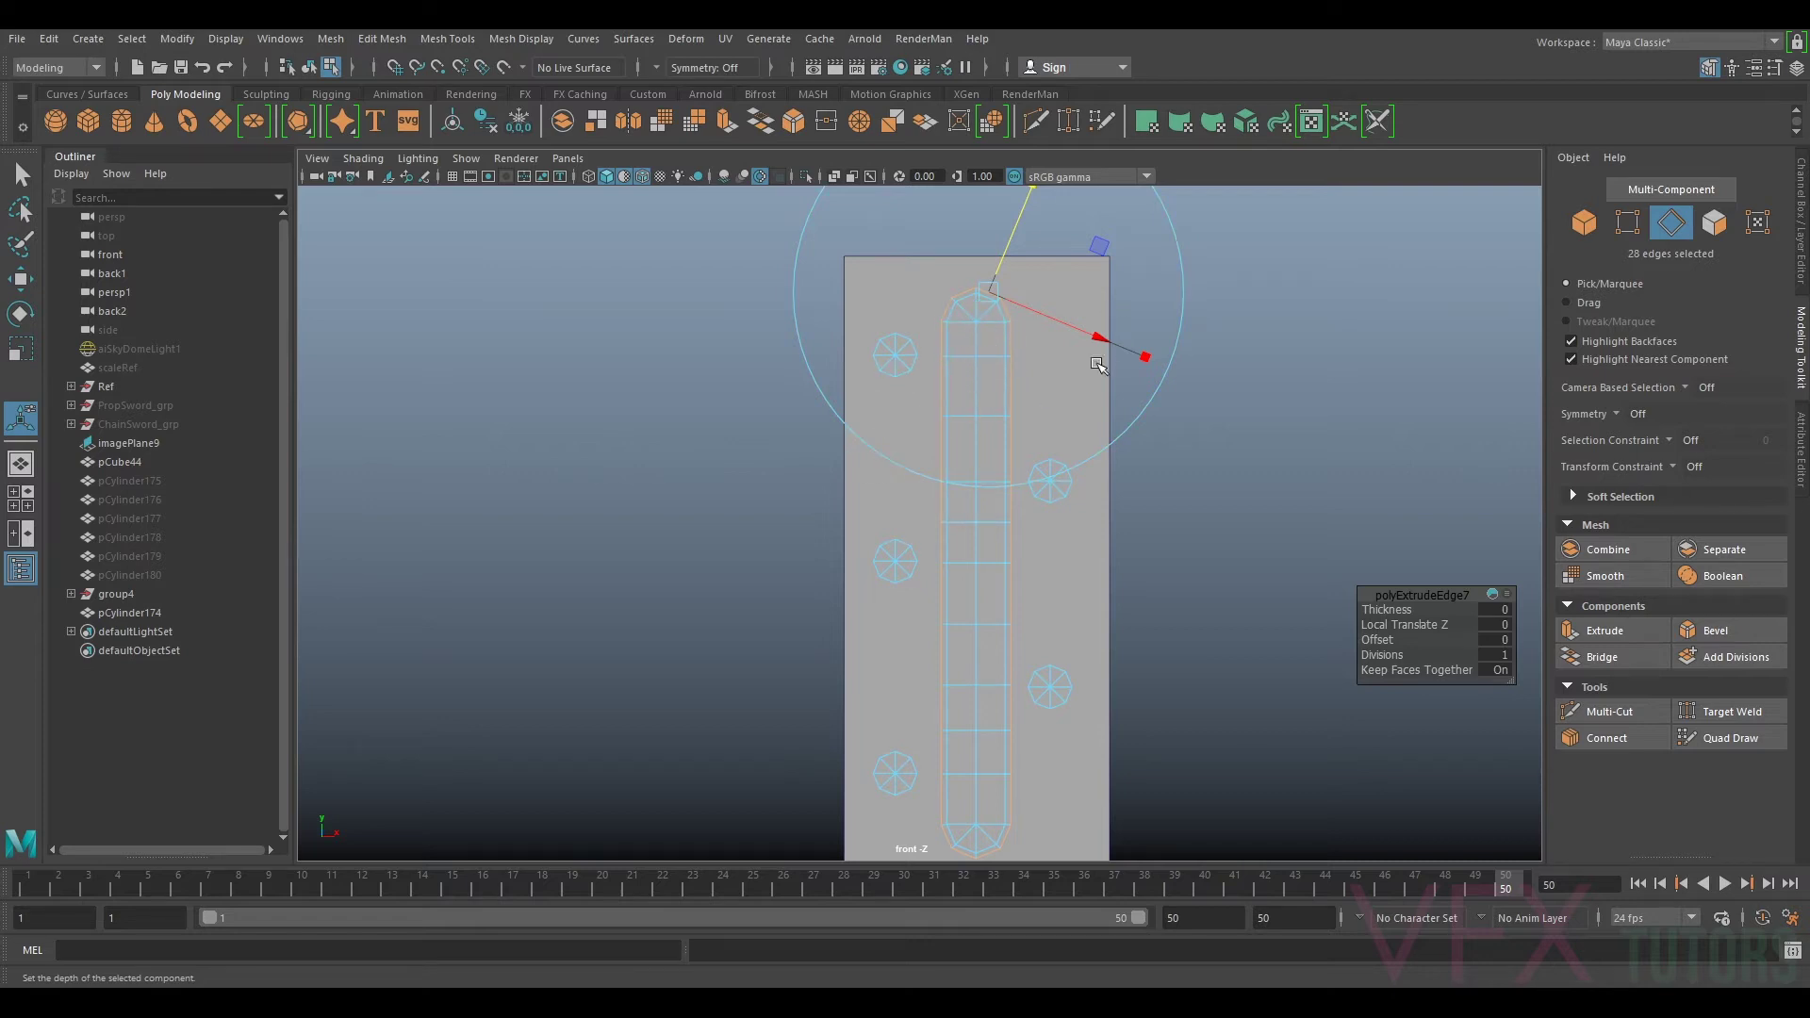
Step: Select the outer border edges of all eight small discs and extrude them slightly outward into thin rims
double_click(1063, 659)
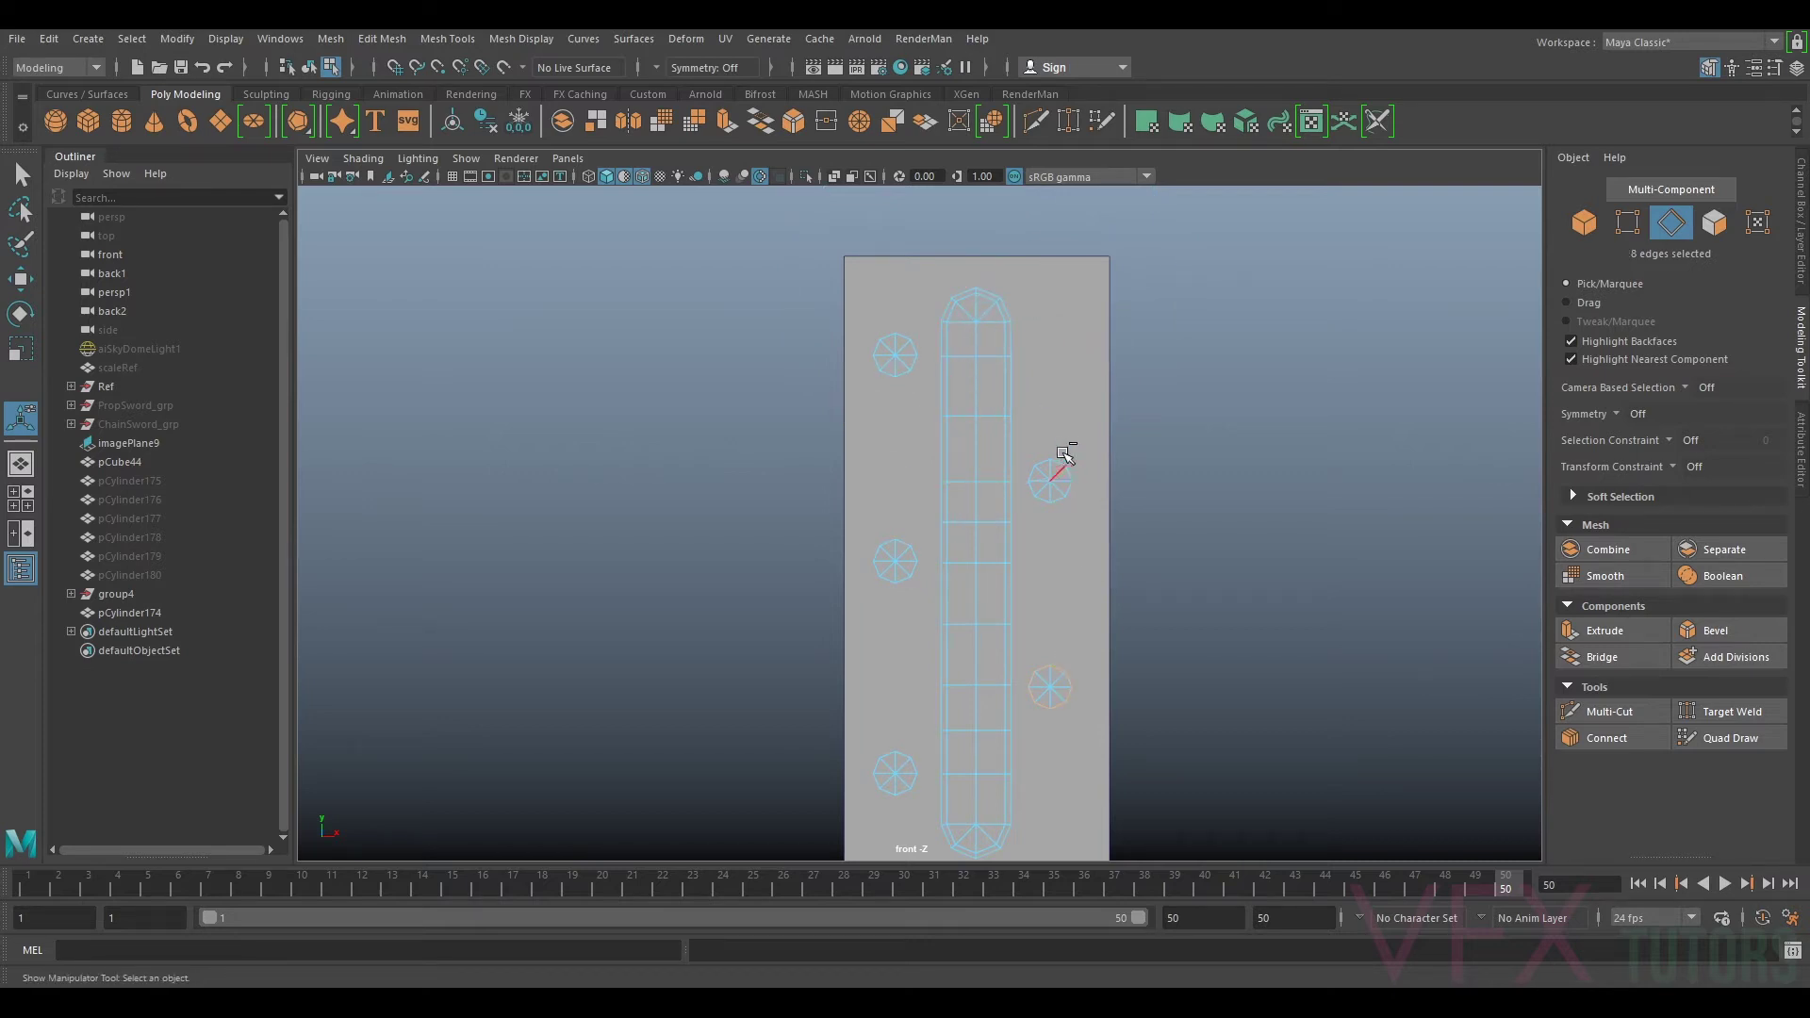
double_click(1056, 460, "shift")
double_click(889, 330, "shift")
double_click(903, 534, "shift")
middle_click_drag(995, 595, 1019, 358, "alt")
scroll(1019, 358, "up", 1)
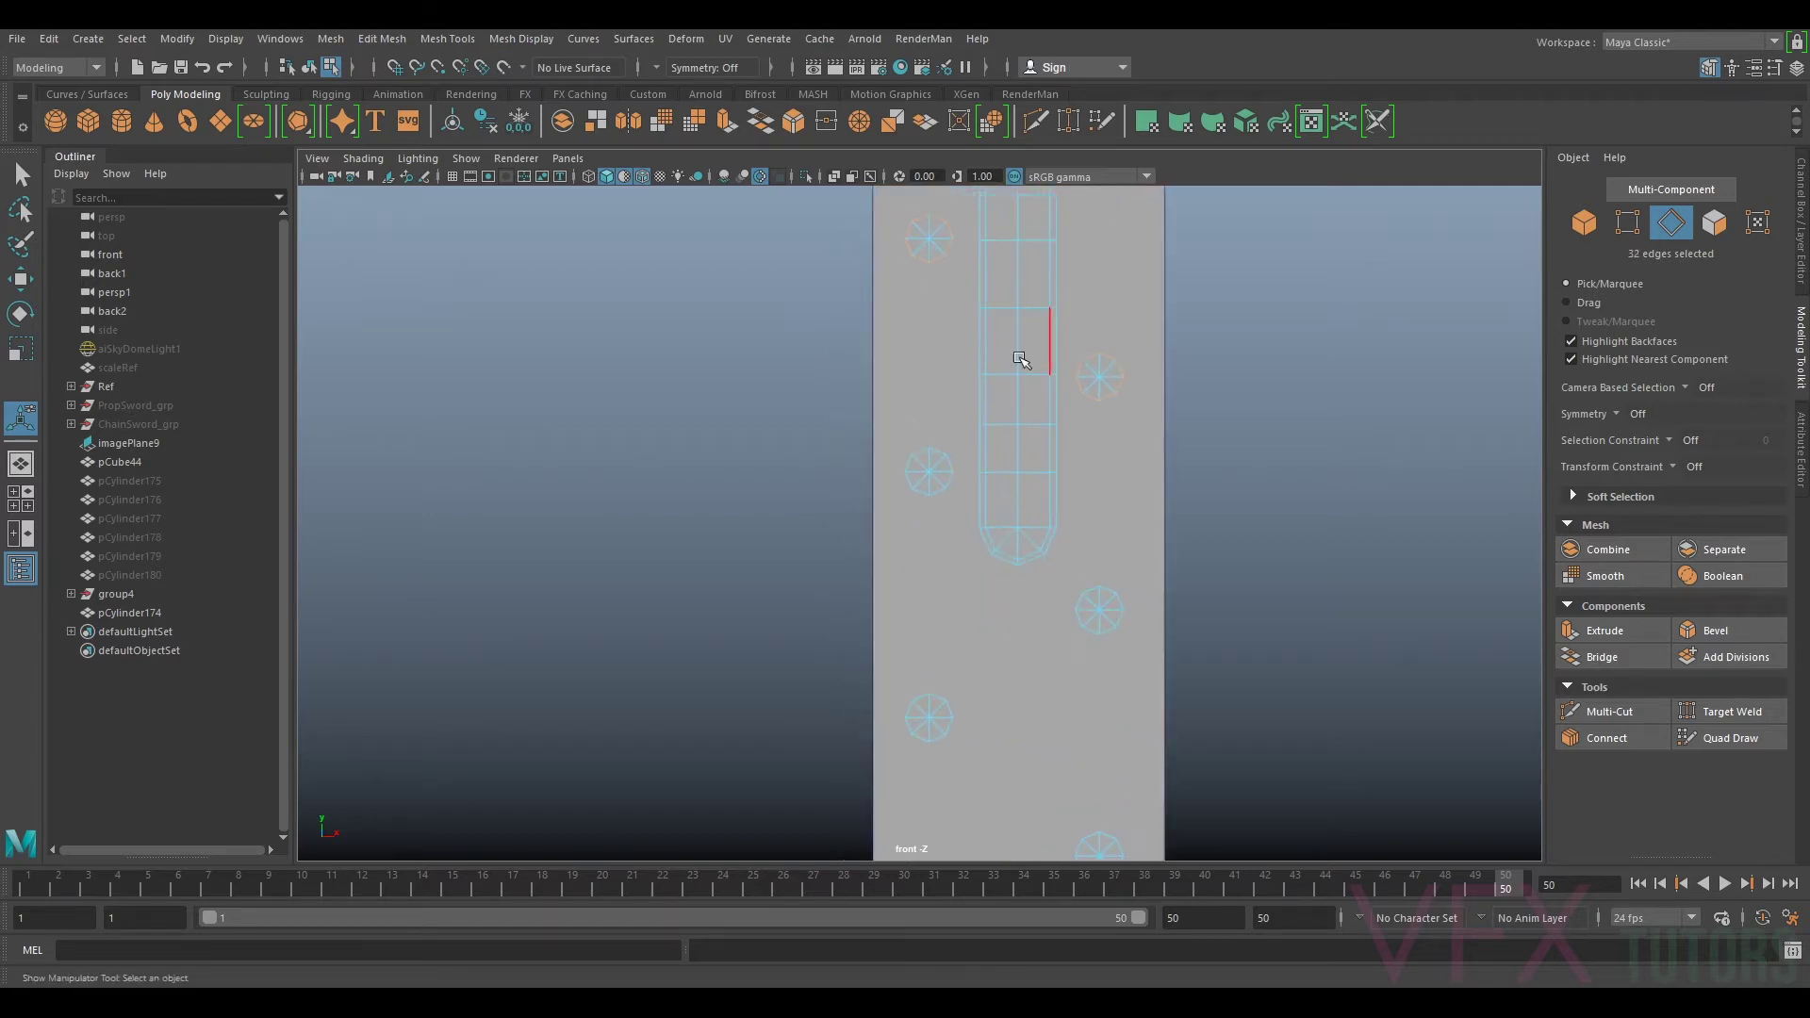
double_click(938, 447, "shift")
double_click(941, 684, "shift")
middle_click_drag(1313, 533, 1353, 330, "alt")
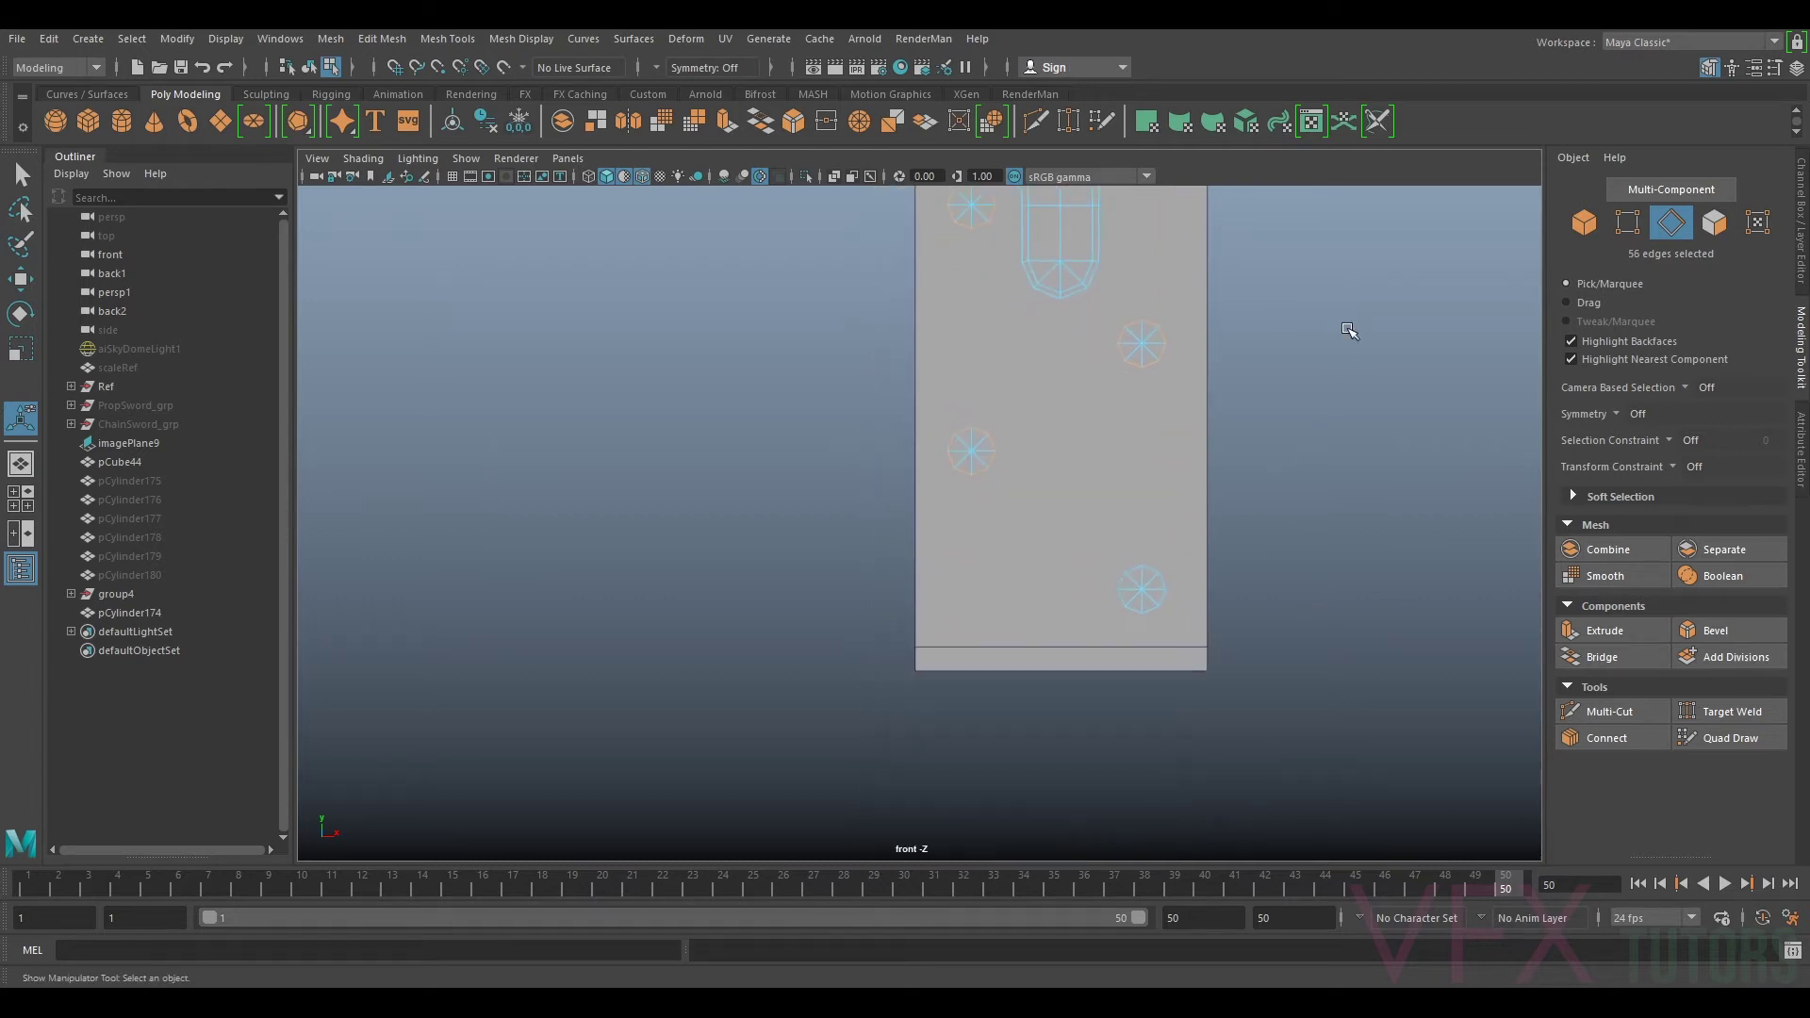
key("ctrl+e")
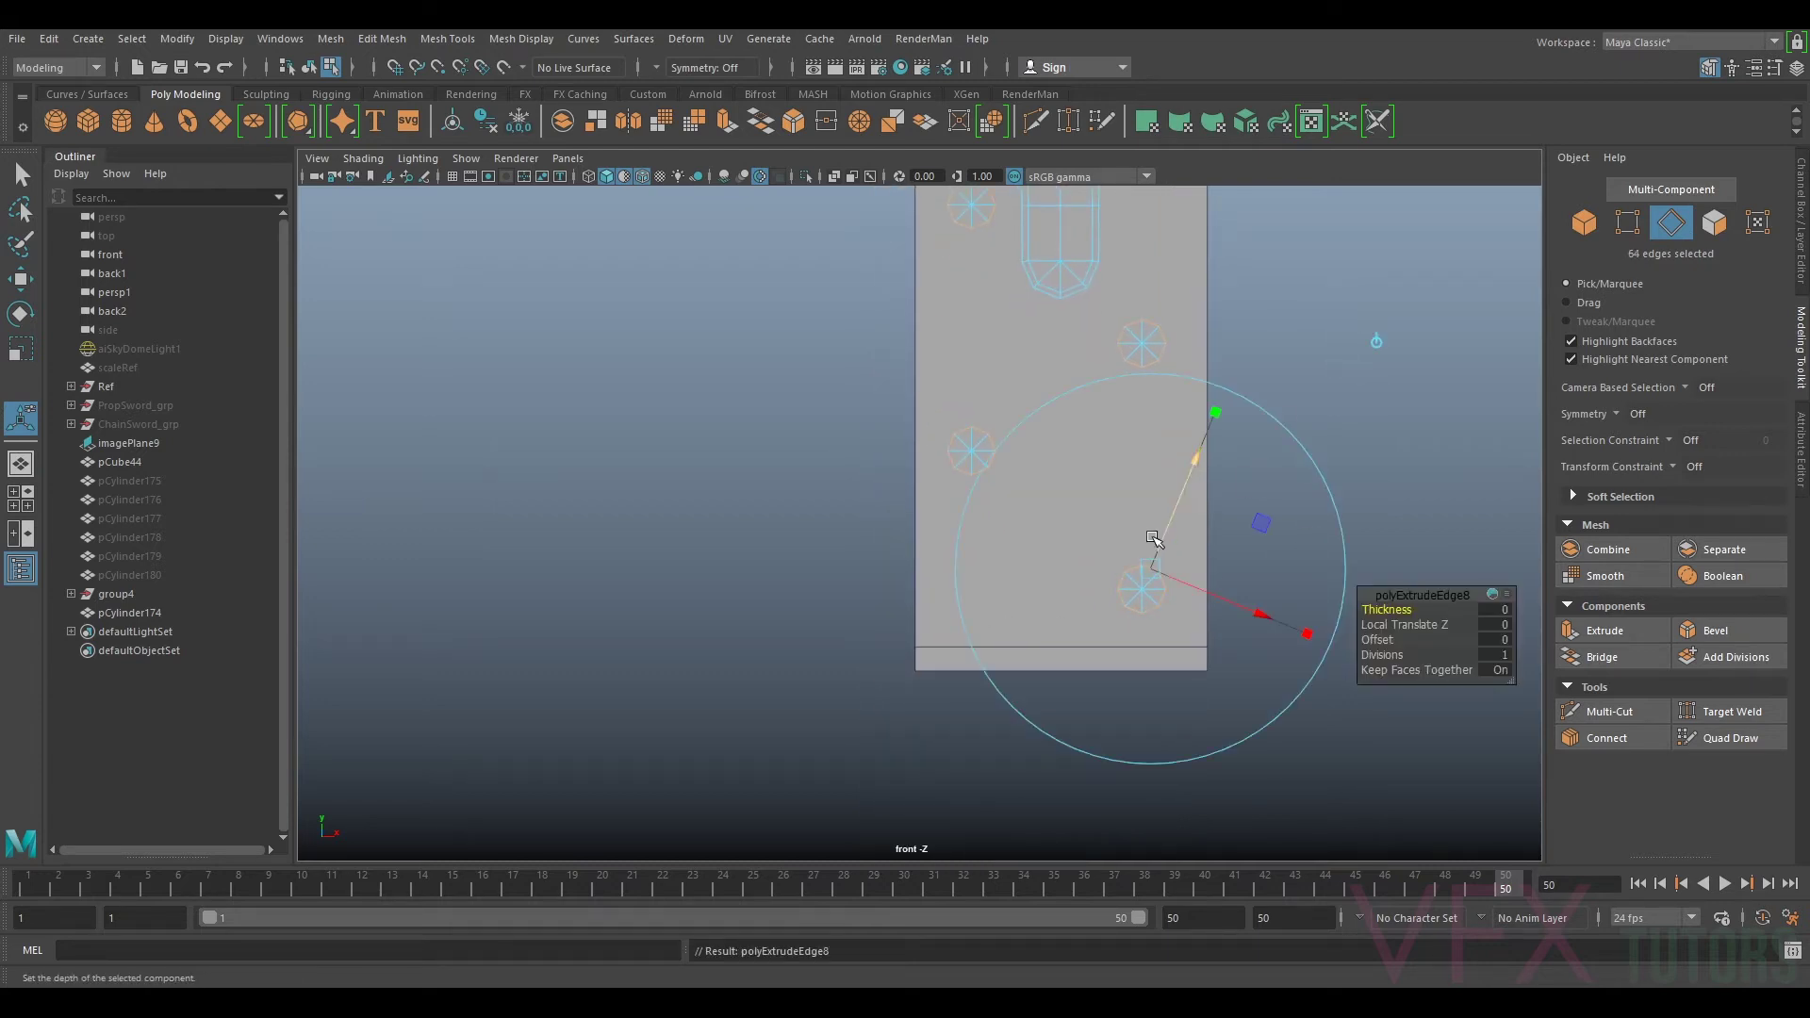
left_click_drag(1175, 506, 1187, 500)
middle_click_drag(1286, 277, 1279, 345, "alt")
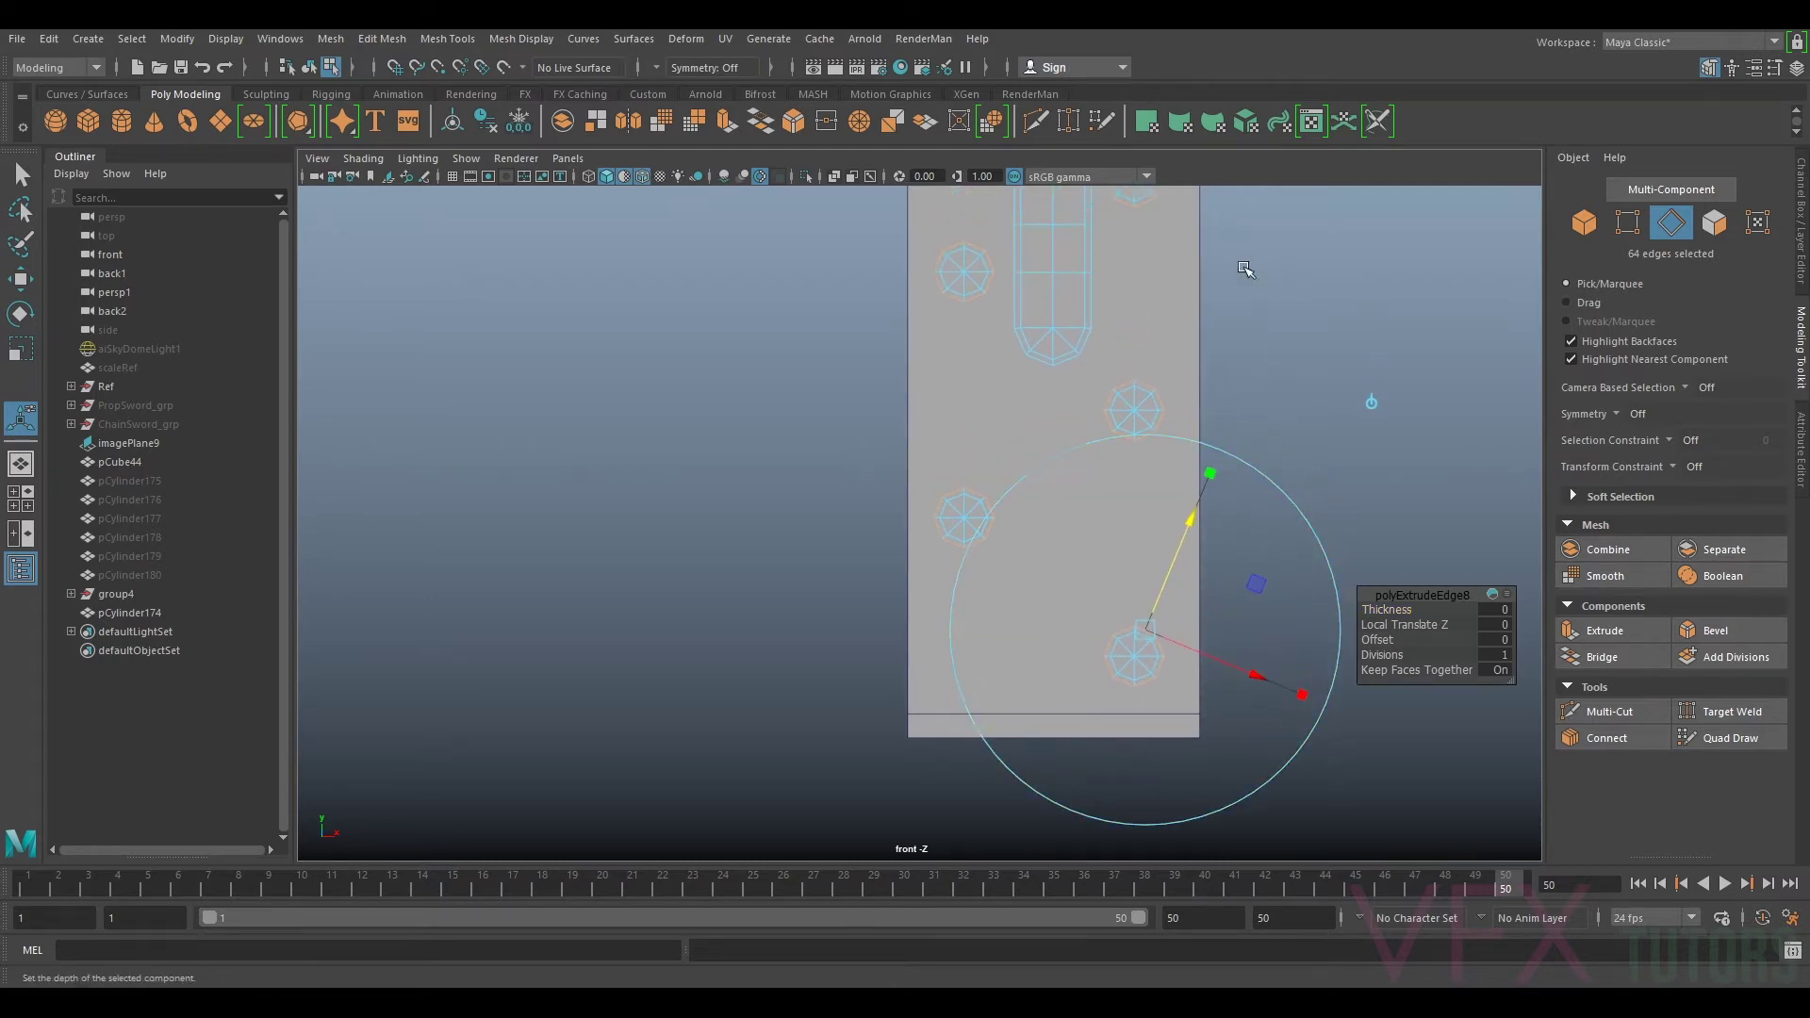
Step: Delete the faces inside the slot's rim, leaving only the thin border strip
middle_click_drag(1152, 236, 1150, 504, "alt")
scroll(1093, 357, "down", 4)
middle_click_drag(1086, 362, 1091, 403, "alt")
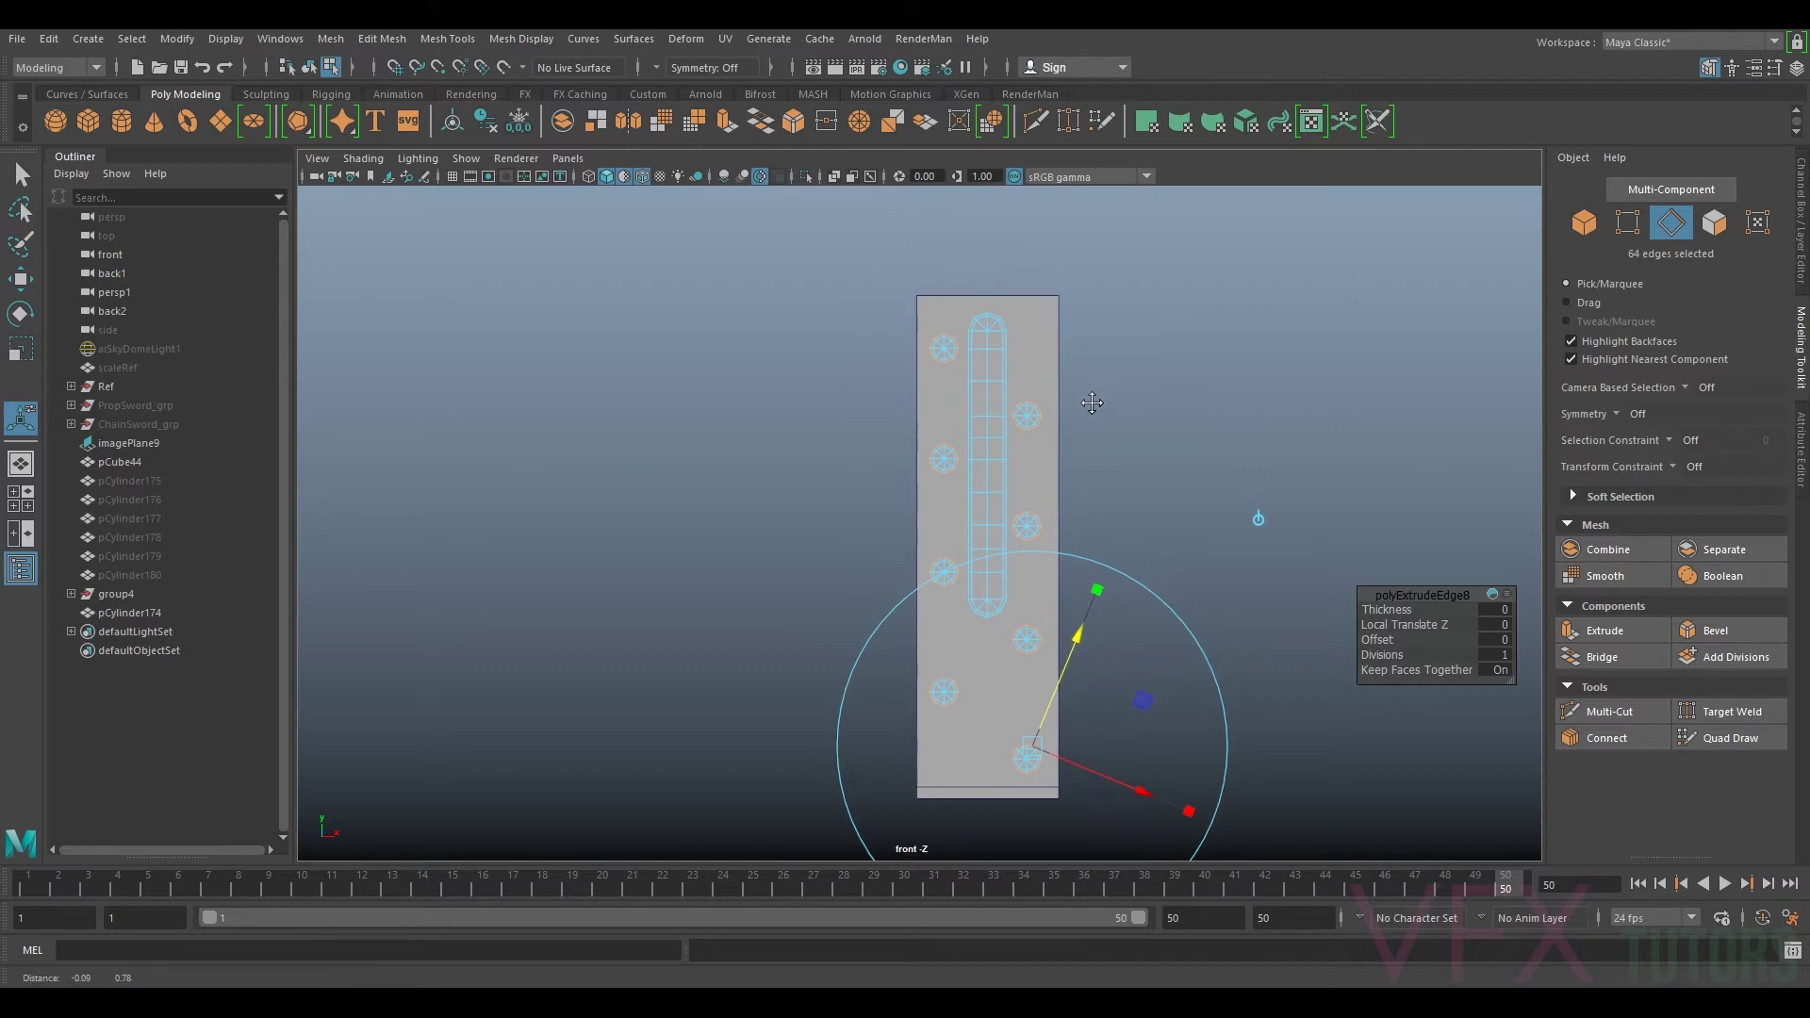
scroll(987, 336, "up", 1)
right_click_drag(1005, 410, 1006, 462)
left_click(992, 303)
double_click(995, 328, "shift")
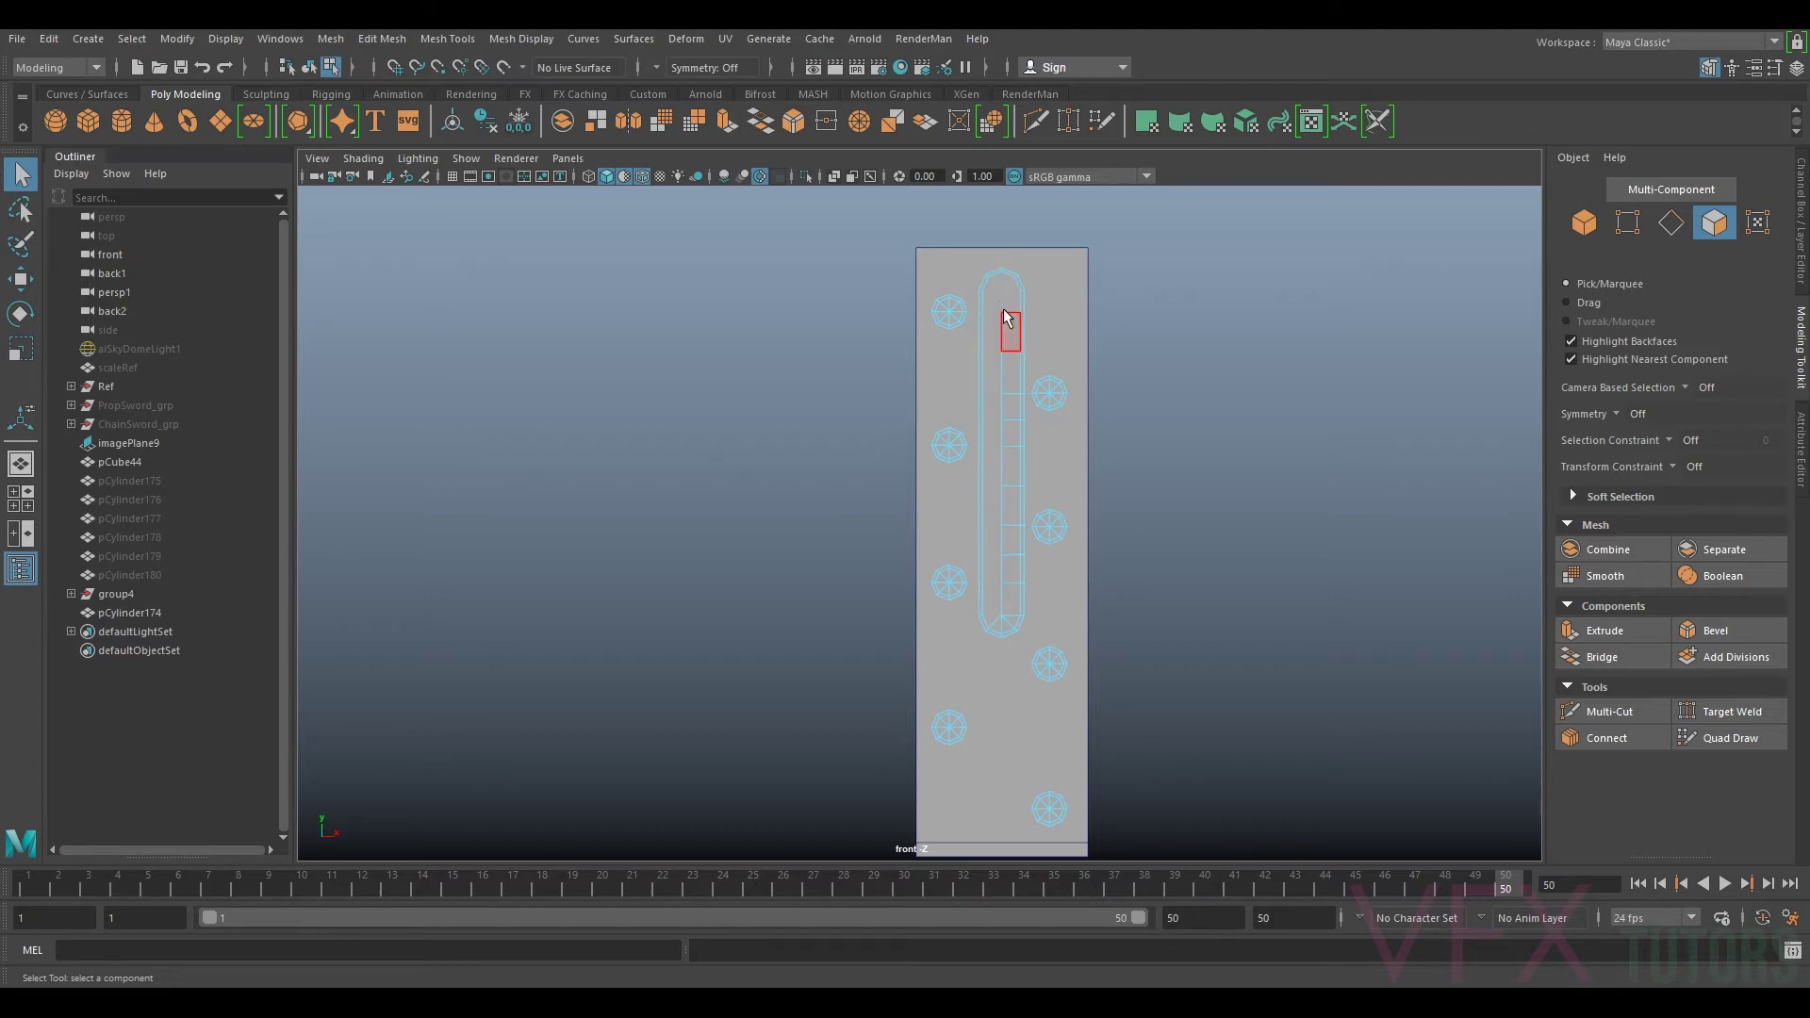
left_click_drag(1003, 562, 1006, 599)
key("Delete")
Step: Delete the inner triangular faces of the small discs so only their octagonal rims remain
scroll(934, 298, "up", 5)
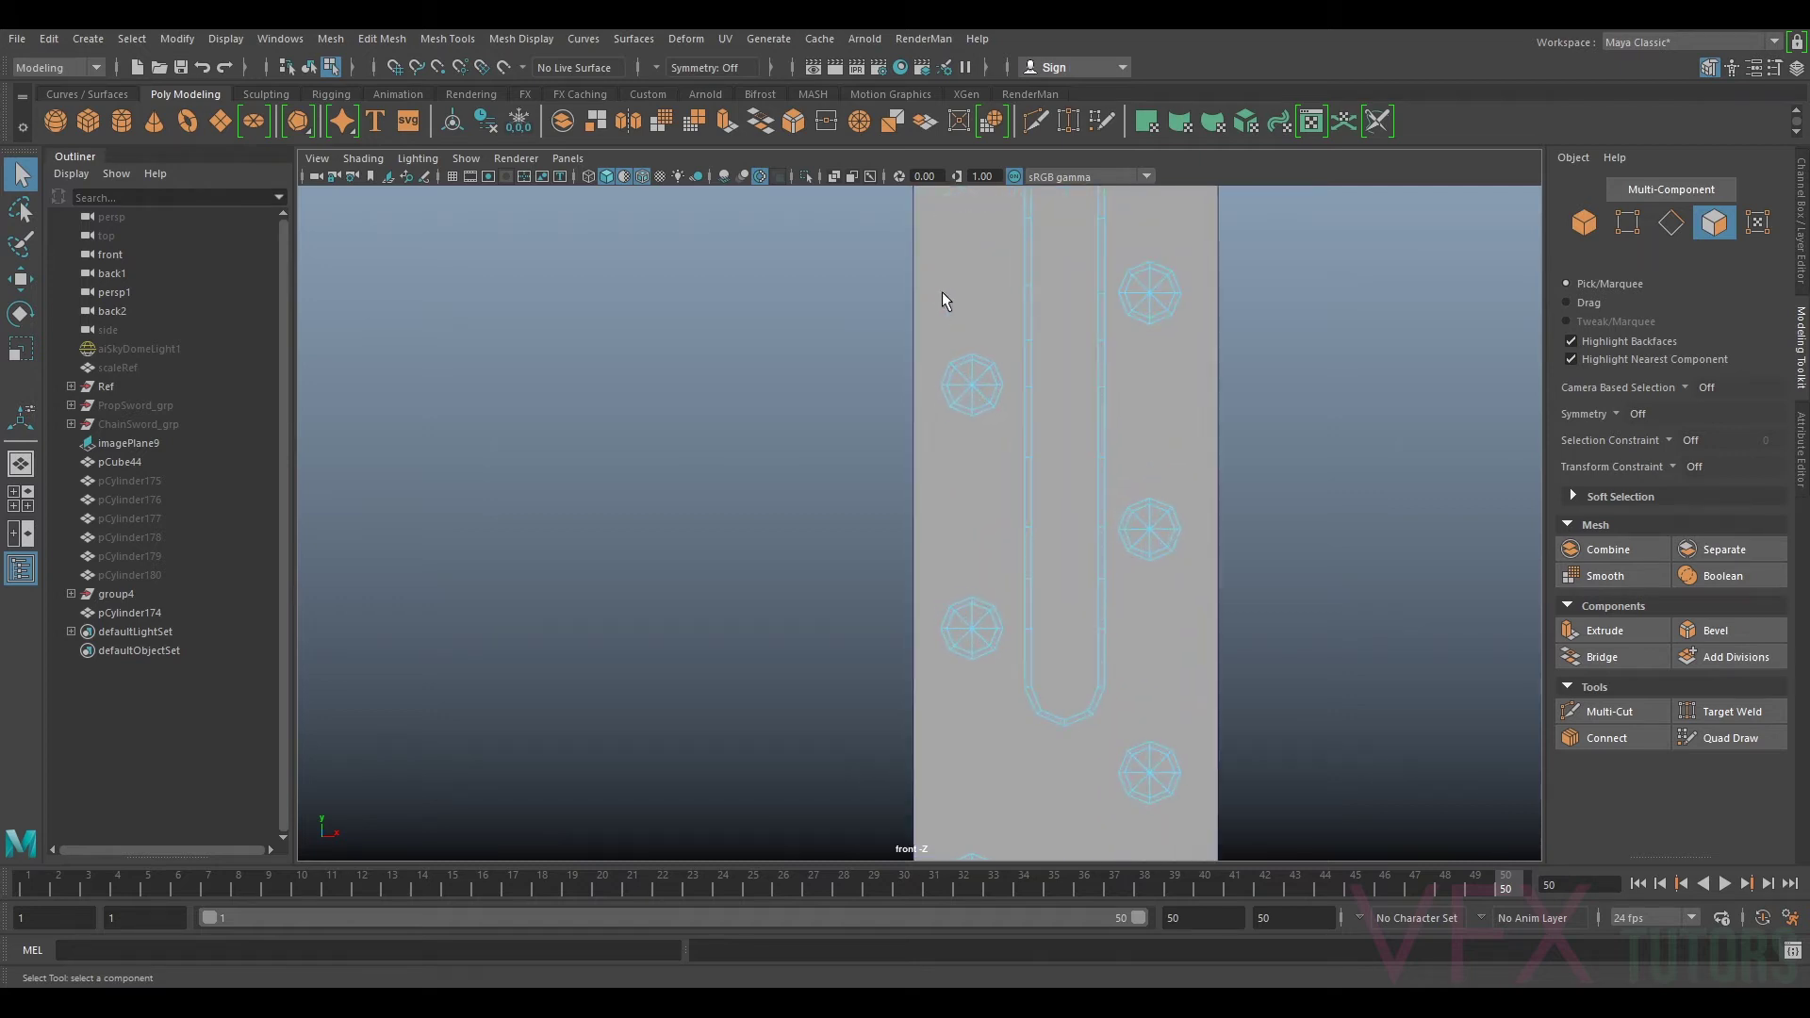
middle_click_drag(1014, 323, 997, 556, "alt")
left_click_drag(942, 434, 939, 432)
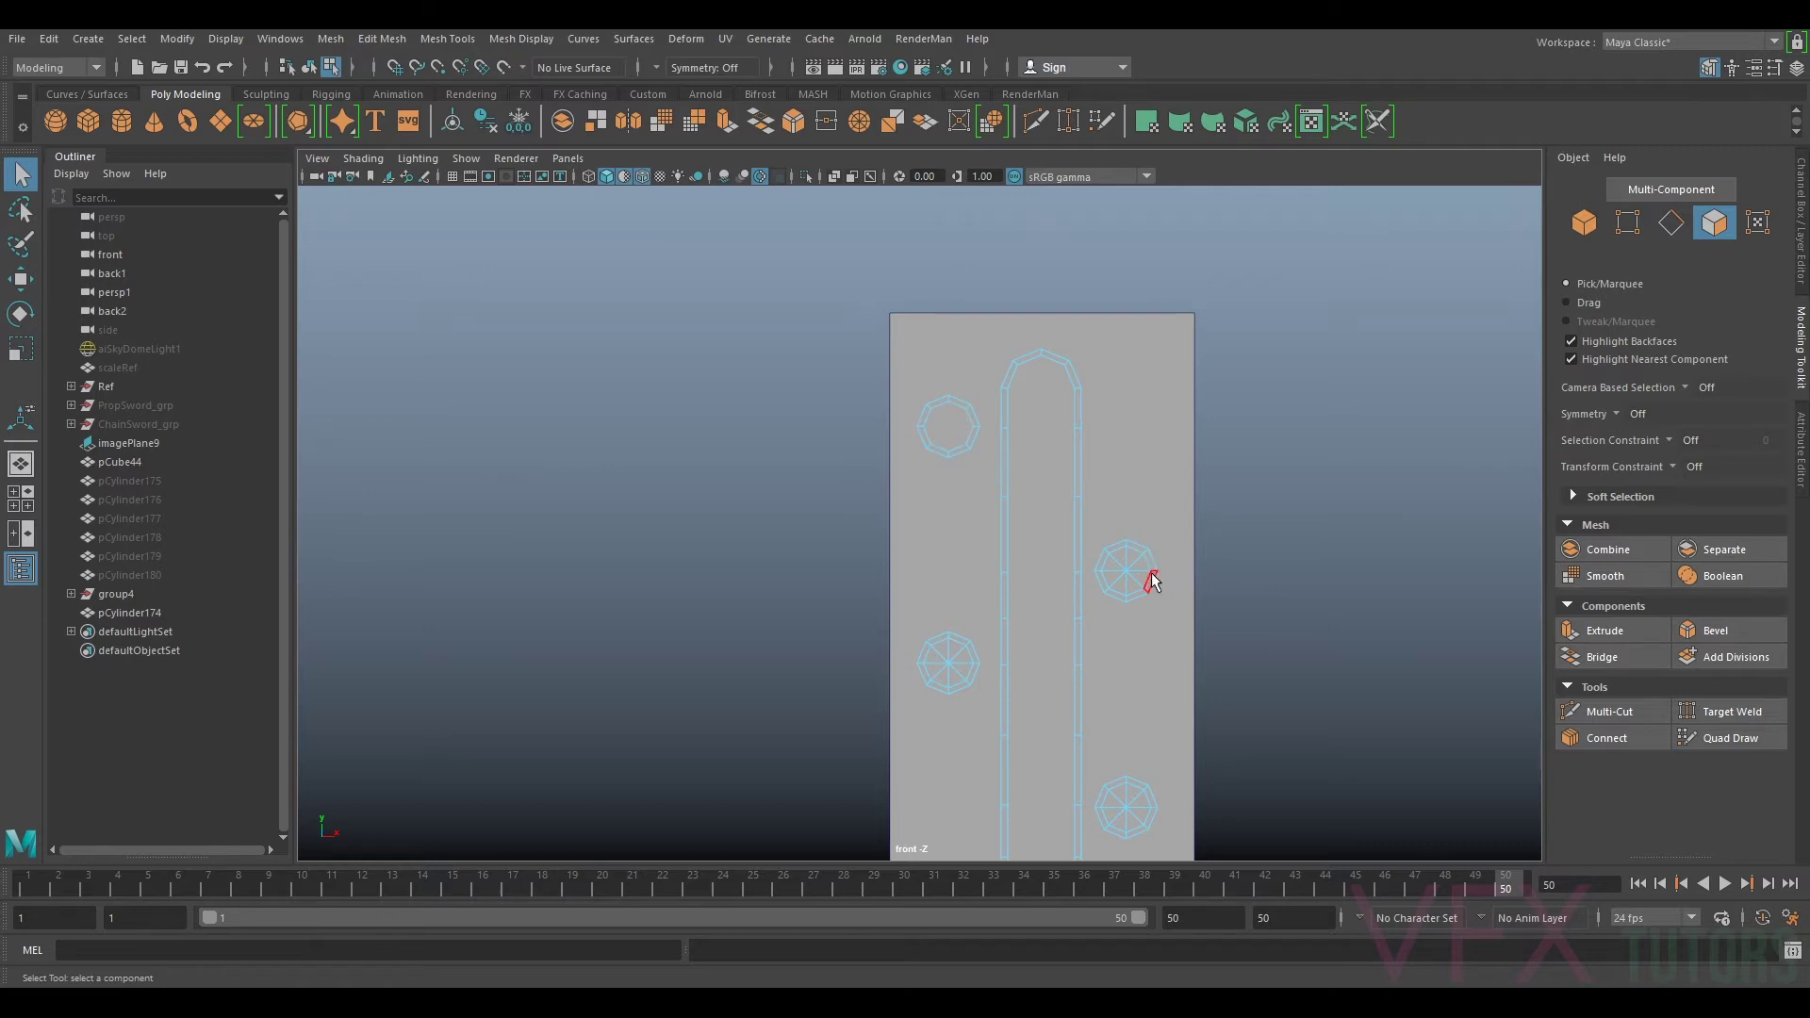
left_click_drag(1133, 558, 1119, 578)
key("Delete")
left_click_drag(941, 667, 942, 668)
key("Delete")
middle_click_drag(1219, 702, 1223, 316, "alt")
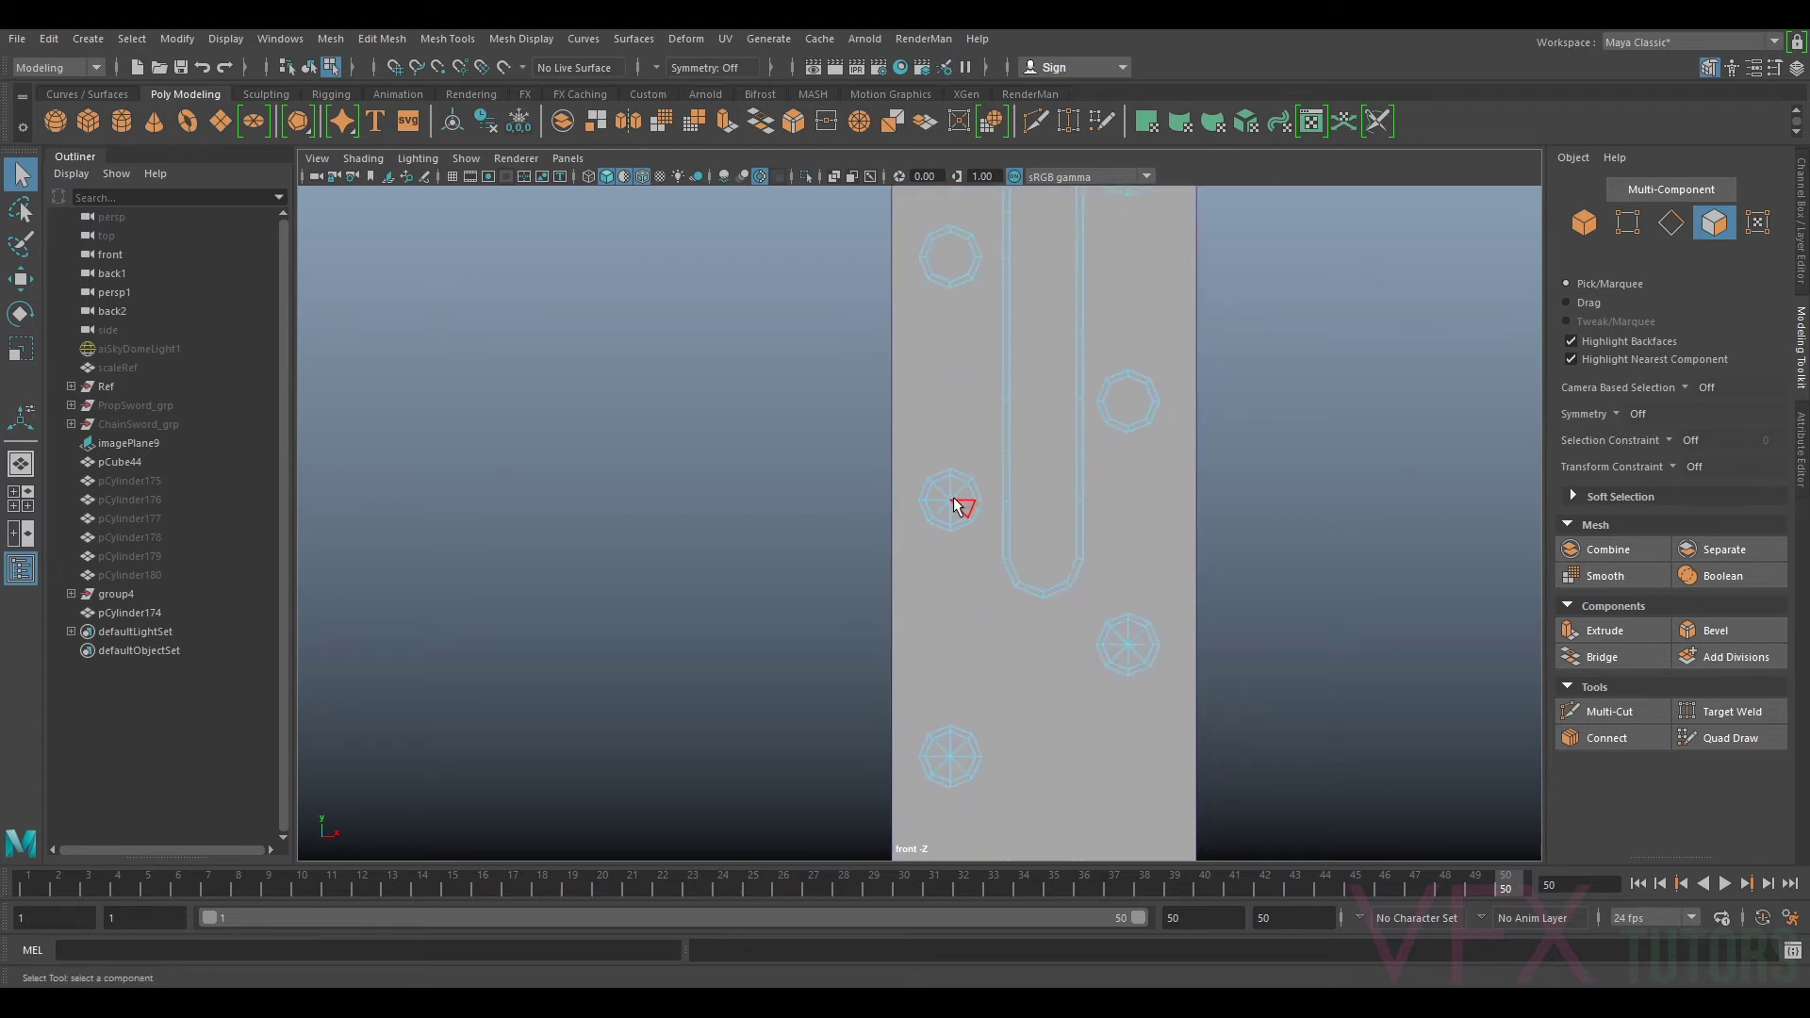
key("Delete")
scroll(971, 756, "down", 6)
scroll(1073, 707, "up", 3)
middle_click_drag(1160, 619, 1163, 488, "alt")
scroll(1140, 547, "up", 3)
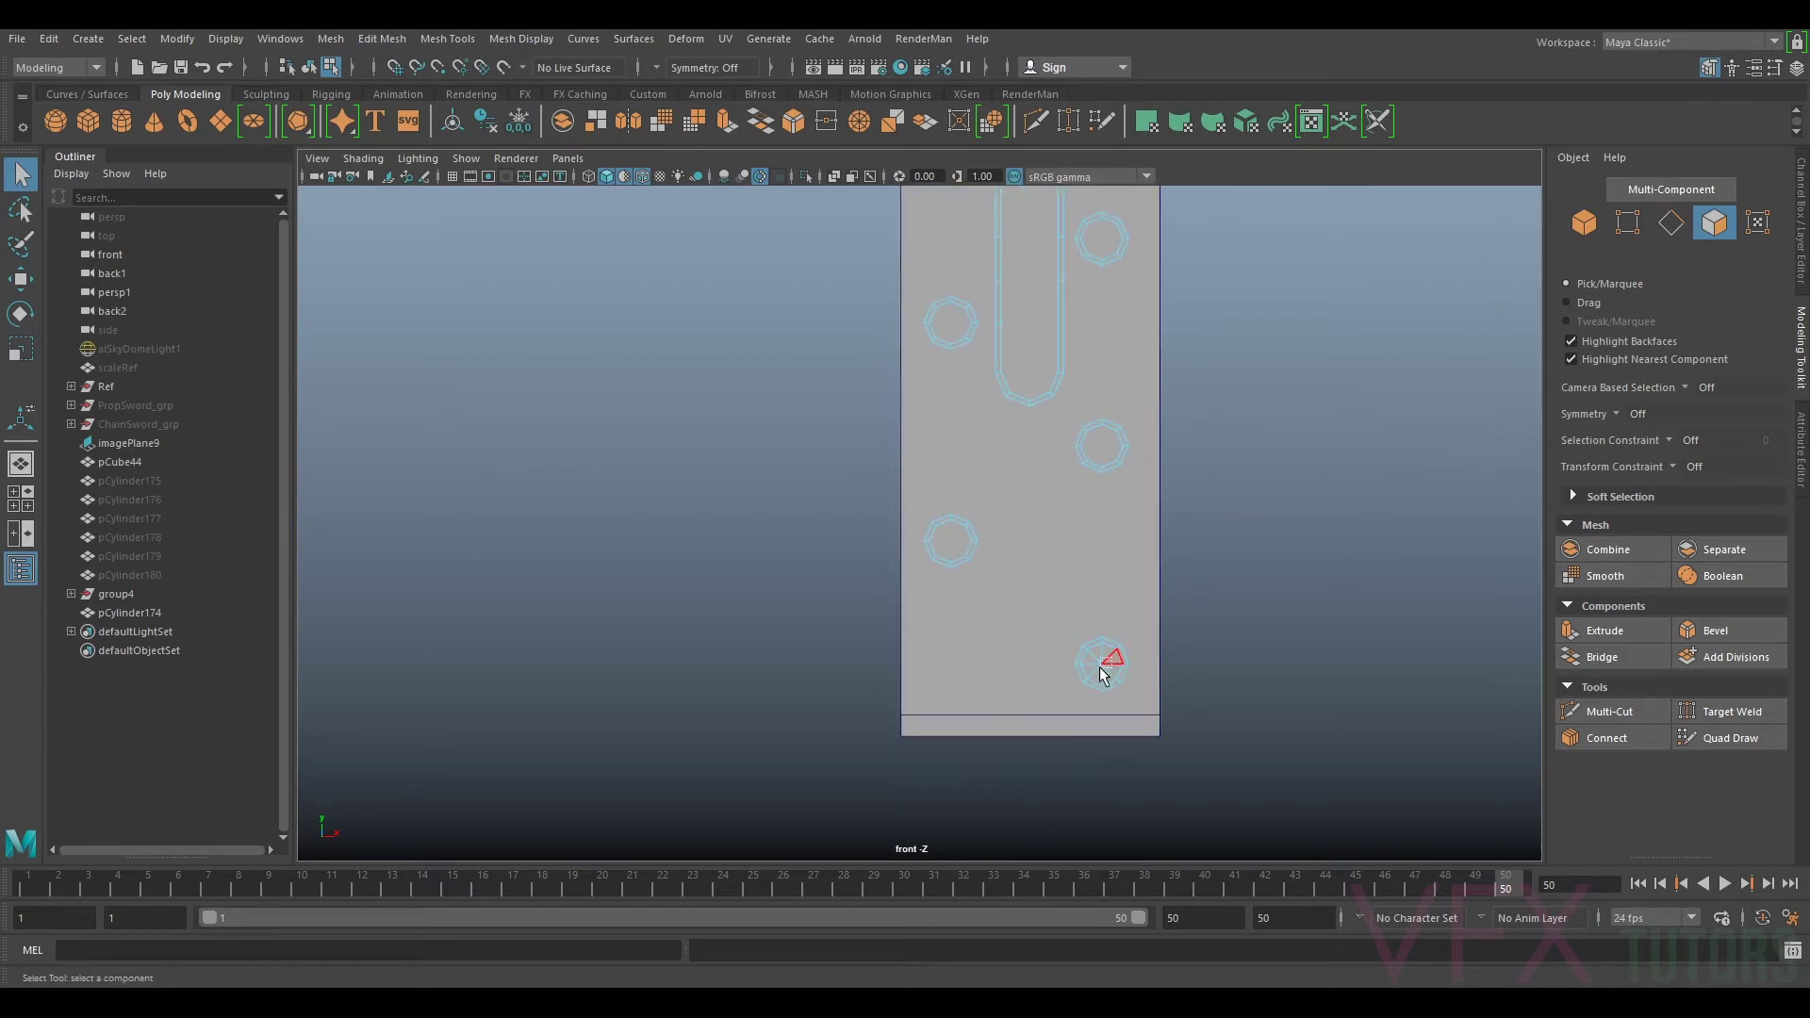
Step: Extrude the slot rim's outer border outward again as a second strip, keeping it just clear of the neighbouring holes
middle_click_drag(1176, 375, 1210, 821, "alt")
middle_click_drag(1182, 446, 1147, 569, "alt")
scroll(1141, 506, "up", 3)
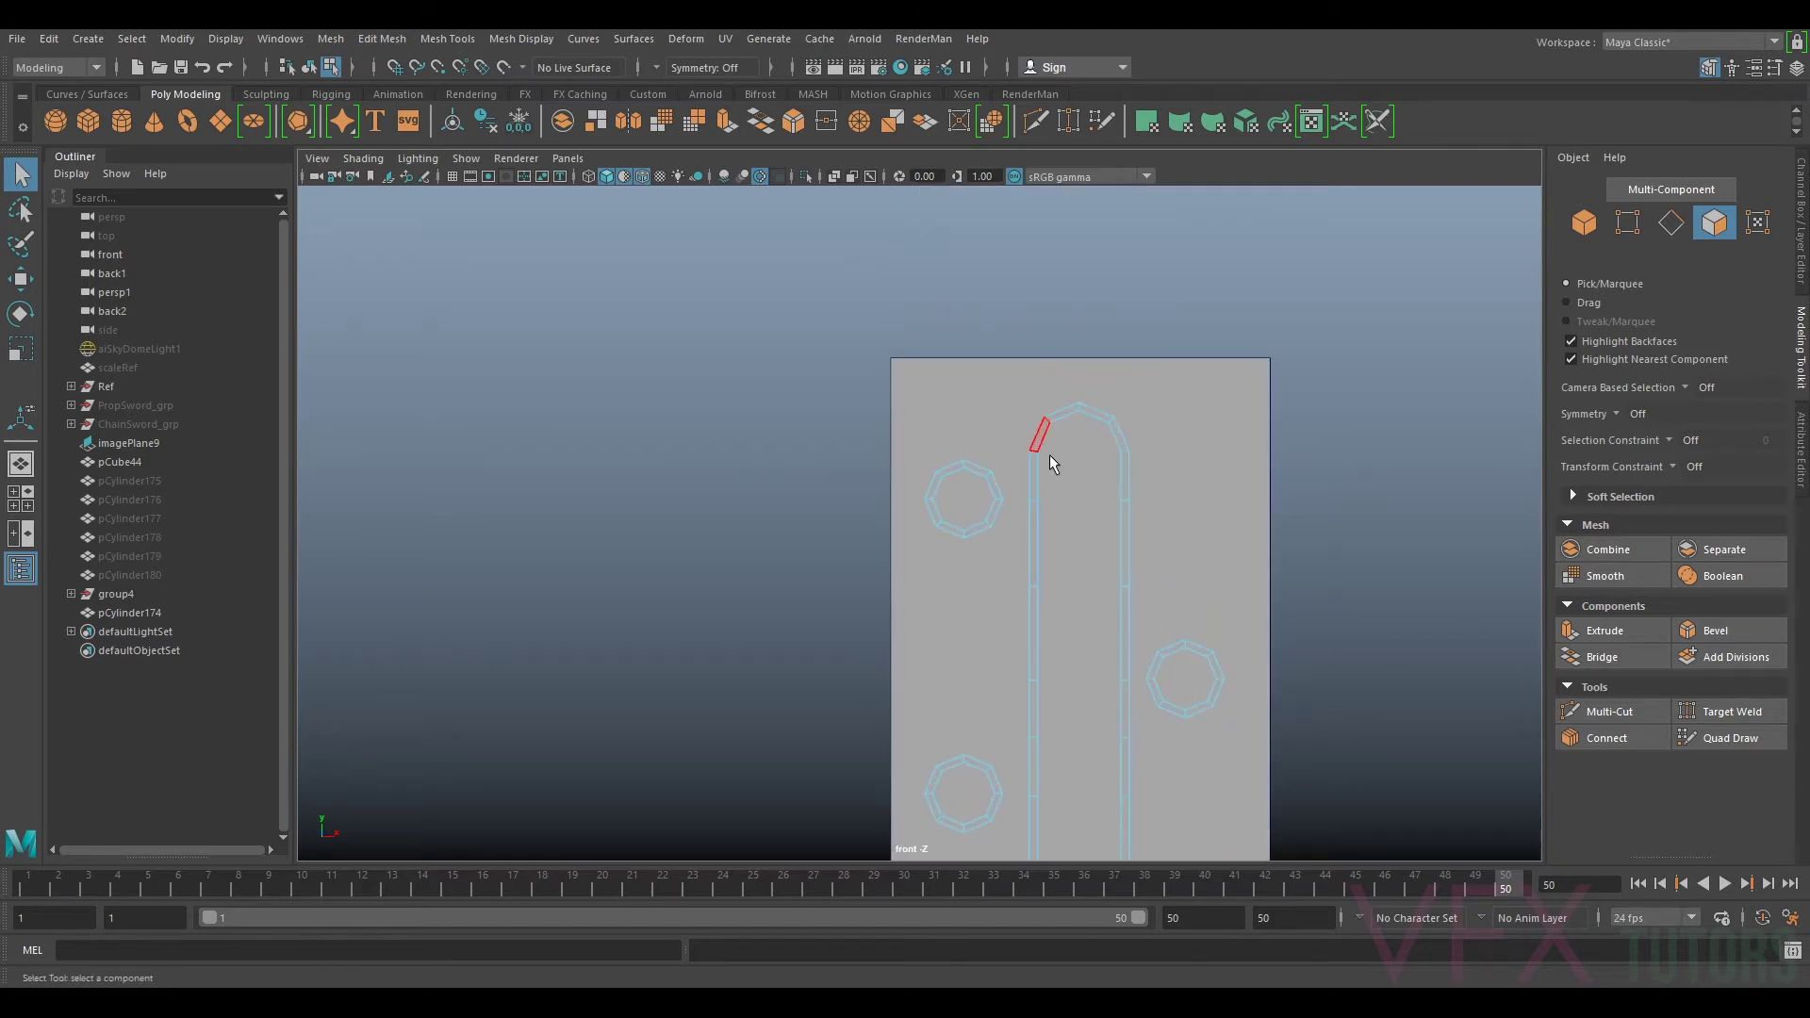
left_click(1671, 224)
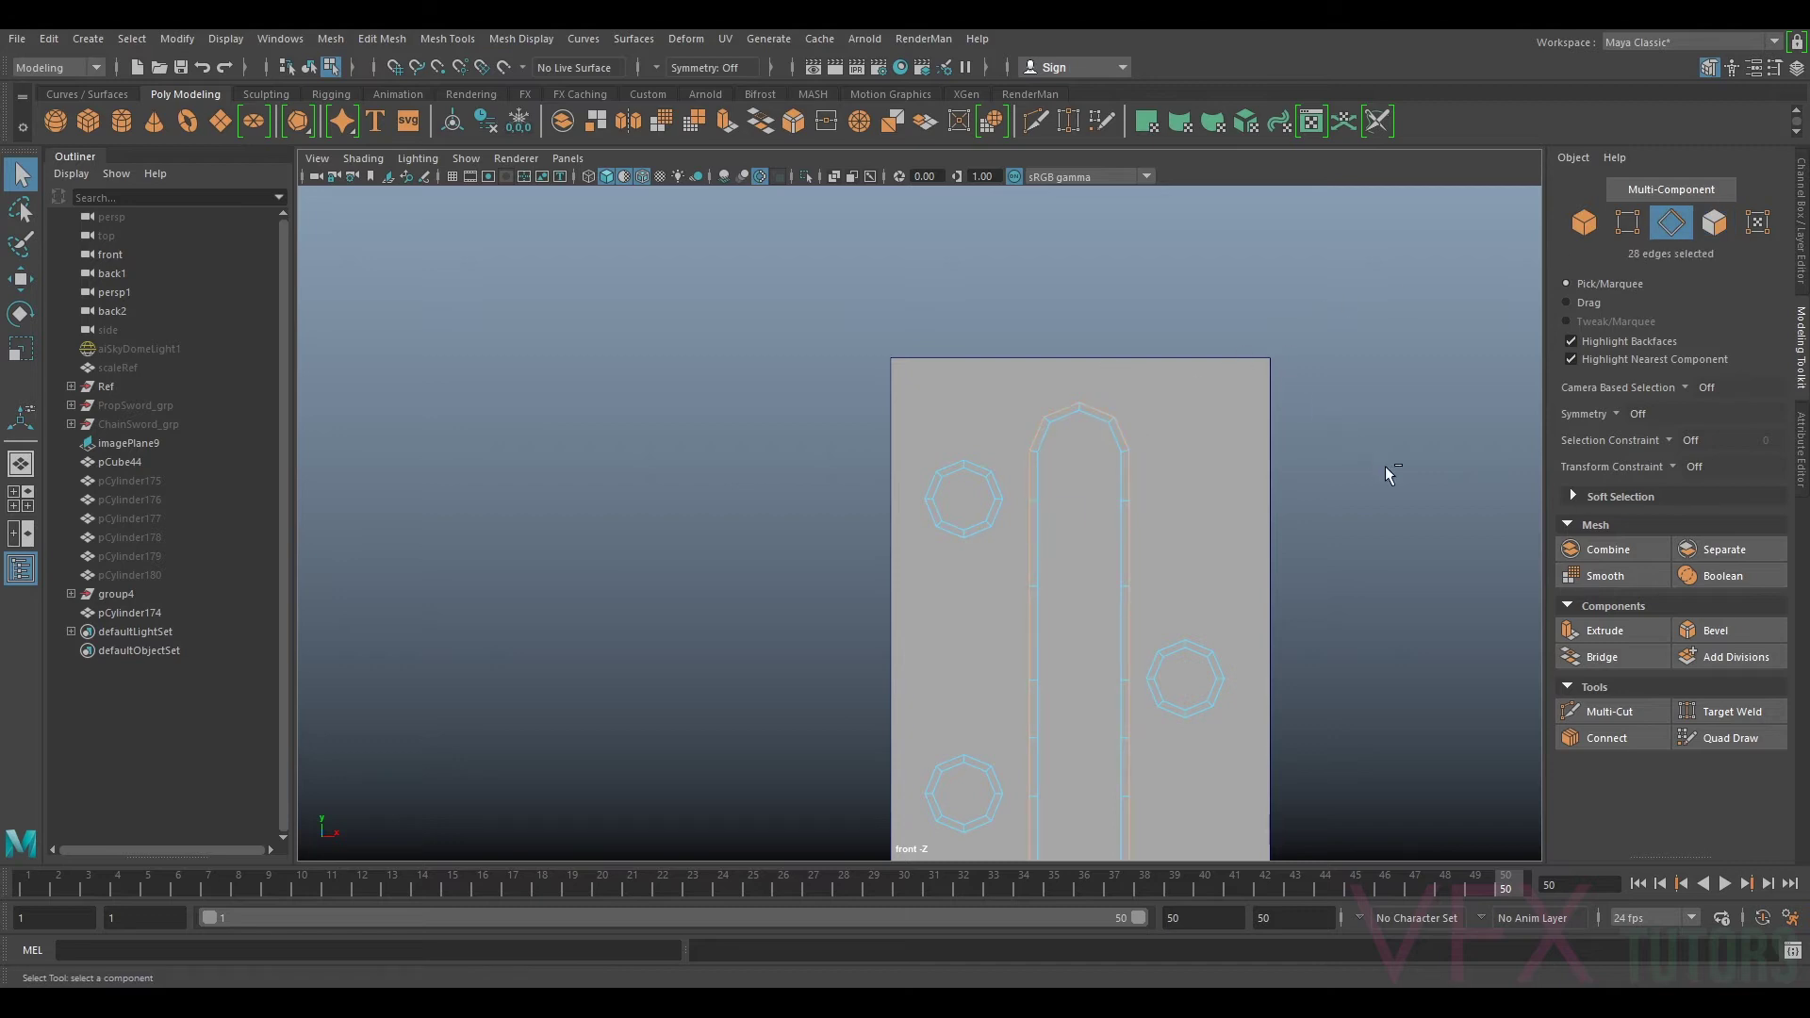
key("ctrl+e")
left_click_drag(1116, 369, 1139, 359)
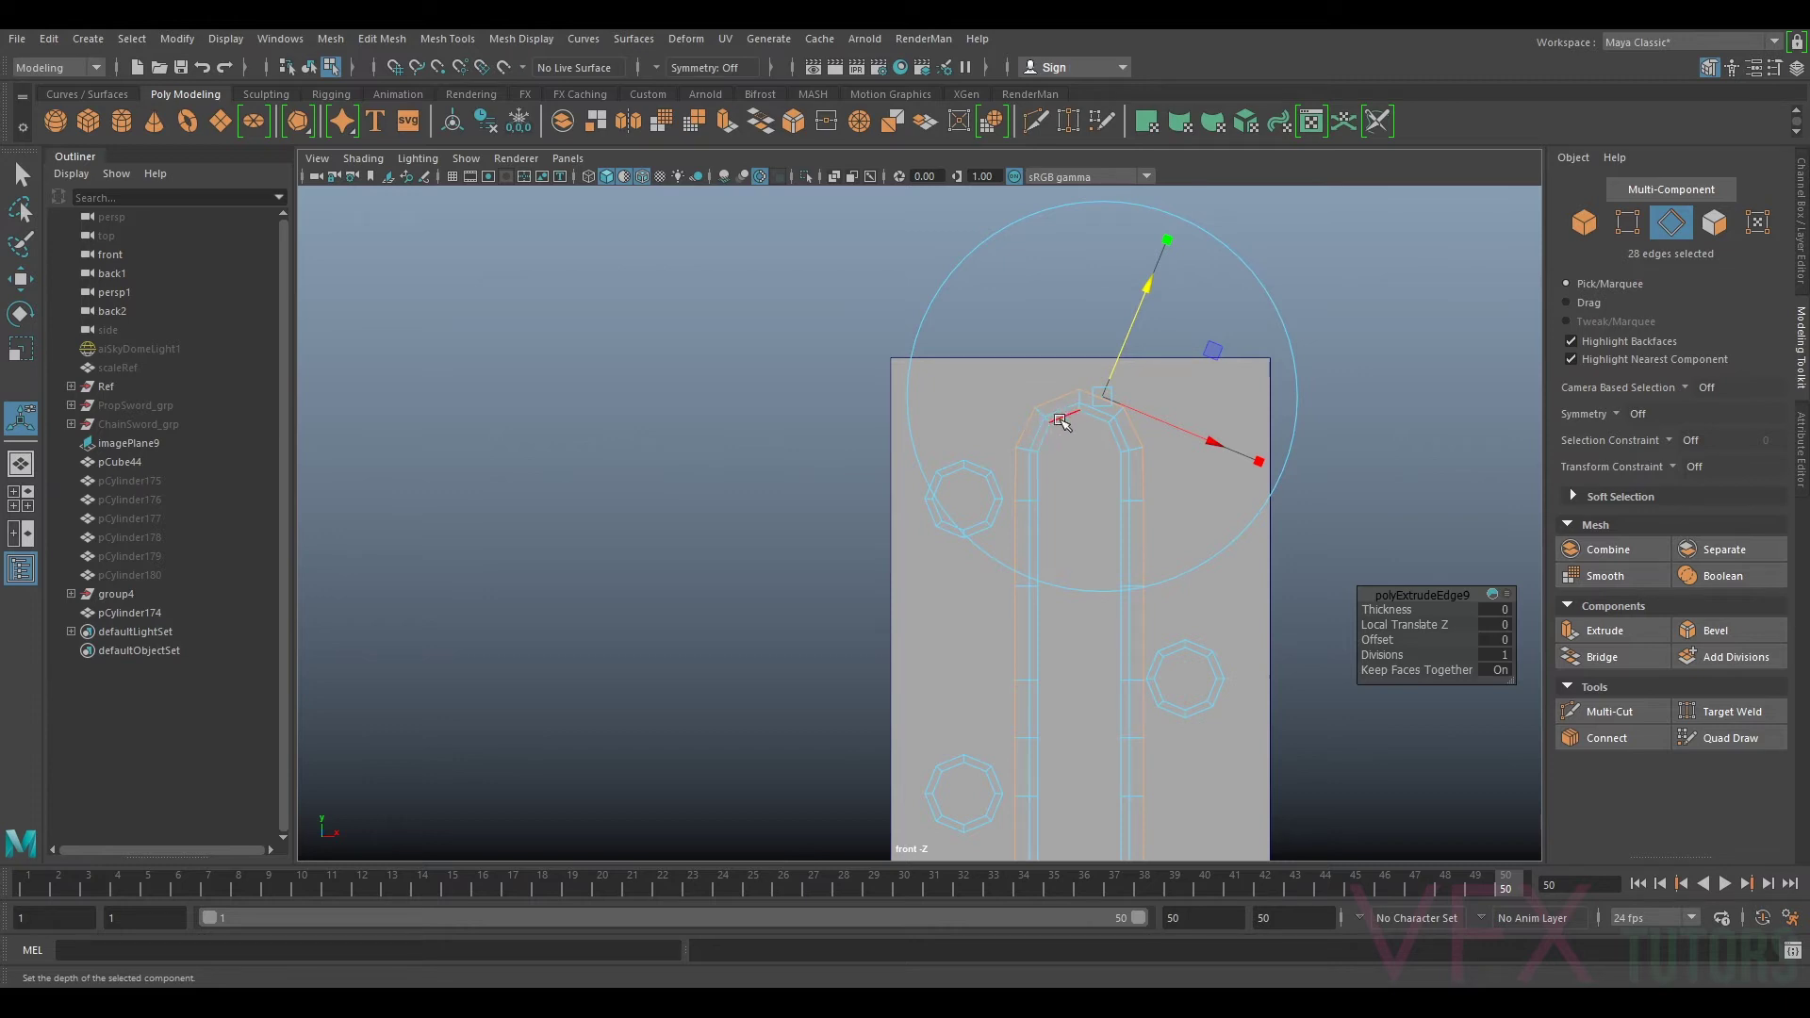
middle_click_drag(1188, 604, 1148, 429, "alt")
scroll(1167, 501, "up", 2)
middle_click_drag(1139, 259, 1129, 391, "alt")
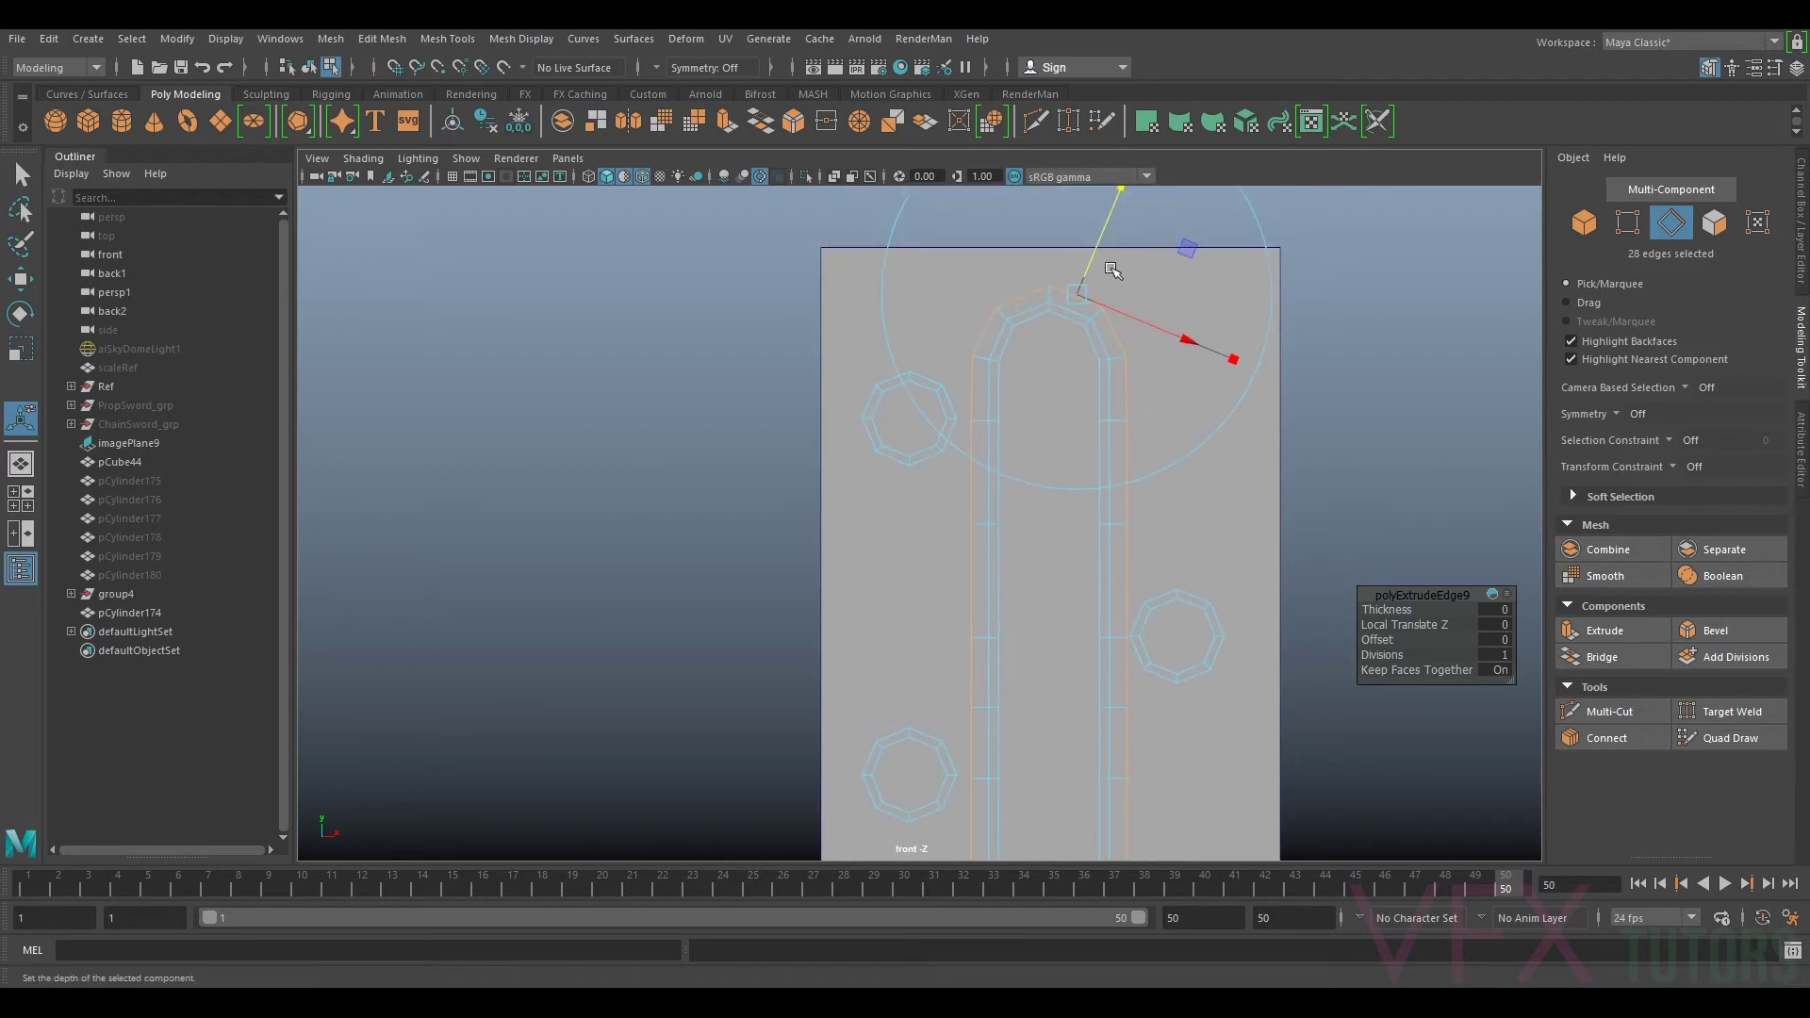
left_click_drag(1096, 244, 1096, 247)
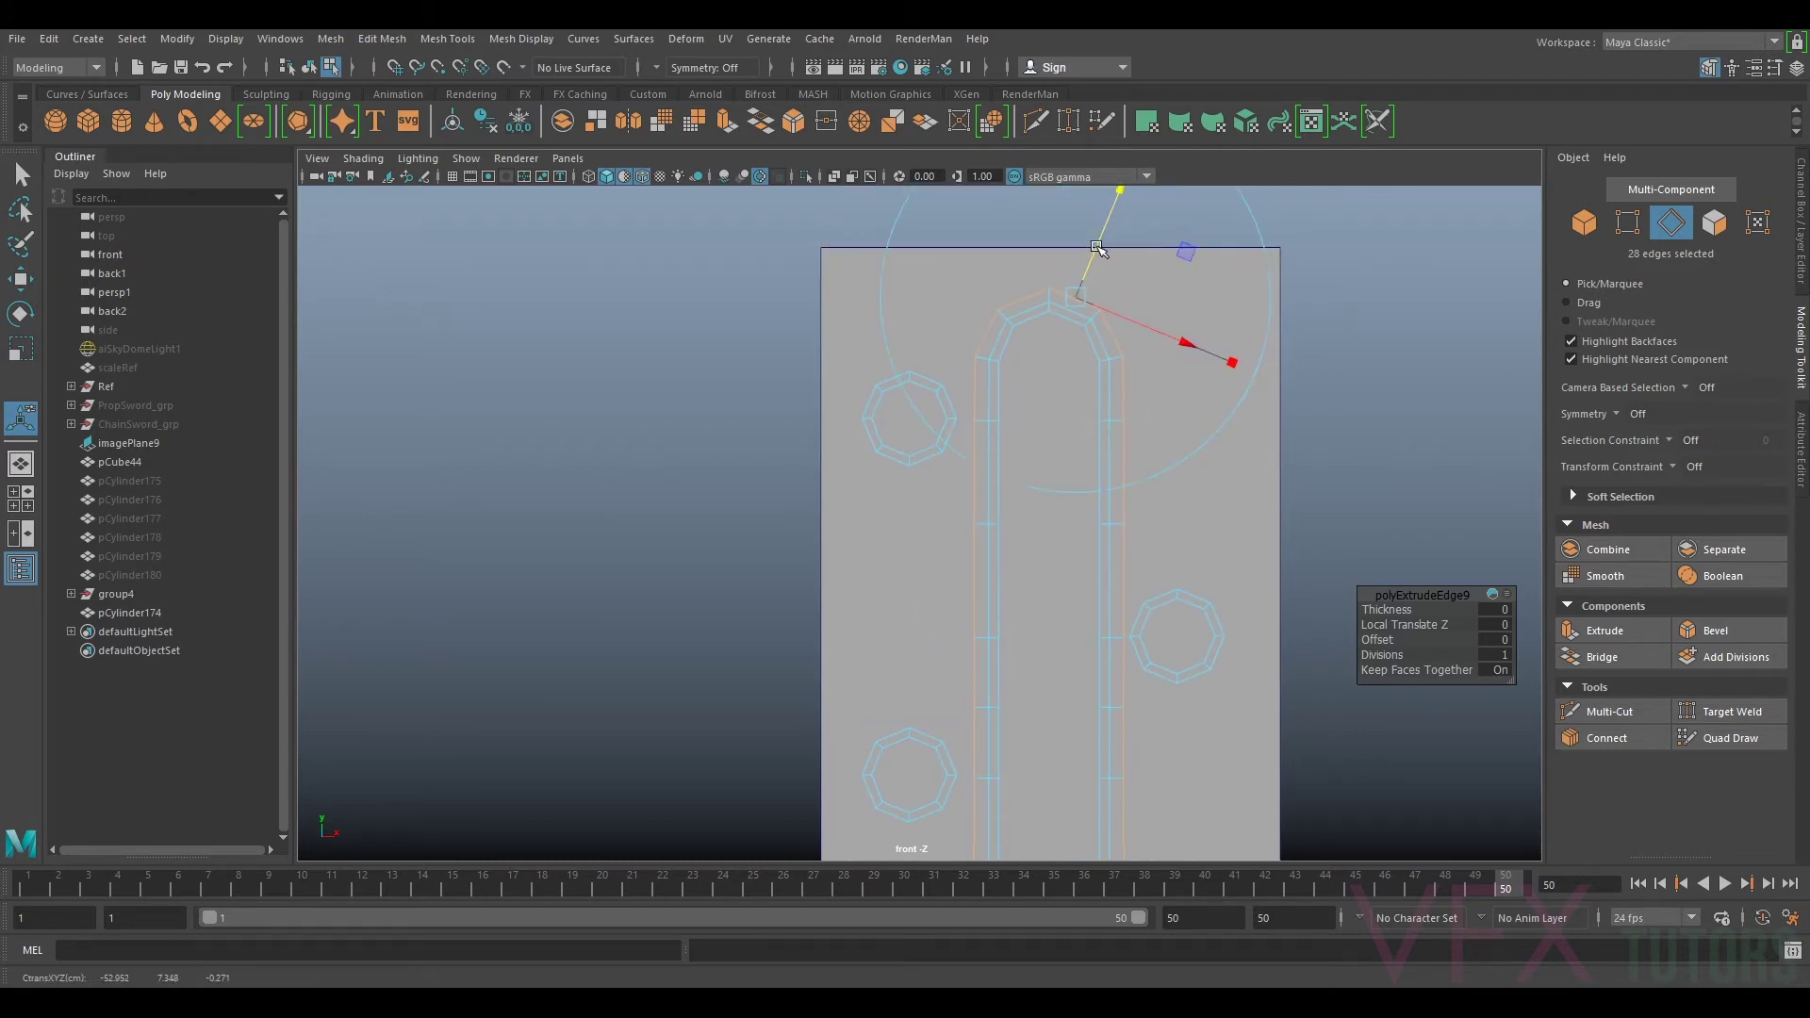
Step: Bridge the upper-right outer edge of the top-left hole to the nearest edge of the slot's border
middle_click_drag(1216, 619, 1203, 492, "alt")
scroll(1174, 530, "up", 3)
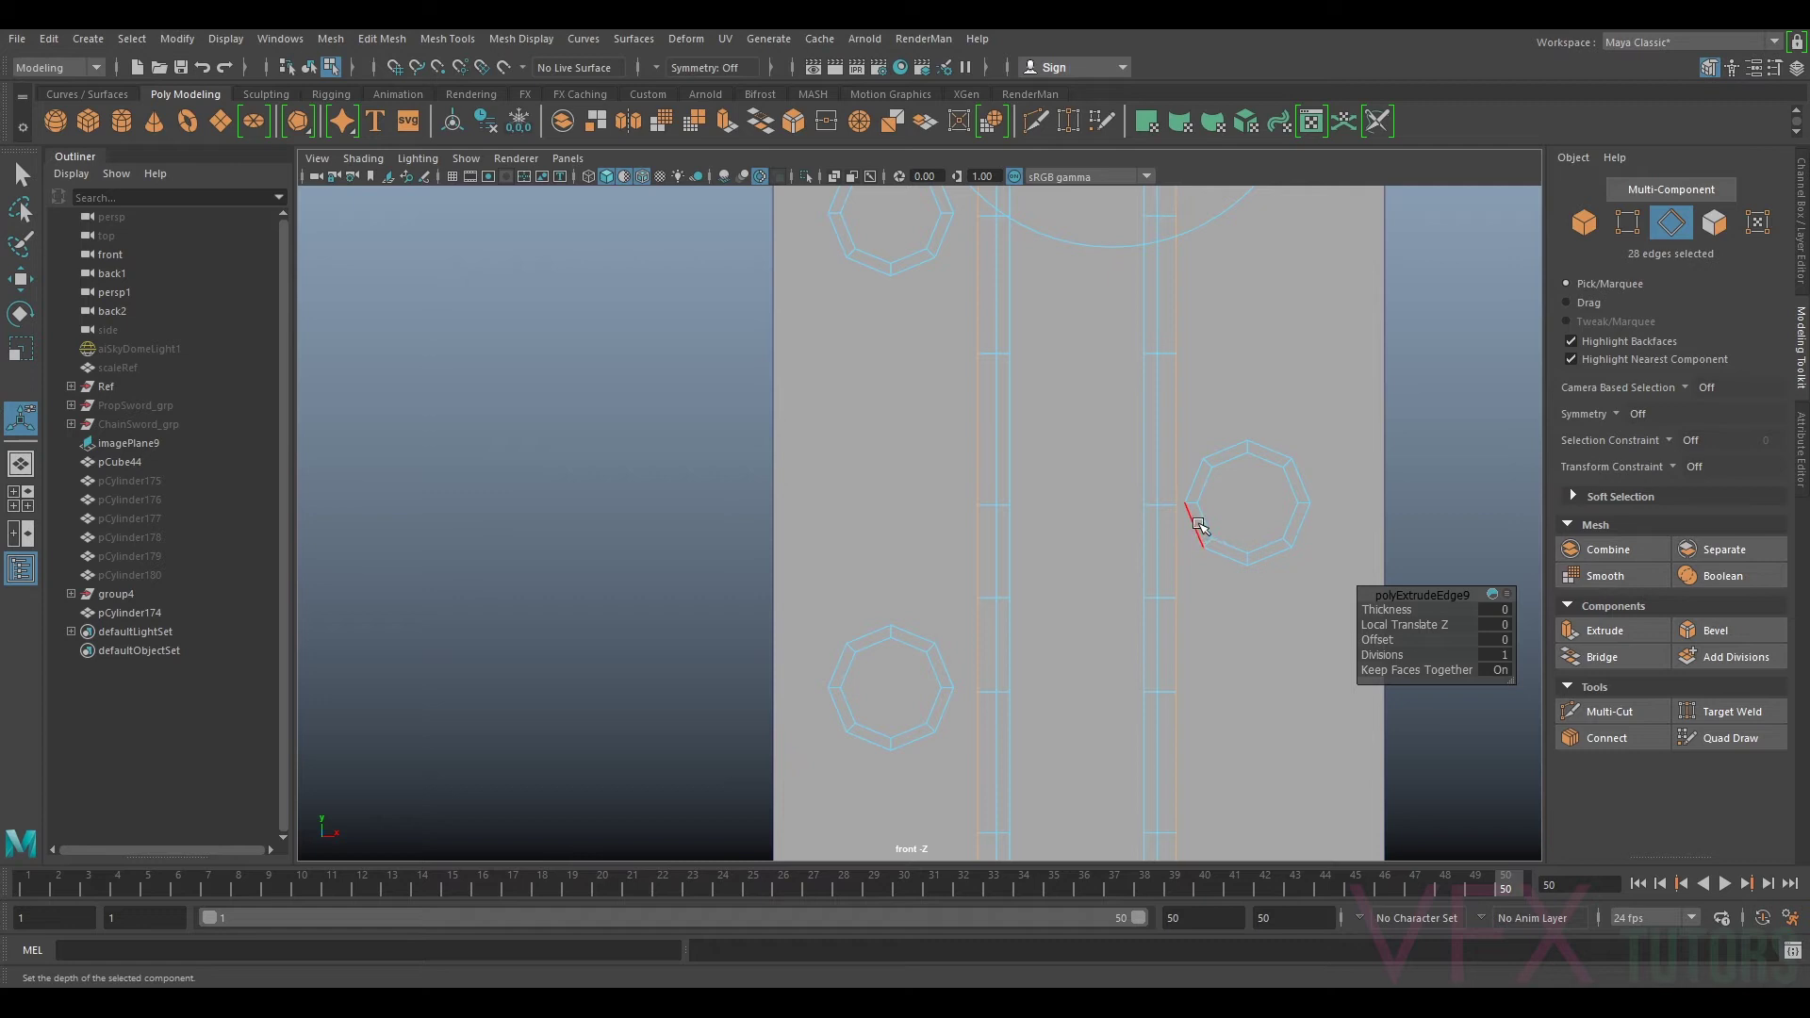
left_click(1201, 539)
middle_click_drag(1043, 277, 1049, 610, "alt")
scroll(1042, 566, "up", 1)
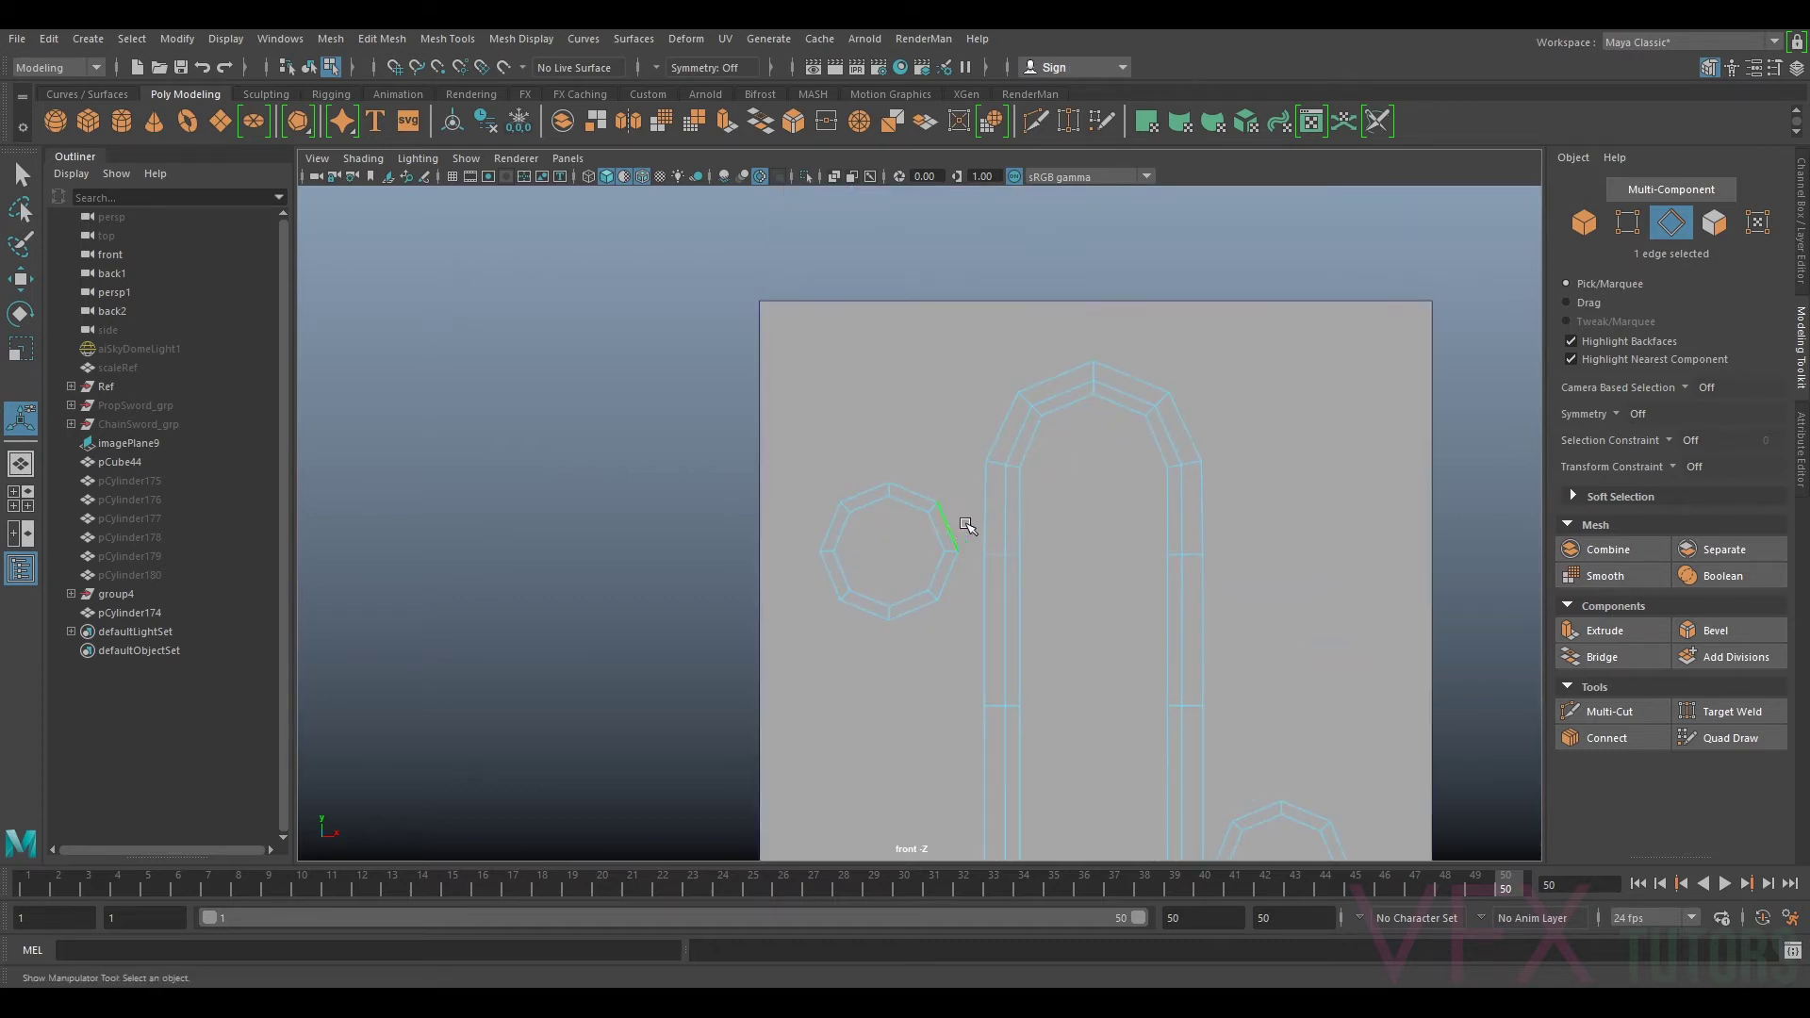
left_click(985, 497, "shift")
left_click(1601, 657)
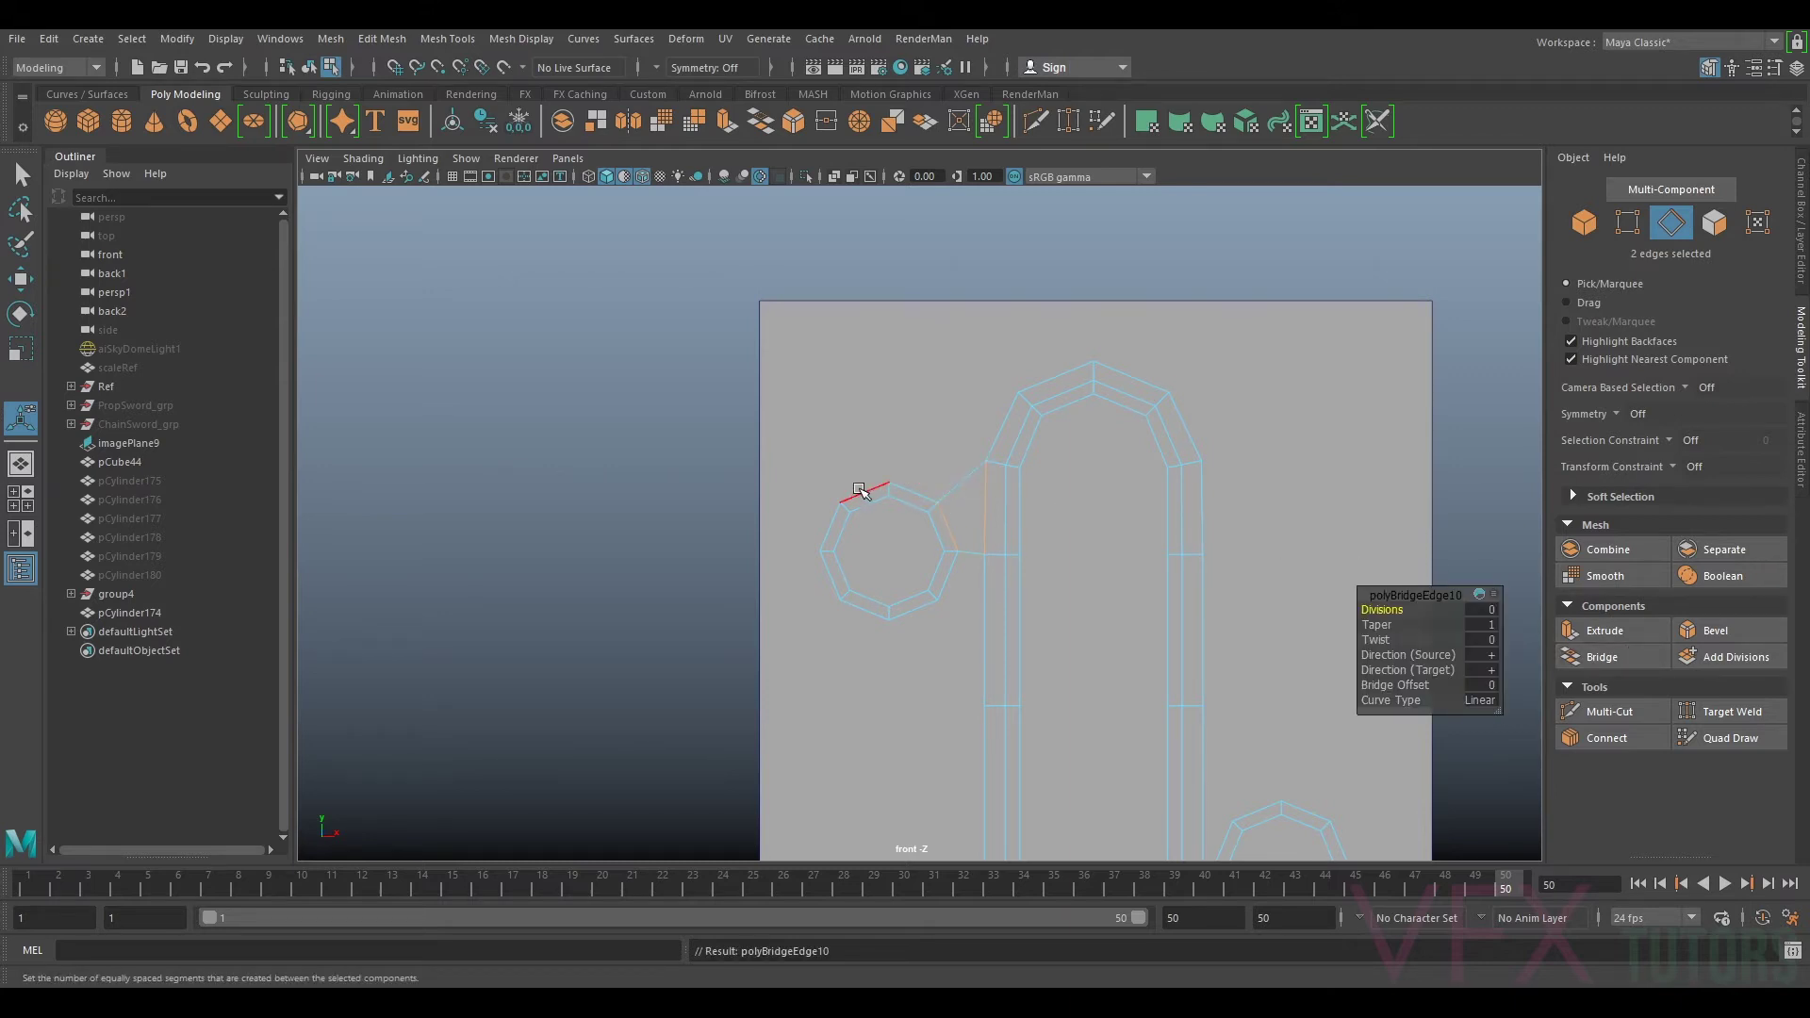
Step: Extrude the two upper edges of the top-left hole upward and flatten them into a straight horizontal line
key("ctrl+e")
key("w")
left_click_drag(892, 450, 887, 587)
key("r")
left_click_drag(889, 381, 894, 388)
key("w")
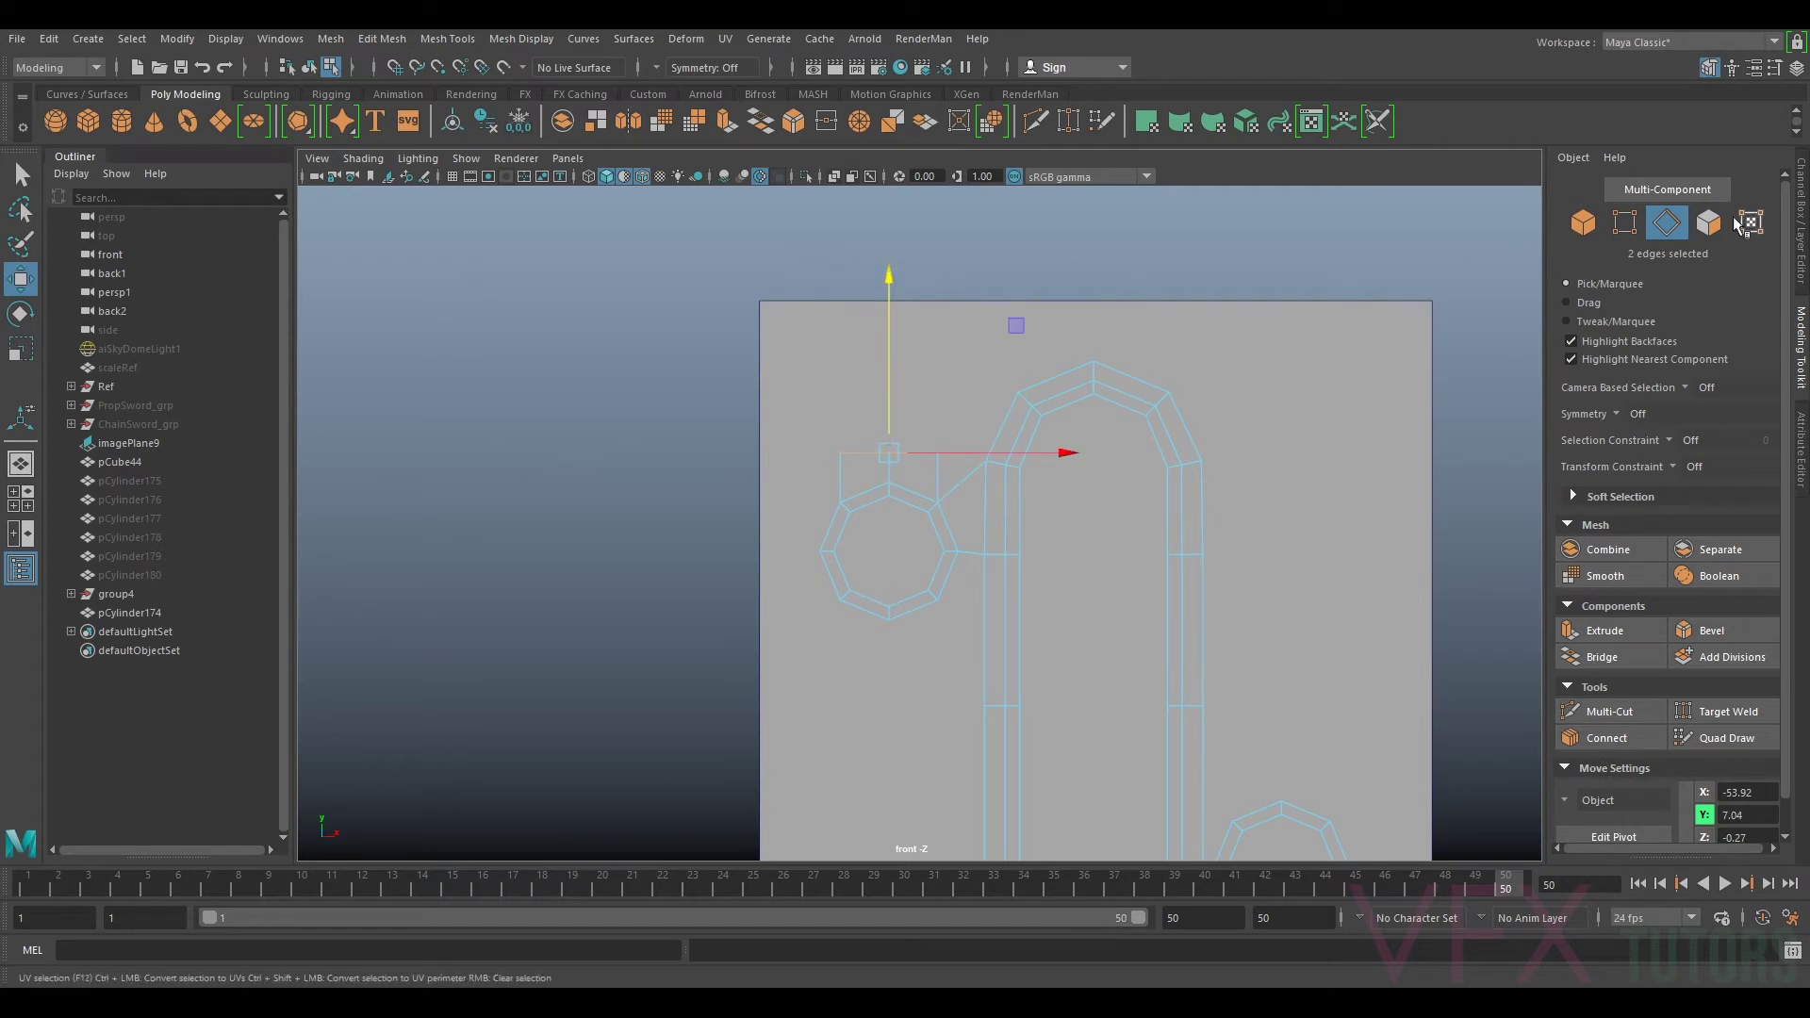
Step: Target-weld the extruded strip's inner corner to the slot's shoulder vertex and lower the other two vertices to about its level
left_click(1621, 224)
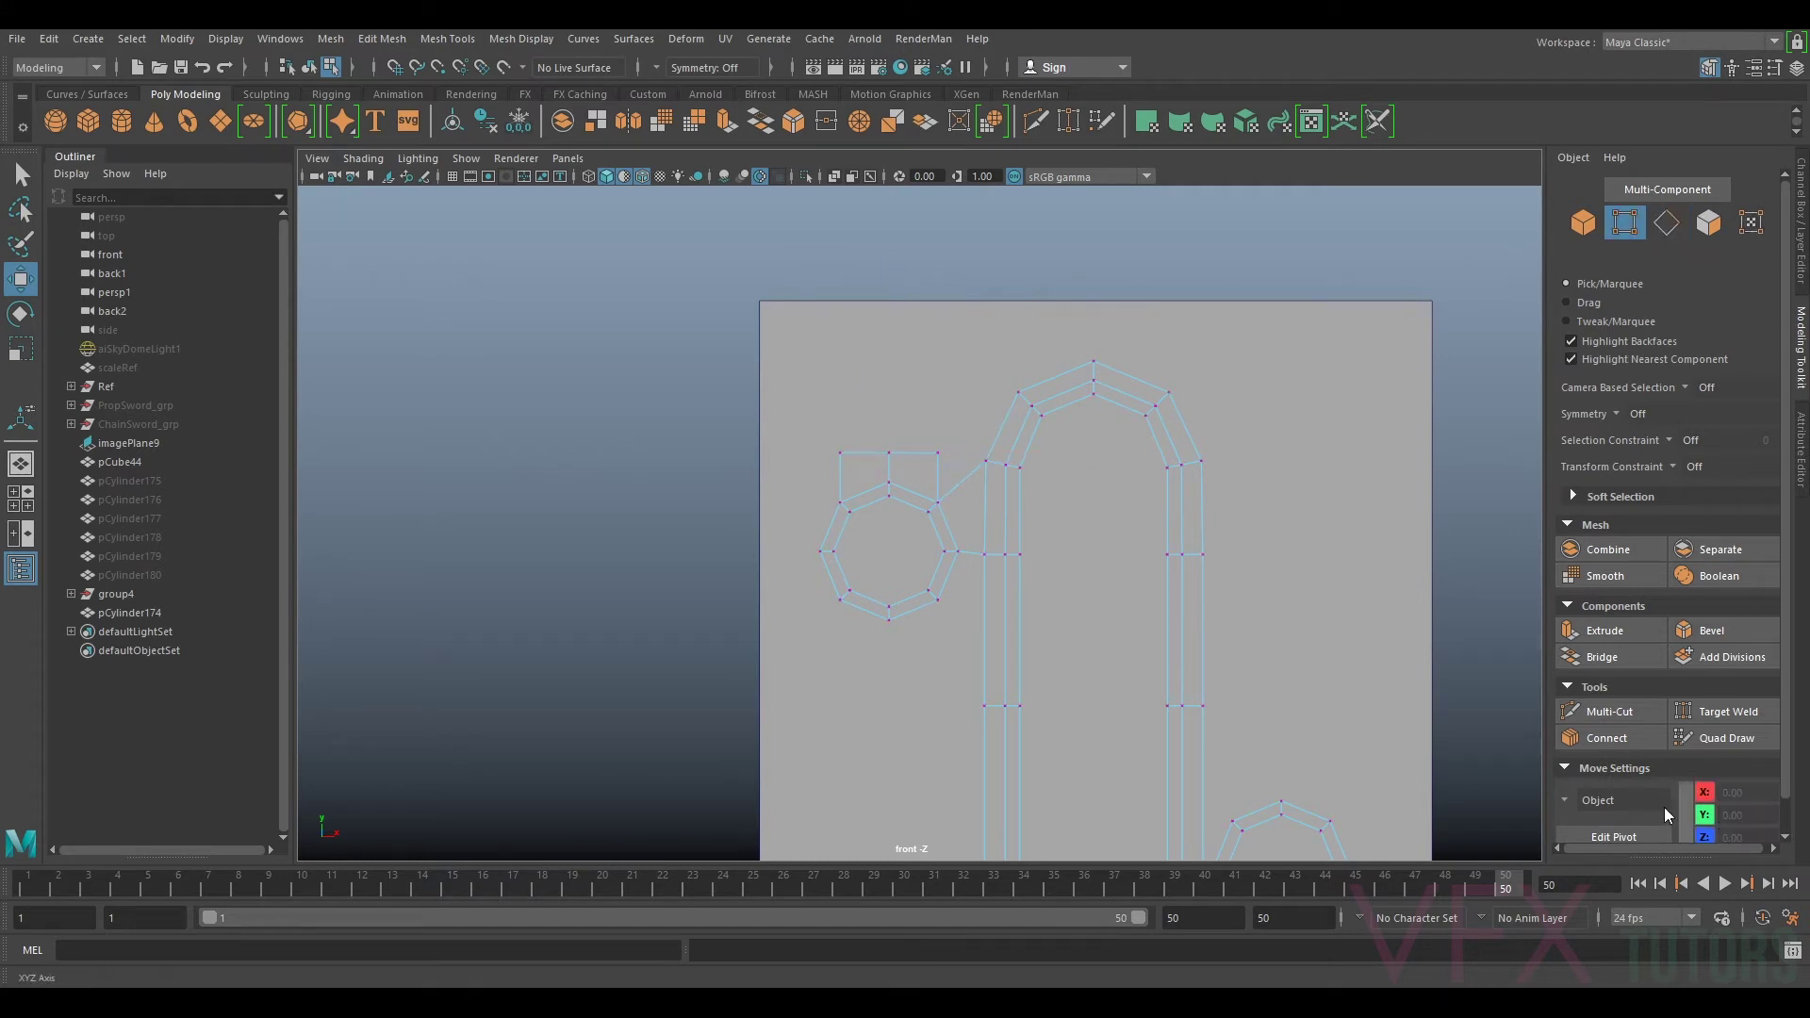
left_click(1683, 713)
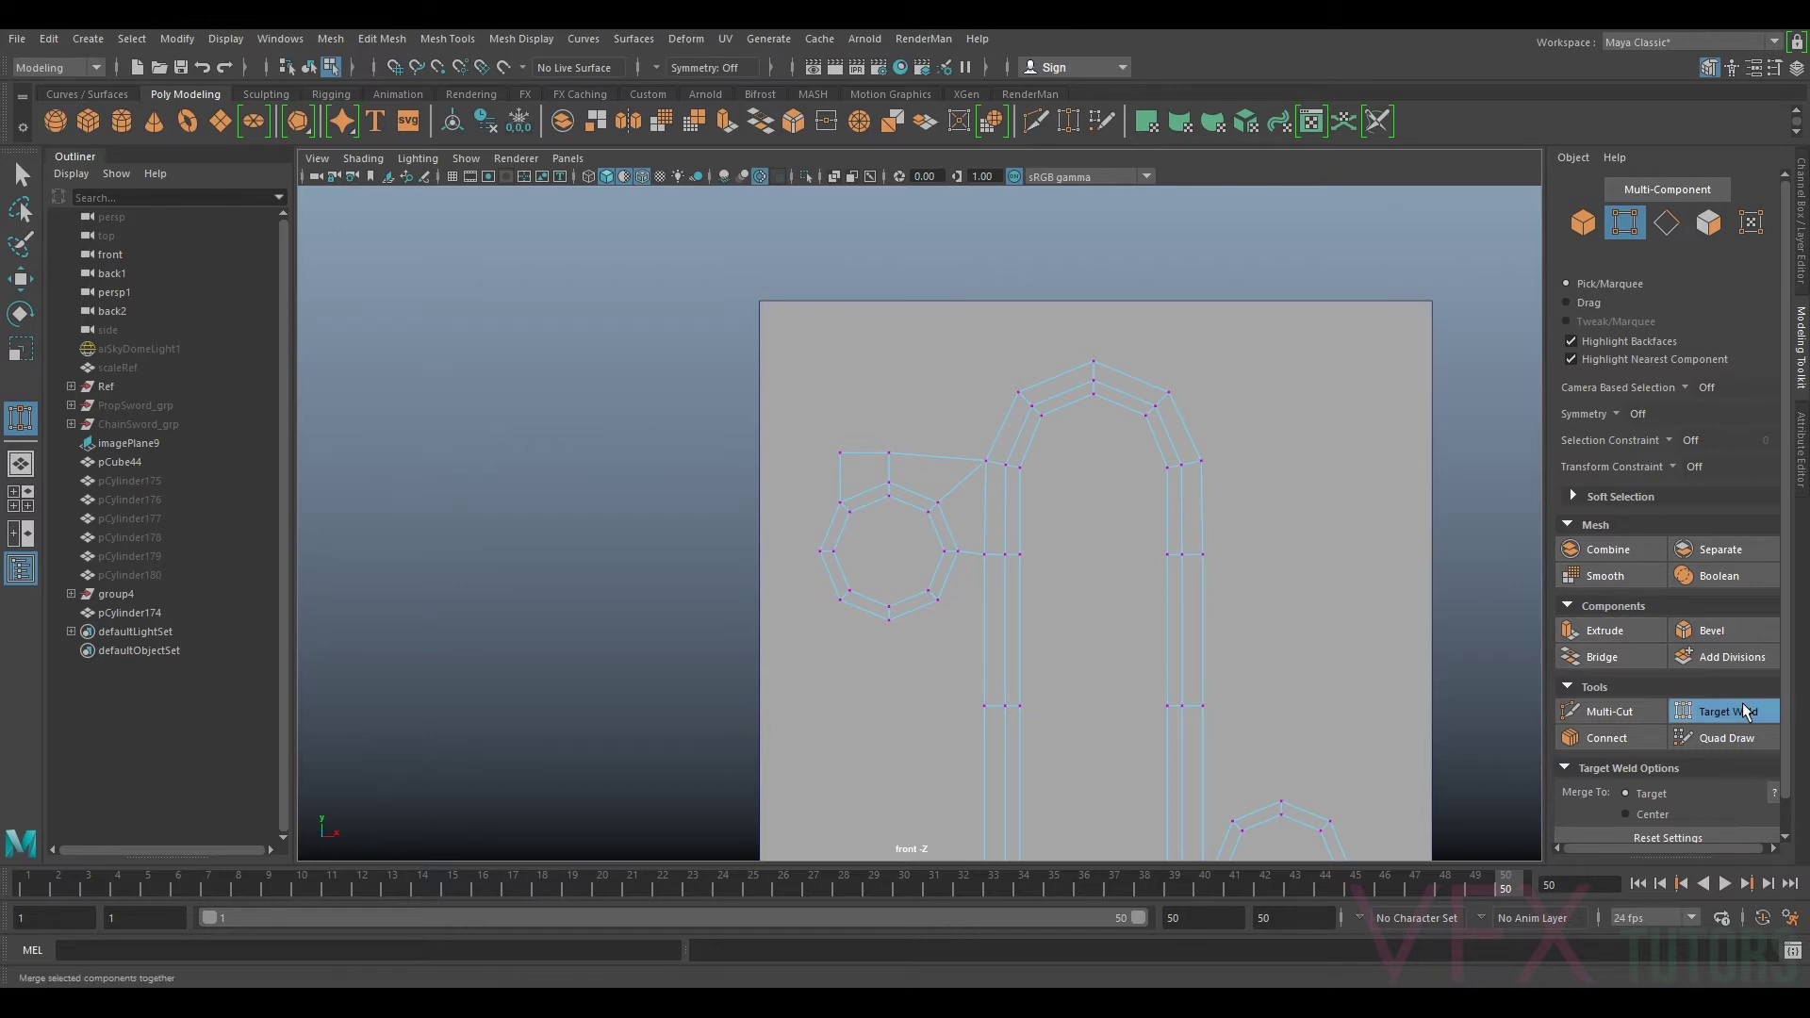
key("q")
left_click_drag(958, 472, 958, 469)
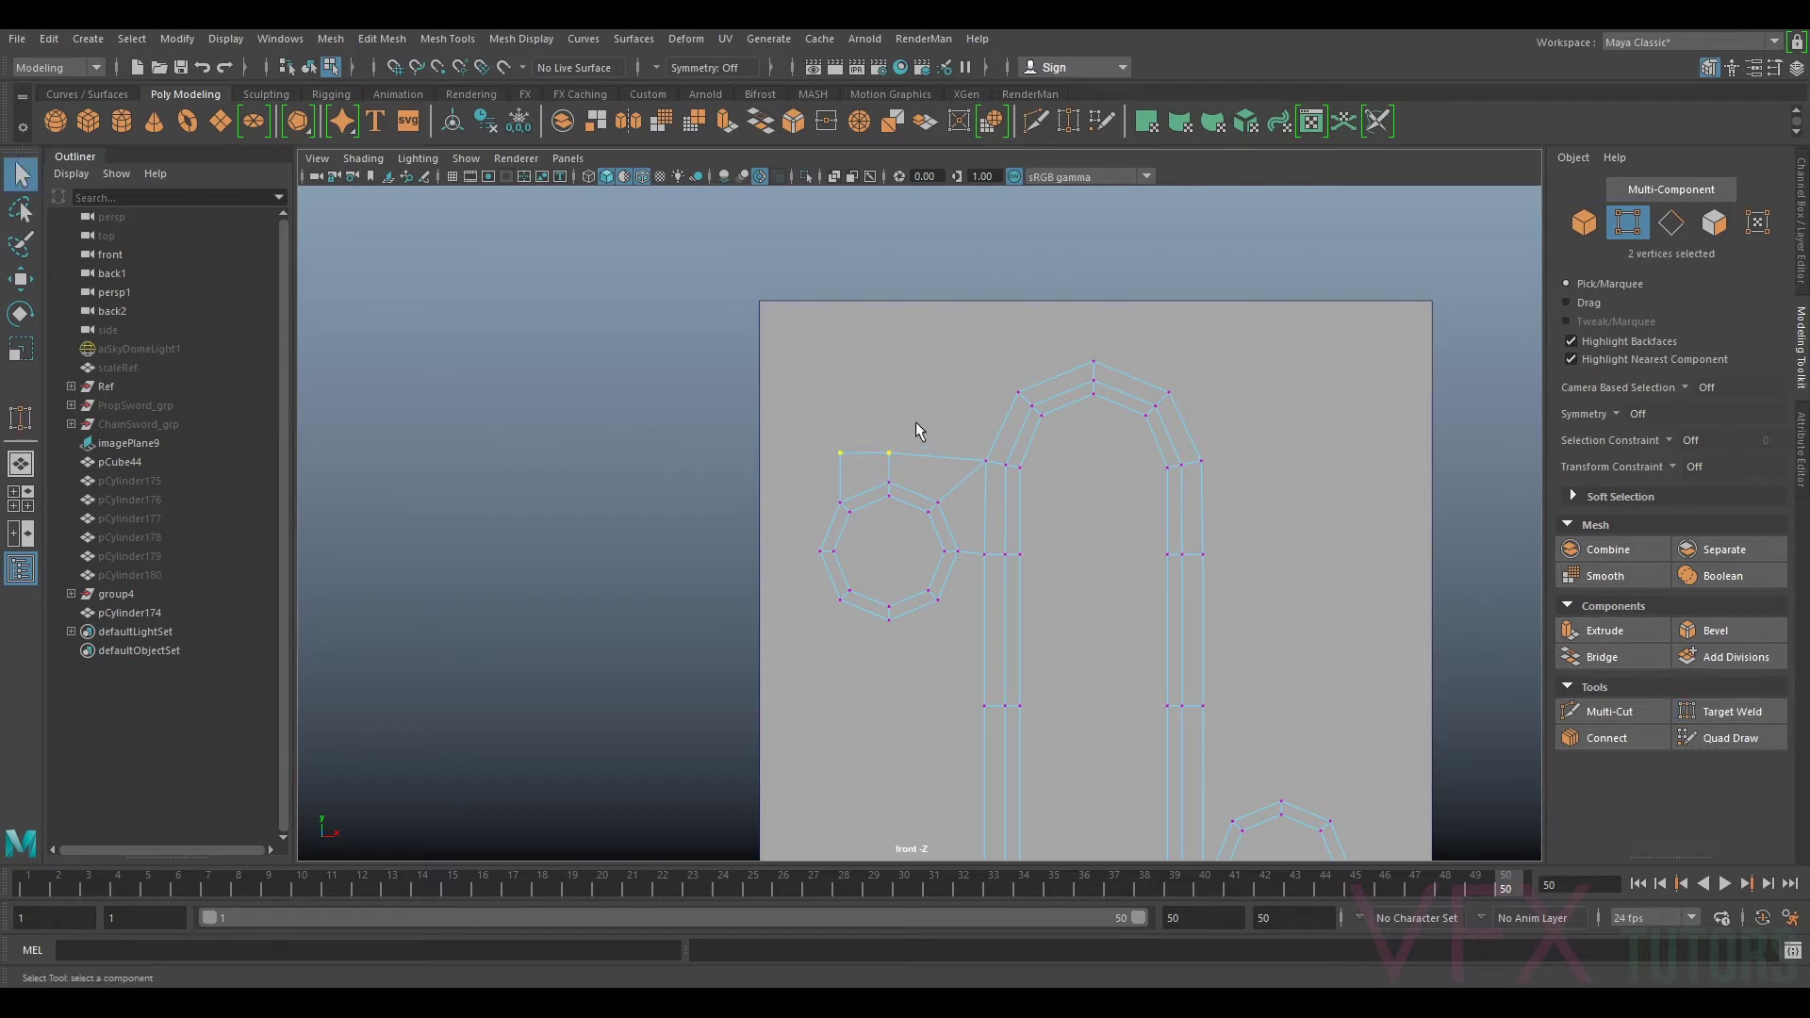
key("w")
left_click_drag(866, 389, 936, 415)
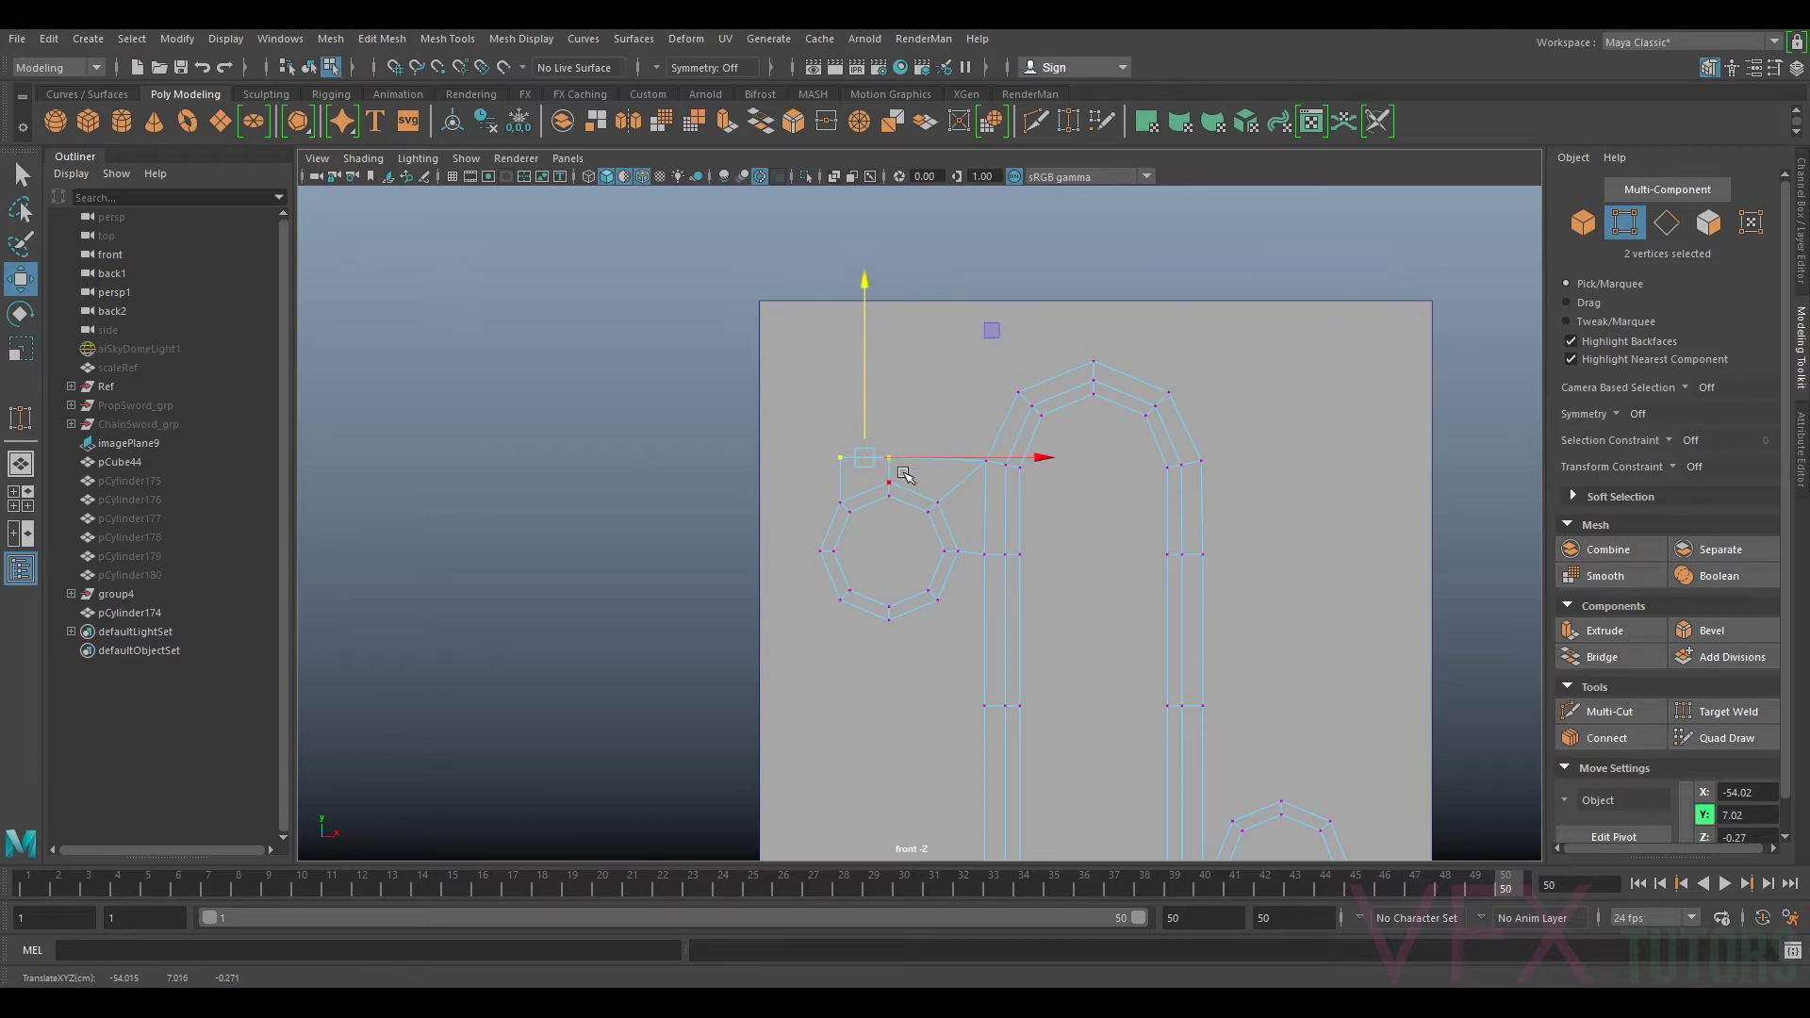
Step: Extrude the two top edges of the strip above the top-left hole upward toward the plate's top edge
right_click_drag(904, 465, 905, 421)
left_click(871, 459)
left_click(926, 462, "ctrl+shift")
left_click_drag(912, 387, 919, 354)
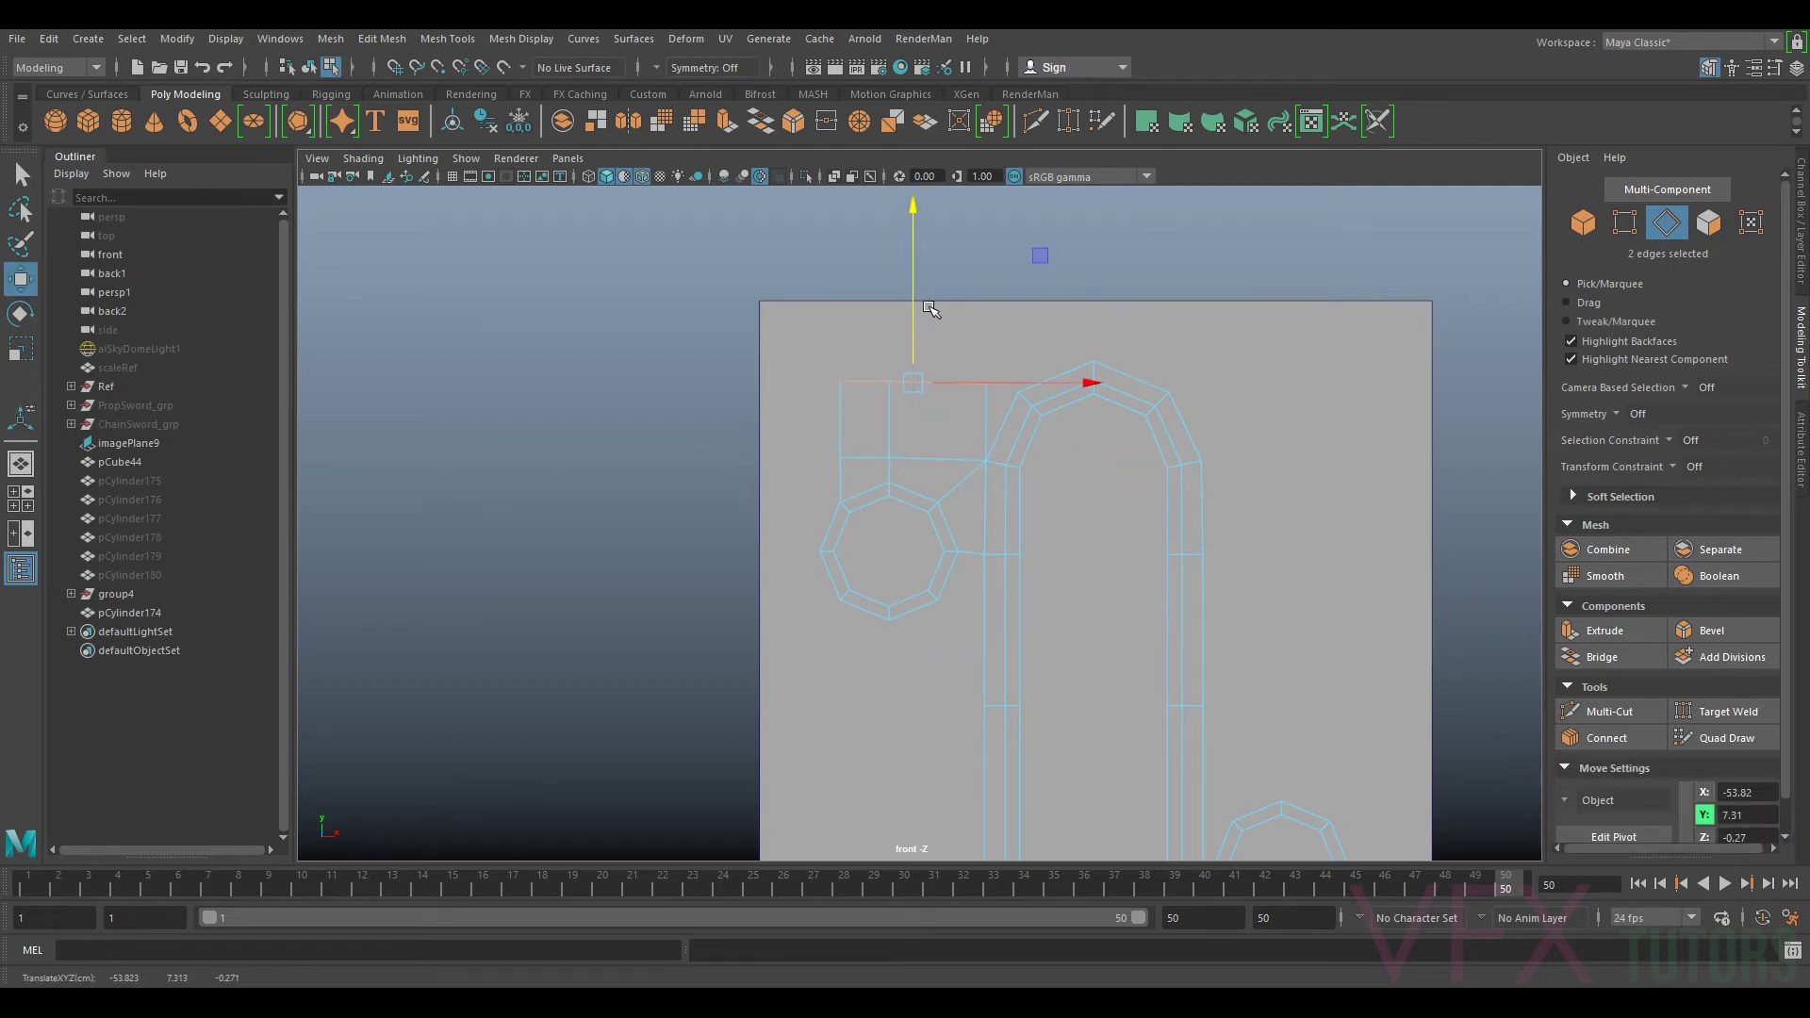
key("r")
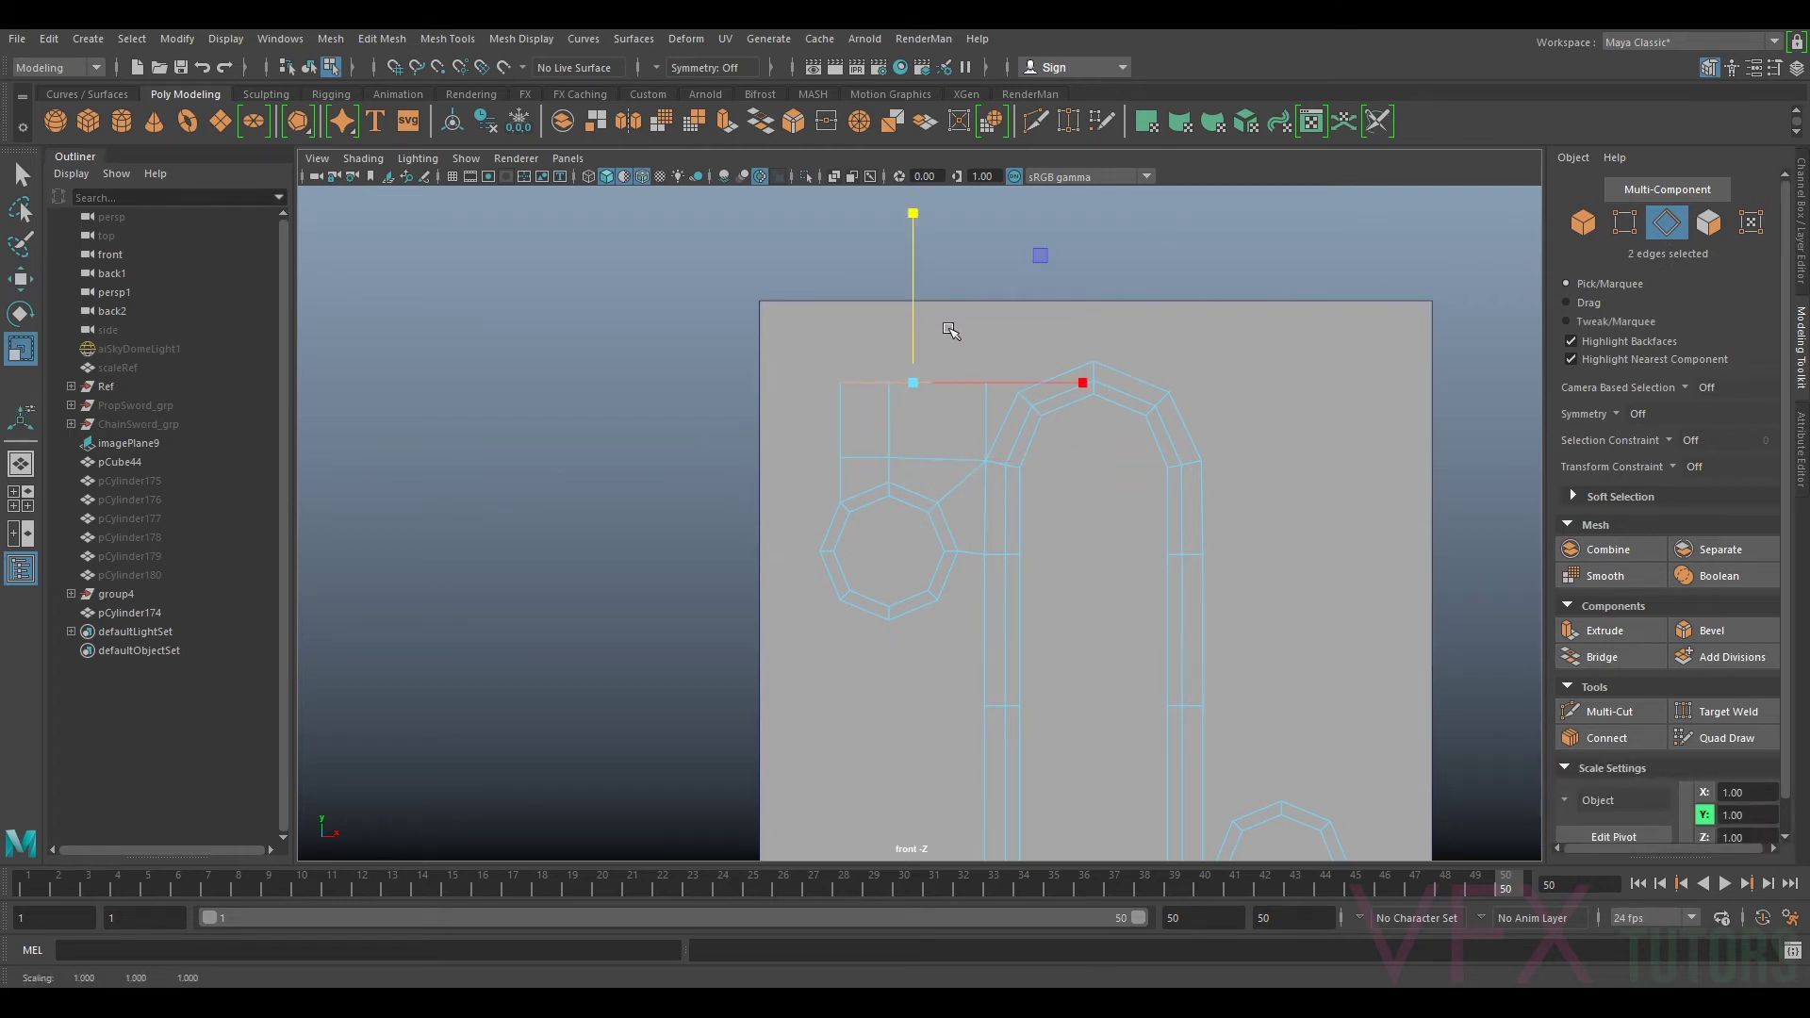
key("w")
key("ctrl+z")
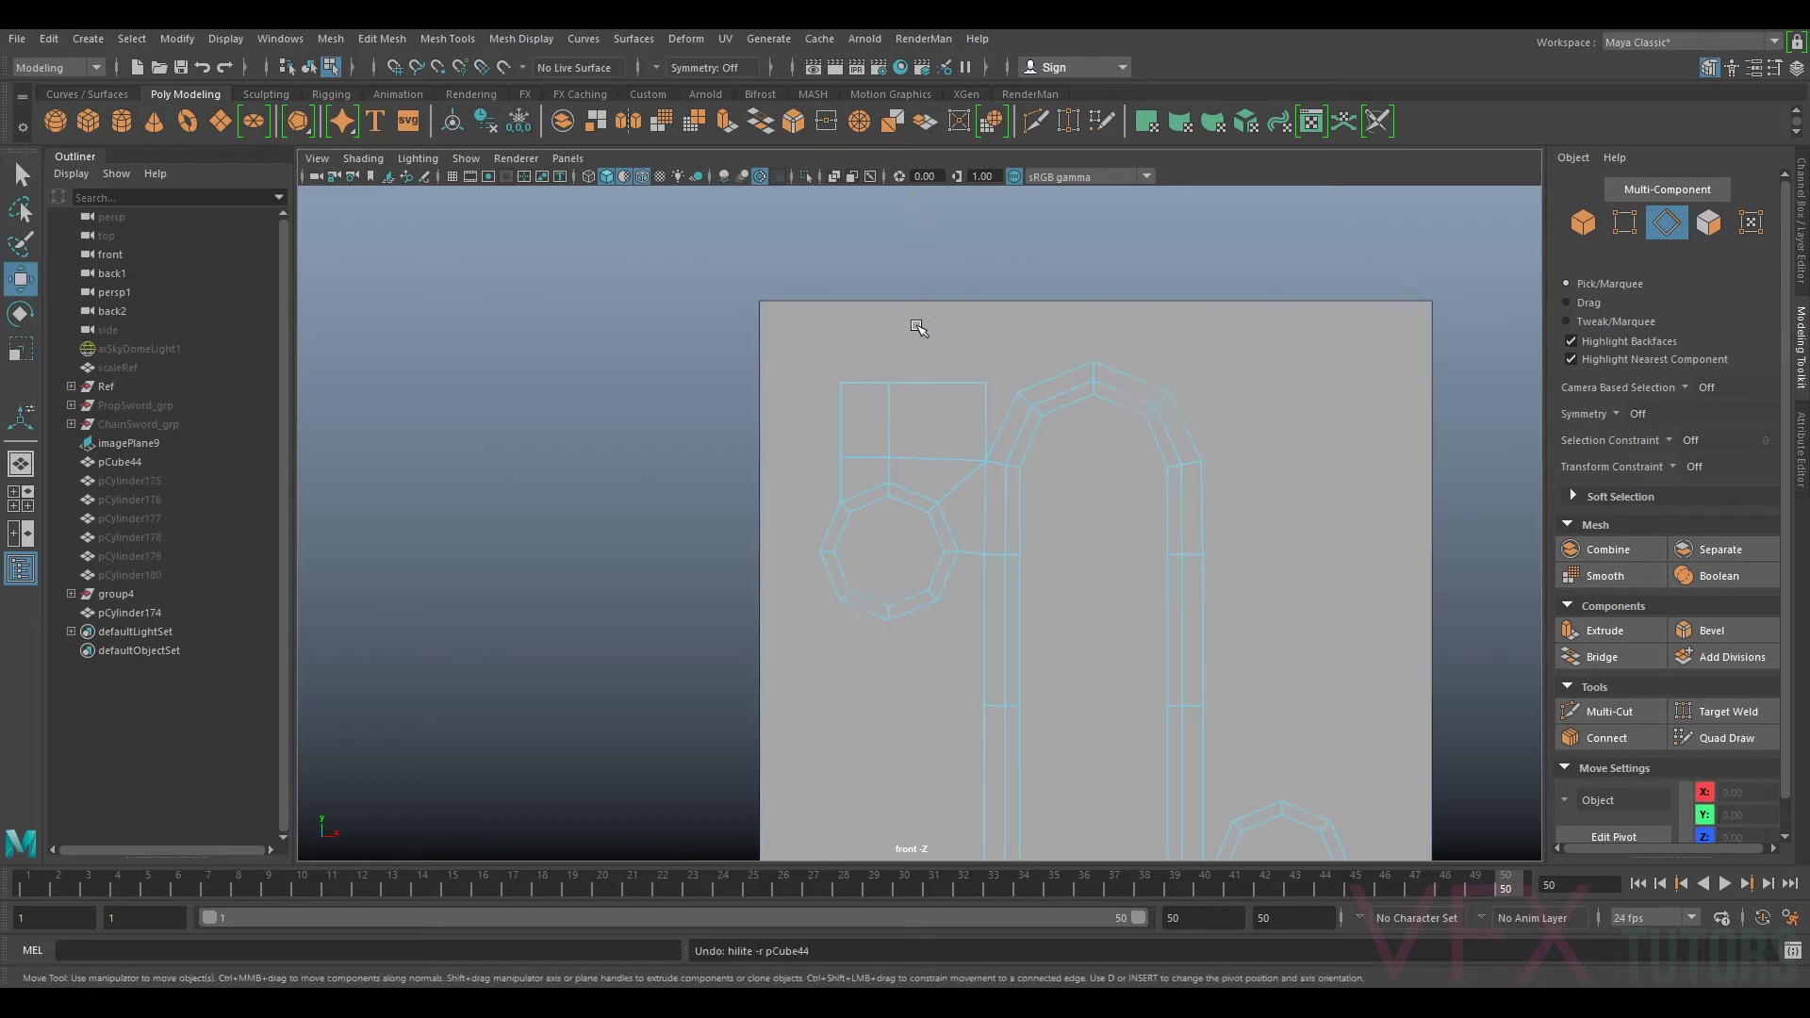
Step: Lower the new top edges to the level of the slot arc's next vertex and target-weld their inner end to it
left_click(872, 381)
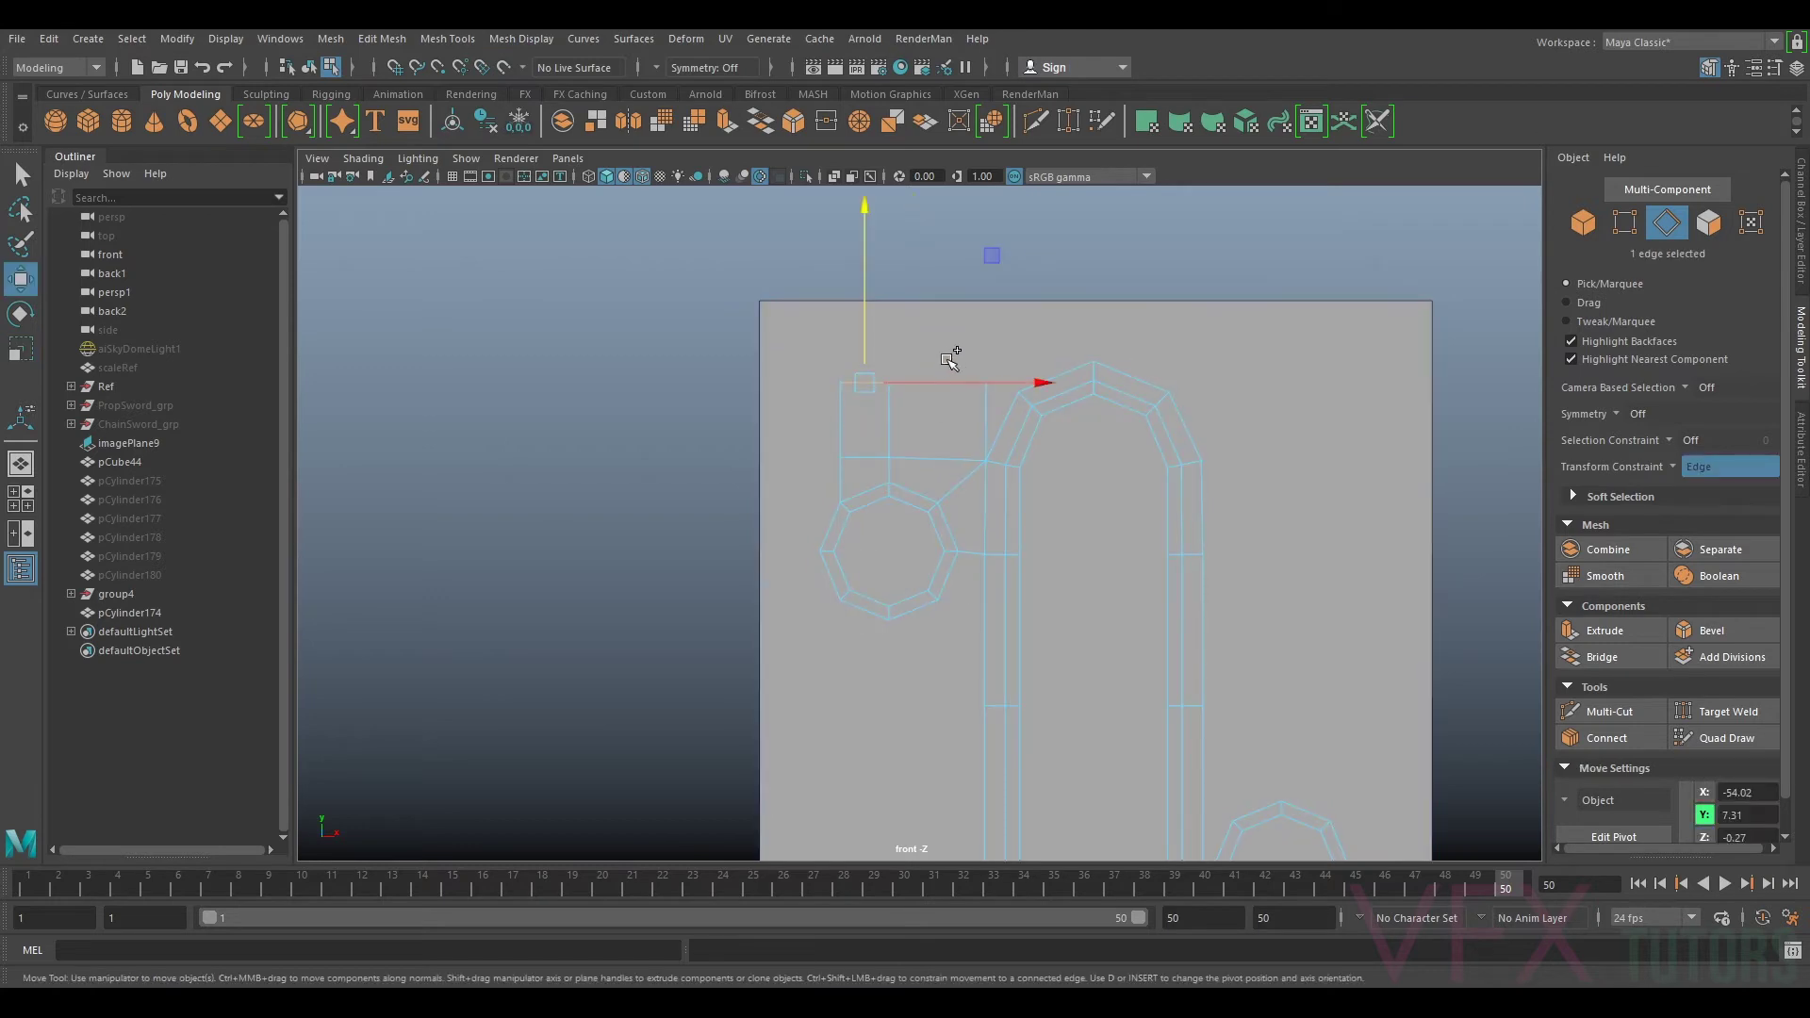
left_click(935, 383, "ctrl+shift")
left_click_drag(913, 340, 920, 451)
key("r")
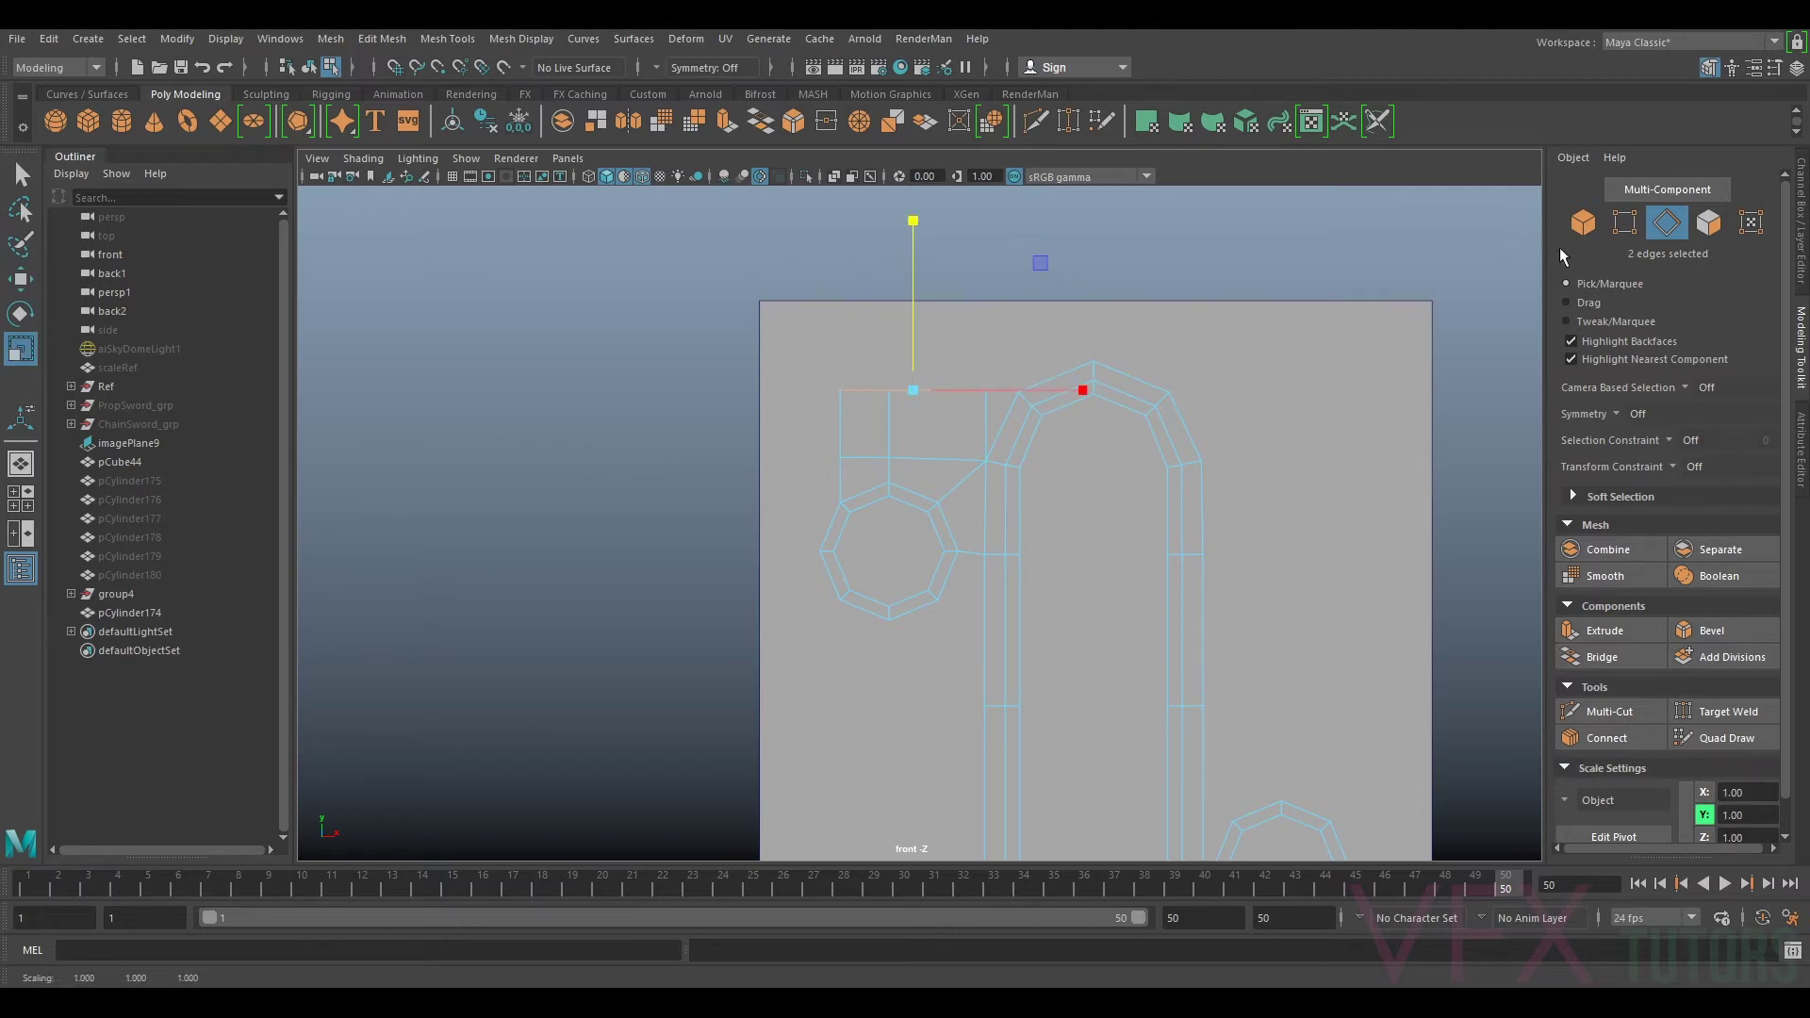
left_click(1624, 223)
left_click(1691, 714)
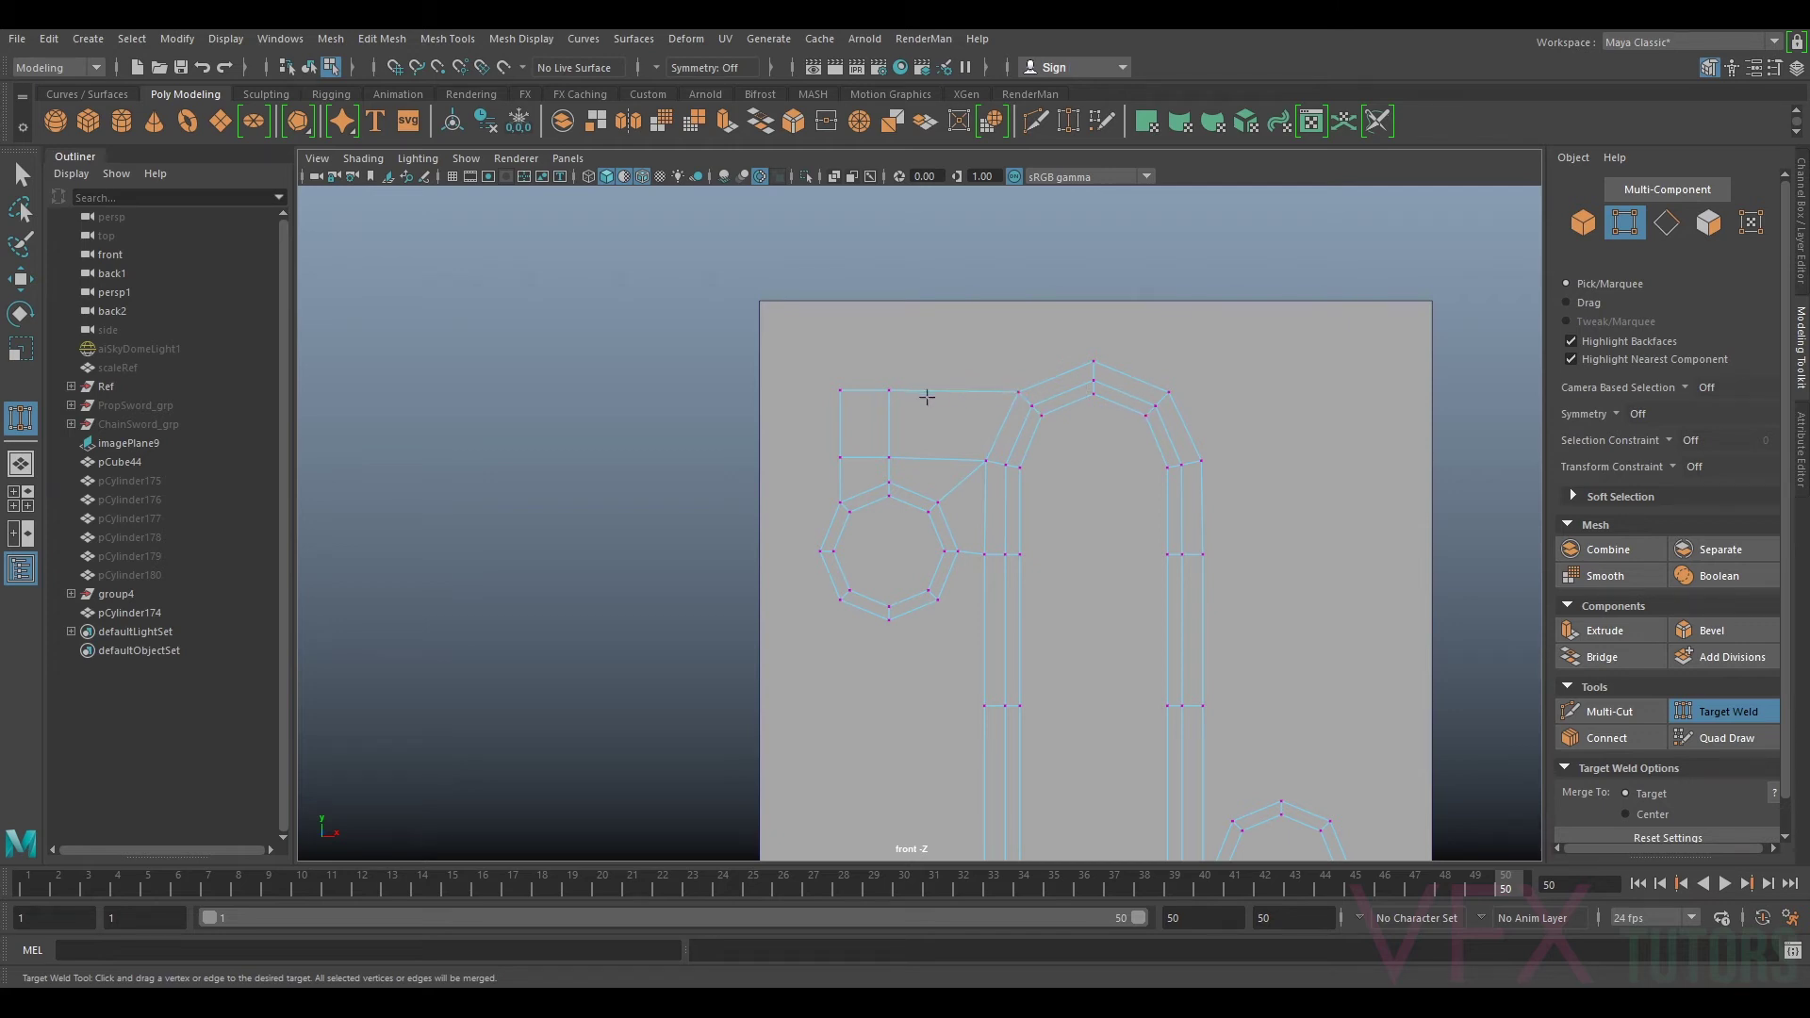
Step: Shift the top middle vertex of the strip above the top-left hole sideways toward the slot
left_click(1726, 716)
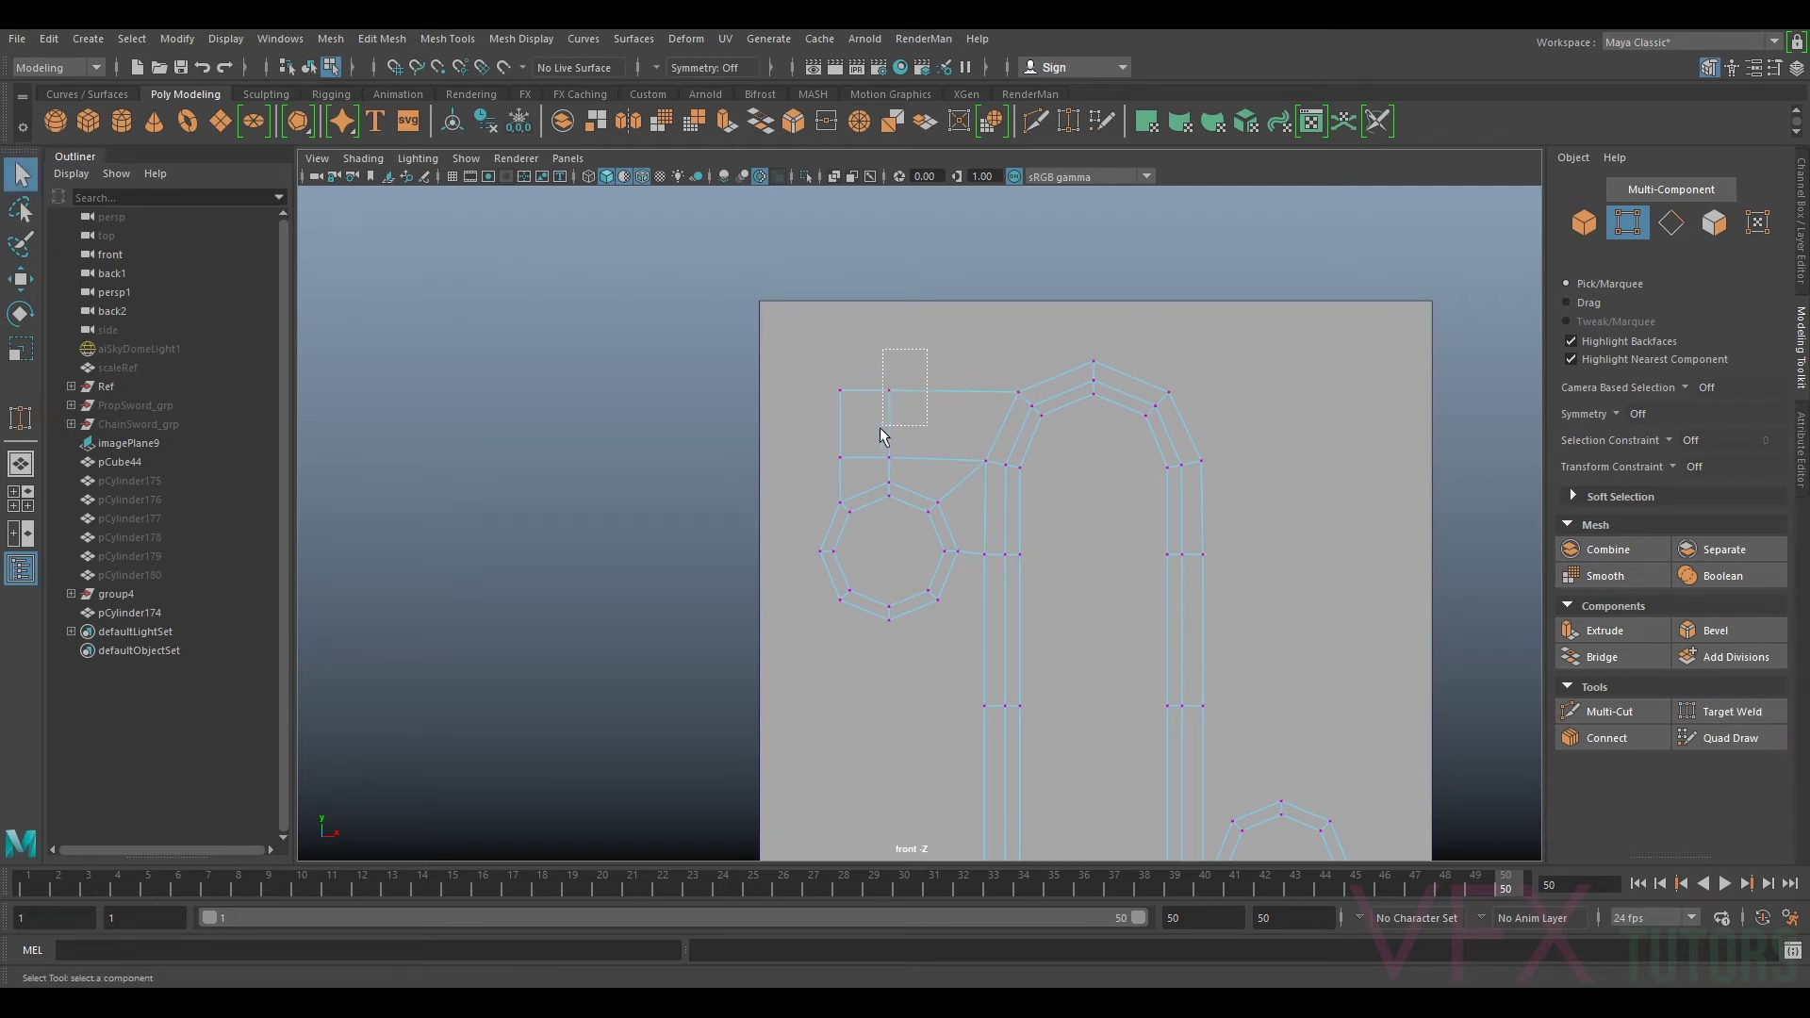
key("w")
left_click_drag(881, 464, 964, 428)
left_click_drag(871, 367, 960, 396)
left_click(923, 445)
left_click_drag(937, 457, 927, 454)
Step: Extrude the two strip top edges and the two slot arc edges beside them upward, flattened into a straight horizontal line
right_click_drag(1071, 371, 1071, 323)
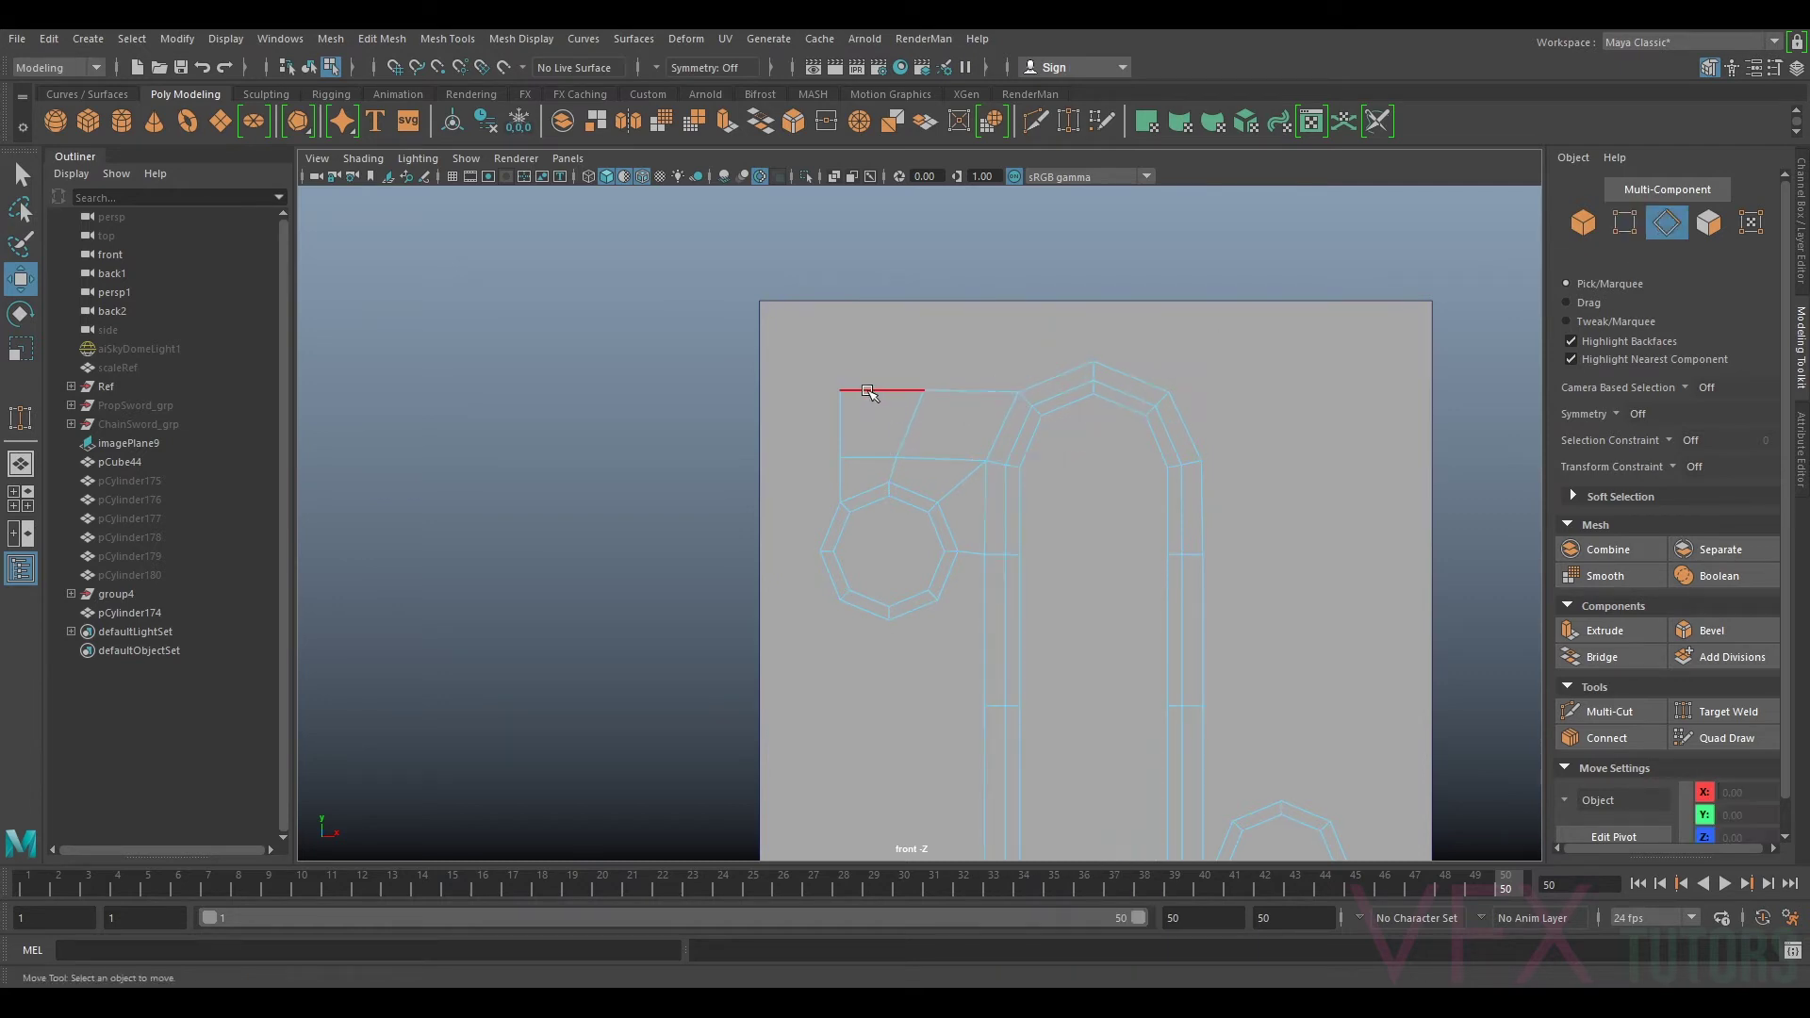
left_click(867, 390)
left_click(972, 402, "ctrl+shift")
left_click(1052, 370, "ctrl+shift")
left_click(1192, 418, "ctrl+shift")
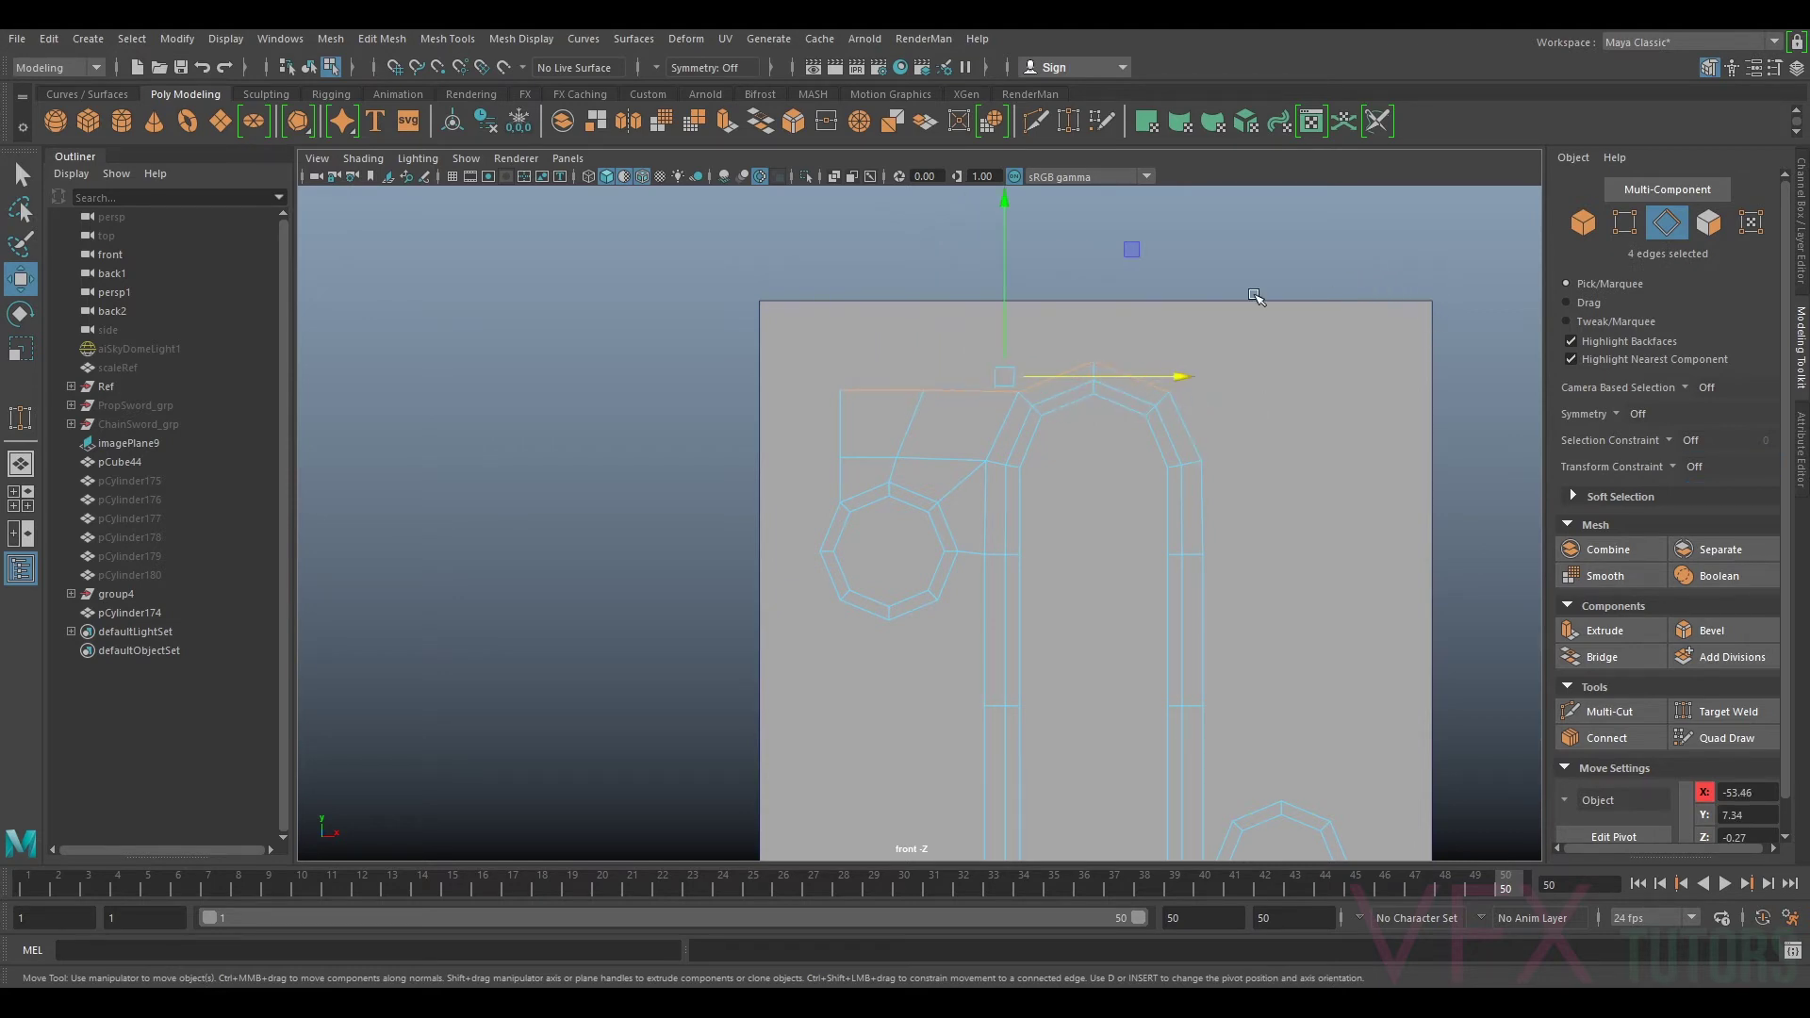
key("ctrl+e")
key("w")
left_click_drag(1005, 326, 1004, 259)
key("r")
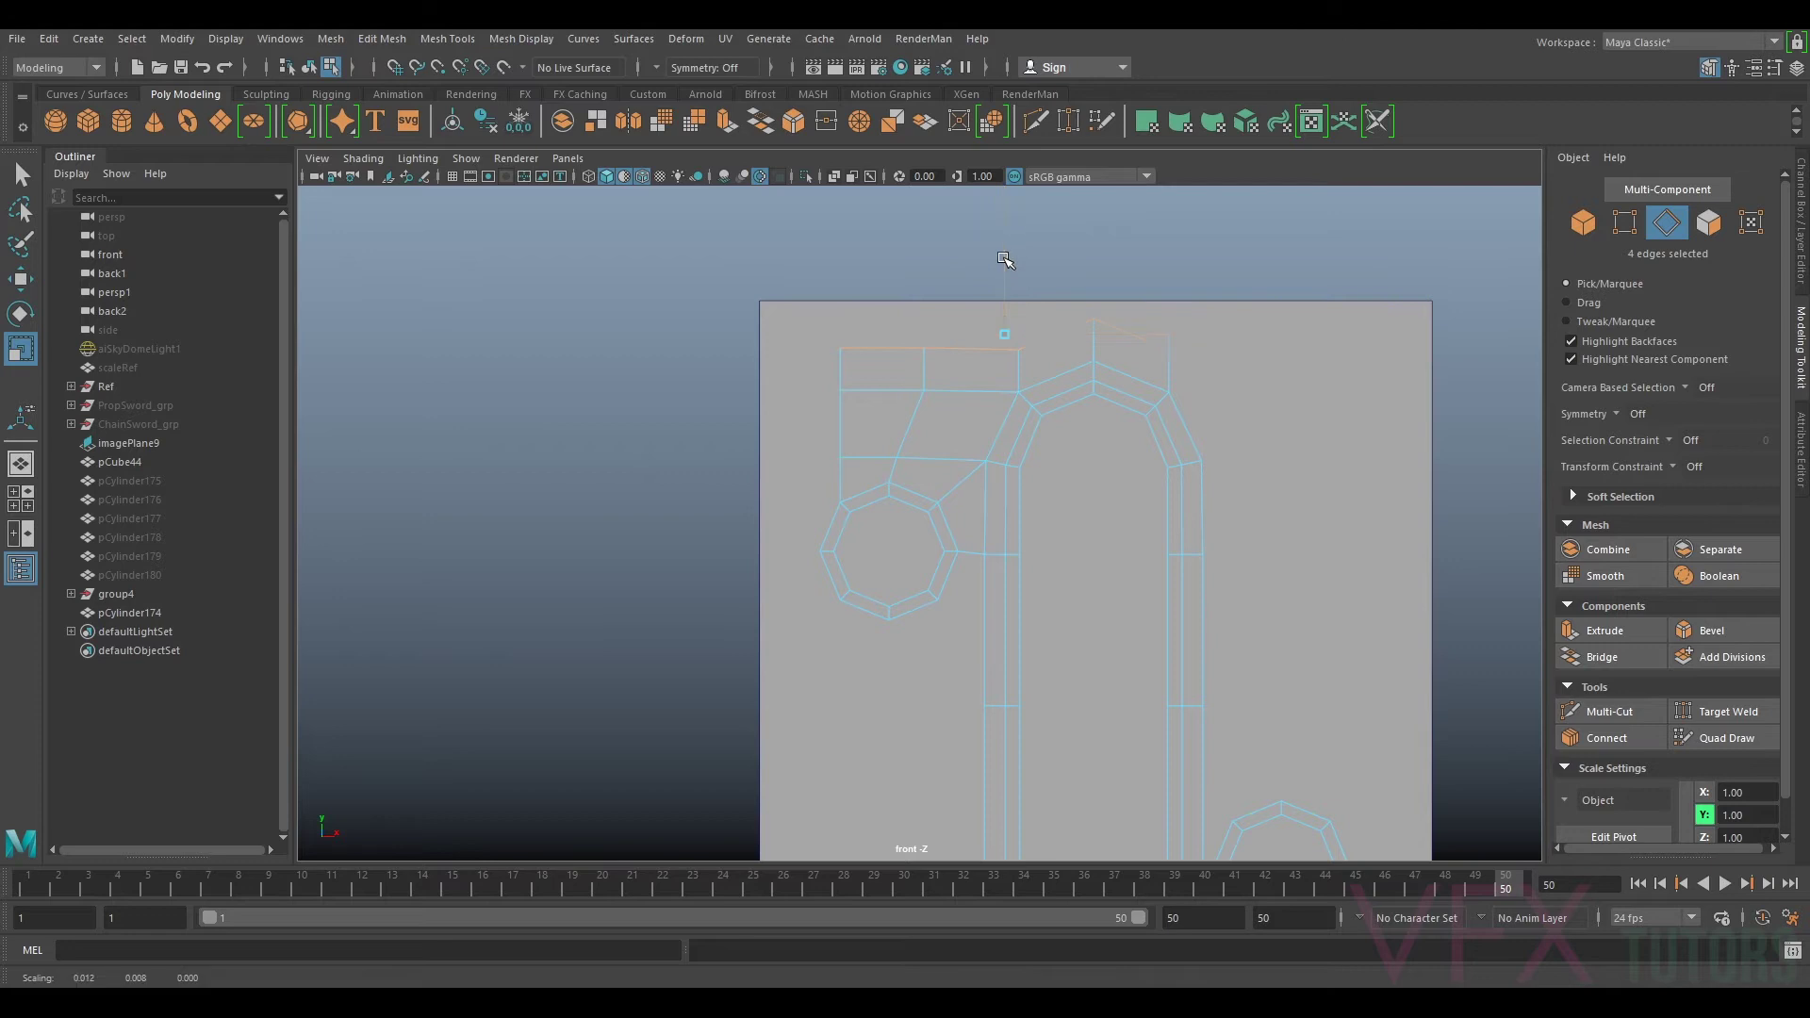
left_click_drag(1024, 482, 1025, 483)
Step: Adjust the height of the flattened edge row and extrude it again up to the plate's top edge
key("w")
left_click_drag(1005, 278, 1007, 277)
key("ctrl+e")
key("w")
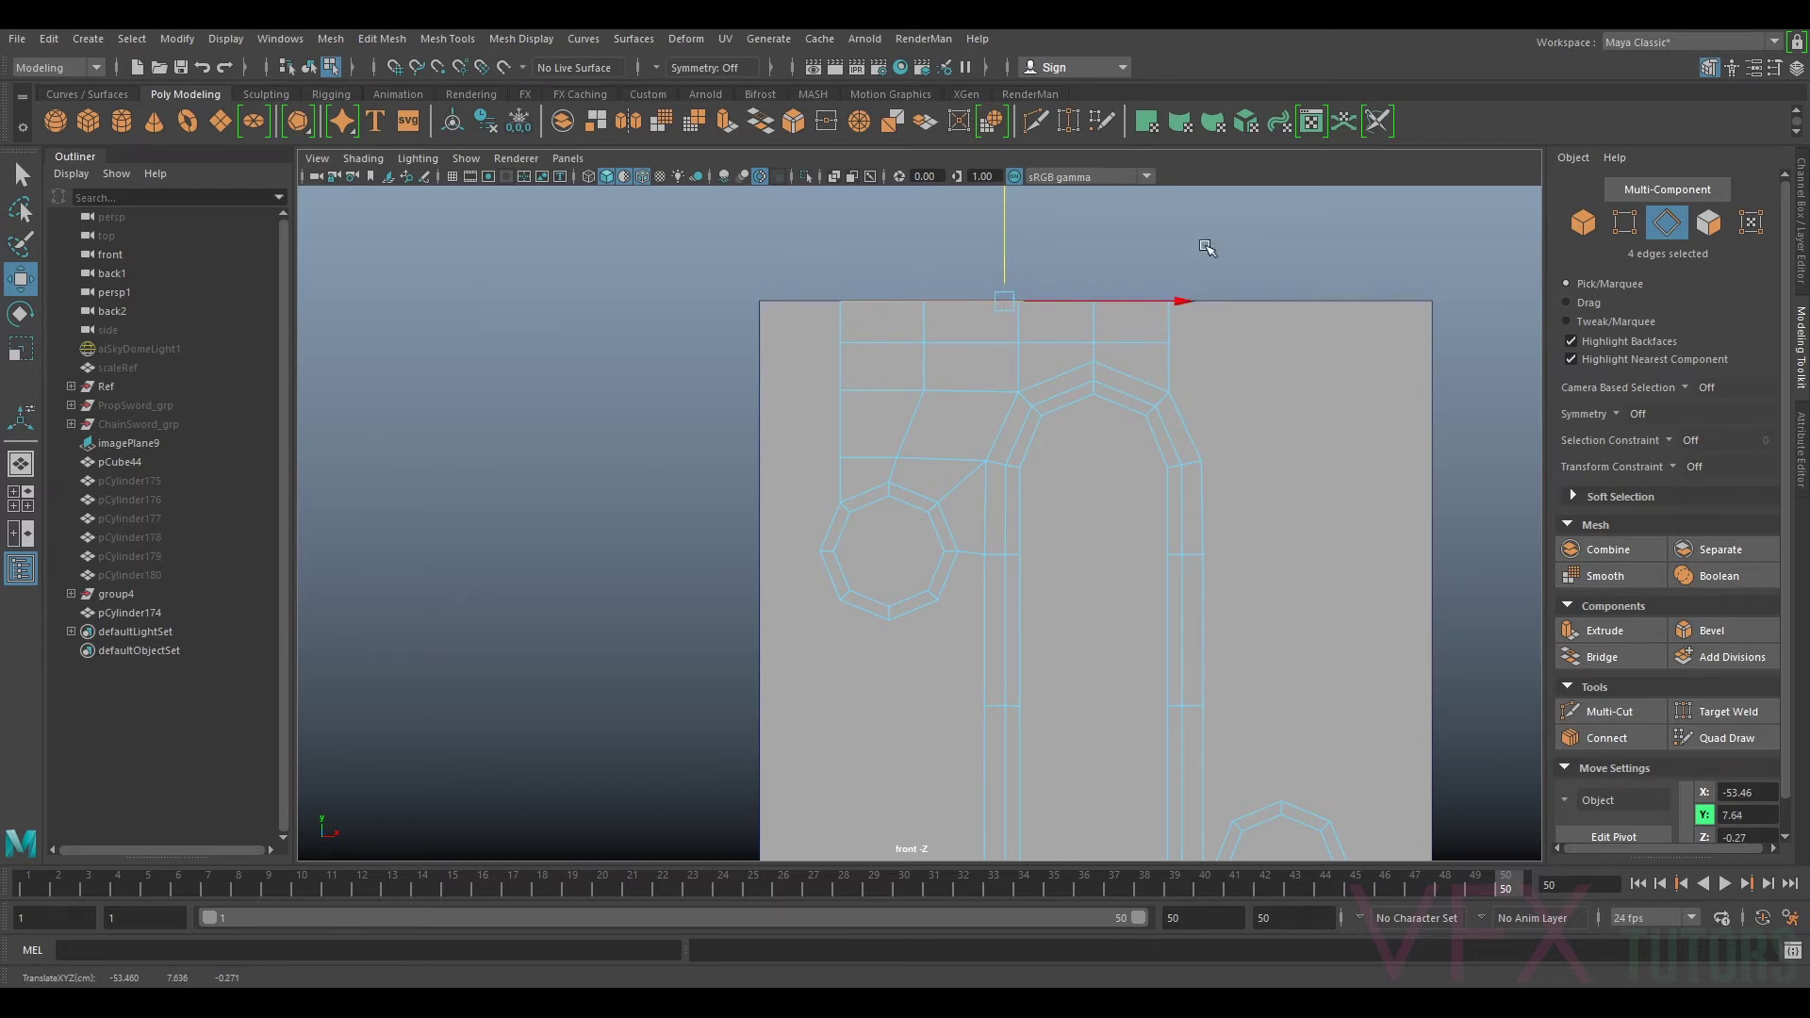
Step: Nudge the strip's middle vertex back toward the hole and raise the slot border's left-side vertex row to just below the top-left hole
key("F9")
left_click(924, 390)
left_click_drag(966, 389, 977, 389)
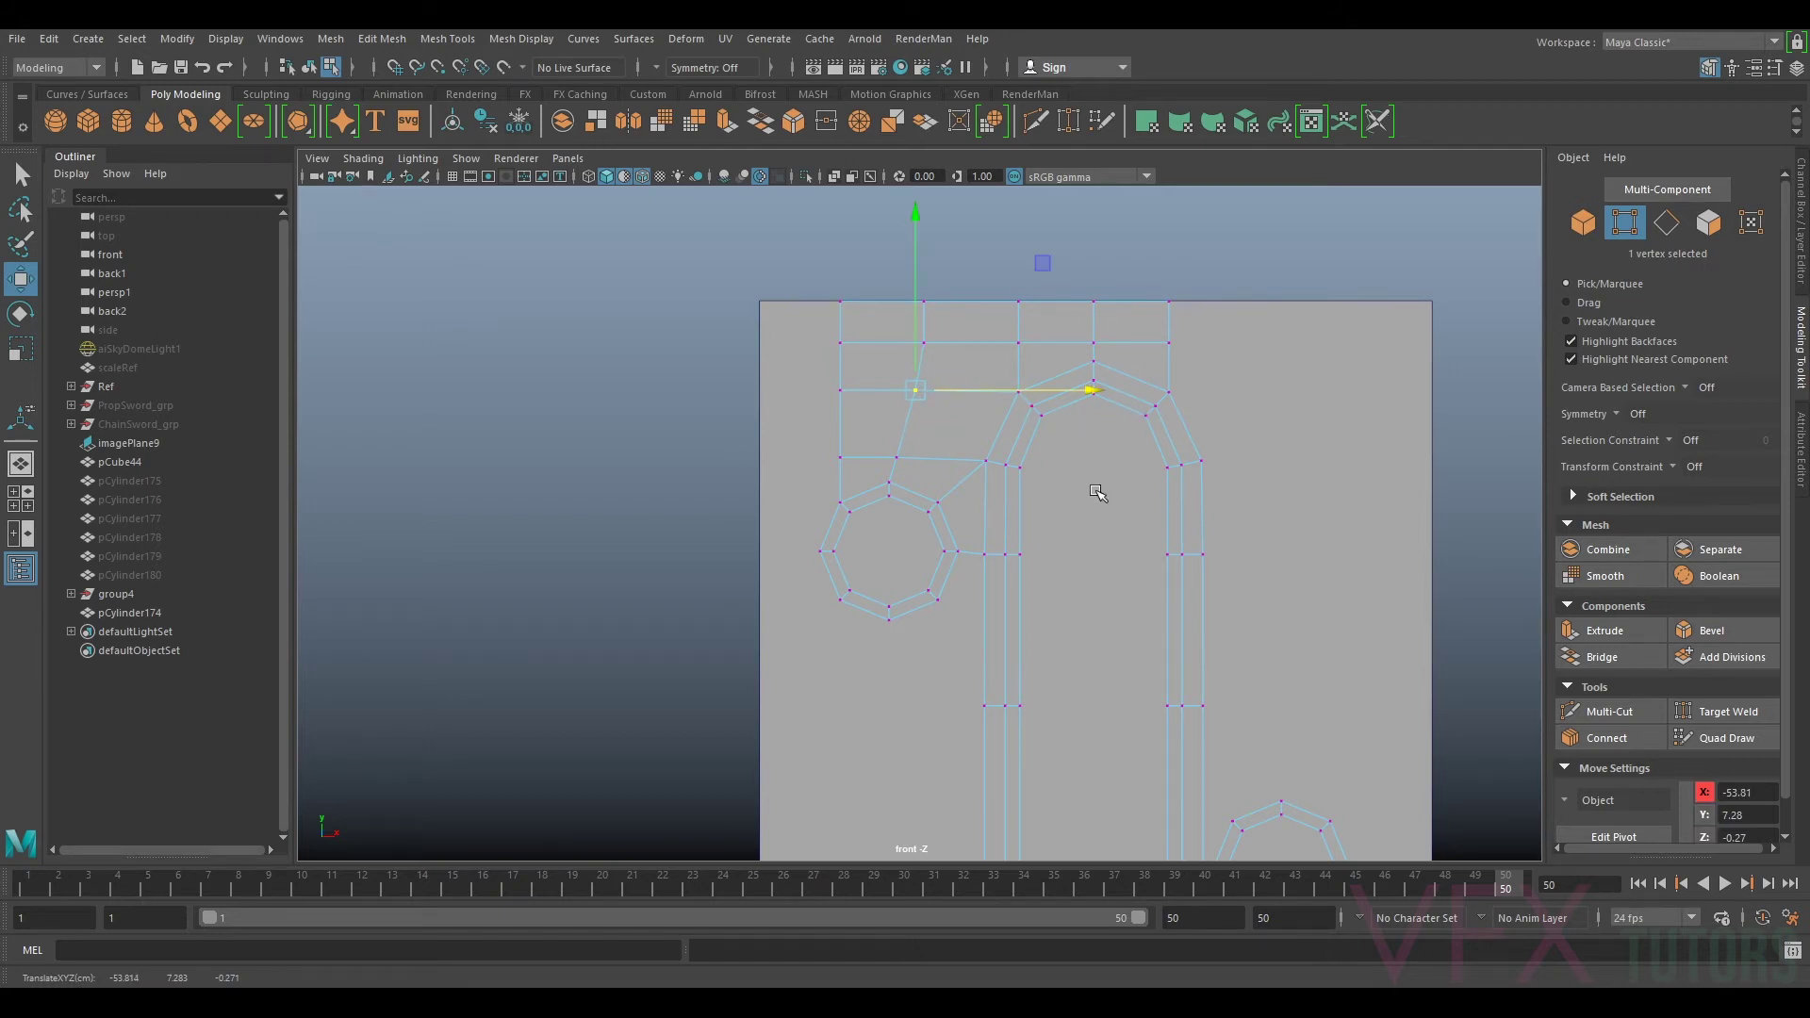
middle_click_drag(1106, 568, 1111, 475, "alt")
left_click_drag(1050, 586, 1025, 522)
Step: Bridge the top-left hole's lower-right edge to the facing edge of the slot border
left_click(1666, 224)
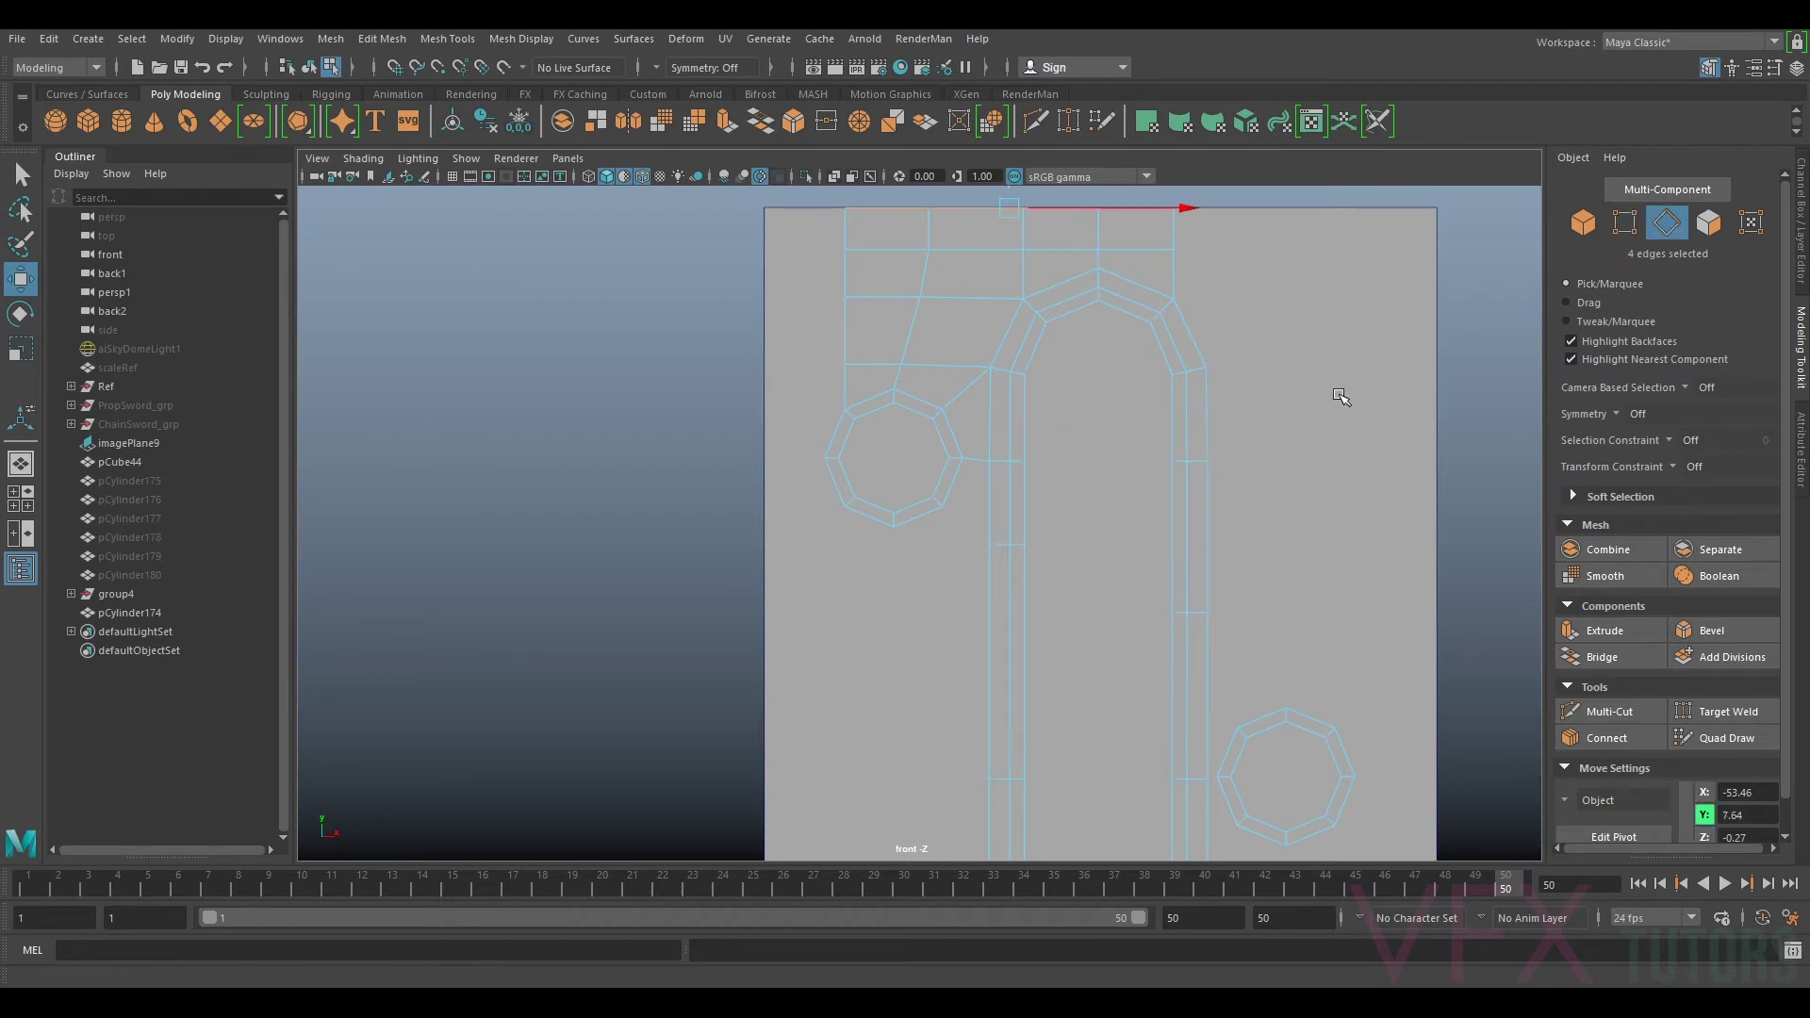
left_click(958, 484)
left_click(990, 507, "ctrl+shift")
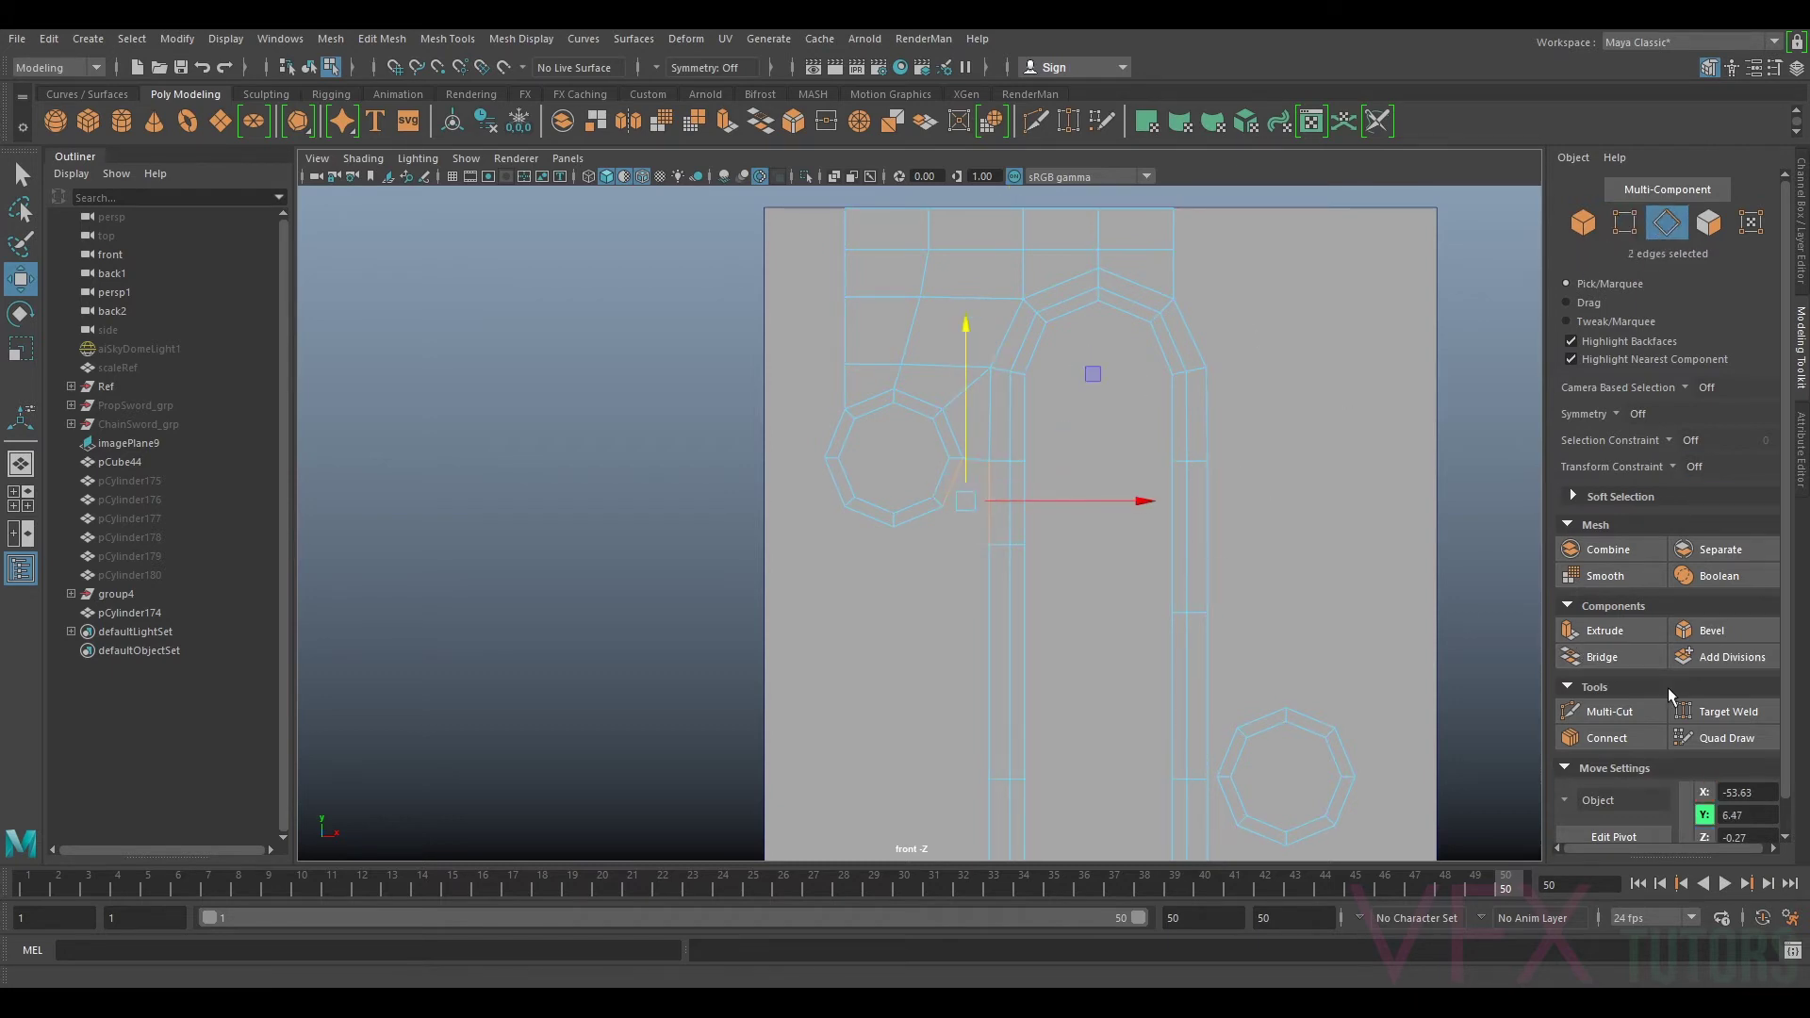
left_click(1629, 662)
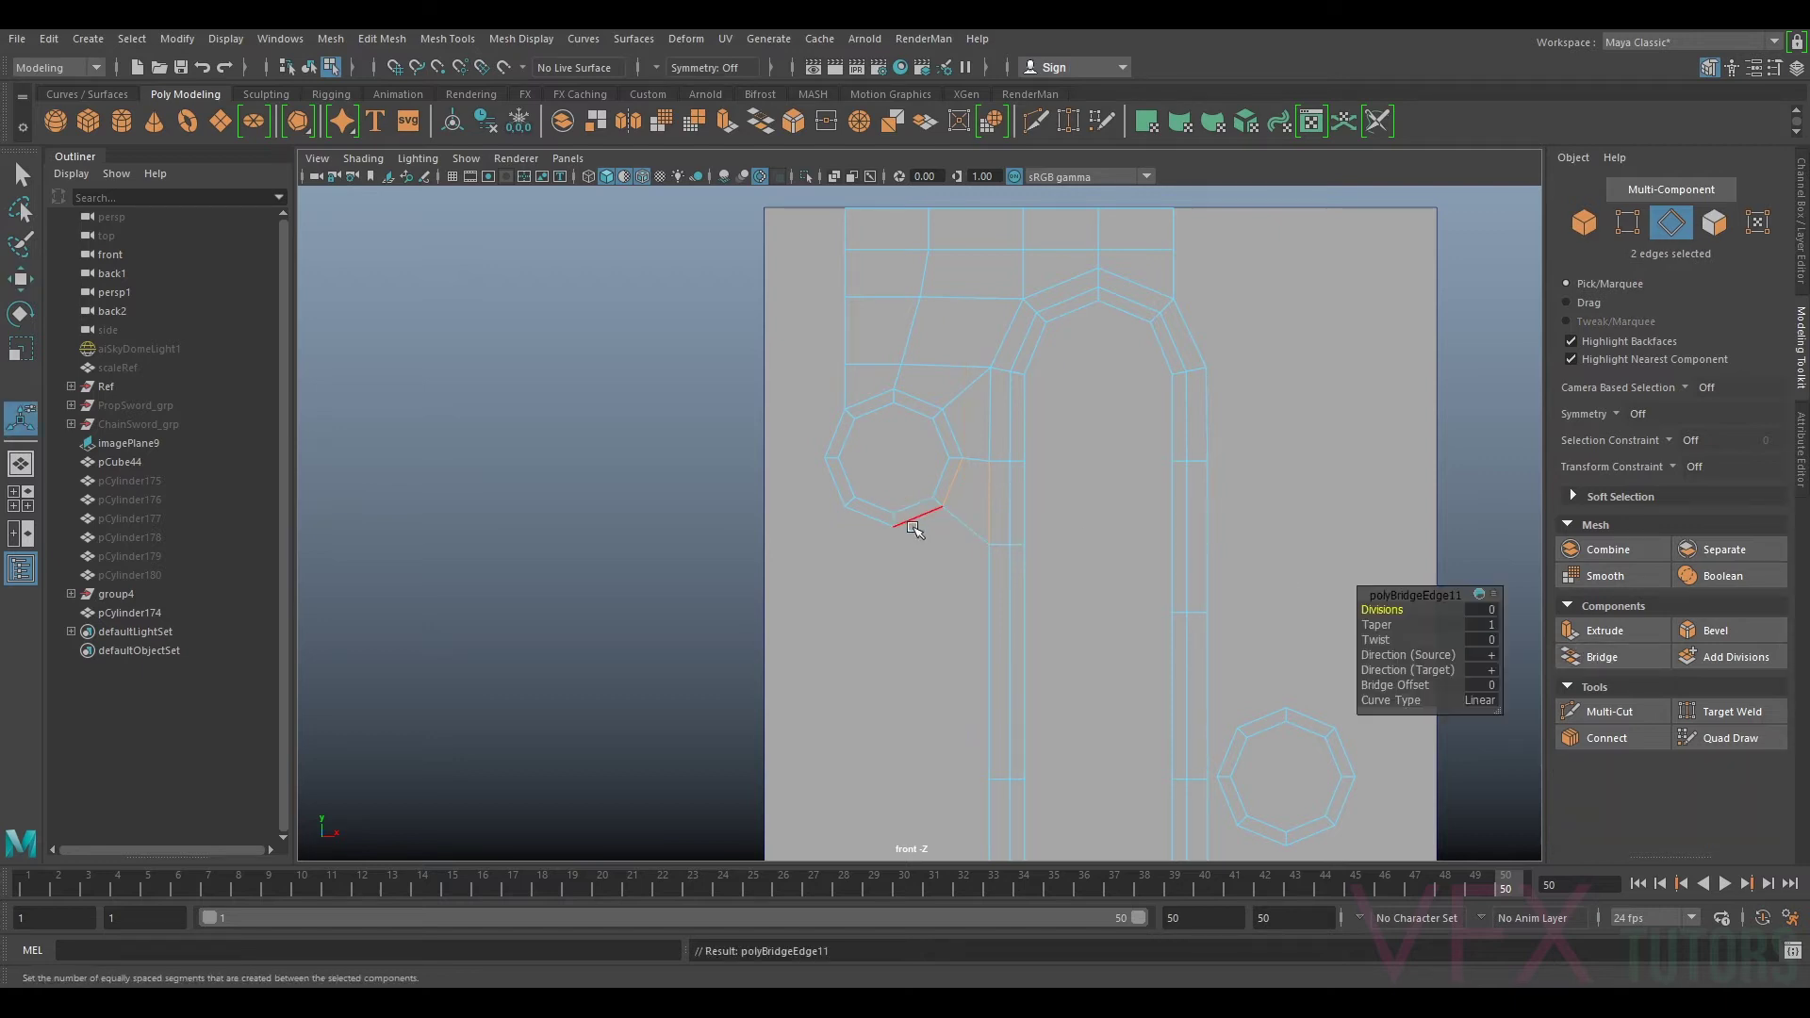
Step: Extrude the two bottom edges of the top-left hole downward and flatten them into a straight line just below it
left_click(914, 529)
left_click(863, 526, "shift")
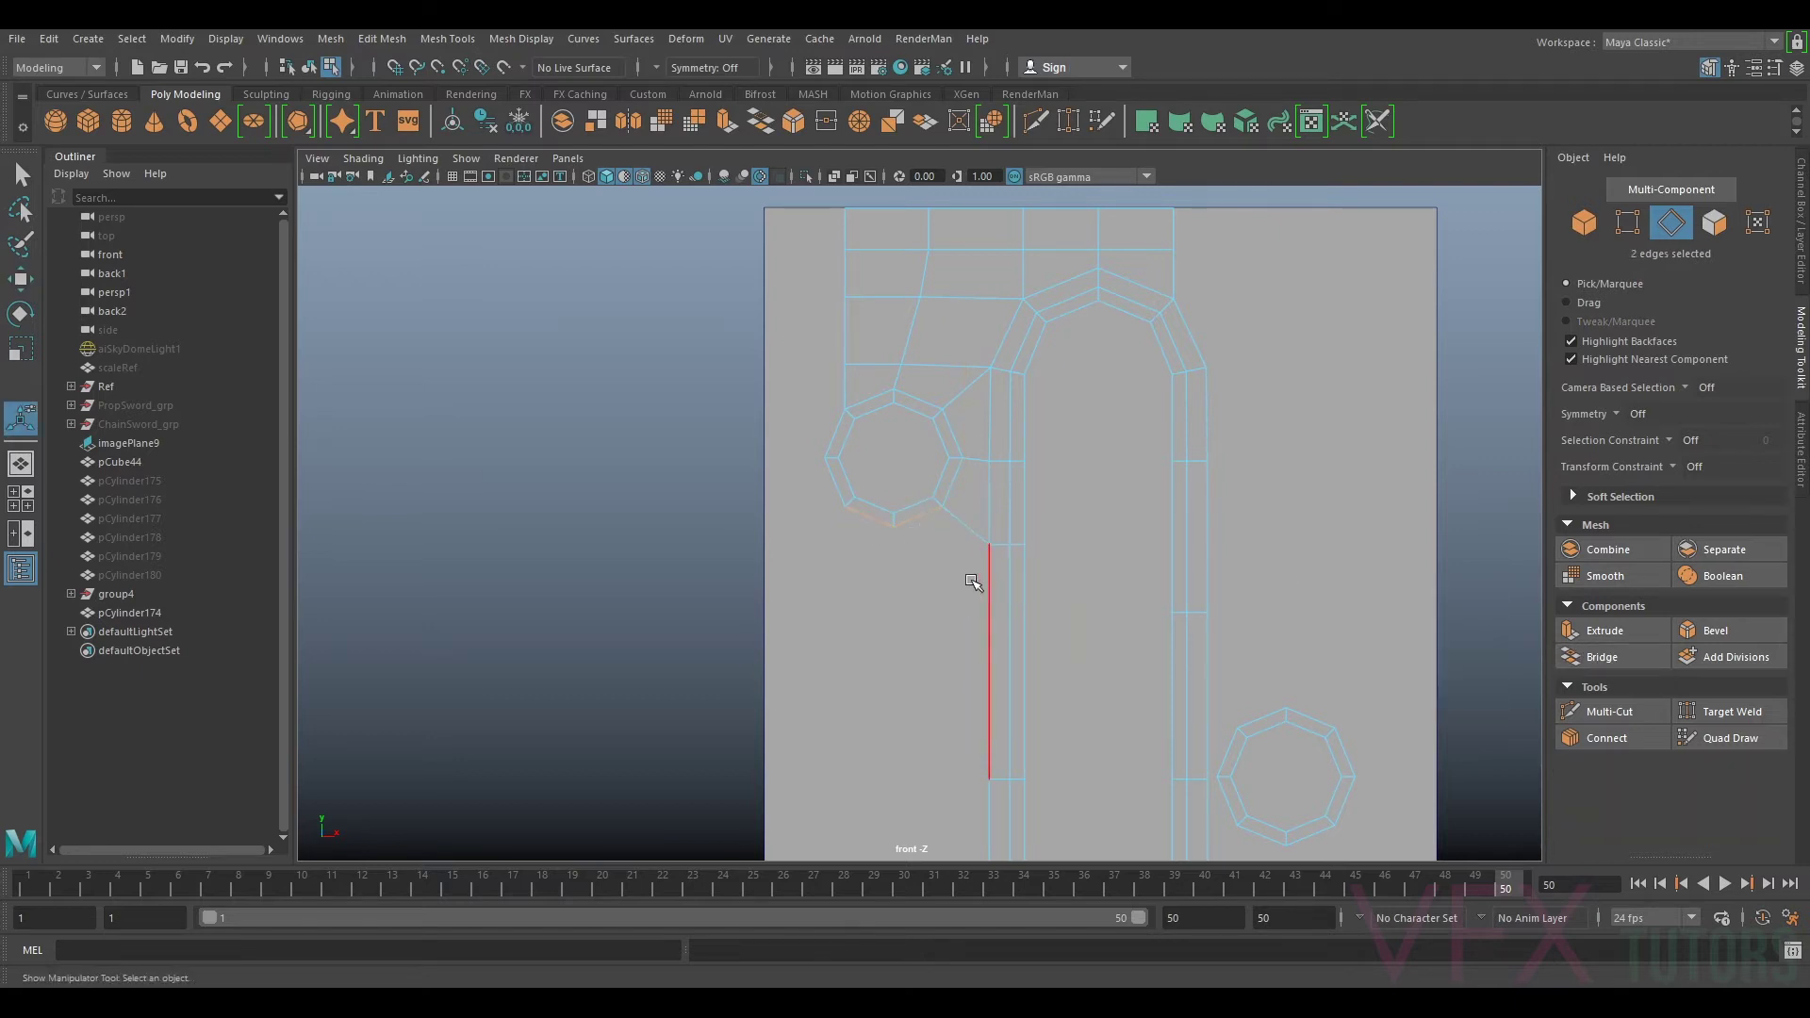
key("ctrl+e")
key("w")
left_click_drag(889, 487, 896, 577)
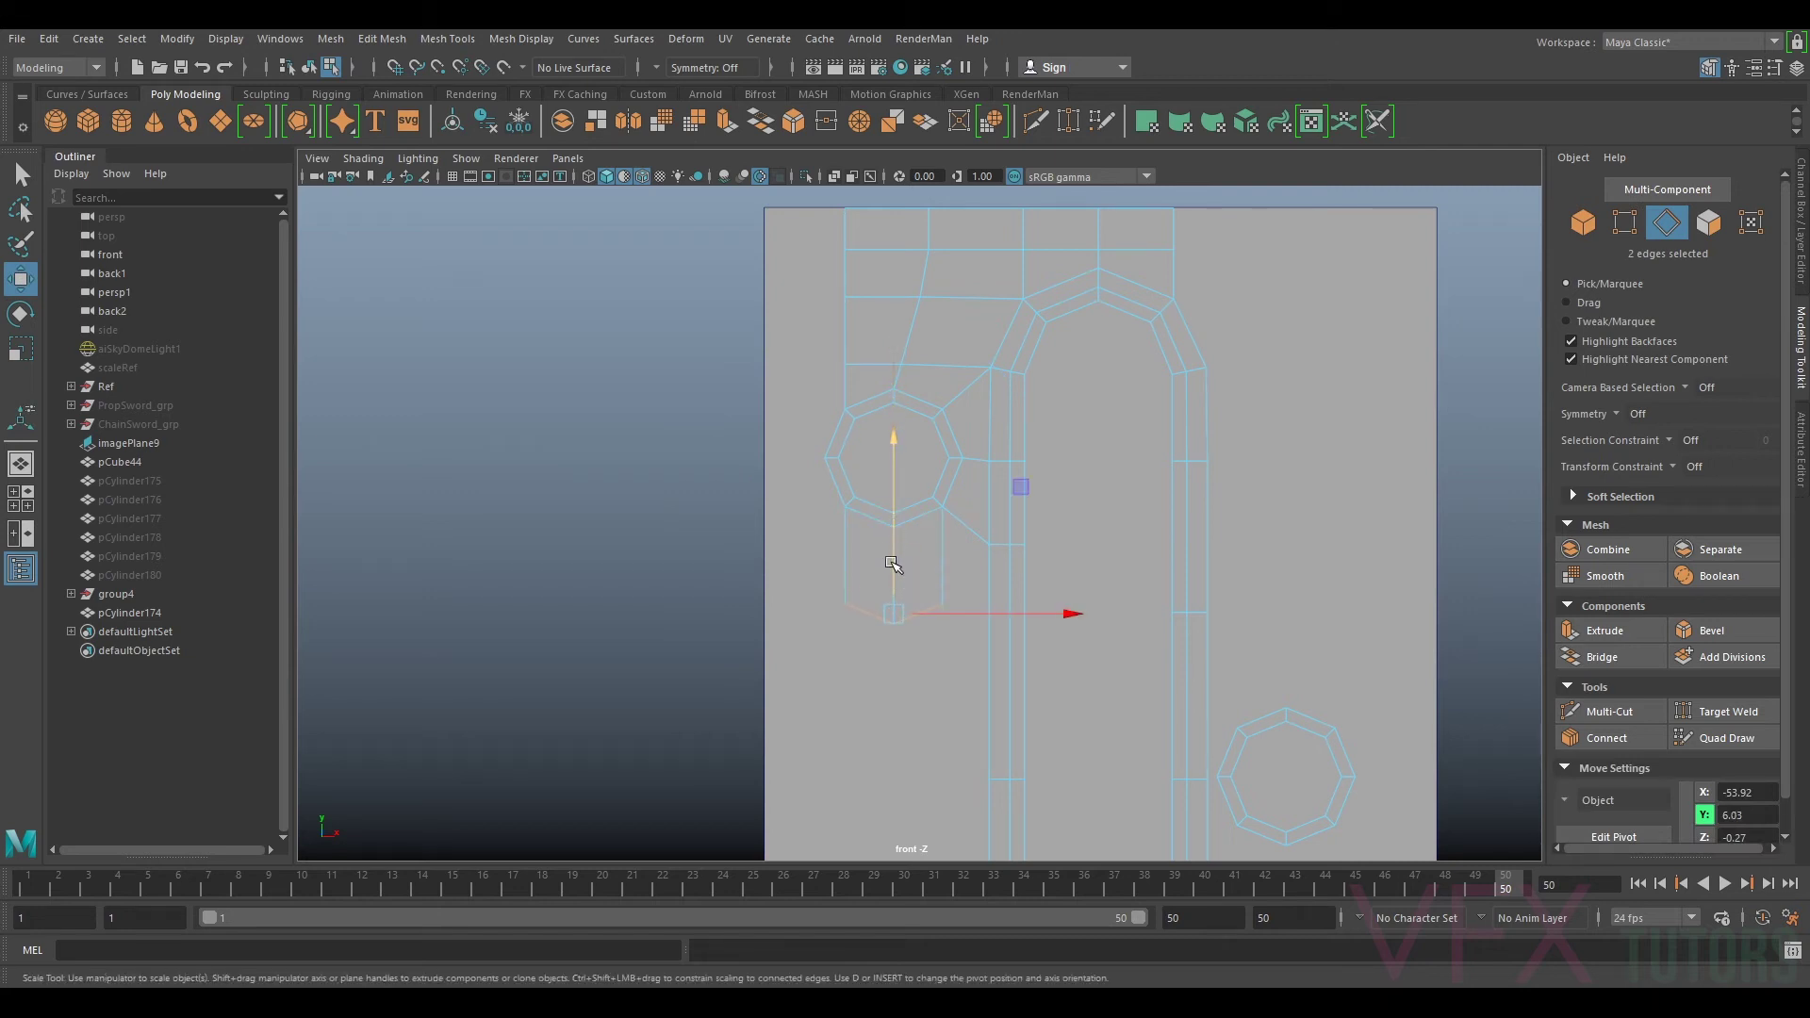
key("r")
left_click_drag(896, 495, 900, 701)
key("w")
left_click_drag(896, 566, 898, 511)
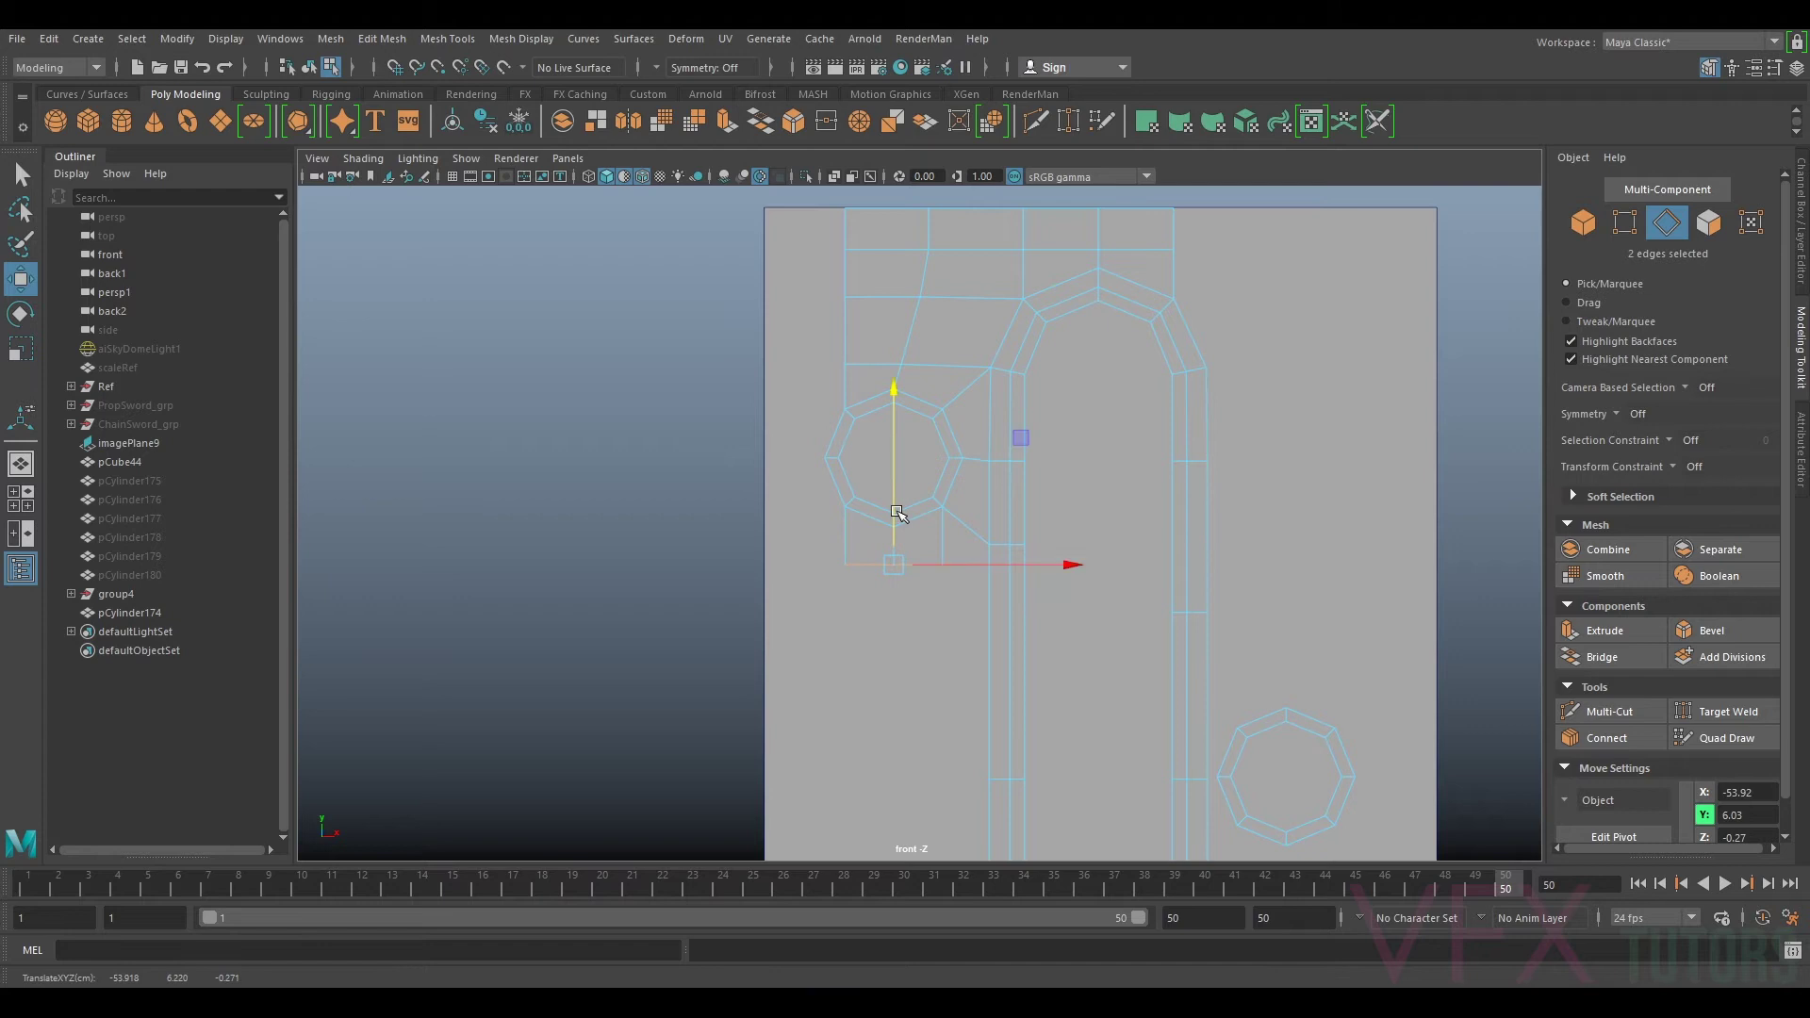
Step: Target-weld the inner corner of the strip below the top-left hole to the slot border vertex and nudge its bottom middle vertex toward the slot
left_click(1625, 222)
left_click(1735, 712)
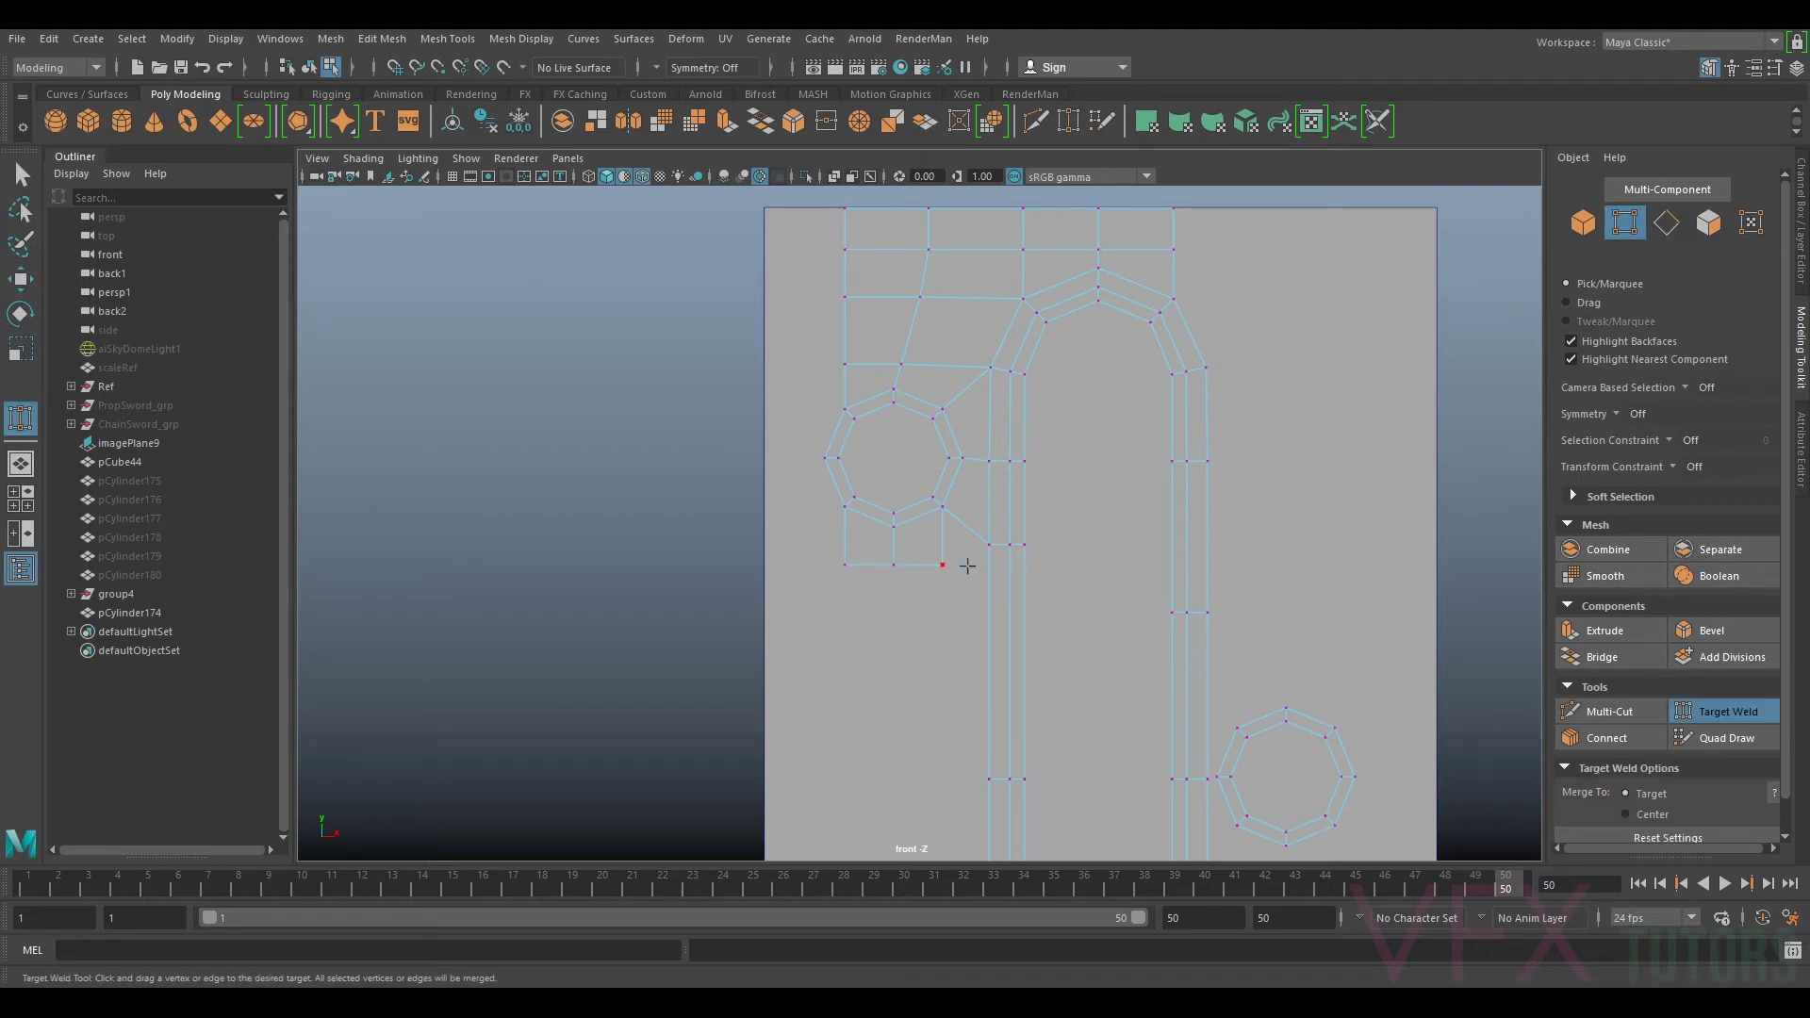
left_click(1718, 713)
left_click(886, 565)
key("w")
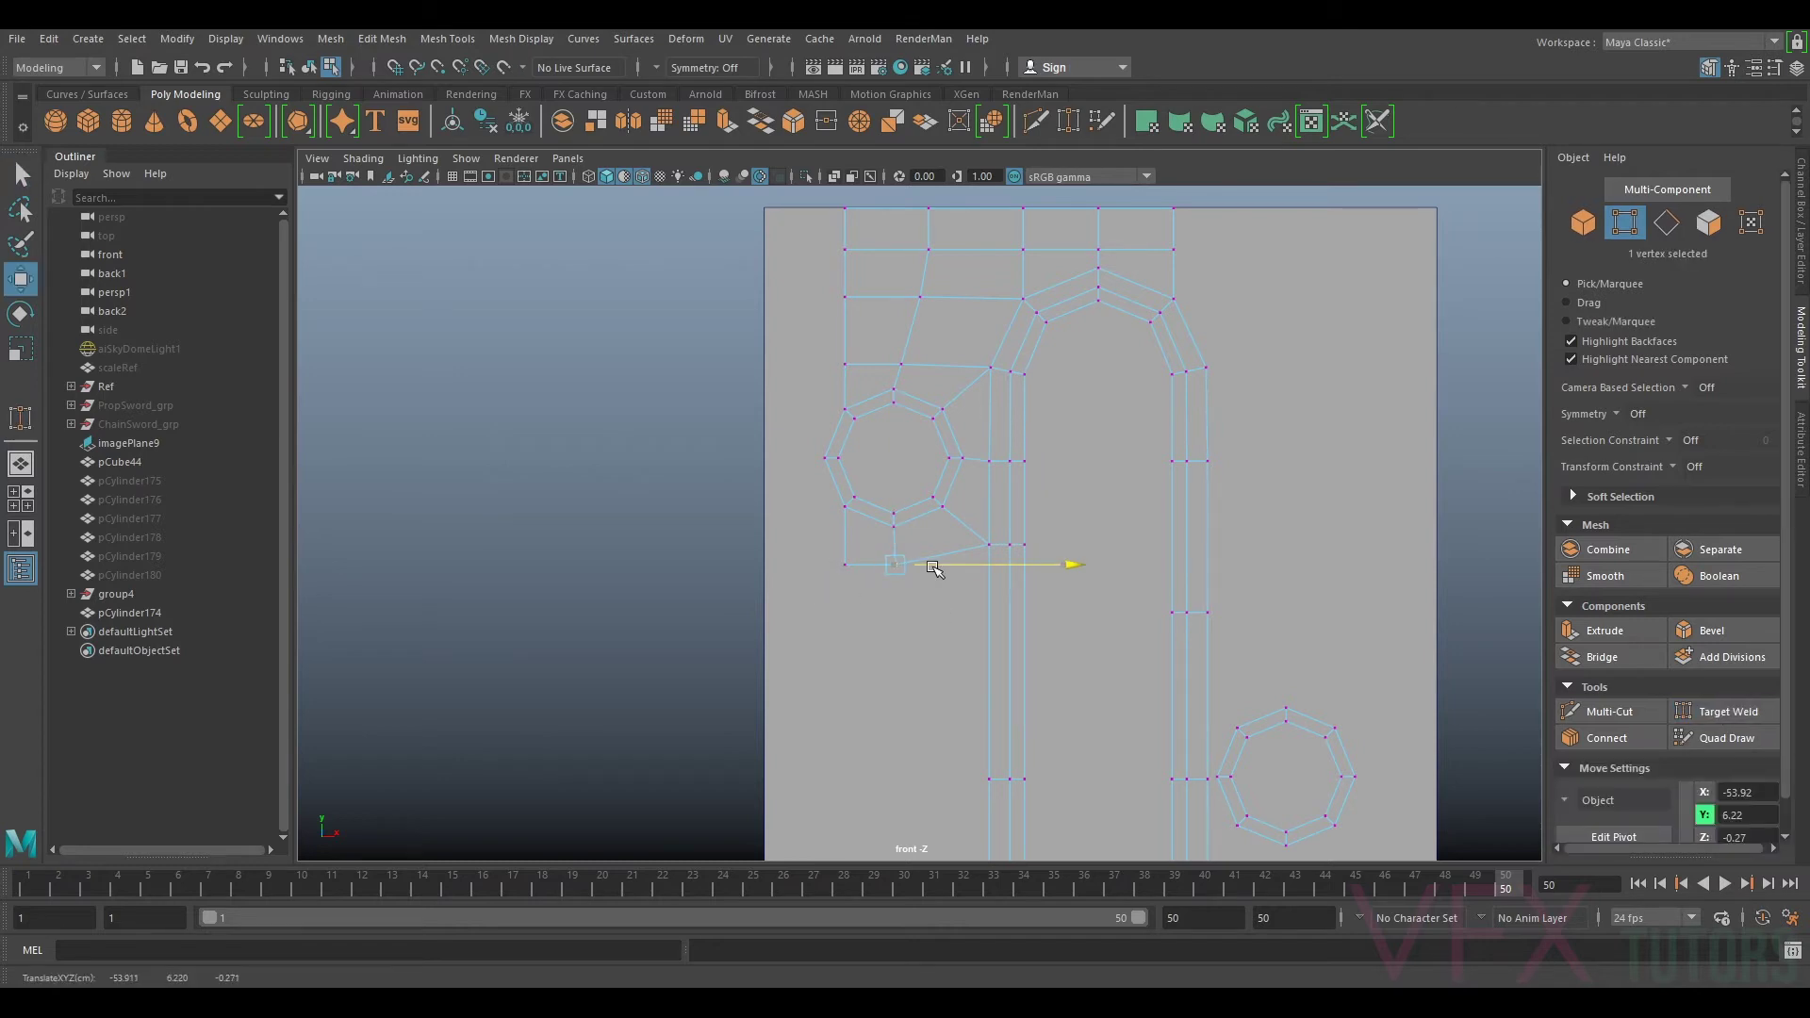
Step: Extrude the two bottom edges of that strip downward and flatten them about midway between the two left-side holes
right_click_drag(887, 555, 896, 420)
left_click(873, 563)
left_click(952, 550, "ctrl+shift")
key("ctrl+e")
key("w")
left_click_drag(917, 516, 912, 758)
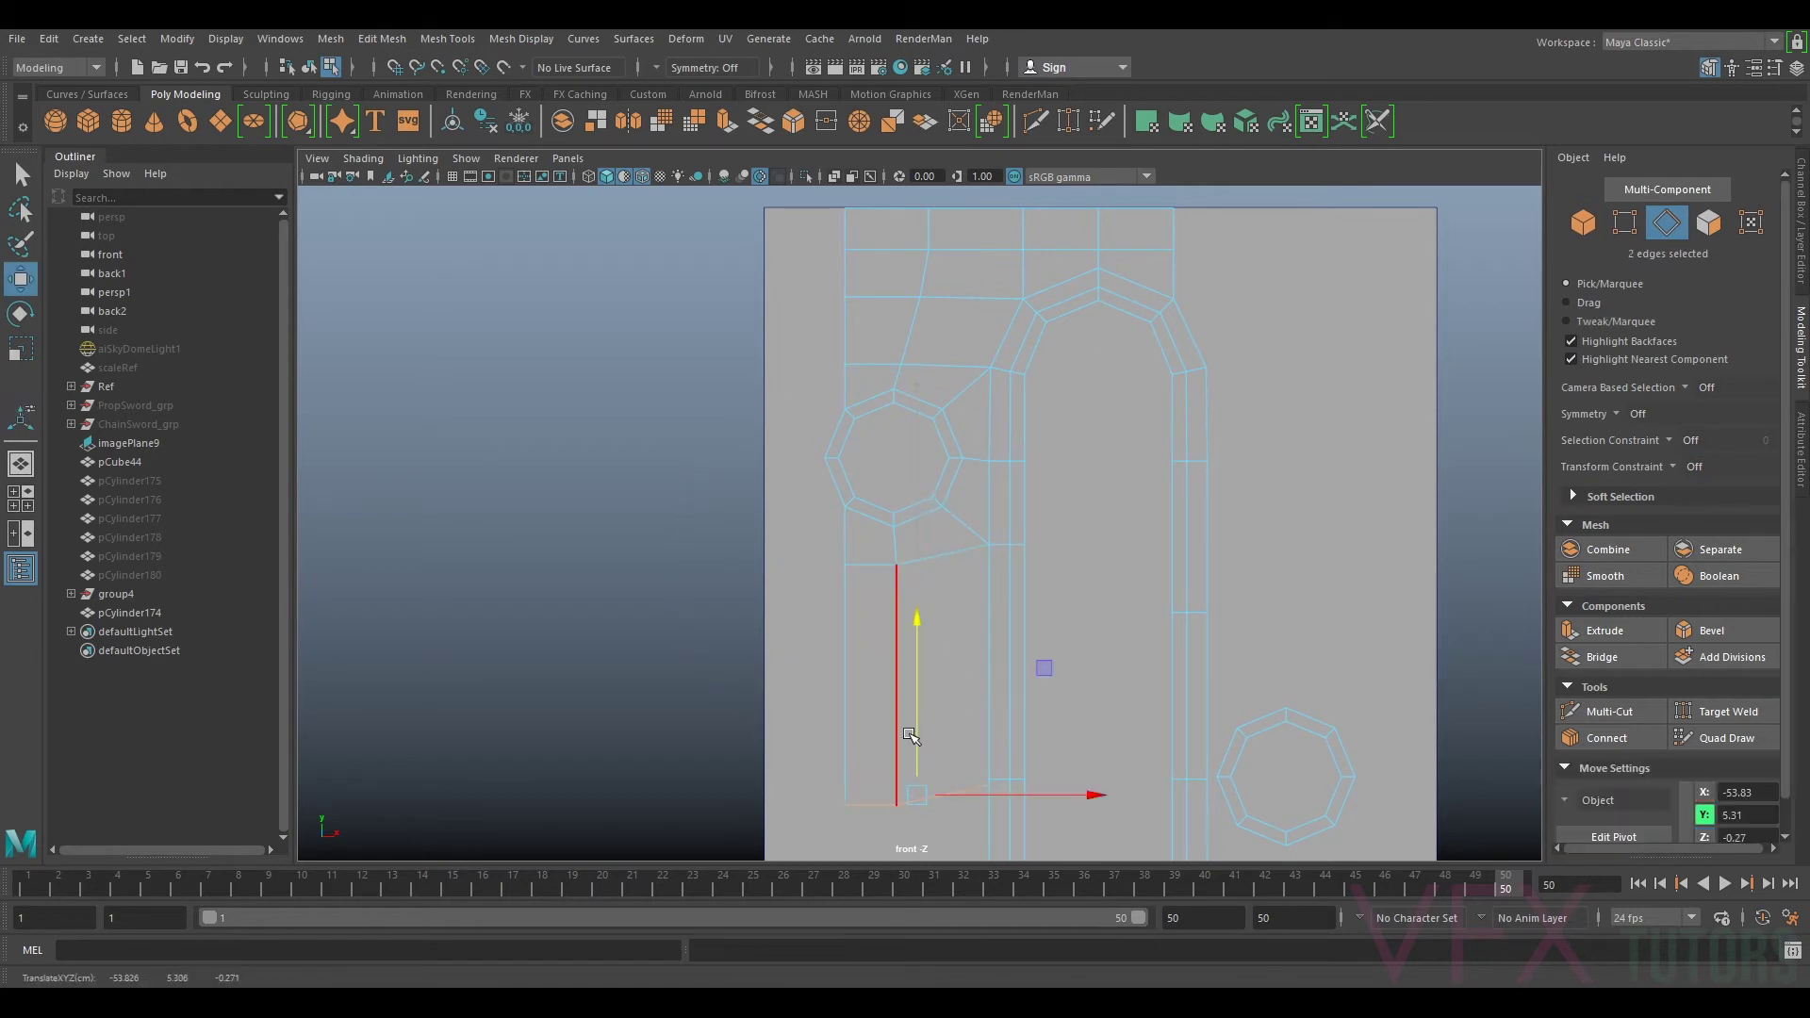
middle_click_drag(913, 735, 954, 576, "alt")
key("r")
left_click_drag(957, 524, 950, 961)
key("w")
left_click_drag(956, 585, 955, 537)
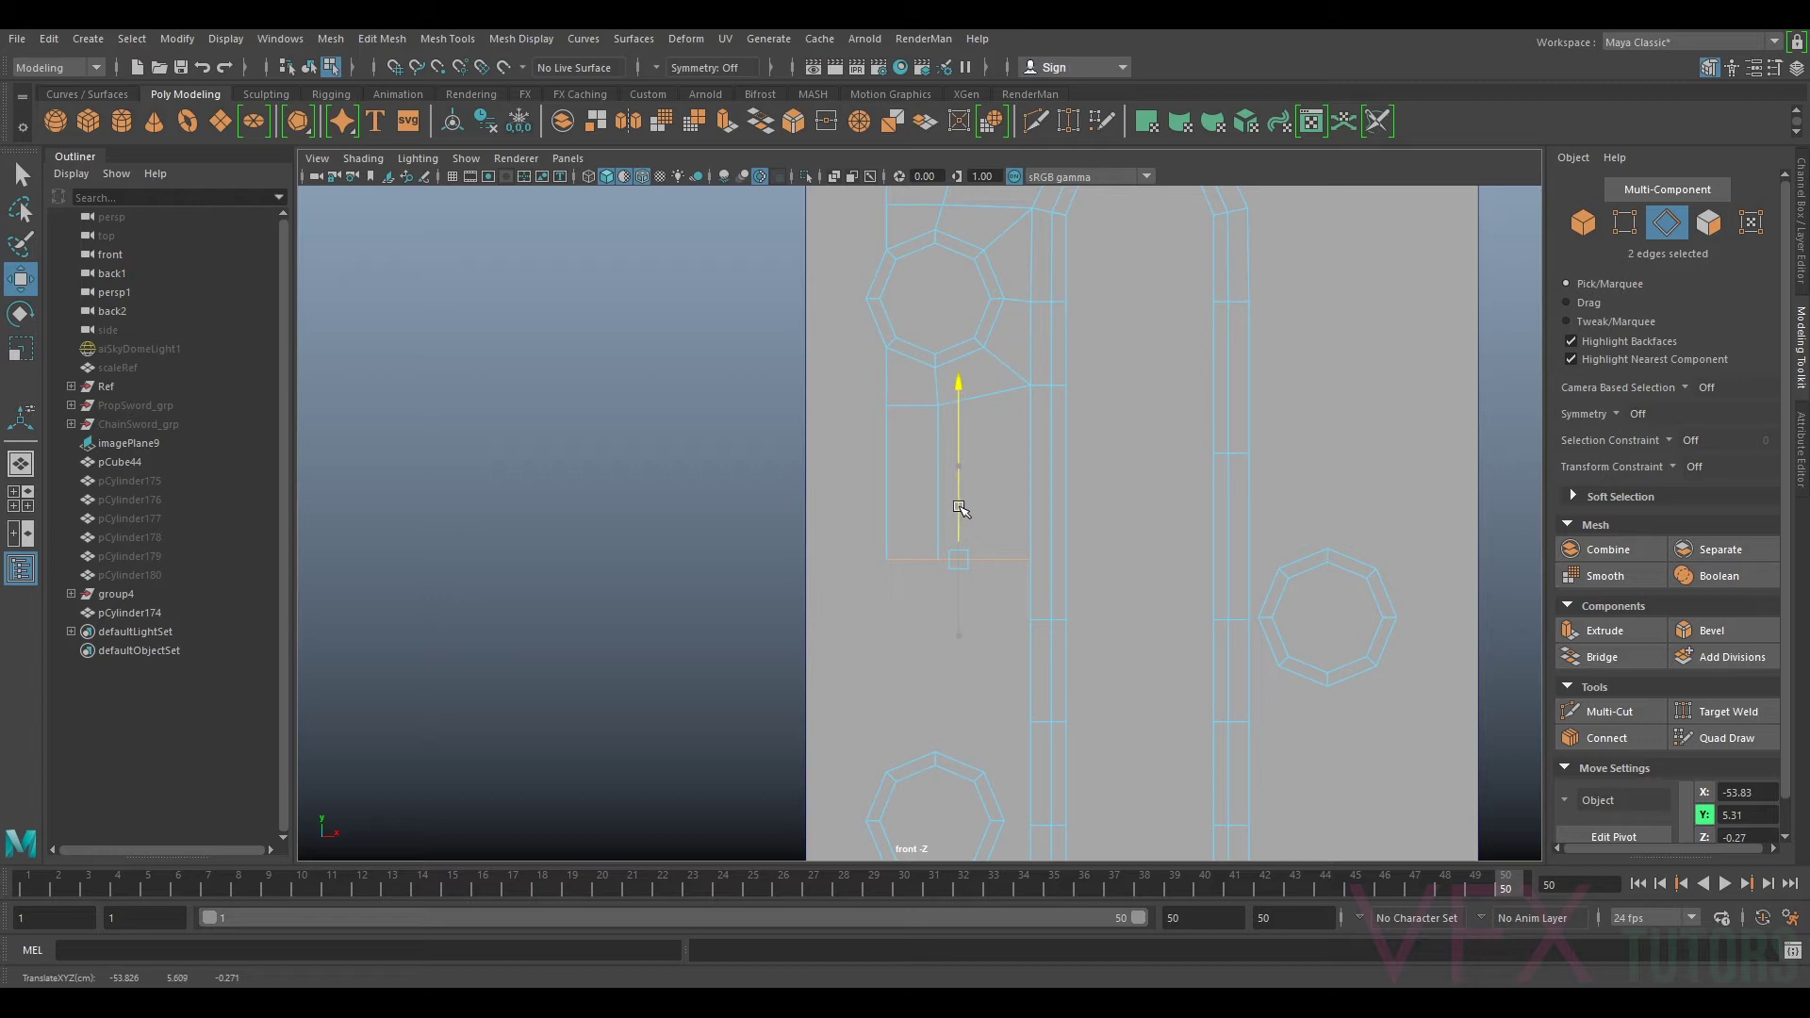
Step: Raise the slot border's nearby left-side vertex row to the level of the strip's bottom edges
left_click_drag(1094, 610, 1014, 636)
left_click_drag(999, 744, 1109, 681, "ctrl")
left_click_drag(1152, 402, 1001, 474, "ctrl")
left_click_drag(1051, 545, 1051, 496)
Step: Merge the overlapping vertices where the strip's bottom inner corner meets the slot border
right_click_drag(1022, 463, 945, 464)
left_click_drag(1000, 510, 1050, 578)
left_click(382, 39)
left_click(490, 254)
middle_click_drag(967, 571, 991, 513, "alt")
Step: Bridge the upper-right edge of the second left-side hole to the facing slot border edge
right_click_drag(997, 463, 995, 496)
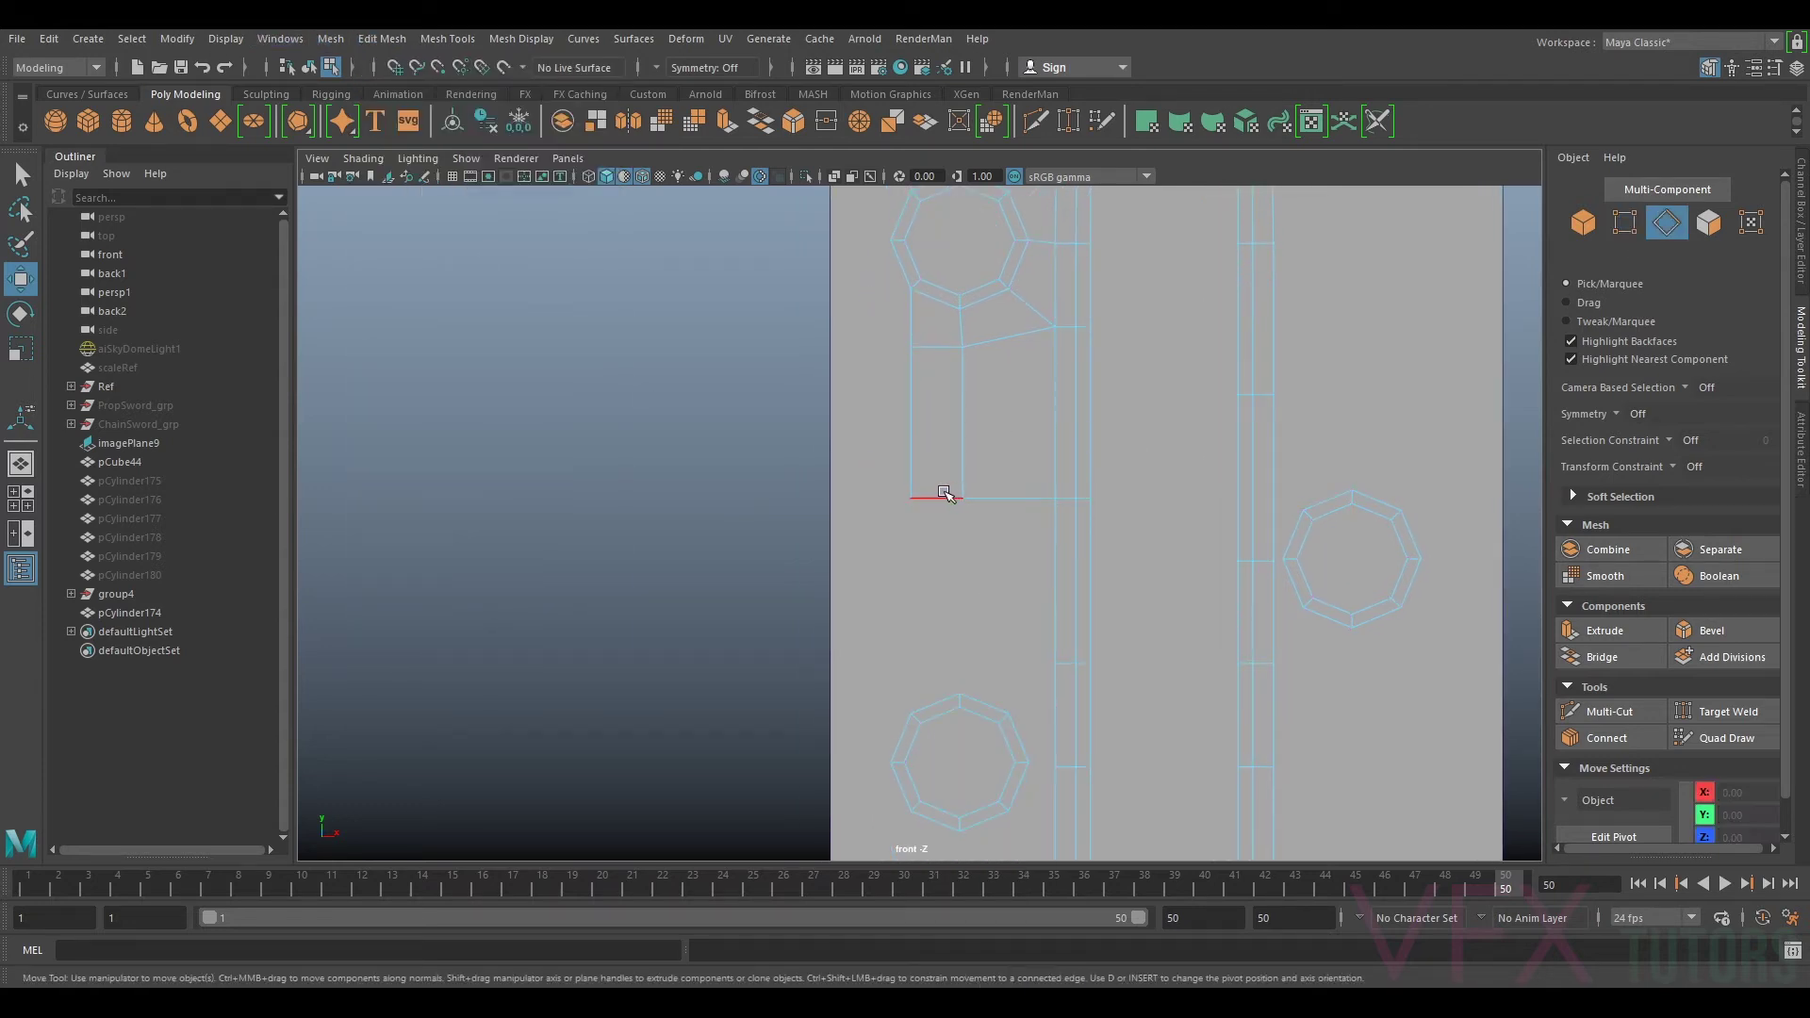
middle_click_drag(1020, 698, 1019, 604, "alt")
right_click_drag(1054, 624, 1094, 646, "alt")
middle_click_drag(1095, 647, 1090, 581, "alt")
left_click(1034, 597)
left_click(1084, 574, "ctrl+shift")
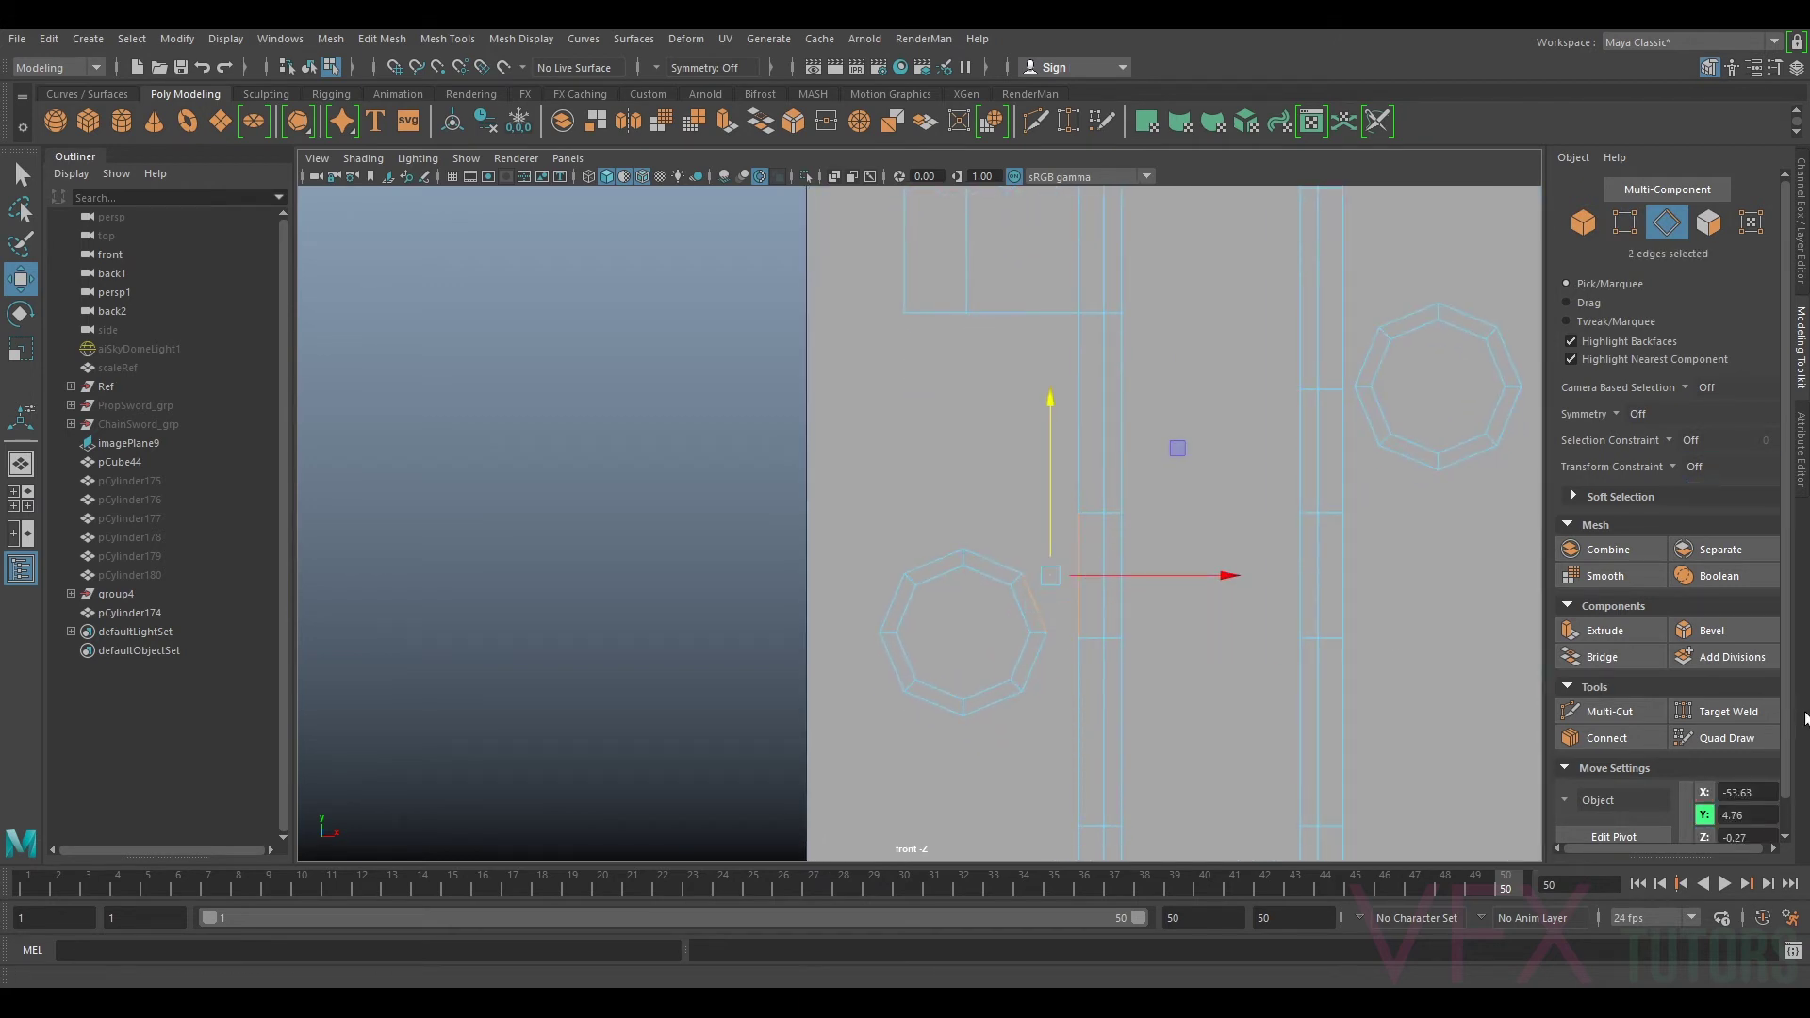
left_click(1603, 656)
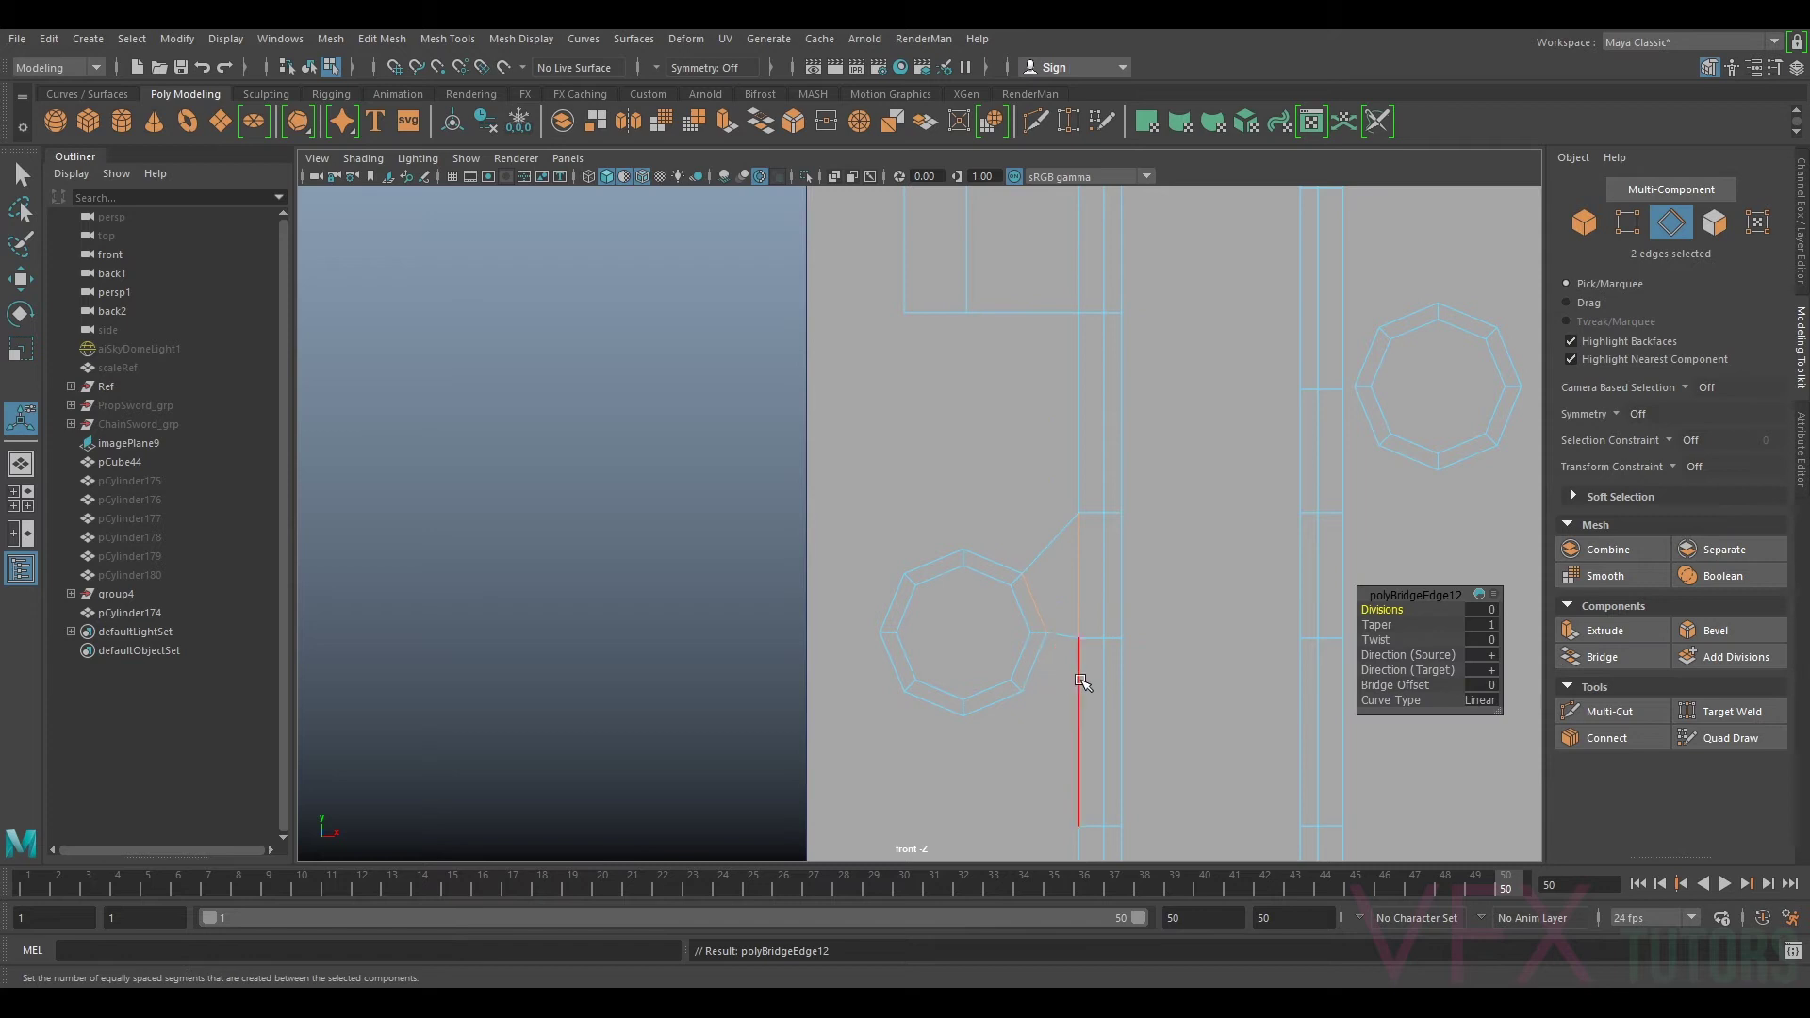
Step: Raise the slot border's cross edges below the second left-side hole closer to the hole
left_click(1098, 773)
left_click(1122, 774, "shift")
key("ctrl+z")
left_click(1104, 737, "shift")
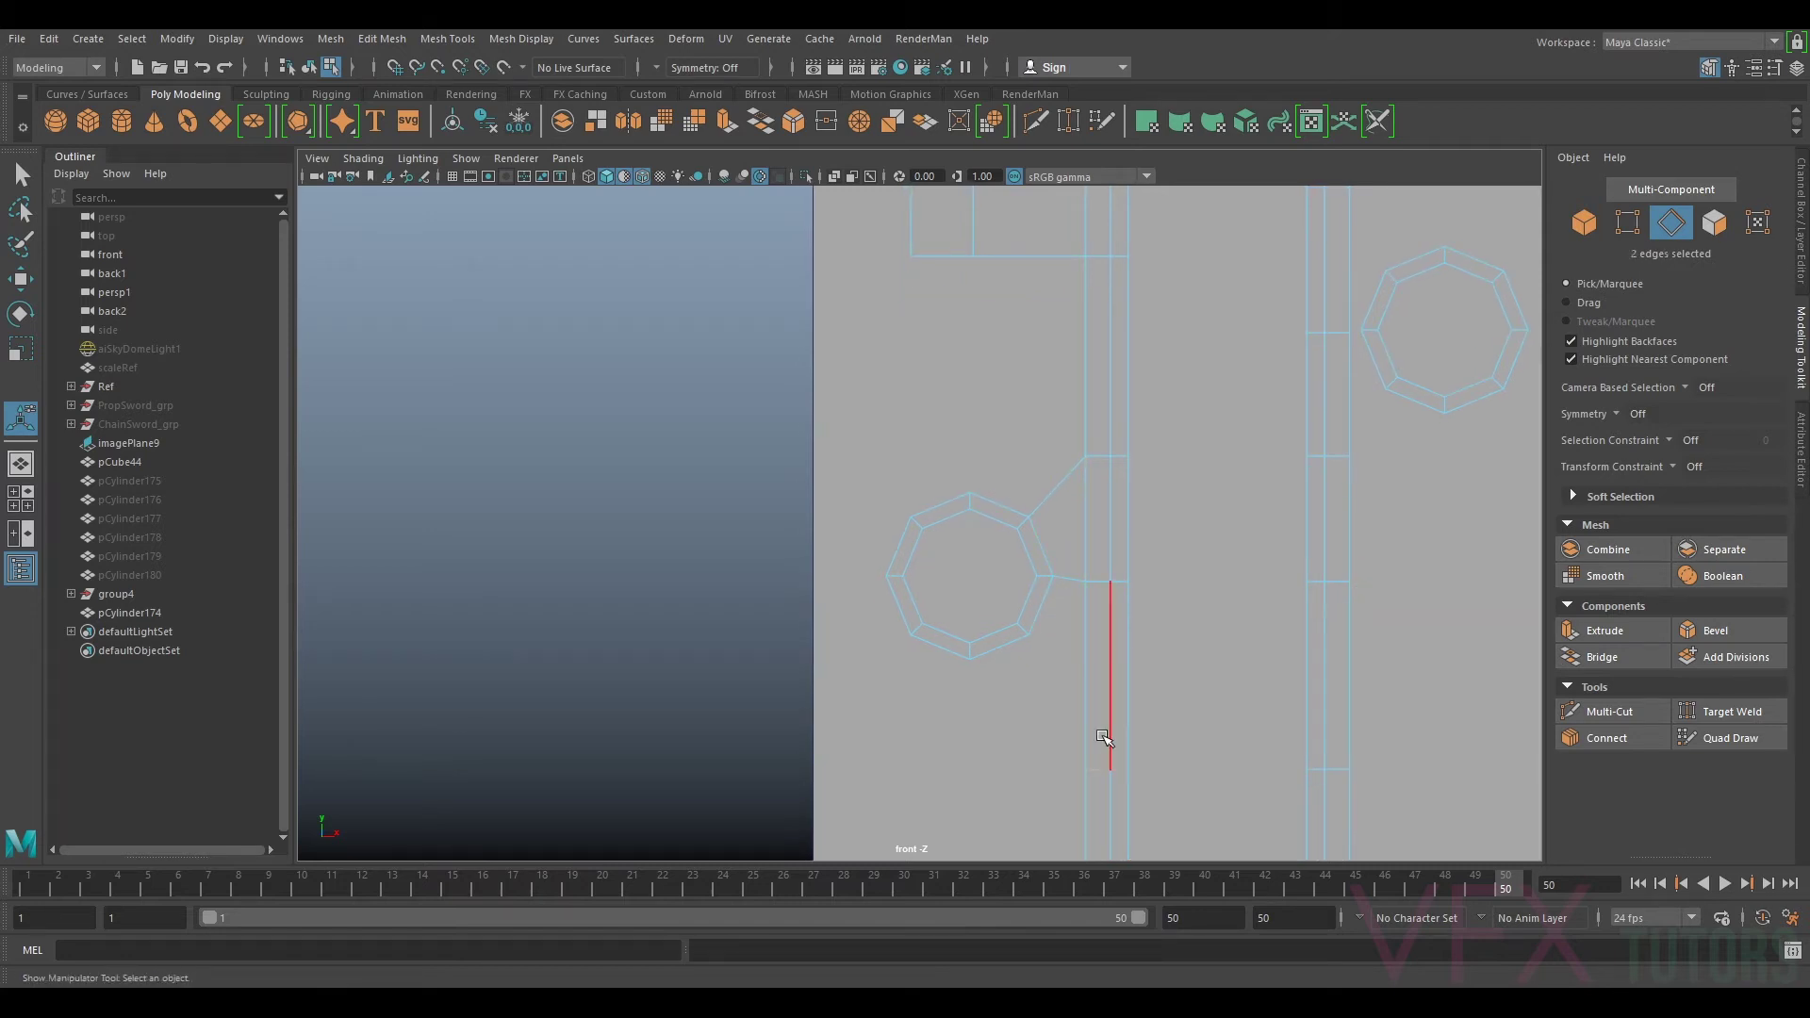
key("w")
left_click_drag(1110, 721, 1109, 648)
Step: Bridge the second left-side hole's lower-right edge to the shortened slot border edge beside it
left_click(1037, 613)
left_click(1084, 634, "ctrl+shift")
key("g")
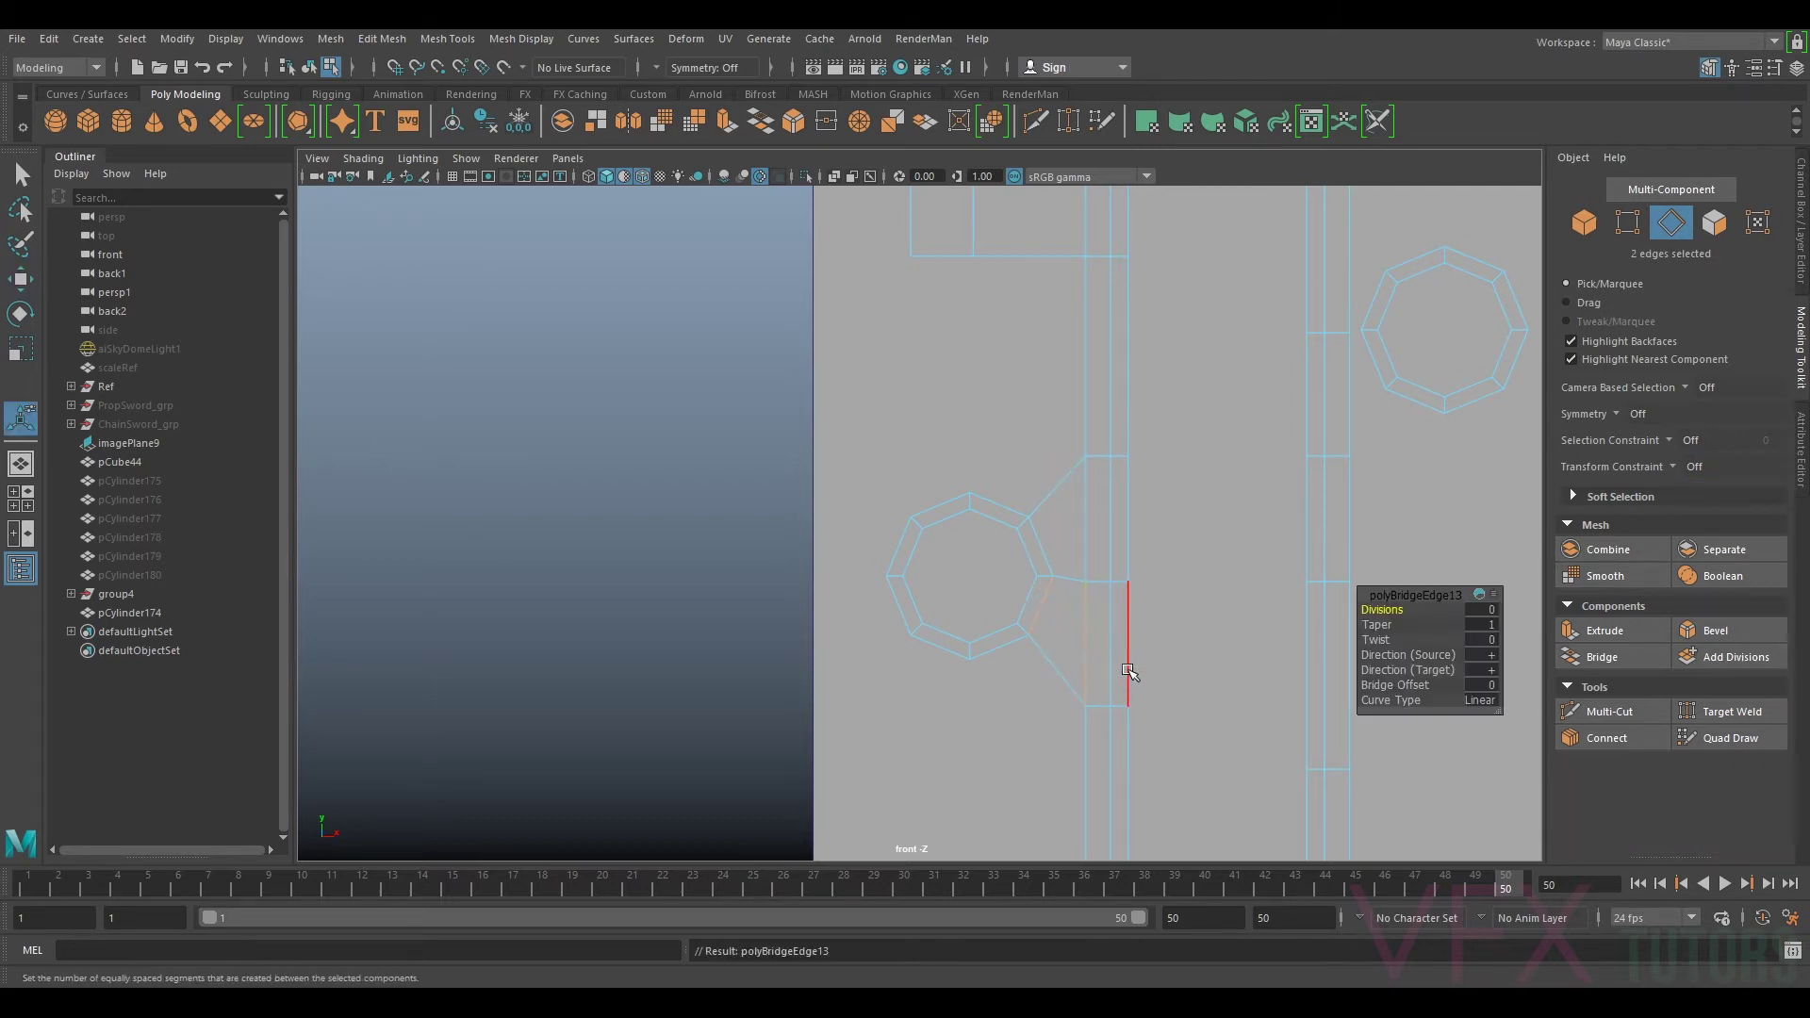
Step: Extrude the two top edges of the second left-side hole upward and flatten them into a horizontal line
left_click(1005, 507)
left_click(952, 502, "shift")
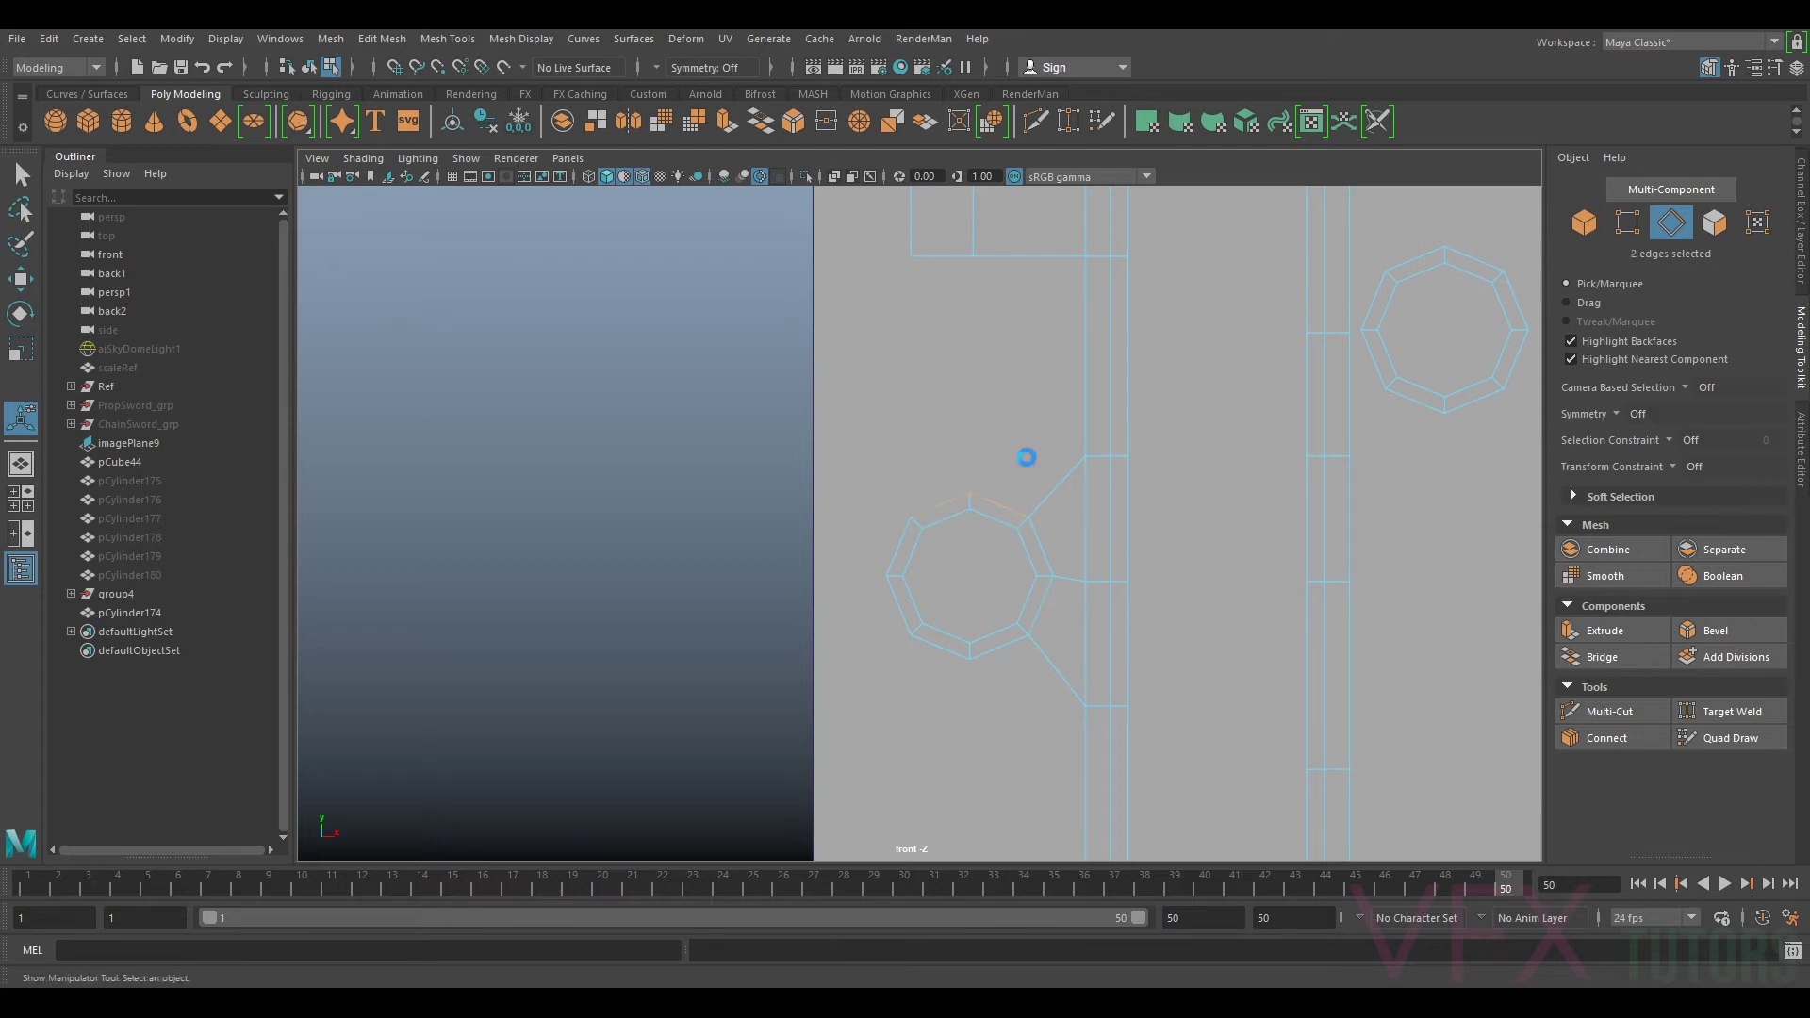
key("w")
left_click_drag(978, 452, 1002, 612)
key("r")
key("w")
left_click_drag(969, 344, 975, 368)
Step: Target-weld the inner corner of the strip above the second left-side hole to the adjacent slot border vertex
left_click(1623, 230)
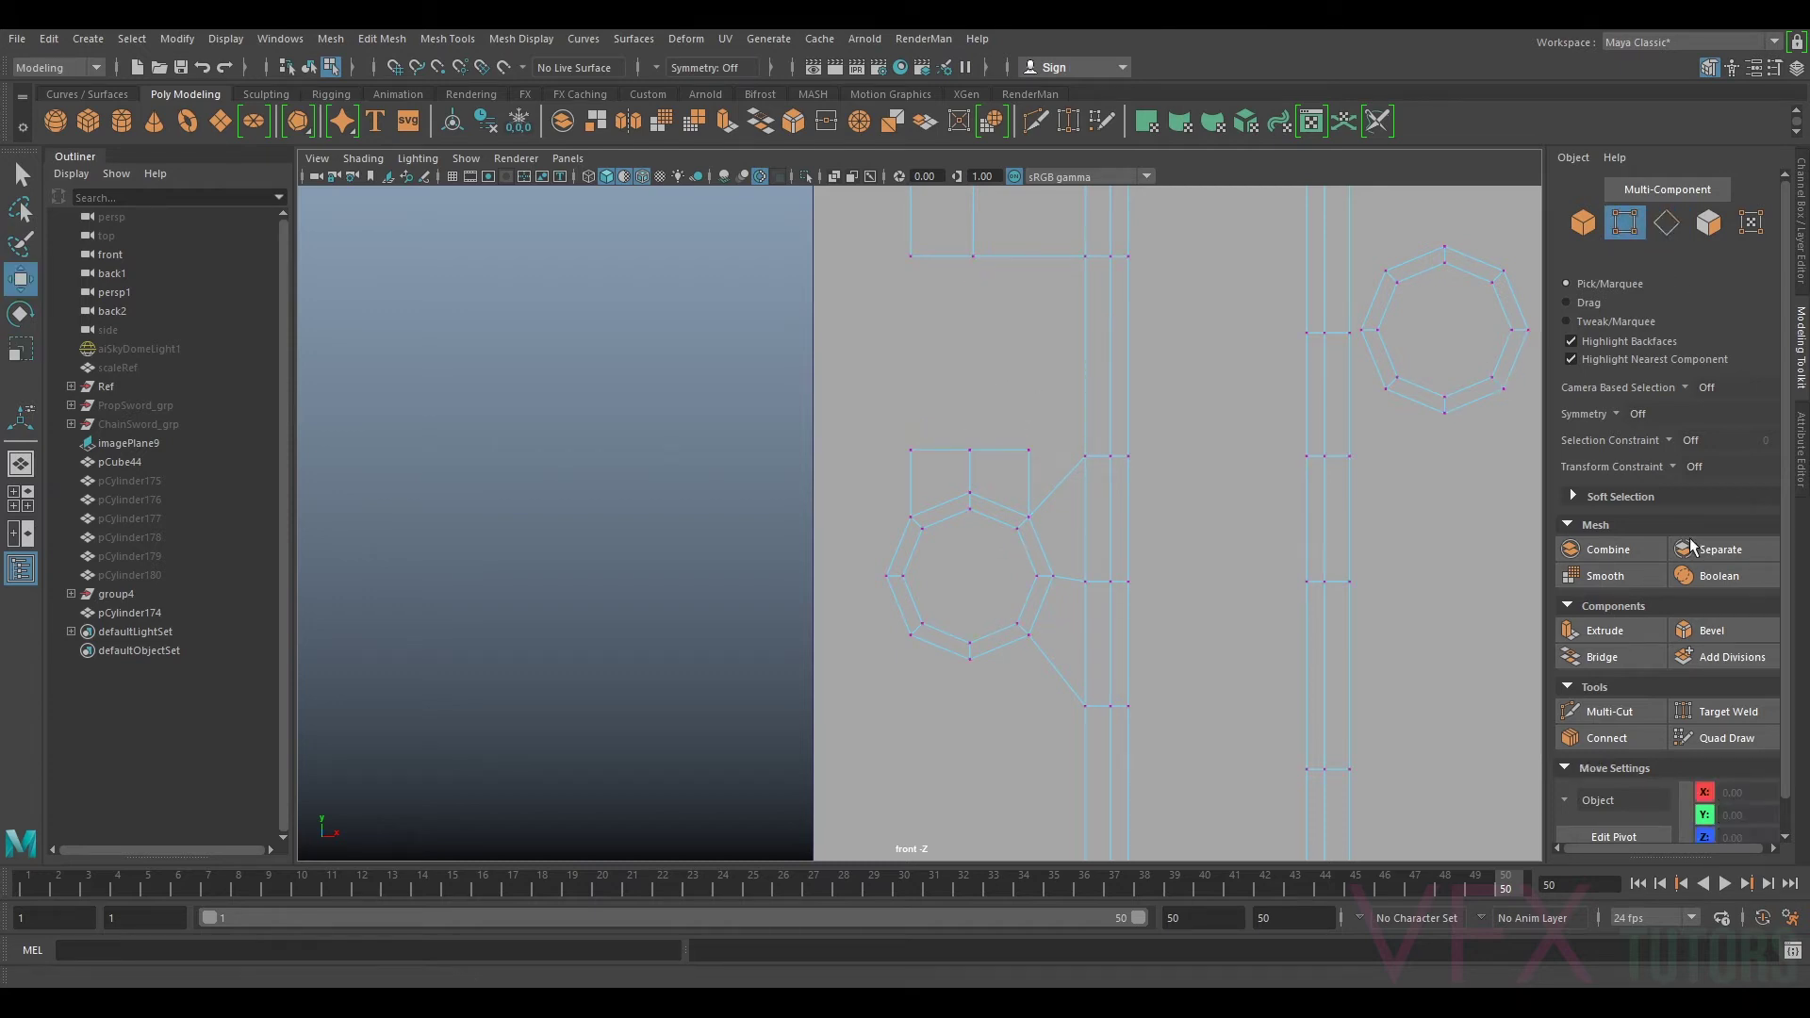
left_click(1716, 711)
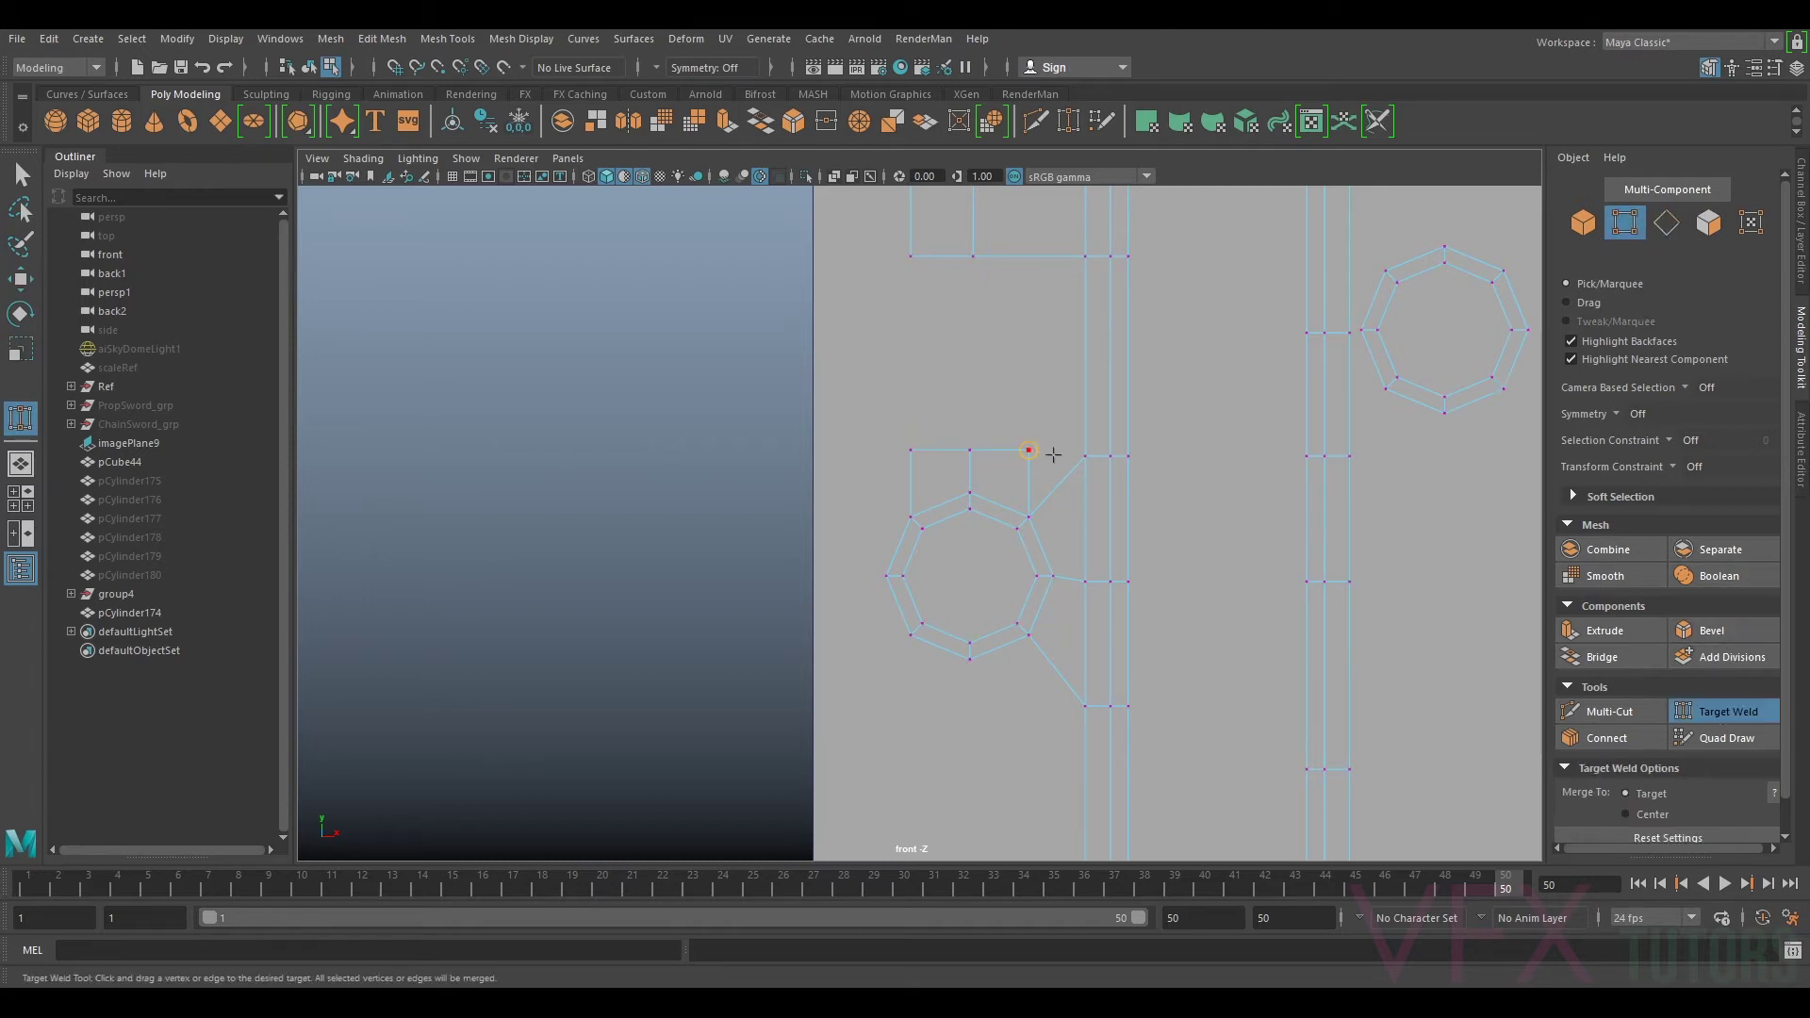
left_click(1702, 714)
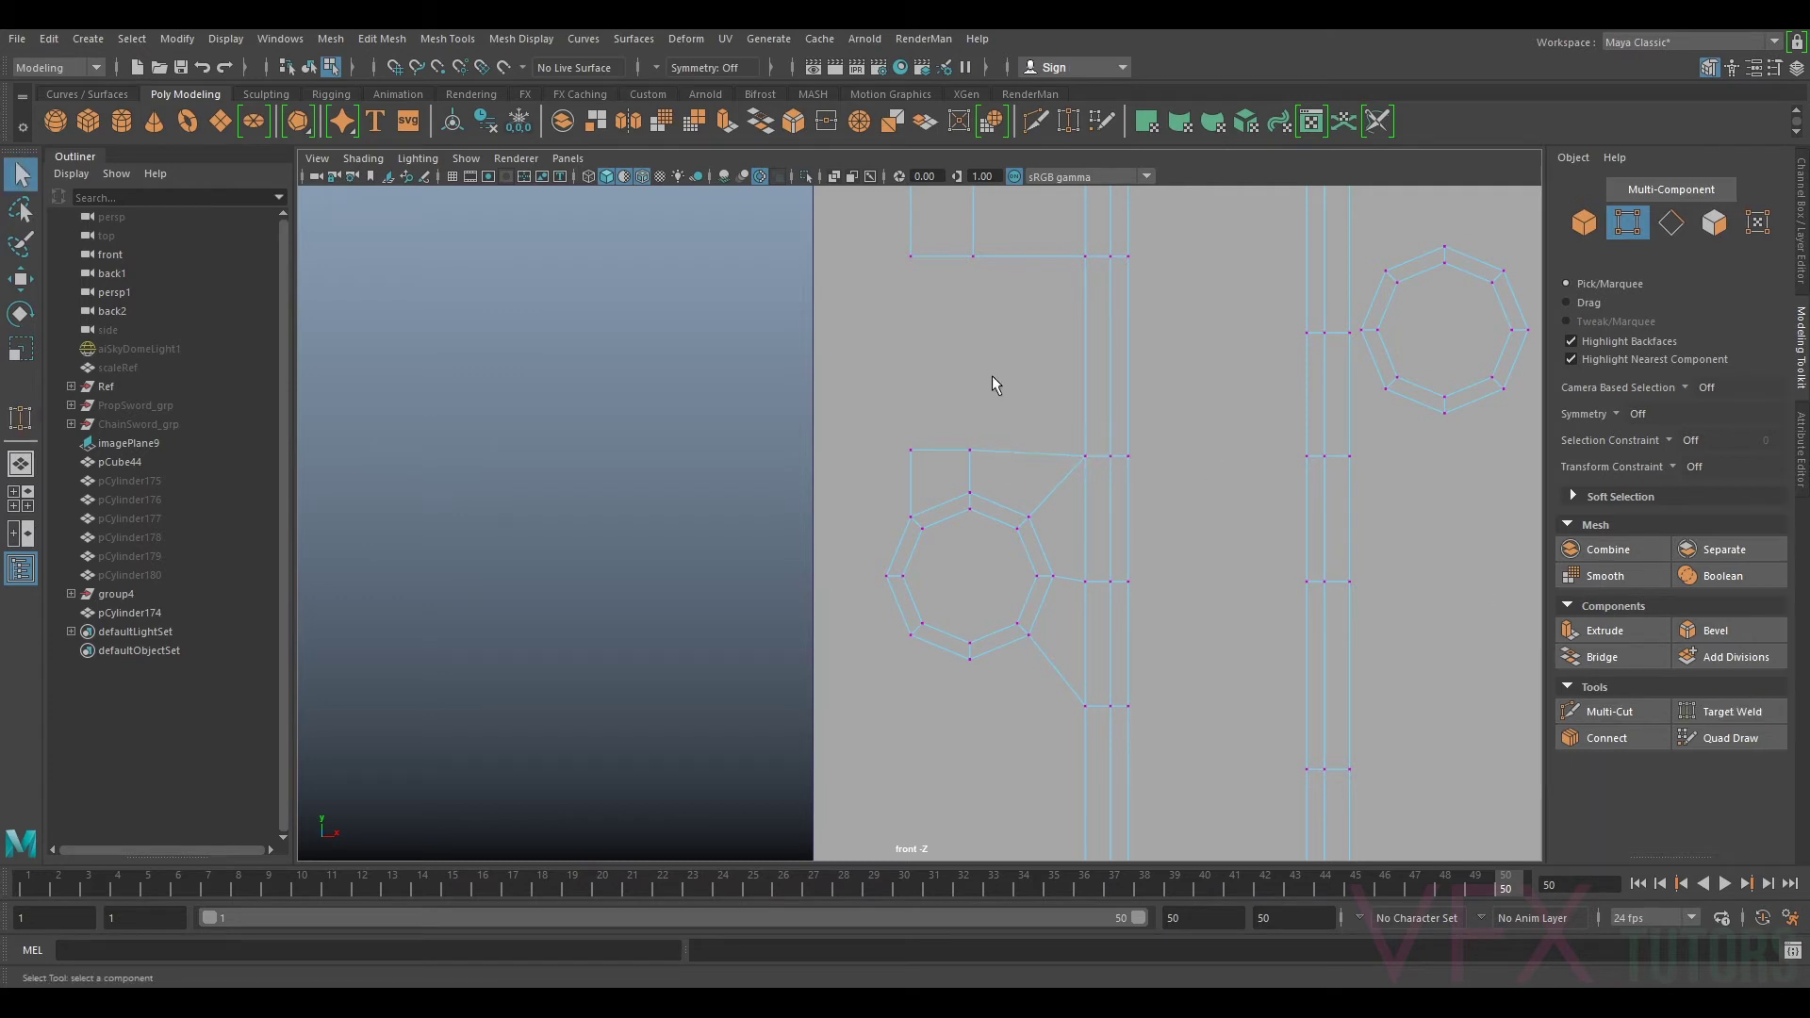
Step: Bridge the bottom edges of the upper strip to the top edges of the strip above the second left-side hole
left_click(1670, 231)
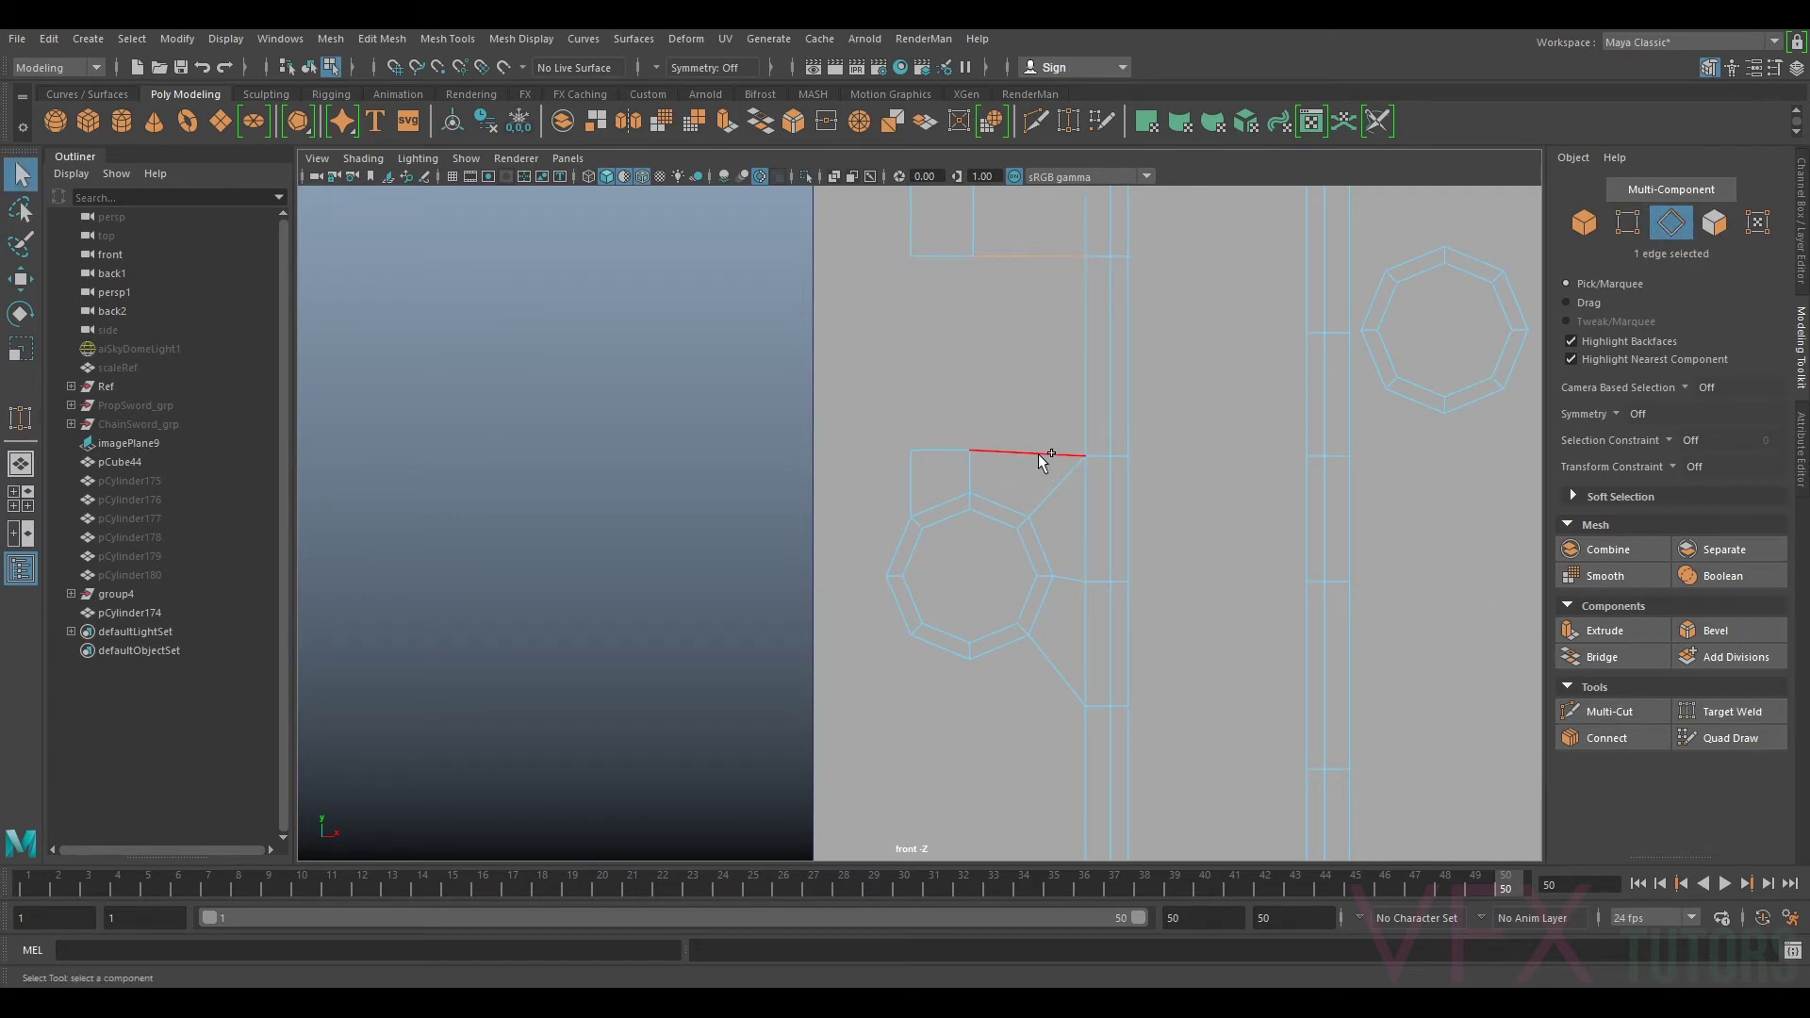
left_click(950, 452, "shift")
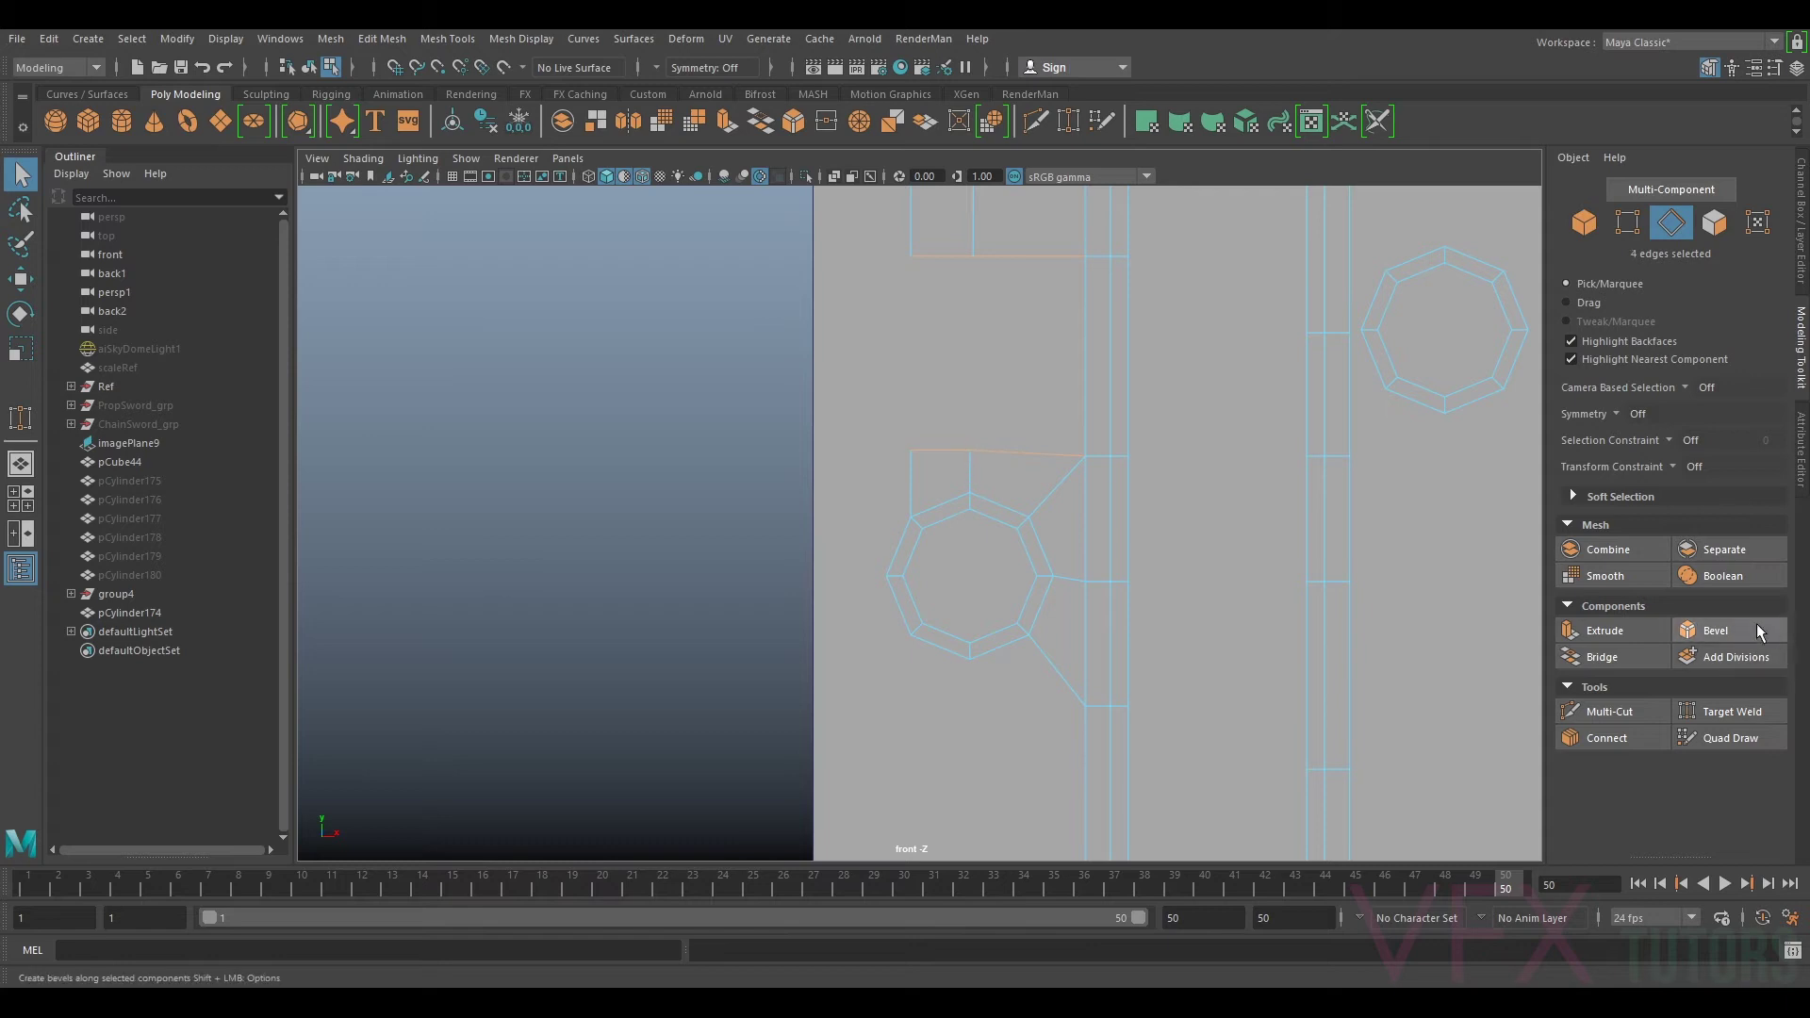
left_click(1633, 653)
Step: Extrude the two bottom edges of the second left-side hole downward and scale them vertically to nearly flat
scroll(1087, 485, "down", 5)
scroll(1018, 545, "up", 1)
scroll(1009, 537, "up", 5)
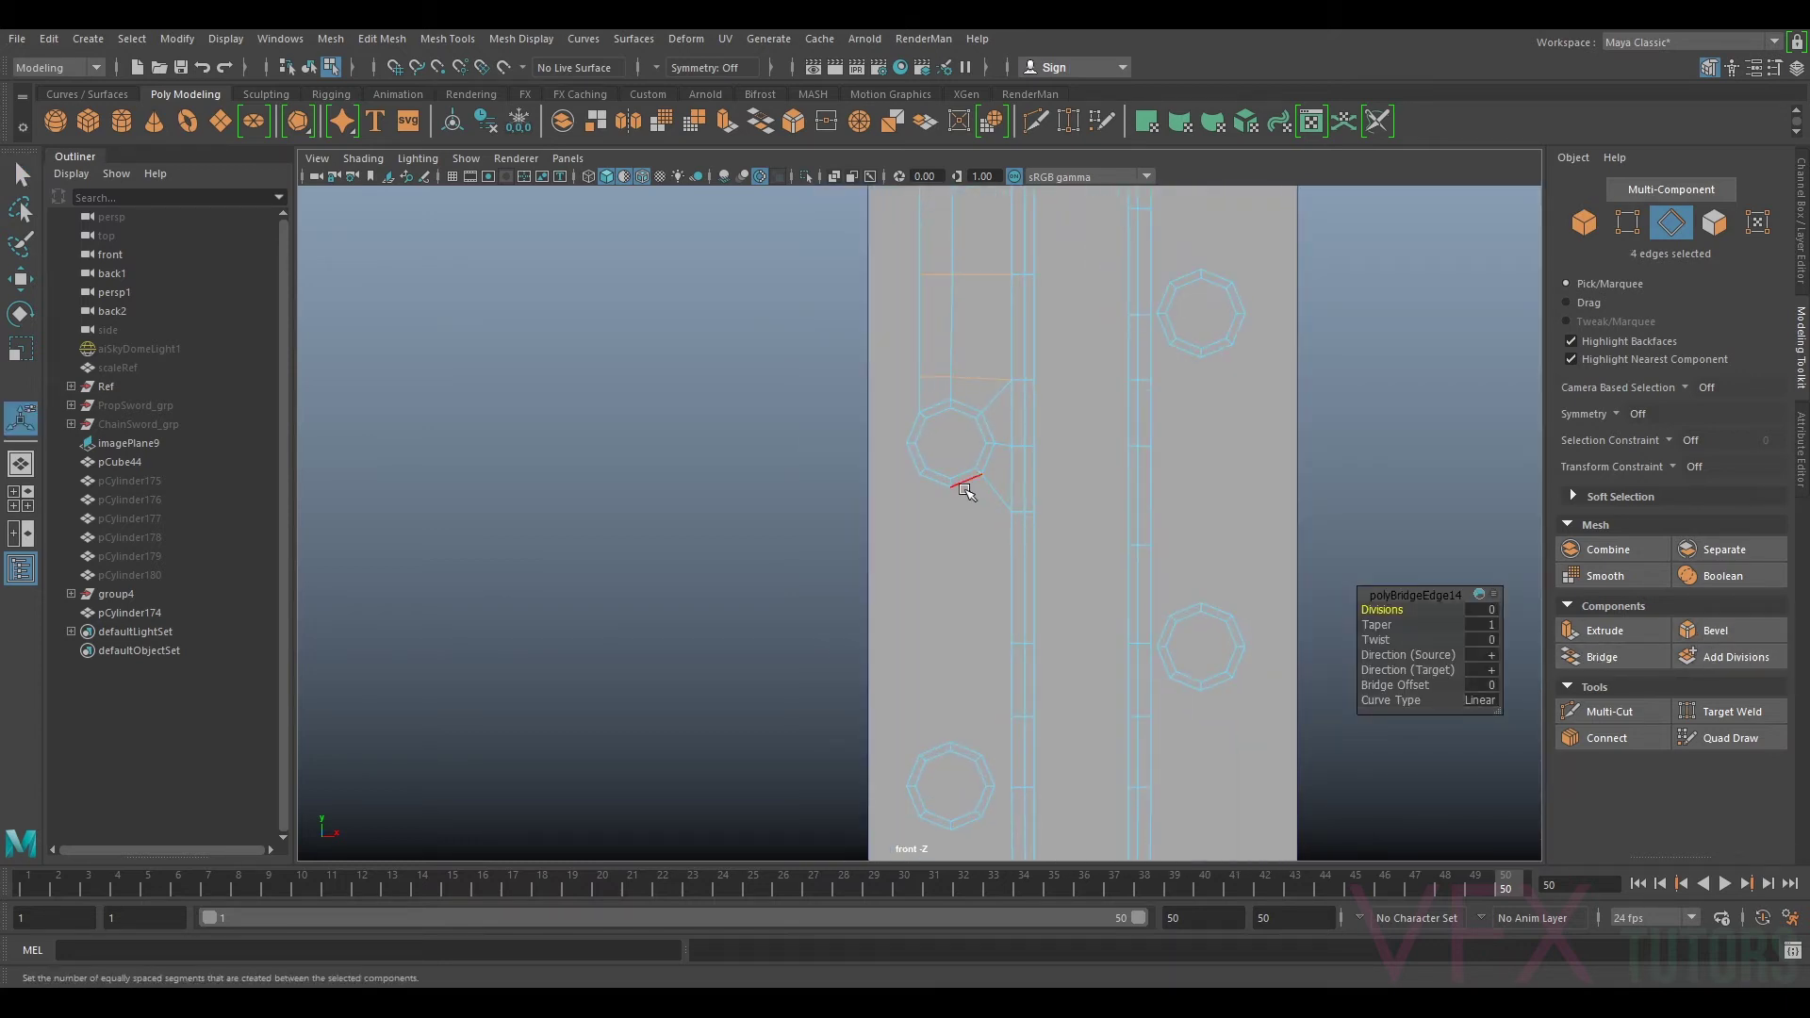
left_click(932, 492)
left_click(938, 492, "shift")
key("w")
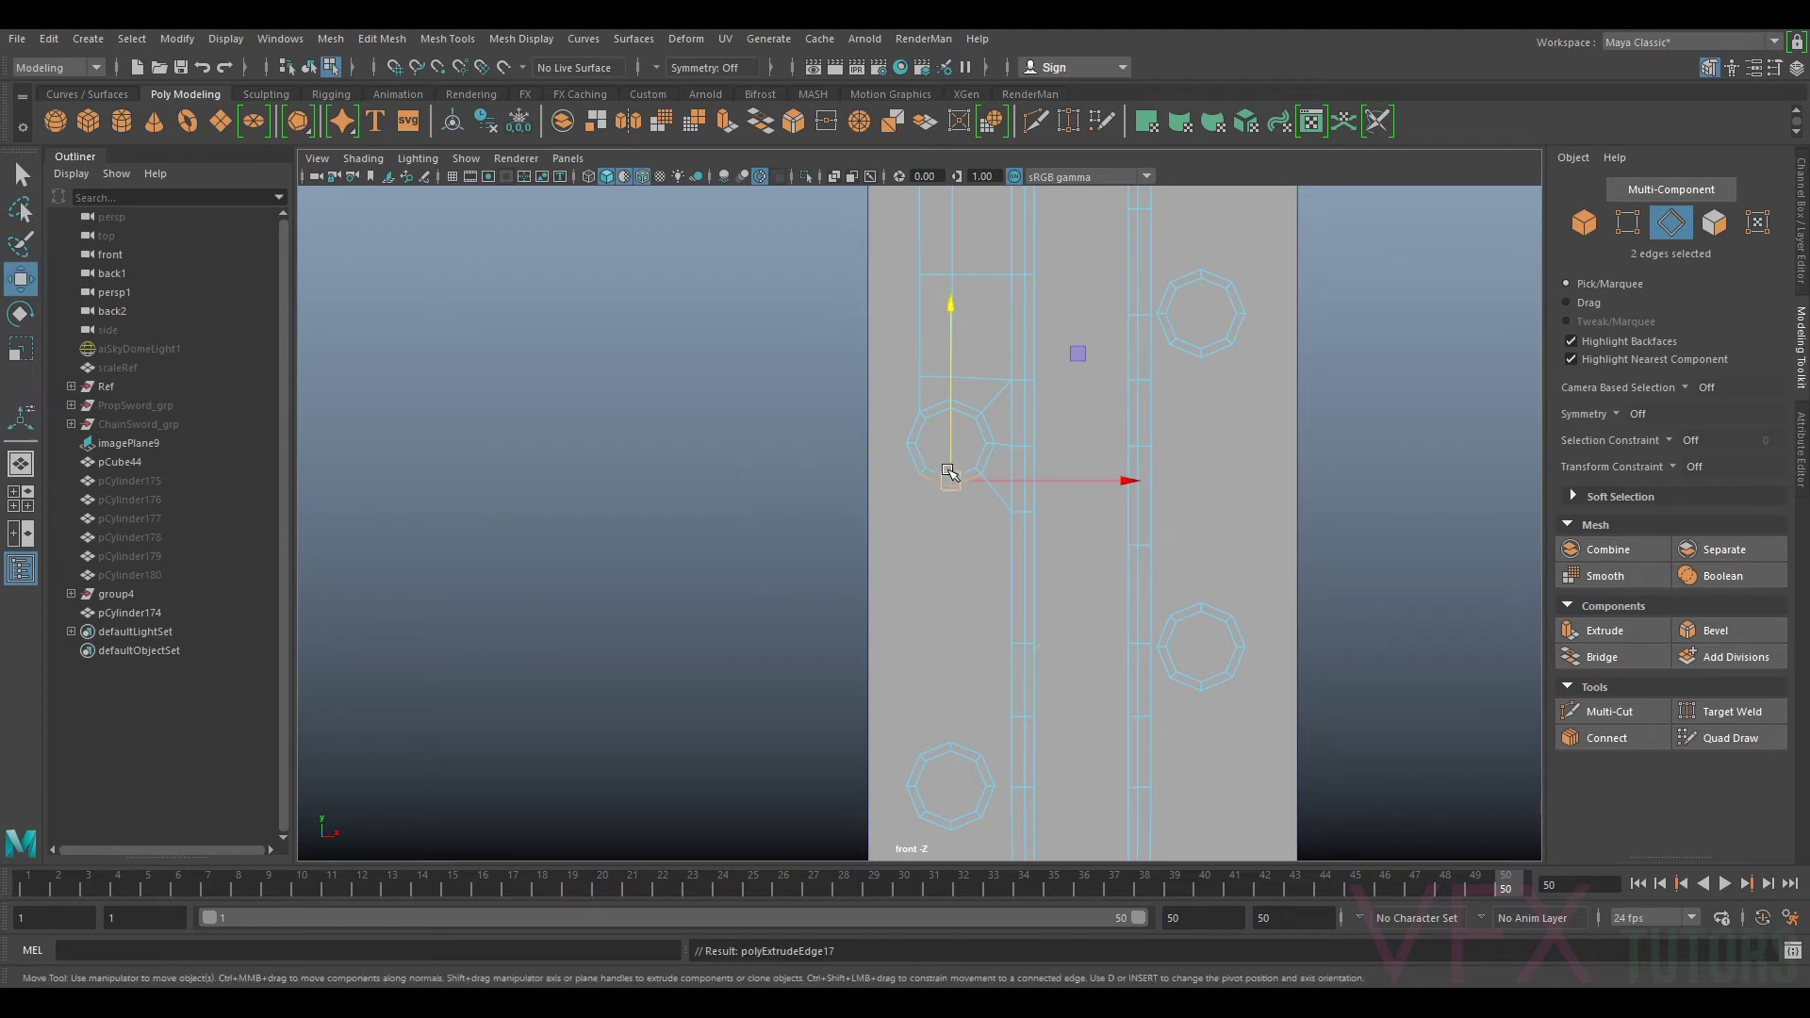
key("r")
mouse_move(957, 446)
left_mouse_down()
mouse_move(958, 578)
mouse_move(955, 478)
left_mouse_up()
key("w")
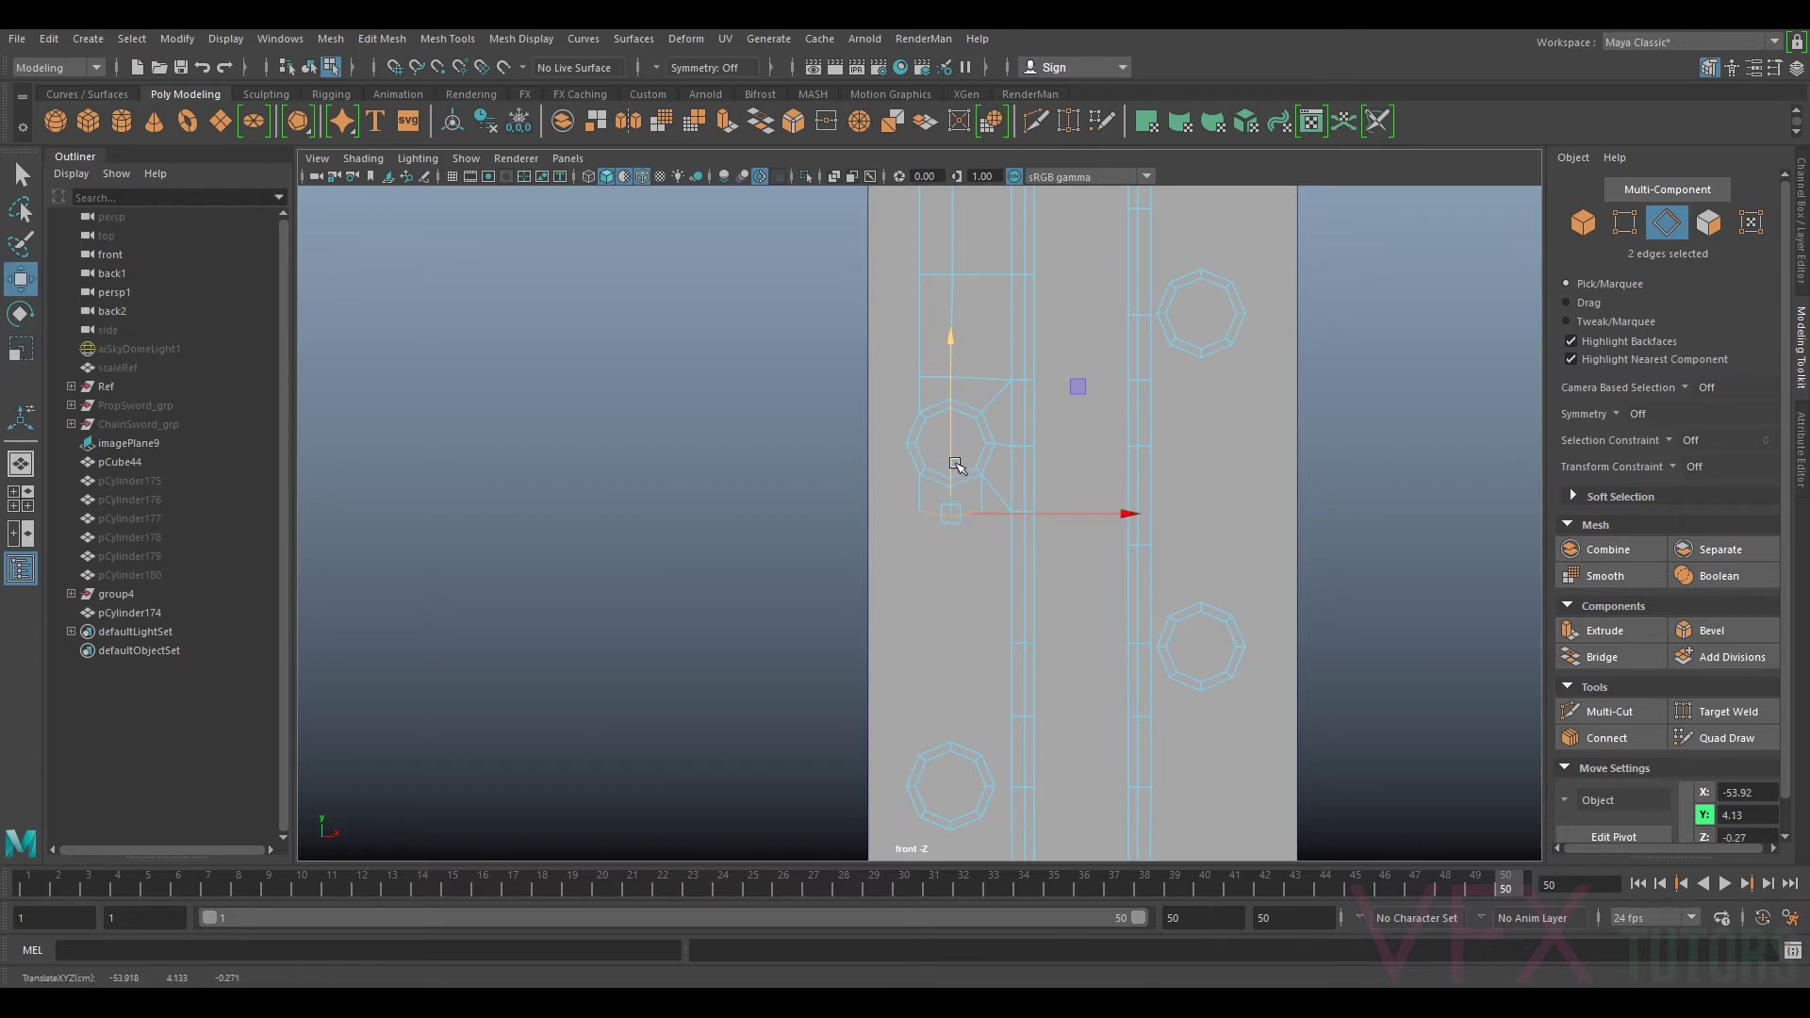
key("r")
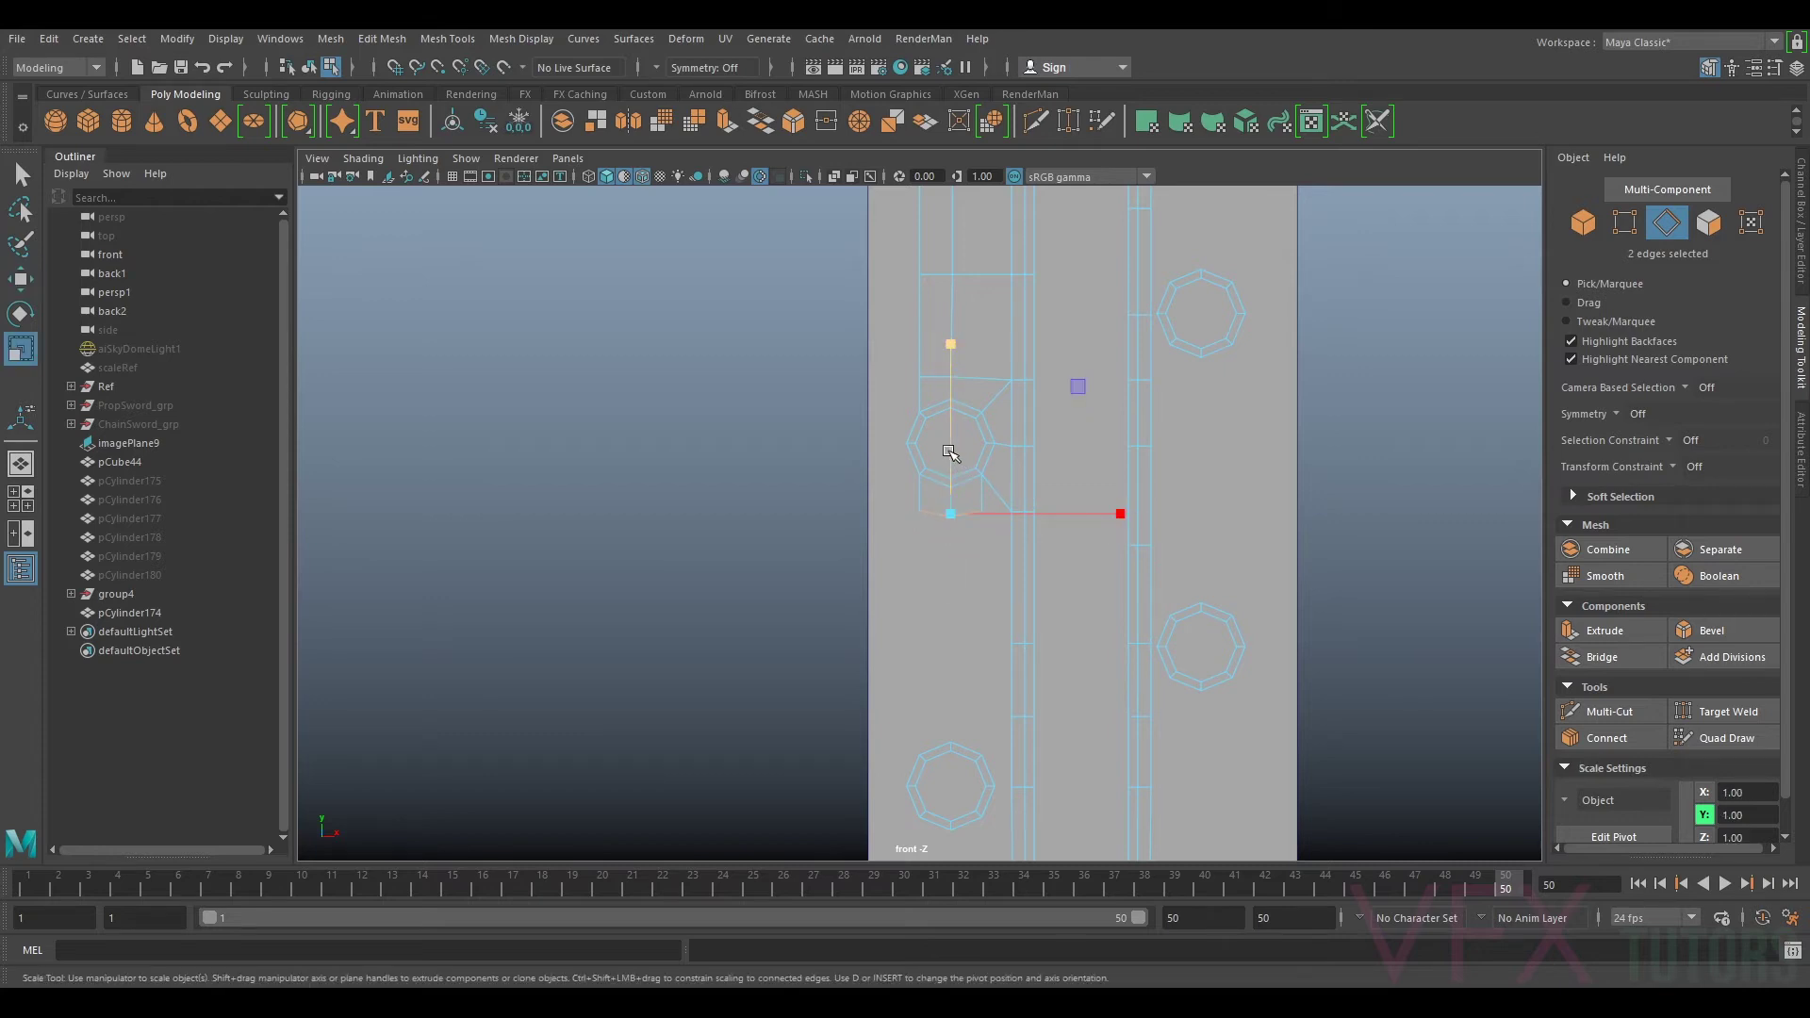
Step: Target-weld the inner corner of the strip below the second left-side hole to the slot border vertex beside it
left_click(1625, 224)
left_click(1636, 717)
scroll(1068, 565, "up", 3)
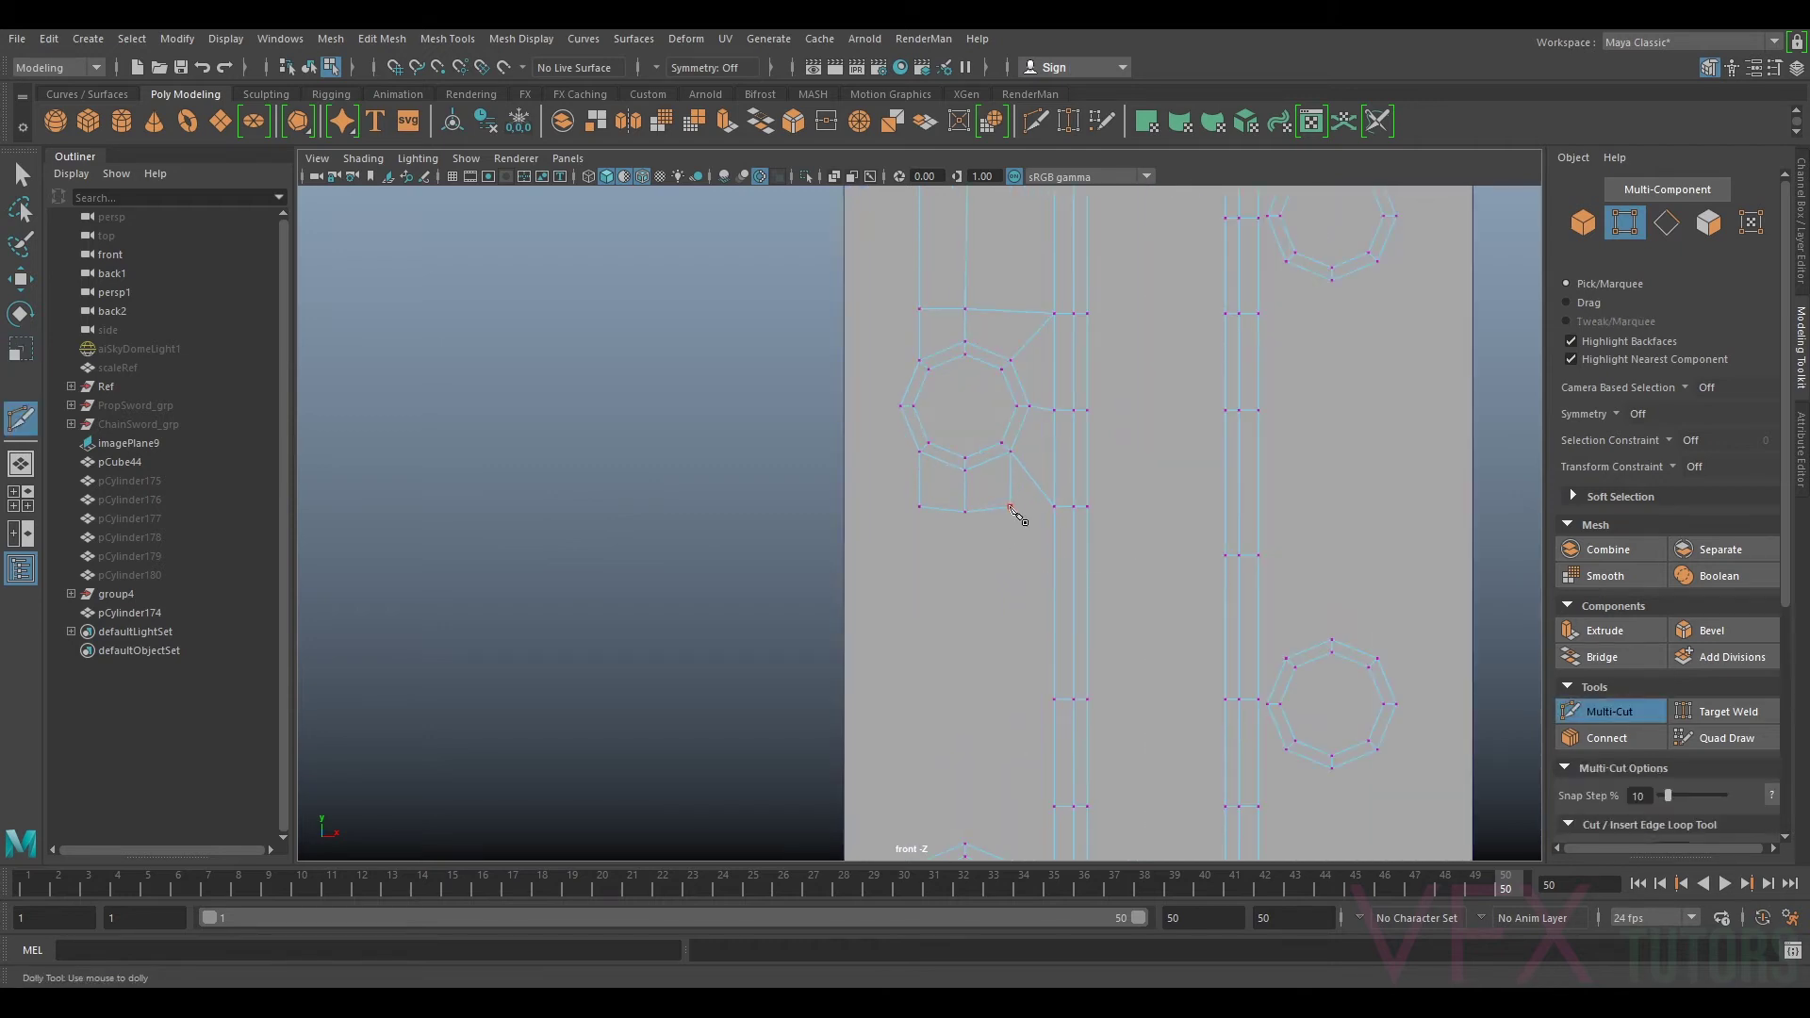
left_click(1054, 507)
left_click(1659, 717)
left_click(1680, 717)
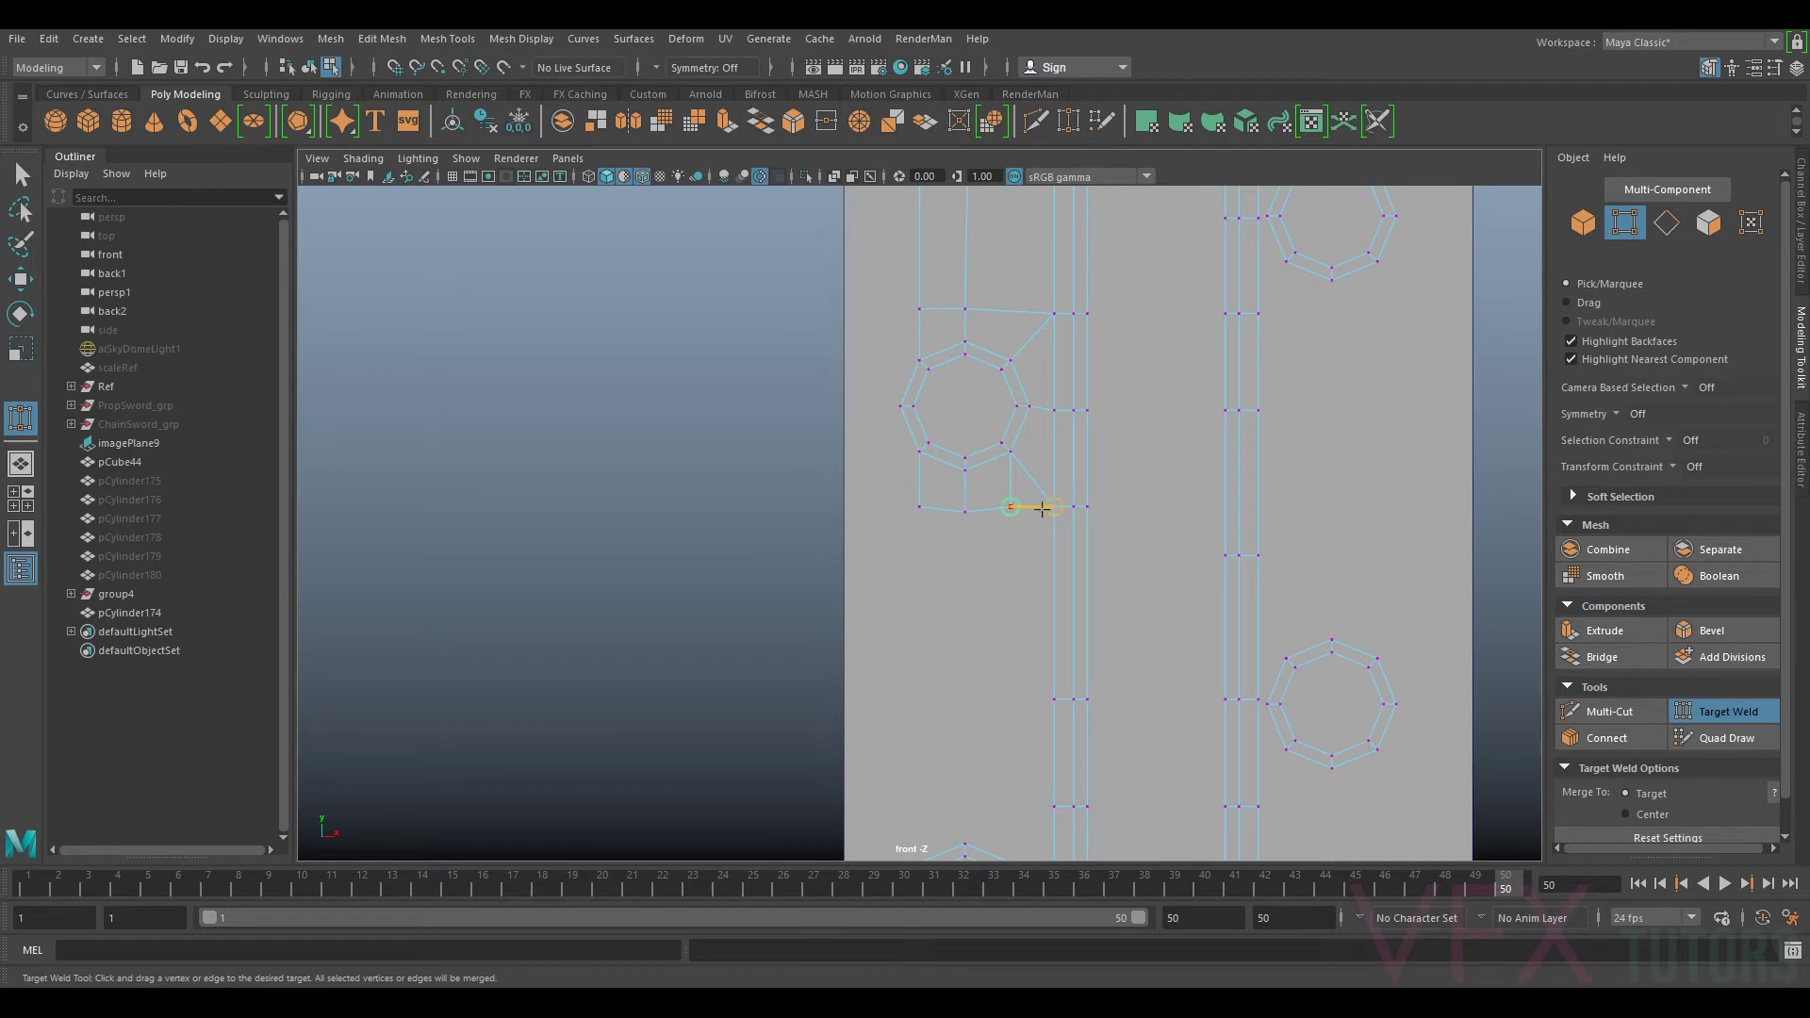
Step: Move the row of slot border vertices midway between the second and third left-side holes slightly upward
left_click(1664, 224)
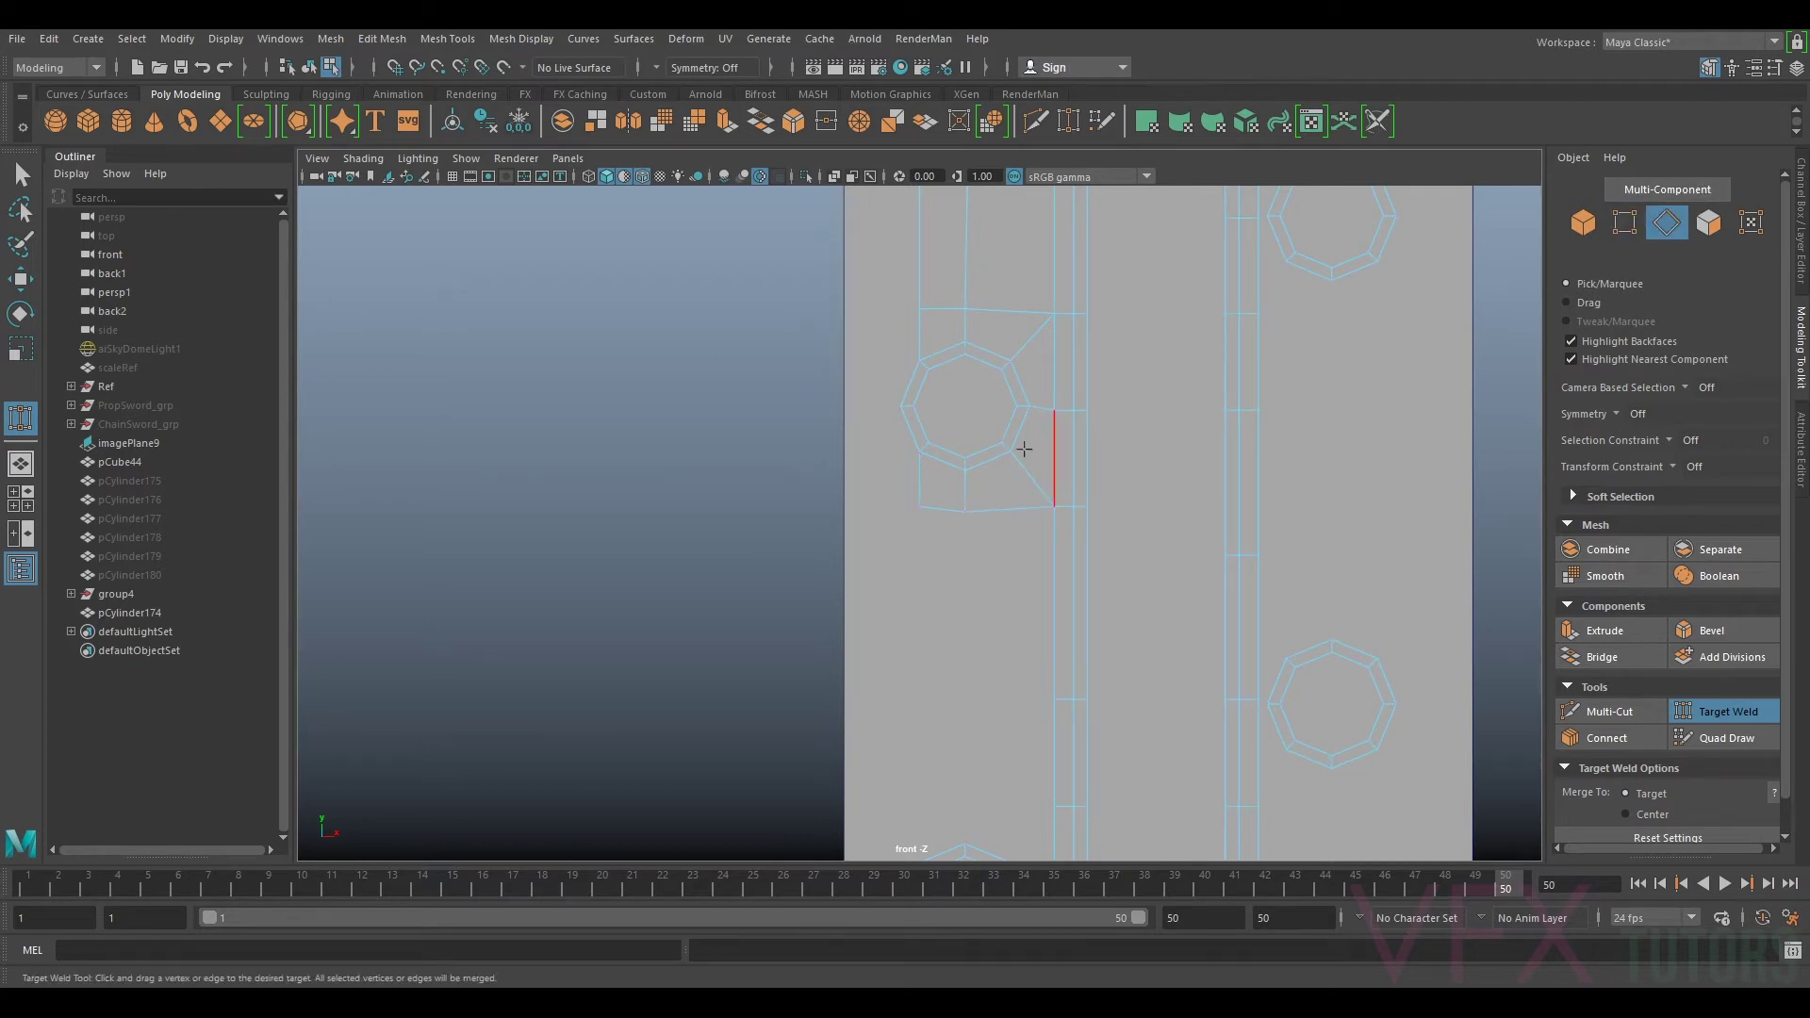
scroll(1073, 576, "down", 5)
scroll(1073, 576, "down", 3)
middle_click_drag(1114, 563, 1123, 501, "alt")
scroll(1064, 506, "up", 3)
scroll(998, 454, "up", 2)
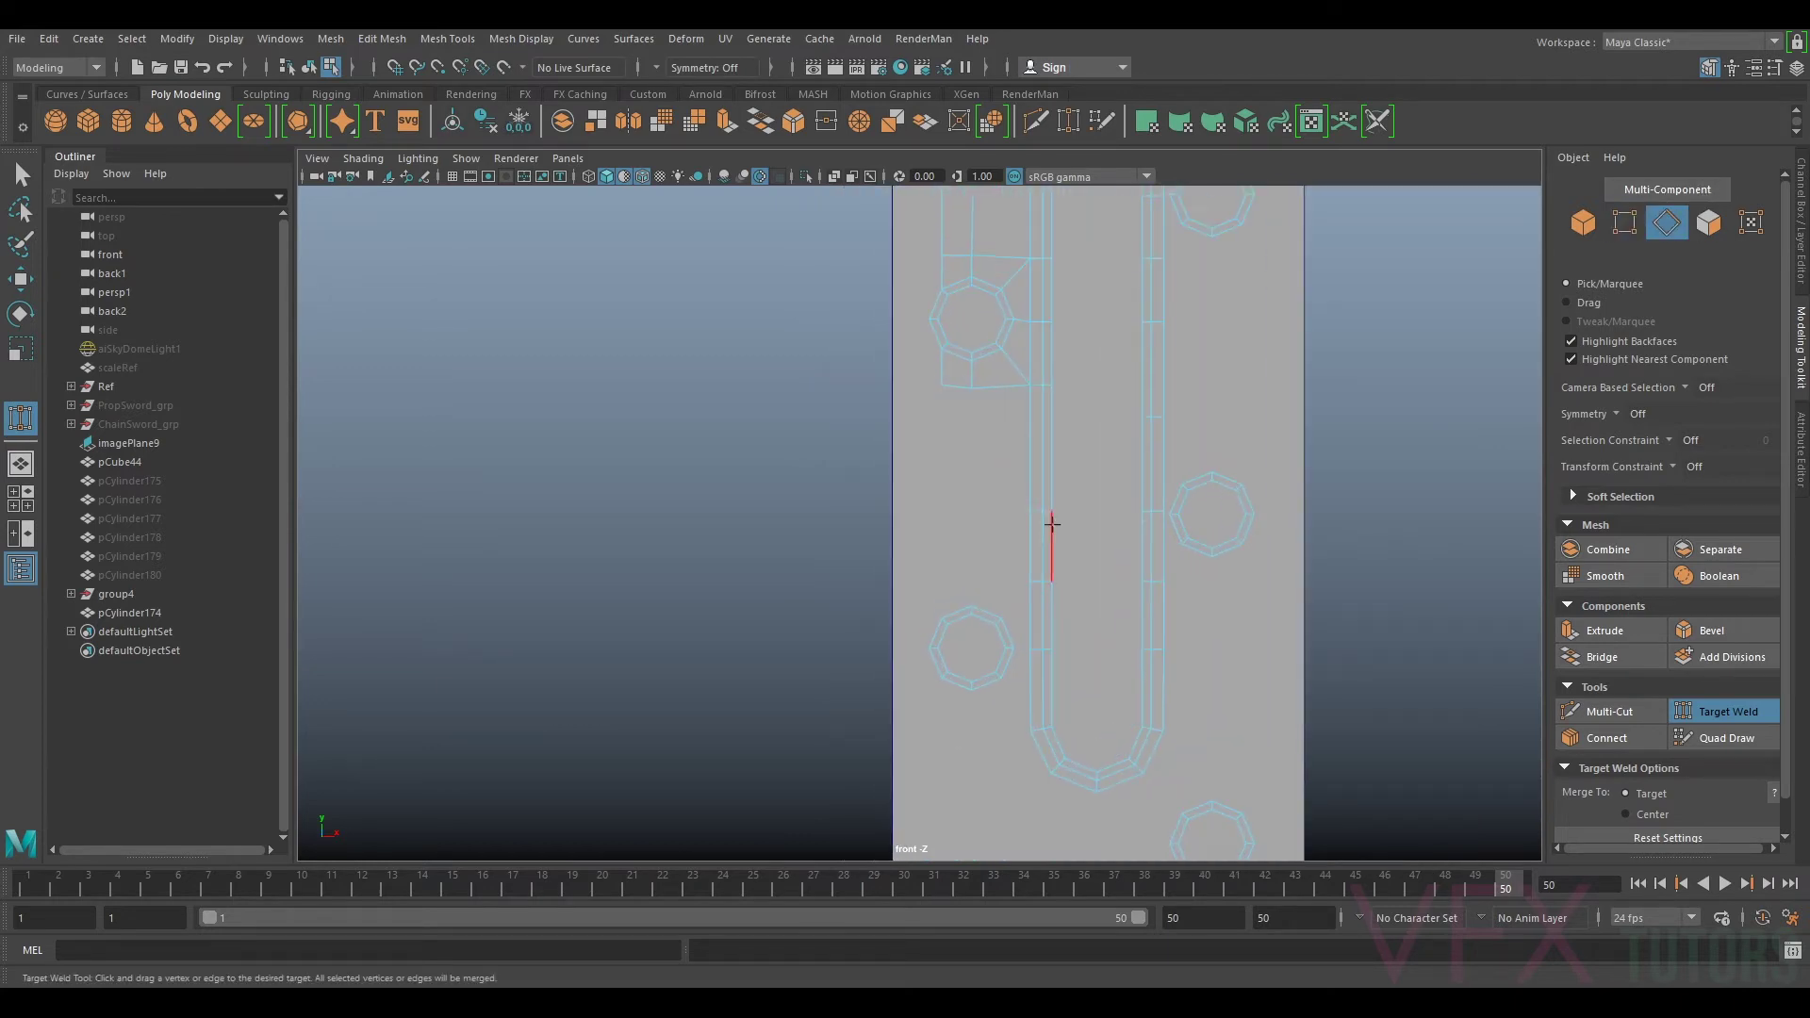
left_click(1713, 714)
scroll(991, 507, "up", 3)
left_click_drag(1092, 487, 1164, 526)
left_click_drag(1156, 462, 1060, 437, "ctrl")
left_click_drag(1176, 596, 1076, 560, "ctrl")
key("w")
left_click_drag(1118, 466, 1130, 419)
Step: Extrude the two bottom edges below the second left-side hole downward, flatten them vertically and align them with the adjacent slot border vertices
left_click(1047, 310)
left_click(968, 309, "shift")
left_click_drag(1035, 273, 1057, 415)
key("r")
left_click_drag(1030, 343, 1014, 779)
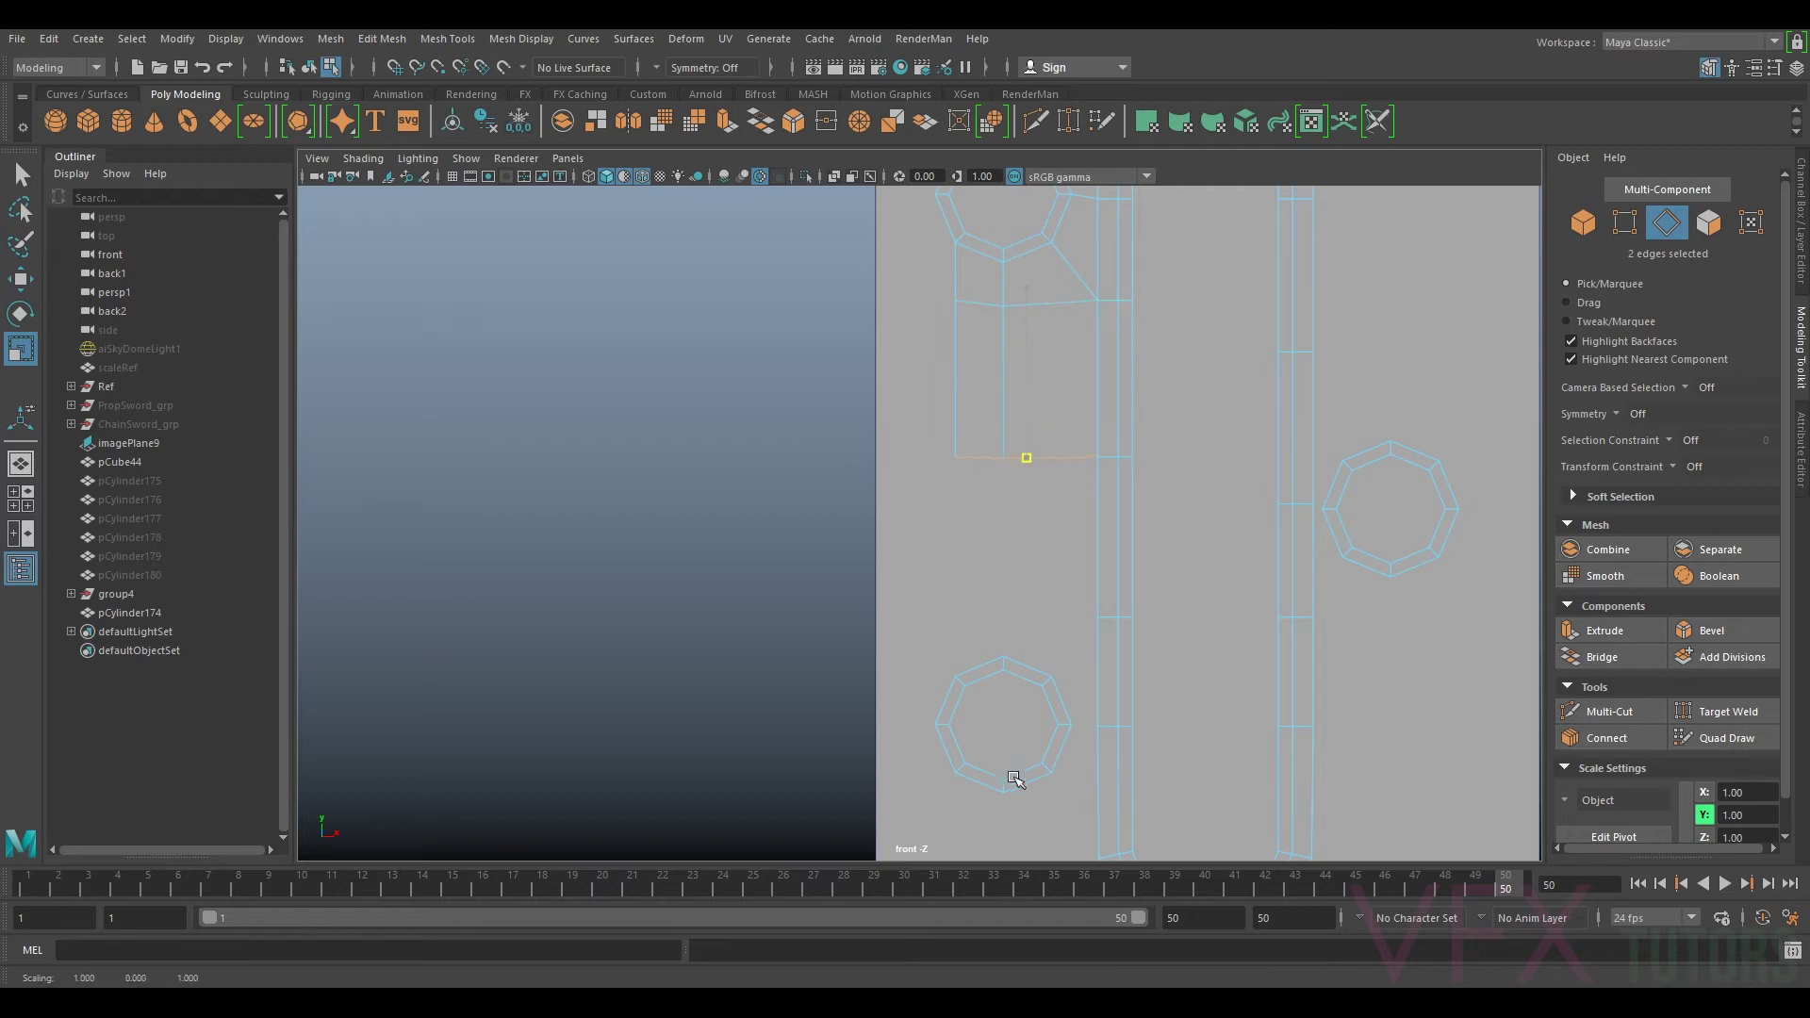
key("w")
left_click_drag(1026, 417, 1021, 415)
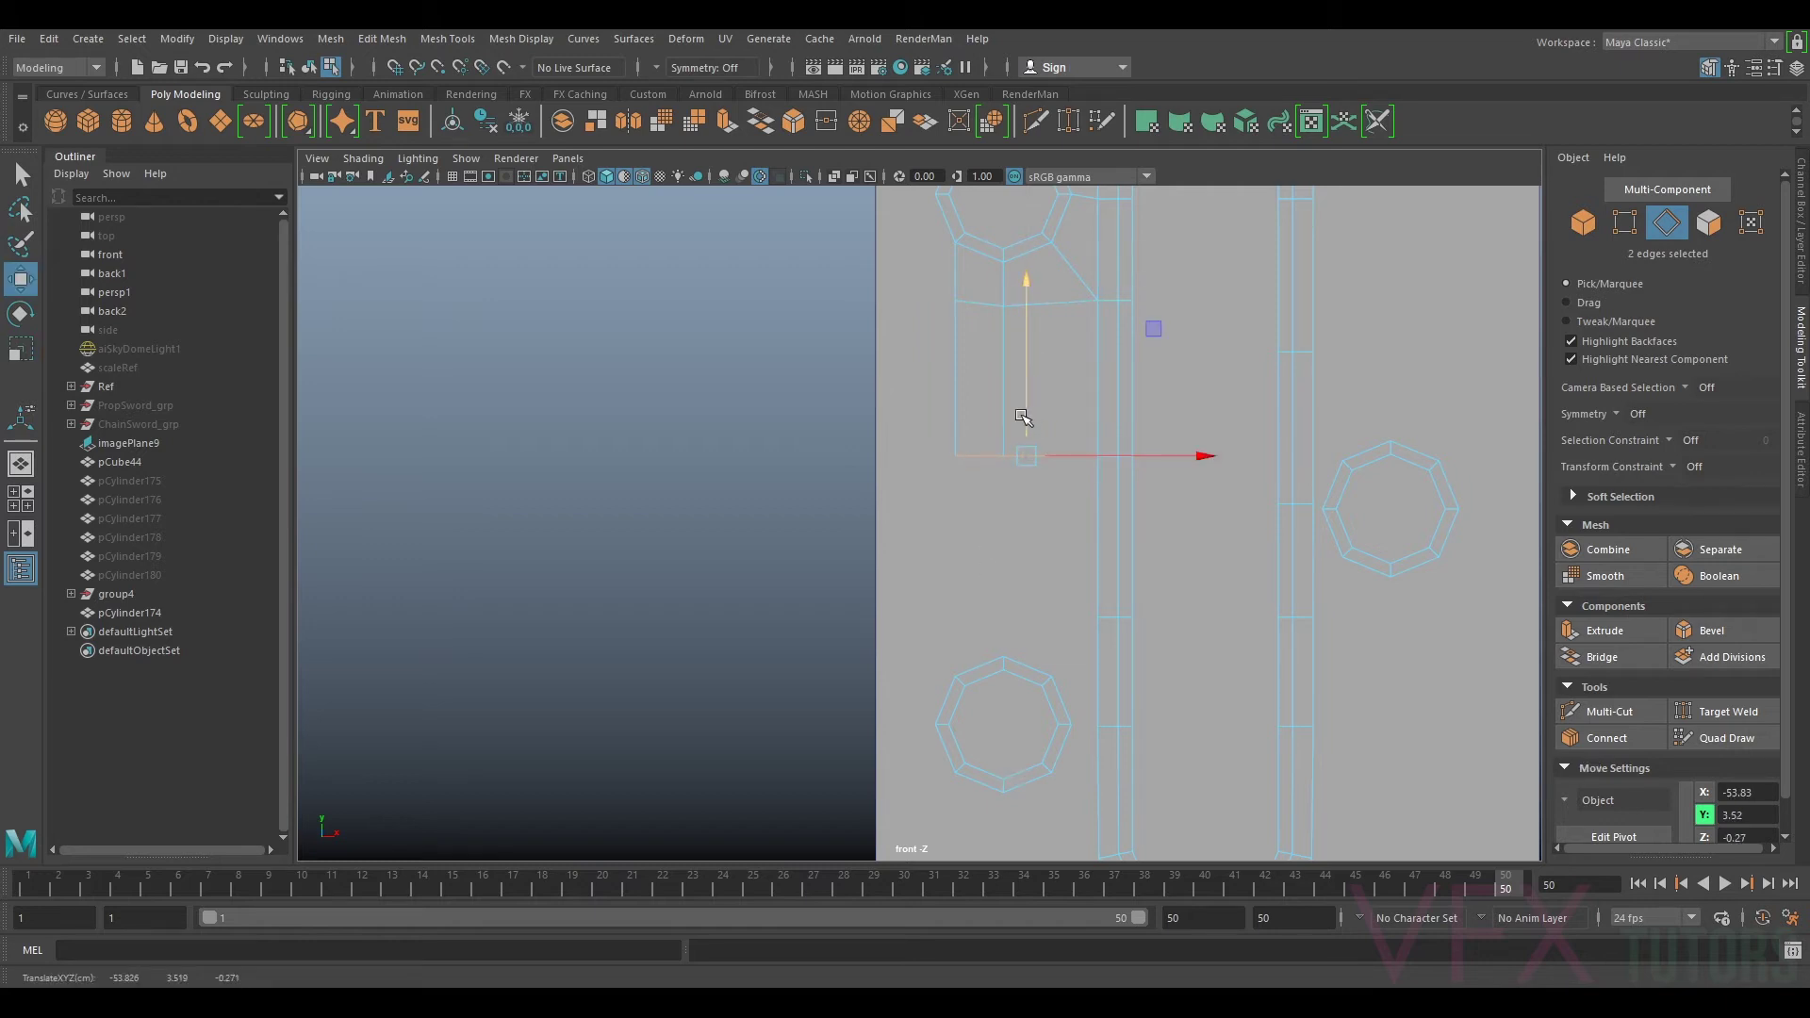
Step: Merge the inner corner of the extruded strip with the overlapping slot border vertex
right_click_drag(1091, 417, 1101, 456)
left_click_drag(1117, 499, 1118, 500)
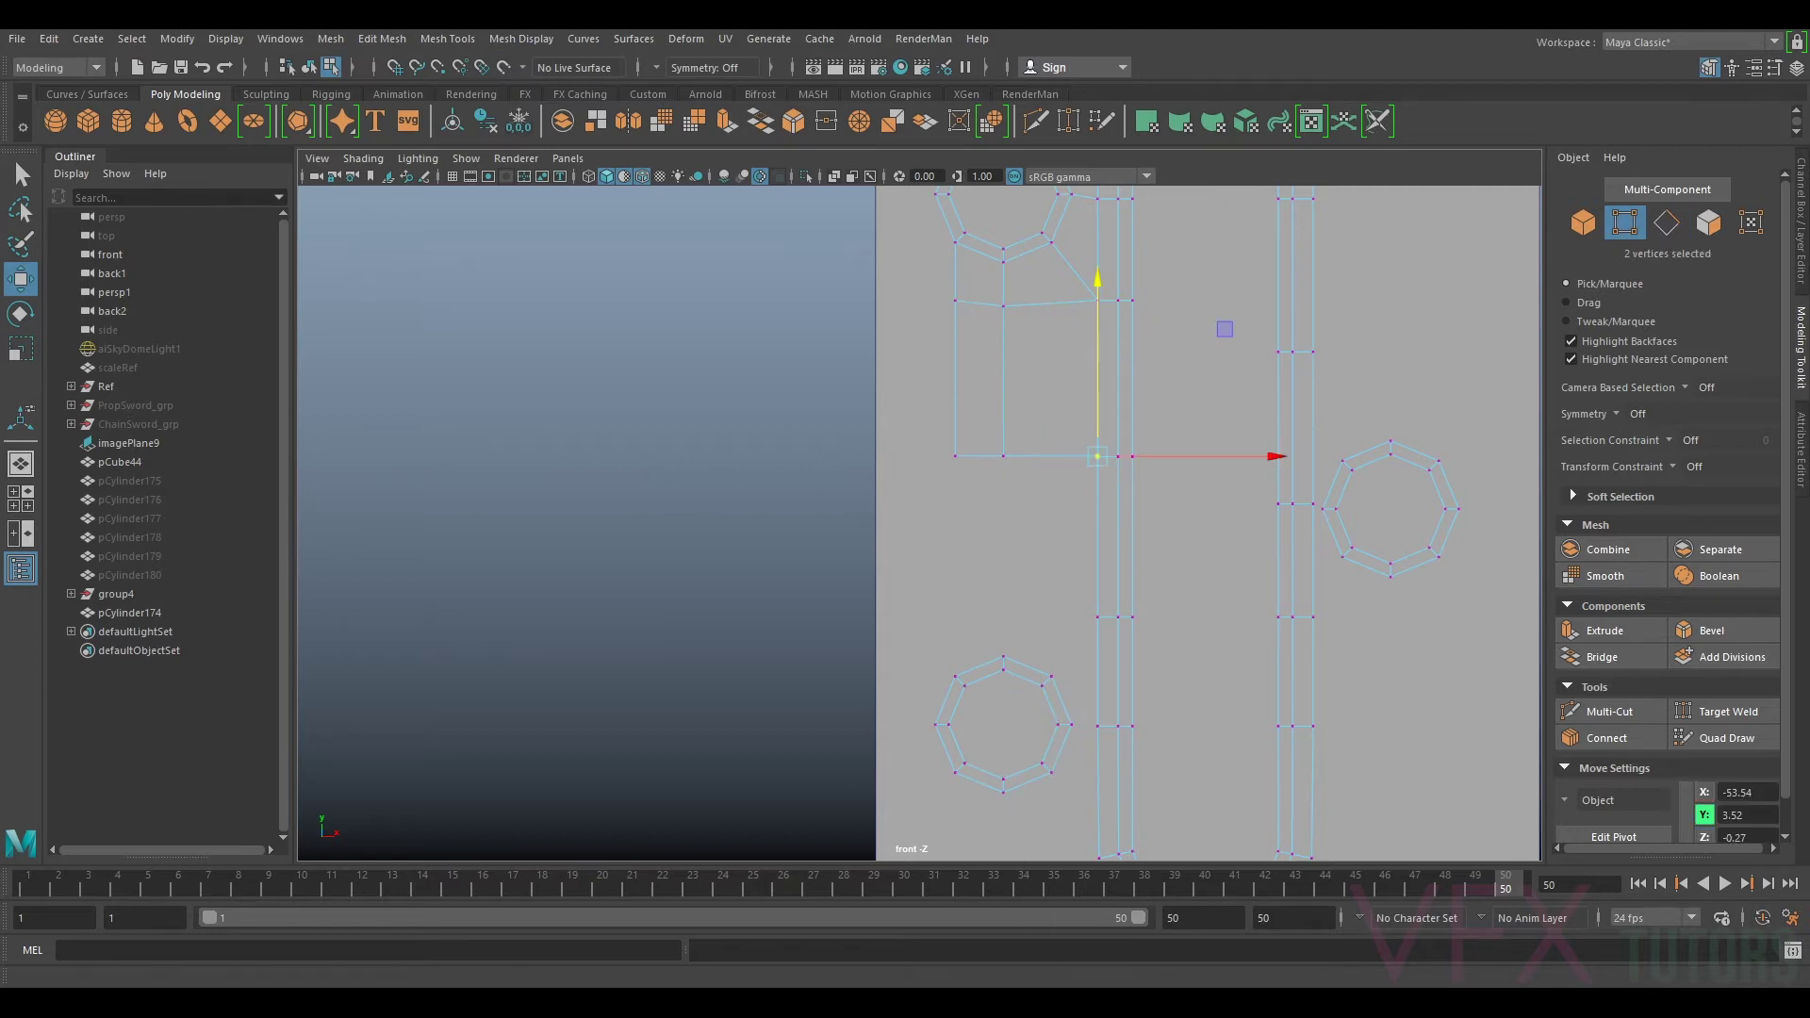
left_click(382, 39)
left_click(459, 254)
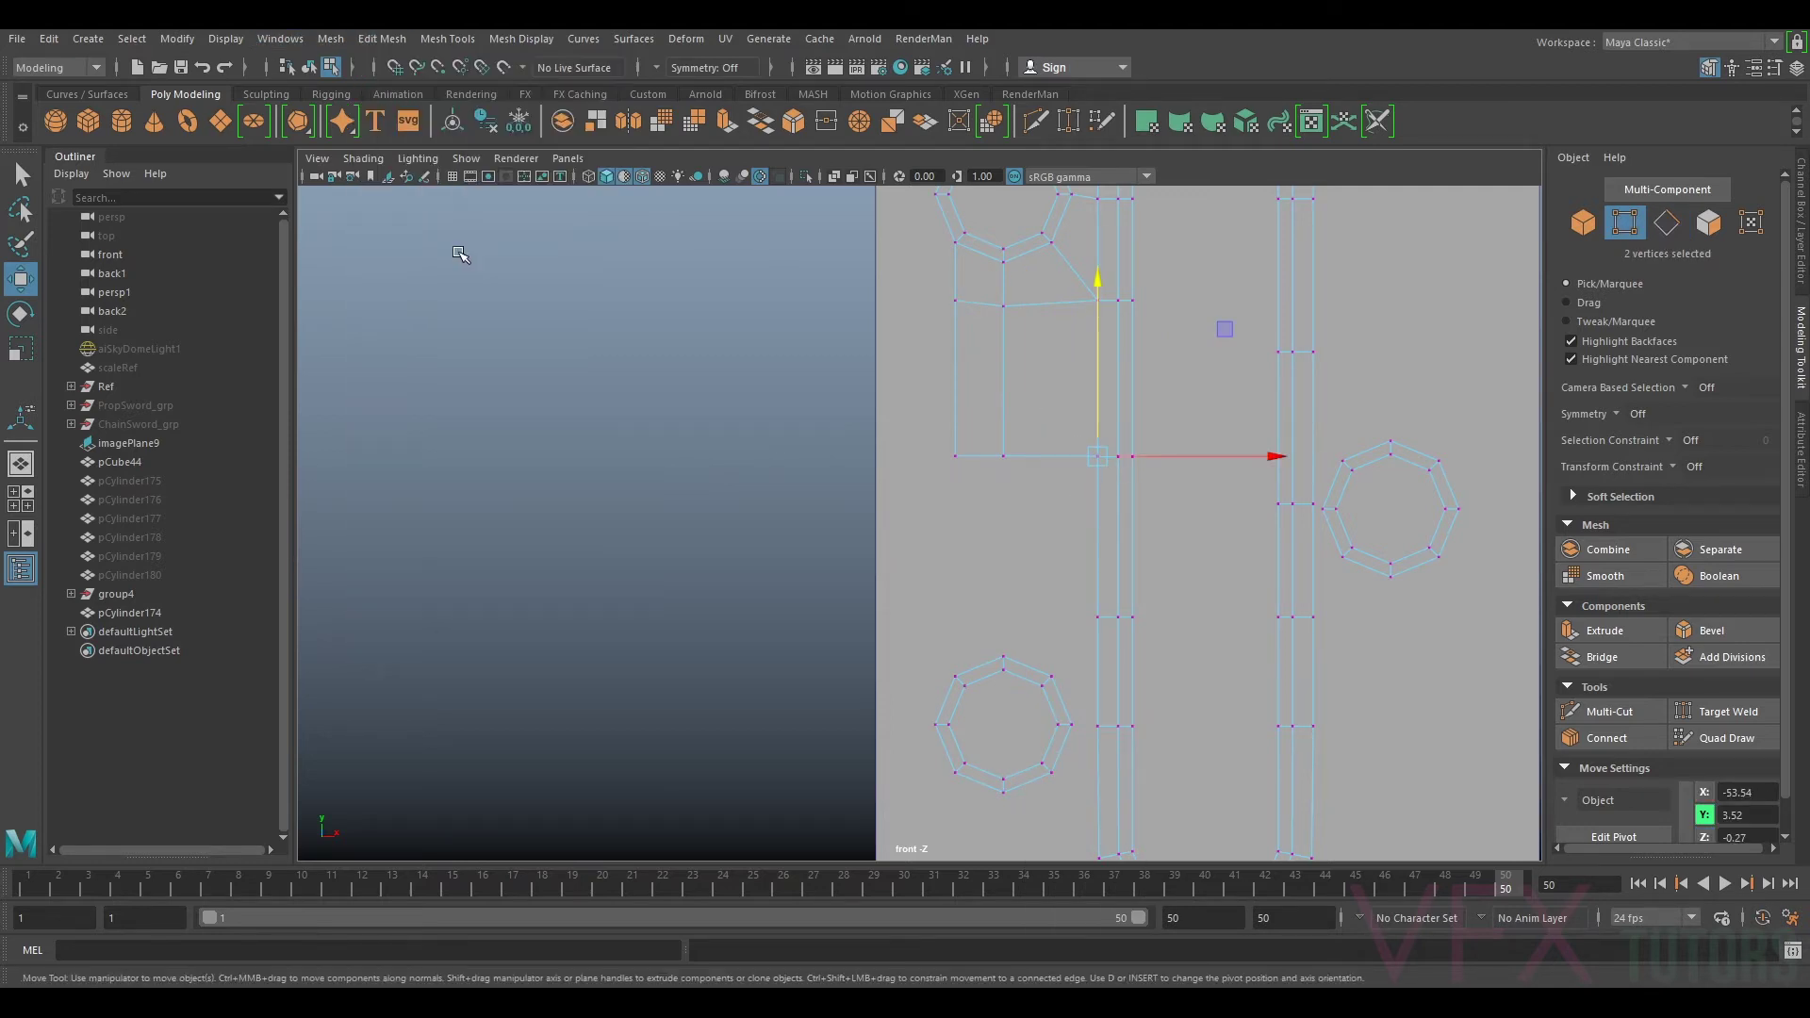
Step: Move the three slot border vertices just above the third left-side hole slightly downward
middle_click_drag(1085, 673, 1010, 530, "alt")
scroll(1009, 538, "up", 1)
left_click_drag(1100, 429, 1010, 500)
left_click_drag(1054, 442, 1067, 544)
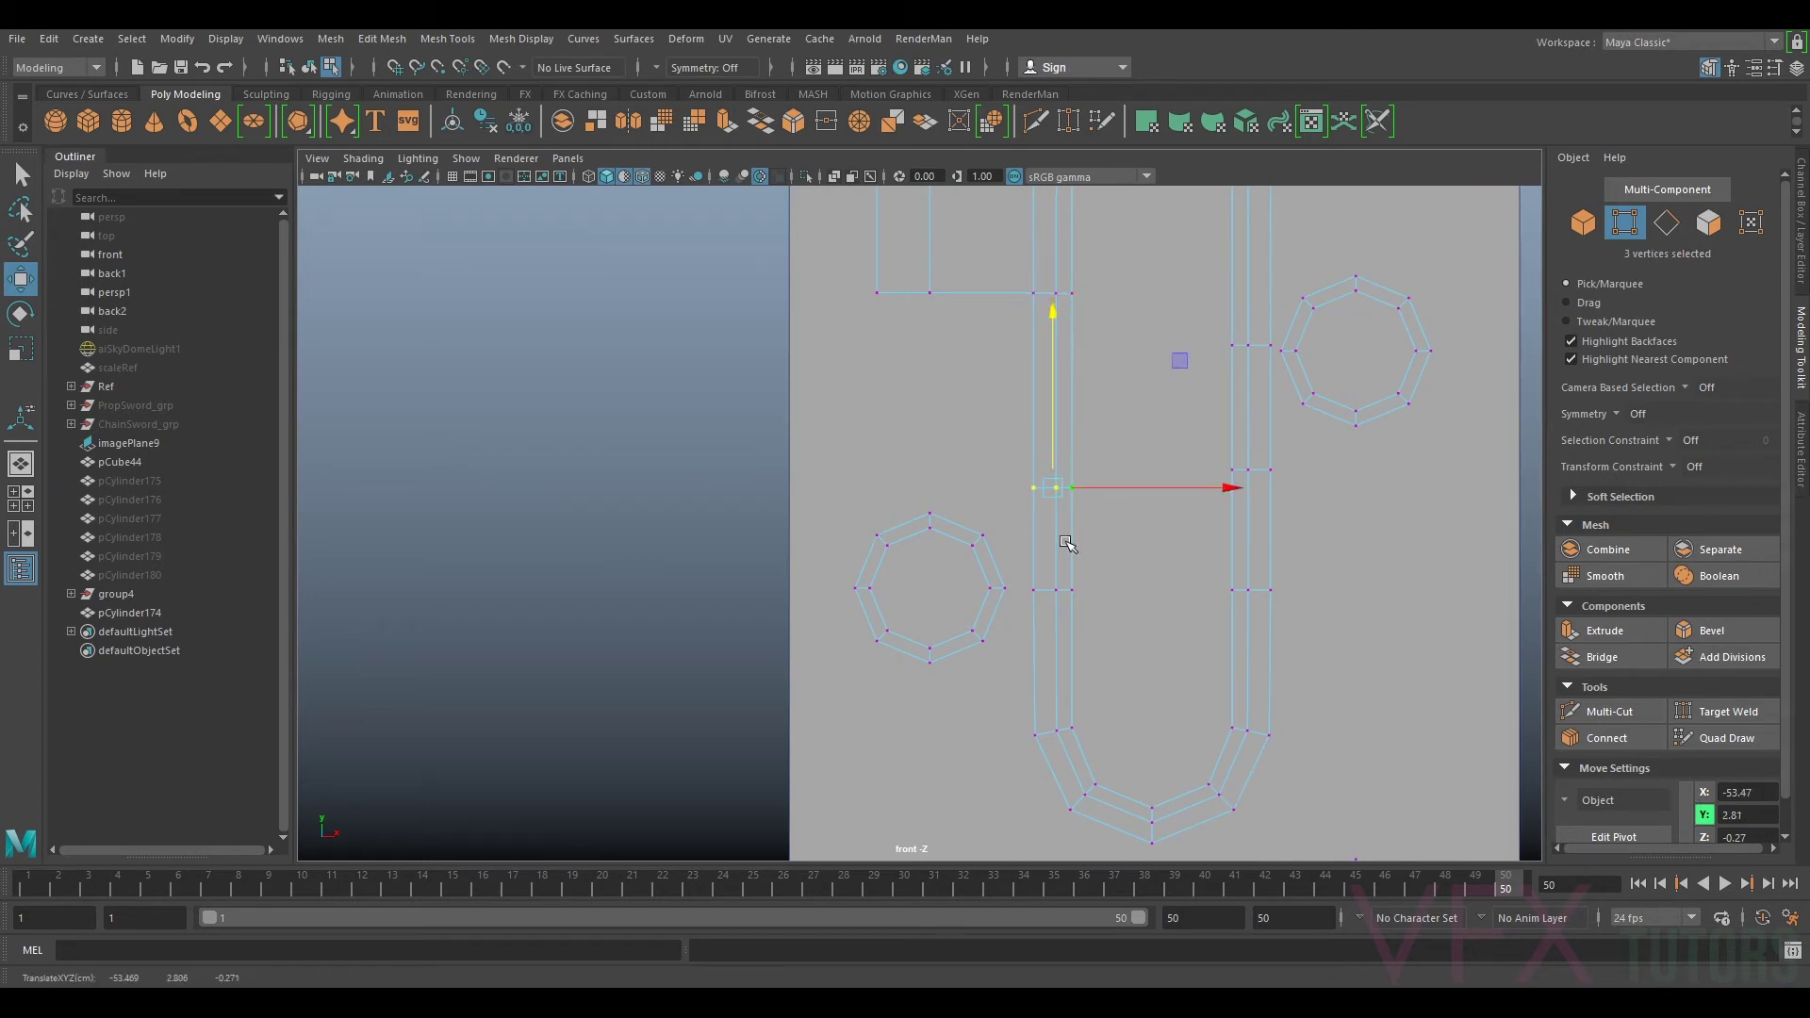
Step: Bridge the upper slot-facing edge of the third left-side hole to the adjacent slot border edge
right_click_drag(1038, 687, 1029, 421)
left_click(1005, 548)
left_click(1037, 518, "shift")
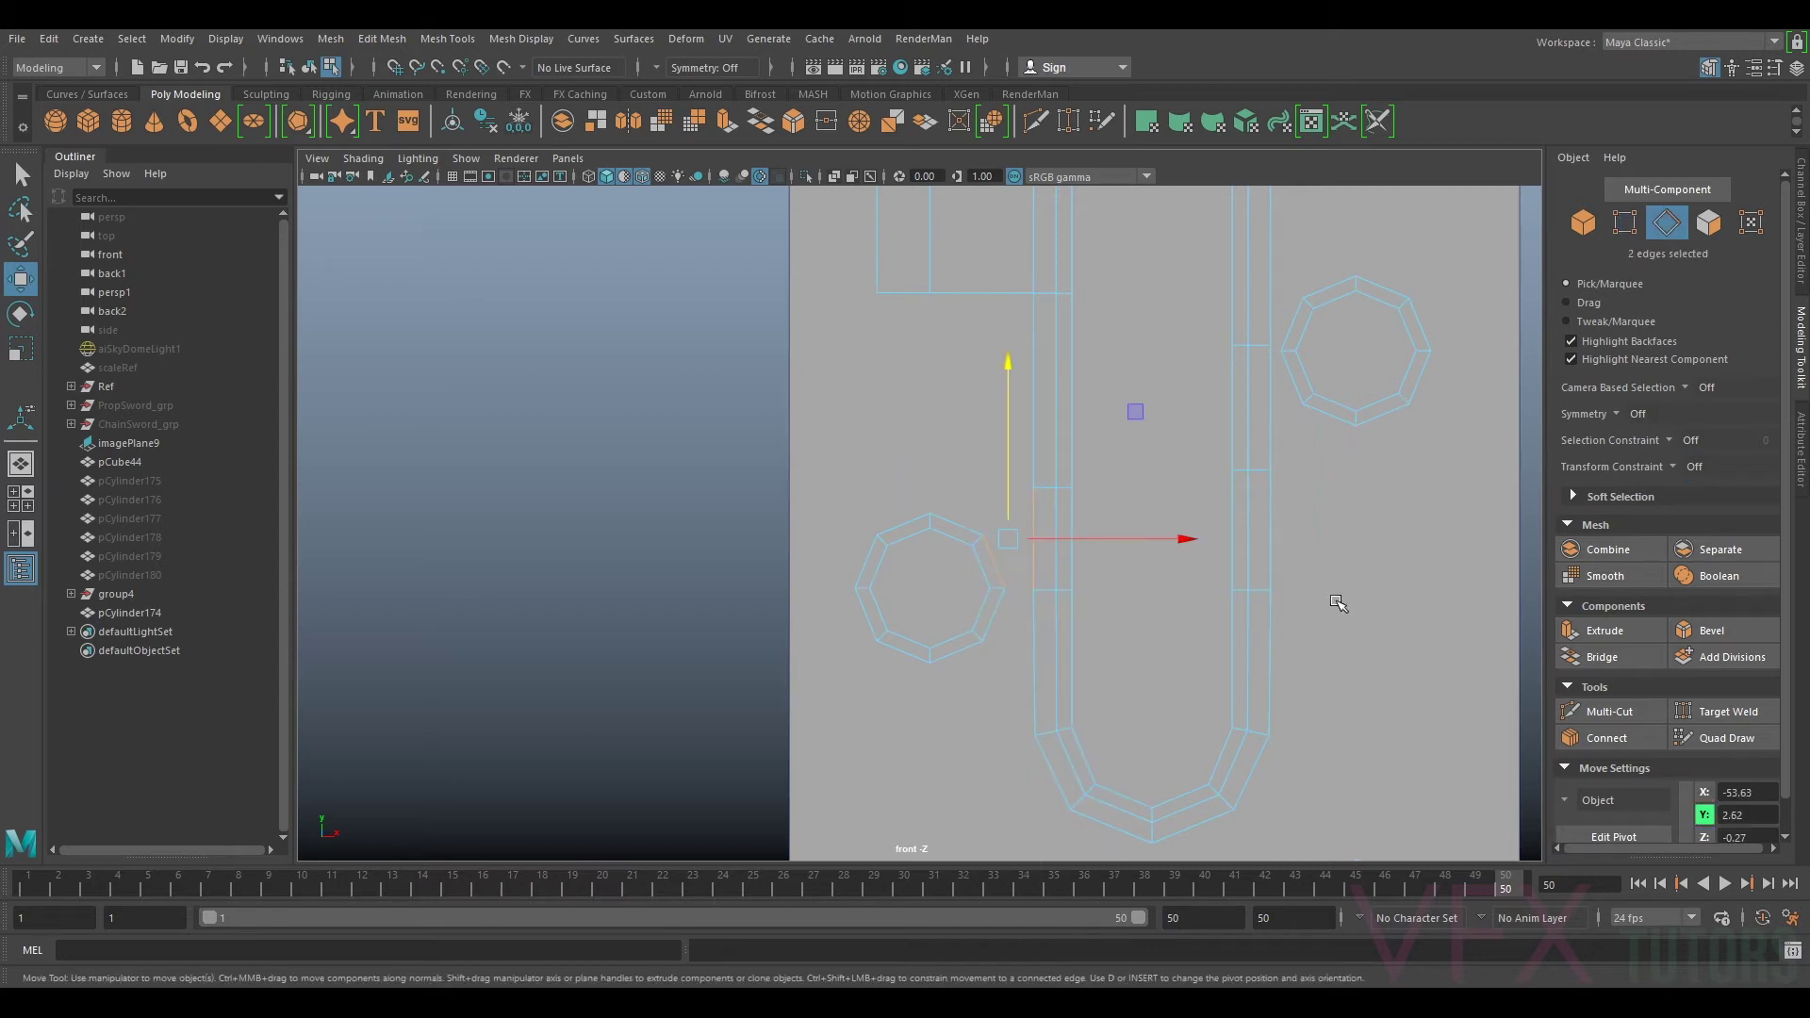
left_click(1603, 657)
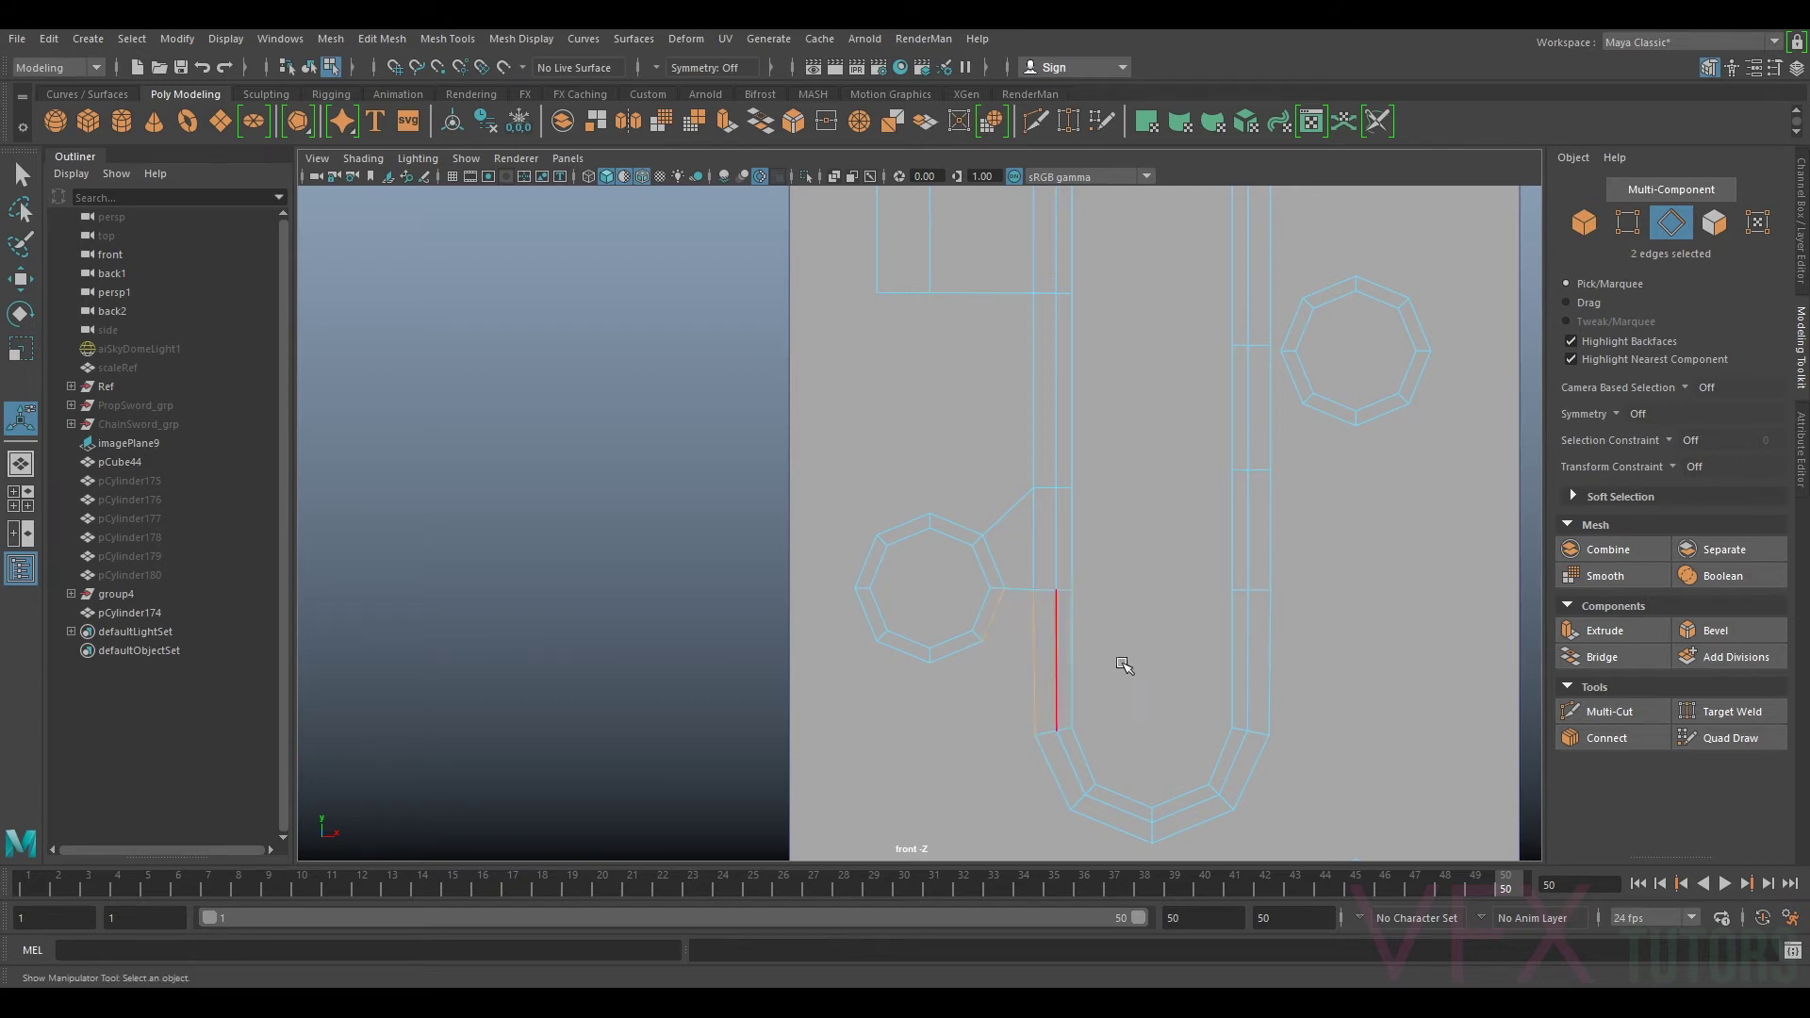
Step: Cut an edge across the slot border below the third left-side hole's centre and bridge the upper segment to the hole's lower slot-facing edge
left_click(1593, 711)
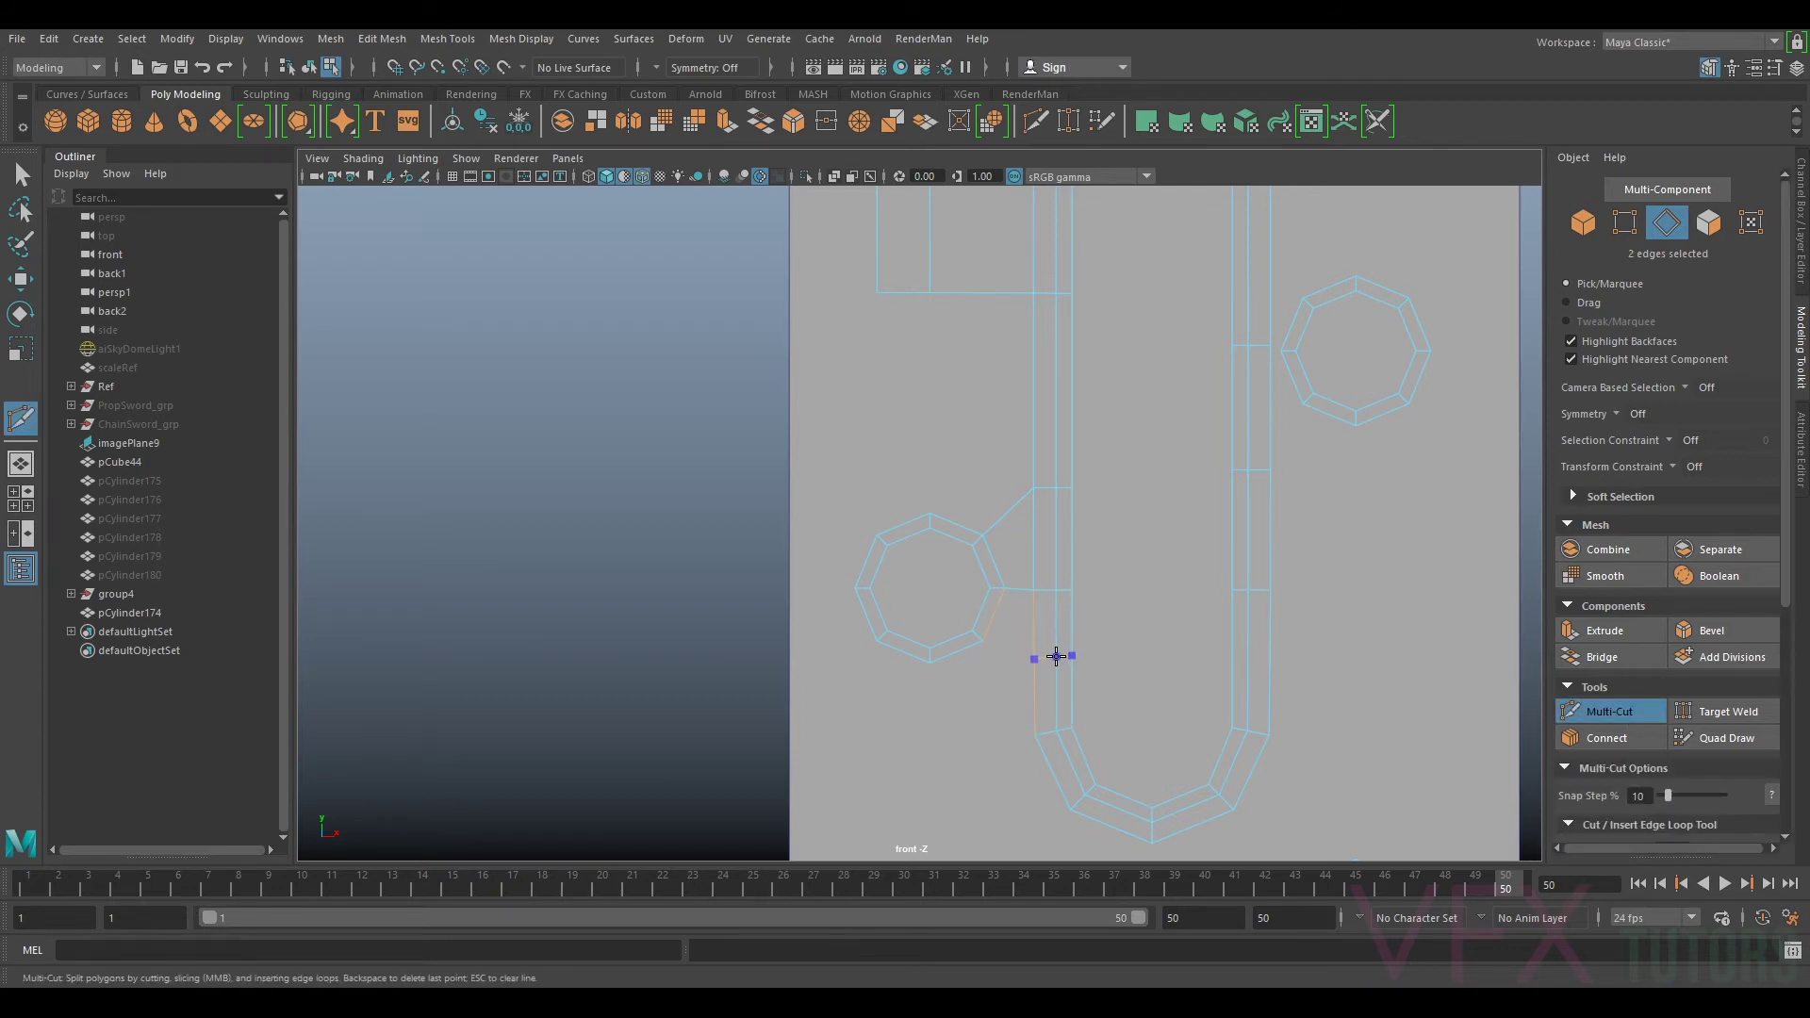
left_click(1597, 713)
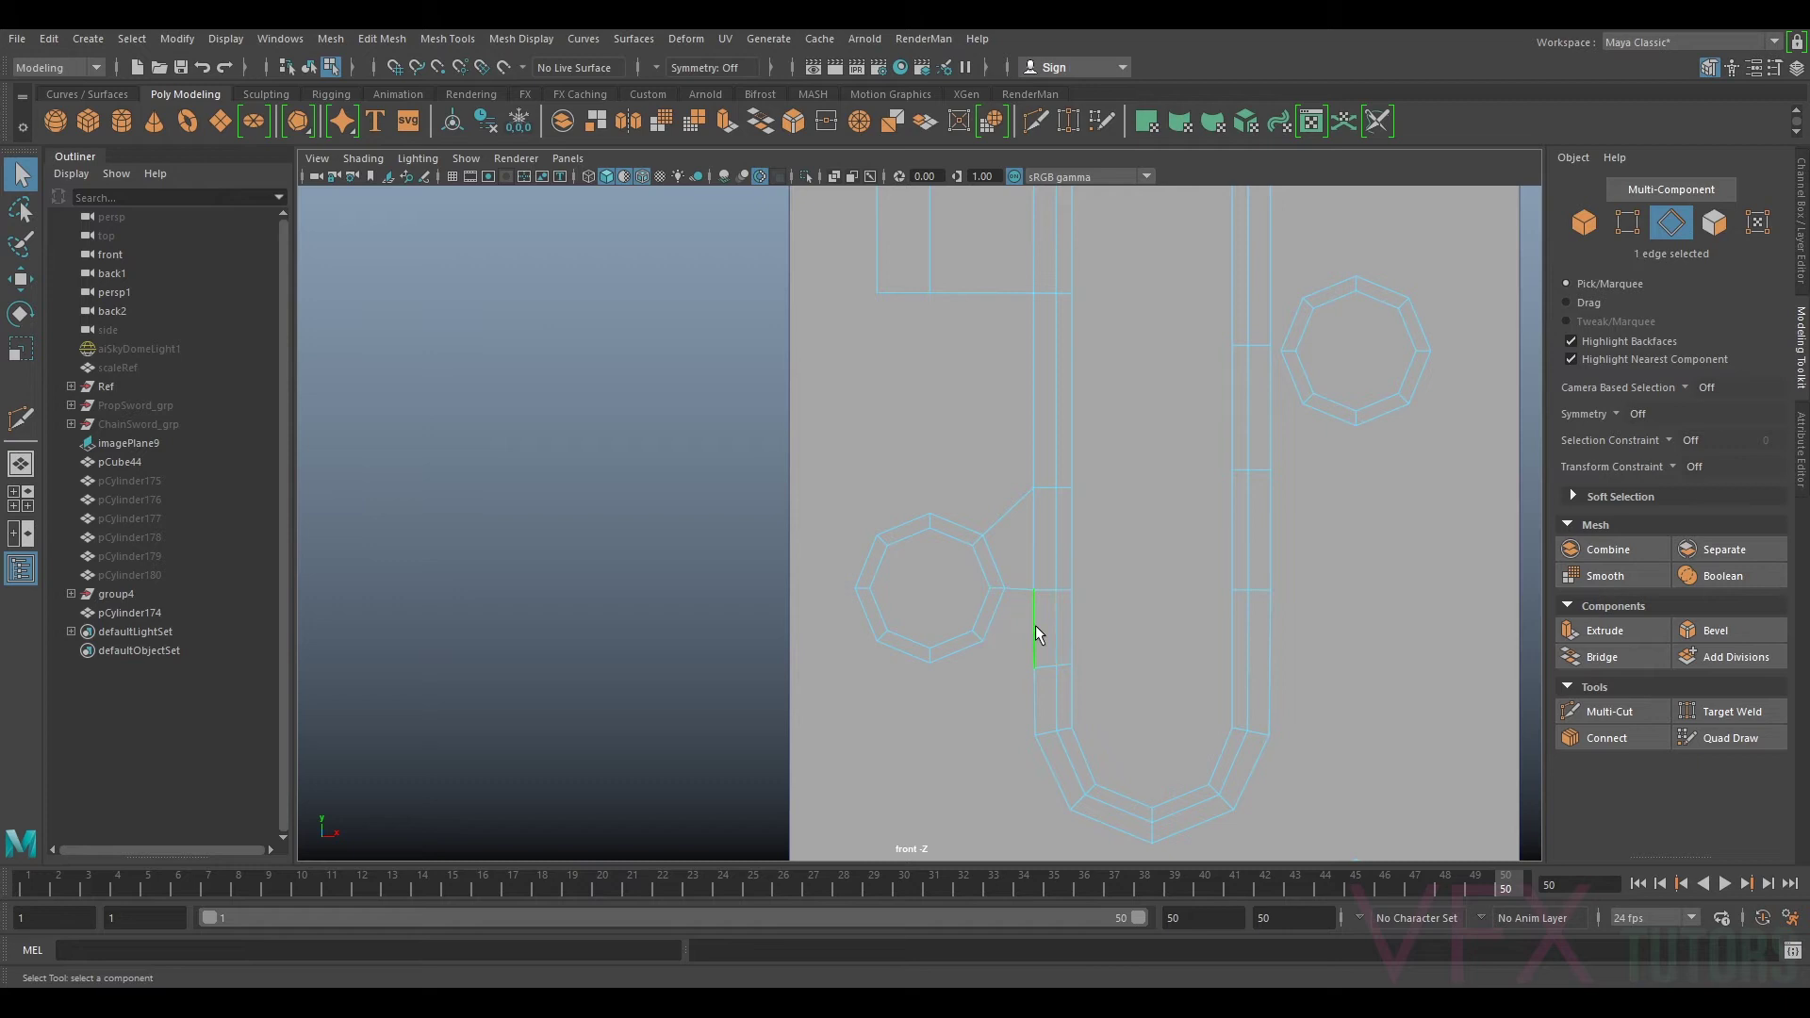
left_click(1603, 656)
Step: Try to bridge the third left-side hole's inner bottom edge to the remaining slot border segment
left_click(1000, 681)
left_click(967, 667)
left_click(1034, 694, "shift")
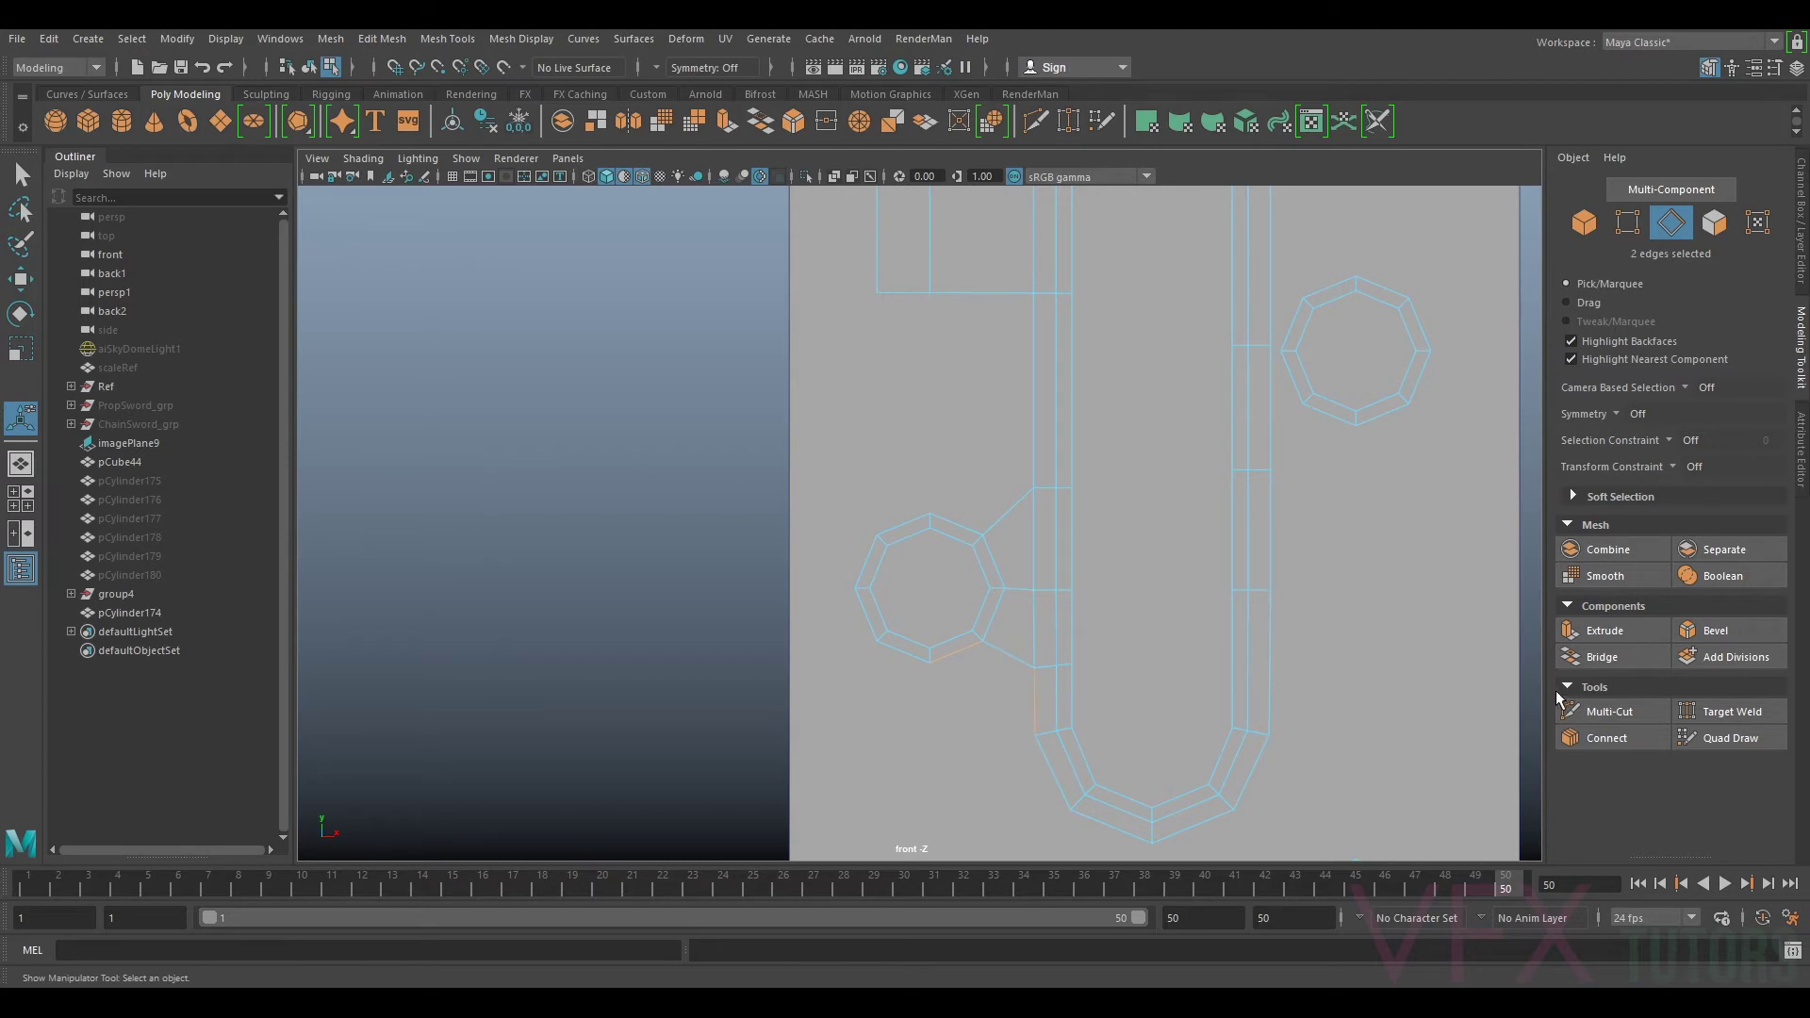
left_click(1603, 656)
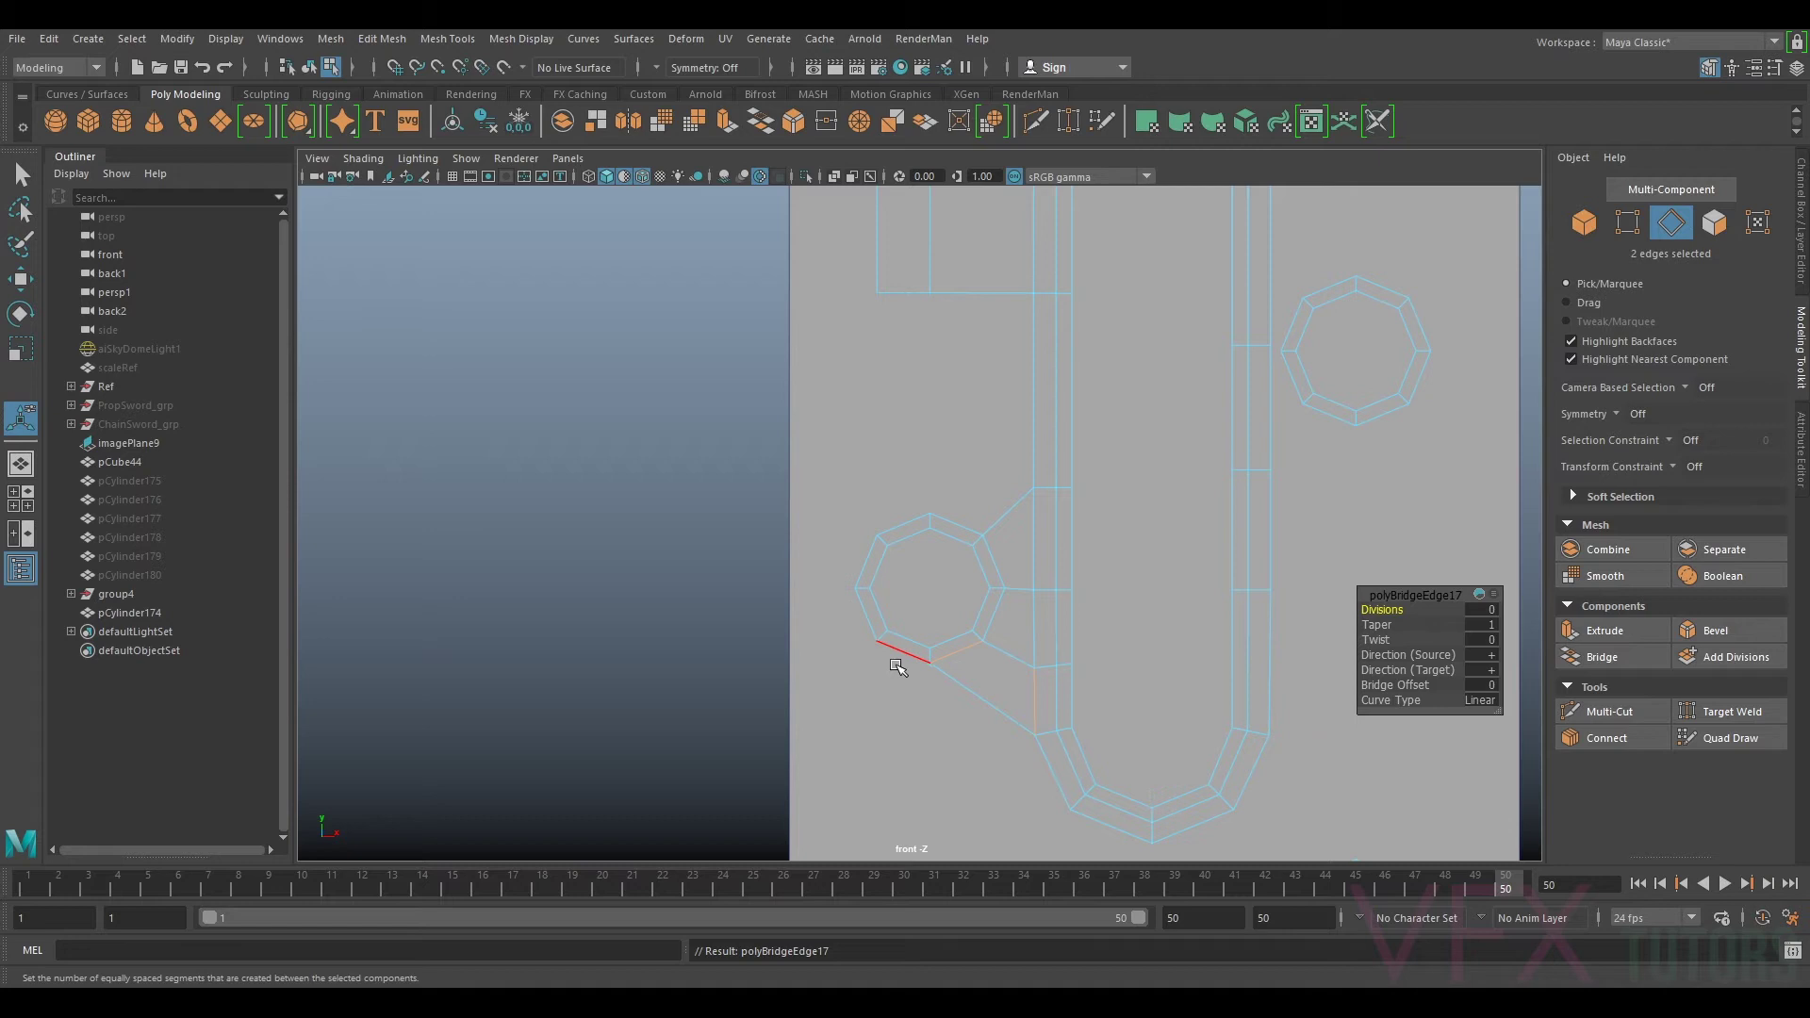
key("ctrl+z")
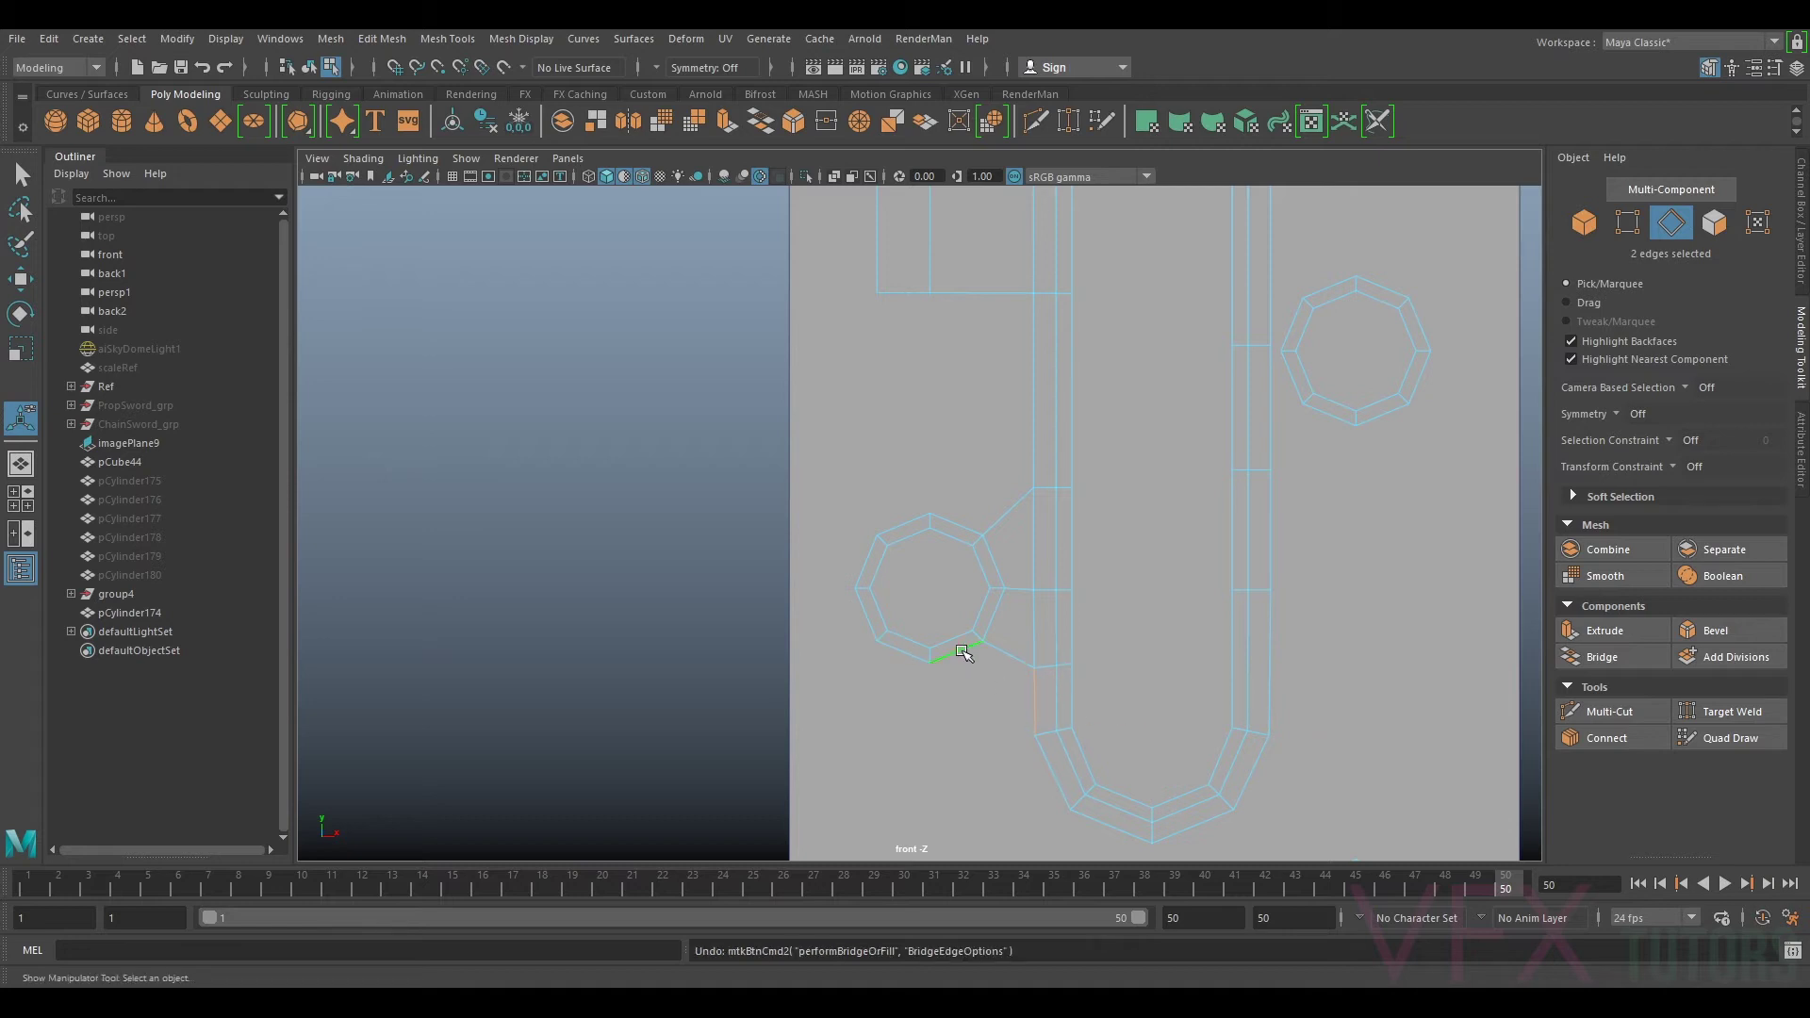
Step: Extrude the two bottom edges of the third left-side hole downward and flatten them just below the hole
left_click(961, 653)
left_click(892, 653, "shift")
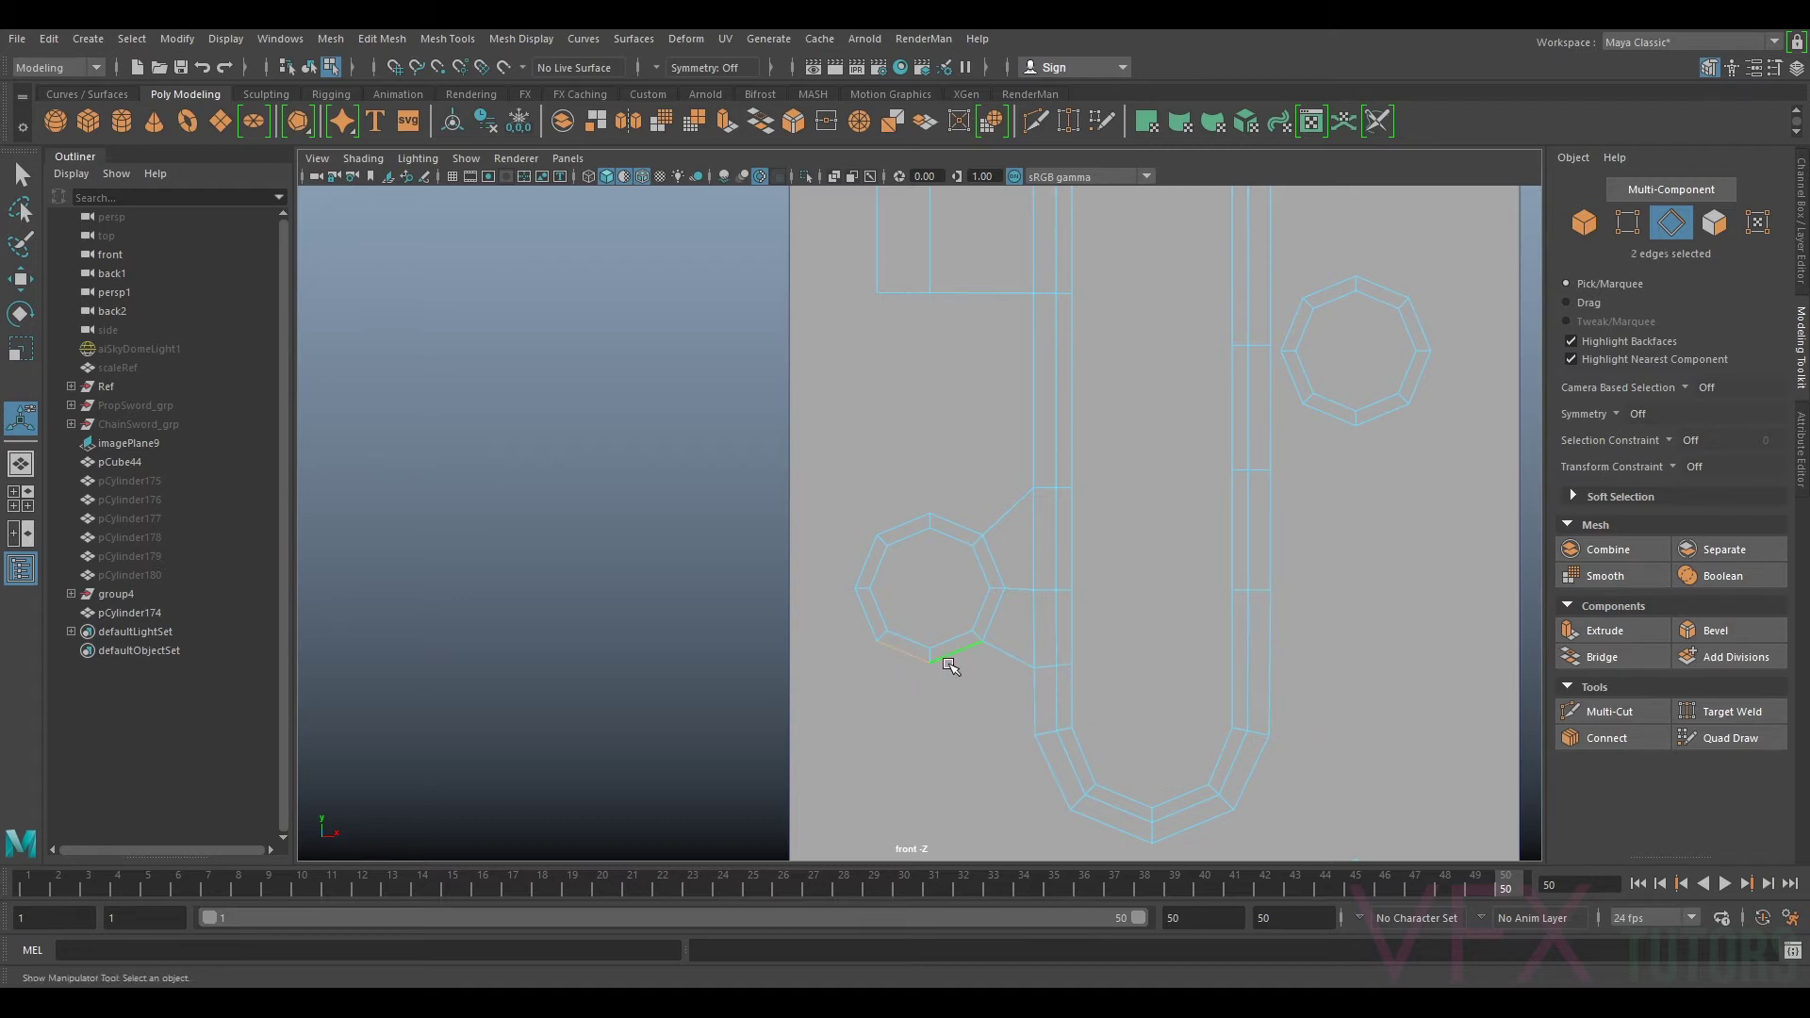
key("w")
left_click_drag(924, 602, 927, 822)
key("r")
key("w")
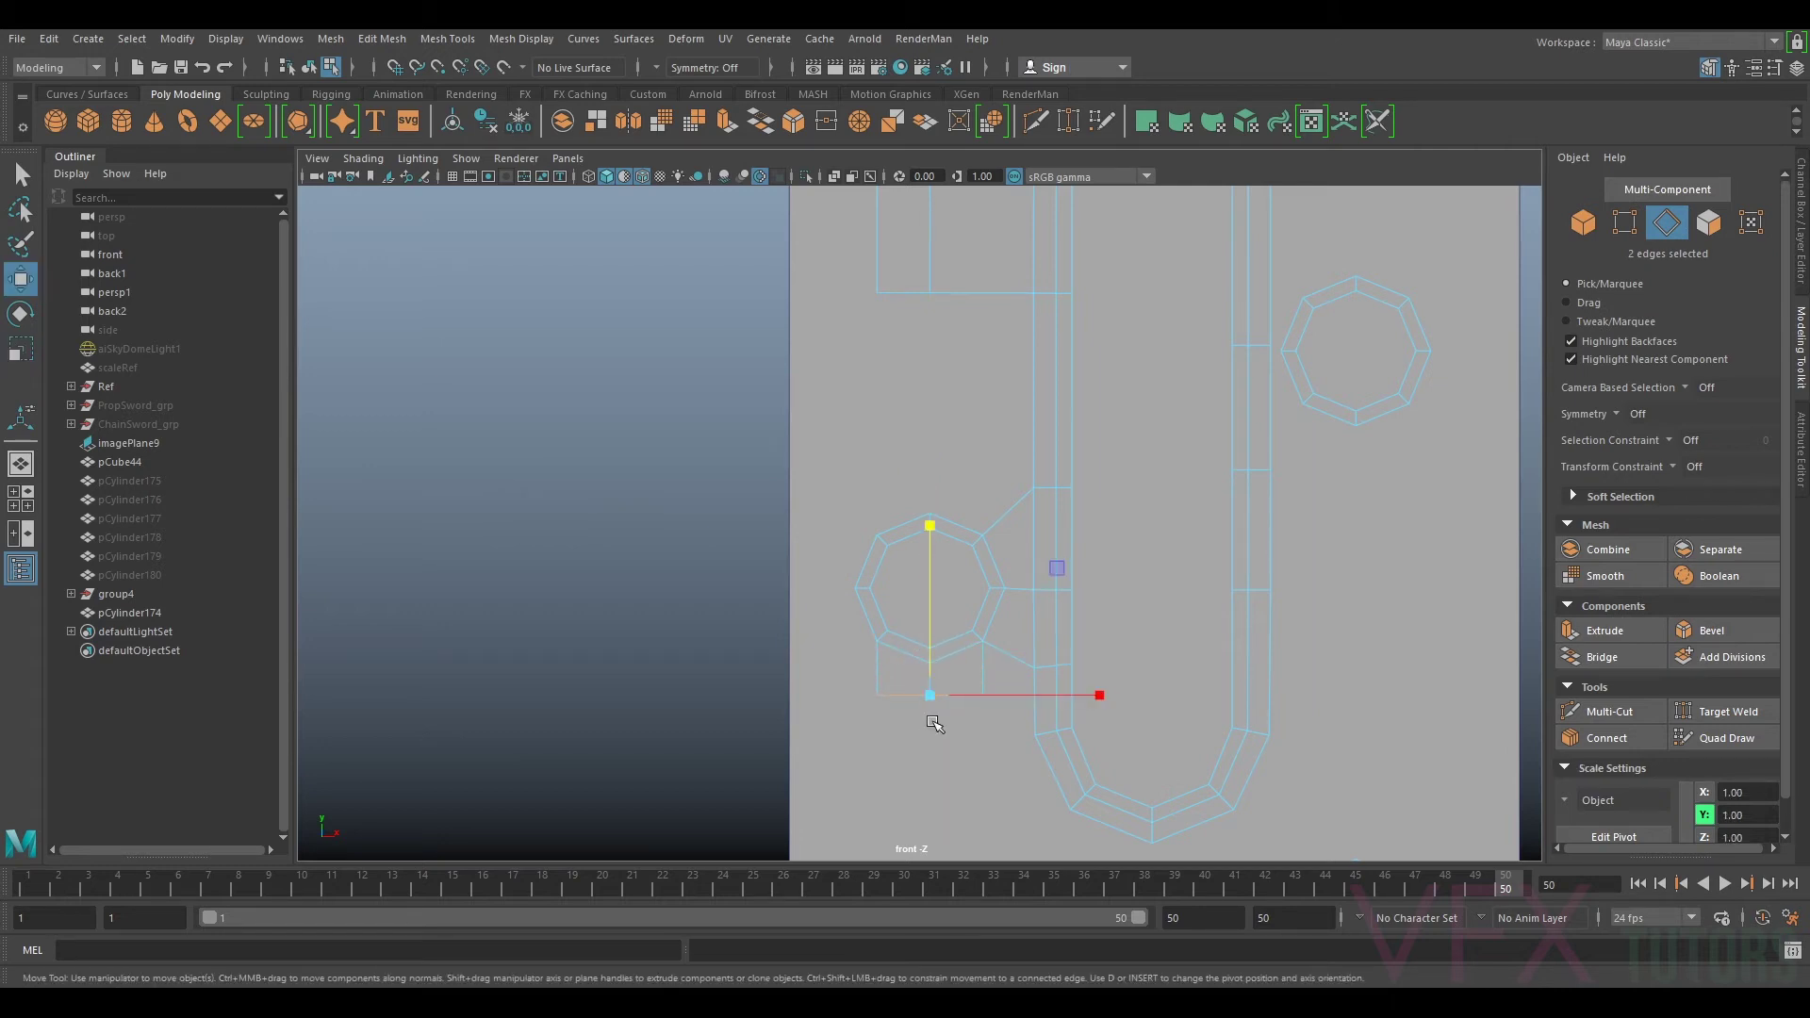
left_click_drag(926, 665, 927, 651)
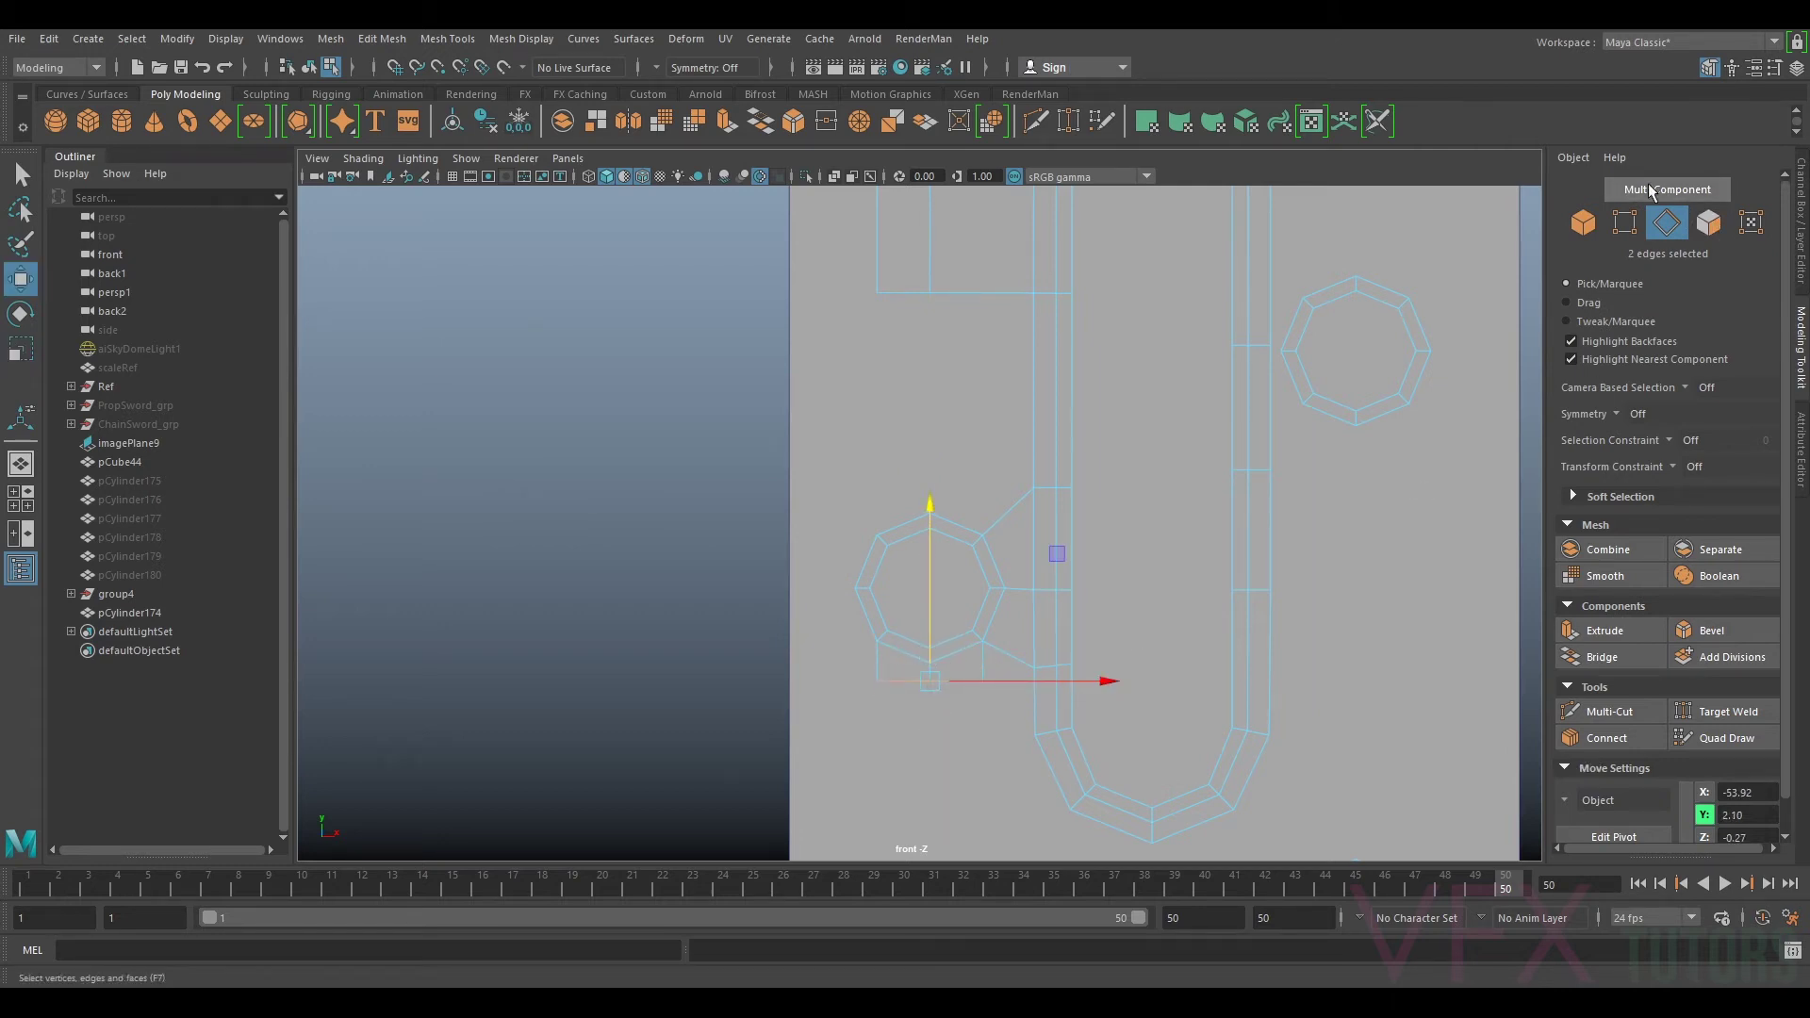
Step: Target-weld the inner corner below the third left-side hole to the slot border vertex and nudge the strip's middle vertex toward the slot
left_click(1624, 223)
left_click(1623, 714)
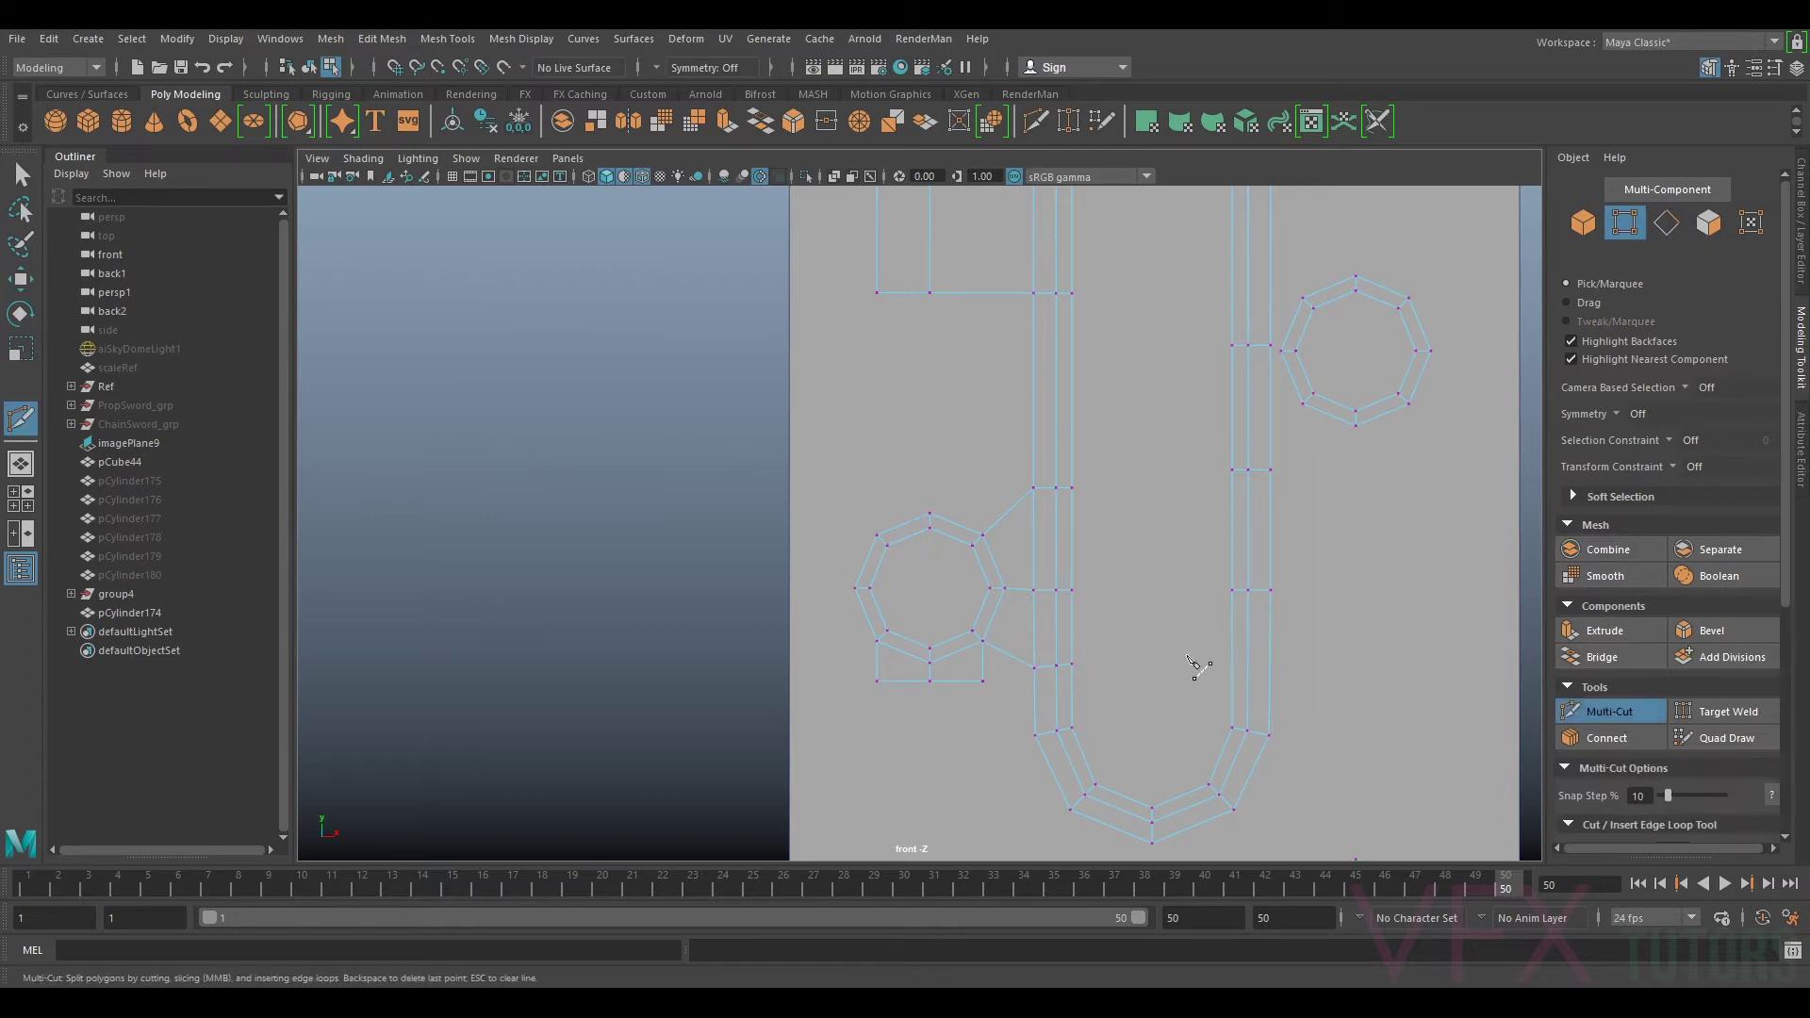
left_click(1719, 712)
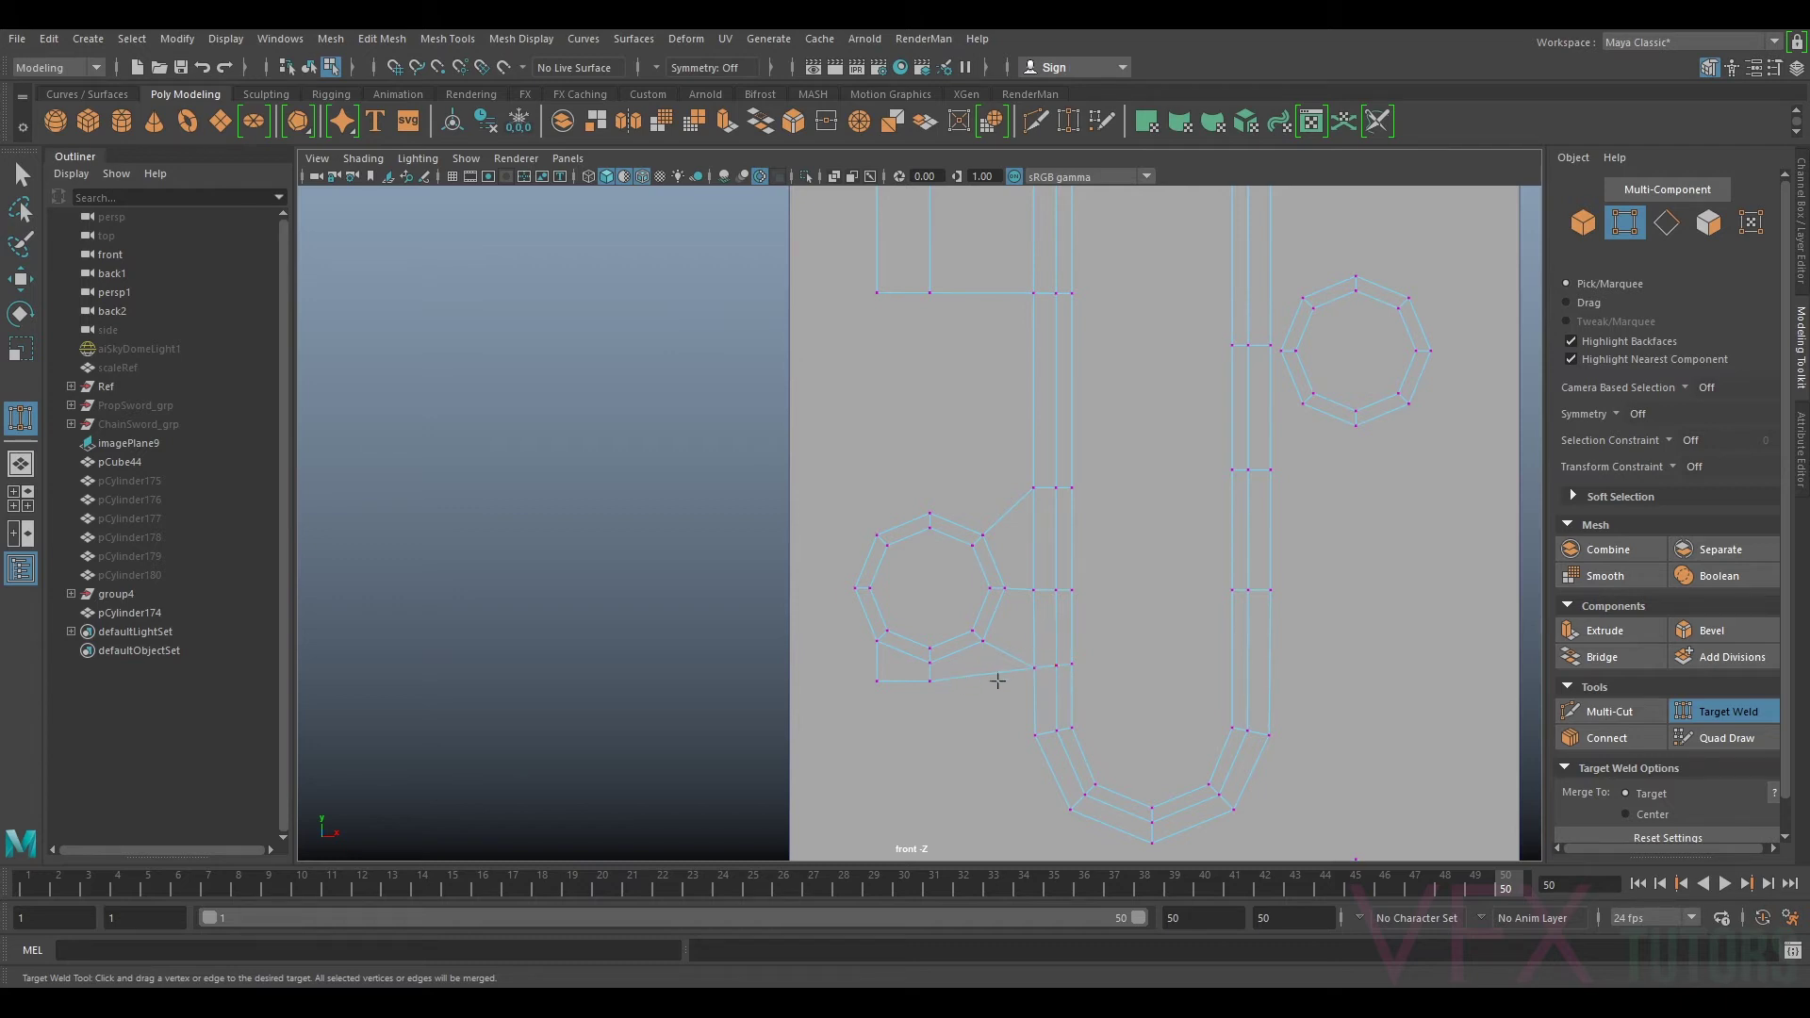
left_click(1716, 711)
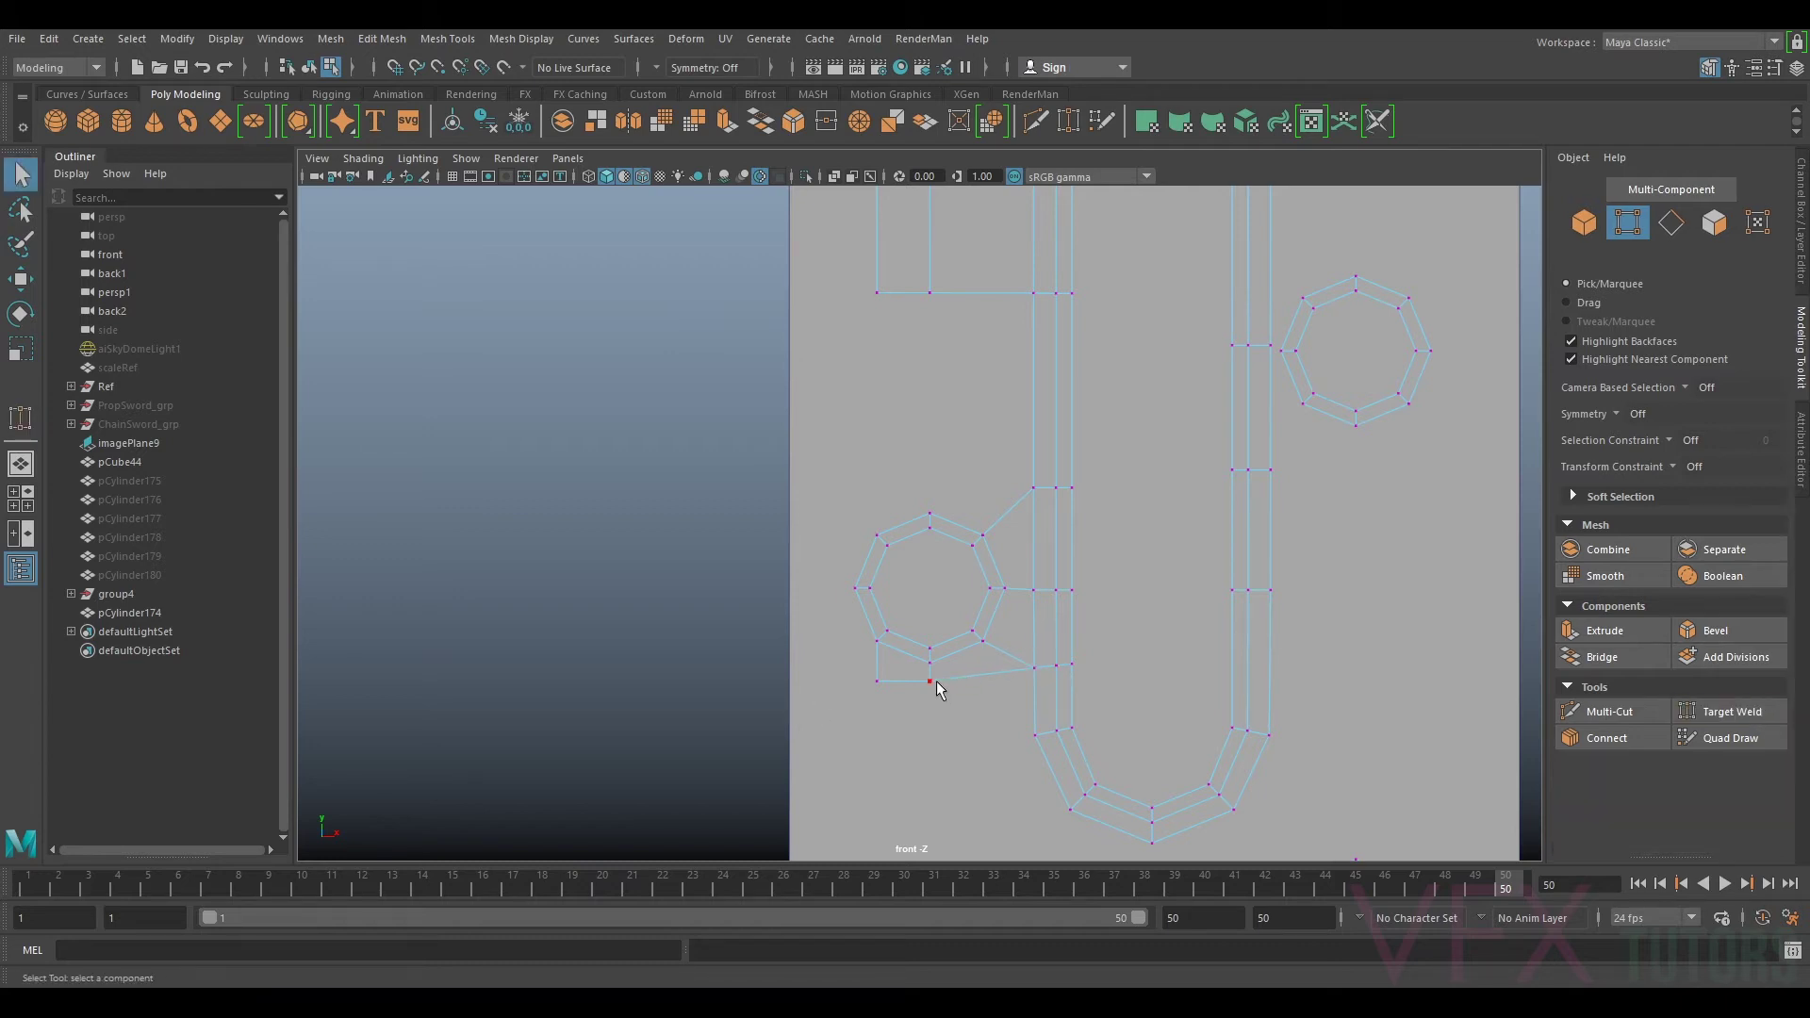
left_click(936, 681)
key("w")
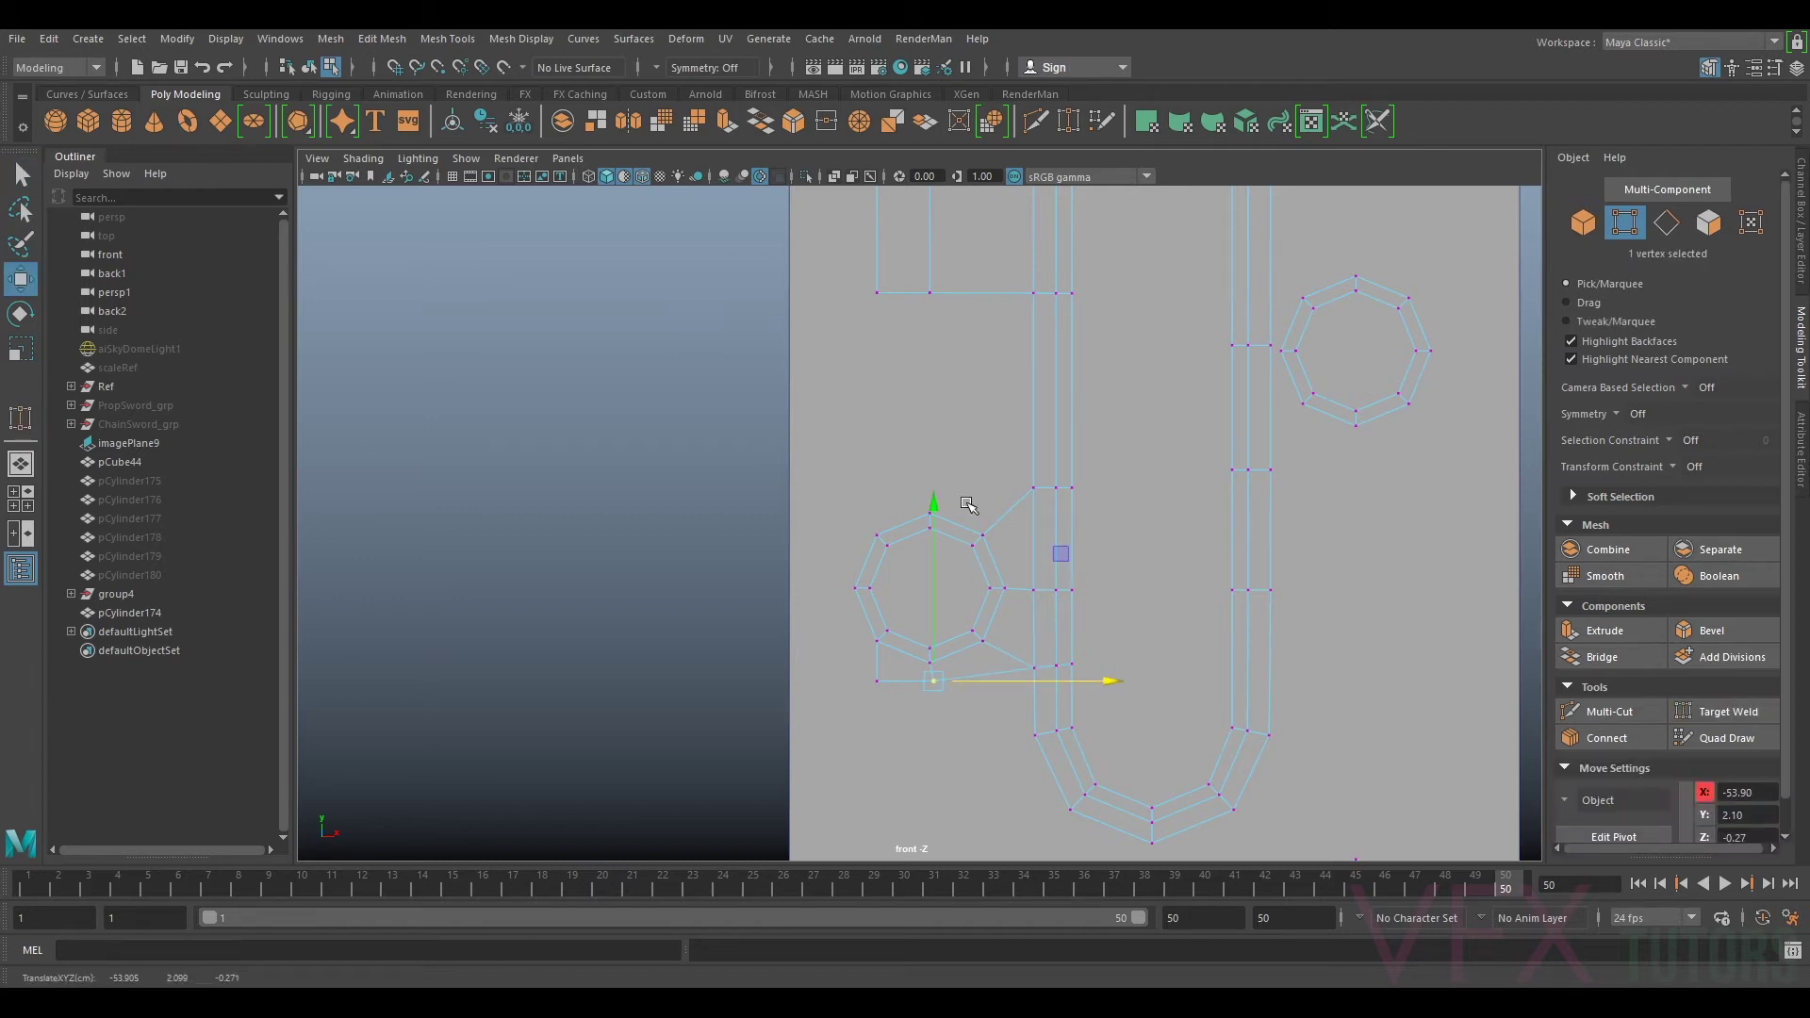
Step: Extrude the two top edges of the third left-side hole upward and flatten them level with the slot border vertices above the hole
left_click(1667, 224)
left_click(963, 522)
left_click(905, 524, "ctrl+shift")
key("ctrl+e")
key("w")
left_click_drag(933, 452, 935, 379)
key("r")
key("w")
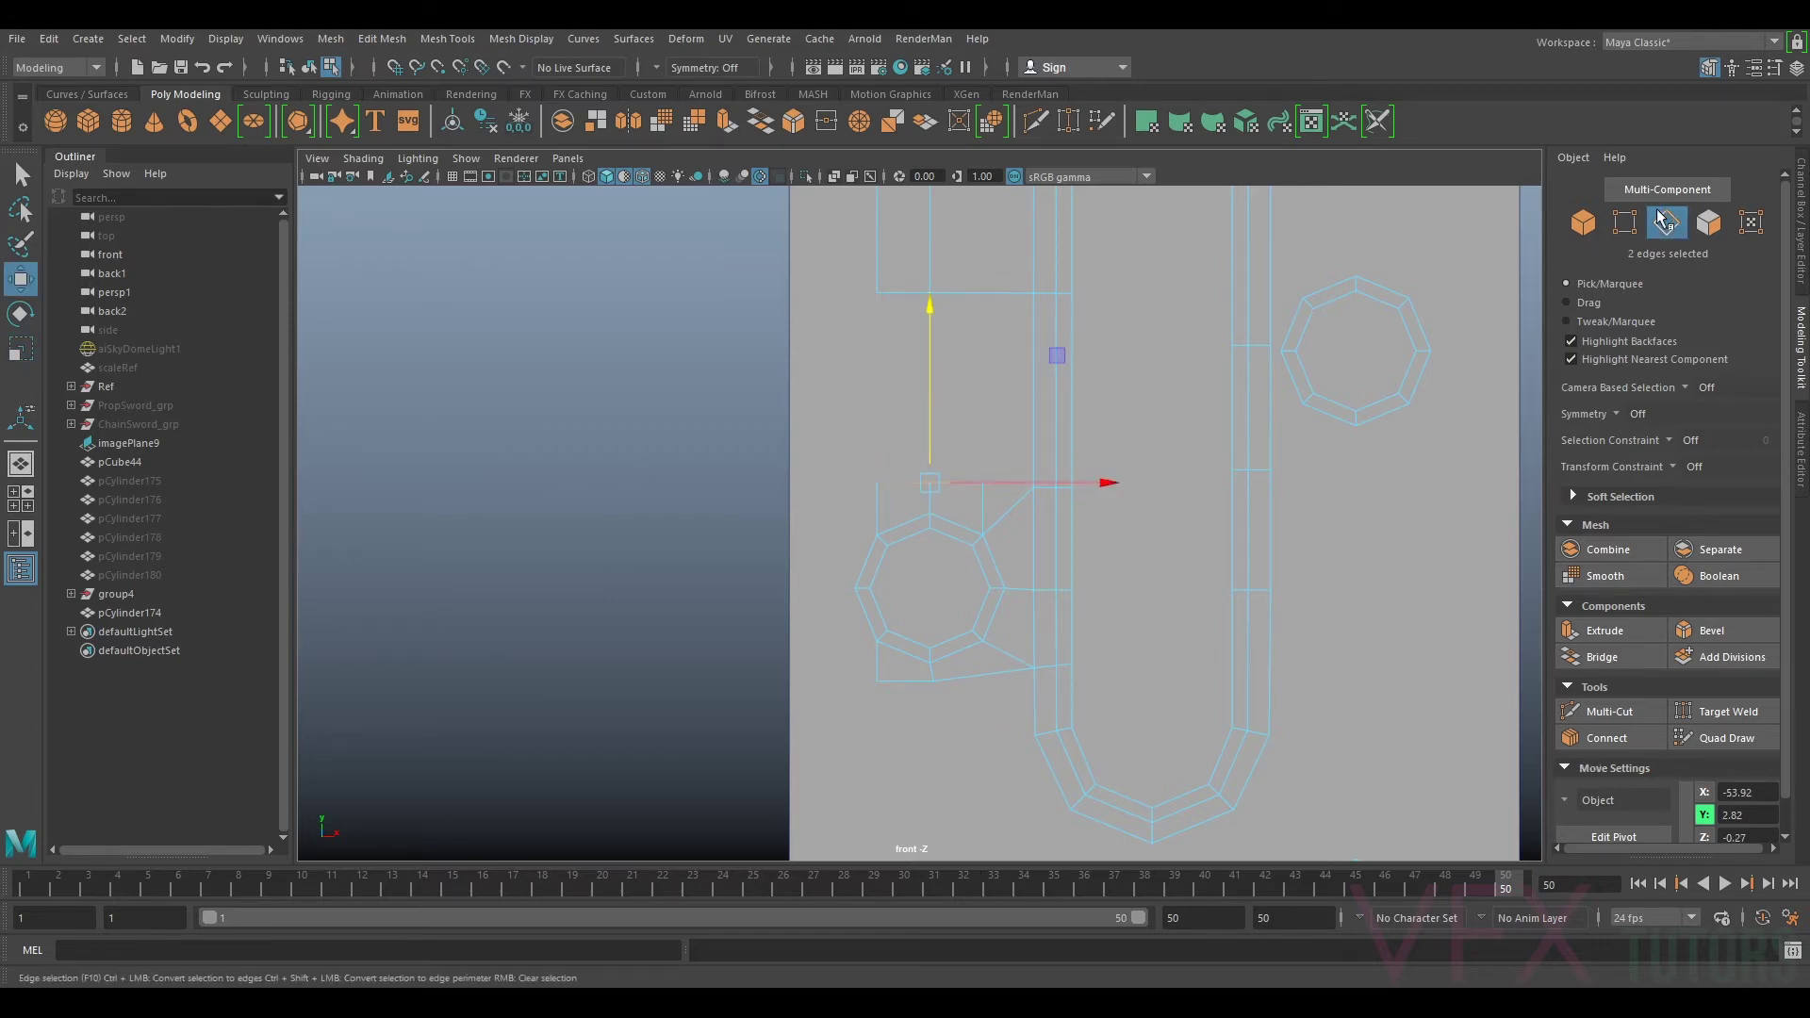
Step: Target-weld the inner corner of the strip above the third left-side hole to the adjacent slot border vertex
left_click(1625, 223)
left_click(1745, 709)
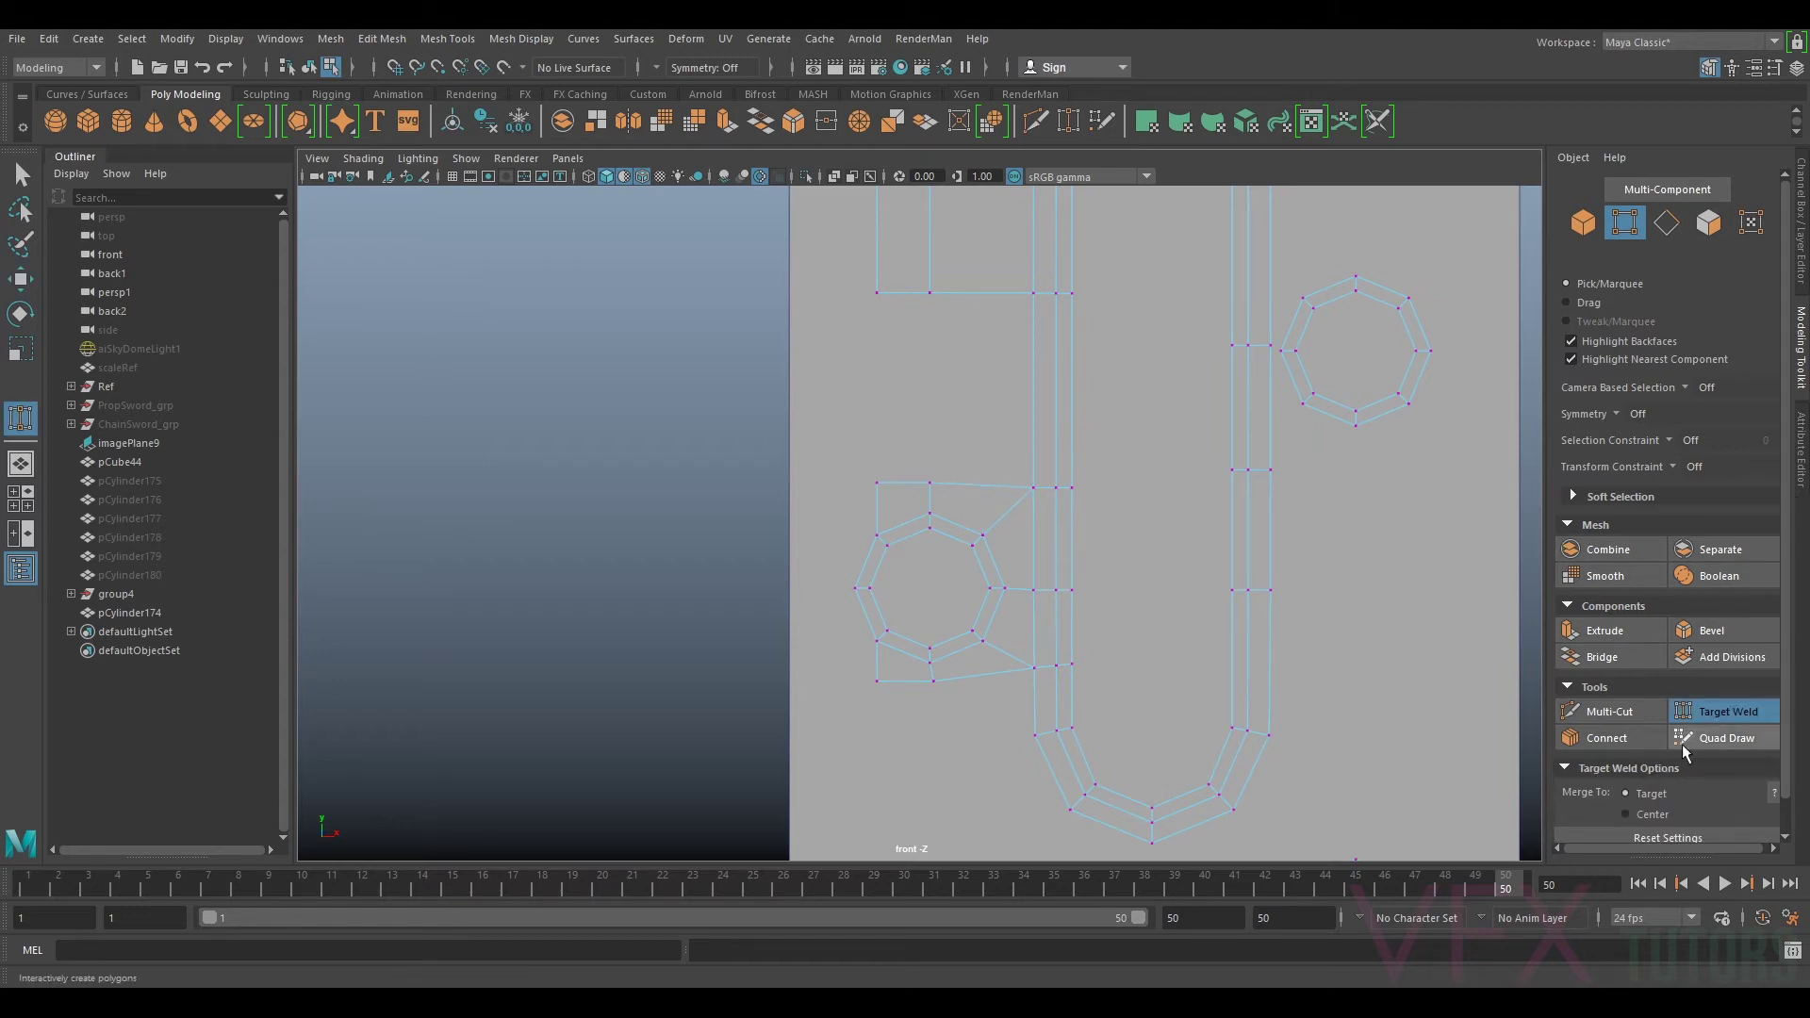
key("q")
Step: Bridge both top edges of the strip above the third left-side hole to the bottom edges of the strip above it
left_click(1672, 223)
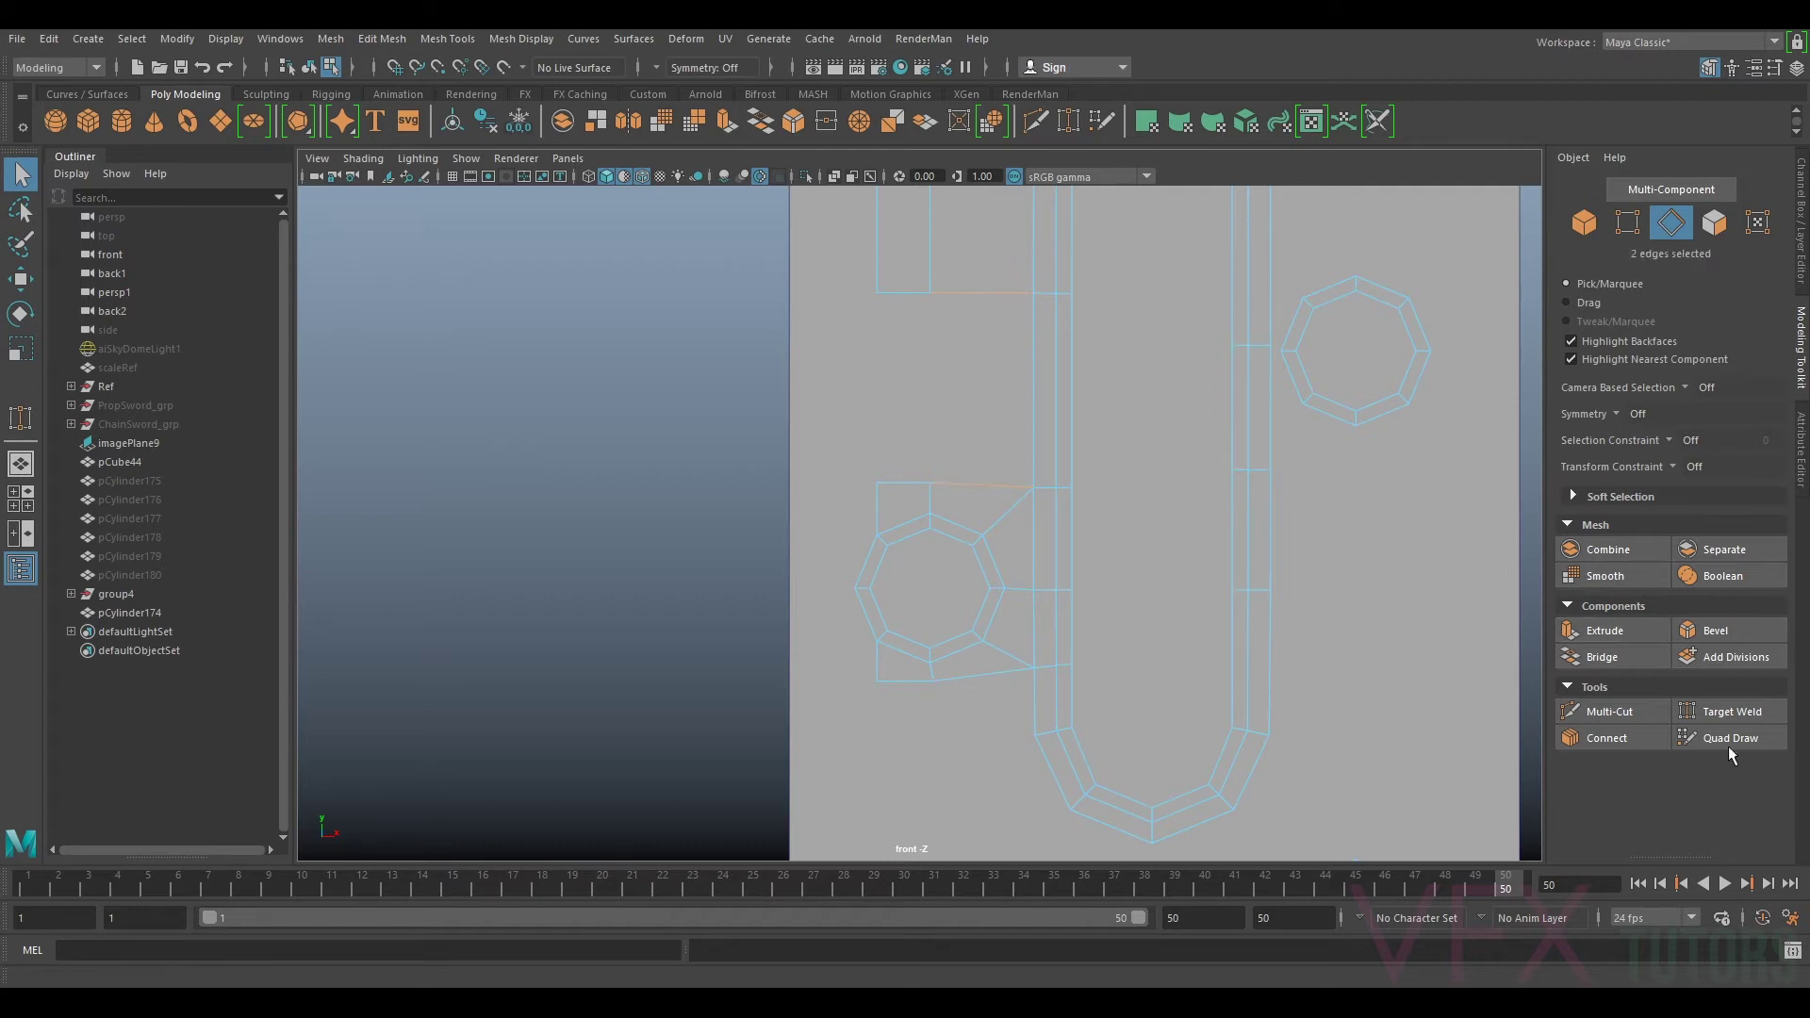
left_click(1603, 658)
left_click(909, 291)
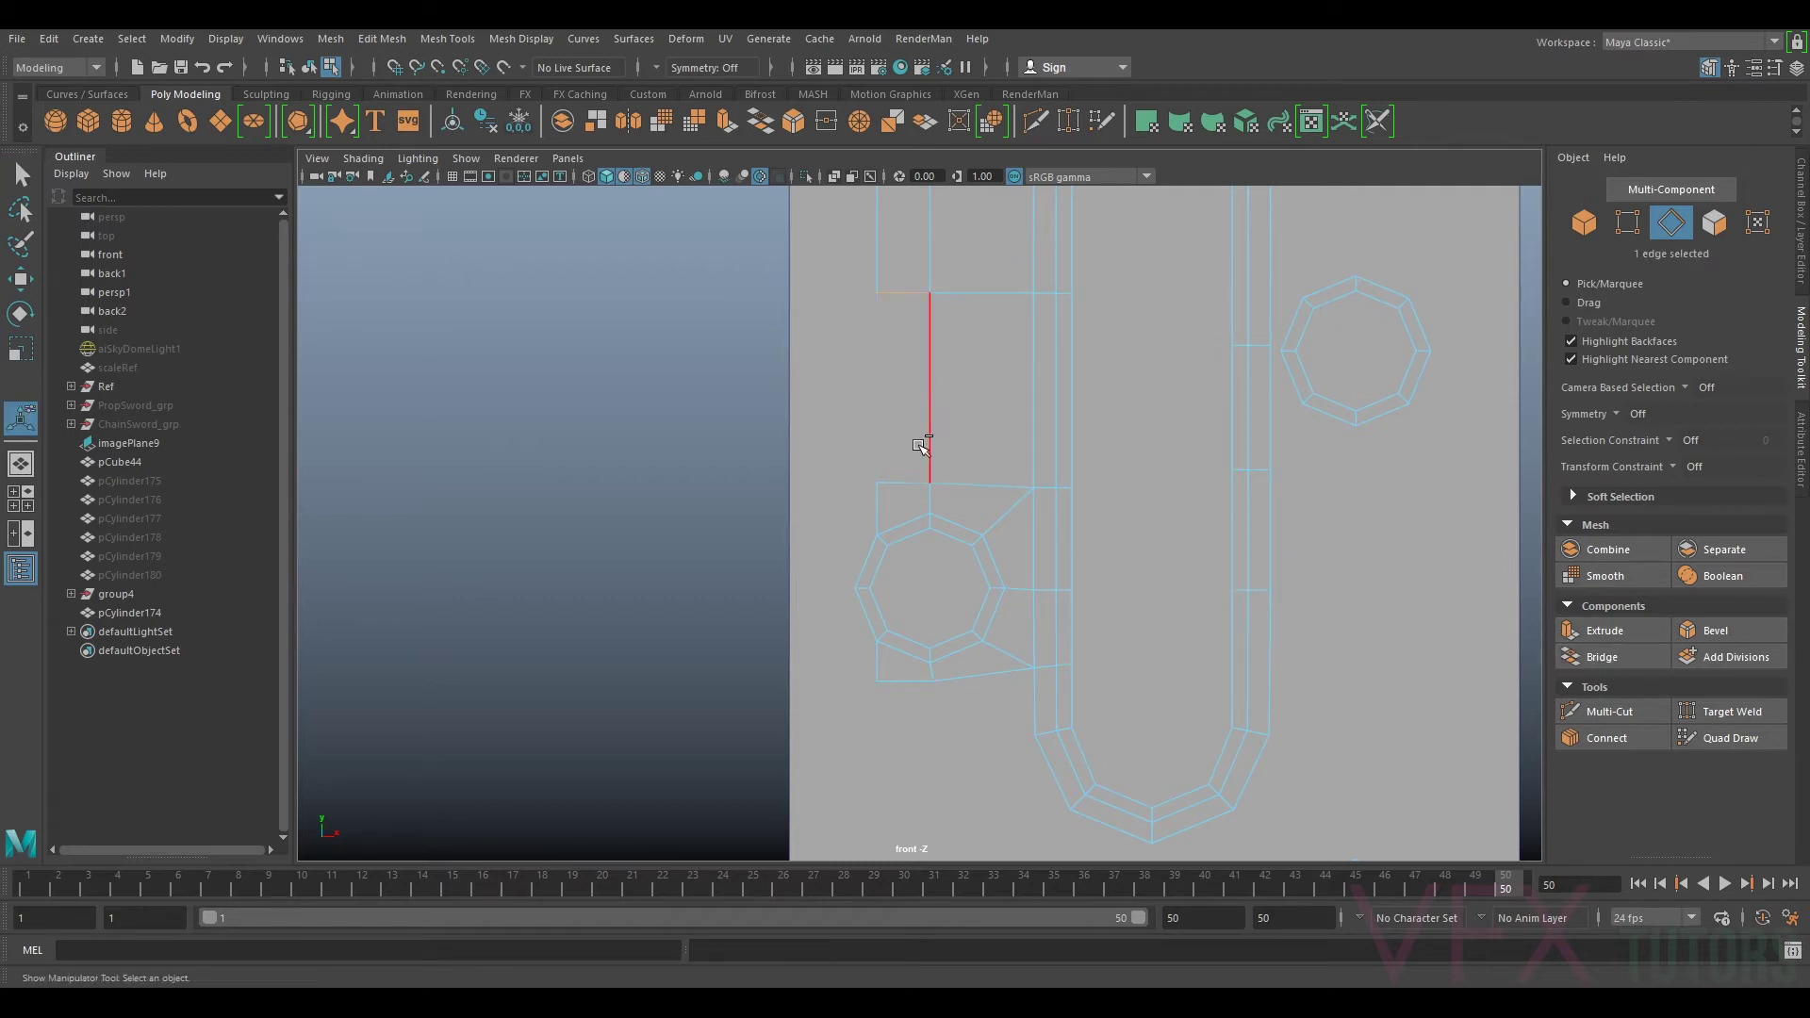
left_click(910, 484, "shift")
key("g")
scroll(1077, 490, "down", 6)
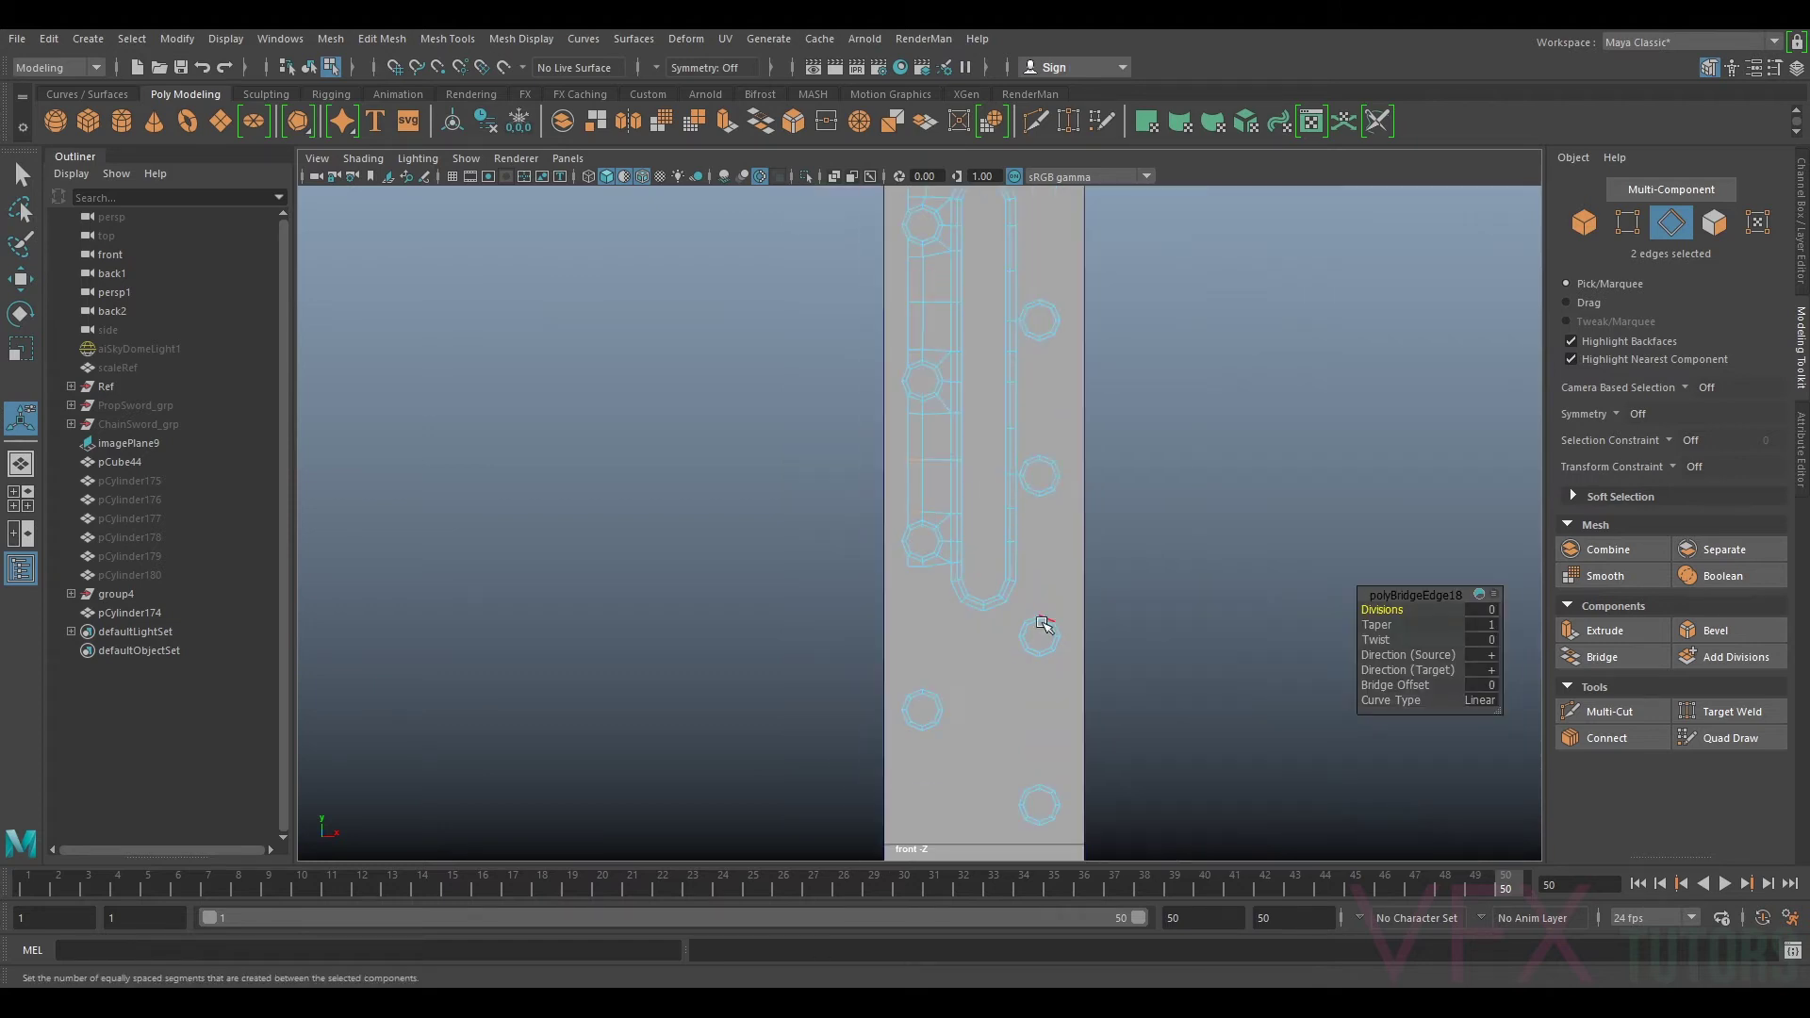
Step: Extrude the two bottom edges of the strip below the third left-side hole downward to the start of the slot's curve
scroll(957, 585, "up", 5)
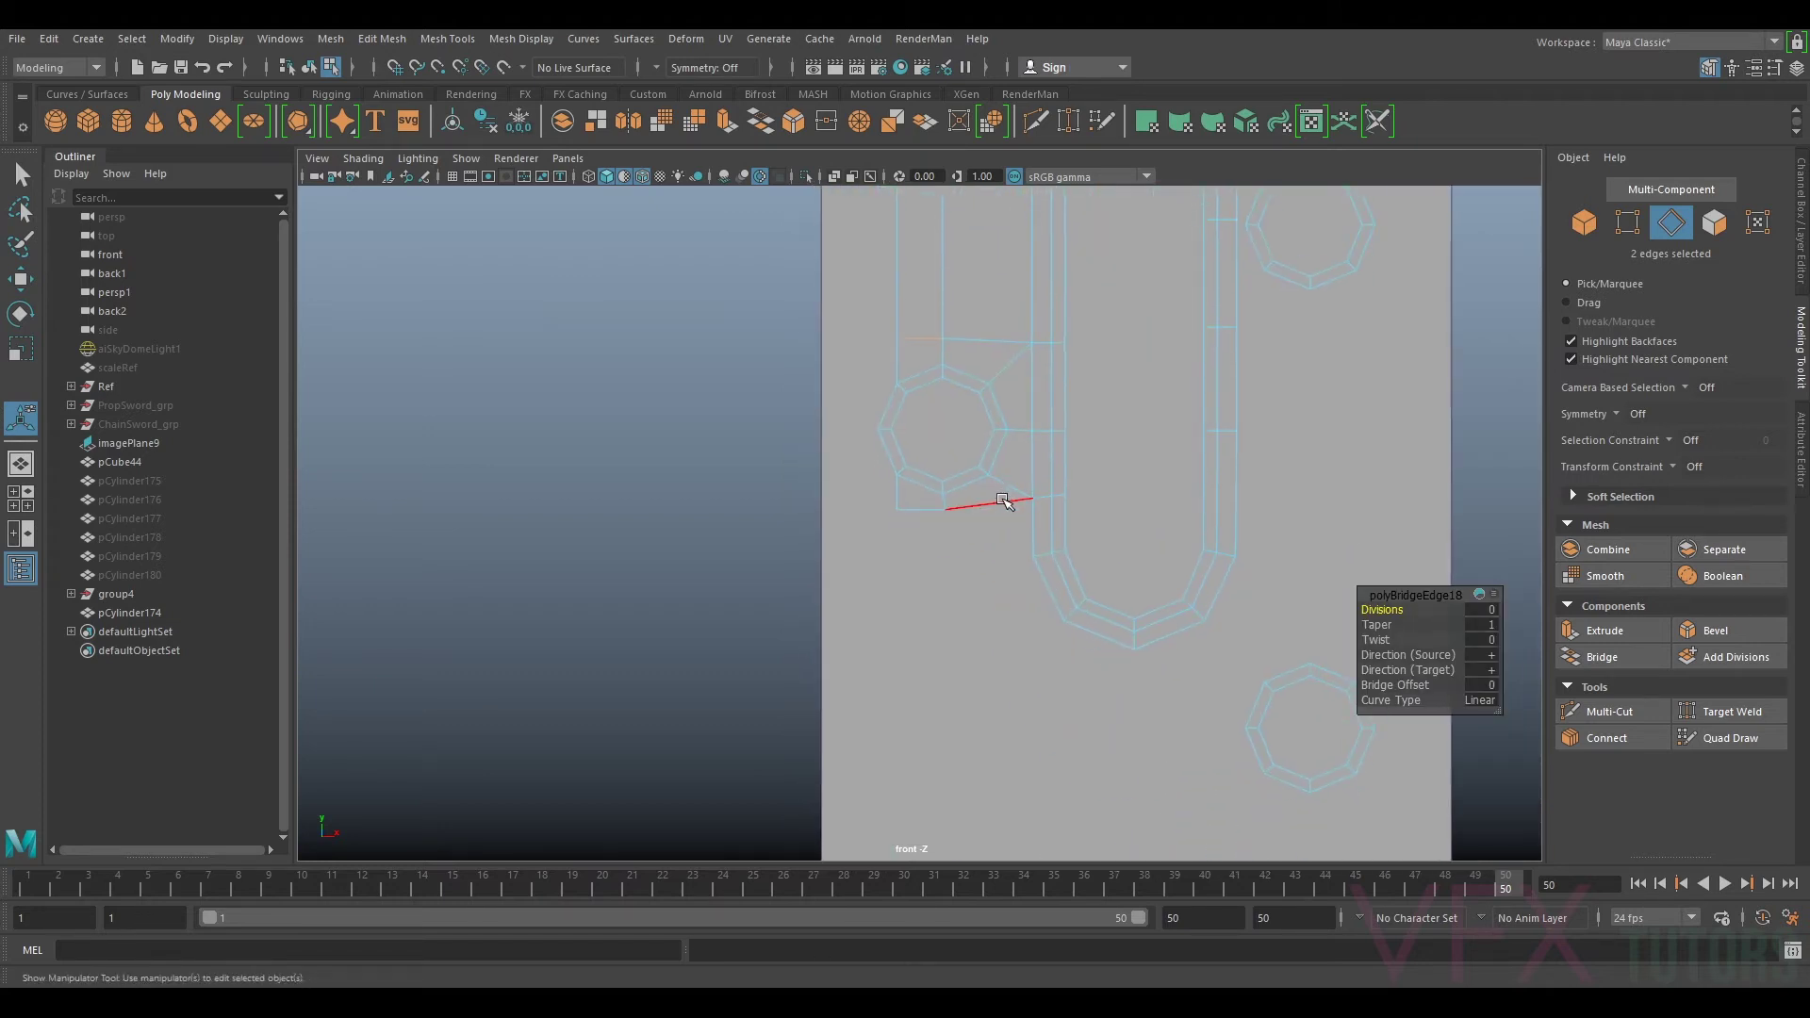
left_click(921, 510)
left_click(978, 520, "shift")
key("ctrl+e")
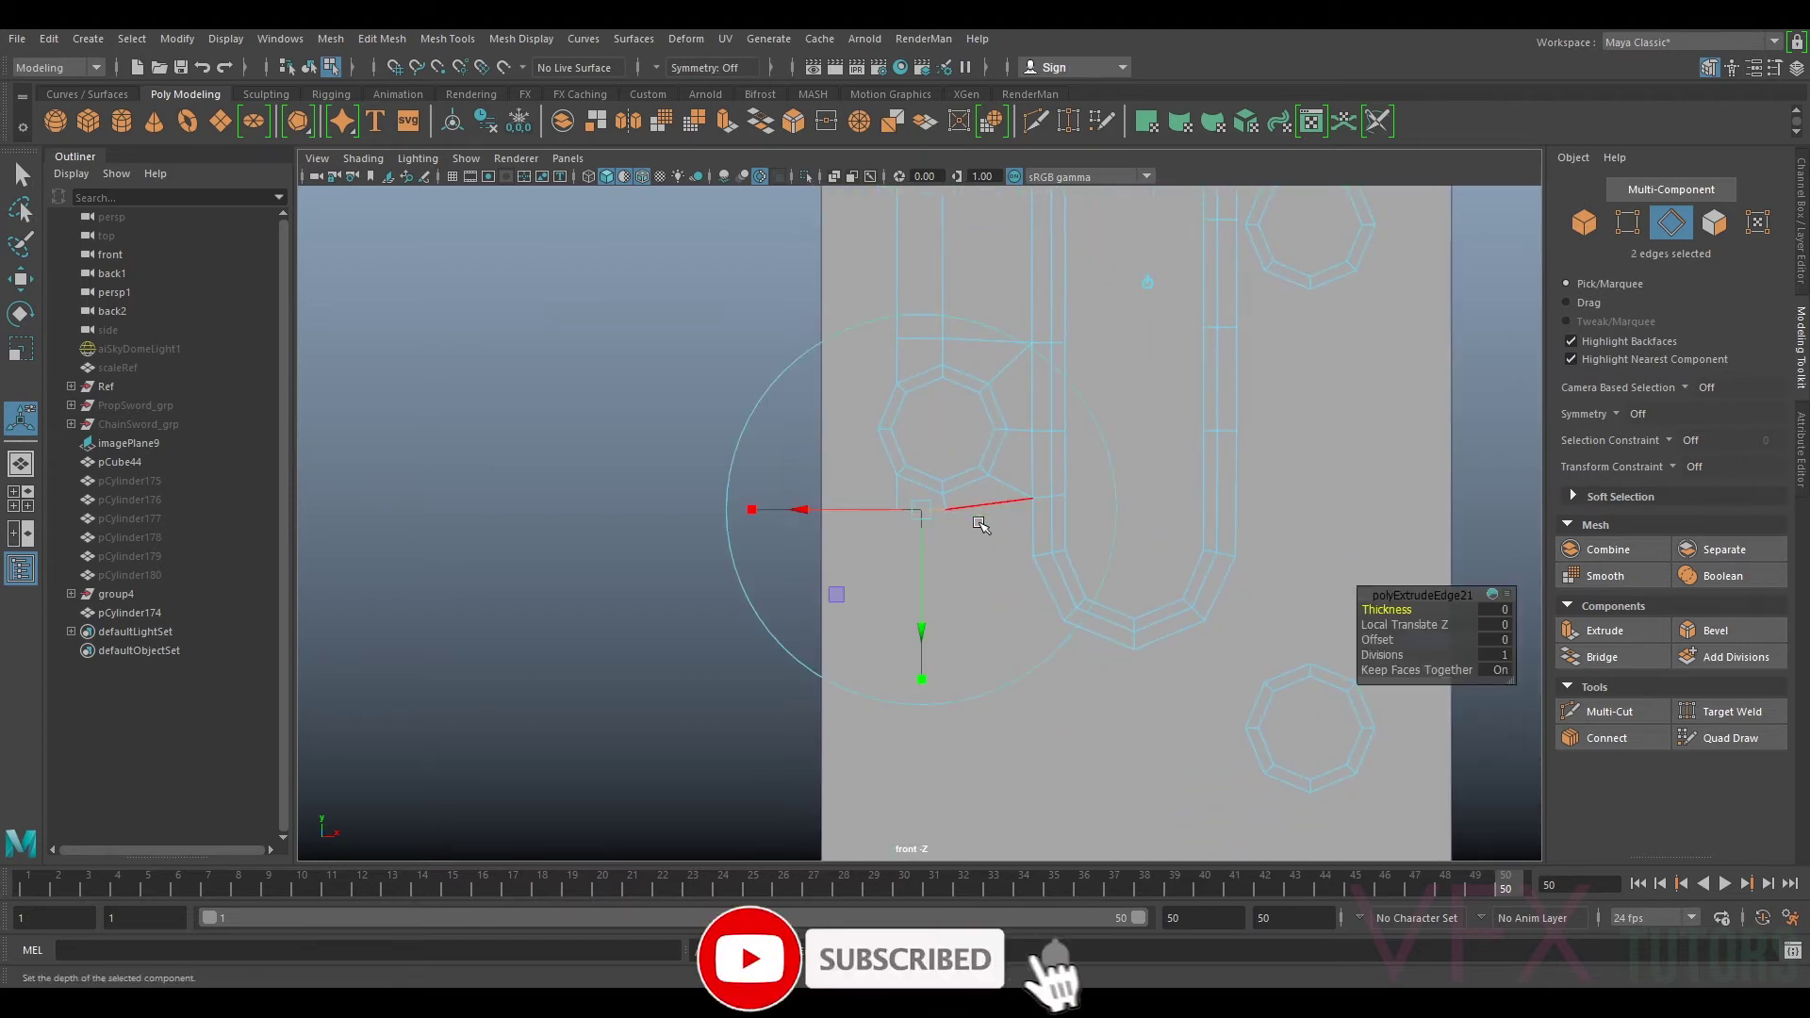
key("w")
left_click_drag(965, 457, 964, 515)
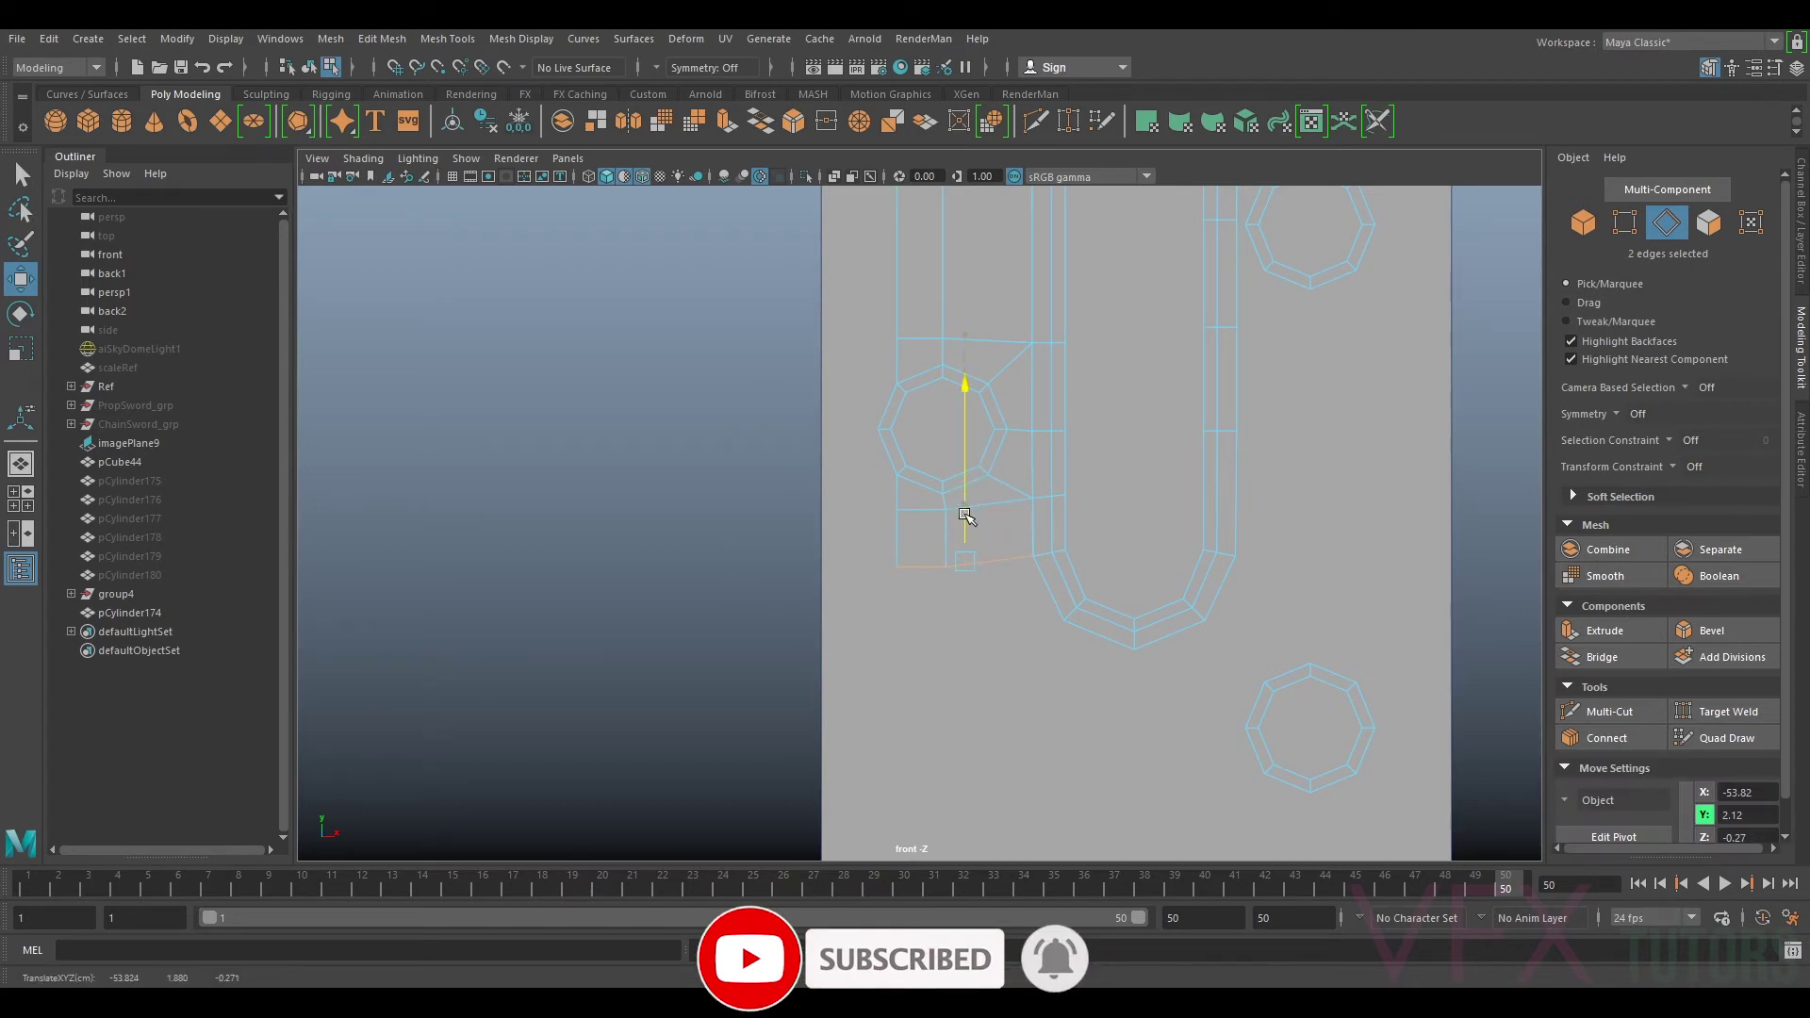
Step: Merge the inner corner of the new bottom strip with the slot border vertex where the curve starts
left_click(1624, 227)
scroll(972, 507, "up", 4)
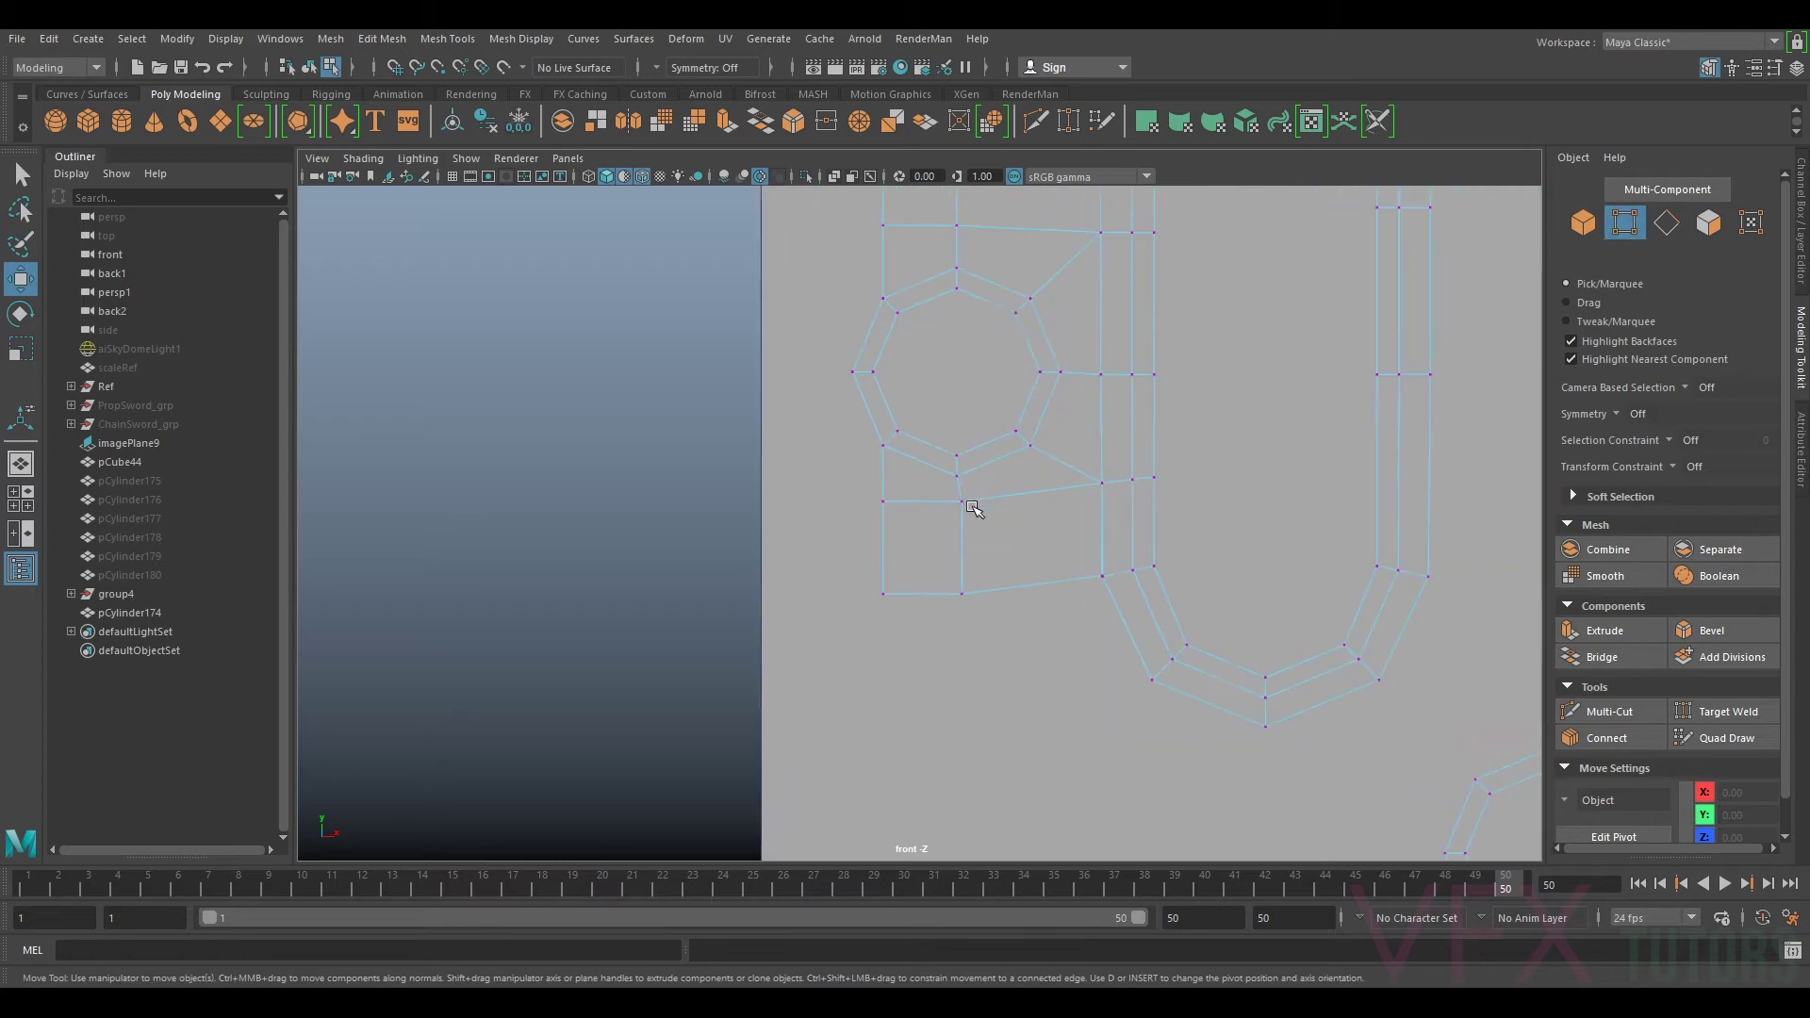
left_click_drag(1091, 582, 1112, 592)
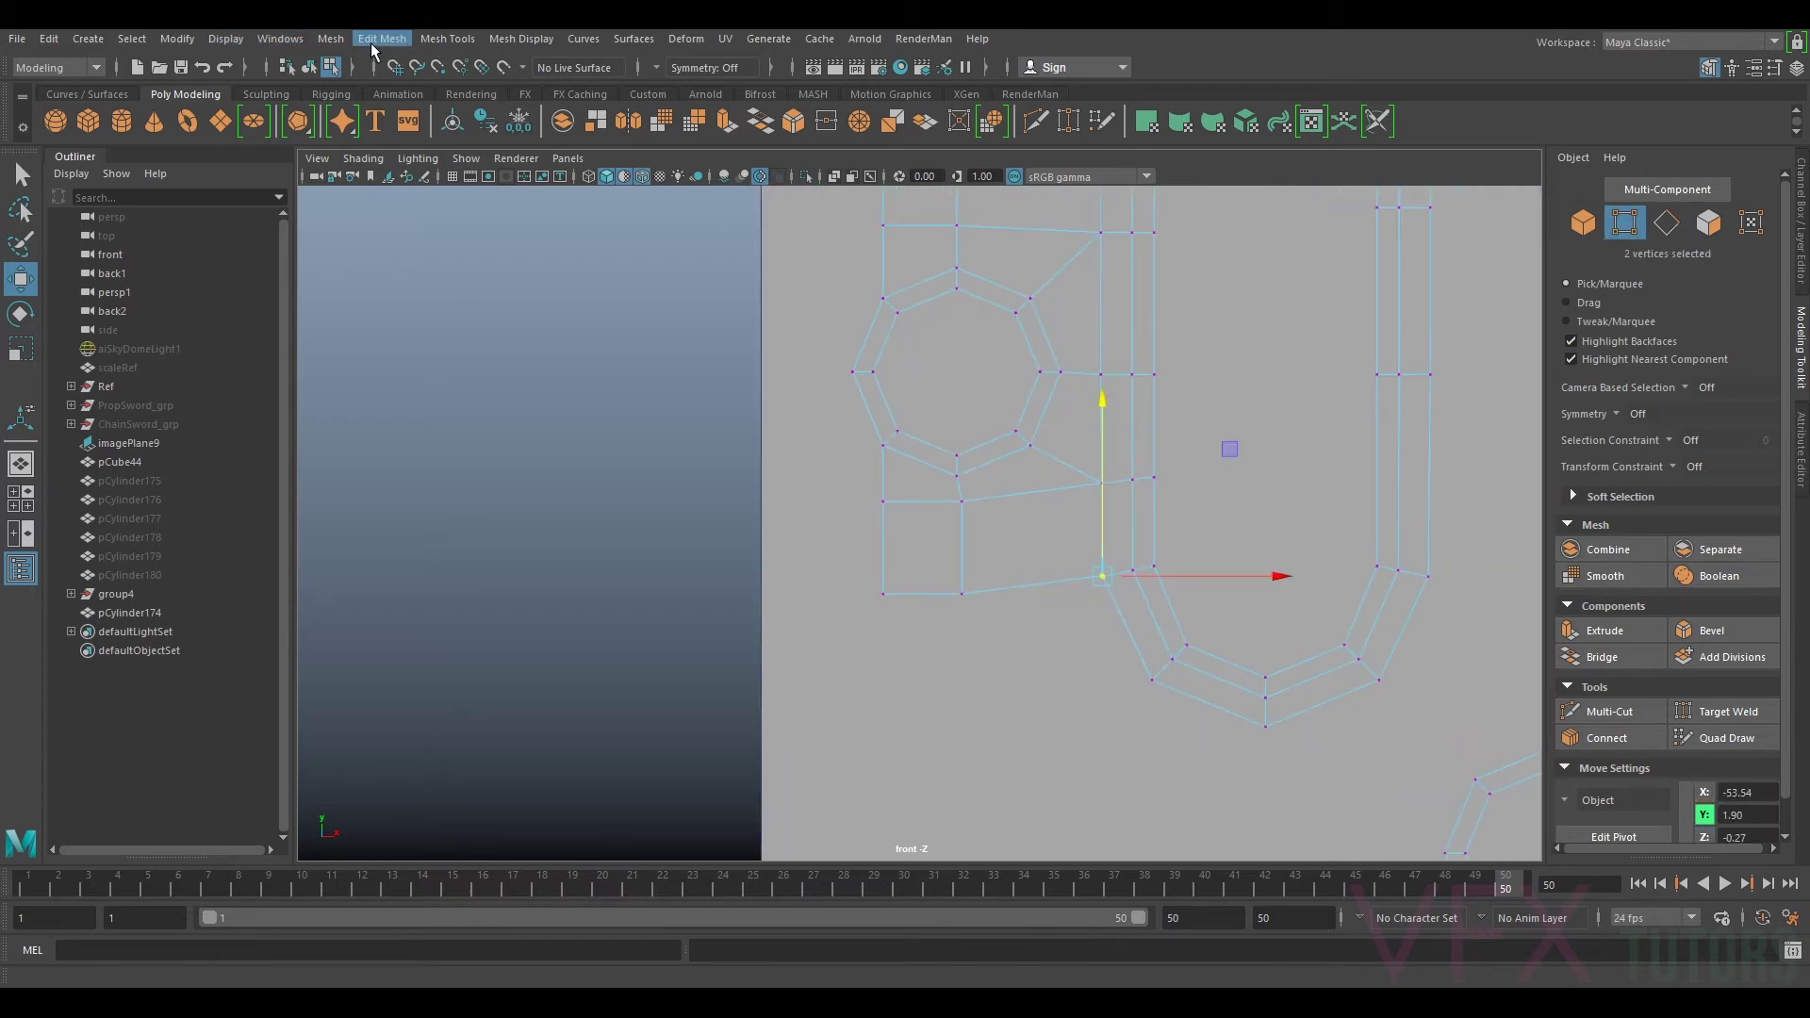
left_click(372, 44)
left_click(468, 249)
Step: Extrude the two lowest edges beside the slot's rounded end downward once more and flatten them vertically
scroll(1088, 566, "down", 8)
scroll(980, 514, "up", 6)
right_click_drag(948, 463, 952, 424)
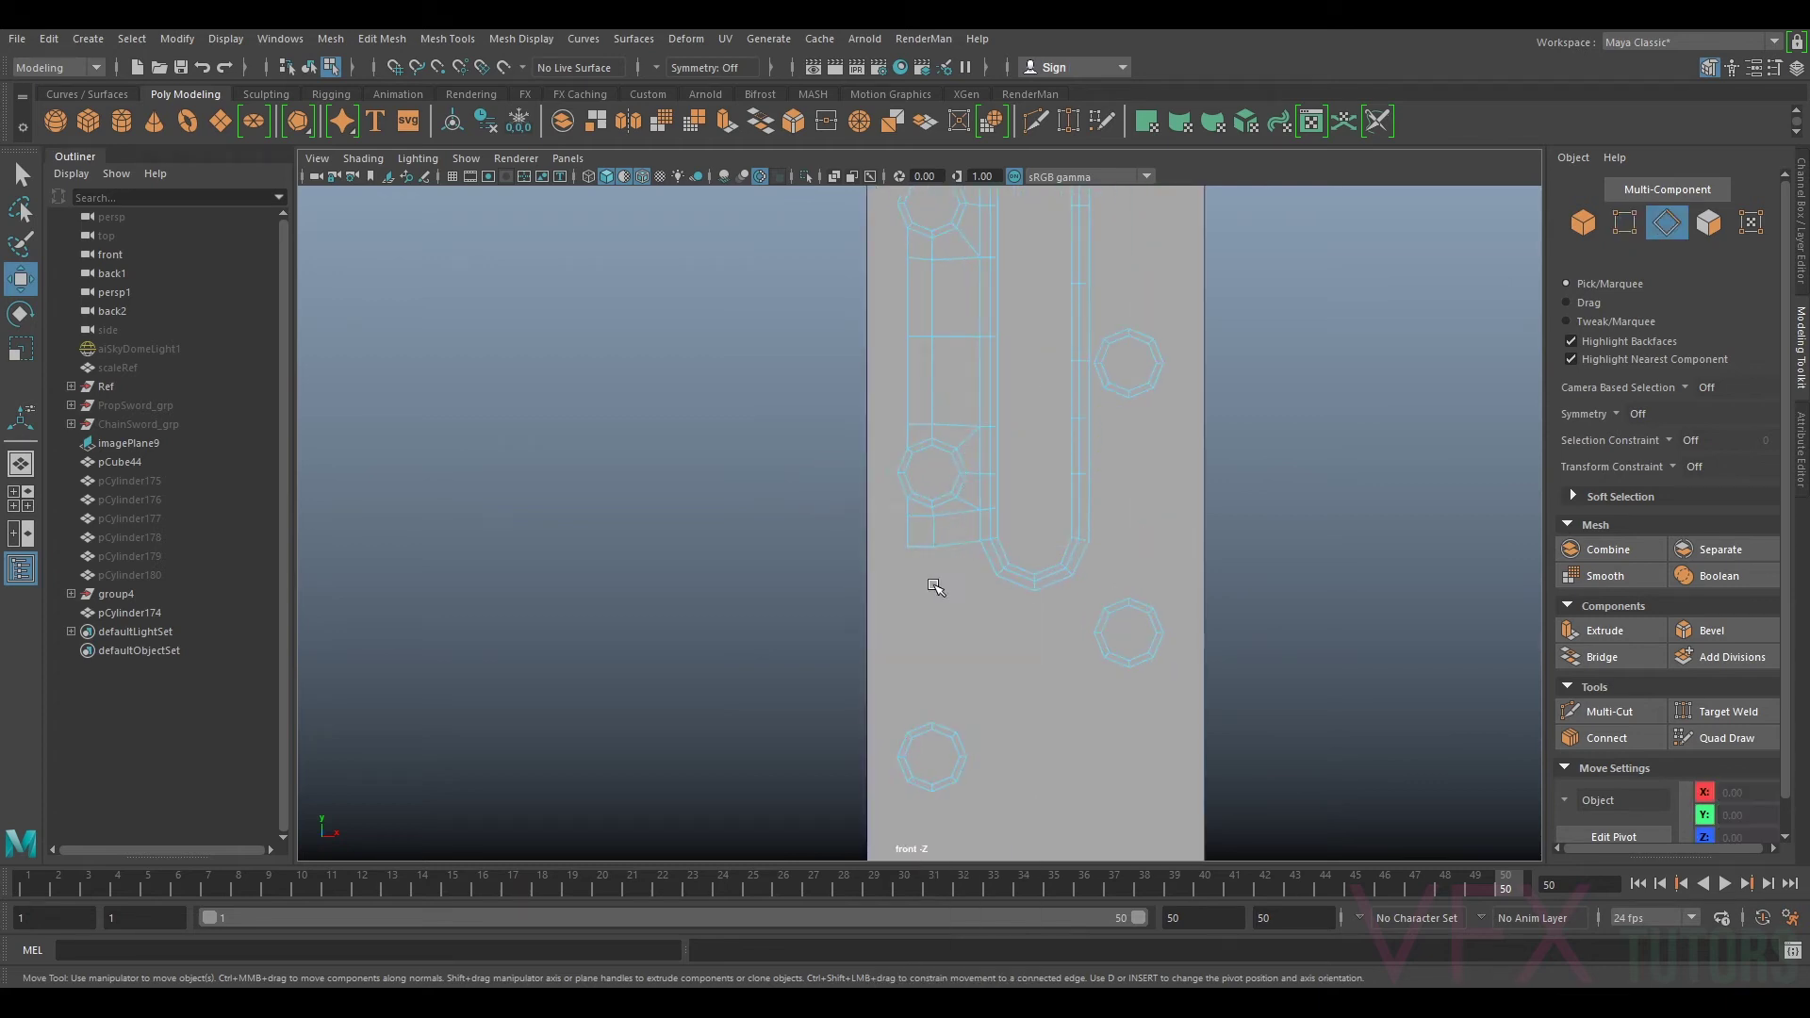
scroll(933, 585, "up", 3)
left_click(921, 544)
left_click(973, 539, "shift")
key("ctrl+e")
key("w")
left_click_drag(953, 499, 953, 549)
key("e")
key("r")
left_click_drag(952, 458, 954, 544)
key("w")
Step: Target-weld the inner corner of the lowest strip to the next vertex on the slot's curved border
right_click_drag(1004, 521, 918, 464)
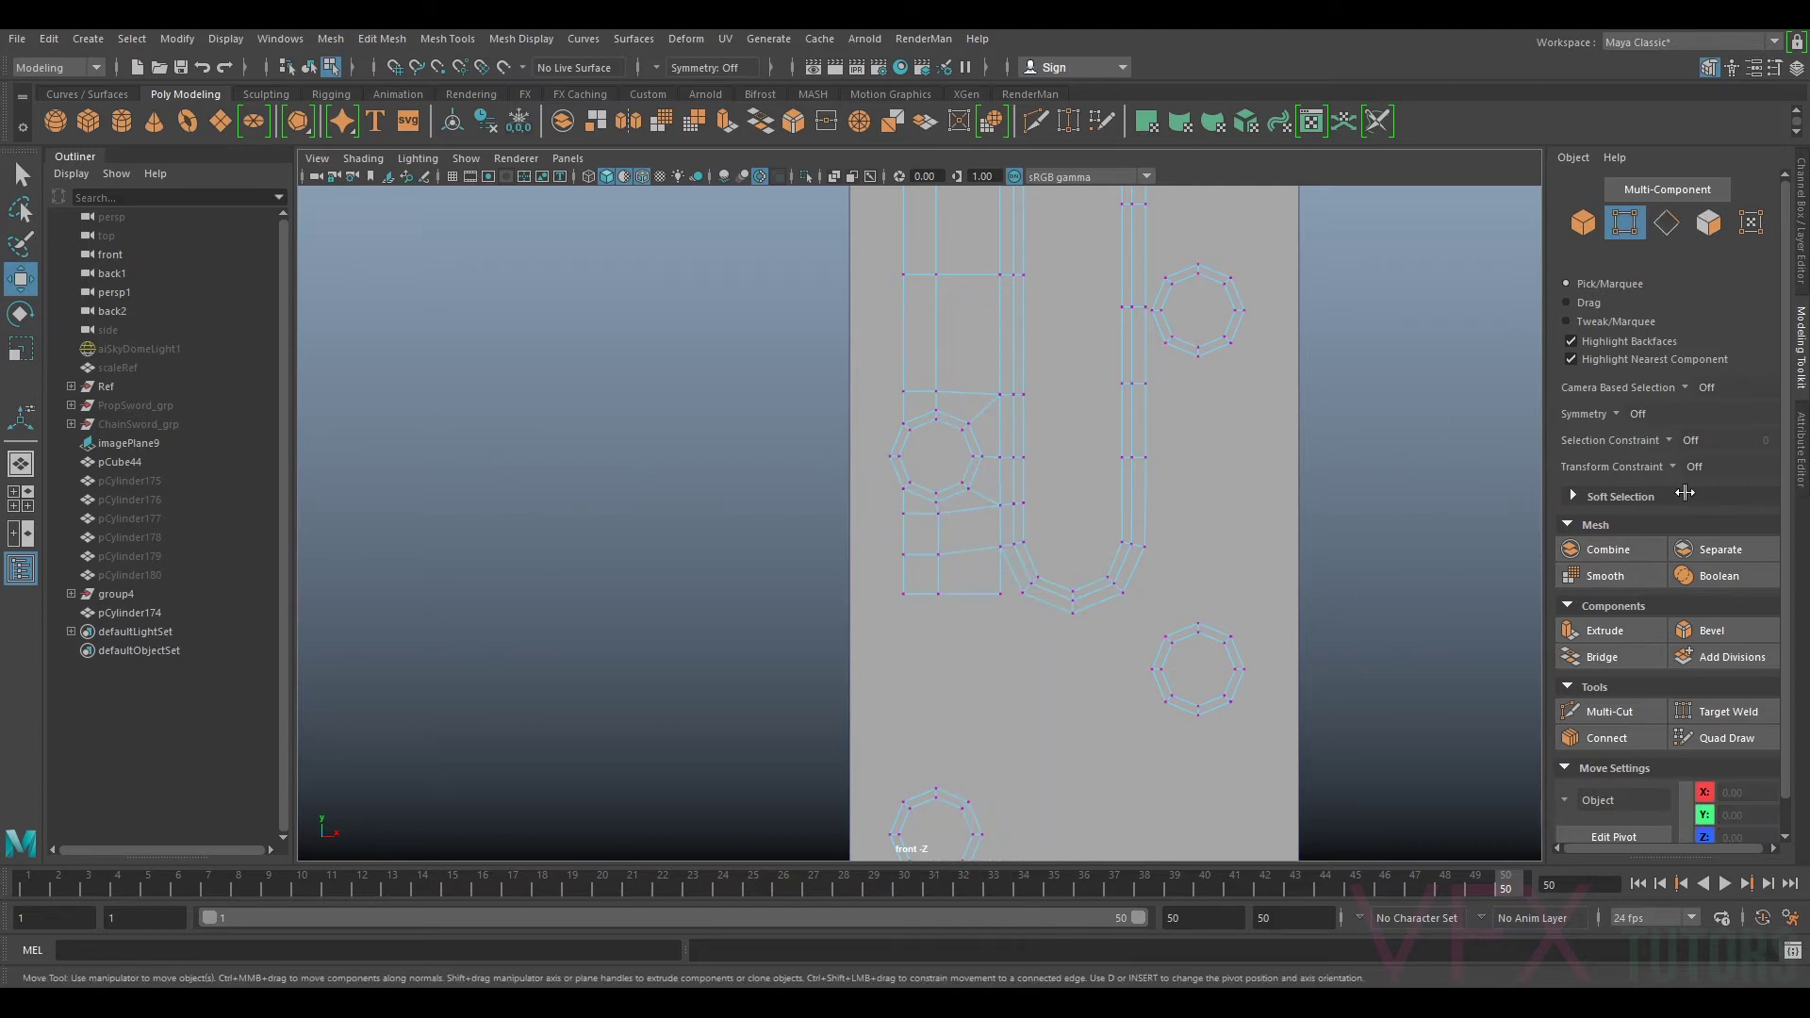
left_click(1726, 710)
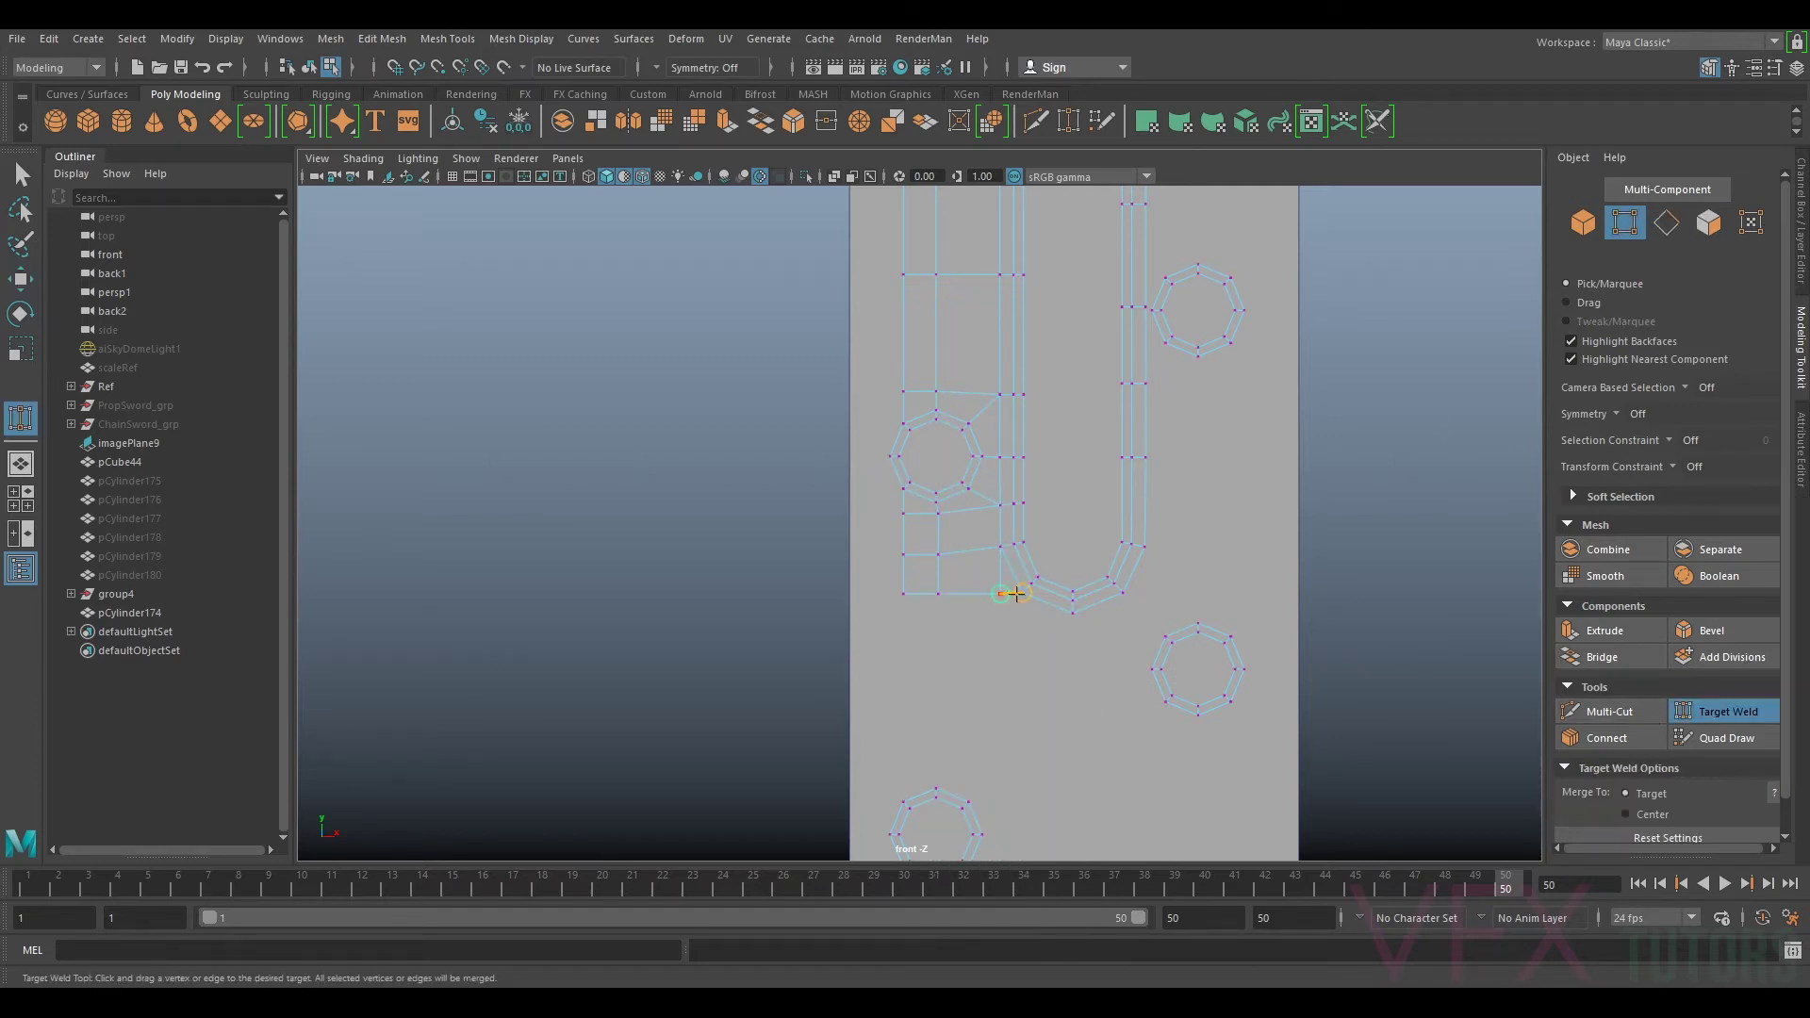
key("q")
Step: Nudge the middle vertices of the two lowest strip rows toward the slot to even out the quads
left_click(944, 555)
key("w")
left_click_drag(944, 554, 965, 603)
left_click(945, 595)
scroll(1099, 546, "down", 6)
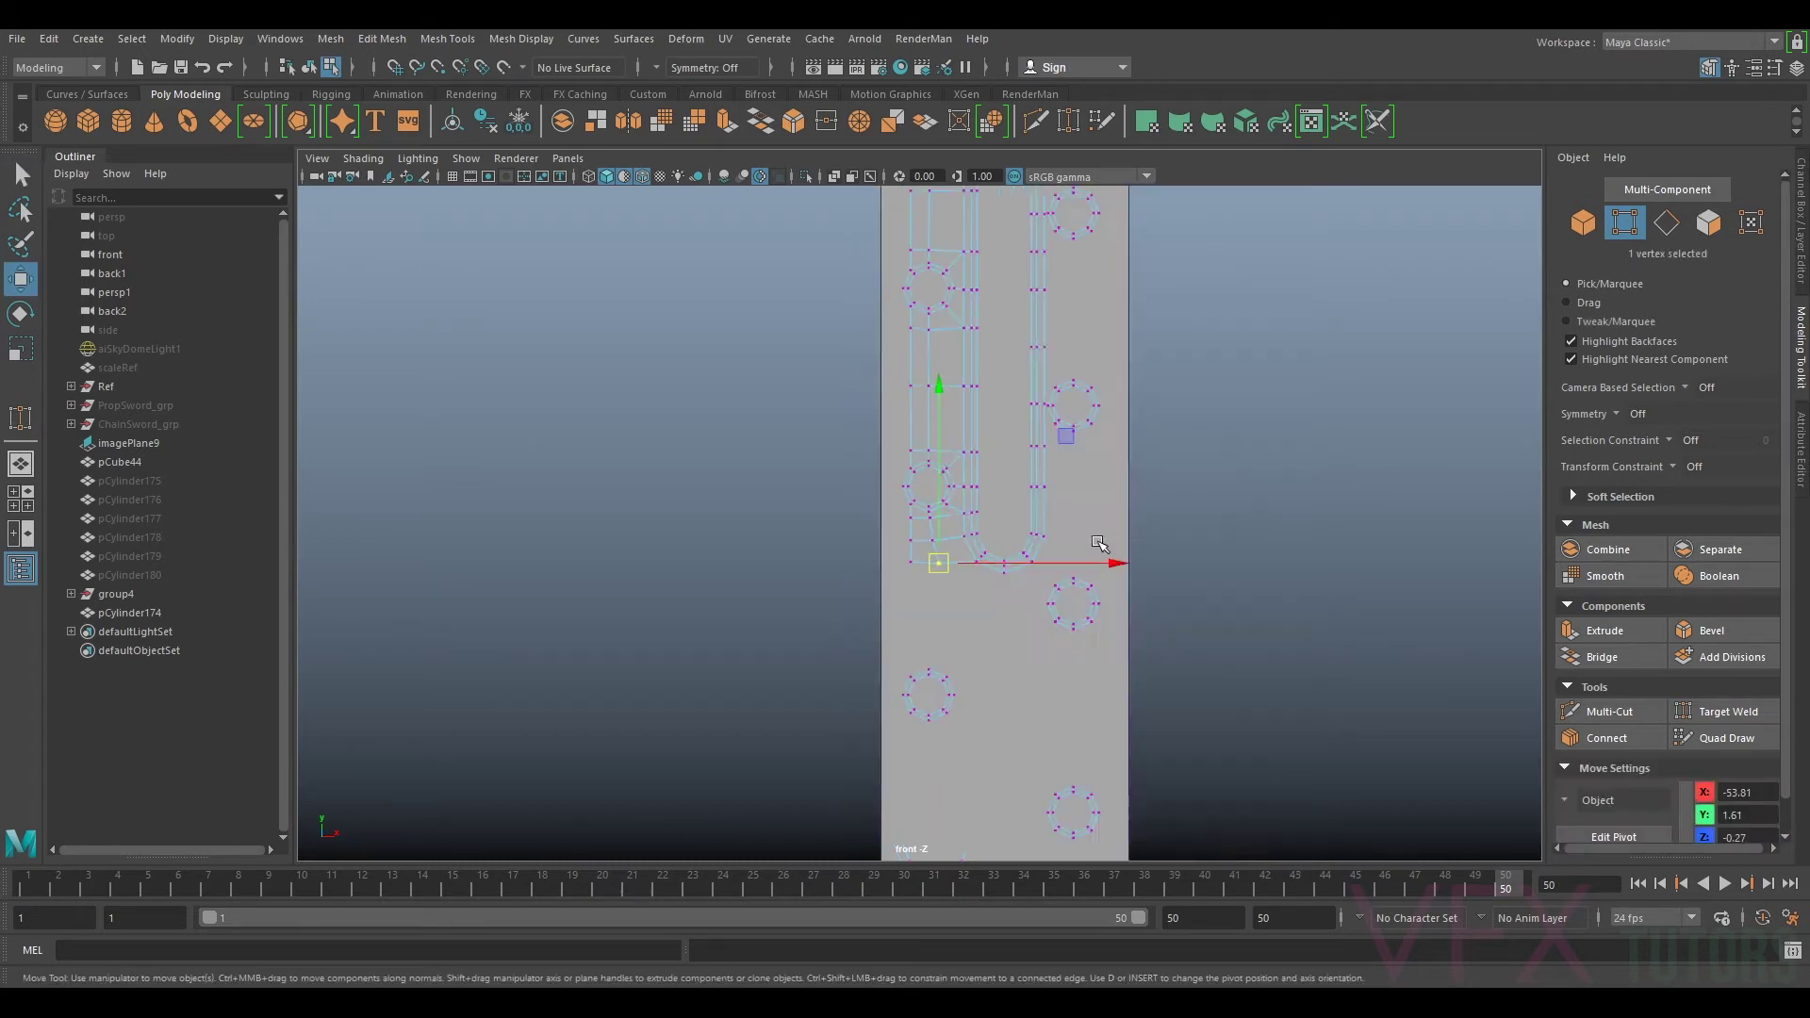
Step: Move the three-vertex row on the slot's right border down to just above the uppermost right-hand octagonal hole
middle_click_drag(1131, 492, 1139, 606, "alt")
scroll(1015, 695, "up", 3)
middle_click_drag(1015, 695, 1001, 538, "alt")
scroll(1055, 551, "up", 2)
scroll(1055, 551, "up", 3)
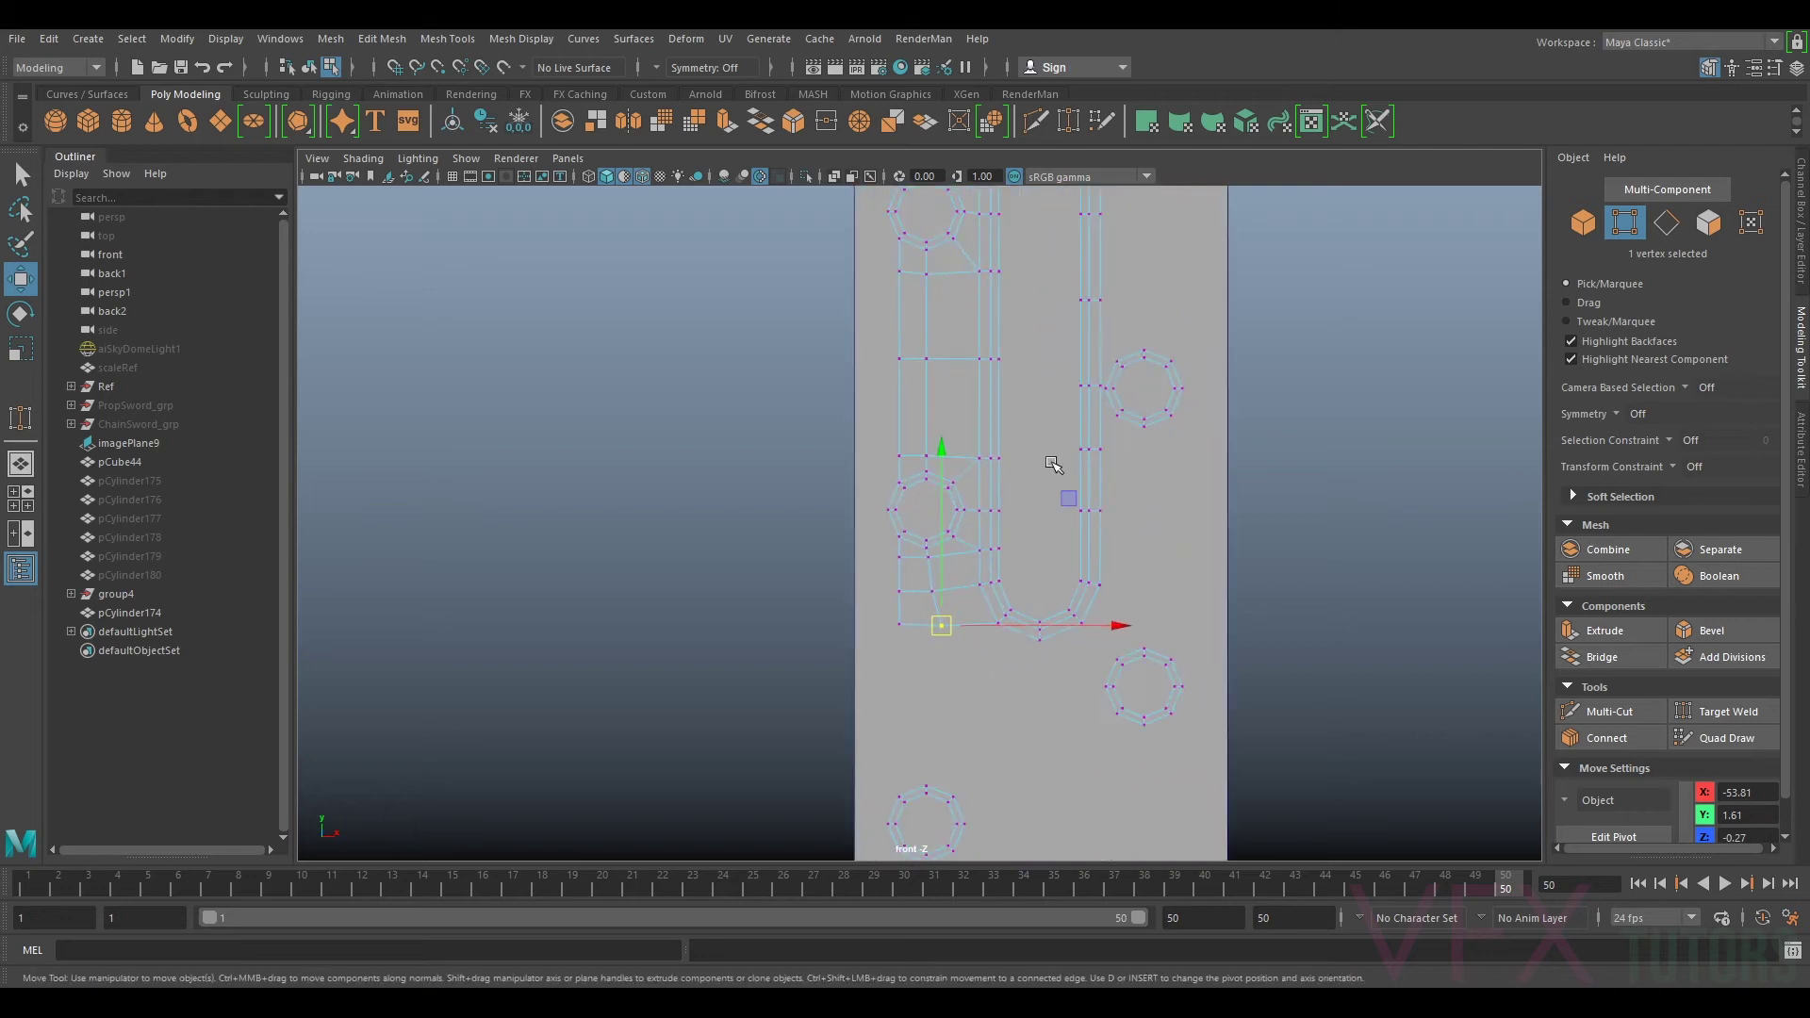
middle_click_drag(1151, 406, 1157, 845, "alt")
middle_click_drag(1084, 465, 1031, 533, "alt")
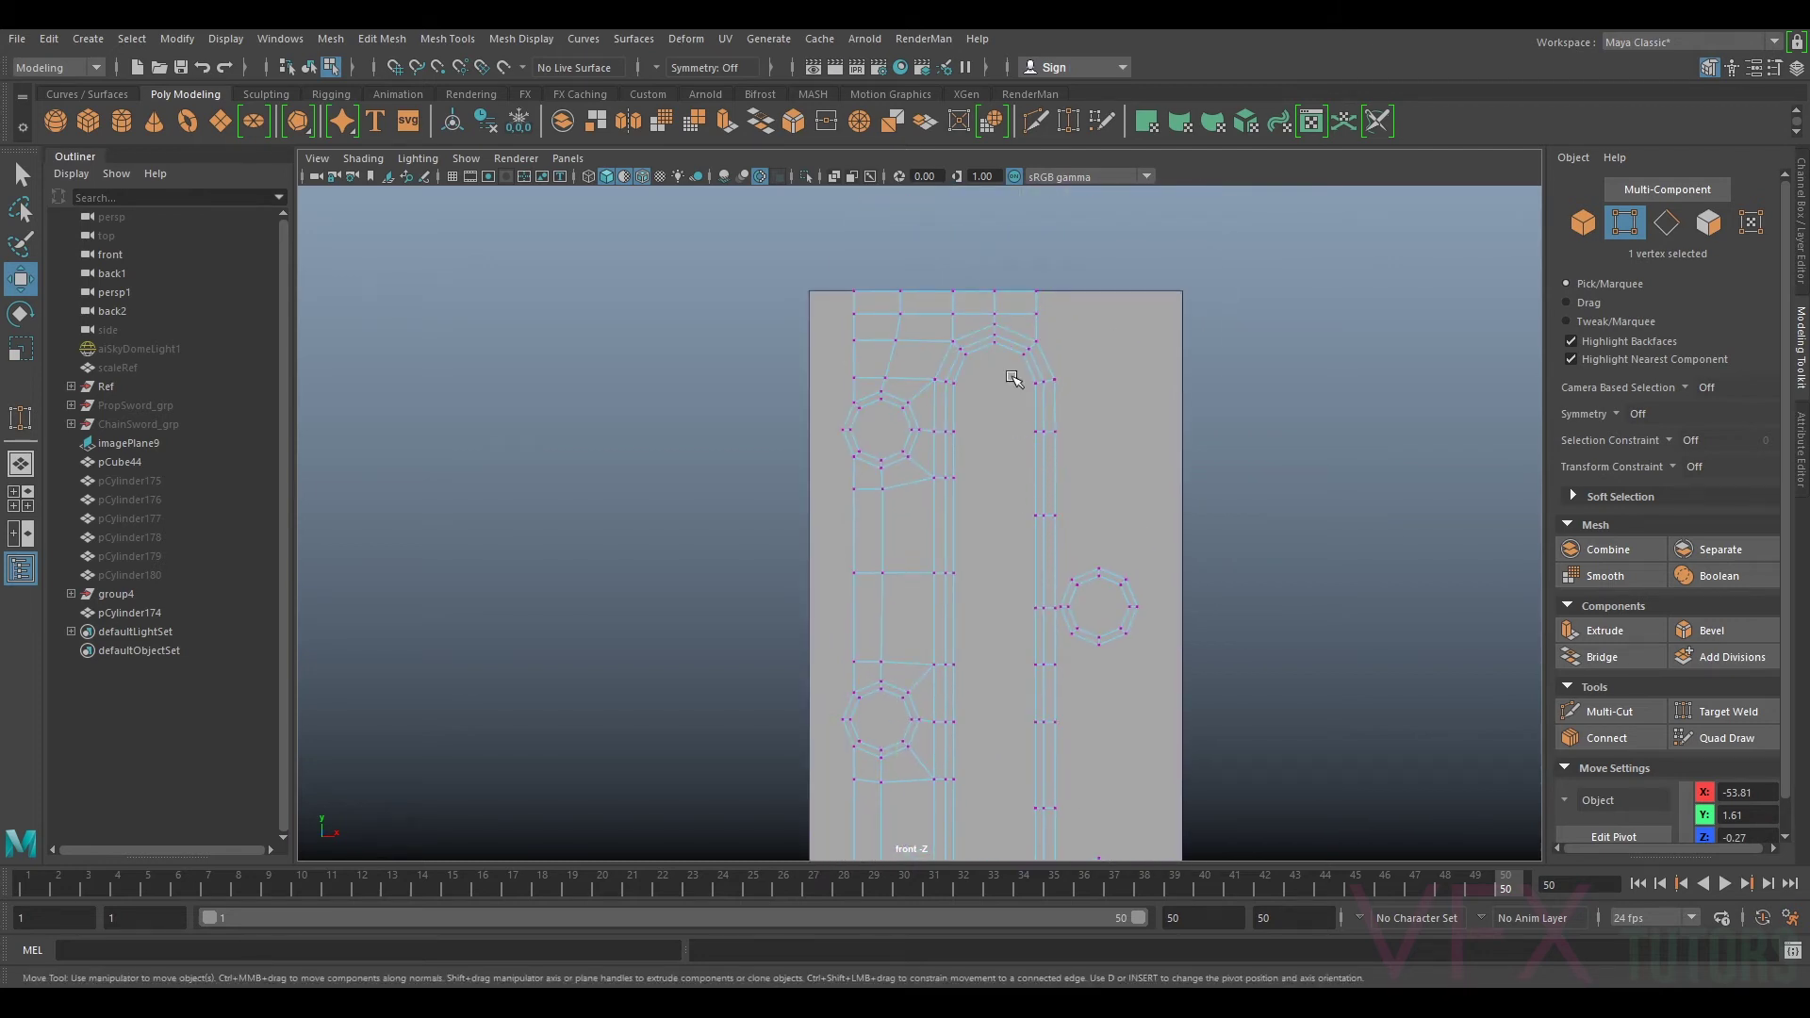
scroll(1096, 568, "up", 5)
middle_click_drag(1216, 525, 1124, 368, "alt")
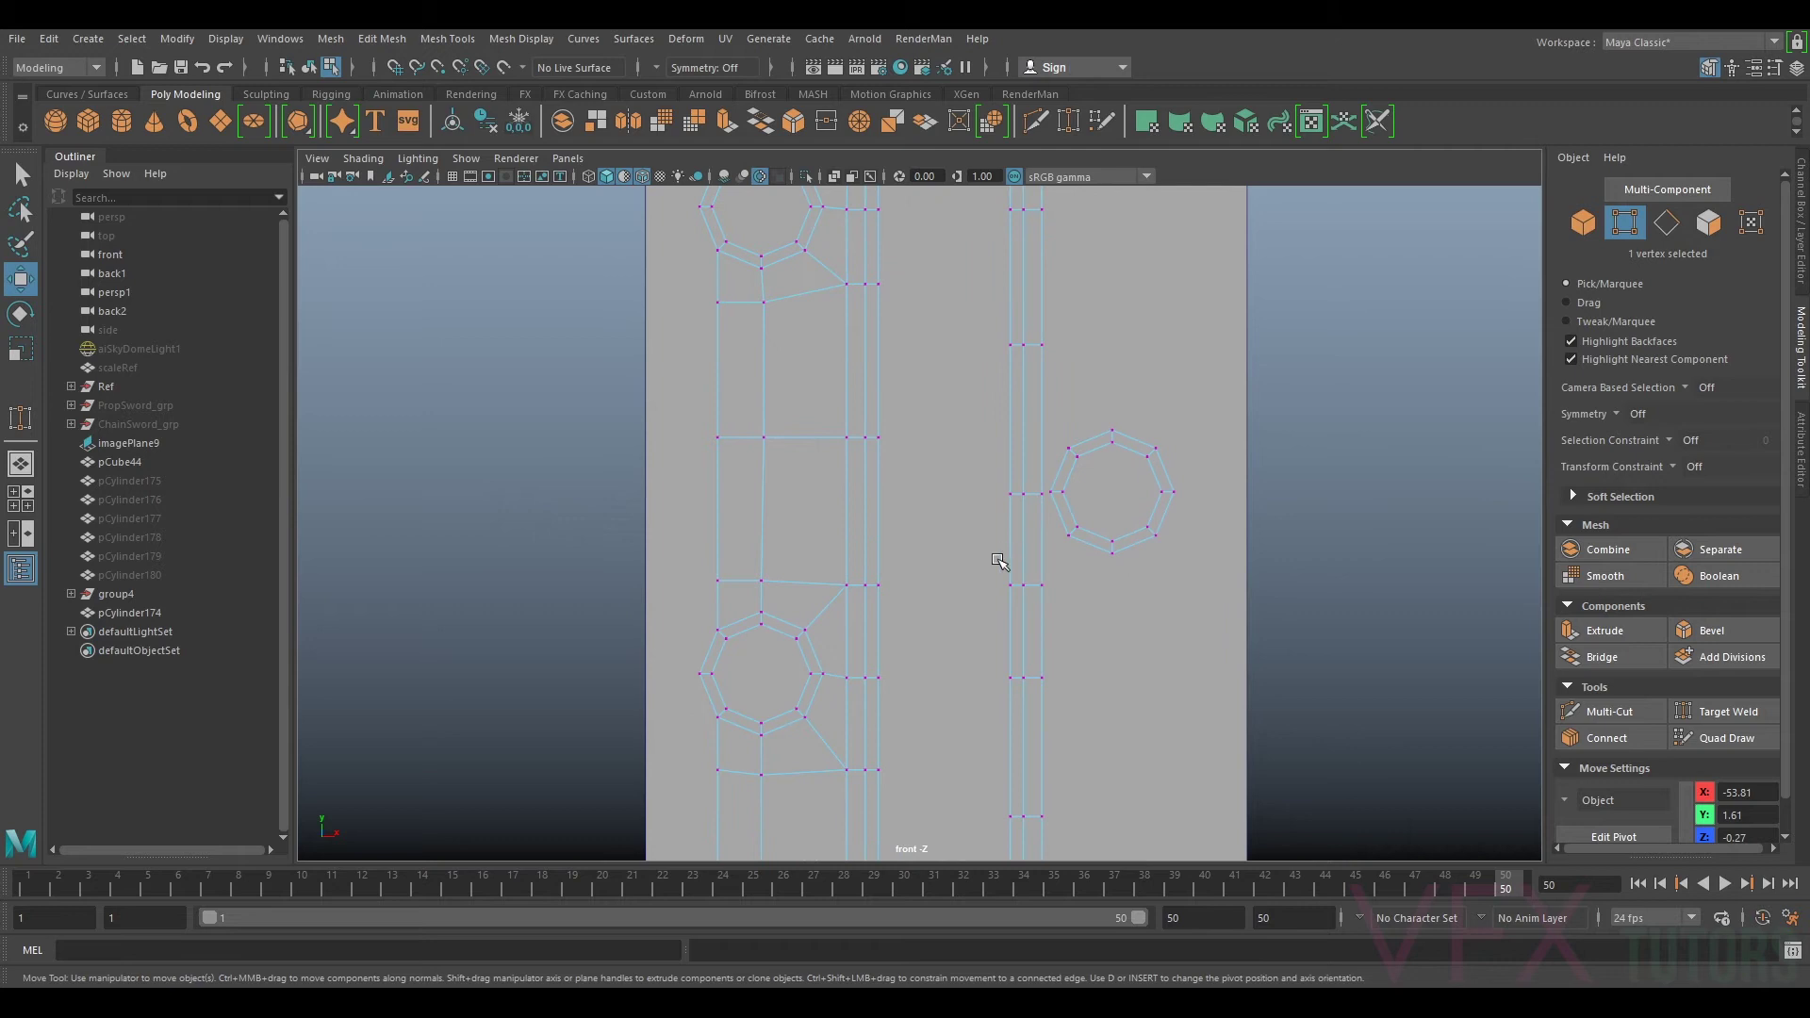
left_click_drag(975, 310, 1093, 382)
left_click_drag(1027, 295, 1038, 355)
Step: Bridge the two slot border edges beside the uppermost right-hand hole to the hole's two facing edges
scroll(1077, 439, "down", 7)
middle_click_drag(1085, 420, 1084, 458, "alt")
scroll(1048, 481, "up", 4)
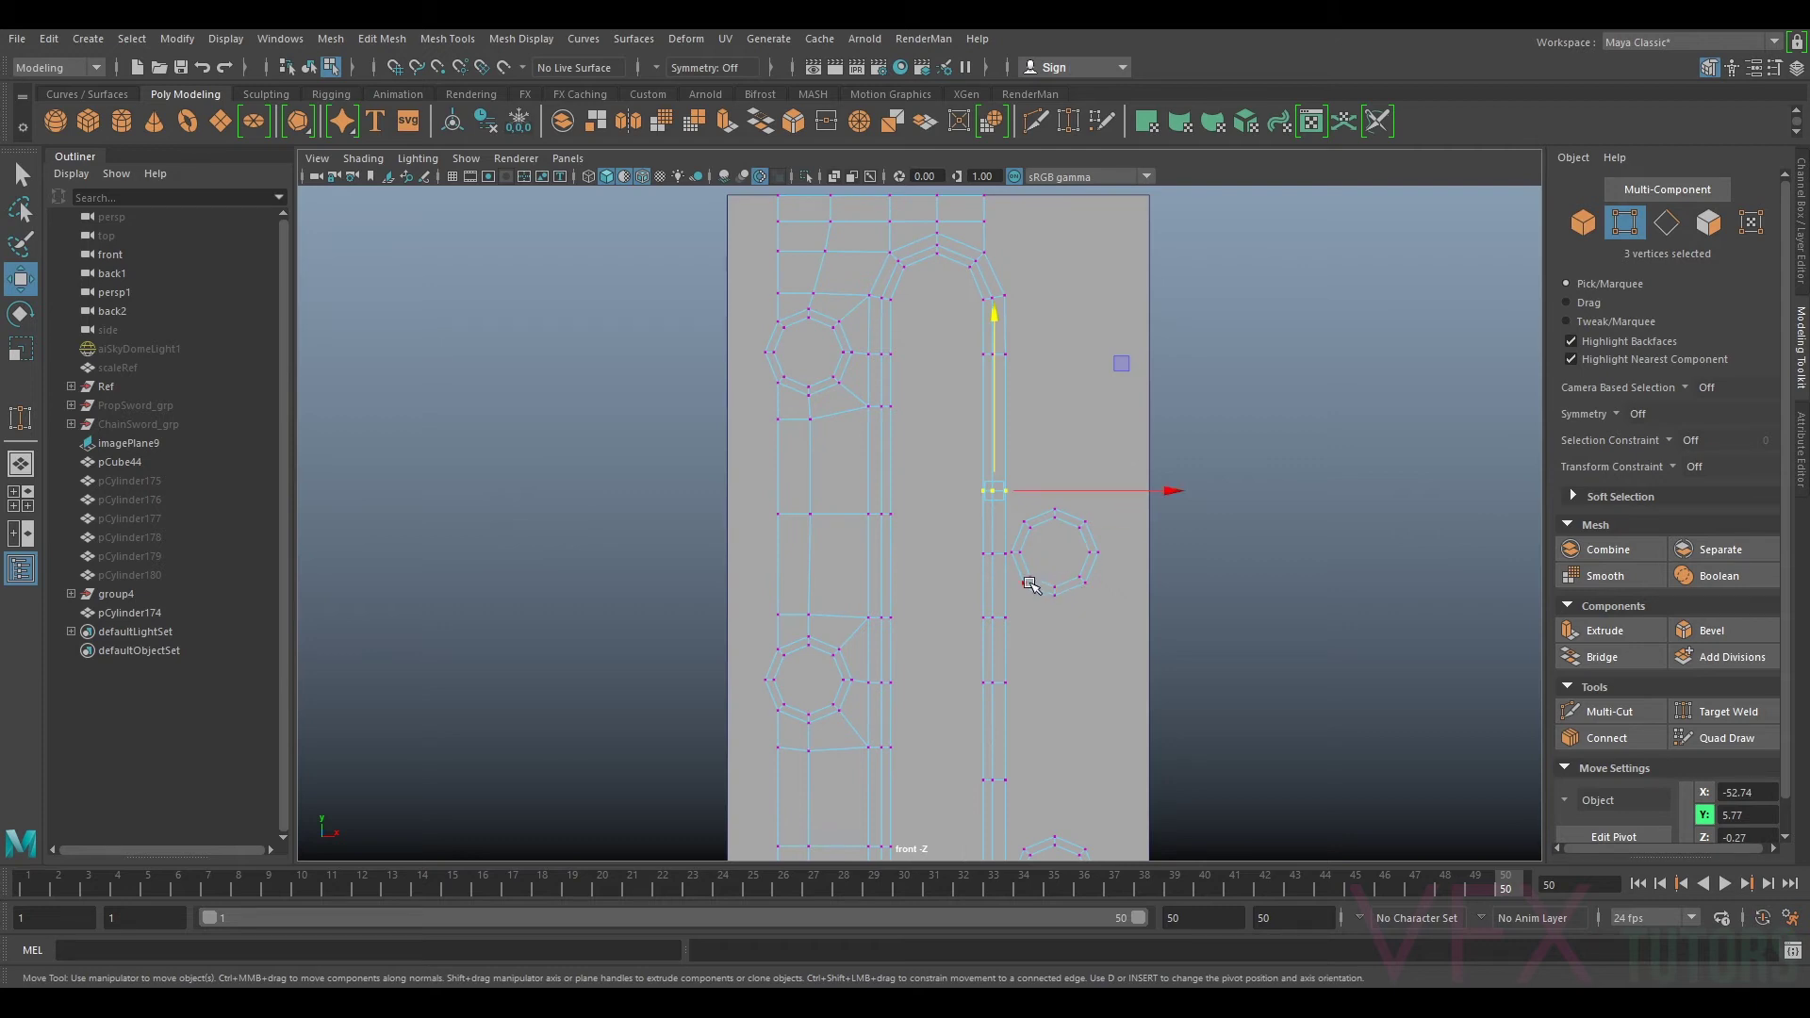
scroll(1031, 585, "up", 2)
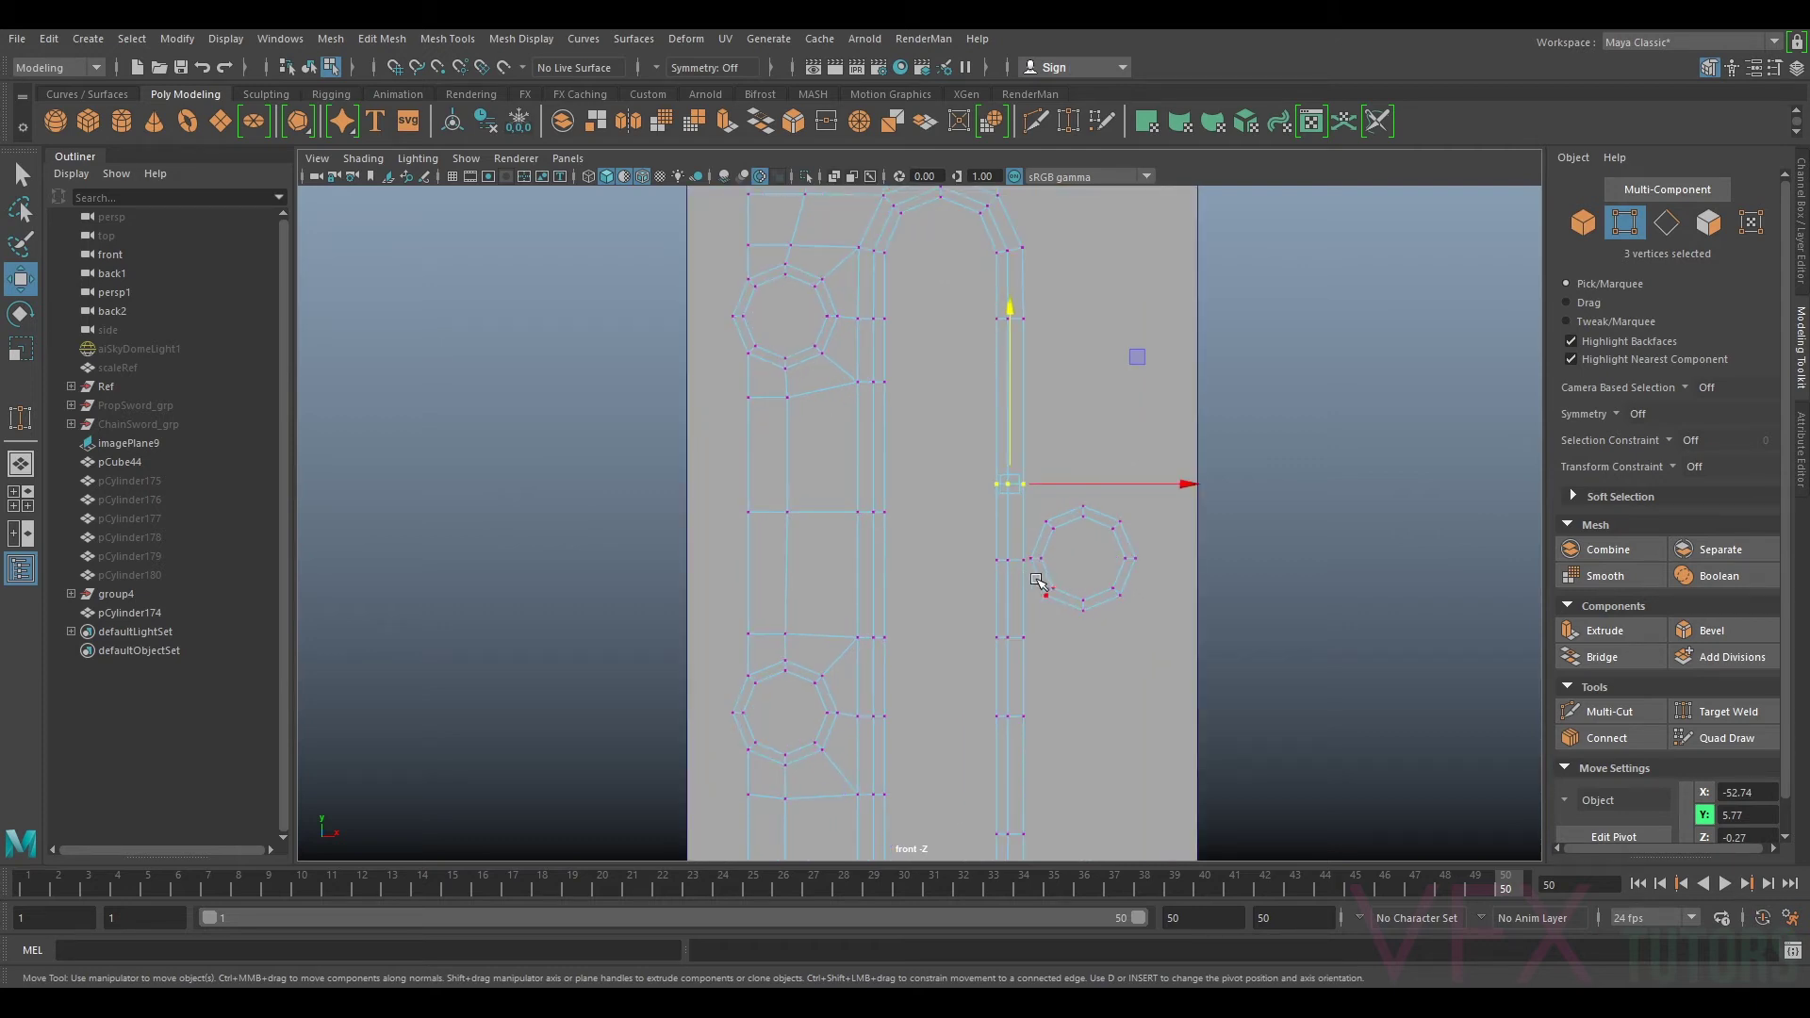
scroll(1042, 565, "up", 2)
middle_click_drag(1084, 339, 1072, 569, "alt")
scroll(1070, 570, "down", 8)
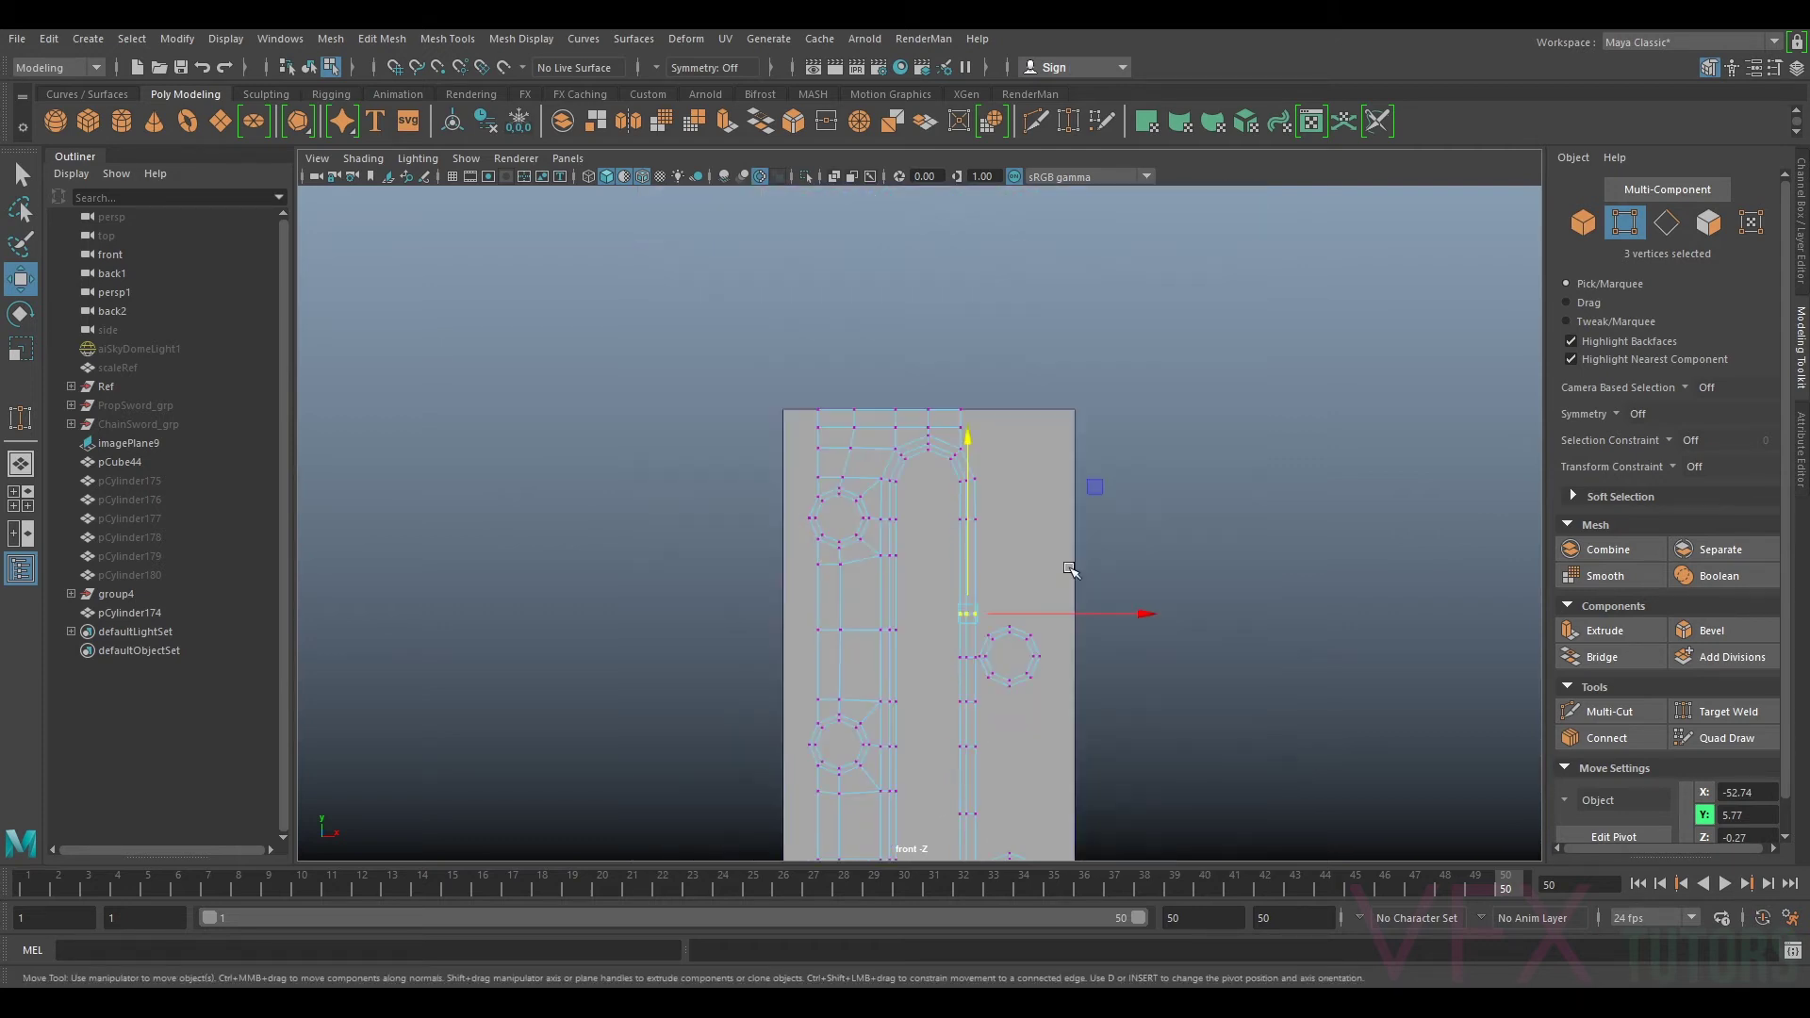
middle_click_drag(1024, 678, 973, 545, "alt")
scroll(973, 545, "up", 5)
right_click_drag(949, 507, 949, 411)
scroll(974, 536, "up", 3)
left_click(928, 477)
left_click(941, 500, "shift")
left_click(930, 542, "shift")
left_click(946, 545, "shift")
left_click(1615, 659)
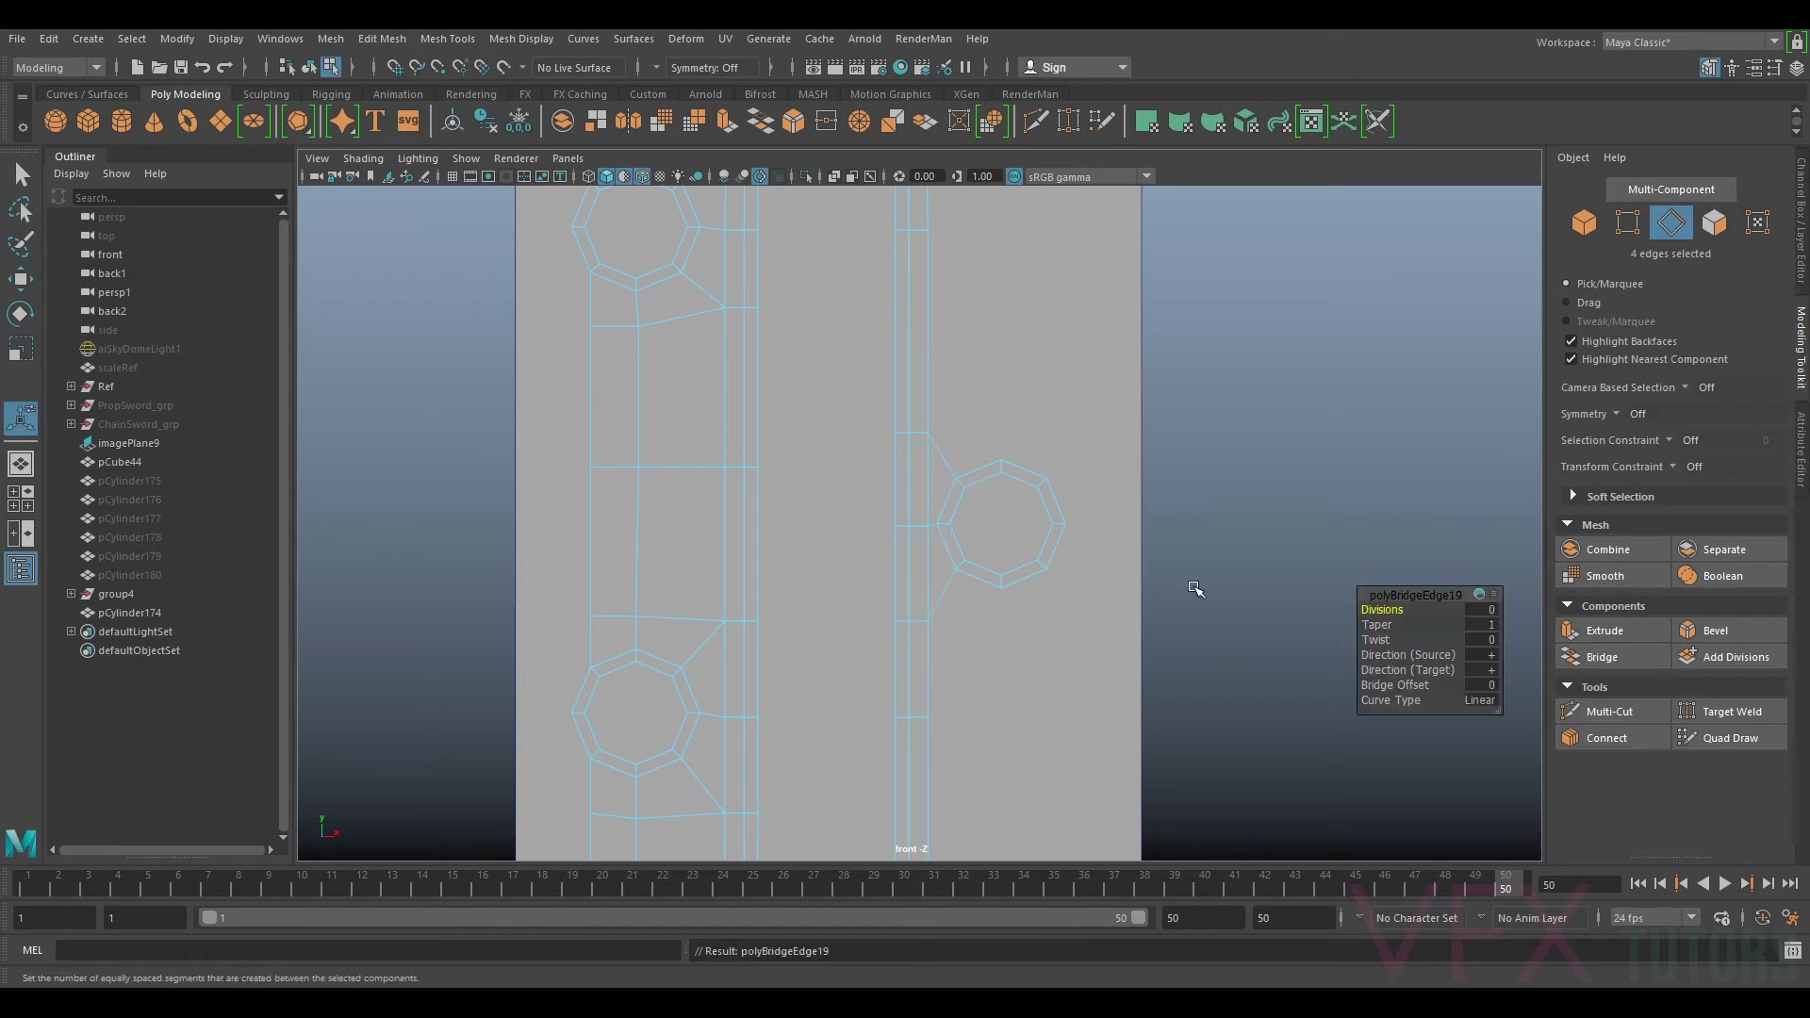
Step: Extrude the uppermost right-hand hole's two top edges upward, flatten them vertically and level them with the adjacent slot border vertex row
left_click(974, 472)
left_click(1034, 472, "shift")
key("ctrl+e")
key("w")
left_click_drag(1003, 385, 1027, 578)
key("r")
key("w")
left_click_drag(1001, 341, 1001, 377)
Step: Target-weld the inner corner of the strip above the uppermost right-hand hole to the neighbouring slot border vertex
left_click(1627, 227)
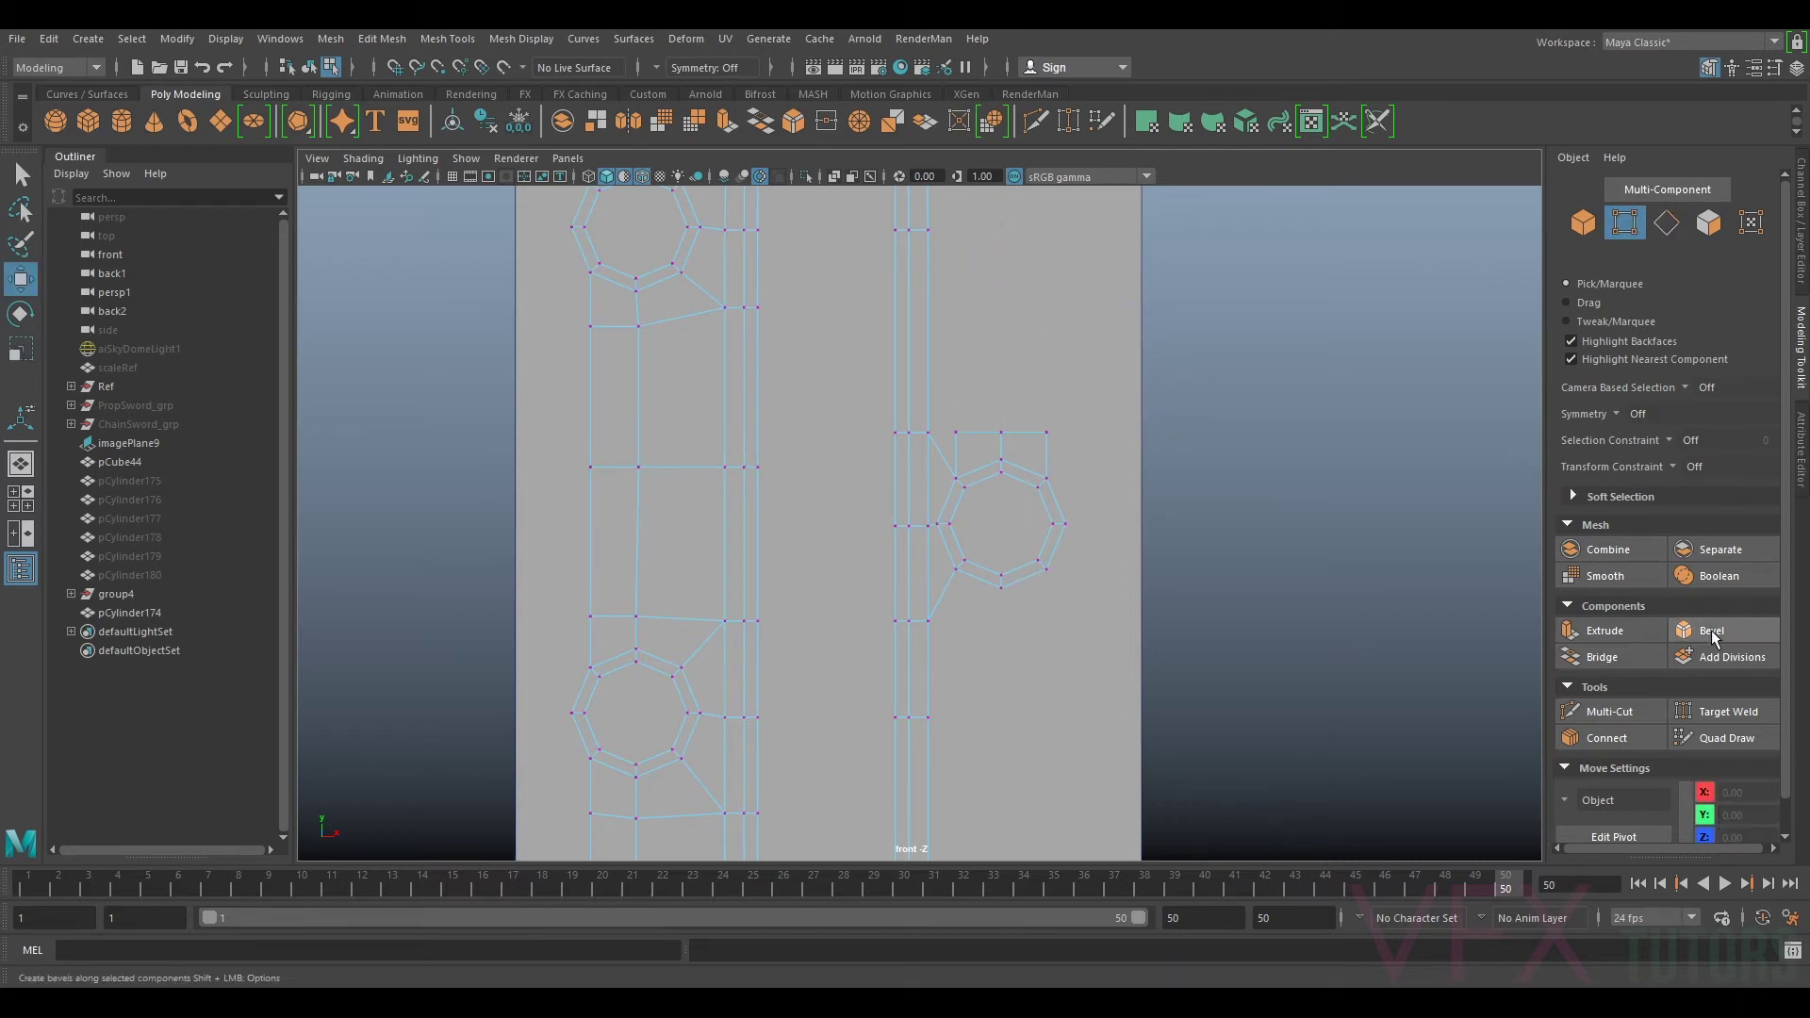
left_click(1725, 709)
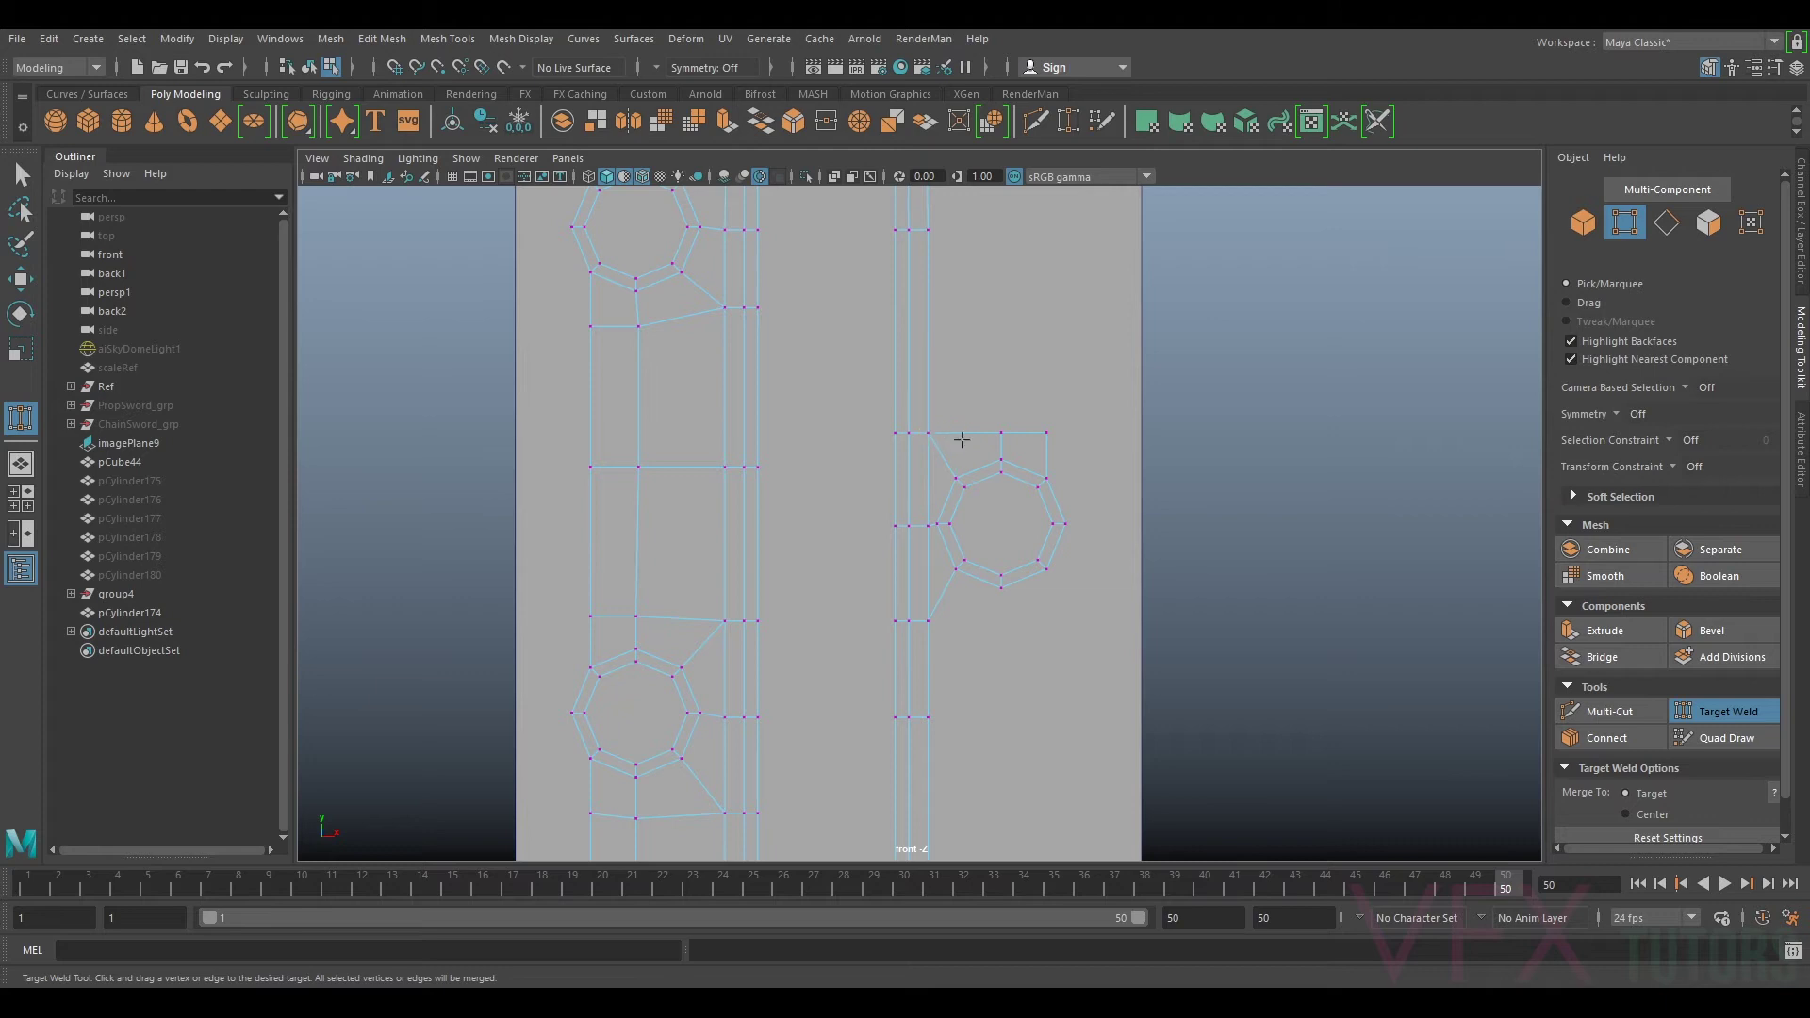
left_click(1700, 712)
Step: Extrude the same hole's two bottom edges downward, flatten them vertically and level them with the slot border vertices
left_click(1668, 225)
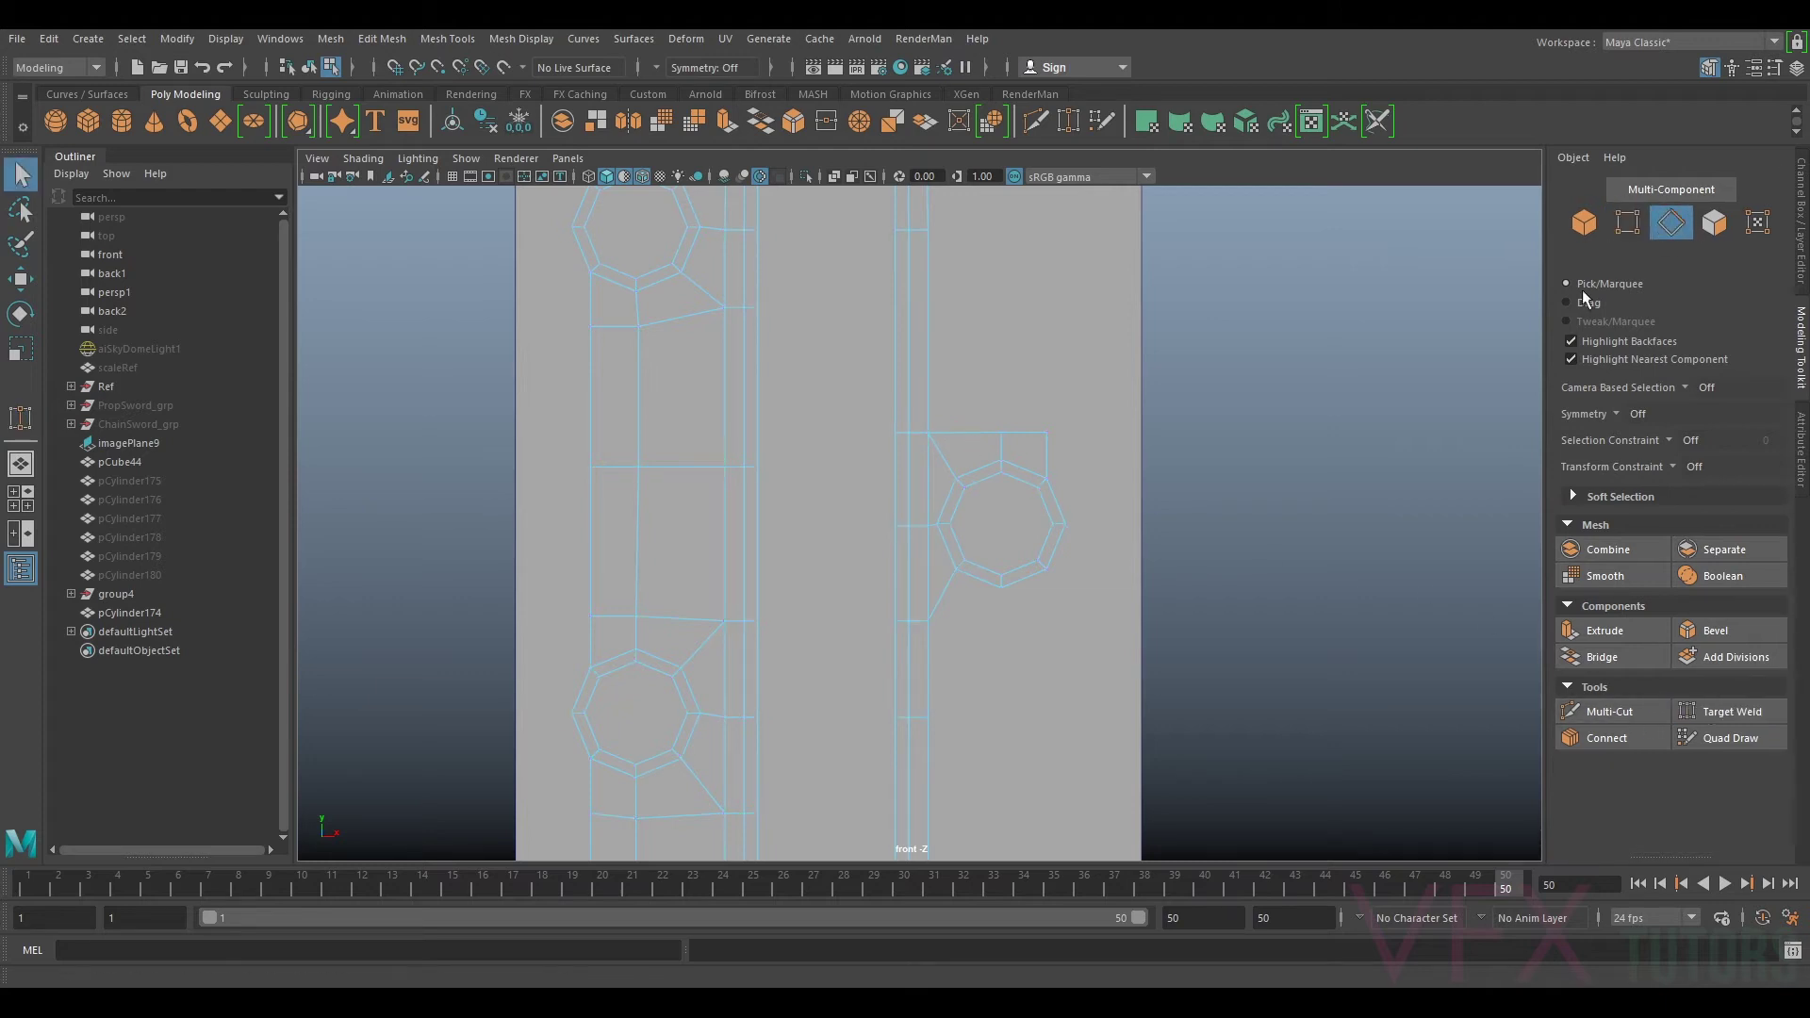
left_click(1026, 588, "shift")
key("ctrl+e")
key("w")
left_click_drag(1006, 482, 1005, 920)
key("r")
key("w")
left_click_drag(1002, 595, 1004, 559)
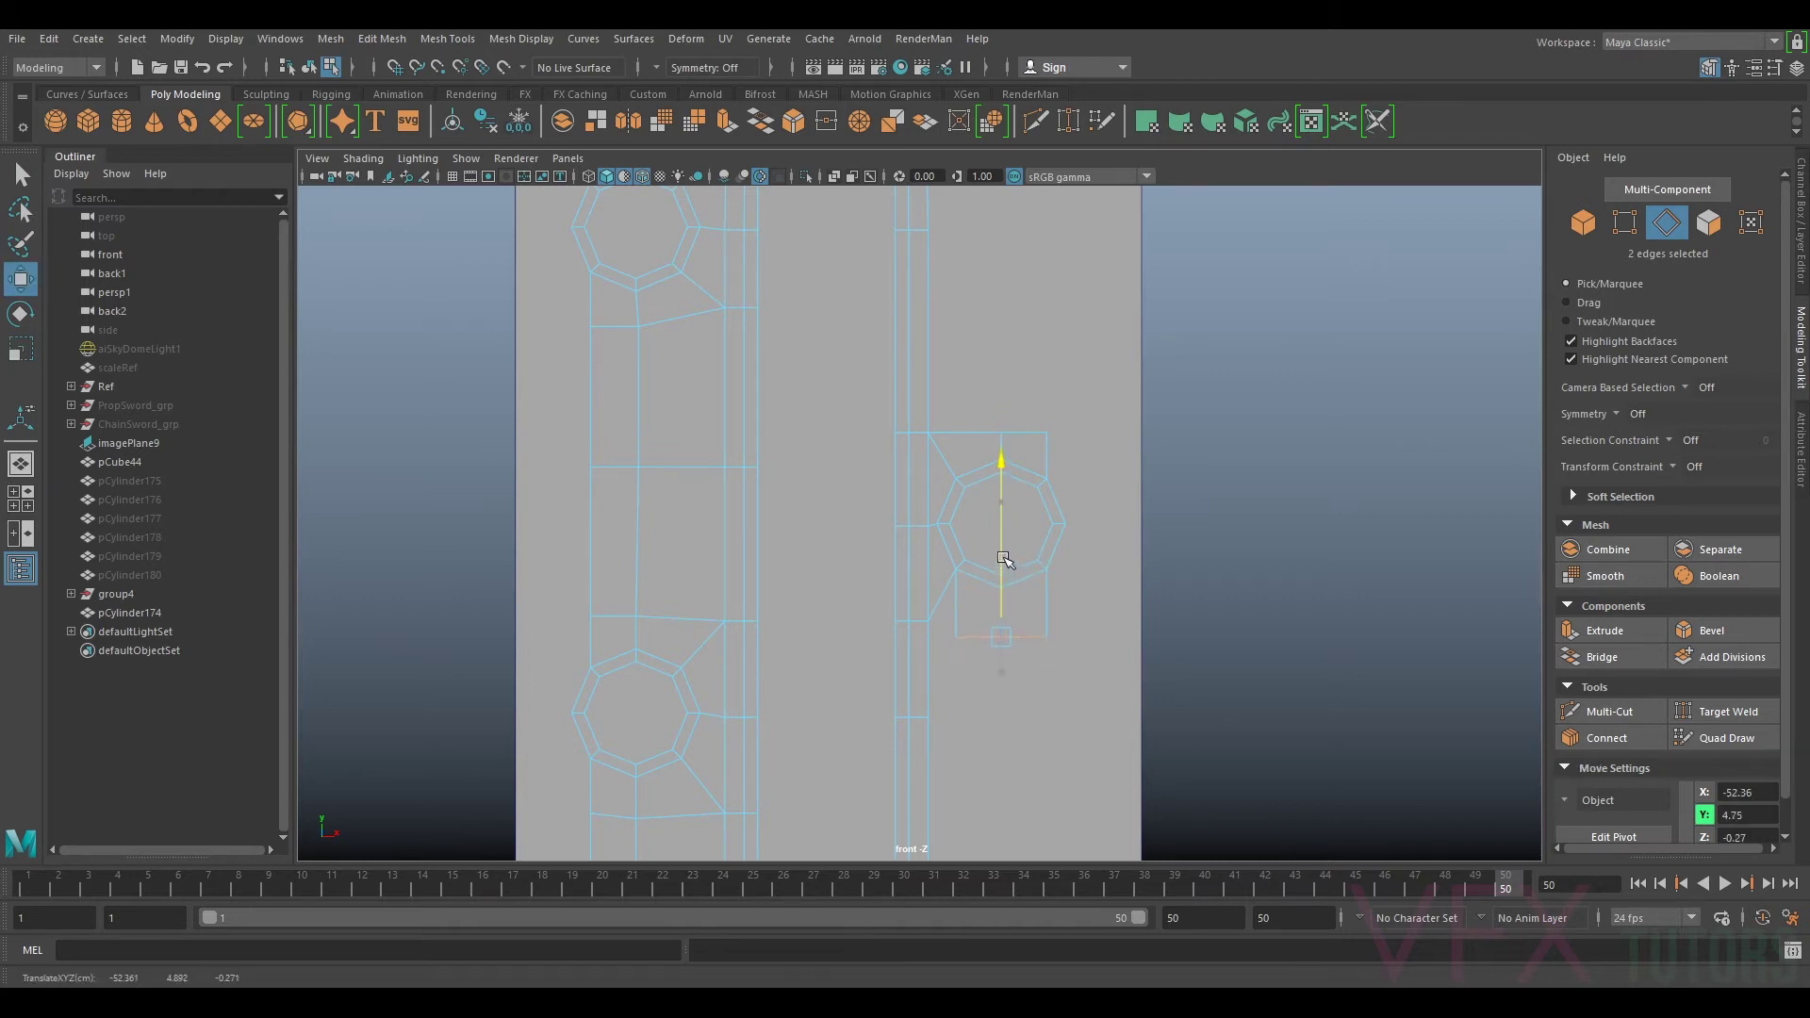
Step: Target-weld the inner corner of the strip below the uppermost right-hand hole to the slot border vertex
left_click(1624, 222)
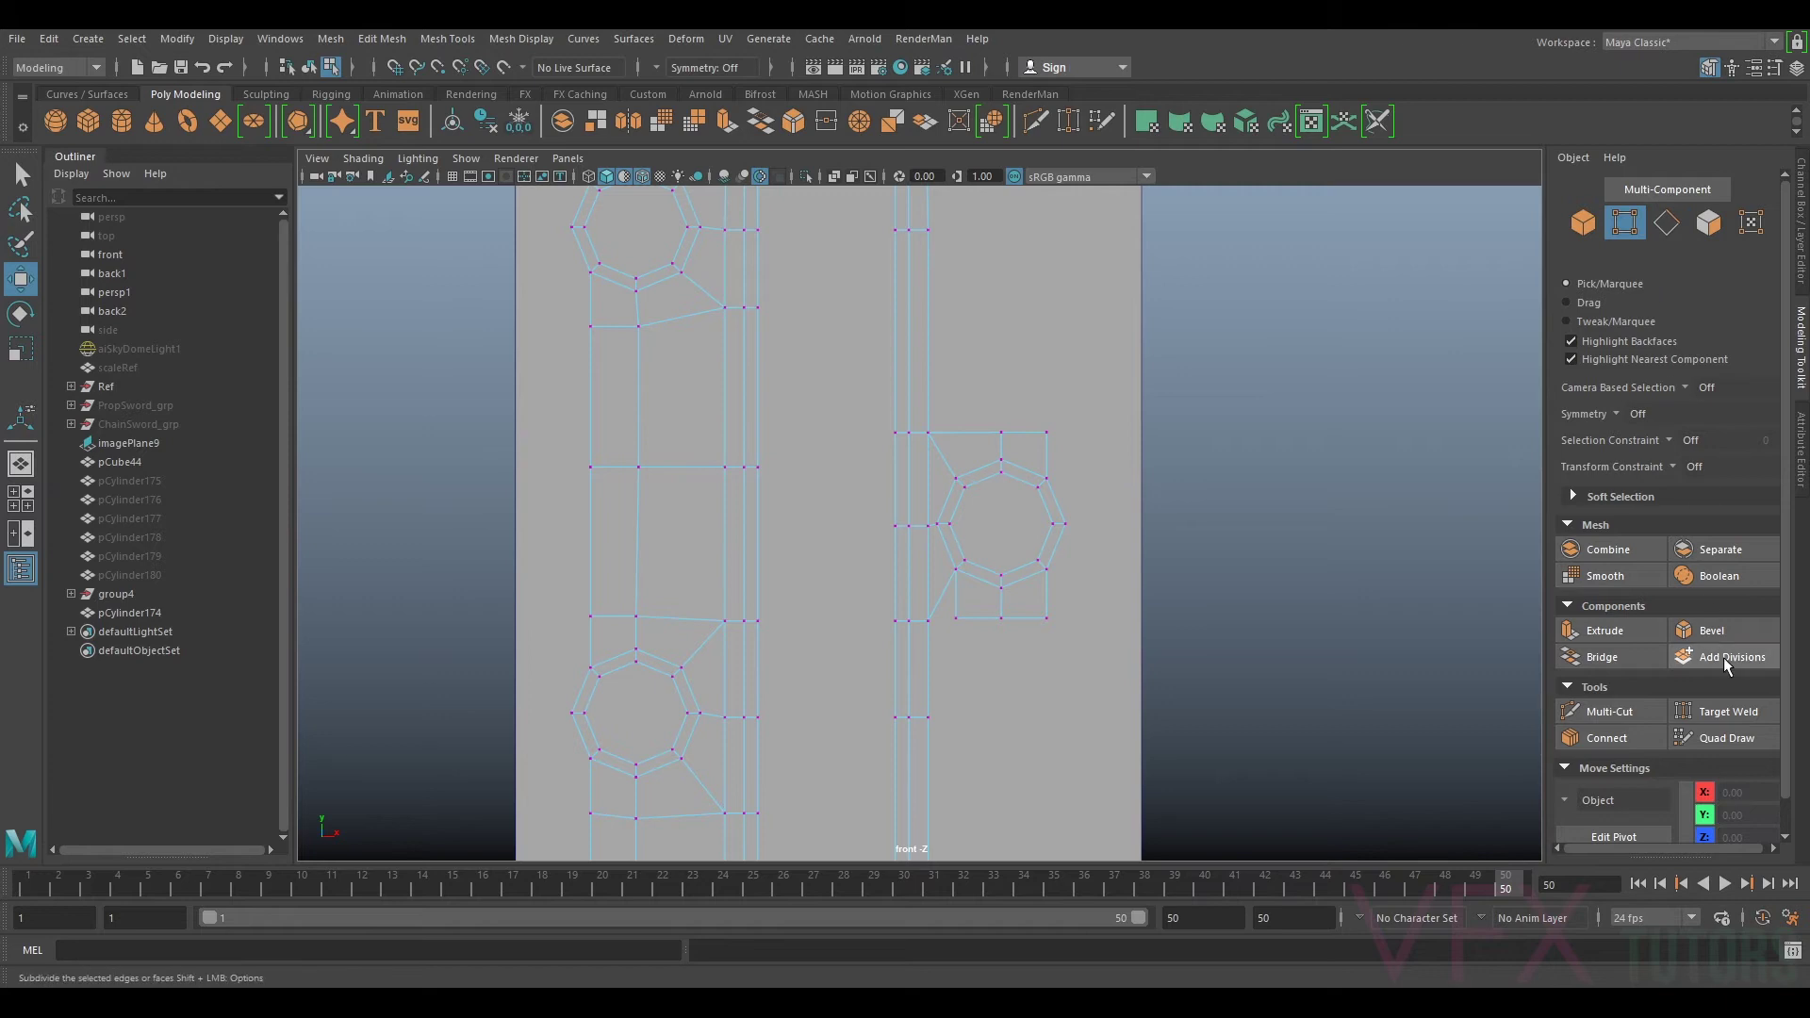
left_click(1723, 709)
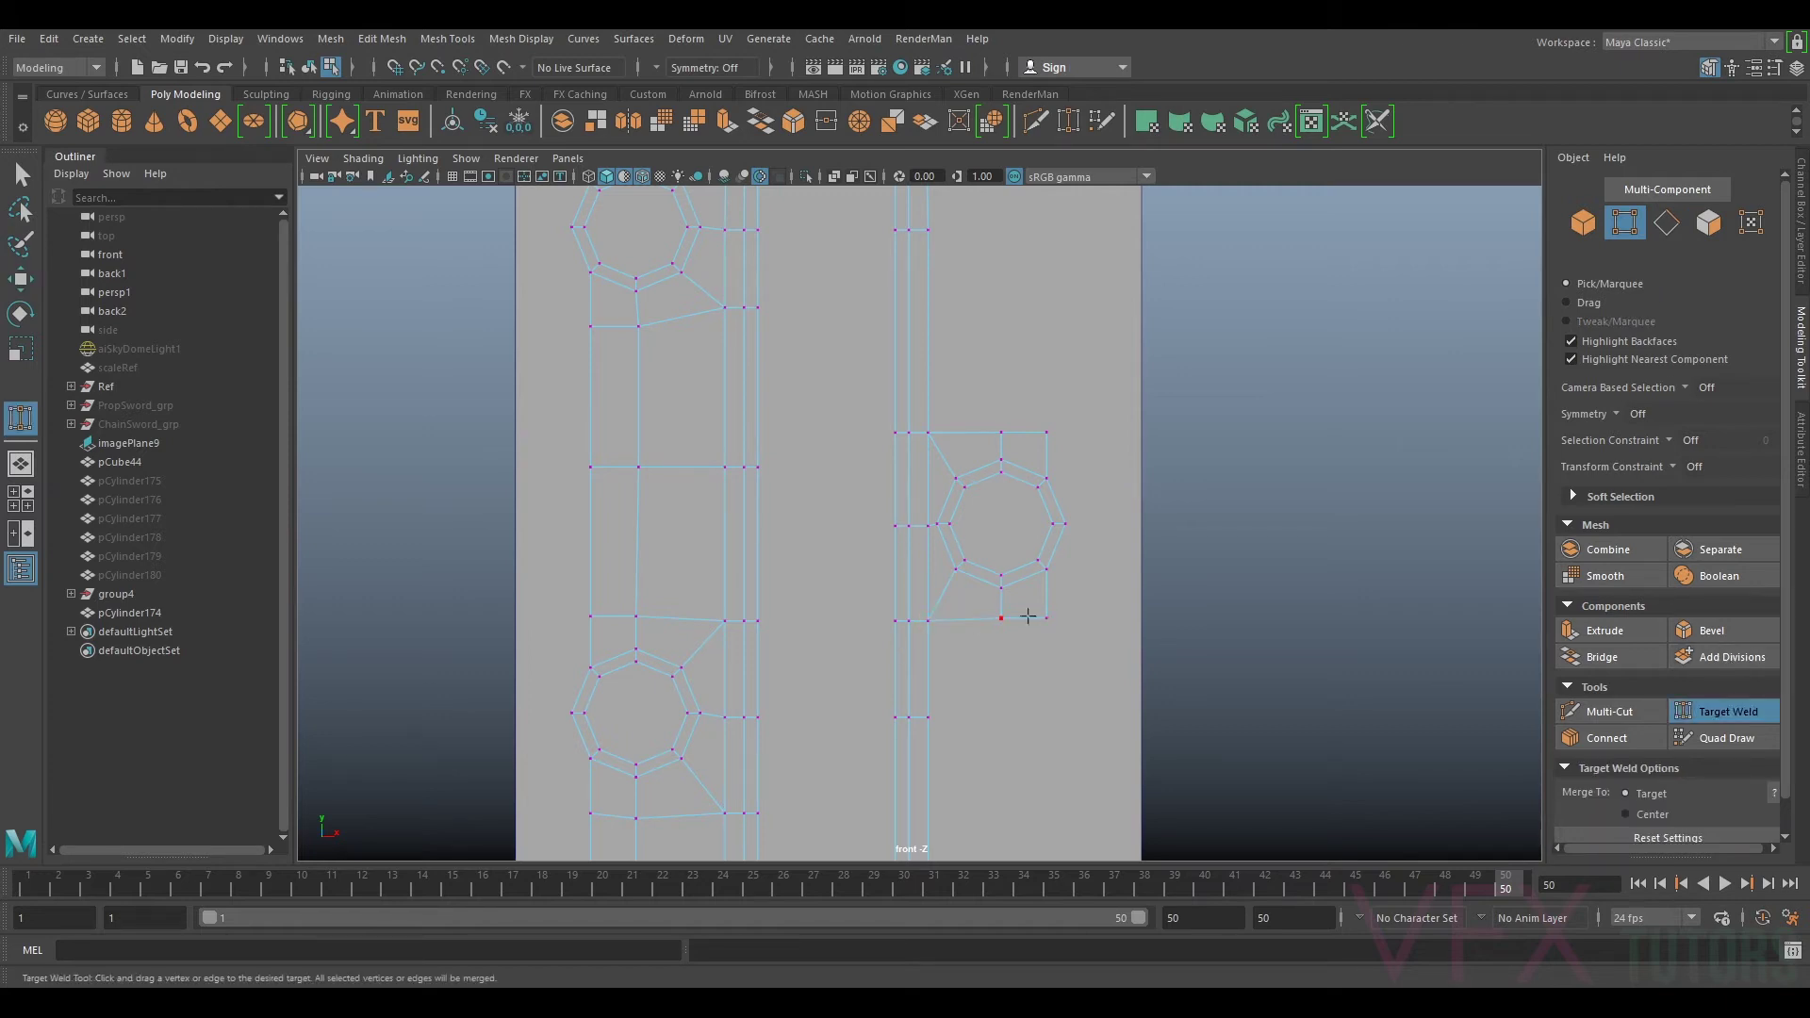
left_click(1737, 713)
Step: Extrude the five open edges between the plate's top and the uppermost right-hand hole outward to the hole's centre line
scroll(1006, 390, "down", 8)
middle_click_drag(1006, 389, 1039, 472, "alt")
scroll(1037, 499, "up", 5)
left_click(1671, 222)
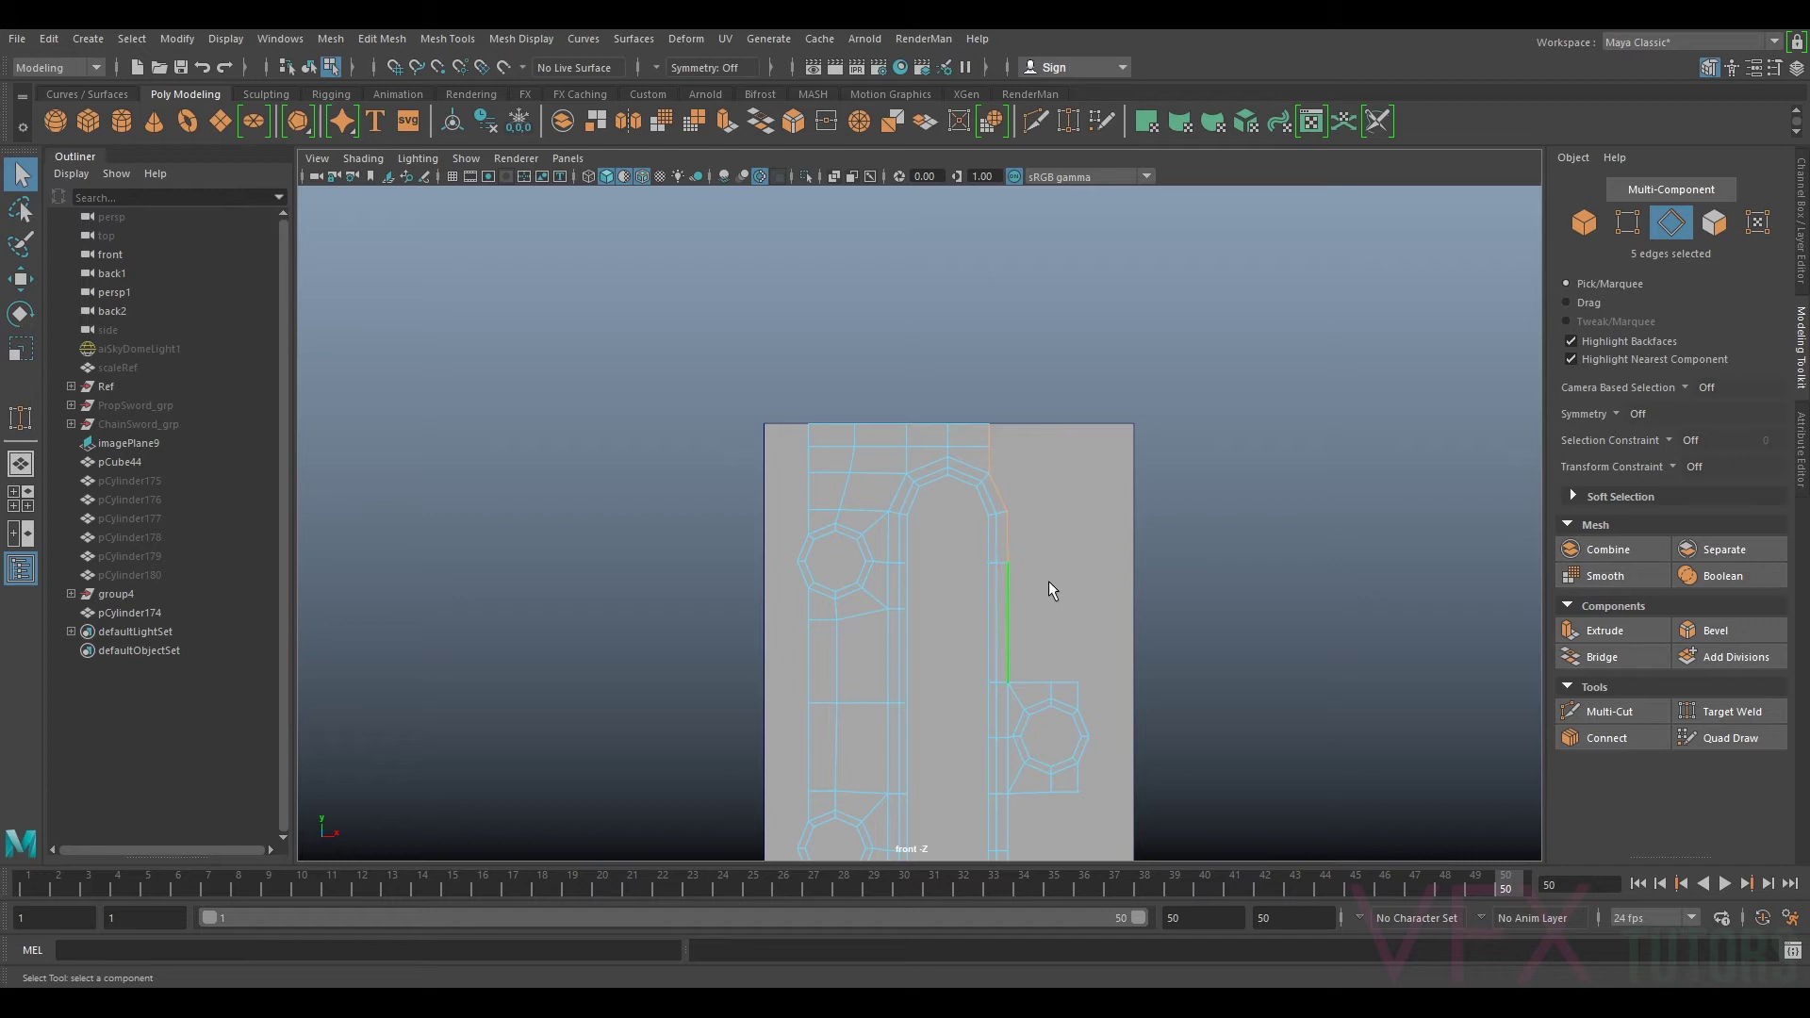
key("ctrl+e")
key("w")
left_click_drag(1043, 555, 1082, 560)
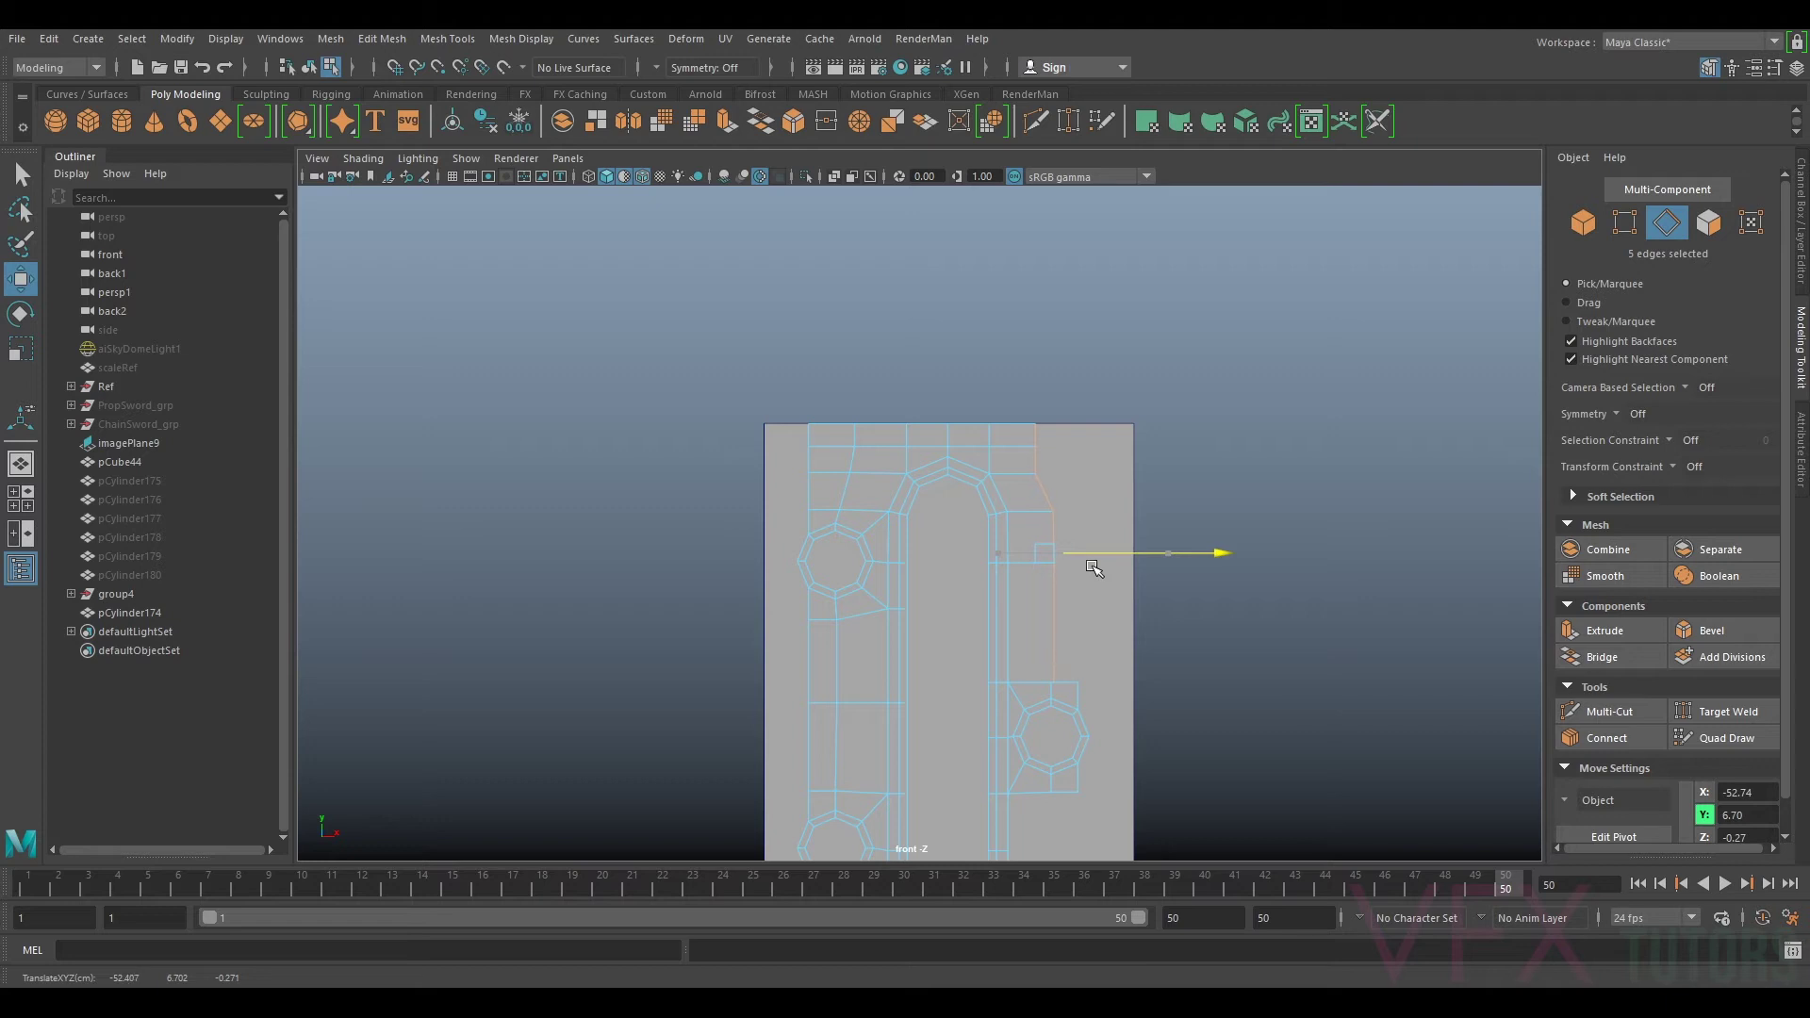
left_click_drag(1091, 567, 1078, 569)
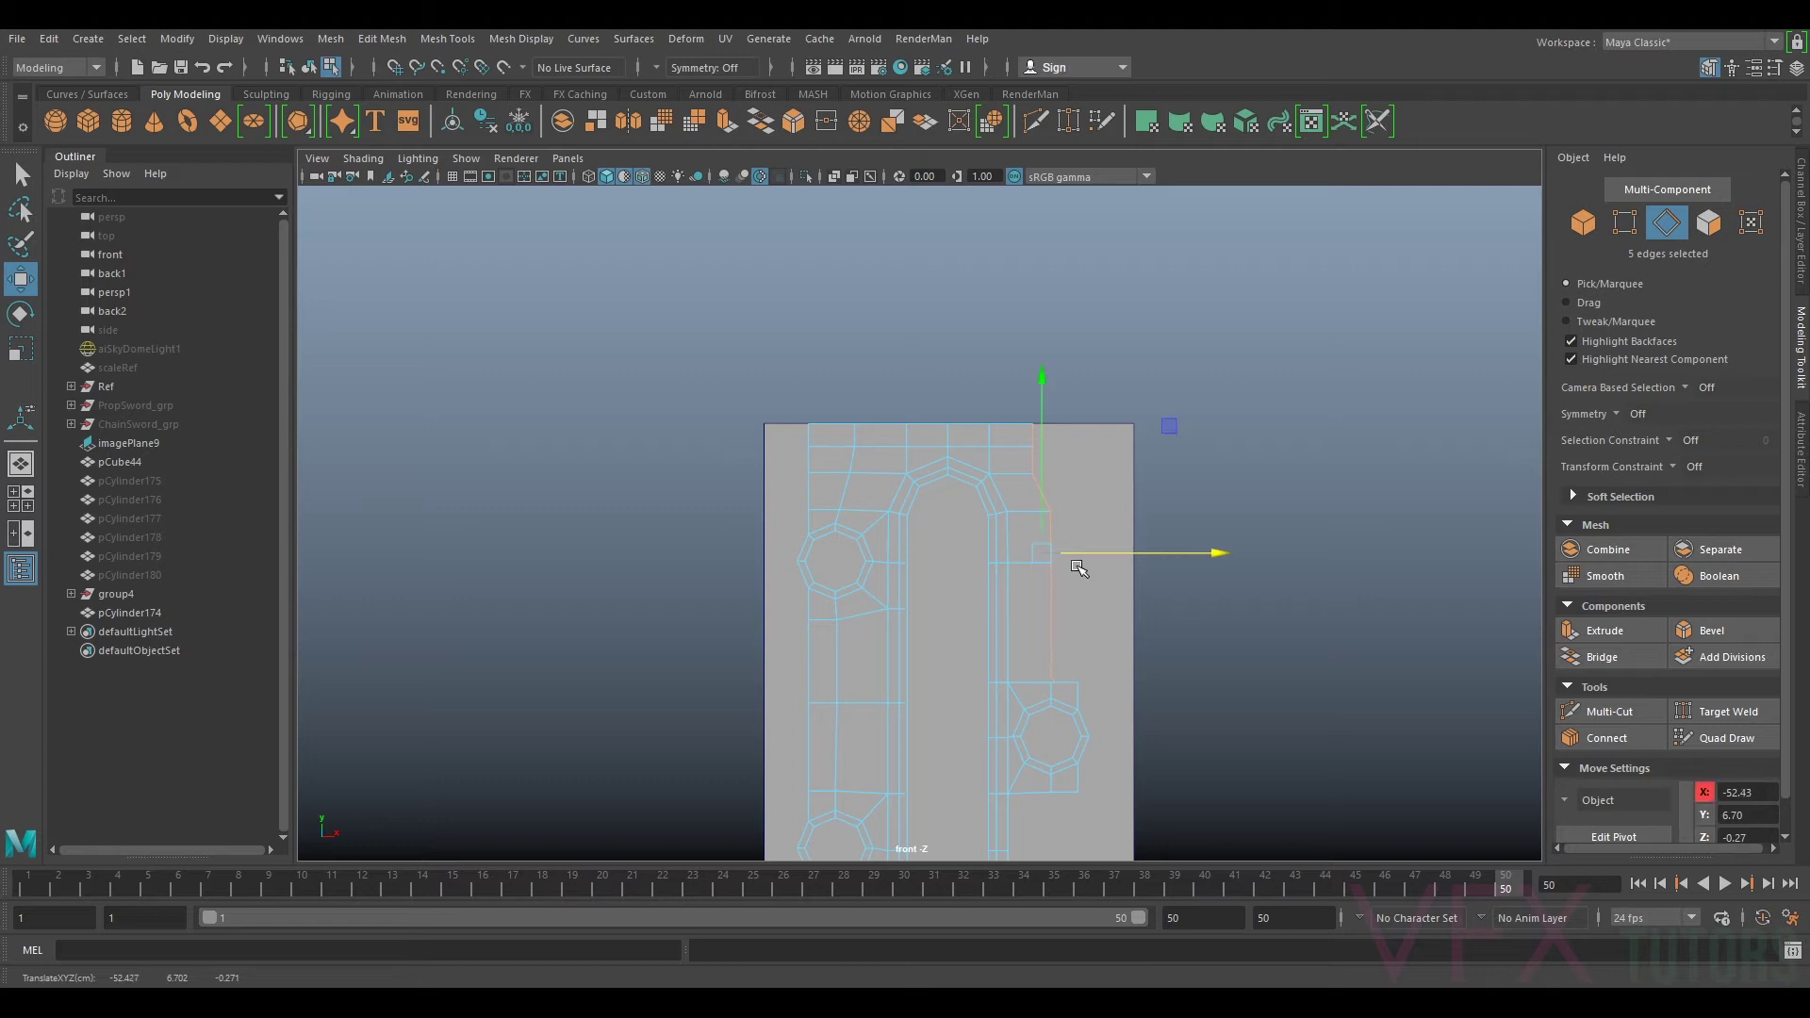
Step: Extrude the five edges outward again, flatten them horizontally and align them with the outer corner of the hole's upper strip
key("ctrl+e")
key("w")
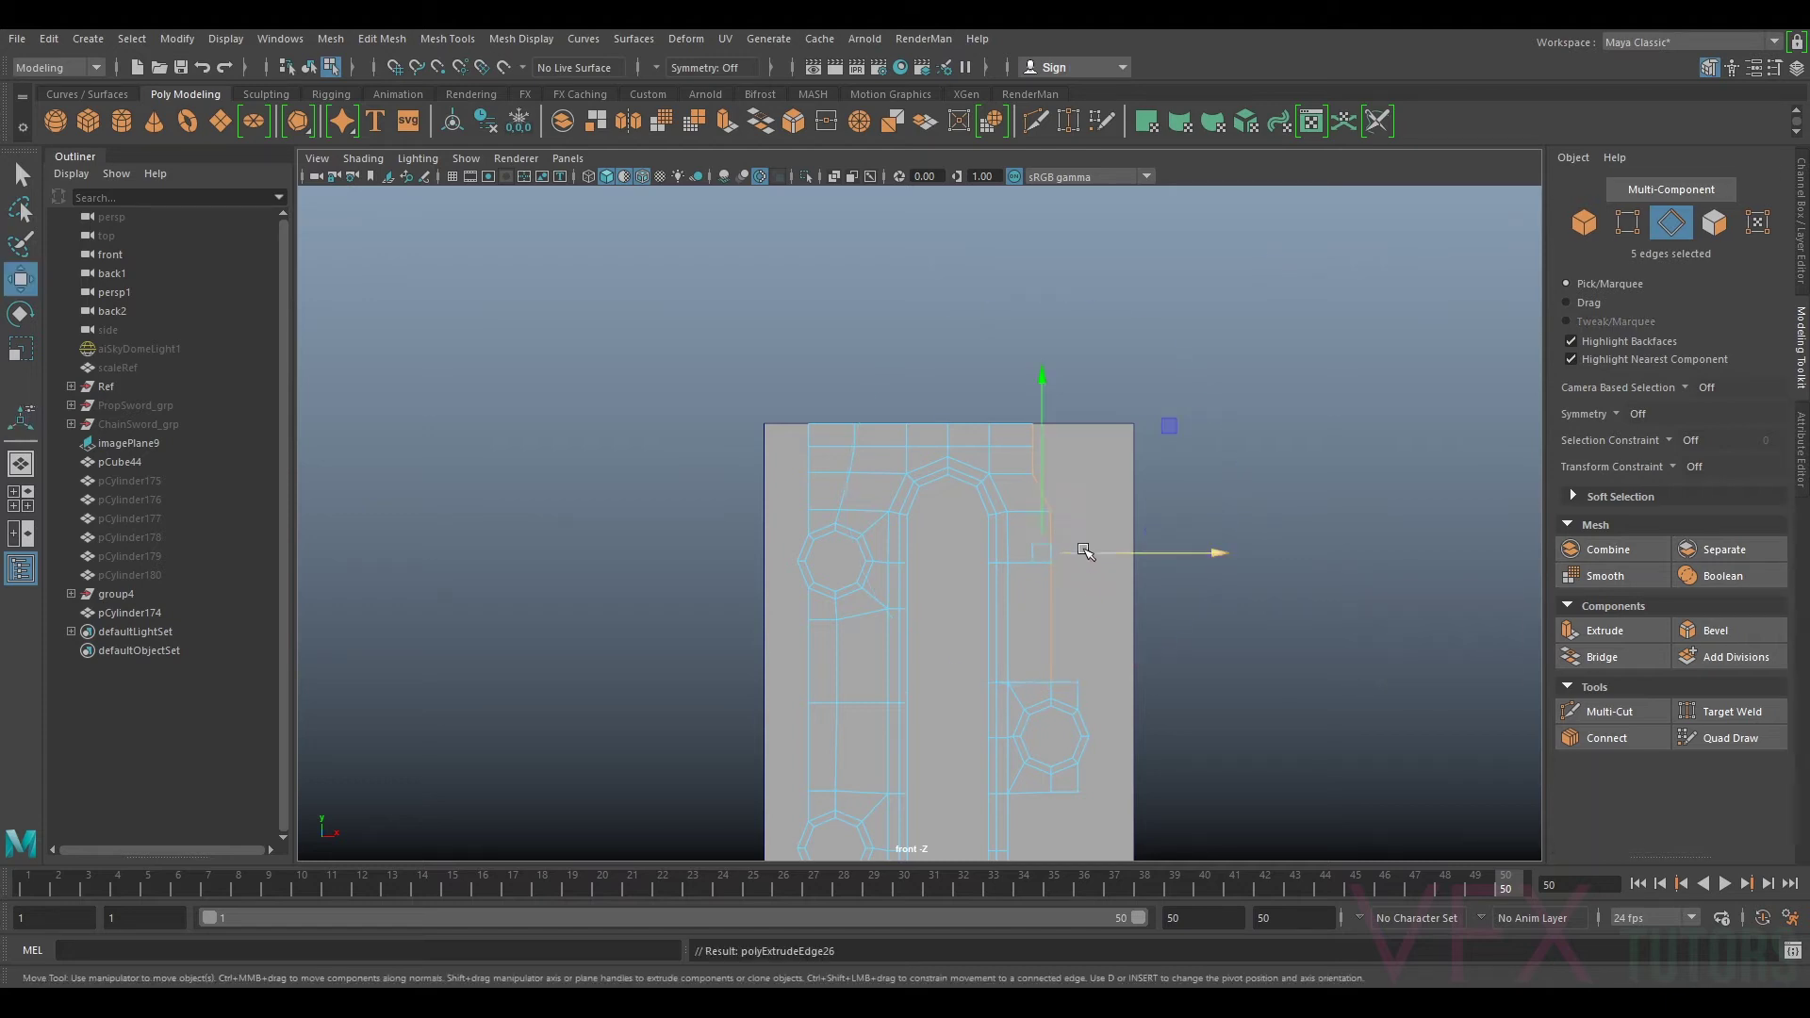
left_click_drag(1095, 559, 504, 553)
key("r")
scroll(1252, 578, "up", 5)
middle_click_drag(1253, 578, 1155, 394, "alt")
scroll(1155, 394, "up", 3)
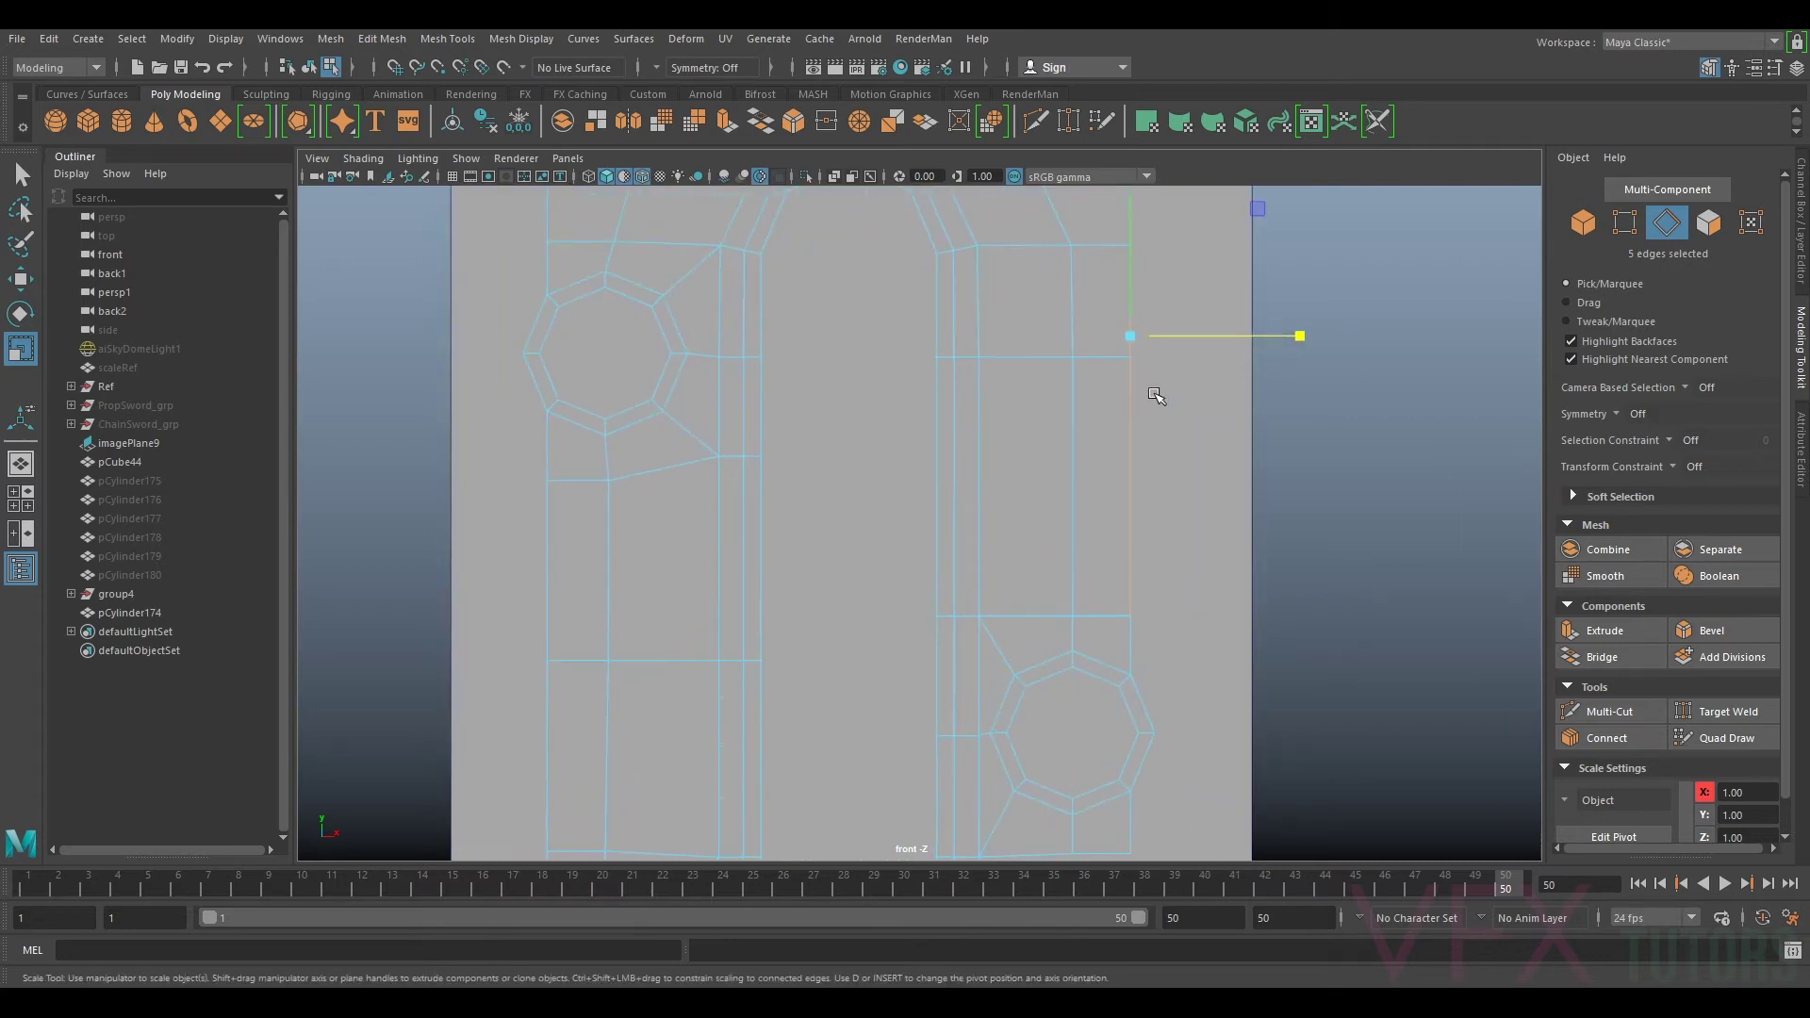
key("w")
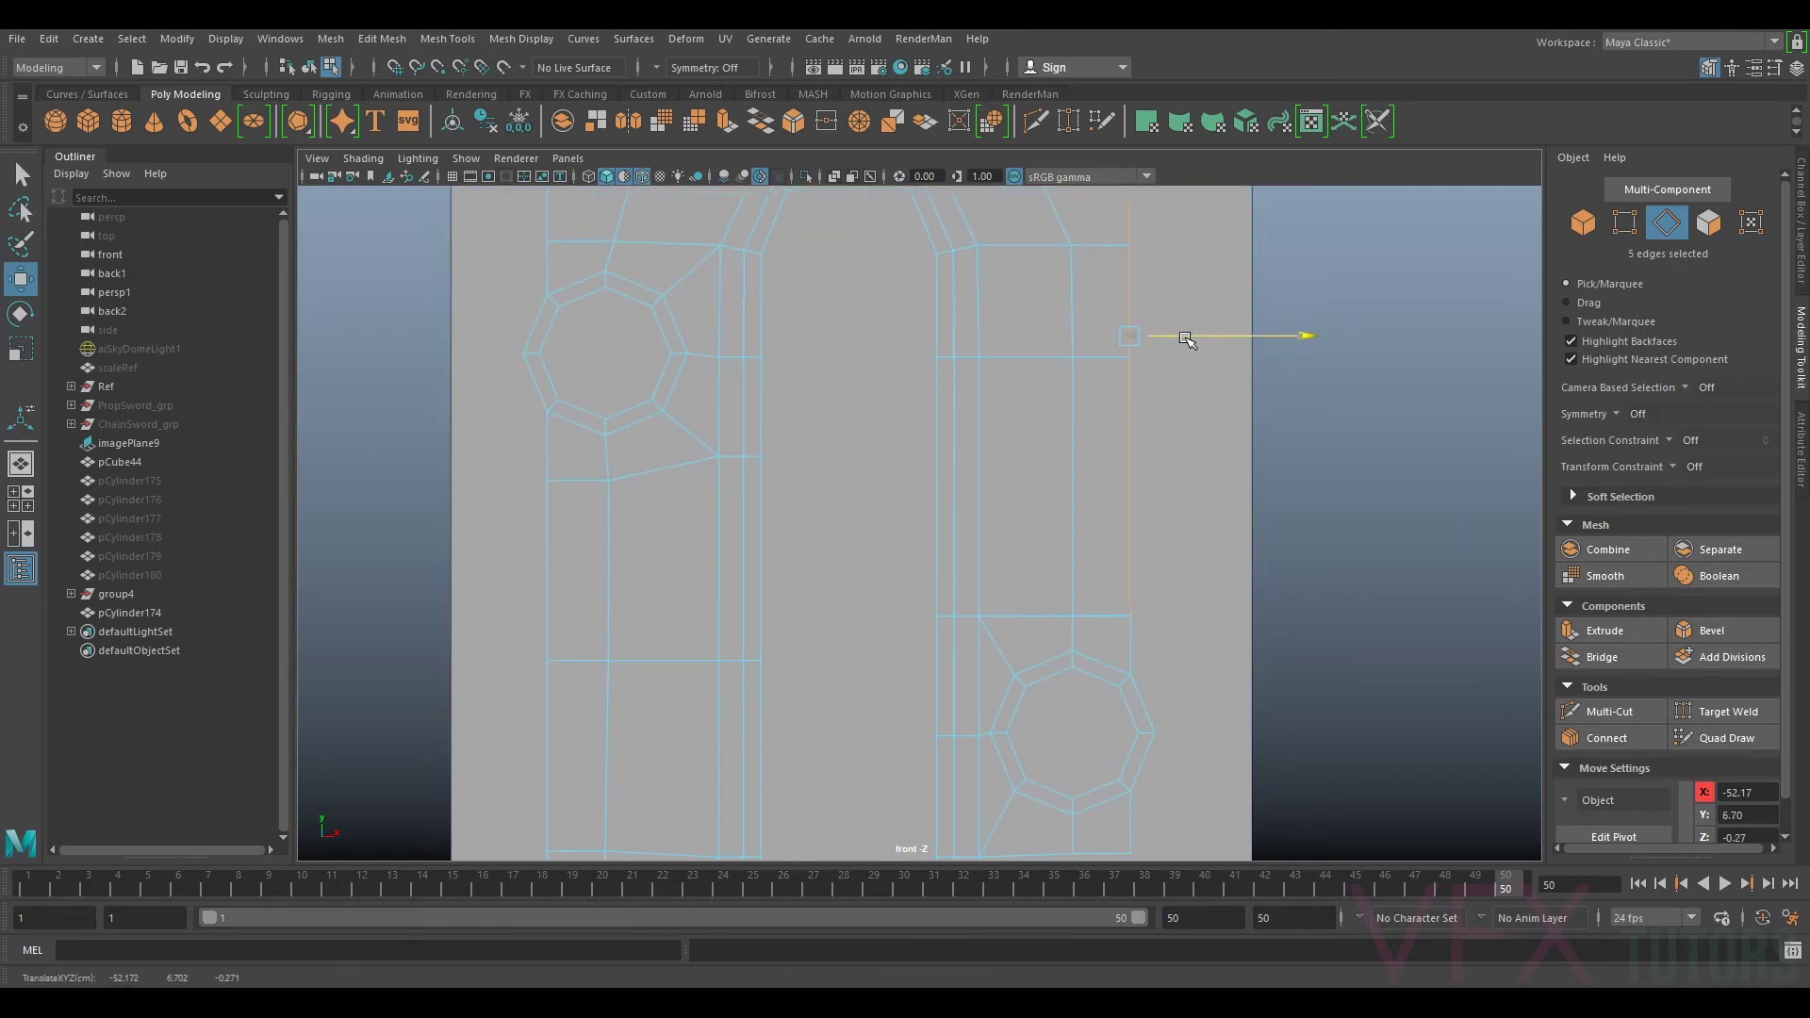
Step: Merge to center the middle and outer vertex pairs where the new columns meet the strip above the right-hand hole
left_click(1624, 222)
left_click_drag(1042, 596, 1076, 620)
left_click(382, 39)
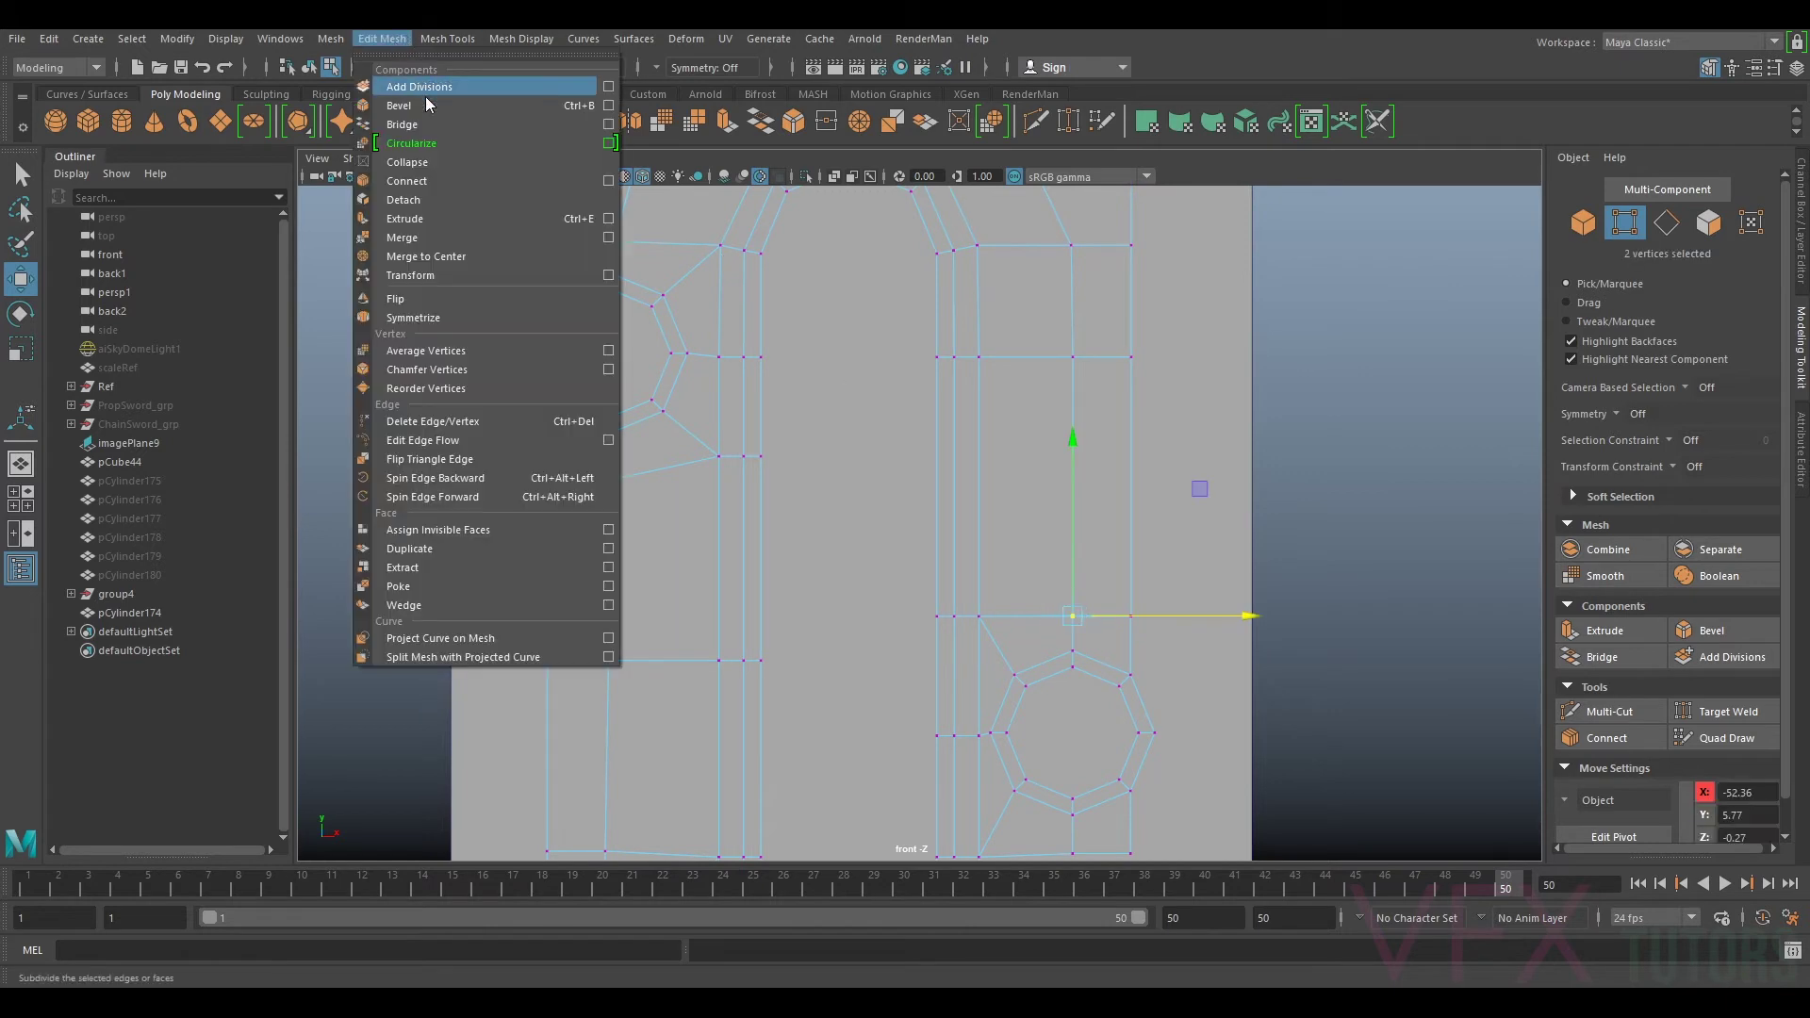
left_click(453, 256)
left_click_drag(1215, 551, 1109, 633)
key("g")
Step: Move the vertex row on the slot's right border down to just above the second right-hand hole
scroll(1225, 613, "down", 6)
scroll(1022, 509, "up", 4)
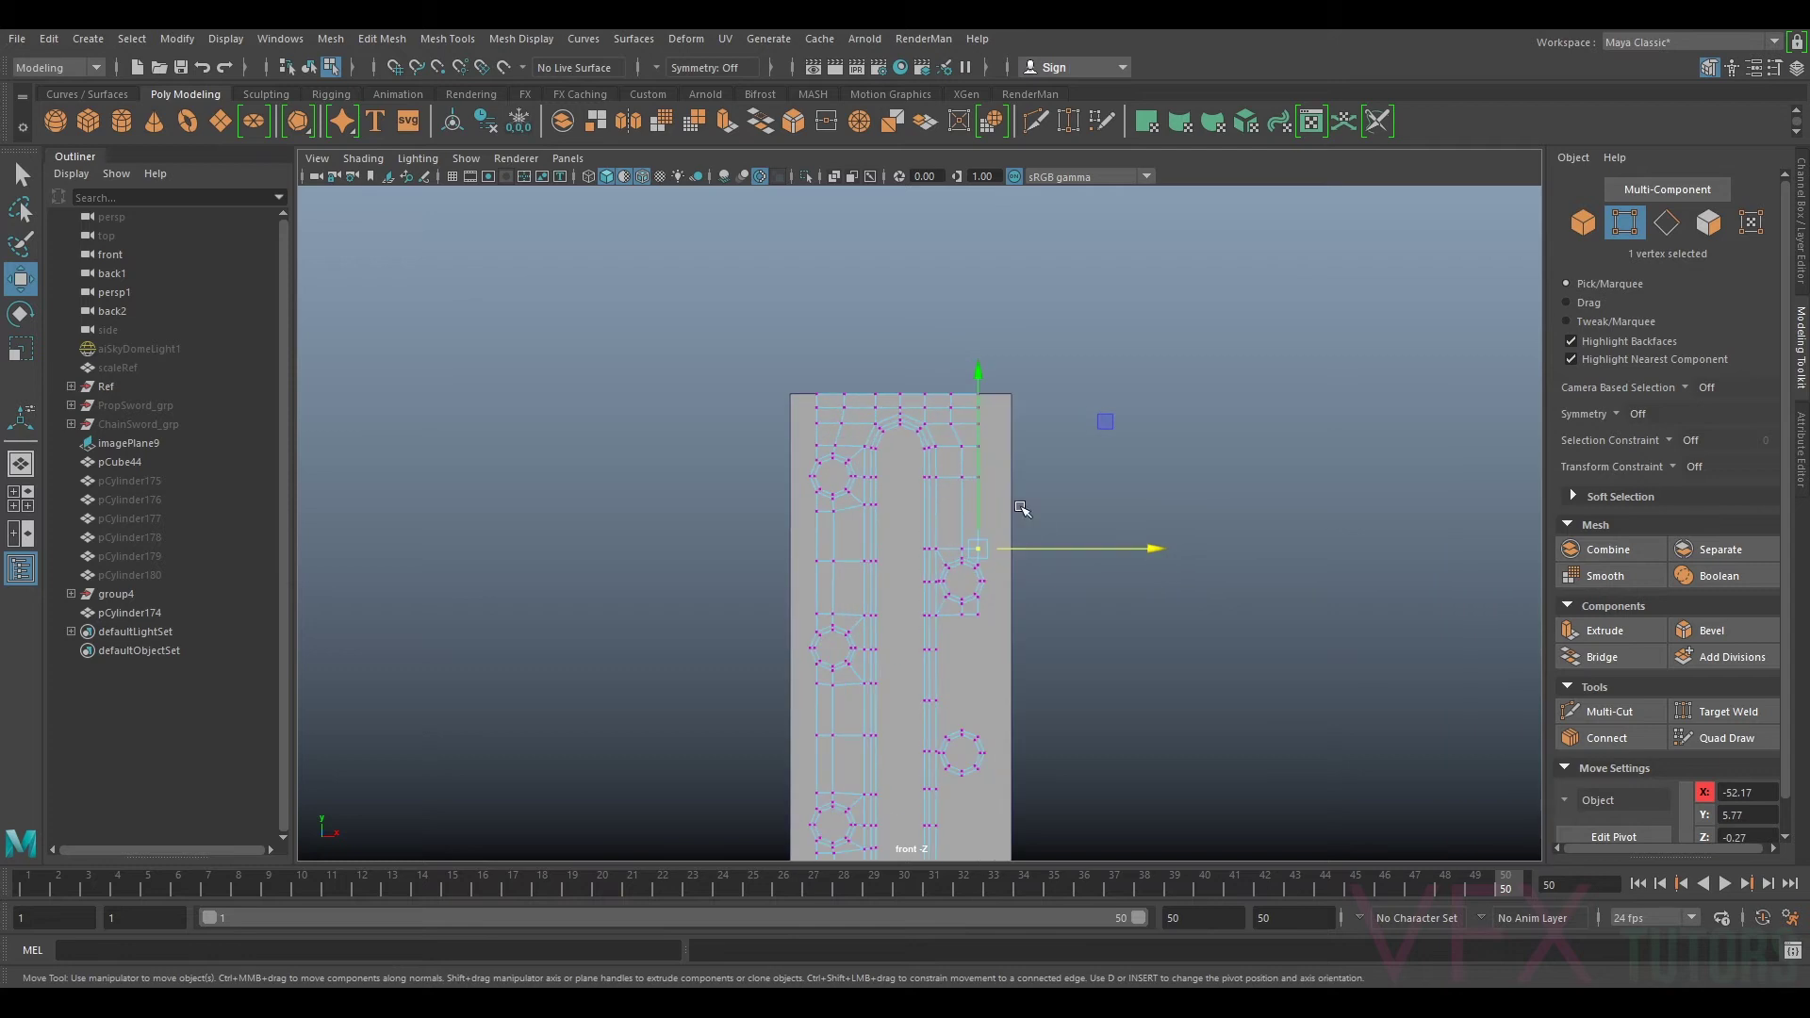
scroll(1016, 568, "up", 1)
middle_click_drag(1036, 588, 1052, 313, "alt")
scroll(1046, 490, "up", 1)
middle_click_drag(1050, 512, 1051, 462, "alt")
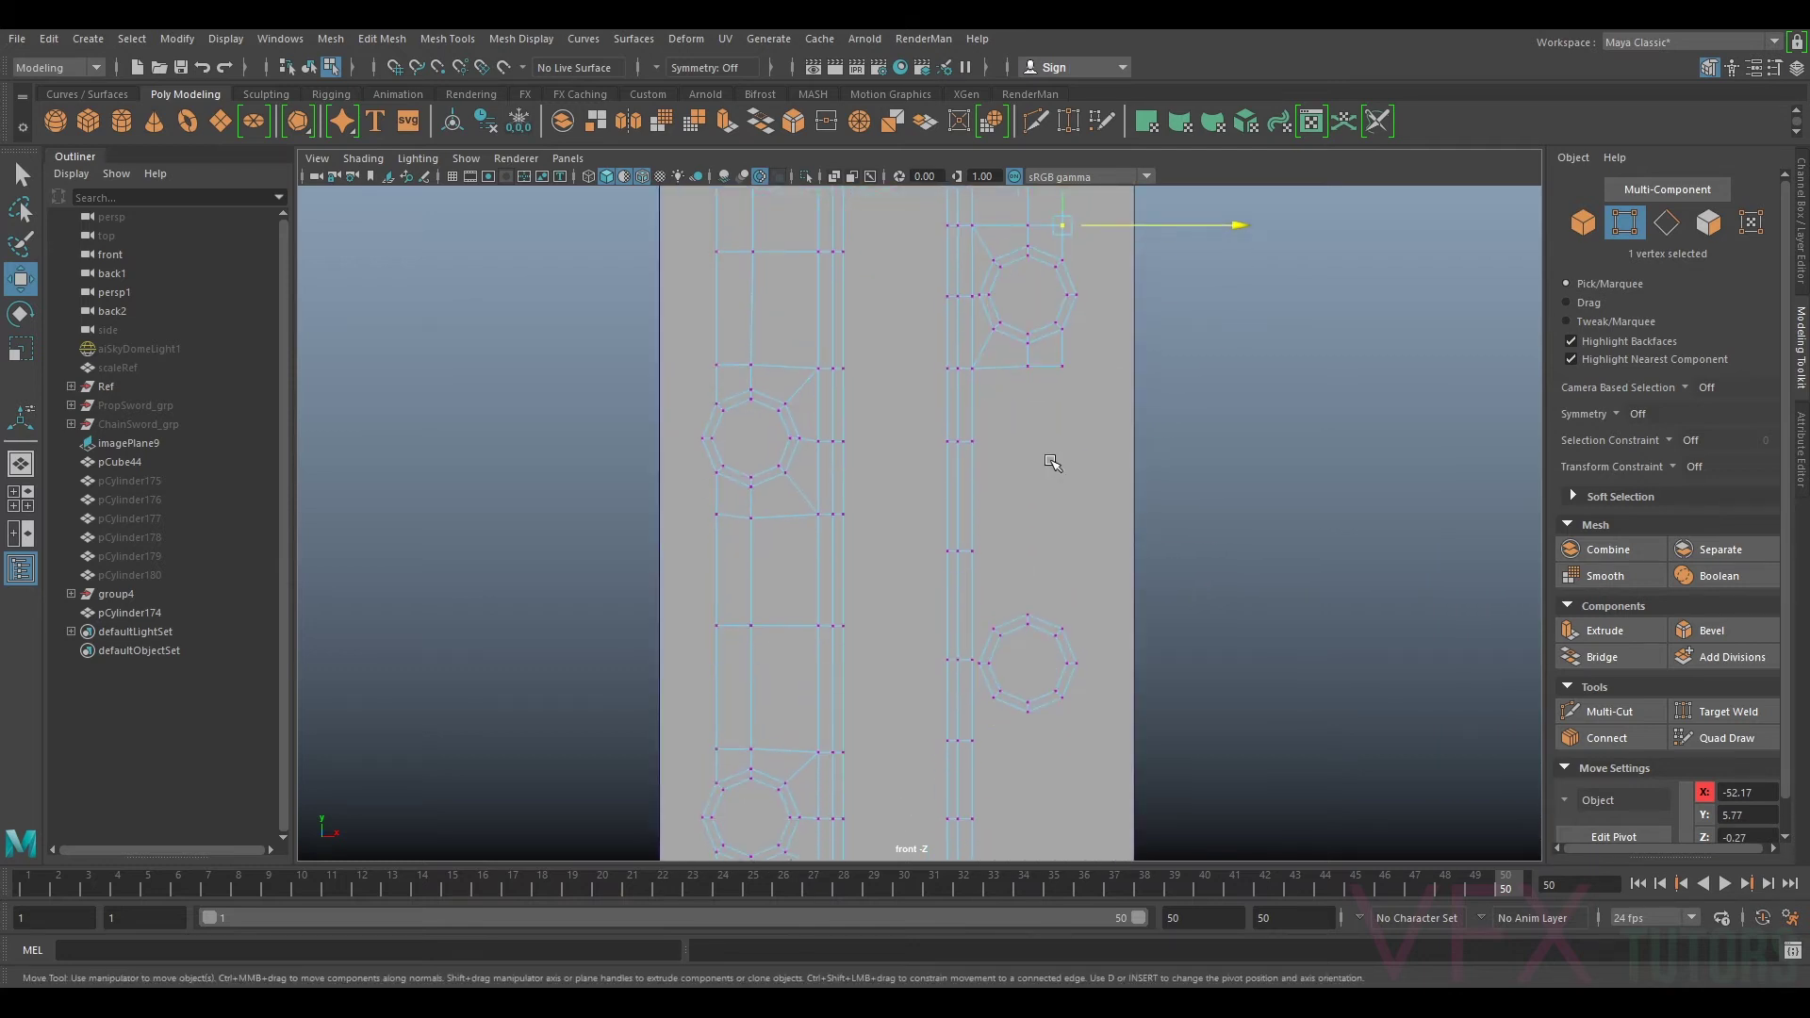
scroll(1039, 448, "up", 1)
middle_click_drag(1102, 535, 1092, 442, "alt")
scroll(1037, 509, "up", 3)
left_click_drag(1005, 387, 893, 490)
left_click_drag(960, 405, 969, 657)
Step: Bridge the two slot border edges beside the second right-hand hole to the hole's two facing edges
key("F10")
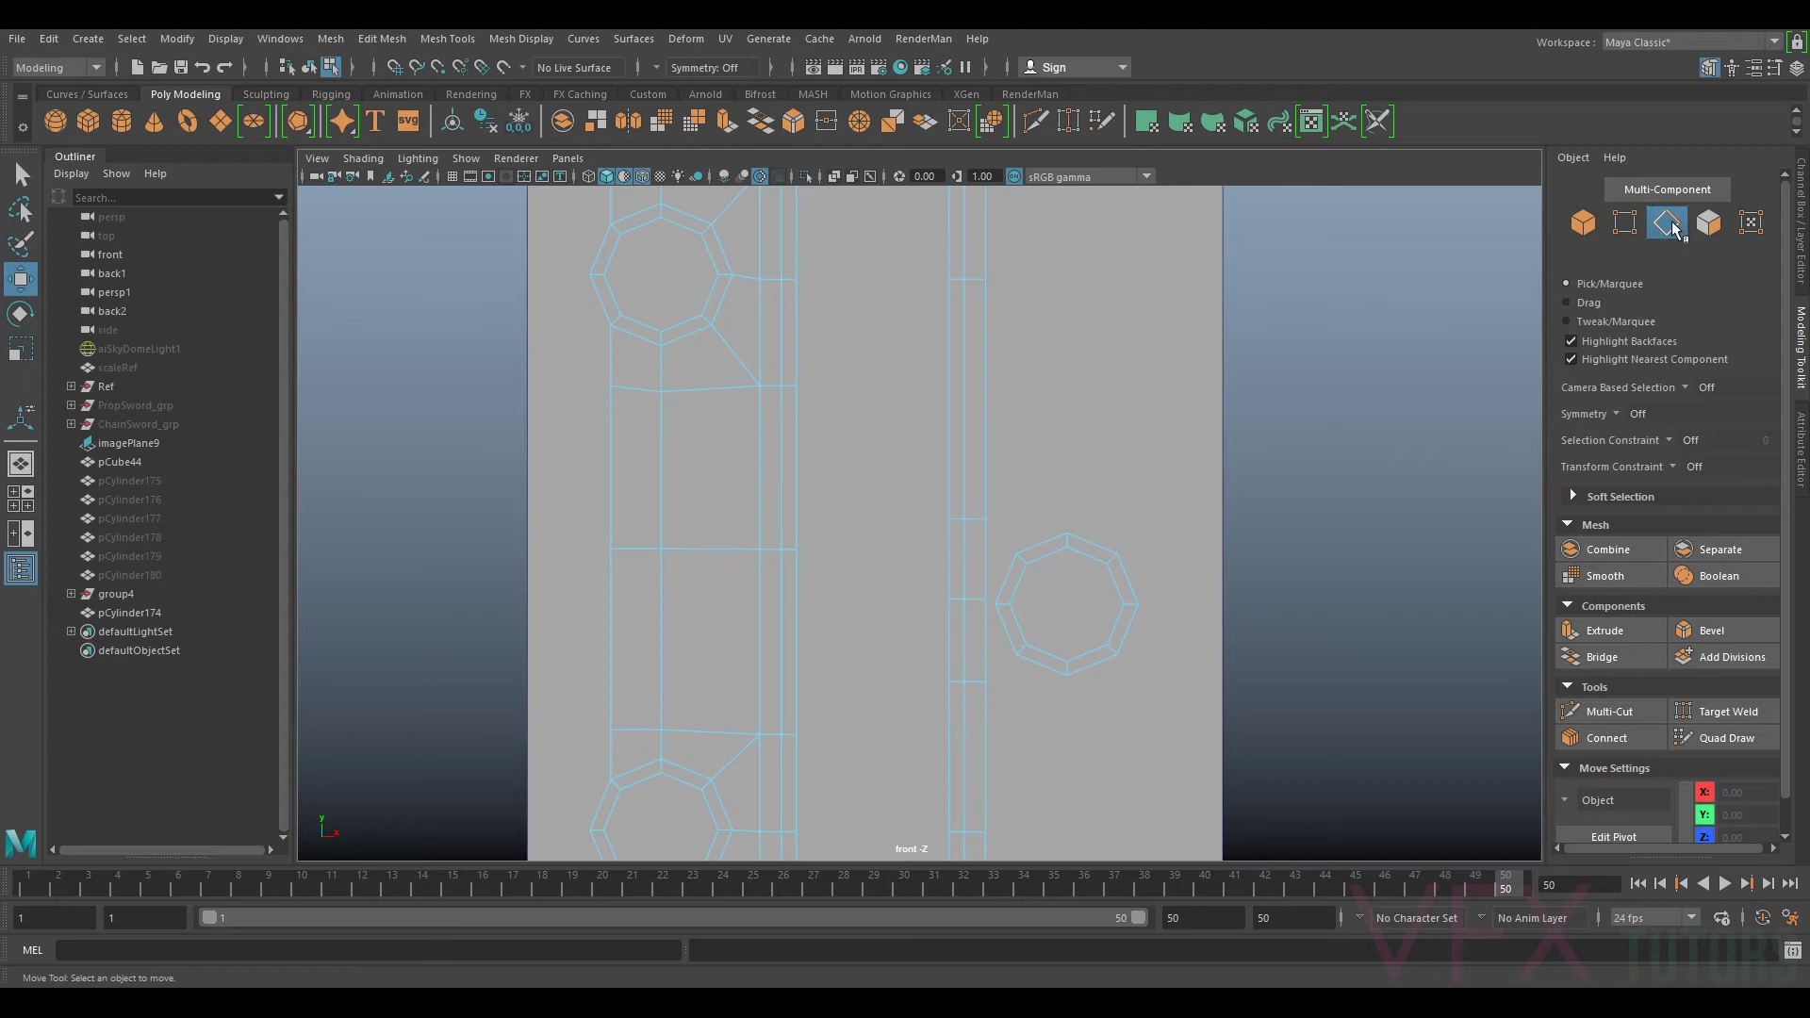
left_click(987, 555)
left_click(1008, 575, "shift")
left_click(988, 630, "shift")
left_click(1006, 631, "shift")
left_click(1601, 657)
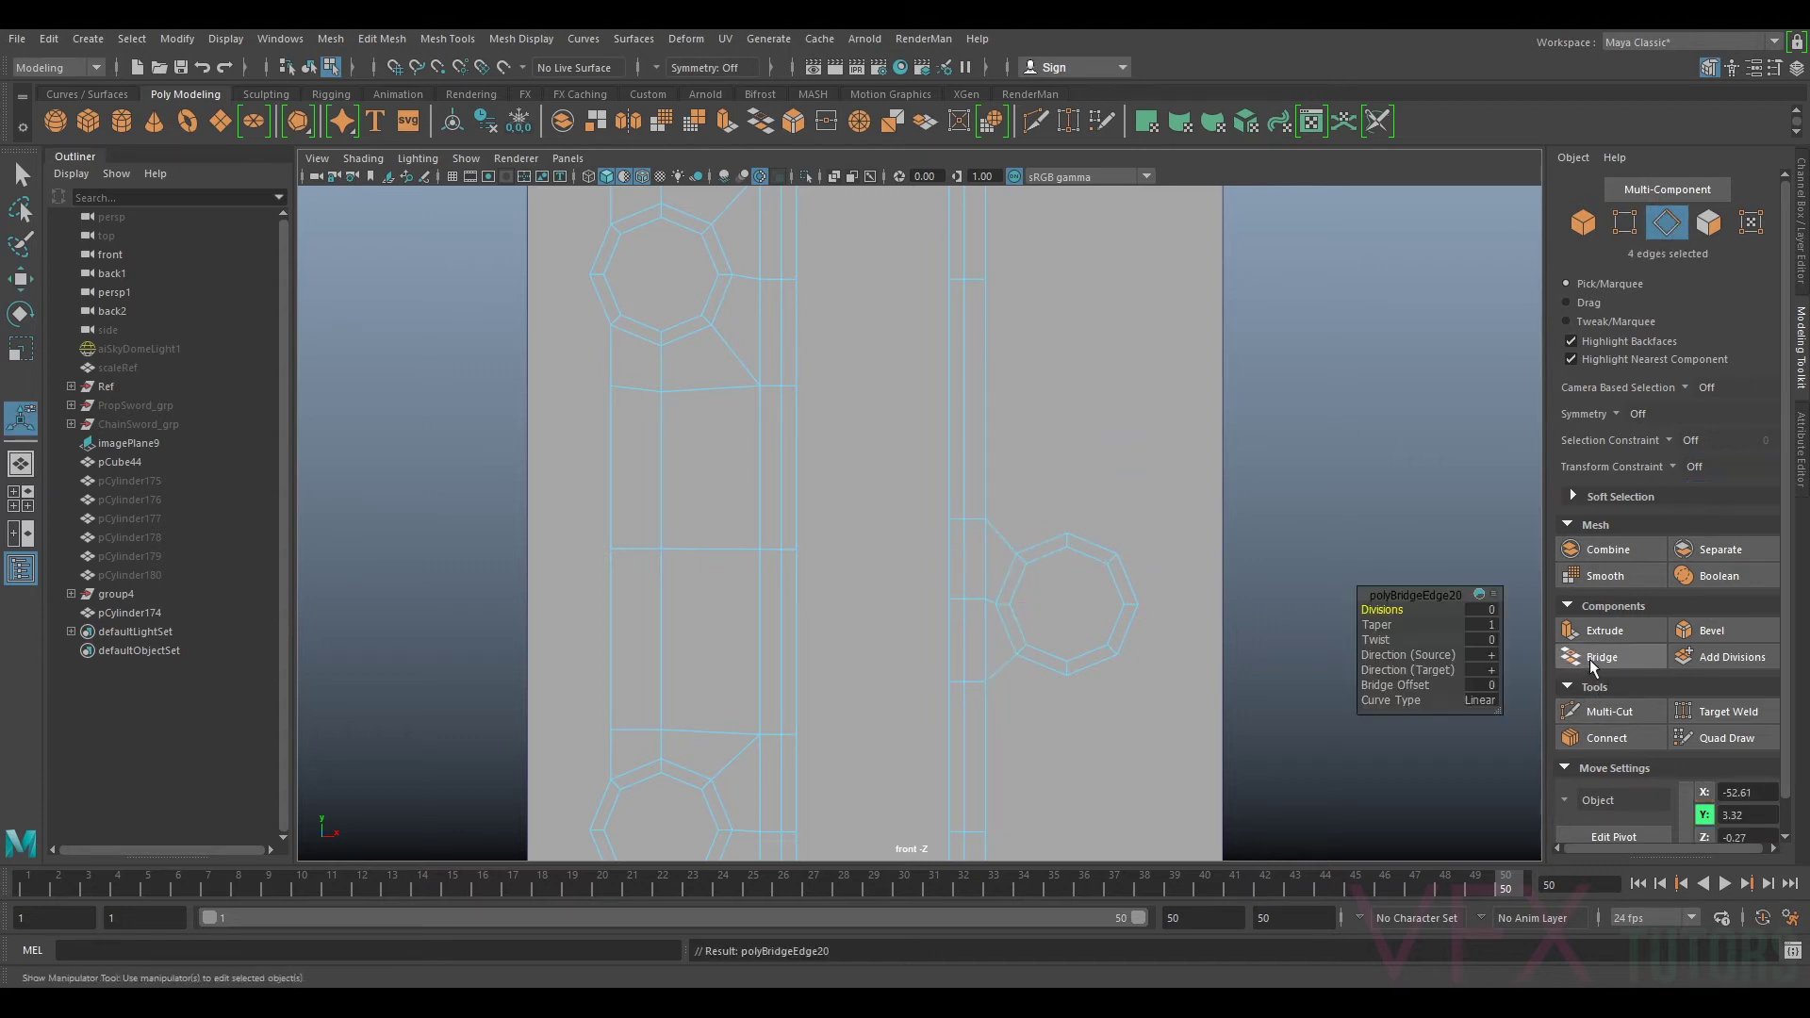
Step: Extrude the second right-hand hole's two top edges upward and flatten them vertically near the slot border vertex row
left_click(1051, 540)
left_click(1093, 539, "shift")
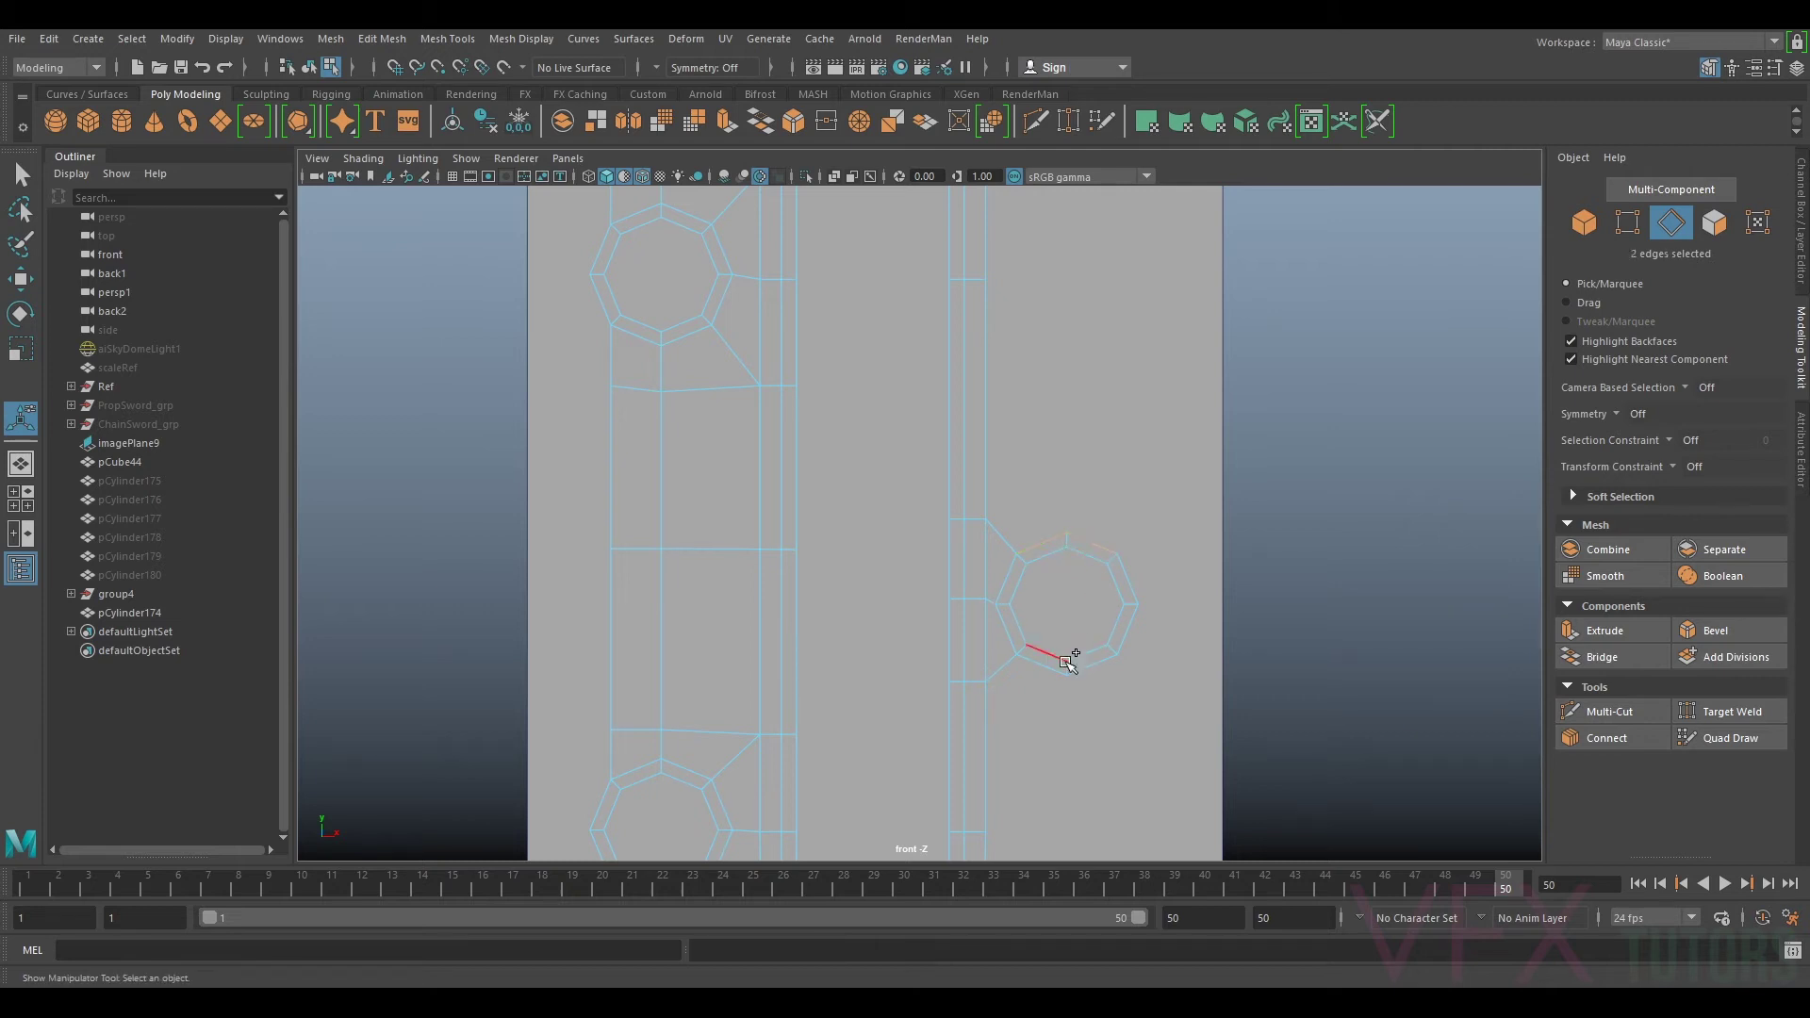
key("w")
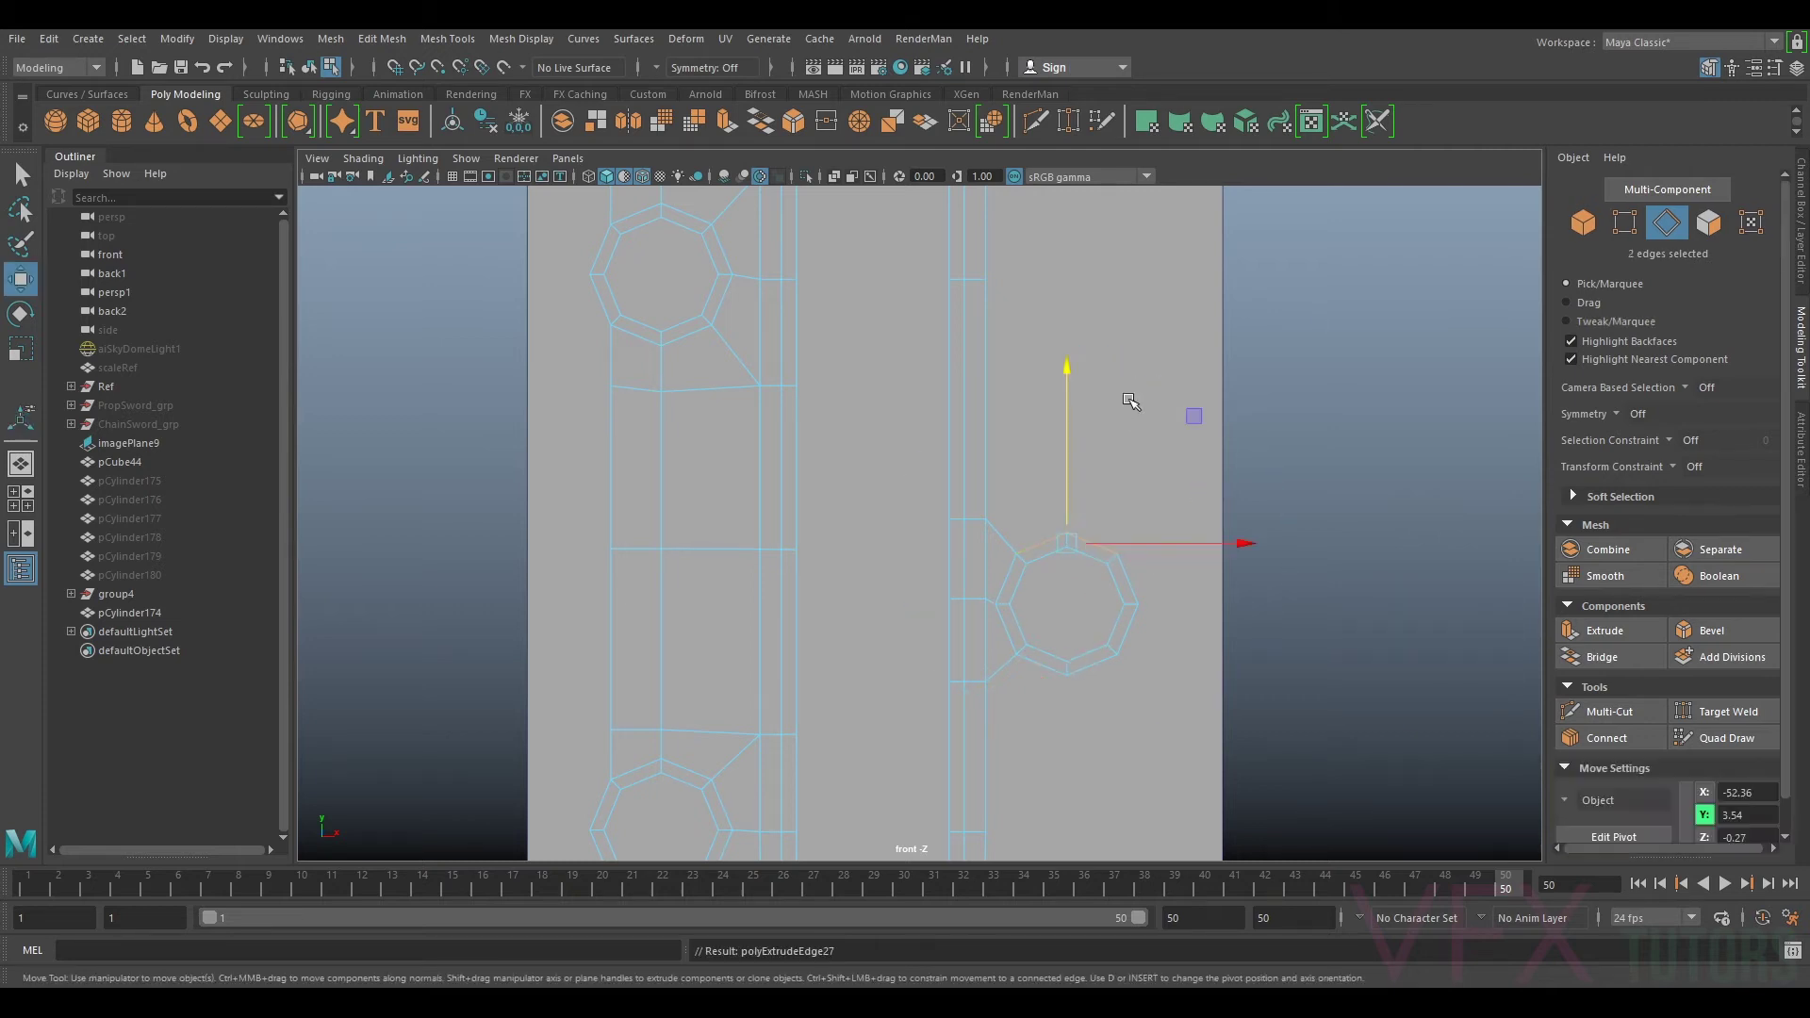
left_click_drag(1070, 480, 1064, 643)
key("r")
key("w")
Step: Target-weld the inner corner of the strip above the second right-hand hole to the slot border vertex
right_click_drag(1016, 463, 924, 462)
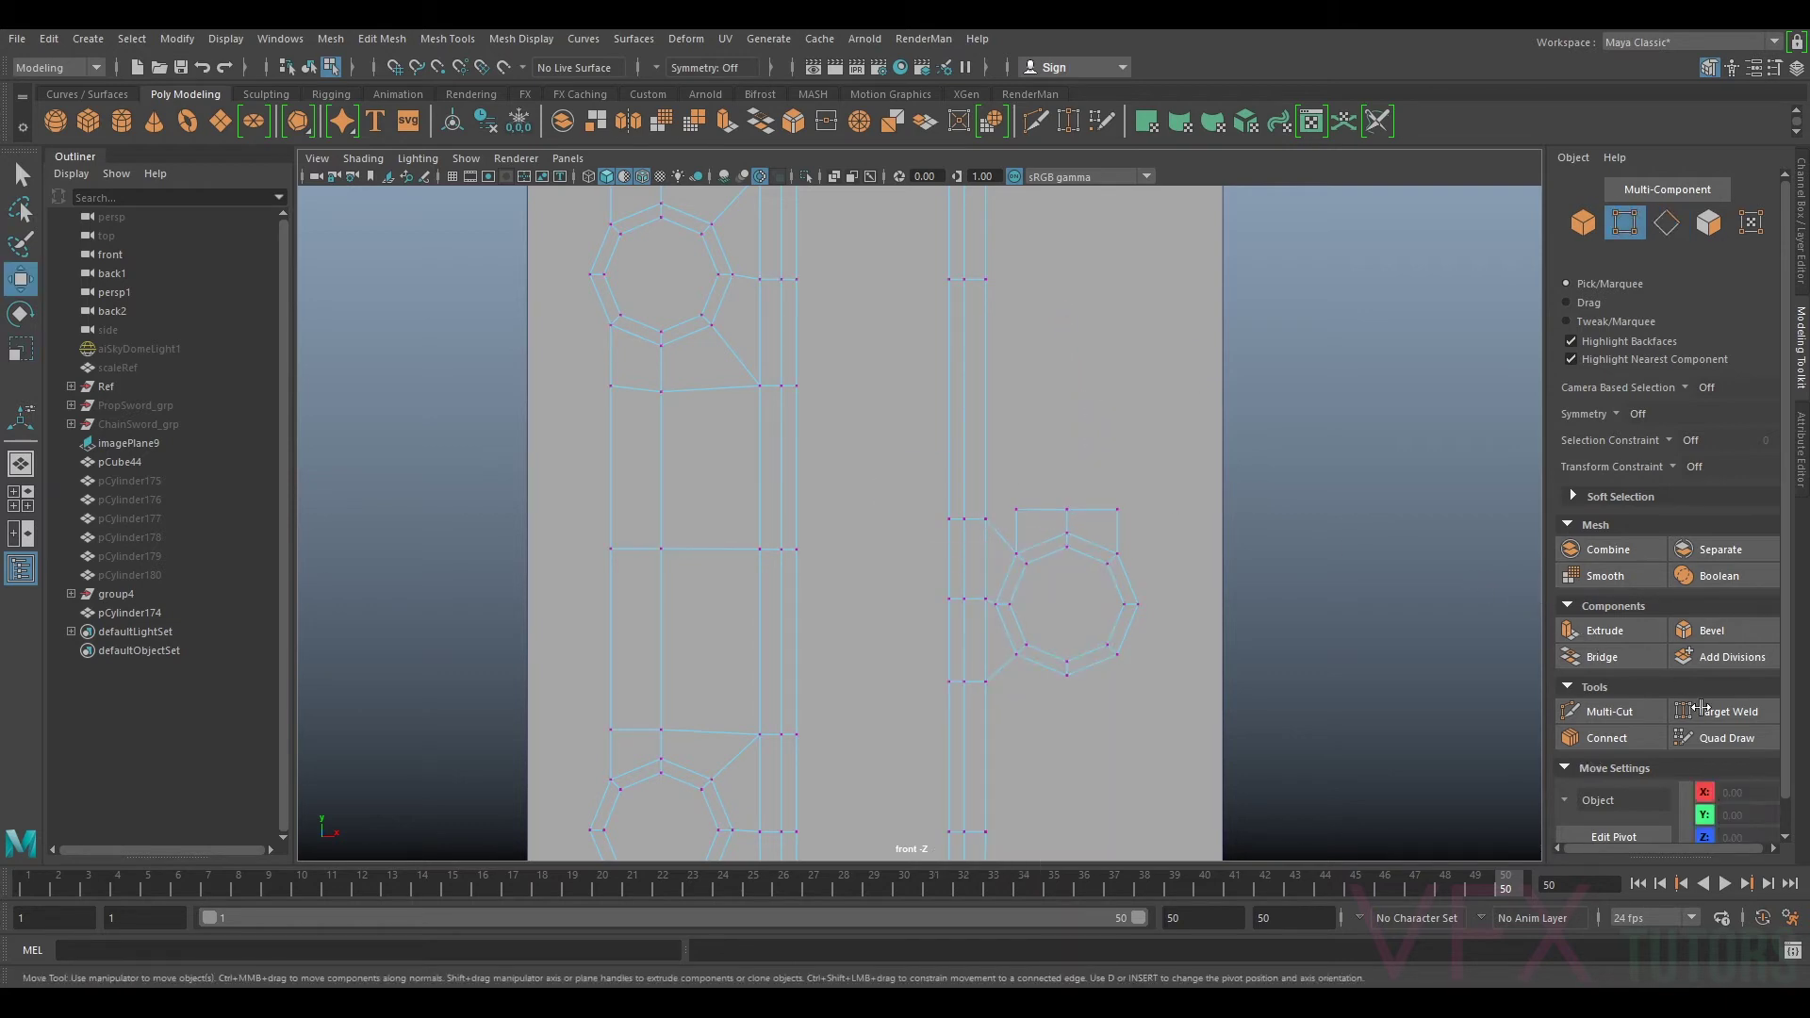
left_click(1702, 711)
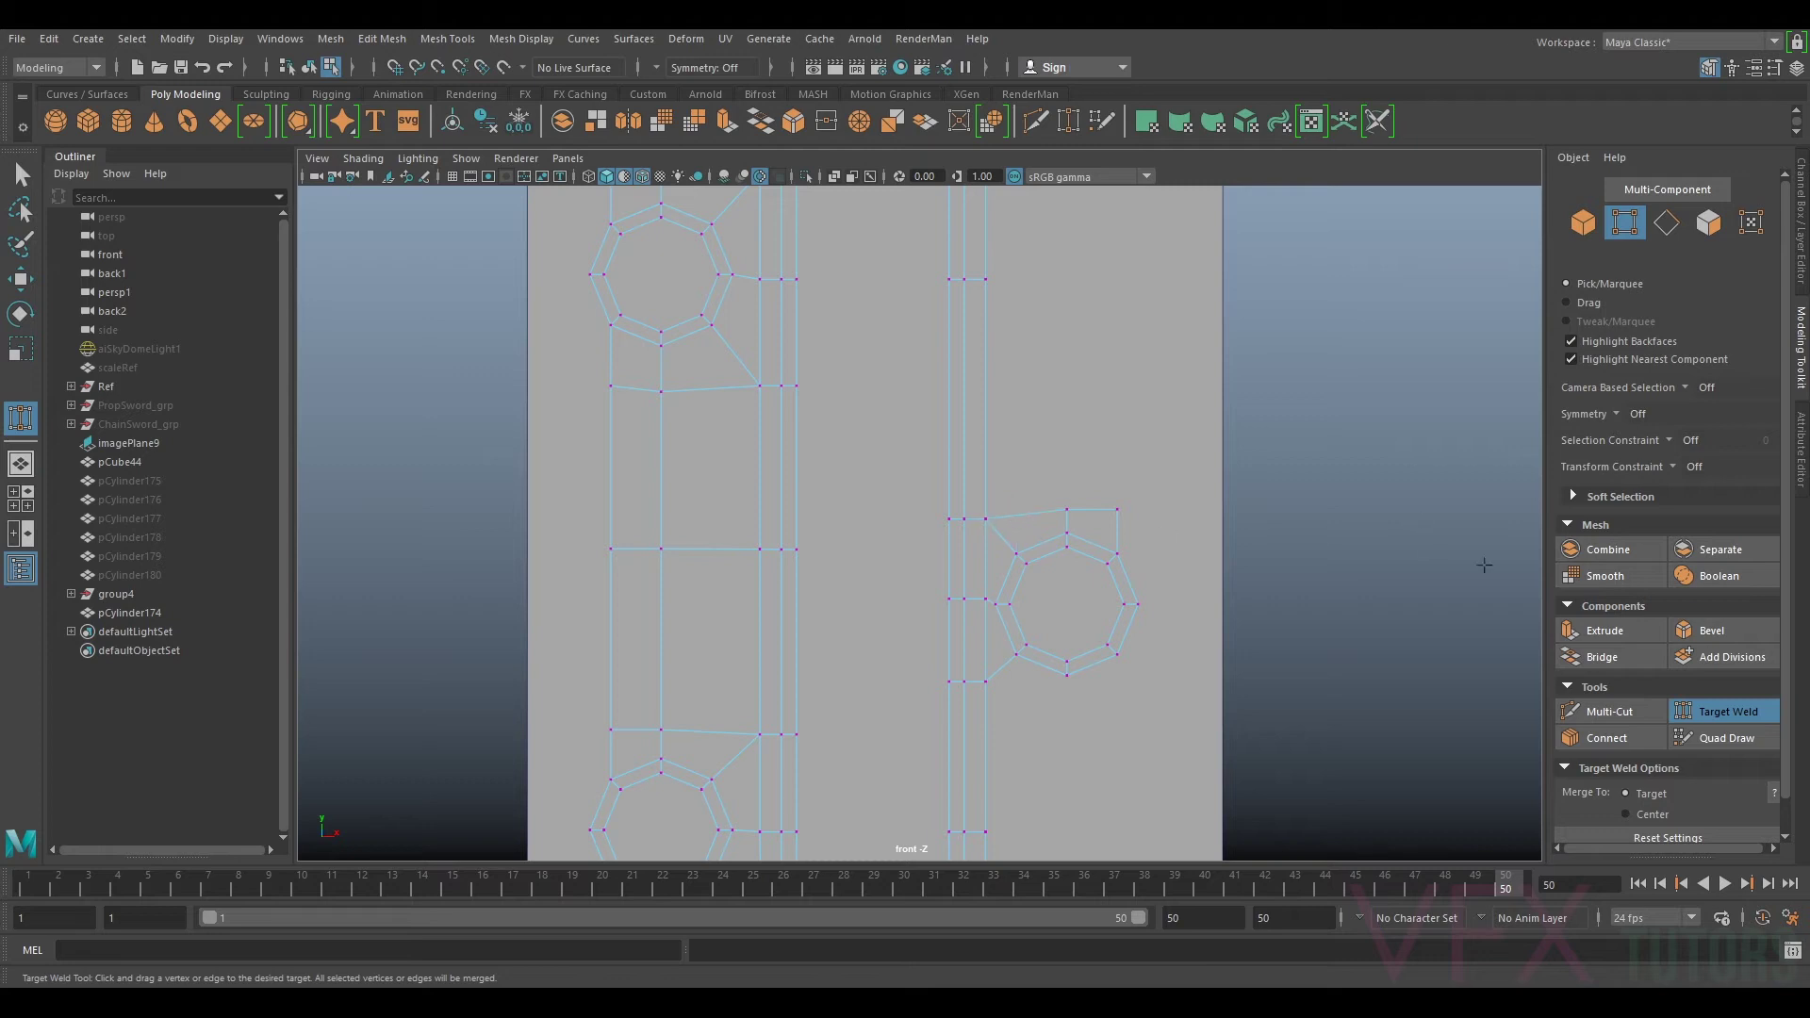
left_click(1711, 718)
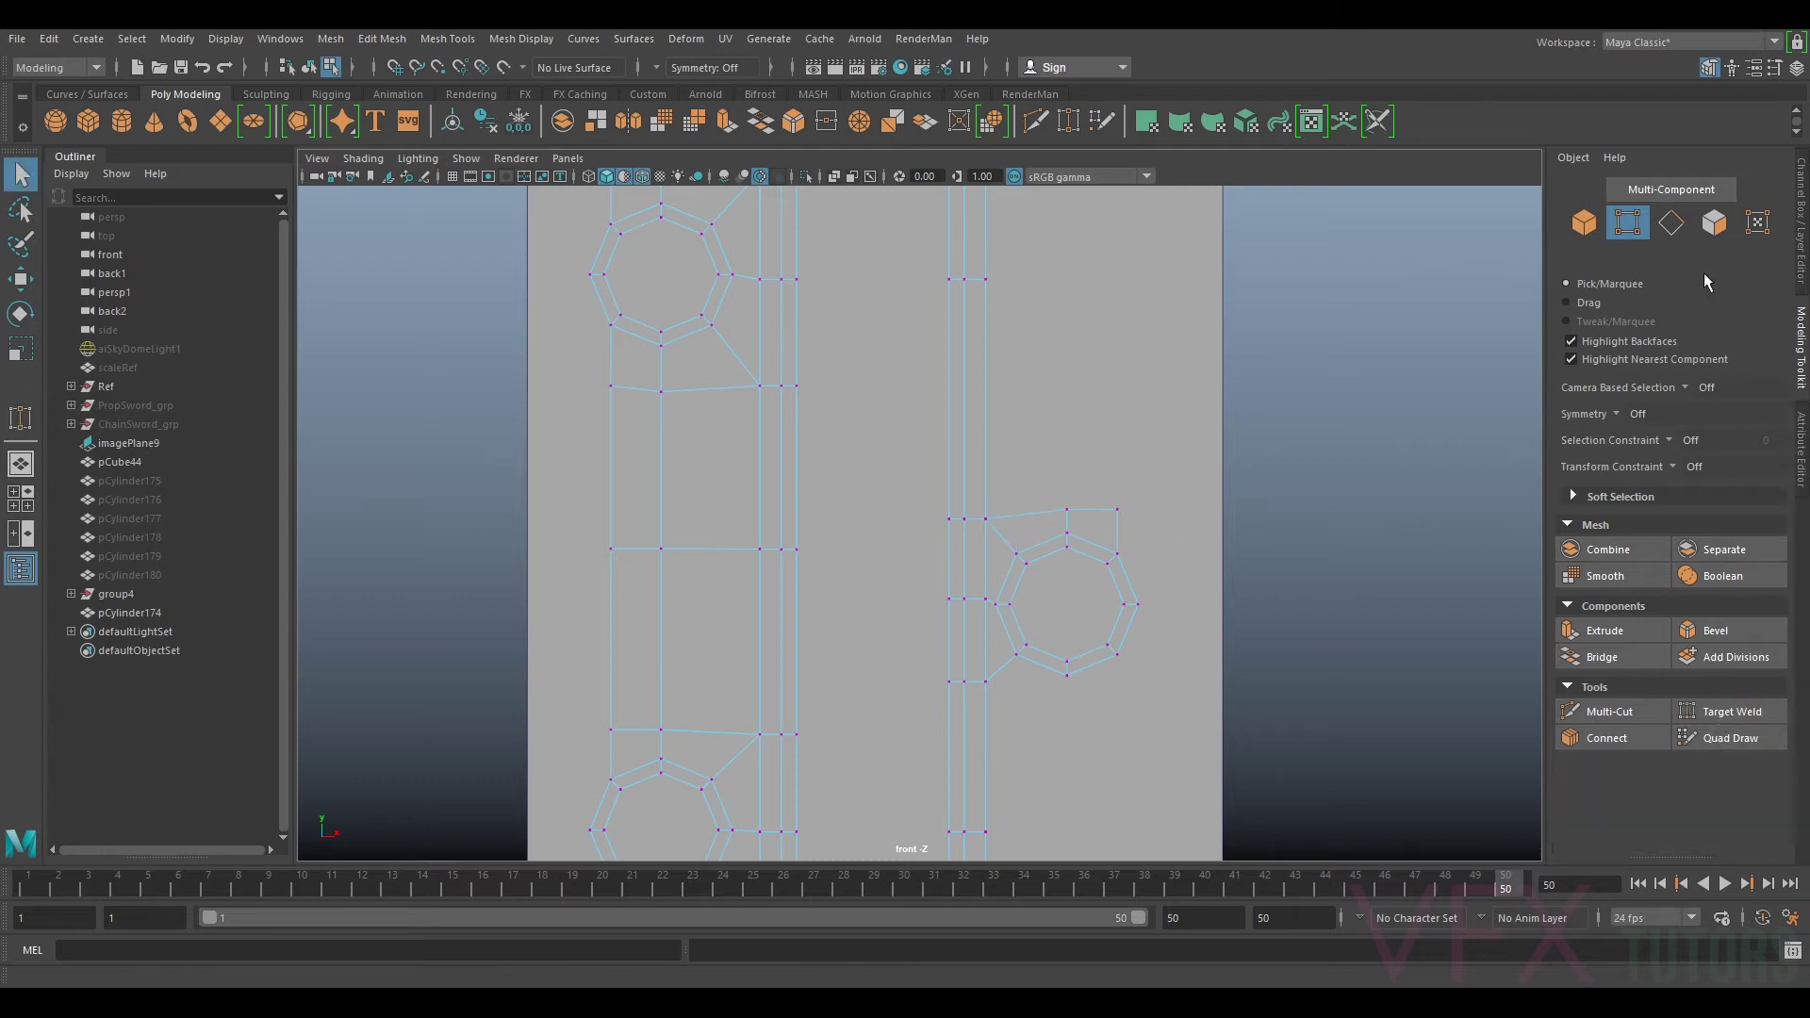
Step: Extrude the second right-hand hole's two bottom edges downward and flatten them vertically near the slot border vertices
left_click(1670, 223)
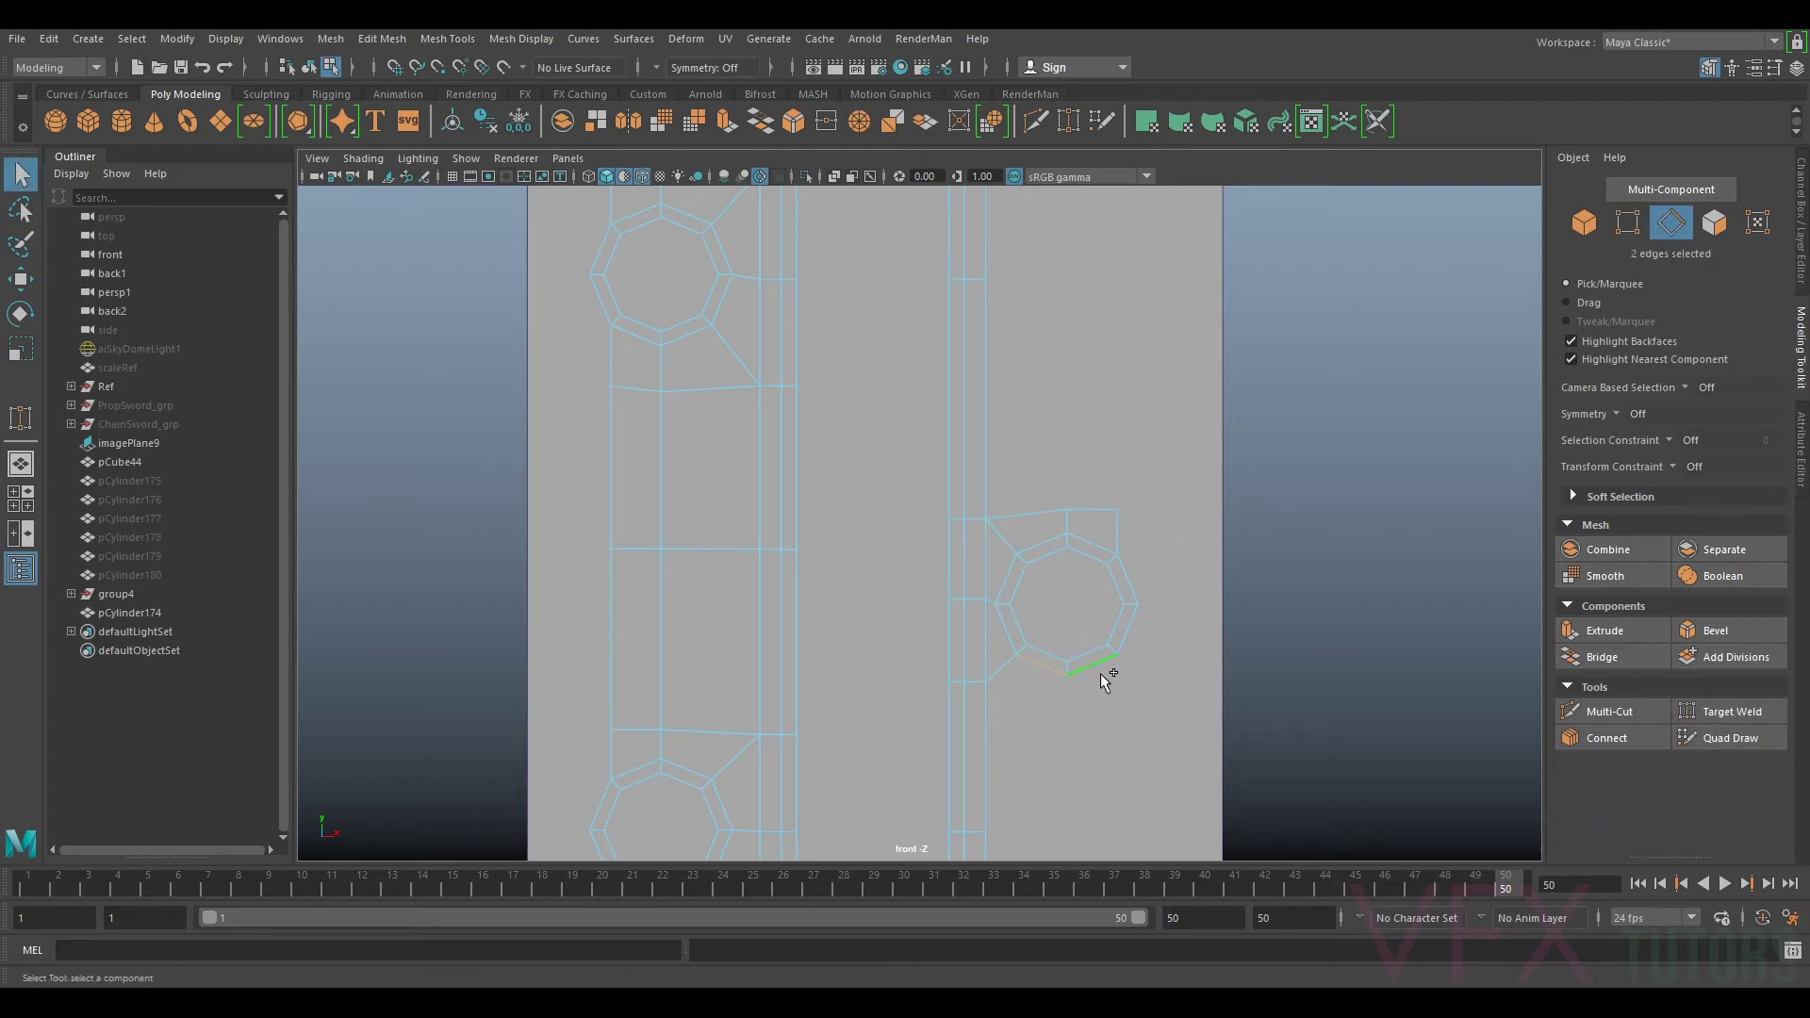
key("w")
left_click_drag(1067, 589, 1068, 929, "shift")
key("r")
key("w")
left_click_drag(1068, 689, 1068, 653)
Step: Target-weld the inner corner of the strip below the second right-hand hole to the slot border vertex
left_click(1626, 225)
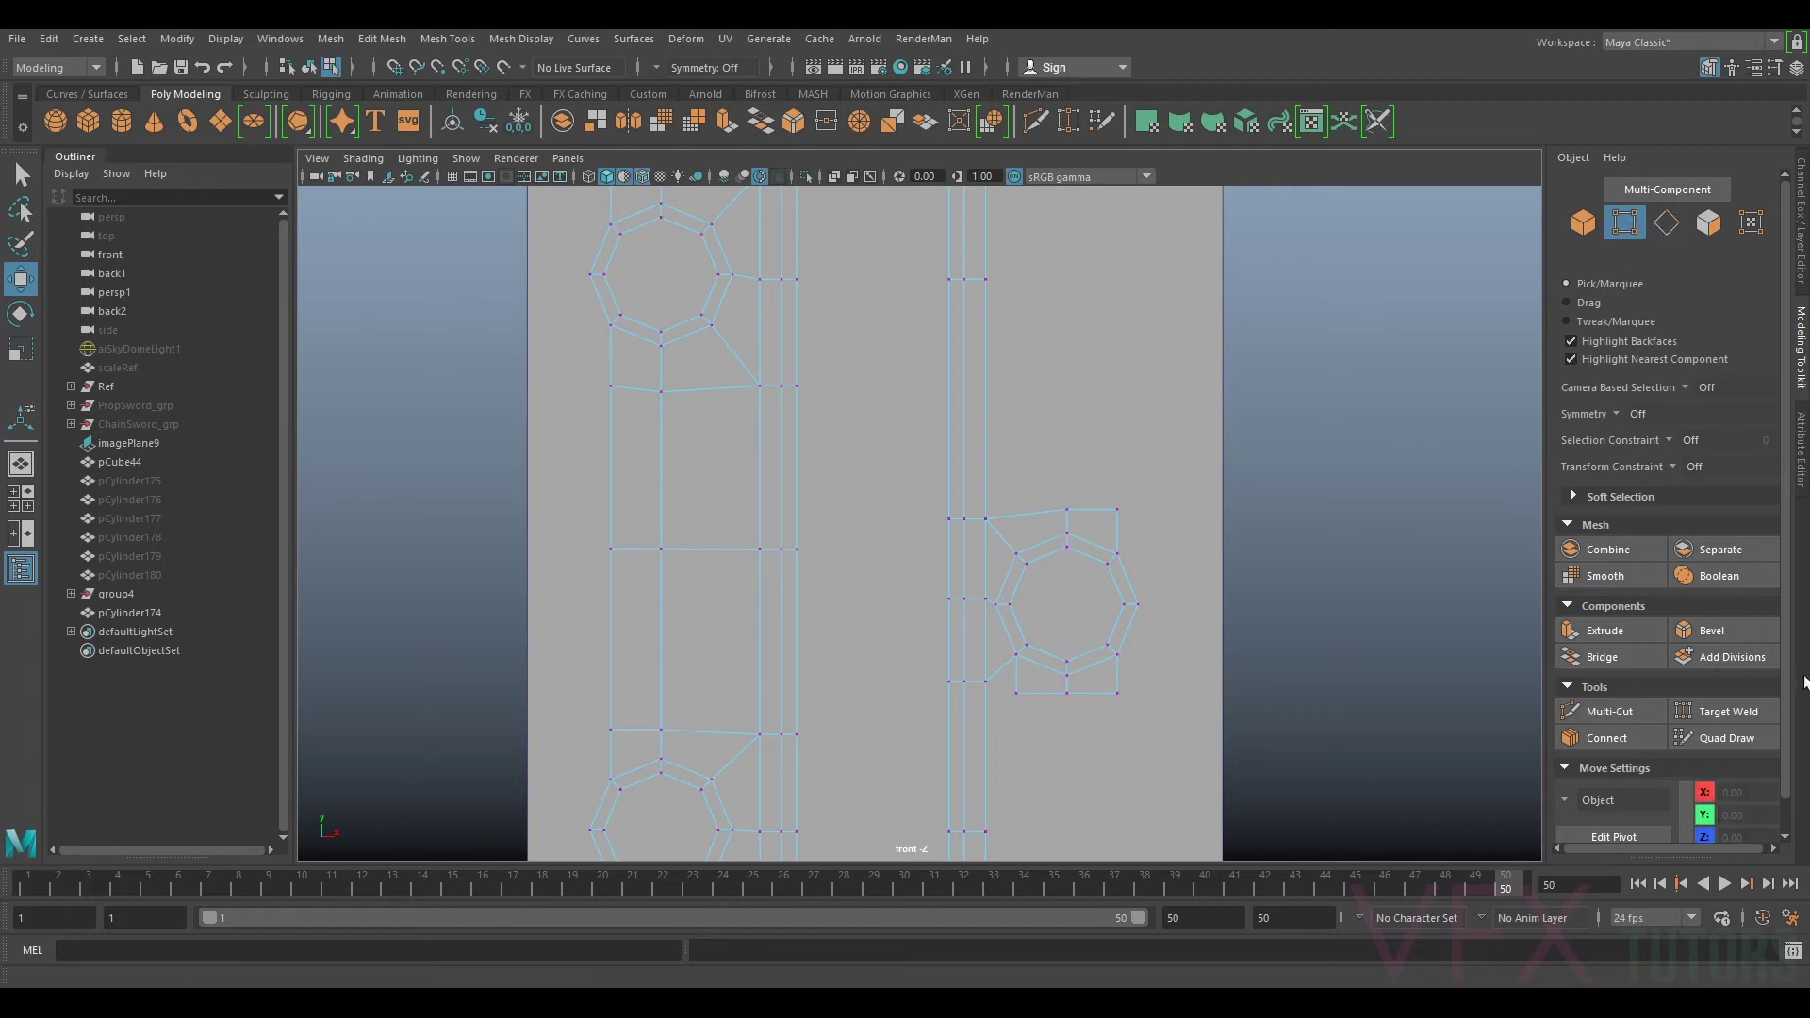
left_click(1721, 707)
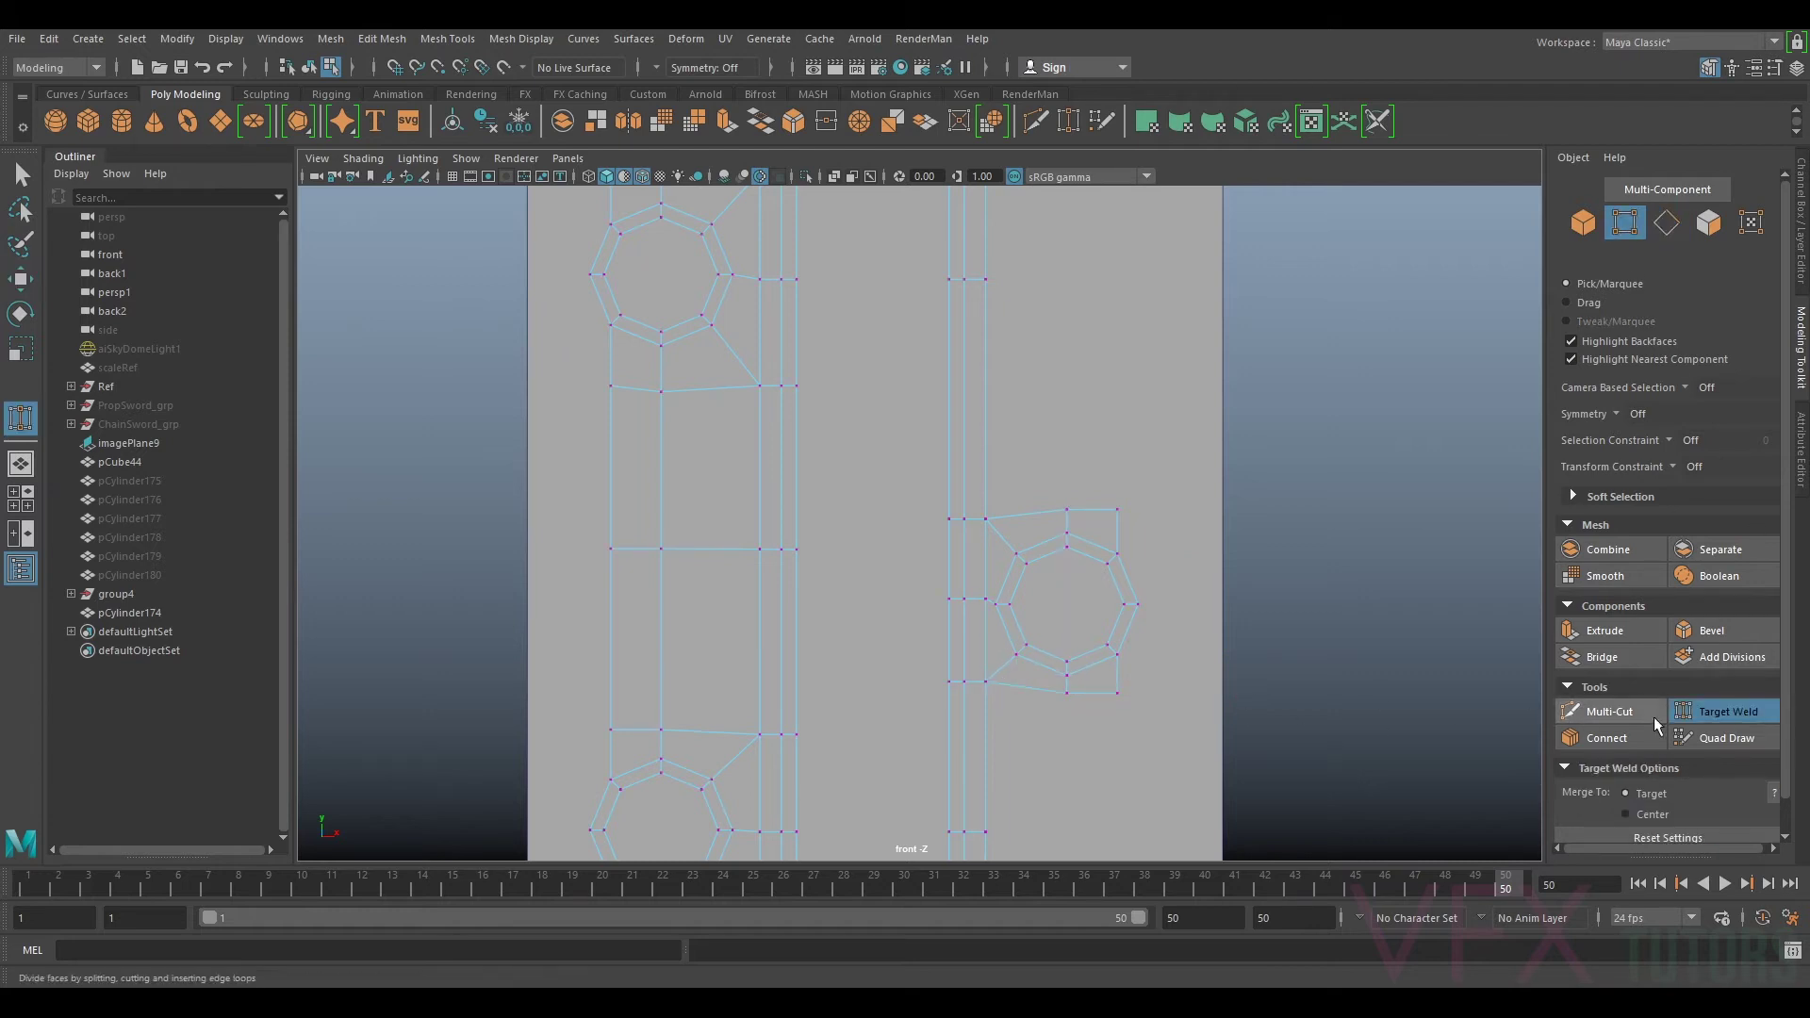
left_click(1692, 719)
Step: Lower the slot border's three-vertex row between the two right-hand holes to about midway between them
scroll(1160, 505, "down", 4)
middle_click_drag(1097, 455, 1111, 497, "alt")
scroll(1093, 485, "up", 1)
left_click_drag(997, 439, 910, 490)
key("w")
left_click_drag(960, 414, 958, 430)
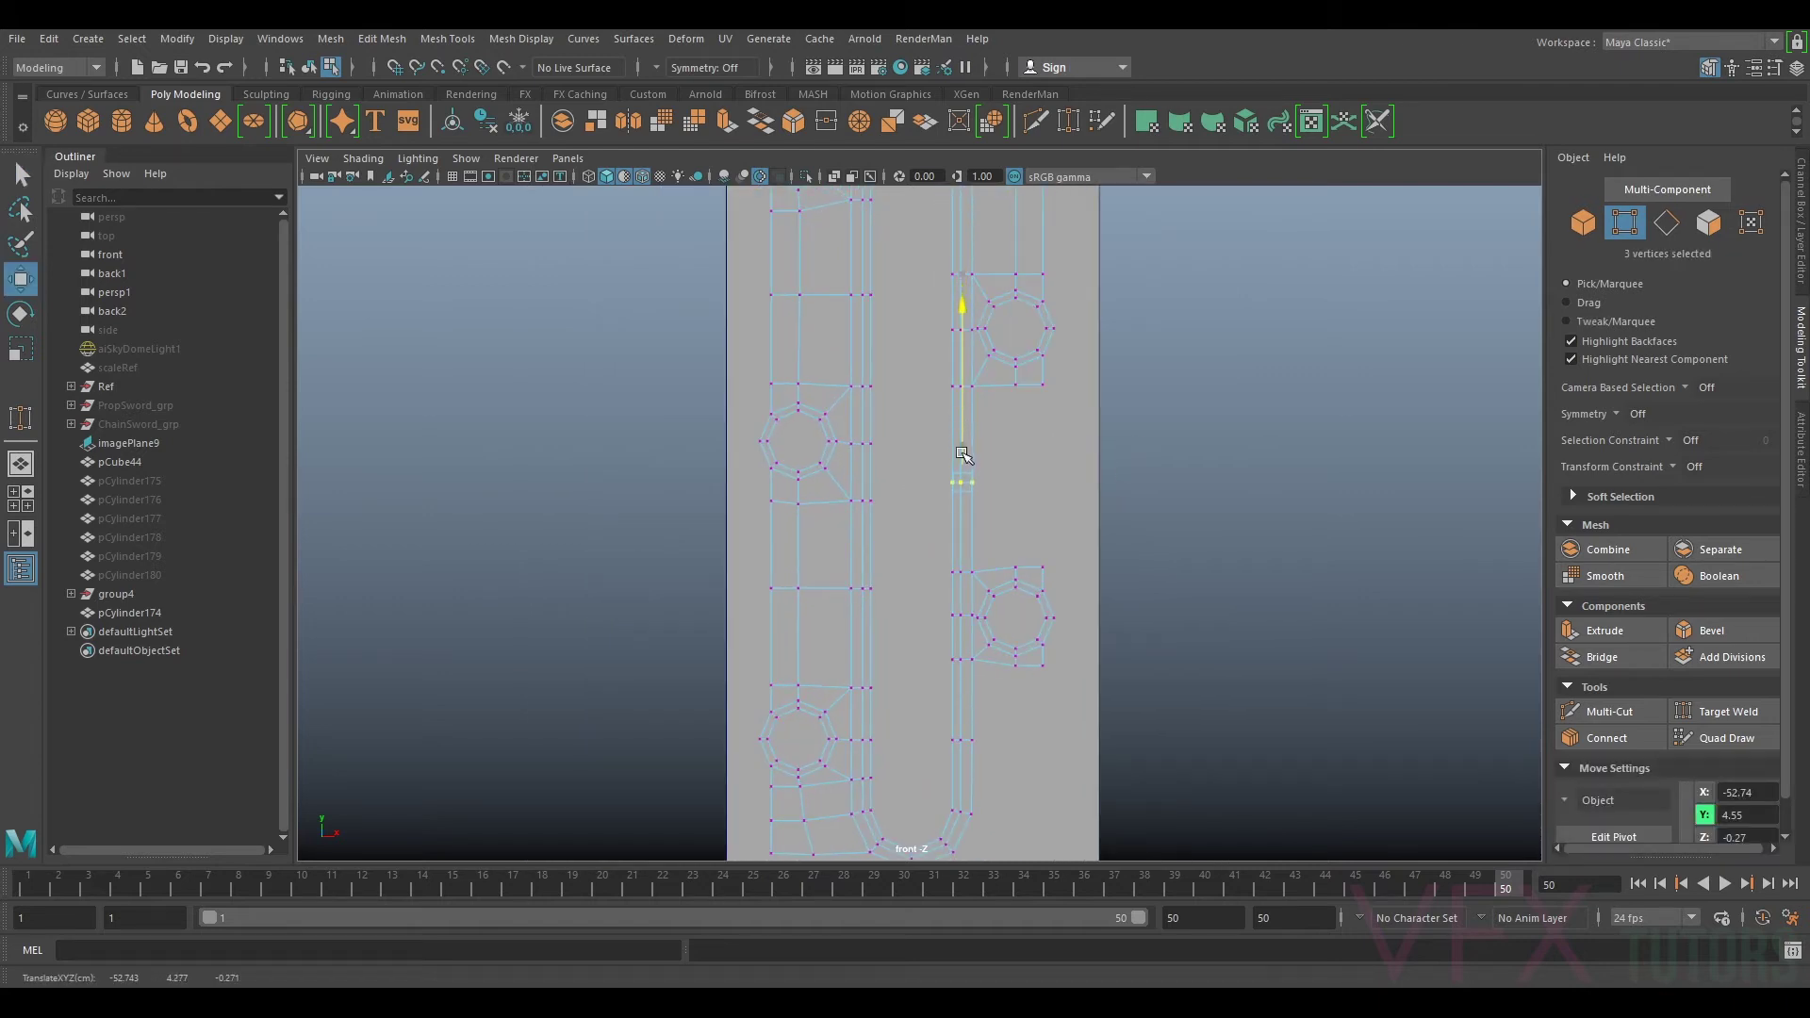
right_click_drag(1014, 388, 997, 361)
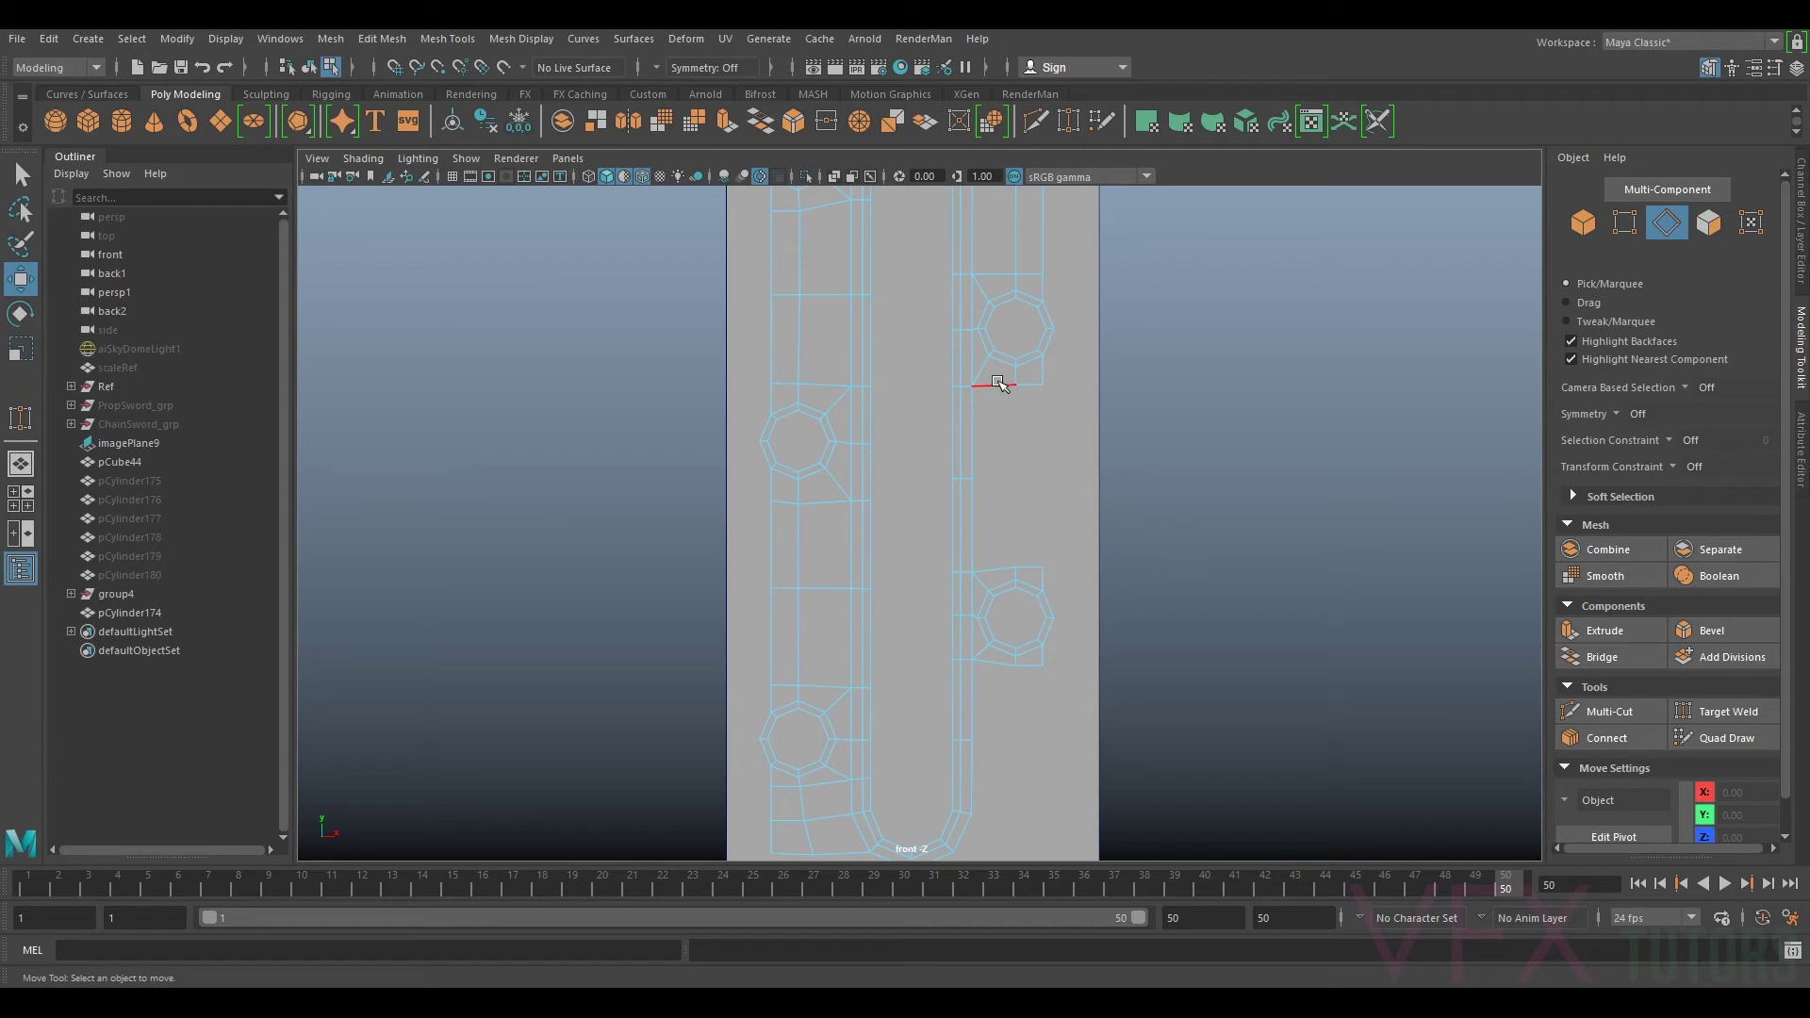
left_click(997, 383)
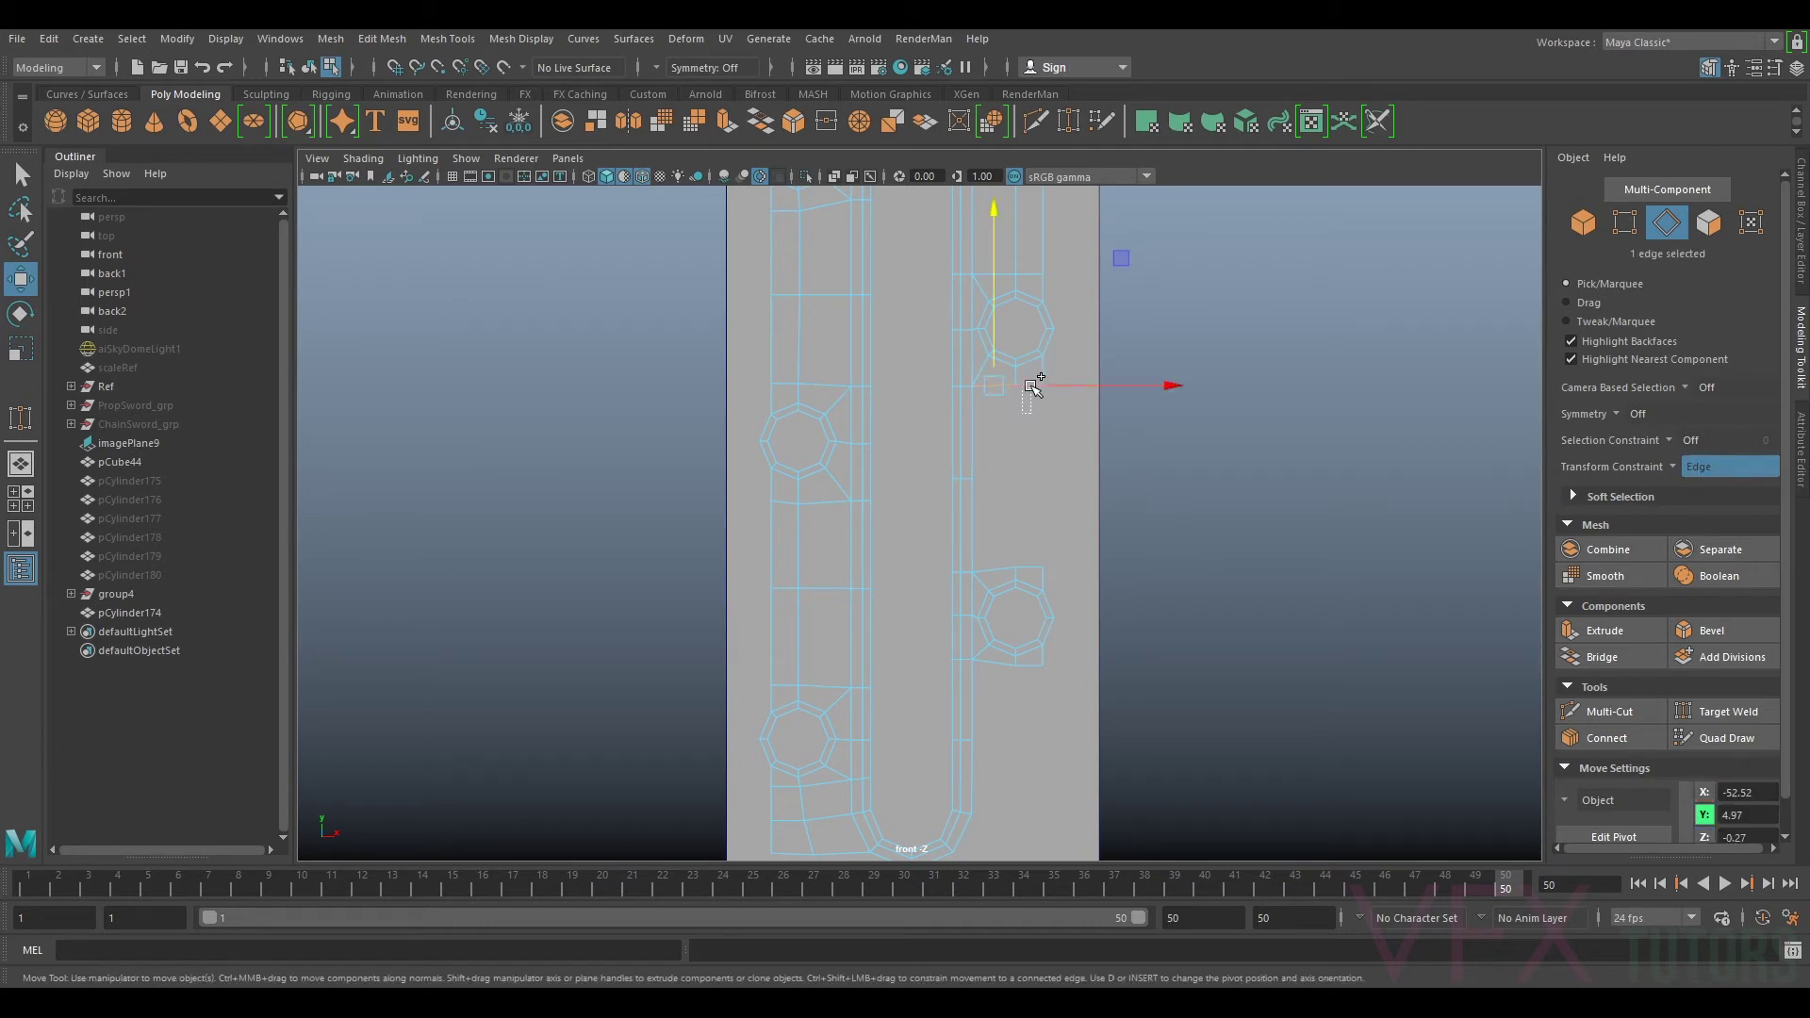
key("ctrl+e")
key("w")
left_click_drag(996, 350, 1015, 430)
key("ctrl+z")
key("ctrl+z")
scroll(1022, 403, "up", 4)
middle_click_drag(1117, 352, 1109, 468, "alt")
key("ctrl+z")
Step: Extrude the two edges below the upper right-hand hole down to the slot border's vertex row midway between the holes
left_click(1102, 394)
left_click(1018, 395, "ctrl+shift")
key("ctrl+e")
key("w")
left_click_drag(1067, 341, 1067, 649)
Step: Extrude the same two edges a second time, down to just above the strip over the second right-hand hole
key("r")
key("w")
left_click_drag(1065, 506, 1081, 658)
middle_click_drag(1119, 688, 1118, 570, "alt")
scroll(1101, 599, "up", 4)
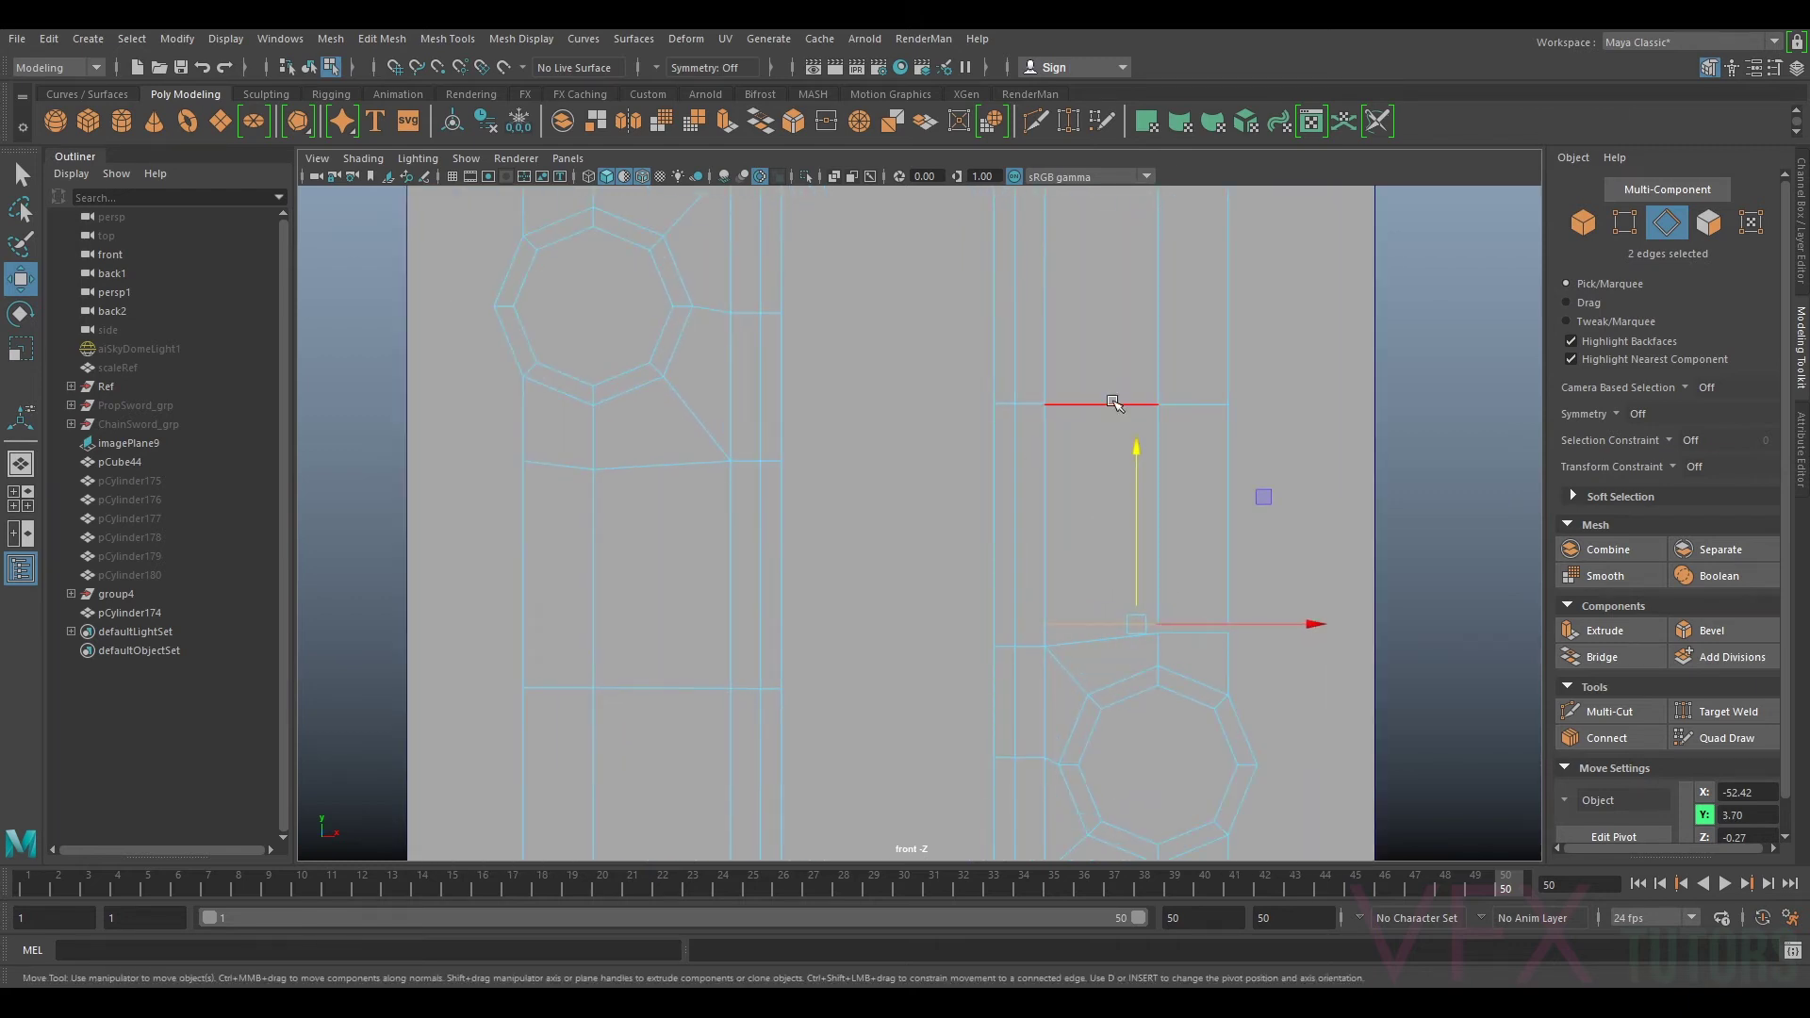
Step: Merge the overlapping vertices where the new middle row's inner corner meets the slot border
middle_click_drag(1113, 402, 1088, 468, "alt")
right_click_drag(1089, 468, 1005, 435)
left_click_drag(1090, 432, 1005, 516)
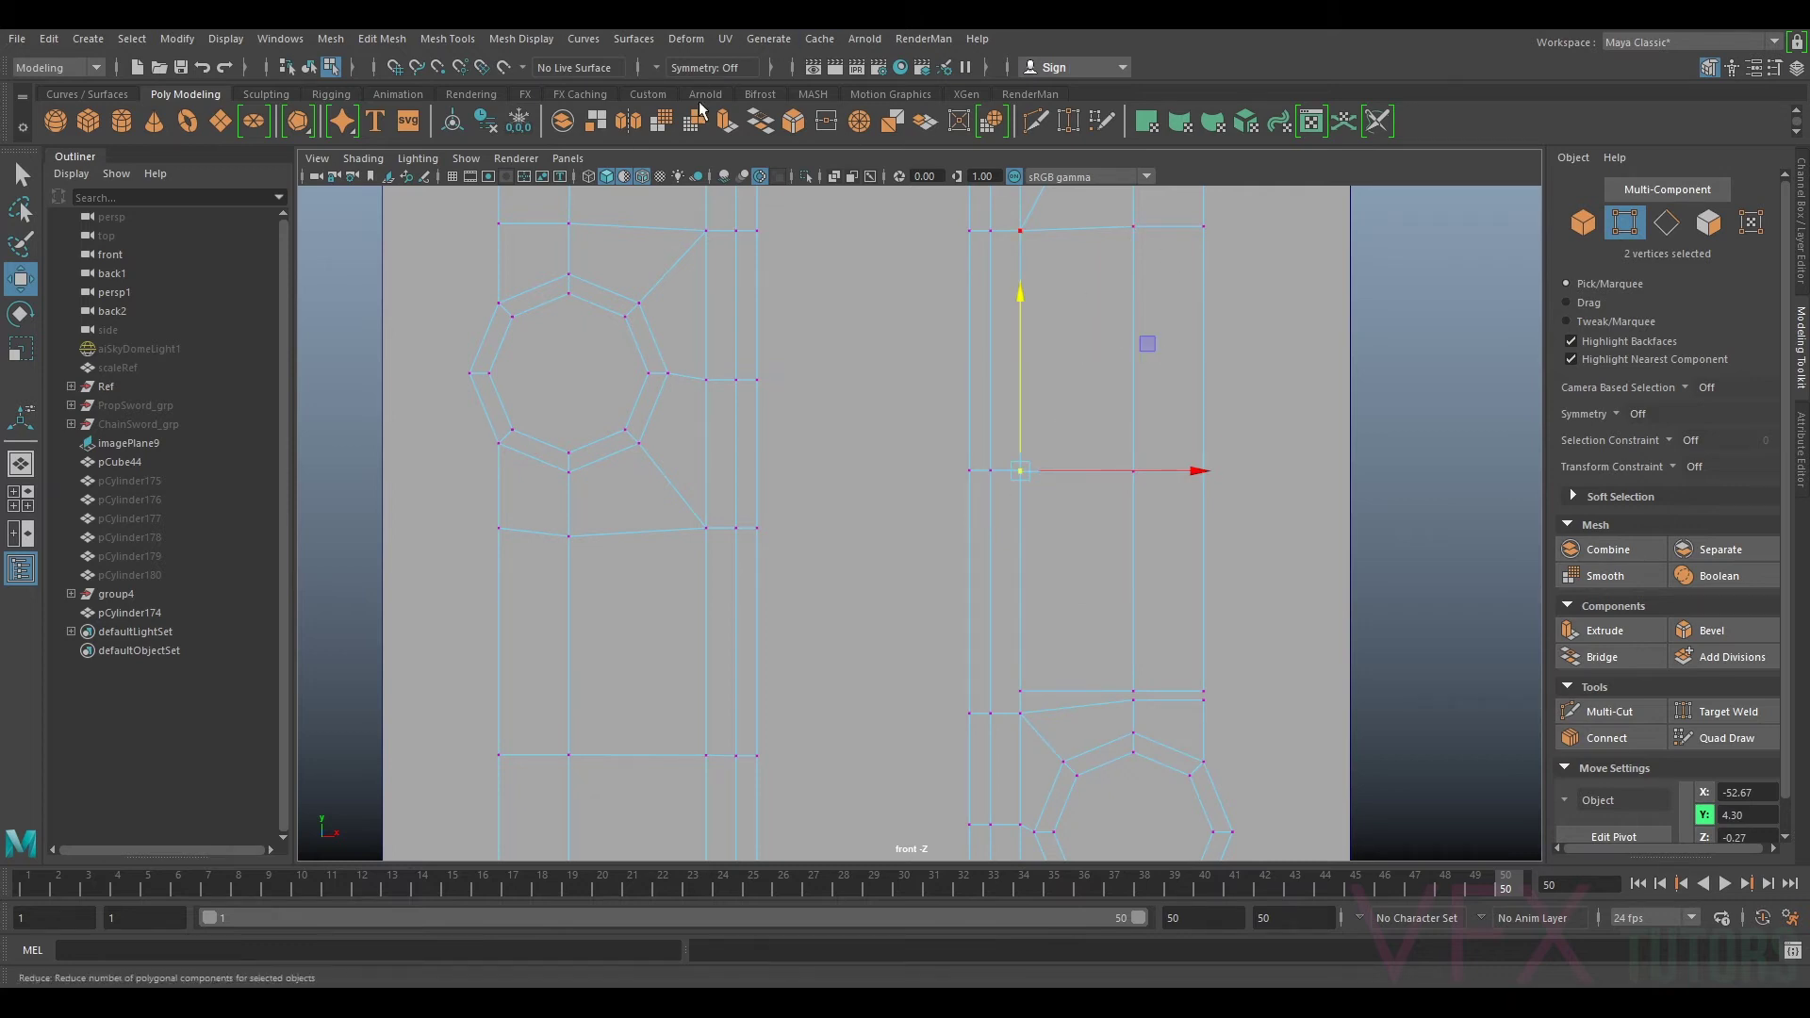
left_click(379, 39)
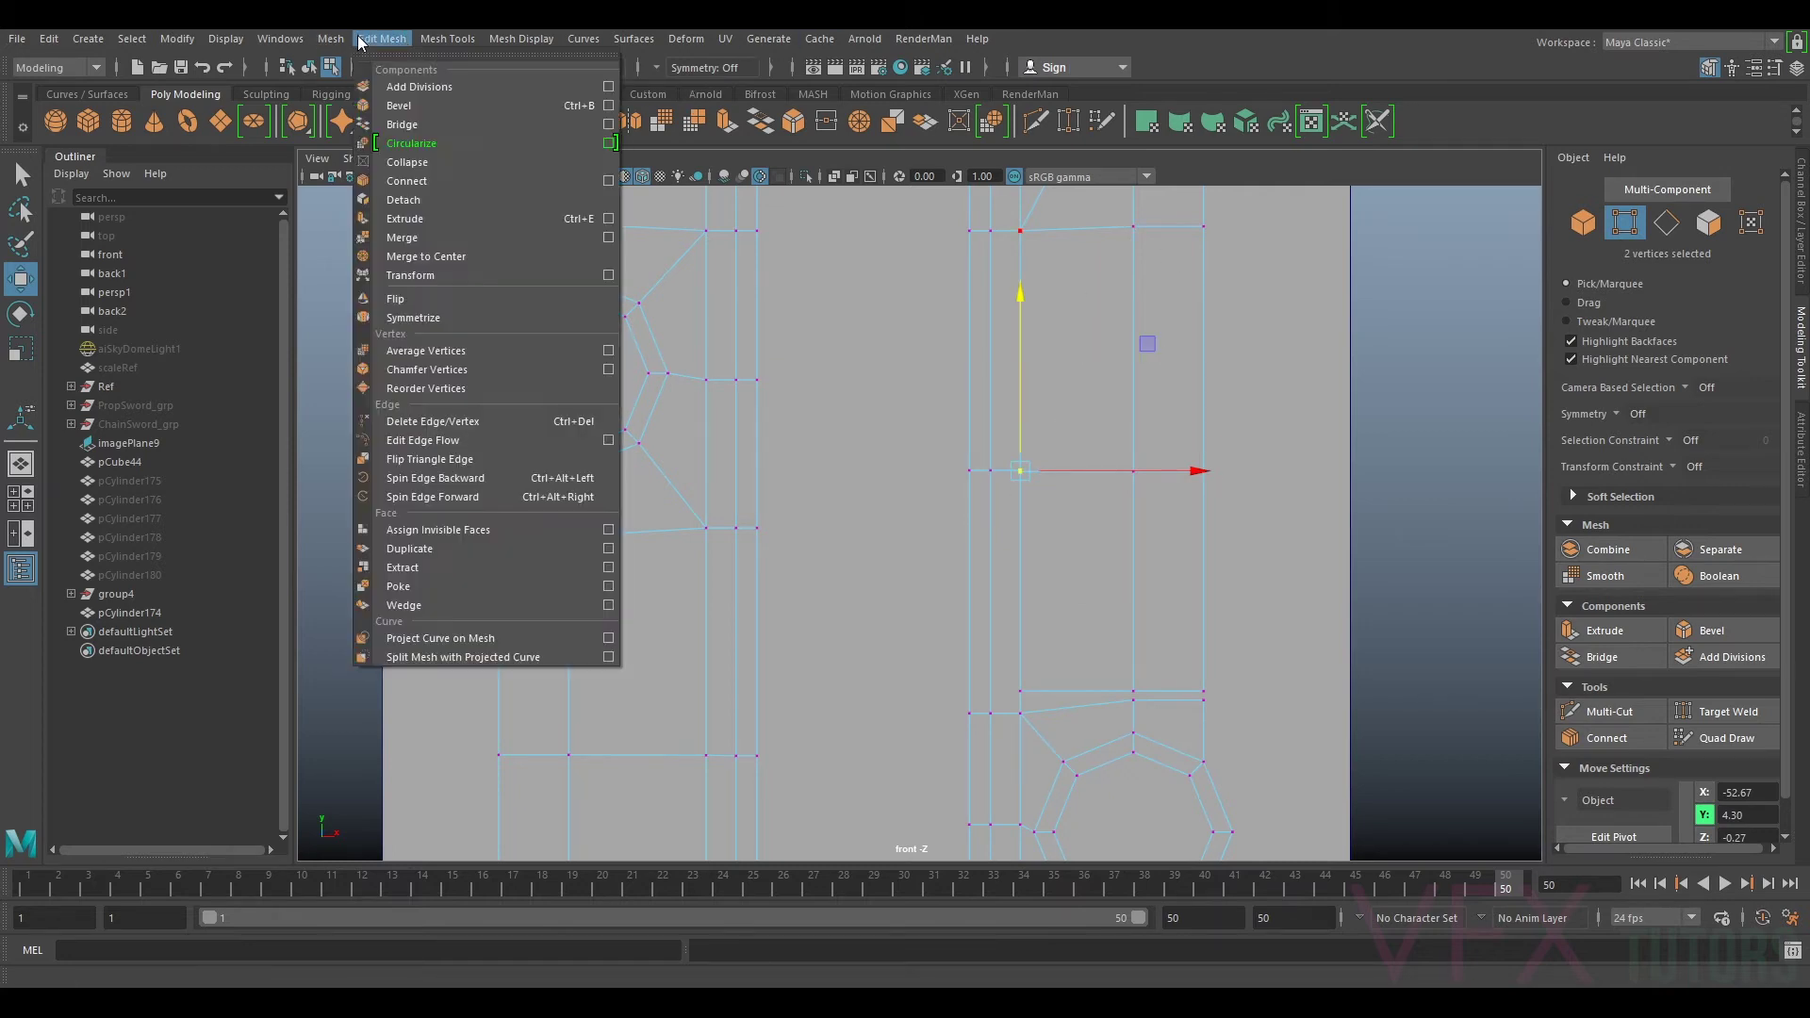
left_click(467, 242)
Step: Target-weld the three lower vertices of the new strip to the vertices above the second right-hand hole
middle_click_drag(1214, 545, 1091, 373, "alt")
scroll(1090, 373, "up", 3)
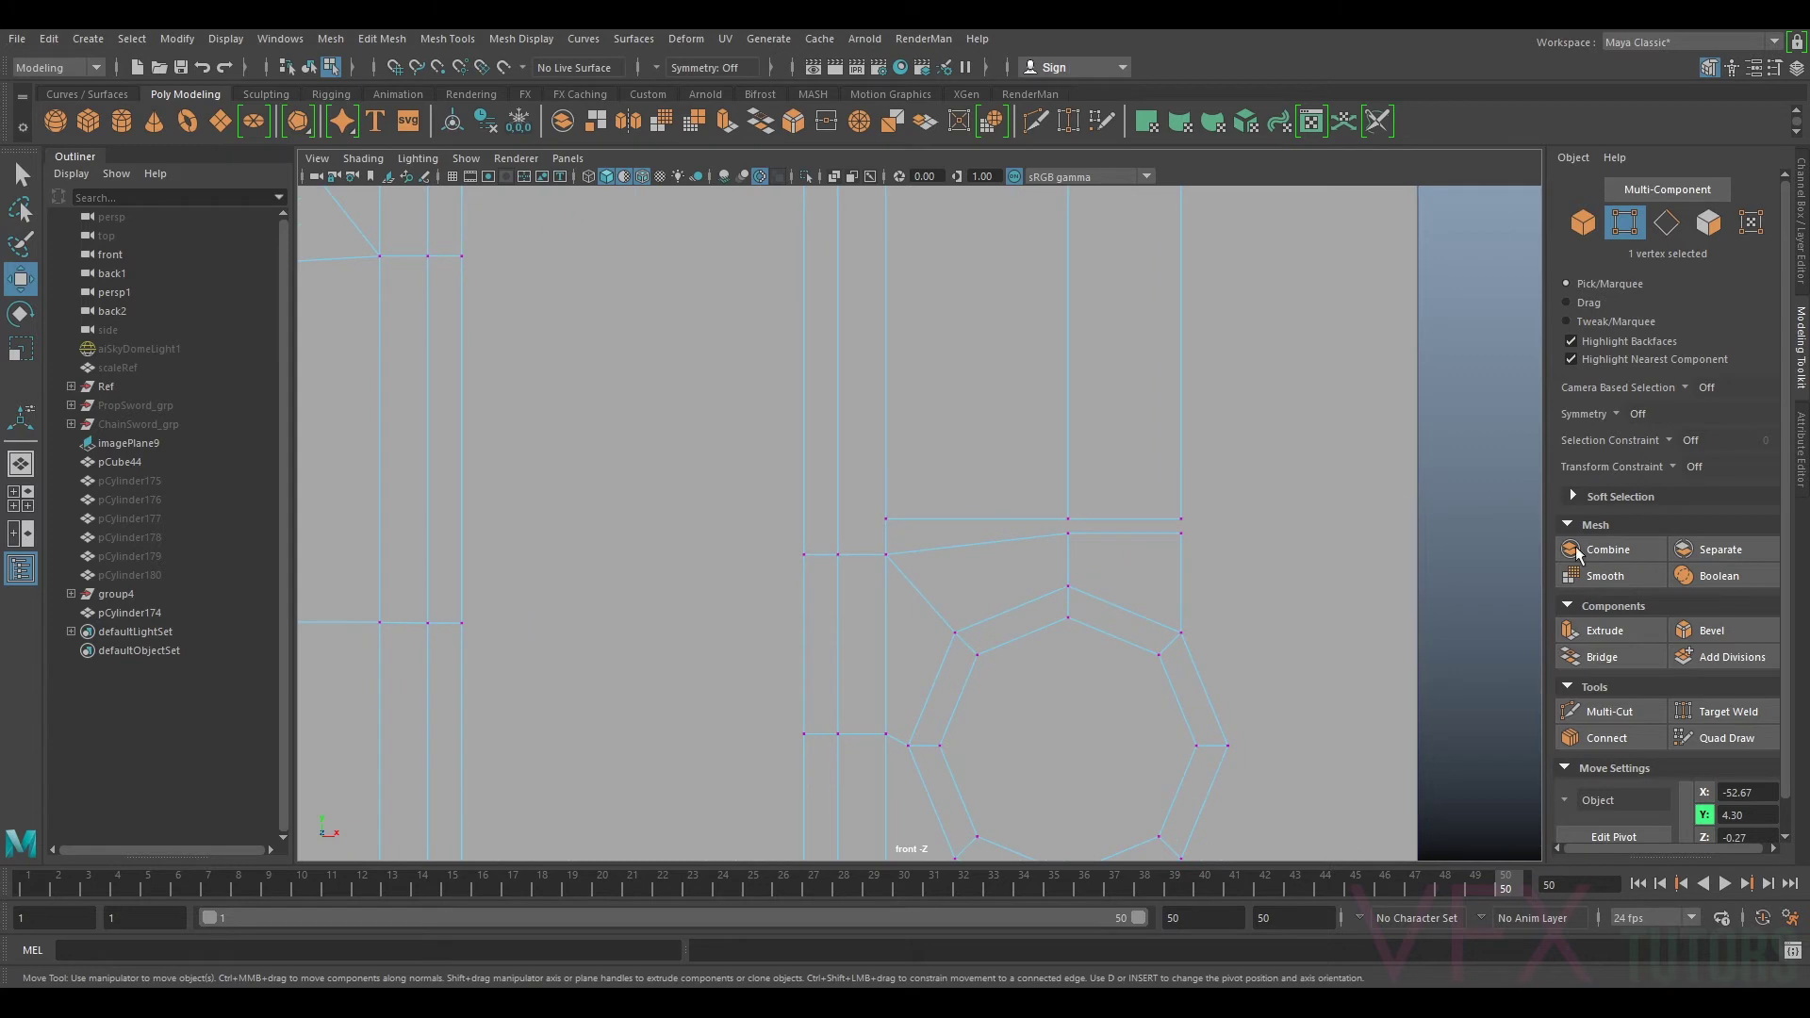
left_click(1716, 712)
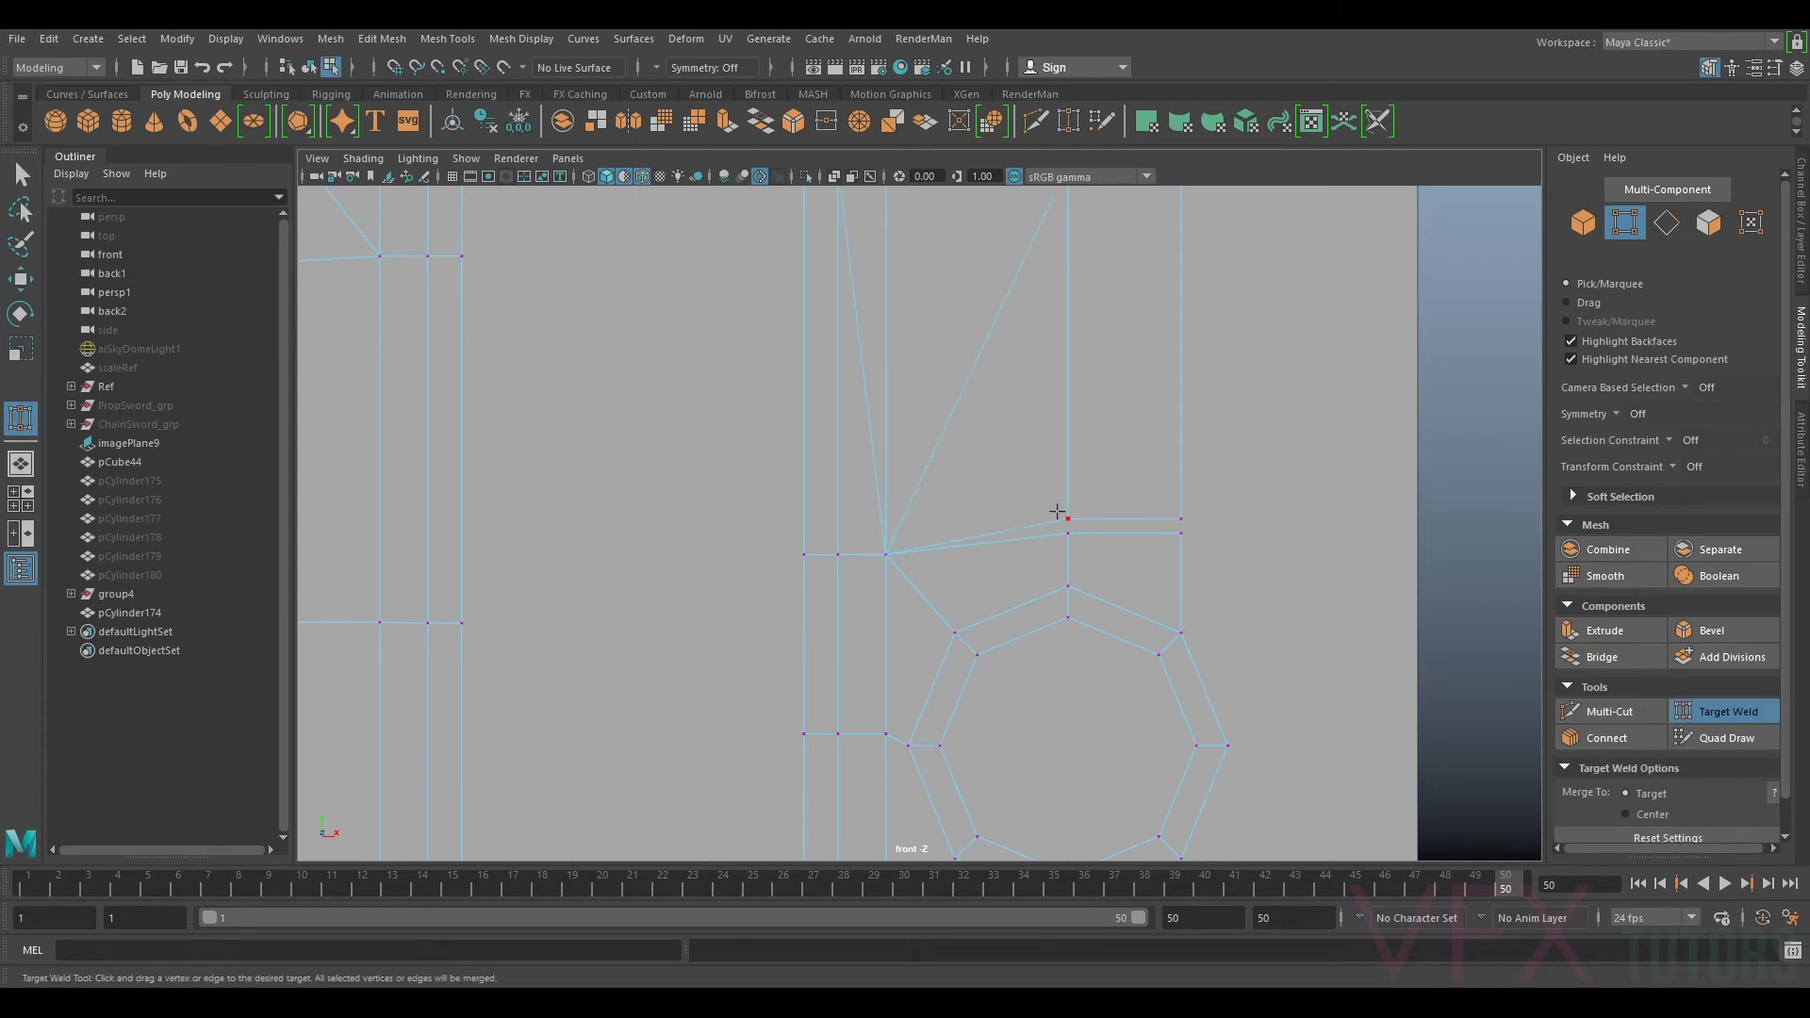
left_click_drag(1057, 511, 921, 512)
key("ctrl+z")
left_click(891, 521)
left_click_drag(1181, 519, 1182, 535)
Step: Extrude the two edges below the second right-hand hole down to the slot border's next vertex row and flatten them vertically
scroll(1181, 542, "down", 12)
middle_click_drag(1178, 547, 1199, 500, "alt")
scroll(1197, 498, "up", 6)
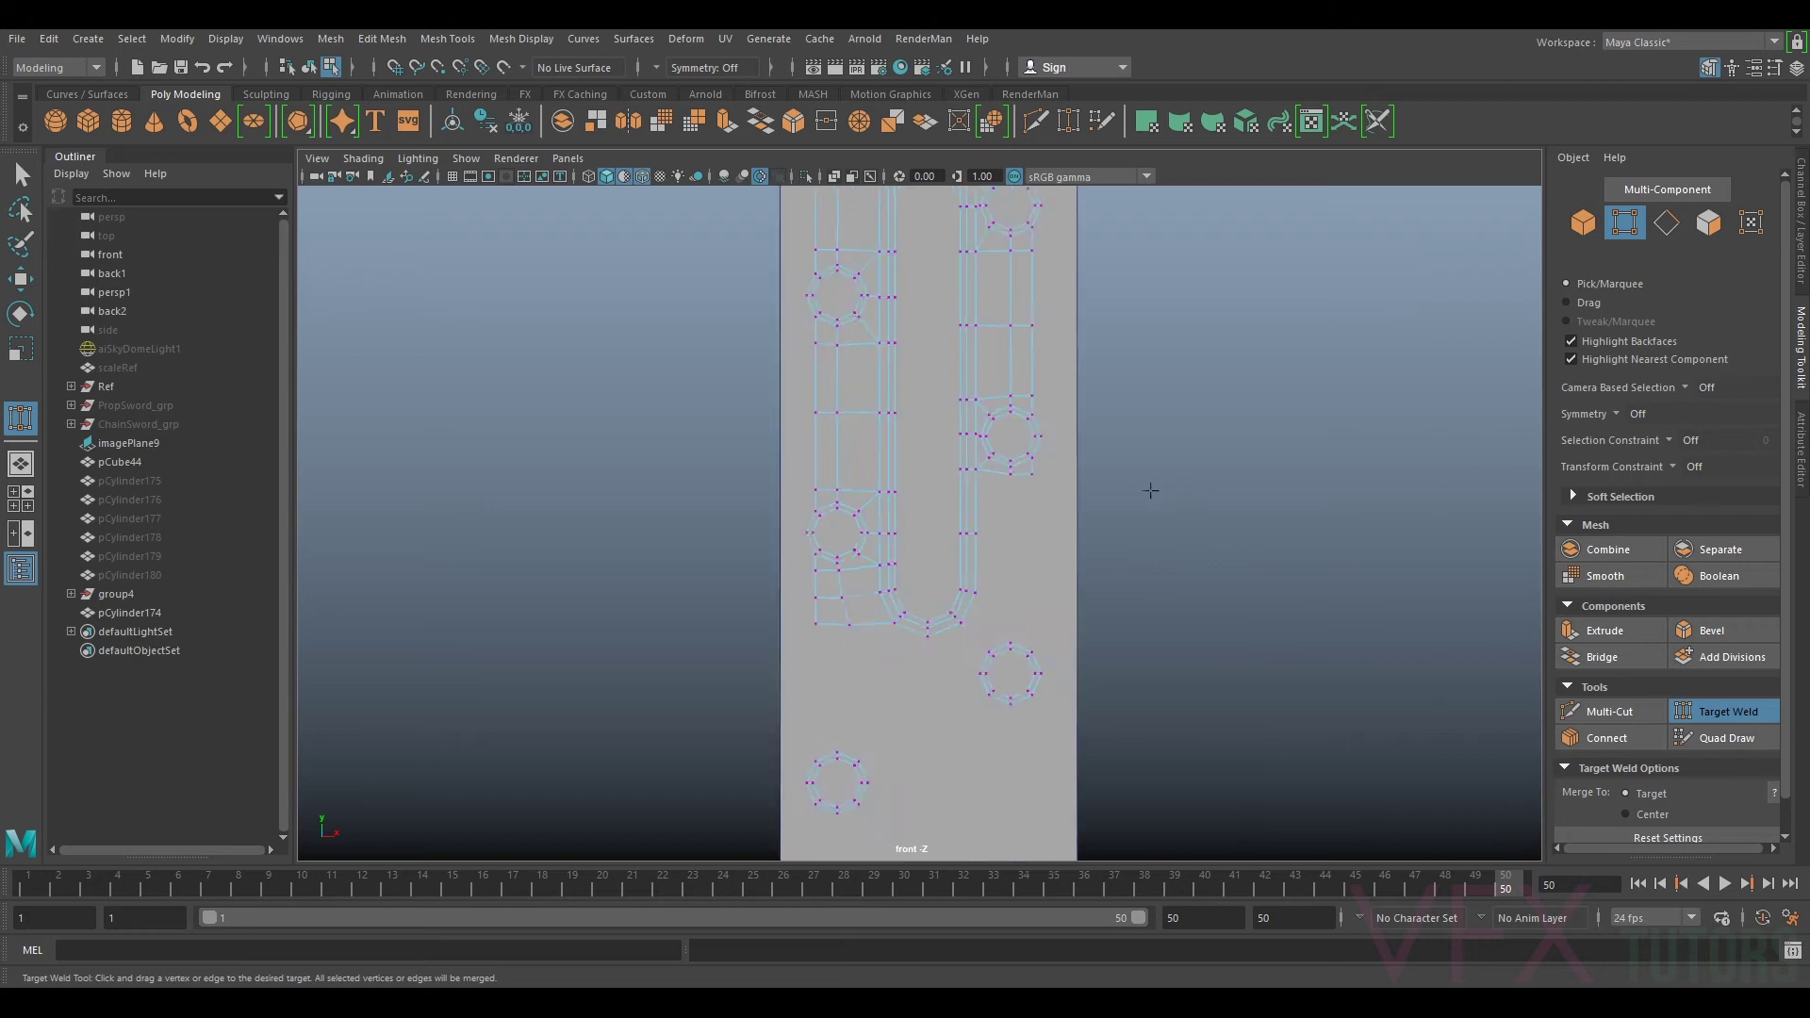
middle_click_drag(1299, 572, 1281, 494, "alt")
left_click(1739, 712)
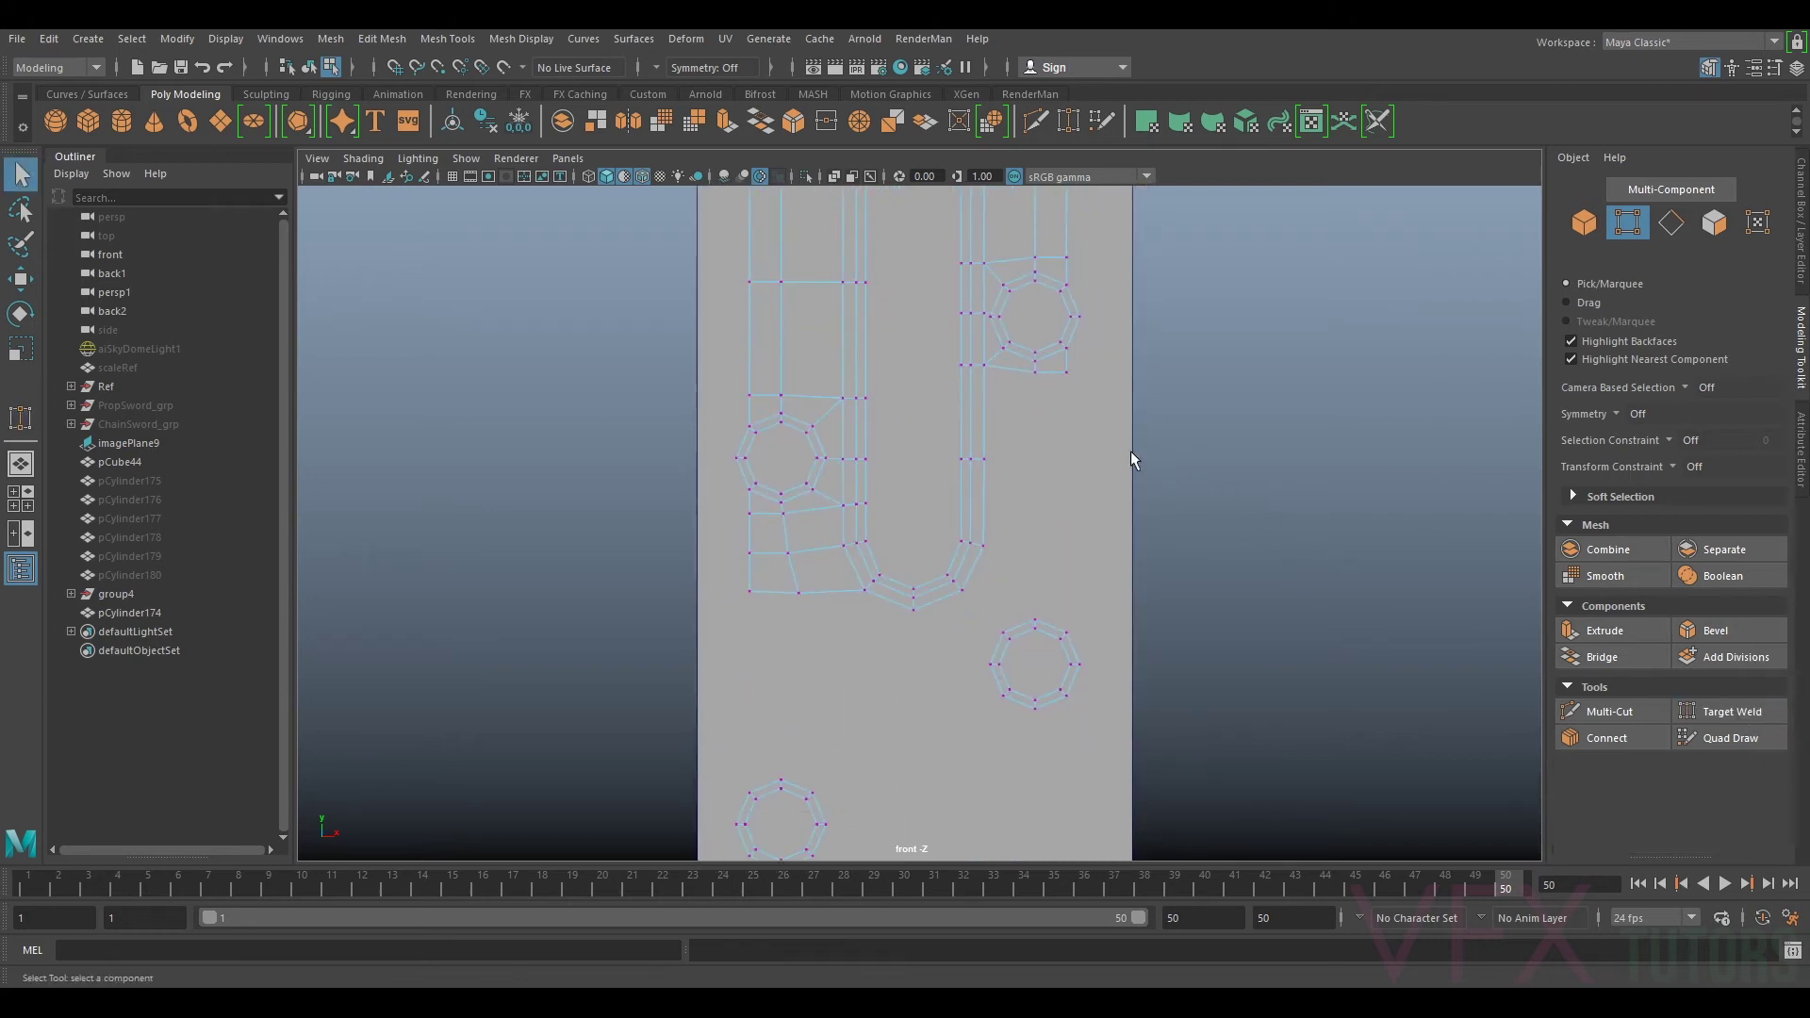
scroll(1039, 423, "up", 1)
scroll(1039, 423, "up", 2)
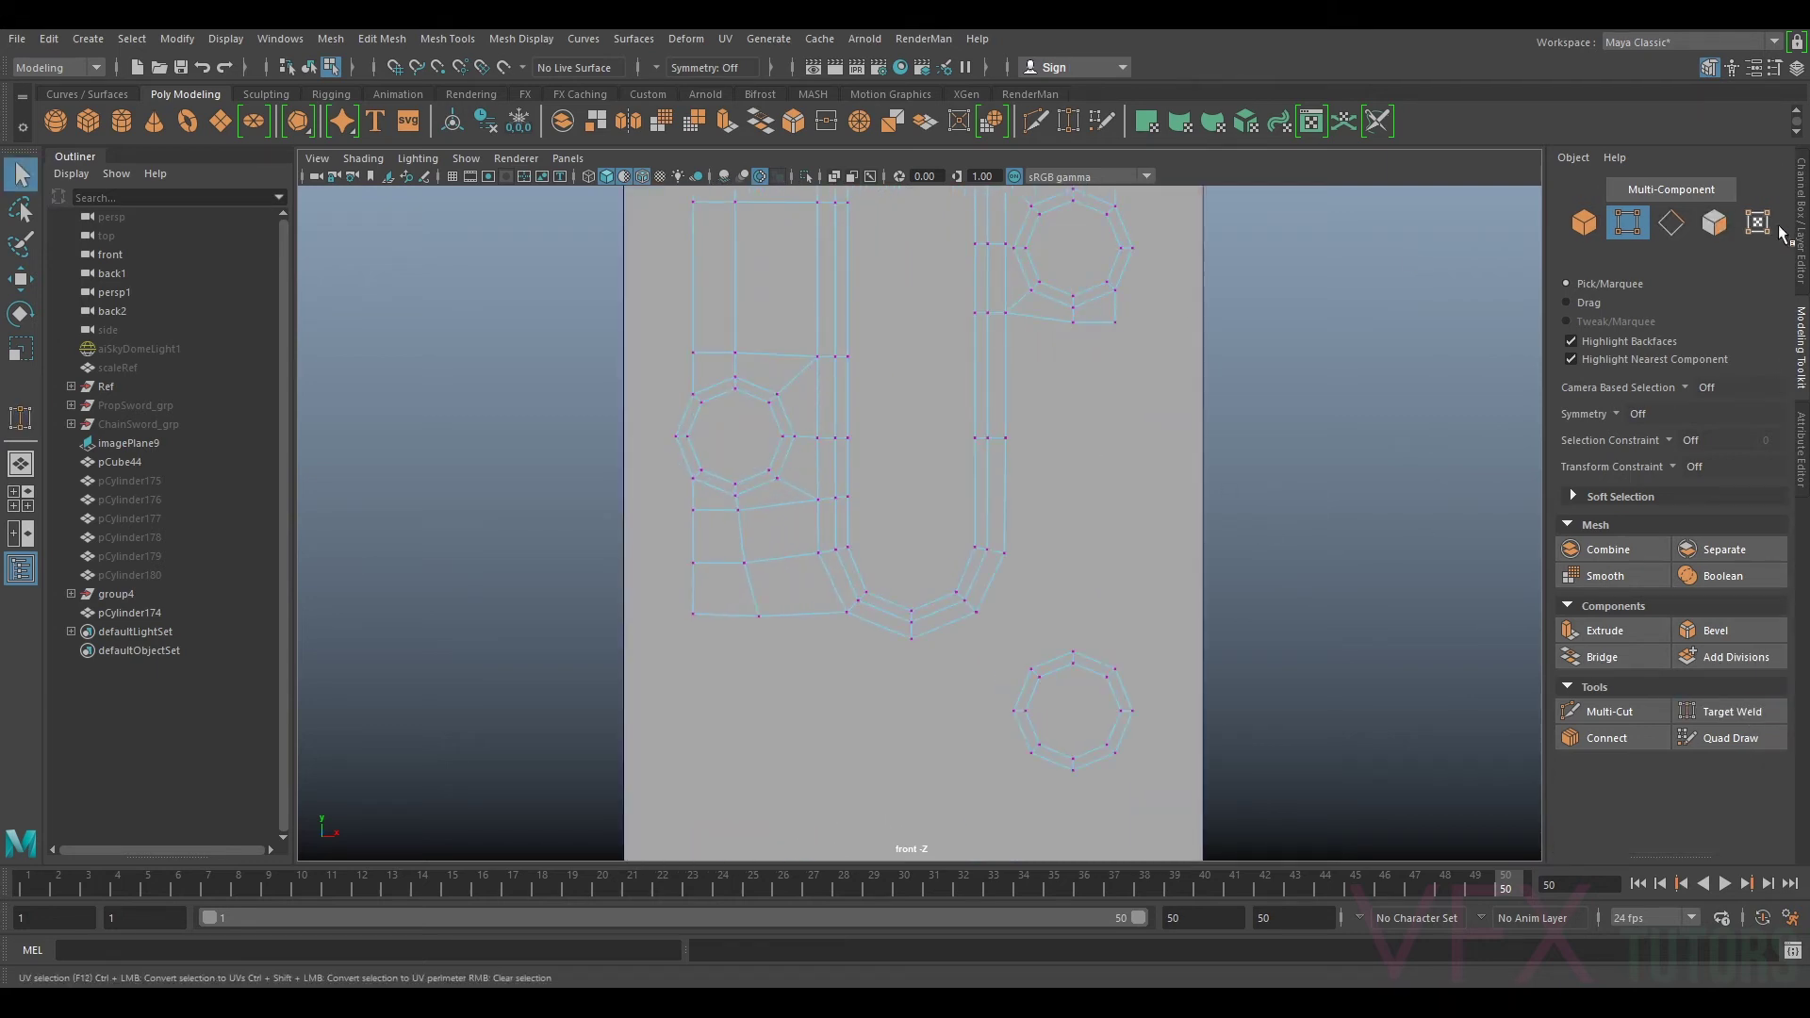
left_click(1671, 222)
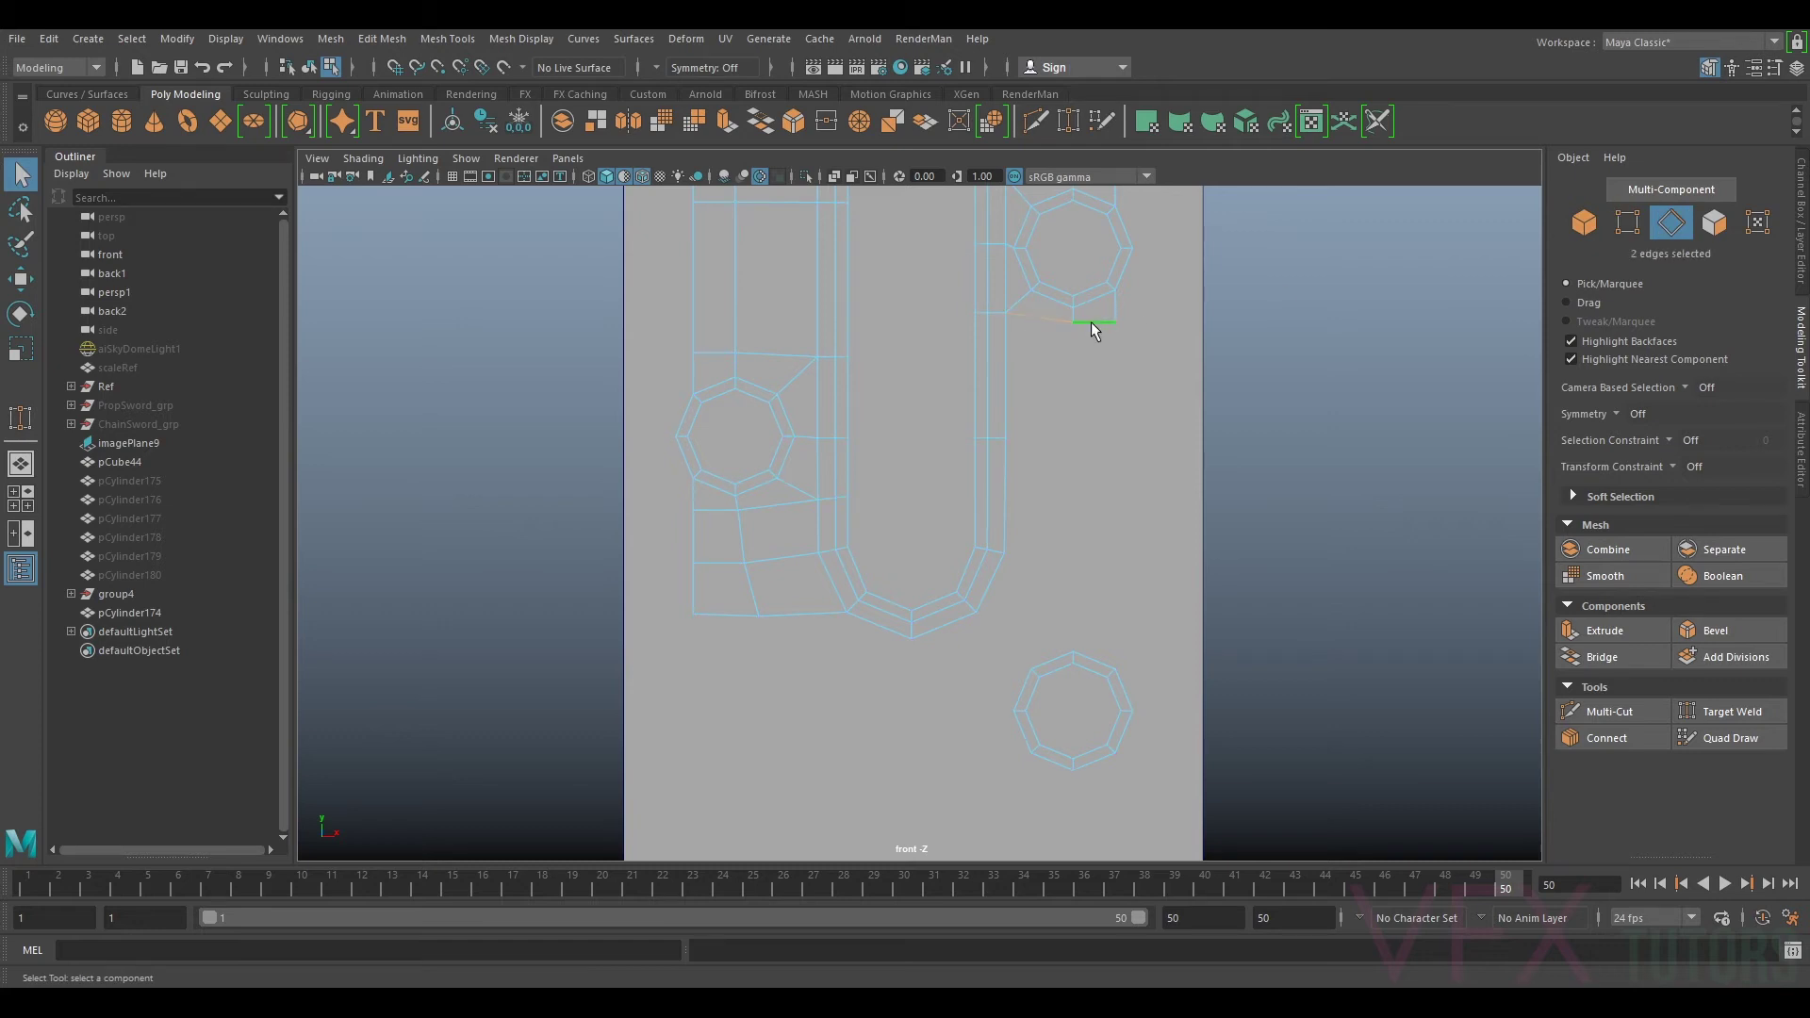
key("ctrl+e")
key("w")
left_click_drag(1061, 287, 1083, 407)
key("r")
left_click_drag(1060, 268, 1044, 713)
scroll(1030, 477, "up", 5)
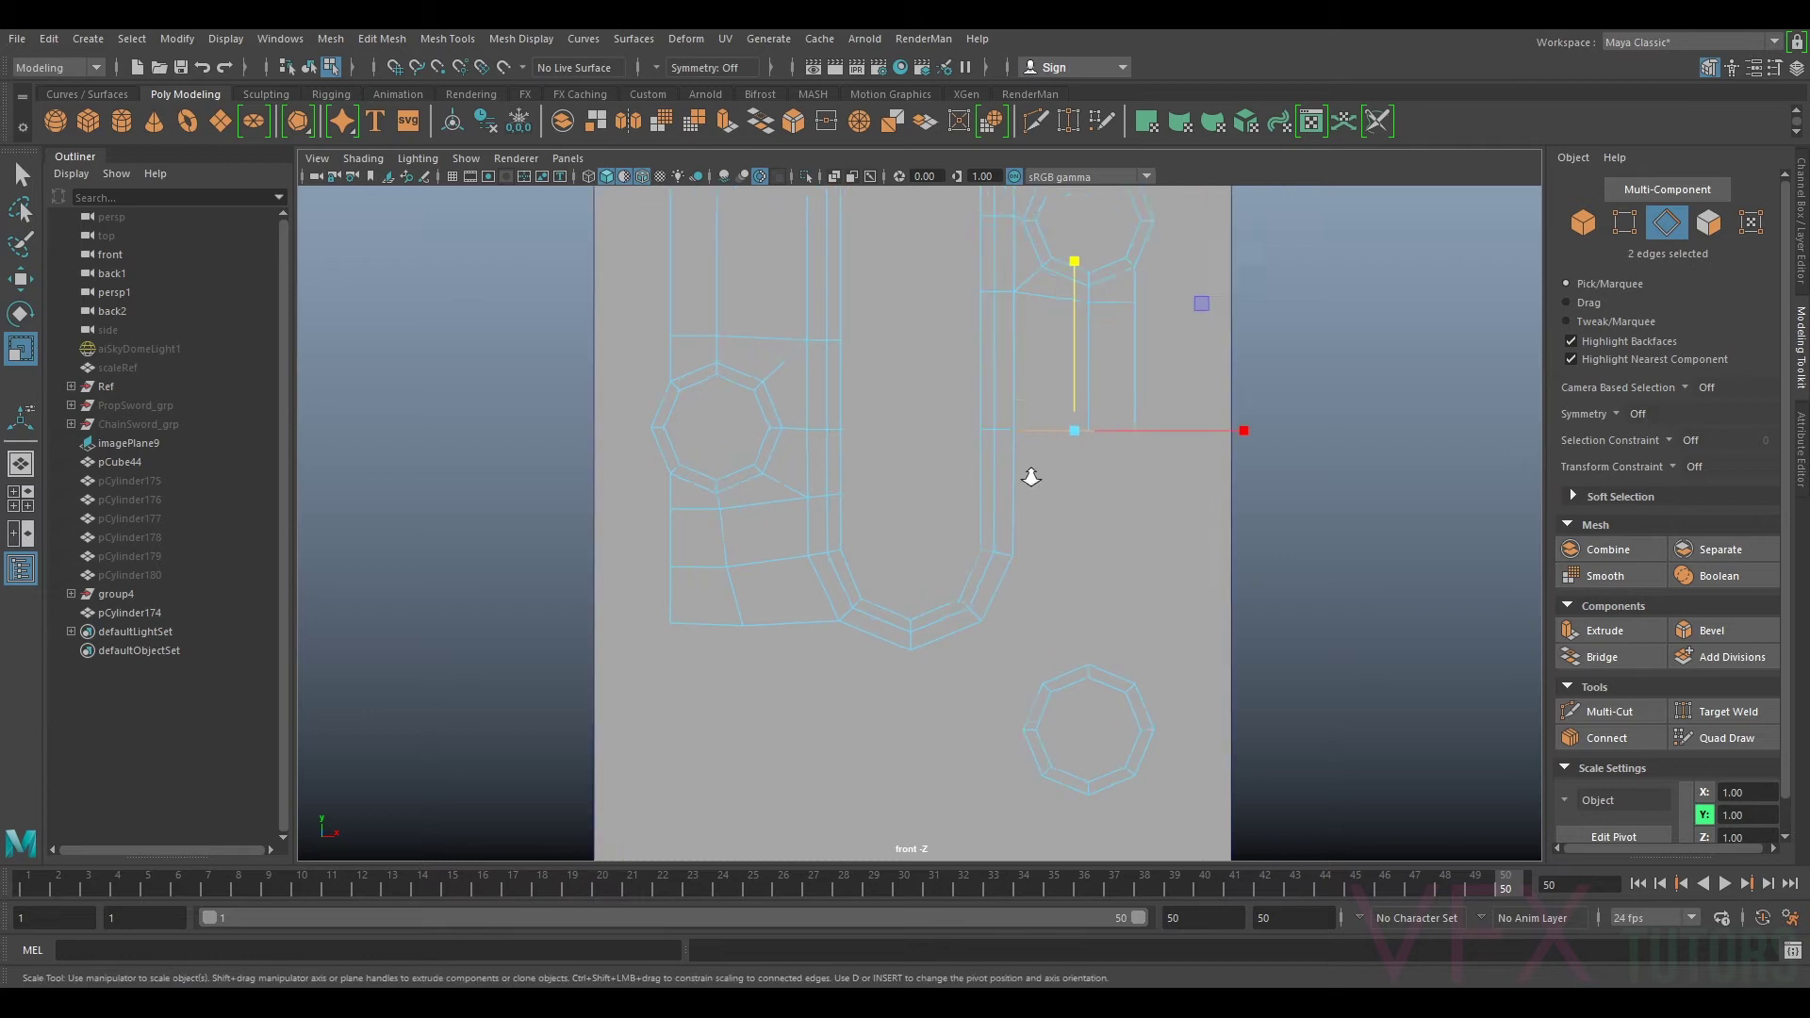
Step: Extrude the flattened edges further down, level with the start of the slot's lower curve
key("w")
left_click(1158, 313)
key("ctrl+z")
left_click_drag(1143, 326, 1152, 513)
Step: Merge the inner corner vertices of the two new rows with the matching slot border vertices
right_click_drag(1118, 468, 1044, 441)
left_click_drag(1072, 358, 1036, 407)
left_click(382, 39)
left_click(475, 252)
left_click_drag(1054, 599, 1053, 597)
middle_click_drag(1348, 642, 1271, 557, "alt")
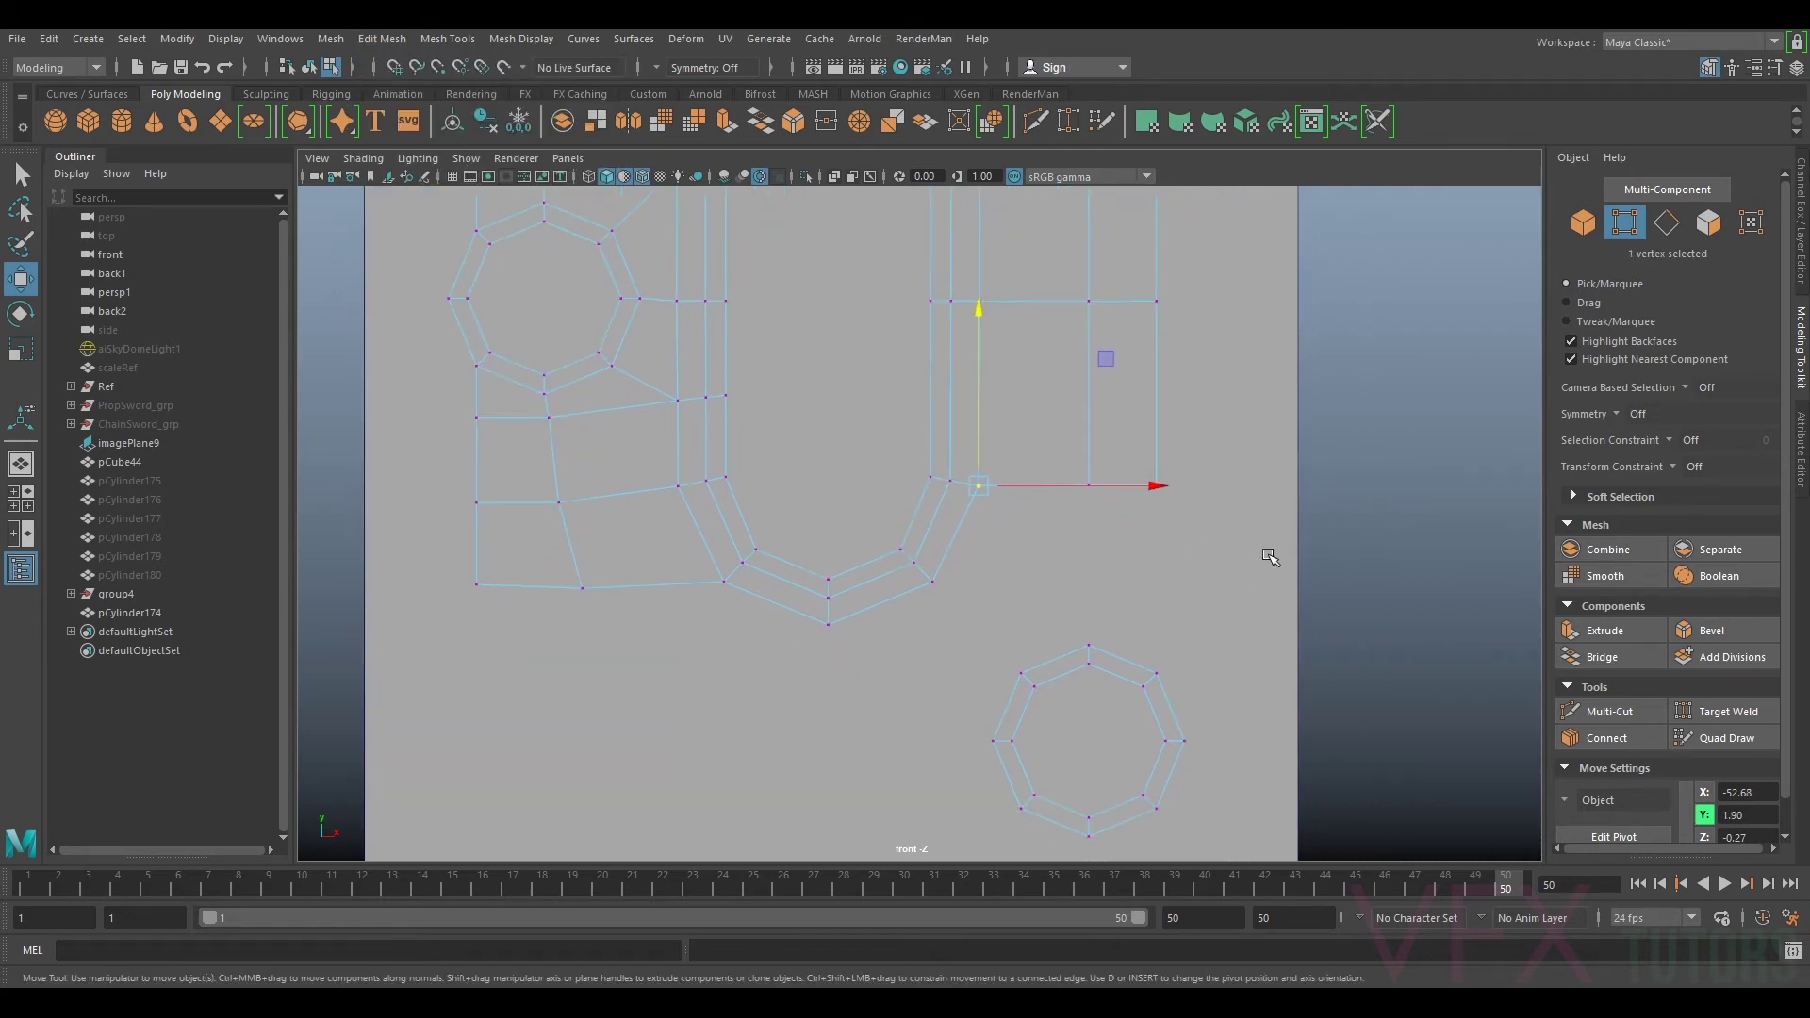
Step: Extrude the two lowest right-hand edges down beside the slot's lower curve and target-weld their inner corner to the slot border vertex
left_click(1678, 231)
left_click(1024, 486)
left_click(1125, 476, "ctrl+shift")
key("ctrl+e")
key("w")
left_click_drag(1068, 443, 1070, 539)
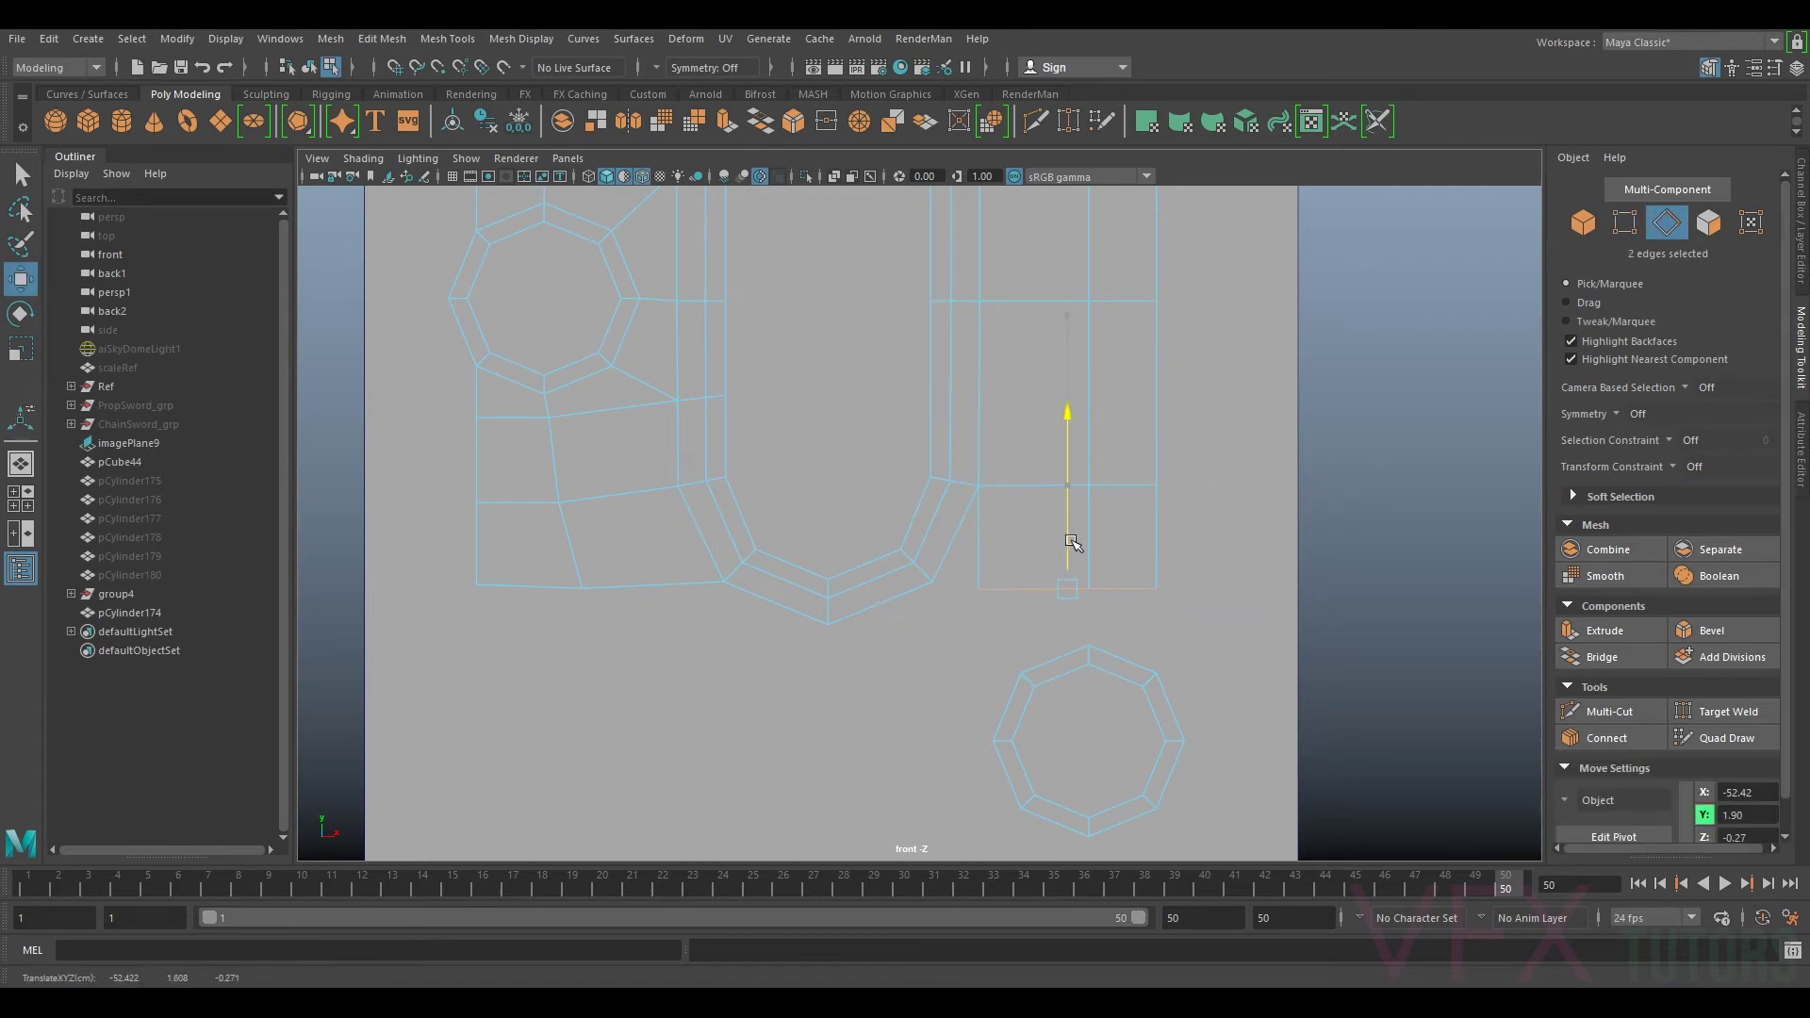
right_click_drag(1163, 457, 1071, 457)
left_click(1686, 711)
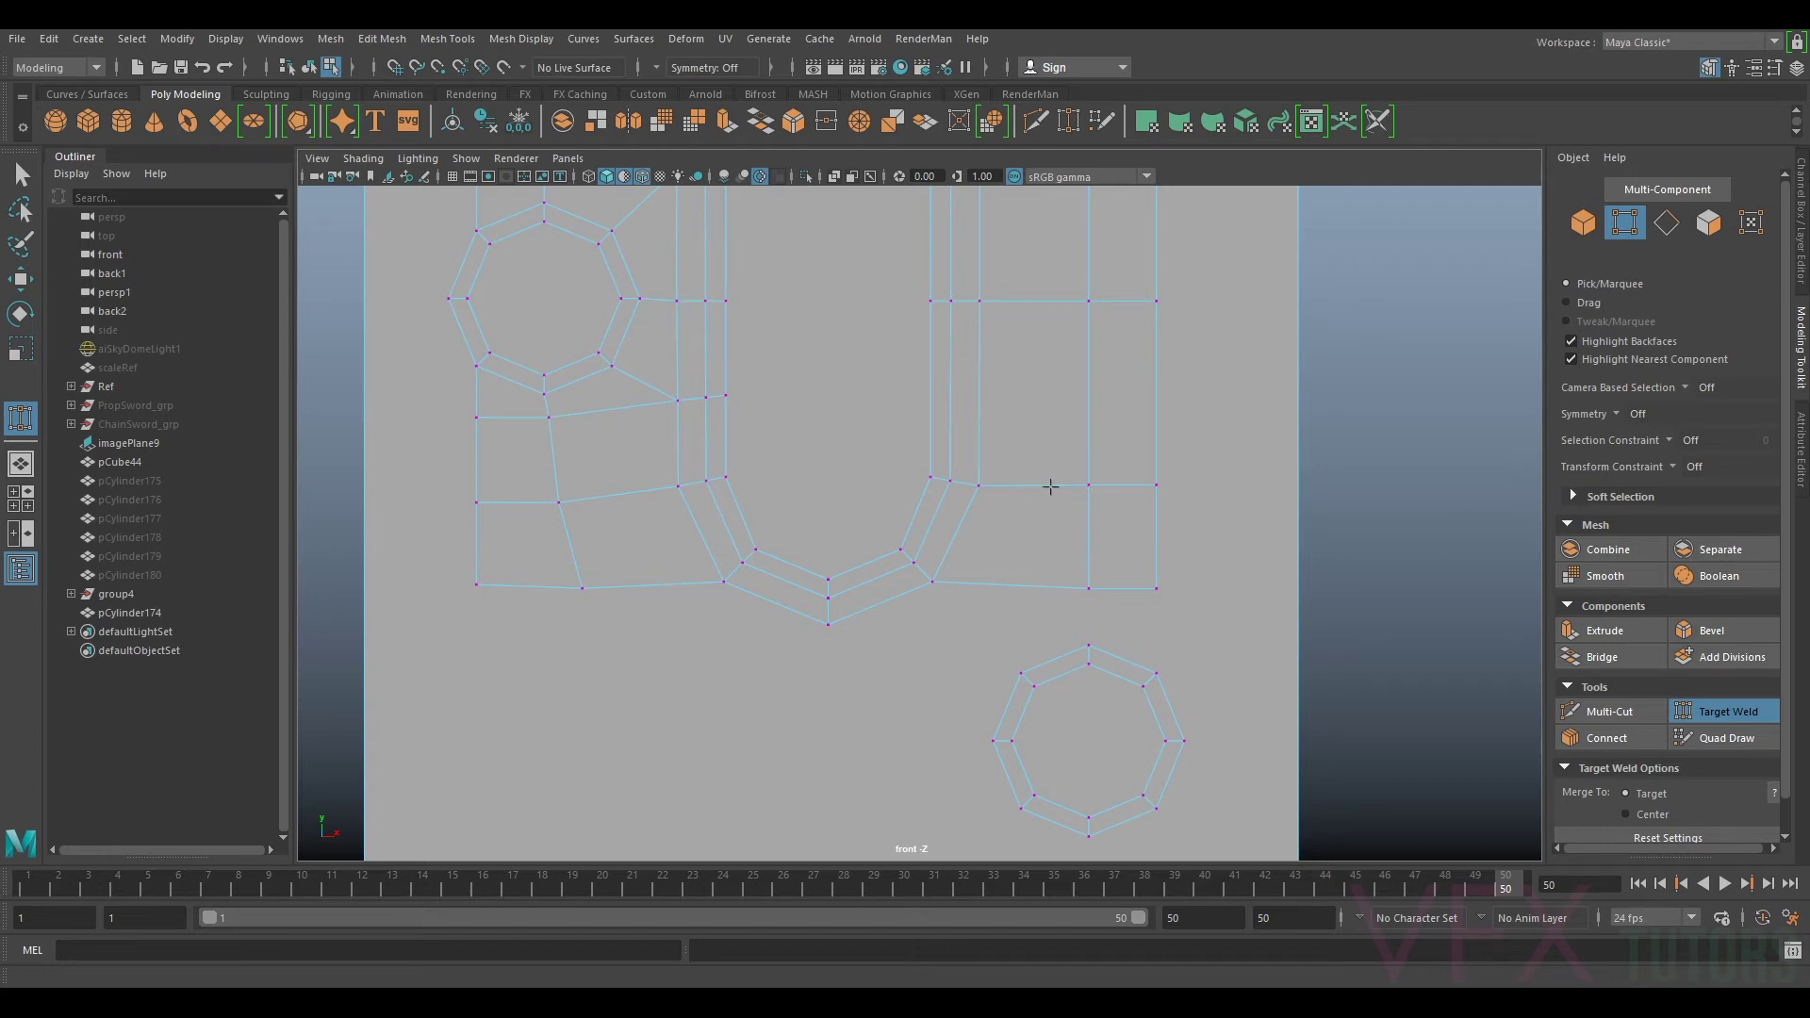
scroll(1061, 471, "down", 5)
middle_click_drag(1216, 352, 1265, 795, "alt")
scroll(1264, 795, "up", 1)
middle_click_drag(1155, 458, 1166, 605, "alt")
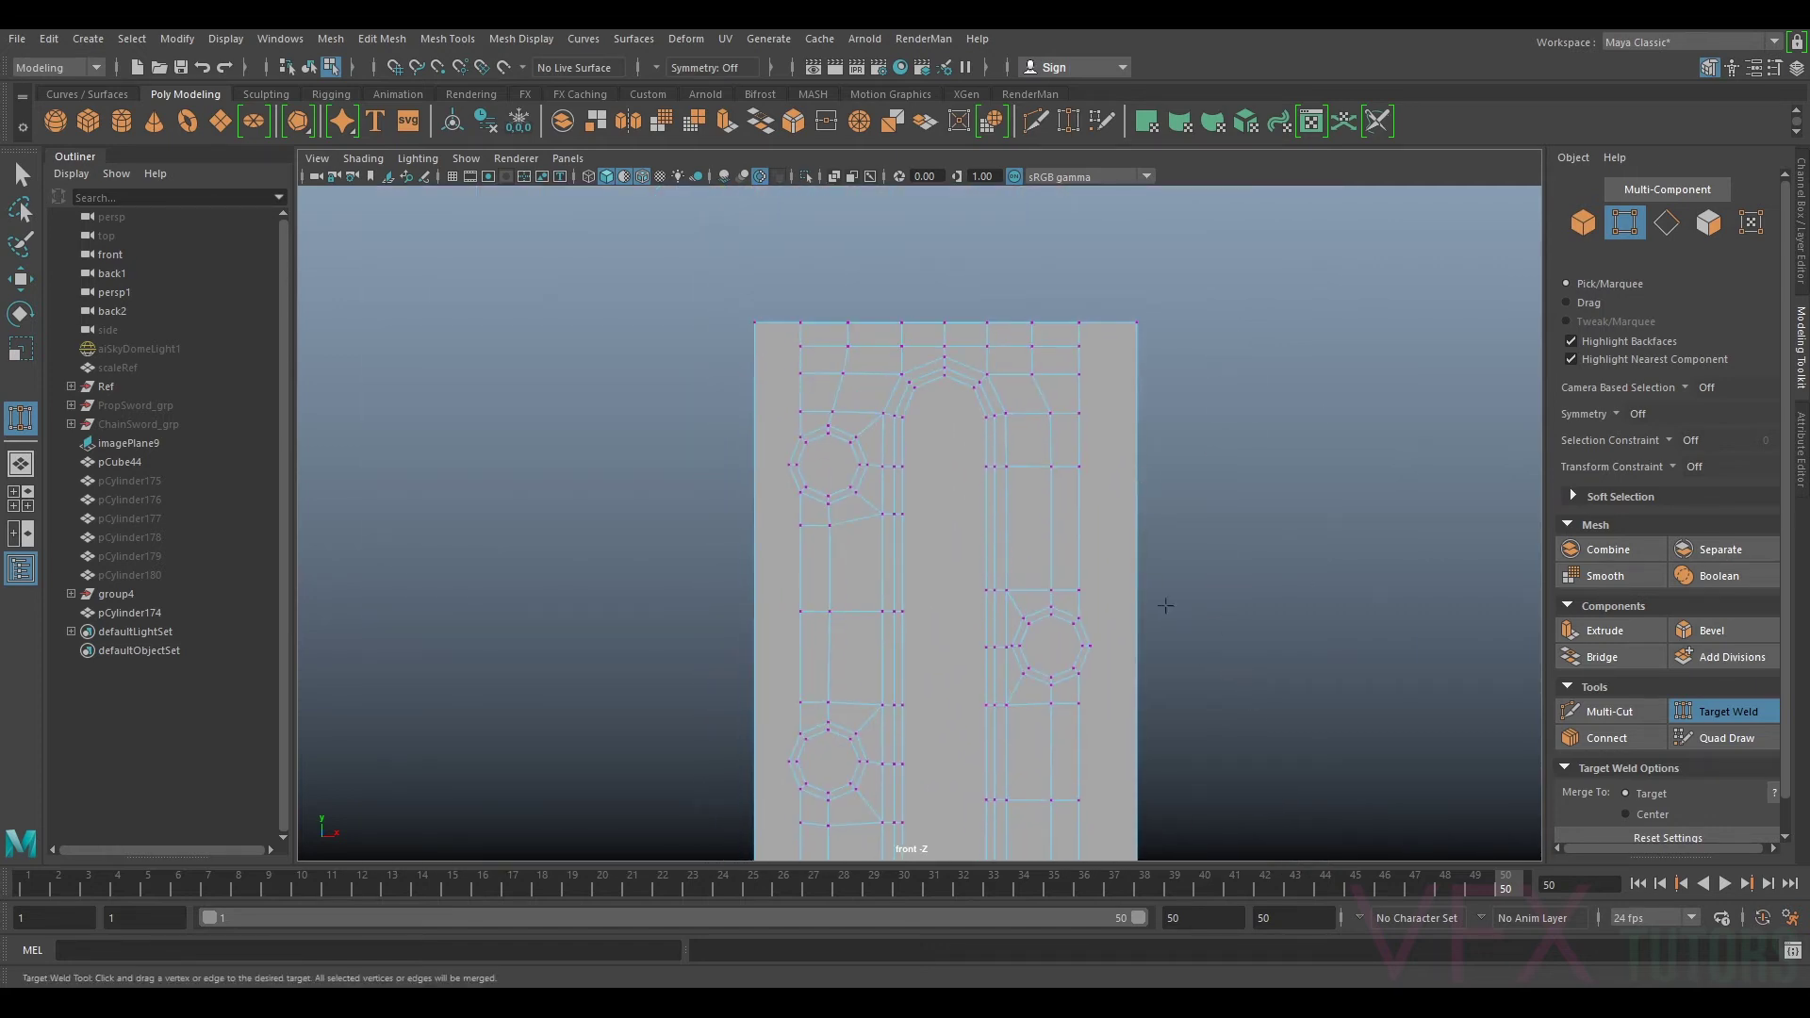
Step: Reposition the vertices along the mesh's upper-right border to line up its outer edge
left_click(1709, 713)
scroll(1108, 430, "up", 3)
left_click(1092, 377)
key("w")
left_click_drag(1124, 381, 1109, 327)
left_click(1081, 327)
left_click(1091, 454)
left_click_drag(1147, 447, 1139, 448)
Step: Extrude the outer edge loop of the hole ring just below the right strip outward into a wider ring
middle_click_drag(1202, 564, 1191, 256, "alt")
middle_click_drag(1116, 608, 1087, 355, "alt")
middle_click_drag(1116, 529, 1133, 227, "alt")
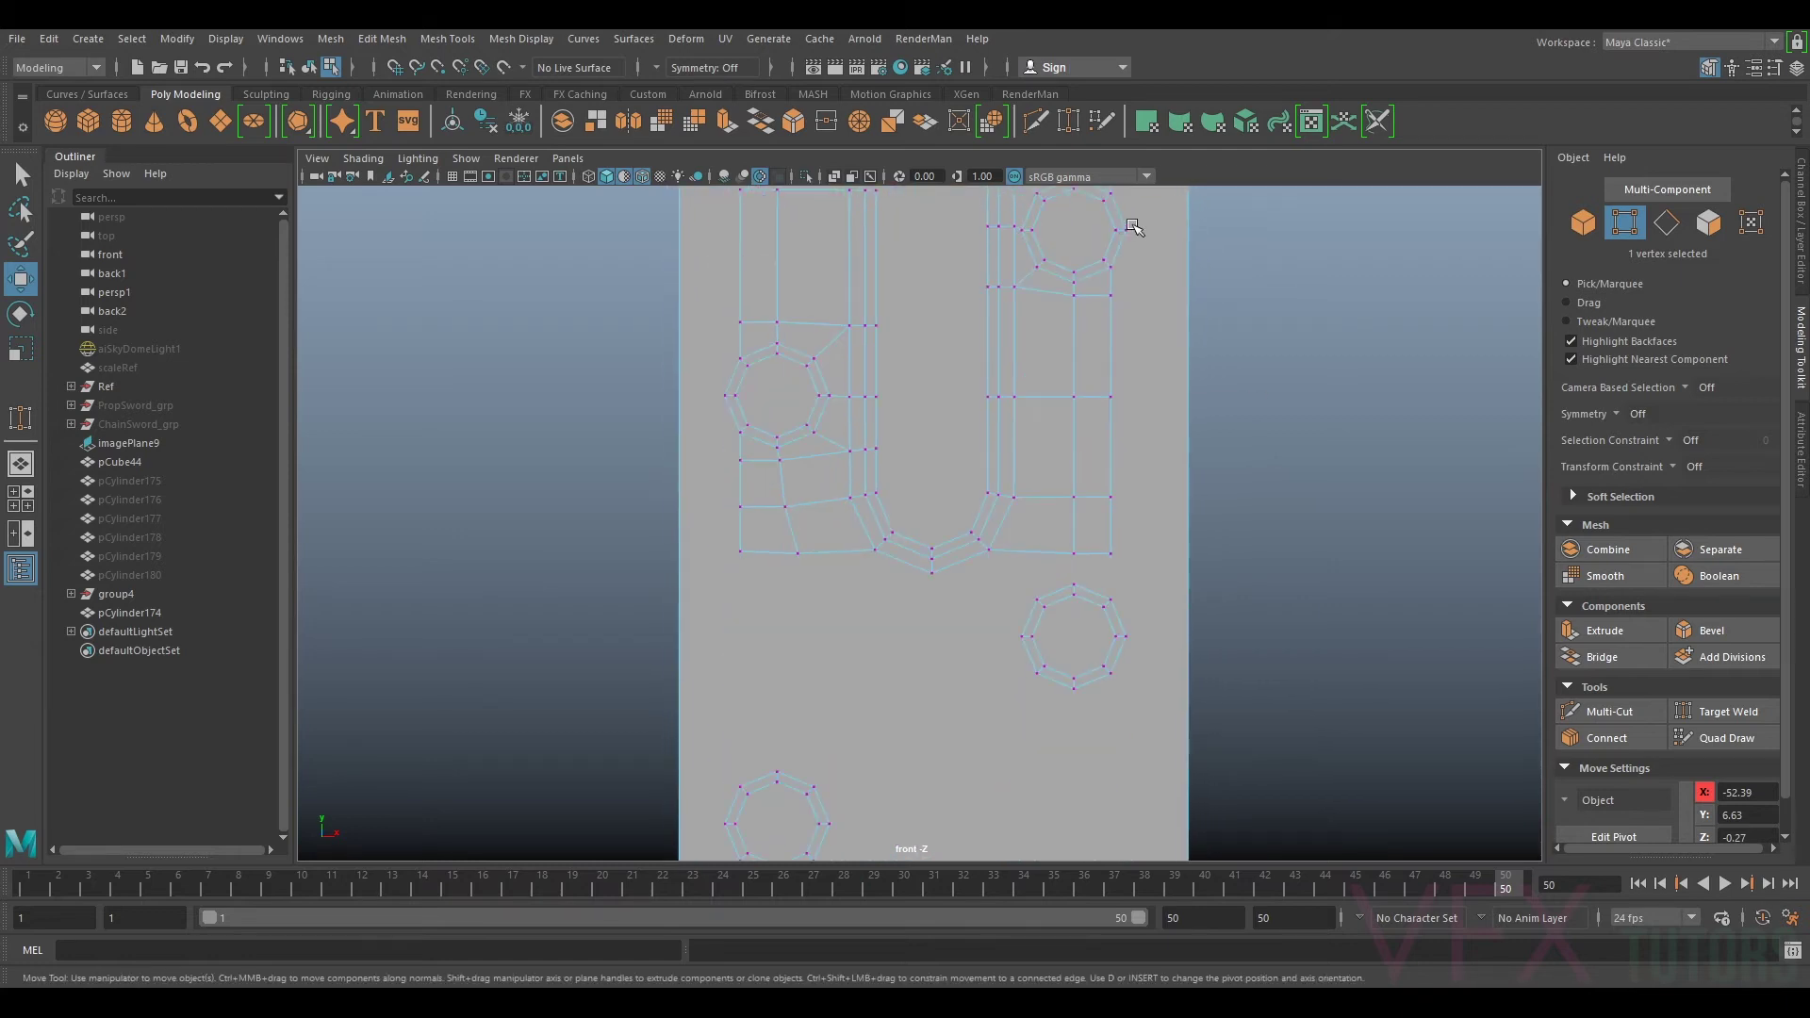
middle_click_drag(1100, 619, 1114, 522, "alt")
scroll(1115, 524, "up", 2)
right_click_drag(1129, 462, 1128, 414)
double_click(1116, 480)
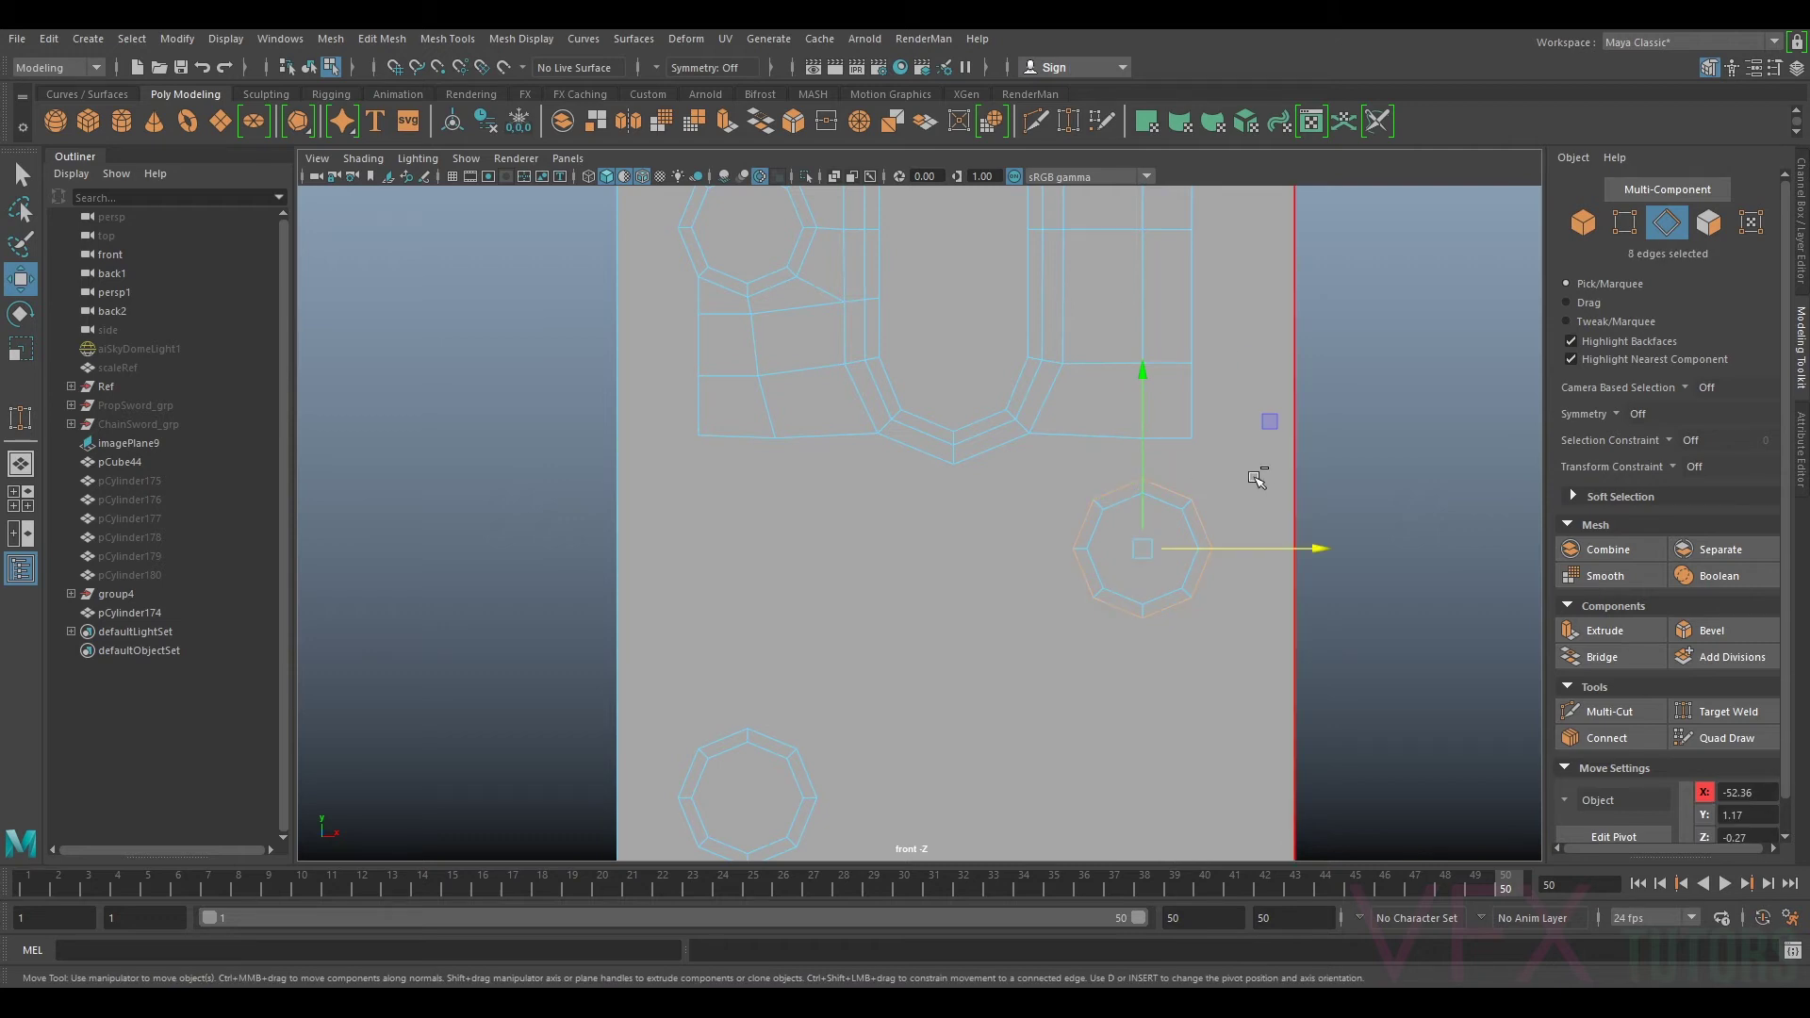
key("ctrl+e")
left_click_drag(1185, 446, 1238, 443)
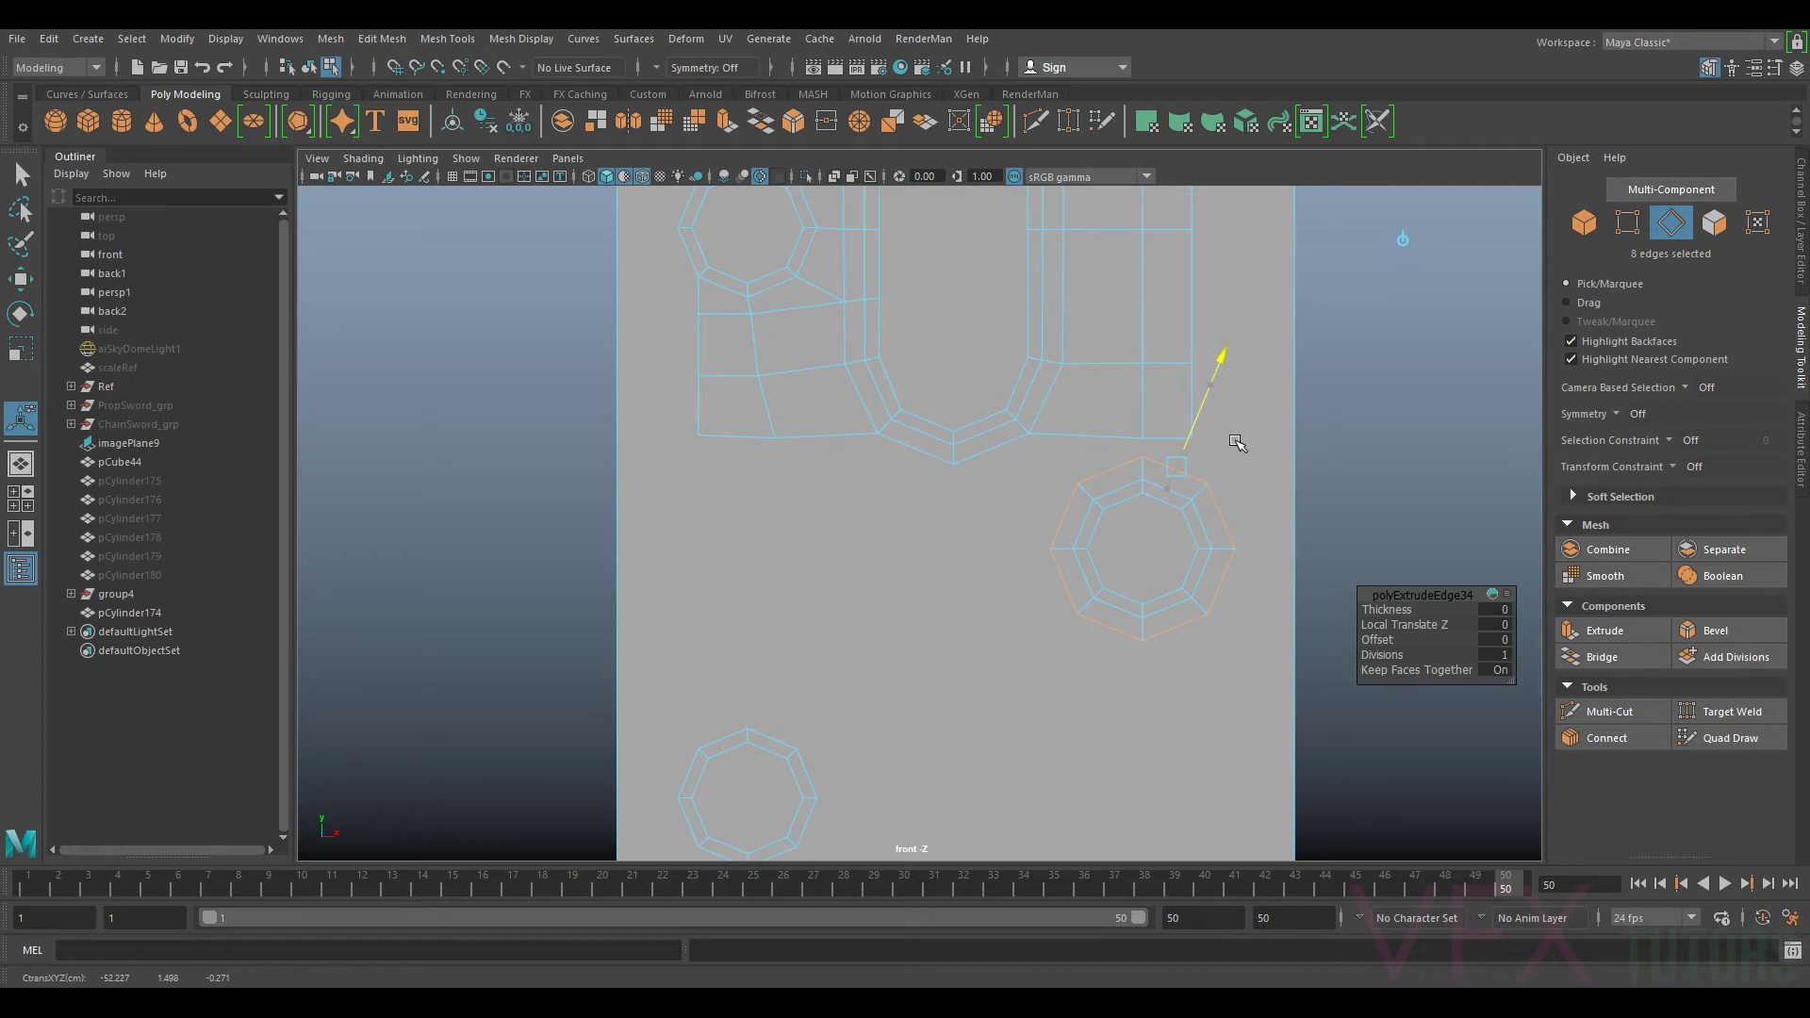
Step: Bridge the right strip's outermost bottom edge to the upper-right edge of the ring below it
left_click(1628, 224)
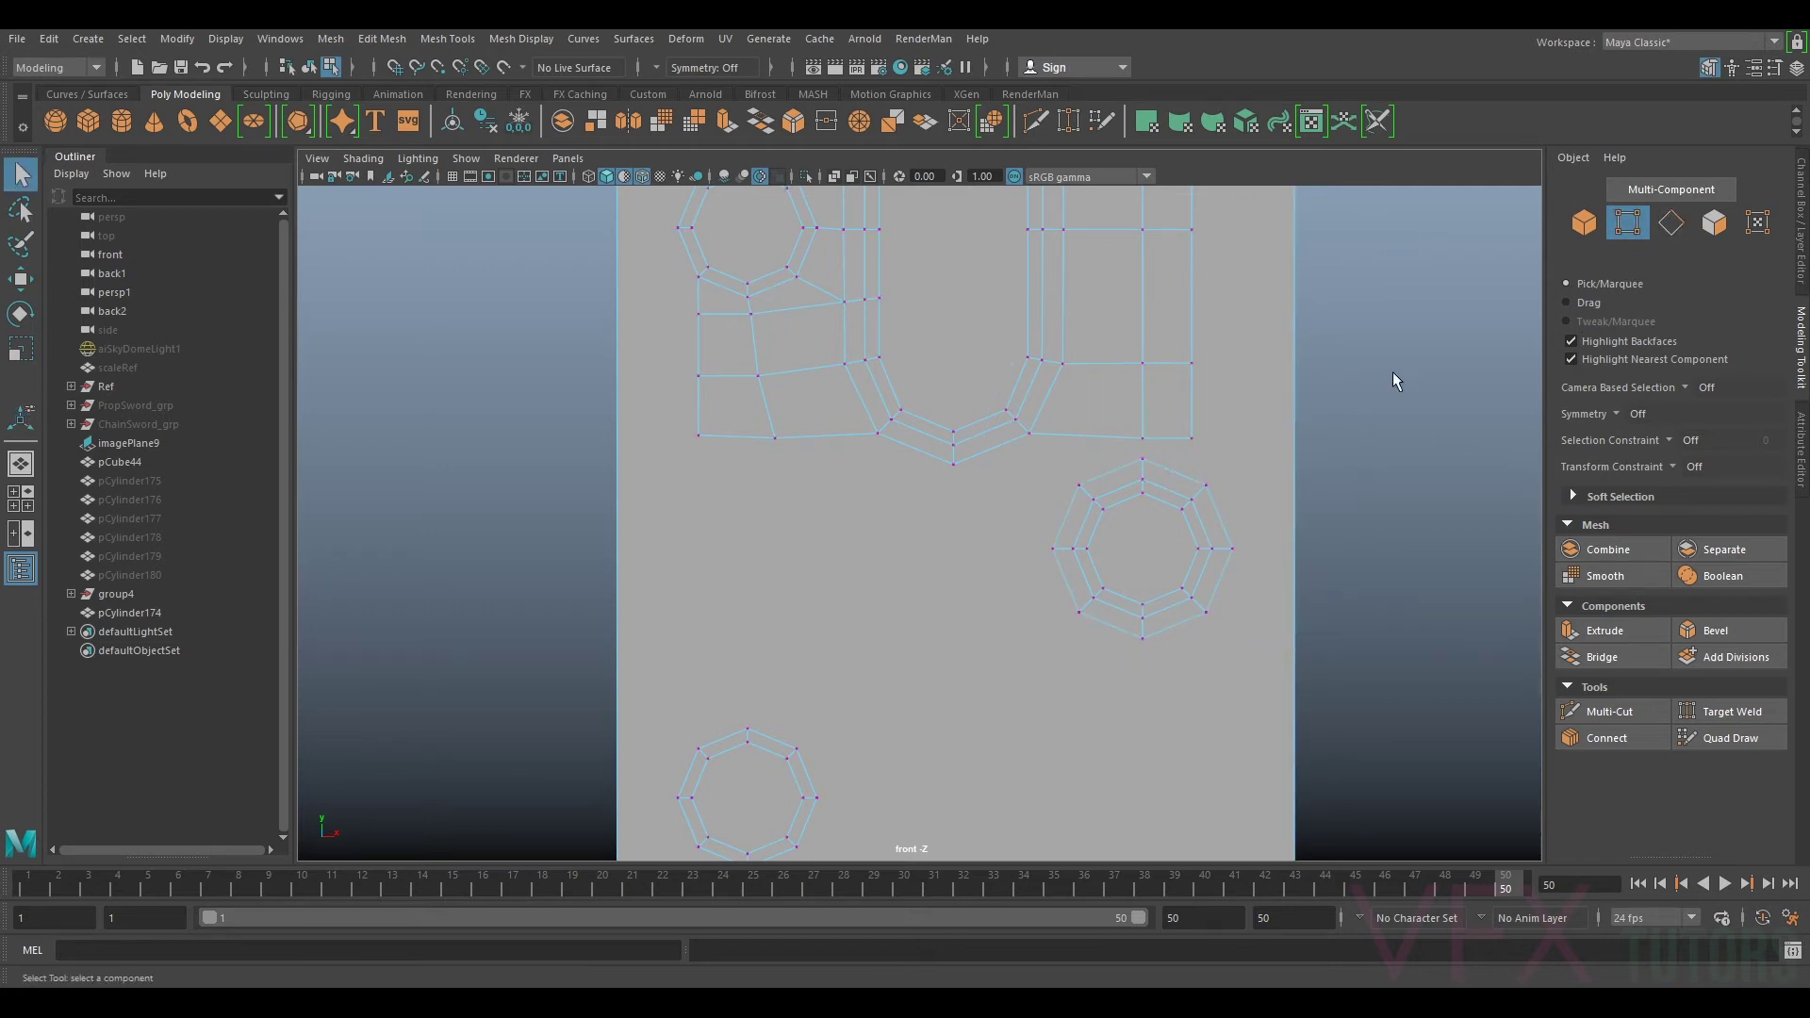
right_click_drag(1169, 433, 1168, 383)
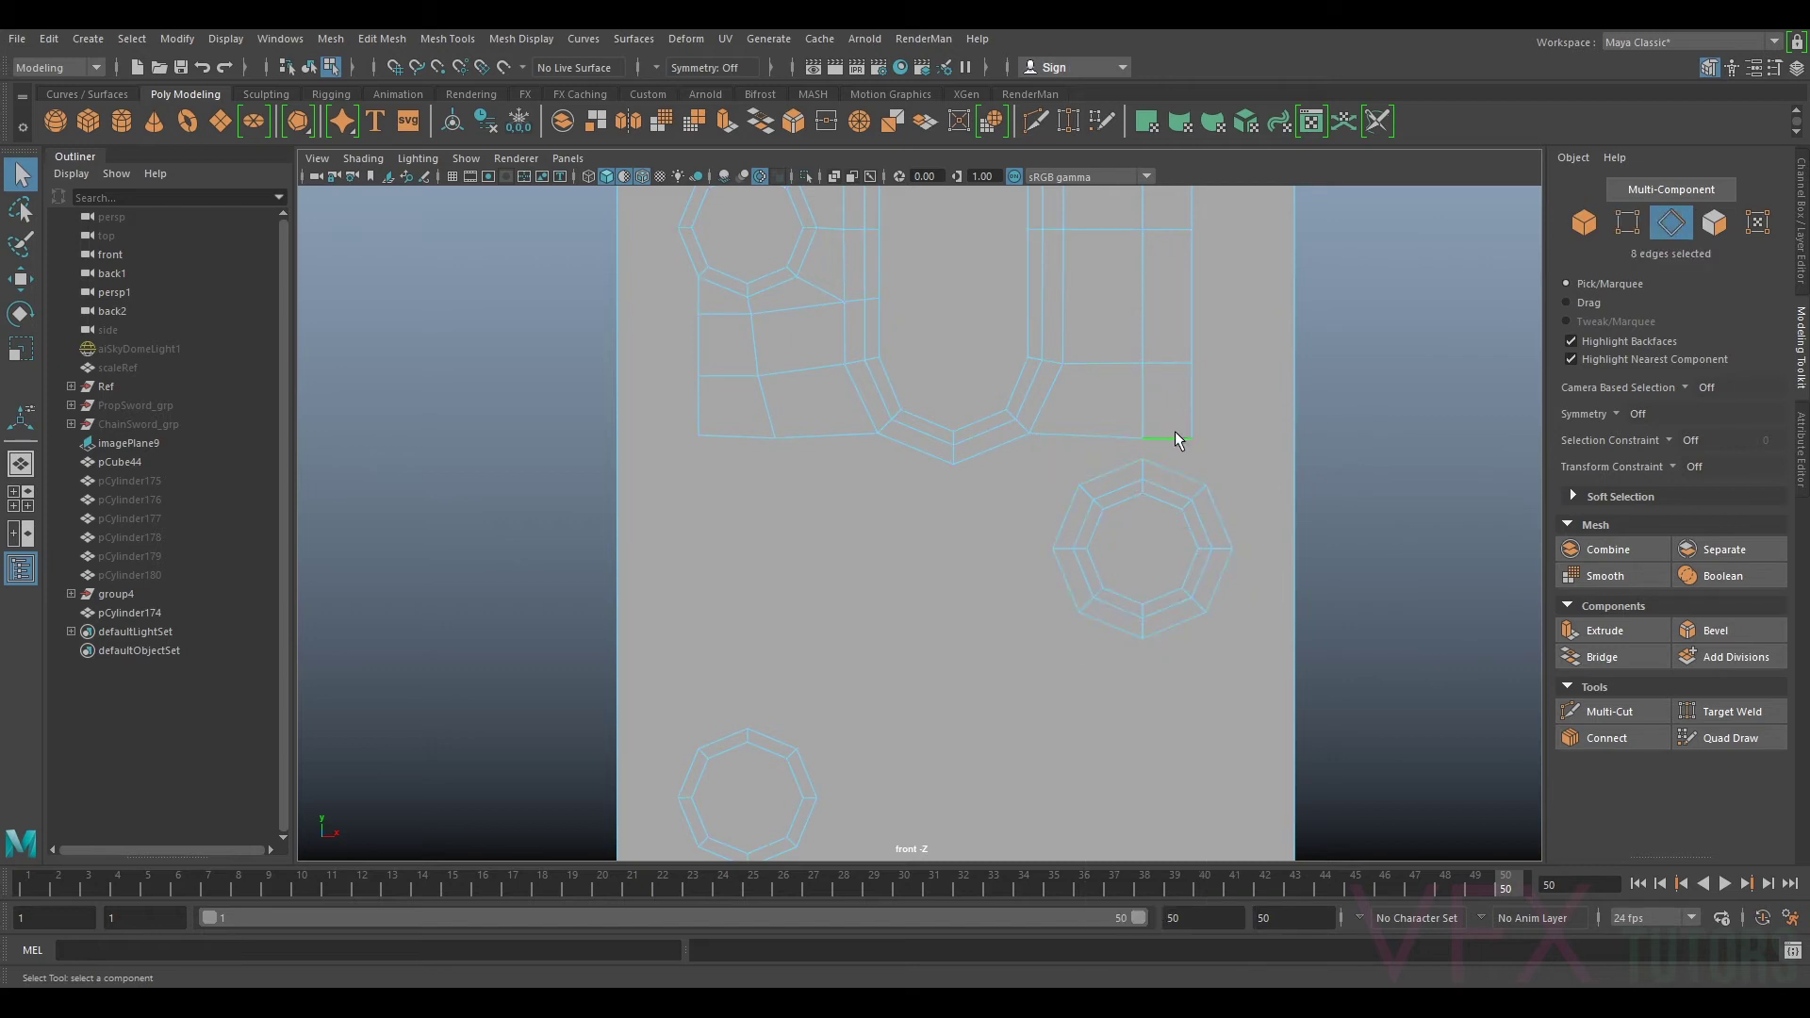
left_click(1610, 655)
left_click(1087, 445)
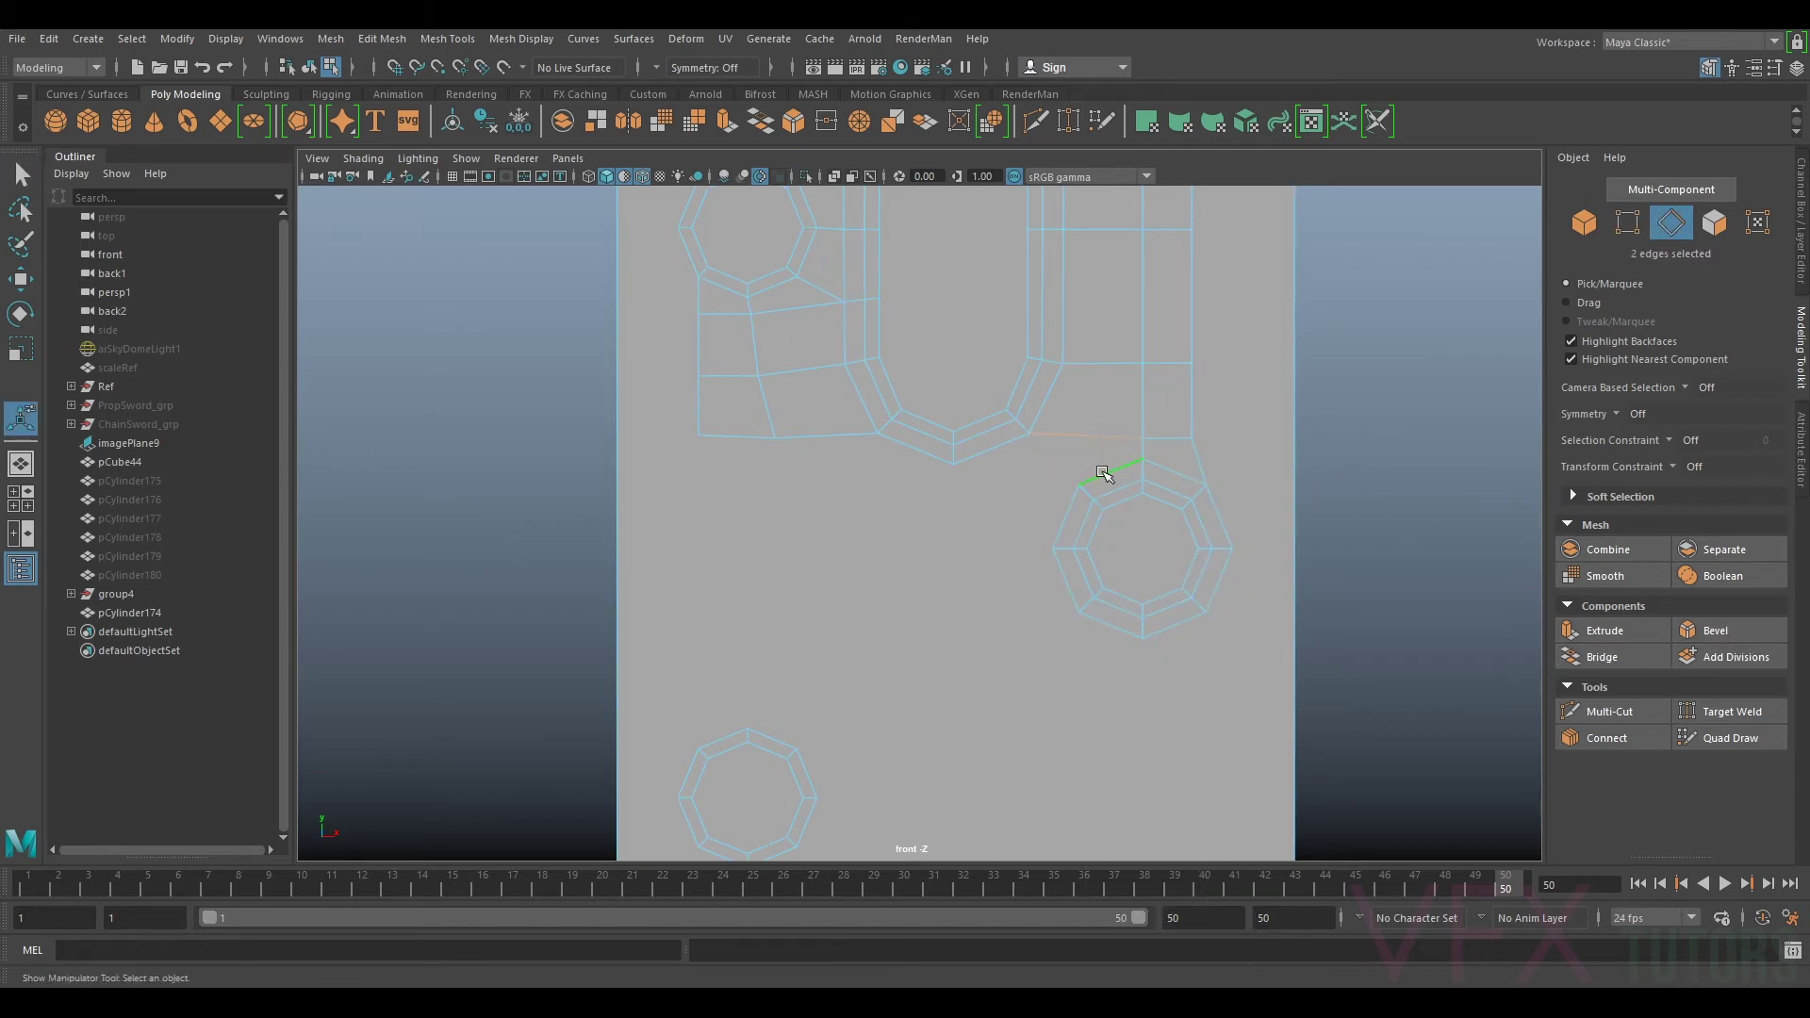
key("g")
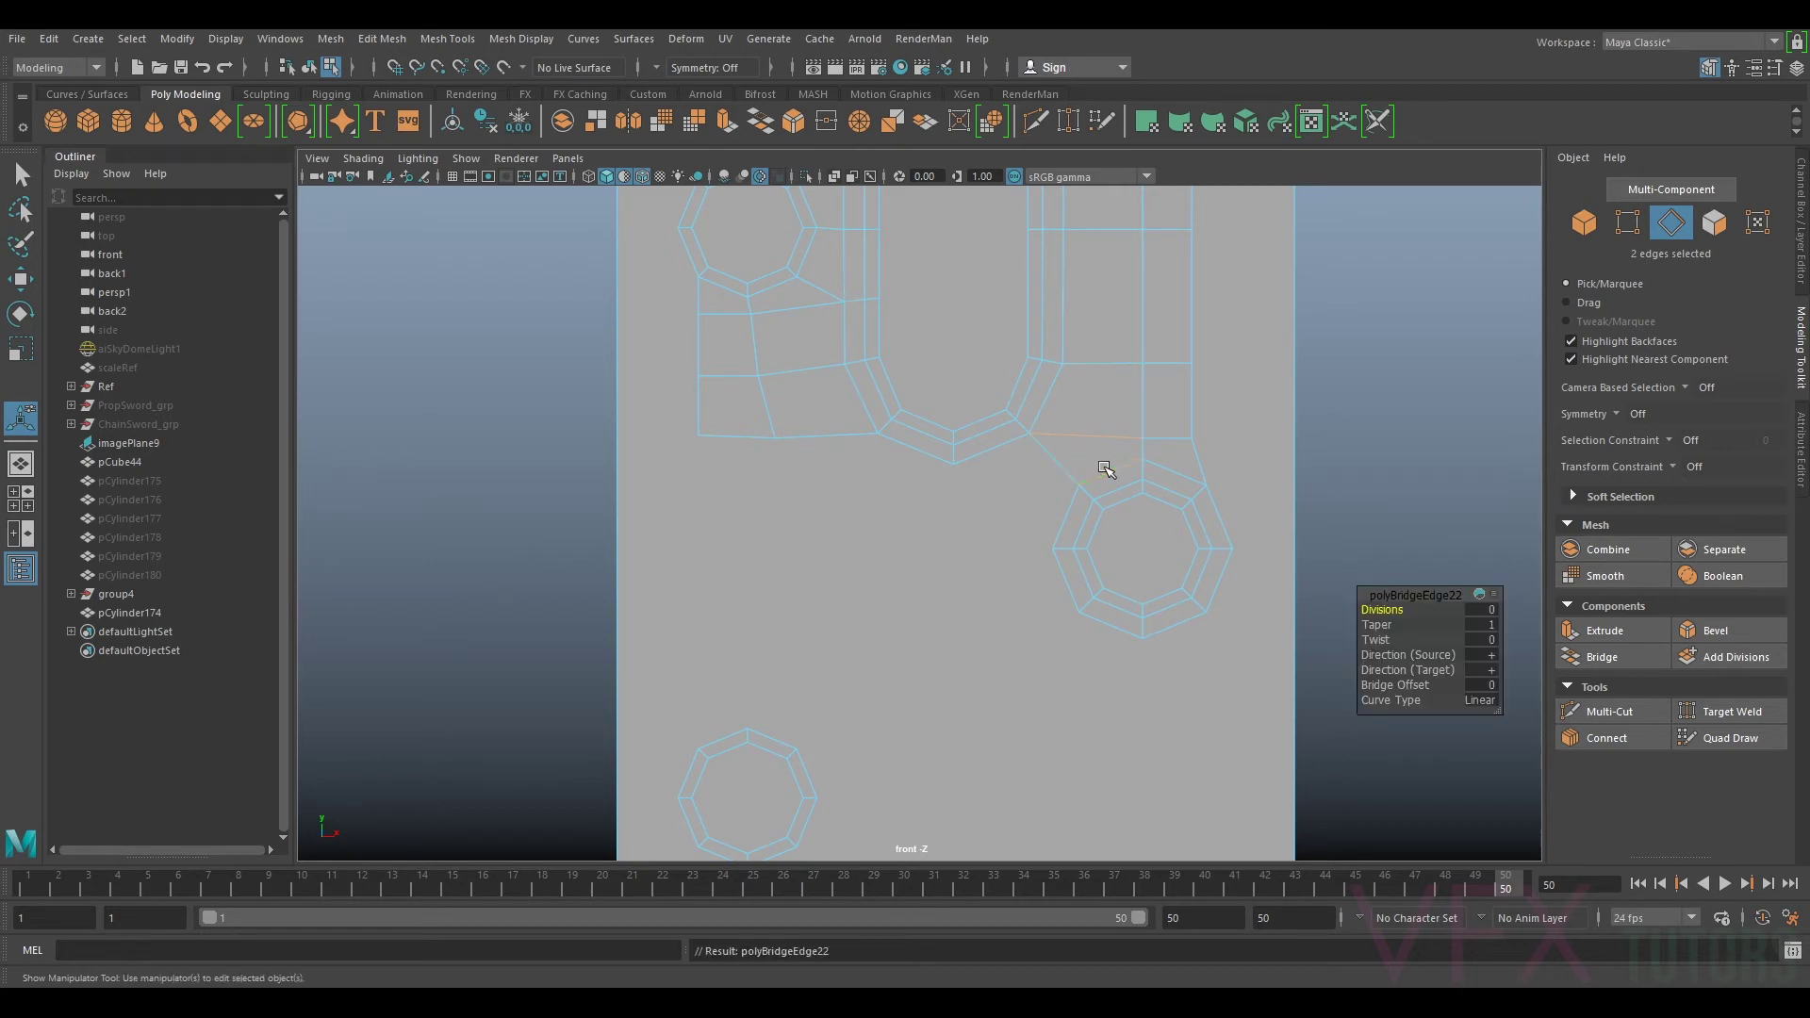
left_click(1044, 514)
left_click(991, 456, "shift")
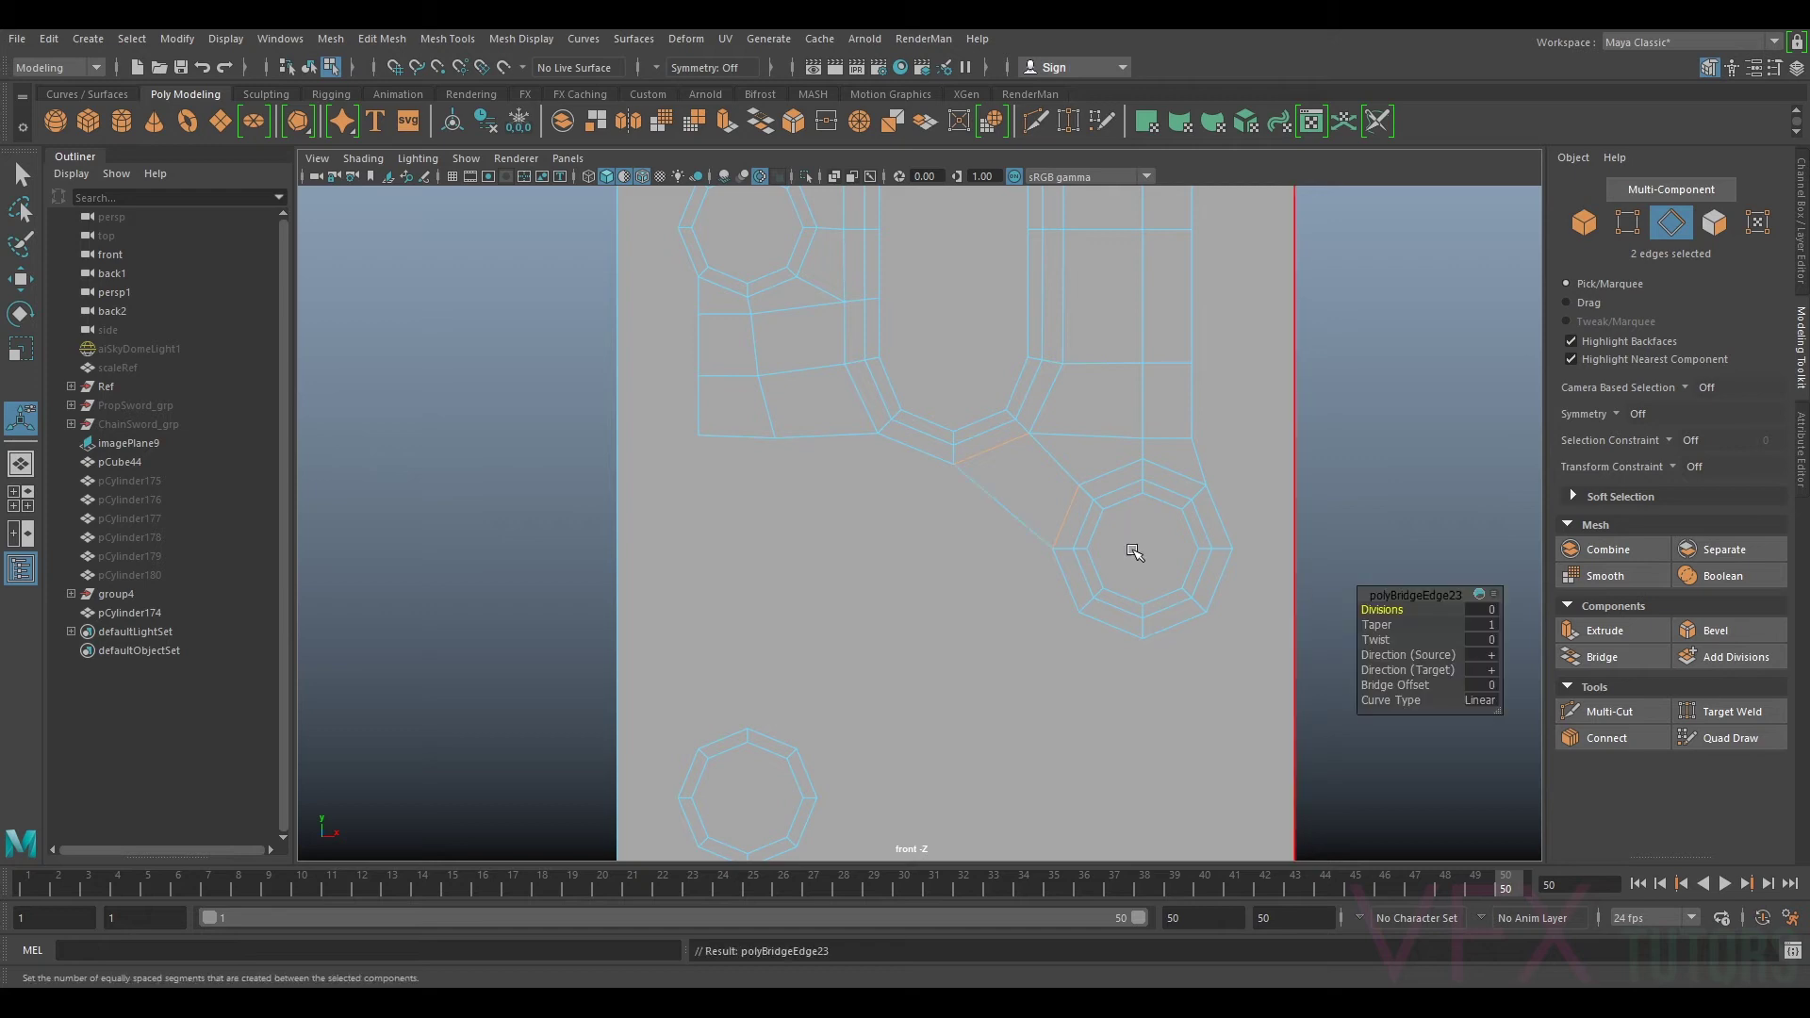
key("ctrl+z")
key("ctrl+z")
key("ctrl+z")
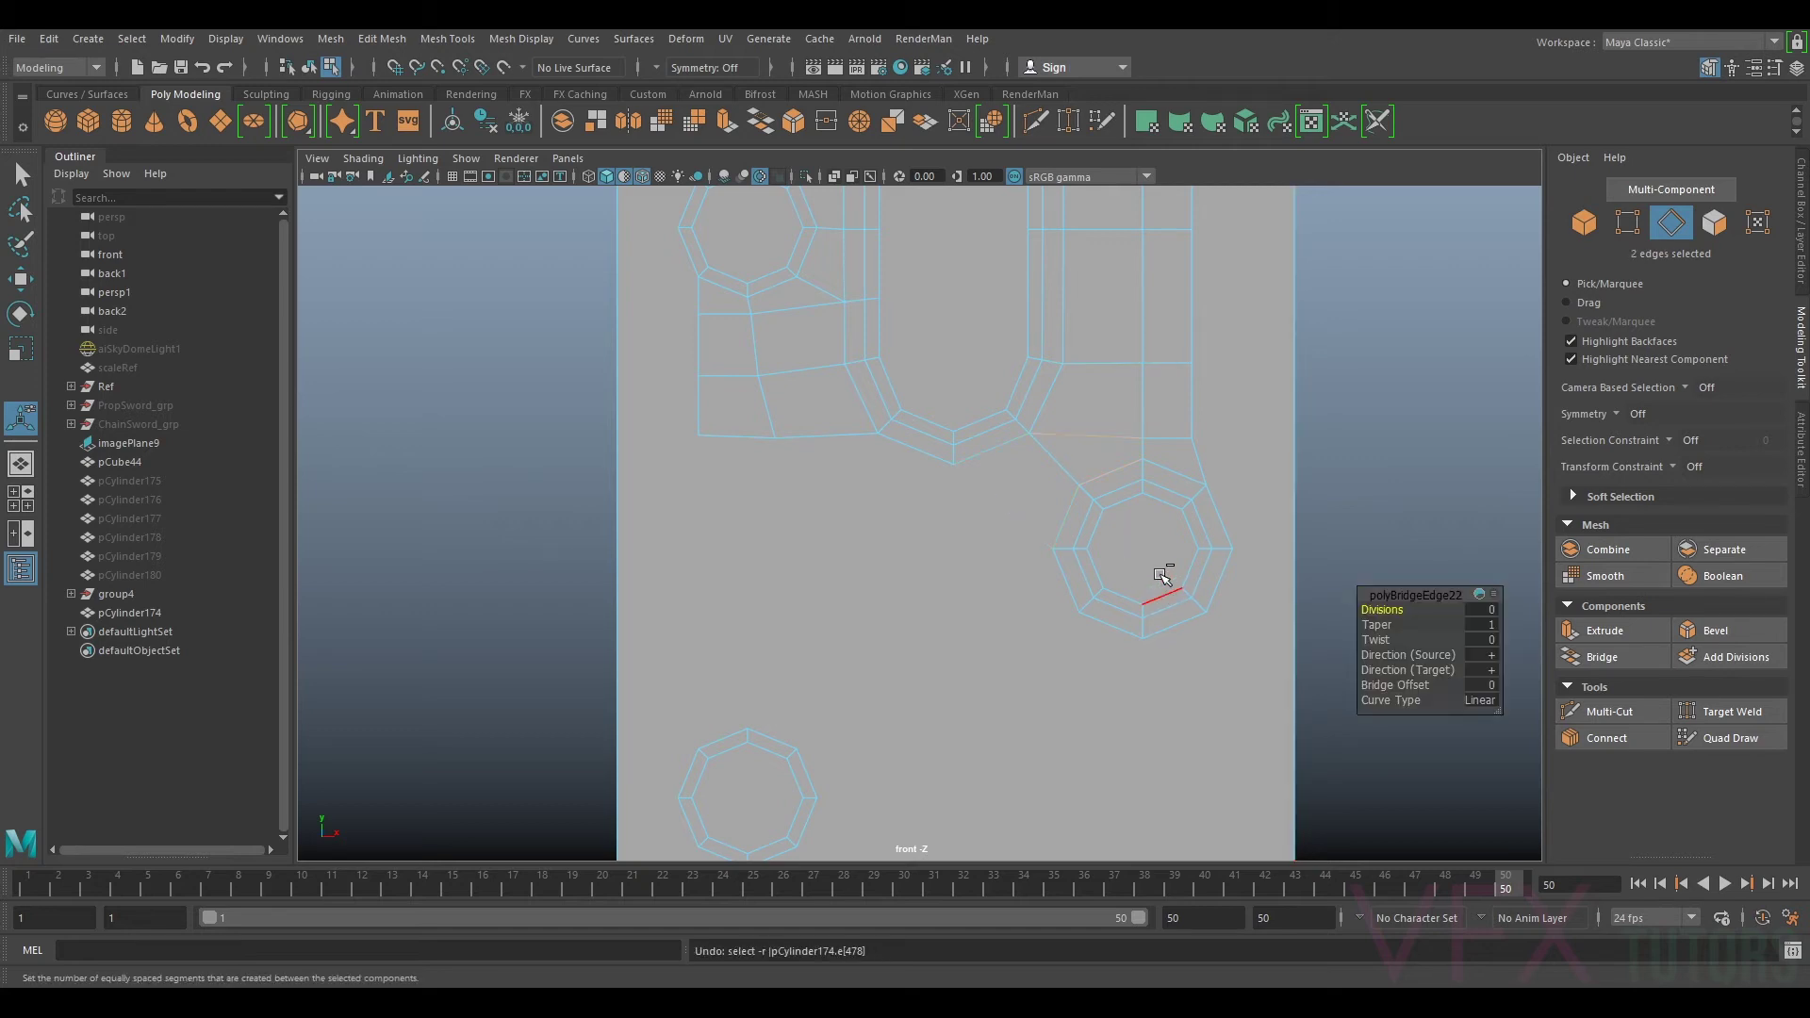
key("ctrl+z")
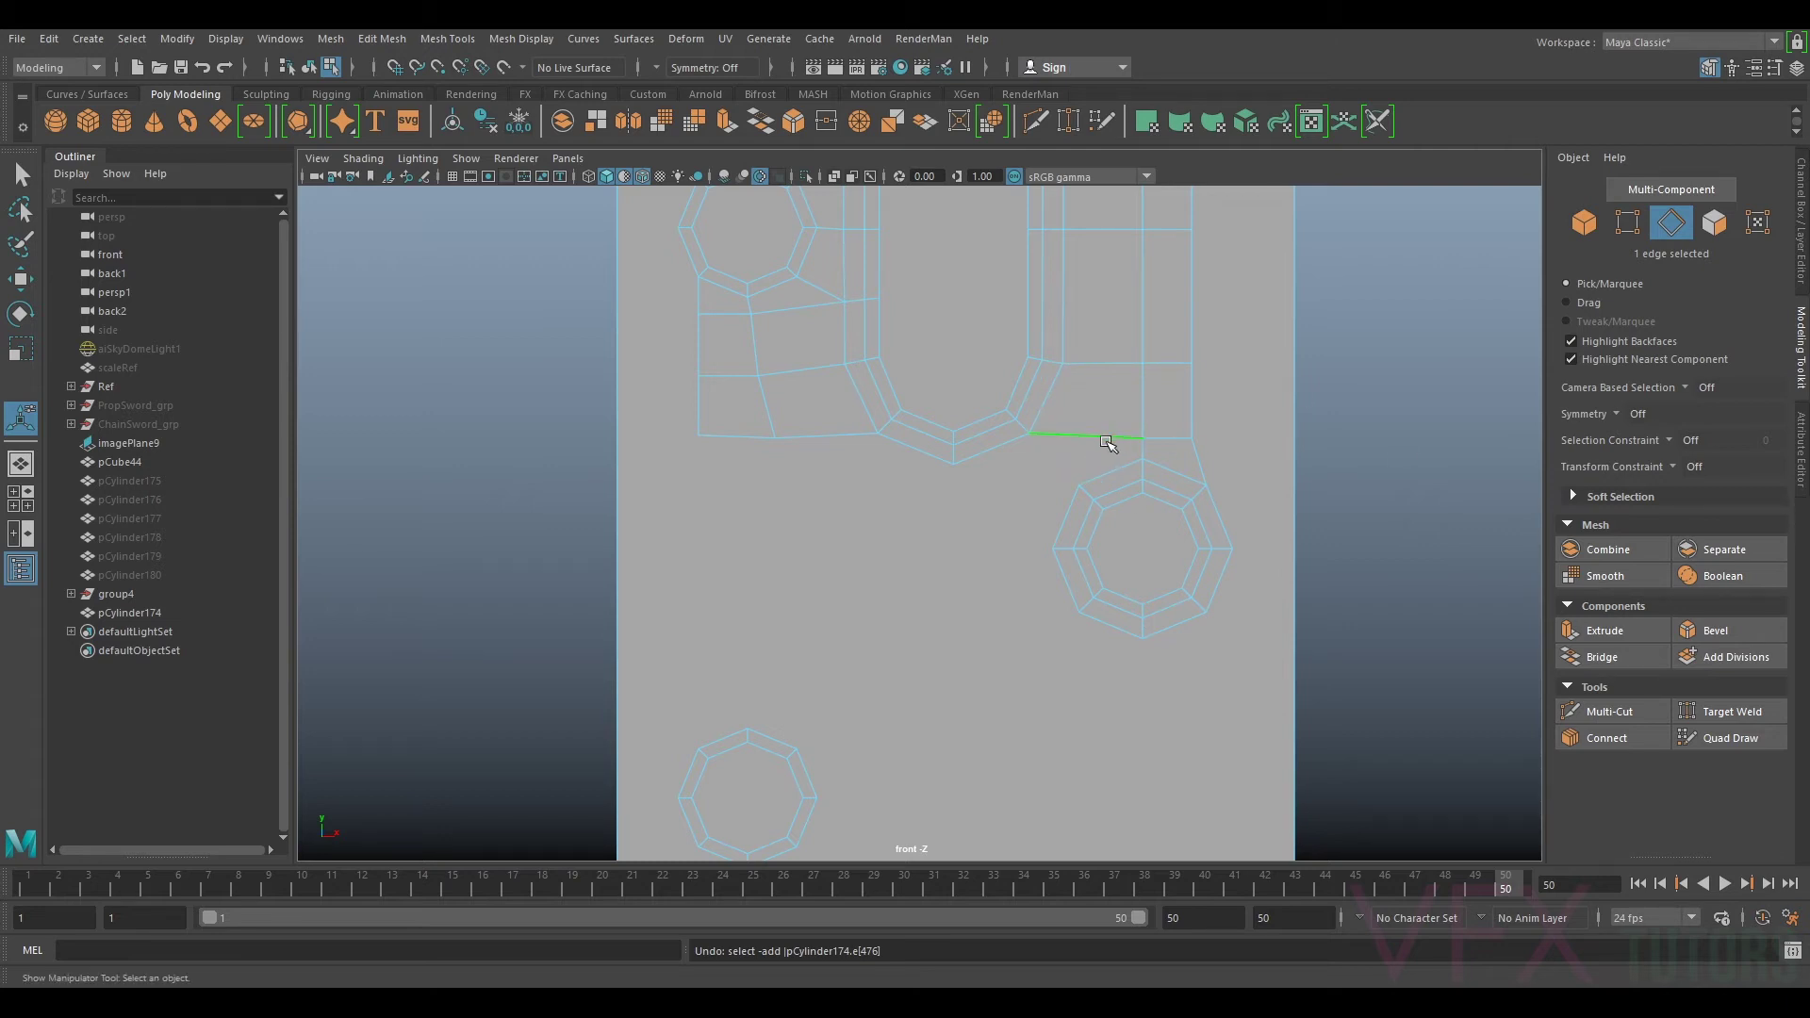
Step: Extrude the remaining five bottom boundary edges, from the right strip to the left strip, slightly downward
left_click(963, 463, "shift")
left_click(897, 456, "shift")
left_click(818, 447, "shift")
left_click(754, 443, "shift")
key("w")
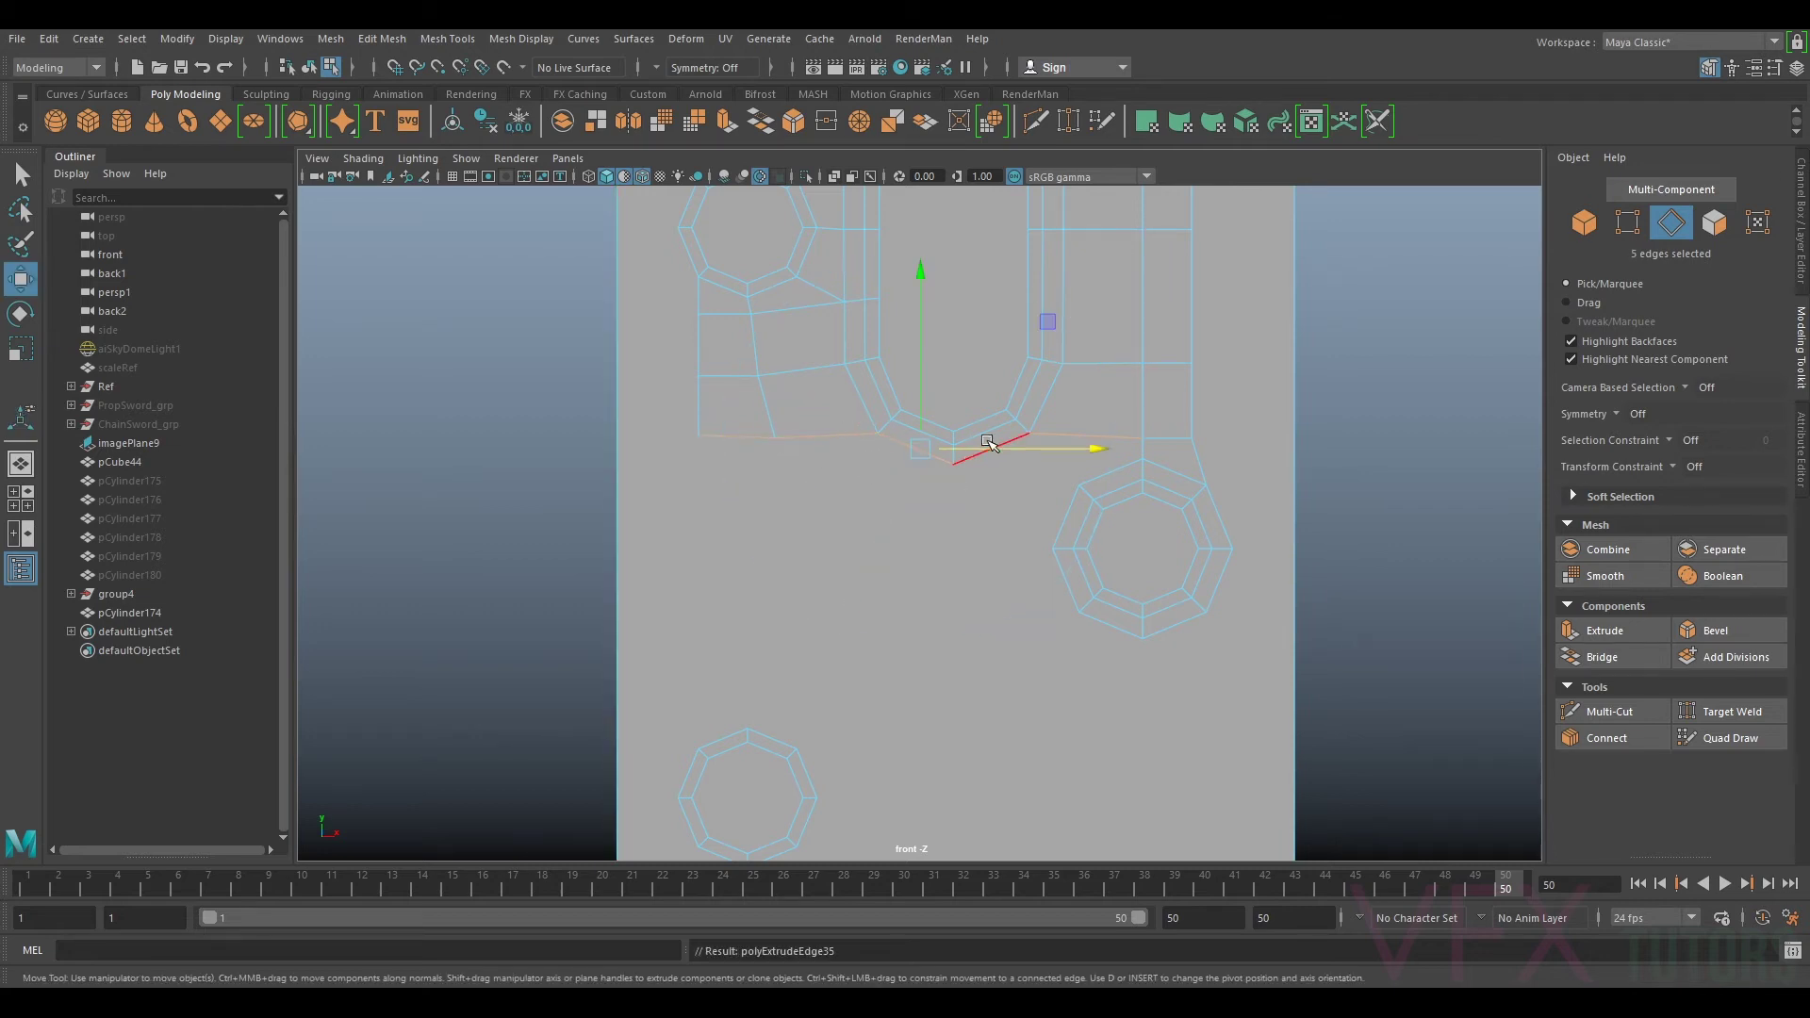
left_click(926, 392)
key("ctrl+z")
left_click_drag(922, 371, 924, 385, "shift")
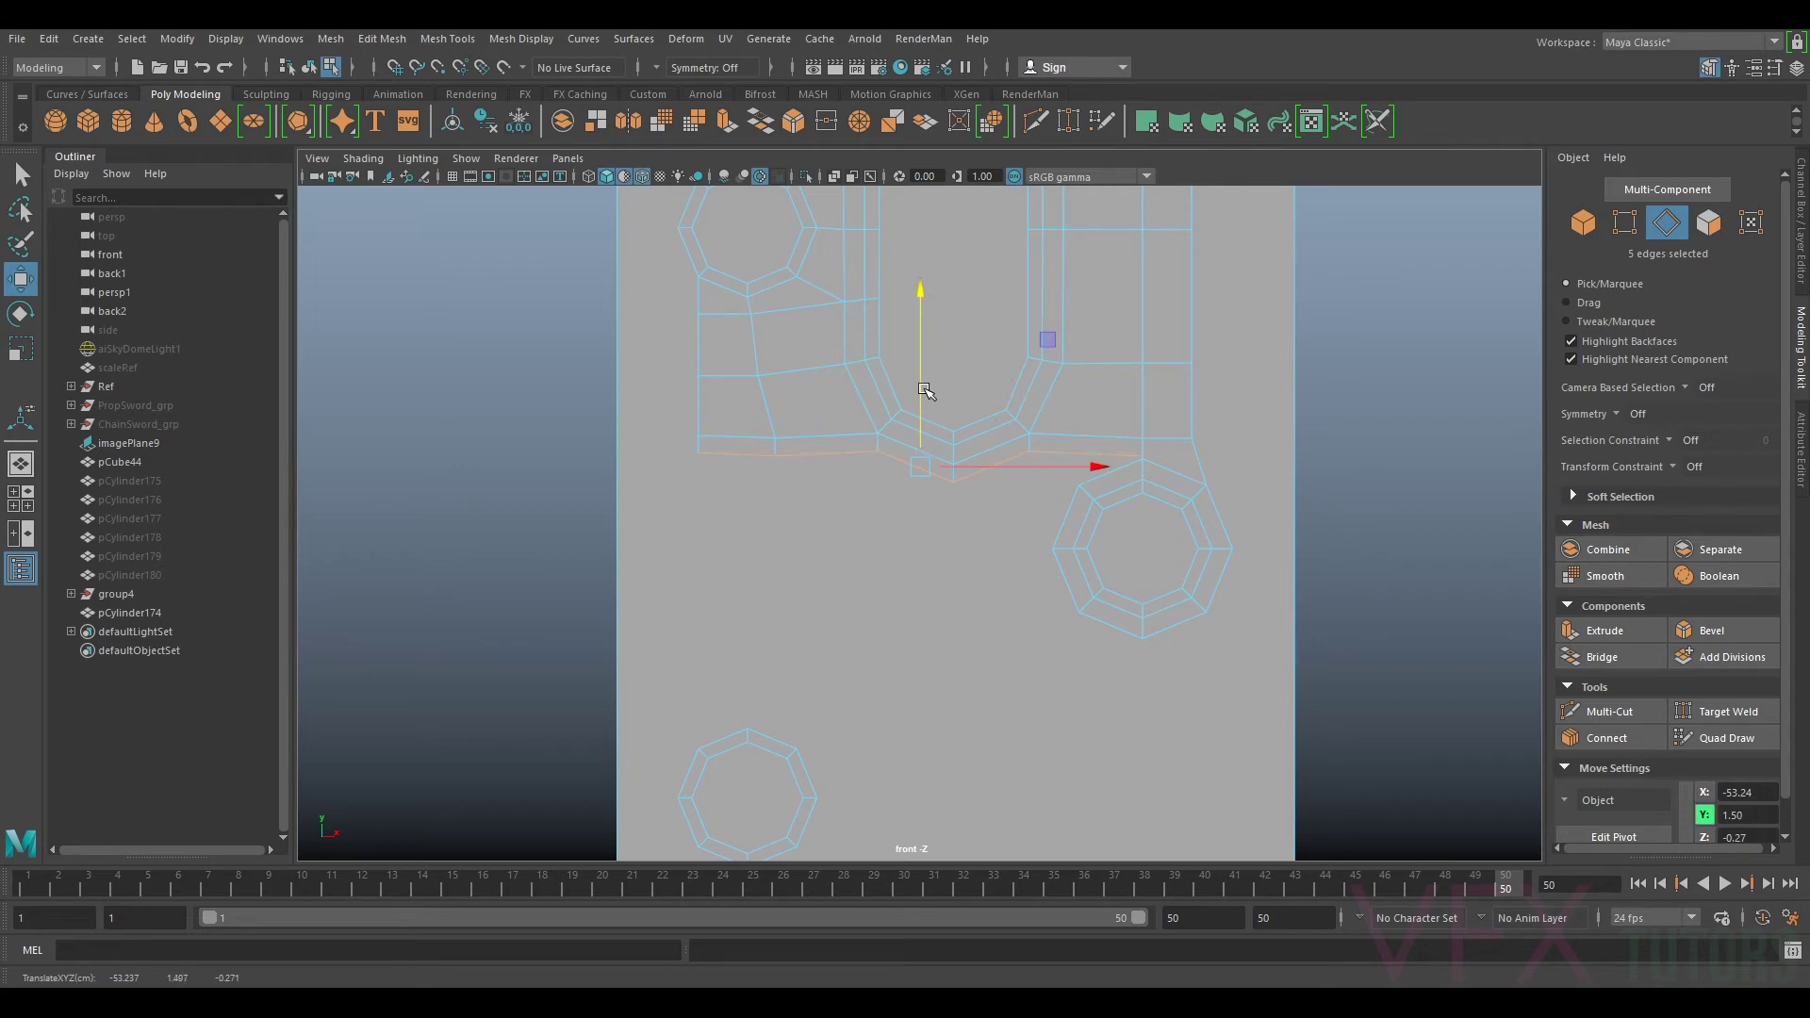
Step: Target weld the right-end vertices of the extruded row to the ring's top and upper-left vertices
left_click(1623, 223)
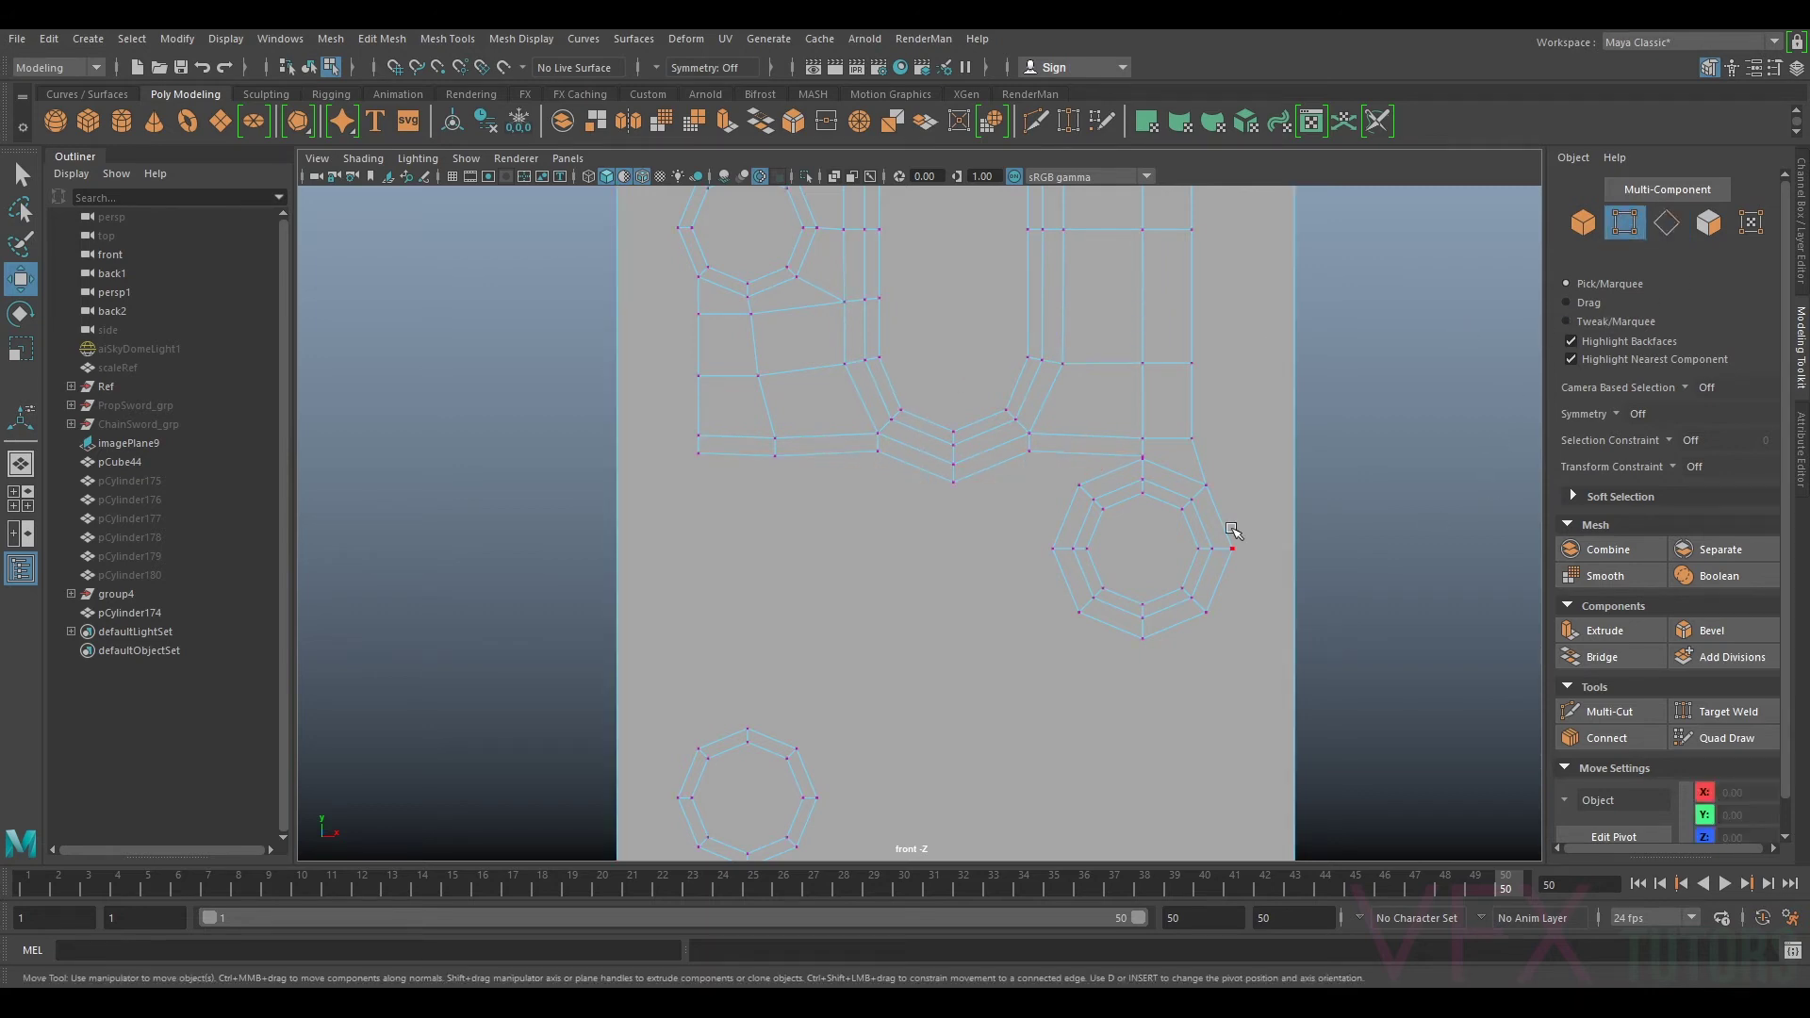
scroll(1232, 533, "up", 3)
left_click(1724, 714)
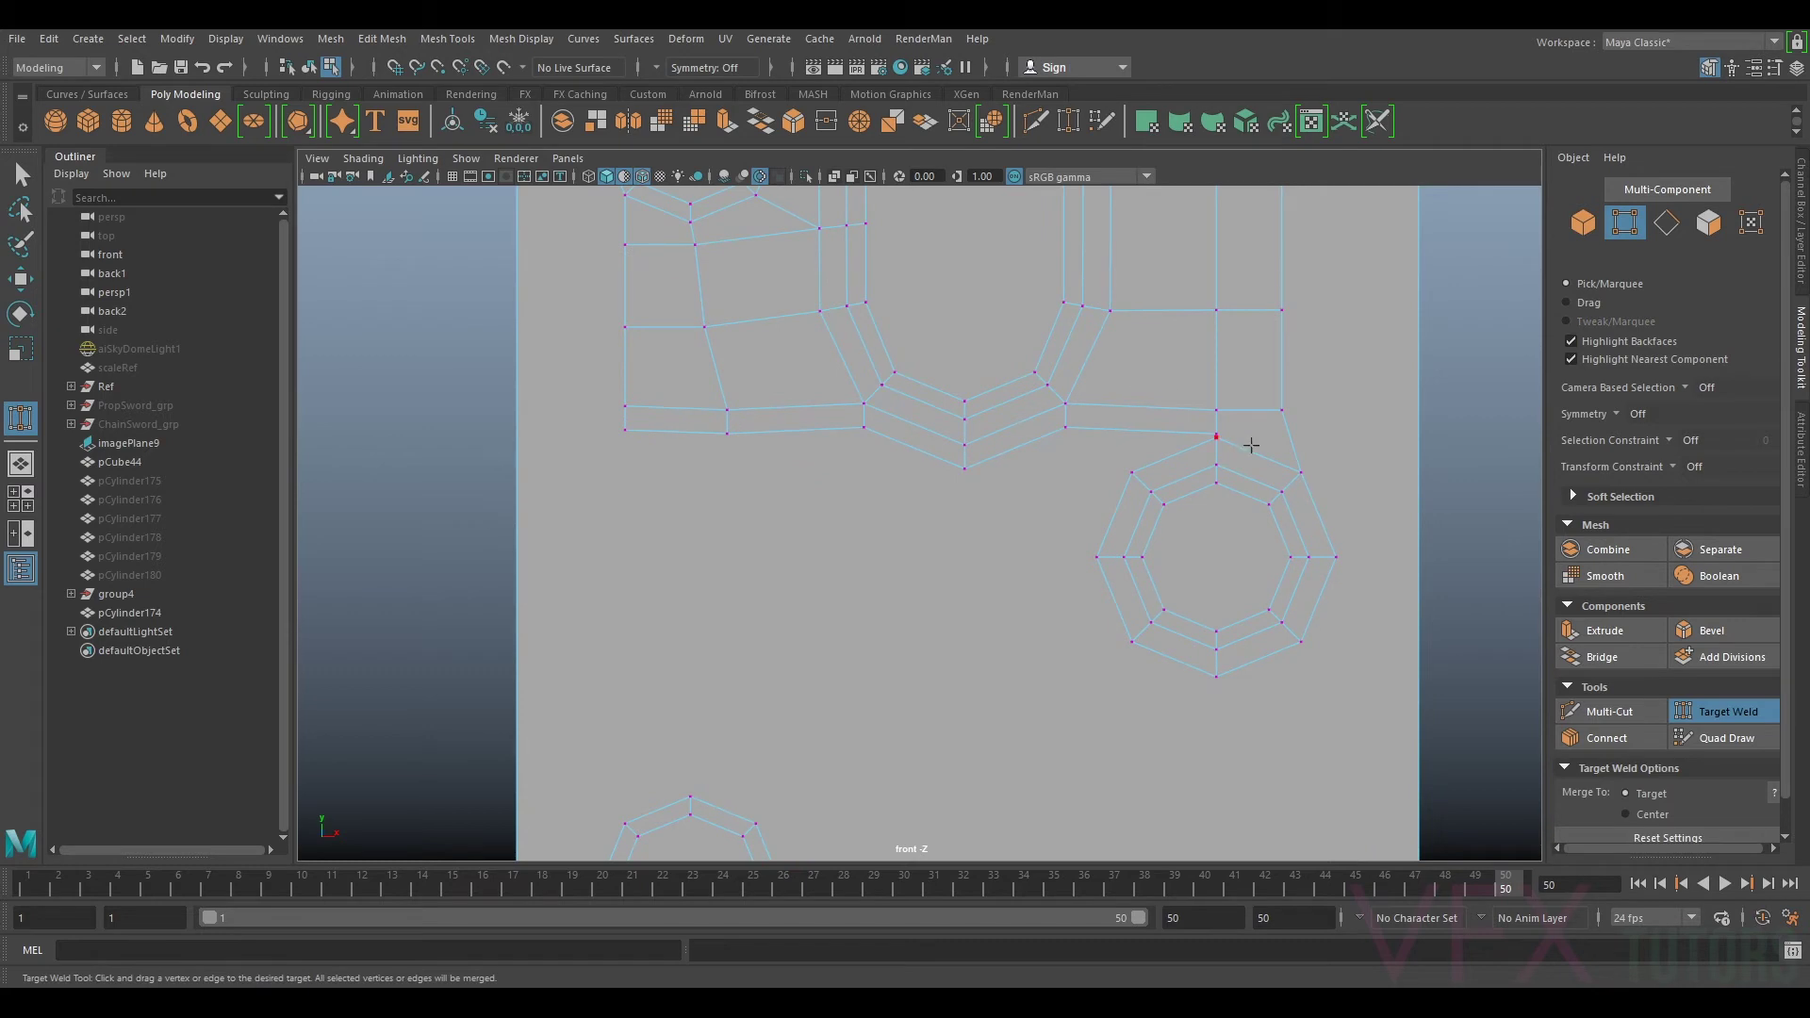
scroll(1244, 444, "up", 4)
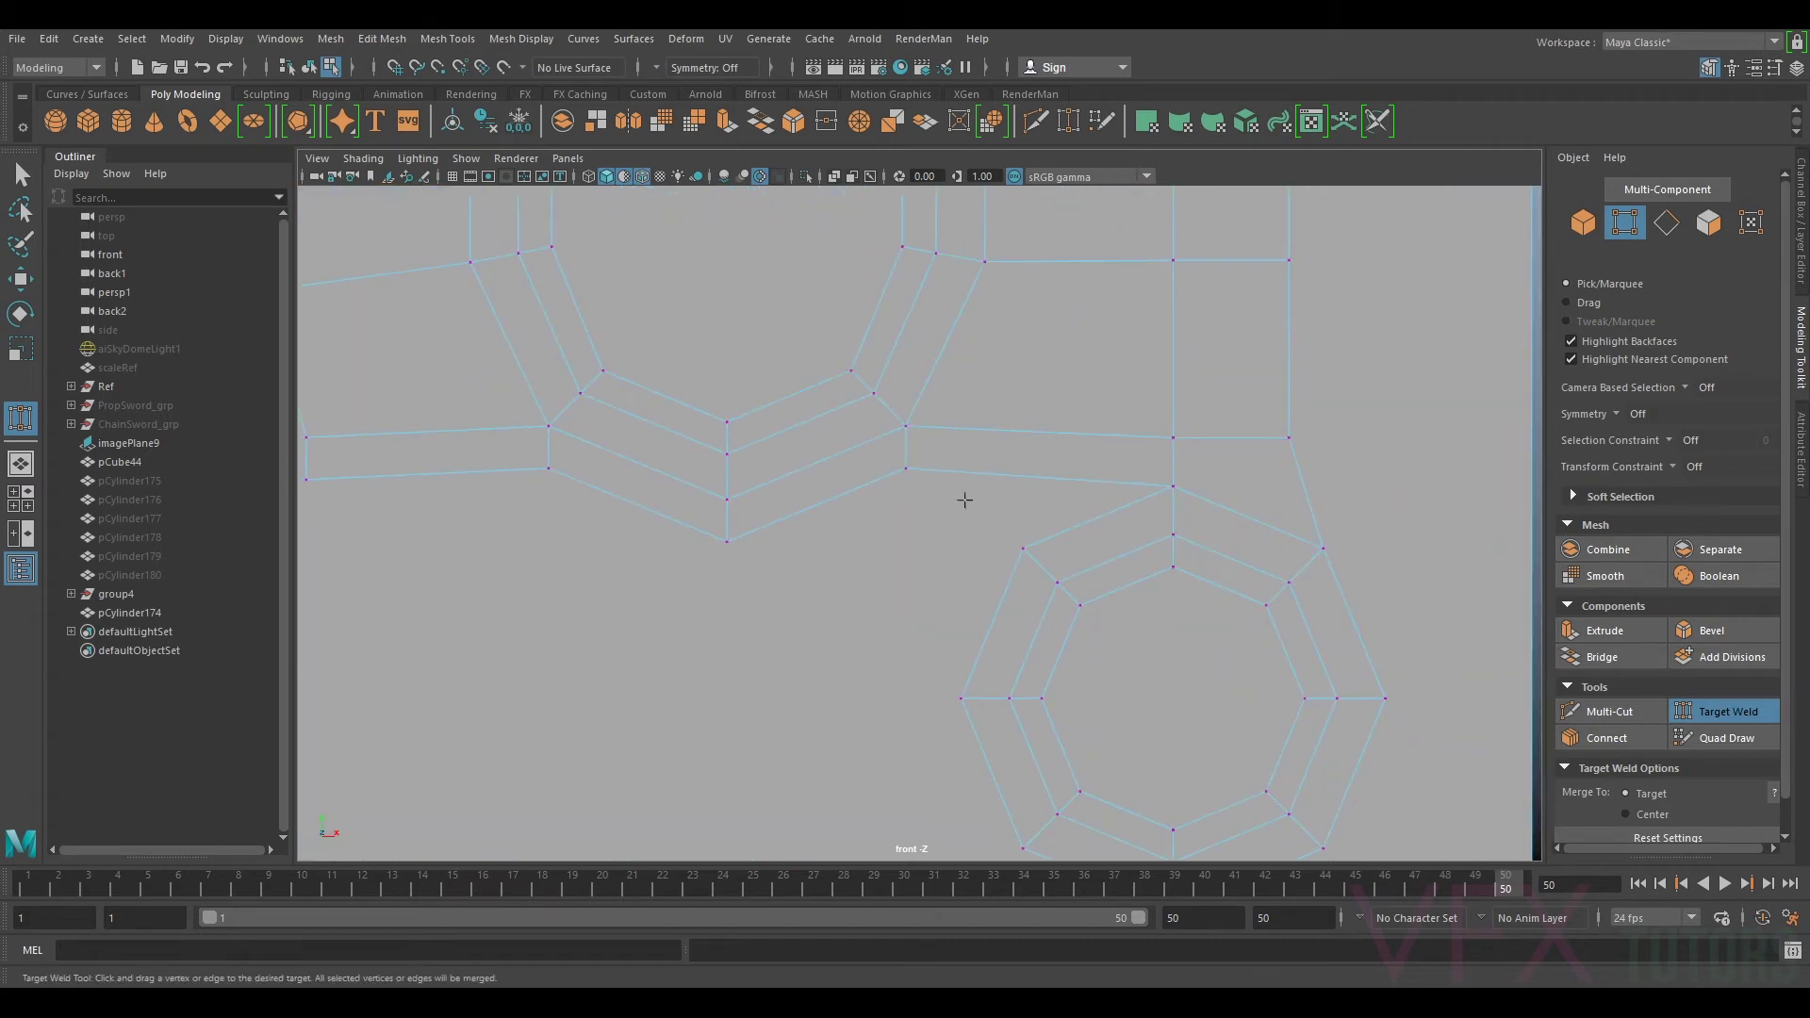
Step: Flatten the four remaining bottom-row vertices into a horizontal line and lower them to the ring's upper-left vertex
scroll(839, 548, "down", 8)
middle_click_drag(877, 555, 942, 542, "alt")
scroll(943, 542, "up", 2)
scroll(902, 482, "up", 2)
key("q")
left_click_drag(849, 476, 949, 499)
left_click_drag(737, 518, 884, 479, "shift")
key("r")
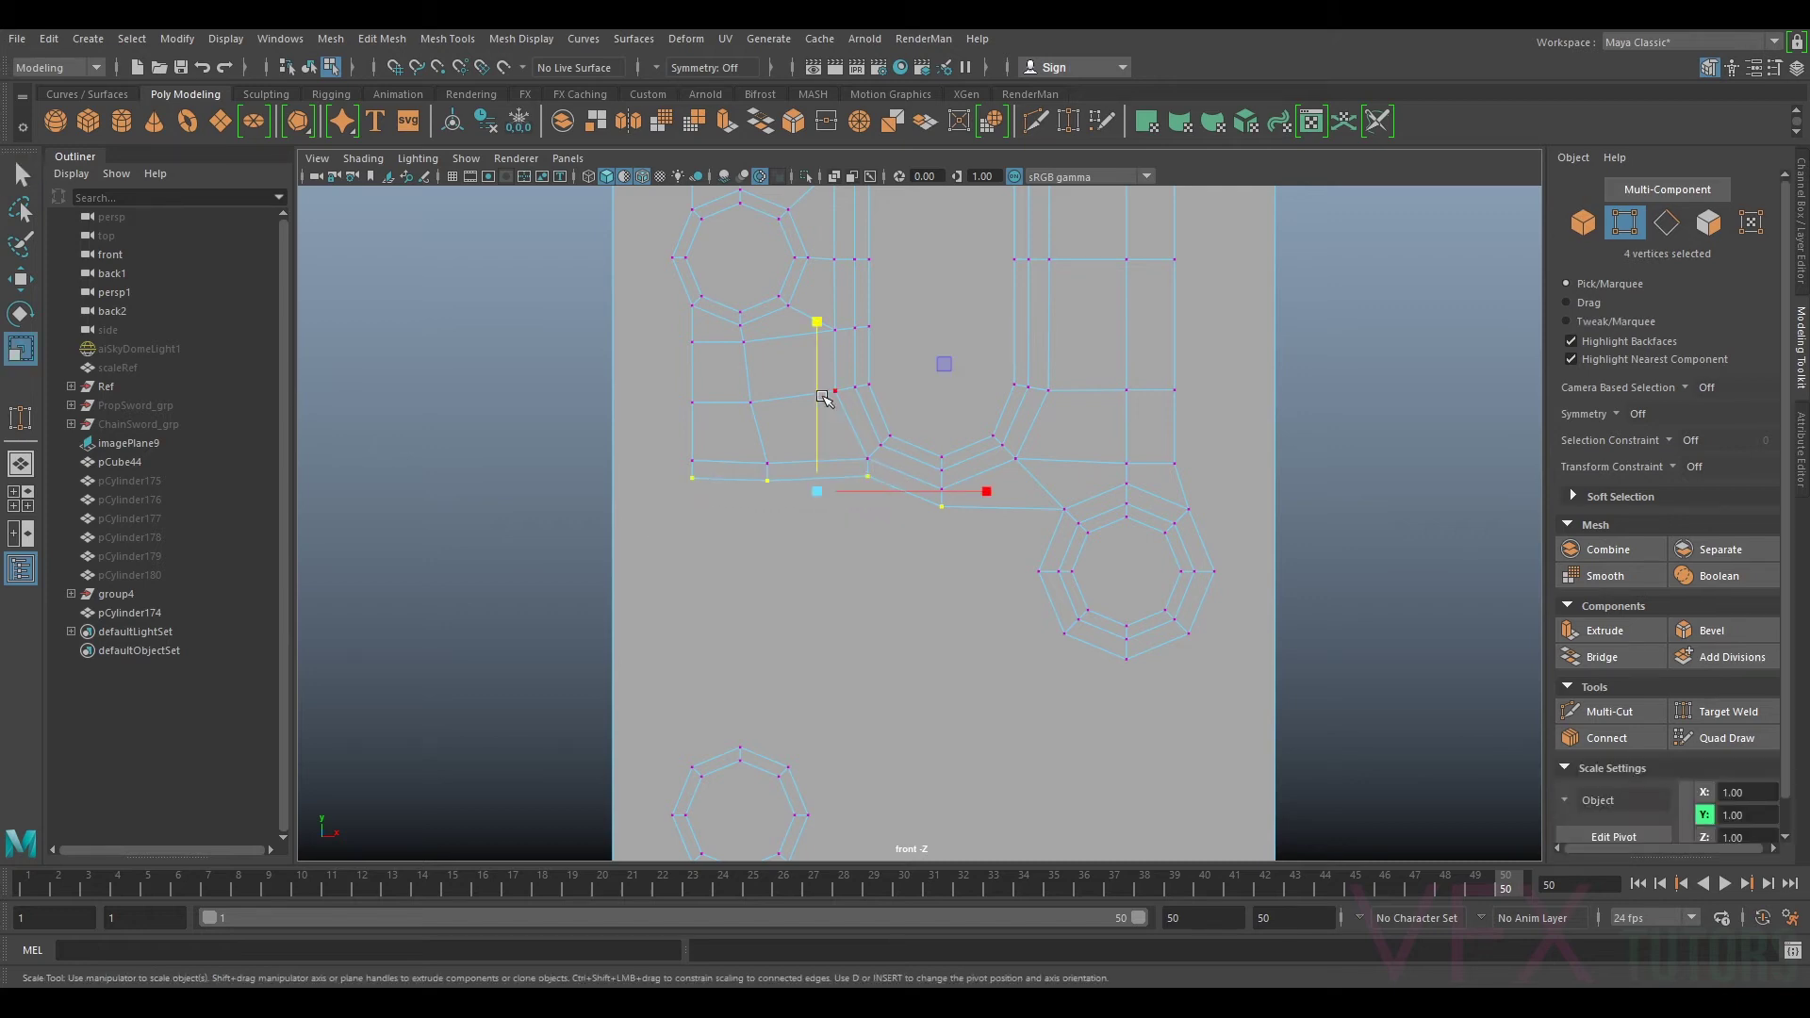
left_click_drag(815, 379, 830, 747)
key("w")
left_click_drag(818, 433, 819, 448)
Step: Level the left vertices of the row above and shift individual vertices sideways to even out the grid spacing
left_click_drag(653, 440, 808, 490)
key("r")
mouse_move(733, 392)
left_mouse_down()
mouse_move(743, 545)
mouse_move(735, 406)
left_mouse_up()
key("w")
left_click(790, 448)
left_click_drag(817, 459, 809, 460)
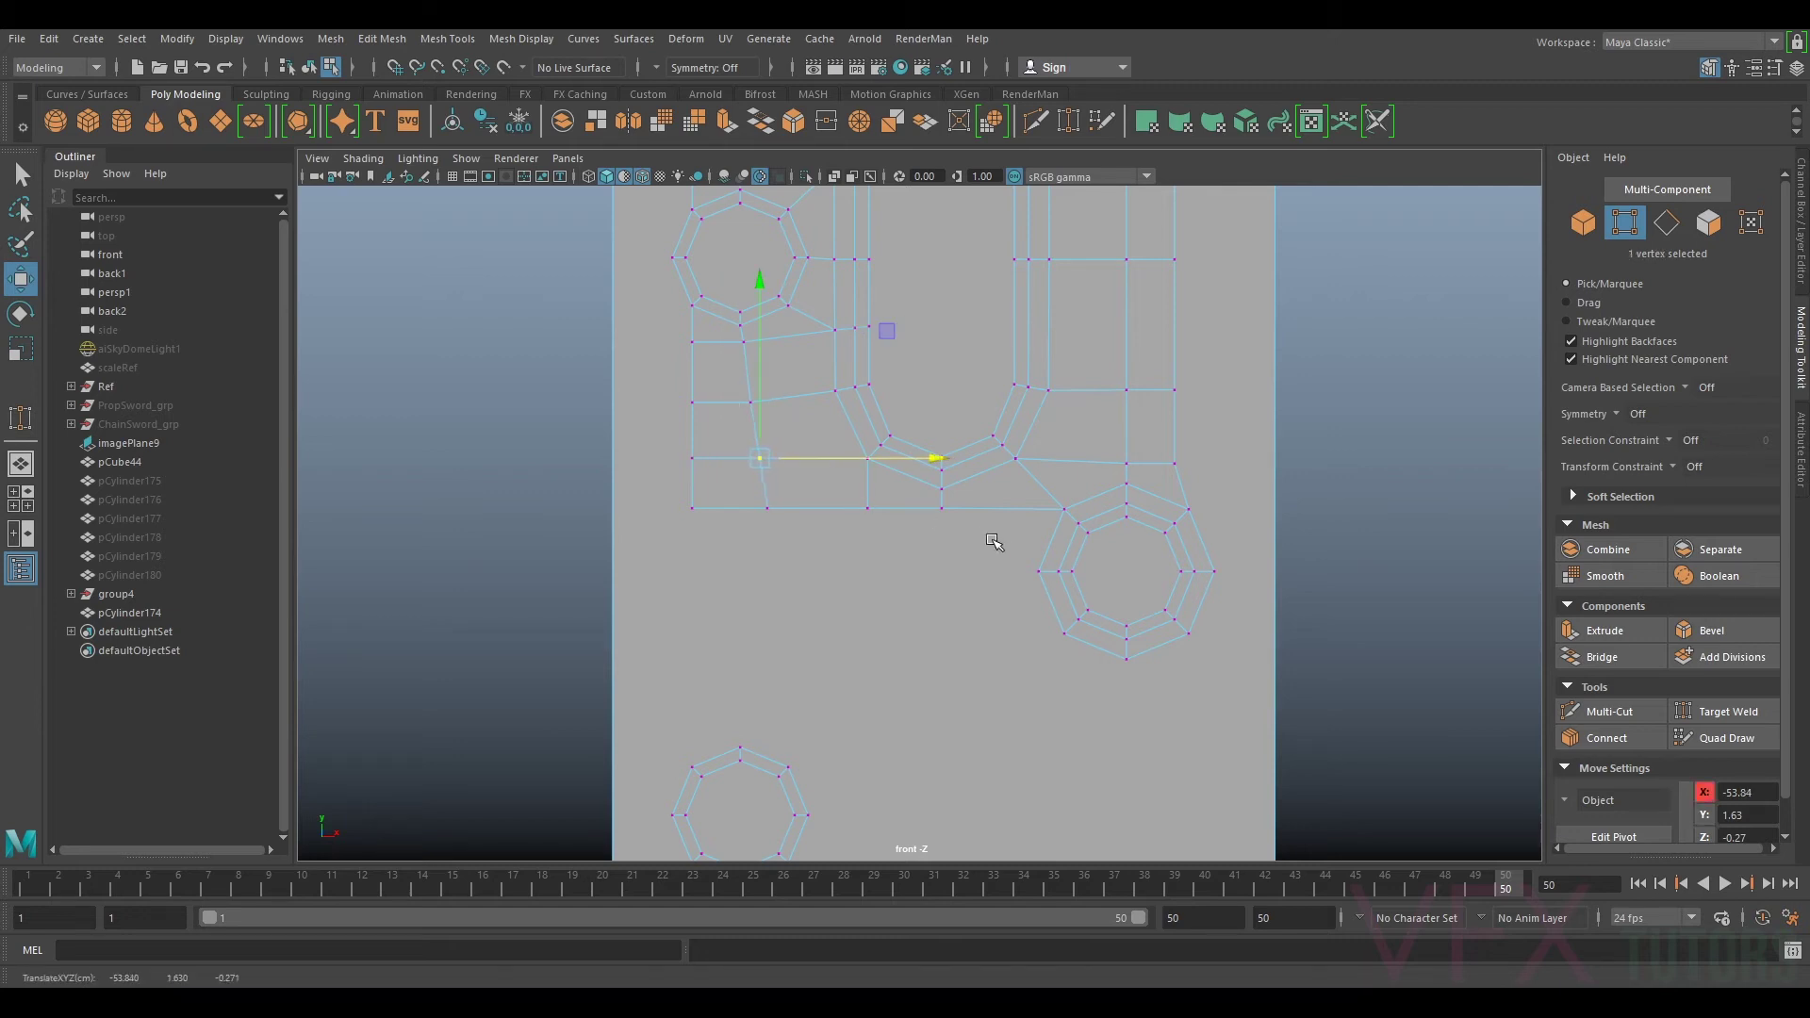
left_click_drag(748, 533, 889, 512)
Step: Extrude the four bottom boundary edges left of the ring downward to the level of the ring's left vertex
right_click_drag(1034, 462, 1034, 415)
left_click(1013, 509)
left_click(905, 516, "ctrl+shift")
left_click(804, 513, "ctrl+shift")
left_click(744, 514, "ctrl+shift")
right_click_drag(1125, 452, 1225, 422)
left_click(1353, 373)
left_click(1147, 412)
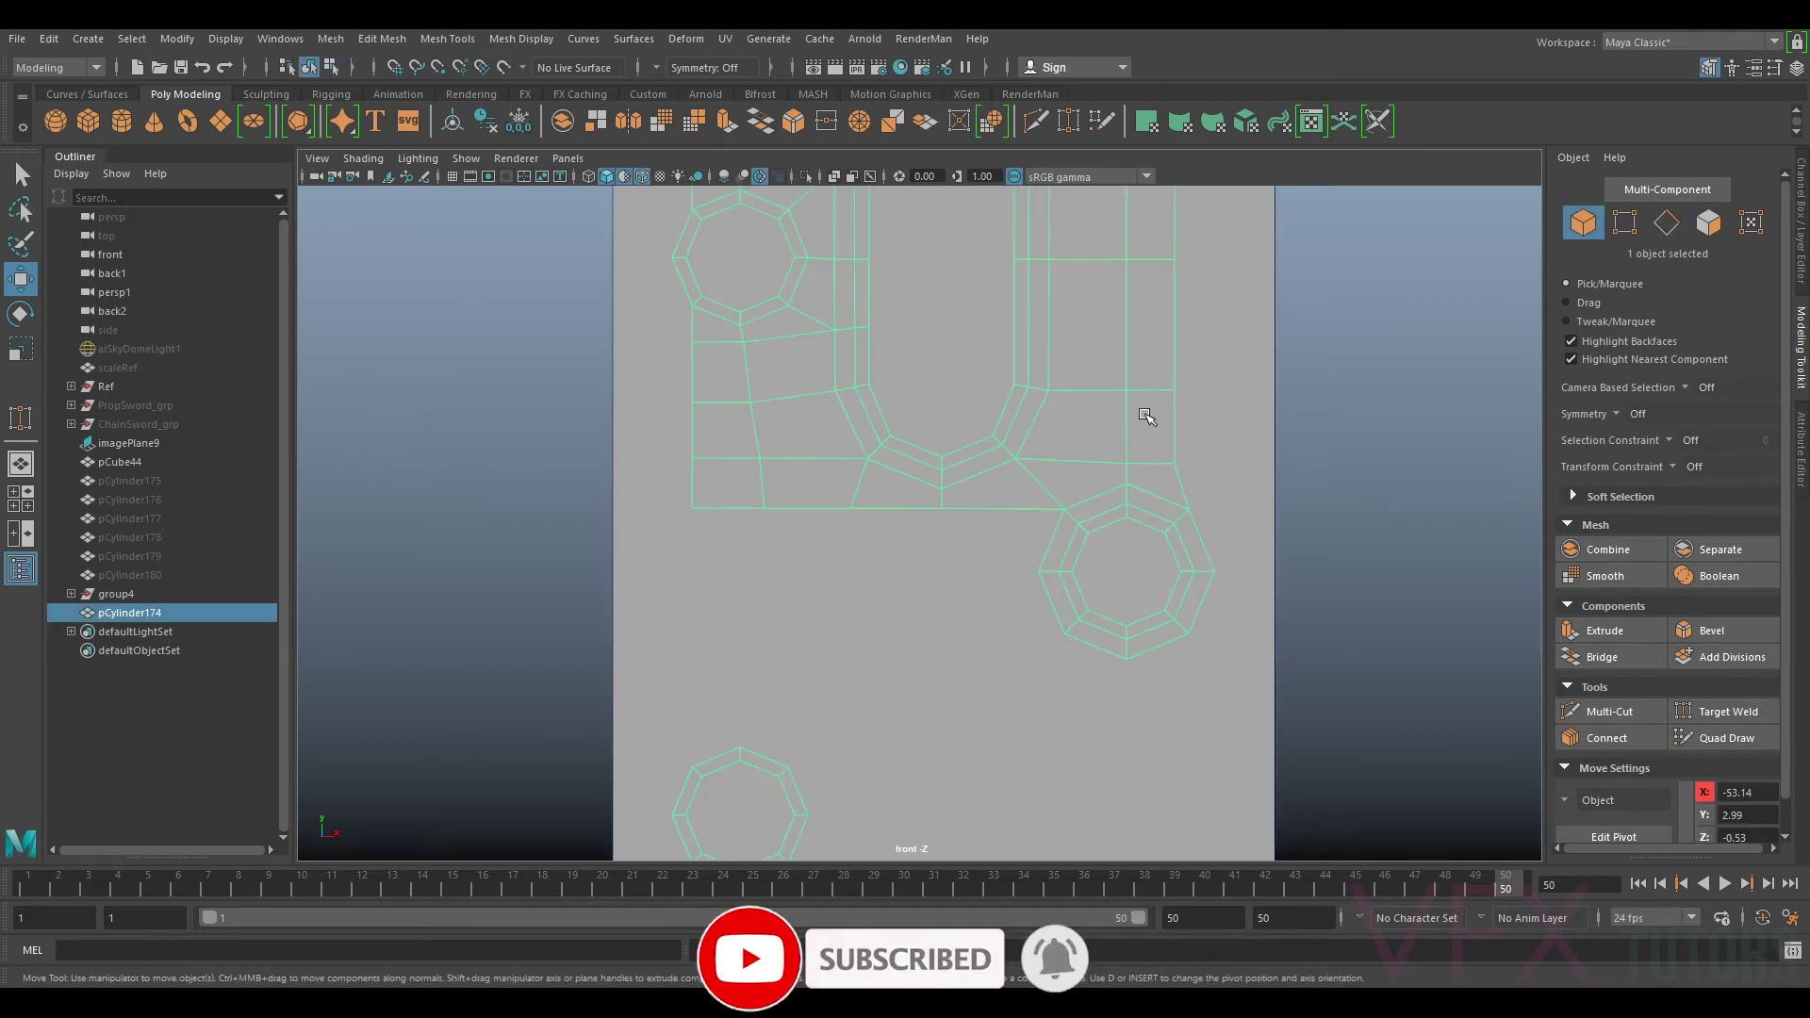
left_click(1666, 222)
key("ctrl+e")
key("w")
left_click_drag(878, 454, 877, 486)
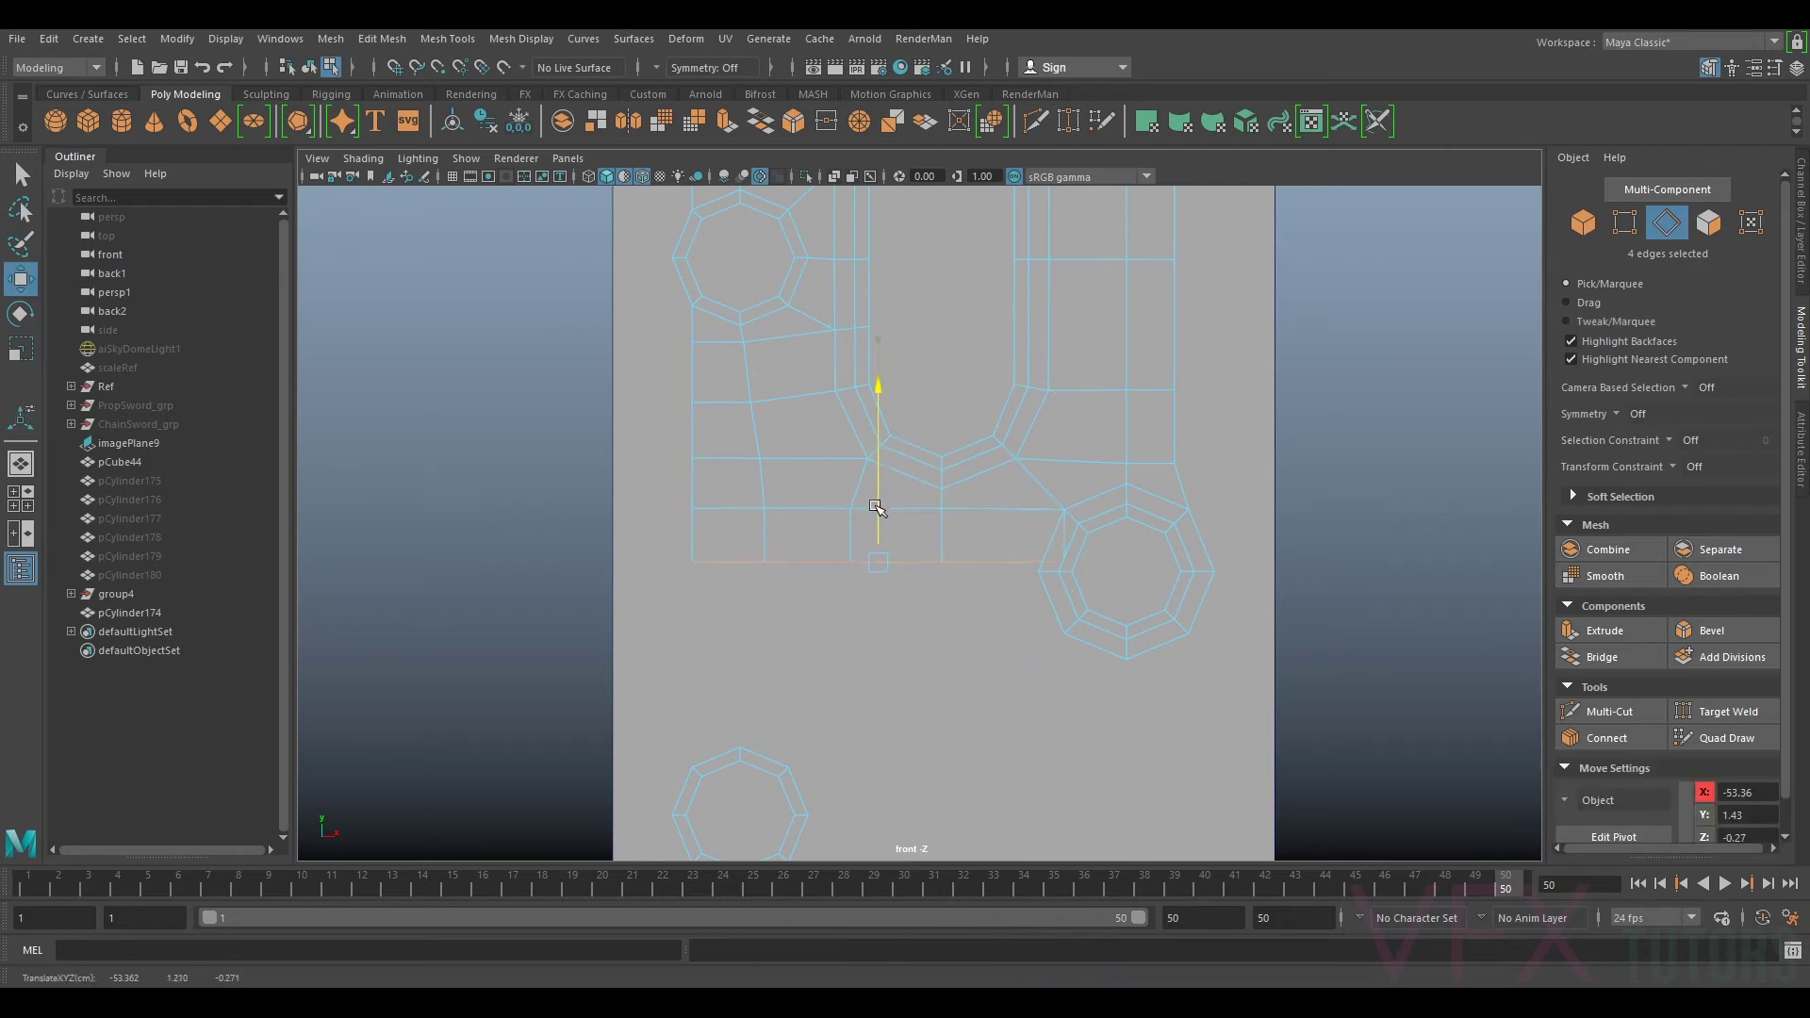
Step: Move the new row's right-end vertex clear of the ring and weld it to the ring's left vertex
left_click(1624, 225)
scroll(1195, 525, "up", 4)
left_click(1133, 586)
left_click_drag(1169, 594, 1115, 596)
left_click(1729, 715)
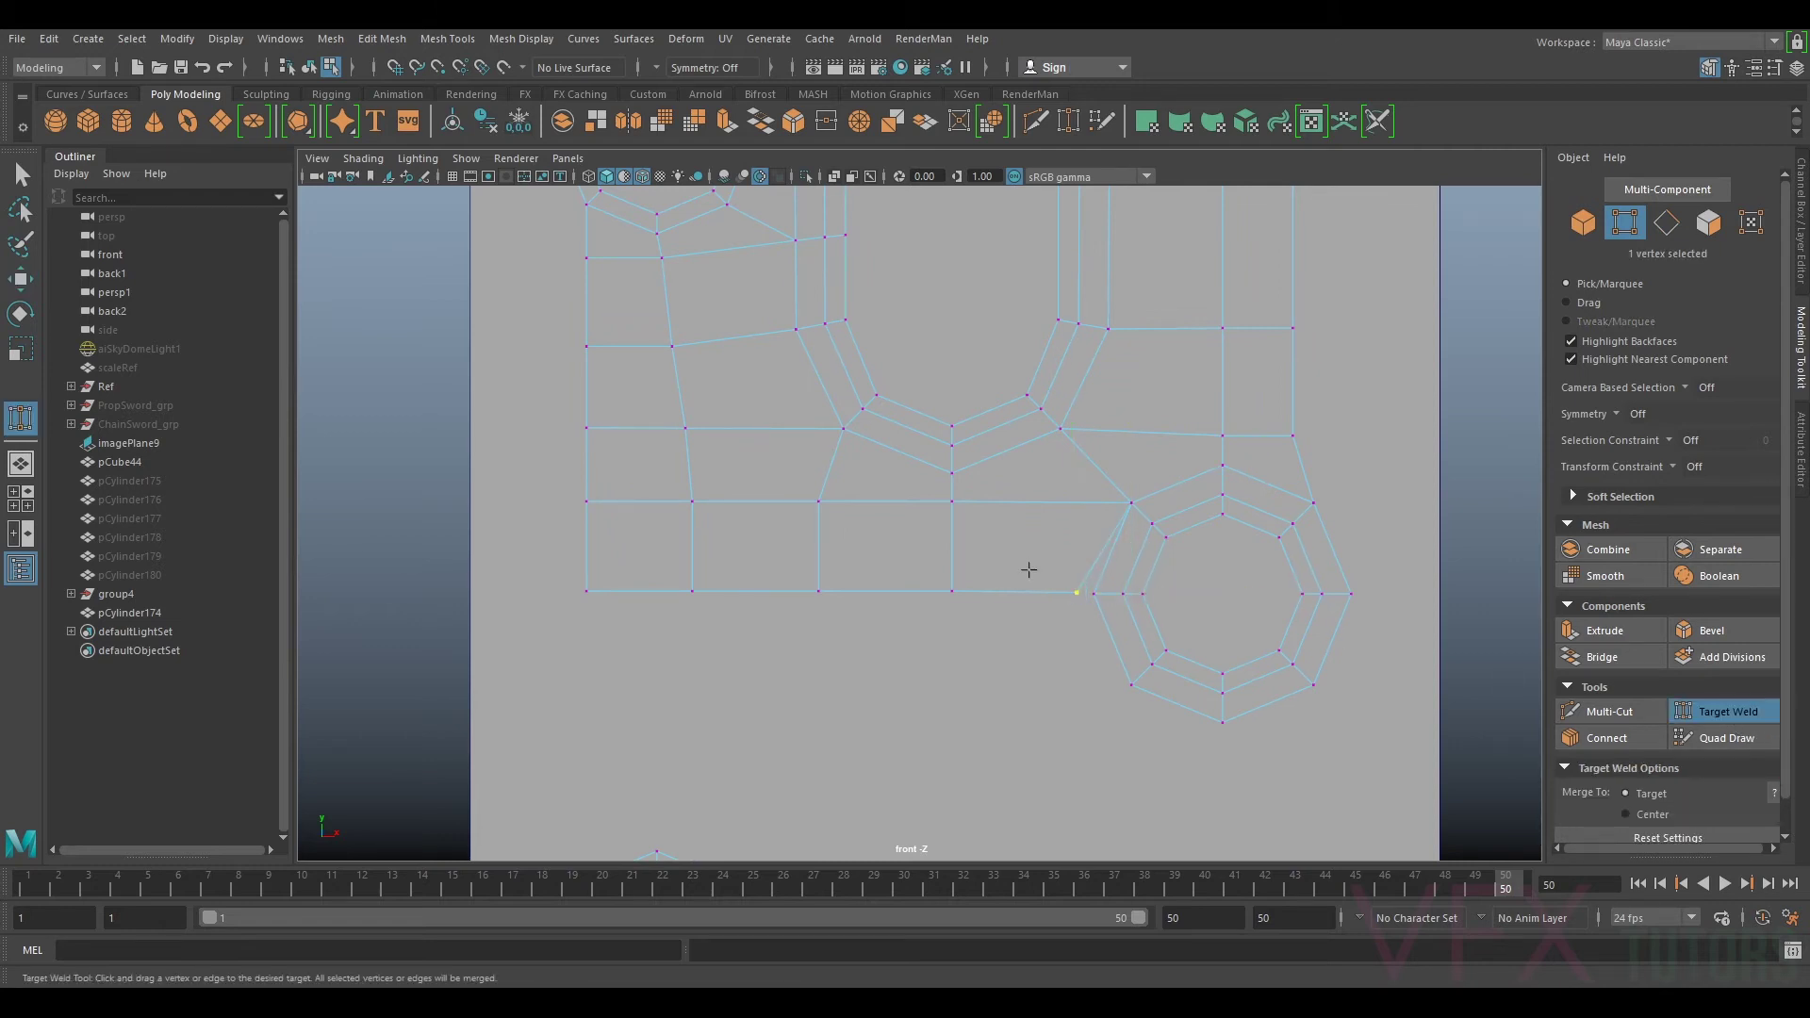
left_click_drag(1092, 597, 1094, 594)
Step: Extrude the four bottom boundary edges downward again to about the ring's lower-left vertex
middle_click_drag(965, 648, 1003, 539, "alt")
scroll(1364, 472, "down", 9)
scroll(1003, 311, "up", 2)
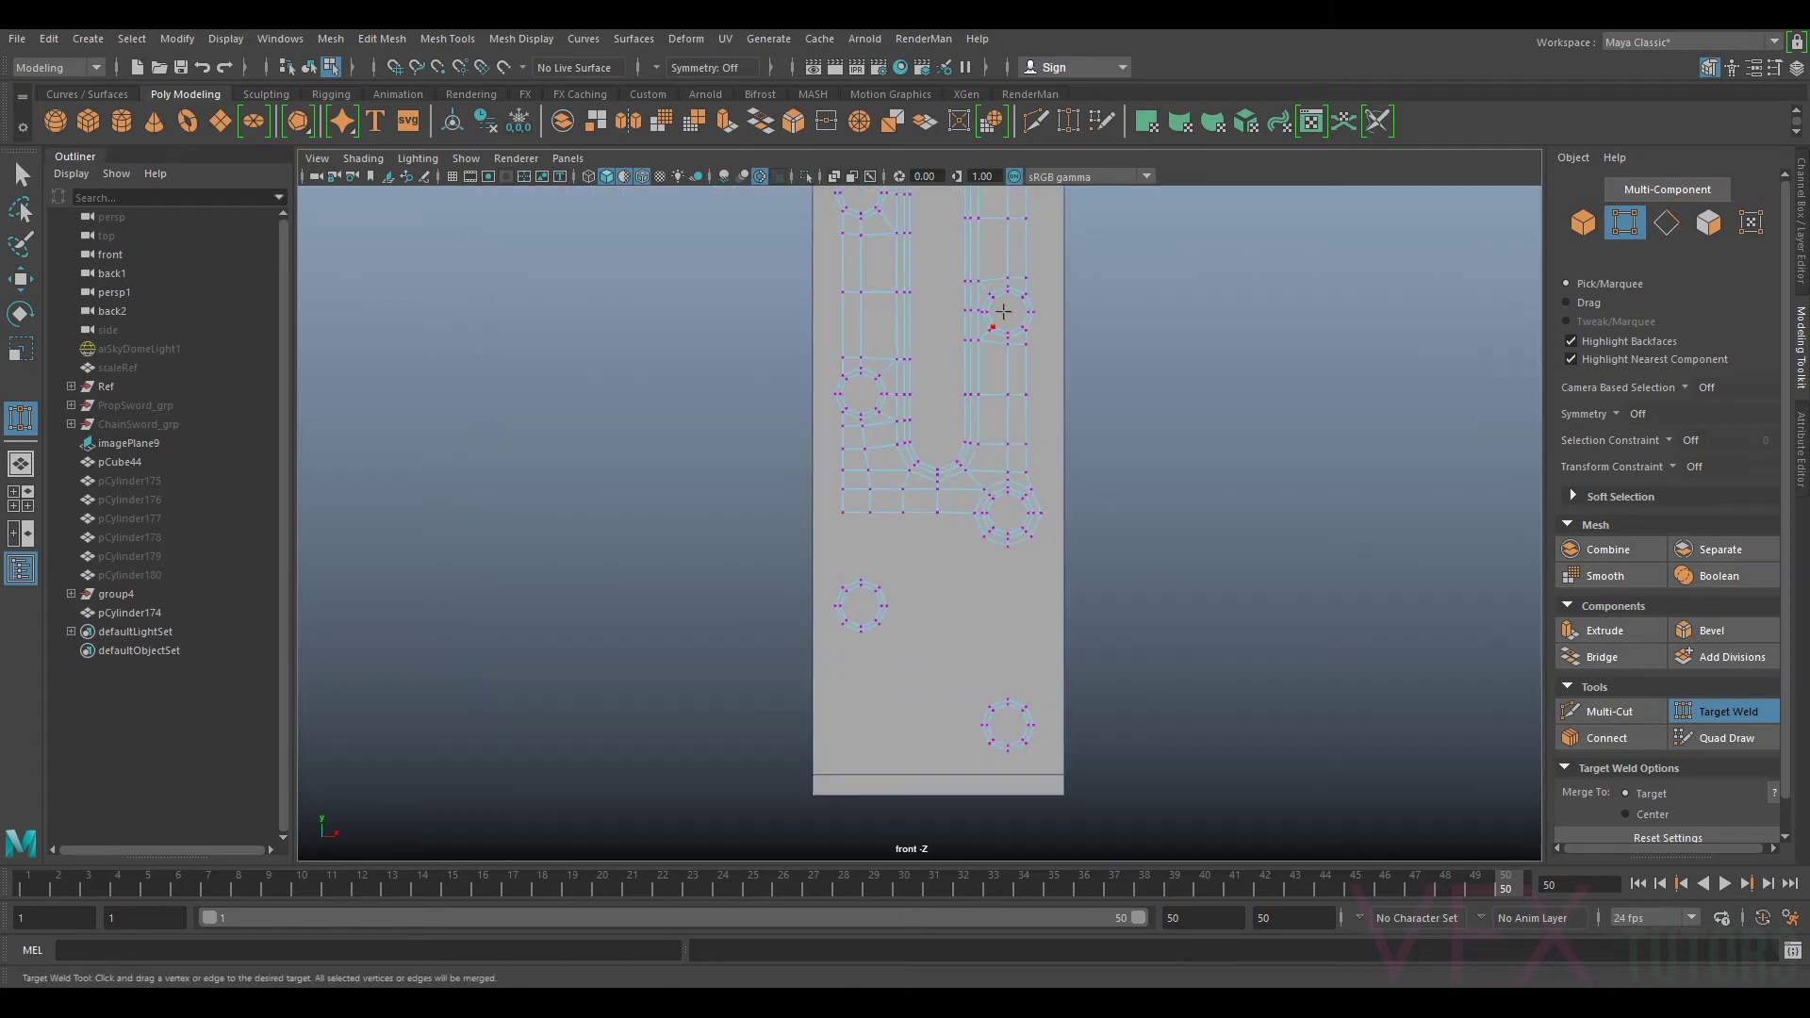
left_click(1669, 223)
scroll(897, 557, "up", 4)
key("q")
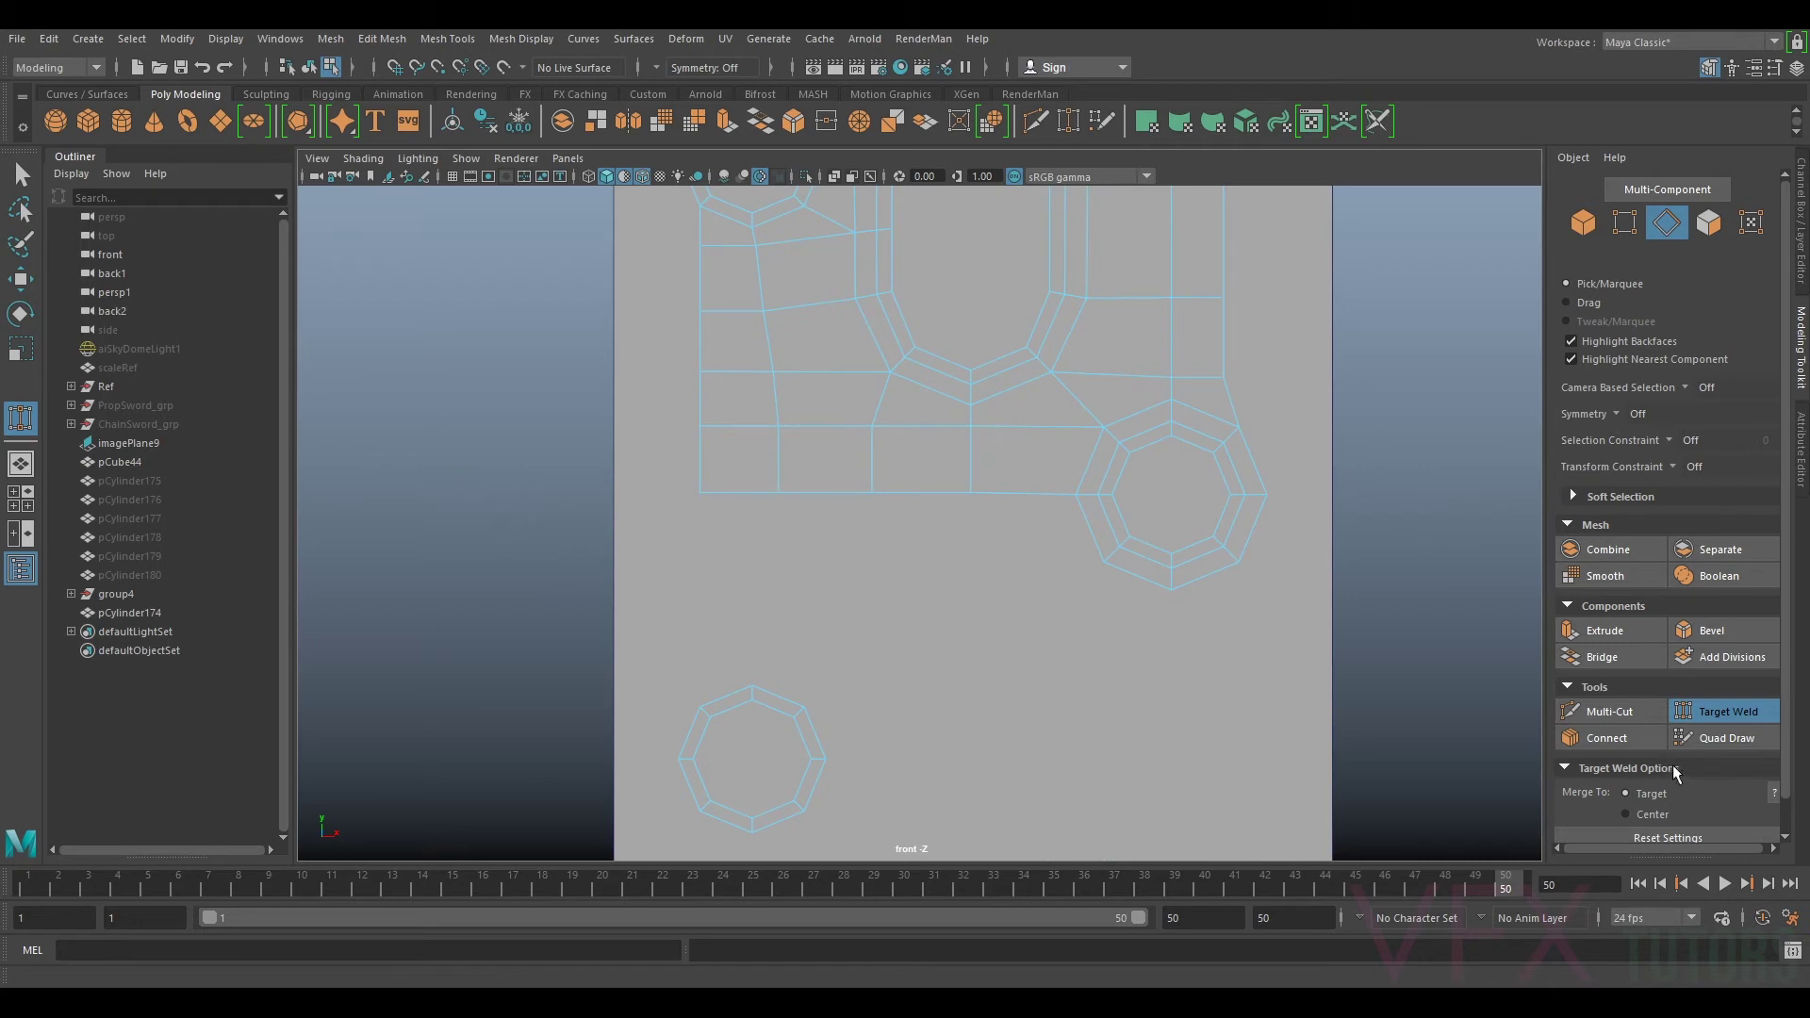
left_click(1035, 496)
left_click(917, 493, "shift")
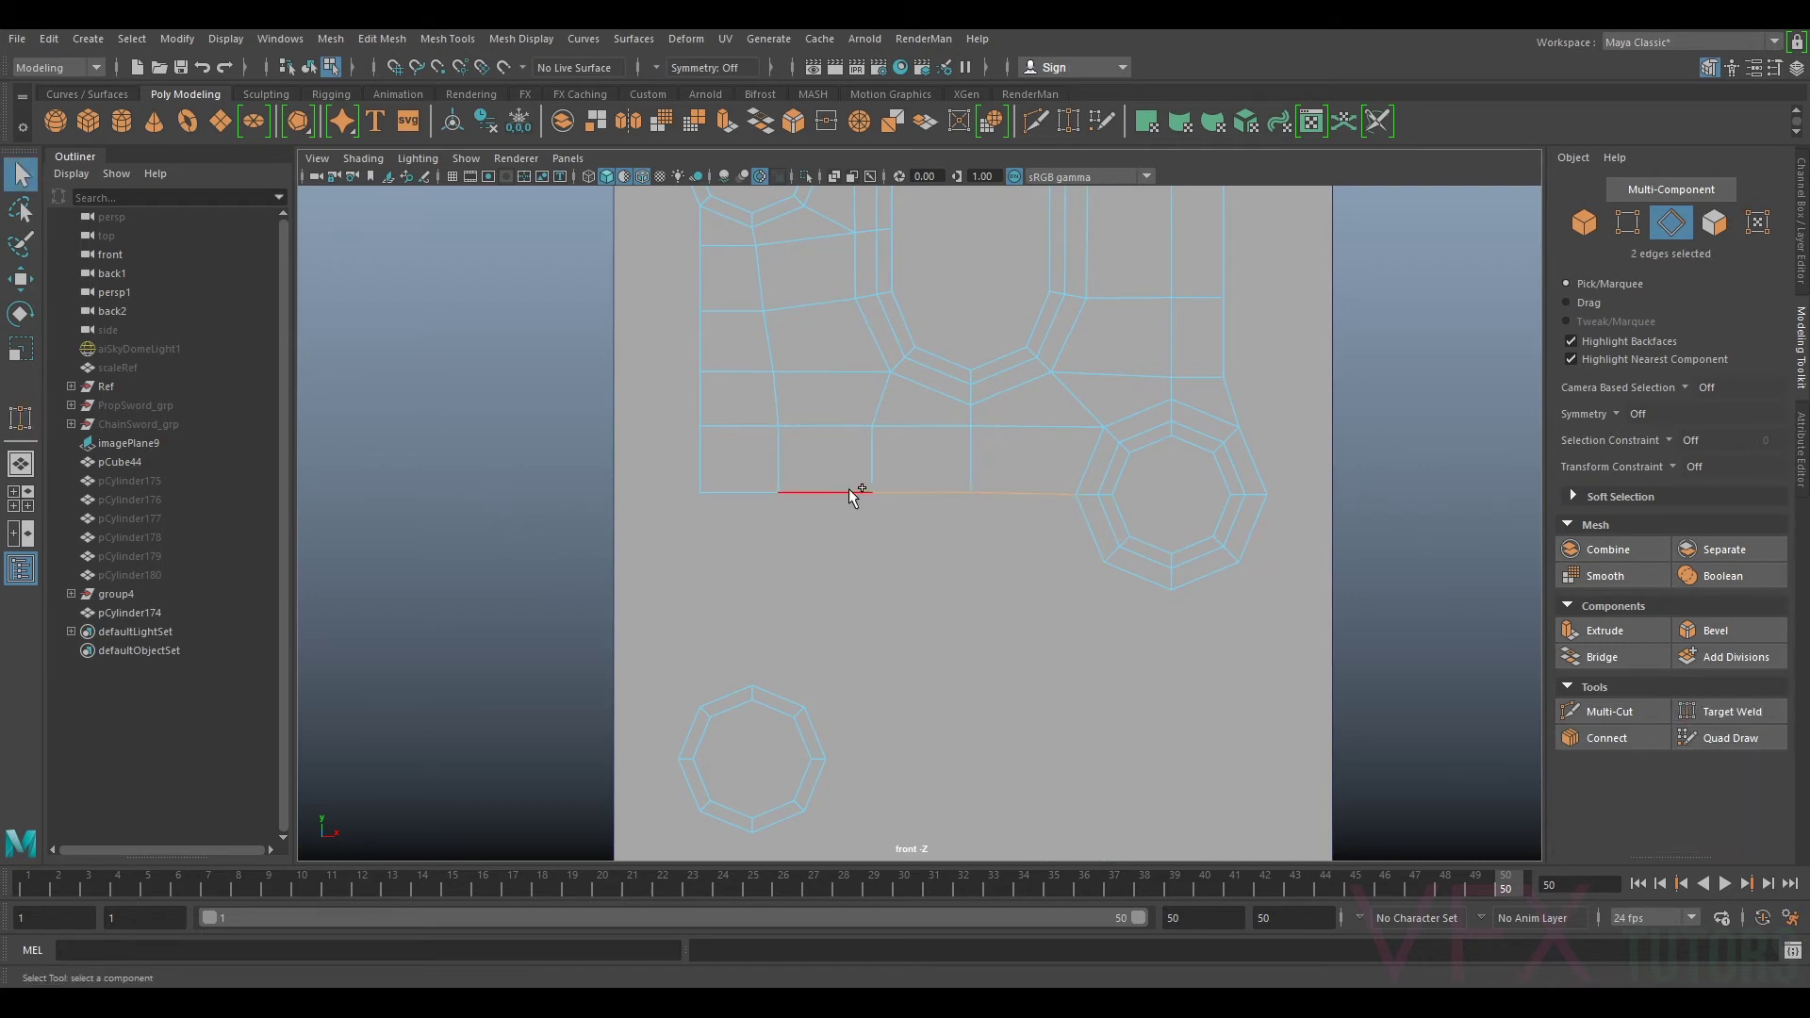
key("ctrl+e")
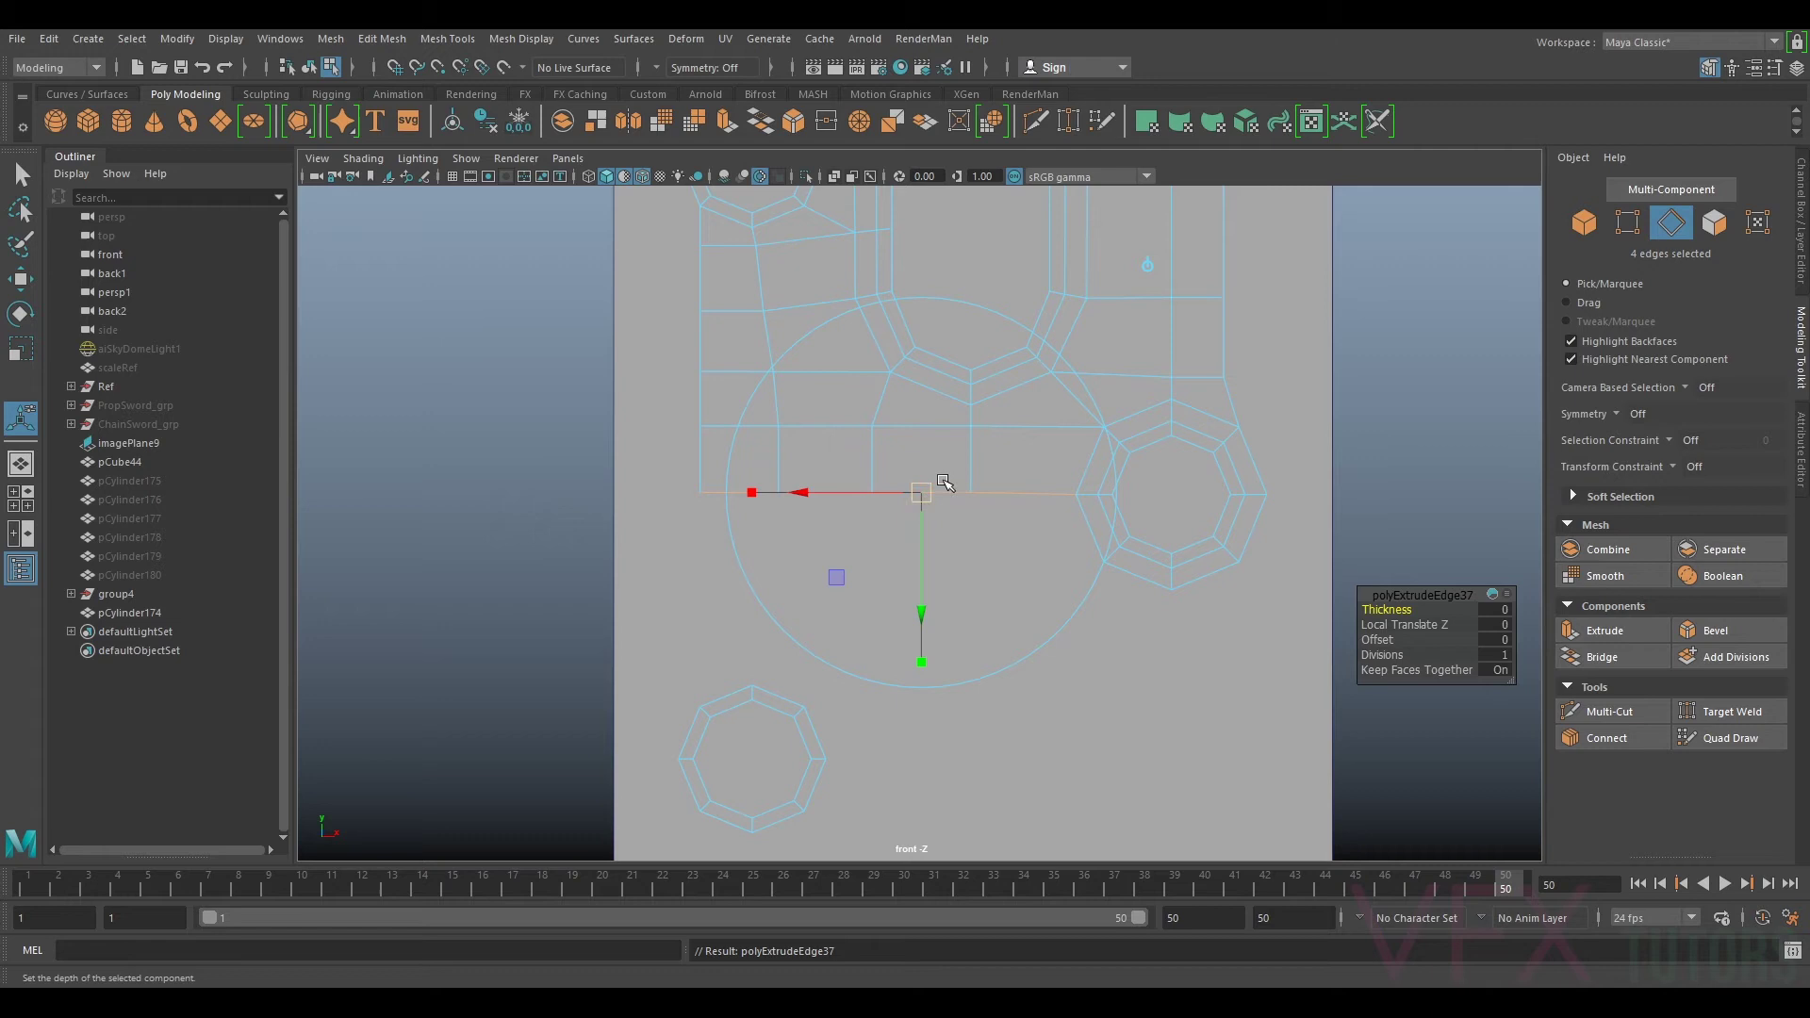
key("w")
left_click_drag(894, 440, 901, 491)
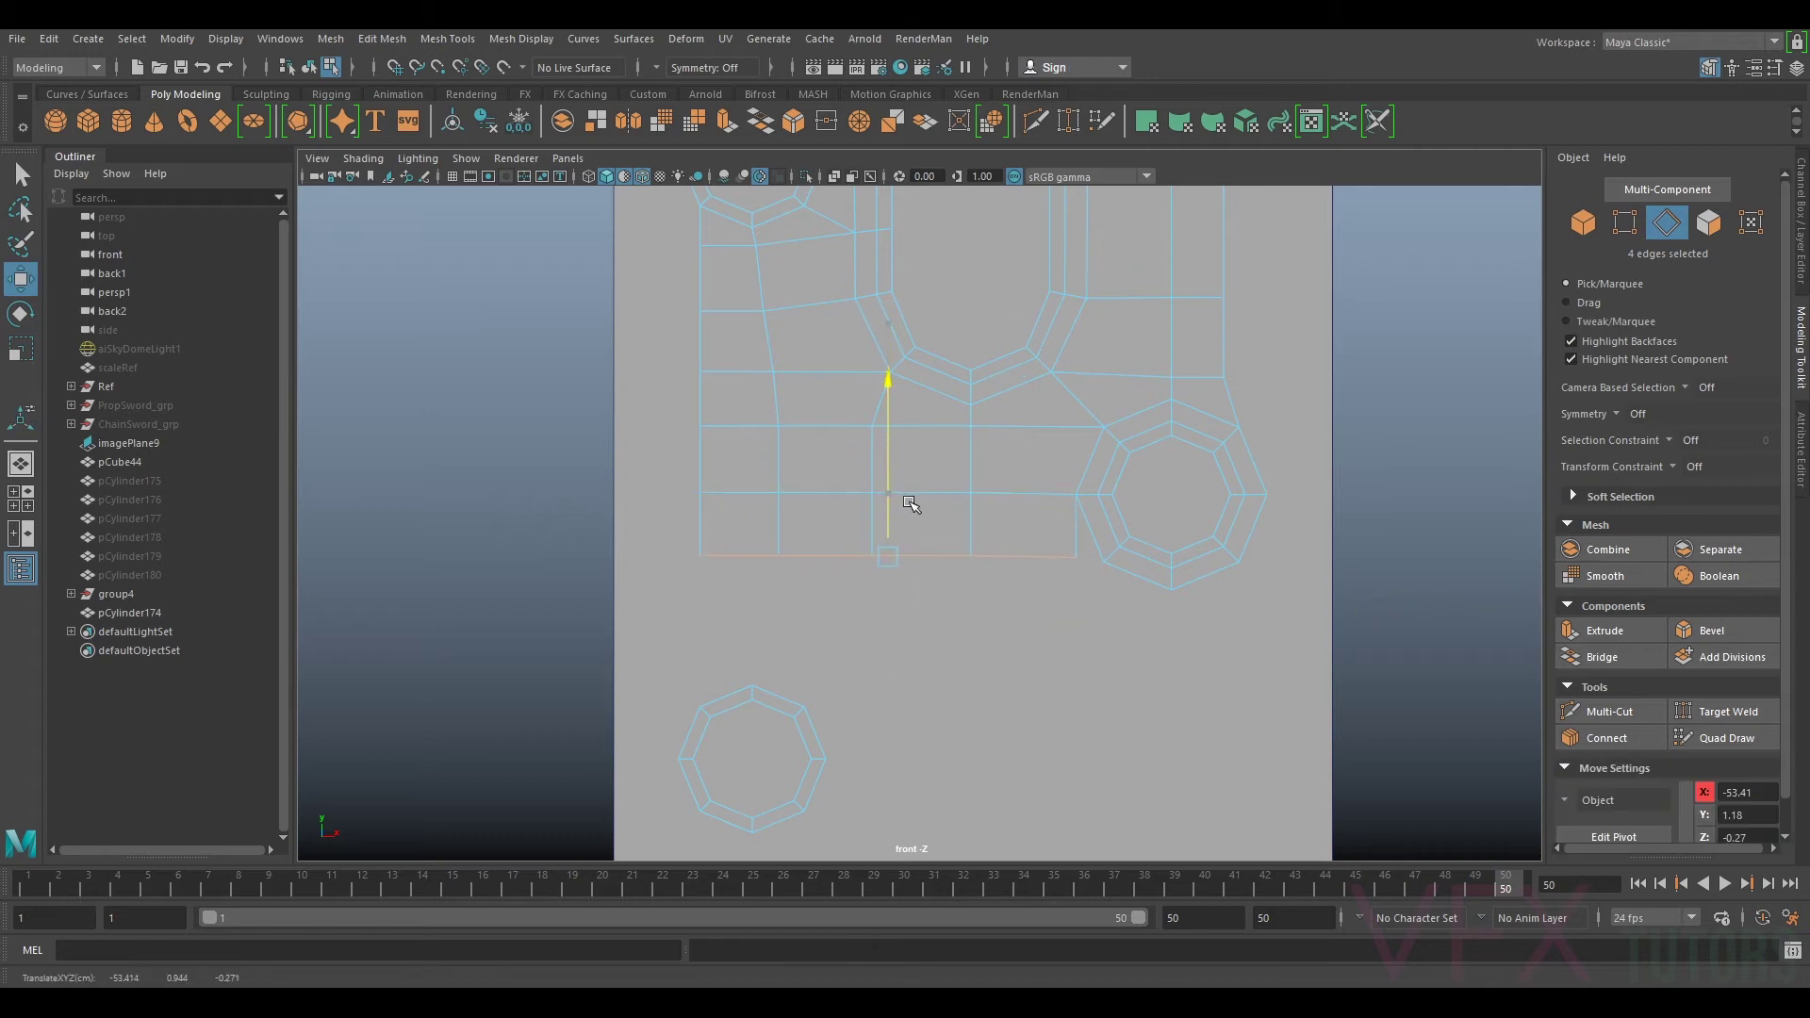
Step: Target weld the new row's right-end vertex to the ring's lower-left vertex
right_click_drag(961, 462, 886, 463)
left_click(1721, 716)
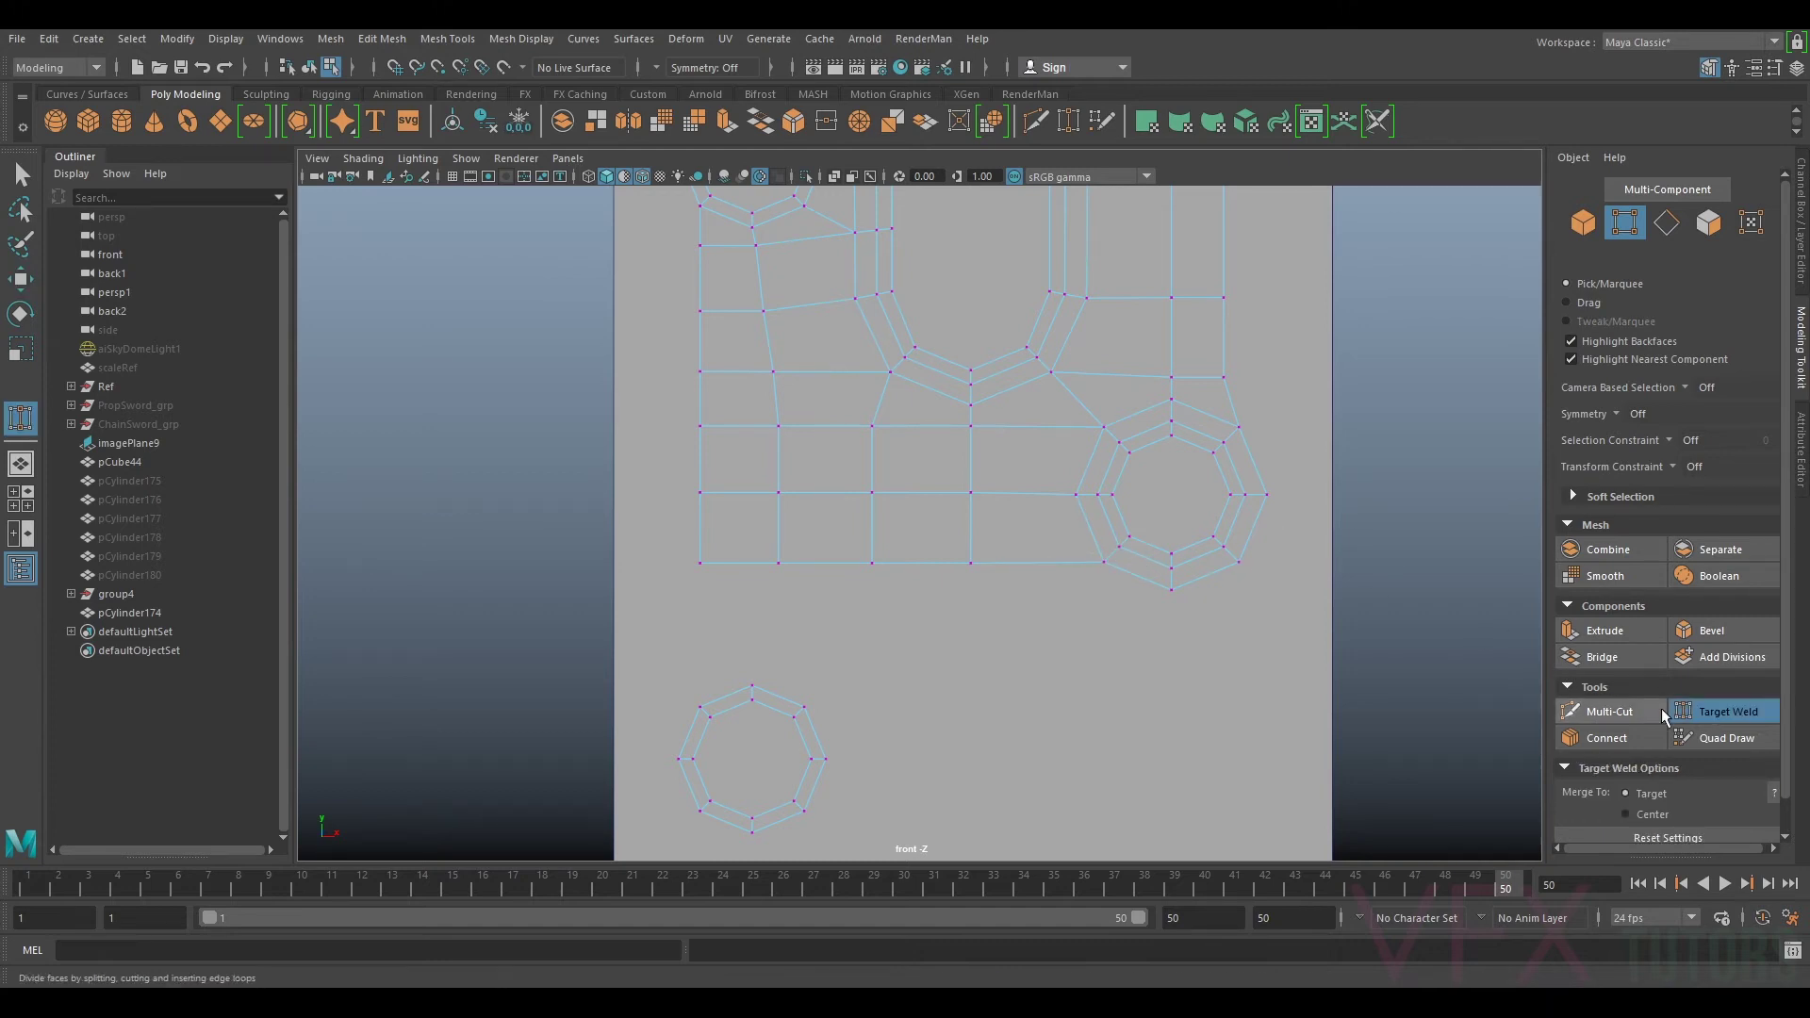
left_click(1699, 718)
Step: Extrude the six bottom boundary edges, including the ring's two bottom edges, downward into a new row
left_click(1667, 228)
left_click(1194, 583)
left_click(1139, 577, "shift")
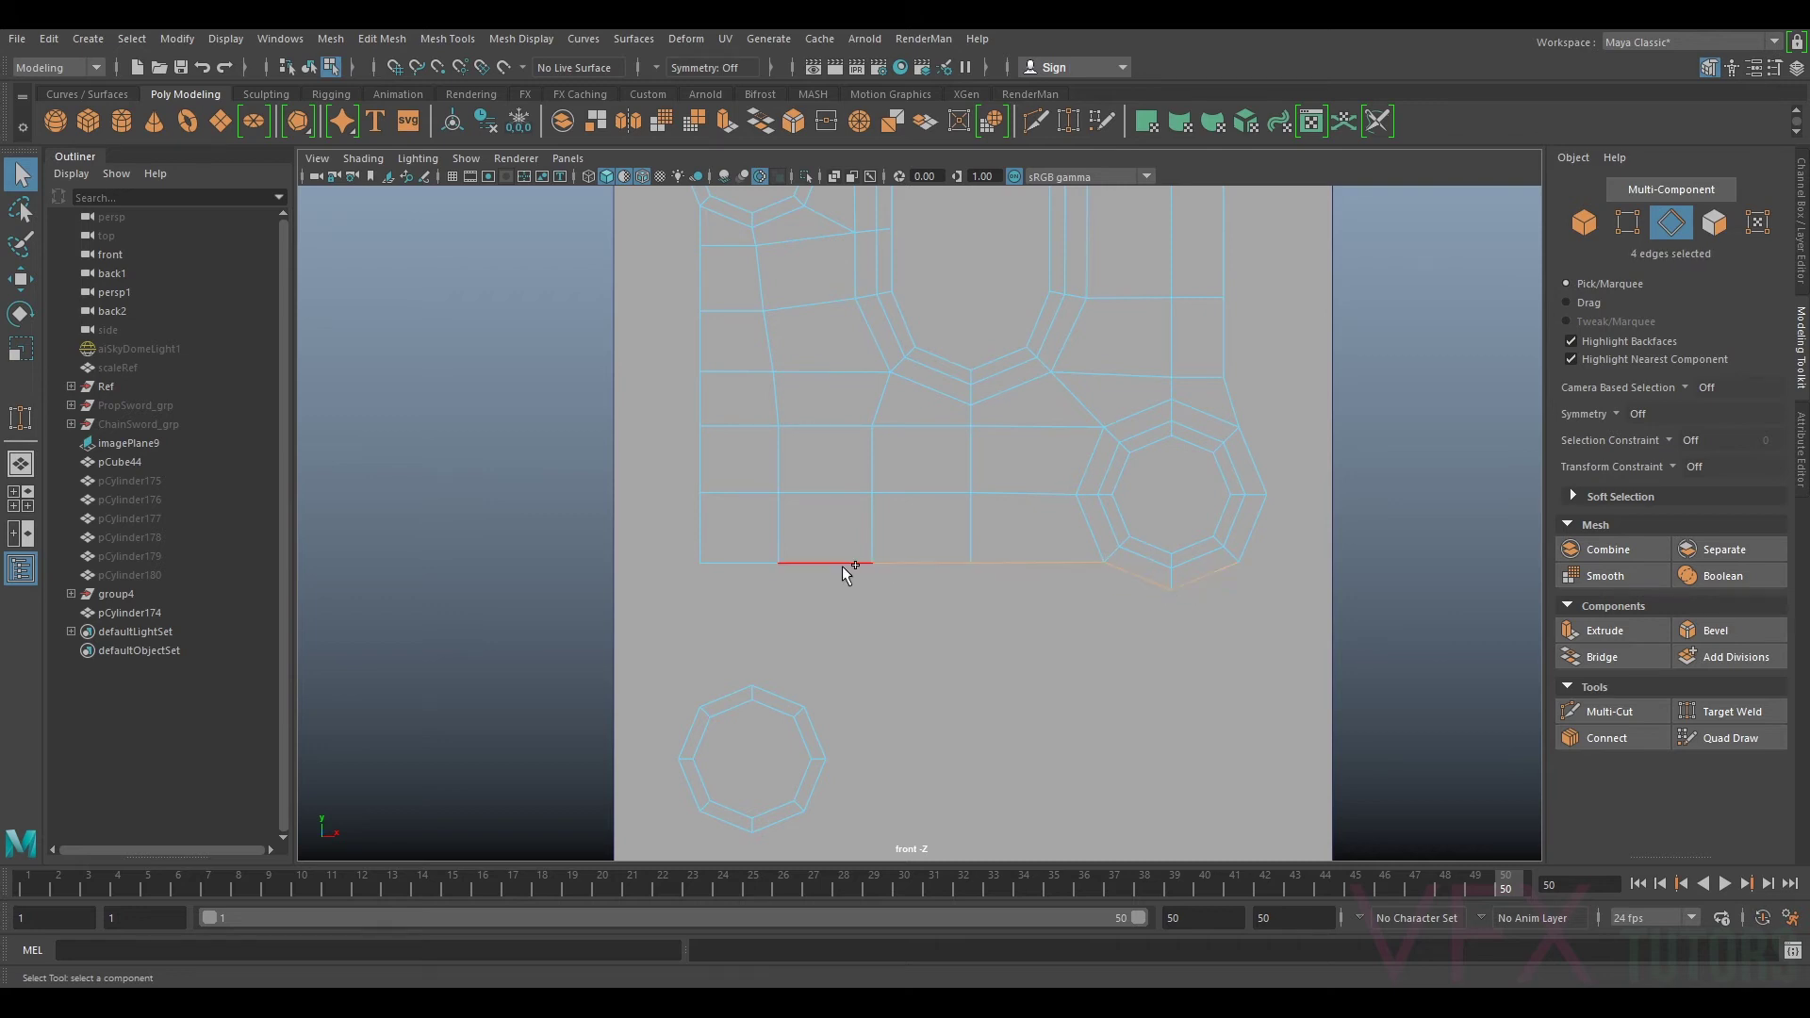
key("ctrl+e")
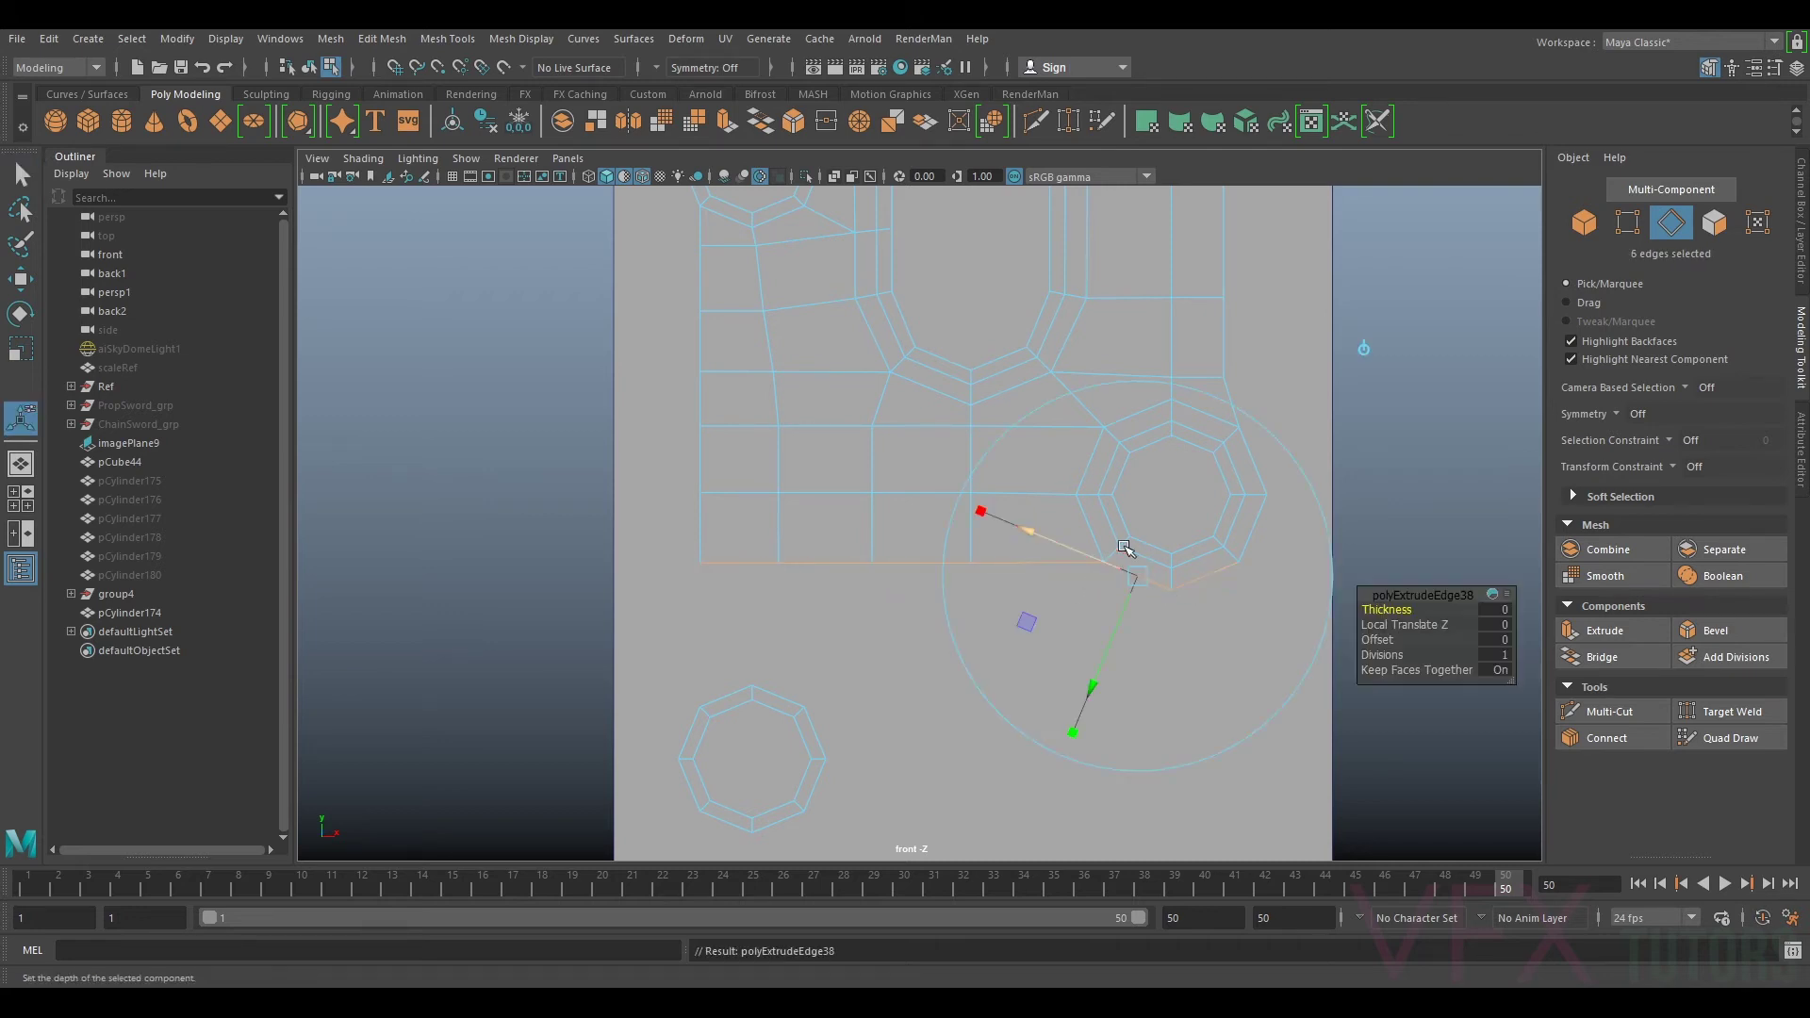
key("w")
left_click_drag(970, 507, 1028, 983)
key("r")
key("w")
Step: Extrude the same six edges once more downward and flatten them into a straight horizontal border
key("ctrl+e")
key("w")
key("r")
key("w")
left_click_drag(972, 560, 976, 566)
Step: Raise the two lowest rows of vertices slightly to leave space above the lower-left hole ring
middle_click_drag(850, 633, 1022, 552, "alt")
scroll(1022, 553, "up", 1)
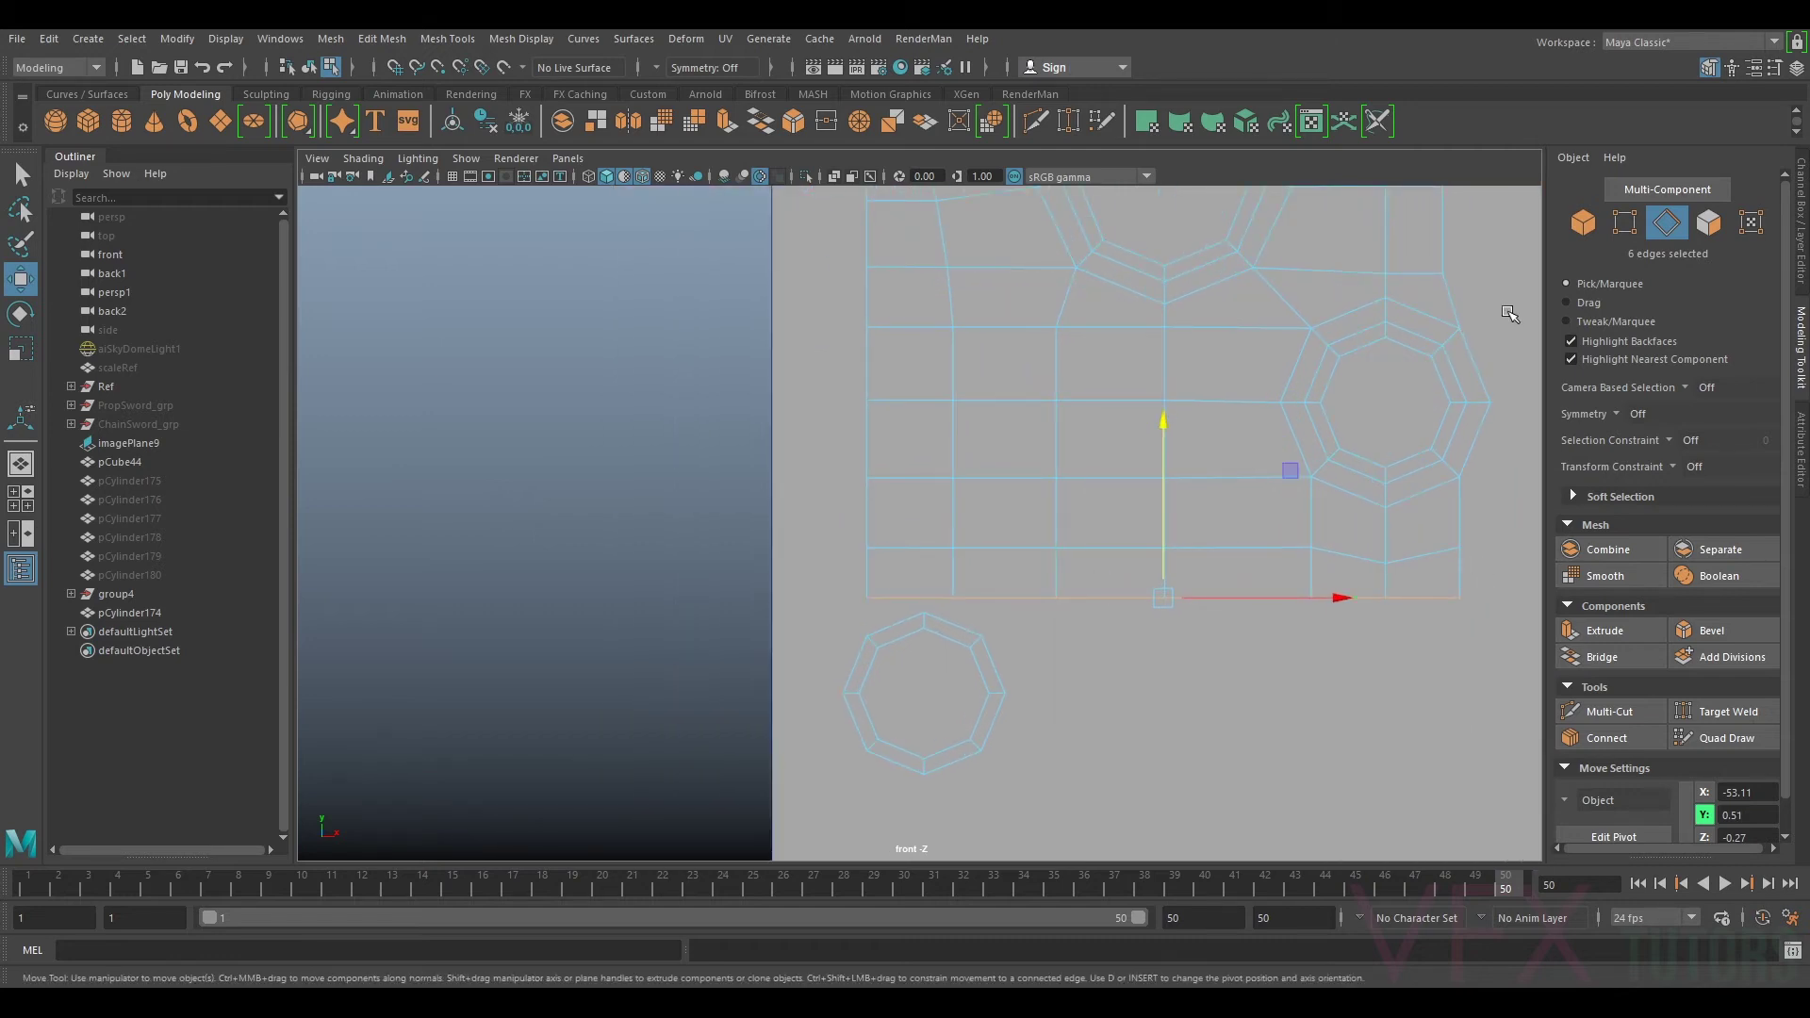
left_click(1623, 226)
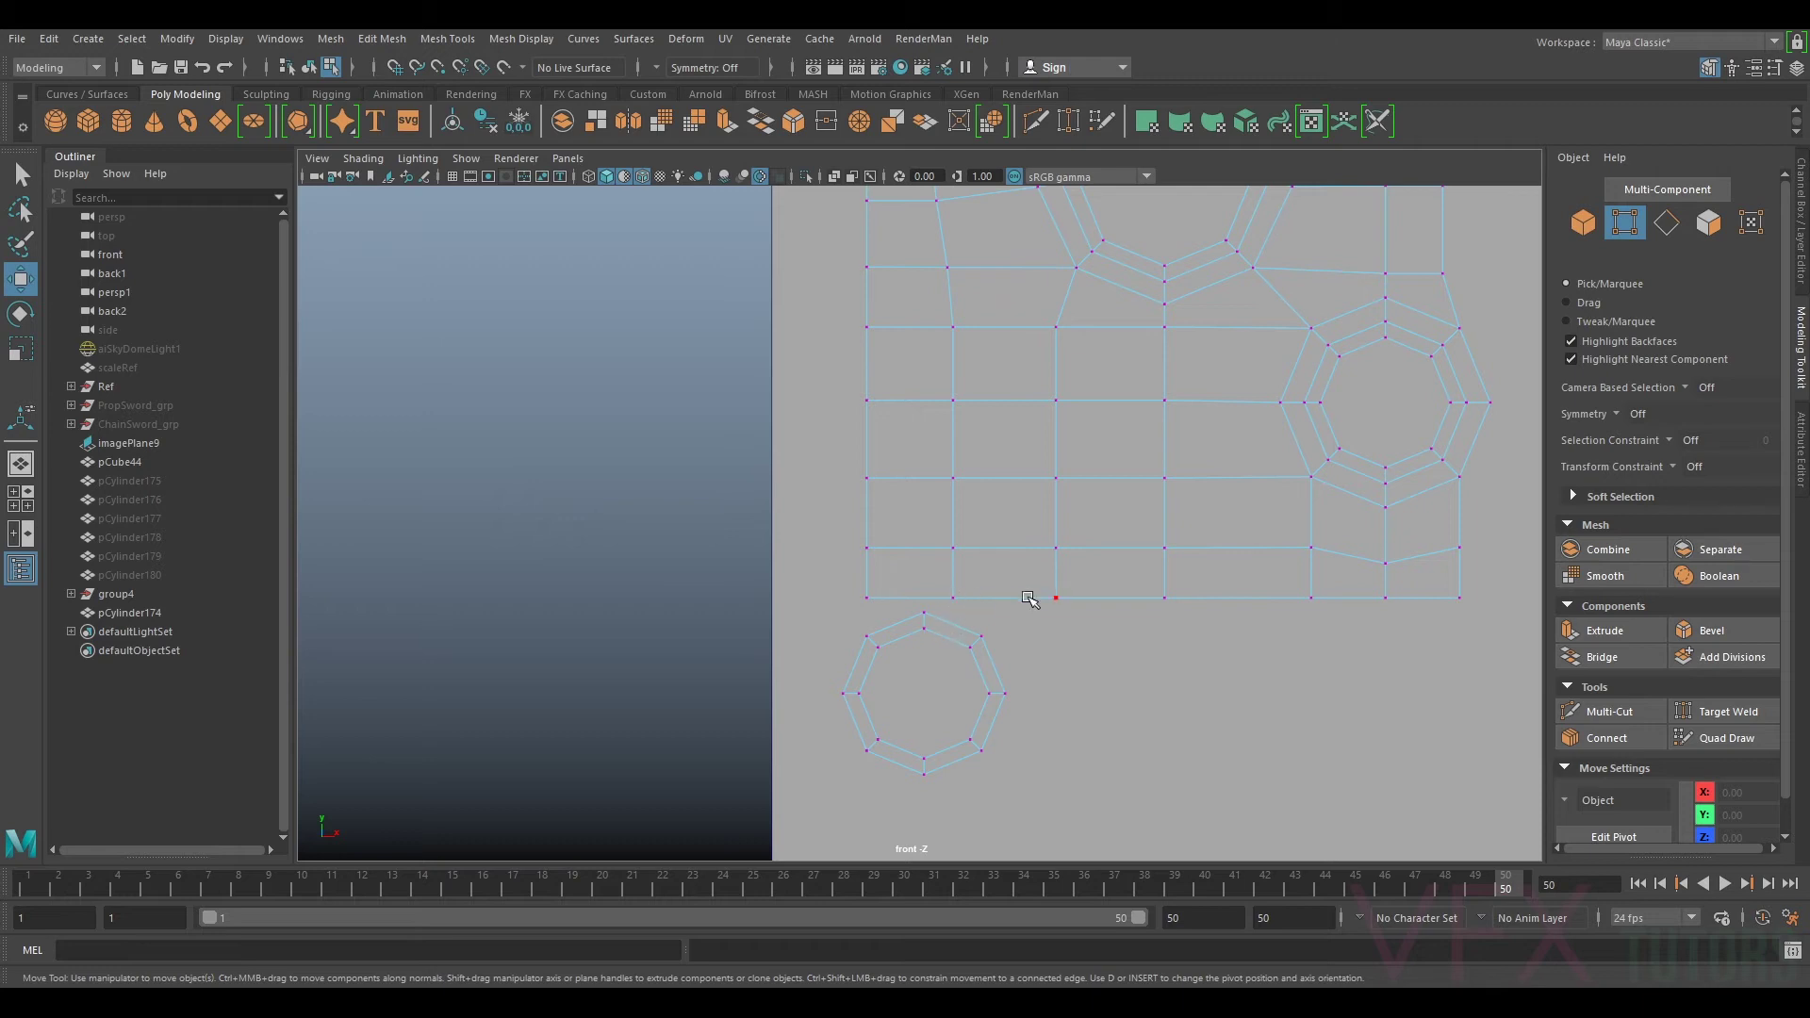
left_click_drag(1506, 525, 819, 615)
left_click_drag(1161, 512, 1158, 498)
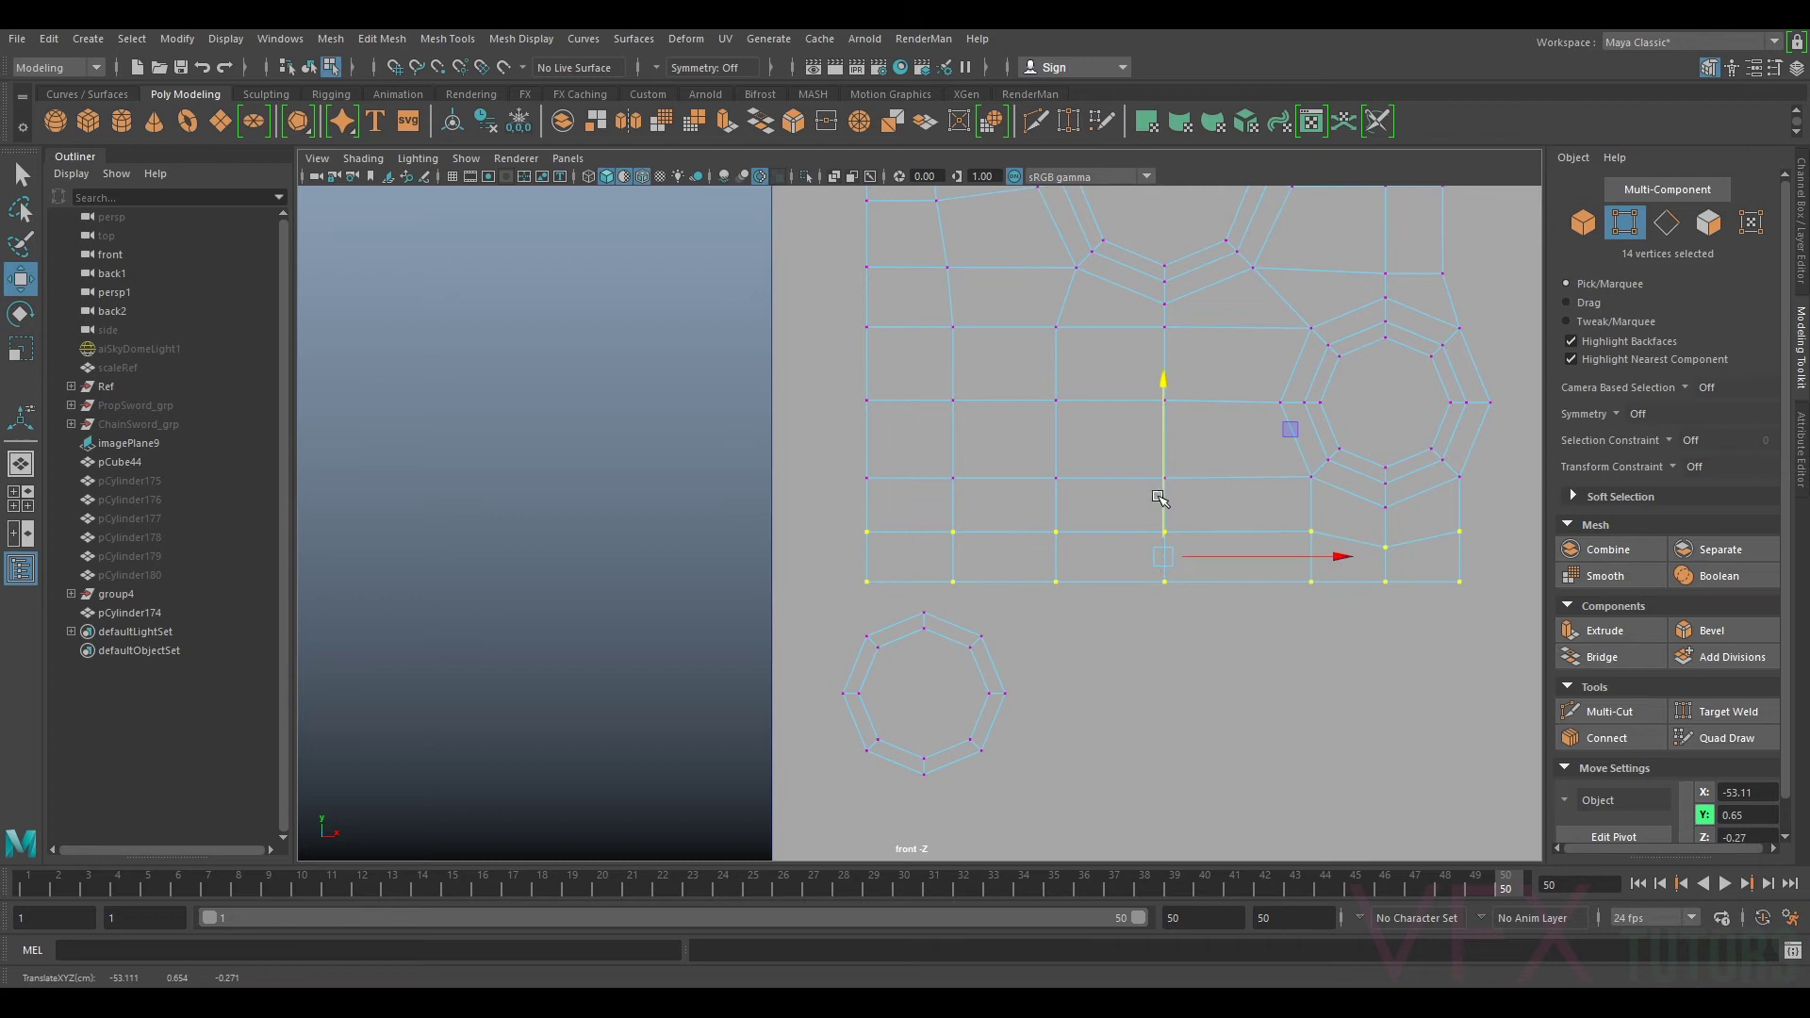
Step: Extrude the outer edge loop of the lower-left hole ring outward into a wider ring
right_click_drag(945, 461, 954, 418)
double_click(981, 581)
scroll(982, 575, "down", 10)
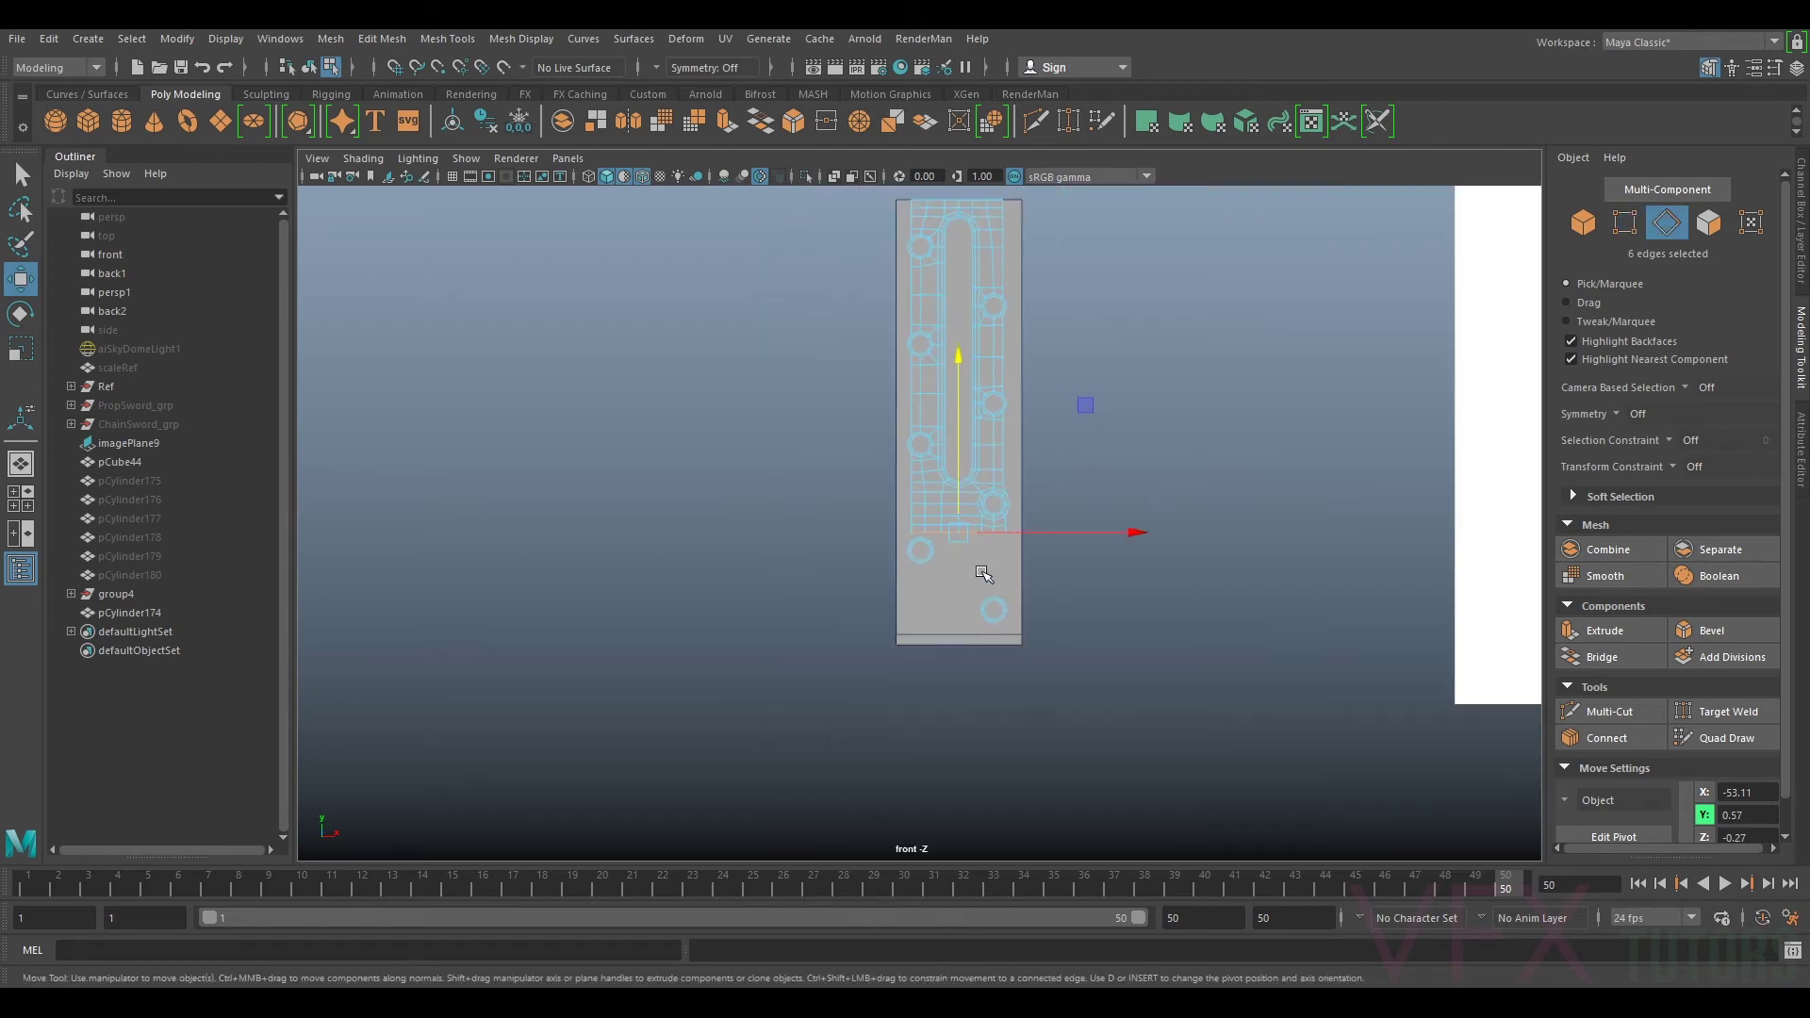
scroll(962, 623, "up", 5)
scroll(962, 623, "up", 4)
double_click(951, 586)
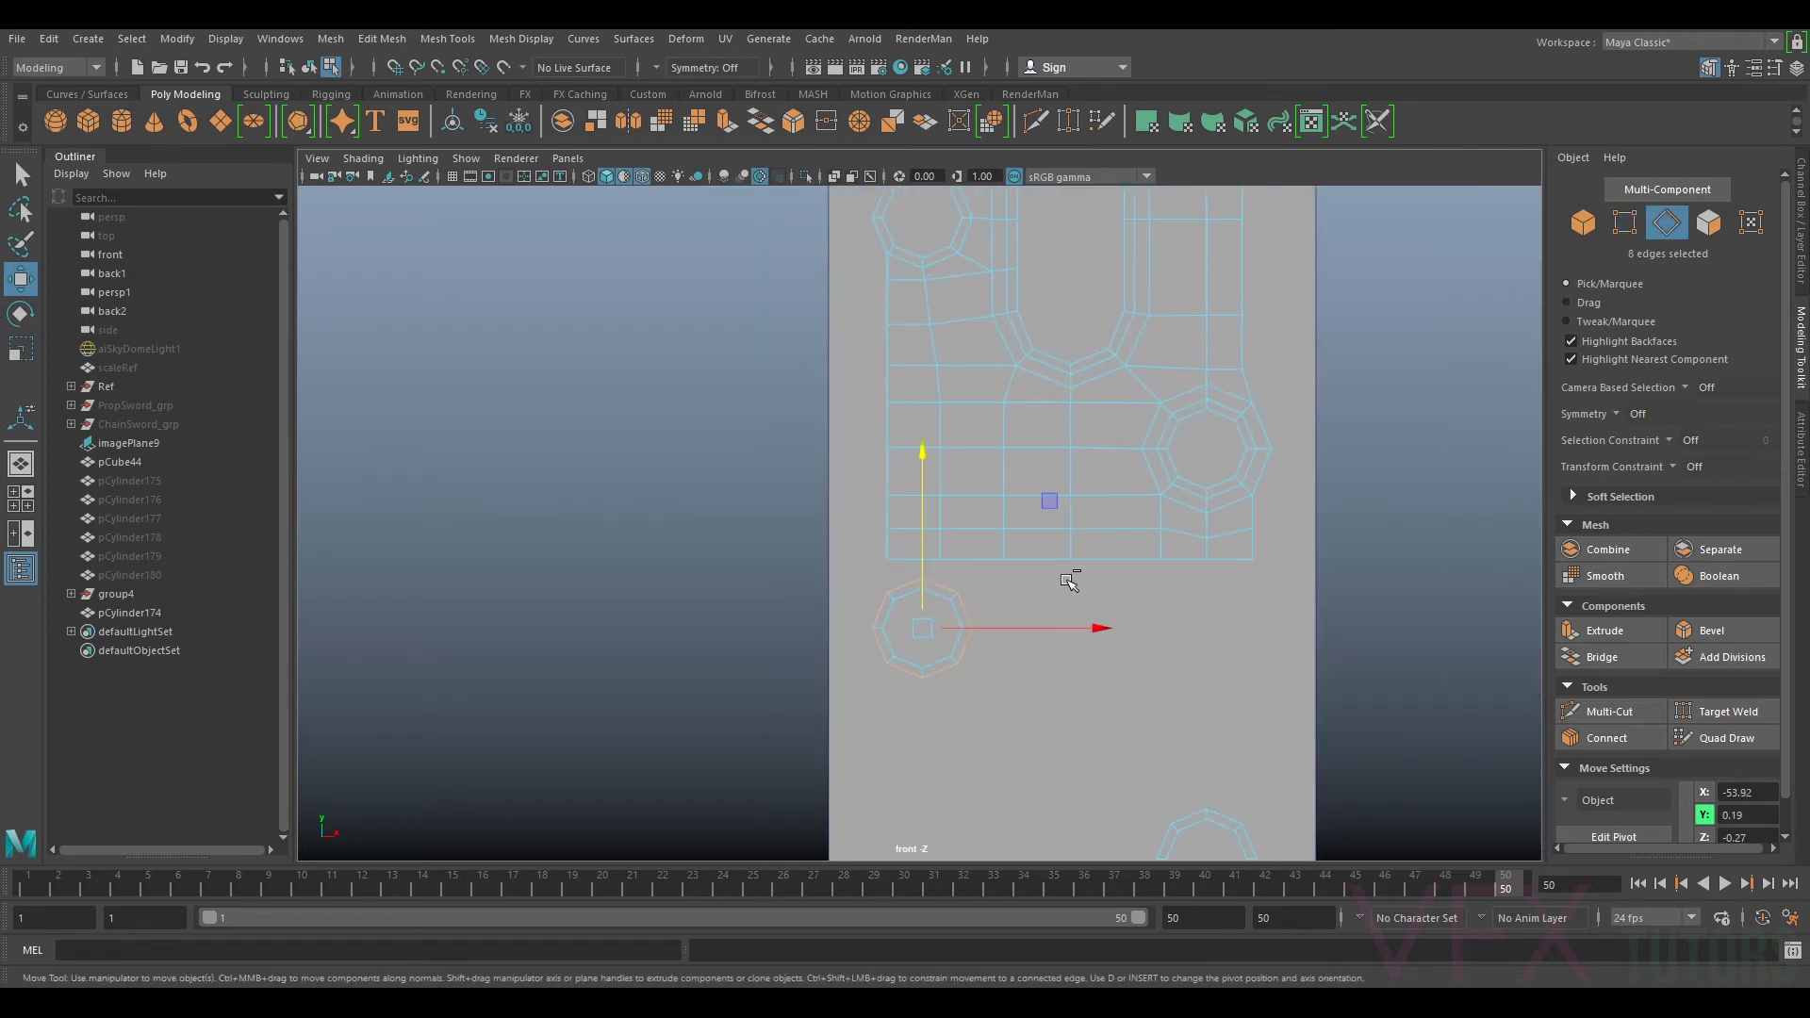
key("ctrl+e")
scroll(1007, 636, "up", 5)
left_click_drag(978, 564, 1003, 564)
Step: Bridge the two left-most bottom border edges to the two top edges of the lower-left hole ring
left_click(1670, 226)
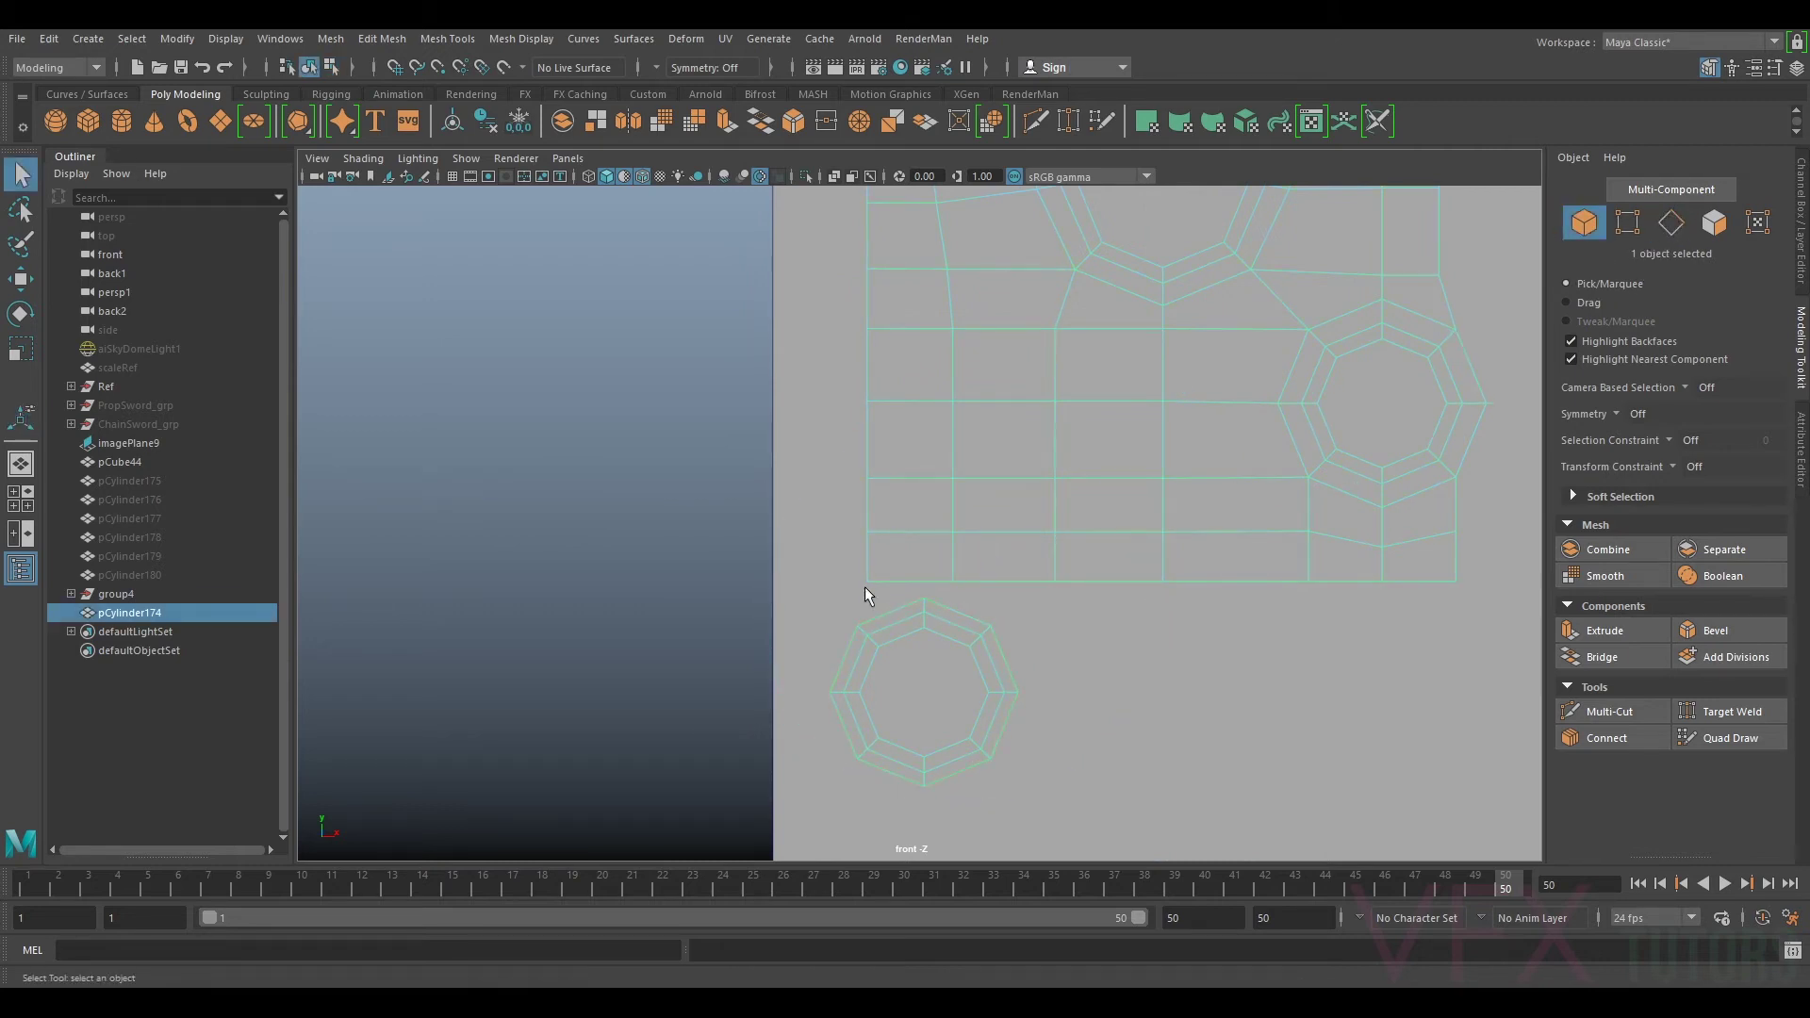
mouse_move(990, 461)
right_mouse_down()
mouse_move(990, 547)
mouse_move(992, 458)
right_mouse_up()
right_click_drag(909, 582, 915, 539)
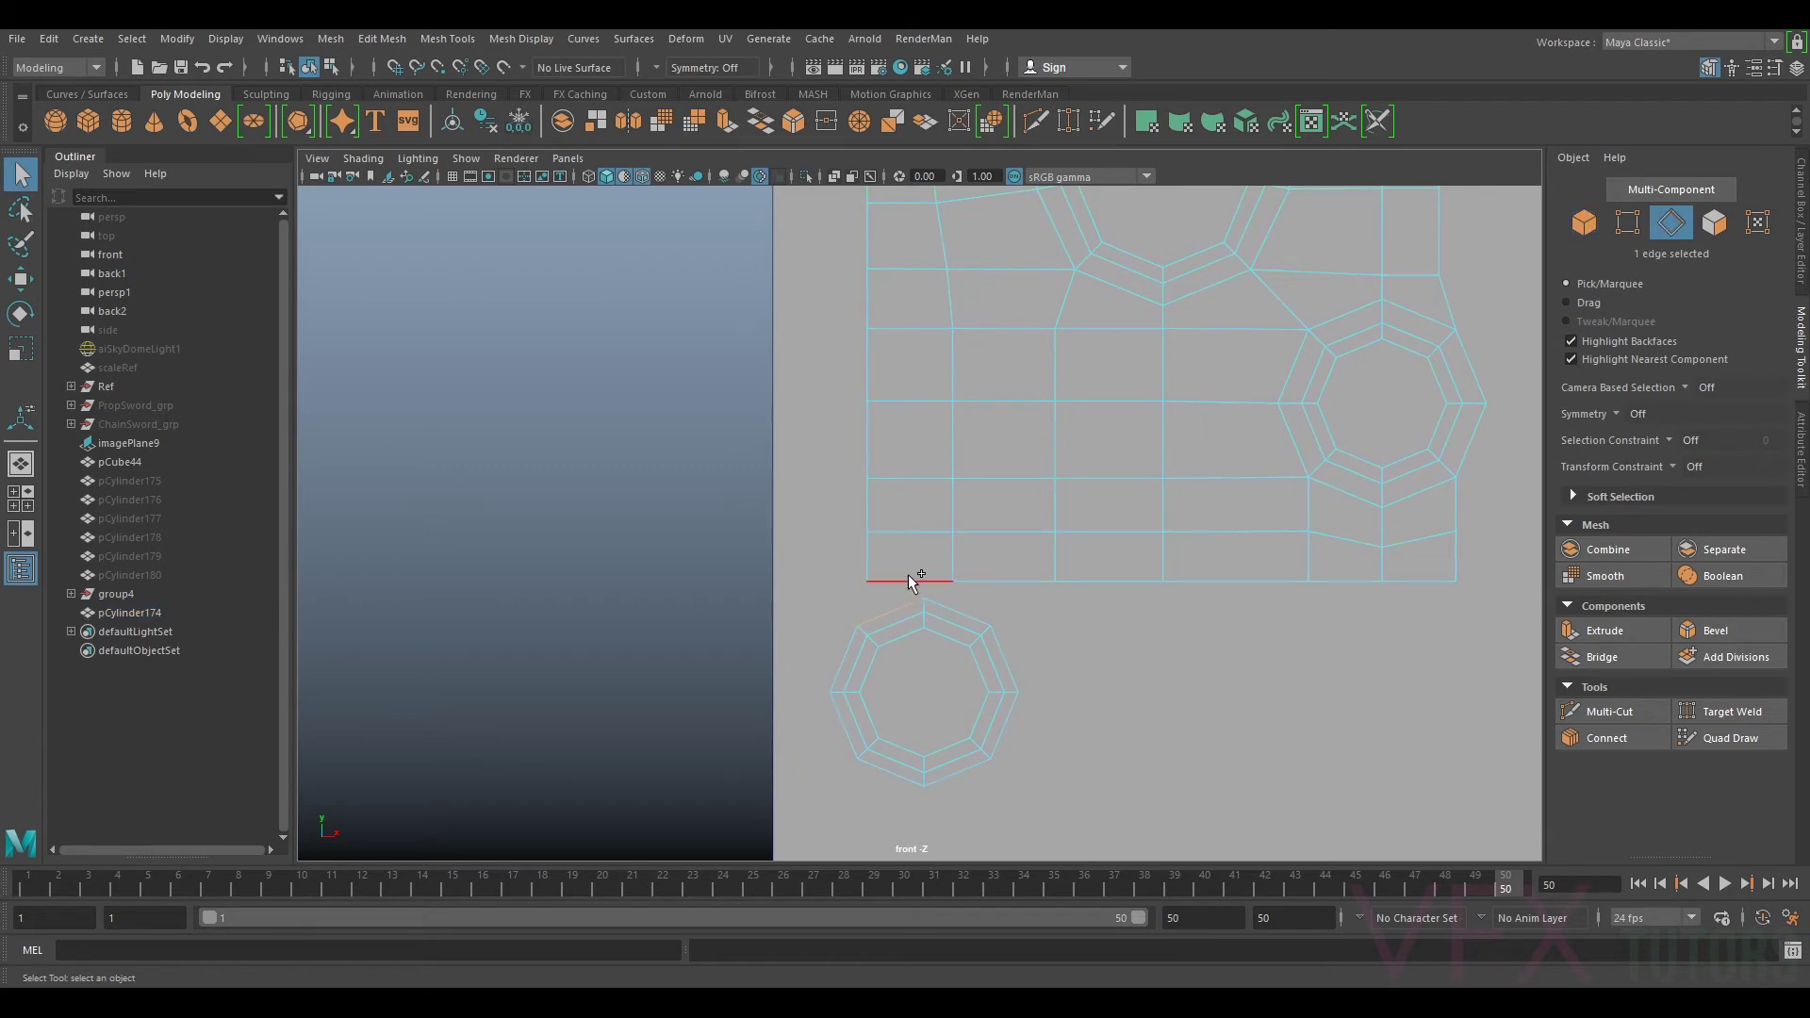
left_click(1626, 652)
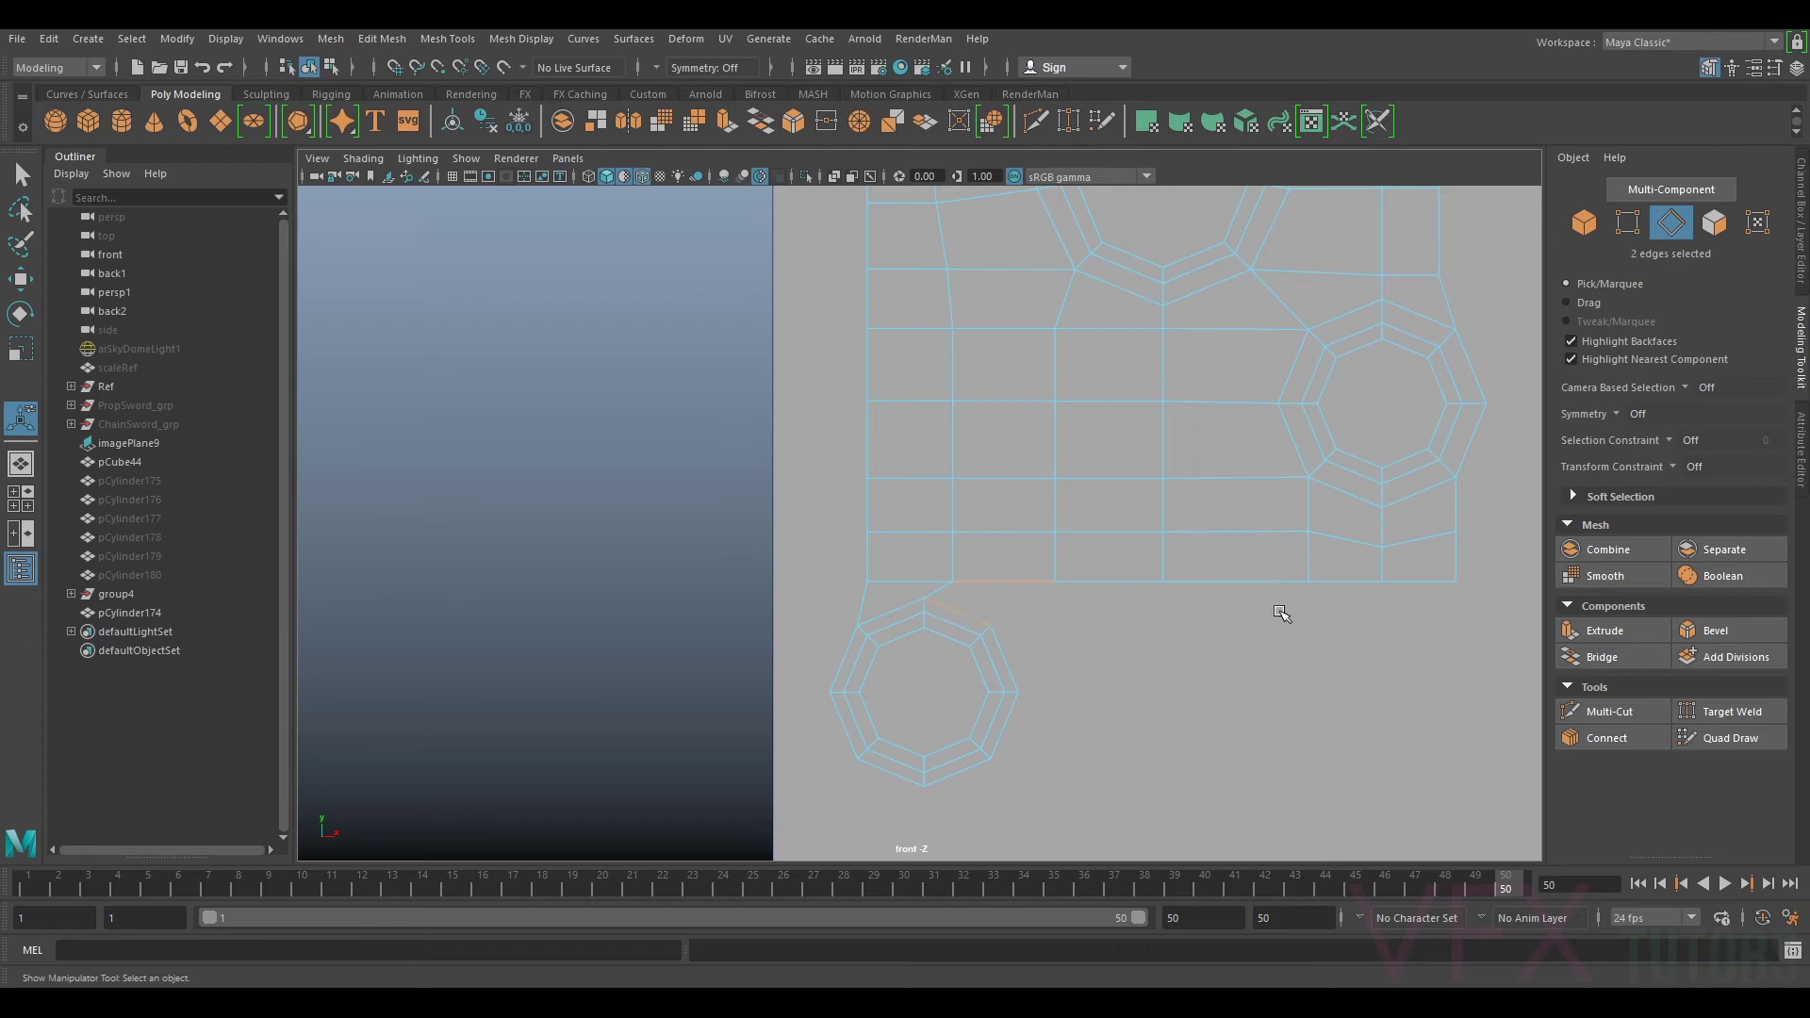
key("g")
Step: Shift the two lowest vertices of the second column left so its edge line leads toward the lower-left ring's top vertex
scroll(958, 629, "up", 2)
left_click(1628, 234)
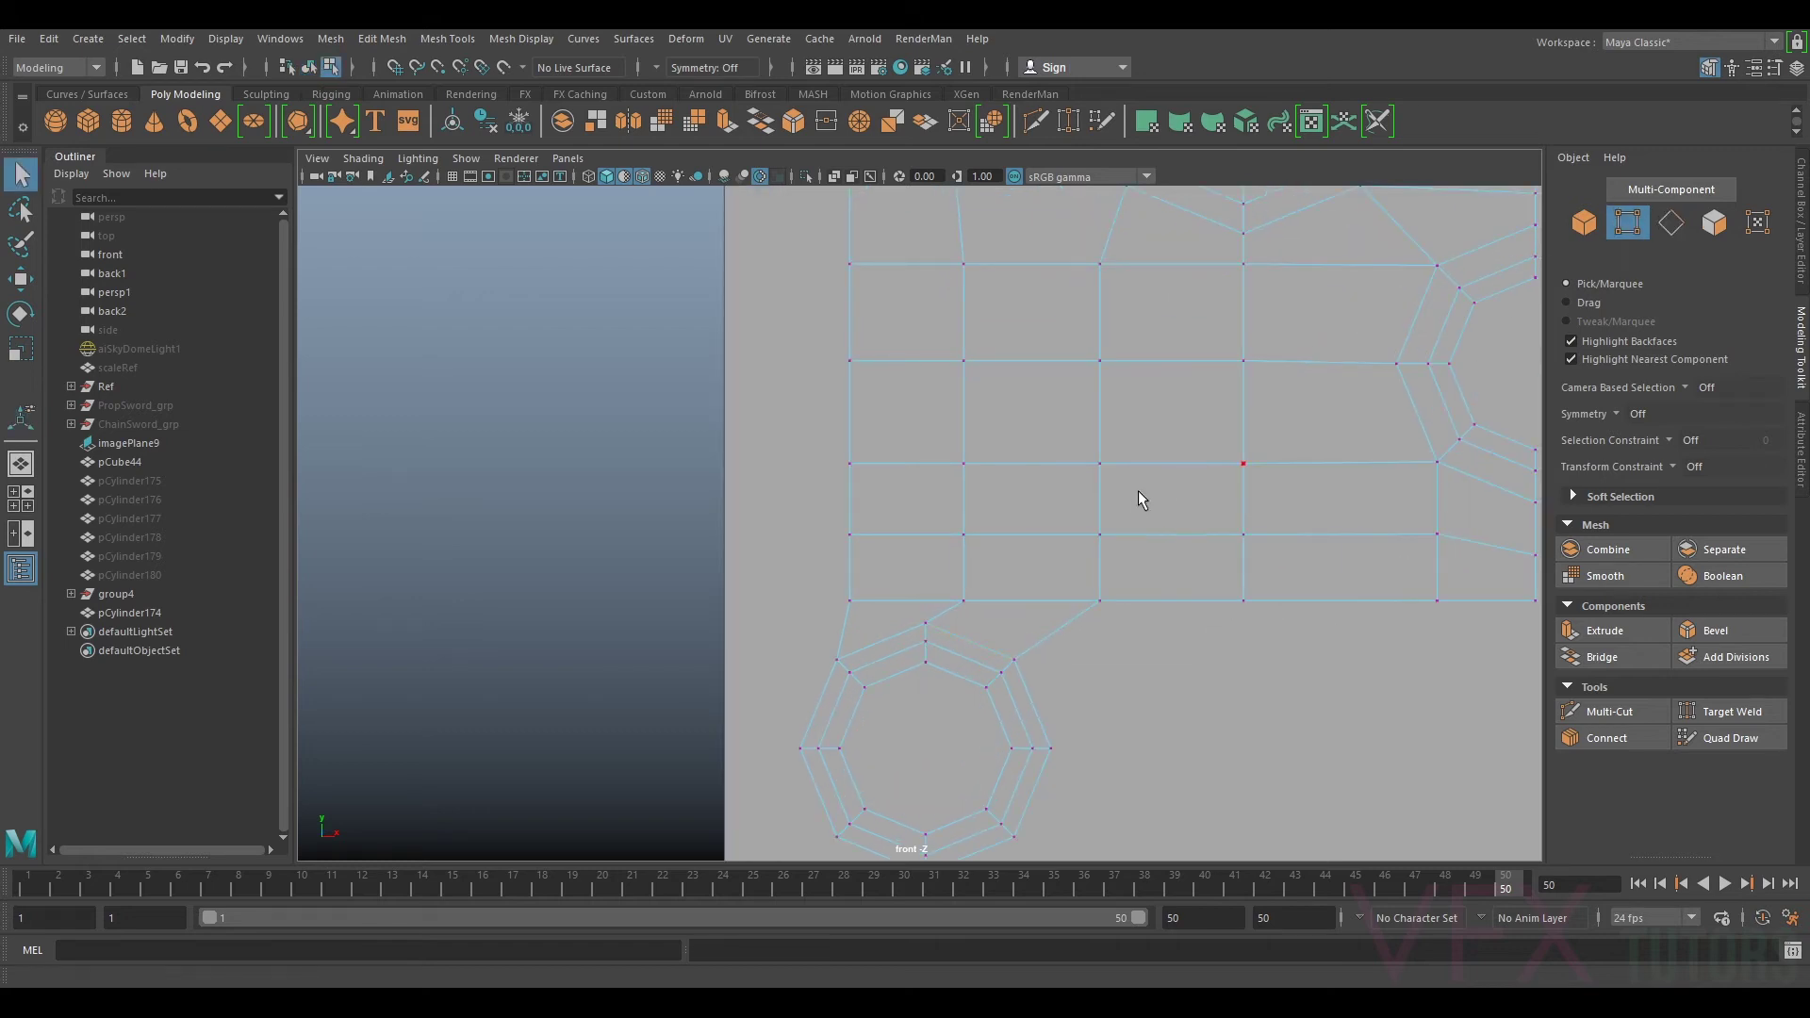
middle_click_drag(718, 701, 817, 605, "alt")
key("w")
left_click_drag(1065, 505, 1045, 503)
left_click(1062, 439)
left_click_drag(1105, 440, 1085, 439)
left_click(1219, 509)
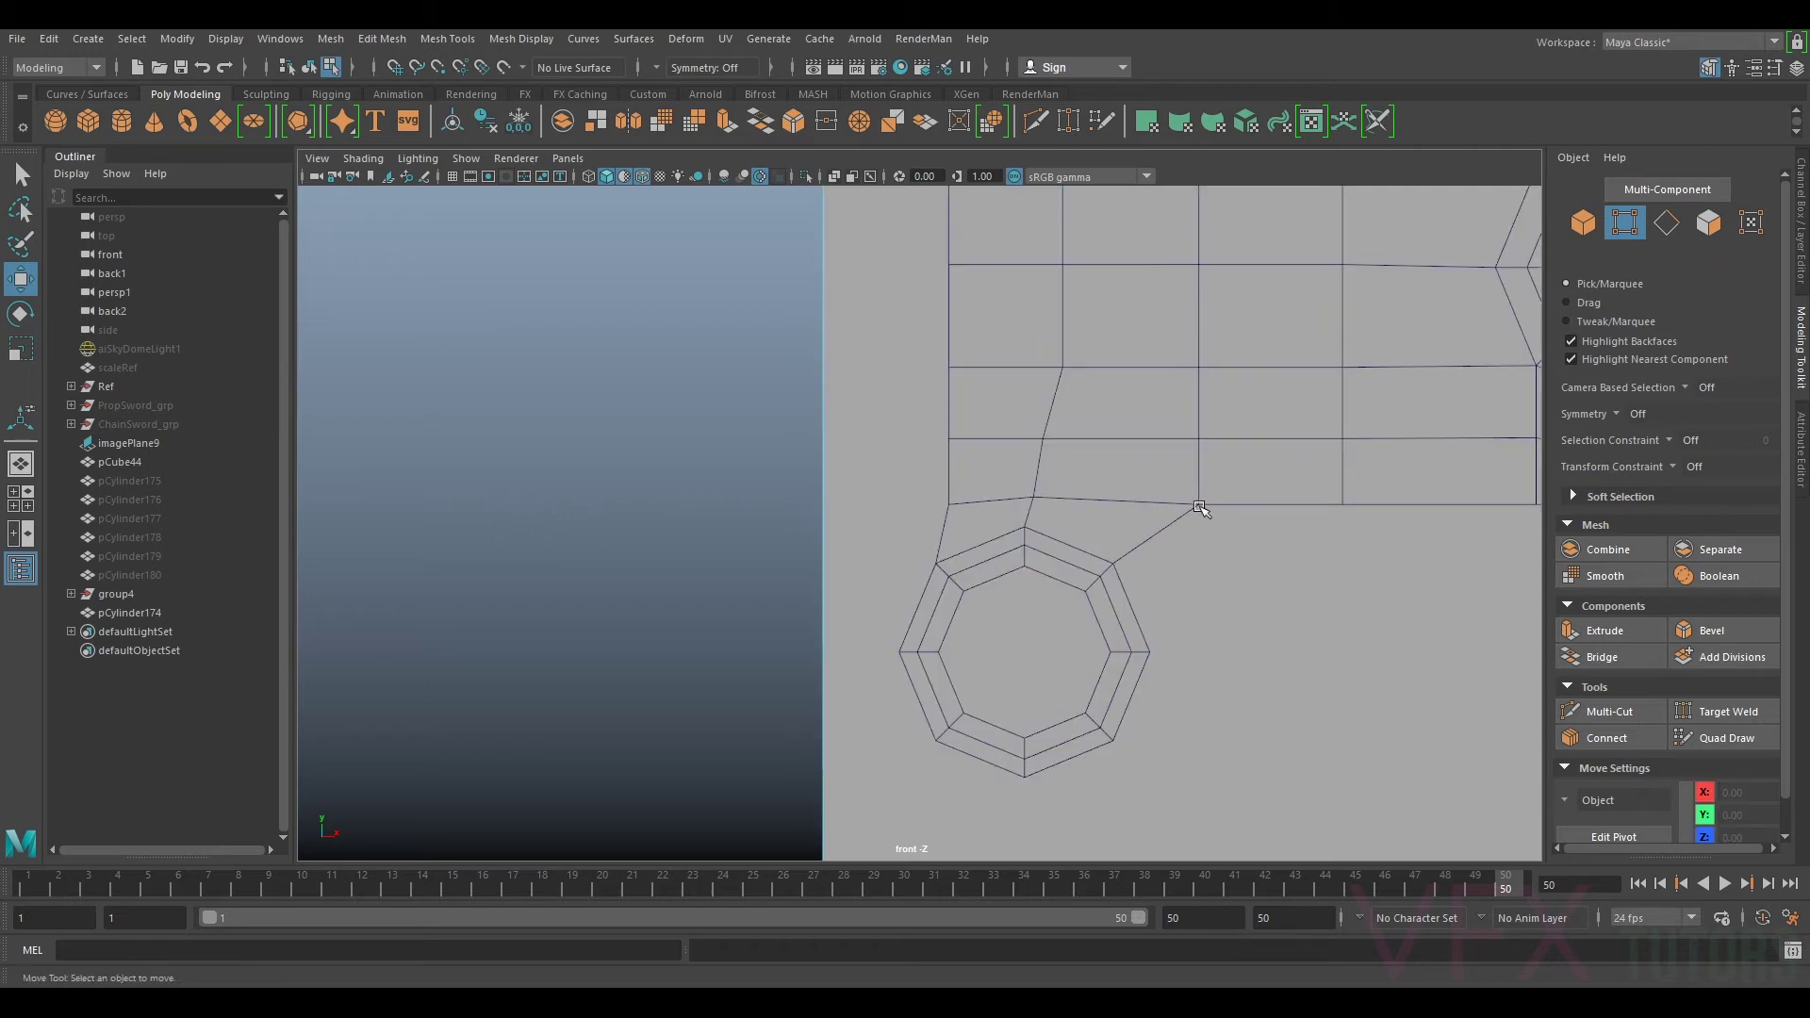
key("ctrl+z")
Step: Shift the two lowest third-column vertices left and nudge the lower first-column vertices to even out the flow above the ring
left_click(1200, 505)
left_click_drag(1241, 505, 1210, 505)
left_click(1202, 440)
left_click_drag(1246, 440, 1239, 439)
left_click(1064, 368)
left_click_drag(1143, 370, 1137, 371)
left_click(951, 502)
left_click_drag(998, 506, 990, 505)
left_click(952, 439)
left_click_drag(994, 441, 988, 442)
scroll(1066, 445, "down", 10)
scroll(1066, 514, "up", 5)
scroll(1106, 514, "up", 3)
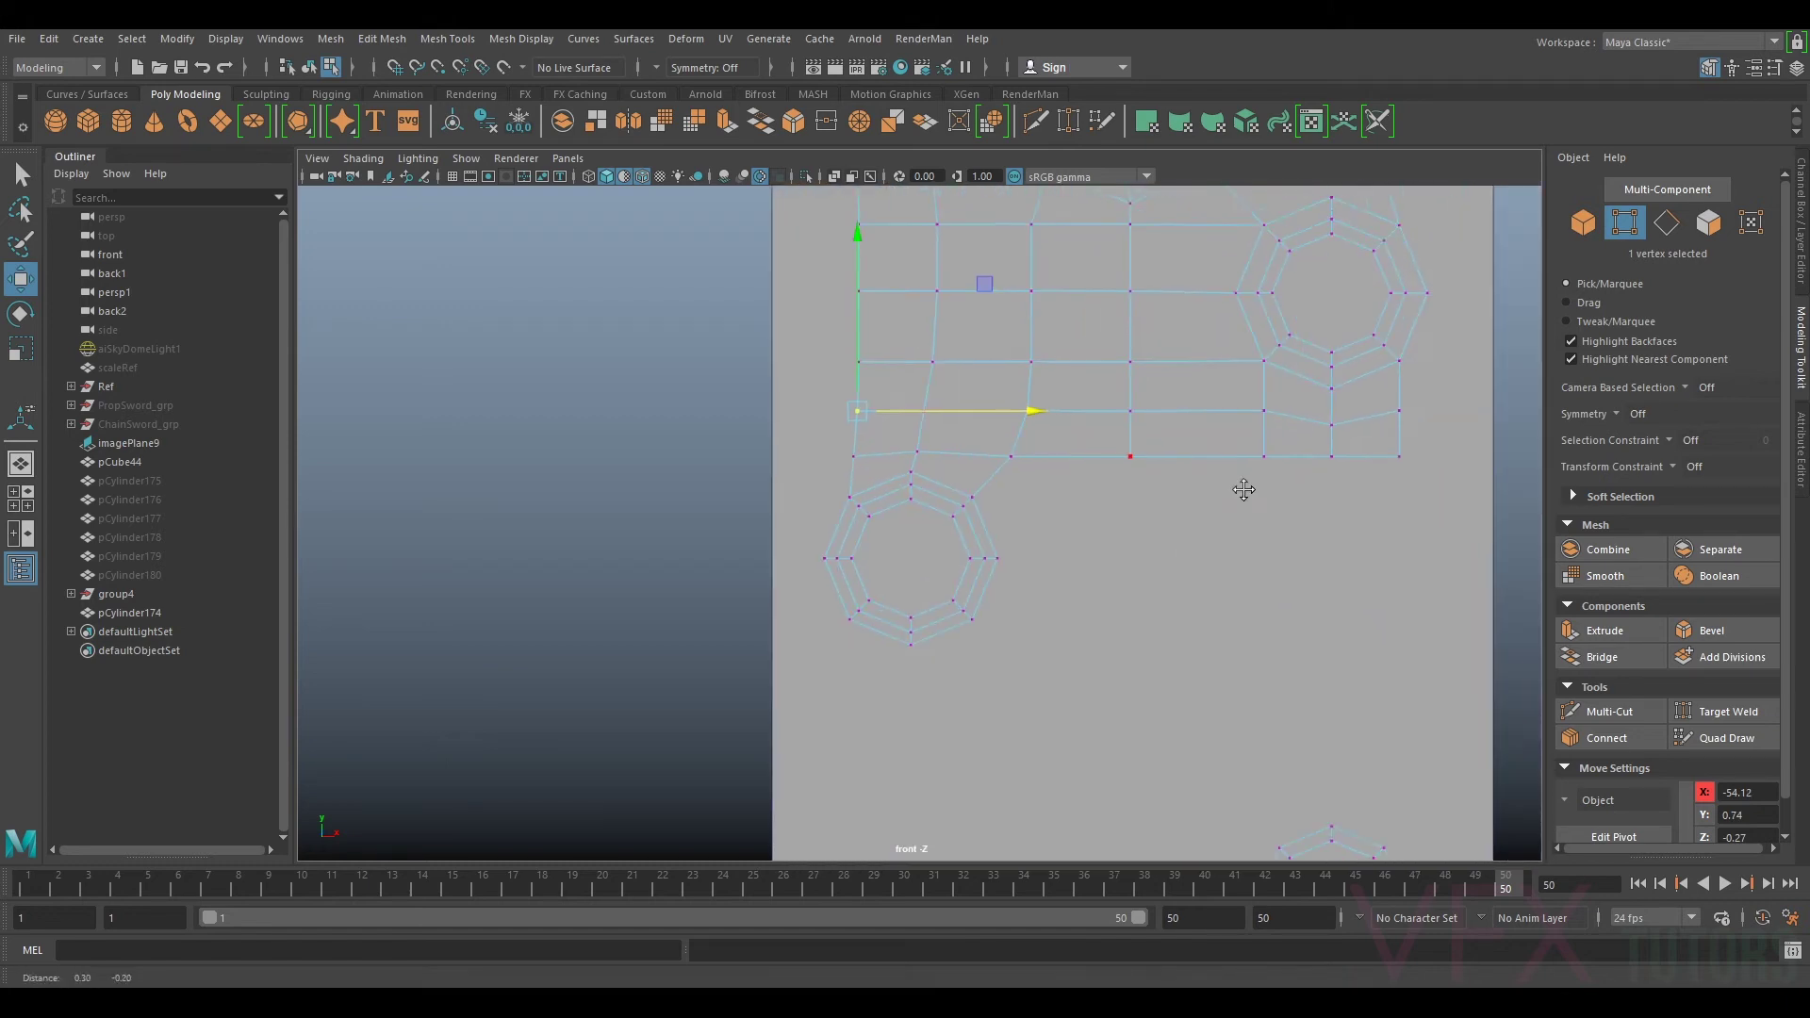
Step: Try to delete the horizontal edge loop just above the bottom border
right_click_drag(1088, 446, 1134, 365)
left_click(1055, 446)
left_click(1349, 440)
left_click(1294, 447, "shift")
left_click(1146, 446, "shift")
double_click(1126, 400)
key("ctrl+Delete")
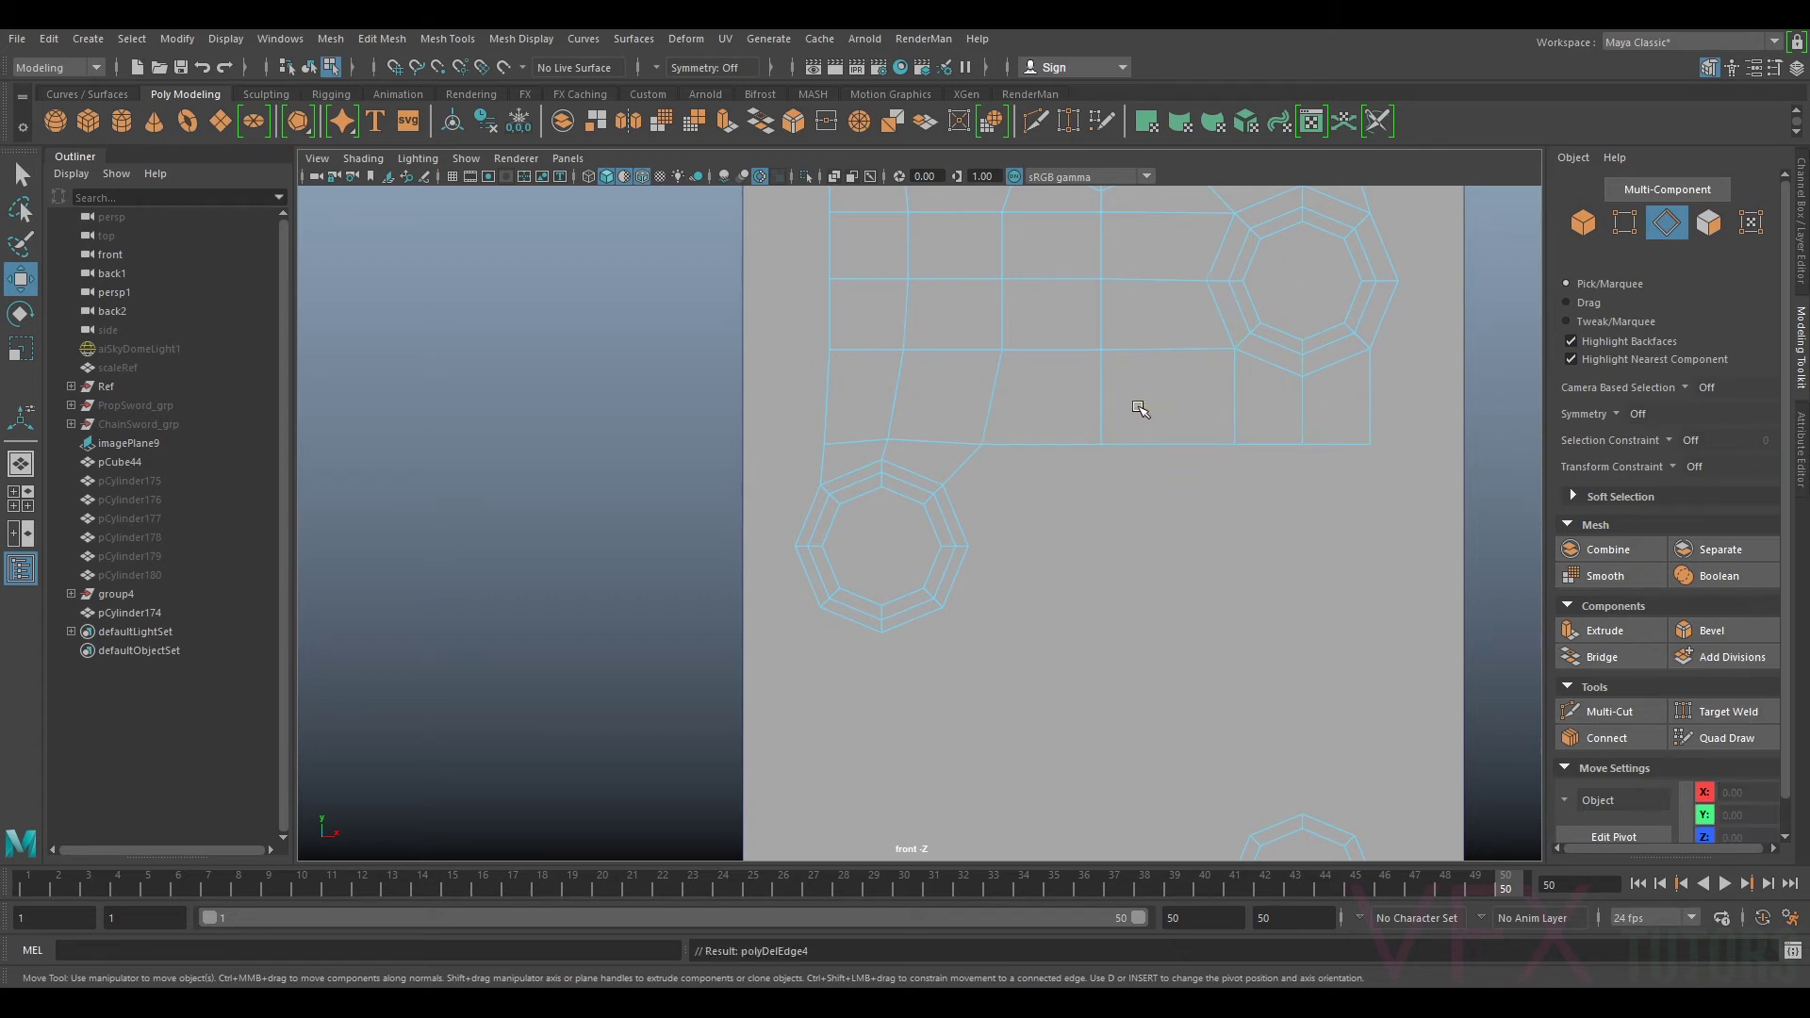
key("ctrl+z")
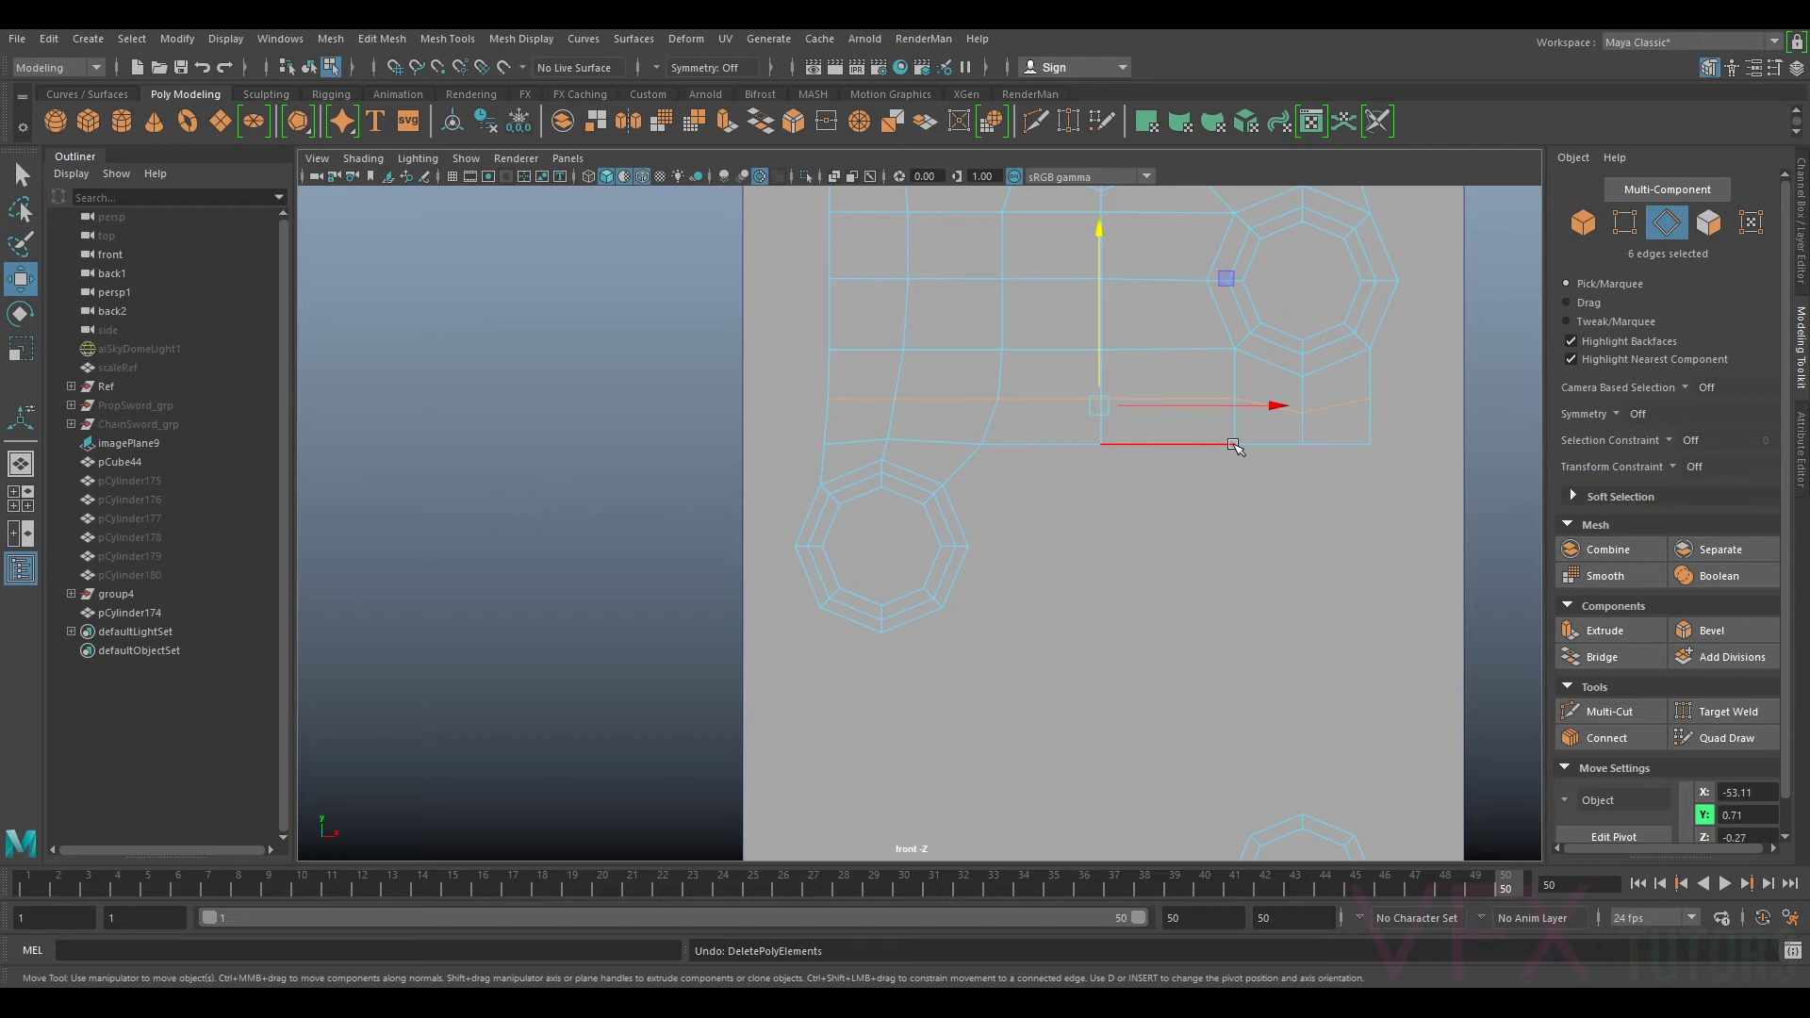
left_click(1111, 467)
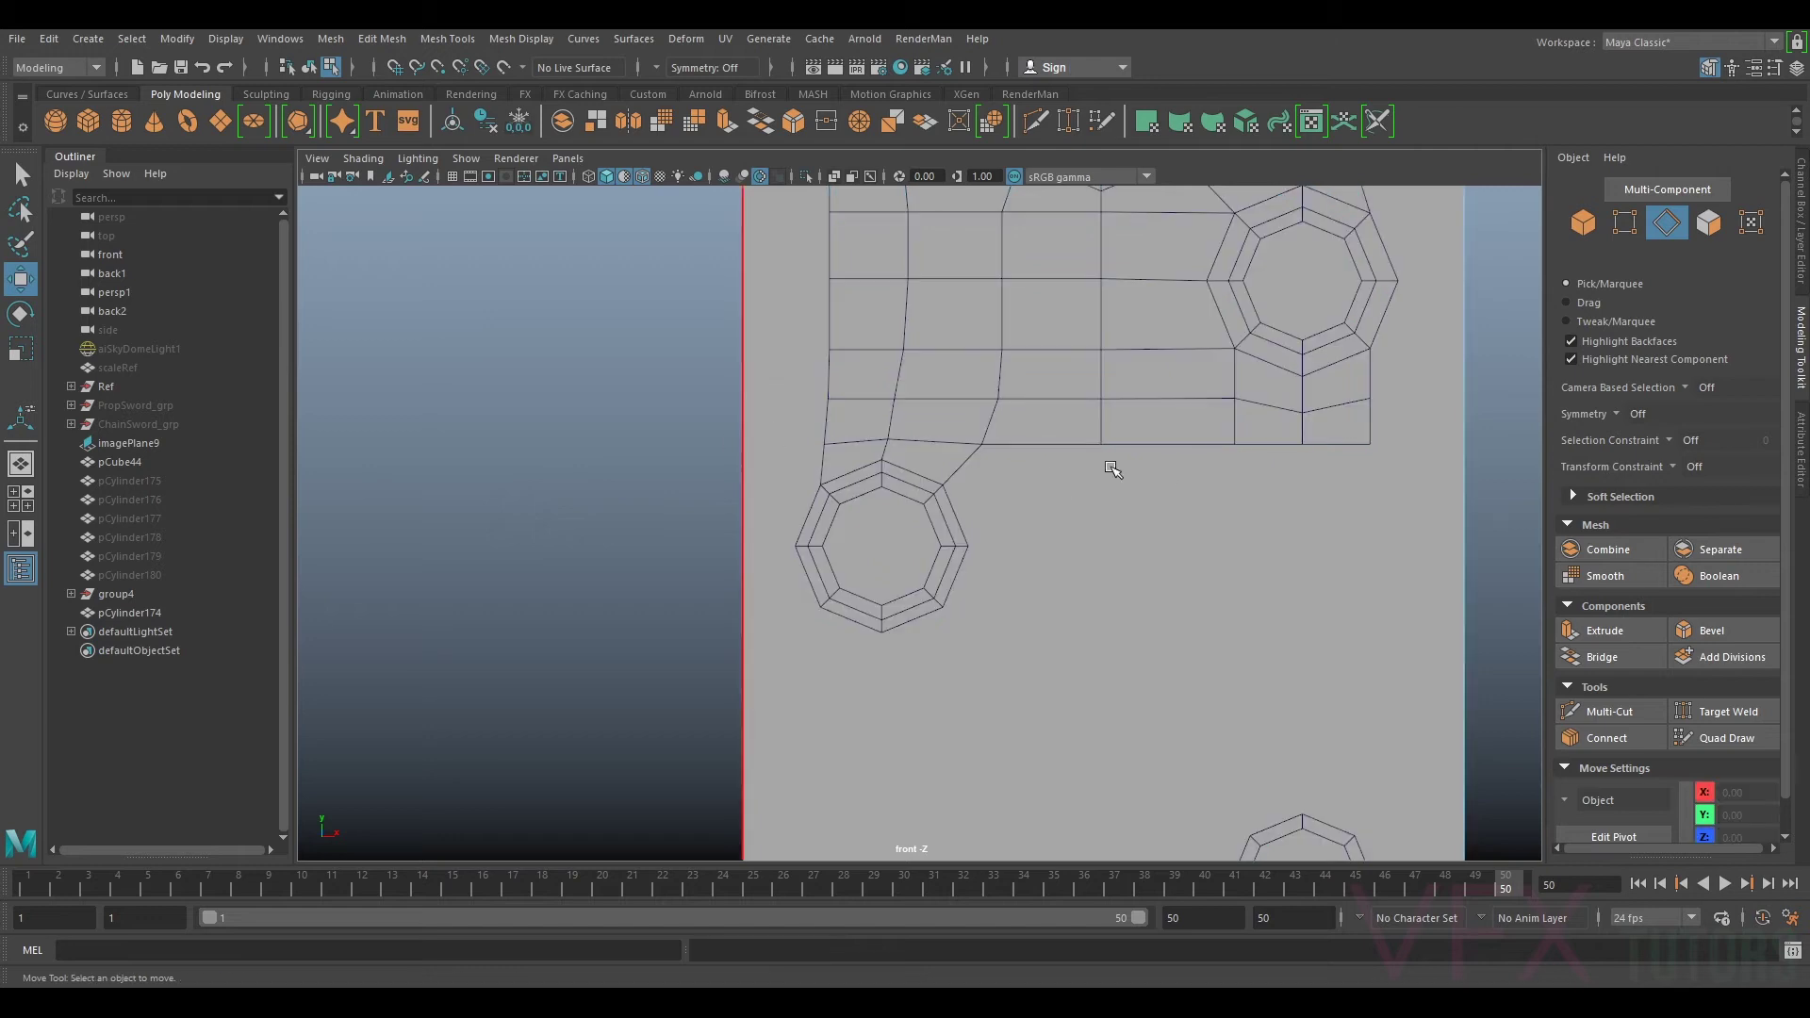
key("ctrl+z")
Step: Extrude the four bottom border edges to the right of the lower-left ring downward, level with the hole's centre
left_click(1326, 446)
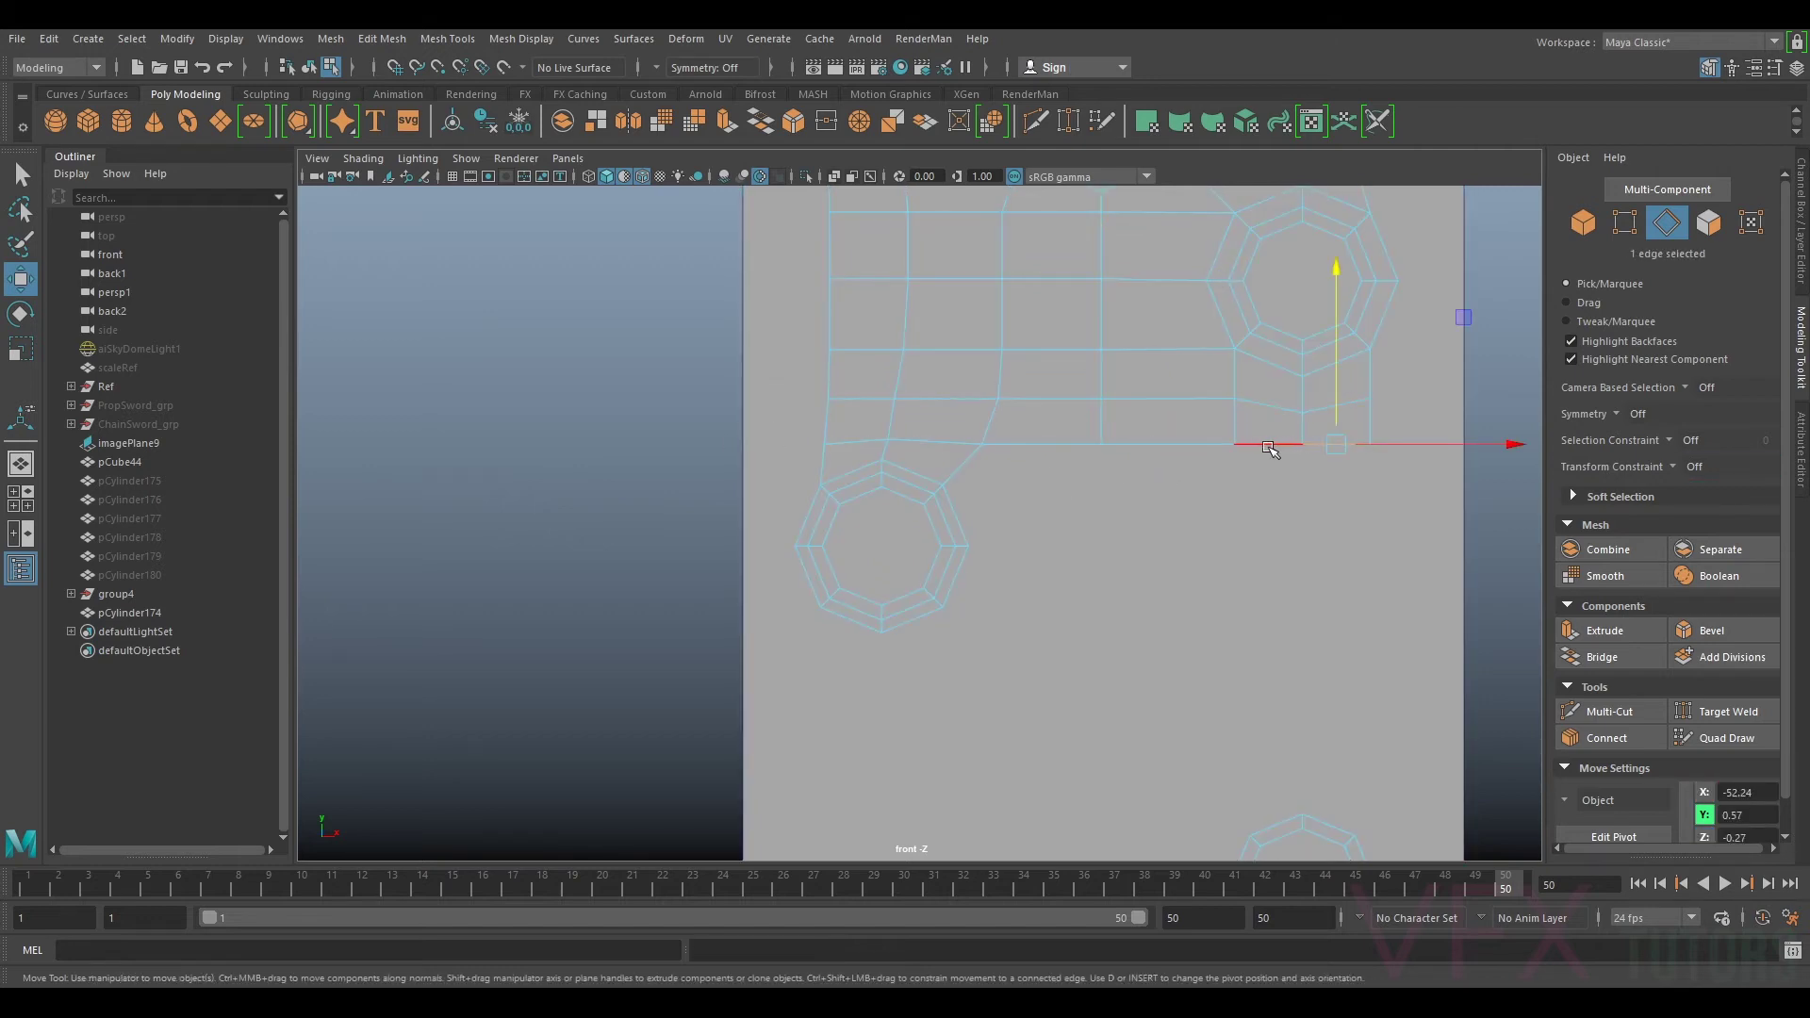
left_click(1264, 447, "ctrl+shift")
left_click(1169, 444, "ctrl+shift")
left_click(1075, 442, "ctrl+shift")
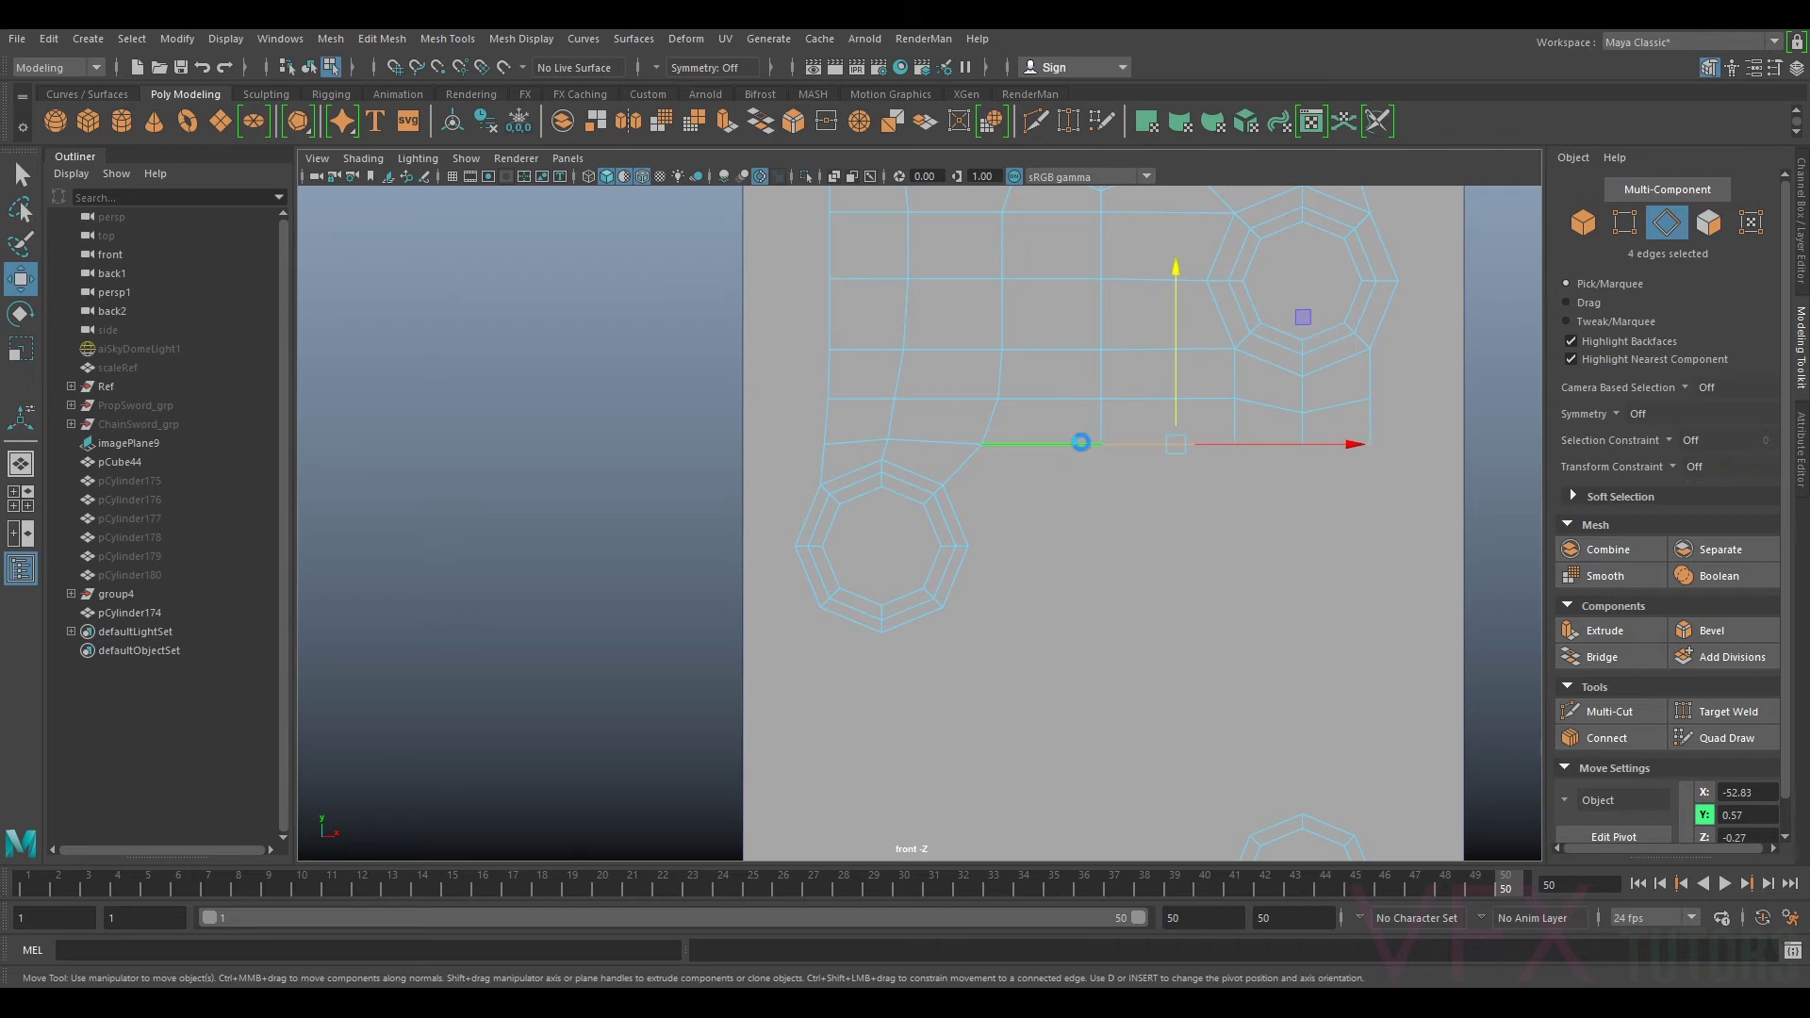
left_click_drag(1175, 392, 1179, 469)
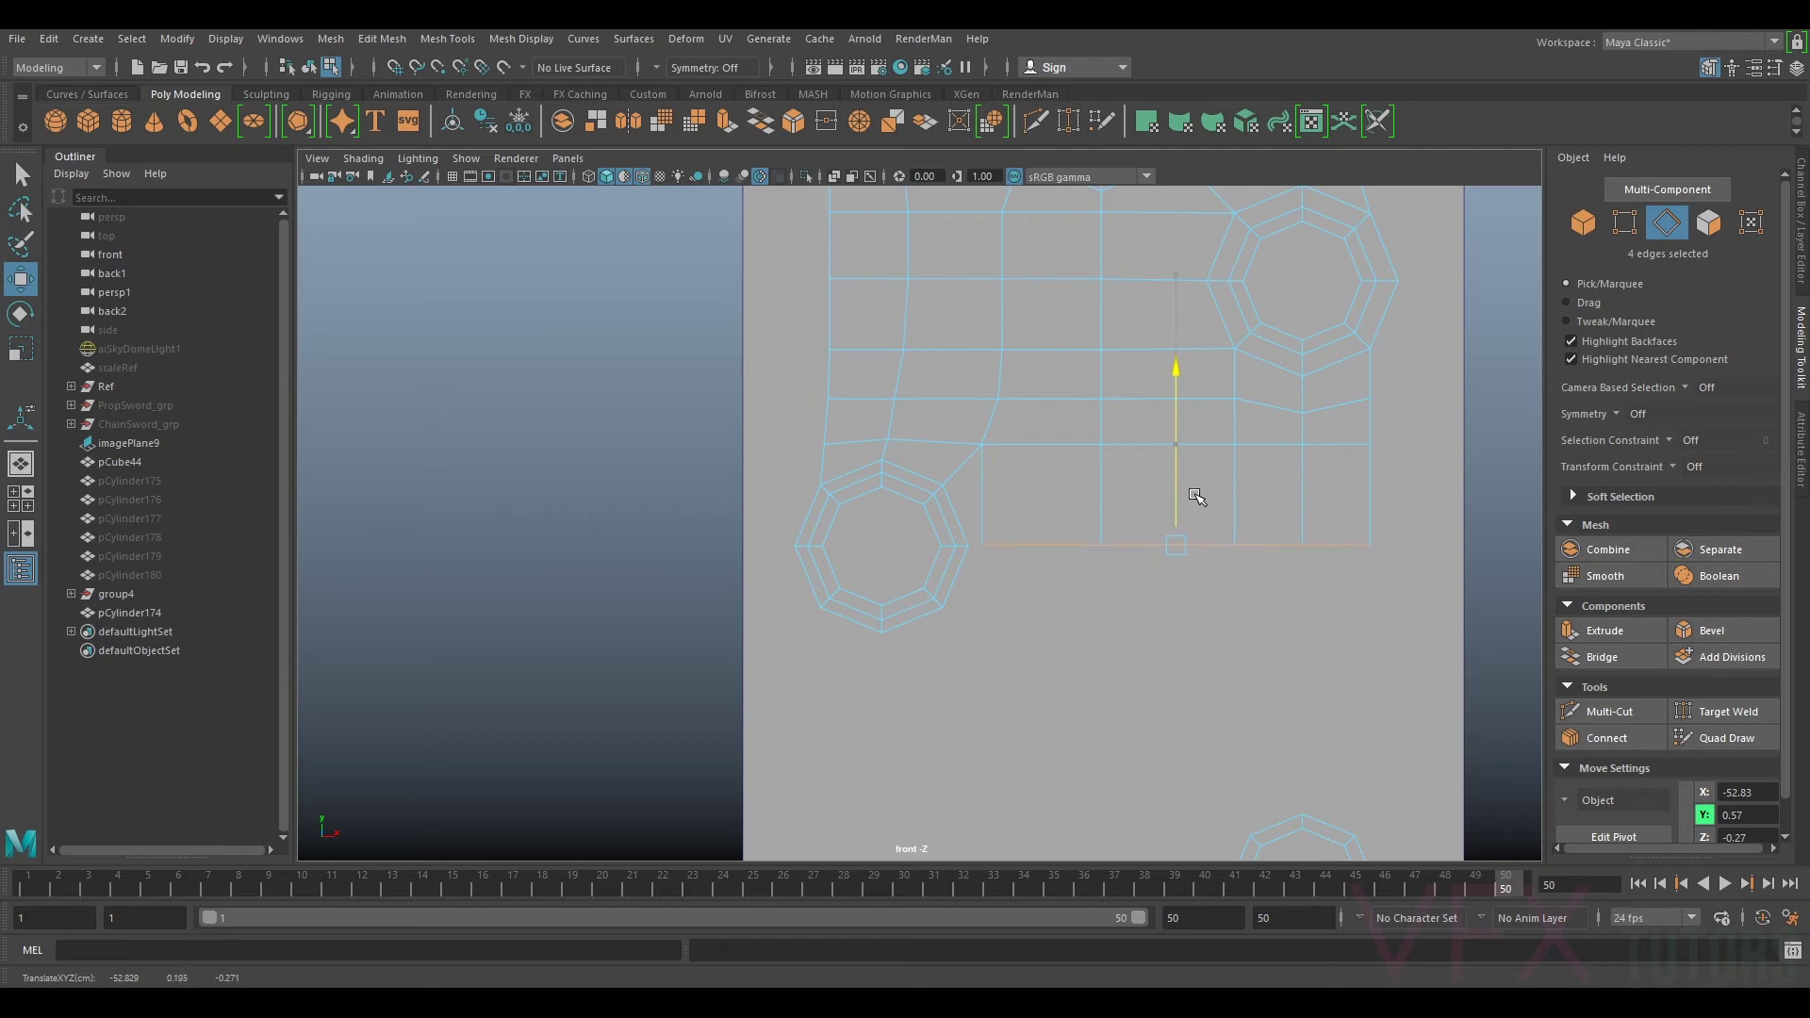
Step: Bridge the new row's left side edge to the adjacent right-side edge of the lower-left ring
left_click(984, 500)
left_click(958, 515, "ctrl+shift")
left_click(1602, 657)
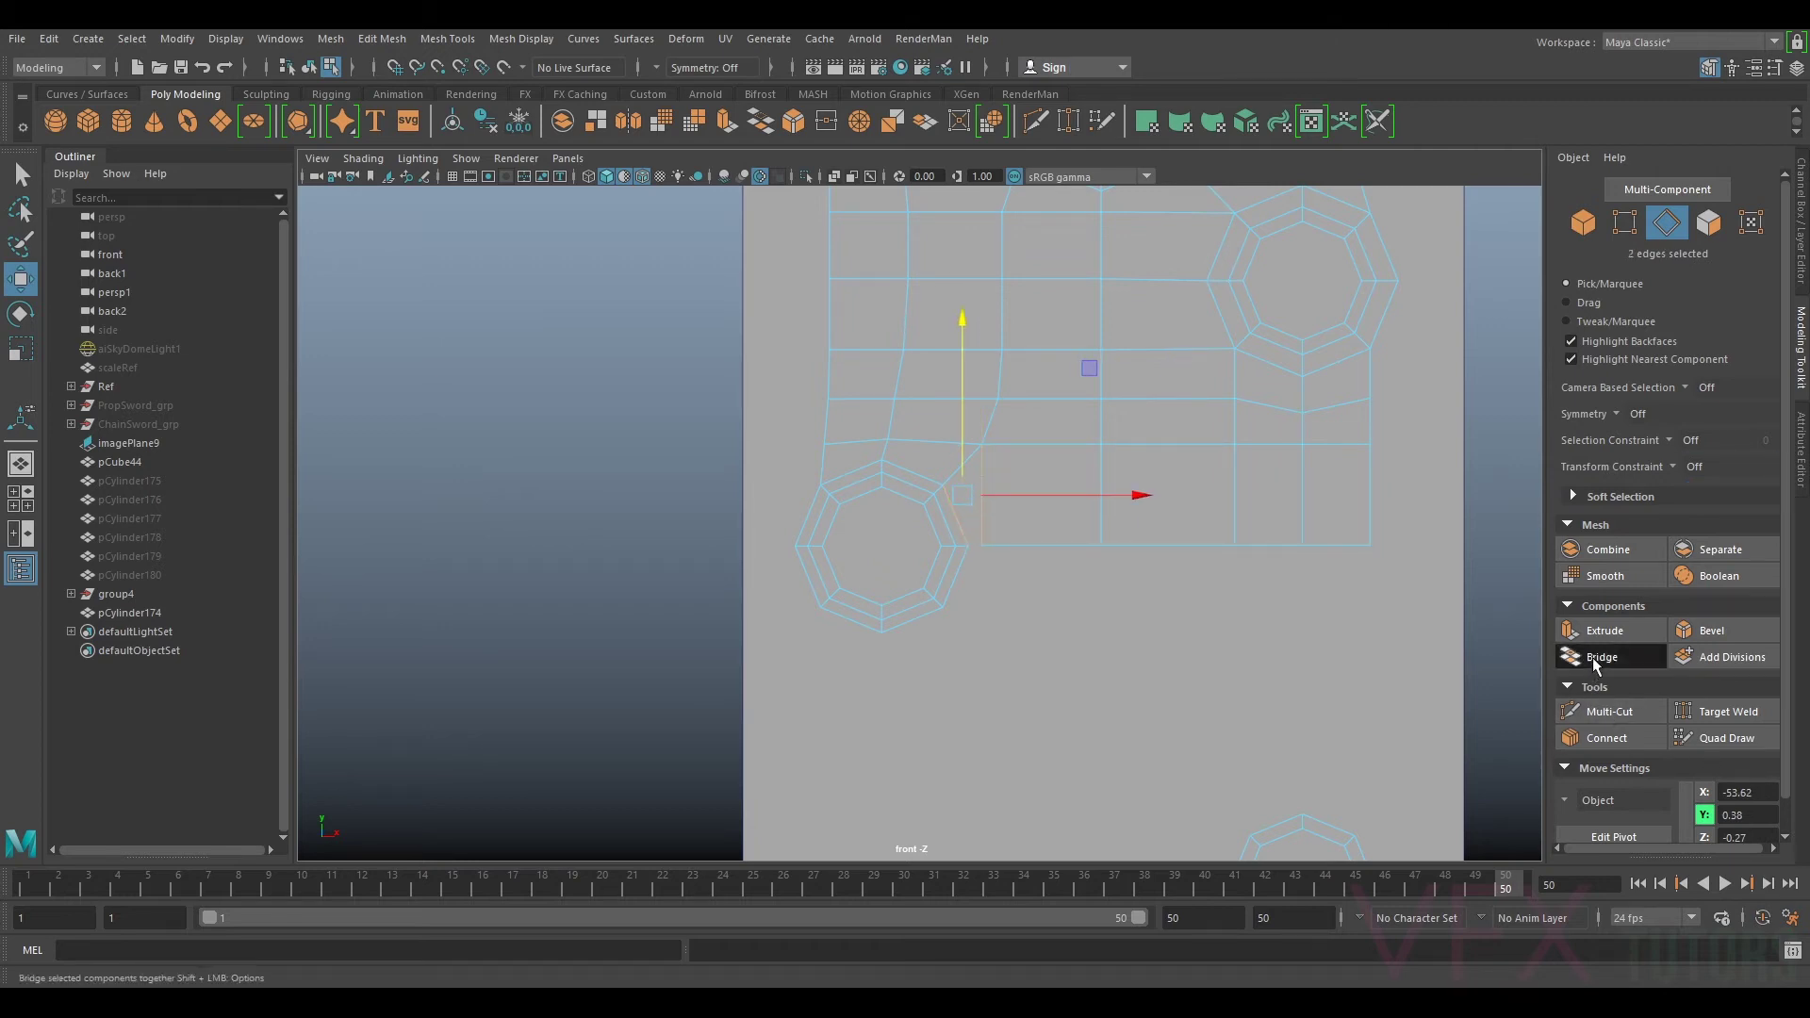
Step: Move the new row's lower-left vertex right to widen the quad beside the ring
left_click(1645, 222)
double_click(1023, 552)
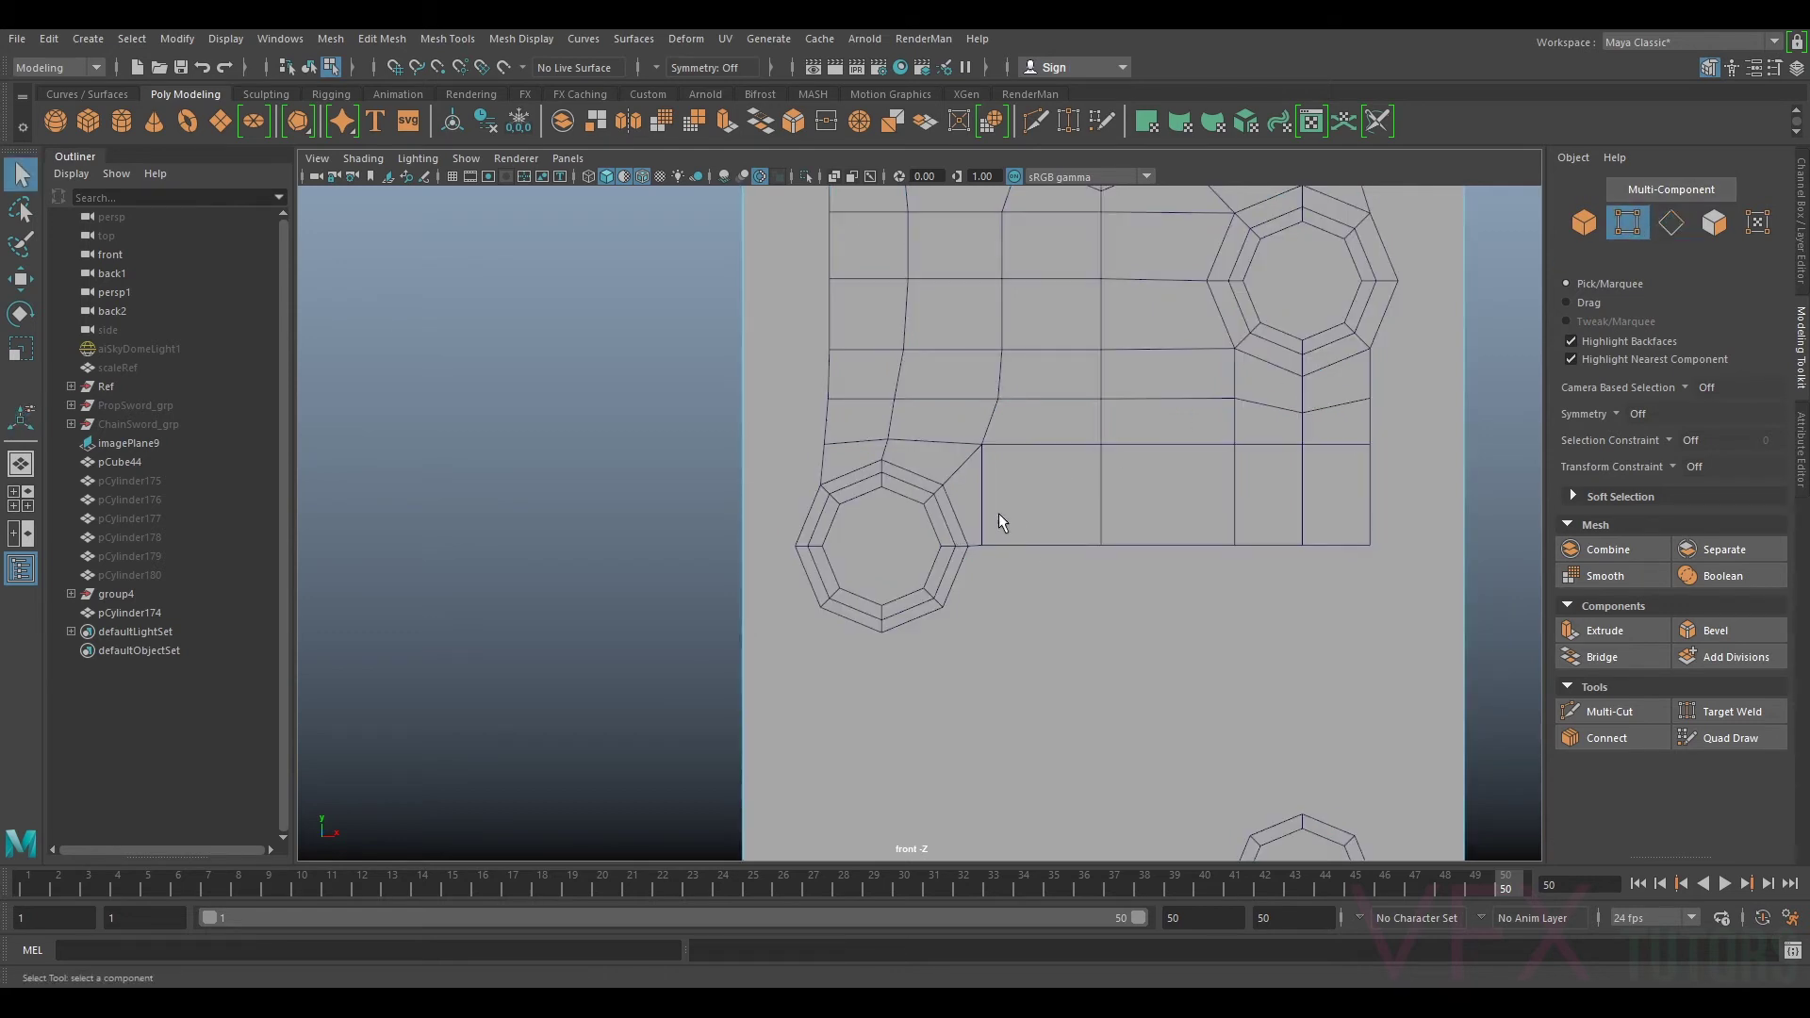
key("ctrl+z")
key("w")
left_click_drag(1022, 547, 1050, 551)
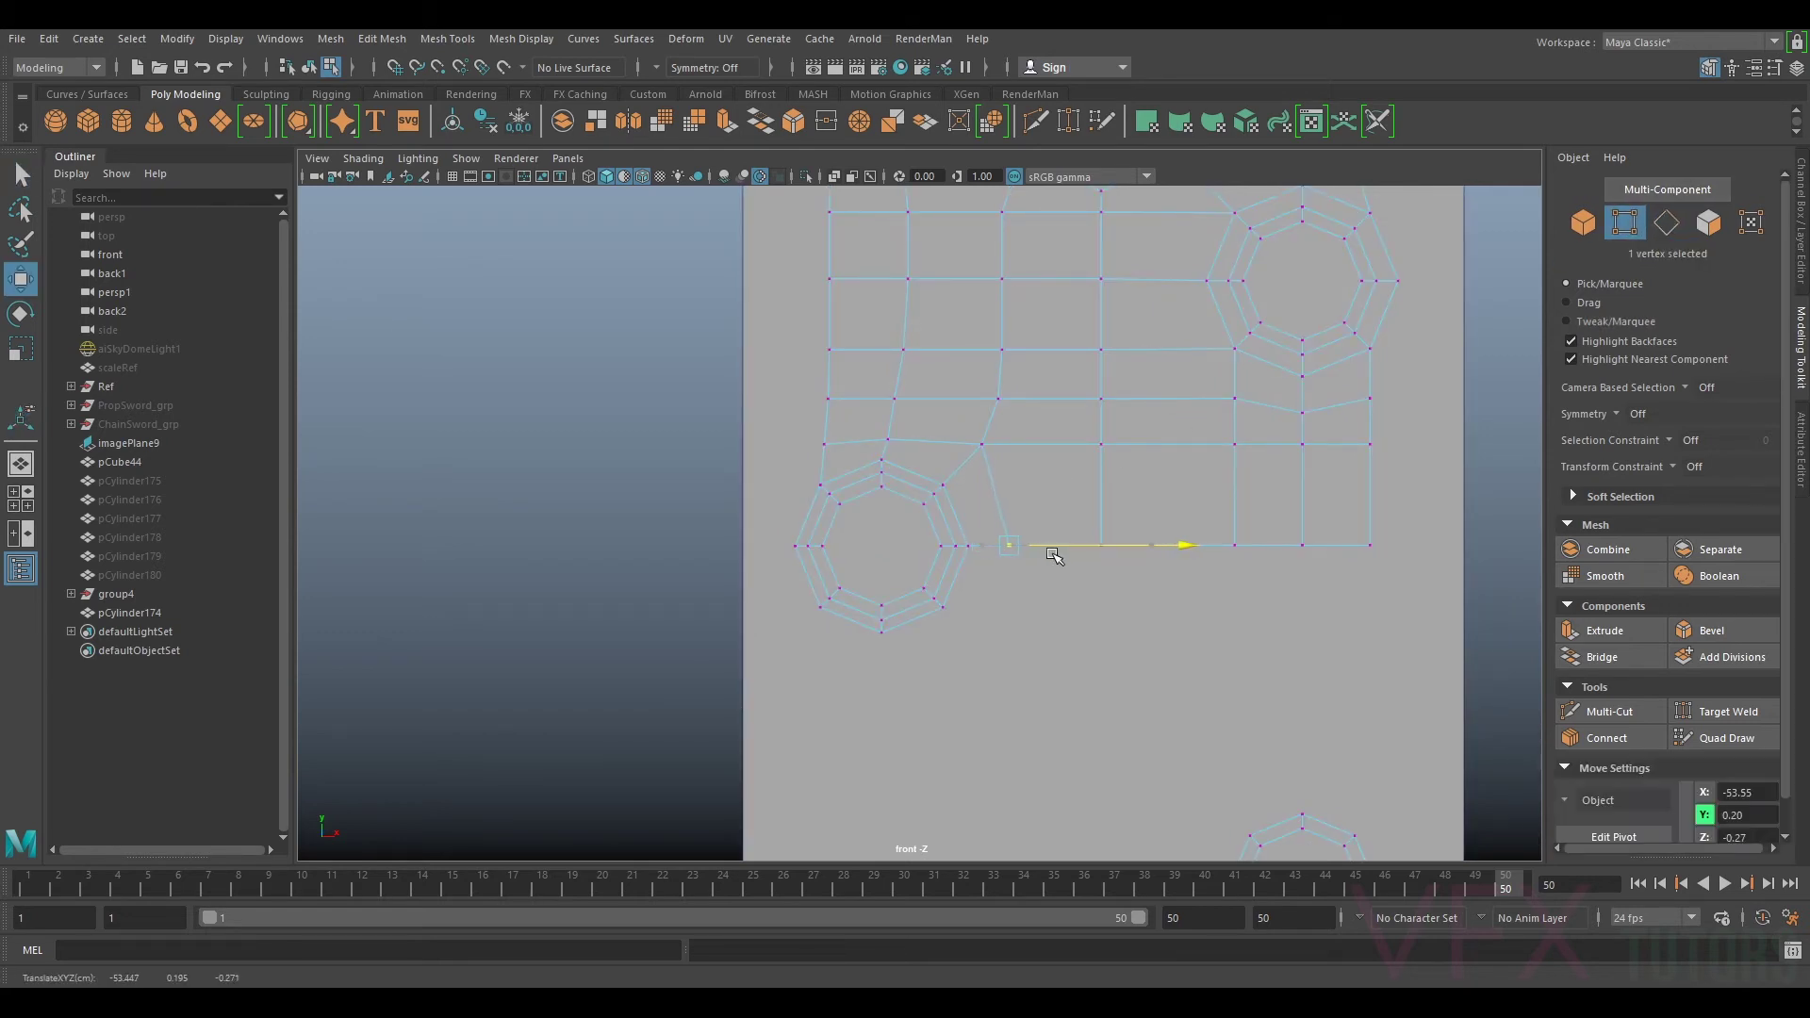
left_click(981, 444)
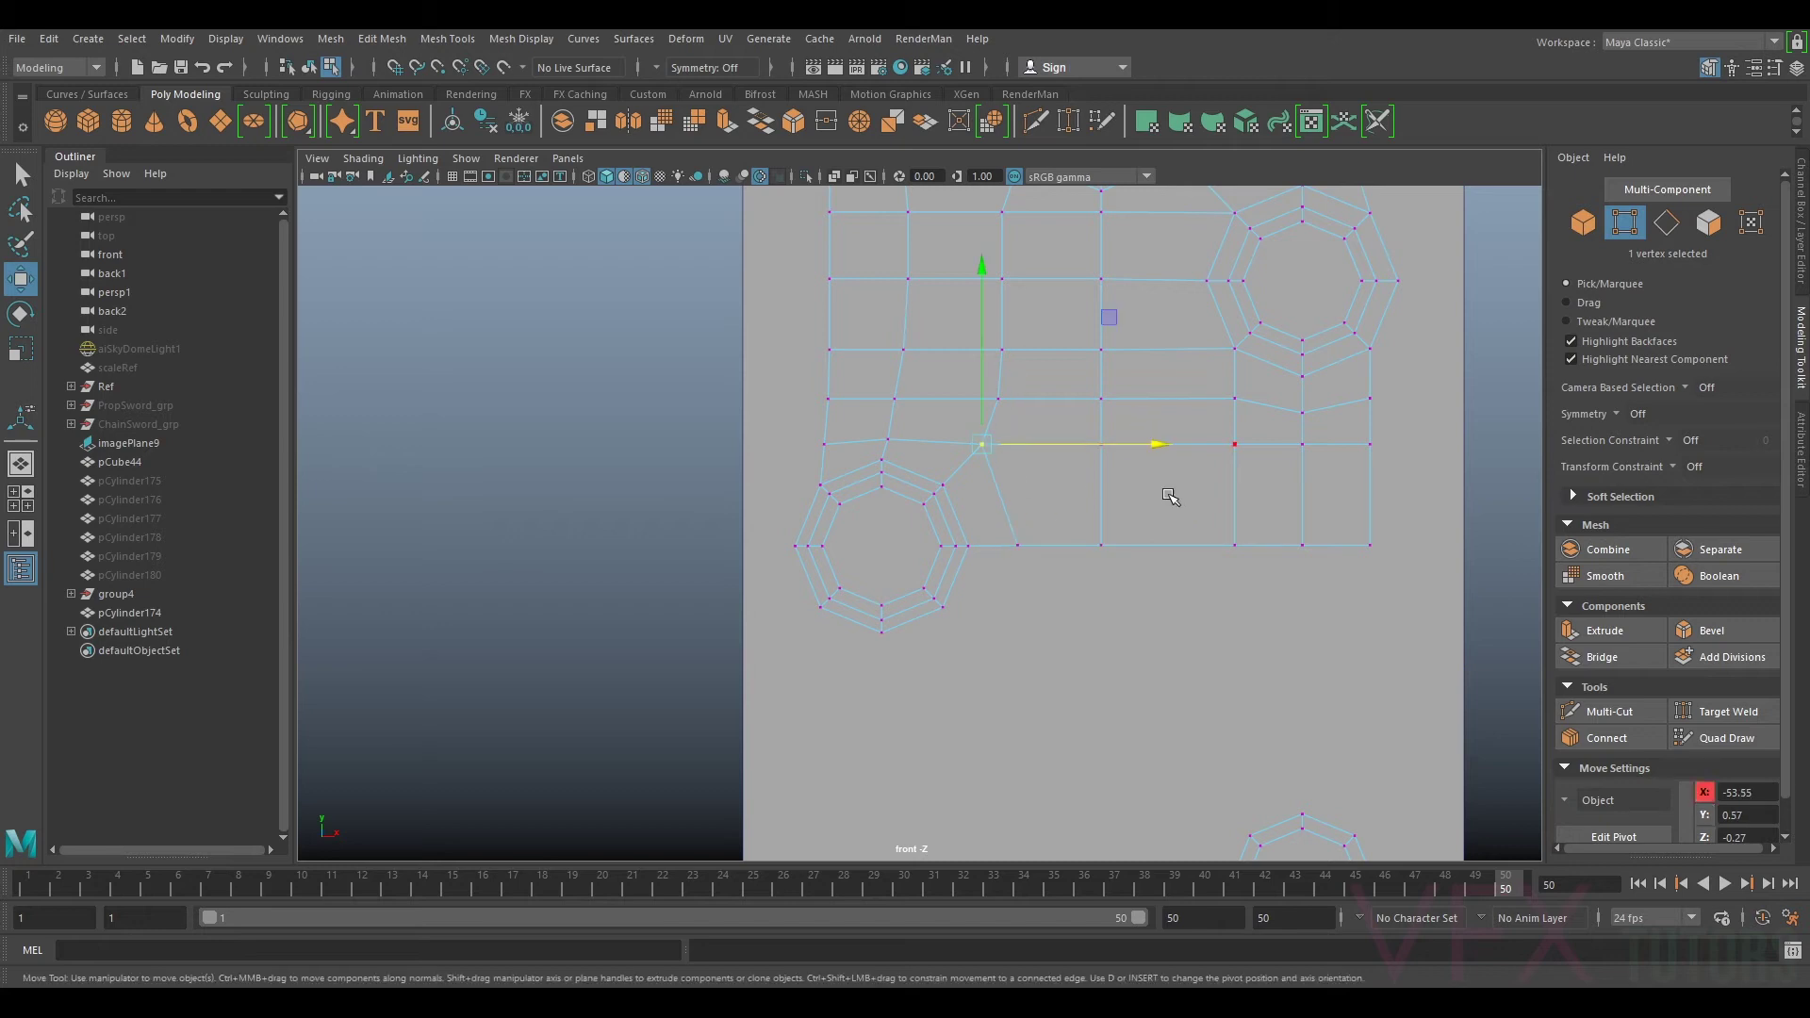
Step: Extrude the five bottom edges, including the short one touching the lower-left ring, downward into a new row
right_click_drag(1237, 463, 1239, 413)
left_click(1327, 548)
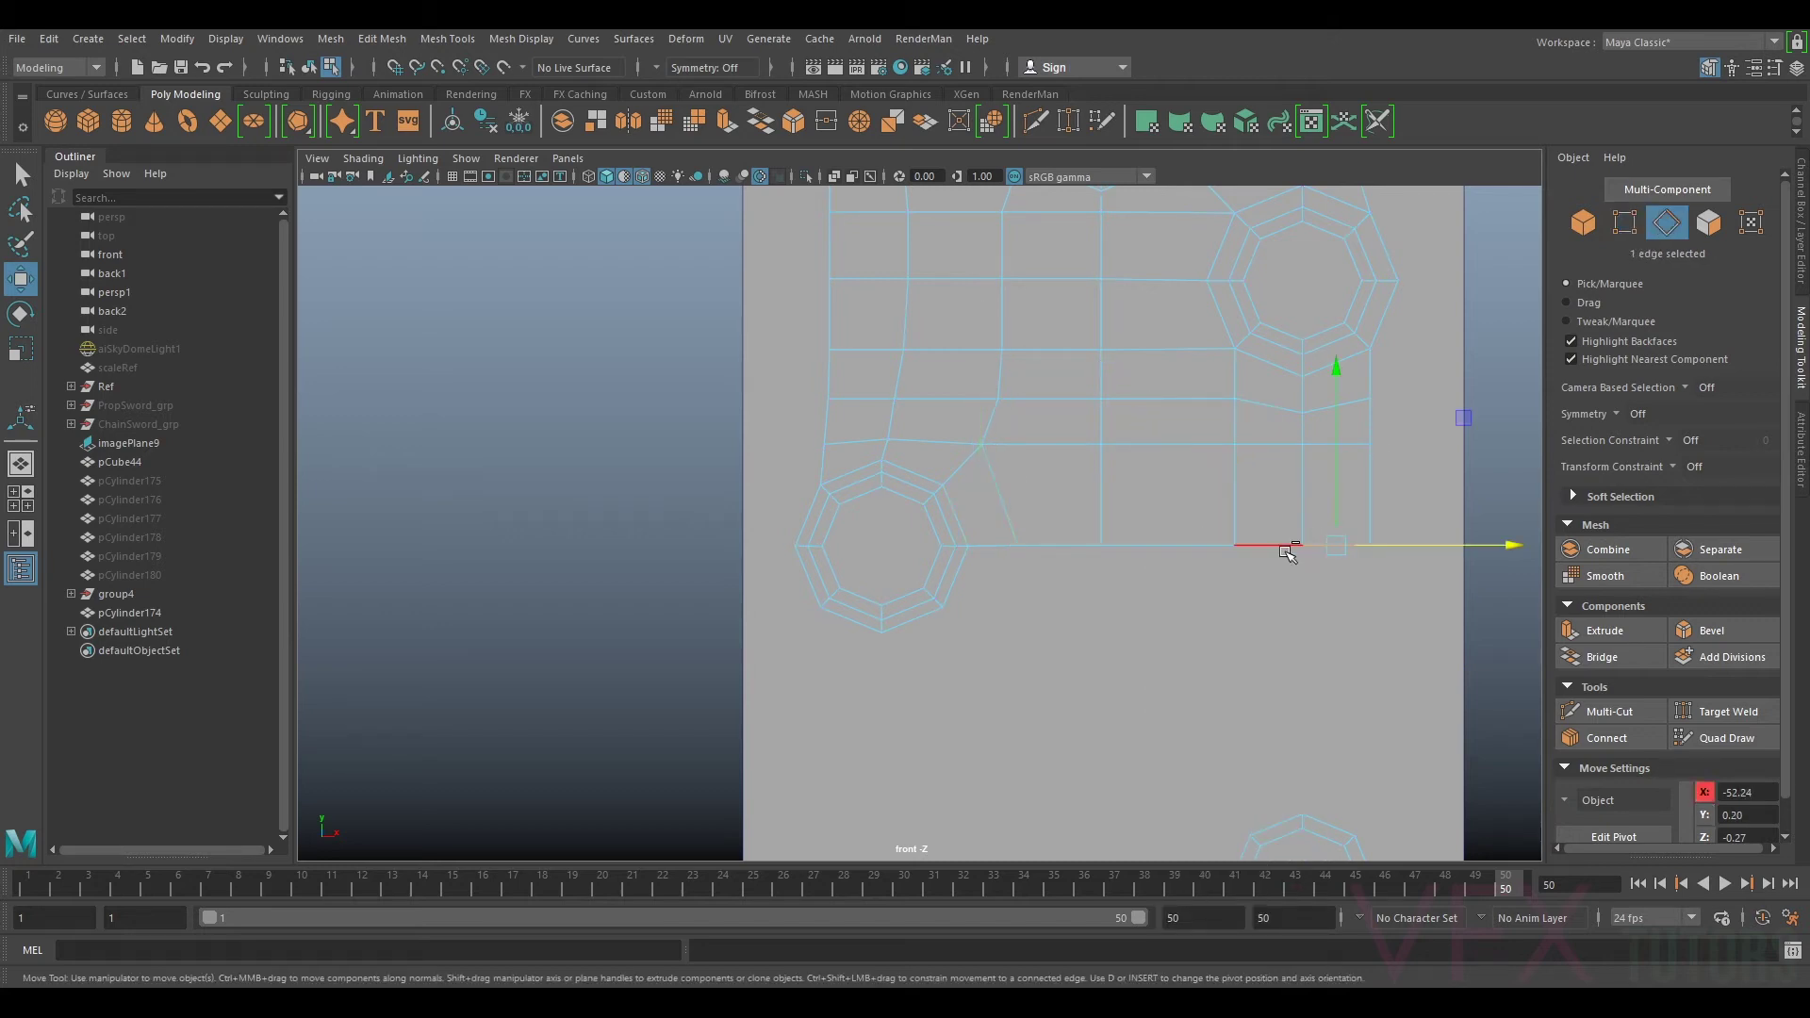
left_click(1286, 549, "ctrl+shift")
left_click(1172, 549, "ctrl+shift")
left_click(1033, 549, "ctrl+shift")
left_click(1002, 547, "ctrl+shift")
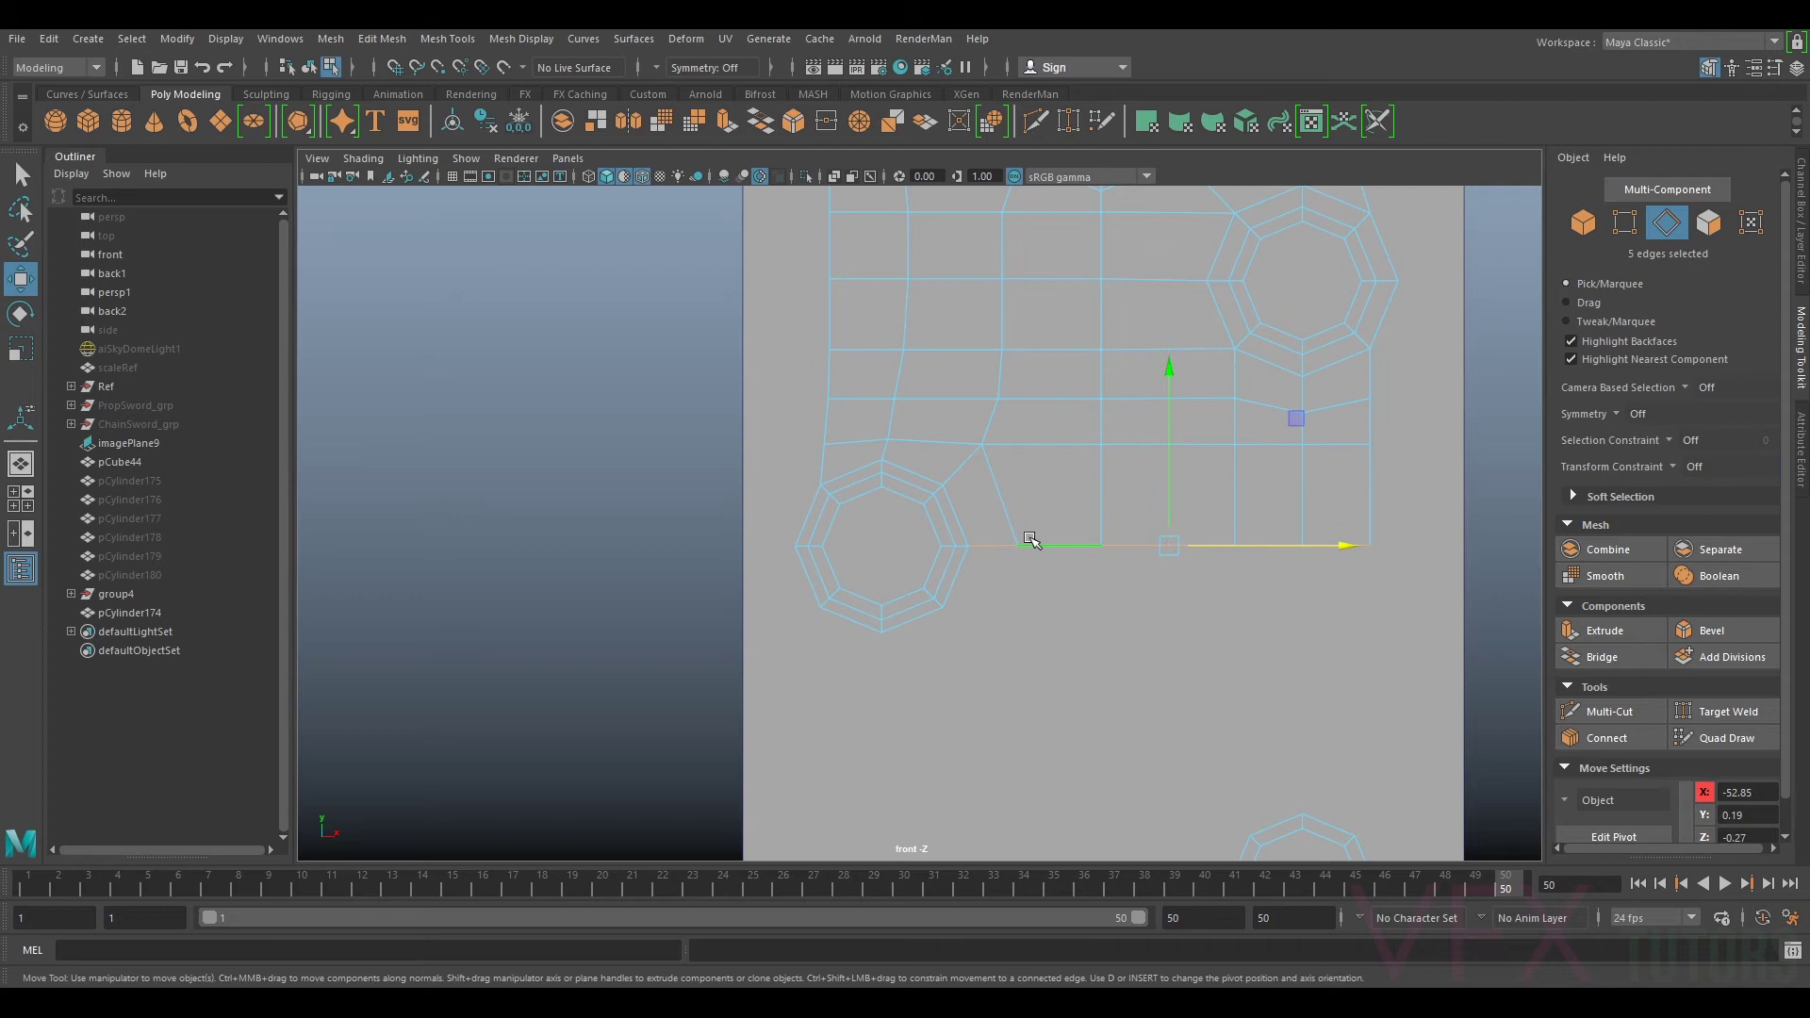
left_click_drag(1169, 495, 1170, 549)
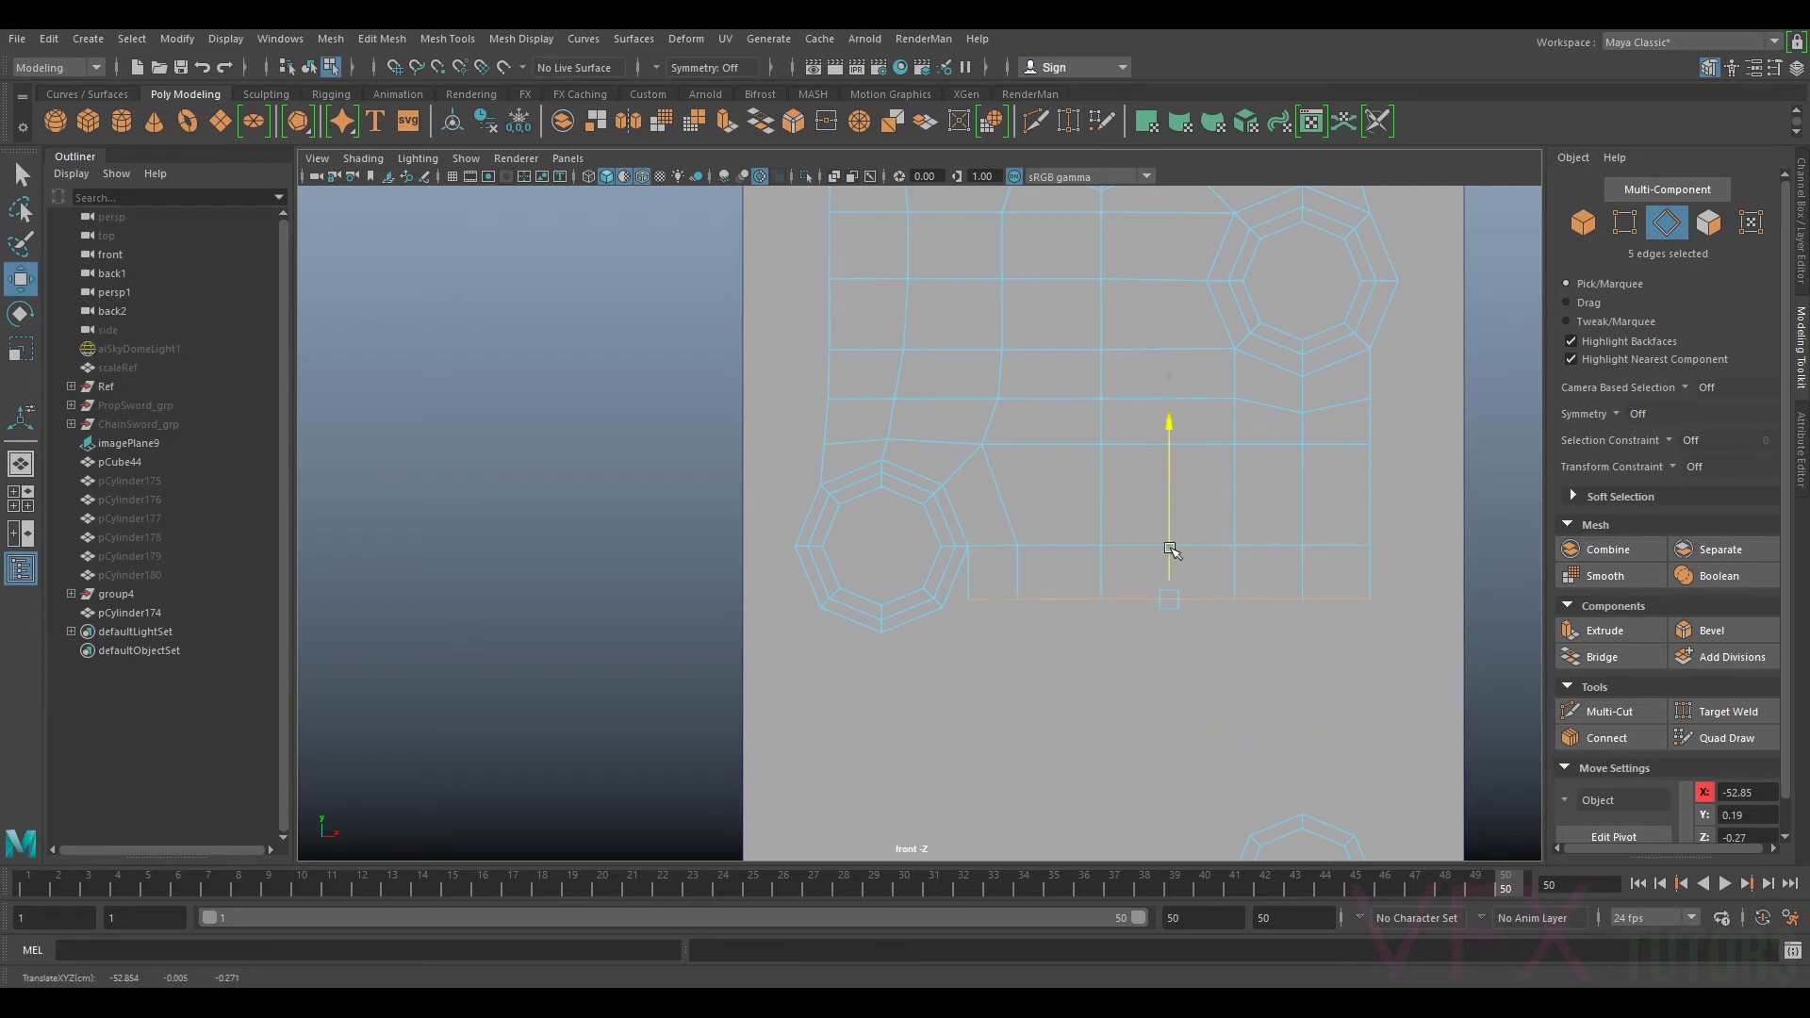
Step: Target-weld the new row's left corner vertex to the lower-right vertex of the ring
right_click_drag(1179, 463, 1086, 466)
left_click(1711, 709)
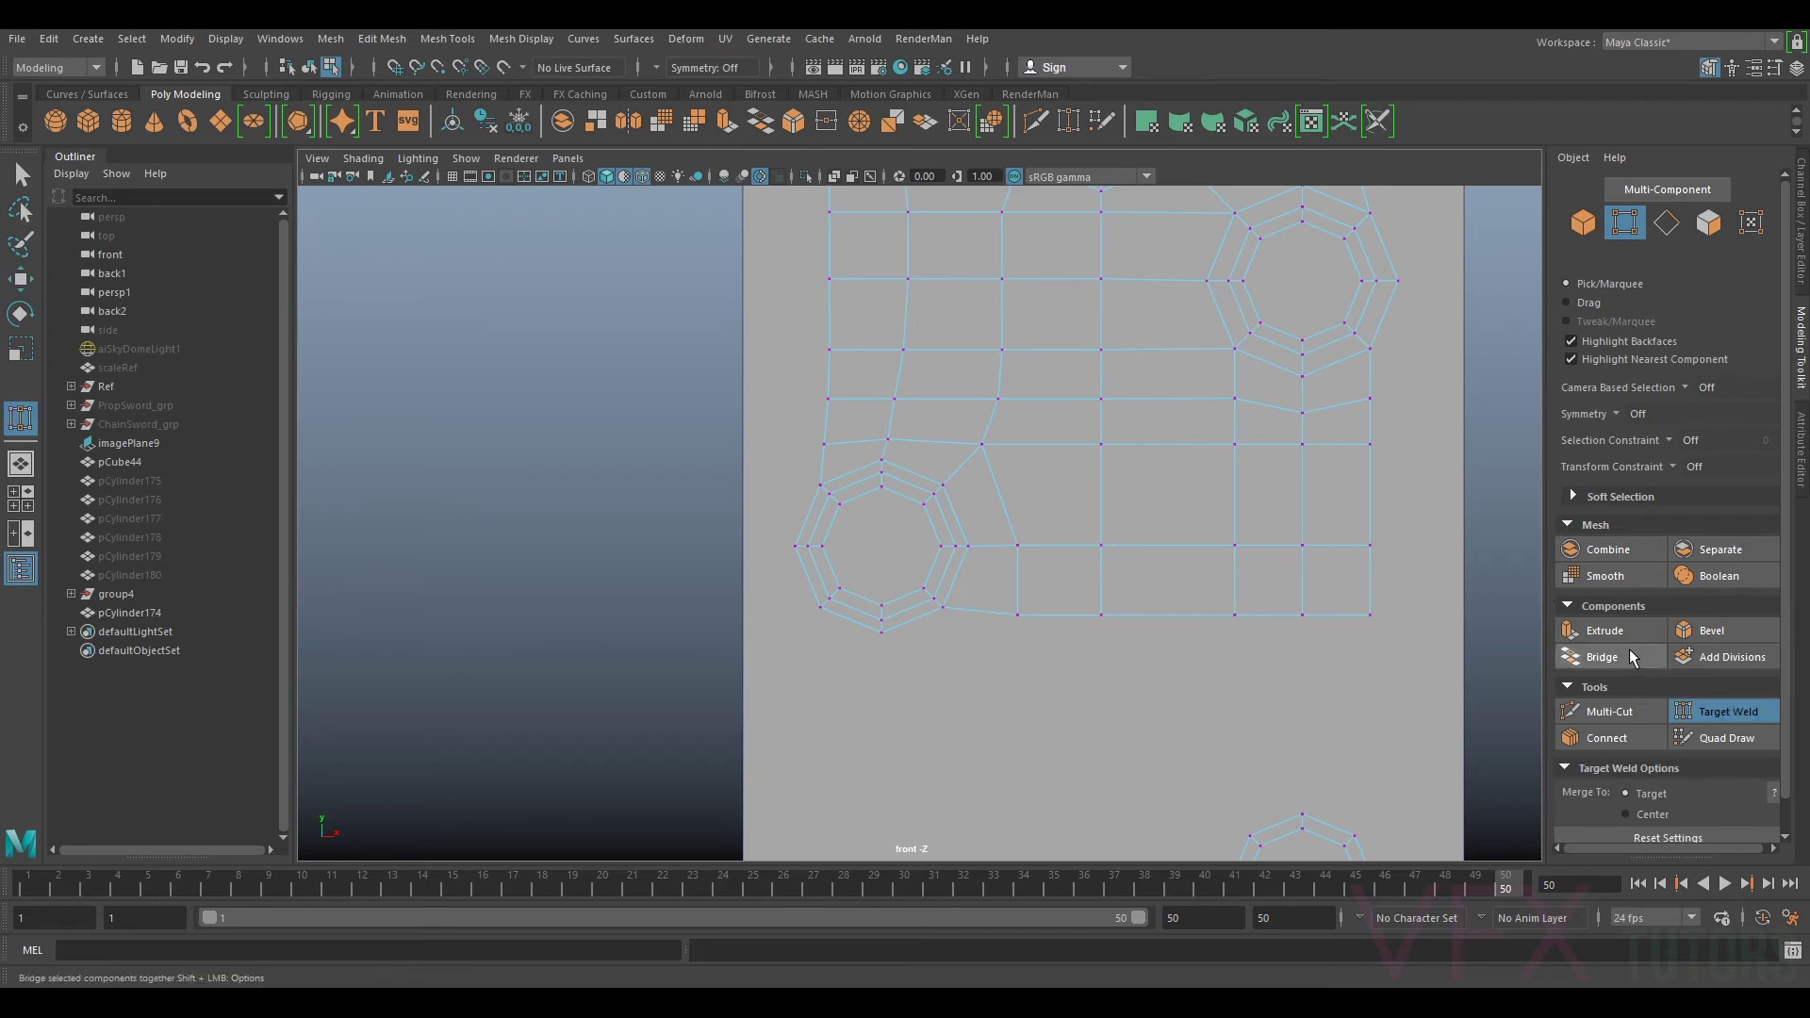
left_click(1693, 705)
Step: Move the junction vertex at the ring's upper right outward and lower the four vertices to its right to even the row spacing
left_click(983, 448)
key("w")
left_click_drag(983, 448, 1001, 454)
left_click(1106, 401)
left_click(1110, 443)
left_click_drag(1386, 428, 1130, 476, "shift")
left_click_drag(1235, 405, 1239, 424)
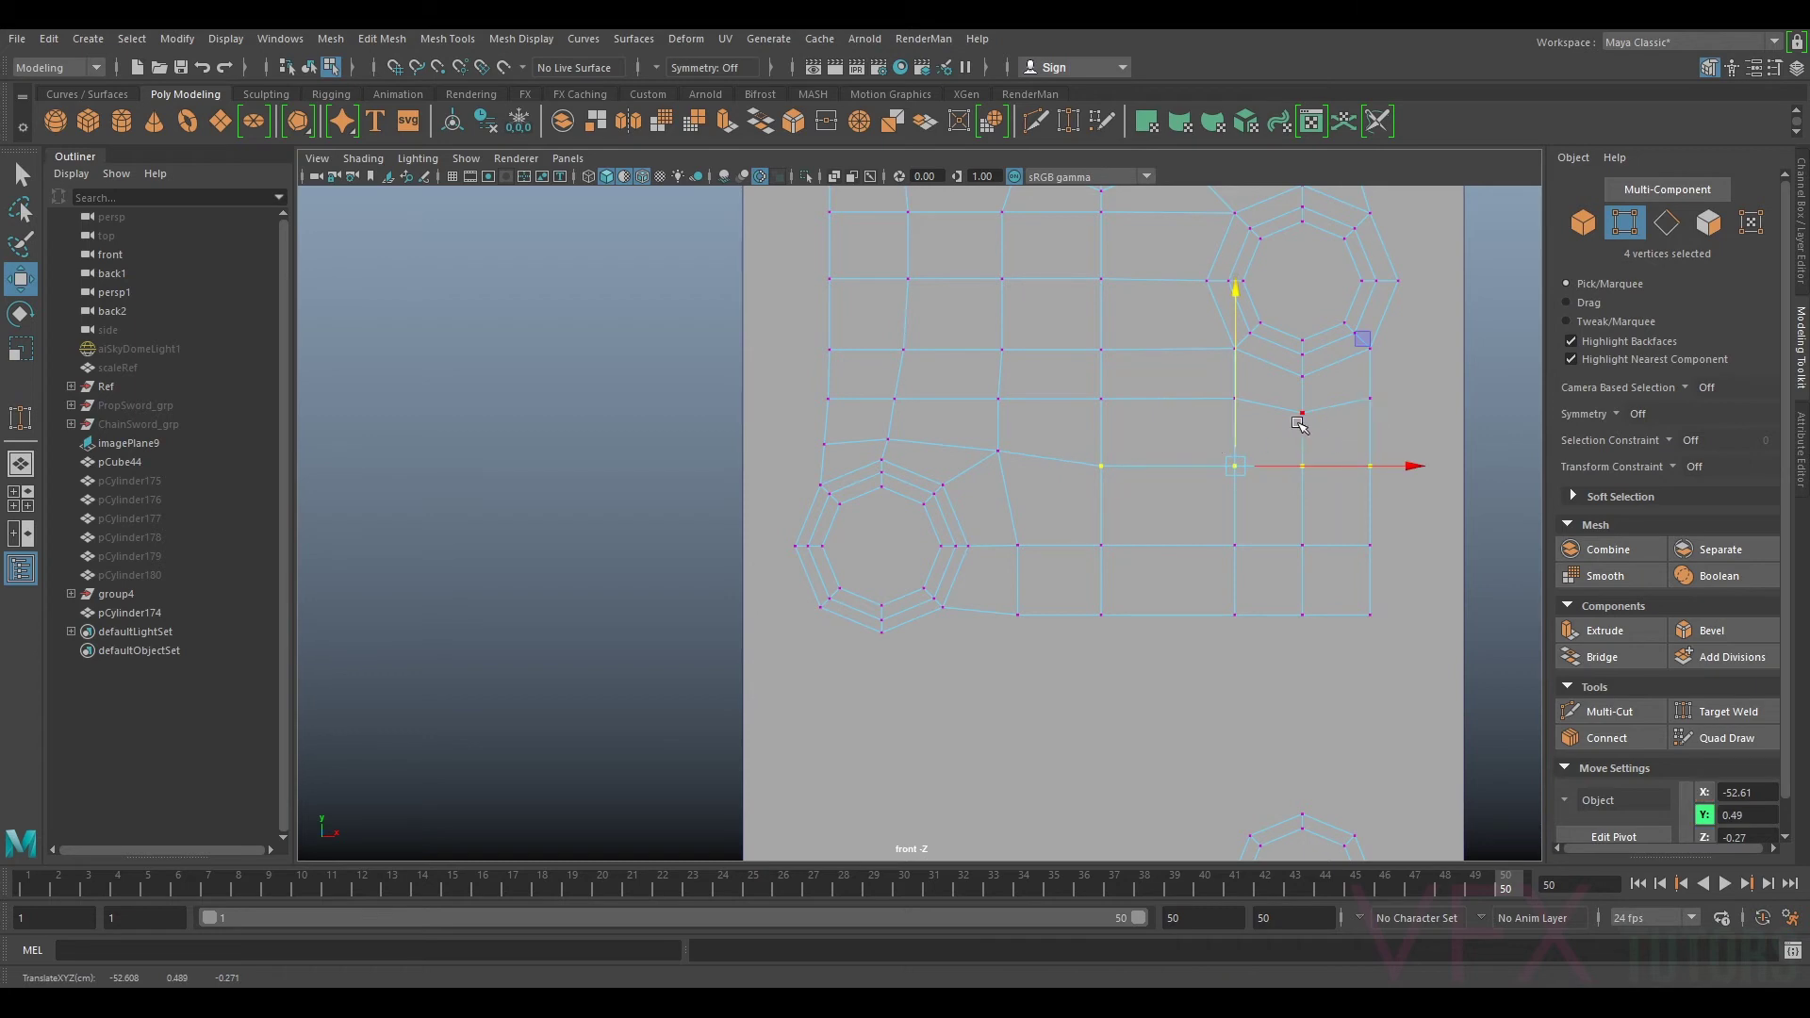
Step: Fine-tune the third-column vertices above and beside the lower-left ring to smooth the edge flow
left_click(1000, 450)
left_click_drag(1001, 452, 1011, 397)
left_click(999, 400)
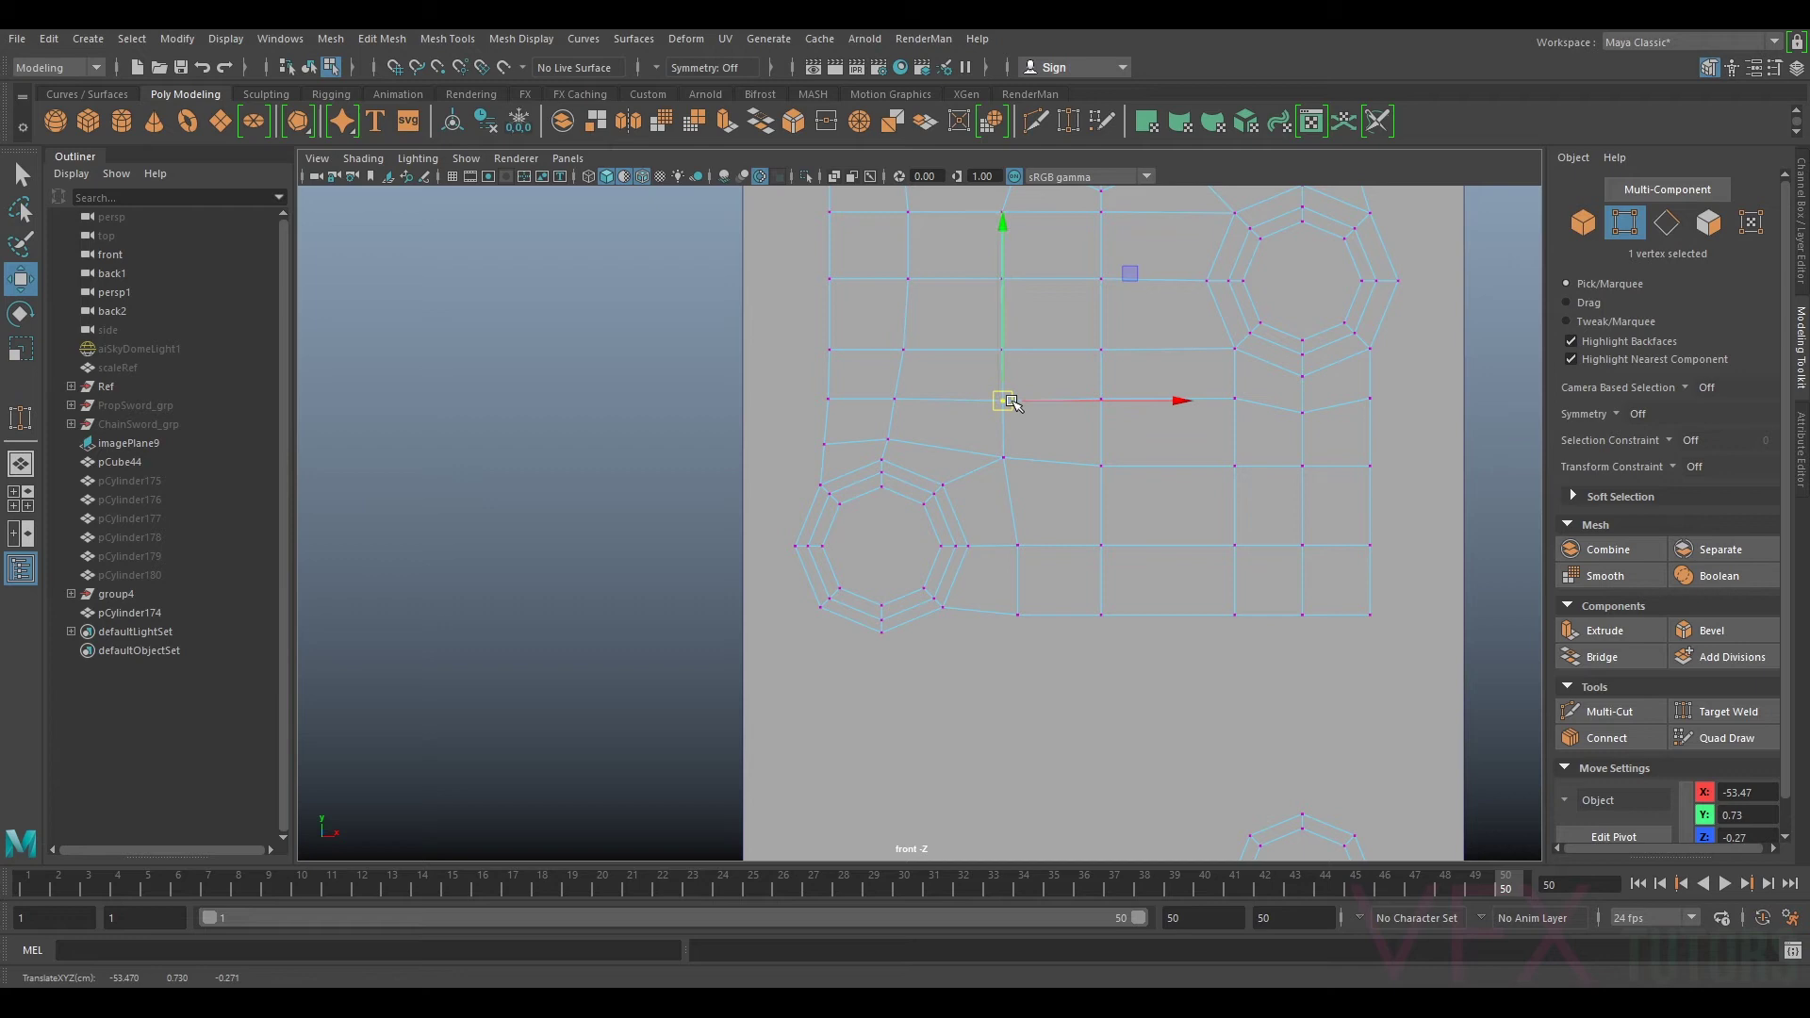
left_click_drag(827, 324, 1119, 360)
scroll(928, 433, "down", 9)
scroll(1052, 521, "up", 8)
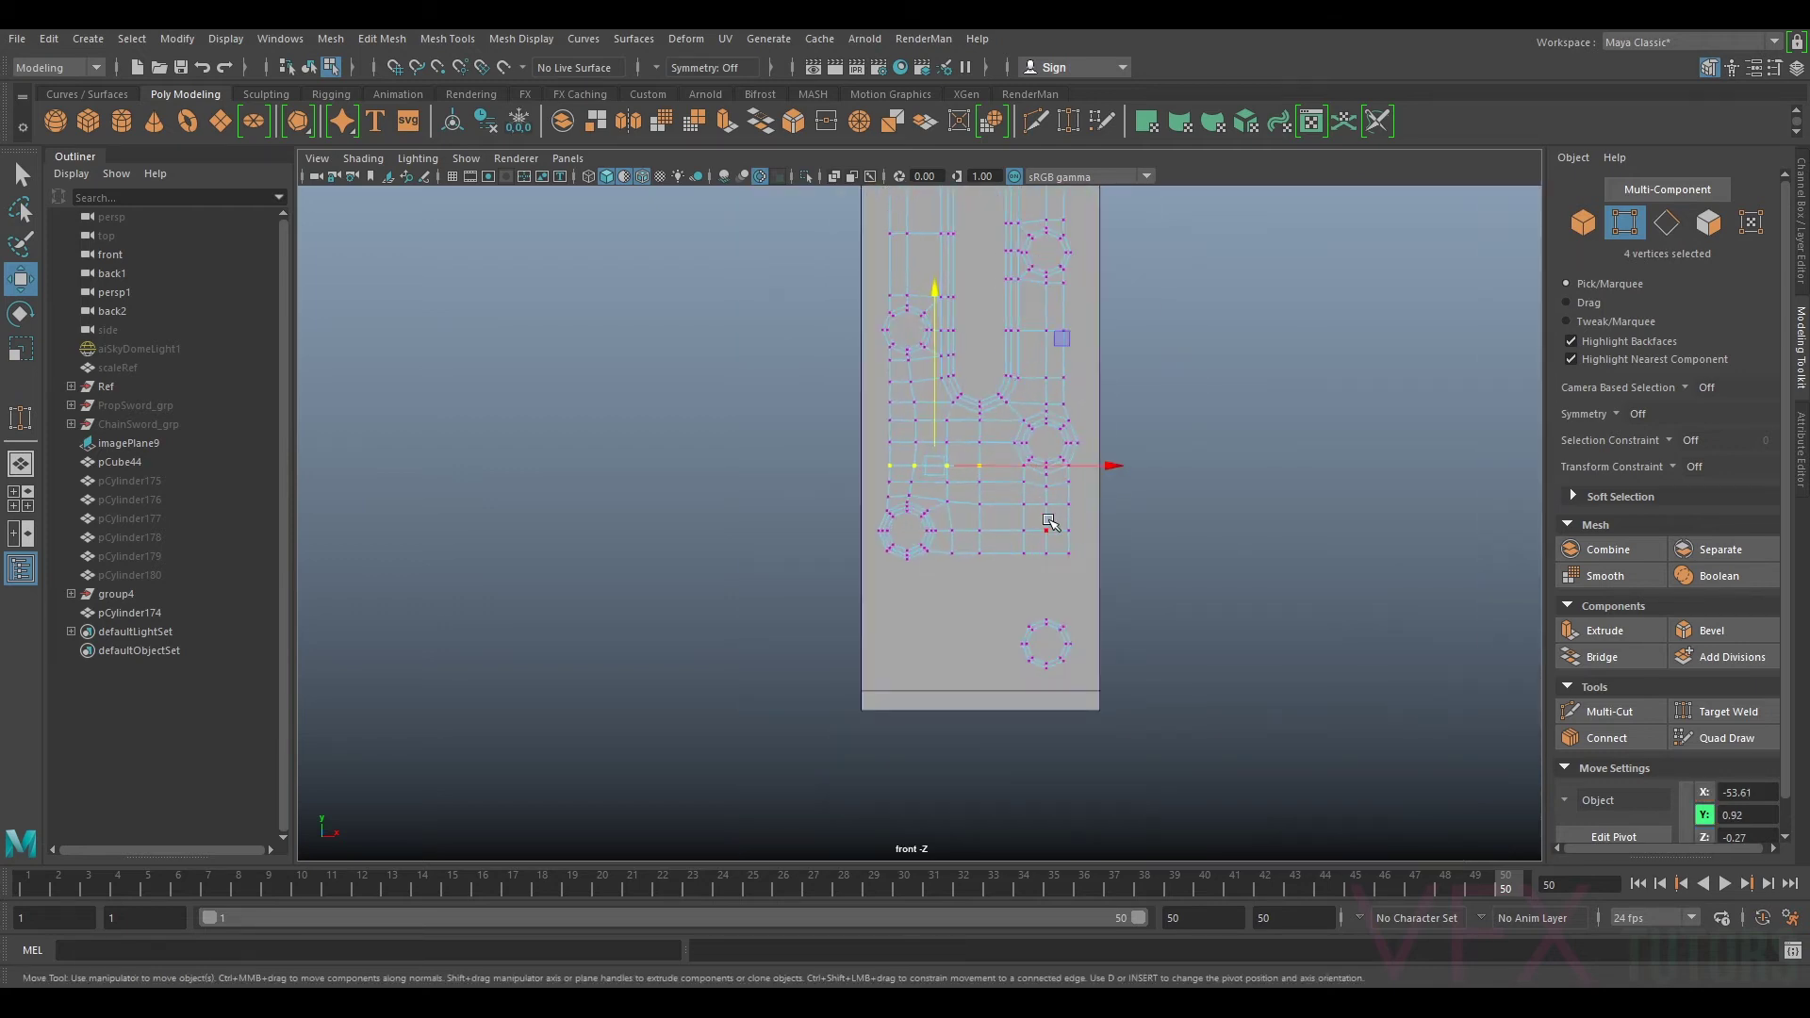
left_click(995, 465)
left_click_drag(994, 466, 995, 470)
Step: Extrude the seven bottom edges, including the lower-left ring's two bottom edges, downward and partly flatten the new border vertically
right_click_drag(1110, 462, 1113, 415)
left_click(1275, 602)
left_click(1222, 602, "ctrl+shift")
left_click(1152, 602, "shift")
left_click(1063, 603, "shift")
left_click(976, 600, "shift")
left_click(913, 608, "shift")
left_click(869, 610, "ctrl+shift")
key("ctrl+e")
key("w")
left_click_drag(1089, 541, 1076, 637)
key("r")
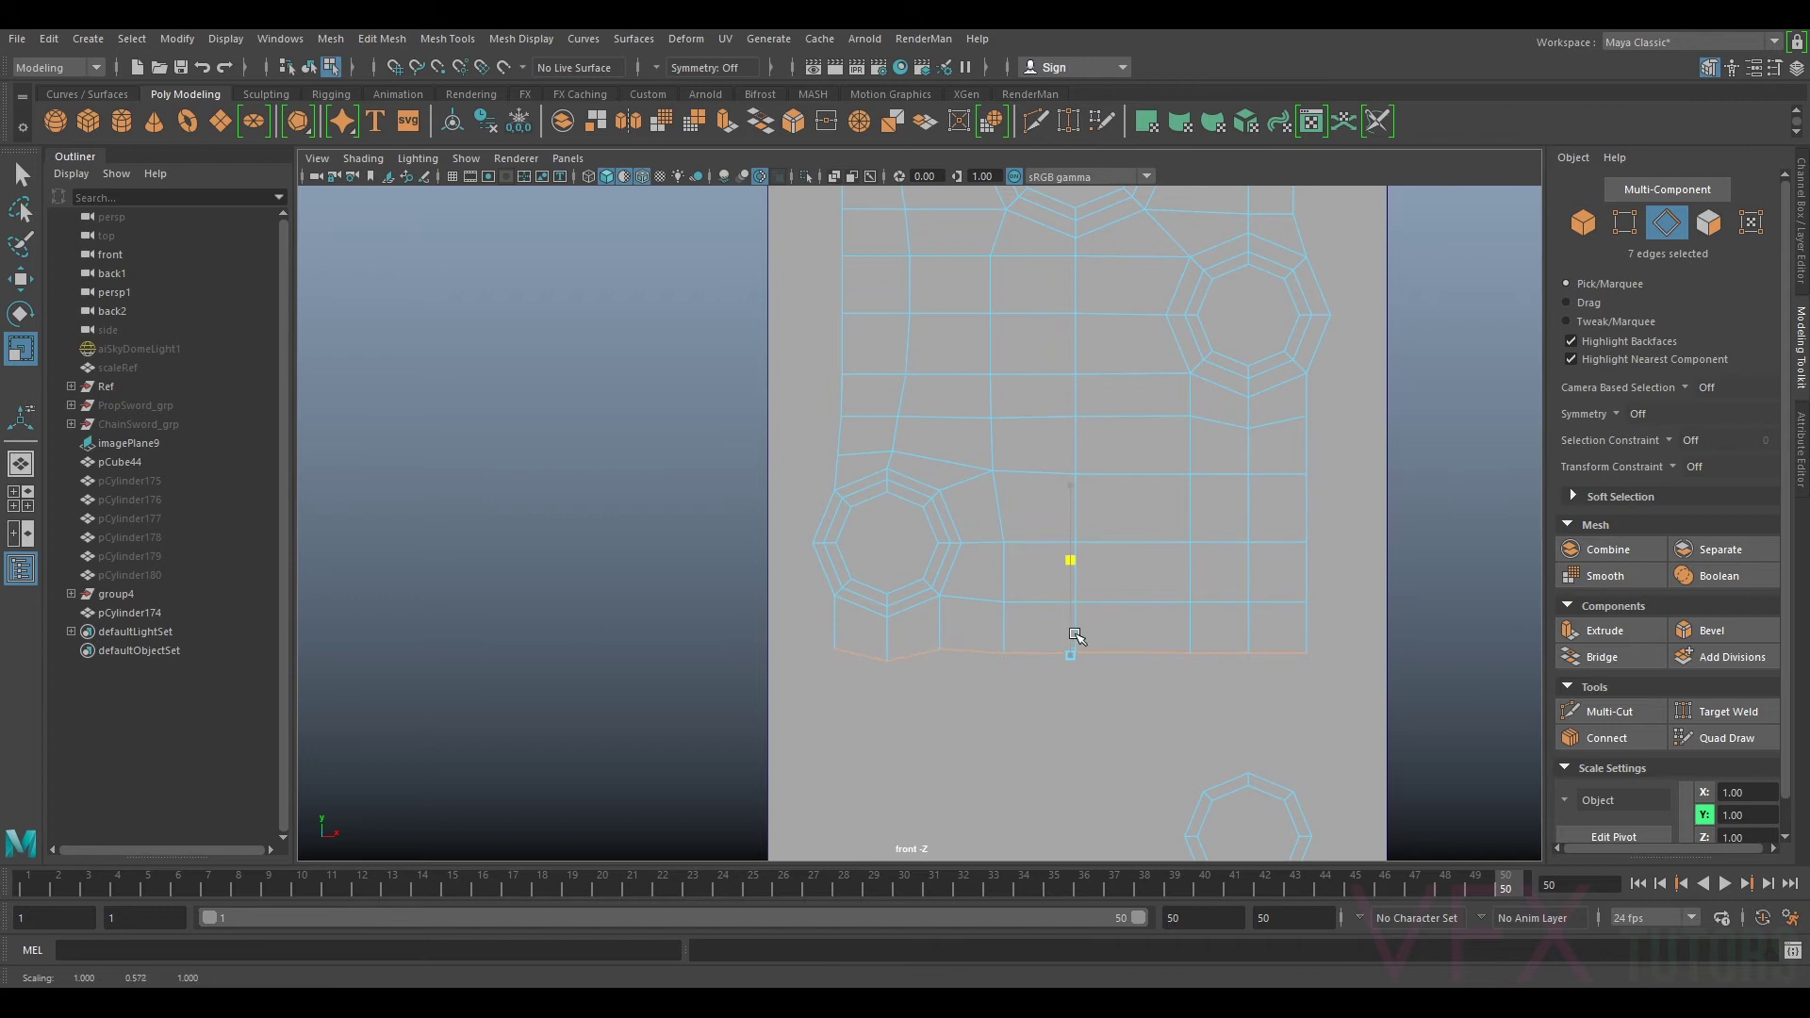
key("w")
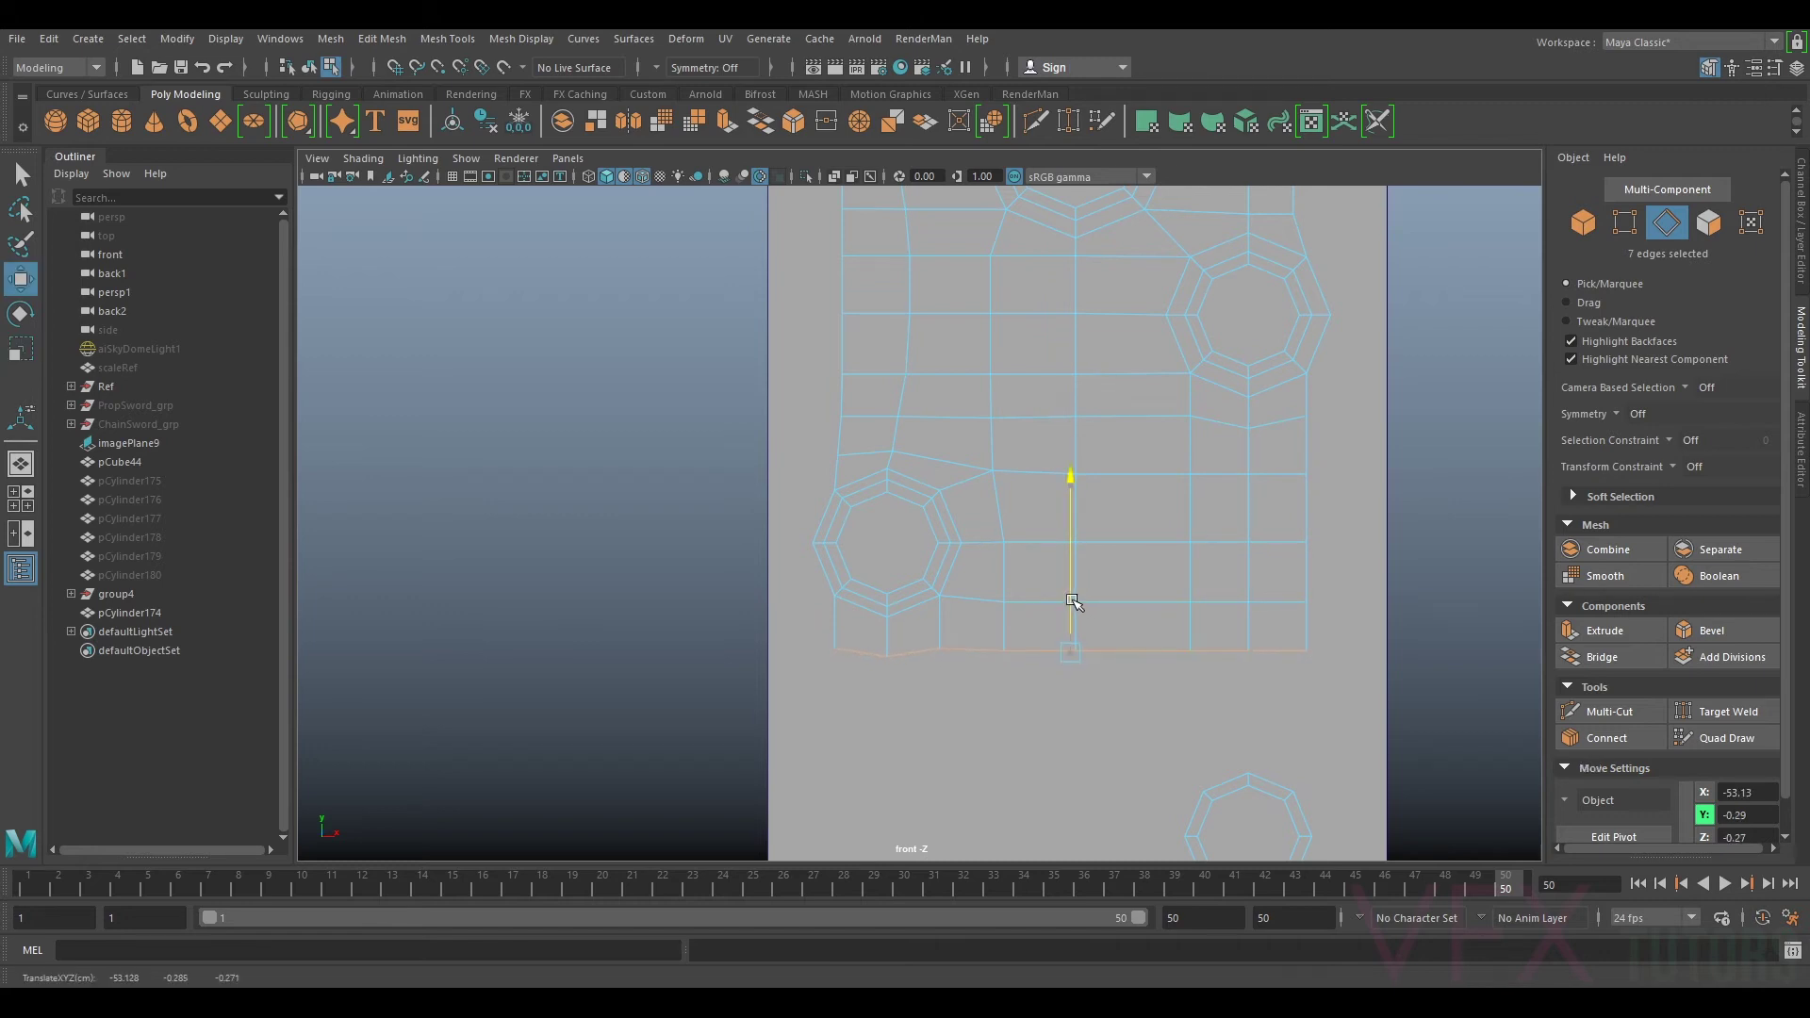
Step: Extrude the same seven edges once more downward, stopping above the lower-right hole ring
key("ctrl+e")
key("w")
middle_click_drag(1168, 658, 1138, 468, "alt")
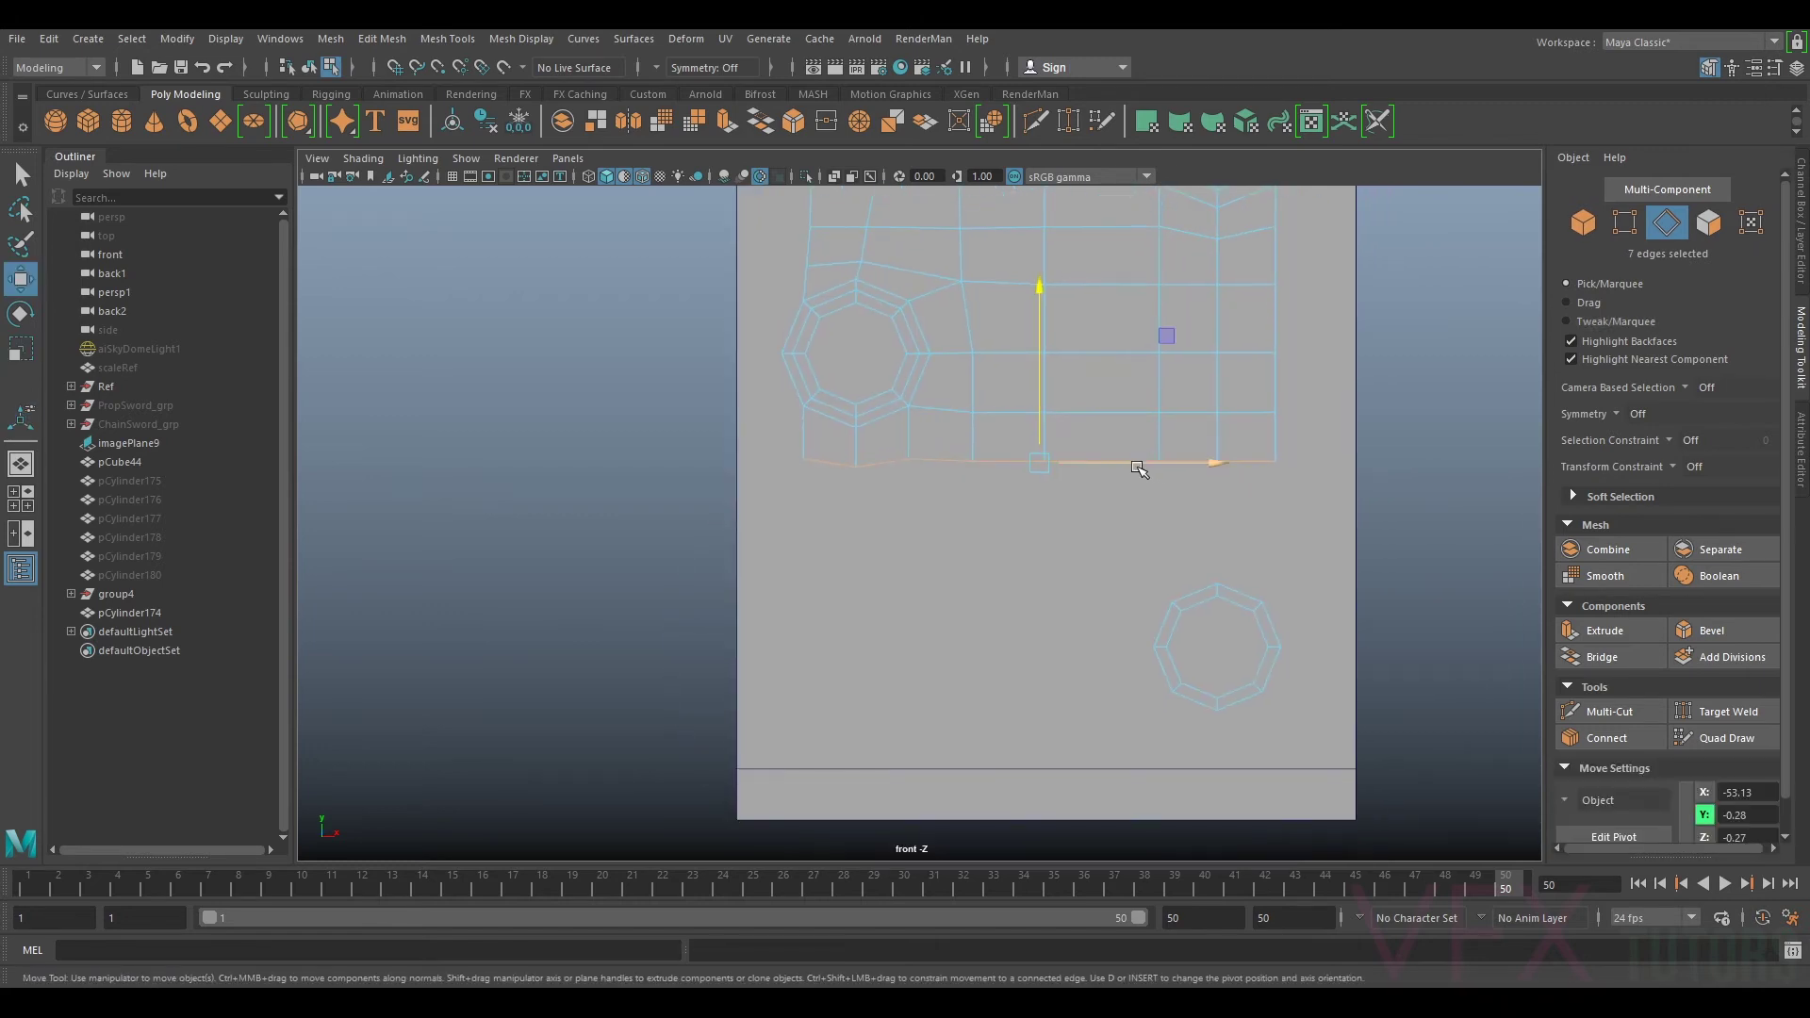
left_click_drag(1047, 404, 1053, 460)
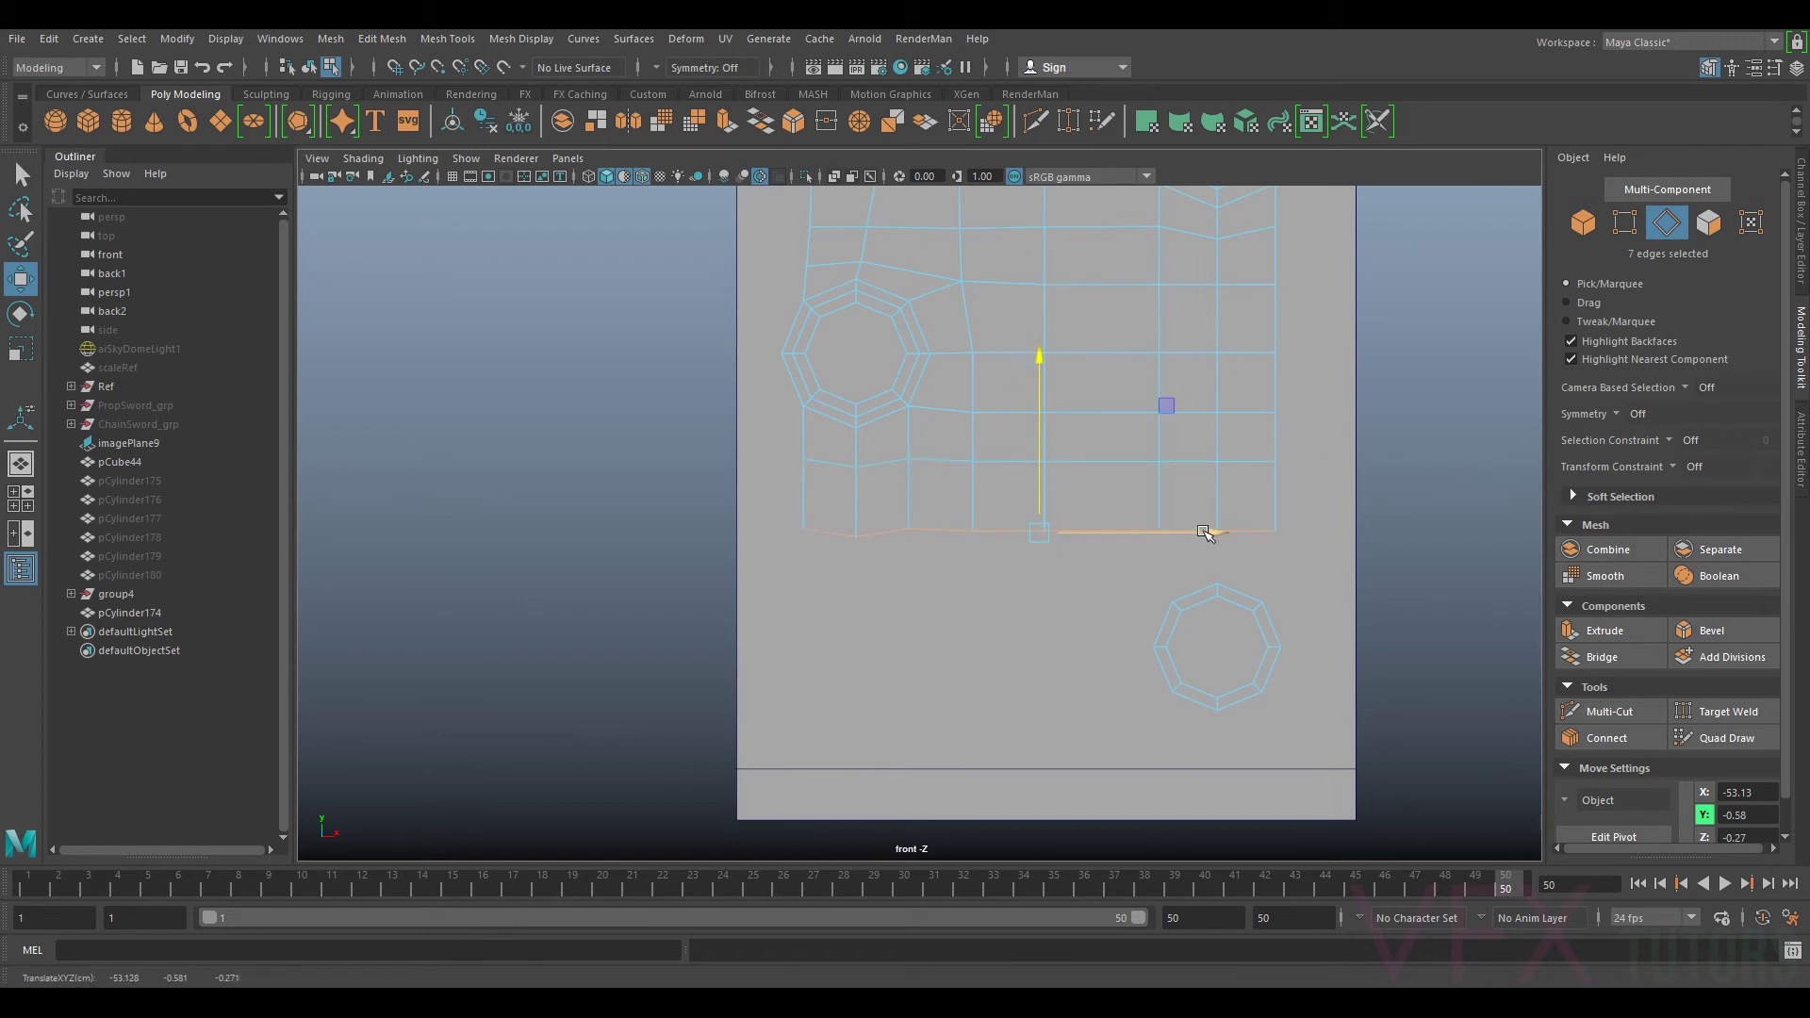
Step: Extrude the lower-right ring's outer edge loop outward and bridge its two top edges to the border edges directly above
double_click(1191, 591)
key("ctrl+e")
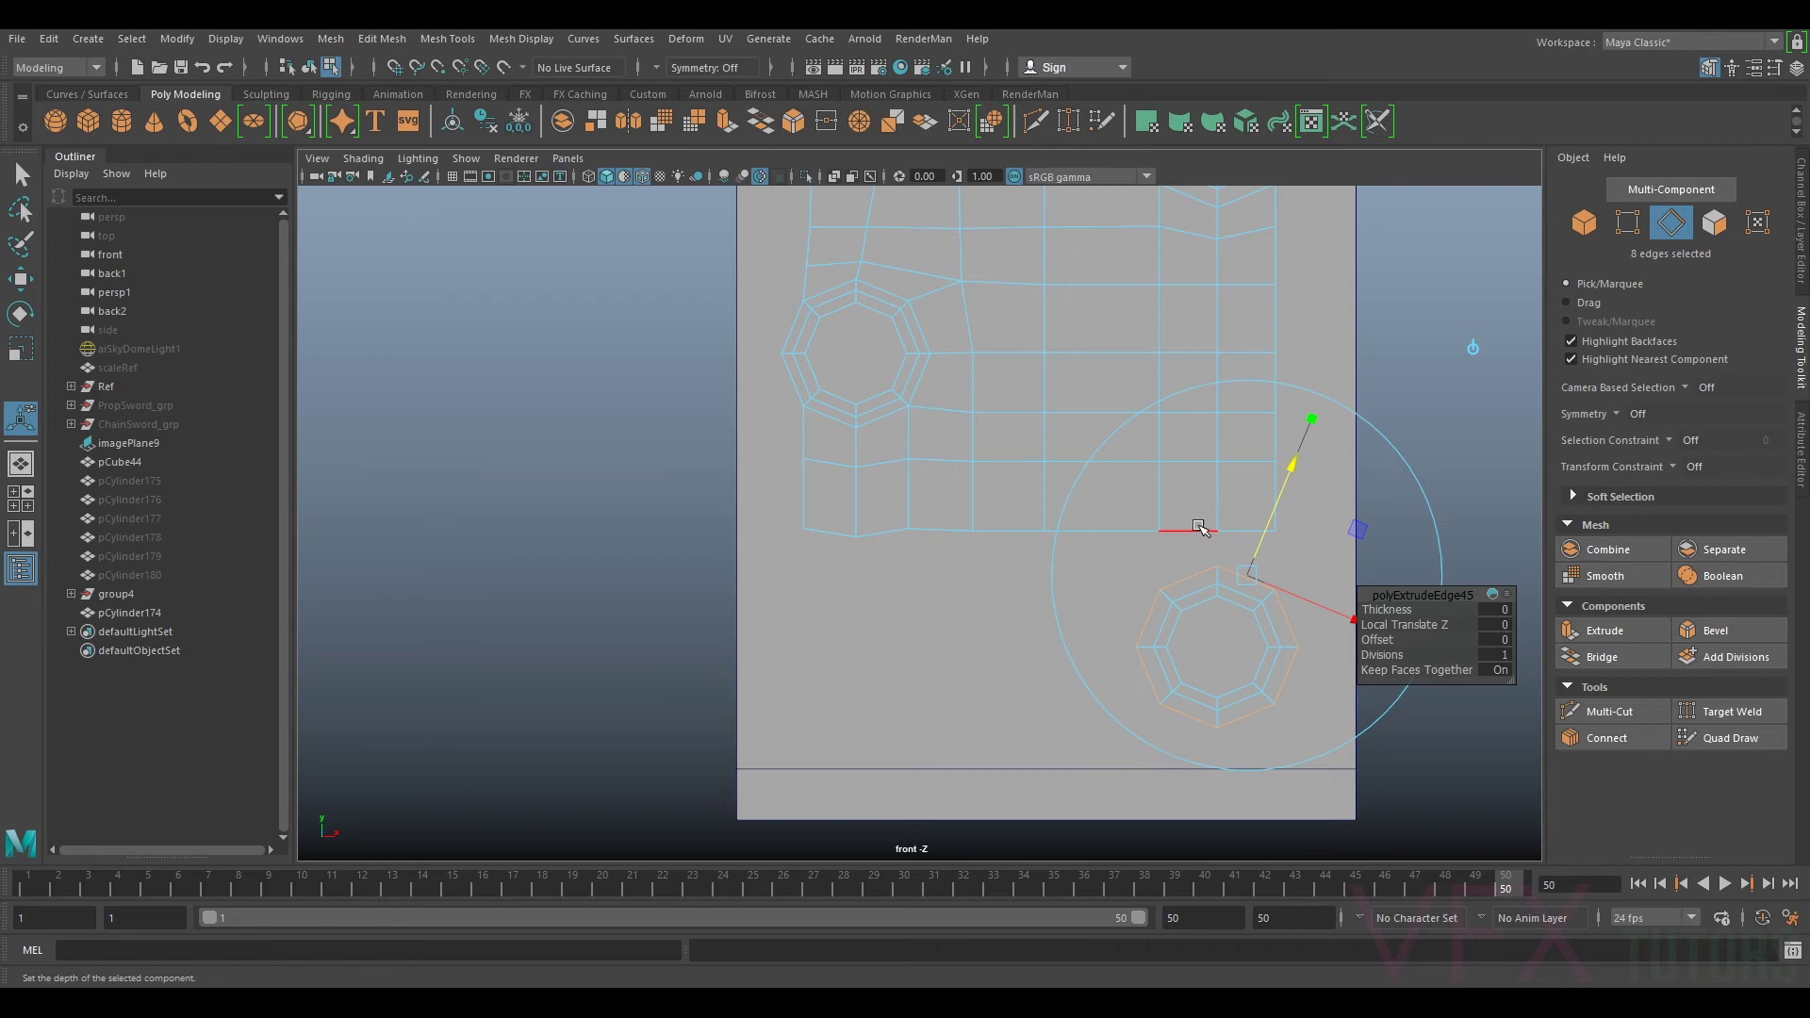
left_click(1237, 533)
left_click(1248, 572, "shift")
left_click(1199, 531, "shift")
left_click(1197, 571, "shift")
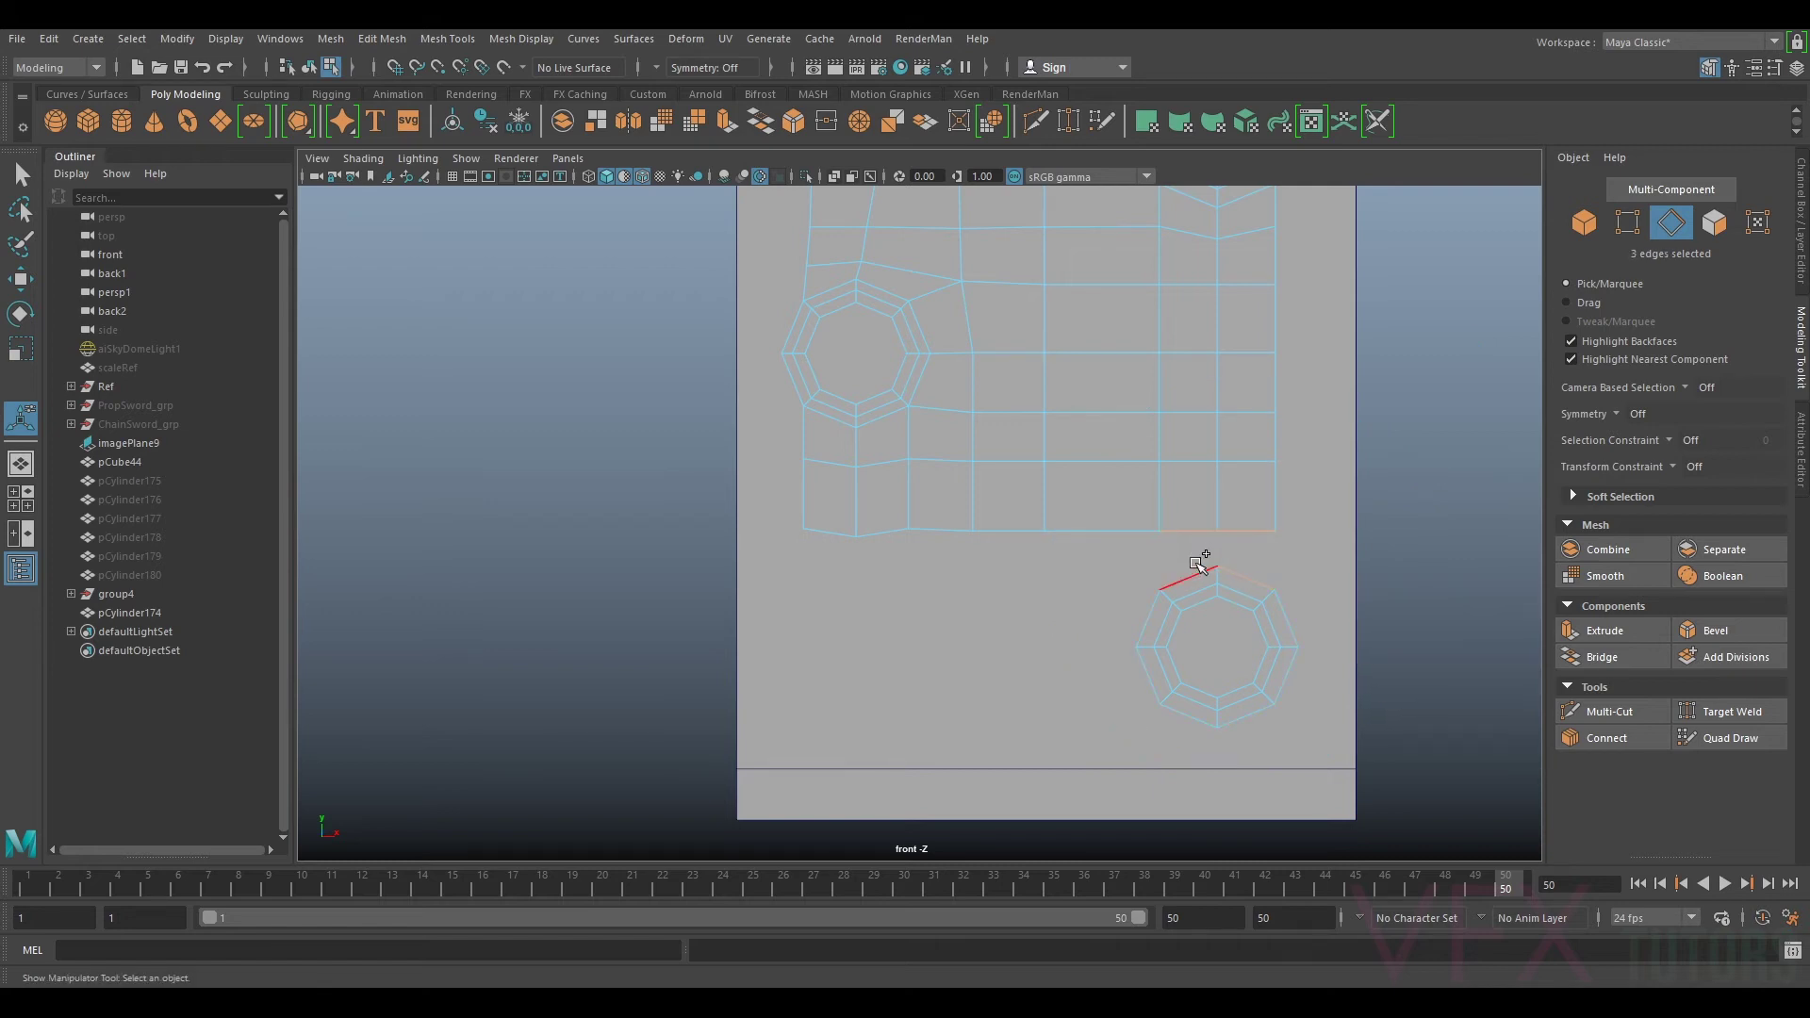
left_click(1602, 657)
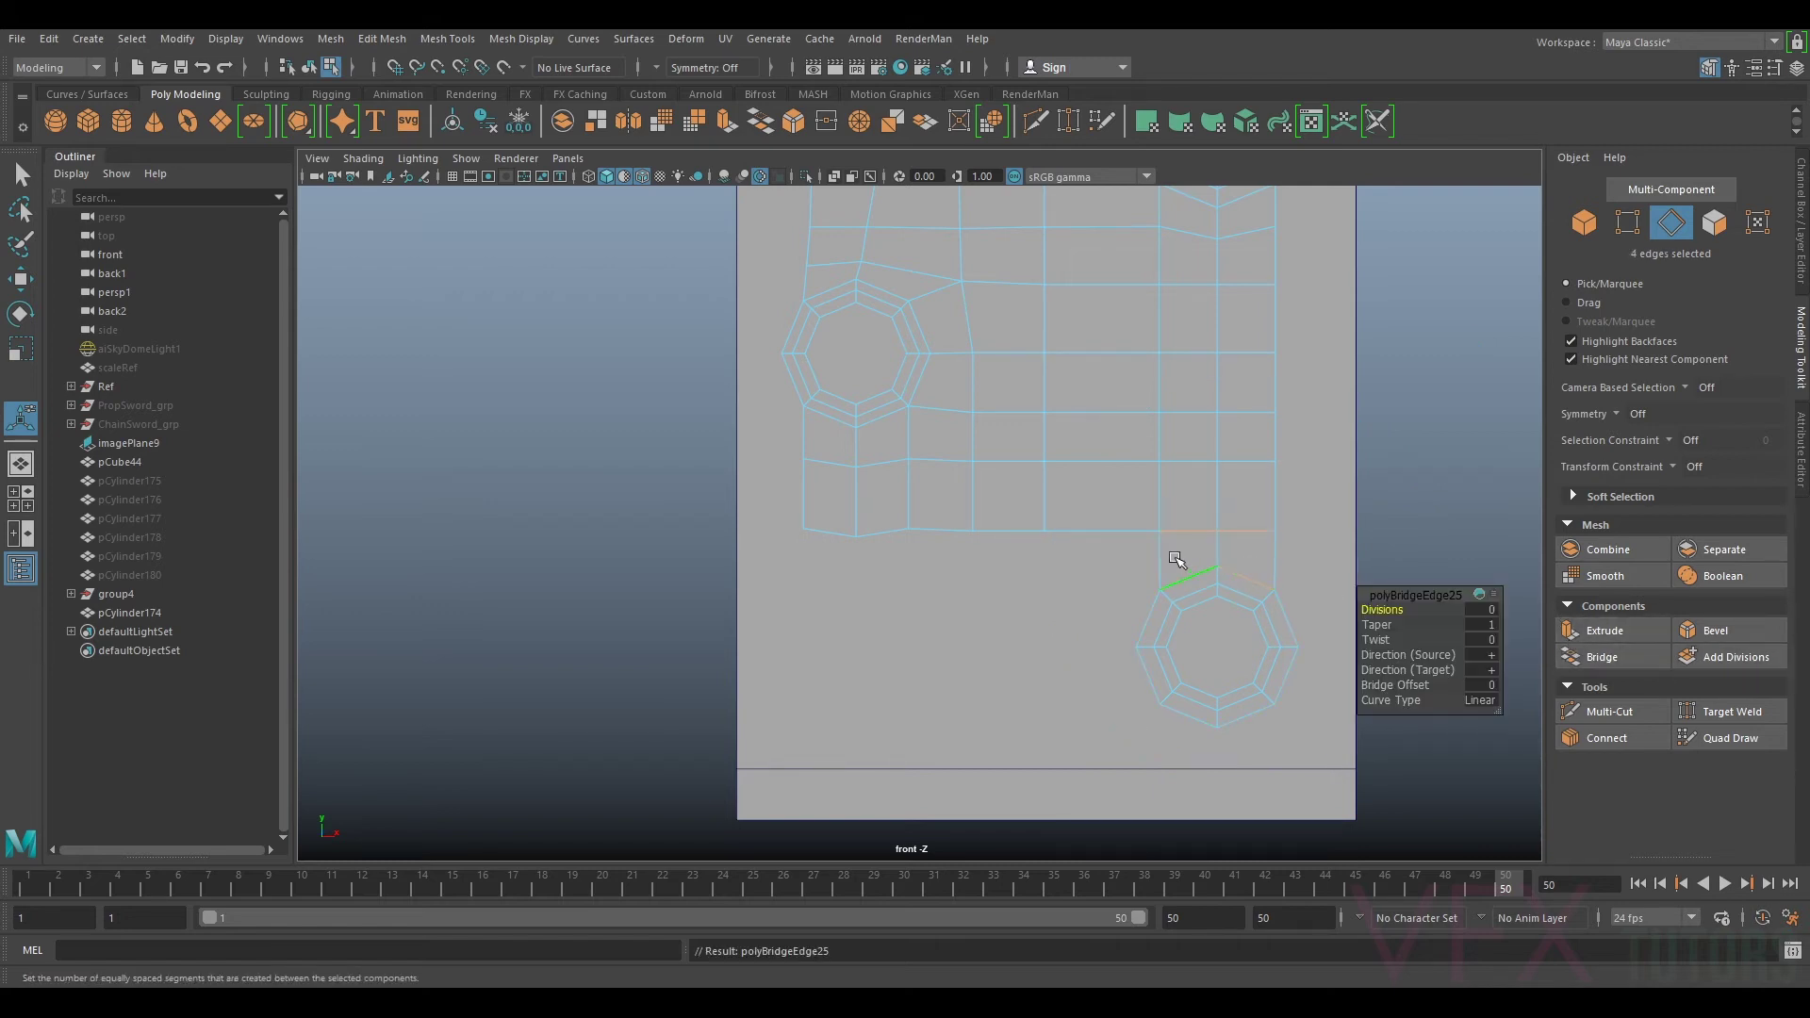
Step: Select all seven edges of the lowest full row and flatten them into a straight horizontal line
left_click(1007, 530)
left_click(961, 530, "shift")
left_click(875, 534, "shift")
left_click(839, 534, "shift")
left_click(1190, 530, "shift")
left_click(1259, 531, "shift")
key("r")
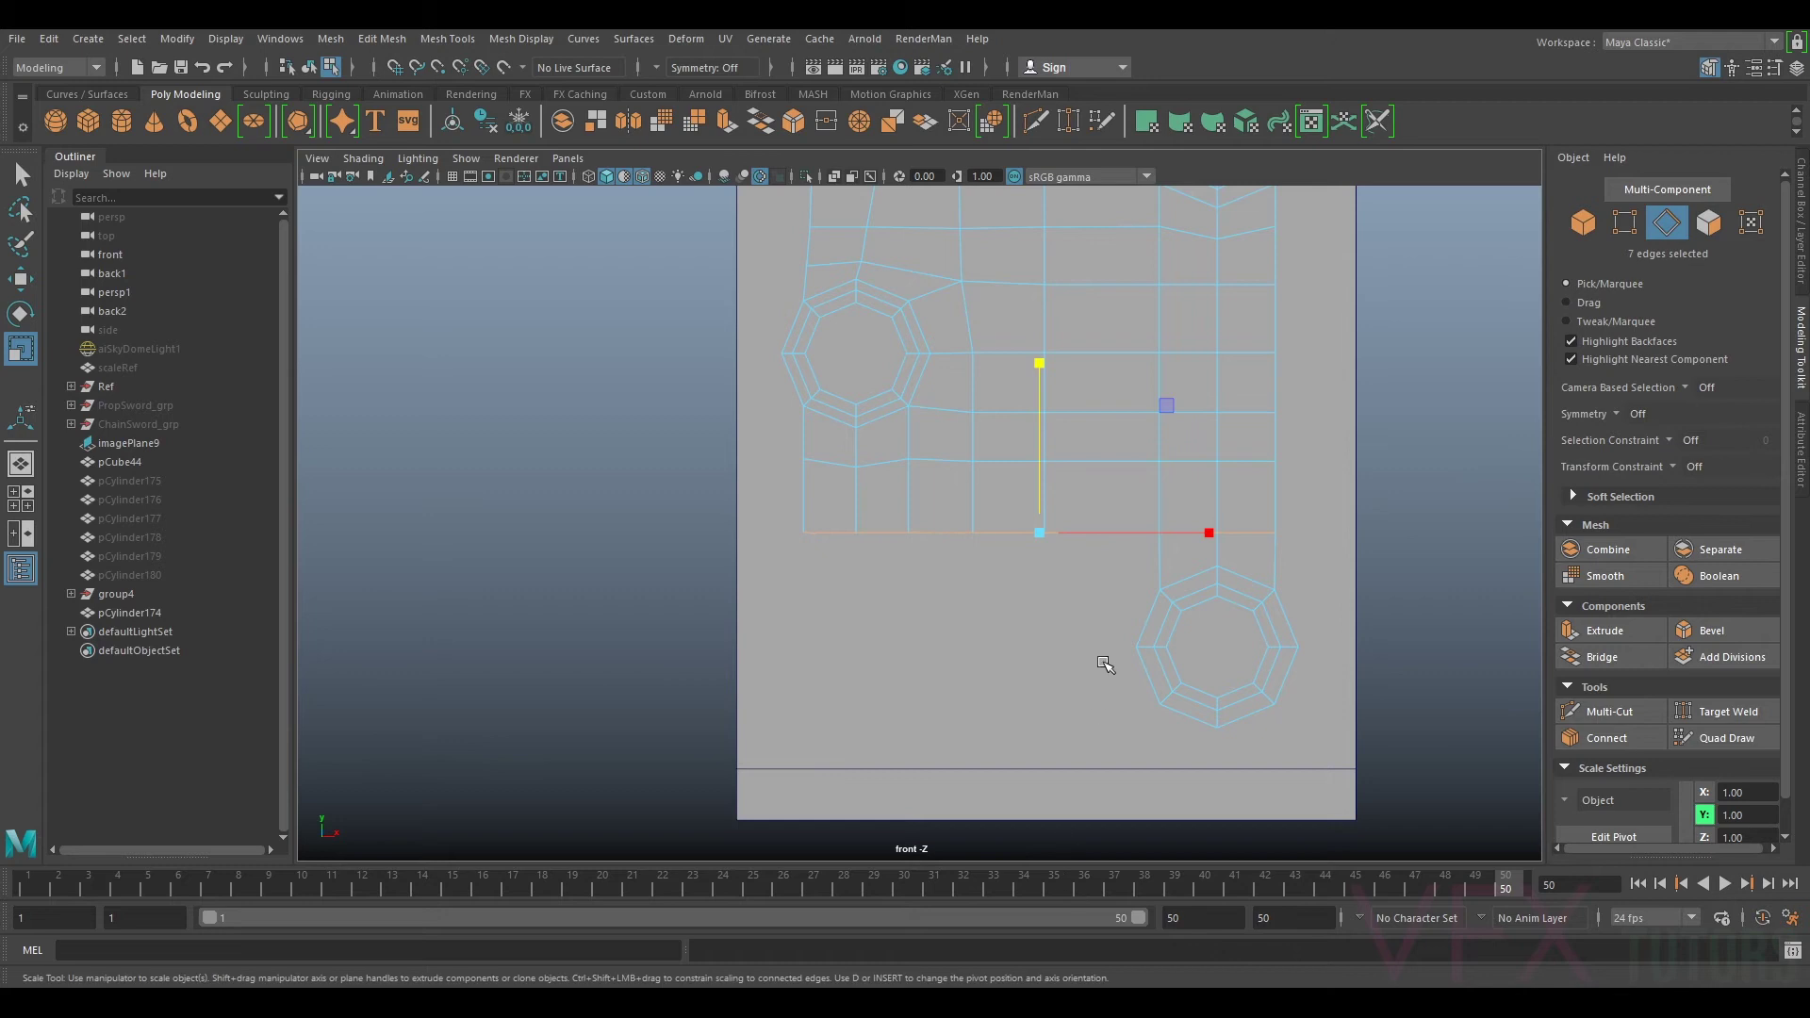
Step: Extrude only the five row edges left of the lower-right ring downward, level with the ring's upper-left vertex
left_click_drag(1159, 576, 1156, 577, "ctrl")
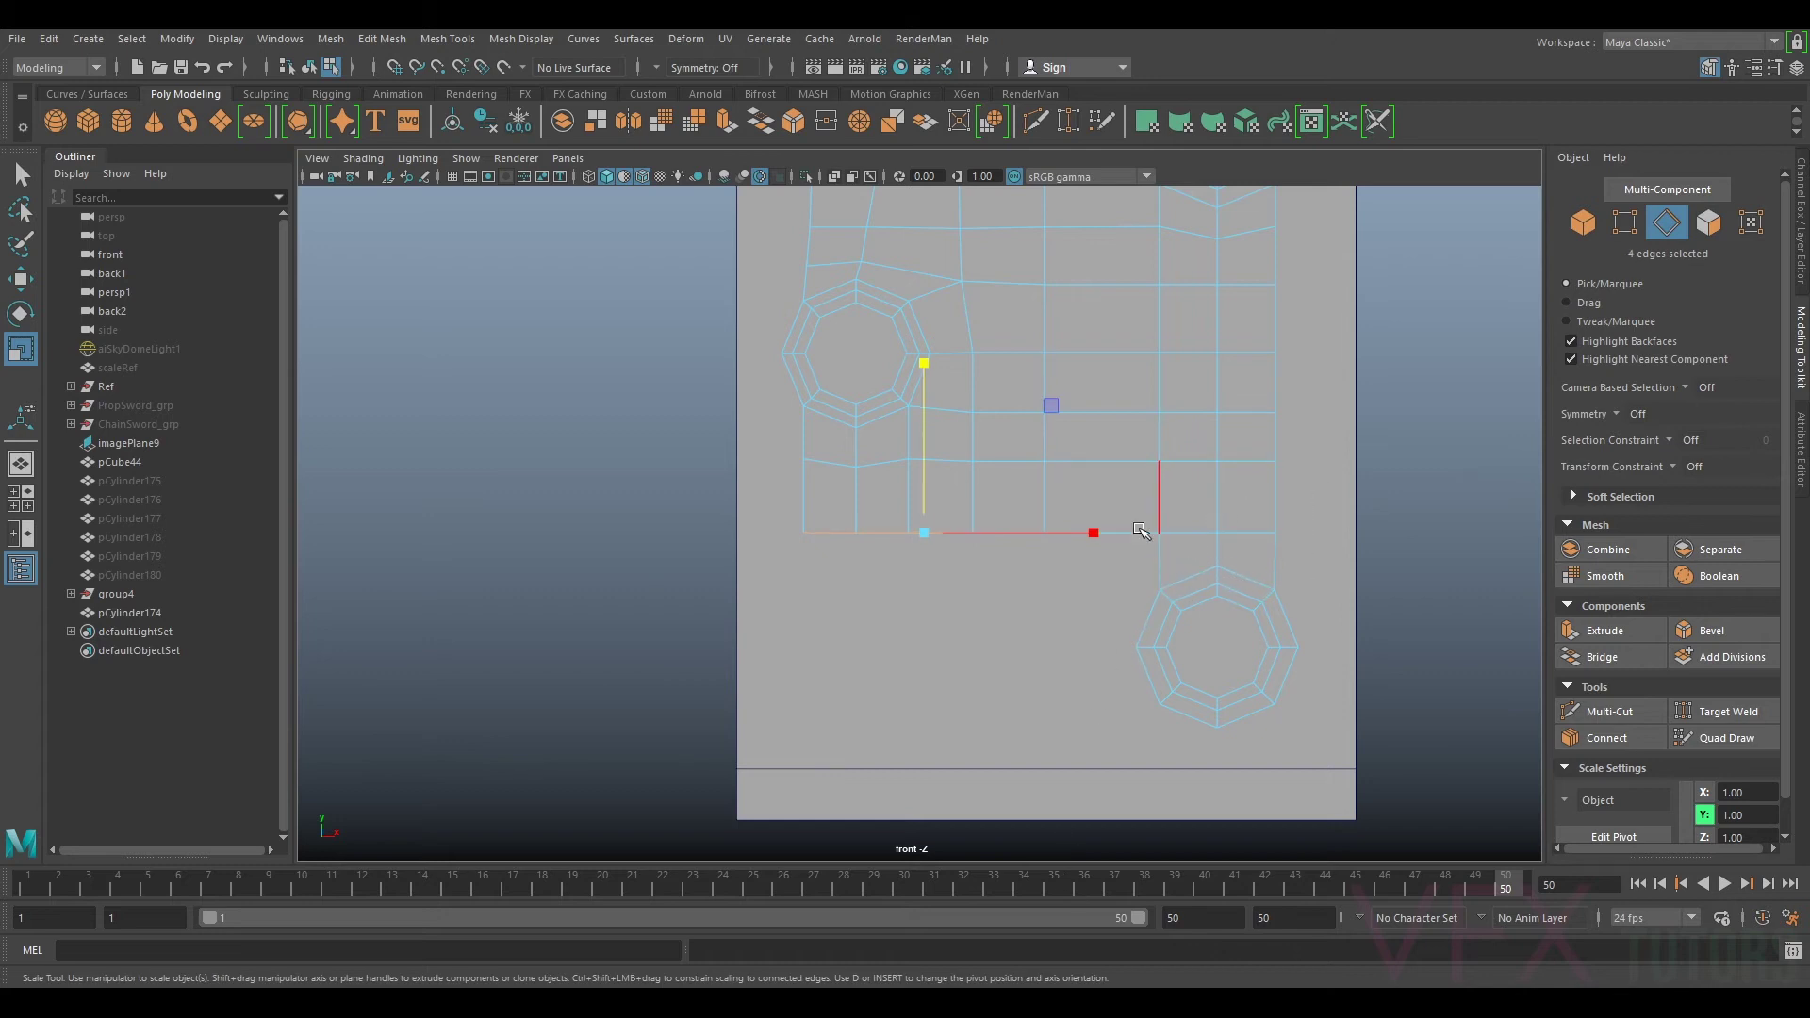
left_click(1137, 516, "ctrl+shift")
key("ctrl+e")
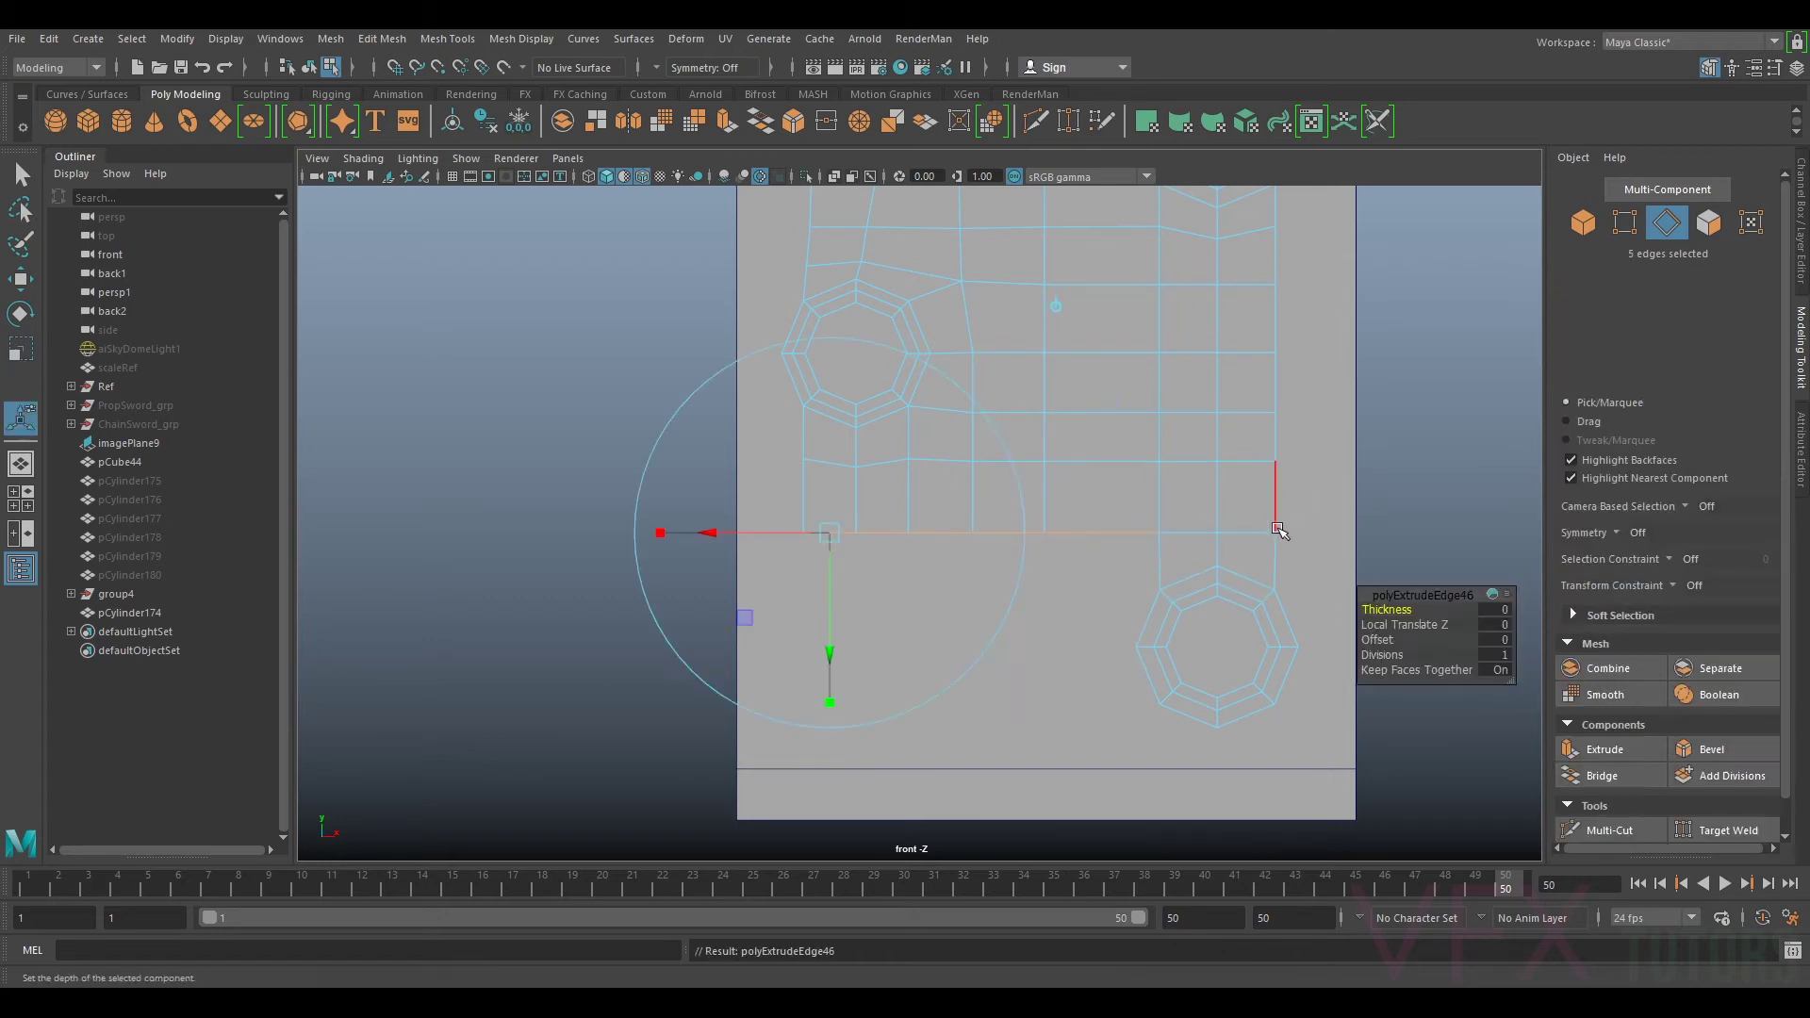
key("w")
left_click_drag(981, 479, 983, 521)
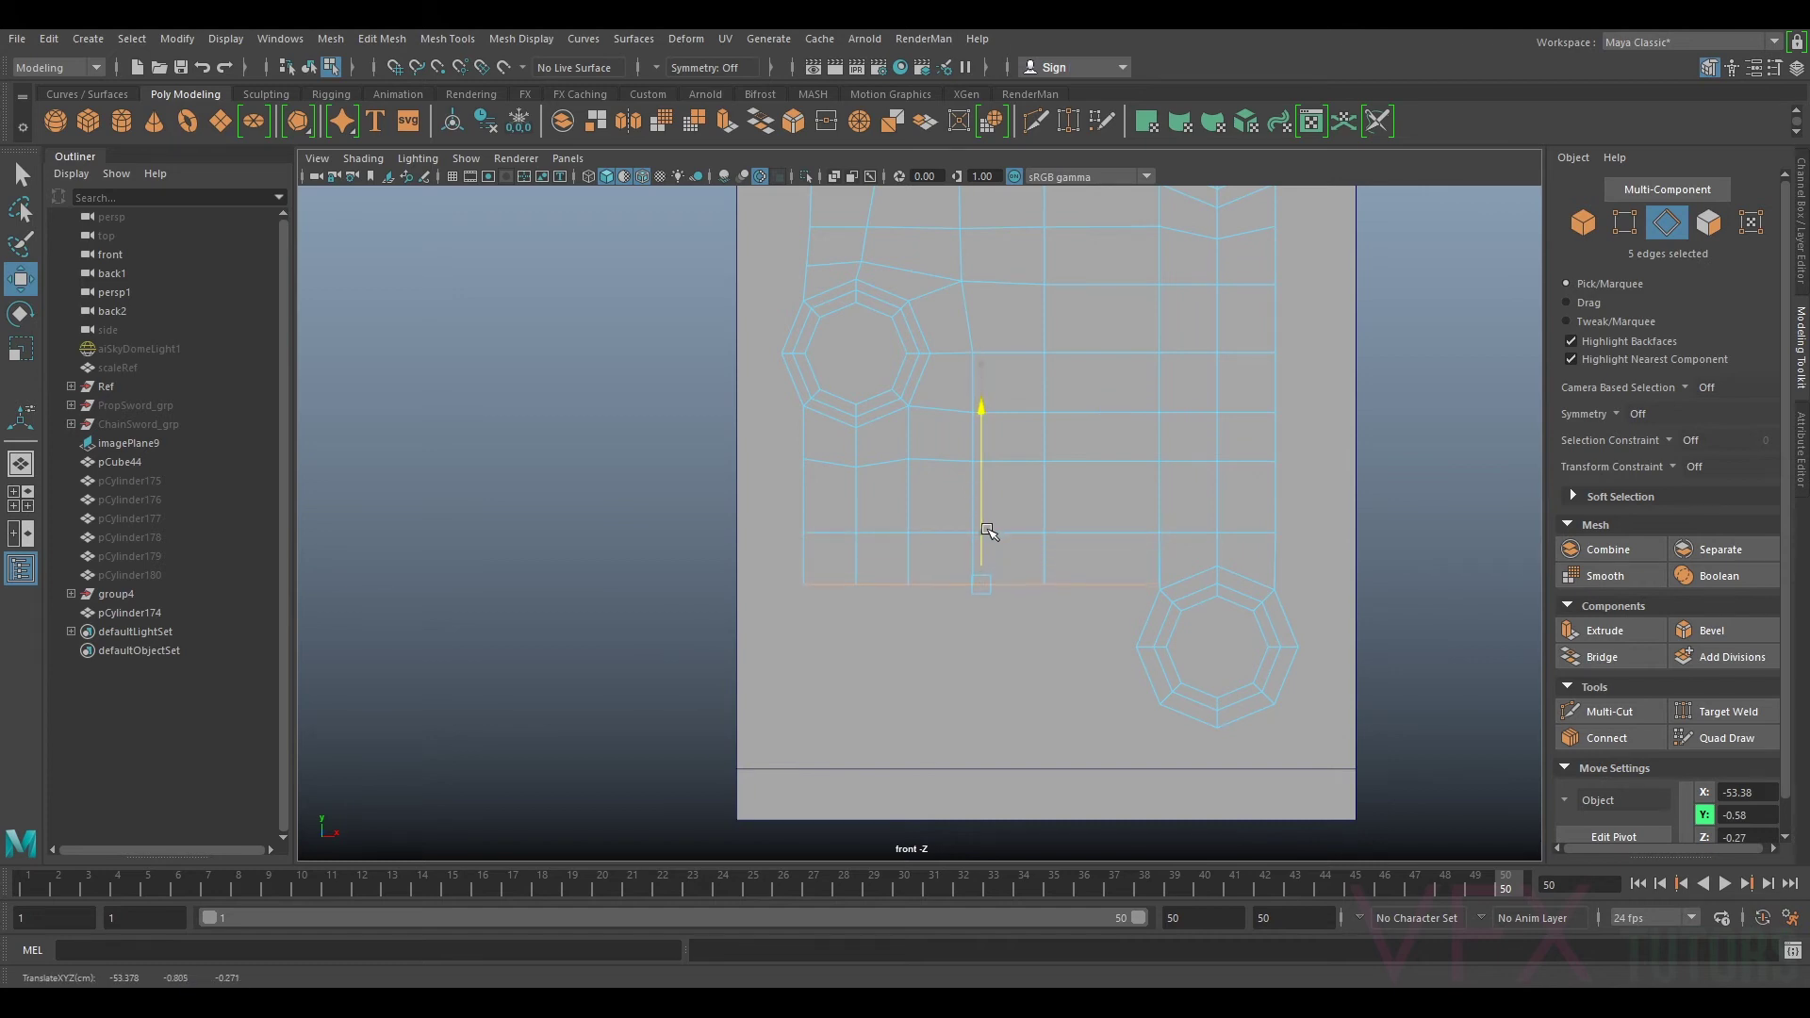
scroll(1361, 491, "up", 4)
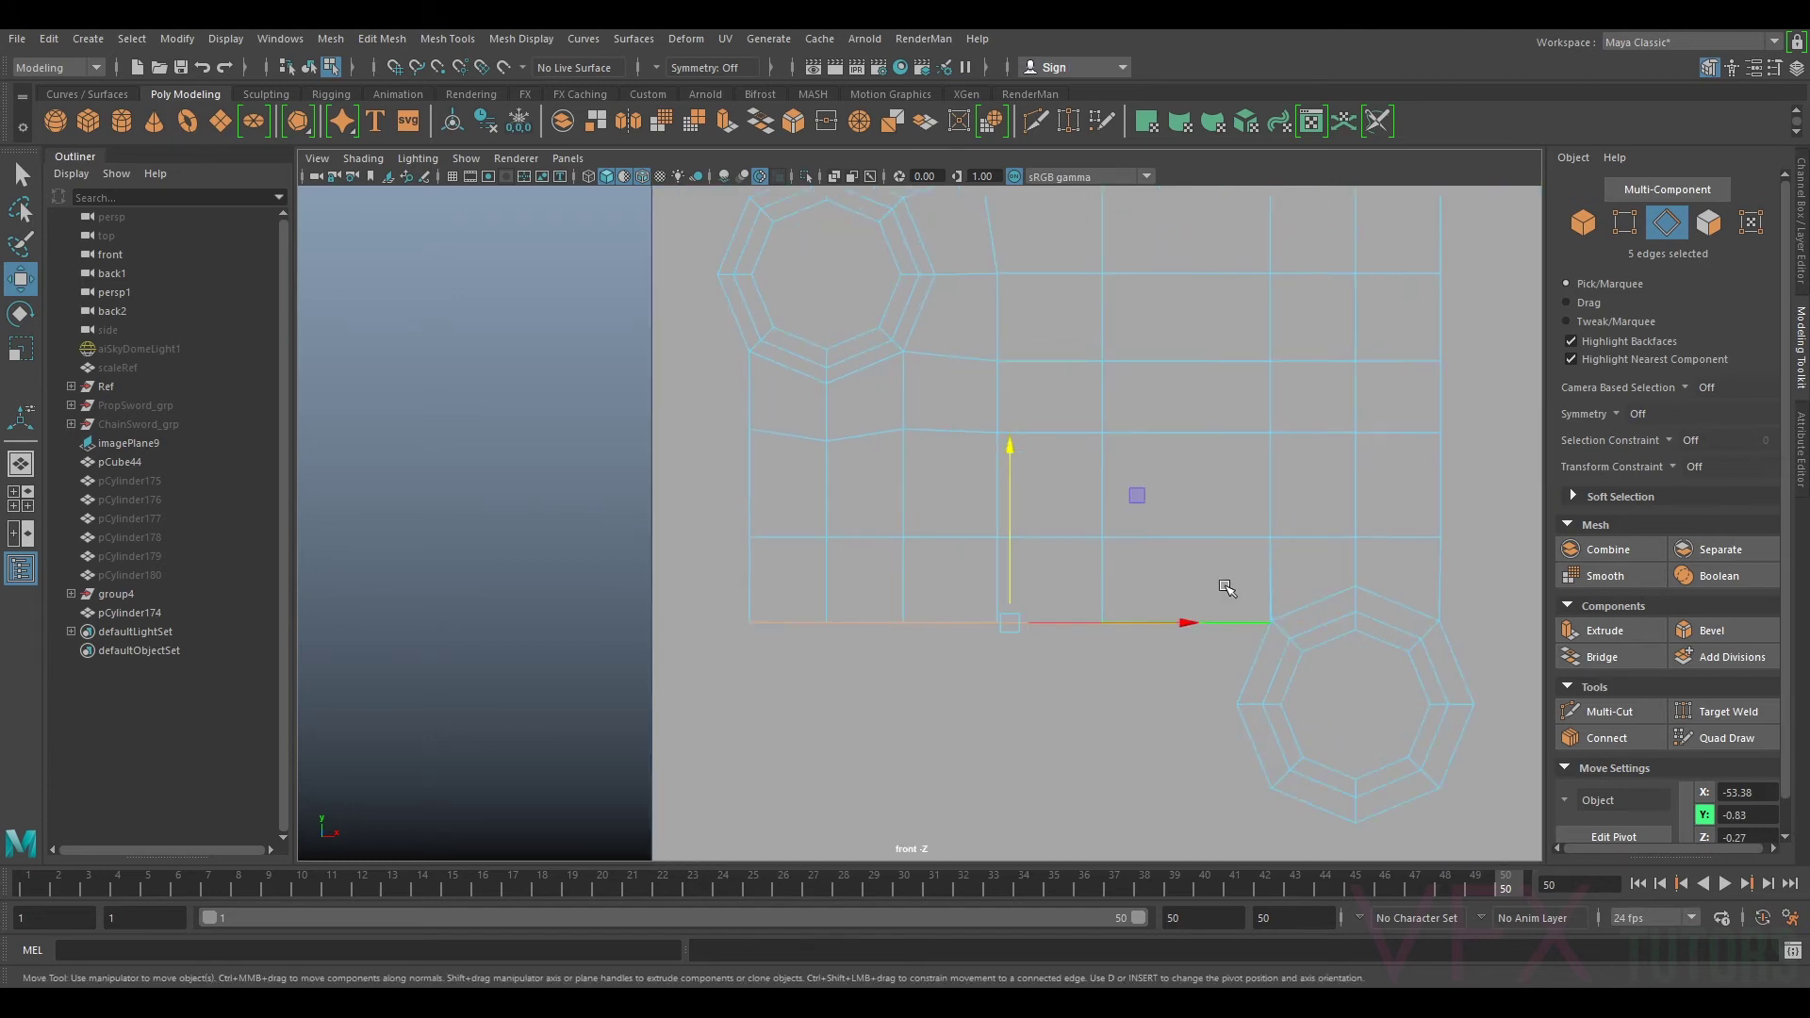
Step: Target-weld the right end vertex of the newly extruded row to the lower-right ring's upper-left vertex
left_click(1630, 236)
scroll(1366, 624, "up", 2)
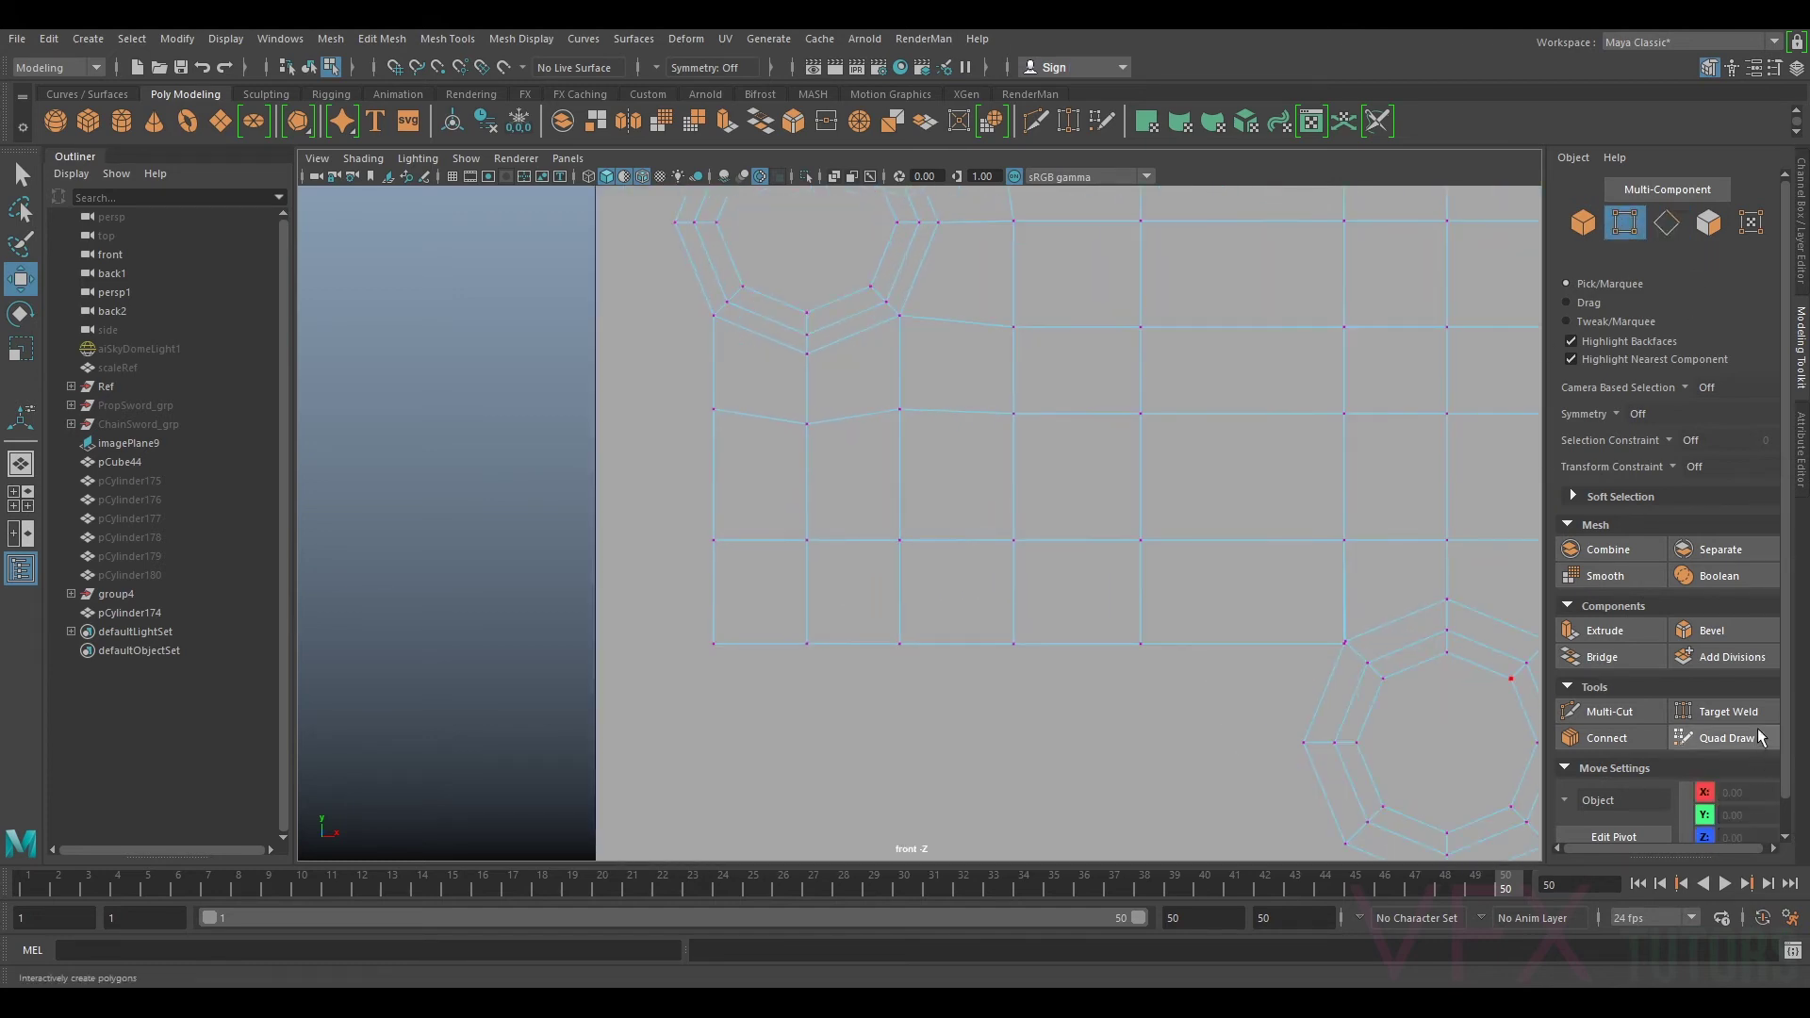
left_click(1731, 717)
scroll(1390, 599, "up", 4)
middle_click_drag(1508, 629, 1106, 501, "alt")
scroll(1112, 514, "up", 1)
left_click_drag(1166, 567, 1164, 563)
Step: Examine the quad layout around the slot and hole rings down to the panel's lower end
scroll(1159, 561, "down", 14)
scroll(905, 472, "up", 7)
middle_click_drag(829, 385, 1181, 480, "alt")
middle_click_drag(1285, 455, 1162, 720, "alt")
scroll(1136, 629, "down", 10)
scroll(1113, 630, "up", 4)
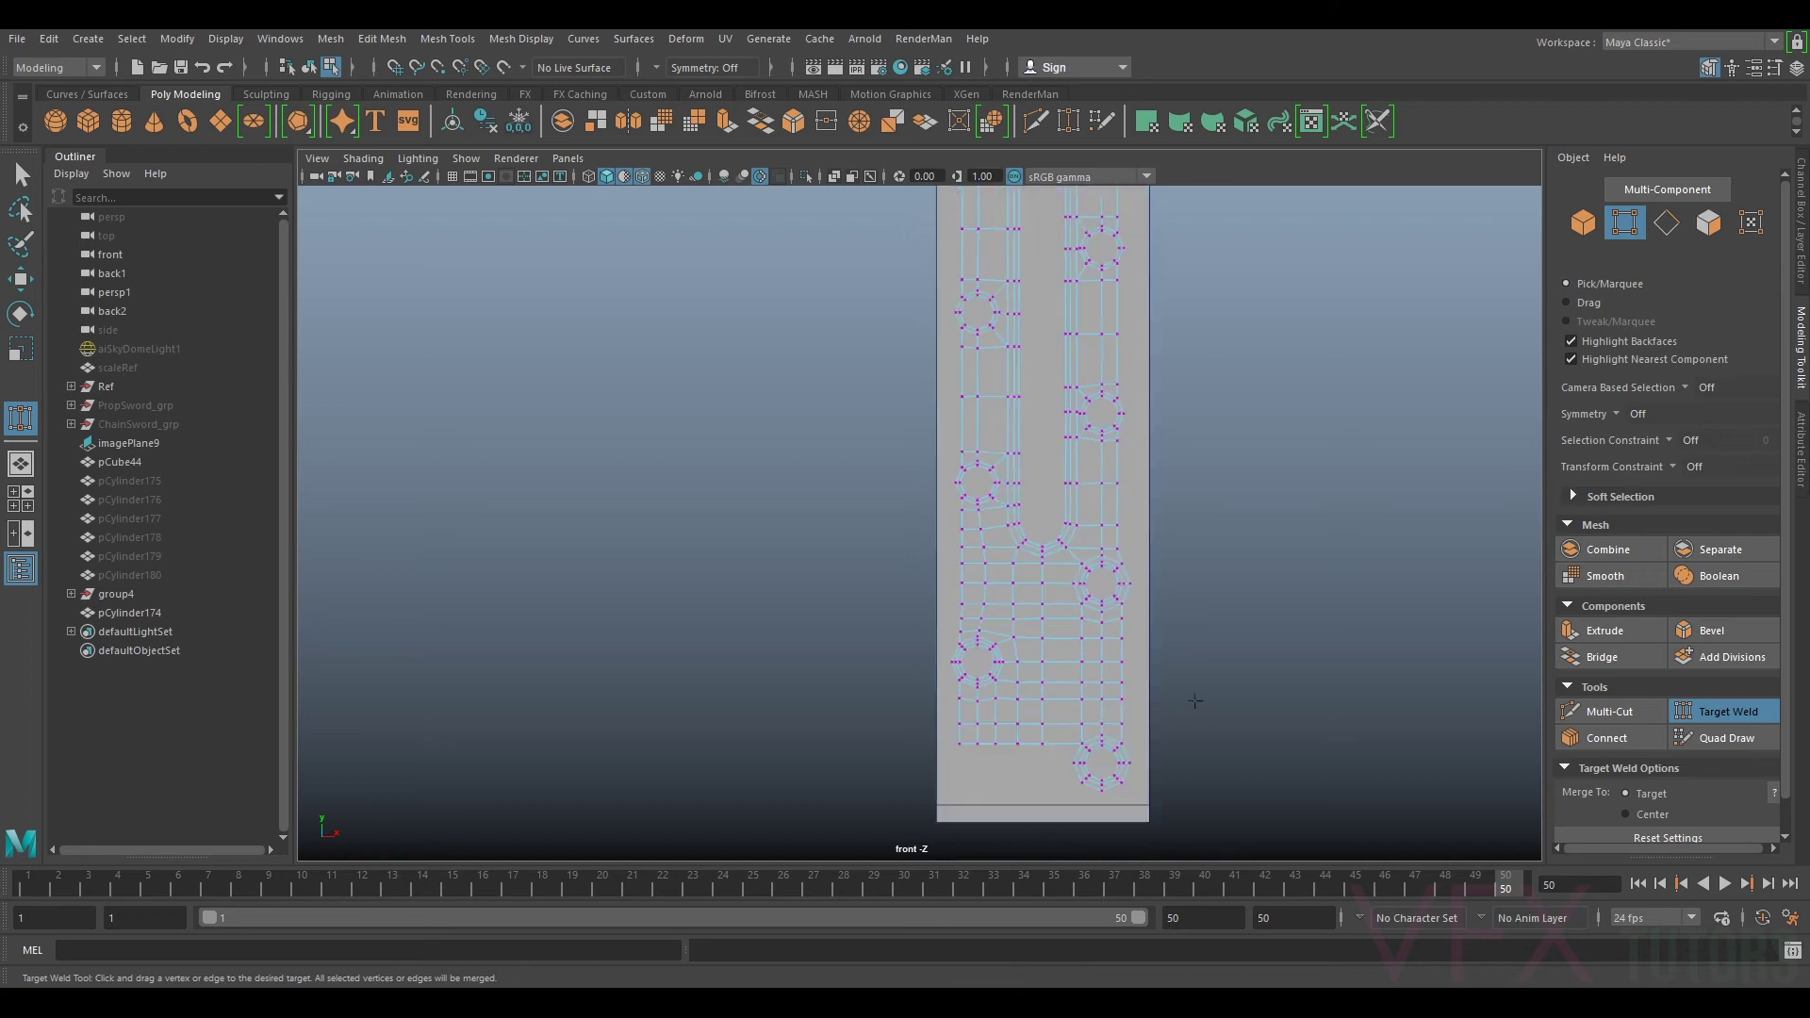
scroll(1120, 573, "up", 4)
middle_click_drag(1222, 613, 1156, 502, "alt")
scroll(1156, 501, "up", 4)
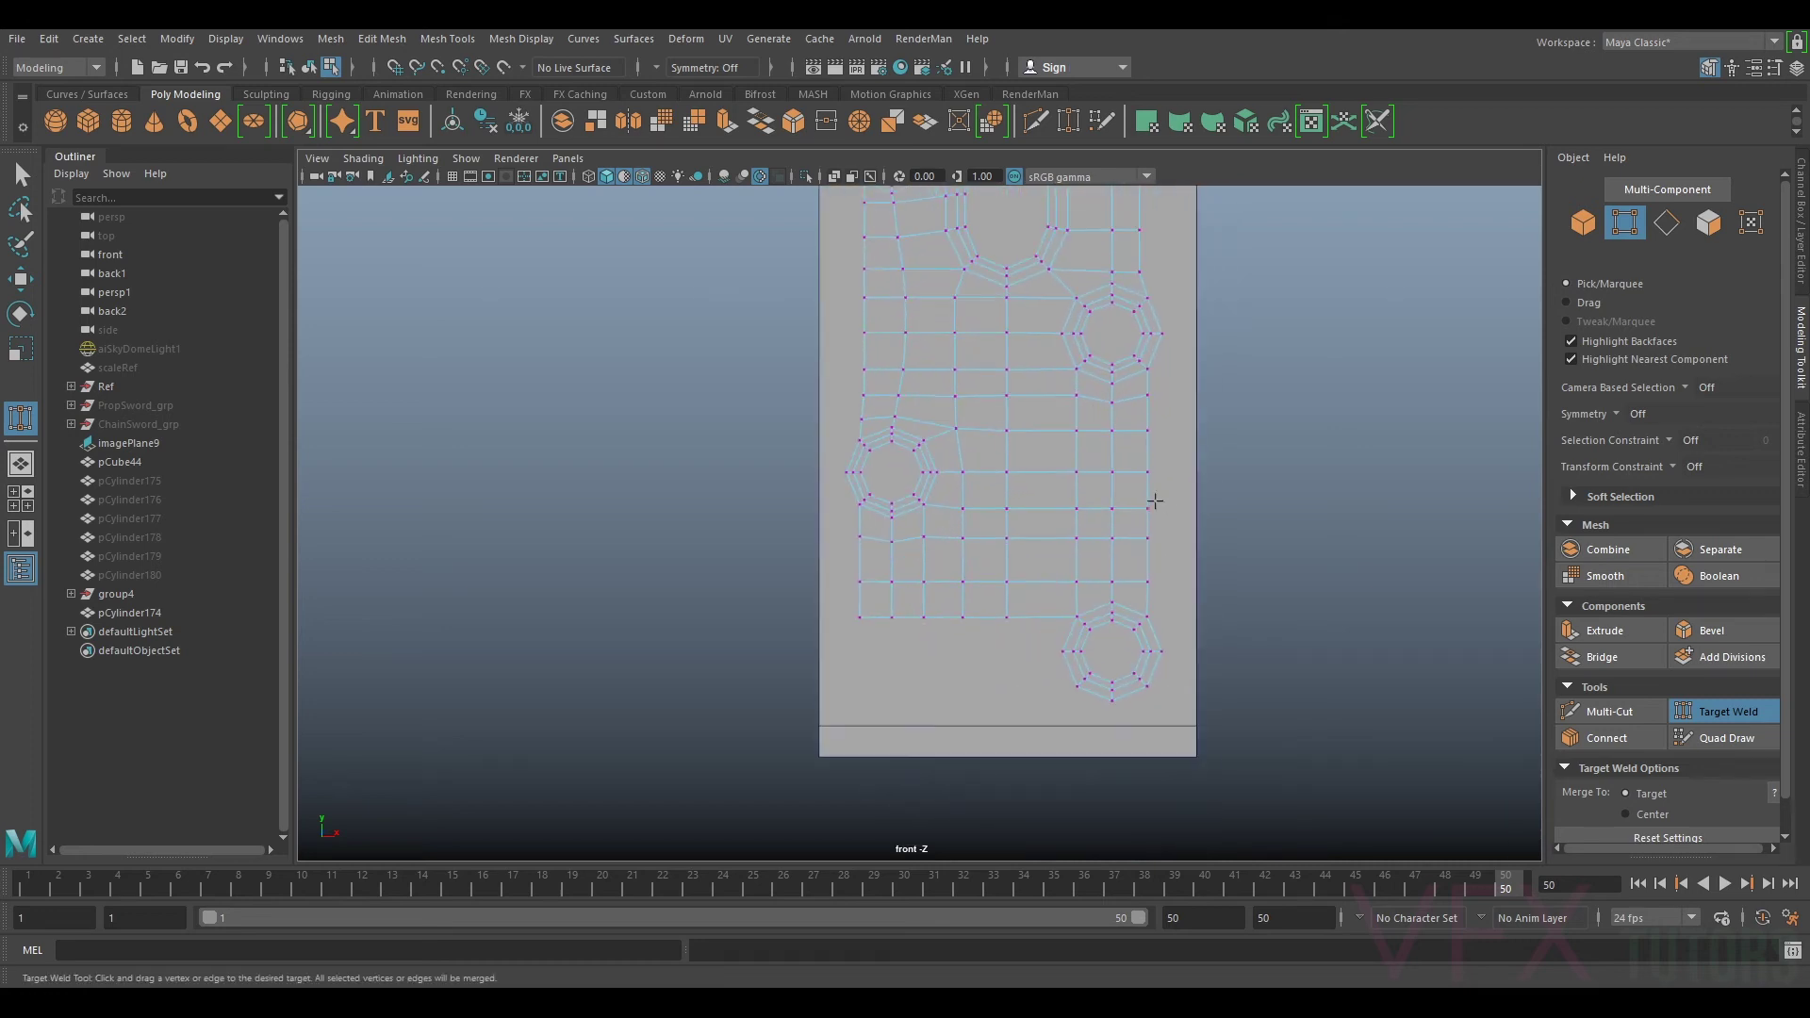
Step: Extrude the five lowest row edges left of the lower-right ring downward, level with the ring's leftmost vertex
left_click(1723, 707)
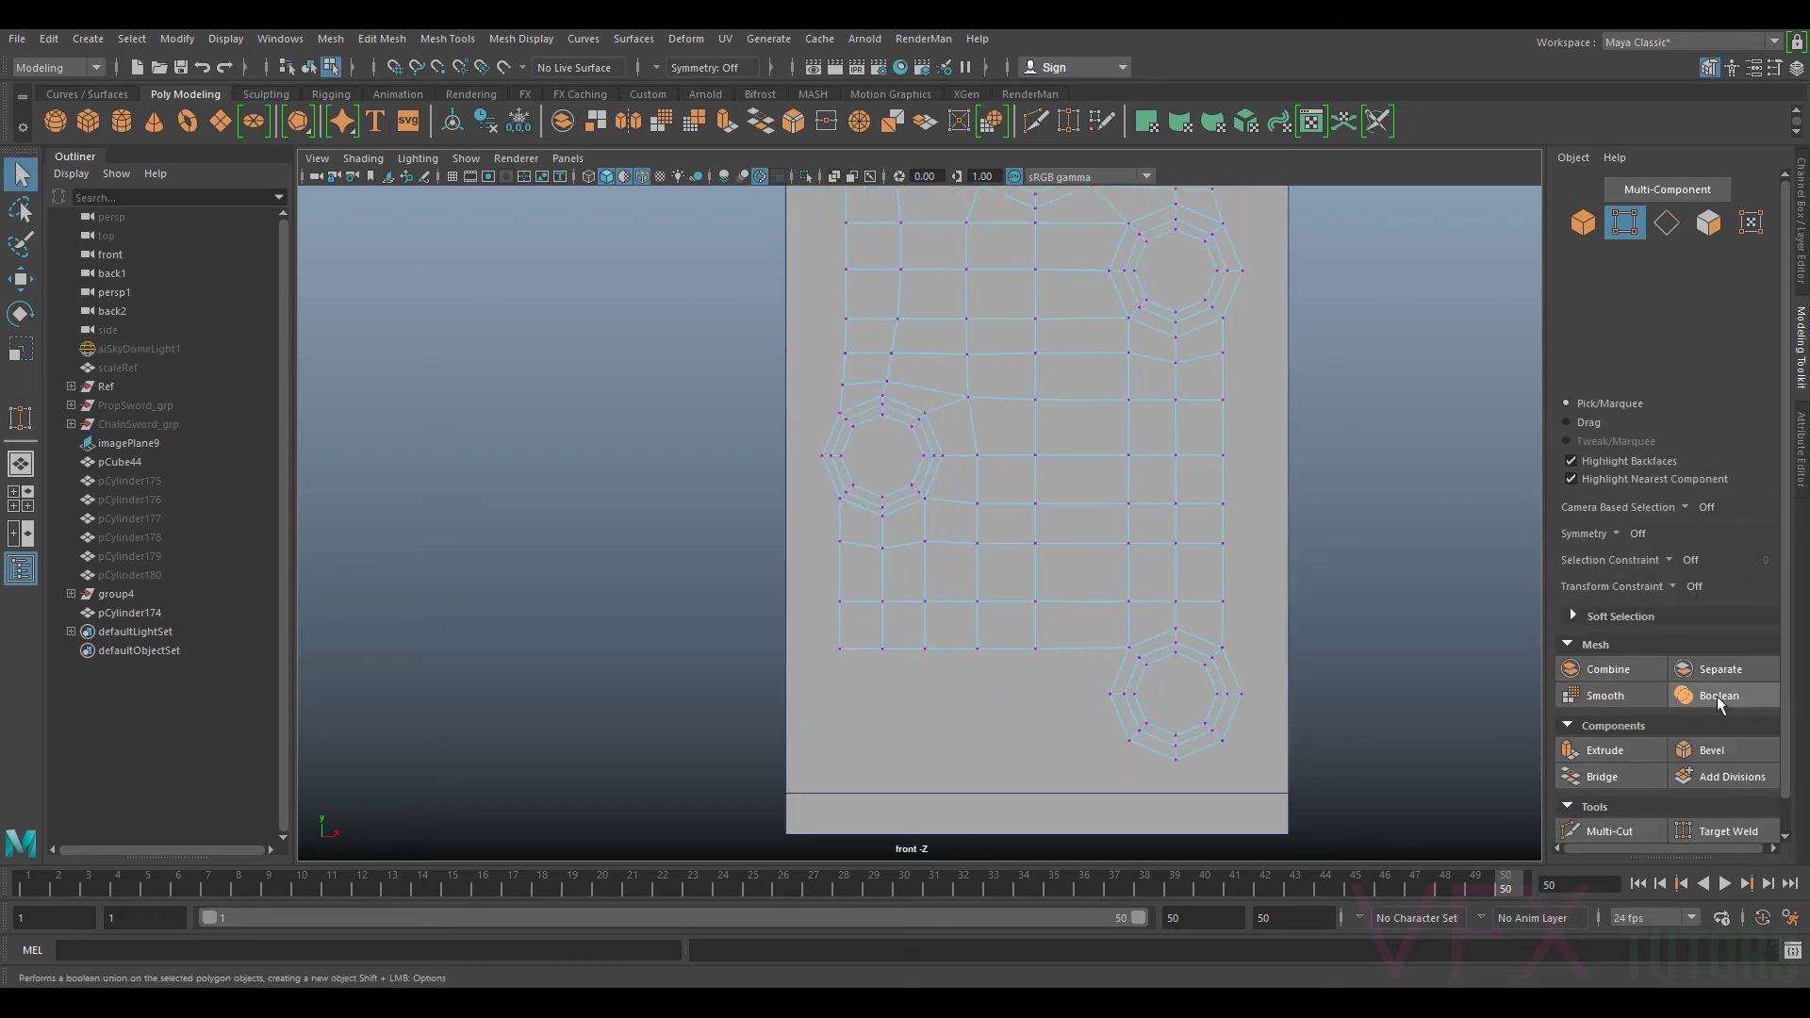
middle_click_drag(1121, 629, 1140, 511, "alt")
right_click_drag(1135, 441, 1139, 411)
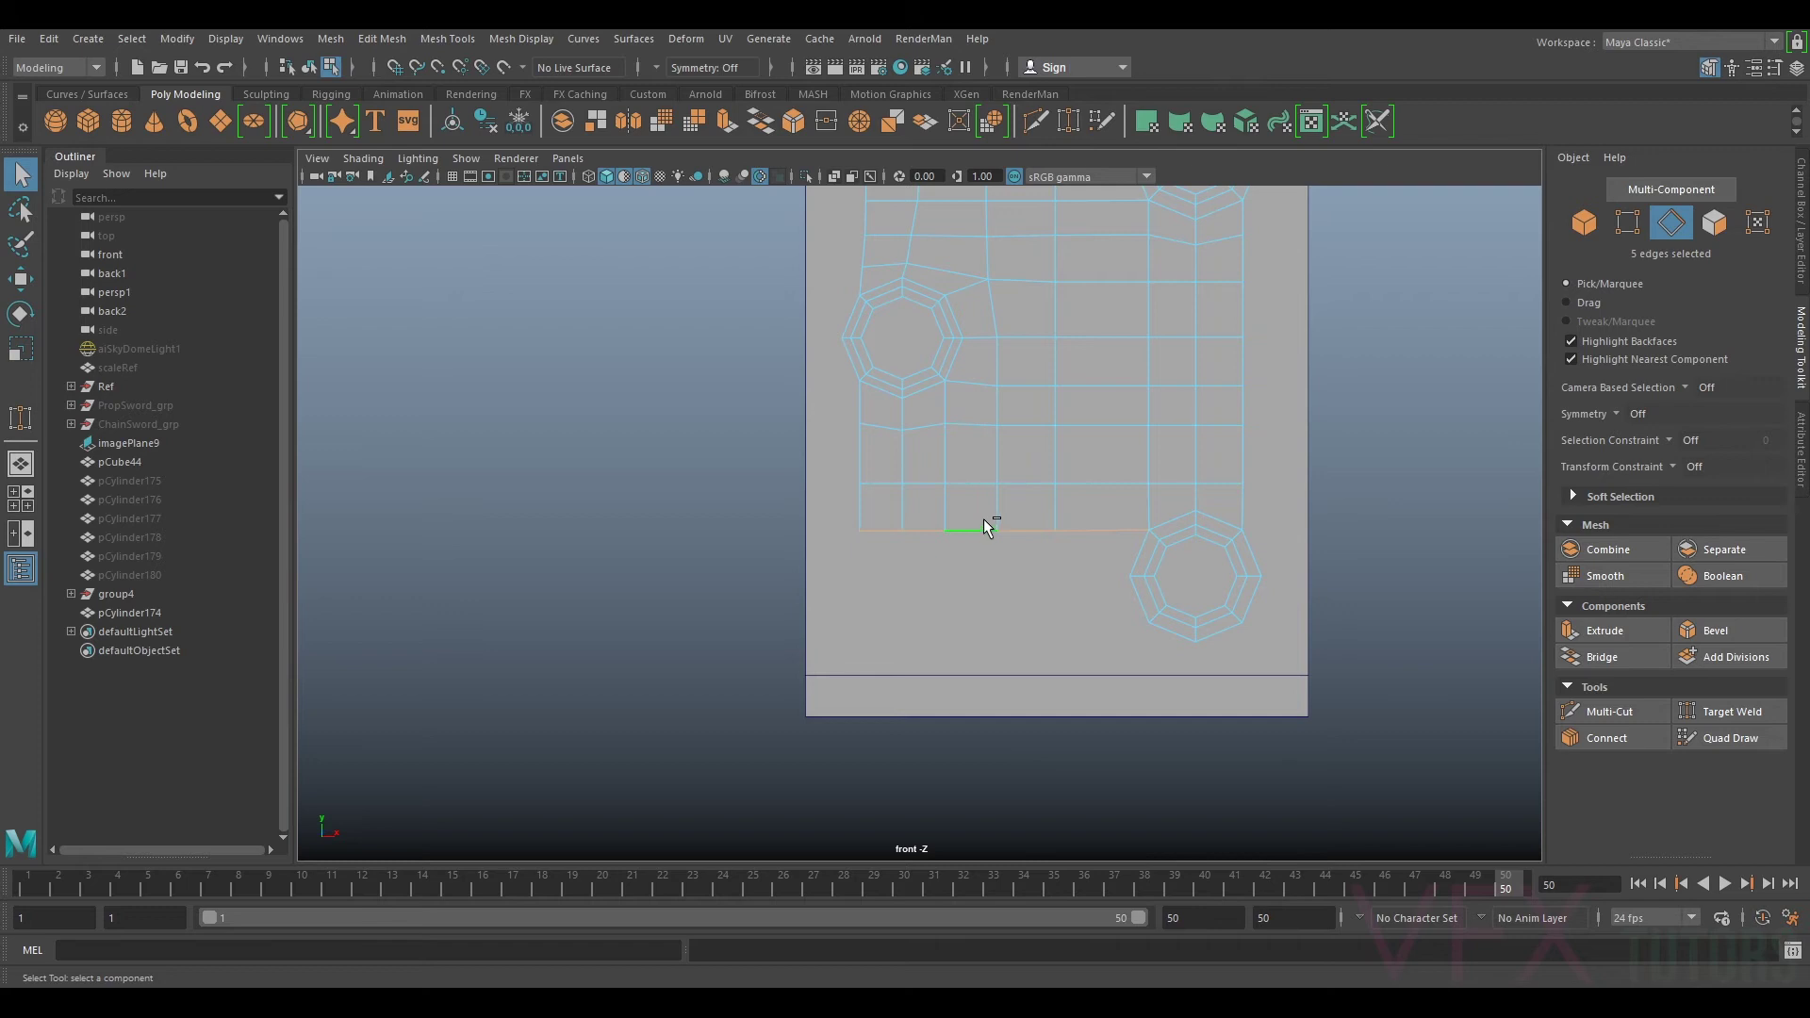
key("w")
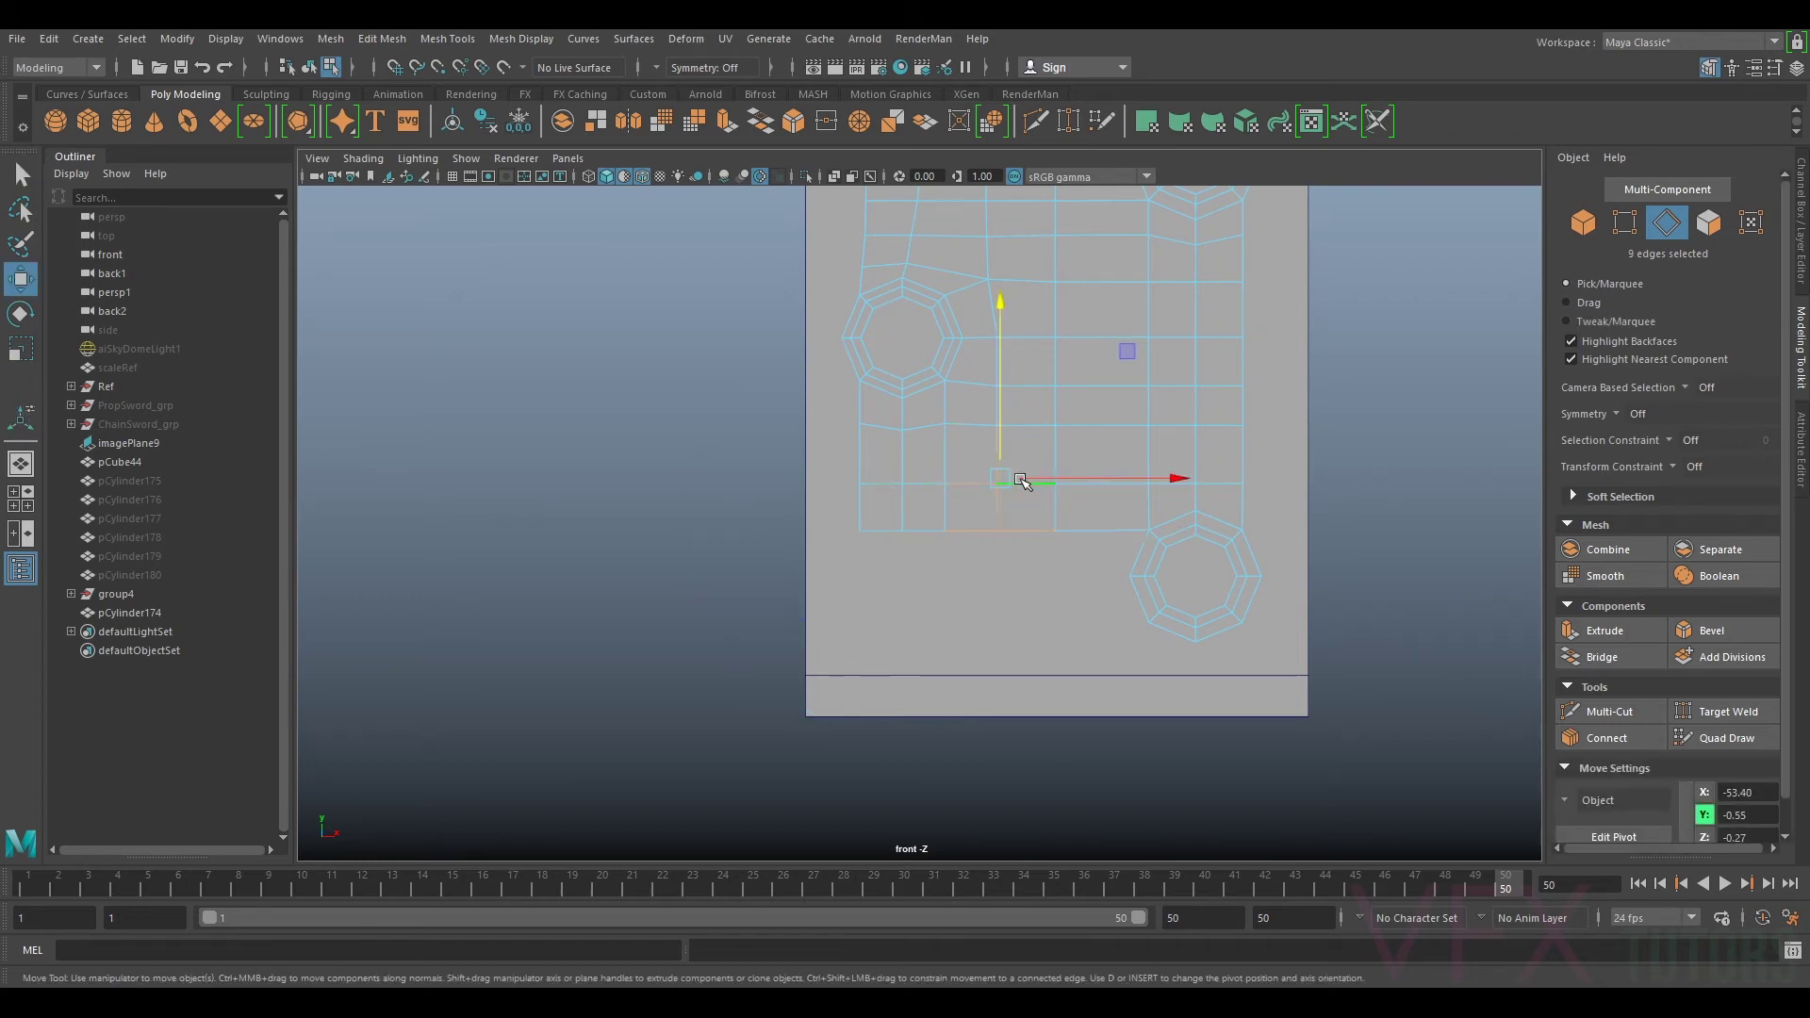
left_click_drag(1010, 436, 1010, 484)
Step: Target-weld the extruded row's right end vertex to the lower-right ring's leftmost vertex
left_click(1629, 222)
scroll(1444, 486, "up", 4)
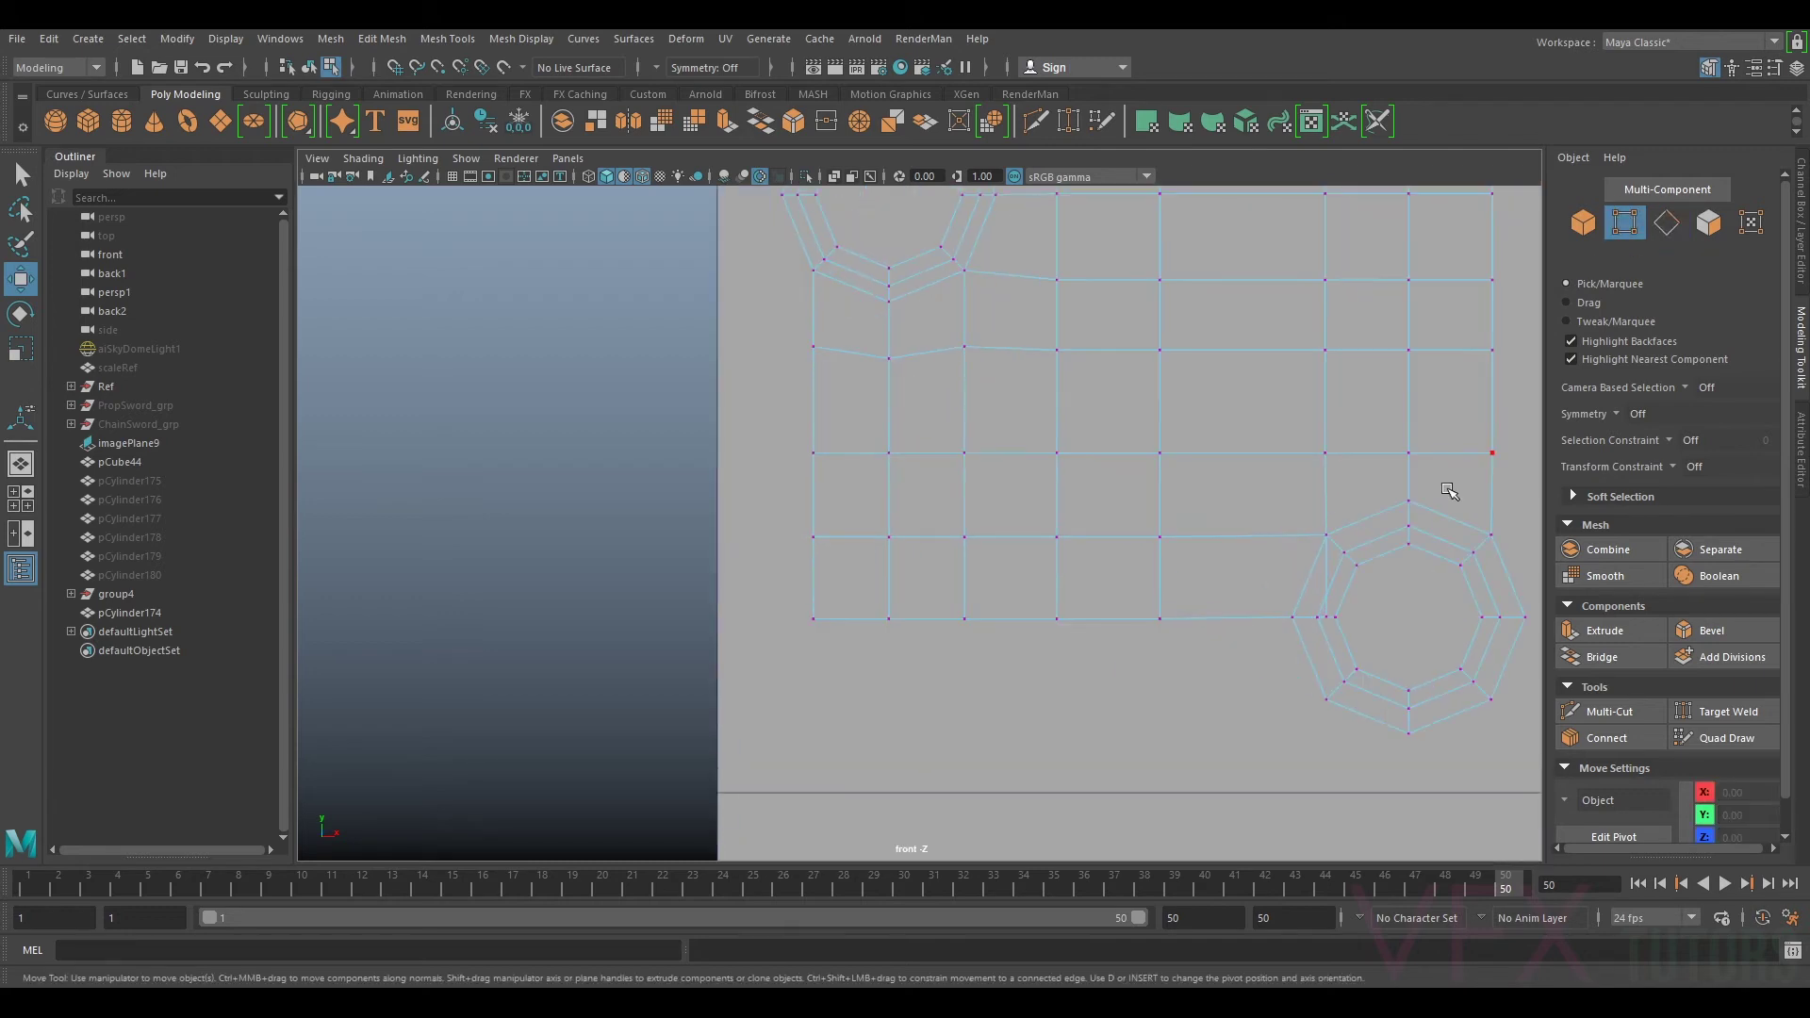
left_click(1720, 712)
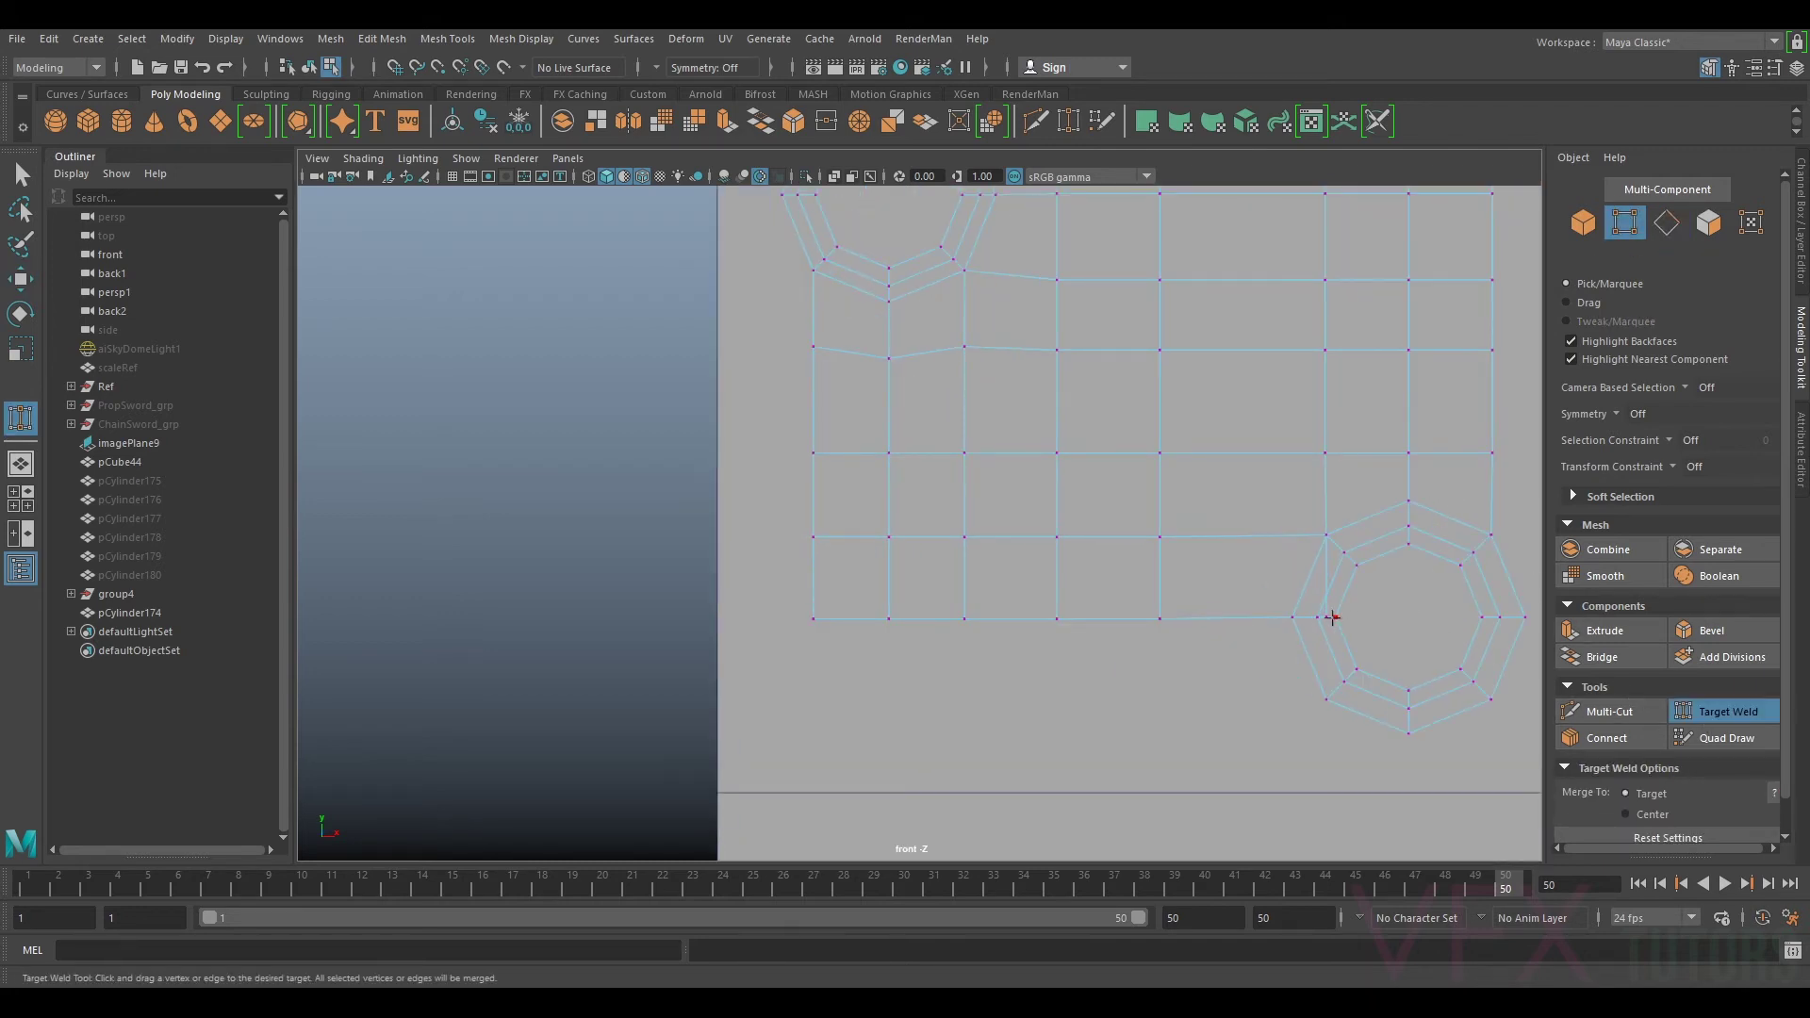
left_click(1686, 714)
Step: Extrude the five lowest row edges downward again, level with the lower-right ring's lower-left vertex
left_click(1673, 223)
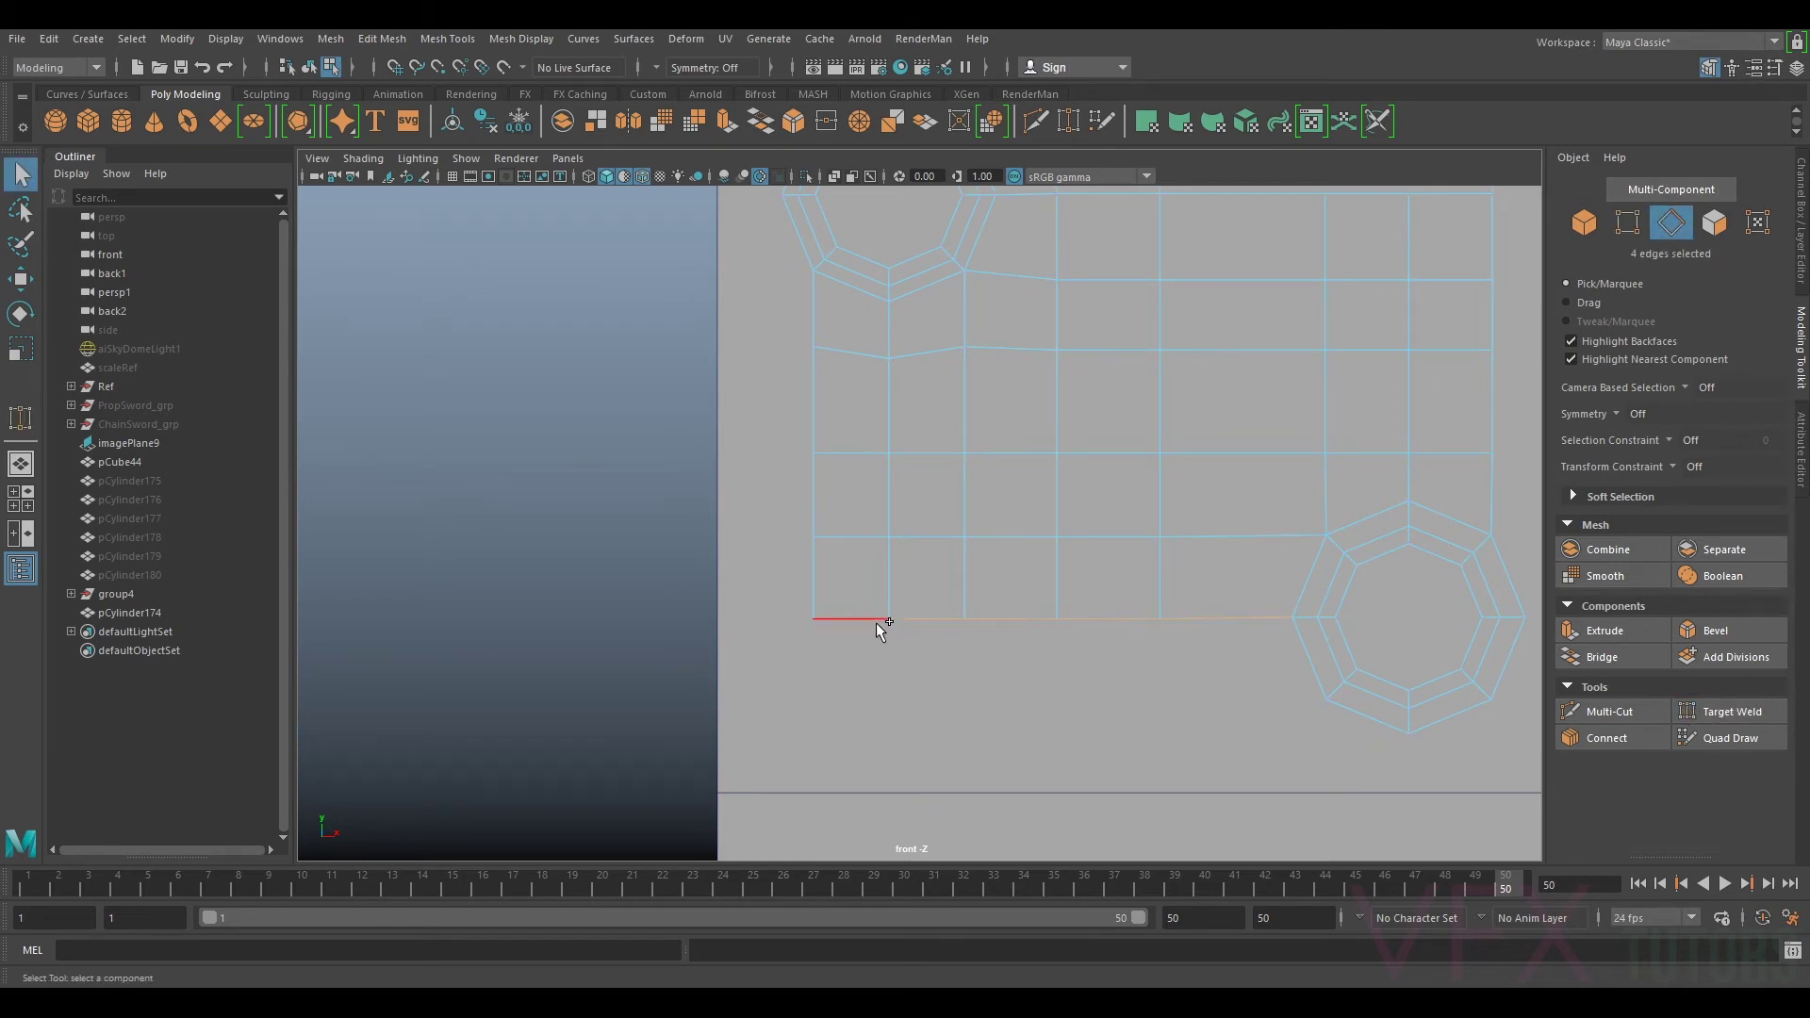
key("w")
left_click_drag(1053, 509, 1073, 587, "shift")
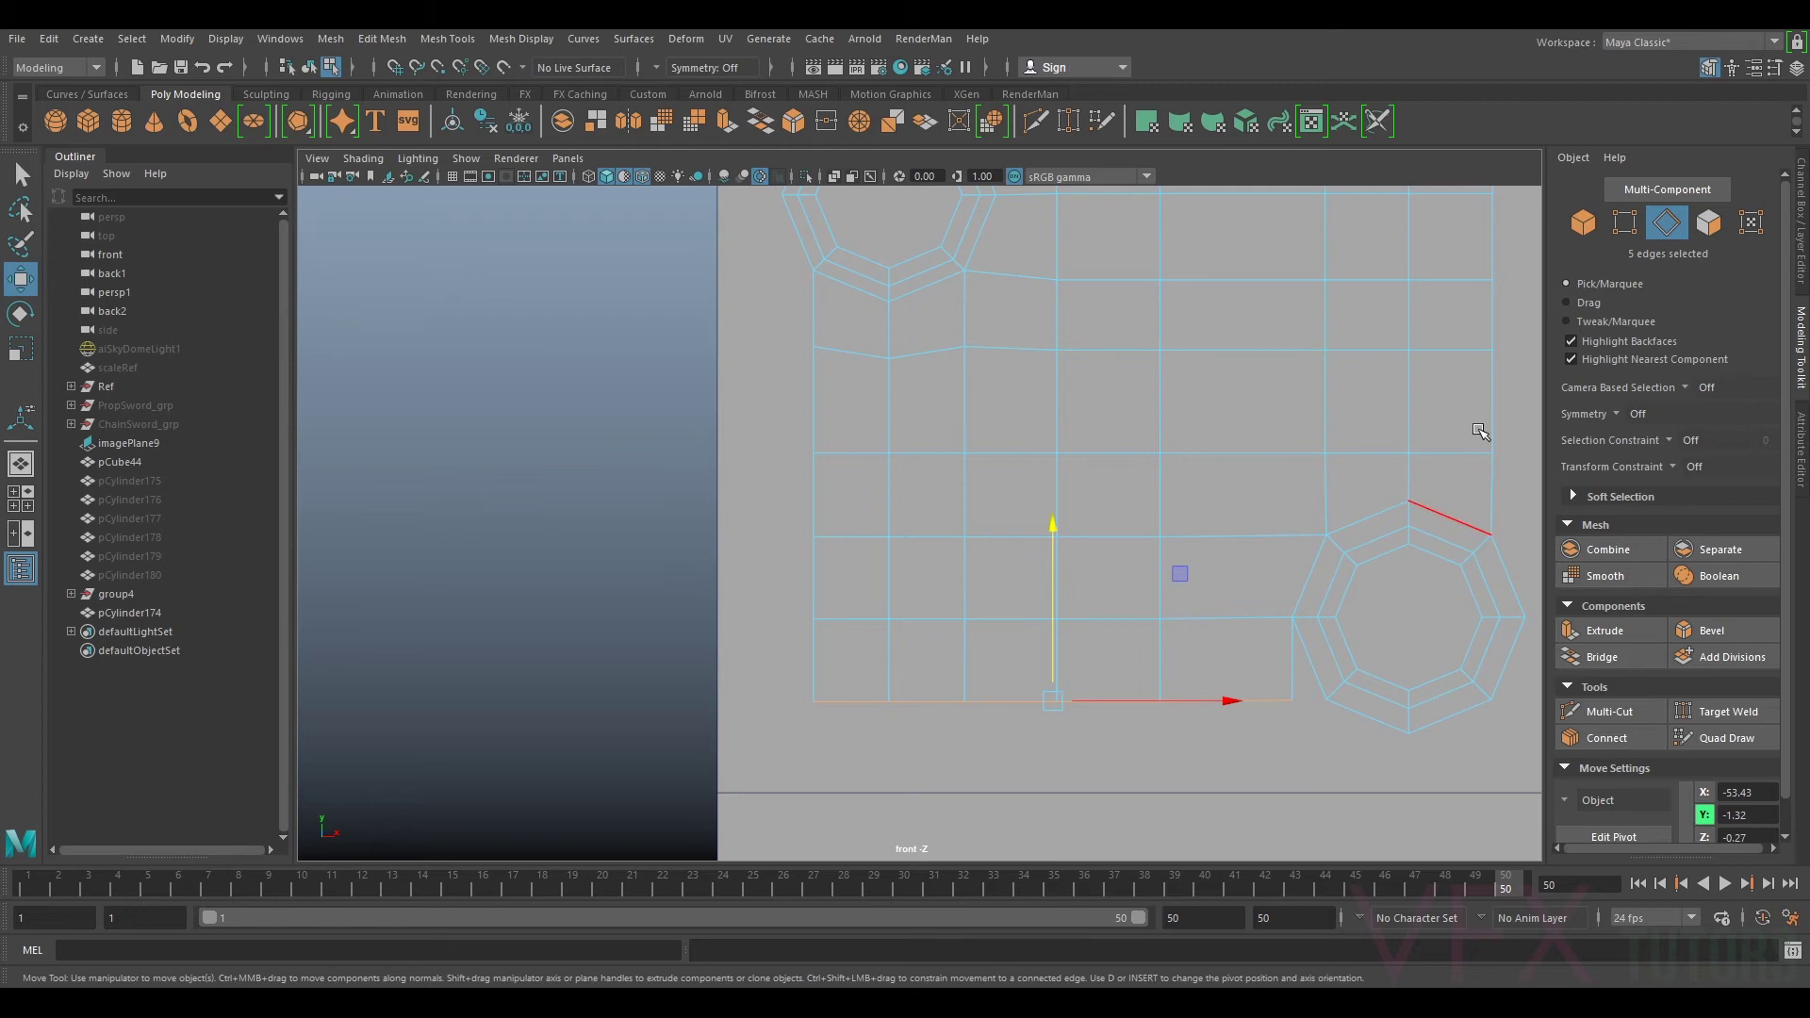
Step: Target-weld the new row's right end vertex to the ring's lower-left vertex
key("F9")
left_click(1725, 712)
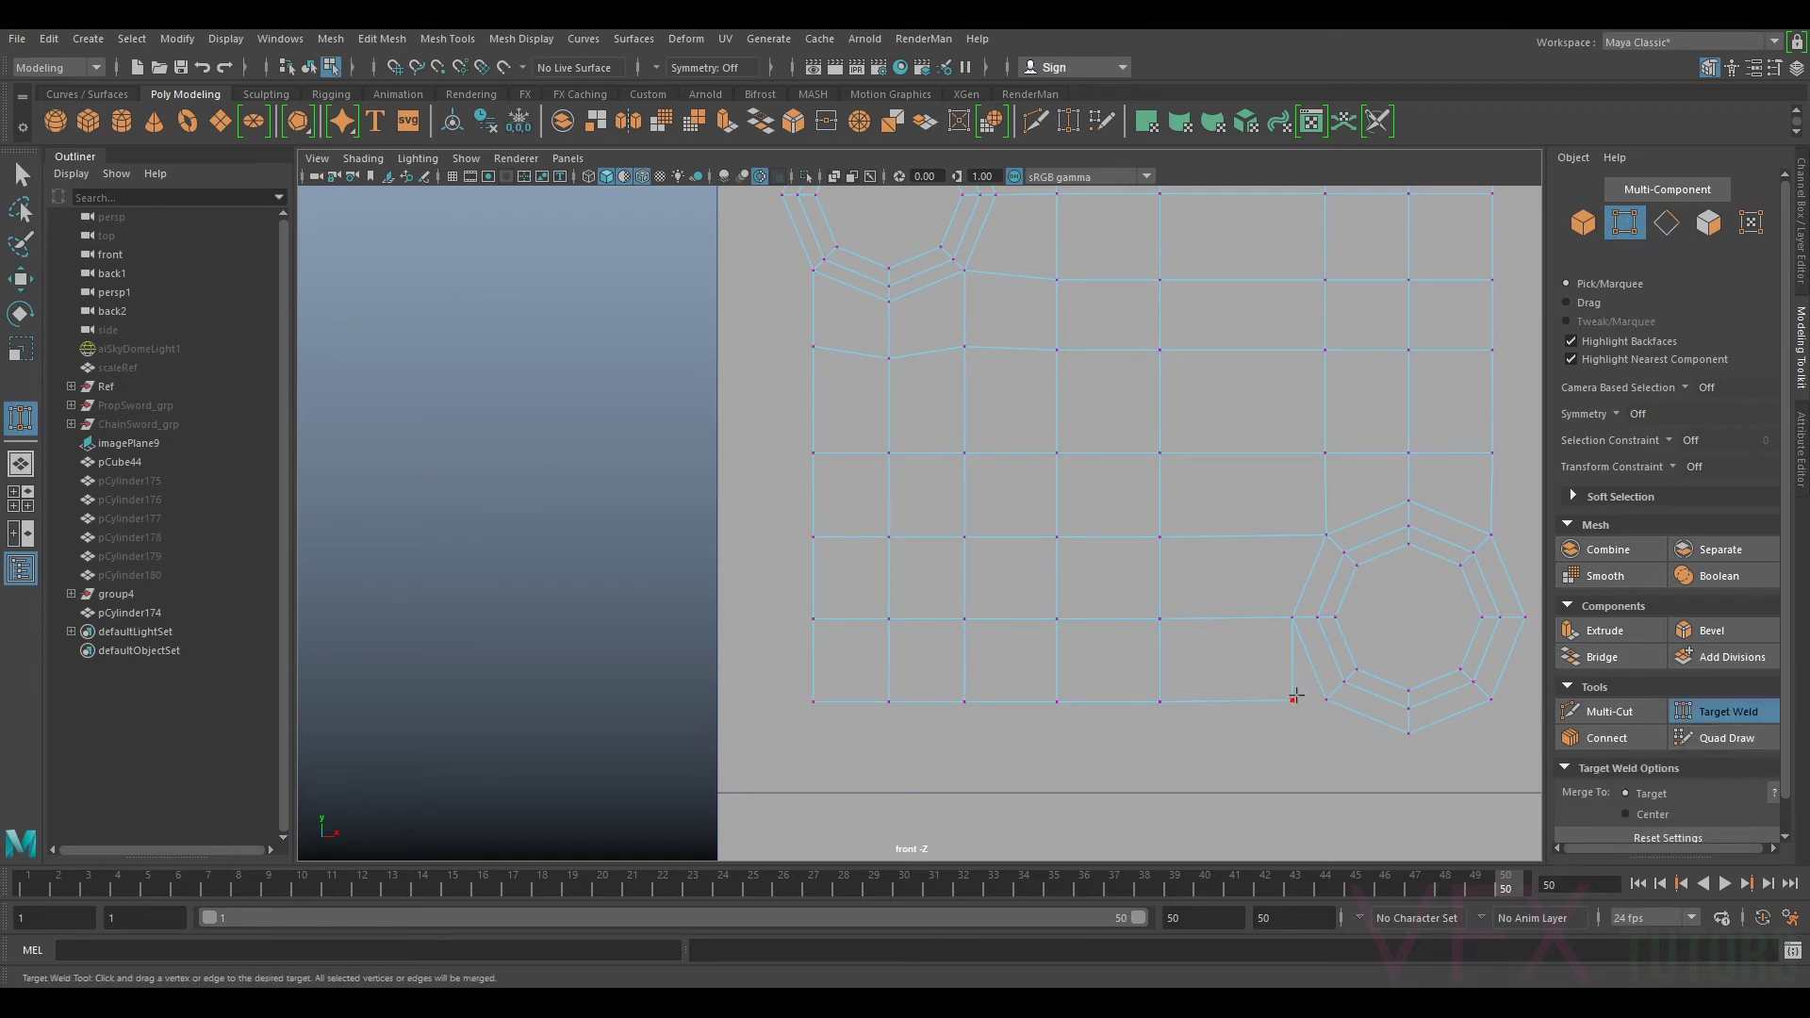
left_click_drag(1317, 699, 1326, 699)
left_click(1756, 715)
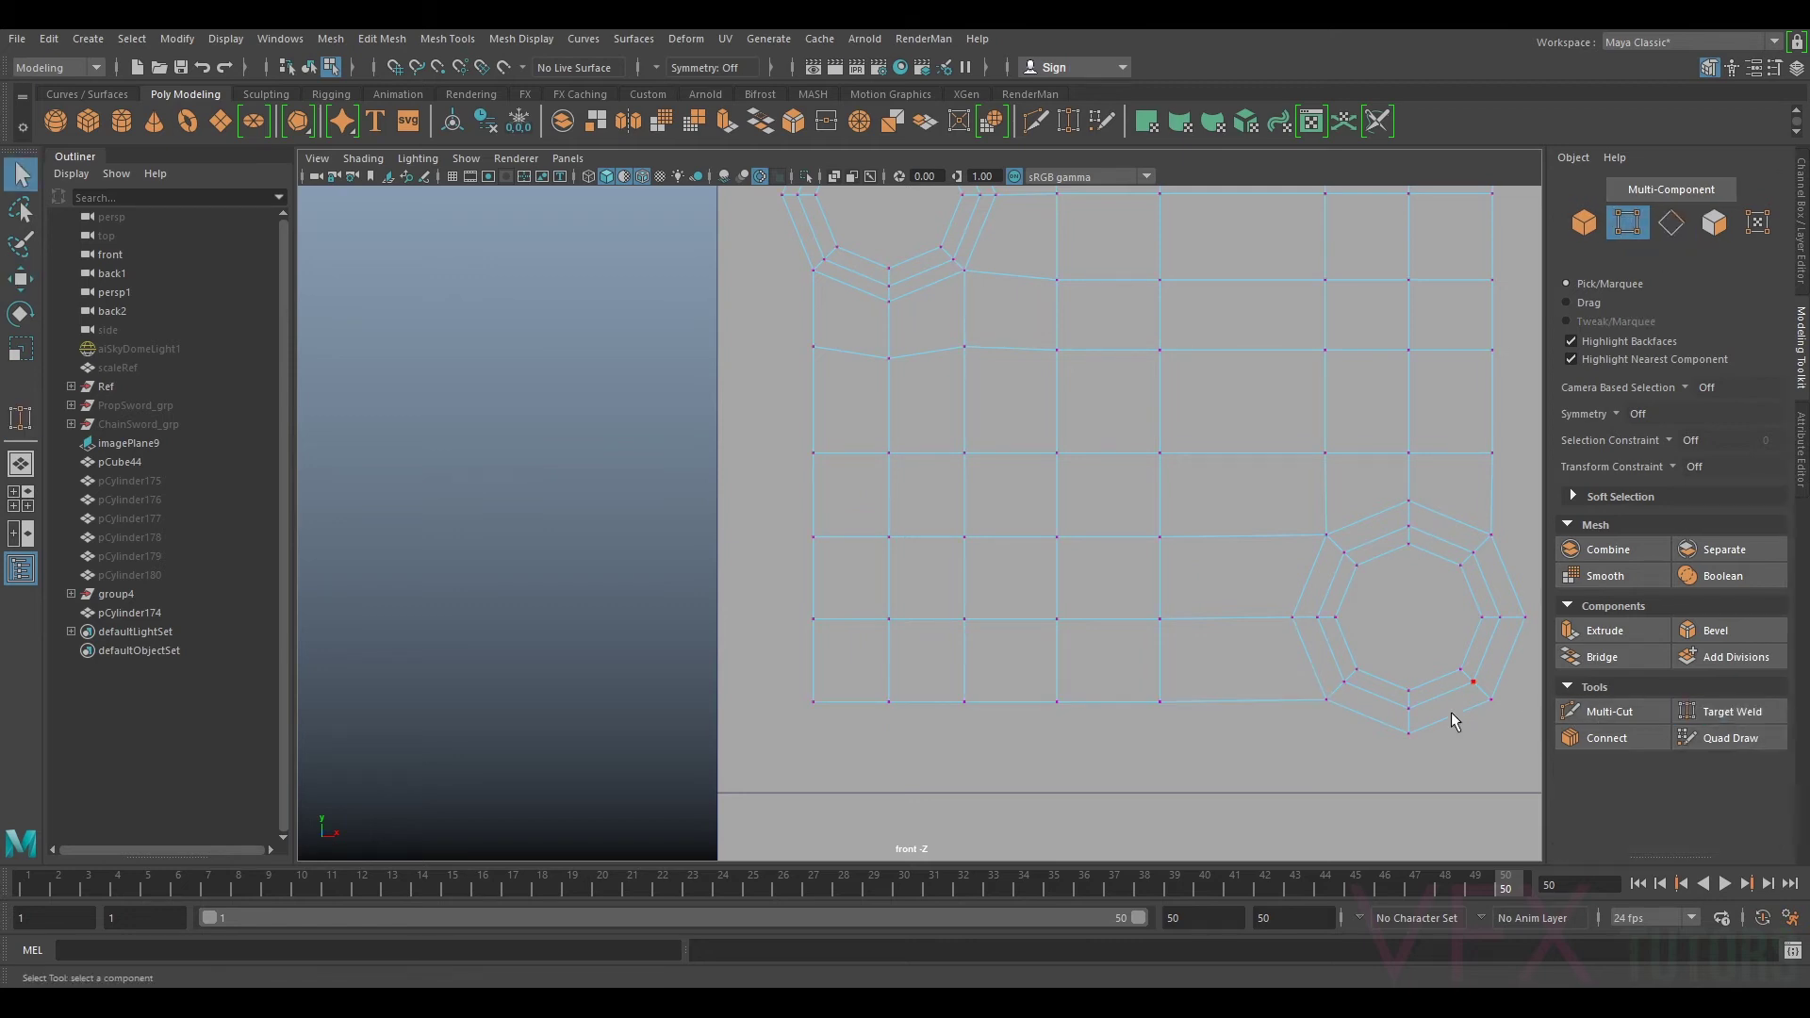
Step: Select the five bottom row edges plus the lower-right ring's two bottom edges and extrude all seven slightly downward
left_click(1671, 223)
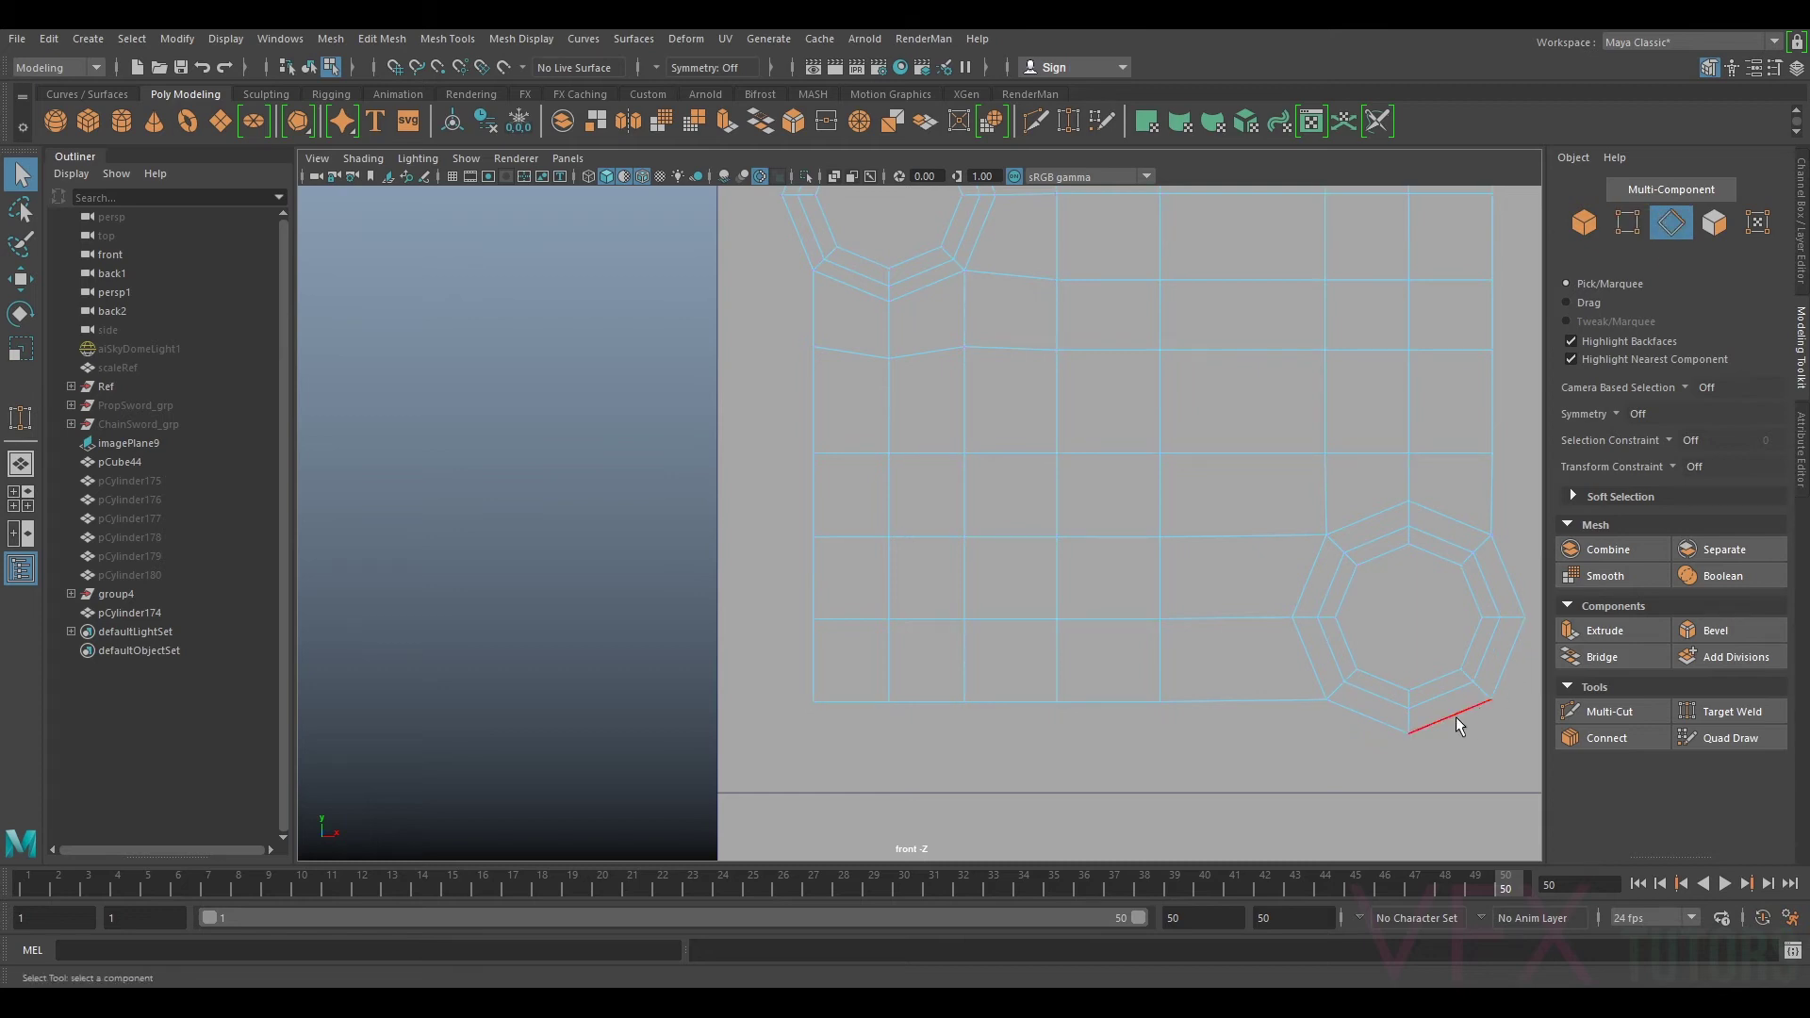
left_click(1286, 703, "shift")
left_click(931, 702, "shift")
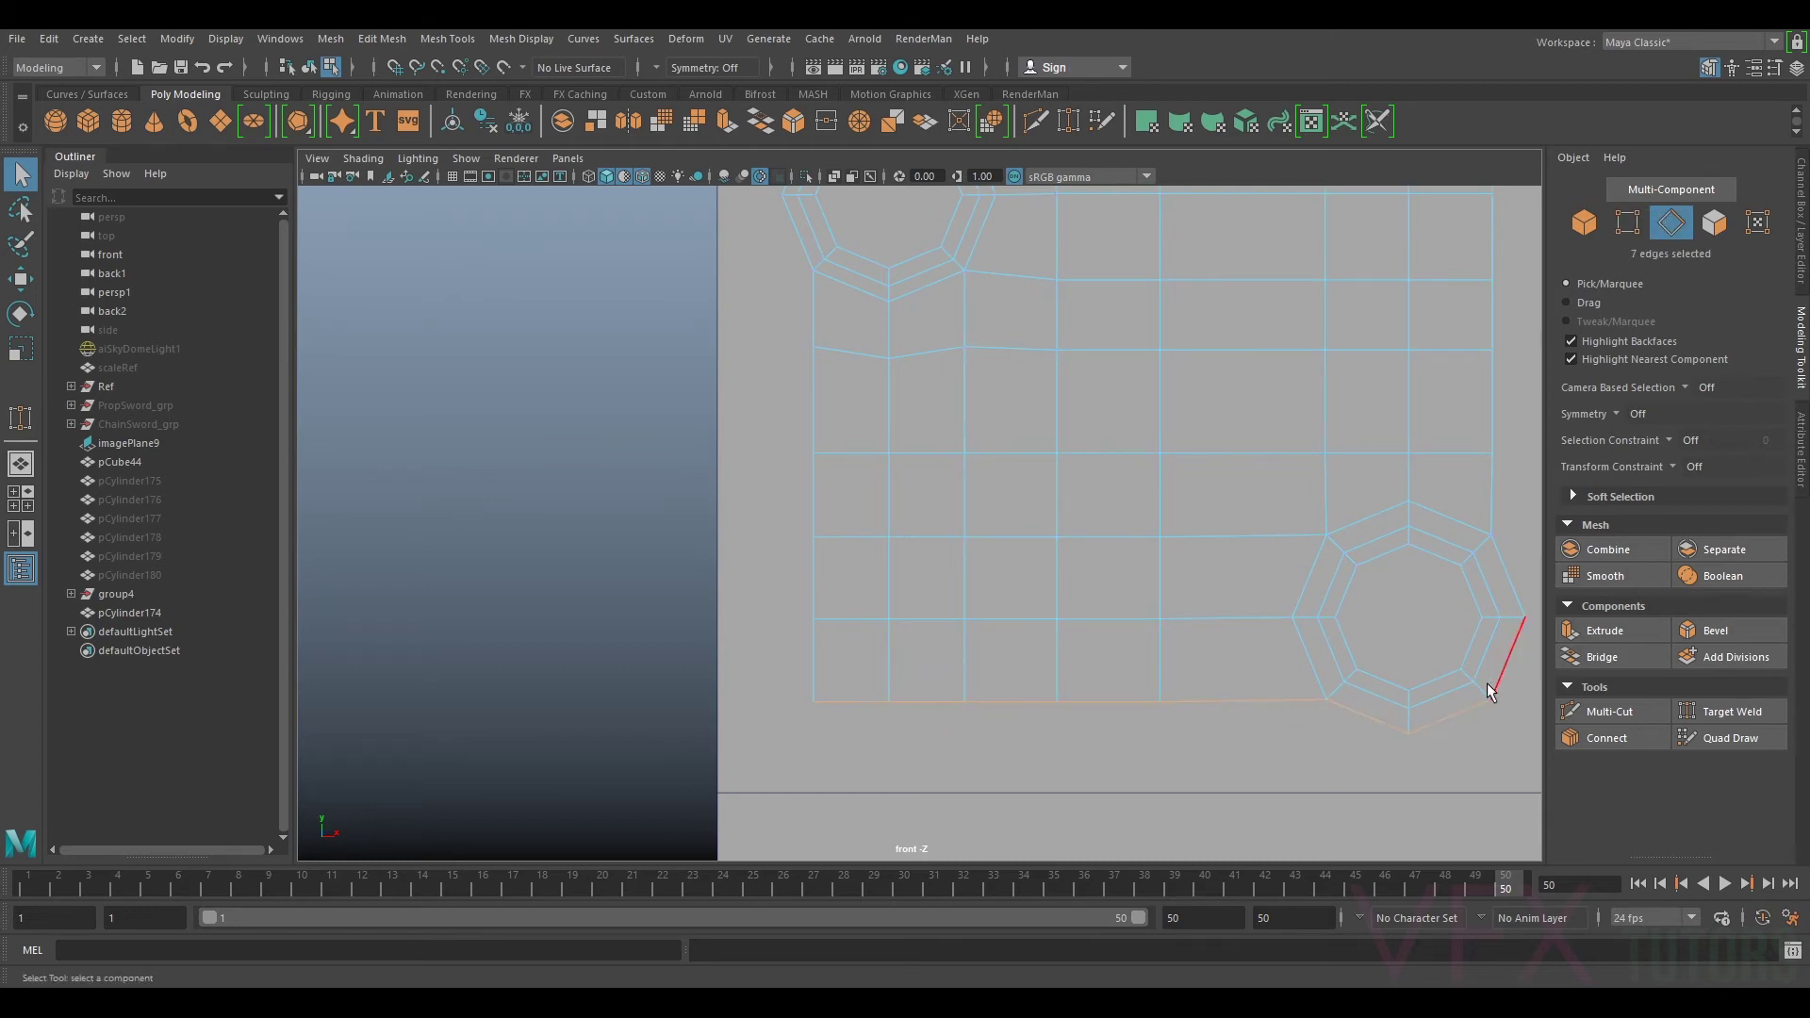
key("ctrl+e")
key("w")
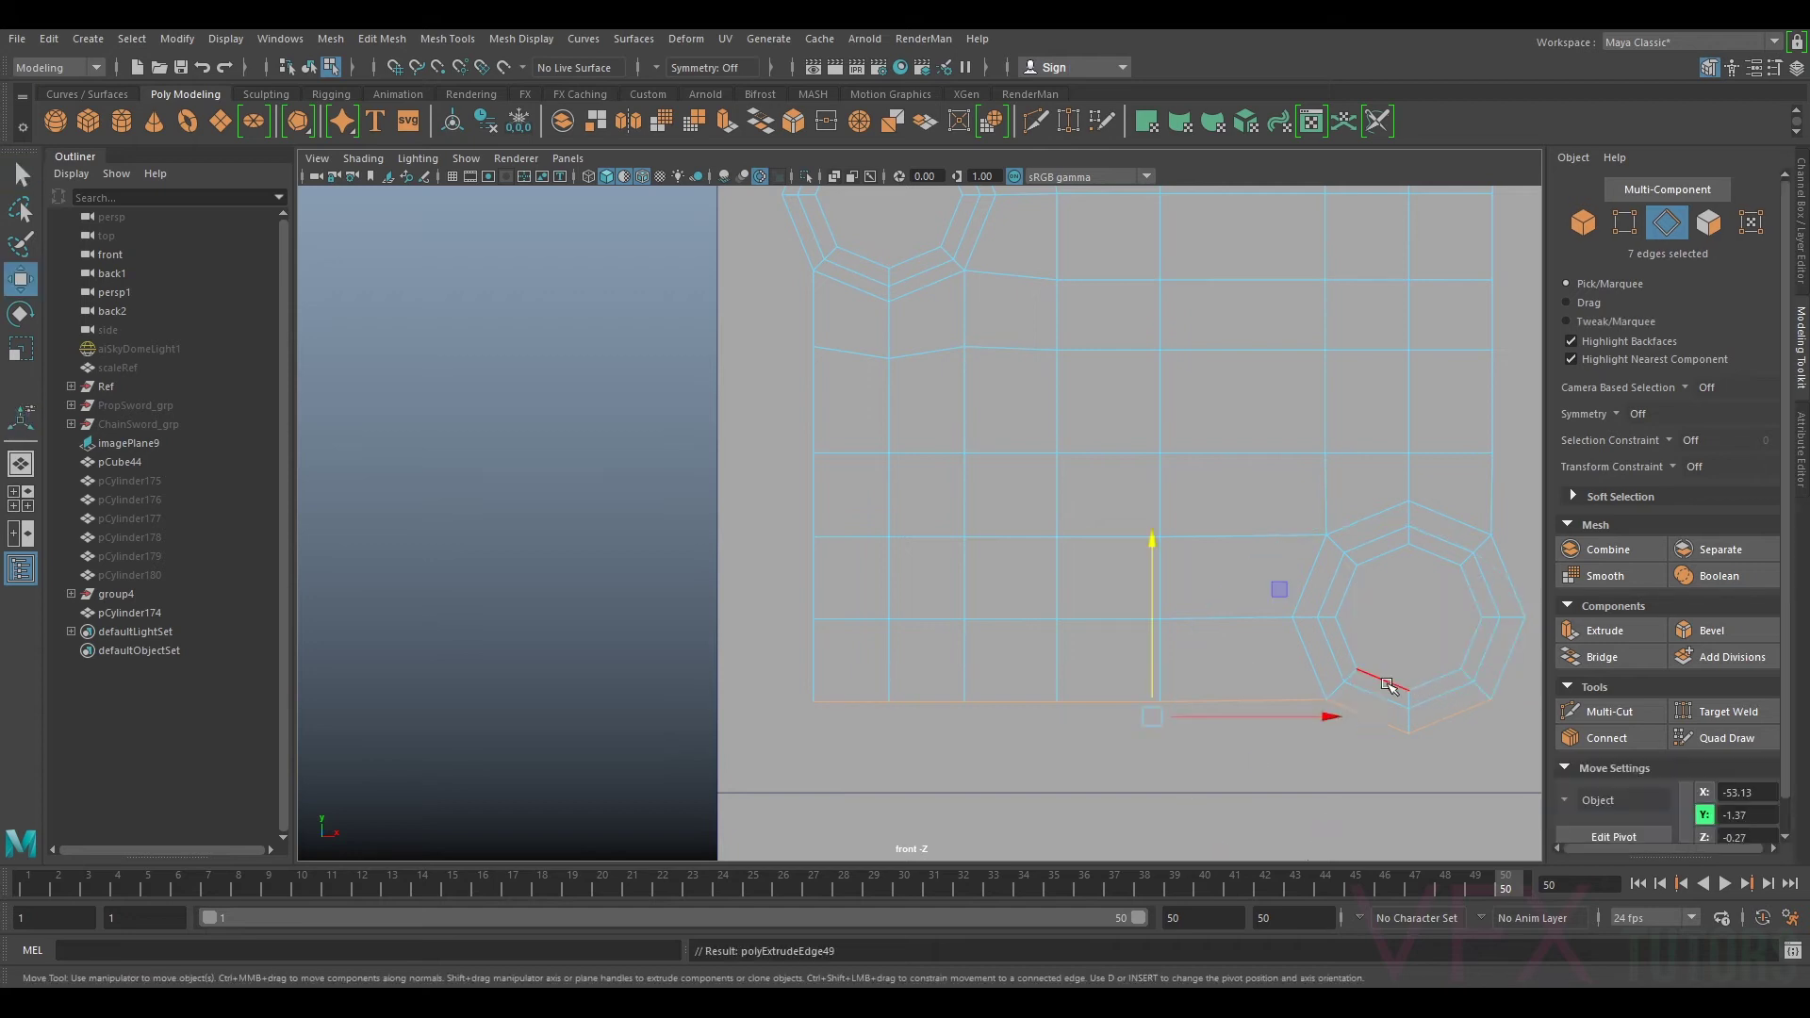
left_click_drag(1169, 630, 1158, 671)
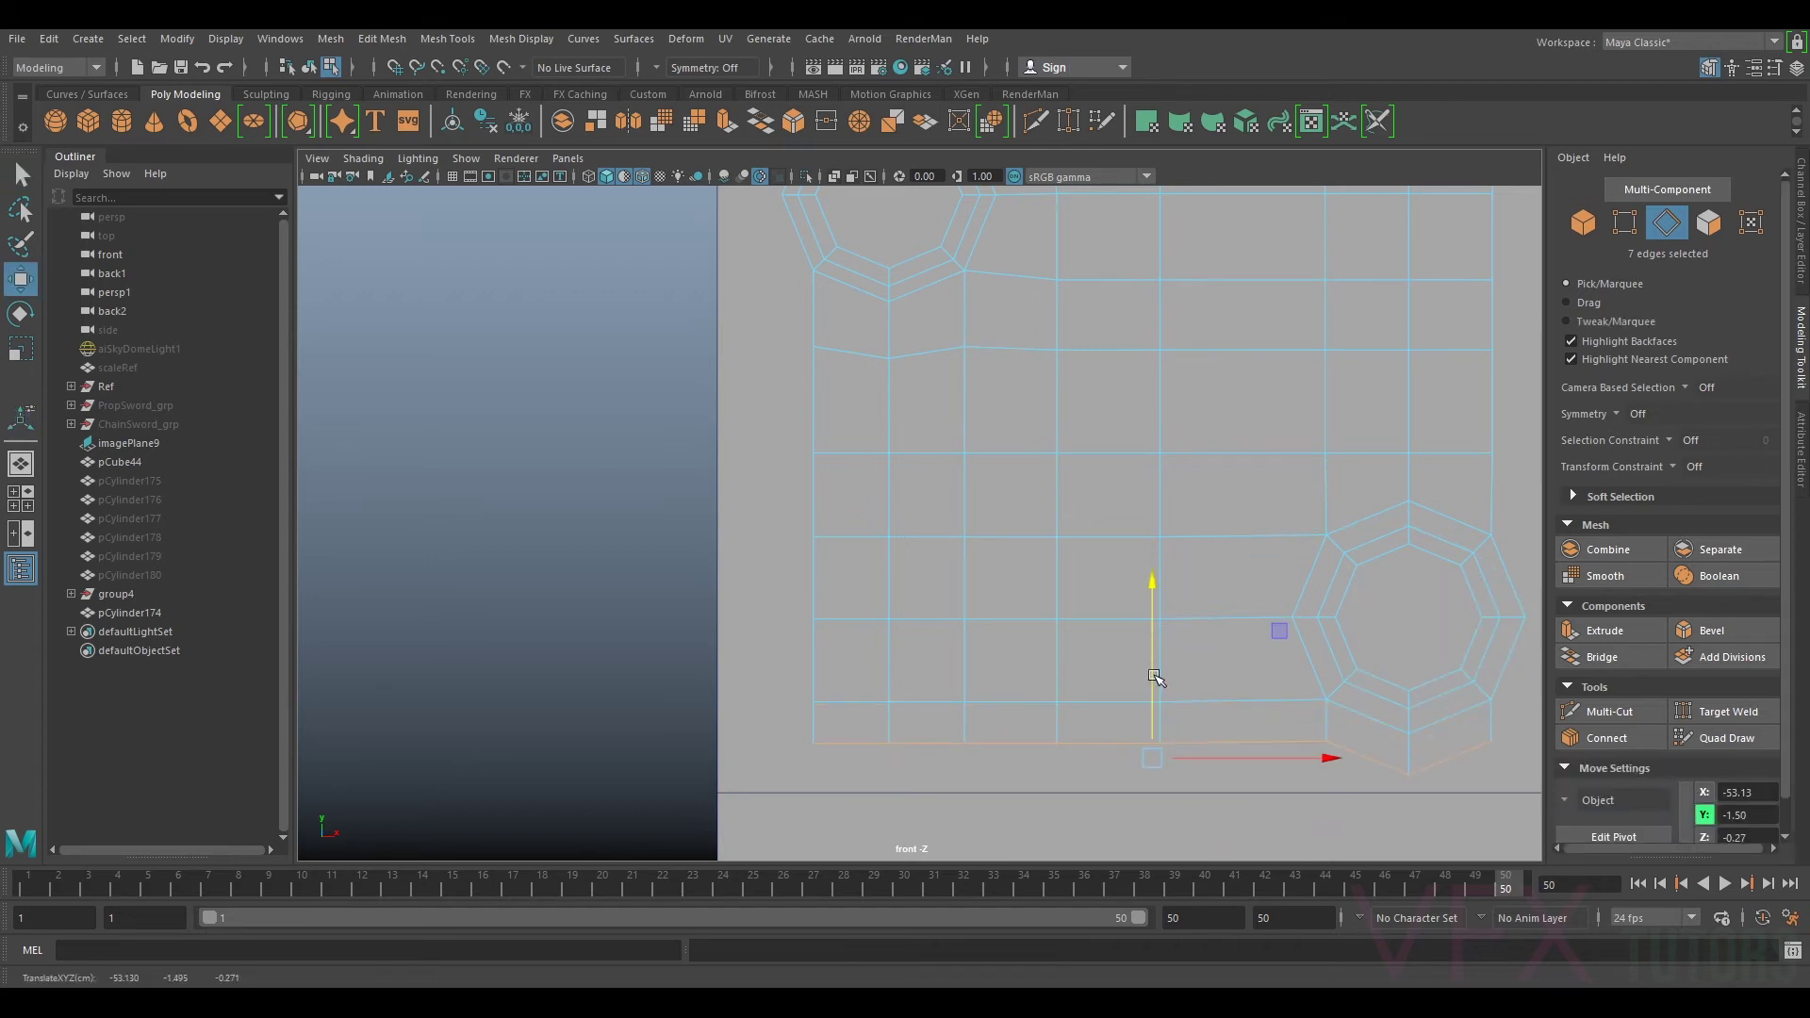
Step: Extrude the seven bottom edges downward once more and flatten them into a straight horizontal line
scroll(1233, 683, "down", 5)
scroll(1131, 605, "up", 3)
left_click_drag(1035, 572, 1029, 985)
key("ctrl+e")
key("w")
key("r")
scroll(1118, 676, "up", 3)
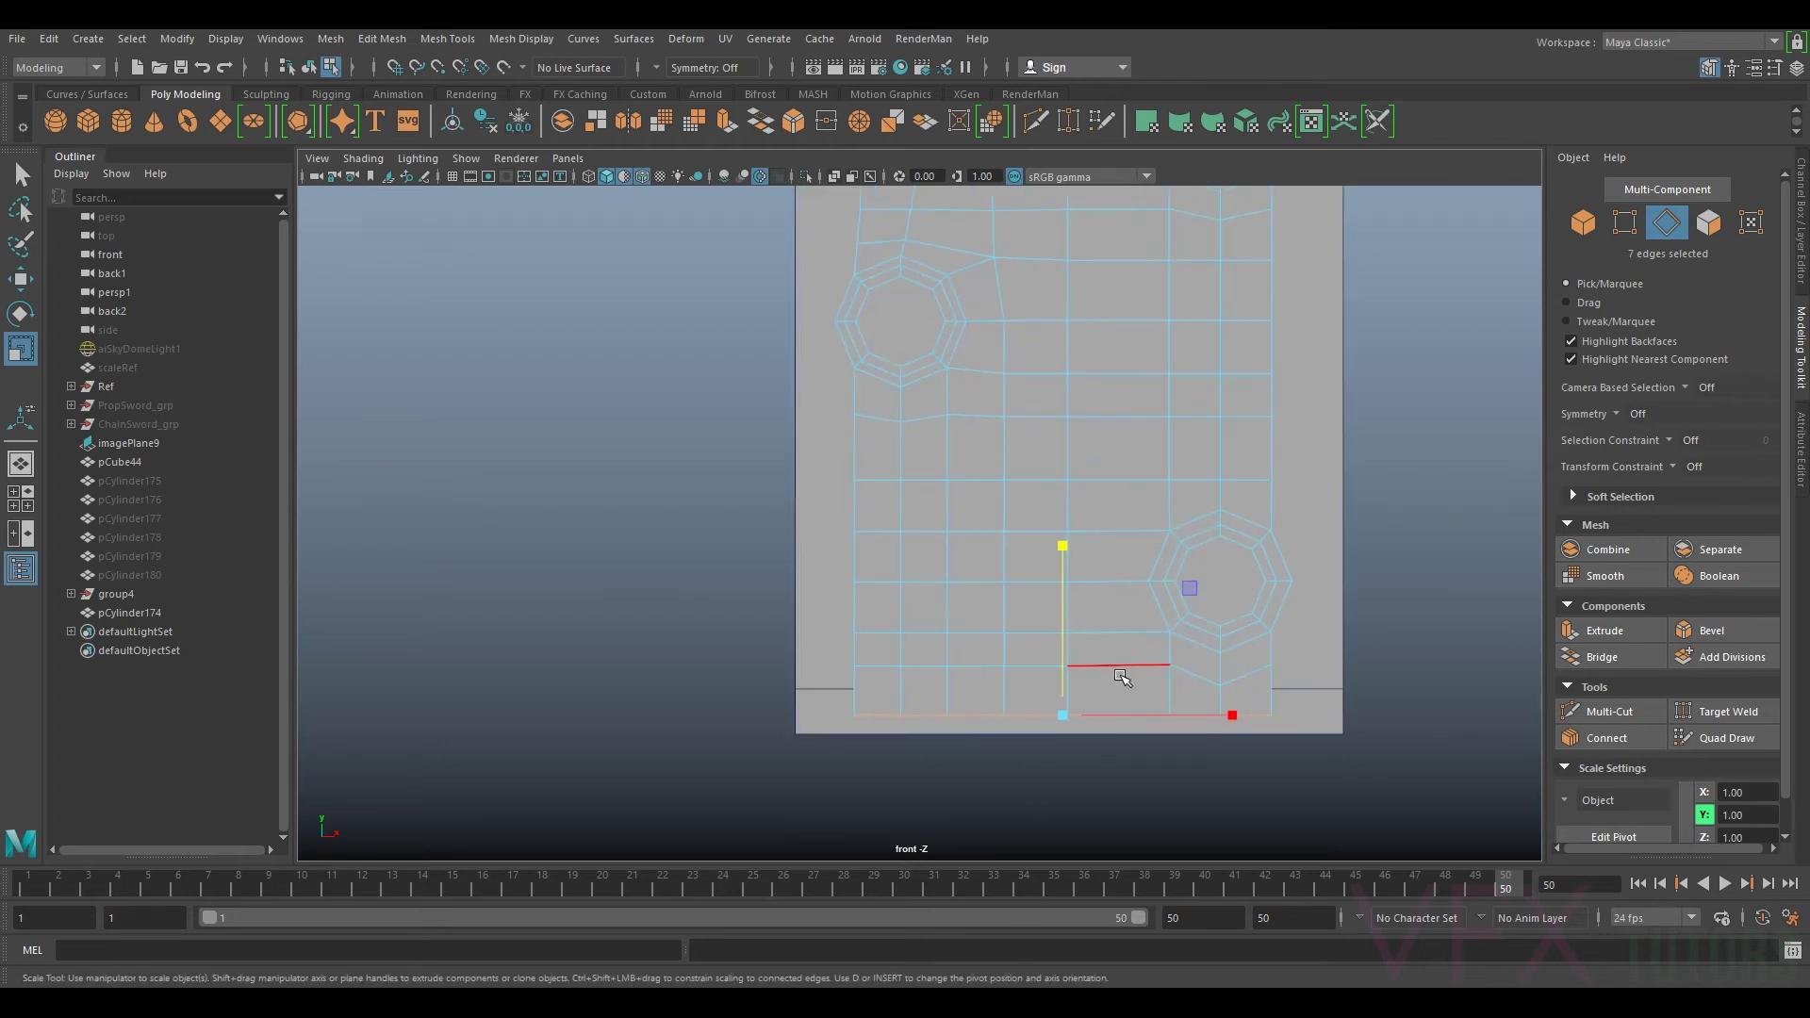
Step: Raise the flattened row slightly and extrude it down to the panel's bottom edge
key("w")
left_click_drag(1064, 656, 1071, 657)
key("ctrl+e")
key("w")
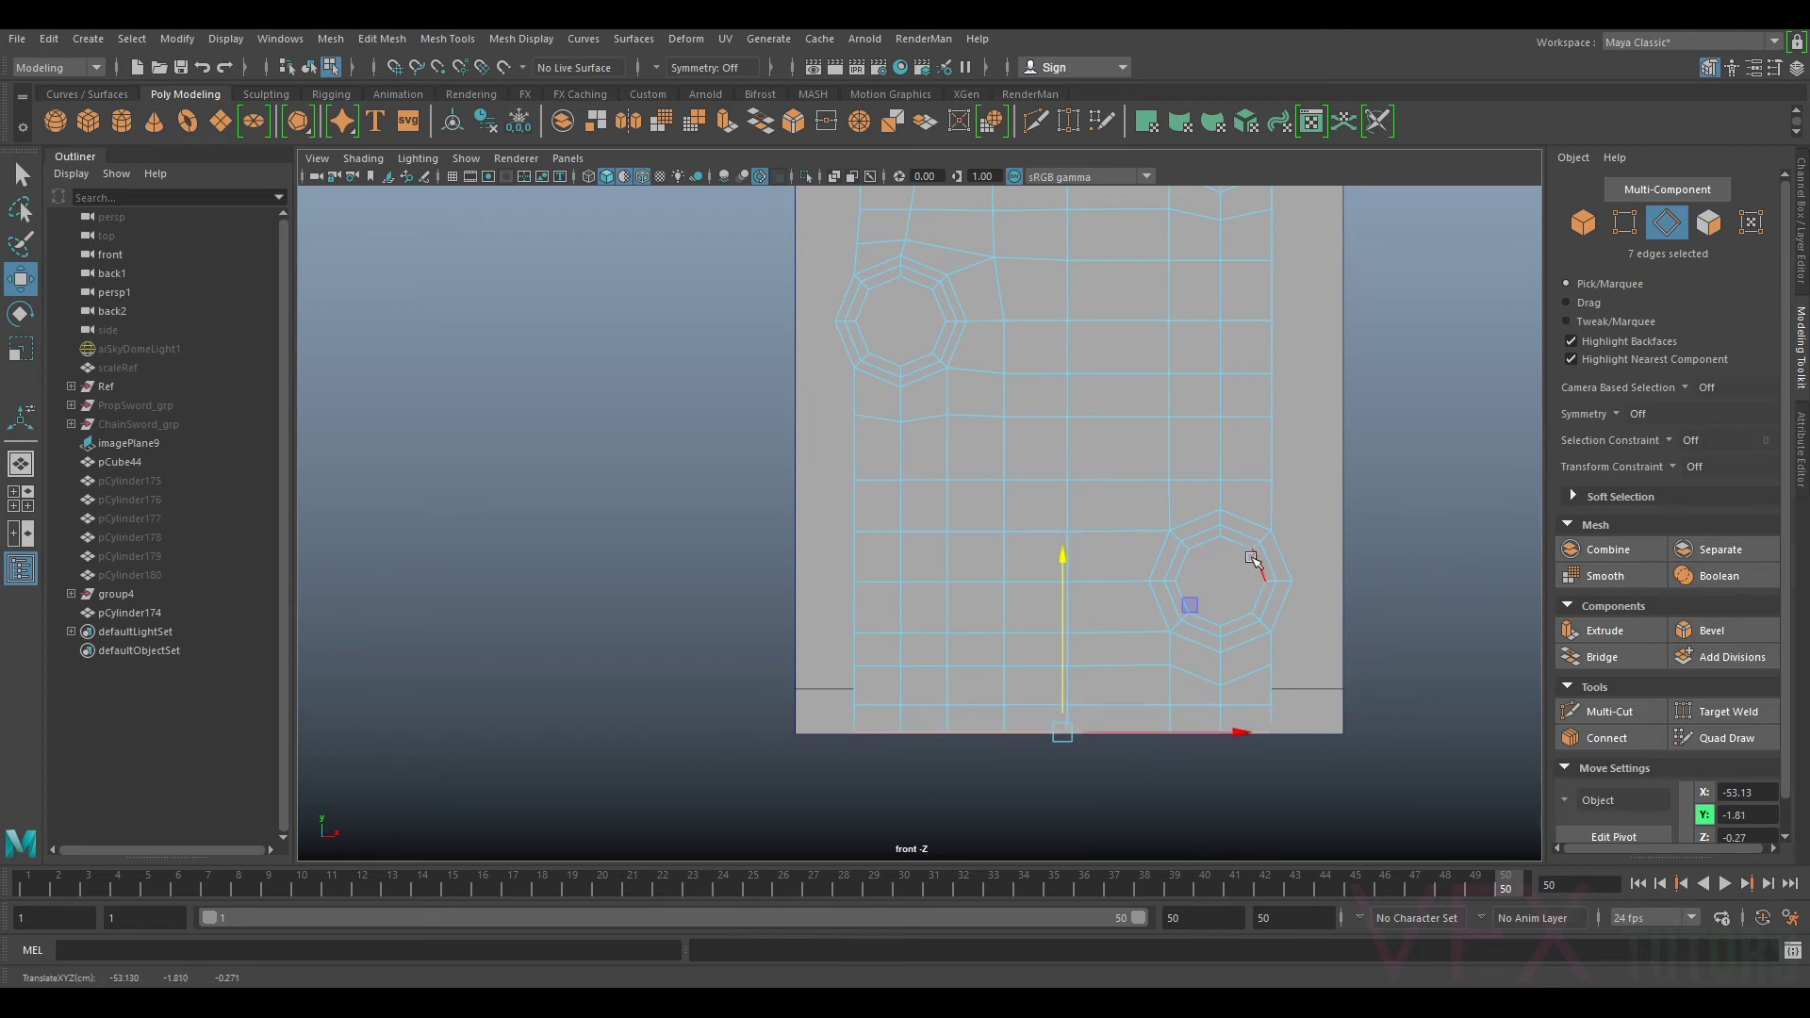
Step: Move the single vertex directly below the lower-right ring upward to even out its row
left_click(1628, 226)
left_click(1222, 688)
left_click_drag(1219, 629, 1222, 615)
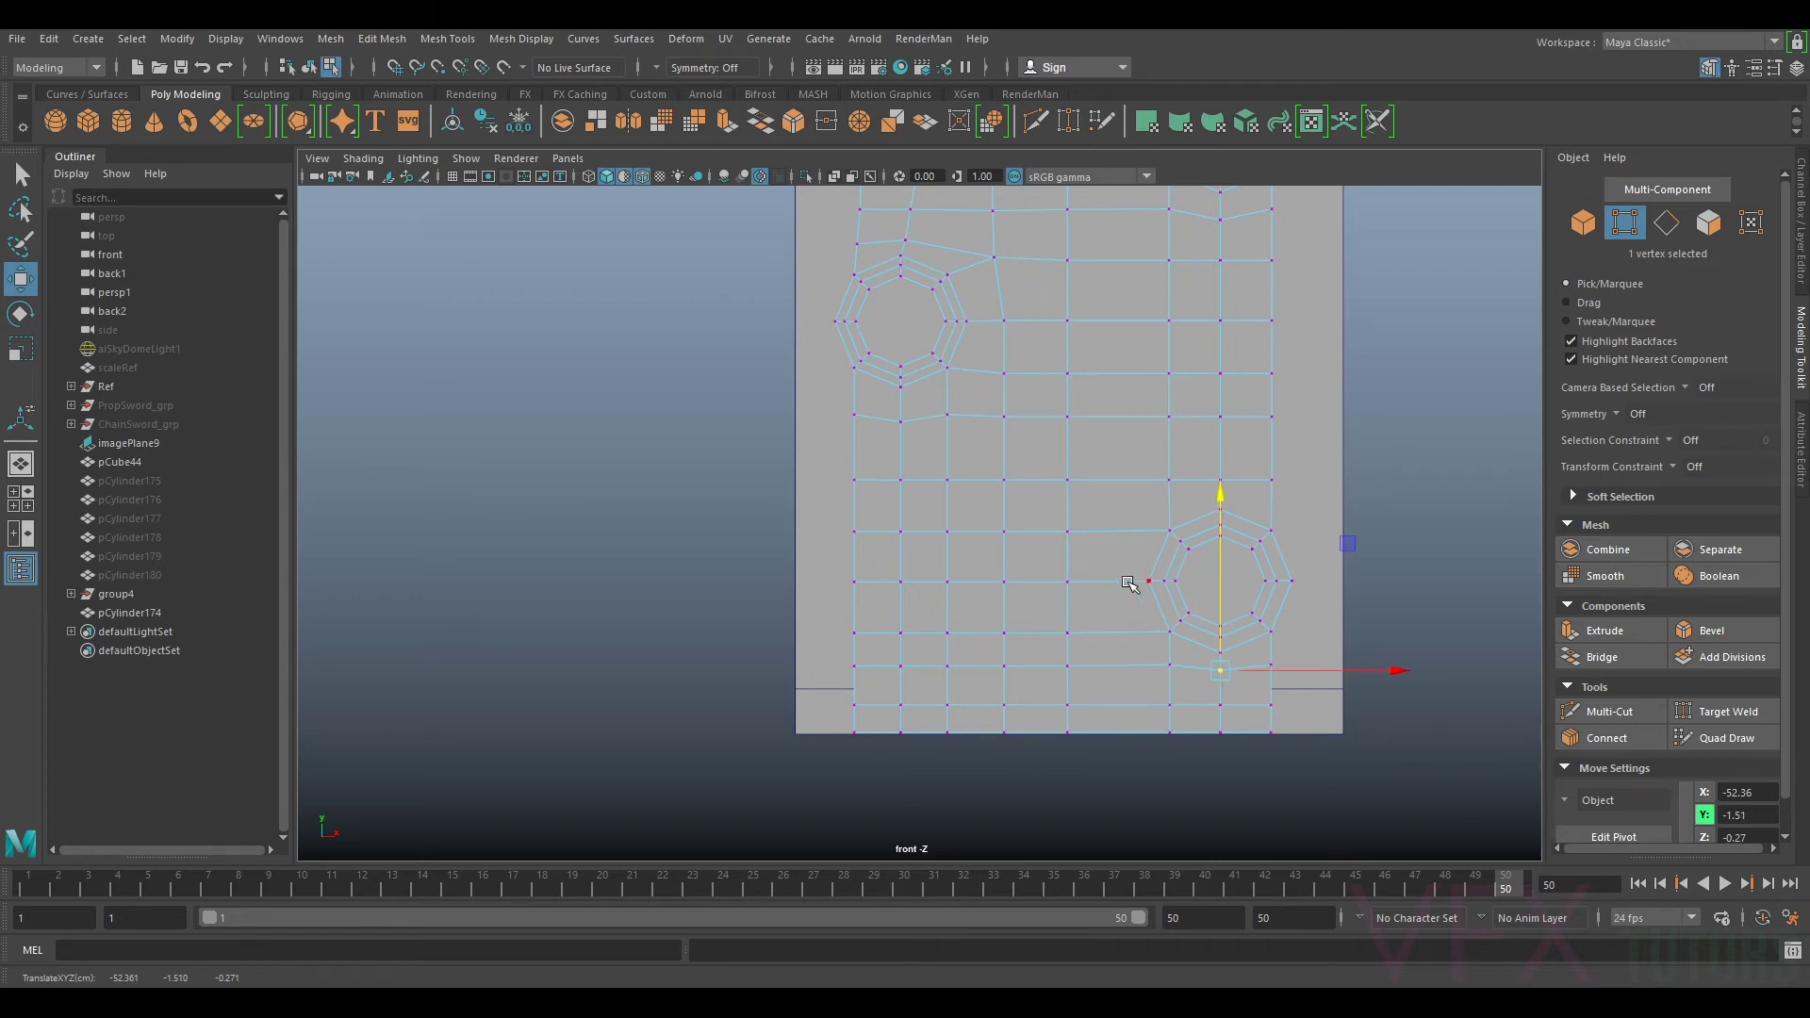
Step: Select only the 33 border edges along the mesh's right side and extrude them slightly outward
middle_click_drag(1160, 419, 1138, 707, "alt")
scroll(1140, 635, "down", 6)
scroll(1129, 624, "up", 3)
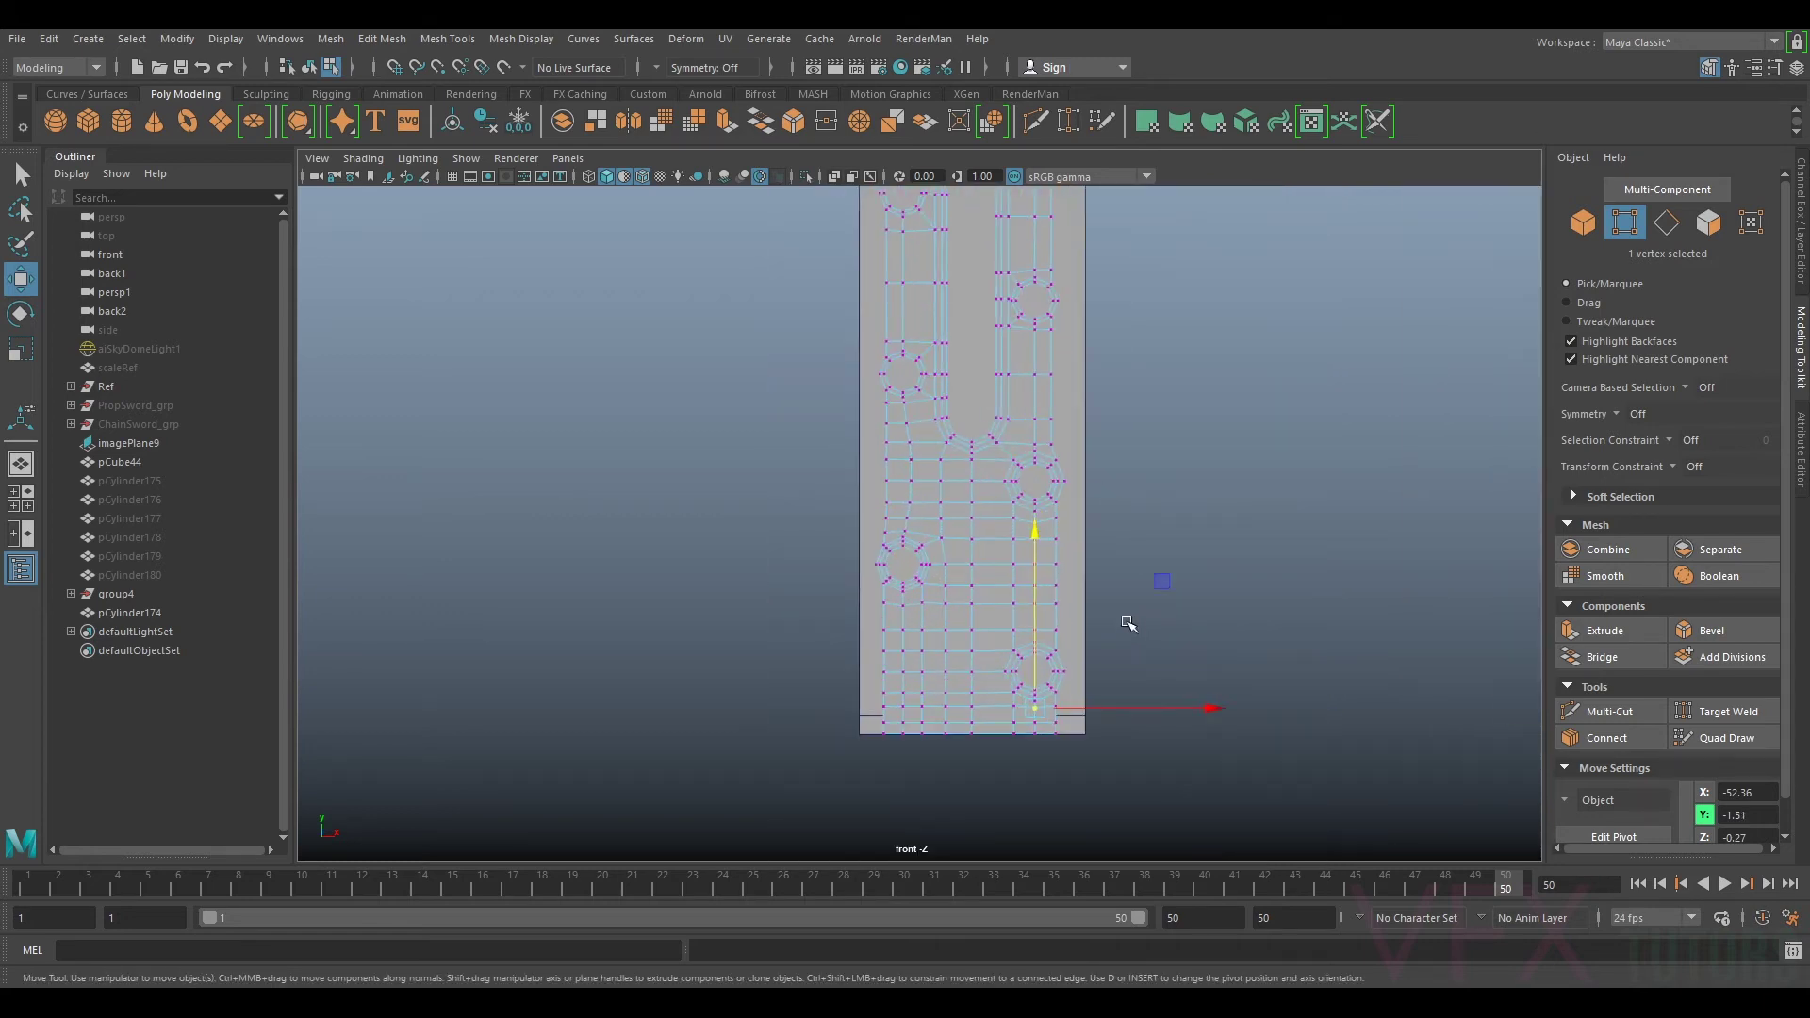
scroll(1128, 624, "up", 3)
right_click_drag(1103, 383, 1110, 332)
double_click(1114, 343)
scroll(1116, 346, "down", 4)
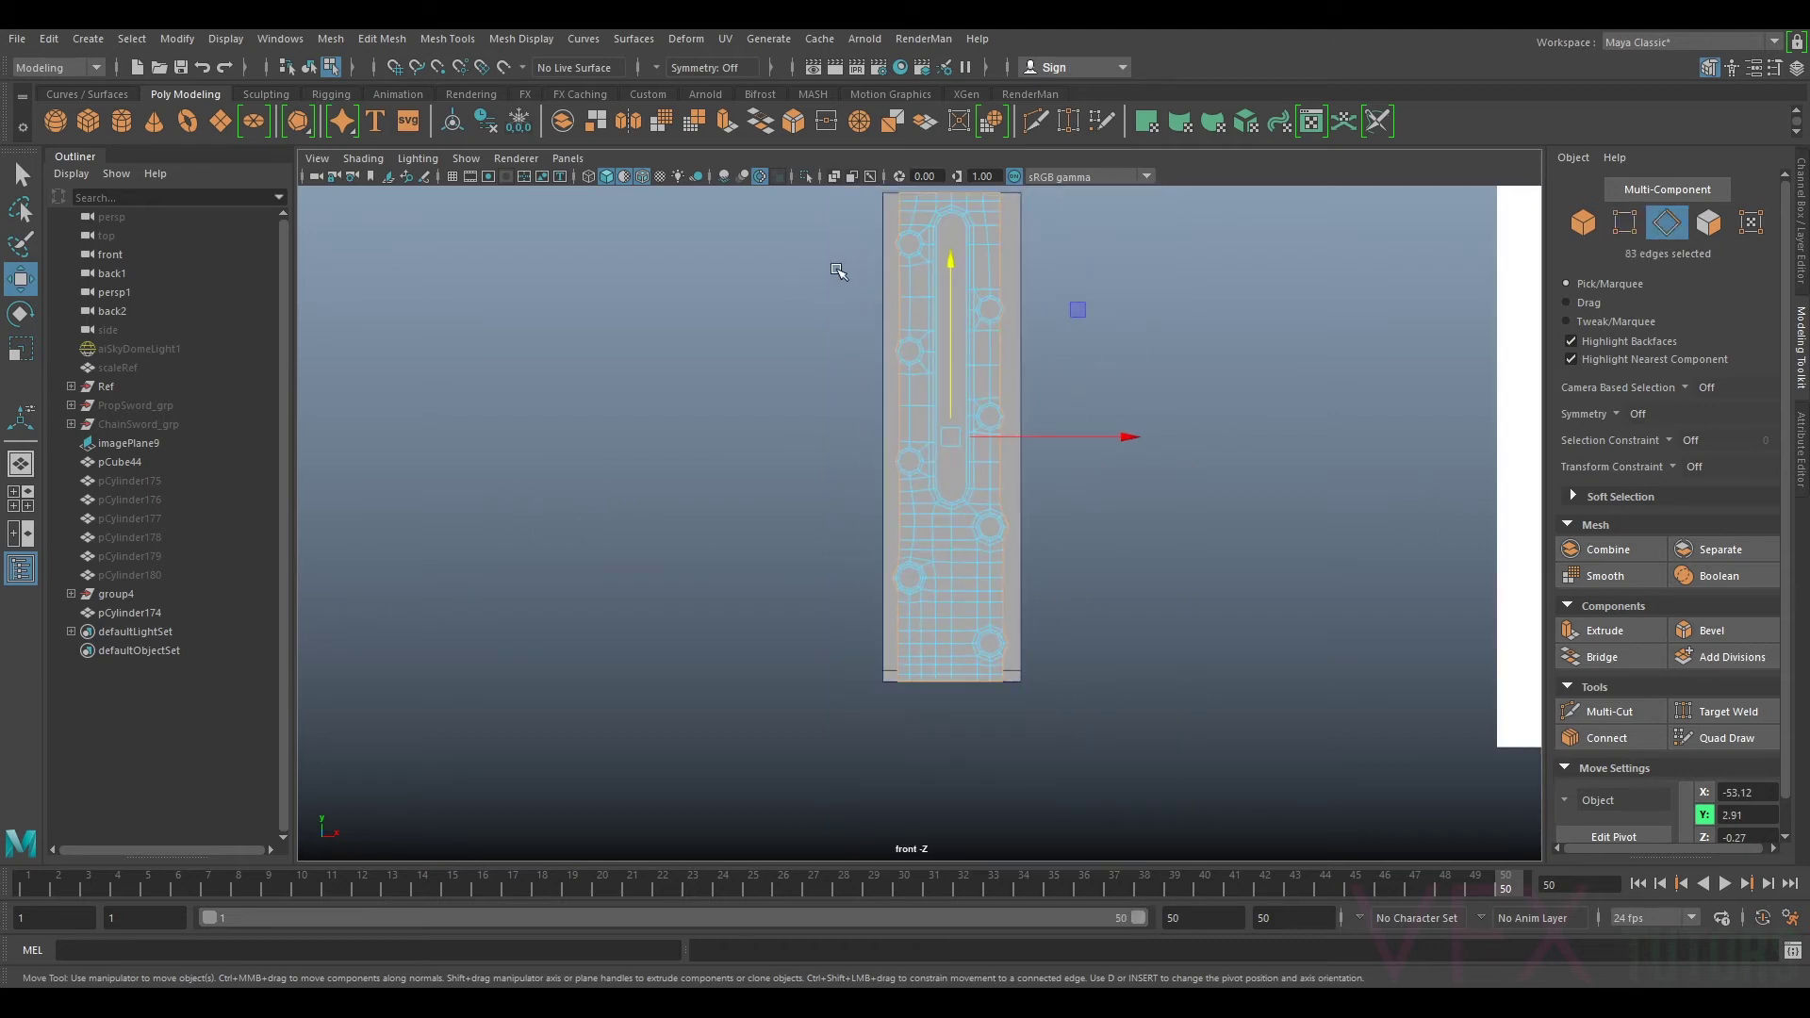
scroll(782, 362, "up", 1)
left_click_drag(741, 234, 1021, 818)
key("ctrl+e")
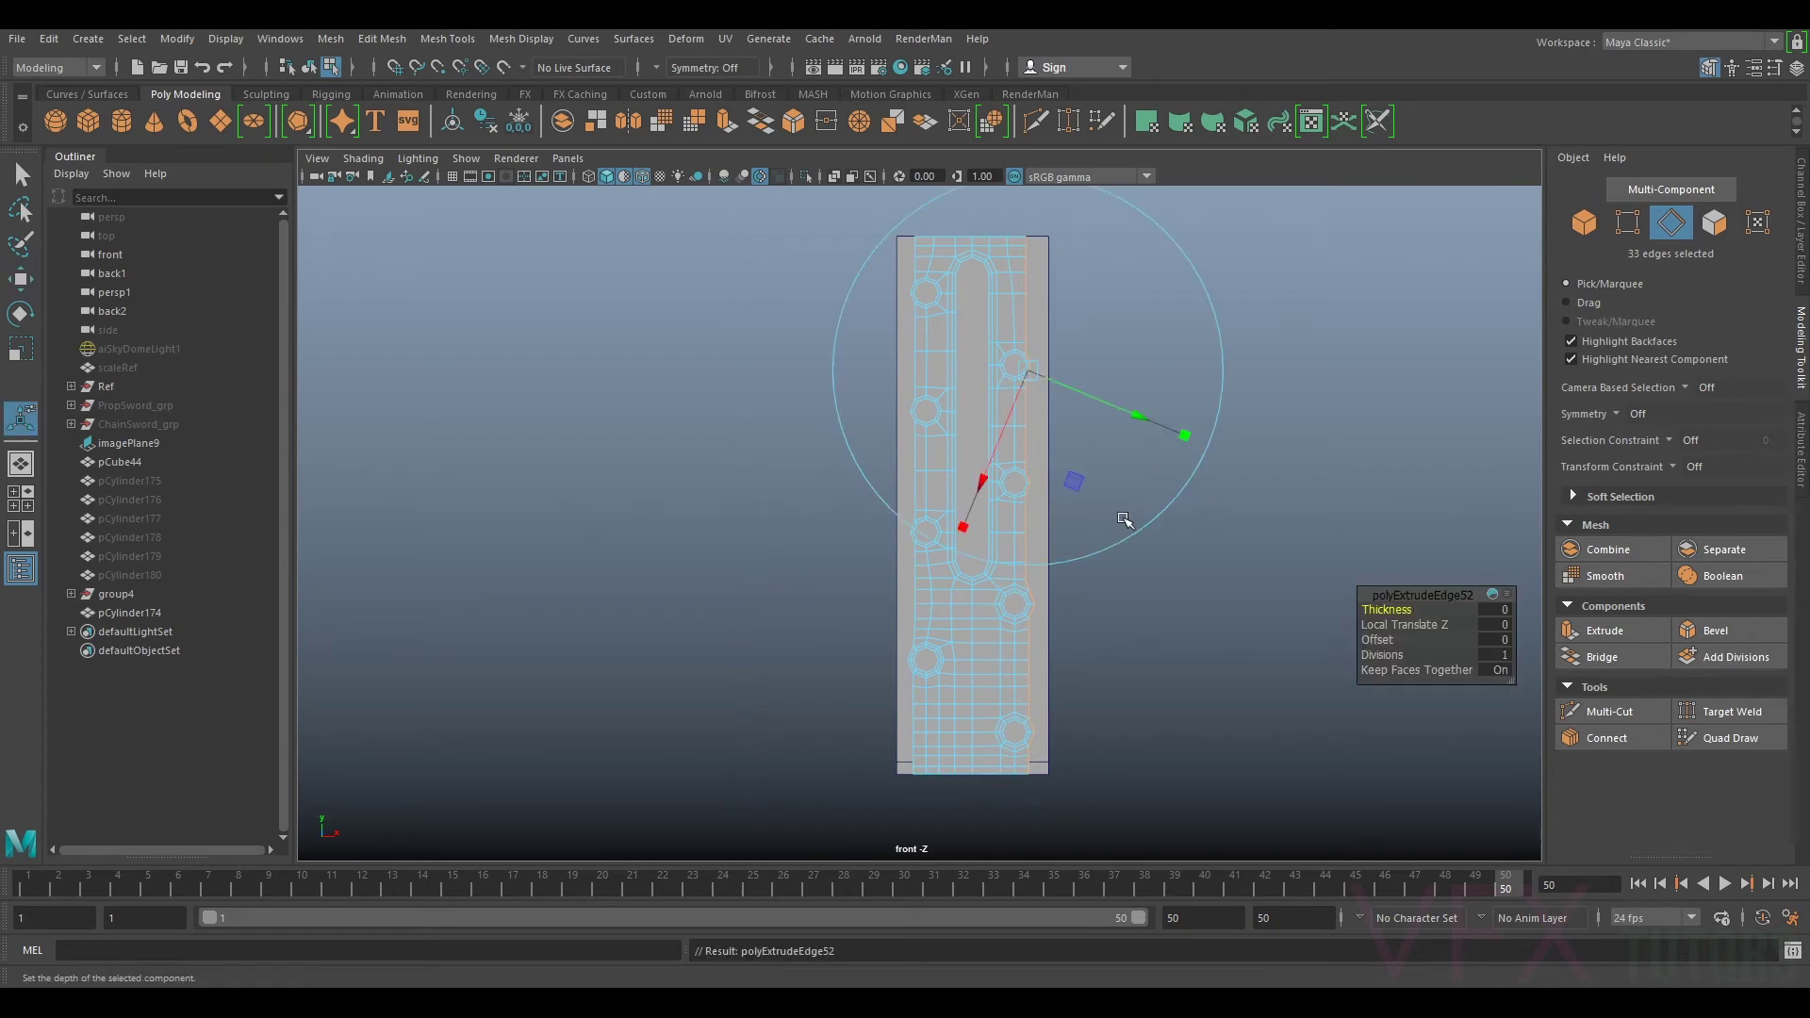
scroll(1127, 490, "up", 4)
key("w")
mouse_move(1202, 491)
left_mouse_down()
mouse_move(1222, 499)
mouse_move(1162, 491)
mouse_move(1199, 490)
left_mouse_up()
Step: Flatten the right-side border edges into a straight vertical line and align them with the panel's right edge
key("r")
key("w")
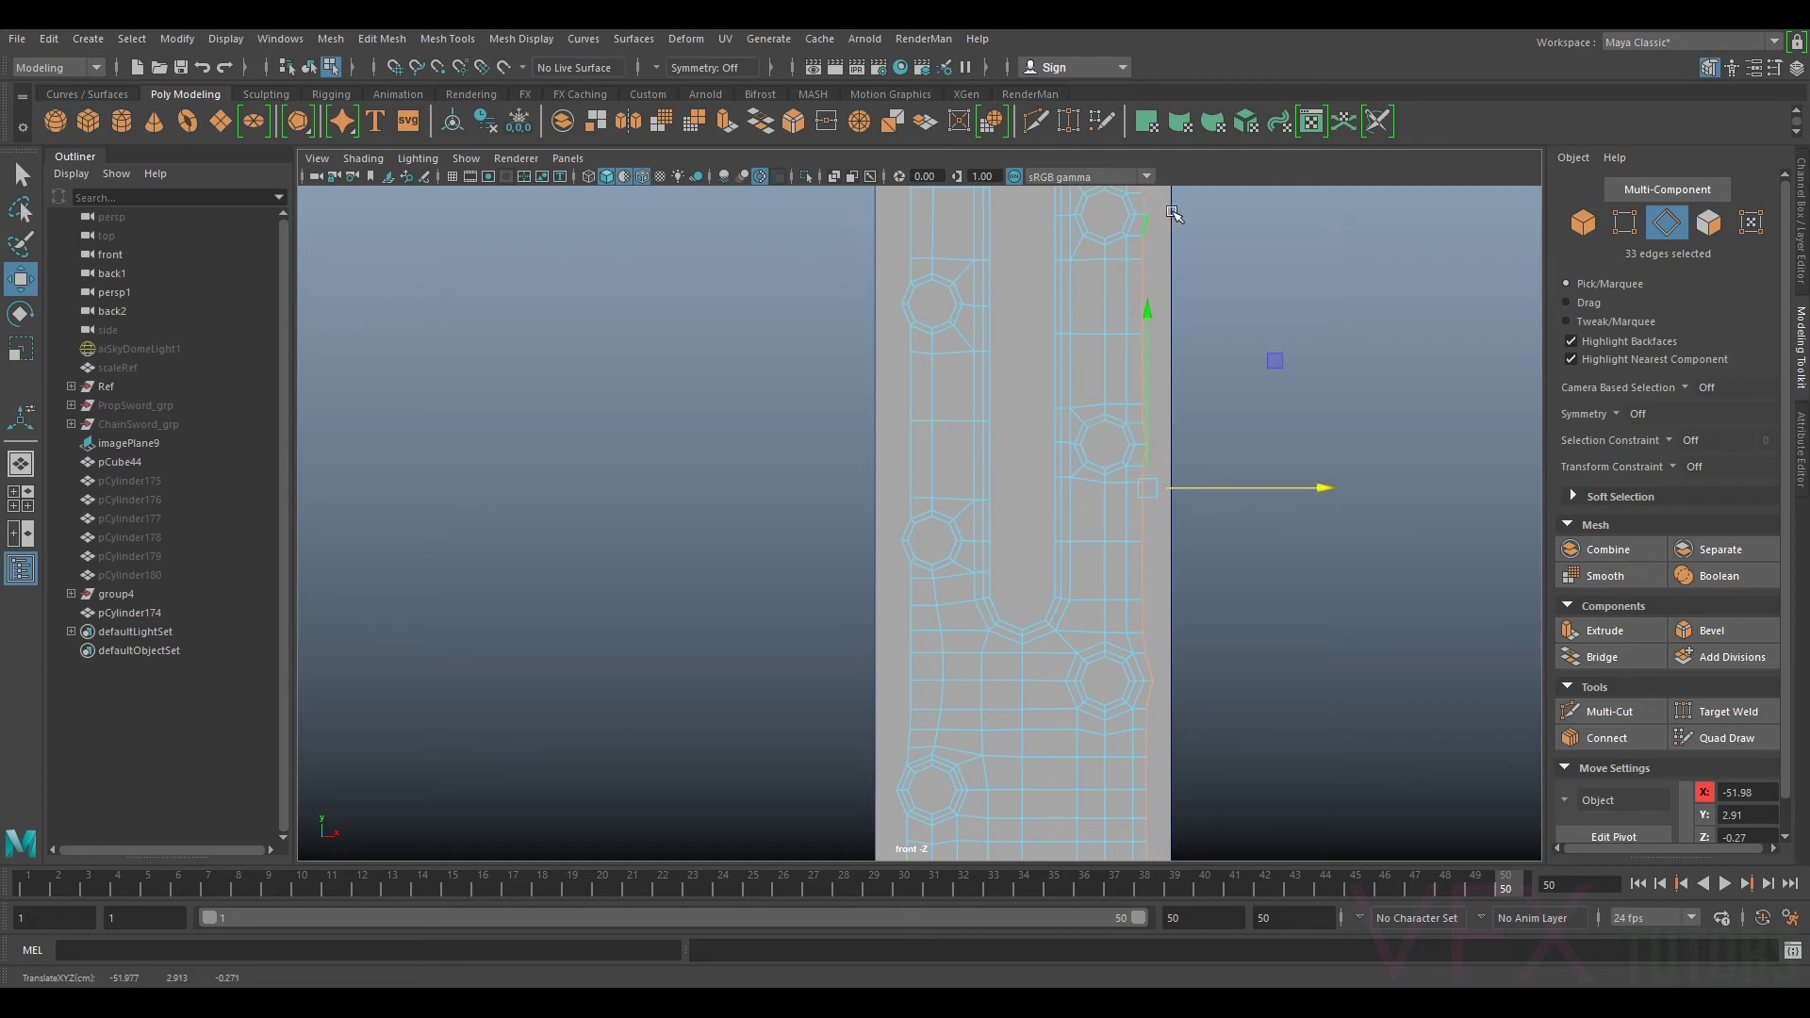
key("r")
left_click_drag(1269, 494, 1264, 496)
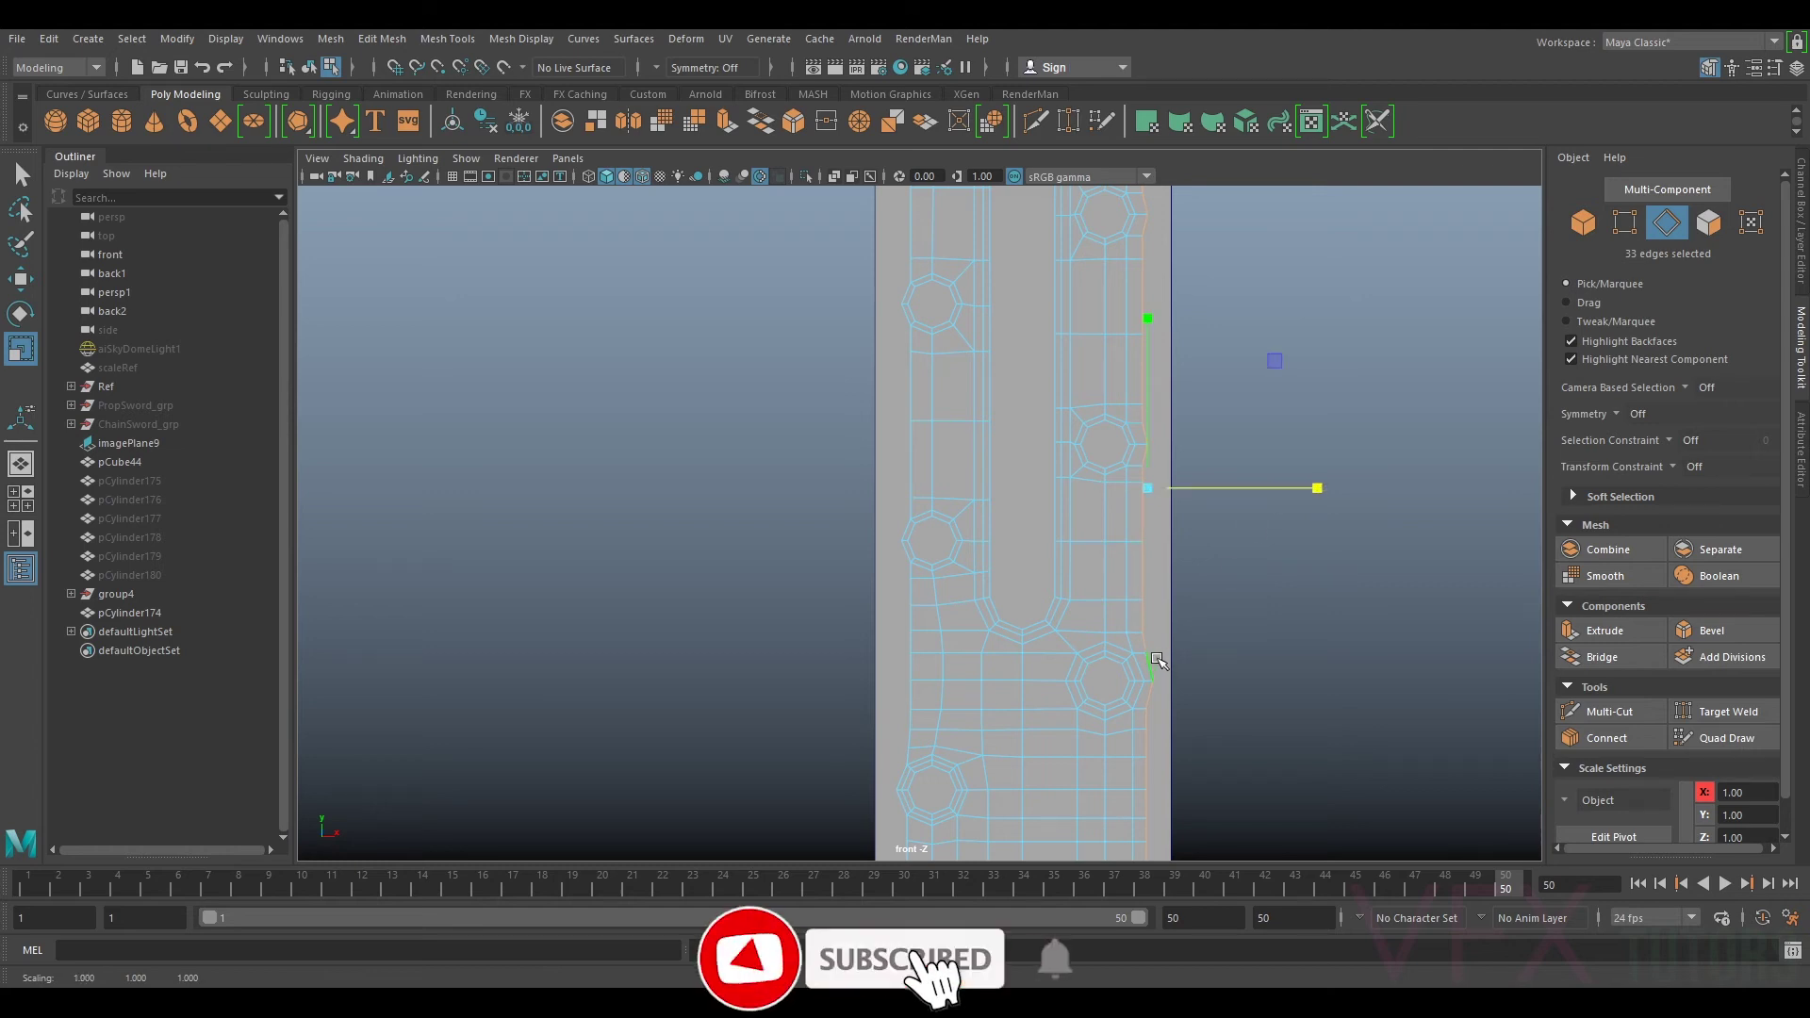
key("w")
scroll(1258, 456, "down", 5)
left_click_drag(1139, 510, 134, 616)
key("r")
scroll(892, 510, "up", 5)
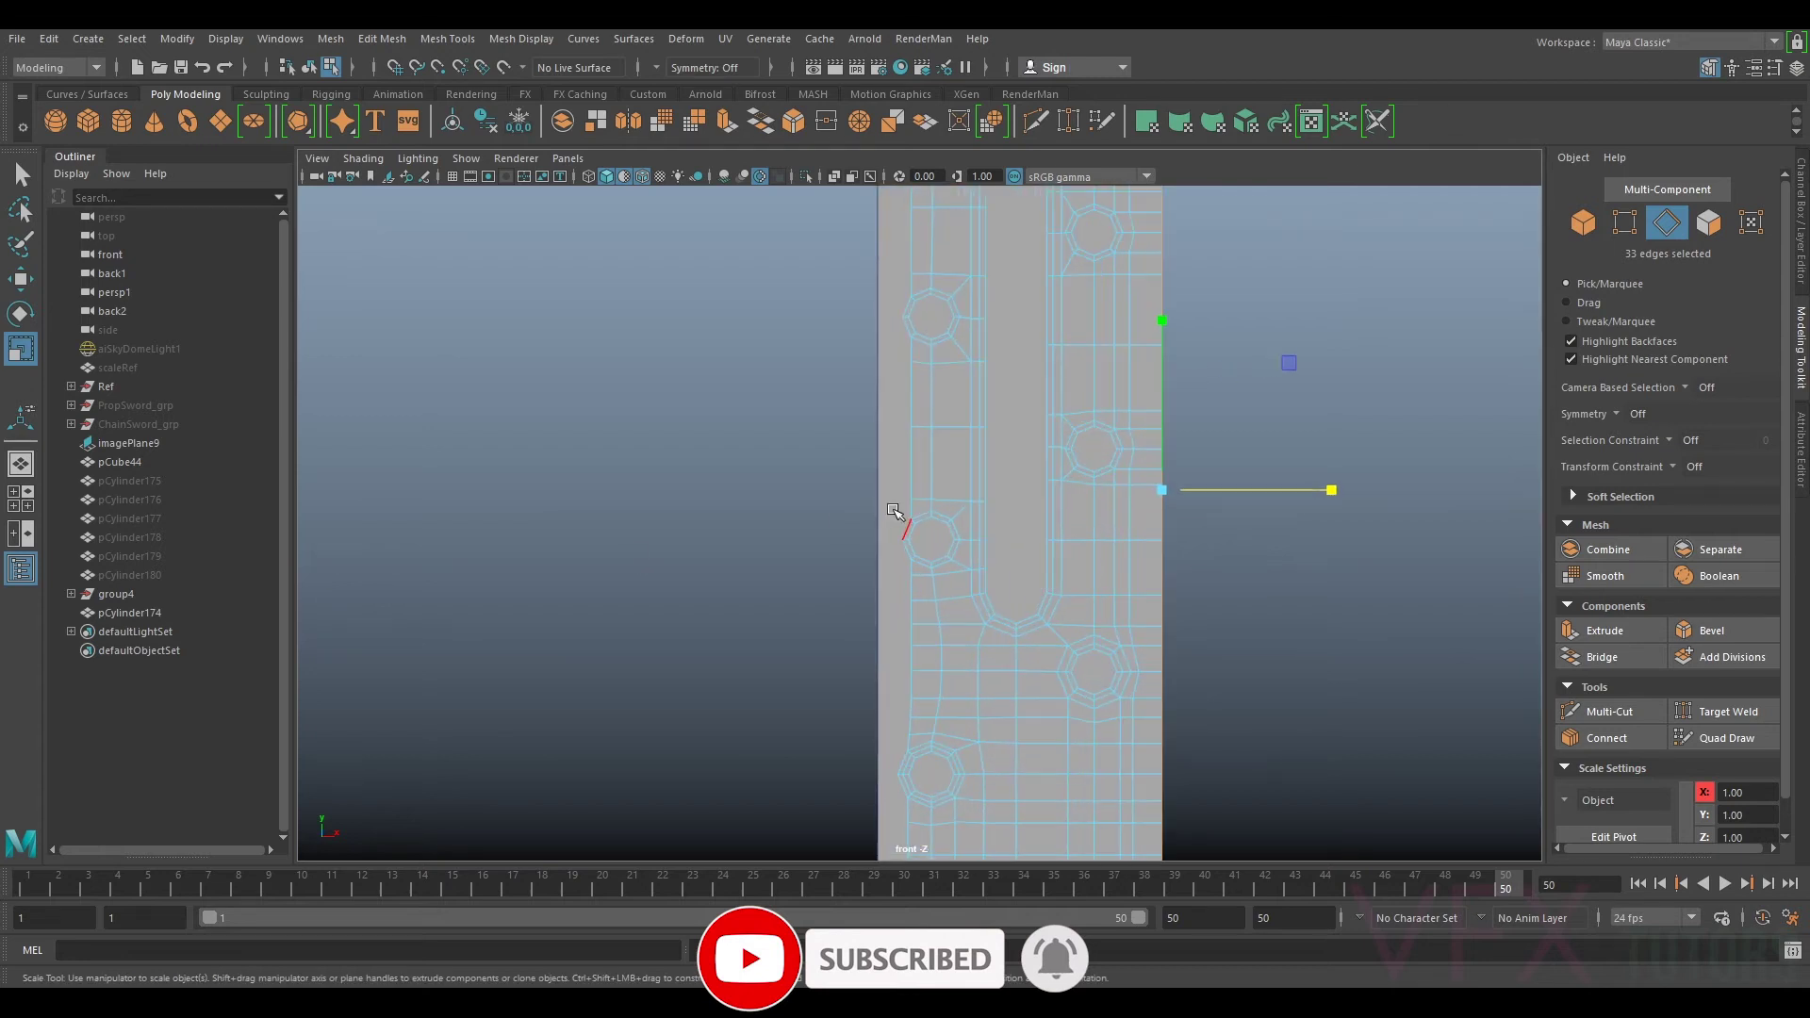
key("w")
left_click_drag(1228, 492, 1173, 498)
Step: Select the mesh's left border edges, leaving out the right side and the bottom so that 37 edges are selected
double_click(910, 466, "shift")
scroll(909, 465, "down", 5)
left_click_drag(1152, 299, 925, 716, "ctrl")
scroll(919, 714, "up", 5)
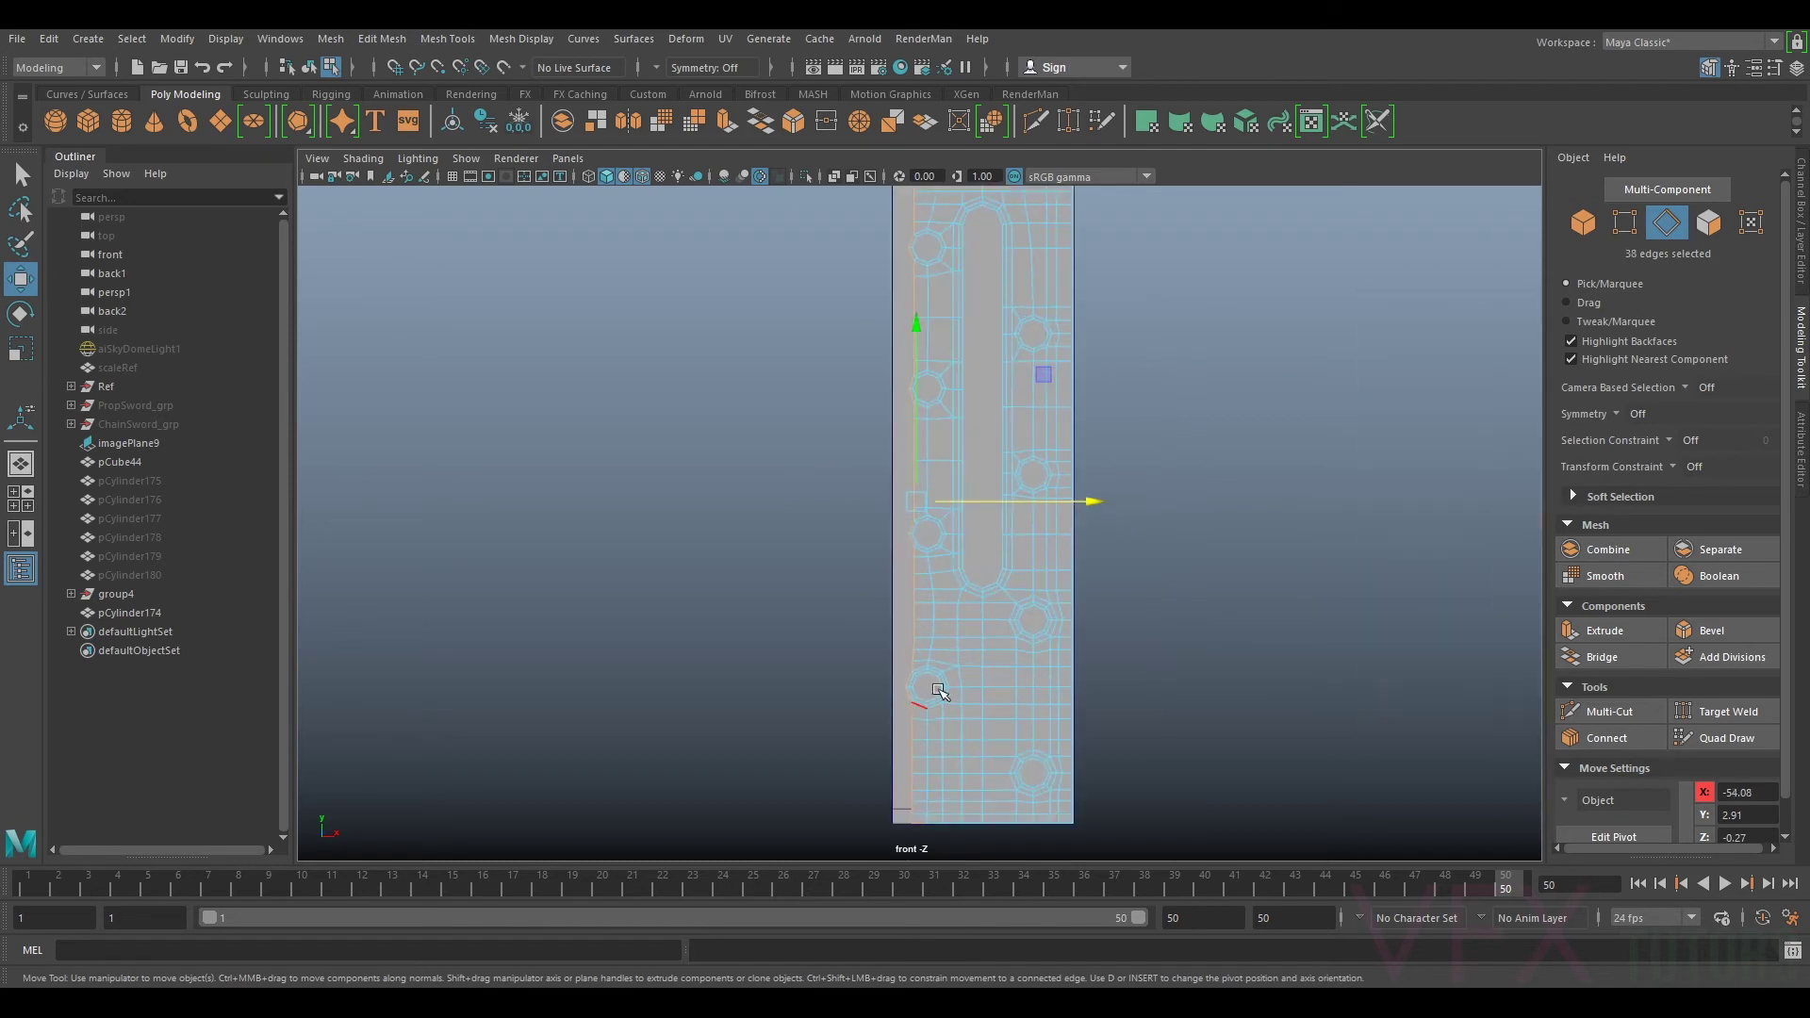
middle_click_drag(939, 692, 1131, 482, "alt")
left_click_drag(1152, 592, 1111, 648, "ctrl")
Step: Extrude the 37 left border edges outward and flatten them into a straight vertical line
key("ctrl+e")
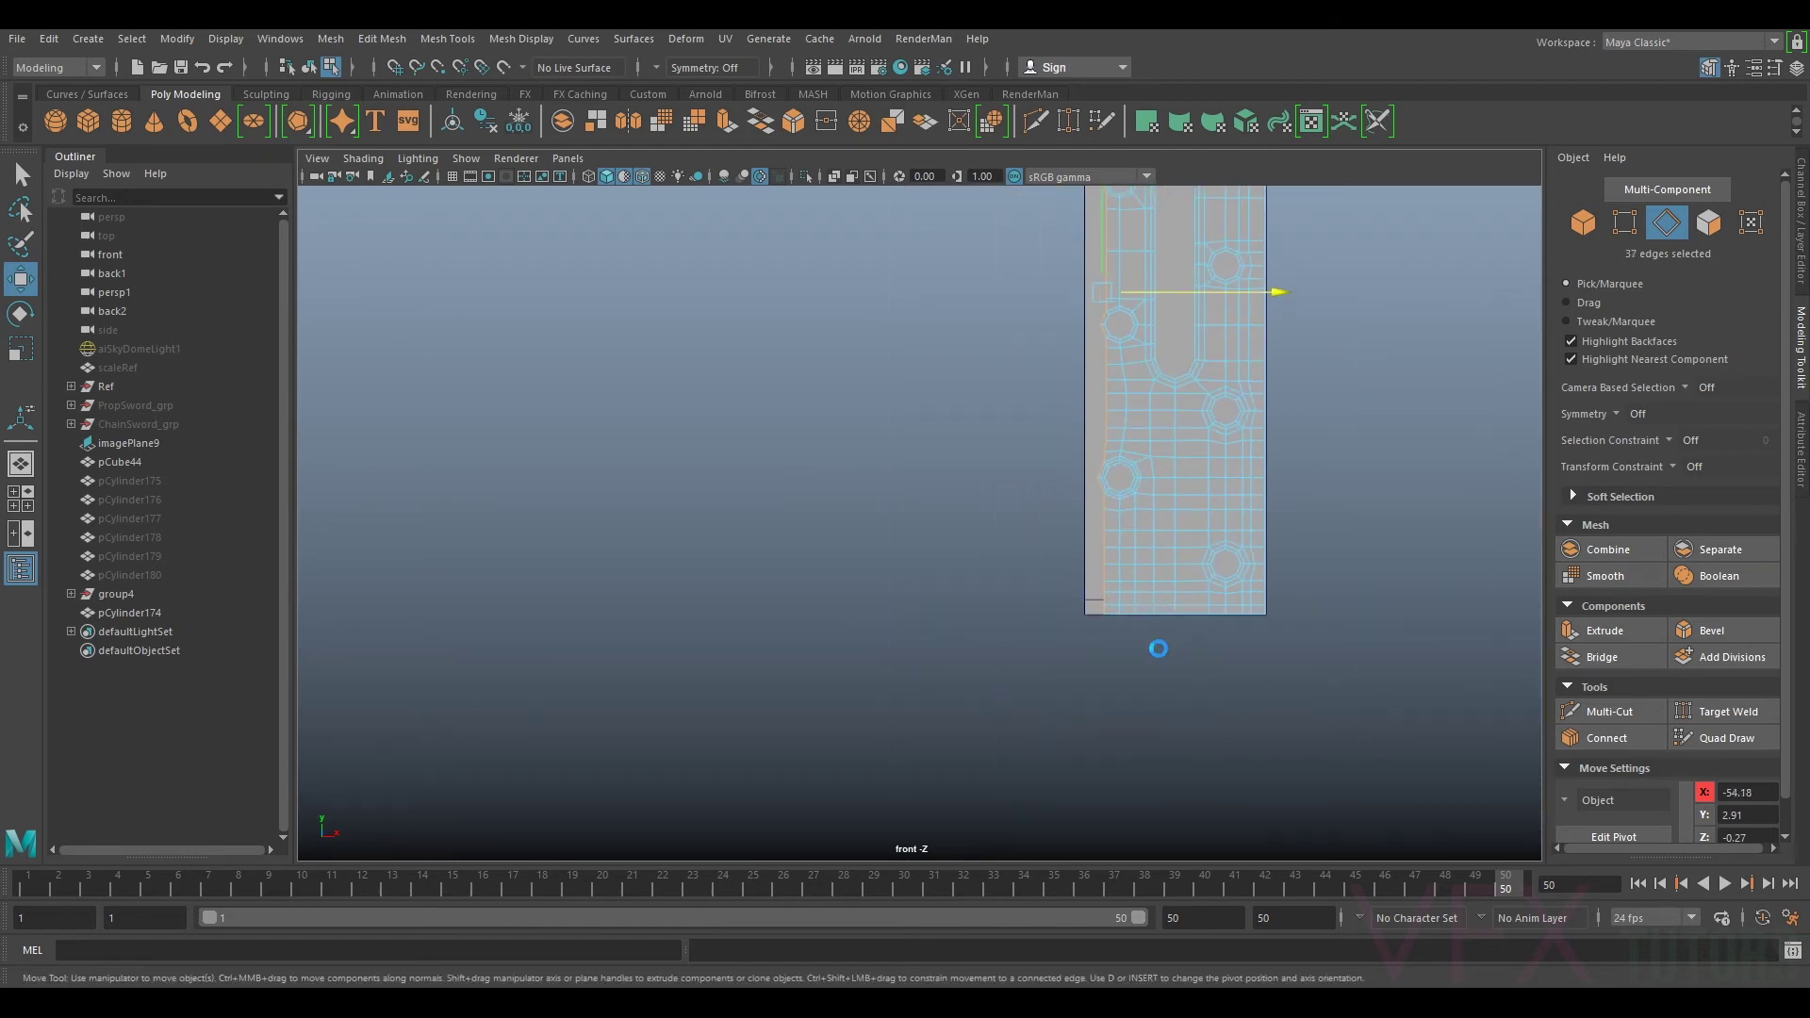
middle_click_drag(1245, 306, 1214, 551, "alt")
key("w")
left_click_drag(1126, 540, 1183, 554)
key("r")
scroll(1116, 542, "up", 3)
key("w")
Step: Extrude the straightened left border once more out to the panel's left edge
key("ctrl+e")
key("w")
key("r")
key("w")
Step: Examine the filled side columns and the edge flow between the two lowest left hole rings
scroll(1249, 590, "down", 5)
left_click_drag(1264, 601, 1271, 606, "alt")
middle_click_drag(1271, 607, 1257, 521, "alt")
scroll(1257, 522, "up", 2)
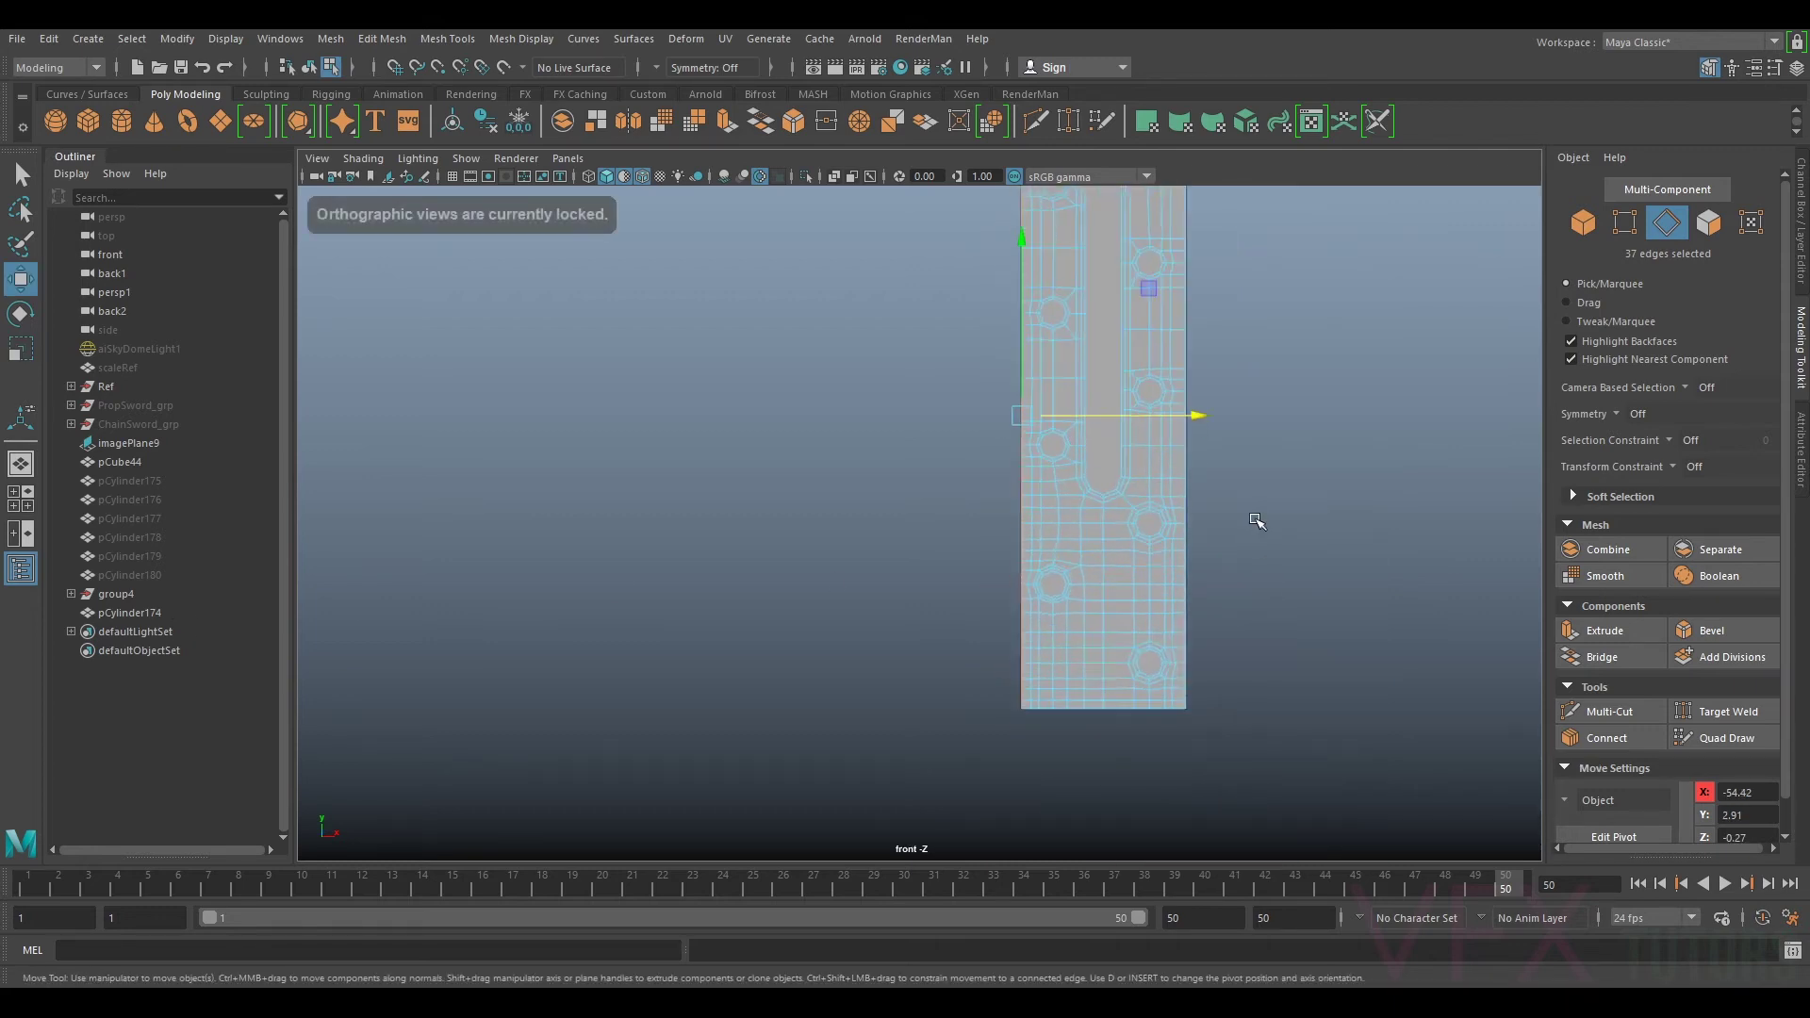
scroll(1259, 528, "up", 5)
middle_click_drag(1437, 604, 1366, 523, "alt")
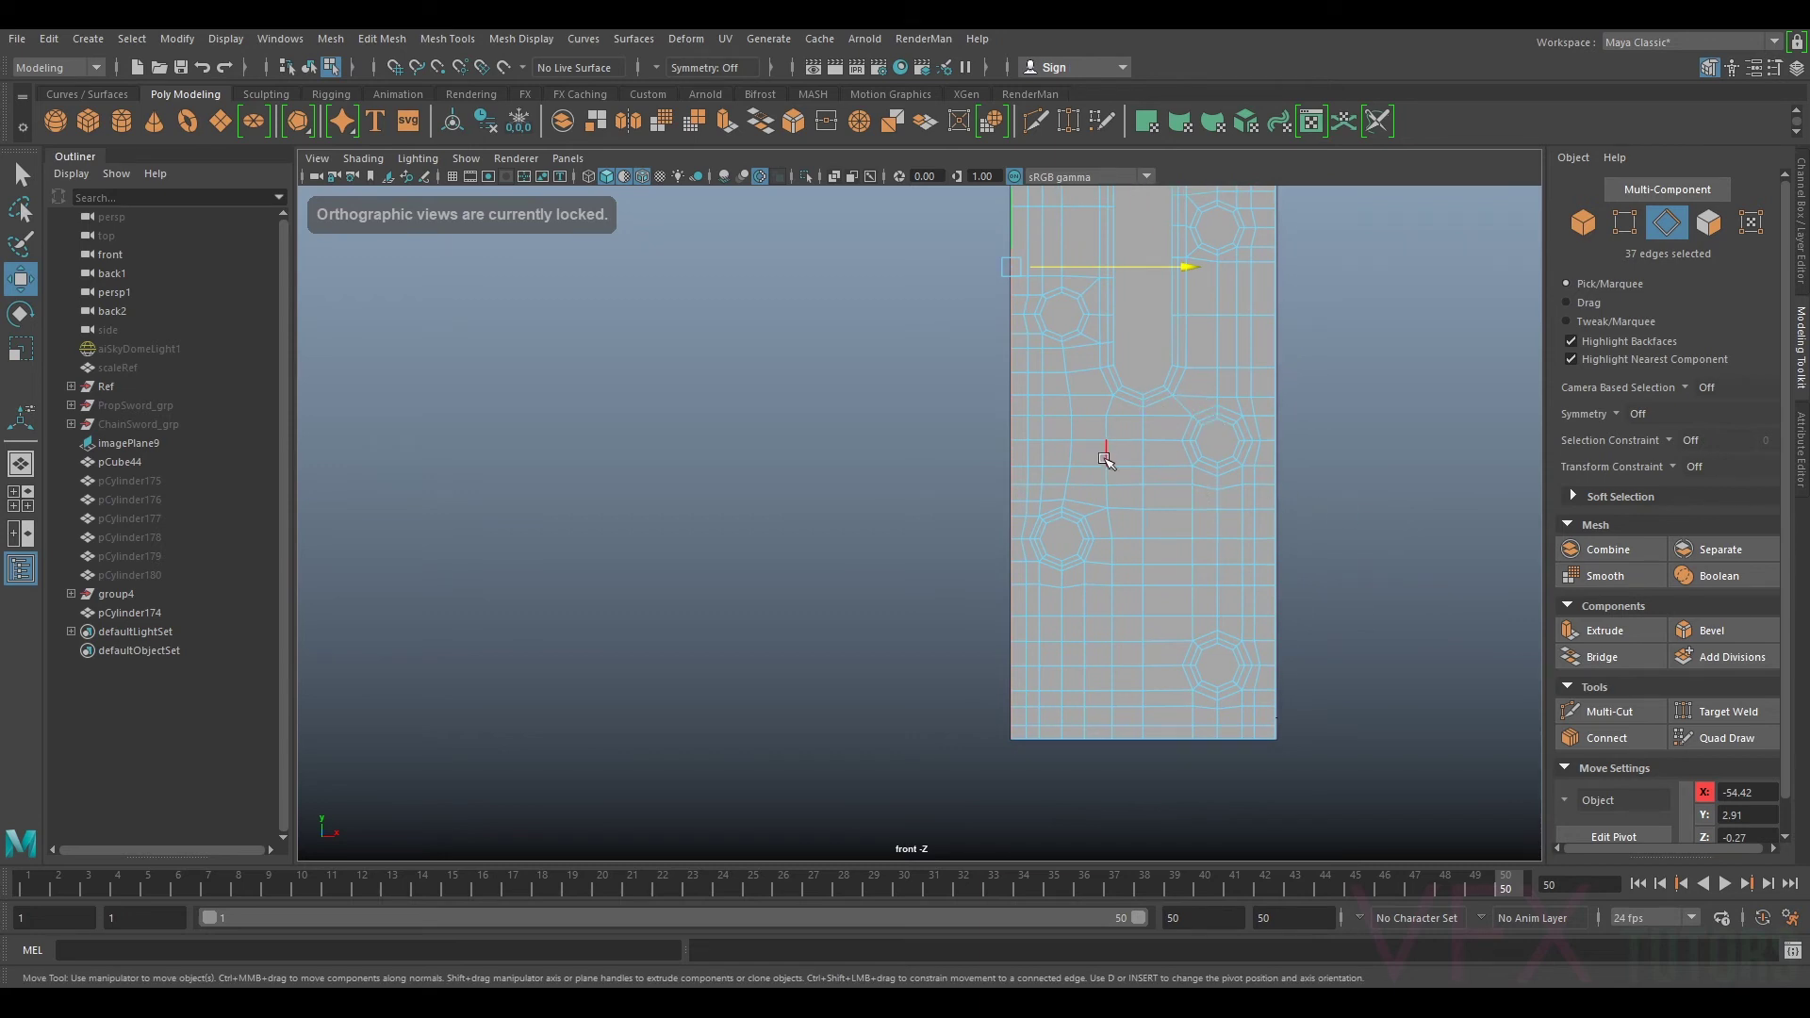
scroll(1088, 406, "up", 4)
middle_click_drag(1126, 374, 1089, 479, "alt")
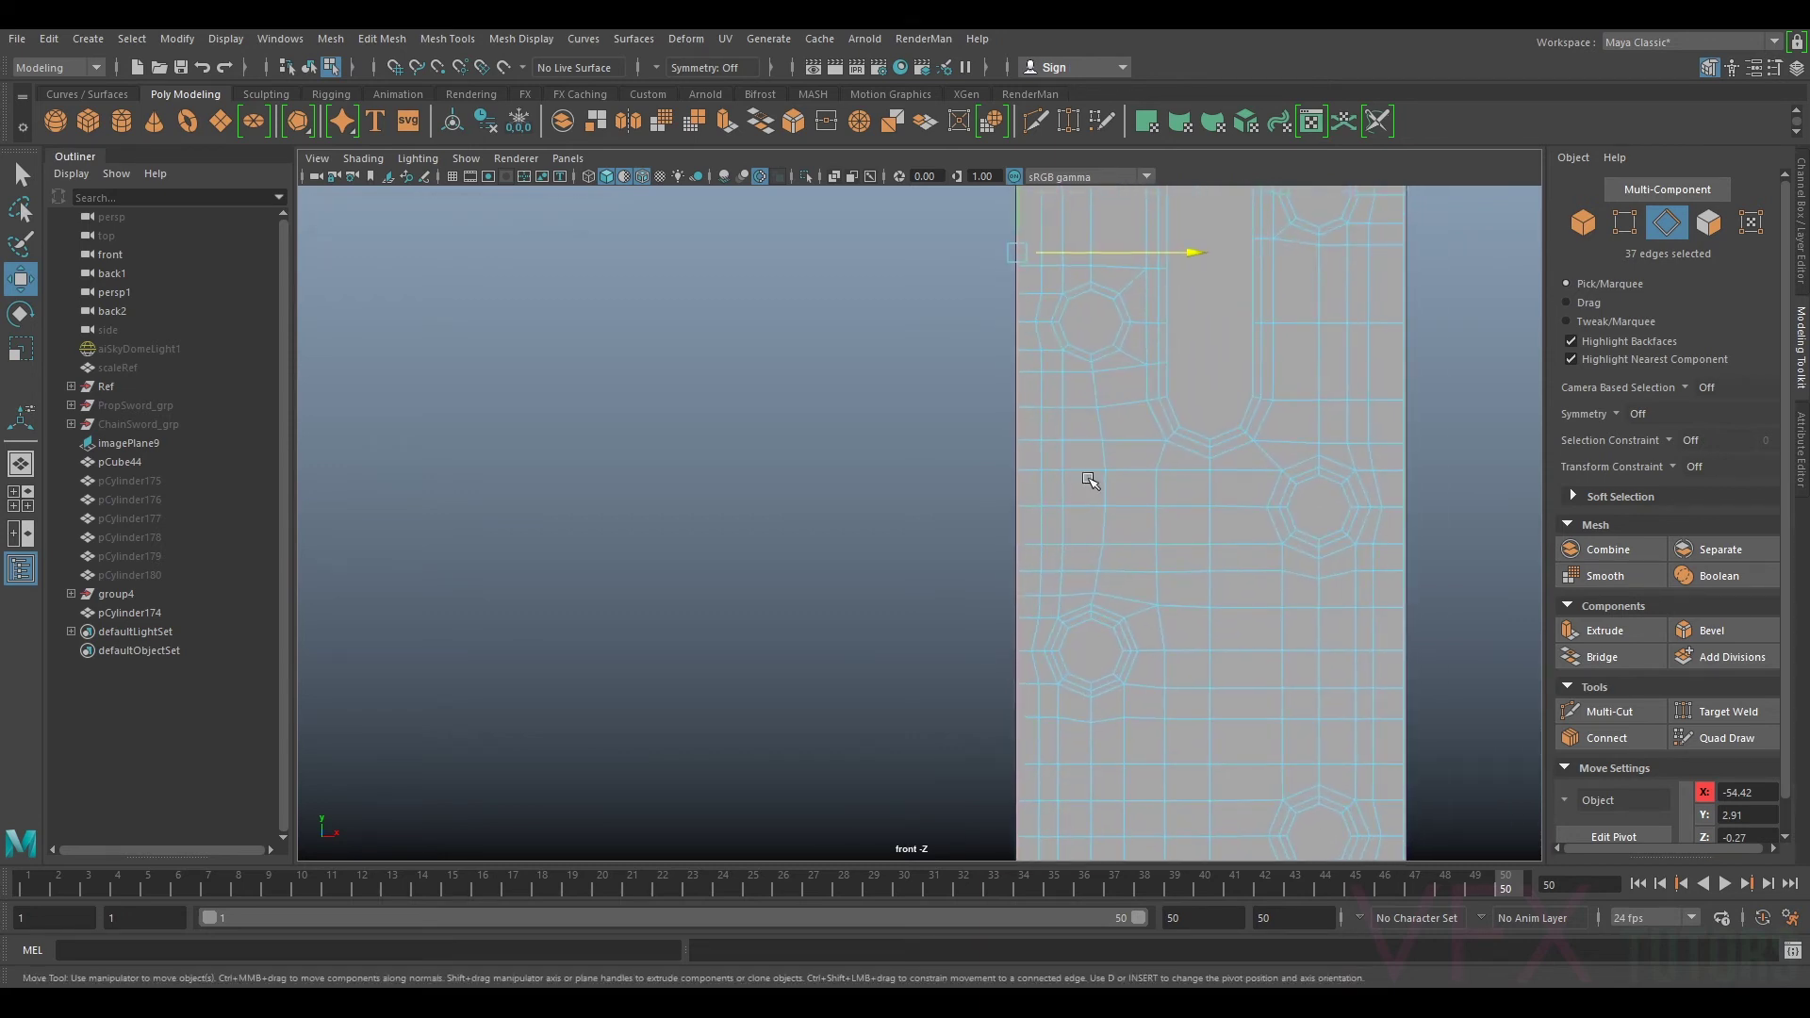
Step: Try to flatten the seven curved column vertices between the two lowest left rings and snap them to the rings' center line
right_click_drag(1125, 449, 1105, 396)
left_click_drag(1120, 384, 1084, 595)
key("r")
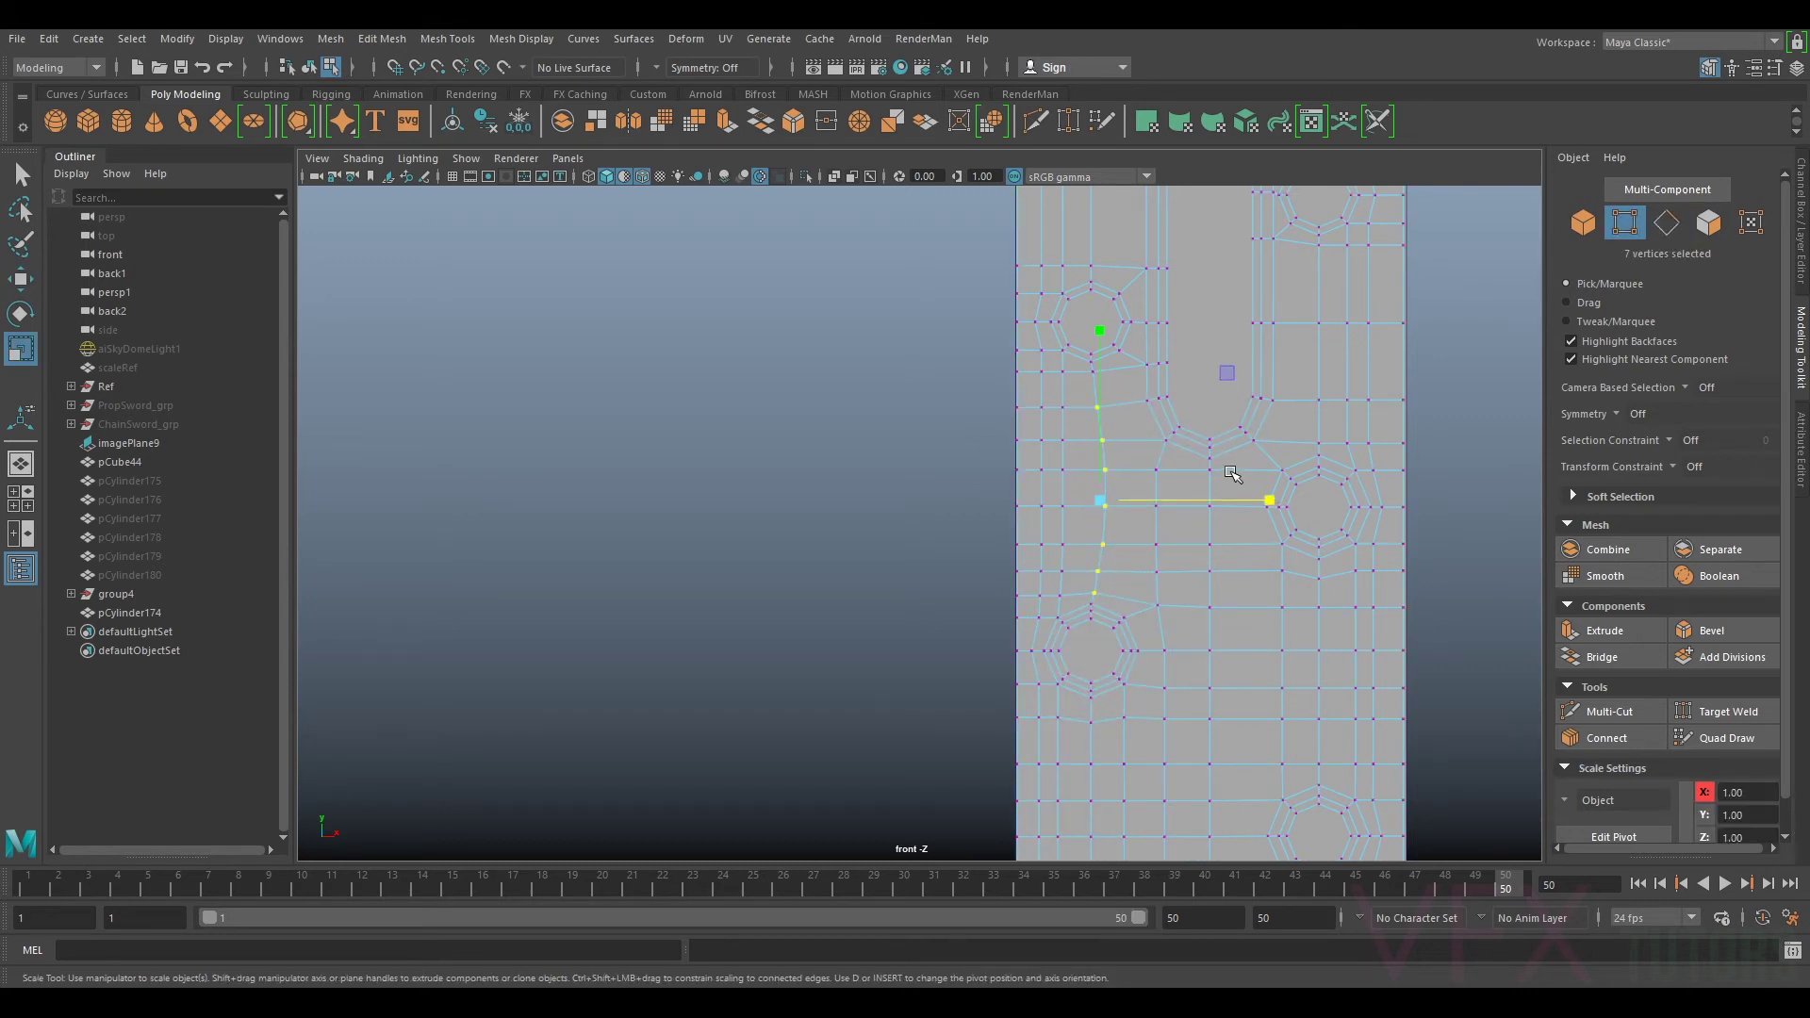
left_click_drag(1267, 497, 396, 730)
key("w")
key("v")
left_click_drag(1212, 503, 1095, 592)
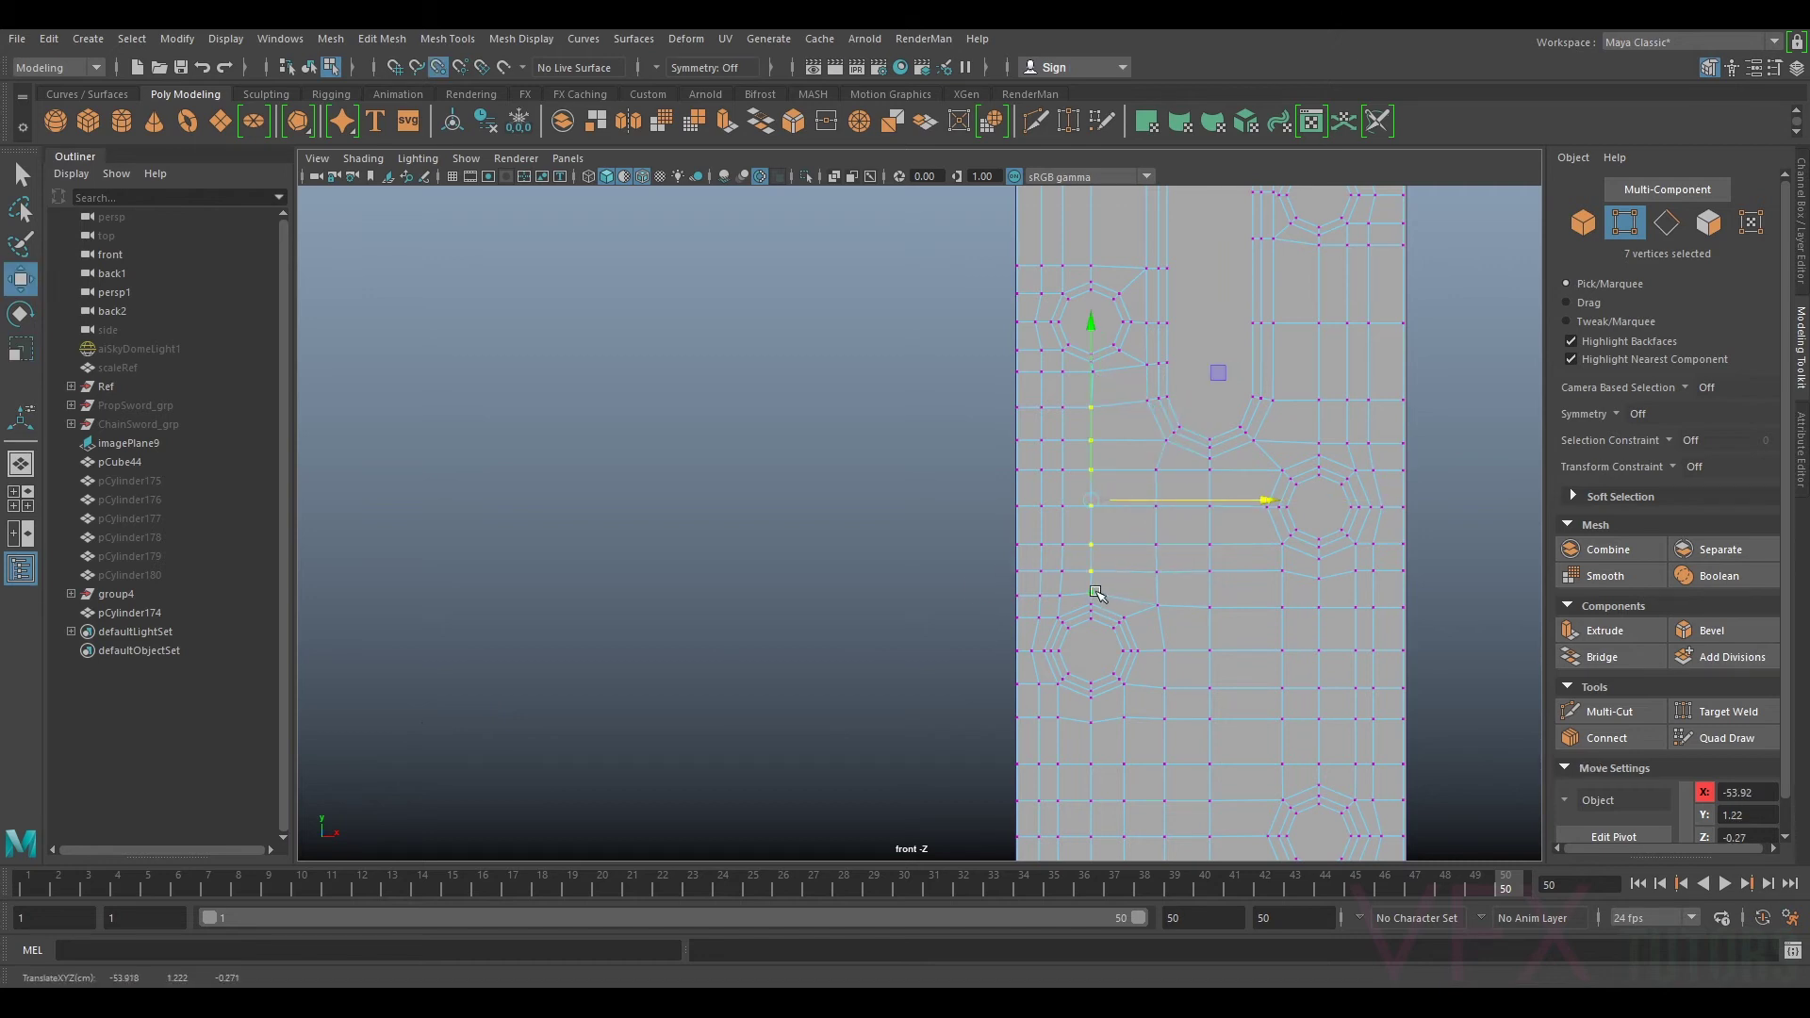
Step: Undo the straightening and snapping of the seven column vertices
key("ctrl+z")
key("ctrl+z")
key("ctrl+z")
Step: Examine the finished quad grid and horizontal edge loops of the vertical panel along its full height in the front view
scroll(1196, 490, "down", 4)
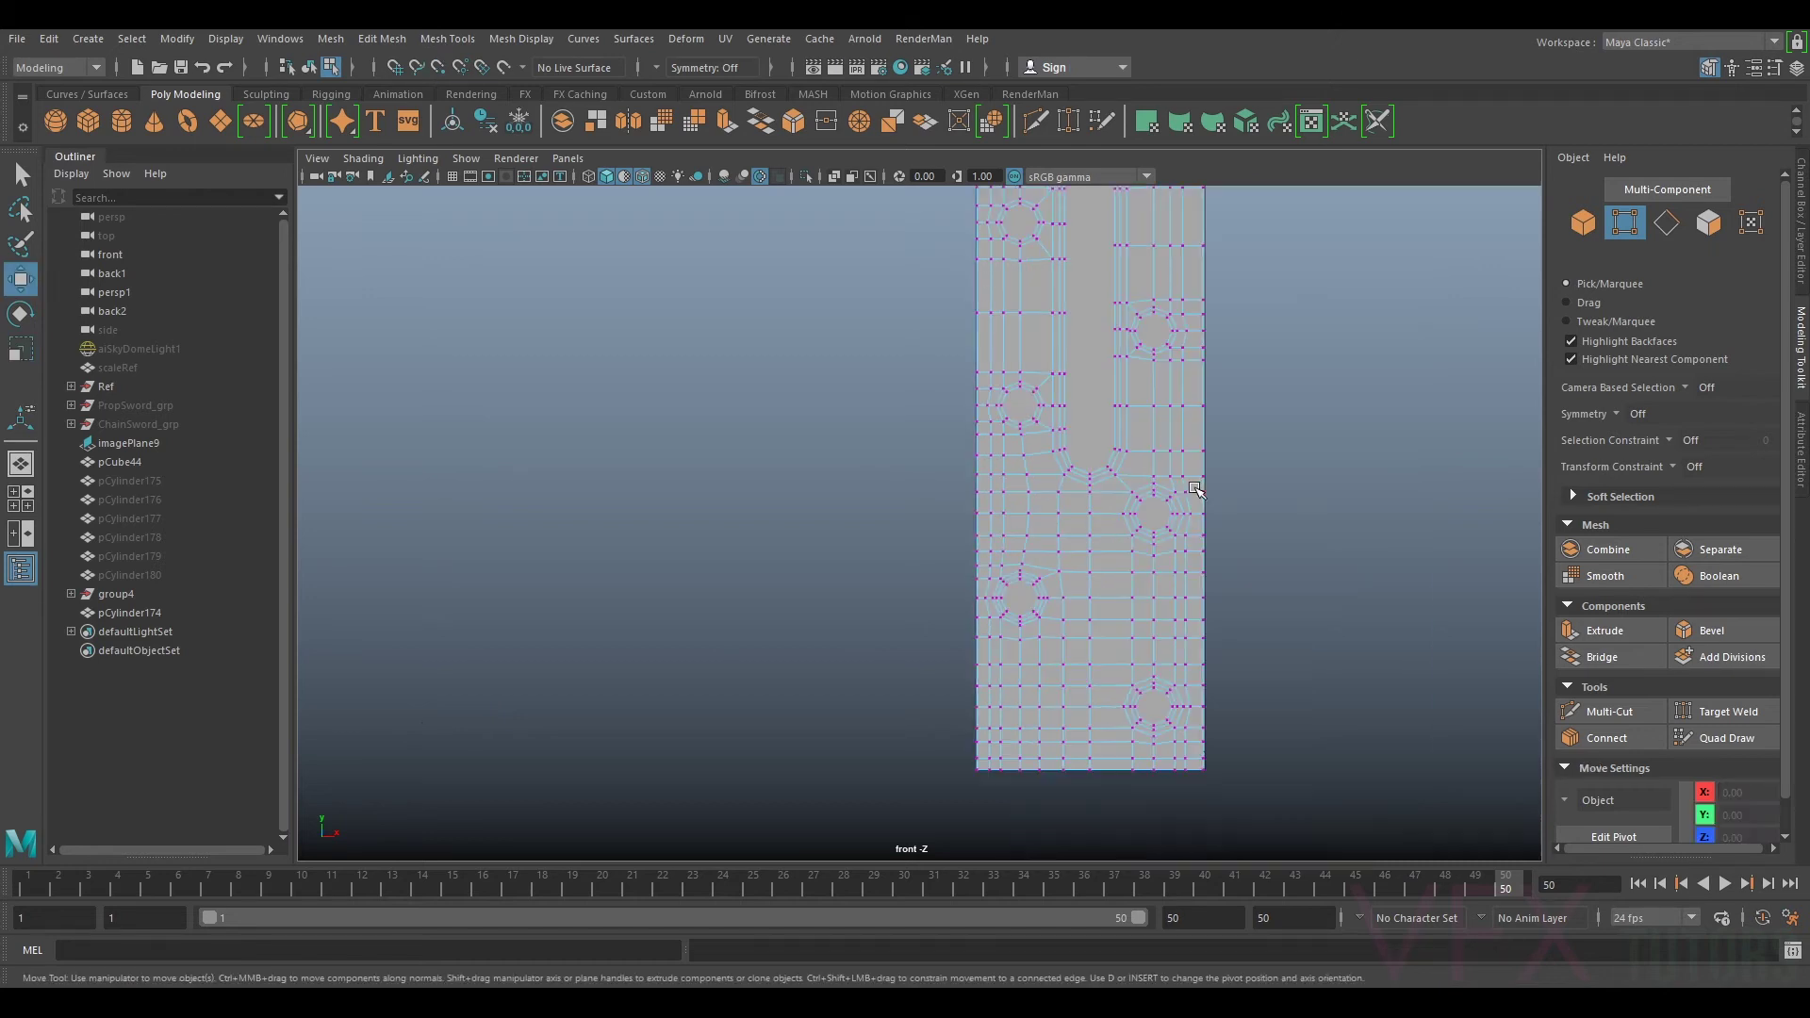
scroll(1150, 543, "down", 4)
scroll(1114, 570, "up", 4)
middle_click_drag(1161, 665, 1121, 542, "alt")
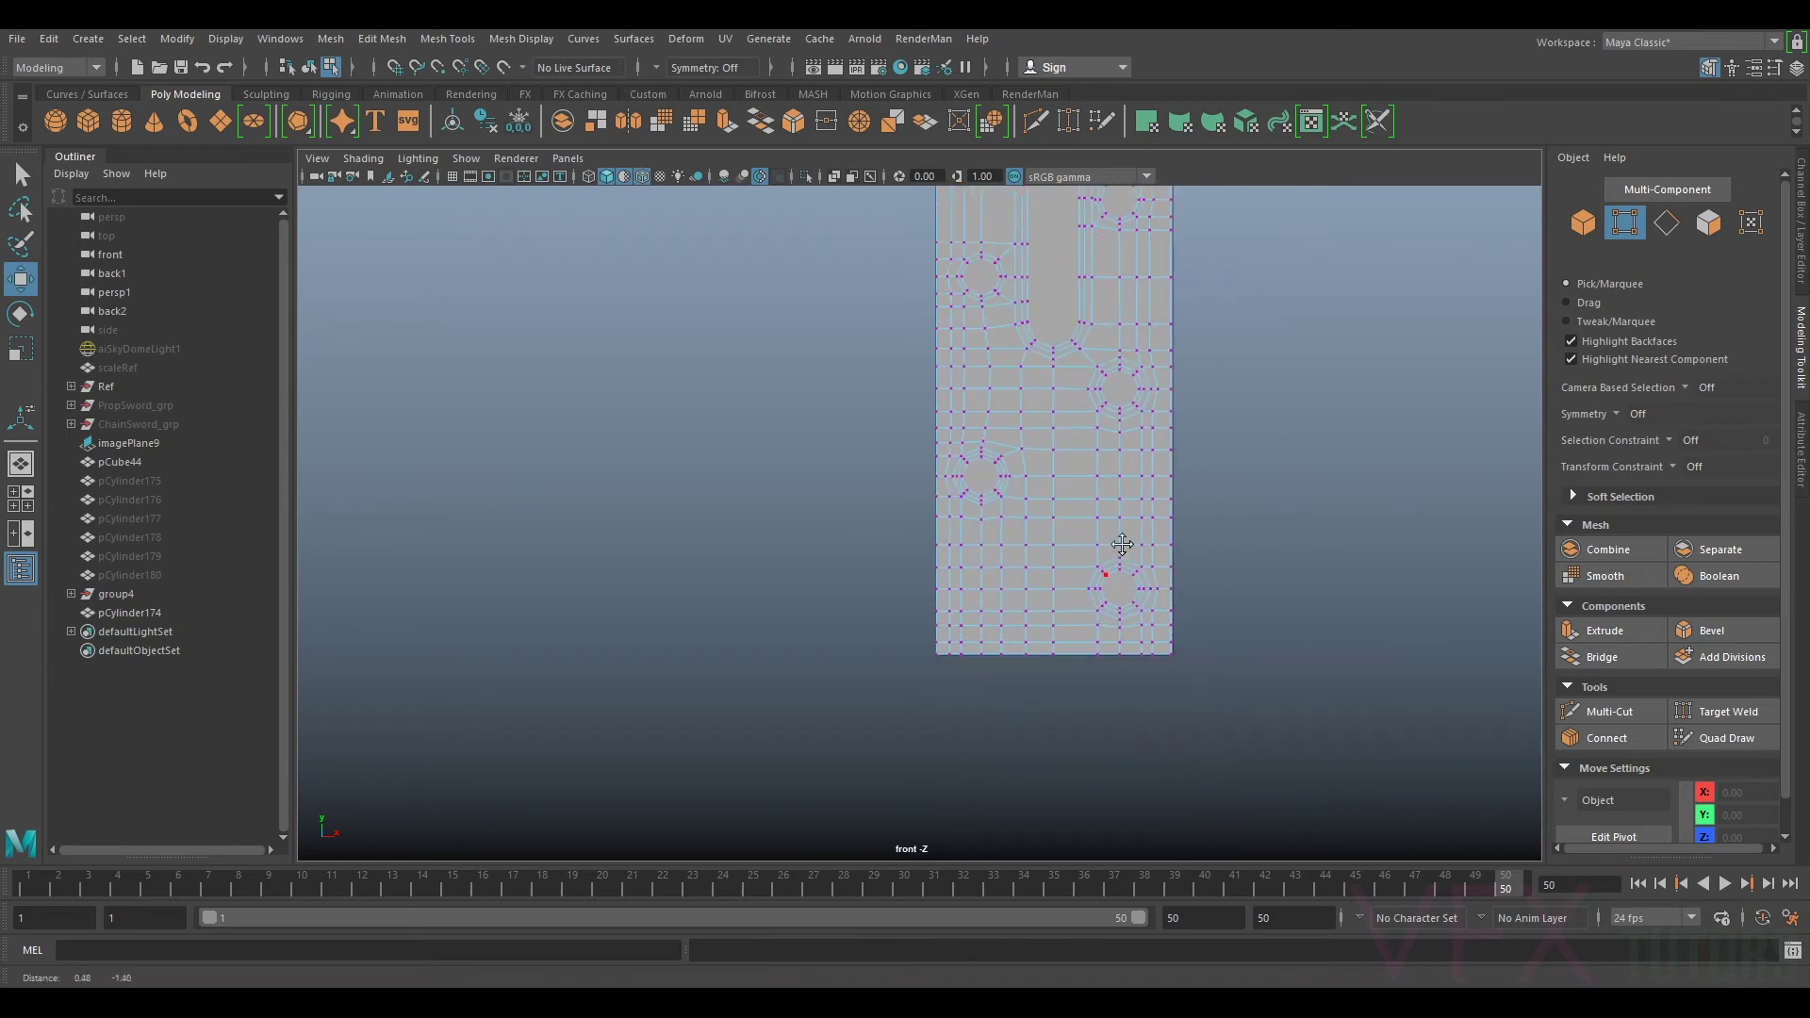
scroll(1135, 544, "up", 4)
right_click_drag(1142, 543, 1143, 445)
double_click(1143, 548)
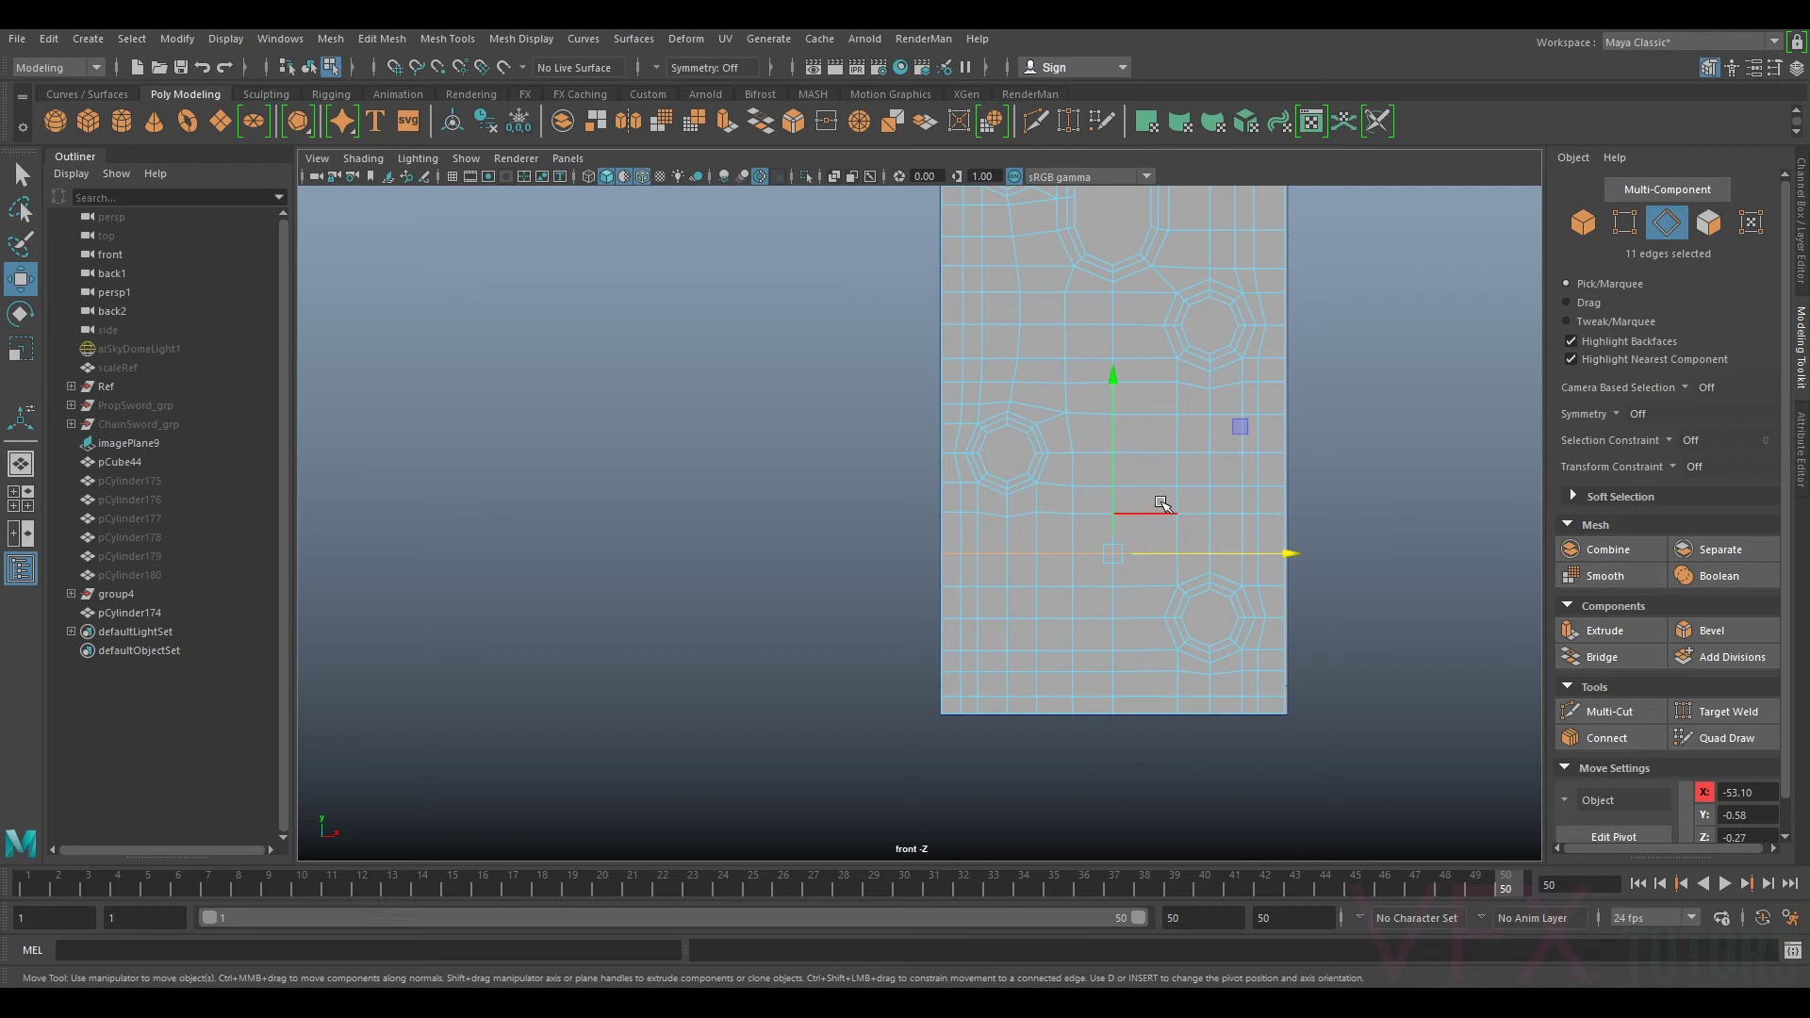
scroll(1163, 485, "down", 5)
middle_click_drag(1128, 375, 1115, 578, "alt")
scroll(1030, 561, "up", 3)
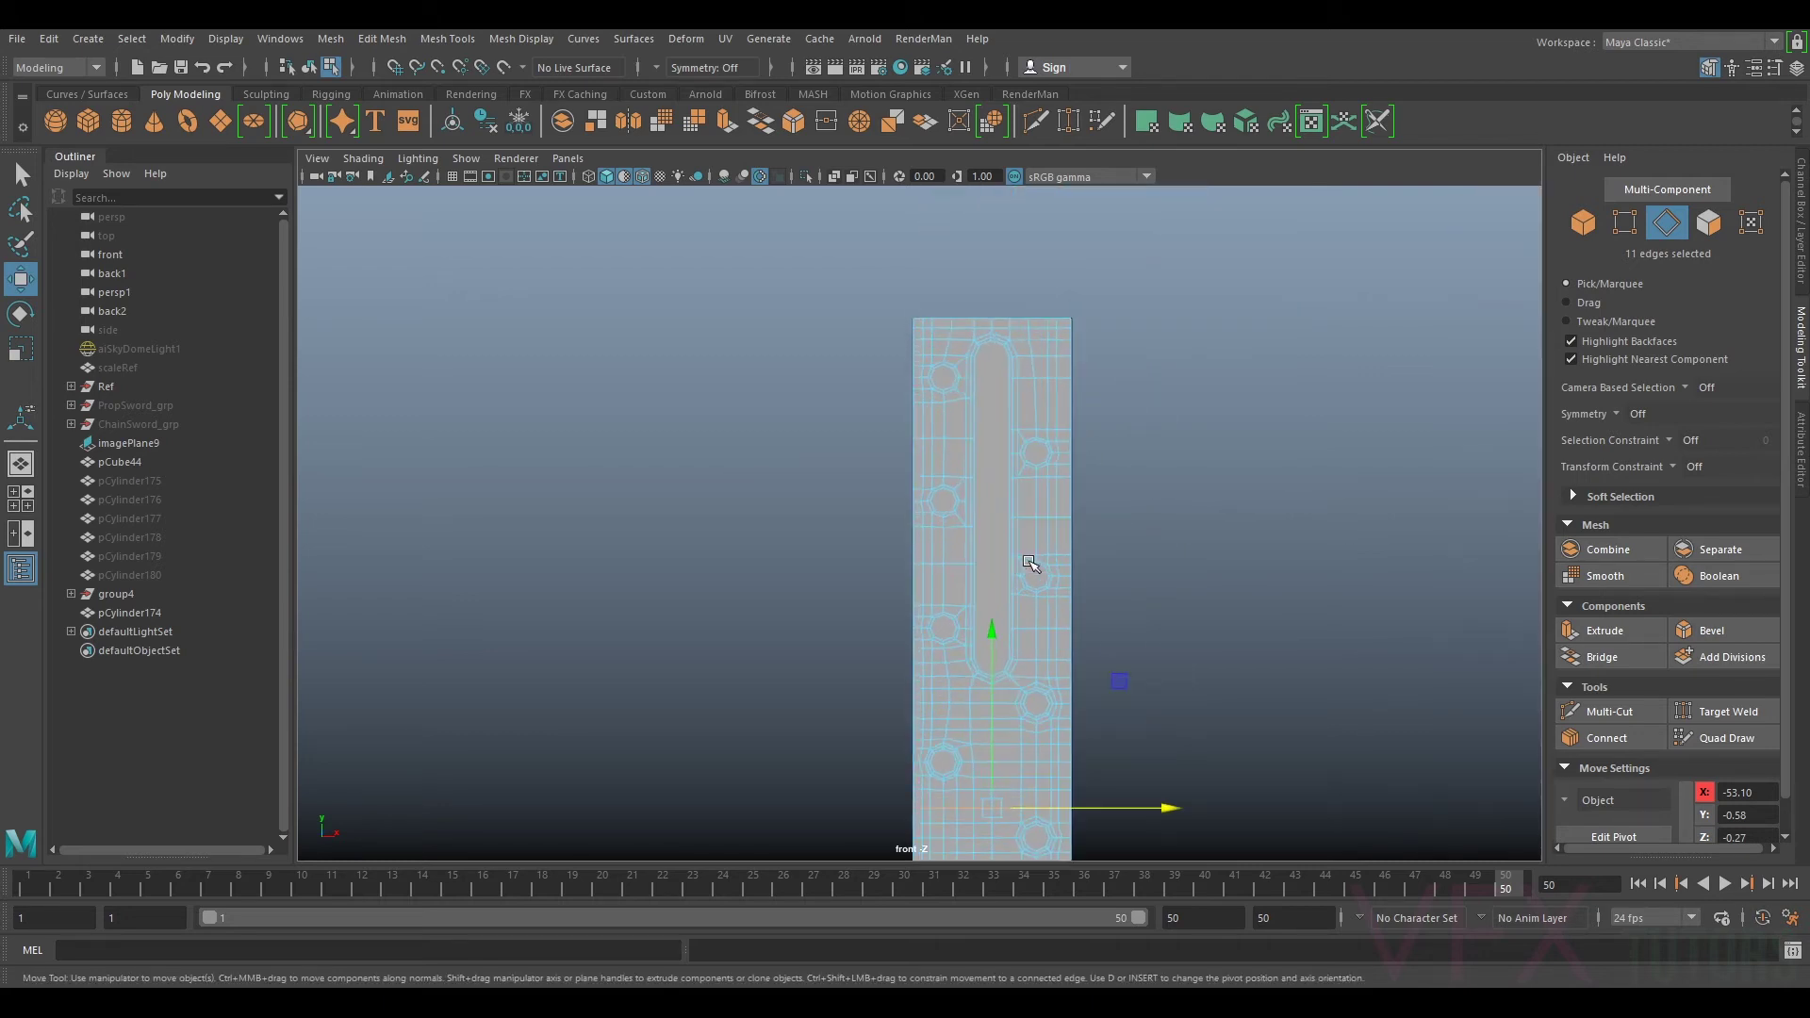
middle_click_drag(1054, 570, 1024, 484, "alt")
middle_click_drag(1028, 658, 1036, 568, "alt")
right_click_drag(993, 462, 1105, 436)
scroll(926, 513, "up", 3)
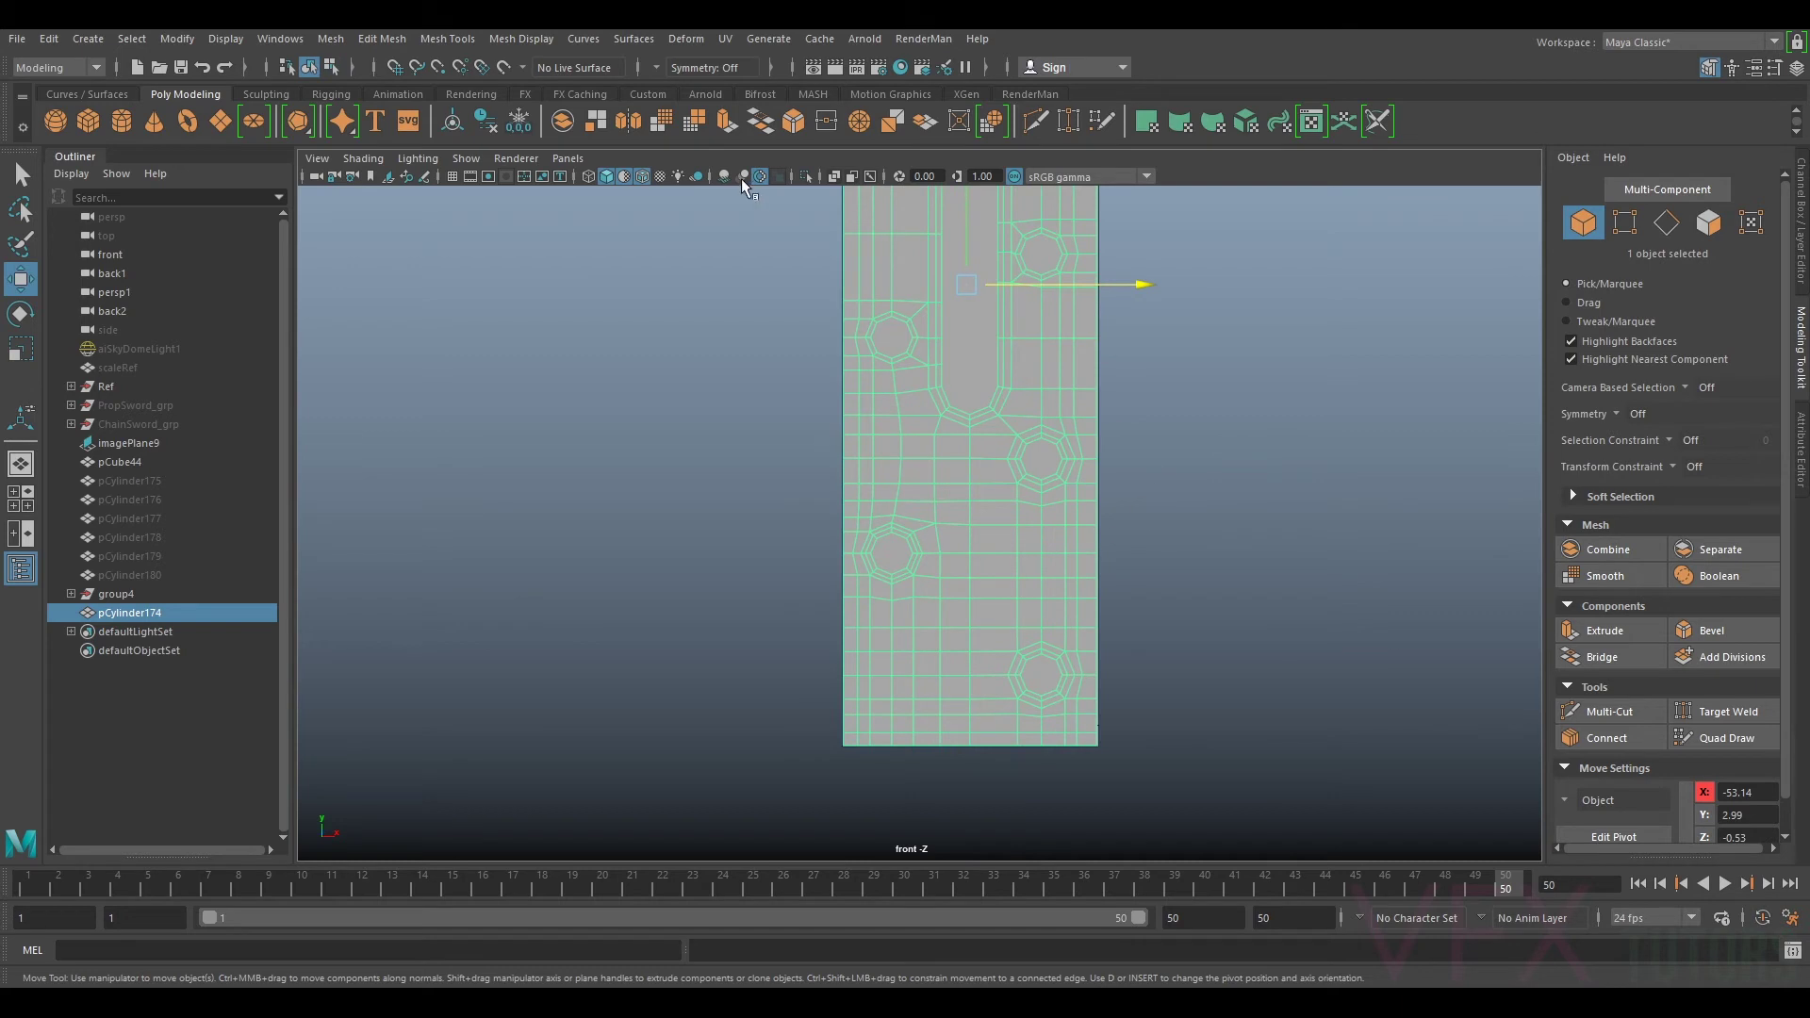
Step: Switch to the perspective view and examine the panel mesh on the L-shaped bracket beside the reference image
left_click(567, 161)
mouse_move(618, 183)
left_click(801, 178)
mouse_move(940, 476)
left_mouse_down("alt")
mouse_move(799, 557)
mouse_move(969, 485)
mouse_move(943, 504)
left_mouse_up("alt")
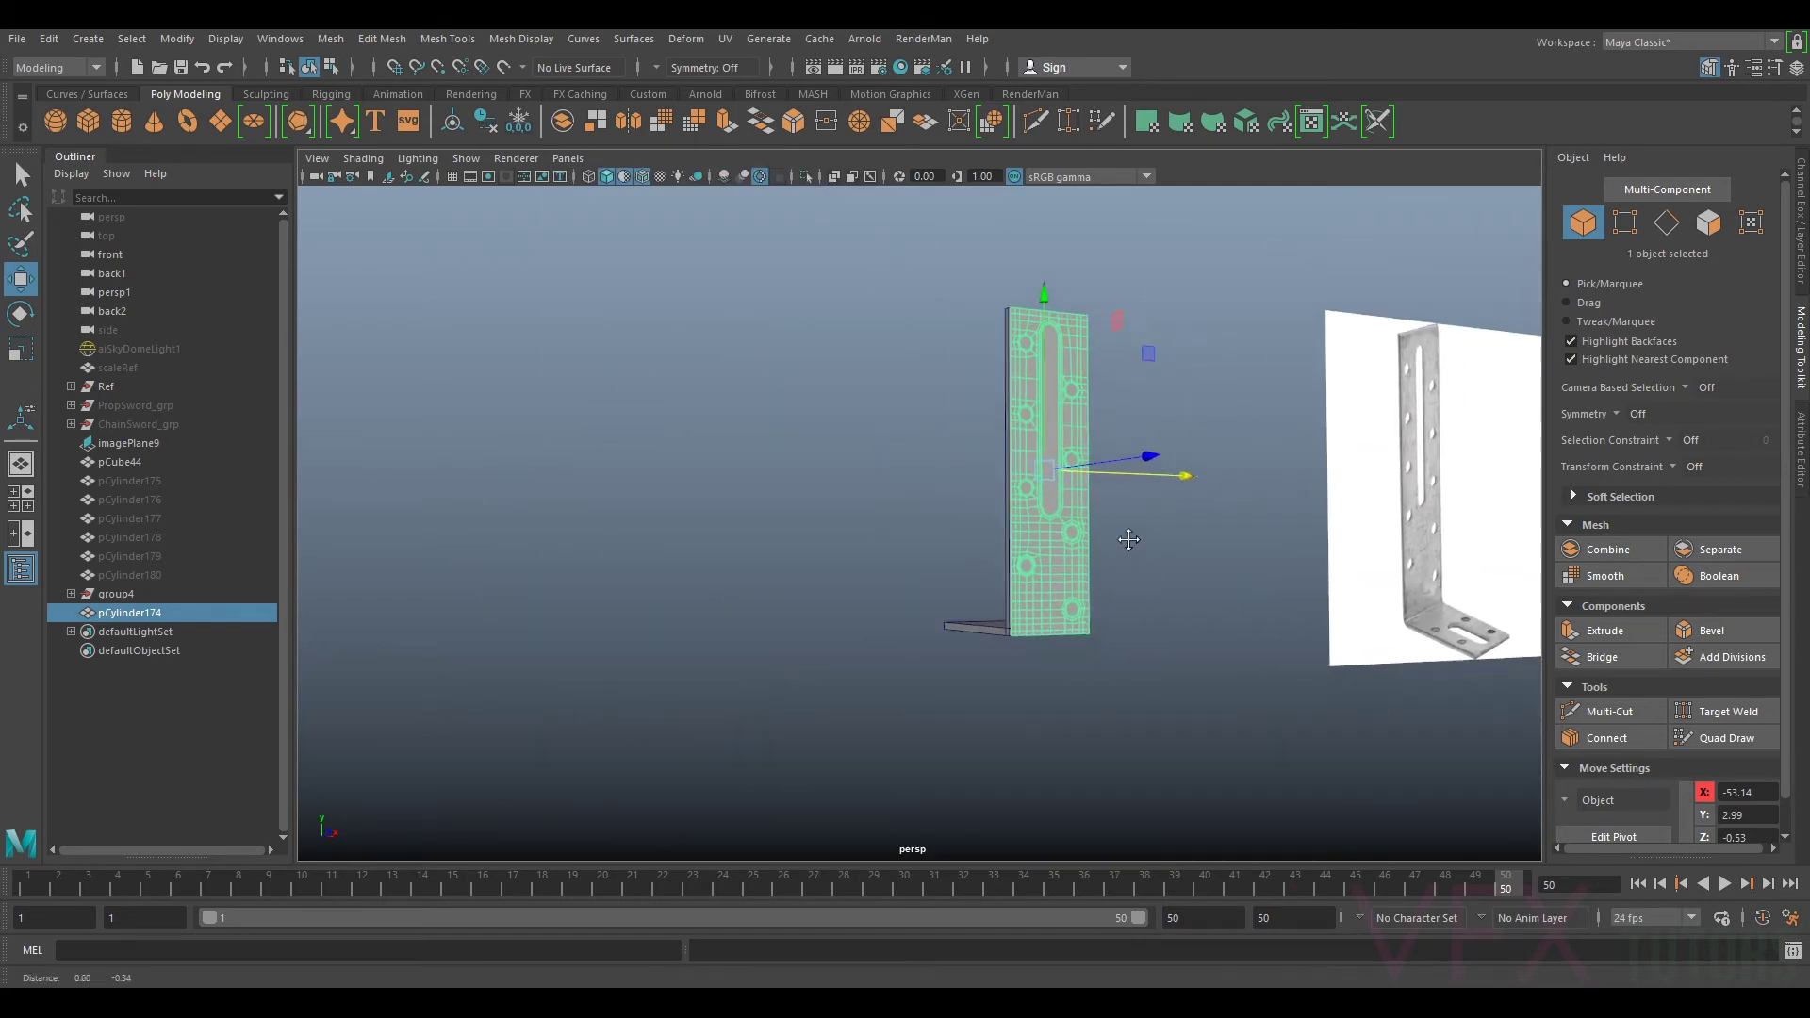
scroll(1081, 545, "up", 4)
scroll(1077, 544, "down", 3)
left_click_drag(1073, 563, 1120, 577, "alt")
middle_click_drag(1120, 577, 1079, 488, "alt")
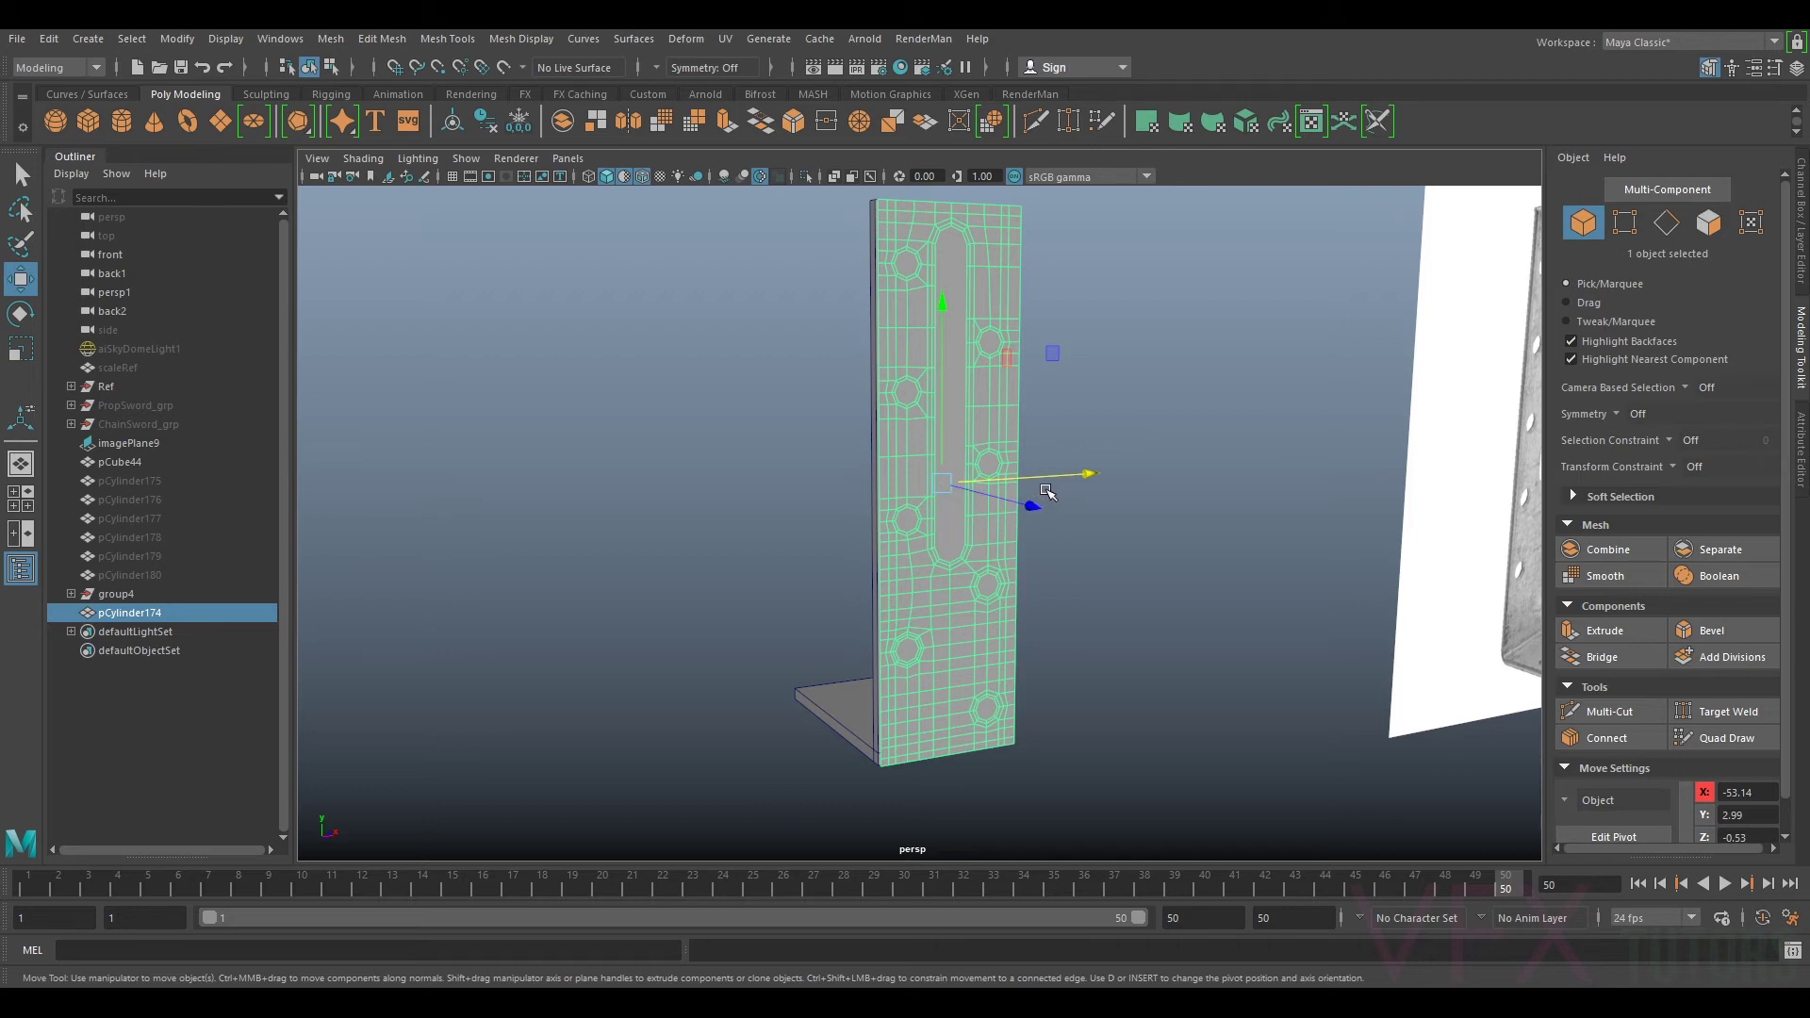
left_click_drag(987, 487, 1226, 528, "alt")
middle_click_drag(1225, 528, 809, 420, "alt")
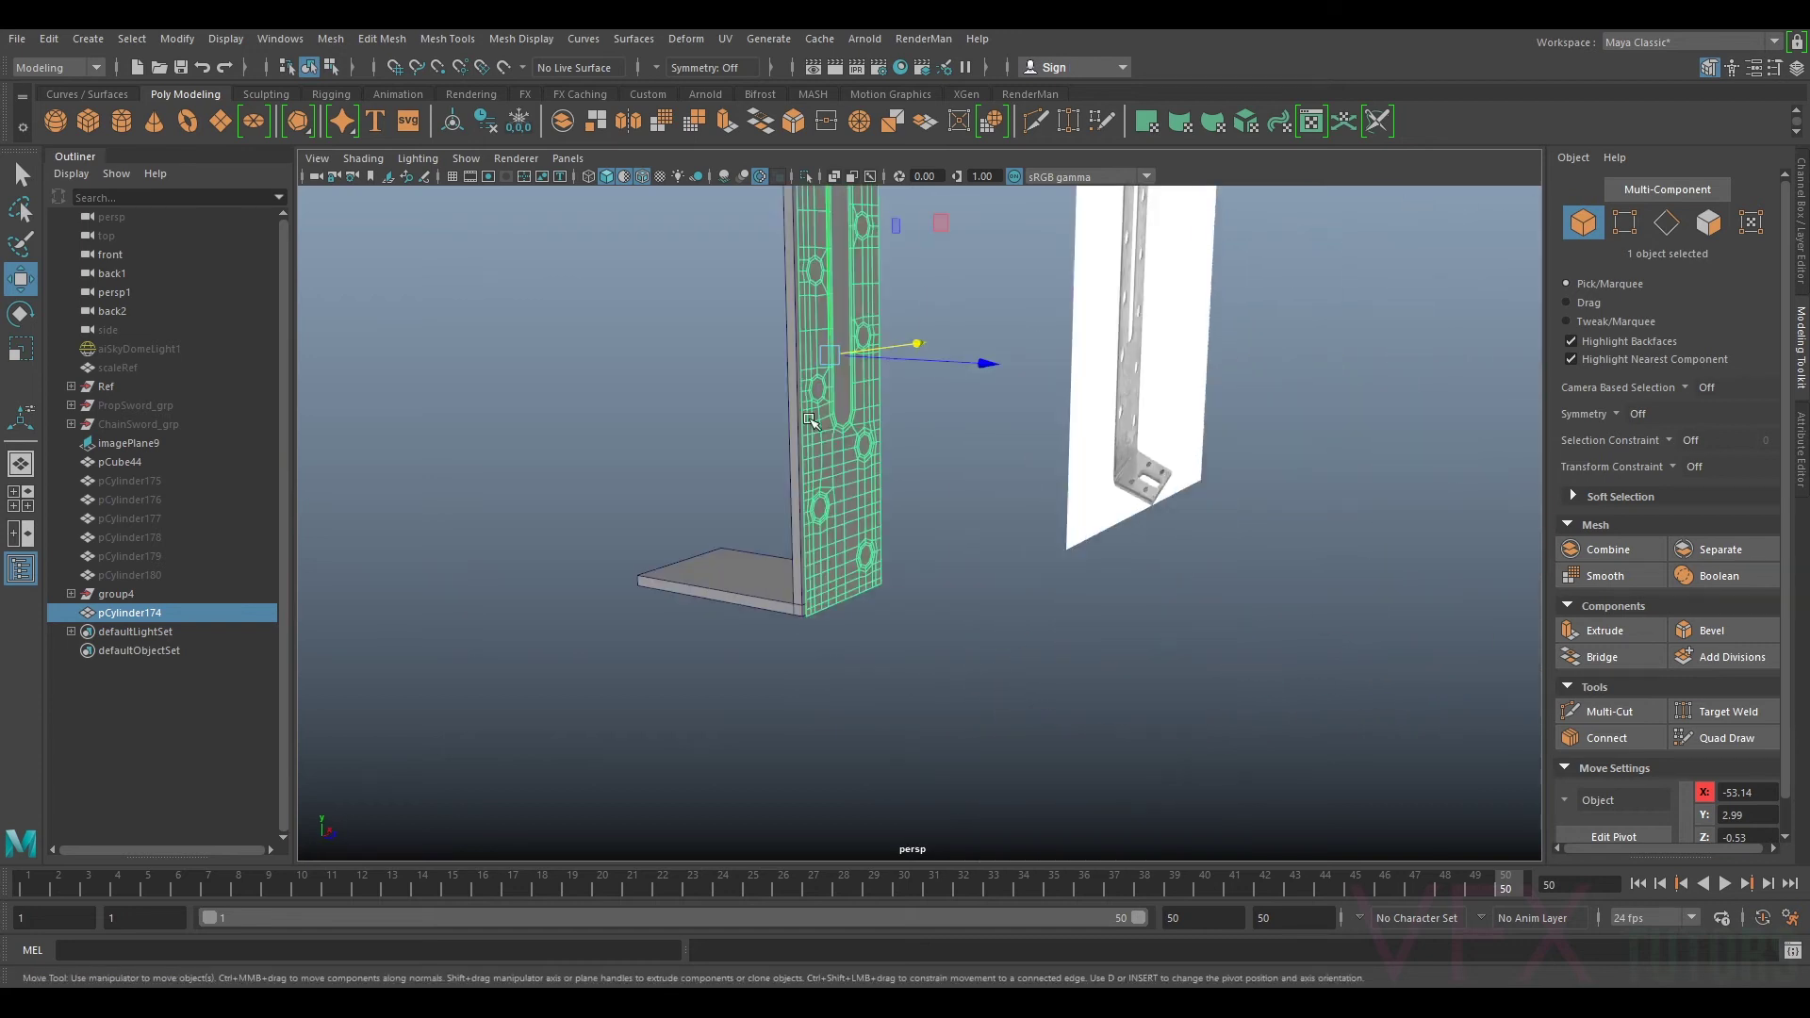
Step: Unhide pCylinder175 through pCylinder180 on the bracket's base plate and select the vertical panel mesh
left_click(157, 575)
left_click(146, 481, "shift")
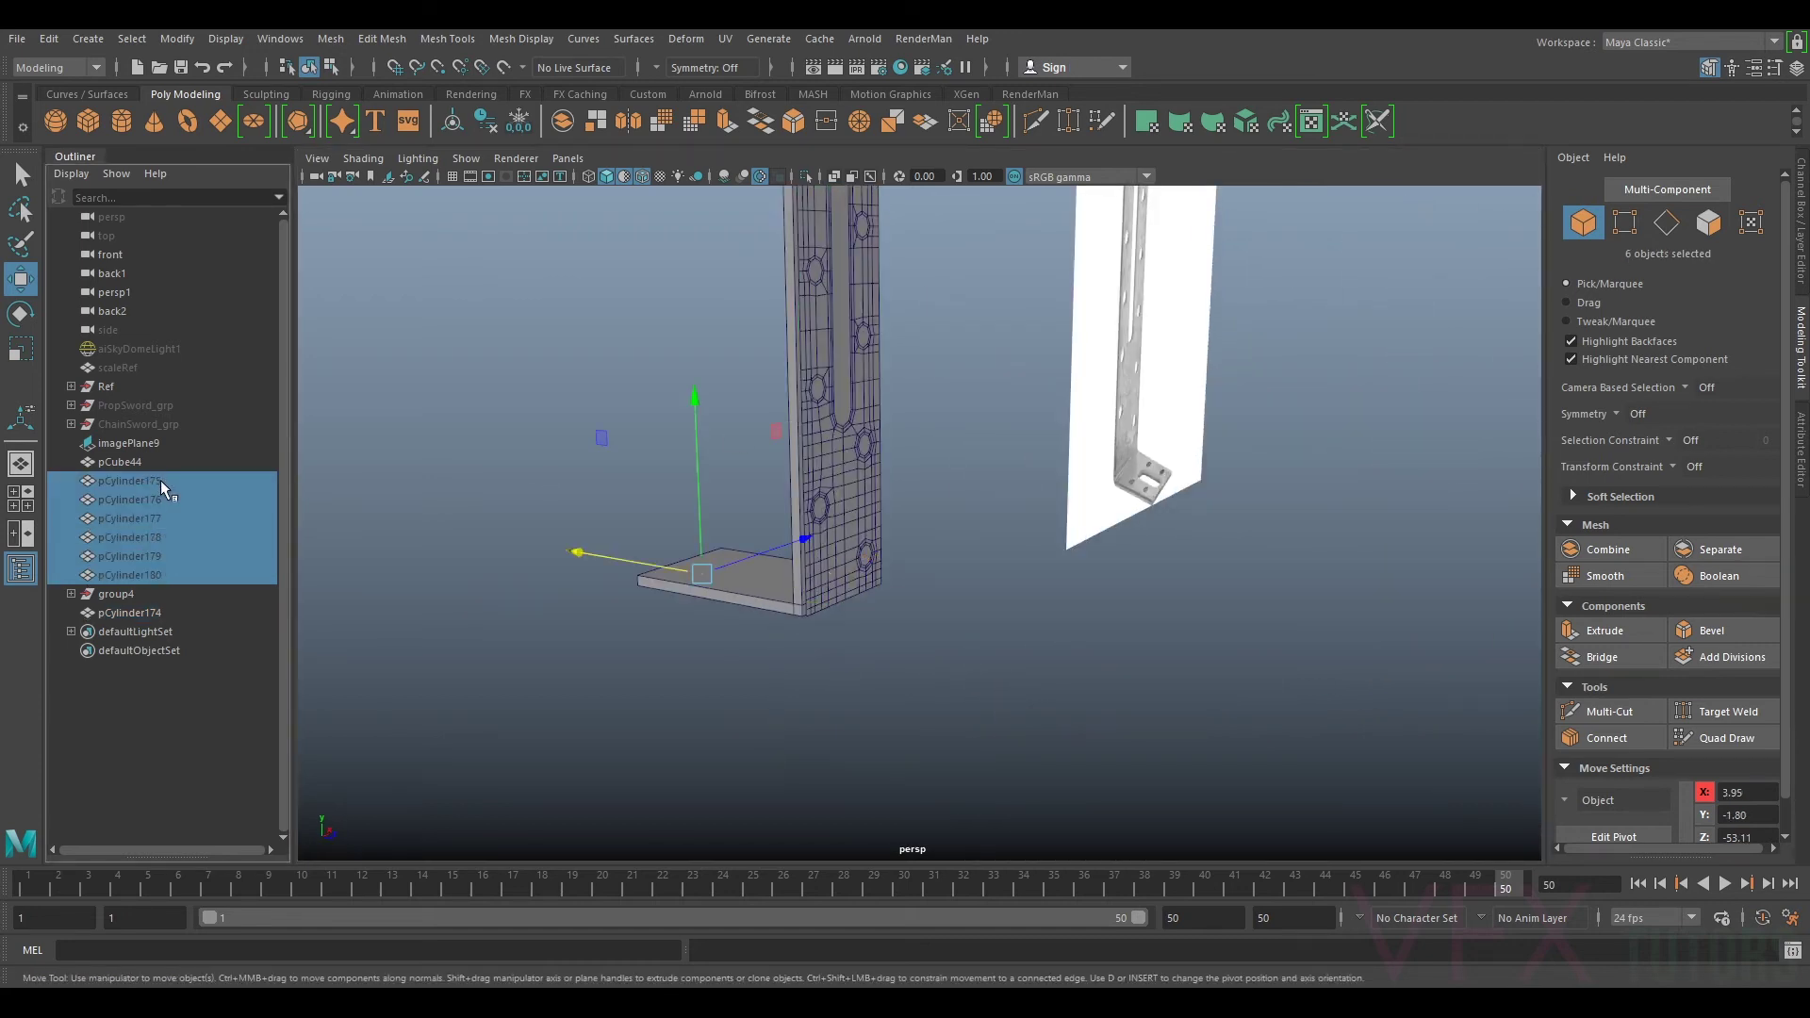
key("h")
left_click_drag(683, 529, 786, 579, "alt")
left_click(814, 610)
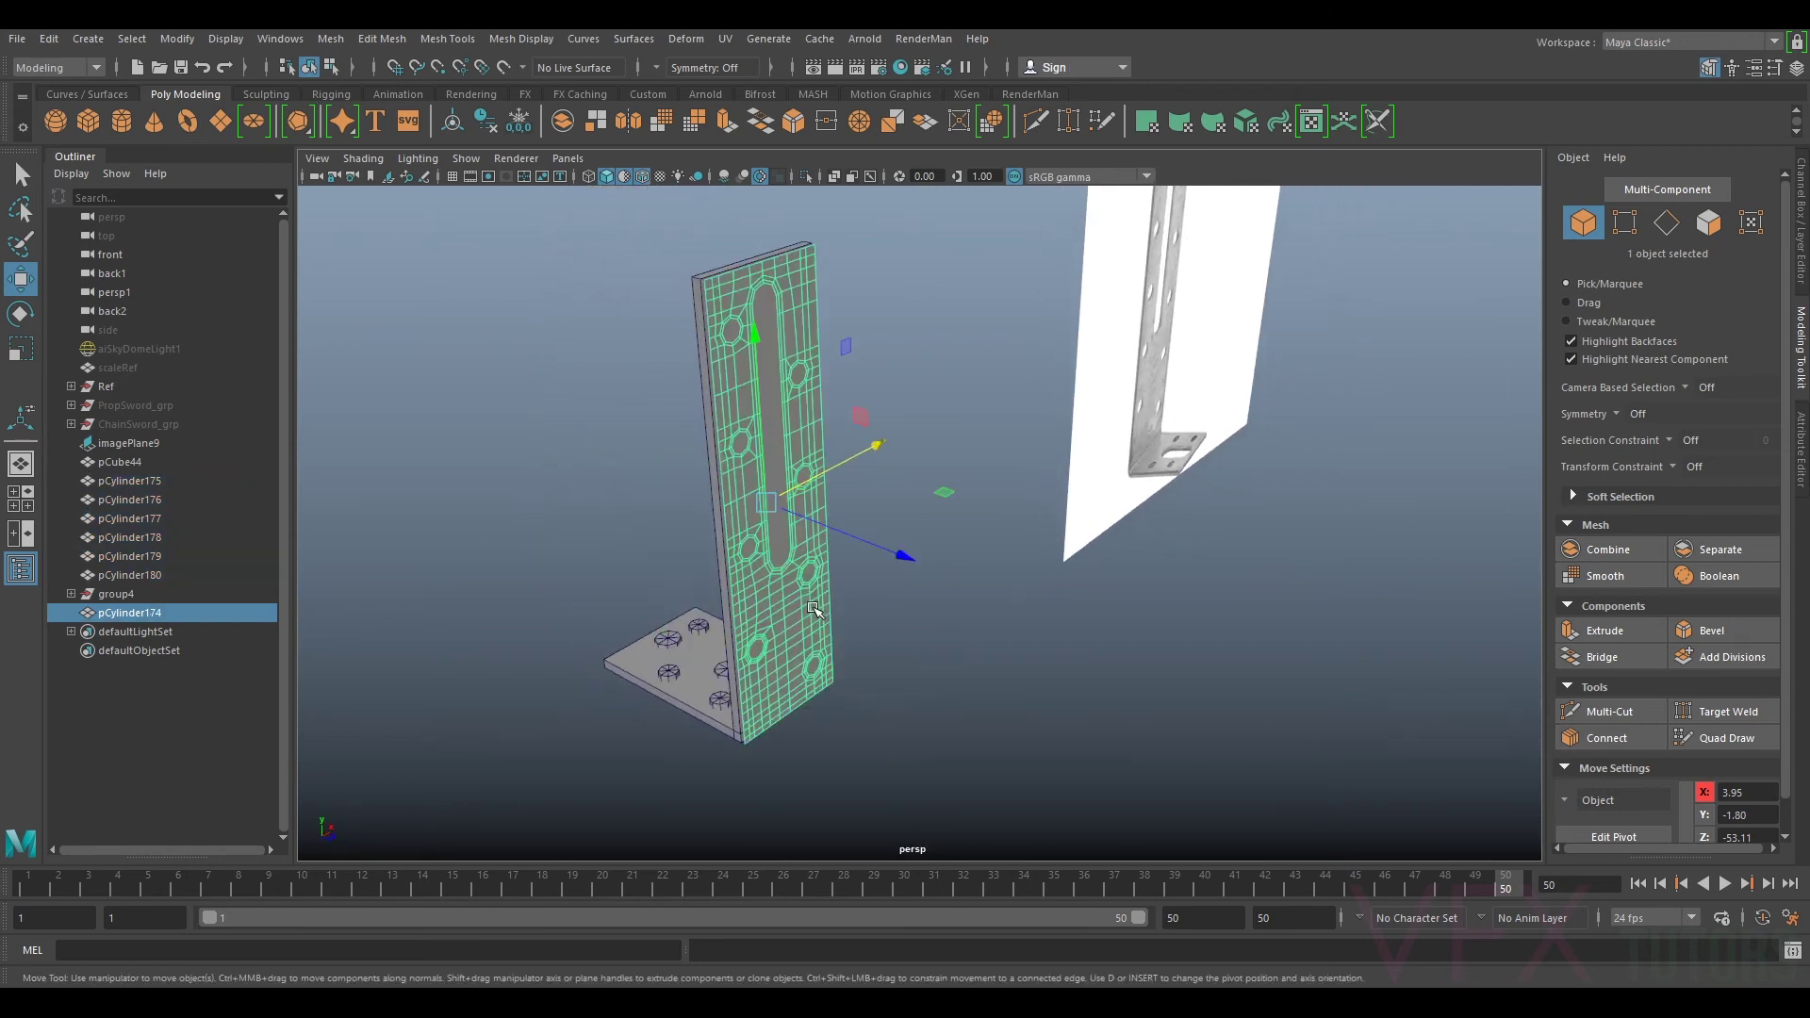
middle_click_drag(892, 636, 937, 601, "alt")
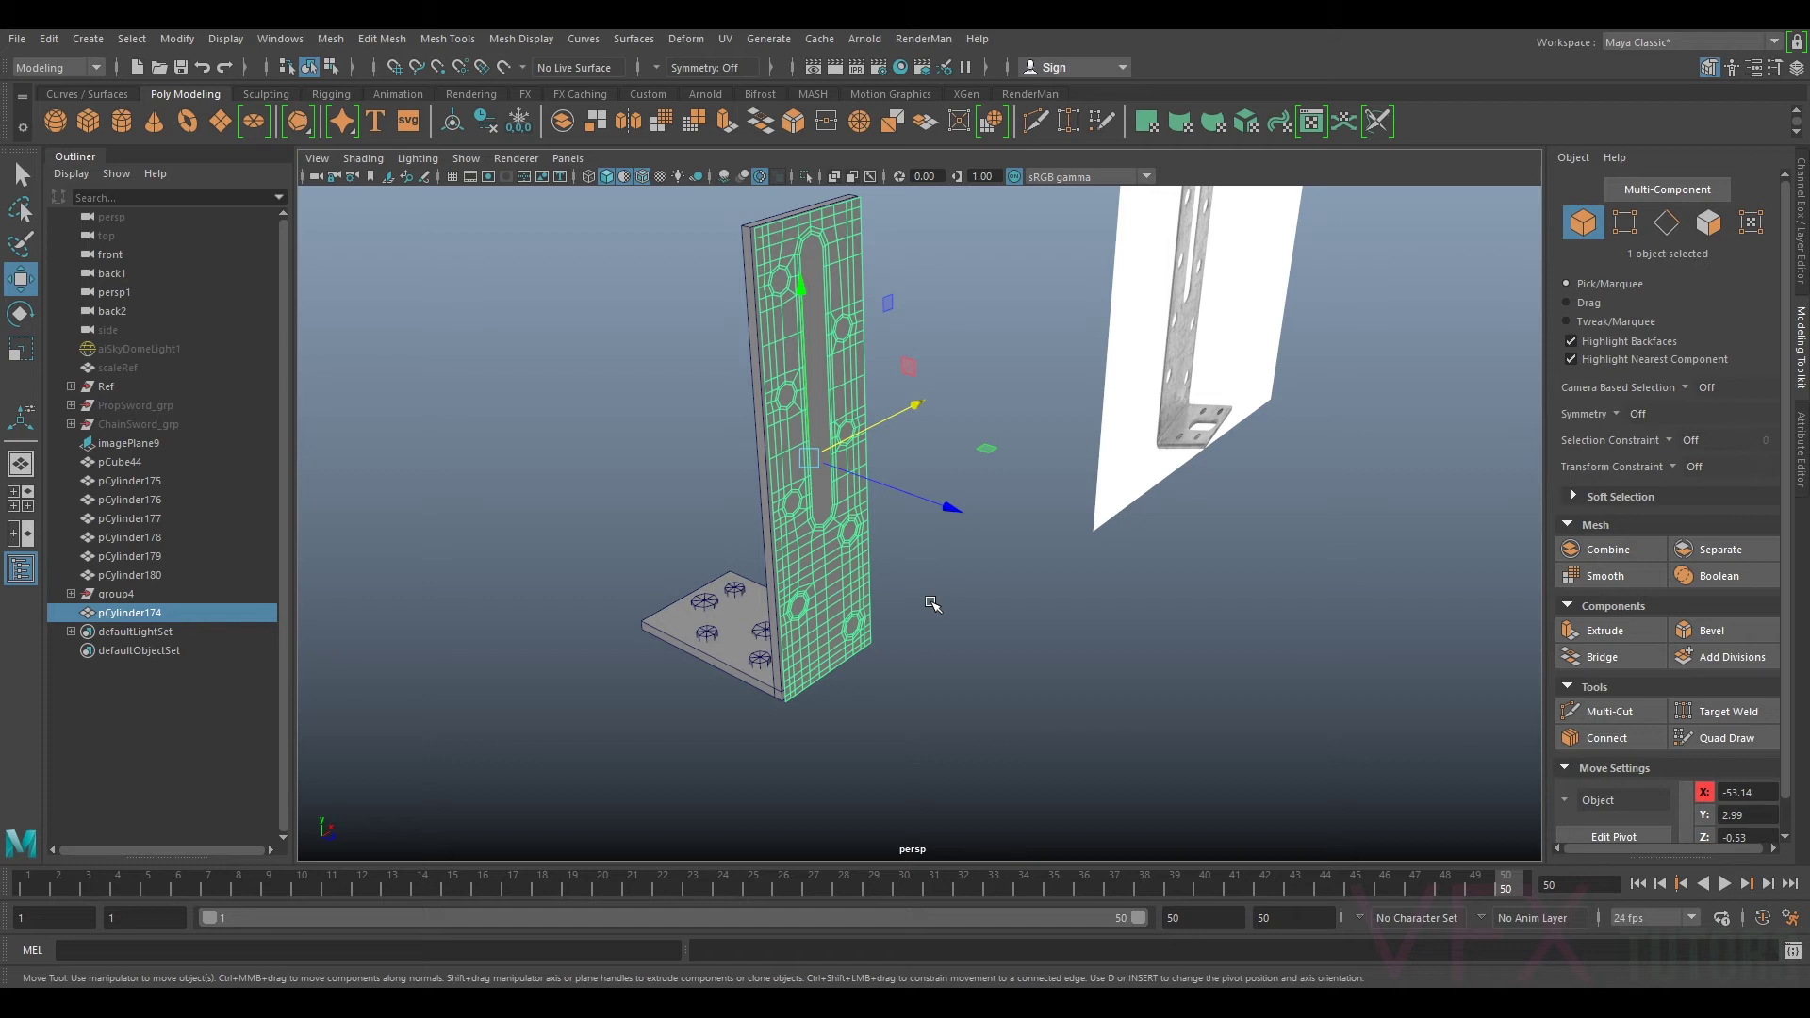
Step: Duplicate the panel mesh and set the copy's X rotation to -90 so it lies flat
left_click_drag(878, 497, 867, 489)
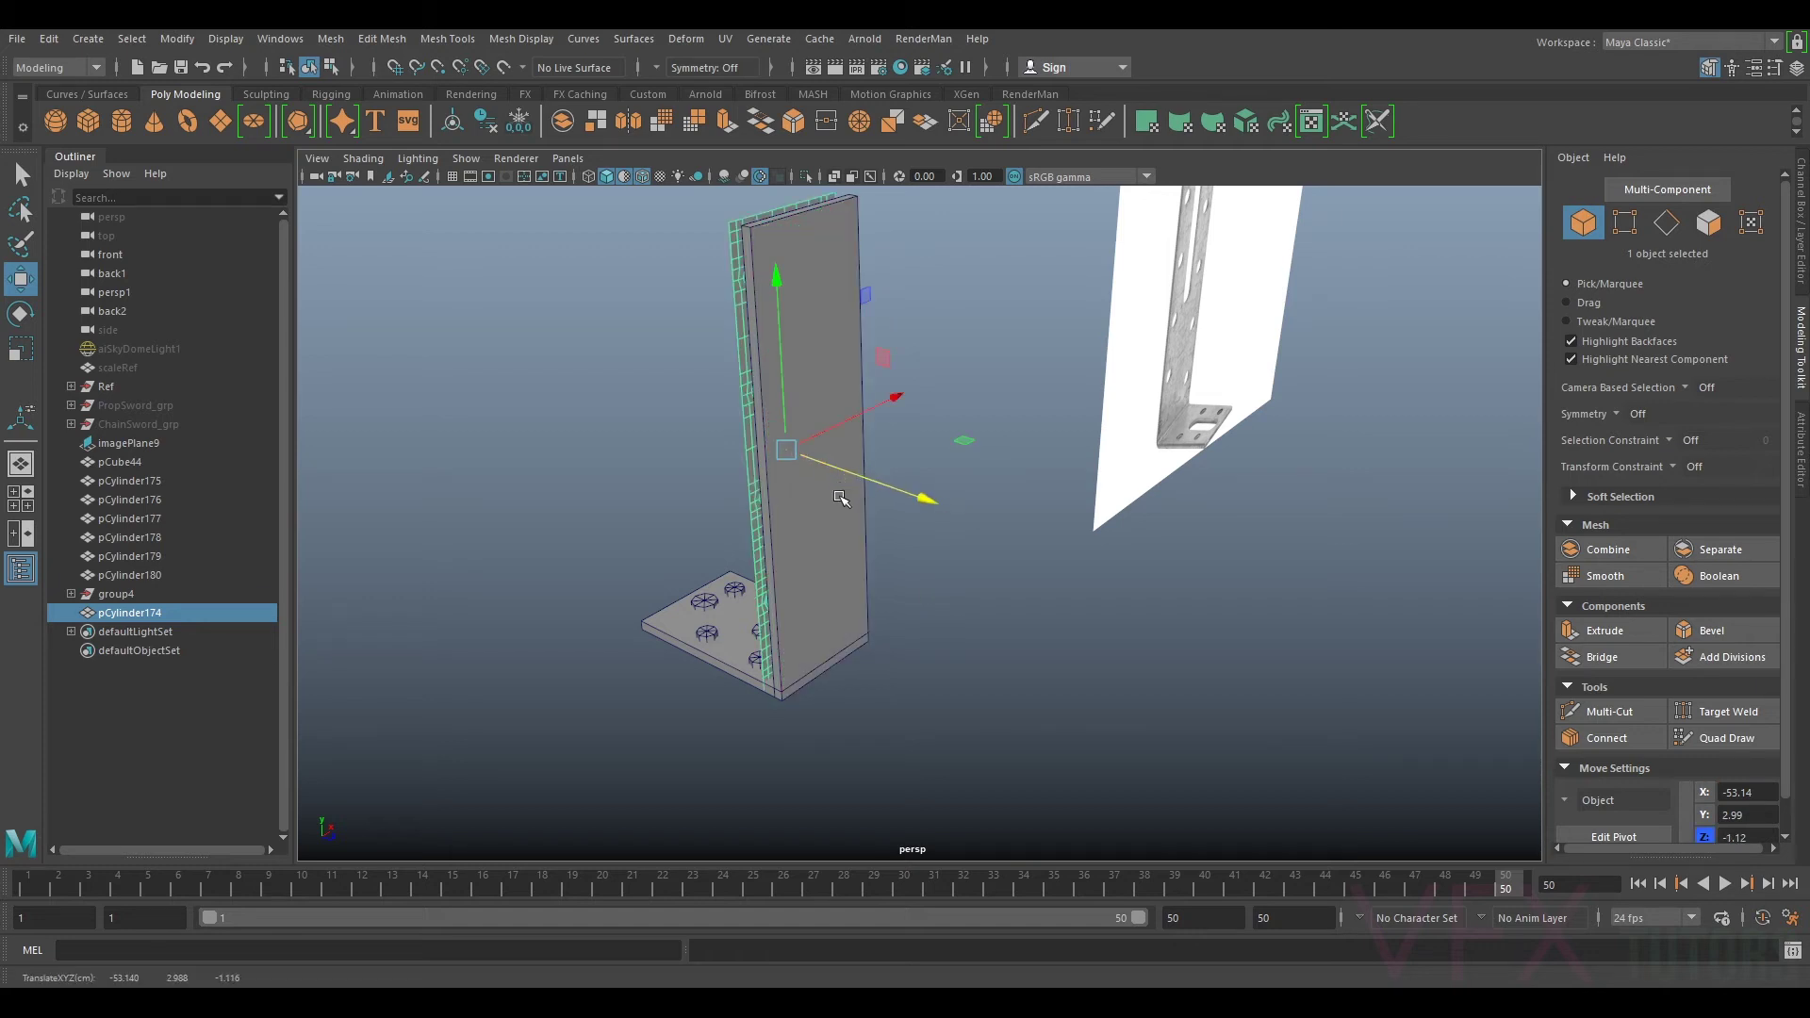
key("ctrl+z")
key("ctrl+d")
key("e")
left_click_drag(917, 402, 829, 323)
left_click(1800, 221)
left_click(1778, 255)
type("-90")
key("Return")
key("w")
Step: Lower the flat panel copy onto the top face of the bracket's base plate
left_click_drag(630, 540, 768, 531, "alt")
left_click_drag(1062, 311, 1099, 551)
middle_click_drag(1187, 671, 1182, 596, "alt")
scroll(1182, 596, "up", 5)
left_click_drag(1057, 550, 1167, 456)
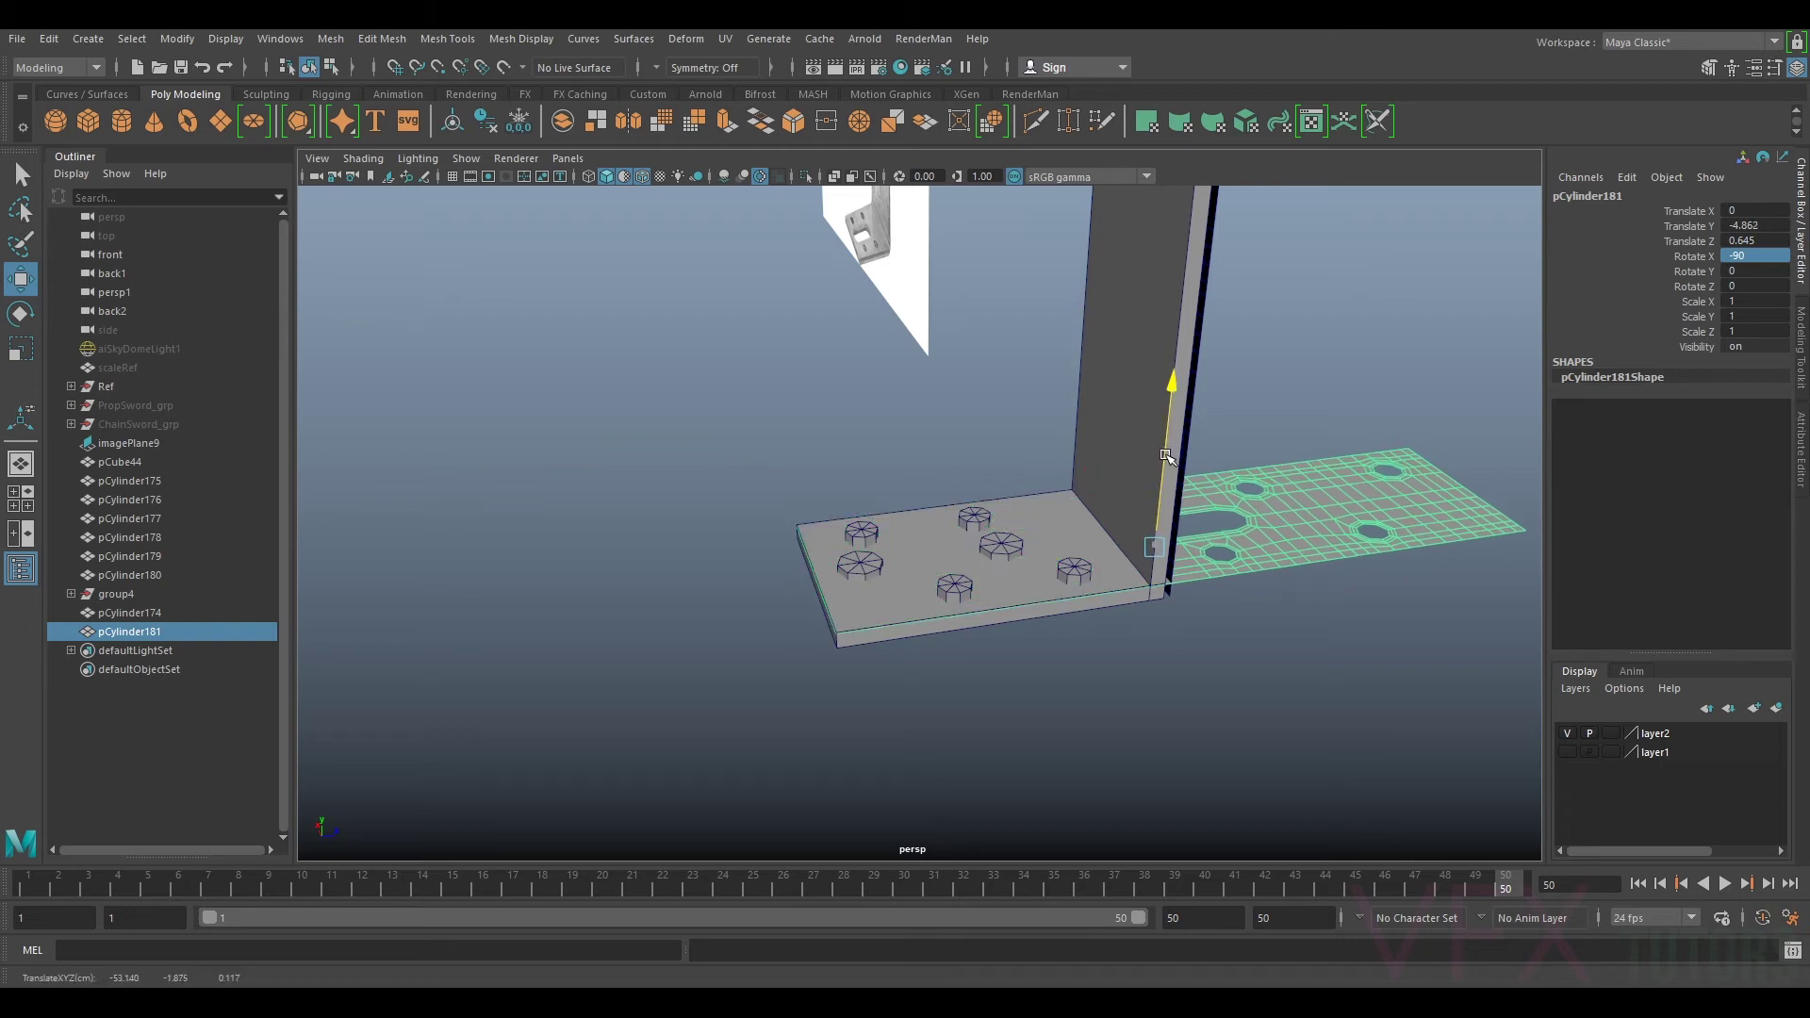
left_click_drag(1166, 455, 1169, 453)
left_click_drag(1039, 539, 1065, 523, "alt")
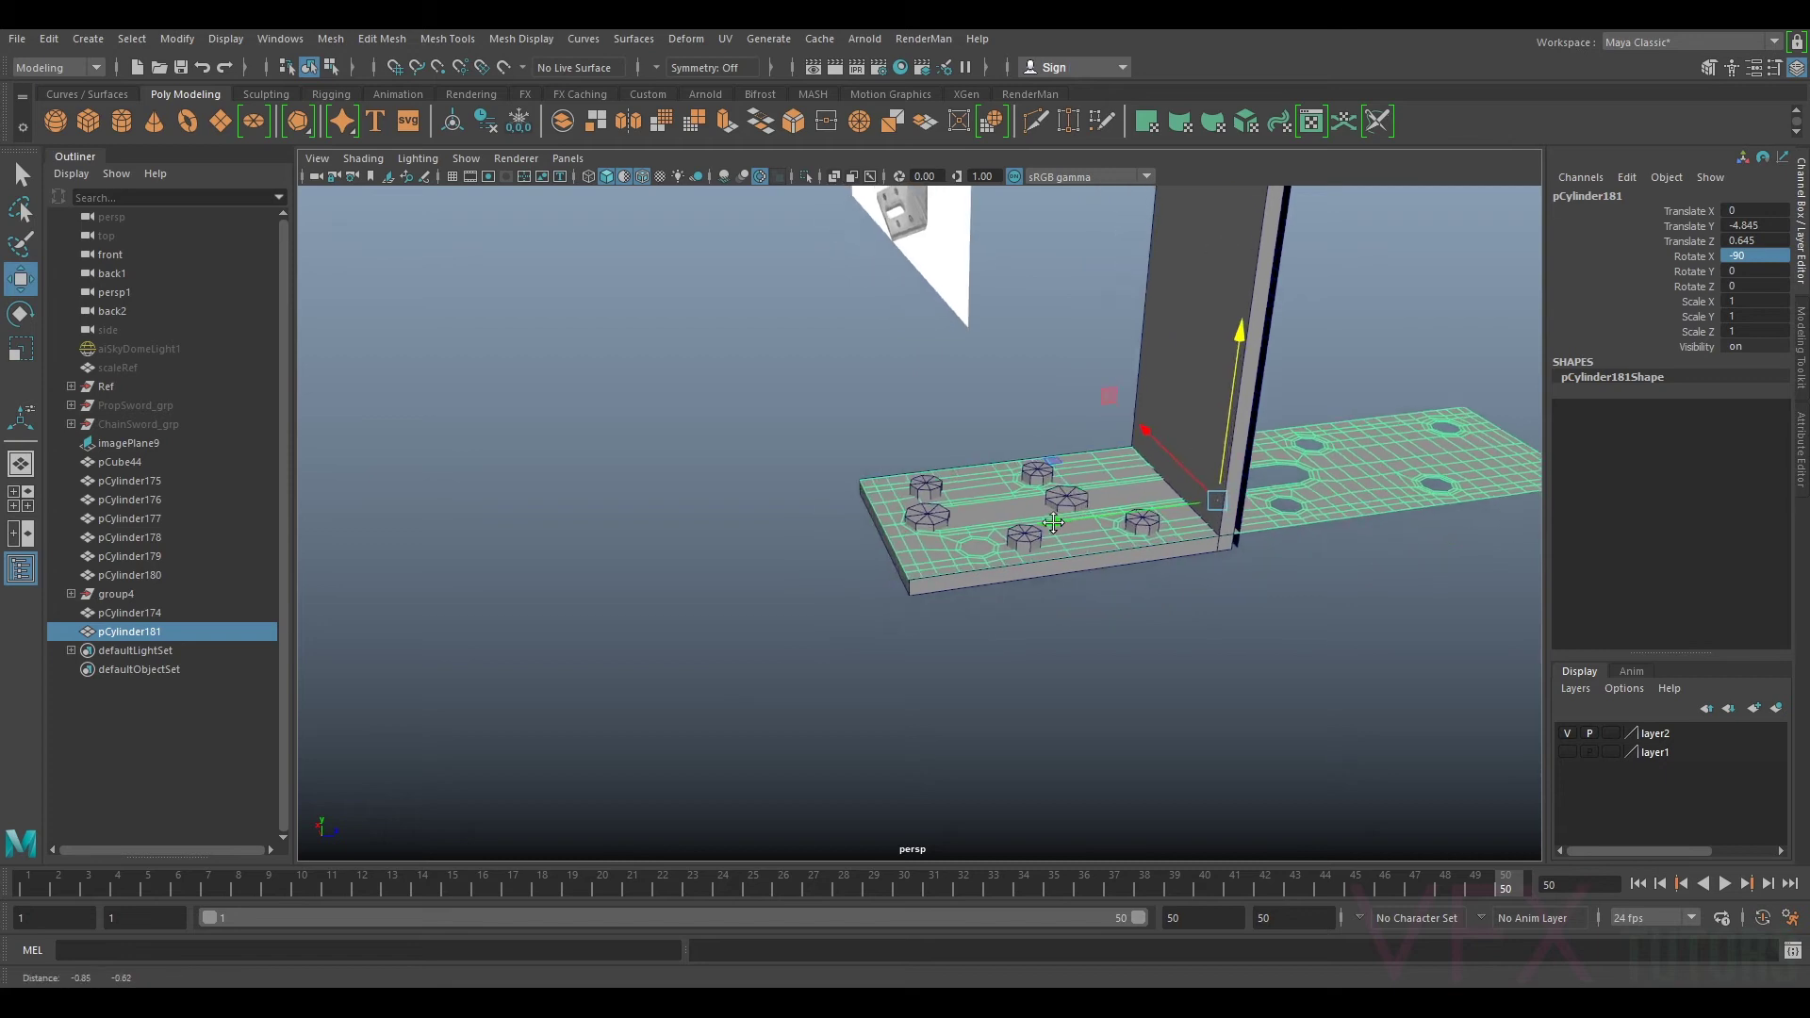
right_click_drag(1065, 523, 1028, 622, "alt")
left_click_drag(1027, 622, 932, 592, "alt")
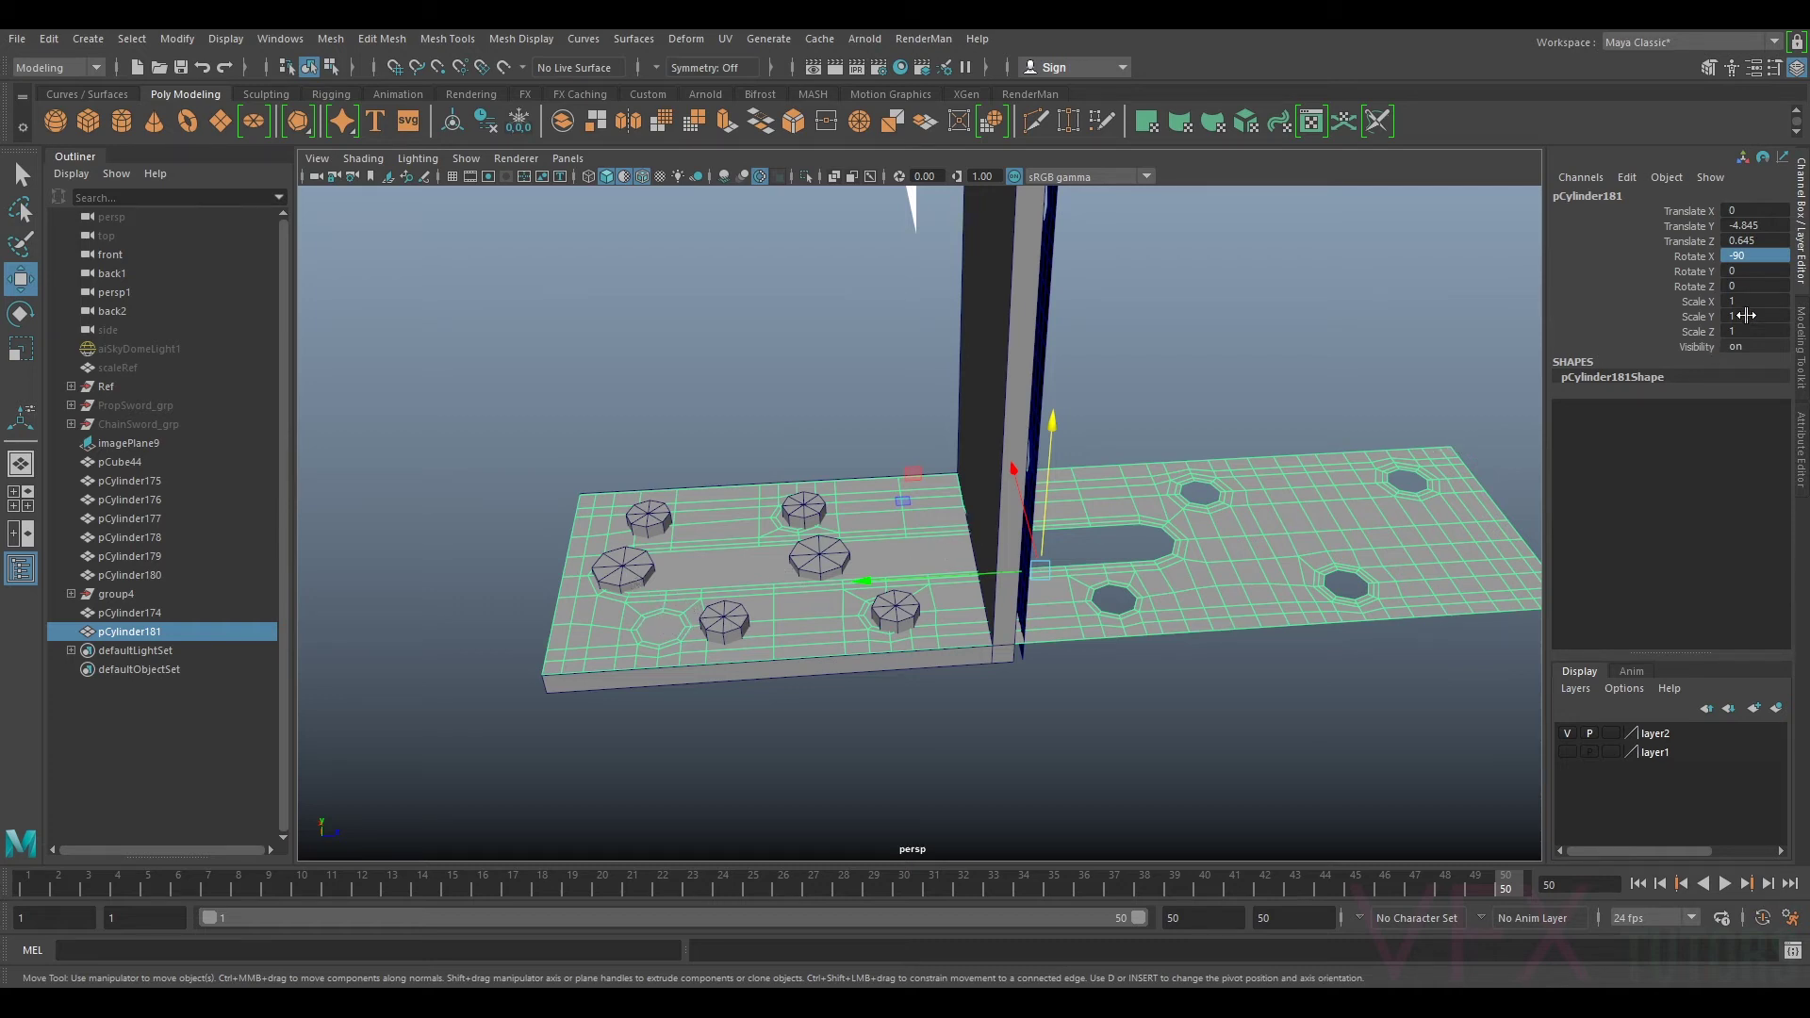
left_click_drag(842, 635, 855, 637, "alt")
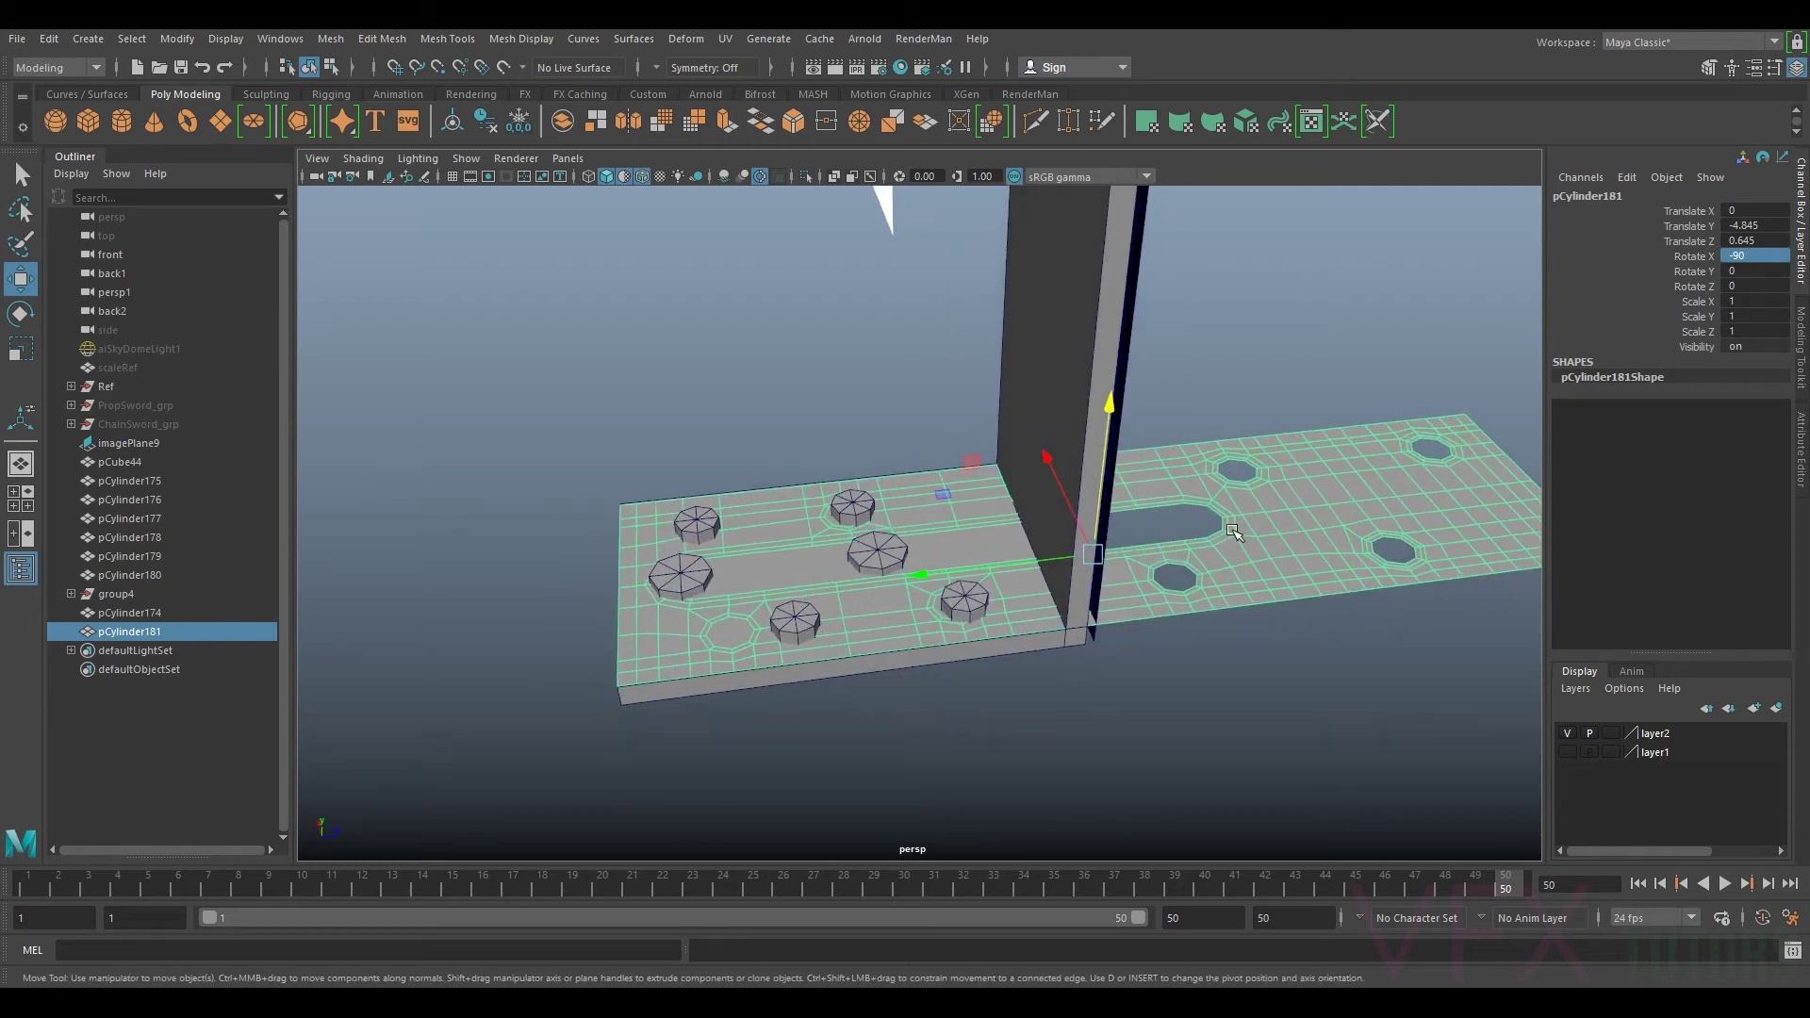
left_click_drag(1233, 530, 1001, 577, "alt")
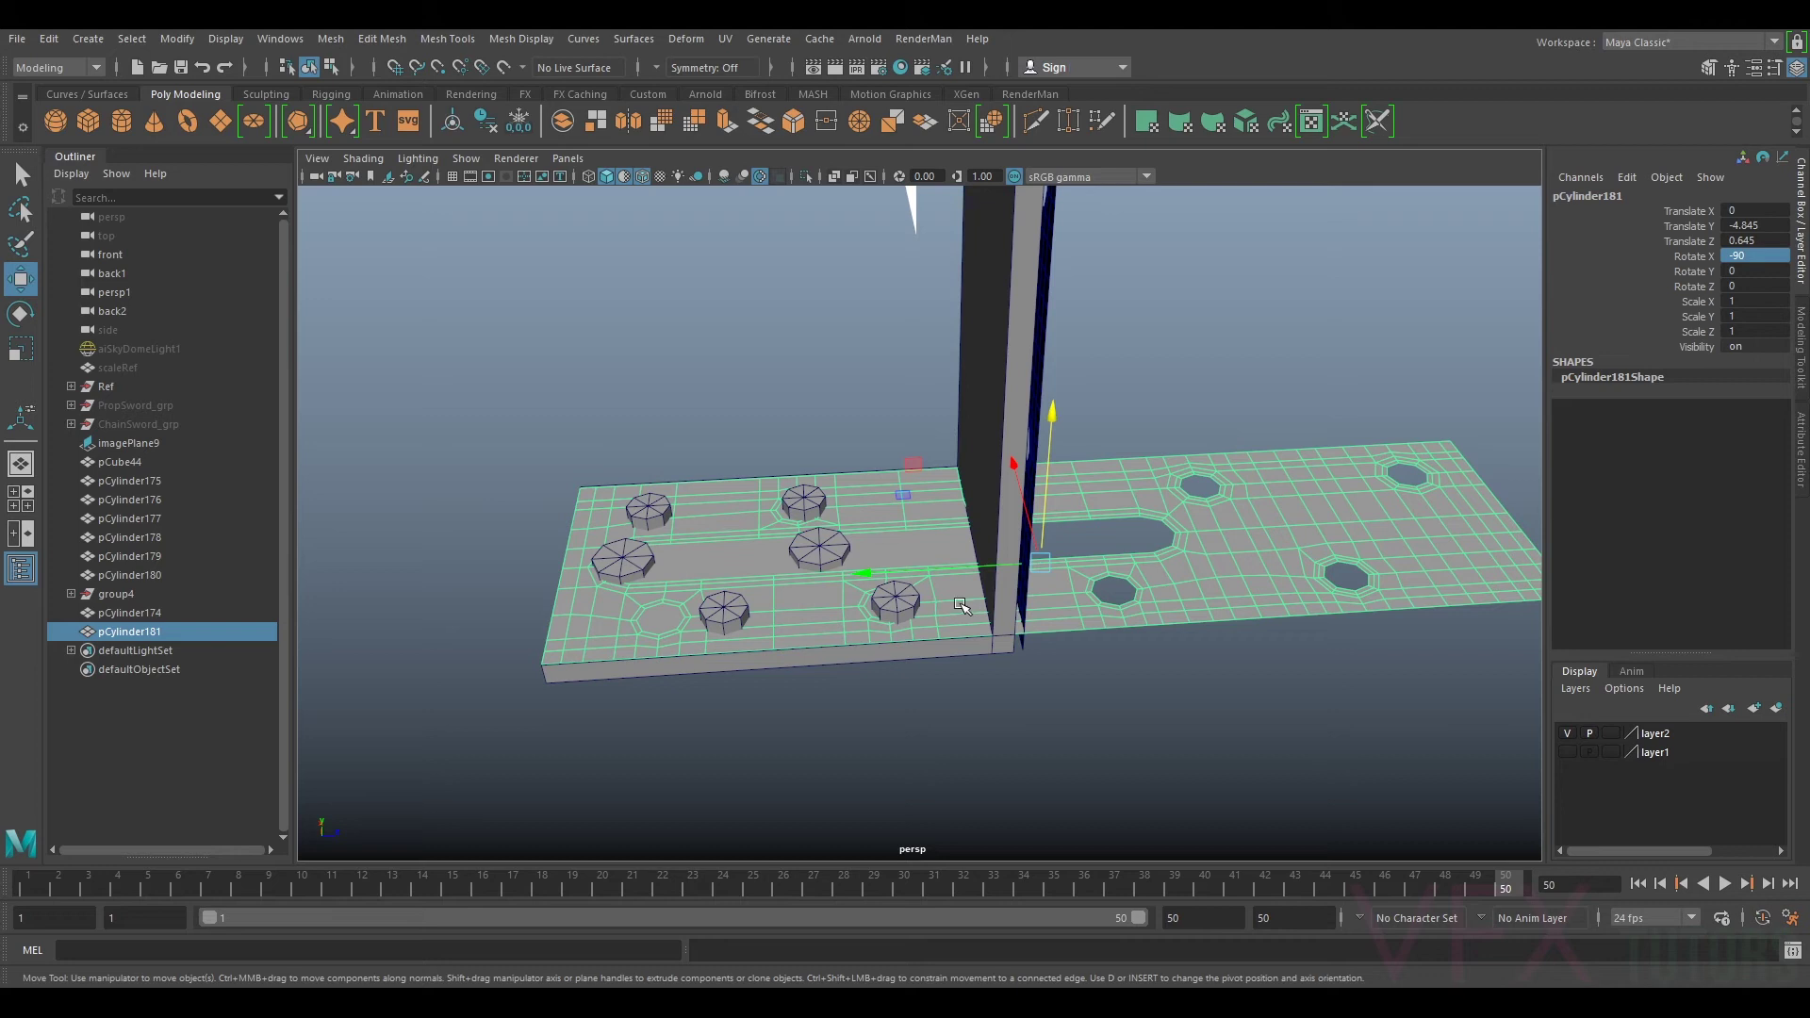
Step: Remove the copy's faces on both sides of the slot over the half of the base plate nearest the bend
right_click_drag(954, 599, 950, 400)
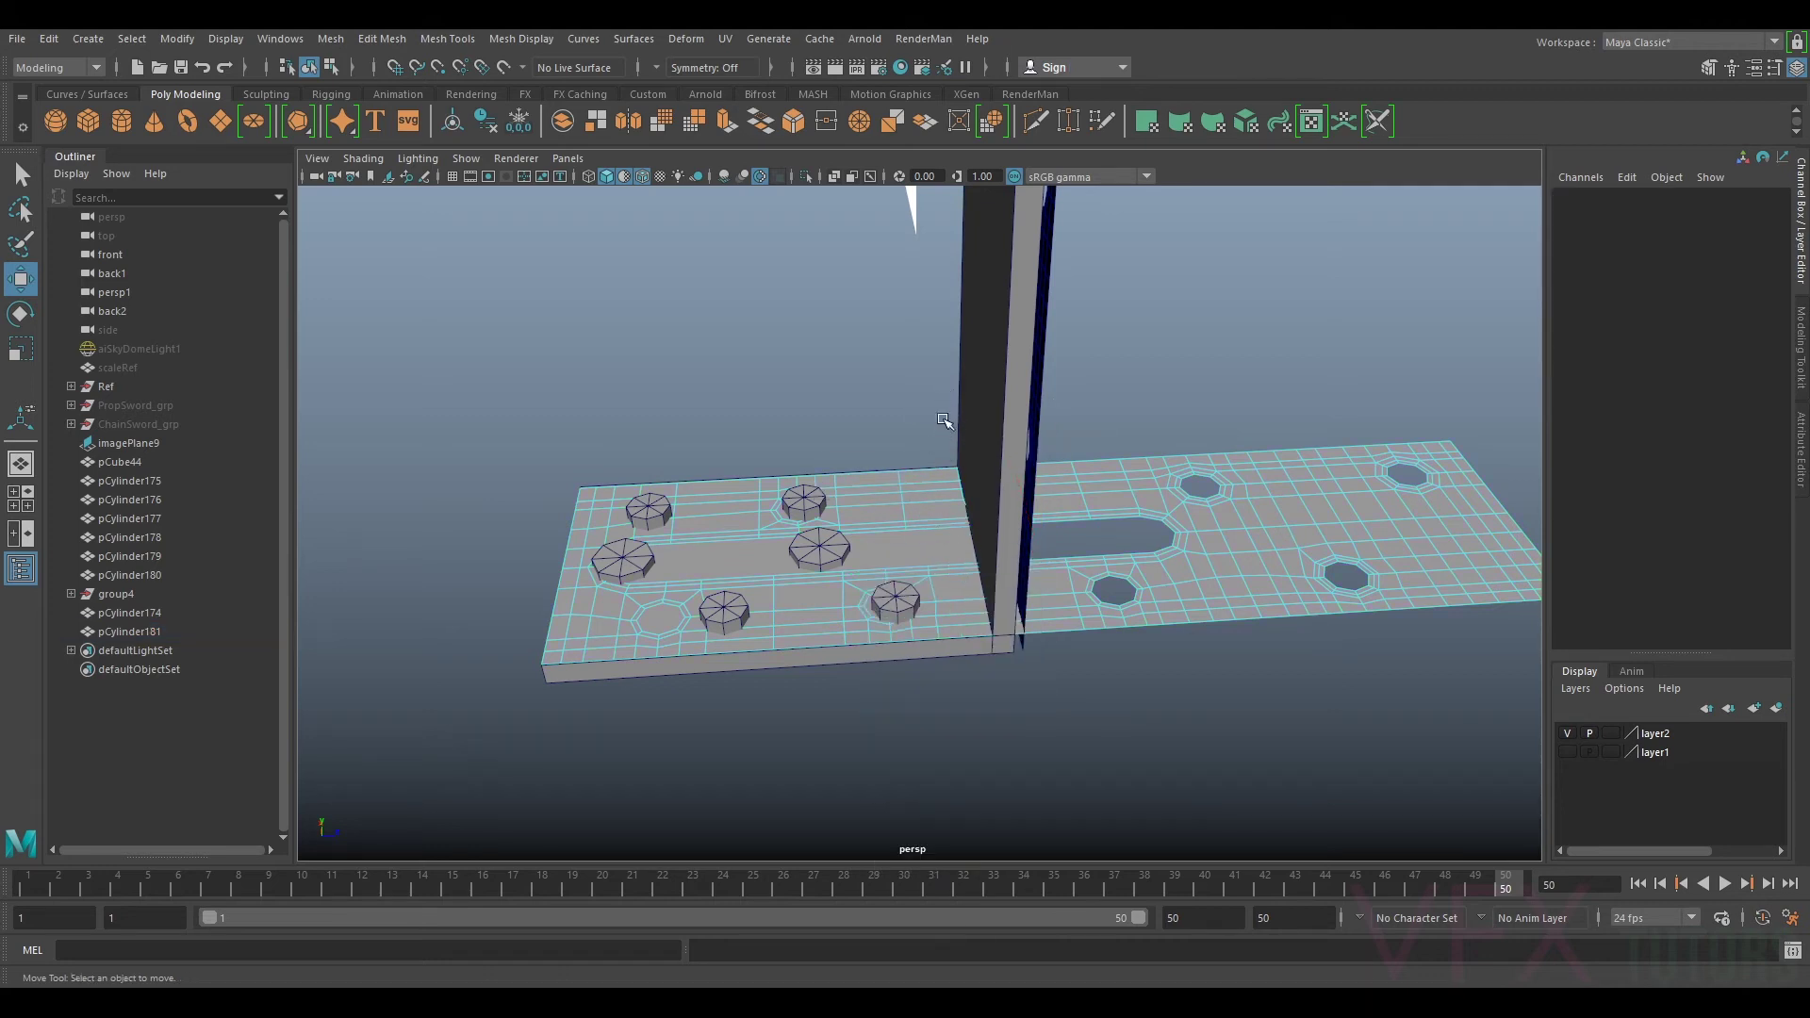
left_click_drag(920, 420, 734, 547)
left_click_drag(695, 455, 741, 544, "ctrl")
scroll(760, 494, "up", 4)
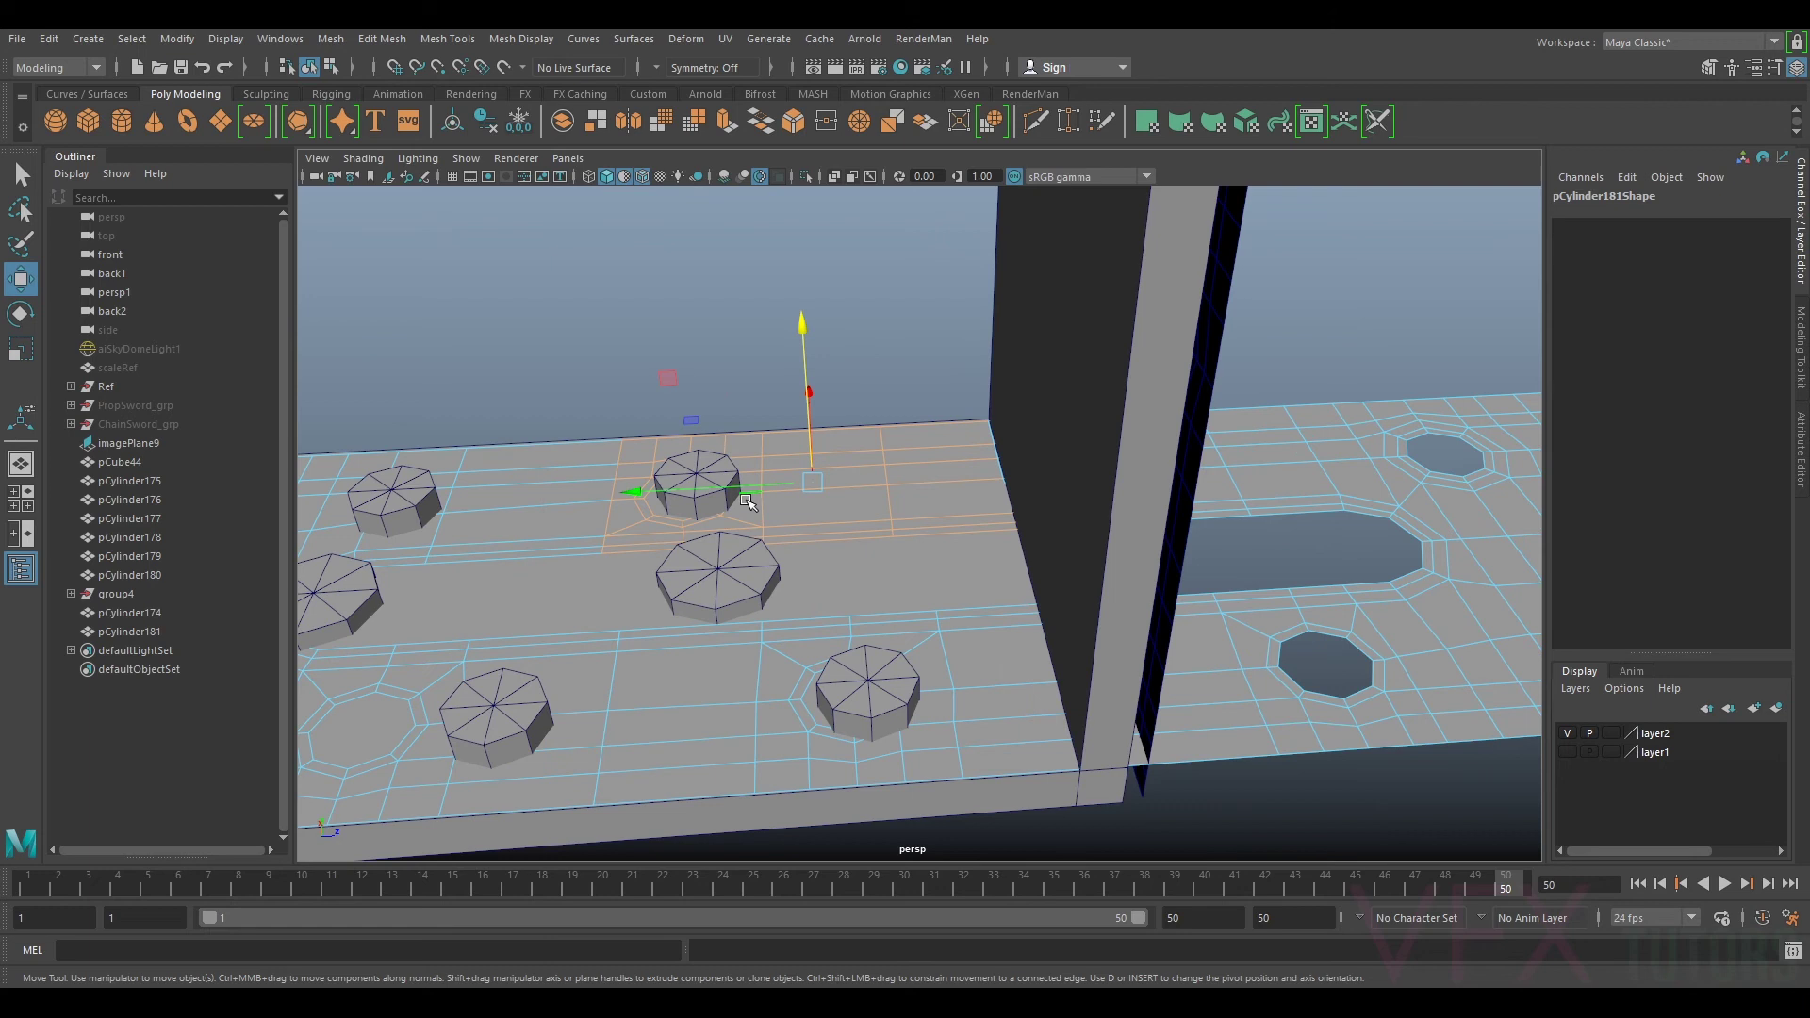
scroll(748, 503, "down", 3)
right_click_drag(765, 503, 764, 516)
left_click_drag(694, 444, 978, 723)
left_click_drag(486, 427, 635, 543, "ctrl")
left_click_drag(518, 582, 650, 728, "ctrl")
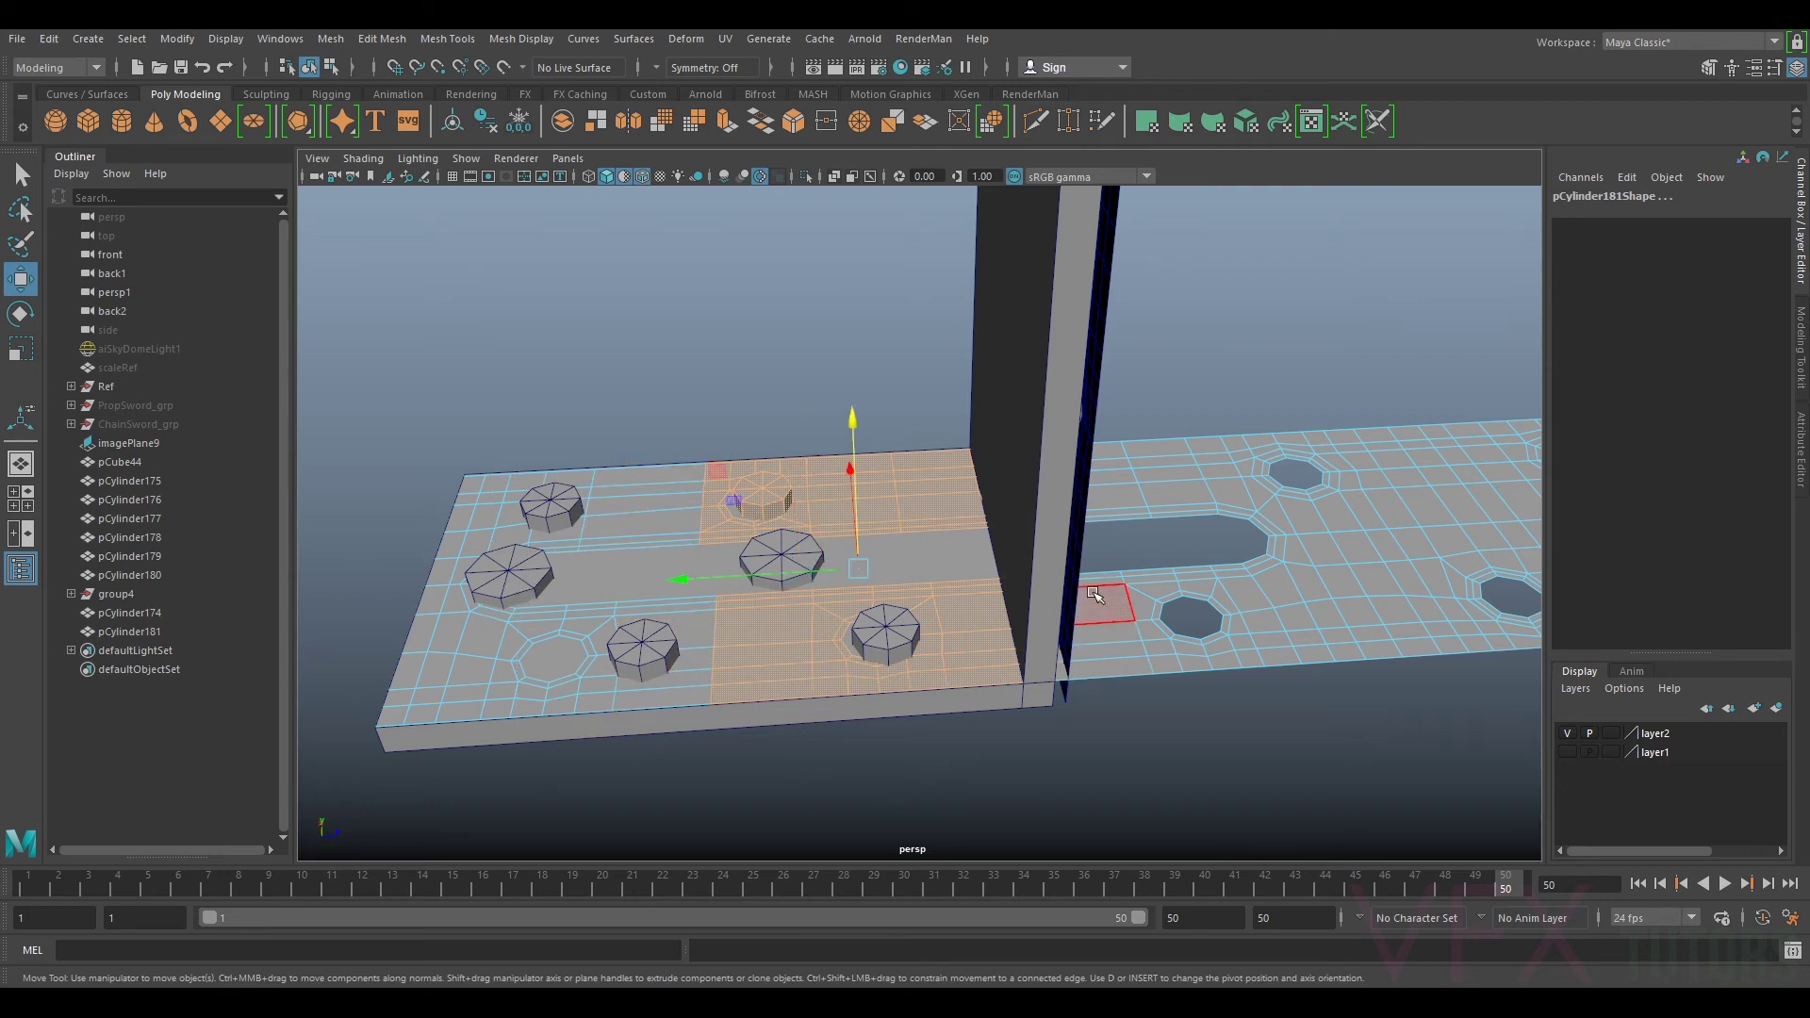
left_click(1113, 546)
left_click_drag(1145, 574, 1157, 594, "alt")
Step: Slide the copy's detached slot-end section toward the base plate's free end to shorten the slot
right_click_drag(1200, 465, 1262, 439)
left_click_drag(966, 575, 865, 577)
key("ctrl+z")
right_click_drag(1323, 463, 1322, 515)
left_click(1324, 512)
mouse_move(1240, 542)
left_mouse_down()
mouse_move(953, 557)
mouse_move(995, 596)
mouse_move(938, 585)
mouse_move(1058, 555)
mouse_move(1021, 558)
left_mouse_up()
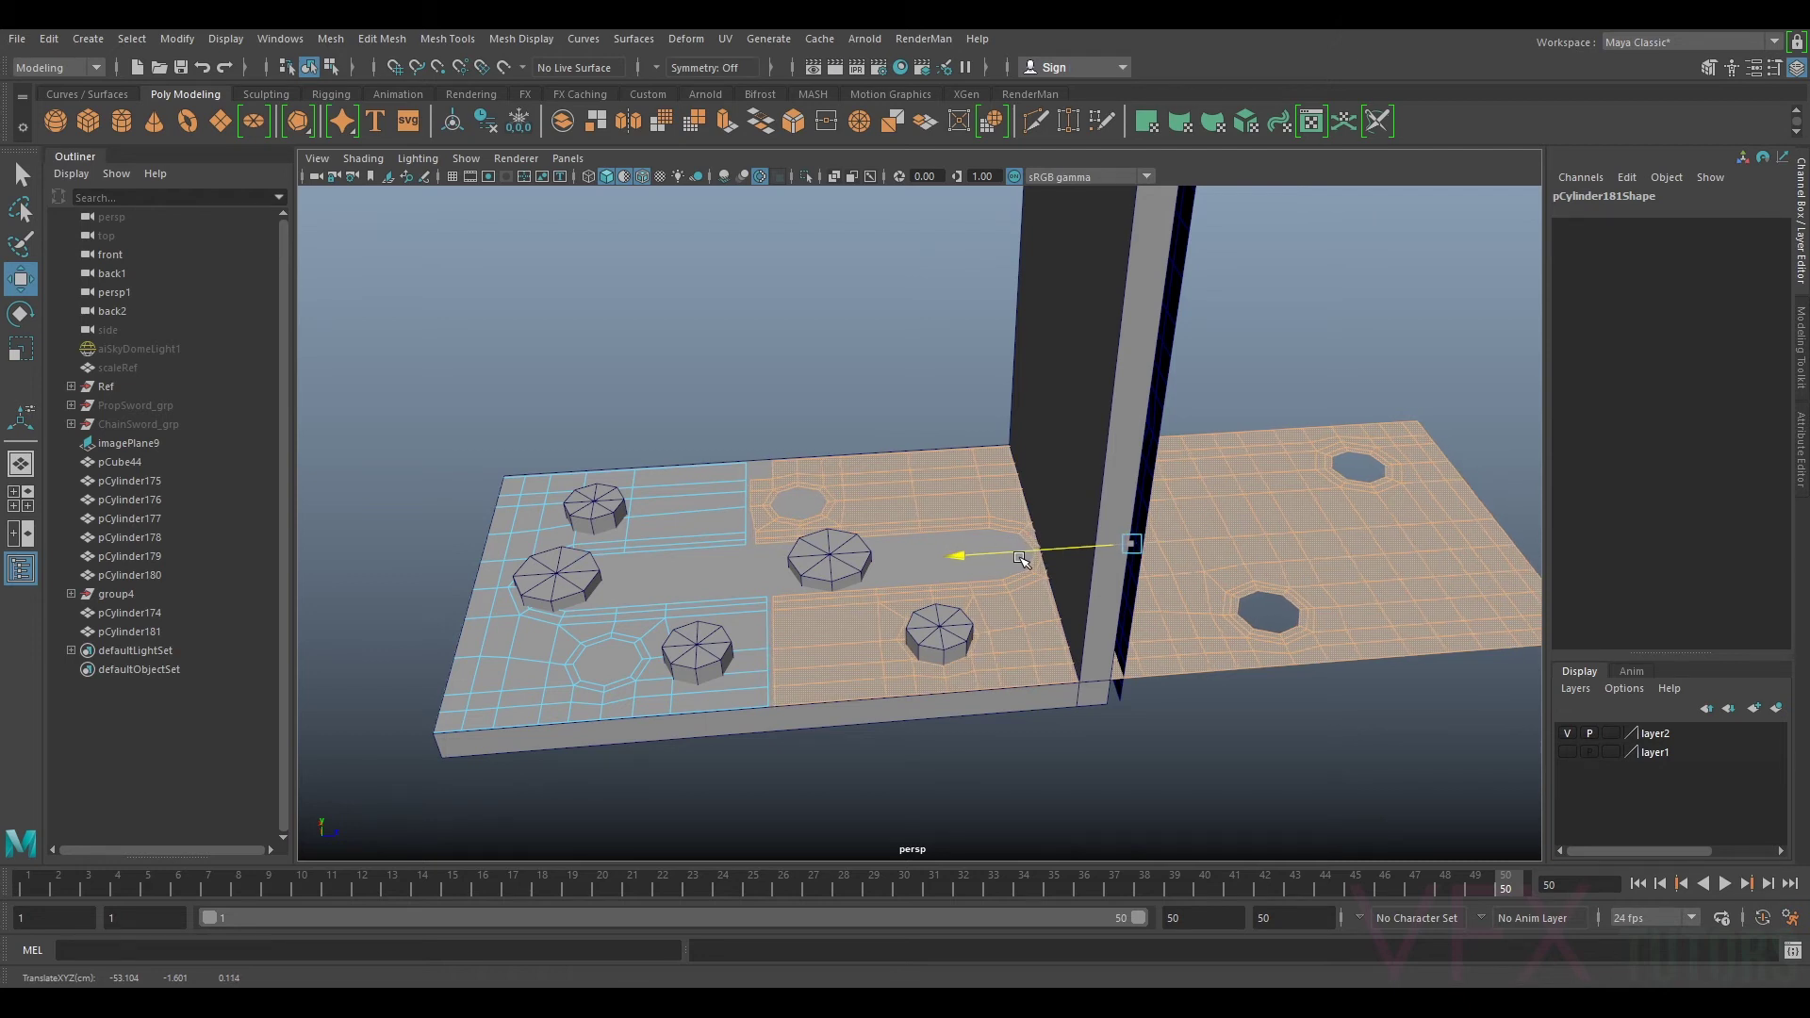
mouse_move(961, 568)
left_mouse_down("alt")
mouse_move(1045, 566)
mouse_move(1002, 591)
mouse_move(991, 571)
left_mouse_up("alt")
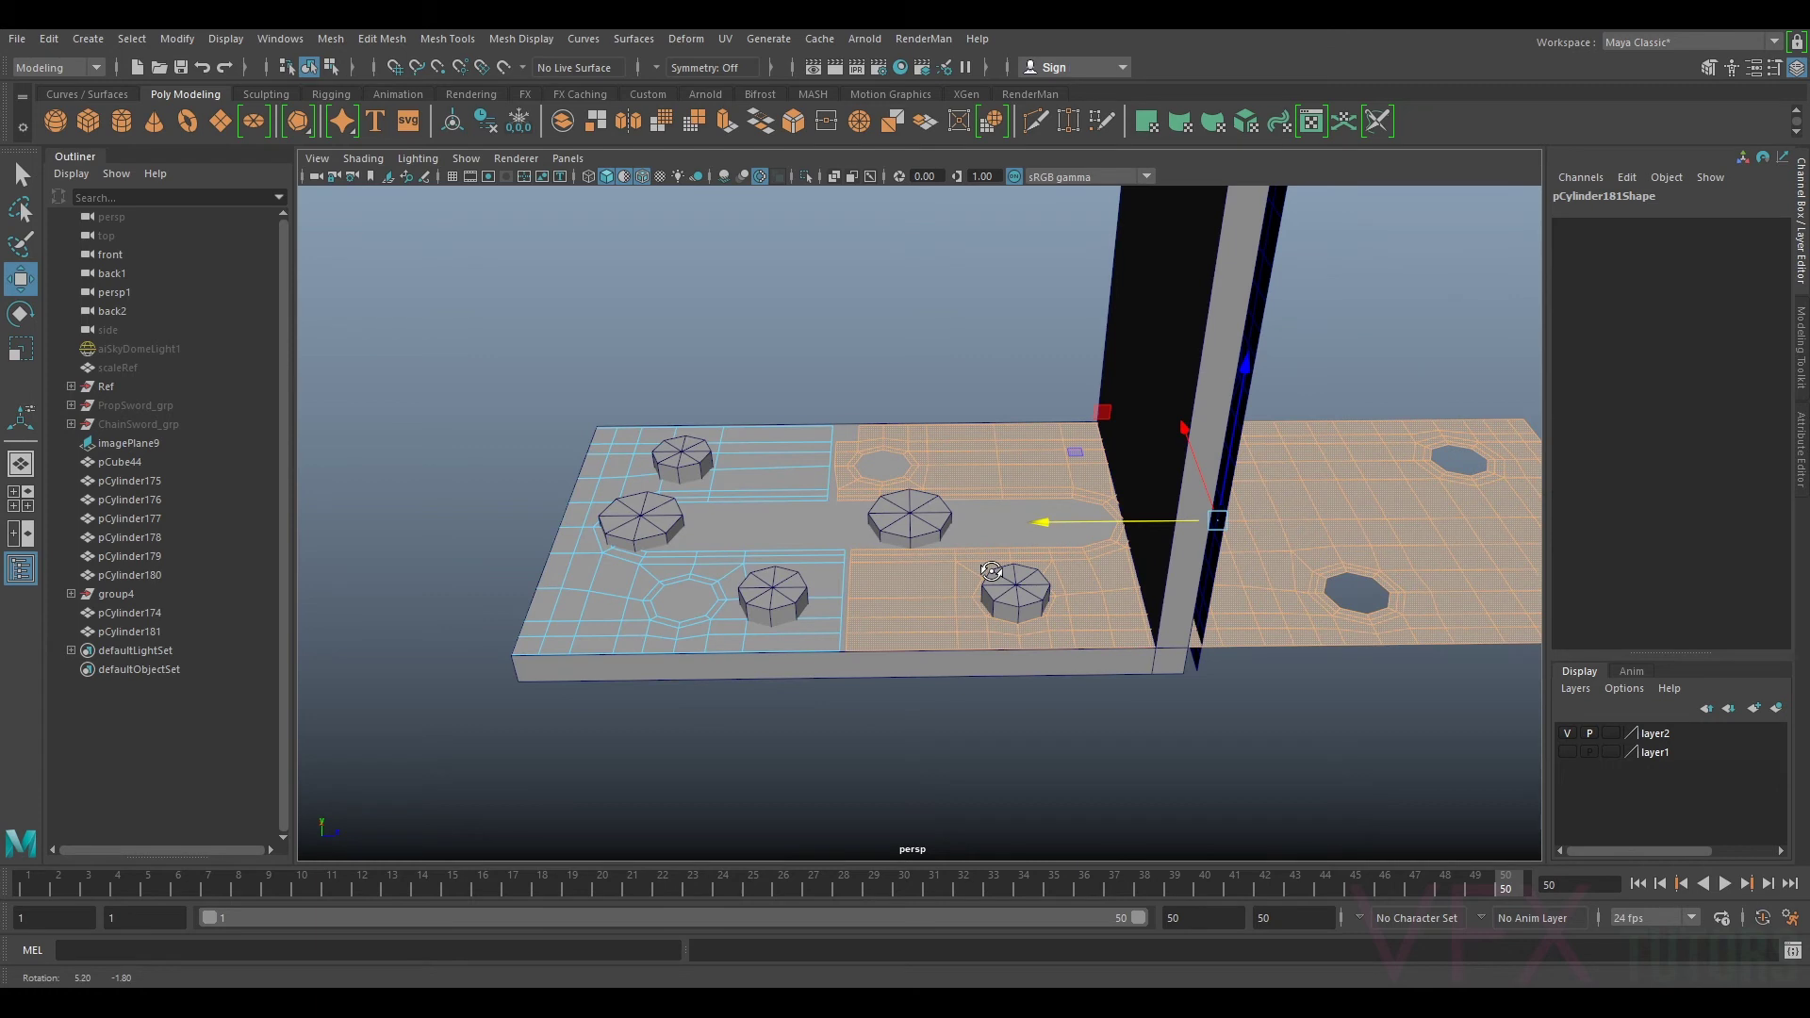
Step: Delete the block of faces surrounding the rear hole beside the shortened slot
right_click_drag(1098, 585, 1068, 516)
left_click_drag(784, 326, 852, 366)
left_click(1405, 581)
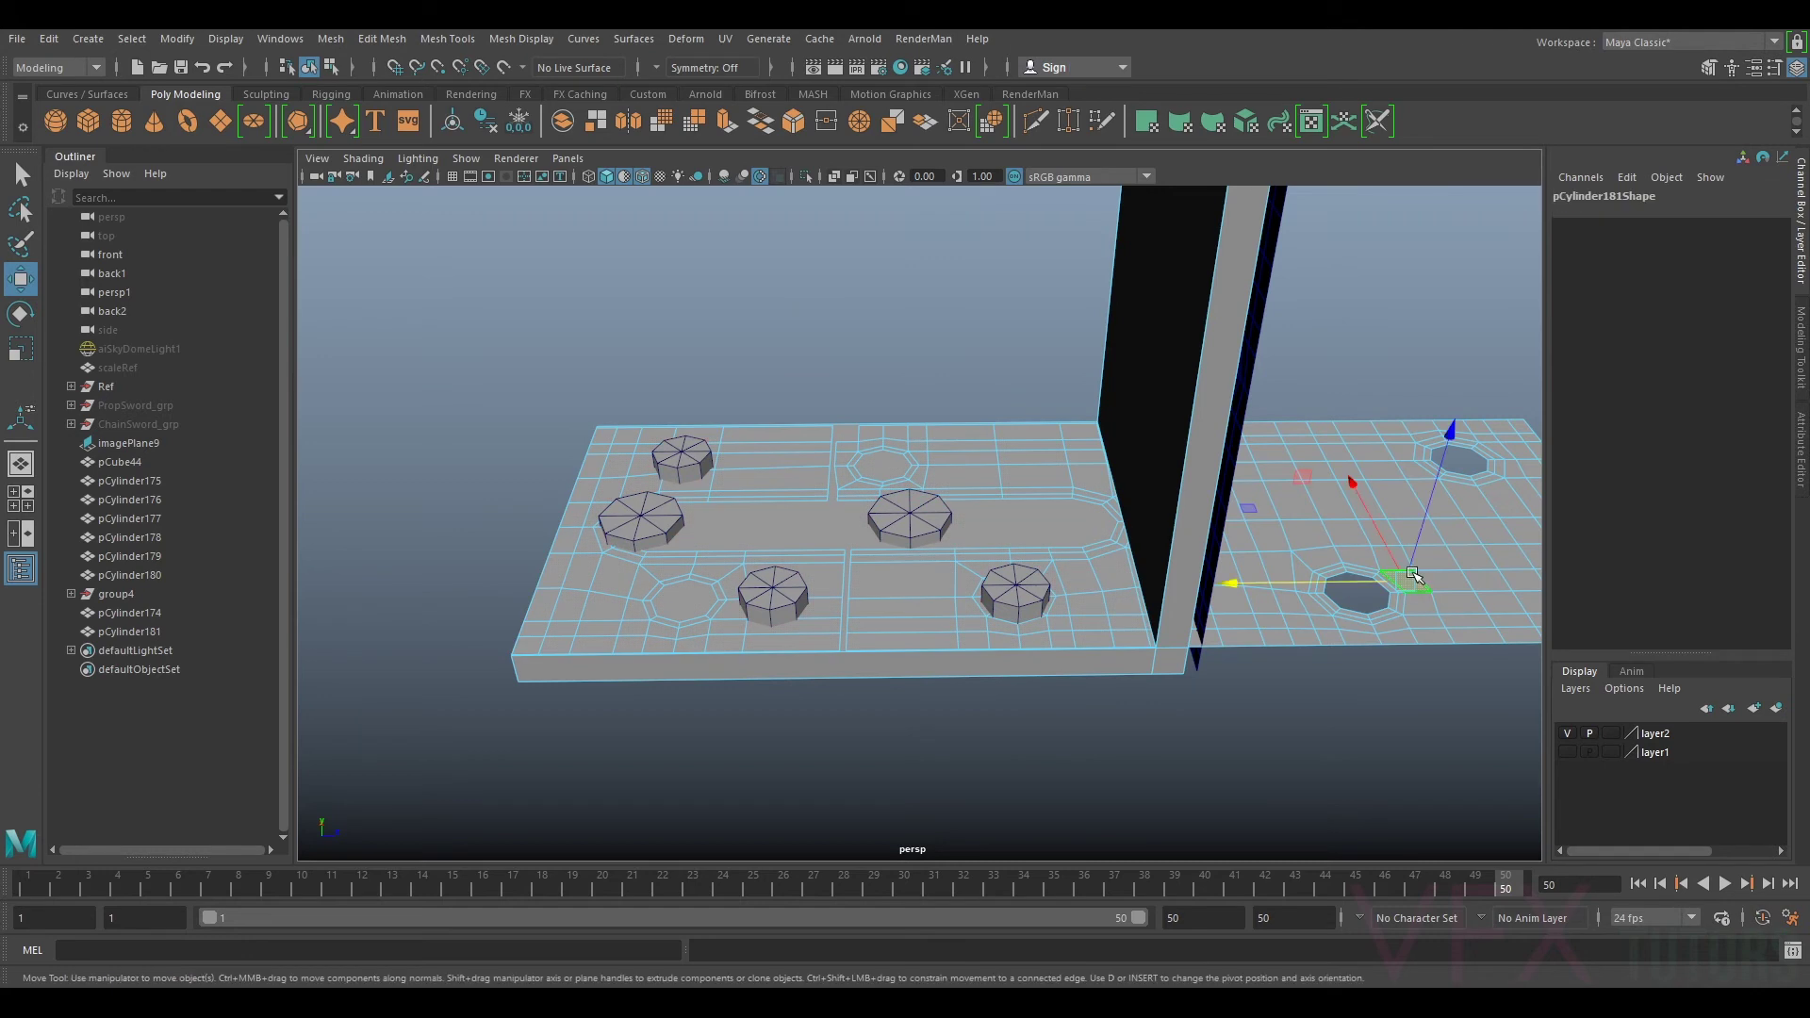
left_click(863, 445)
right_click_drag(1152, 463, 1233, 432)
scroll(1306, 479, "down", 4)
left_click(1256, 519)
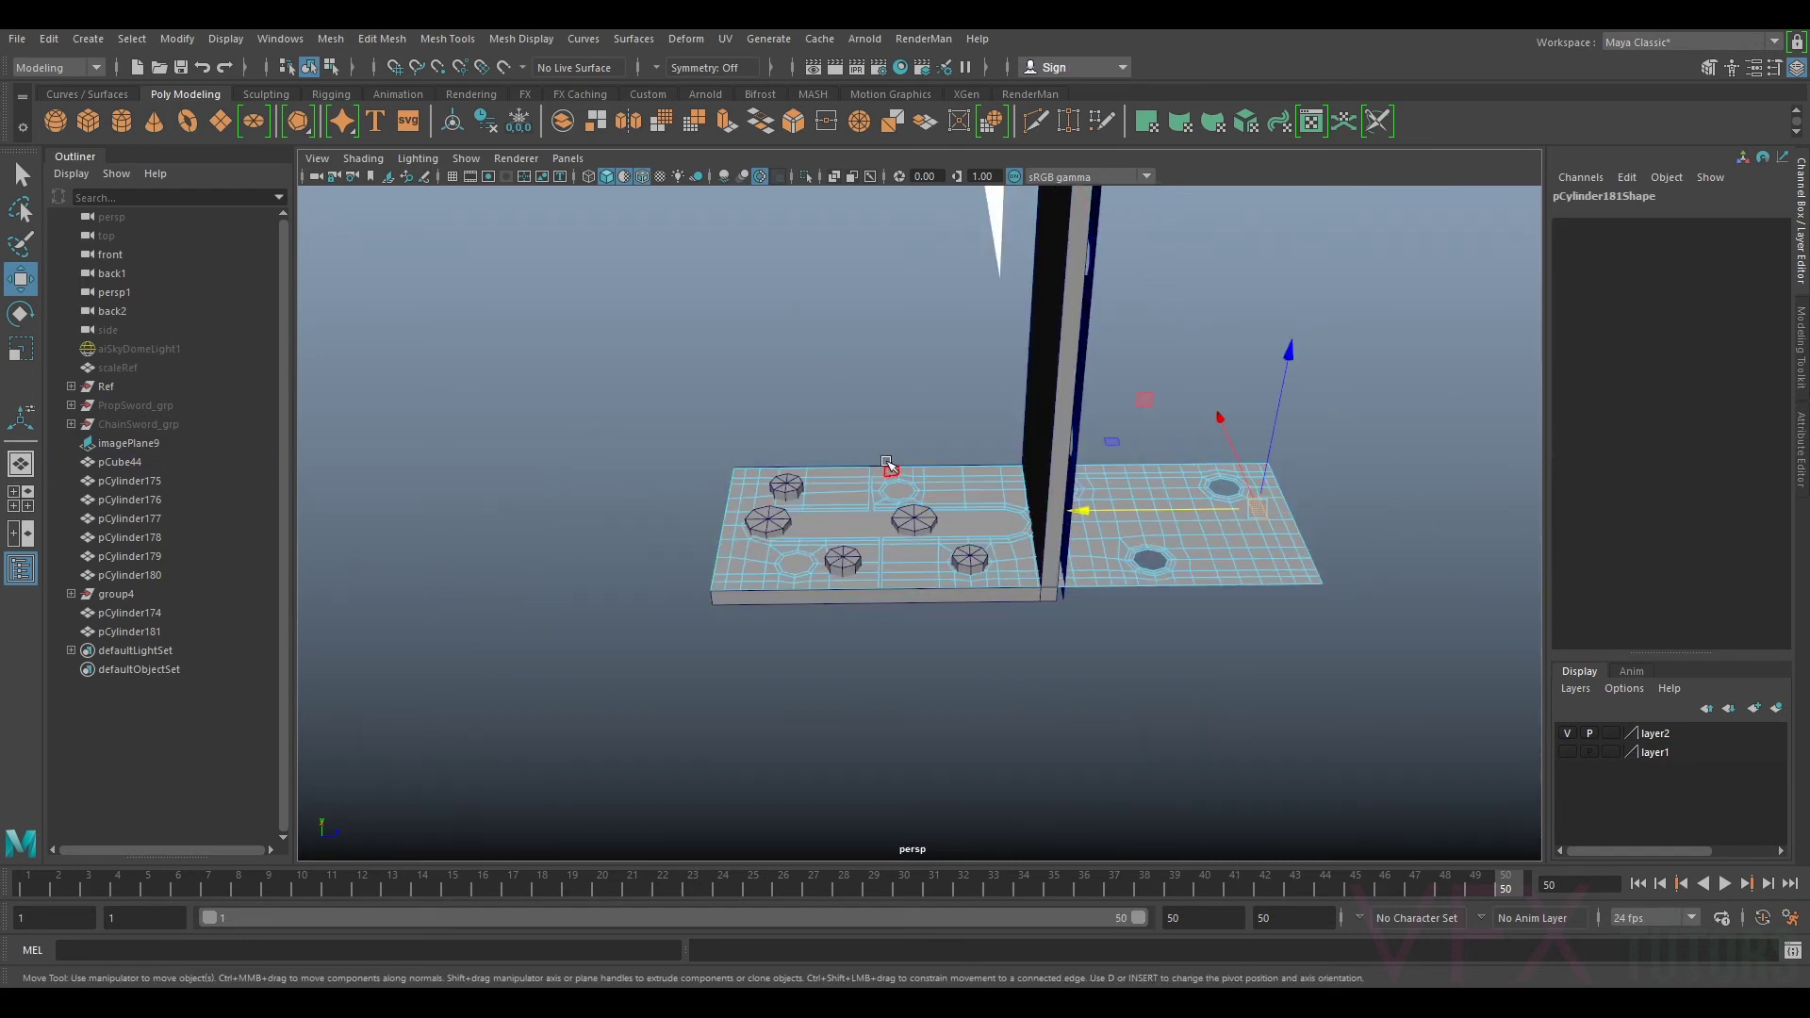
left_click(942, 507)
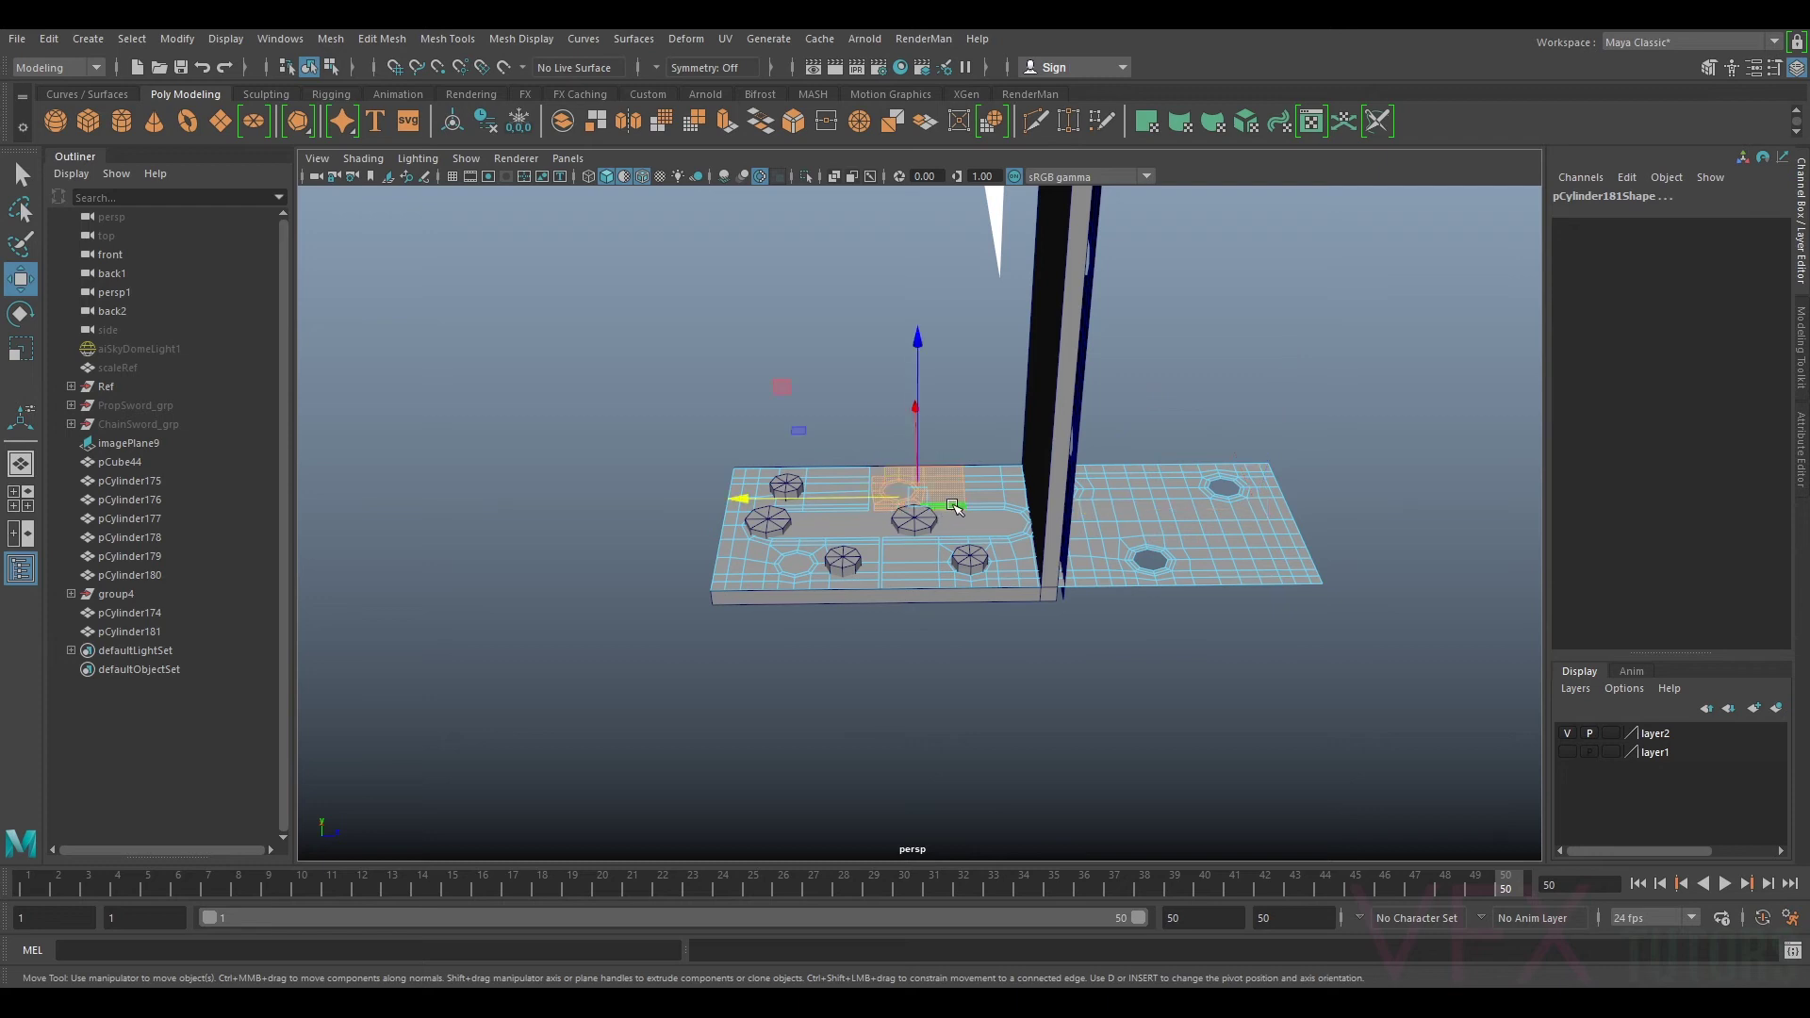
key("Delete")
Step: Delete the matching face block on the slot's front side and shift the detached section slightly toward the free end
left_click_drag(905, 516, 985, 614)
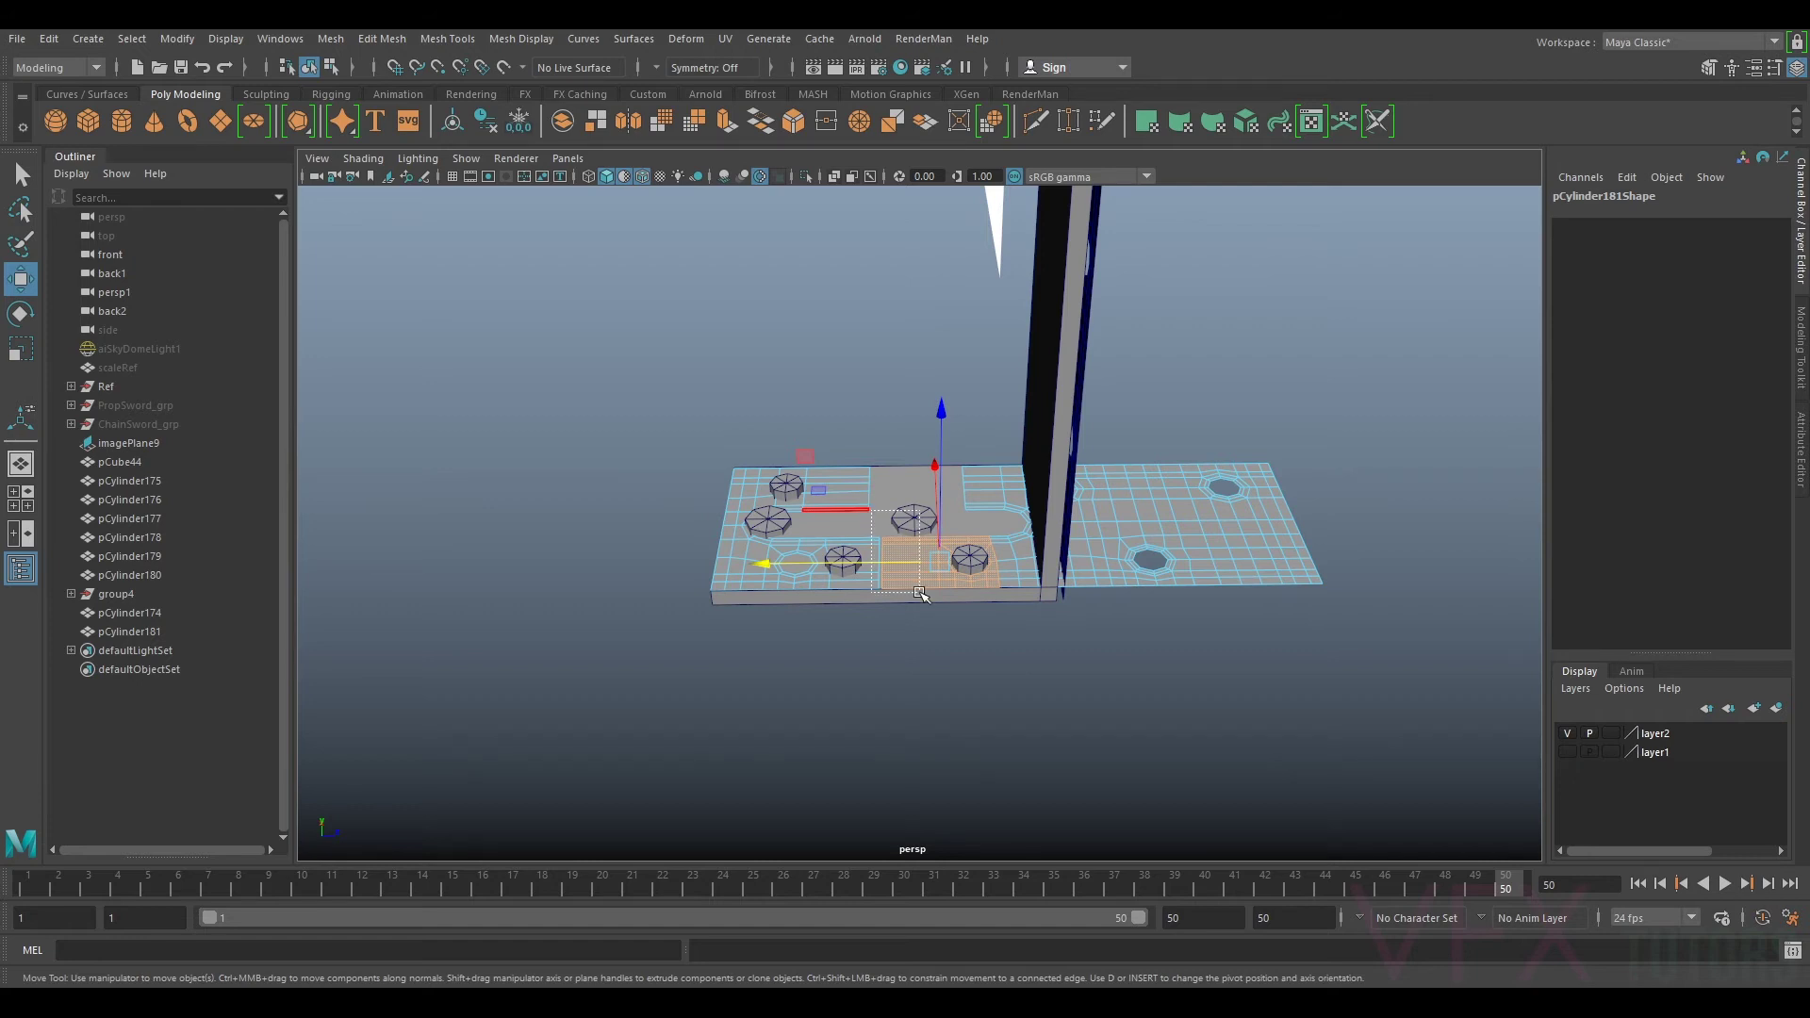
left_click(921, 522)
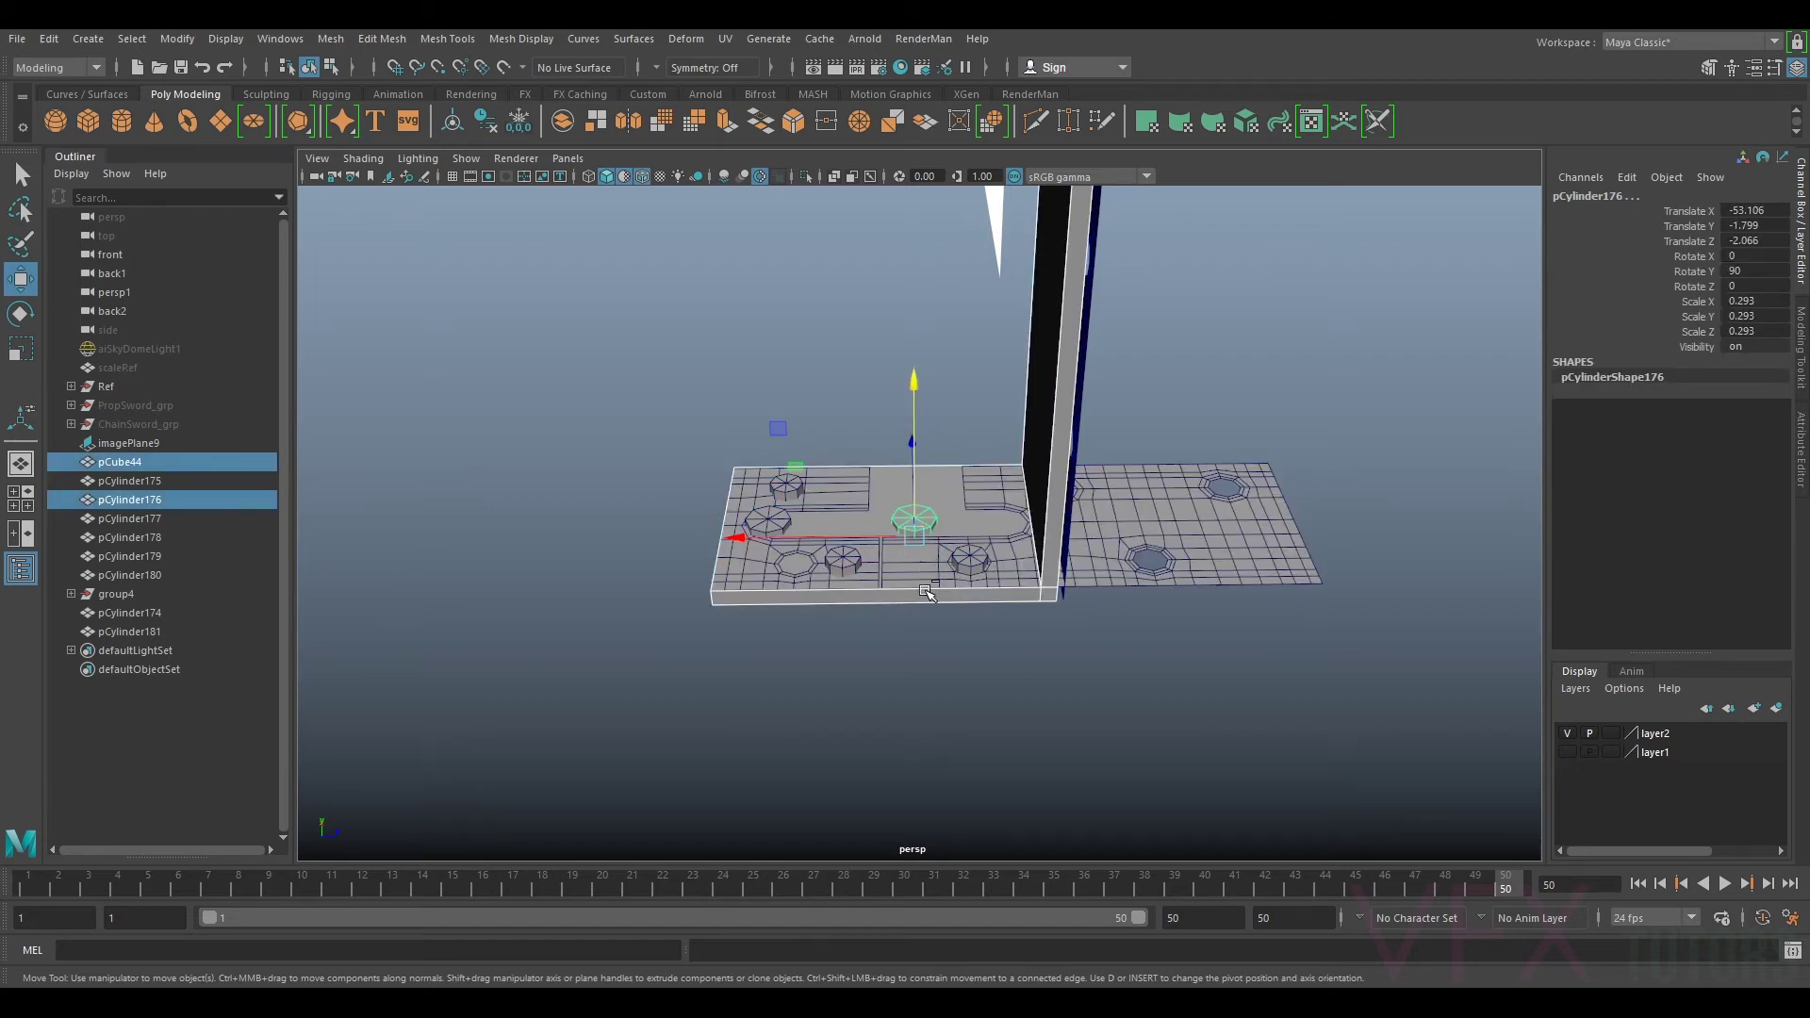
key("ctrl+z")
key("Delete")
double_click(1252, 554)
left_click_drag(976, 523, 972, 563)
right_click_drag(1230, 466, 1319, 437)
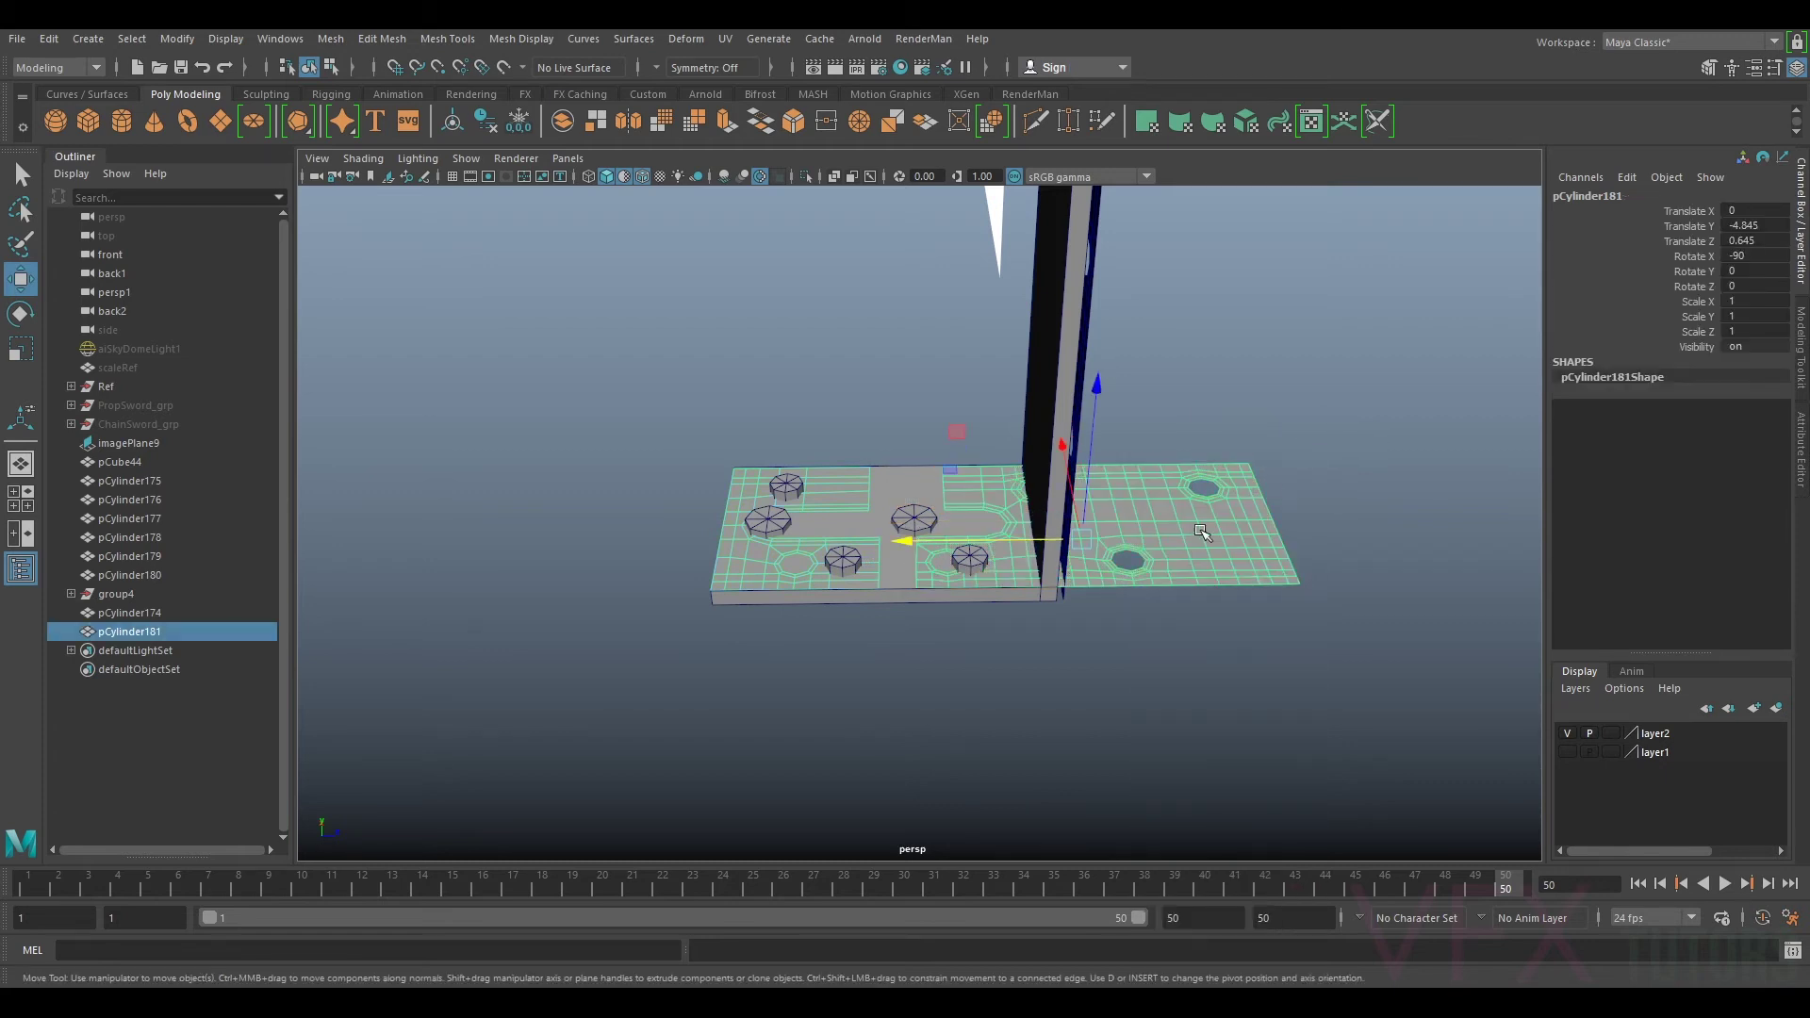
Step: Delete the whole edited panel copy and select the bracket body to check the bare base plate
key("Delete")
left_click_drag(848, 558, 1168, 560, "alt")
left_click(987, 287)
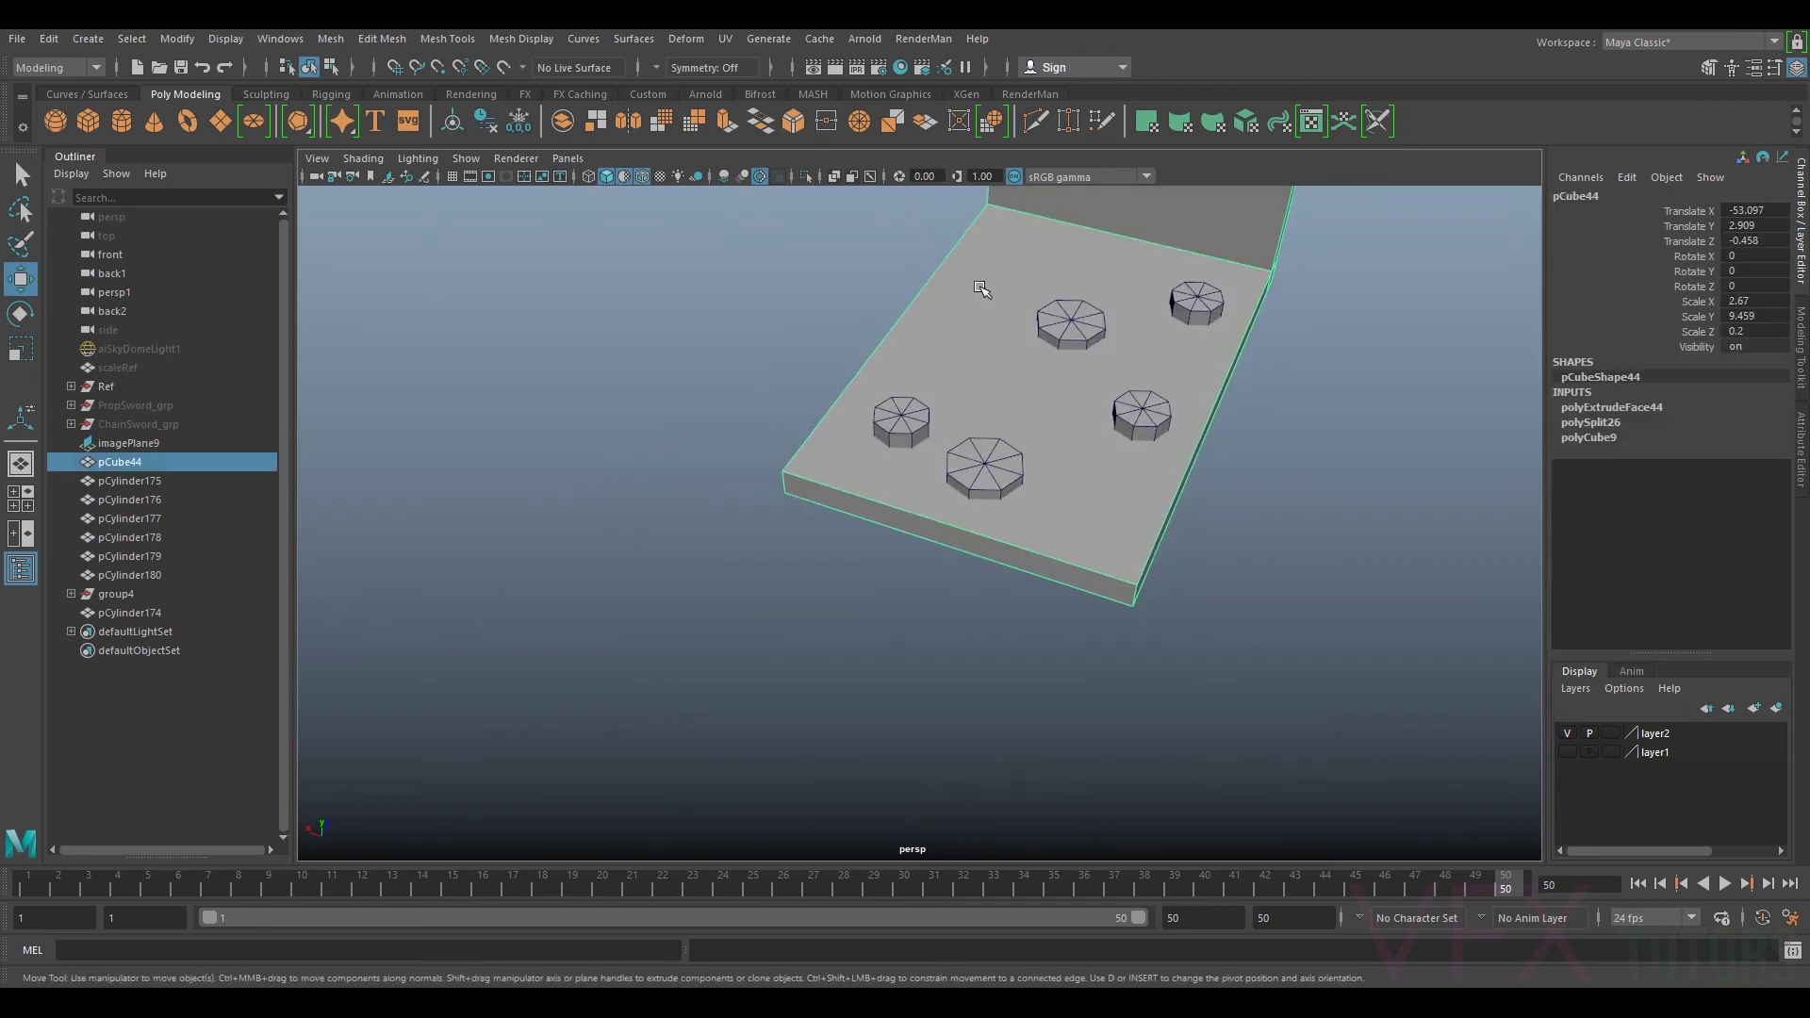
scroll(985, 291, "down", 4)
left_click_drag(1005, 426, 1055, 465, "alt")
Step: Undo the copy's deletion and all its face edits back to the complete flat panel copy
key("ctrl+z")
key("ctrl+z")
key("ctrl+z")
key("ctrl+z")
key("ctrl+z")
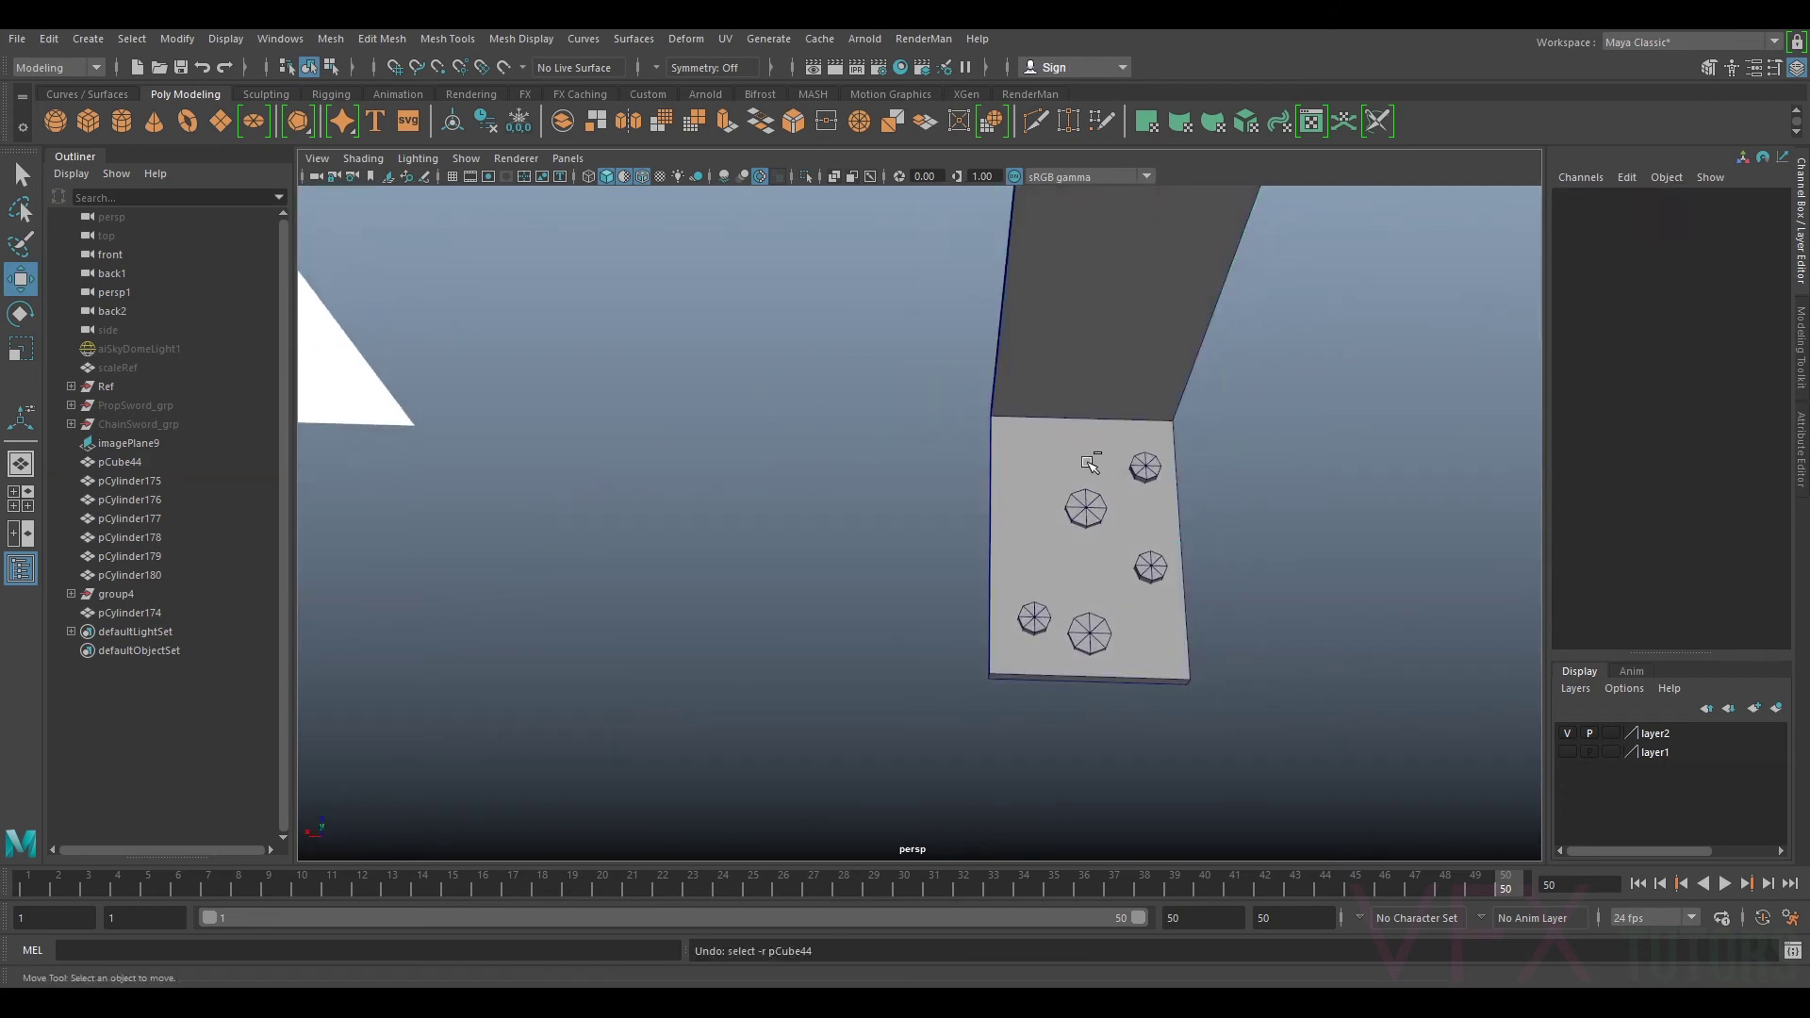
key("ctrl+z")
key("ctrl+z")
key("ctrl+z")
key("ctrl+z")
key("ctrl+z")
key("ctrl+z")
key("ctrl+z")
key("ctrl+z")
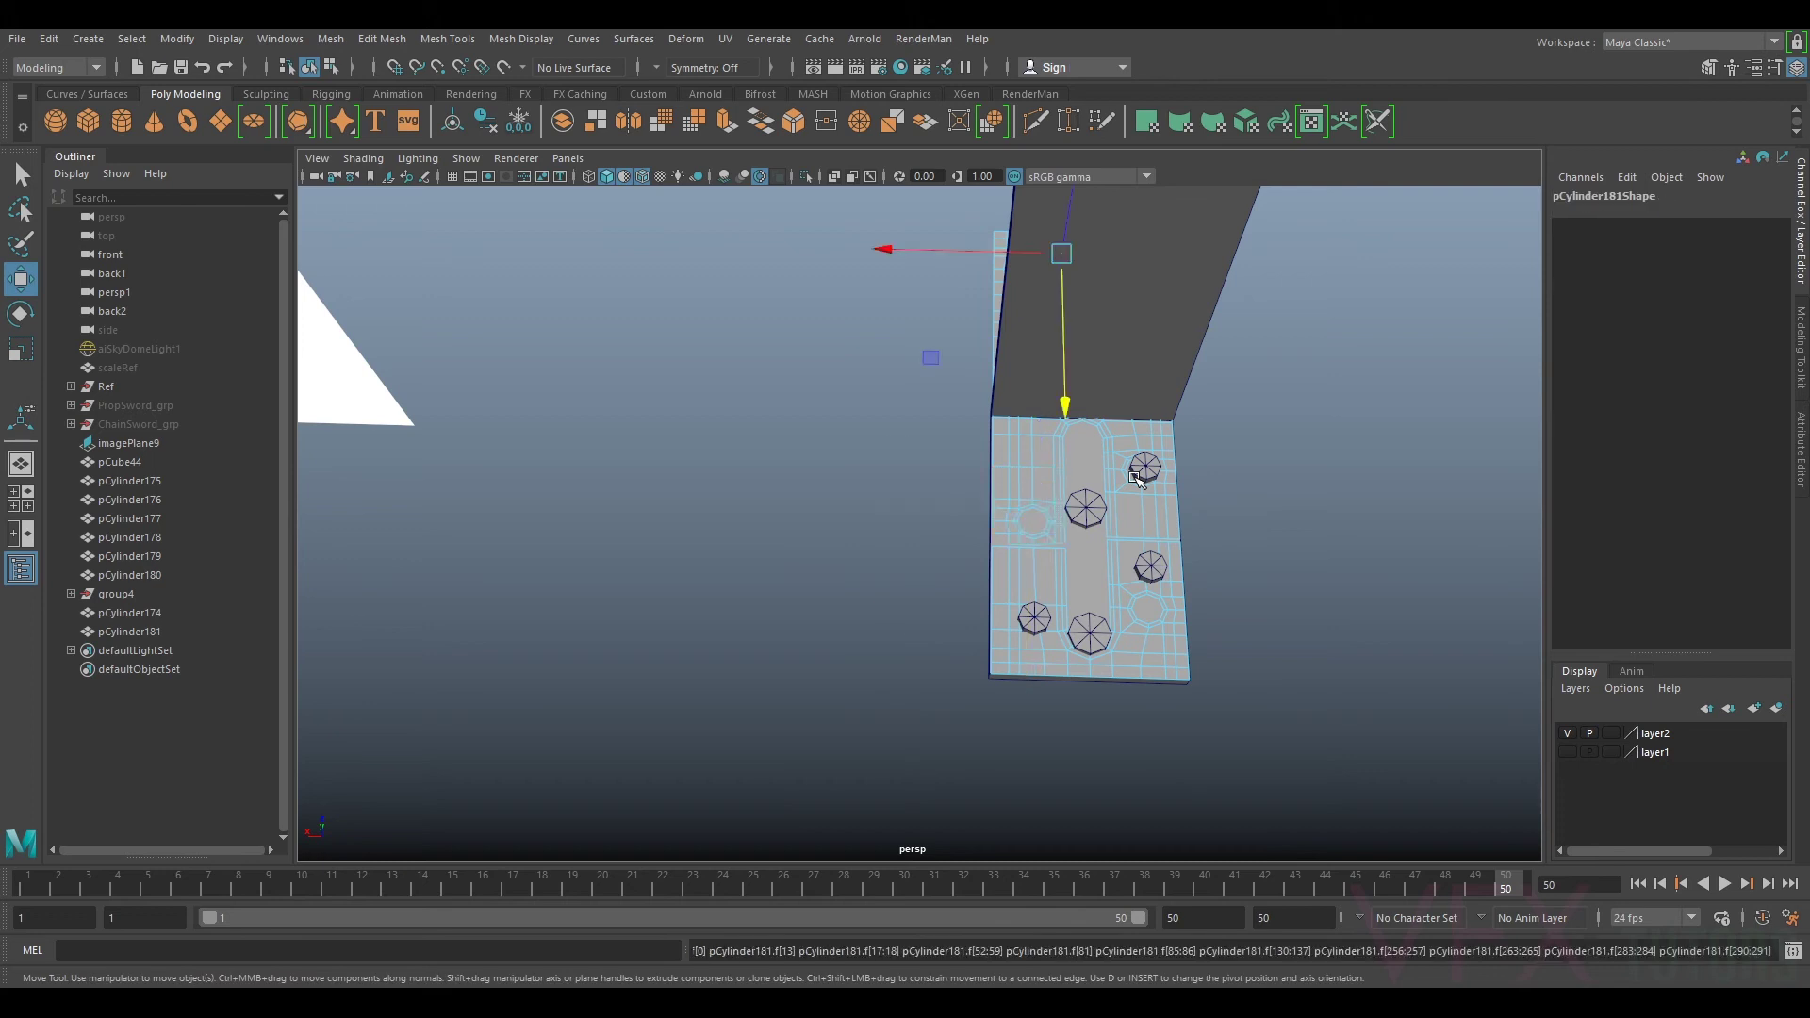
key("ctrl+z")
key("ctrl+z")
key("ctrl+z")
key("ctrl+z")
key("ctrl+z")
key("ctrl+z")
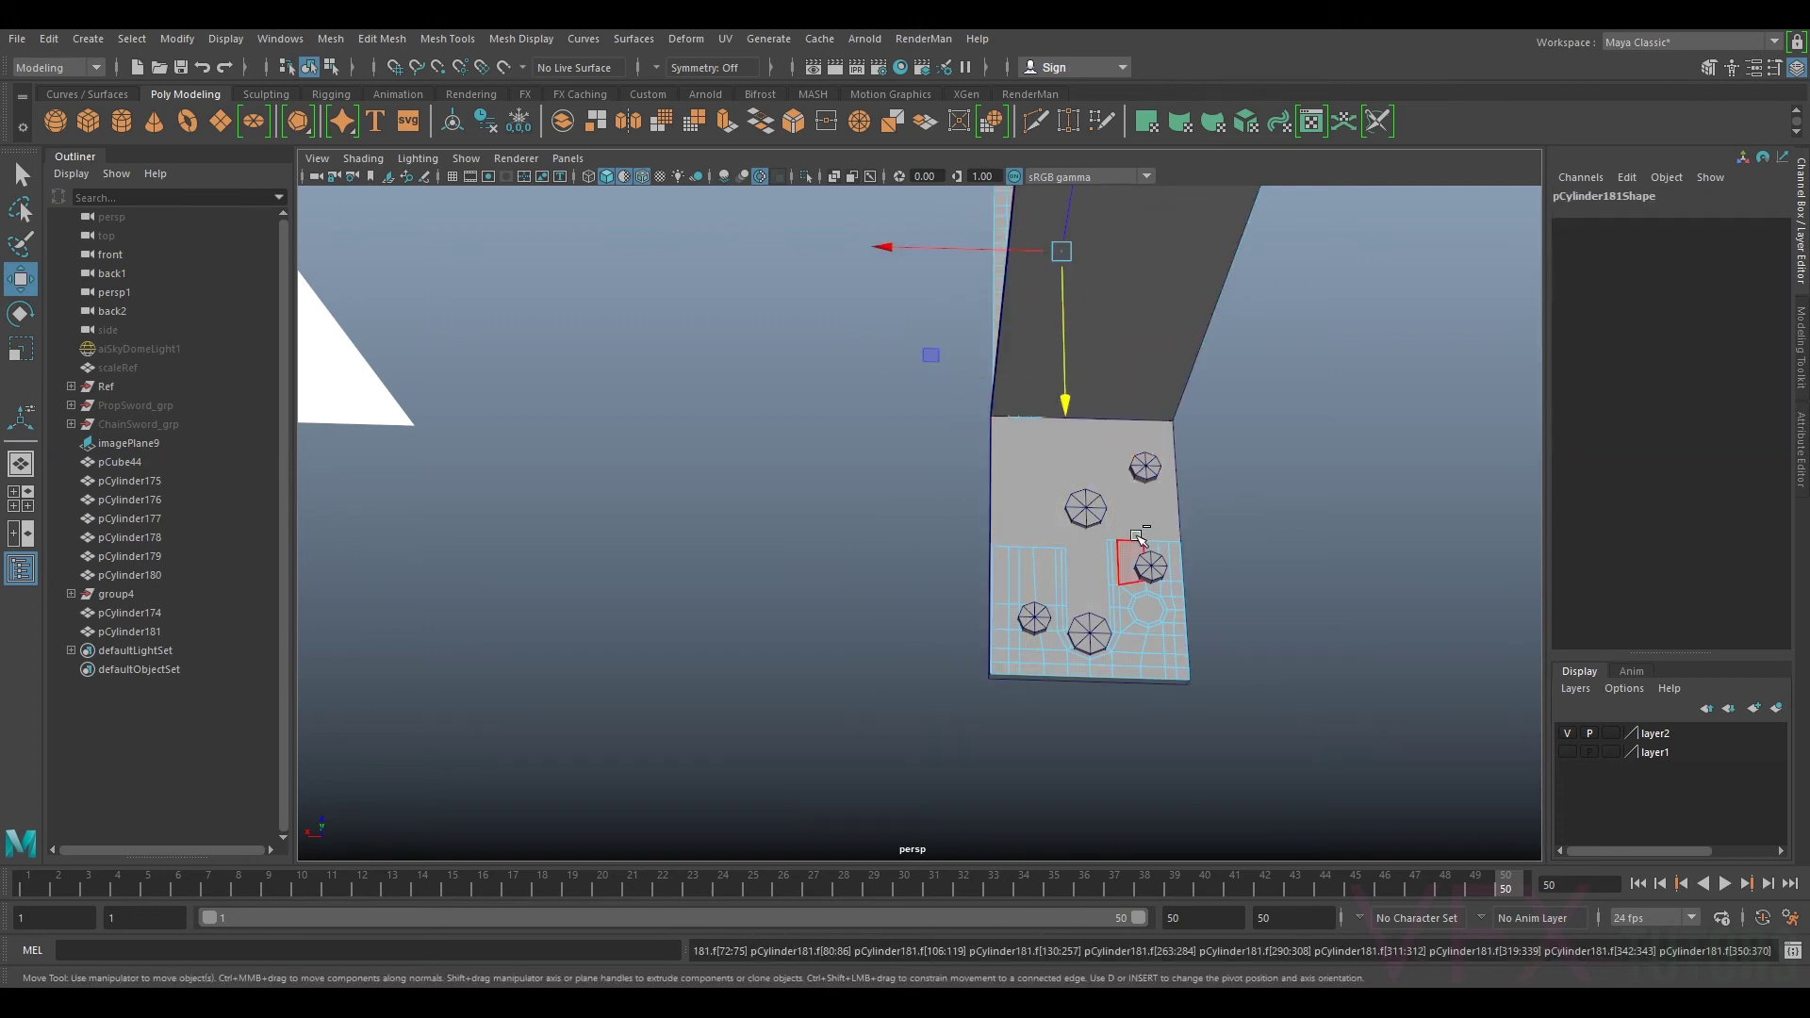
key("ctrl+z")
key("ctrl+z")
Step: Delete the flat panel copy, leaving only the cylinders on the base plate
right_click_drag(1140, 465, 1200, 458)
left_click(1175, 516)
left_click(1363, 523)
right_click_drag(1115, 517, 1244, 412)
left_click(1244, 415)
left_click(1166, 544)
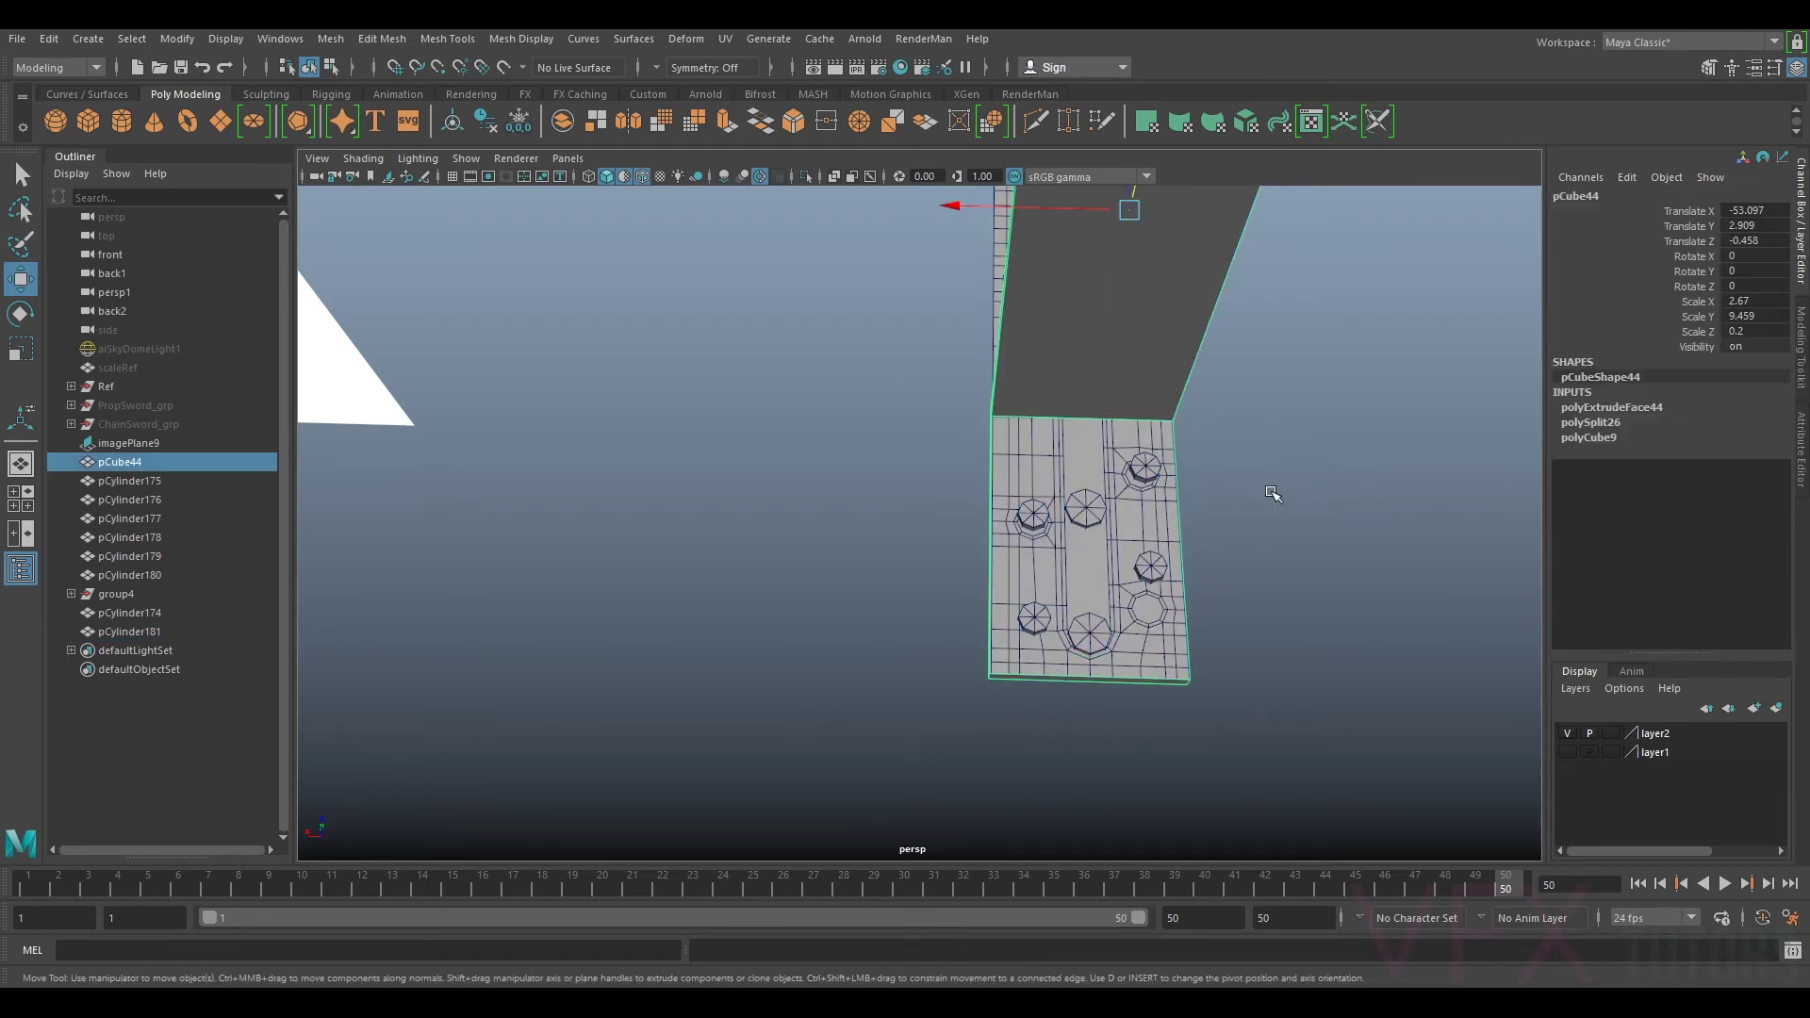
left_click_drag(1347, 399, 1148, 341, "alt")
left_click(1170, 352)
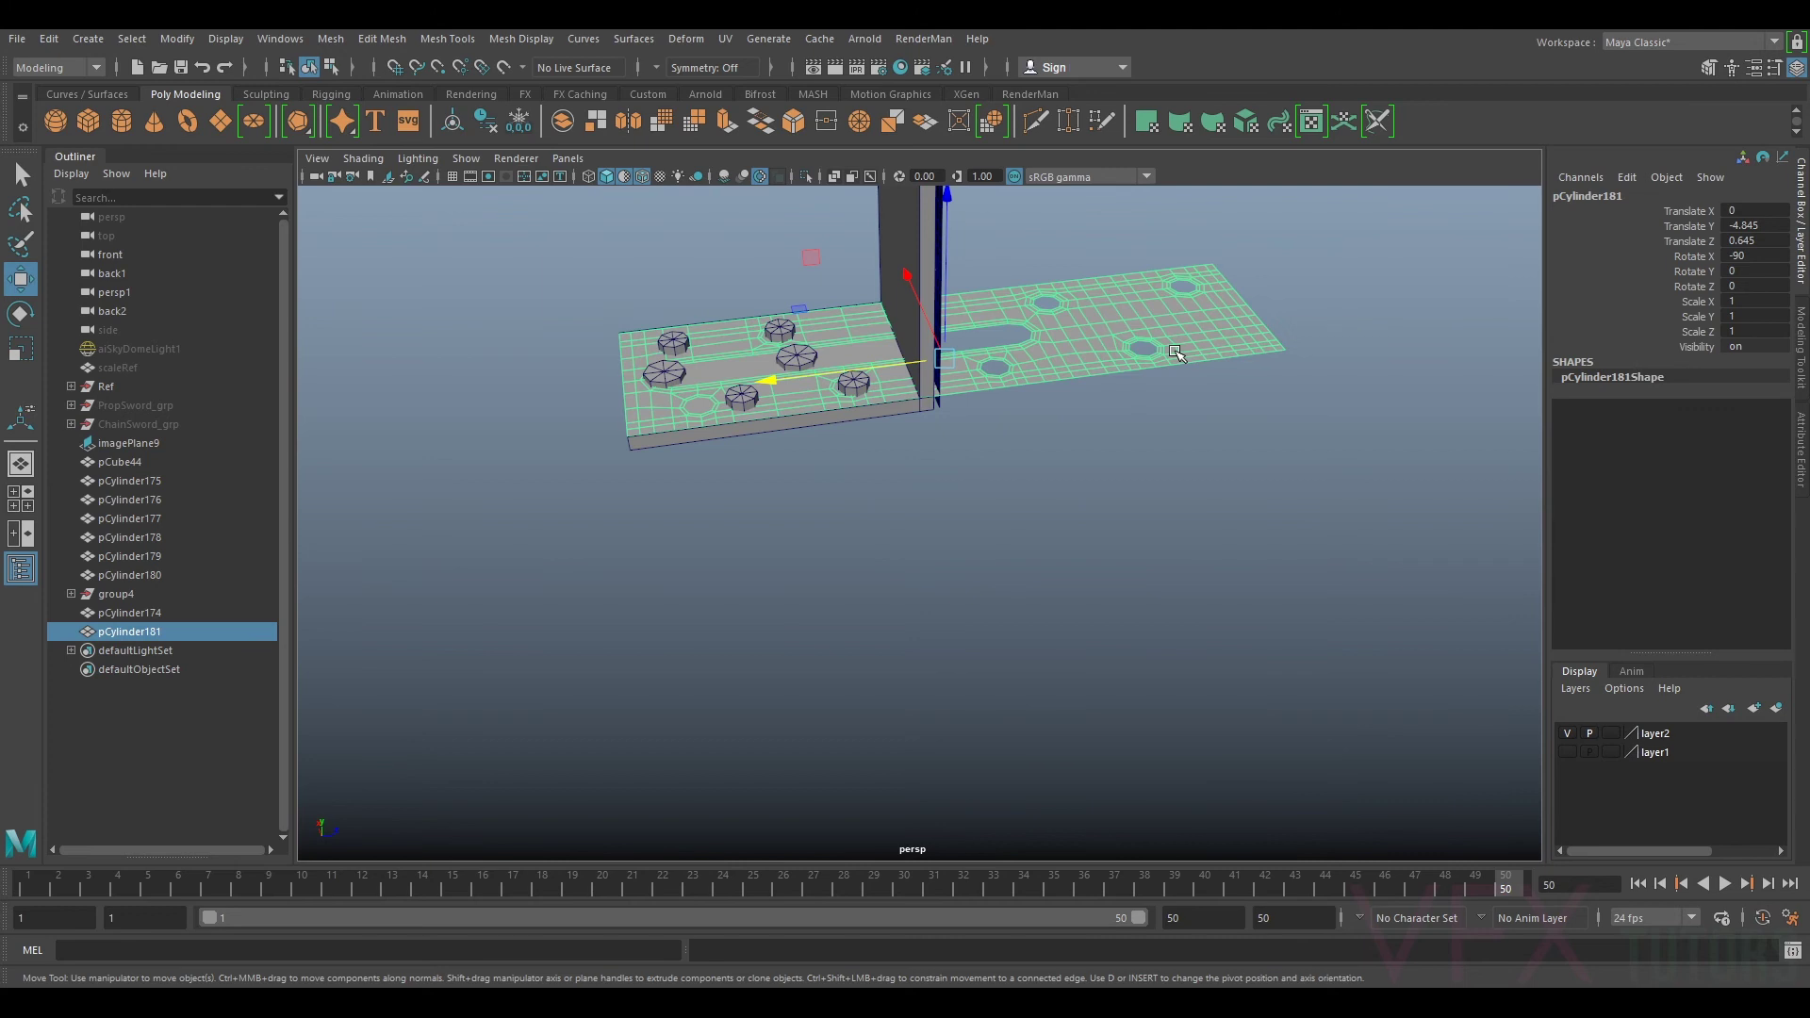
key("Delete")
scroll(754, 404, "up", 5)
left_click_drag(744, 404, 842, 411, "alt")
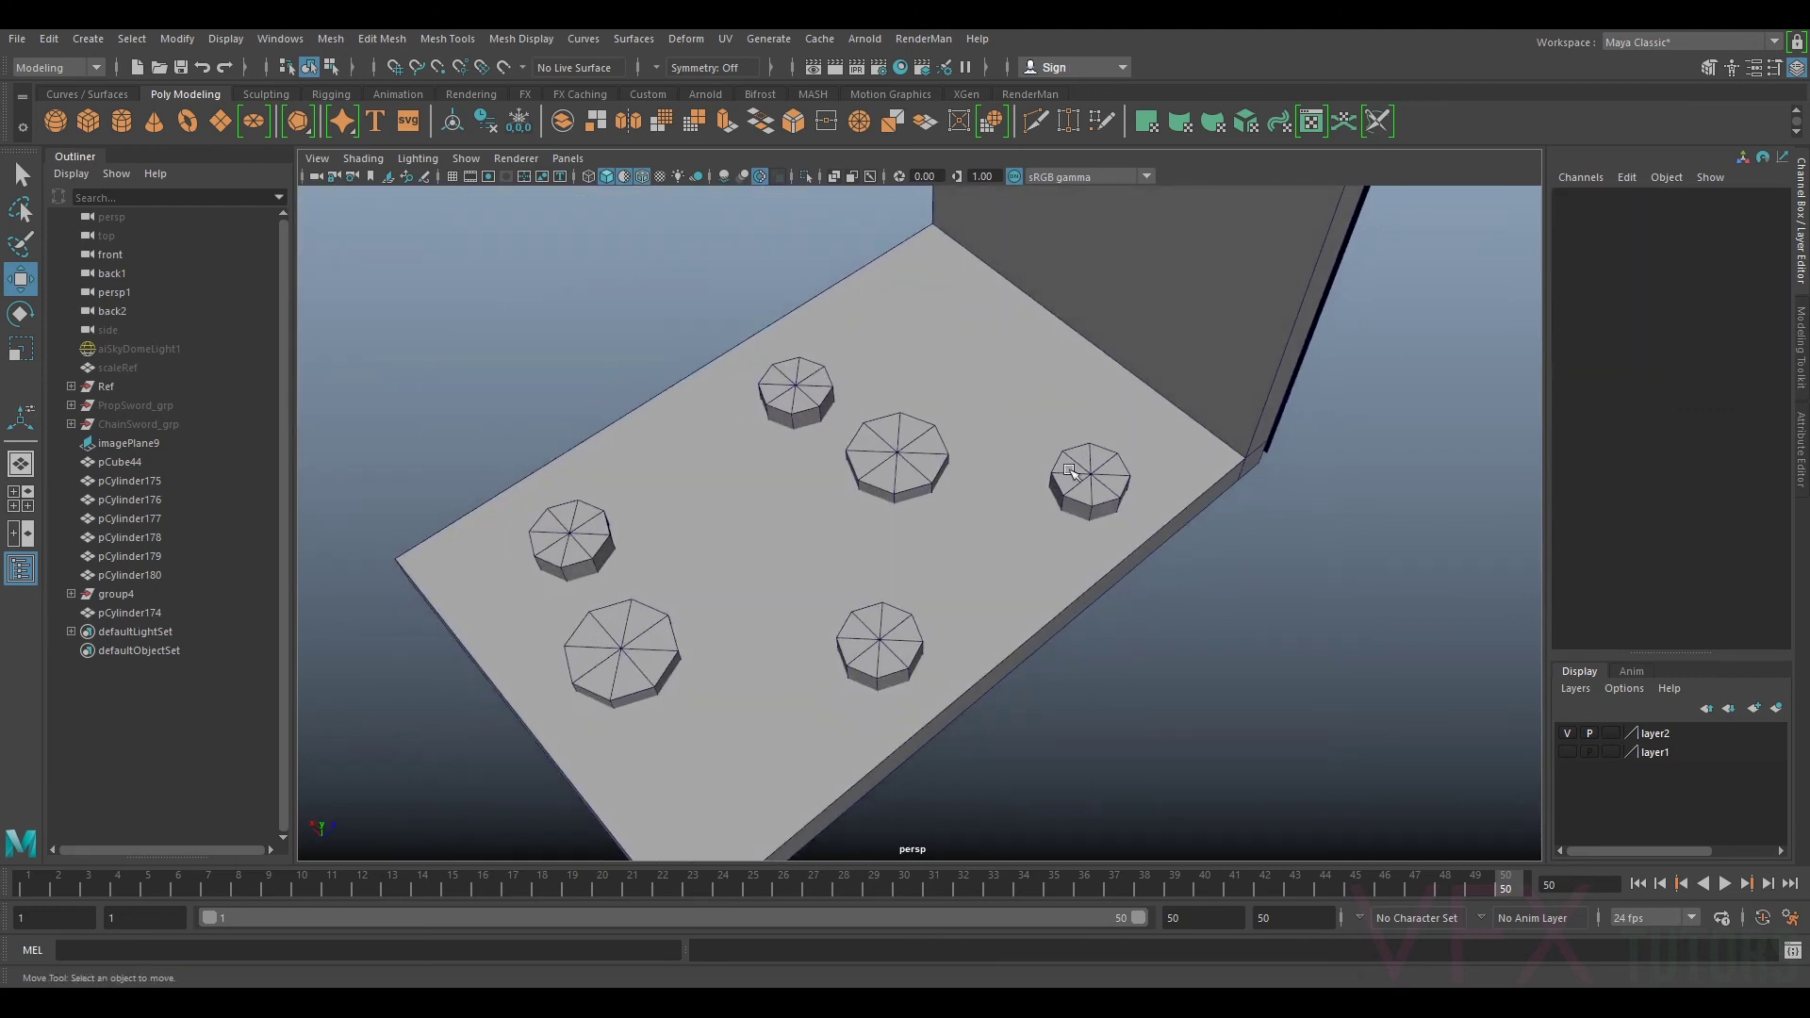
left_click(1070, 471)
left_click(883, 448, "shift")
left_click(763, 397, "shift")
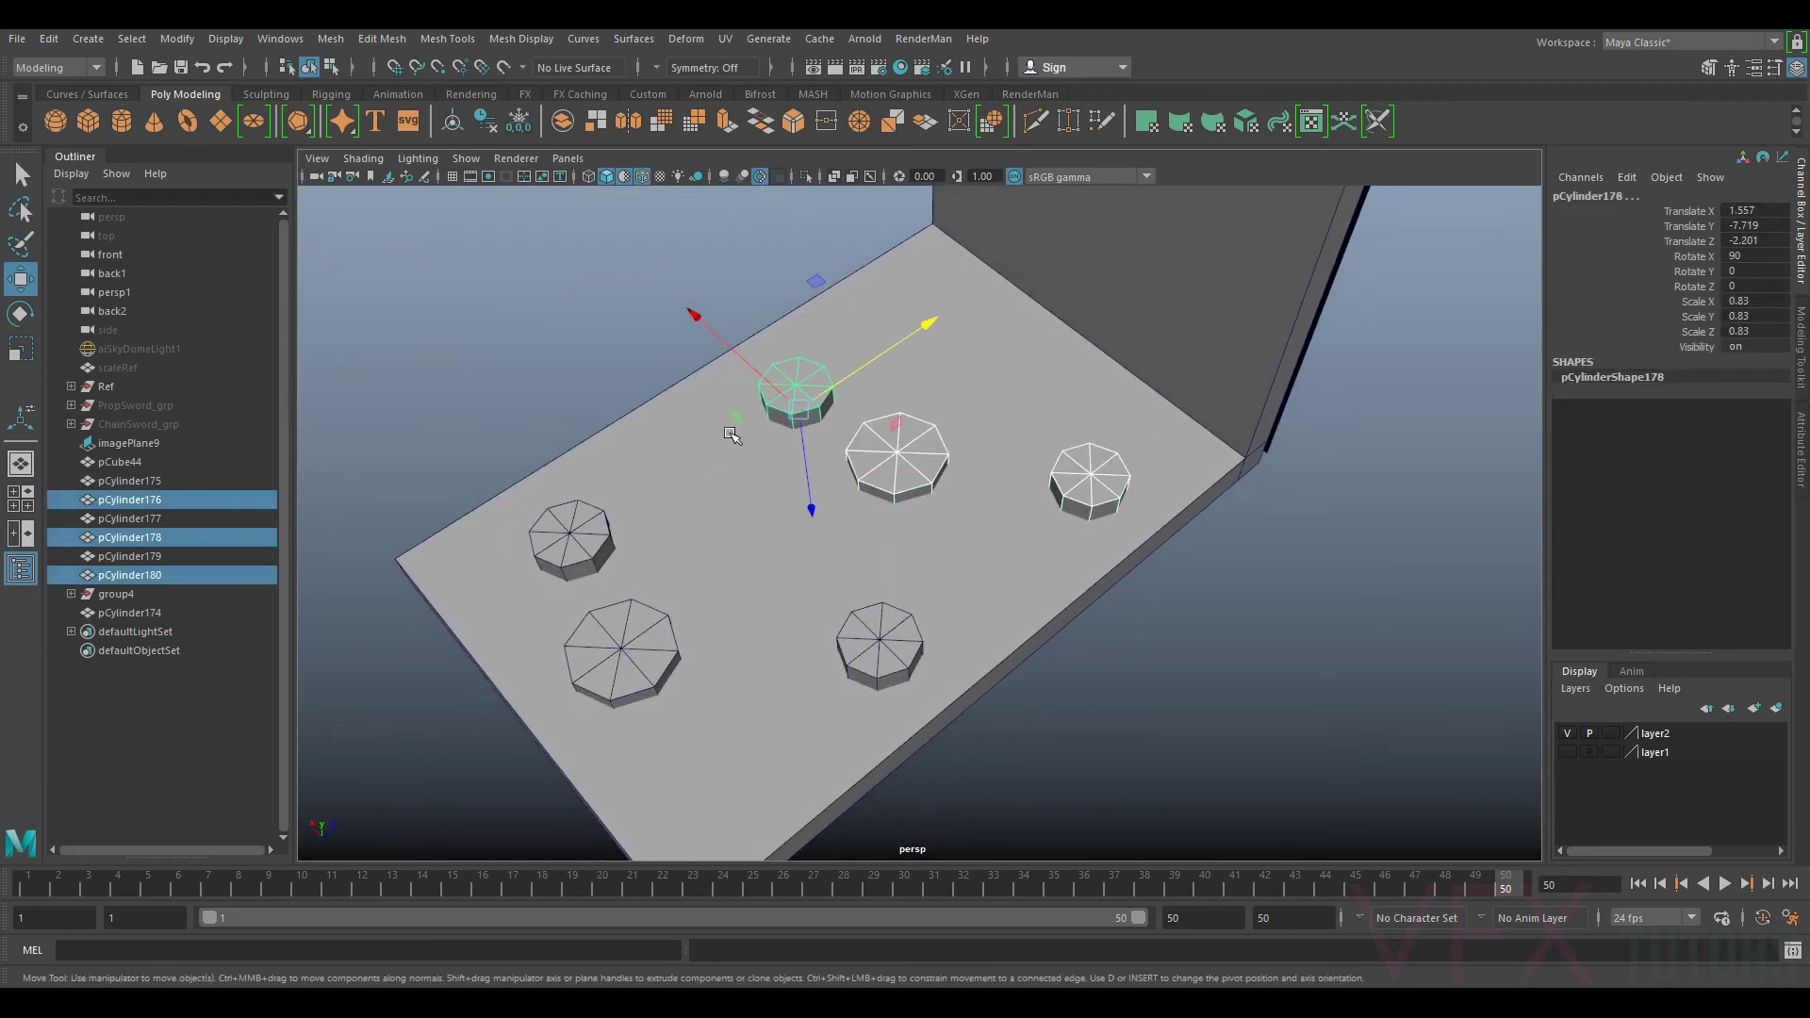
left_click_drag(554, 542, 564, 551, "shift")
scroll(895, 568, "down", 3)
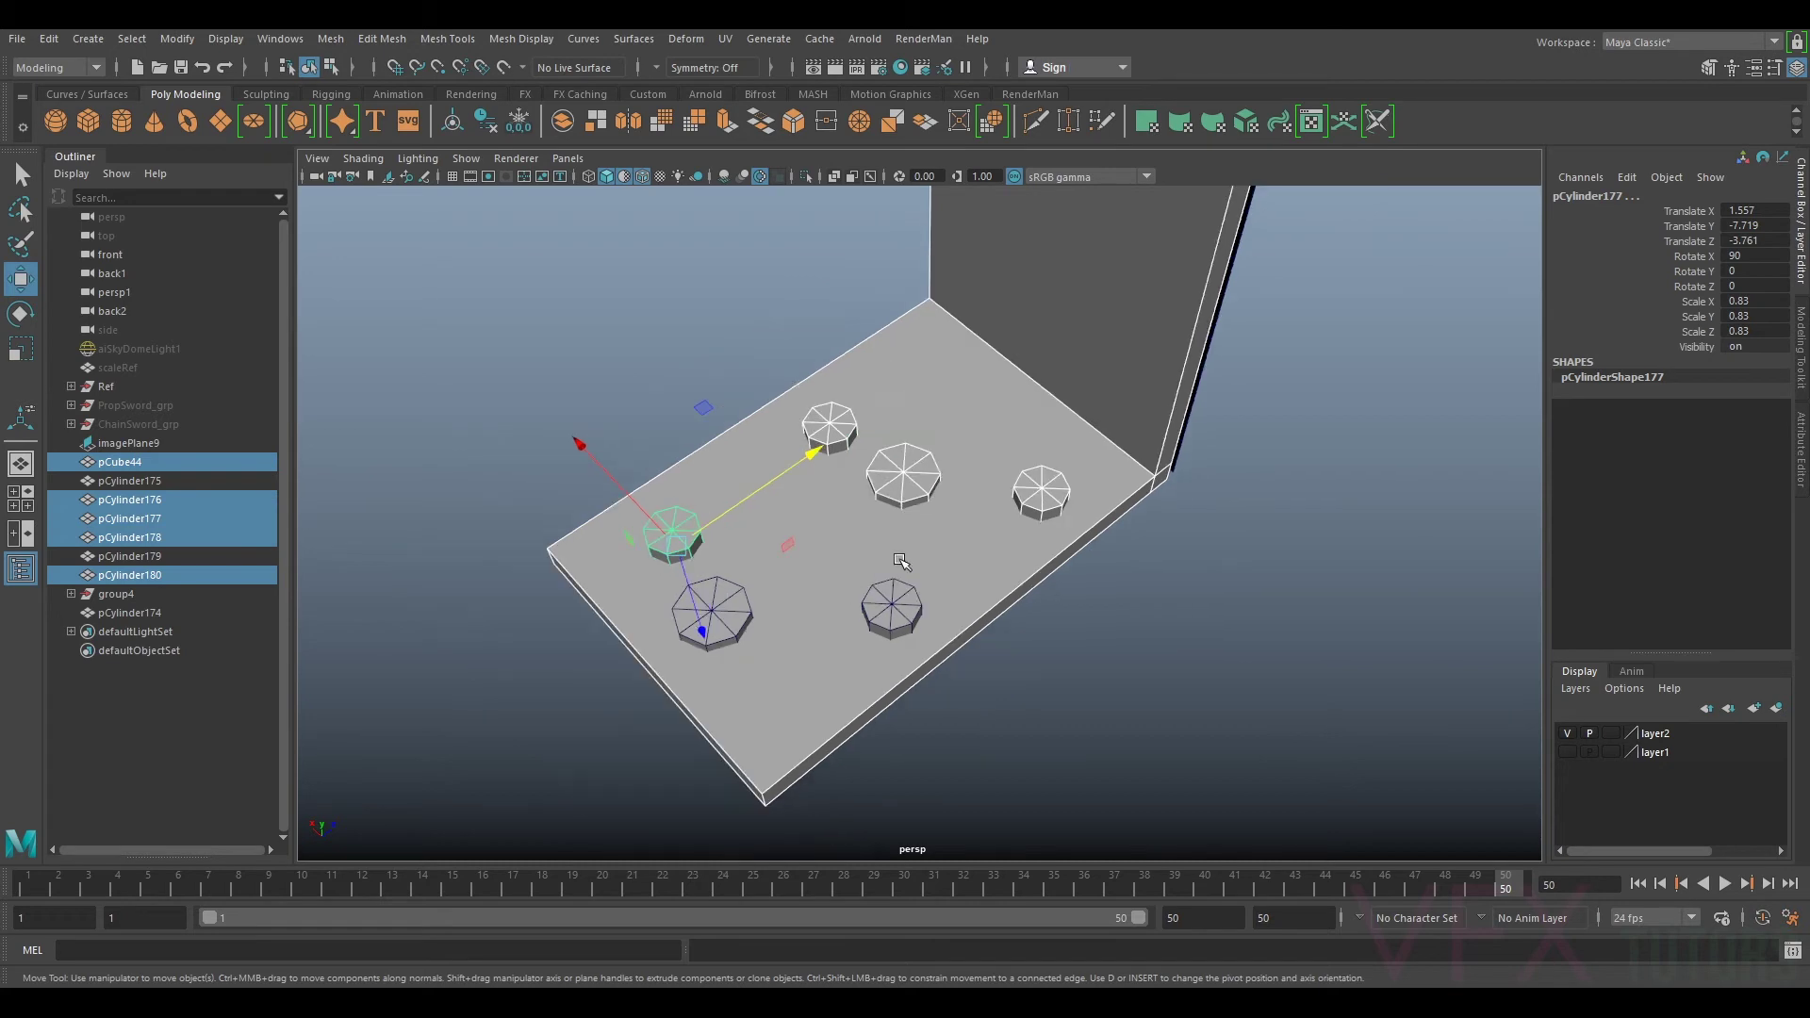
Step: Hide the bracket body and combine the six base-plate cylinders into one mesh
left_click(943, 481)
left_click(1040, 422)
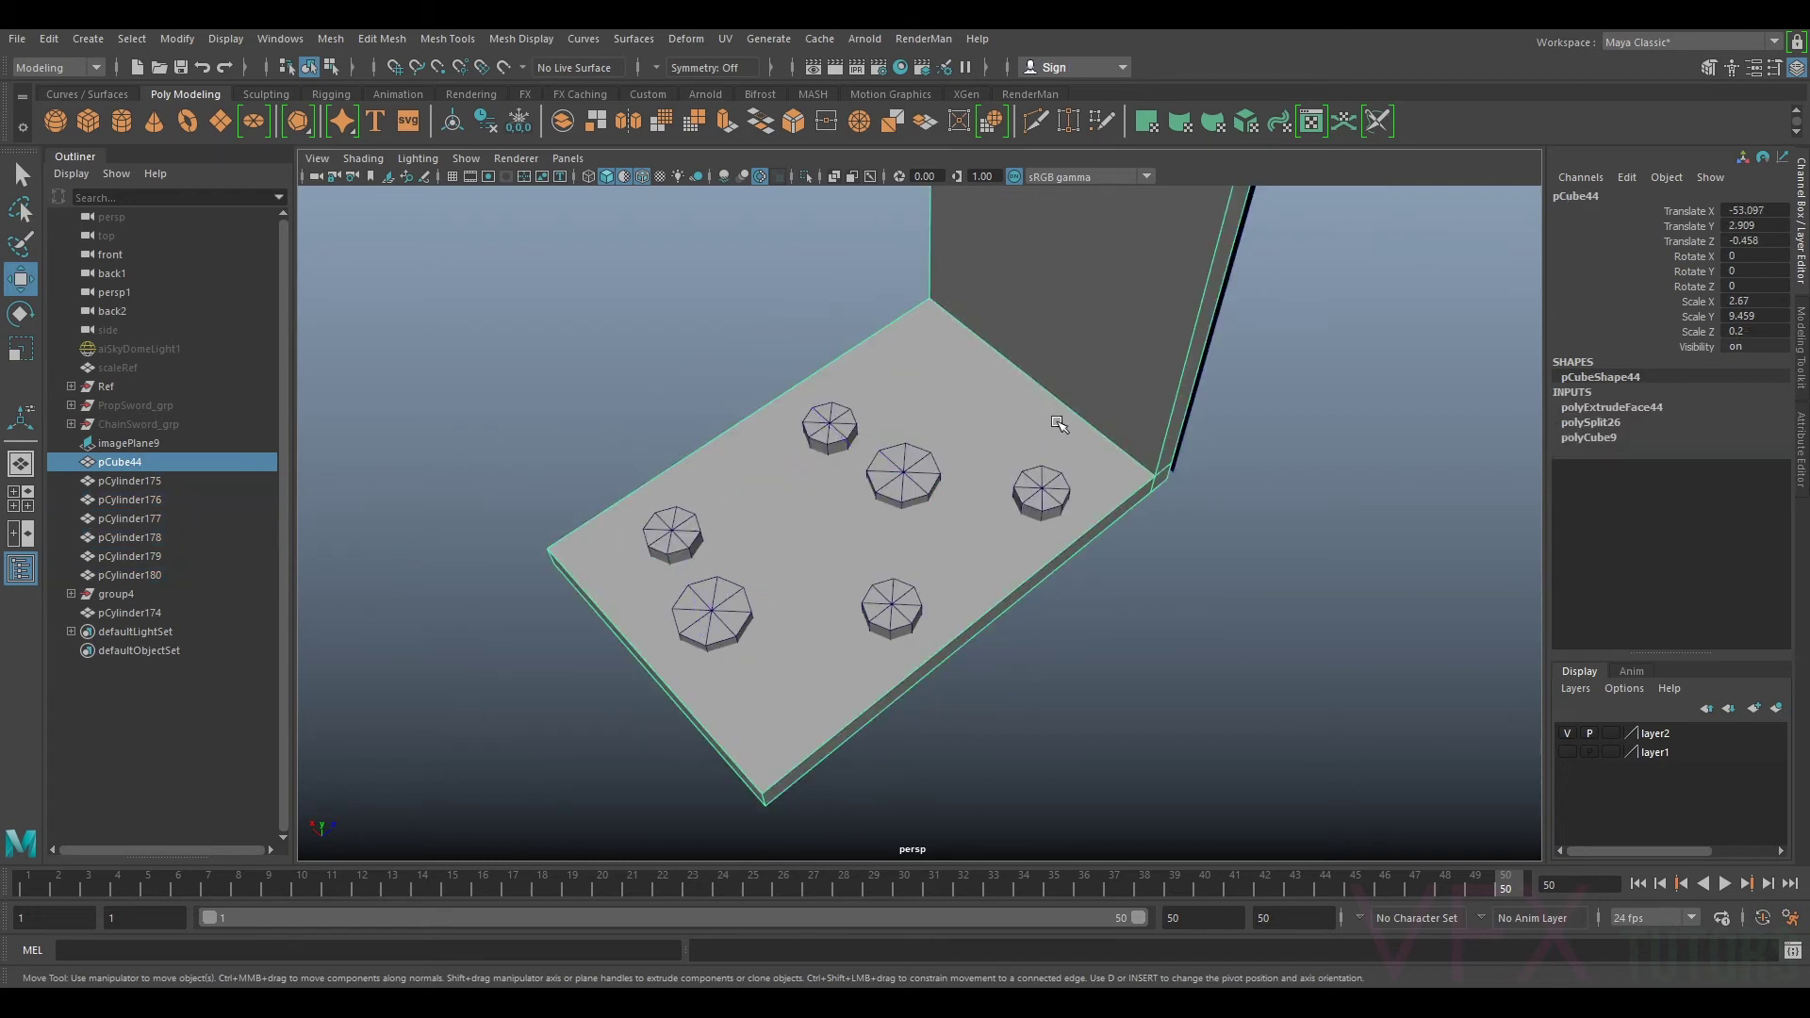
key("h")
left_click_drag(1080, 431, 648, 677)
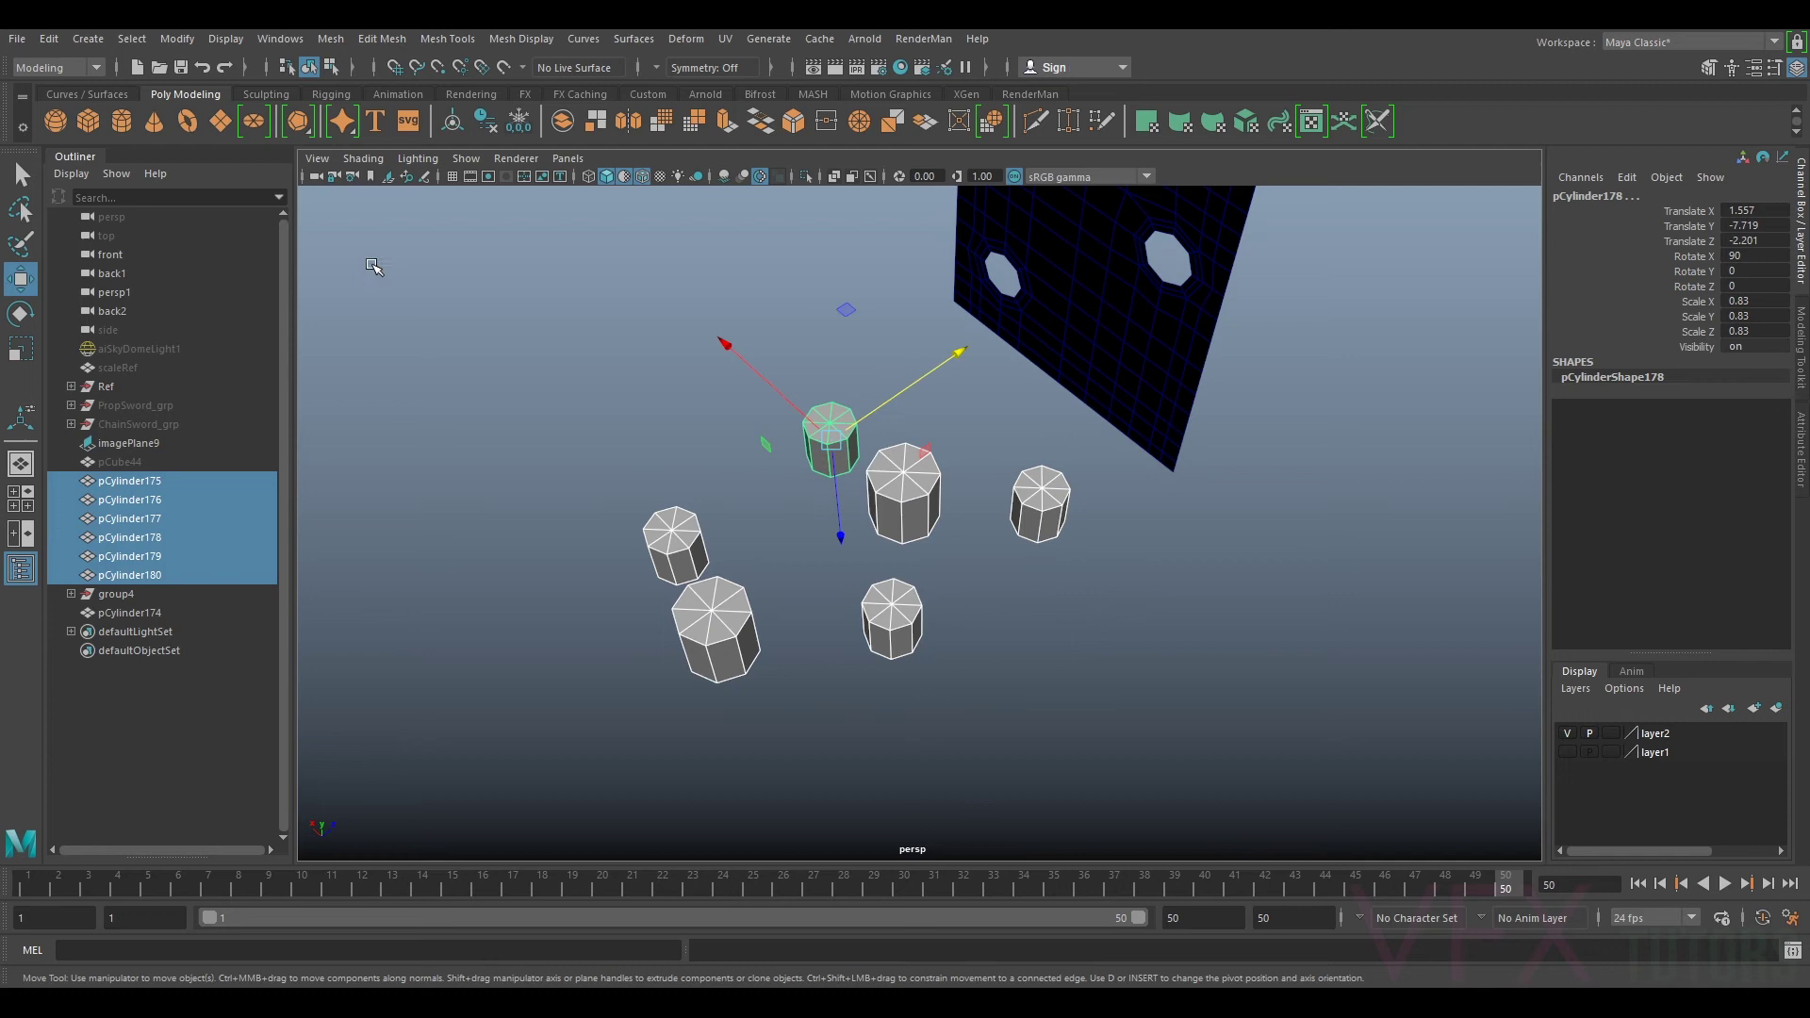
left_click(332, 41)
left_click(366, 106)
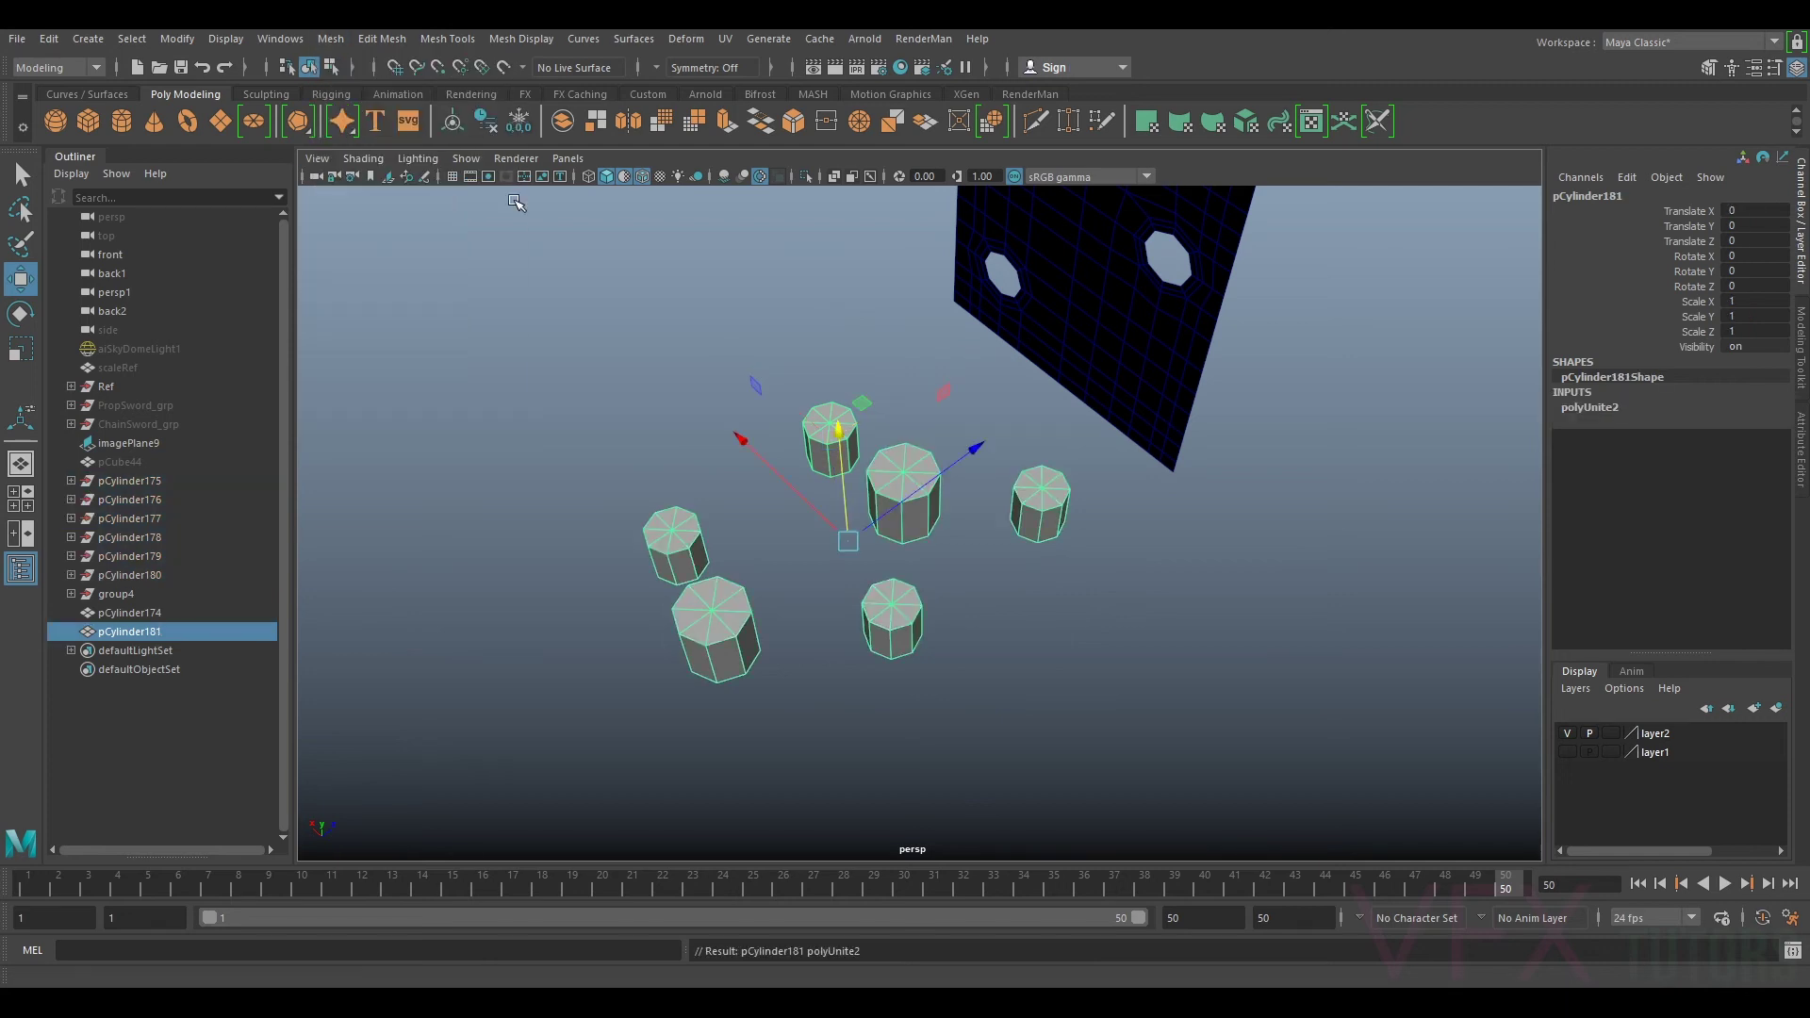
Step: Delete the side and bottom faces of the combined cylinders, leaving only their top caps
right_click(908, 464)
right_click_drag(907, 464, 913, 516)
left_click_drag(957, 643, 841, 501, "alt")
middle_click_drag(841, 502, 916, 658, "alt")
left_click_drag(916, 658, 703, 557, "alt")
left_click_drag(488, 465, 929, 308)
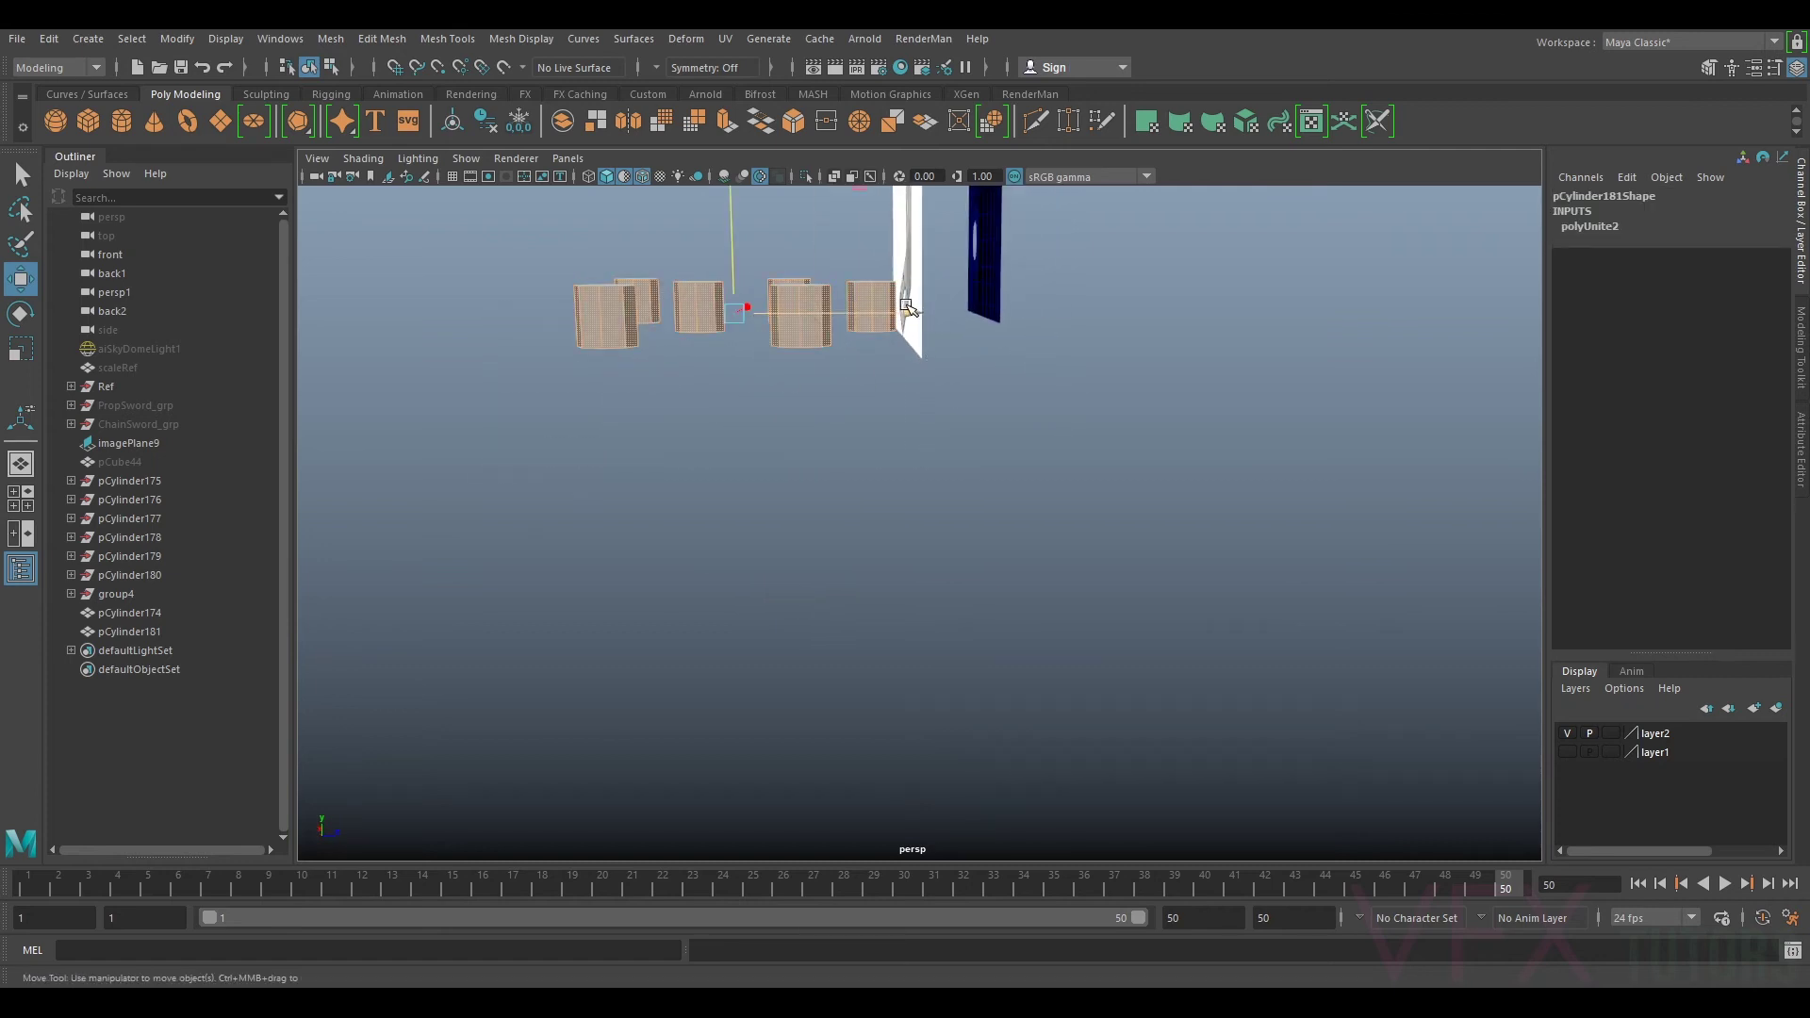
key("Delete")
Step: Select all the remaining cap faces and scale them flat onto one horizontal plane
left_click_drag(914, 218, 308, 482)
key("r")
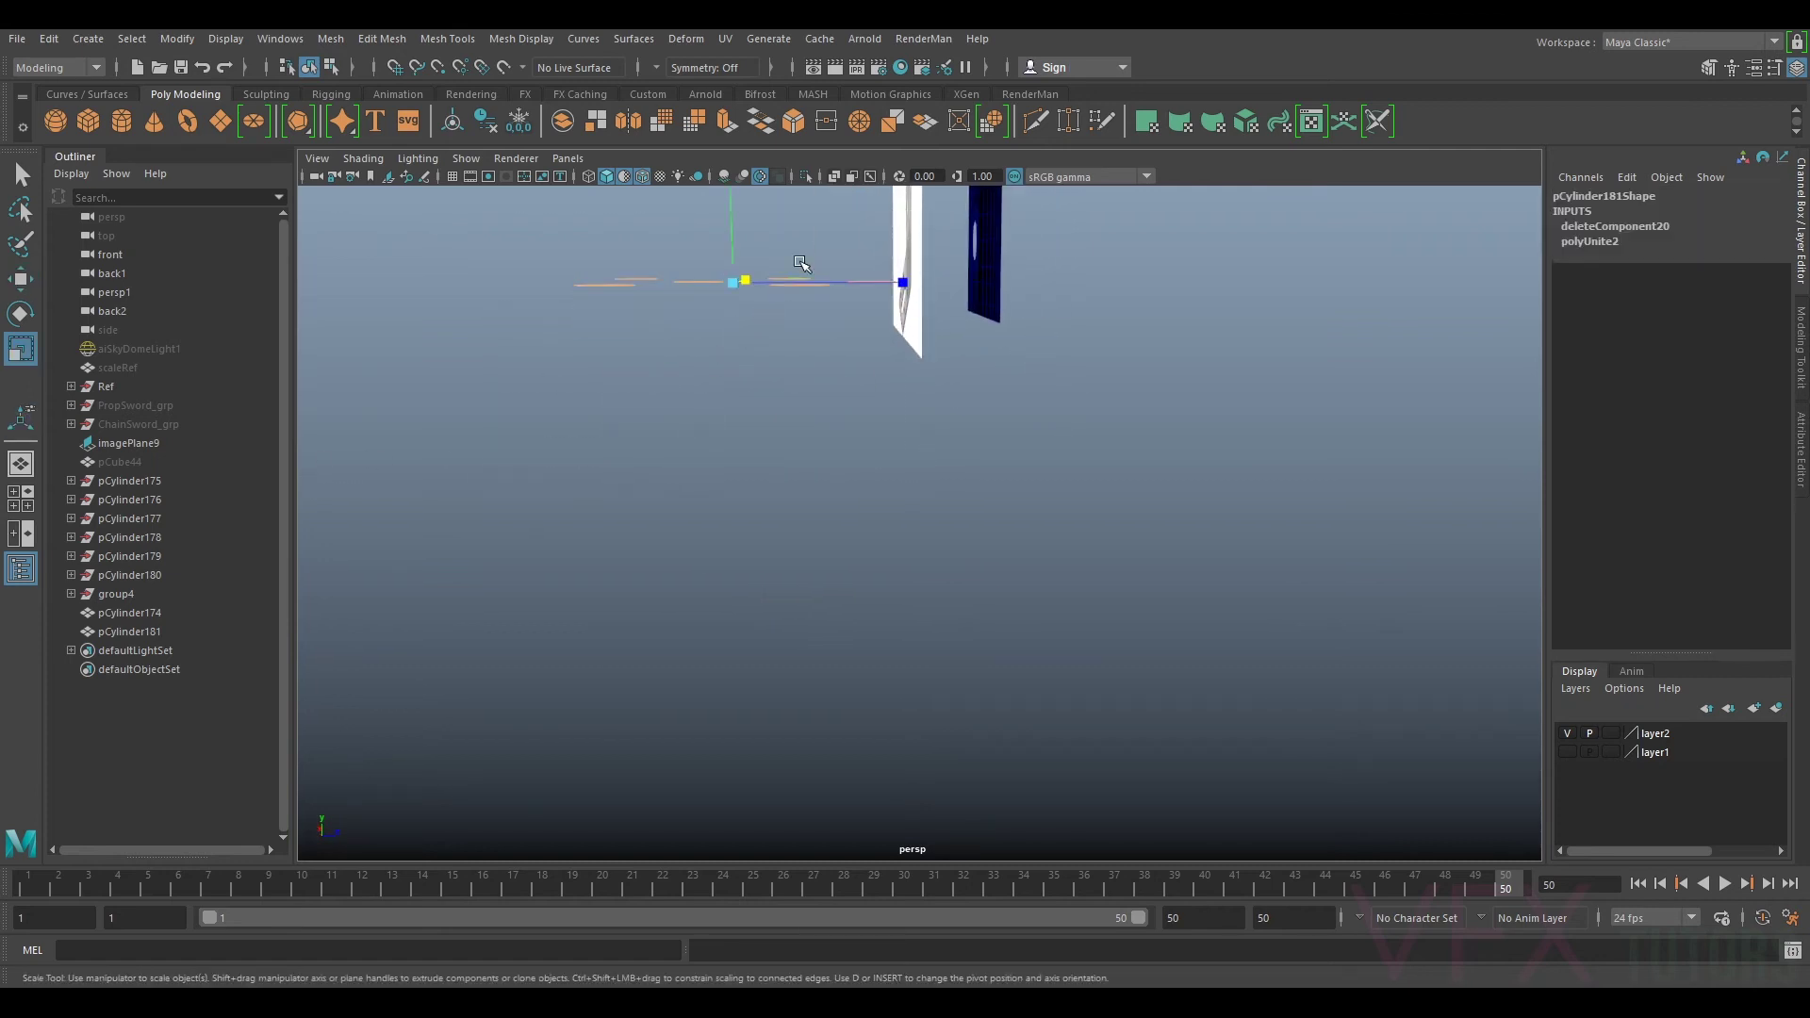
left_click_drag(732, 215, 1134, 370, "alt")
Step: Delete the facing halves of the two large discs, leaving two half discs for the slot's ends
right_click_drag(1039, 367, 1028, 424)
left_click_drag(961, 476, 1025, 433, "alt")
middle_click_drag(1125, 364, 1176, 364, "alt")
left_click(1038, 415)
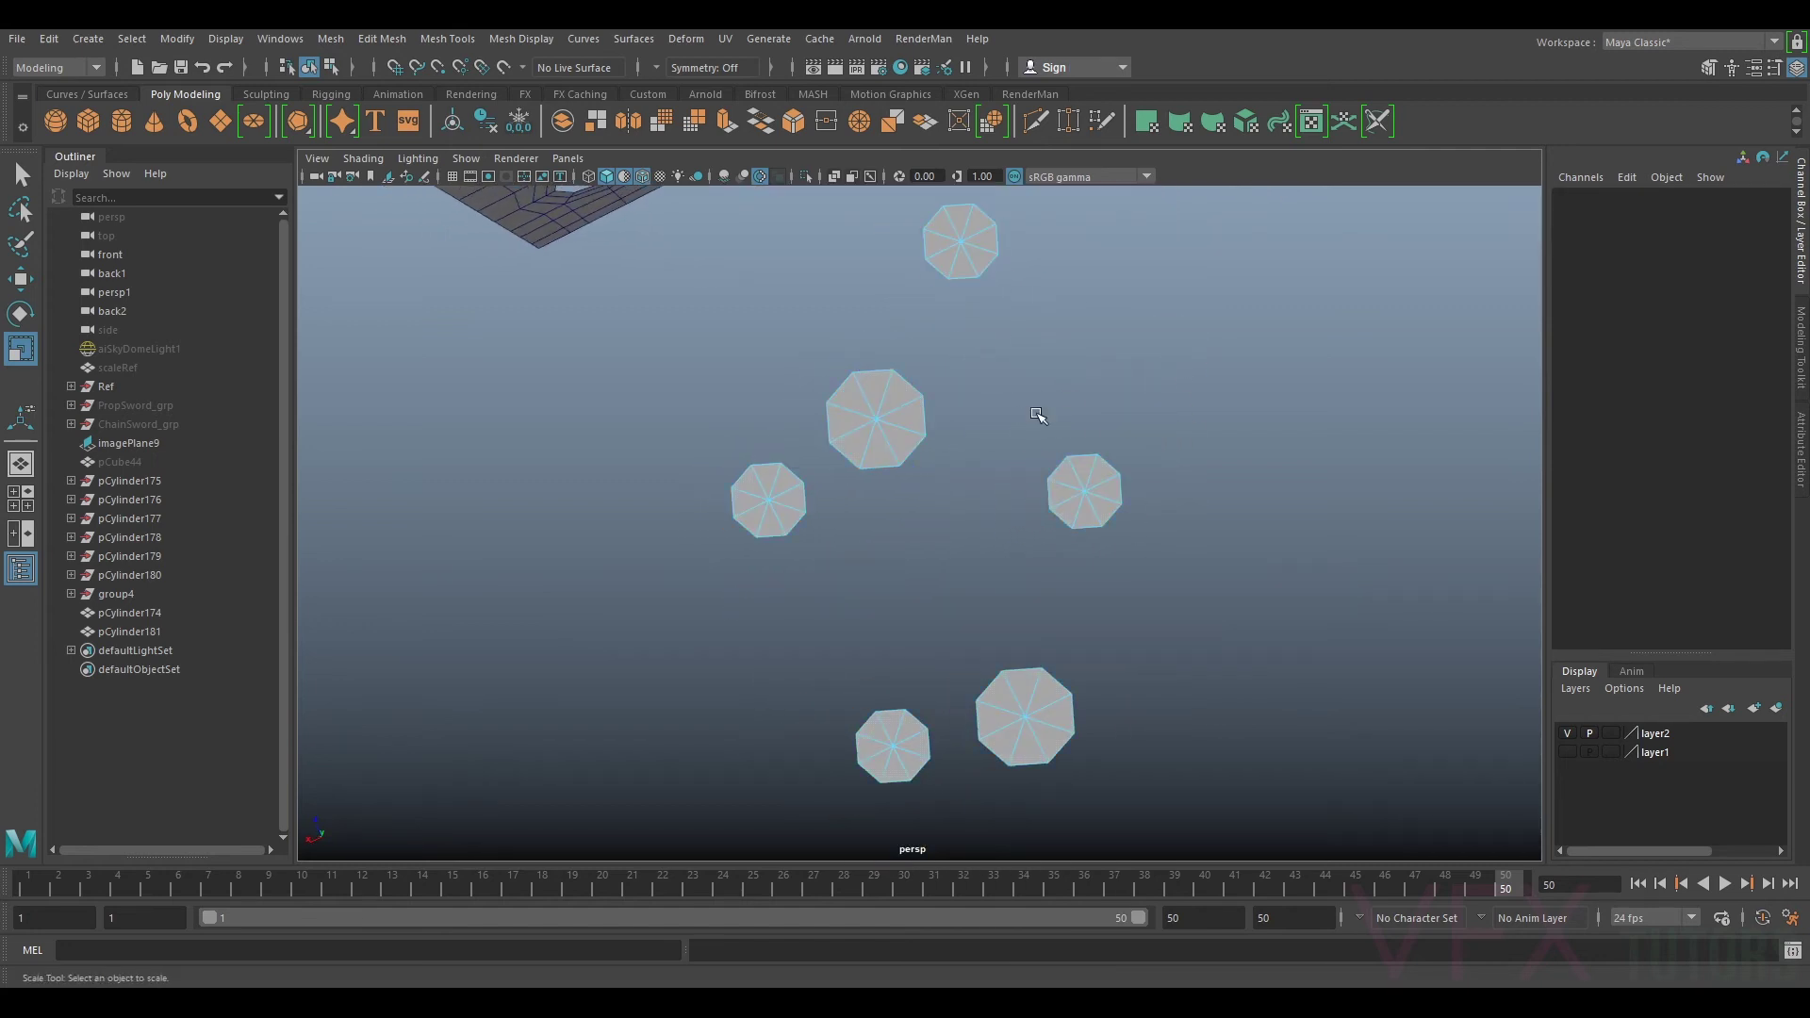
mouse_move(928, 467)
left_mouse_down("alt")
mouse_move(936, 494)
mouse_move(973, 500)
mouse_move(982, 451)
mouse_move(912, 473)
left_mouse_up("alt")
key("Delete")
key("Delete")
left_click_drag(918, 714, 993, 733)
key("Delete")
Step: Bridge the straight edges of the two half discs to form the slot shape
right_click_drag(971, 769, 965, 413)
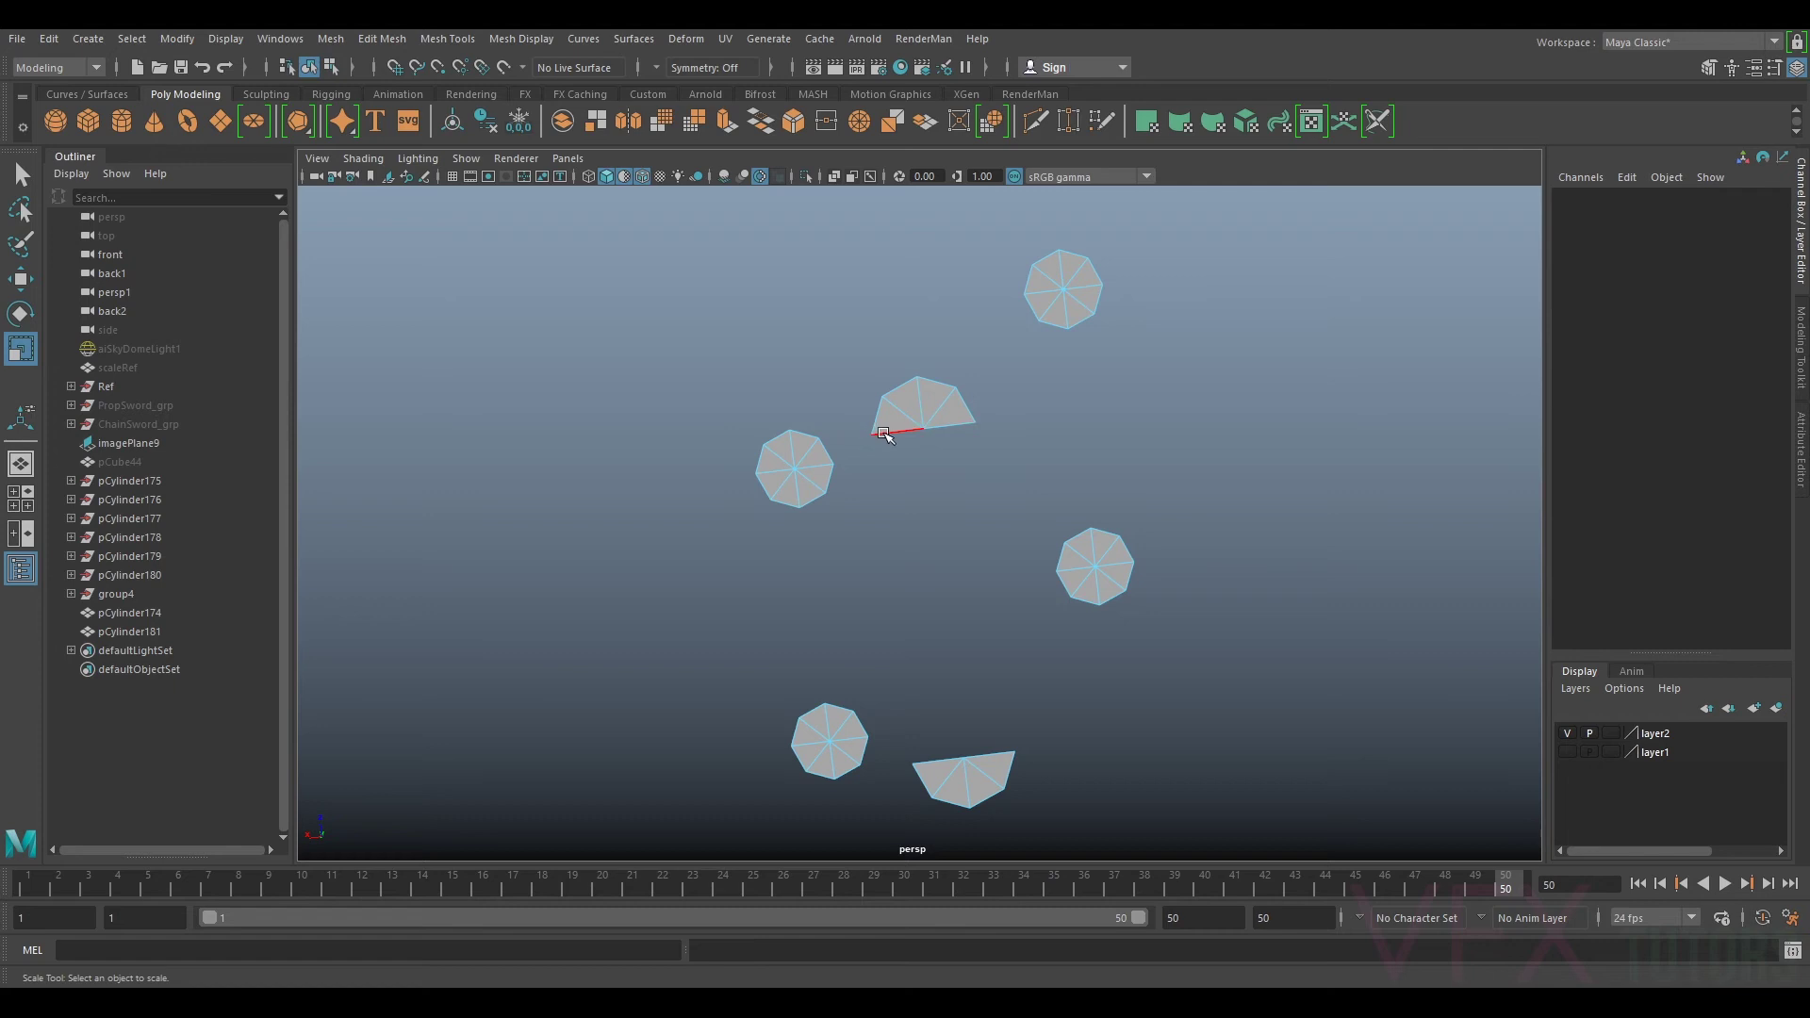
left_click(884, 434)
left_click(945, 760, "shift")
left_click(956, 425, "shift")
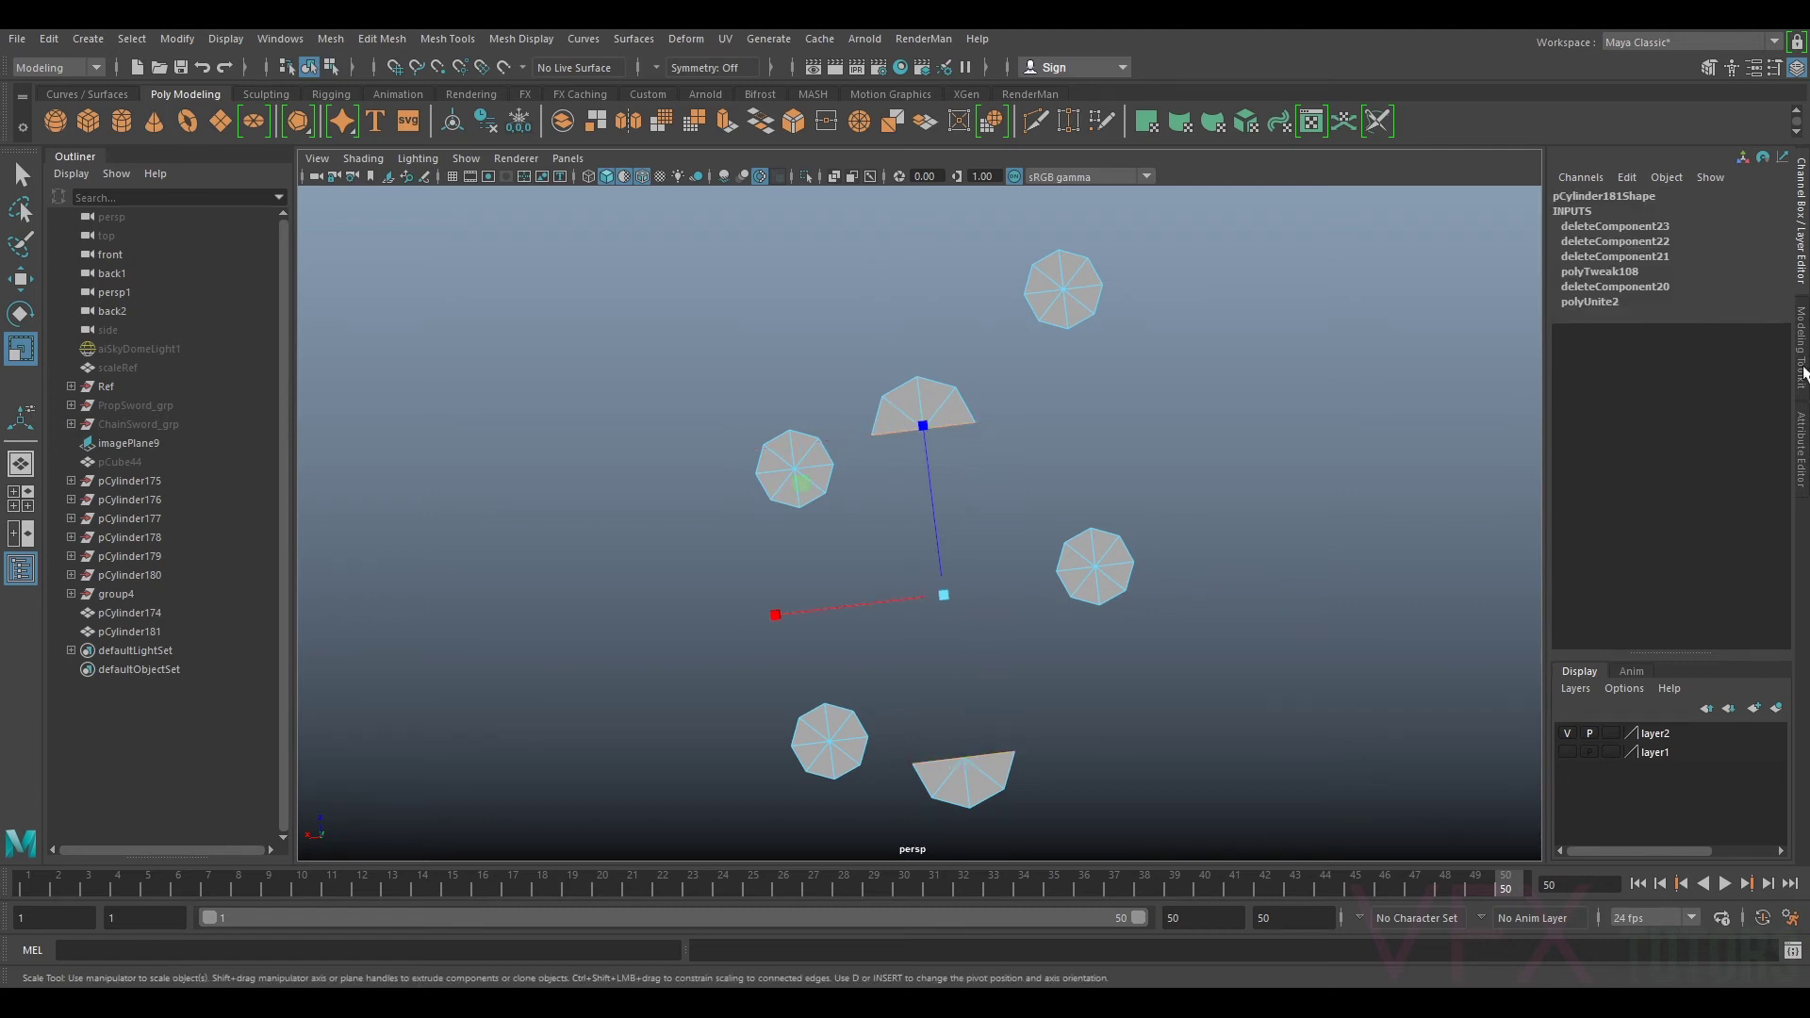
left_click(1801, 373)
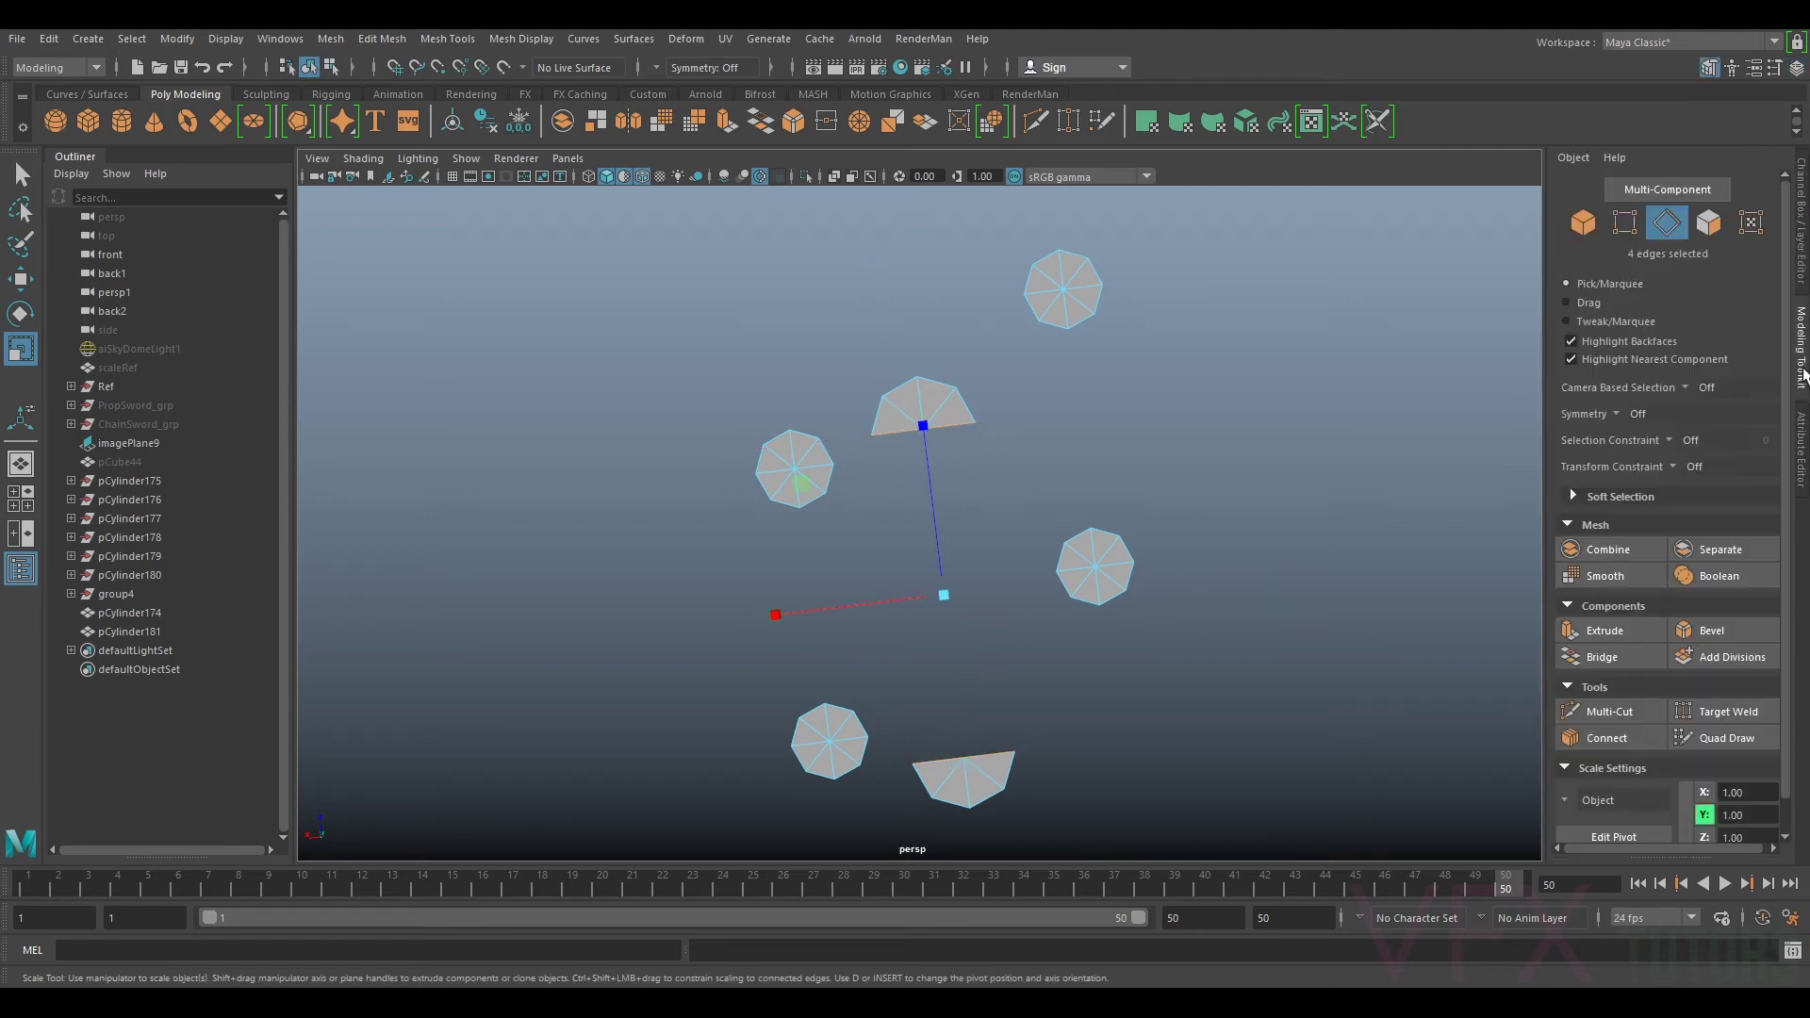
left_click(1617, 660)
left_click_drag(1010, 592, 1001, 579, "alt")
Step: Try to extrude only the slot's outline edges outward
right_click_drag(968, 463, 951, 358)
double_click(981, 390)
key("ctrl+e")
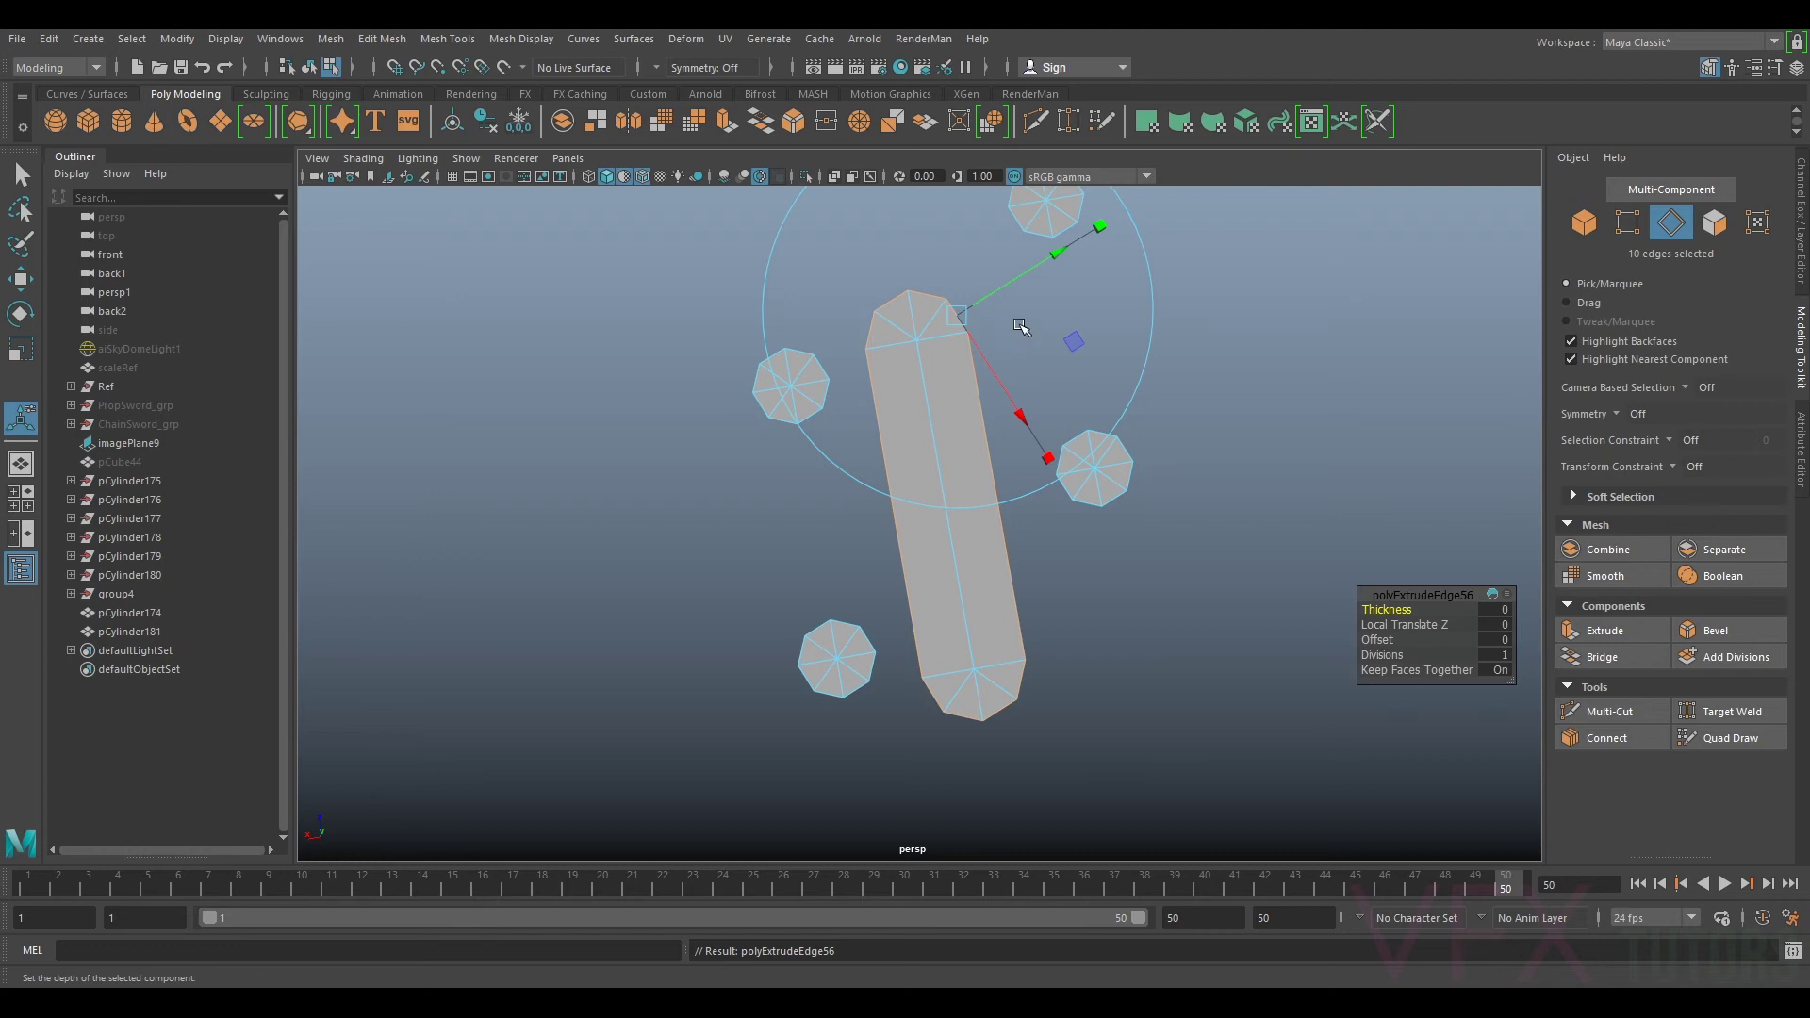
left_click_drag(1005, 287, 1019, 289)
key("ctrl+z")
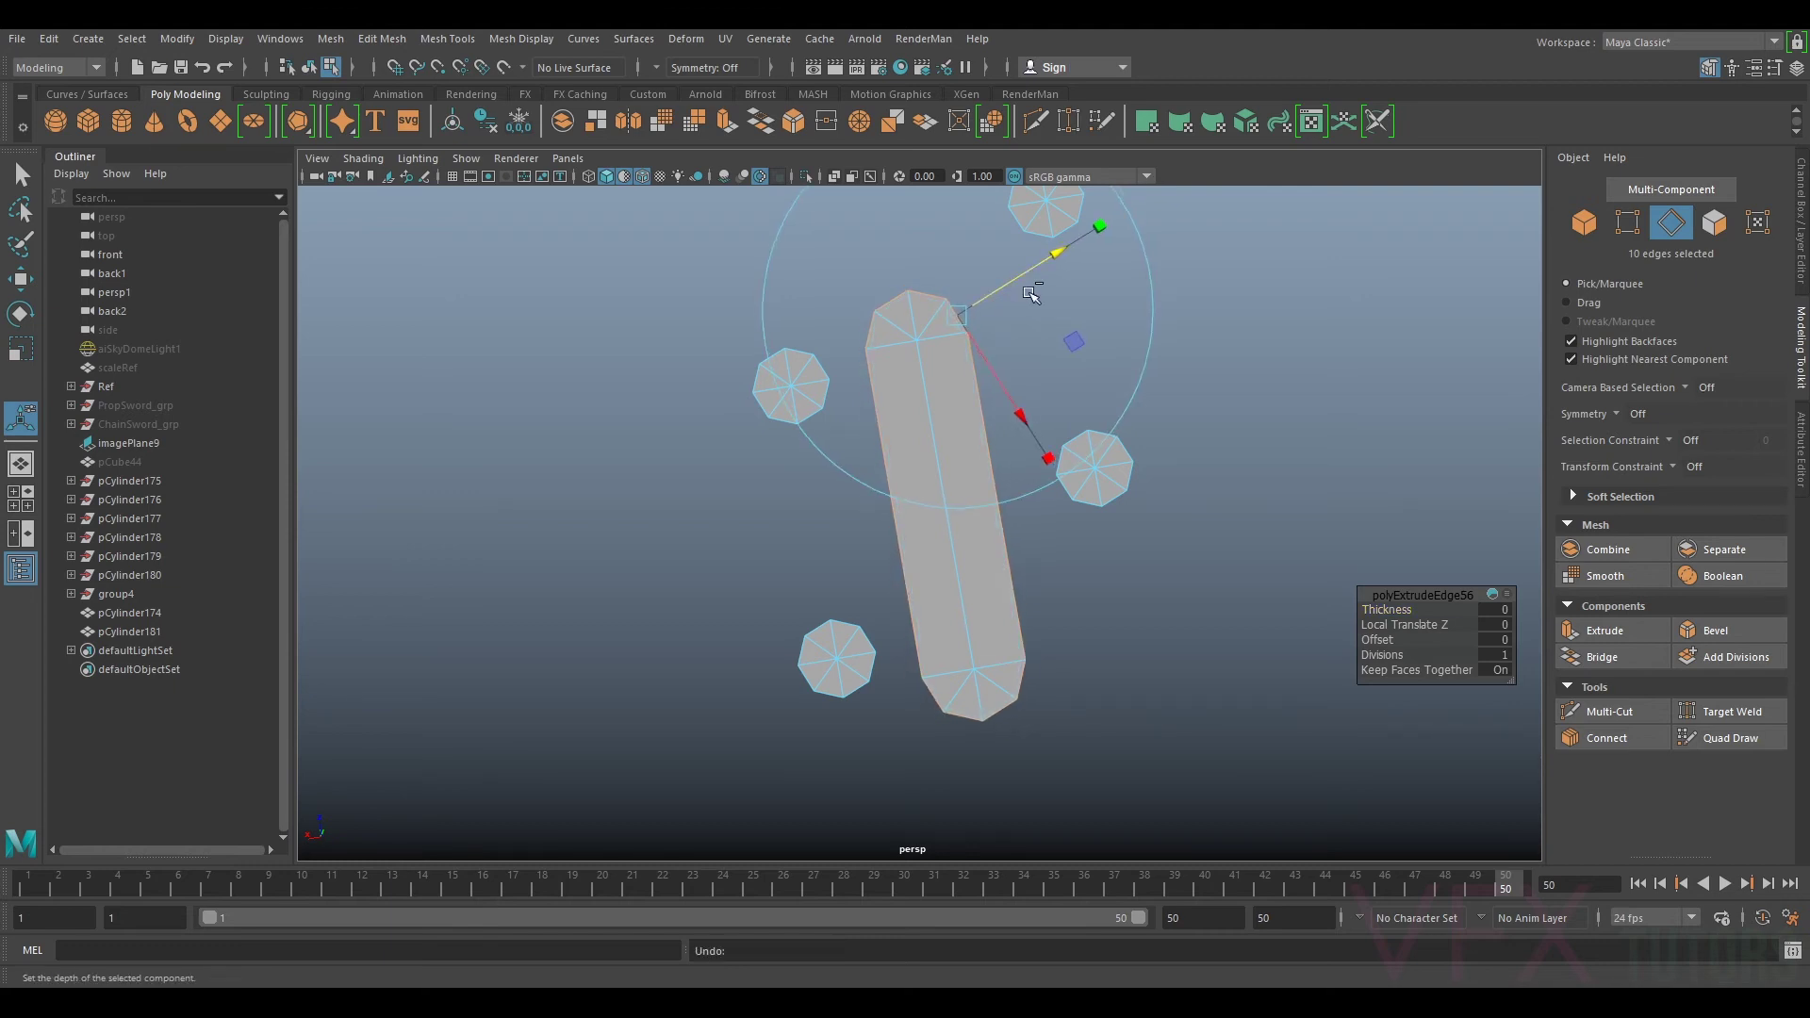
key("ctrl+z")
key("ctrl+z")
Step: Extrude the outline edges of the slot and all four small discs outward into a thin rim
double_click(1006, 454)
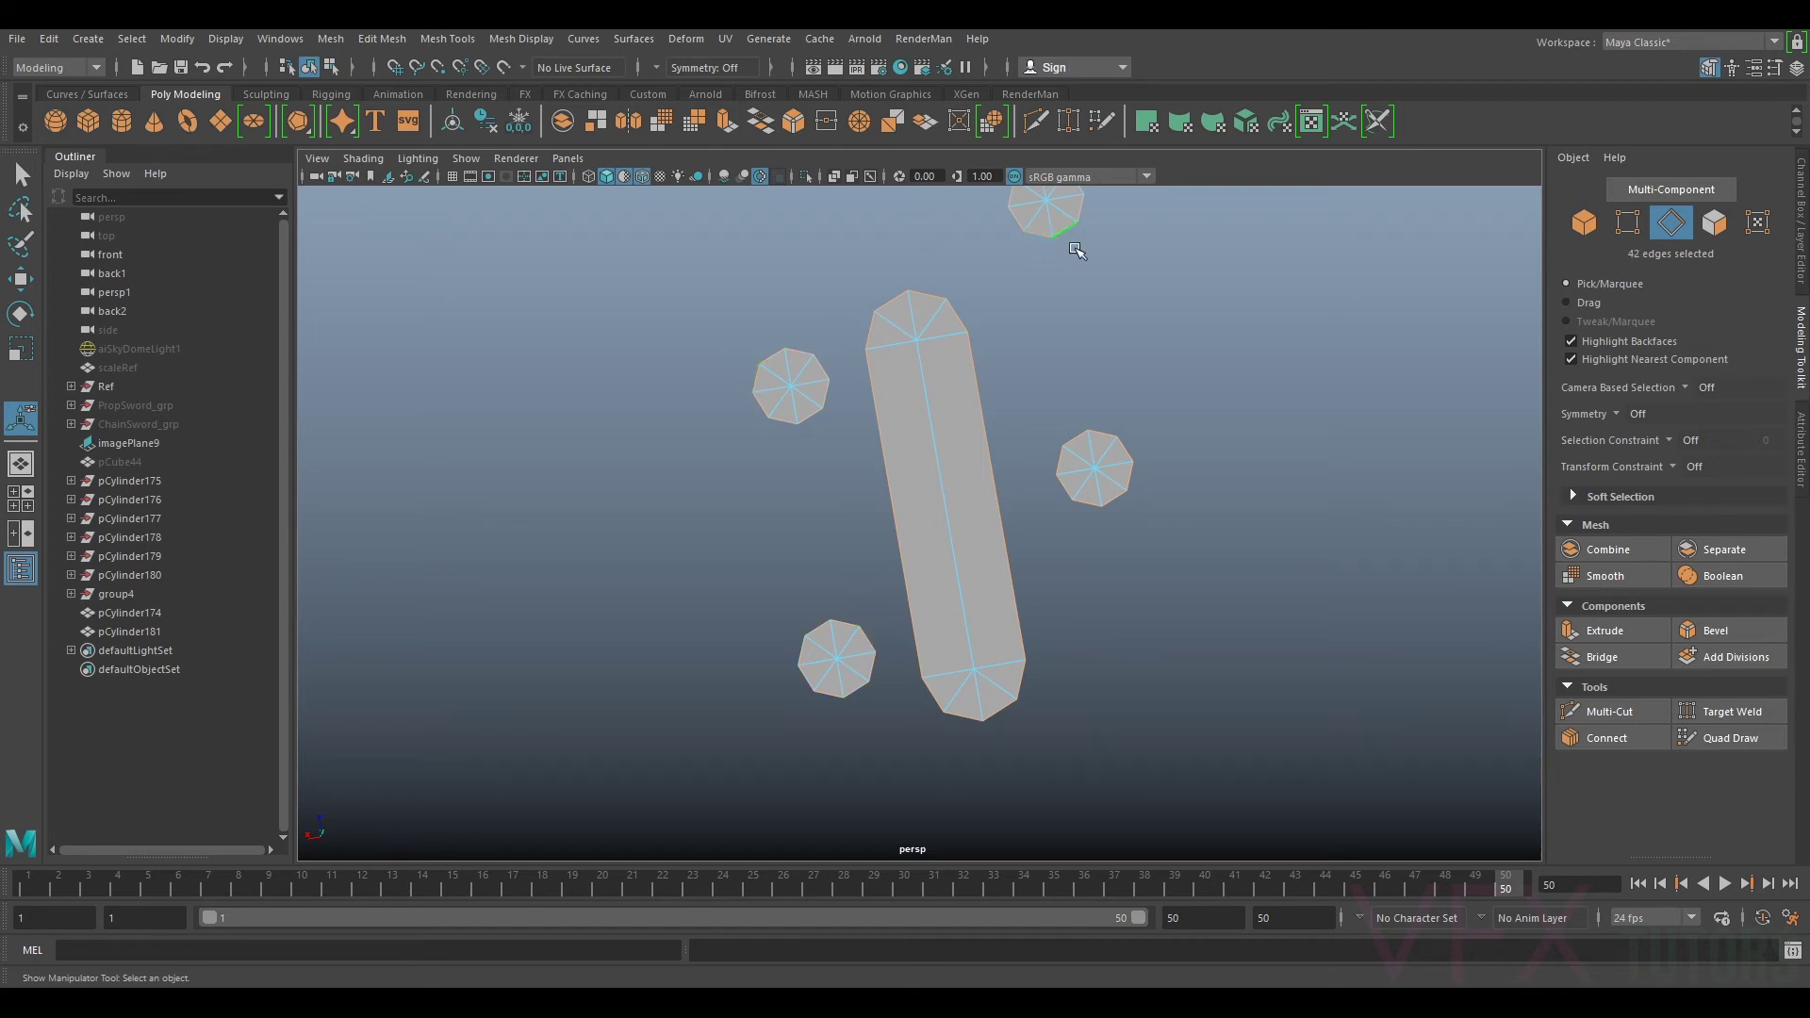
key("ctrl+e")
left_click_drag(1034, 385, 960, 325)
left_click(1445, 241)
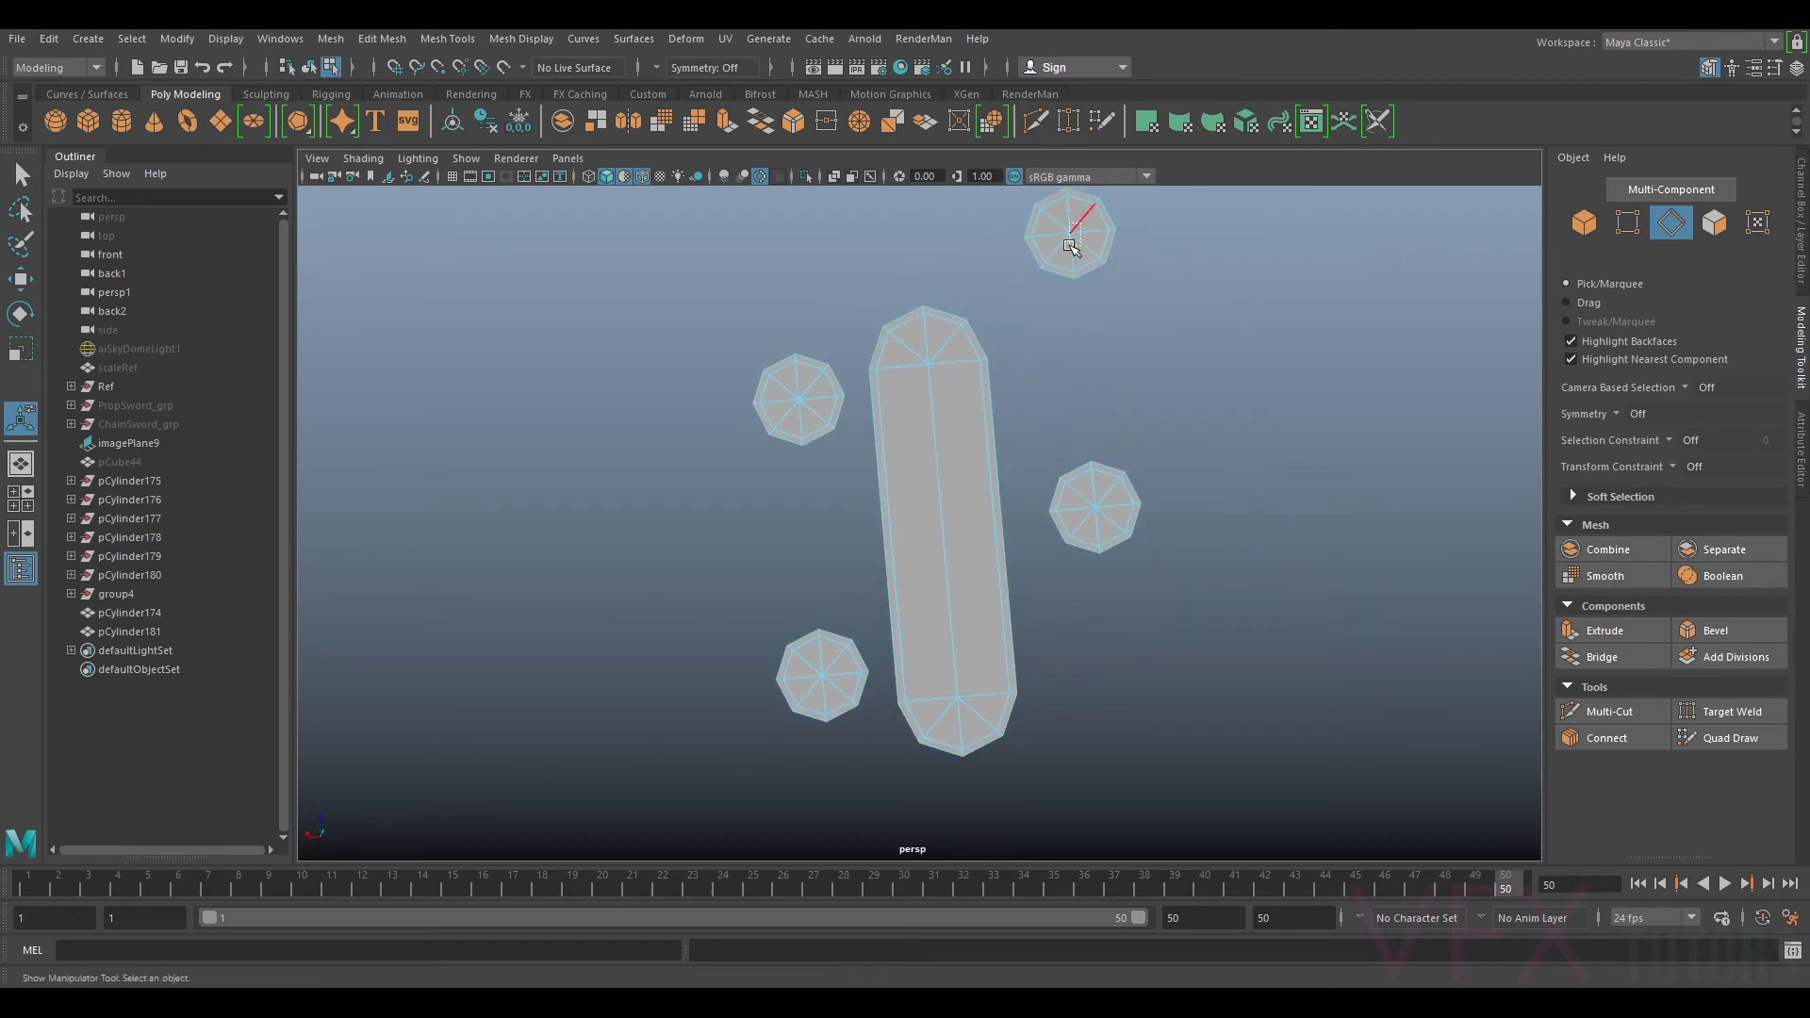
Step: Delete the inner faces of the four small discs and the slot, leaving only their rims
right_click_drag(1080, 236, 1081, 217)
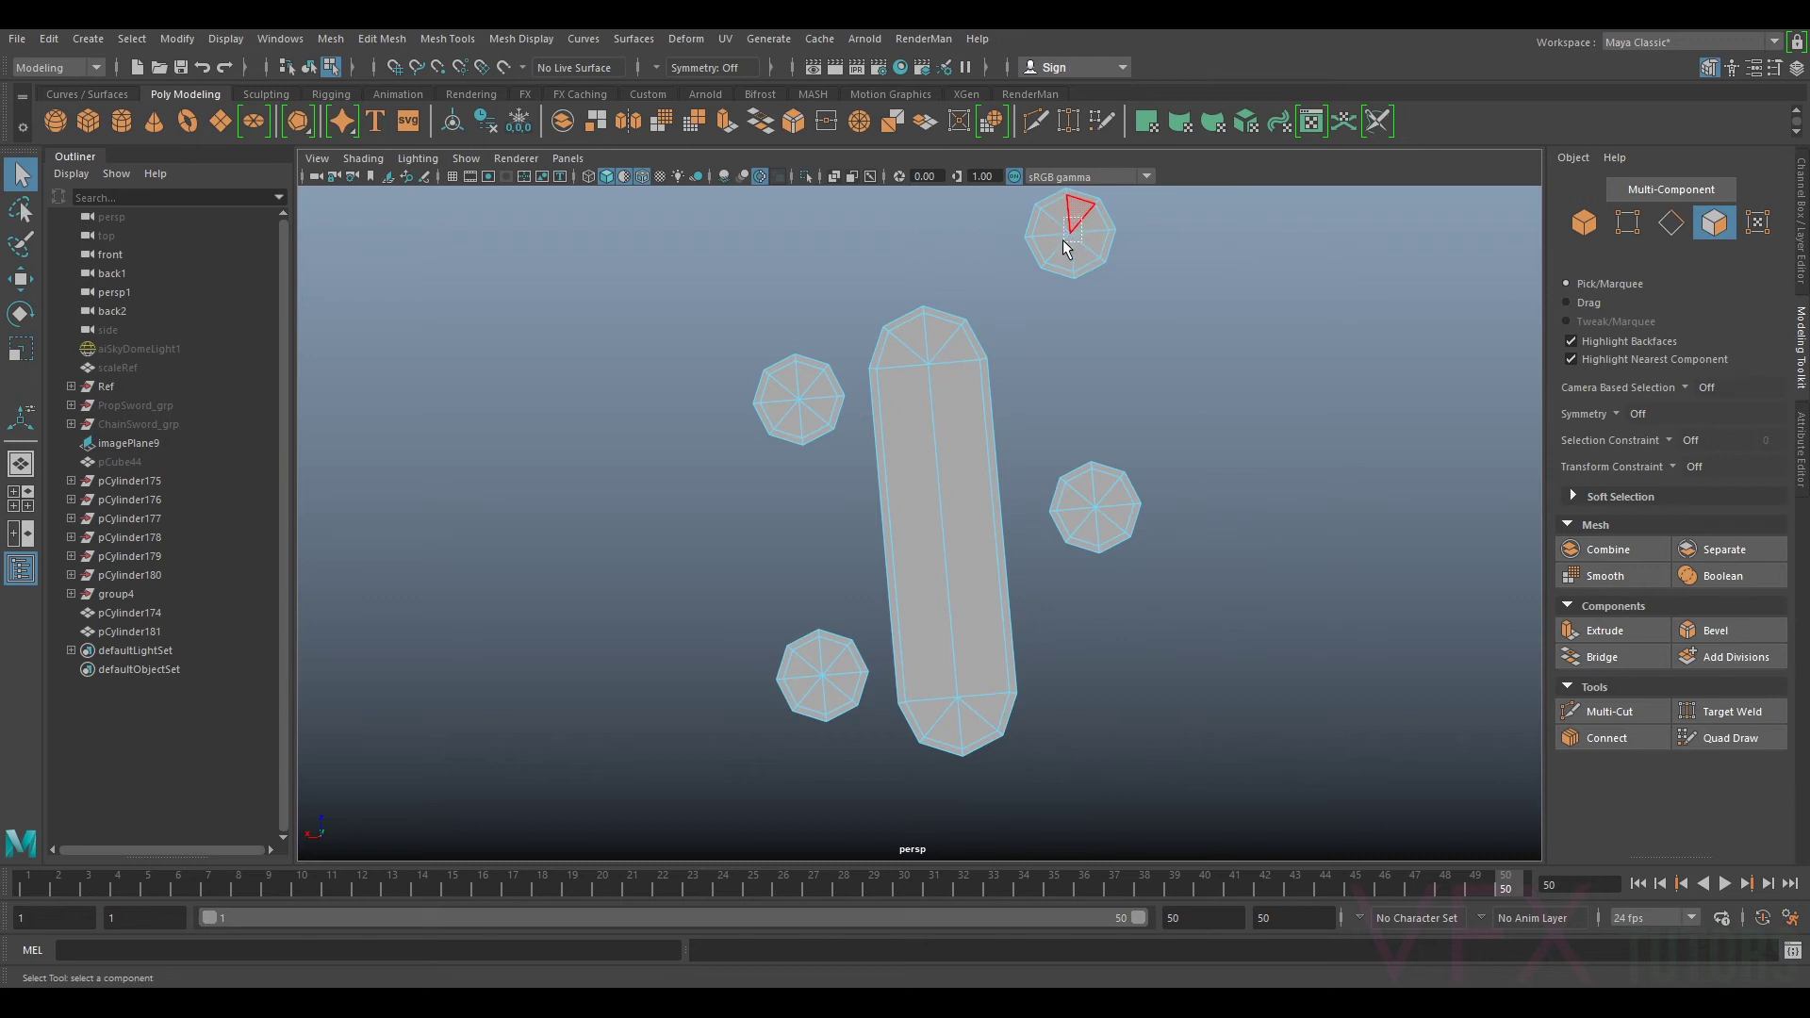
left_click_drag(1112, 498, 1081, 519)
key("Delete")
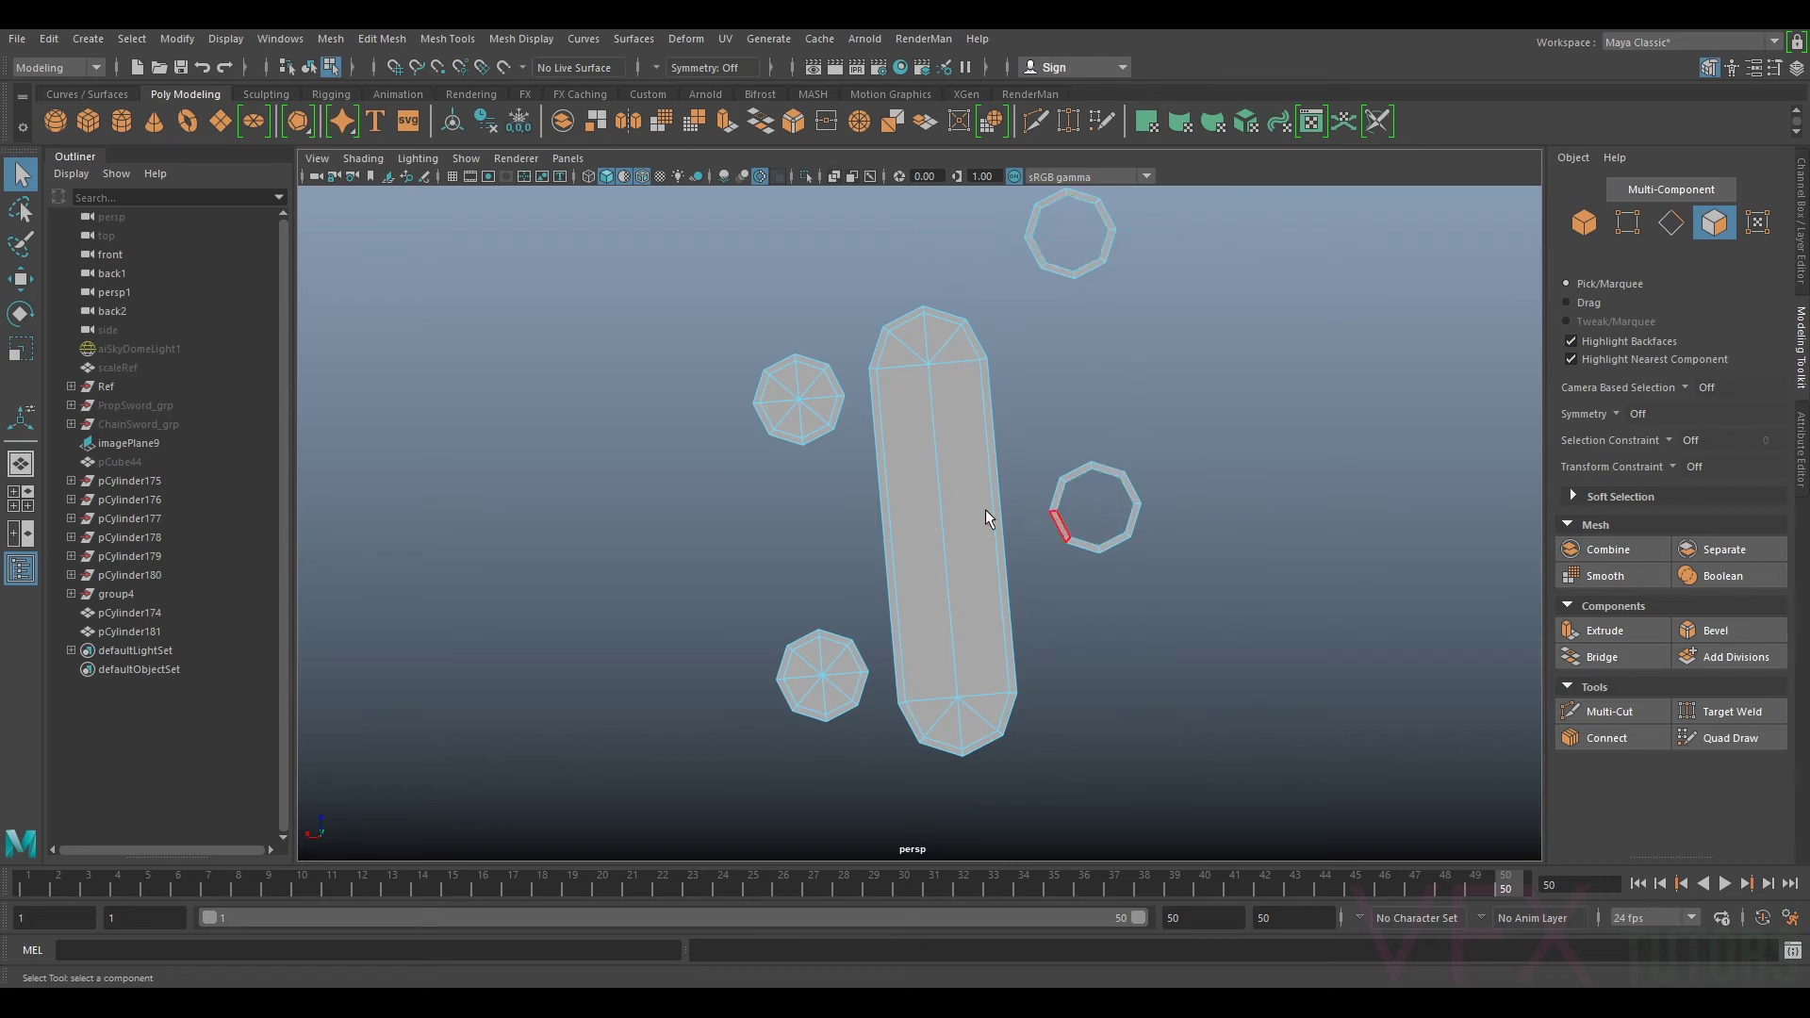
left_click_drag(794, 412, 792, 415)
key("Delete")
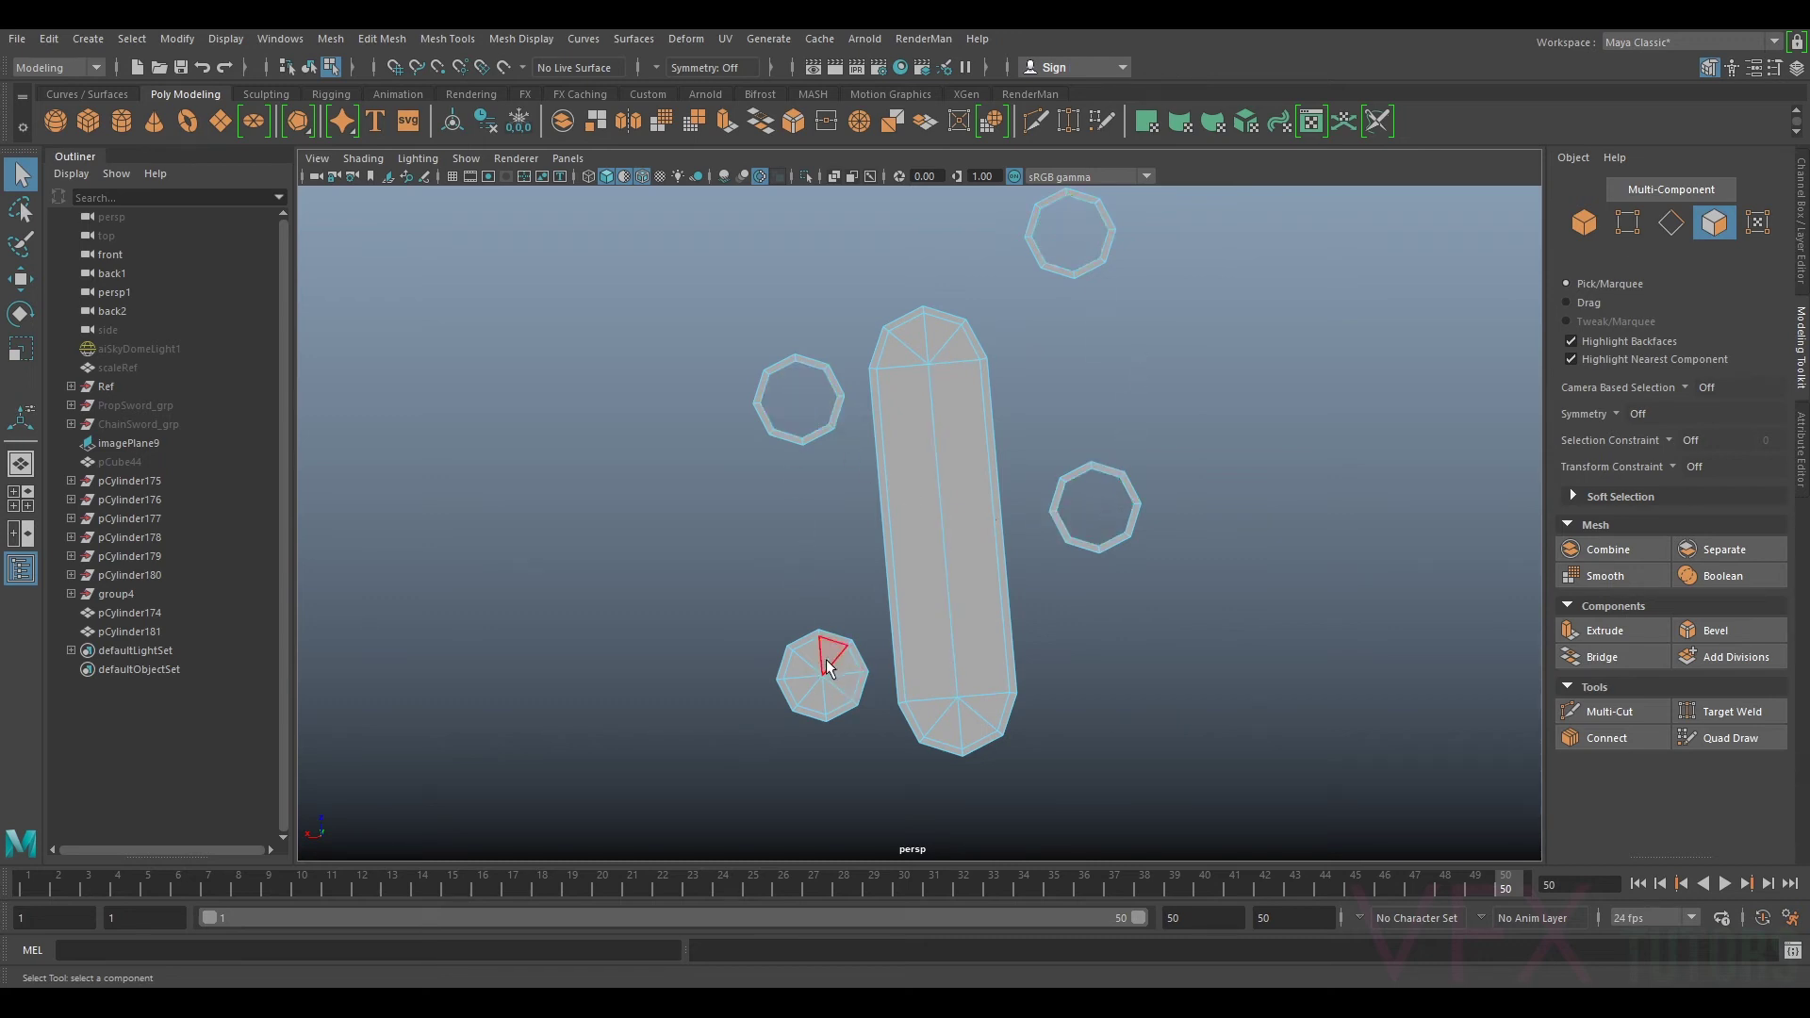
left_click_drag(825, 660, 818, 687)
key("Delete")
left_click_drag(943, 685, 967, 707)
key("Delete")
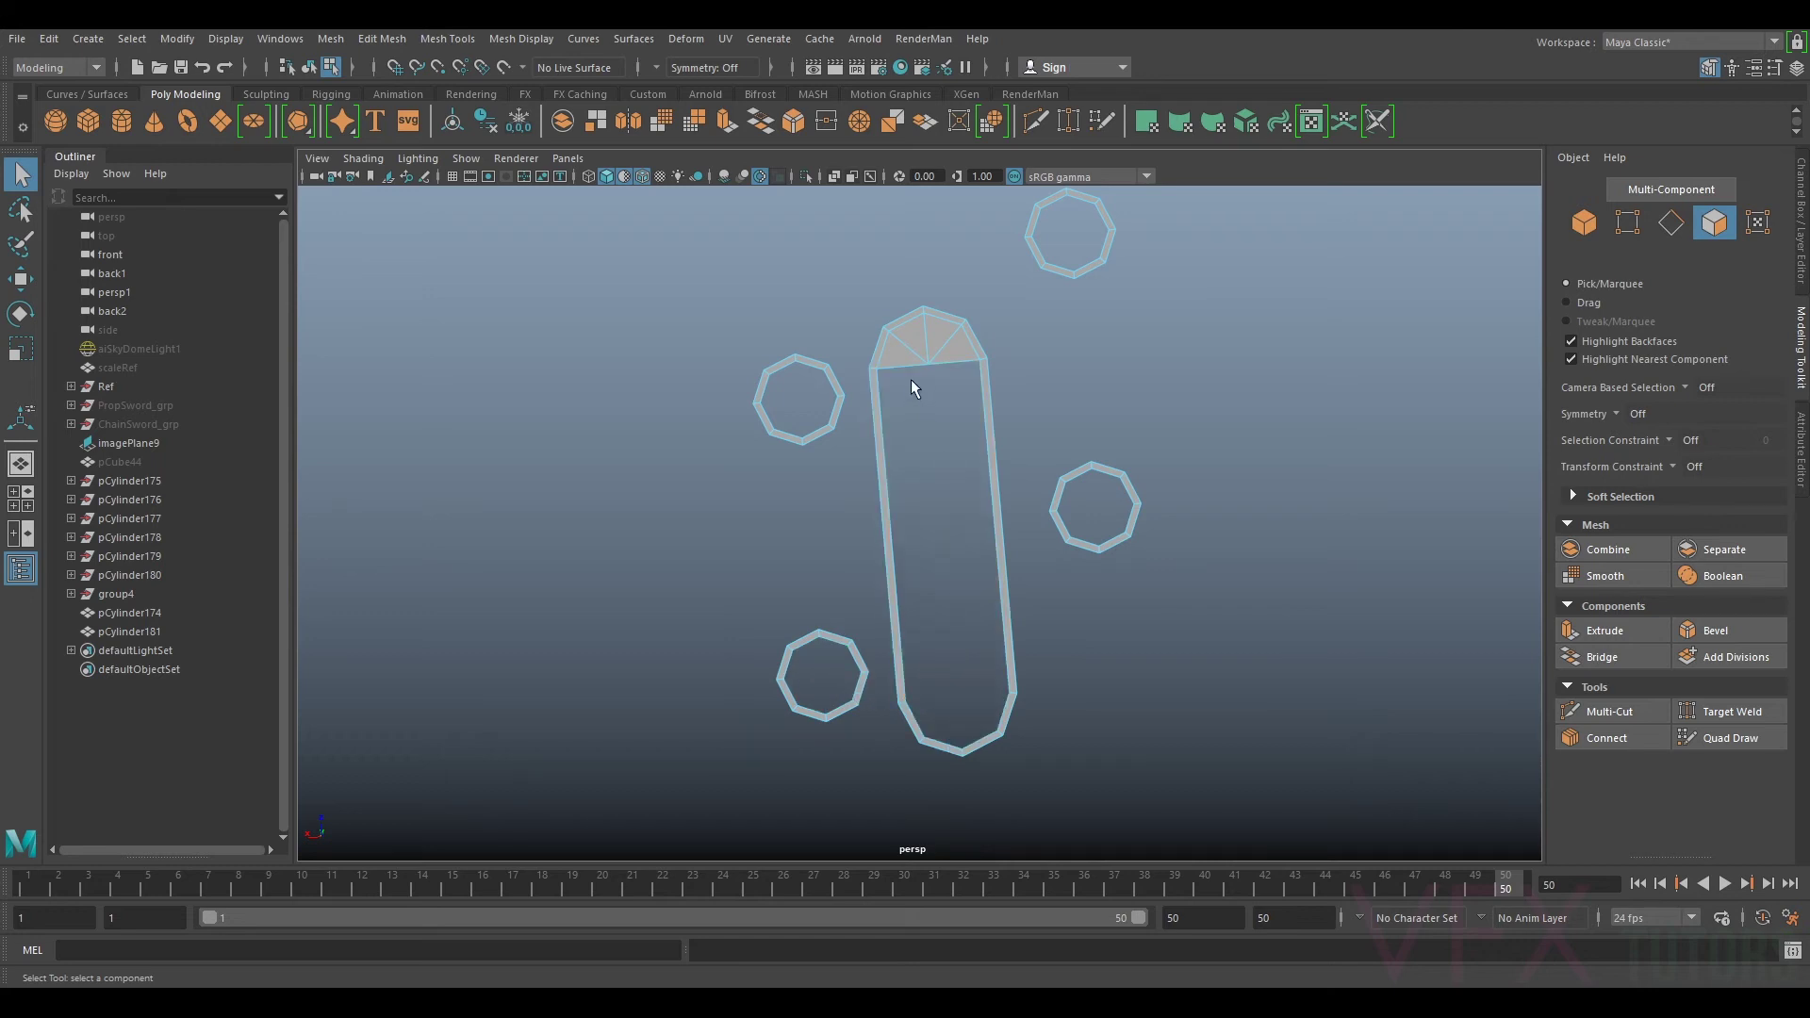
Step: Extrude the outer border loops of the slot and all four hole rims outward to add a second ring
right_click_drag(815, 349, 813, 311)
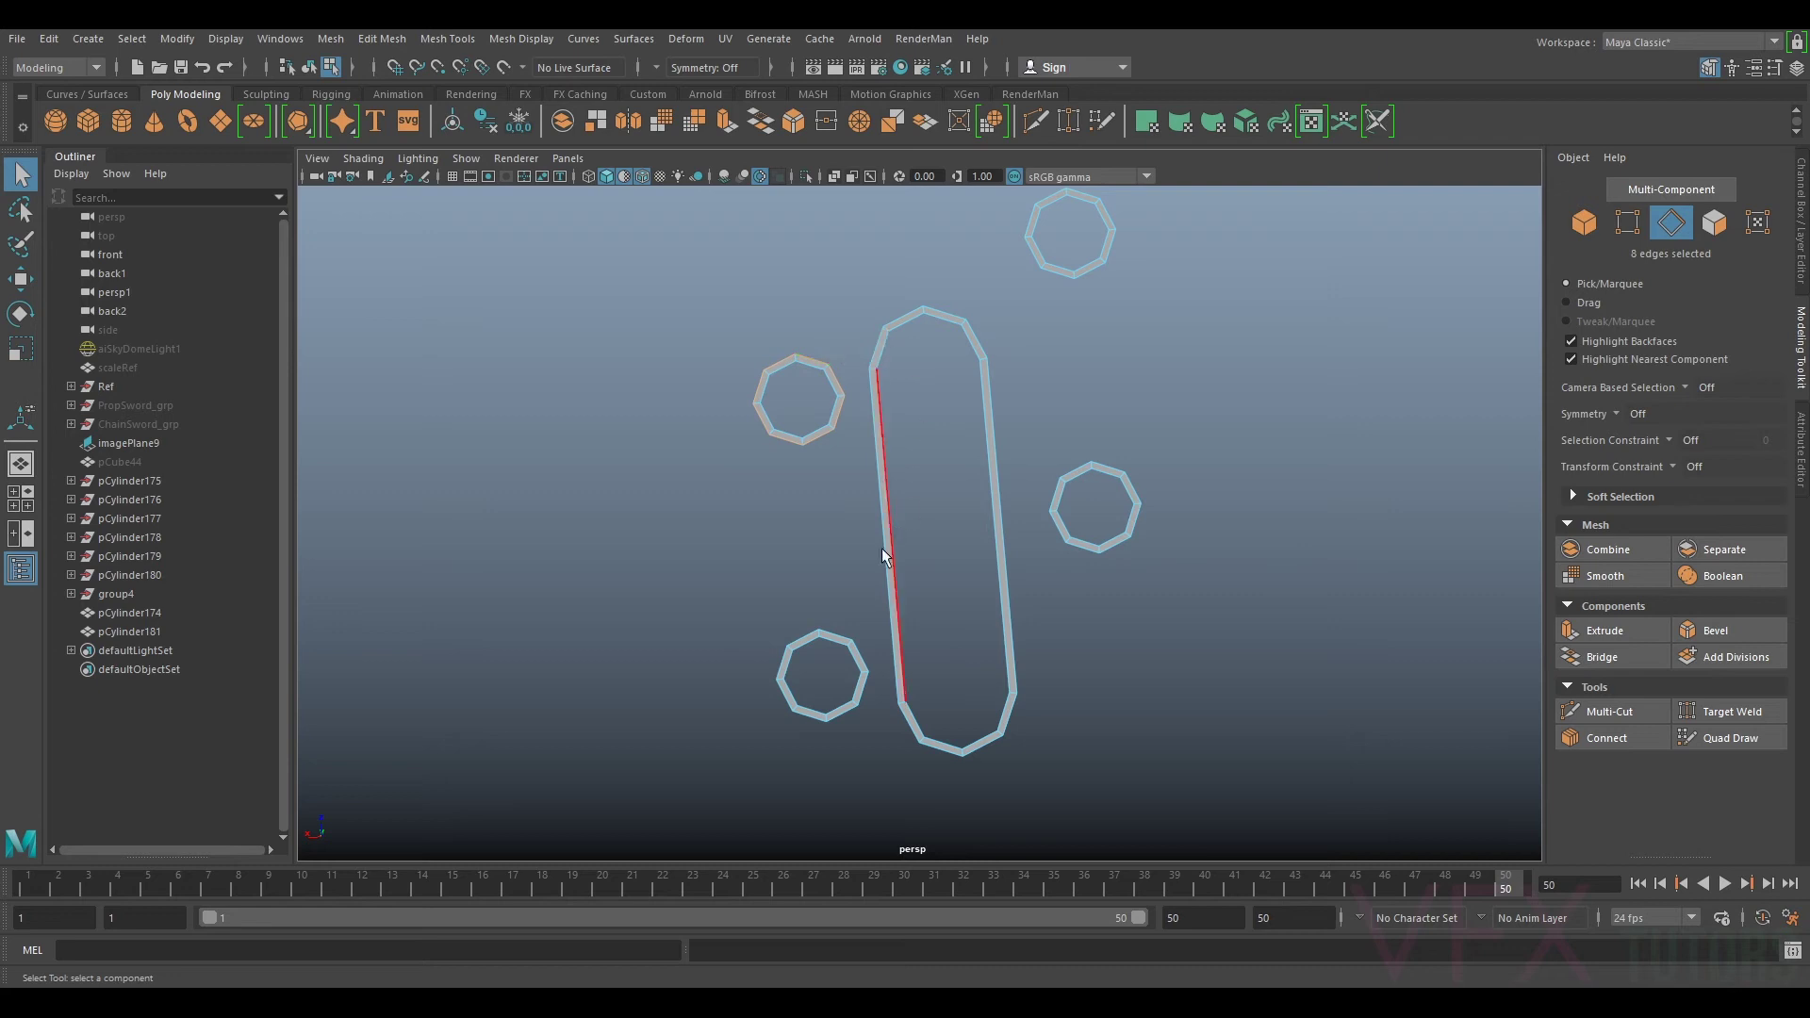
double_click(856, 630, "shift")
double_click(1069, 467, "shift")
double_click(1061, 274, "shift")
double_click(940, 302, "shift")
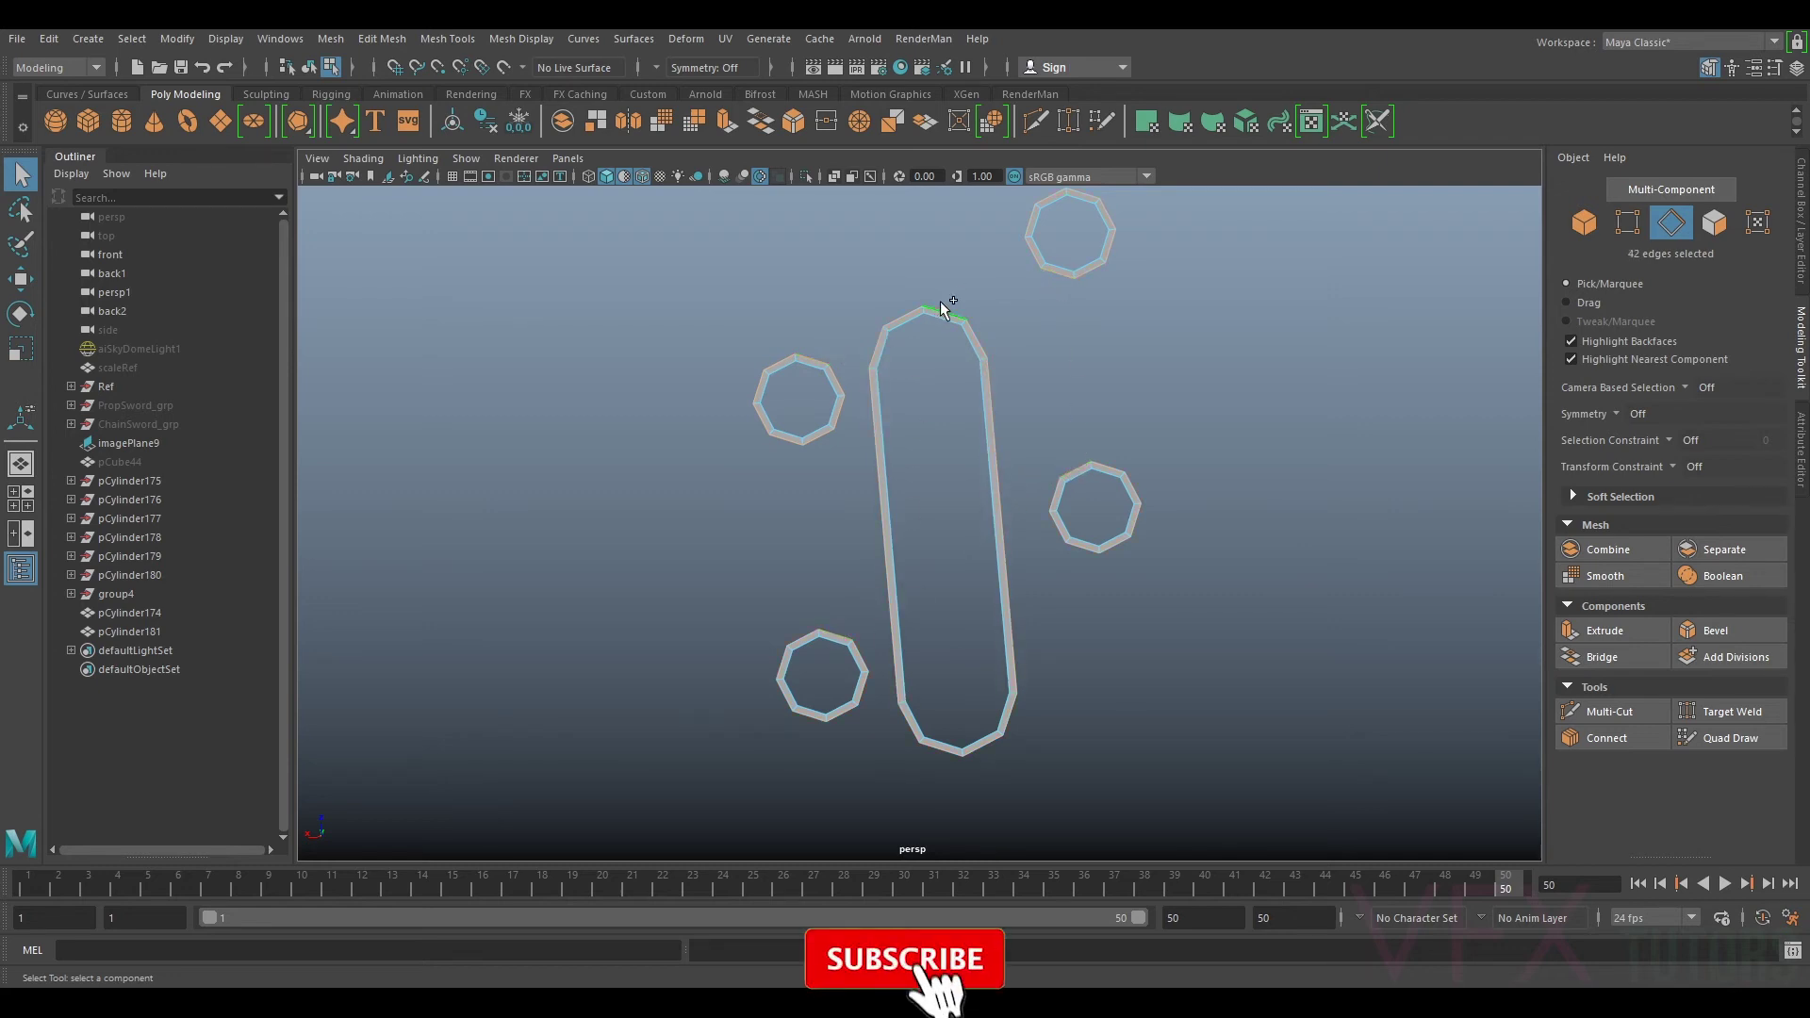
key("ctrl+e")
mouse_move(1039, 390)
left_mouse_down()
mouse_move(1029, 379)
mouse_move(1037, 393)
left_mouse_up()
Step: Cut edges across both long sides of the slot's rim with Multi-Cut, level with the neighbouring holes
middle_click_drag(918, 372, 1027, 437, "alt")
scroll(1023, 429, "up", 4)
middle_click_drag(1171, 345, 1087, 388, "alt")
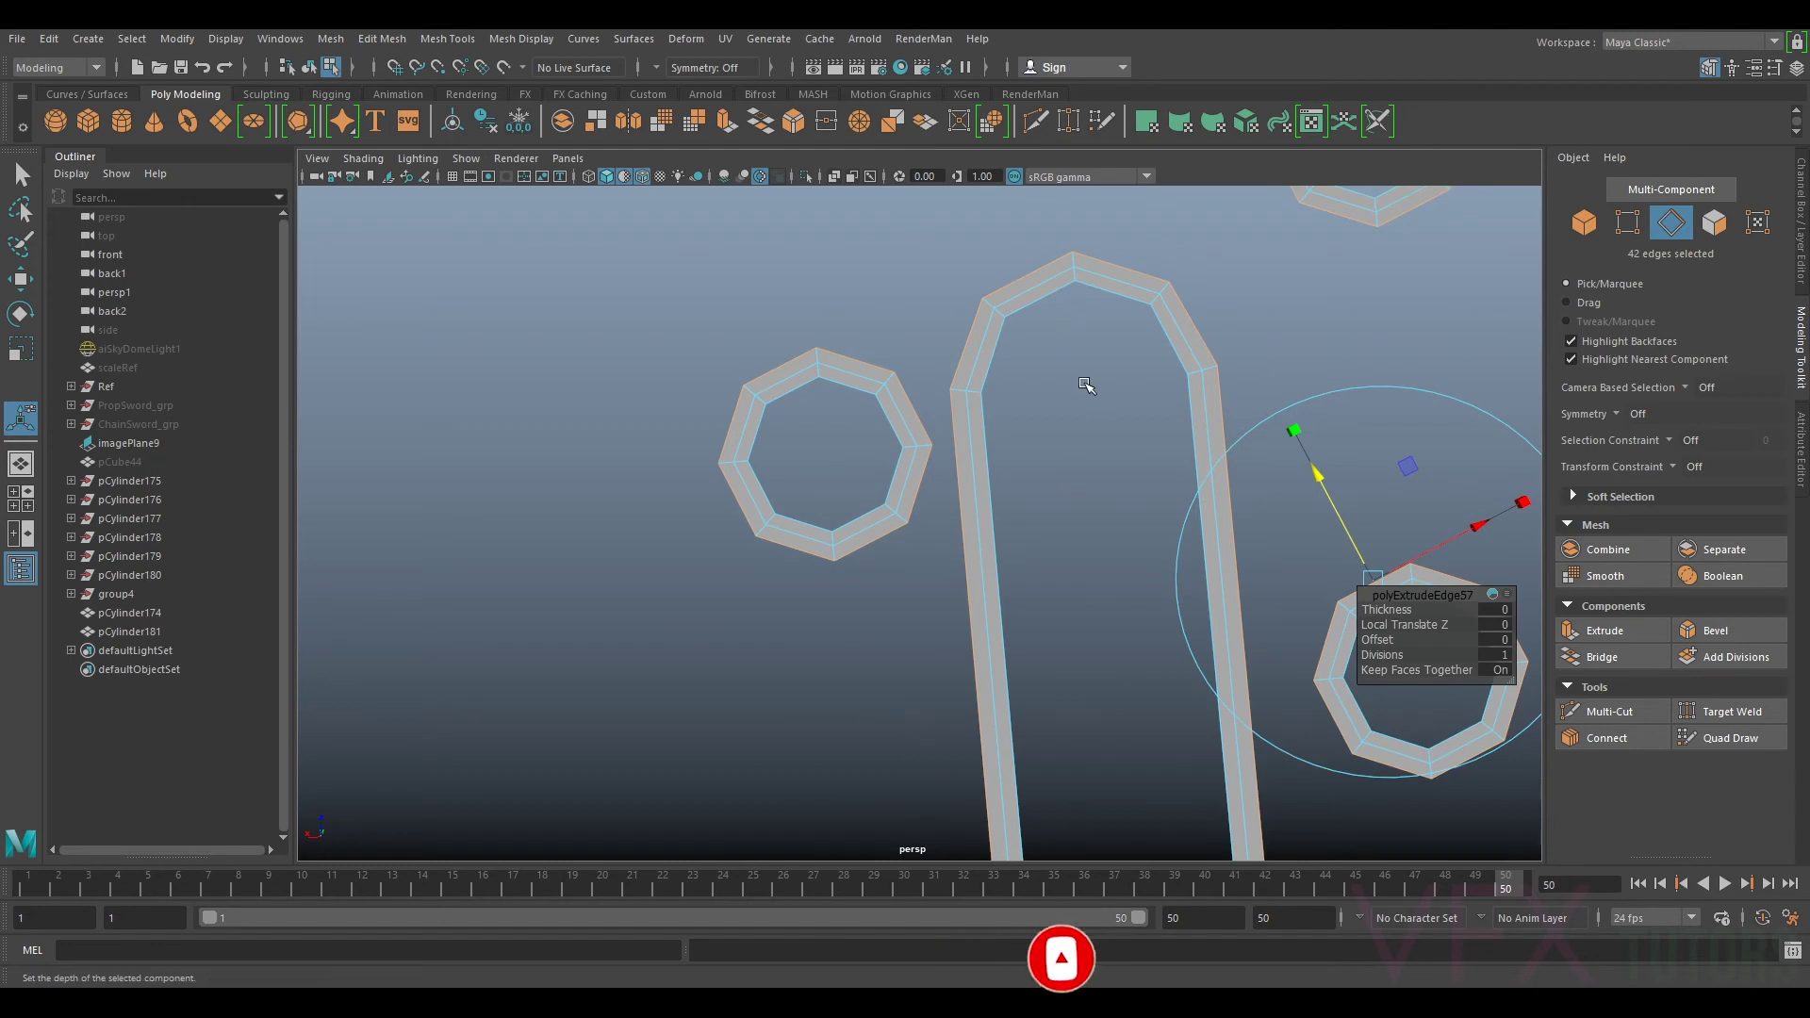
middle_click_drag(1168, 798, 1083, 373, "alt")
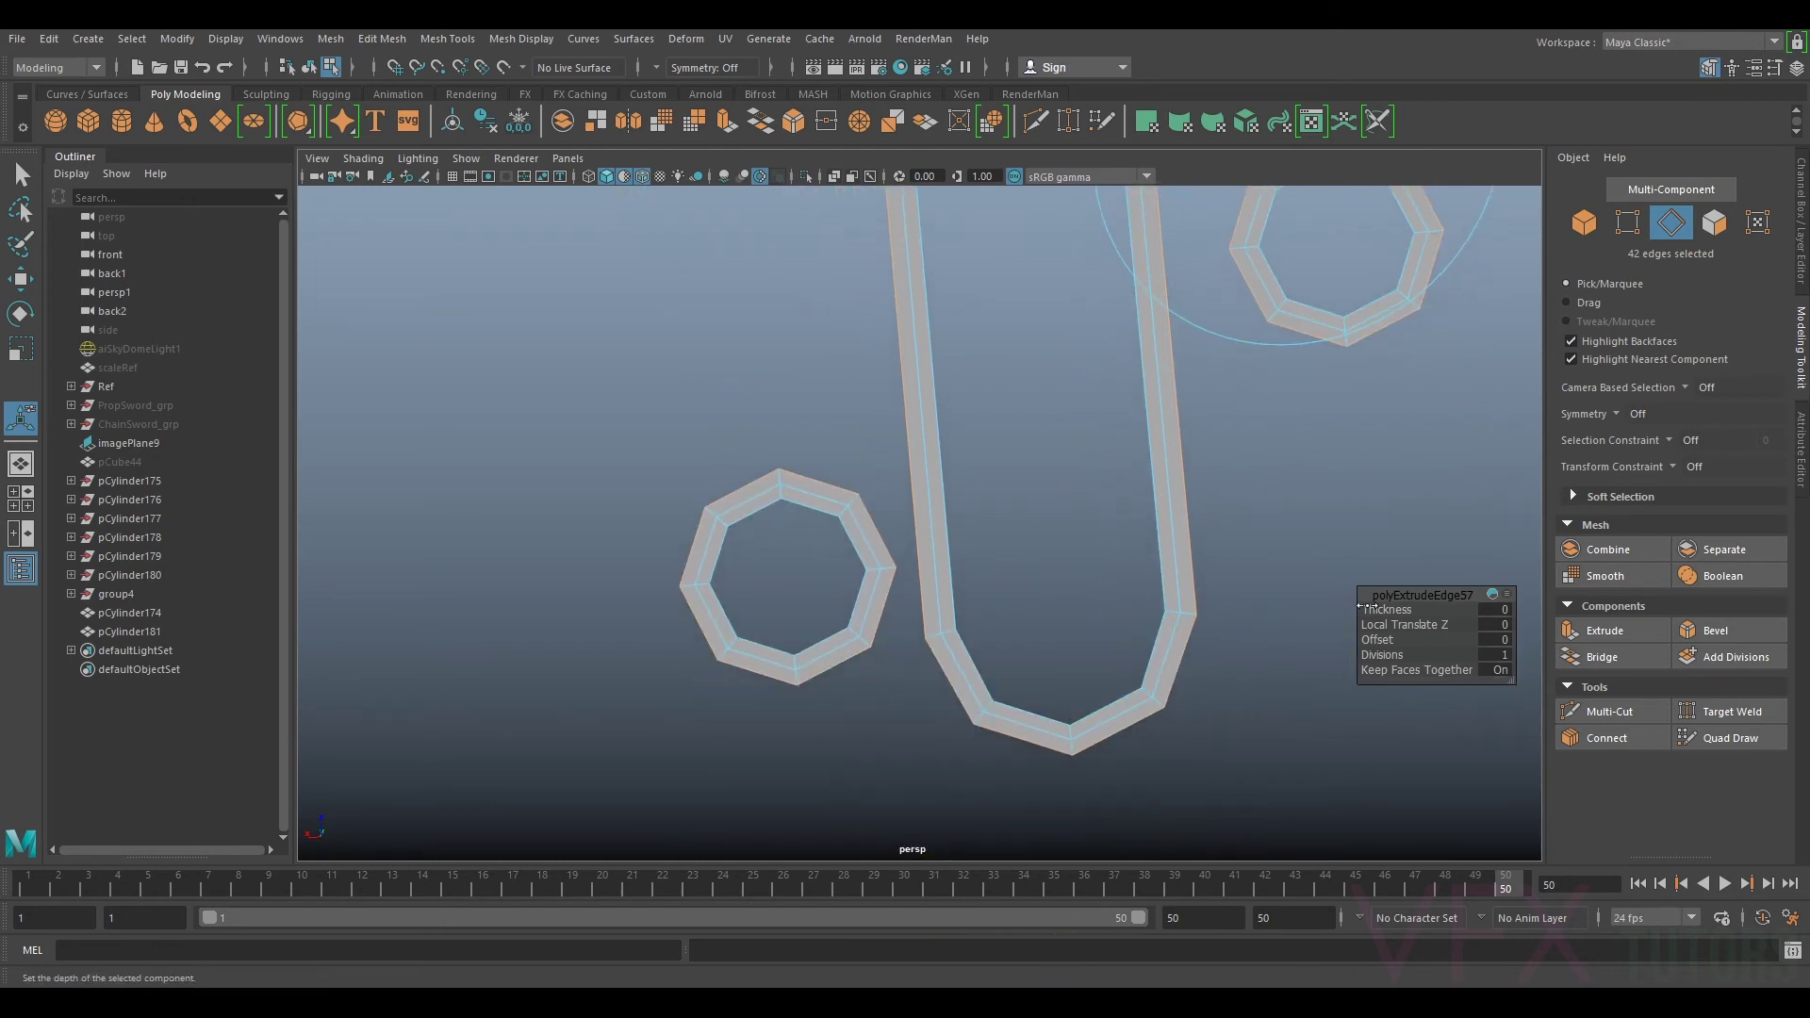
left_click(1474, 502)
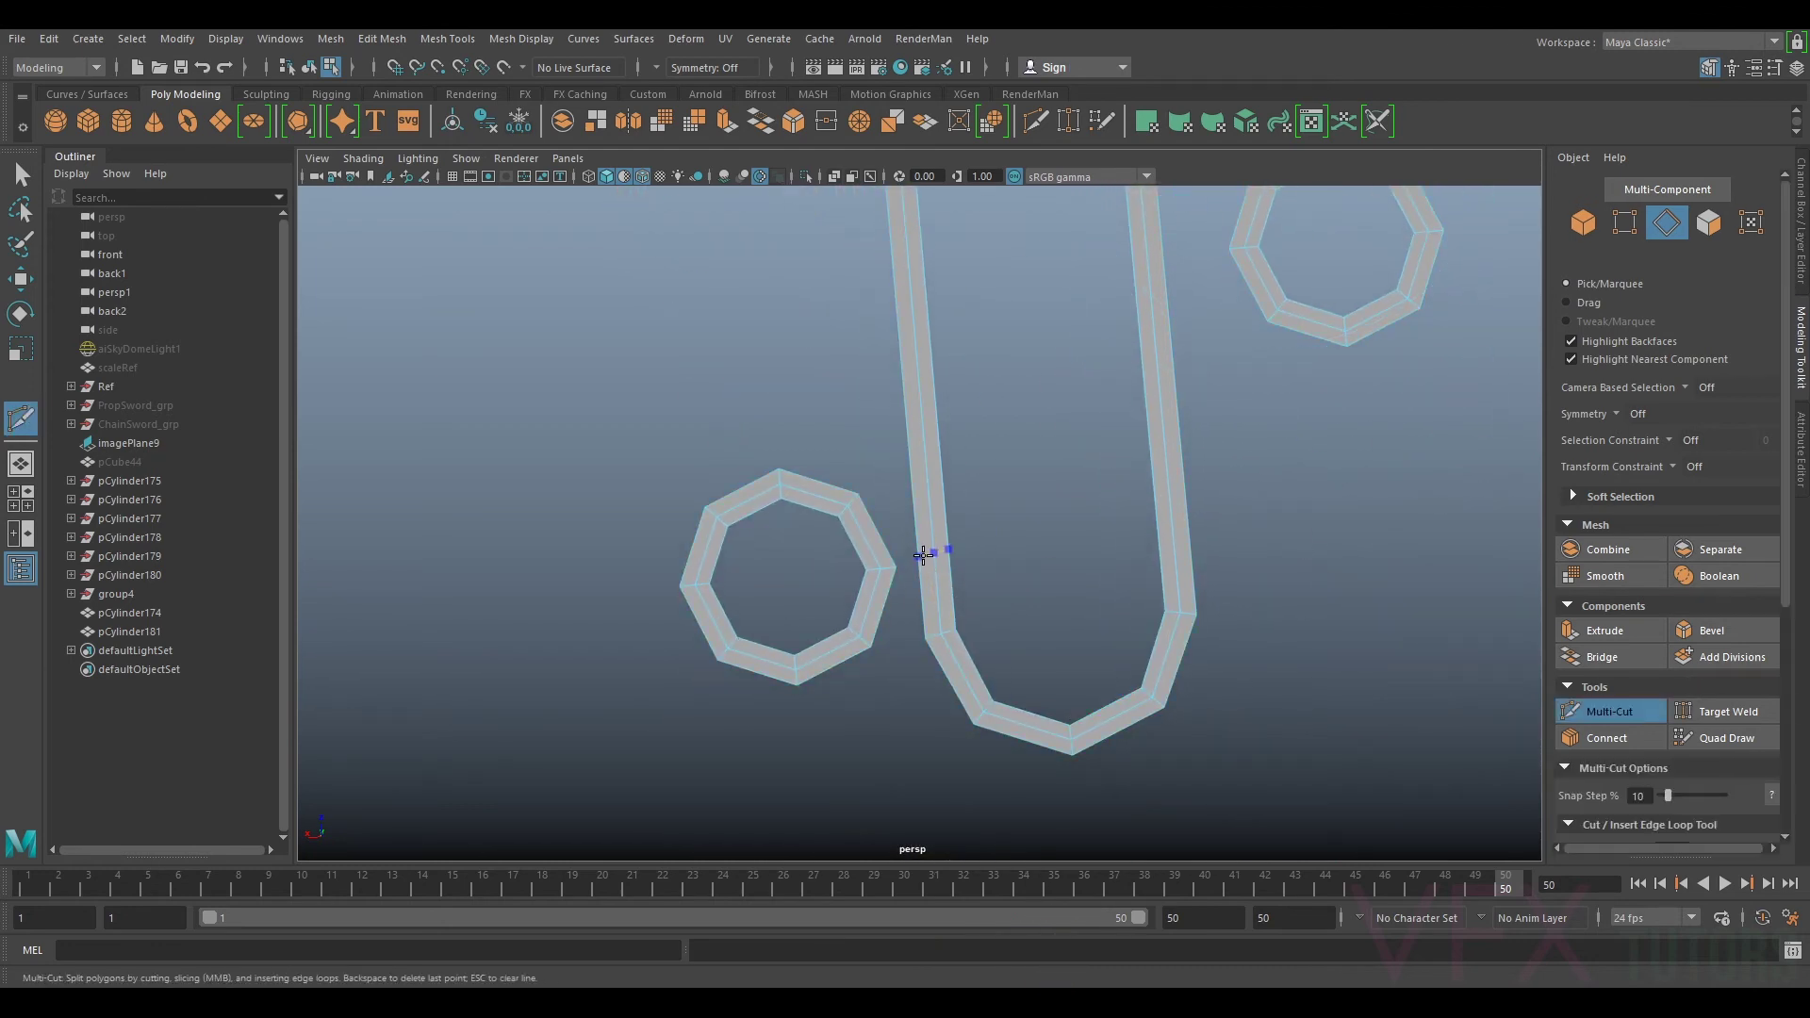
left_click(917, 482, "ctrl")
middle_click_drag(1216, 408, 1132, 709, "alt")
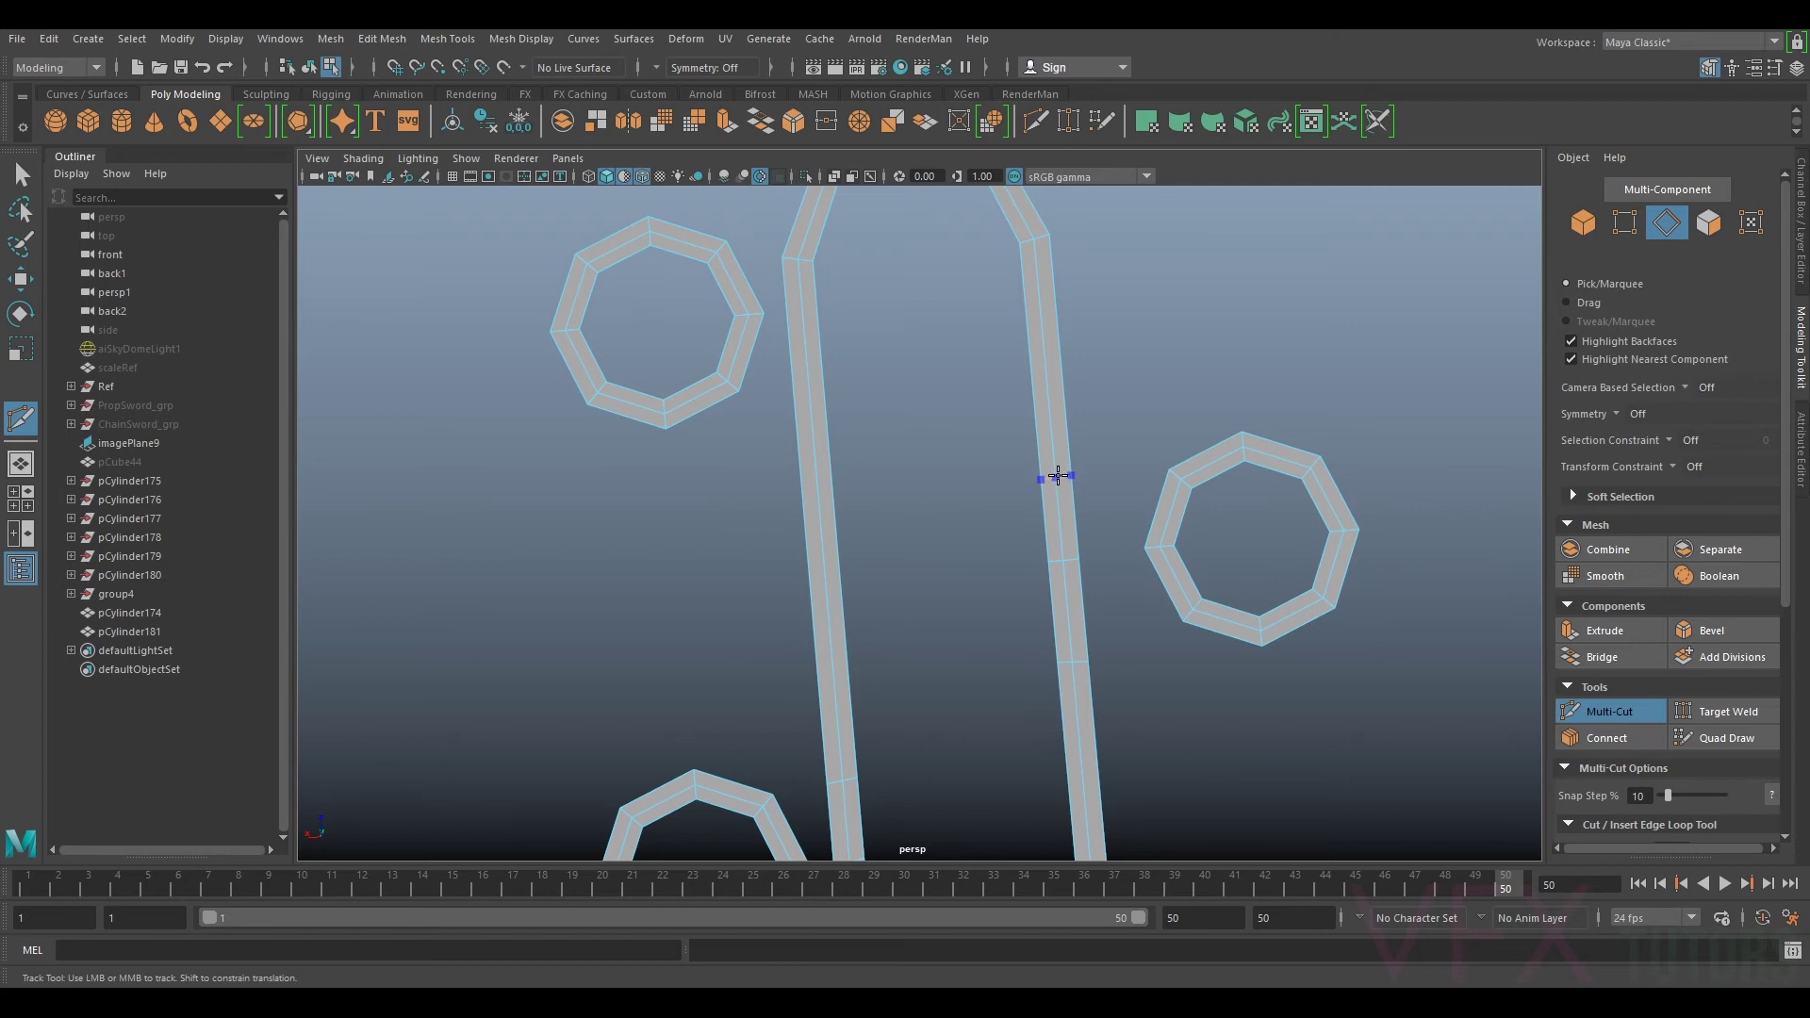
middle_click_drag(834, 382, 981, 482, "alt")
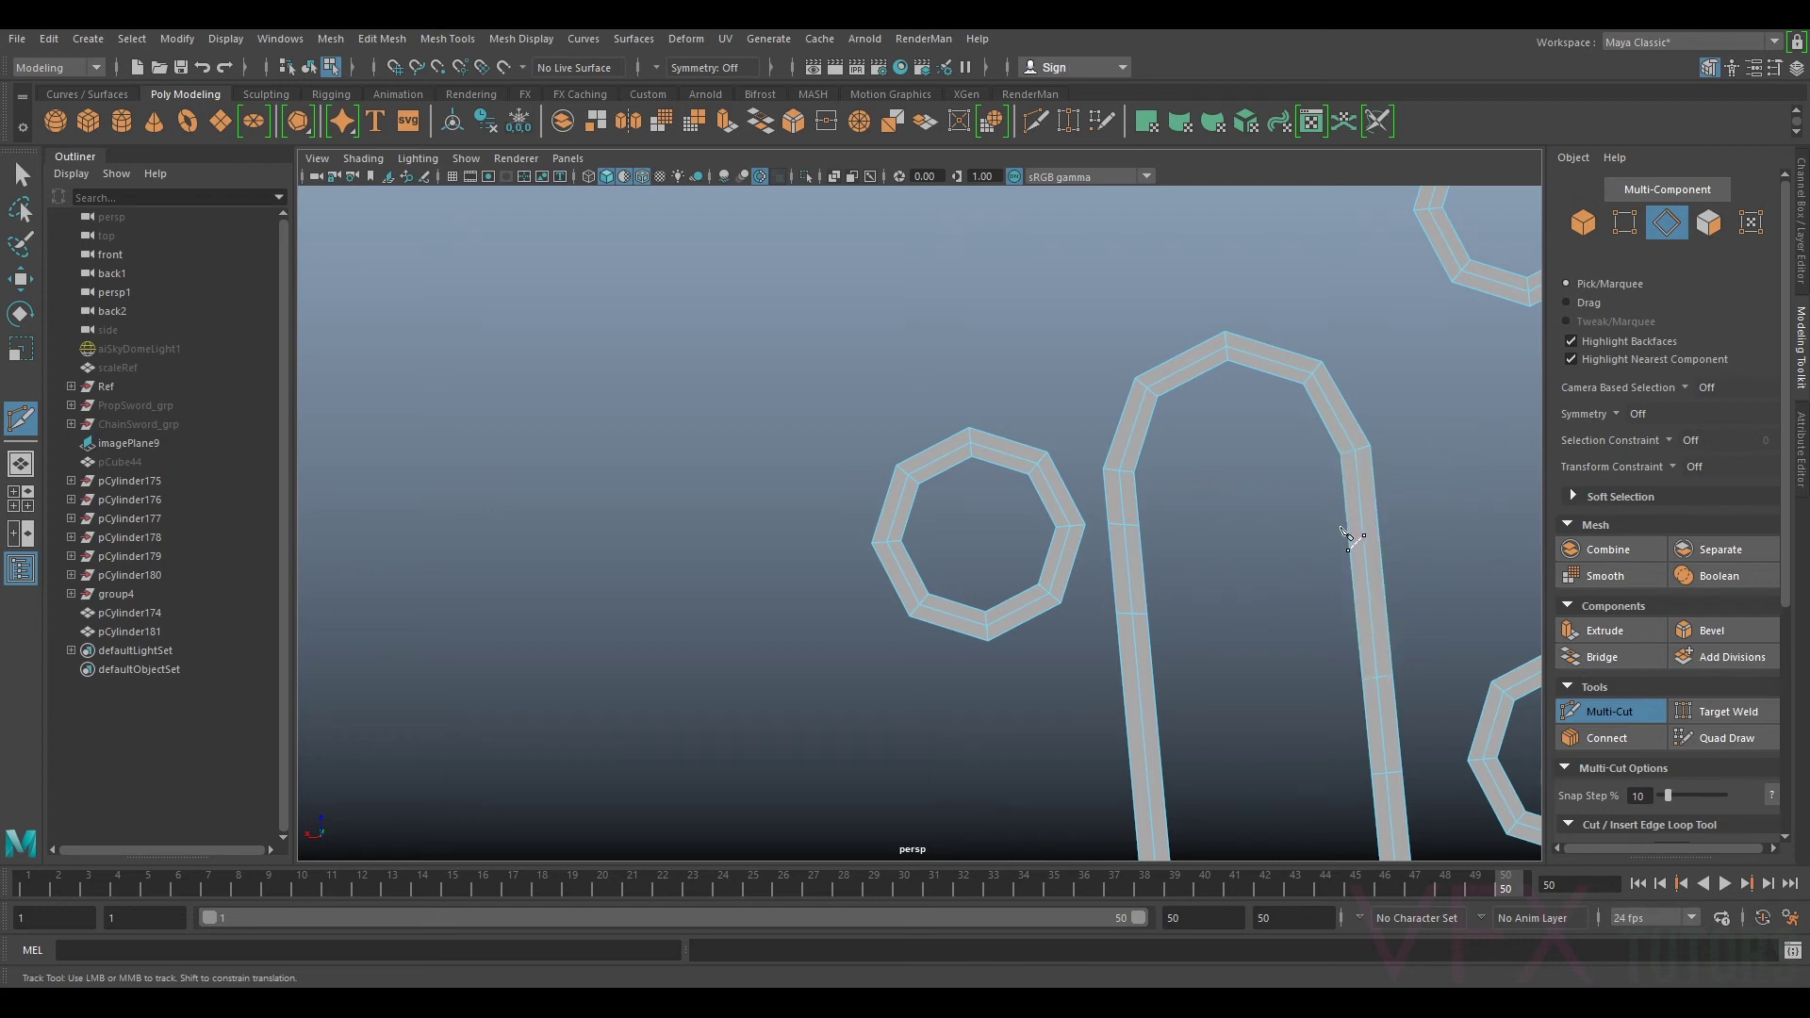
left_click(1615, 707)
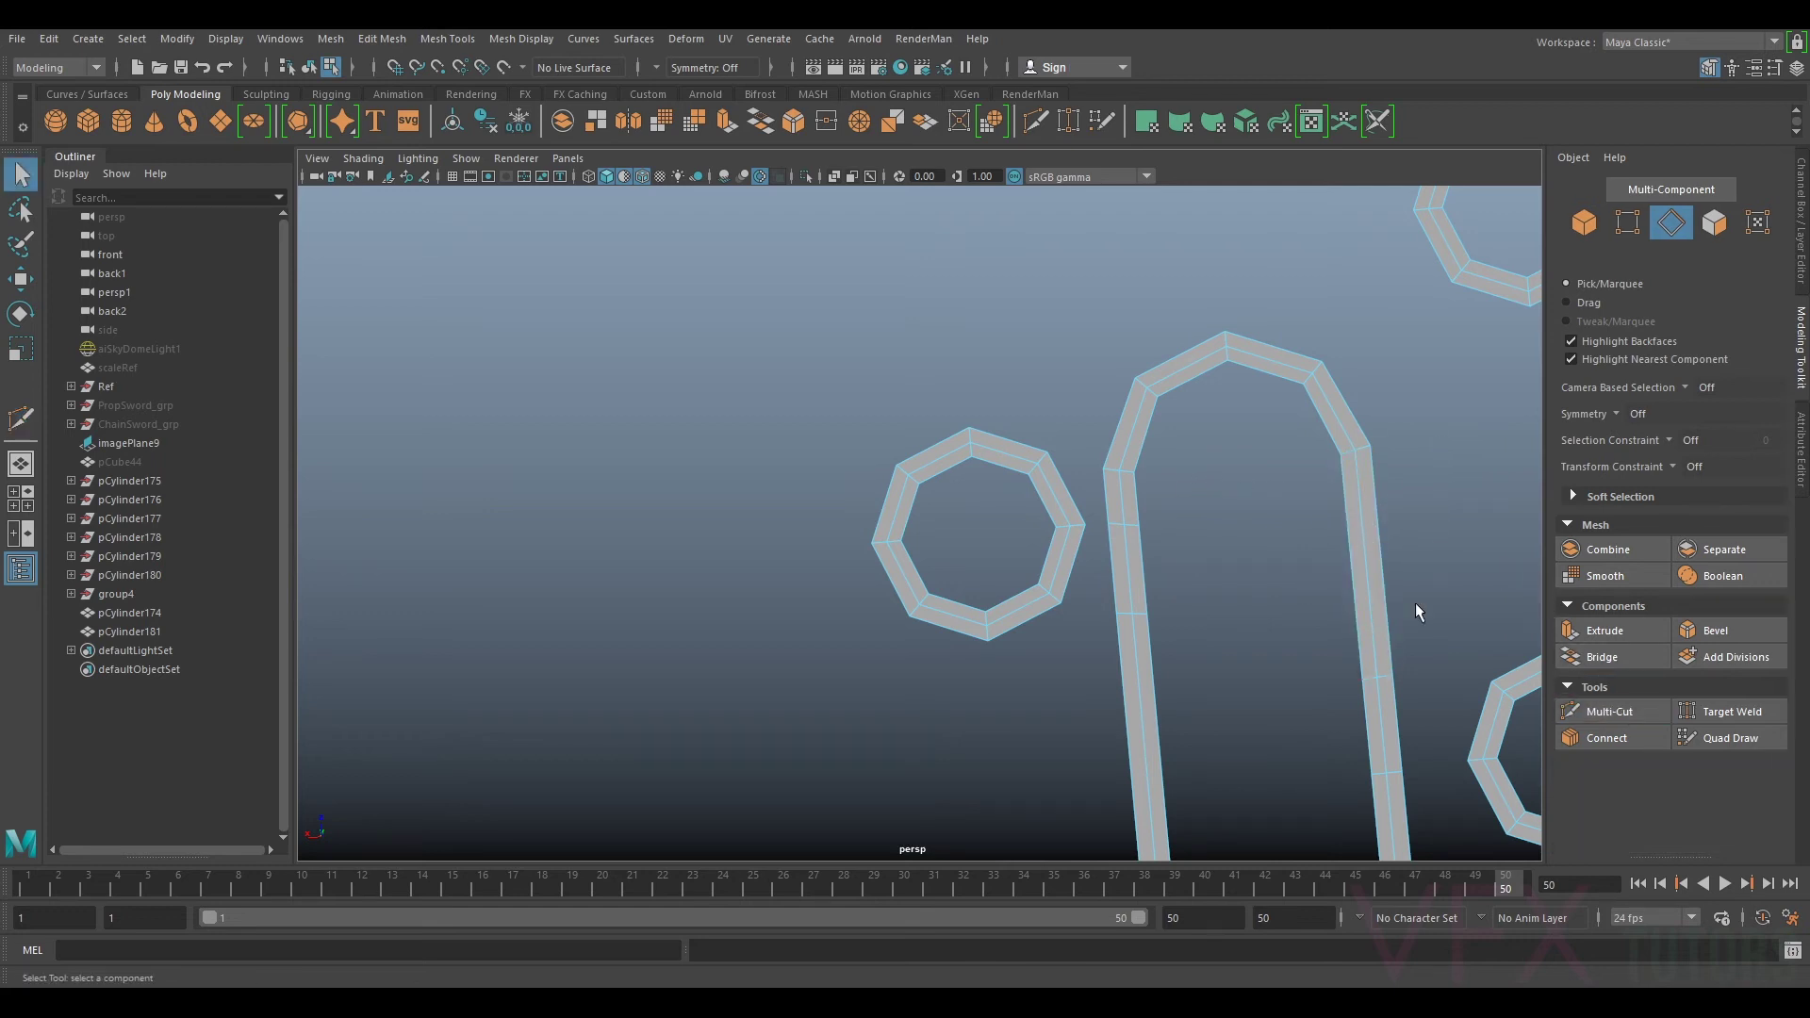
Step: Try another Multi-Cut across the slot's rim beside the hole at its lower end
middle_click_drag(1381, 584, 1349, 360, "alt")
scroll(1320, 643, "down", 5)
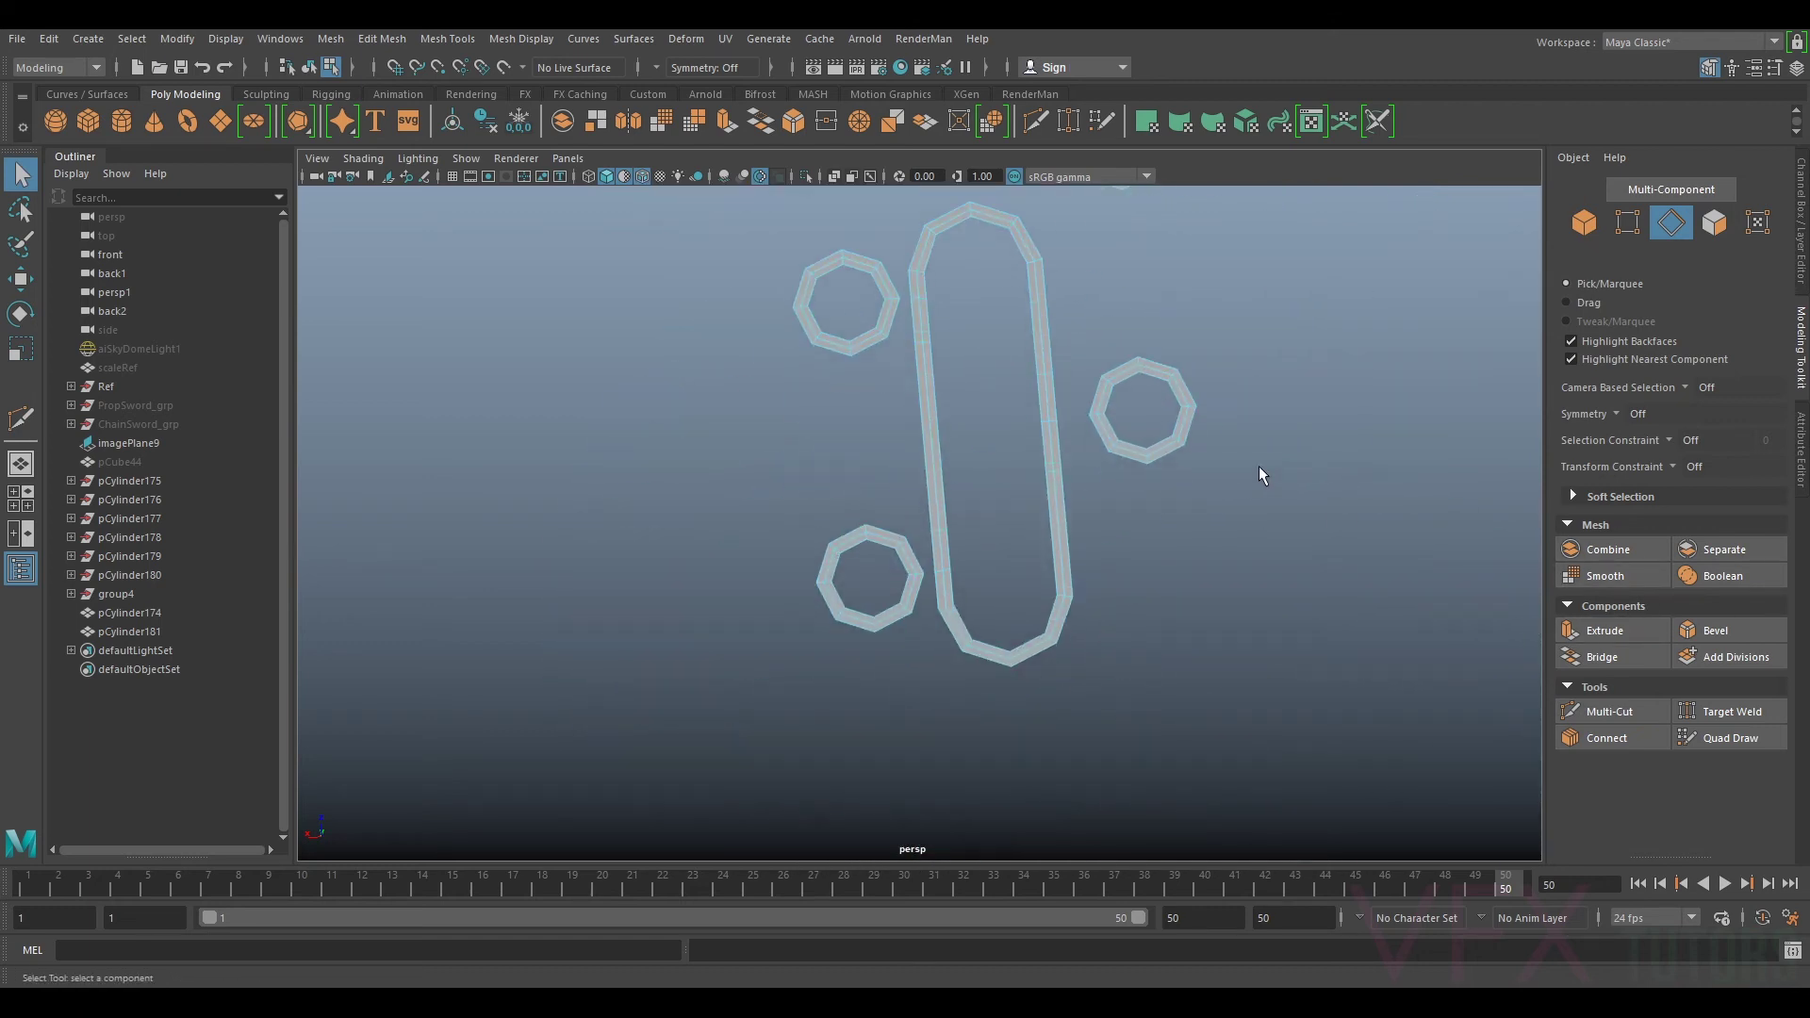
scroll(1144, 602, "up", 5)
middle_click_drag(1173, 619, 1112, 533, "alt")
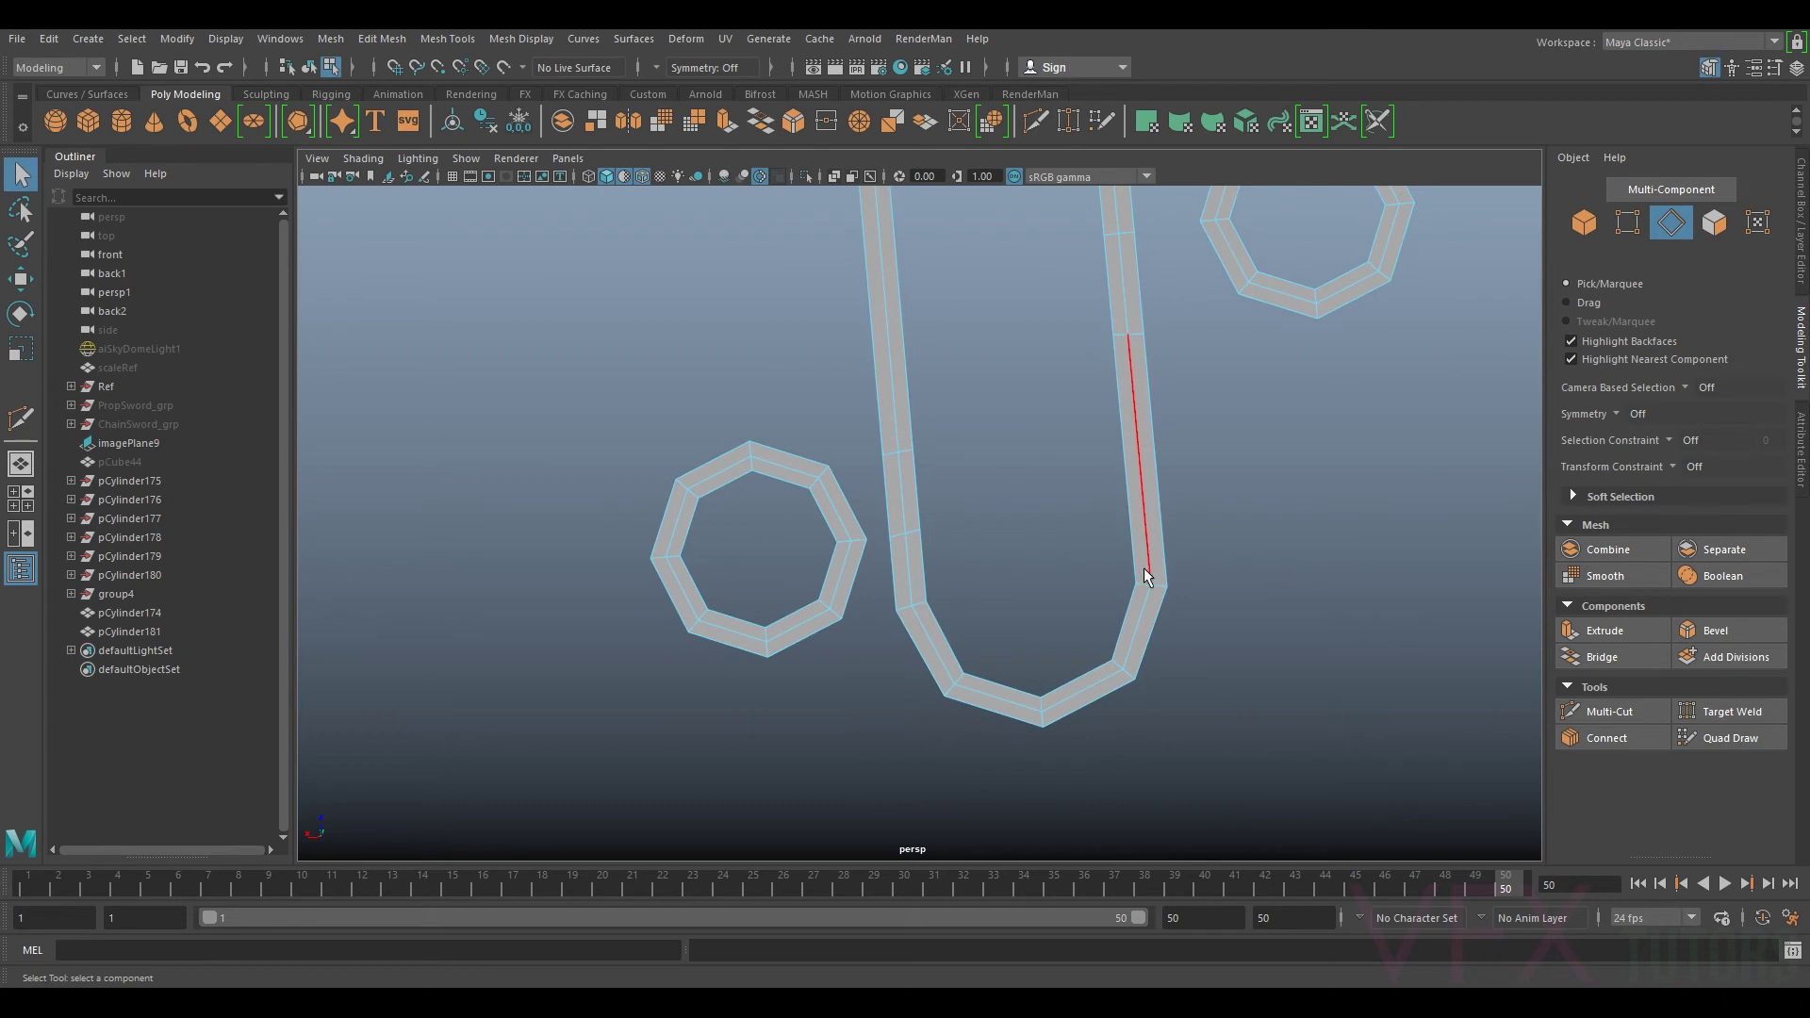
left_click(1604, 703)
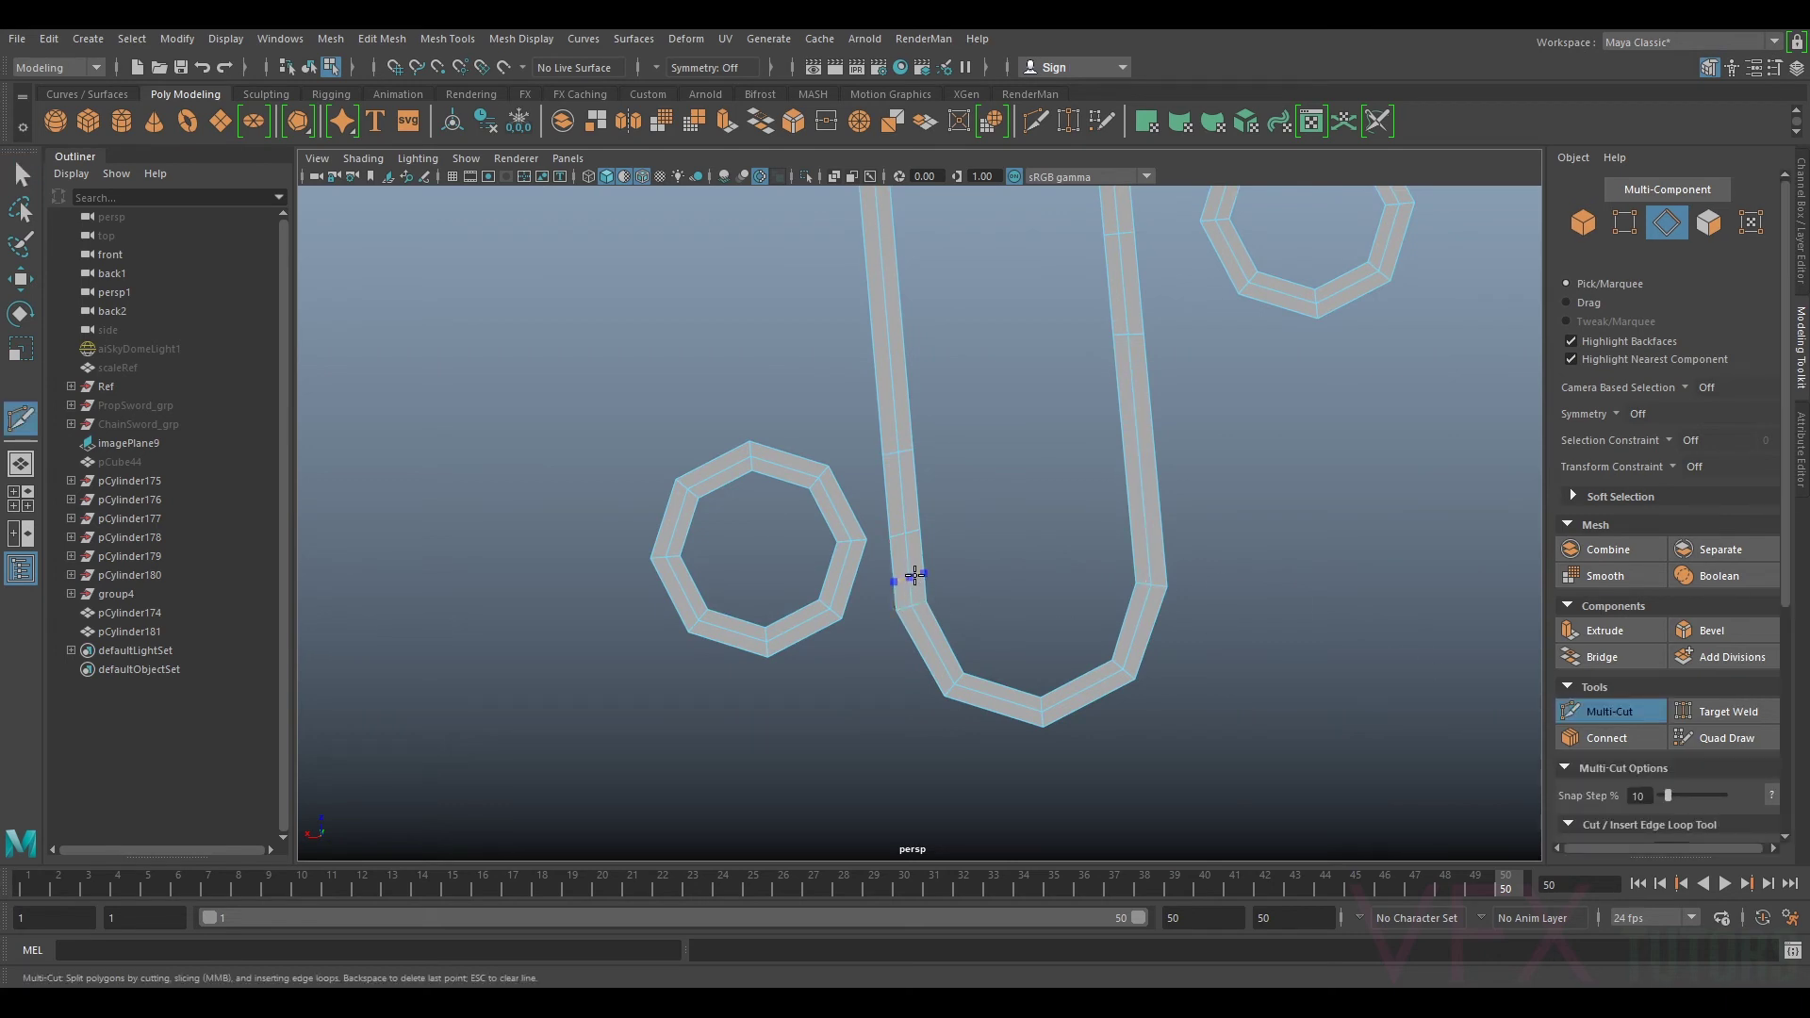
key("ctrl+z")
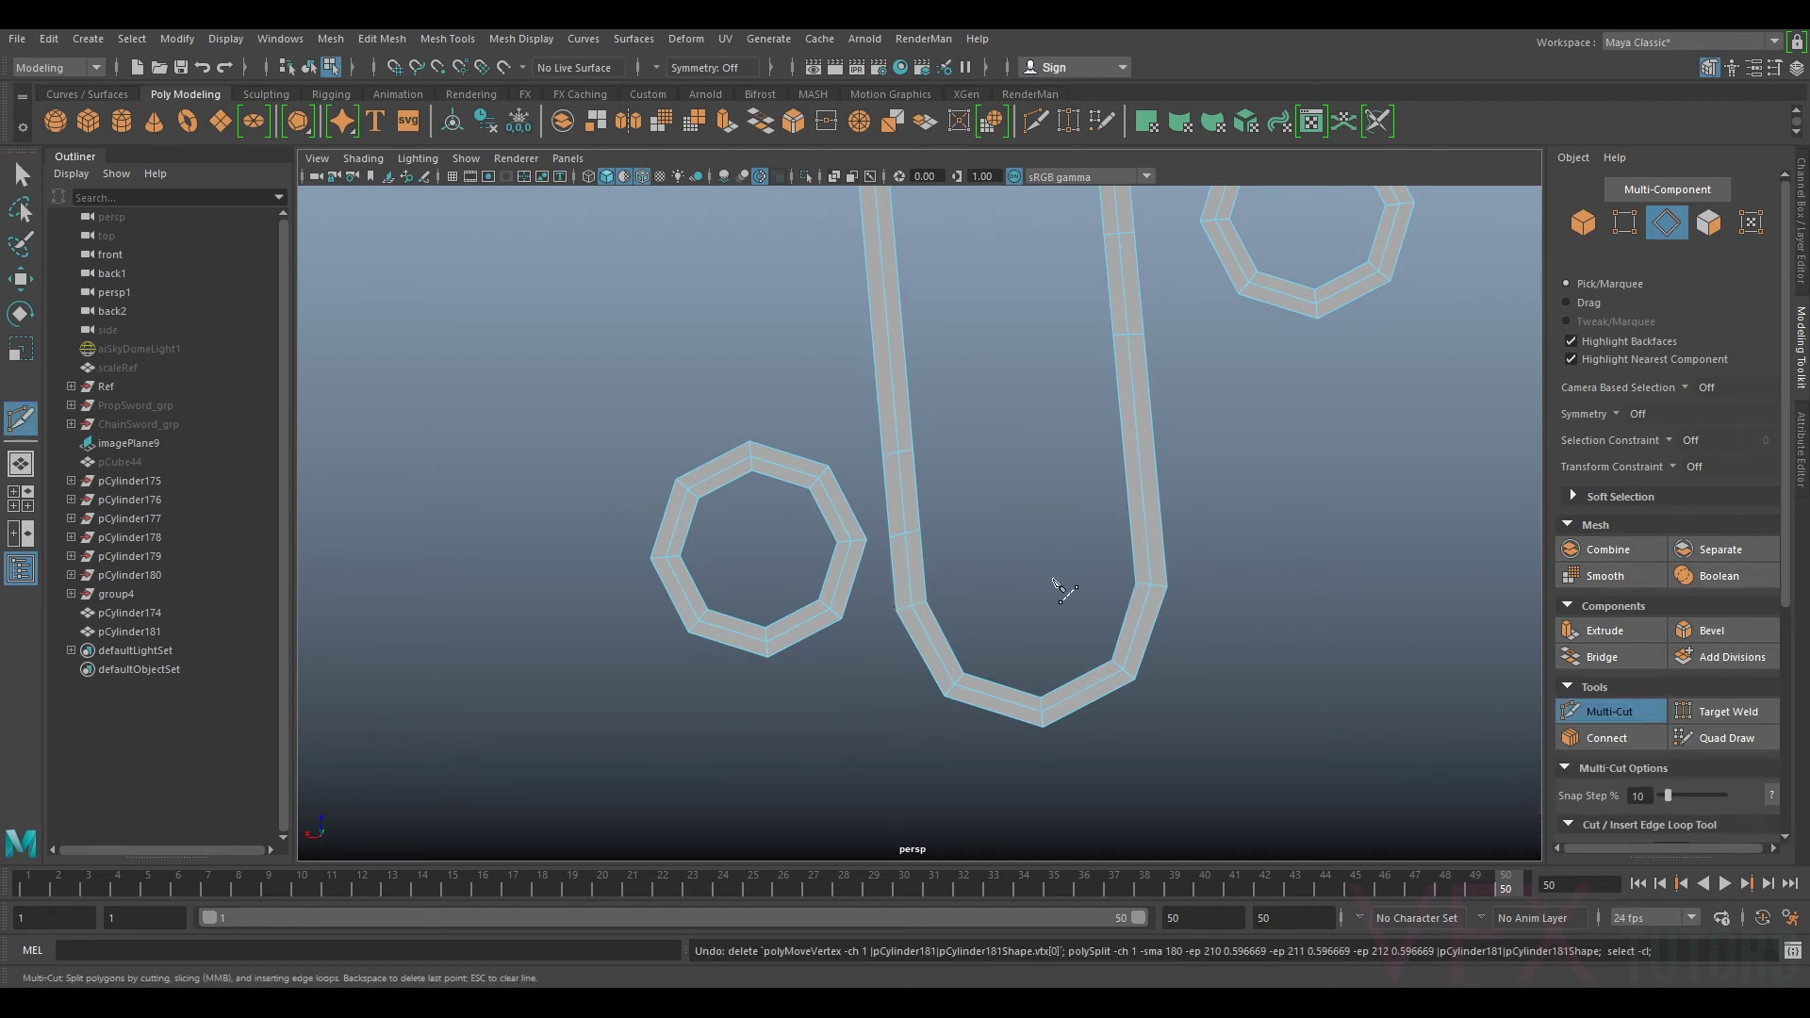
left_click(1596, 714)
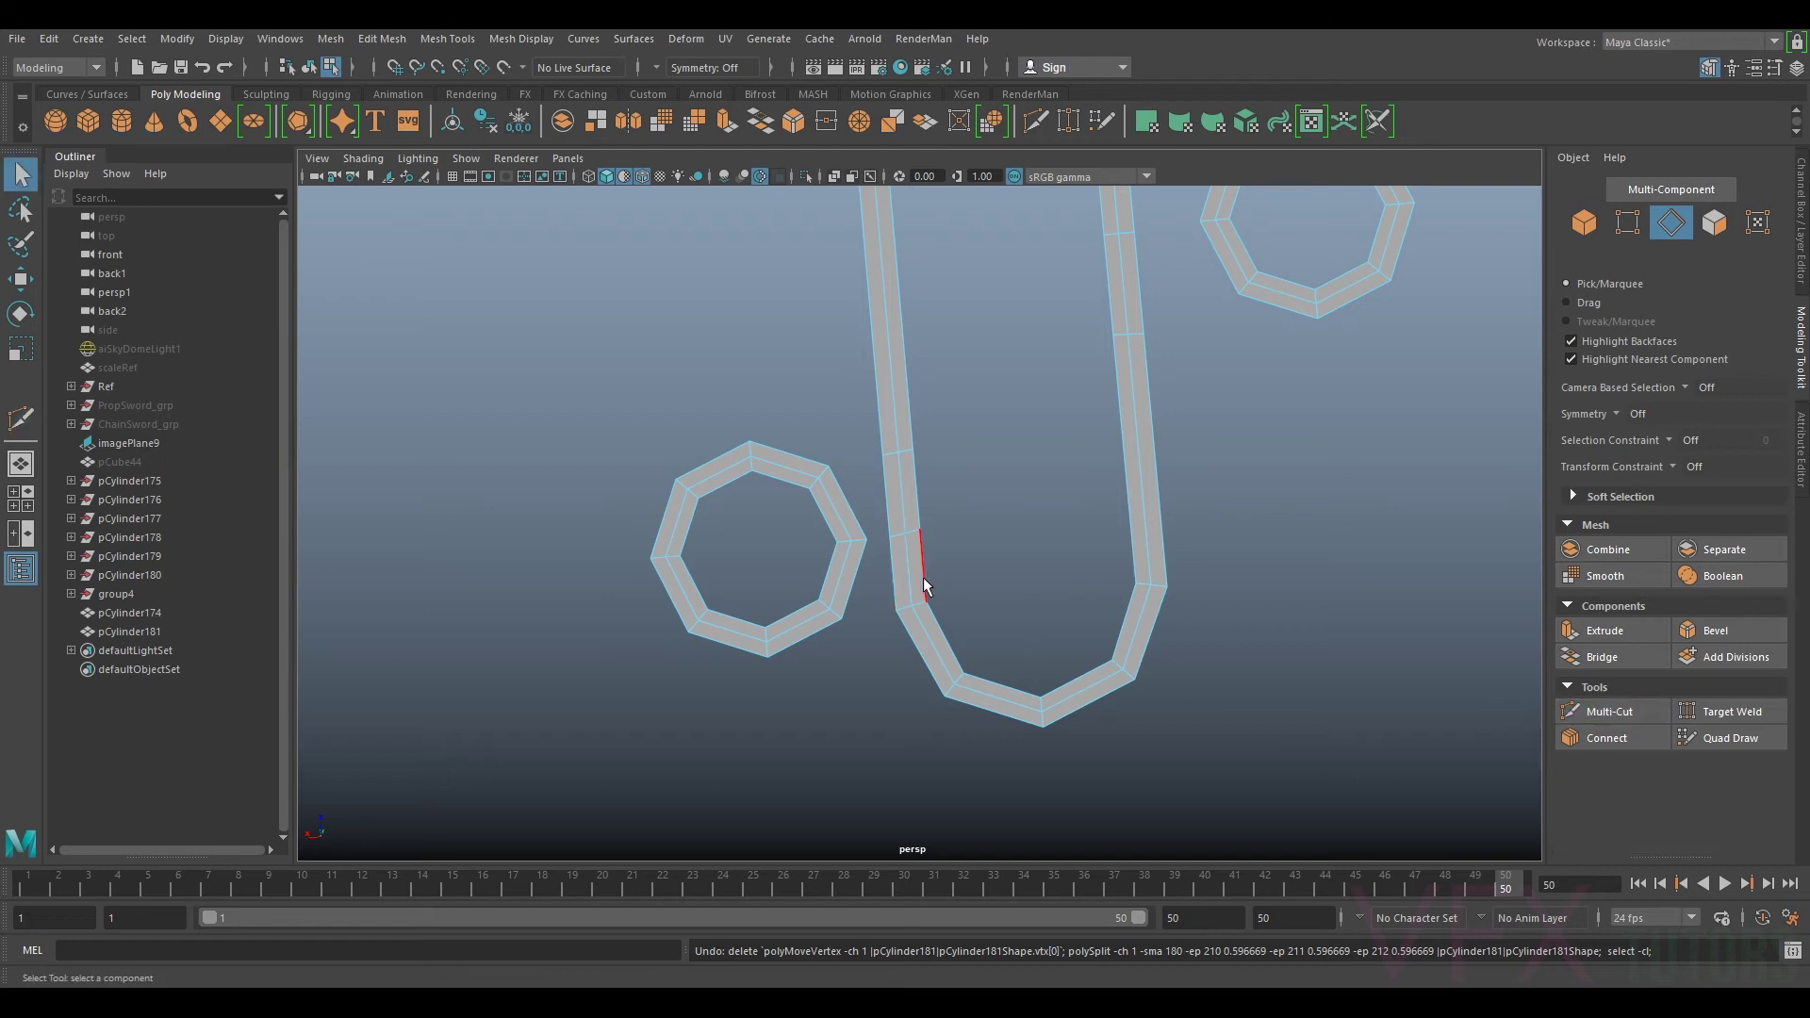
Step: Bridge two slot-facing edges of the hole at the slot's lower end to the adjacent edges of the slot's rim
left_click(867, 581, "shift")
left_click(1602, 657)
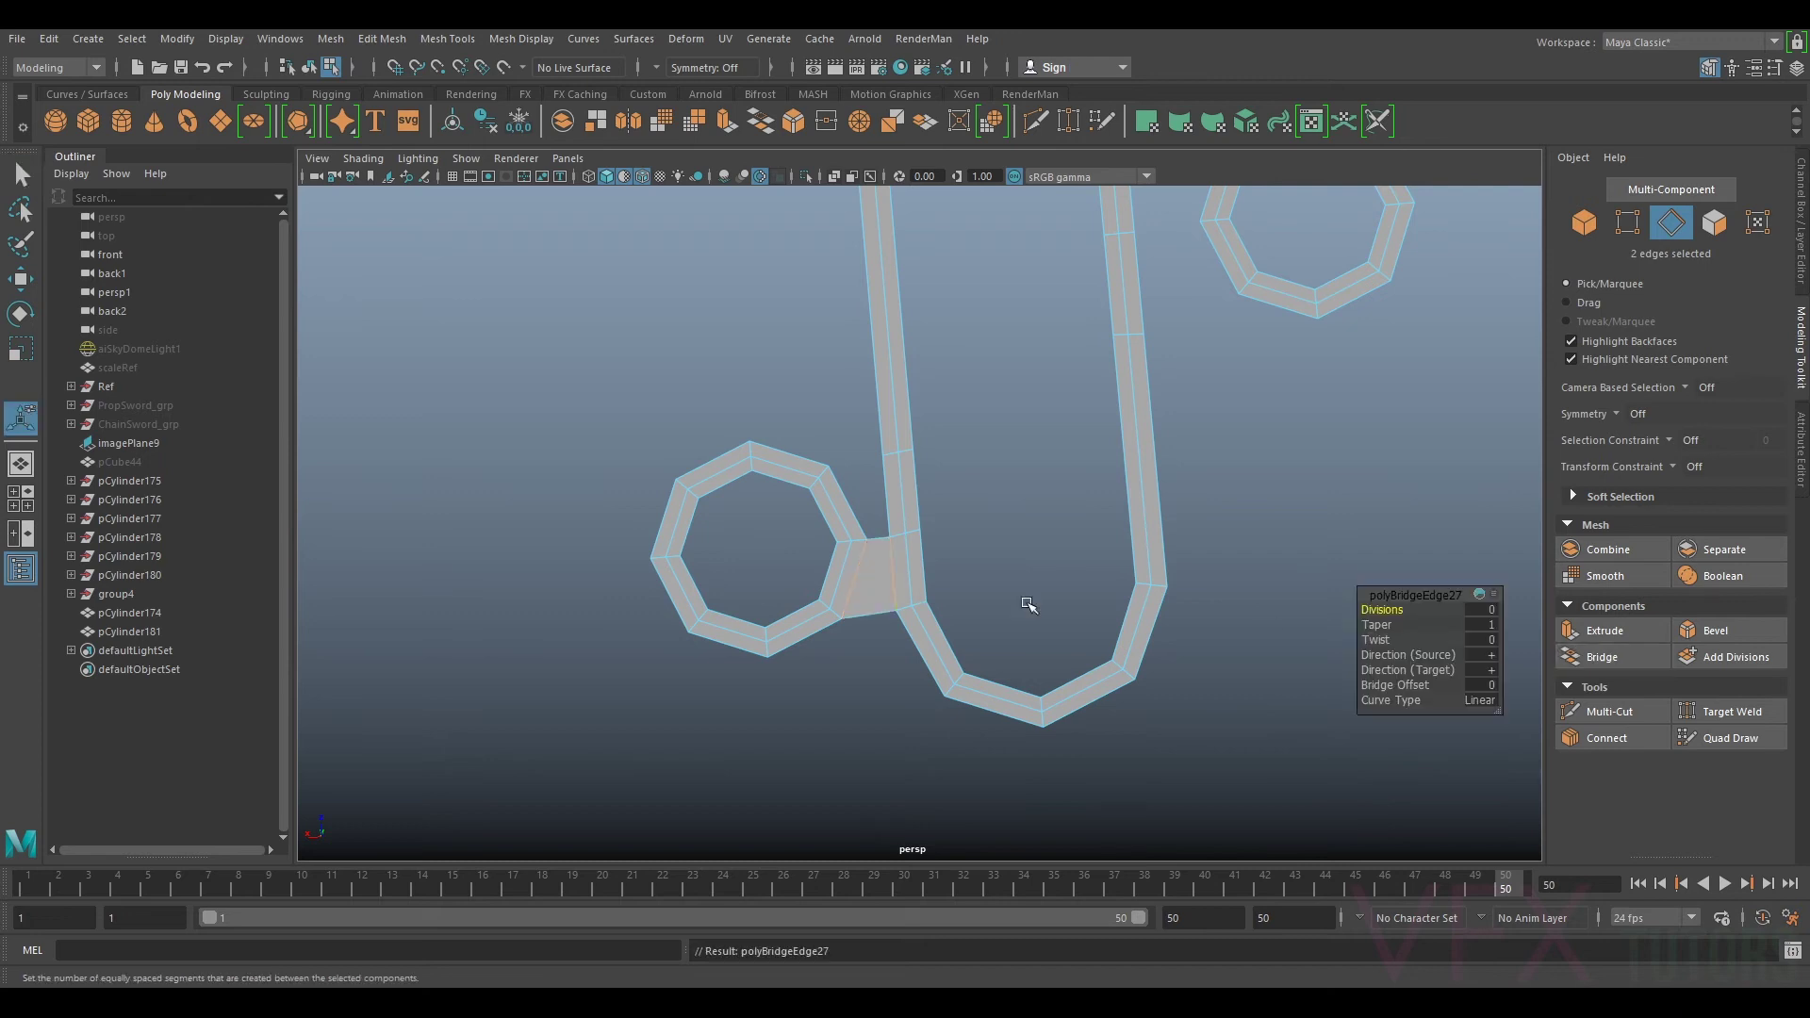
left_click(893, 505, "shift")
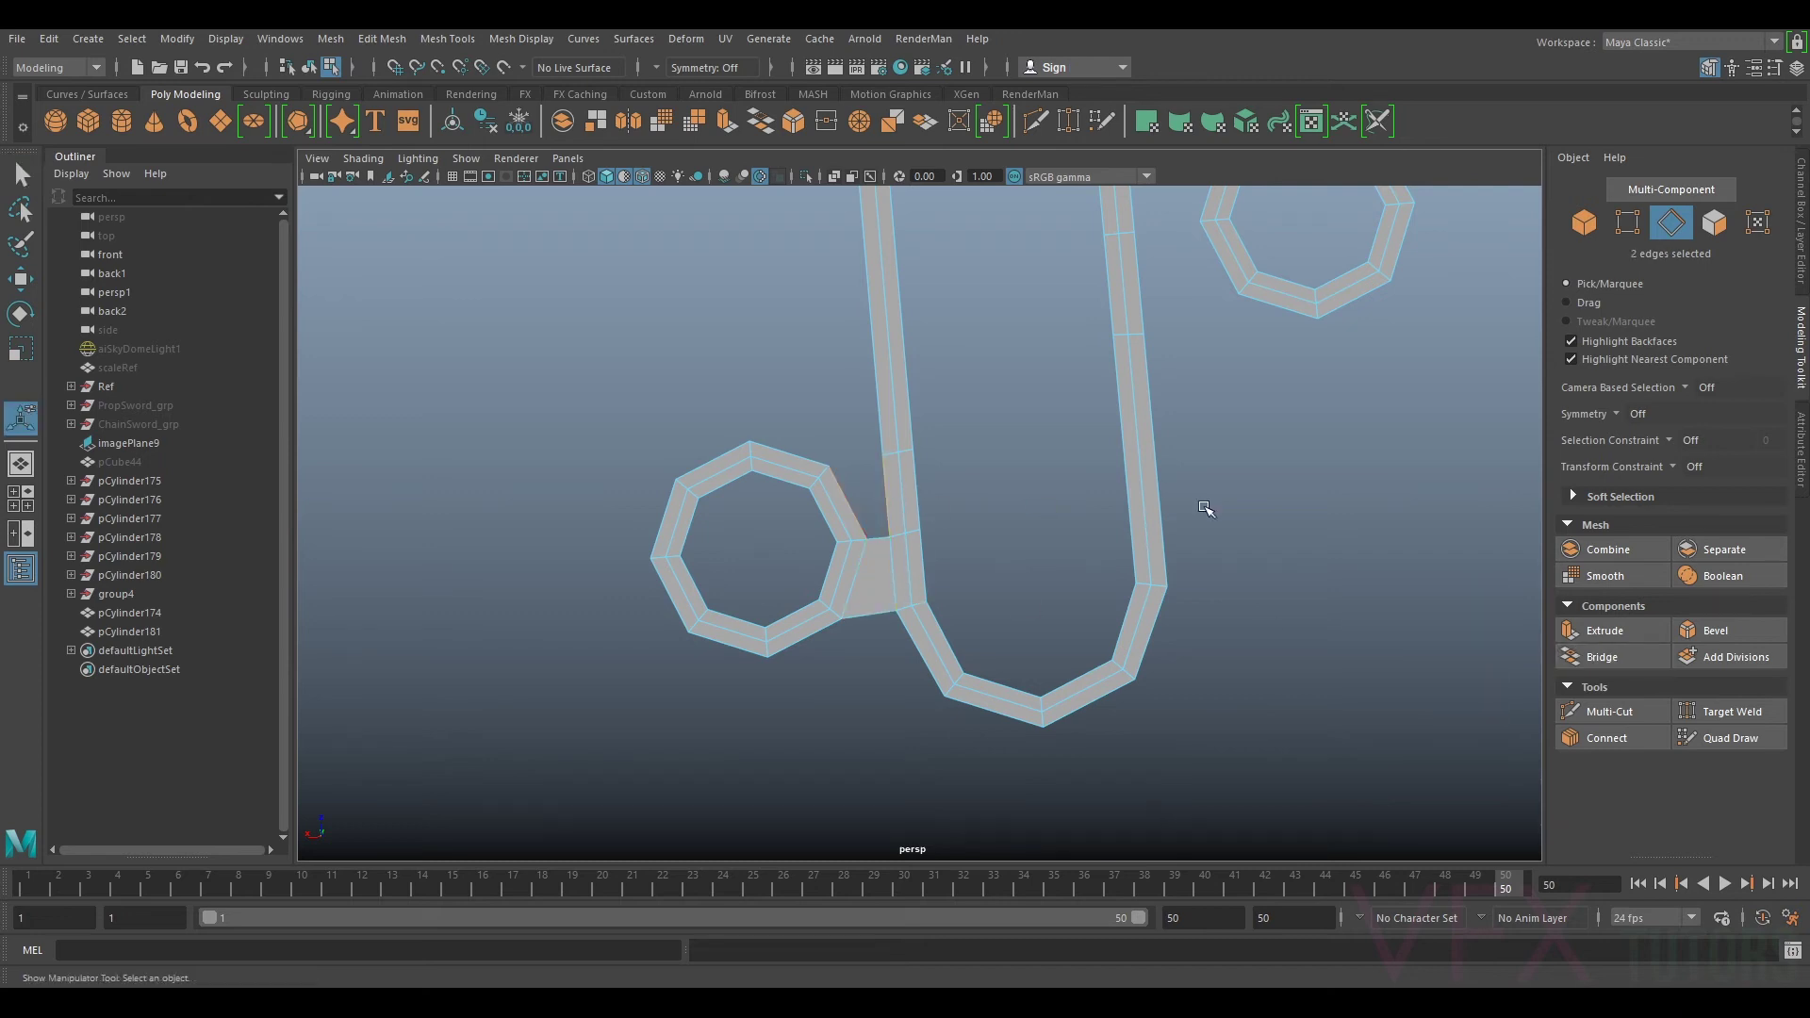
right_click_drag(1206, 509, 1138, 507, "shift")
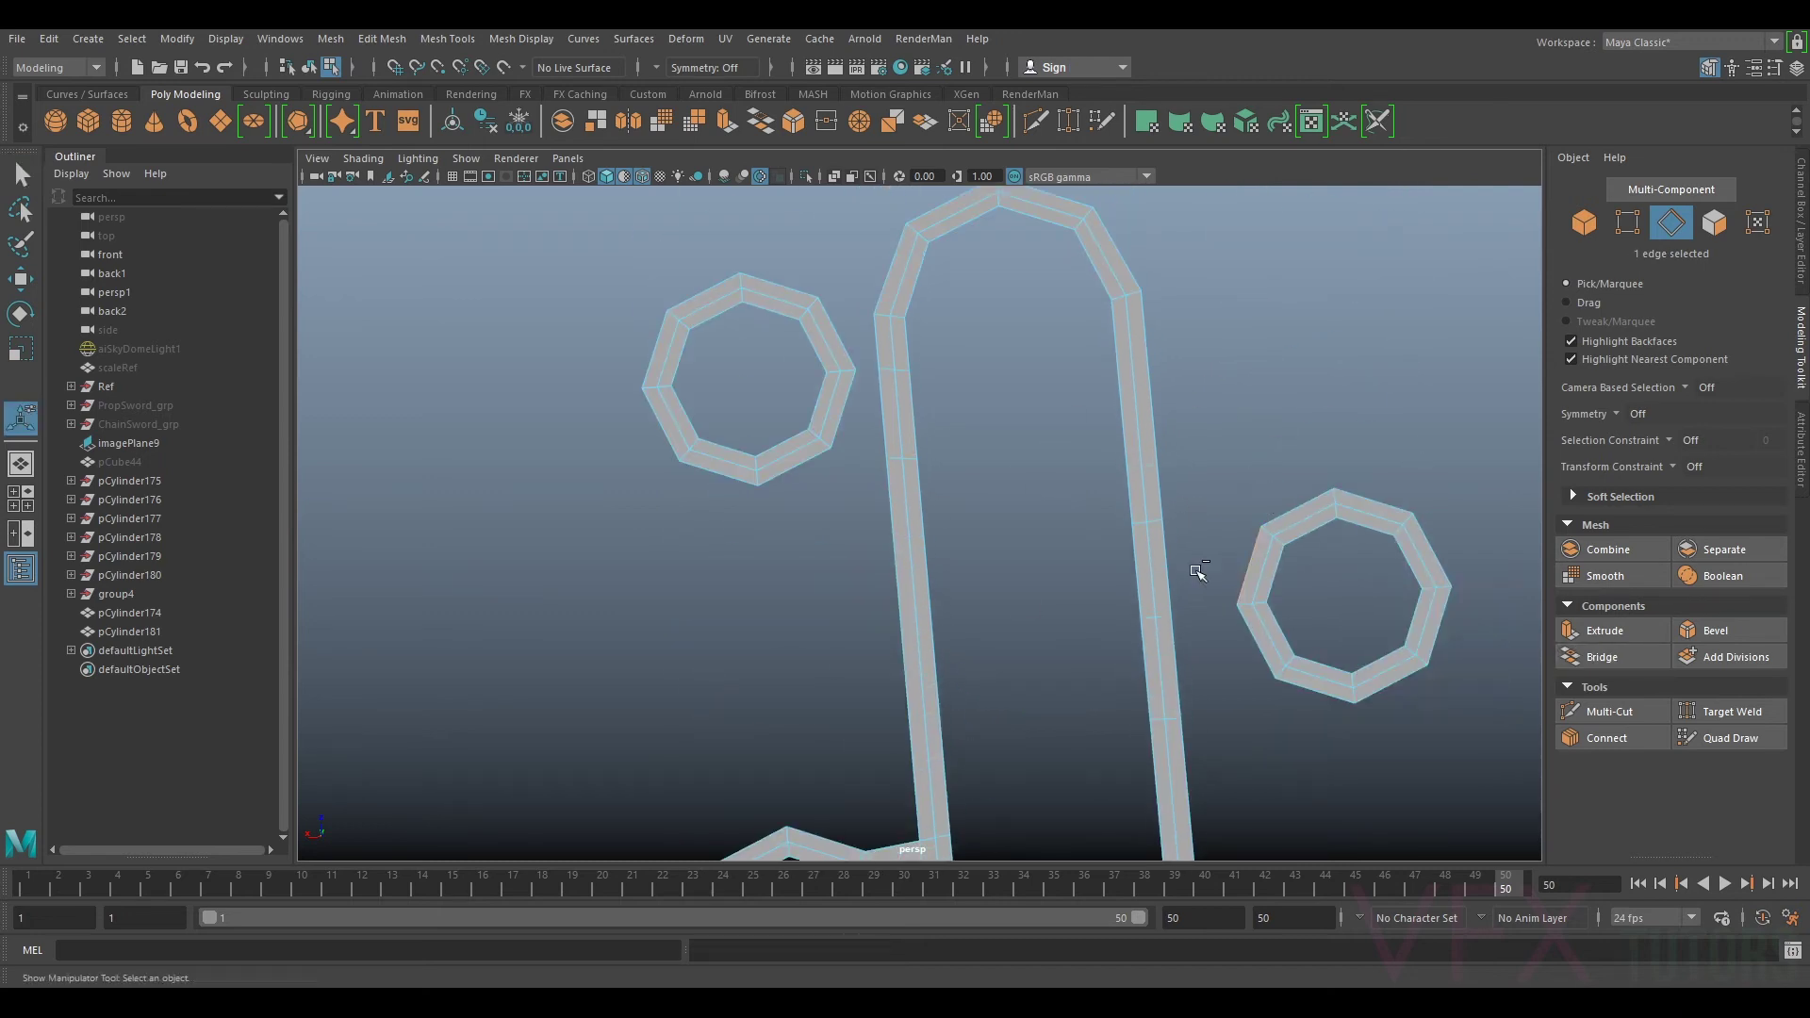
Step: Bridge the slot-facing edges of the hole right of the slot and the upper left hole to the adjacent slot rim edges
left_click(1254, 645, "shift")
left_click(1179, 676, "shift")
key("g")
left_click(839, 333)
left_click(877, 338, "shift")
left_click(852, 407, "shift")
left_click(881, 418, "shift")
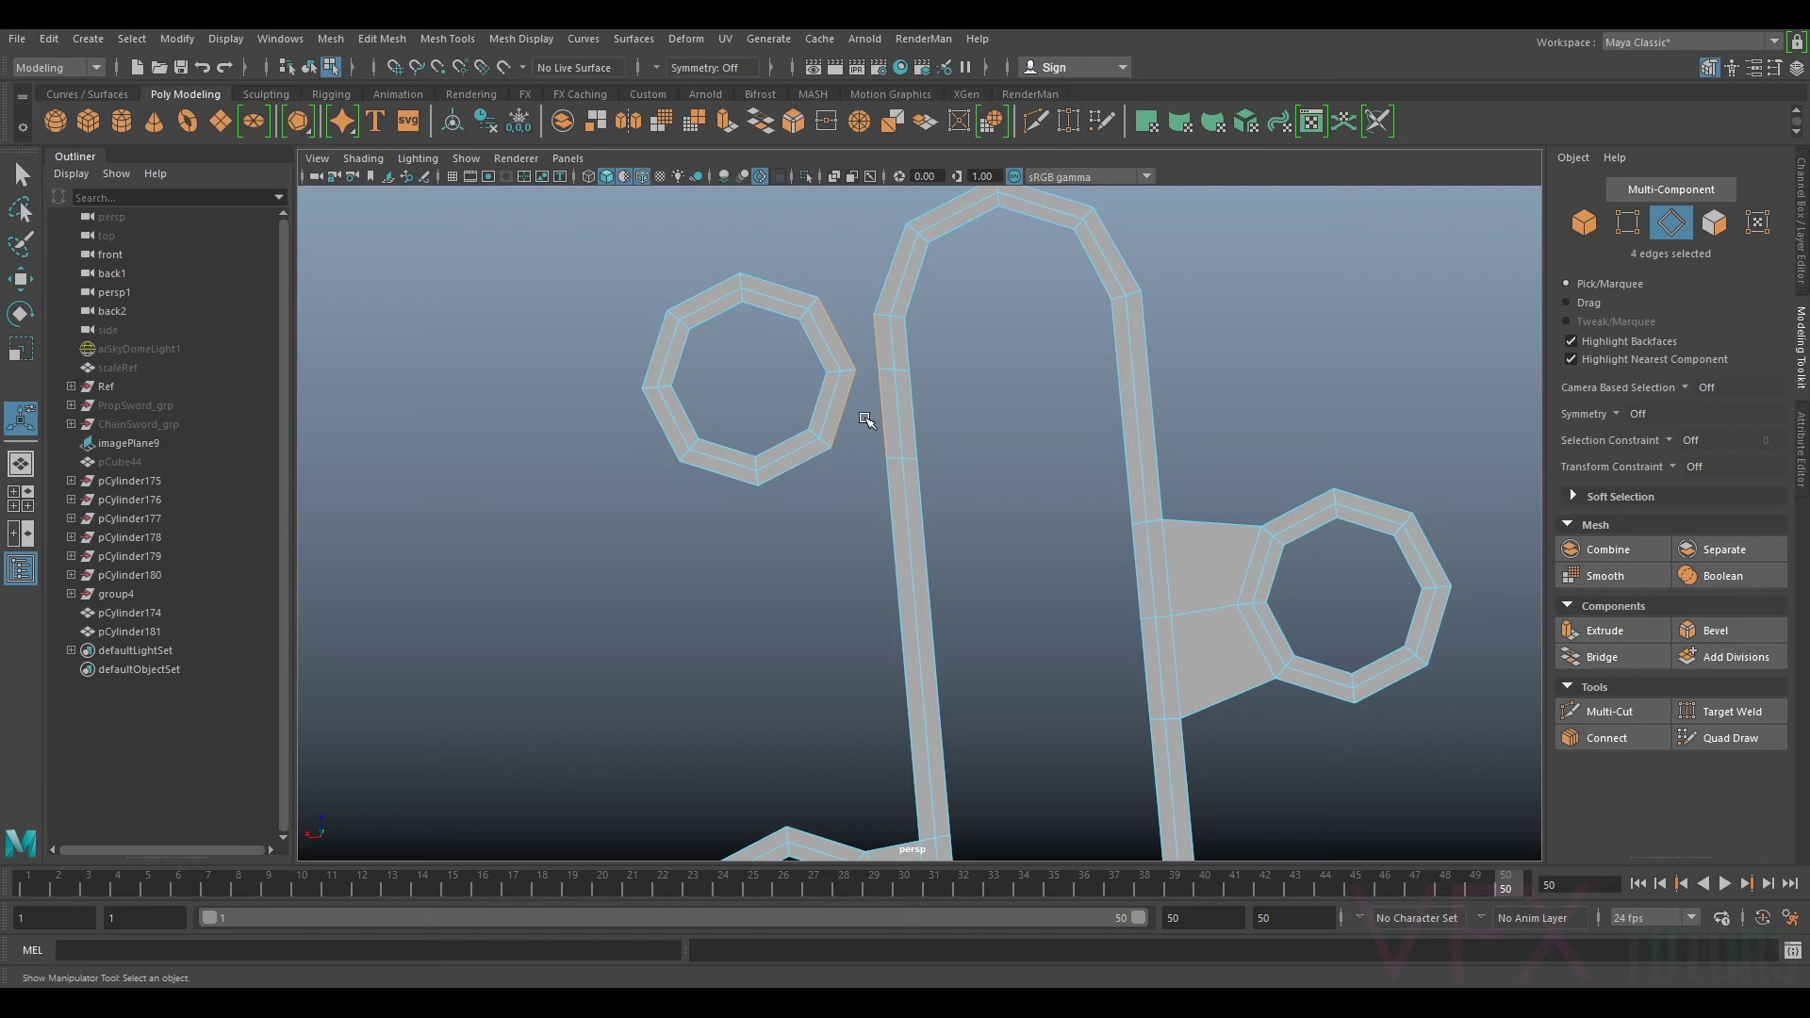
key("g")
Step: Cut an edge across the slot's left rim with Multi-Cut, about midway between the two left holes
middle_click_drag(837, 594, 906, 383, "alt")
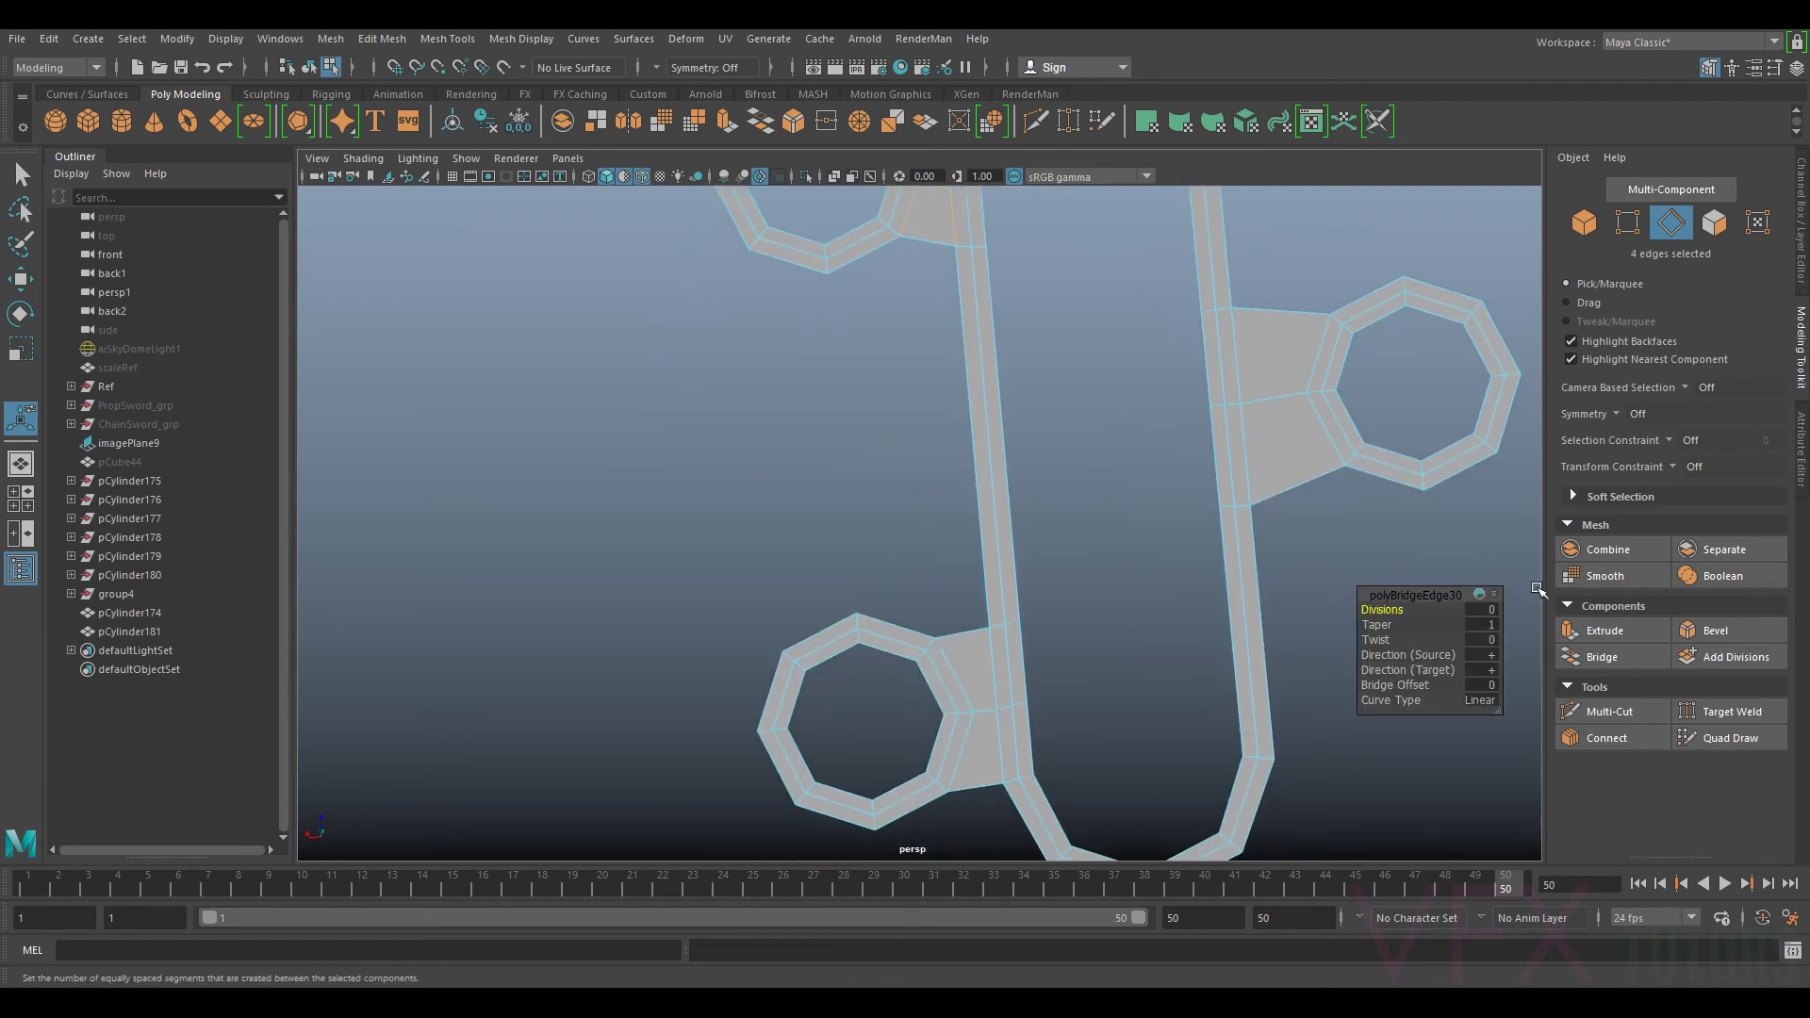
left_click(1609, 711)
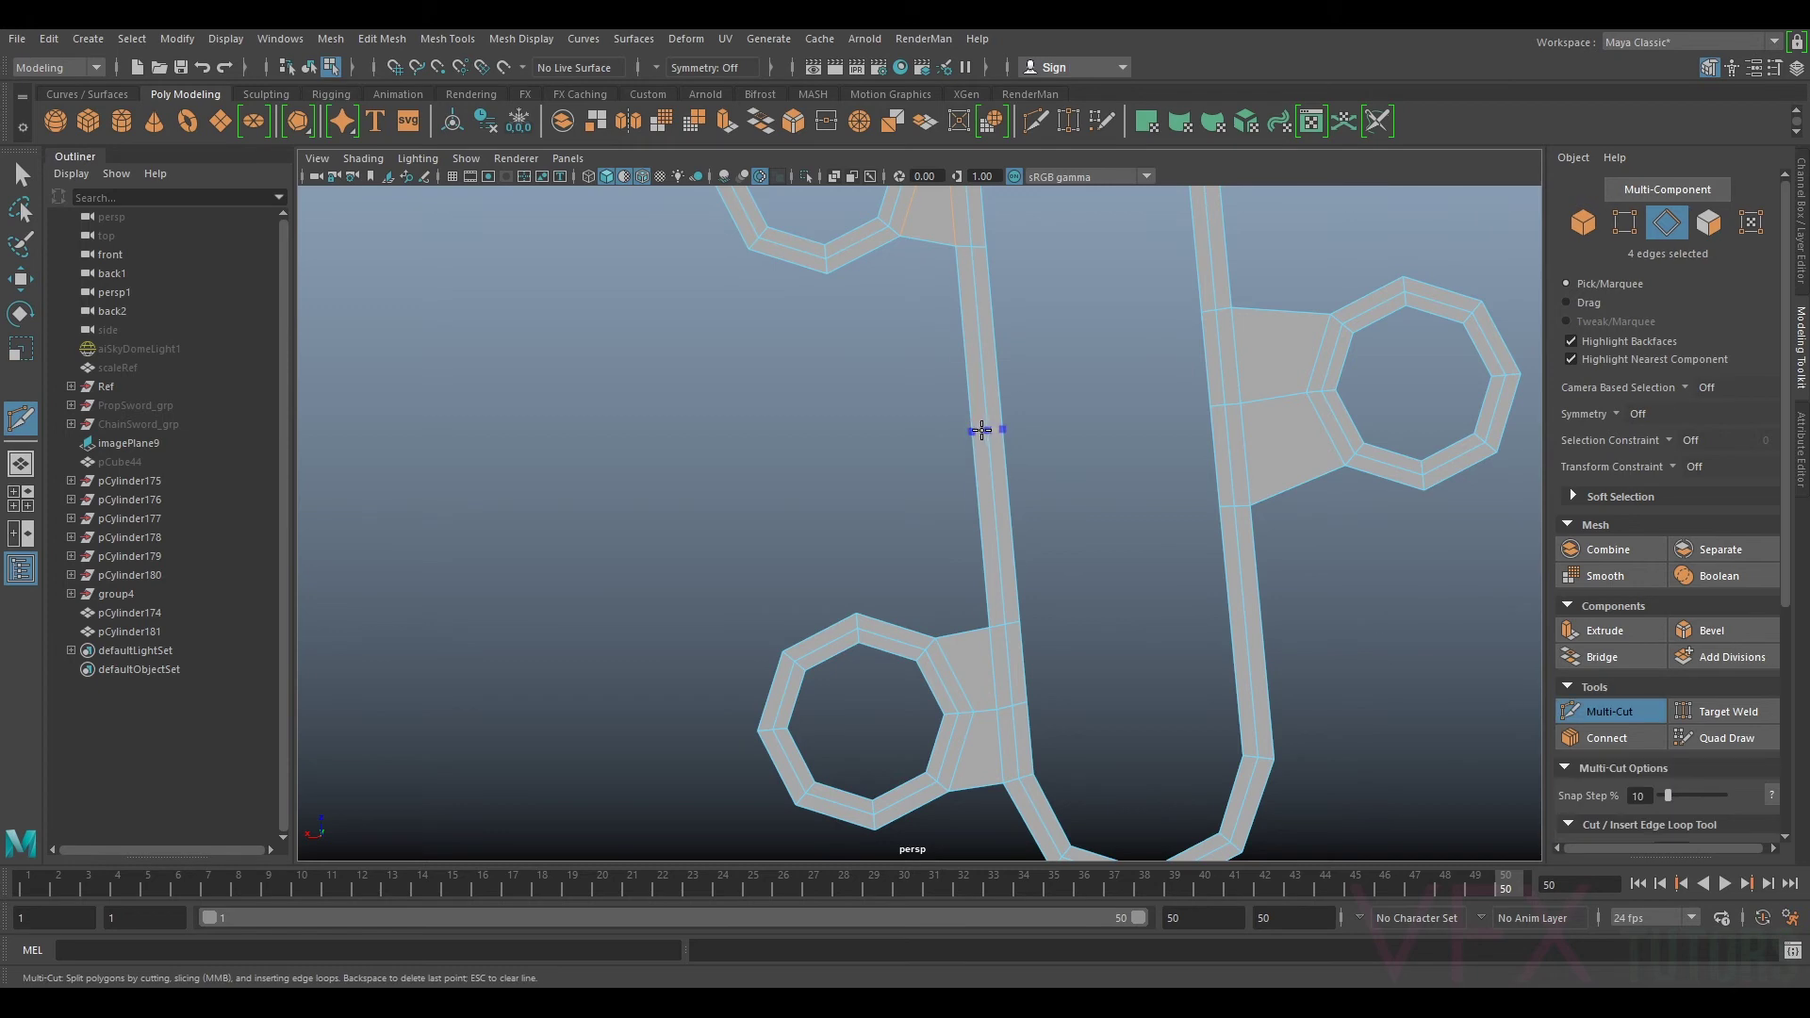
left_click(981, 424, "ctrl")
middle_click_drag(1121, 334, 1190, 387, "alt")
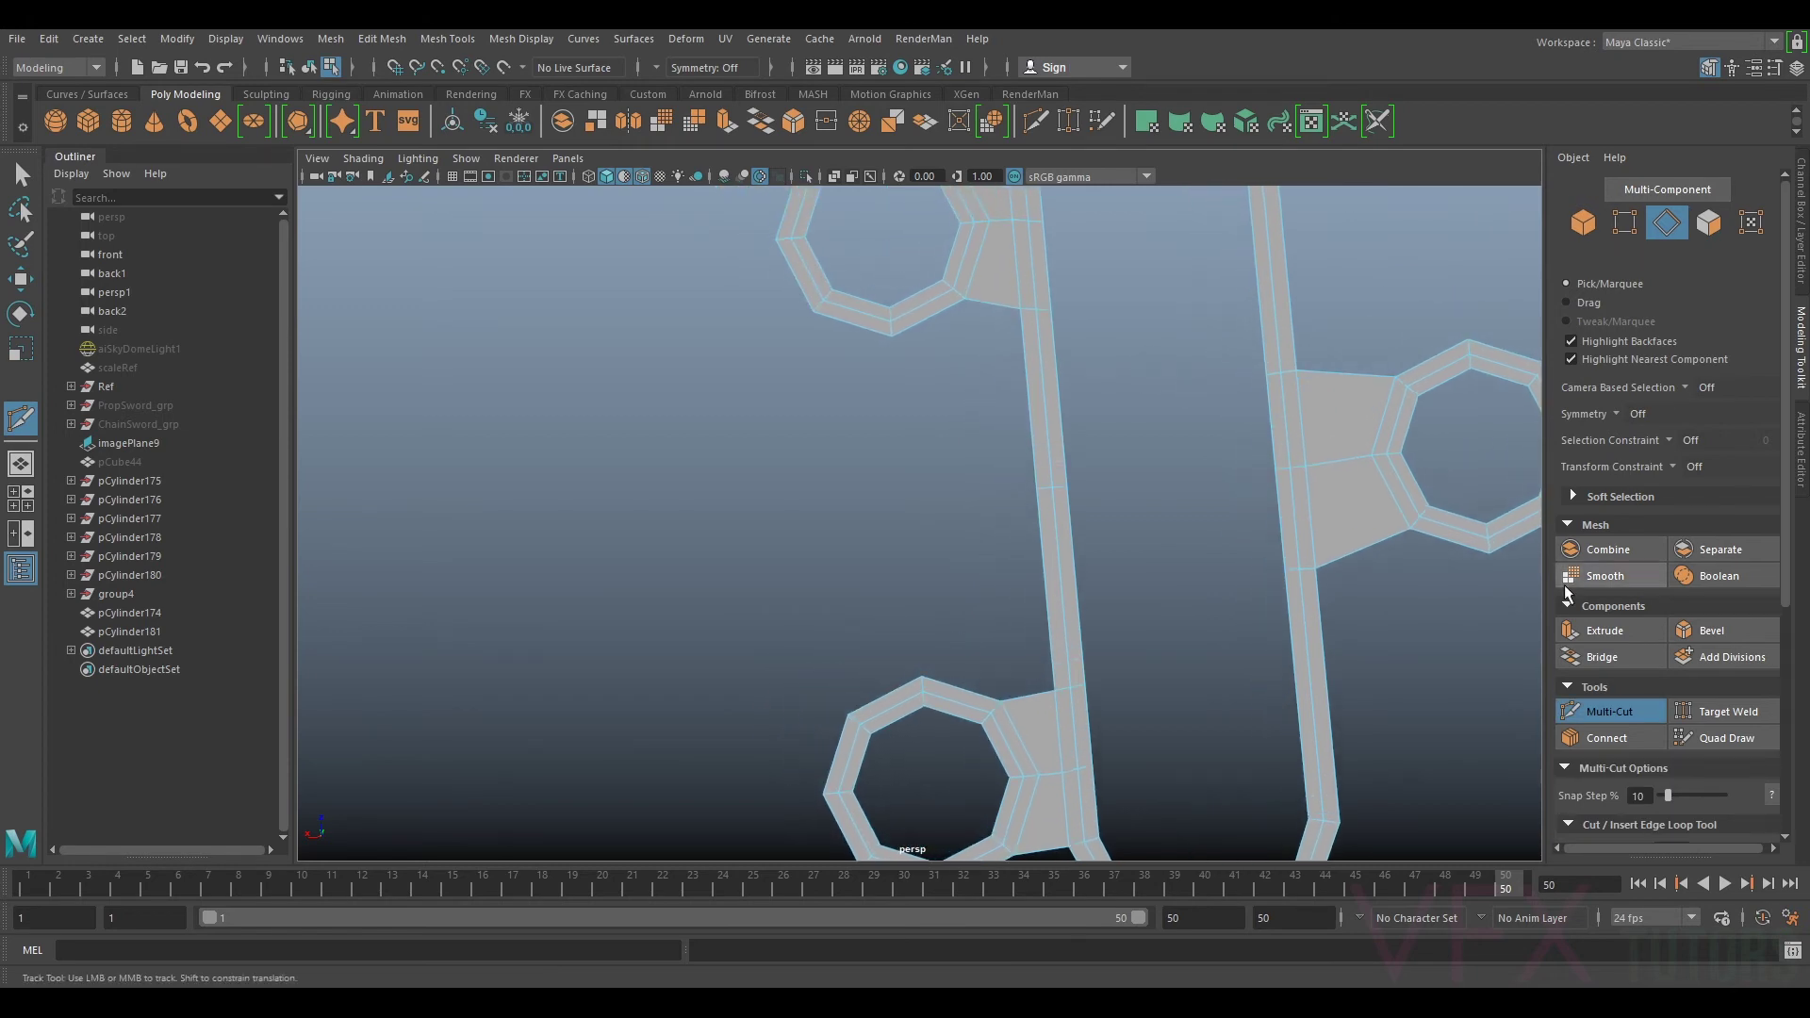
left_click(1617, 703)
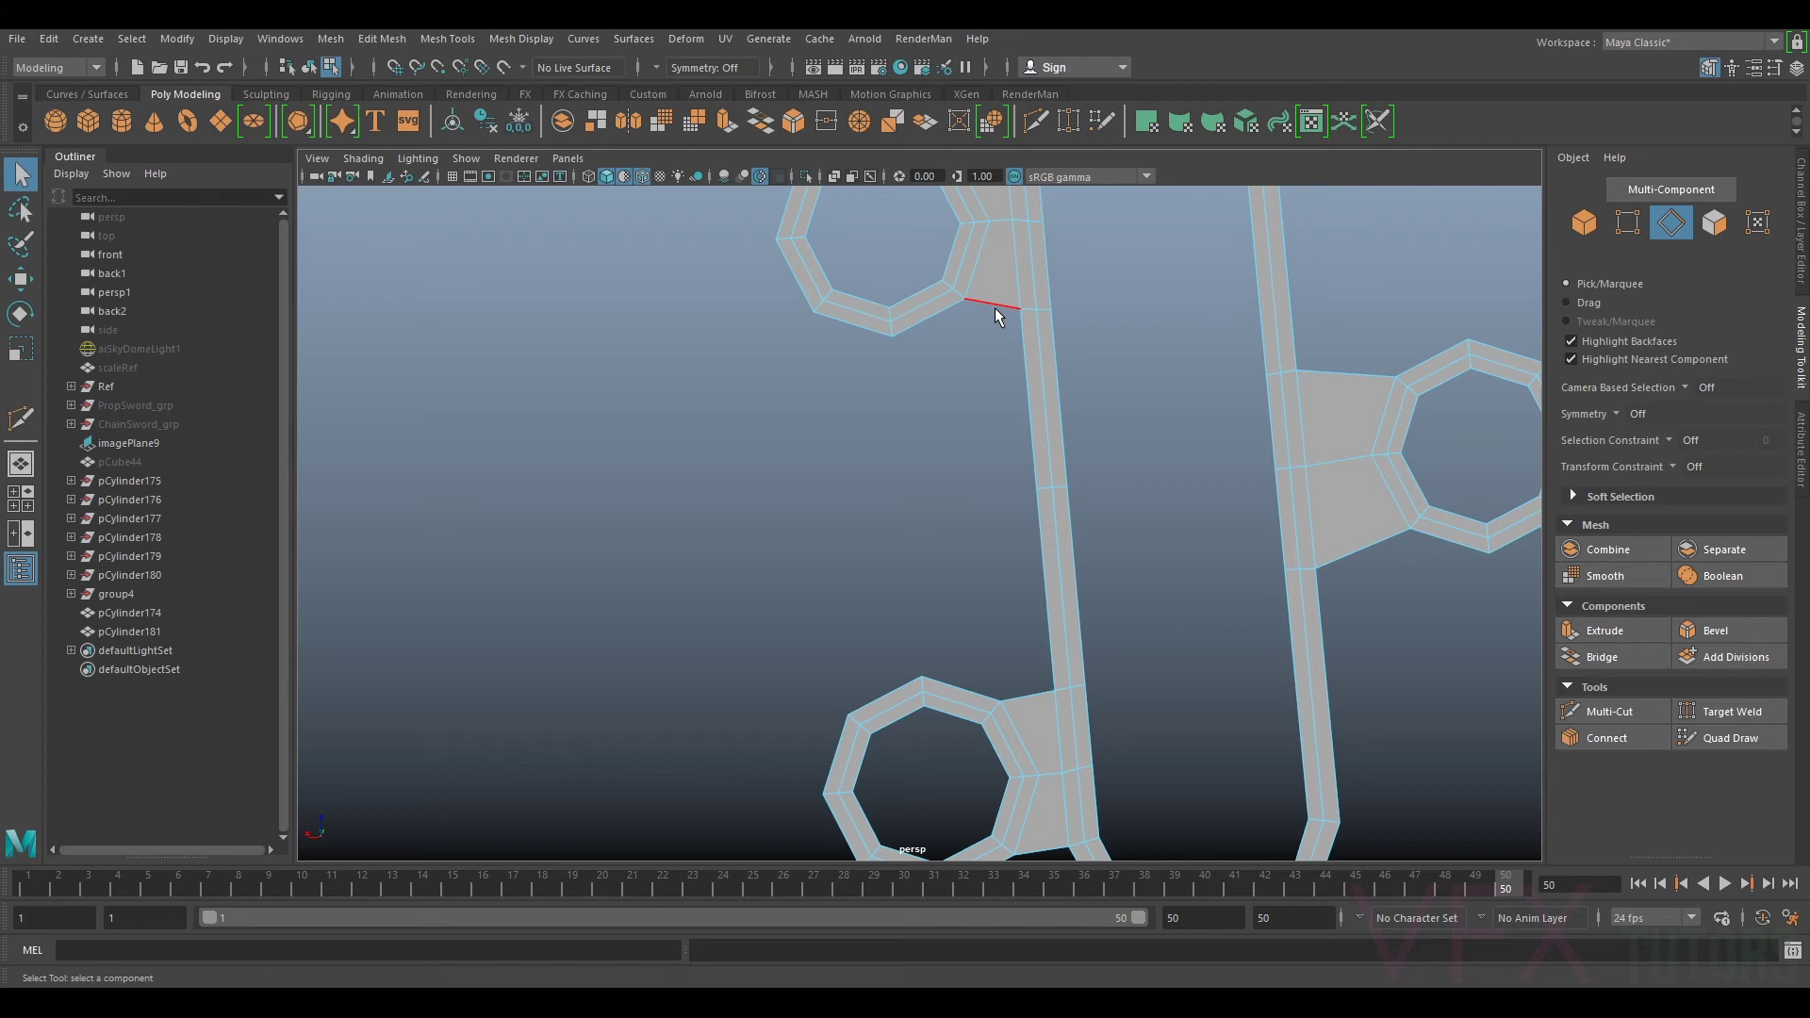
Step: Bridge the facing edges of the two left holes, including their connecting strips, with one division
left_click(852, 341, "shift")
left_click(1602, 657)
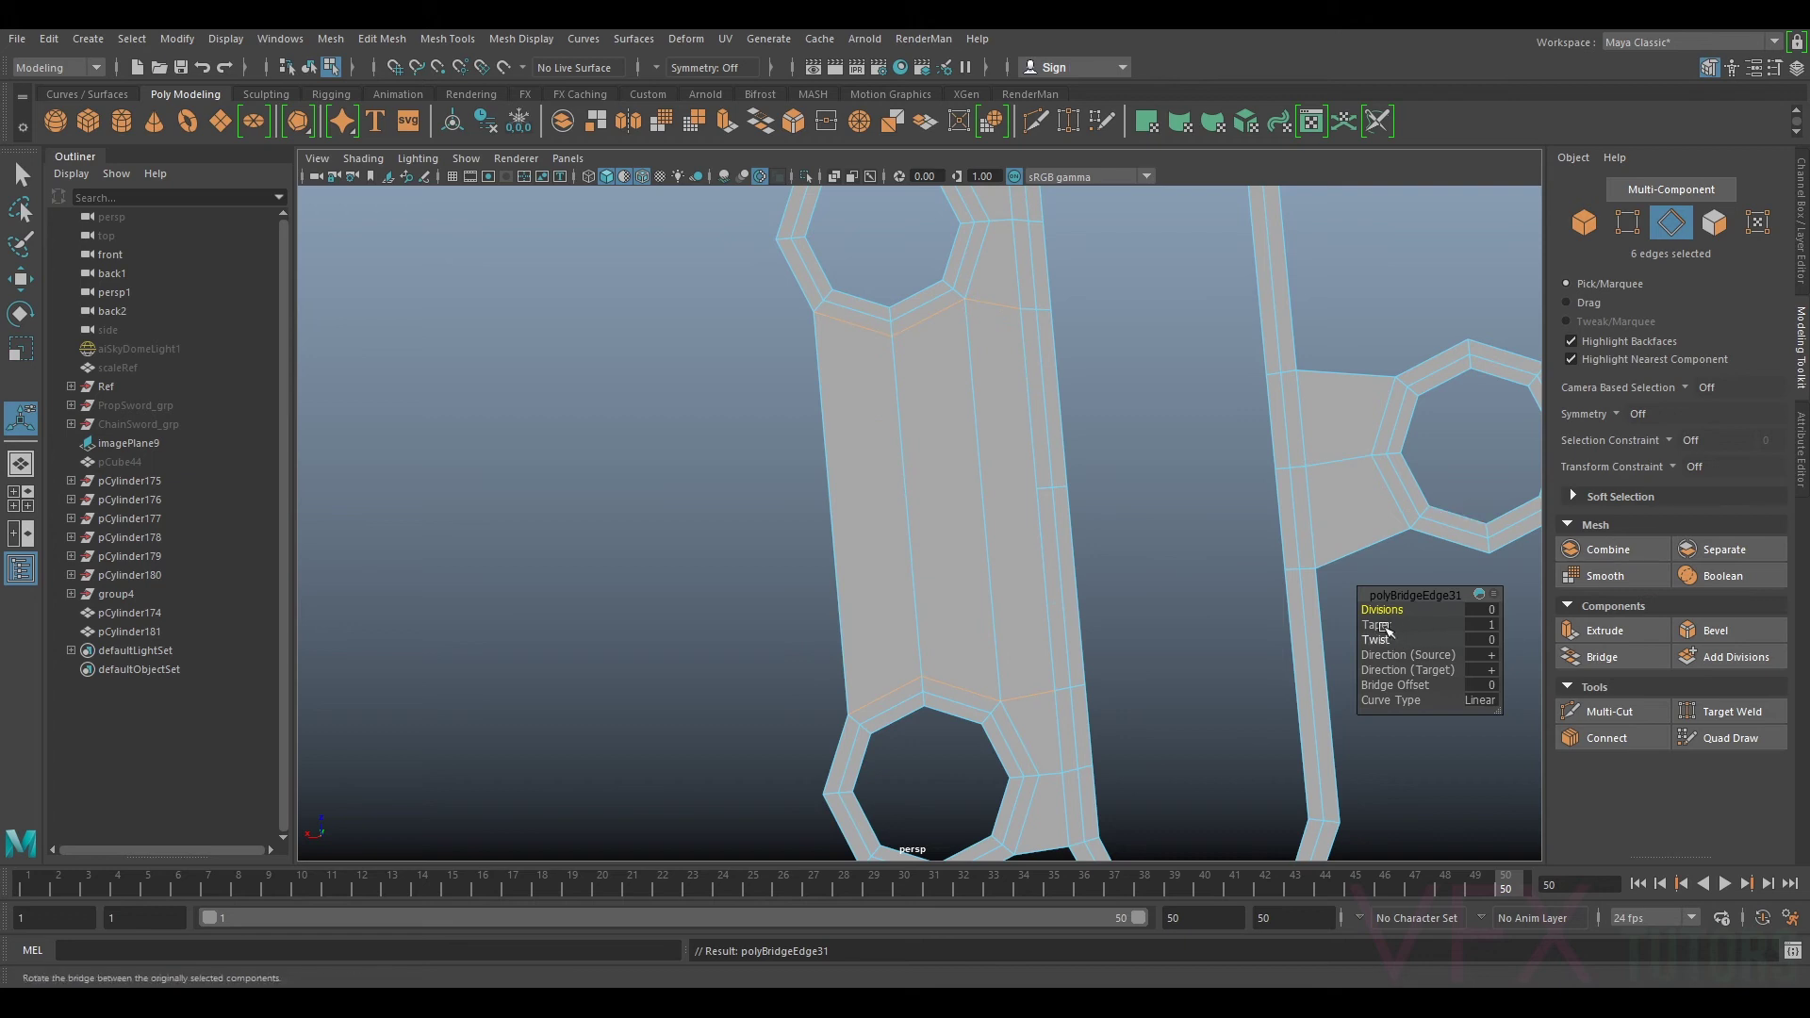
left_click_drag(1383, 609, 1384, 608)
Step: Merge the new bridge's middle vertex beside the slot with the neighbouring rim vertex at their center
right_click_drag(976, 462, 933, 460)
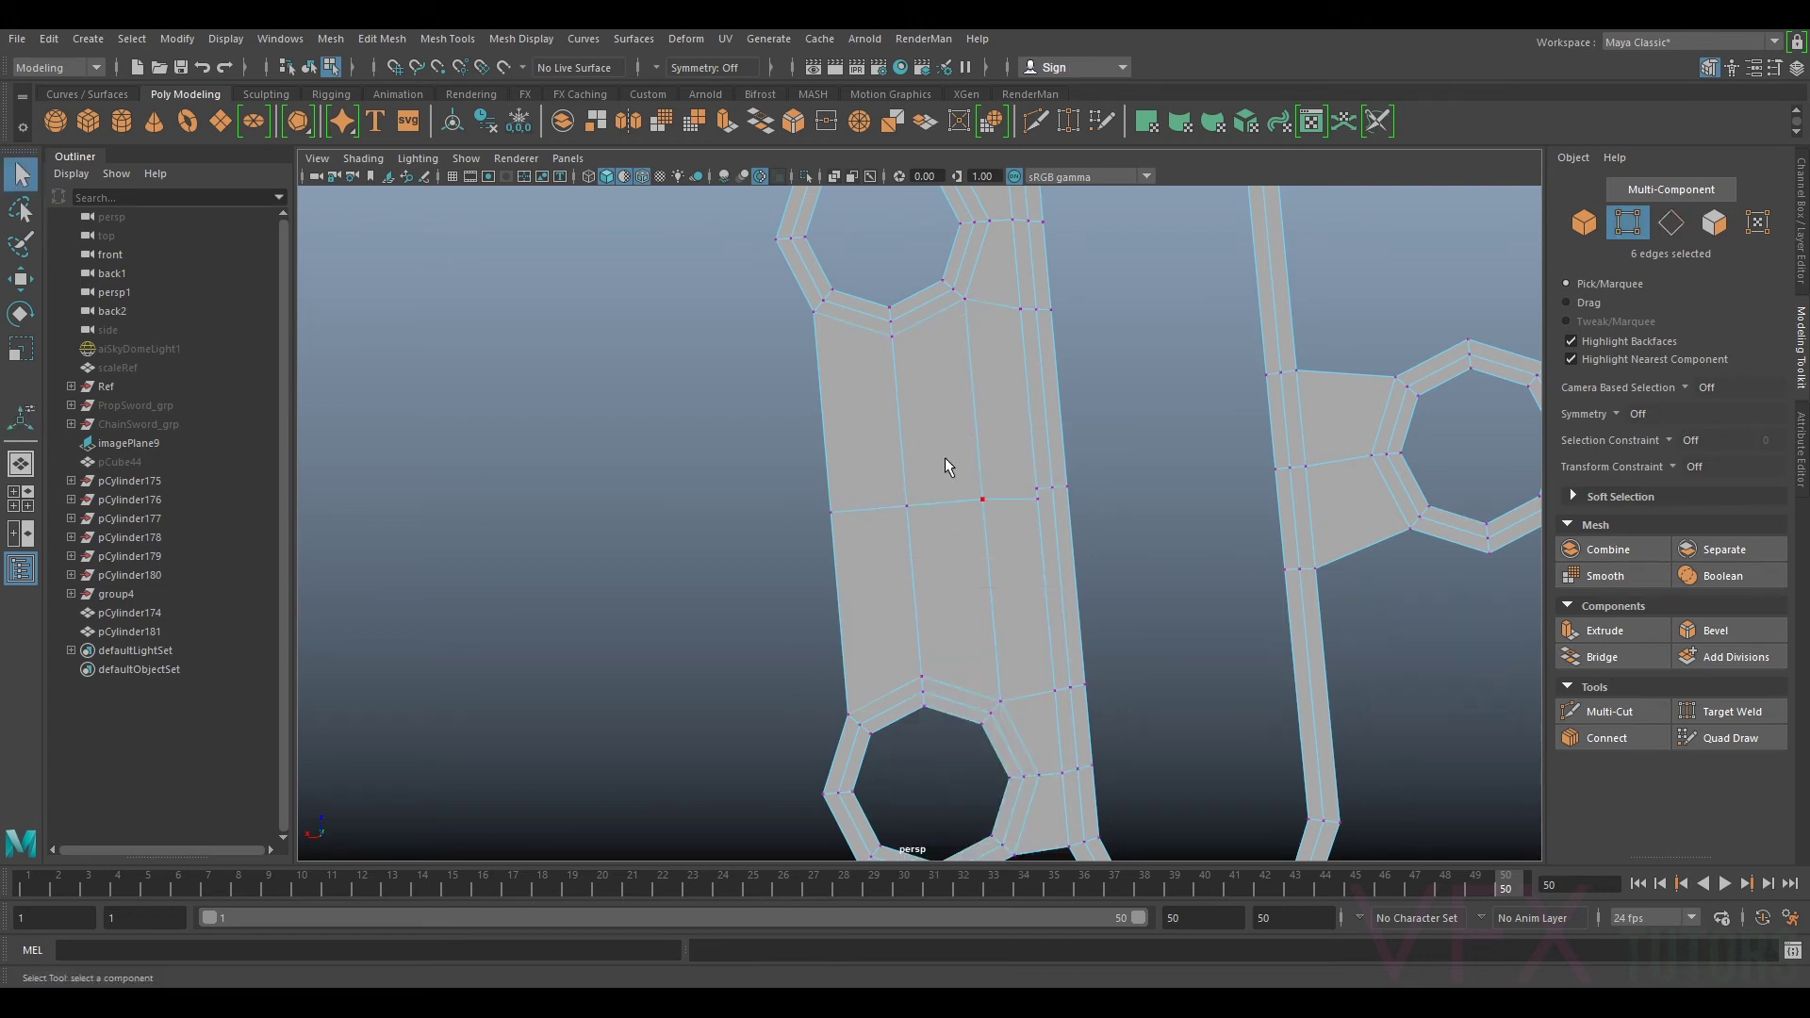
left_click_drag(1039, 501, 1048, 510)
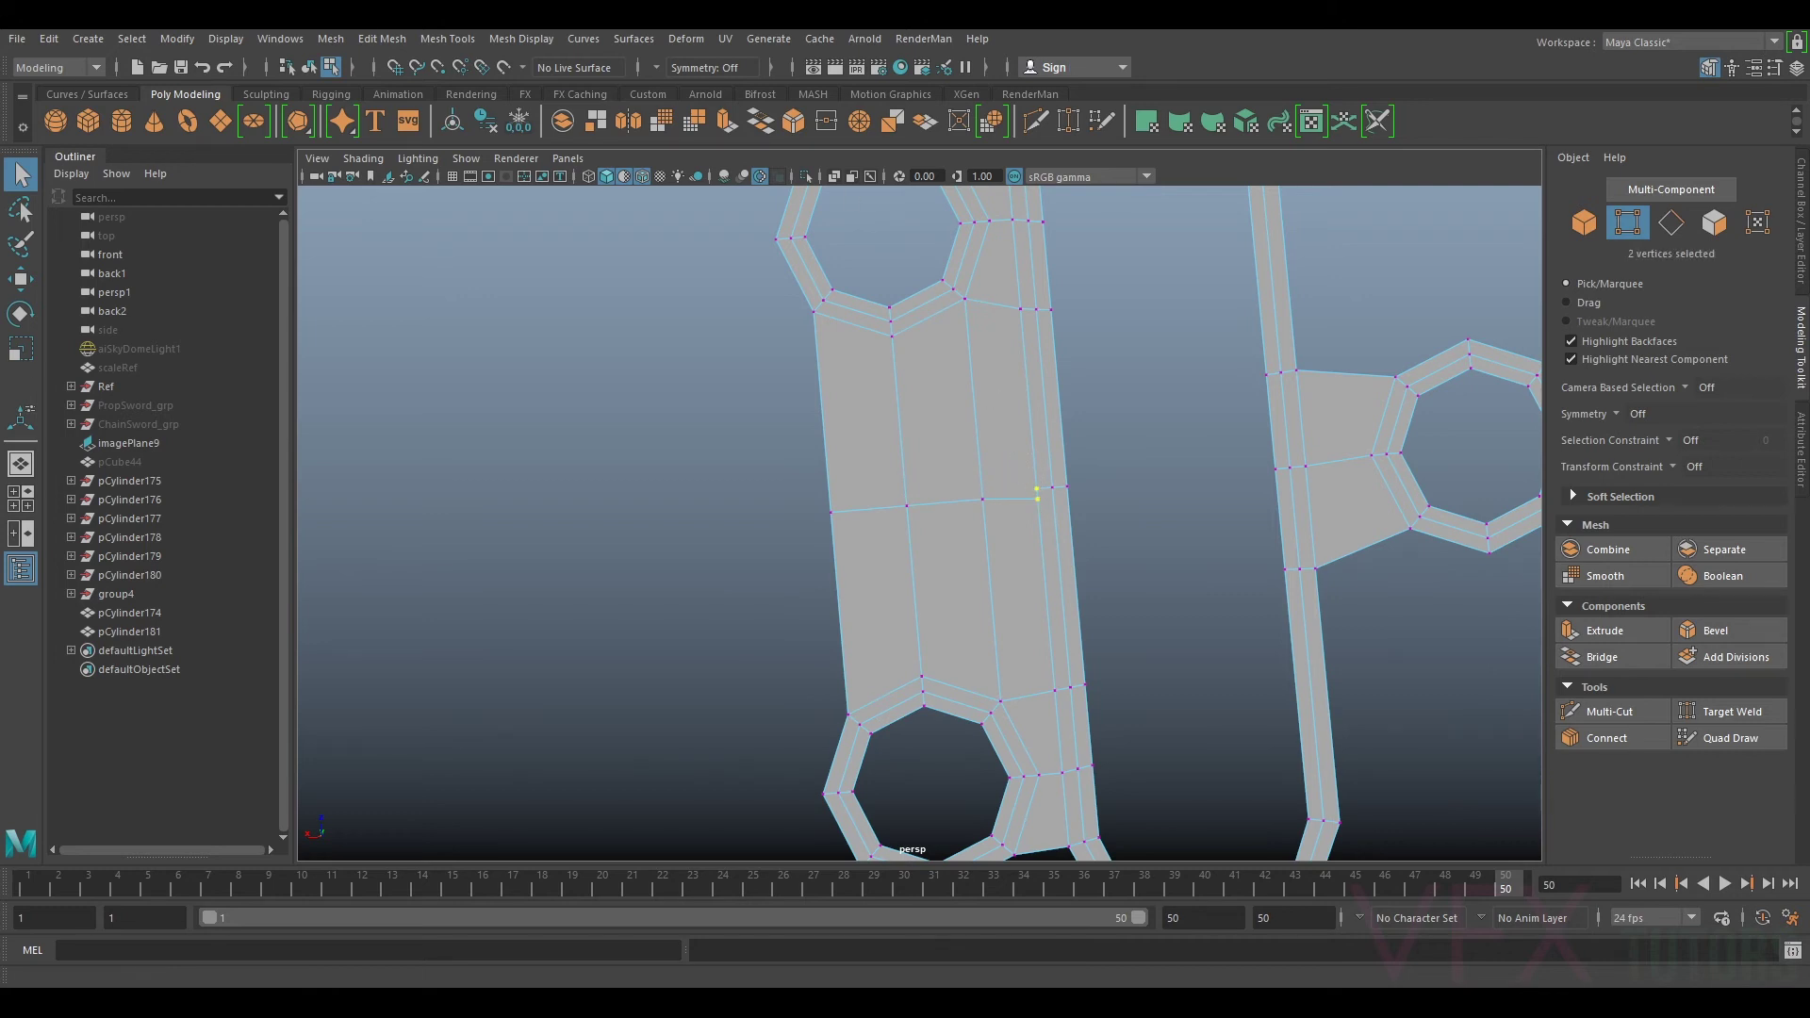
left_click(371, 36)
left_click(470, 253)
Step: Scale the row of six vertices midway between the two left holes into a straight line
middle_click_drag(1126, 417, 1074, 464, "alt")
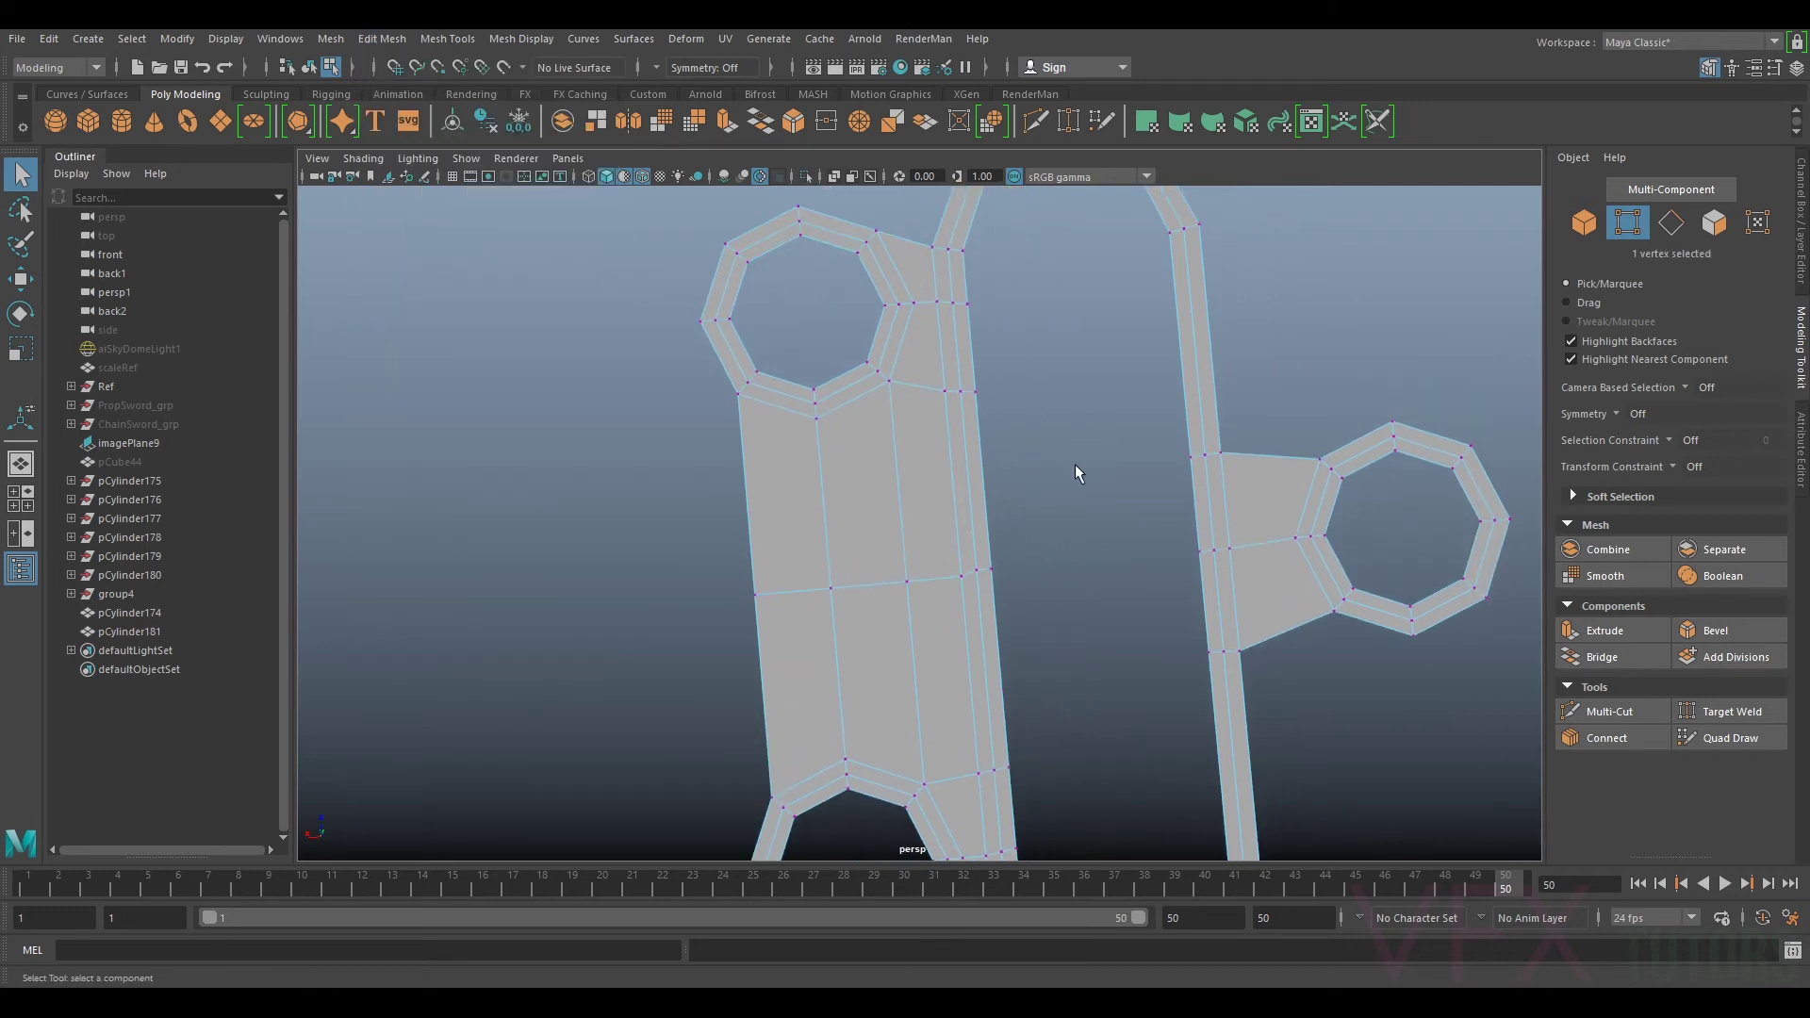
left_click_drag(1011, 518, 728, 657)
key("r")
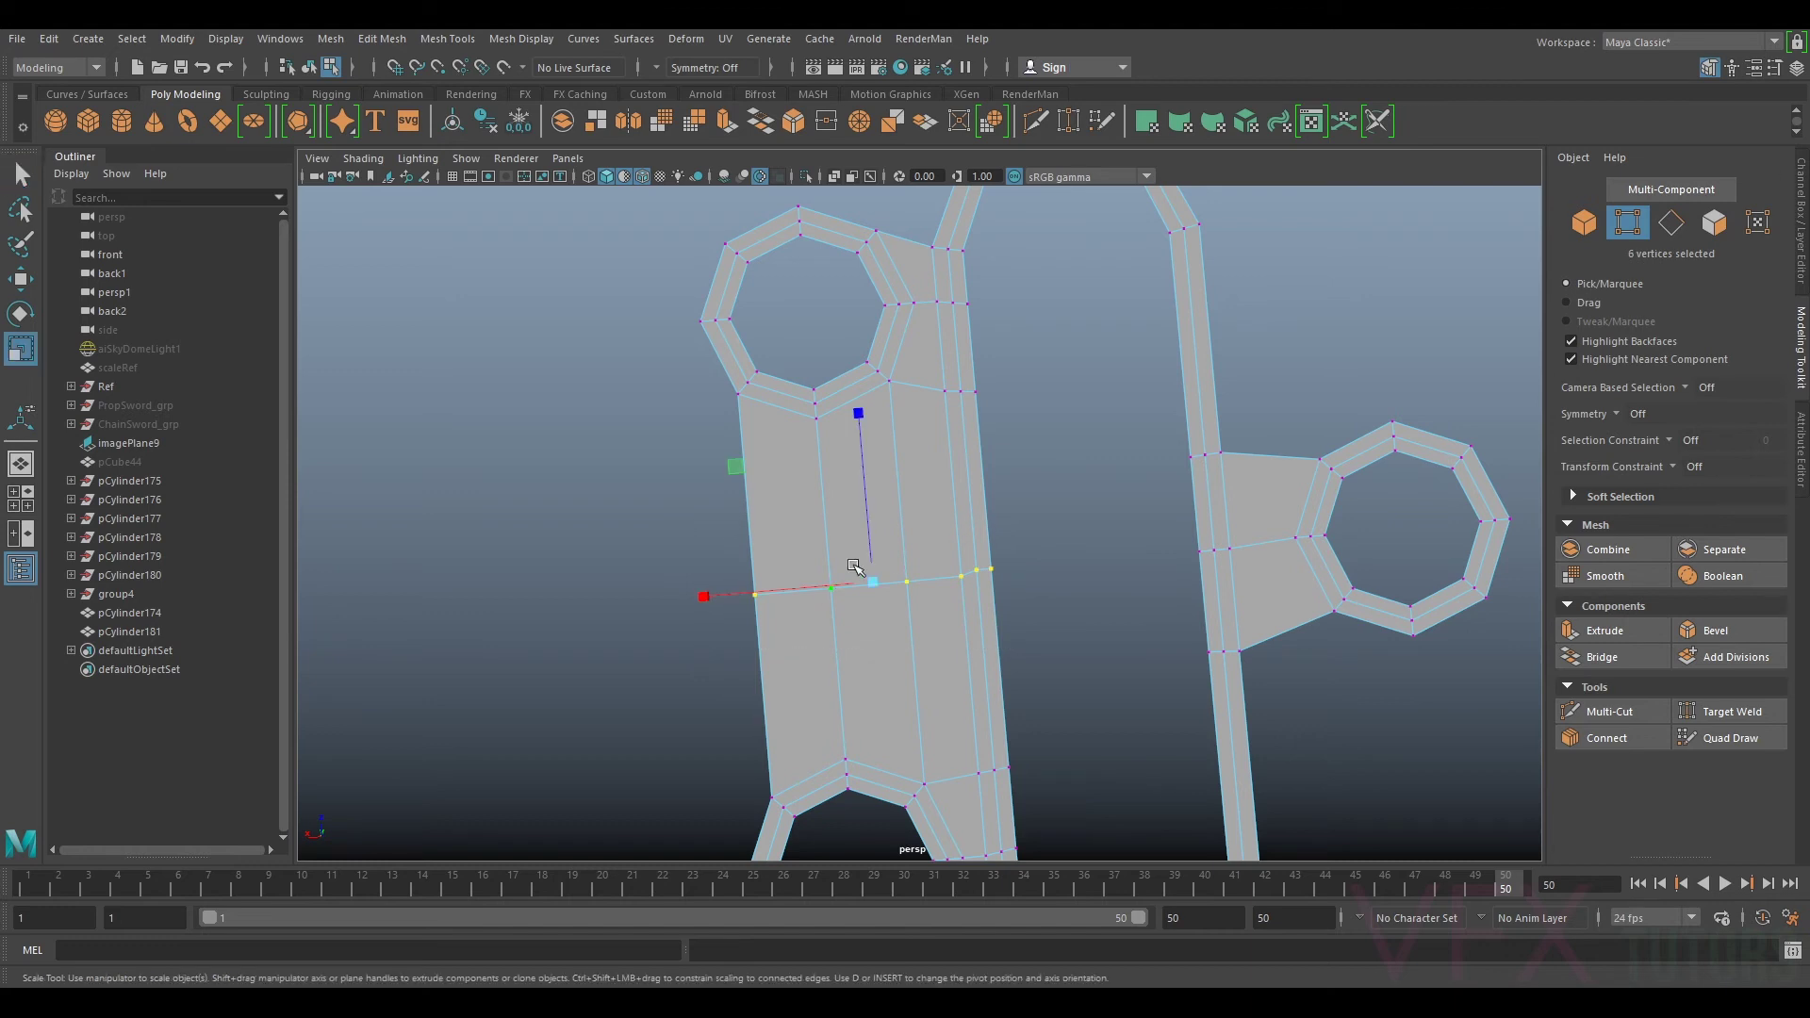
left_click_drag(868, 517, 945, 906)
Step: Extrude the three upper edges of the upper left hole and its bridge upward, and scale the new border flatter
scroll(1115, 534, "down", 3)
left_click_drag(1119, 524, 1115, 539, "alt")
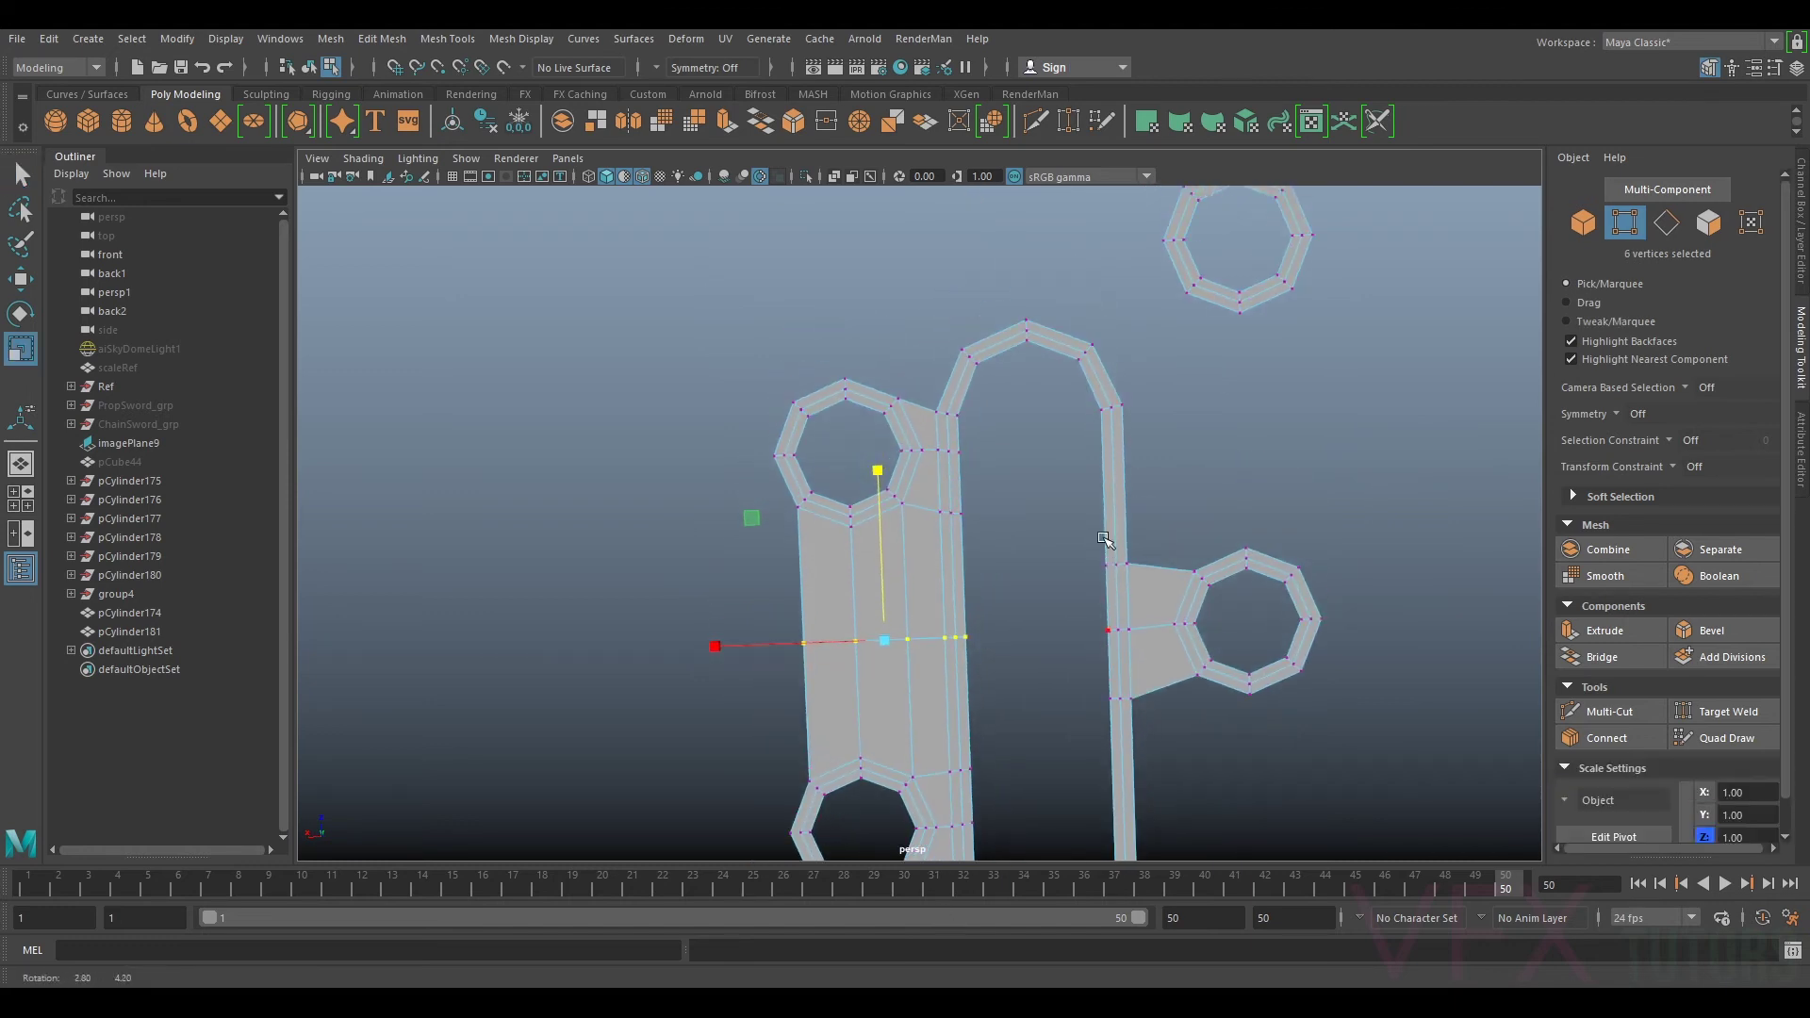
scroll(971, 415, "up", 3)
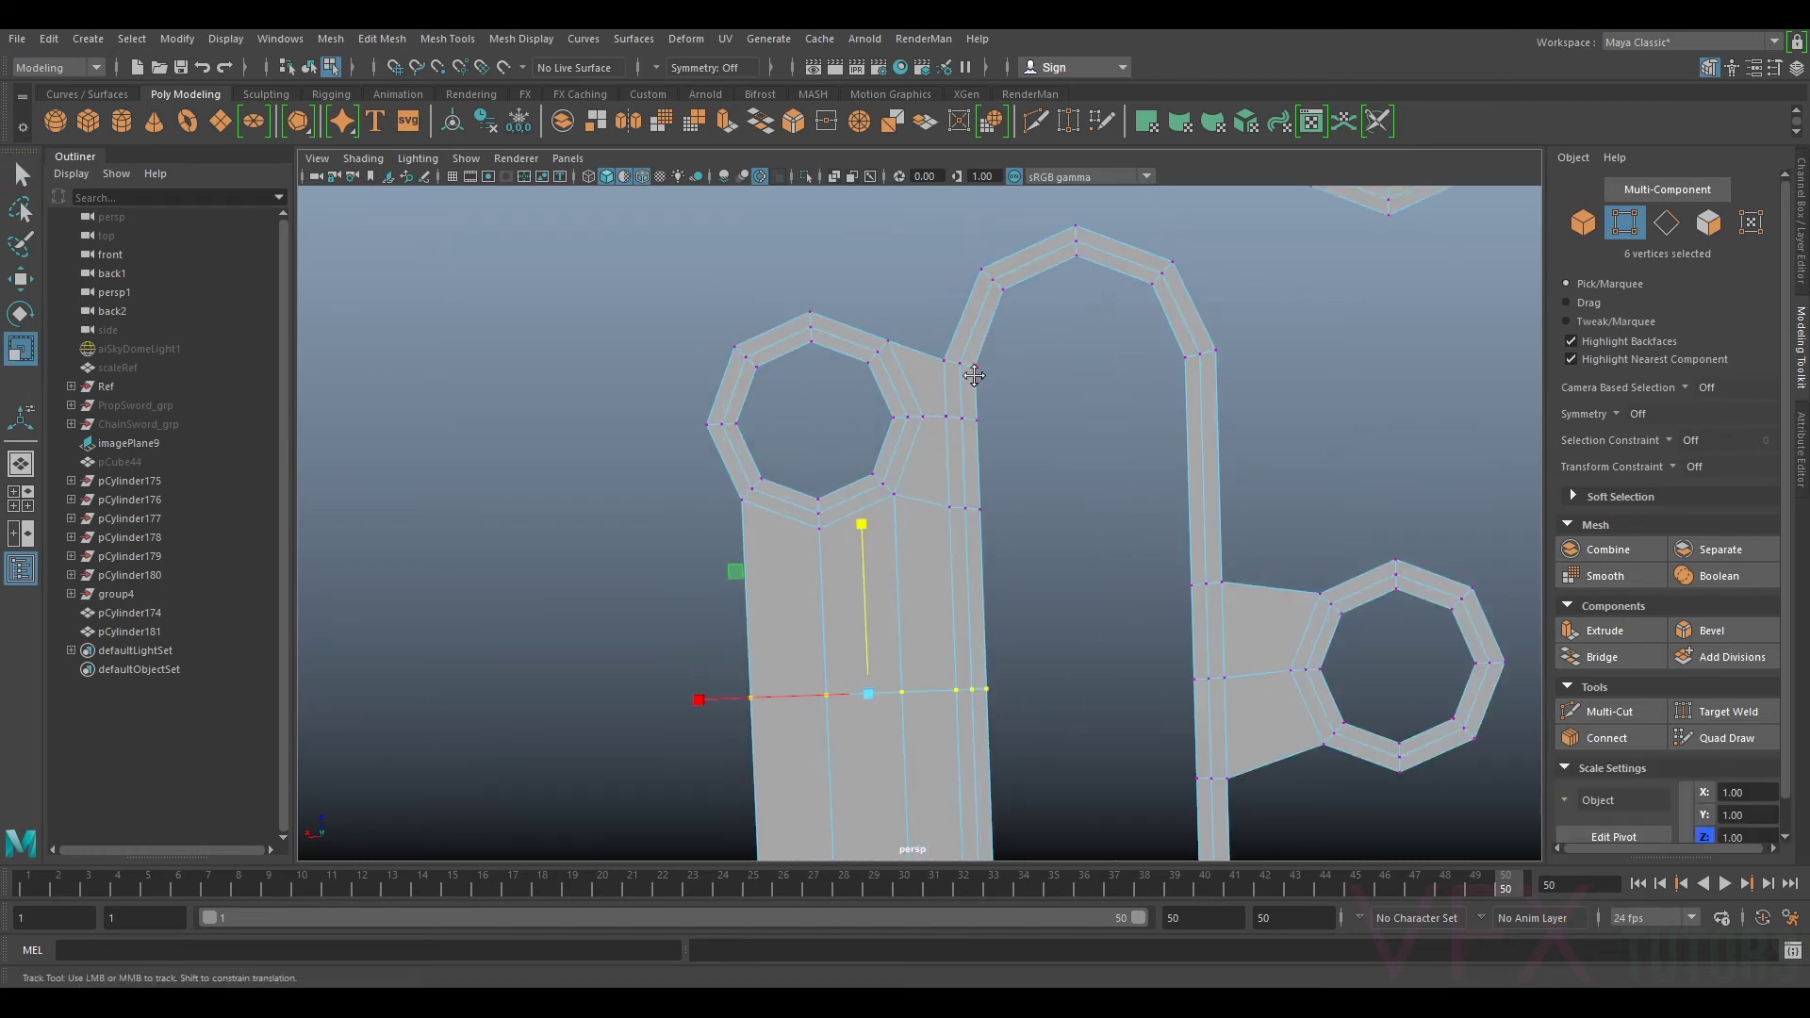
middle_click_drag(971, 375, 977, 407, "alt")
right_click_drag(916, 430, 914, 415)
left_click(914, 418)
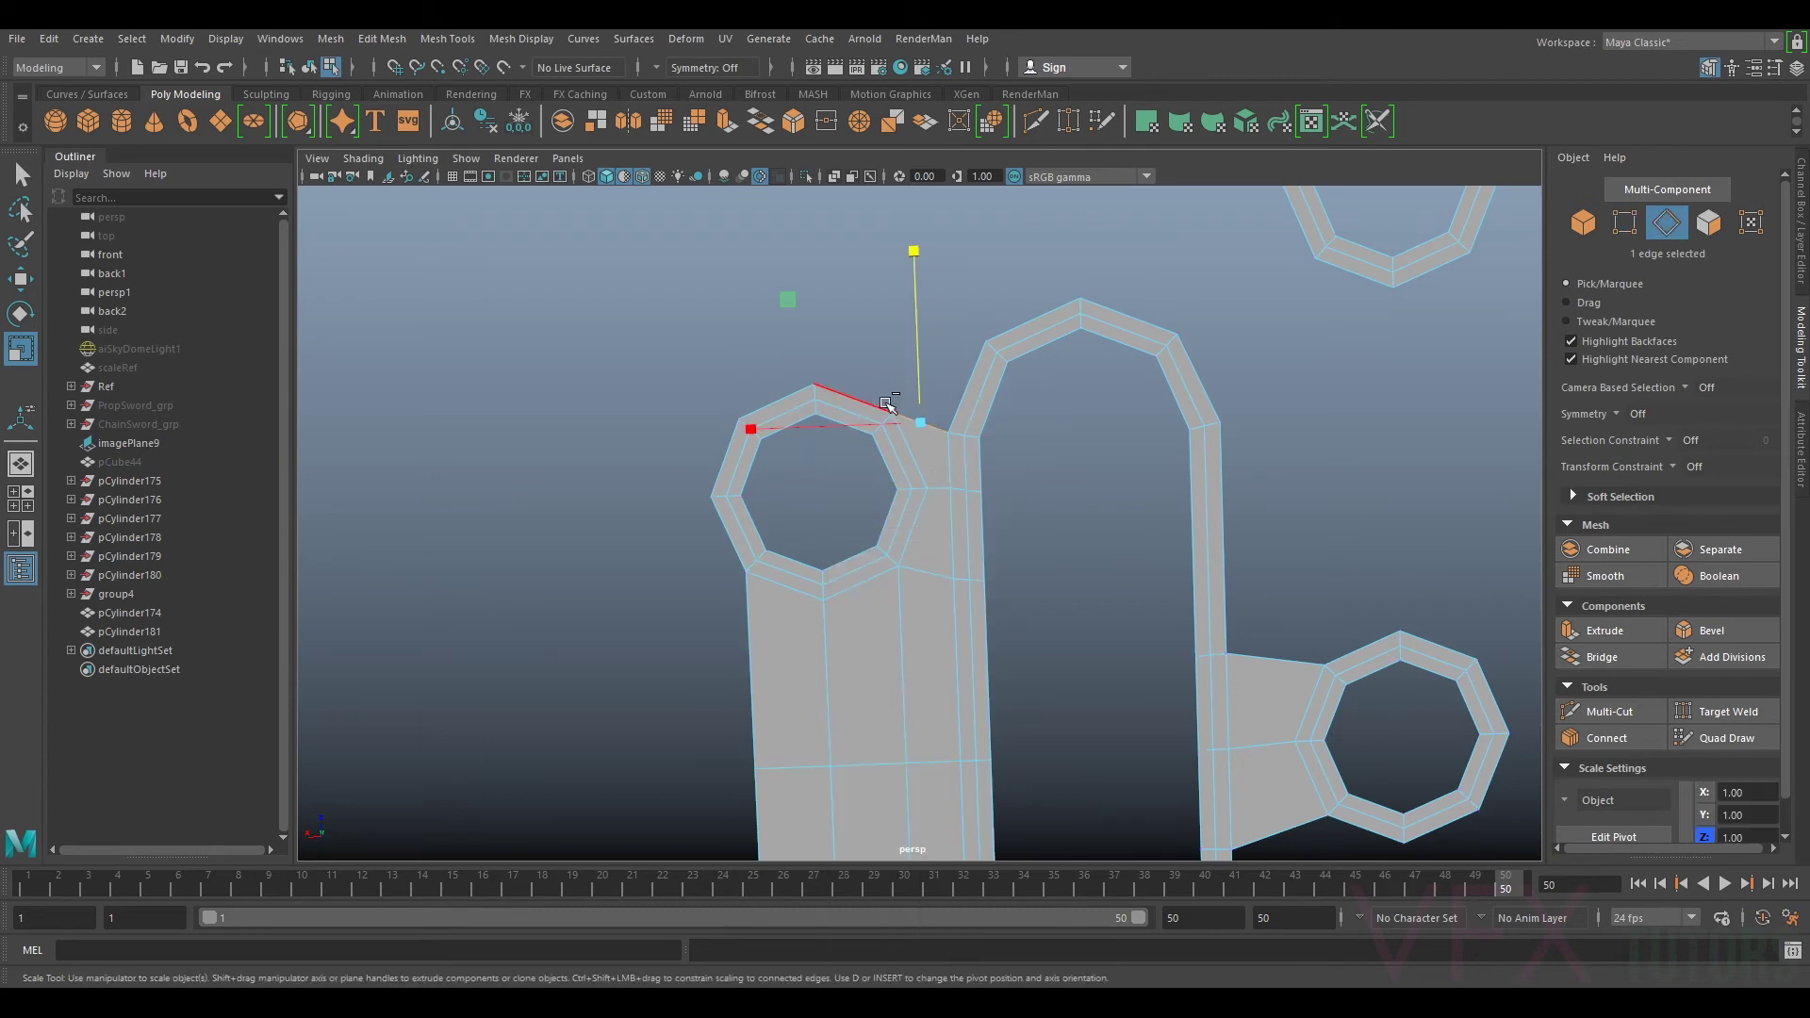
left_click(860, 398, "ctrl+shift")
left_click(801, 394, "ctrl+shift")
key("ctrl+e")
key("w")
mouse_move(840, 363)
left_mouse_down()
mouse_move(847, 279)
mouse_move(860, 356)
left_mouse_up()
key("r")
key("w")
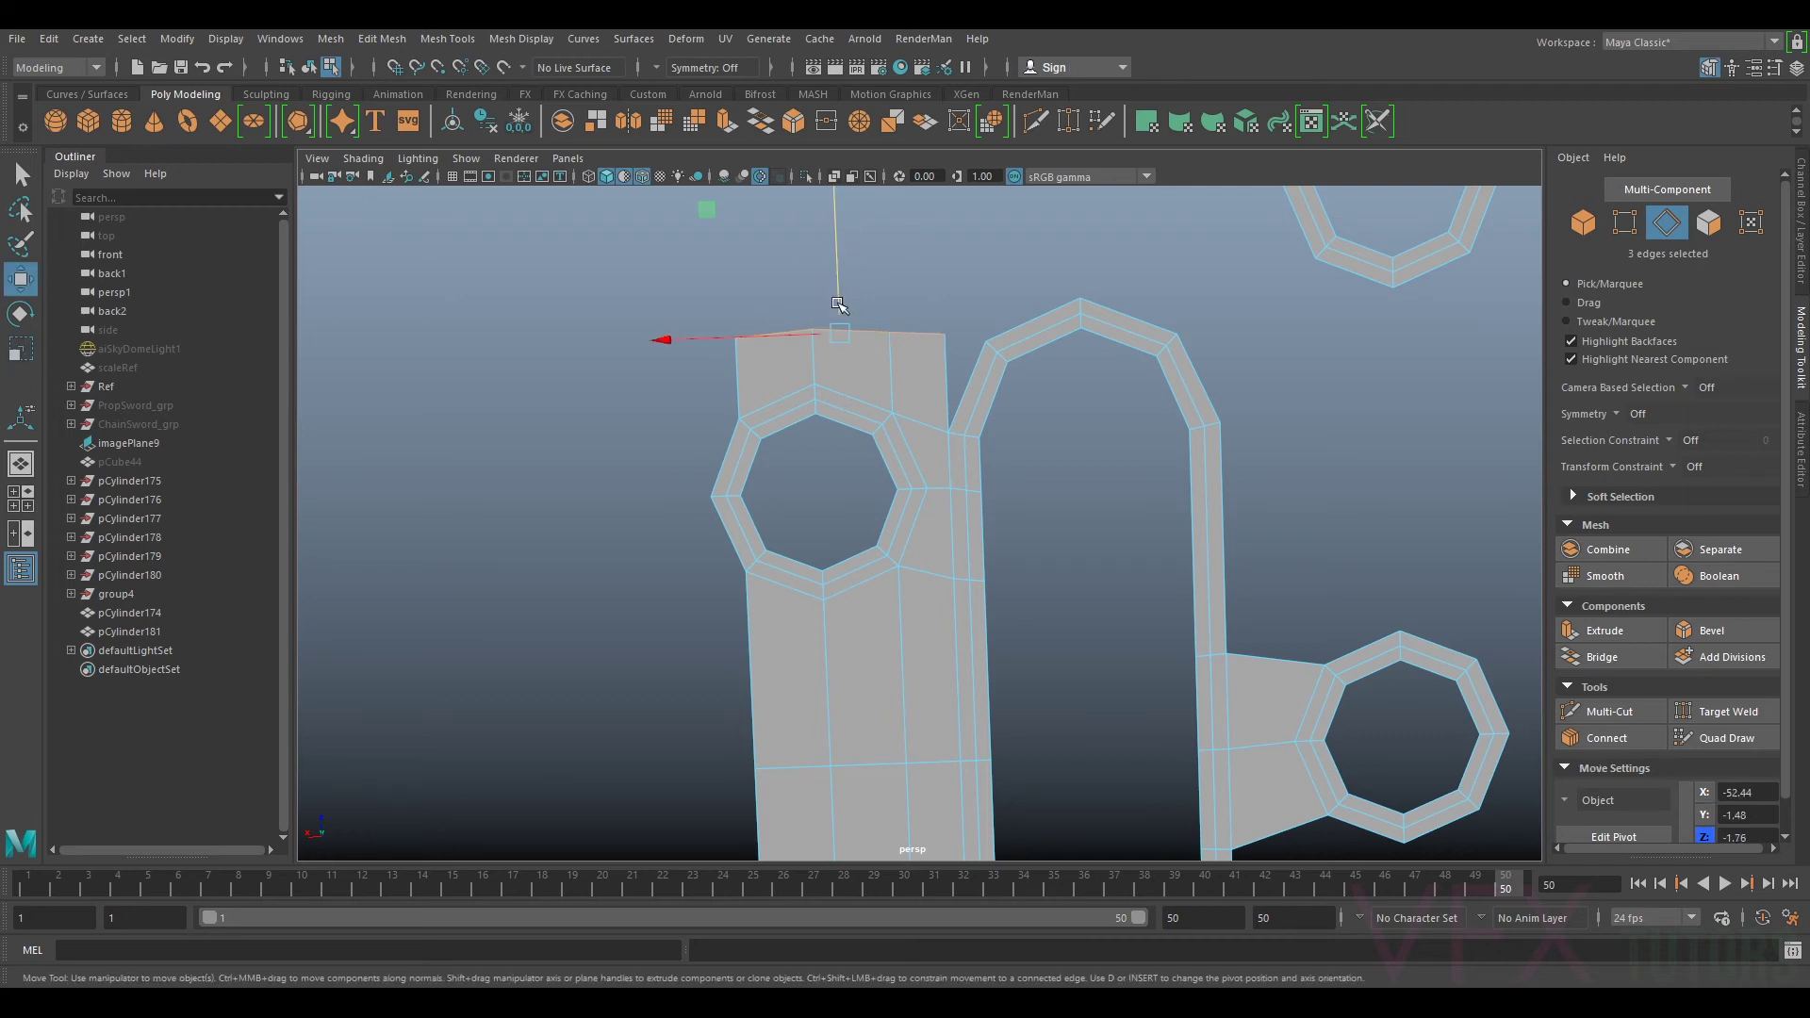
Step: Target-weld the inner corner vertex of the strip above the upper left hole to the nearest vertex on the slot's rounded rim
right_click_drag(909, 360, 846, 334)
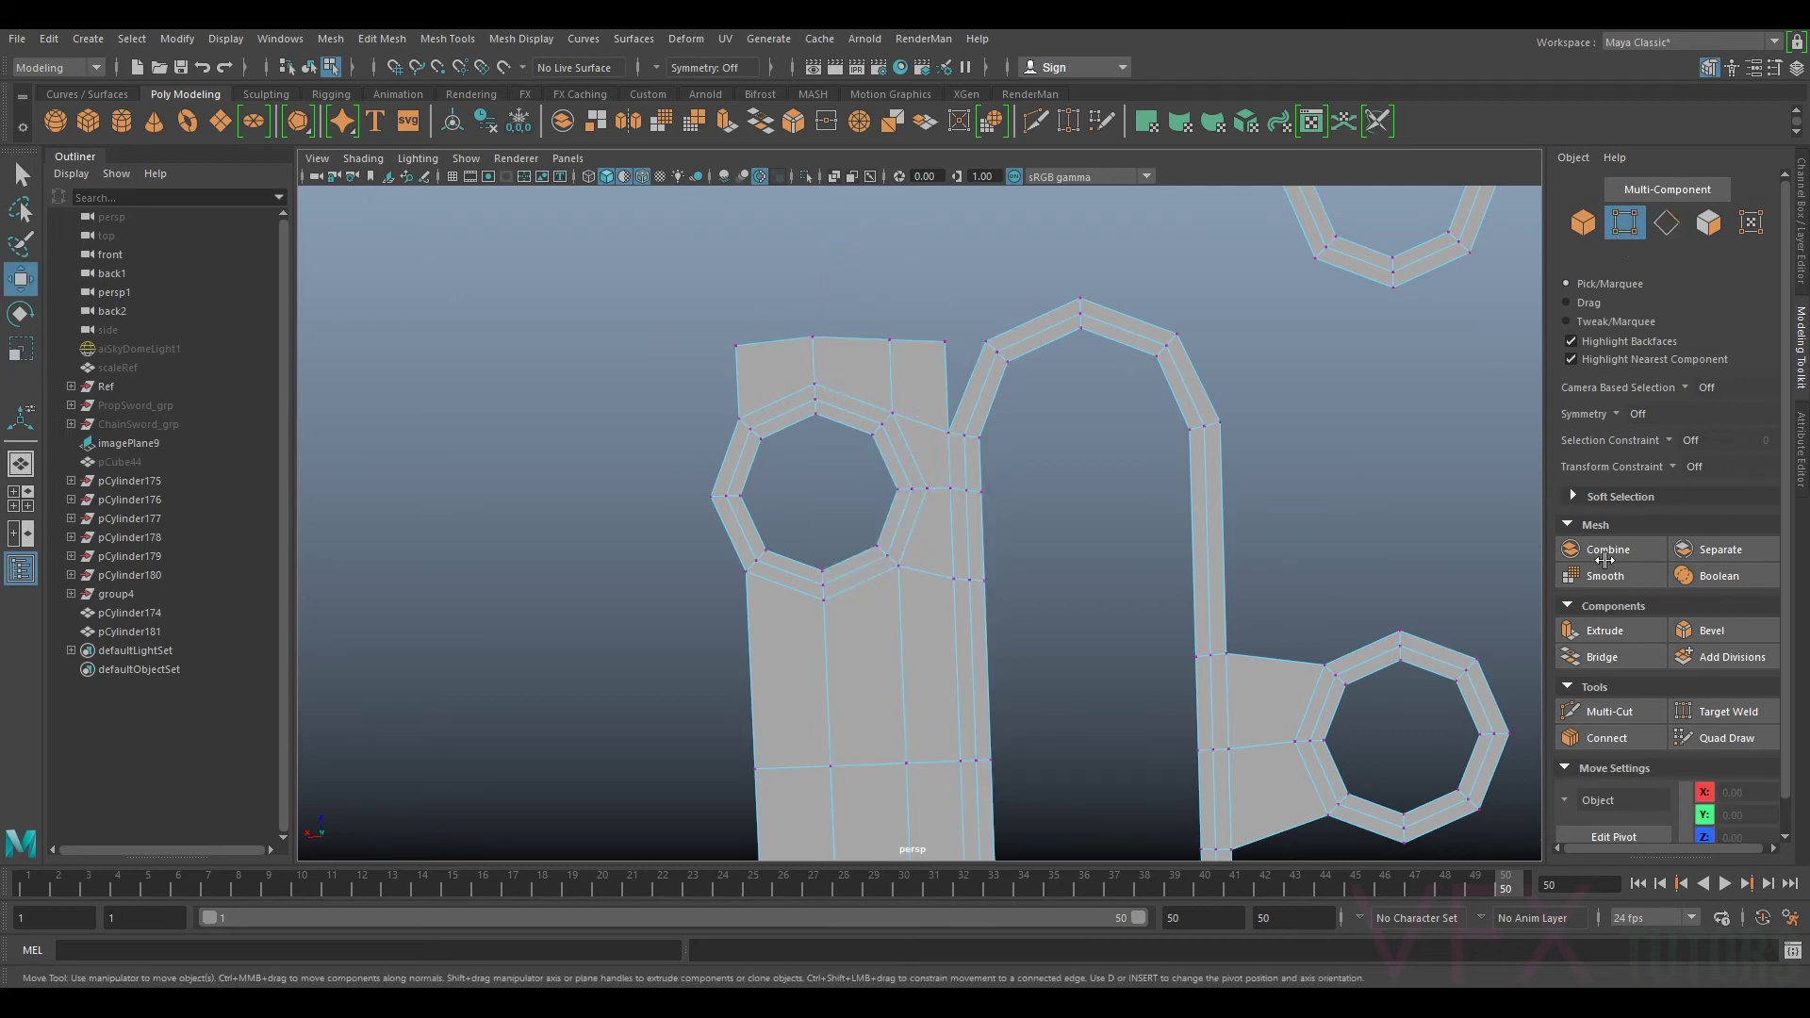
left_click(1718, 712)
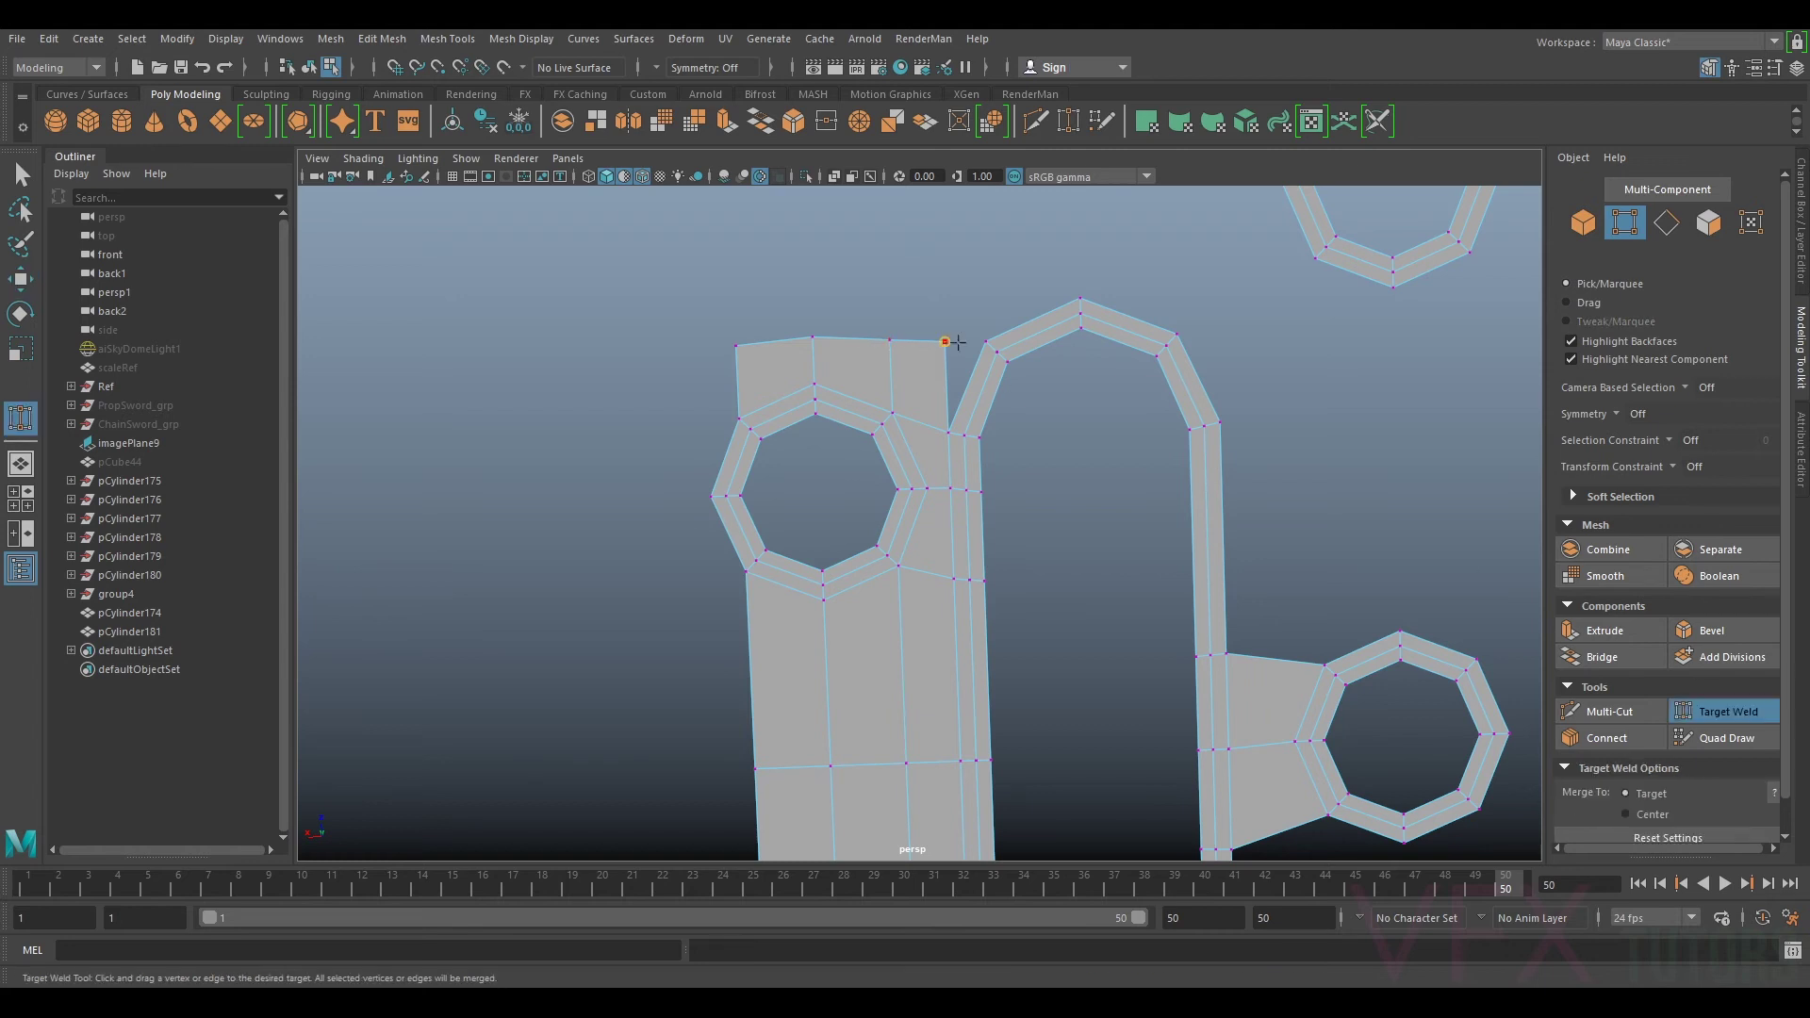
left_click_drag(976, 344, 990, 341)
key("ctrl+z")
right_click_drag(992, 340, 1026, 320, "alt")
middle_click_drag(1026, 319, 1018, 477, "alt")
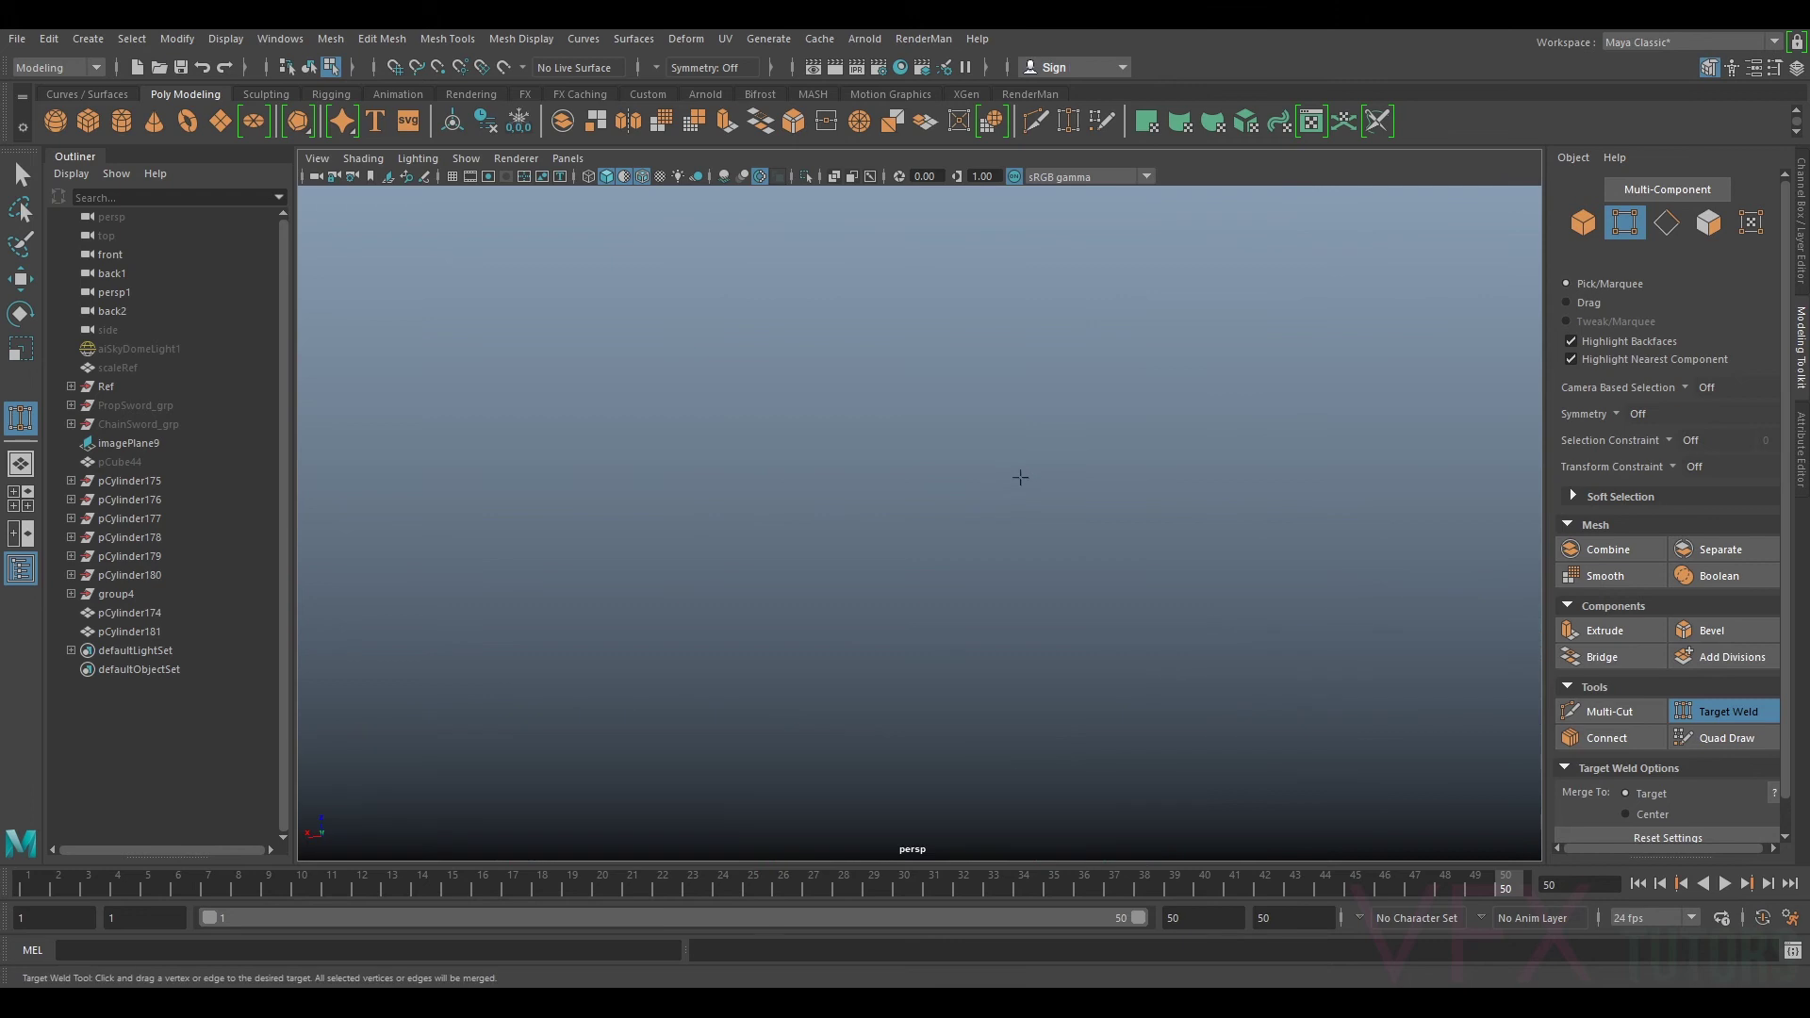
key("ctrl+z")
right_click_drag(1018, 477, 1038, 501, "alt")
middle_click_drag(1038, 500, 1040, 472, "alt")
right_click_drag(1041, 471, 1082, 509, "alt")
left_click_drag(1027, 511, 1070, 513)
Step: Extrude the three lower edges of the lower left hole and its bridge downward, and scale the new border flatter
scroll(1112, 541, "down", 10)
scroll(1111, 541, "up", 2)
middle_click_drag(1105, 531, 1066, 452, "alt")
middle_click_drag(1176, 749, 1067, 434, "alt")
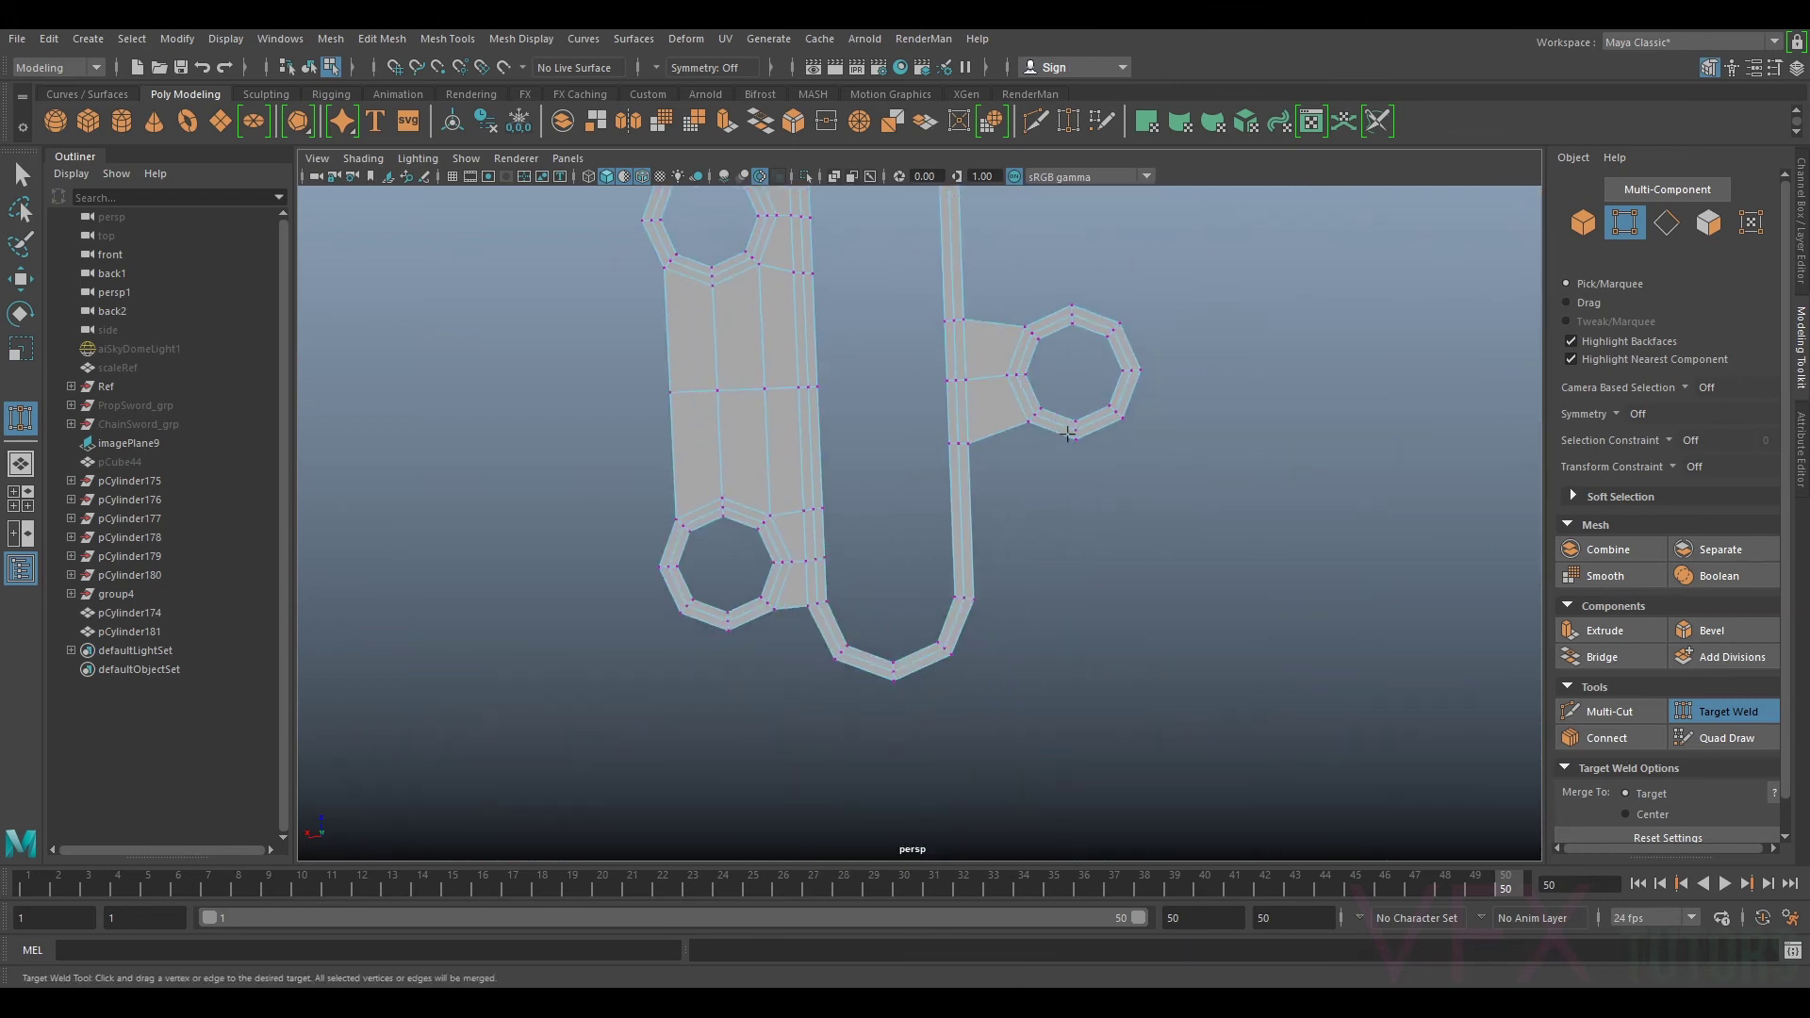
left_click(1716, 705)
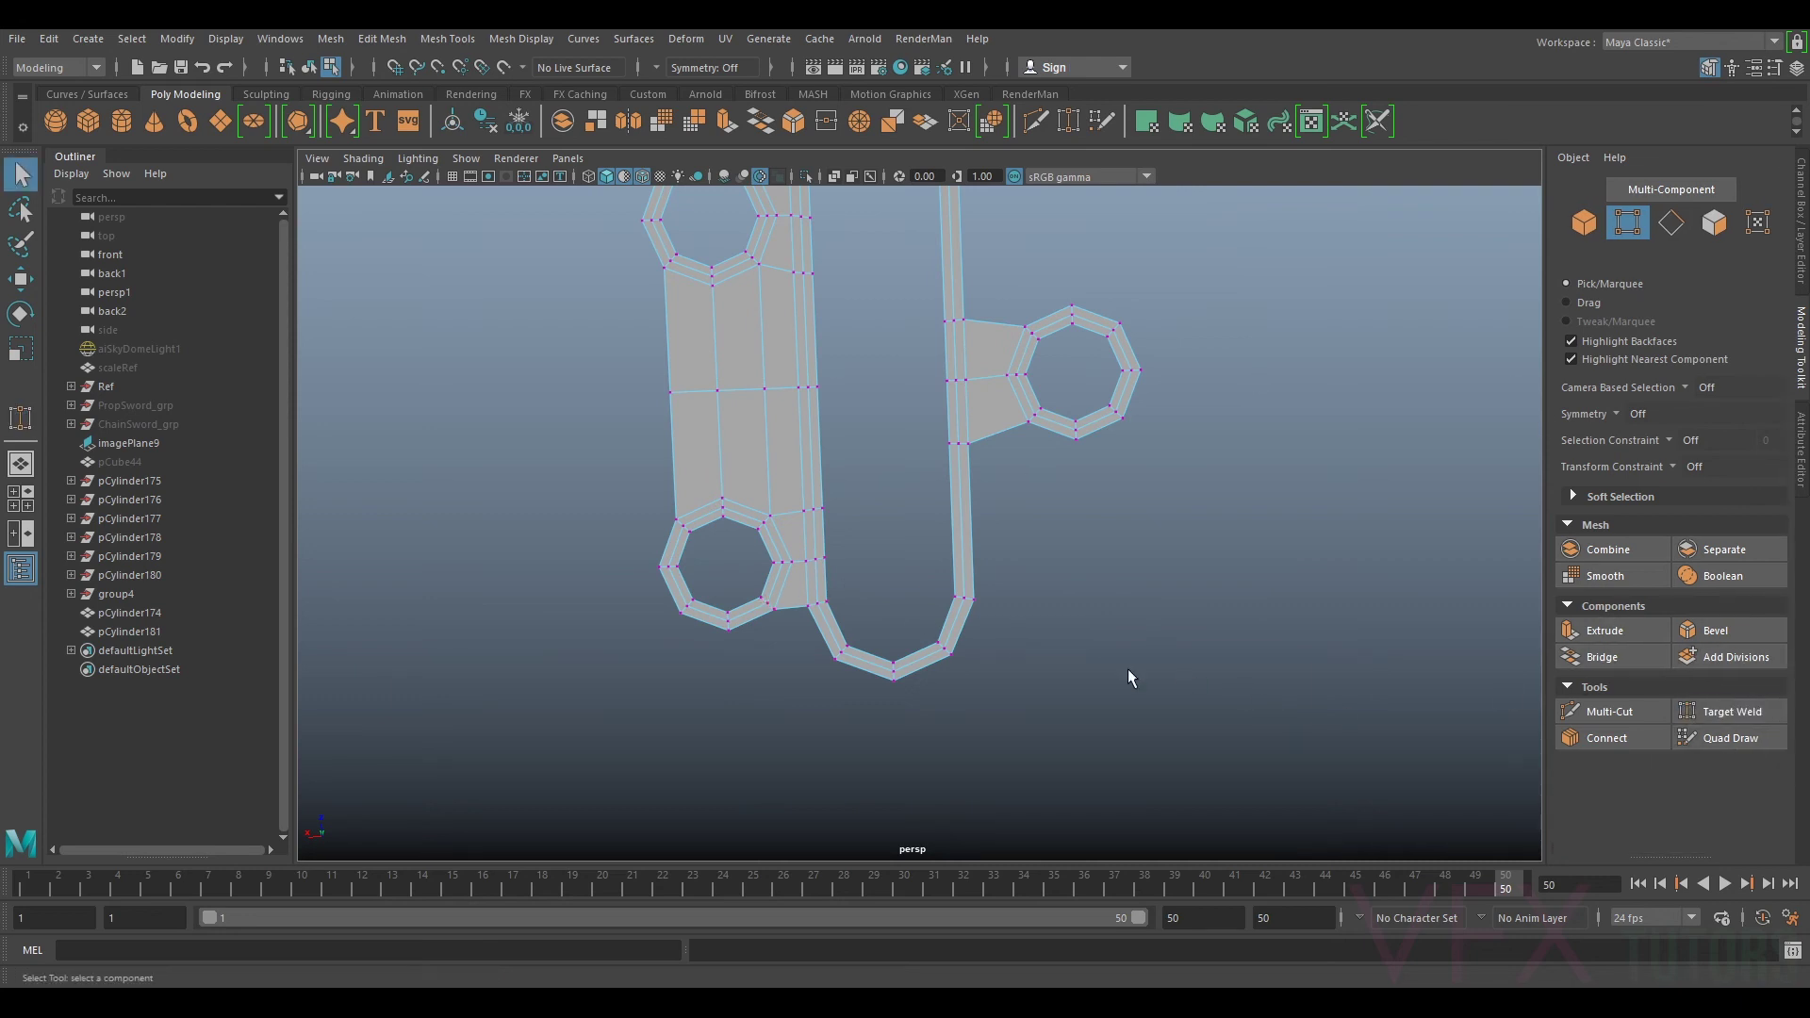
key("F10")
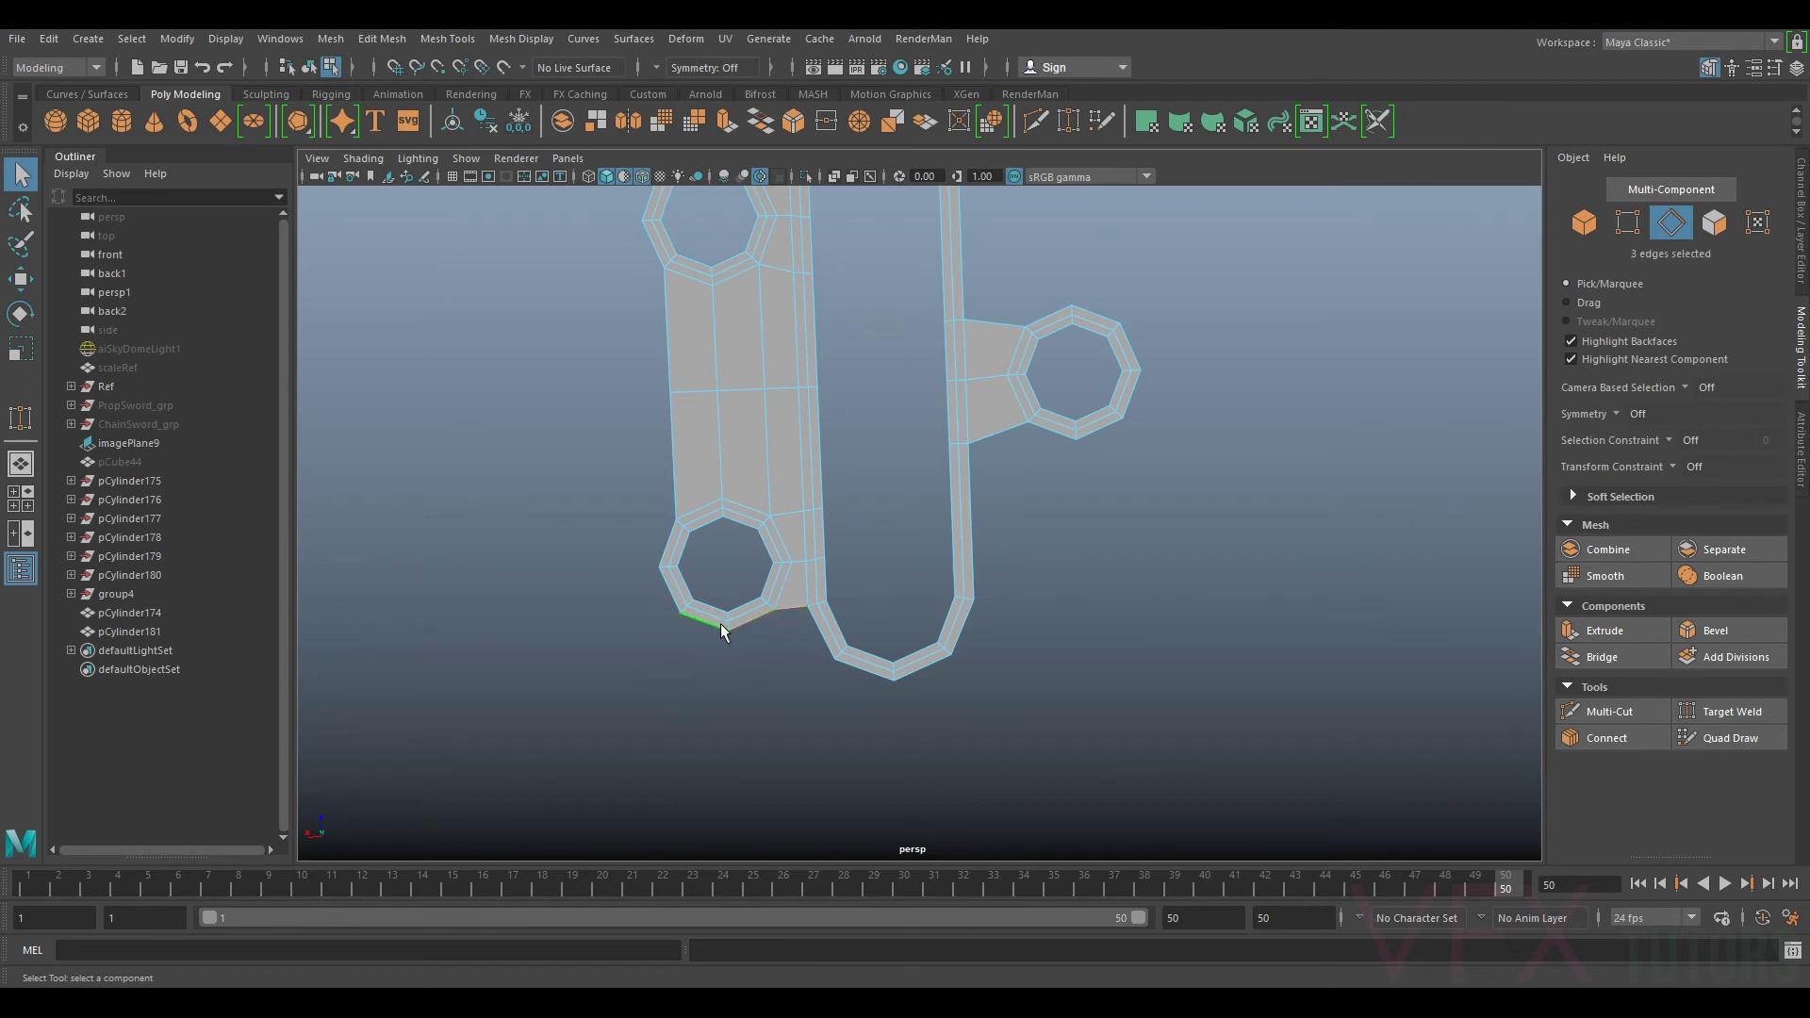
key("ctrl+e")
key("w")
left_click_drag(743, 541, 744, 632)
key("r")
key("w")
Step: Target-weld the inner corner vertex of the strip below the lower left hole to the nearest vertex on the slot's rounded rim
right_click_drag(796, 461, 740, 474)
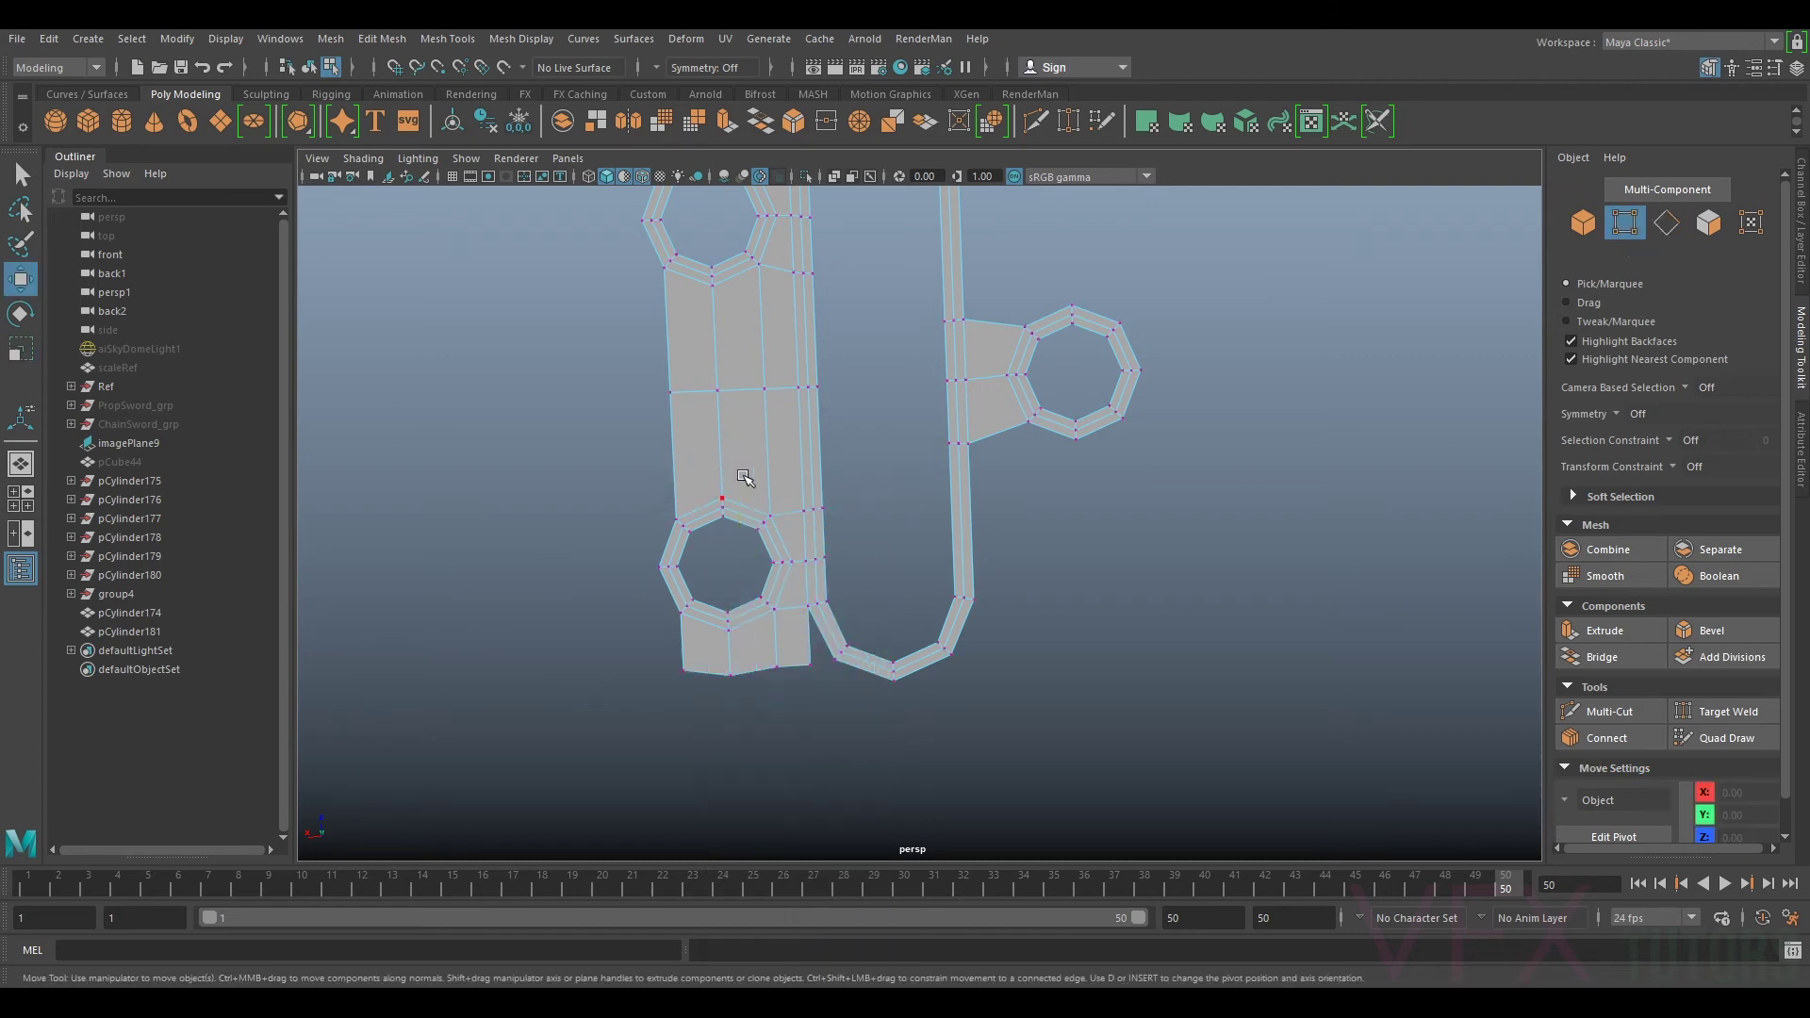
left_click(1717, 714)
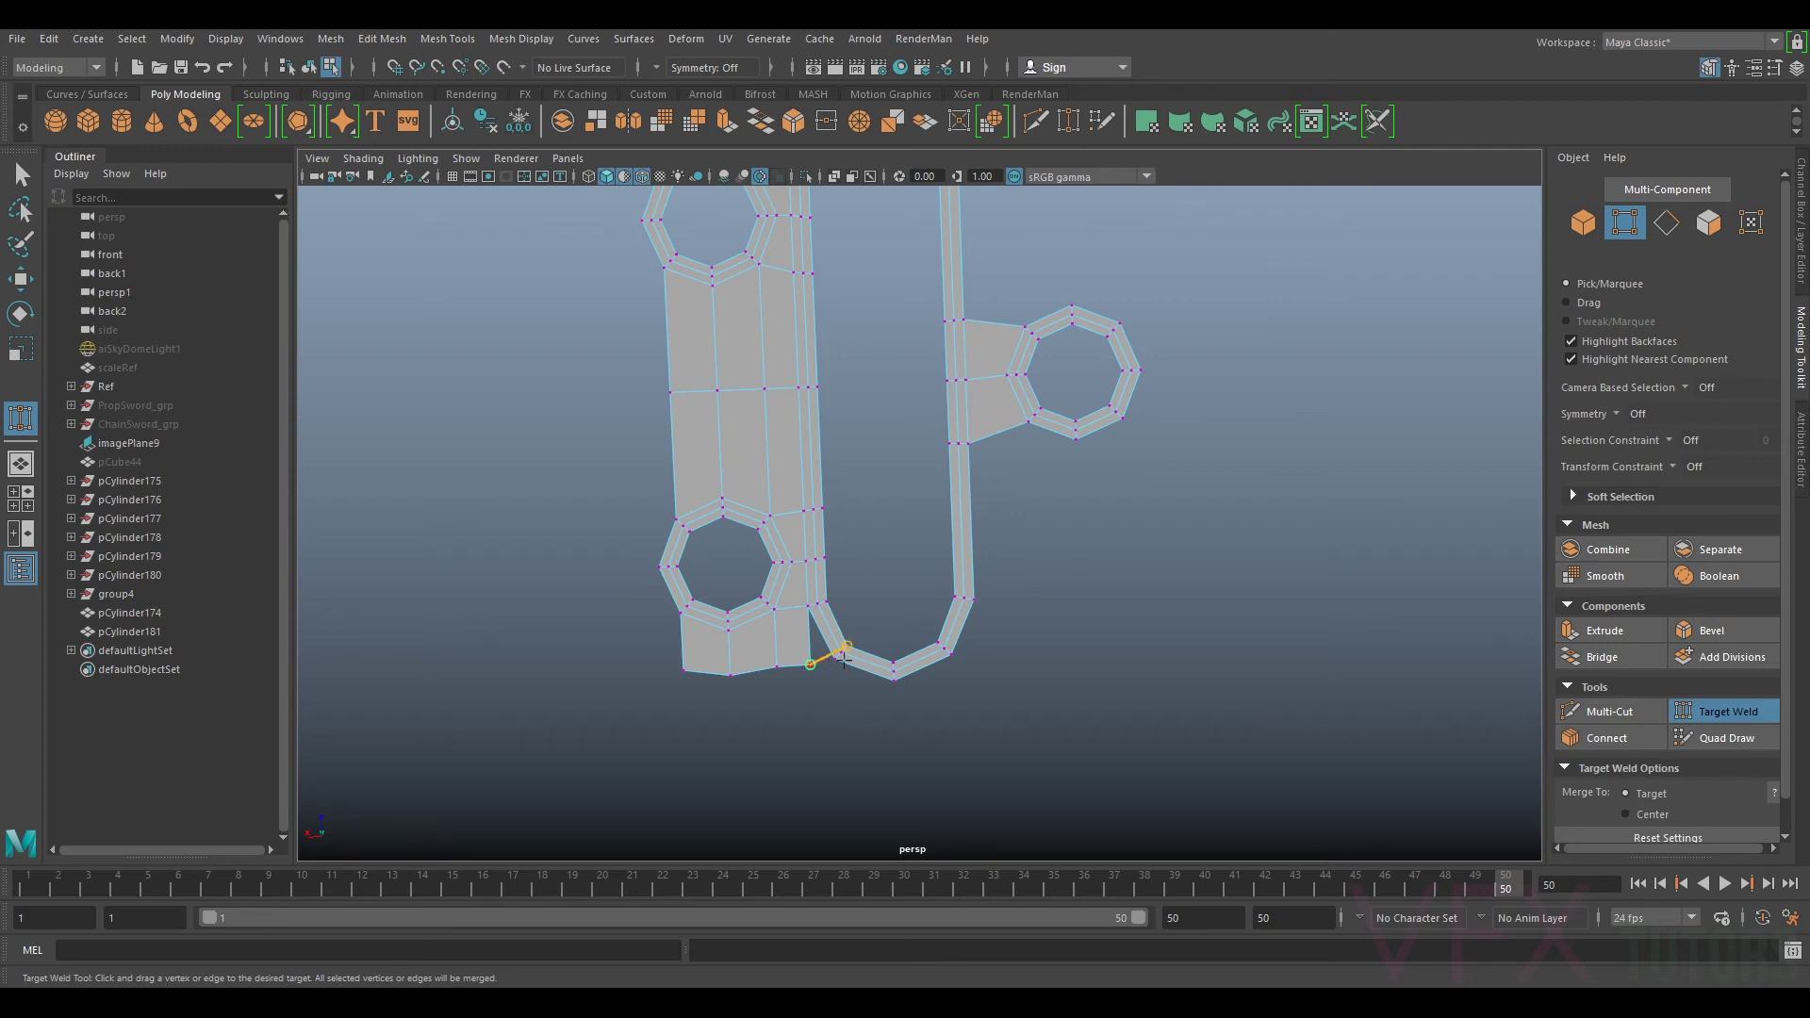
left_click_drag(863, 693, 824, 634)
Step: Extrude the three upper edges of the hole right of the slot and its bridge up to where the slot's rounding begins
middle_click_drag(793, 538, 716, 683, "alt")
middle_click_drag(999, 300, 1049, 465, "alt")
middle_click_drag(1056, 526, 1050, 461, "alt")
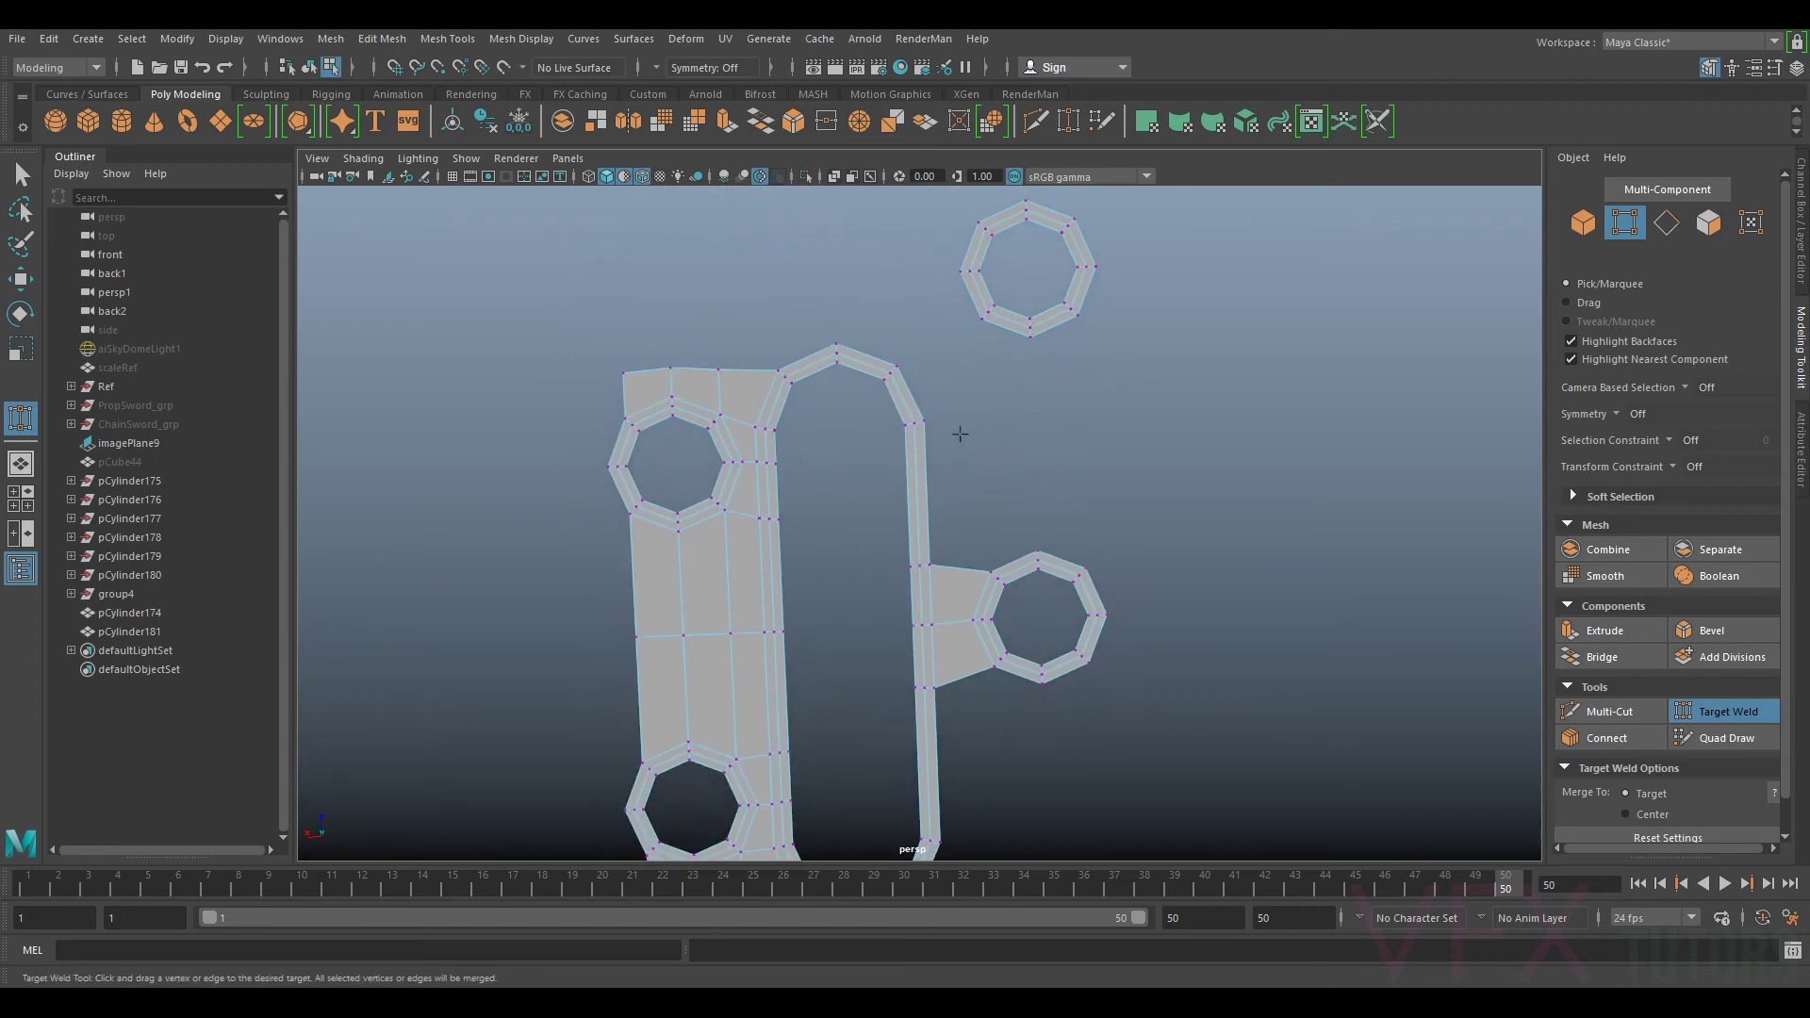
left_click(1685, 710)
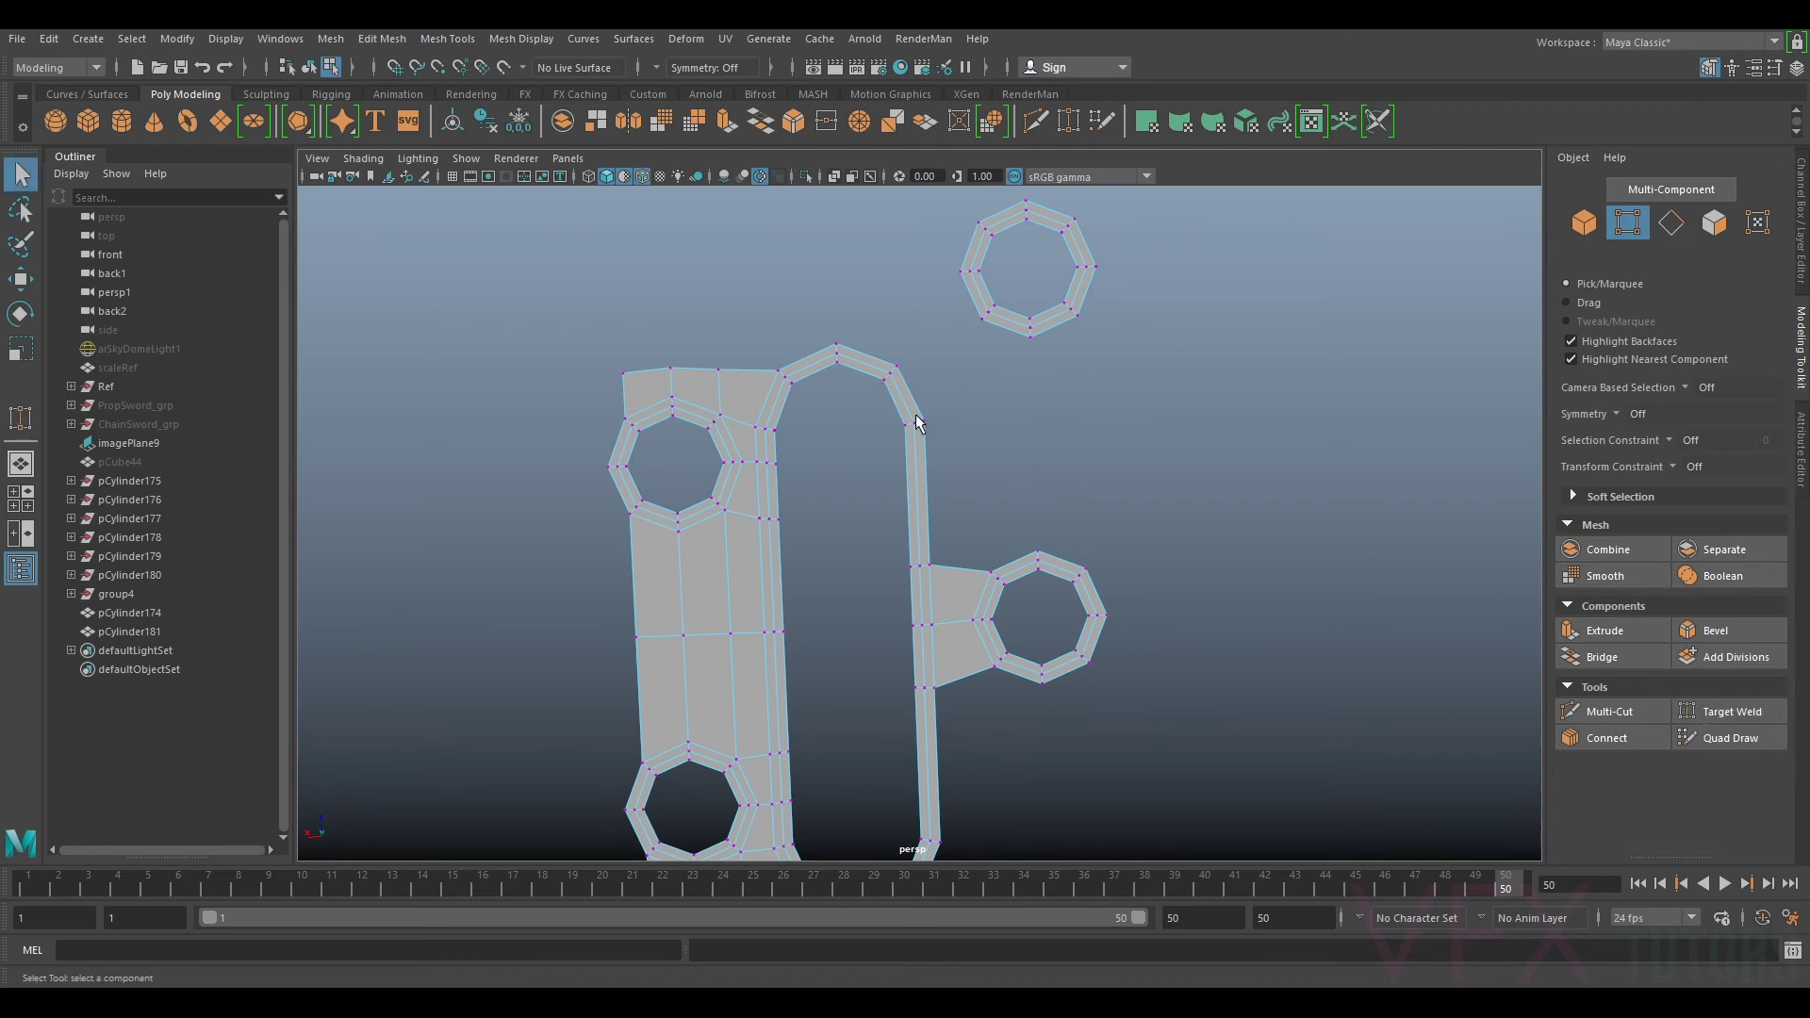
right_click_drag(1071, 461, 1068, 420)
left_click(981, 566)
left_click(1015, 566, "shift")
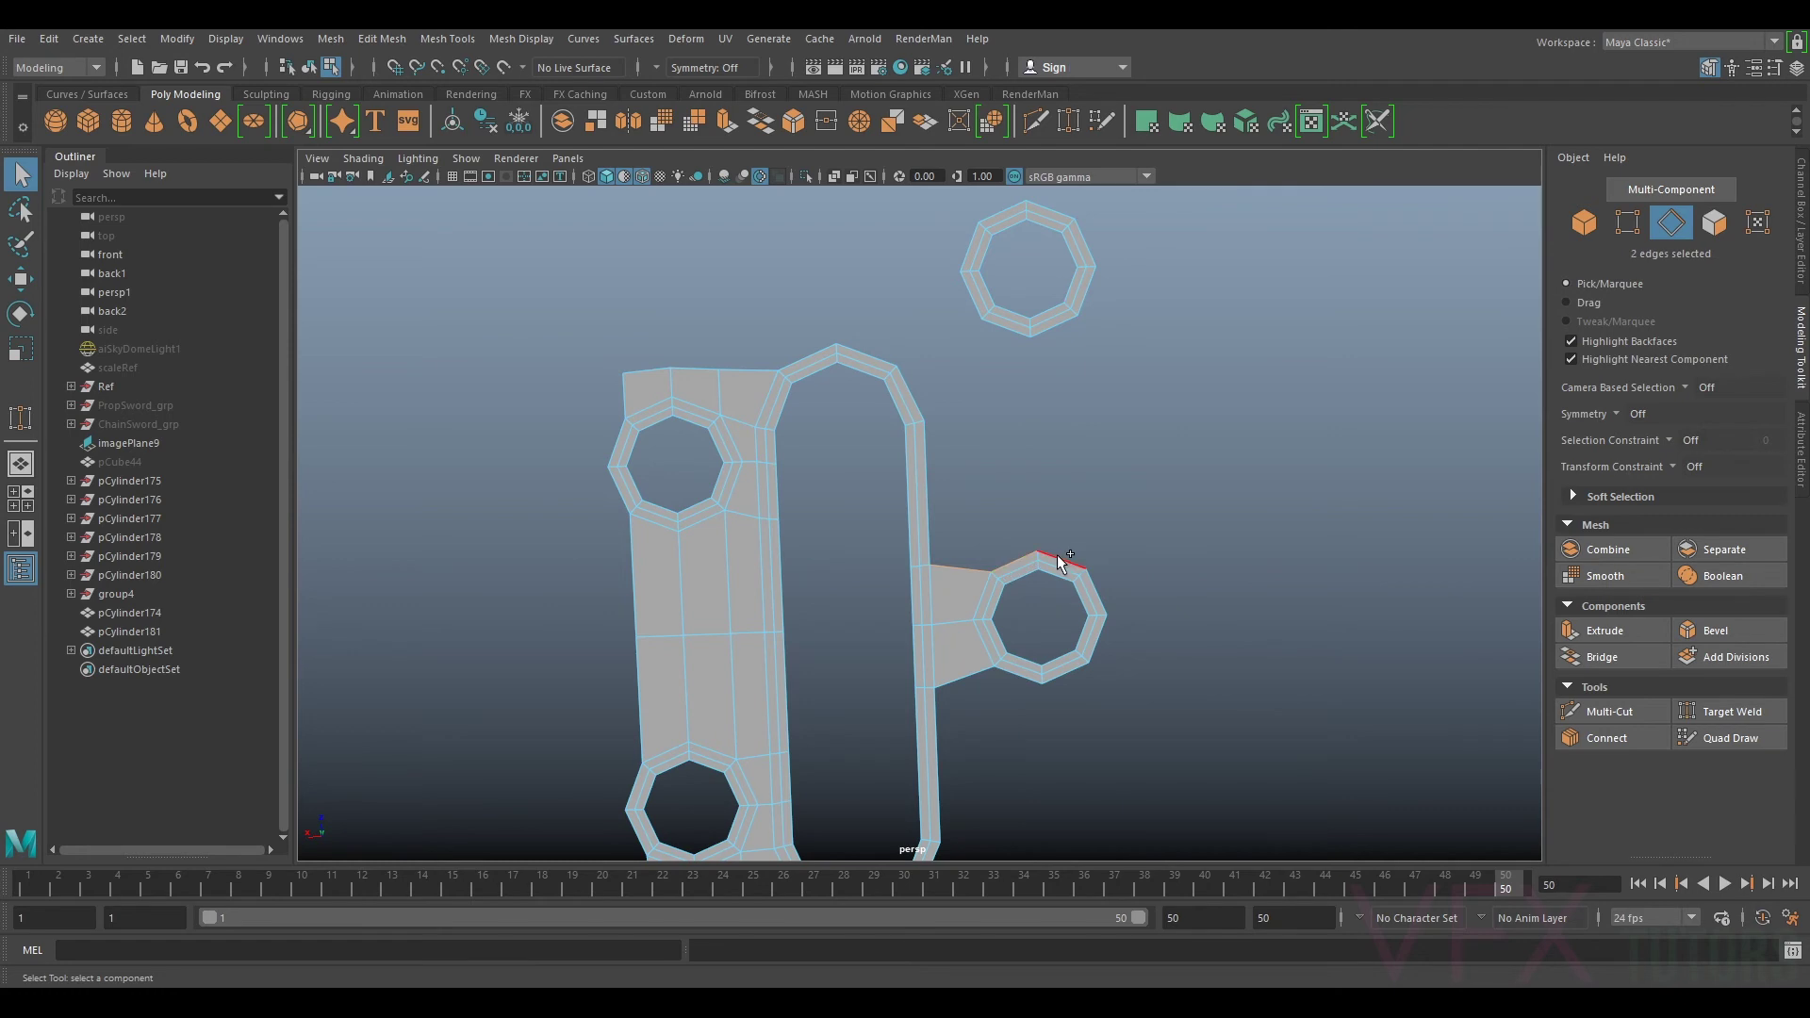
key("ctrl+e")
key("w")
left_click_drag(1008, 493, 1033, 349)
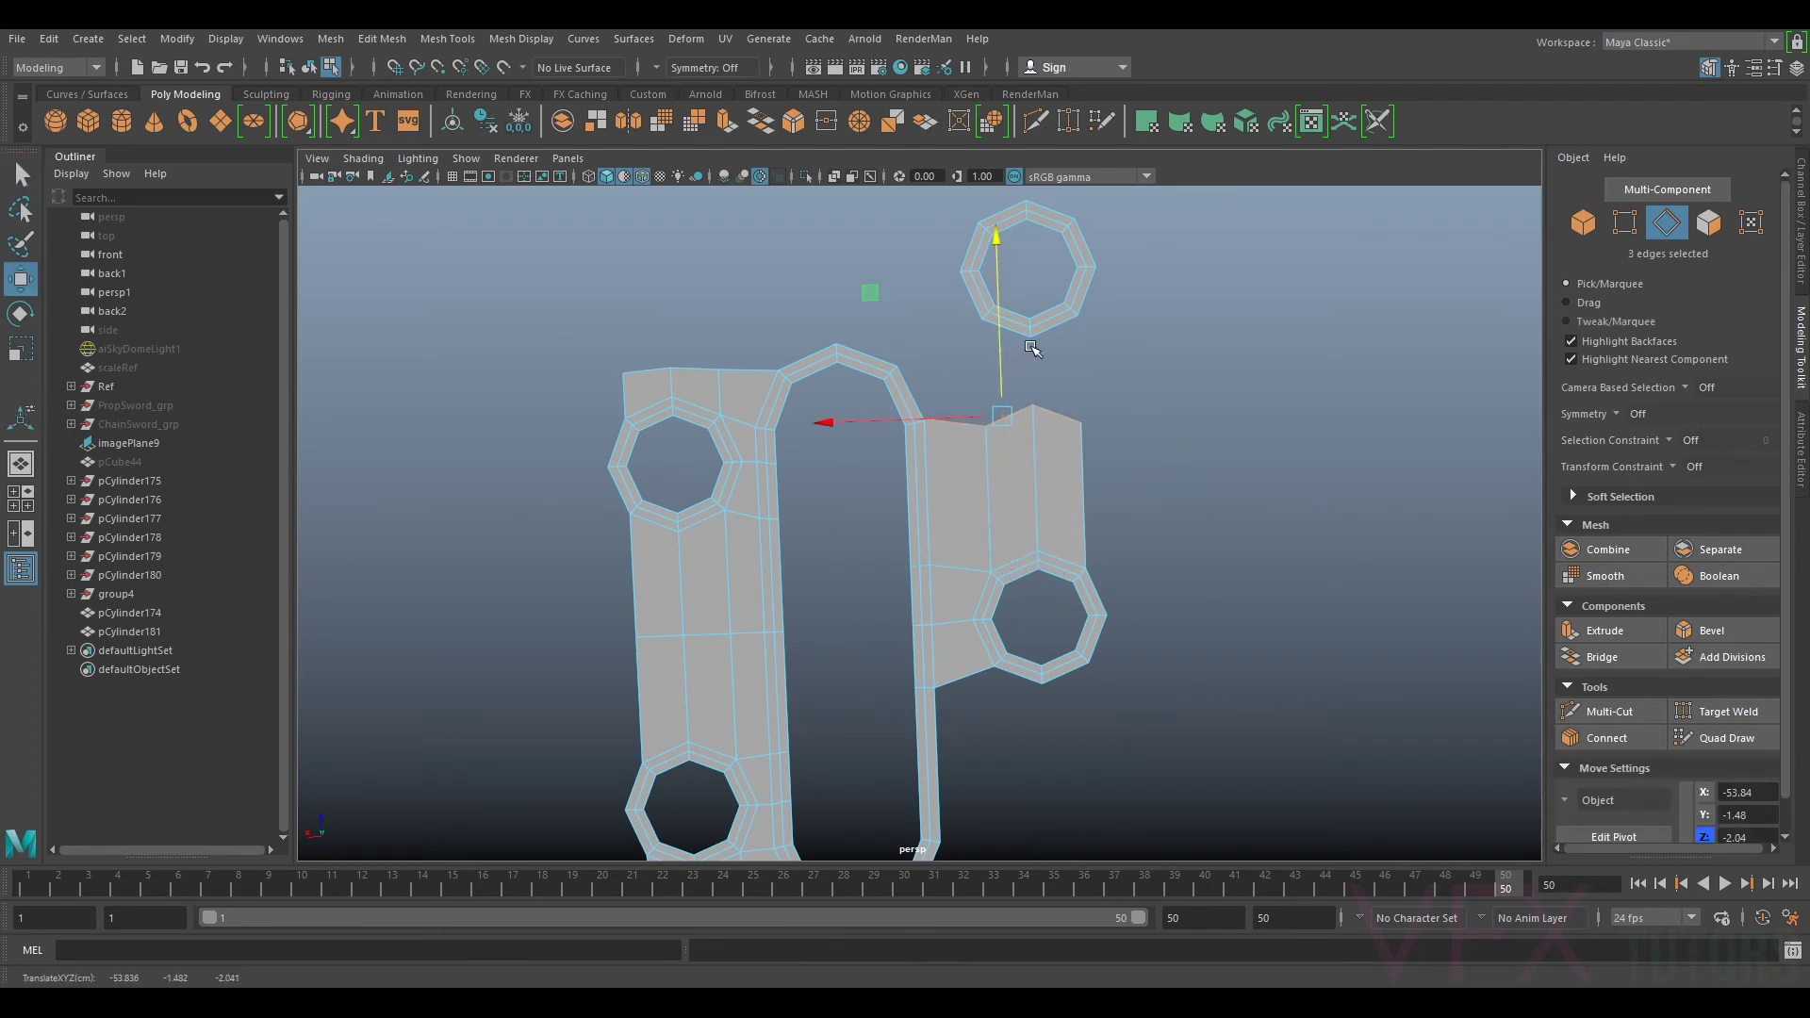
Step: Scale the three extruded edges into a straight line and align them with the rim corner where the slot's rounding begins
key("r")
middle_click_drag(1026, 340, 1038, 668)
scroll(992, 418, "up", 4)
scroll(1136, 315, "down", 3)
middle_click_drag(1122, 292, 1097, 425, "alt")
key("w")
left_click_drag(1011, 425, 1012, 424)
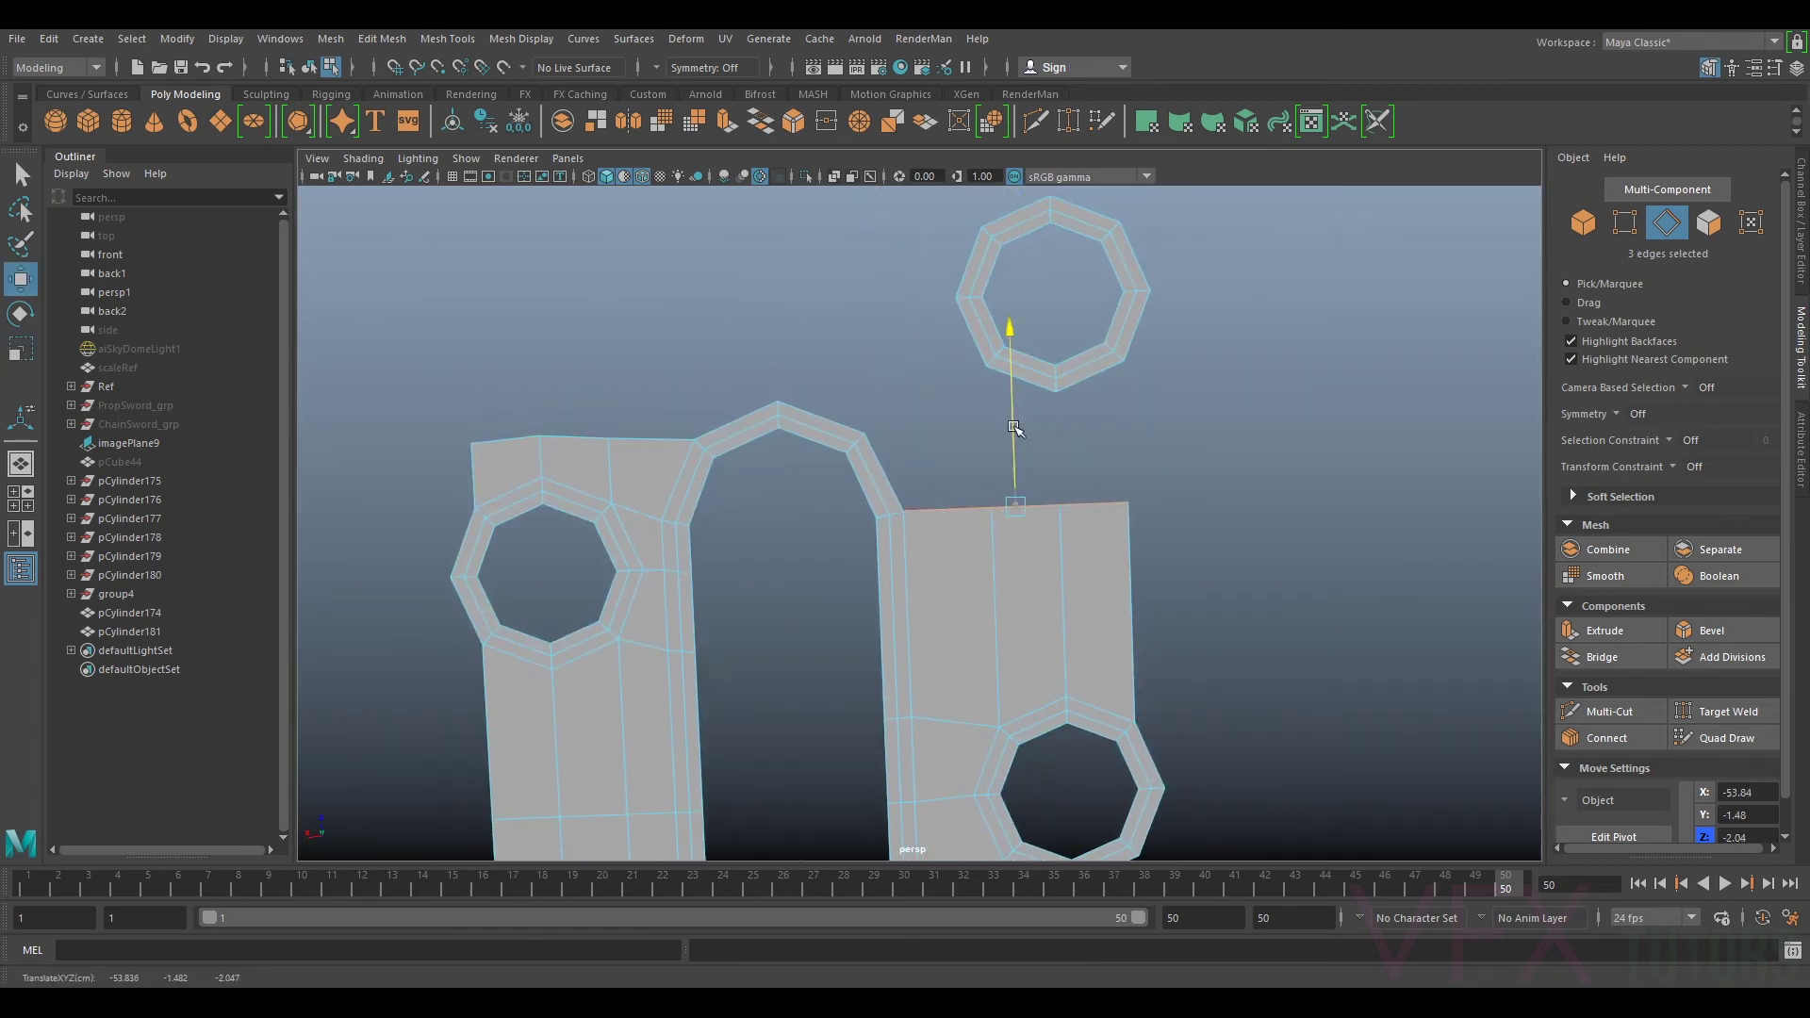
Step: Merge the extruded strip's inner corner vertex with the adjacent slot rim vertex at their center
right_click_drag(961, 471, 923, 483)
left_click_drag(923, 482, 893, 524)
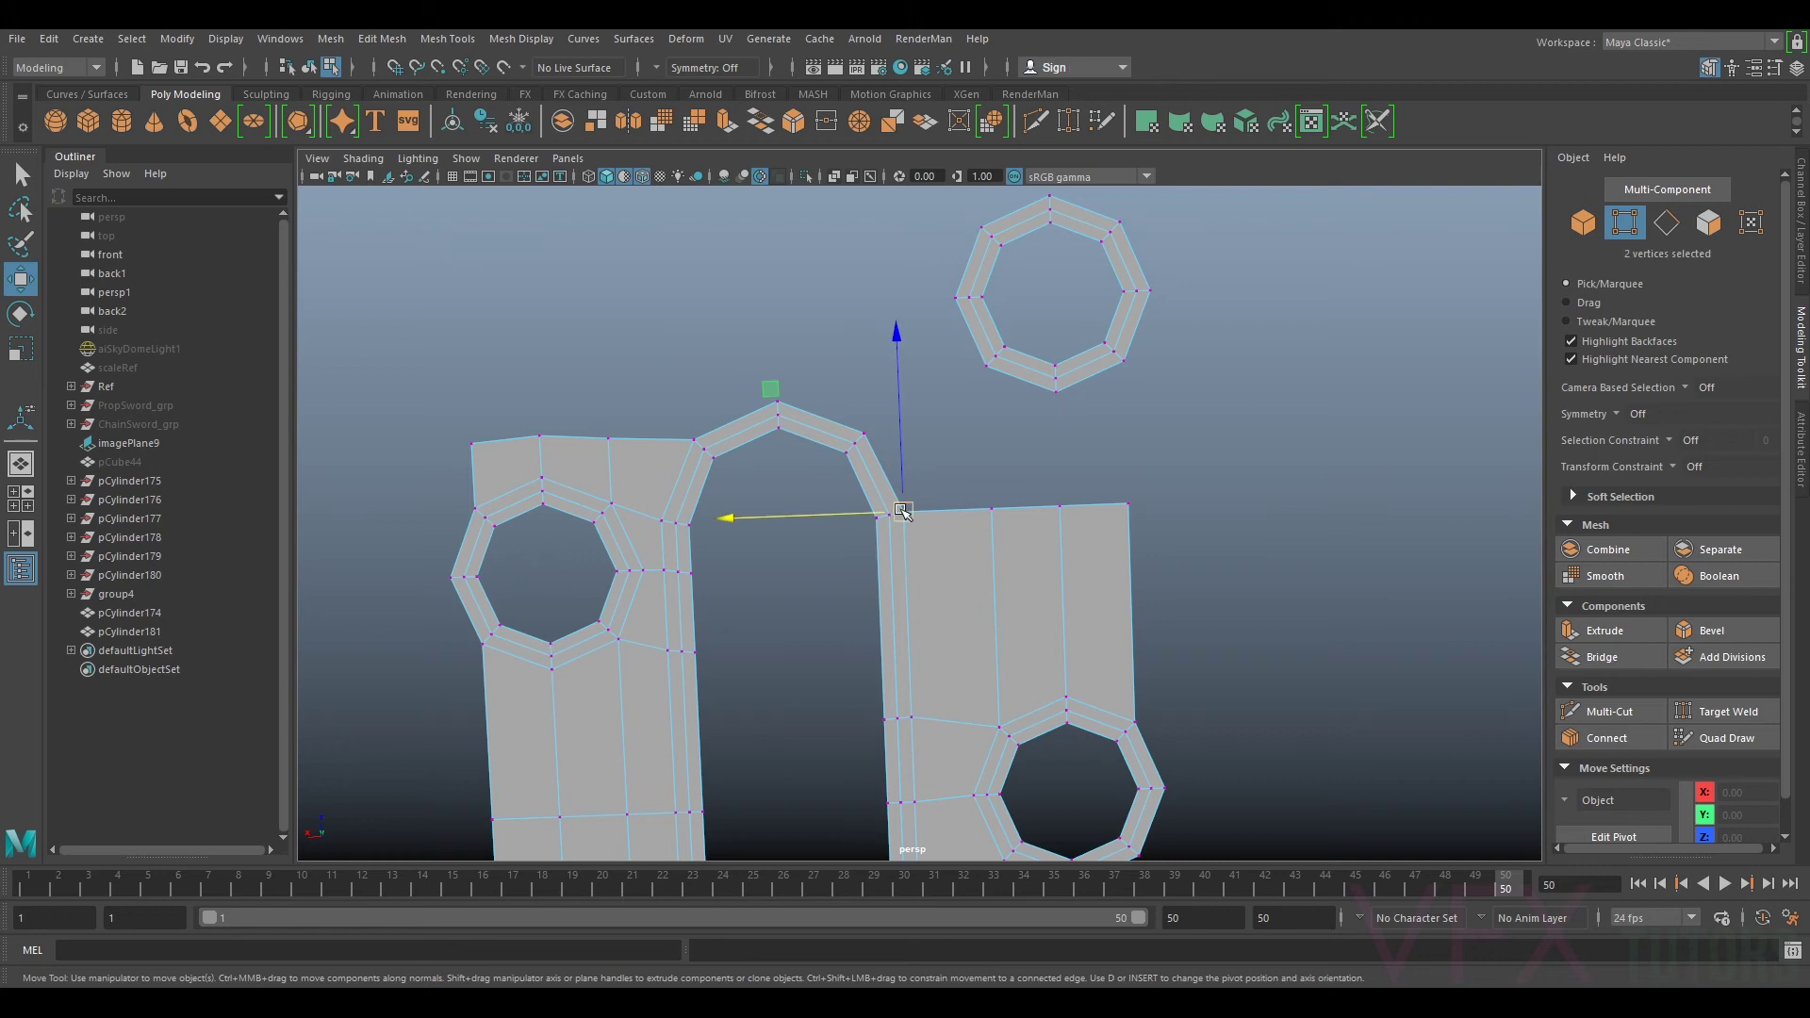
left_click(382, 39)
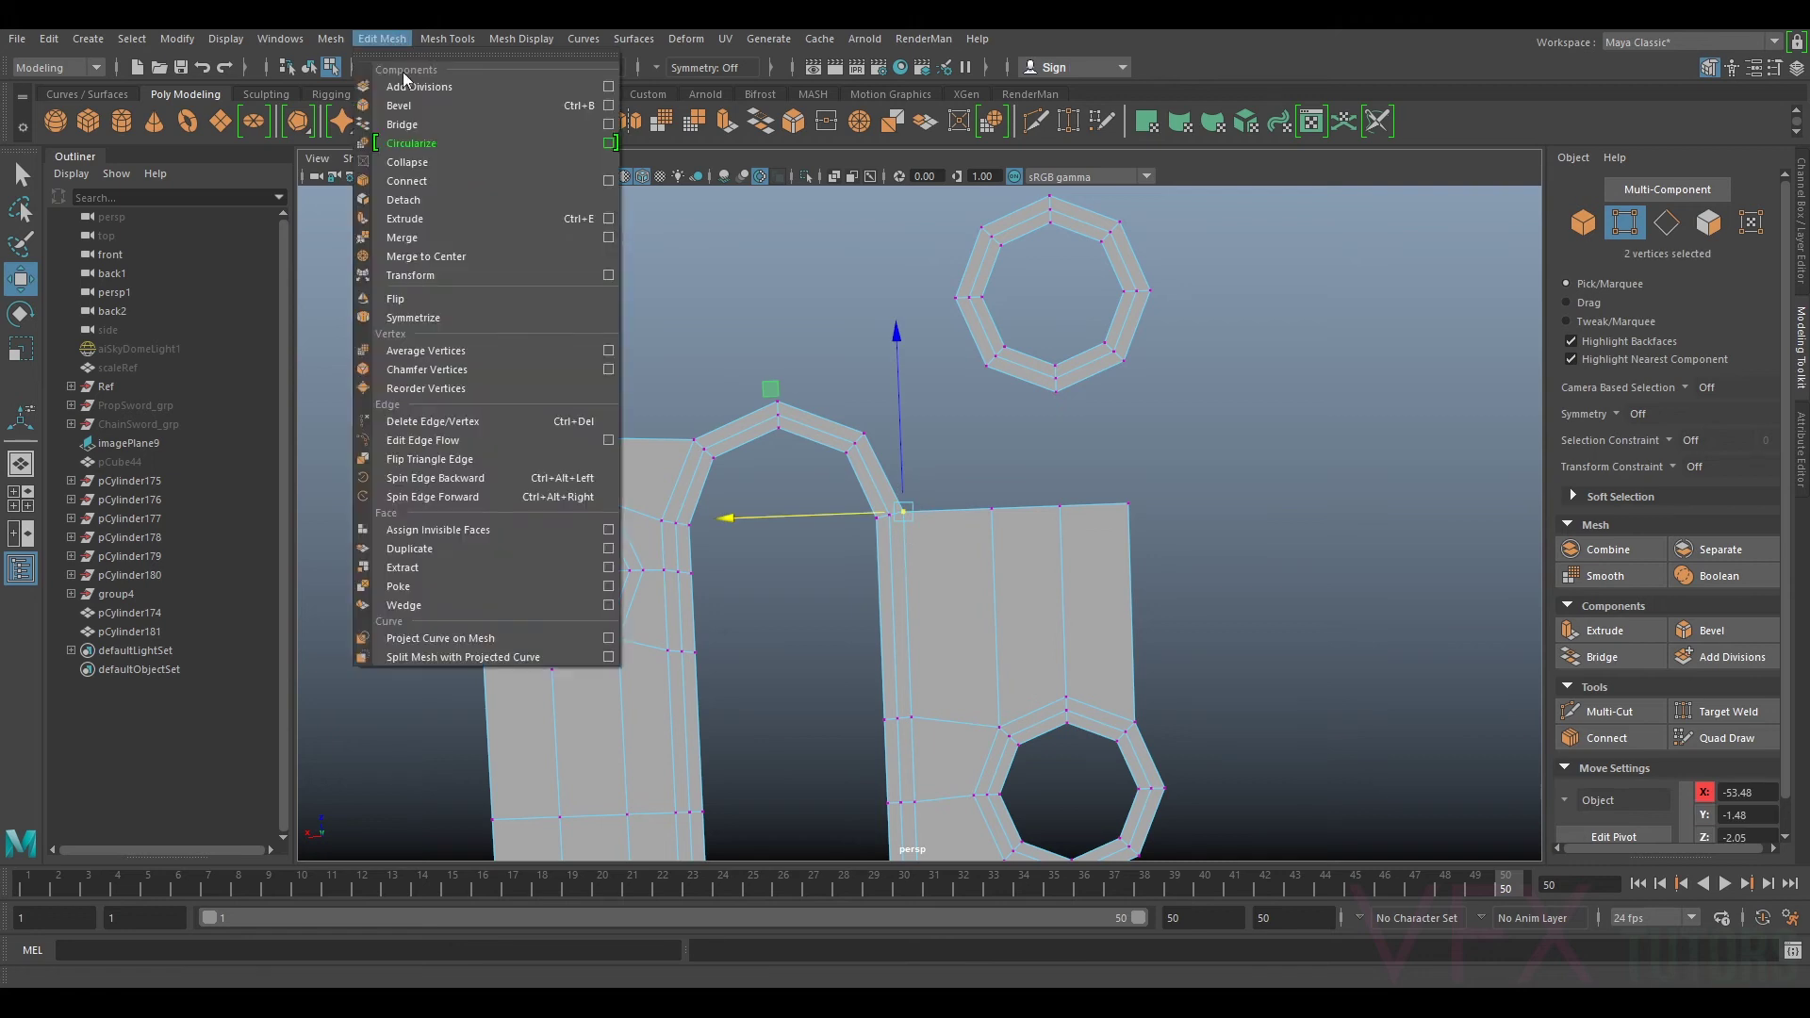
left_click(464, 256)
Step: Bridge the two lower edges of the topmost hole to the two outer edges of the extruded strip below it
right_click_drag(1070, 552, 1047, 433)
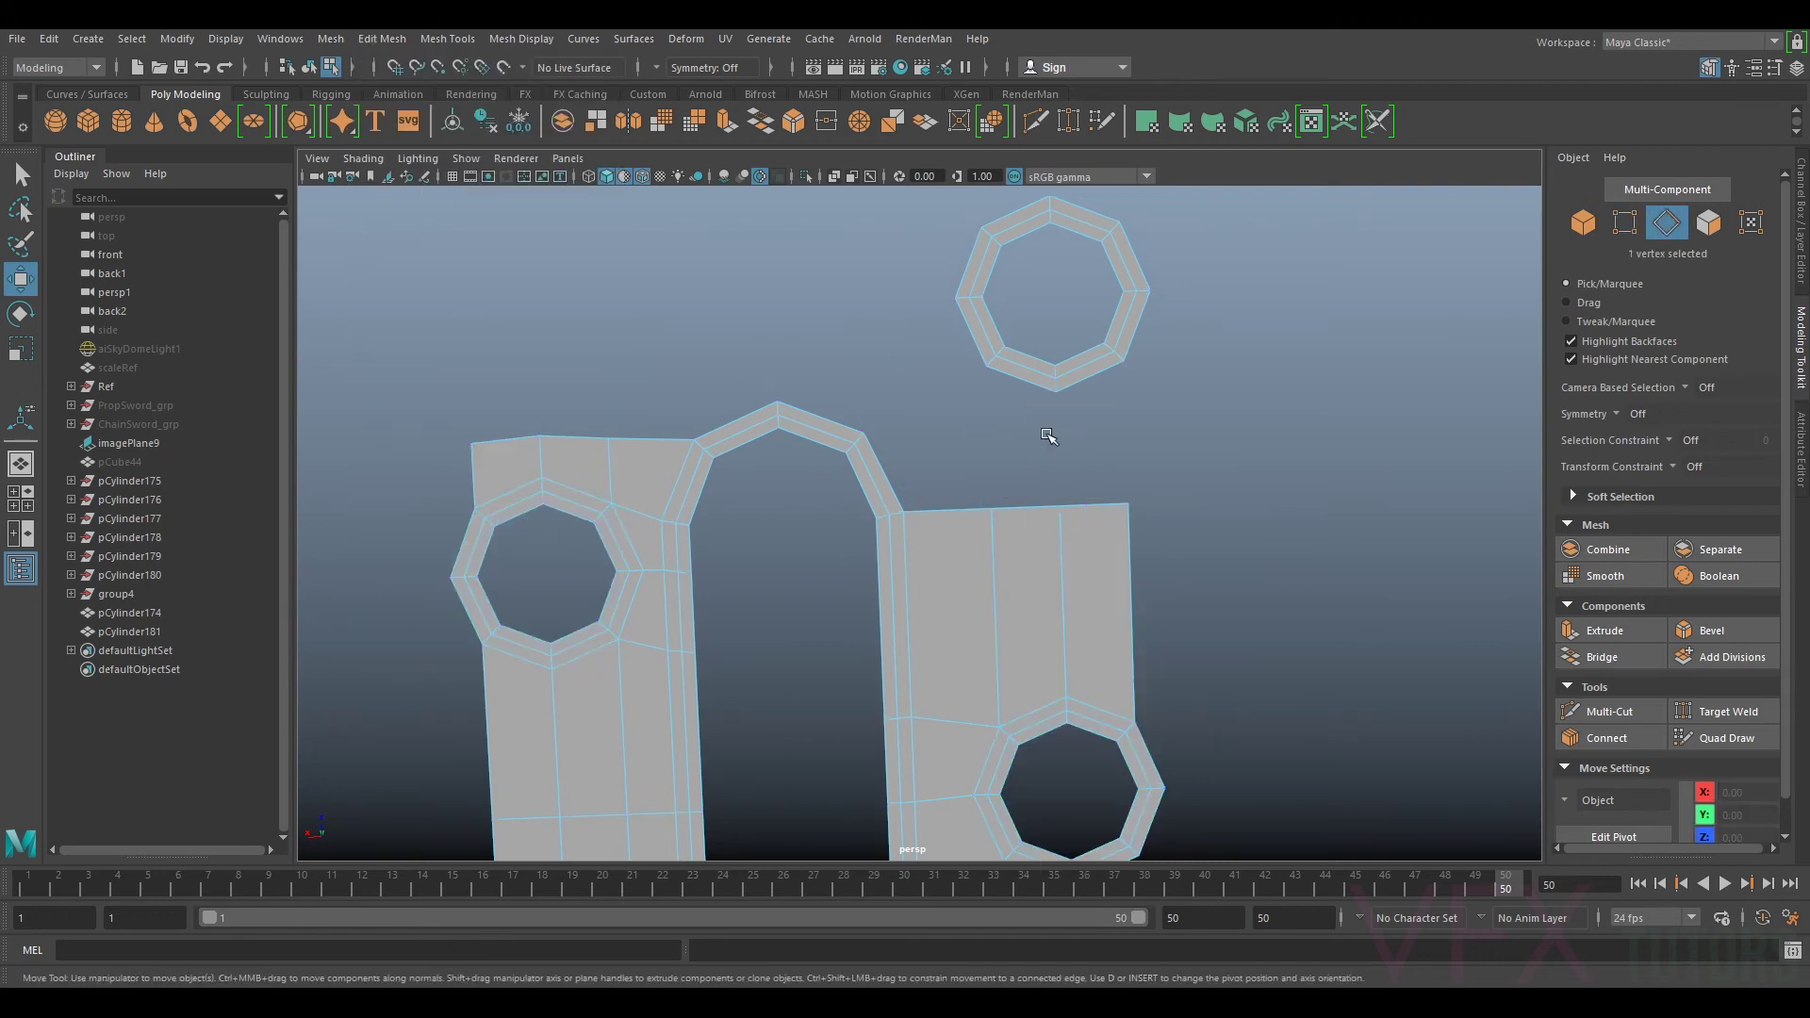
left_click(1025, 388)
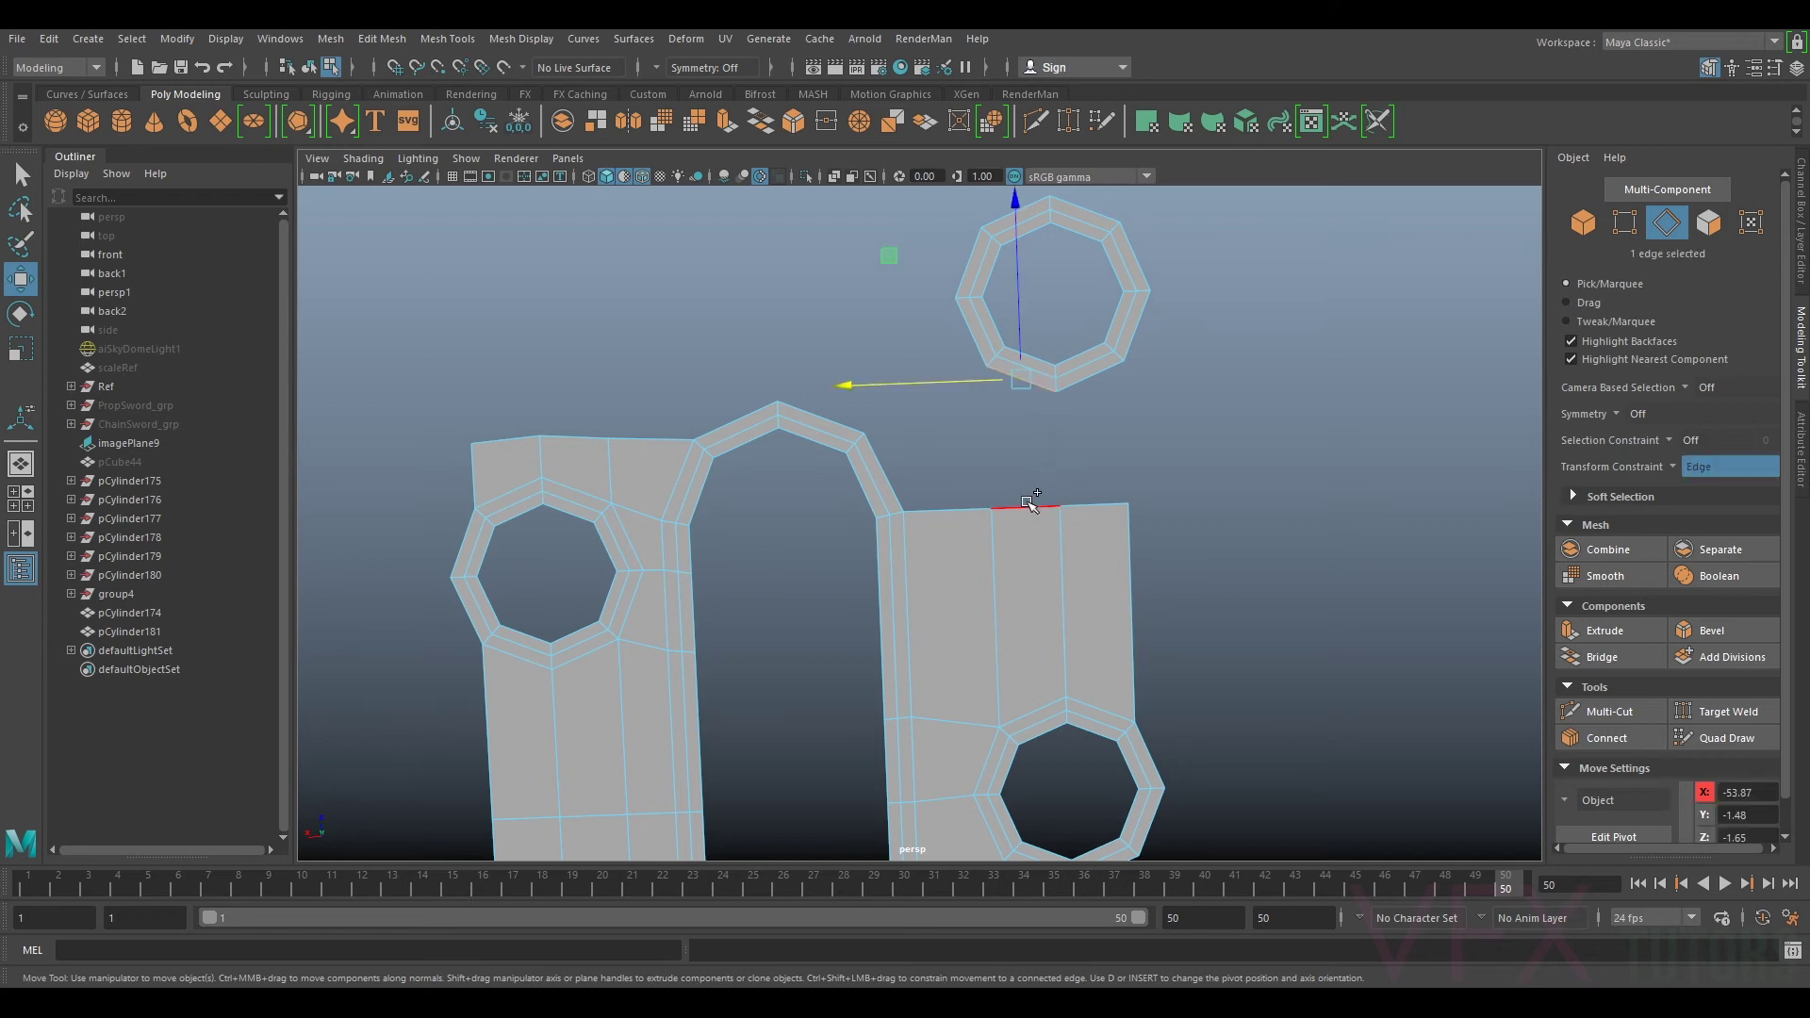
left_click(1024, 510, "ctrl+shift")
left_click(1075, 385, "ctrl+shift")
left_click(1093, 506, "ctrl+shift")
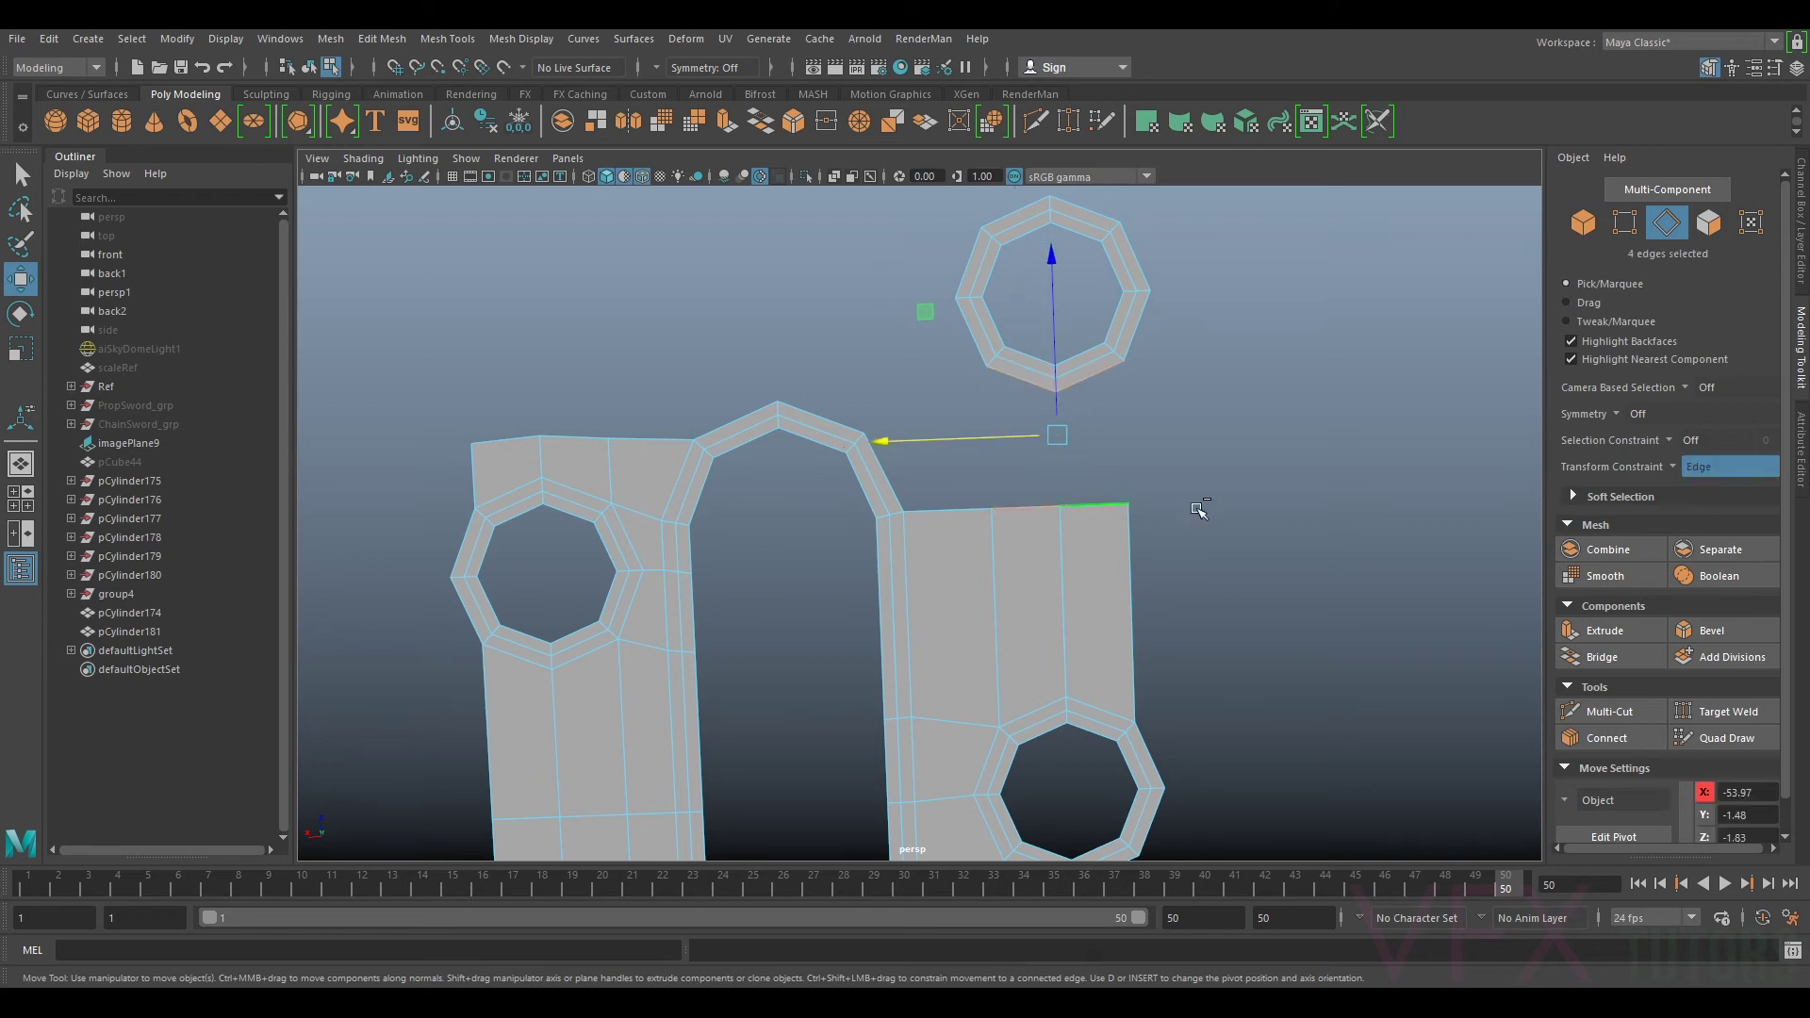
left_click(1607, 659)
Step: Bridge the new strip's slot-facing side and the topmost hole's adjoining edge to two neighbouring edges of the slot's rounded rim
left_click(993, 421)
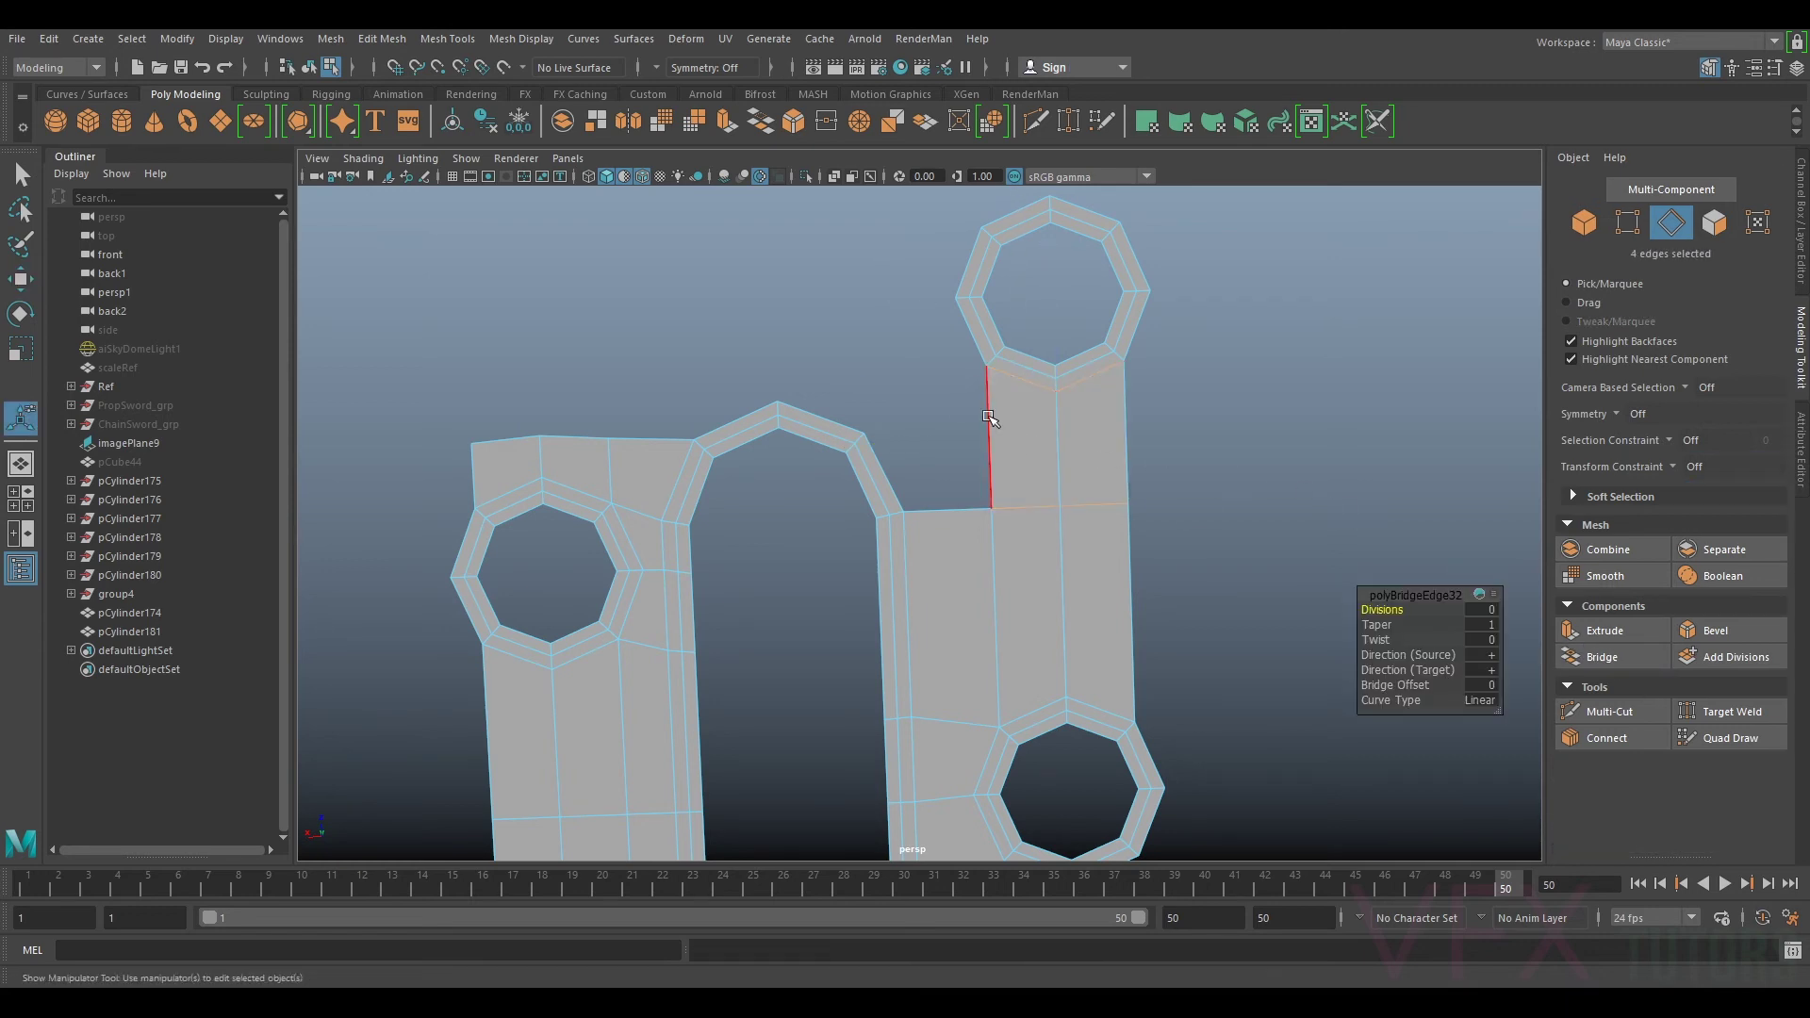
left_click(907, 487, "shift")
key("g")
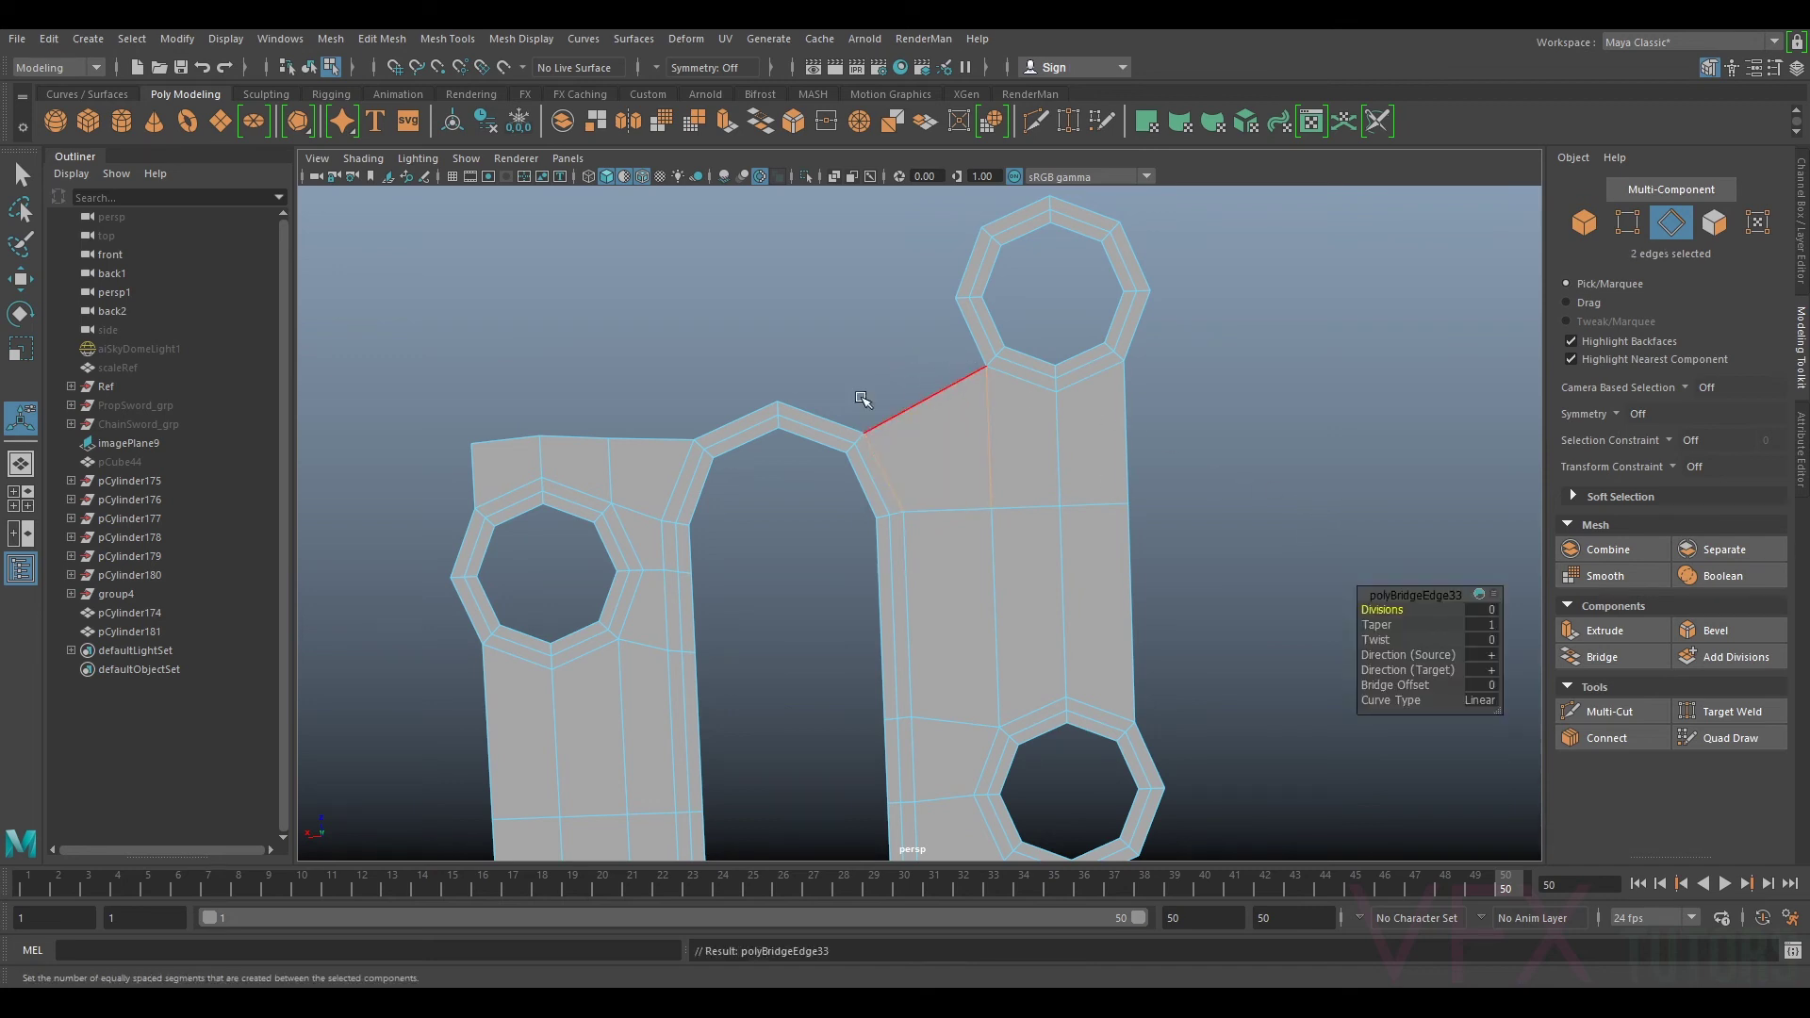
left_click(823, 409)
left_click(973, 330, "shift")
key("g")
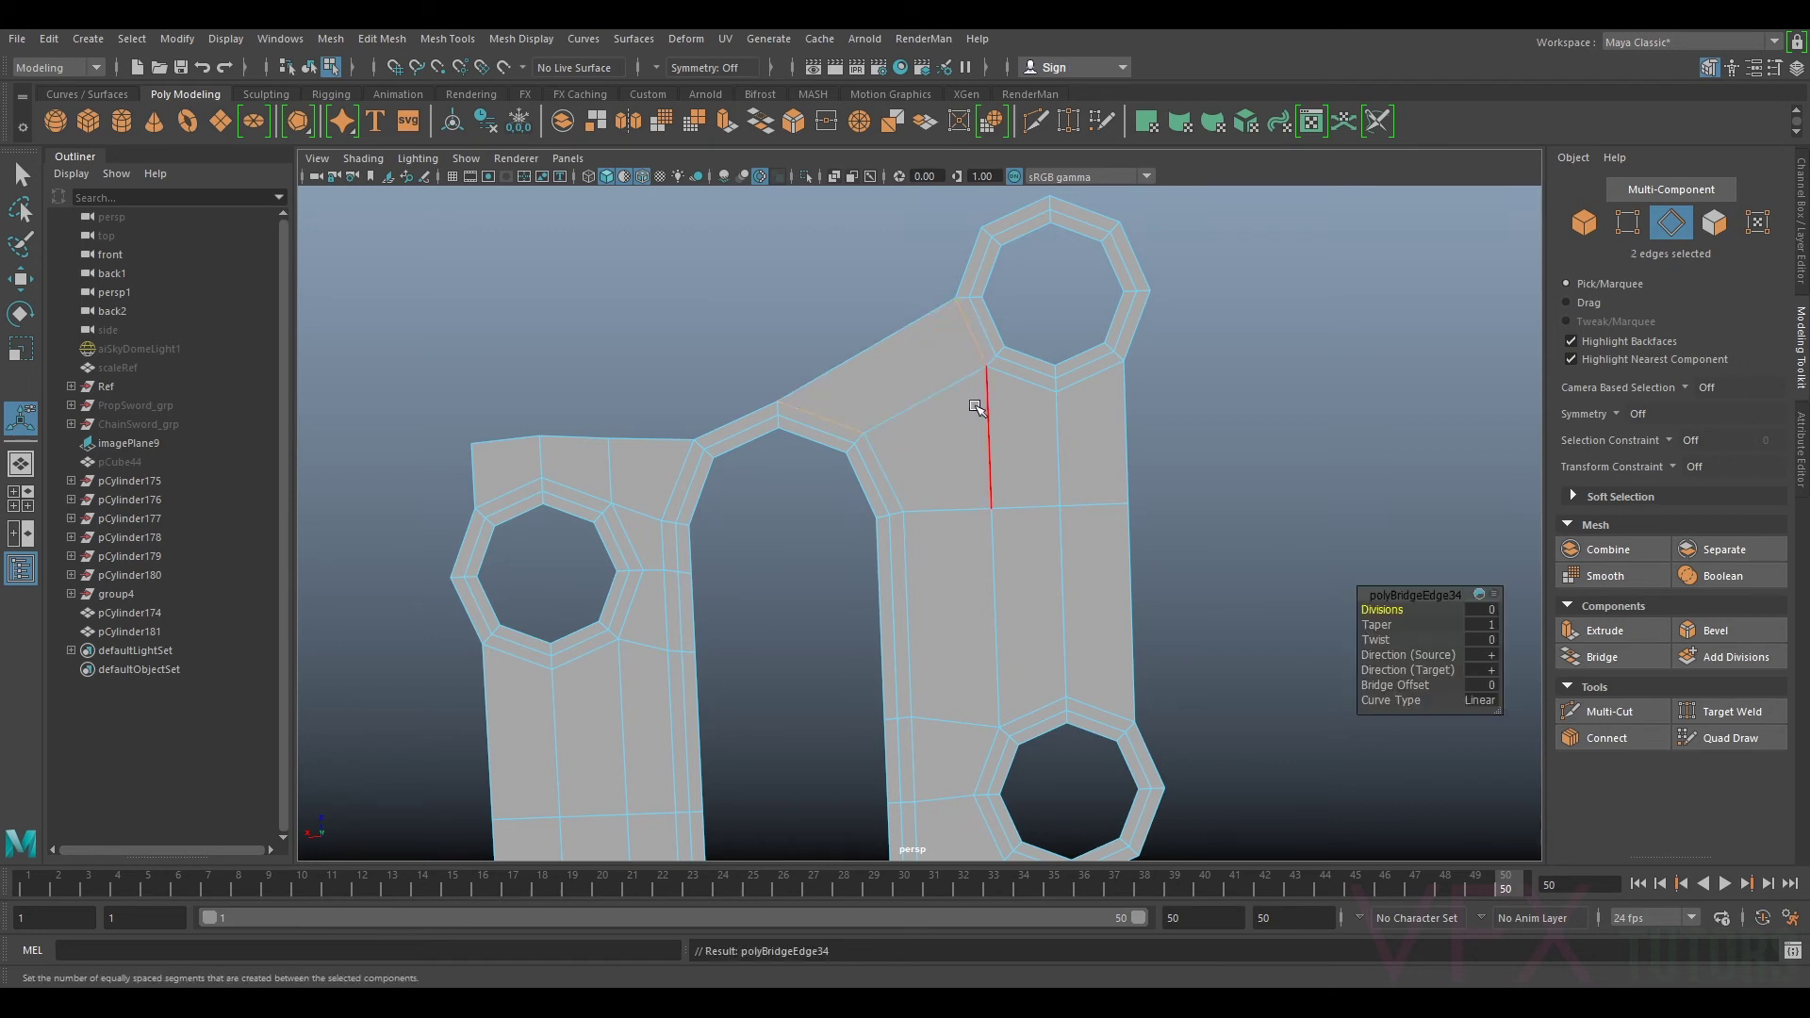
Step: Select both face loops around the slot's rim and move the rim slightly sideways toward the topmost hole's side
scroll(976, 406, "down", 3)
scroll(925, 452, "down", 2)
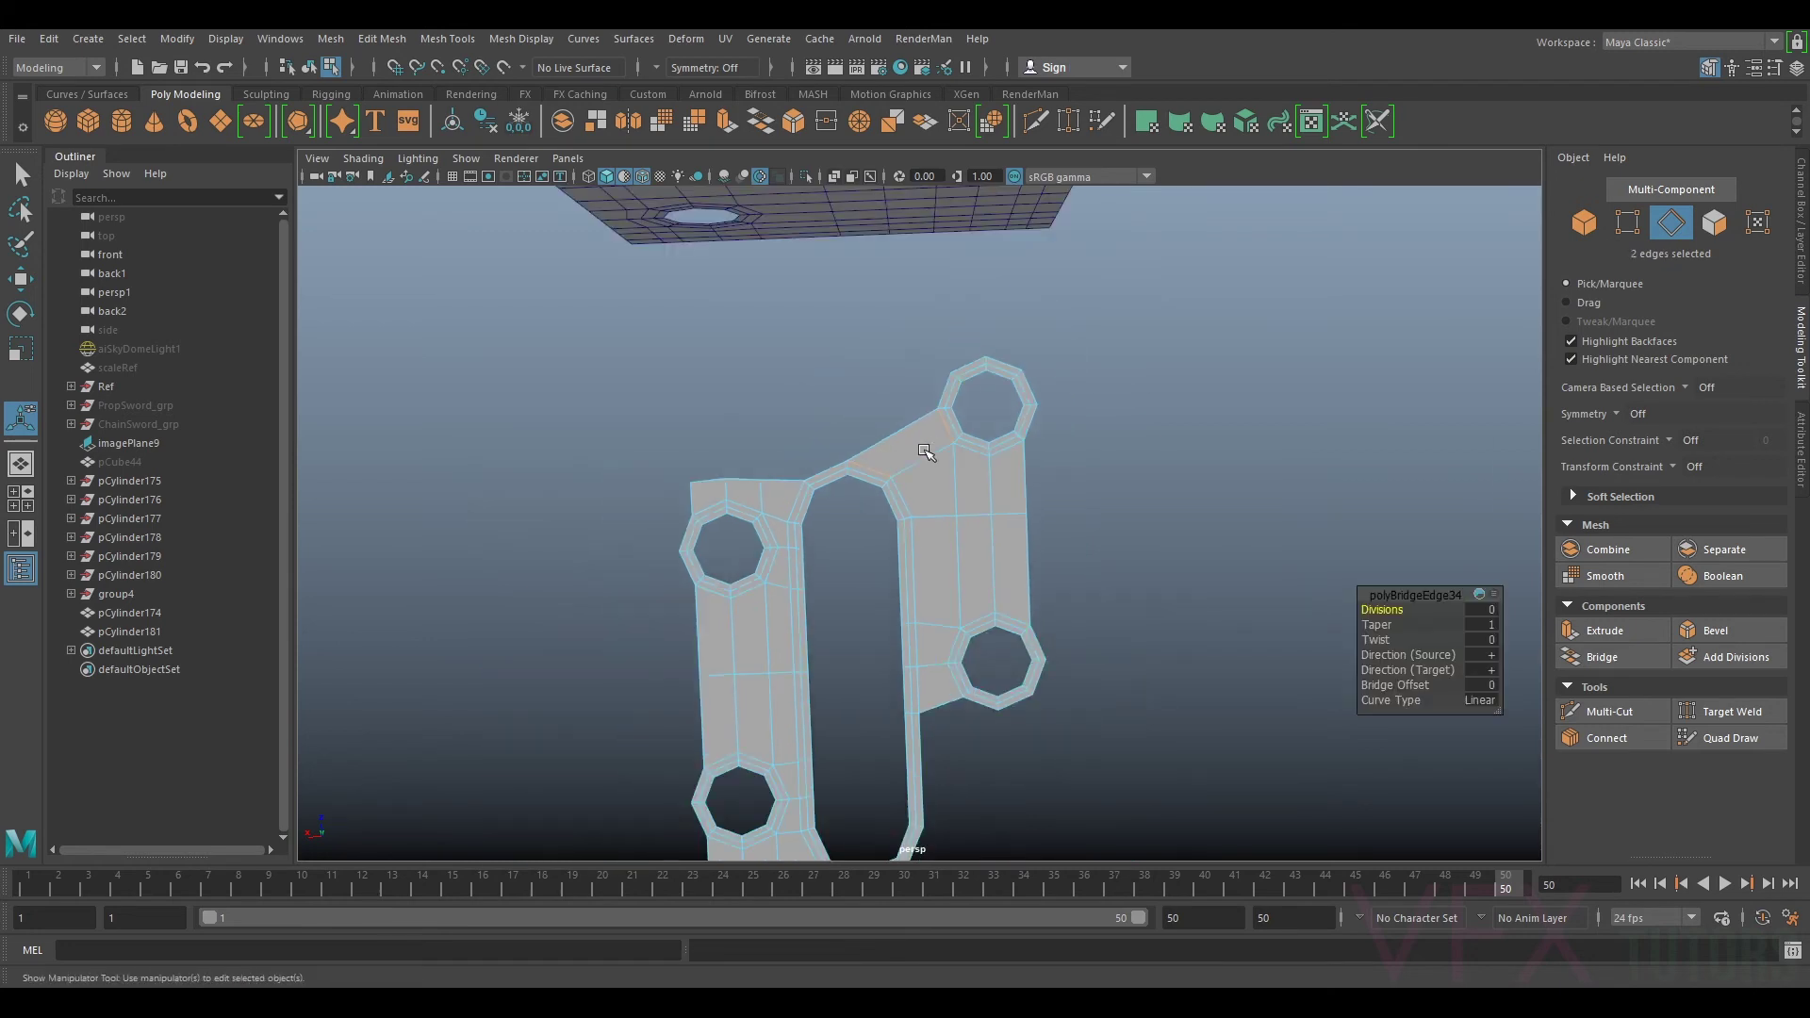
middle_click_drag(962, 461, 1027, 431, "alt")
scroll(1028, 432, "down", 4)
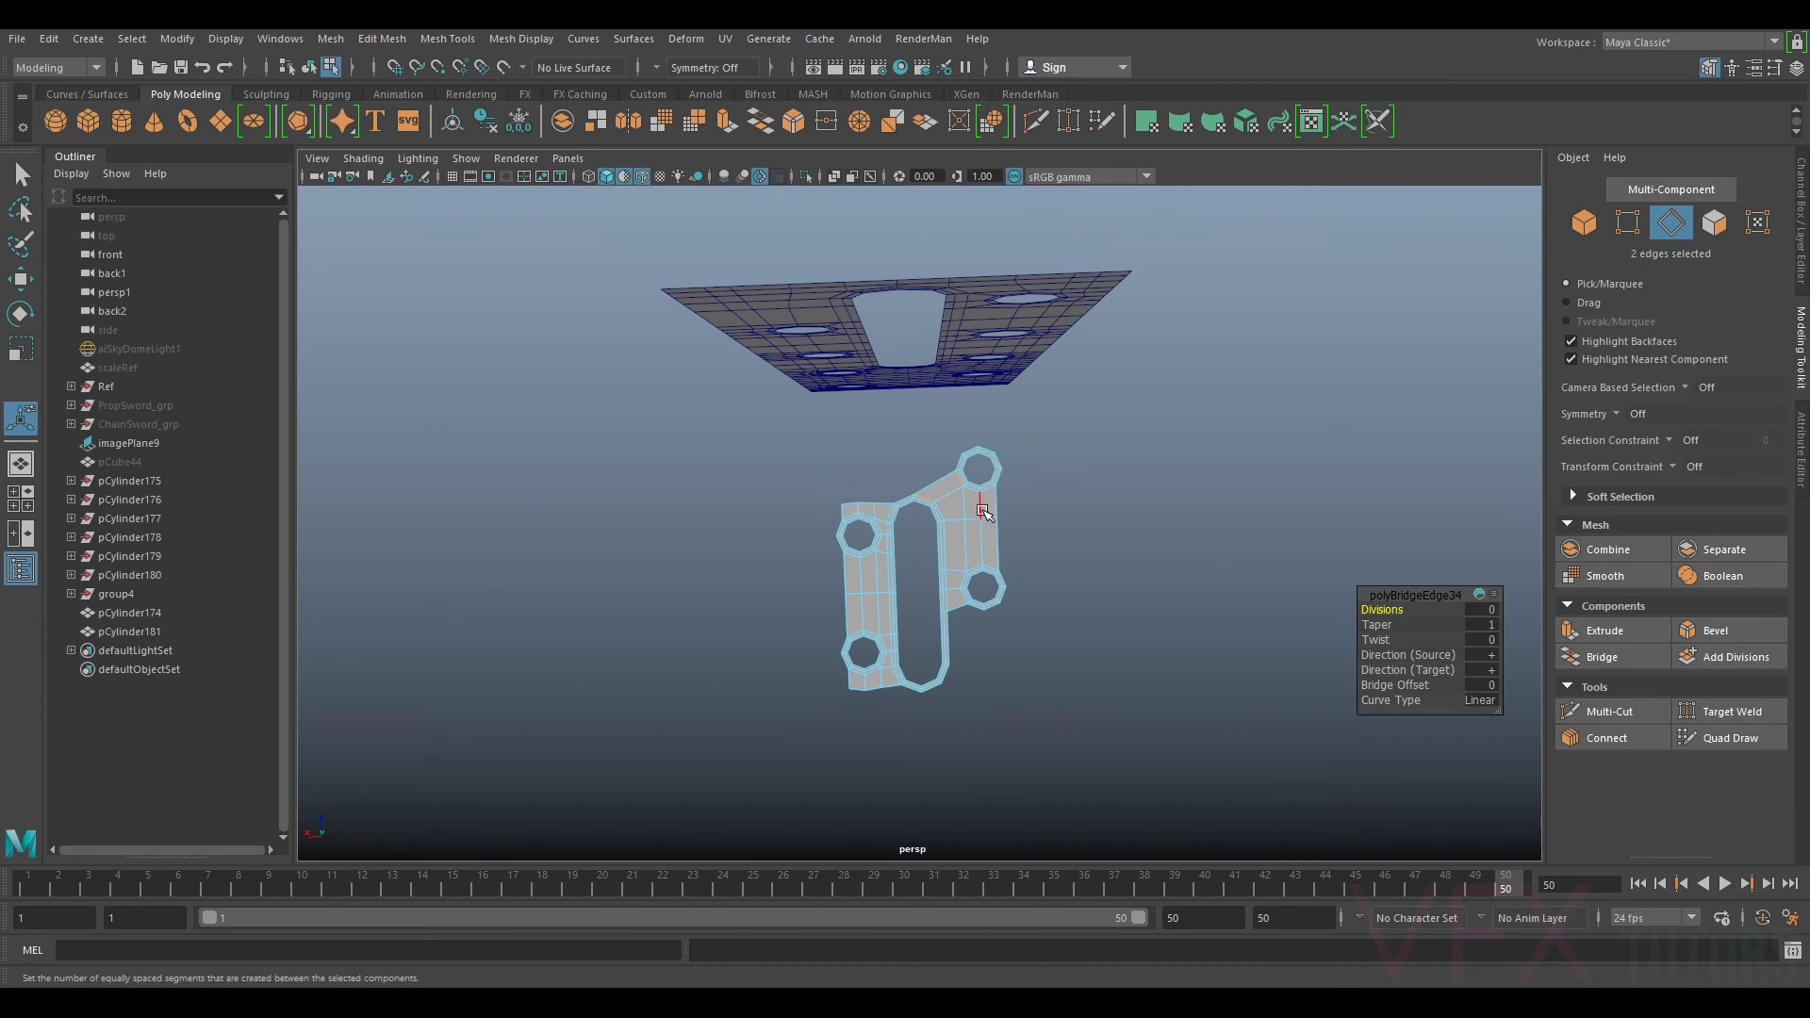
scroll(974, 515, "up", 5)
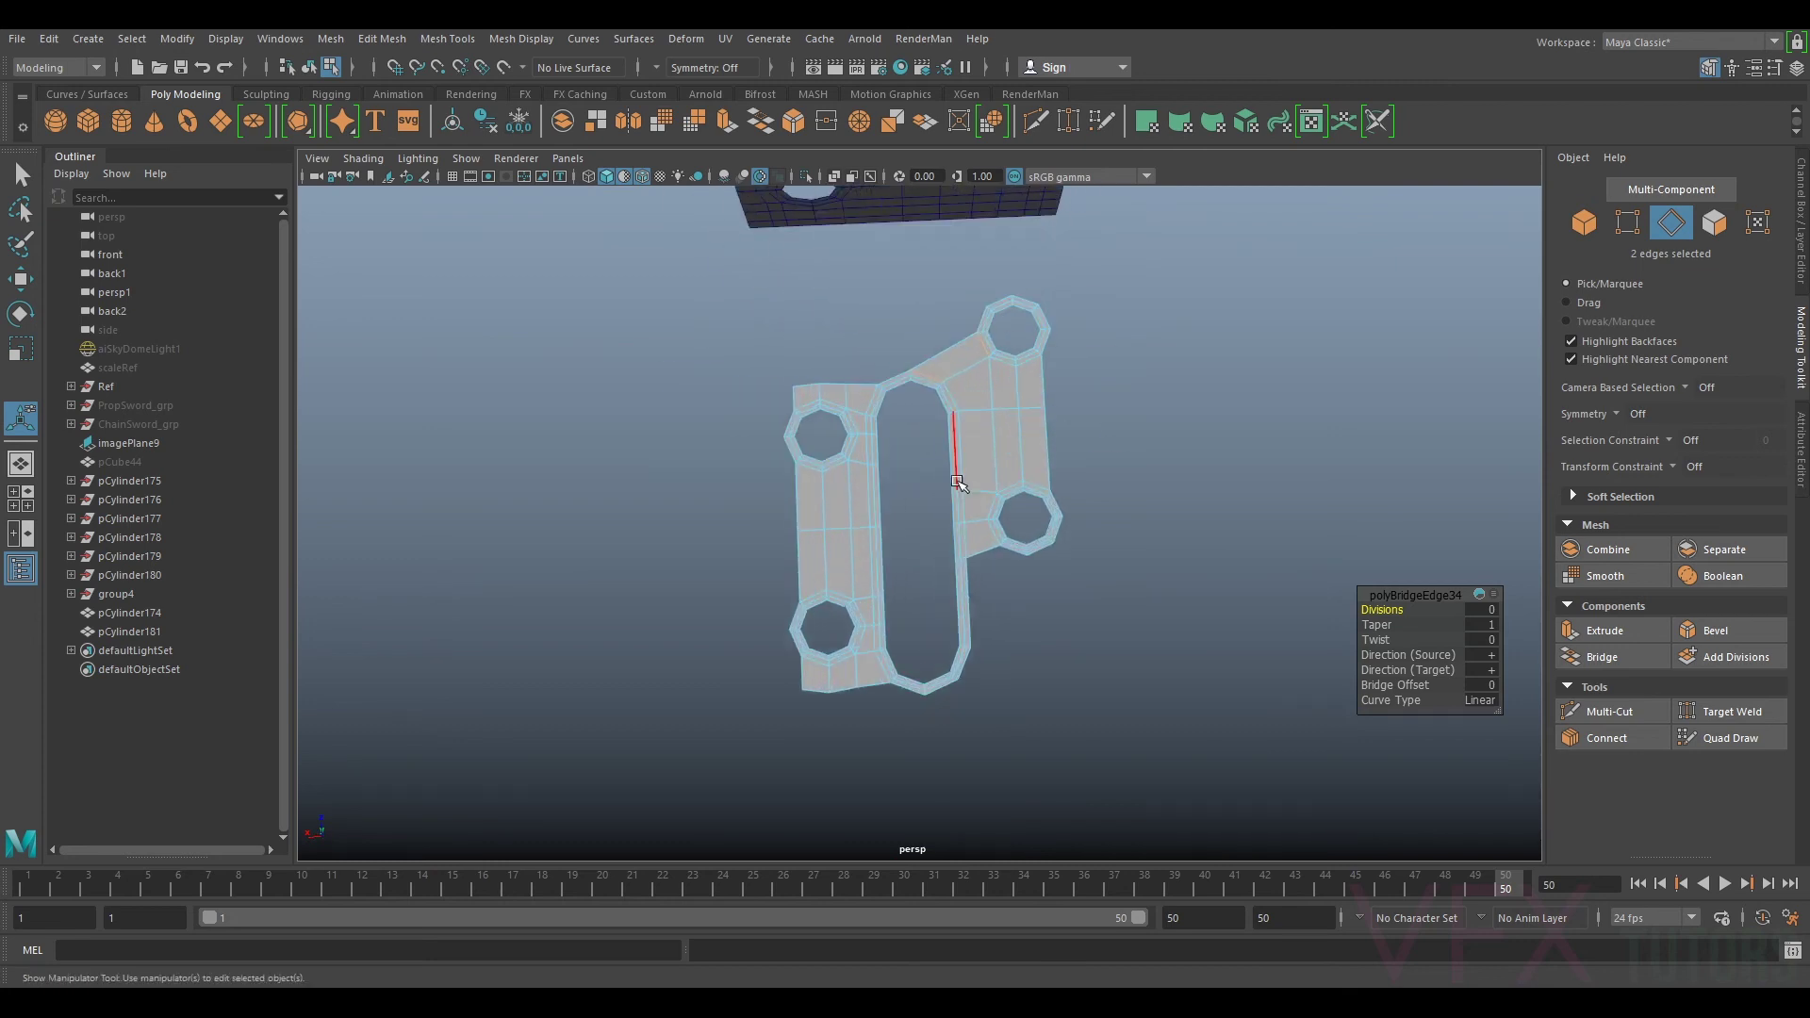
right_click_drag(951, 433, 948, 479)
double_click(951, 440)
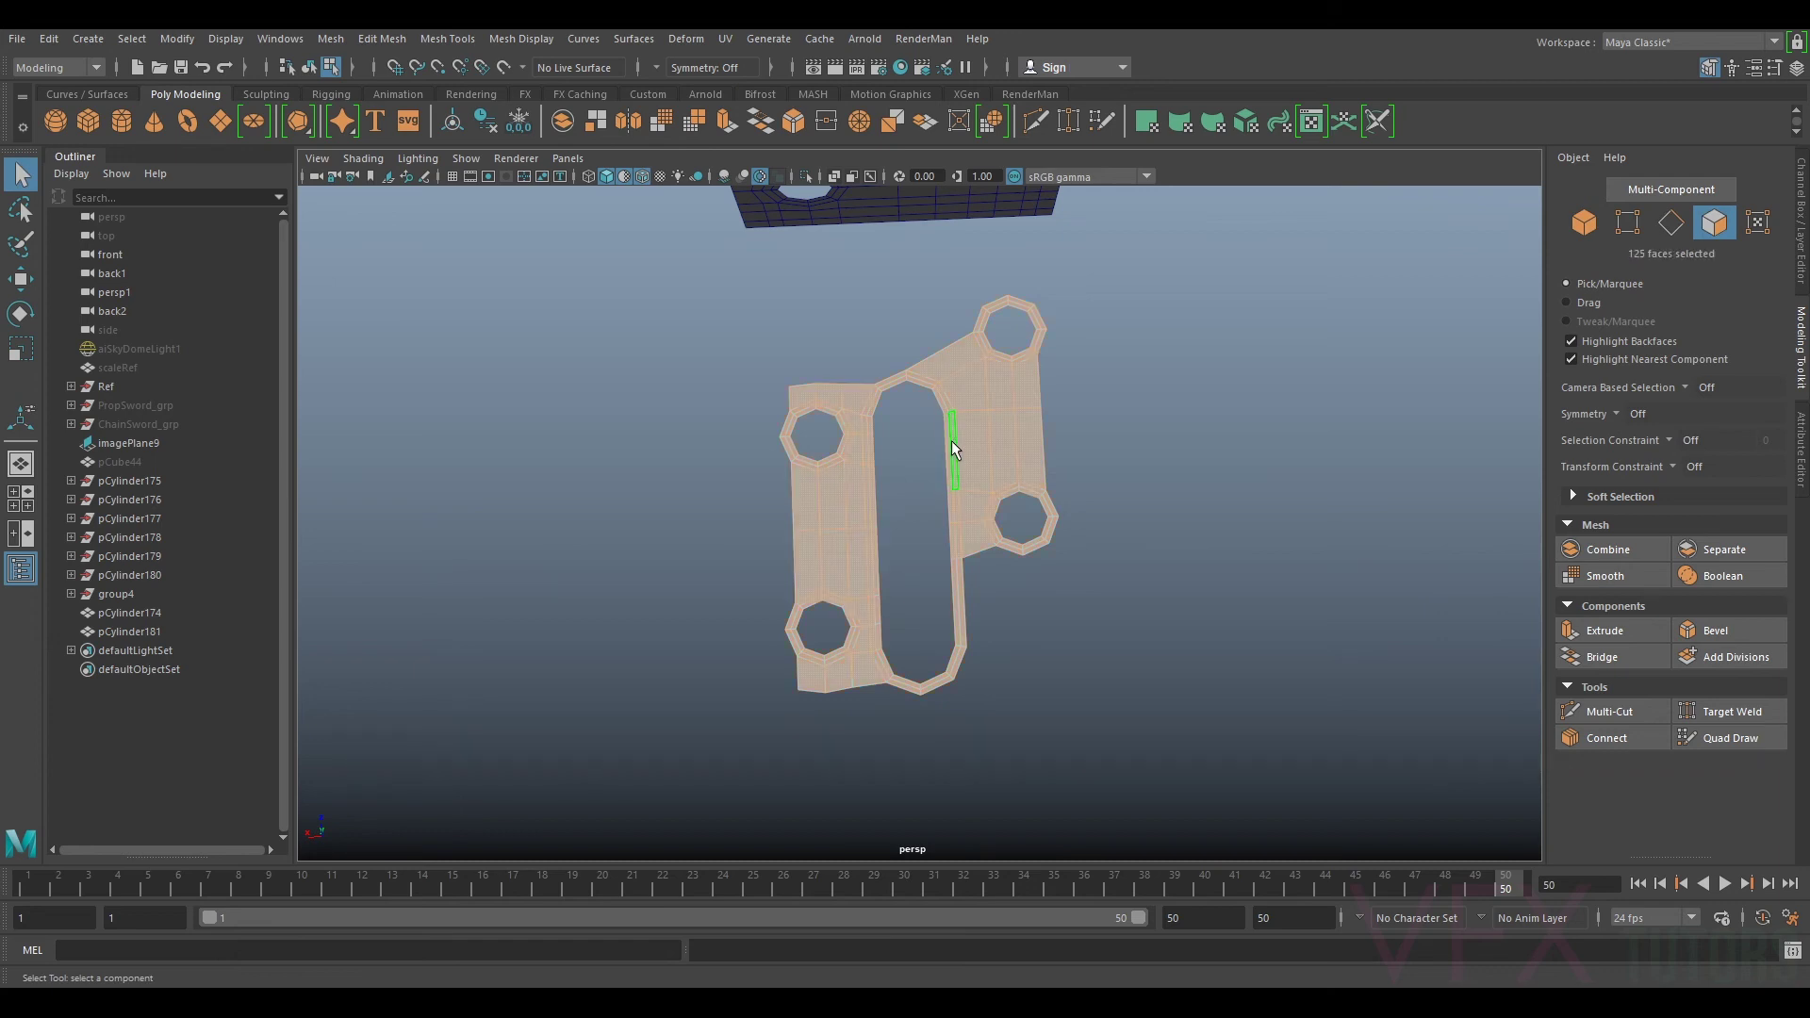
left_click(949, 455)
scroll(960, 476, "up", 3)
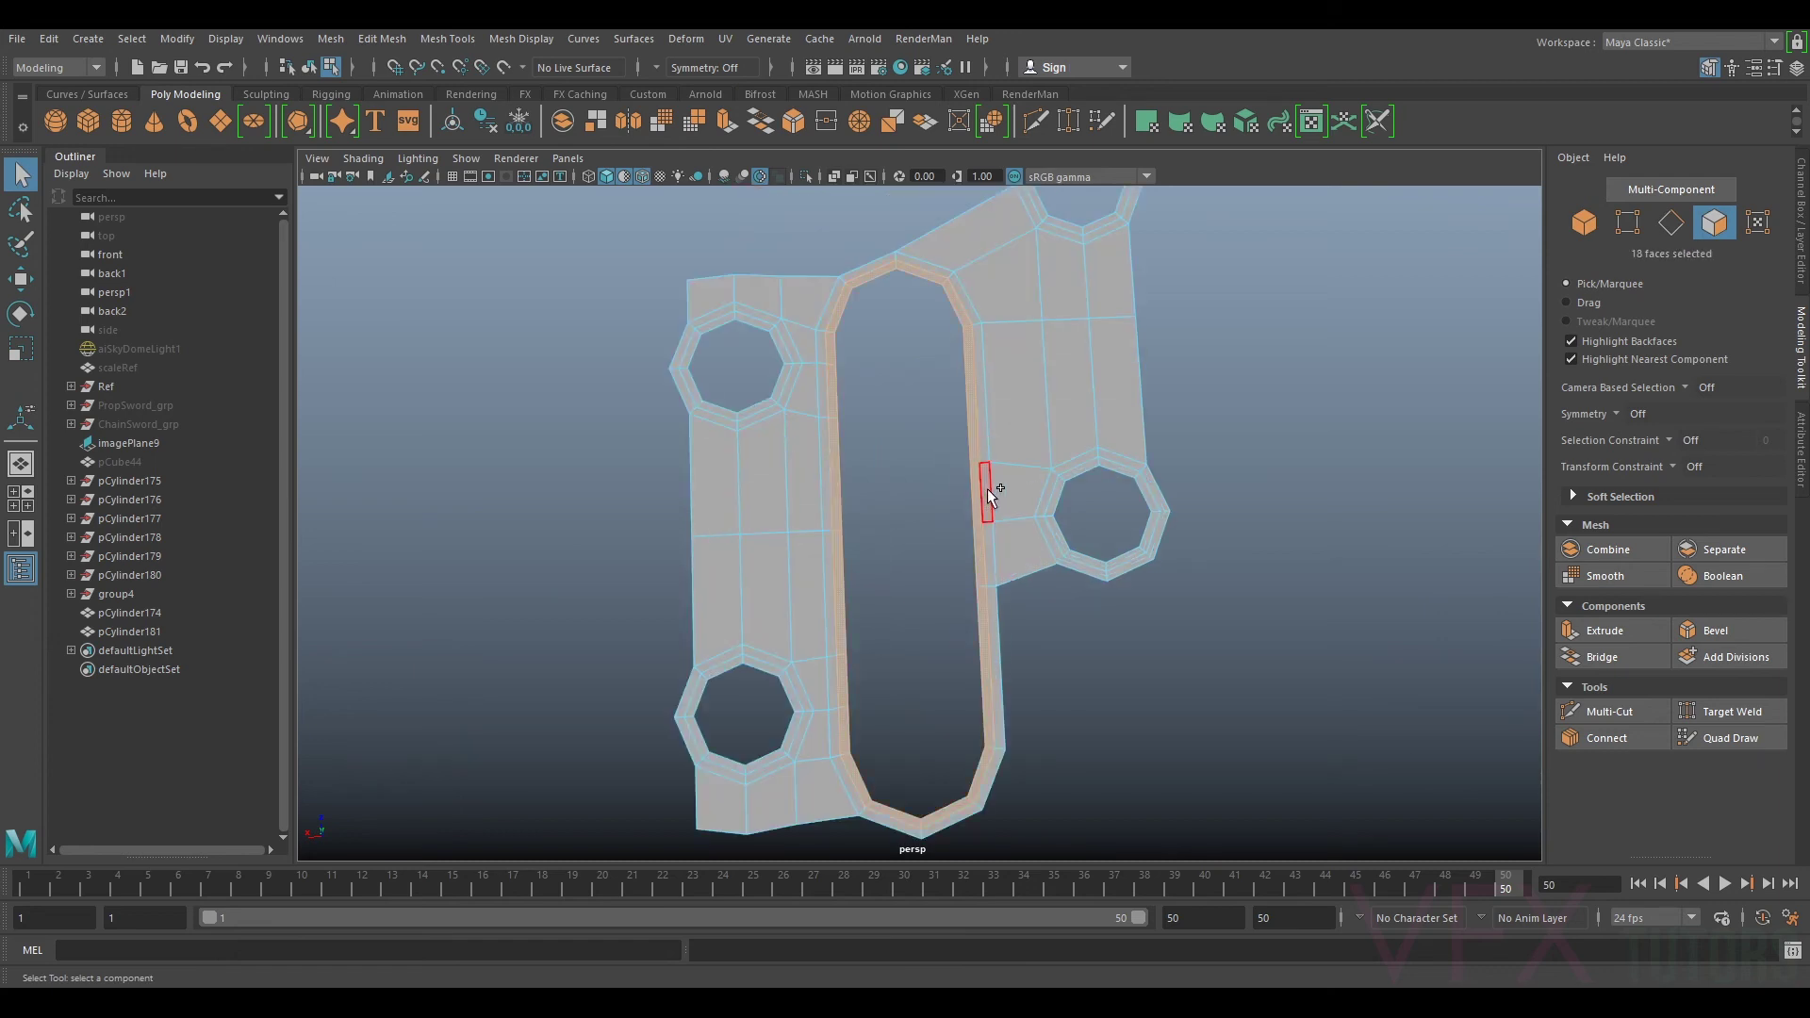
double_click(991, 497, "shift")
double_click(990, 534, "shift")
key("w")
left_click_drag(855, 538, 871, 541)
Step: Delete the sloping face that connects the slot's rounded rim to the topmost hole
middle_click_drag(1014, 311, 1010, 421, "alt")
left_click(987, 447)
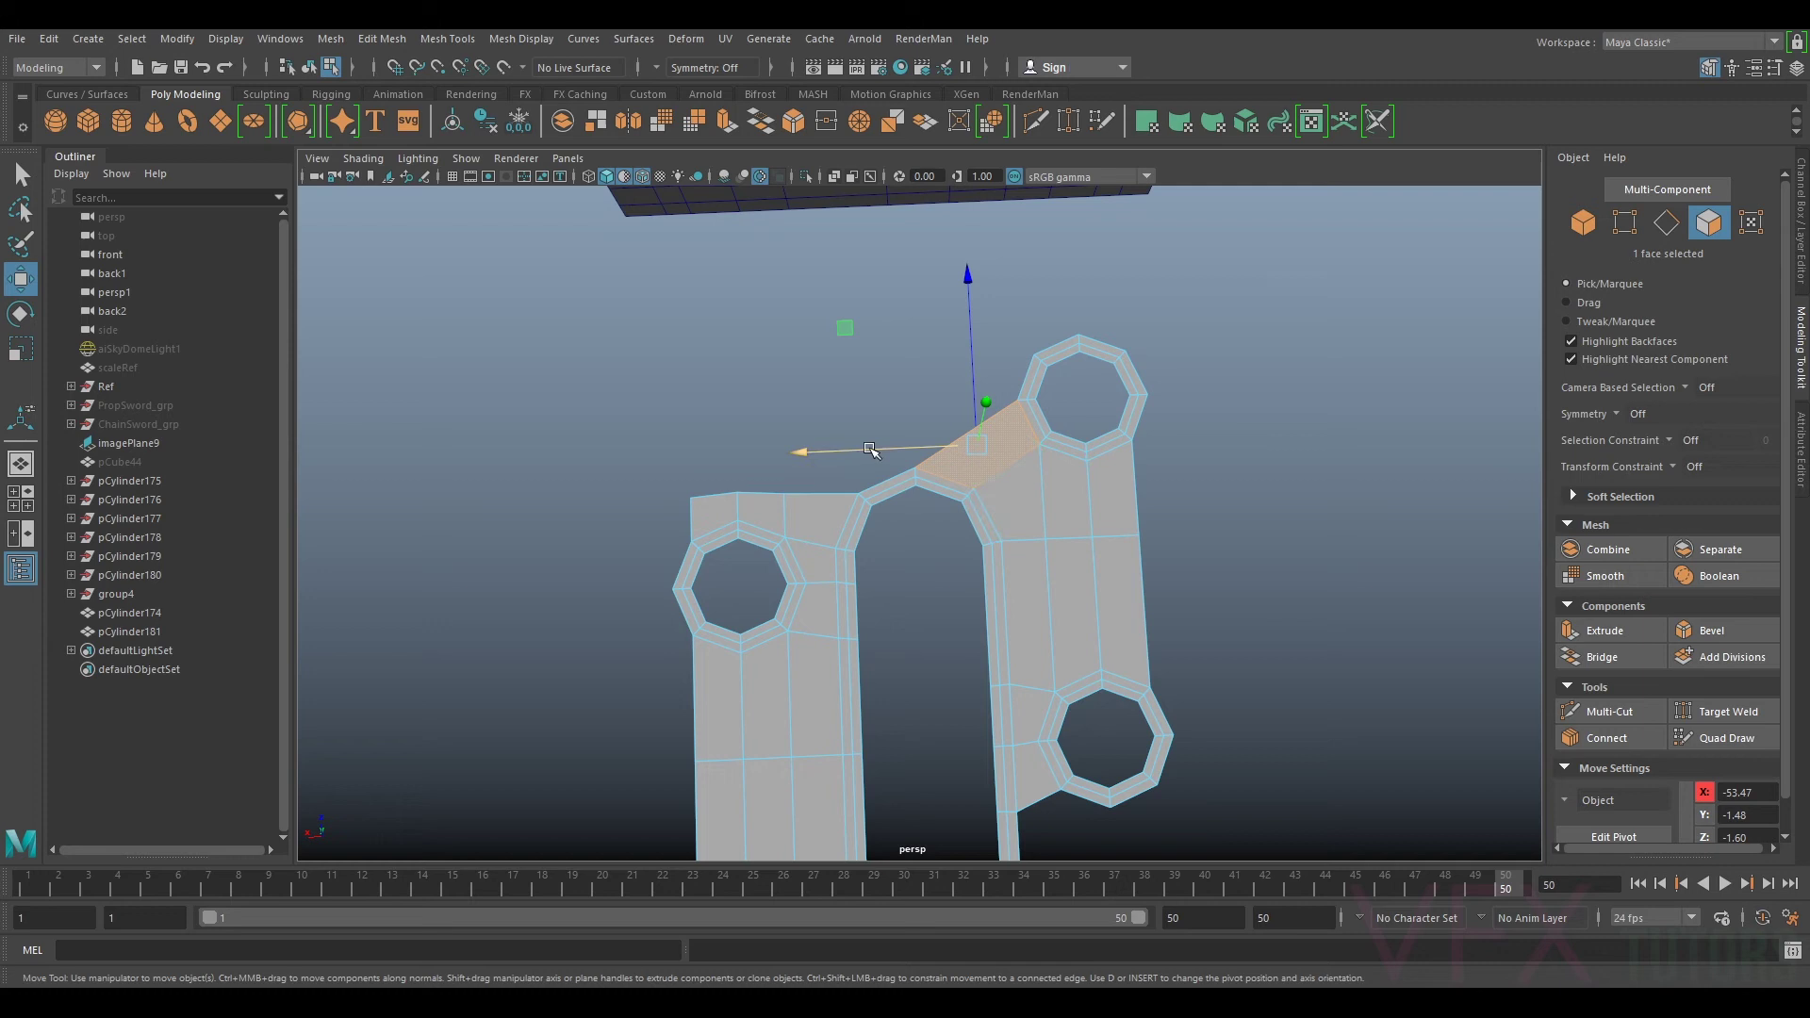
key("Delete")
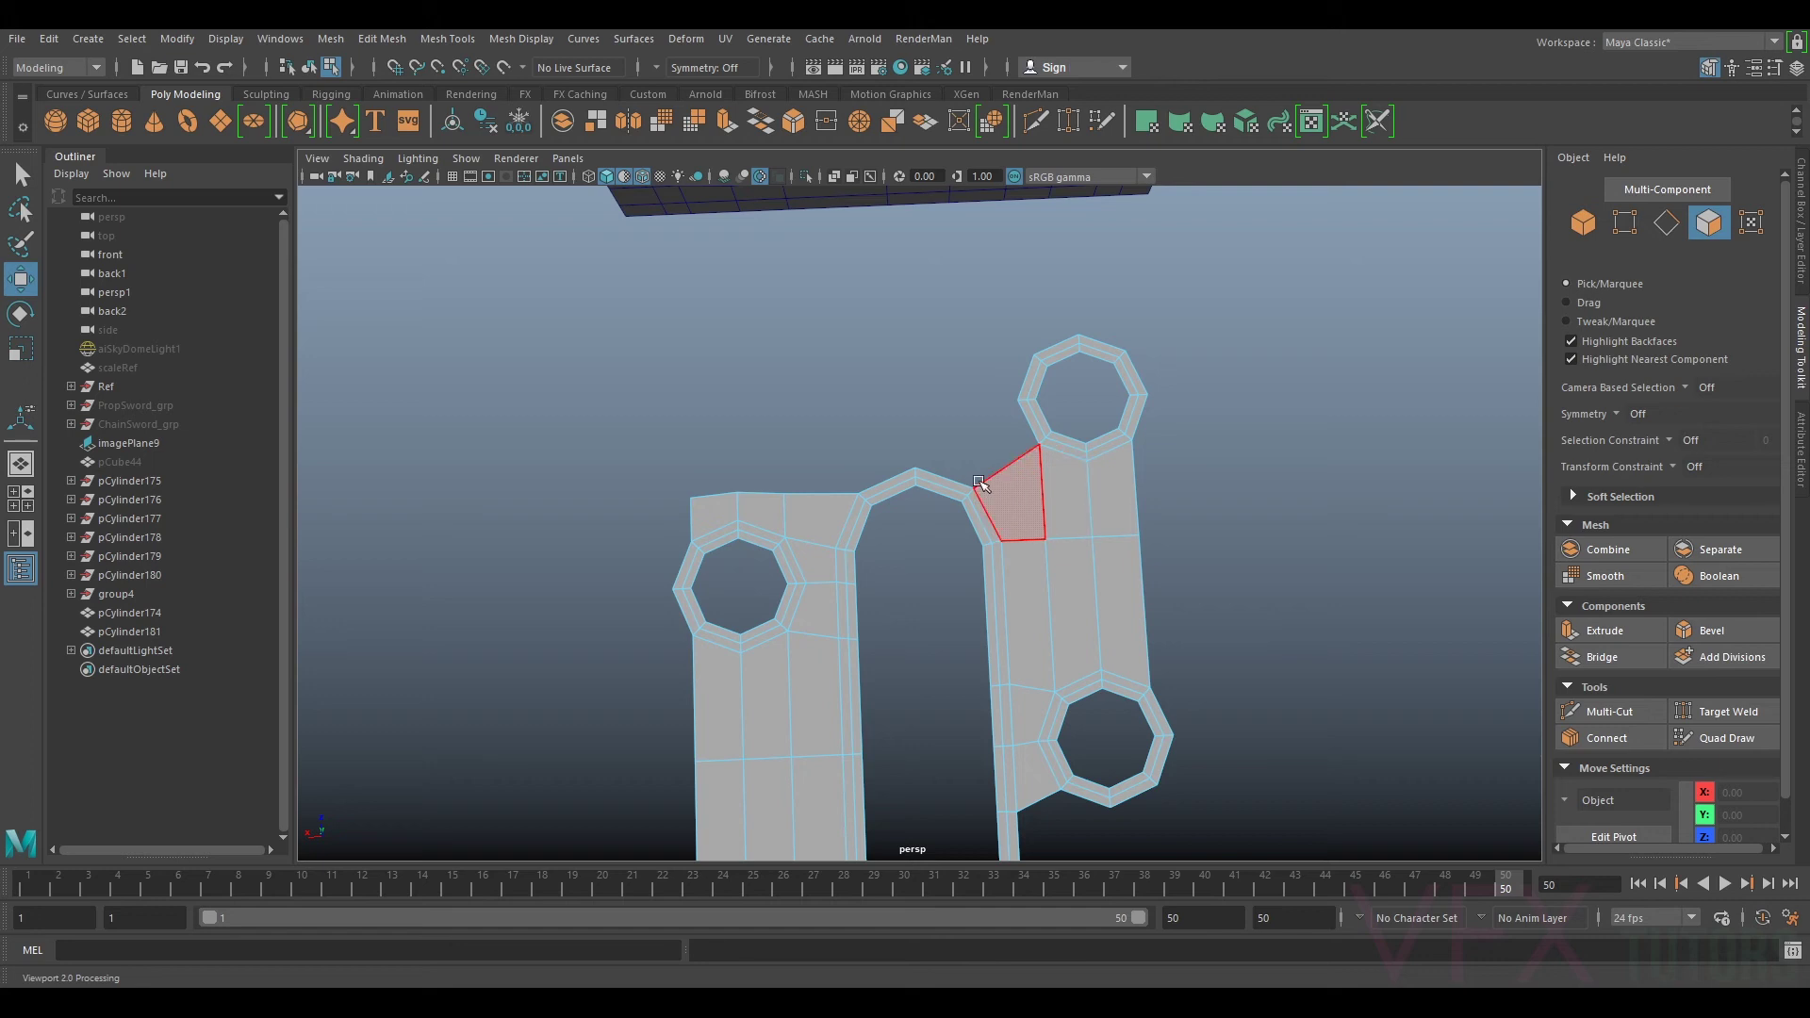
left_click(947, 480)
Step: Extrude the five boundary edges from the plate's outer corner across the slot's rounded end and flatten them into a straight line
right_click_drag(898, 463, 886, 415)
left_click(718, 495)
left_click(766, 494, "ctrl+shift")
left_click(833, 494, "ctrl+shift")
left_click(888, 480, "ctrl+shift")
left_click(945, 478, "ctrl+shift")
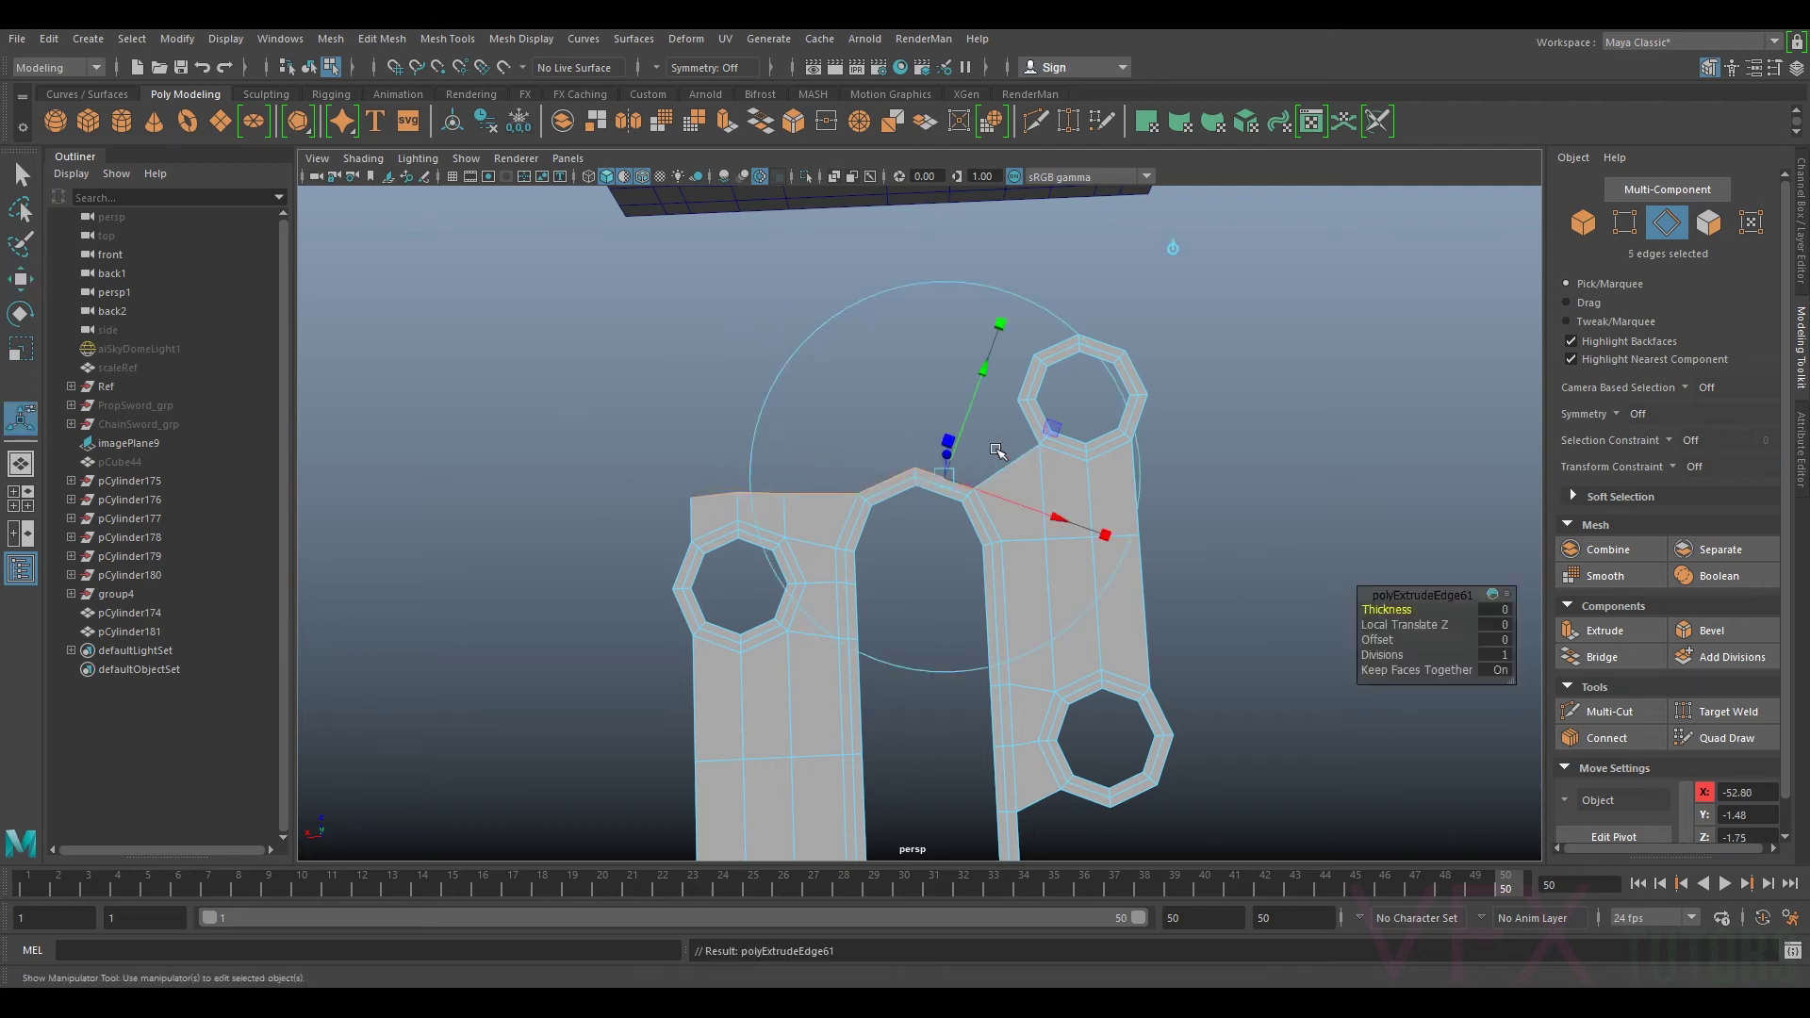
mouse_move(824, 436)
left_mouse_down()
mouse_move(828, 340)
mouse_move(848, 419)
left_mouse_up()
key("r")
key("w")
Step: Bridge the extruded strip's side edge to the facing outer rim edge of the topmost hole
left_click(969, 431)
left_click(1019, 417, "shift")
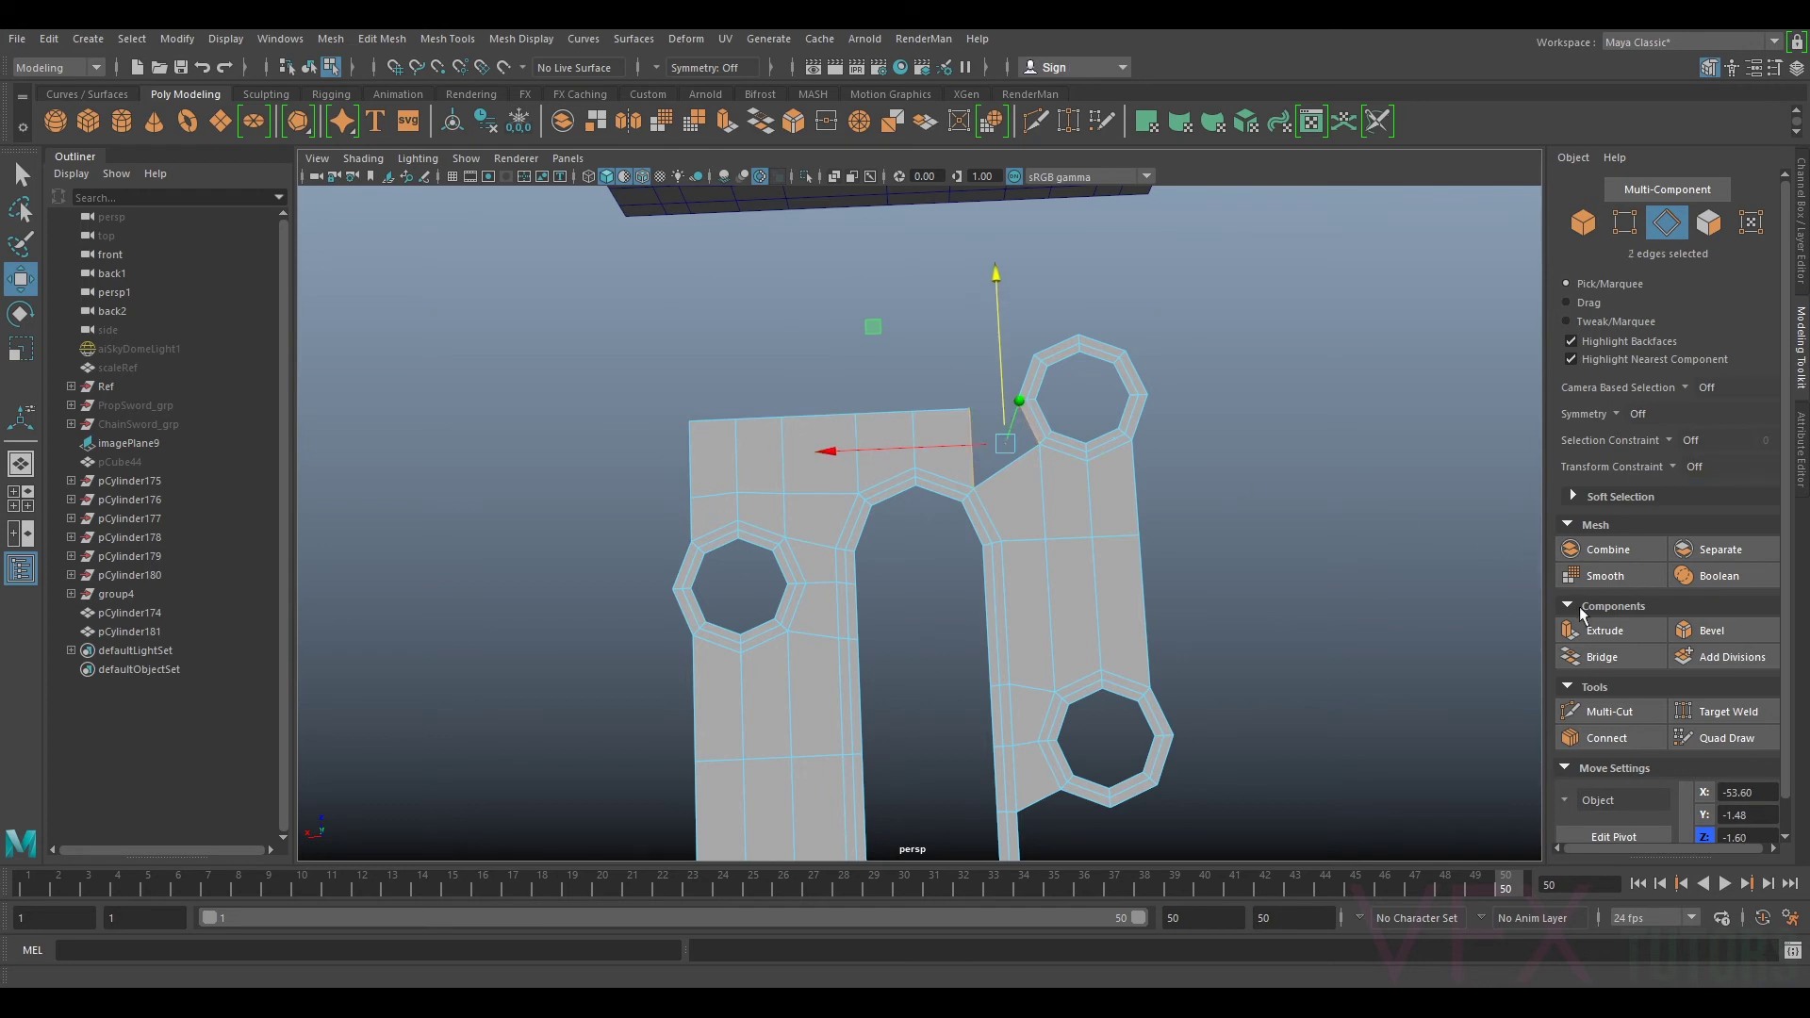
left_click(1603, 657)
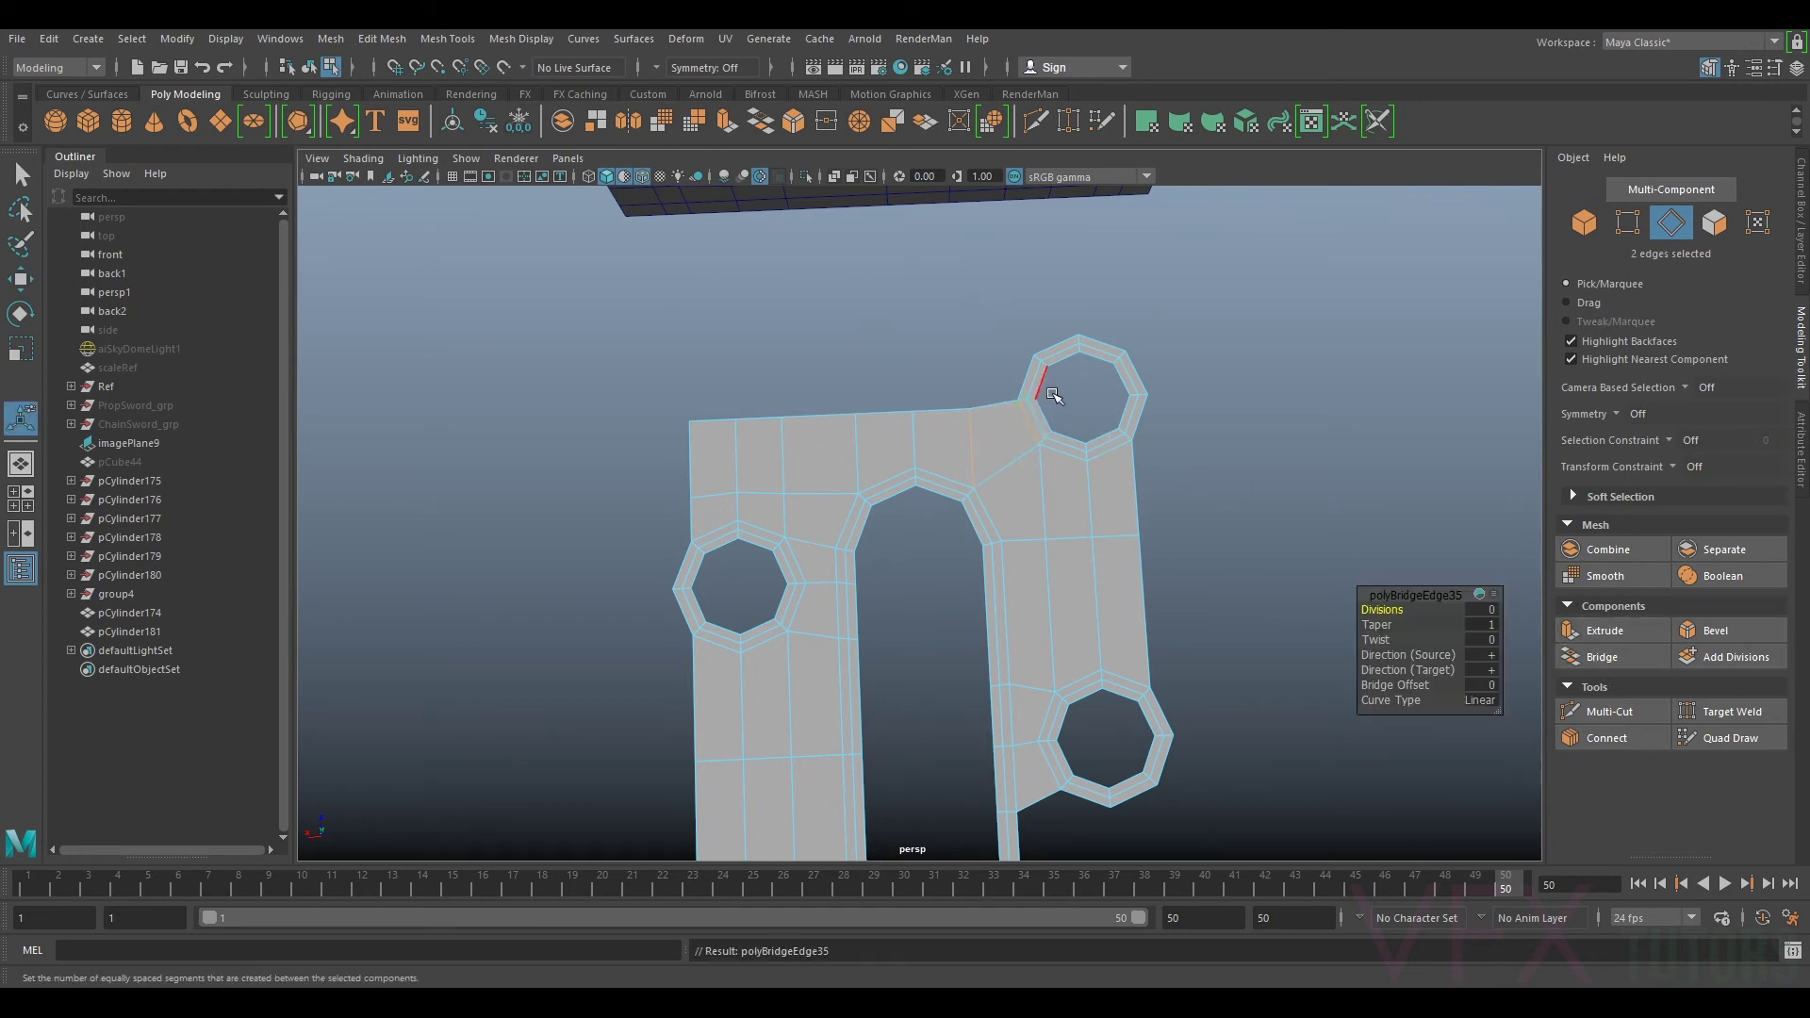
Step: Extrude the six edges along the plate's end, flatten them into a straight line and align them near the topmost hole's rim vertex
left_click(992, 405)
left_click(938, 411, "shift")
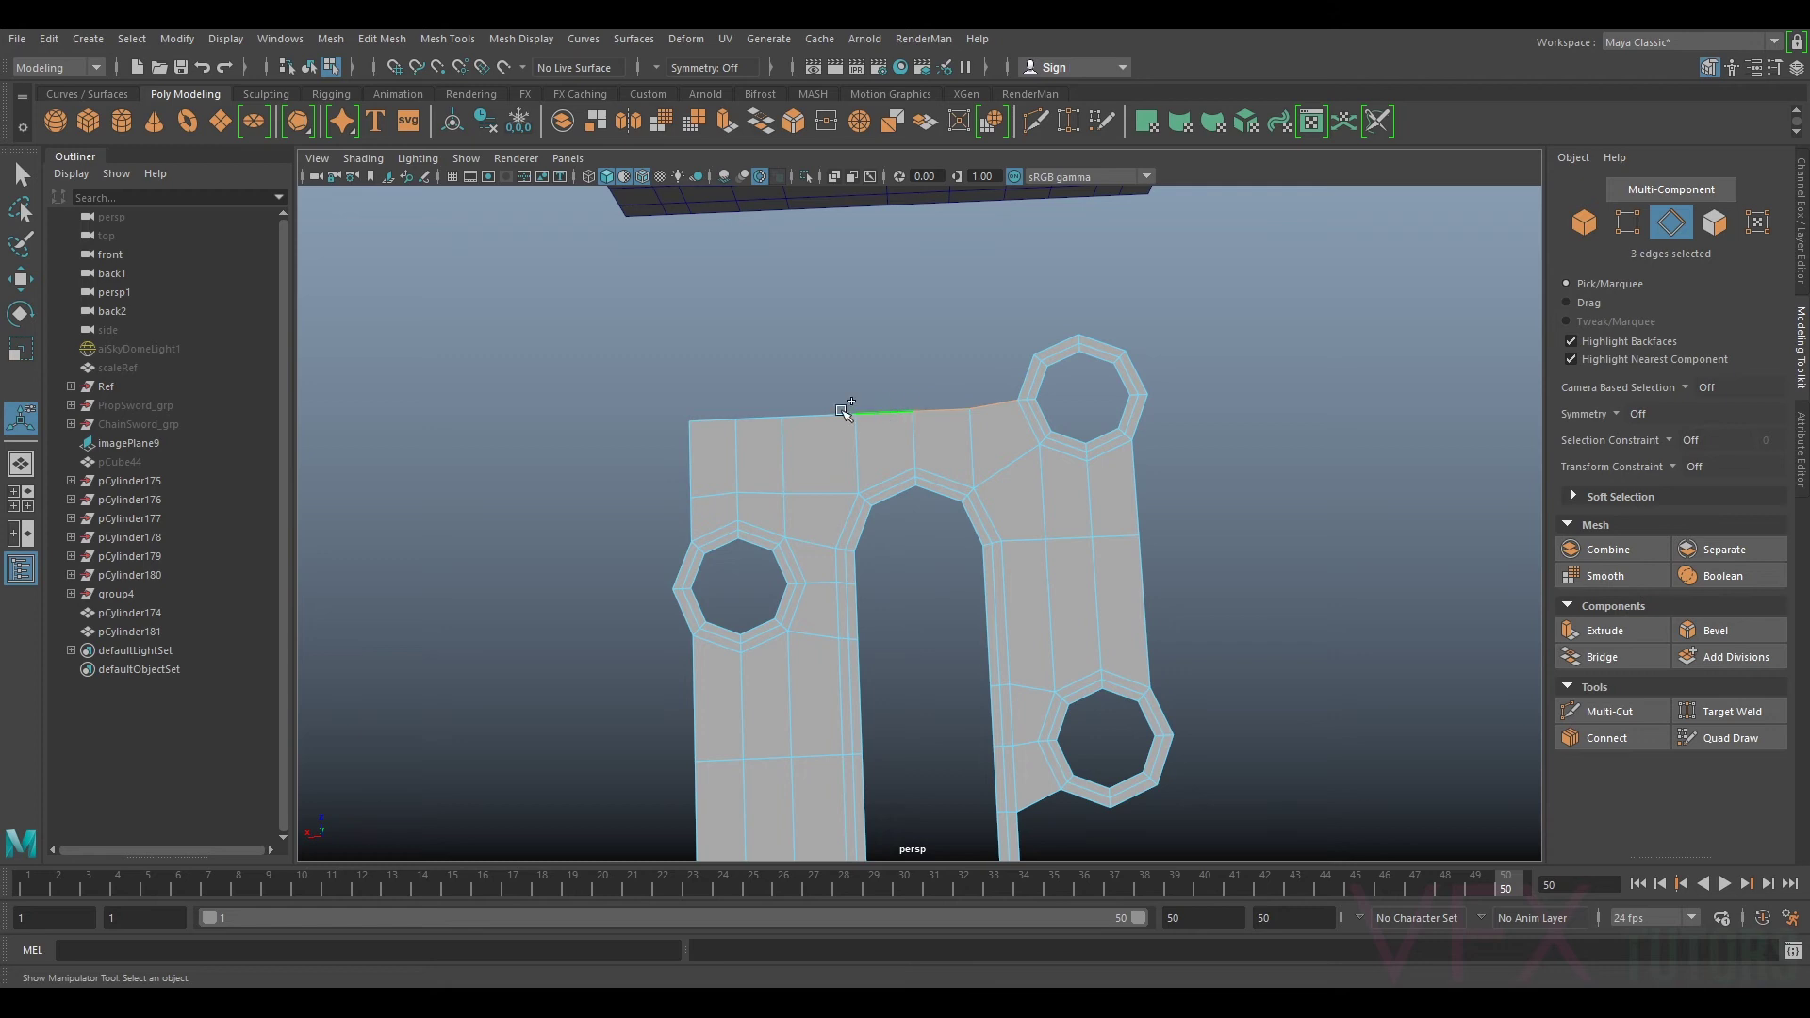
key("ctrl+e")
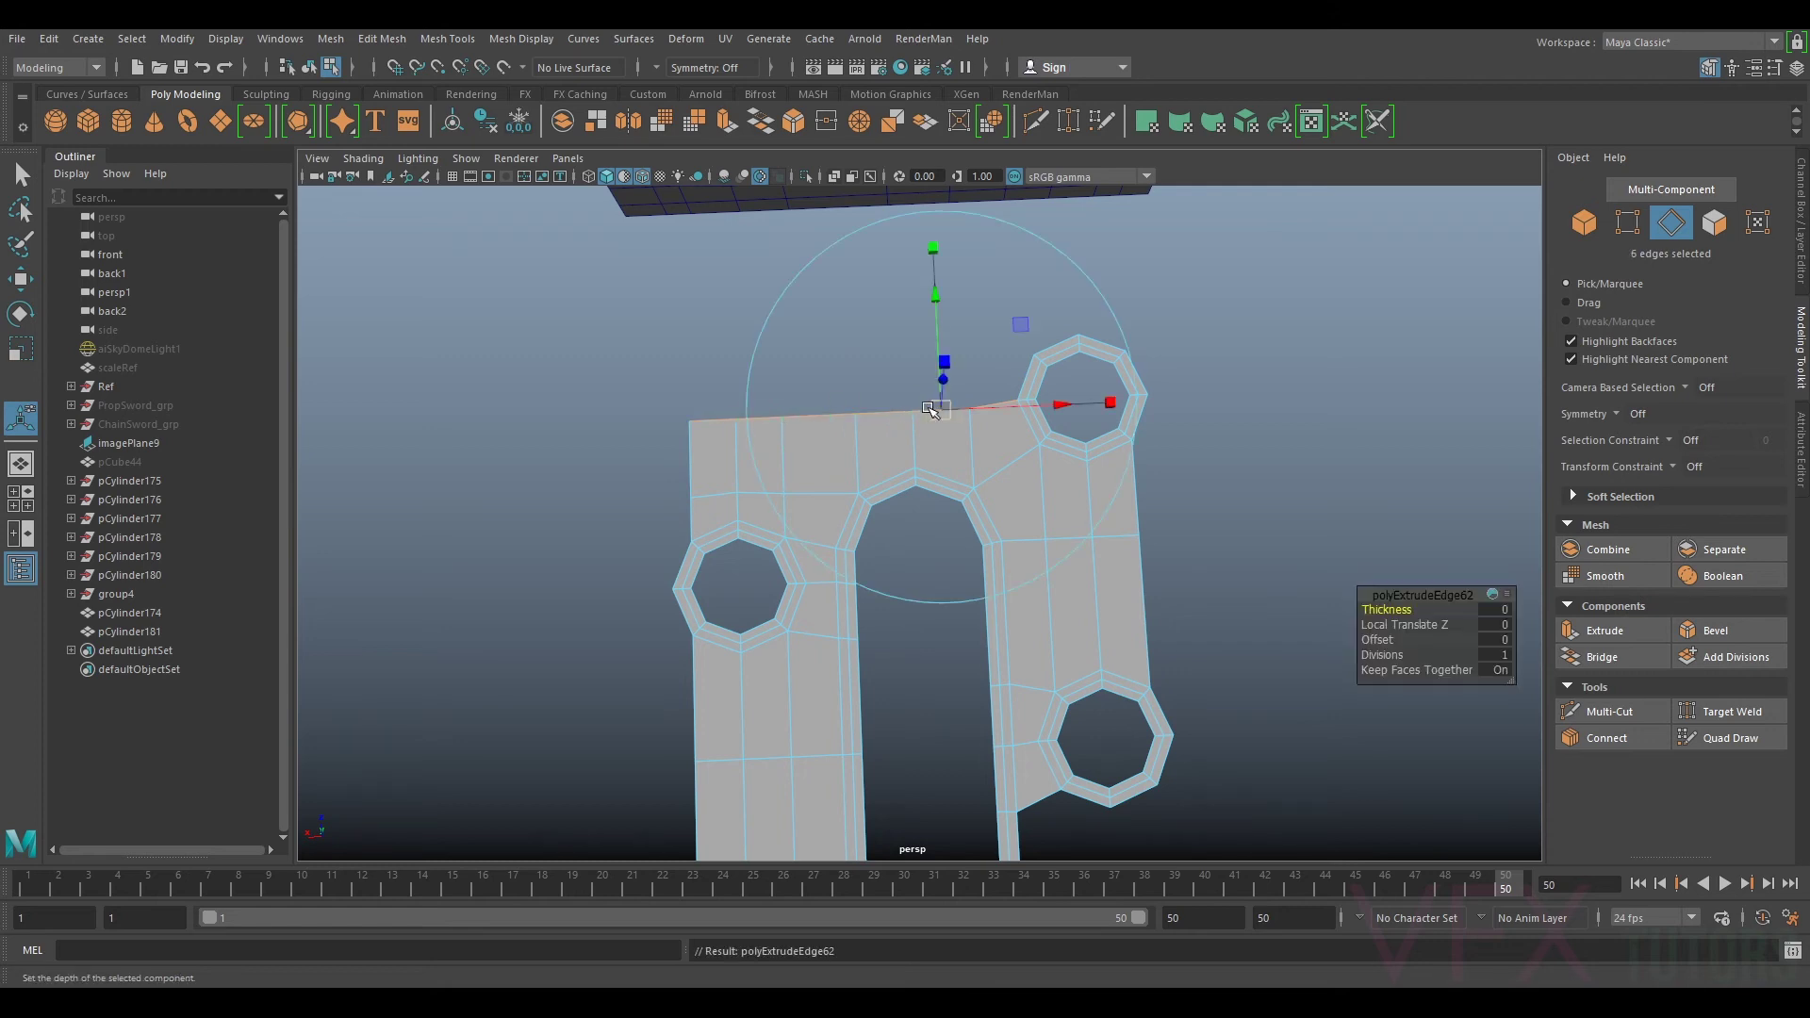
key("w")
left_click_drag(851, 332, 854, 276)
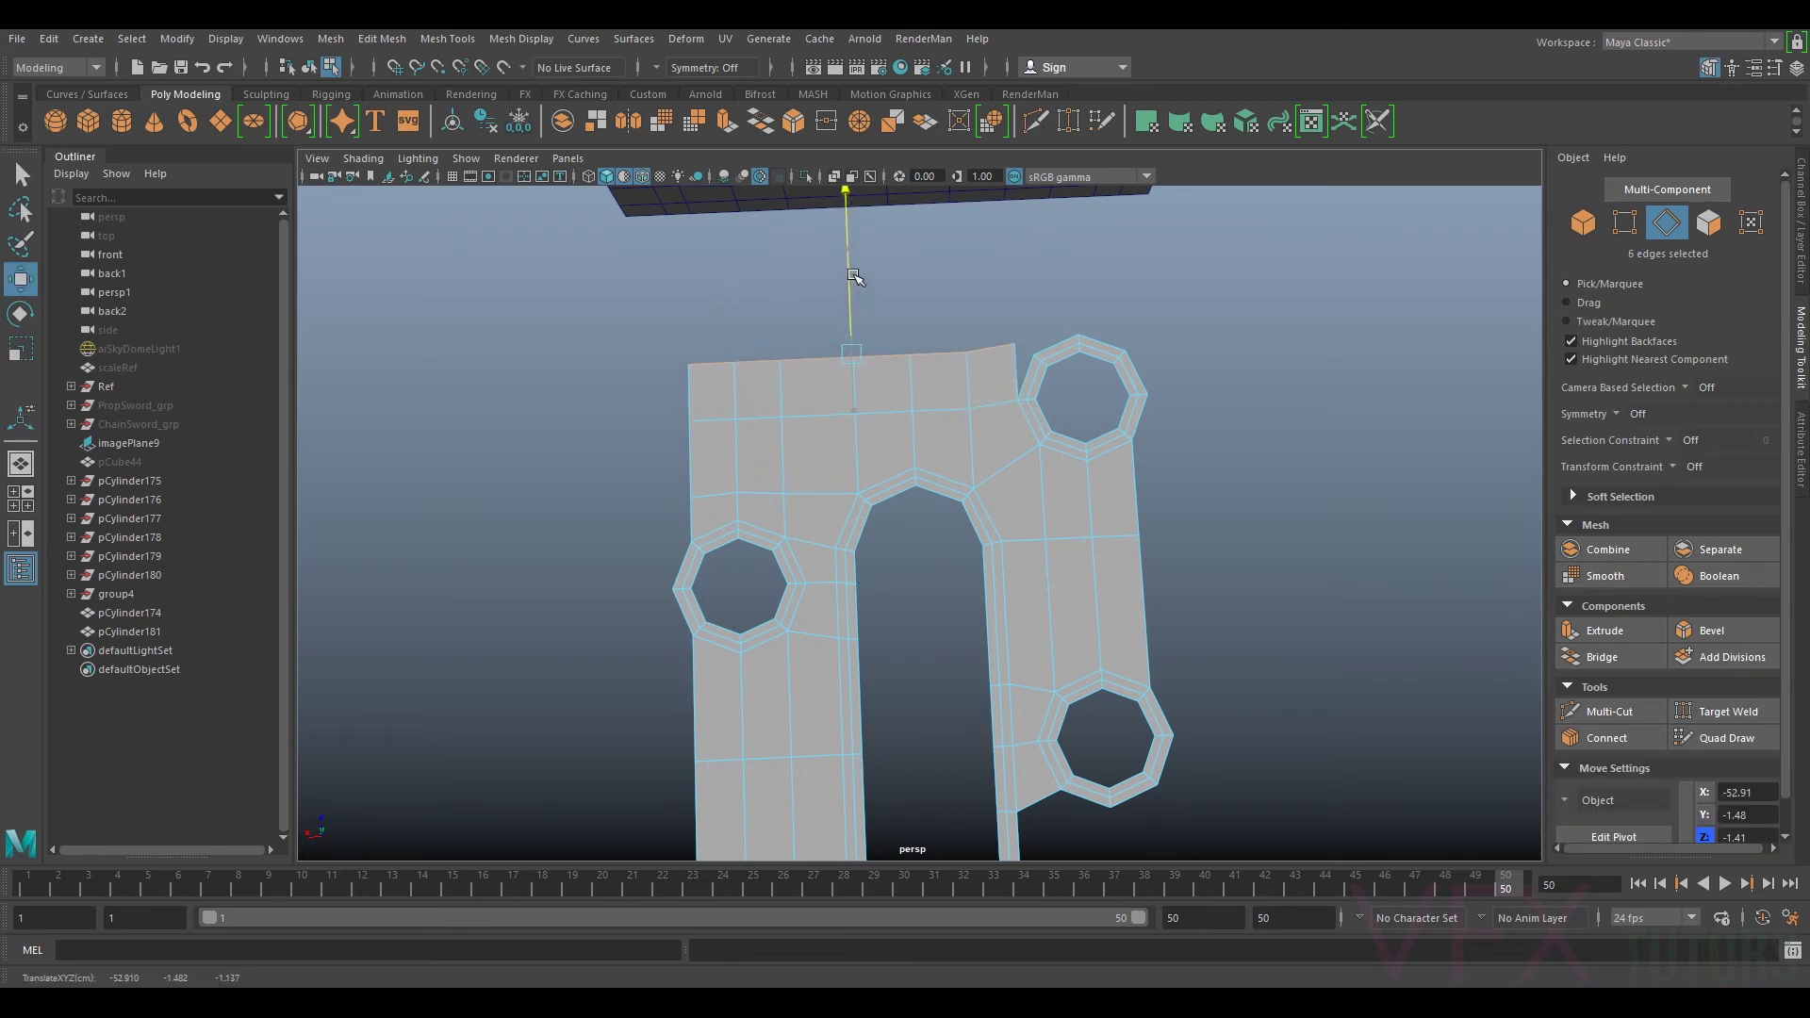
key("r")
left_click_drag(842, 204, 889, 430)
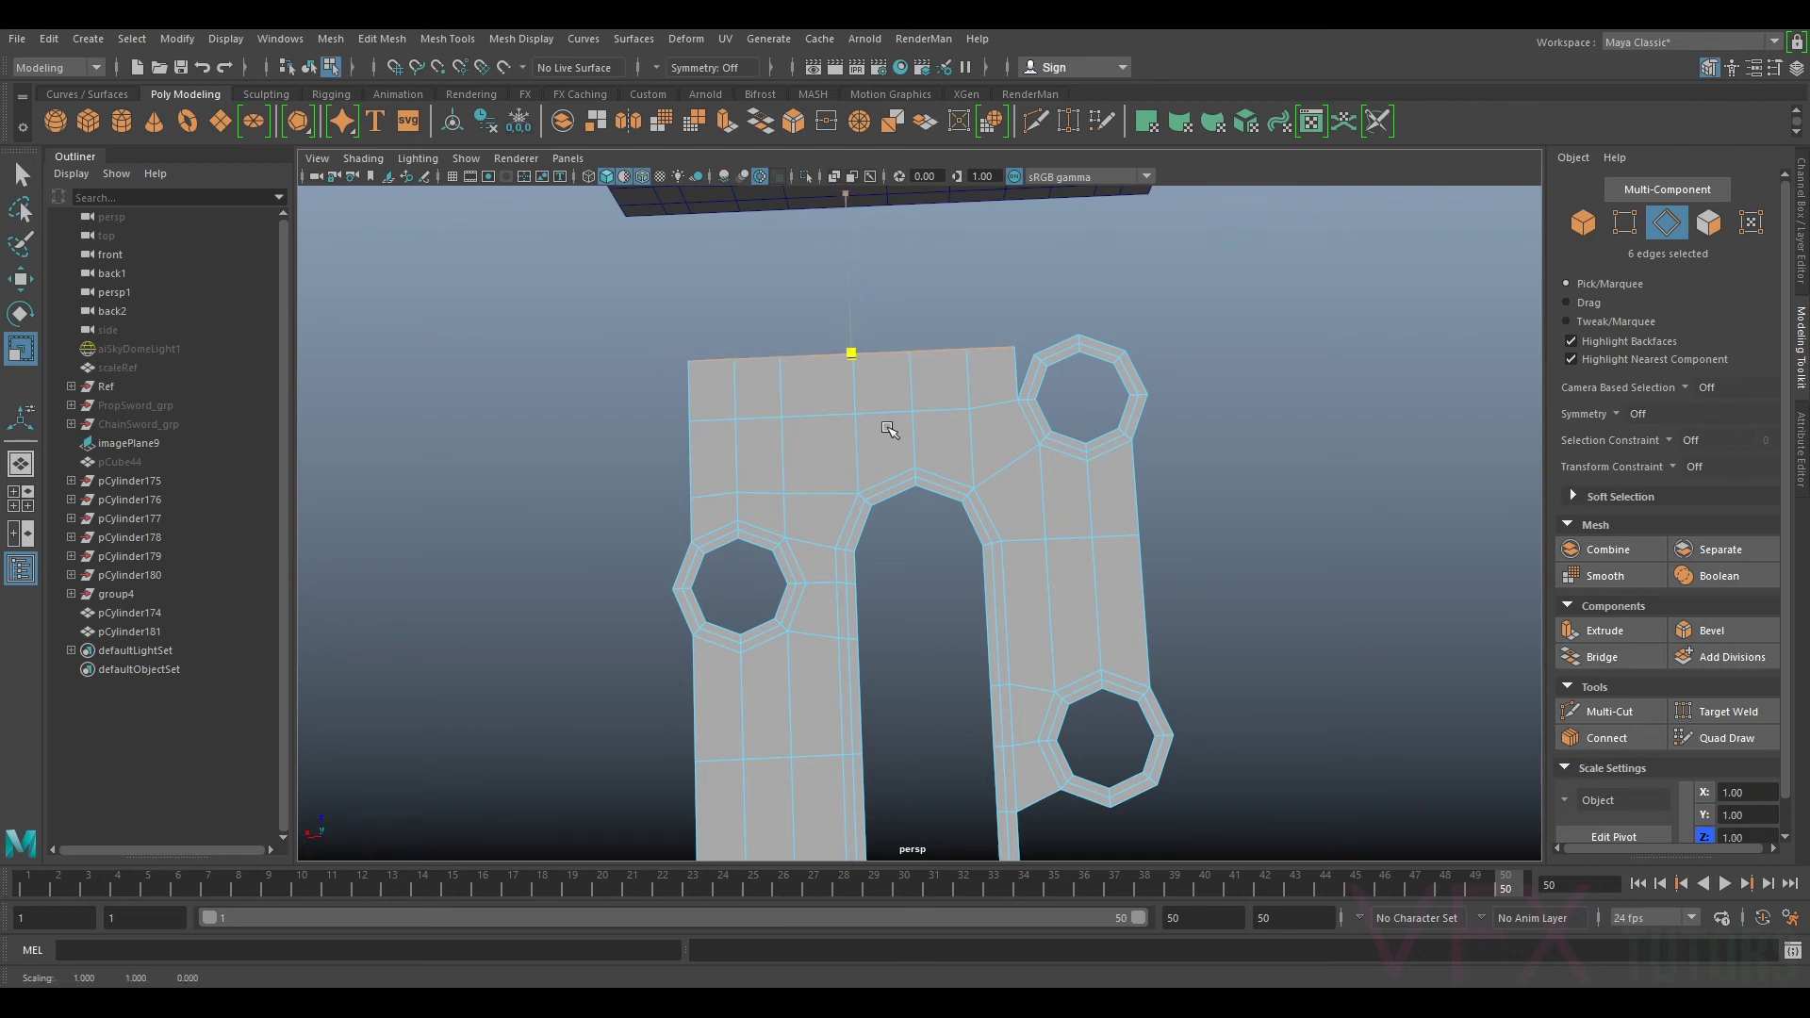
left_click_drag(1013, 331, 1002, 348, "alt")
key("w")
left_click_drag(849, 401, 853, 410)
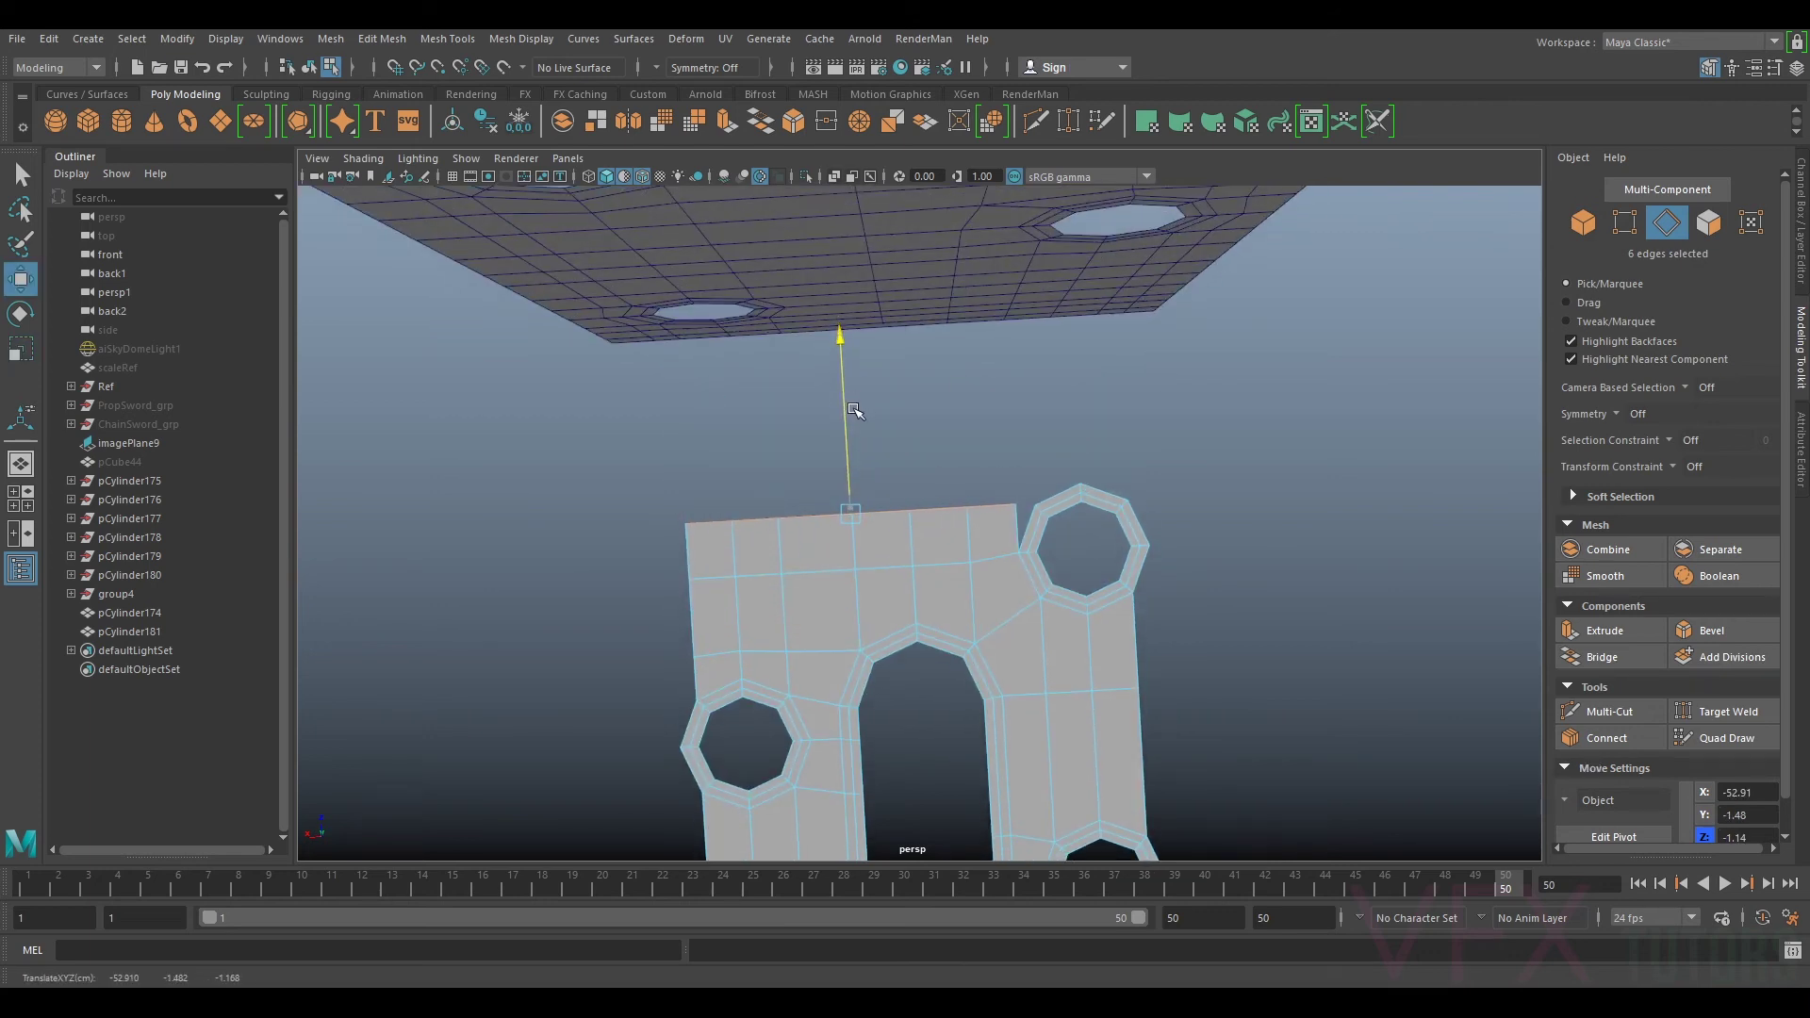
Step: Target-weld the new strip's inner corner vertex to the adjacent rim vertex of the topmost hole
right_click_drag(993, 544, 902, 456)
left_click(1008, 507)
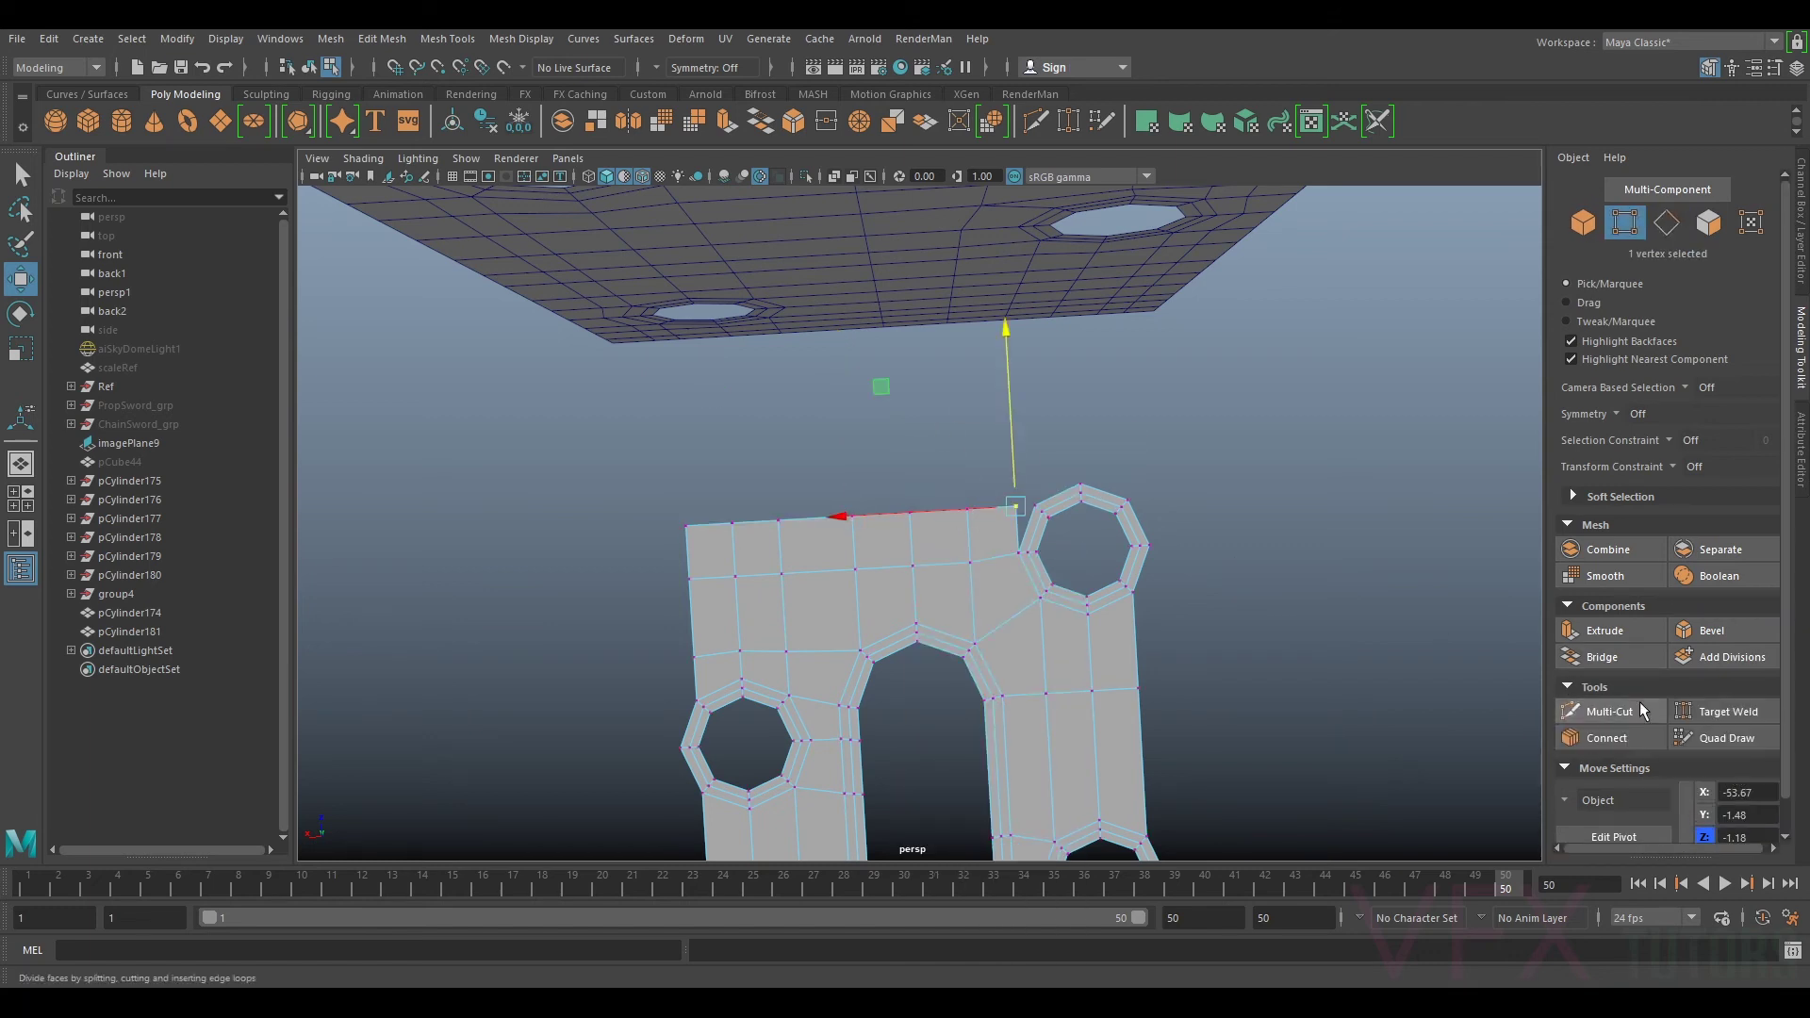
left_click(1723, 711)
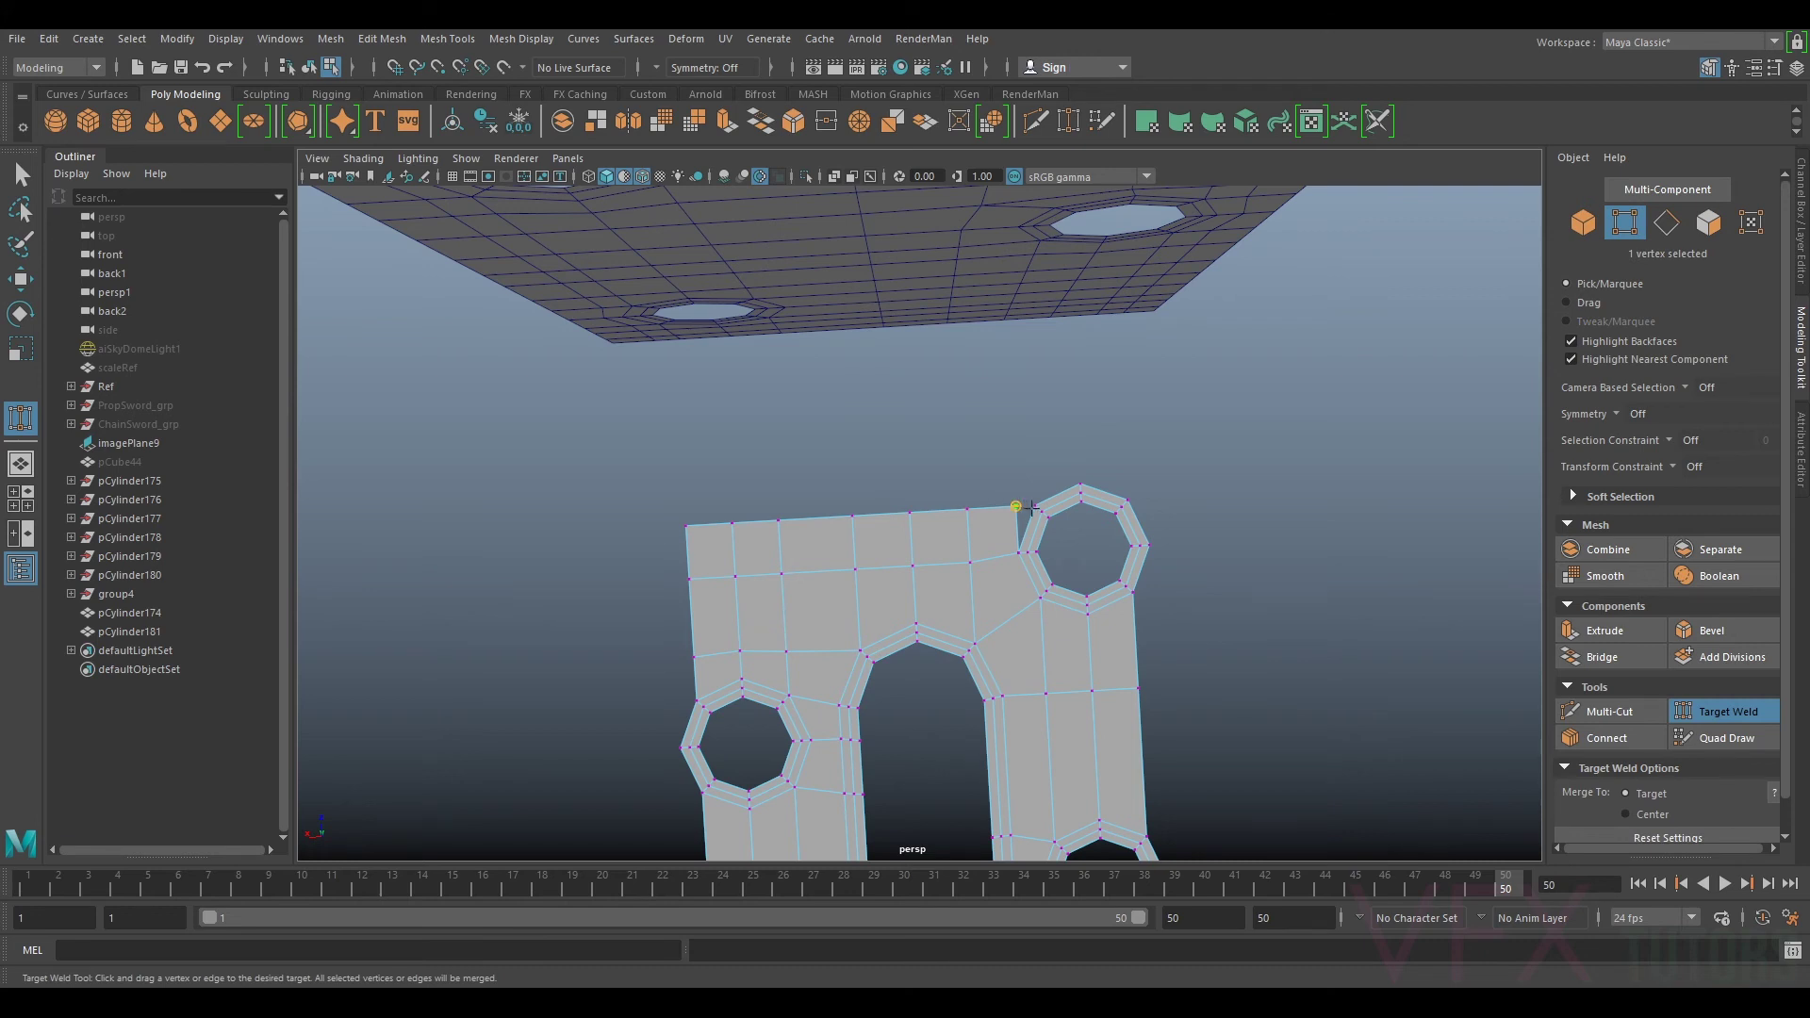
left_click_drag(1048, 499, 1048, 499)
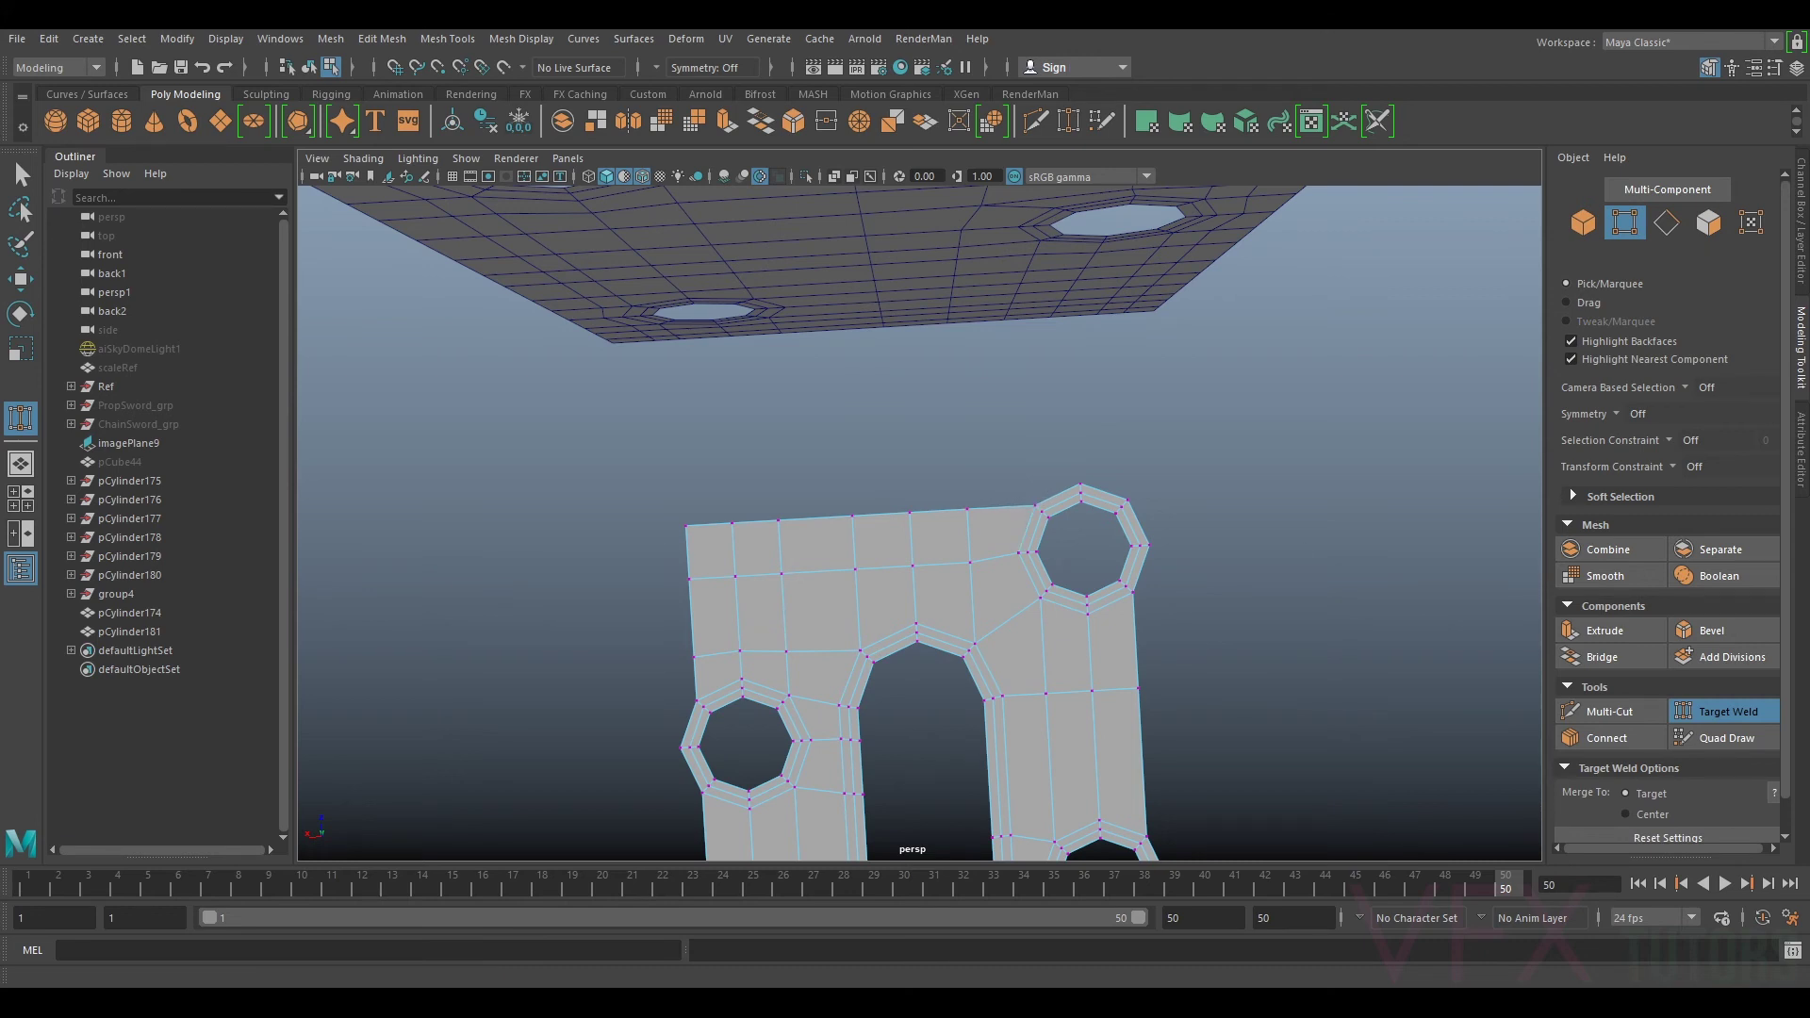
left_click(1736, 721)
scroll(1216, 456, "down", 5)
left_click_drag(1141, 330, 1043, 588, "alt")
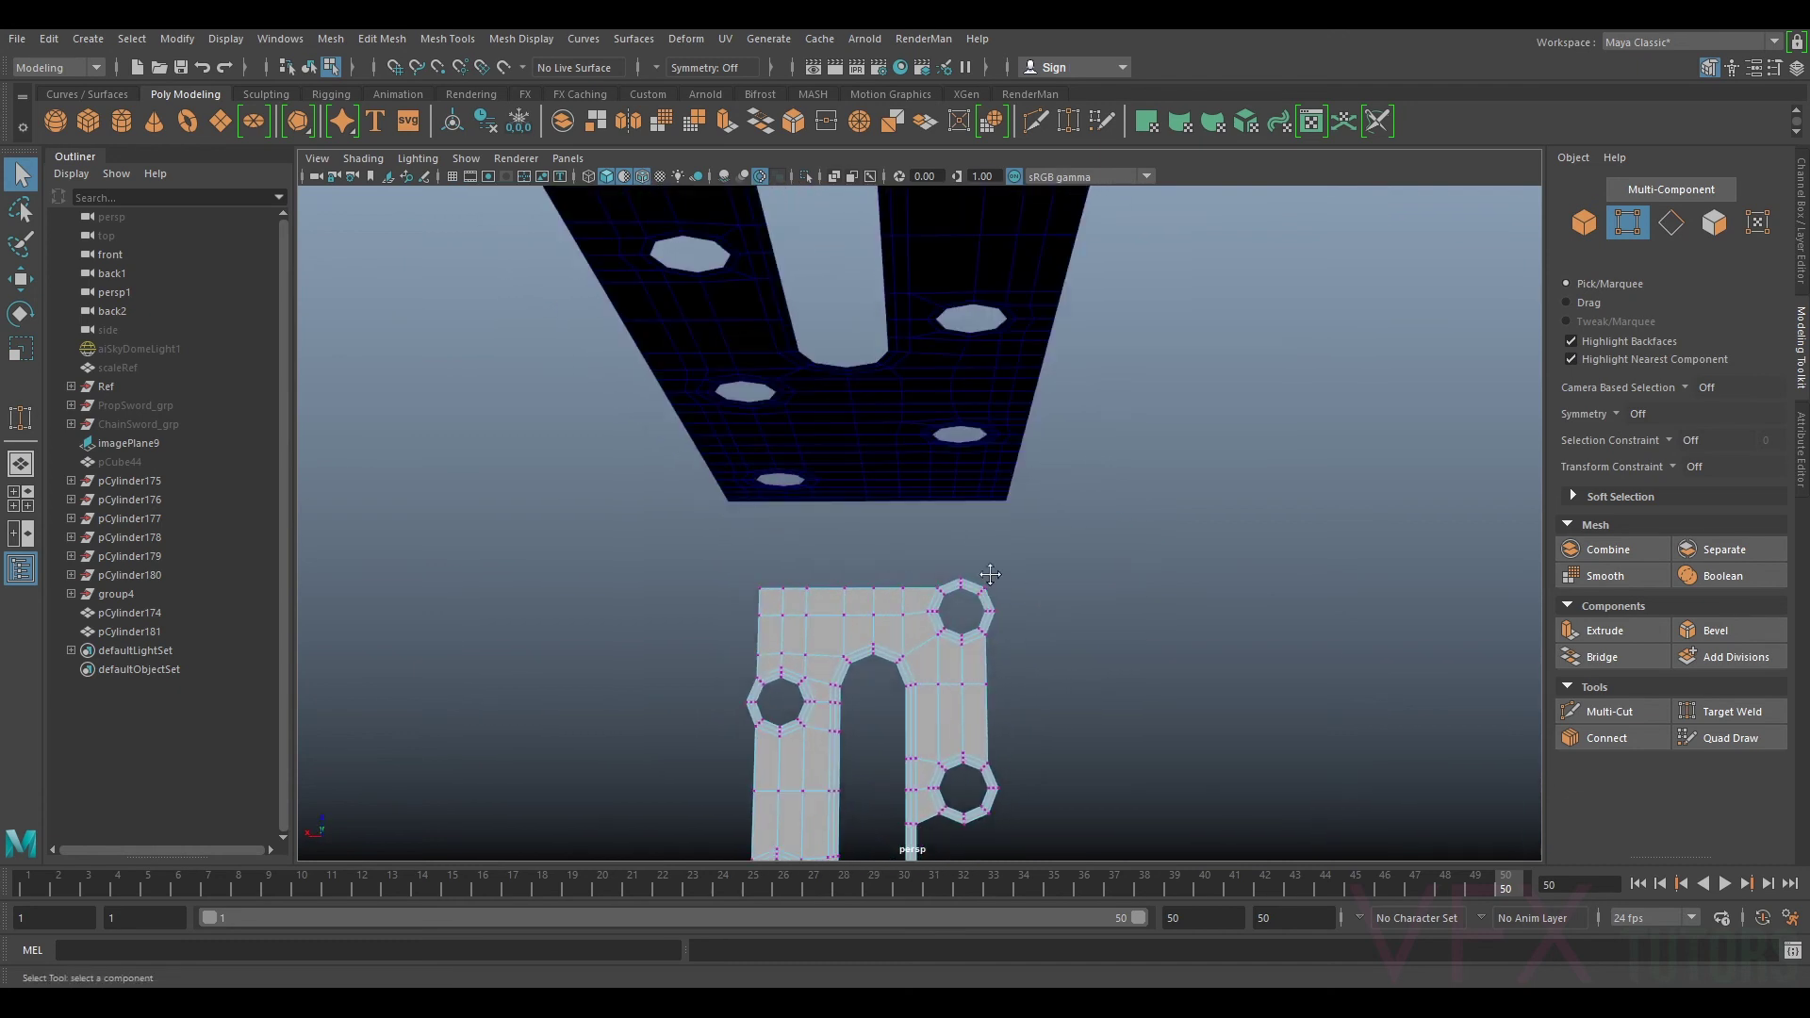
middle_click_drag(986, 571, 1045, 541, "alt")
right_click_drag(961, 463, 979, 417)
scroll(979, 490, "up", 4)
right_click_drag(979, 557, 975, 445)
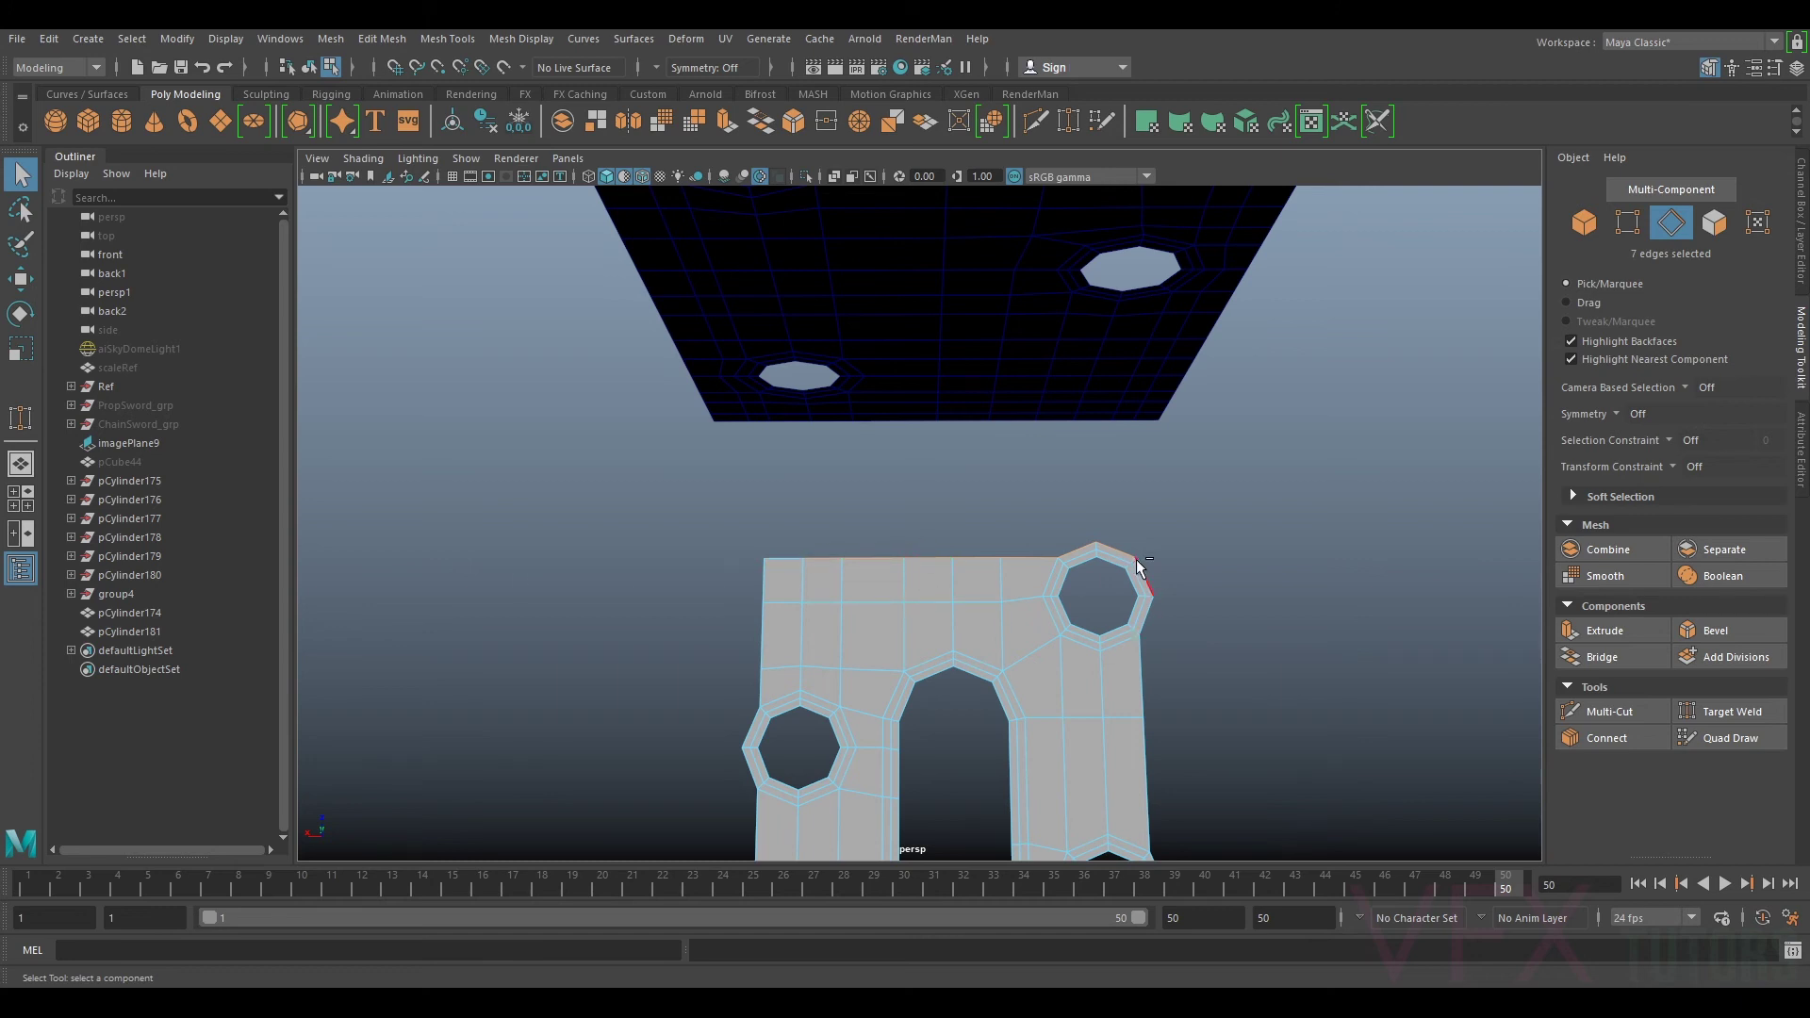
key("ctrl+e")
key("w")
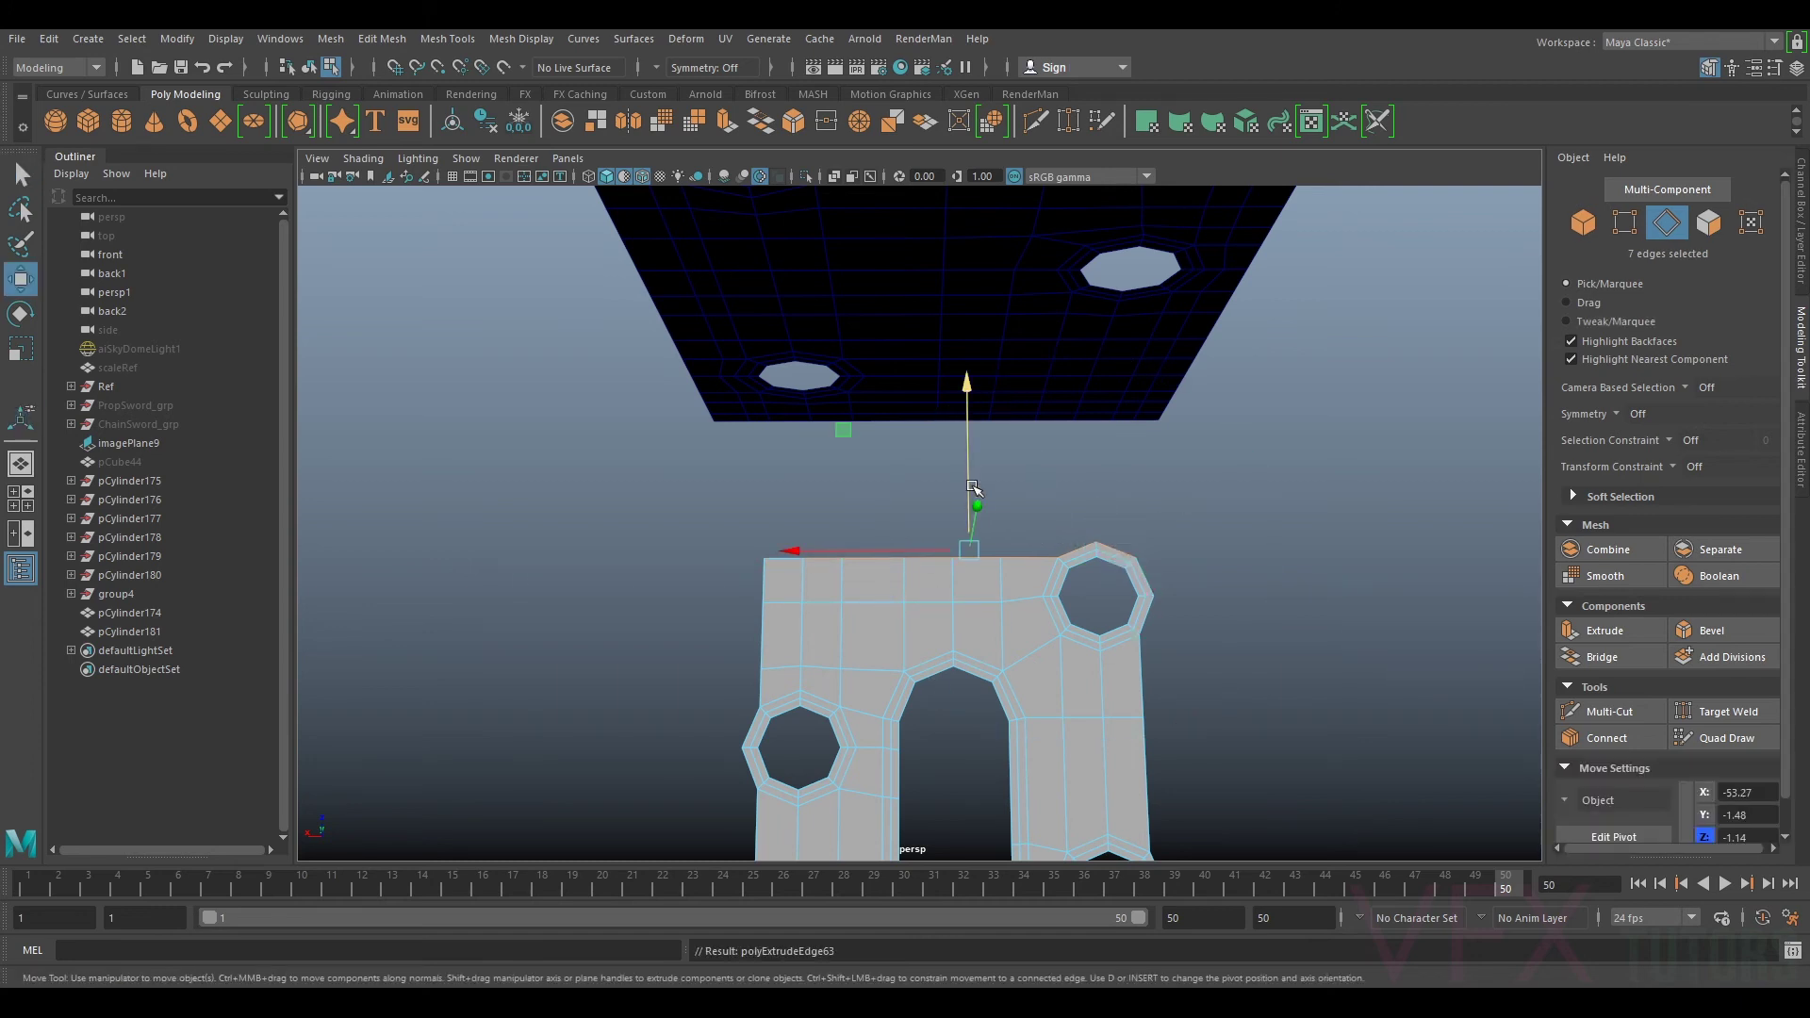
left_click_drag(972, 487, 972, 449)
key("ctrl+z")
key("ctrl+z")
key("ctrl+z")
key("ctrl+z")
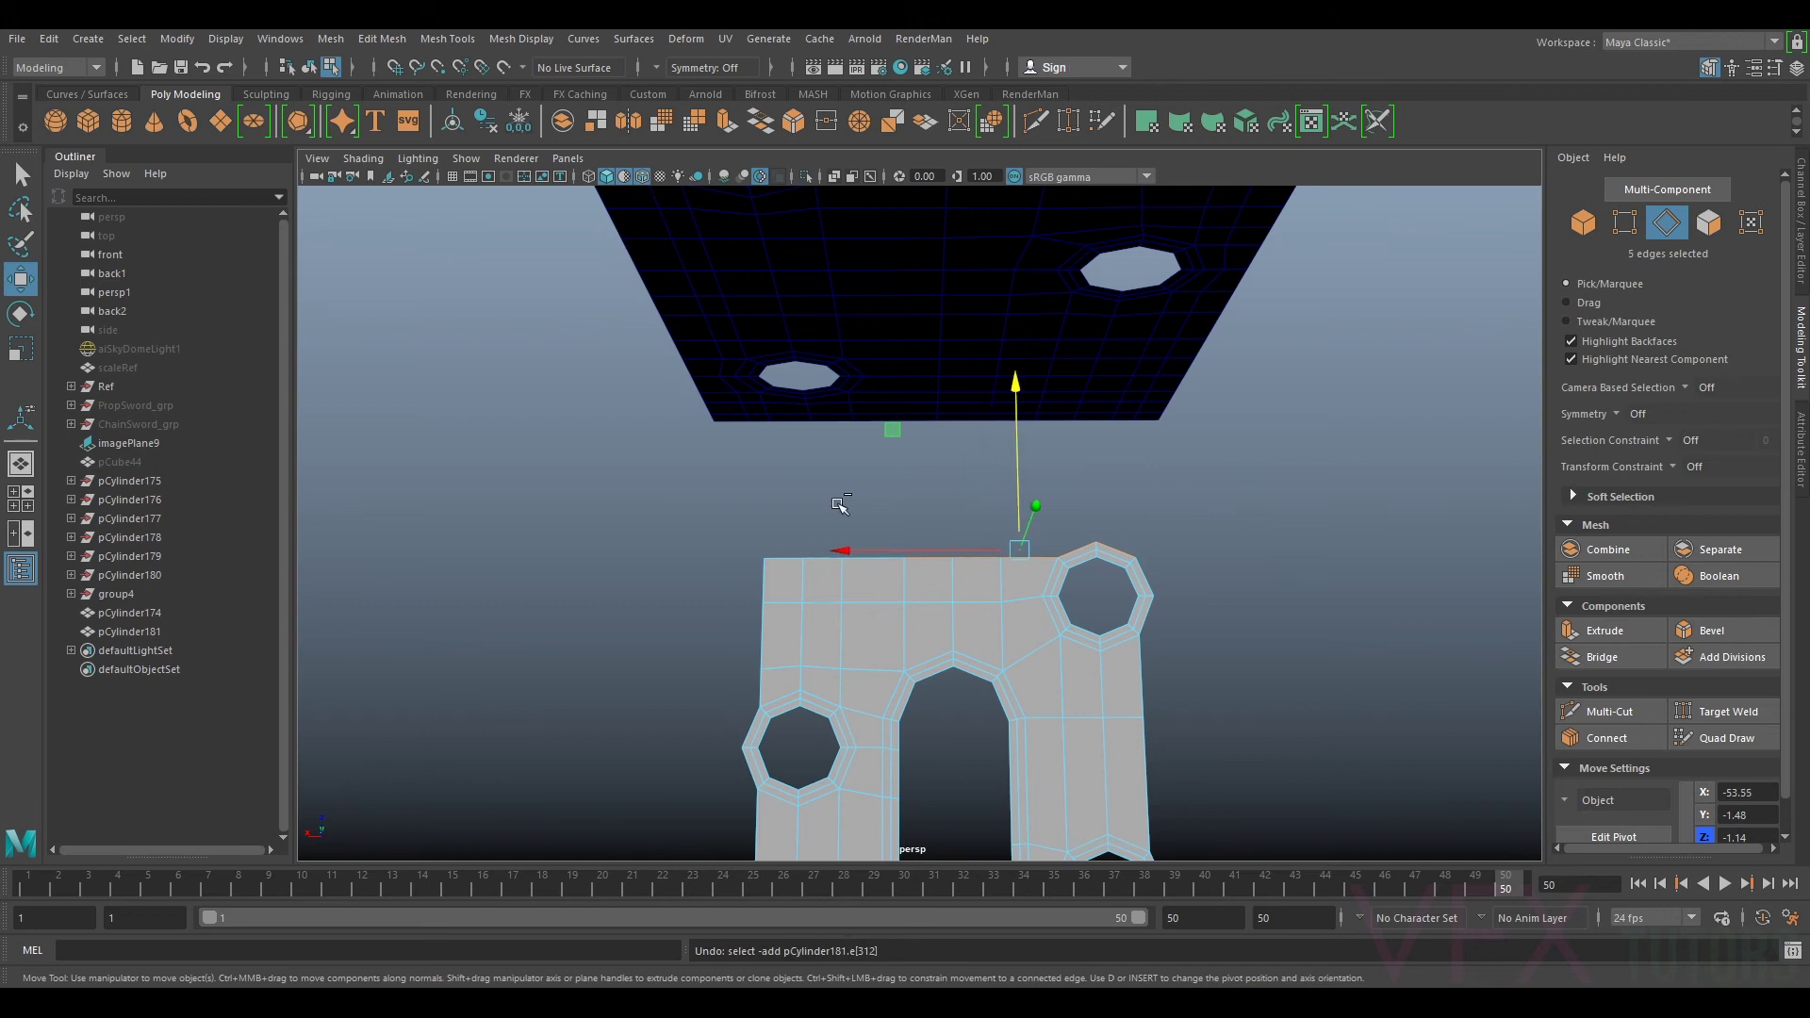
left_click(782, 556, "shift")
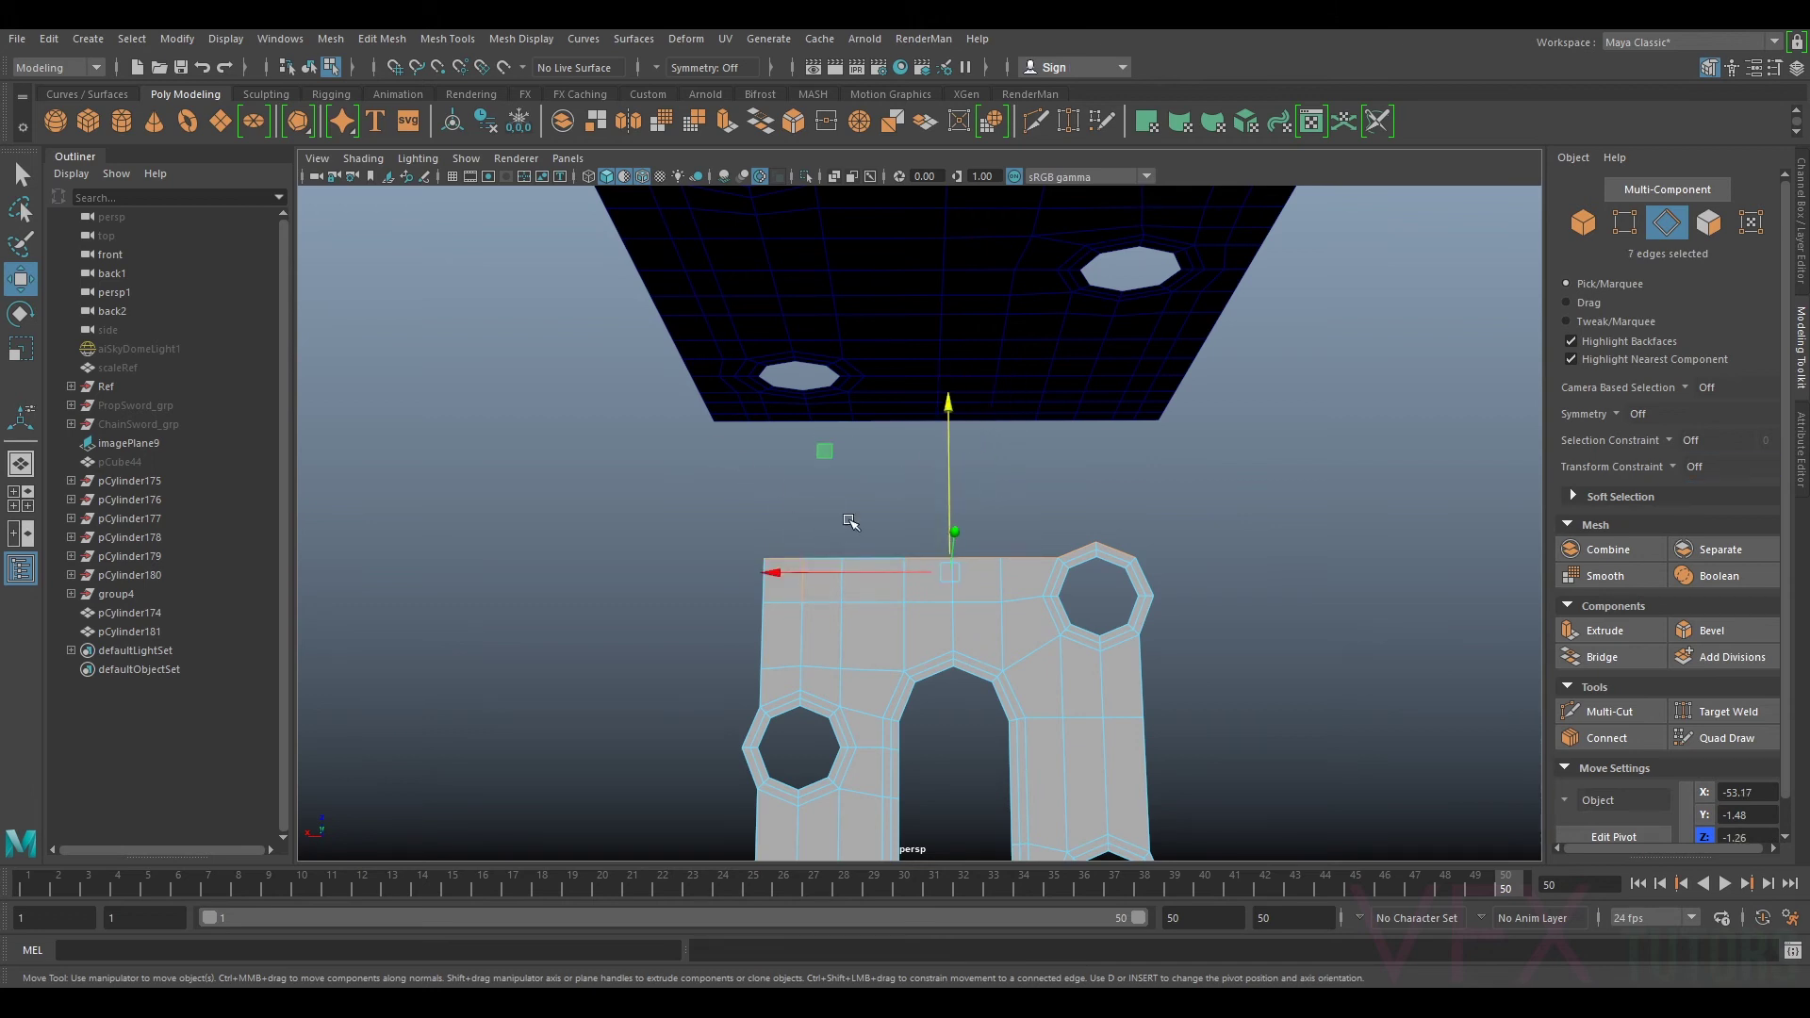
left_click(865, 540)
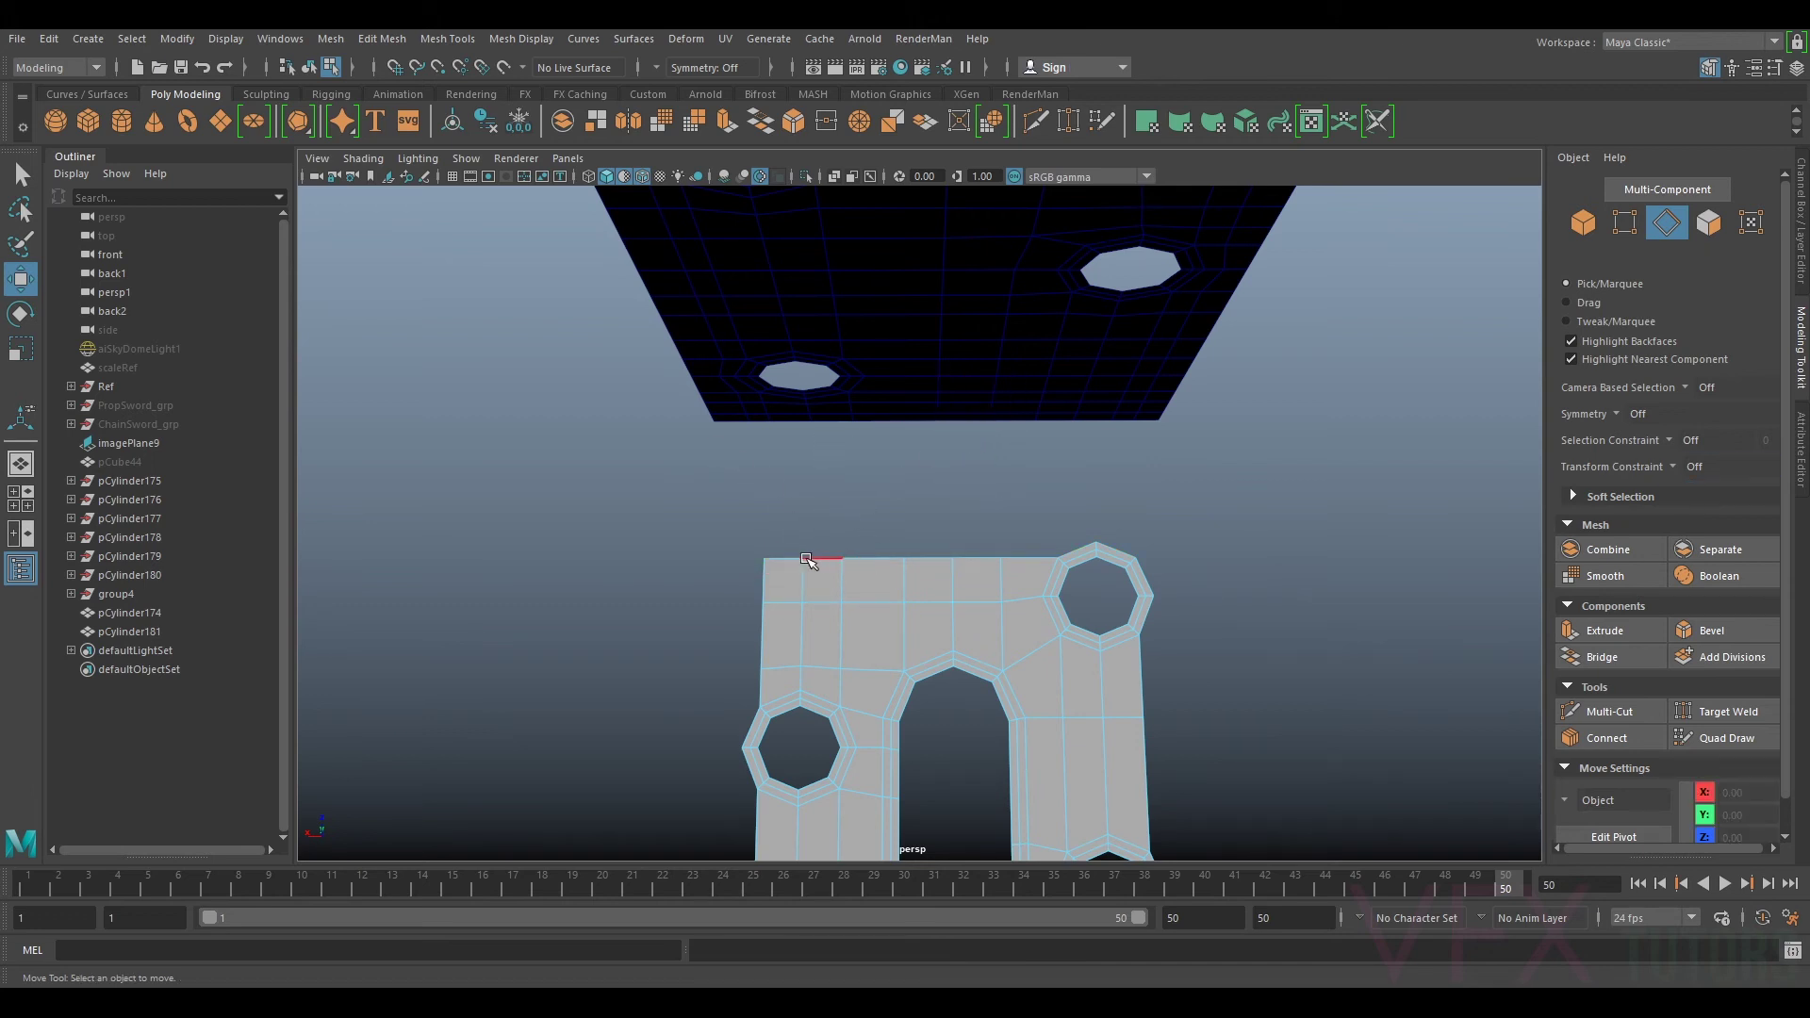
Step: Extrude the eight boundary edges along the plate's end, including the two outer edges of the topmost hole's rim
left_click(806, 560)
left_click(828, 560, "shift")
left_click(880, 558, "shift")
left_click(932, 558, "shift")
left_click(978, 558, "shift")
left_click(1041, 558, "shift")
left_click(1075, 548, "ctrl+shift")
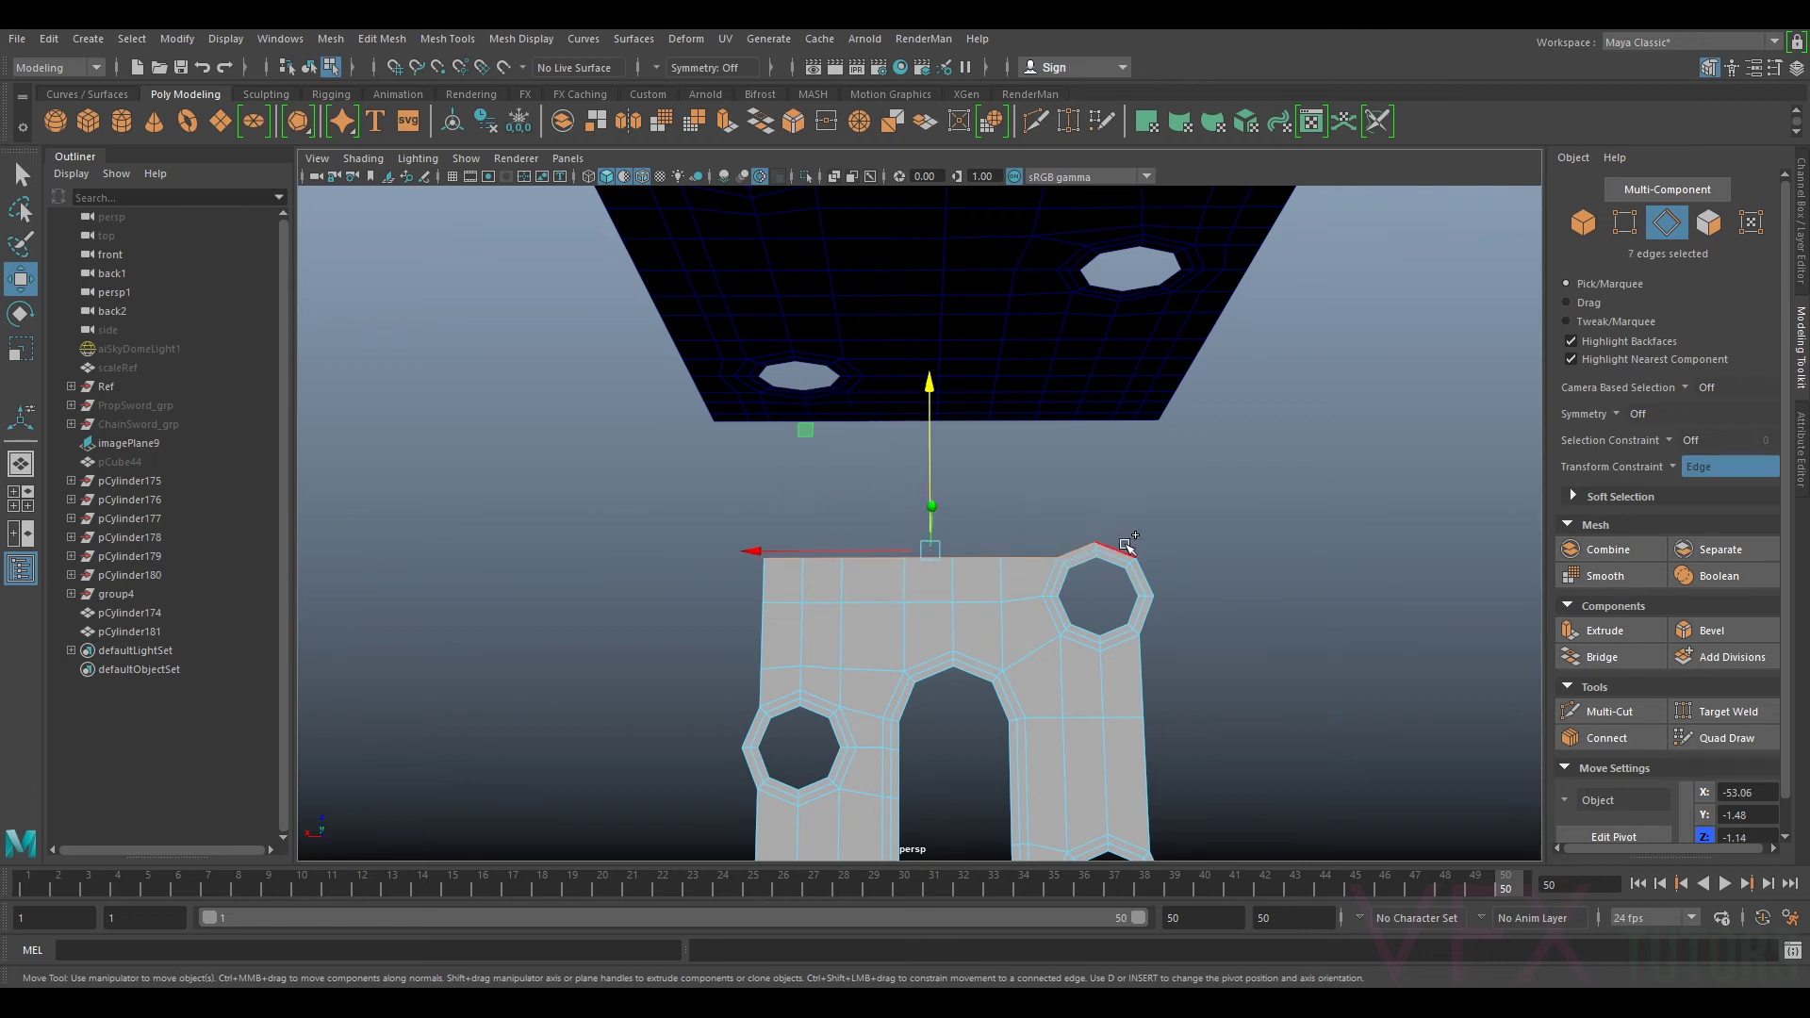
left_click(1124, 546, "ctrl+shift")
key("ctrl+e")
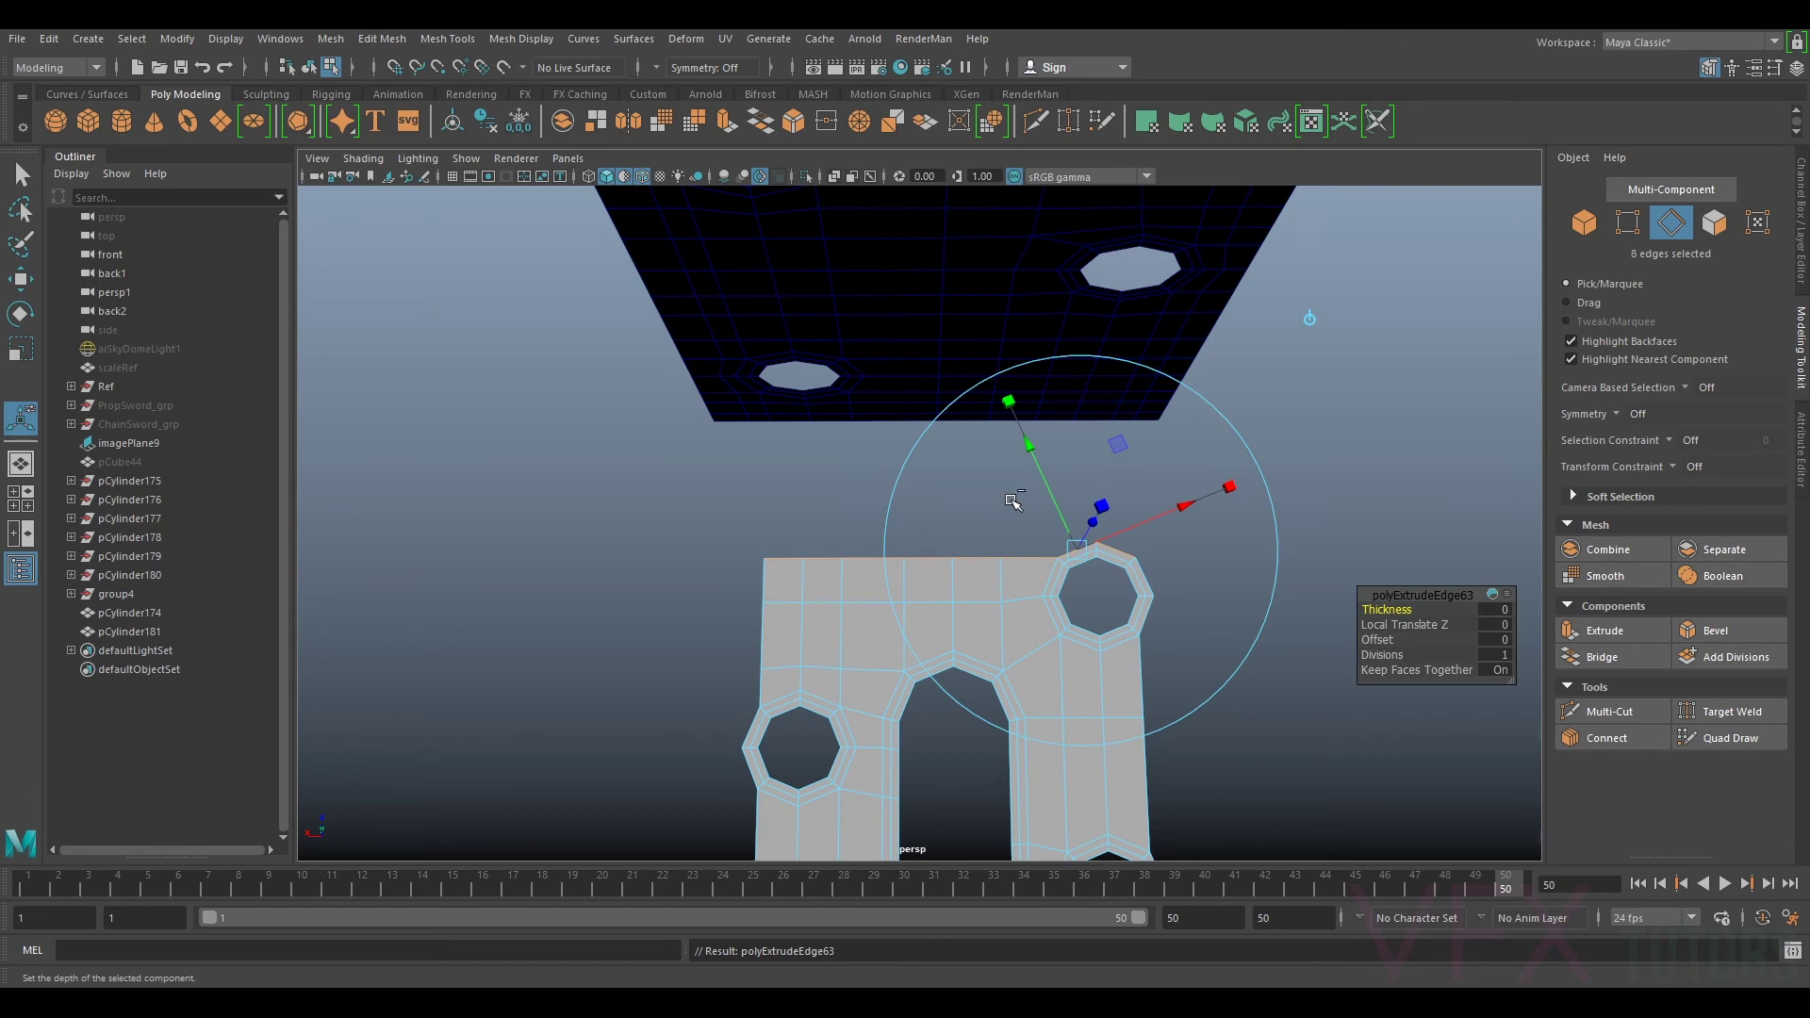
Step: Move the eight extruded edges outward past the topmost hole and scale them into a straight line
key("w")
left_click_drag(954, 485, 951, 394)
key("r")
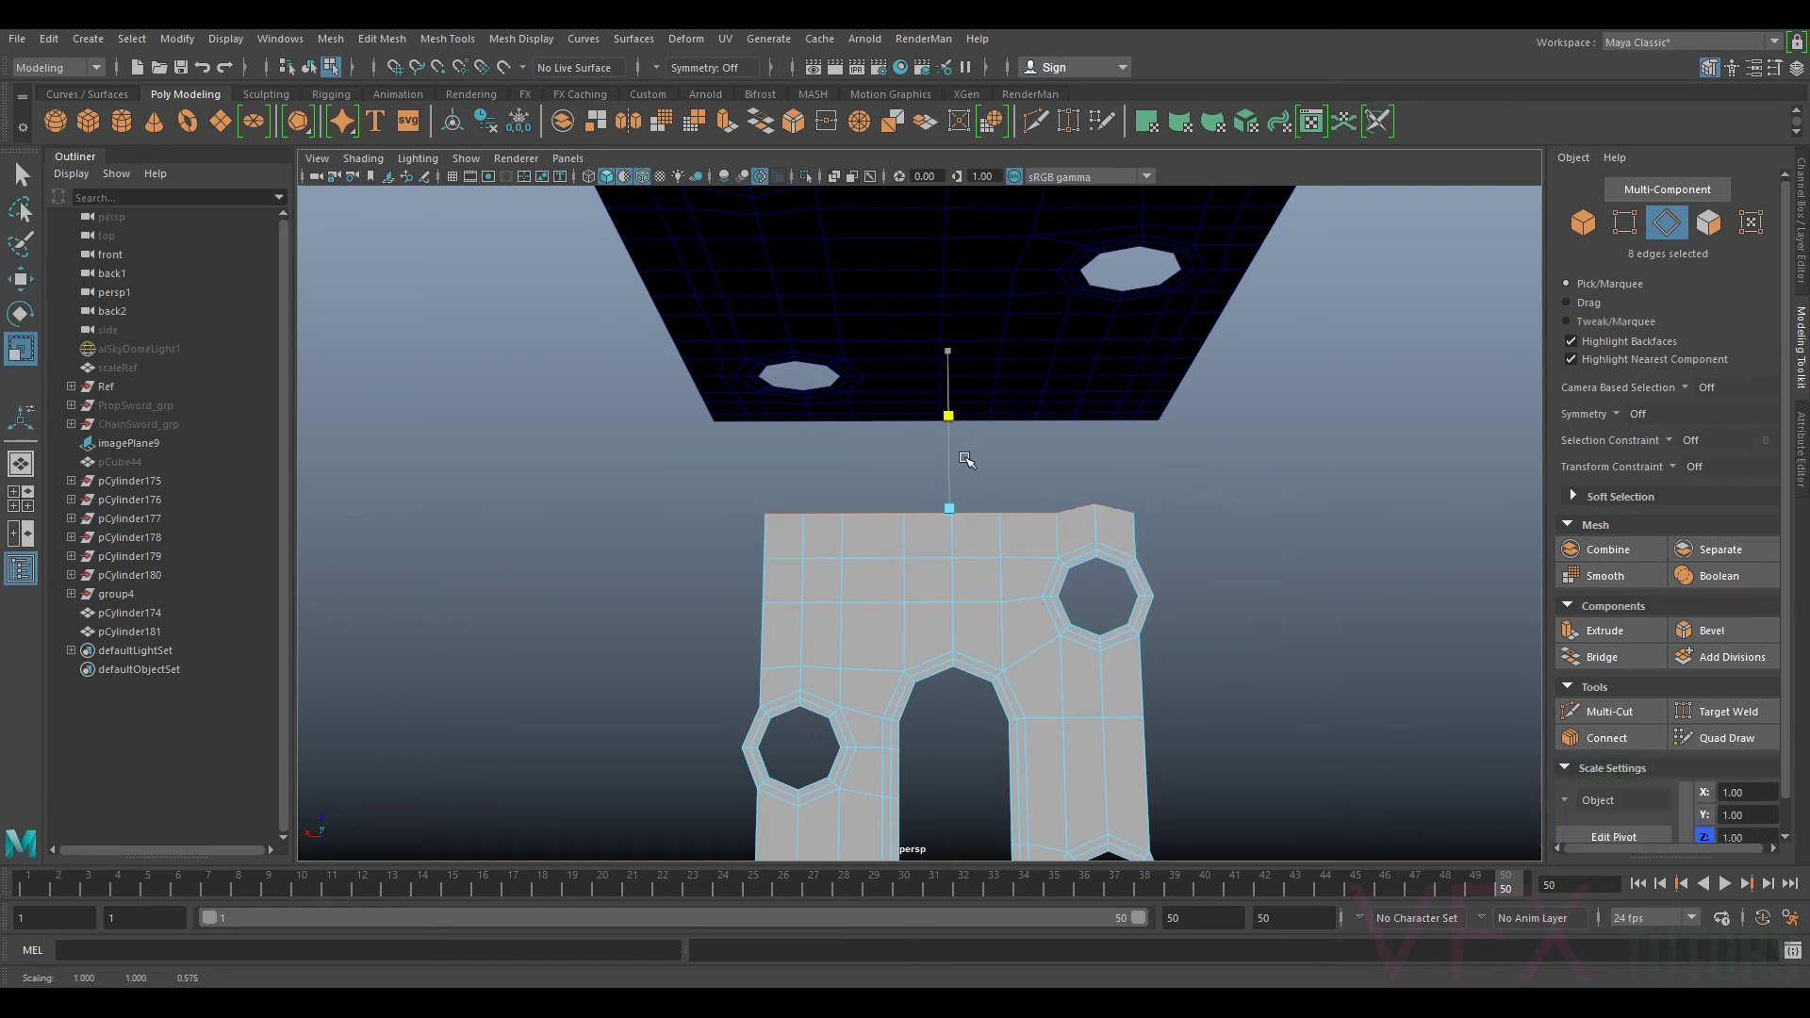
key("w")
left_click_drag(949, 422, 970, 711)
key("r")
Step: Examine the extended base plate and its end edge beside the upright plate from several angles
left_click_drag(891, 587, 1008, 534, "alt")
left_click_drag(1046, 434, 929, 629, "alt")
scroll(931, 630, "up", 2)
middle_click_drag(931, 630, 1028, 628, "alt")
left_click_drag(987, 624, 1030, 585, "alt")
middle_click_drag(886, 582, 938, 550, "alt")
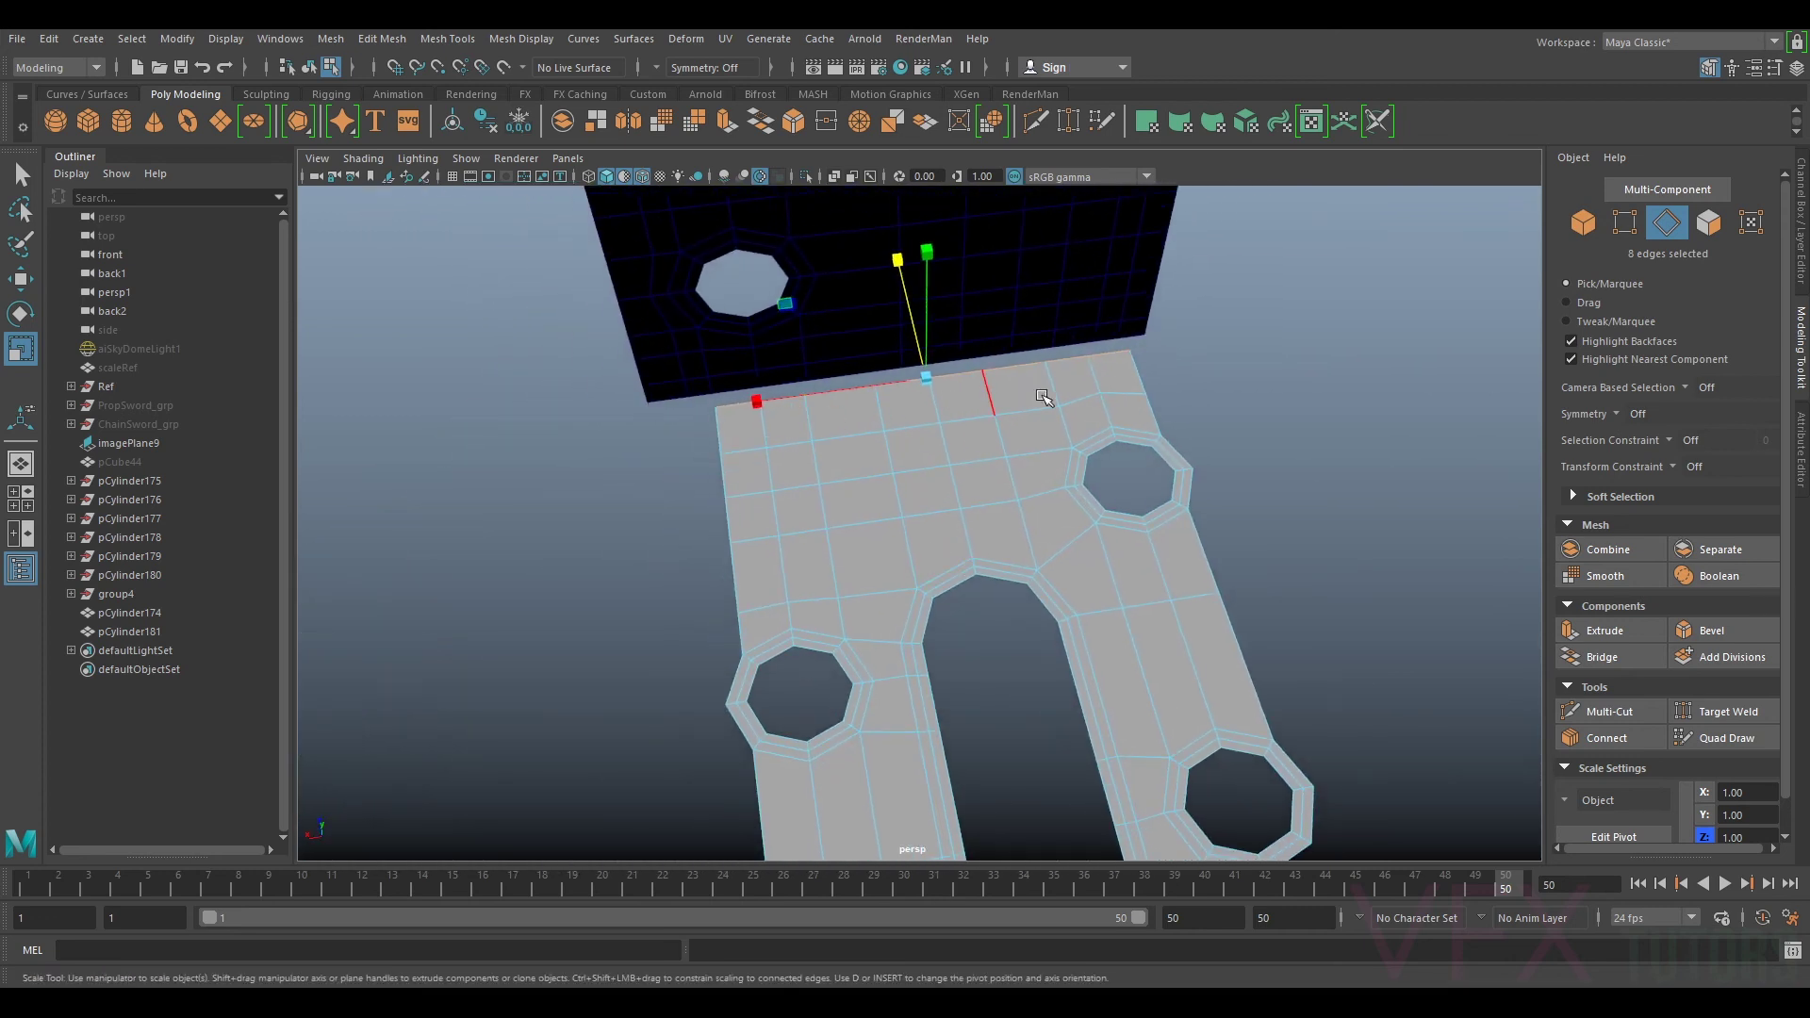
left_click_drag(1041, 397, 1038, 401, "alt")
scroll(1038, 400, "down", 3)
middle_click_drag(1040, 377, 1030, 518, "alt")
left_click_drag(1030, 519, 861, 554, "alt")
Step: Select the whole base plate in object mode and reverse its normals
right_click_drag(810, 464, 902, 436)
mouse_move(1010, 529)
left_mouse_down("alt")
mouse_move(990, 490)
mouse_move(929, 481)
mouse_move(1015, 544)
left_mouse_up("alt")
key("w")
mouse_move(799, 549)
left_mouse_down("alt")
mouse_move(810, 506)
mouse_move(775, 538)
left_mouse_up("alt")
left_click_drag(662, 469, 675, 454, "alt")
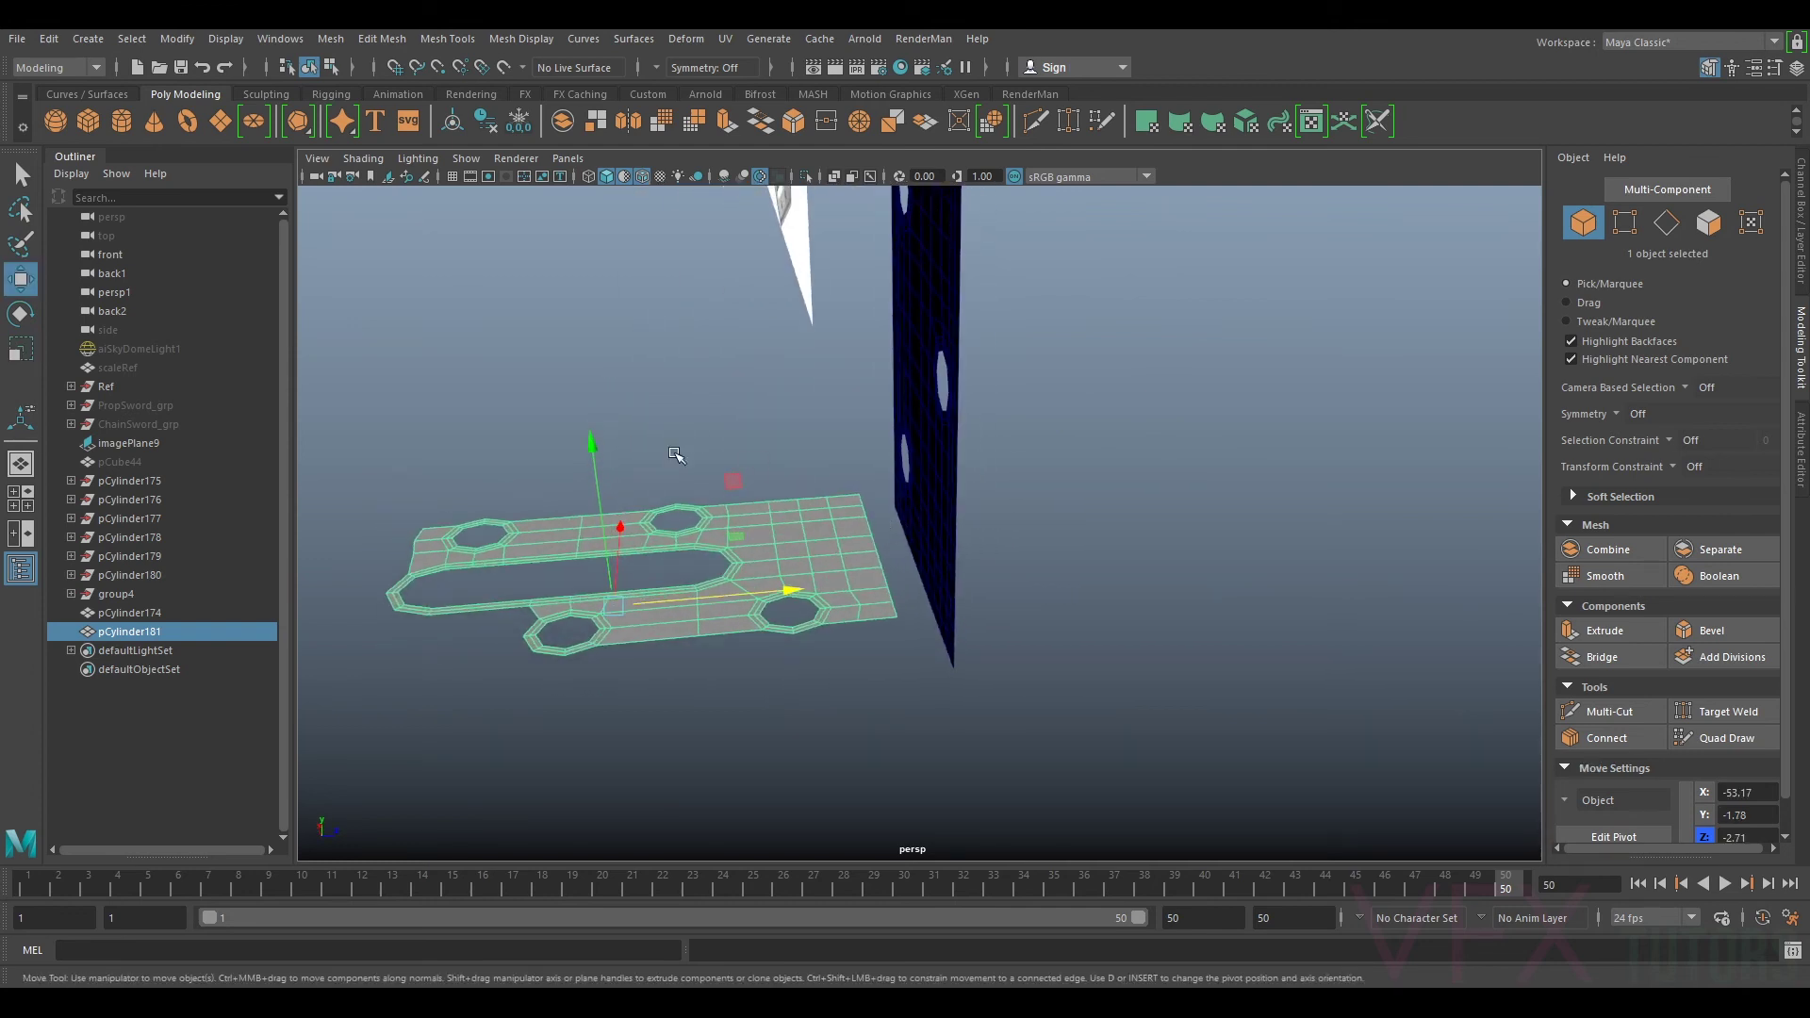
left_click(521, 39)
left_click(579, 127)
Step: Try to vertex-snap the base plate's height to the lower edge of the upright plate
key("r")
mouse_move(880, 647)
left_mouse_down("alt")
mouse_move(832, 467)
mouse_move(771, 523)
mouse_move(884, 624)
left_mouse_up("alt")
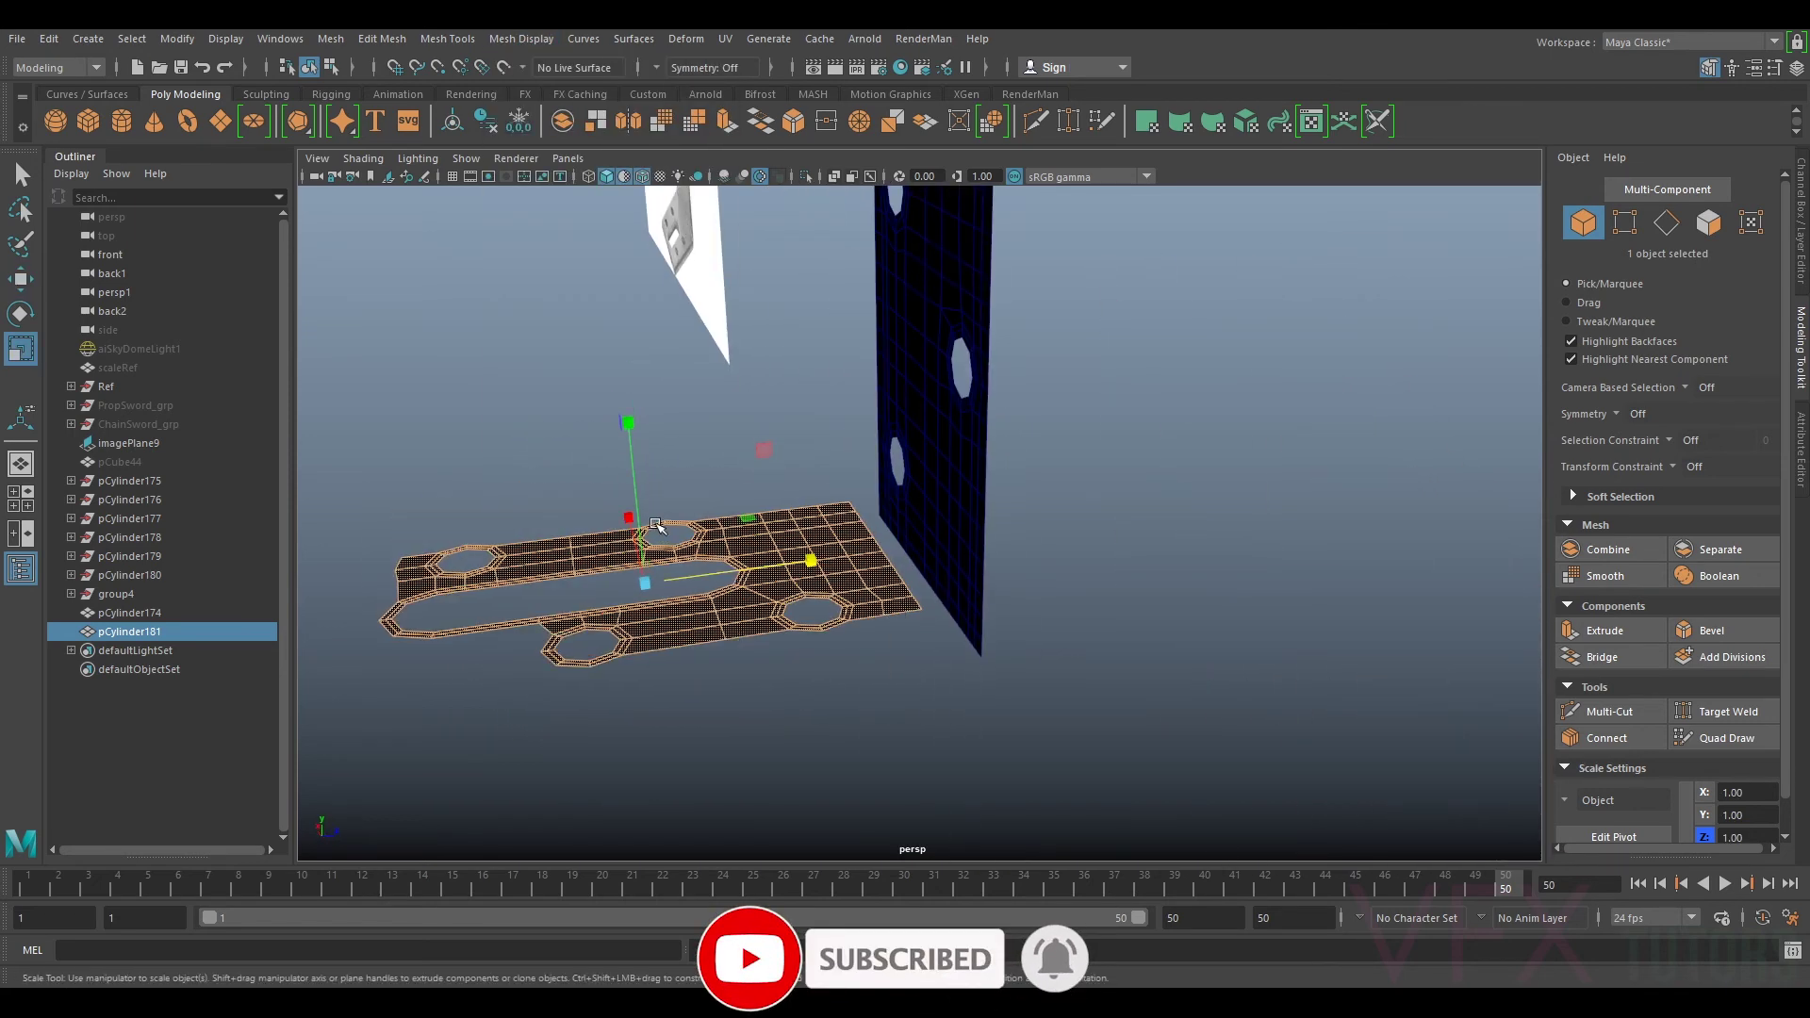
key("w")
key("v")
left_click_drag(635, 467, 879, 568)
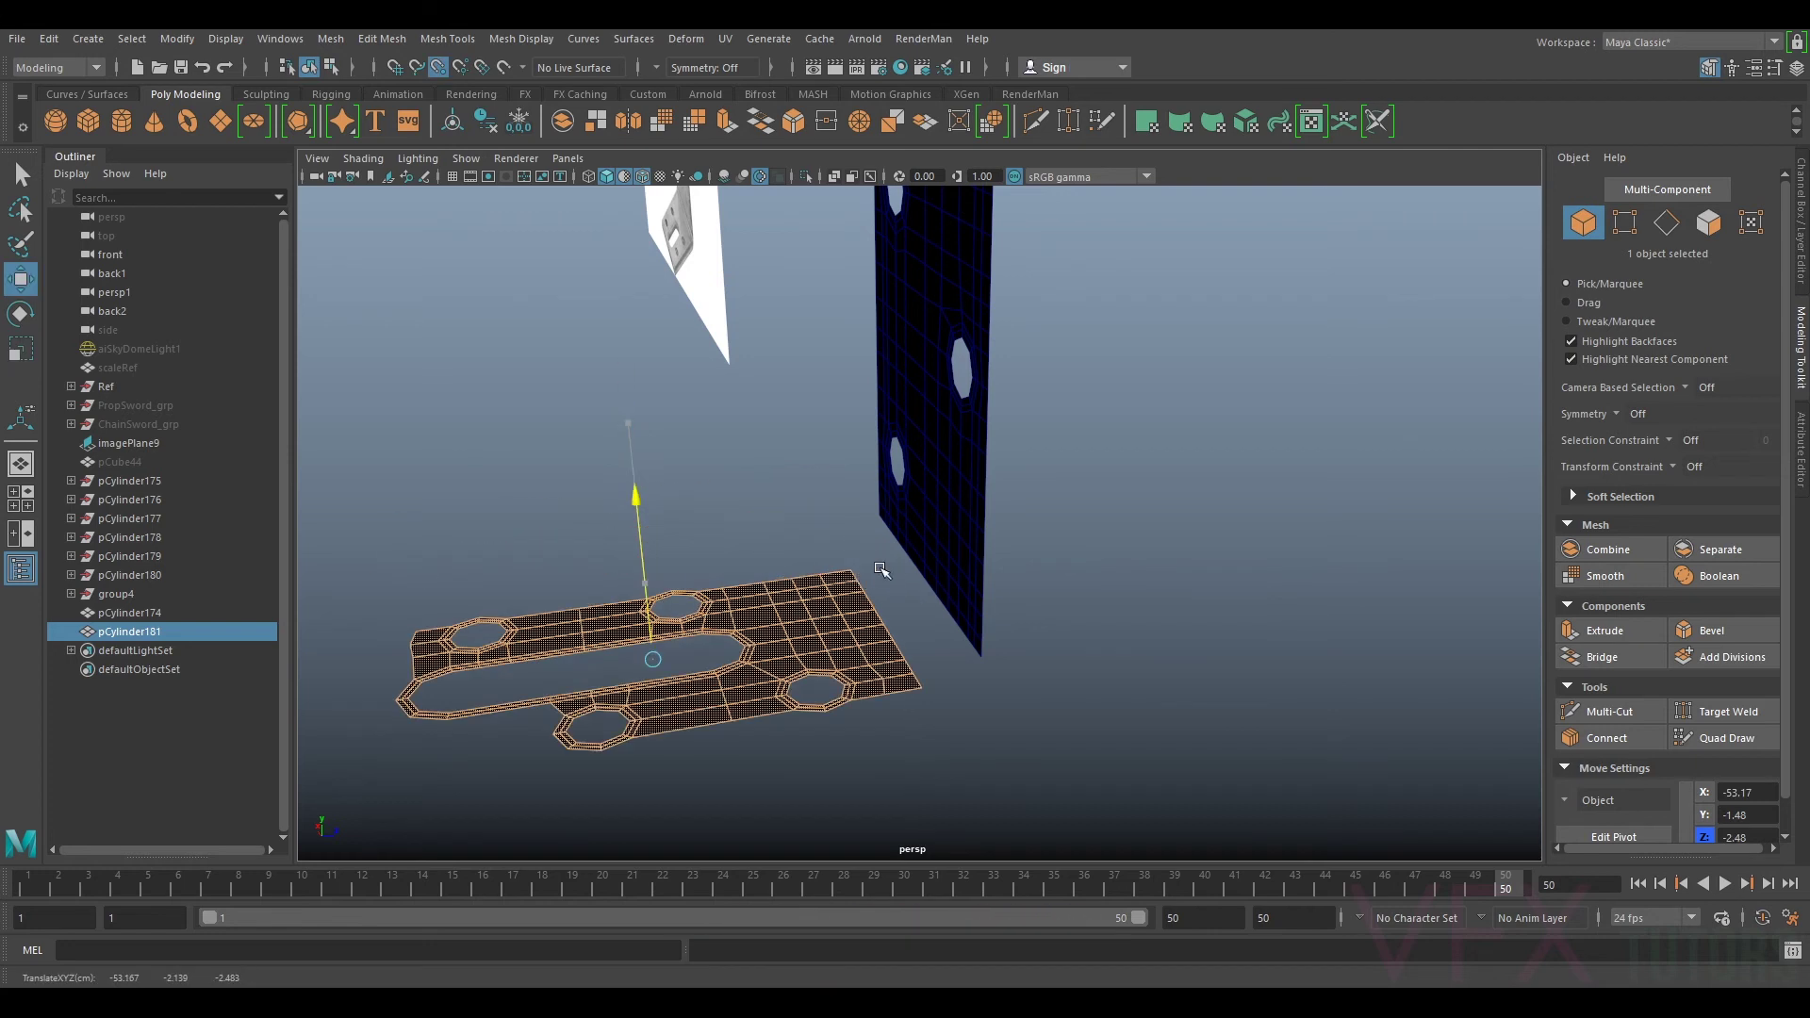
left_click_drag(925, 686, 846, 629, "alt")
left_click_drag(650, 503, 884, 570)
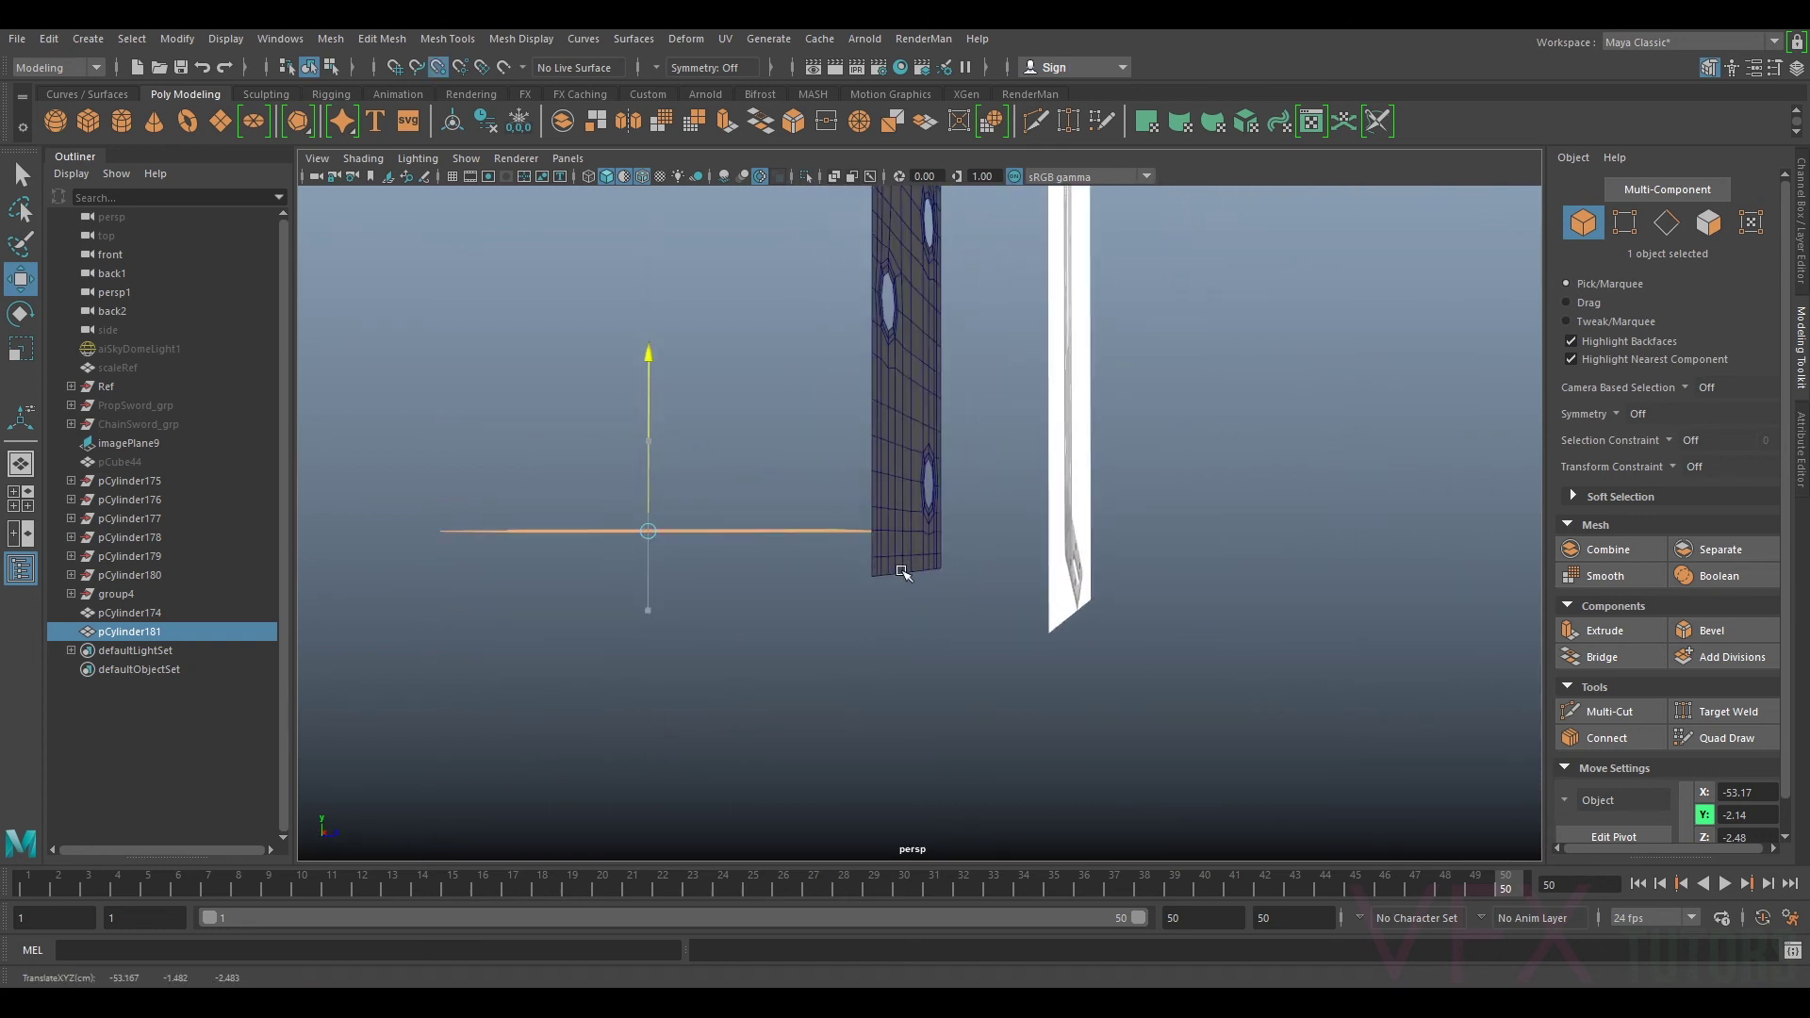
Step: Freeze the base plate's transformations and delete its construction history
mouse_move(1023, 611)
left_mouse_down("alt")
mouse_move(961, 601)
mouse_move(990, 654)
mouse_move(1043, 613)
mouse_move(1010, 604)
left_mouse_up("alt")
left_click(517, 124)
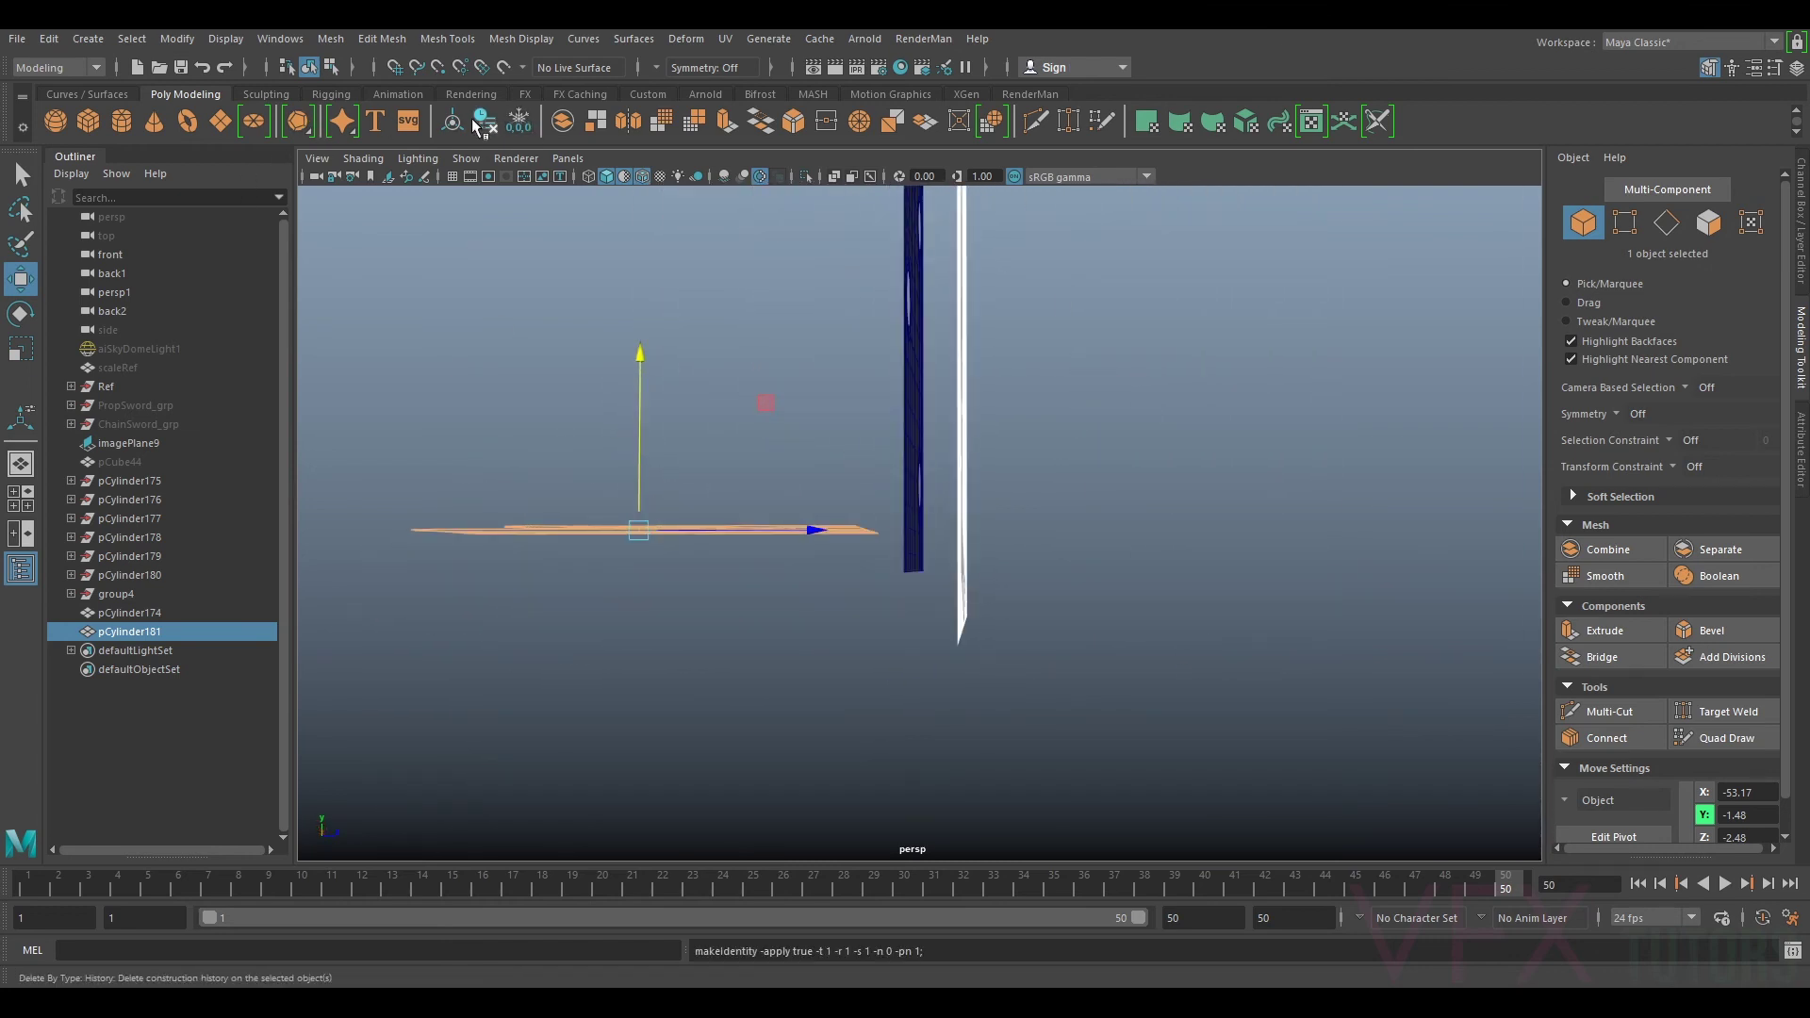
left_click(486, 123)
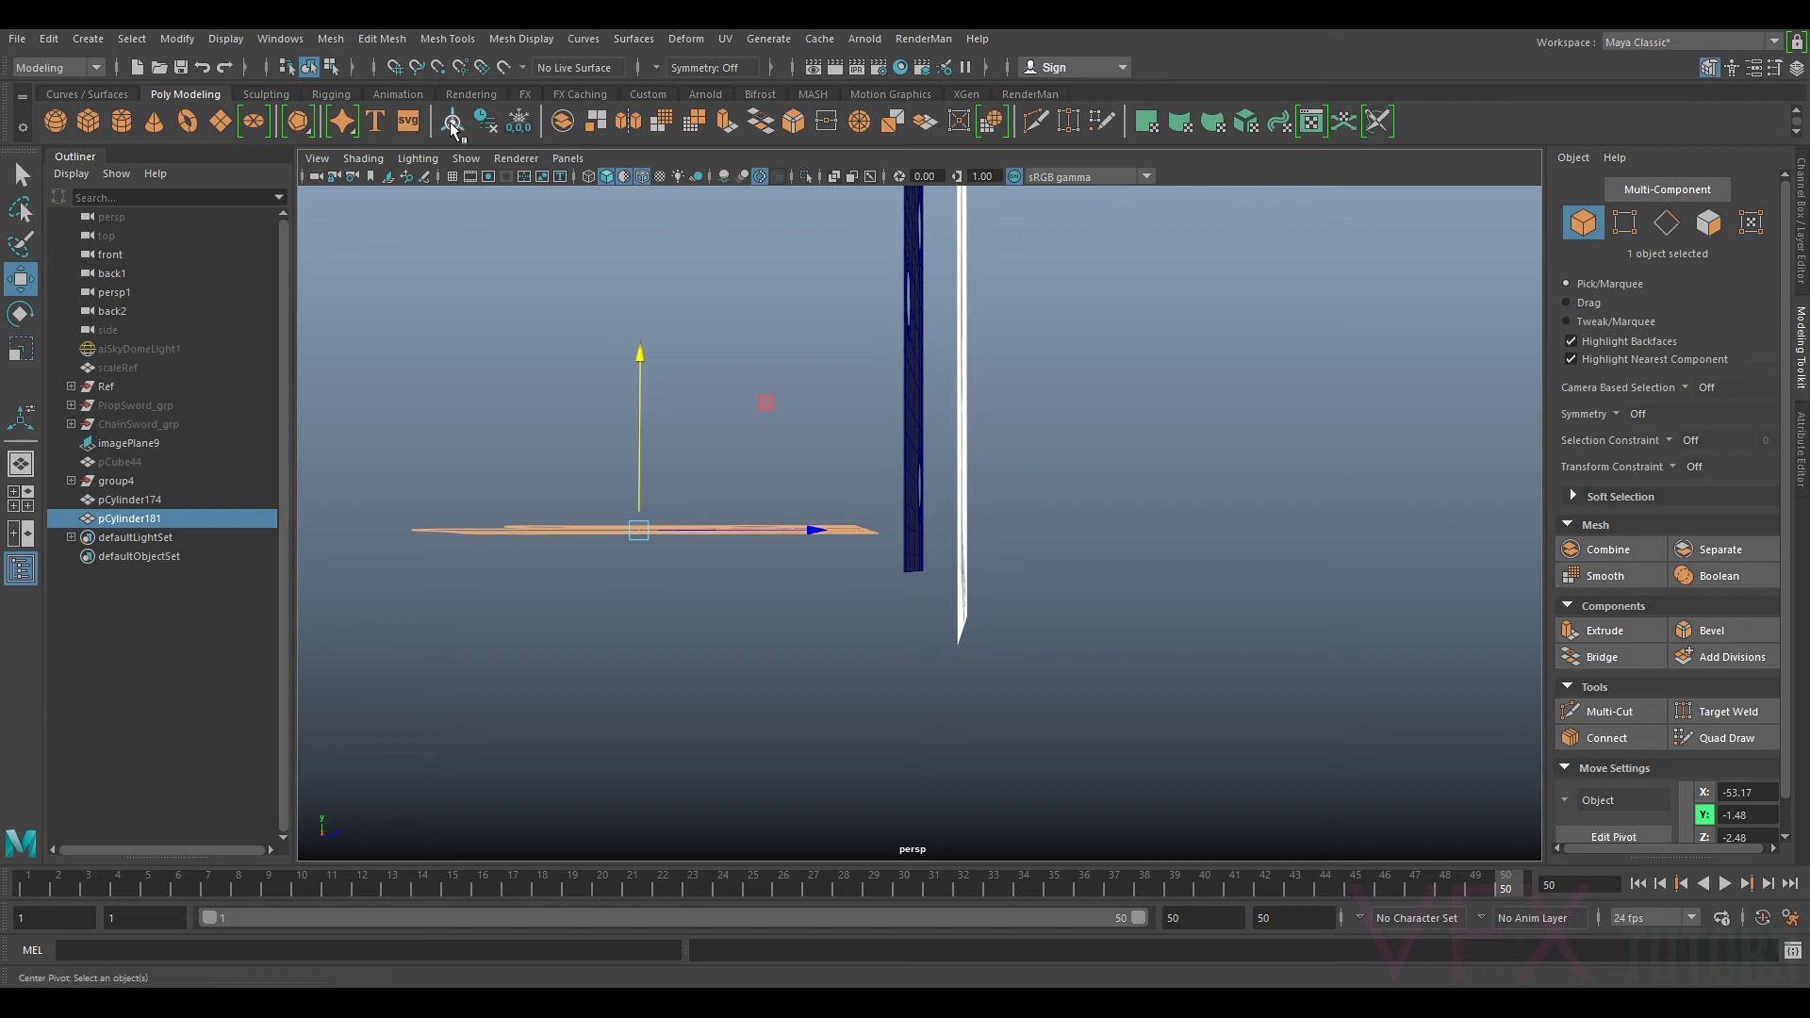
Step: Freeze the upright plate's transformations and delete its construction history
left_click(914, 327)
left_click(518, 124)
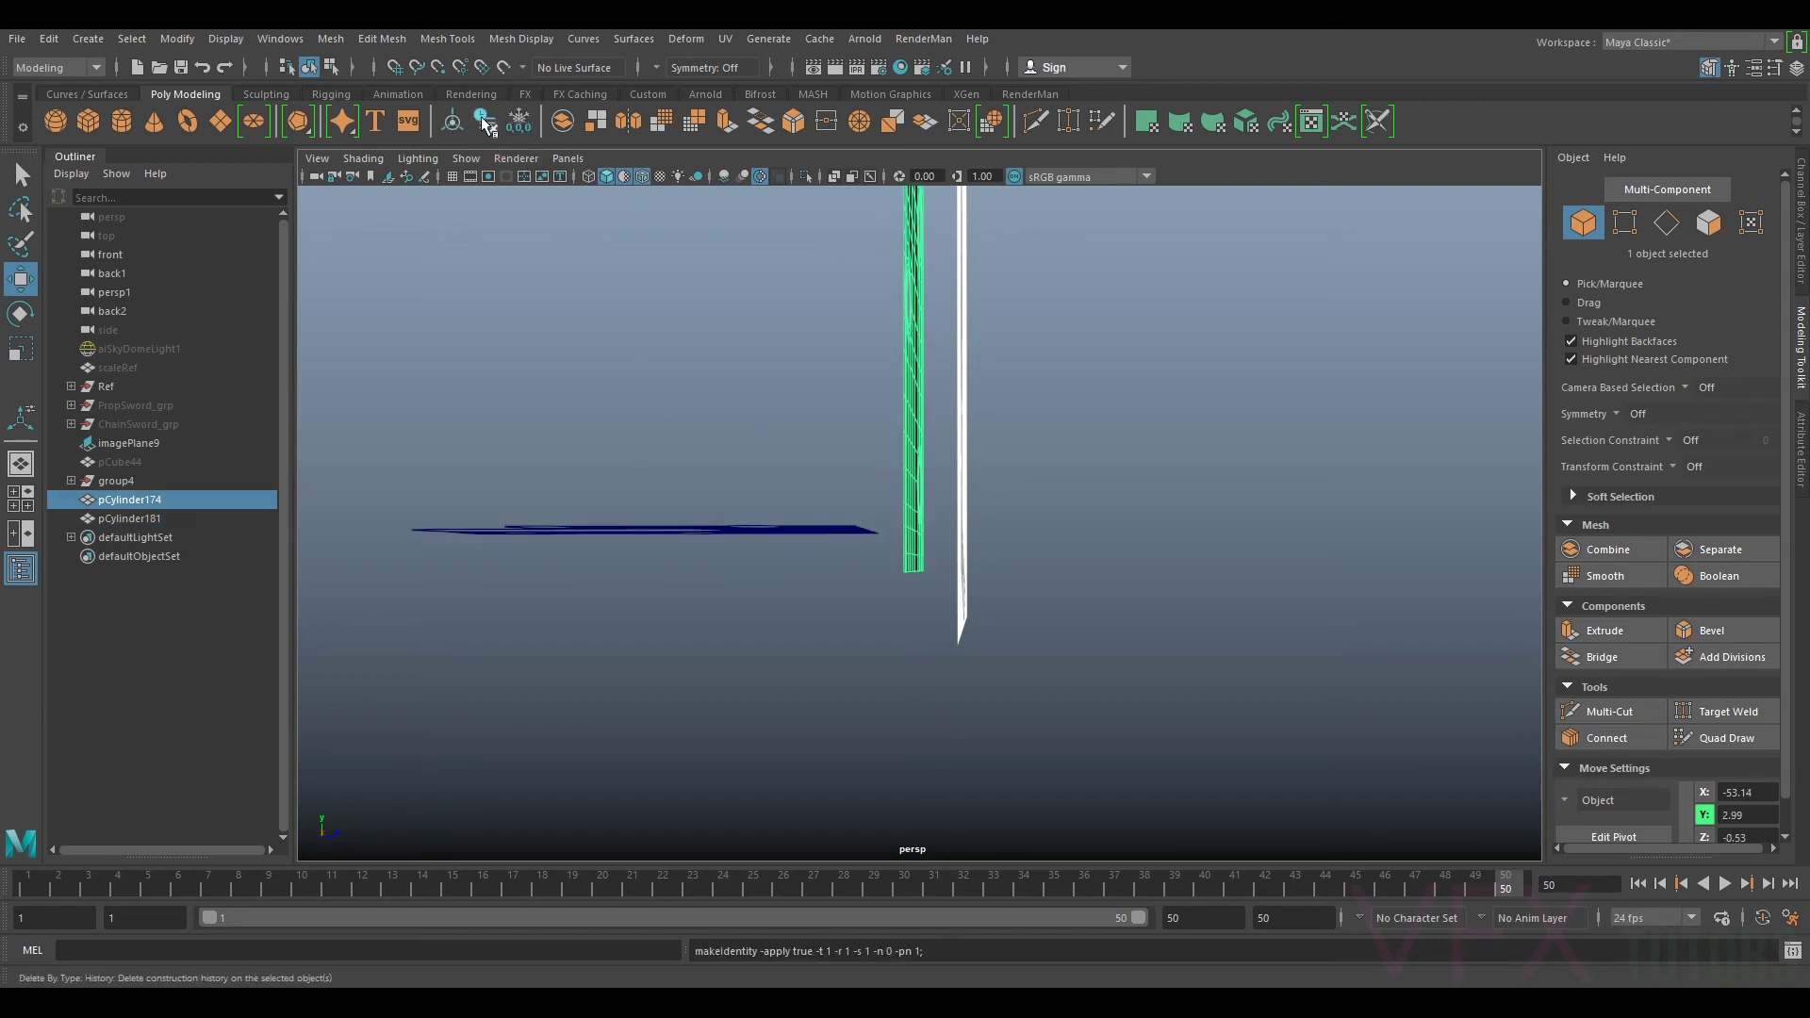
left_click(486, 124)
Step: Extrude the base plate's three border edges below the outermost hole on the shorter side of the slot, along Z to about -3.86
left_click(686, 530)
left_click_drag(818, 524, 809, 595, "alt")
left_click_drag(936, 578, 1030, 648, "alt")
right_click_drag(903, 615, 898, 408)
double_click(871, 572)
scroll(859, 590, "down", 5)
left_click_drag(834, 675, 1108, 680, "alt")
middle_click_drag(1108, 680, 1040, 545, "alt")
scroll(1037, 594, "up", 5)
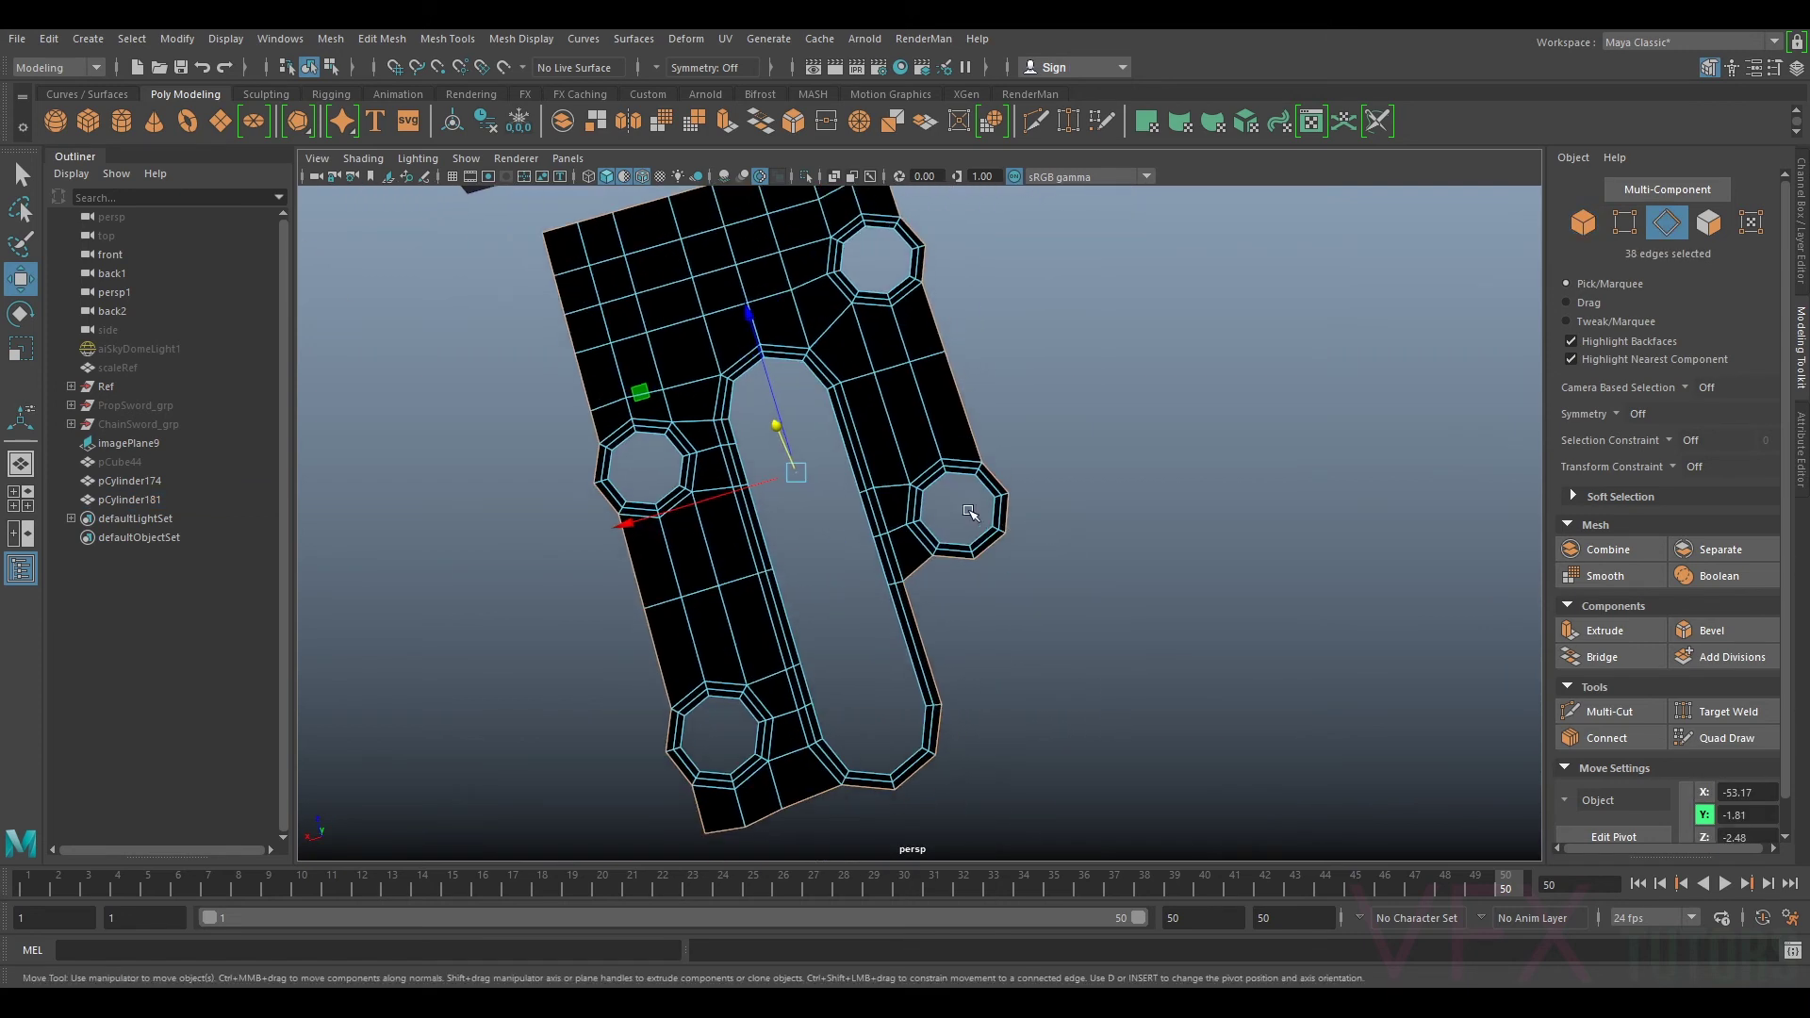
left_click(999, 551)
key("q")
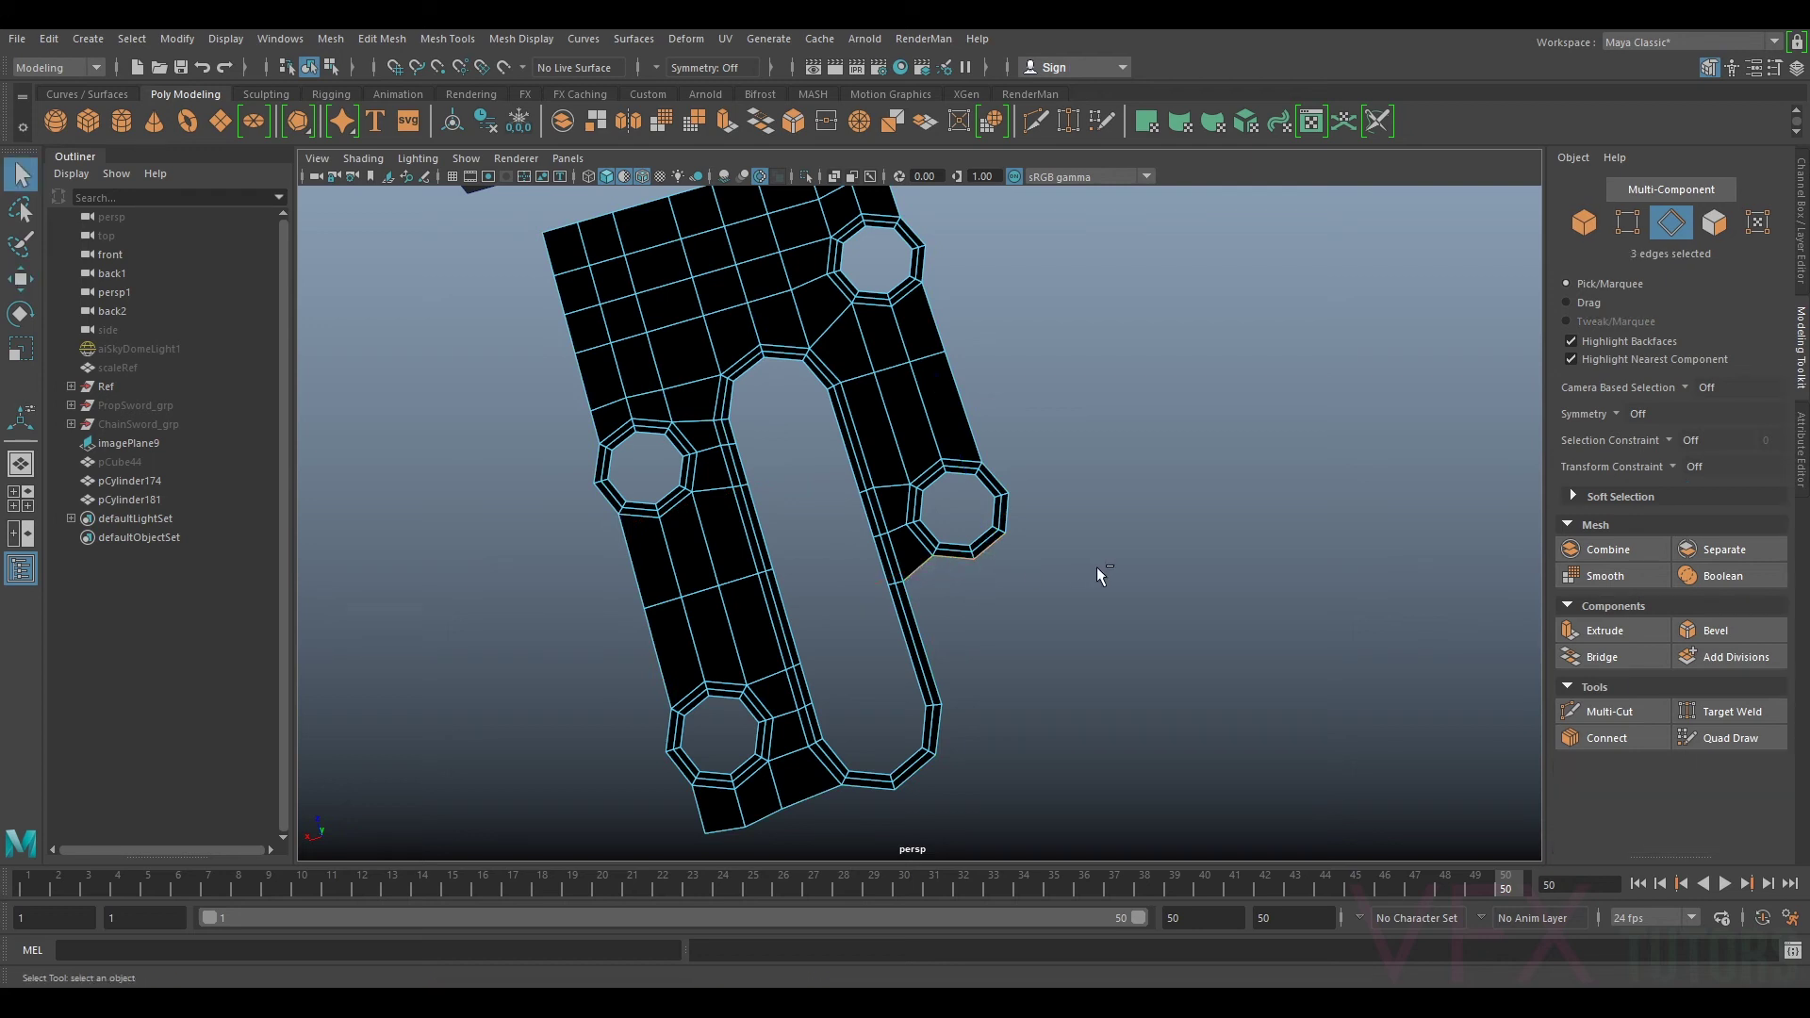
key("ctrl+e")
key("w")
left_click_drag(949, 510, 1001, 592)
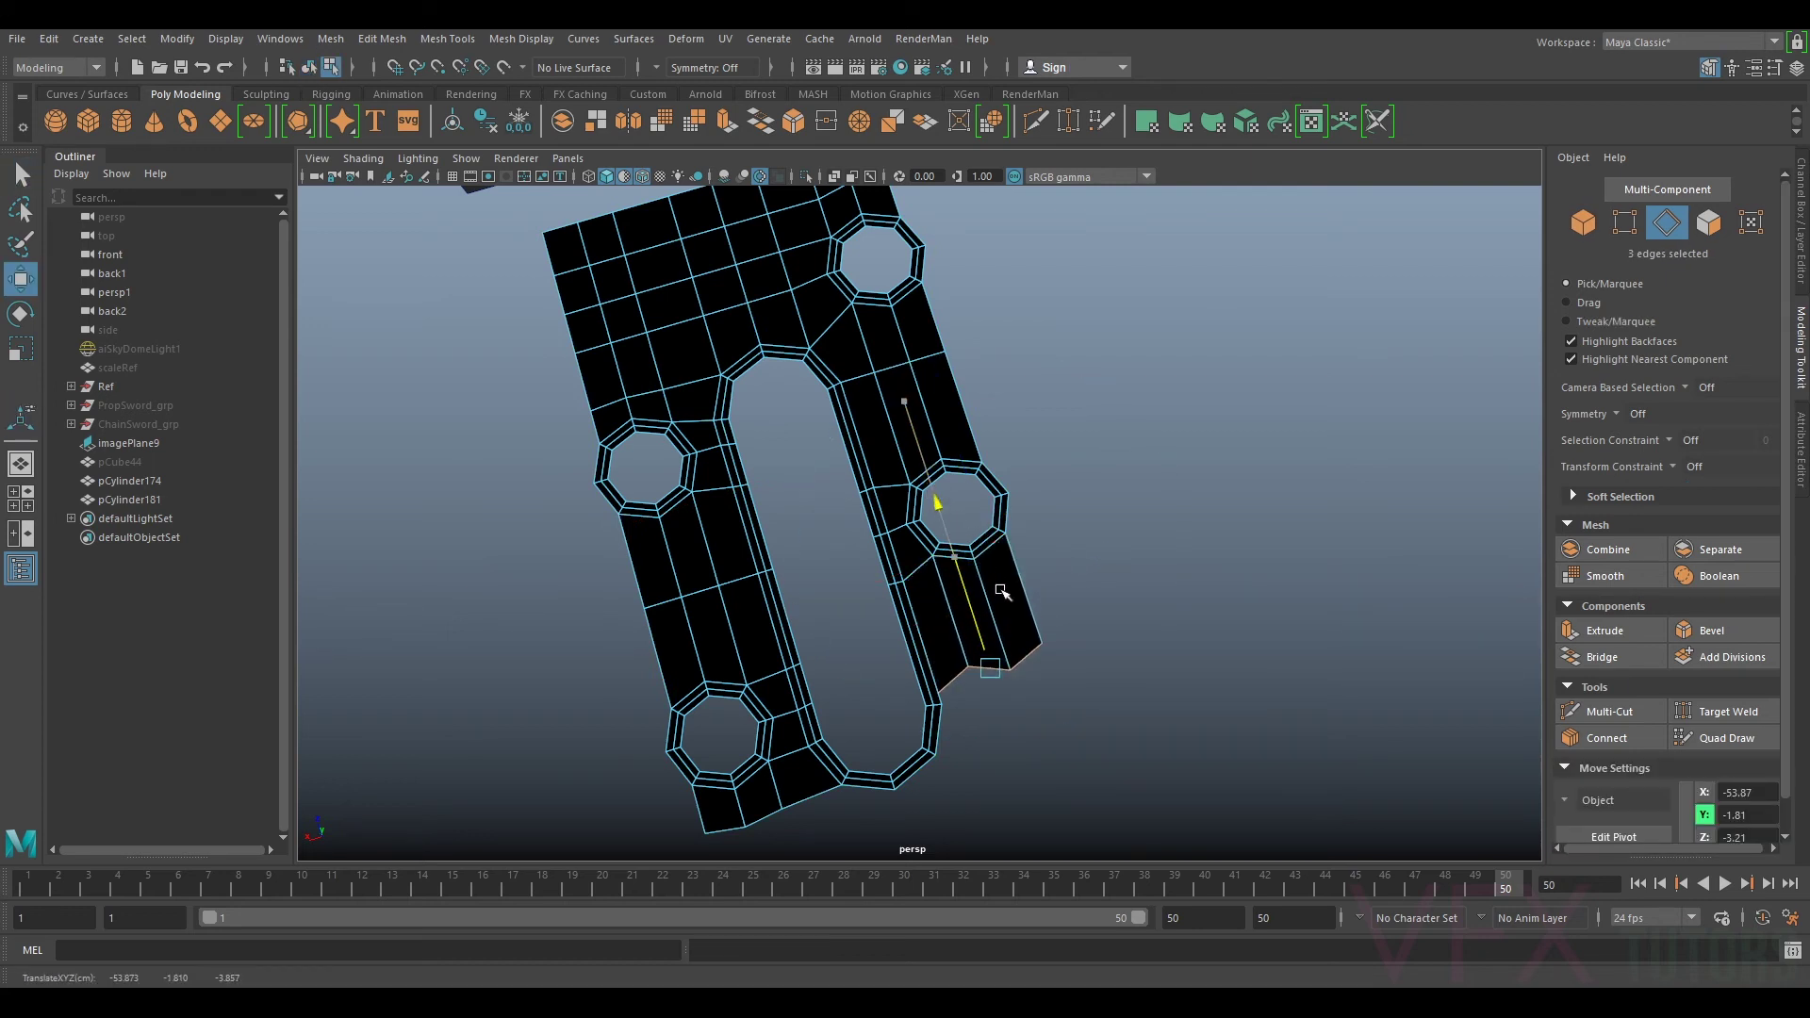
Step: Scale the extruded edges flat into a straight line and extrude another row to about Z -4.21
key("r")
left_click_drag(942, 512, 1043, 757)
key("w")
left_click_drag(966, 624, 973, 622)
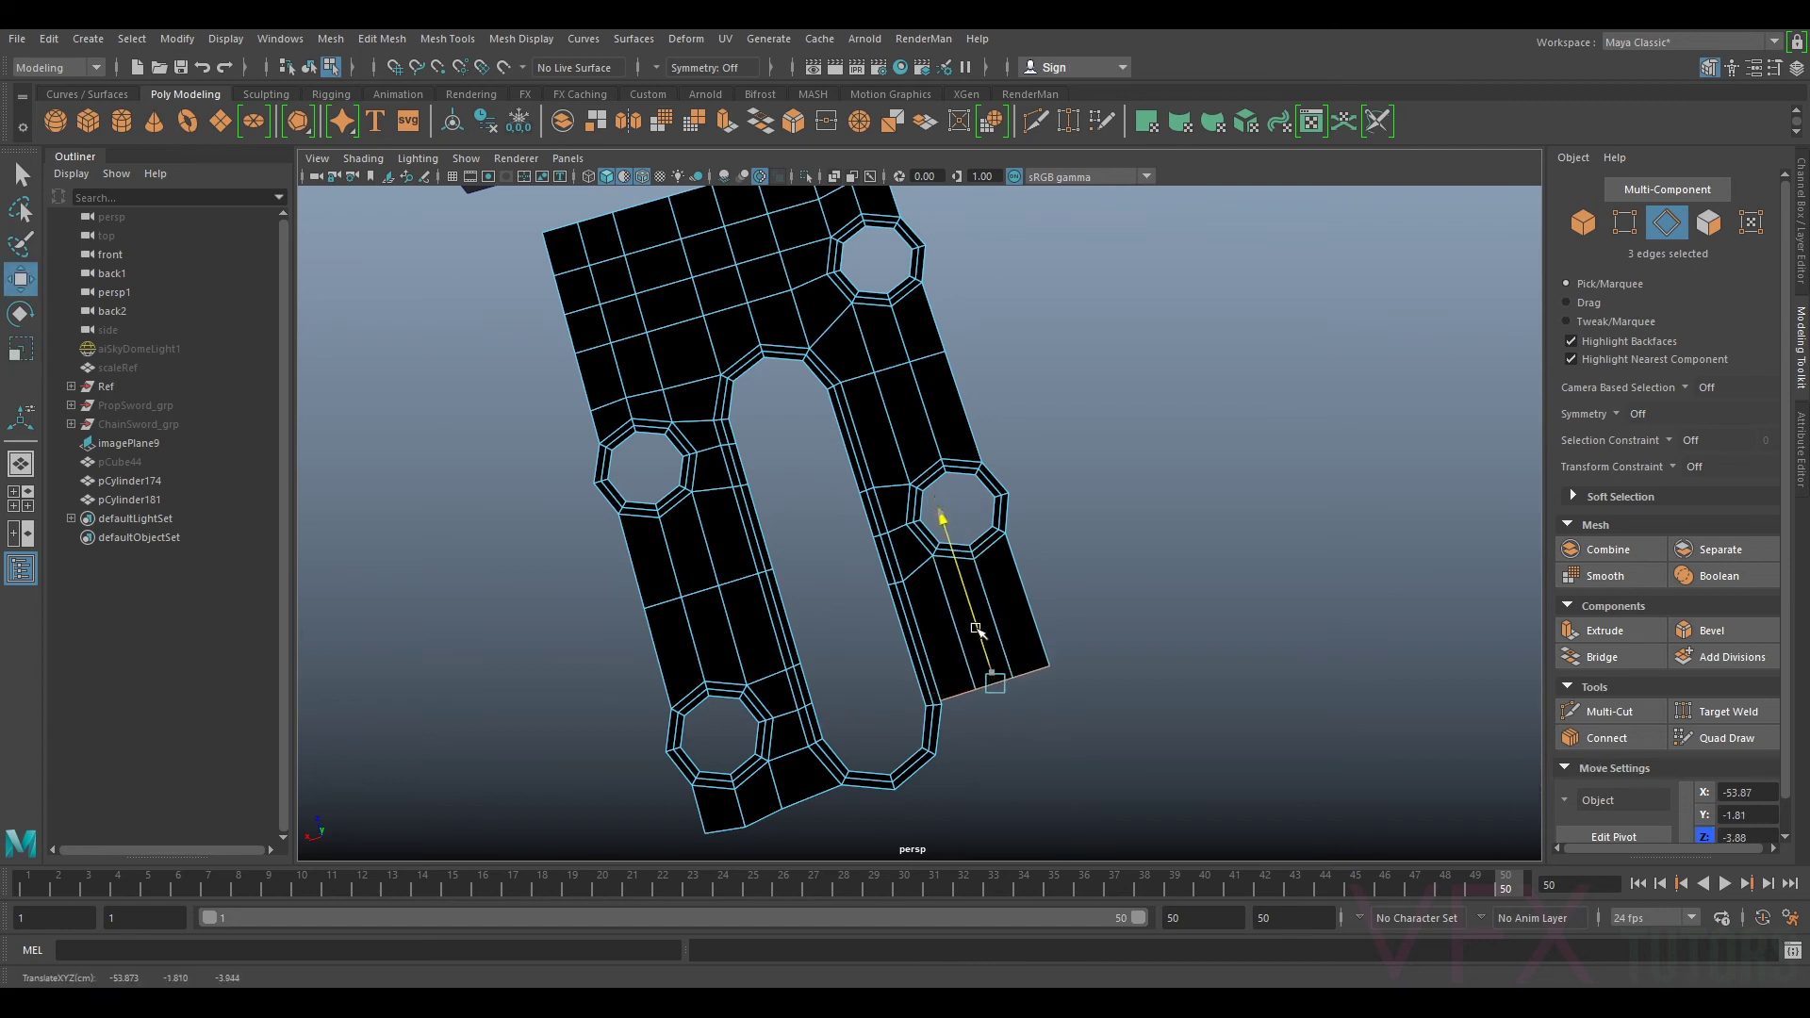
key("ctrl+e")
key("w")
left_click_drag(980, 618, 995, 656)
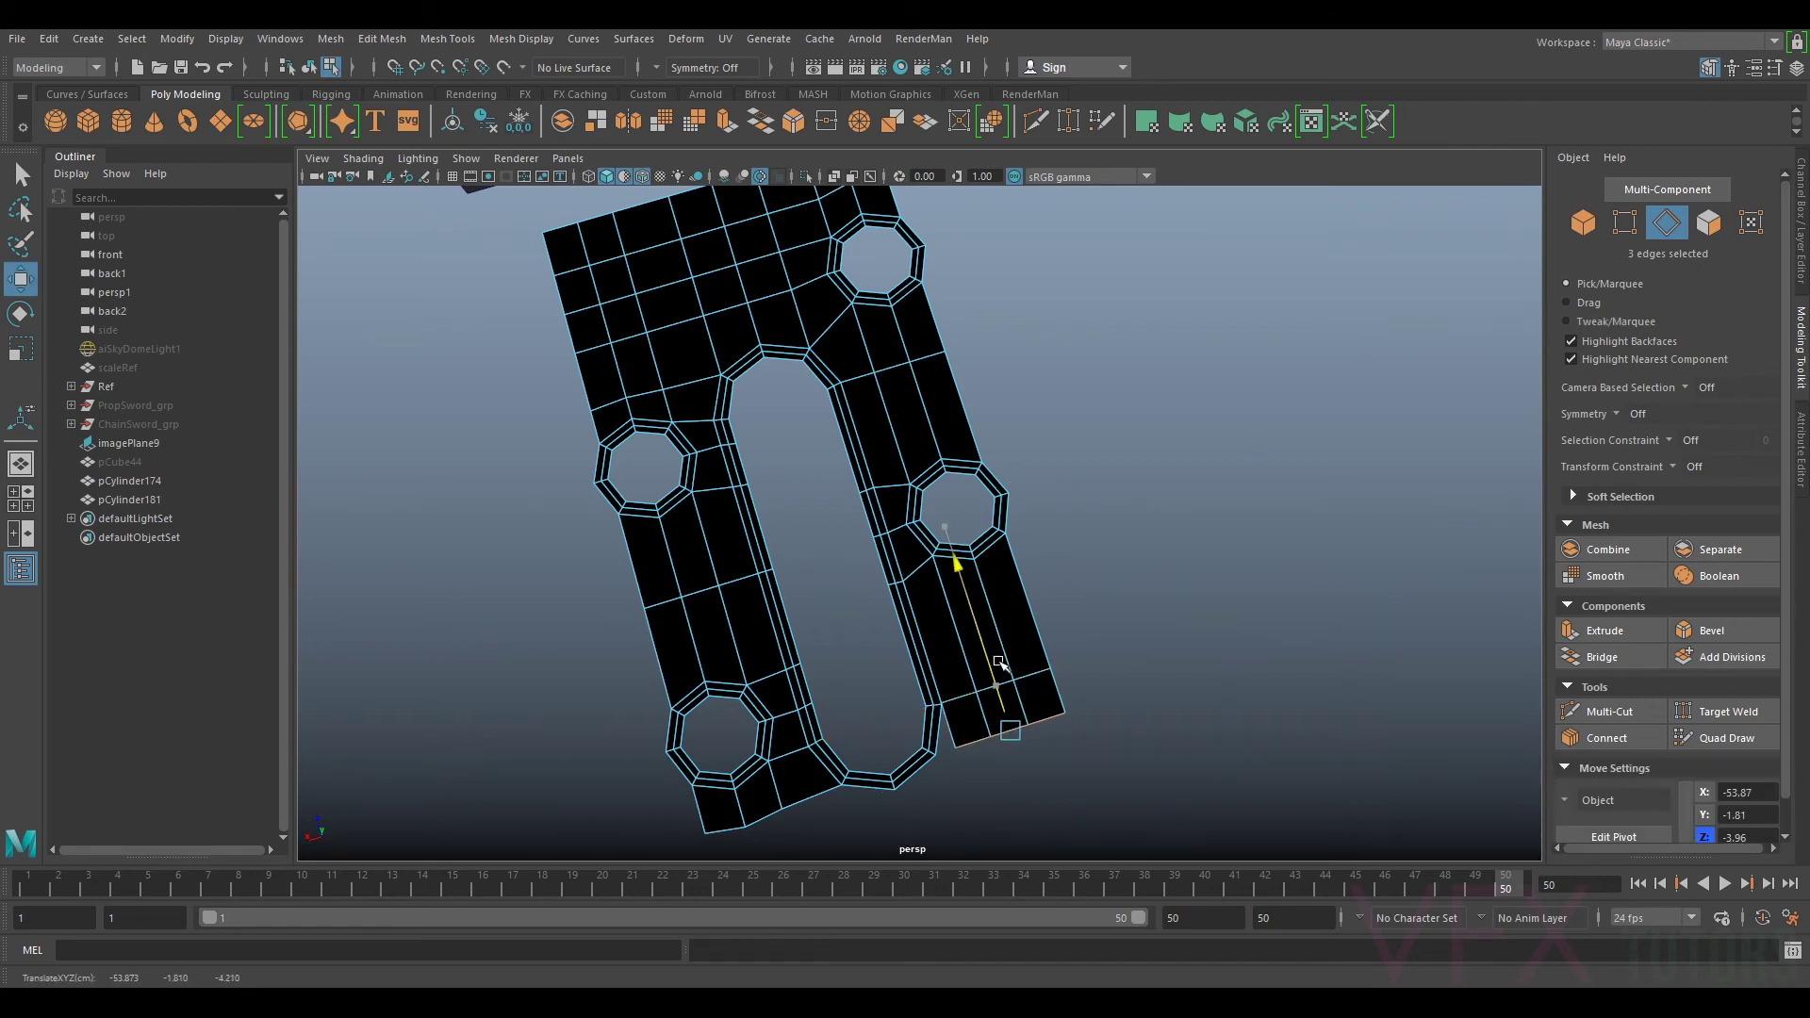
Step: Weld the new strip's inner corner vertex to the slot rim and merge the two vertices at the adjoining rim corner
right_click_drag(960, 462, 853, 470)
middle_click_drag(892, 473, 915, 357, "alt")
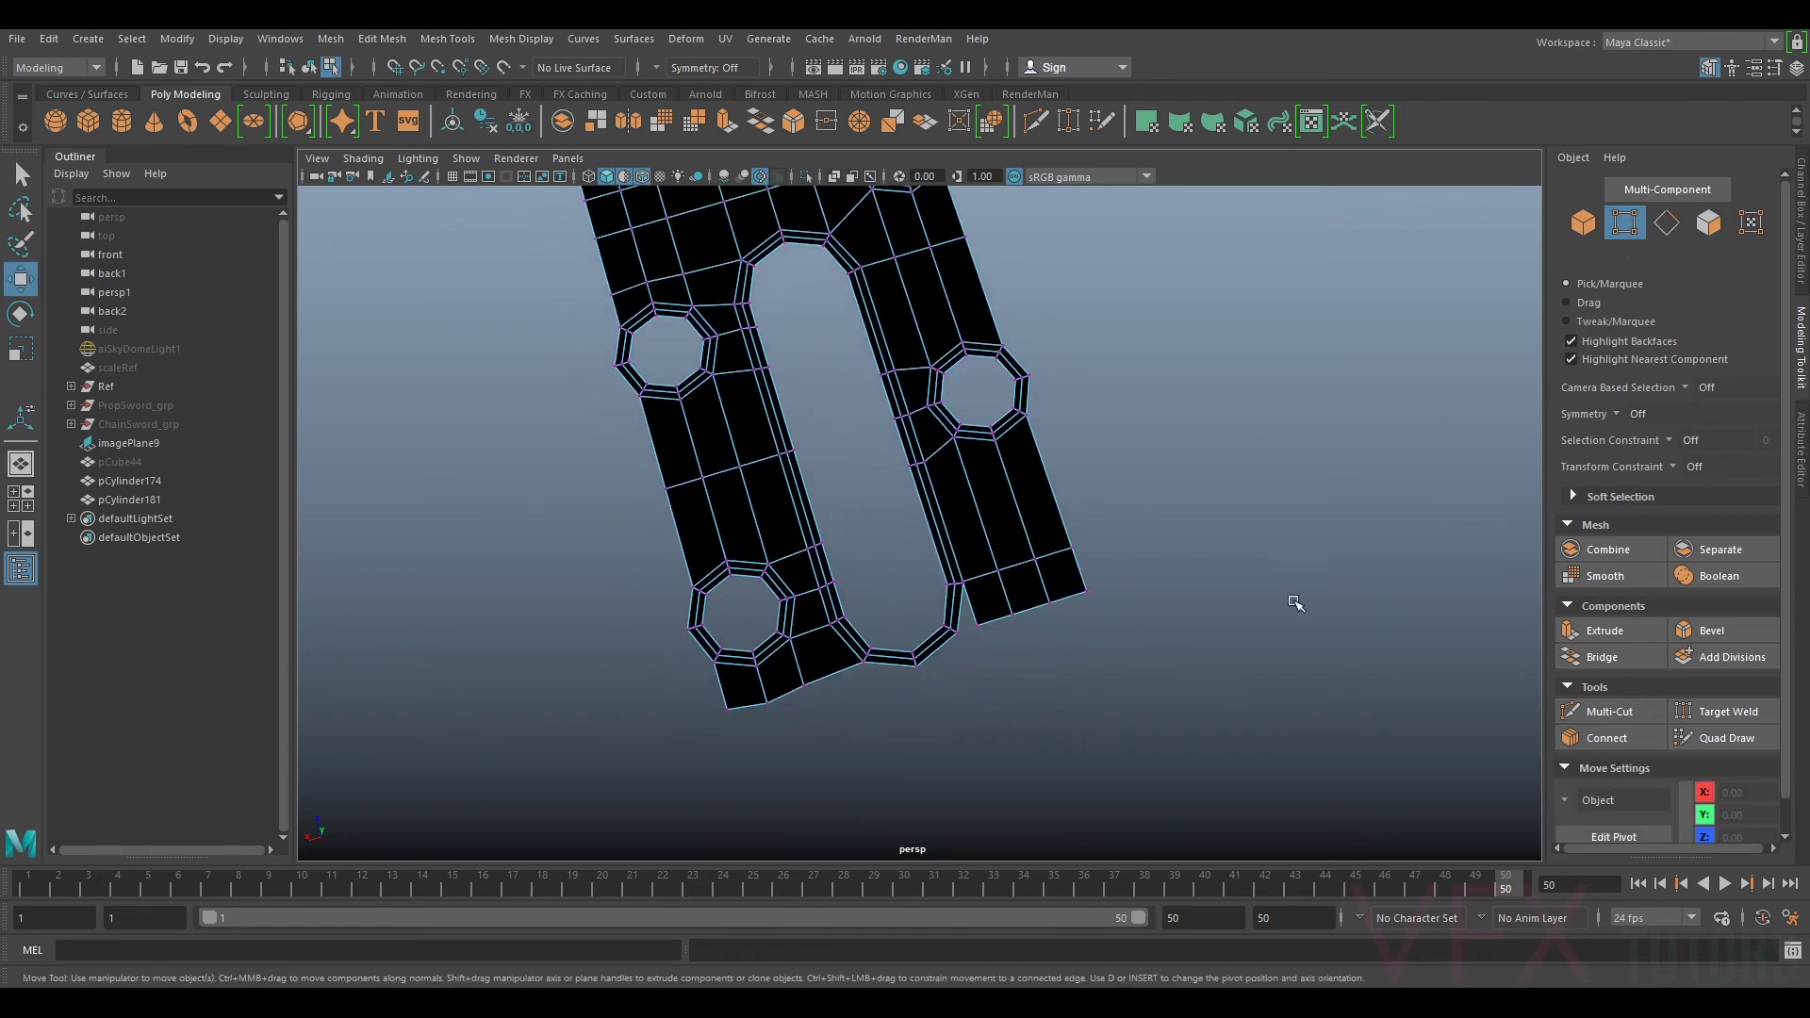
left_click(1697, 712)
scroll(1052, 646, "up", 4)
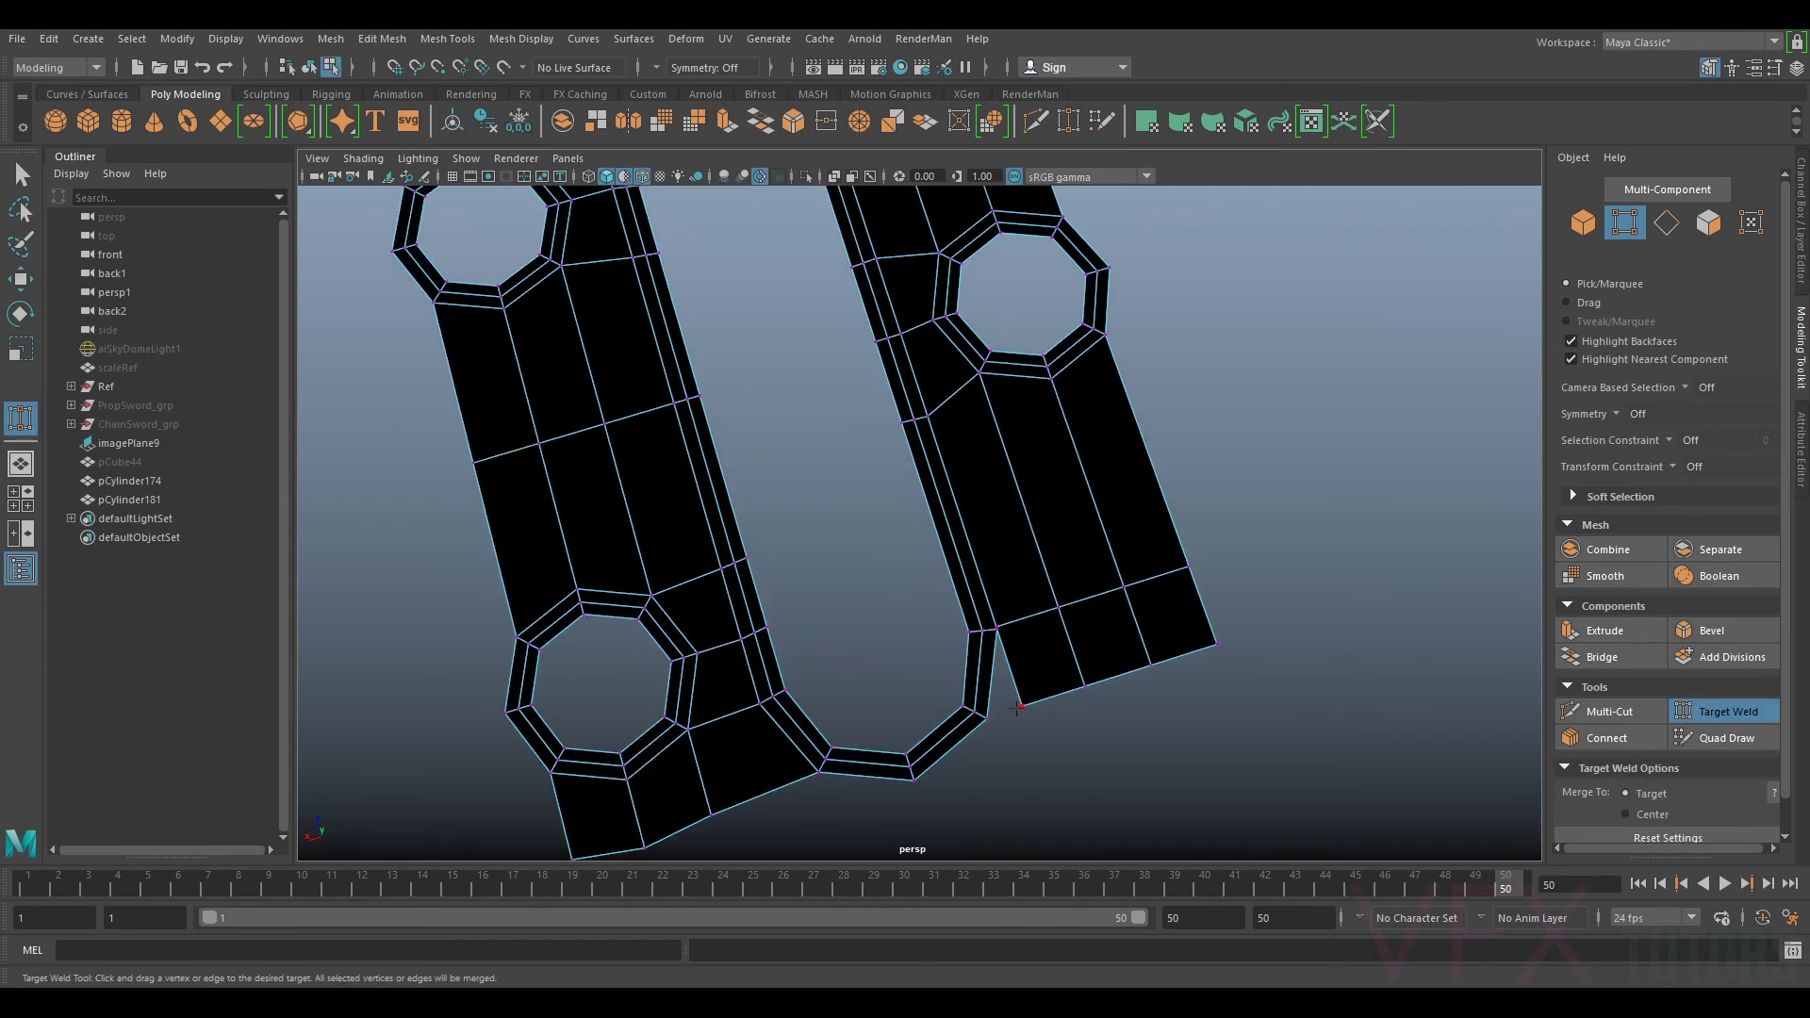
key("ctrl+z")
left_click_drag(1024, 705, 1012, 719)
key("ctrl+z")
right_click_drag(1044, 670, 959, 437)
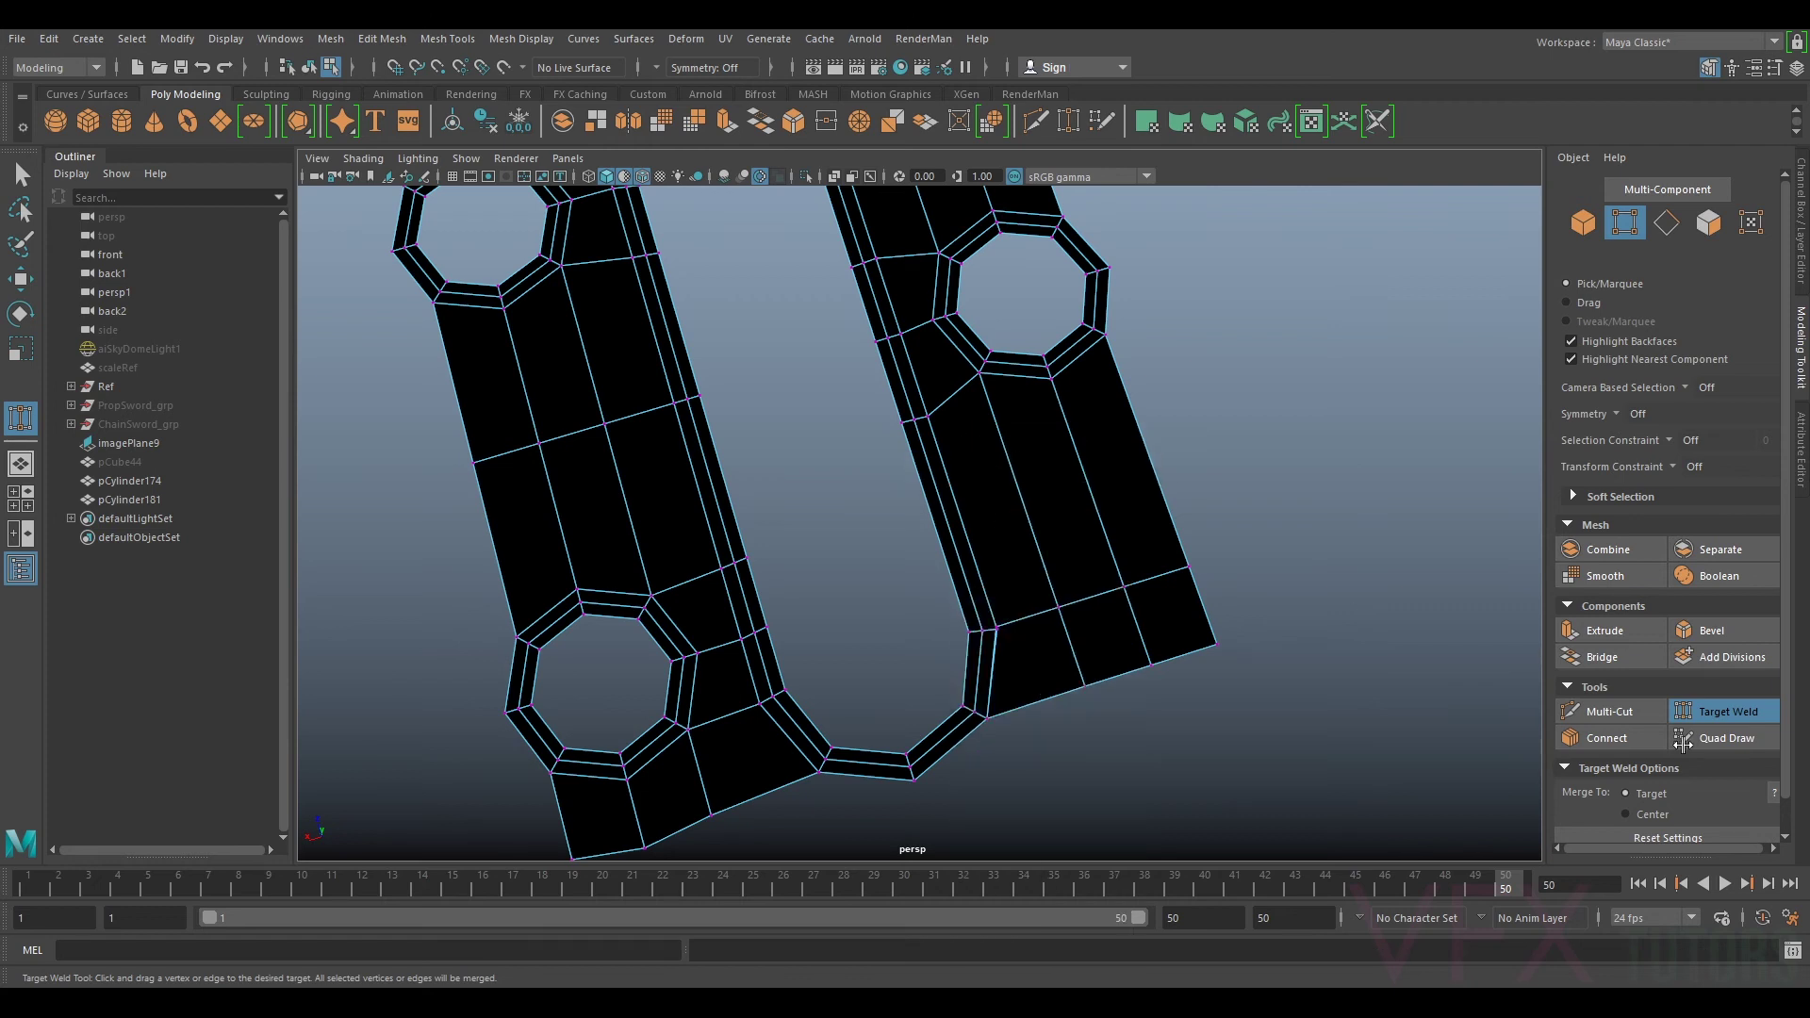
left_click(1703, 707)
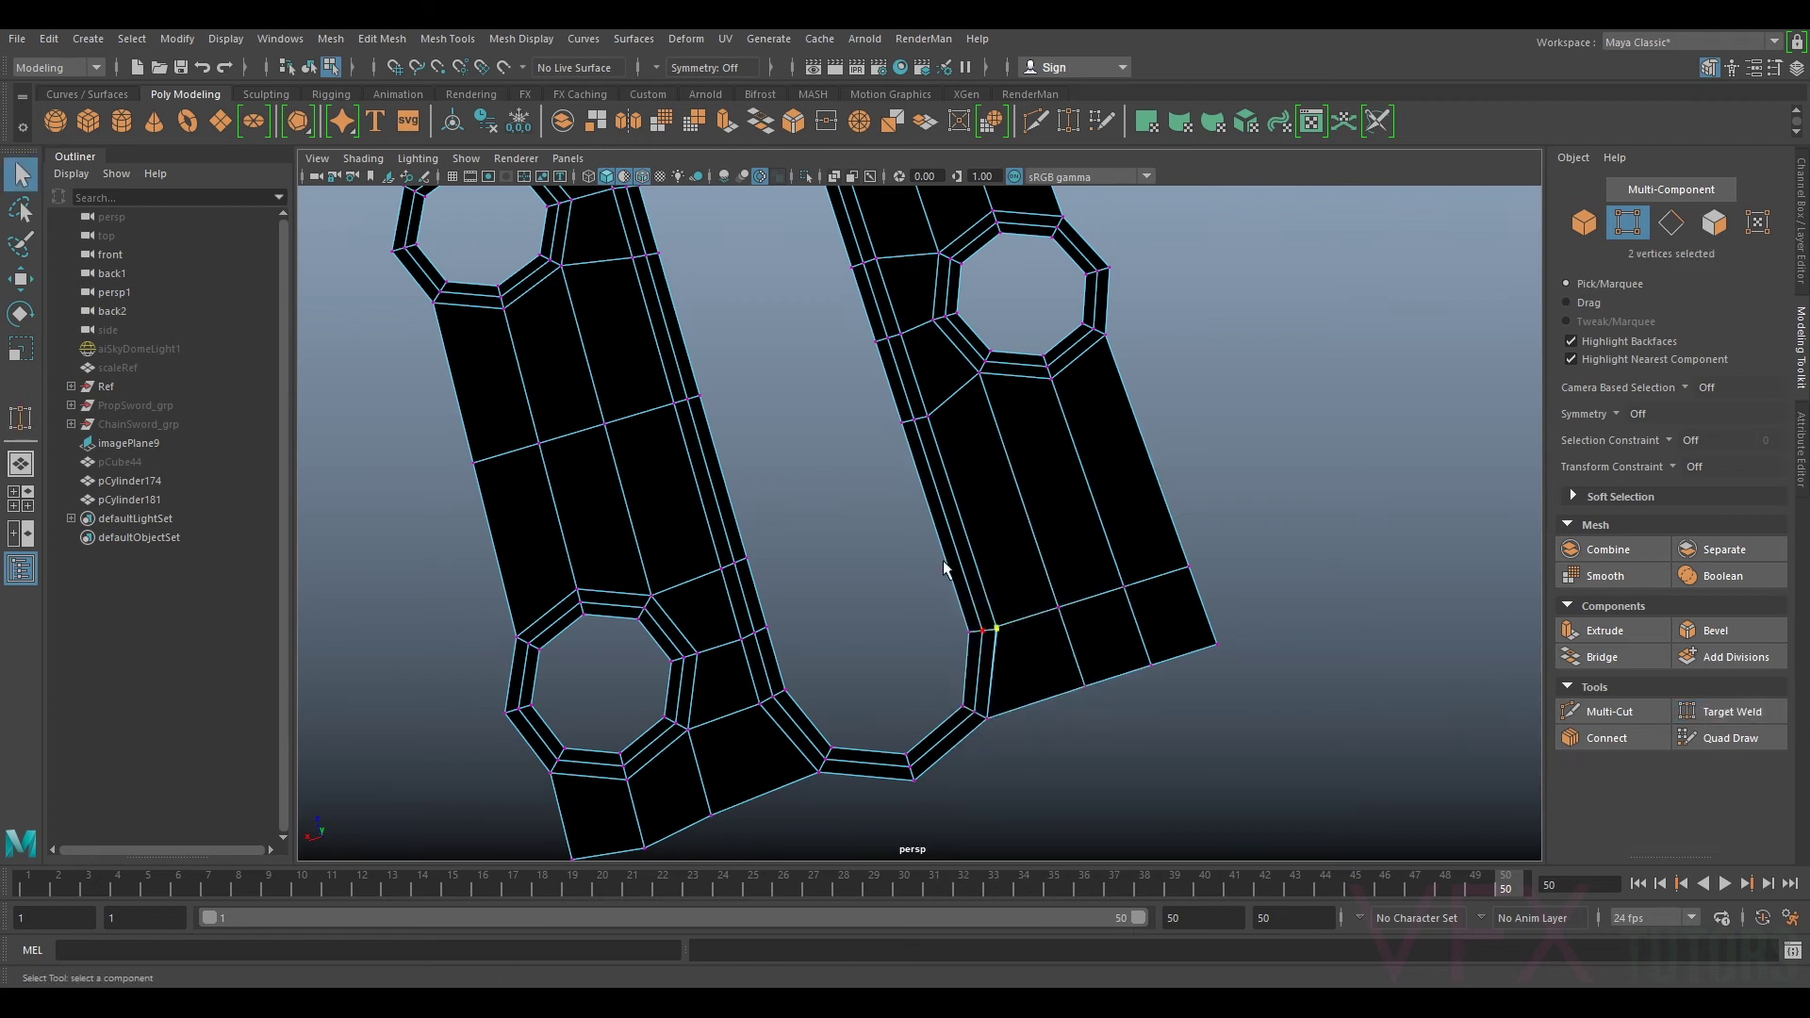
left_click(379, 40)
left_click(455, 252)
Step: Extrude the eight border edges across the base plate's slot end outward and scale them flat
scroll(1205, 456, "down", 2)
scroll(1205, 458, "down", 2)
left_click_drag(1158, 507, 1112, 271, "alt")
right_click_drag(1008, 424, 1006, 379)
left_click_drag(974, 413, 962, 371, "alt")
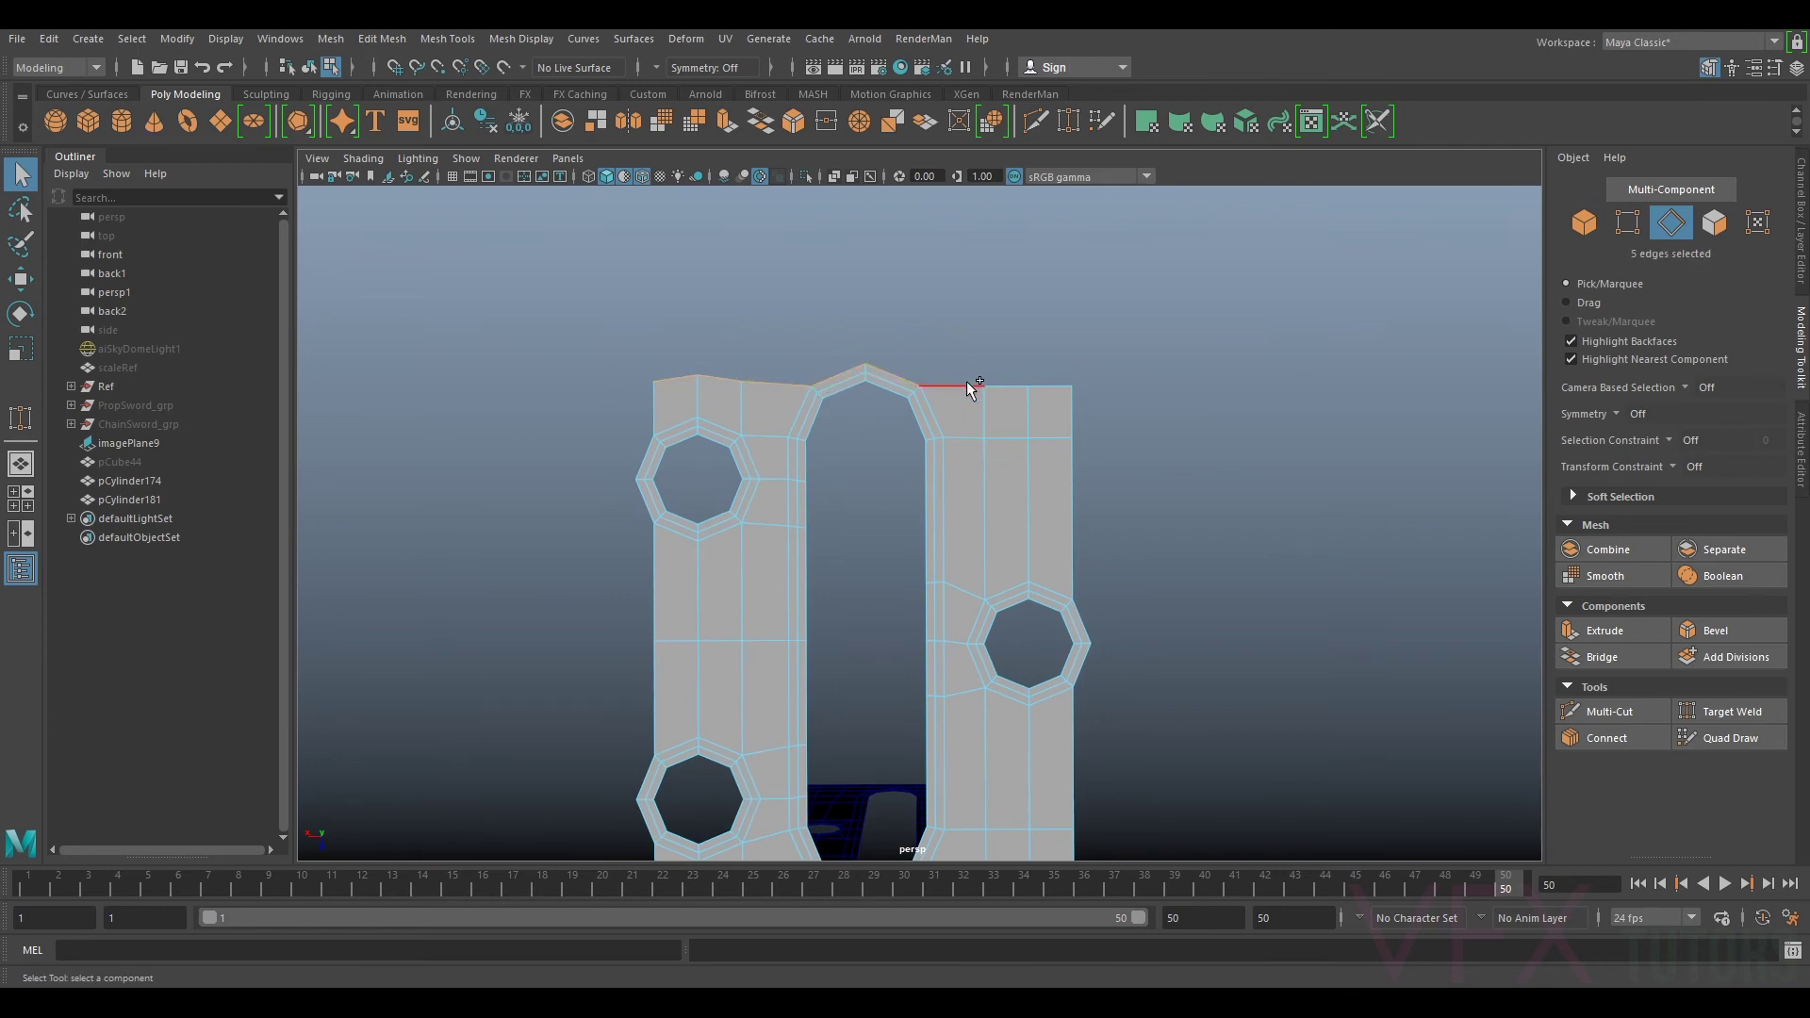
key("ctrl+e")
key("w")
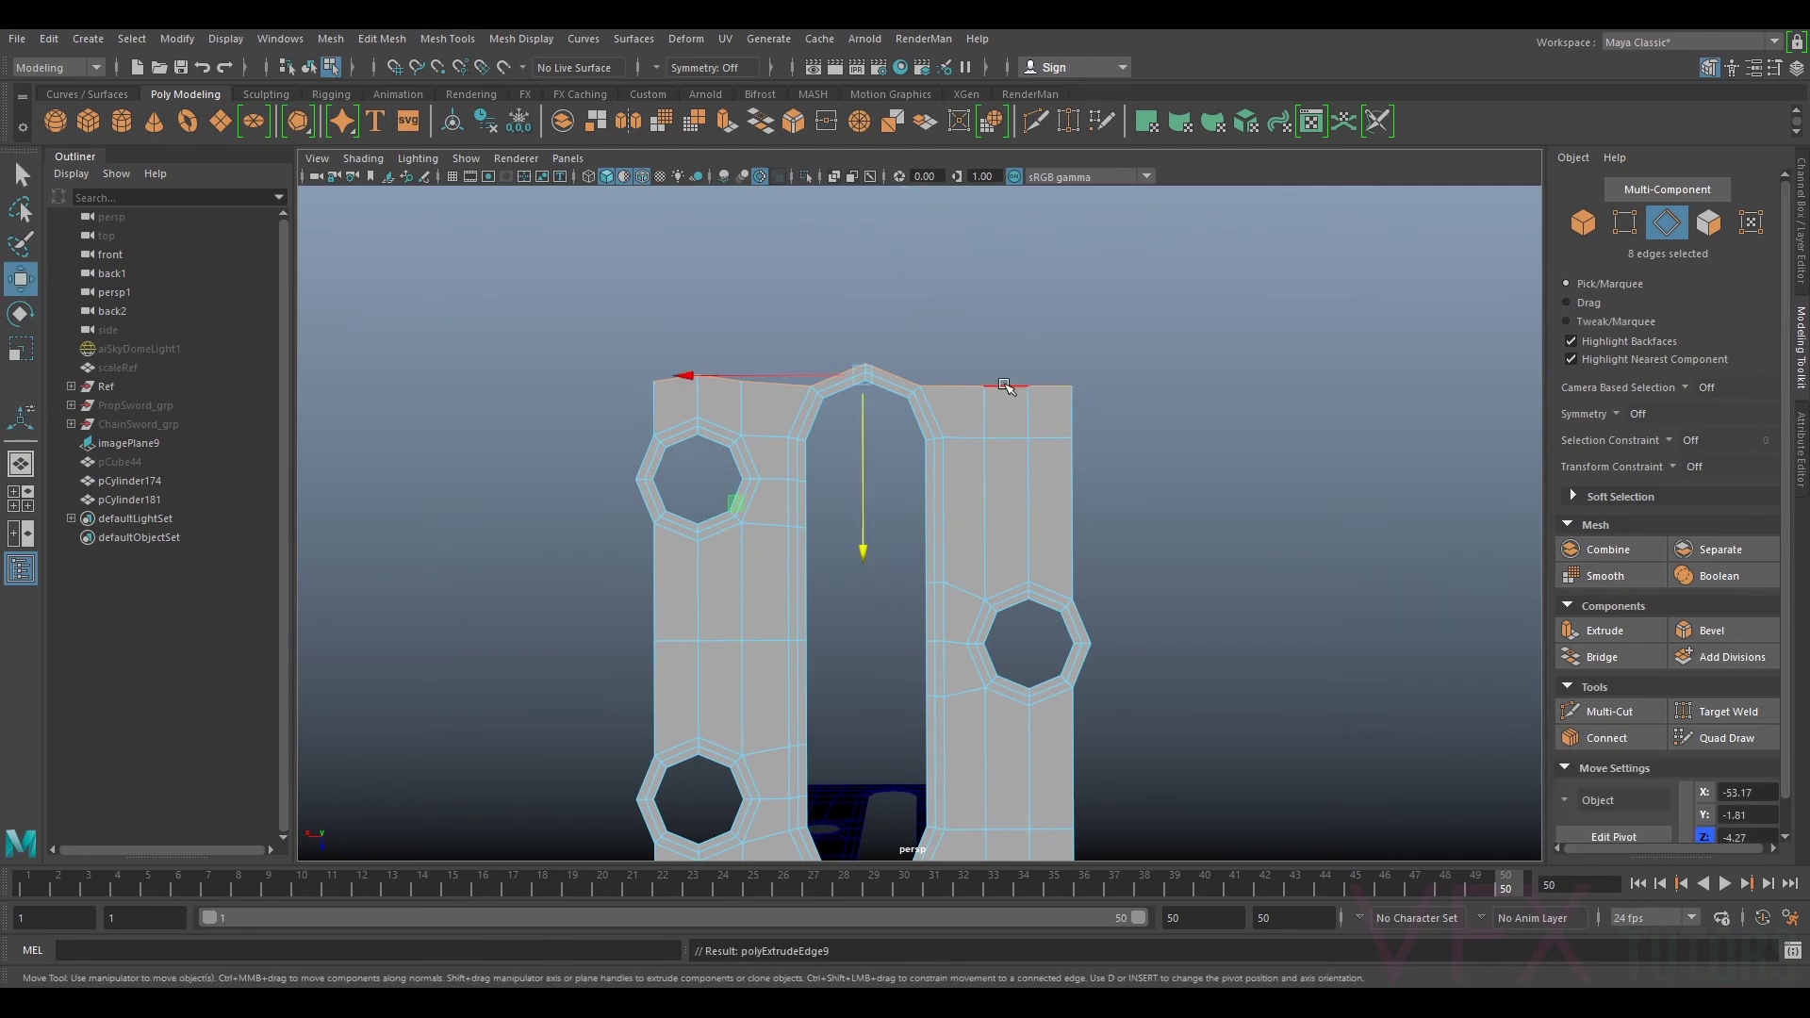
left_click_drag(858, 425, 866, 365)
key("r")
left_click_drag(875, 301, 873, 295)
Step: Move the flattened end edges farther out and extrude a second row from them
key("w")
left_click_drag(863, 366, 881, 196)
key("ctrl+e")
key("w")
key("r")
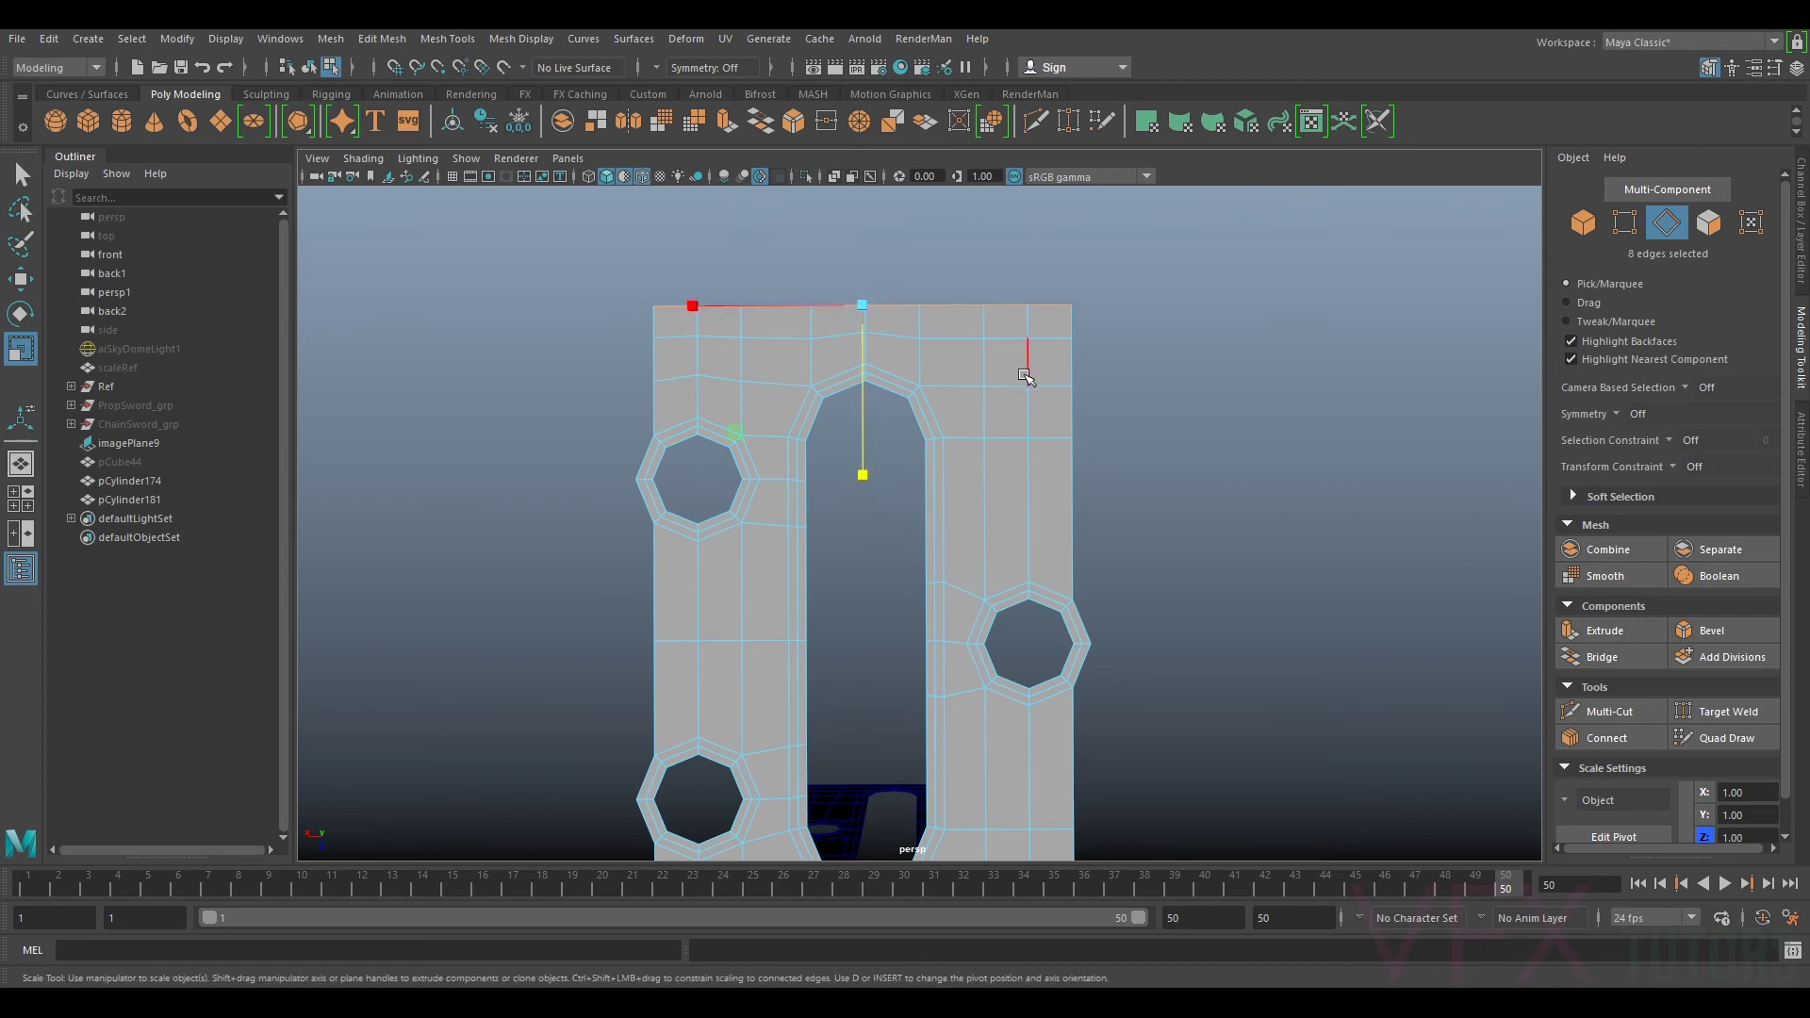
Step: Examine the extended base plate and its alignment with the upright plate from several angles
right_click_drag(1026, 377, 968, 396, "alt")
left_click_drag(968, 396, 928, 564, "alt")
middle_click_drag(1099, 377, 1026, 521, "alt")
left_click_drag(1026, 521, 721, 501, "alt")
middle_click_drag(1117, 500, 840, 432, "alt")
left_click_drag(901, 489, 973, 598, "alt")
left_click_drag(820, 476, 998, 512, "alt")
scroll(960, 495, "down", 3)
scroll(994, 513, "down", 5)
middle_click_drag(982, 510, 958, 555, "alt")
left_click_drag(957, 555, 956, 576, "alt")
scroll(938, 585, "up", 5)
middle_click_drag(891, 617, 925, 583, "alt")
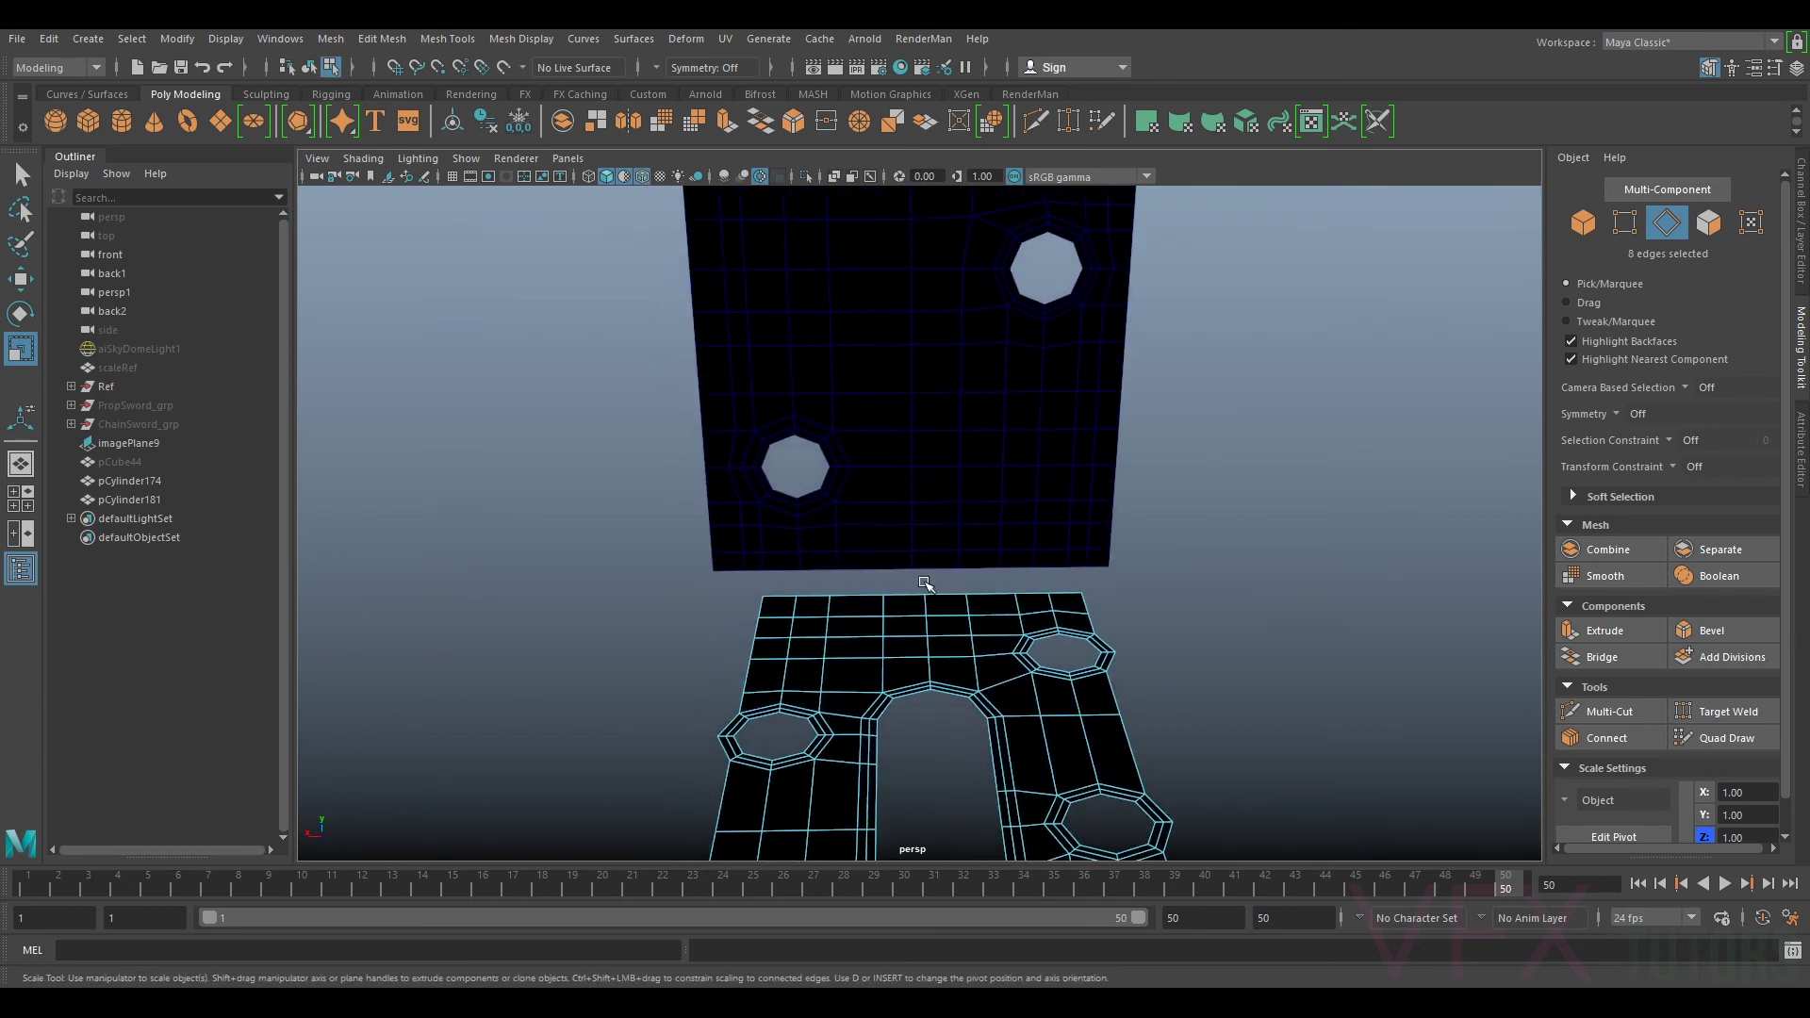
Step: Undo the latest edits to the base plate and its extruded end edges
right_click_drag(937, 463, 1005, 457)
scroll(995, 489, "down", 5)
left_click_drag(967, 523, 967, 603, "alt")
key("w")
left_click_drag(956, 675, 988, 645, "alt")
key("ctrl+z")
right_click_drag(976, 613, 976, 599)
key("ctrl+z")
key("ctrl+z")
key("ctrl+z")
Step: Scale the eight edges at the base plate's far end flat into a straight line
left_click_drag(1023, 703, 878, 549)
key("r")
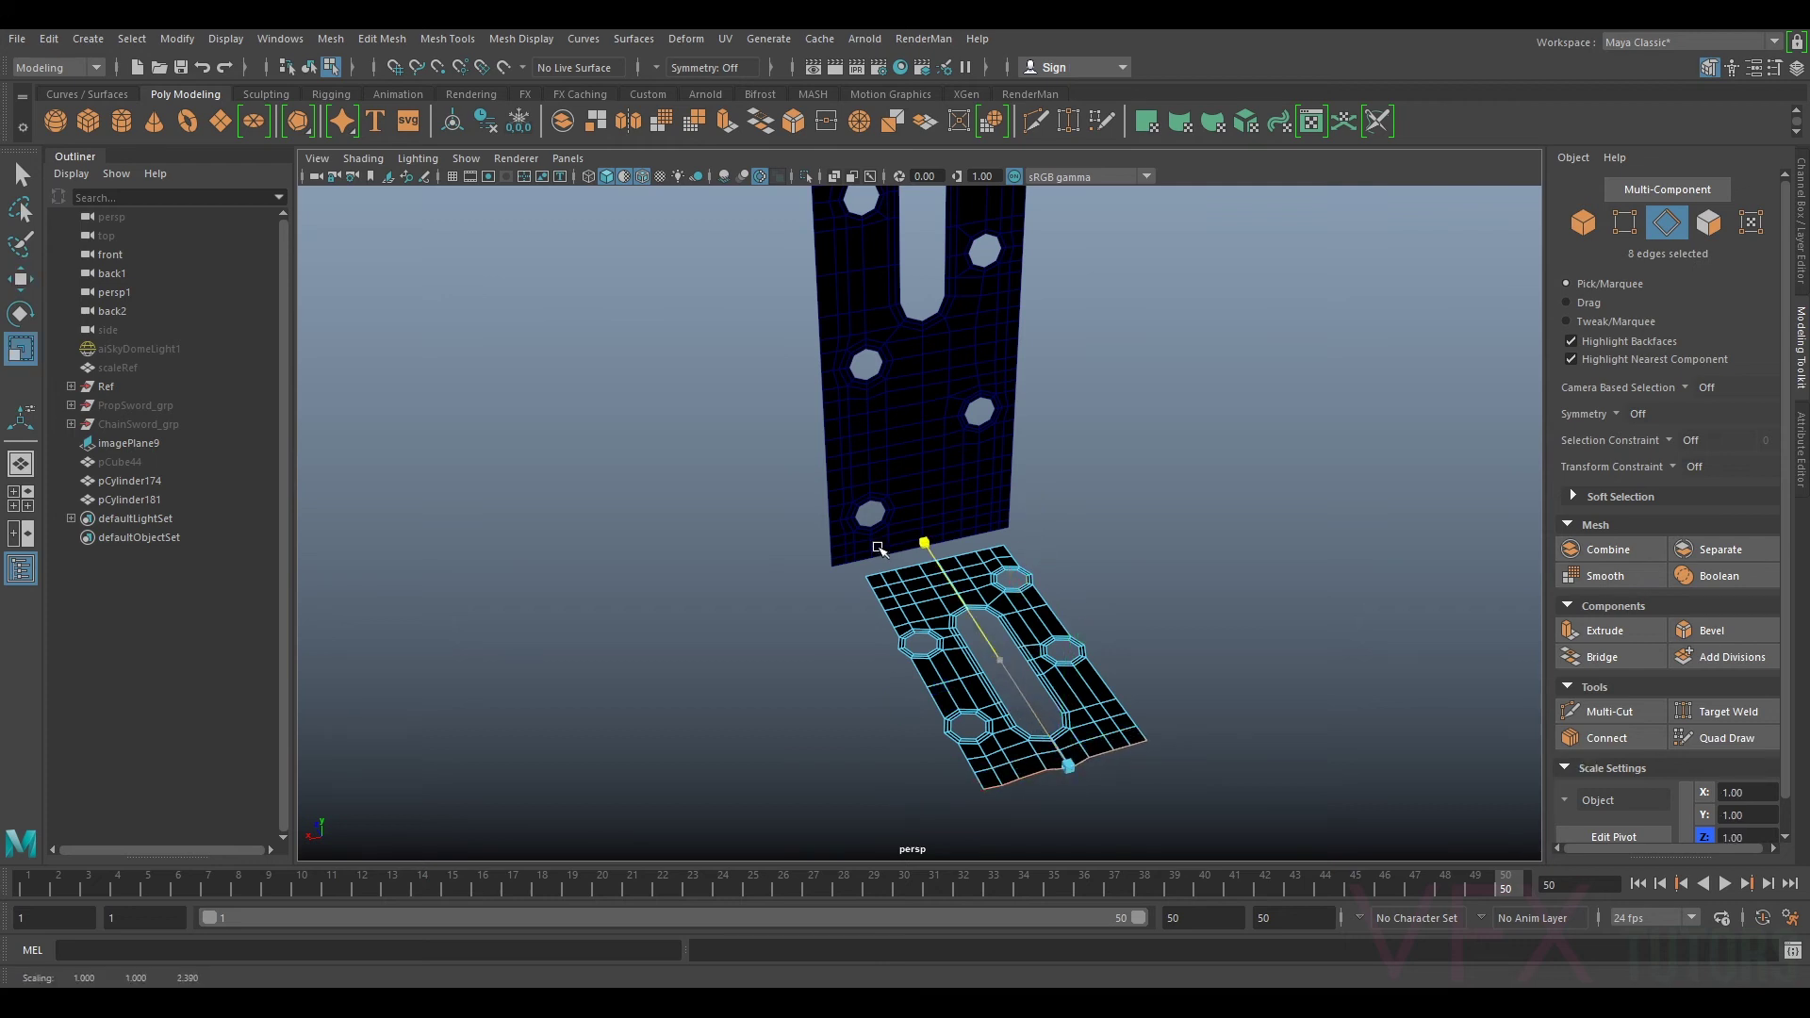
left_click_drag(1068, 765, 1071, 770)
Step: Move the whole base plate along Z to about -2.22, close to the upright plate's lower edge
left_click(1586, 226)
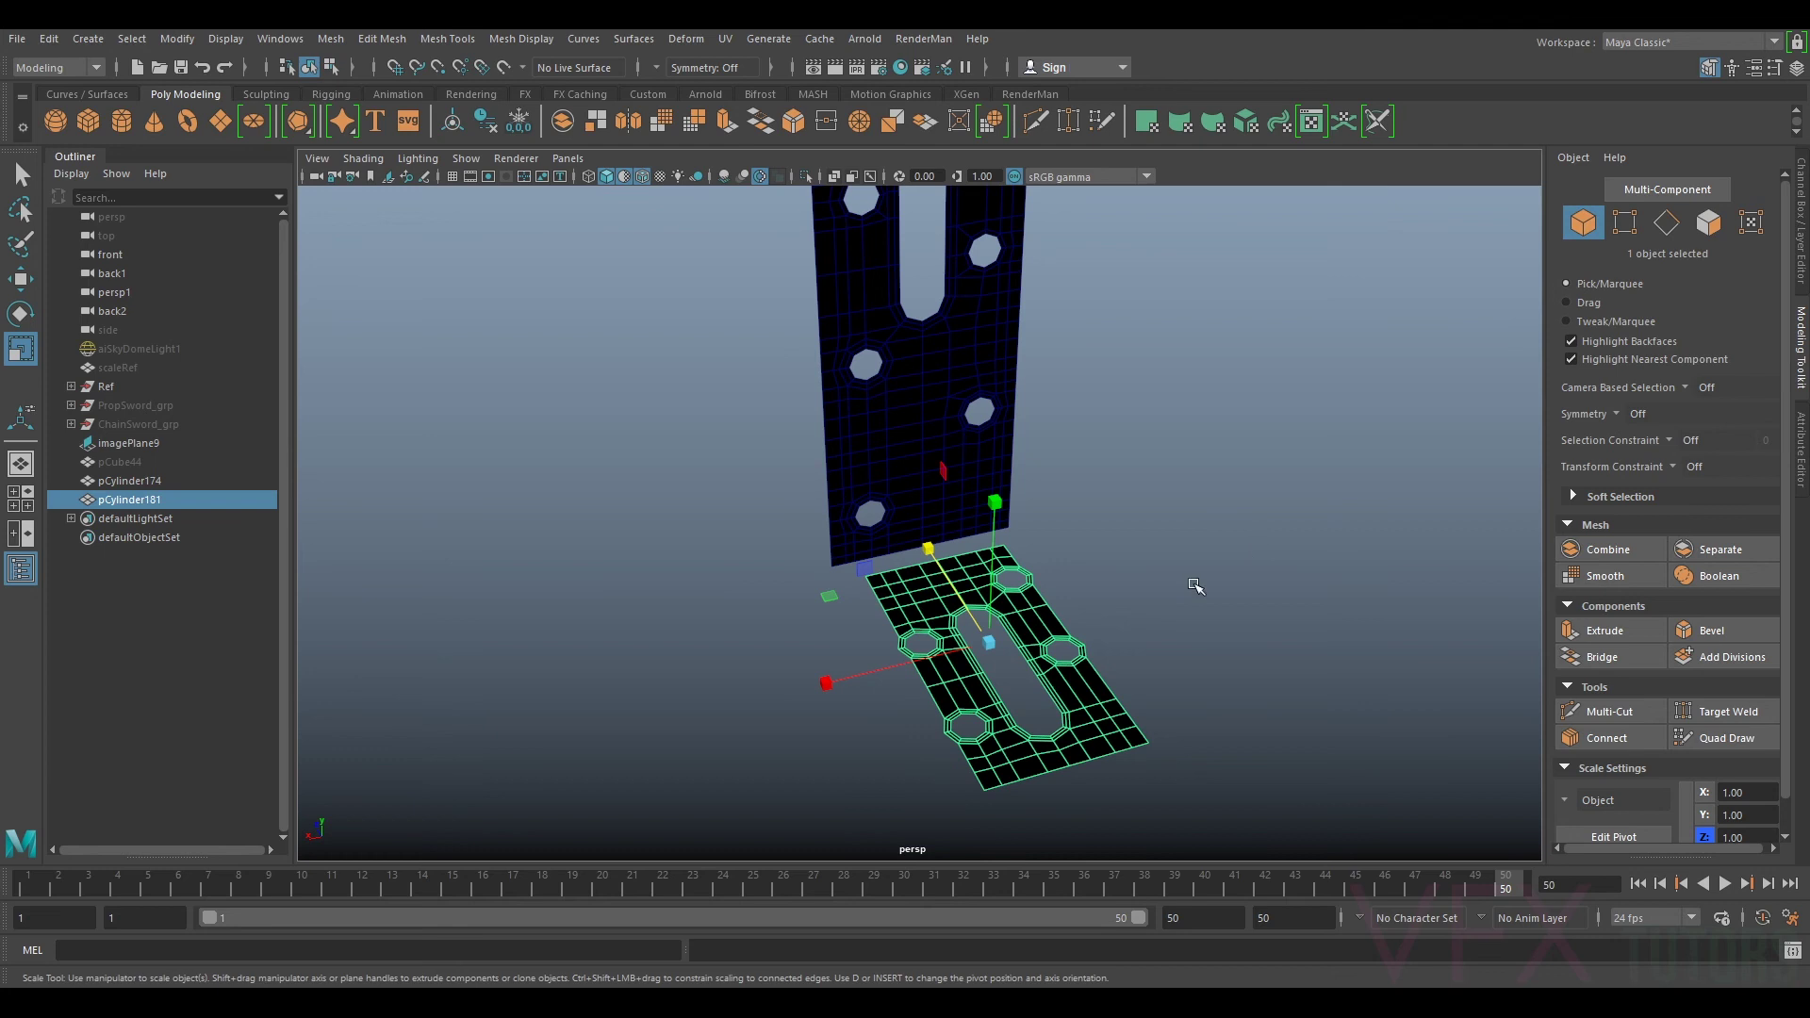
key("w")
left_click_drag(956, 586, 954, 628)
scroll(941, 608, "up", 6)
left_click_drag(1084, 614, 905, 593)
scroll(941, 538, "down", 5)
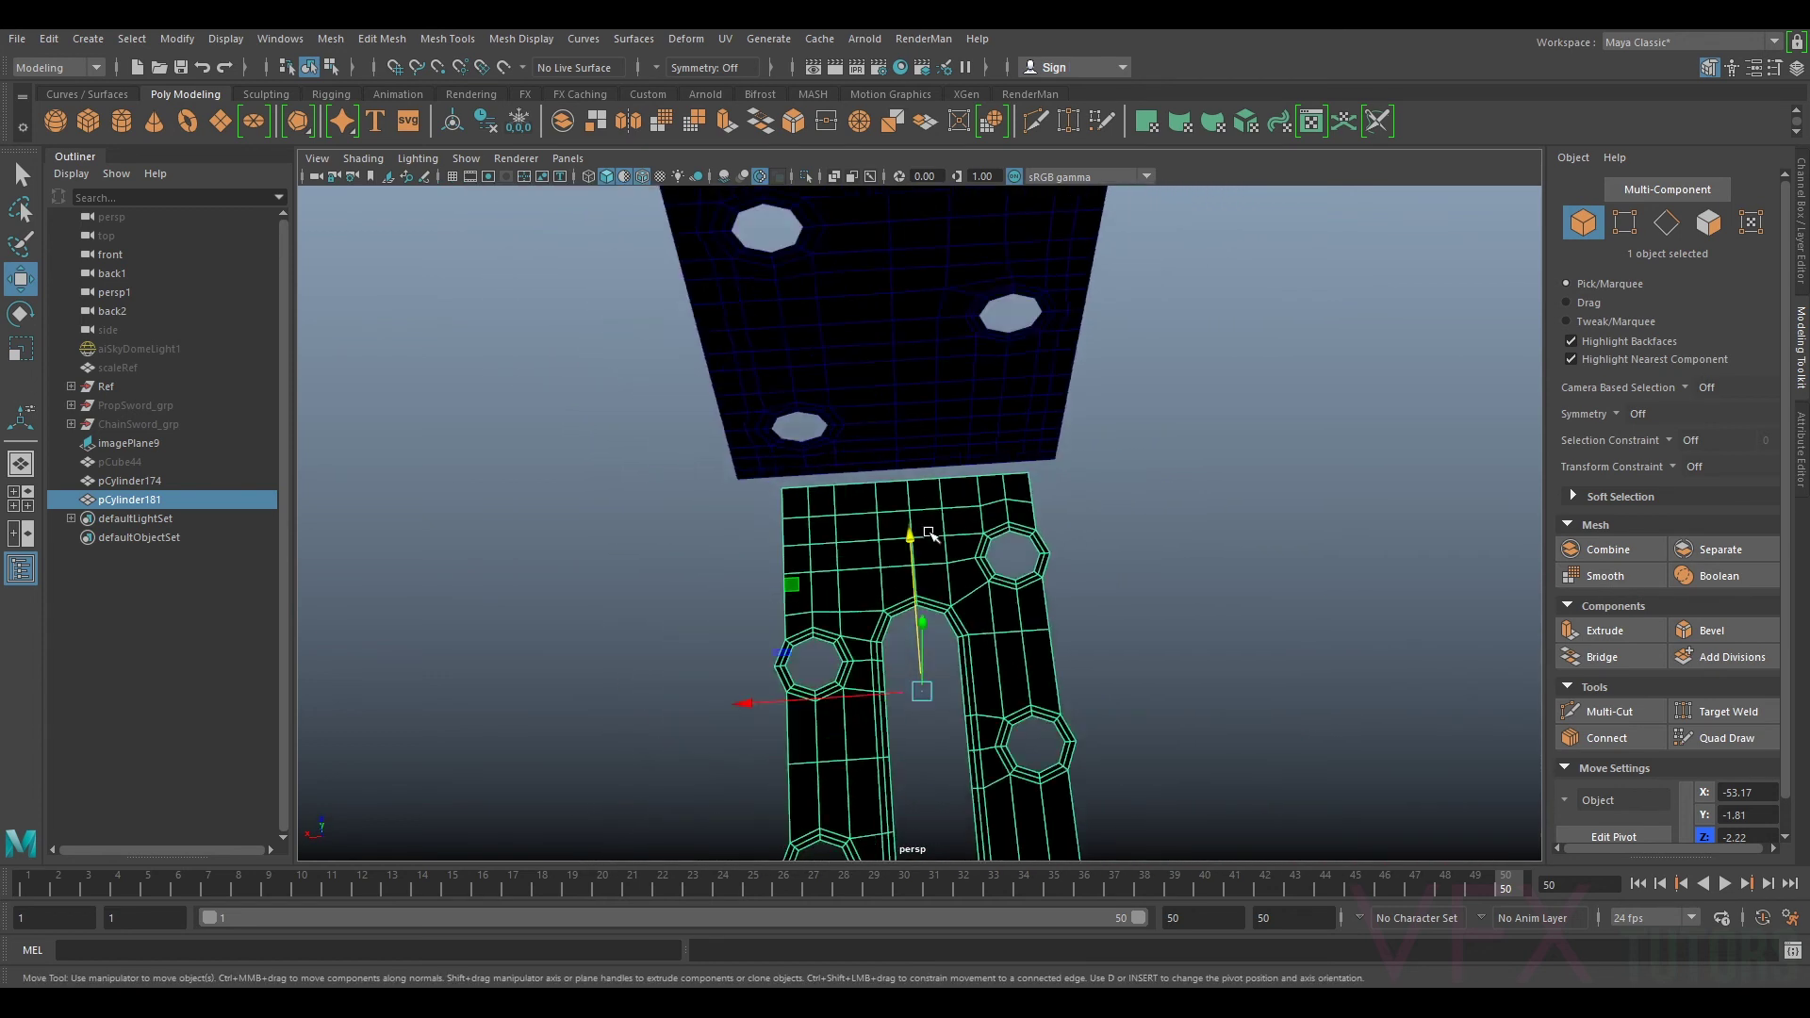
mouse_move(934, 599)
left_mouse_down("alt")
mouse_move(937, 644)
mouse_move(930, 565)
left_mouse_up("alt")
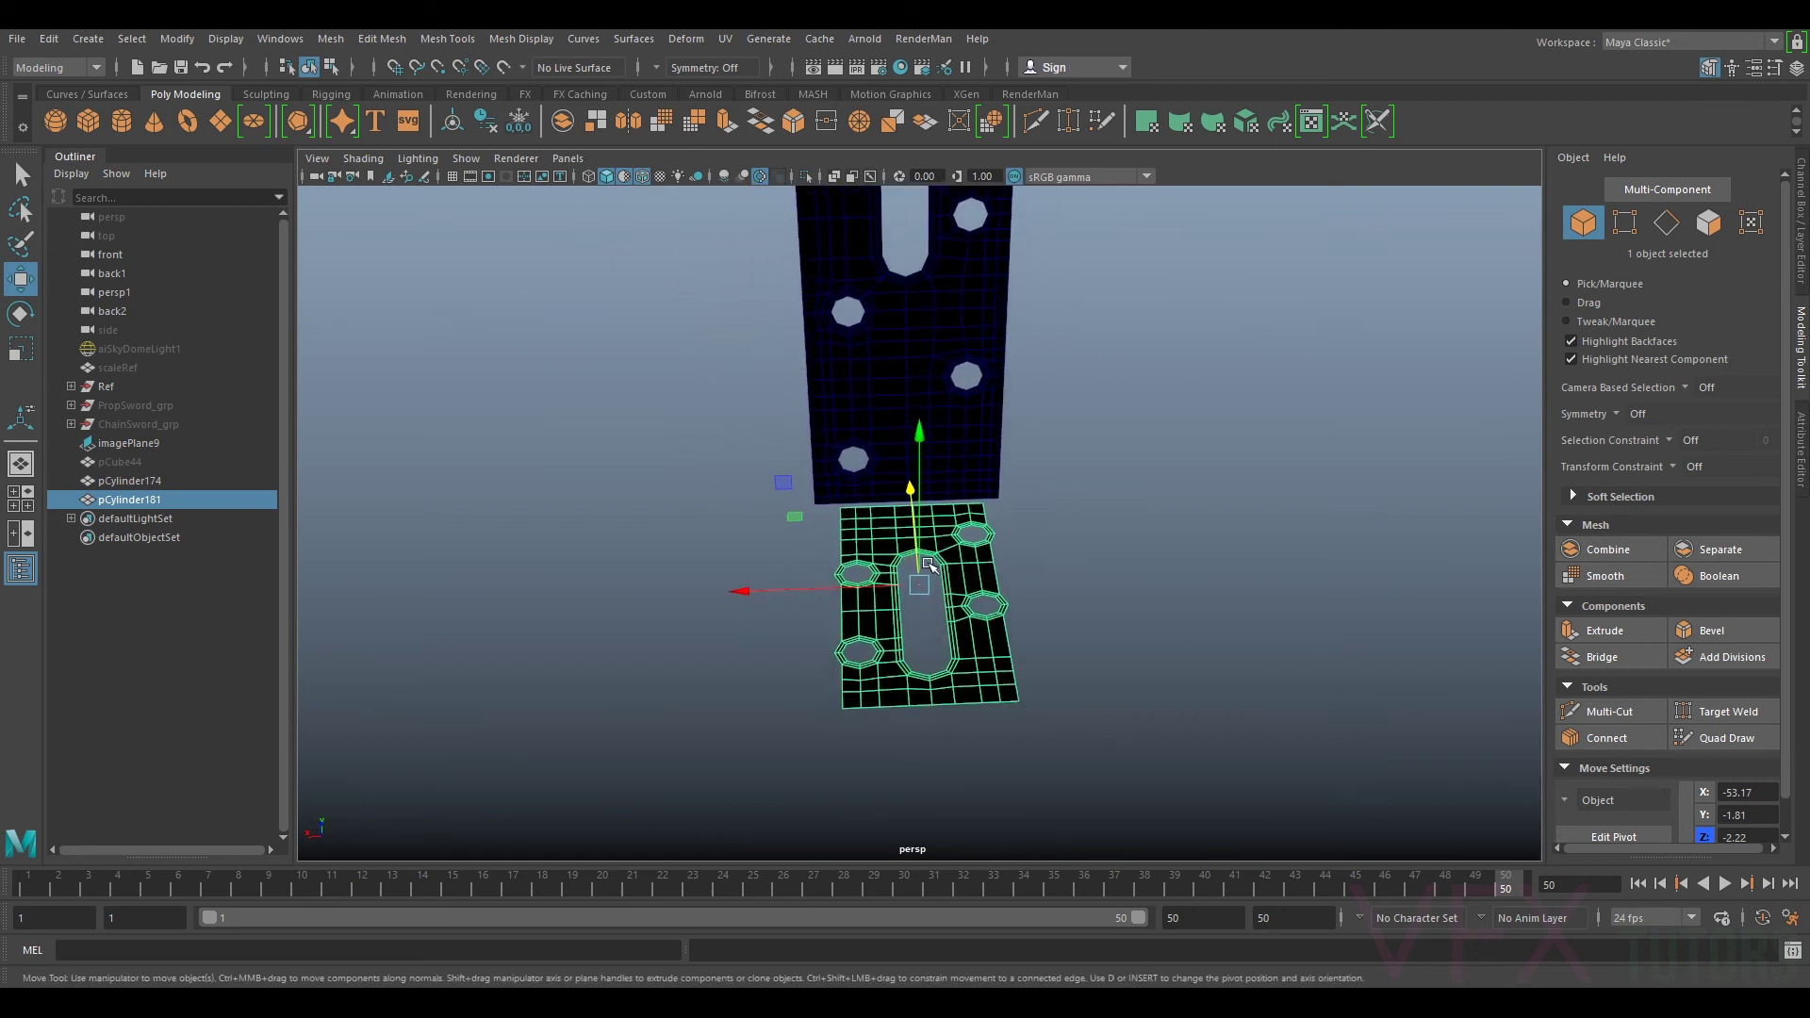
Step: Move the base plate along X to about -53.11 to centre it under the upright plate
left_click_drag(868, 589, 952, 525)
scroll(947, 517, "up", 6)
middle_click_drag(946, 517, 905, 553, "alt")
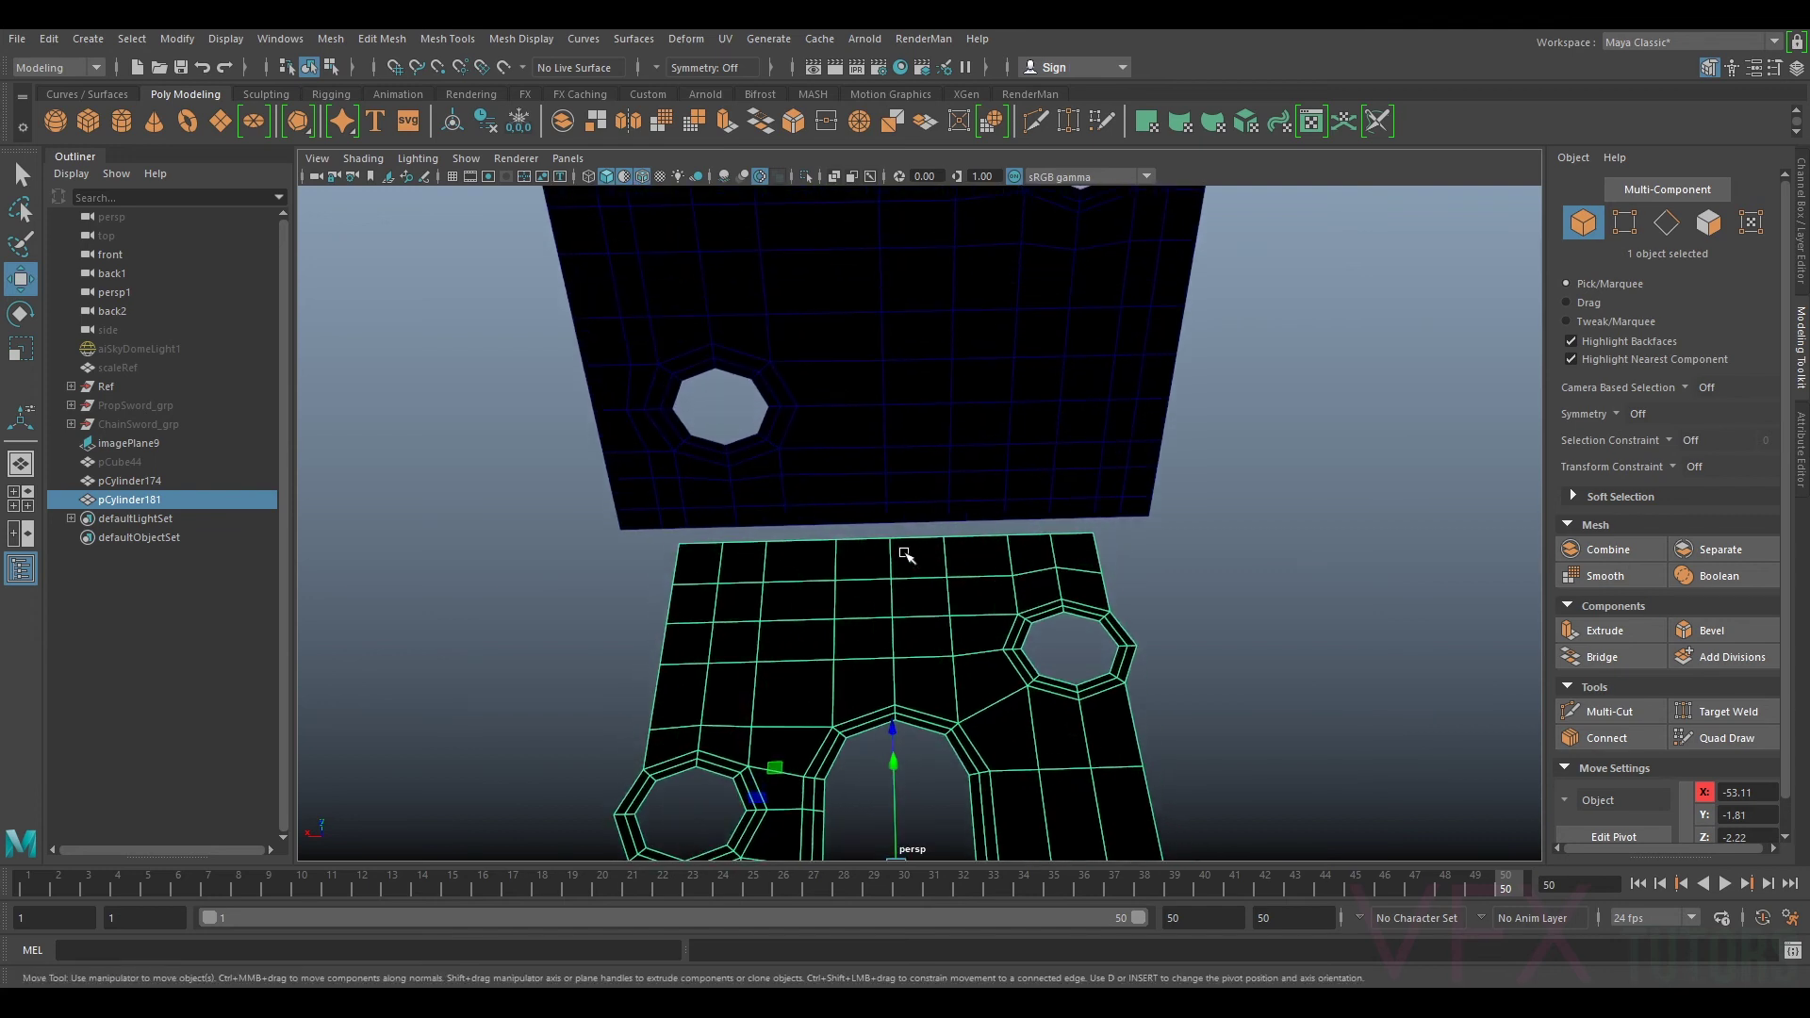
scroll(905, 552, "down", 8)
left_click_drag(989, 528, 988, 545, "alt")
scroll(988, 545, "up", 5)
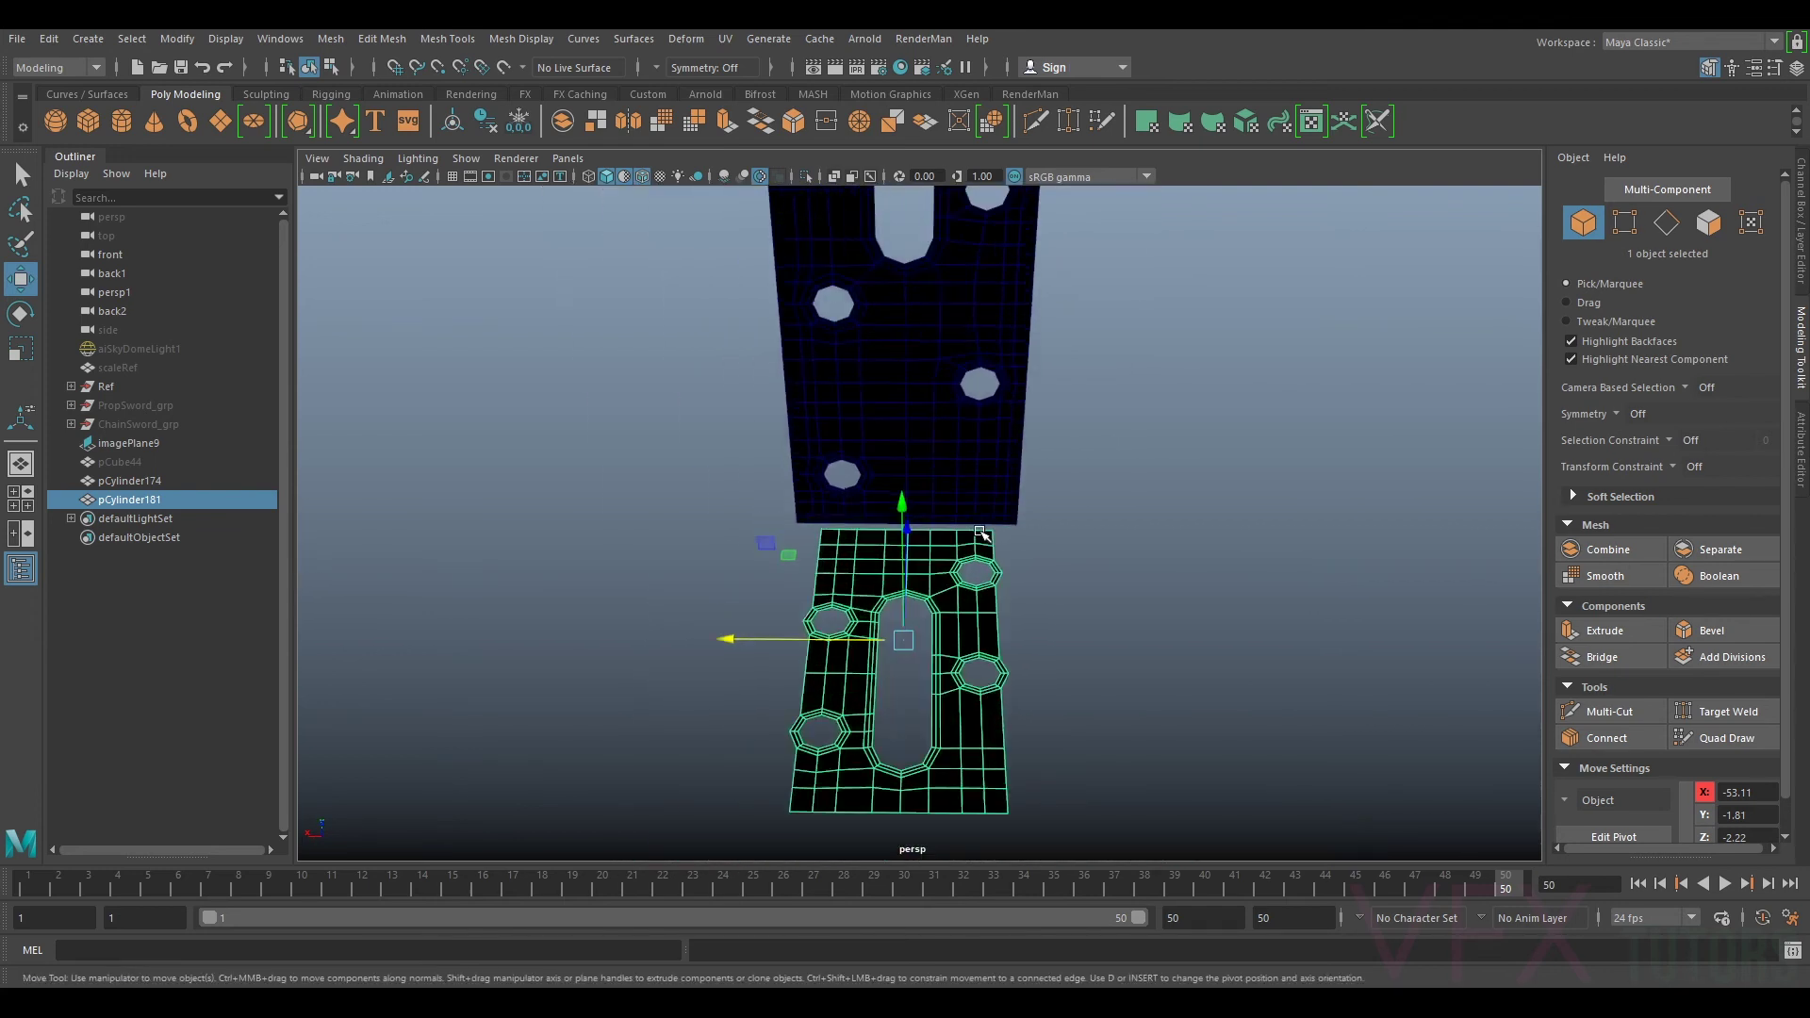
left_click_drag(856, 559, 823, 576, "alt")
scroll(964, 527, "up", 4)
Step: Select the base plate together with the upright plate and combine them into one mesh
left_click_drag(964, 527, 1030, 505, "alt")
left_click(1040, 497, "shift")
left_click_drag(901, 403, 817, 400, "alt")
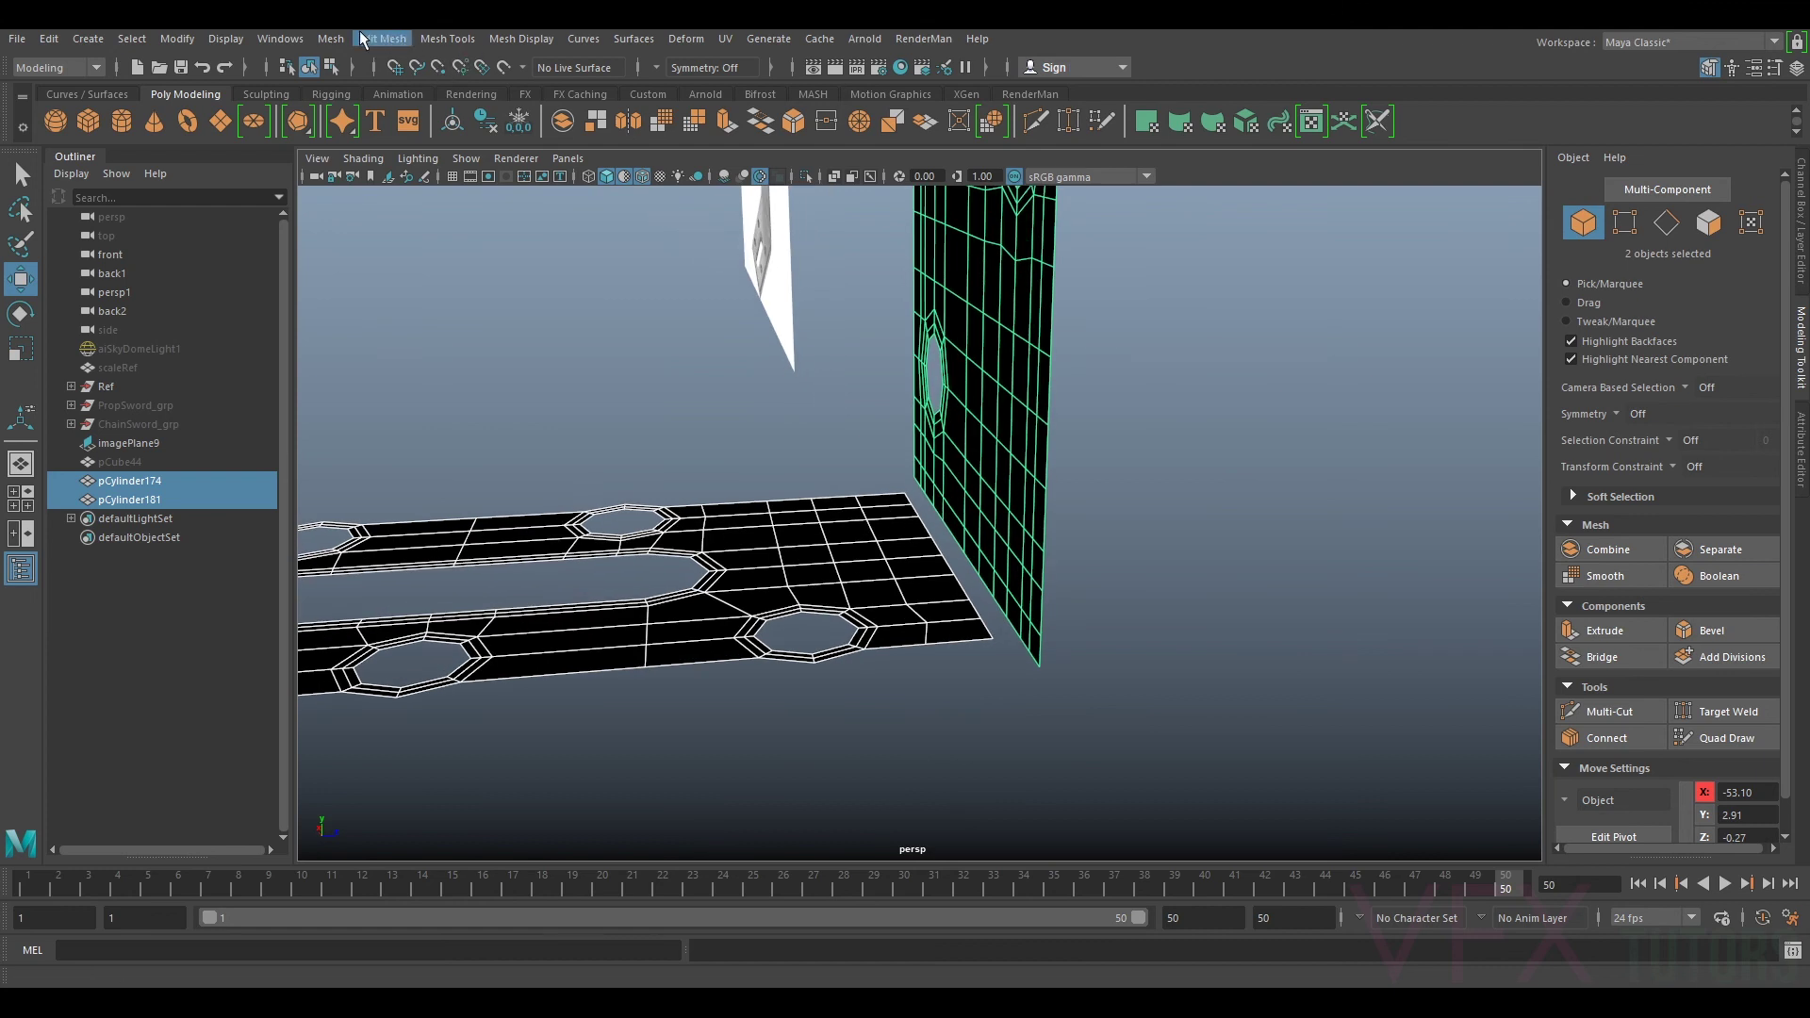
left_click(331, 39)
left_click(373, 83)
Step: Bridge two adjacent pairs of facing edges in the middle of the gap between the plates
left_click_drag(934, 406, 1105, 434, "alt")
left_click_drag(765, 542, 920, 537, "alt")
right_click_drag(918, 464, 915, 415)
left_click(915, 520)
left_click(886, 524, "ctrl+shift")
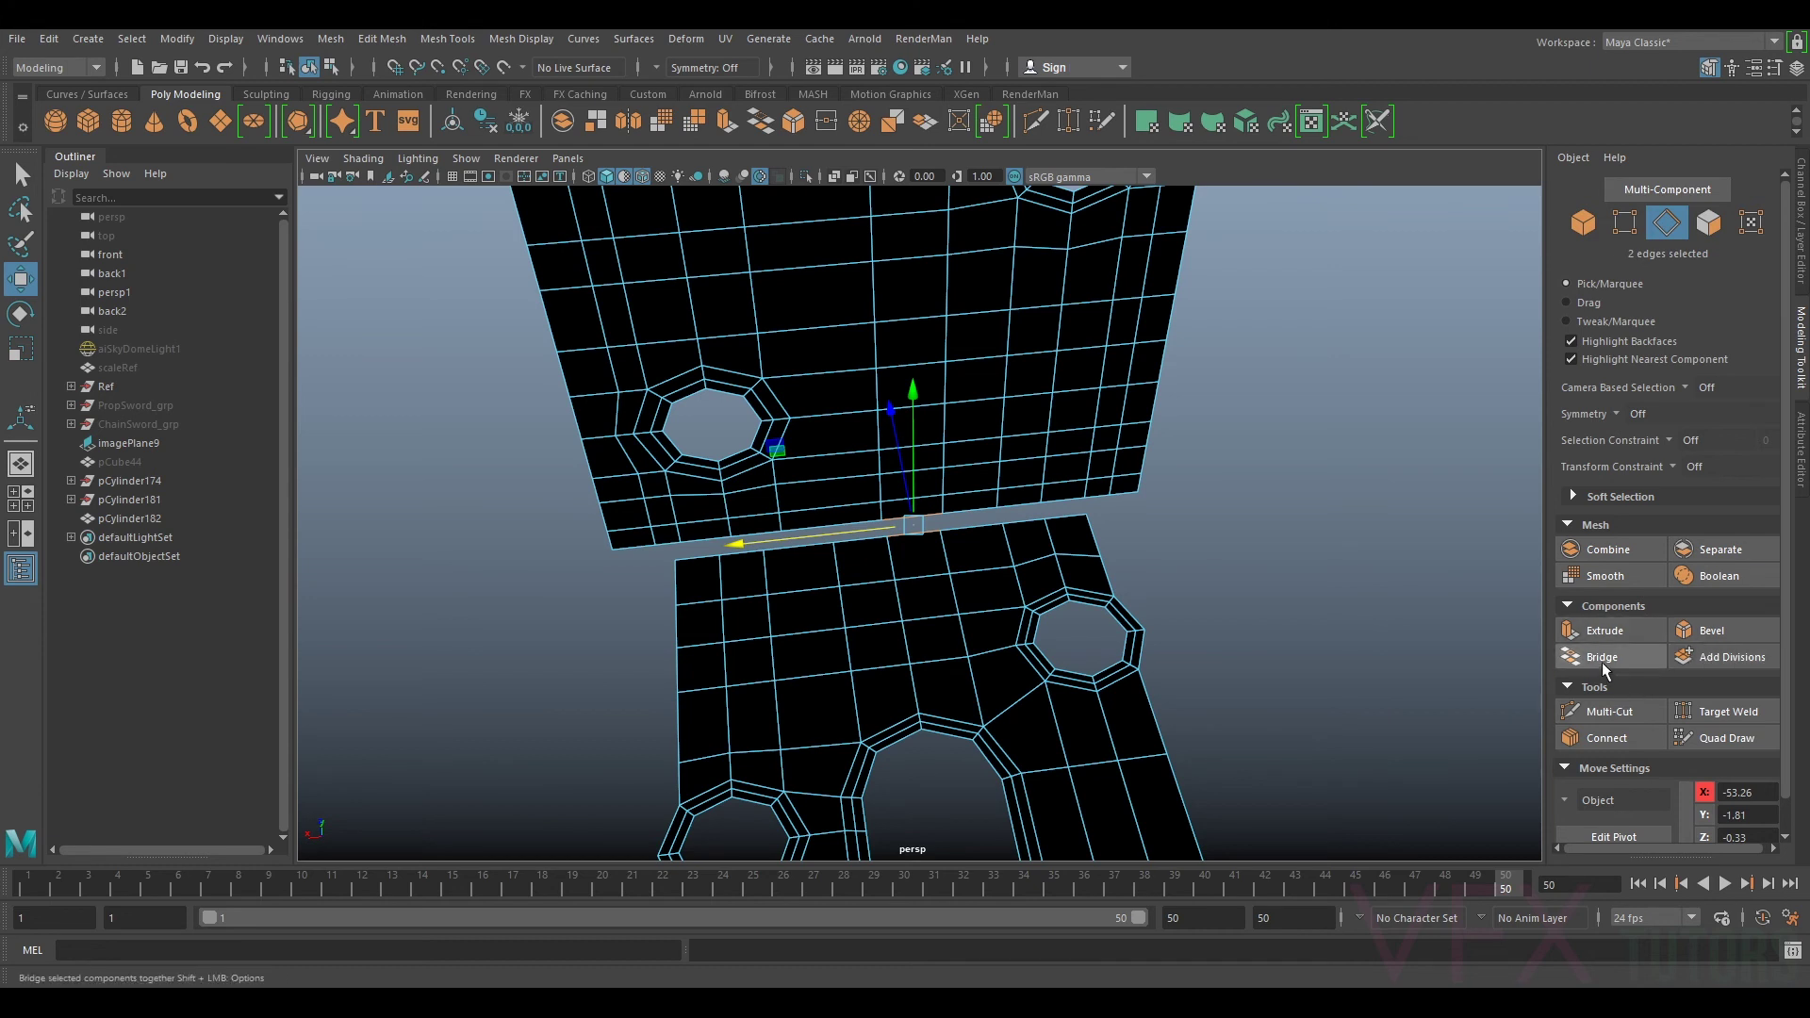
left_click(1634, 657)
left_click(856, 546)
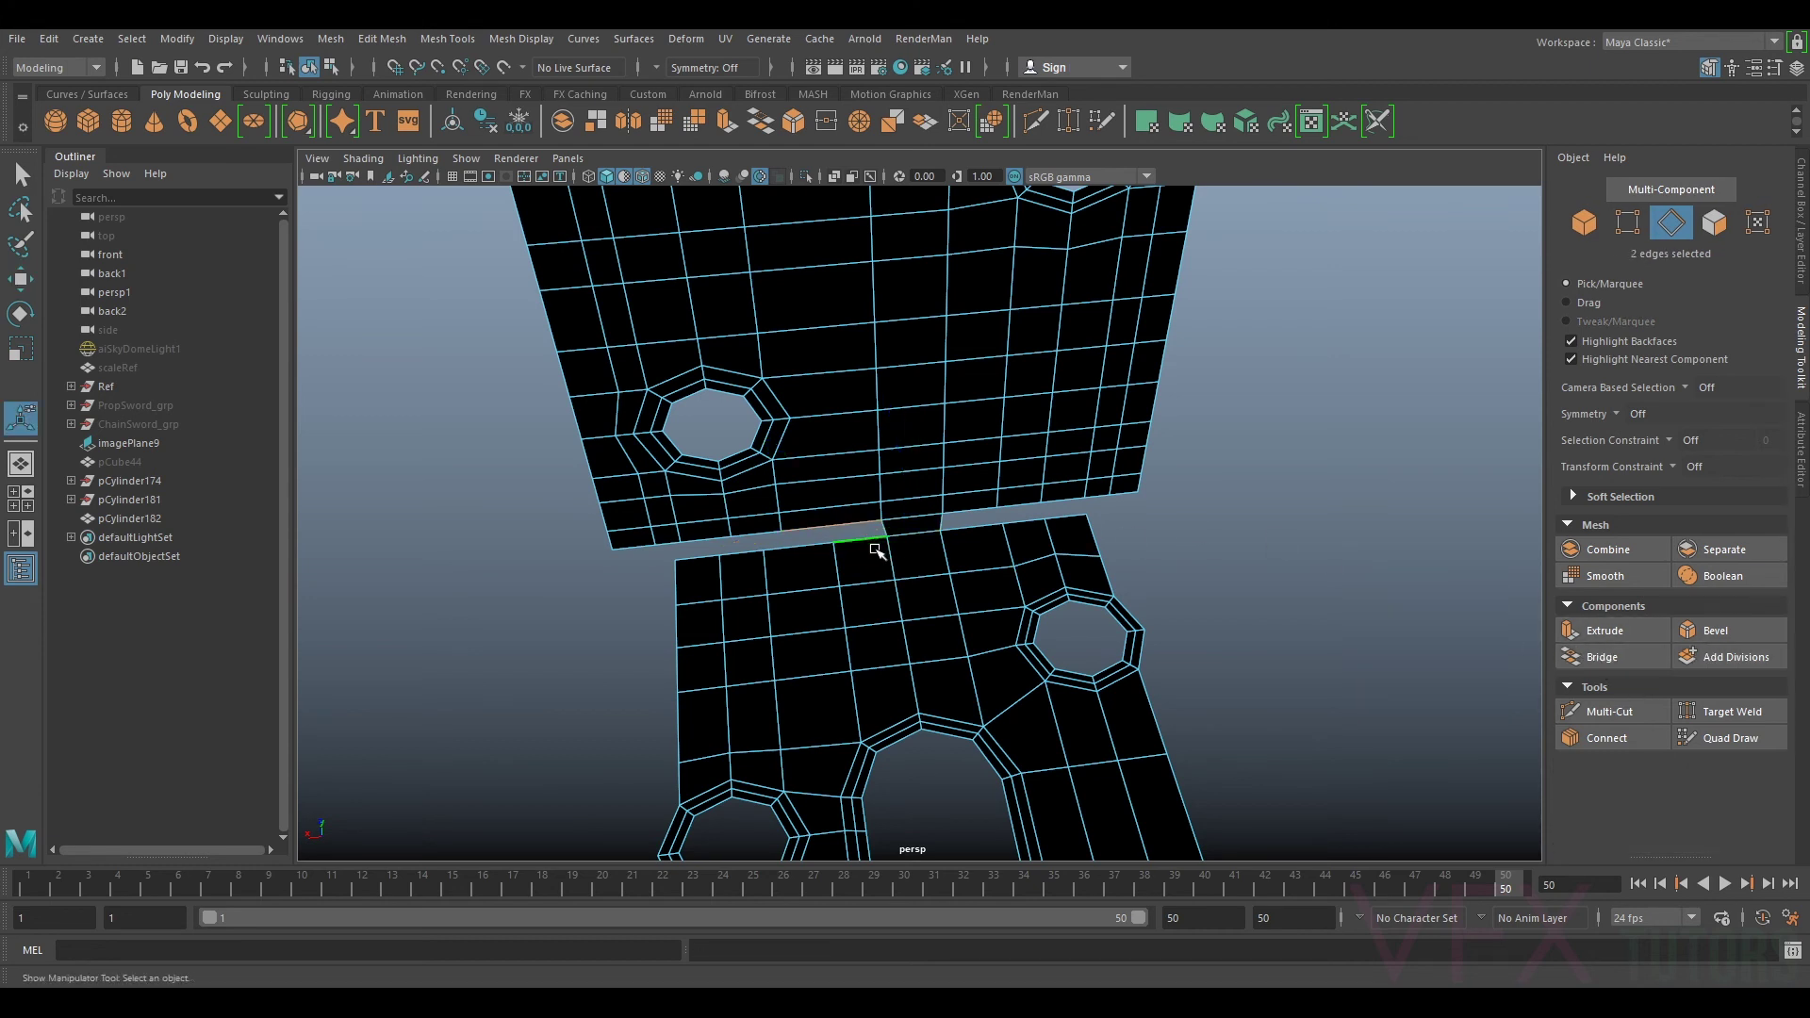
key("g")
Step: Bridge three more pairs of facing edges toward the side where the base plate's hole is nearest the joint
left_click(973, 520)
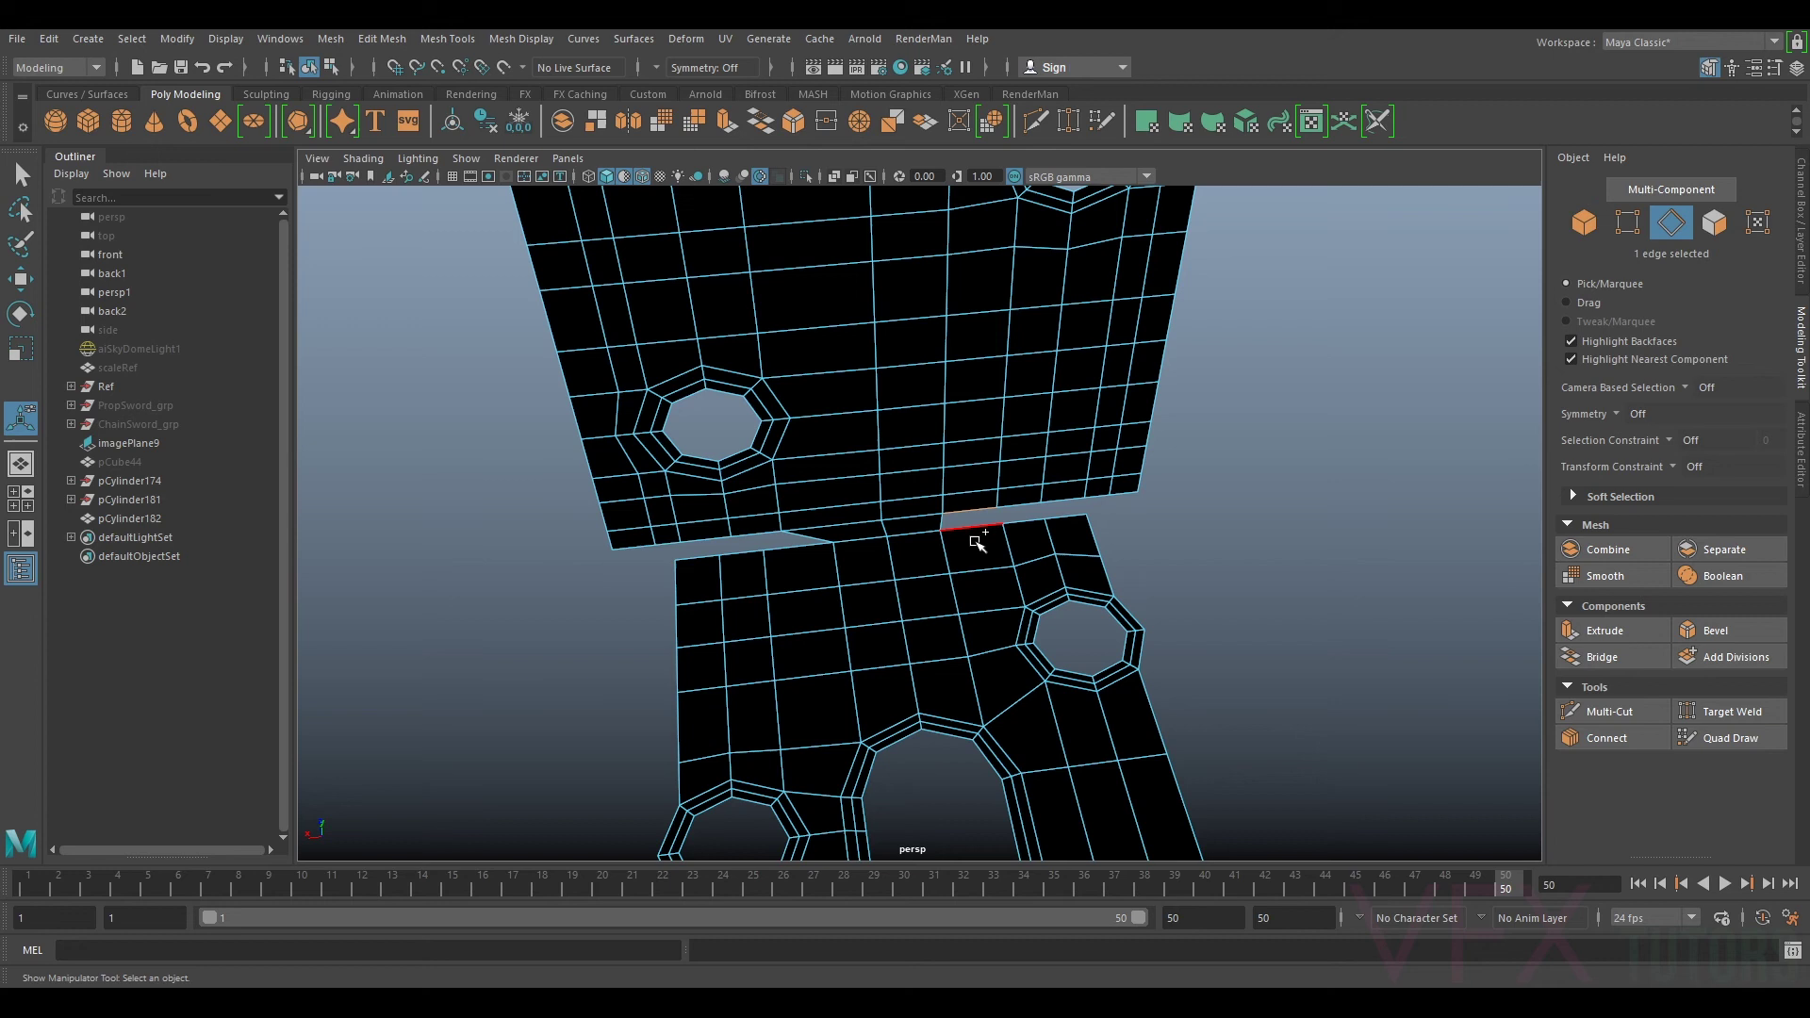
key("g")
left_click(1032, 522)
key("g")
left_click(1064, 514)
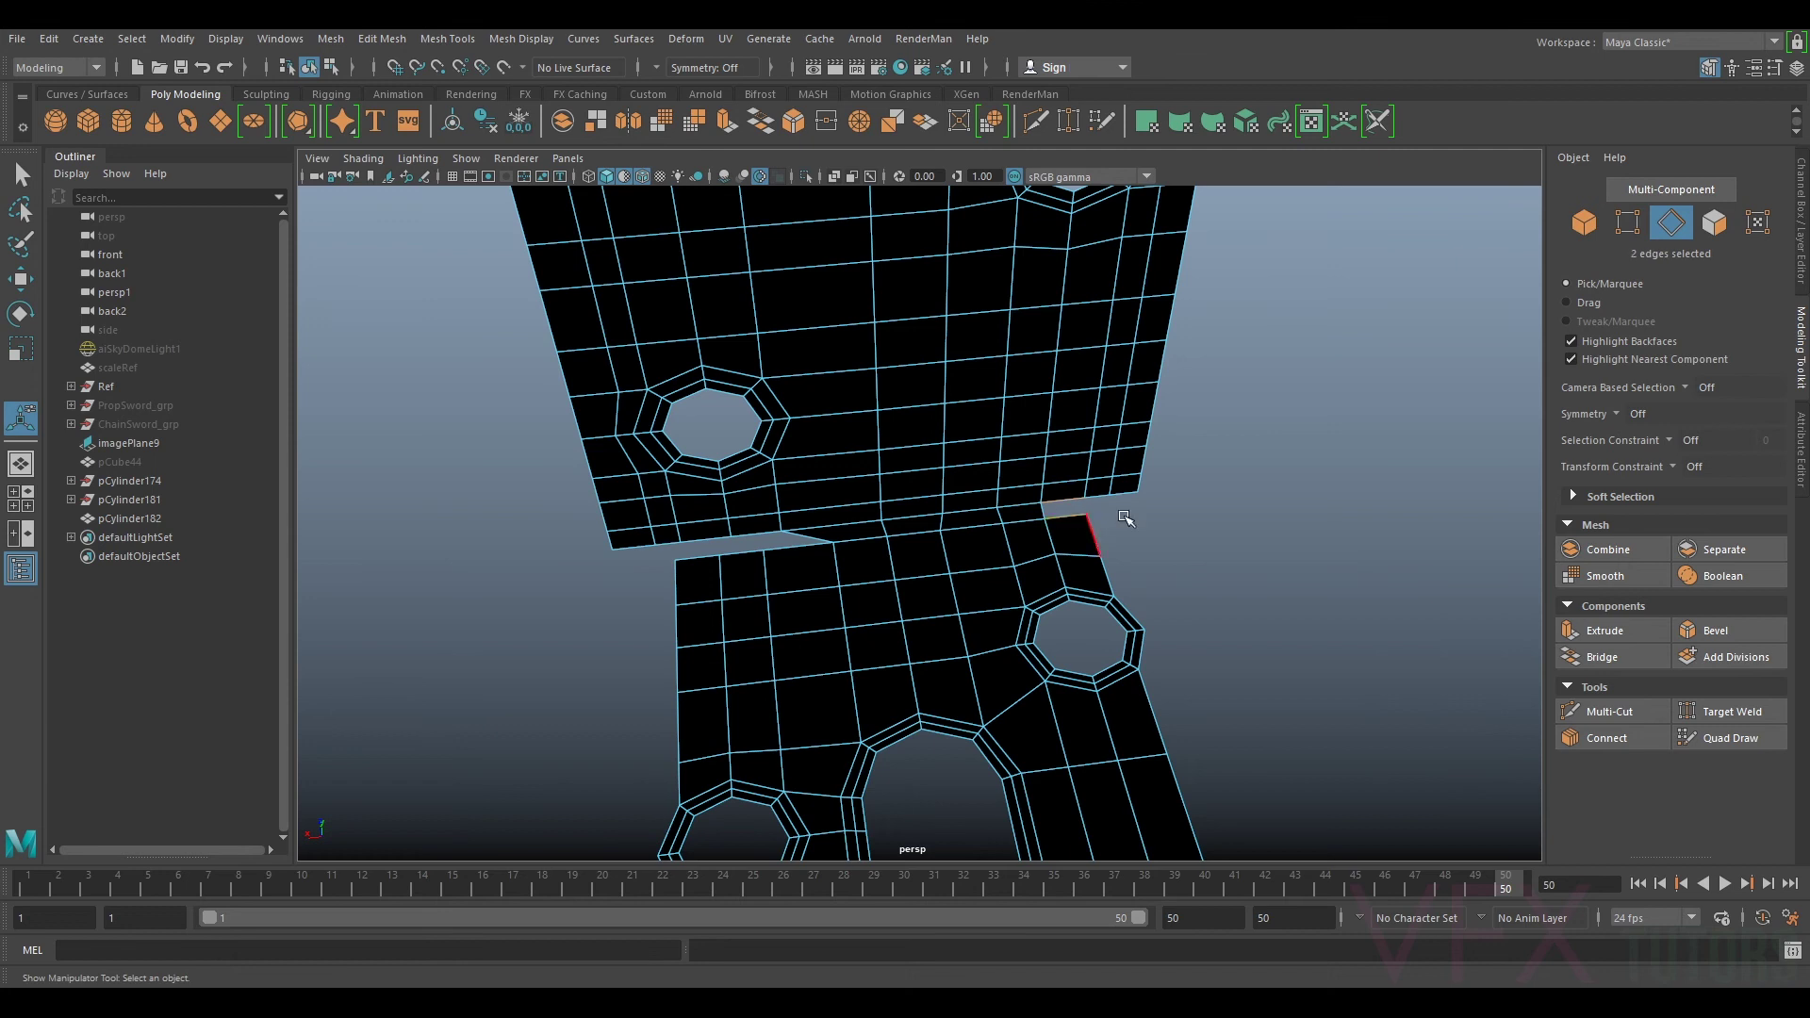
key("g")
Step: Bridge the remaining facing edge pairs on the side of the upright plate's lowest hole
left_click(797, 547)
key("g")
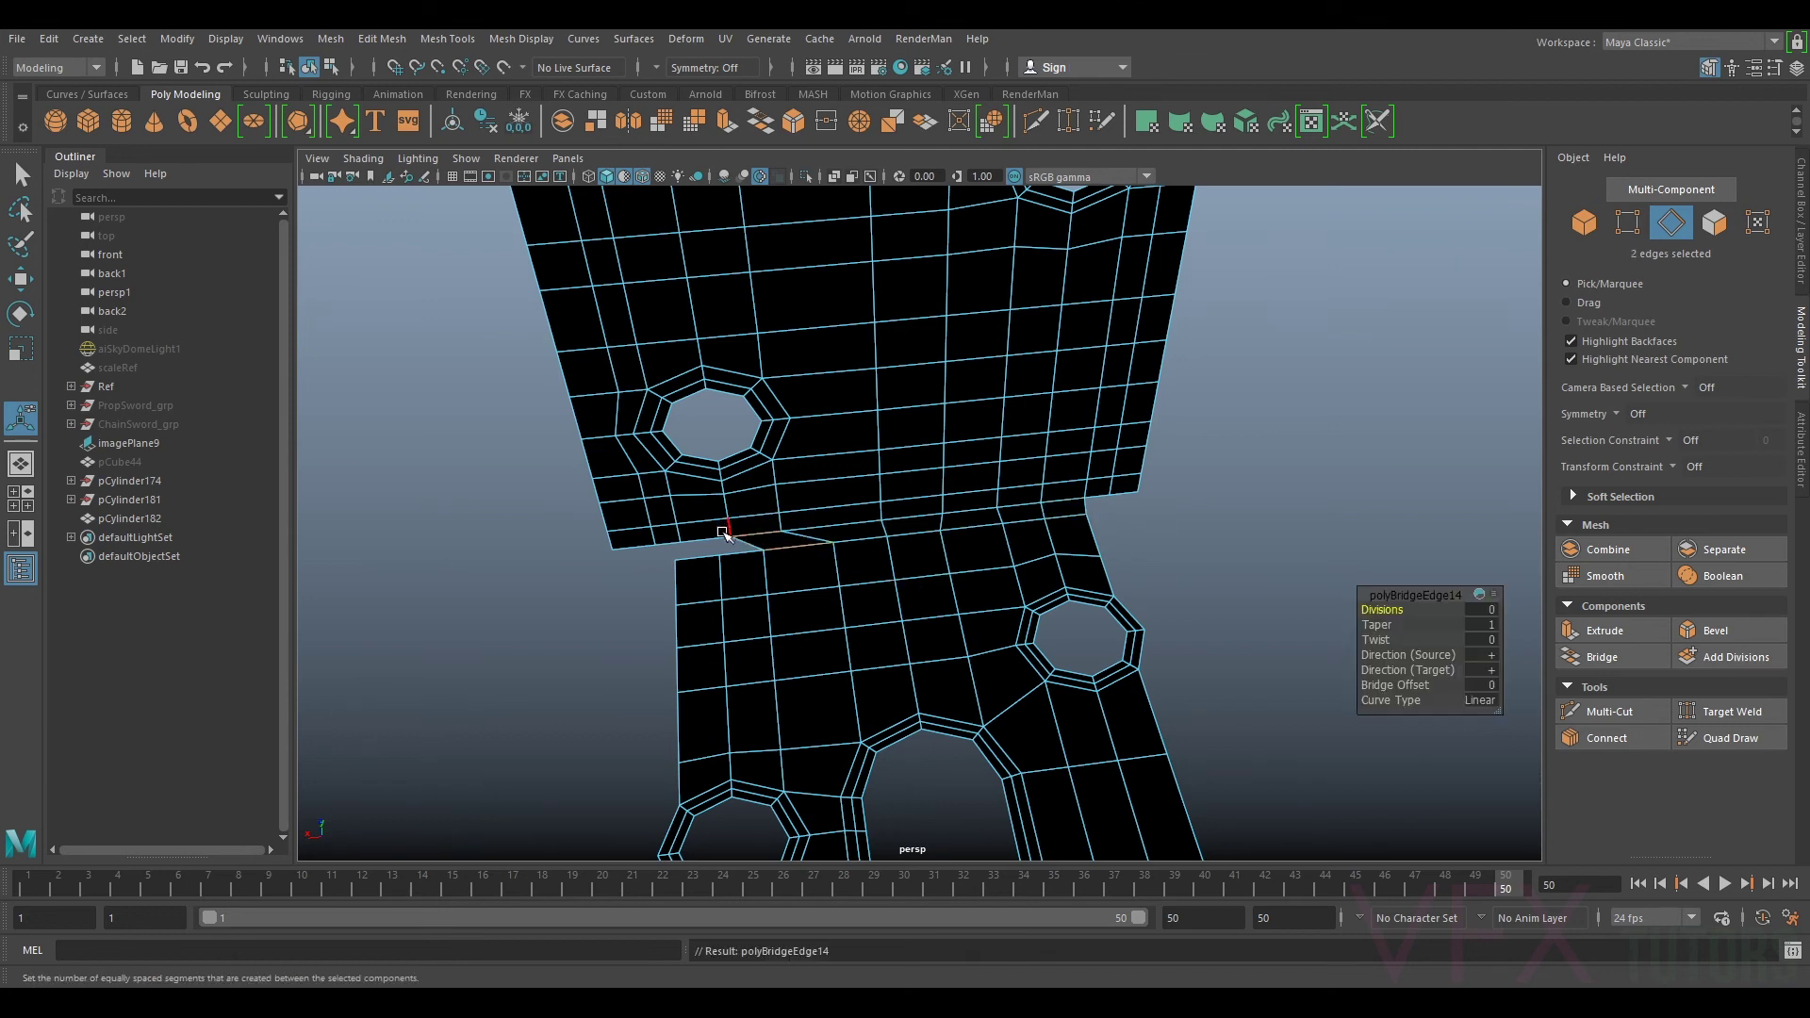
left_click(743, 558)
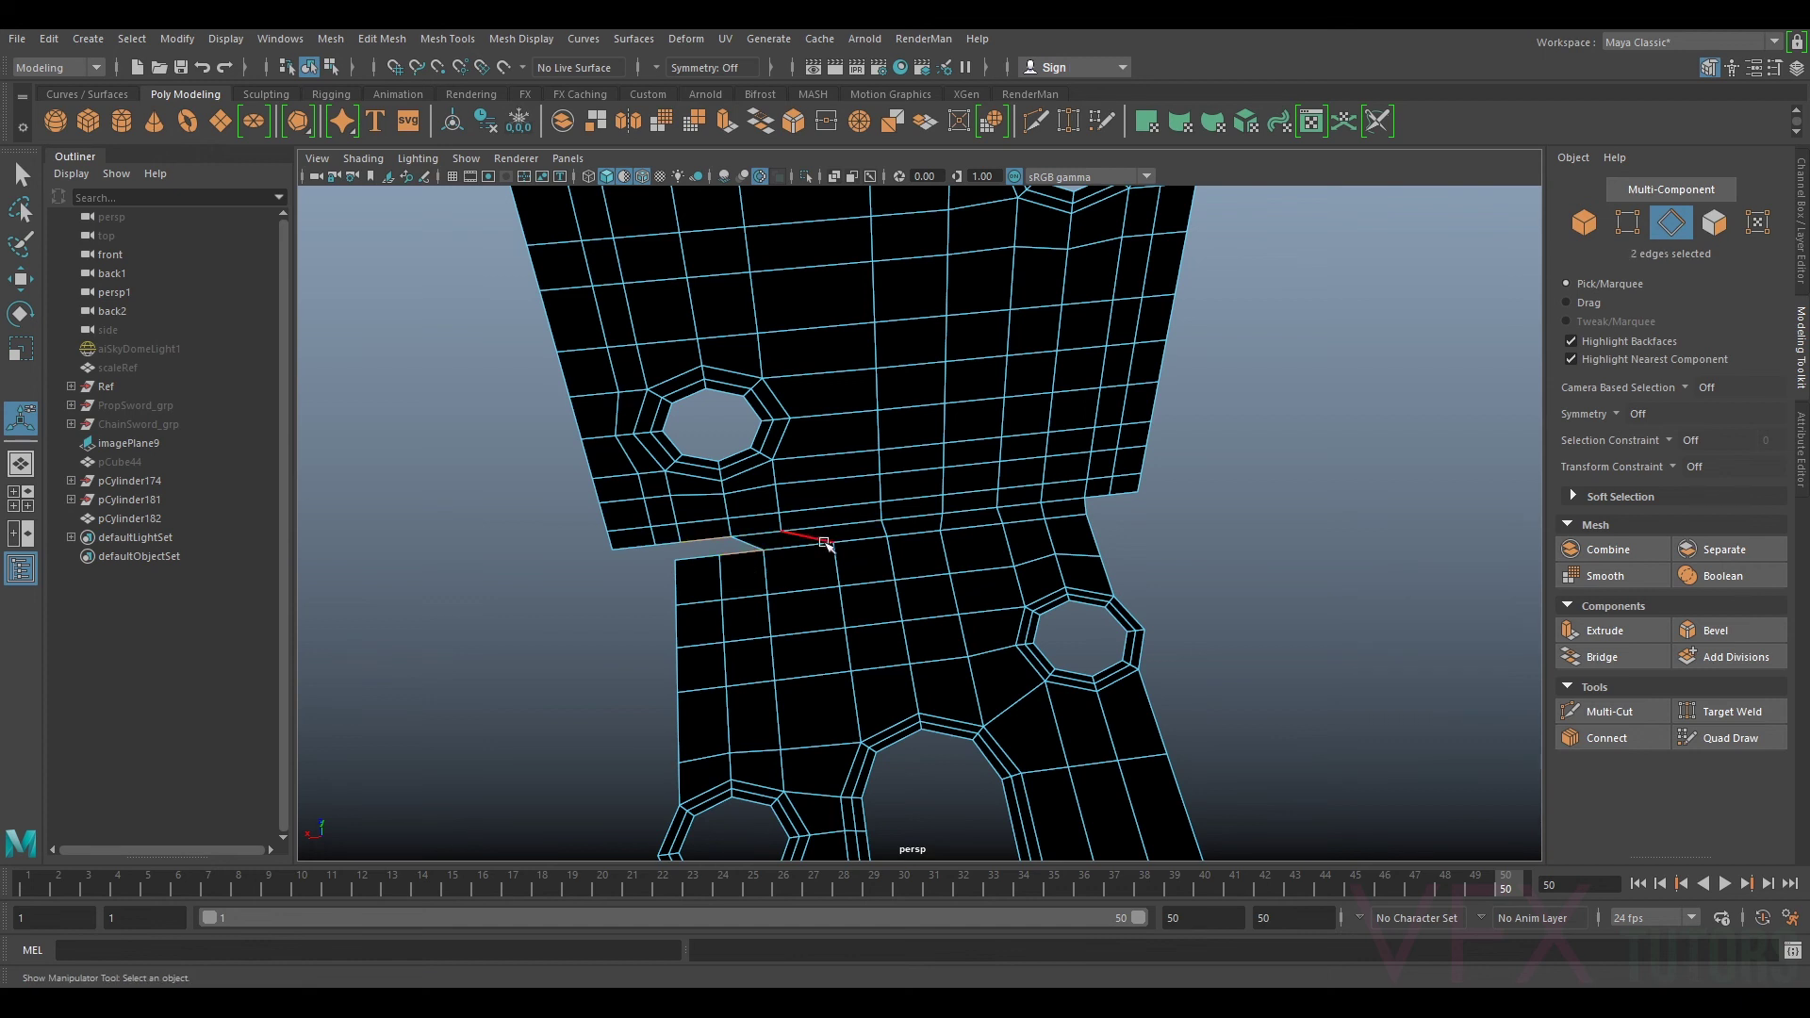
key("g")
left_click(689, 560)
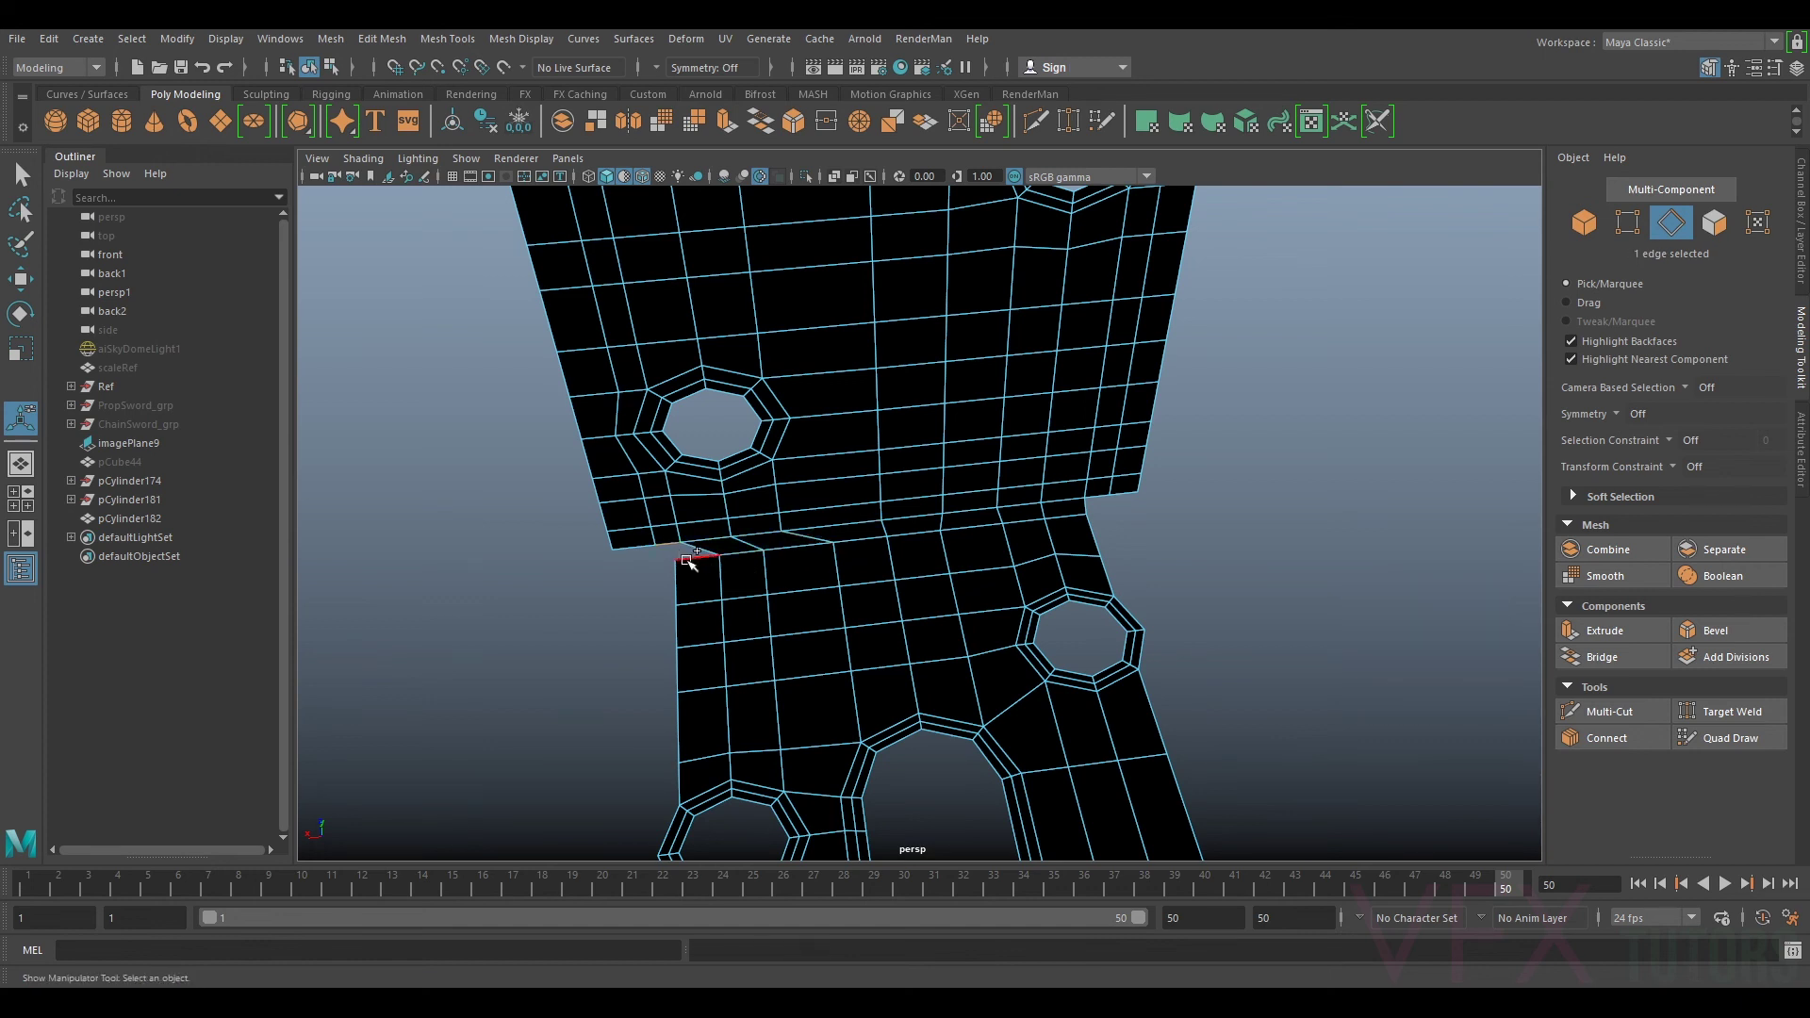
middle_click_drag(867, 588, 1015, 577, "alt")
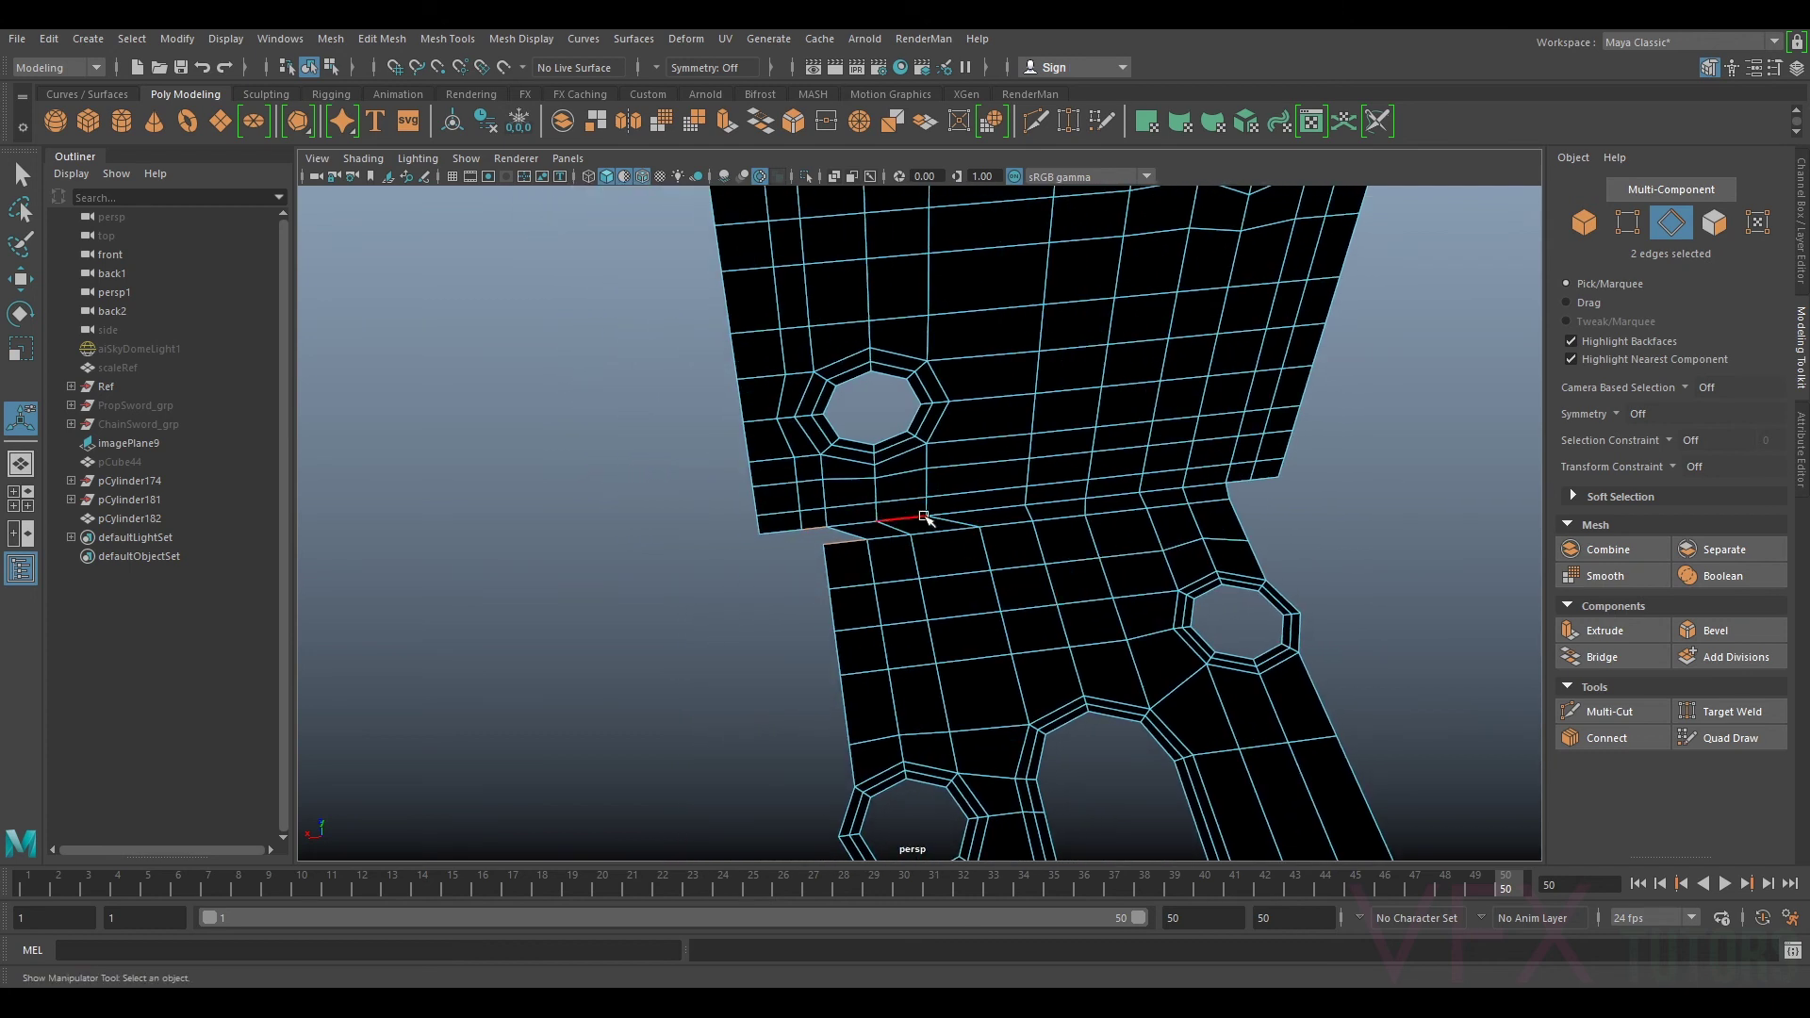
key("g")
Step: Examine the bridged joint and the width difference between the two plates
left_click_drag(948, 574, 920, 527, "alt")
scroll(922, 524, "down", 5)
mouse_move(952, 500)
middle_mouse_down("alt")
mouse_move(950, 657)
mouse_move(950, 518)
middle_mouse_up("alt")
scroll(950, 518, "up", 4)
scroll(1058, 553, "down", 3)
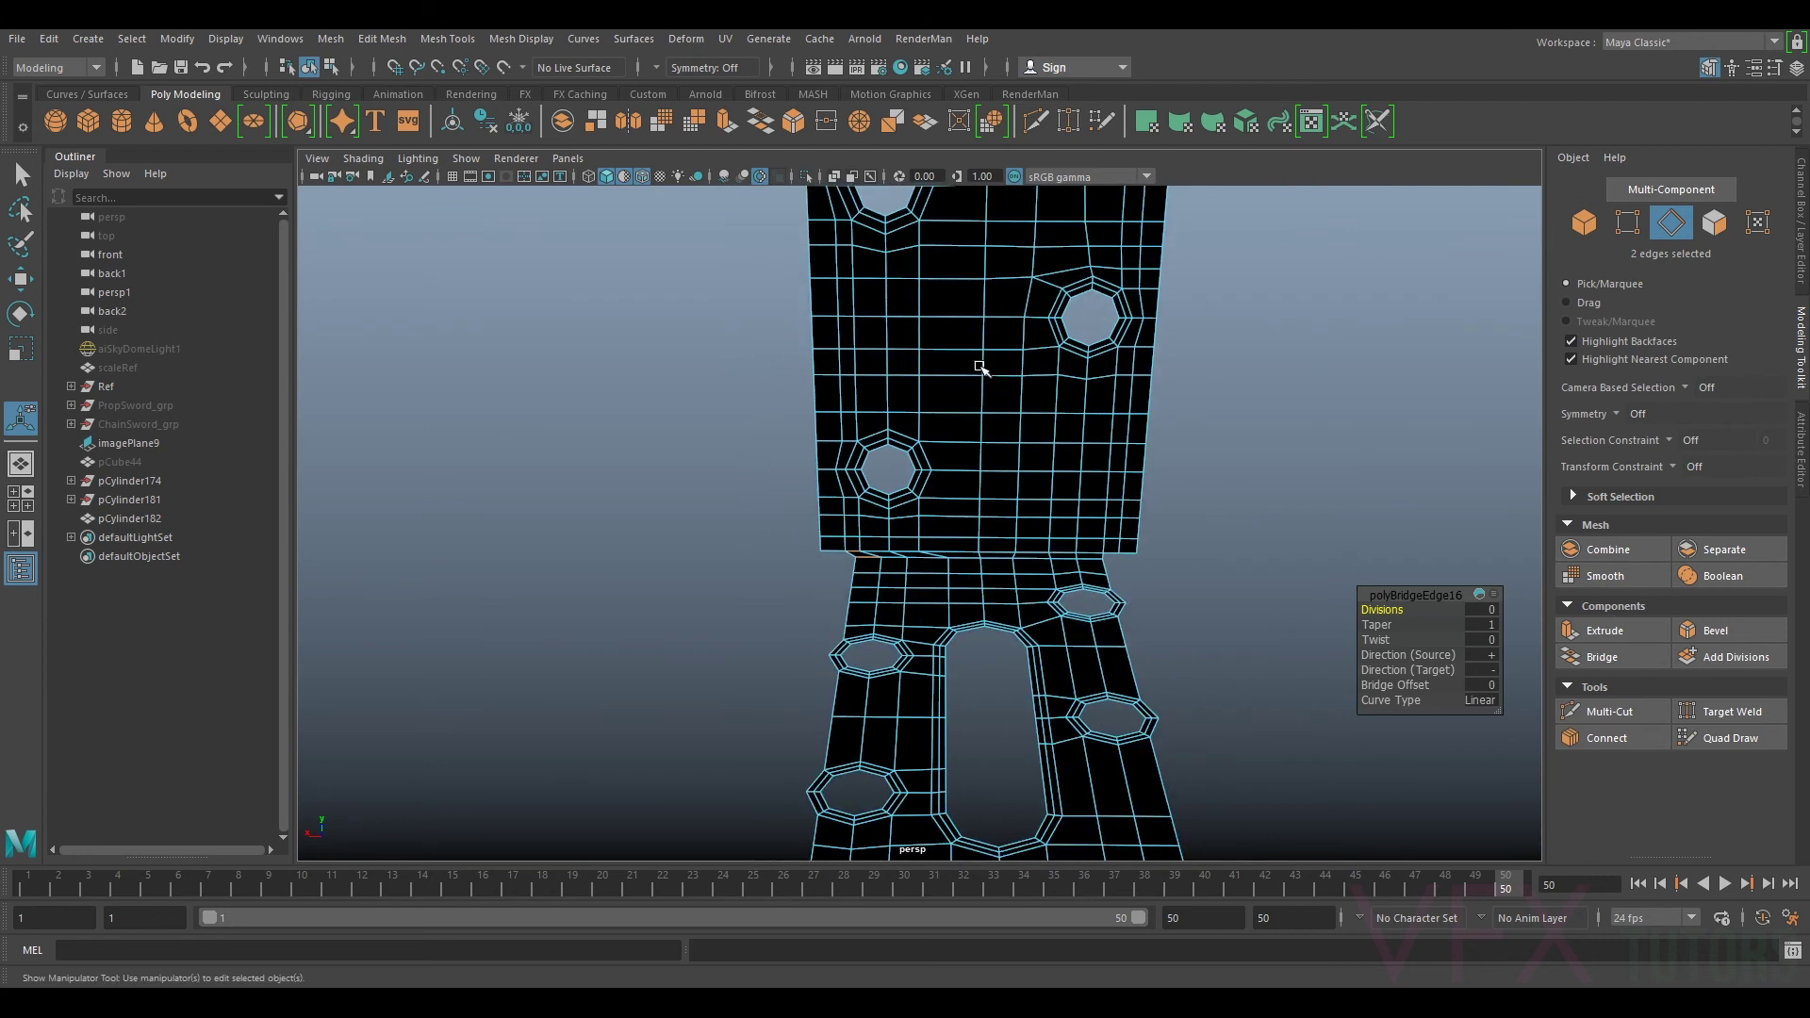
mouse_move(990, 581)
middle_mouse_down("alt")
mouse_move(991, 760)
mouse_move(988, 606)
middle_mouse_up("alt")
scroll(988, 606, "up", 4)
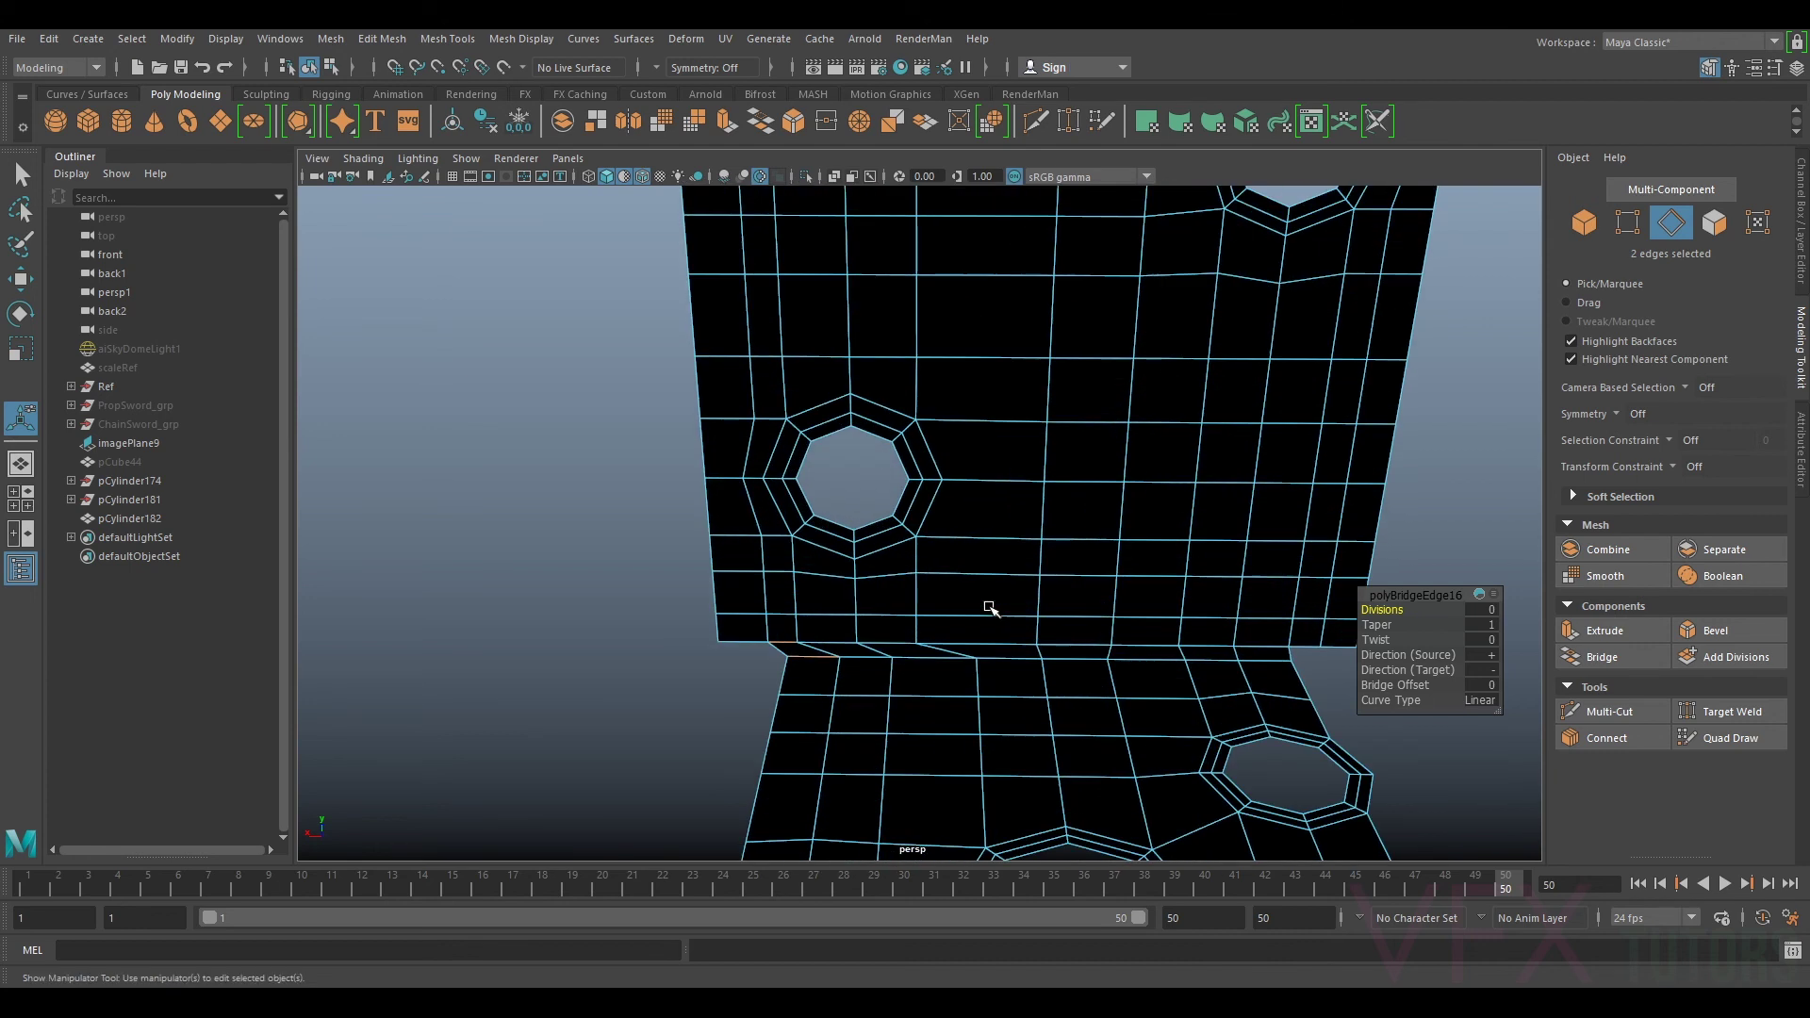
left_click_drag(962, 659, 1042, 641, "alt")
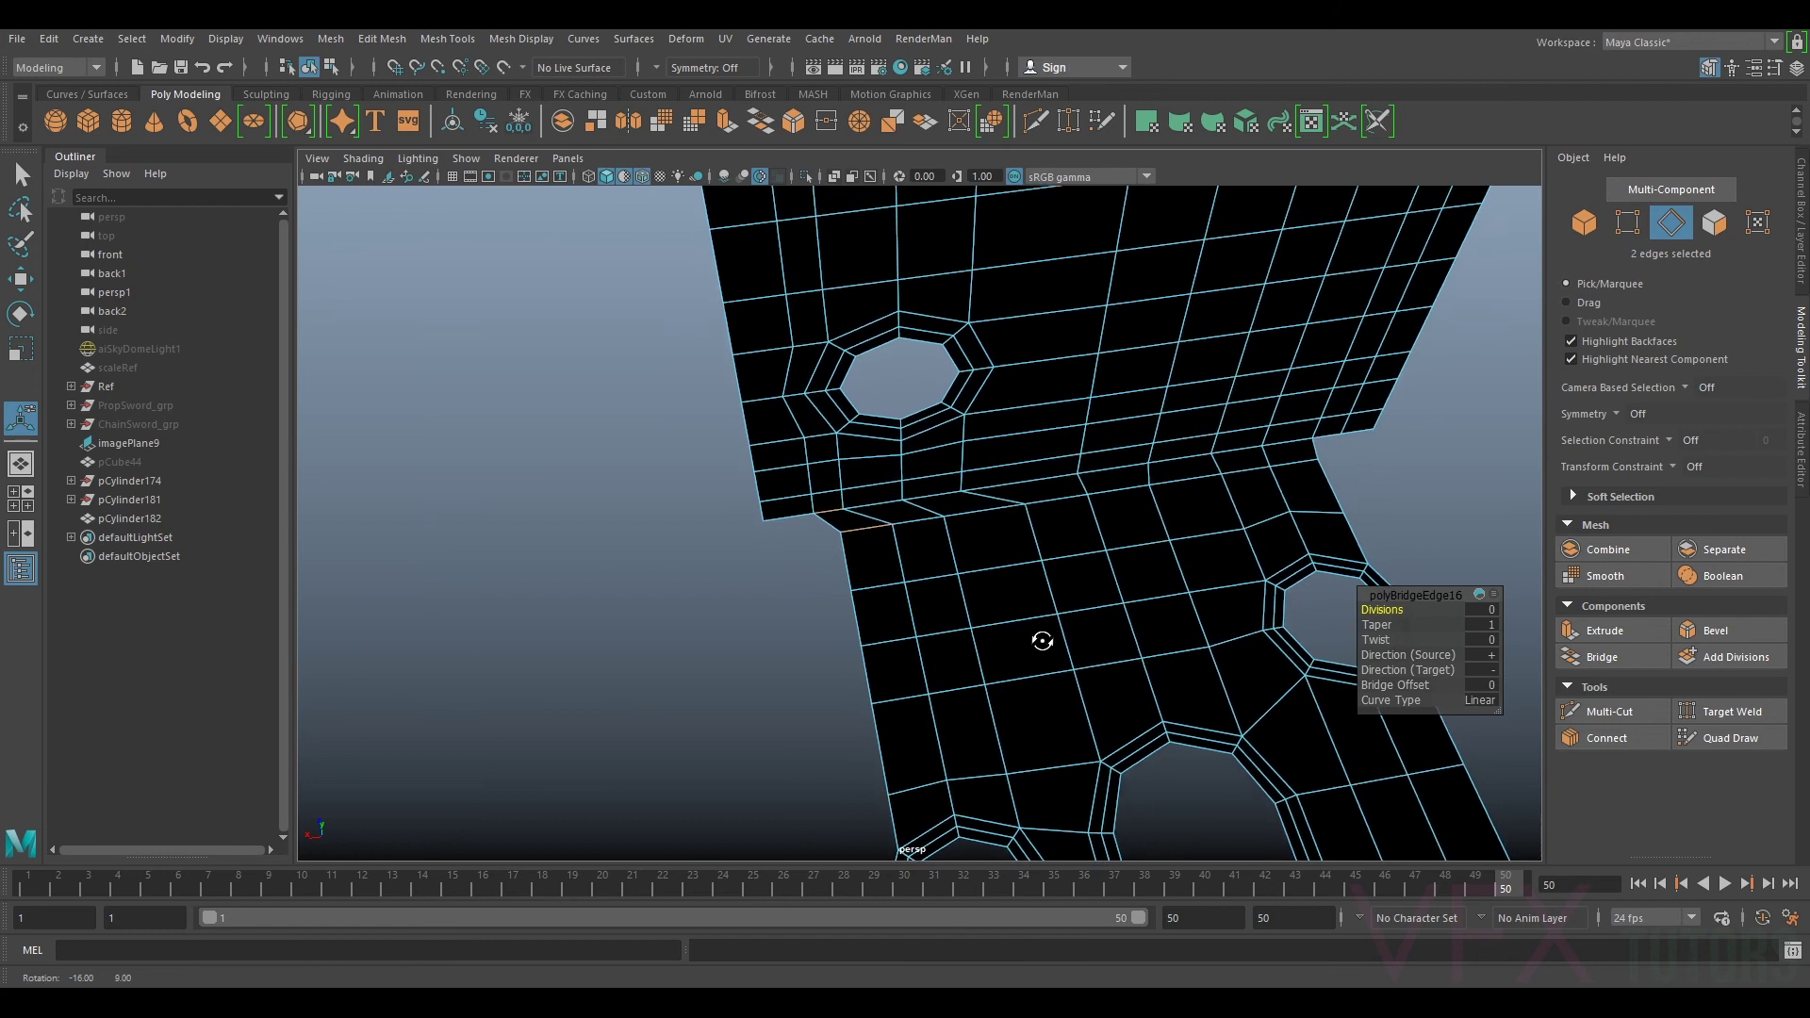
middle_click_drag(1042, 641, 1050, 439, "alt")
scroll(1050, 439, "down", 4)
left_click_drag(940, 560, 930, 553, "alt")
Step: Extrude the border edges along one long side of the base plate outward, straightened and flush with the upright plate's side
mouse_move(933, 463)
right_mouse_down()
mouse_move(933, 539)
mouse_move(934, 431)
right_mouse_up()
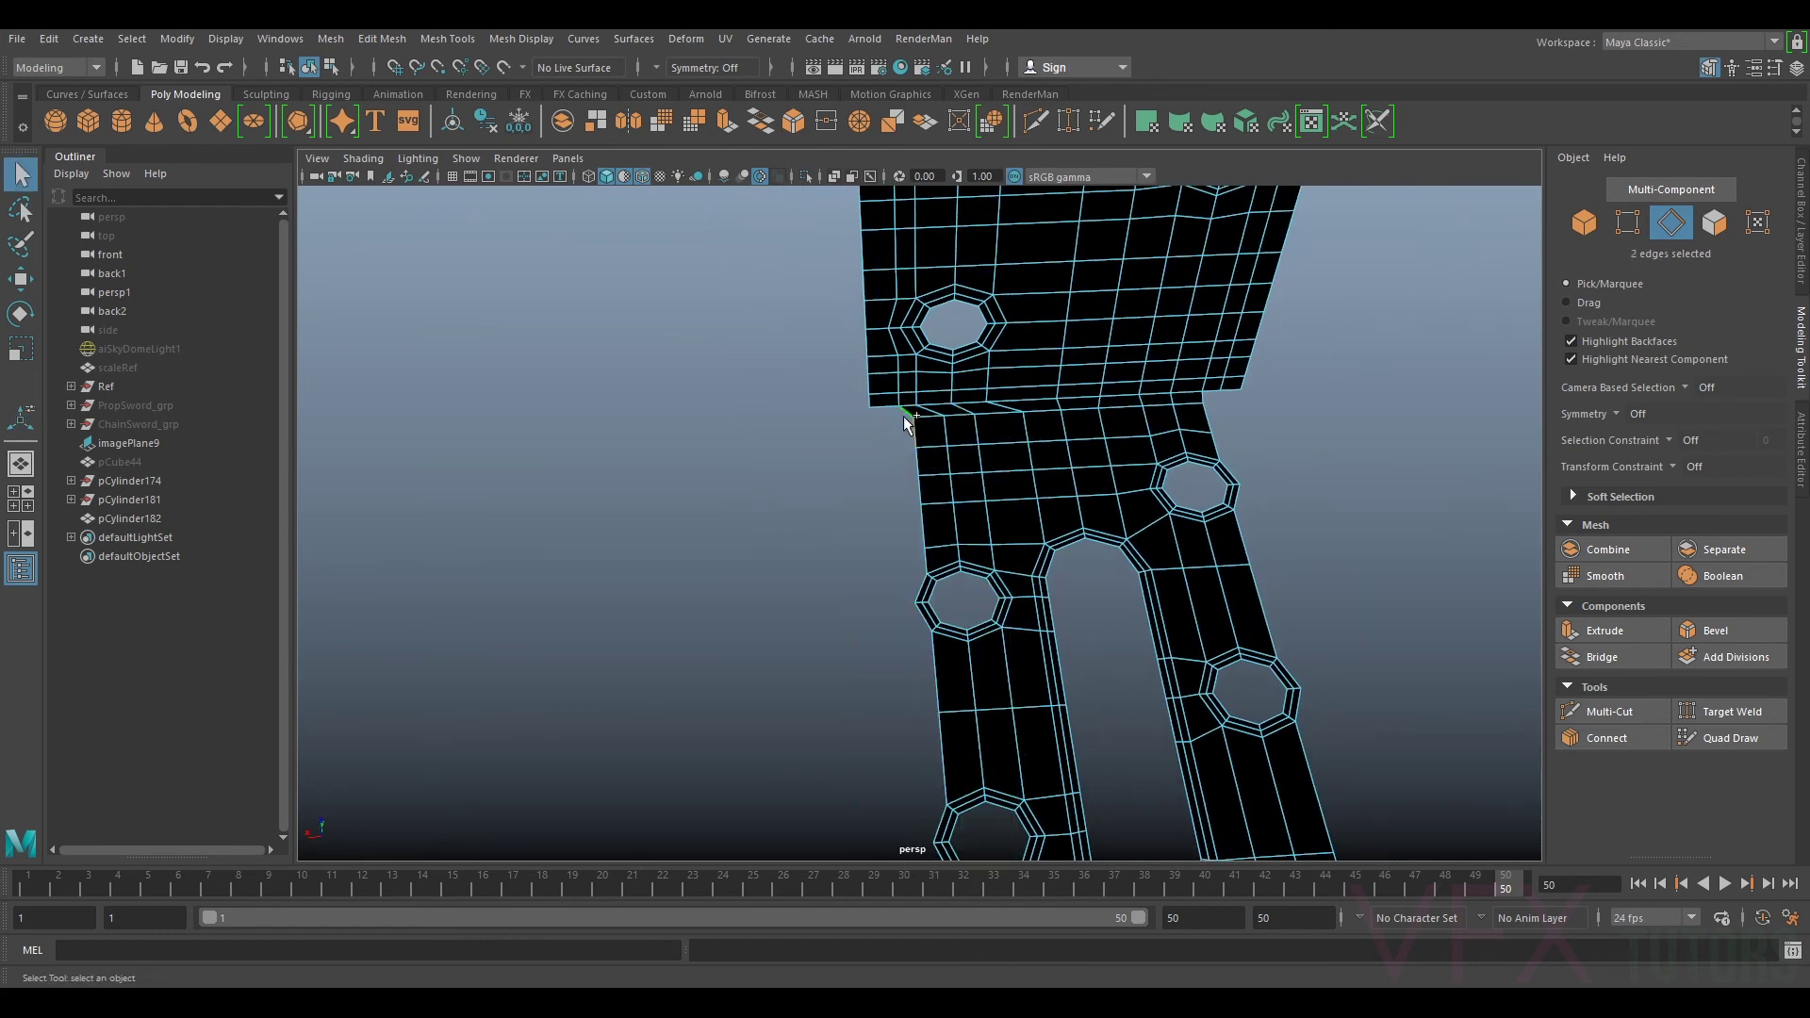
left_click(912, 463, "shift")
left_click(917, 492, "shift")
left_click(922, 521, "shift")
left_click(931, 654, "shift")
left_click(940, 730, "shift")
middle_click_drag(1221, 685, 1211, 527, "alt")
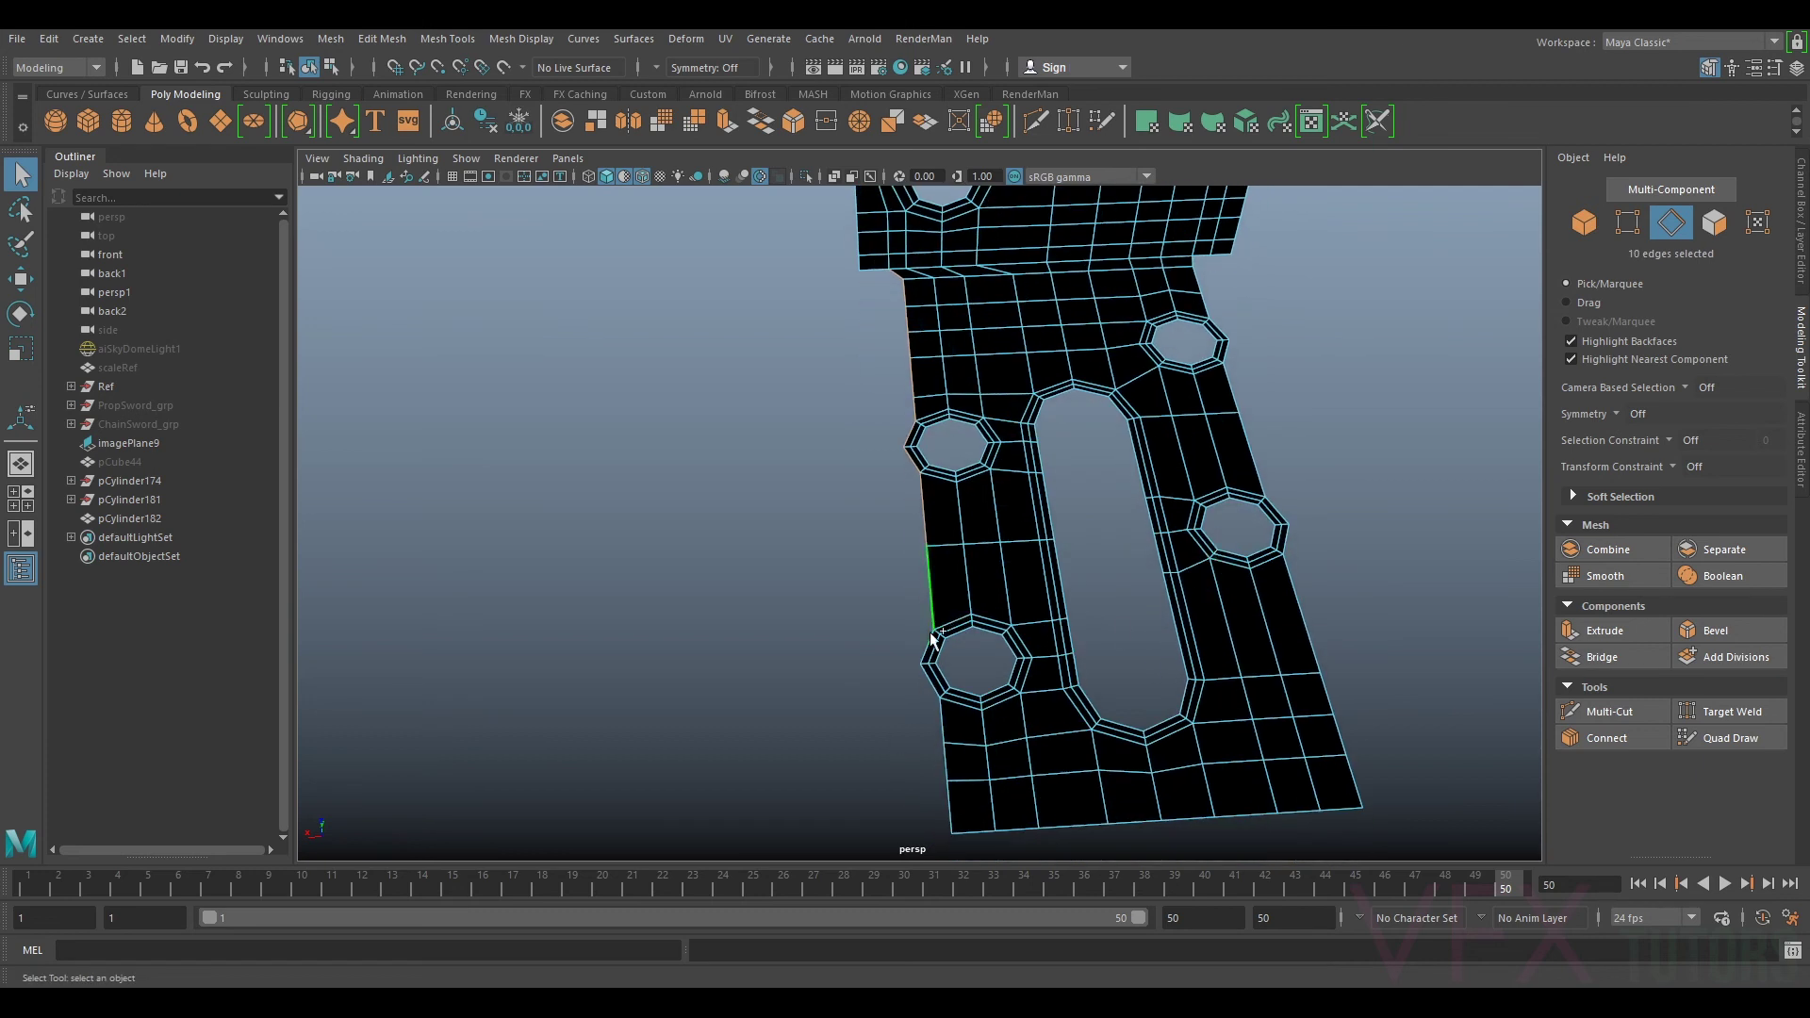
left_click(947, 805, "shift")
right_click_drag(980, 740, 971, 655, "shift")
left_click_drag(834, 499, 1309, 591)
key("r")
key("w")
left_click_drag(796, 511, 848, 293)
Step: Extrude the border edges along the base plate's other long side outward and straighten them into one line
left_click_drag(1279, 347, 1244, 330, "alt")
middle_click_drag(1226, 337, 1229, 432, "alt")
left_click_drag(964, 460, 971, 409, "alt")
middle_click_drag(1185, 366, 1009, 425, "alt")
right_click_drag(1009, 424, 1096, 434, "alt")
left_click(1132, 422)
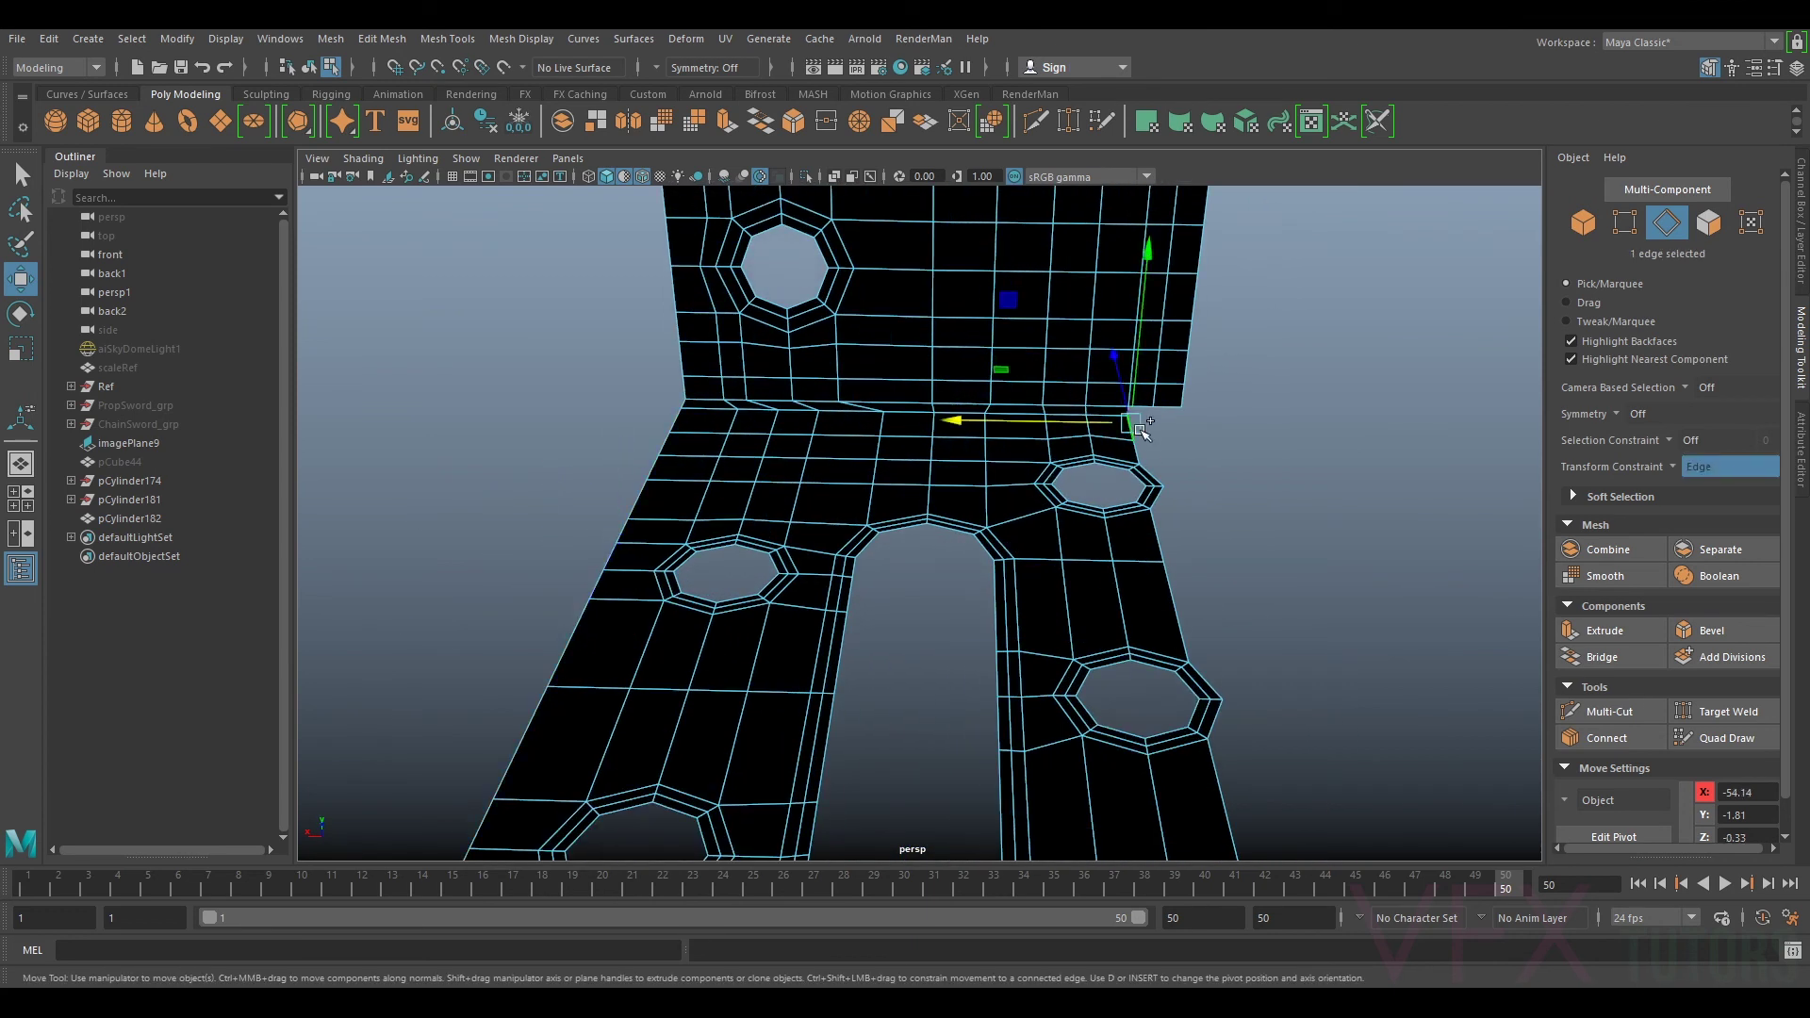
left_click(1139, 446, "ctrl+shift")
left_click(1150, 475, "ctrl+shift")
left_click(1157, 498, "ctrl+shift")
left_click(1157, 538, "ctrl+shift")
left_click(1175, 598, "ctrl+shift")
left_click(1205, 681, "ctrl+shift")
left_click(1218, 716, "ctrl+shift")
scroll(1235, 720, "down", 5)
left_click_drag(1235, 720, 1082, 673, "alt")
scroll(1082, 673, "up", 5)
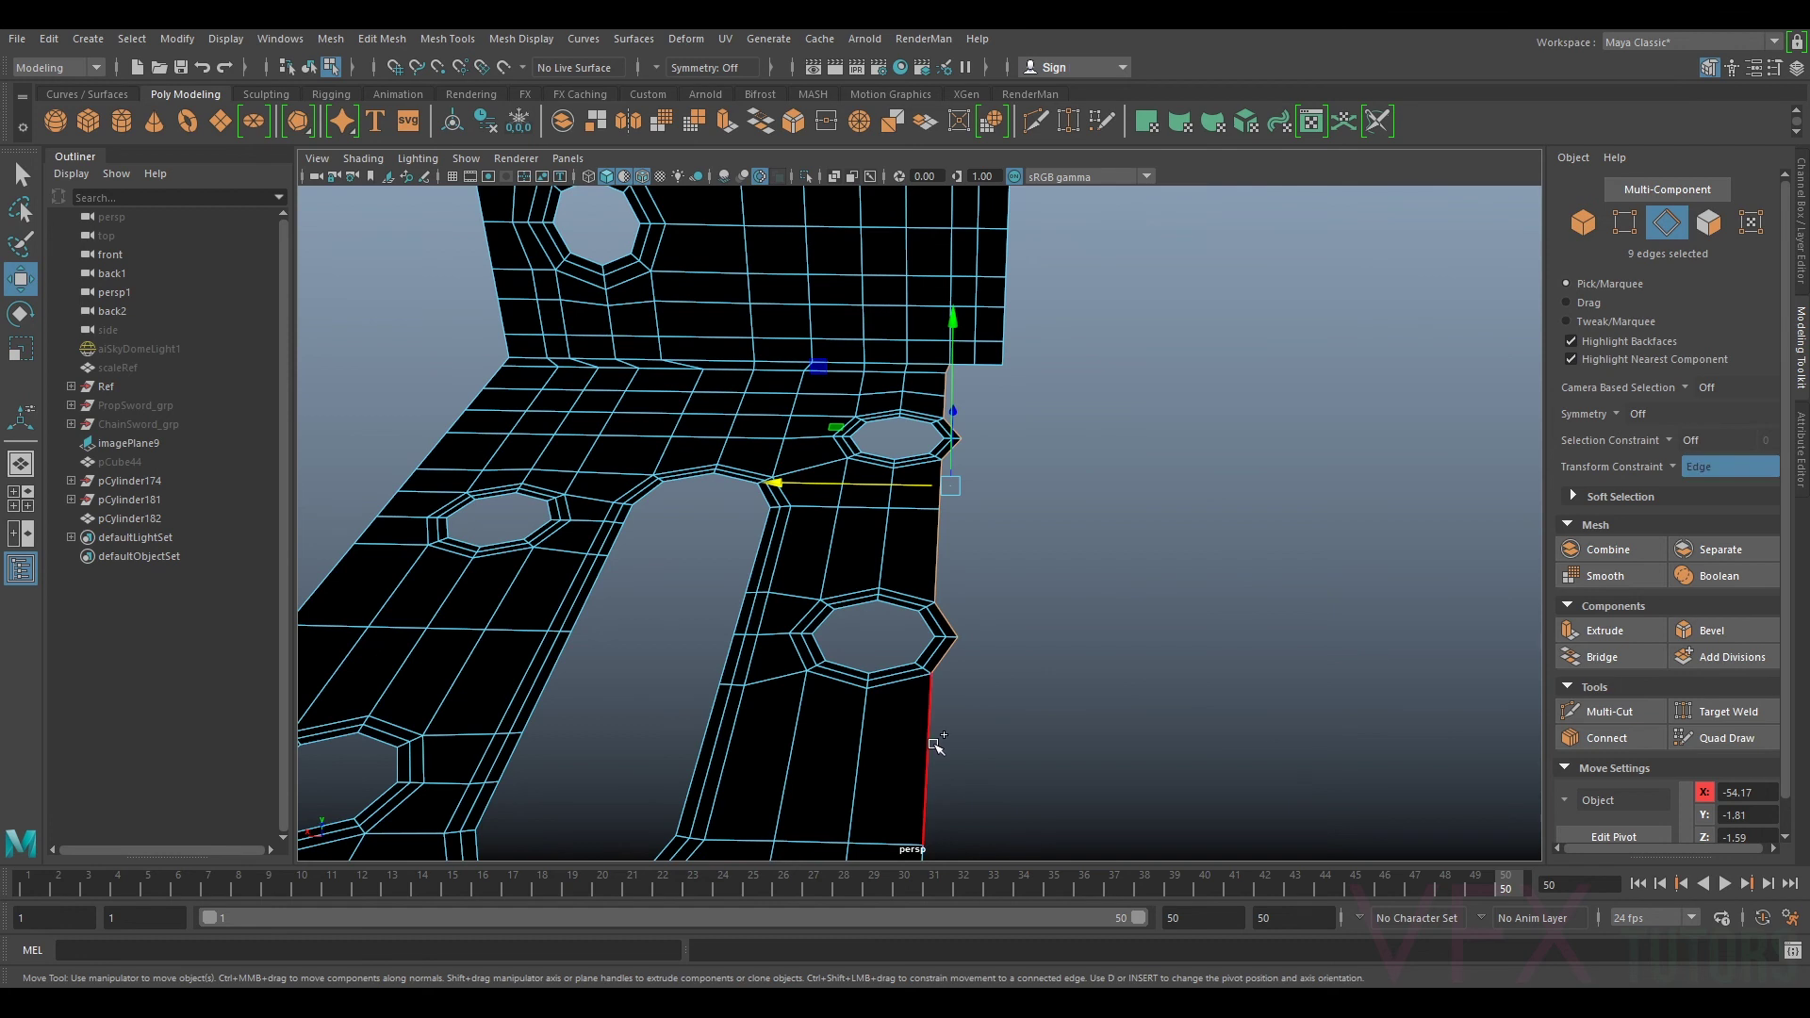
left_click(933, 740, "ctrl+shift")
scroll(987, 713, "down", 4)
left_click_drag(986, 713, 945, 630, "alt")
left_click(932, 613, "ctrl+shift")
left_click(929, 641, "ctrl+shift")
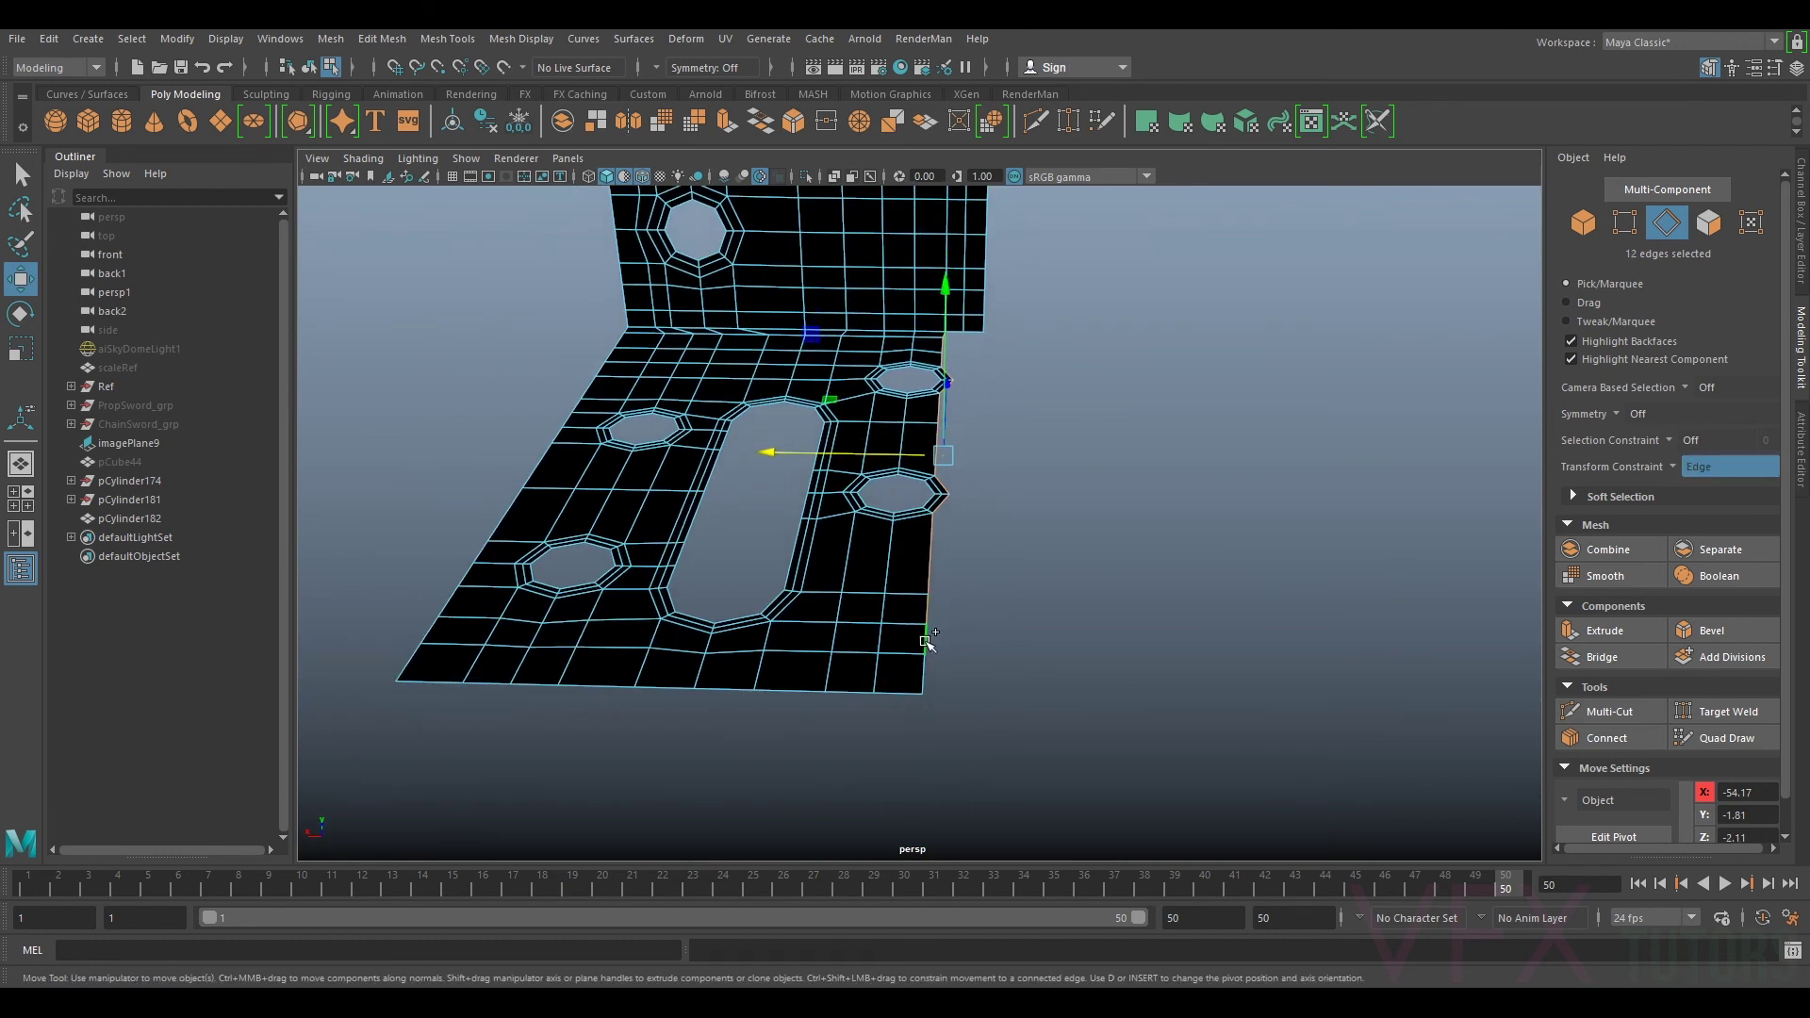
left_click(929, 672, "ctrl+shift")
key("ctrl+e")
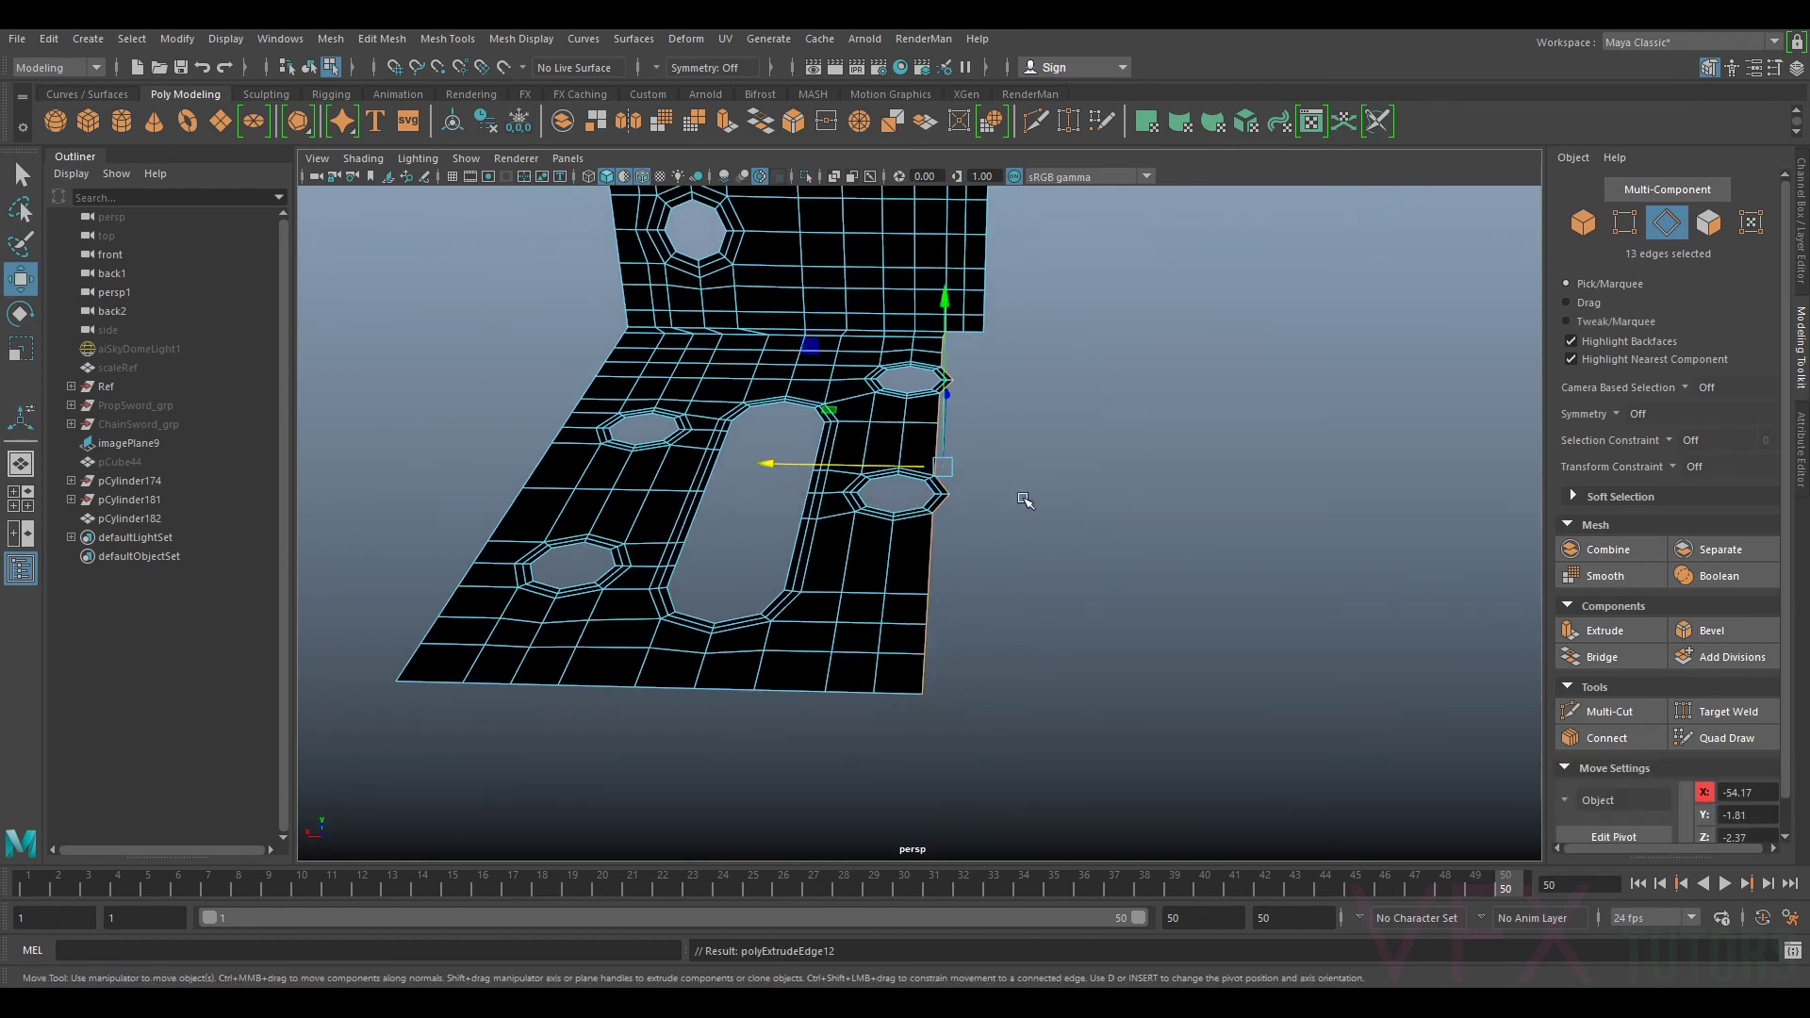
left_click_drag(864, 463, 1012, 508)
key("r")
key("w")
left_click_drag(926, 469, 1152, 535)
Step: Extrude the straightened border once more and snap it flush with the upright plate's side
key("ctrl+e")
key("w")
key("r")
key("w")
key("v")
left_click_drag(936, 466, 990, 320)
Step: Merge the overlapping vertices where the new side strips meet the upright plate at the joint
middle_click_drag(1022, 299, 994, 399, "alt")
right_click_drag(994, 400, 1020, 398, "alt")
left_click_drag(1020, 398, 1002, 433, "alt")
right_click_drag(929, 342, 833, 323)
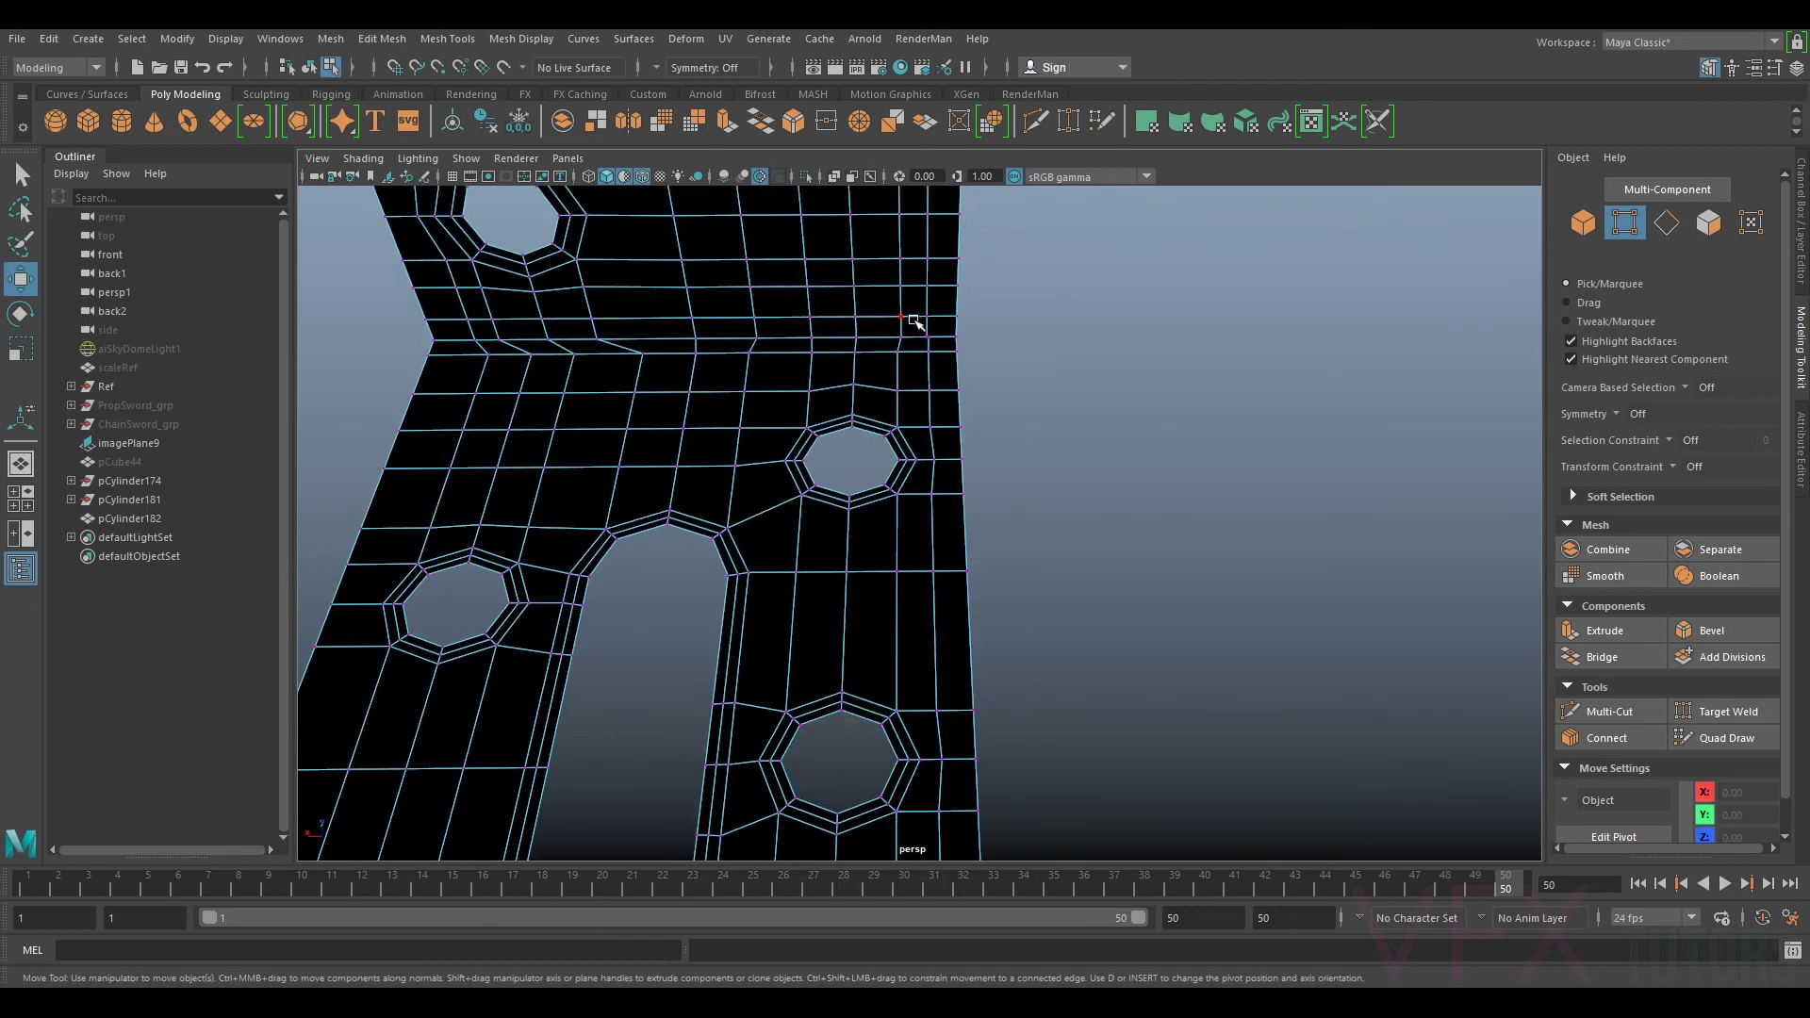
left_click_drag(928, 346, 928, 347)
left_click(325, 39)
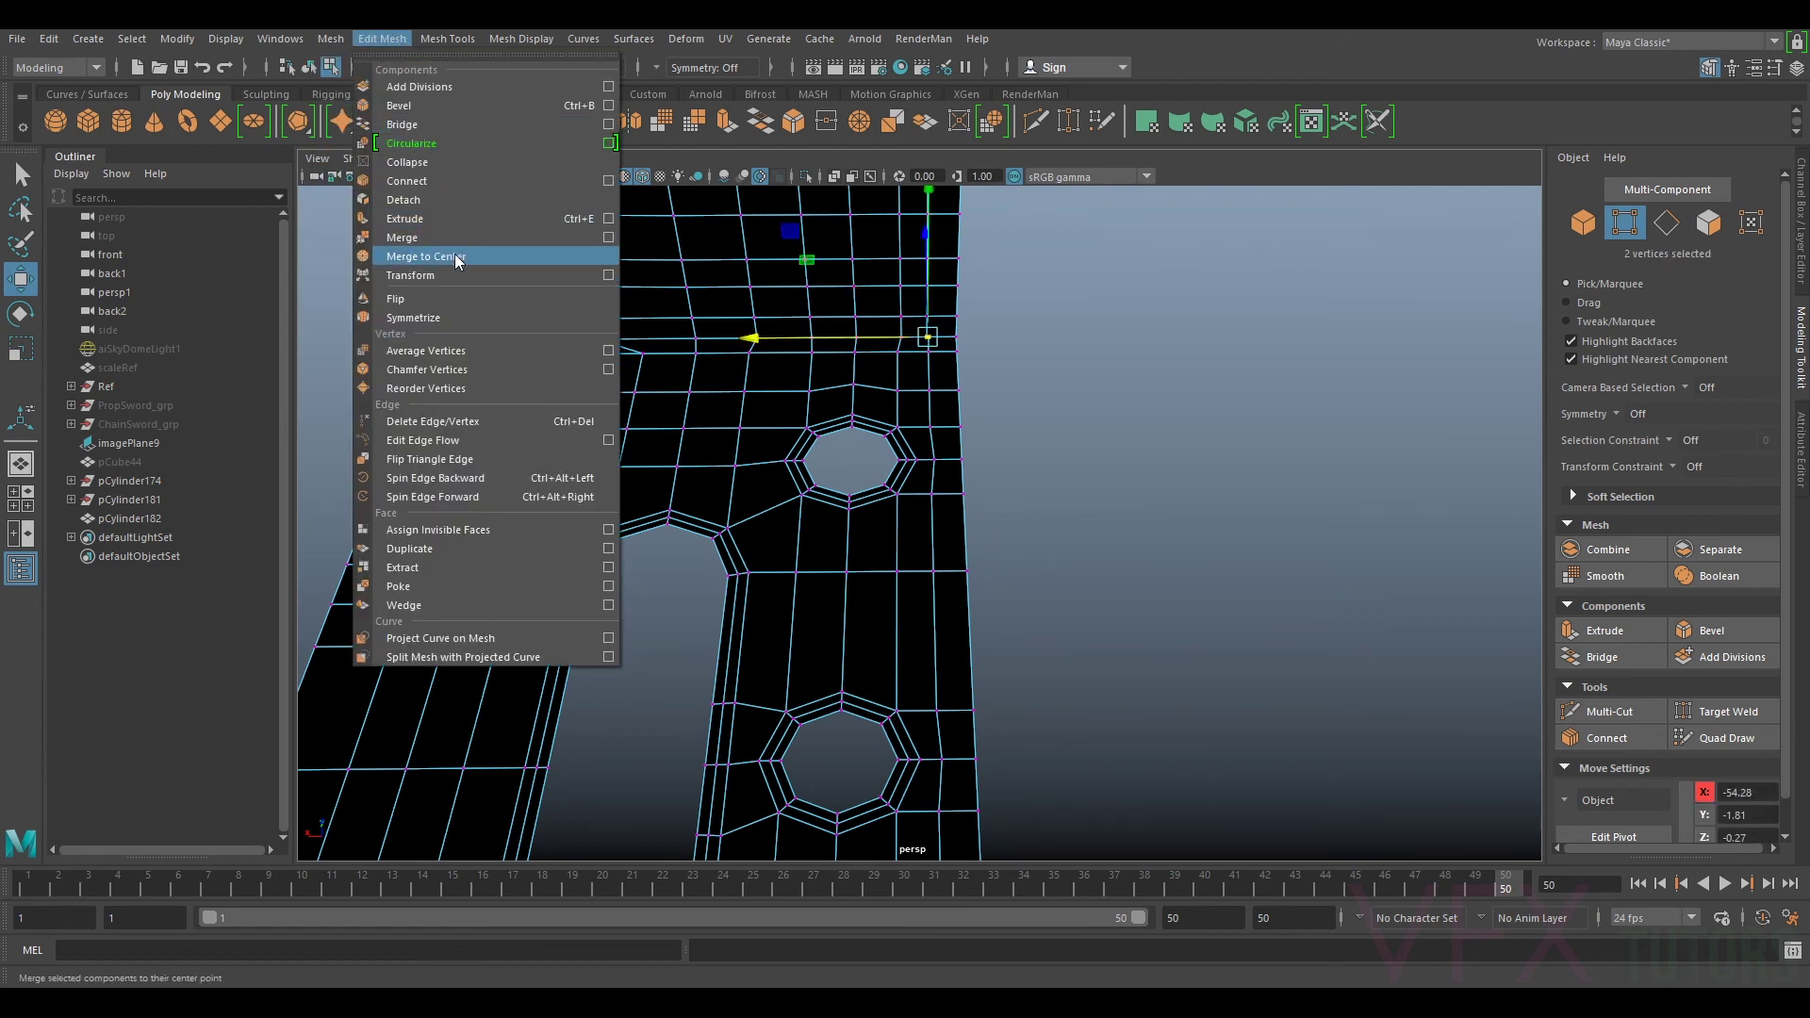
left_click(454, 254)
left_click_drag(955, 339, 956, 338)
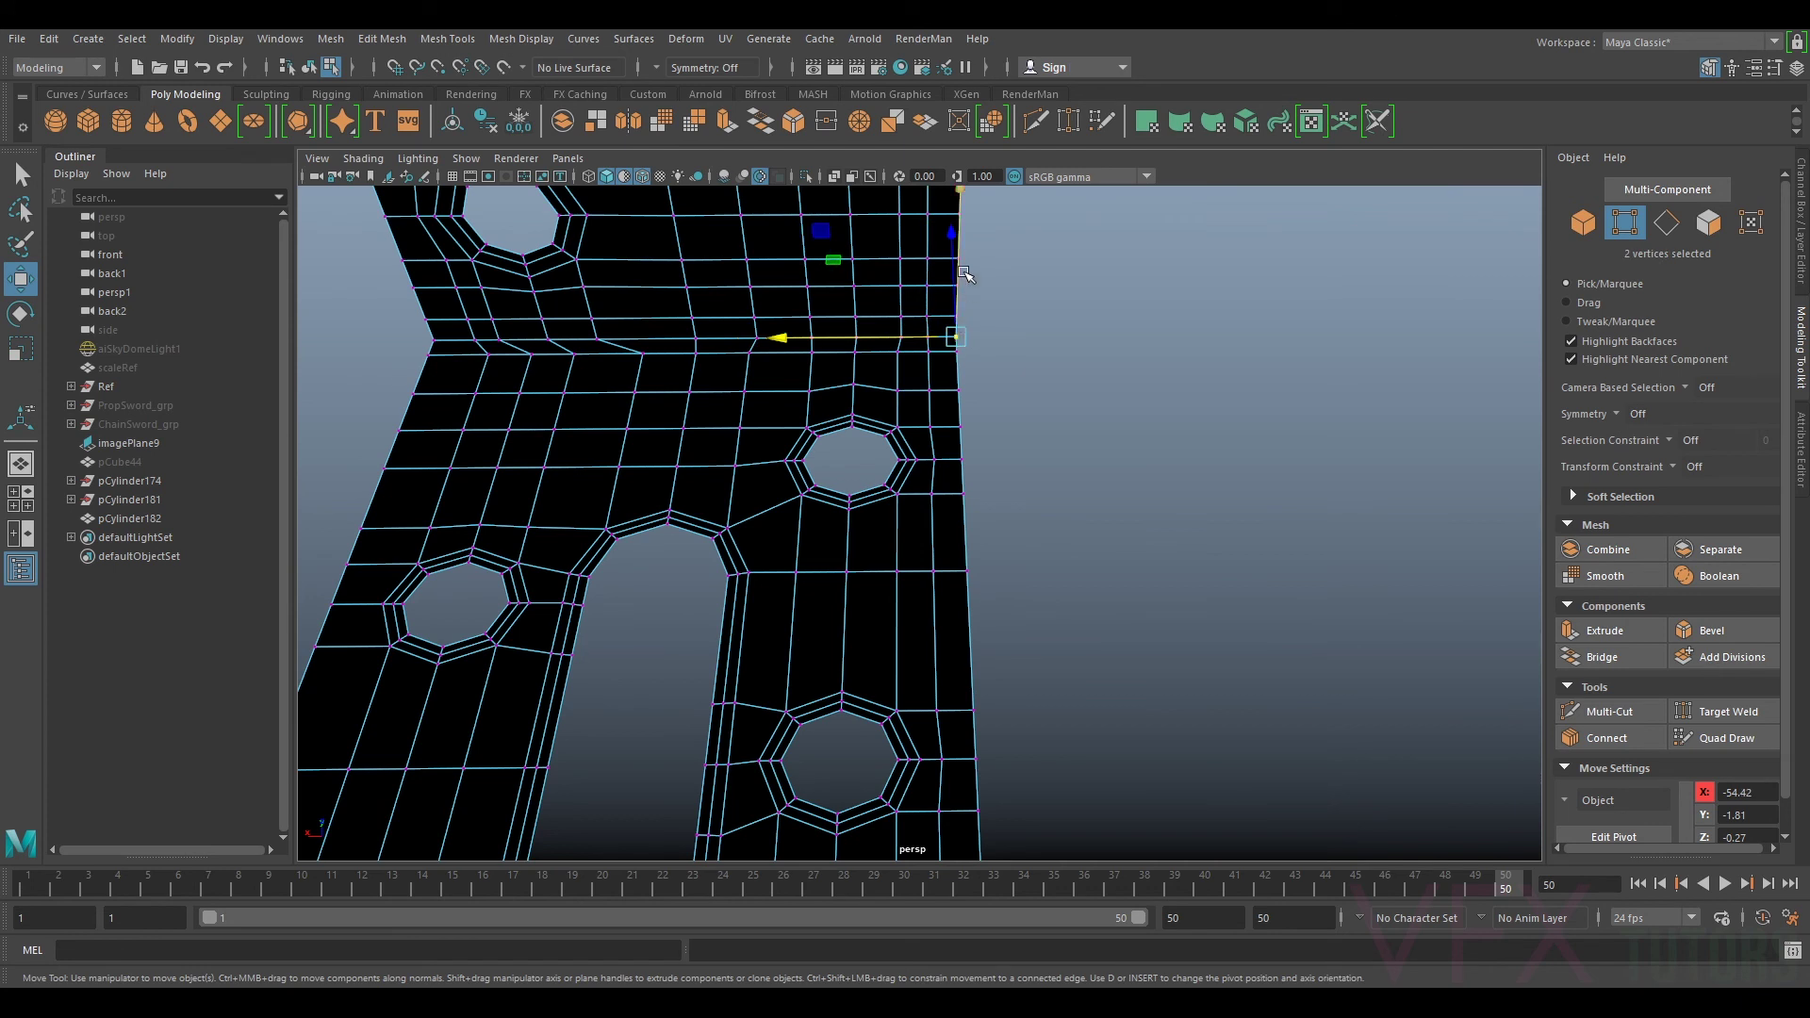
left_click_drag(433, 347, 495, 350)
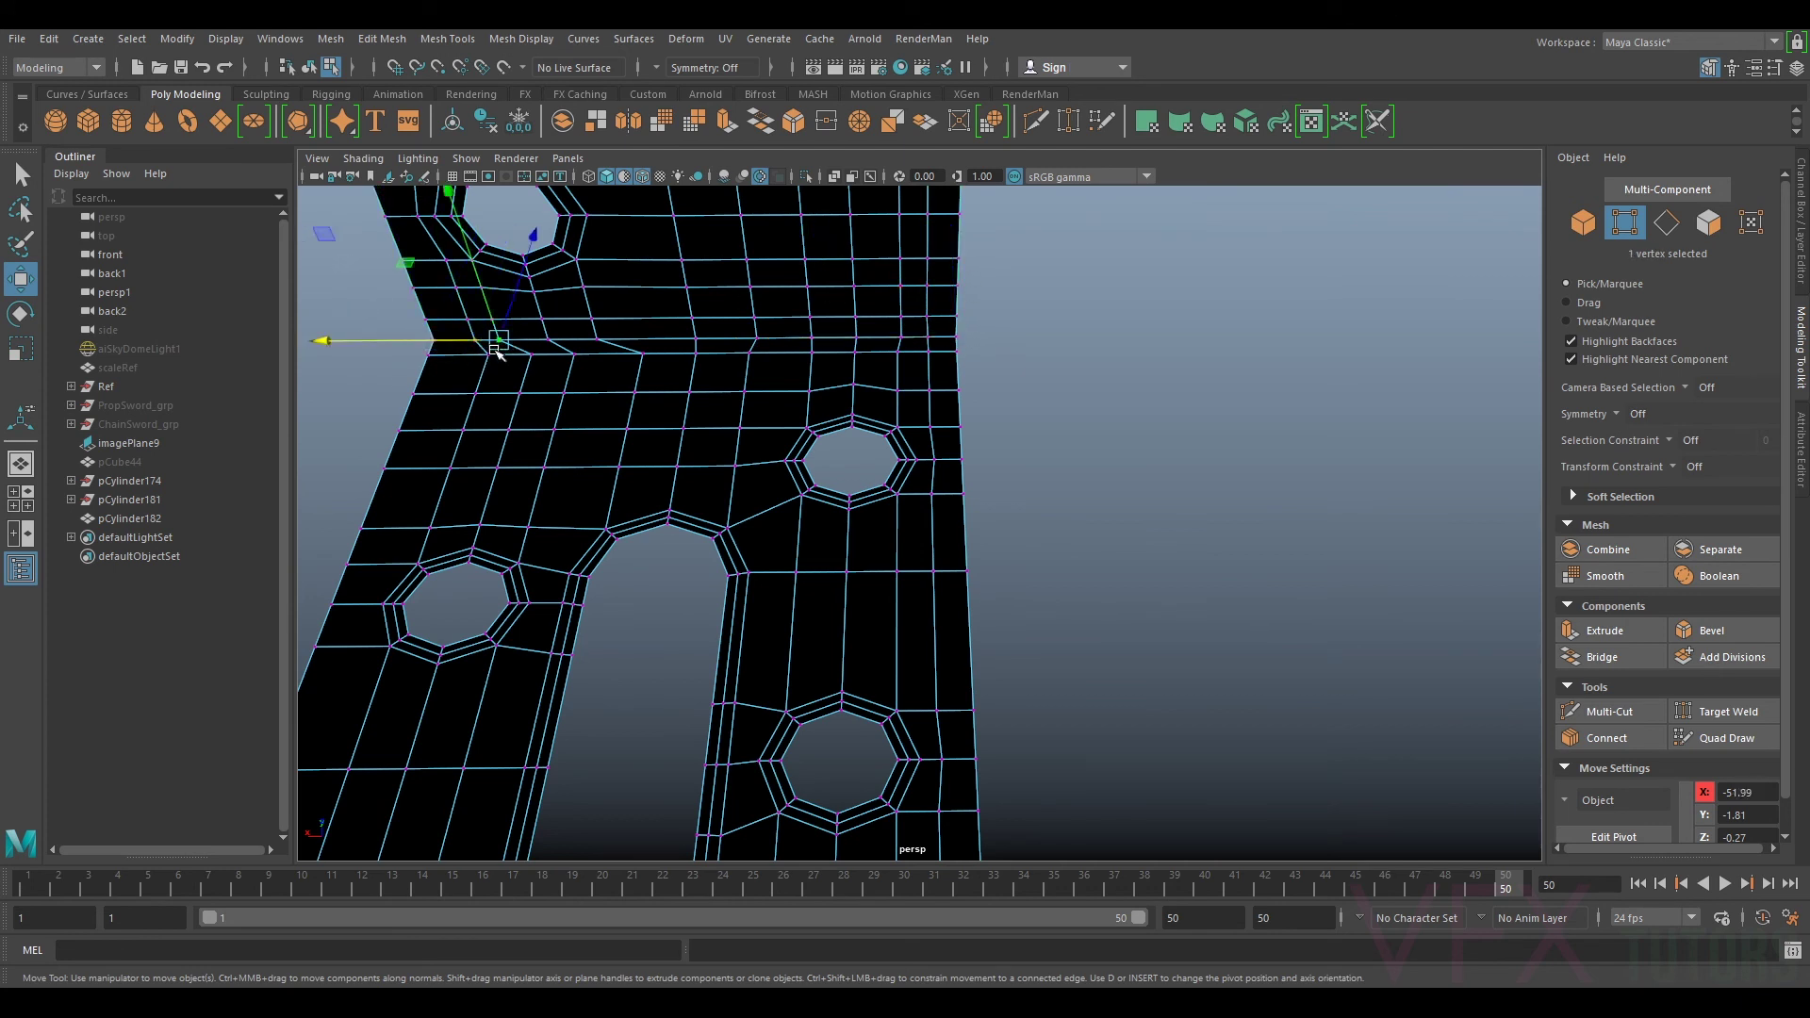
Step: Align the first row of base plate vertices next to the joint with the upright plate's edge lines, using point snapping
middle_click_drag(558, 396, 829, 437, "alt")
left_click_drag(831, 439, 865, 505, "alt")
middle_click_drag(829, 412, 874, 443, "alt")
left_click_drag(789, 457, 986, 408)
left_click(812, 448)
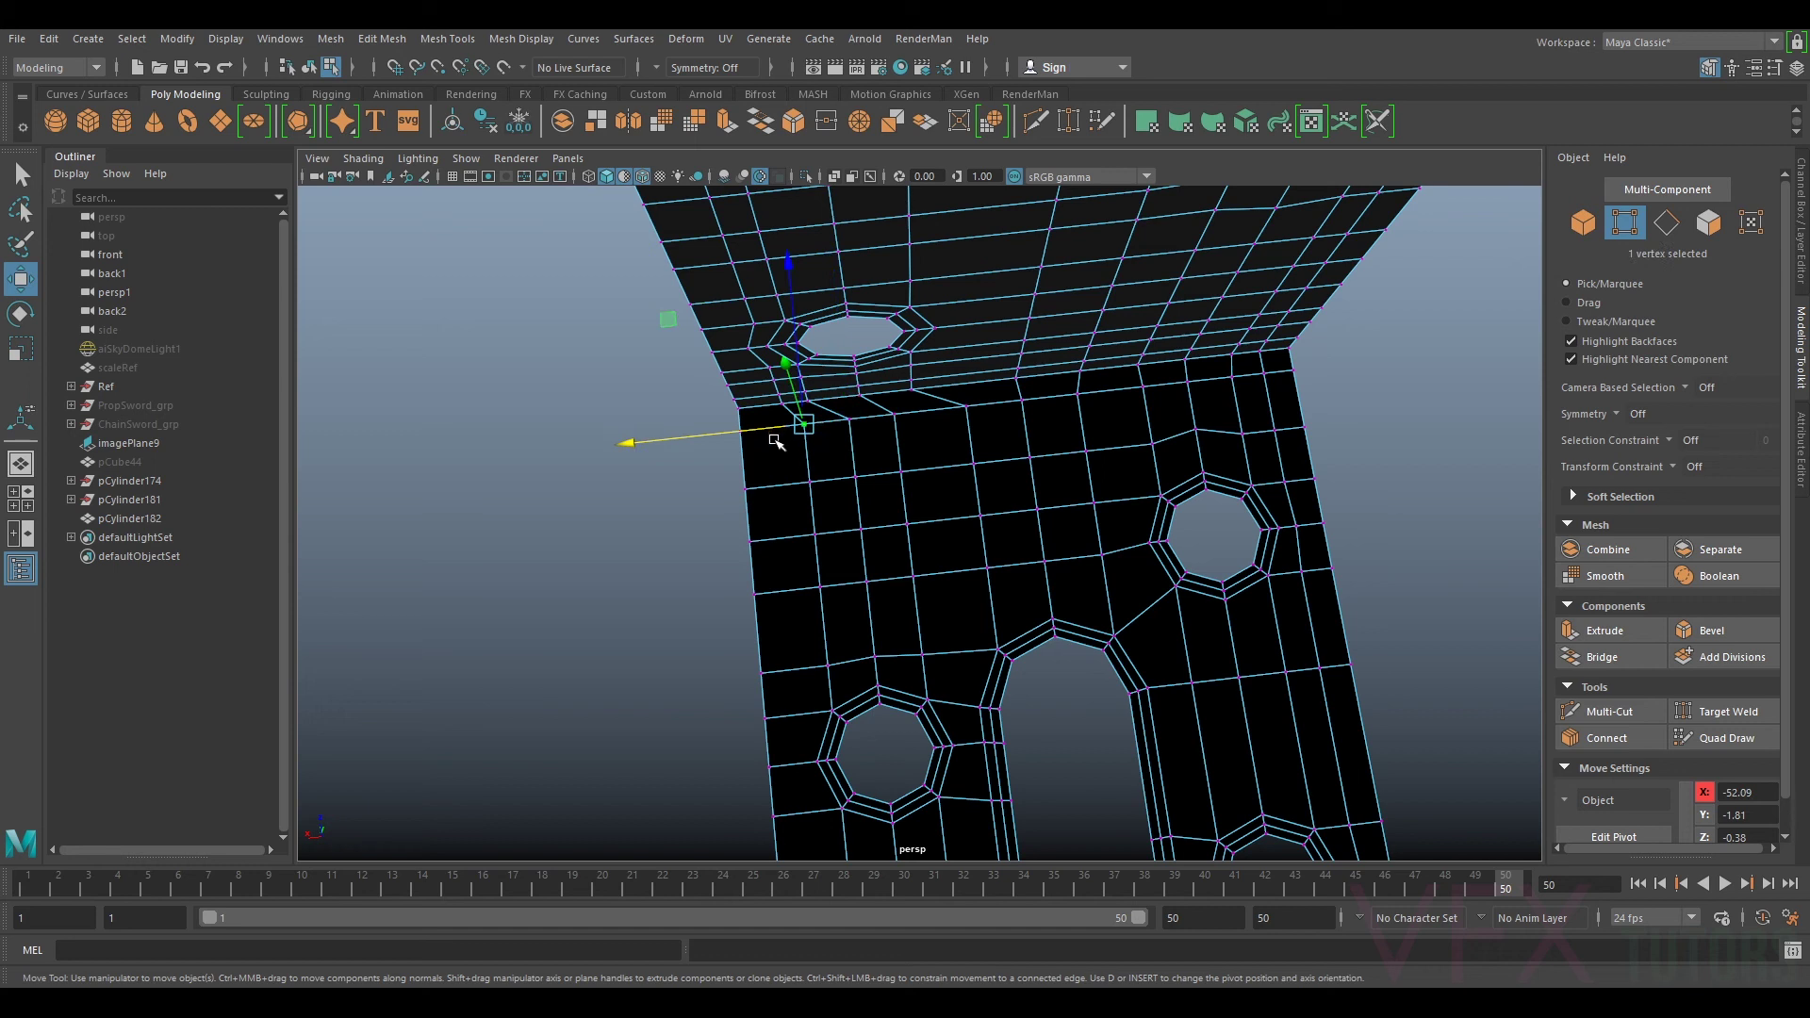
middle_click_drag(755, 433, 1137, 377)
left_click(848, 422)
key("v")
left_click(896, 421)
key("v")
left_click(964, 412)
key("v")
left_click(1022, 403)
key("v")
left_click(1076, 395)
key("v")
left_click(1141, 389)
key("v")
Step: Align the remaining first-row vertices near the far side of the joint with the upright plate's edge lines
left_click_drag(1313, 404, 1041, 473, "alt")
left_click(1000, 437)
middle_click_drag(973, 437, 1027, 422)
left_click(1048, 434)
key("v")
left_click_drag(1028, 422, 1090, 419)
left_click(1080, 436)
key("v")
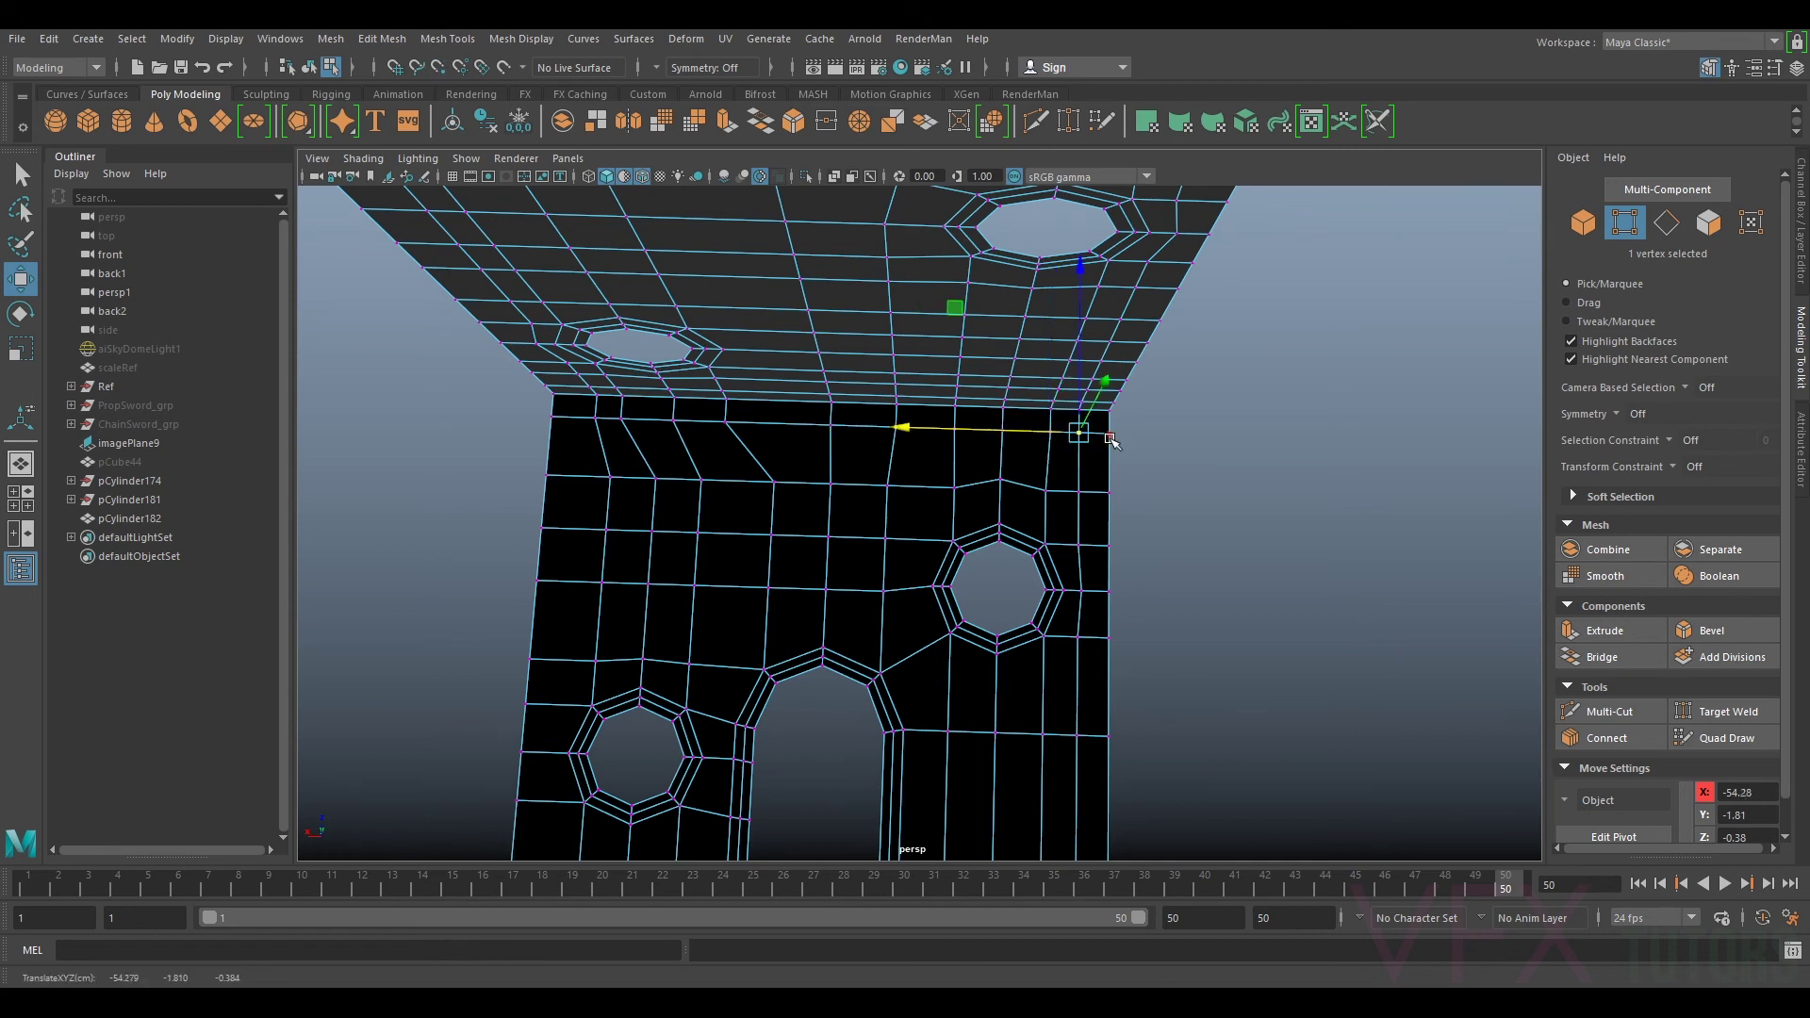
Step: Shift the slanted vertices in the base plate's second row sideways to line up with the row at the joint
middle_click_drag(677, 481, 867, 454, "alt")
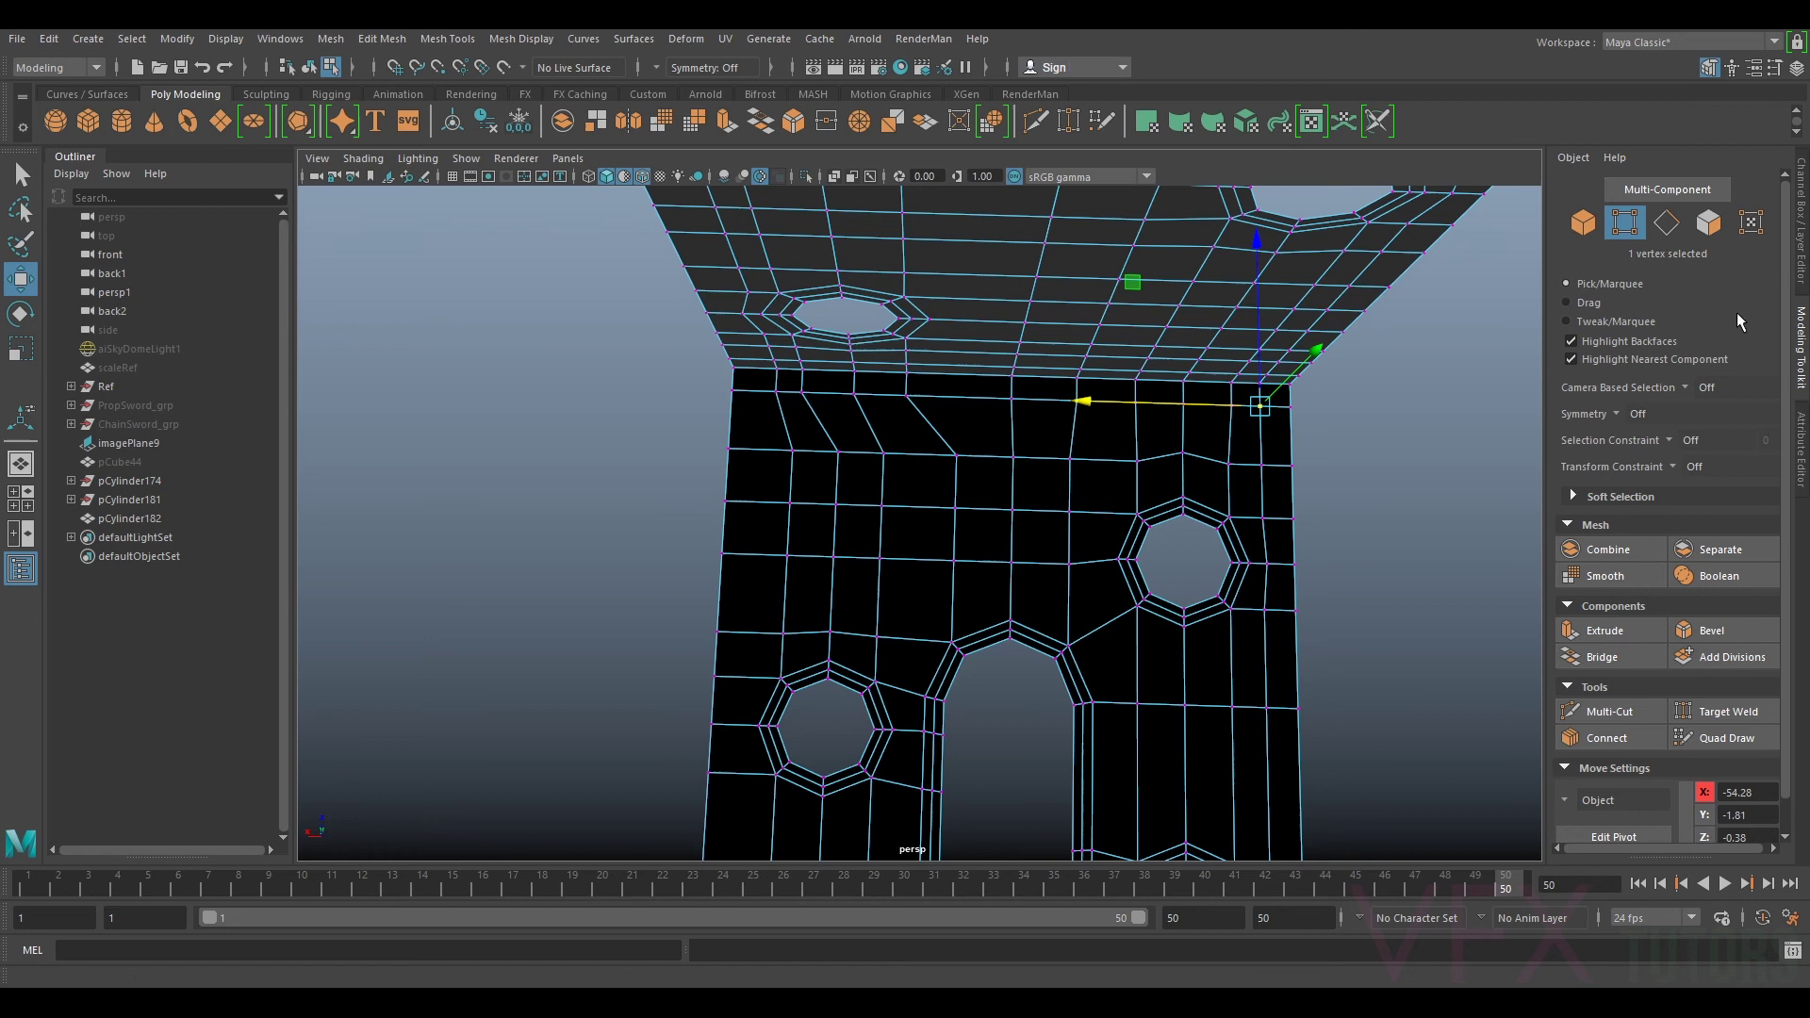
left_click(1801, 270)
middle_click_drag(901, 433, 1072, 447, "alt")
left_click(953, 472)
left_click_drag(935, 460, 940, 397)
left_click(1005, 467)
key("v")
left_click_drag(994, 461, 968, 412)
left_click(1049, 464)
key("v")
left_click_drag(1044, 462, 1019, 413)
left_click(1118, 464)
key("v")
left_click_drag(1087, 466, 1078, 436)
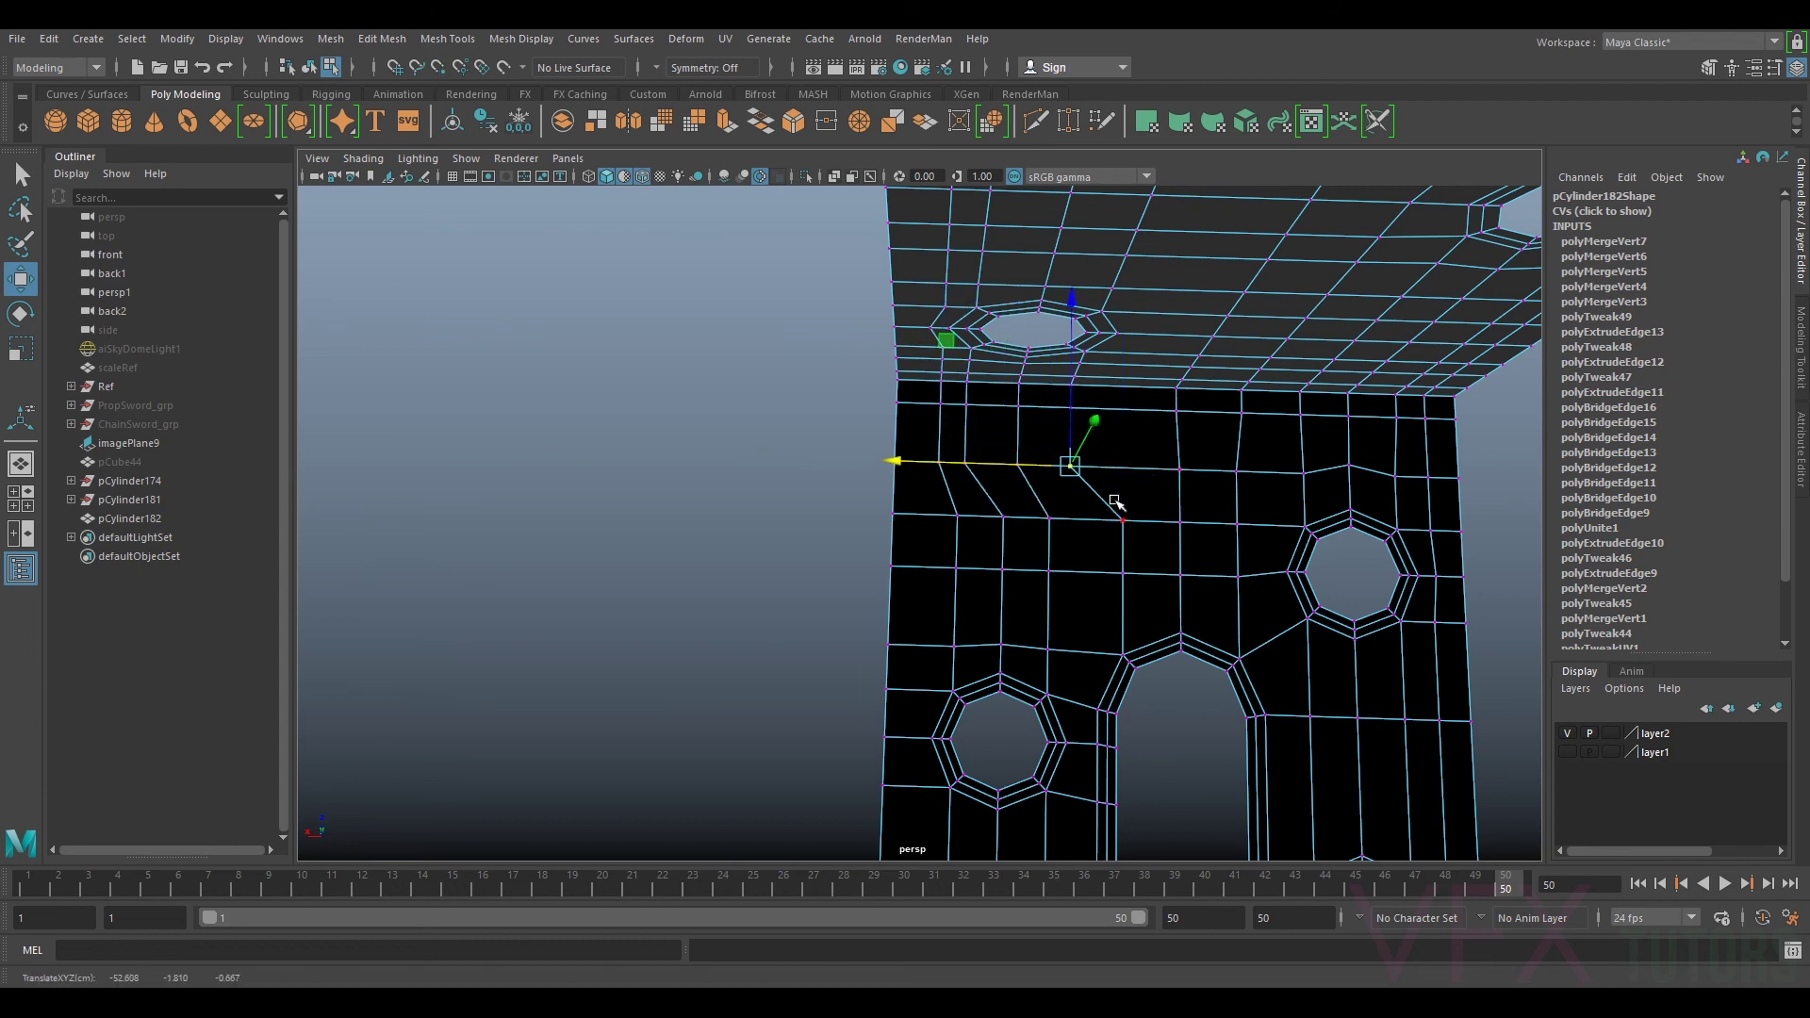
Step: Shift the slanted third-row vertices sideways and readjust the second row so the edge lines flow gradually
left_click_drag(1135, 491, 1100, 510)
left_click_drag(938, 532, 924, 507)
left_click(1073, 466)
left_click(994, 487)
left_click(962, 463)
left_click_drag(931, 454, 933, 455)
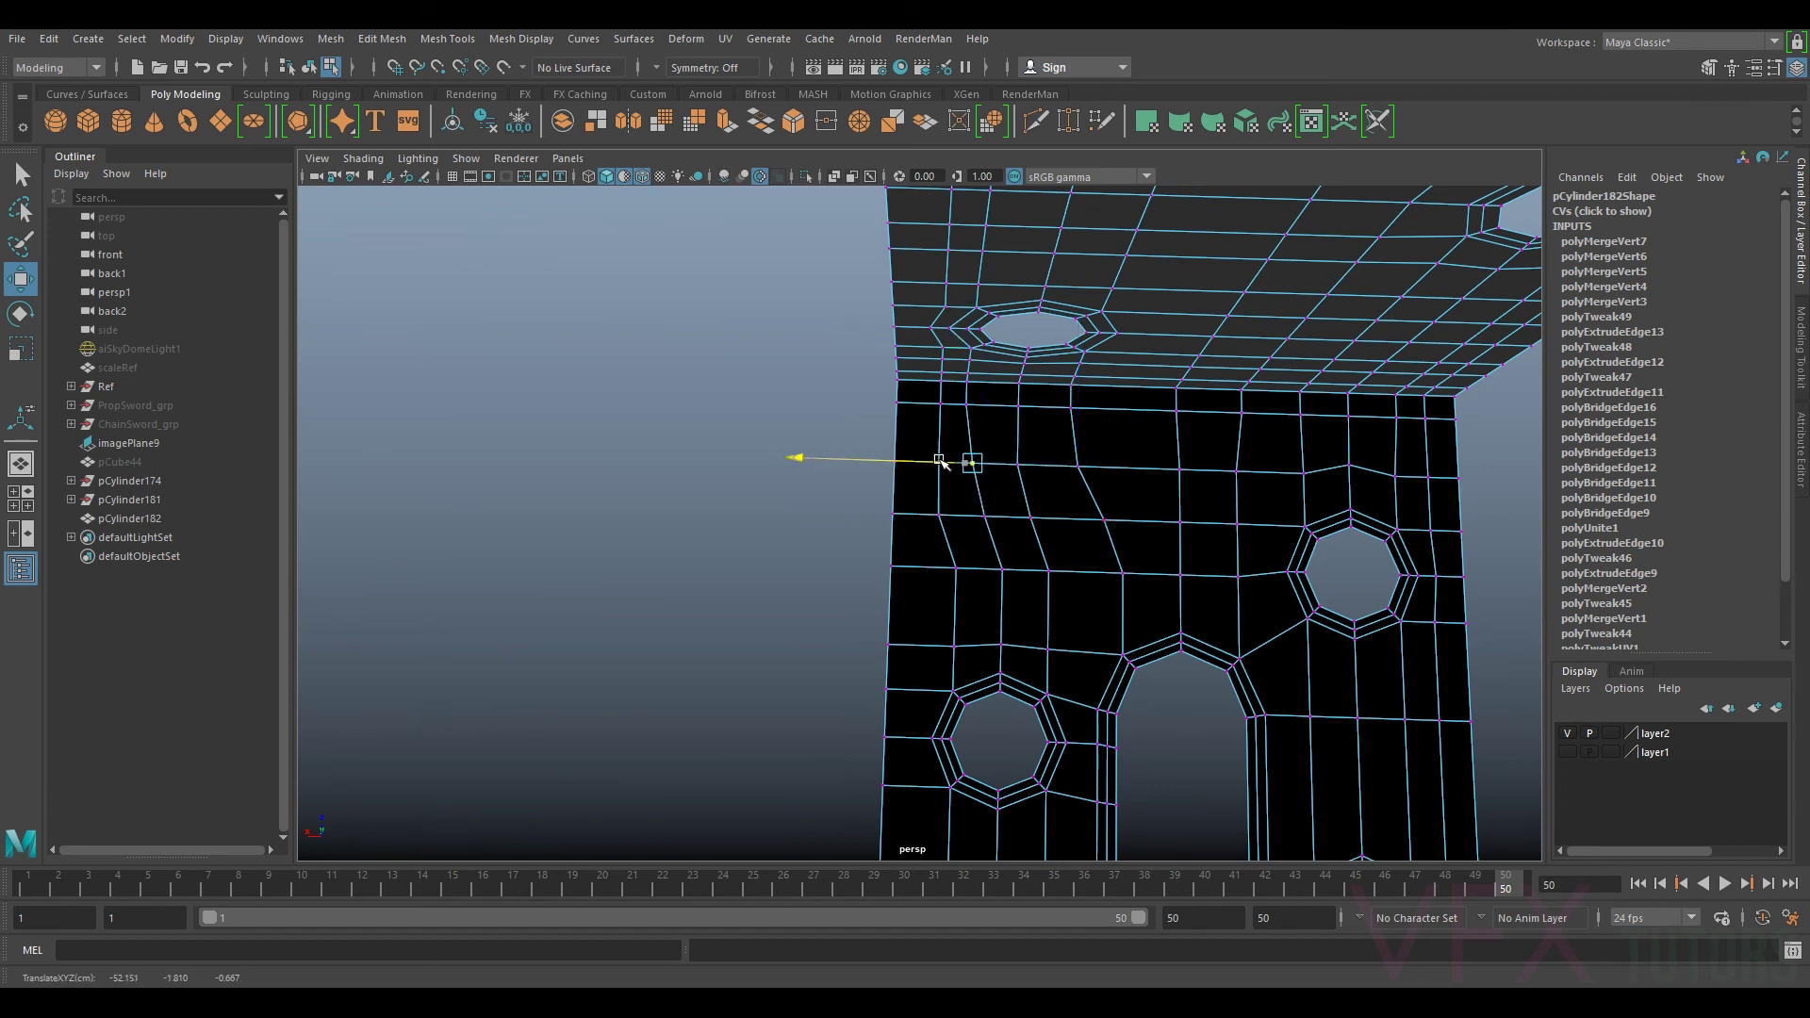
Step: Nudge the vertices between the joint and the nearby hole sideways to even out the base plate's edge flow
left_click(949, 565)
left_click(937, 515)
left_click_drag(895, 512, 932, 566)
left_click(1002, 569)
left_click(937, 515)
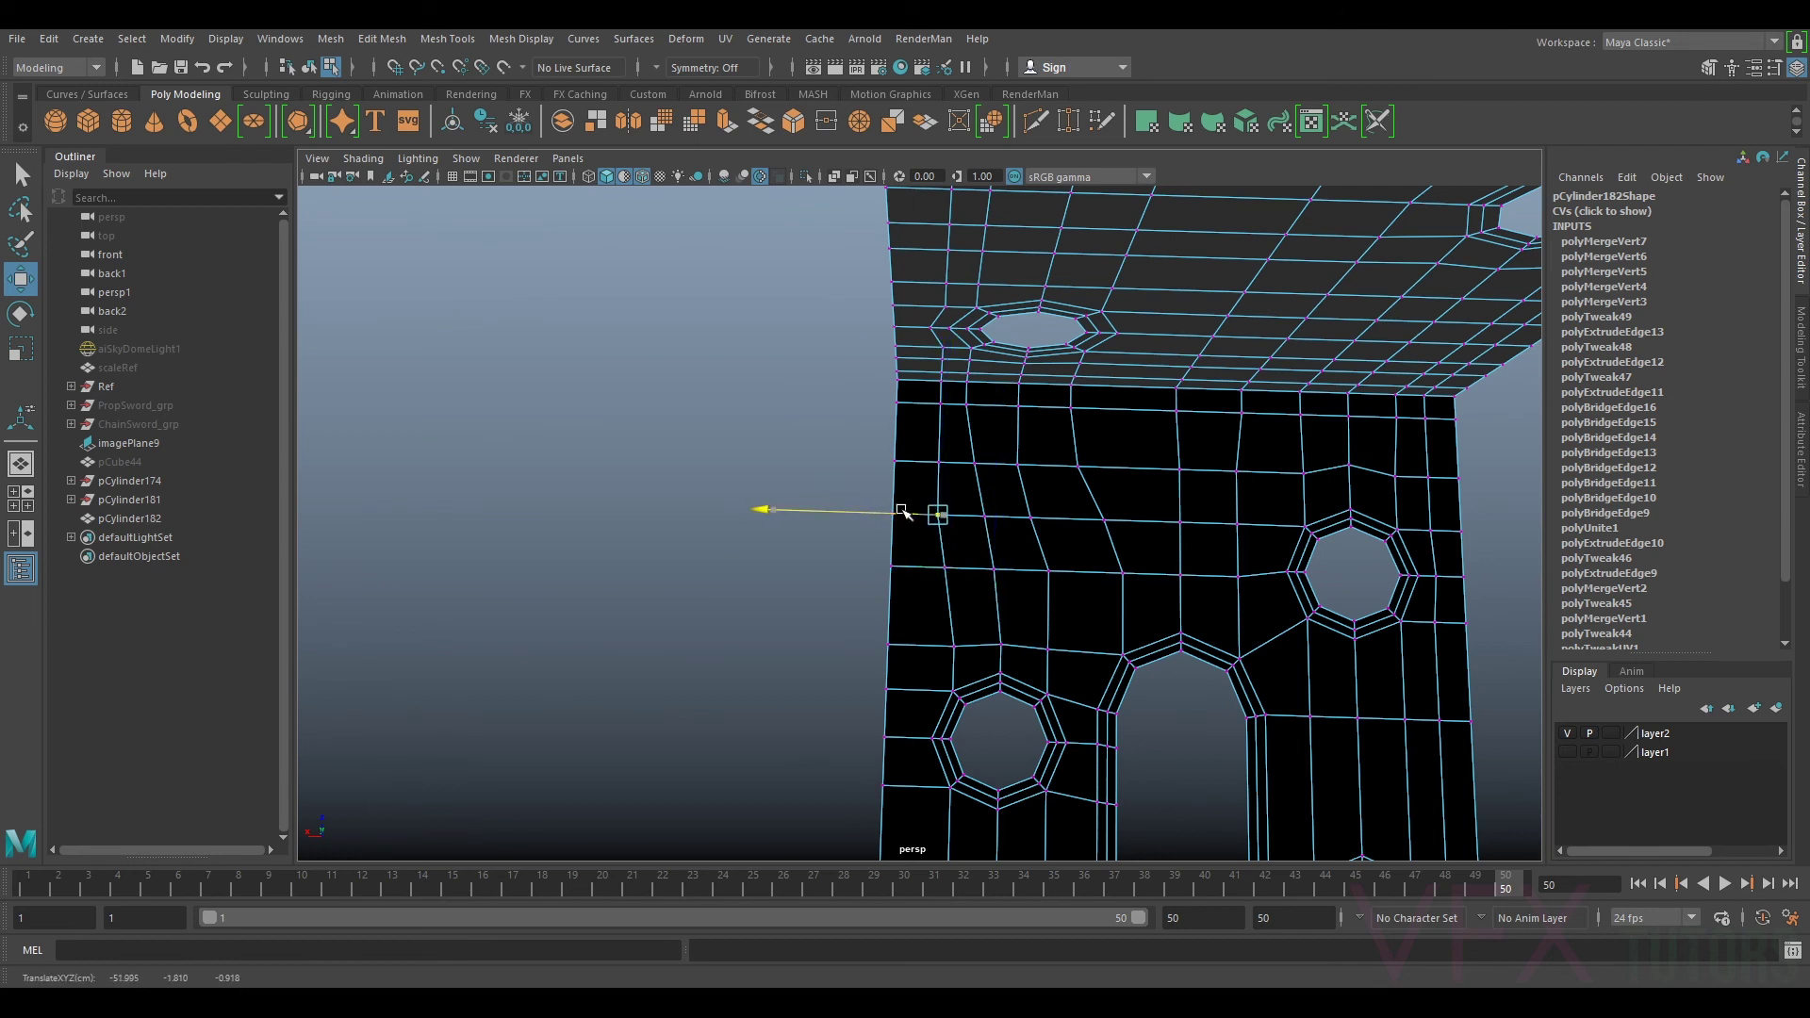
left_click(1055, 571)
left_click_drag(1010, 571, 1002, 569)
left_click(1021, 466)
left_click_drag(1003, 466, 1063, 473)
left_click(1237, 471)
left_click_drag(1200, 470, 971, 425)
Step: Examine the whole bracket in object mode, comparing the smooth mesh preview with the unsmoothed mesh
scroll(1219, 515, "down", 3)
left_click_drag(980, 509, 1007, 564, "alt")
left_click_drag(940, 467, 1310, 490)
right_click_drag(1310, 491, 1108, 404, "alt")
left_click(1177, 372)
left_click_drag(1176, 372, 986, 755, "alt")
left_click_drag(1027, 606, 908, 510, "alt")
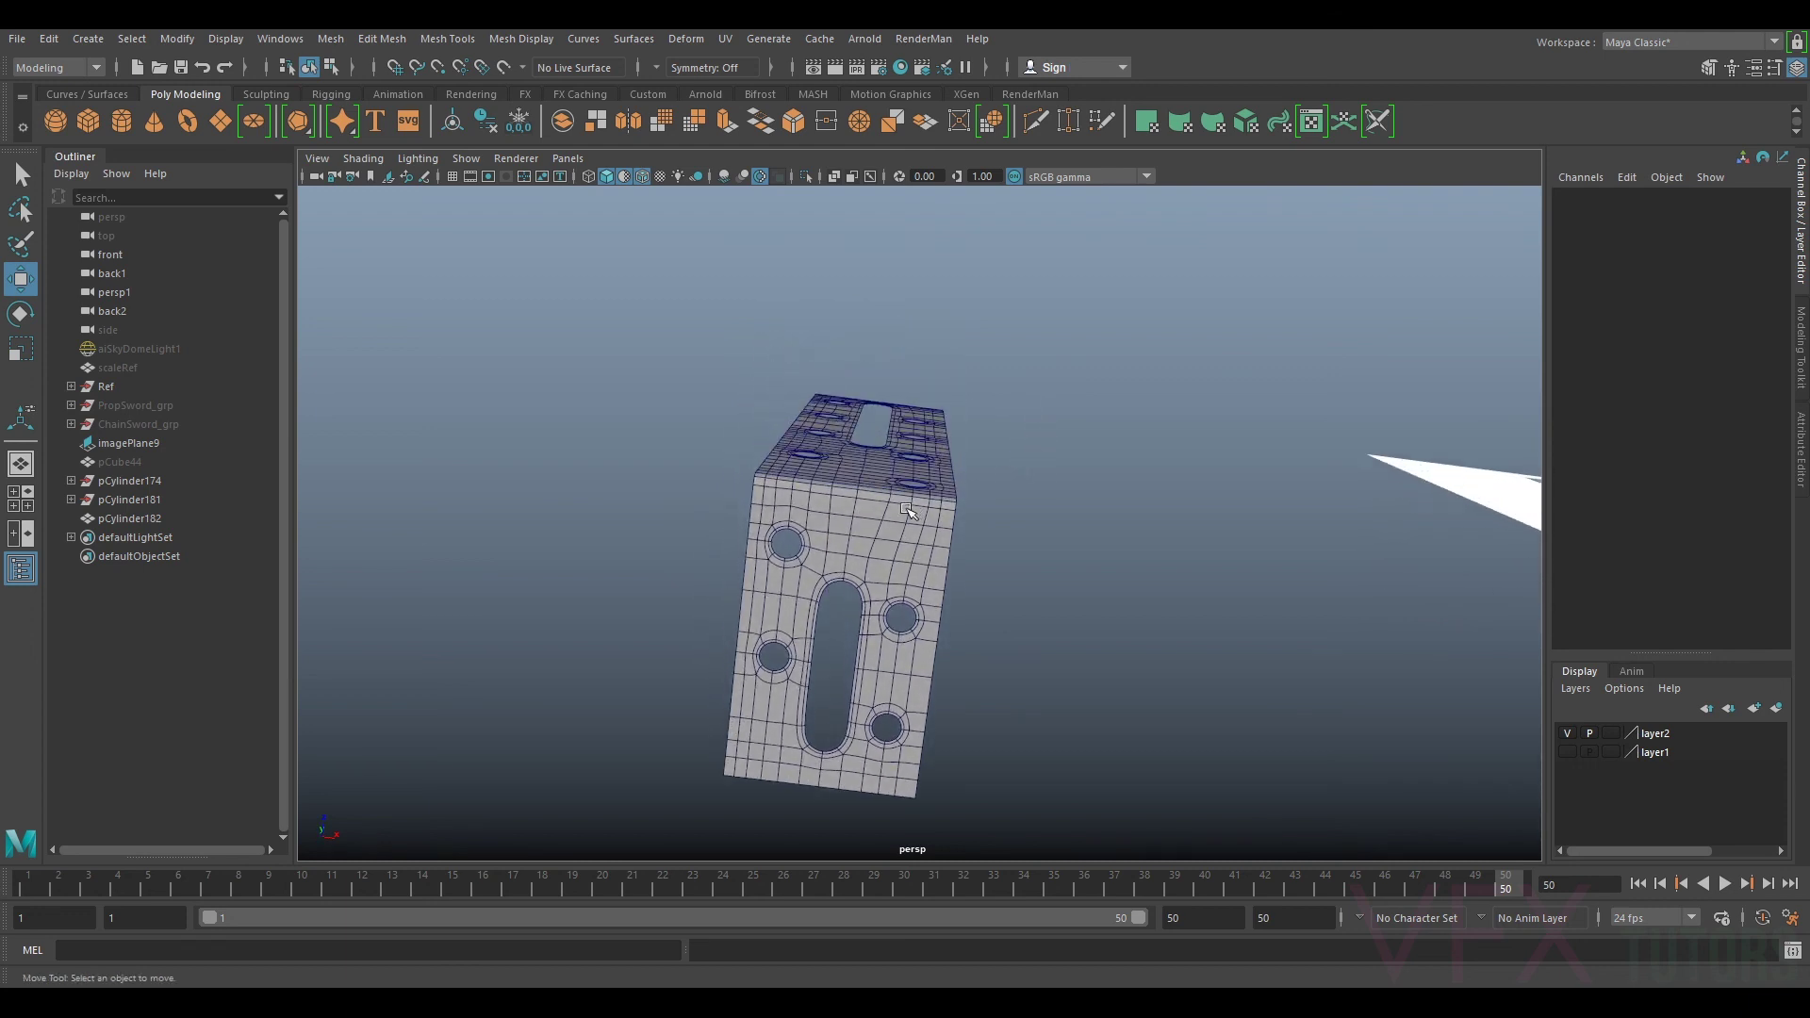
left_click(908, 510)
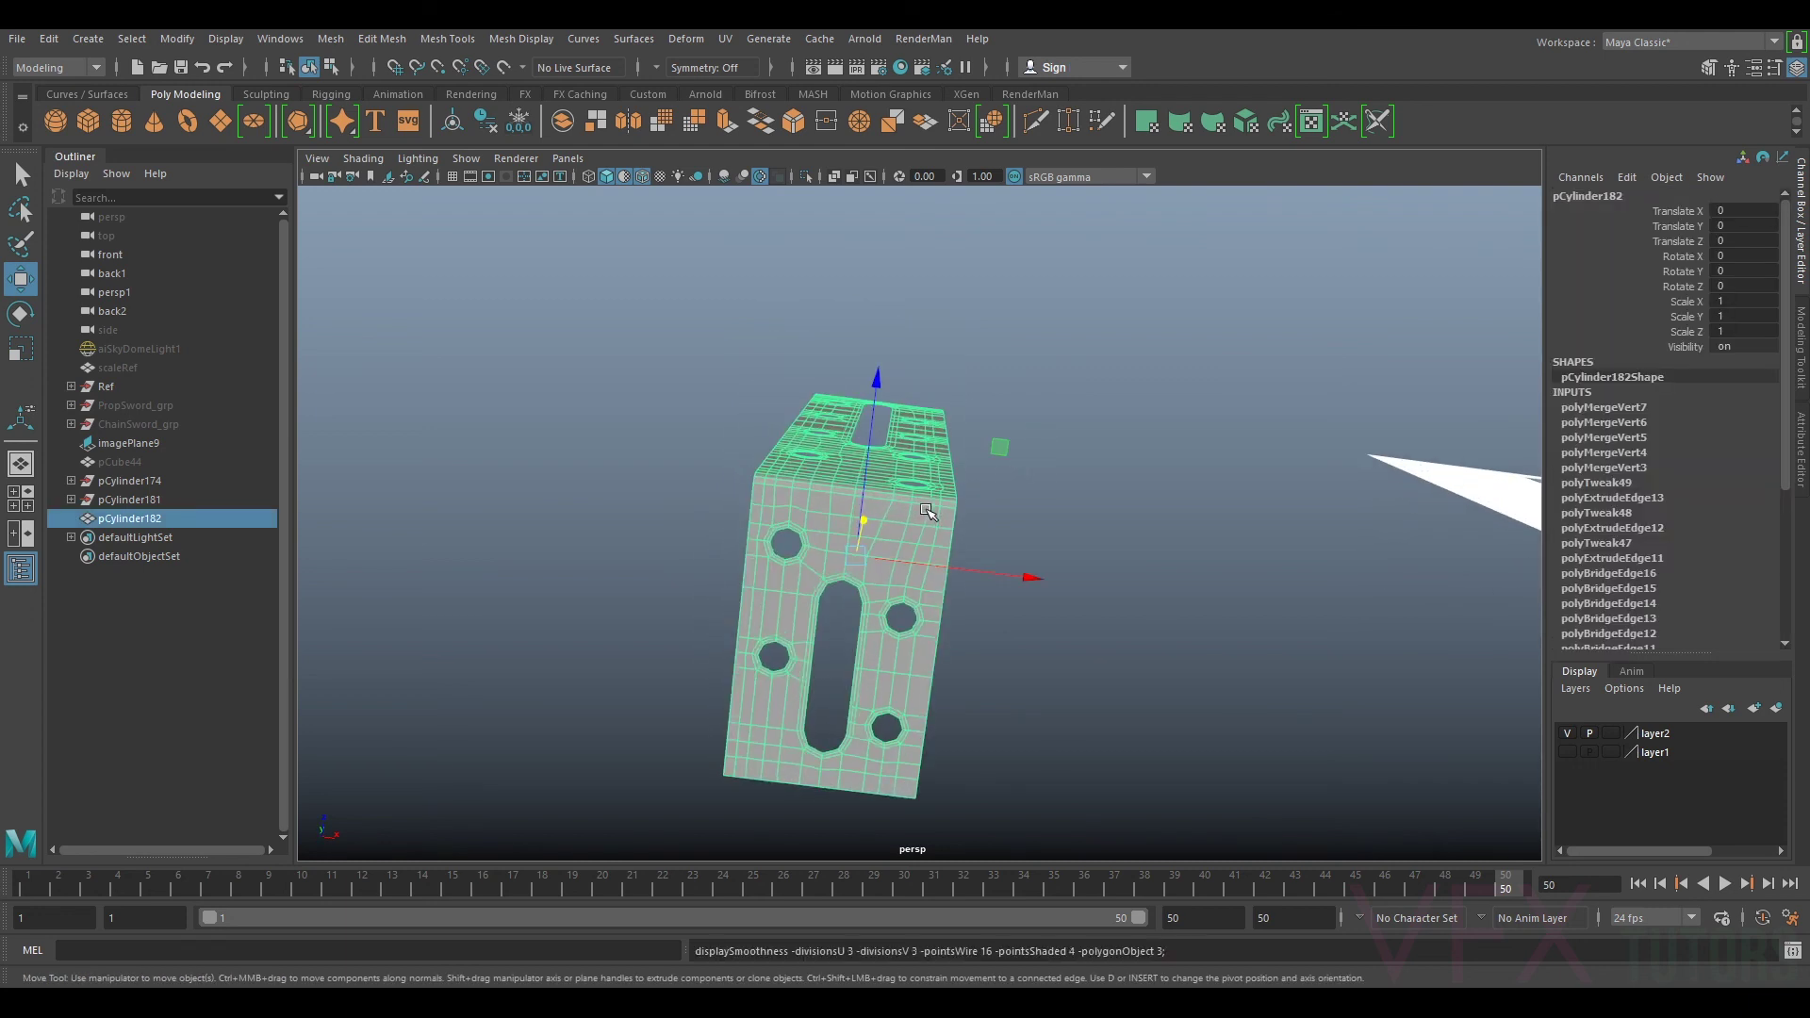
key("1")
key("3")
key("1")
key("1")
key("3")
key("1")
key("3")
key("1")
key("3")
key("1")
mouse_move(982, 447)
left_mouse_down("alt")
mouse_move(973, 578)
mouse_move(970, 460)
left_mouse_up("alt")
middle_click_drag(969, 502, 1062, 465, "alt")
scroll(1063, 465, "up", 5)
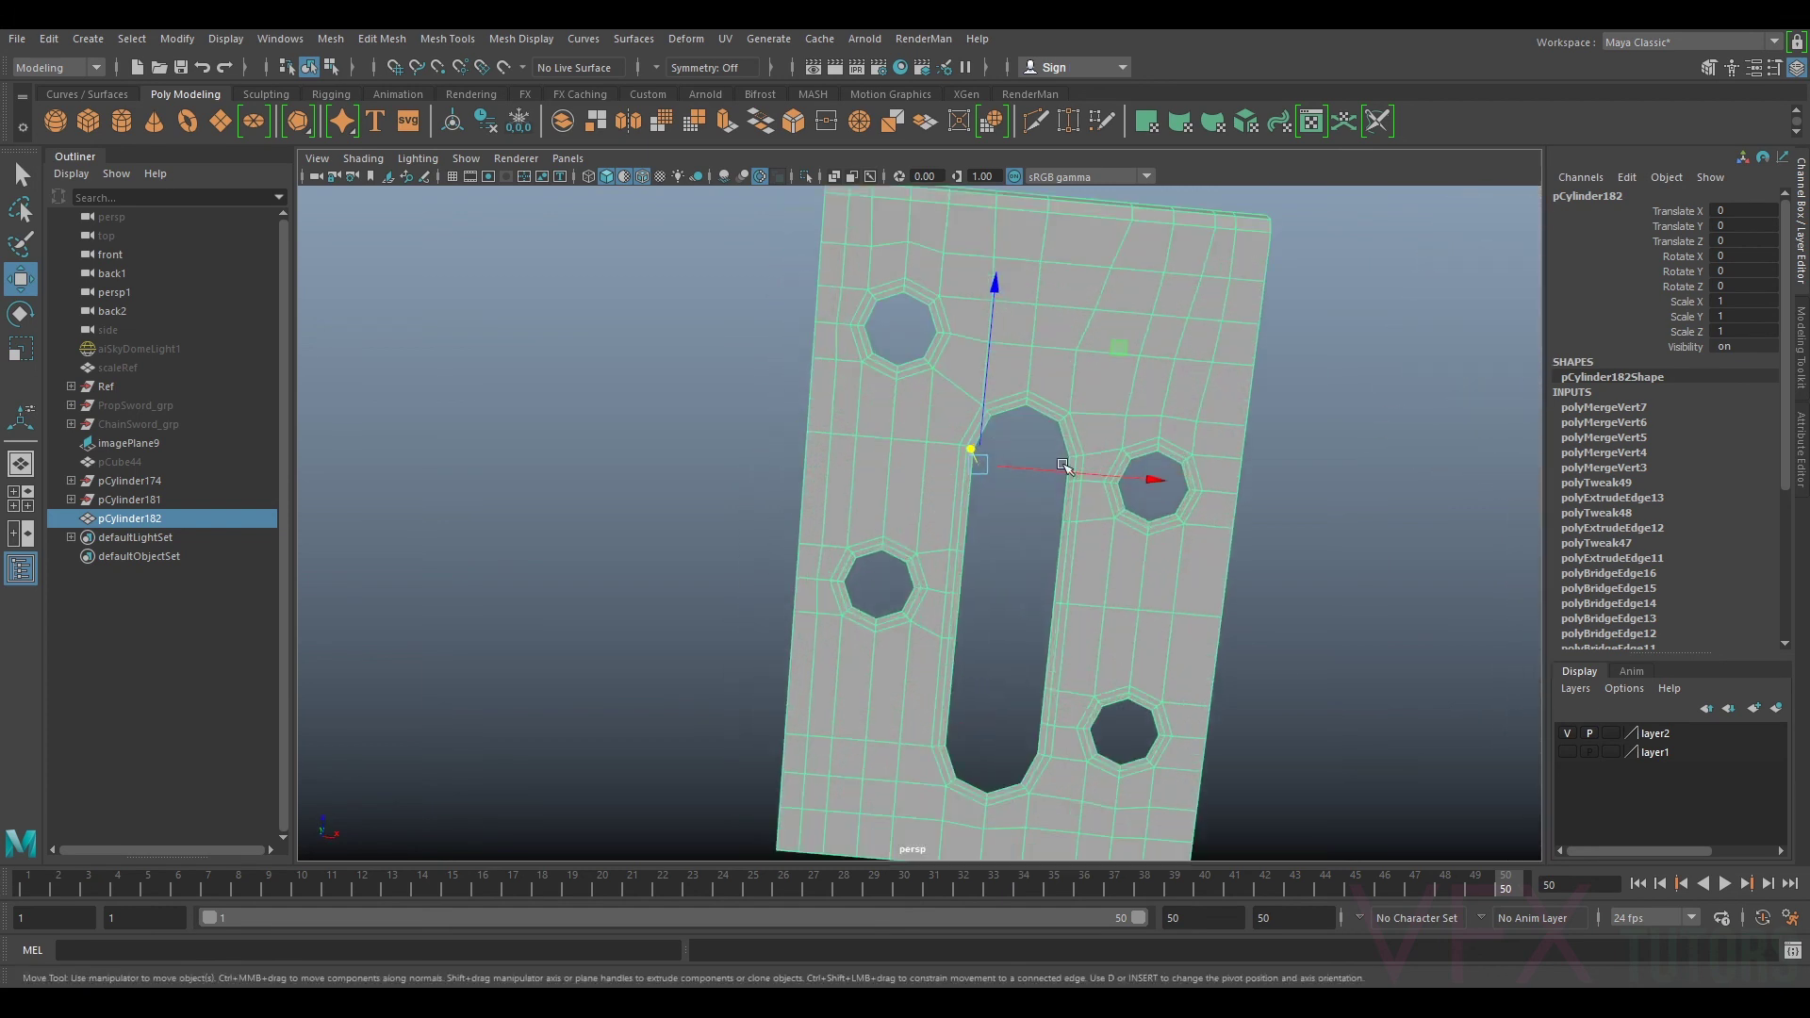
Step: Select the row of edges crossing the base plate beside the slot and compare its smoothed and unsmoothed display
left_click(1792, 355)
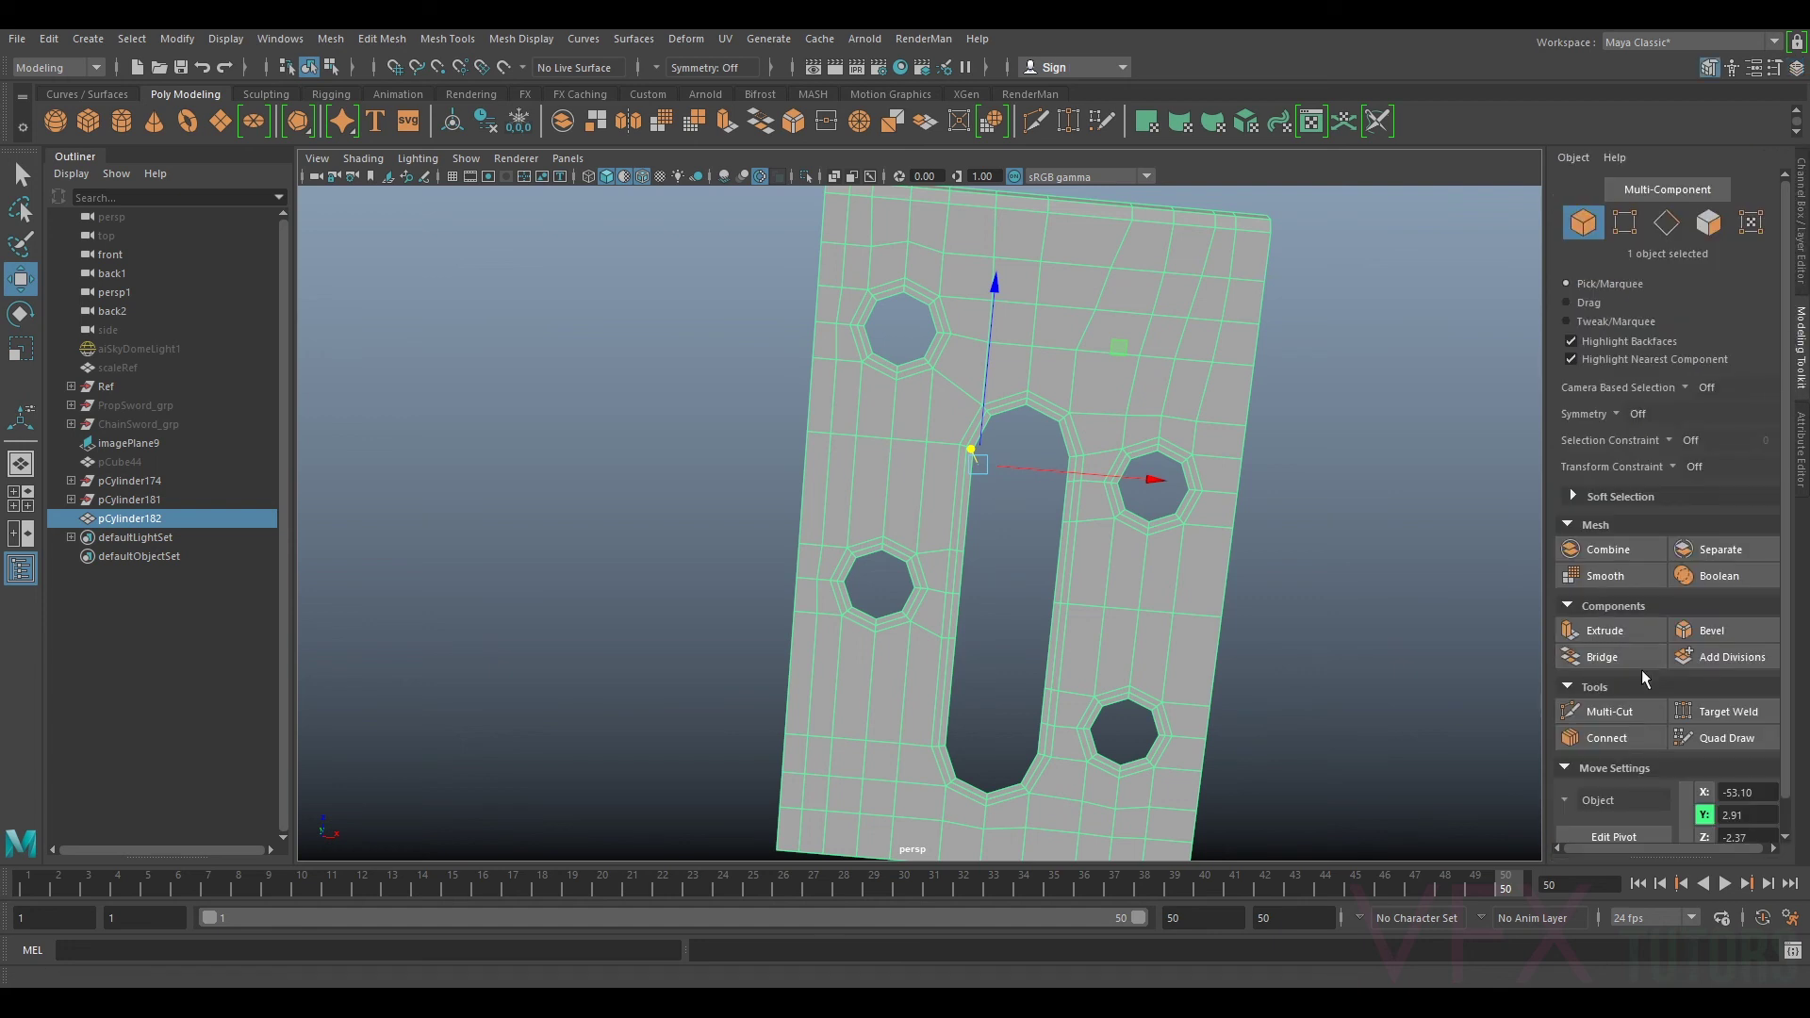
left_click(1609, 710)
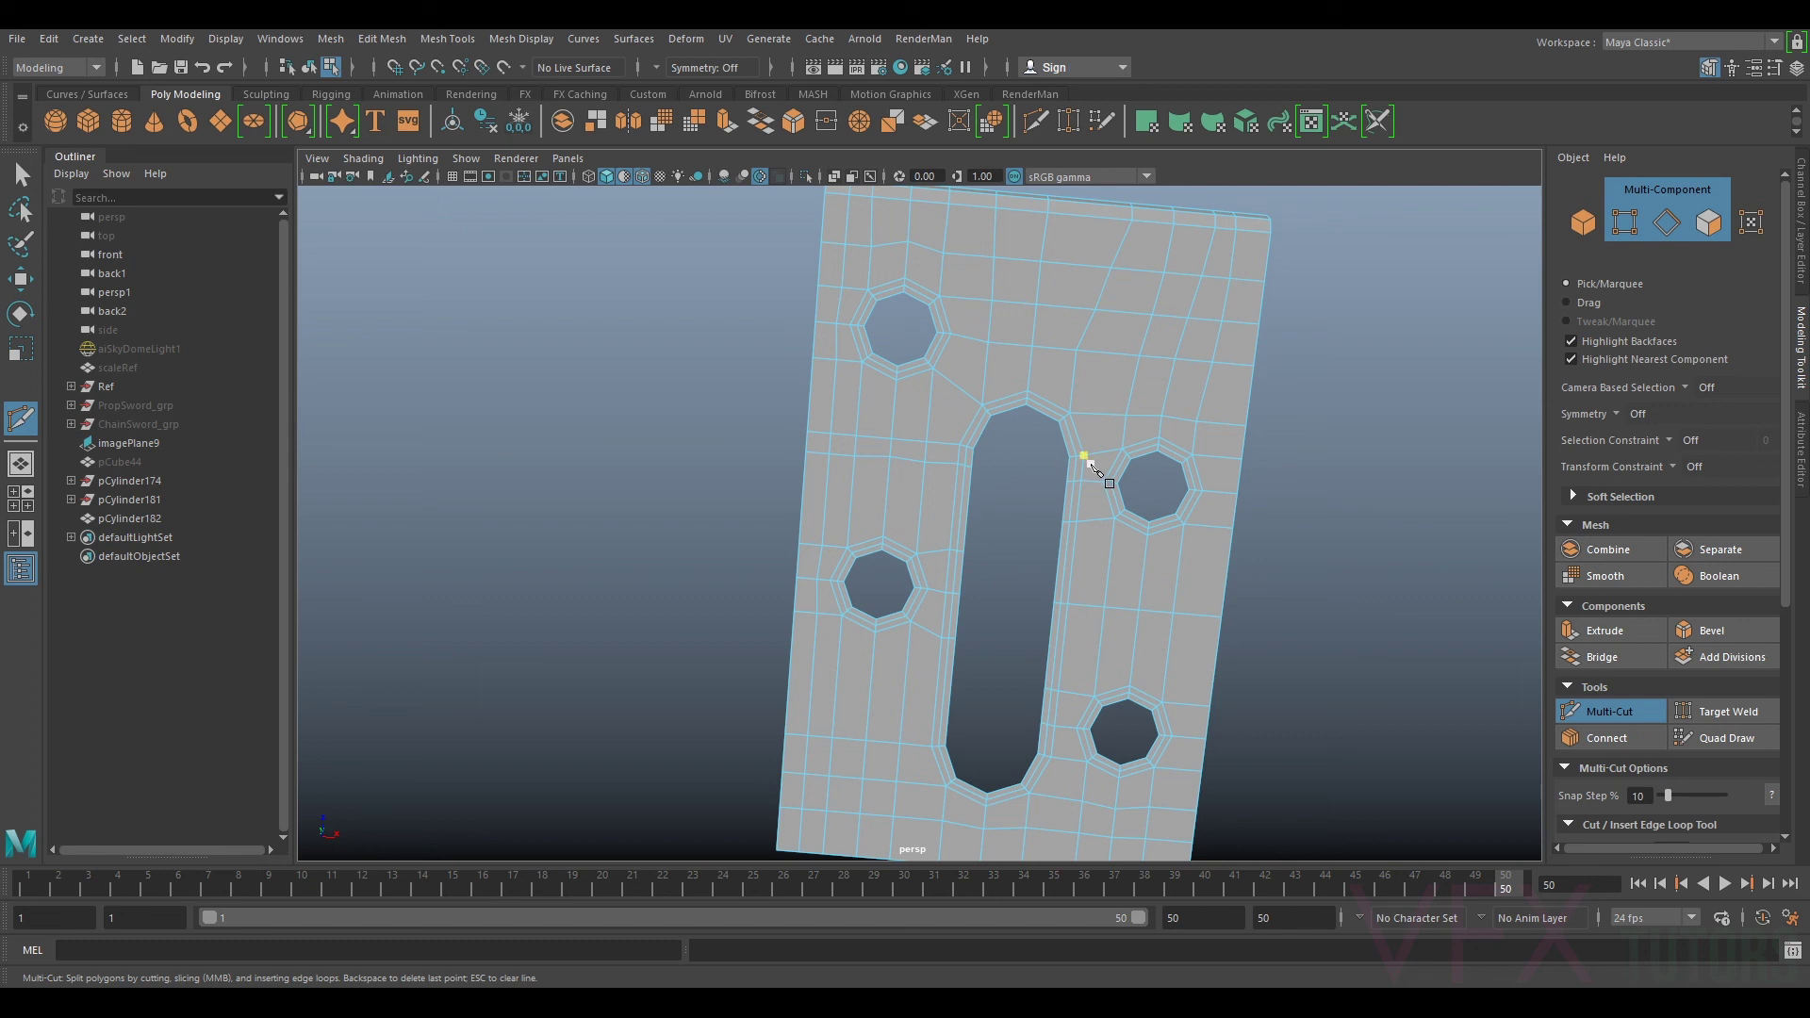
left_click(1591, 710)
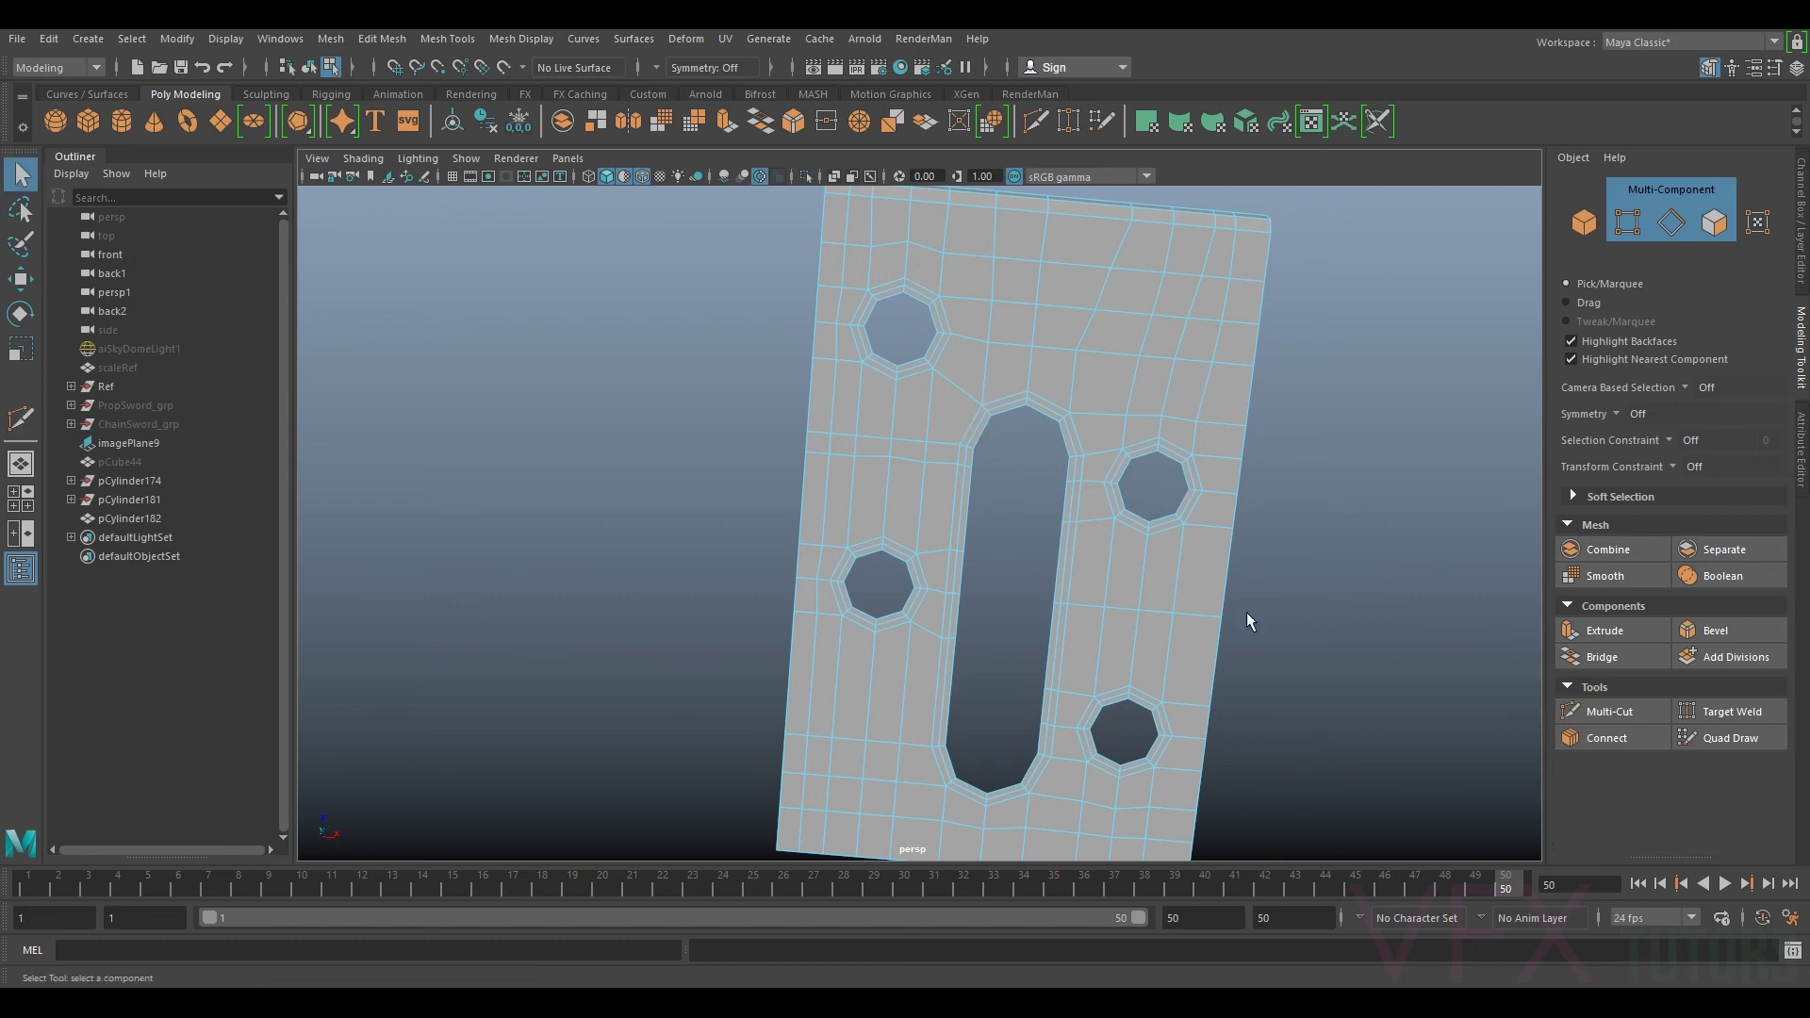
key("r")
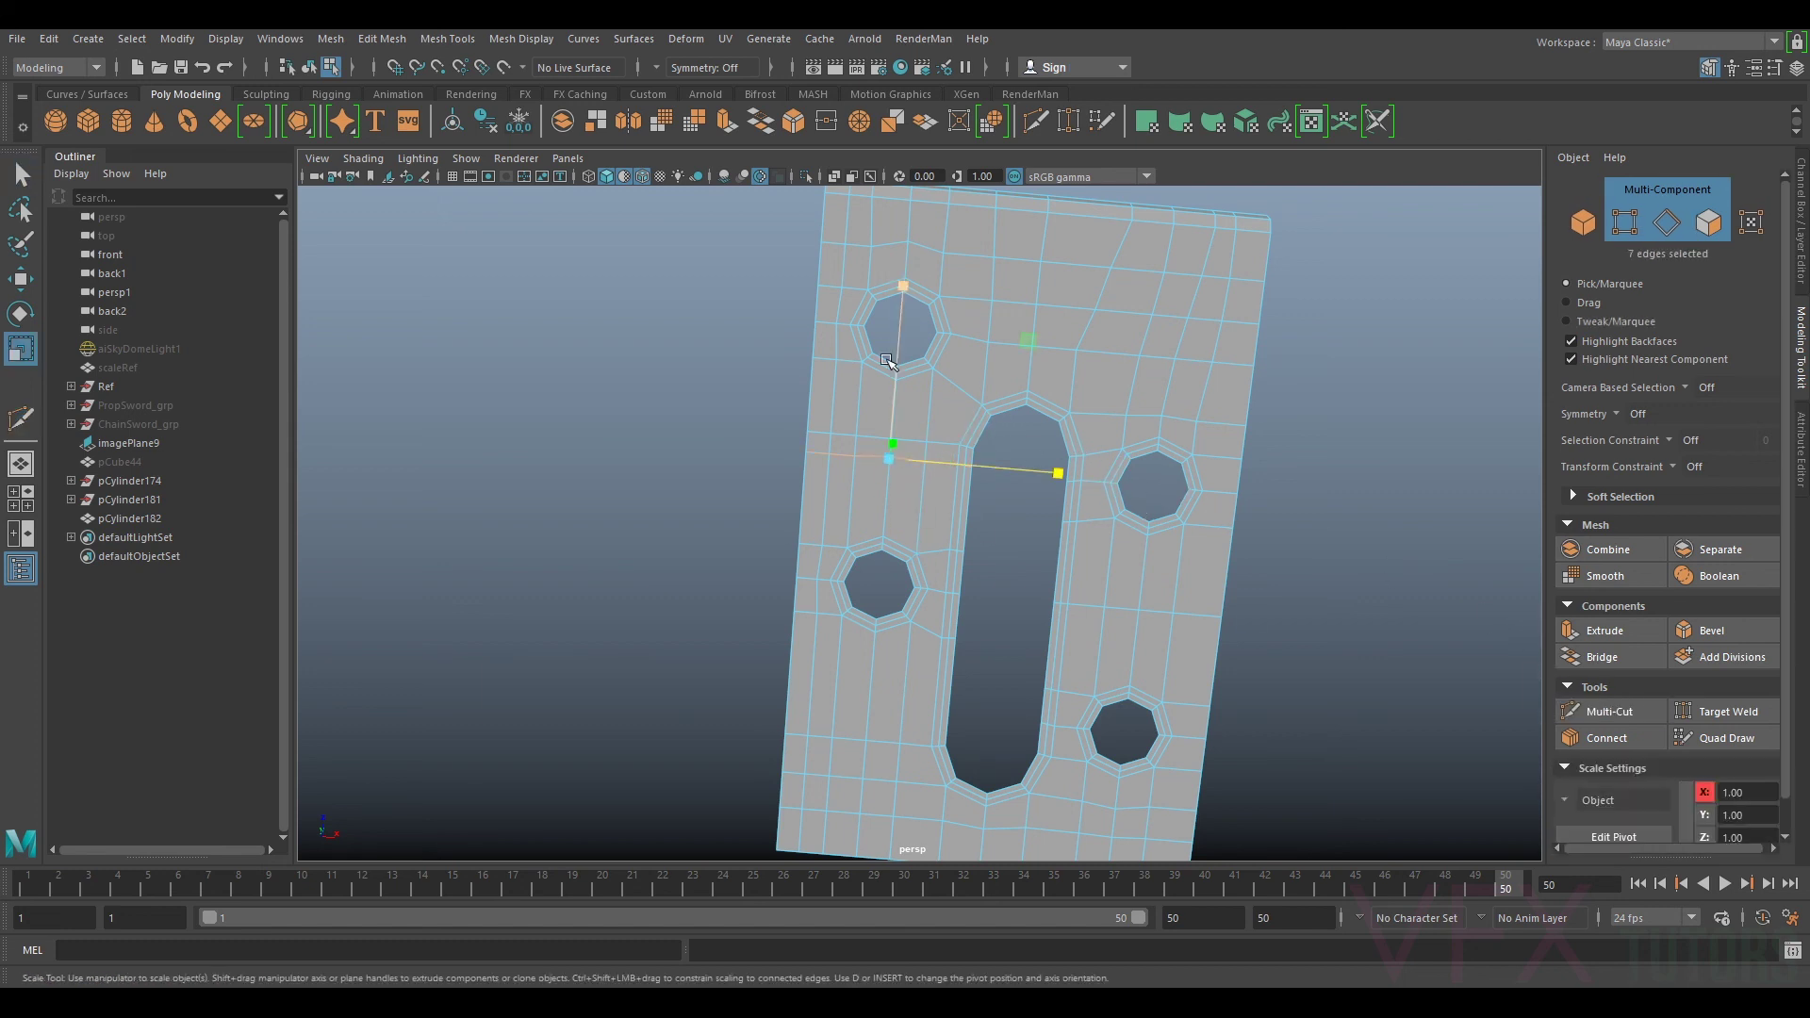
key("3")
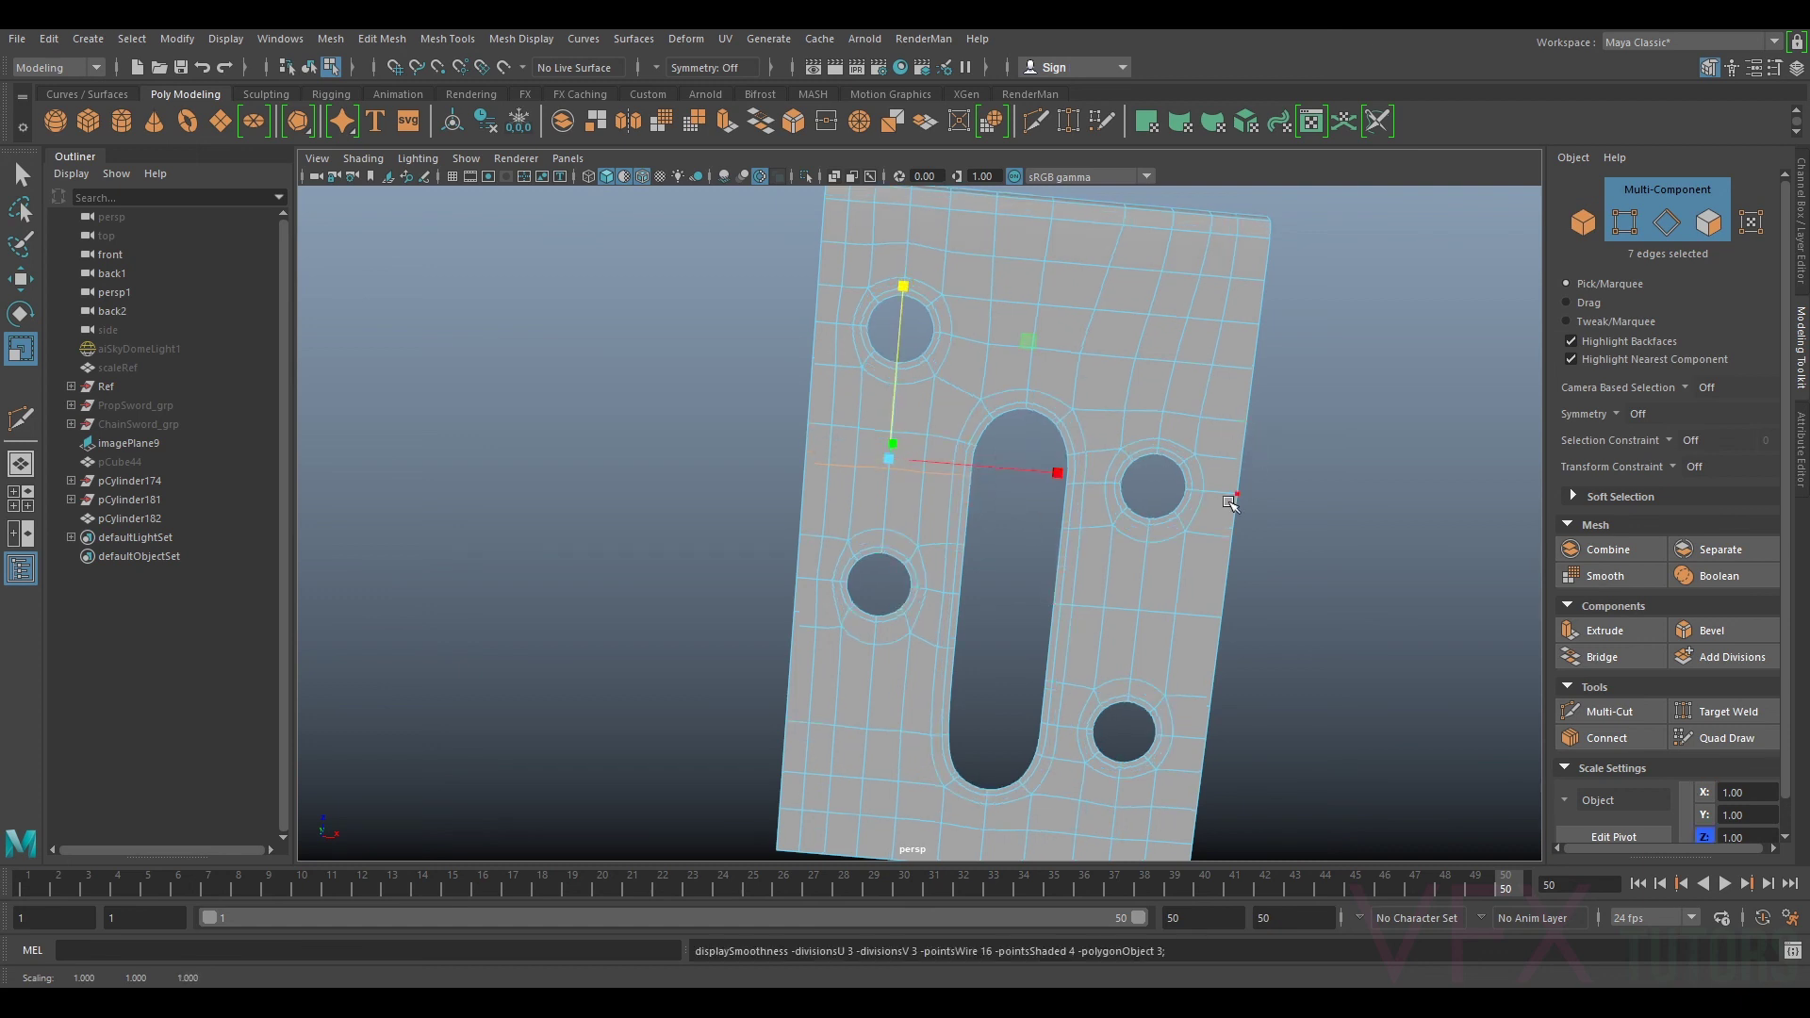
key("1")
key("3")
key("1")
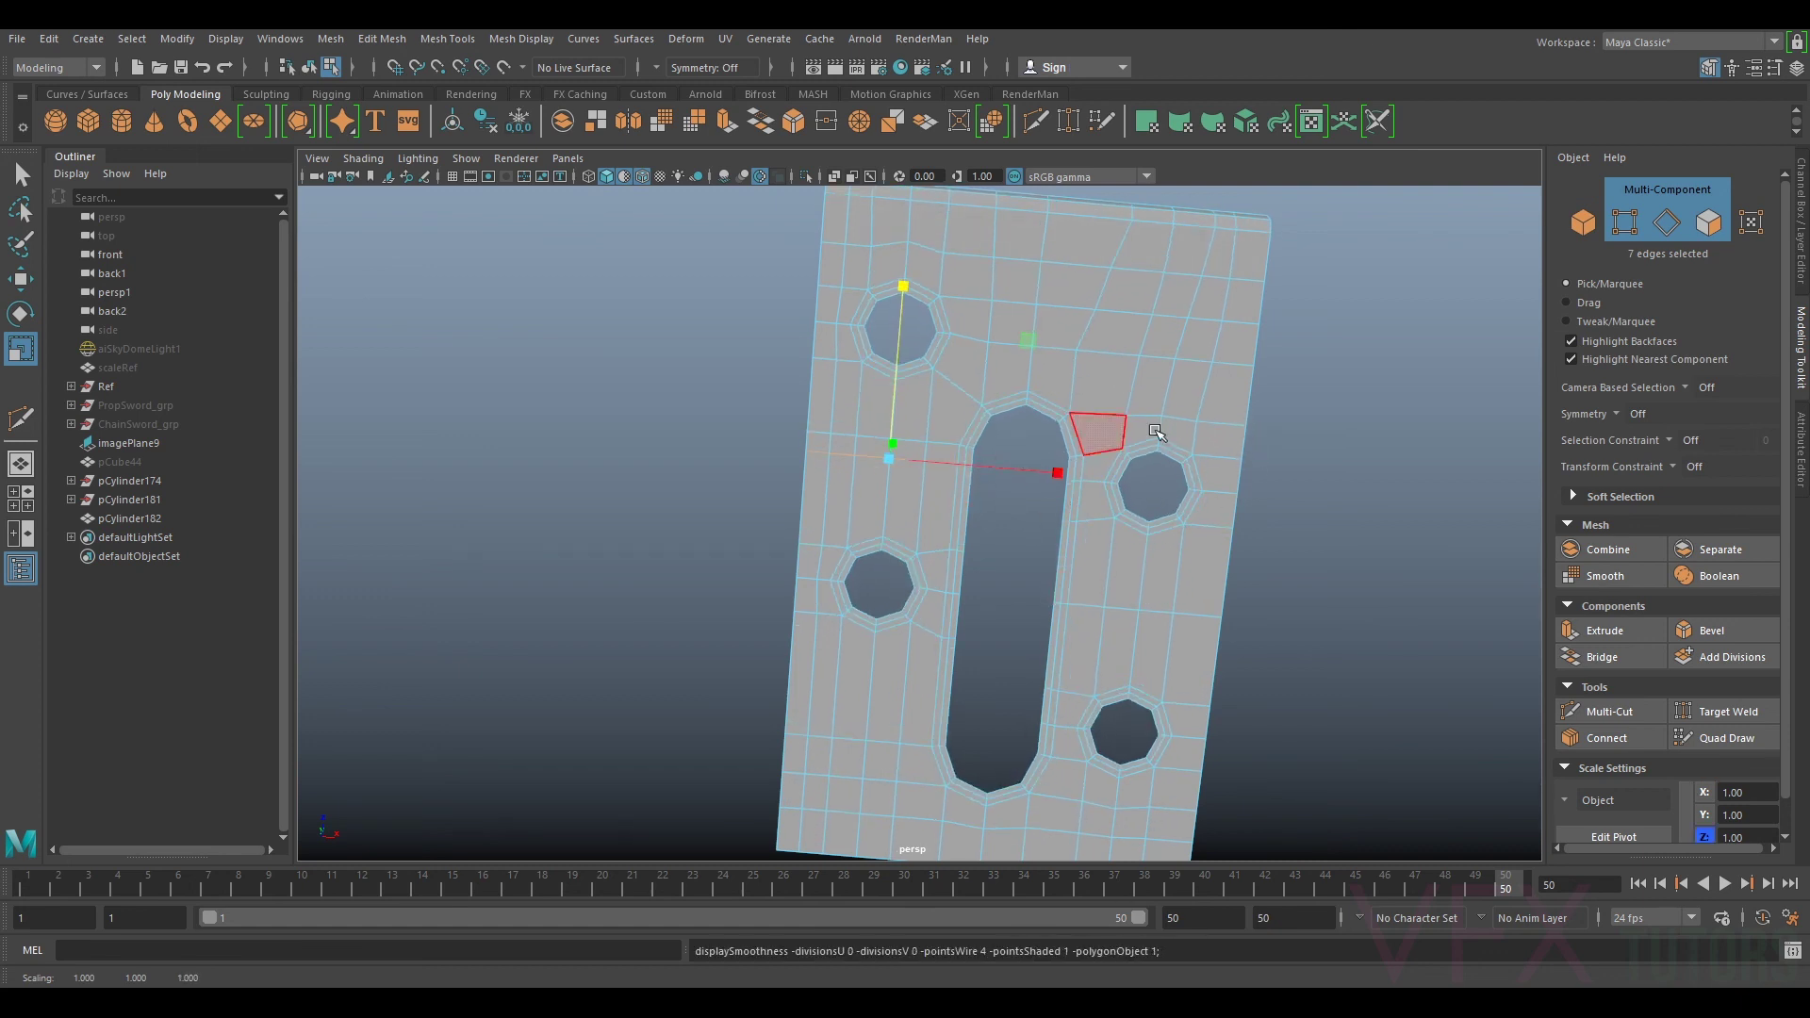
Step: Freeze the bracket's transformations, delete its construction history and center its pivot
right_click_drag(1280, 421, 1244, 382, "alt")
left_click_drag(1246, 385, 1142, 520, "alt")
right_click_drag(943, 529, 1068, 441)
left_click(1185, 447)
left_click_drag(1185, 447, 1084, 462, "alt")
left_click(882, 468)
right_click_drag(881, 469, 943, 552, "alt")
left_click_drag(943, 551, 1006, 557, "alt")
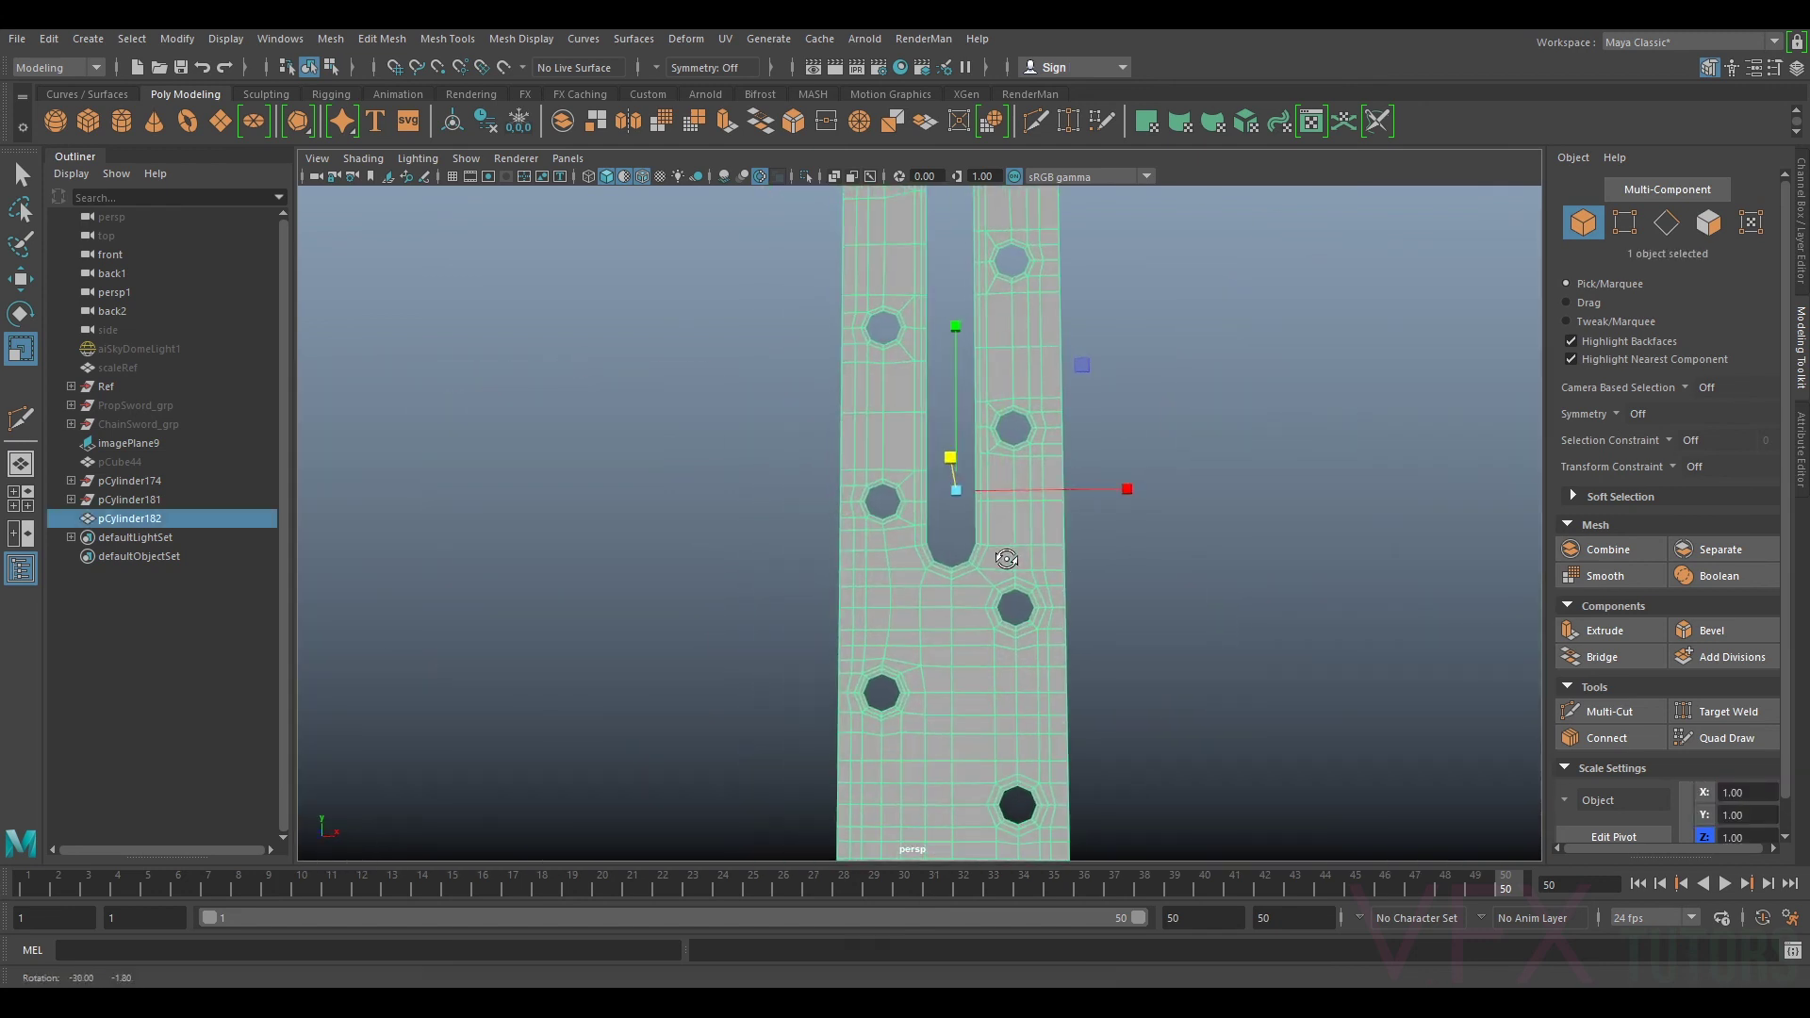
left_click(522, 116)
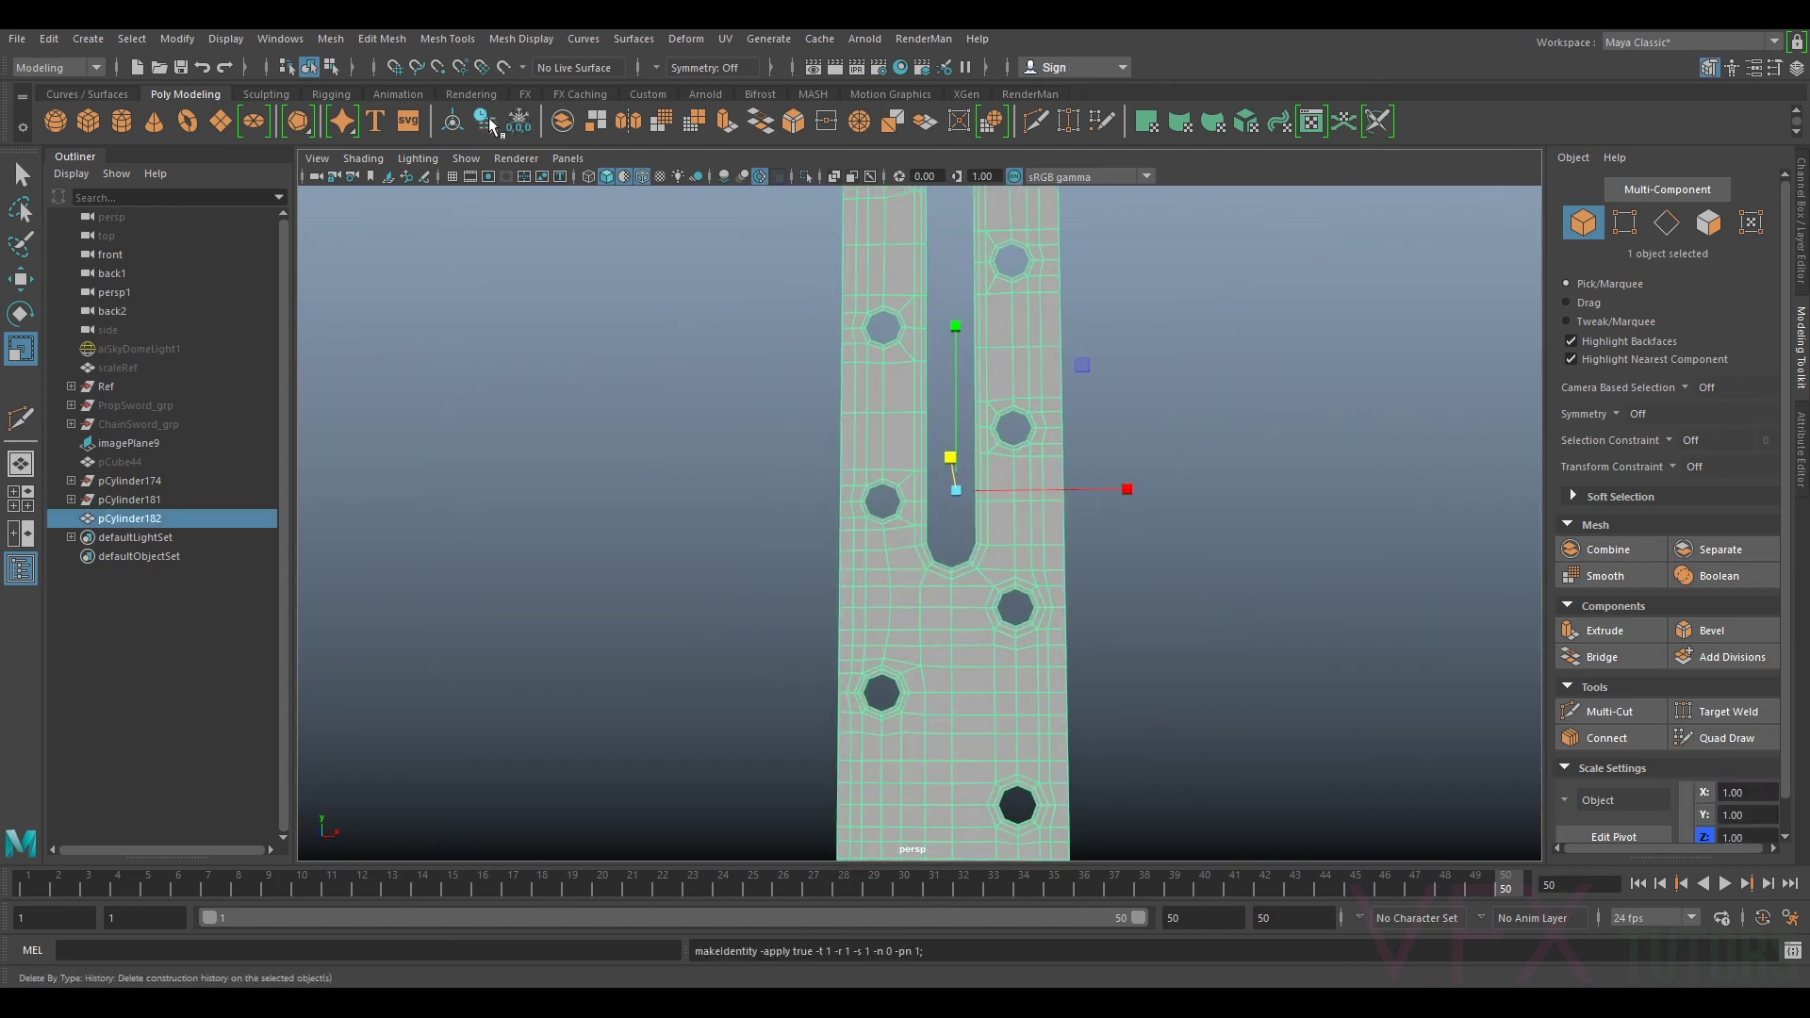
left_click(486, 121)
left_click(453, 121)
Step: Extrude all of the bracket's faces with a thickness of 0.1
left_click_drag(996, 514, 895, 564, "alt")
middle_click_drag(900, 580, 926, 381, "alt")
mouse_move(921, 446)
right_mouse_down()
mouse_move(921, 401)
mouse_move(922, 473)
right_mouse_up()
scroll(922, 474, "down", 5)
left_click_drag(1136, 247, 635, 818)
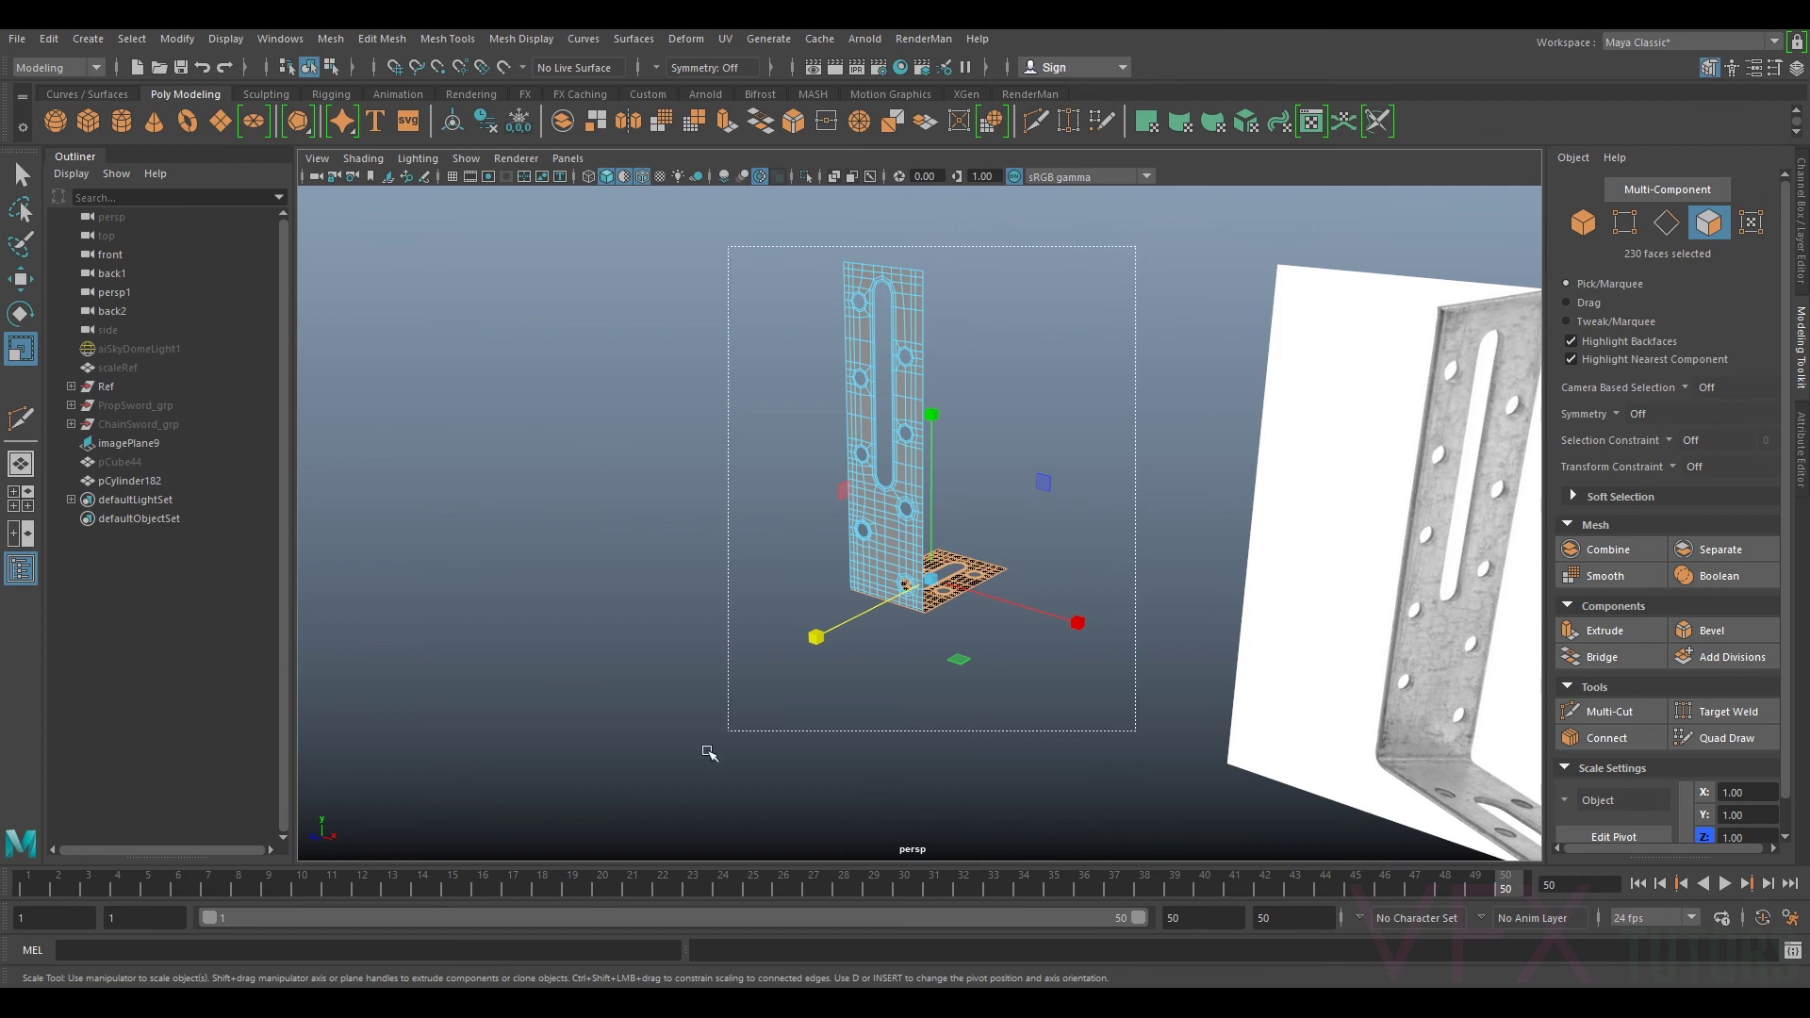
scroll(832, 564, "up", 5)
key("ctrl+e")
scroll(894, 578, "up", 4)
left_click_drag(1002, 674, 916, 618, "alt")
left_click_drag(1370, 609, 1373, 609)
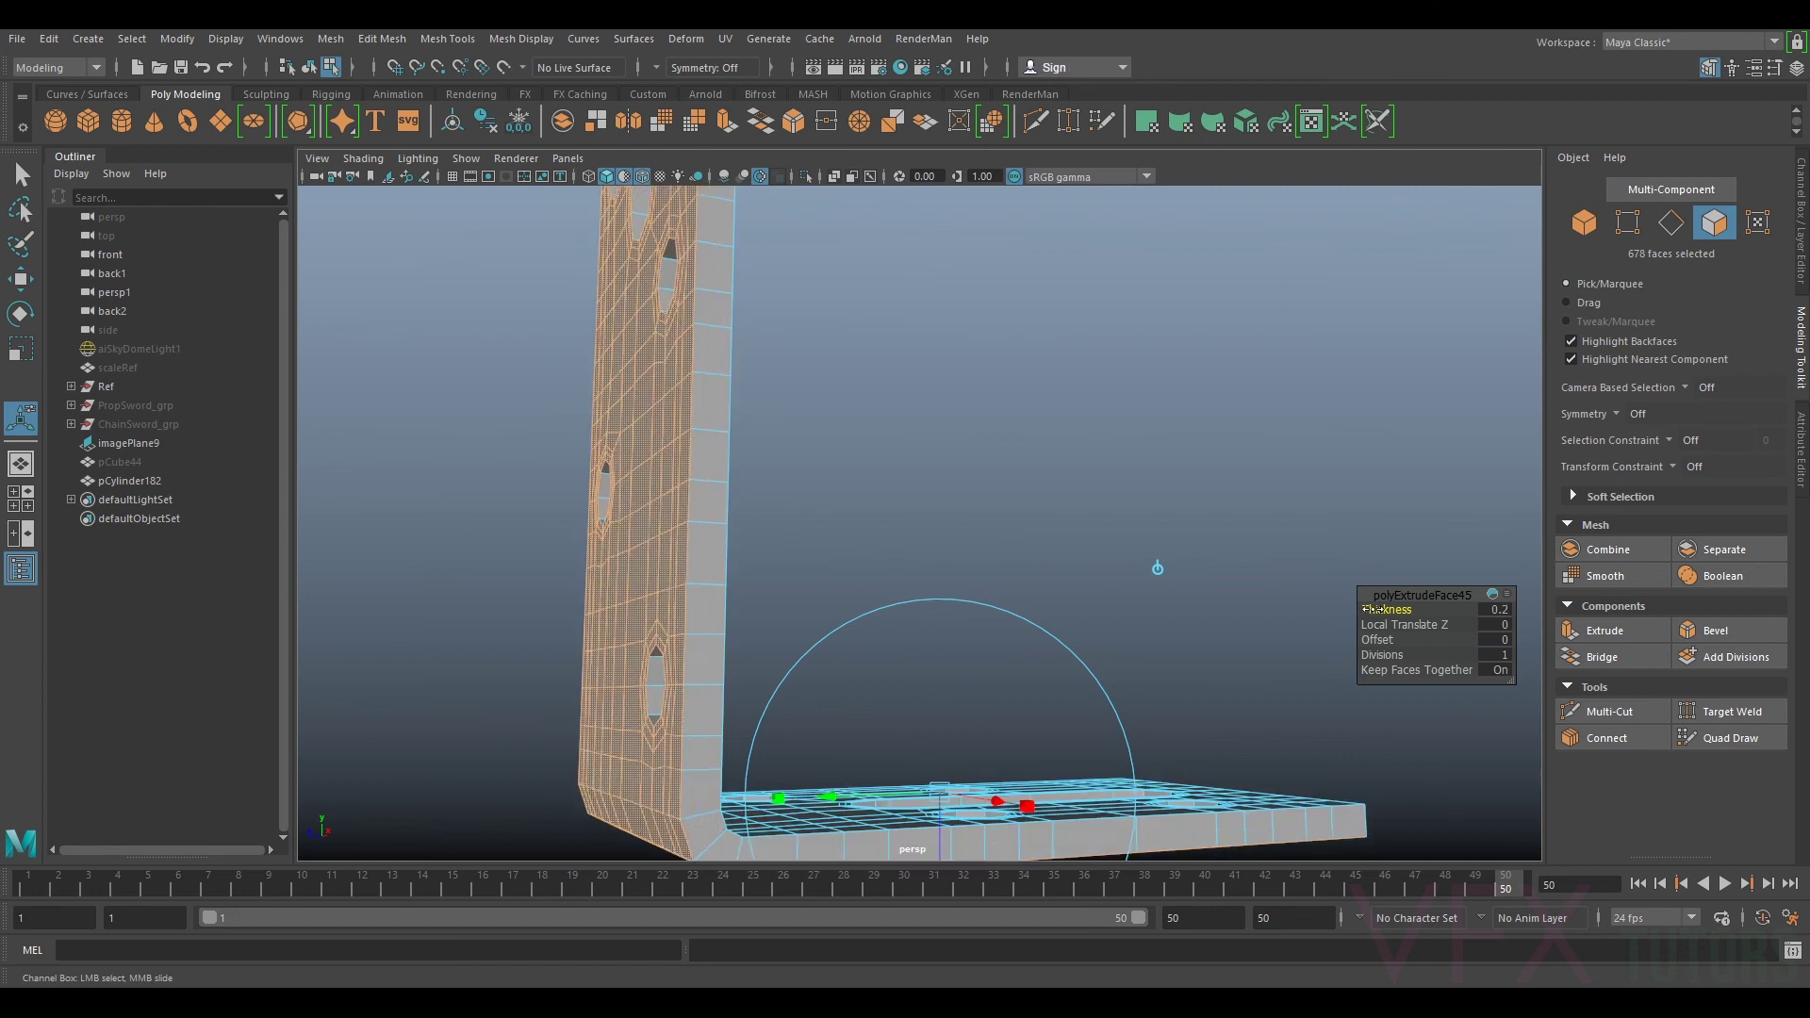
left_click(1509, 609)
type("0.1")
key("Return")
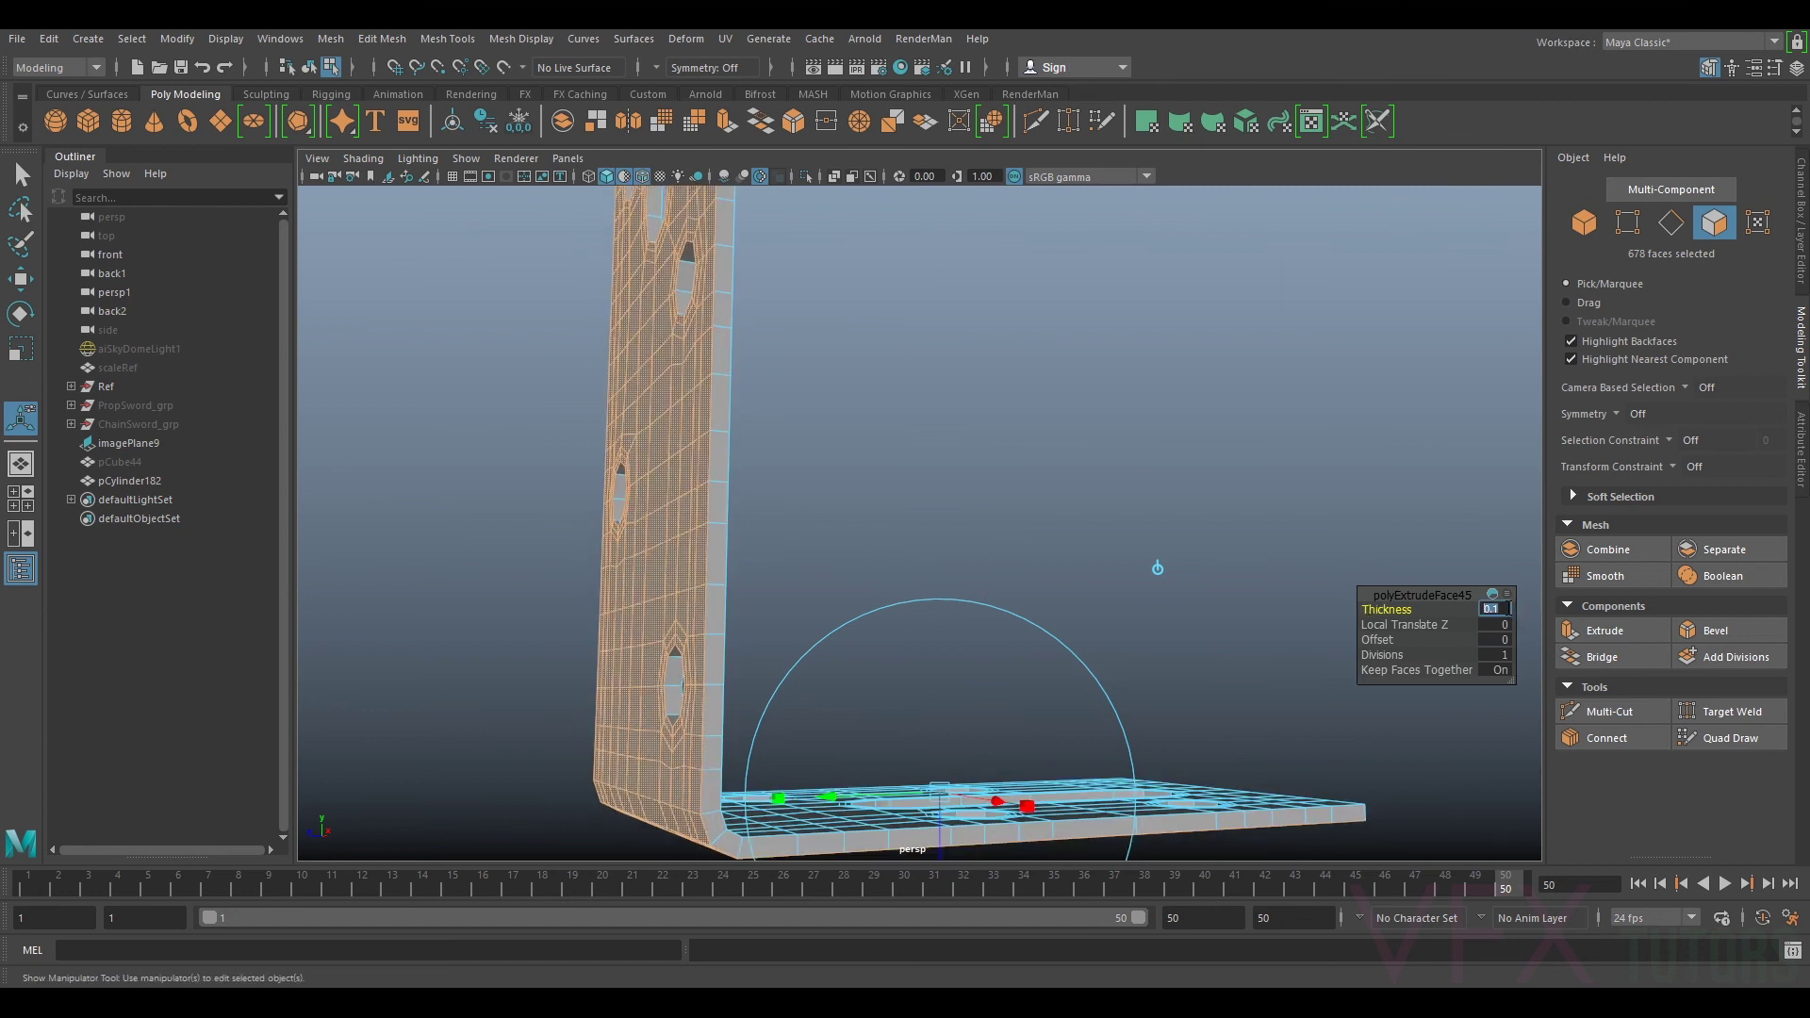
Step: Return the thickened bracket to object mode and bring the rest of the scene back into view
scroll(1179, 528, "down", 4)
left_click_drag(1154, 509, 876, 577, "alt")
left_click(1328, 518)
scroll(982, 570, "down", 5)
left_click_drag(996, 570, 1206, 568, "alt")
scroll(1052, 498, "up", 5)
middle_click_drag(1050, 497, 999, 562, "alt")
scroll(975, 562, "up", 5)
right_click_drag(976, 534, 1055, 429)
key("ctrl+1")
key("ctrl+1")
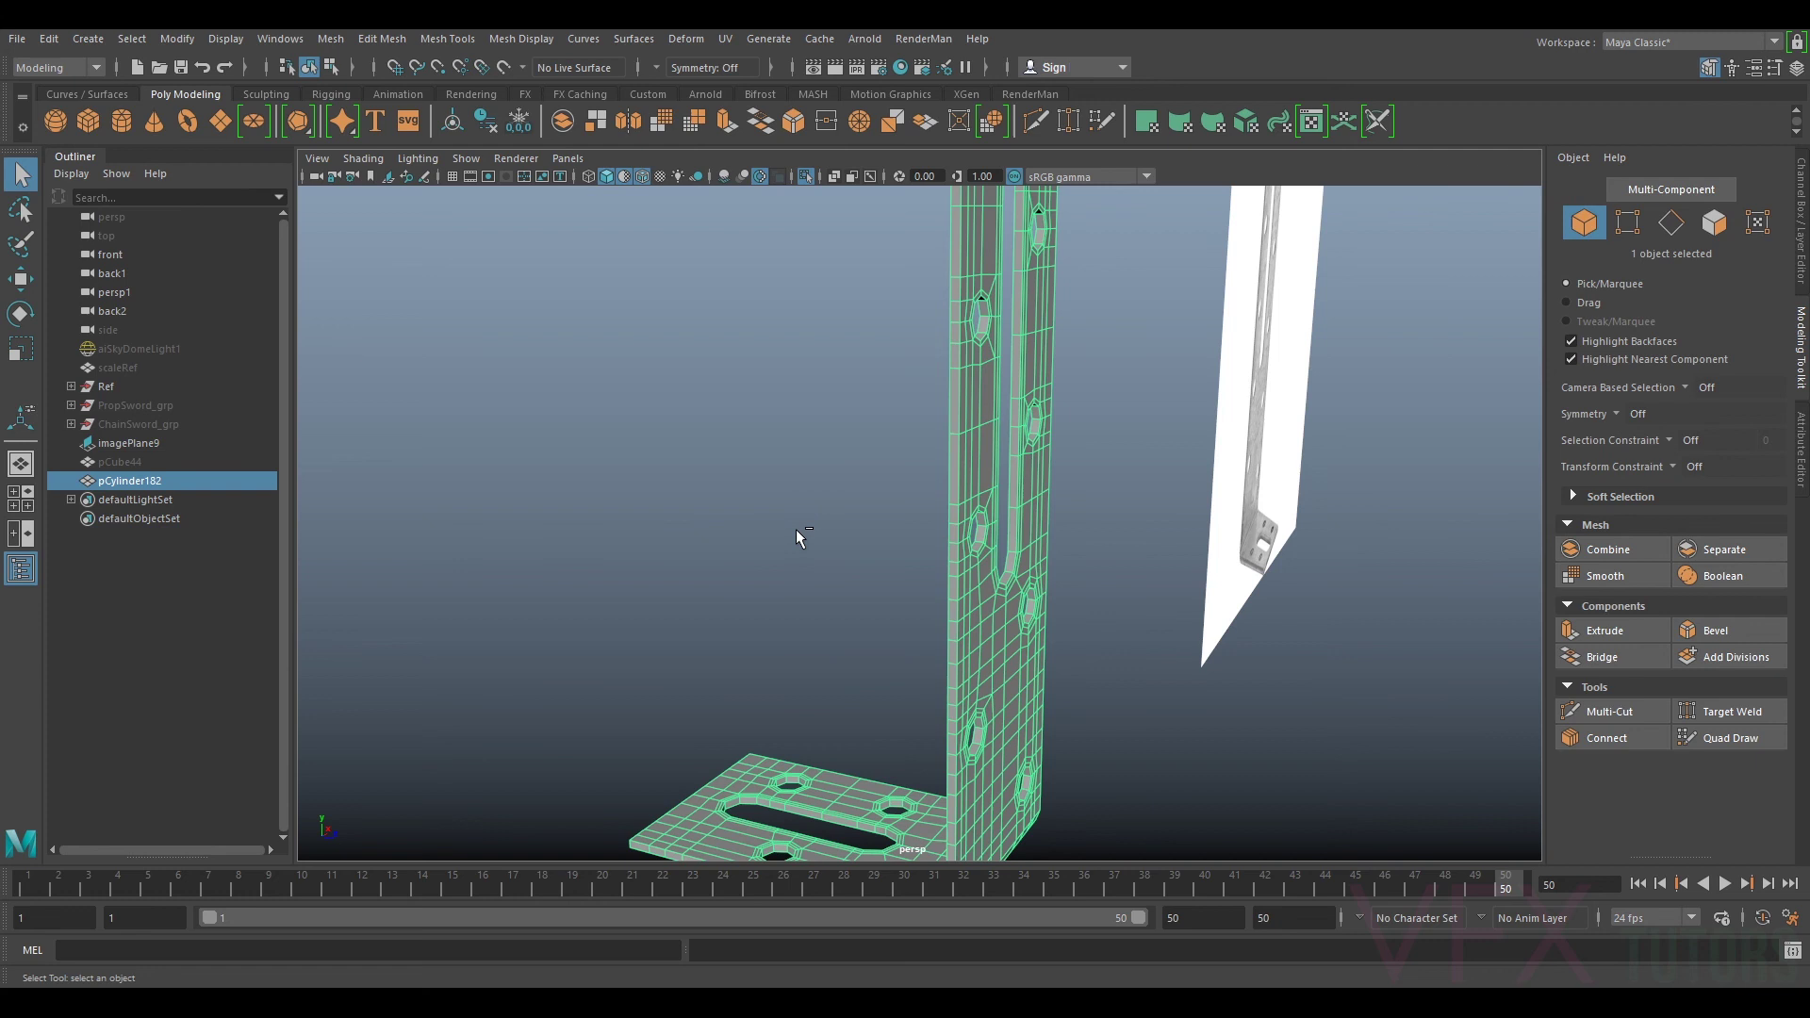
Step: Show the ChainSword_grp model and move the bracket along X beside it to compare their sizes
left_click(153, 423)
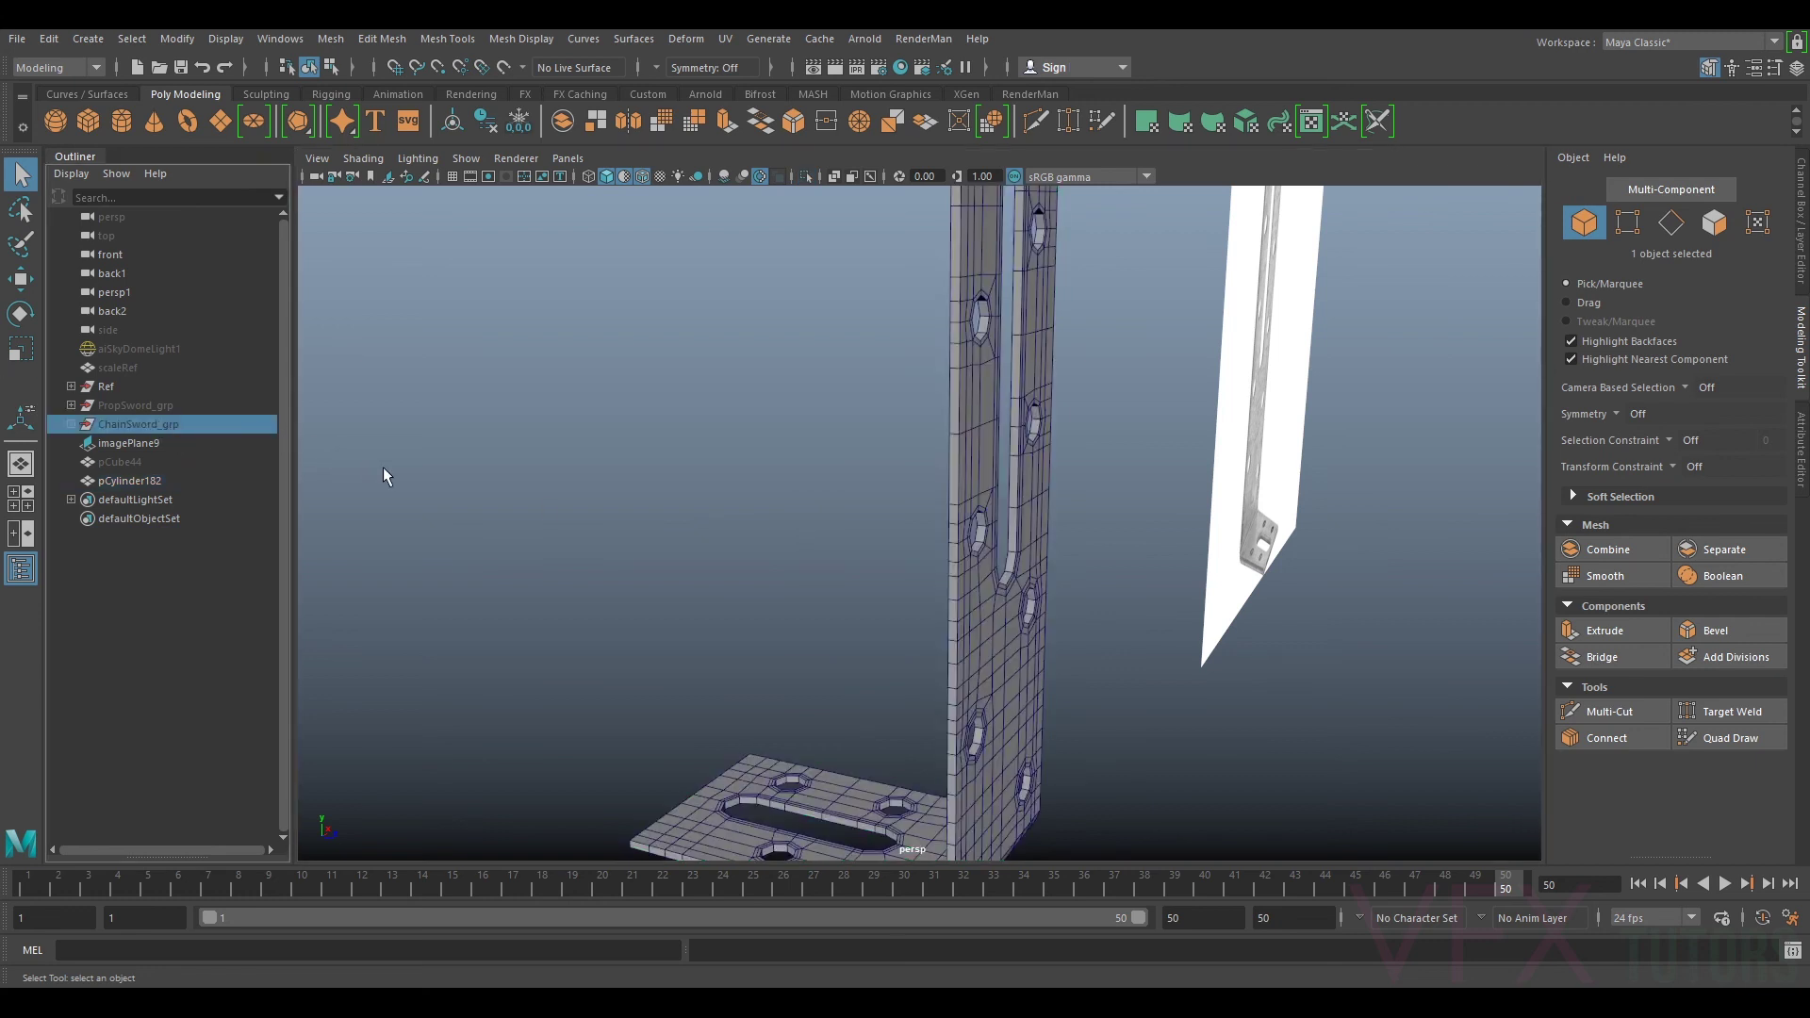
key("f")
left_click(963, 515)
key("w")
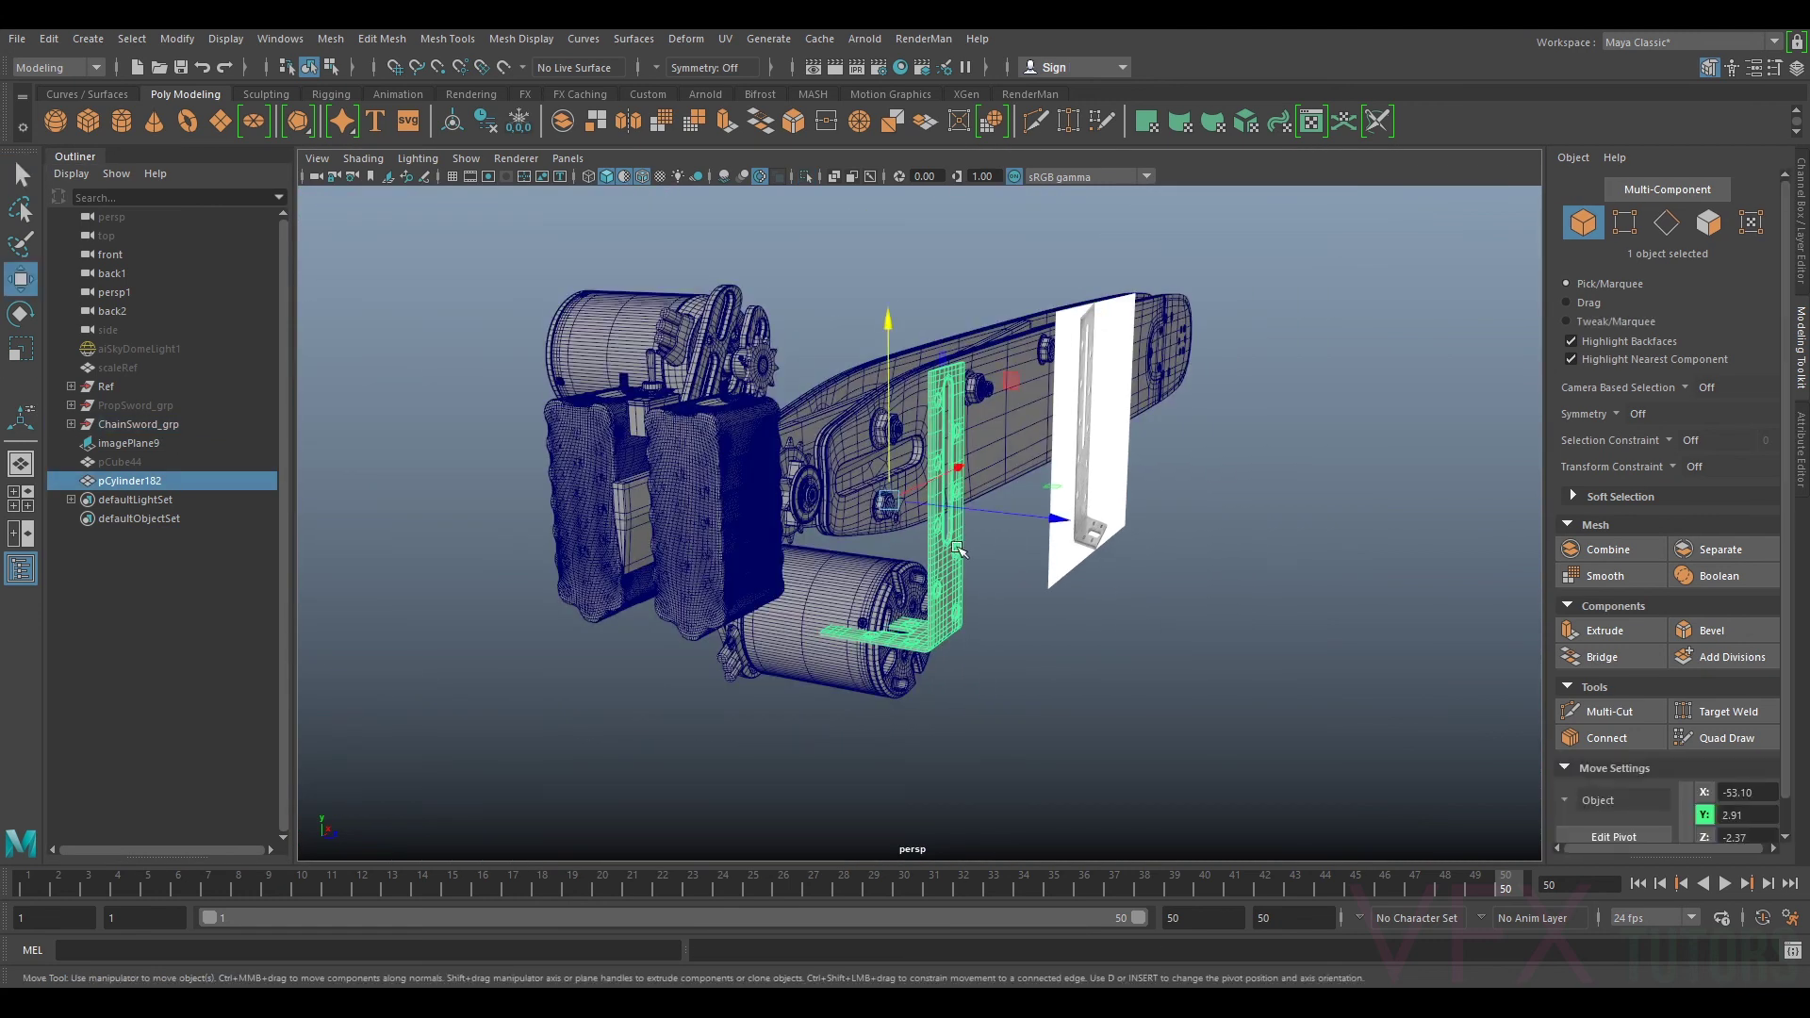
left_click_drag(931, 484, 851, 521)
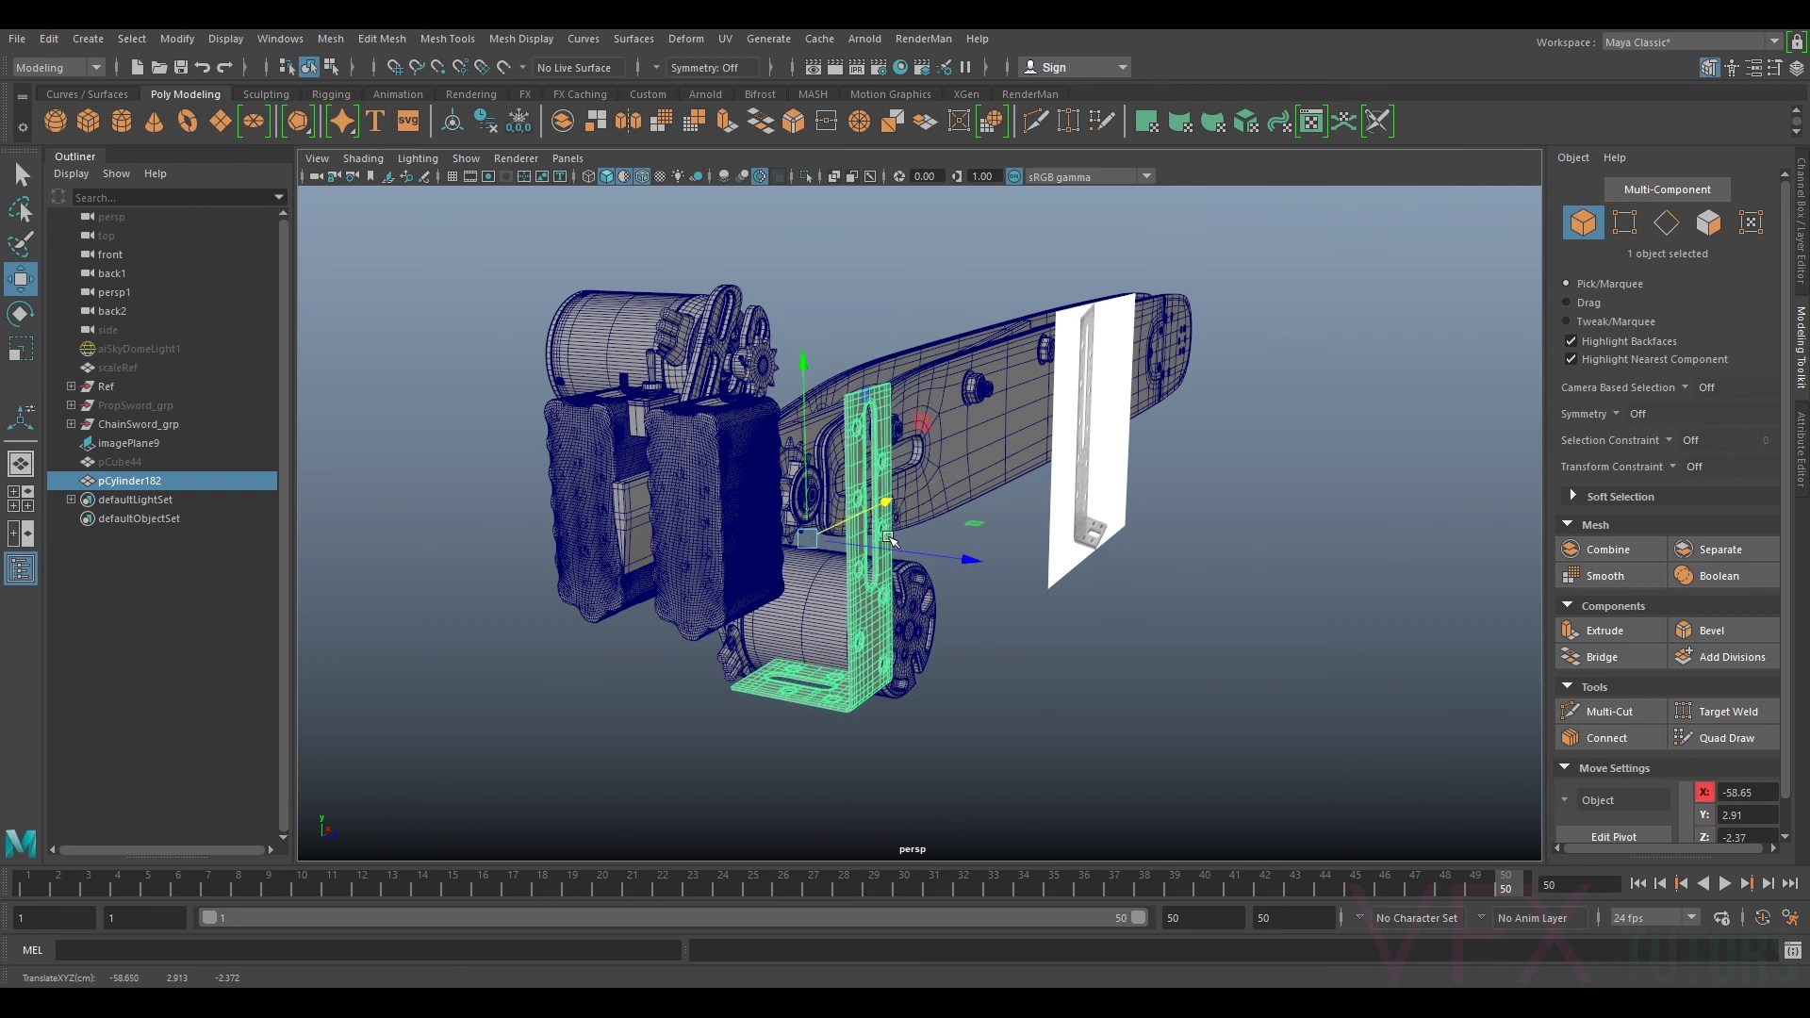
Step: Turn off the wireframe display on shaded objects
left_click(384, 165)
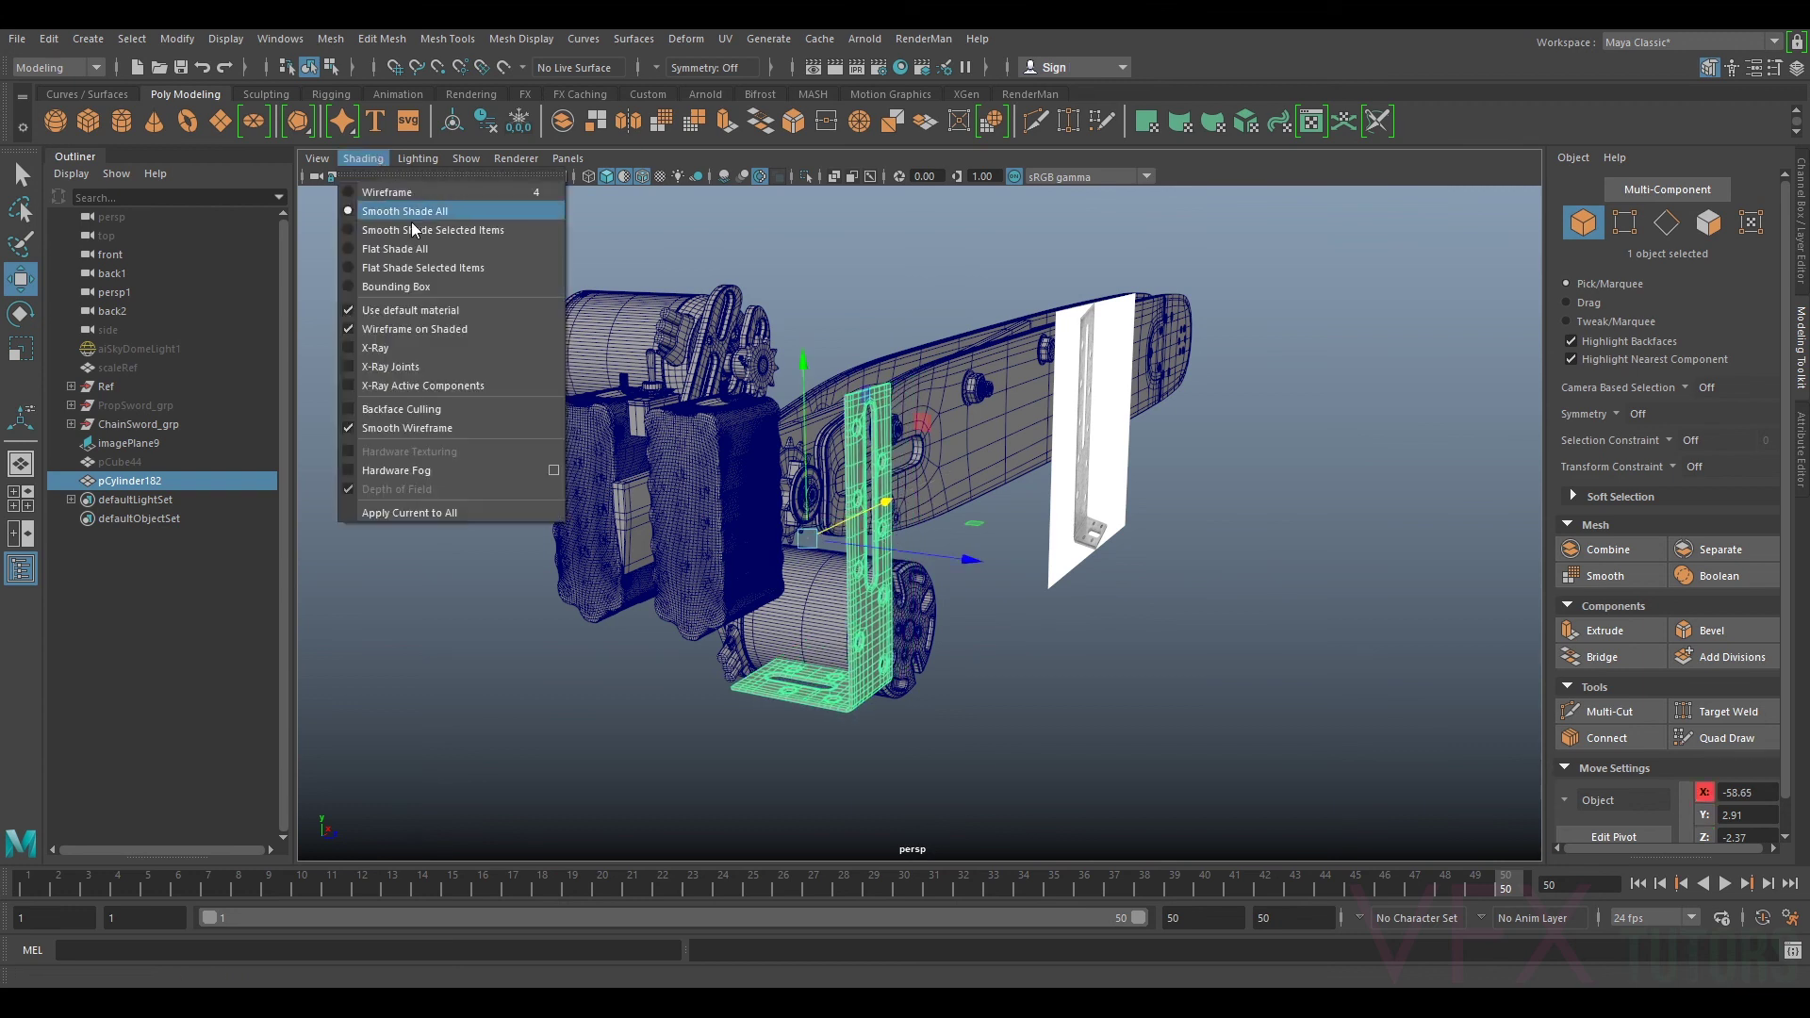
left_click(429, 328)
Step: Move the bracket around the chain sword model to try out its placement against the sword parts
left_click_drag(898, 557, 730, 520)
left_click_drag(904, 490, 866, 433, "alt")
left_click_drag(698, 434, 801, 451, "alt")
middle_click_drag(801, 451, 854, 417, "alt")
right_click_drag(848, 417, 851, 456, "alt")
mouse_move(852, 456)
left_mouse_down("alt")
mouse_move(869, 409)
mouse_move(853, 433)
left_mouse_up("alt")
left_click_drag(739, 362, 744, 344)
left_click_drag(943, 405, 636, 506, "alt")
left_click_drag(928, 277, 948, 285)
left_click_drag(820, 409, 1025, 424, "alt")
scroll(921, 322, "down", 4)
Step: Undo all of the bracket's placement moves and hide the ChainSword_grp model
key("ctrl+z")
key("ctrl+z")
key("ctrl+z")
key("ctrl+z")
key("ctrl+z")
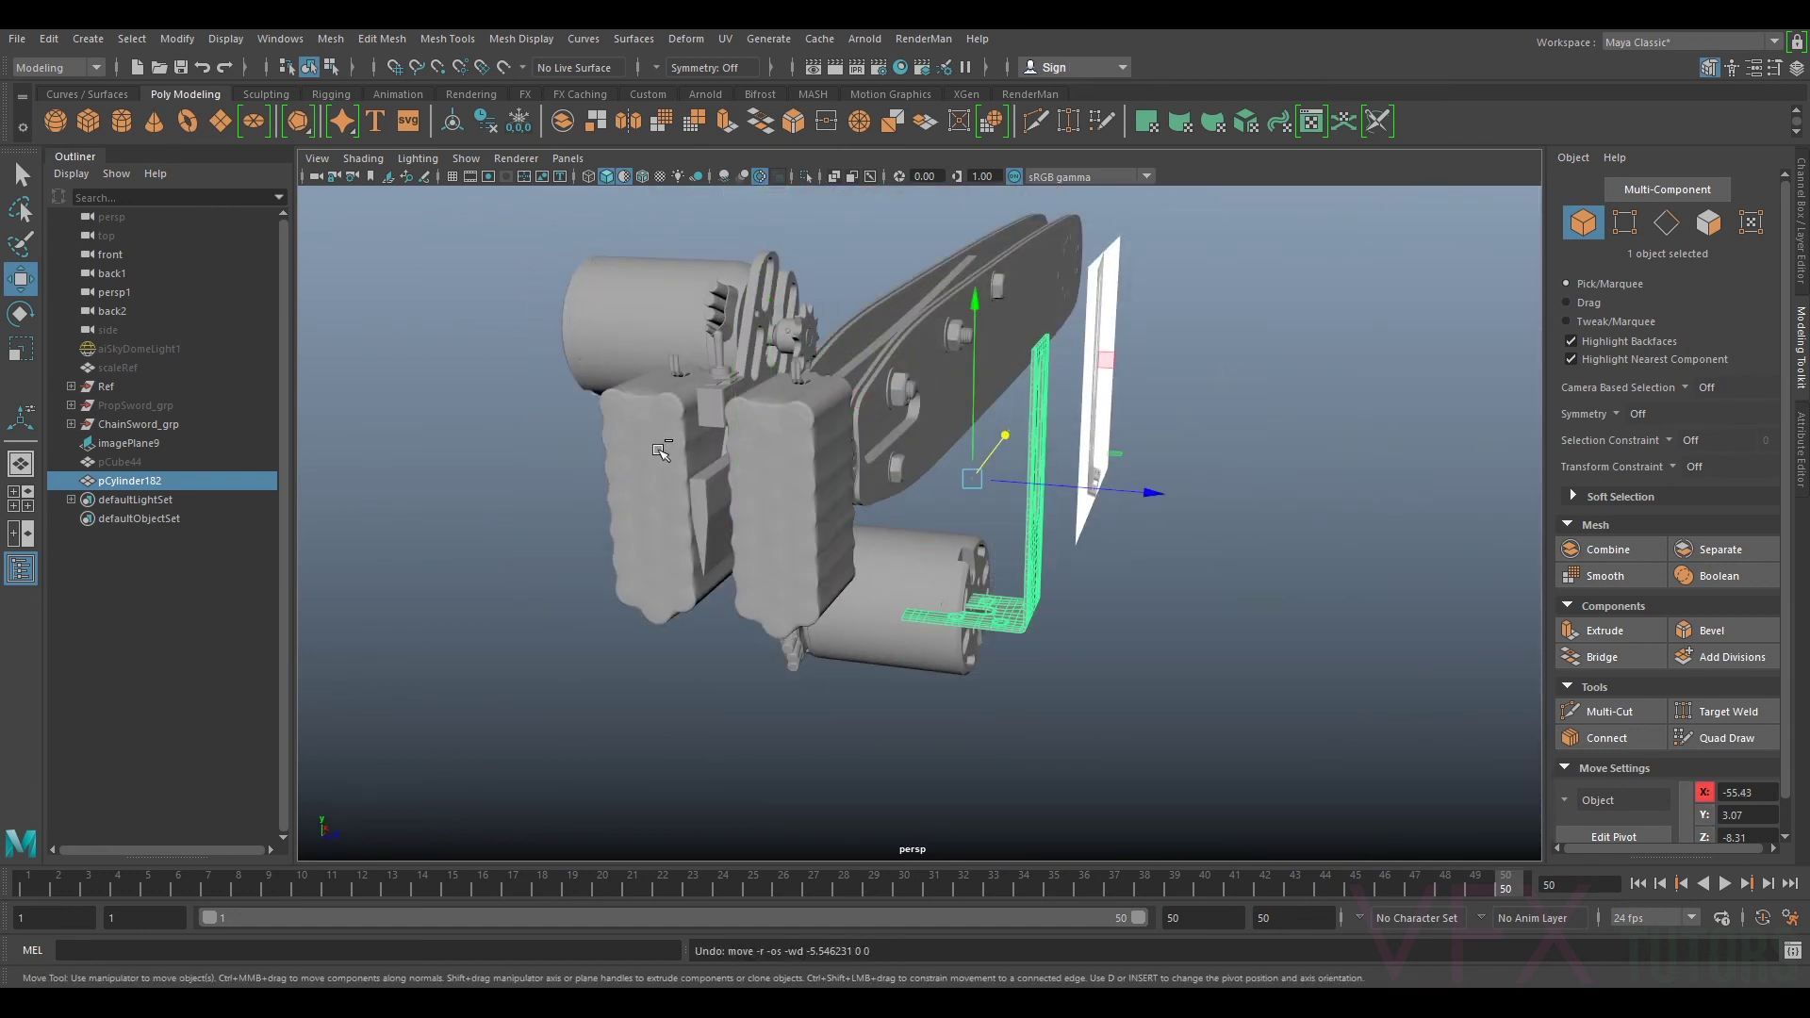
key("ctrl+z")
left_click(168, 424)
key("h")
Step: Examine the upright plate's holes and slot in smooth mesh preview, then restore the unsmoothed display
left_click_drag(1167, 611, 994, 586, "alt")
scroll(942, 518, "up", 4)
left_click(935, 498)
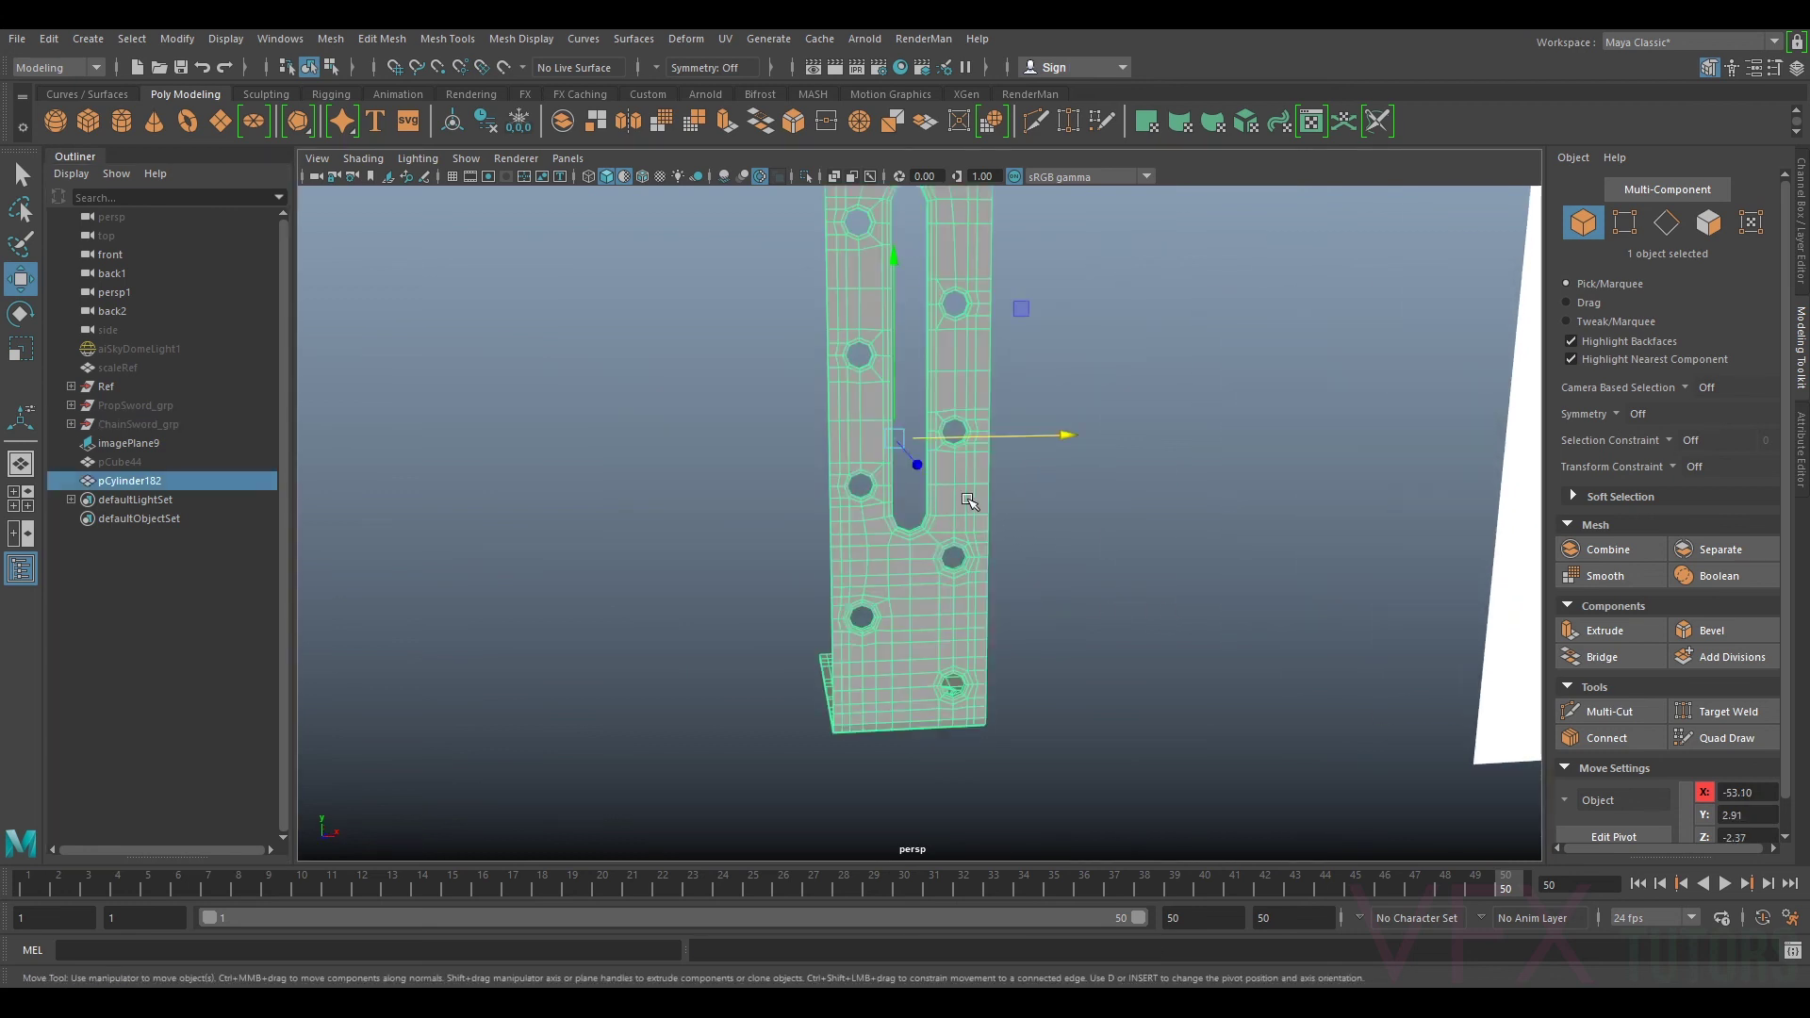
left_click_drag(1036, 356, 1040, 591, "alt")
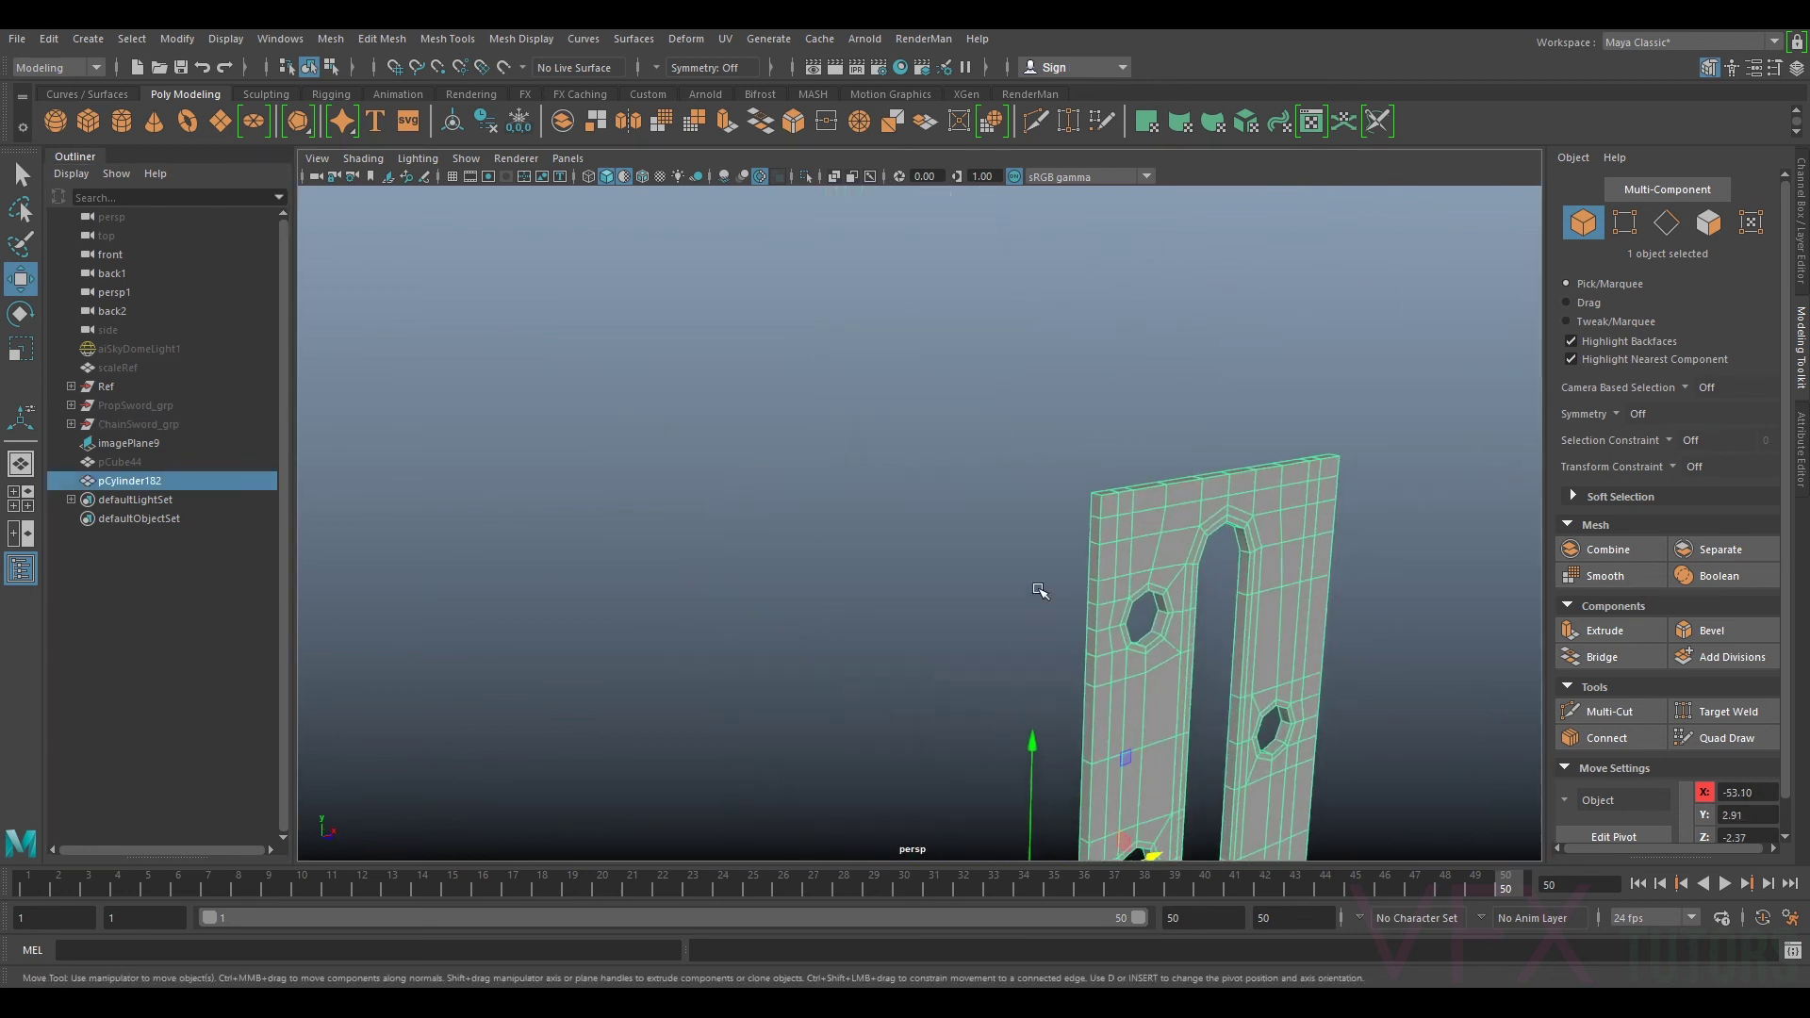
key("3")
left_click(1433, 439)
left_click_drag(1391, 564, 1151, 610, "alt")
right_click_drag(1202, 572, 1088, 578, "alt")
middle_click_drag(961, 643, 1013, 562, "alt")
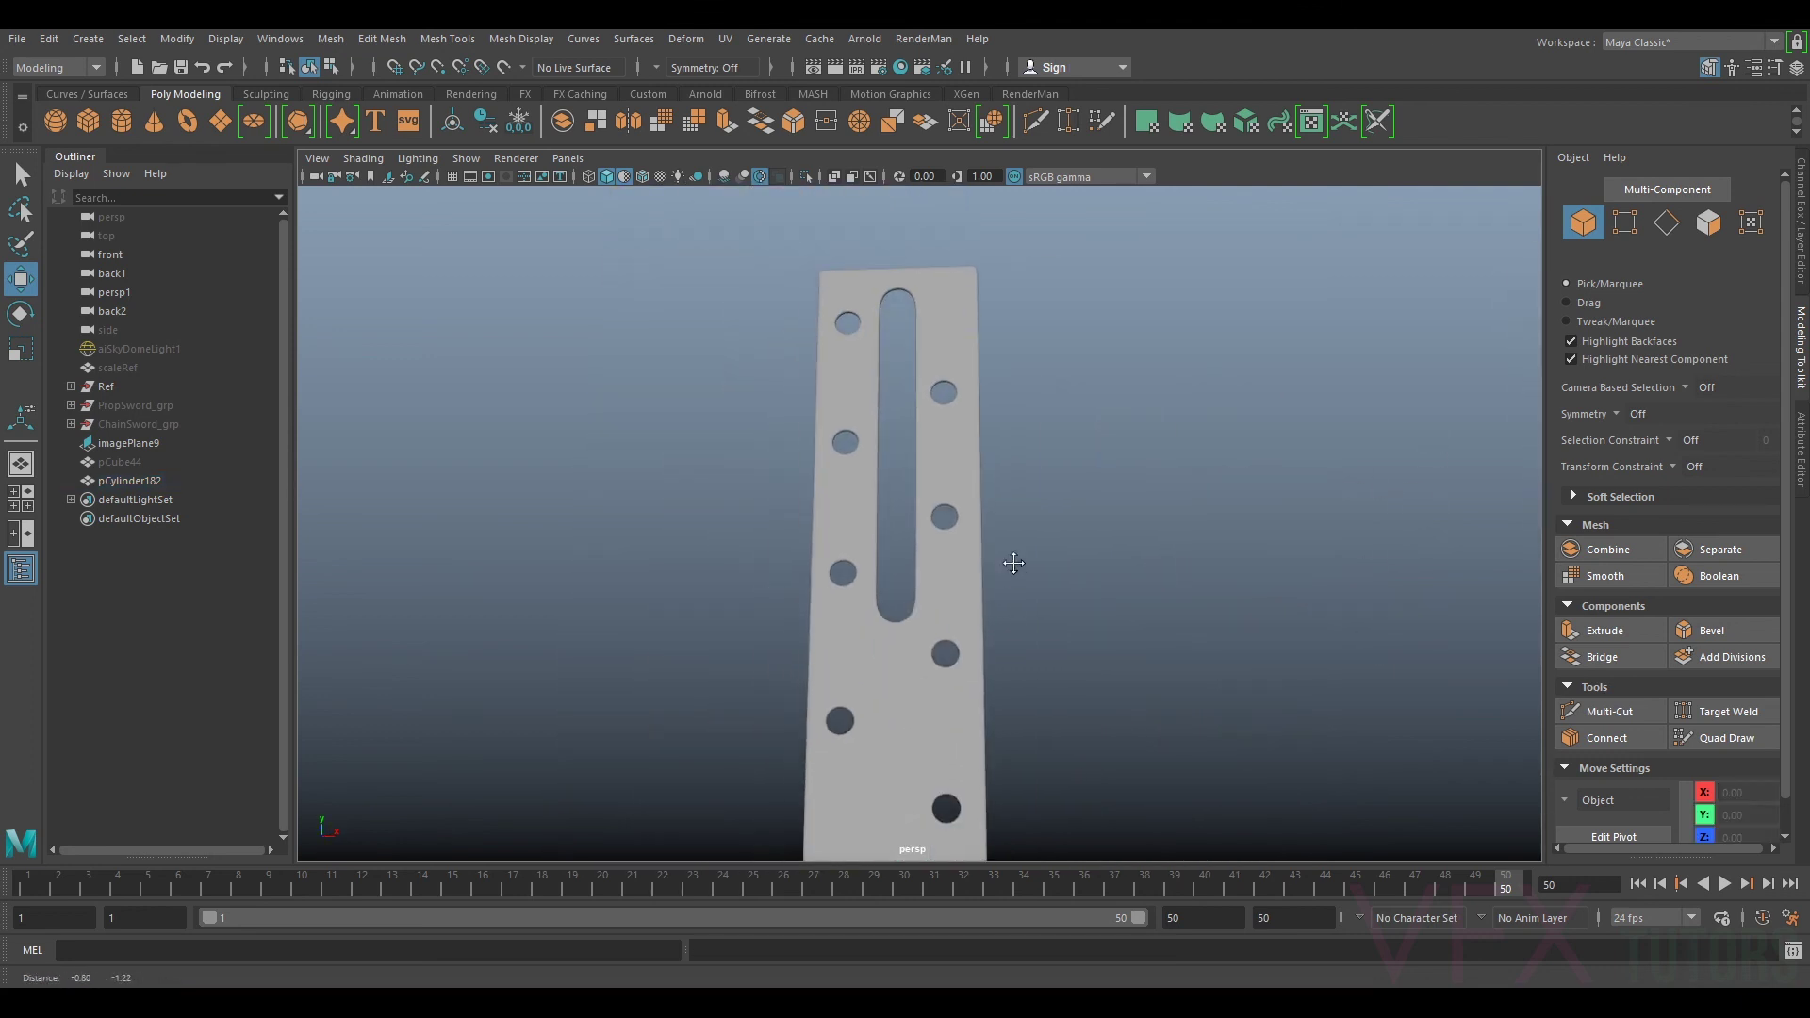
left_click(920, 597)
key("1")
Step: Select the rim edge loop of the uppermost round hole in the upright plate
middle_click_drag(1116, 347, 1145, 483, "alt")
scroll(1143, 465, "up", 5)
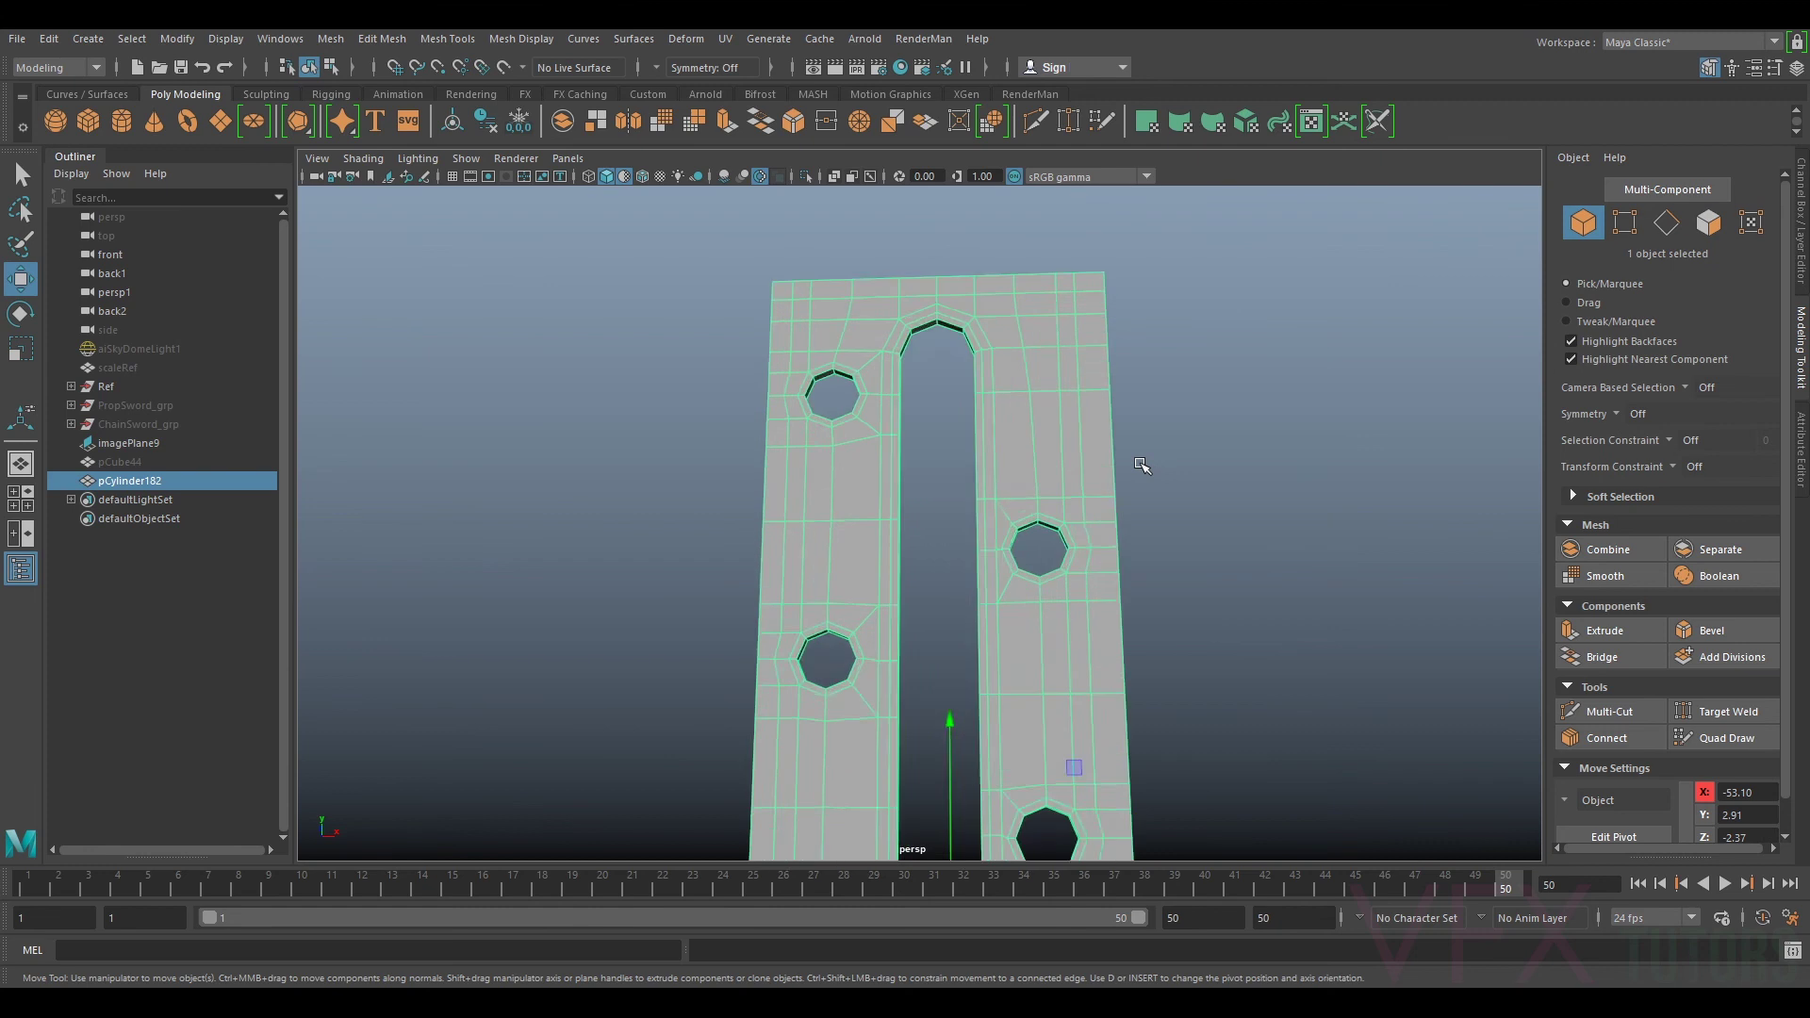
left_click_drag(1144, 465, 1147, 505, "alt")
middle_click_drag(1103, 556, 1123, 432, "alt")
scroll(1123, 433, "up", 6)
right_click_drag(893, 464, 887, 399)
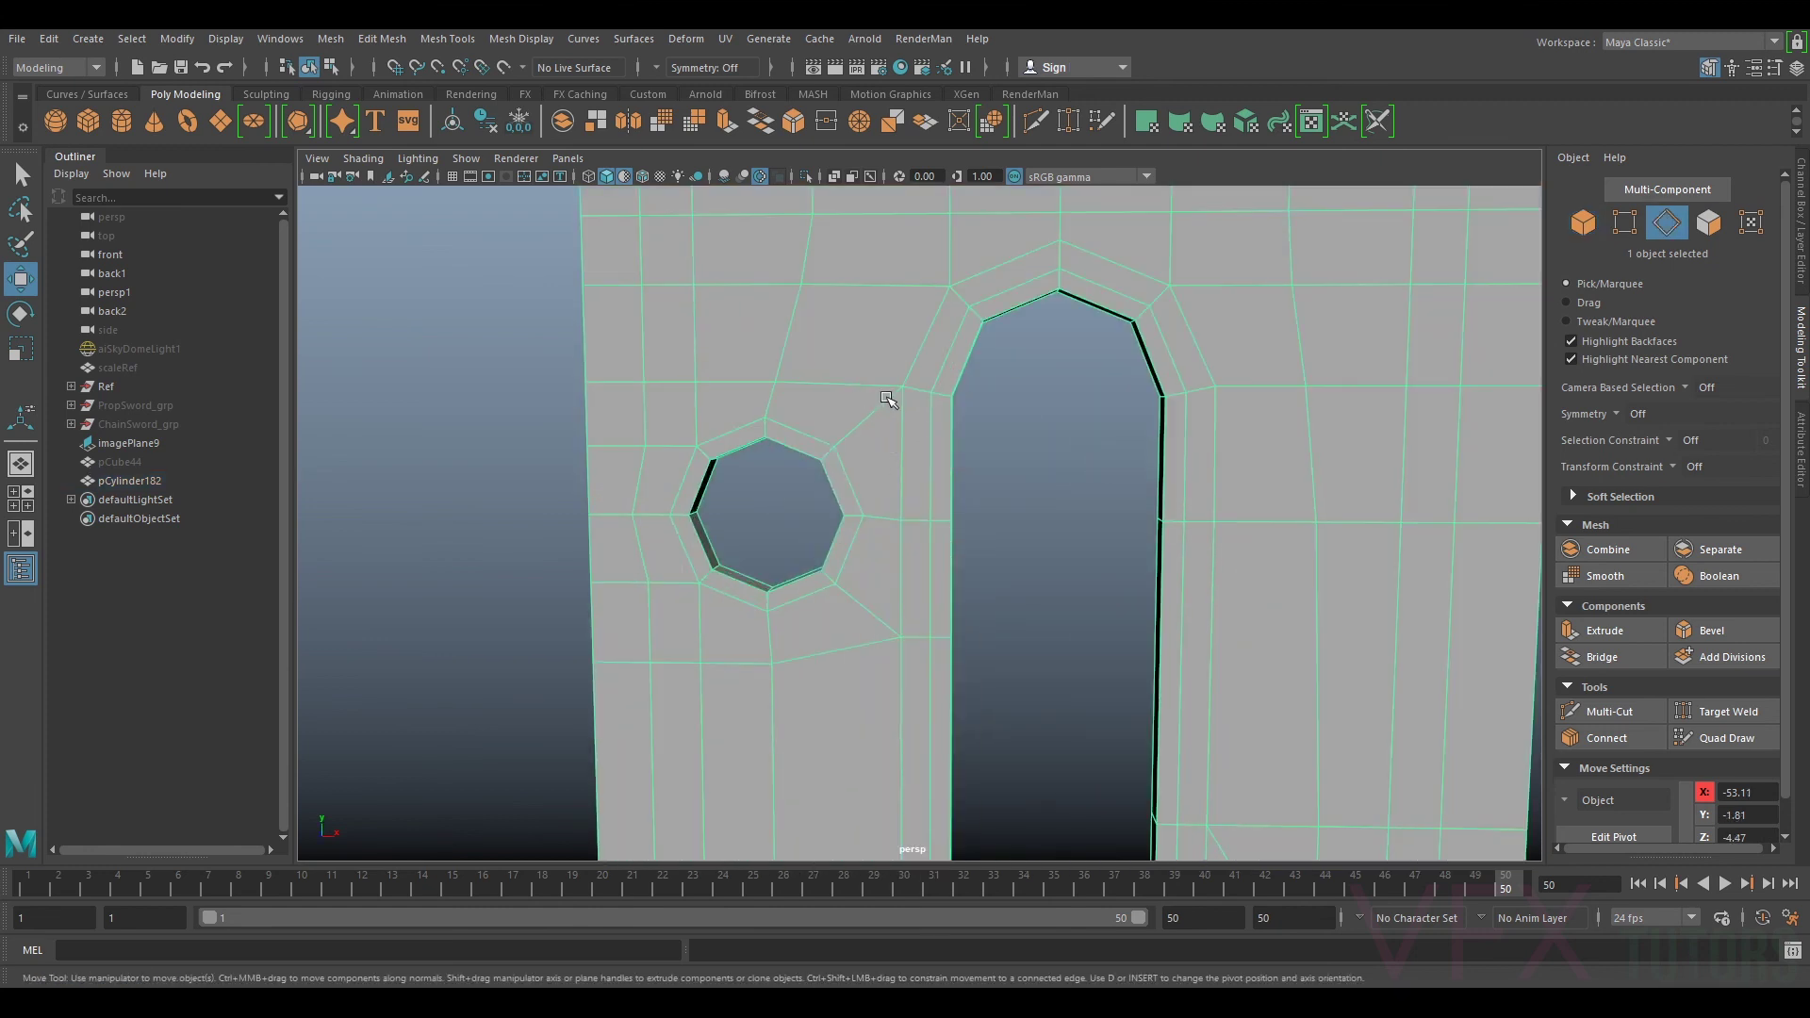
double_click(700, 486)
scroll(832, 604, "down", 5)
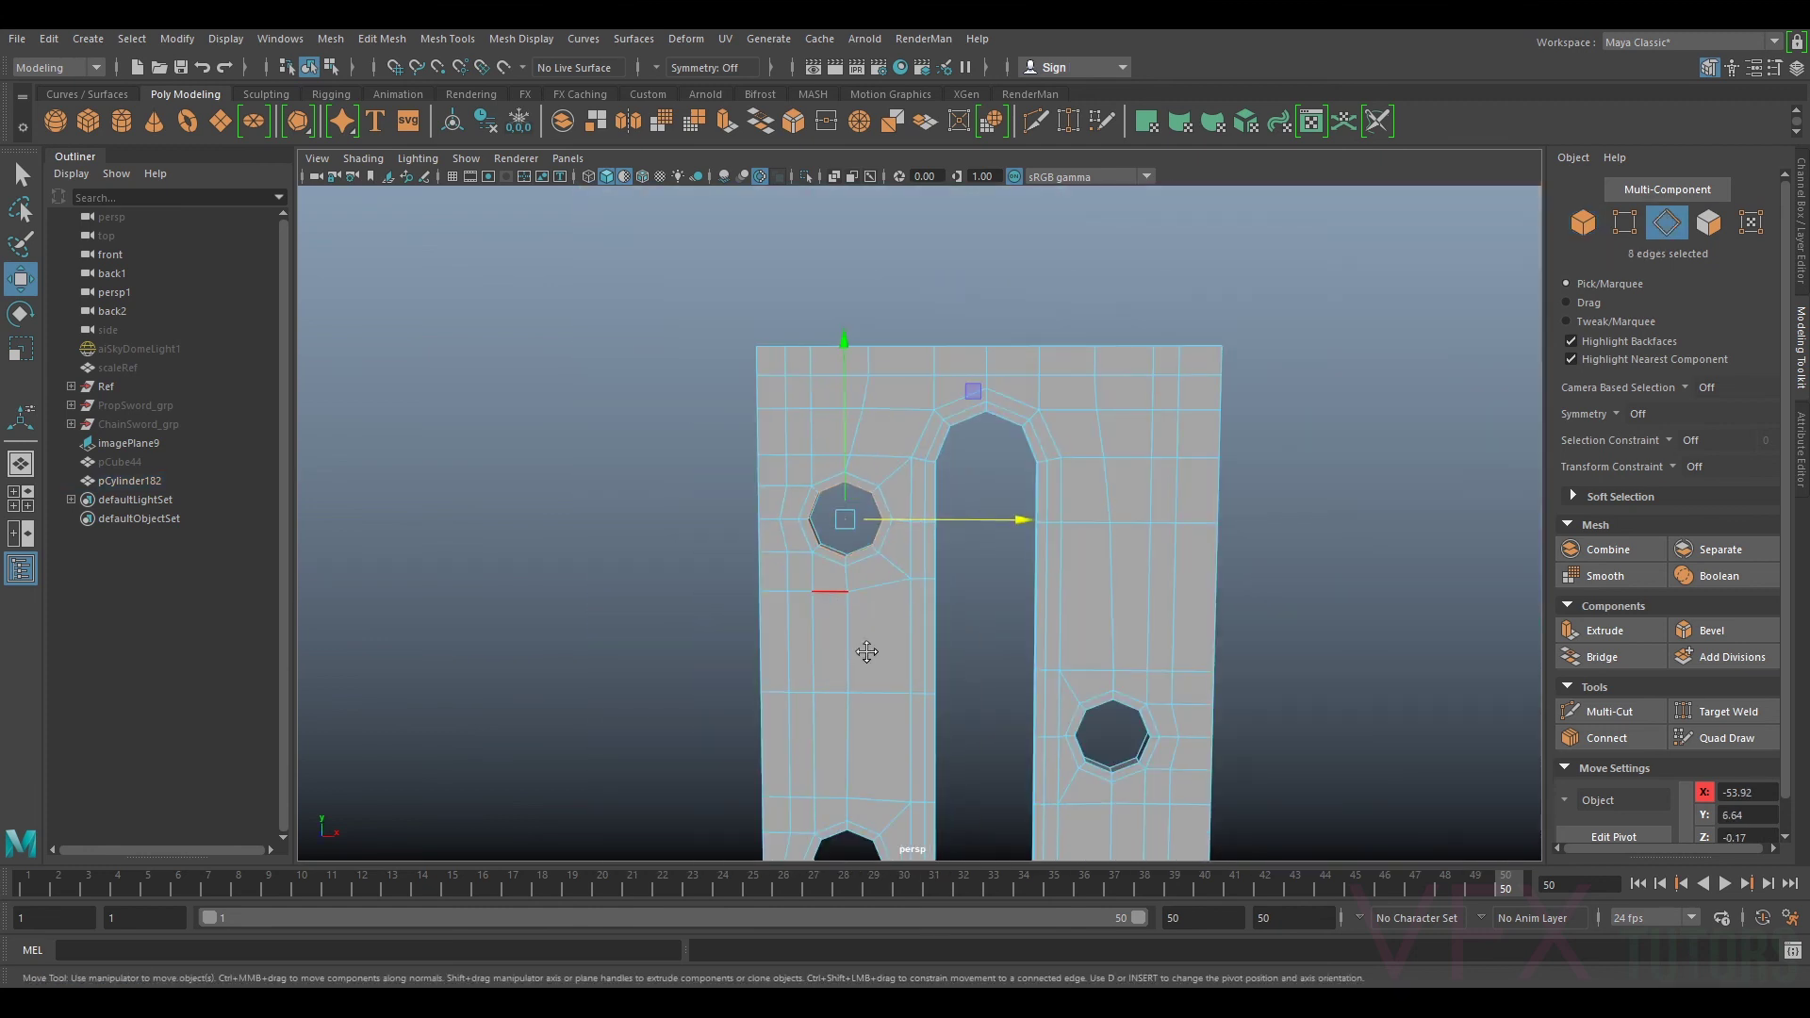
Step: Examine the hole and slot edges on the reference image and compare them with the modelled upright plate
middle_click_drag(865, 652, 853, 543, "alt")
left_click_drag(853, 543, 917, 617, "alt")
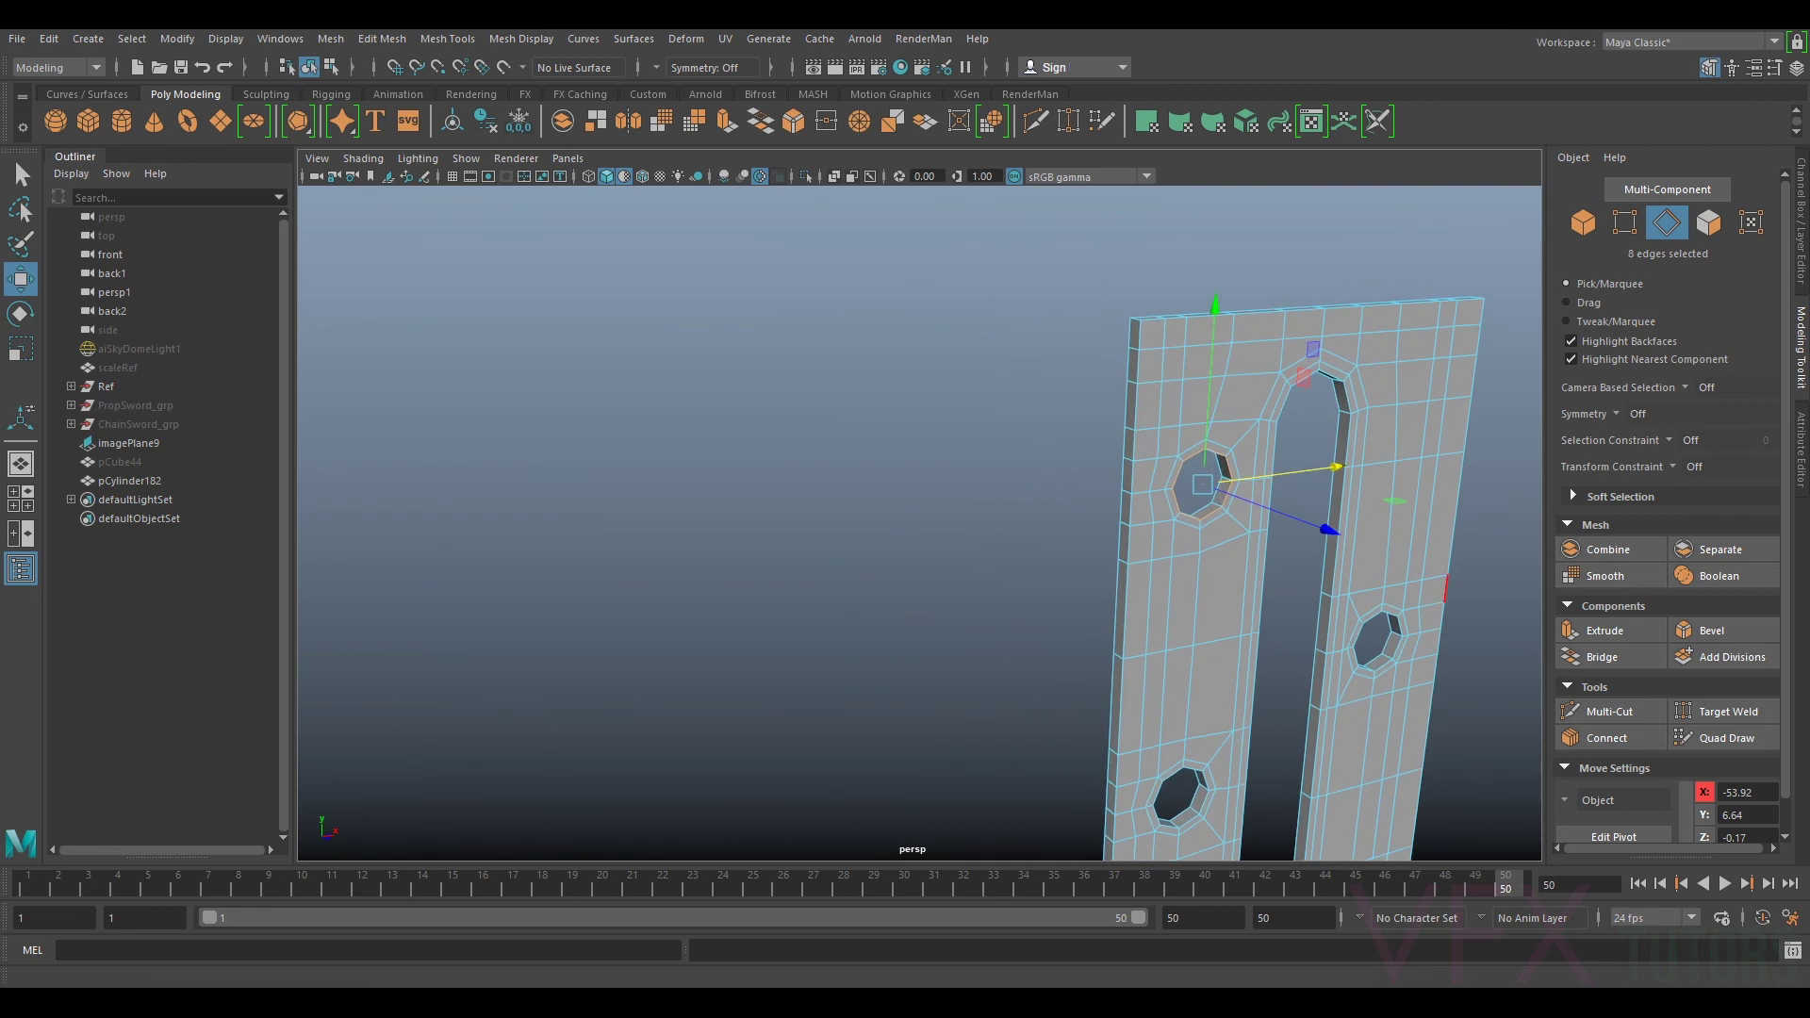
scroll(1218, 687, "down", 6)
middle_click_drag(1220, 687, 755, 723, "alt")
scroll(848, 724, "up", 4)
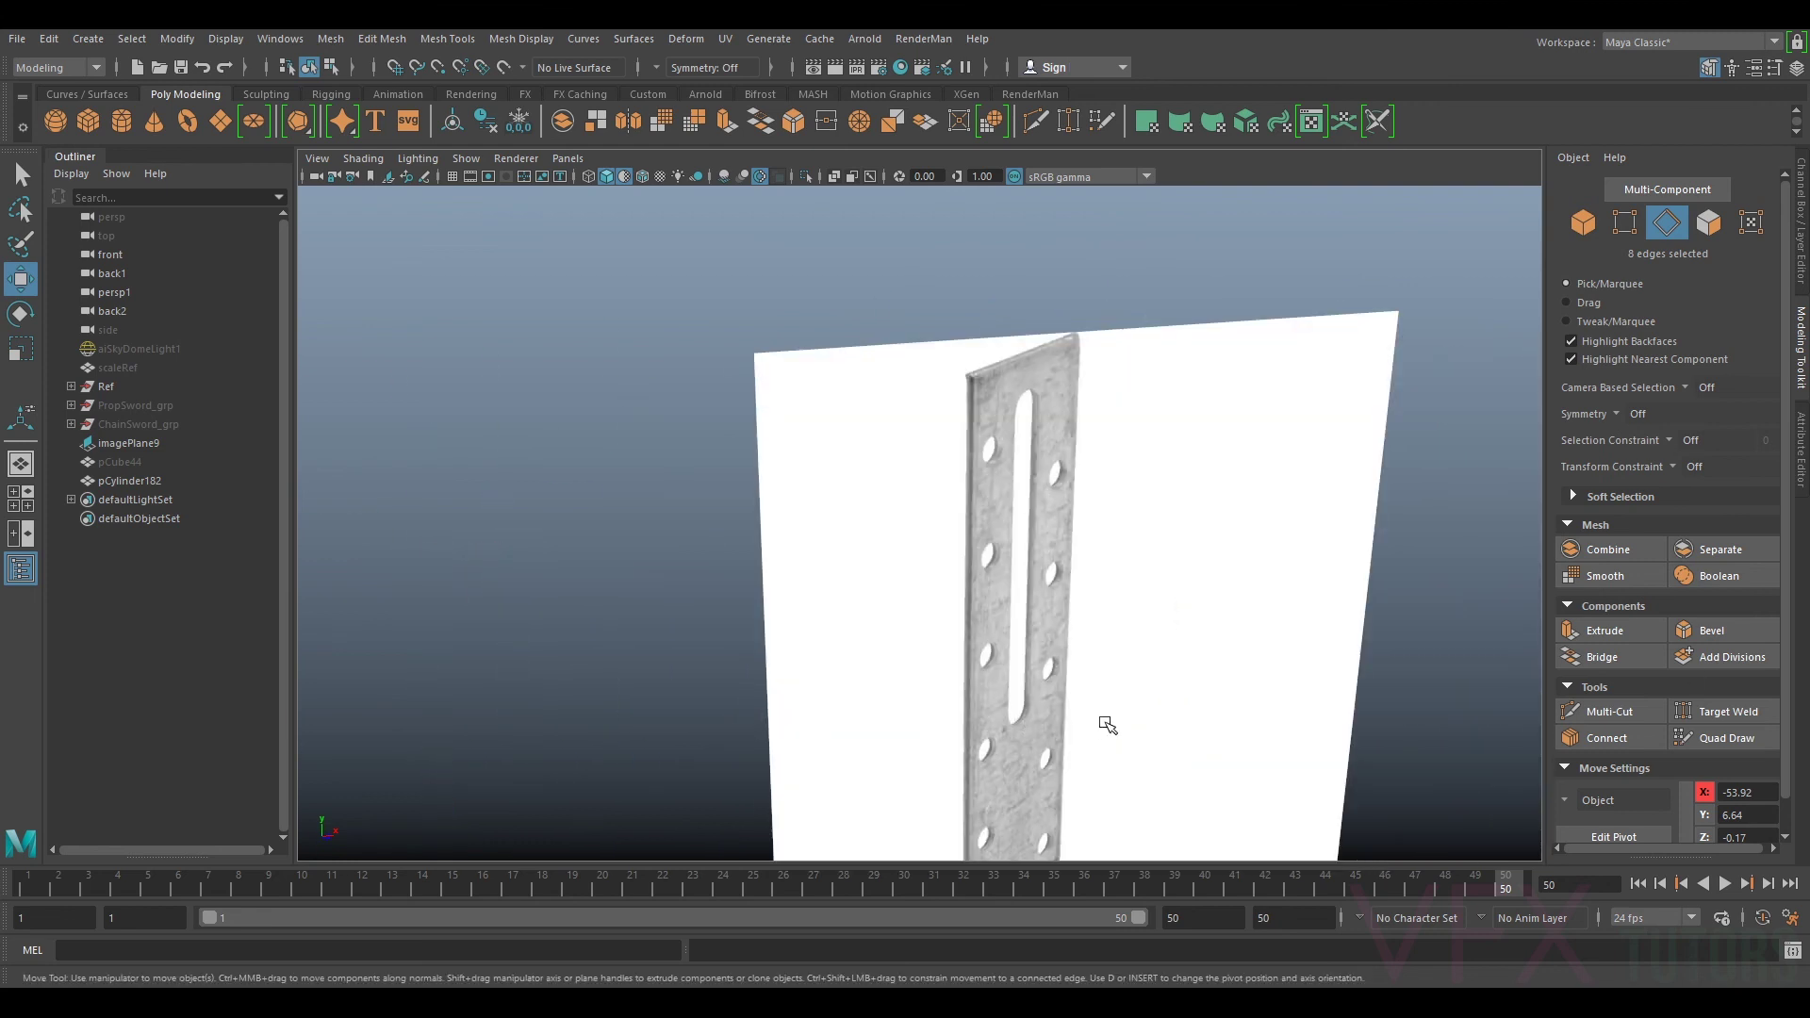
scroll(1103, 703, "up", 2)
middle_click_drag(1143, 606, 1114, 294, "alt")
middle_click_drag(1185, 764, 1132, 541, "alt")
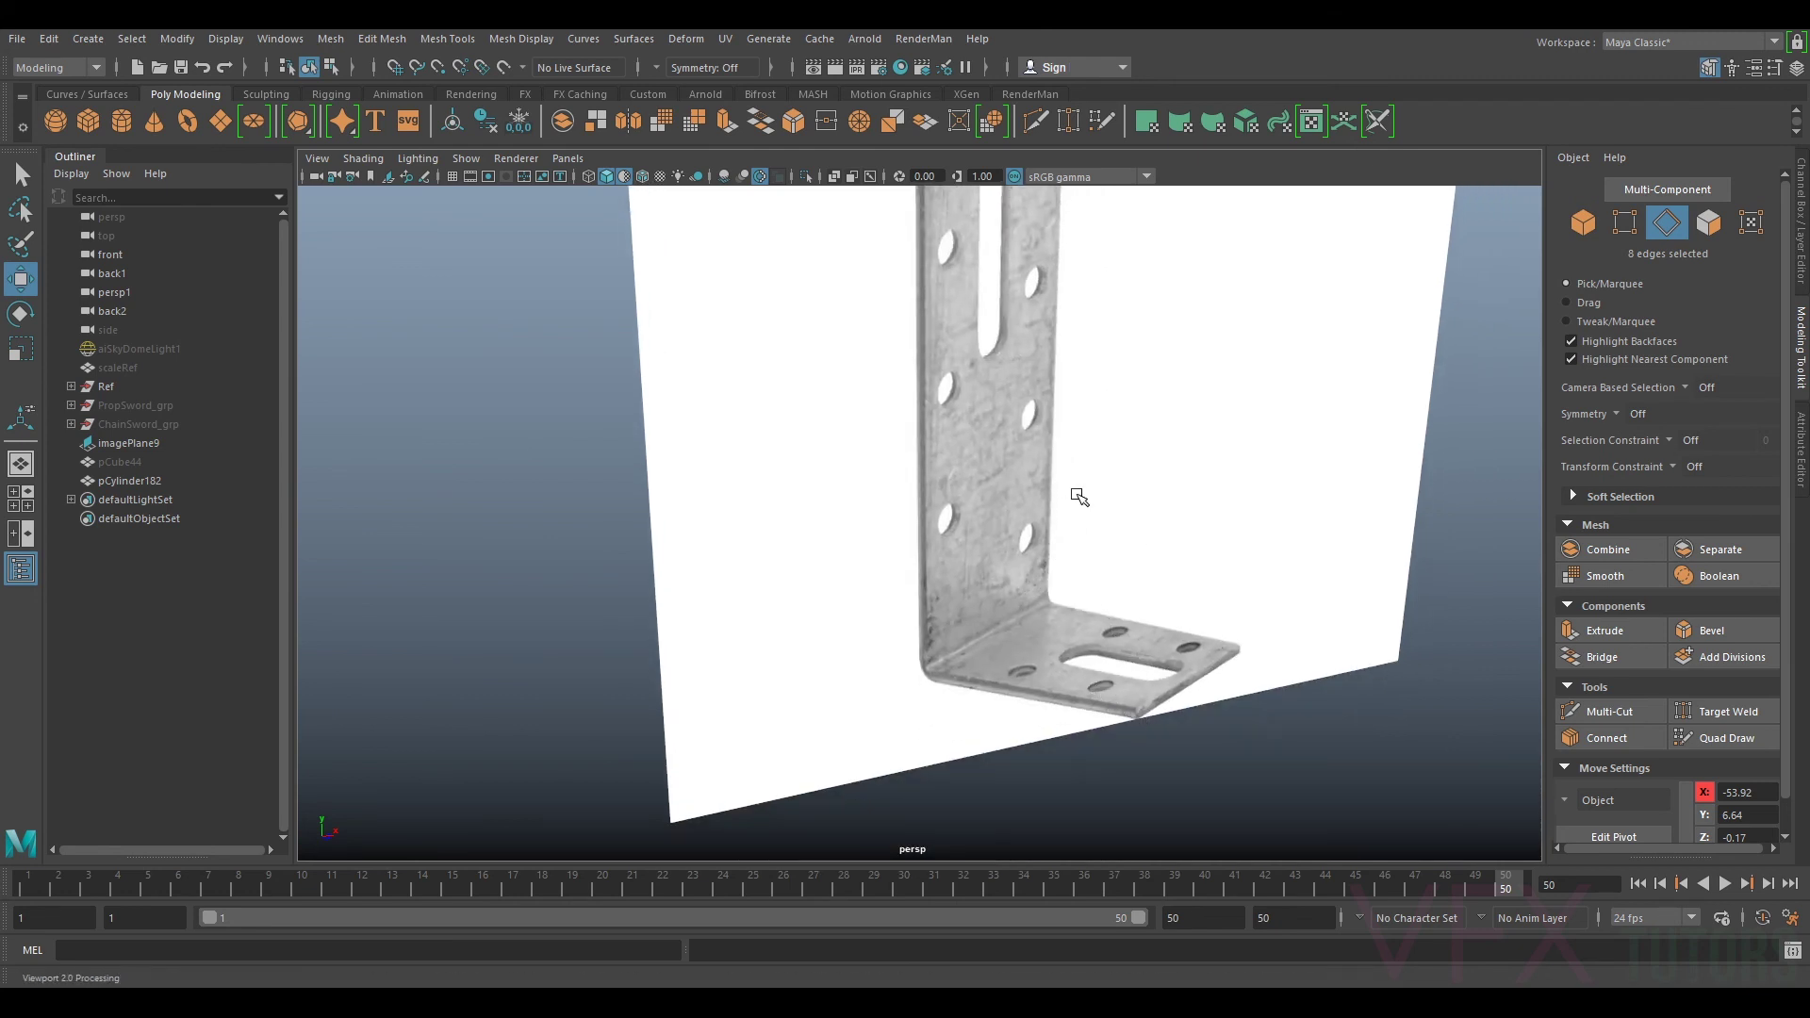
middle_click_drag(323, 494, 1594, 658, "alt")
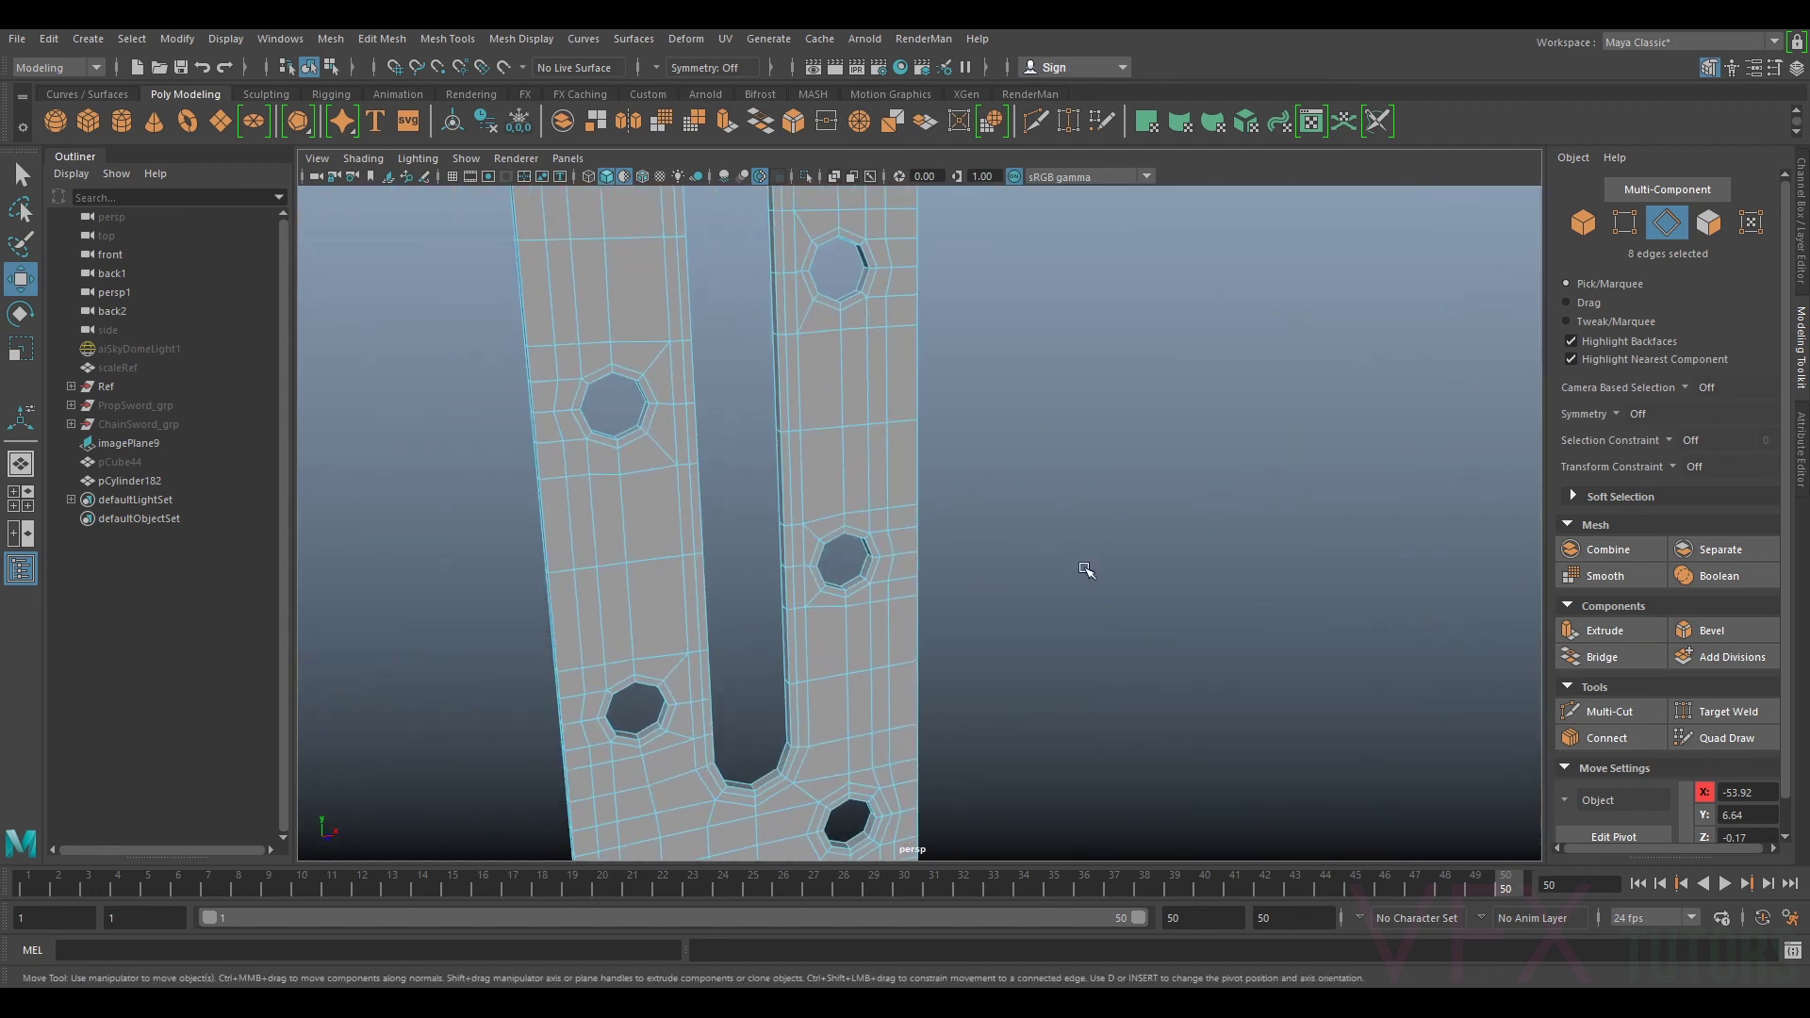
middle_click_drag(898, 528, 1030, 771, "alt")
scroll(1032, 769, "up", 2)
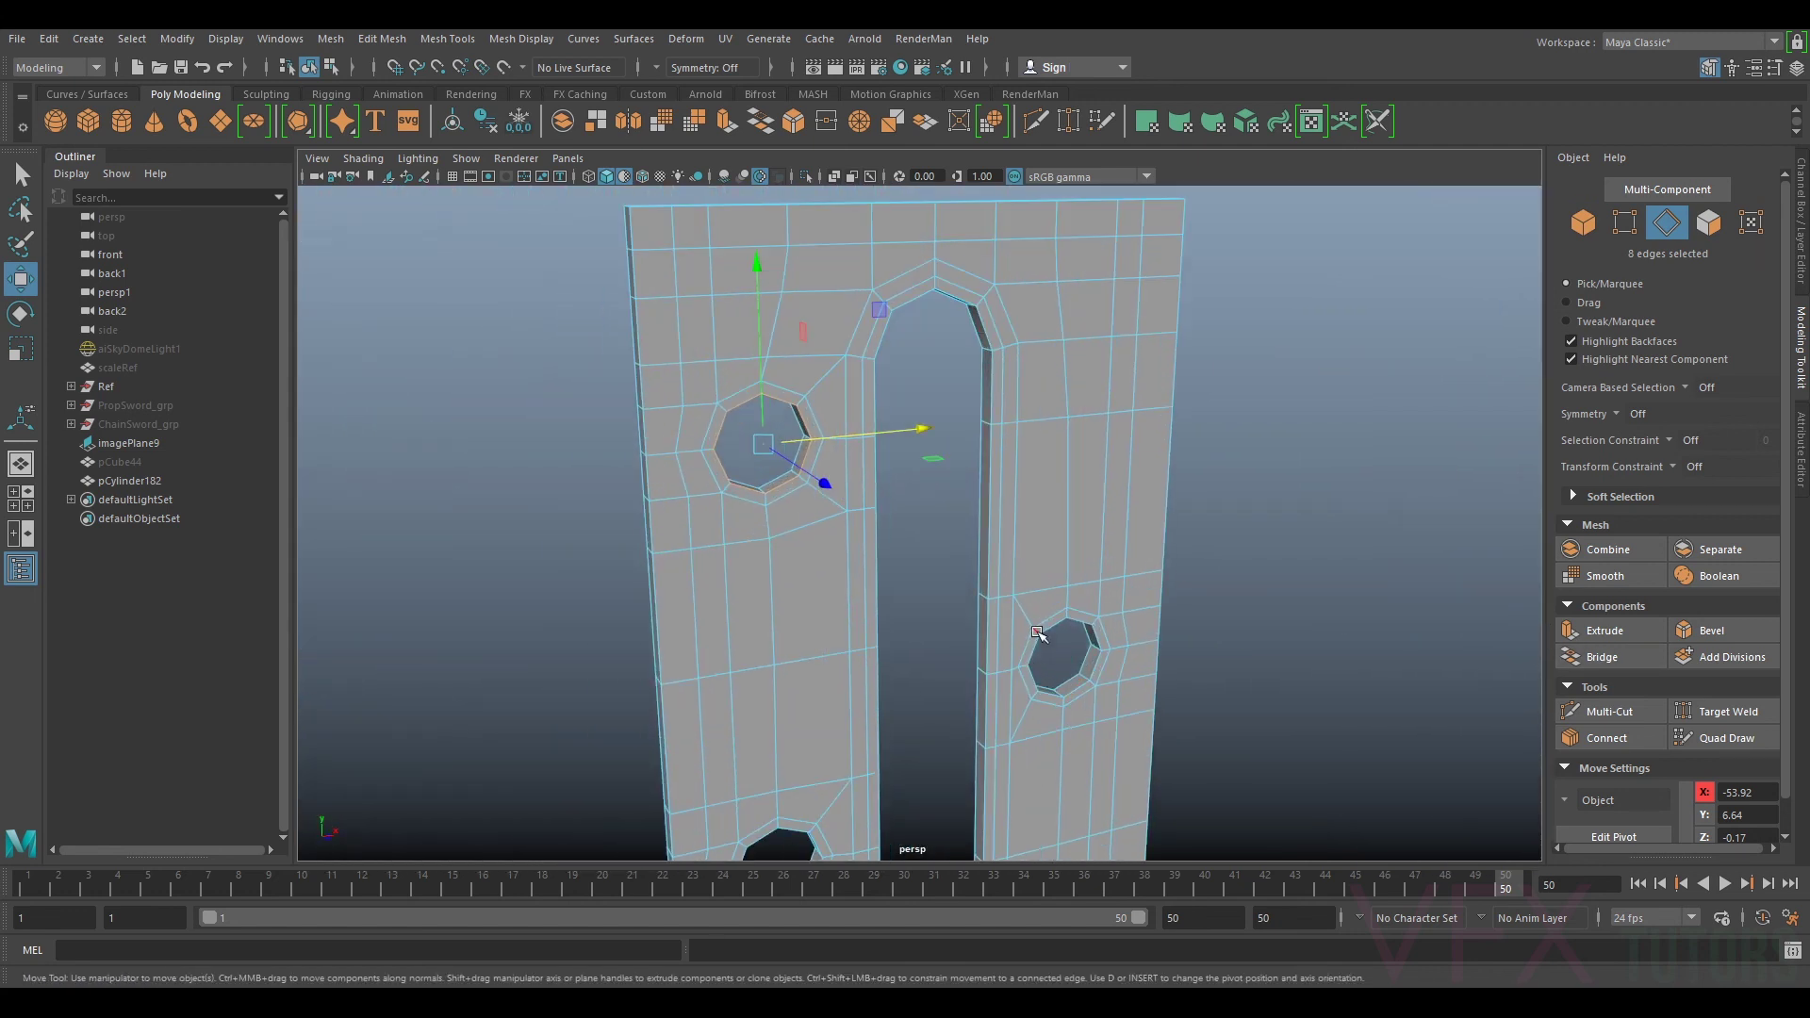
scroll(1037, 632, "down", 8)
scroll(1020, 537, "up", 11)
middle_click_drag(740, 426, 972, 489, "alt")
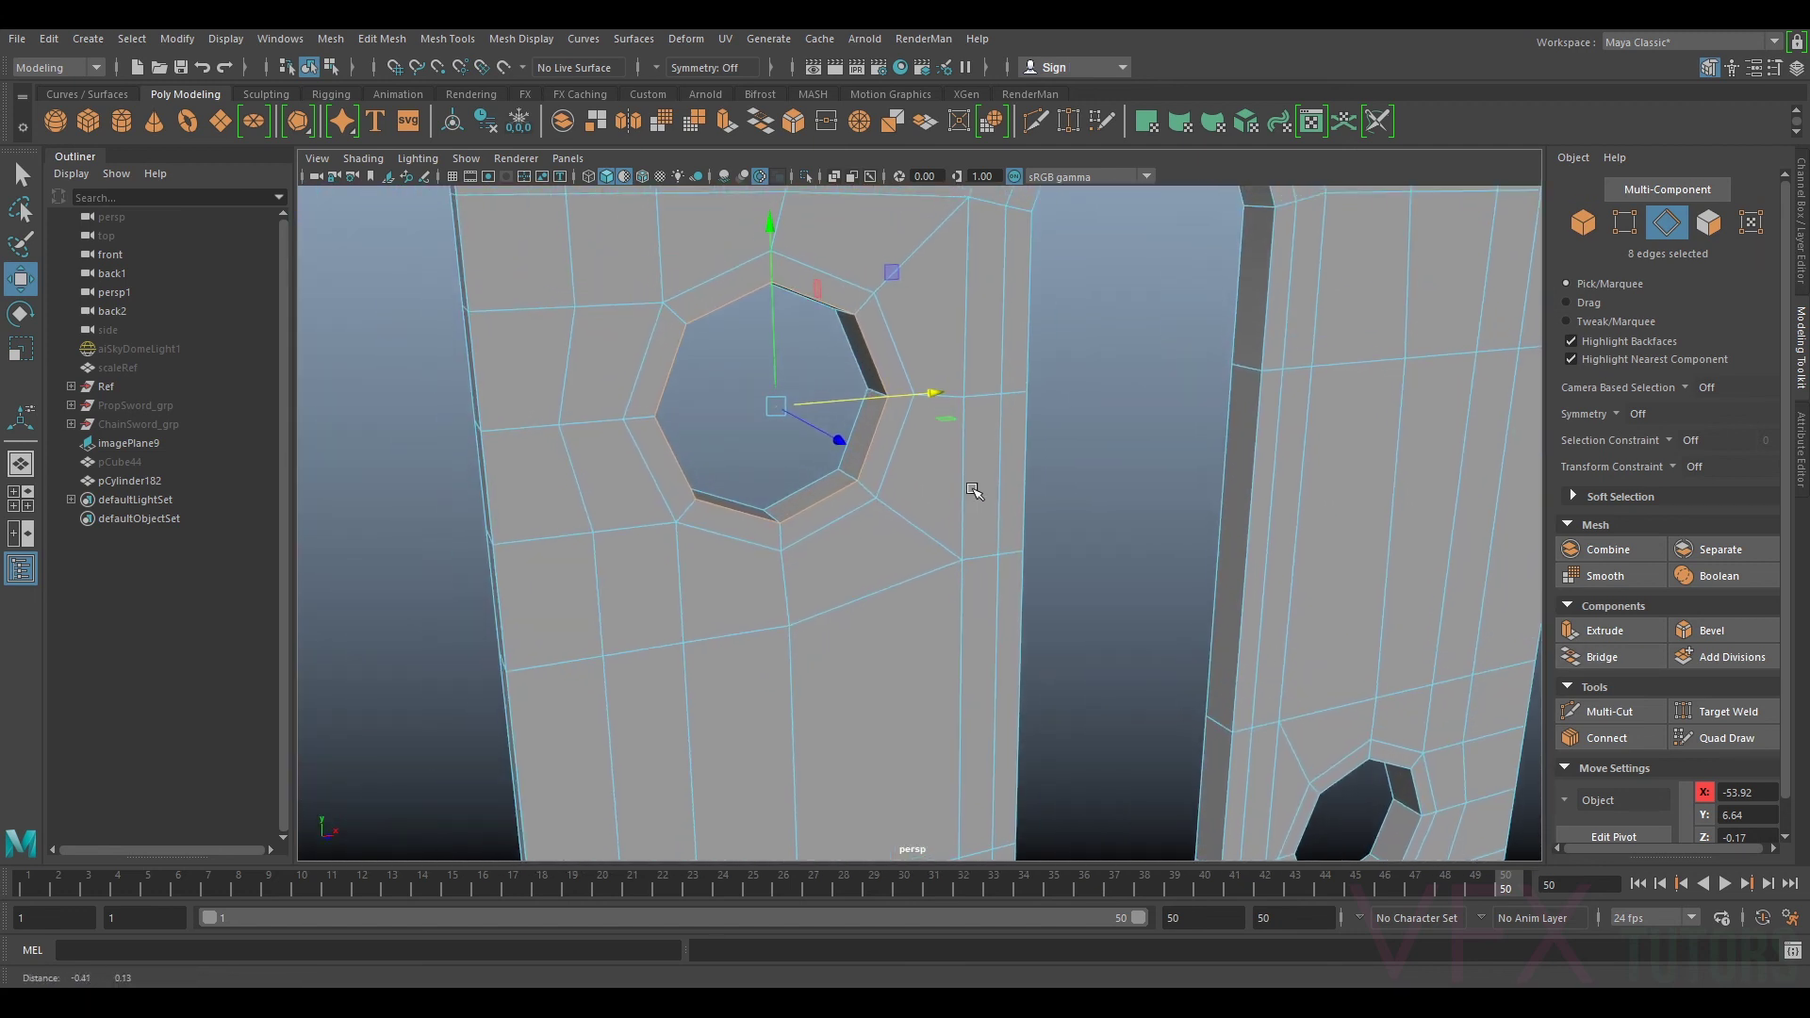
scroll(1001, 524, "down", 5)
middle_click_drag(1141, 769, 1087, 497, "alt")
Step: Add the rim edge loops of the other round holes down the upright plate to the selection
double_click(1086, 448, "ctrl+shift")
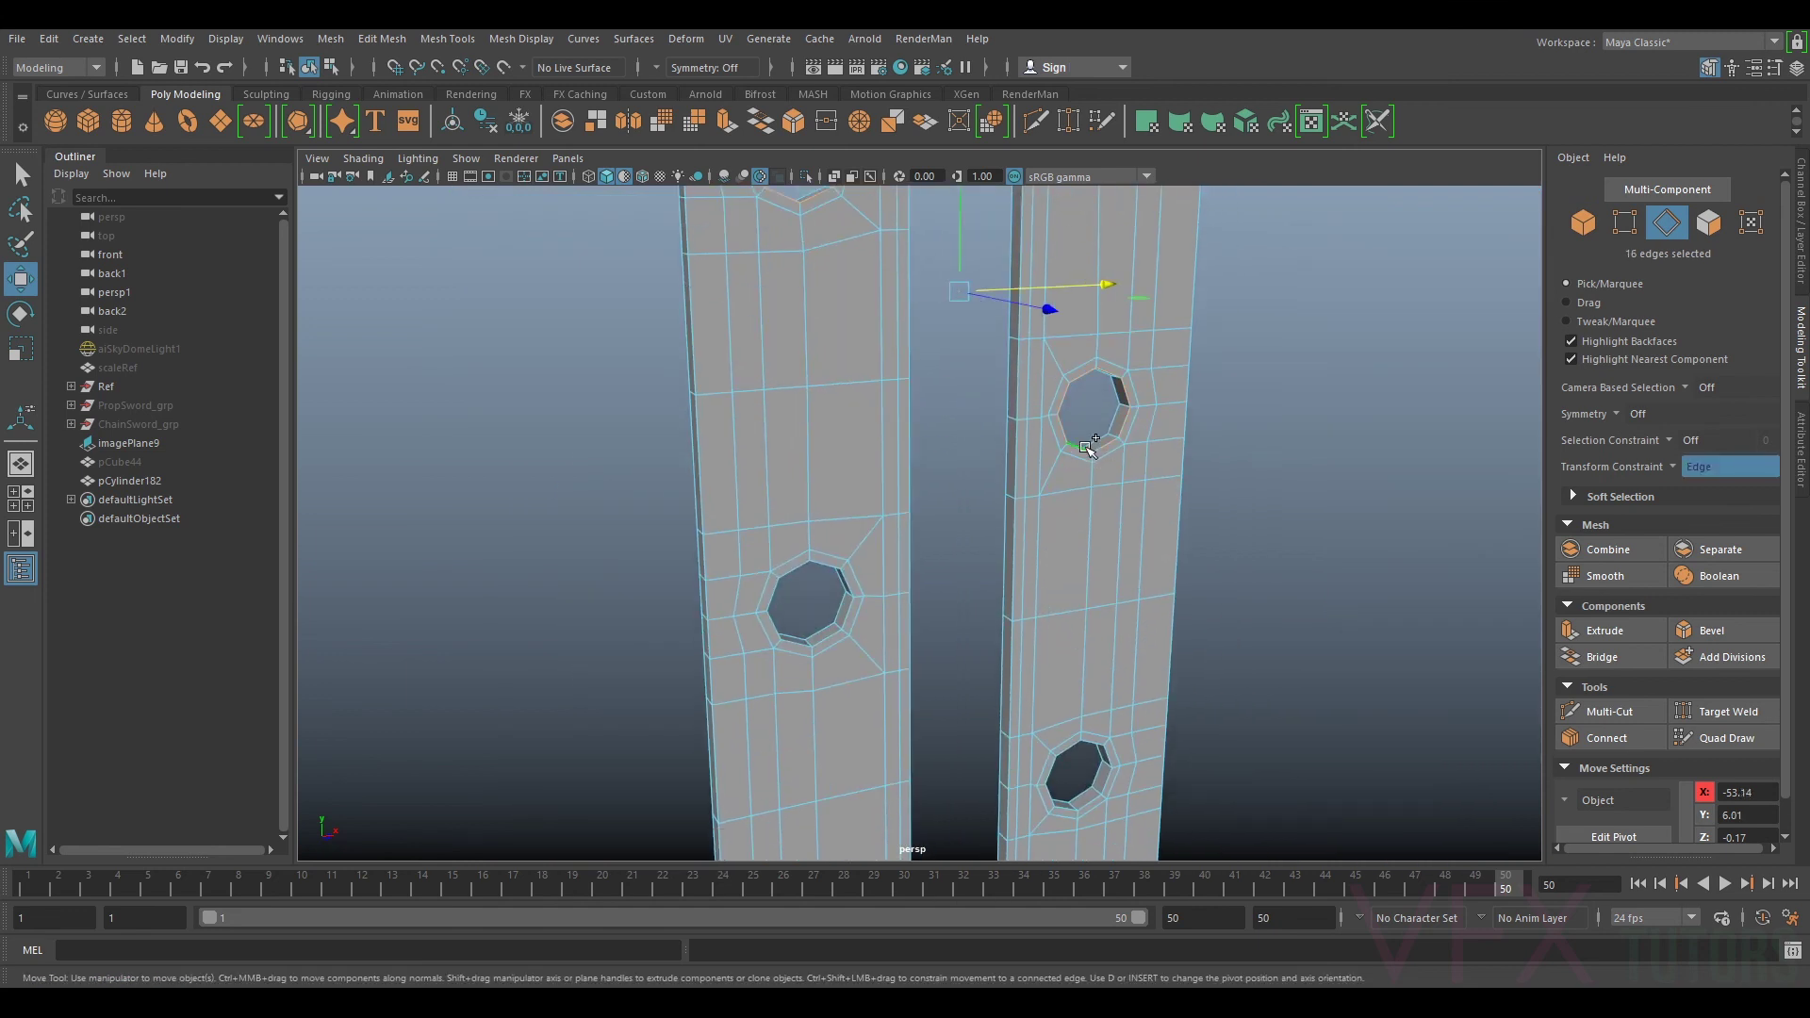
double_click(829, 629, "ctrl+shift")
double_click(1084, 749, "ctrl+shift")
middle_click_drag(1182, 765, 1169, 209, "alt")
middle_click_drag(1105, 707, 1024, 274, "alt")
double_click(981, 443, "ctrl+shift")
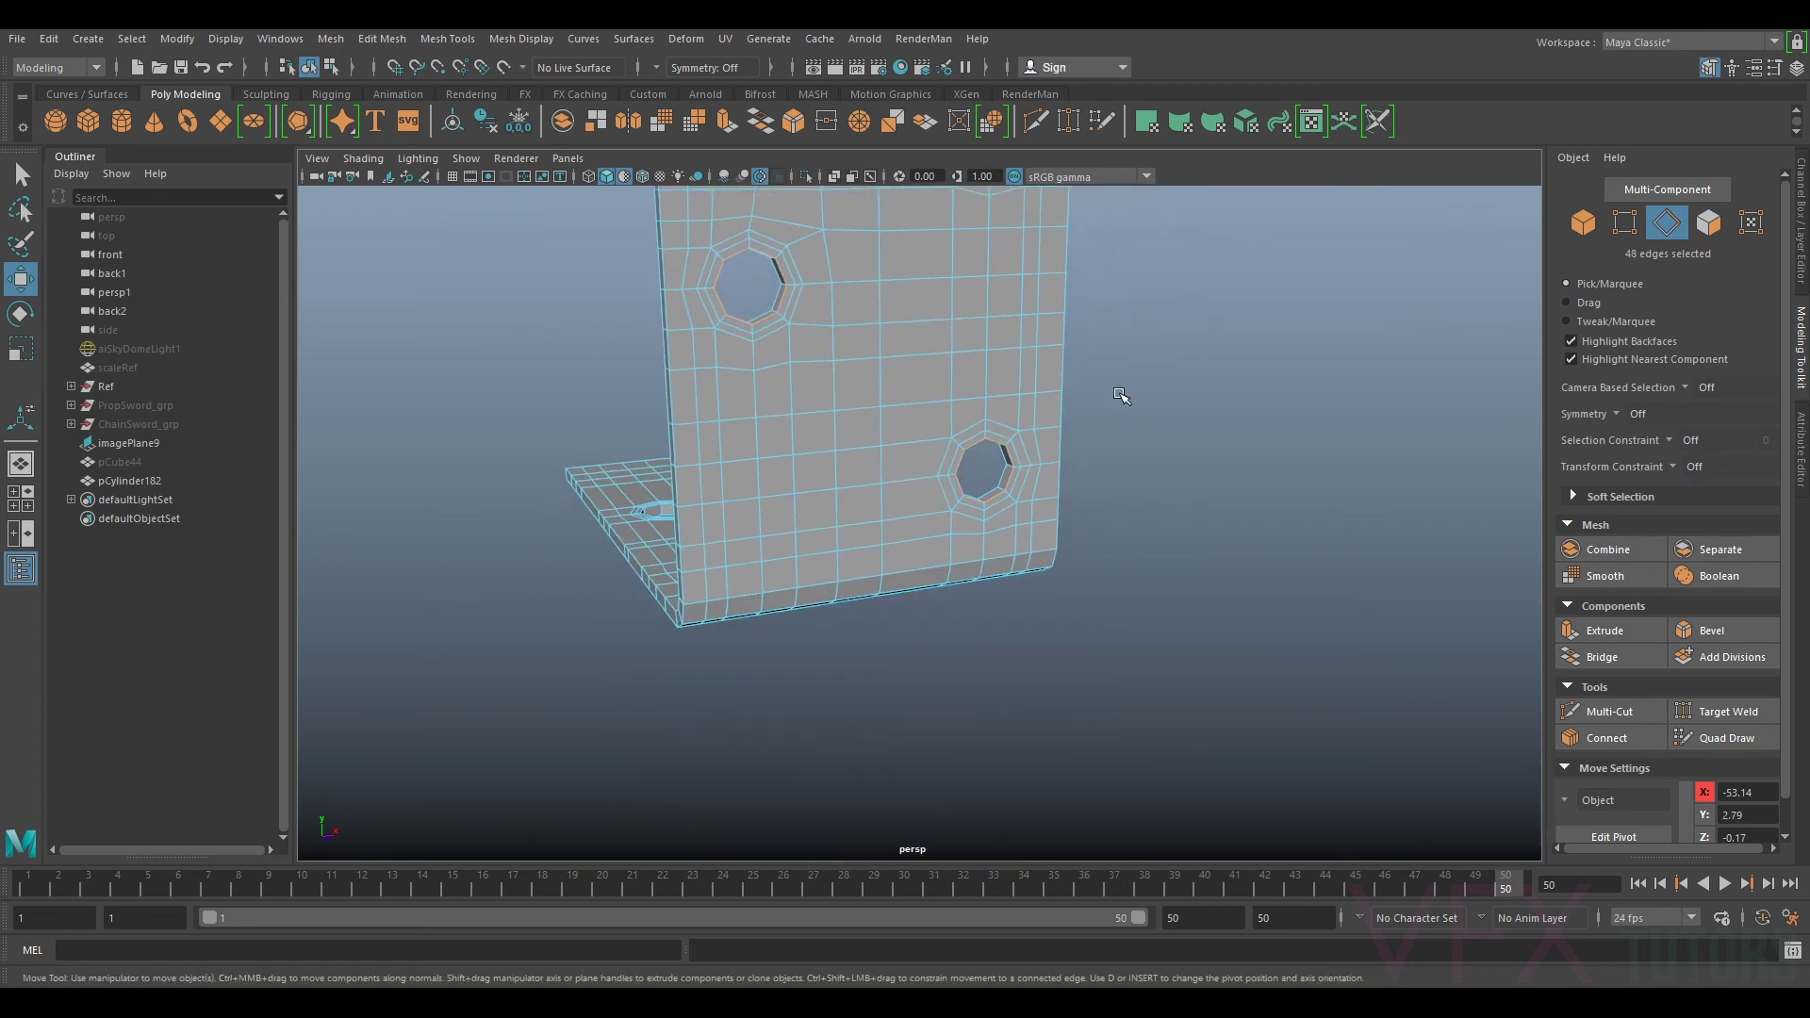
middle_click_drag(1115, 339, 1129, 403, "alt")
Step: Bevel the selected hole rim edges with a fraction of 0.6
left_click_drag(1043, 562, 1003, 445, "alt")
left_click_drag(898, 375, 886, 603, "alt")
scroll(886, 603, "up", 5)
left_click_drag(986, 560, 990, 594, "alt")
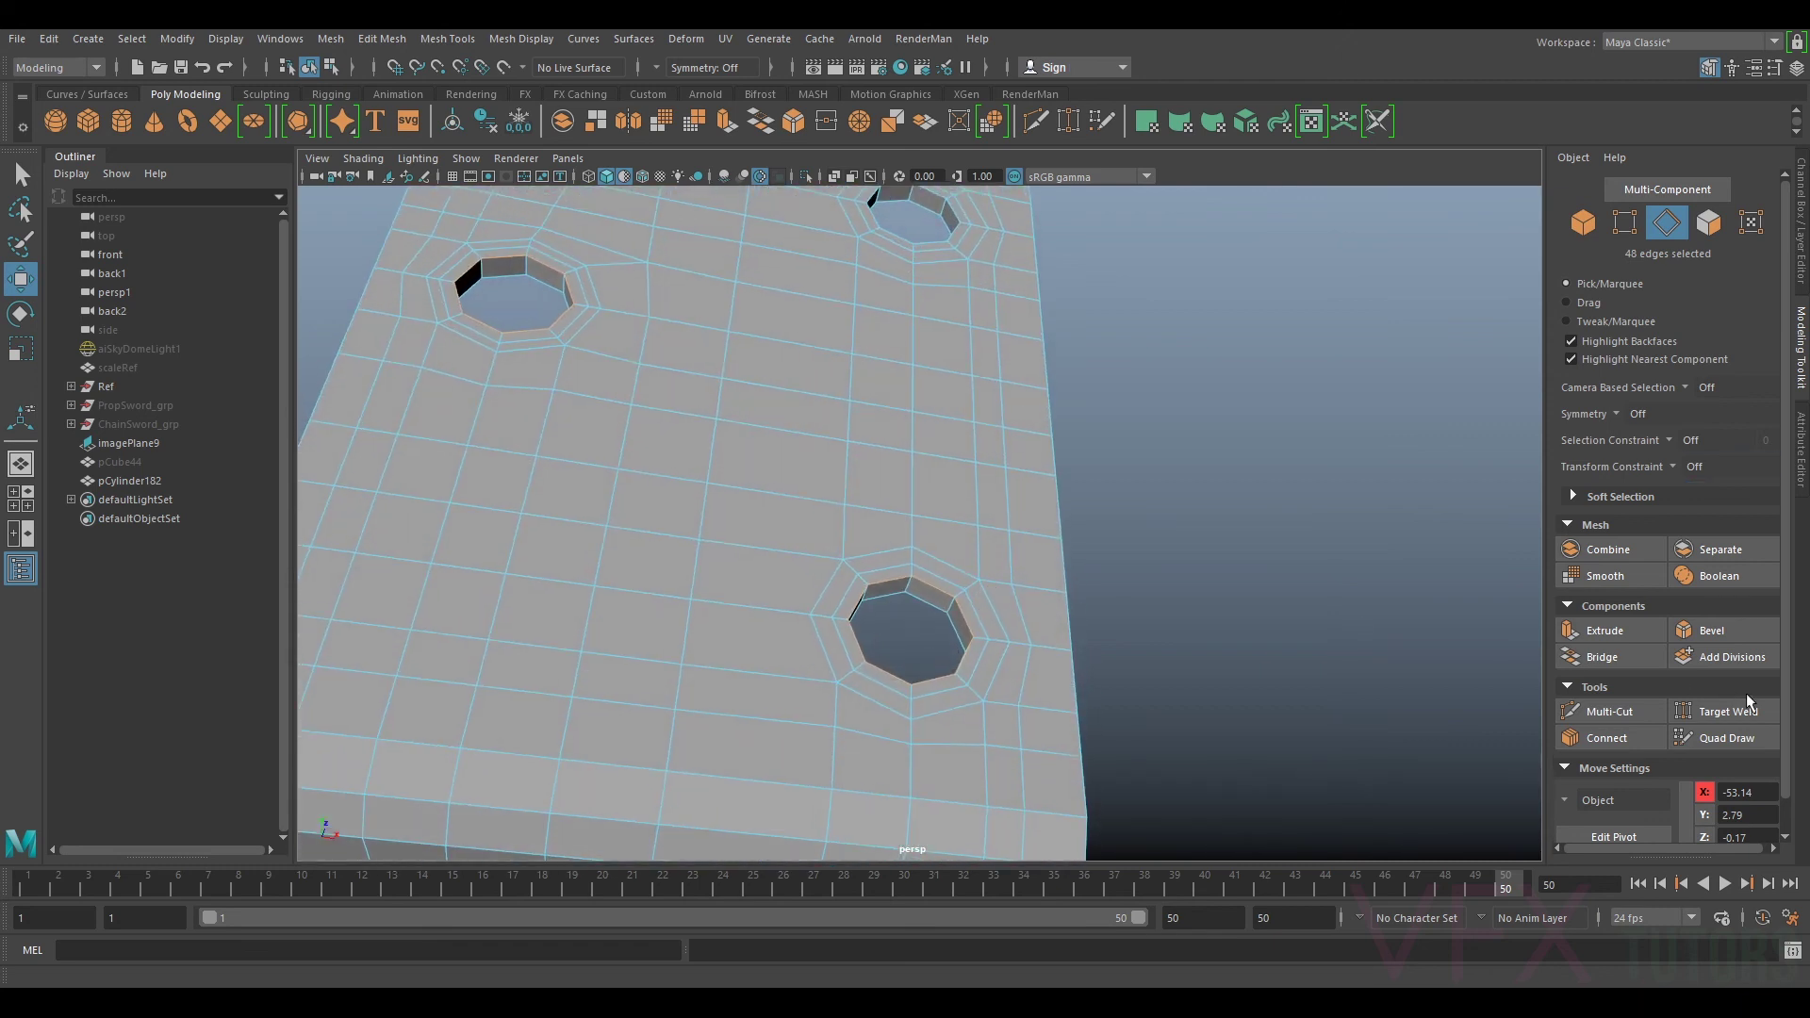
left_click(1709, 631)
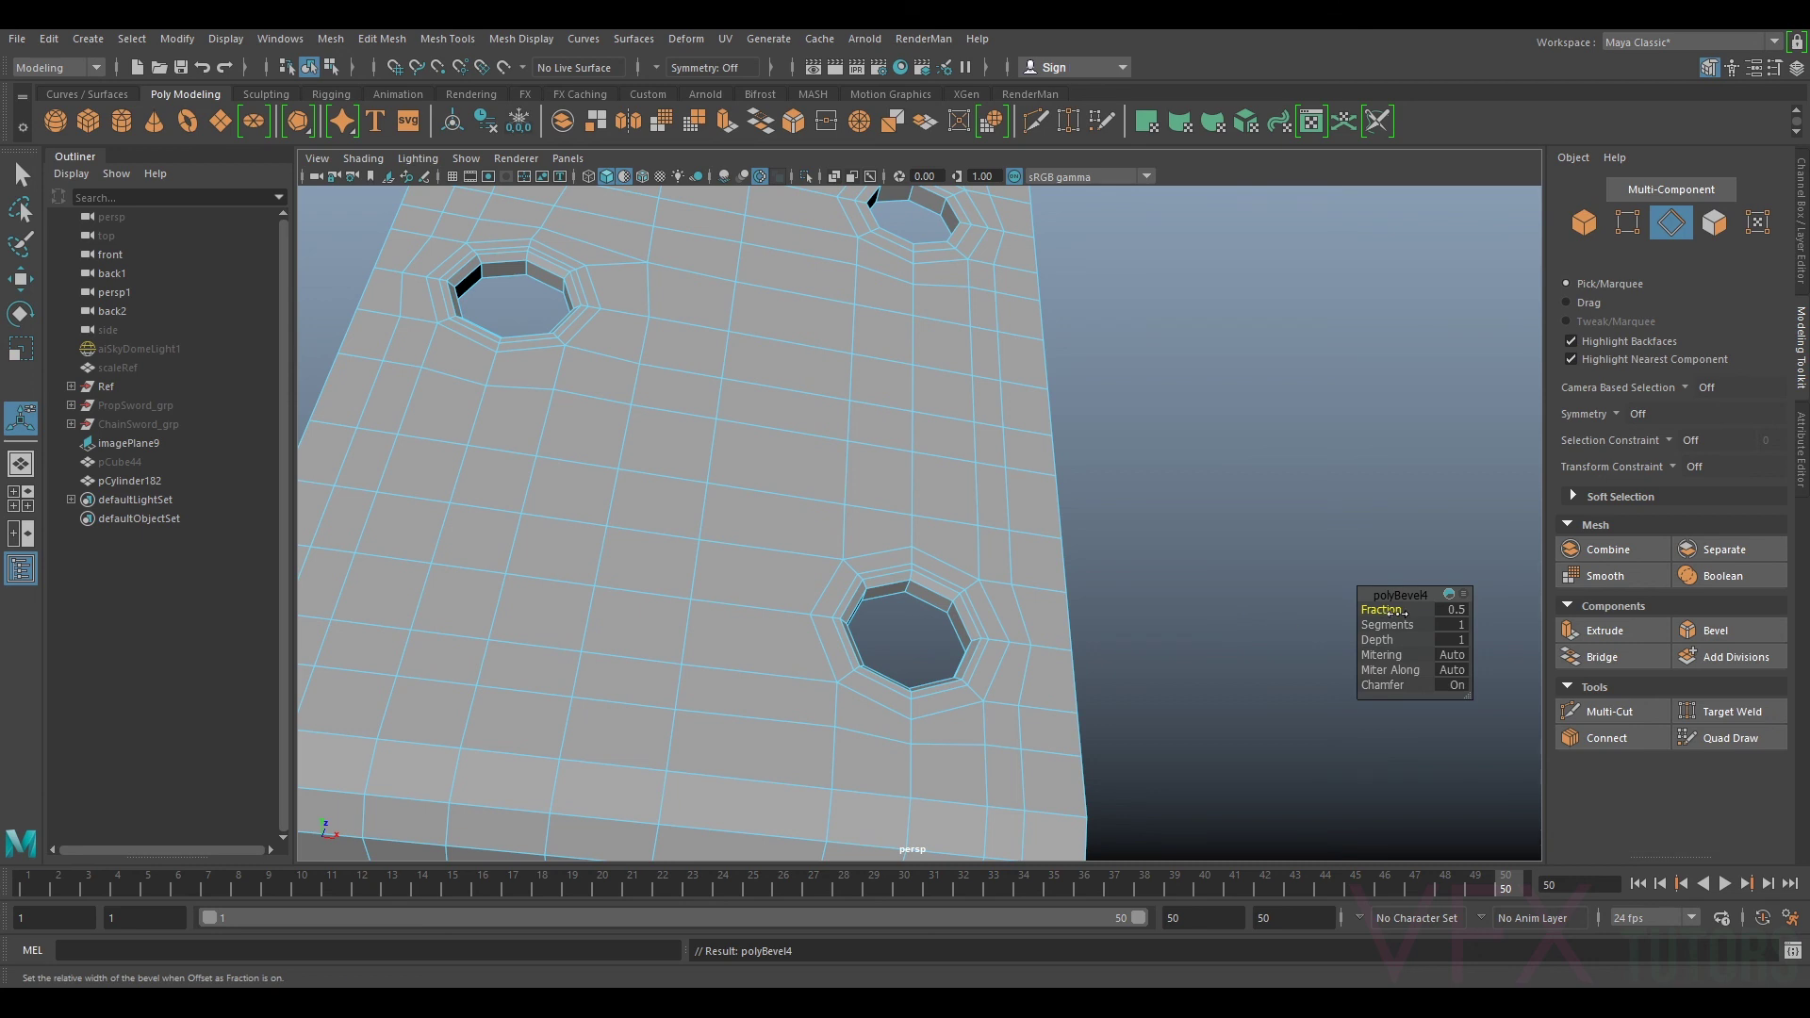
left_click_drag(1397, 610, 1399, 610)
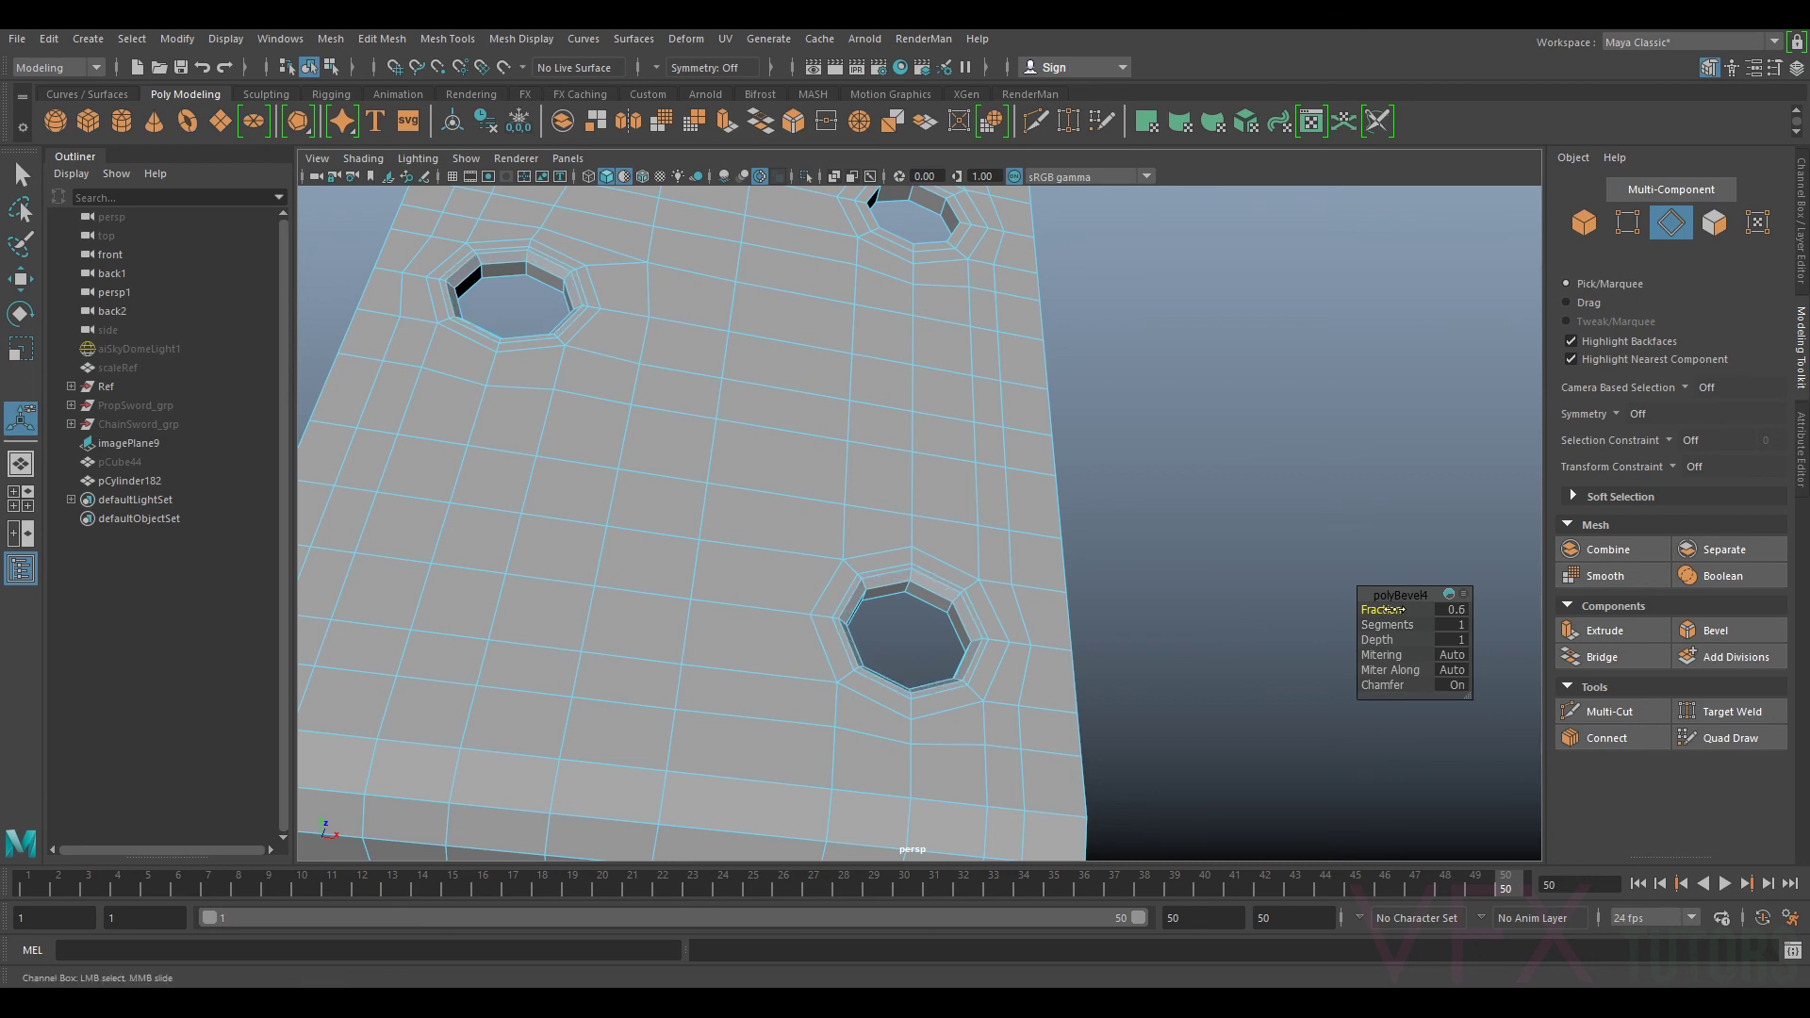
Step: Examine the beveled hole rims along the upright plate, comparing the smooth preview with the unsmoothed mesh
mouse_move(1083, 567)
left_mouse_down("alt")
mouse_move(1216, 610)
mouse_move(1102, 584)
left_mouse_up("alt")
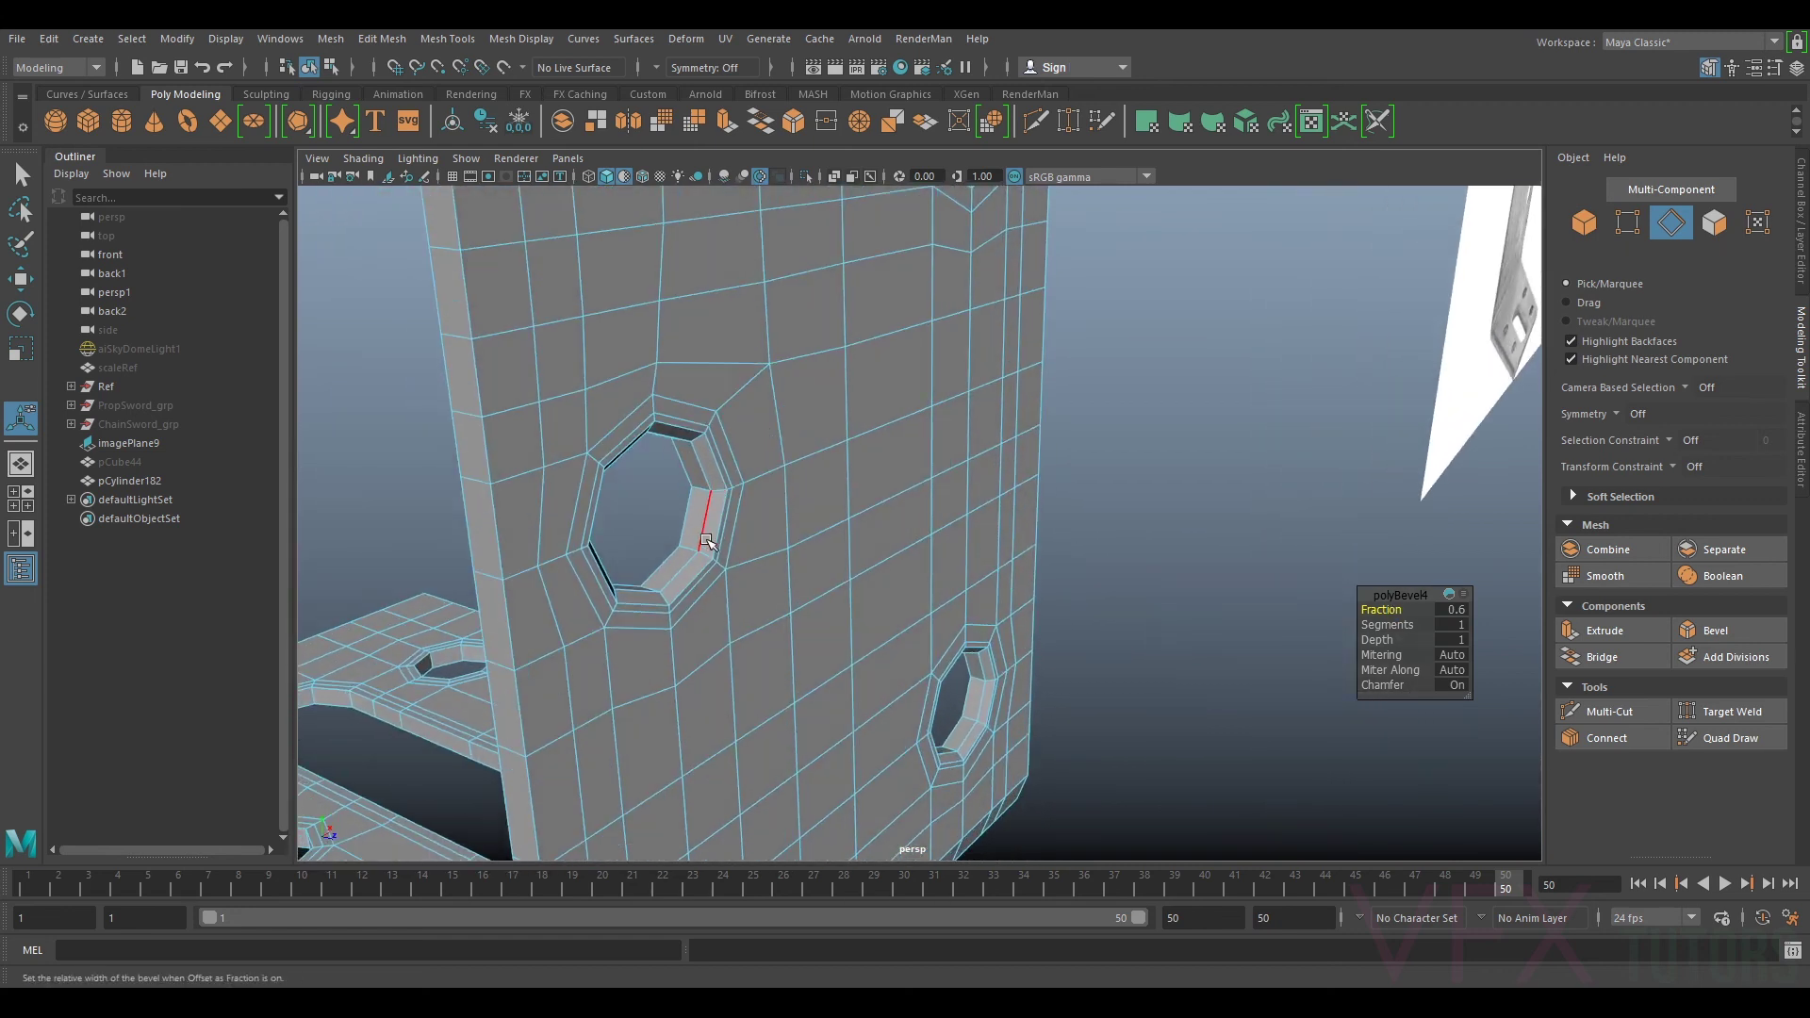
left_click_drag(813, 505, 837, 456, "alt")
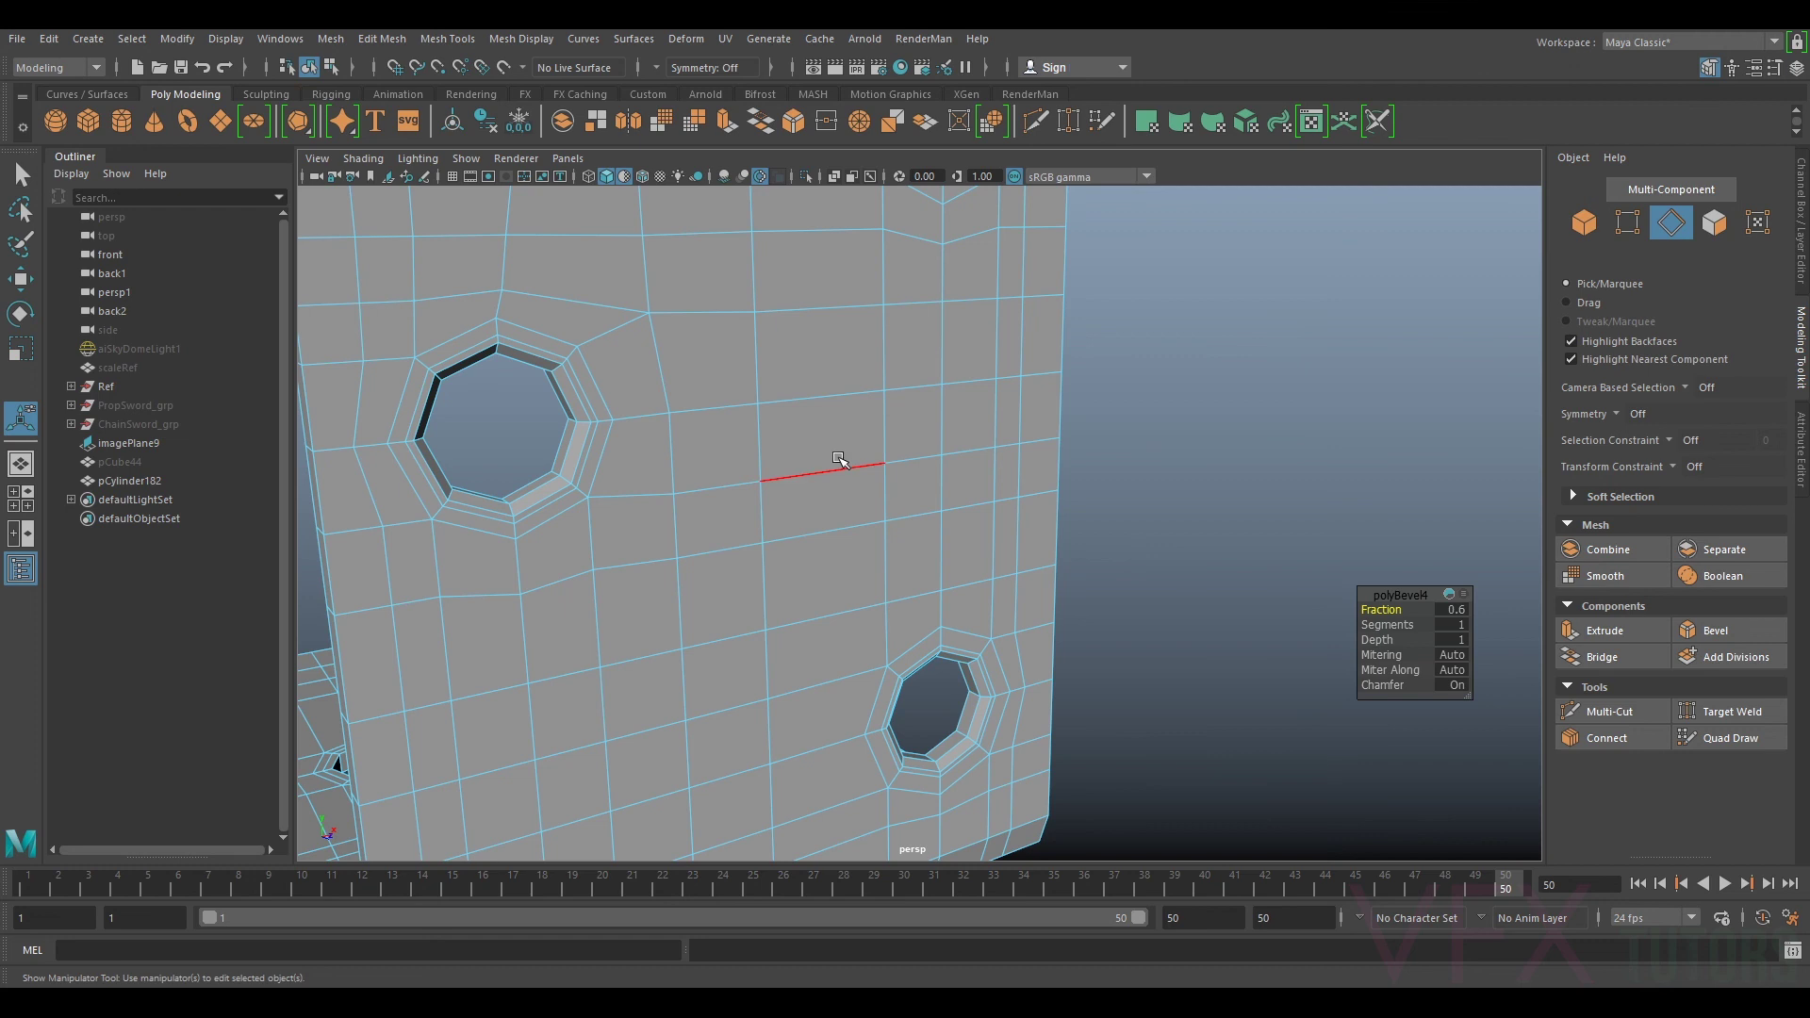
key("3")
key("1")
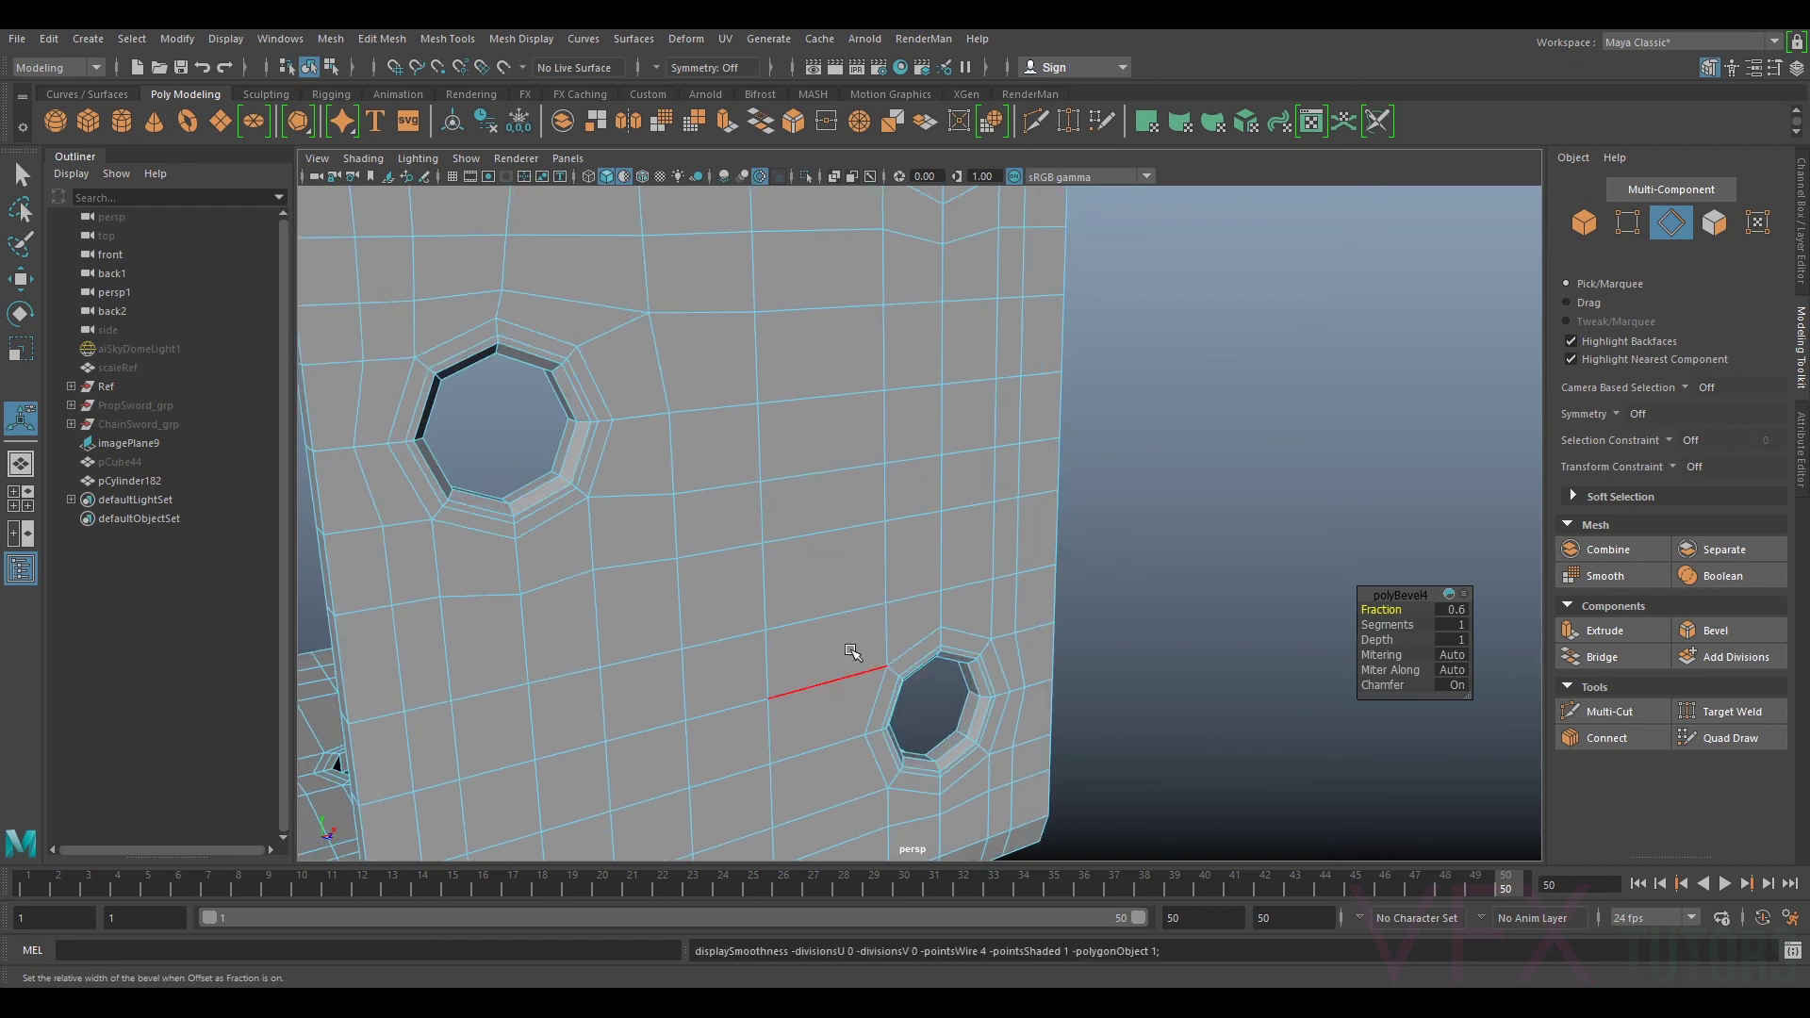
middle_click_drag(618, 394, 626, 824, "alt")
right_click_drag(626, 824, 869, 545, "alt")
middle_click_drag(869, 544, 964, 702, "alt")
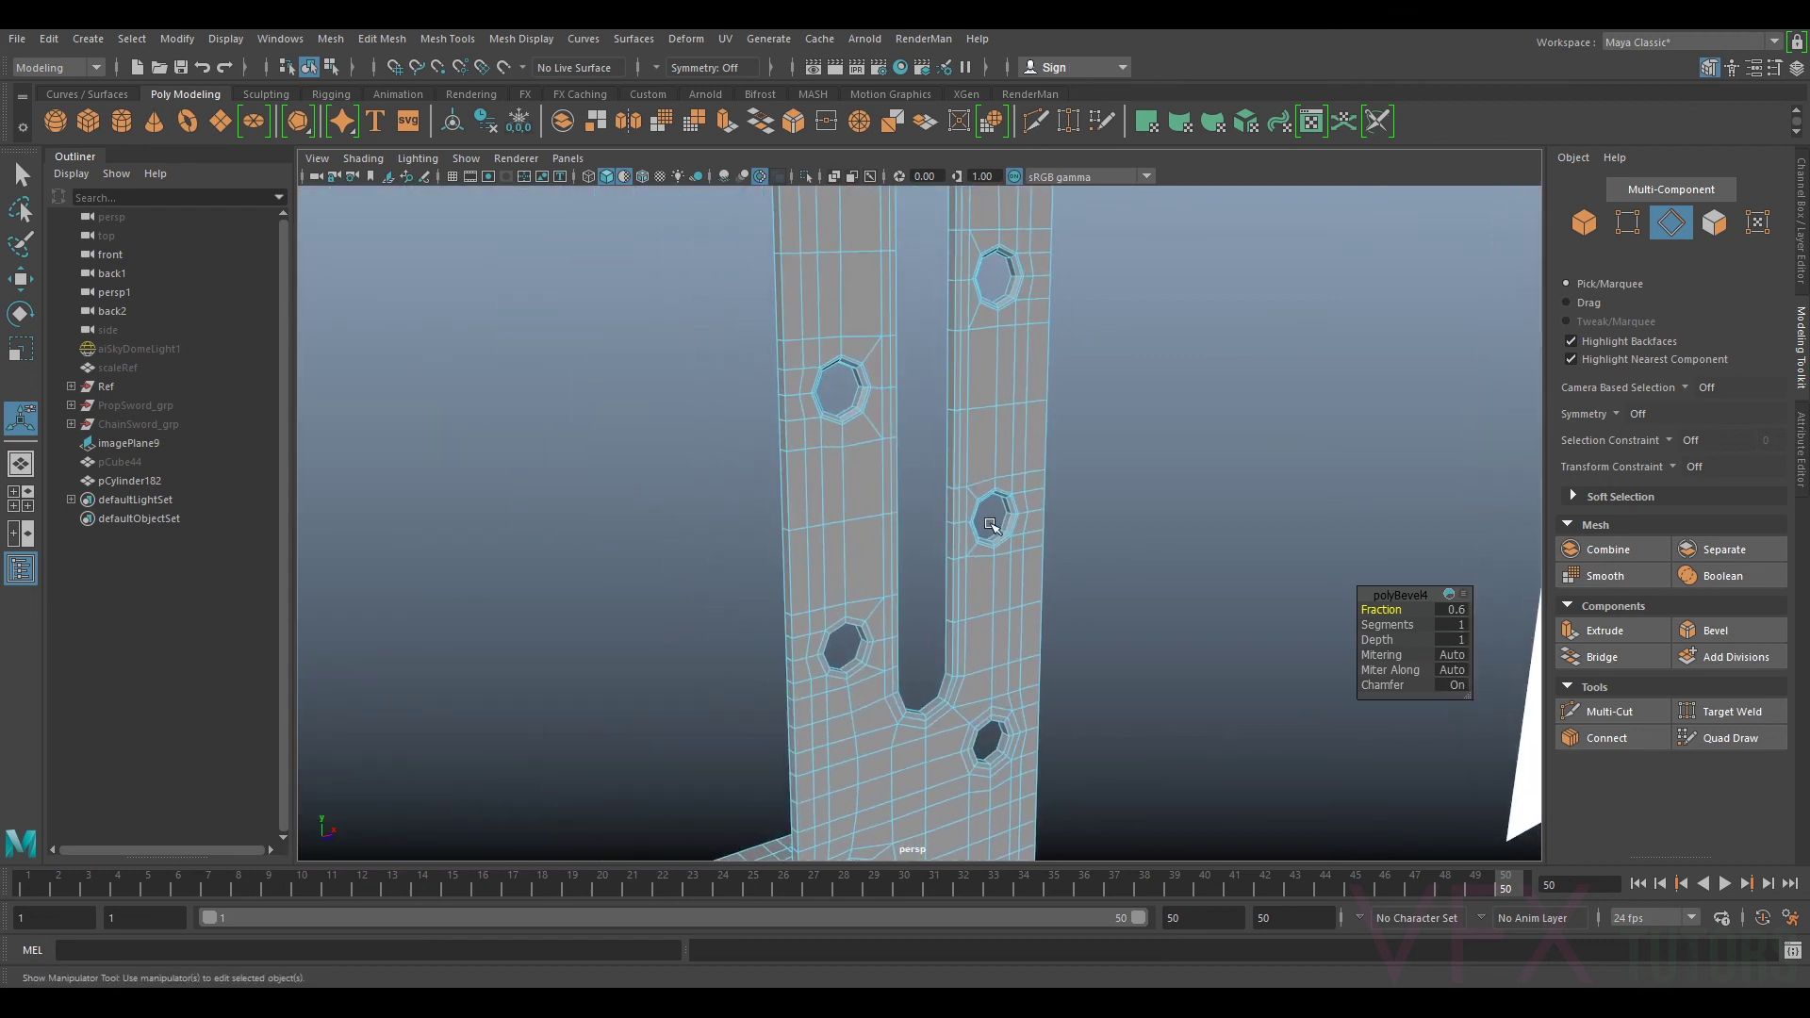
scroll(953, 509, "up", 5)
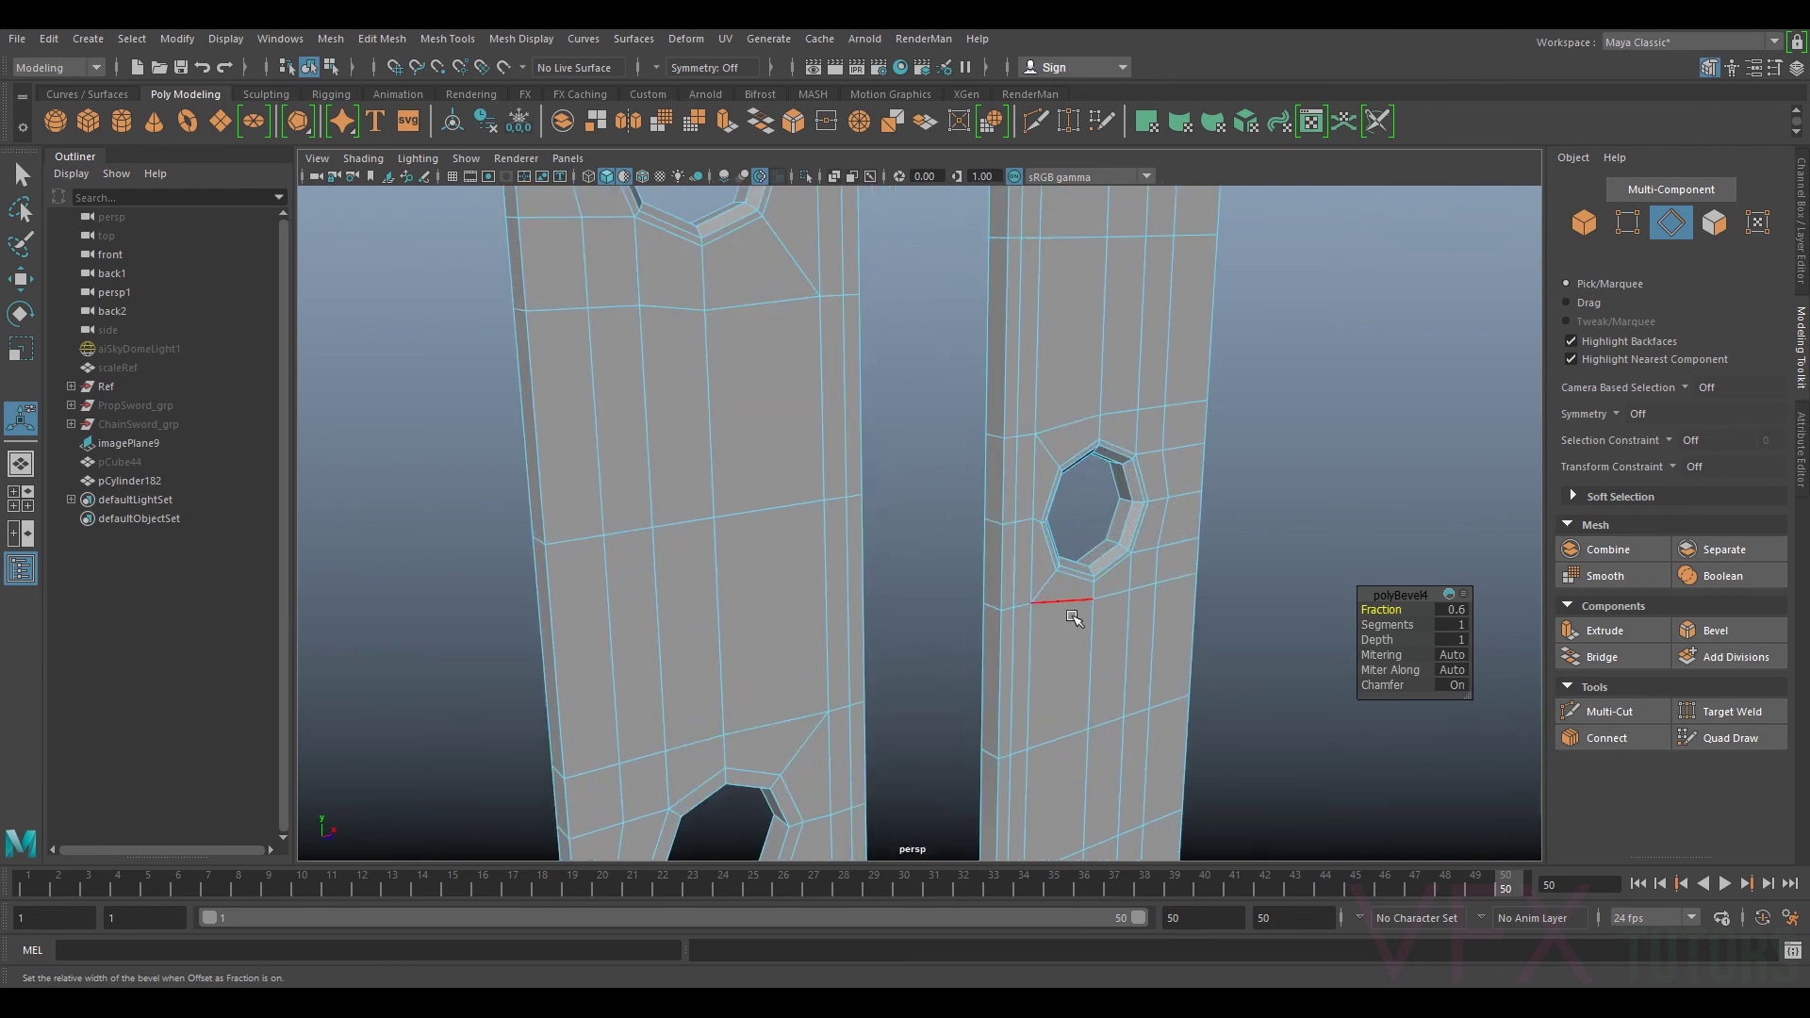
middle_click_drag(1071, 618, 1075, 358, "alt")
Step: Undo the bevel on the upright plate's hole rims
key("ctrl+z")
key("ctrl+z")
key("ctrl+z")
key("ctrl+z")
key("ctrl+z")
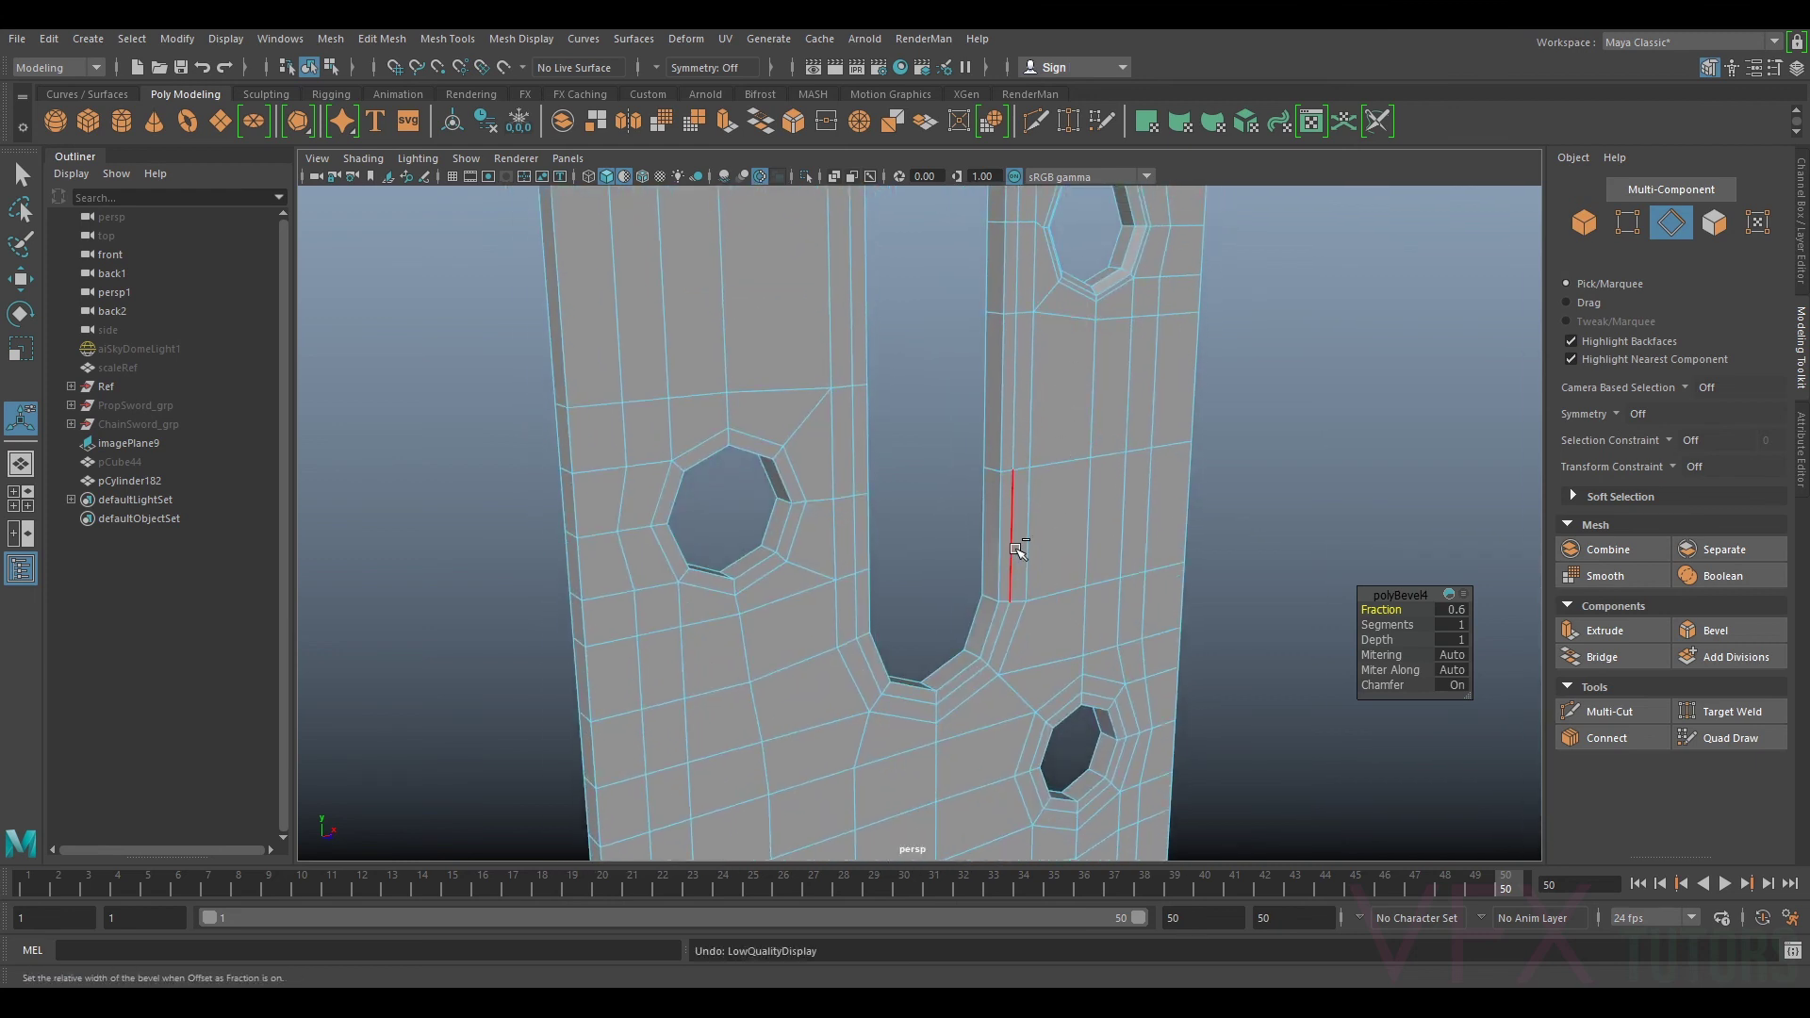
key("ctrl+z")
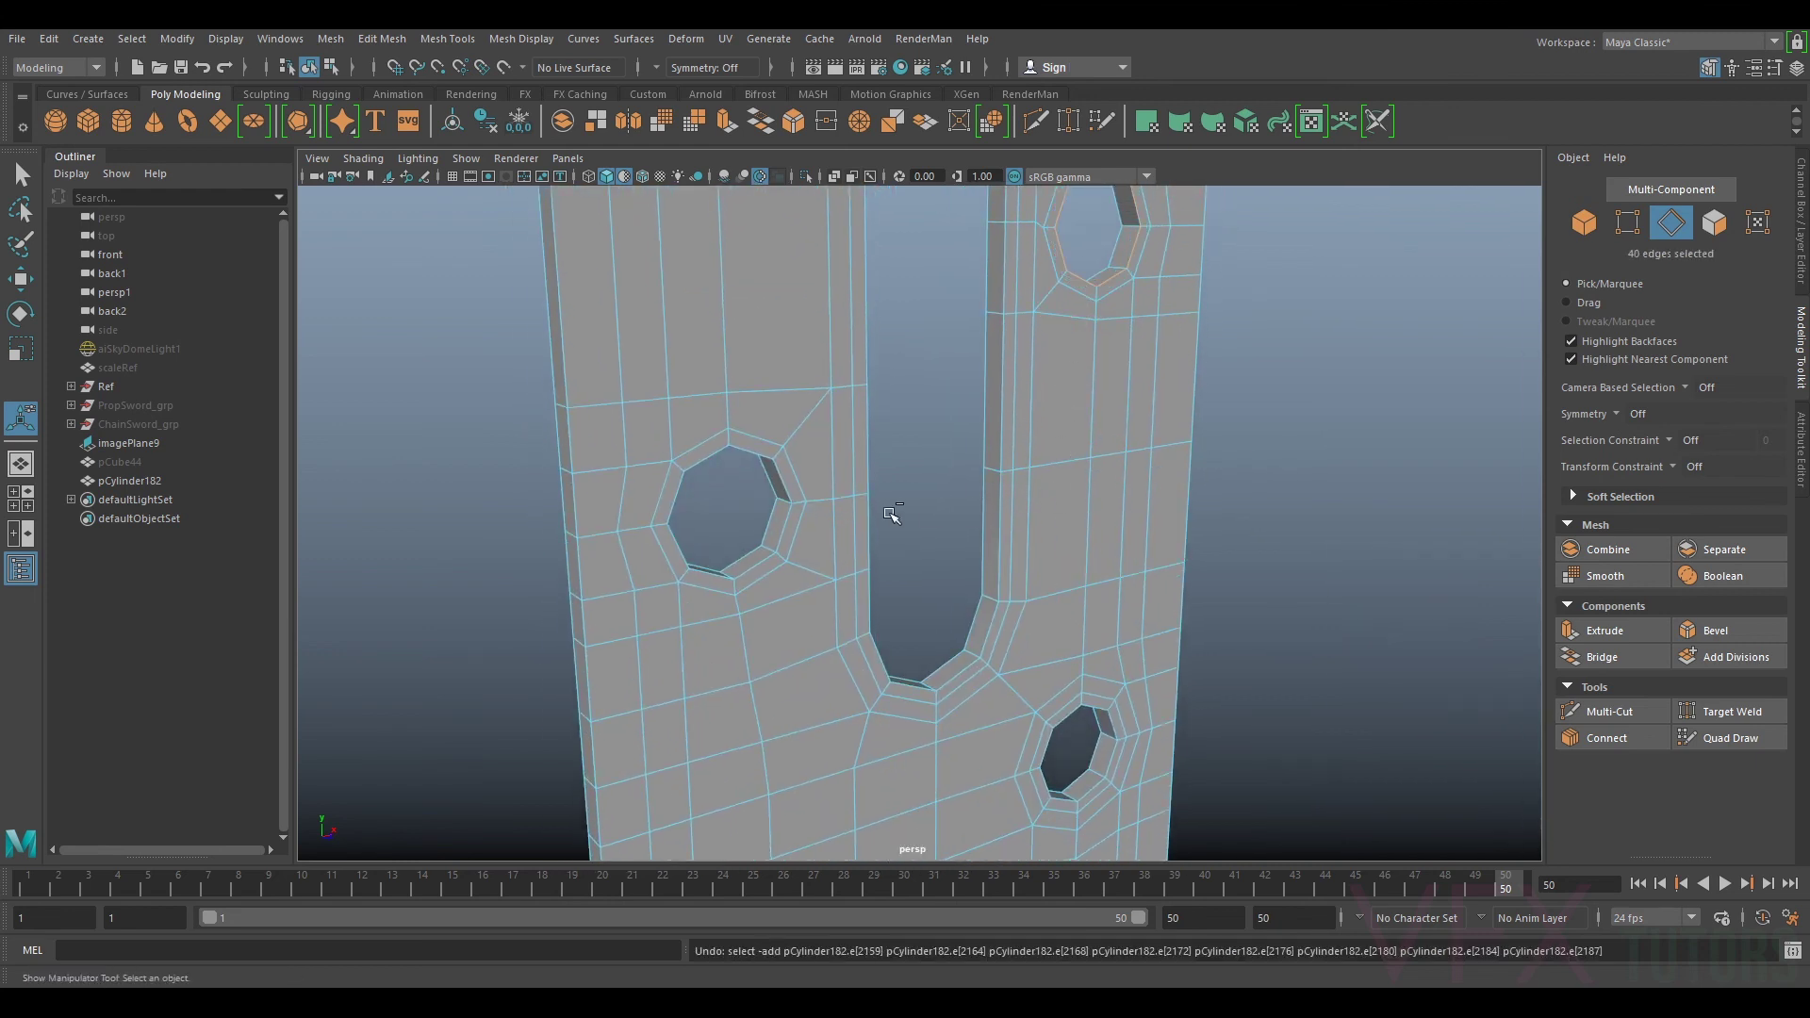
Step: Reselect the rim edge loops on one face of the round holes beside the upright plate's slot
double_click(785, 526)
scroll(831, 505, "down", 5)
middle_click_drag(1033, 367, 1069, 560, "alt")
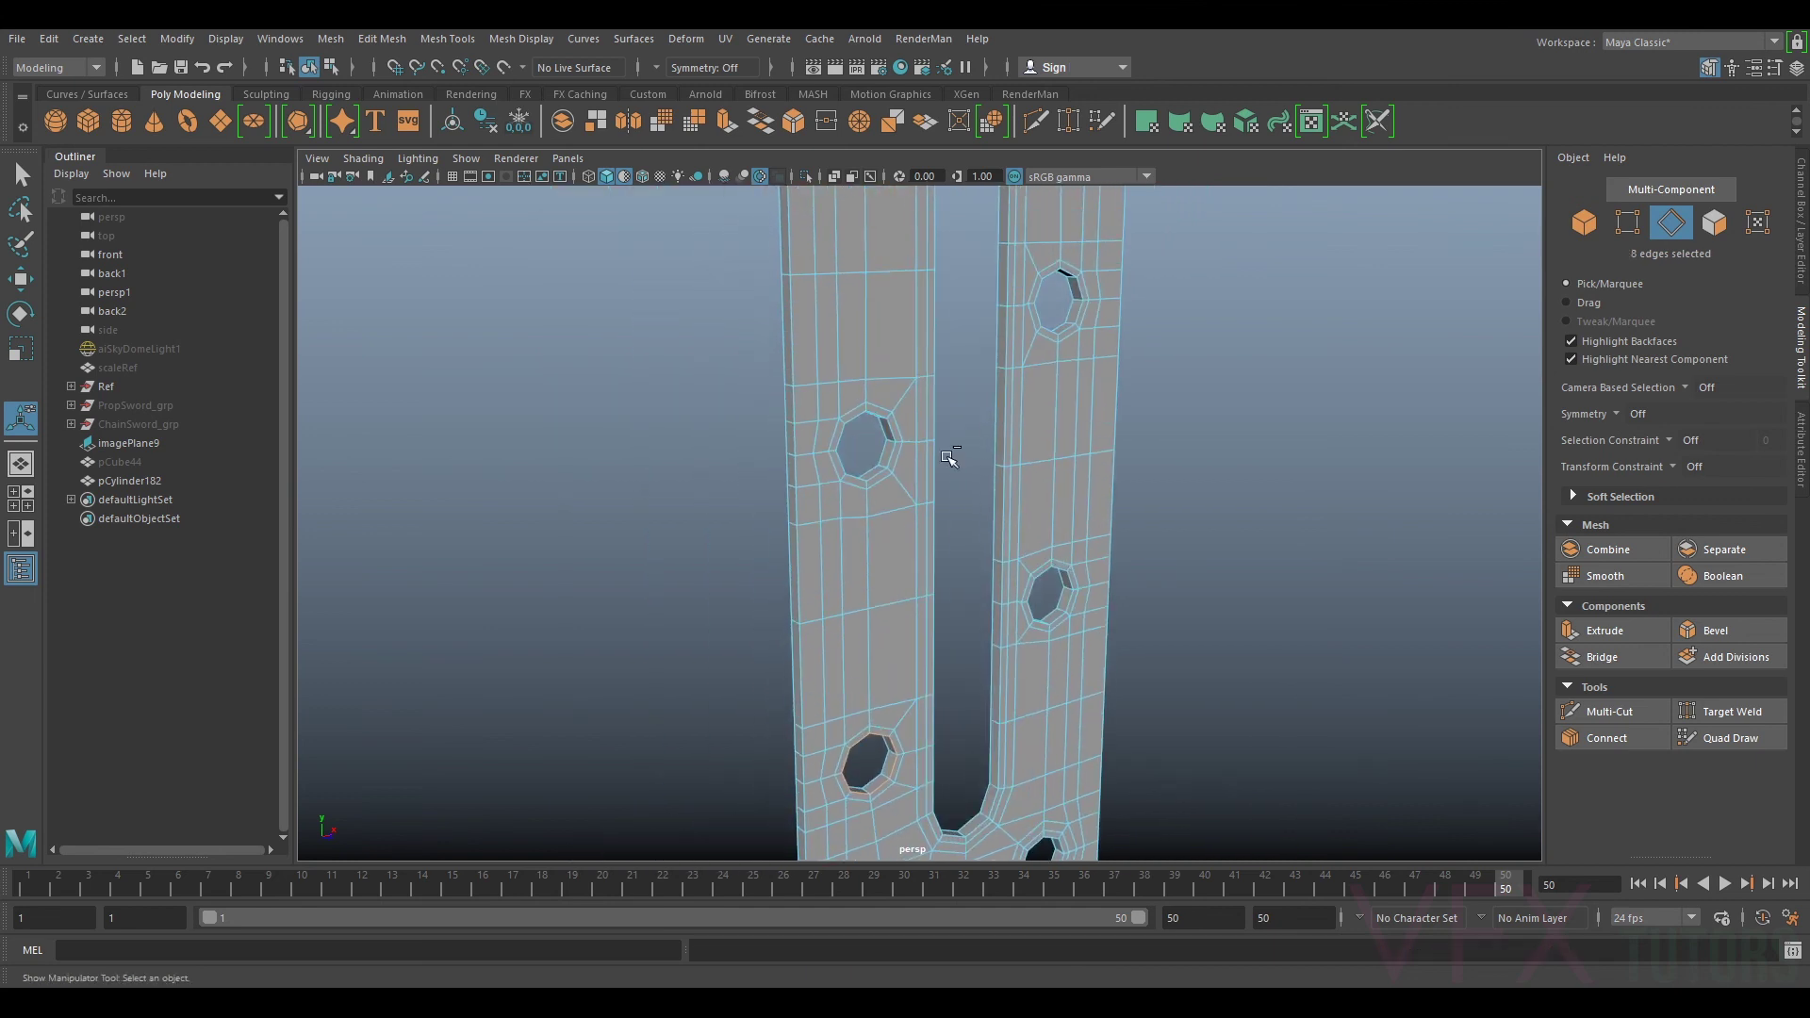
middle_click_drag(1068, 328, 959, 418, "alt")
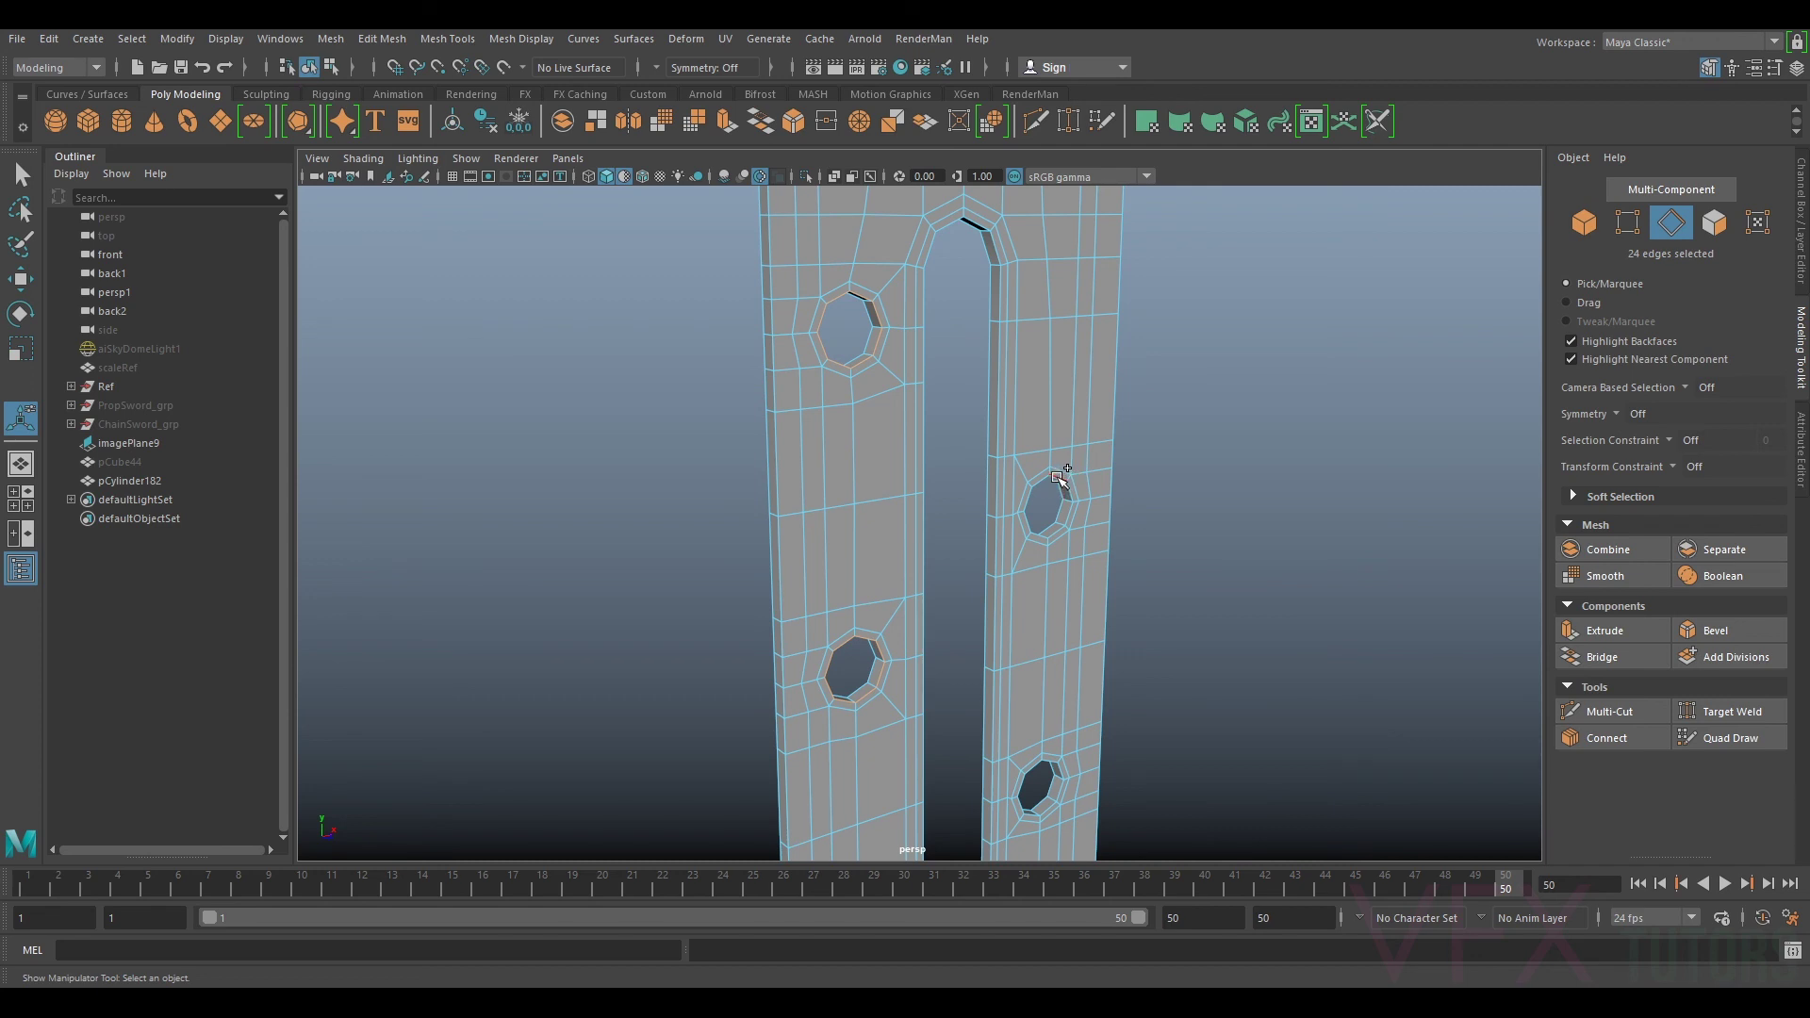
middle_click_drag(1212, 650, 1175, 237, "alt")
scroll(1122, 348, "up", 3)
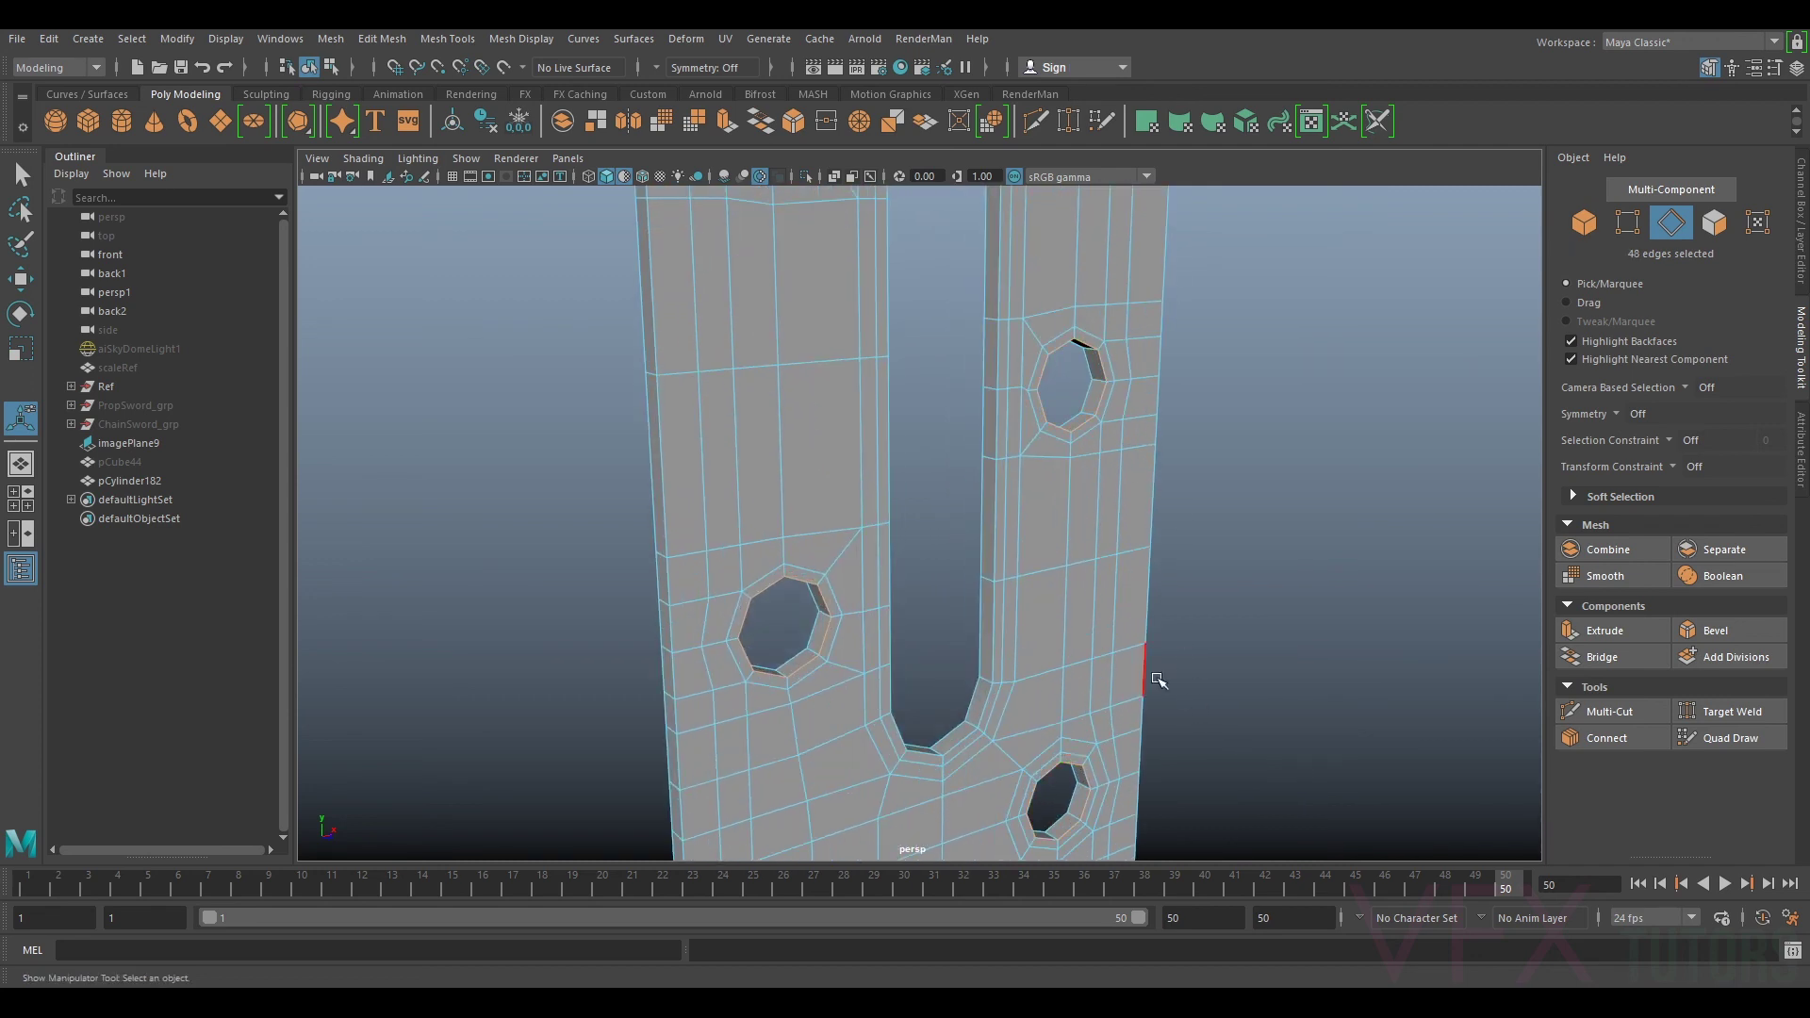
Step: Add the rim edge loops of the remaining round holes below the slot, on the same face
middle_click_drag(1158, 680, 1166, 342, "alt")
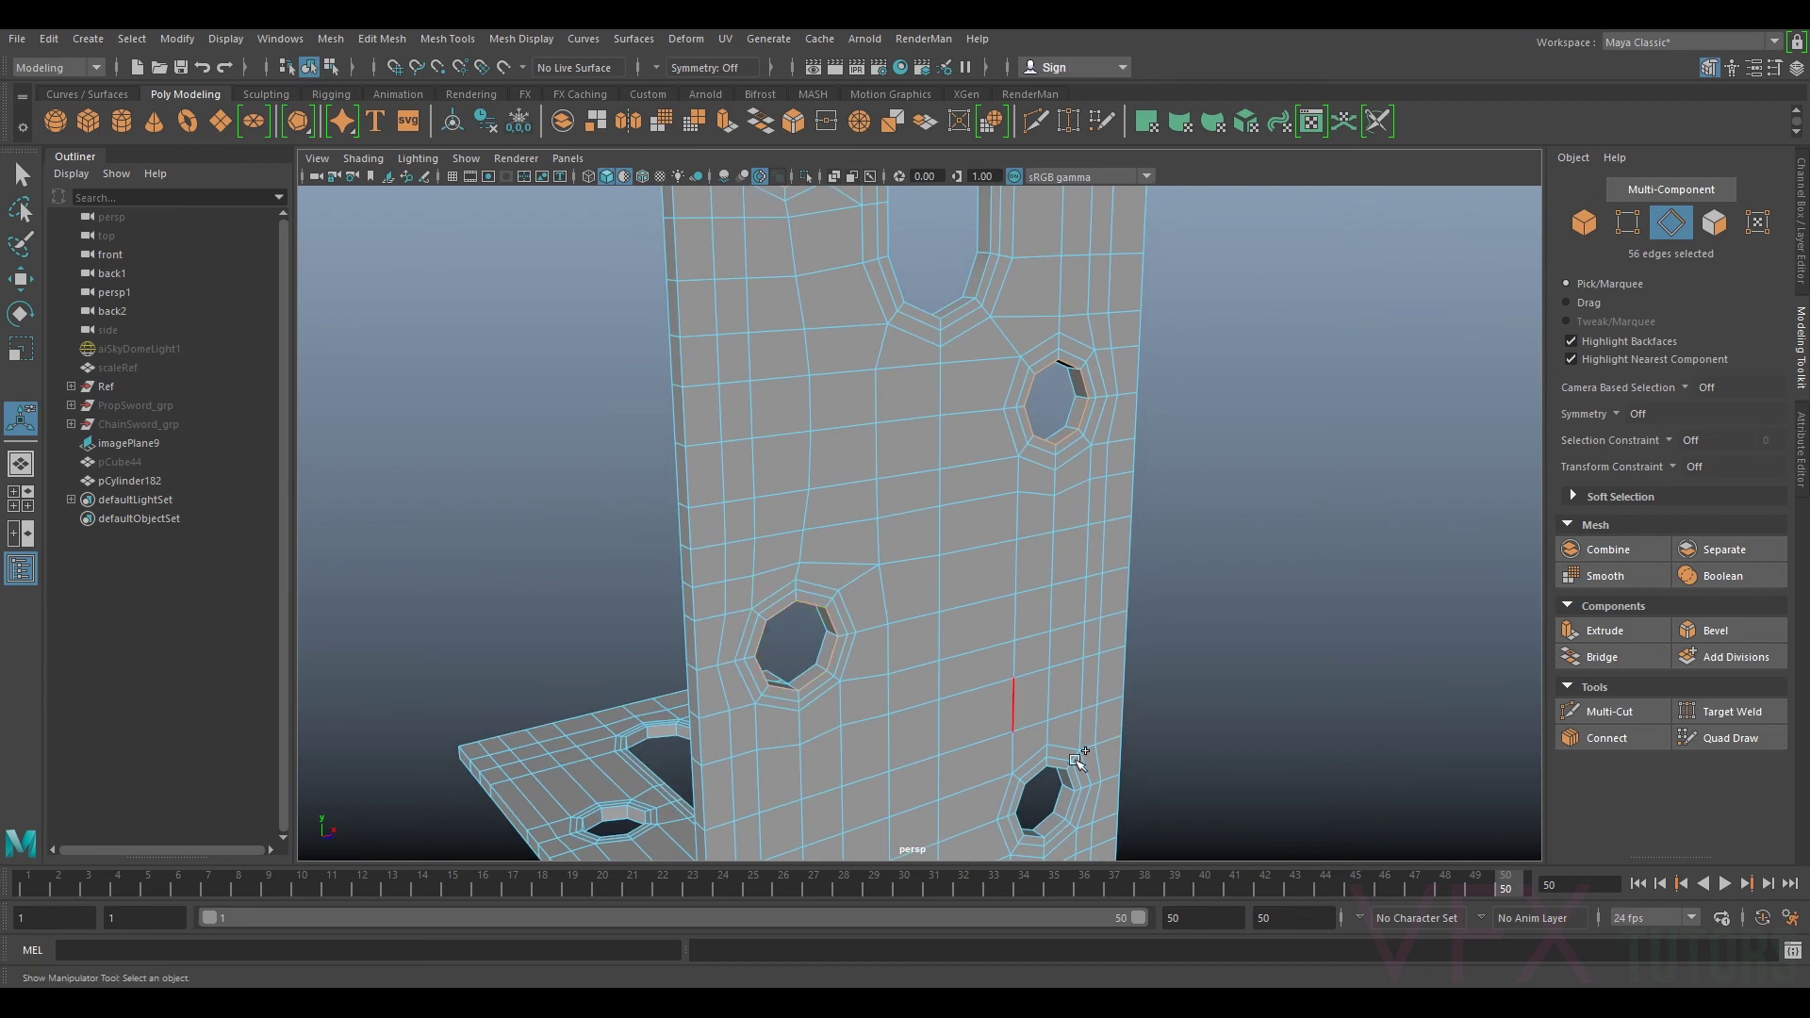
middle_click_drag(1108, 765, 1147, 505, "alt")
left_click_drag(971, 791, 1022, 630, "alt")
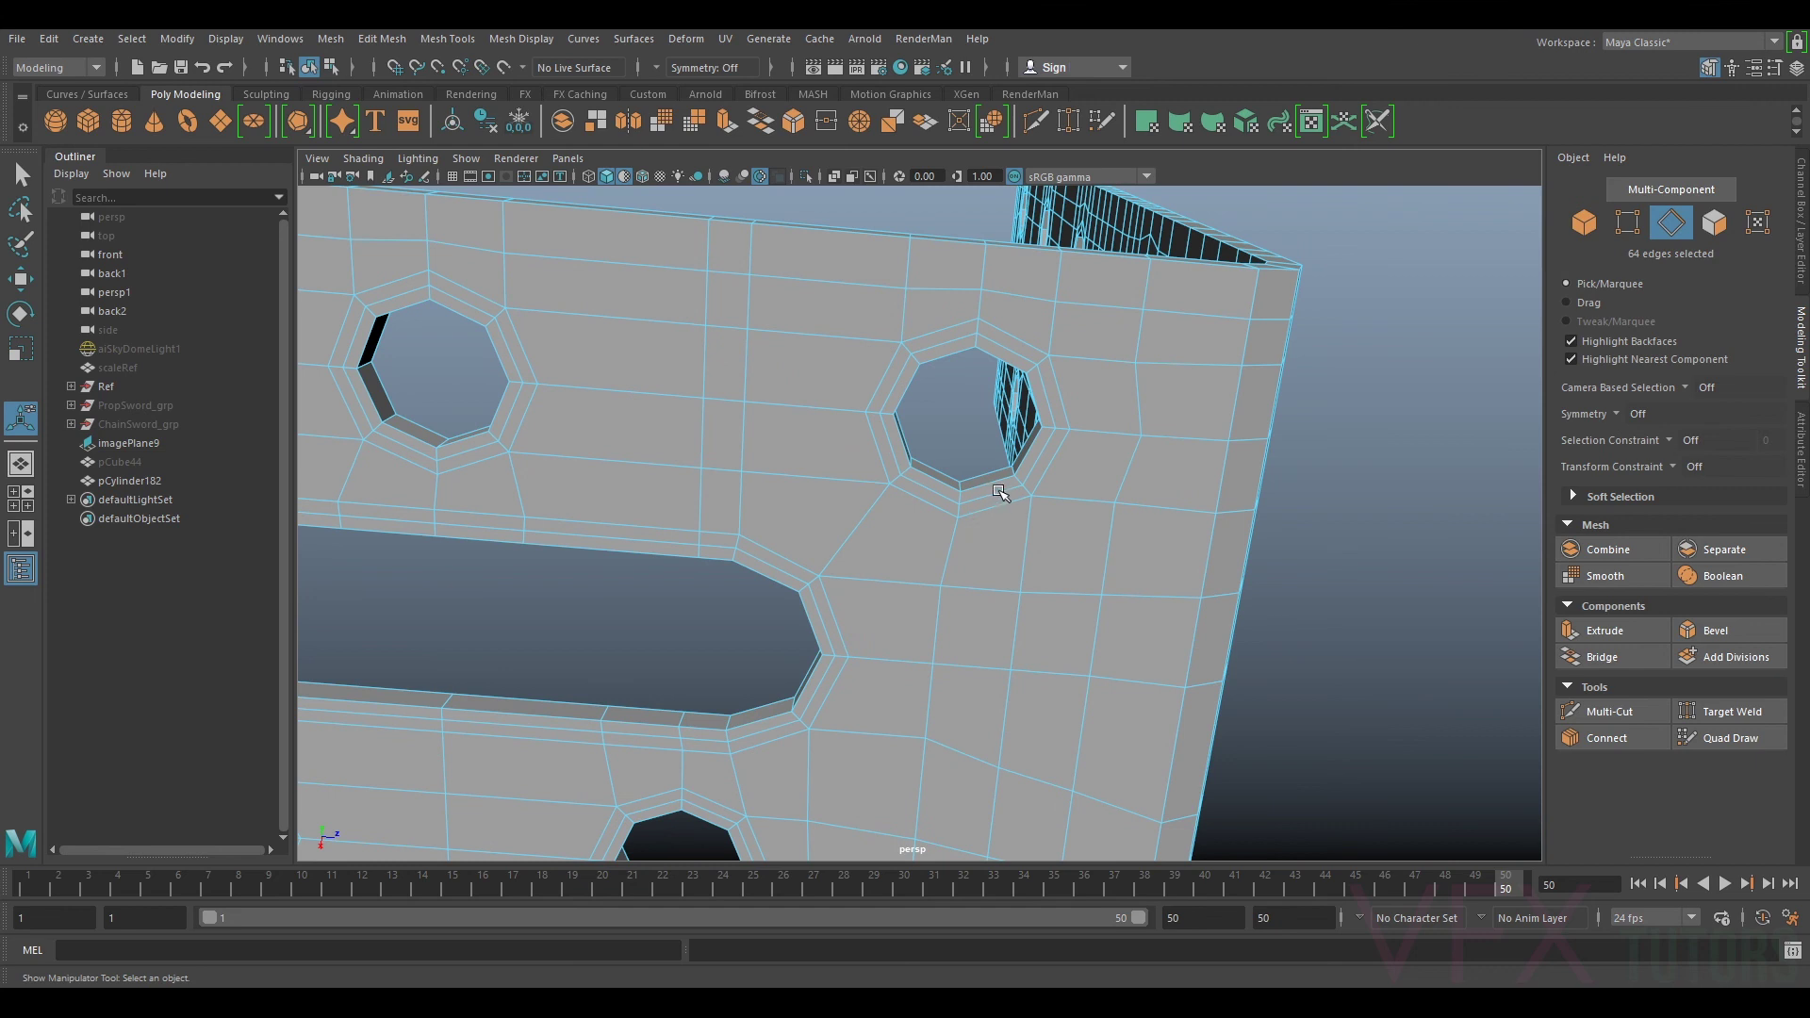
left_click_drag(999, 496, 819, 605, "alt")
middle_click_drag(1026, 455, 1004, 547, "alt")
Step: Bevel the selected hole rims on the upright plate with a fraction of 0.6
left_click(1710, 631)
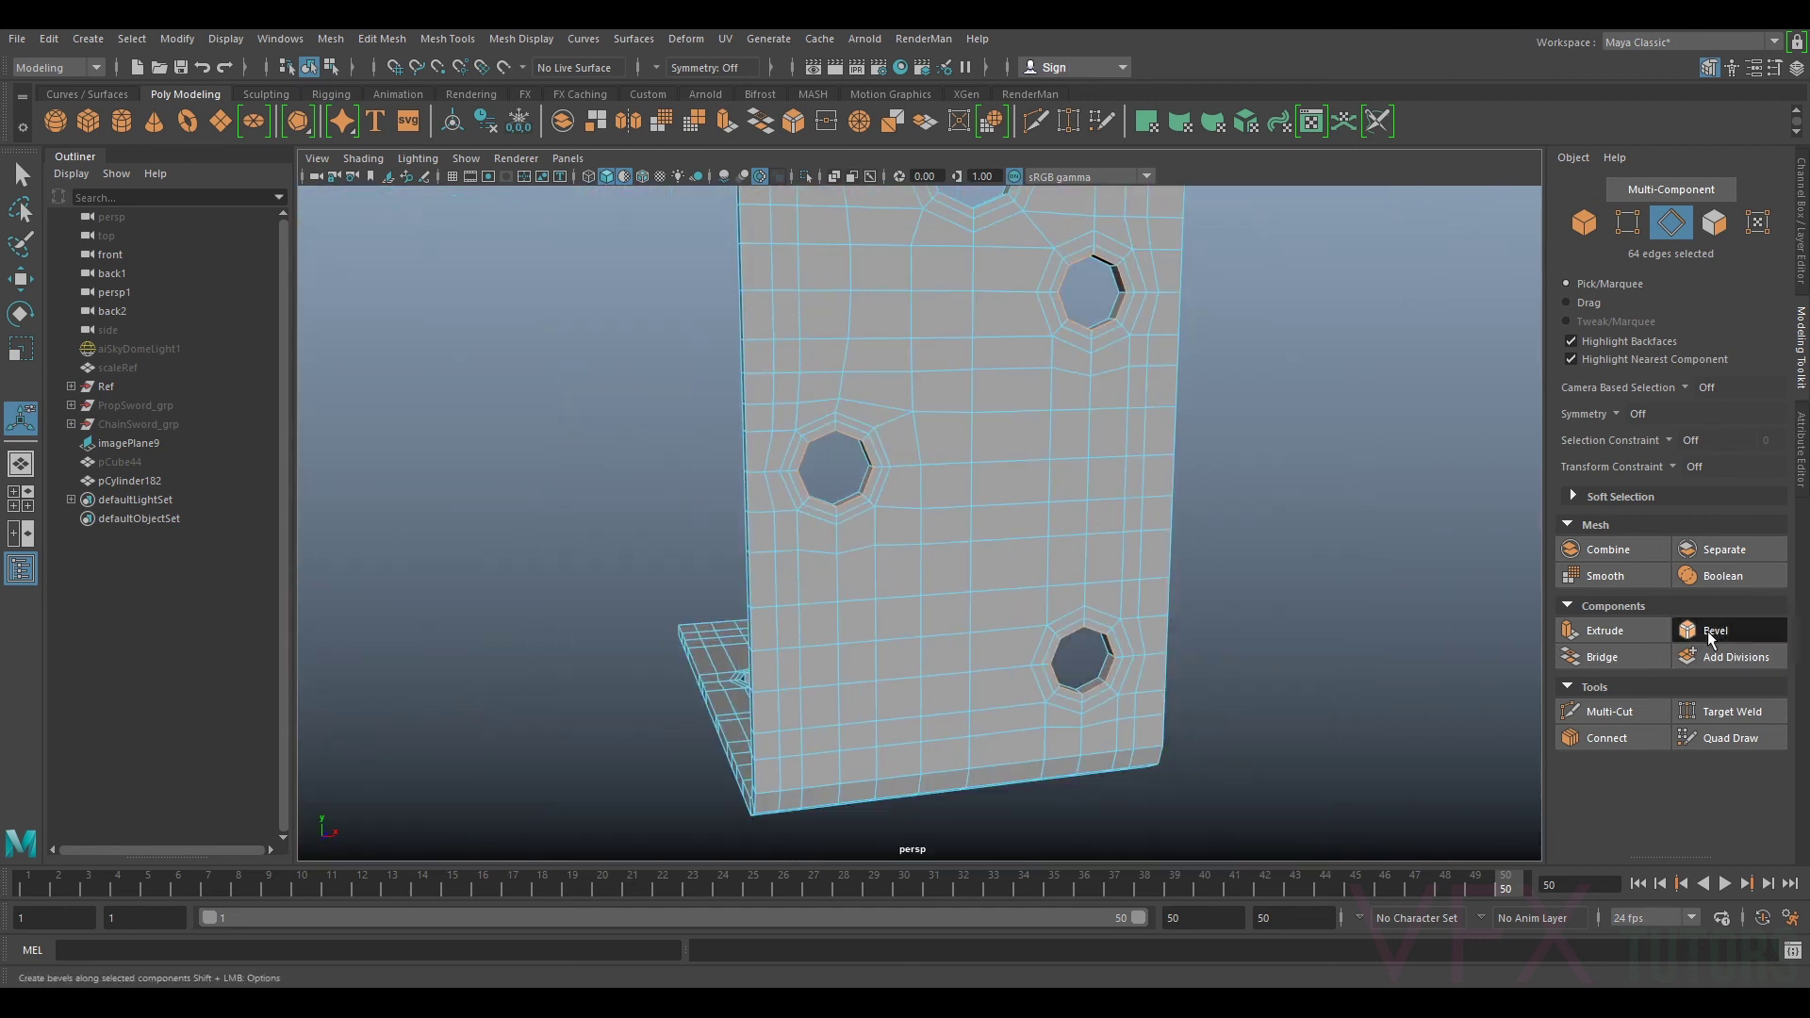
left_click_drag(1382, 610, 1403, 617)
left_click_drag(919, 492, 1057, 537, "alt")
right_click_drag(1035, 541, 1112, 565, "alt")
left_click_drag(1112, 566, 1042, 557, "alt")
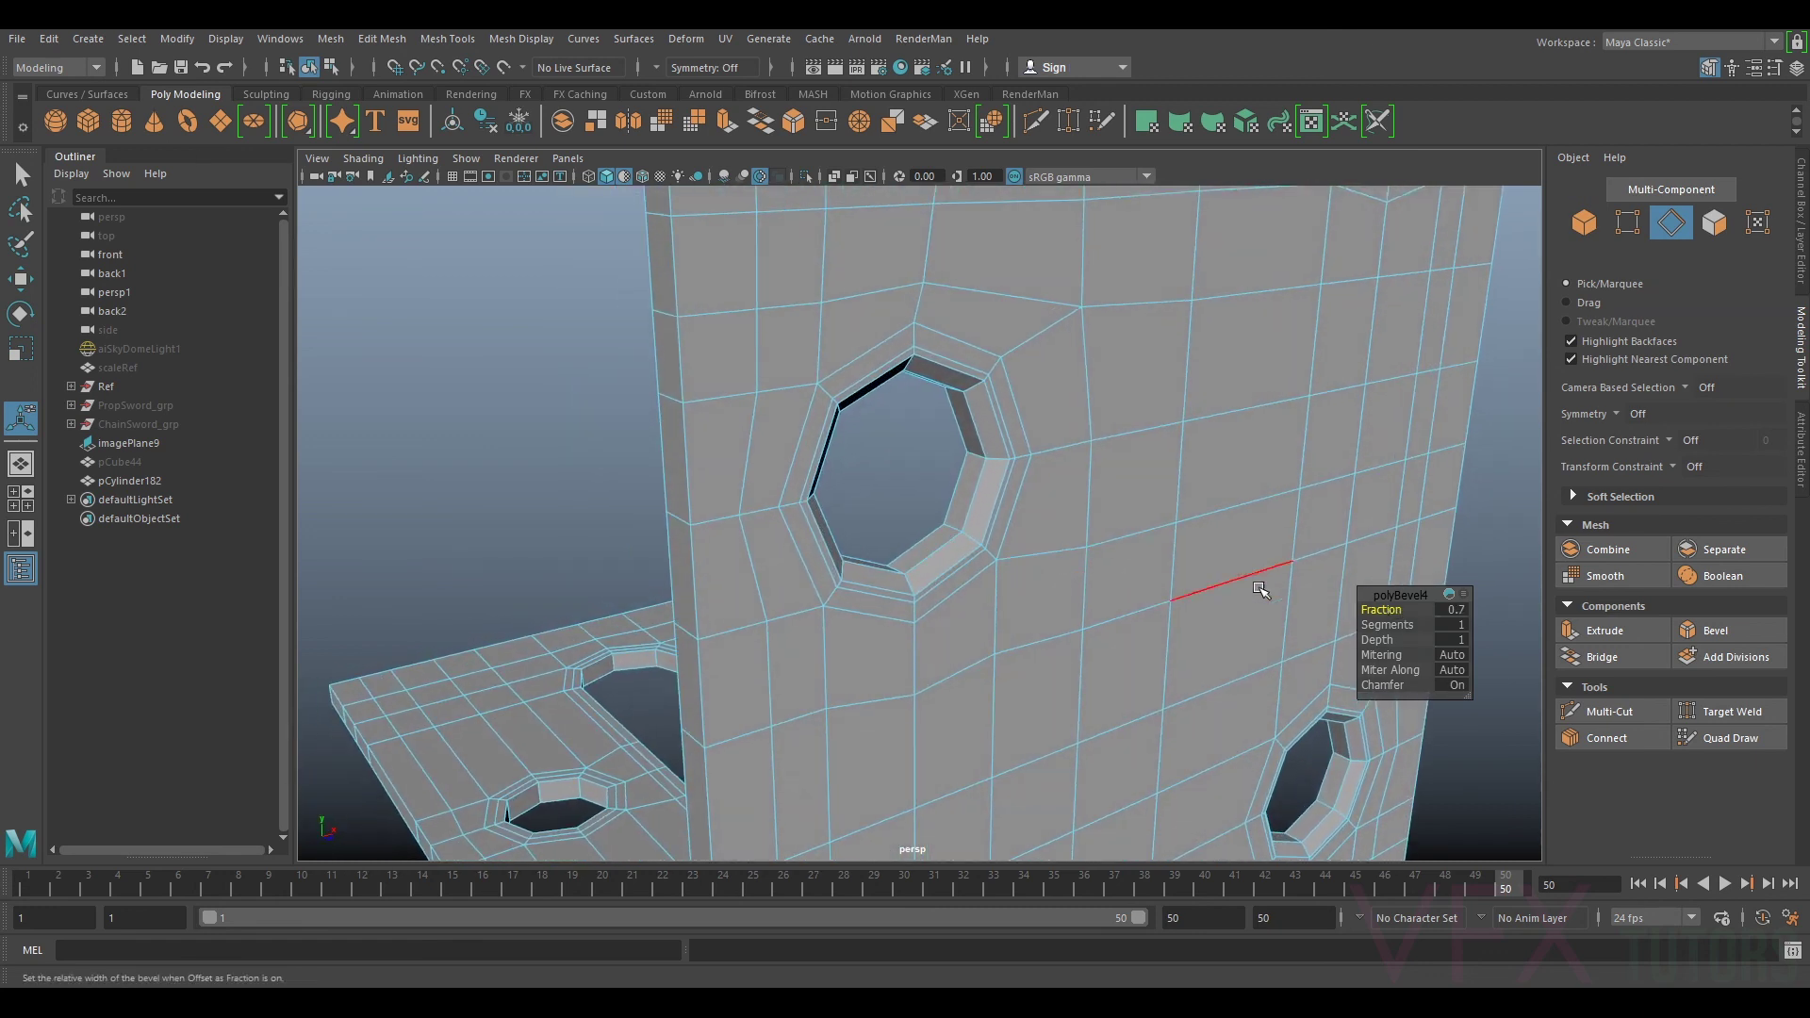
left_click(1460, 611)
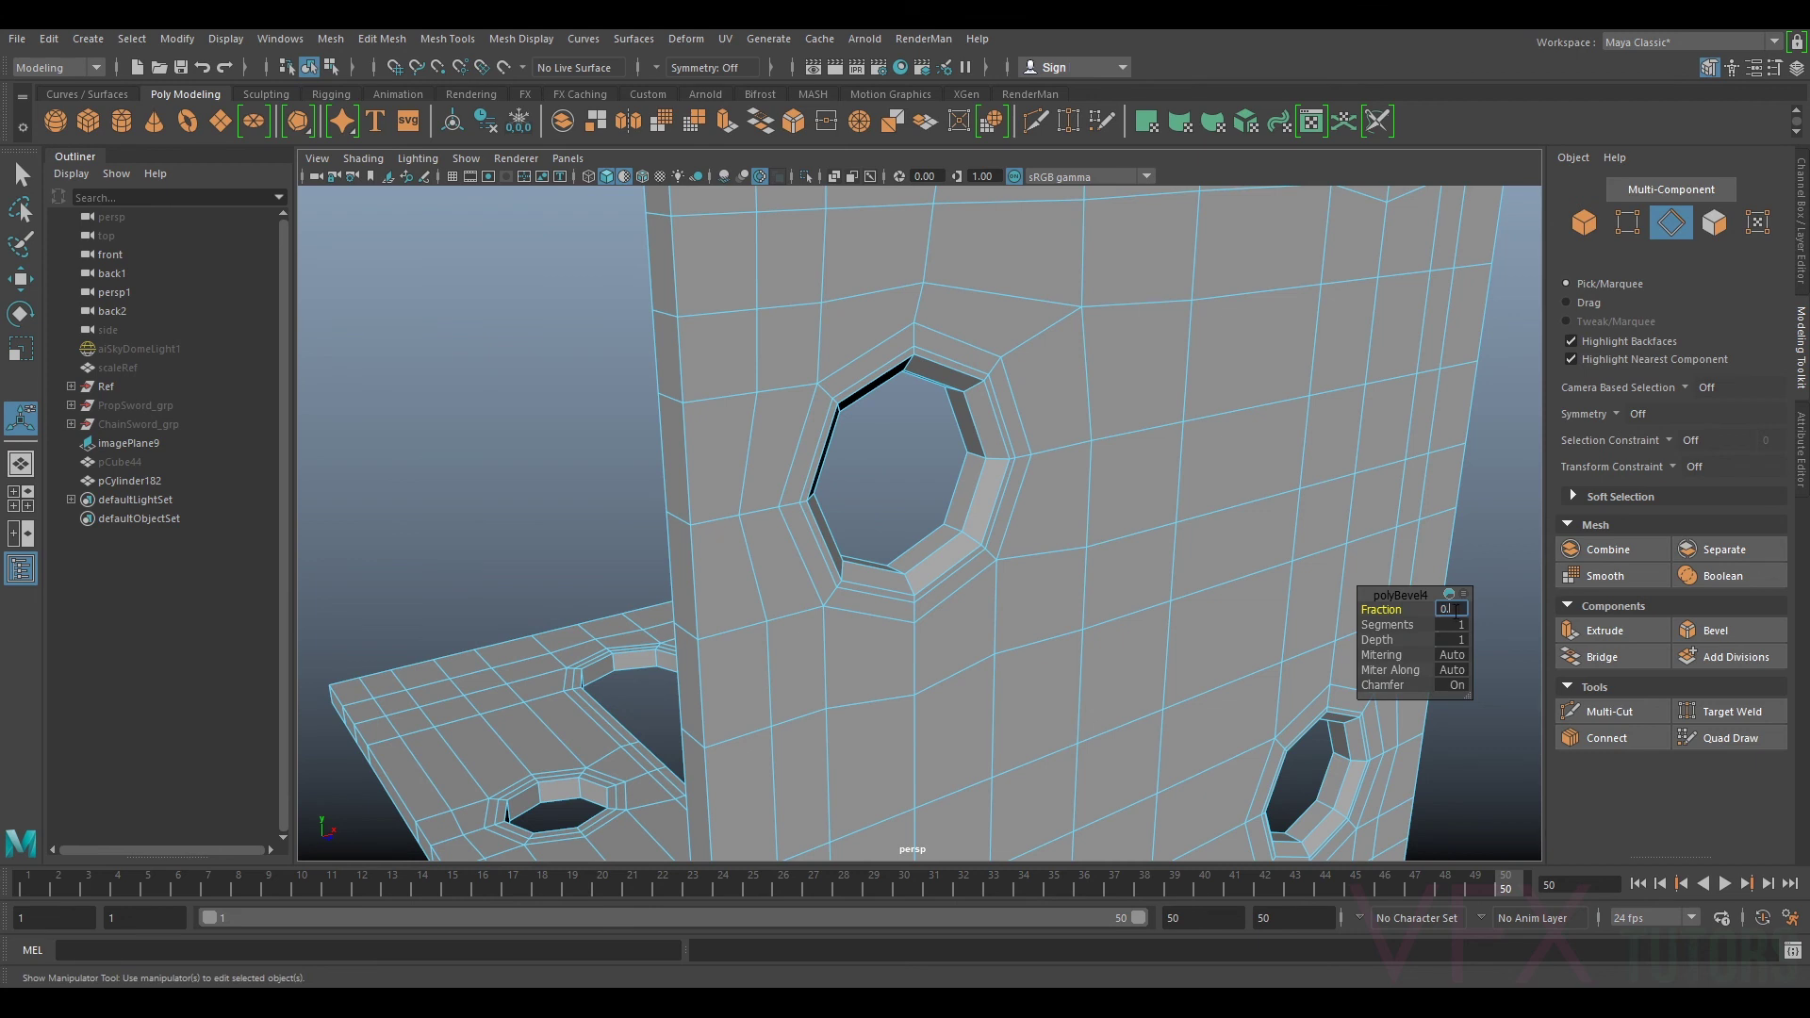
key("Return")
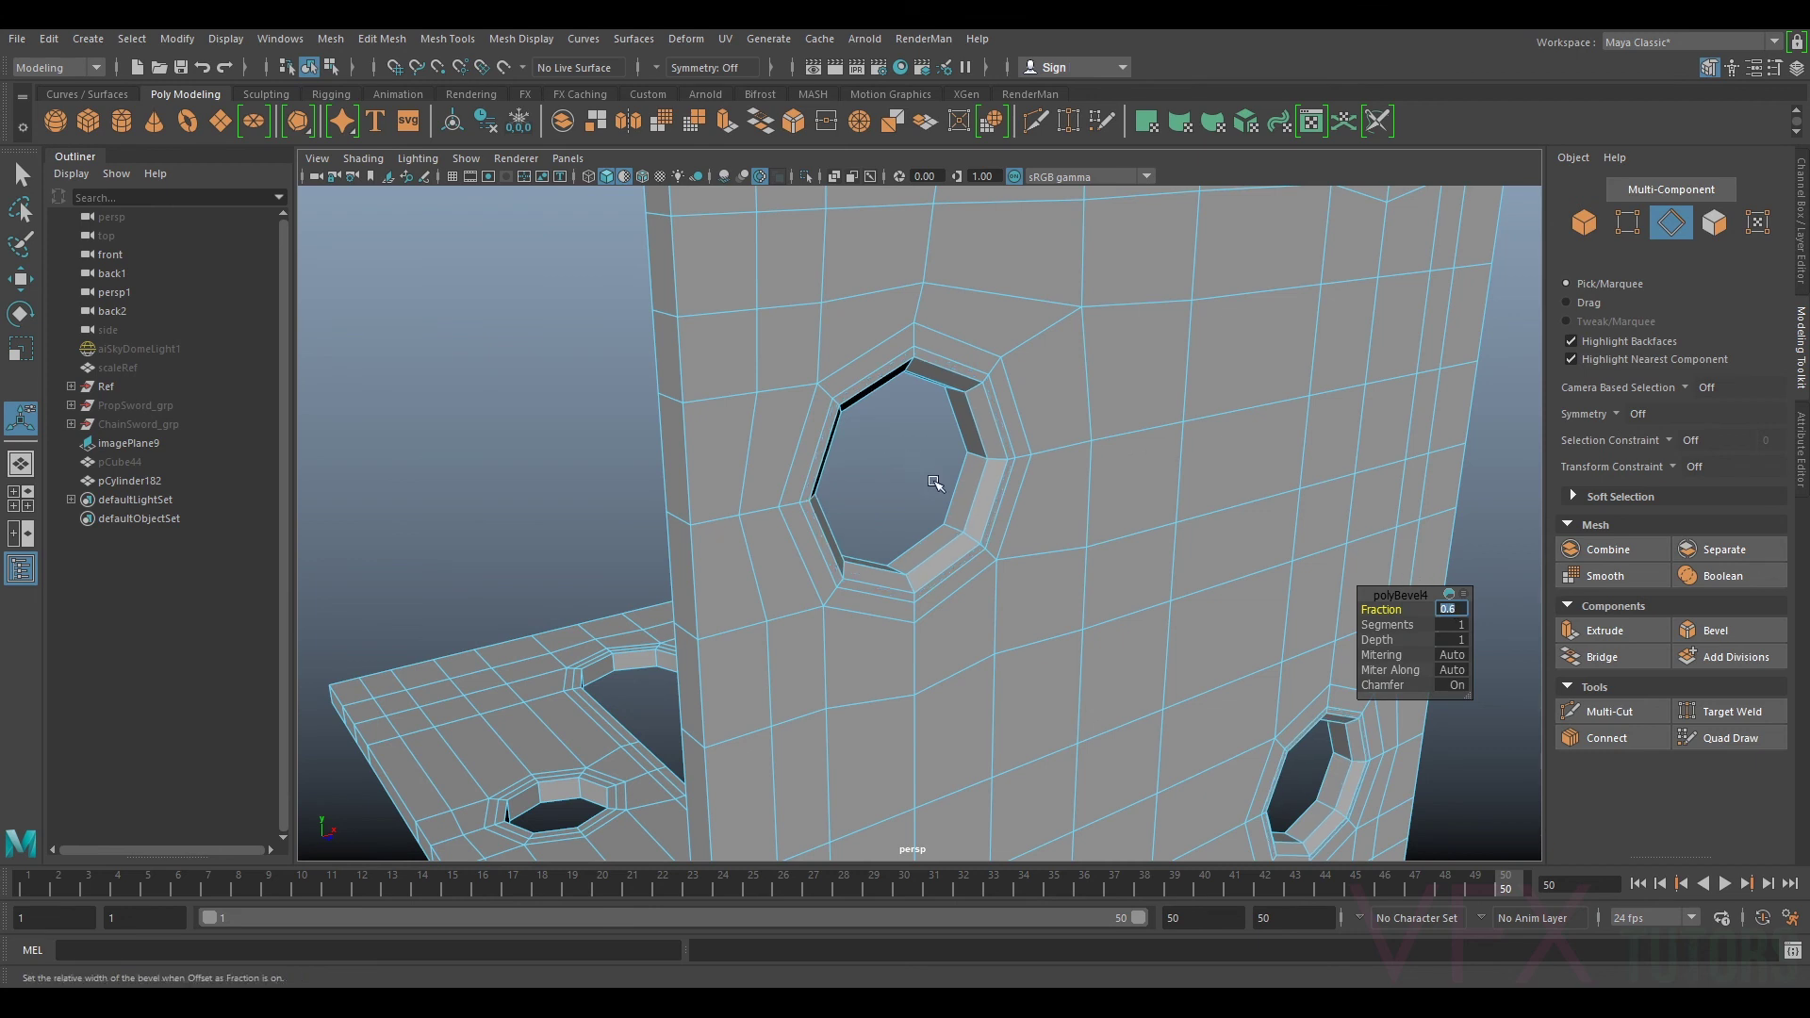
Step: Select all beveled rim edge loops, inner and outer, of the three lowest round holes on the upright plate
double_click(953, 496)
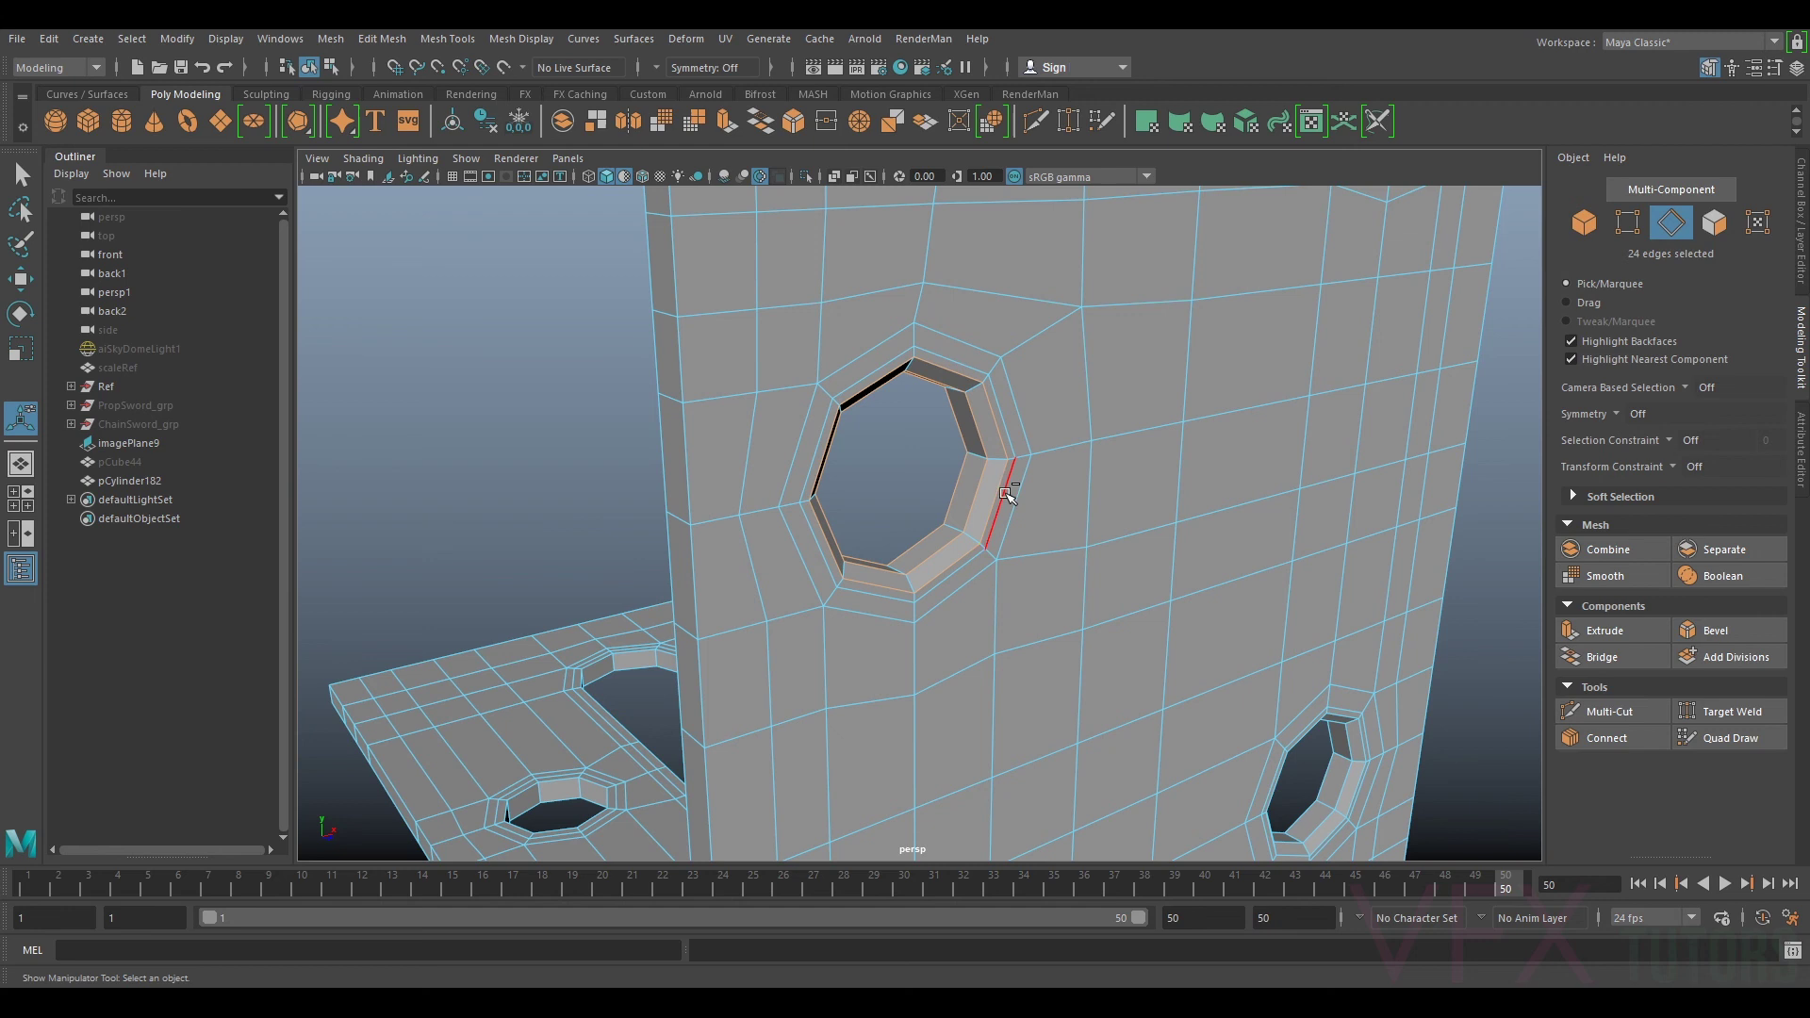
left_click_drag(1343, 643, 1169, 512, "alt")
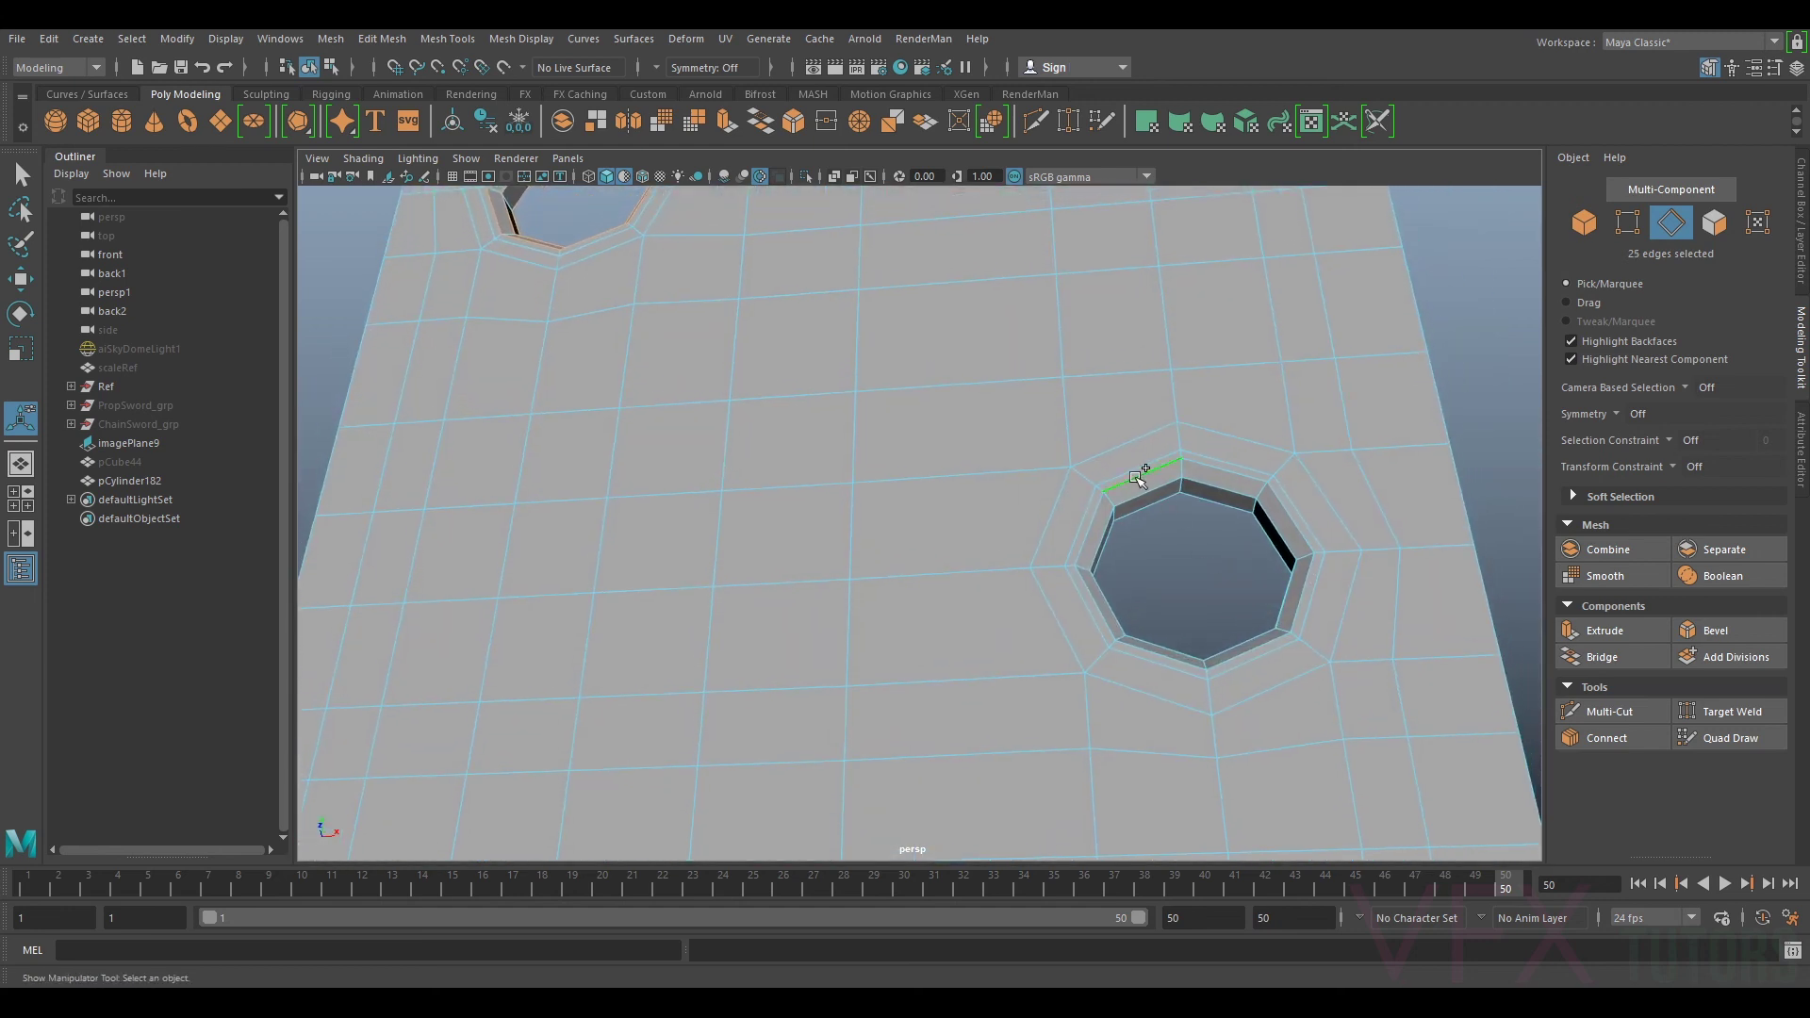
scroll(1200, 405, "down", 3)
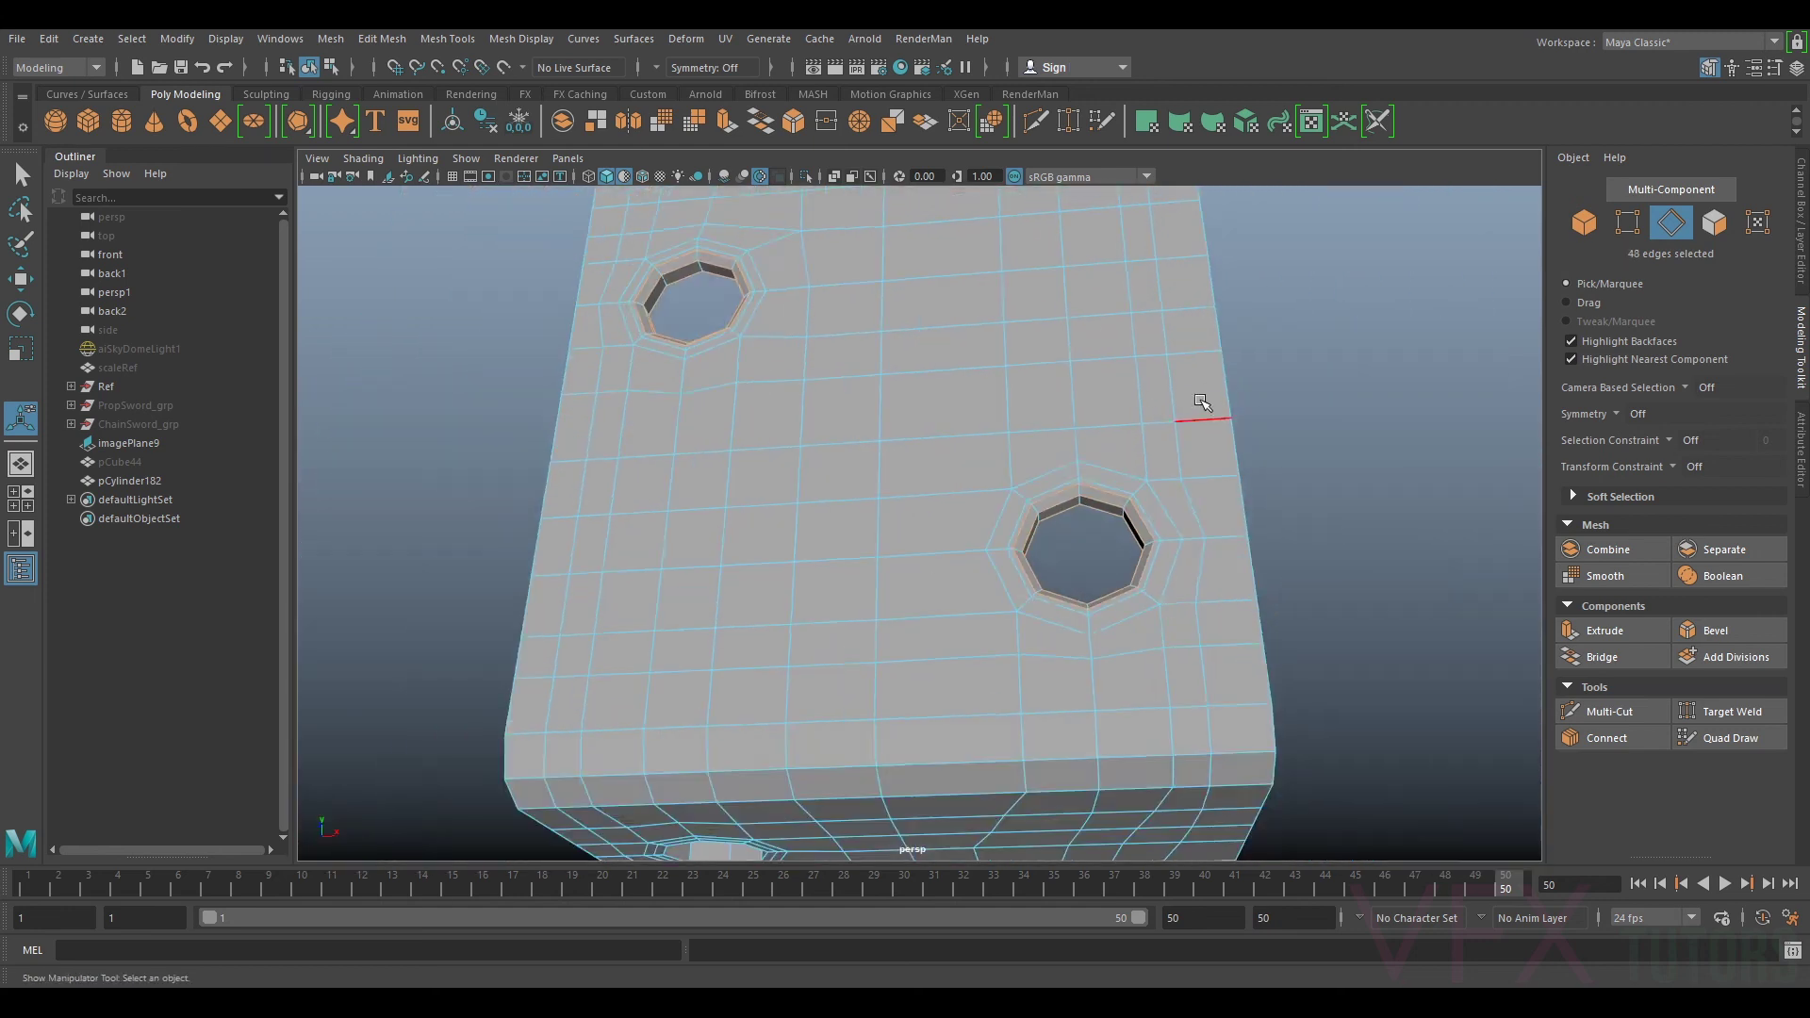
middle_click_drag(1200, 405, 1197, 698, "alt")
scroll(1115, 477, "up", 4)
middle_click_drag(1144, 339, 1083, 564, "alt")
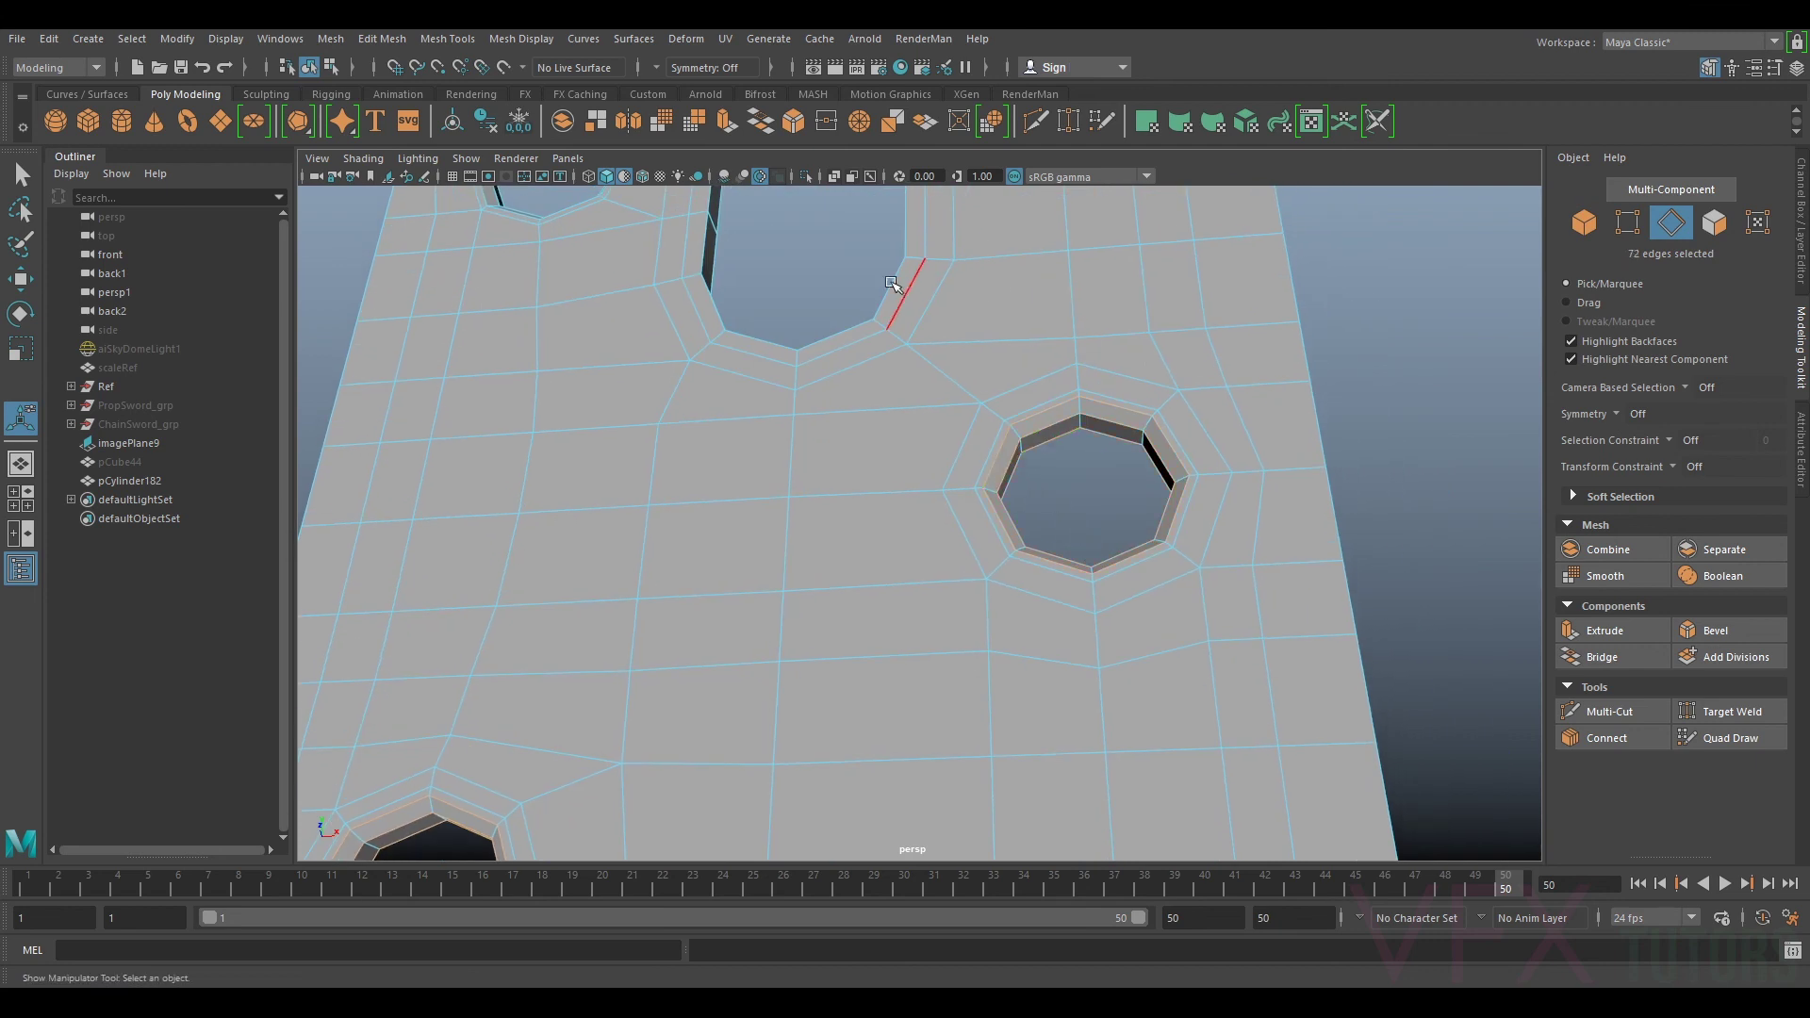
Step: Add the long slot's rim edge loops and those of the round hole beside its lower end
middle_click_drag(892, 284, 1037, 609, "alt")
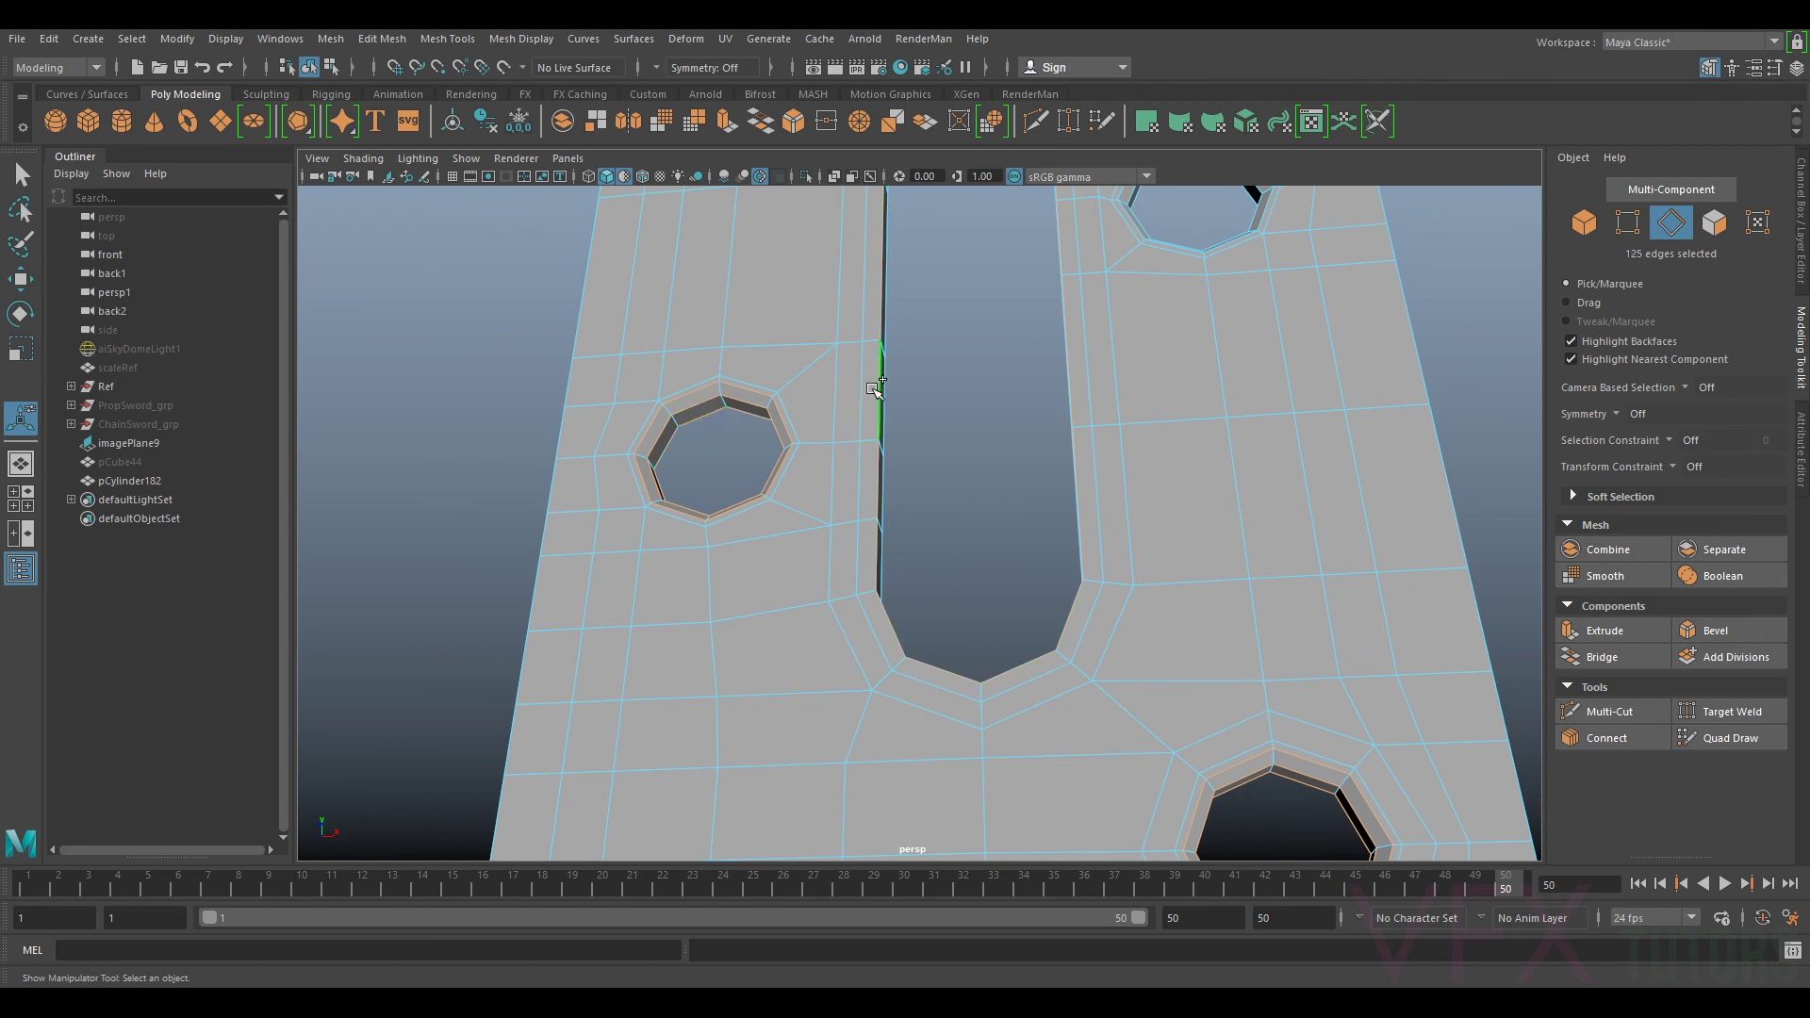
middle_click_drag(1220, 314, 1111, 428, "alt")
left_click_drag(1111, 428, 1070, 505, "alt")
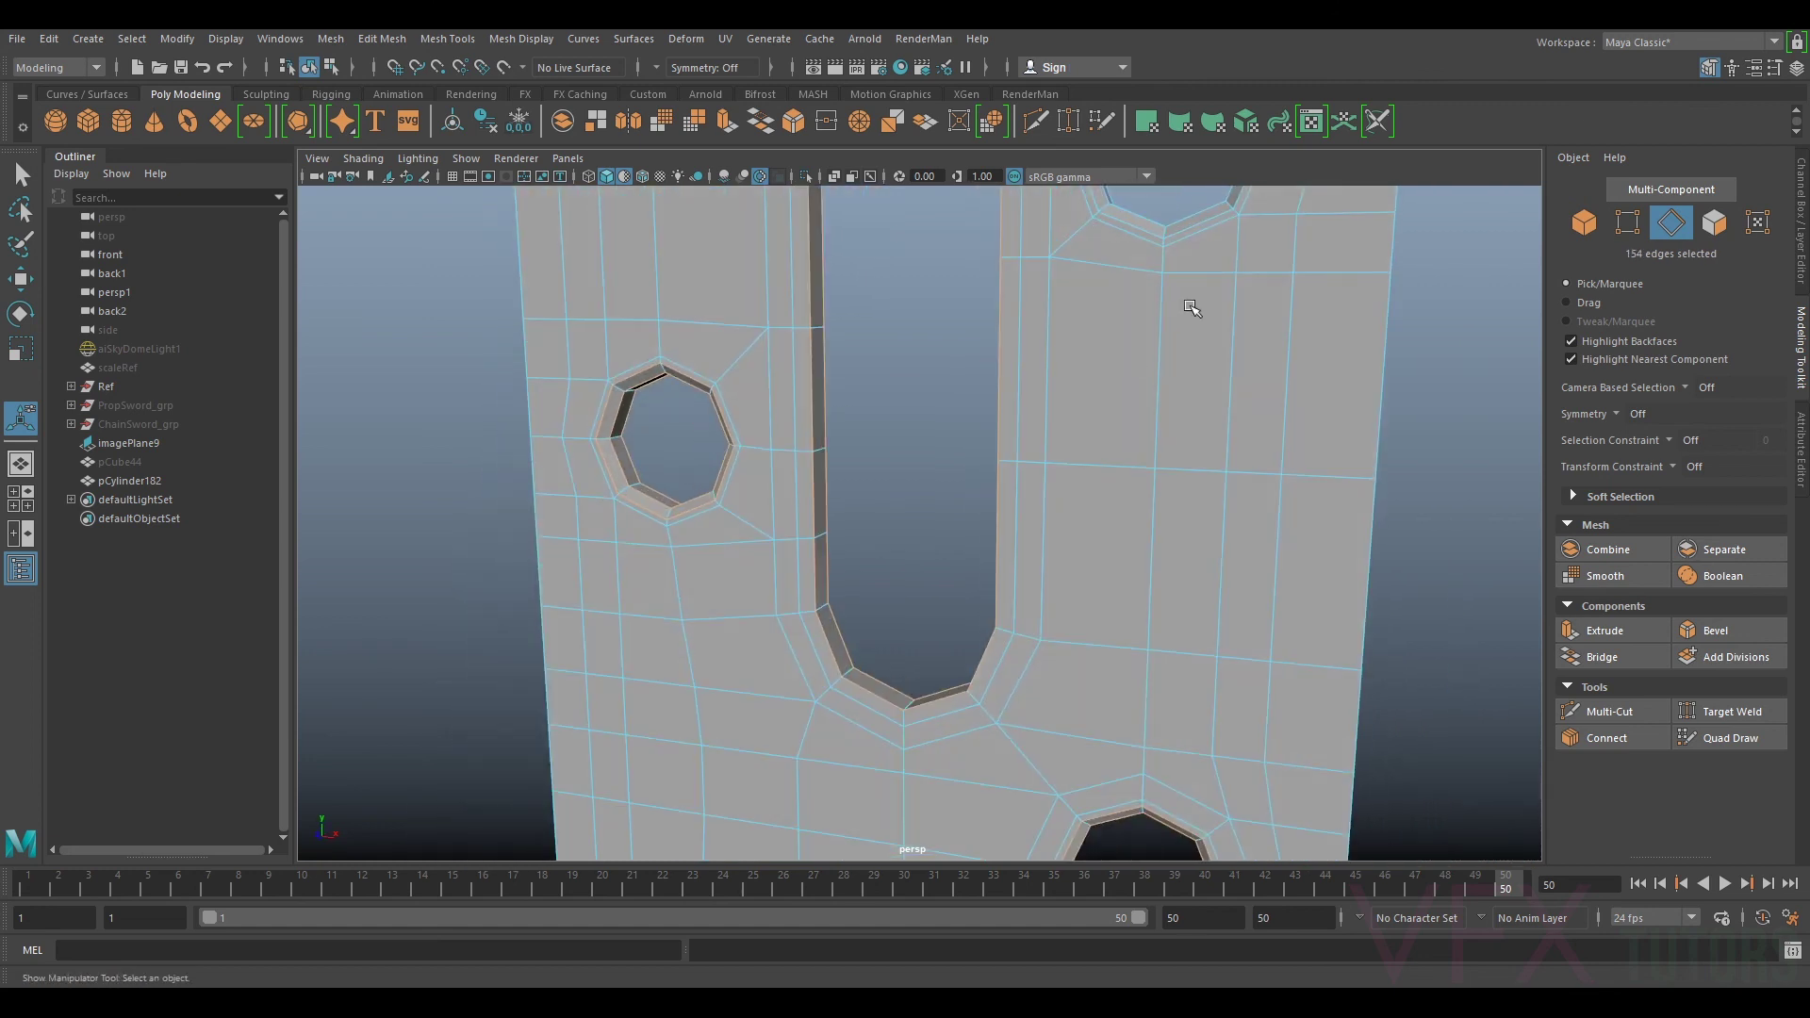
Step: Add the rim edge loops of the next three round holes up along the upright plate's slot
middle_click_drag(1192, 307, 971, 603, "alt")
scroll(923, 561, "up", 4)
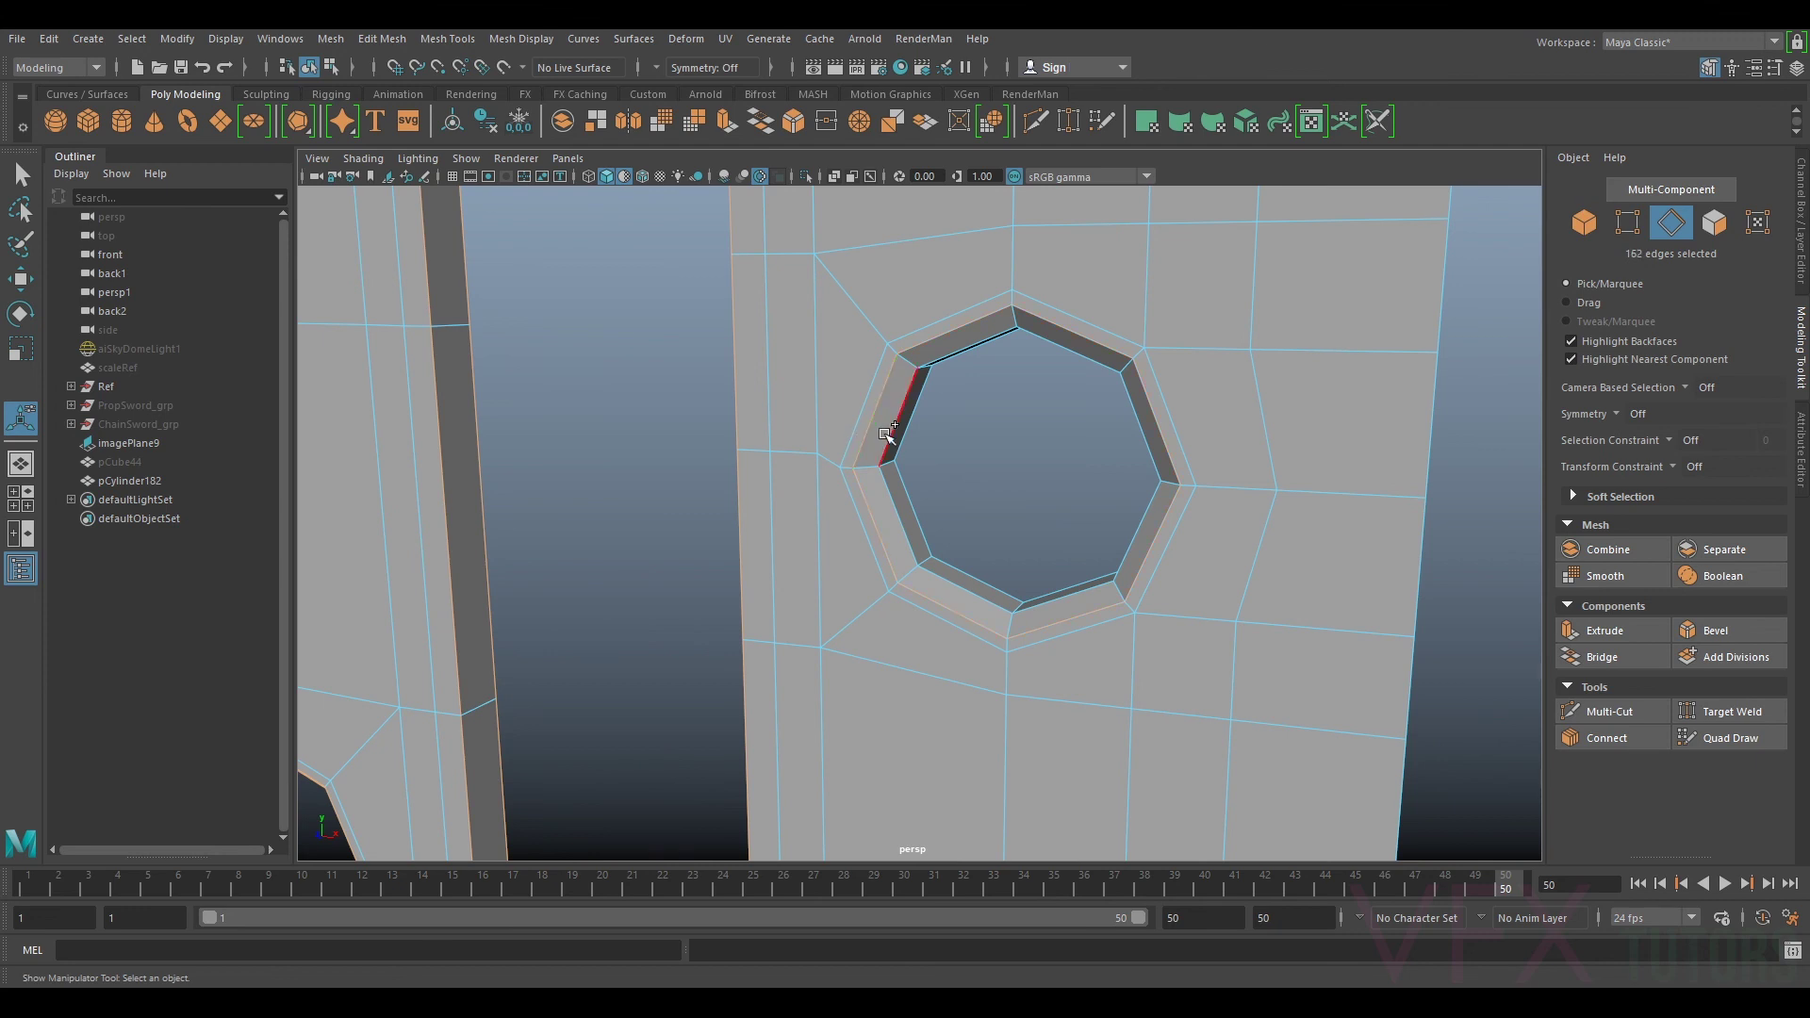
scroll(905, 429, "down", 5)
middle_click_drag(1002, 368, 1006, 675, "alt")
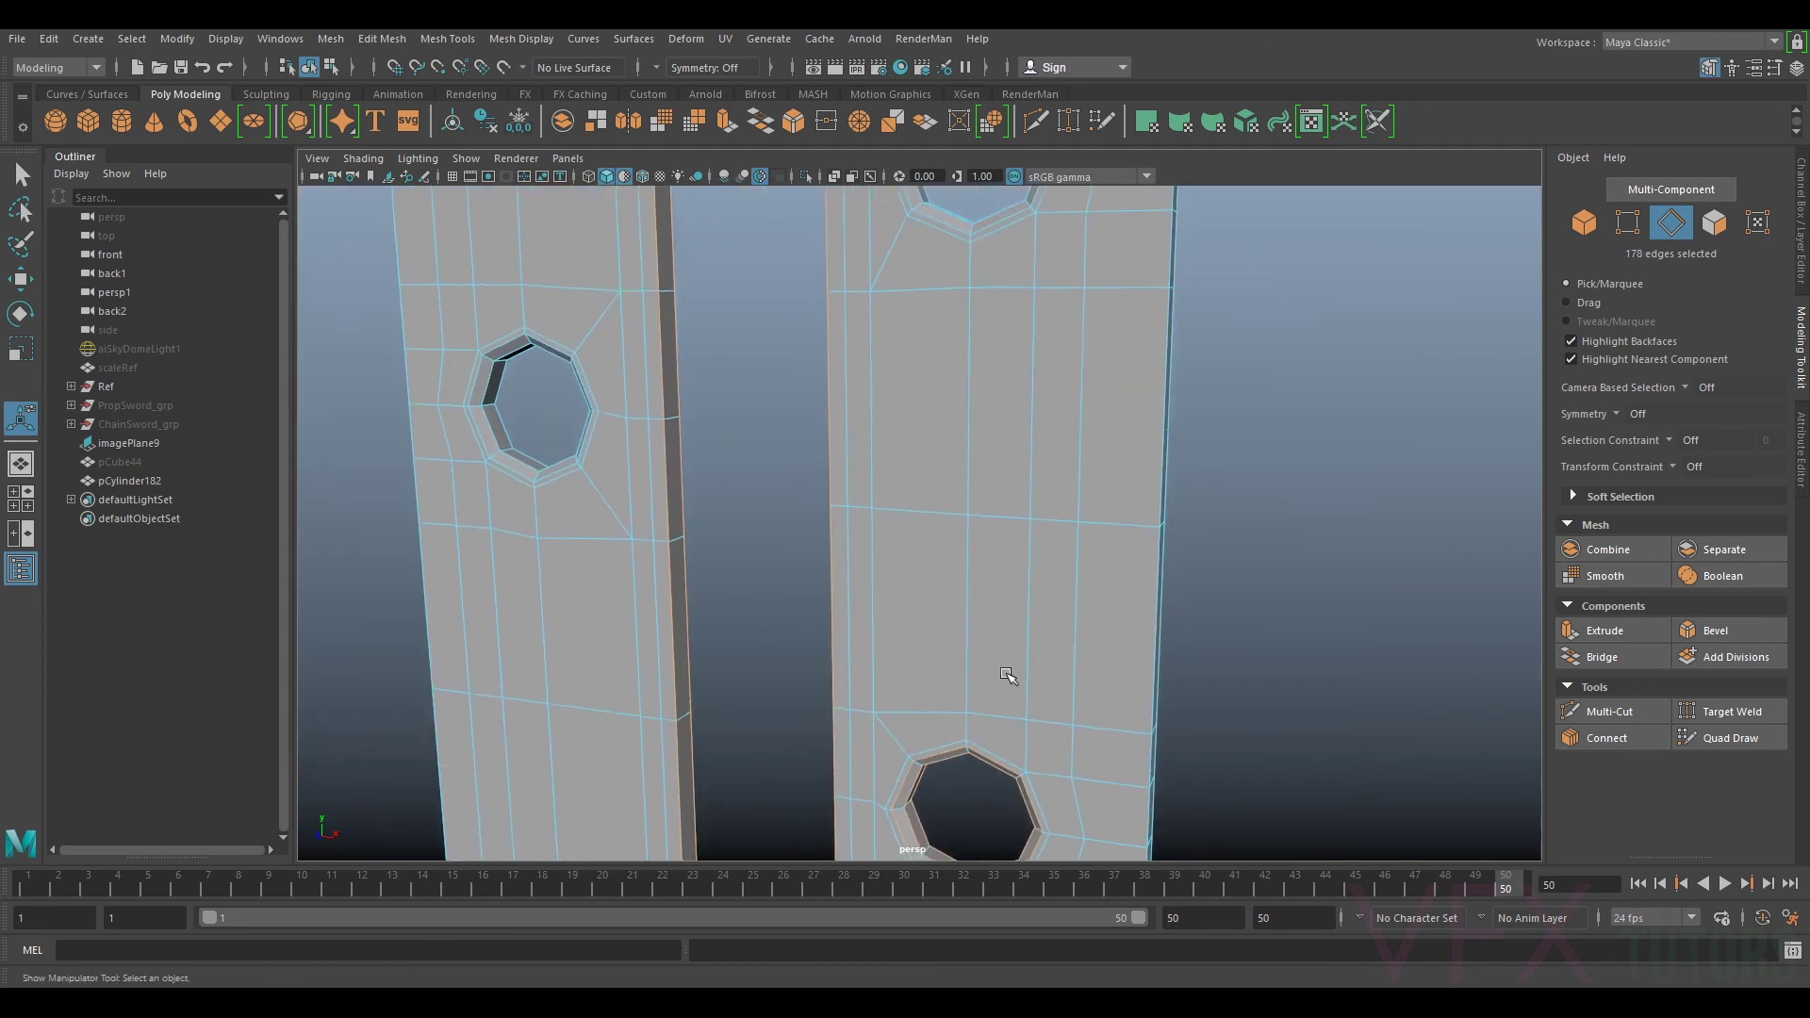
scroll(1006, 675, "up", 1)
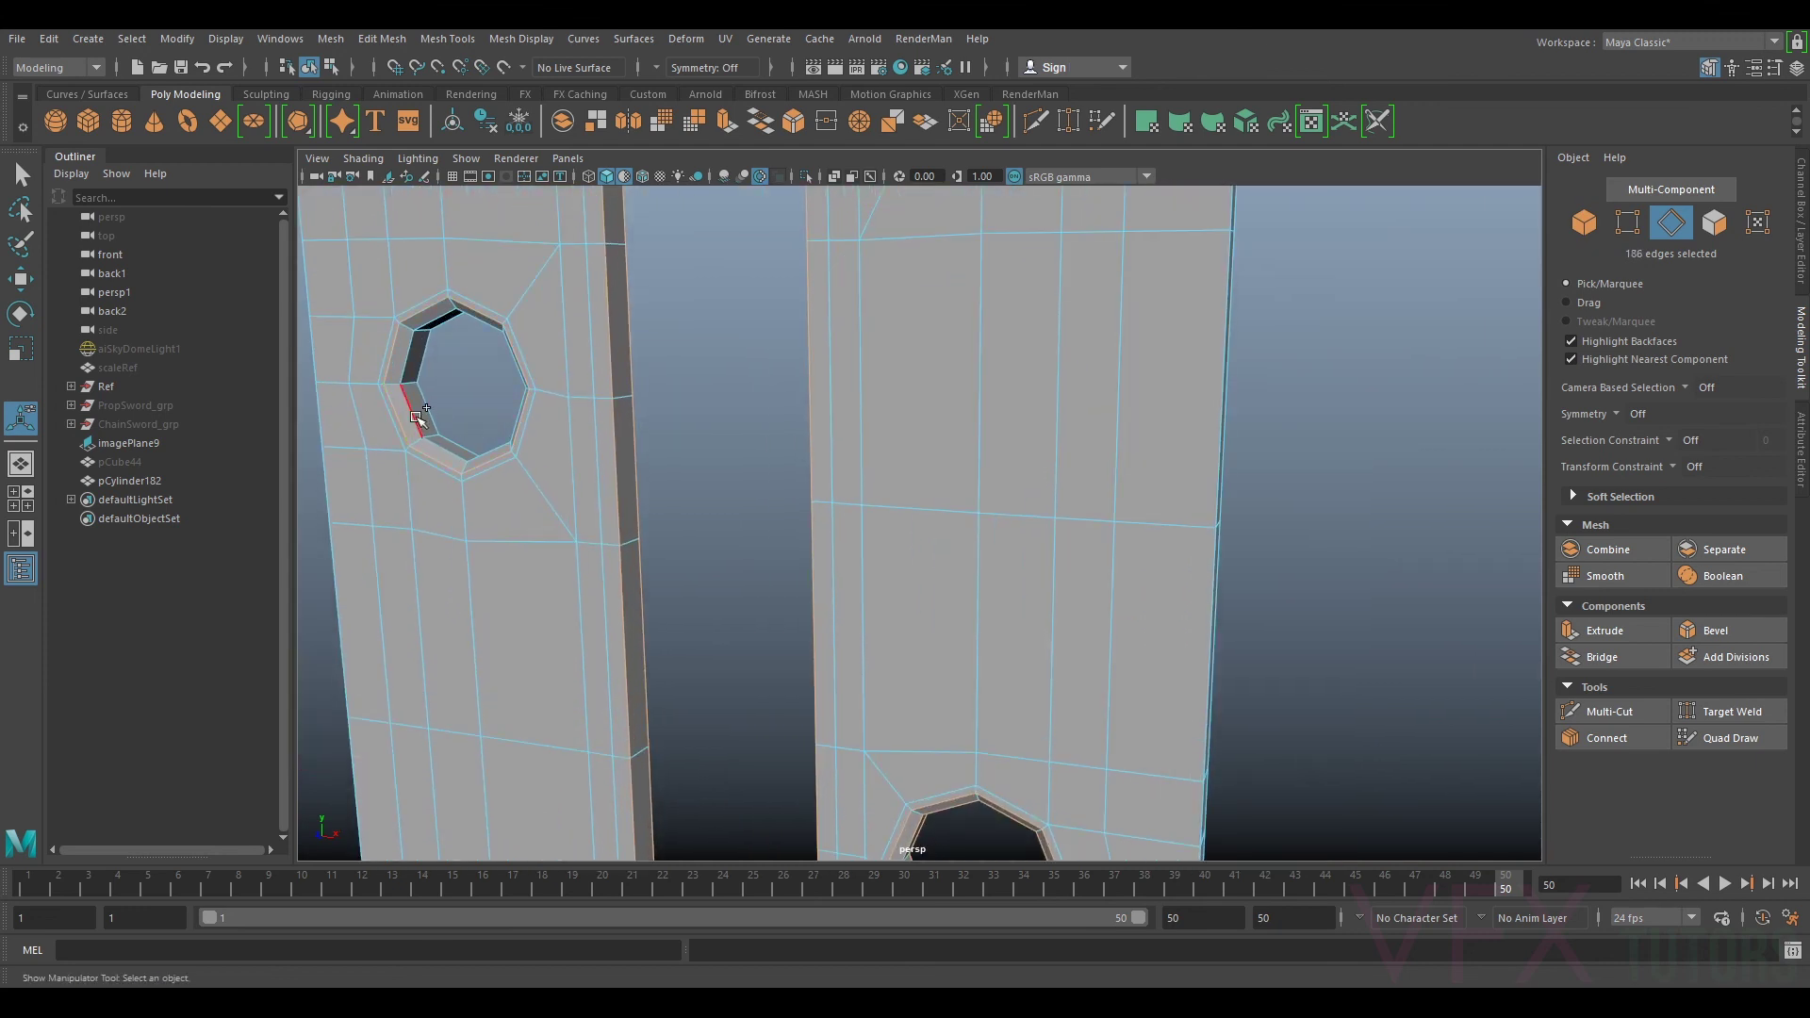
scroll(566, 388, "down", 5)
middle_click_drag(731, 428, 732, 594, "alt")
scroll(969, 414, "up", 5)
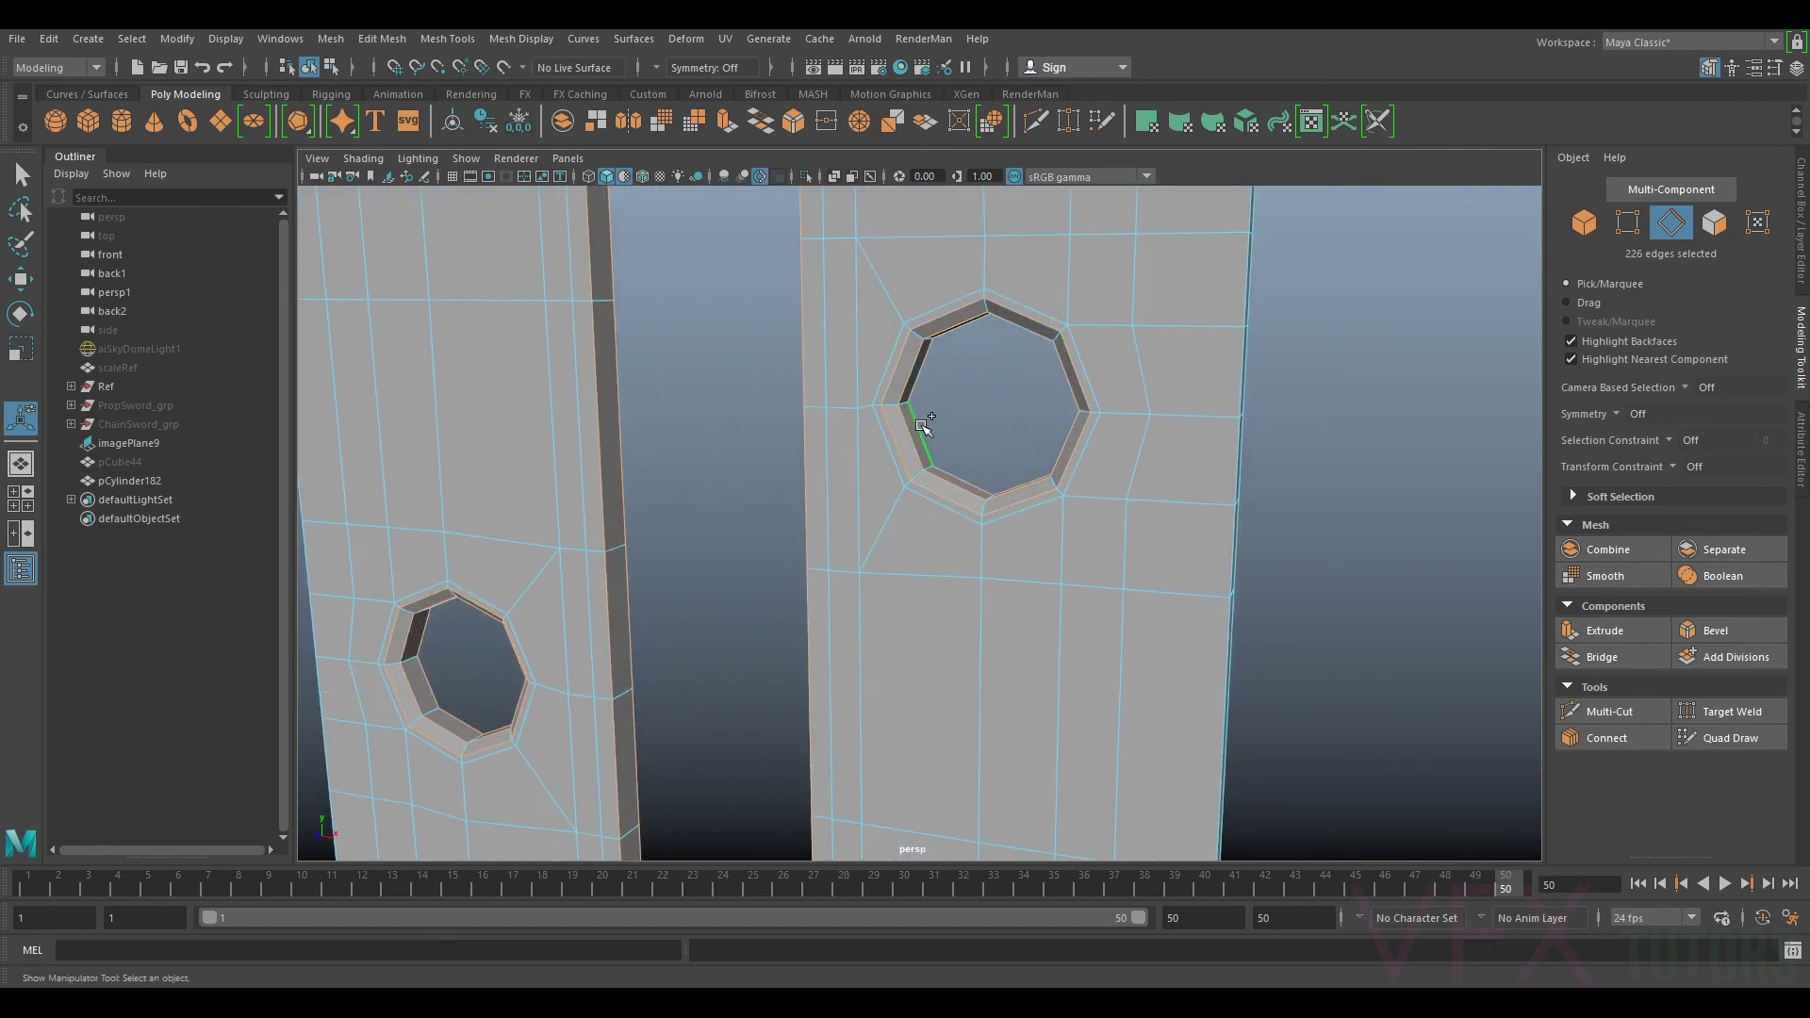
Step: Add the rim edge loops of the topmost round hole on the upright plate to the selection
scroll(963, 410, "down", 5)
middle_click_drag(1059, 364, 1103, 511, "alt")
scroll(698, 432, "up", 5)
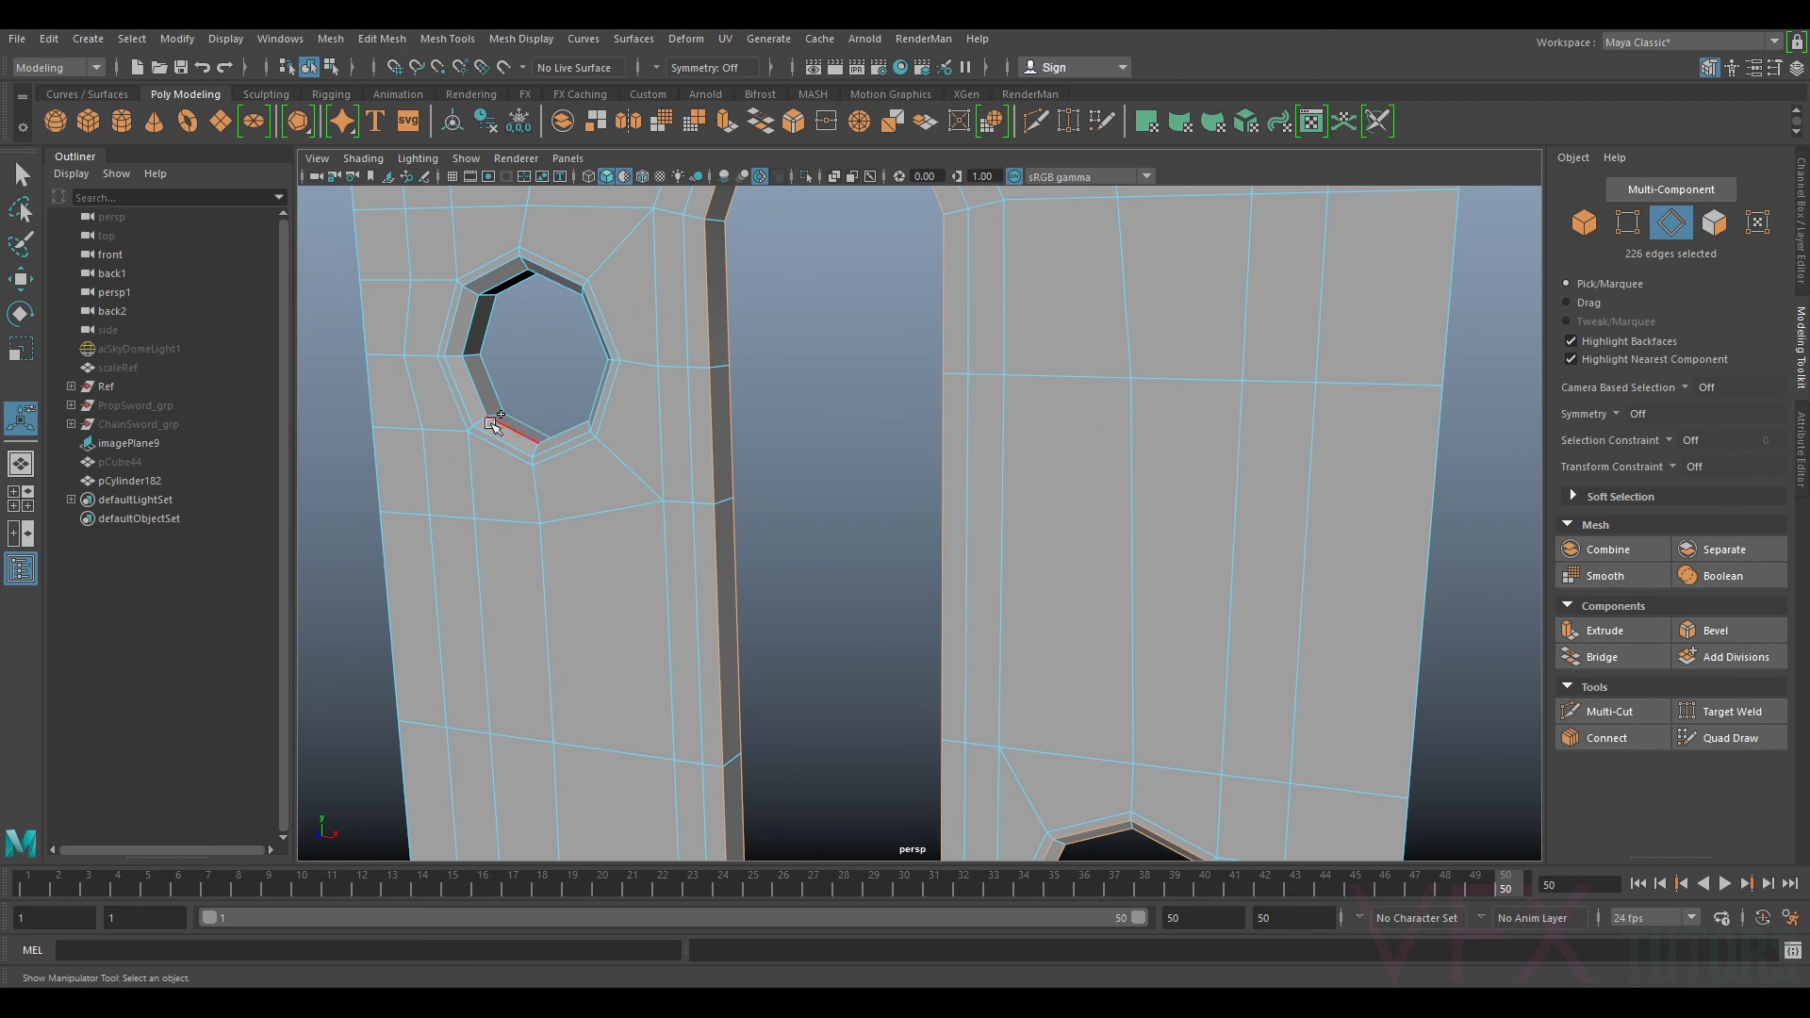
double_click(498, 383, "shift")
scroll(780, 392, "down", 6)
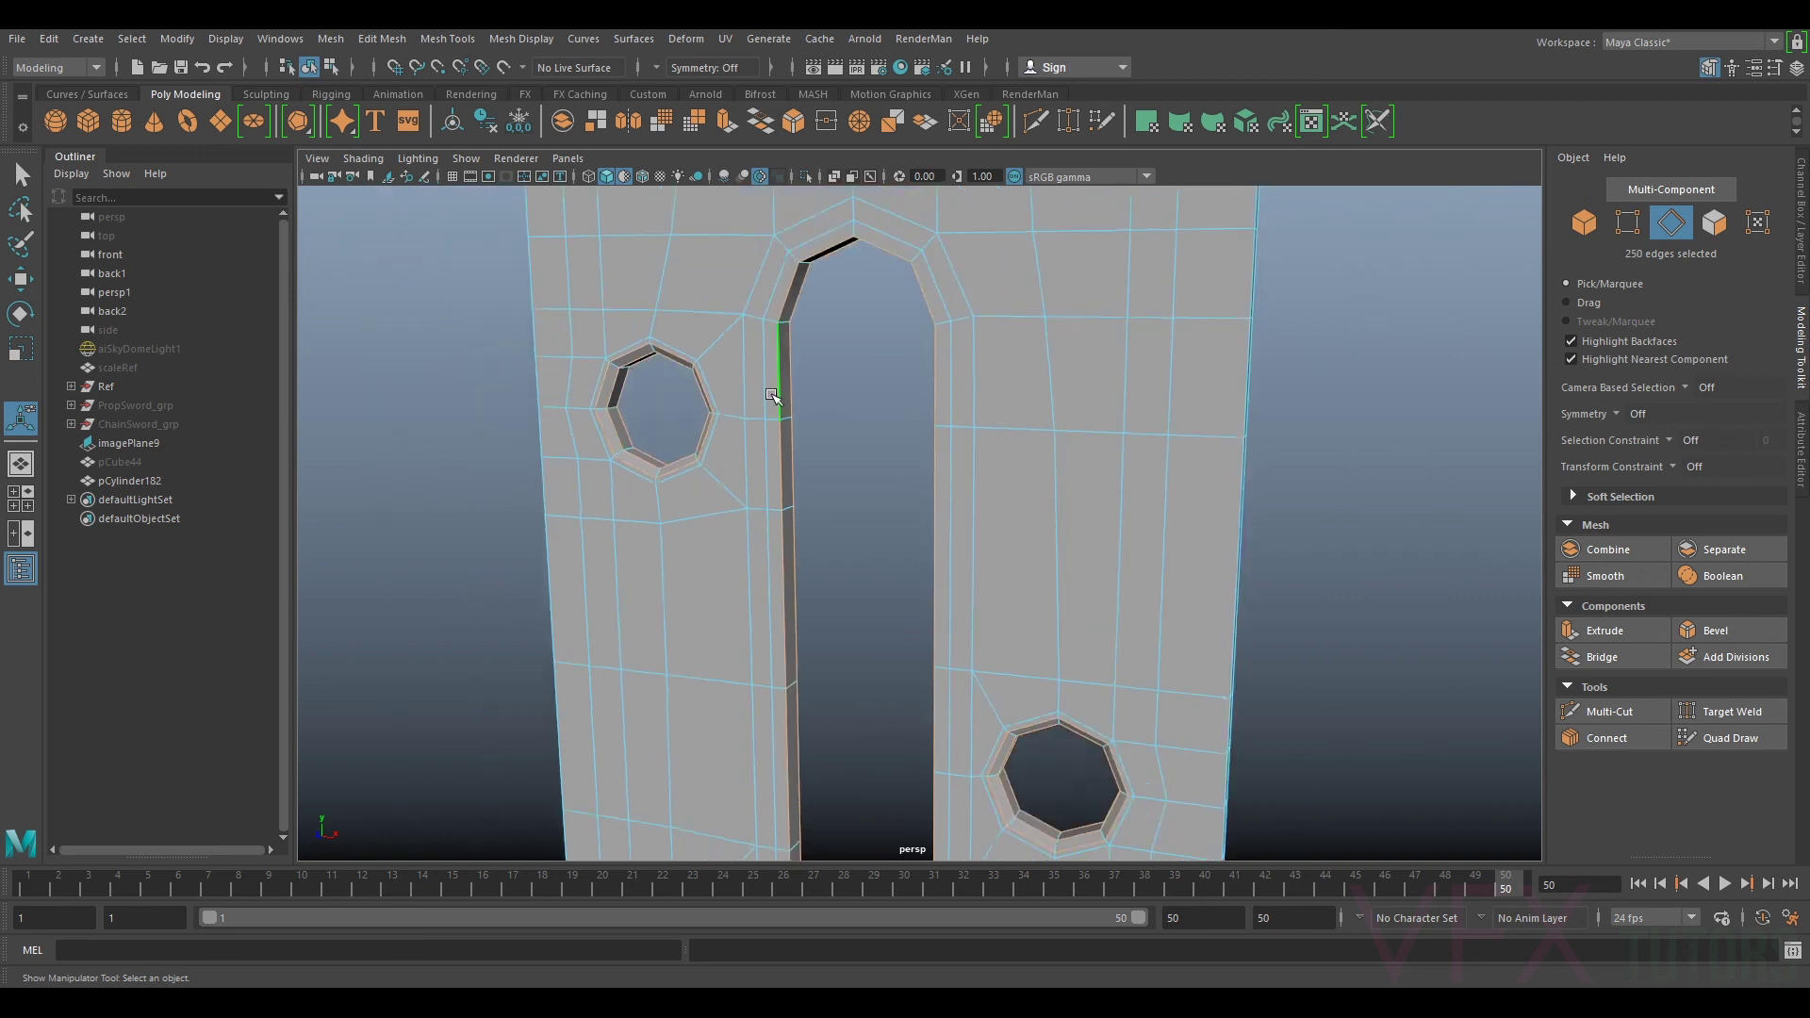
Step: Add the rim edges of the first round hole beside the slot on the base plate
scroll(1061, 450, "up", 5)
left_click_drag(1066, 452, 1141, 421, "alt")
scroll(1141, 422, "down", 4)
middle_click_drag(1140, 422, 1135, 287, "alt")
middle_click_drag(1035, 735, 1048, 408, "alt")
left_click_drag(988, 719, 1037, 615, "alt")
middle_click_drag(1127, 530, 1085, 640, "alt")
scroll(1083, 554, "up", 6)
double_click(1162, 543, "shift")
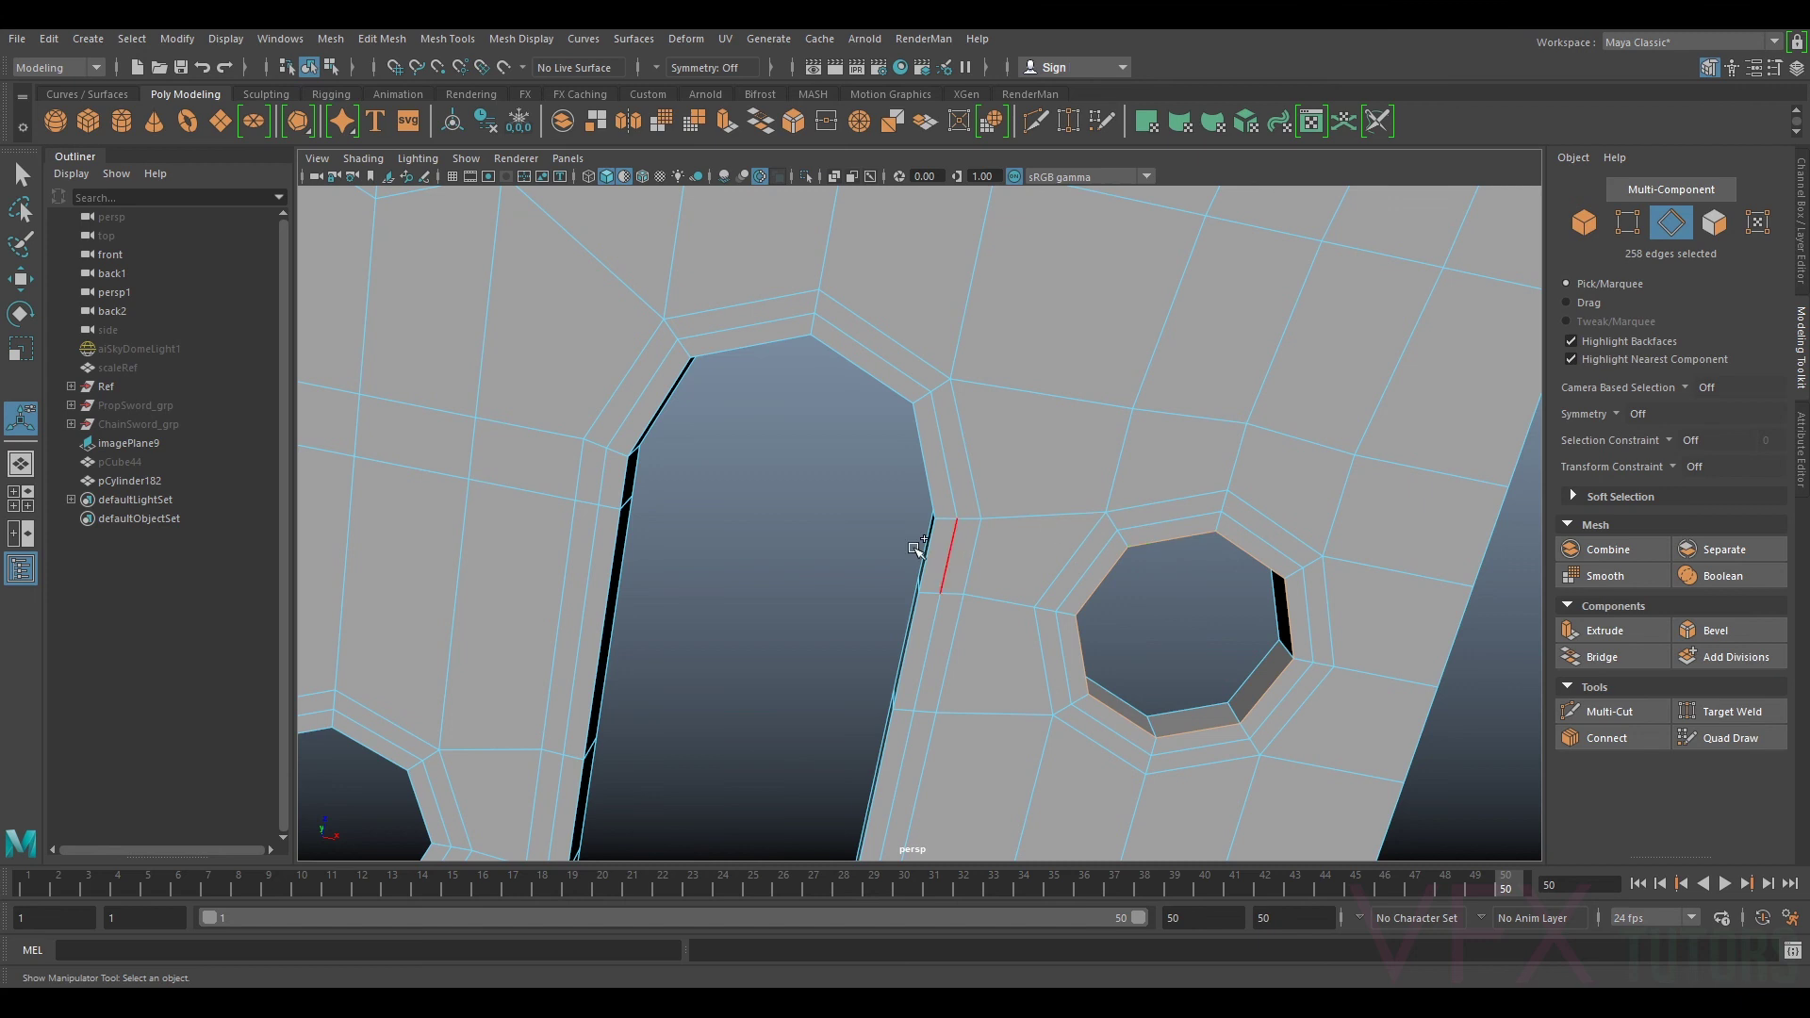
Step: Add the rim edge loops of the base plate's other round holes to the selection
scroll(867, 535, "down", 5)
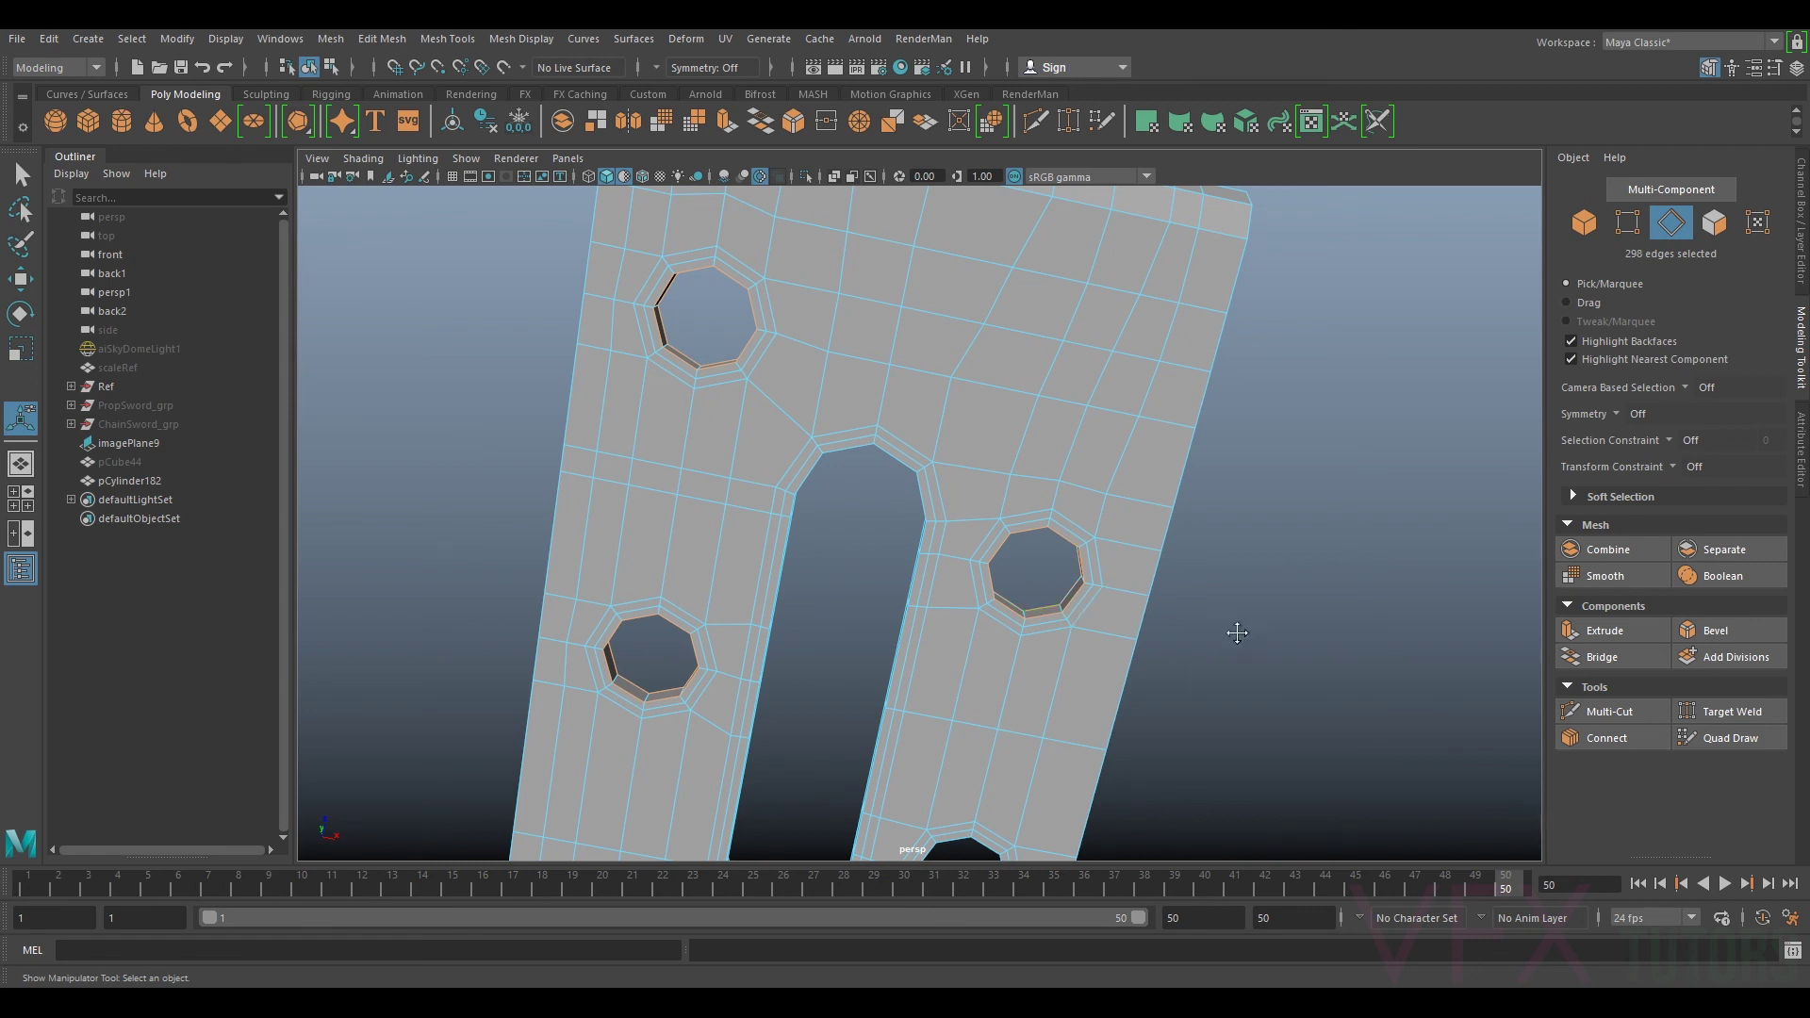
middle_click_drag(1237, 633, 1156, 440, "alt")
scroll(1155, 439, "up", 5)
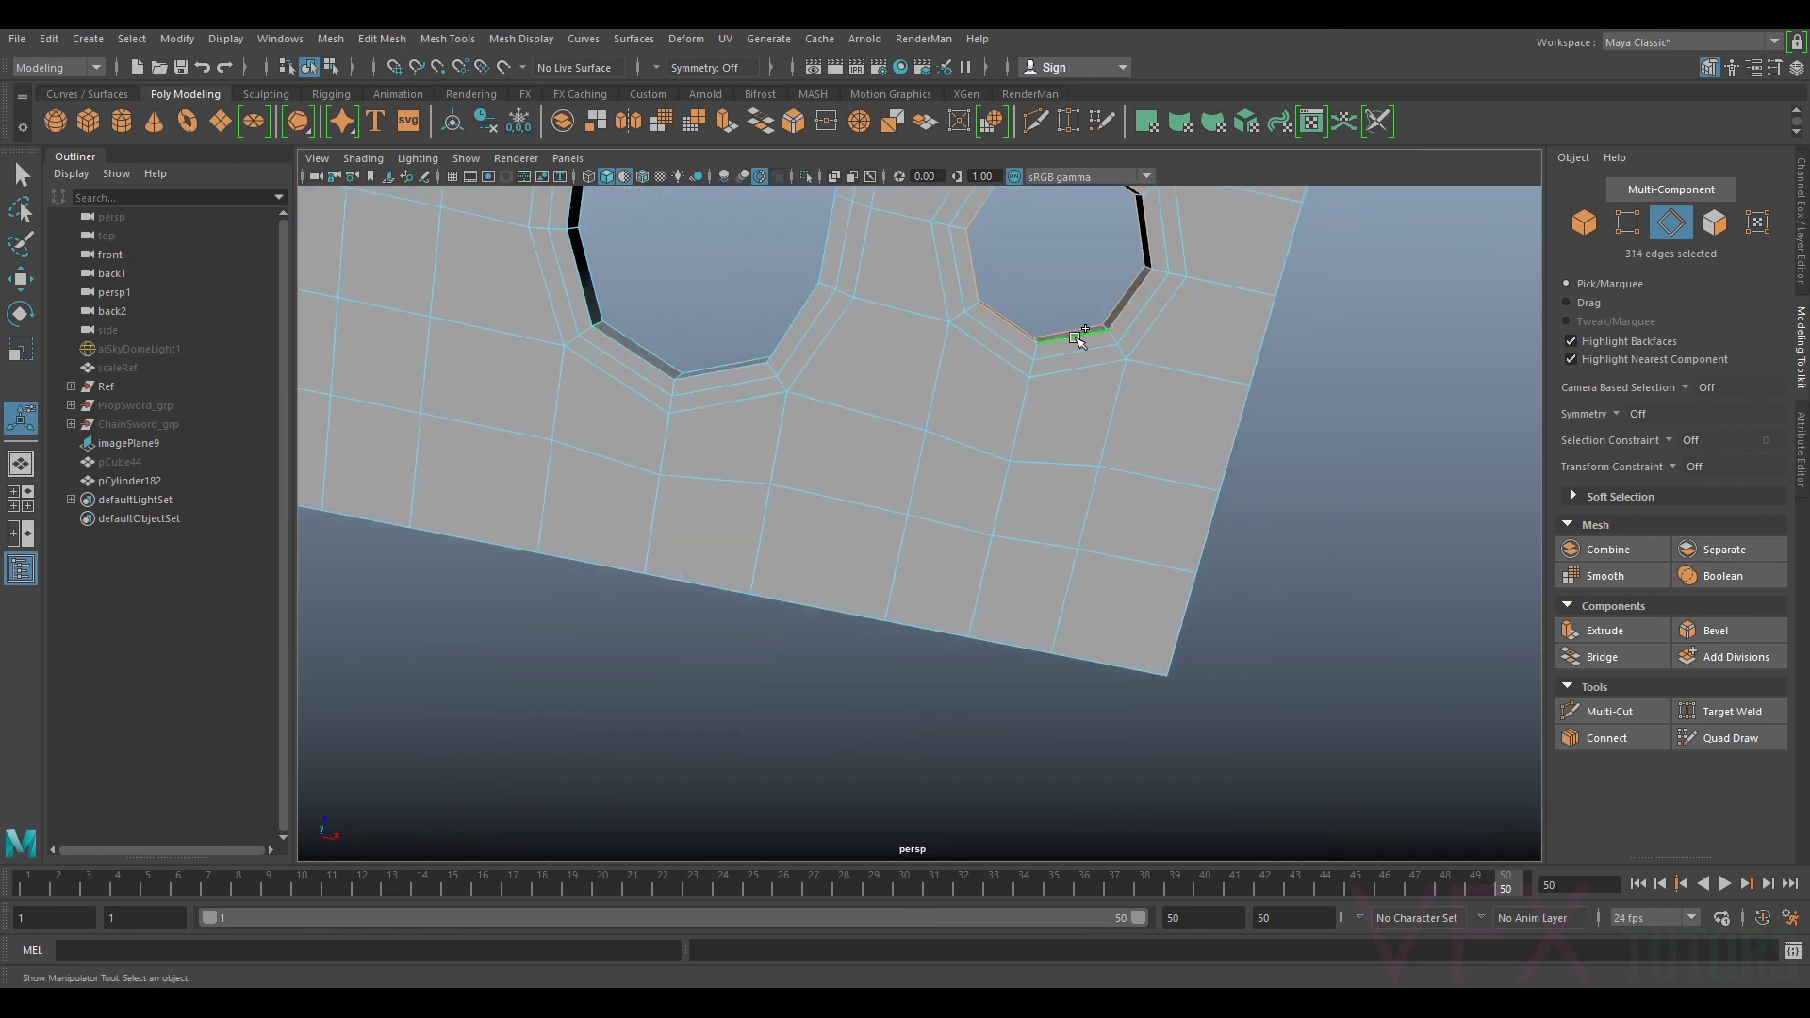
Step: Bevel the selected hole and slot rims with 2 segments and a fraction of 0.3
scroll(849, 344, "down", 6)
left_click_drag(921, 331, 1235, 377, "alt")
left_click(1711, 630)
scroll(921, 396, "up", 10)
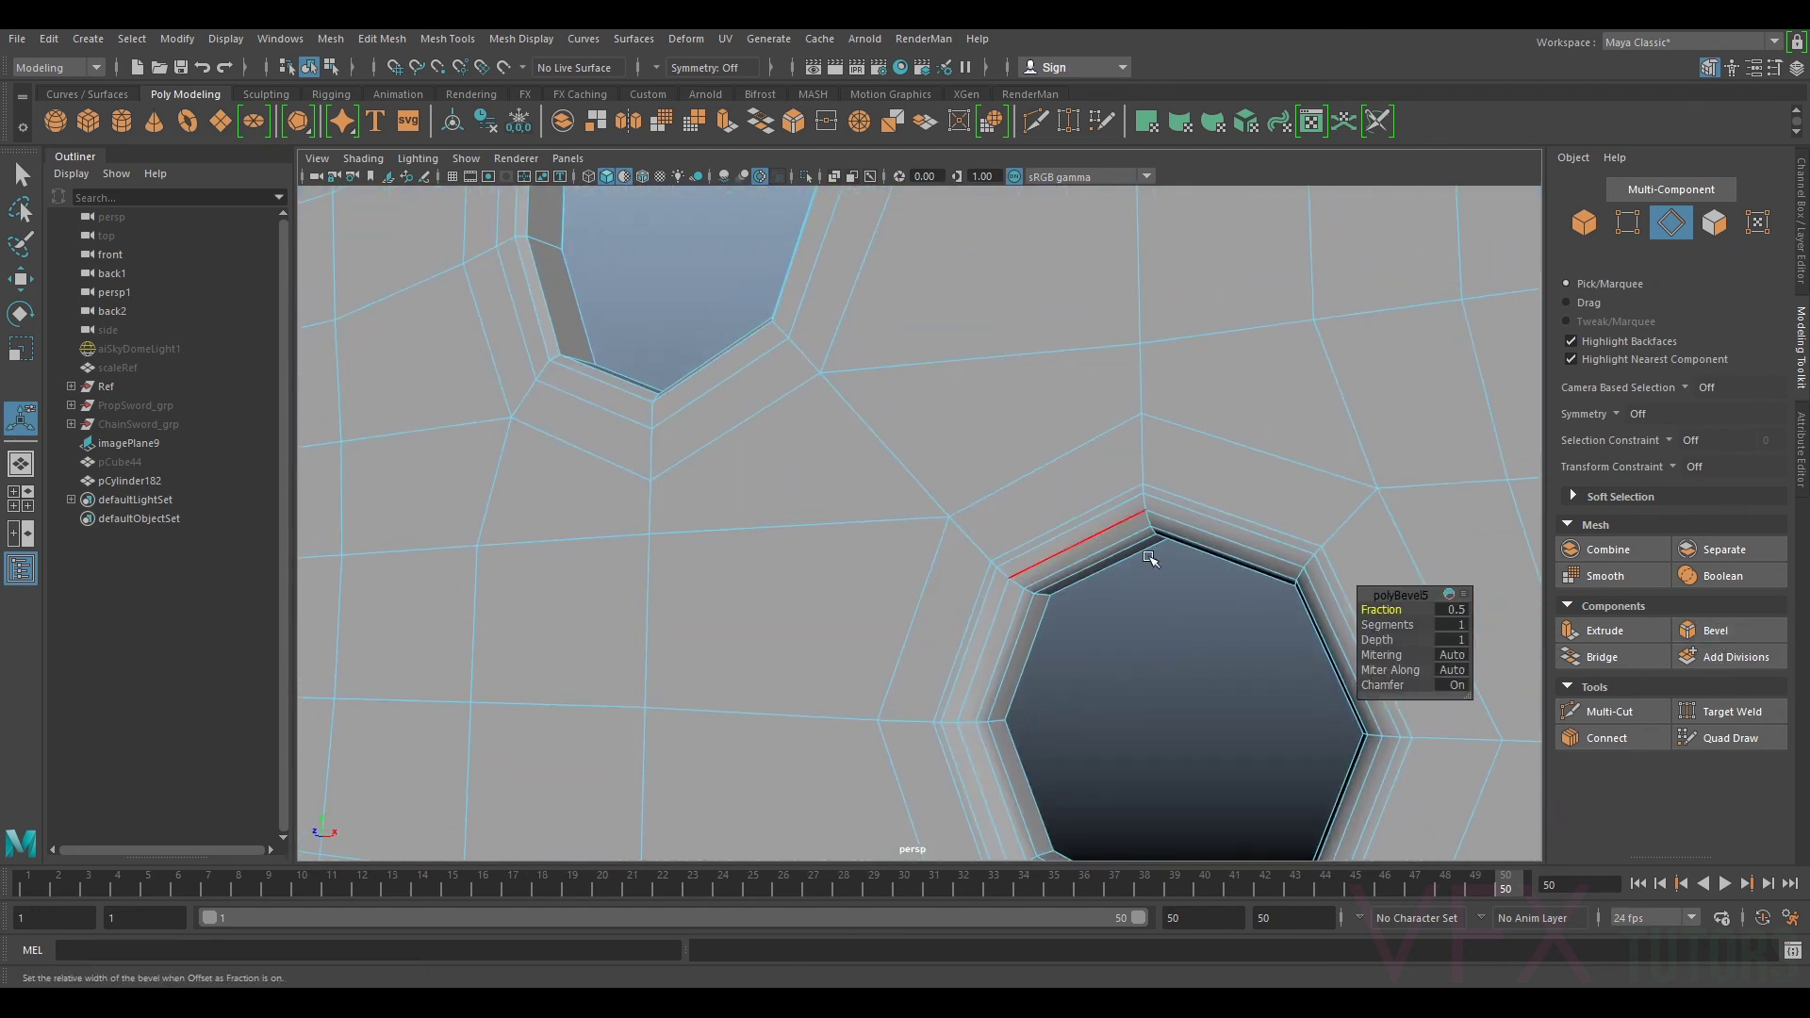
left_click_drag(1378, 626, 1393, 609)
left_click(1381, 609)
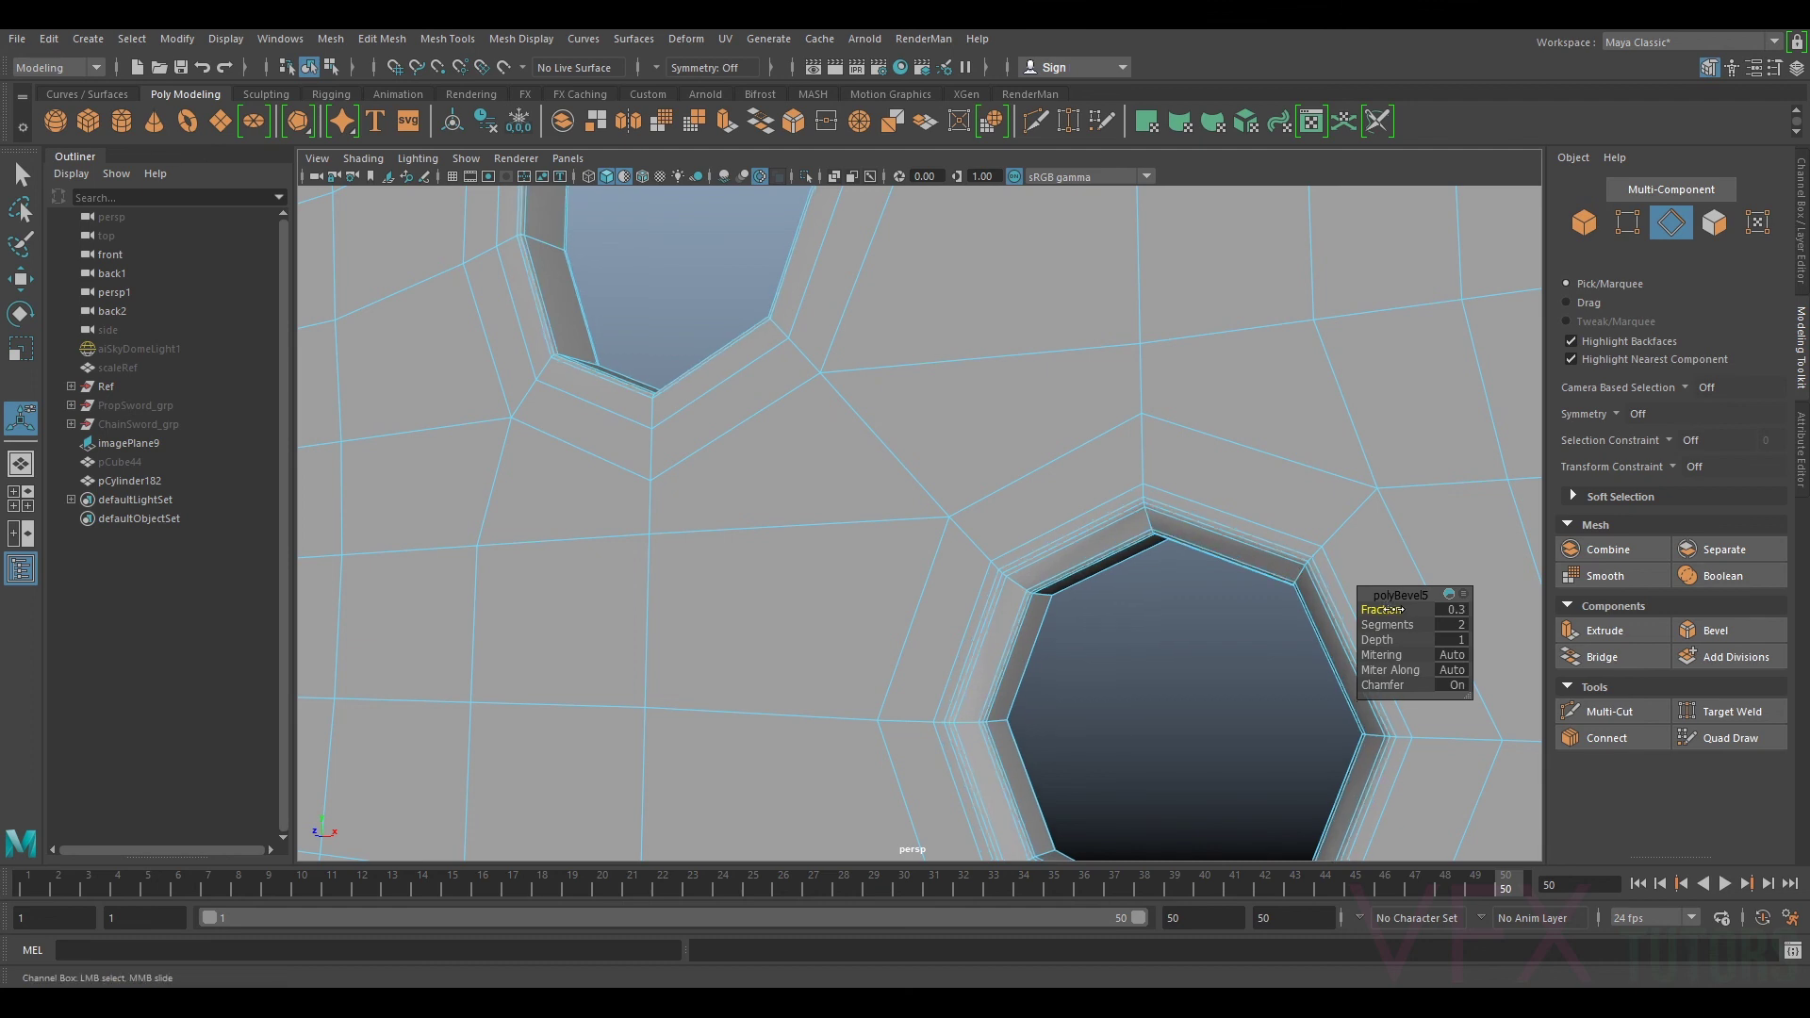
Step: Inspect the beveled holes and slot on the whole bracket in smooth preview, and return to the unsmoothed display
scroll(1196, 524, "down", 5)
right_click_drag(1035, 459, 1213, 415)
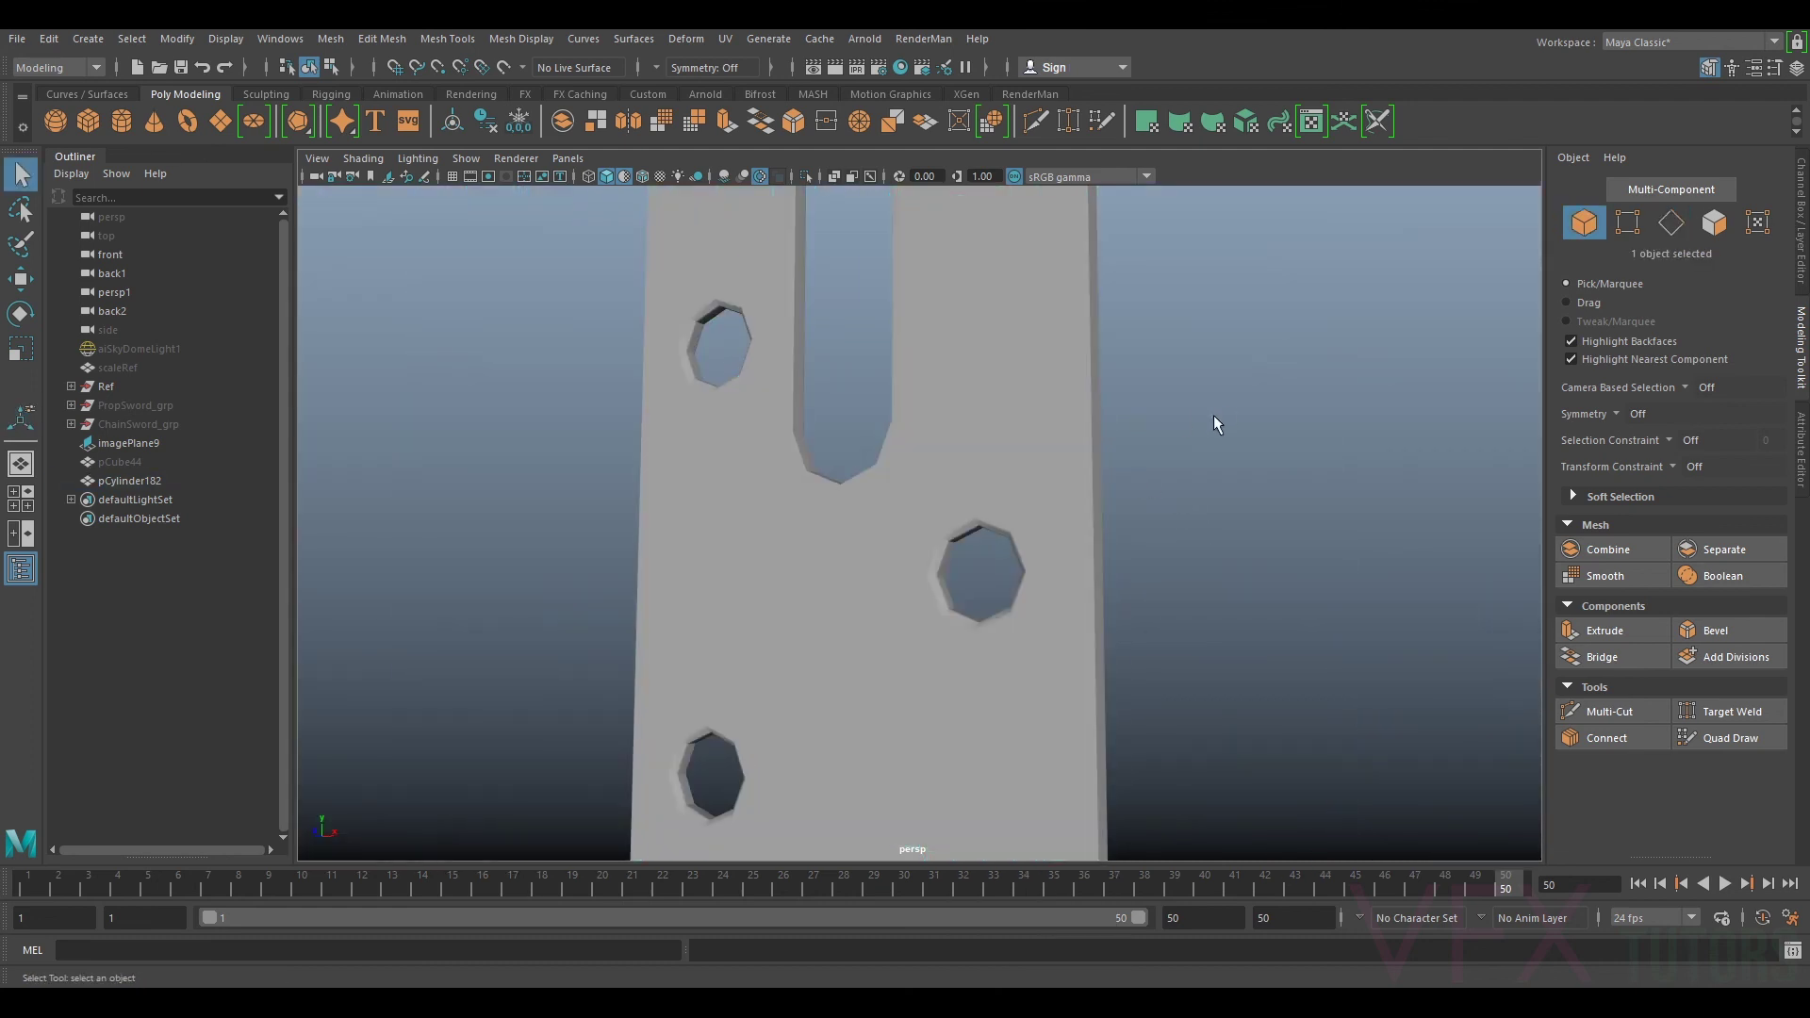
left_click(1027, 433)
key("3")
left_click(1276, 434)
scroll(1277, 433, "down", 2)
mouse_move(1277, 433)
left_mouse_down("alt")
mouse_move(1273, 466)
mouse_move(1269, 432)
left_mouse_up("alt")
left_click_drag(1088, 409, 1091, 574, "alt")
scroll(1130, 479, "up", 5)
scroll(1143, 509, "down", 4)
scroll(1186, 432, "down", 4)
left_click_drag(1186, 432, 923, 455, "alt")
left_click(936, 462)
key("1")
Step: Select the outer border edges along one side and the top end of the upright plate
scroll(947, 432, "up", 4)
right_click_drag(946, 363, 951, 309)
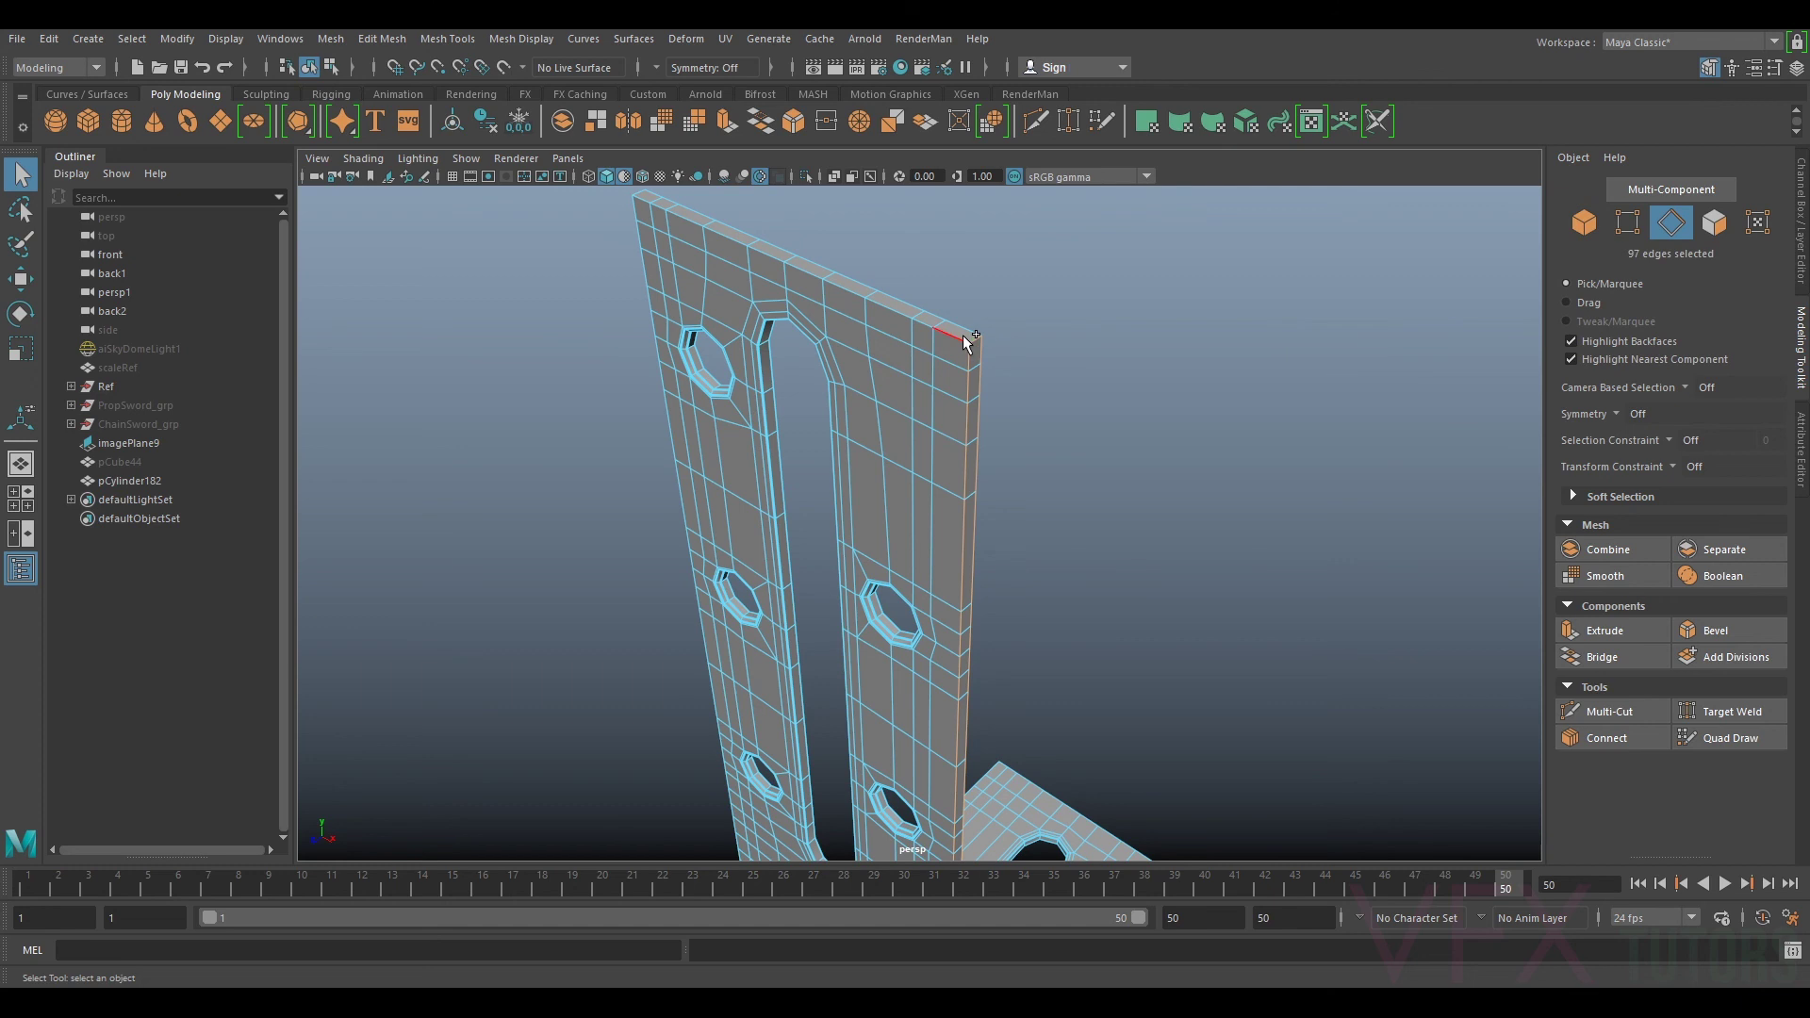
middle_click_drag(698, 219, 1052, 422, "alt")
scroll(1052, 422, "up", 4)
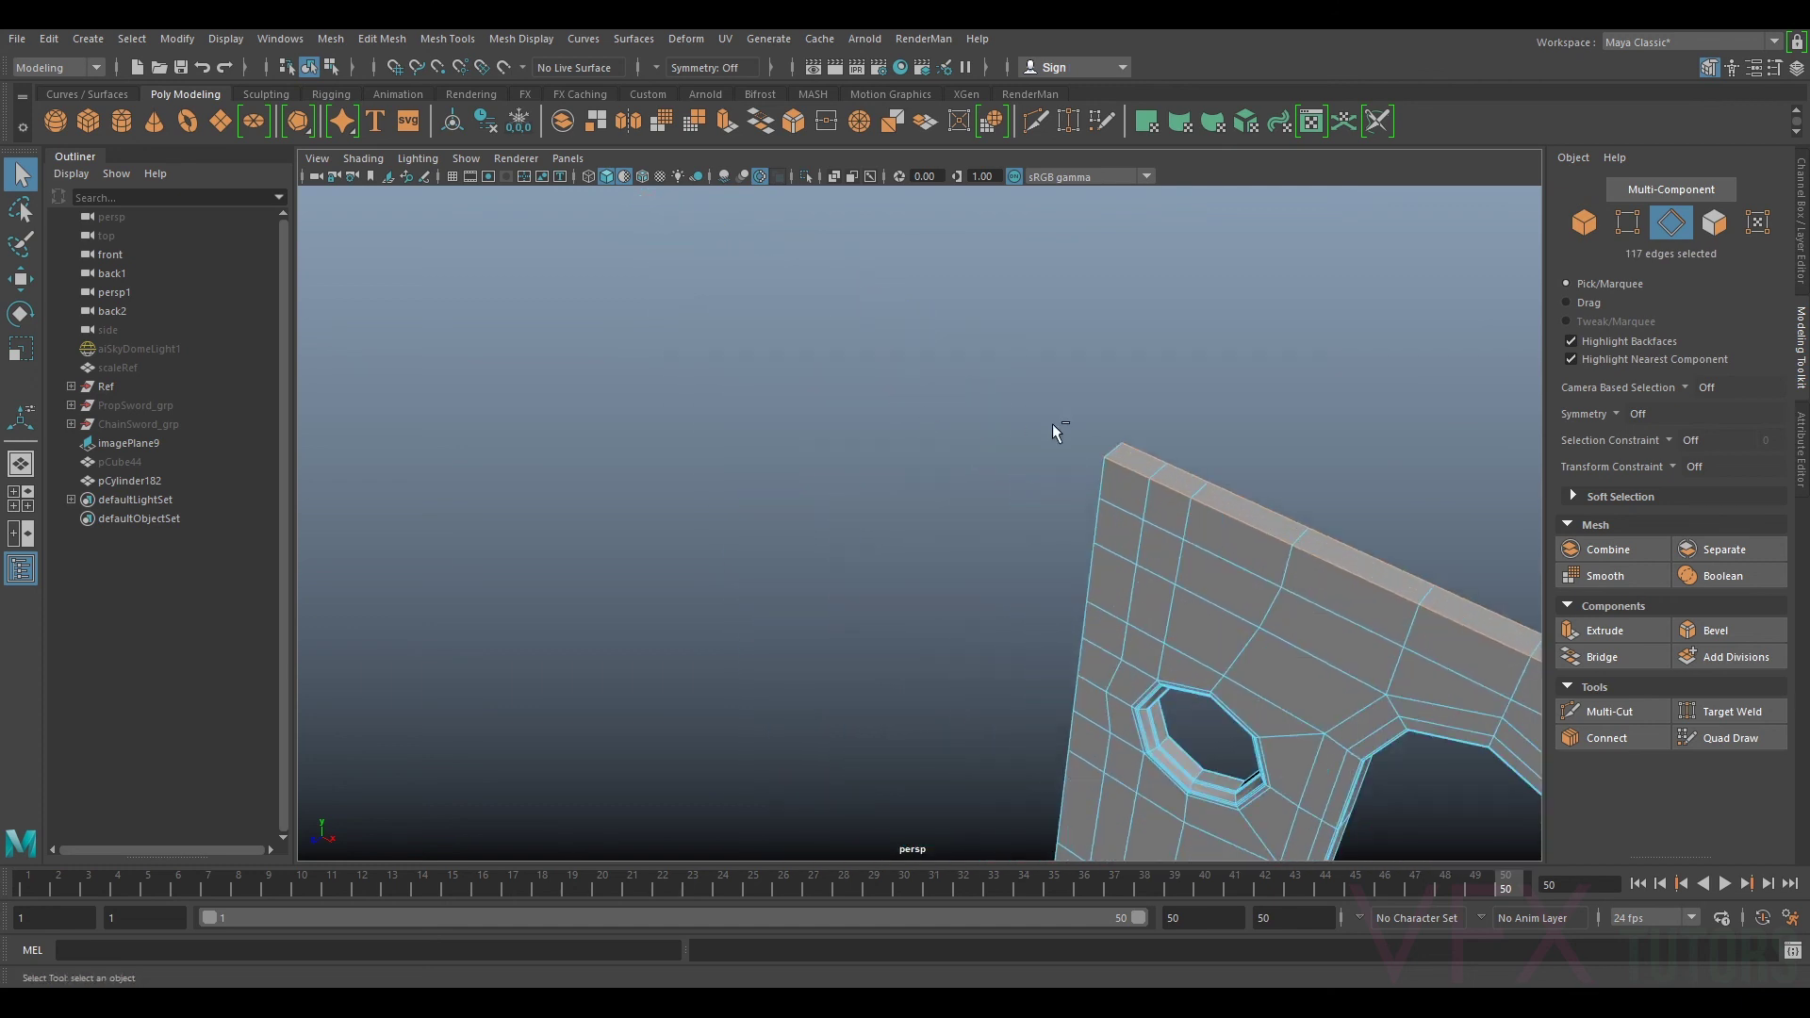
double_click(1098, 483, "shift")
scroll(1065, 540, "down", 4)
Step: Add the border edges along the upright plate's opposite side to the selection
left_click_drag(1065, 540, 1404, 603, "alt")
scroll(1040, 381, "up", 3)
middle_click_drag(981, 343, 1034, 483, "alt")
scroll(1035, 483, "up", 4)
double_click(1014, 313, "shift")
scroll(1120, 580, "down", 4)
Step: Add the border edges around the free end of the base plate, including its corner edges
middle_click_drag(1122, 585, 1188, 150, "alt")
middle_click_drag(1078, 721, 1131, 189, "alt")
scroll(1107, 485, "up", 4)
middle_click_drag(1256, 618, 1514, 303, "alt")
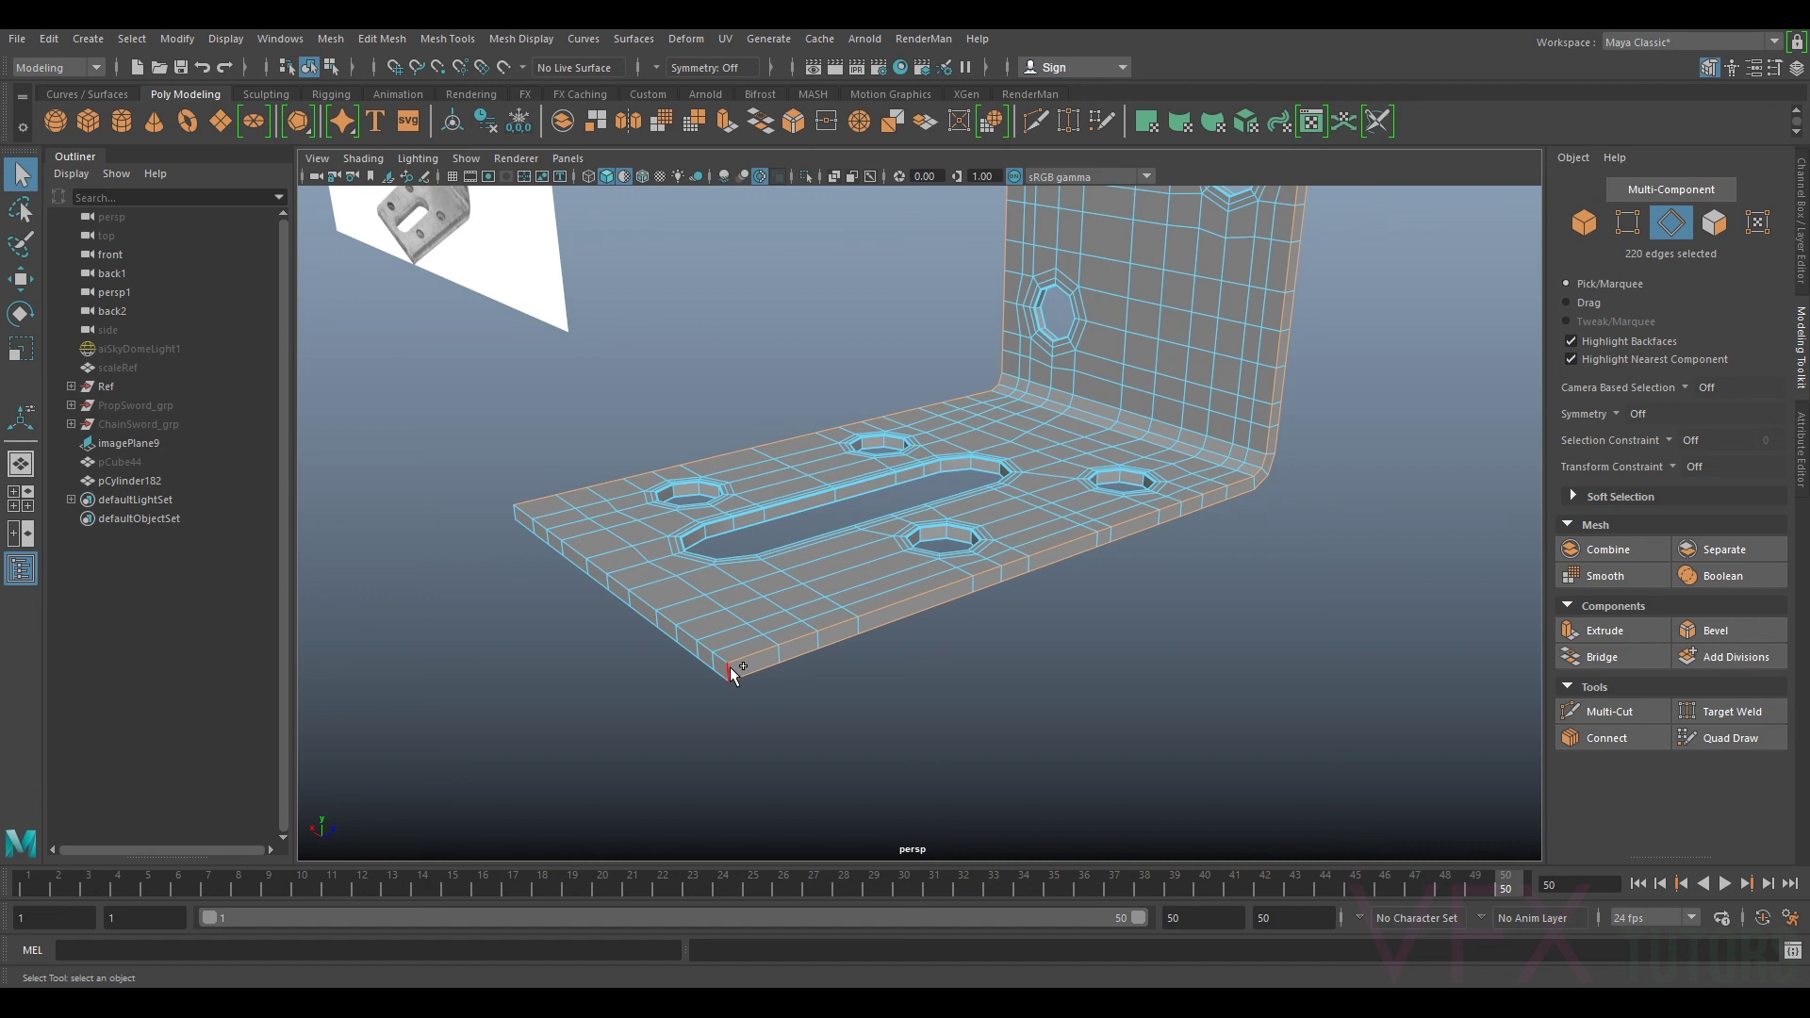
left_click_drag(435, 556, 722, 614, "alt")
middle_click_drag(722, 615, 1188, 521, "alt")
scroll(978, 535, "up", 4)
left_click(1239, 485, "shift")
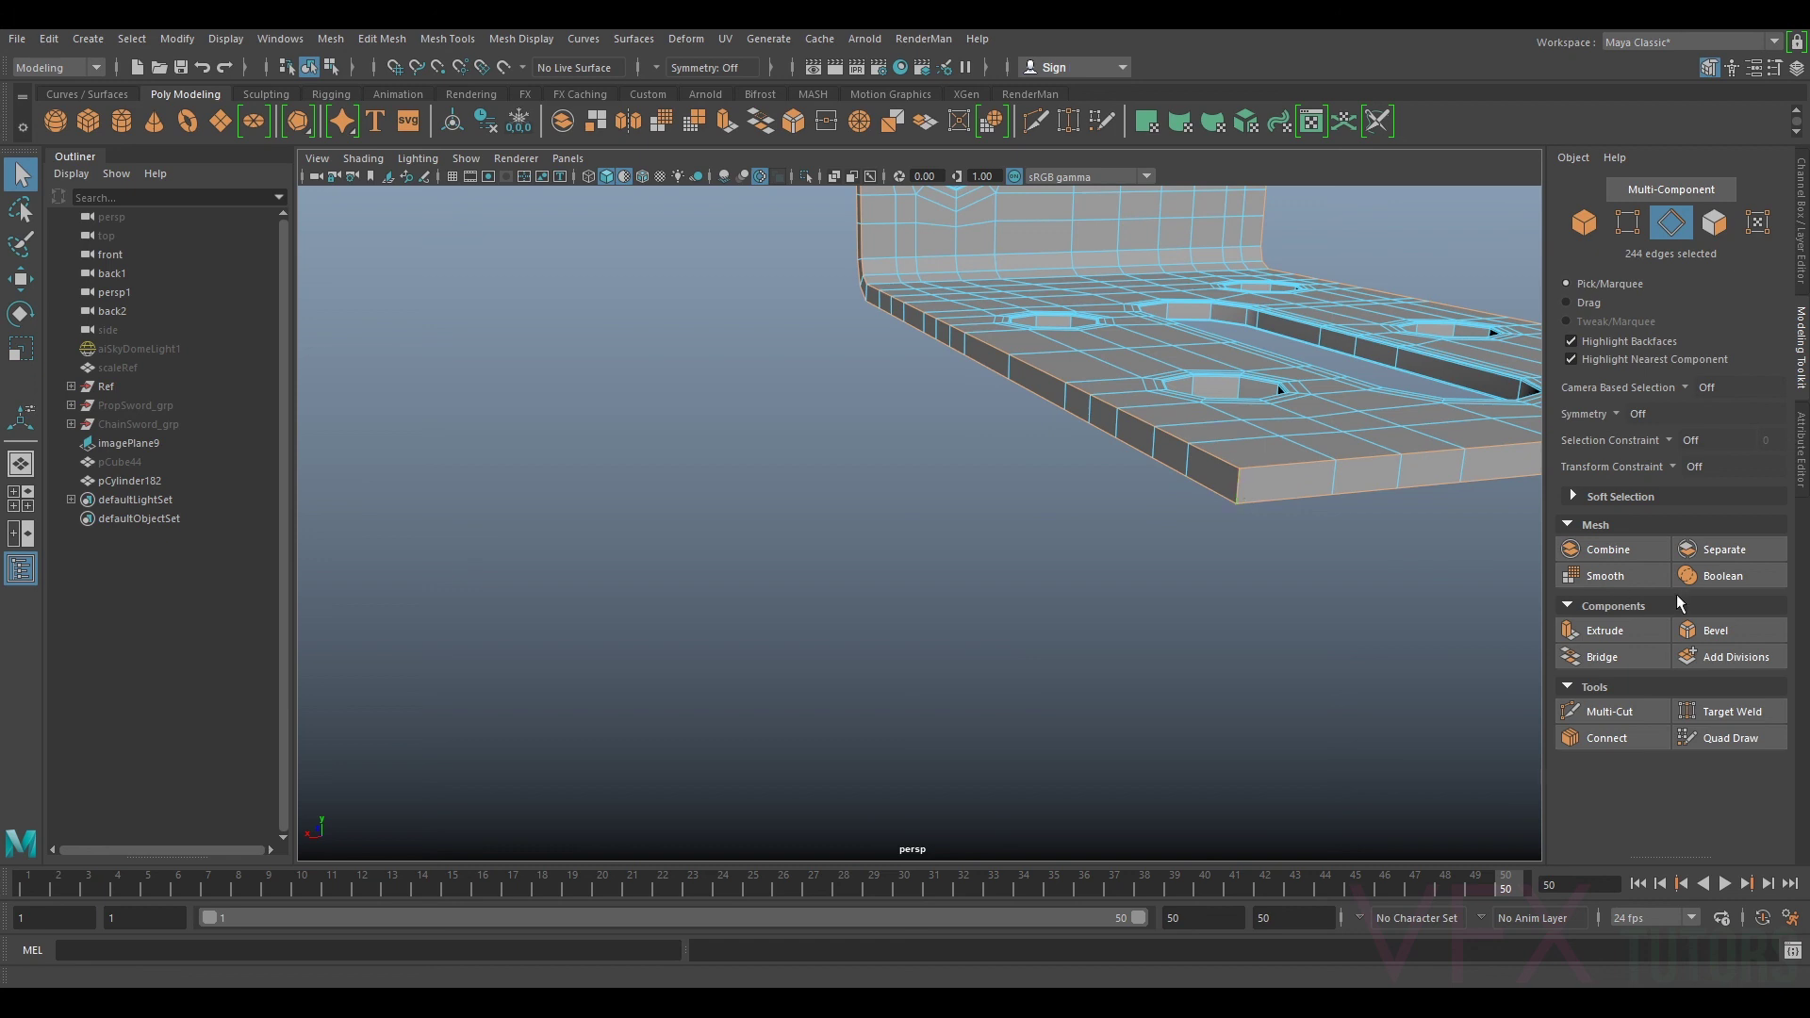
Step: Bevel the bracket's outer border edges with 2 segments and a fraction of 0.2
left_click(1713, 633)
mouse_move(1394, 625)
left_mouse_down()
mouse_move(1409, 625)
mouse_move(1389, 610)
left_mouse_up()
left_click_drag(1308, 434, 1277, 478, "alt")
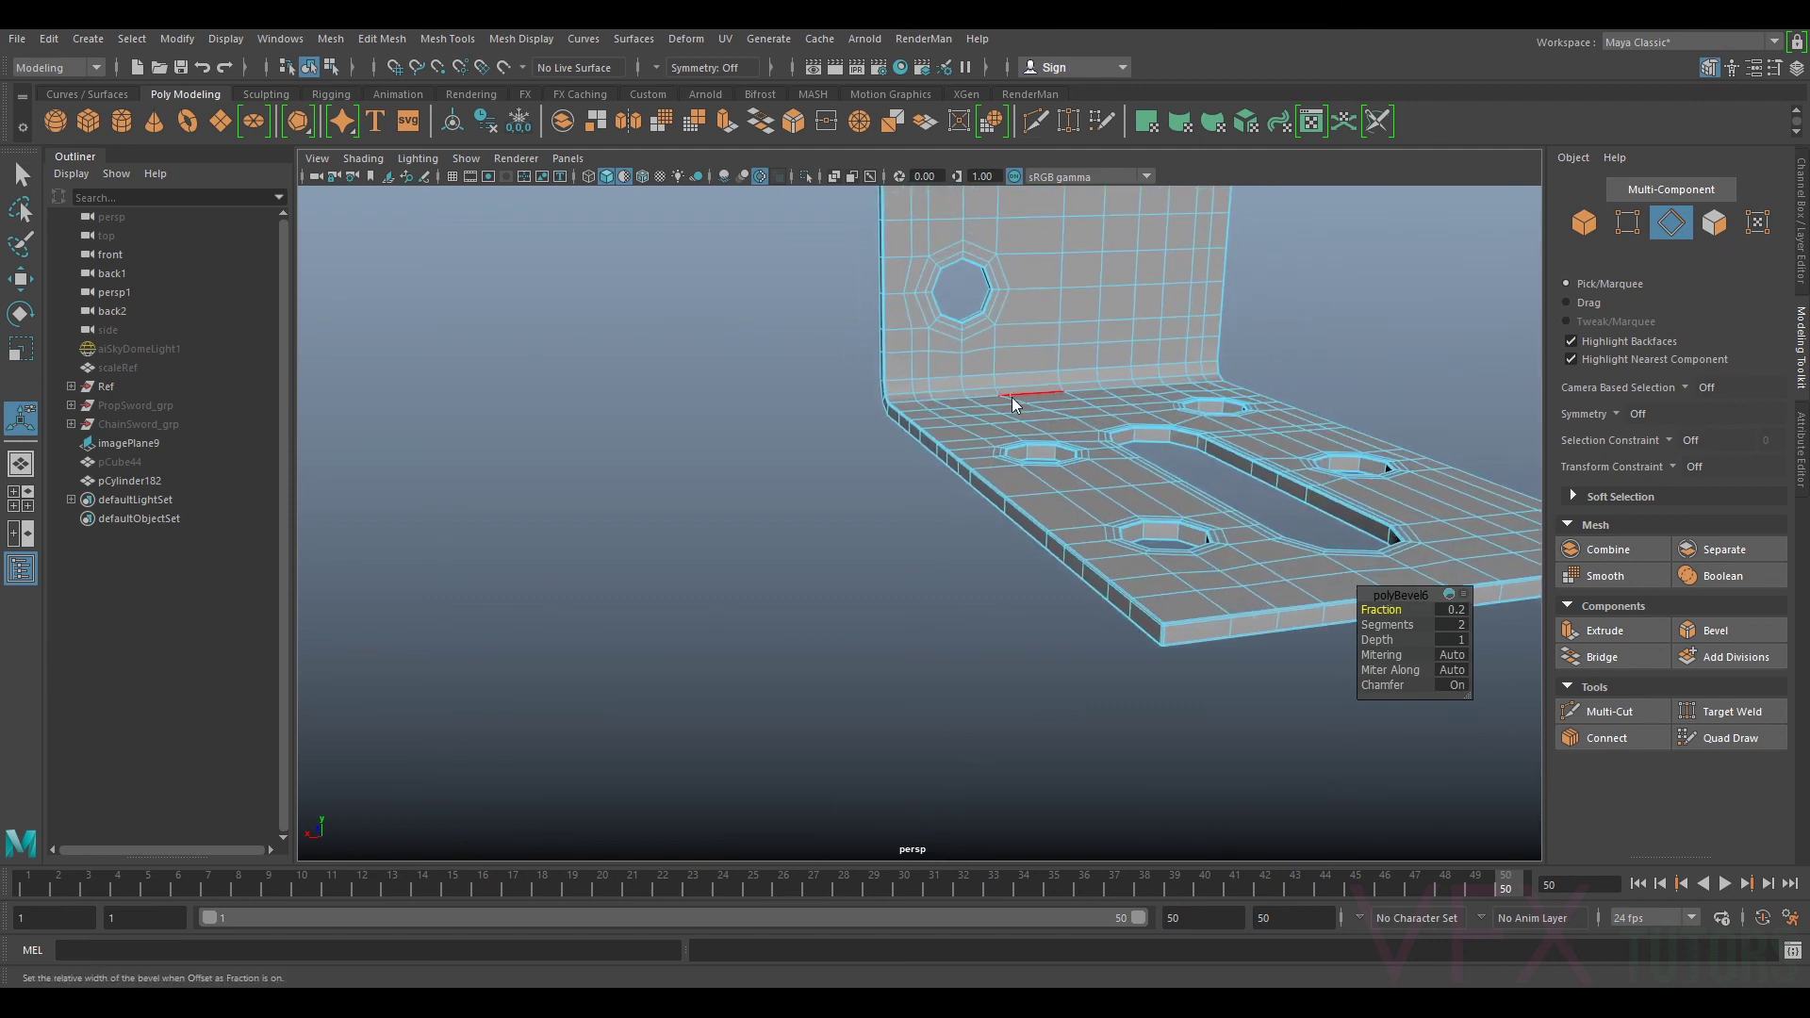
Step: Switch the bracket to smooth preview and compare its shape with the reference image
right_click_drag(1011, 398, 1110, 337)
key("3")
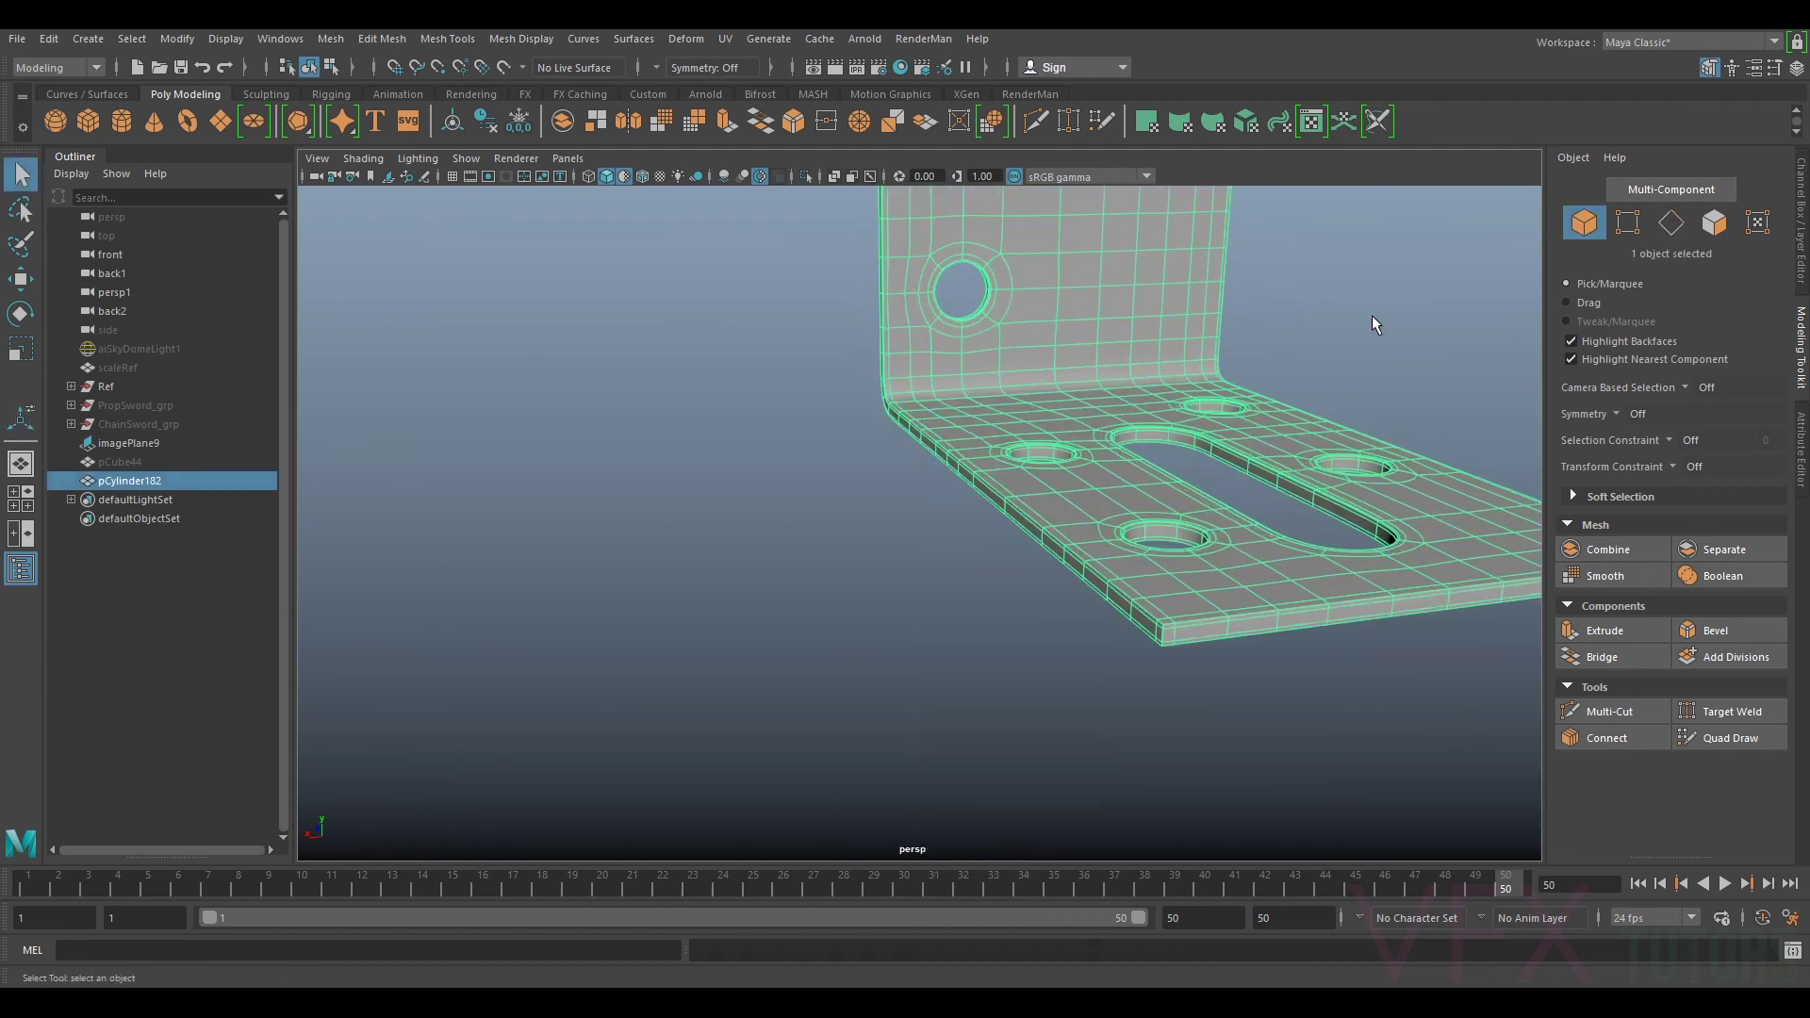
left_click(1372, 317)
scroll(1152, 449, "down", 4)
left_click_drag(1152, 449, 1051, 659, "alt")
scroll(999, 566, "down", 4)
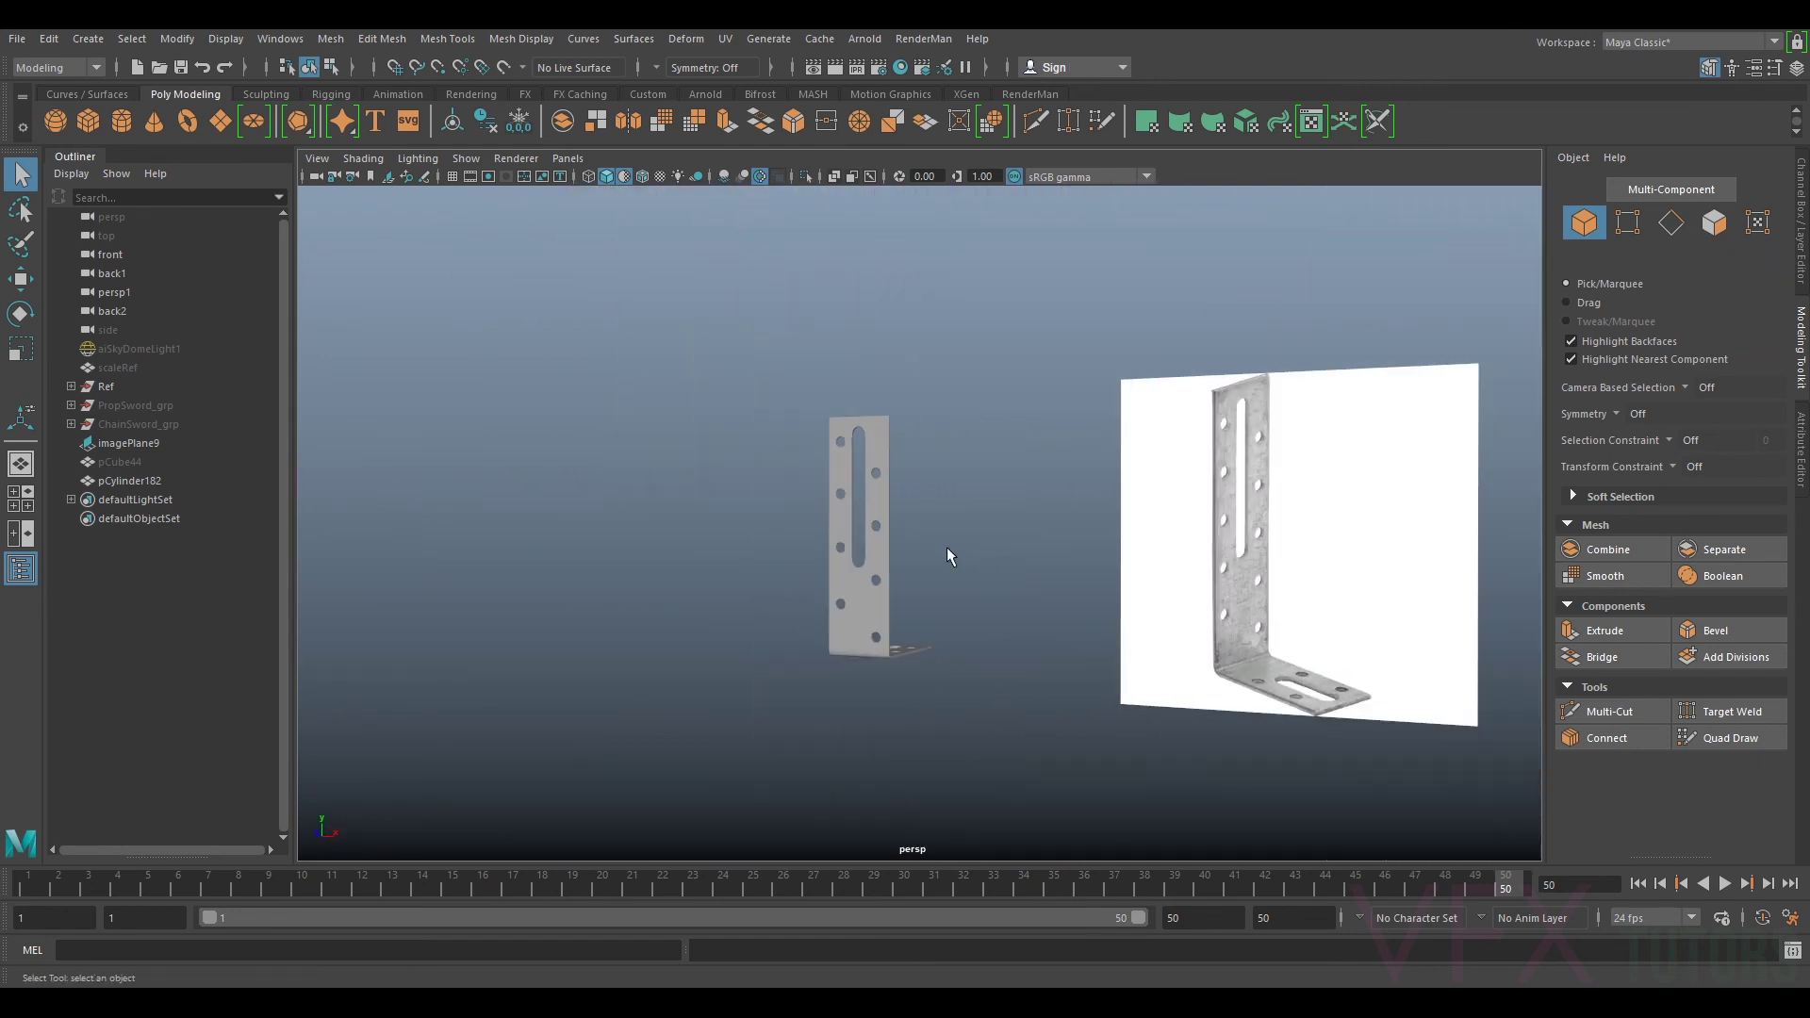
Step: Freeze the bracket's transformations, delete its construction history and center its pivot
scroll(896, 578, "up", 2)
left_click(854, 585)
scroll(924, 590, "up", 2)
middle_click_drag(989, 595, 1138, 535, "alt")
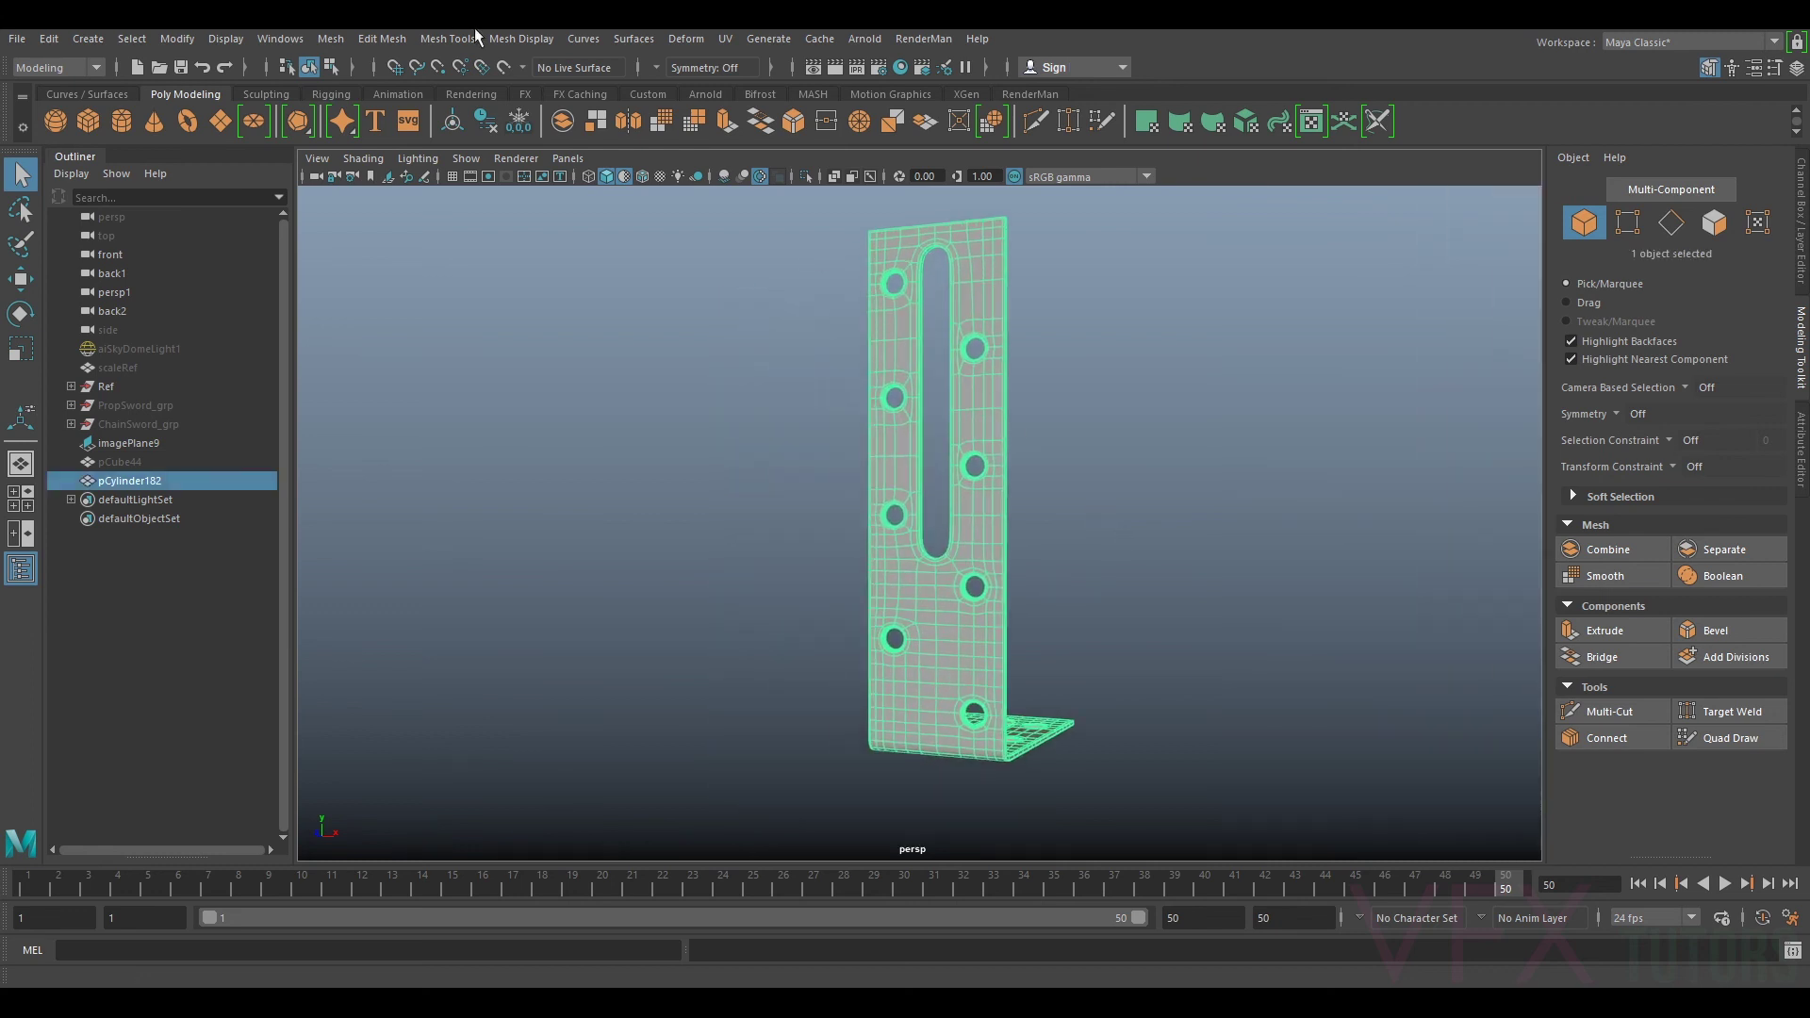
left_click(518, 125)
left_click(489, 121)
left_click(456, 122)
scroll(1142, 475, "down", 5)
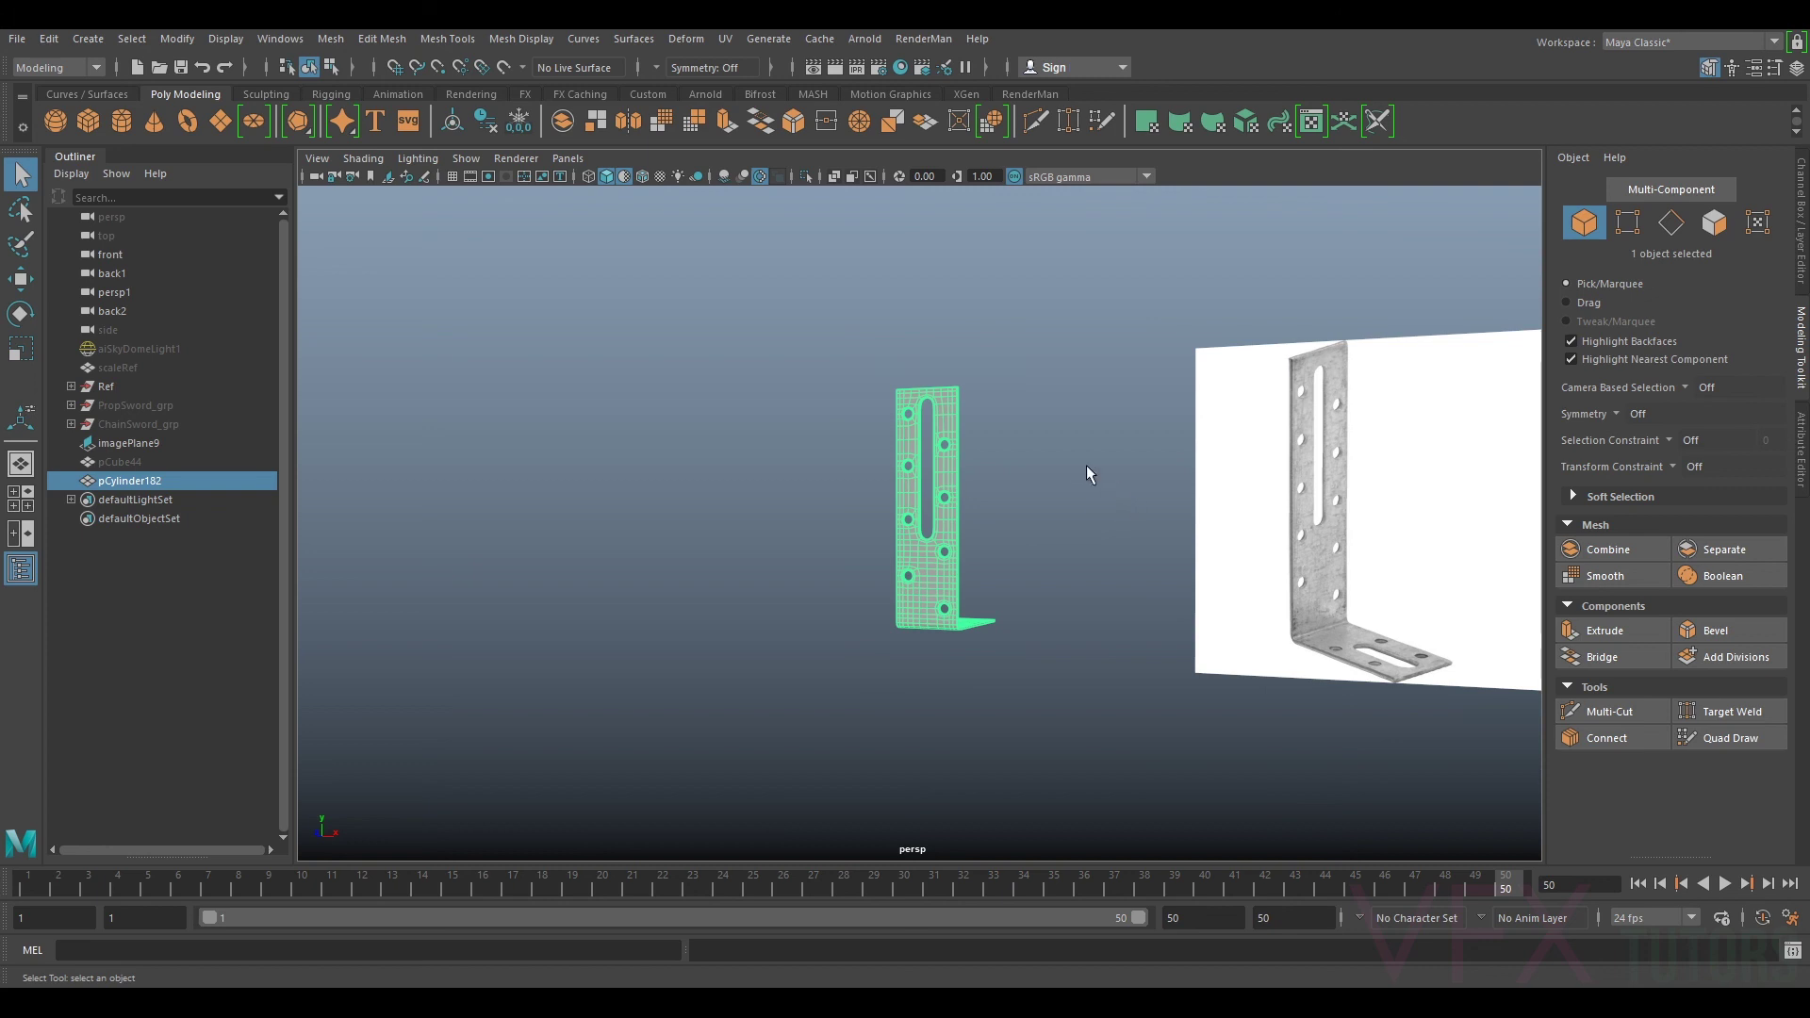
Step: Unhide the ChainSword_grp group and clear the selection
key("w")
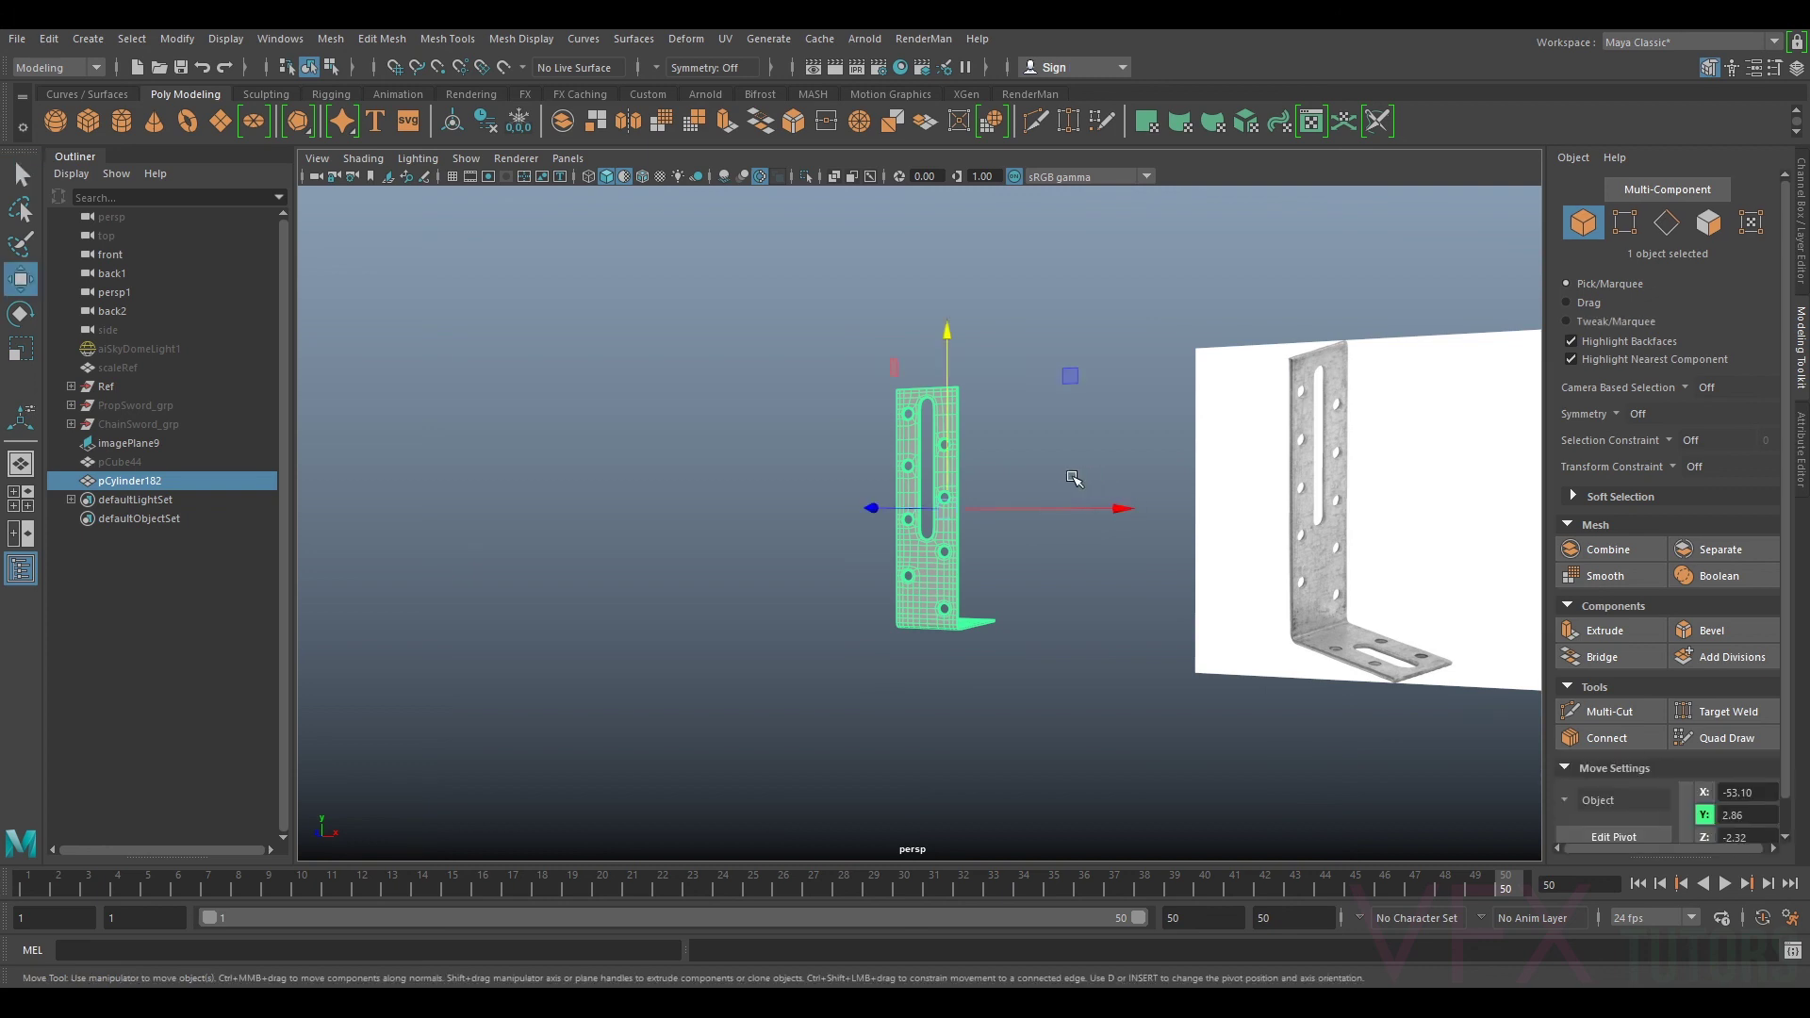
left_click(157, 426)
key("h")
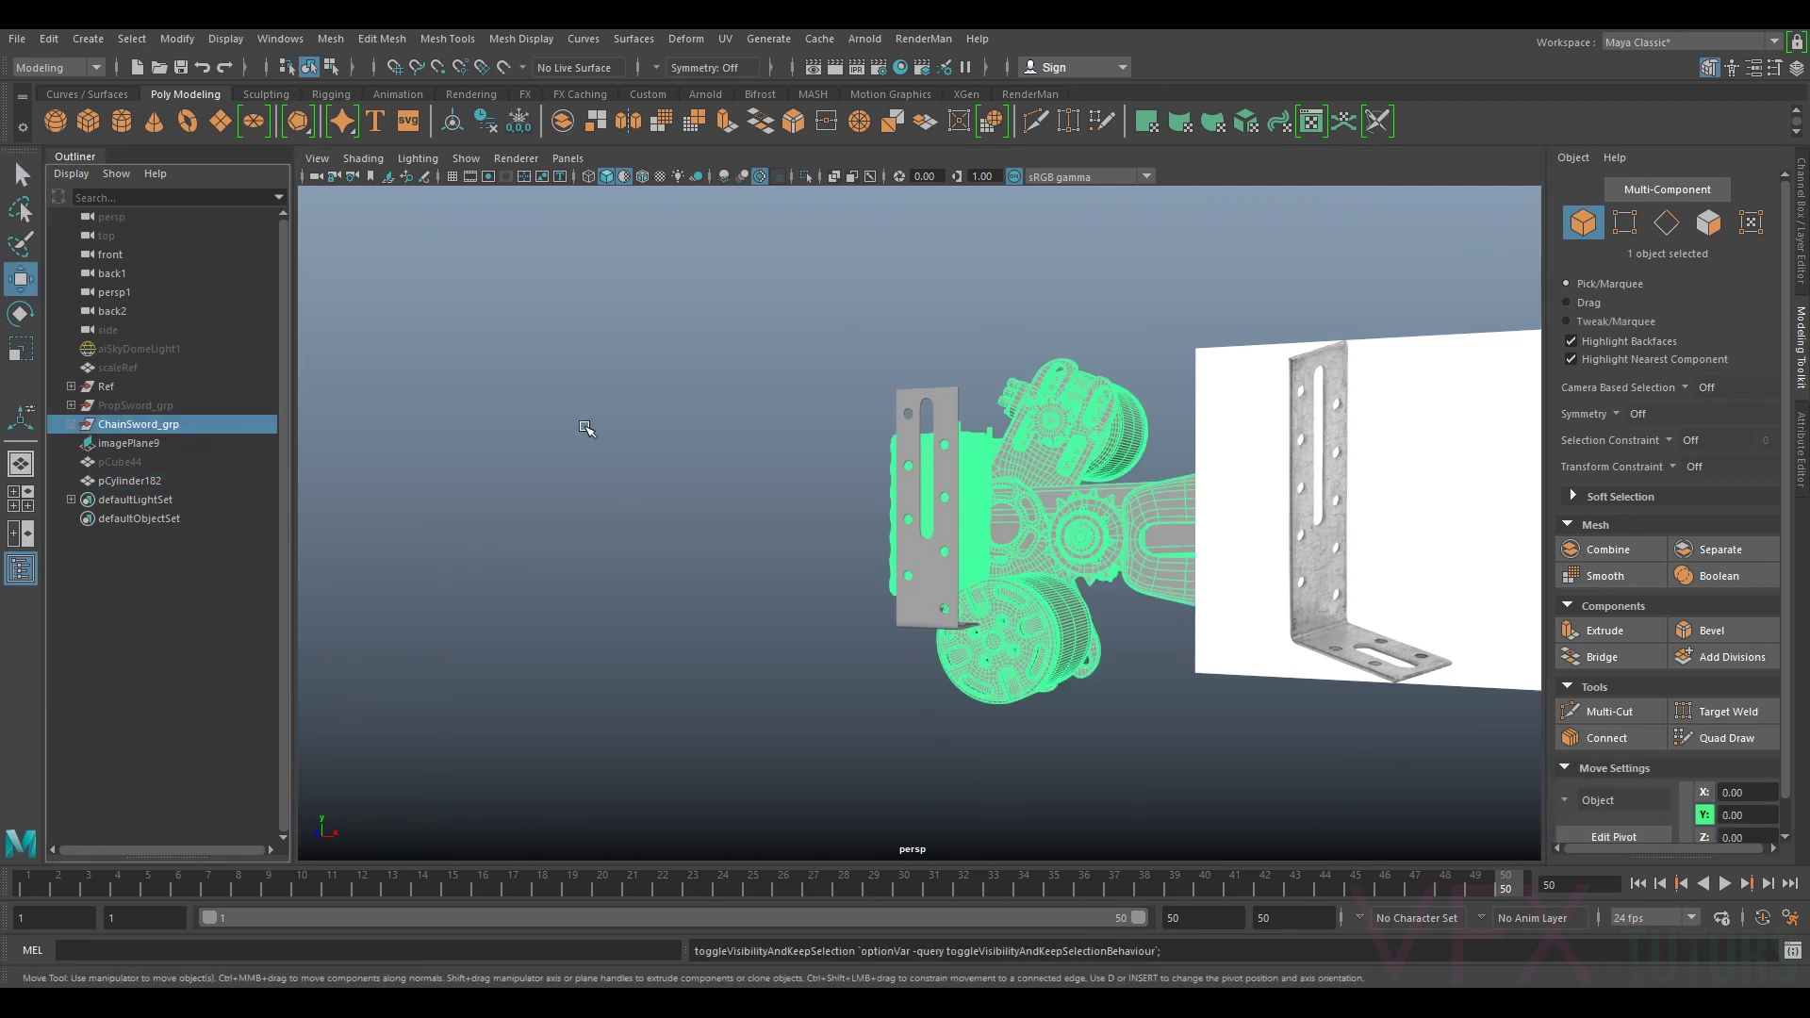
left_click(588, 429)
Step: Move the bracket so its upright plate sits against the outer side of the near battery pack and its base runs underneath
left_click_drag(820, 447, 850, 496, "alt")
left_click(997, 498)
scroll(997, 498, "up", 4)
left_click_drag(862, 418, 929, 401)
scroll(877, 472, "up", 3)
middle_click_drag(856, 490, 1012, 382, "alt")
left_click_drag(1014, 384, 980, 390)
left_click_drag(1000, 418, 822, 379, "alt")
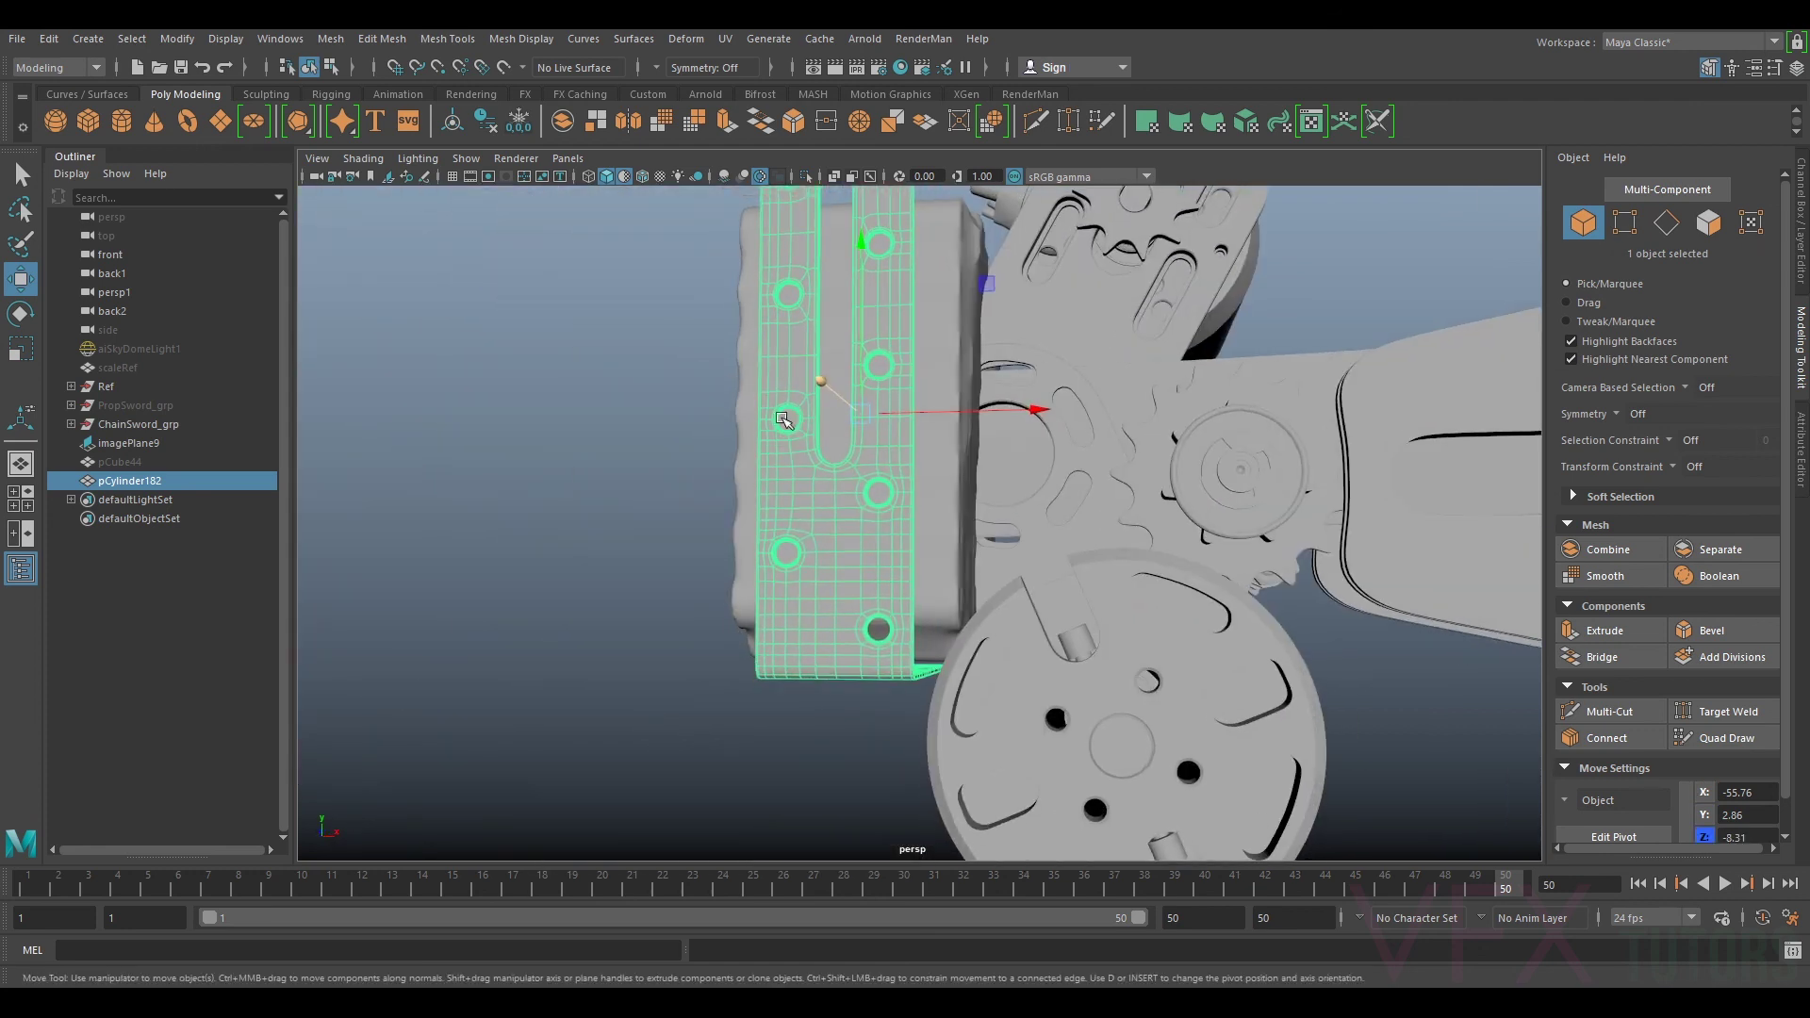
scroll(849, 424, "up", 3)
left_click_drag(861, 458, 1058, 440, "alt")
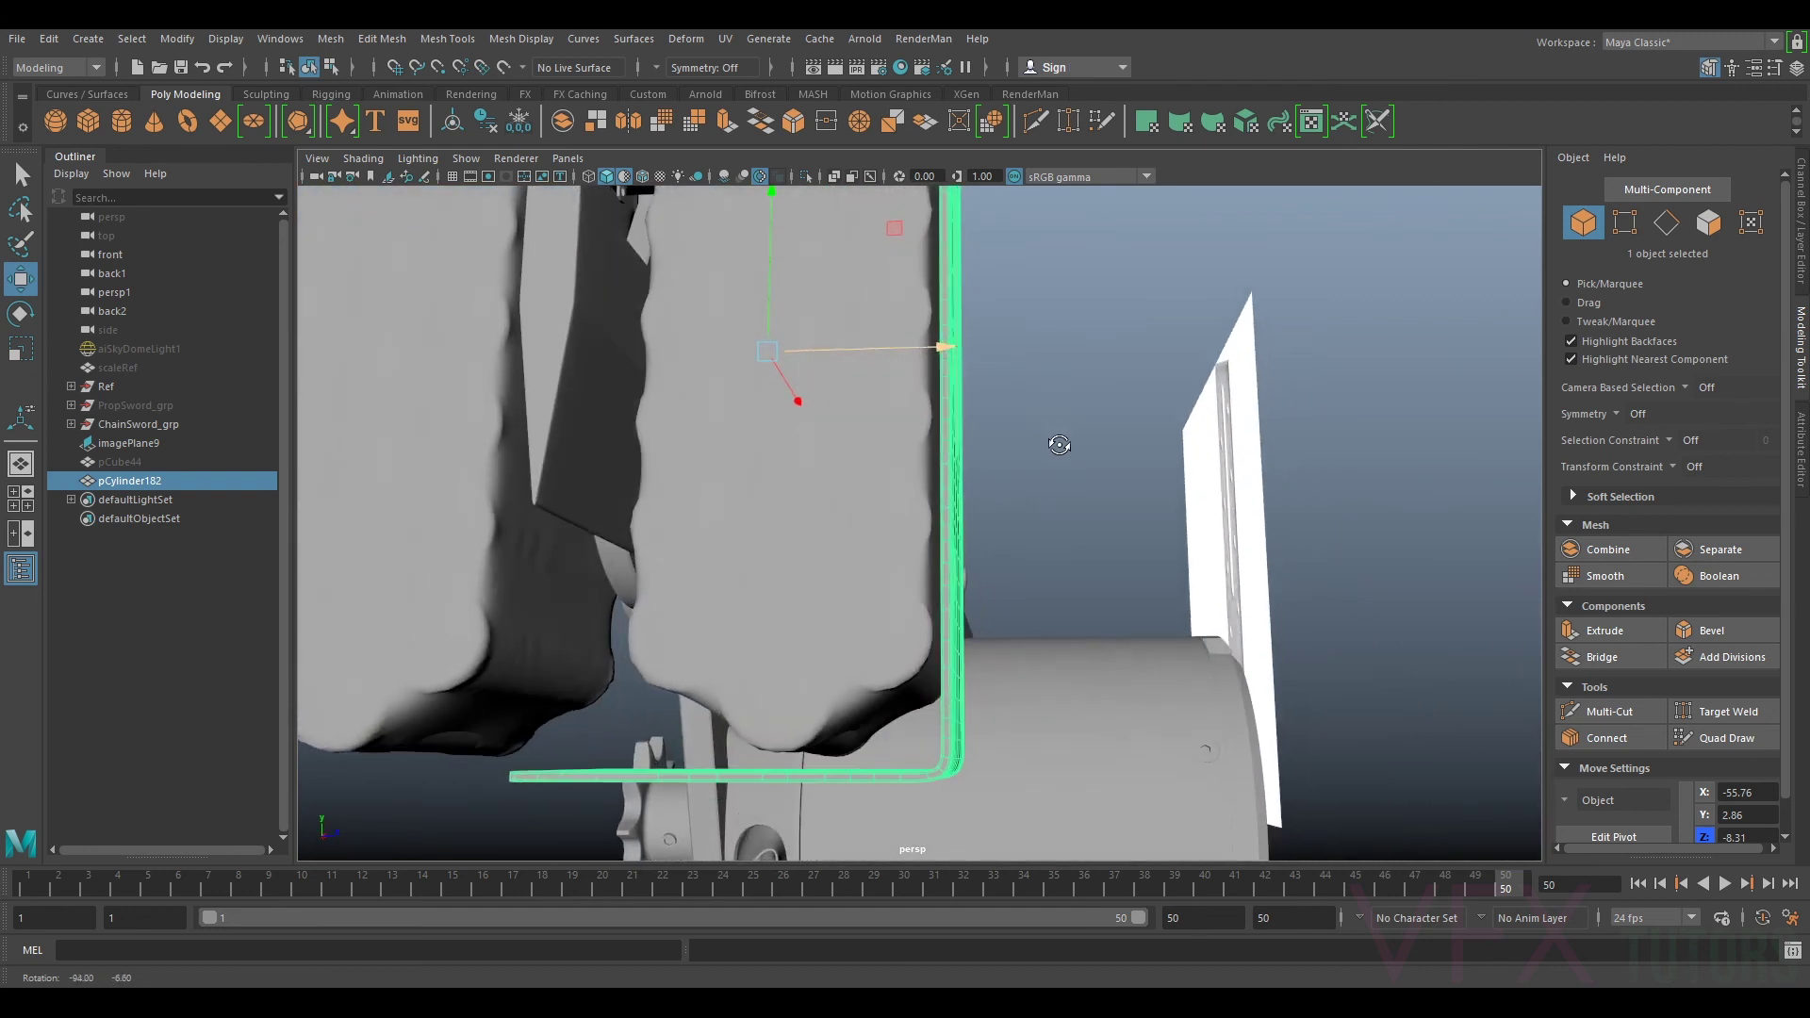
Step: Duplicate the bracket, move the copy beyond the opposite battery pack and set its Rotate Y to 180
left_click_drag(765, 301, 1143, 501, "alt")
key("ctrl+d")
left_click_drag(978, 479, 342, 575)
key("e")
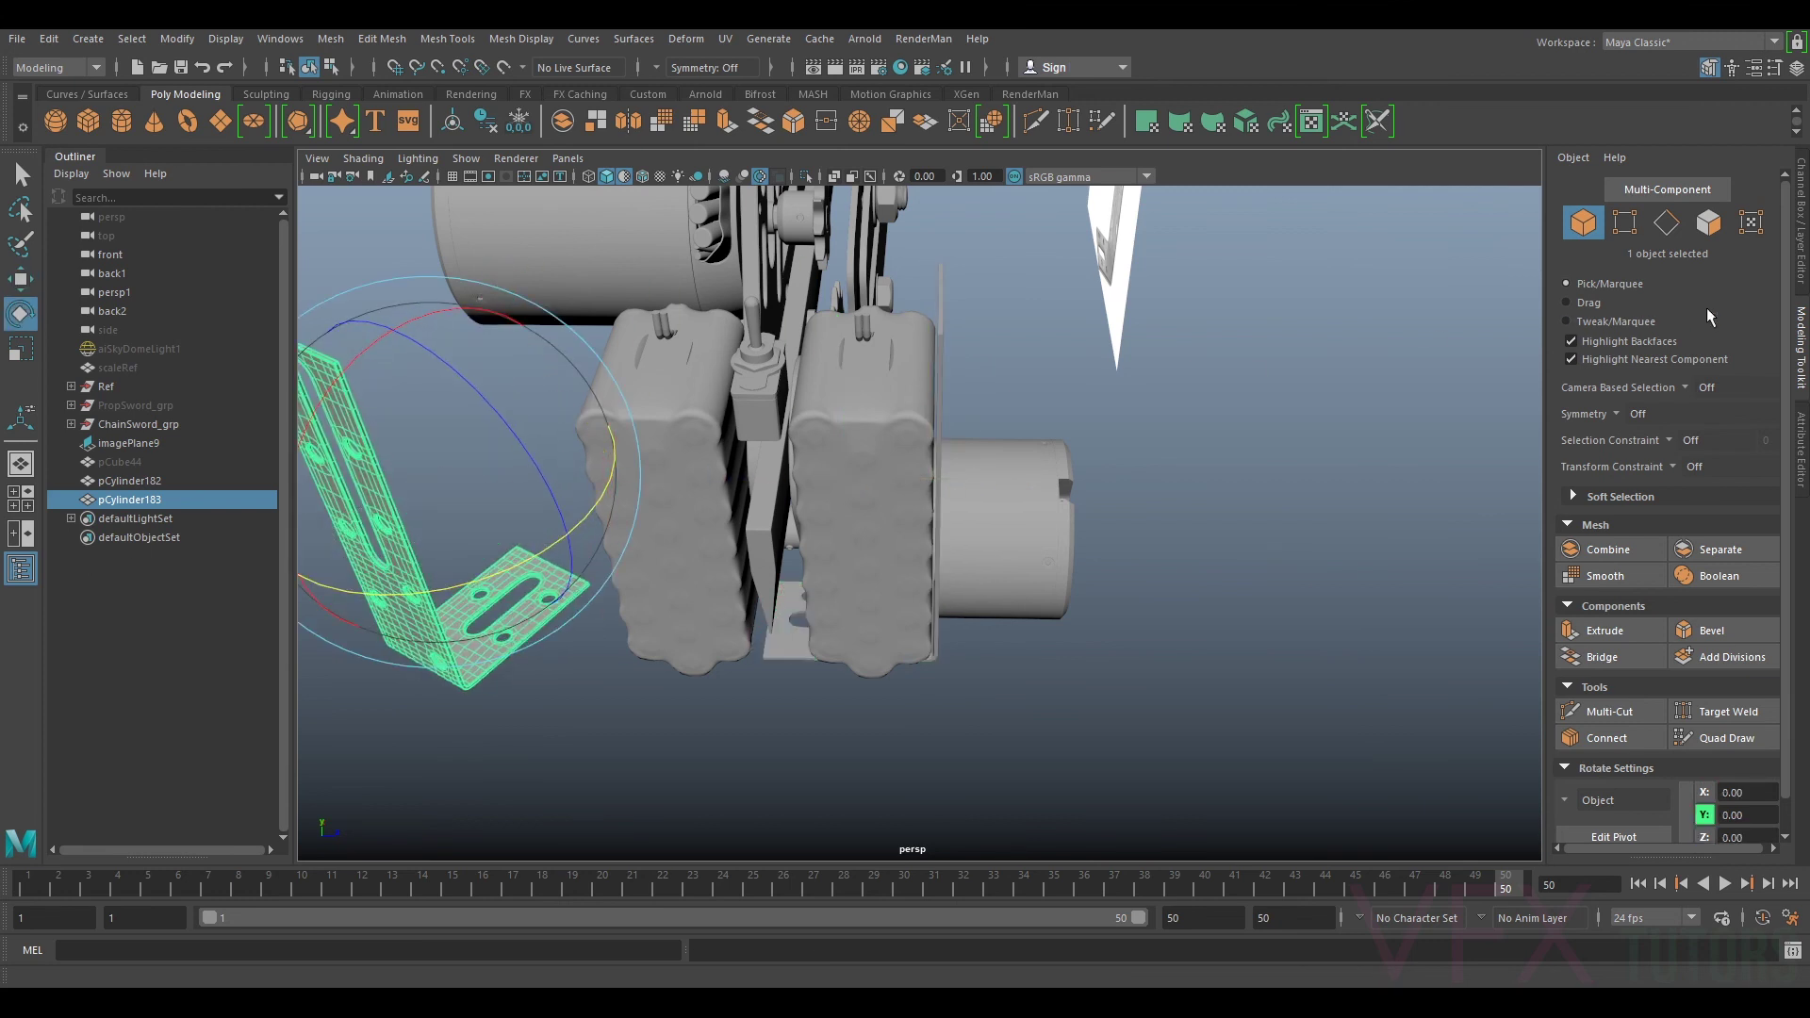
left_click(1791, 271)
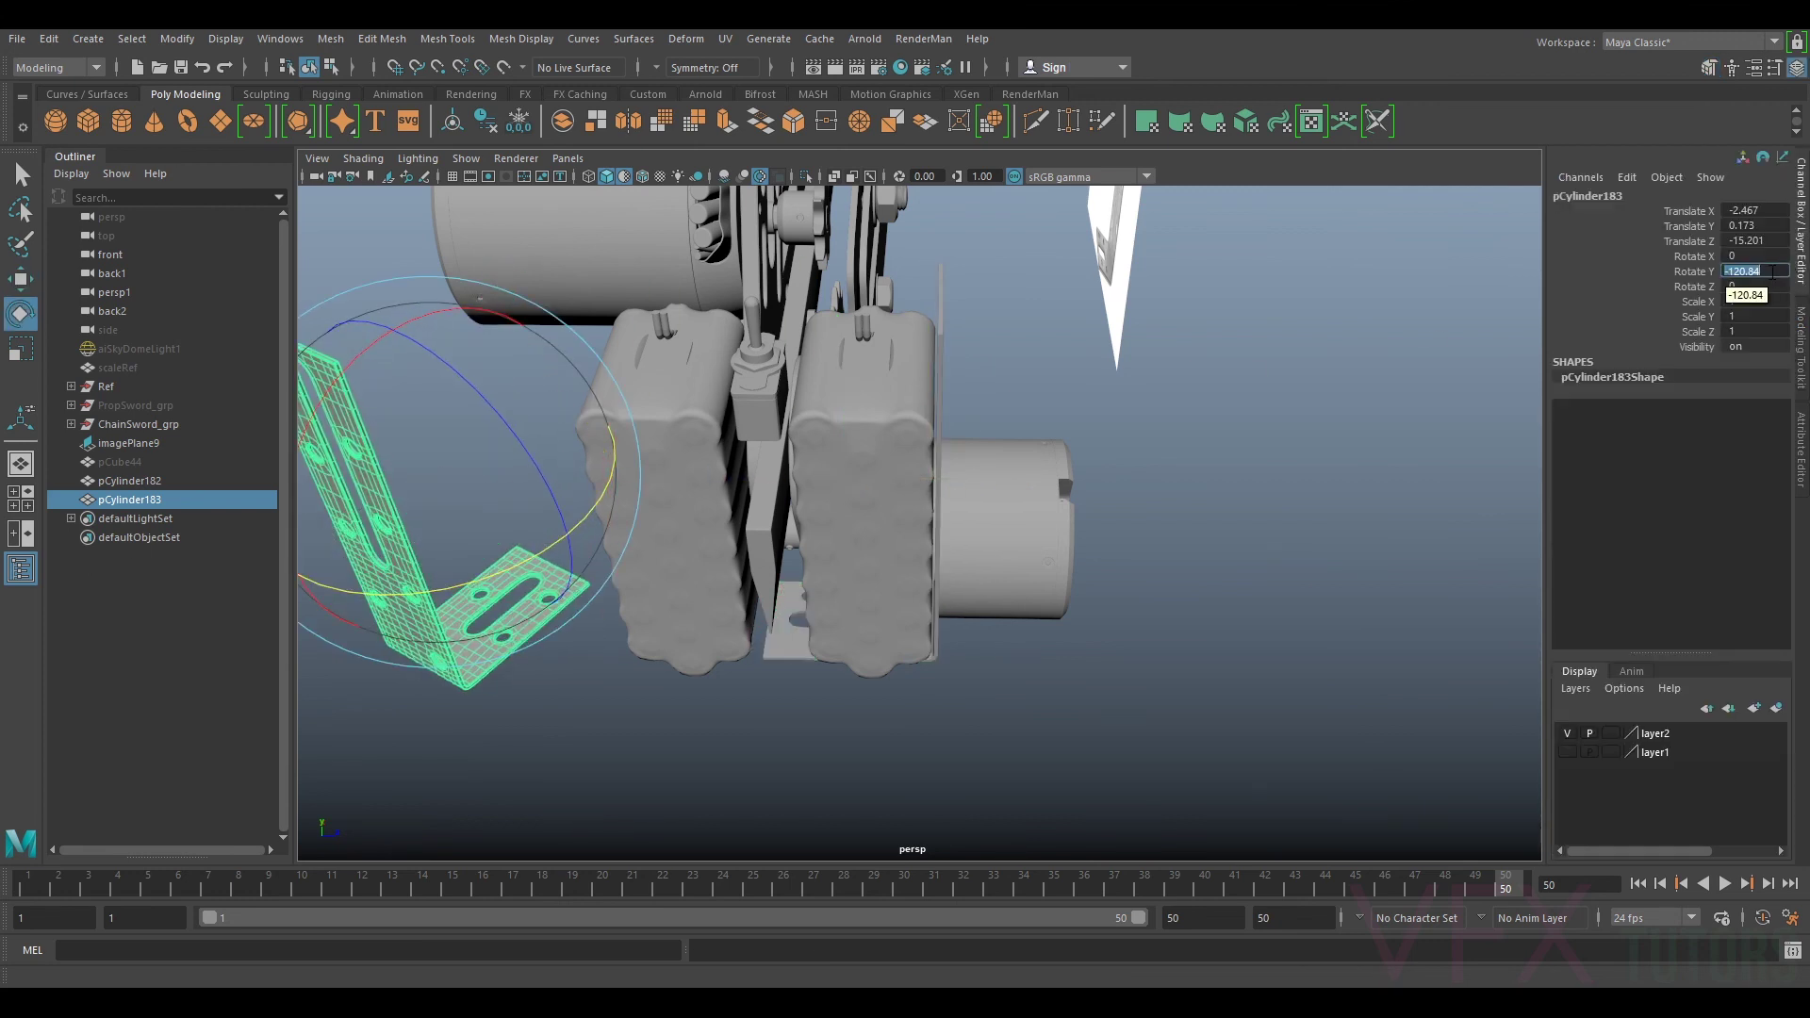
key("Return")
Step: Move the duplicate bracket against the outer side of the opposite battery pack, at Translate Z -9.076
key("w")
left_click_drag(393, 470, 656, 524)
left_click_drag(658, 532, 853, 425, "alt")
right_click_drag(853, 424, 952, 462, "alt")
left_click_drag(952, 462, 790, 523, "alt")
middle_click_drag(790, 523, 1144, 479, "alt")
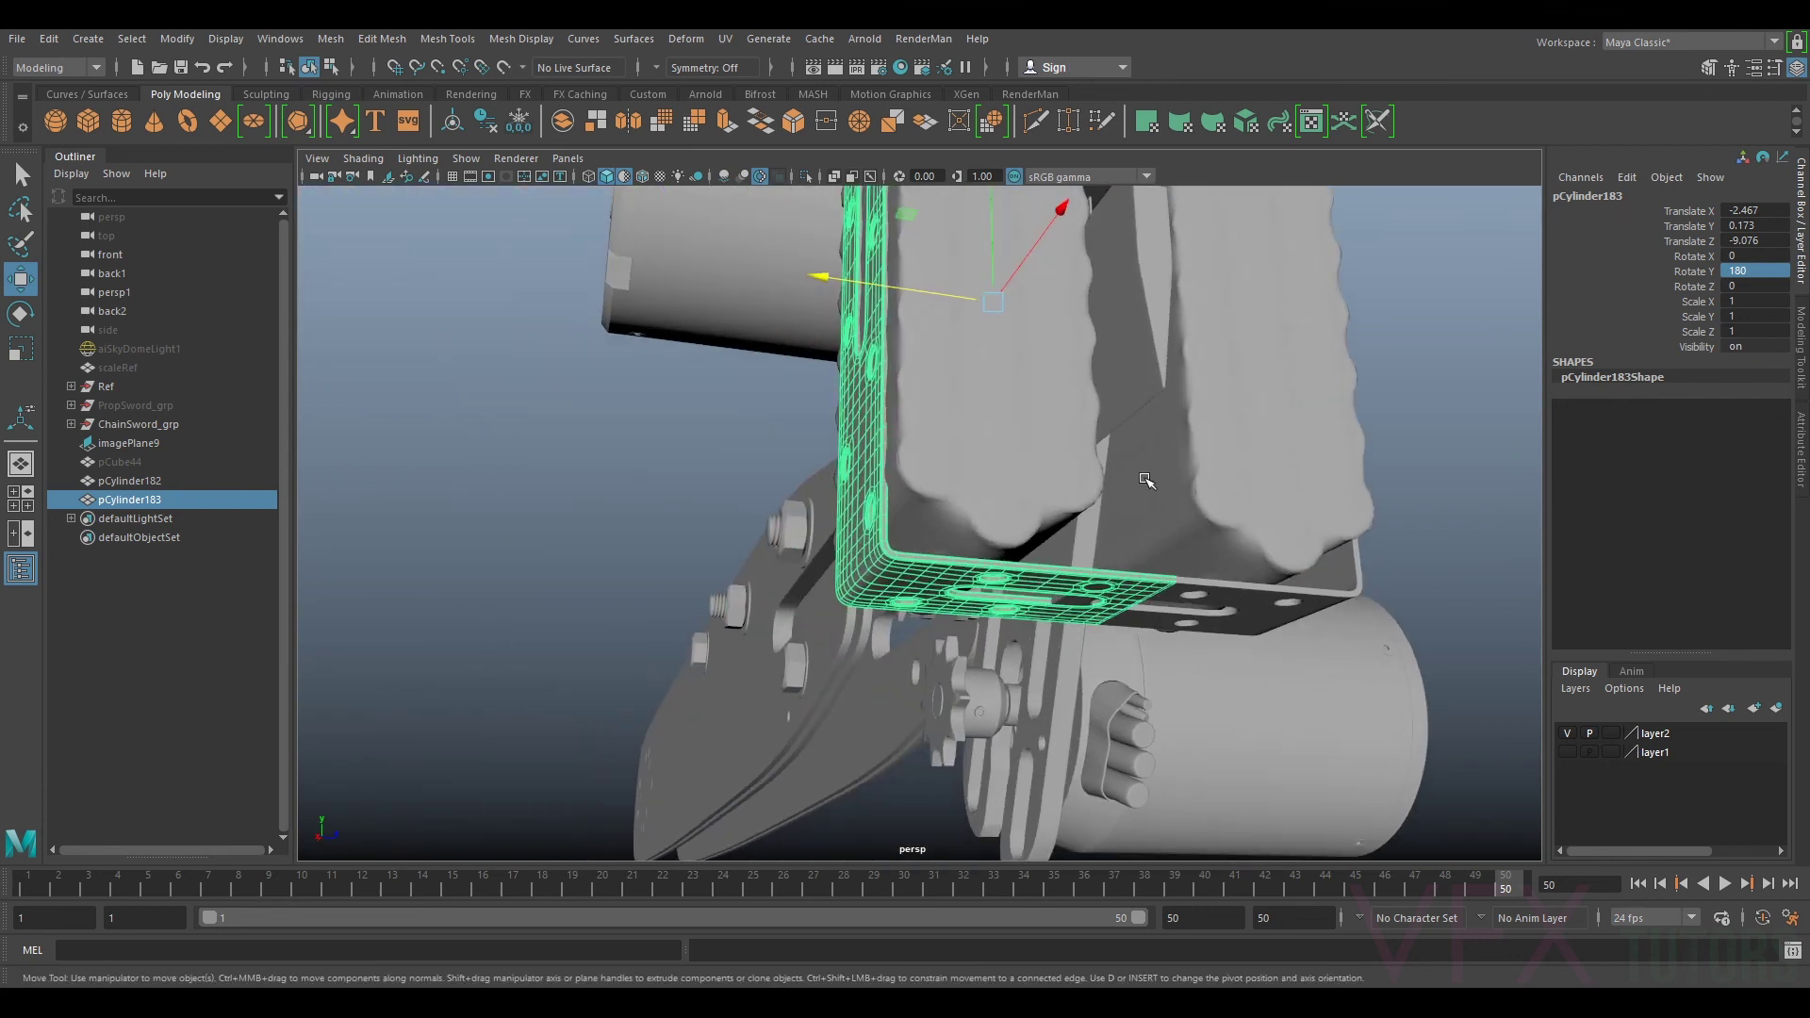
Step: Fine-tune the duplicate bracket's position to Translate Y 0.067 and Translate Z -9.139 so its base meets the first bracket
left_click_drag(1144, 479, 1021, 544, "alt")
left_click_drag(959, 238, 963, 252)
right_click_drag(1133, 501, 1022, 574, "alt")
left_click_drag(1022, 574, 1083, 612, "alt")
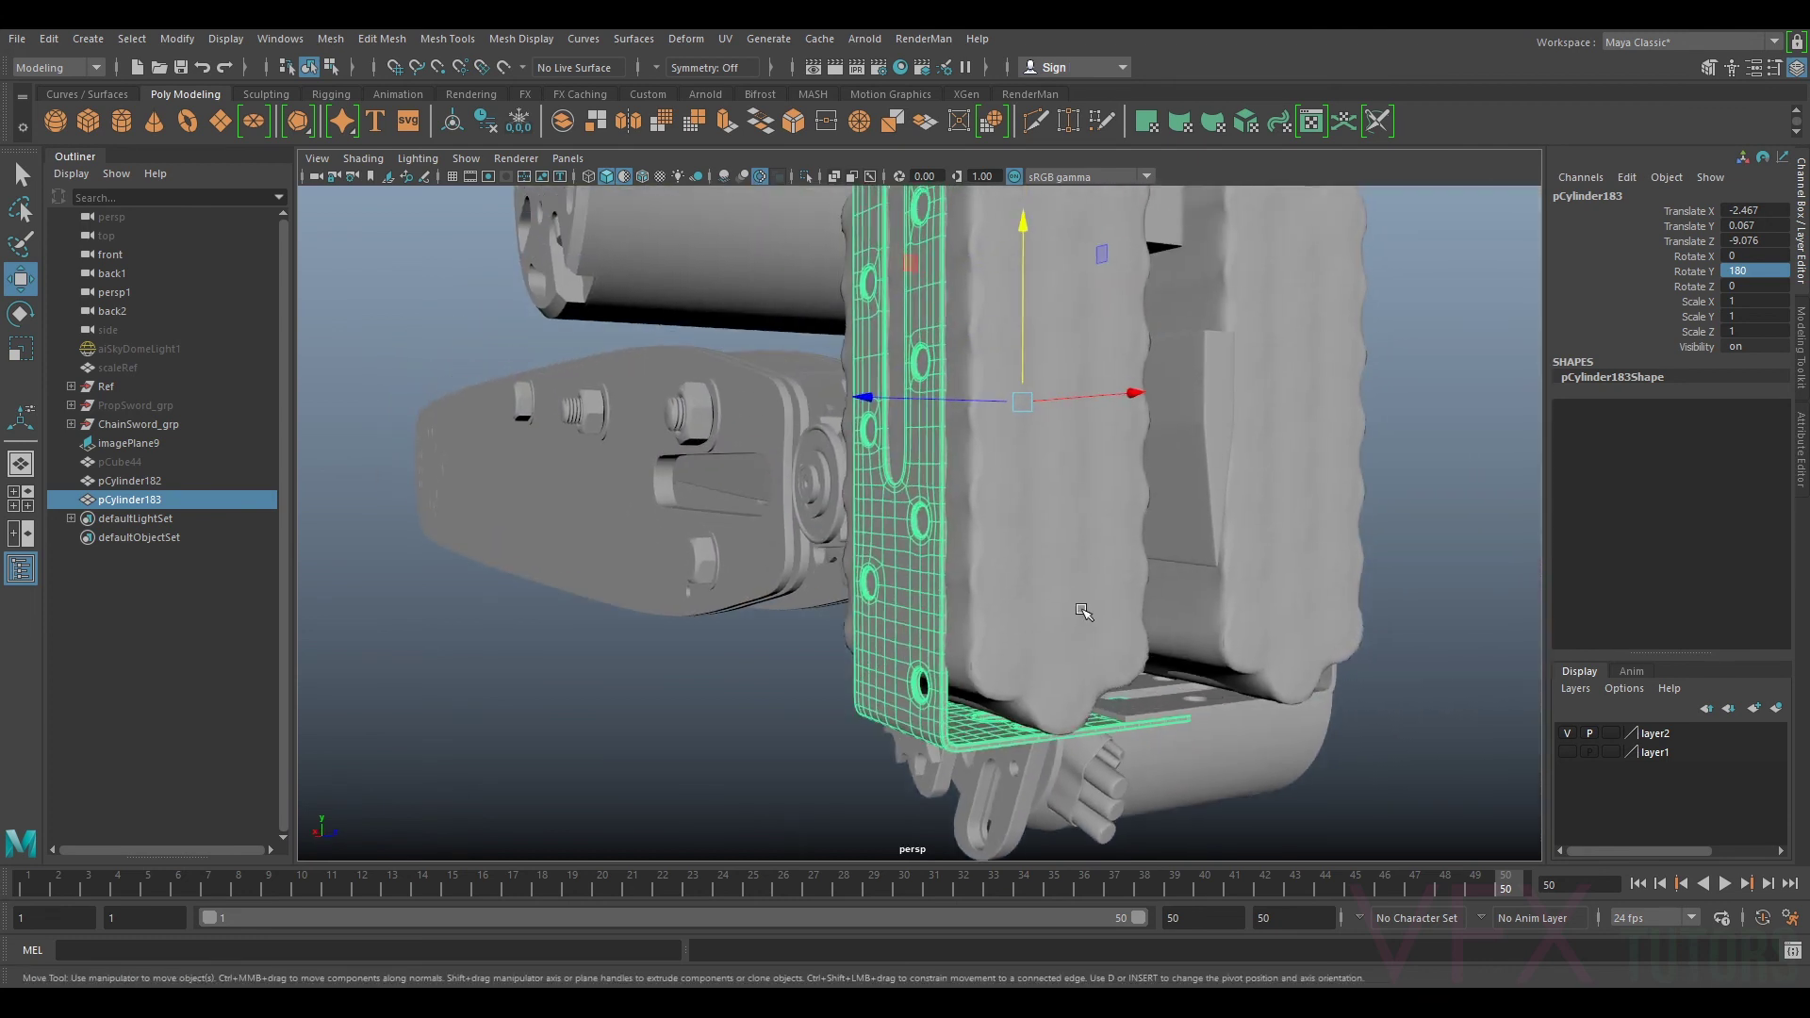
left_click_drag(945, 396, 942, 404)
left_click_drag(1122, 394, 873, 477, "alt")
right_click_drag(873, 477, 592, 625, "alt")
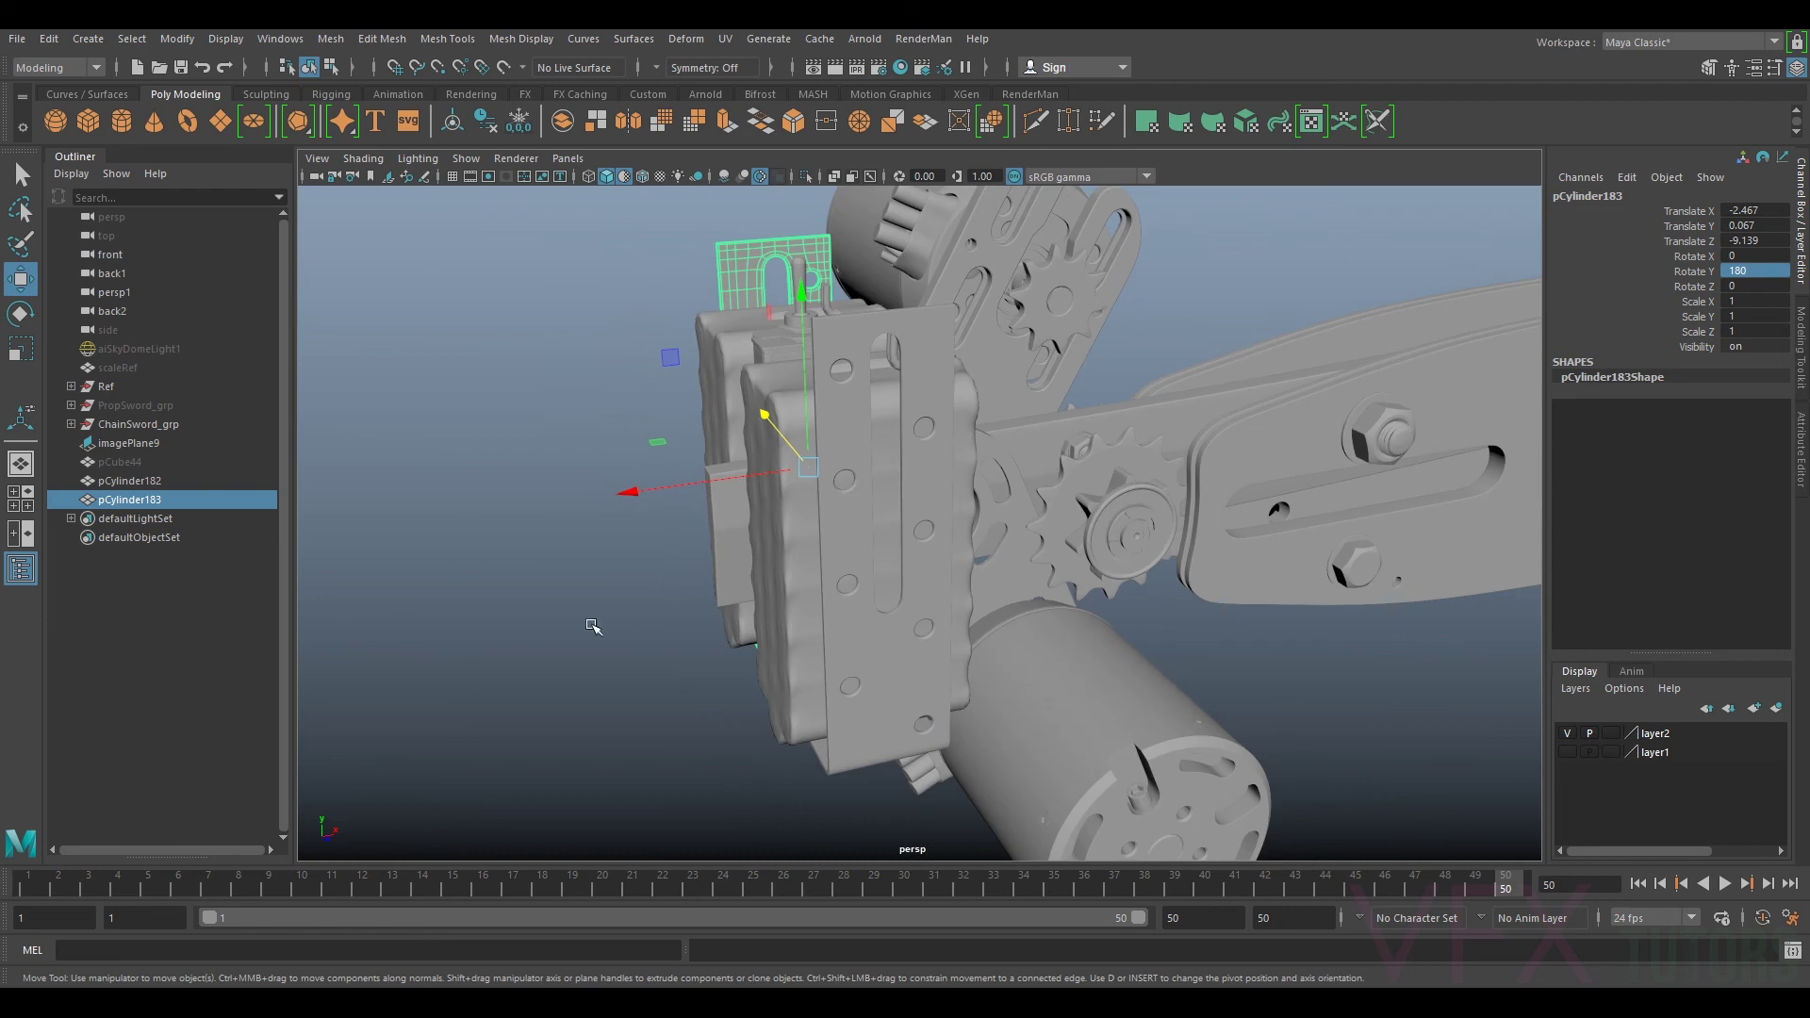
Step: Examine how the two brackets enclose the battery packs and where their perforated bases meet
left_click(599, 645)
left_click_drag(1107, 666, 978, 663, "alt")
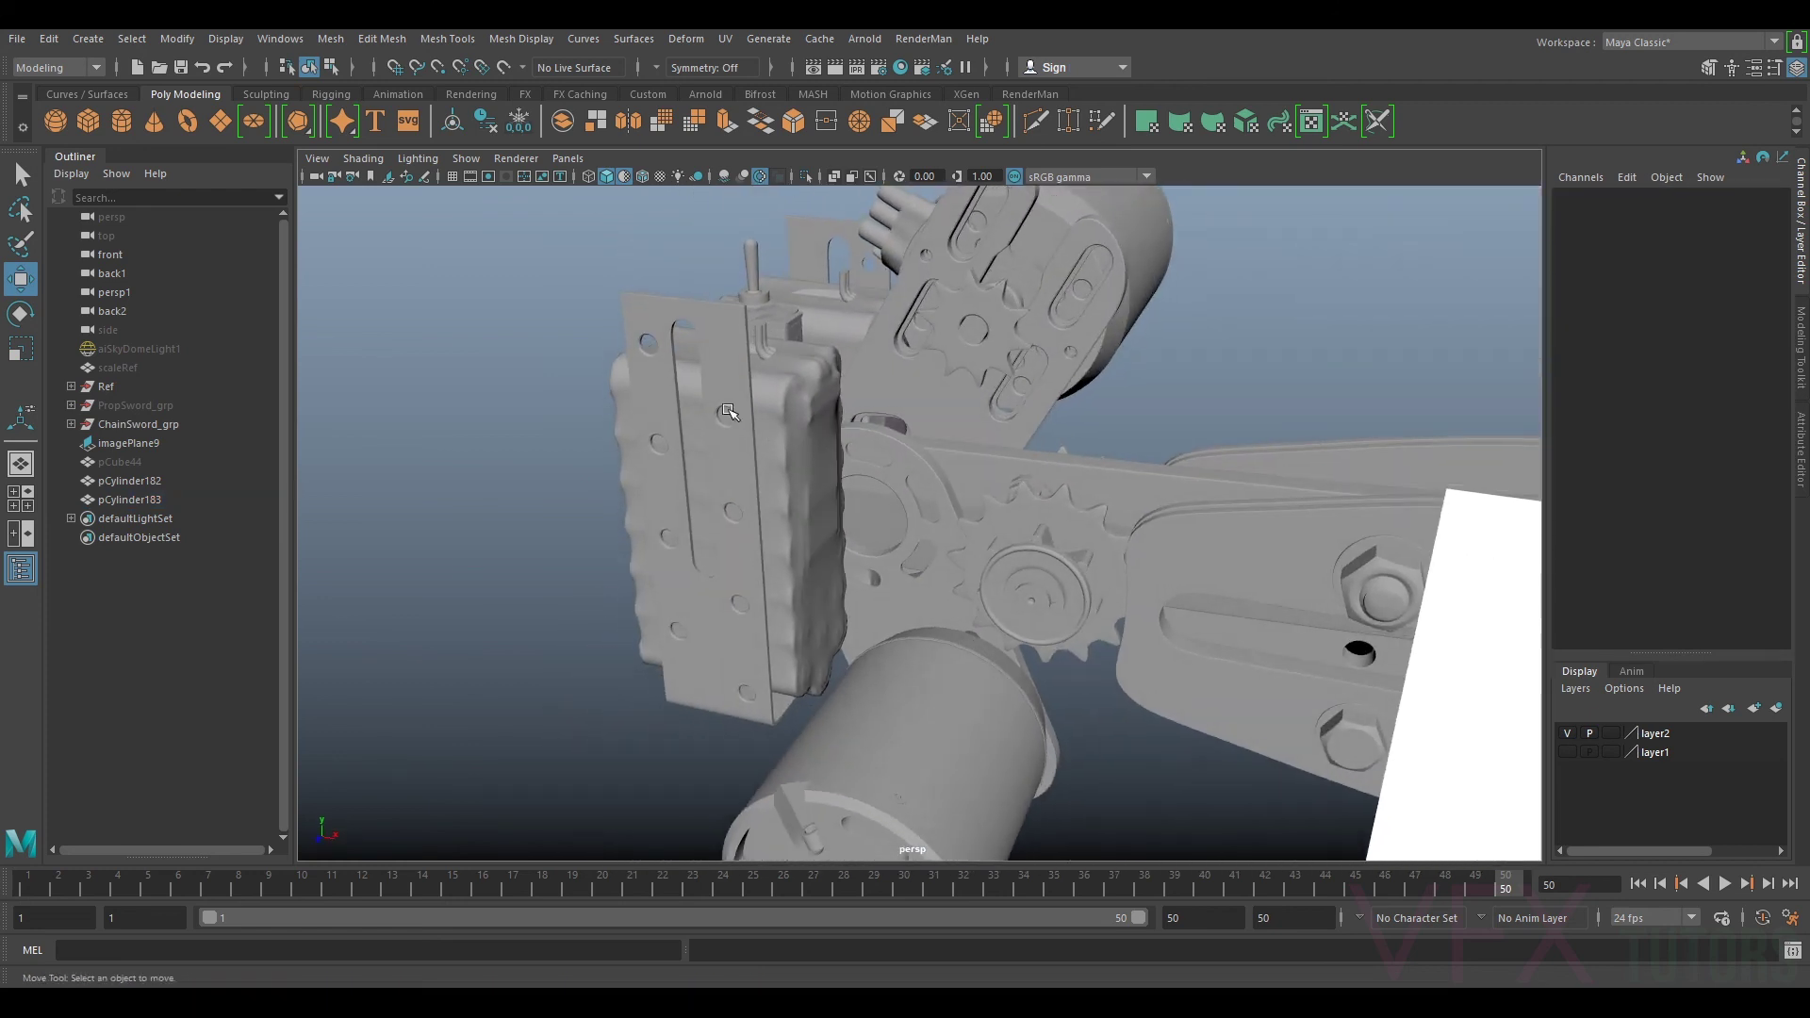
left_click_drag(739, 325, 1122, 382, "alt")
left_click_drag(823, 632, 1211, 755, "alt")
right_click_drag(839, 453, 1026, 511, "alt")
left_click_drag(1028, 512, 1149, 545, "alt")
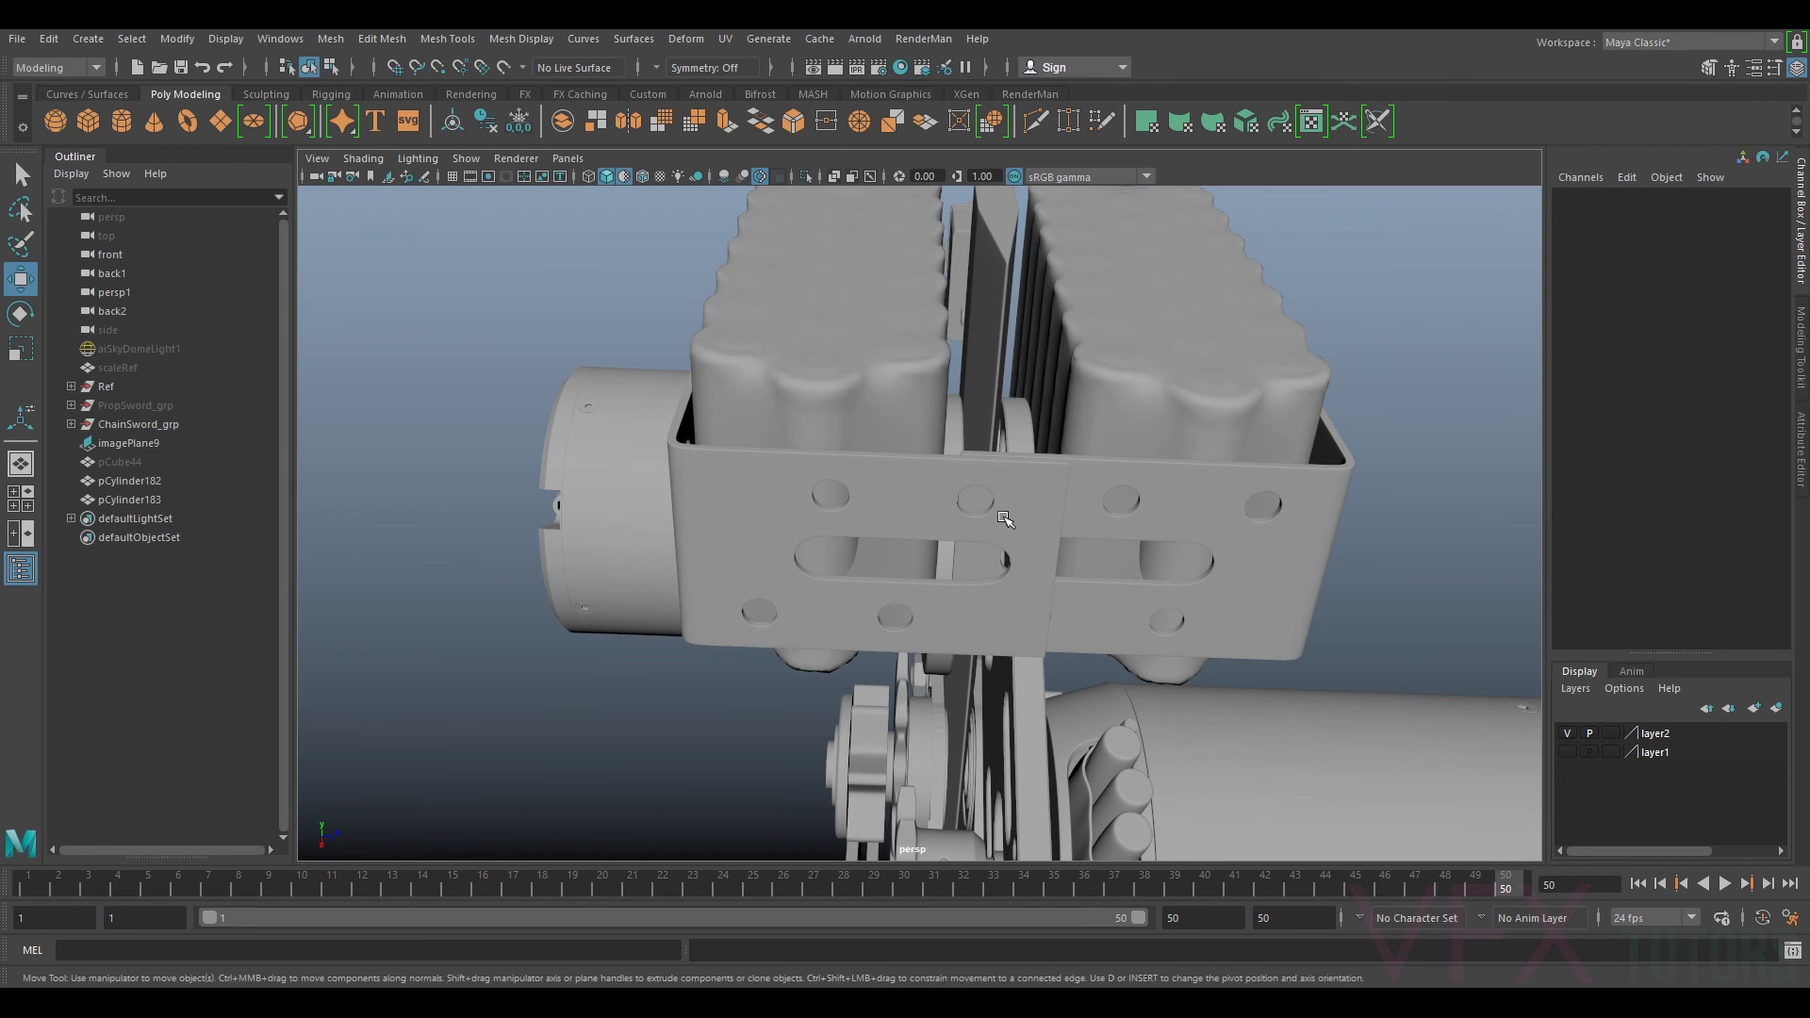
left_click(1005, 519)
left_click_drag(1004, 520, 933, 618, "alt")
scroll(933, 619, "down", 5)
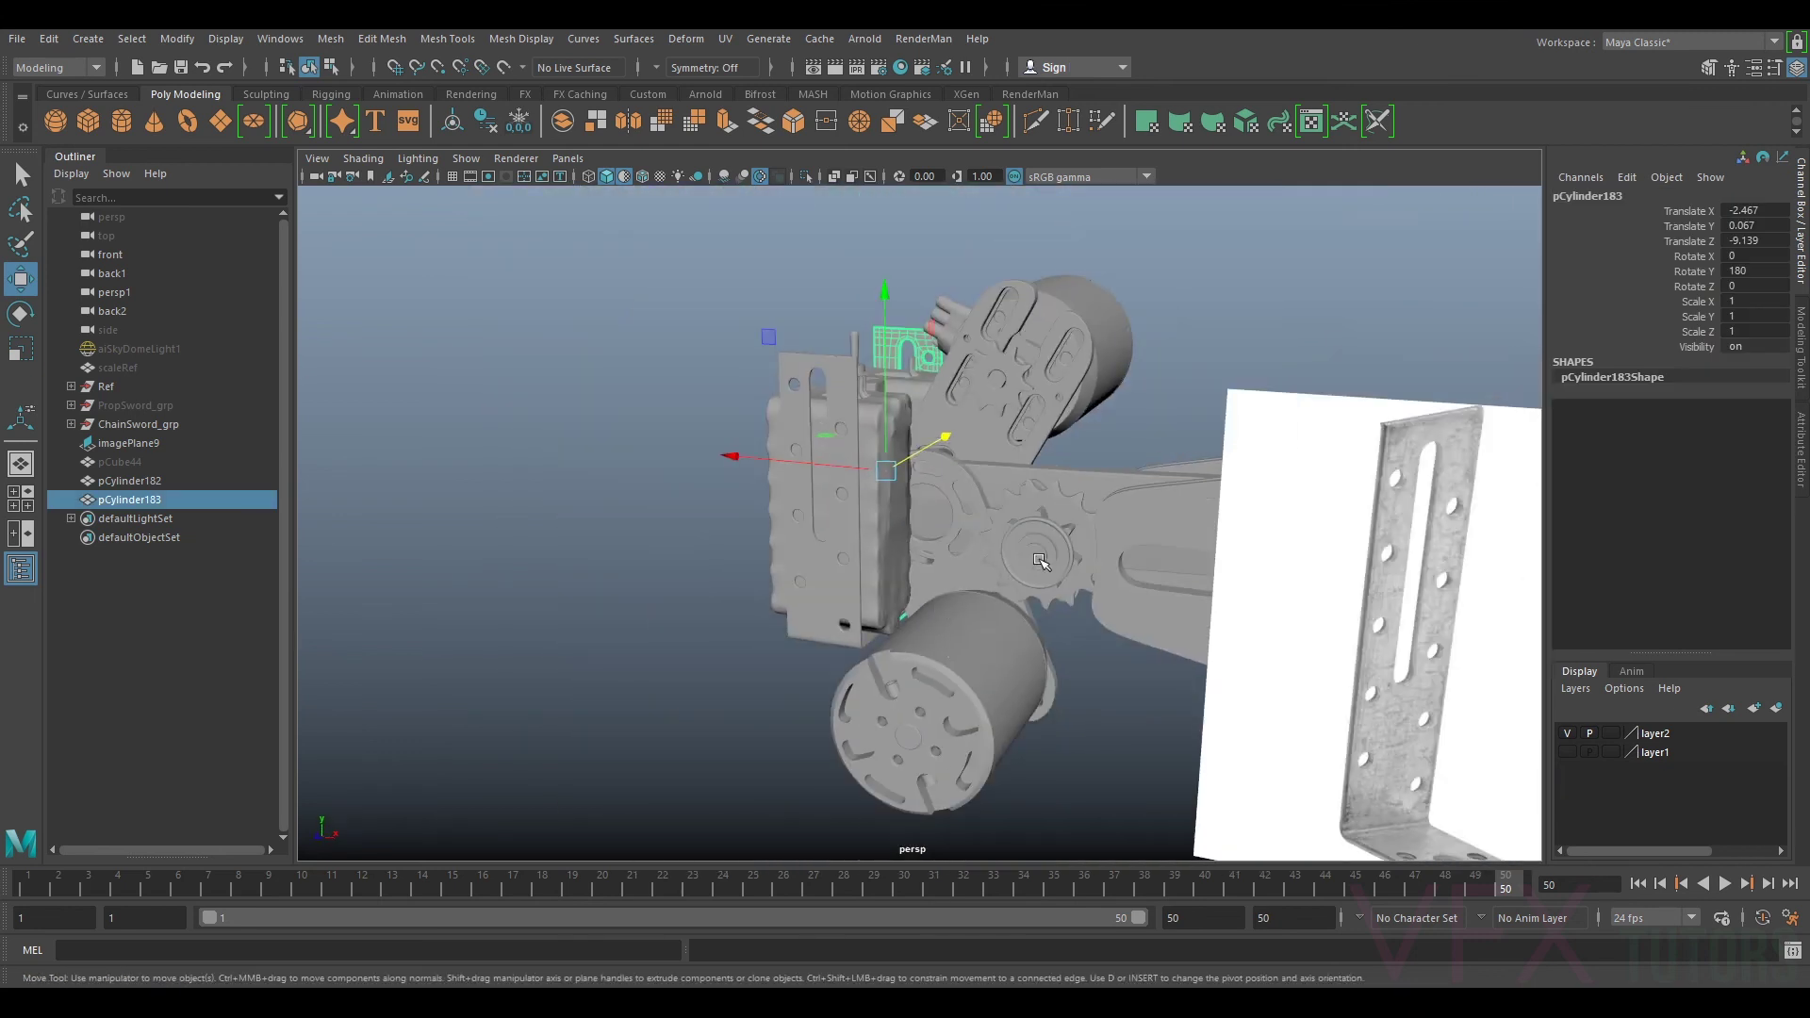
left_click_drag(1243, 374, 1252, 335, "alt")
Step: Group the two brackets and rename the group as BatteryBracket_grp
left_click(137, 481)
left_click(147, 500, "shift")
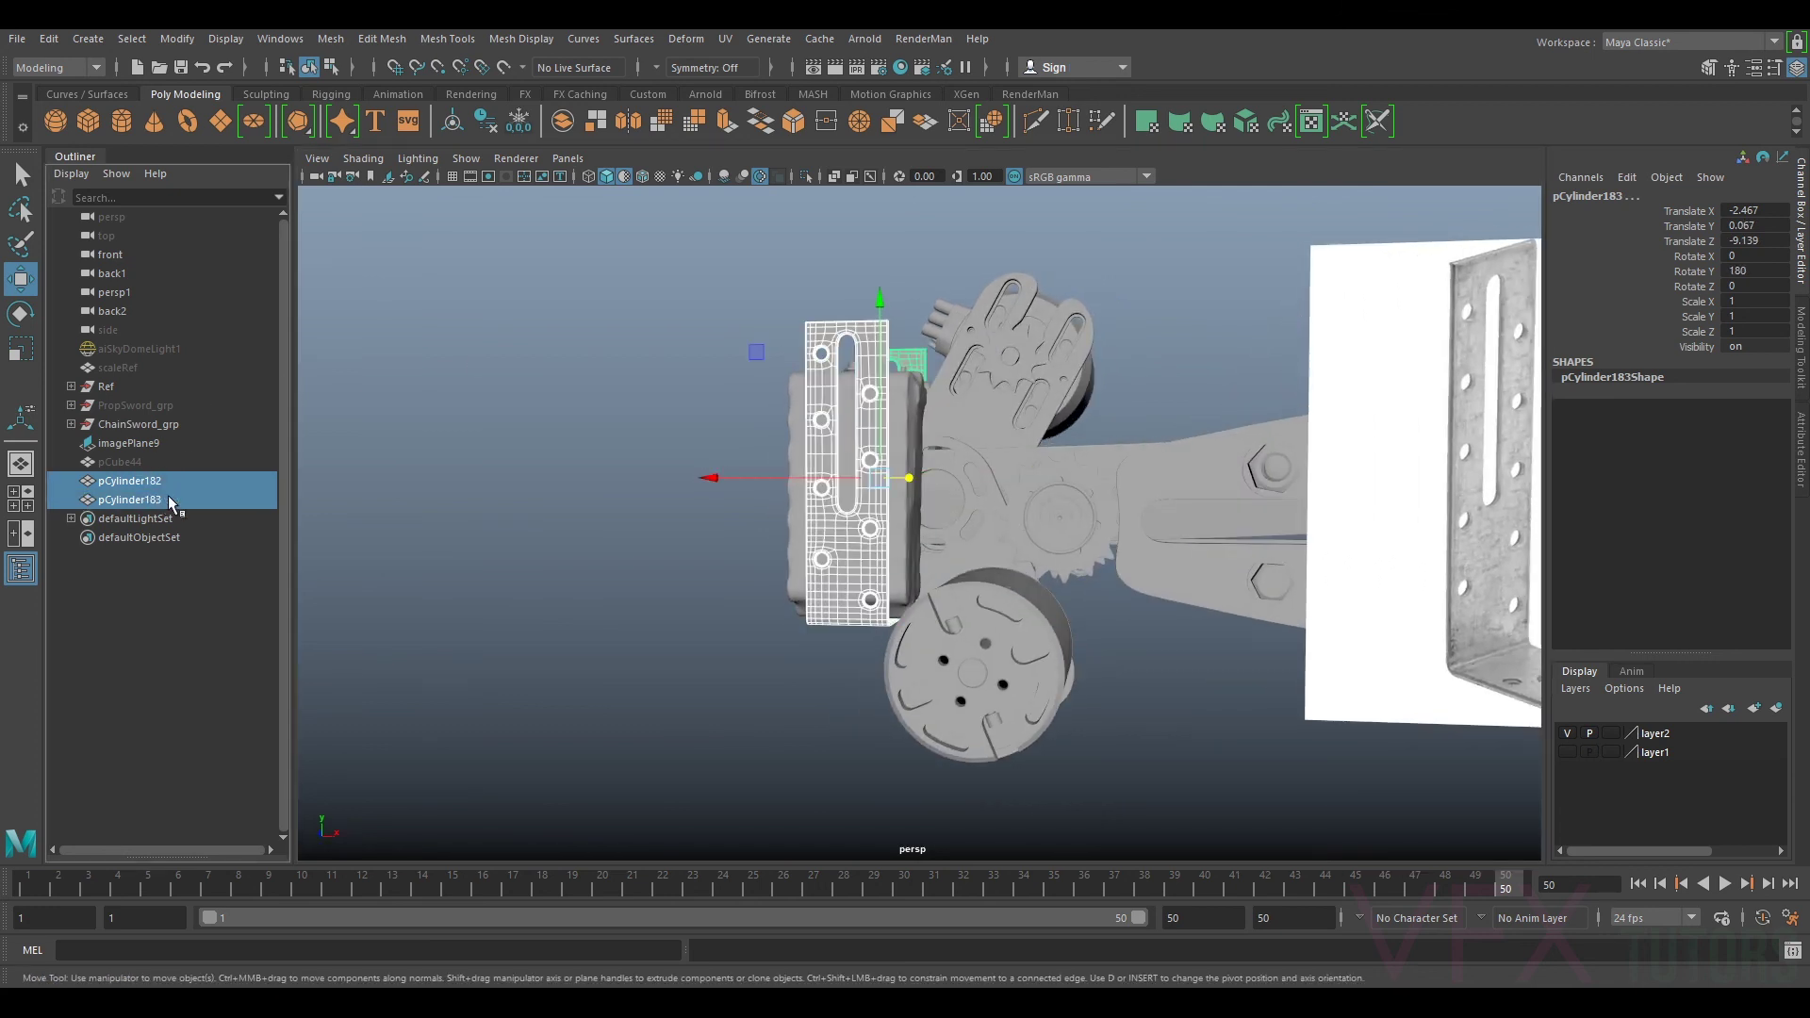
key("ctrl+g")
double_click(166, 481)
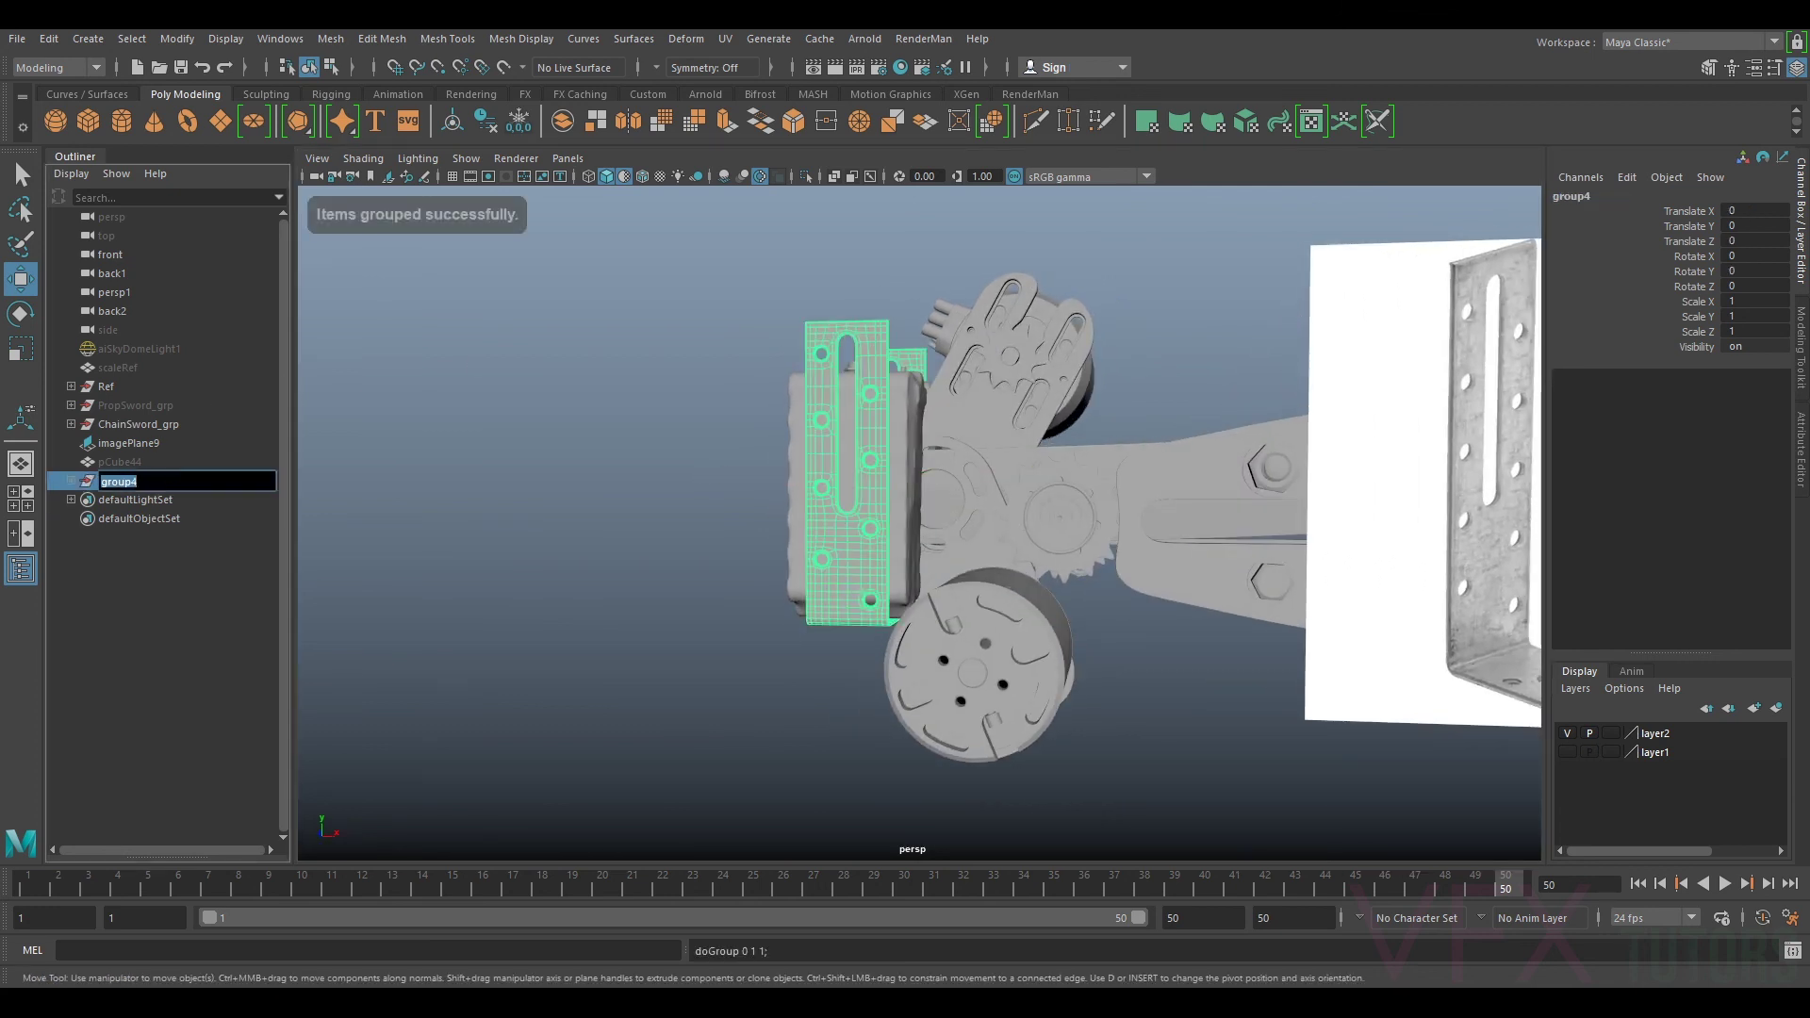
type("BatteryBracket_")
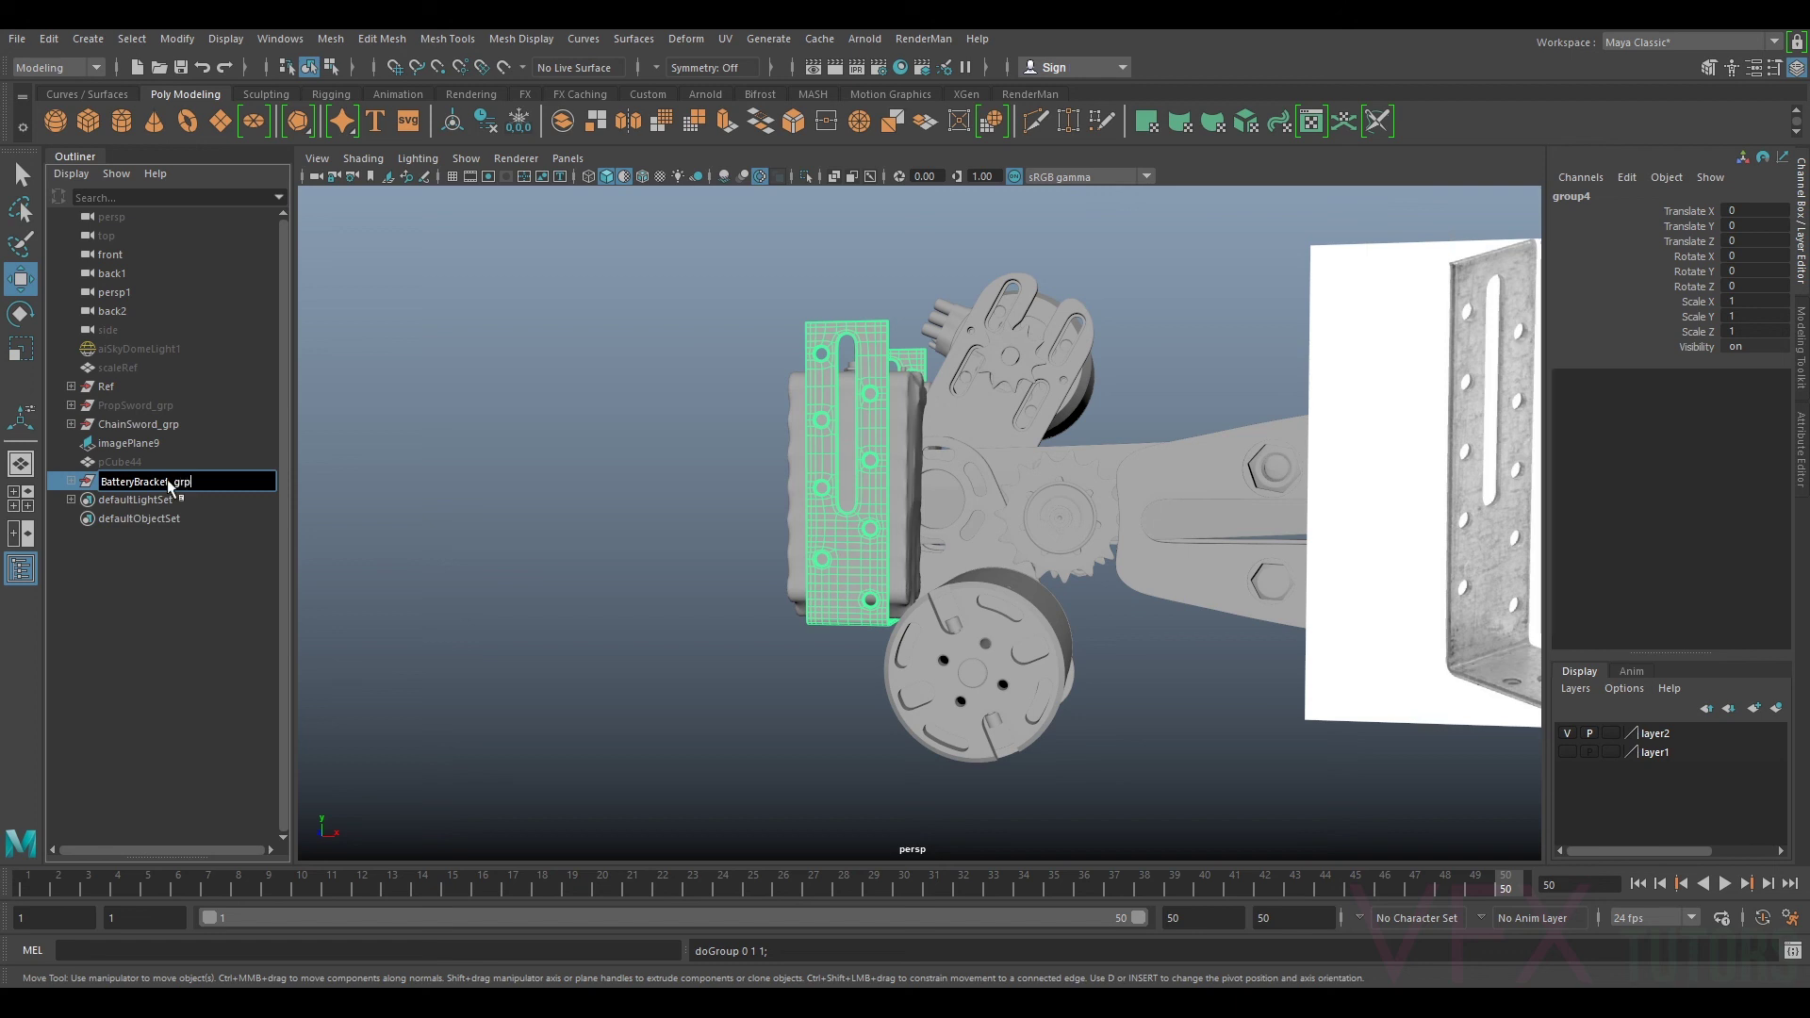
left_click(618, 477)
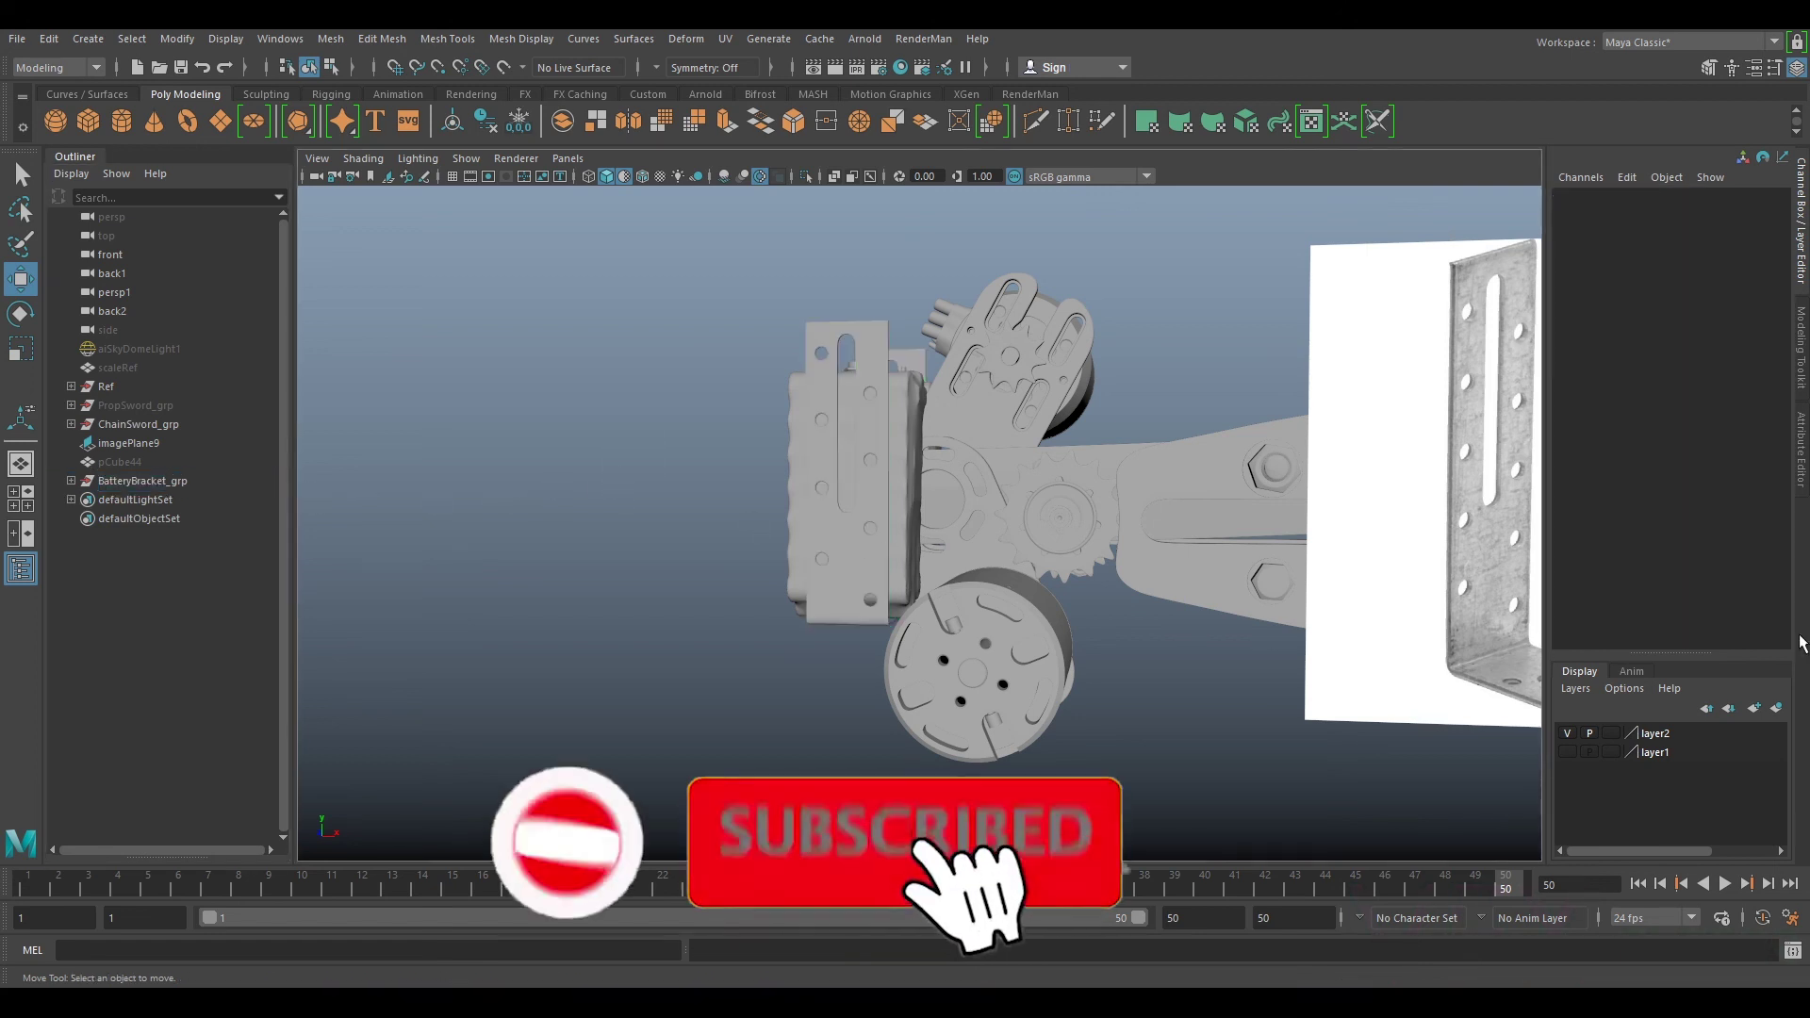